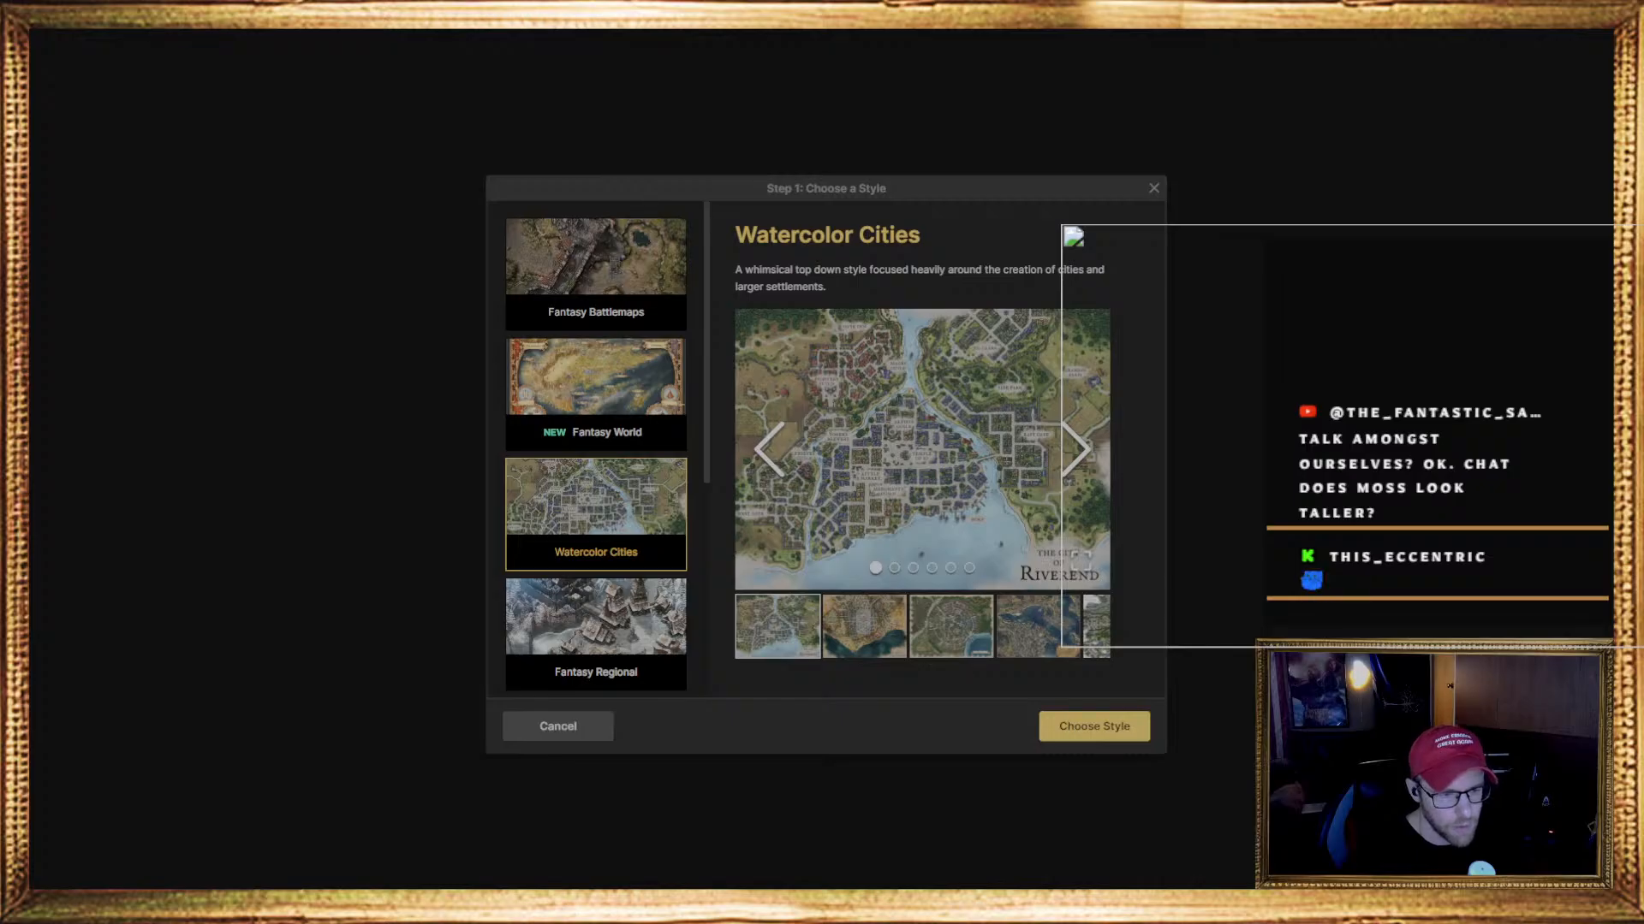
Create a new map using the Fantasy Battlemaps style
click(603, 295)
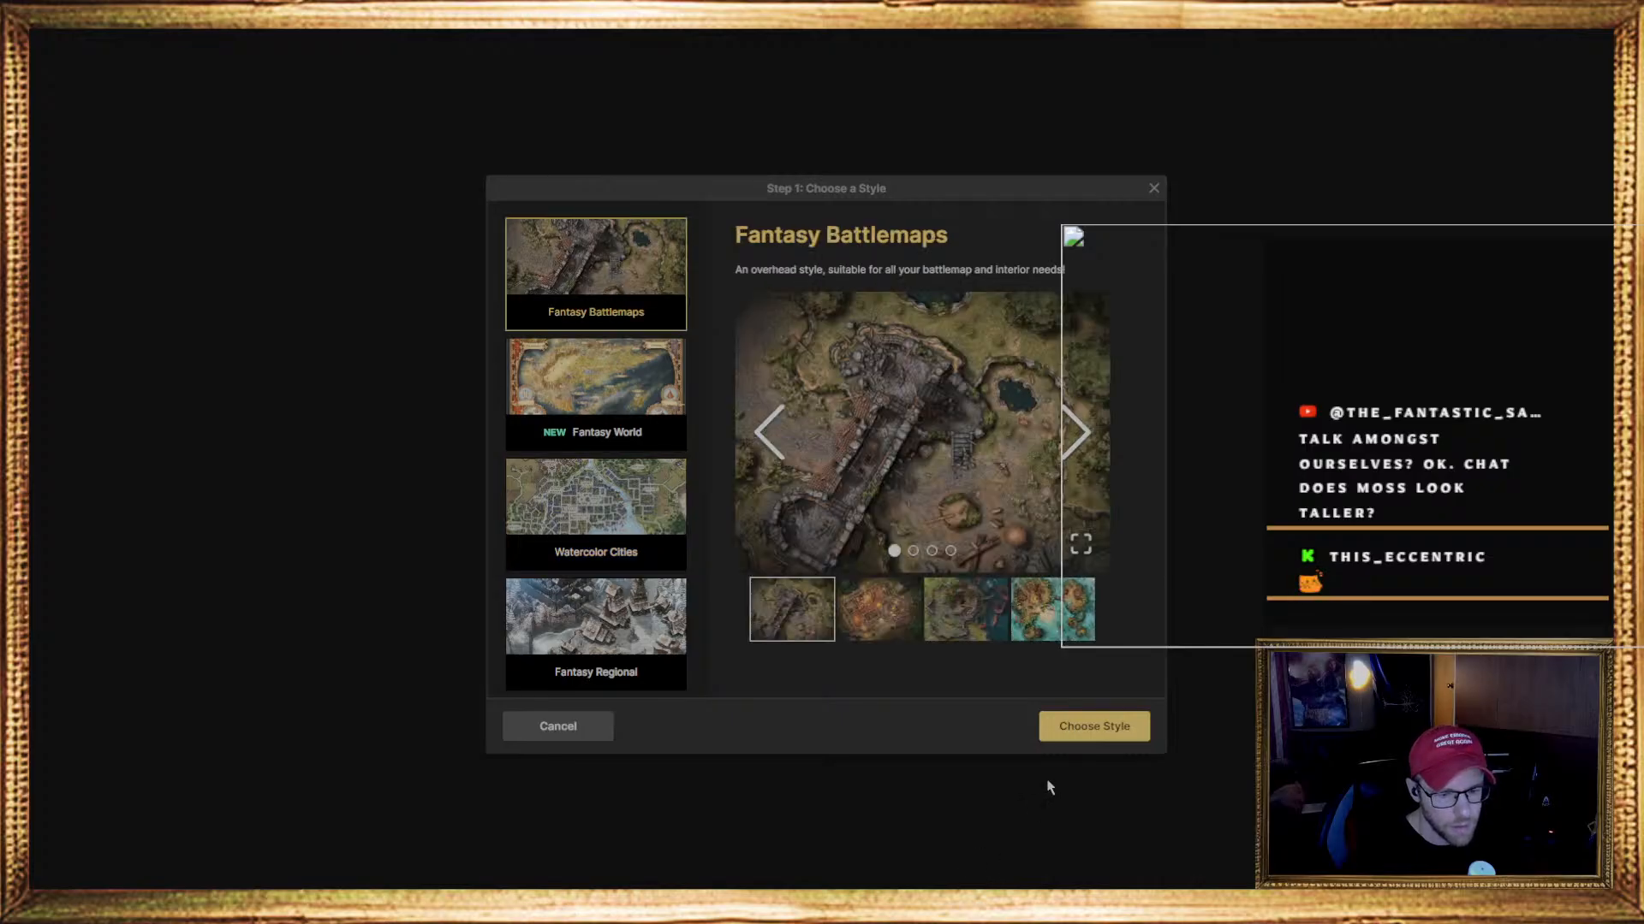
click(1097, 729)
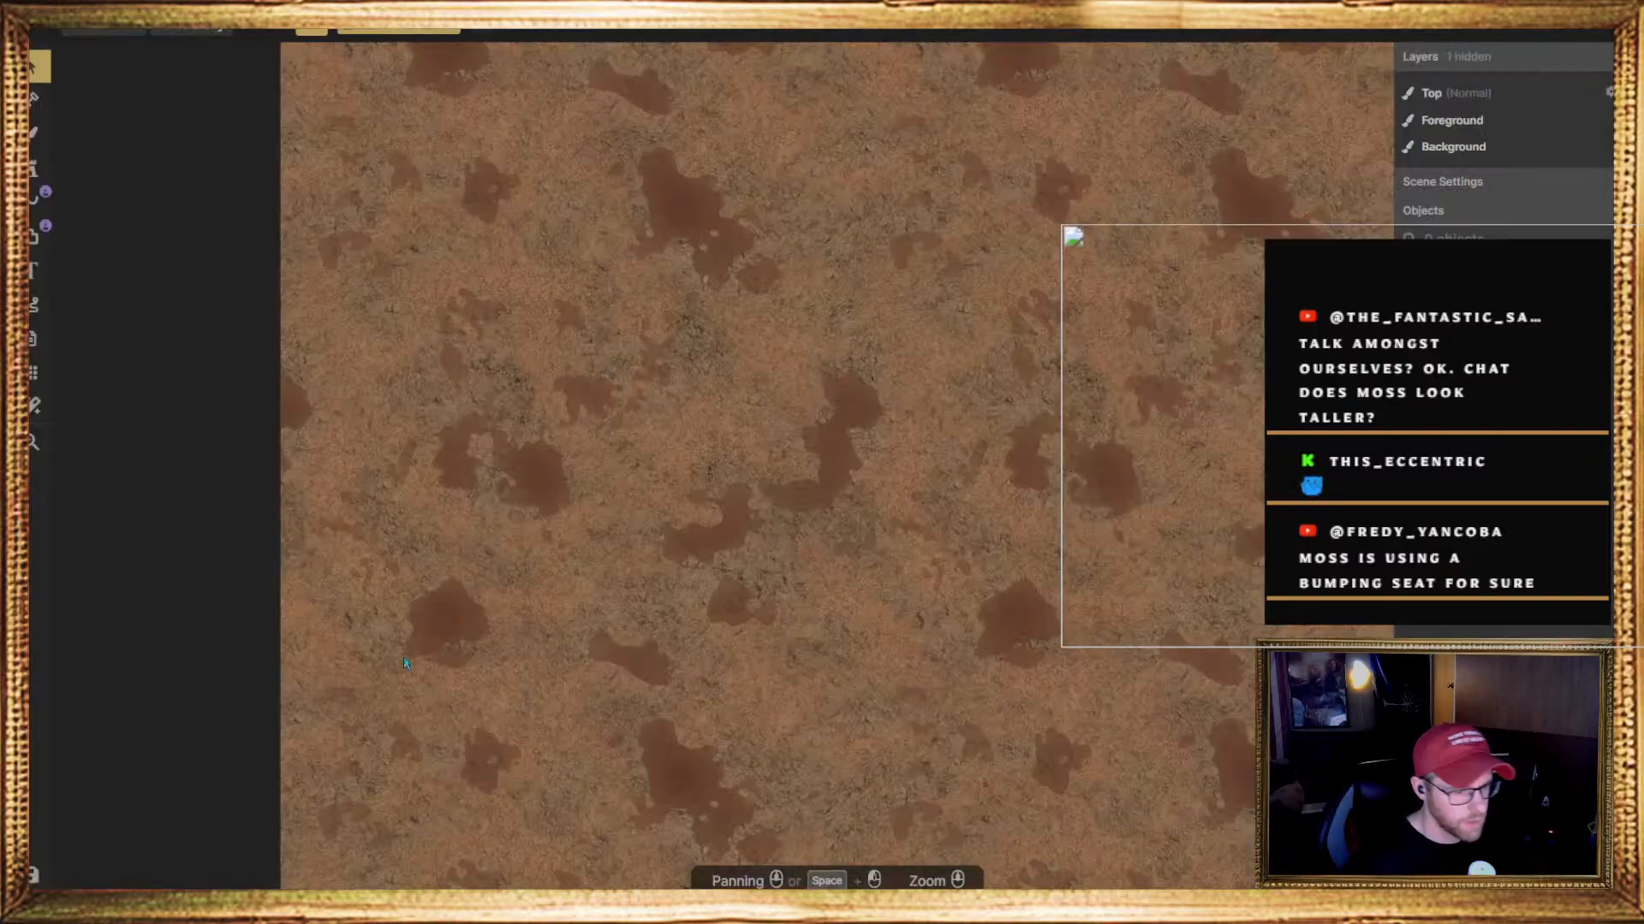
scroll(563, 584, down, 3)
scroll(564, 566, up, 2)
scroll(563, 566, down, 2)
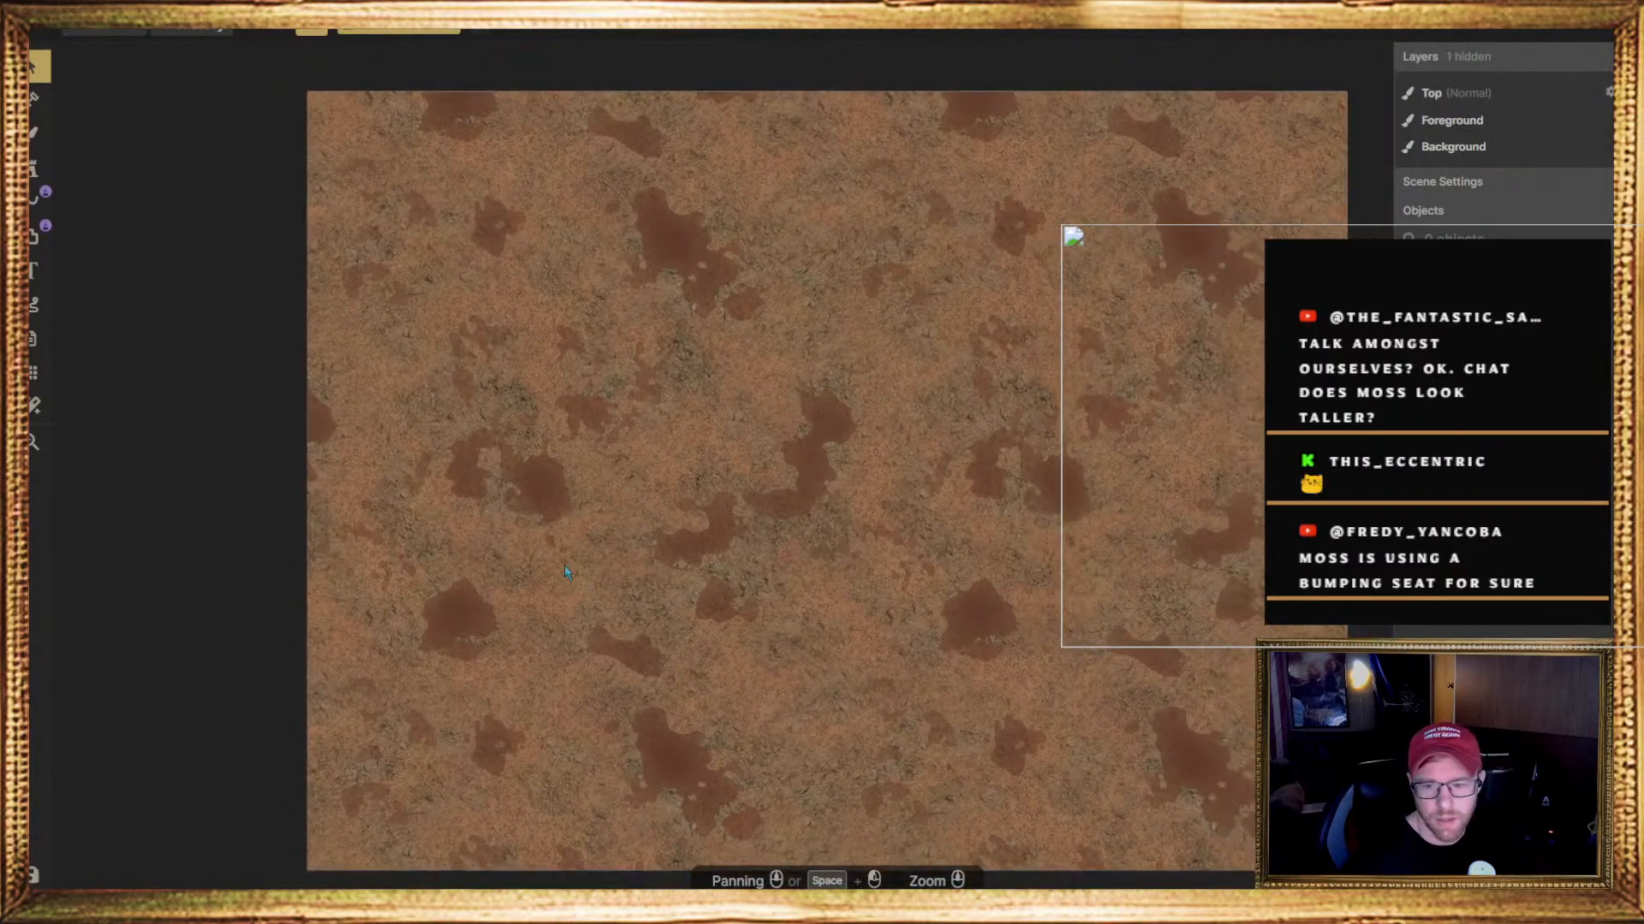
scroll(563, 565, up, 1)
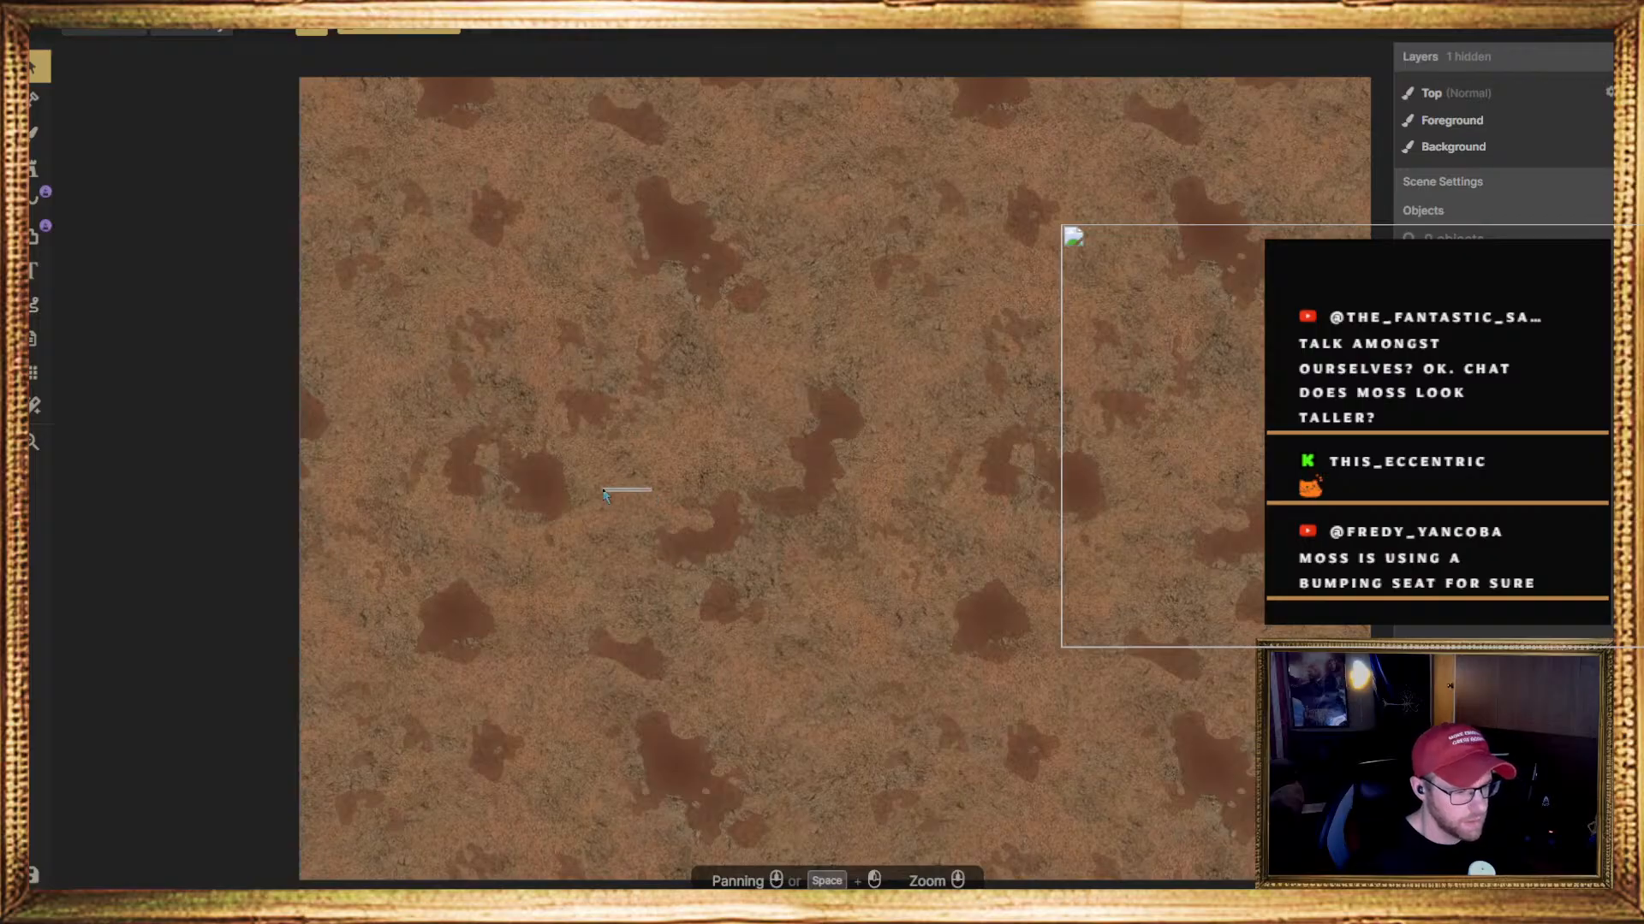
mouse_move(597, 485)
middle_down()
mouse_move(525, 492)
mouse_move(579, 474)
middle_up()
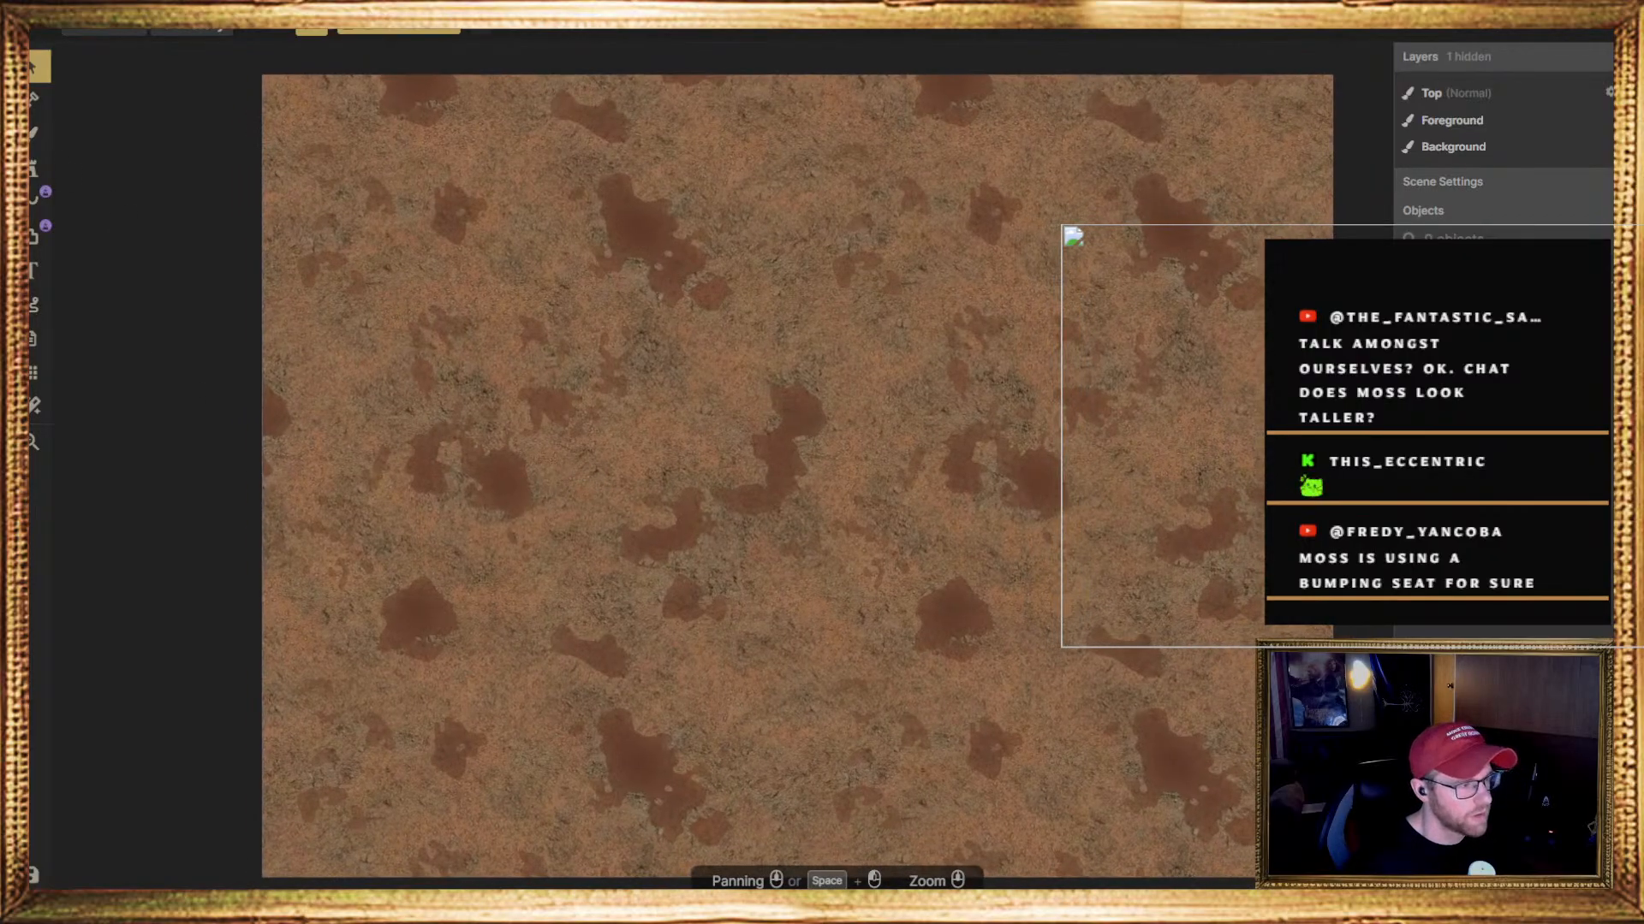
Browse the Brush tool's Fantasy Battlemaps texture catalog from terrain and water through plants, effects, roads and floors, and close it
click(38, 168)
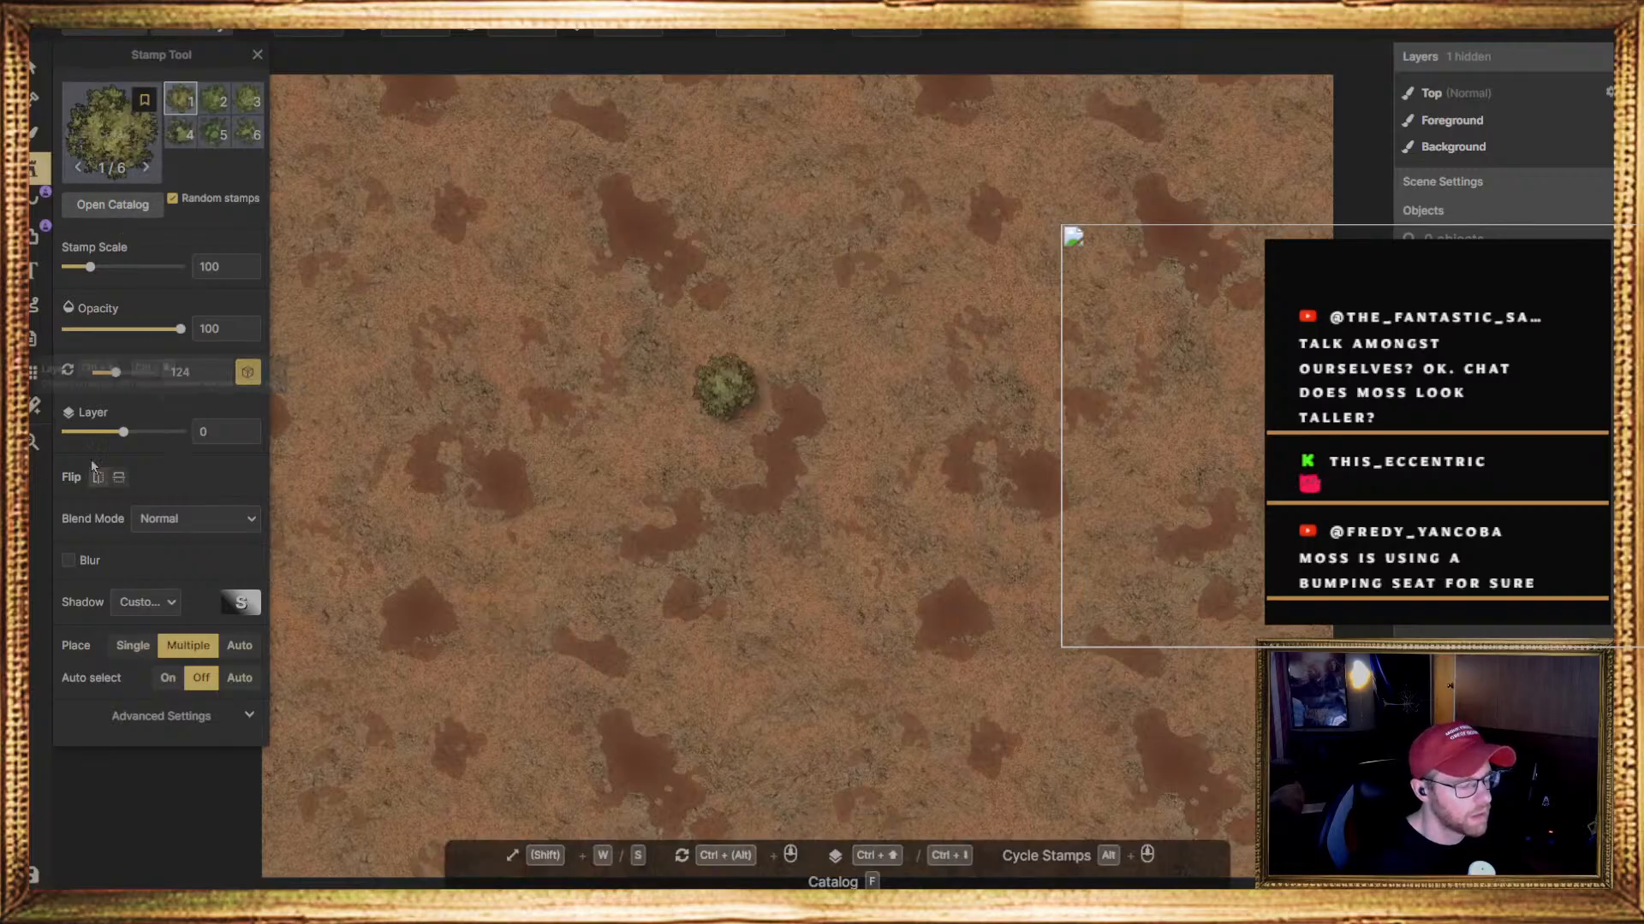
click(34, 133)
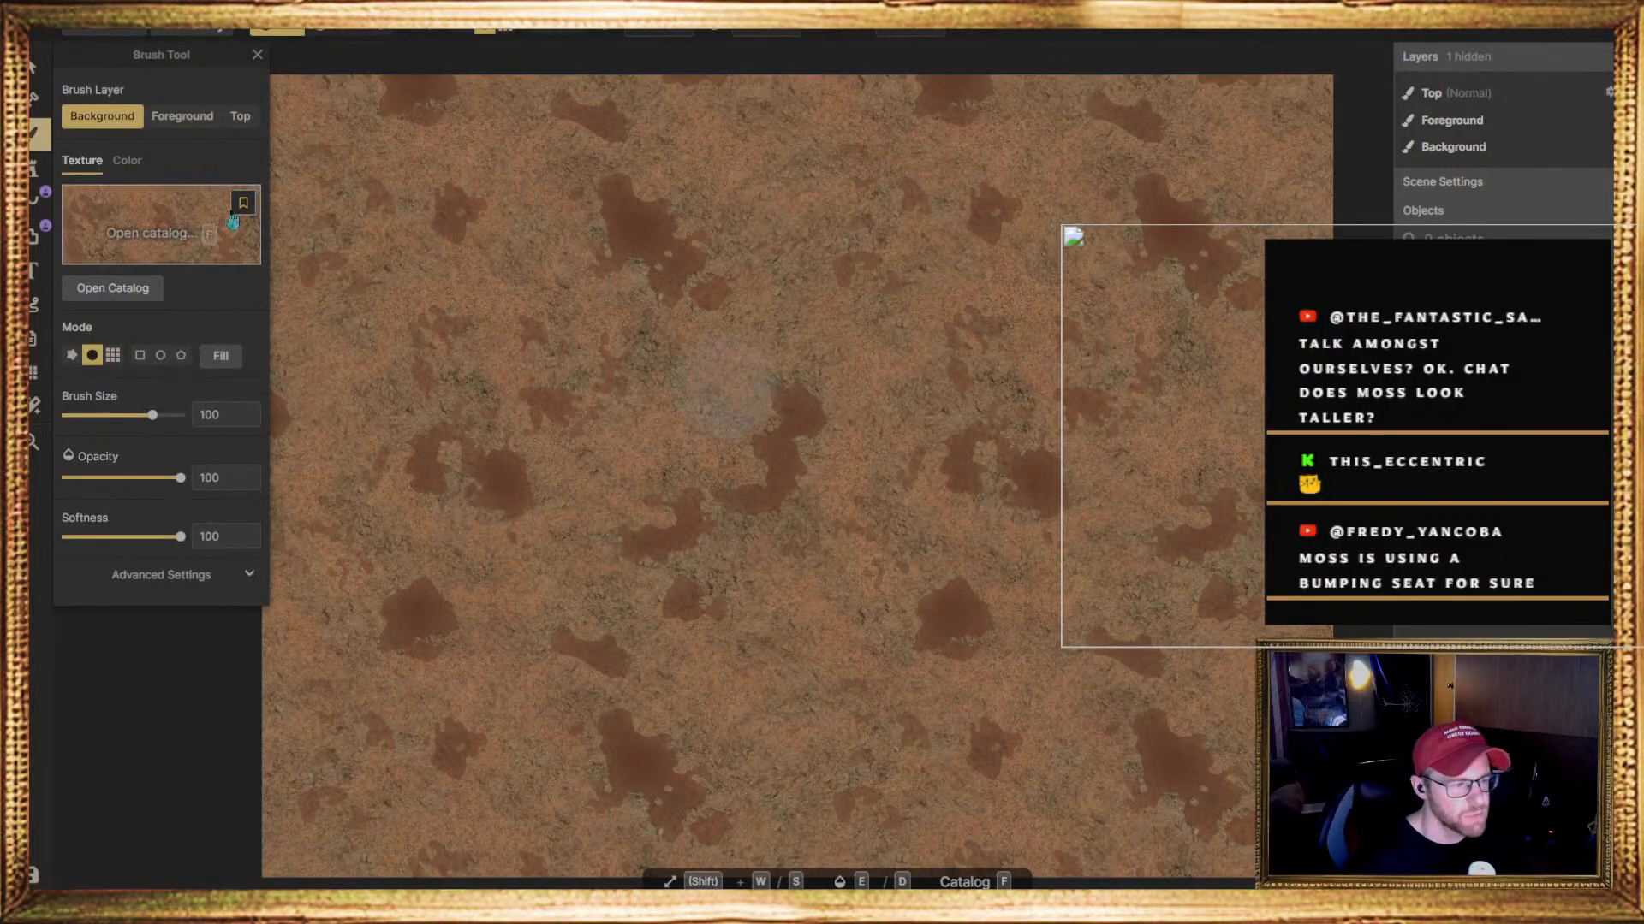
click(206, 231)
scroll(625, 420, down, 5)
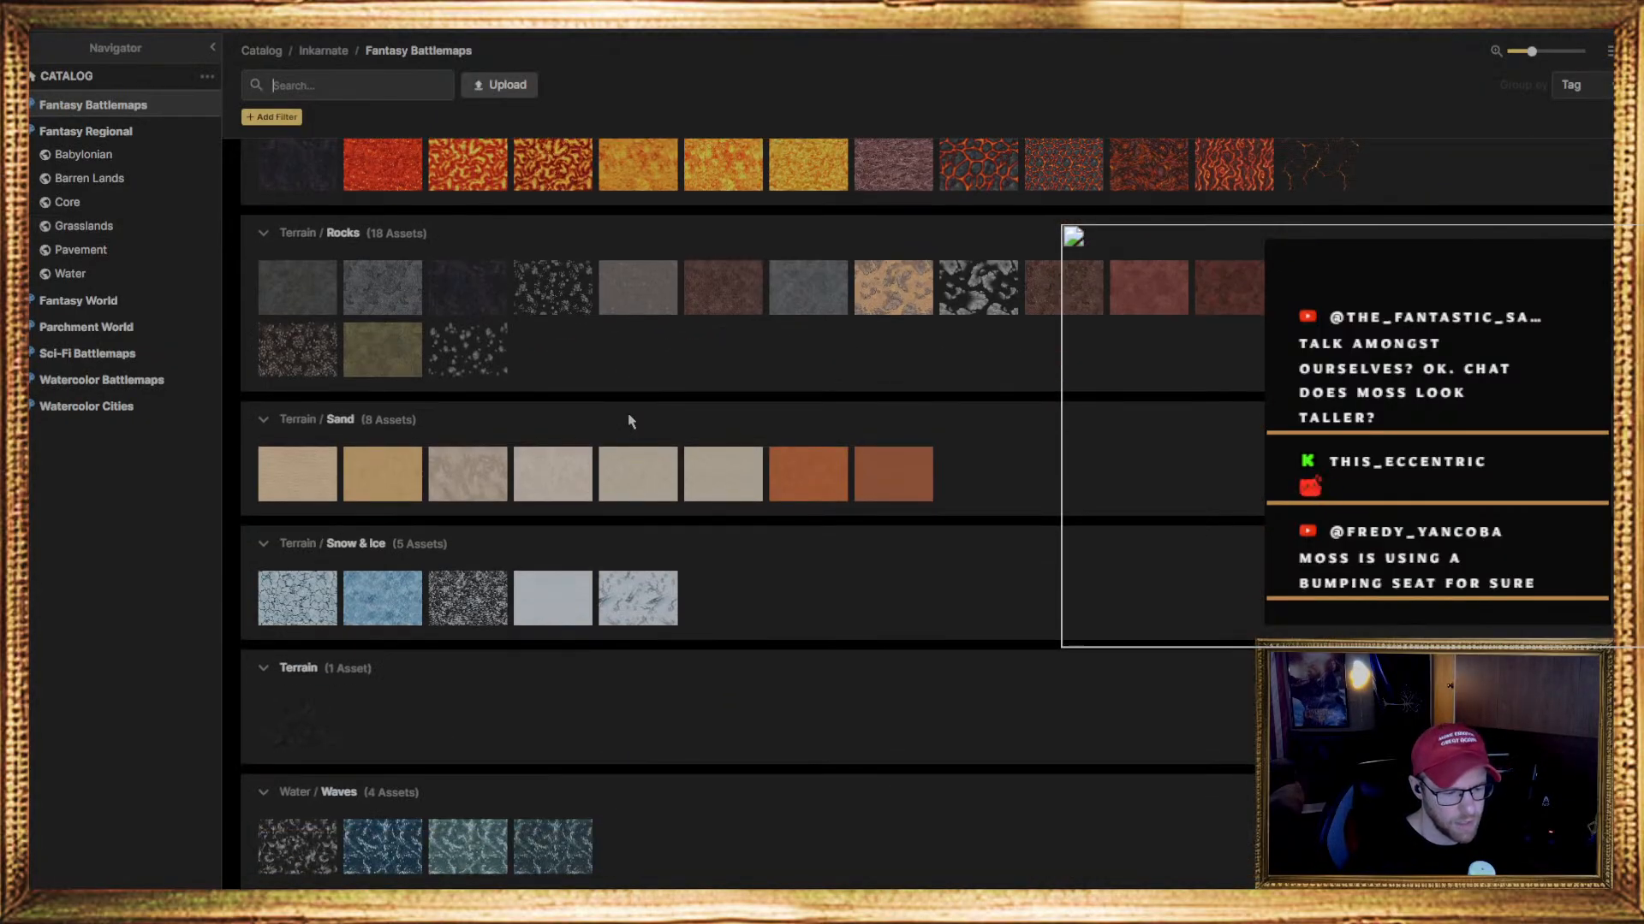
scroll(625, 428, down, 2)
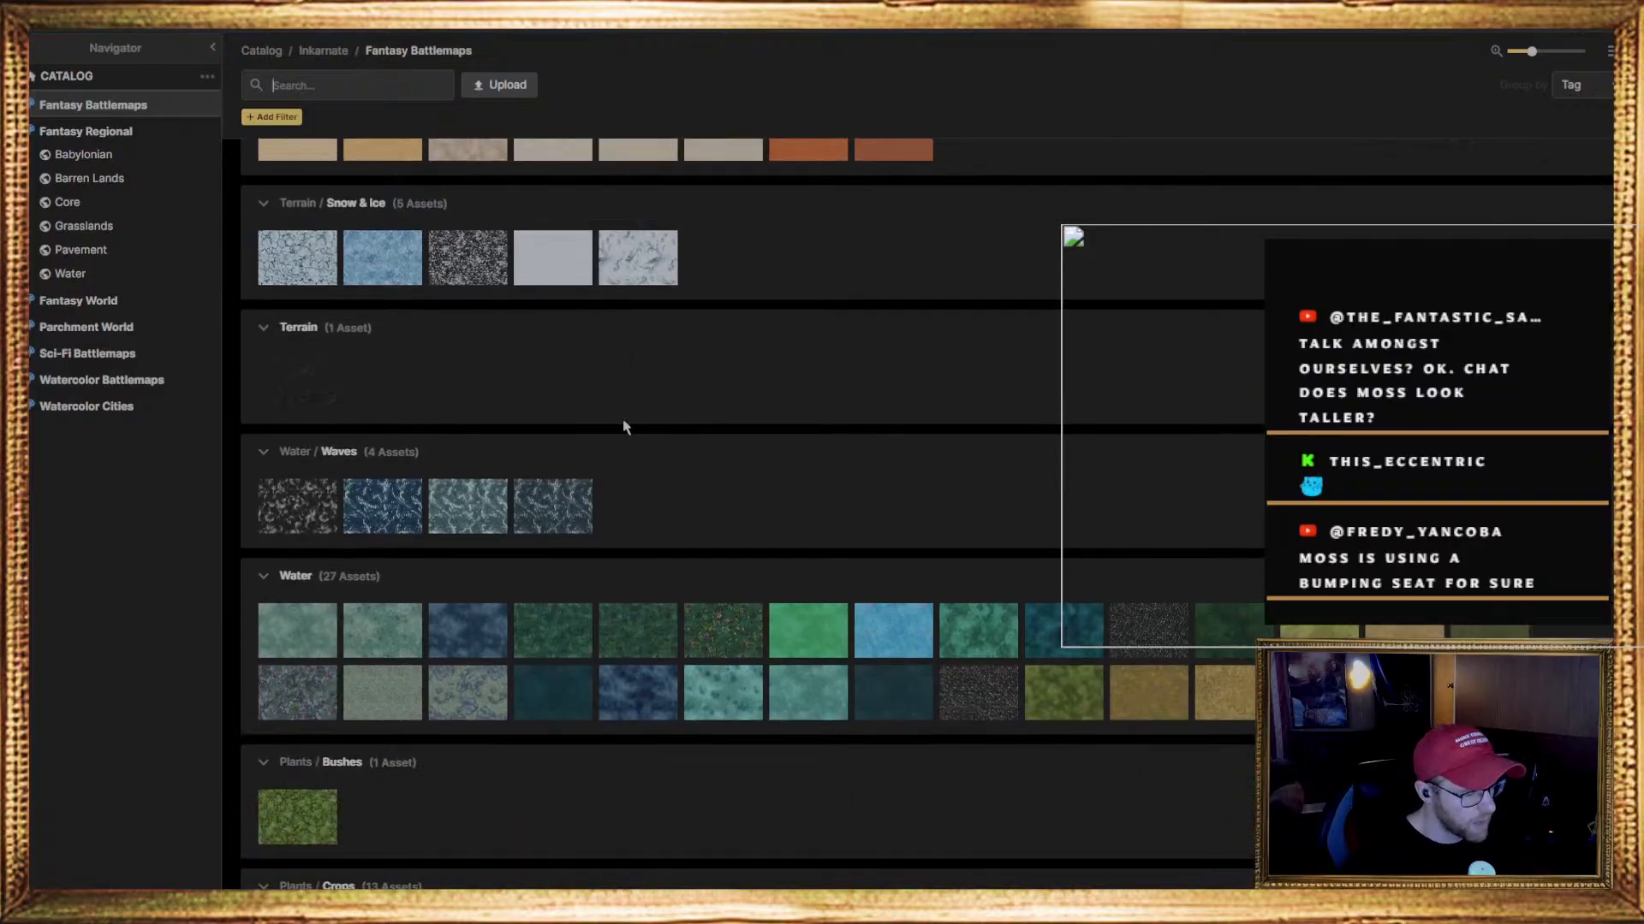
scroll(624, 428, down, 1)
scroll(625, 427, down, 3)
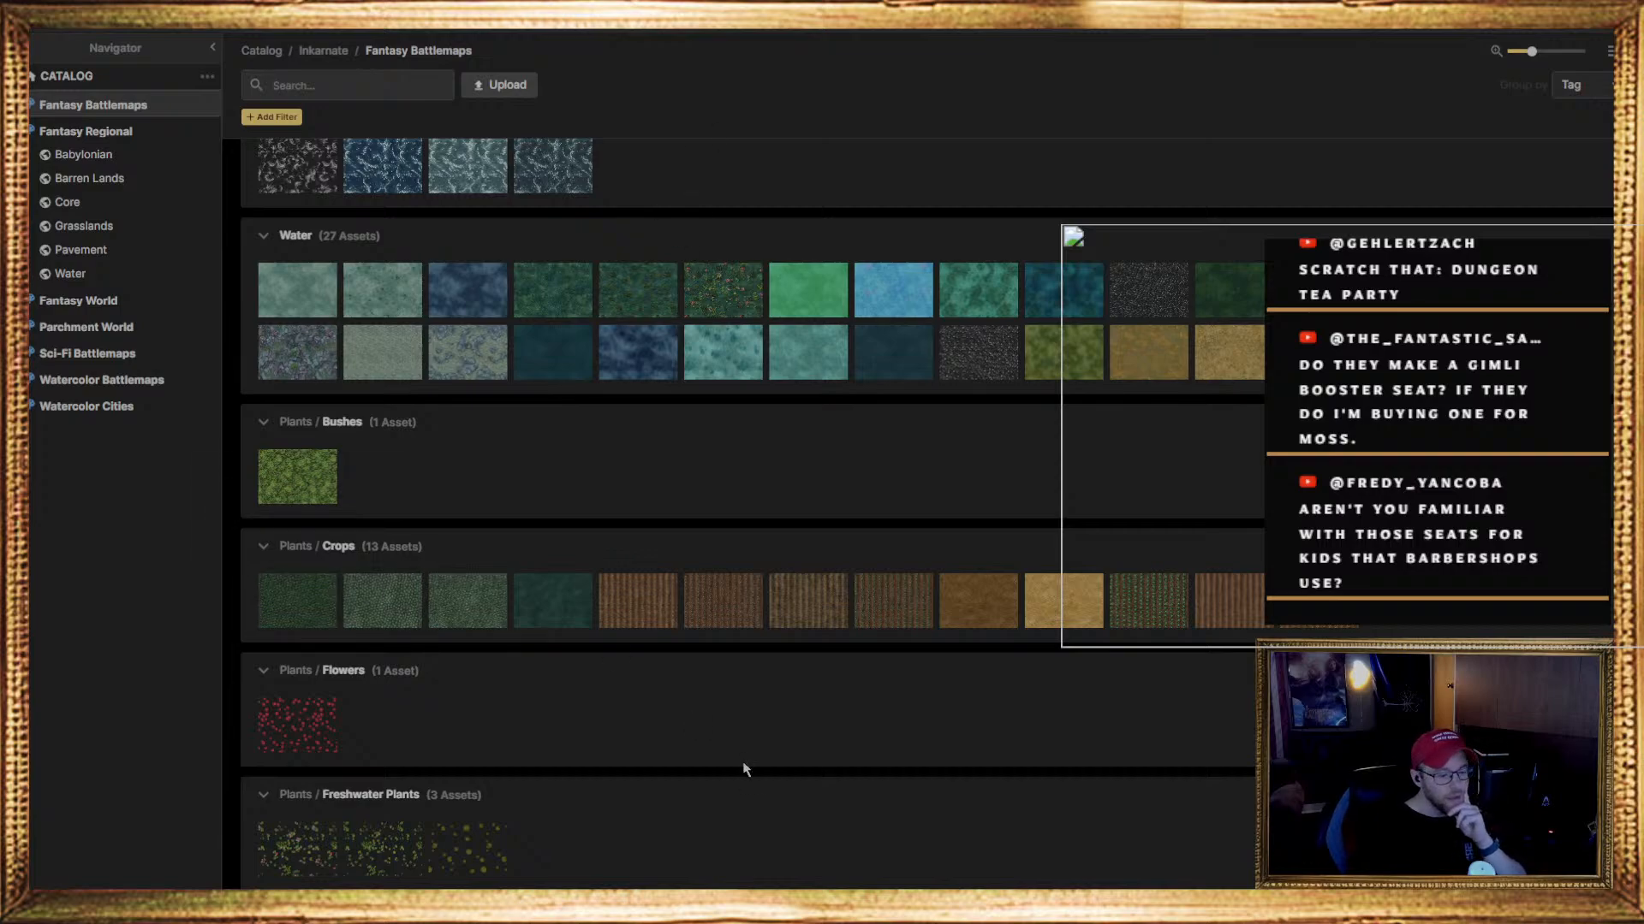
scroll(659, 663, down, 8)
scroll(472, 659, down, 3)
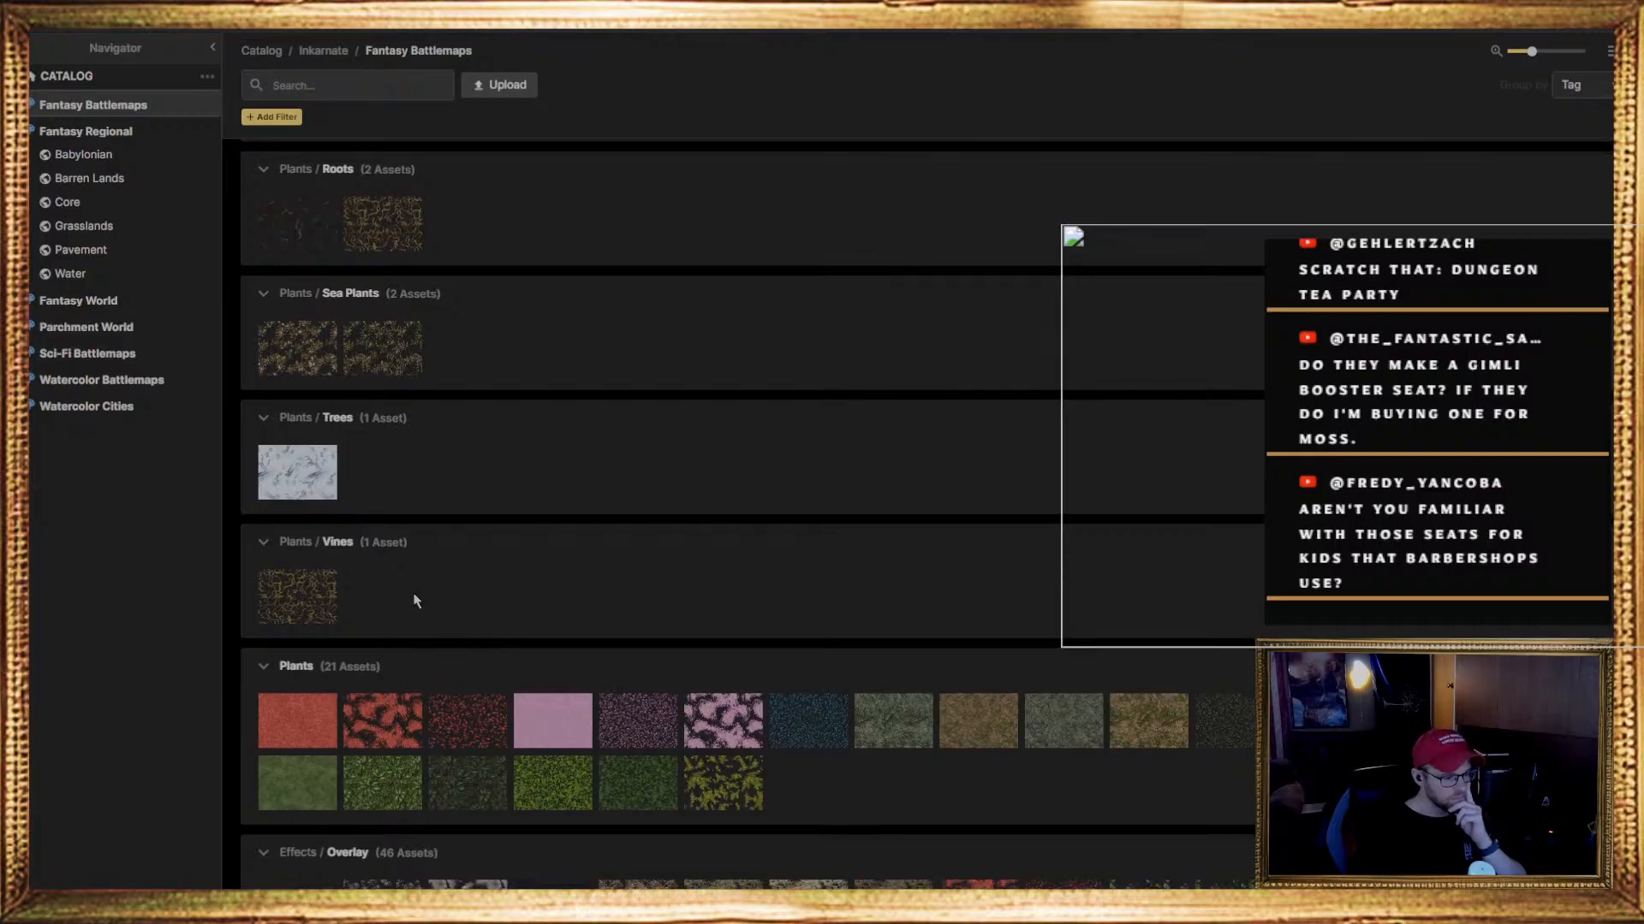
scroll(643, 775, down, 9)
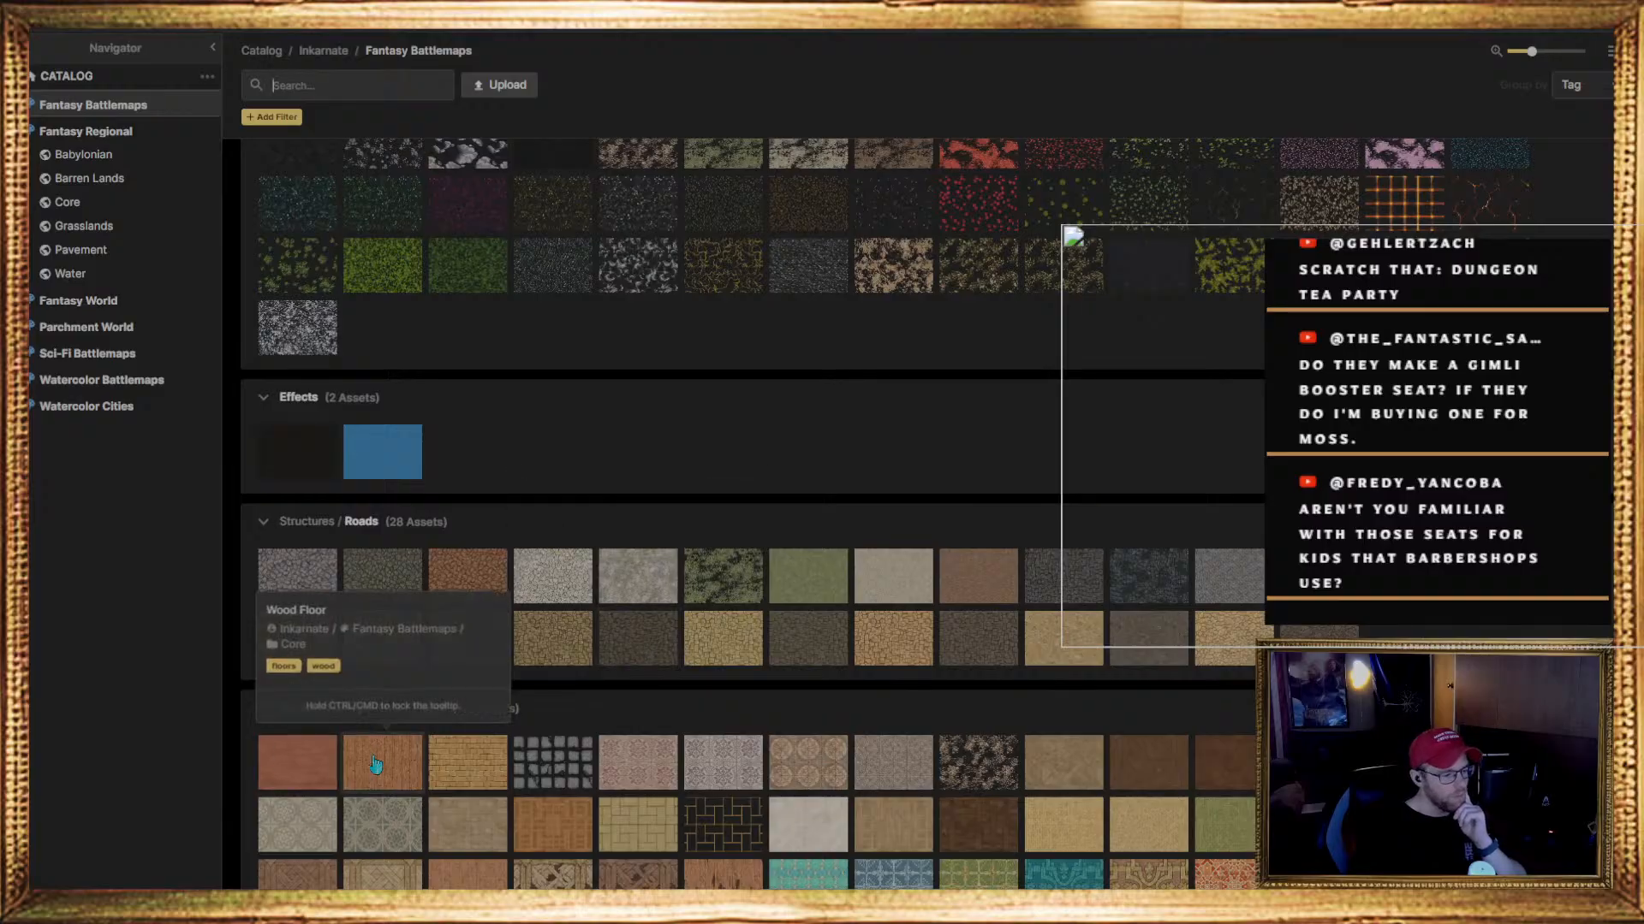
scroll(677, 403, down, 1)
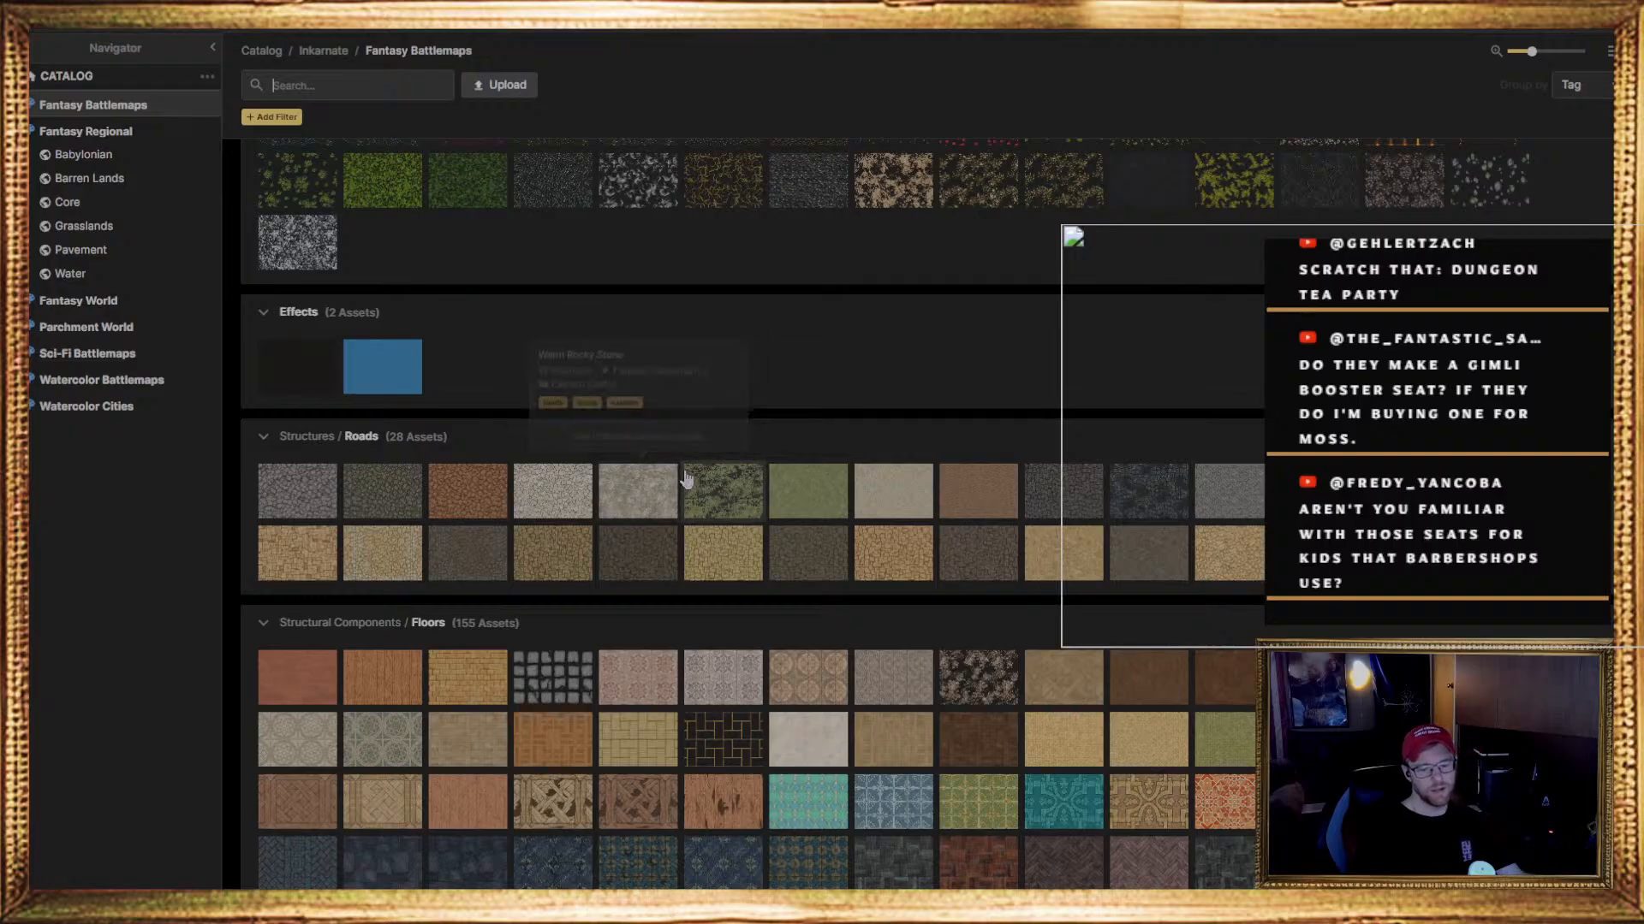
mouse_move(699, 470)
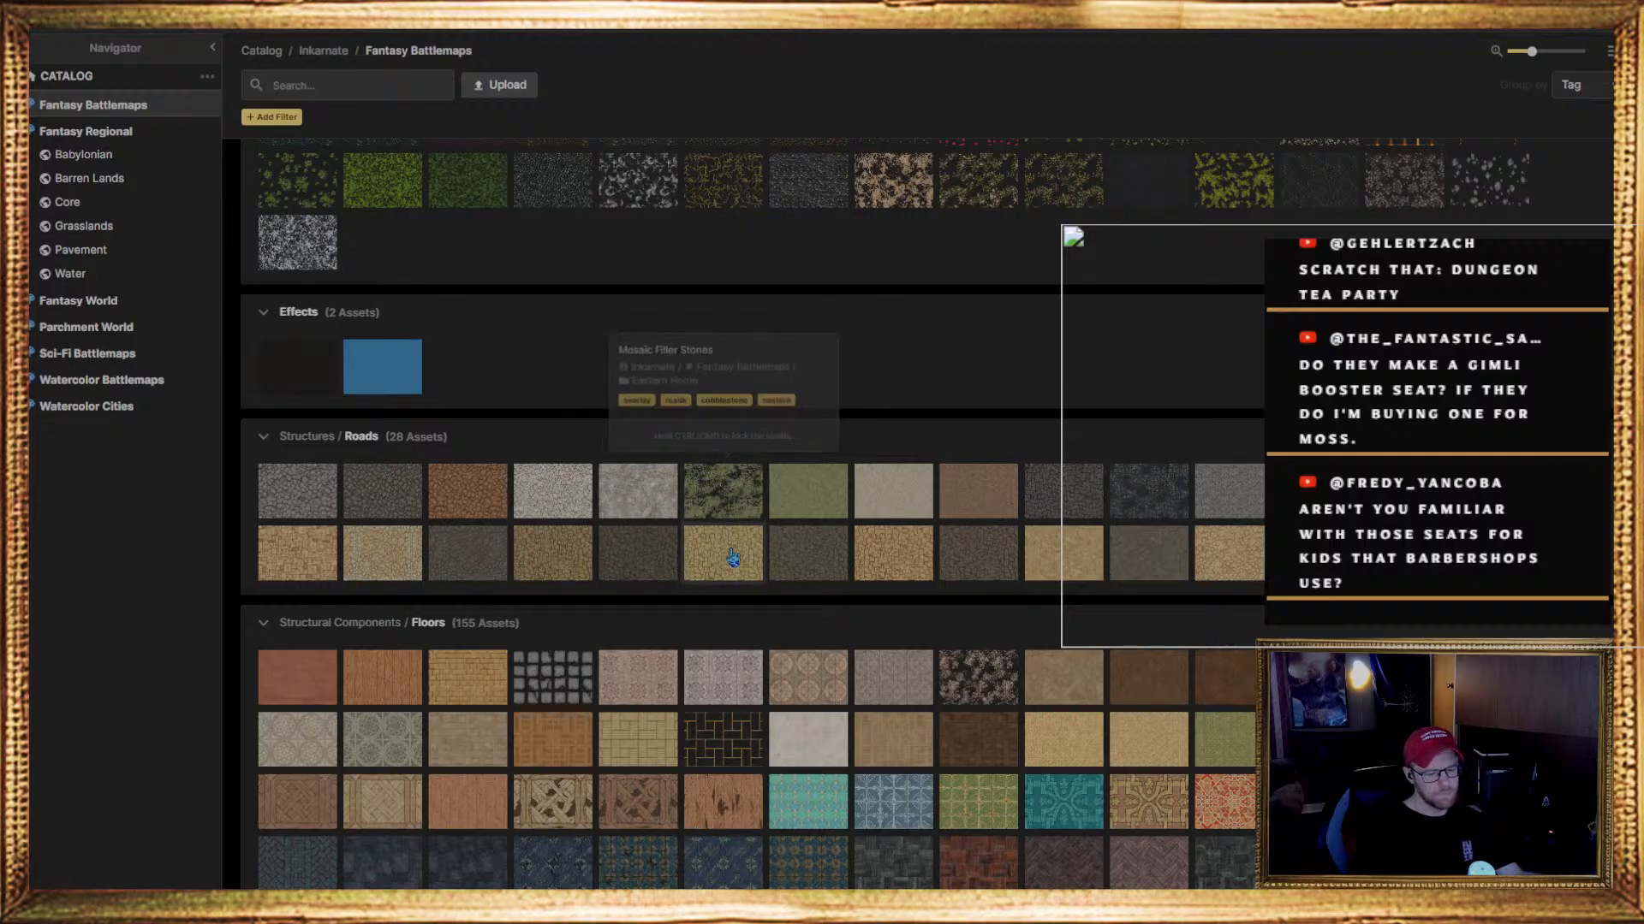
scroll(629, 539, up, 8)
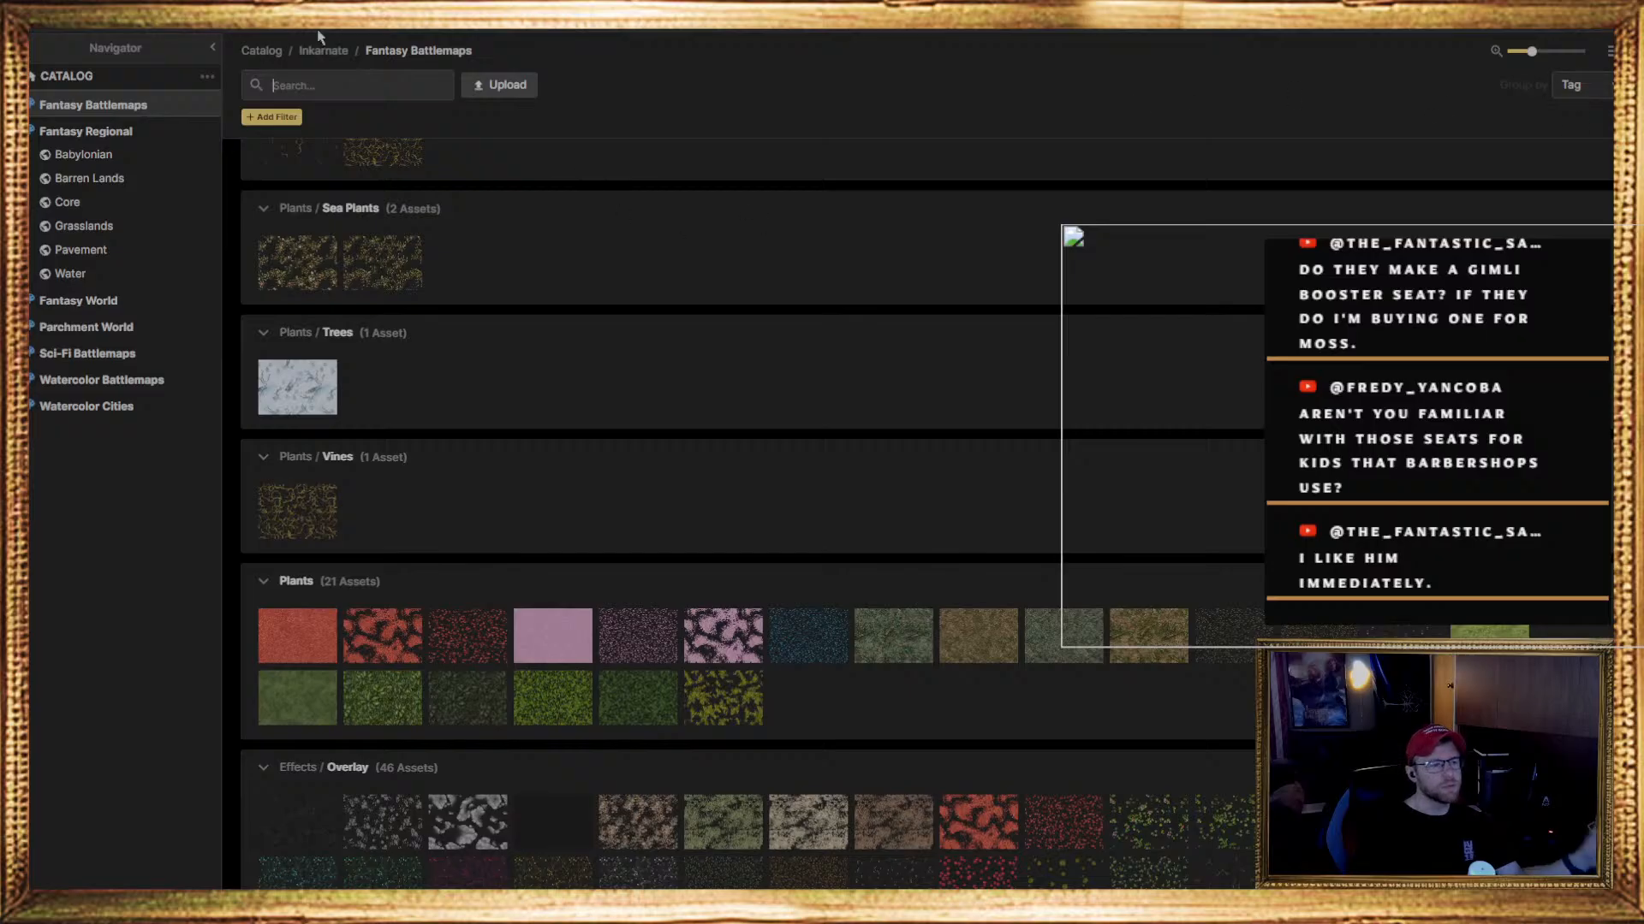
key(Escape)
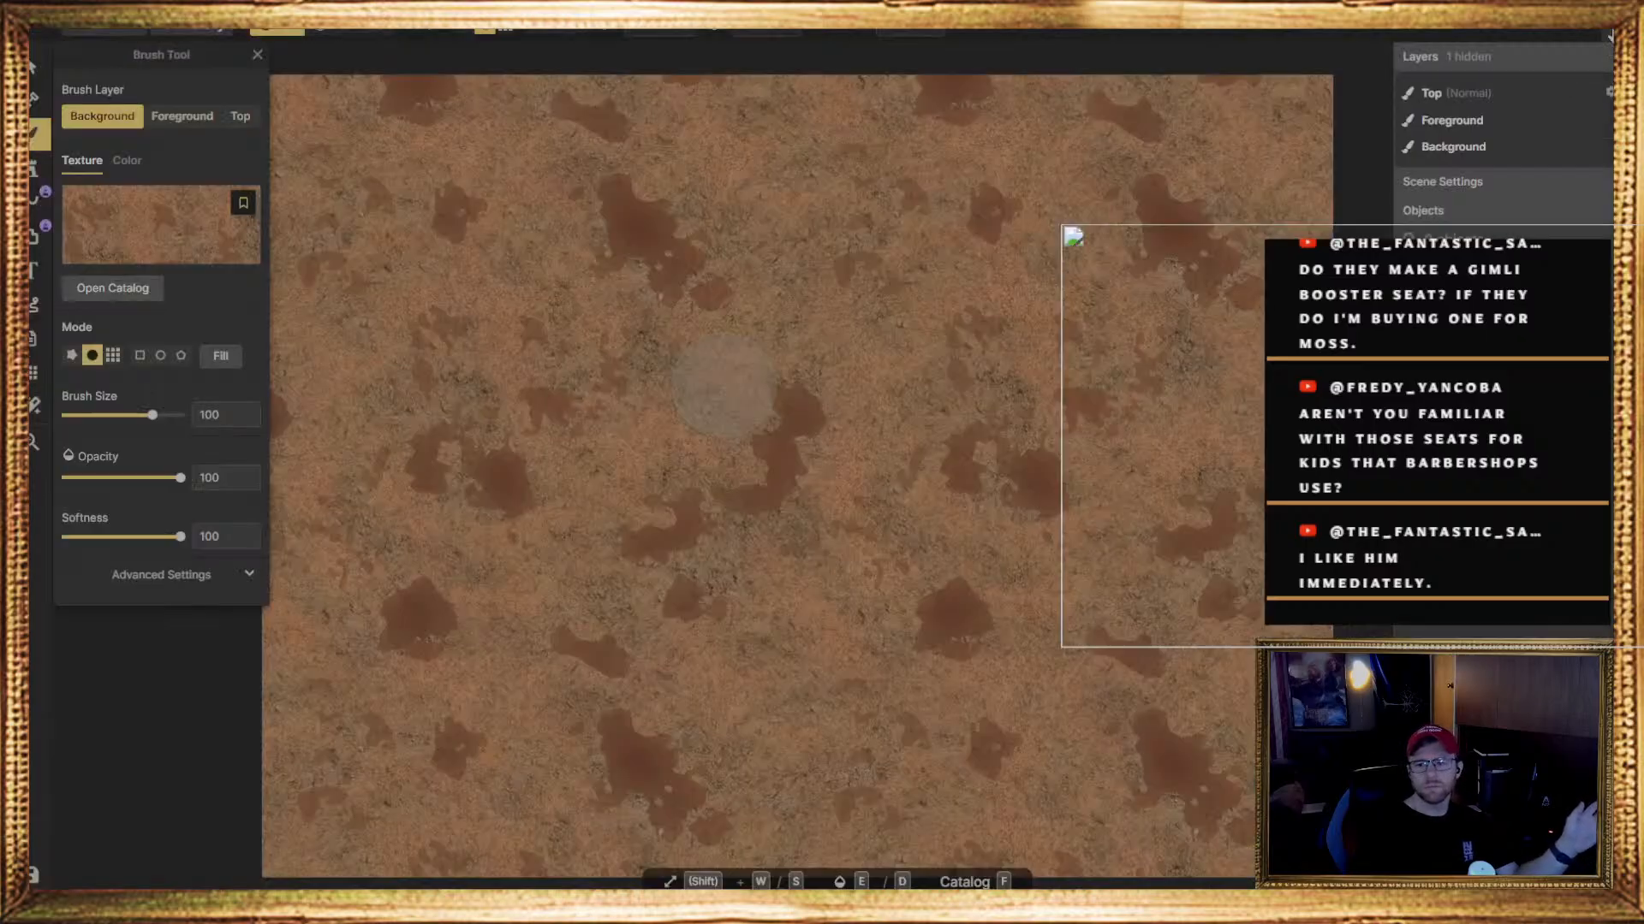
Switch to the Stamp tool and look through the terrain, water and plant stamps in the Fantasy Battlemaps catalog
click(34, 168)
click(725, 389)
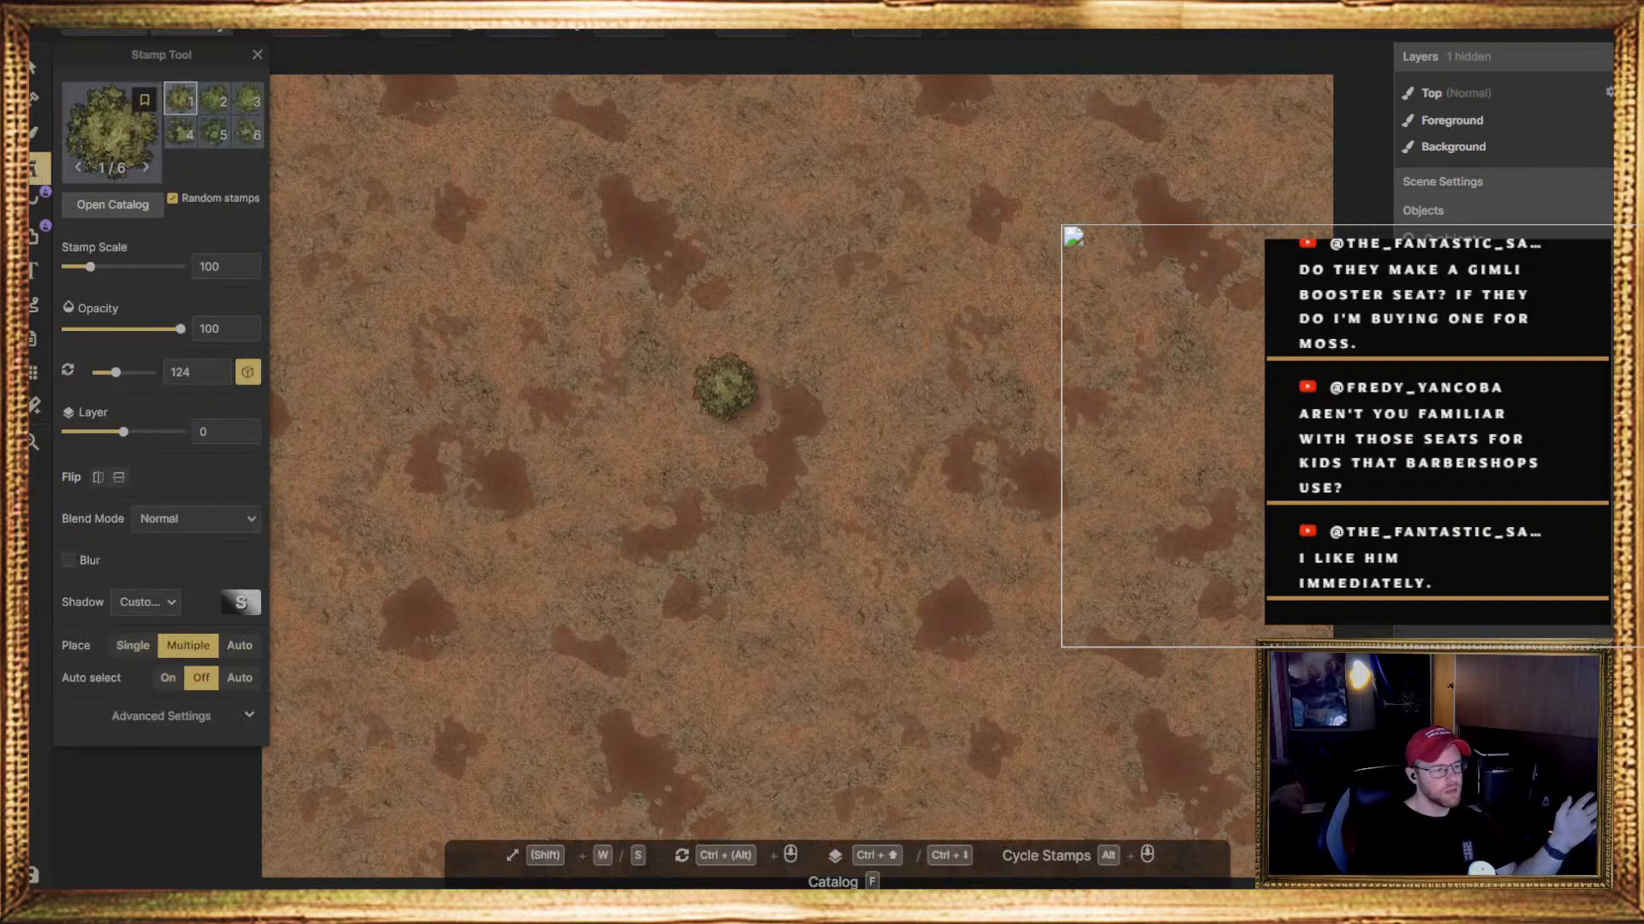
click(116, 141)
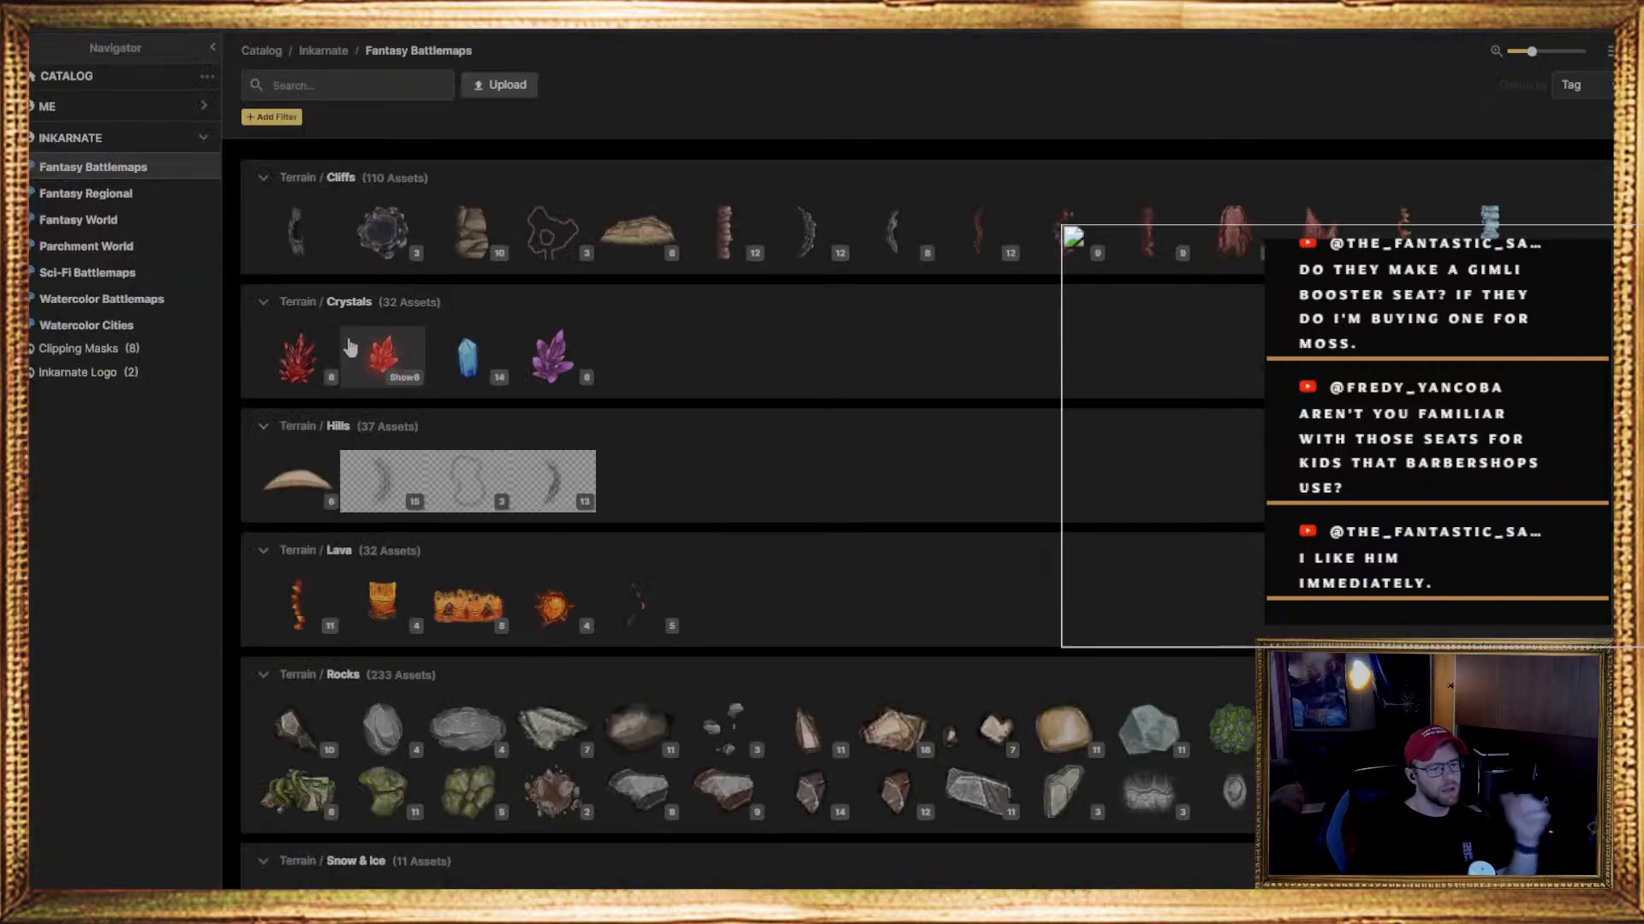
scroll(644, 587, down, 2)
scroll(645, 587, down, 1)
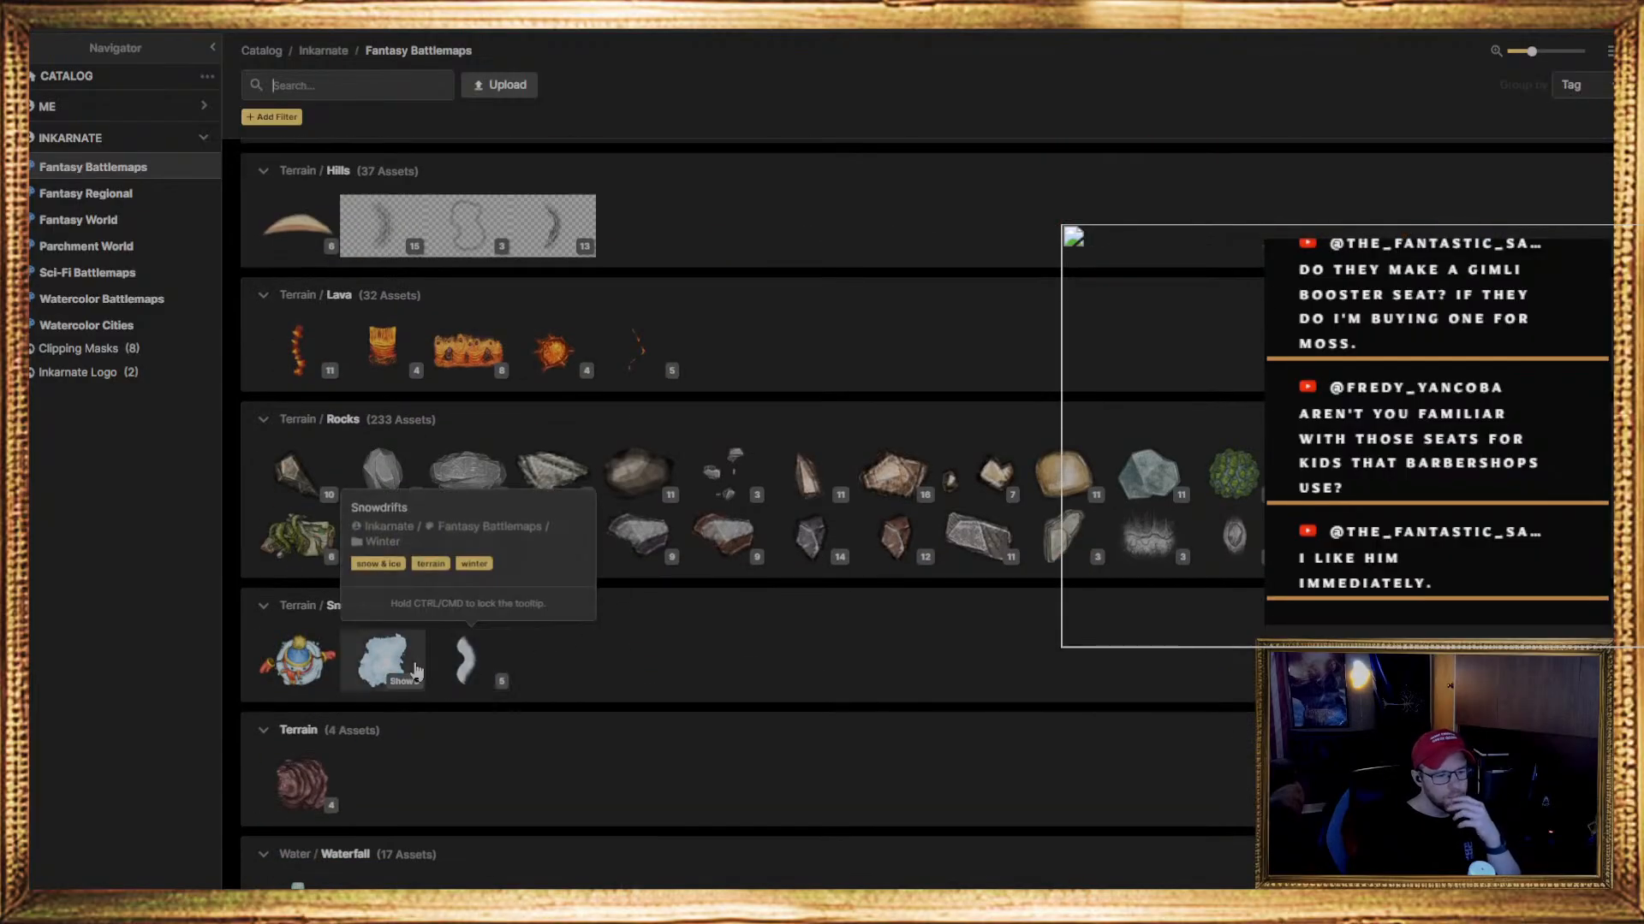
mouse_move(414, 656)
scroll(420, 668, down, 4)
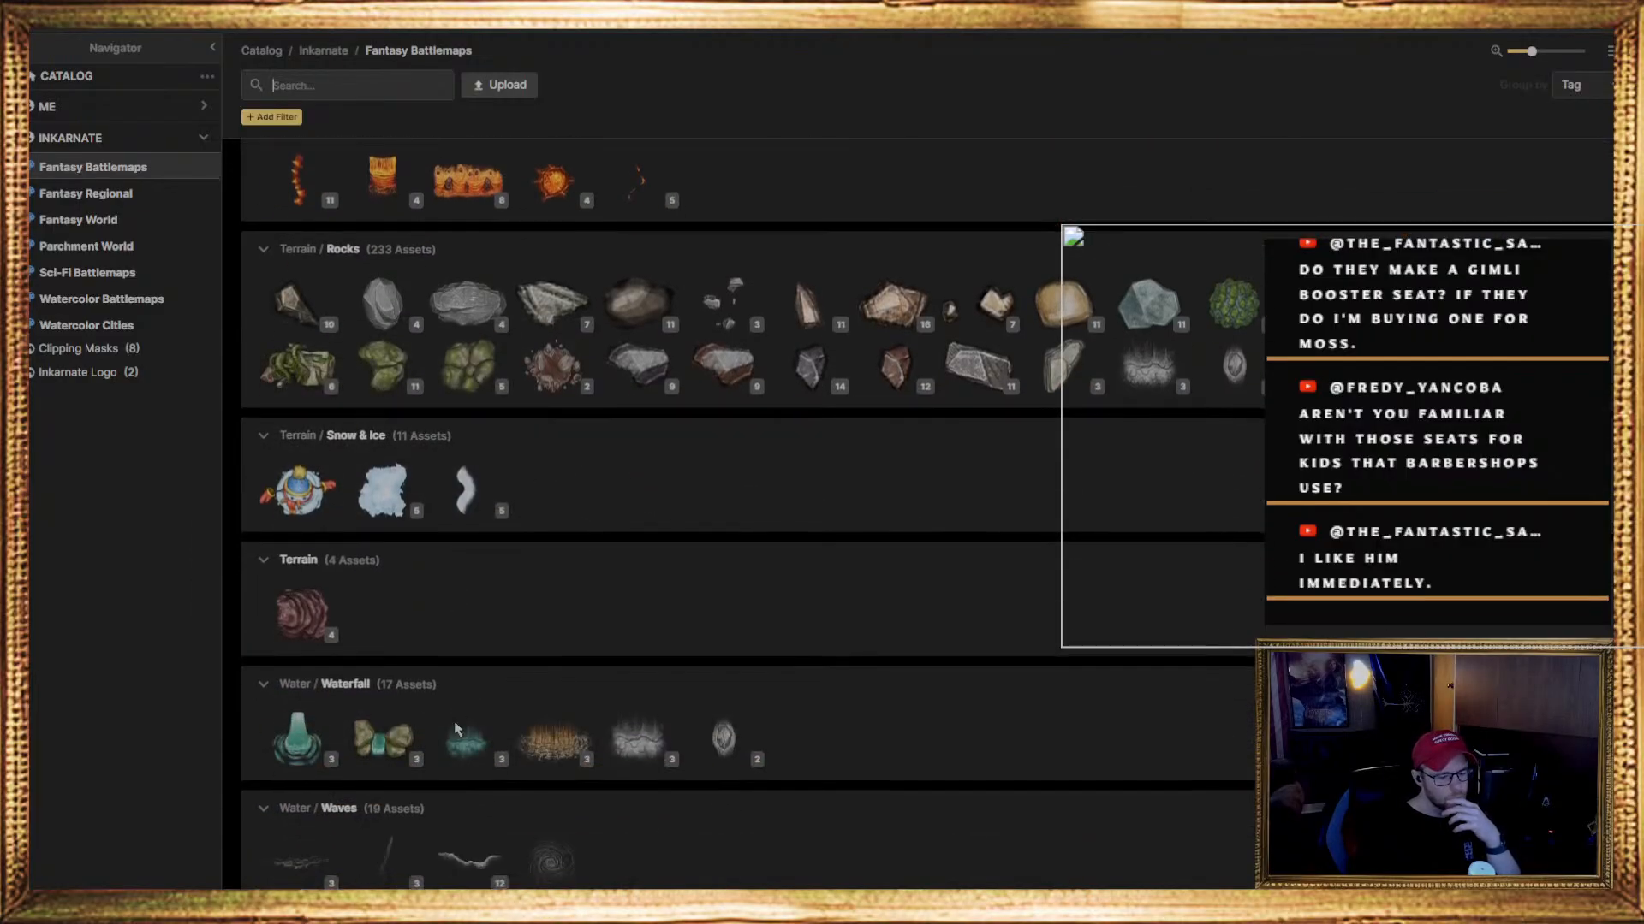
scroll(454, 732, down, 20)
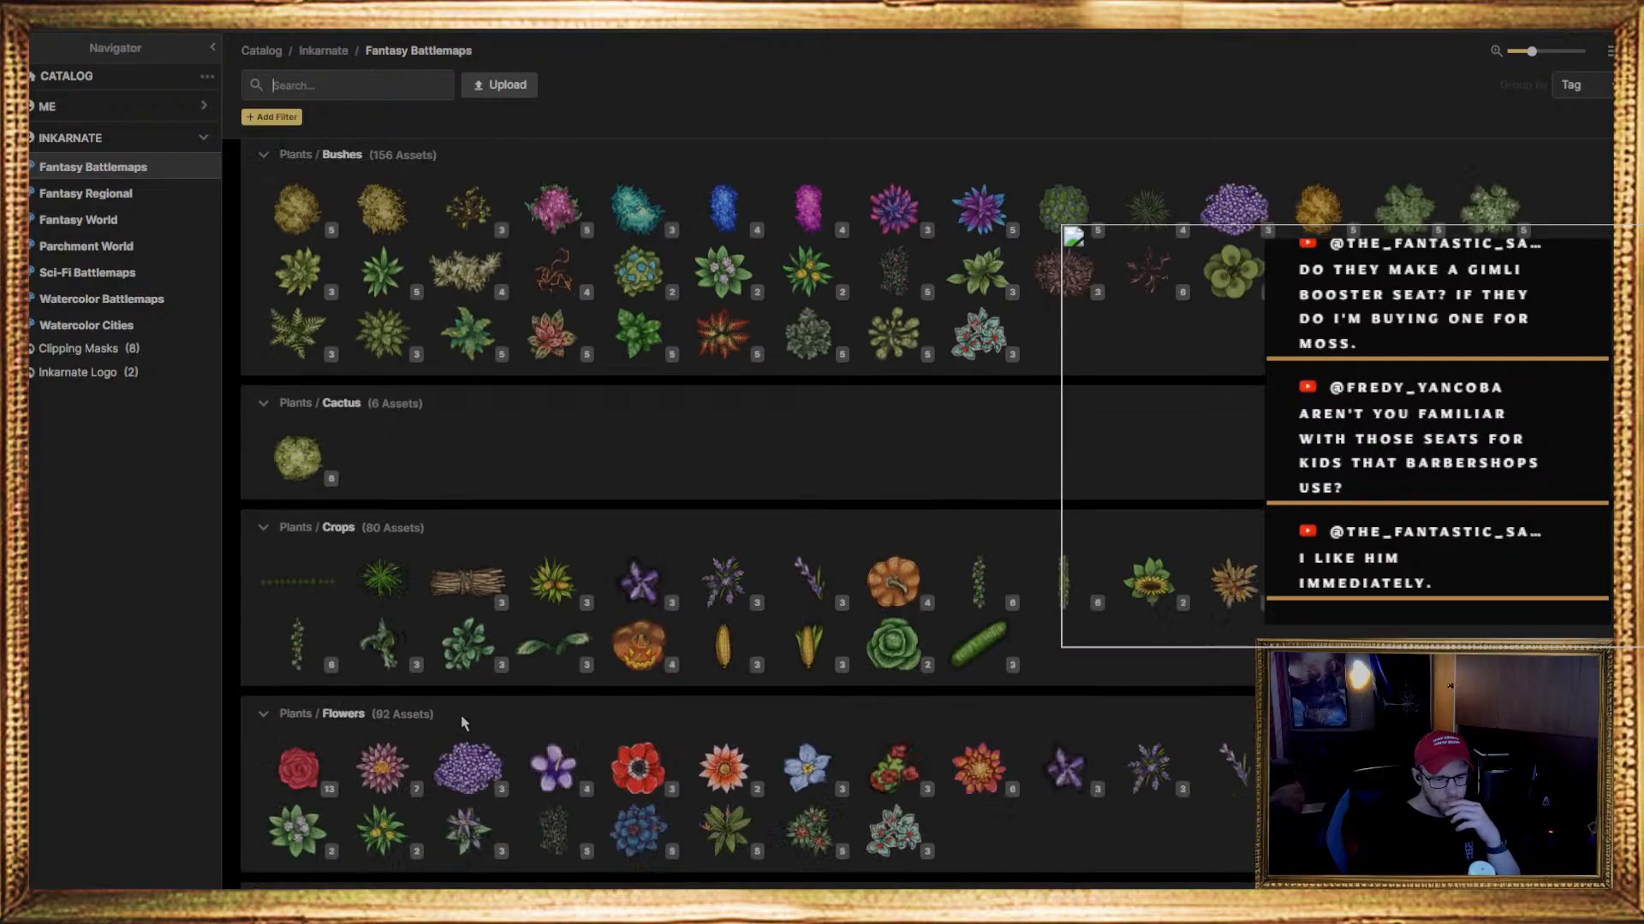
scroll(496, 666, down, 20)
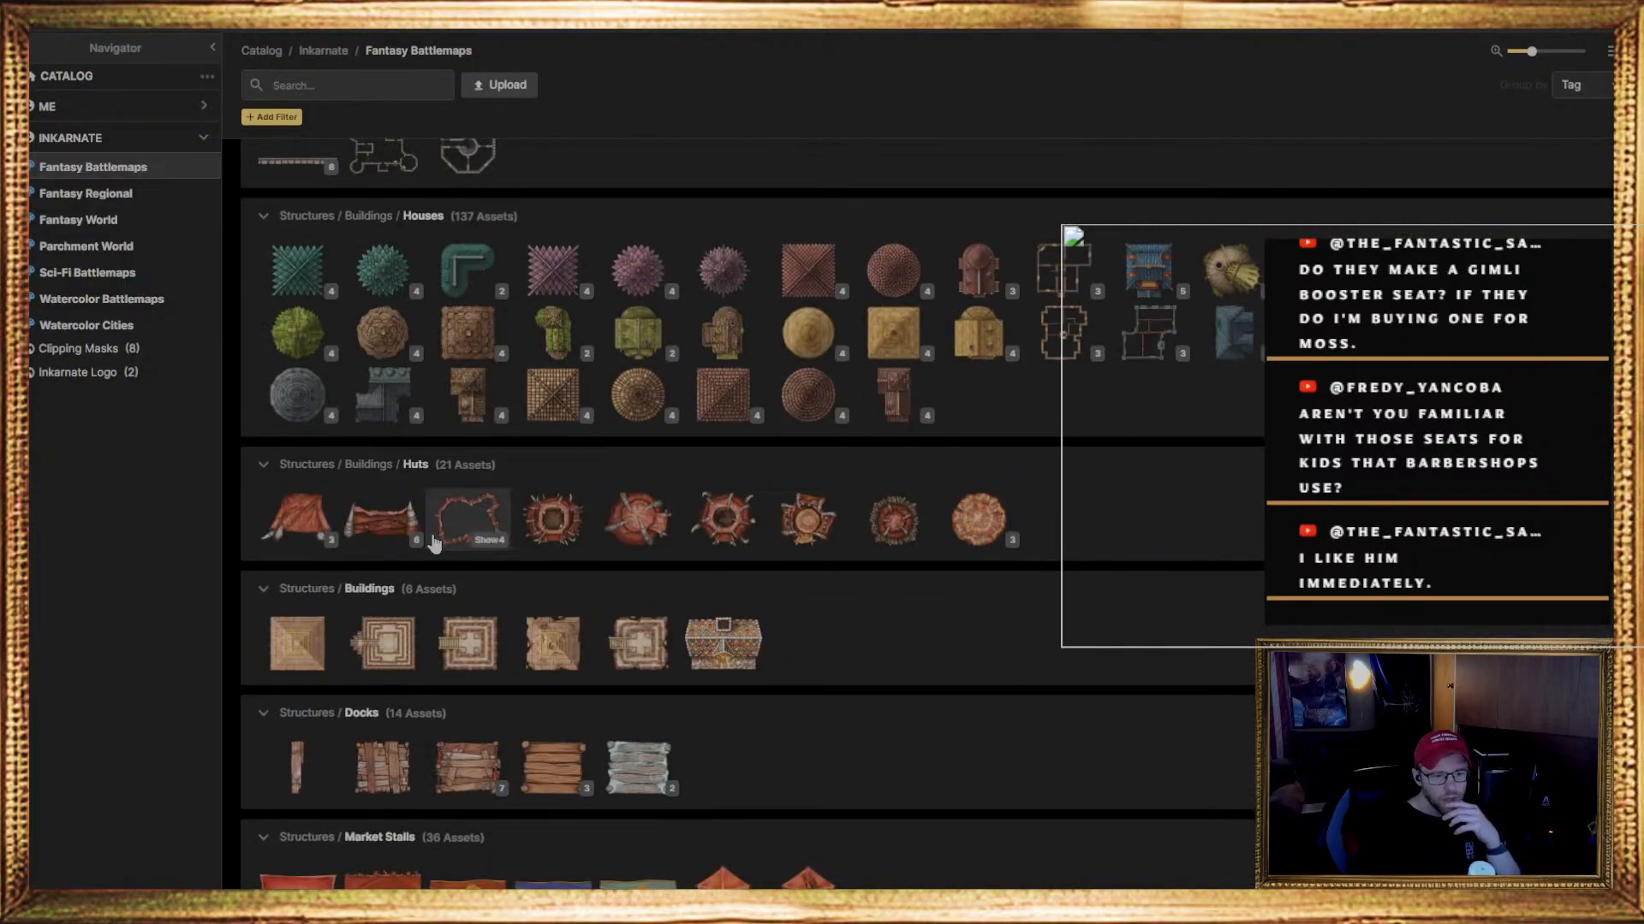
Examine the catalog's structure and structural component stamps, from huts, docks and ruins to roofs, rubble, stairs and train components, and close it
mouse_move(504, 402)
scroll(503, 403, down, 4)
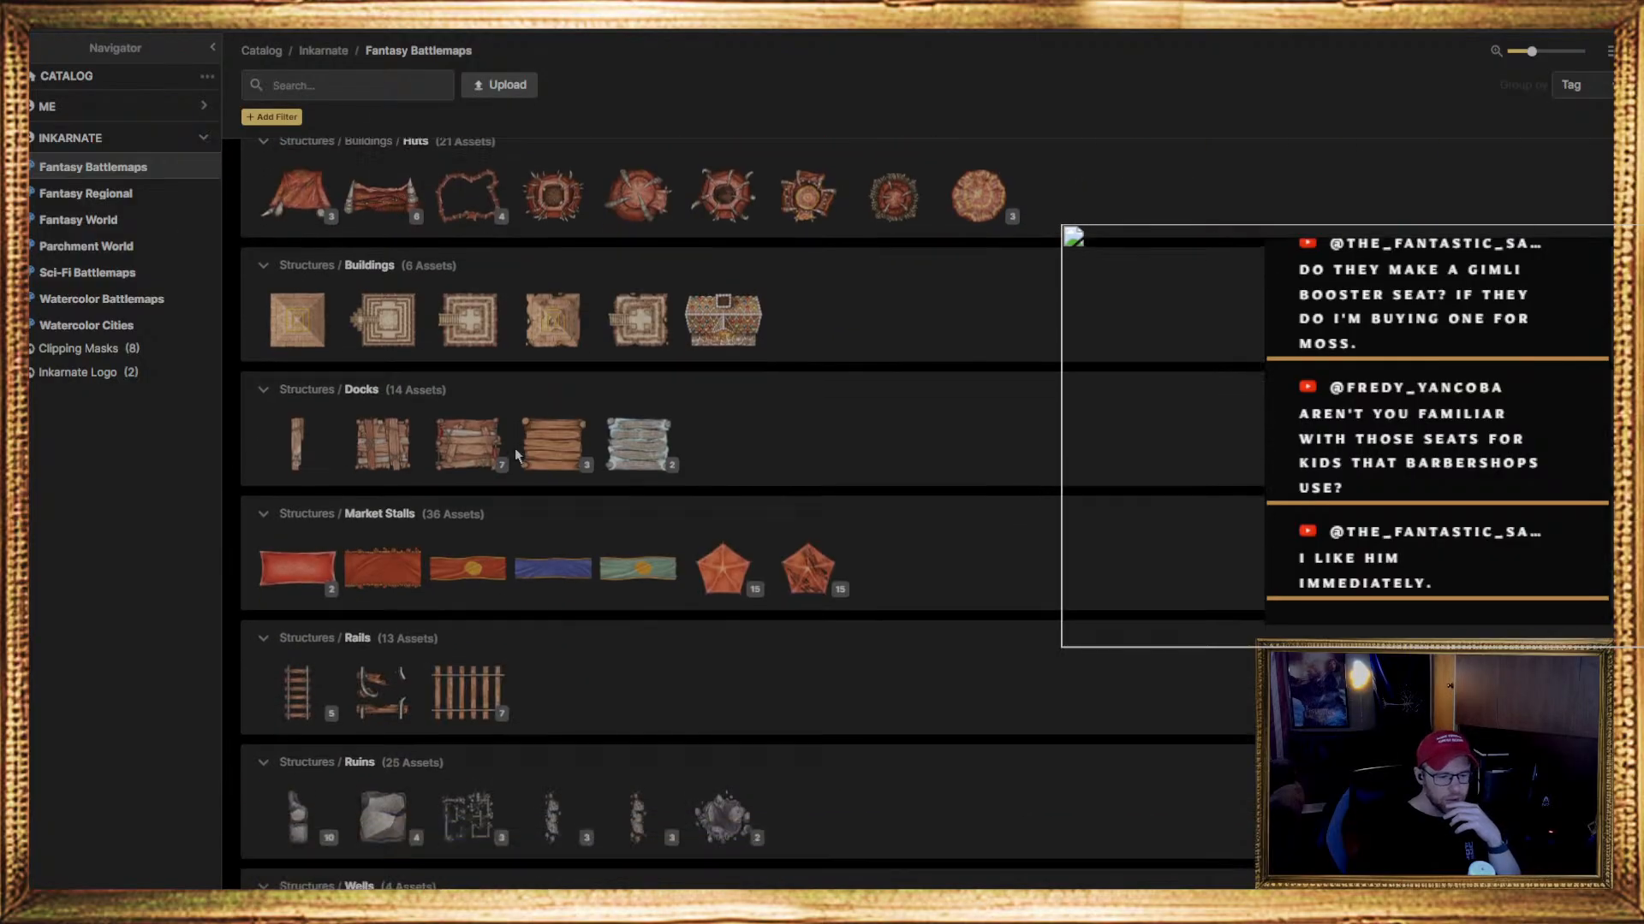
scroll(510, 619, down, 5)
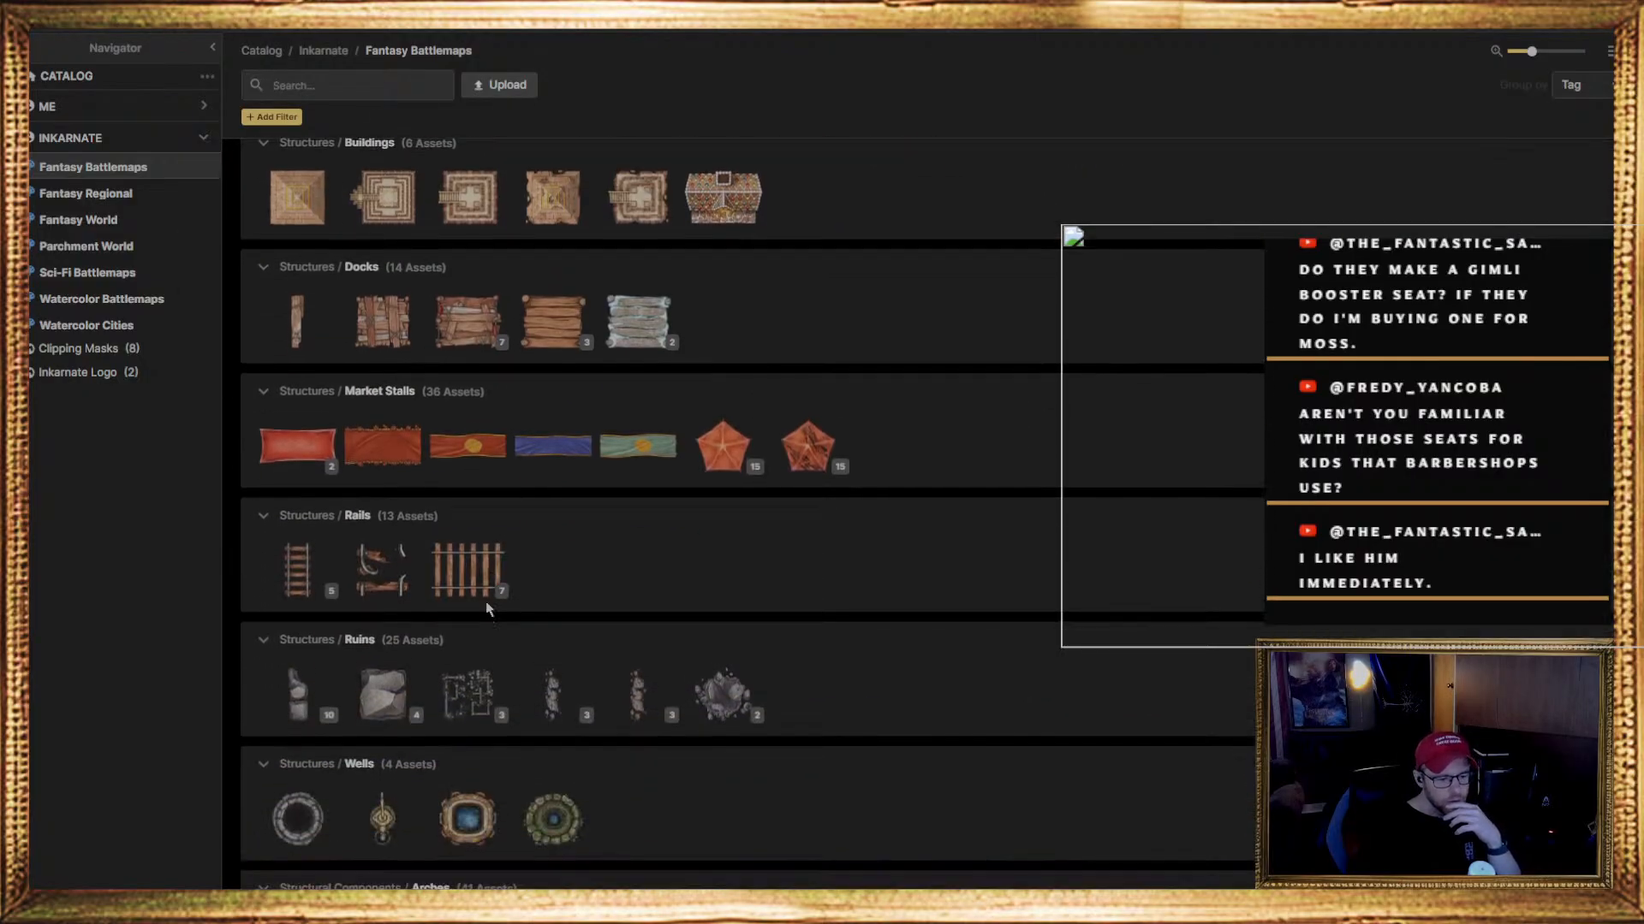
scroll(452, 581, down, 10)
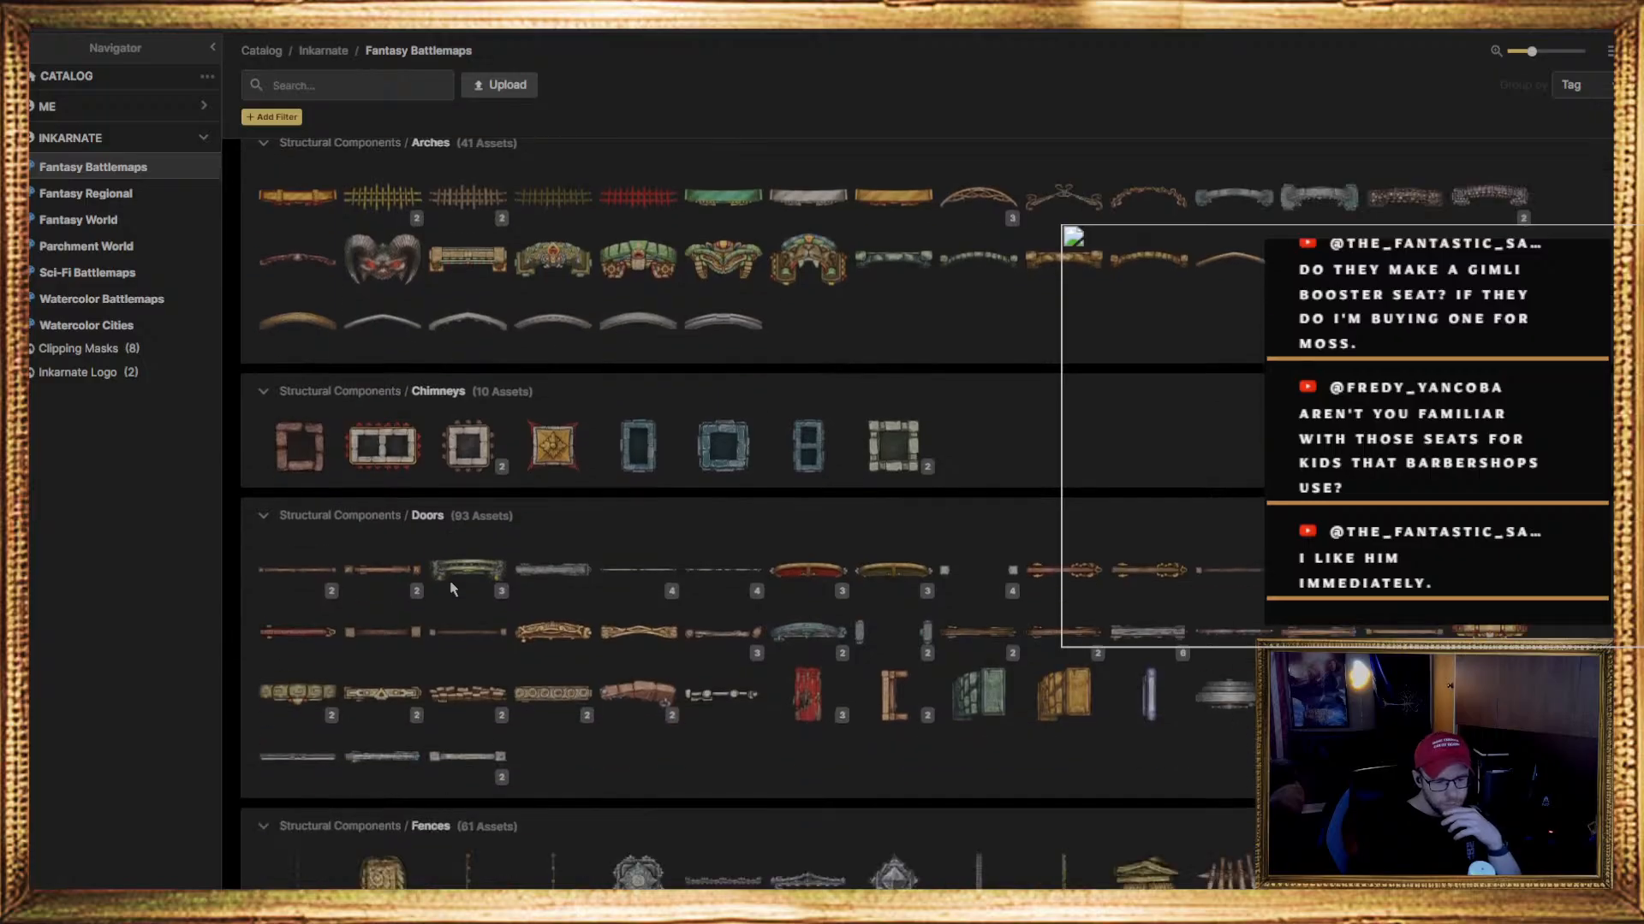
scroll(442, 606, down, 6)
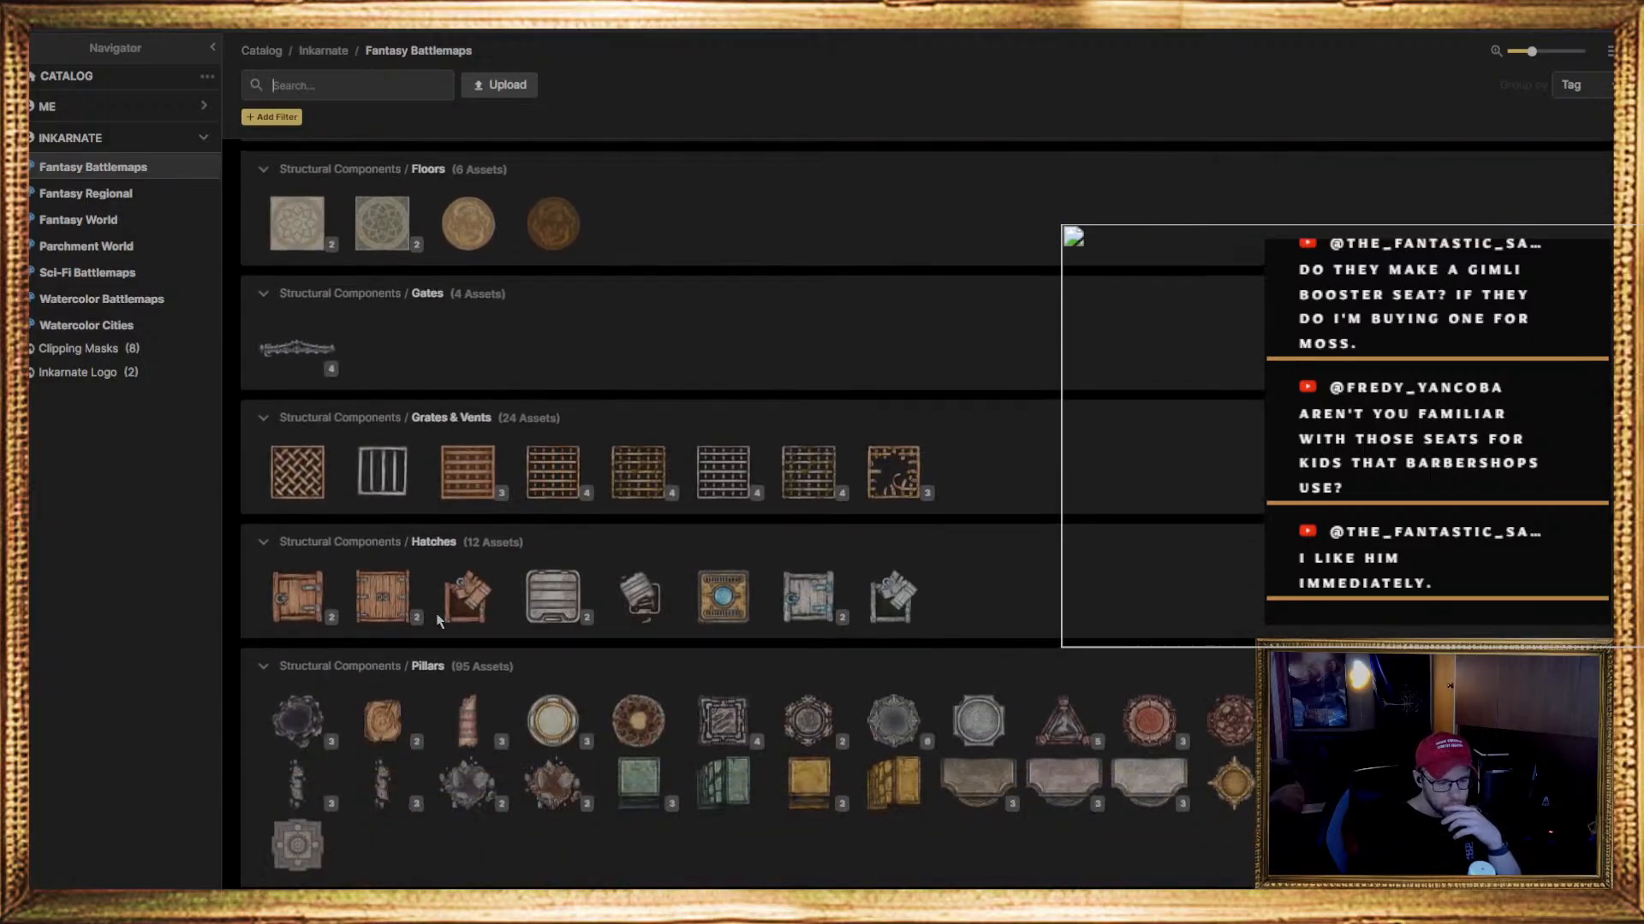
scroll(1062, 663, down, 3)
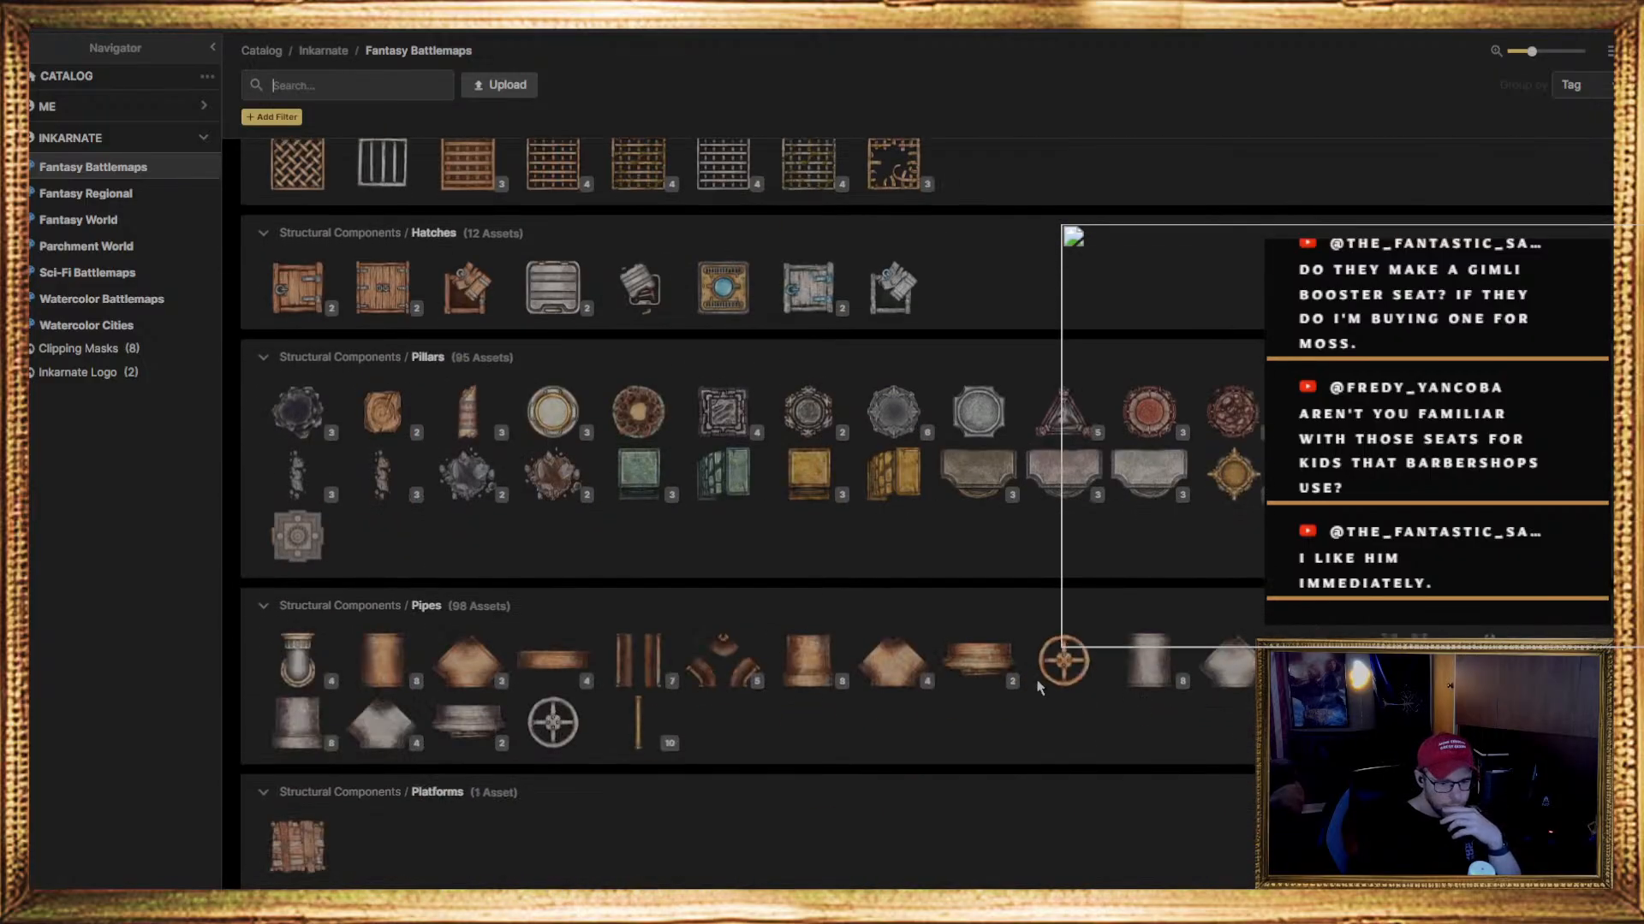
scroll(762, 666, down, 5)
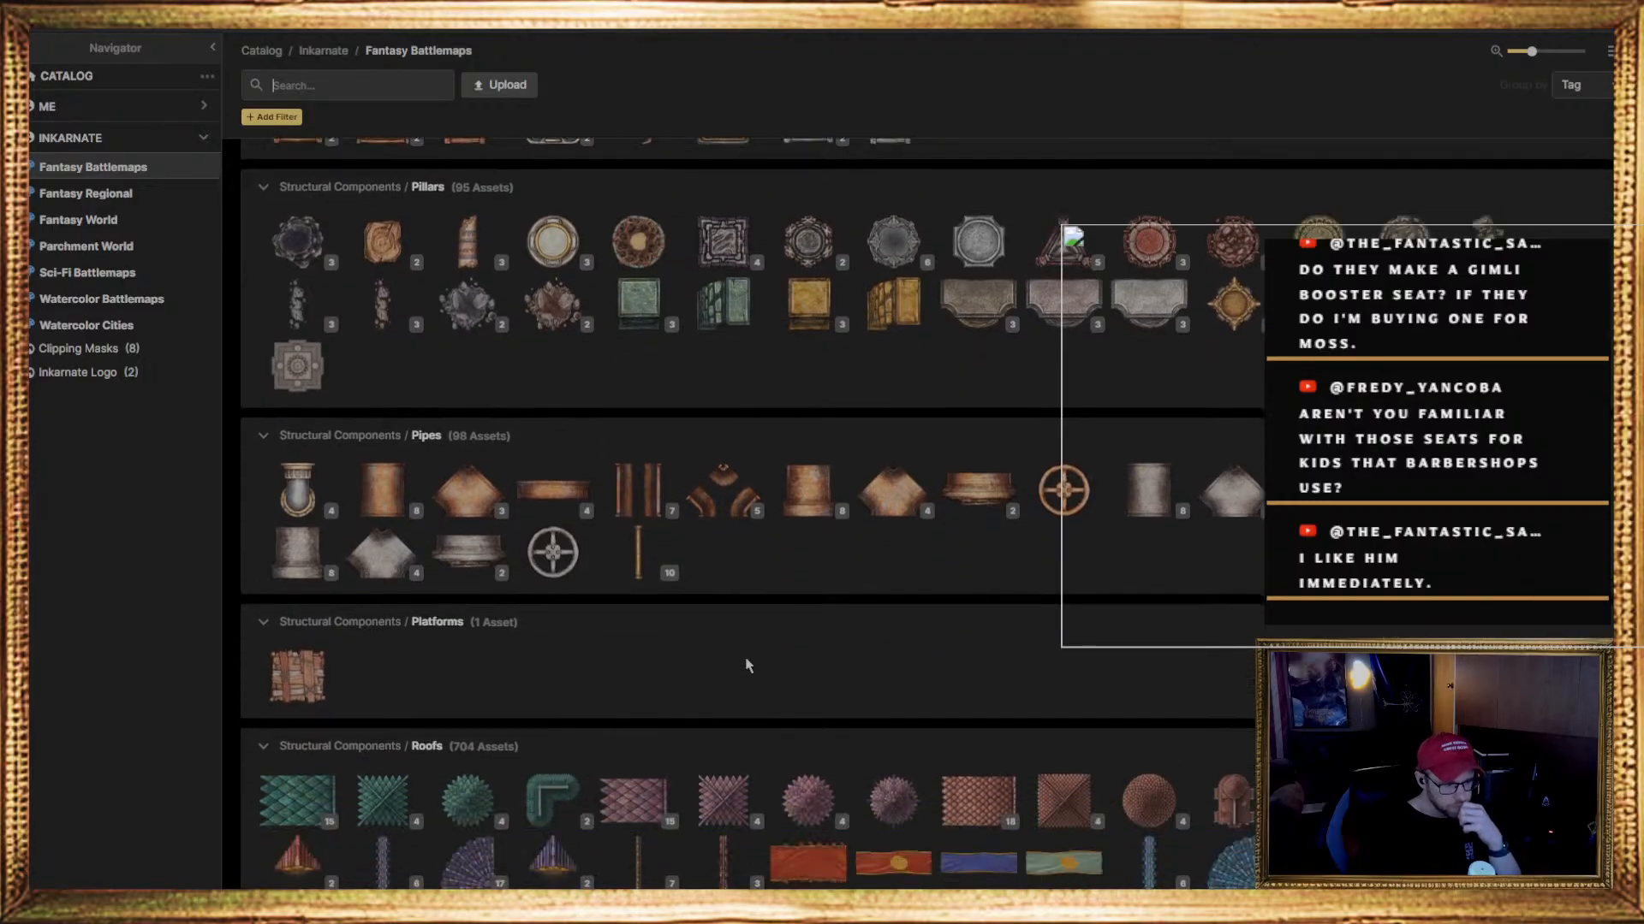
scroll(745, 667, down, 2)
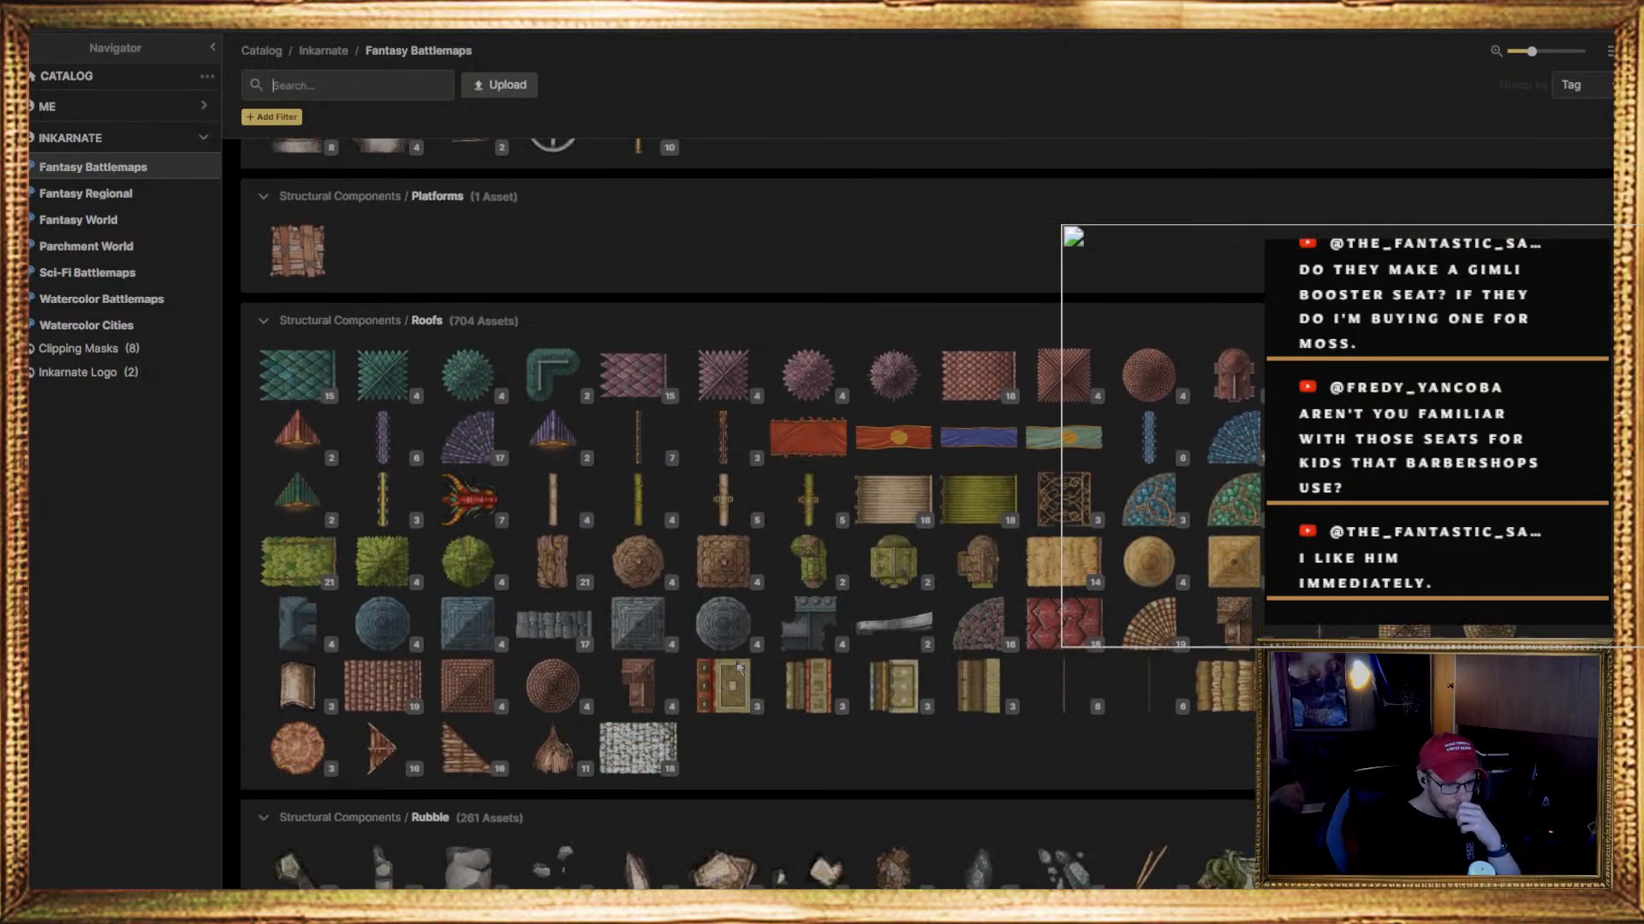
scroll(724, 676, down, 2)
scroll(722, 677, down, 1)
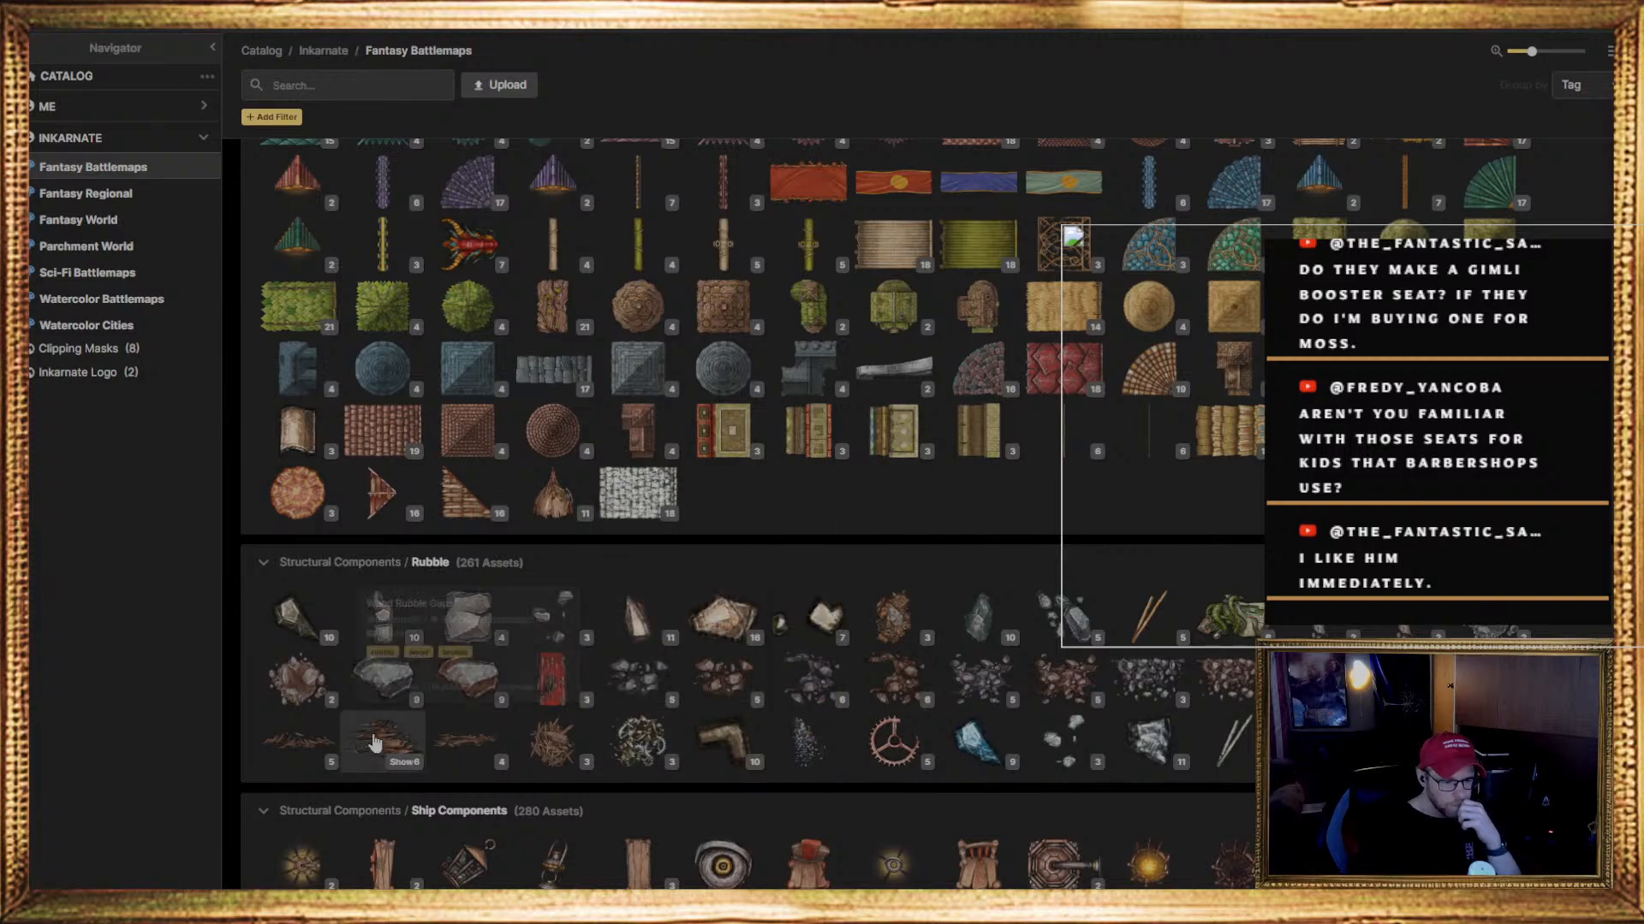
scroll(616, 744, down, 2)
scroll(615, 740, down, 2)
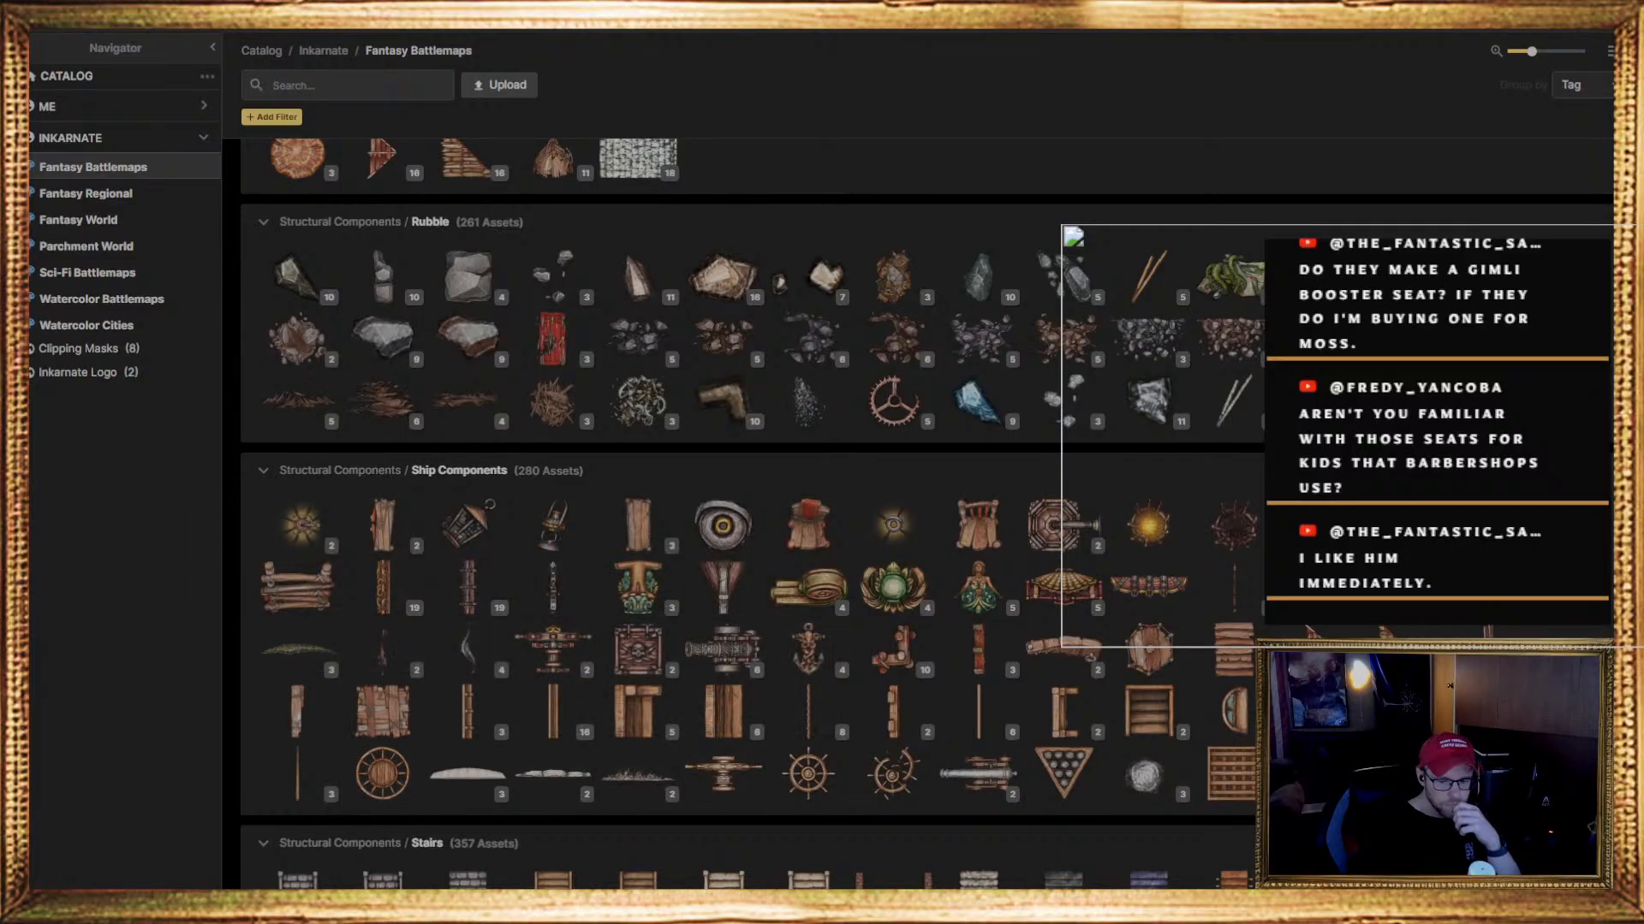
mouse_move(796, 744)
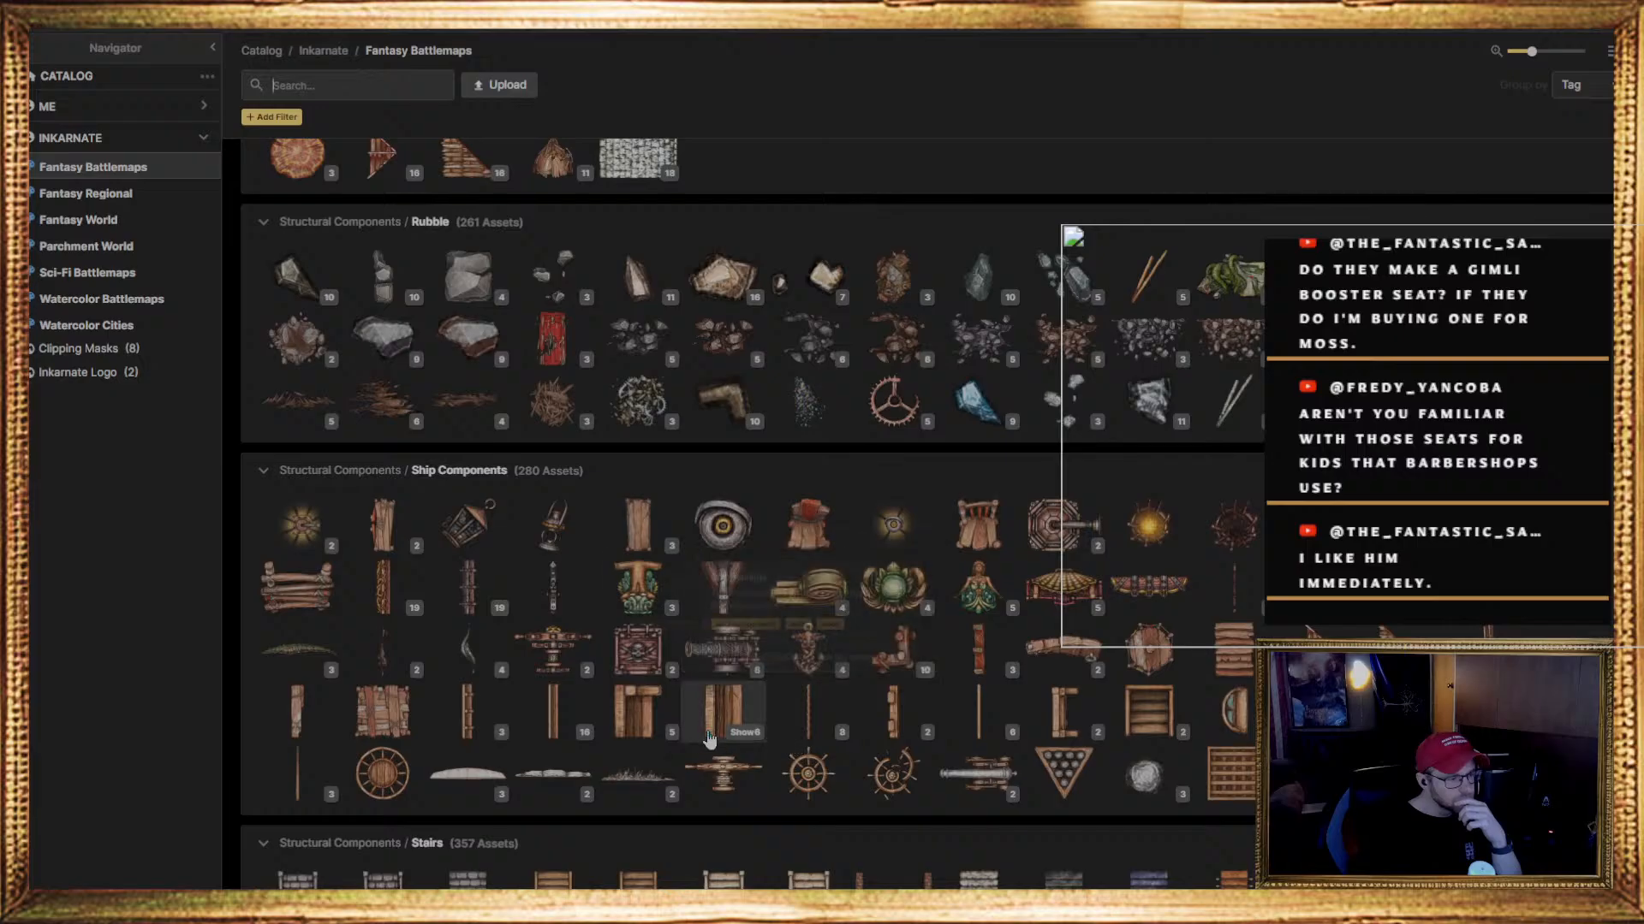
scroll(569, 709, down, 1)
scroll(565, 709, down, 6)
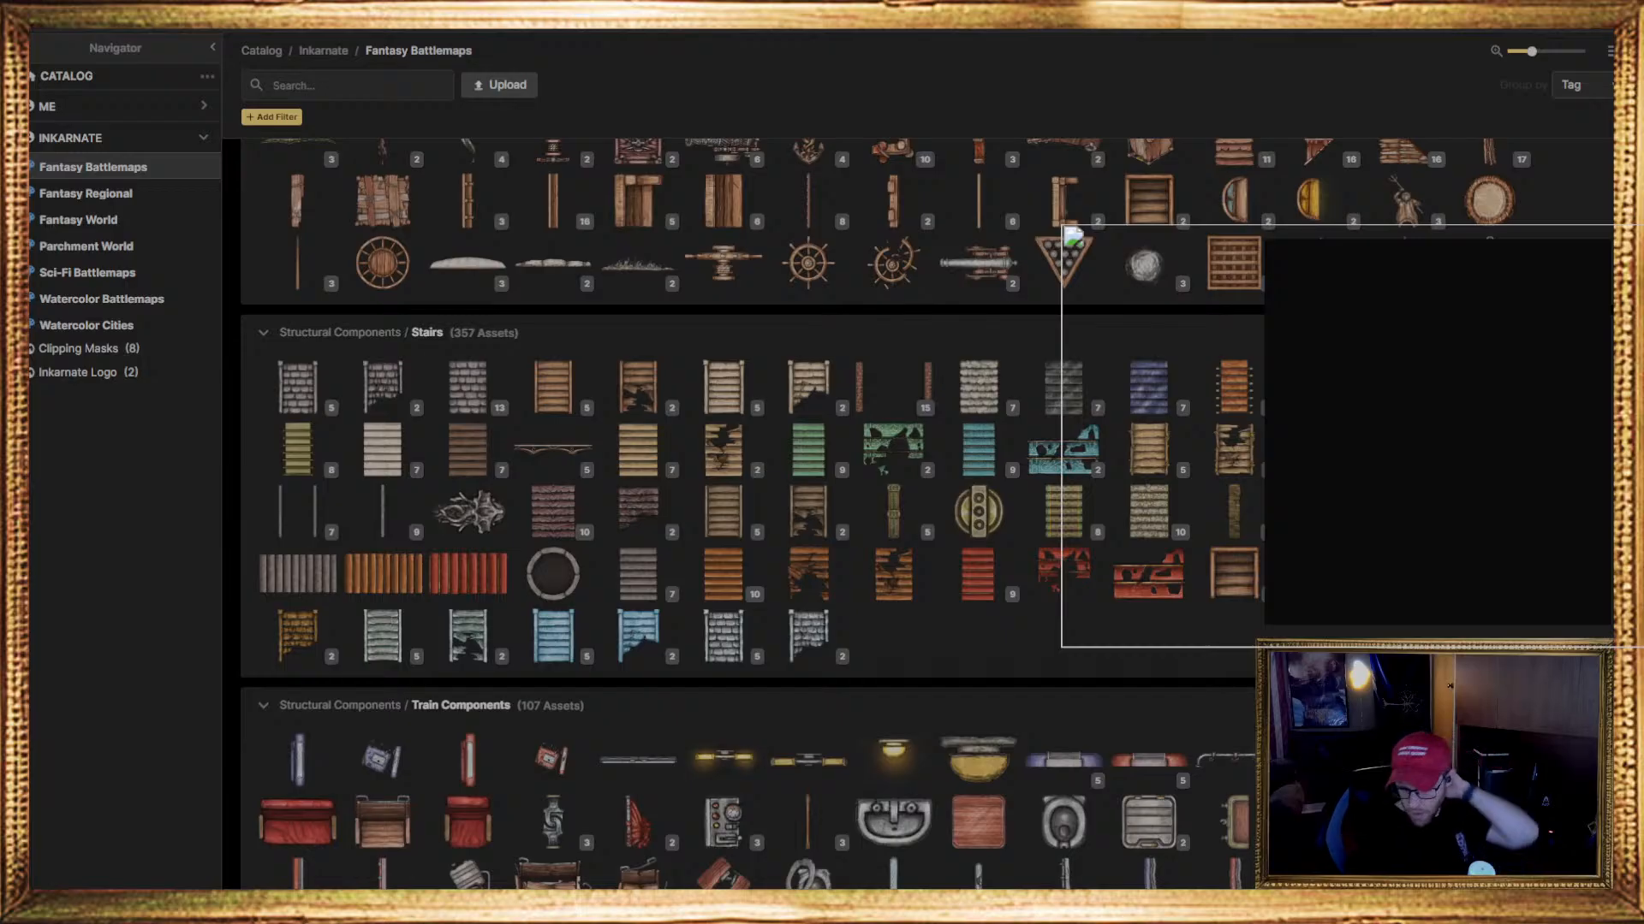
scroll(467, 266, down, 2)
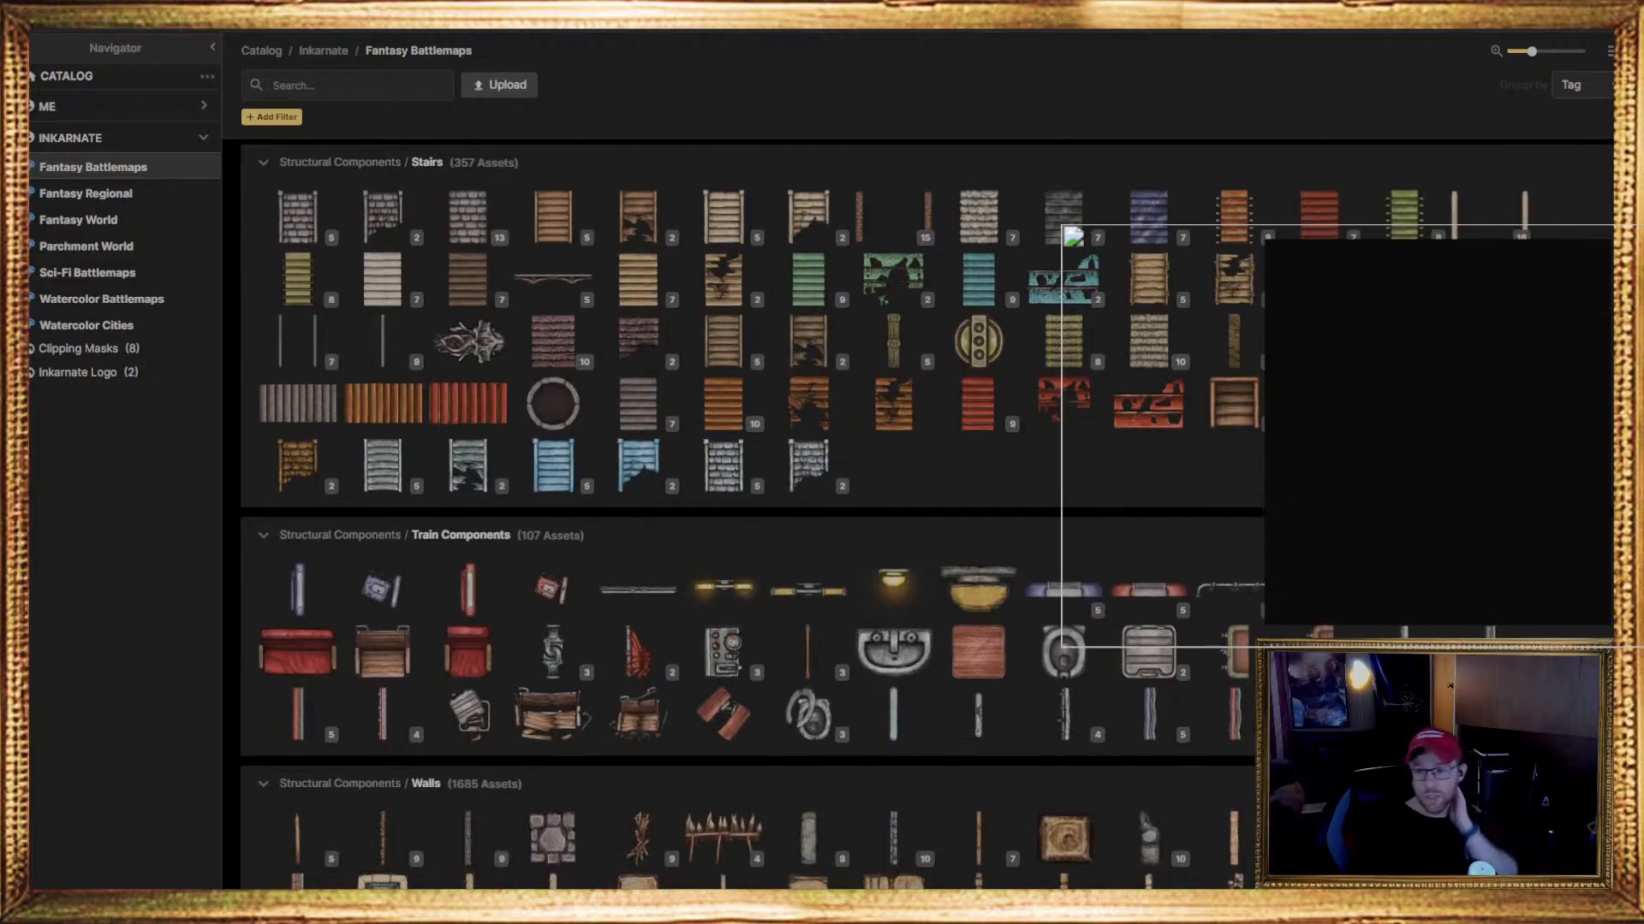
click(1632, 51)
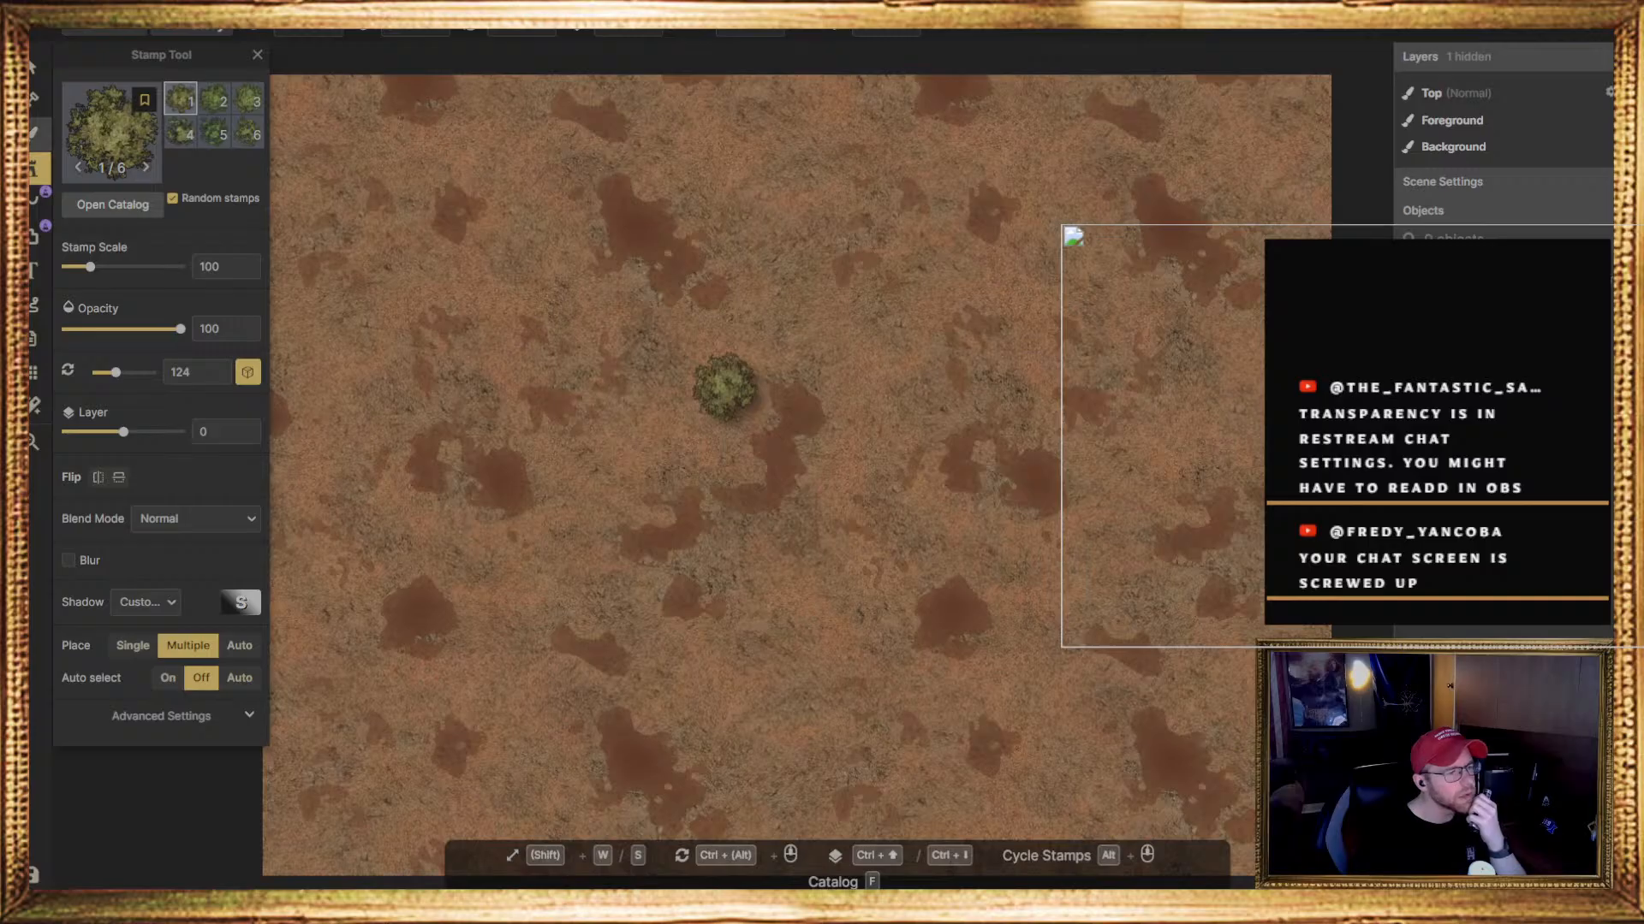
Return to the Brush tool and look through the catalog's plant, overlay, floor and material textures, from fabric and metal to stone and wood
click(35, 133)
click(207, 233)
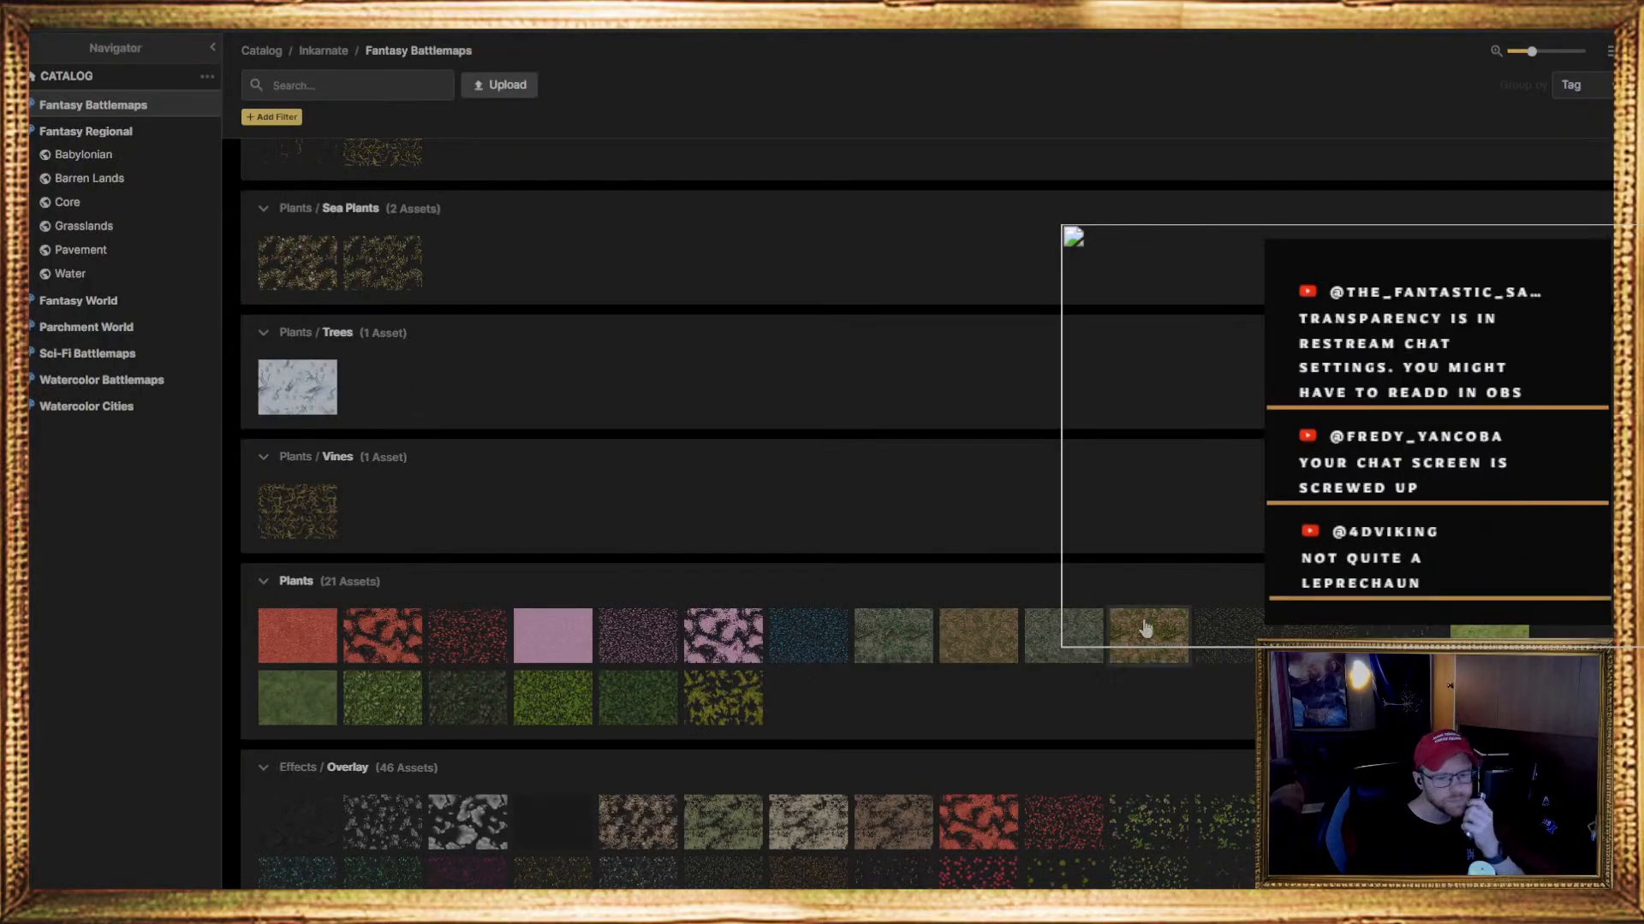
scroll(840, 633, down, 15)
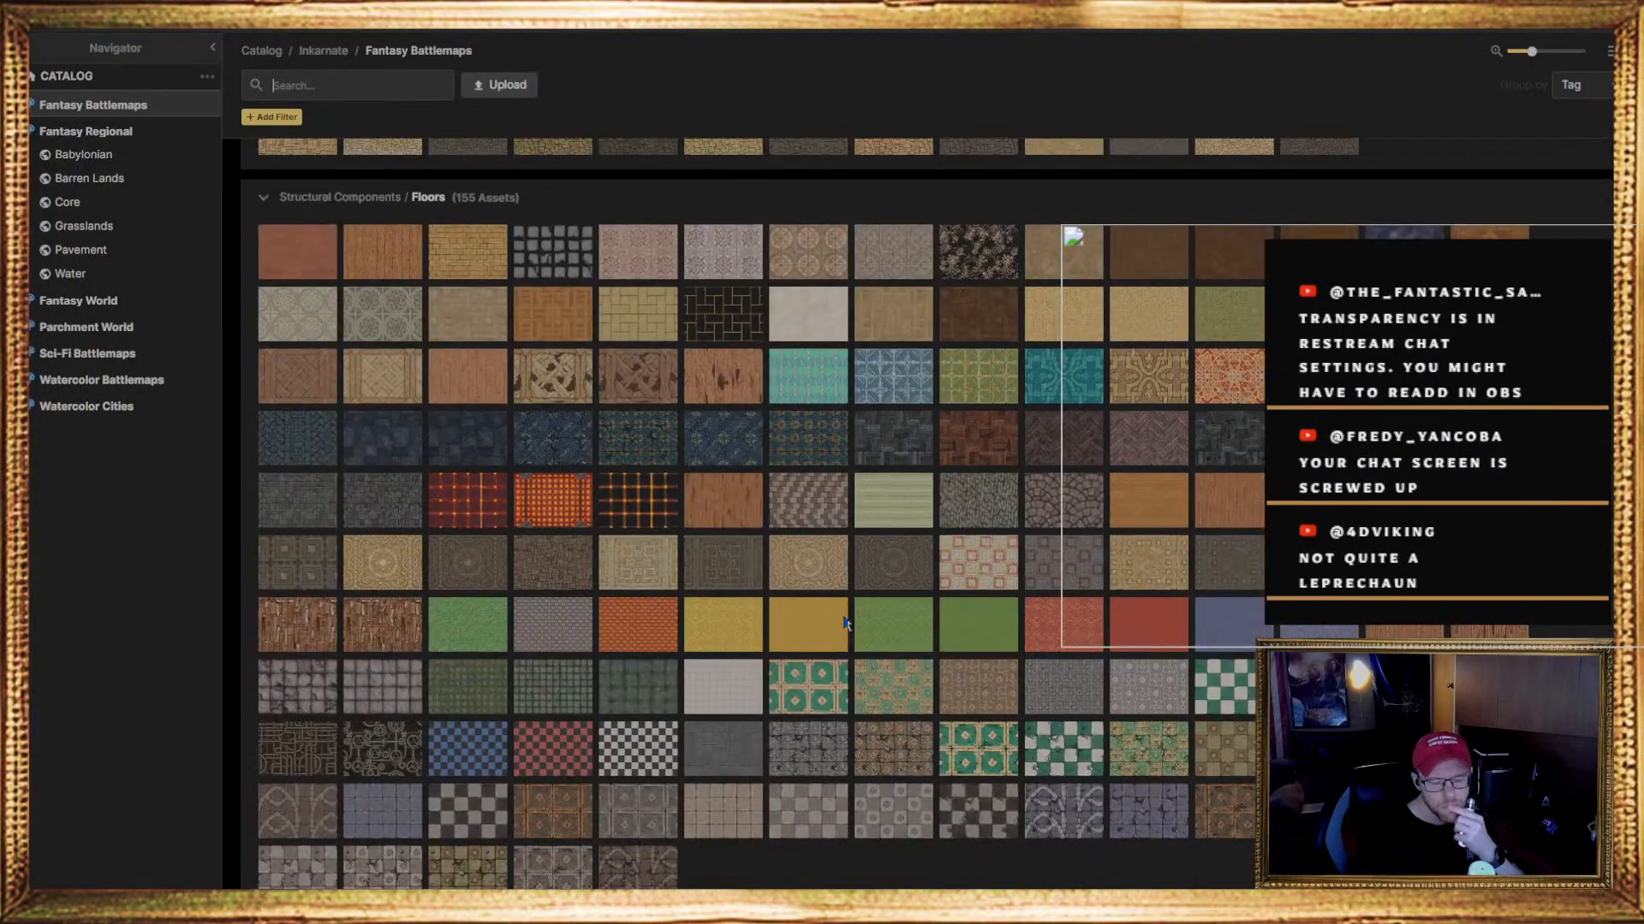
scroll(844, 622, down, 15)
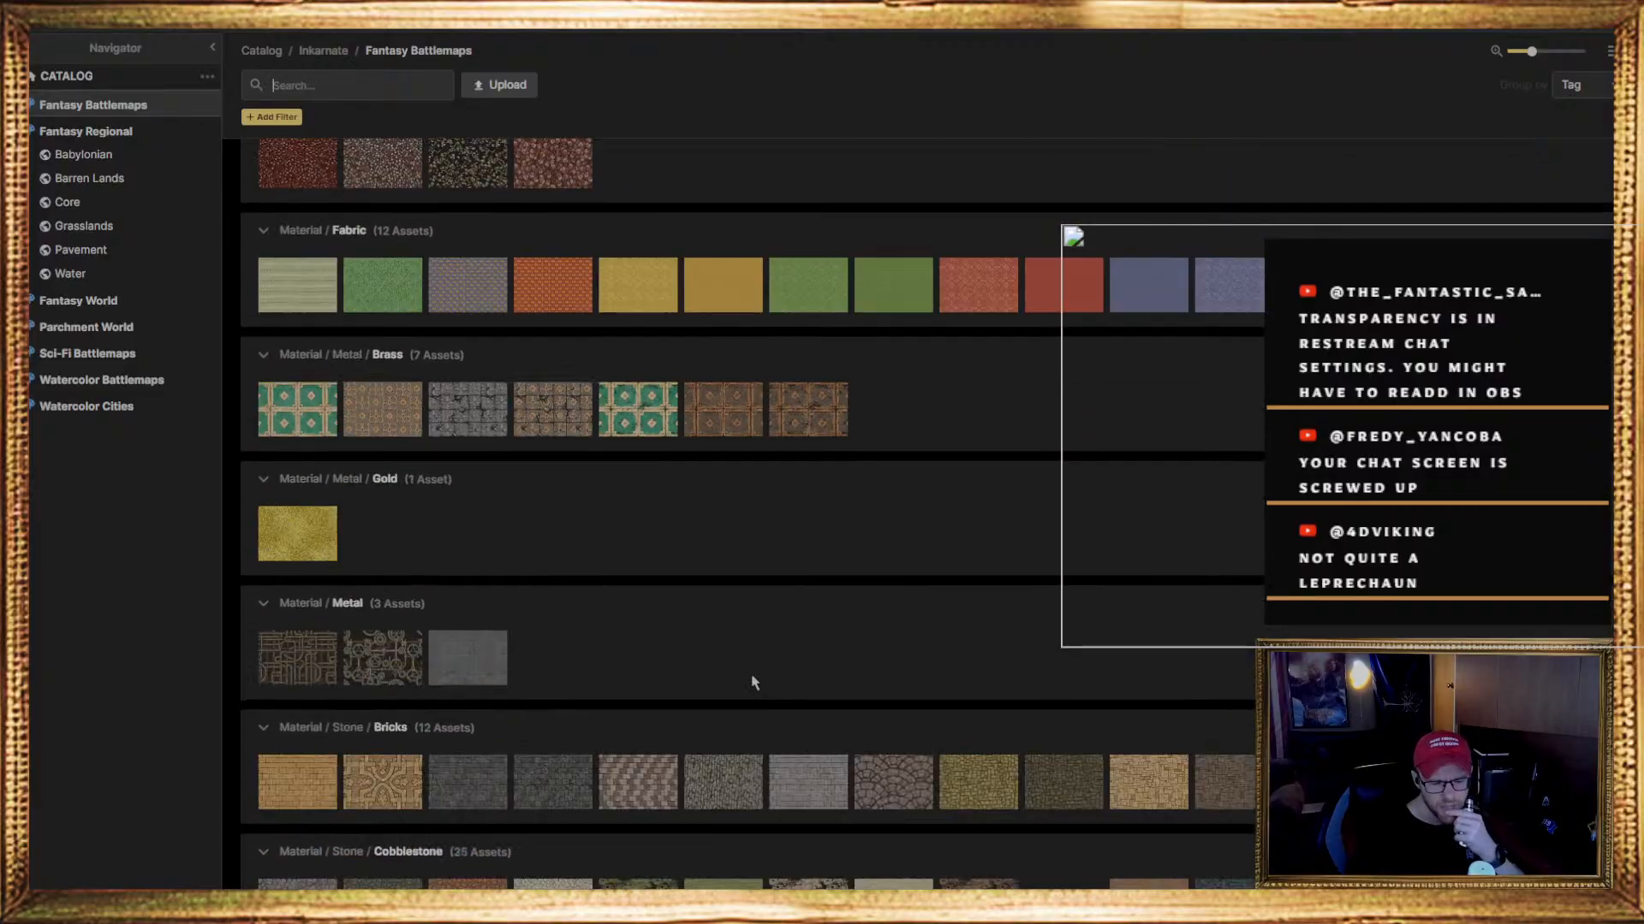
scroll(692, 668, down, 10)
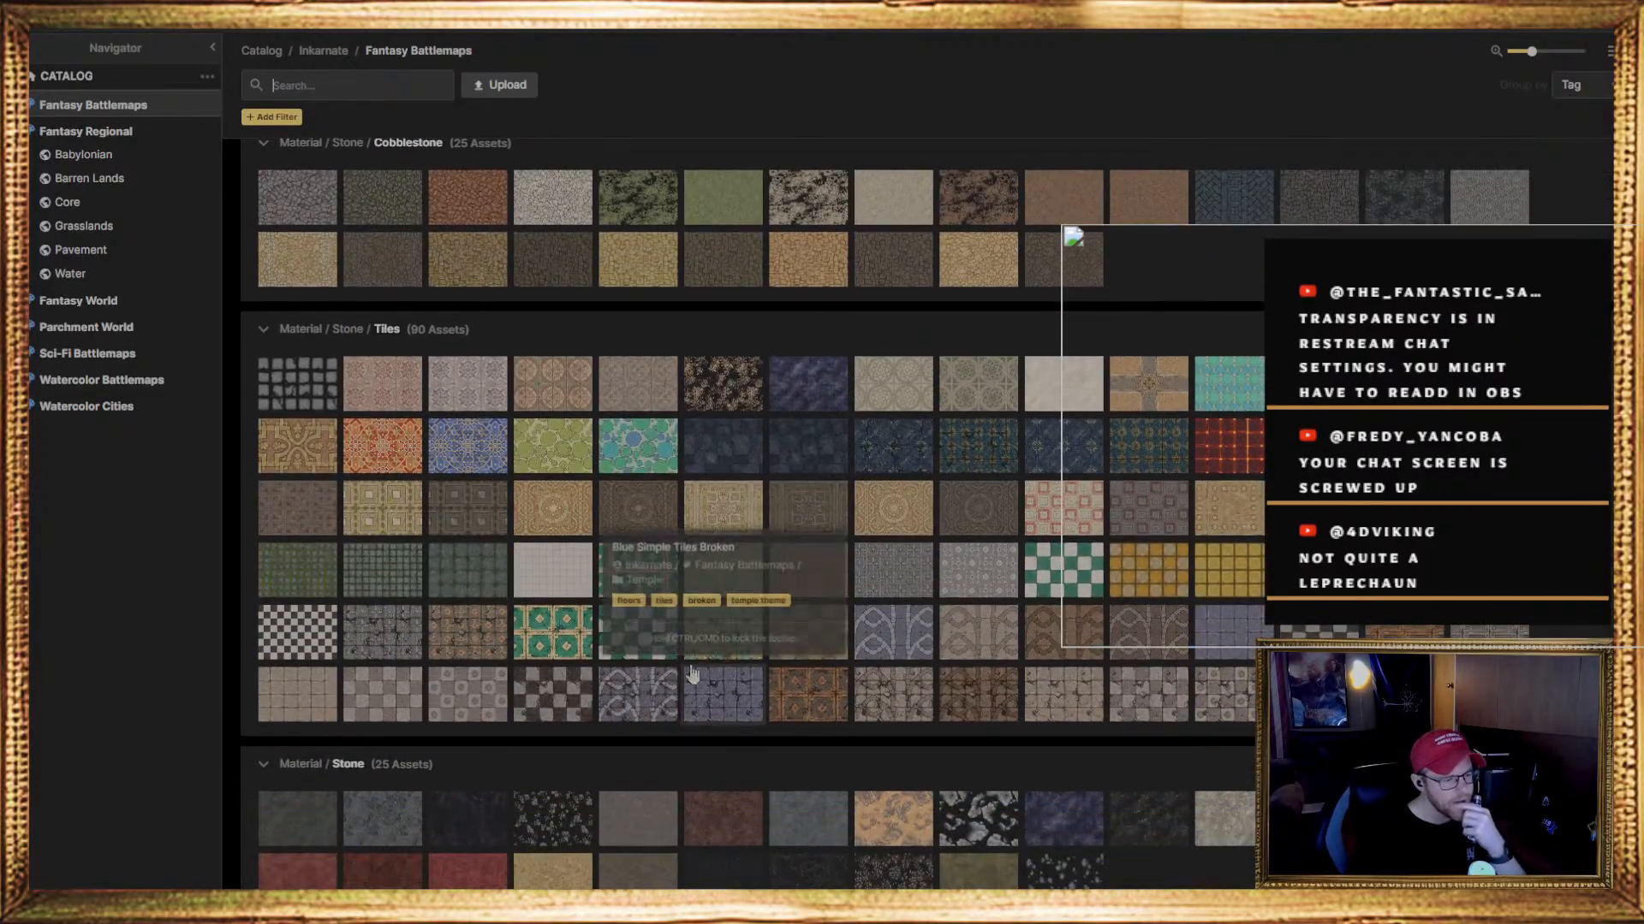
scroll(691, 673, down, 4)
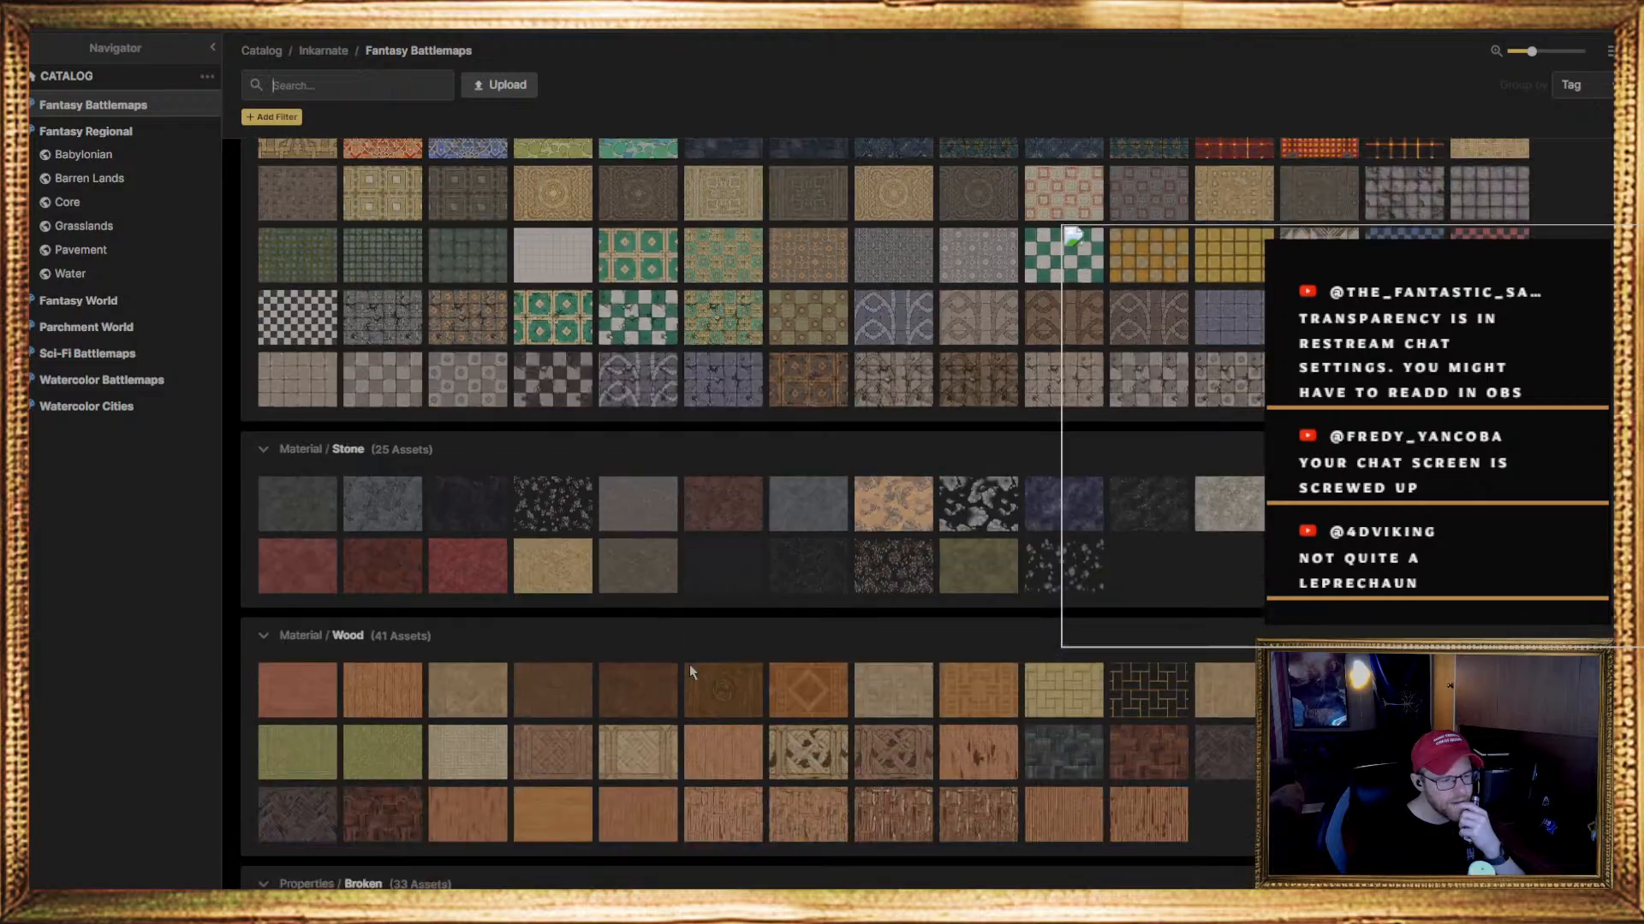
scroll(690, 664, down, 3)
scroll(690, 678, down, 2)
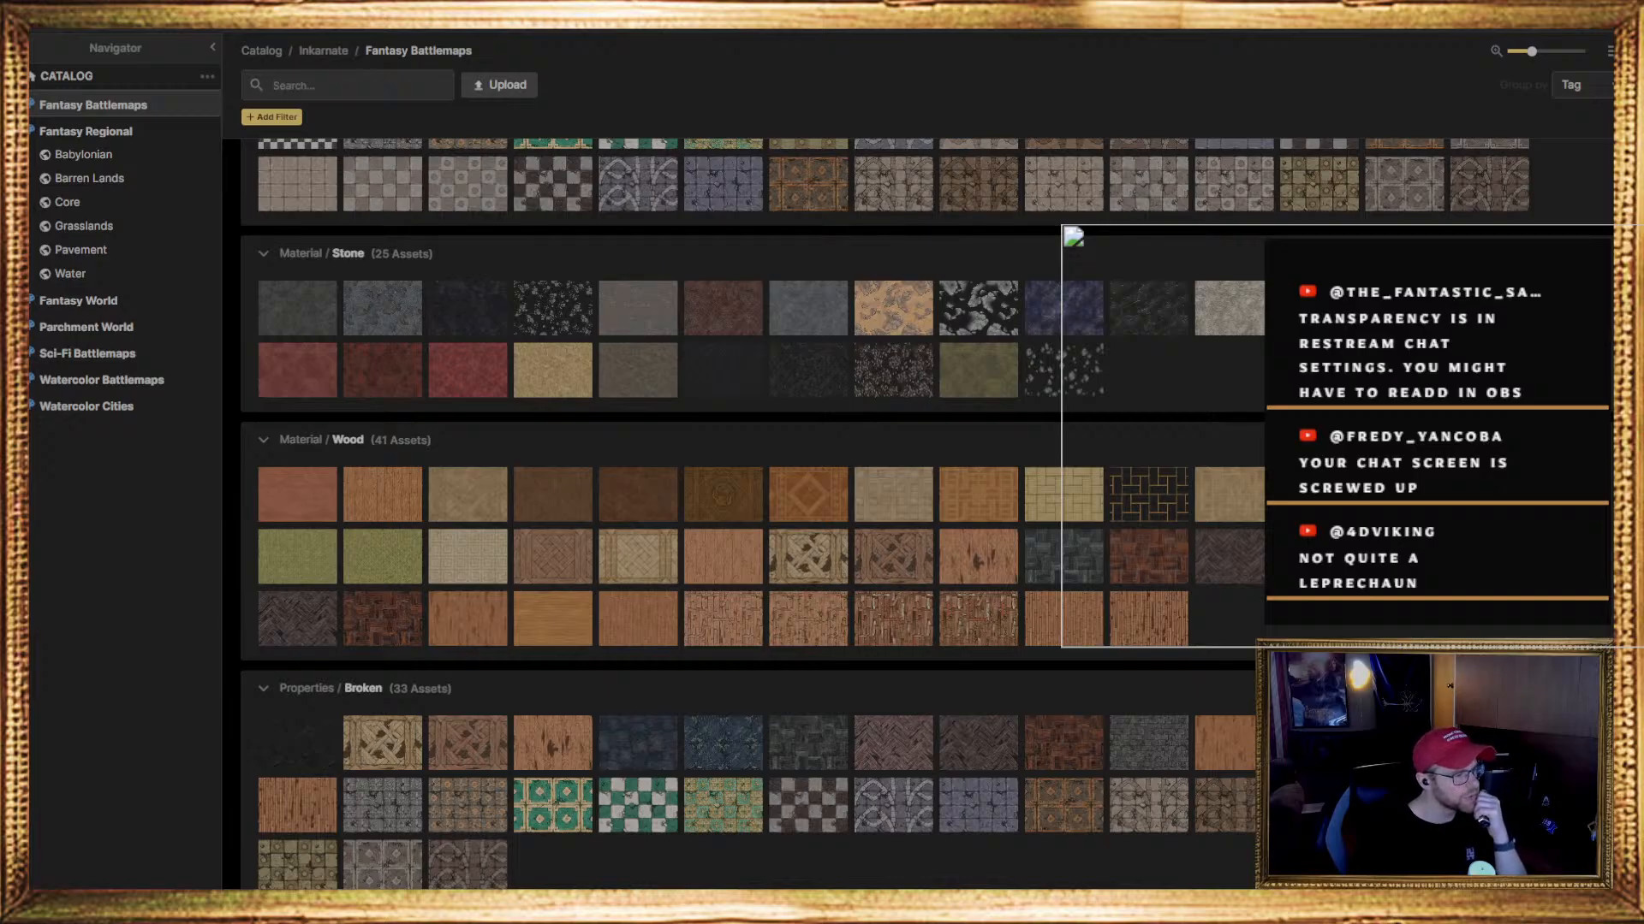
Choose the patchy tan third texture in the Orcs origin group and paint it over the whole Background layer
scroll(768, 587, down, 4)
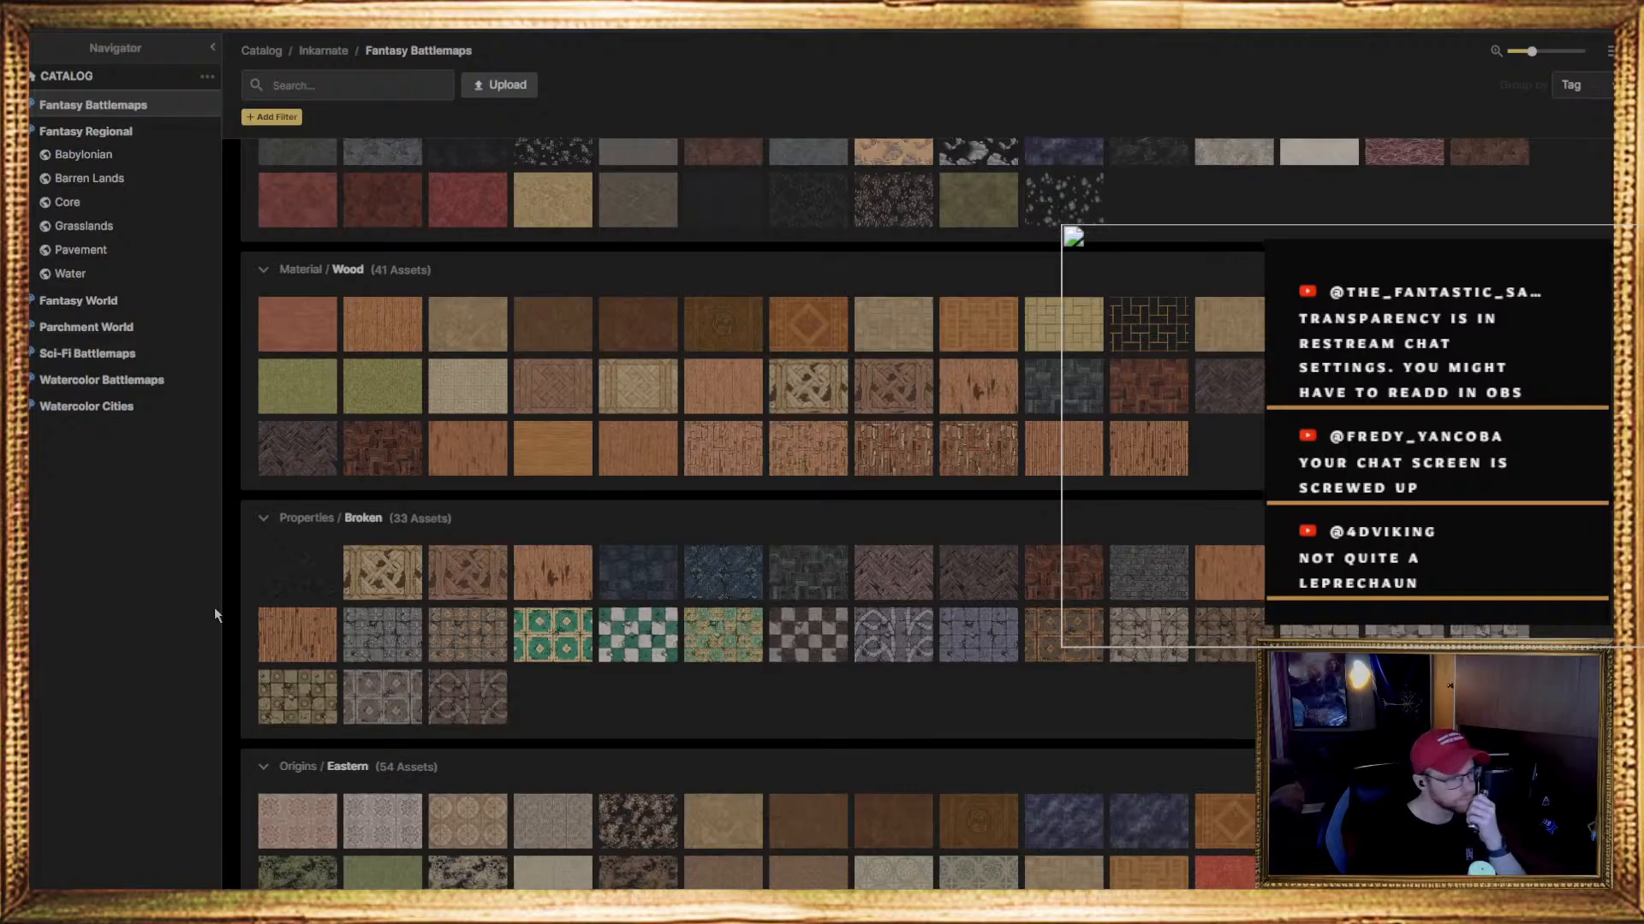
scroll(218, 630, down, 3)
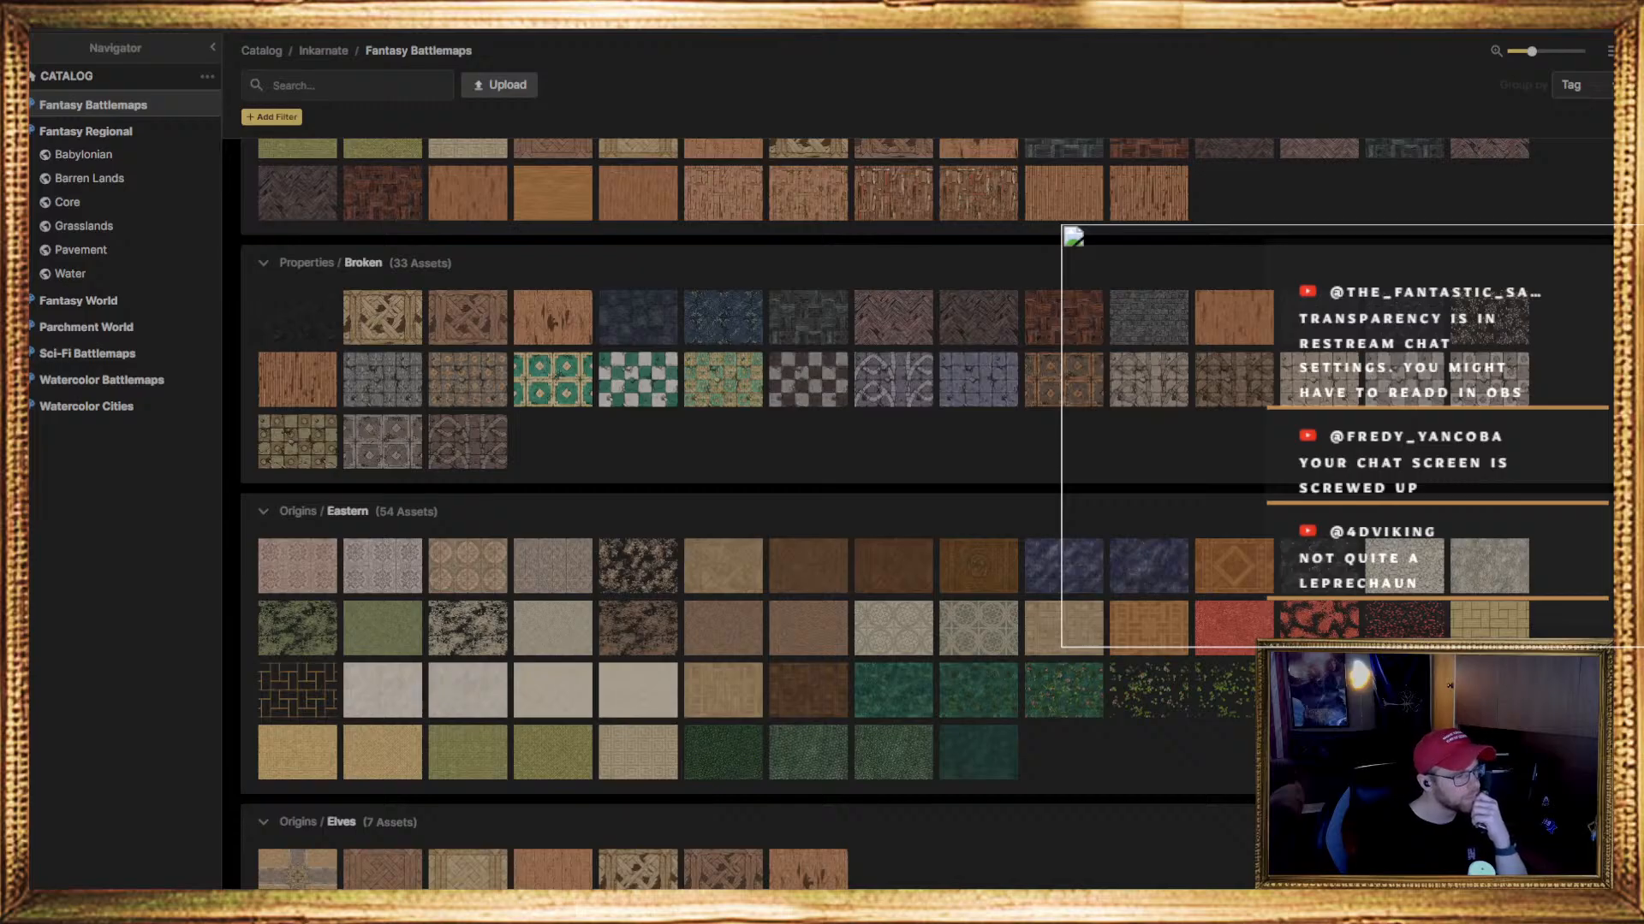
scroll(383, 685, down, 15)
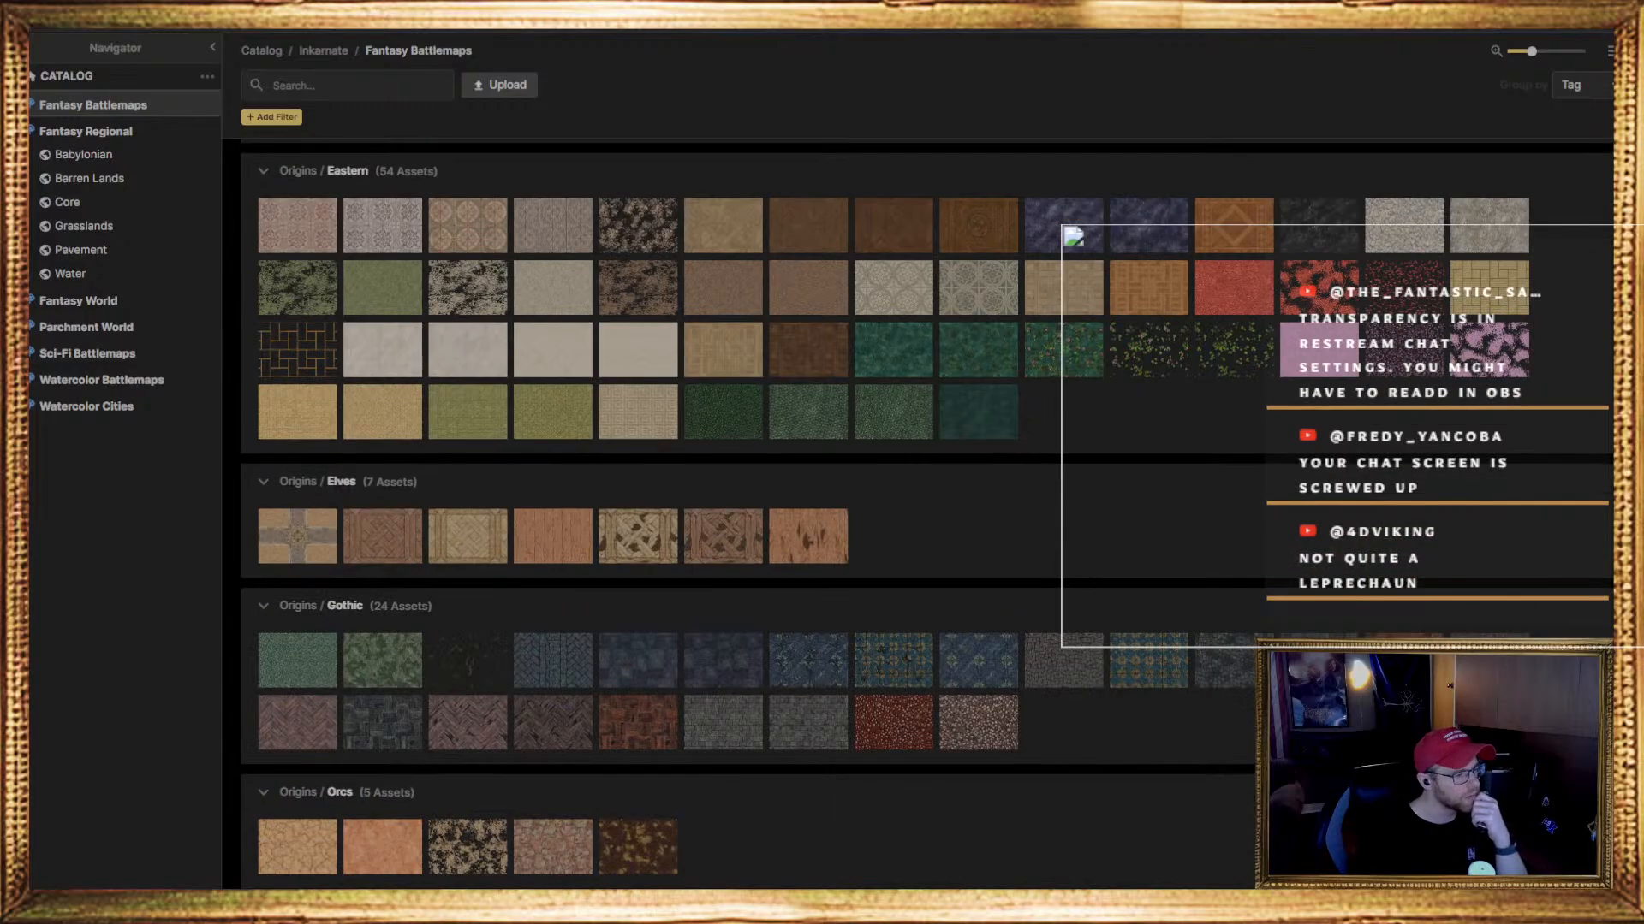
scroll(744, 513, up, 15)
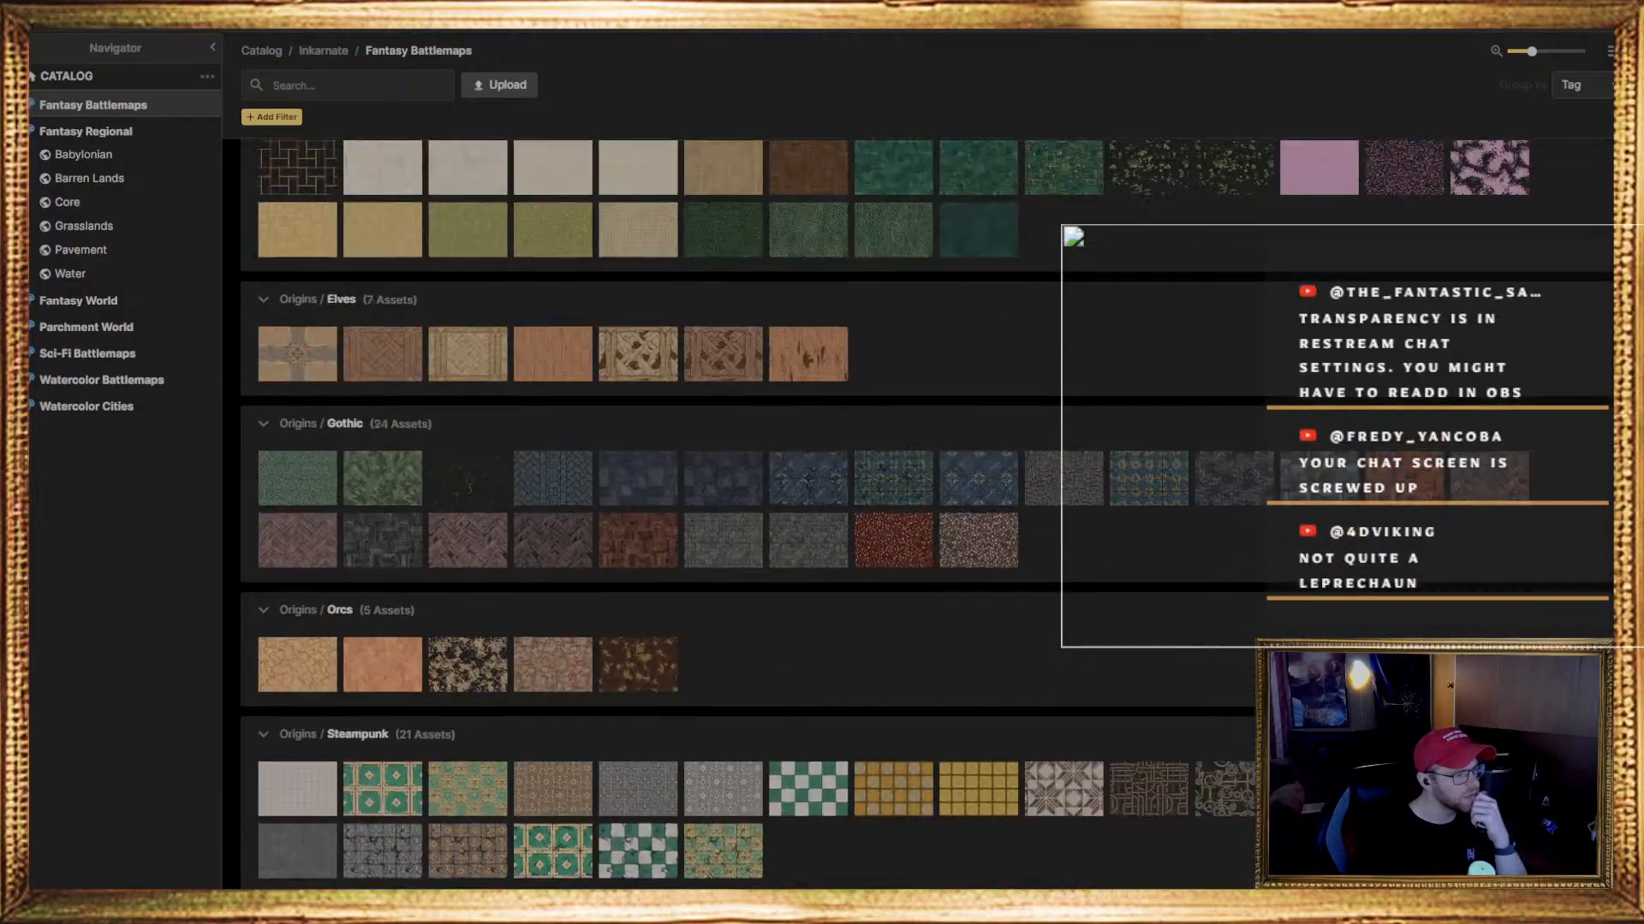
scroll(744, 514, up, 4)
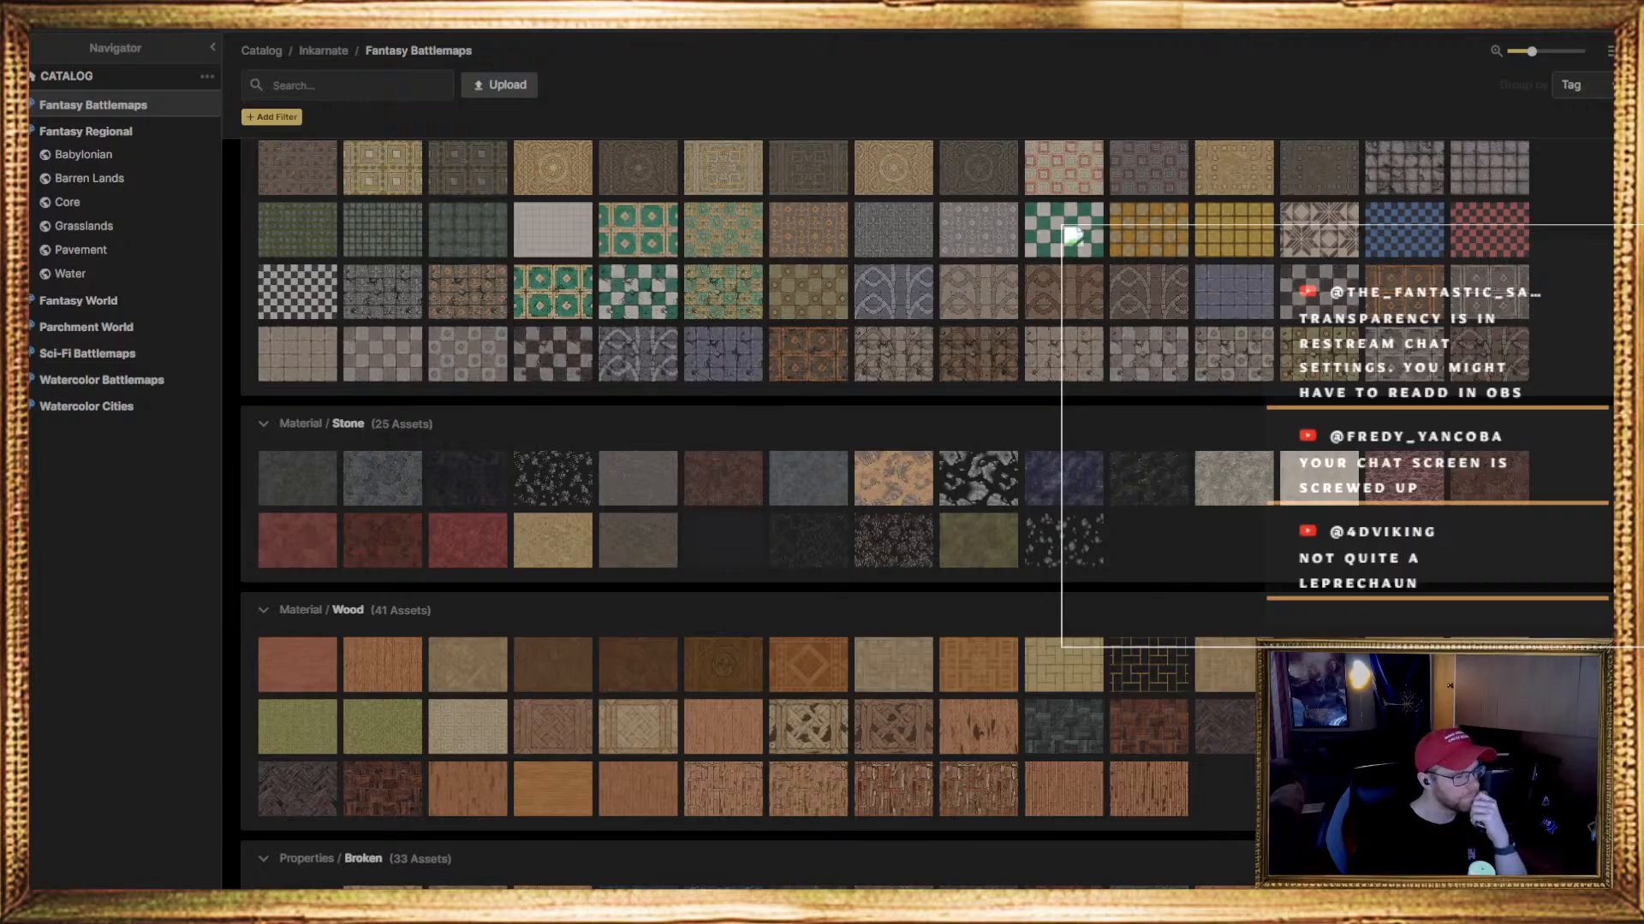
scroll(925, 514, down, 20)
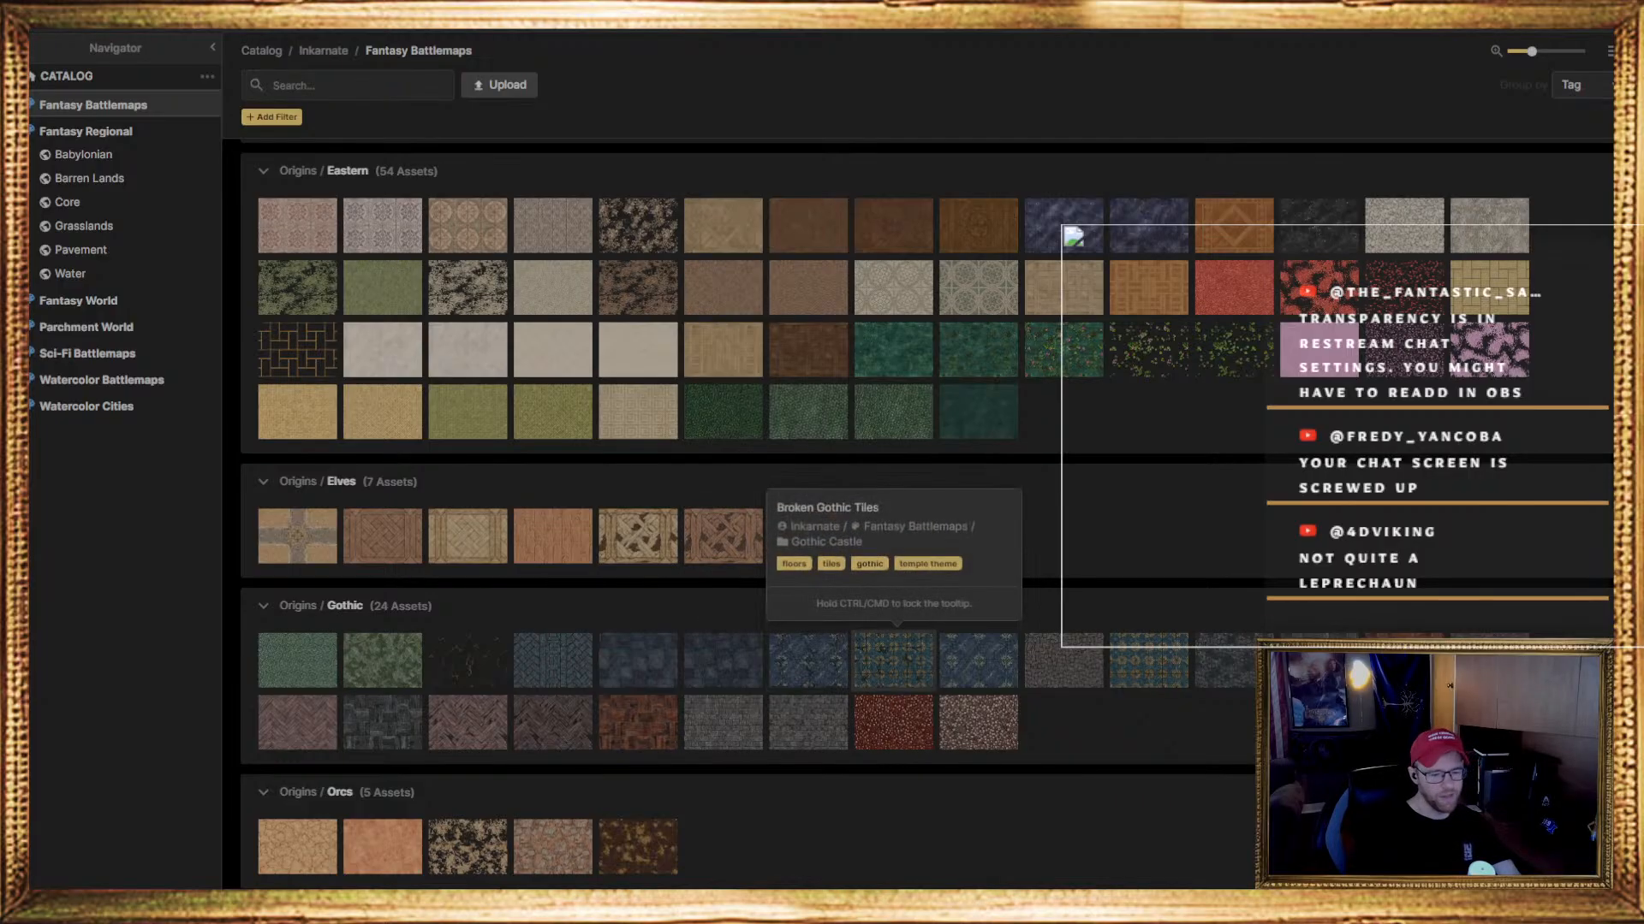
scroll(894, 659, down, 2)
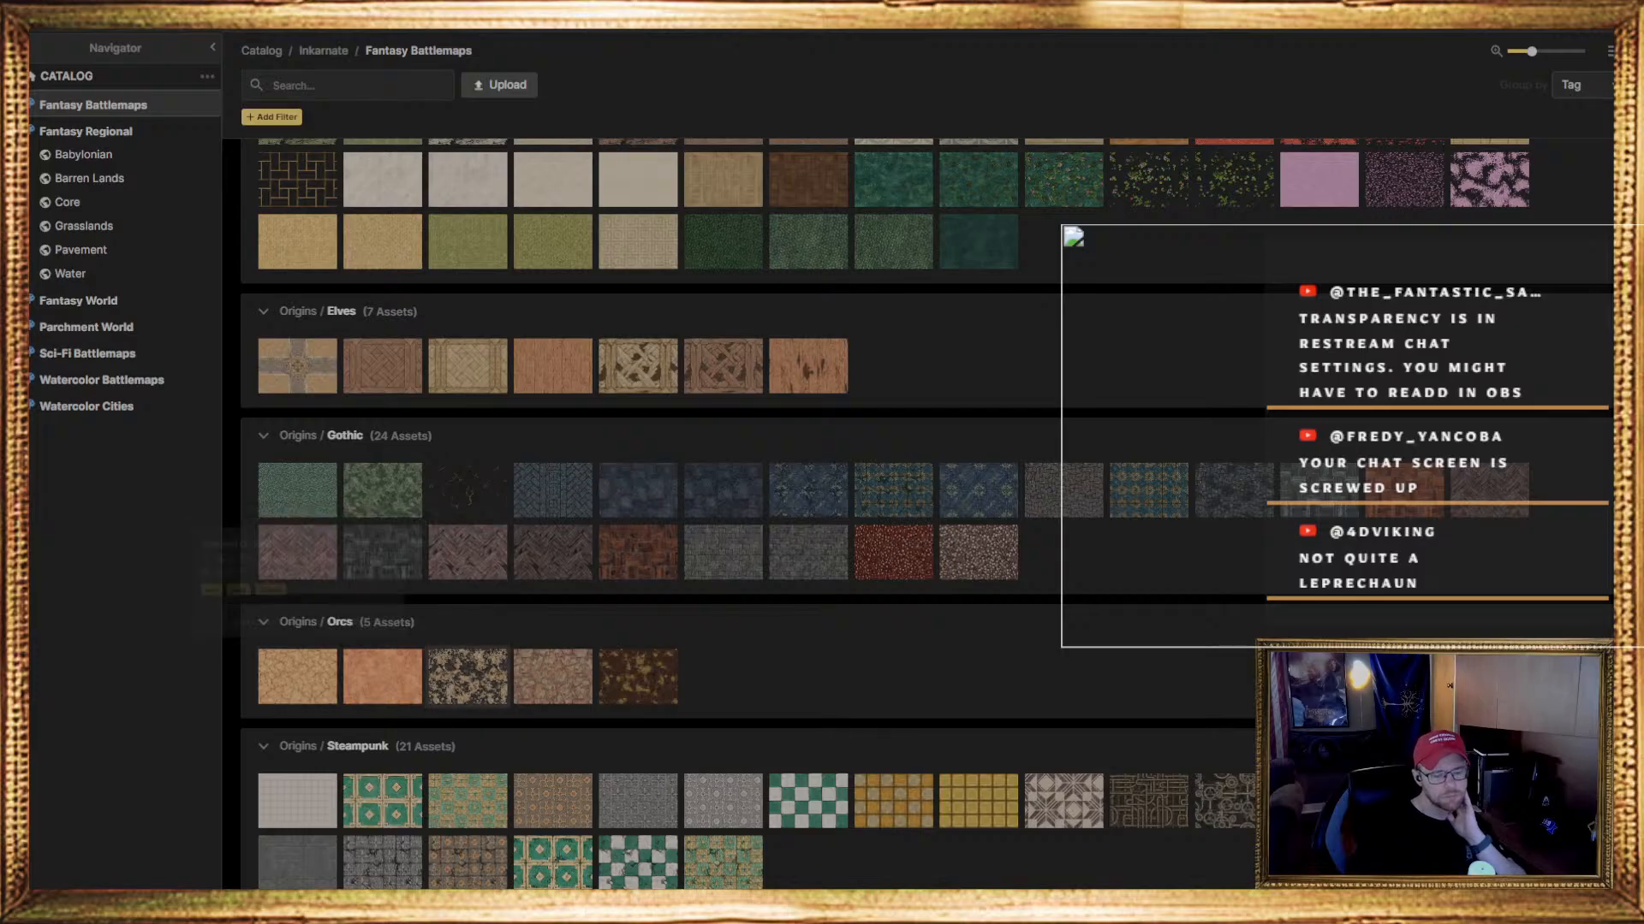
click(467, 677)
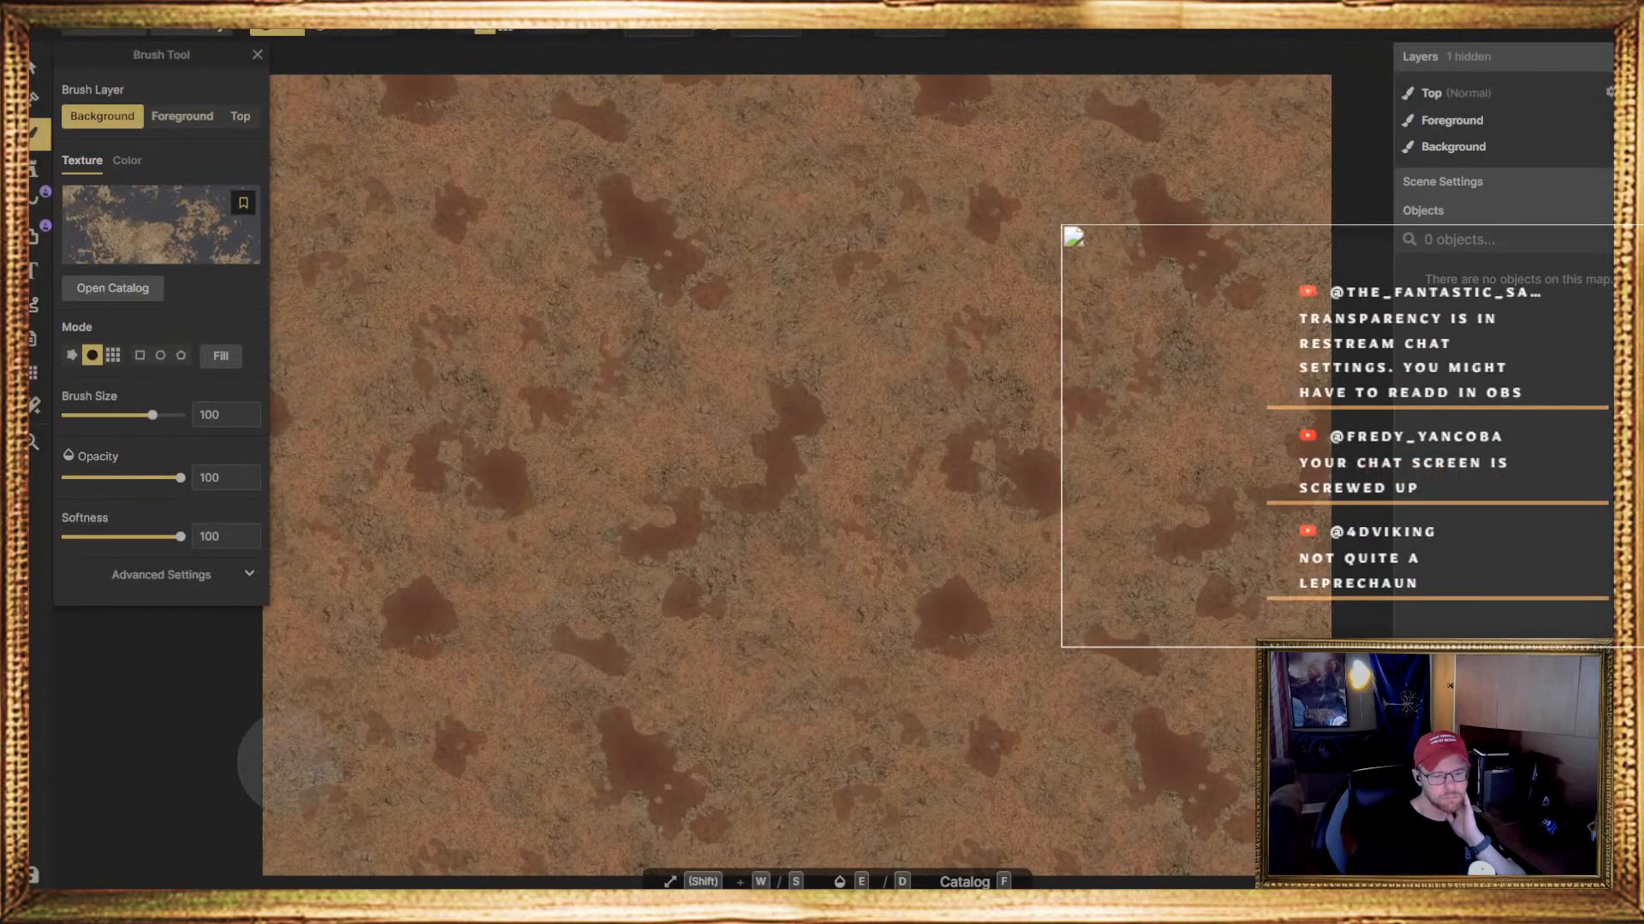
mouse_move(293, 762)
mouse_down()
mouse_move(1105, 717)
mouse_move(822, 694)
mouse_move(749, 698)
mouse_move(701, 813)
mouse_move(791, 829)
mouse_move(1198, 775)
mouse_move(1290, 57)
mouse_move(1258, 728)
mouse_move(1190, 684)
mouse_move(621, 162)
mouse_move(719, 141)
mouse_move(353, 110)
mouse_move(578, 94)
mouse_move(548, 162)
mouse_move(971, 137)
mouse_move(1006, 206)
mouse_move(650, 273)
mouse_move(488, 402)
mouse_move(304, 248)
mouse_move(282, 786)
mouse_move(1220, 805)
mouse_move(1053, 629)
mouse_move(364, 554)
mouse_move(843, 424)
mouse_move(338, 480)
mouse_move(321, 505)
mouse_up()
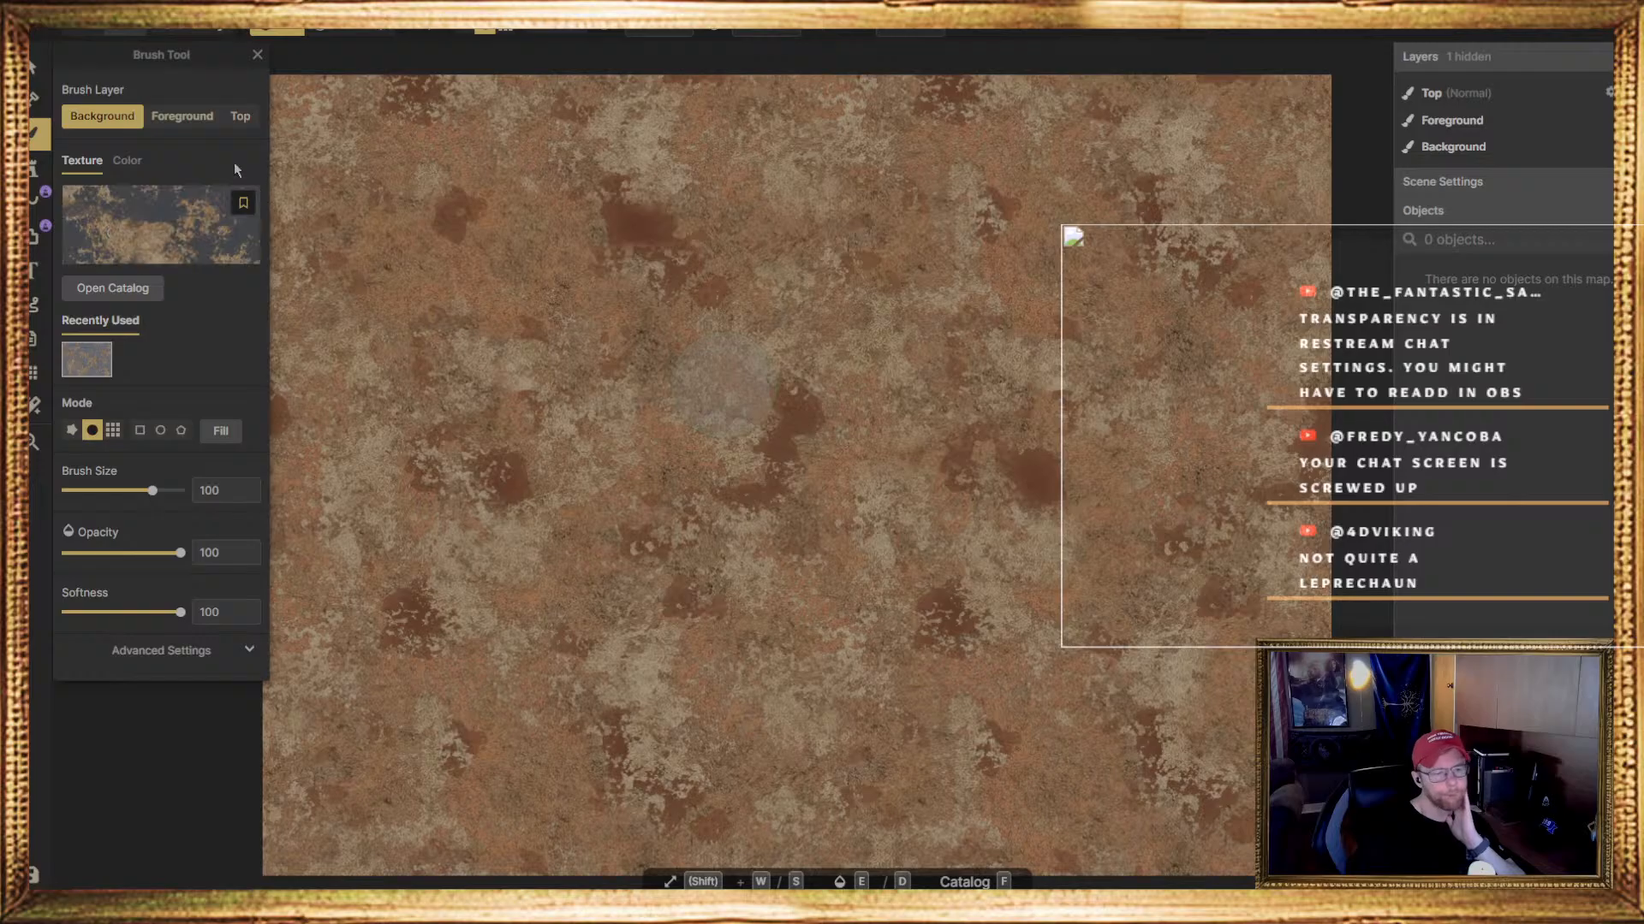
Reopen the texture catalog and examine the theme textures, from the Autumn, Desert and Fey biomes to the Caves, Sewers, Dungeon and Temple Theme interiors
click(162, 224)
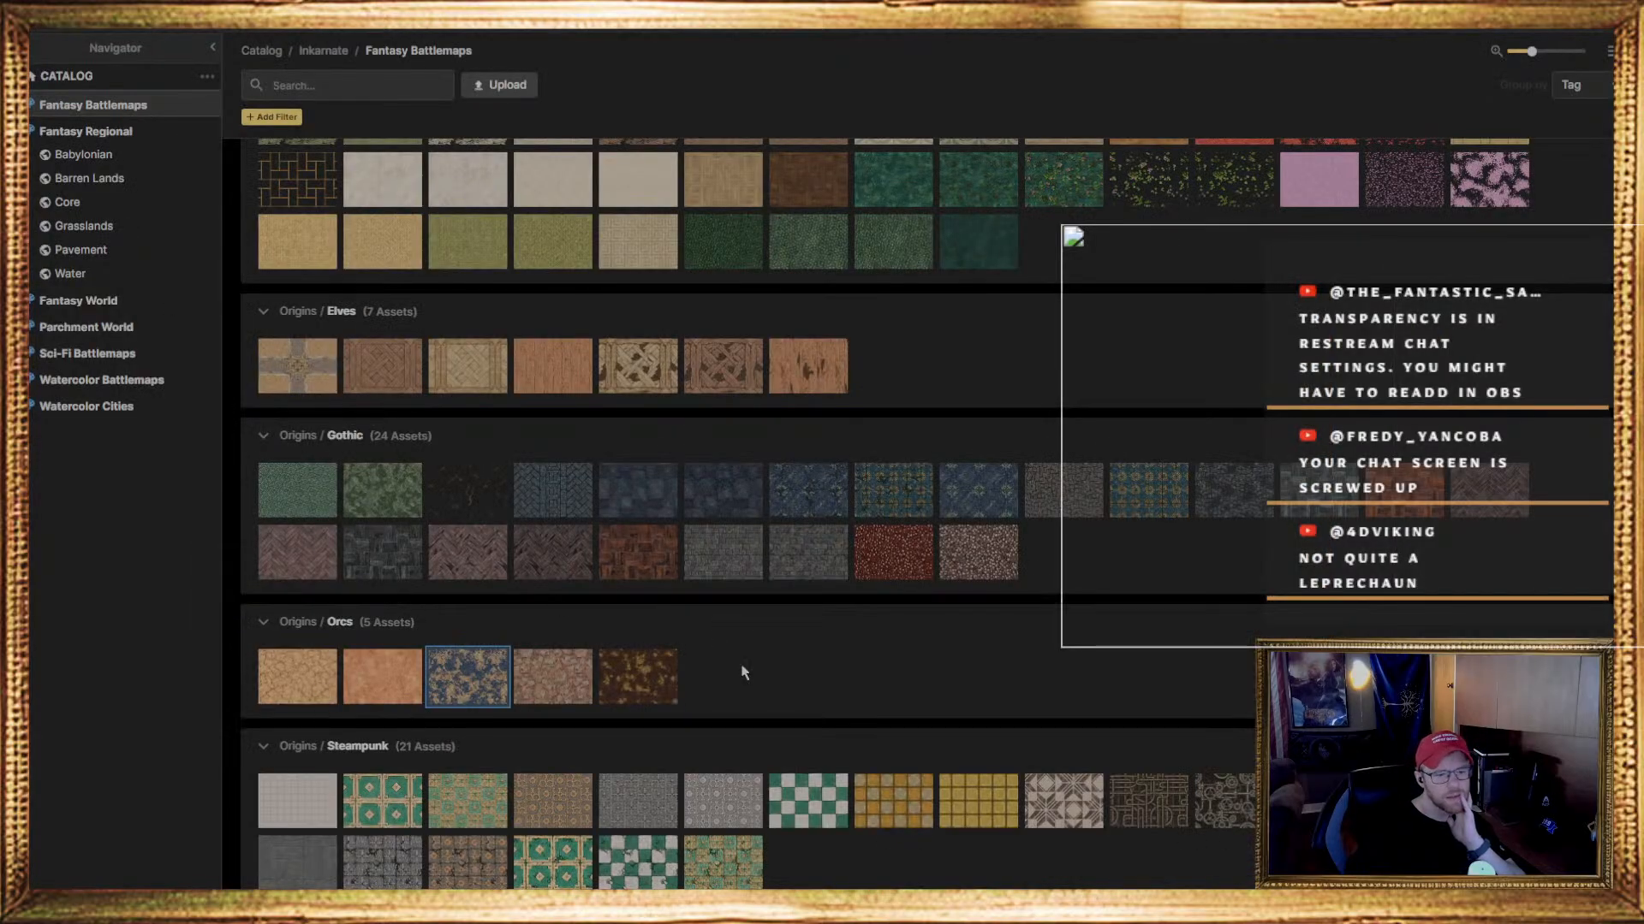
scroll(743, 673, down, 4)
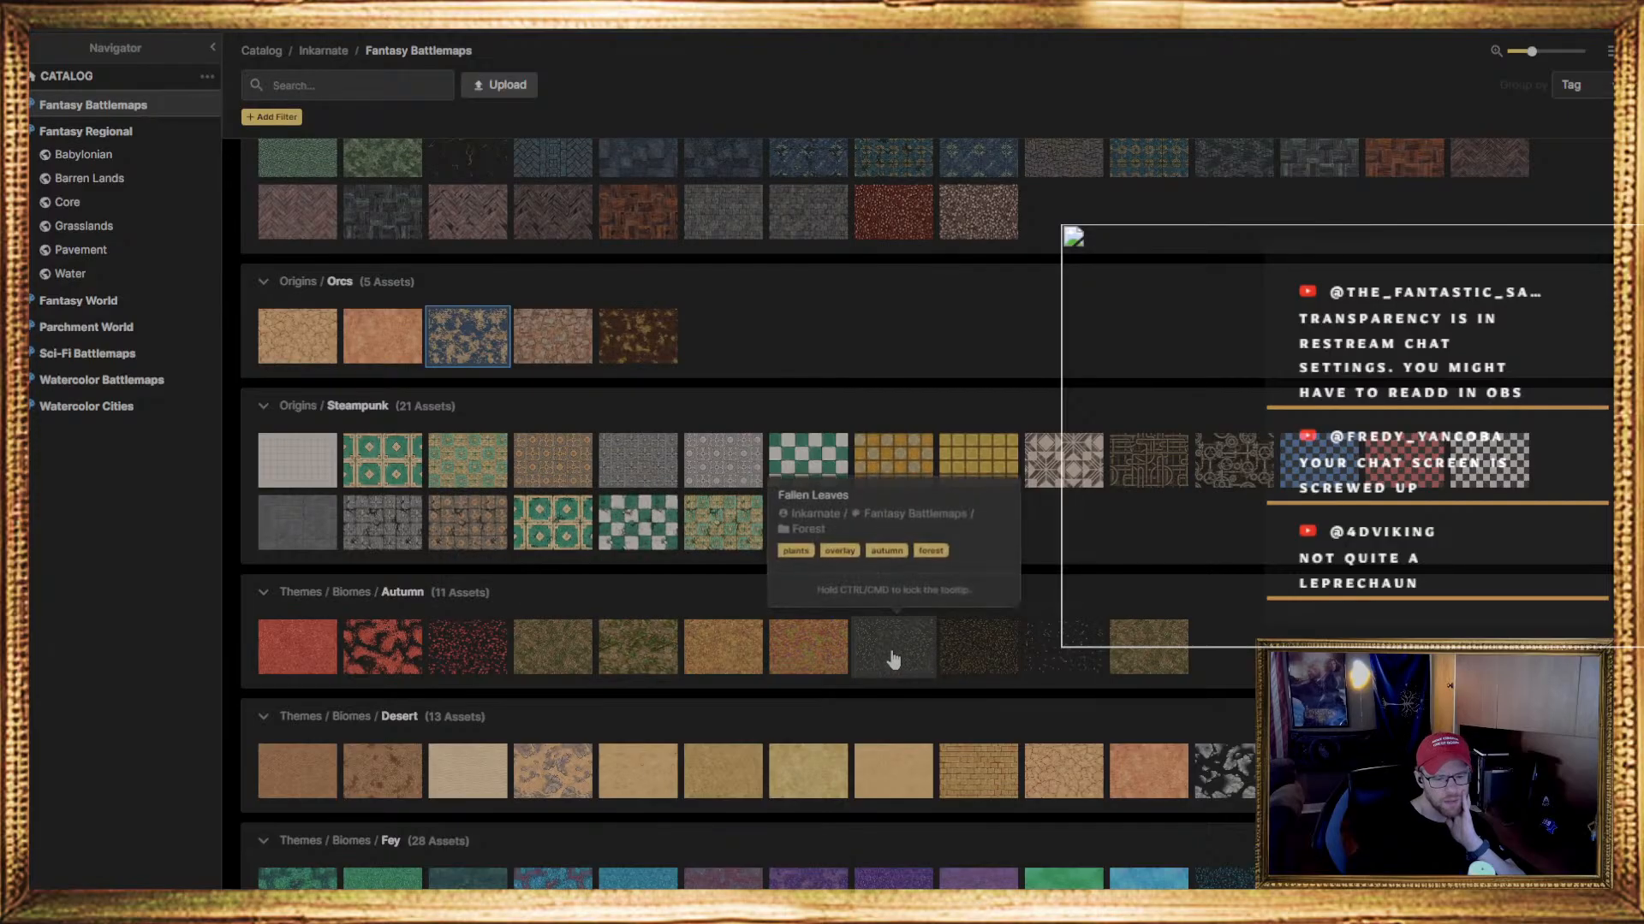
scroll(856, 728, down, 4)
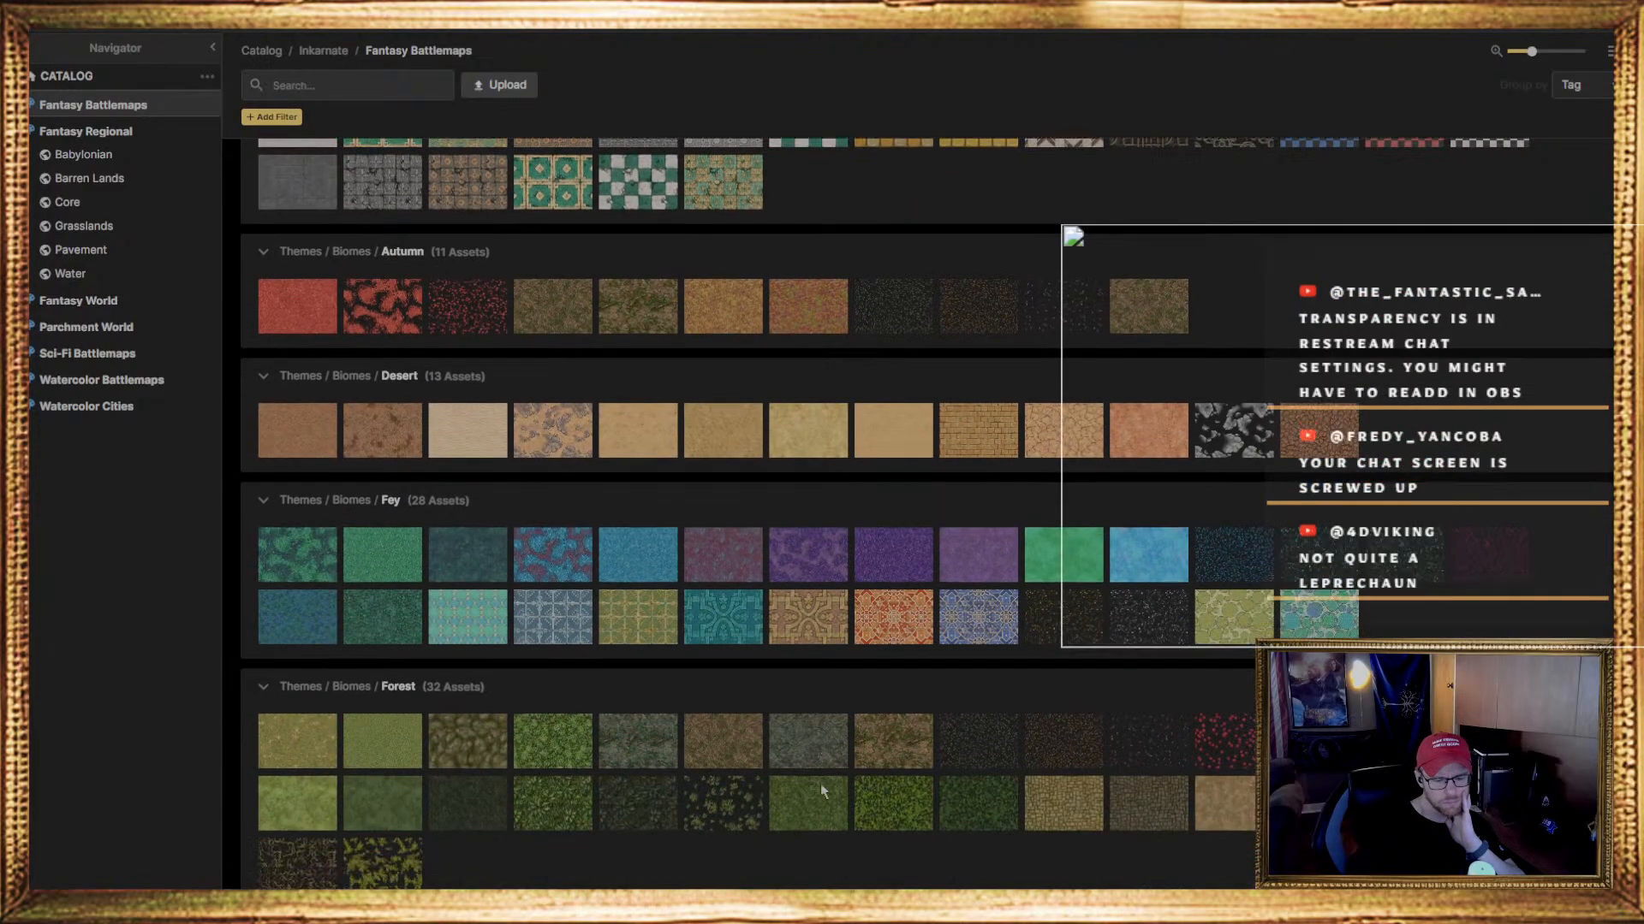
scroll(820, 783, down, 8)
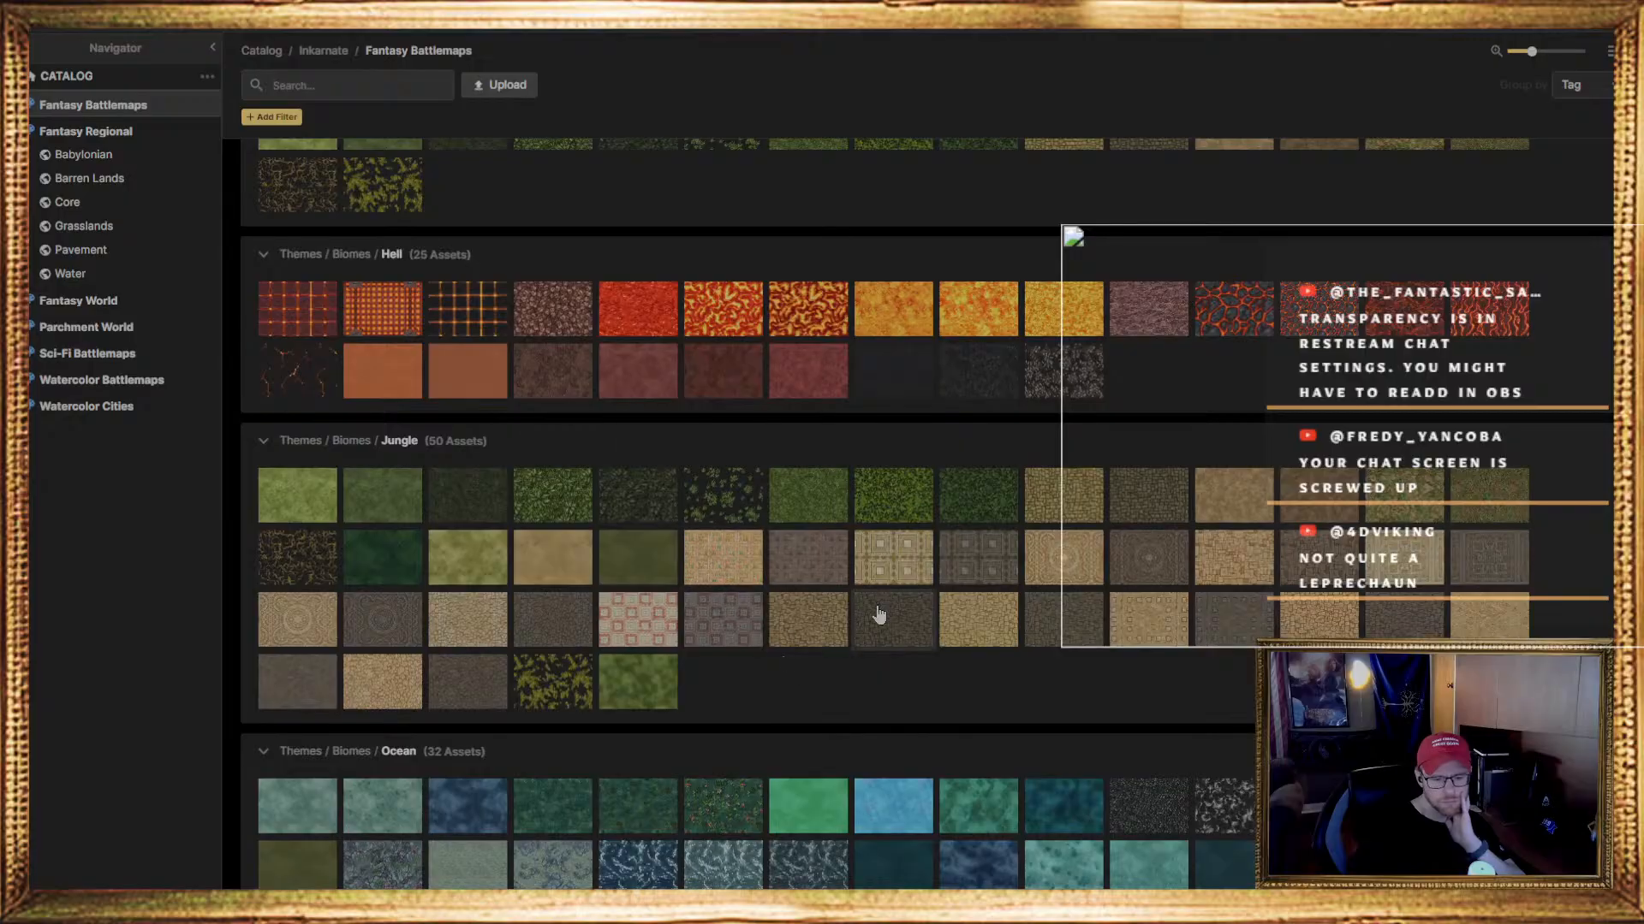
scroll(624, 723, down, 2)
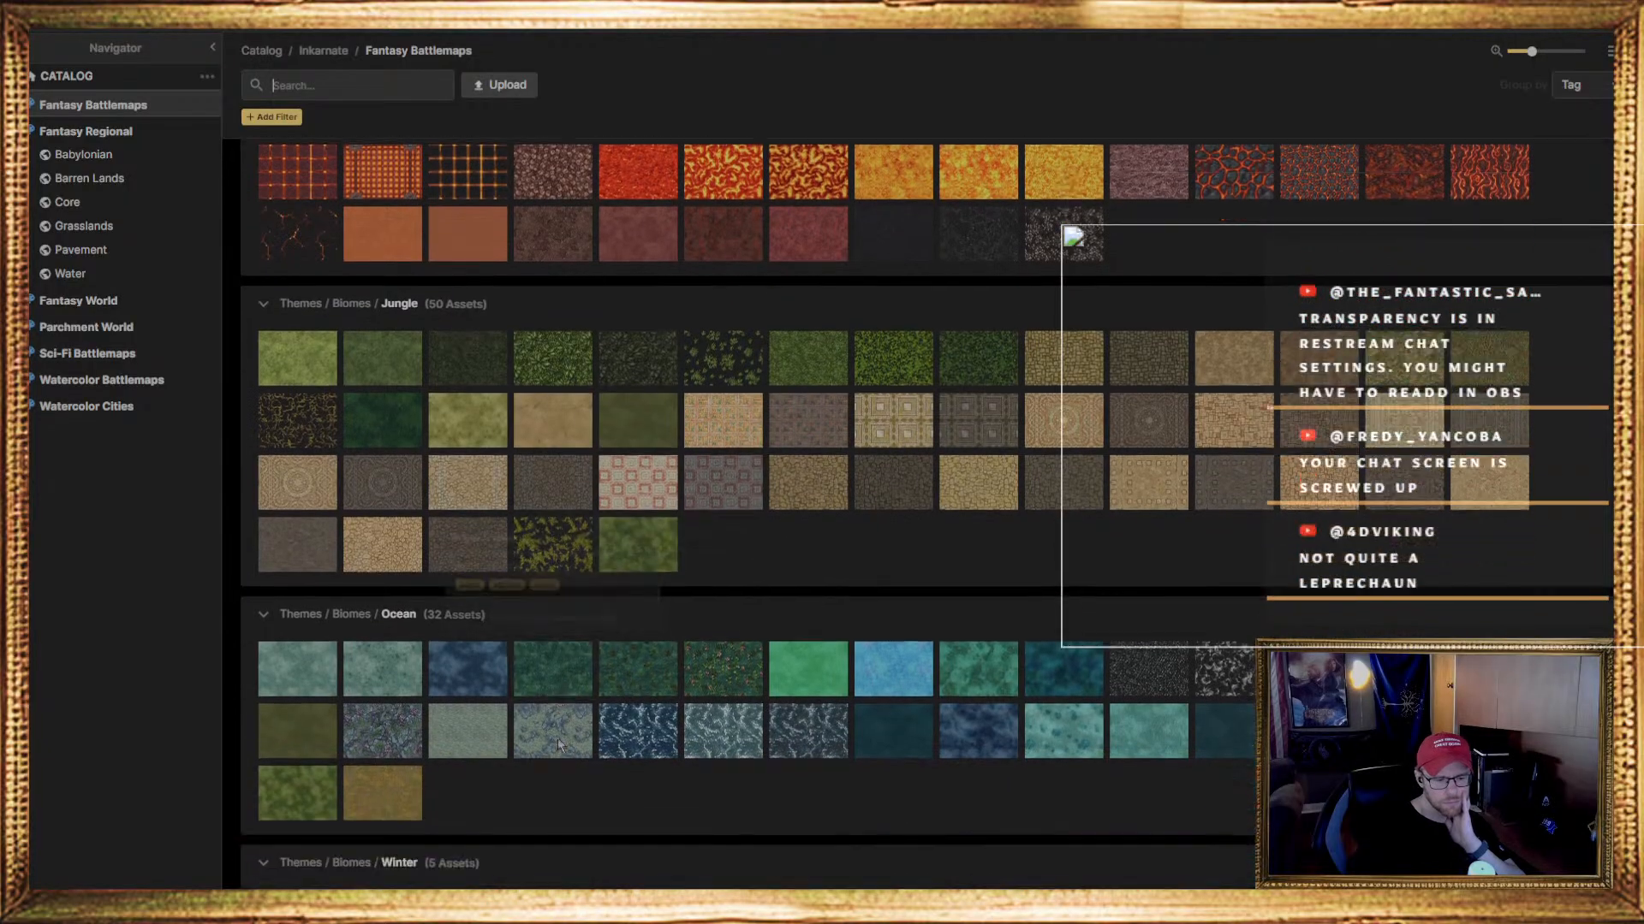
scroll(557, 737, down, 12)
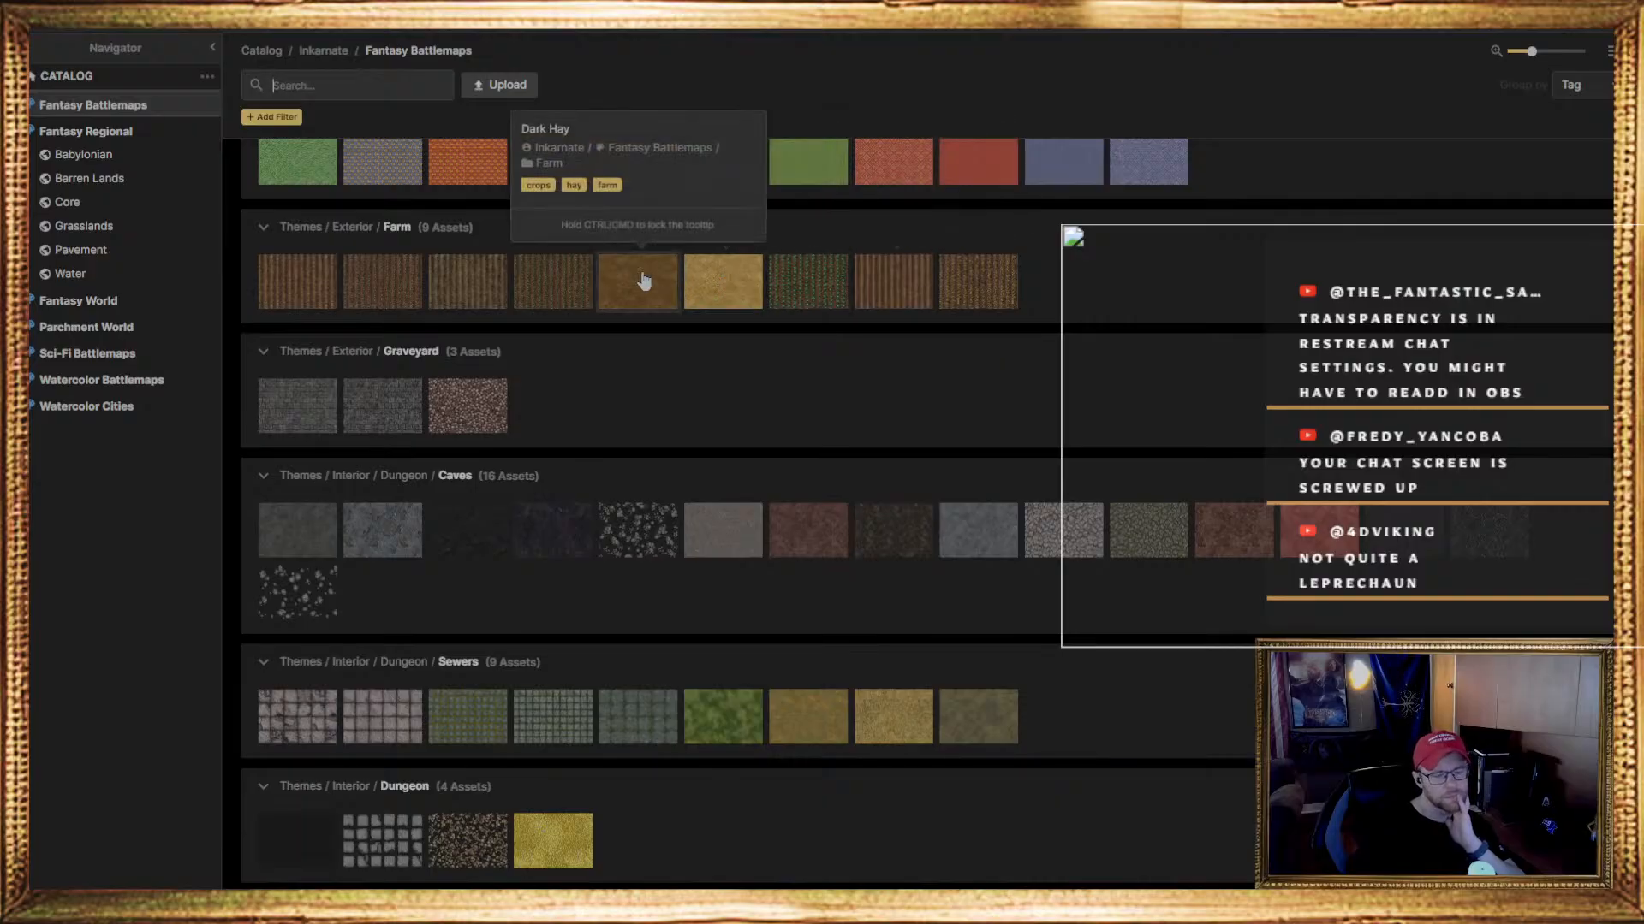
scroll(771, 488, down, 2)
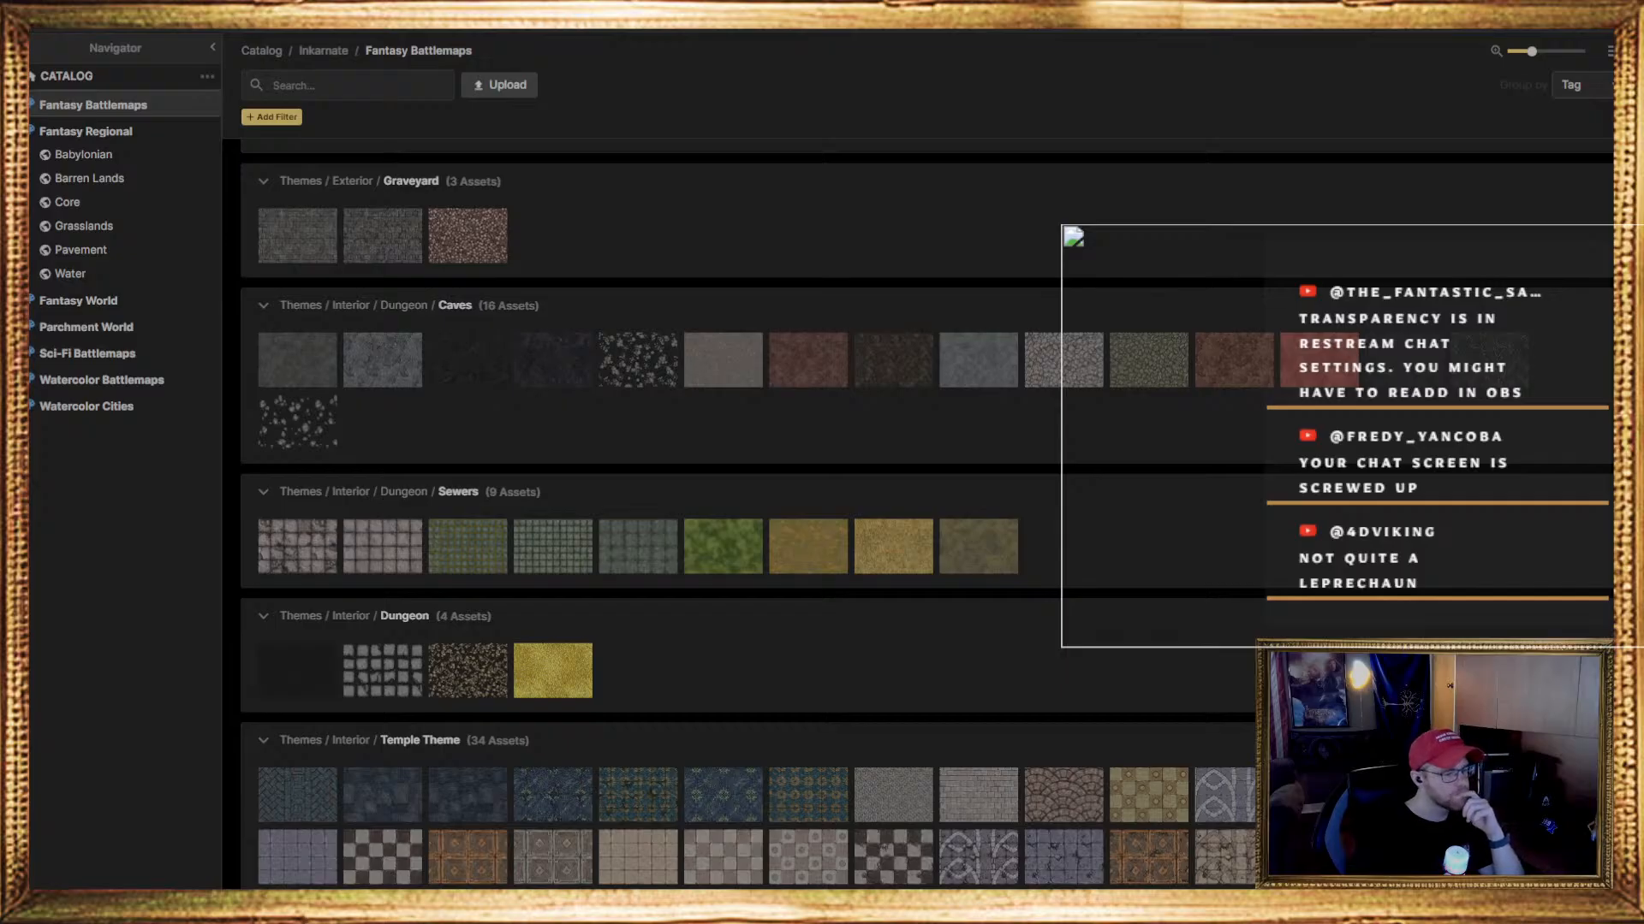
scroll(723, 548, down, 1)
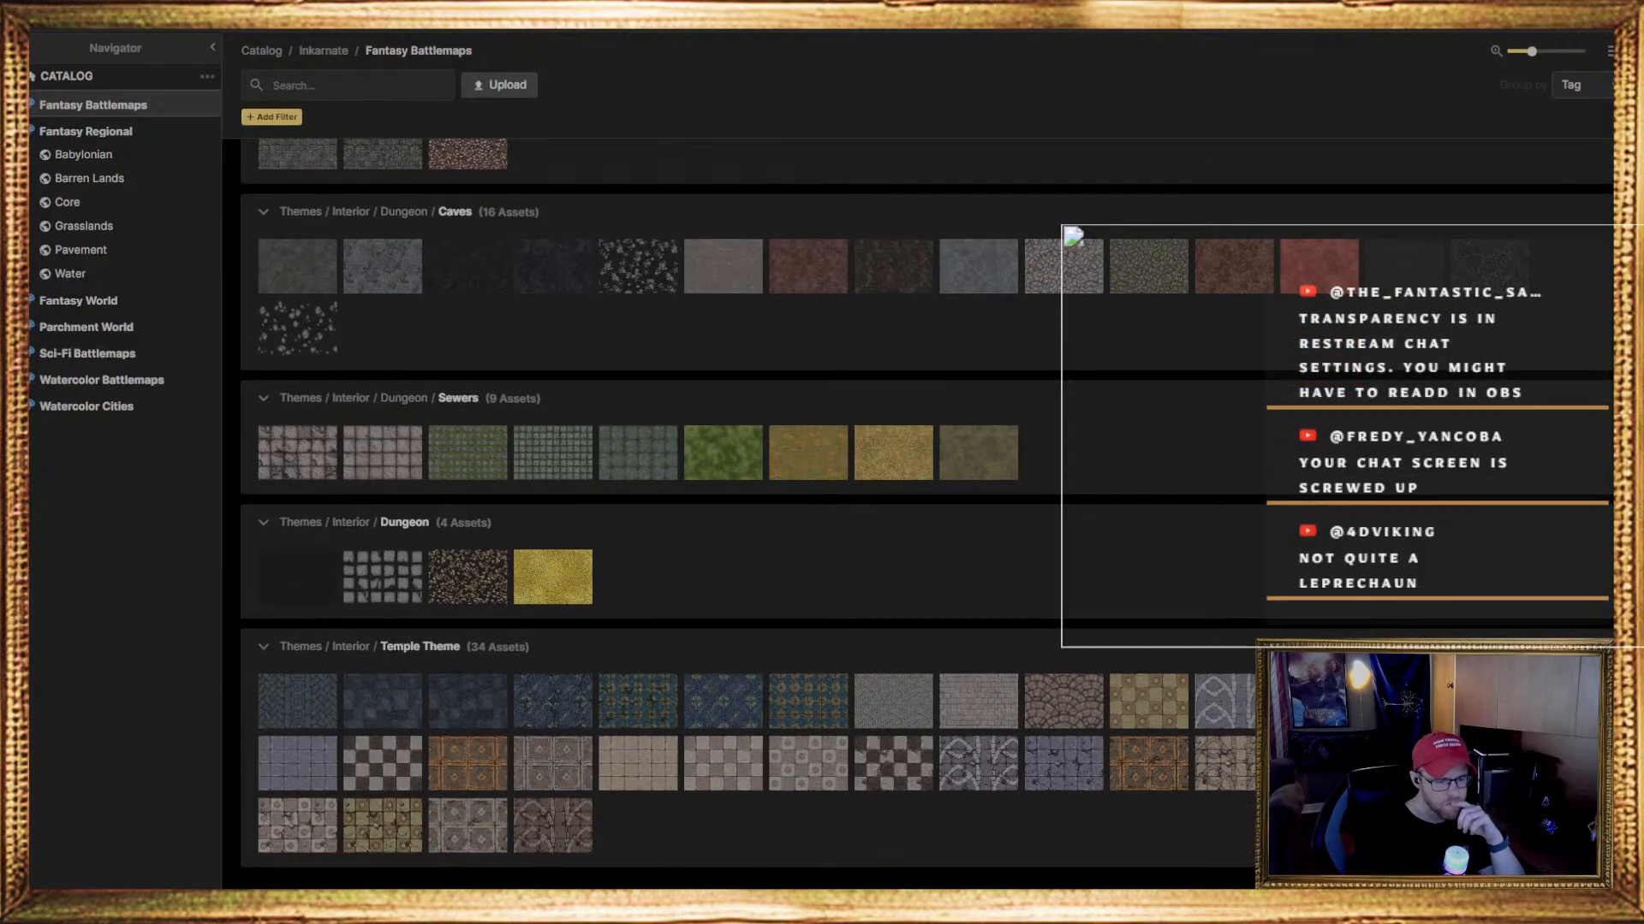
Choose the first Forest biome texture, grass with dirt patches, and paint it along the upper and right edges of the Background layer
scroll(808, 659, up, 9)
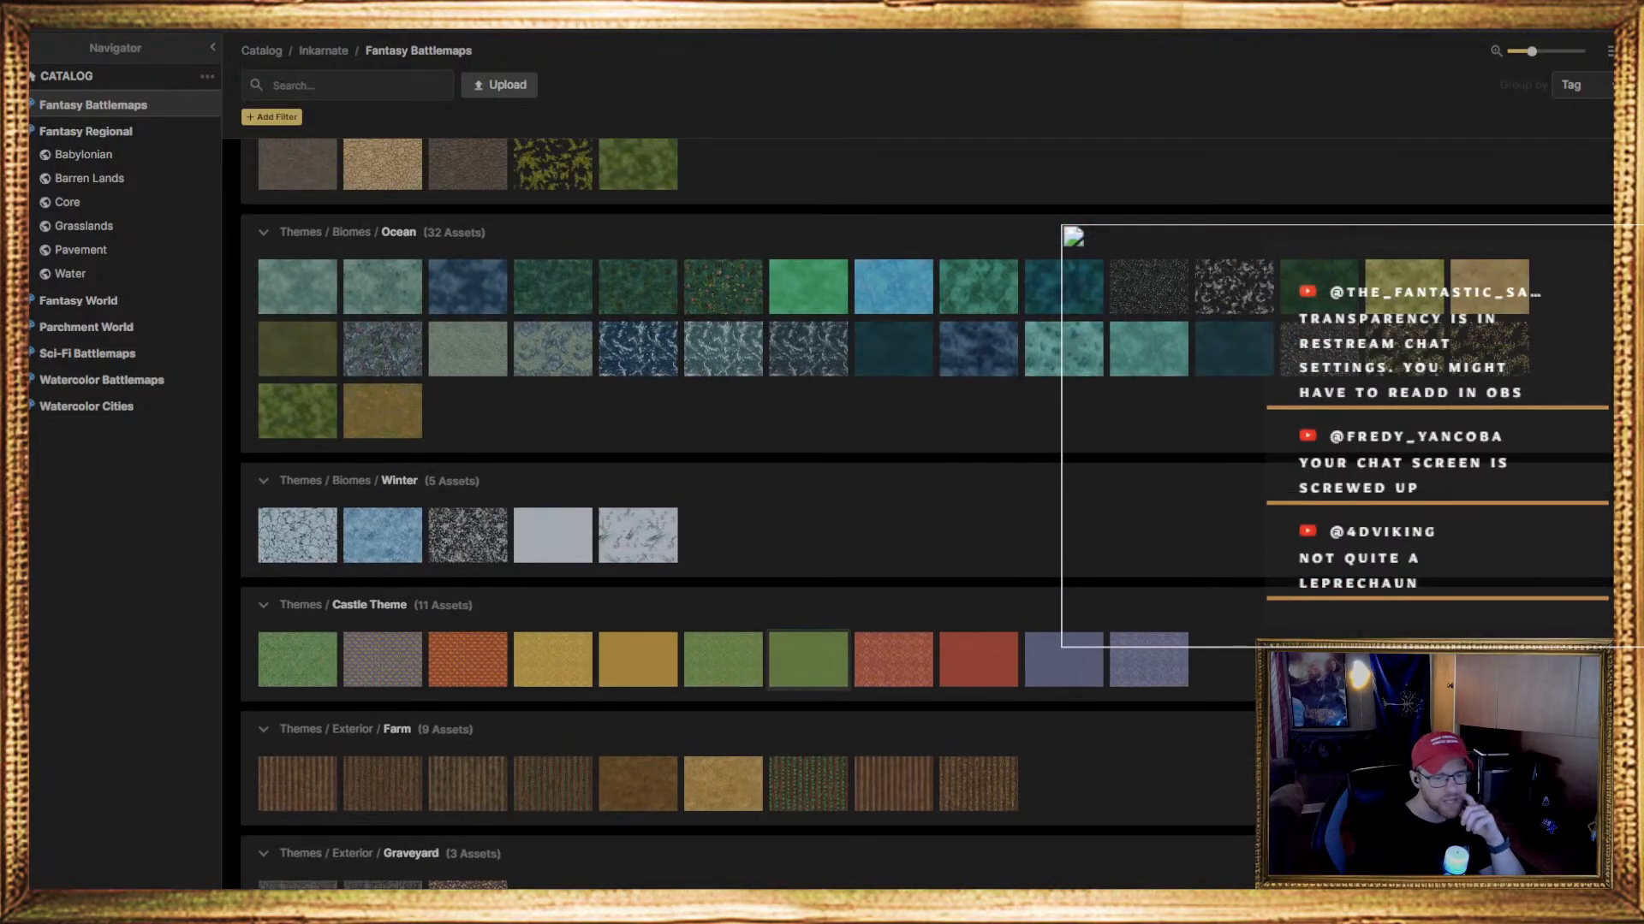
mouse_move(808, 659)
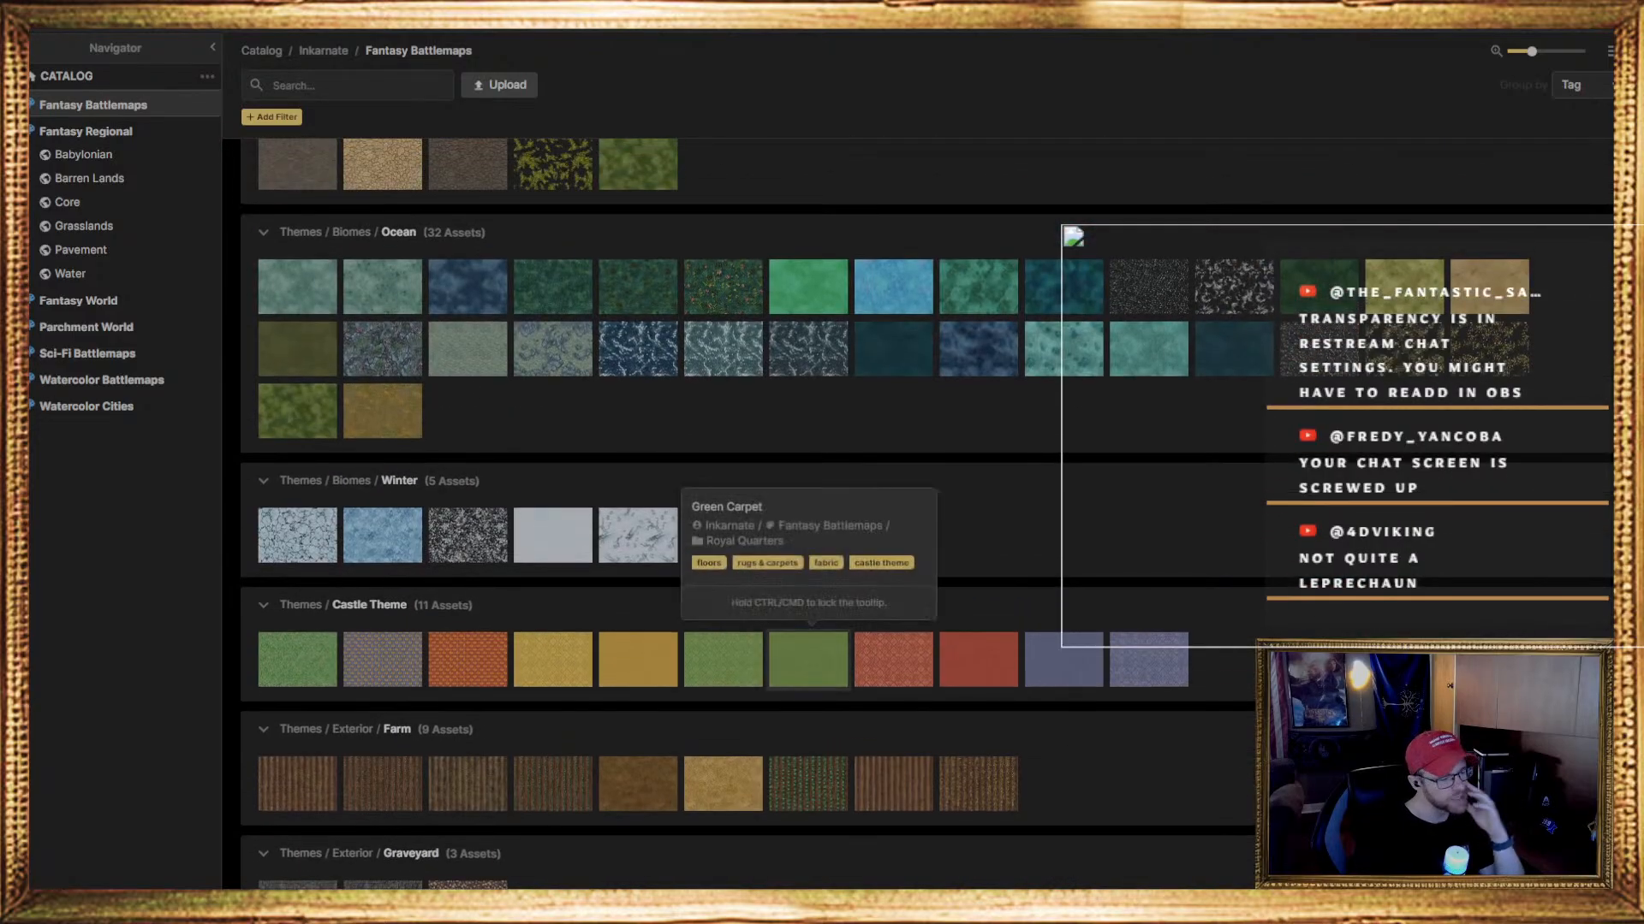
scroll(808, 659, up, 4)
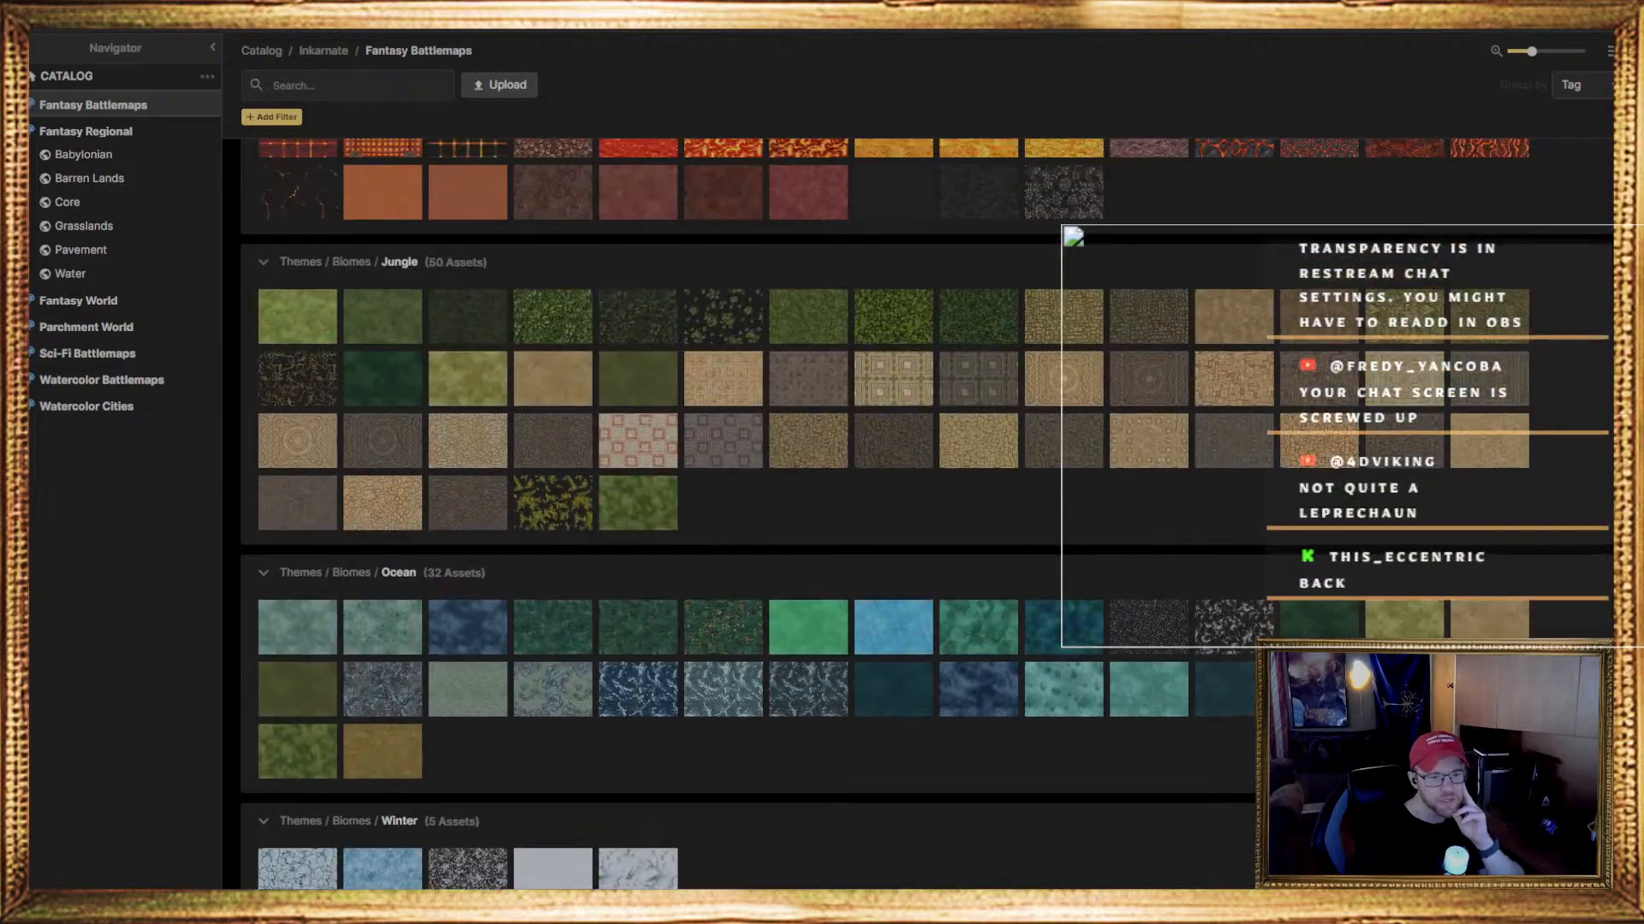
scroll(808, 659, up, 6)
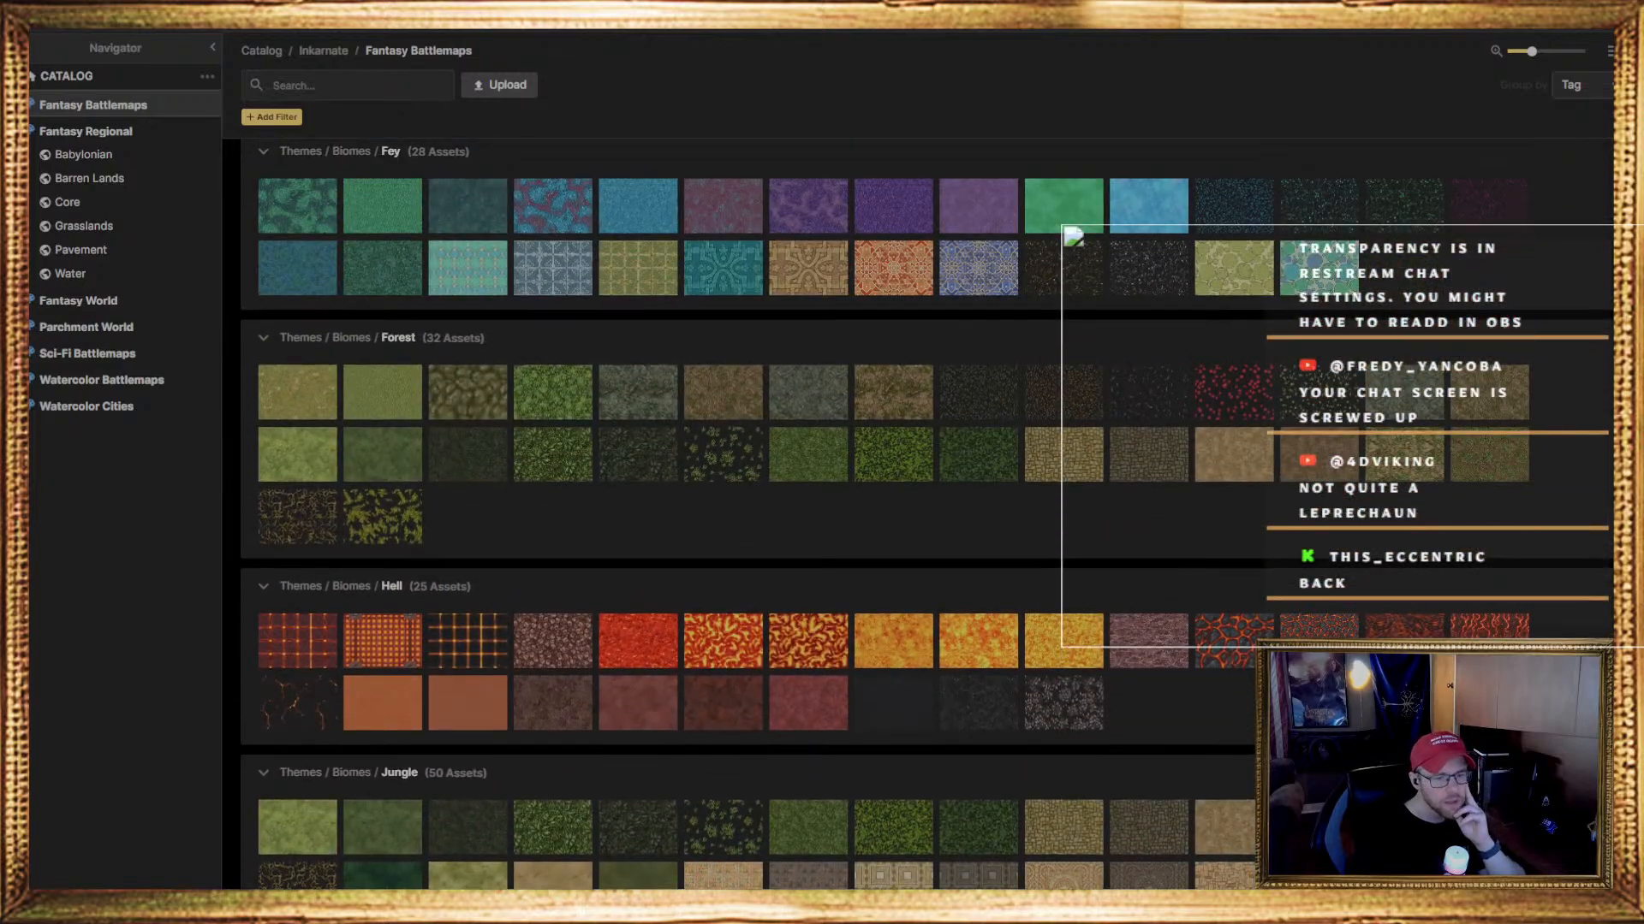
mouse_move(467, 455)
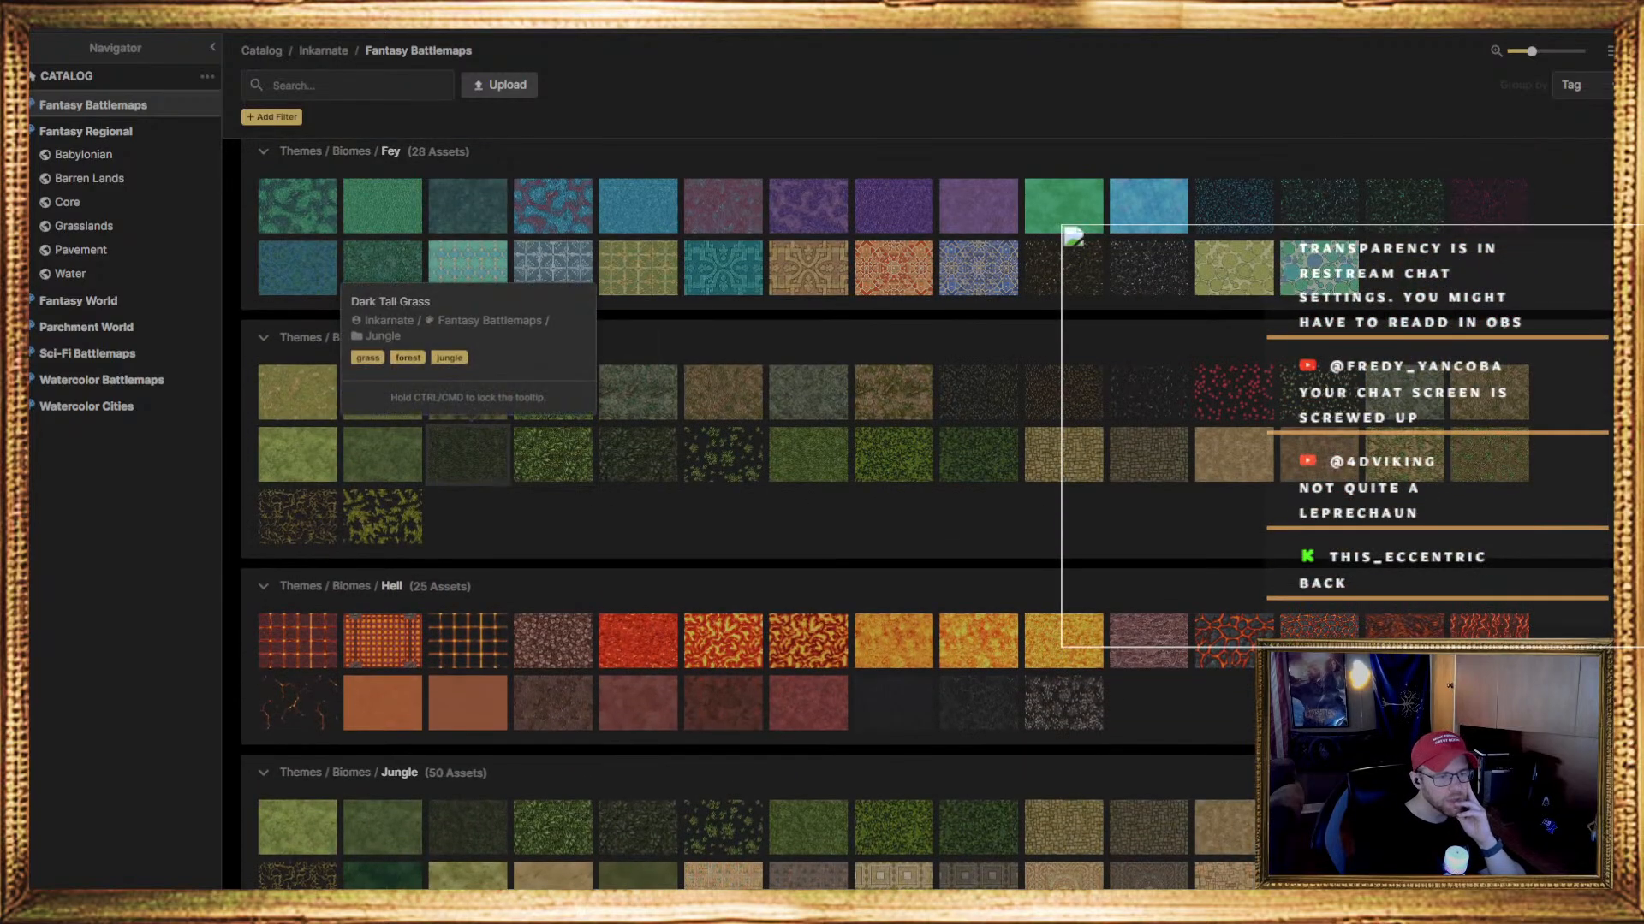
mouse_move(383, 452)
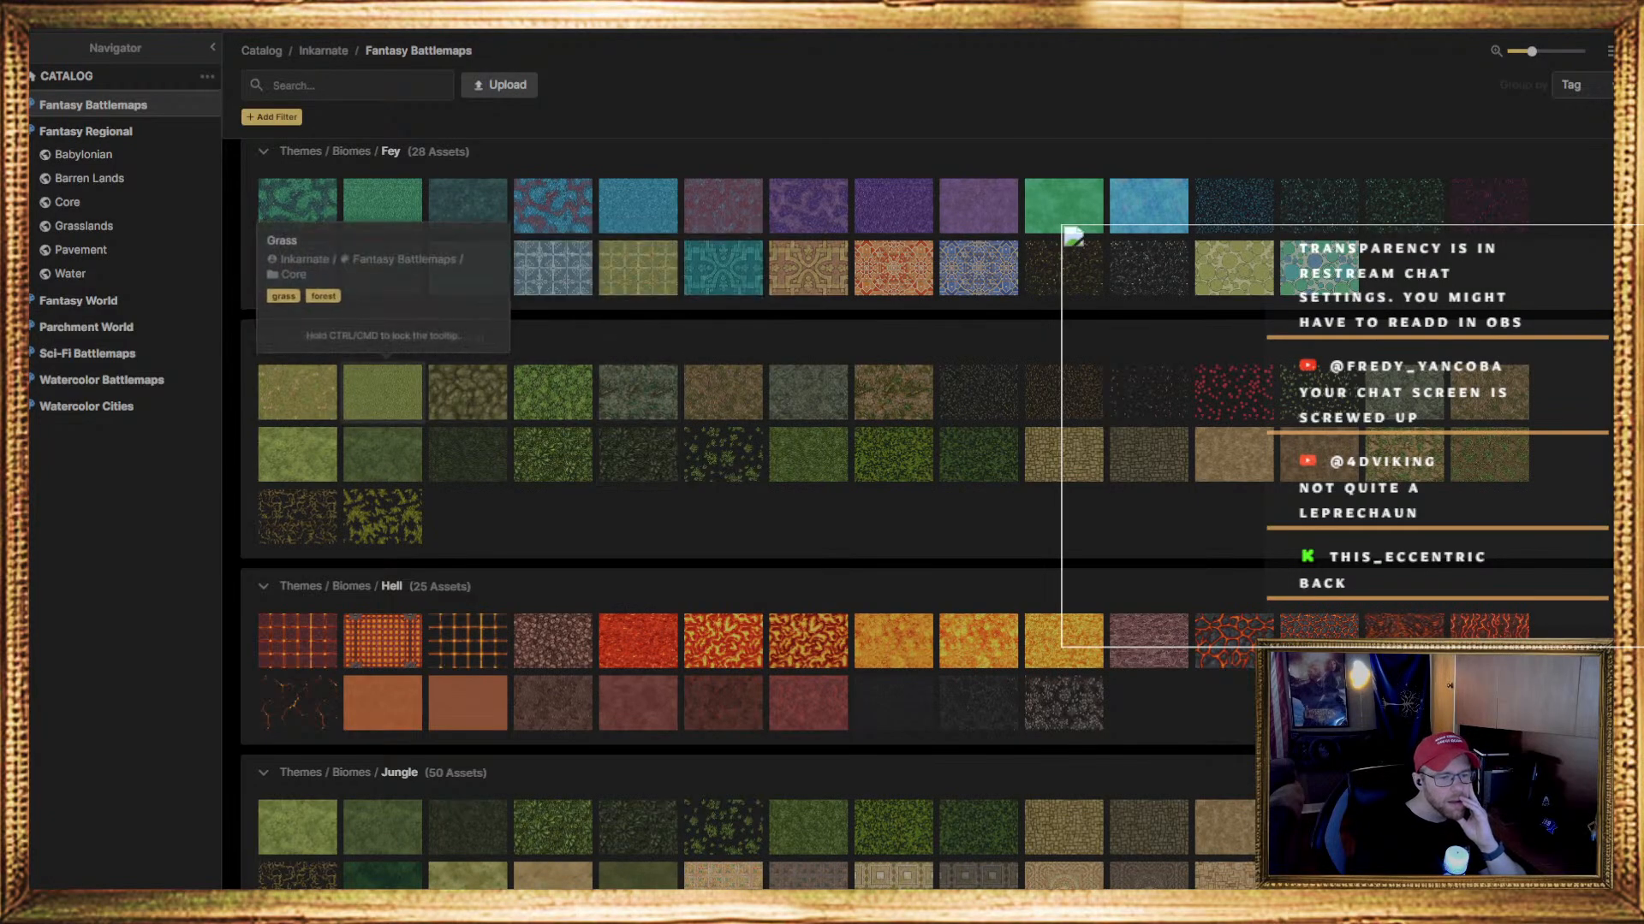
click(297, 392)
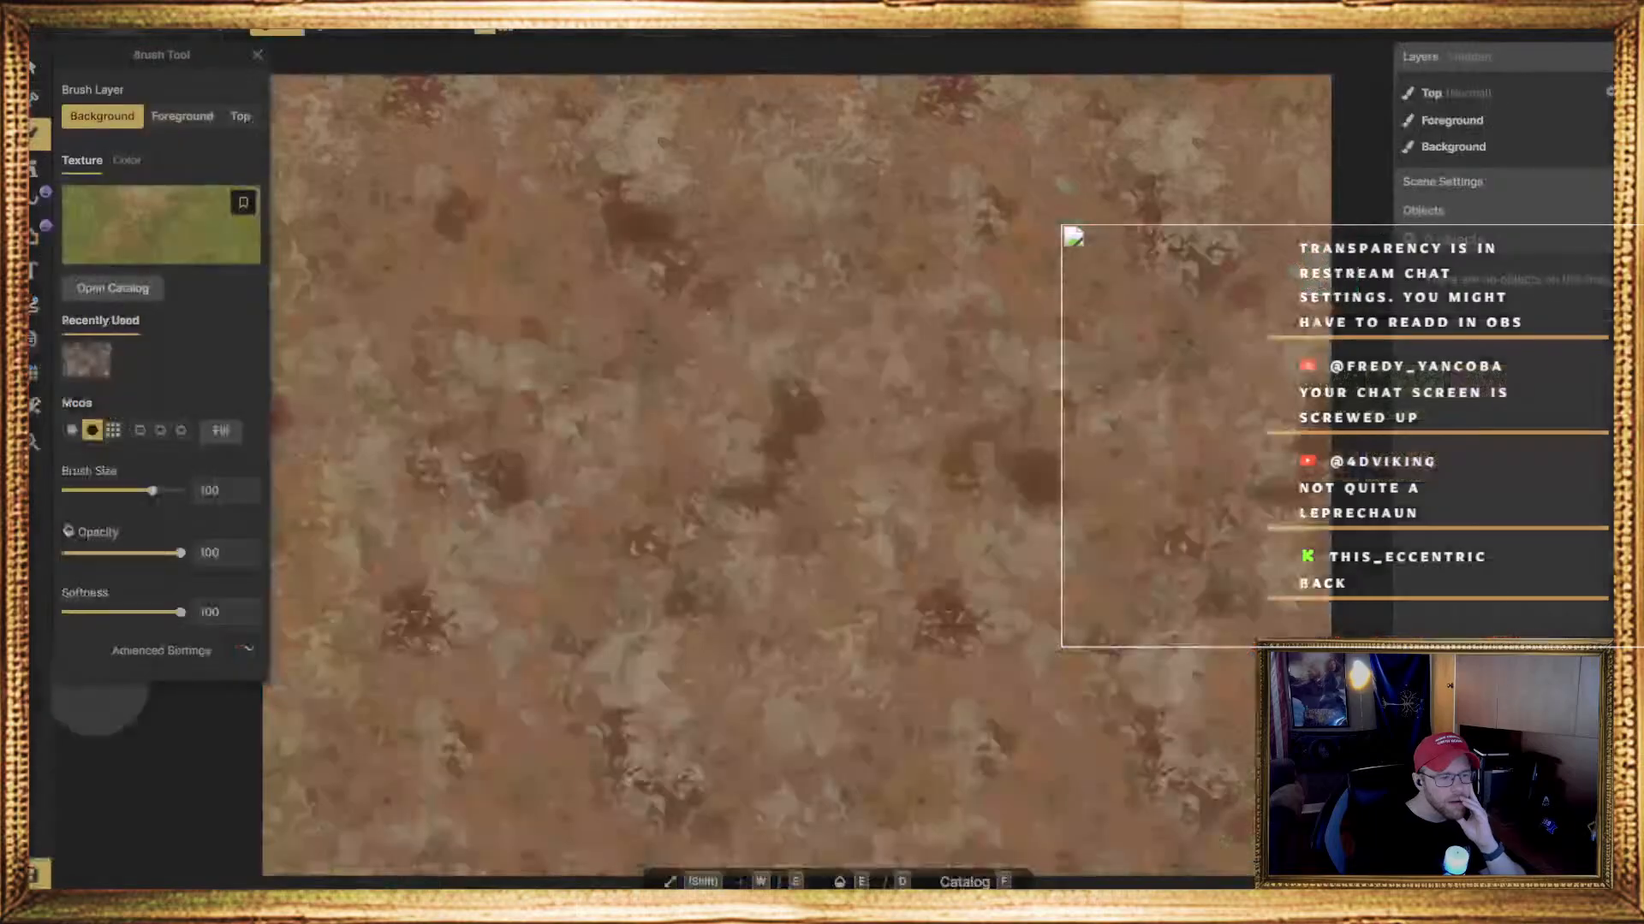
scroll(411, 244, down, 1)
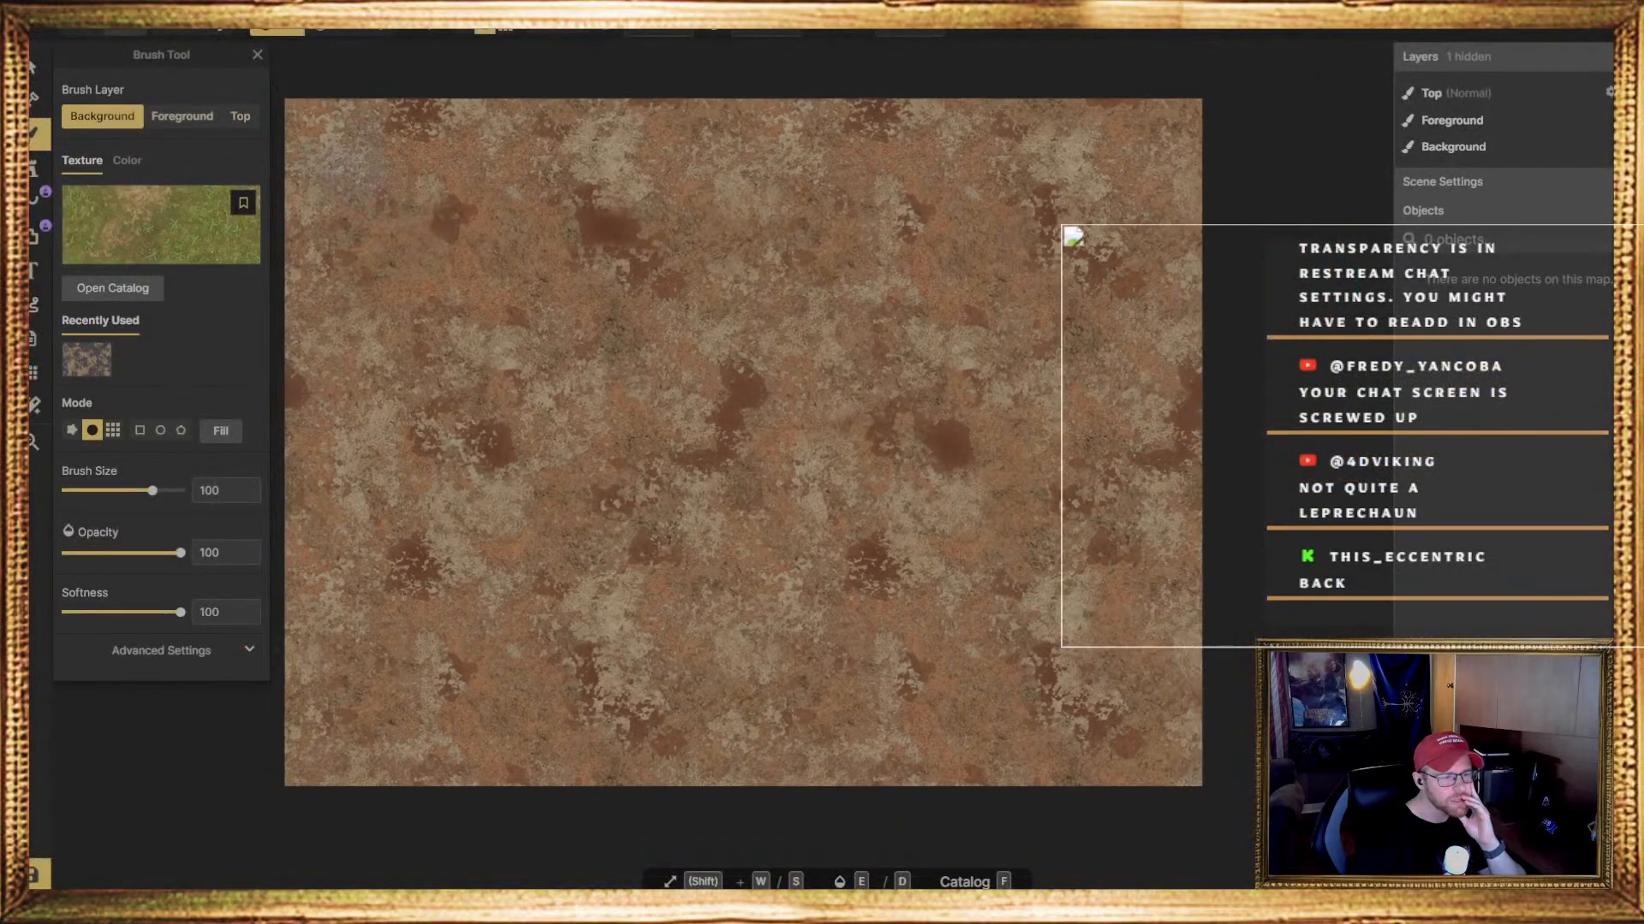
mouse_move(312, 115)
mouse_down()
mouse_move(547, 137)
mouse_move(1014, 124)
mouse_move(910, 103)
mouse_move(1190, 119)
mouse_move(1113, 256)
mouse_move(1093, 826)
mouse_move(1180, 203)
mouse_up()
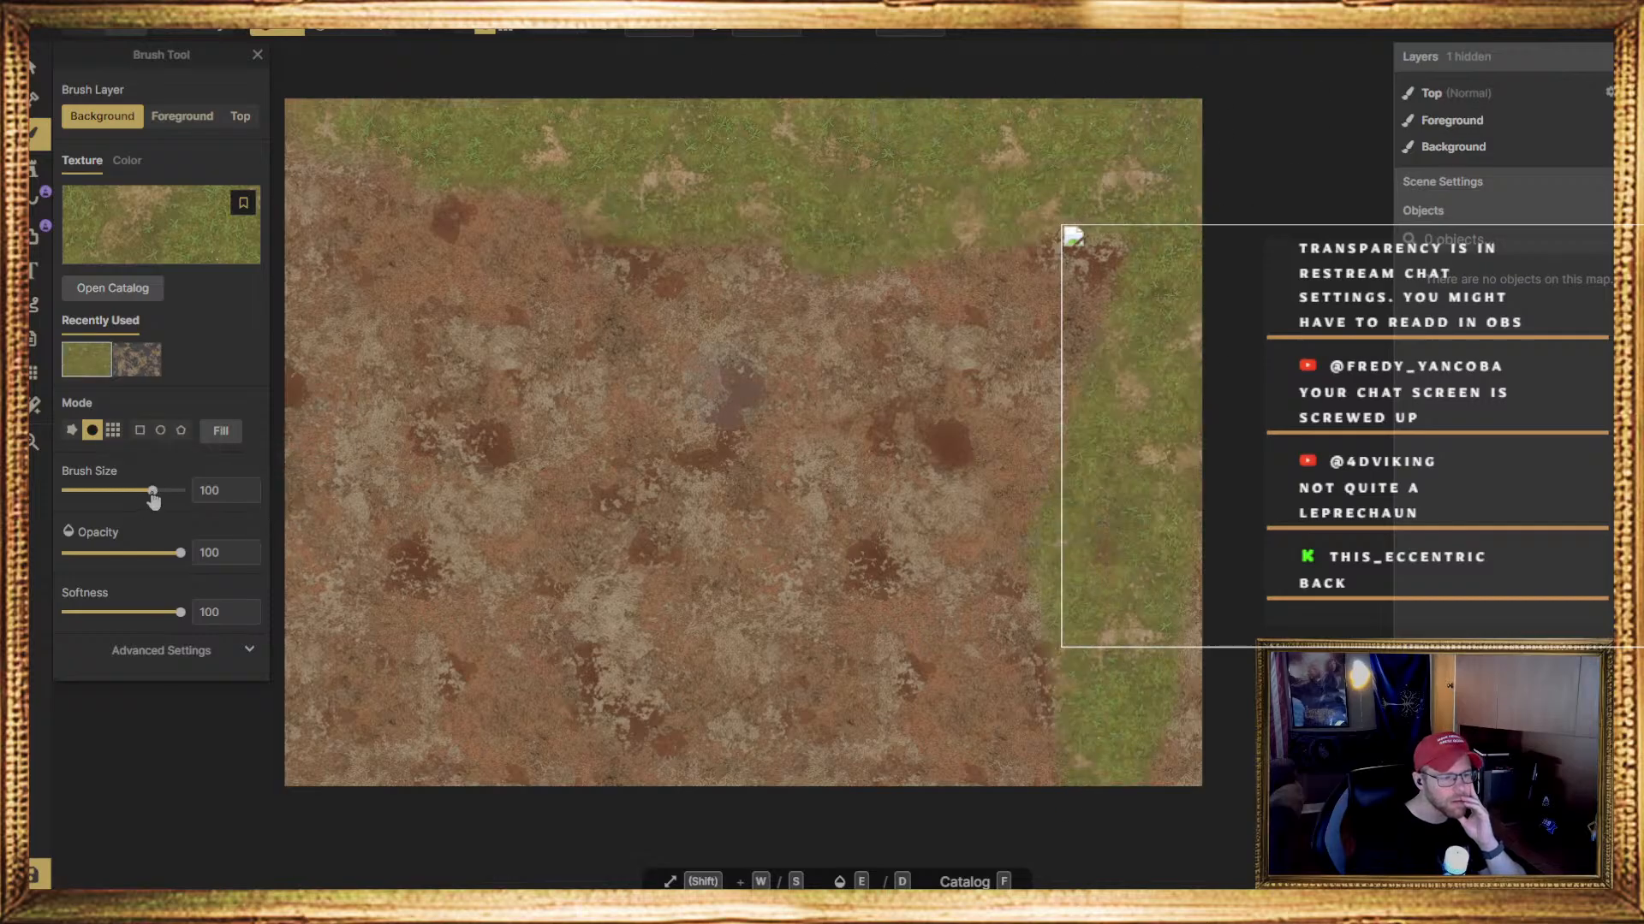
Set the brush size to 200 and cover the rest of the map background with the grass texture
drag(153, 491, 181, 491)
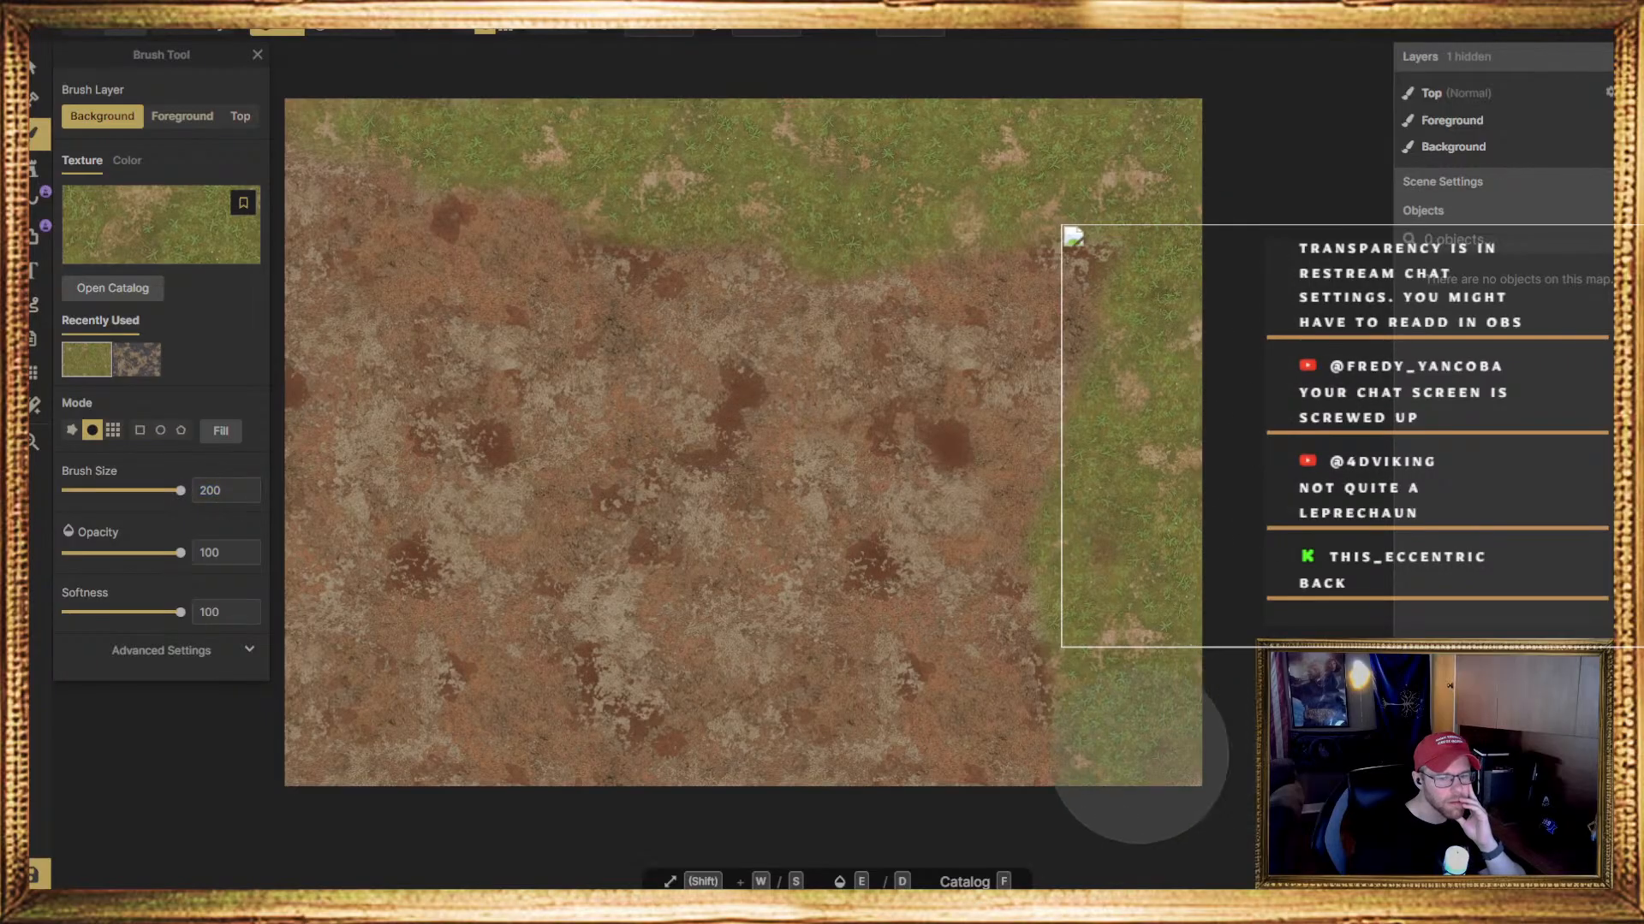
mouse_move(1148, 715)
mouse_down()
mouse_move(1040, 343)
mouse_move(765, 614)
mouse_move(775, 654)
mouse_move(437, 783)
mouse_move(668, 428)
mouse_move(385, 788)
mouse_move(329, 488)
mouse_move(376, 454)
mouse_move(356, 286)
mouse_move(881, 331)
mouse_move(1142, 499)
mouse_up()
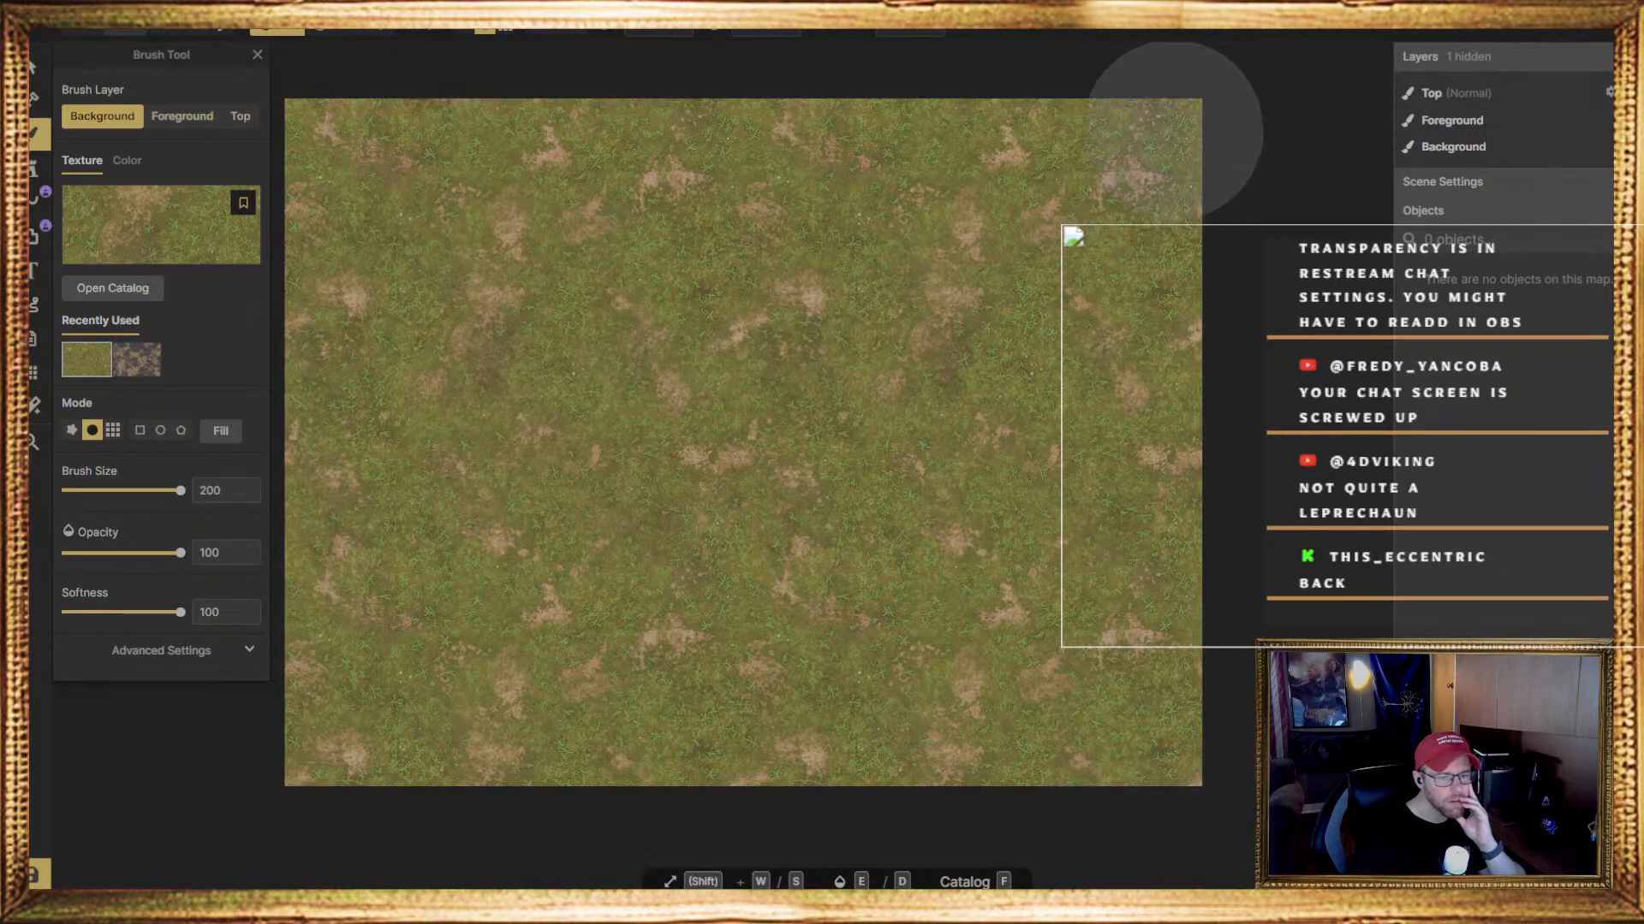
scroll(1322, 436, up, 2)
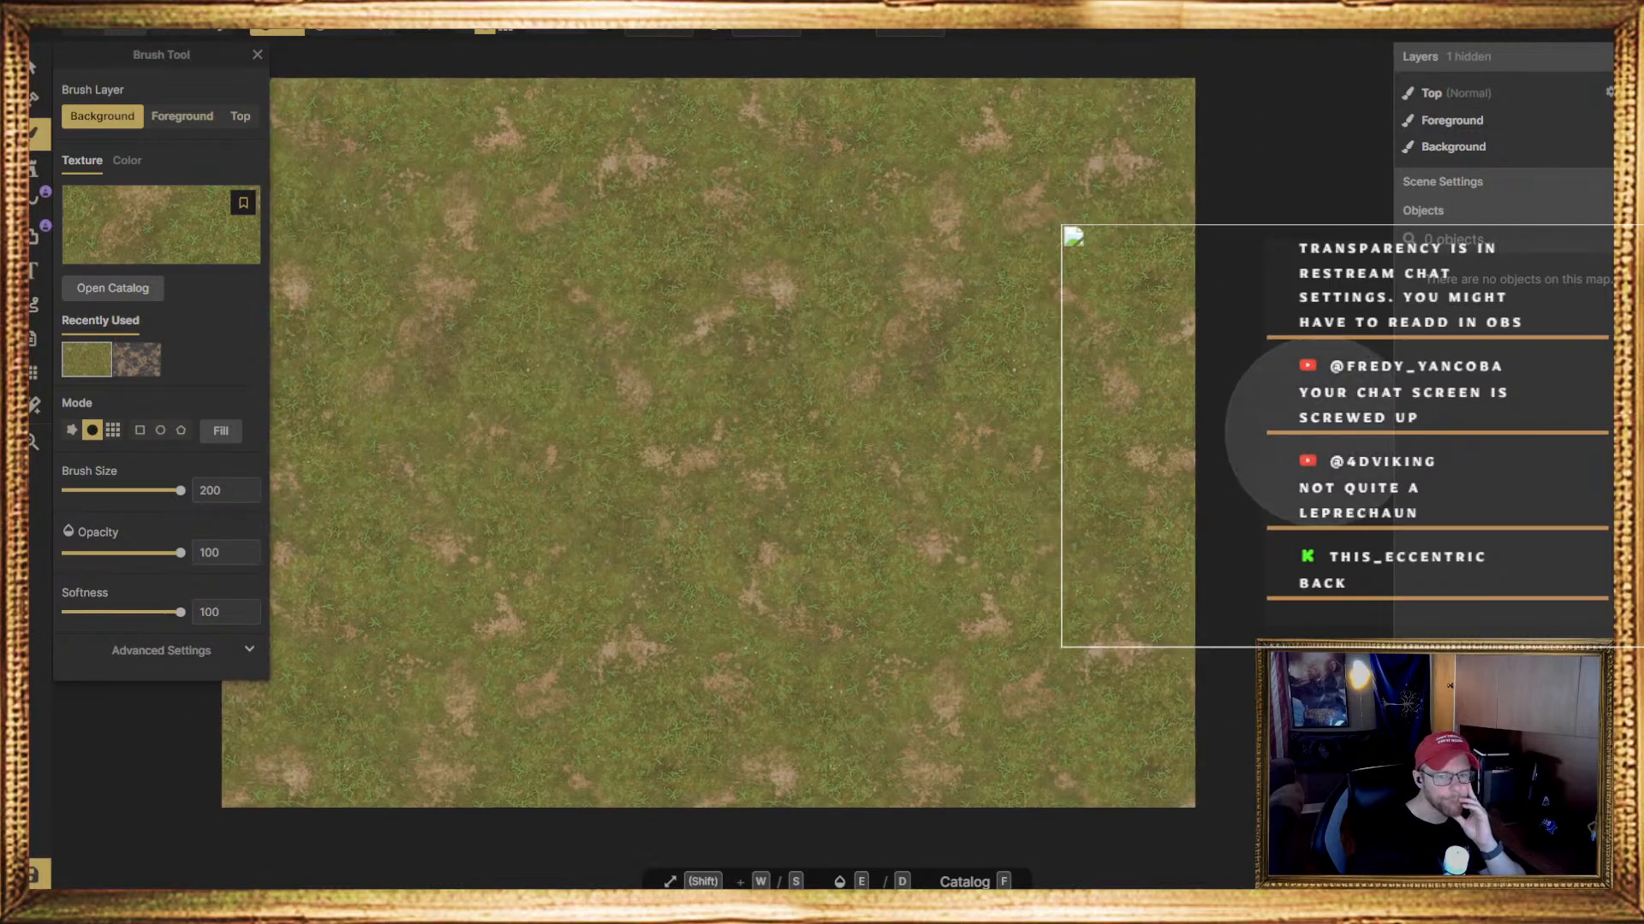
Choose the dense green grass texture, seventh in the Forest biome group's second row, and paint it over the whole Background layer
scroll(1322, 436, down, 4)
scroll(839, 416, up, 4)
scroll(800, 420, up, 4)
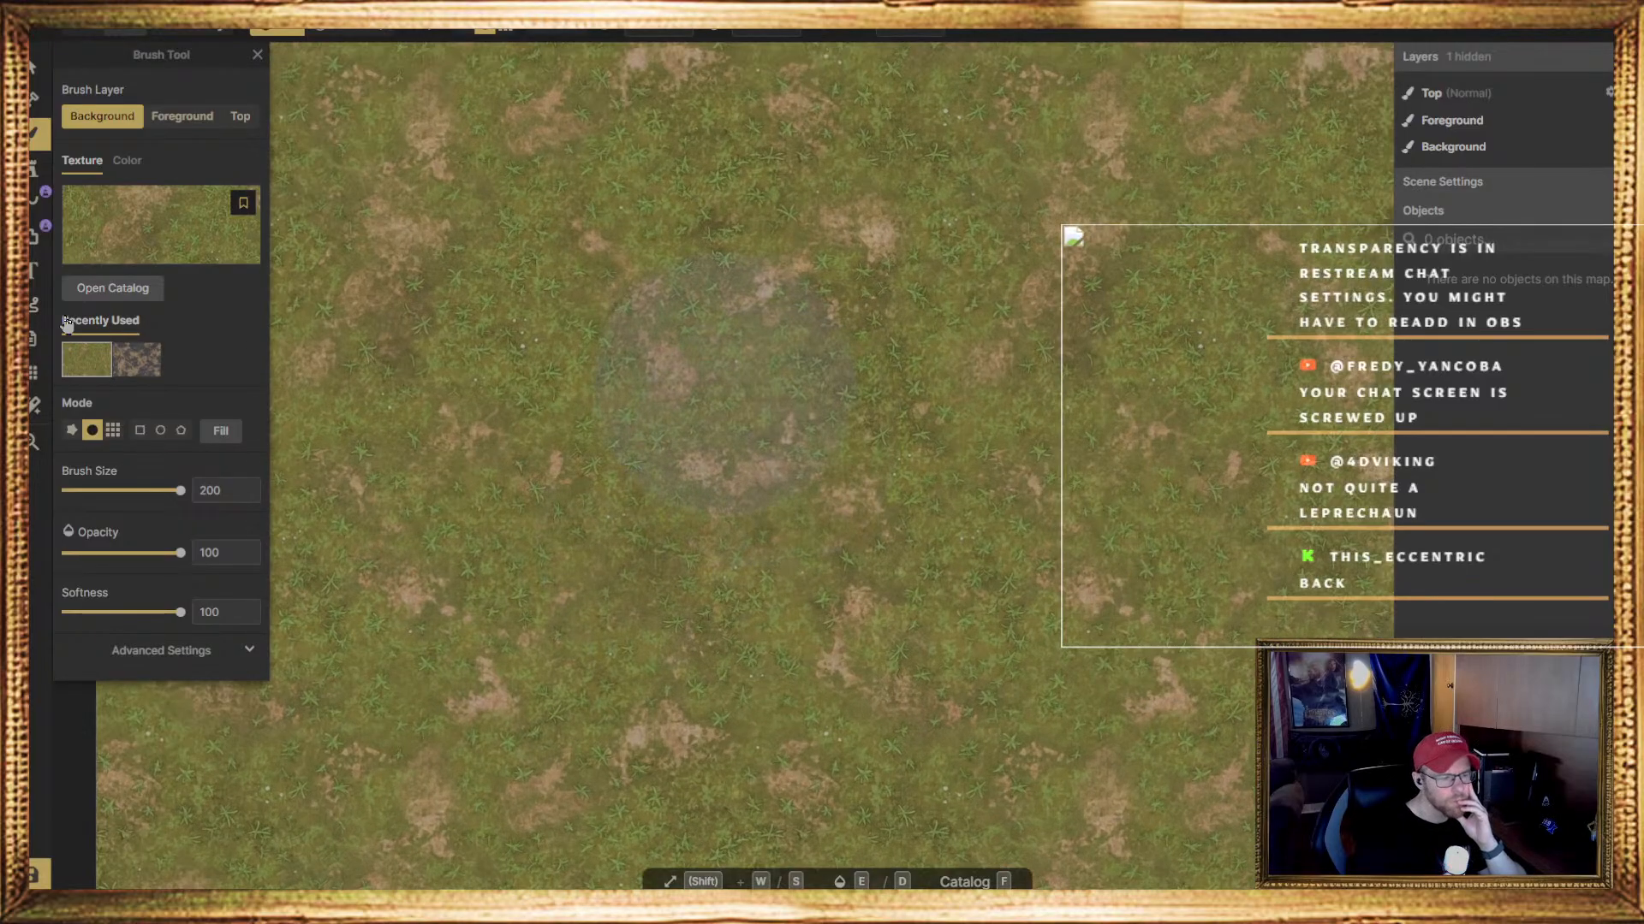
click(137, 233)
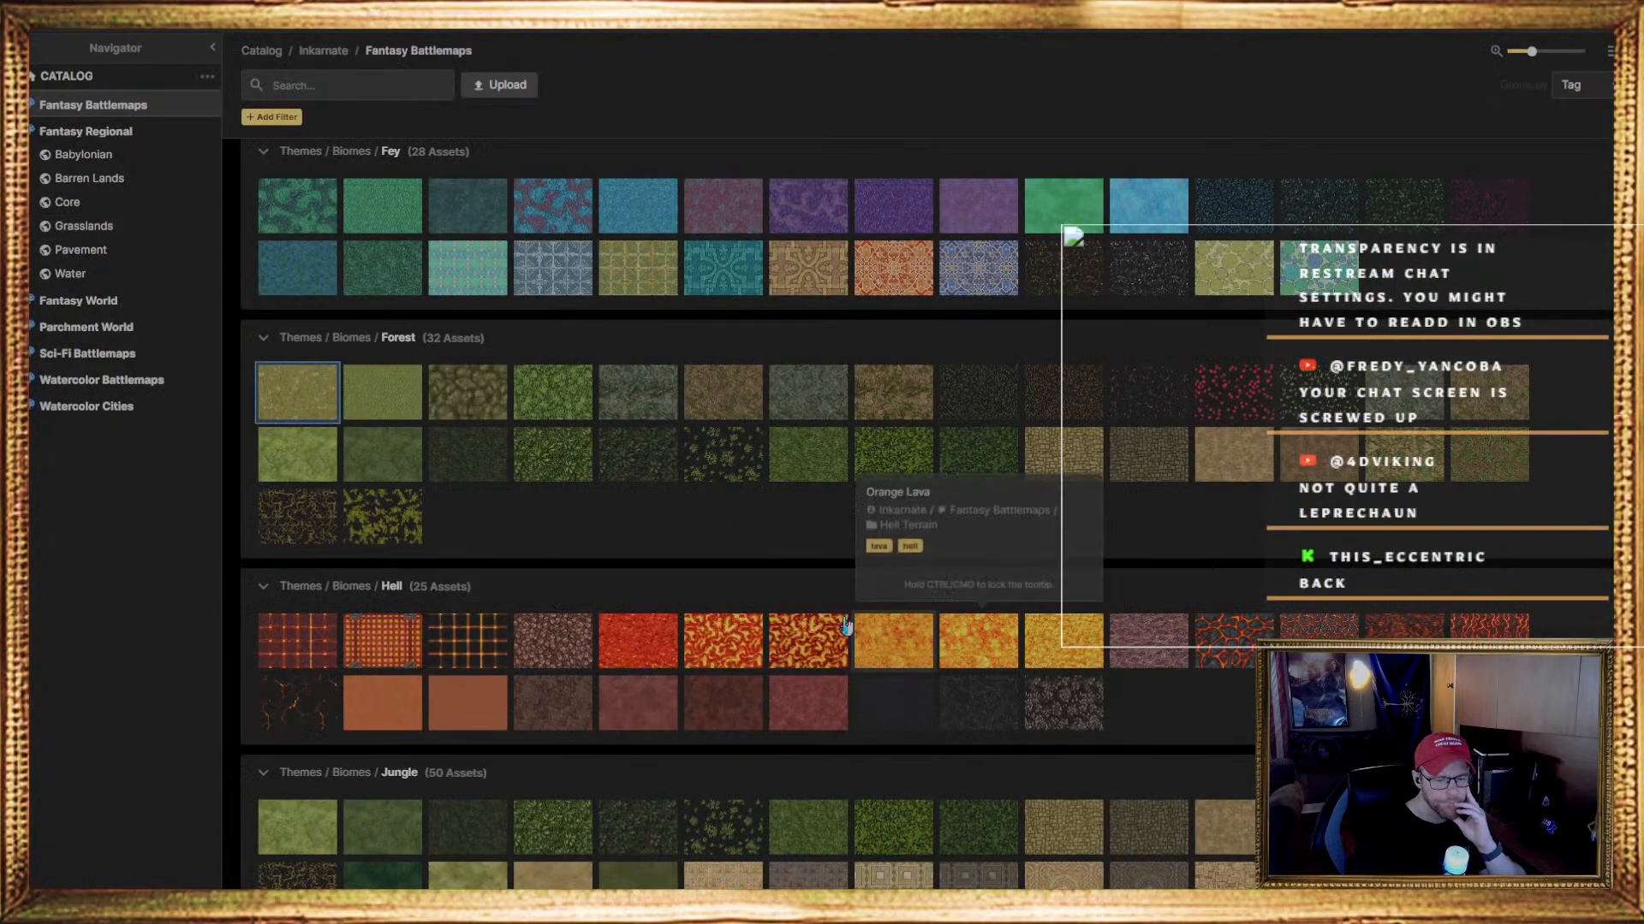
scroll(739, 585, up, 4)
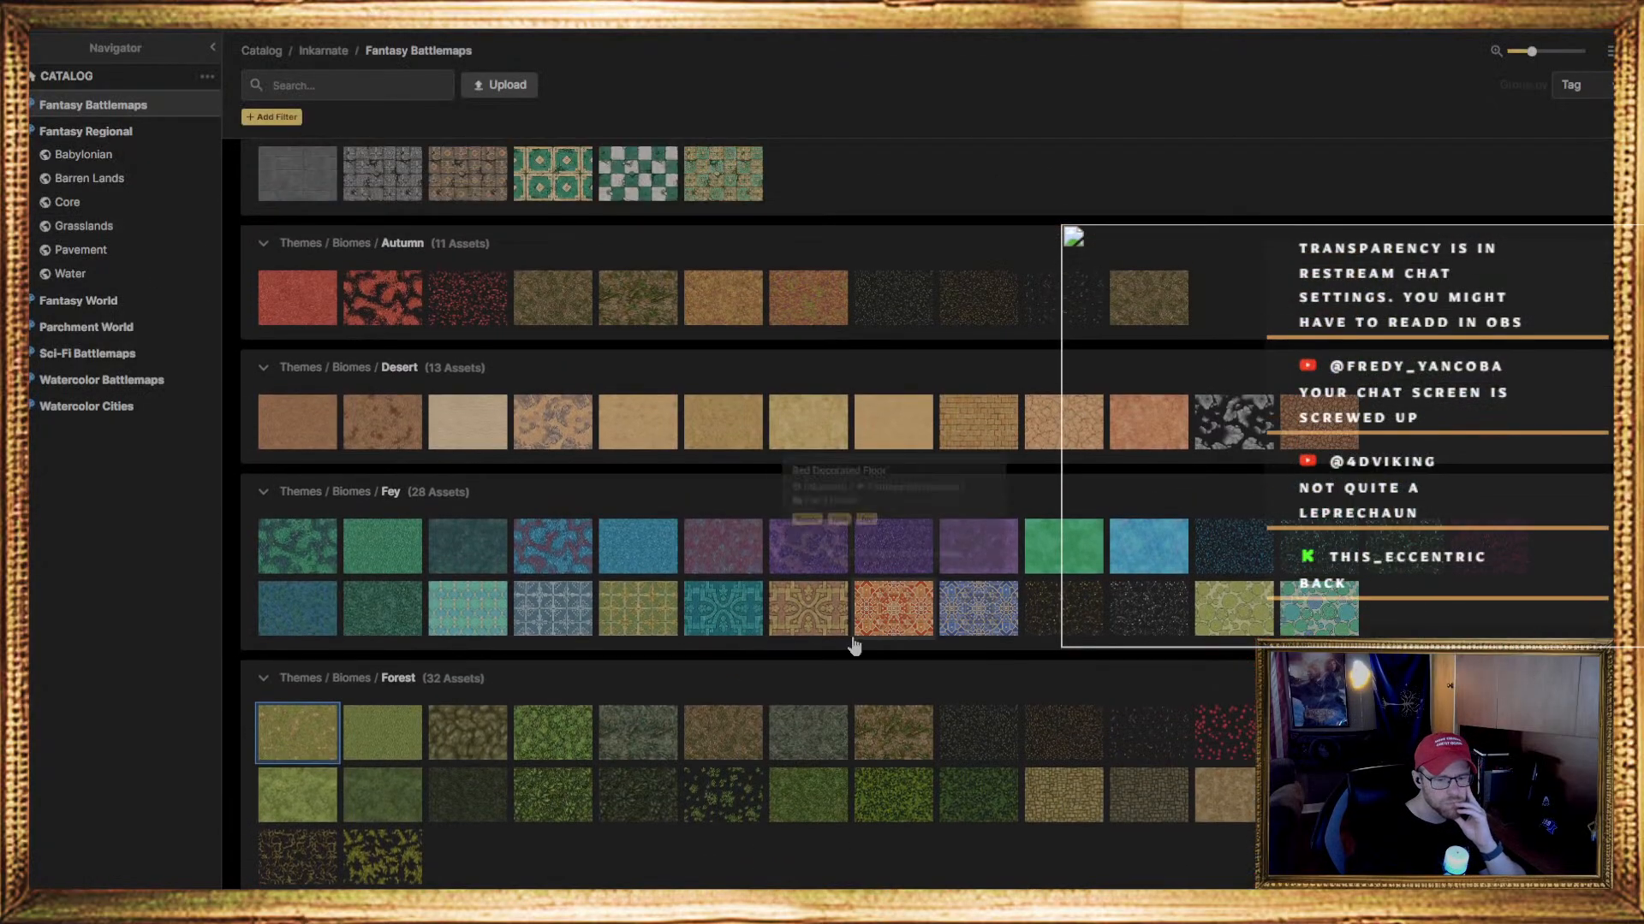
scroll(837, 572, down, 2)
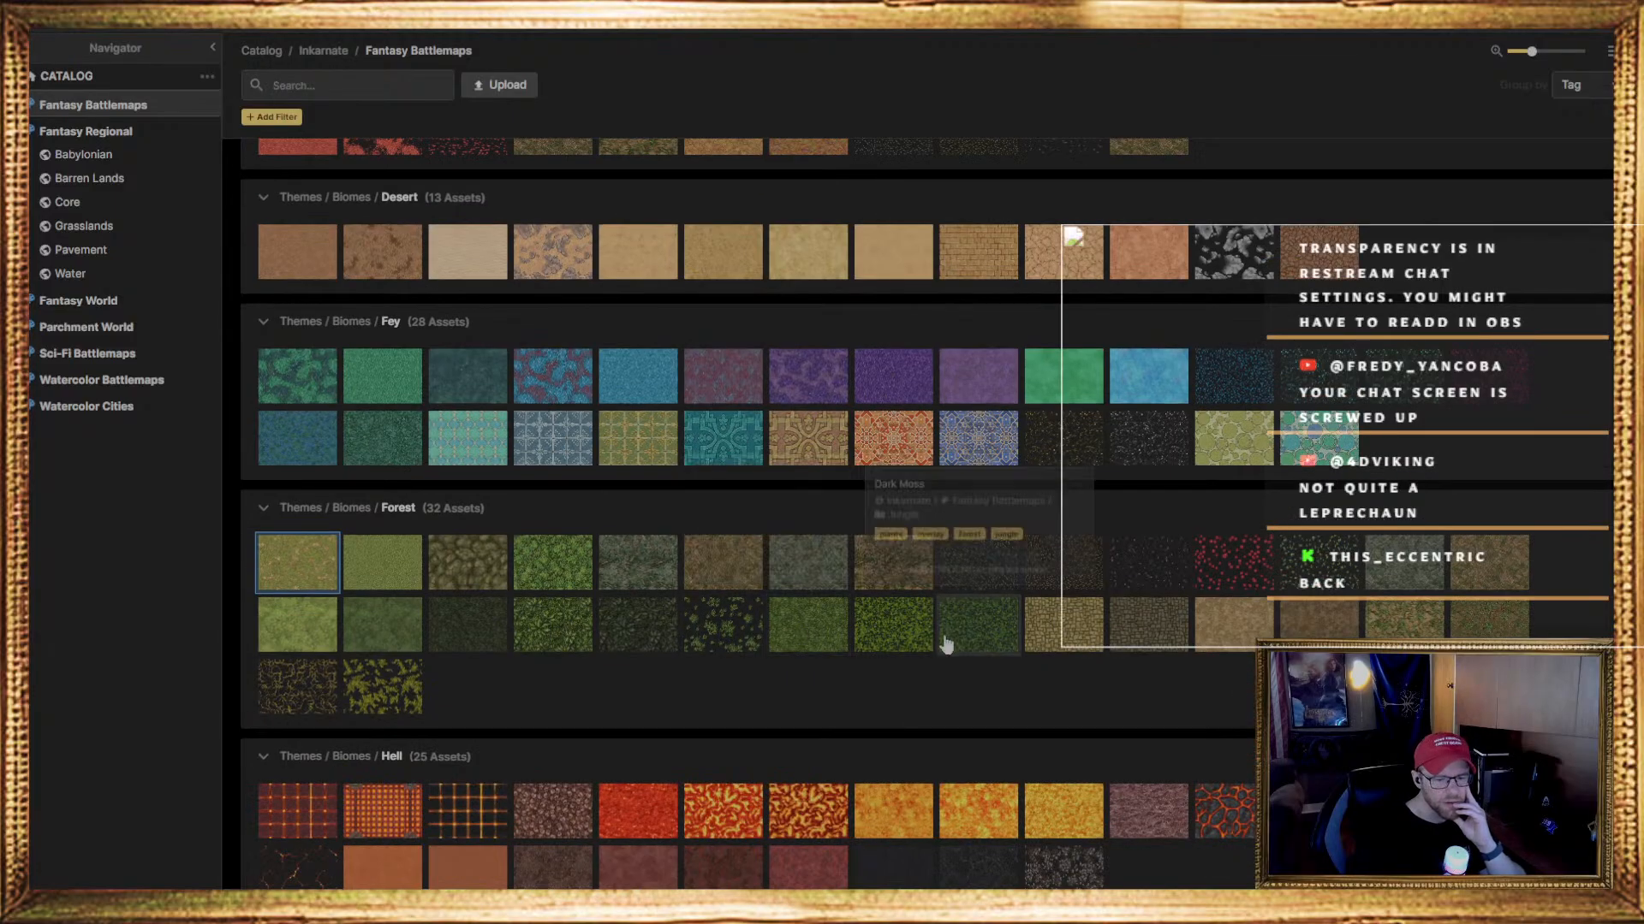
click(810, 629)
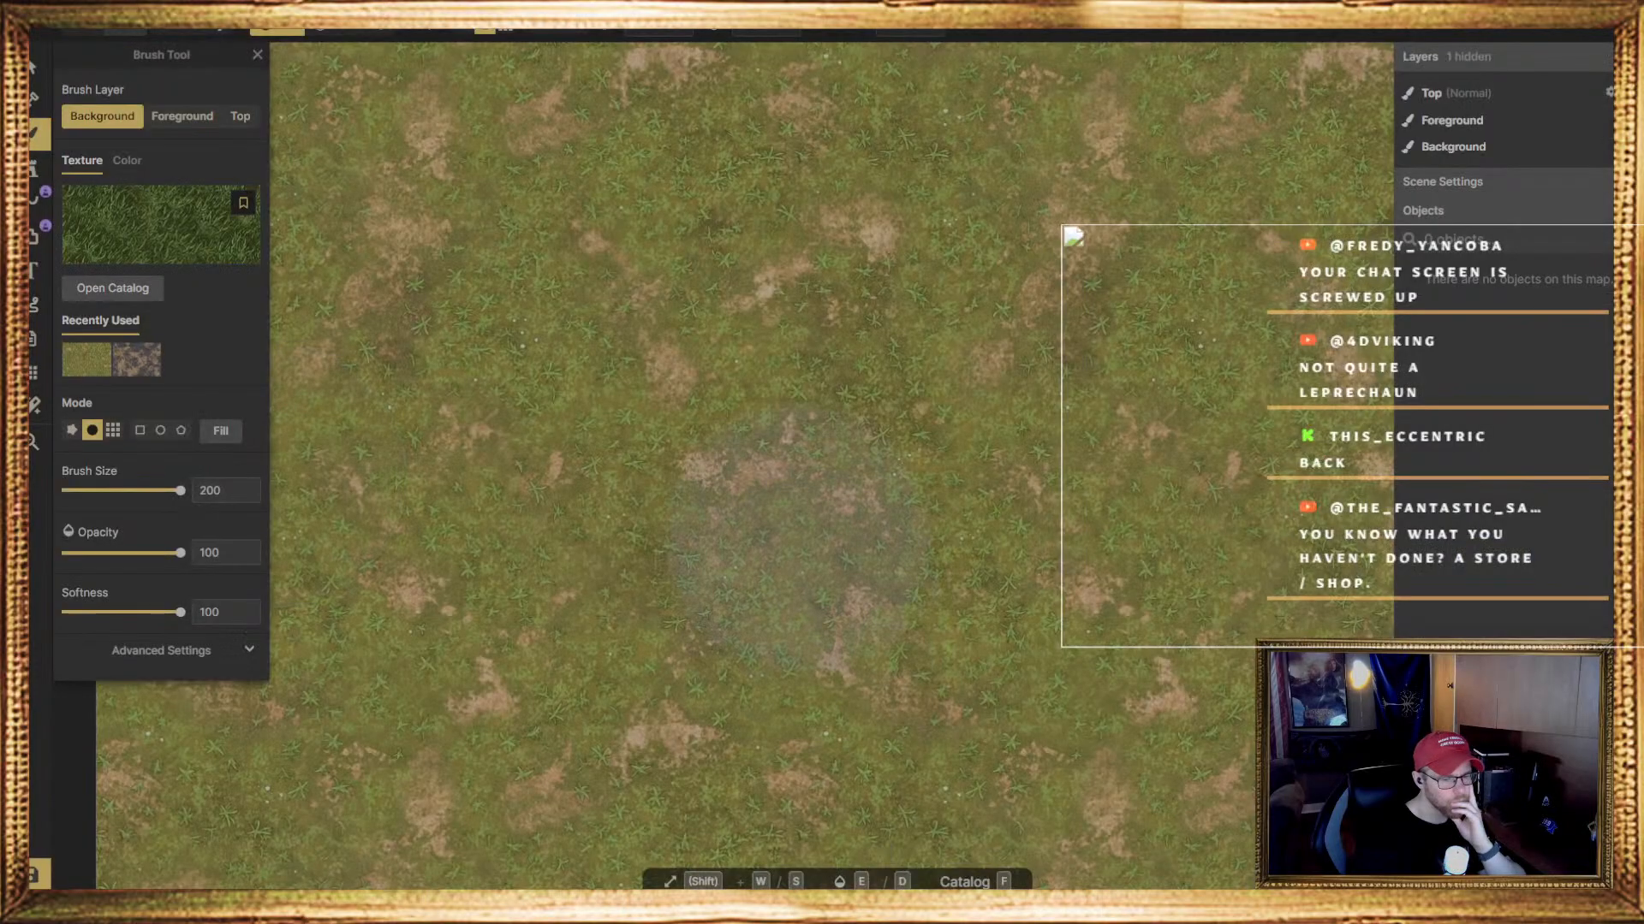
scroll(789, 540, down, 4)
mouse_move(434, 769)
mouse_down()
mouse_move(393, 694)
mouse_move(385, 197)
mouse_move(323, 752)
mouse_move(1138, 844)
mouse_move(850, 809)
mouse_move(477, 587)
mouse_move(1216, 480)
mouse_move(881, 385)
mouse_move(513, 227)
mouse_move(374, 128)
mouse_move(856, 167)
mouse_move(352, 148)
mouse_move(355, 788)
mouse_move(543, 188)
mouse_move(713, 571)
mouse_move(1105, 72)
mouse_move(639, 584)
mouse_up()
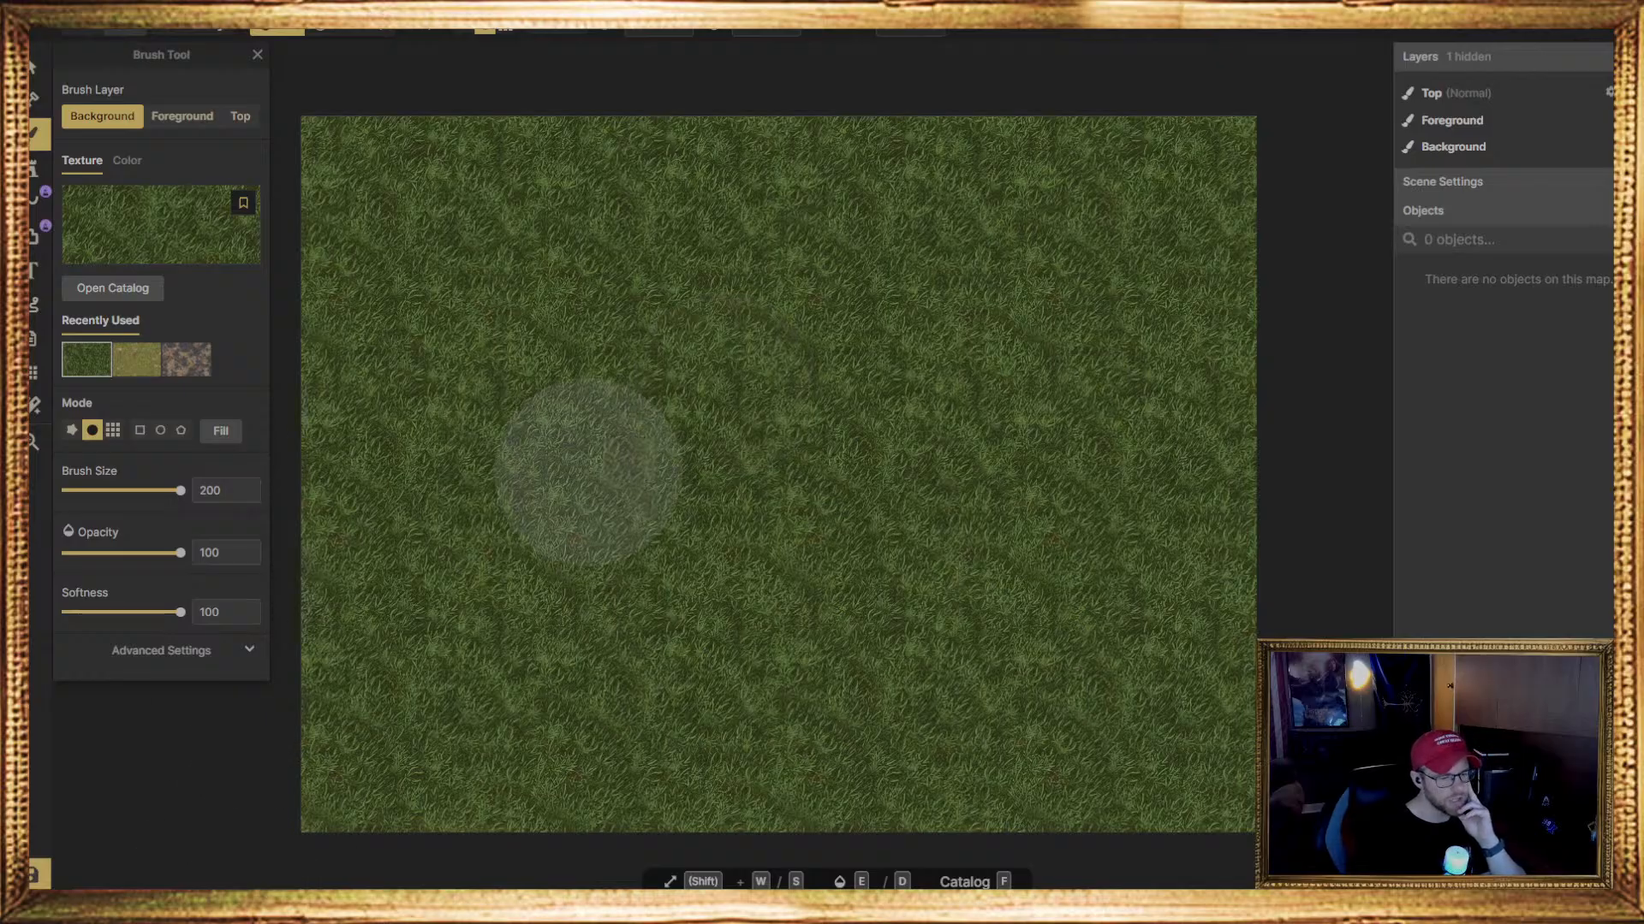
Reopen the texture catalog, examine the Origins and Biomes groups from Eastern to Jungle, and return to the map with the same Forest grass
scroll(590, 488, up, 3)
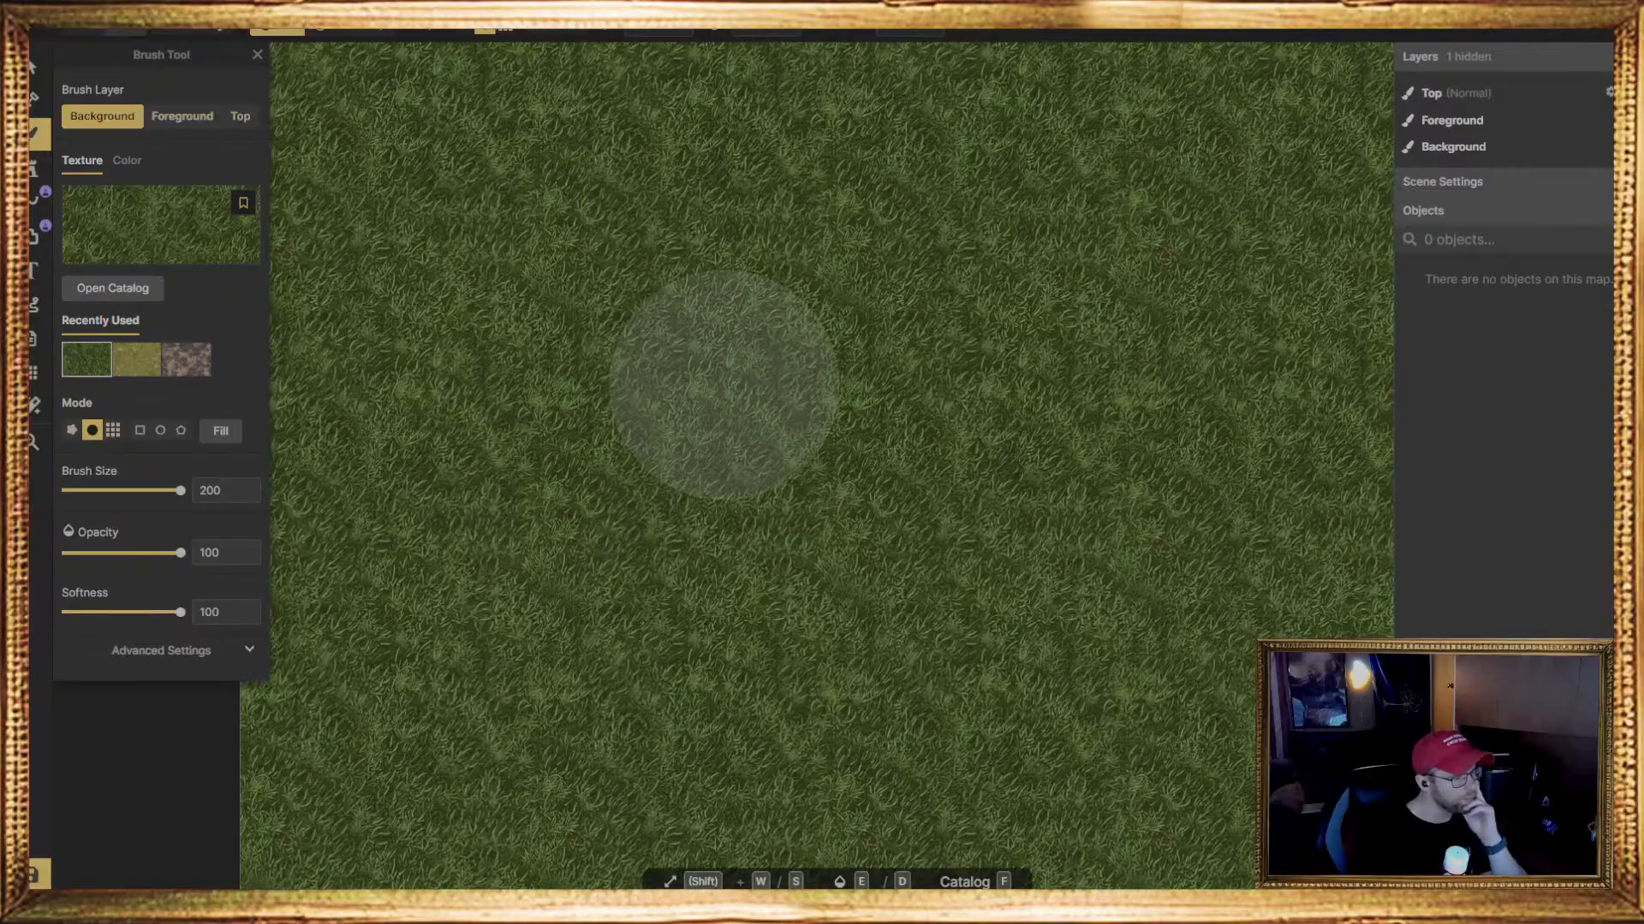
scroll(655, 368, down, 1)
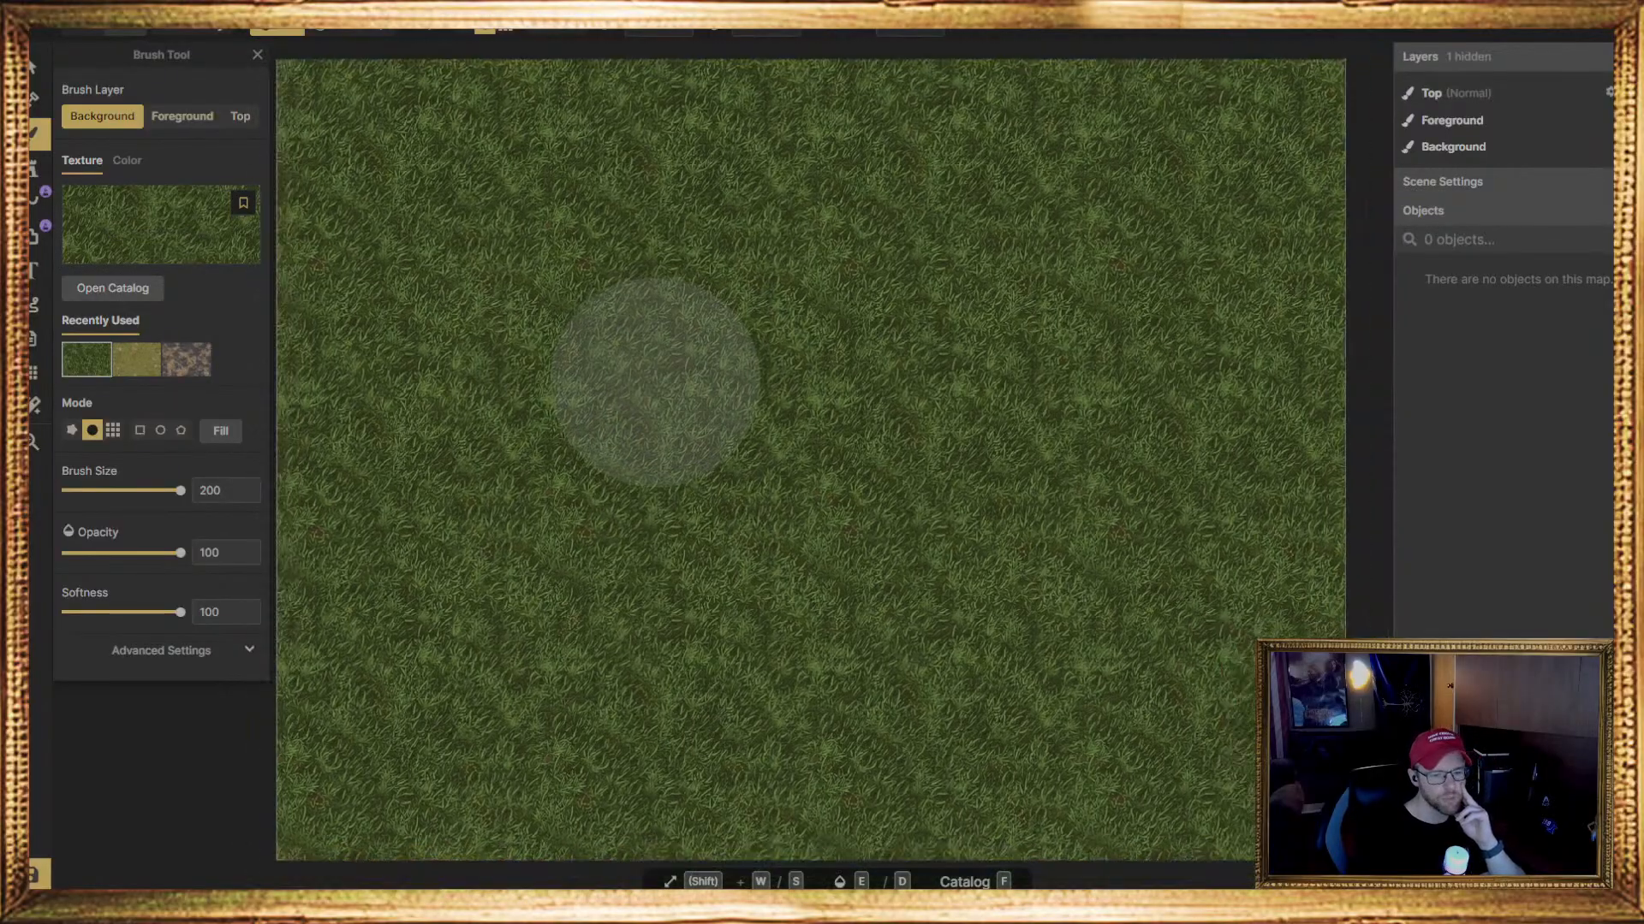
mouse_move(769, 374)
middle_down()
mouse_move(693, 393)
mouse_move(796, 358)
middle_up()
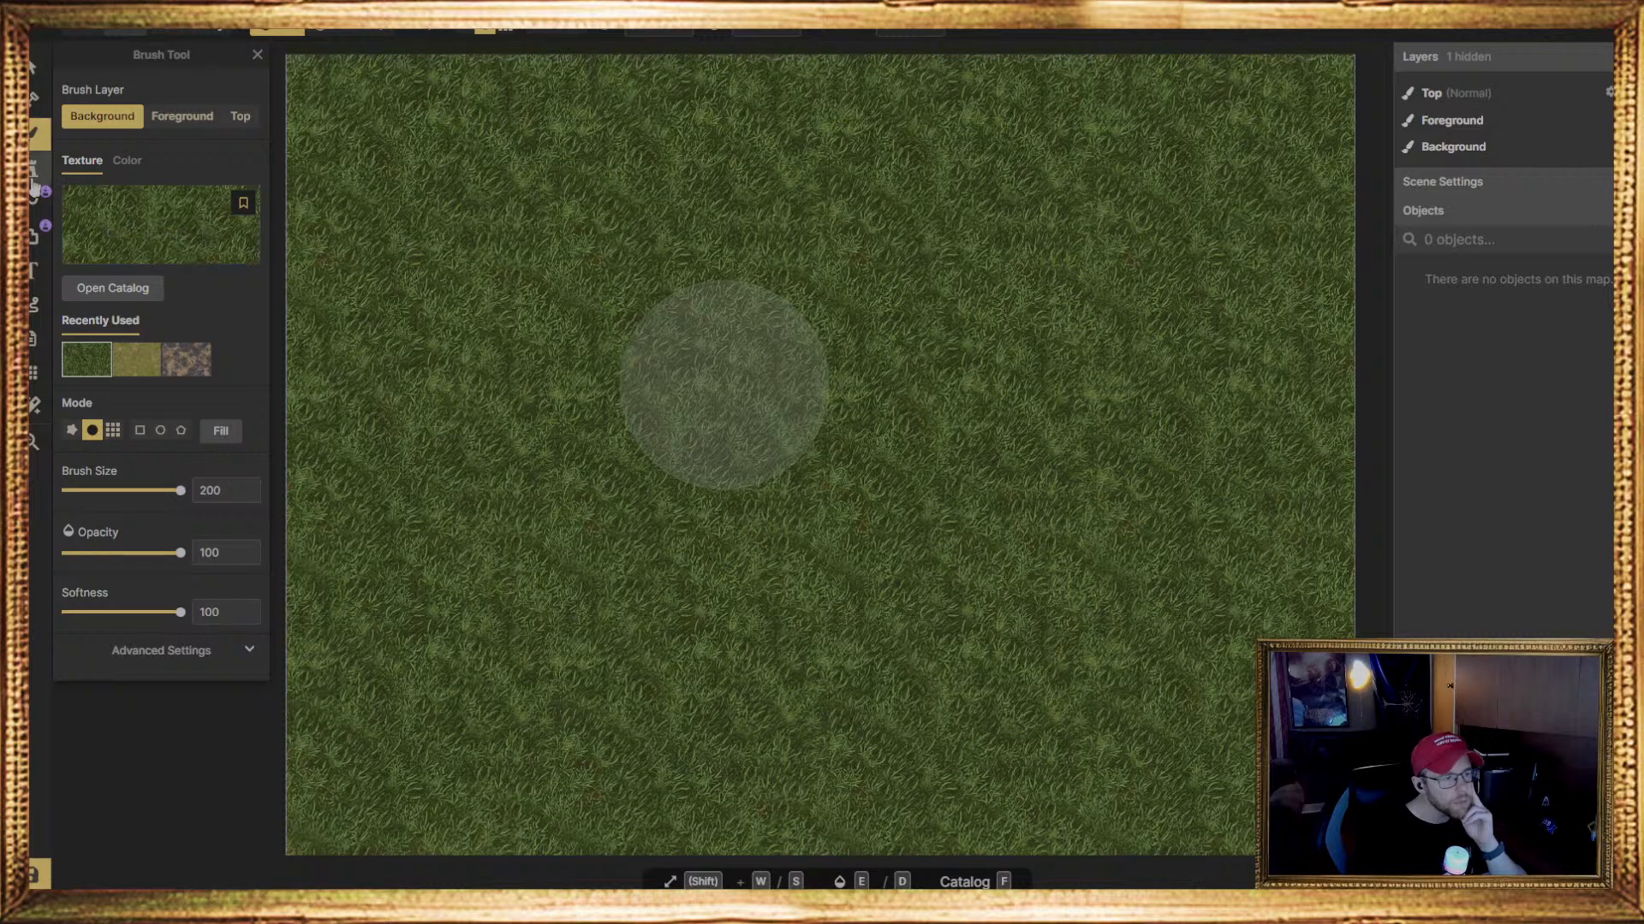
click(135, 221)
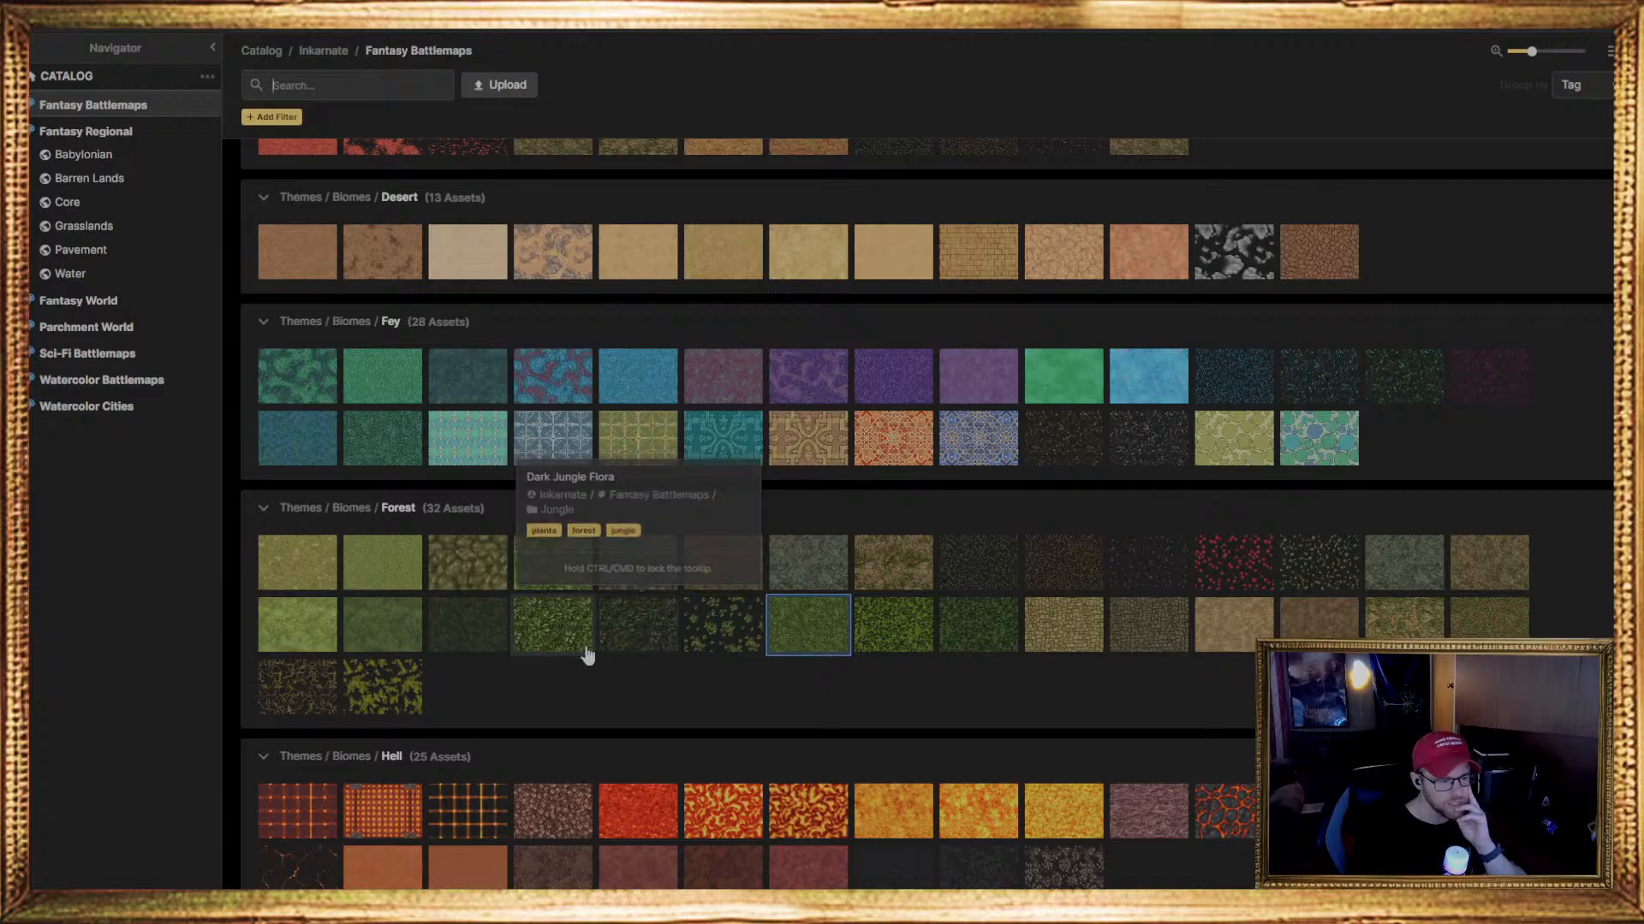
scroll(972, 643, down, 4)
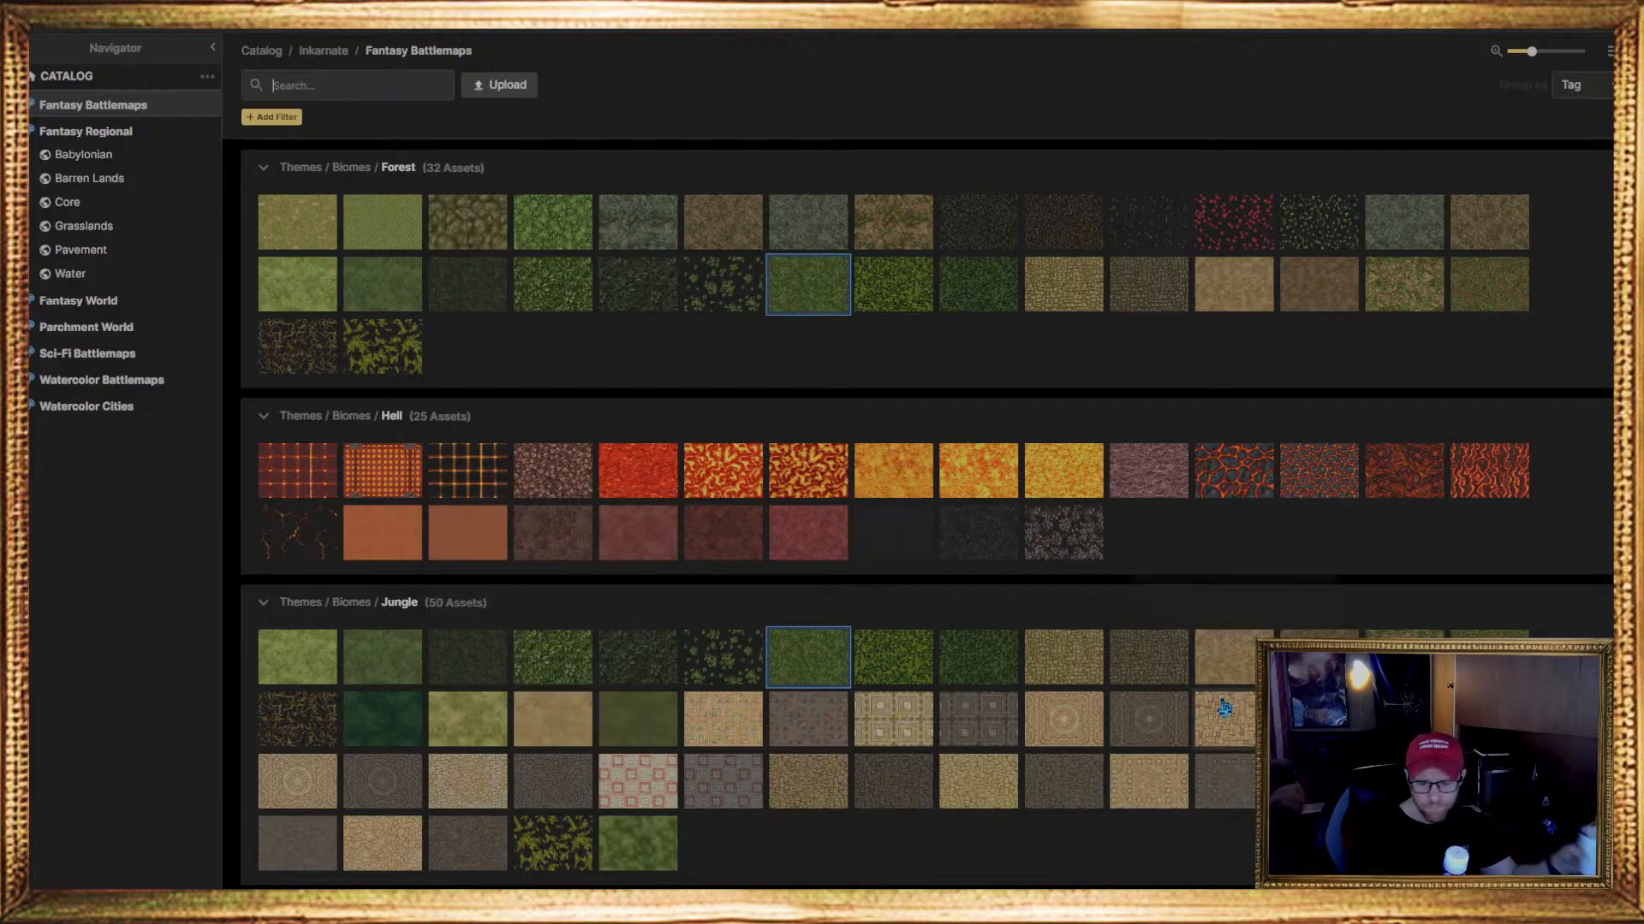
scroll(1404, 650, up, 3)
scroll(807, 544, up, 20)
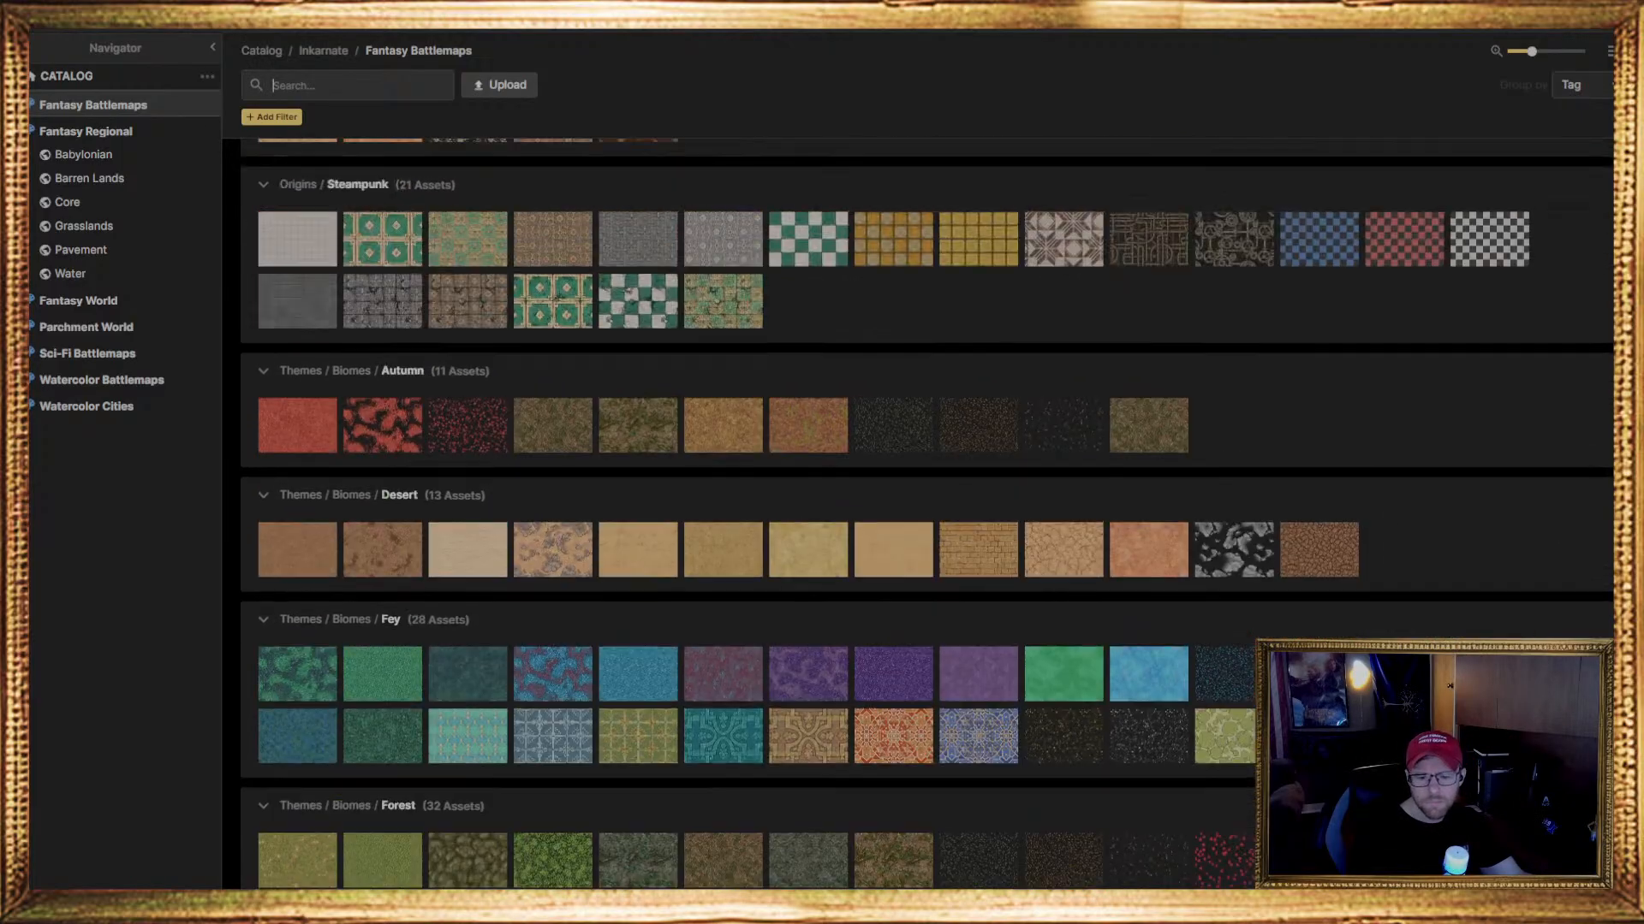
scroll(1167, 495, up, 2)
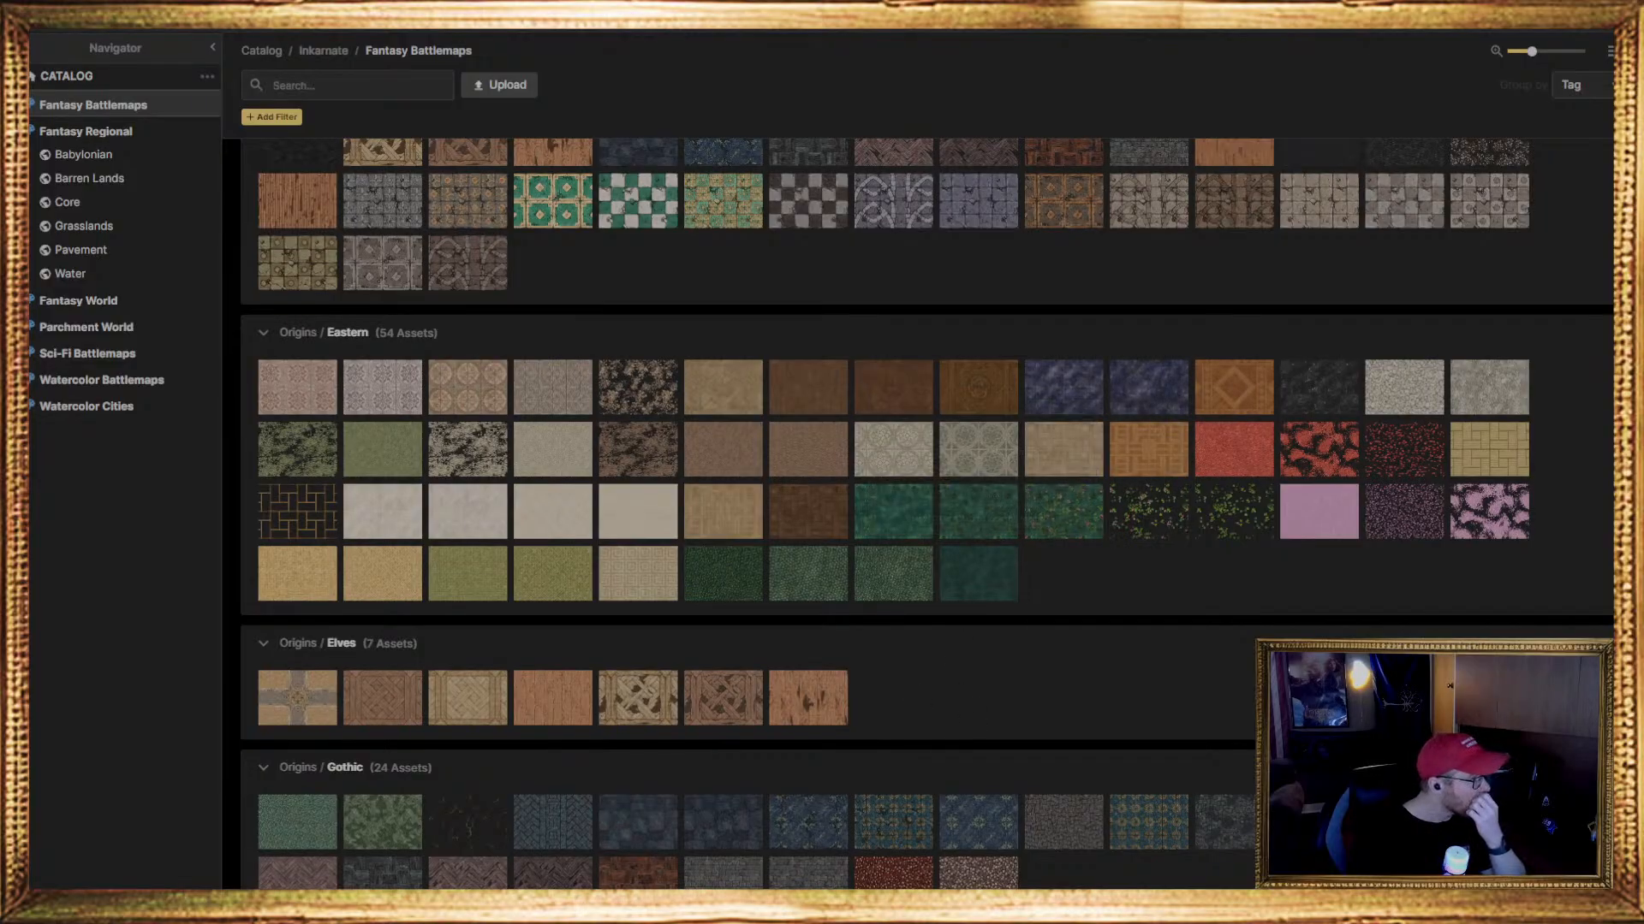
scroll(926, 513, down, 3)
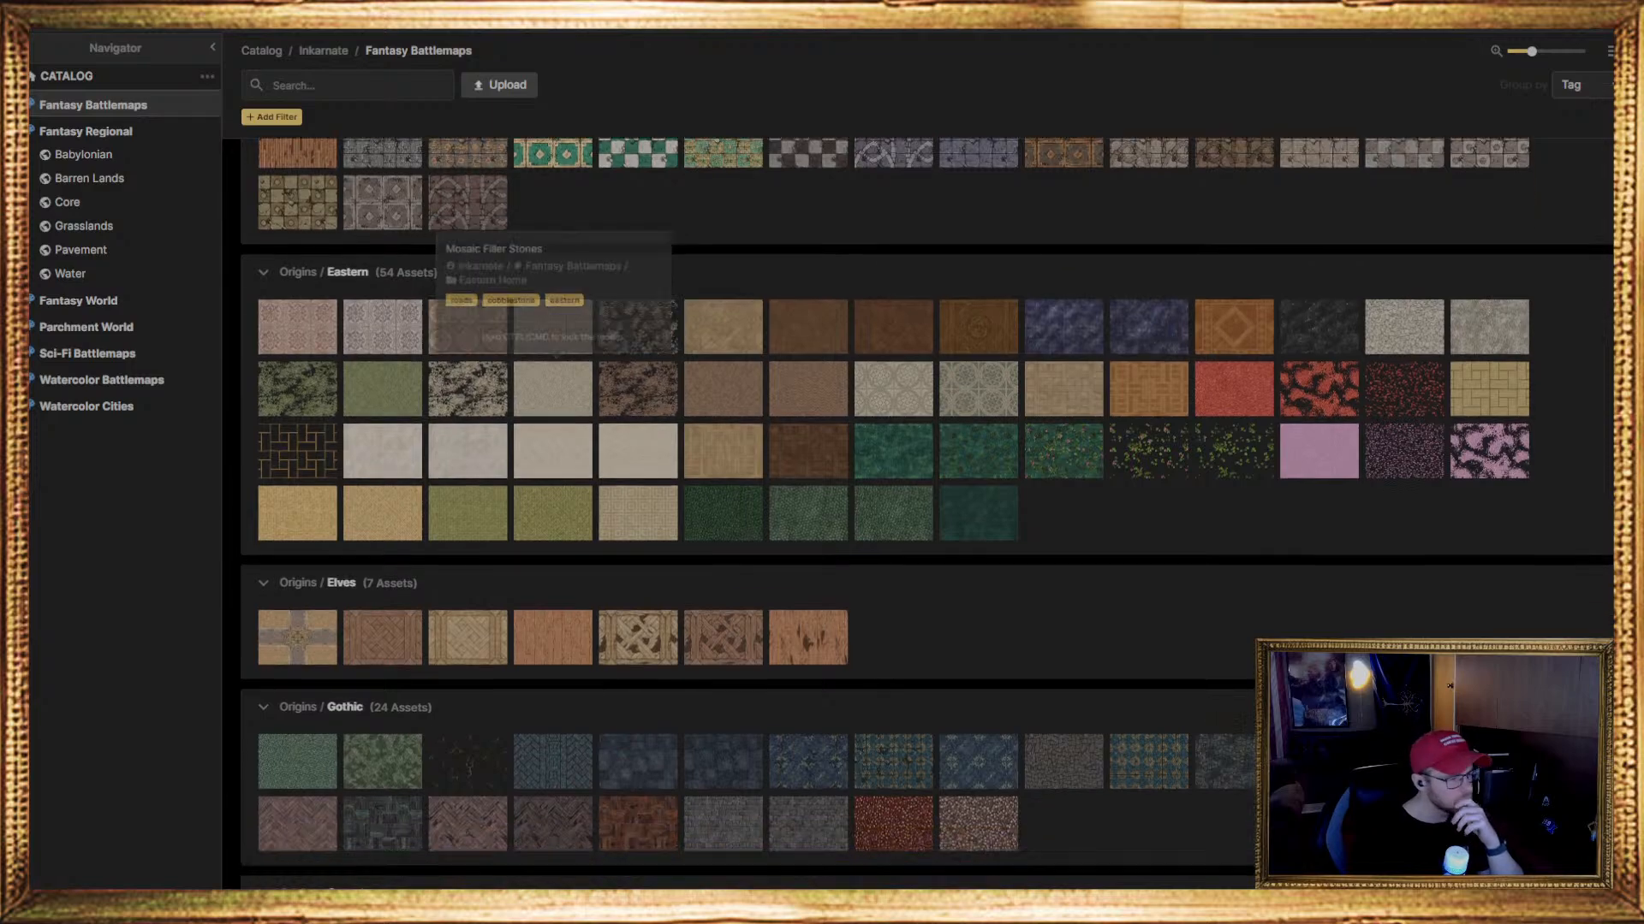
scroll(925, 514, down, 7)
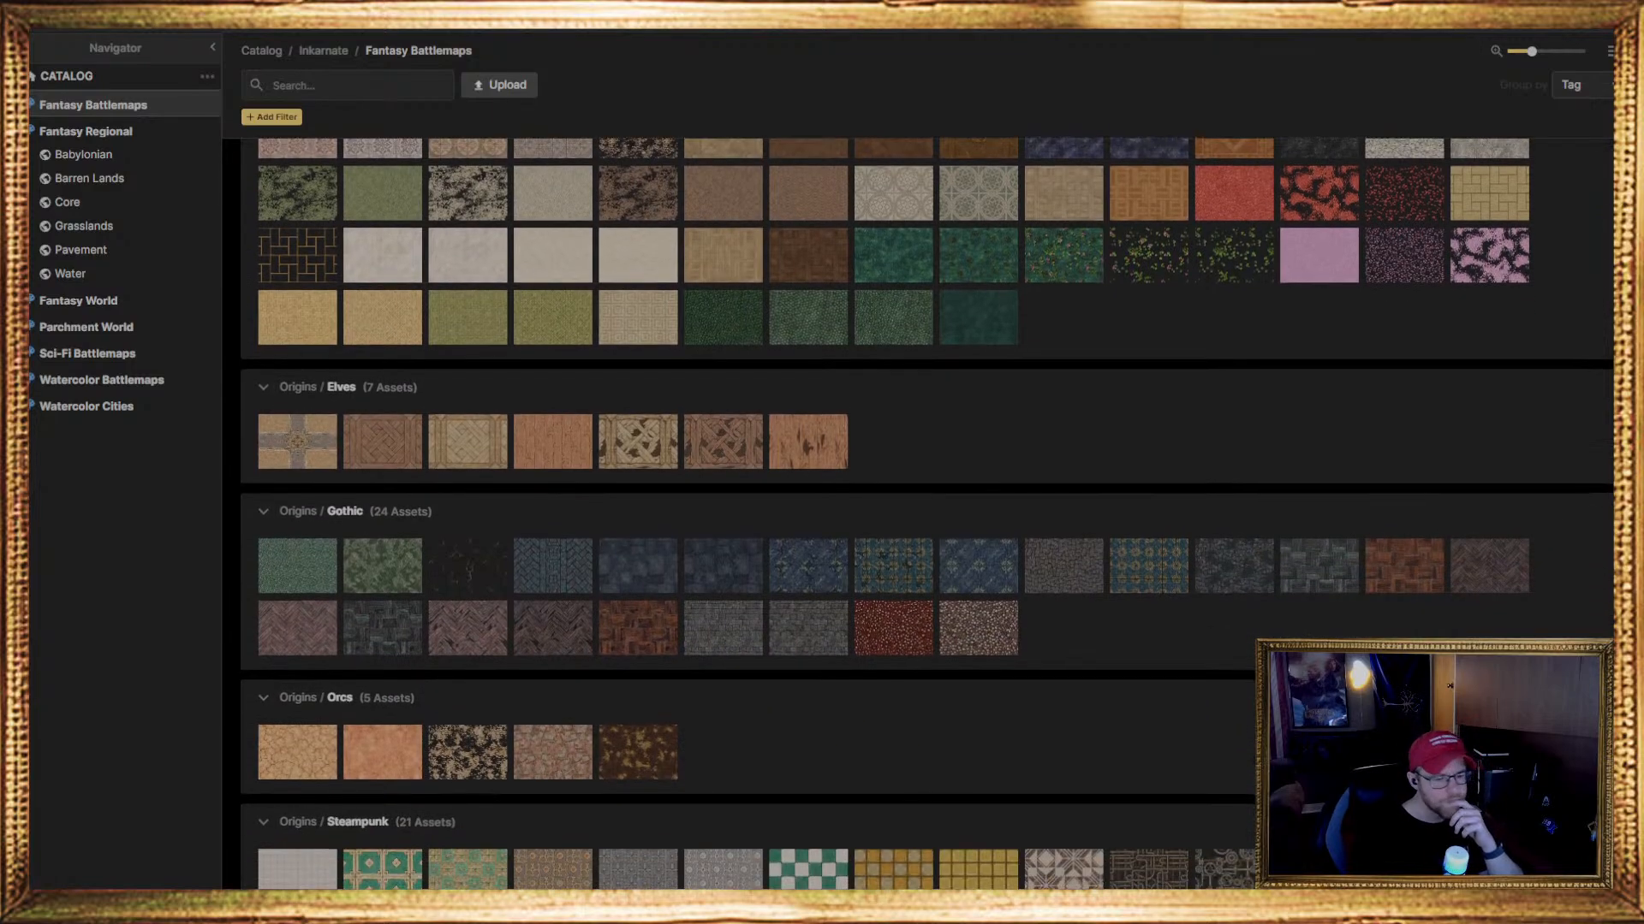
scroll(926, 514, down, 5)
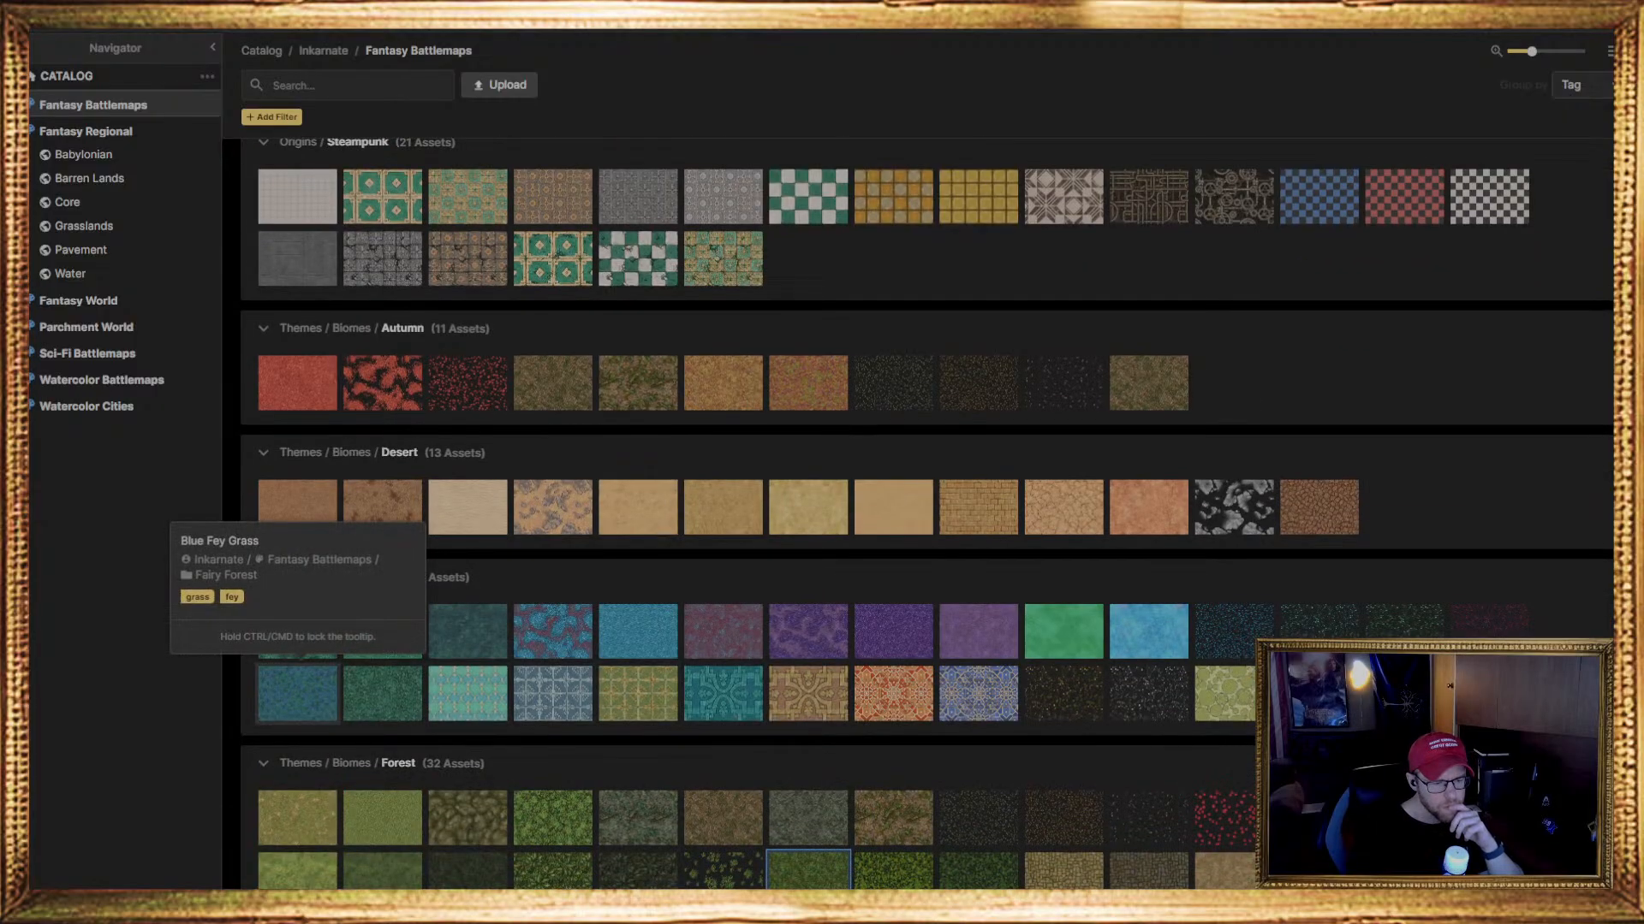
scroll(638, 633, down, 3)
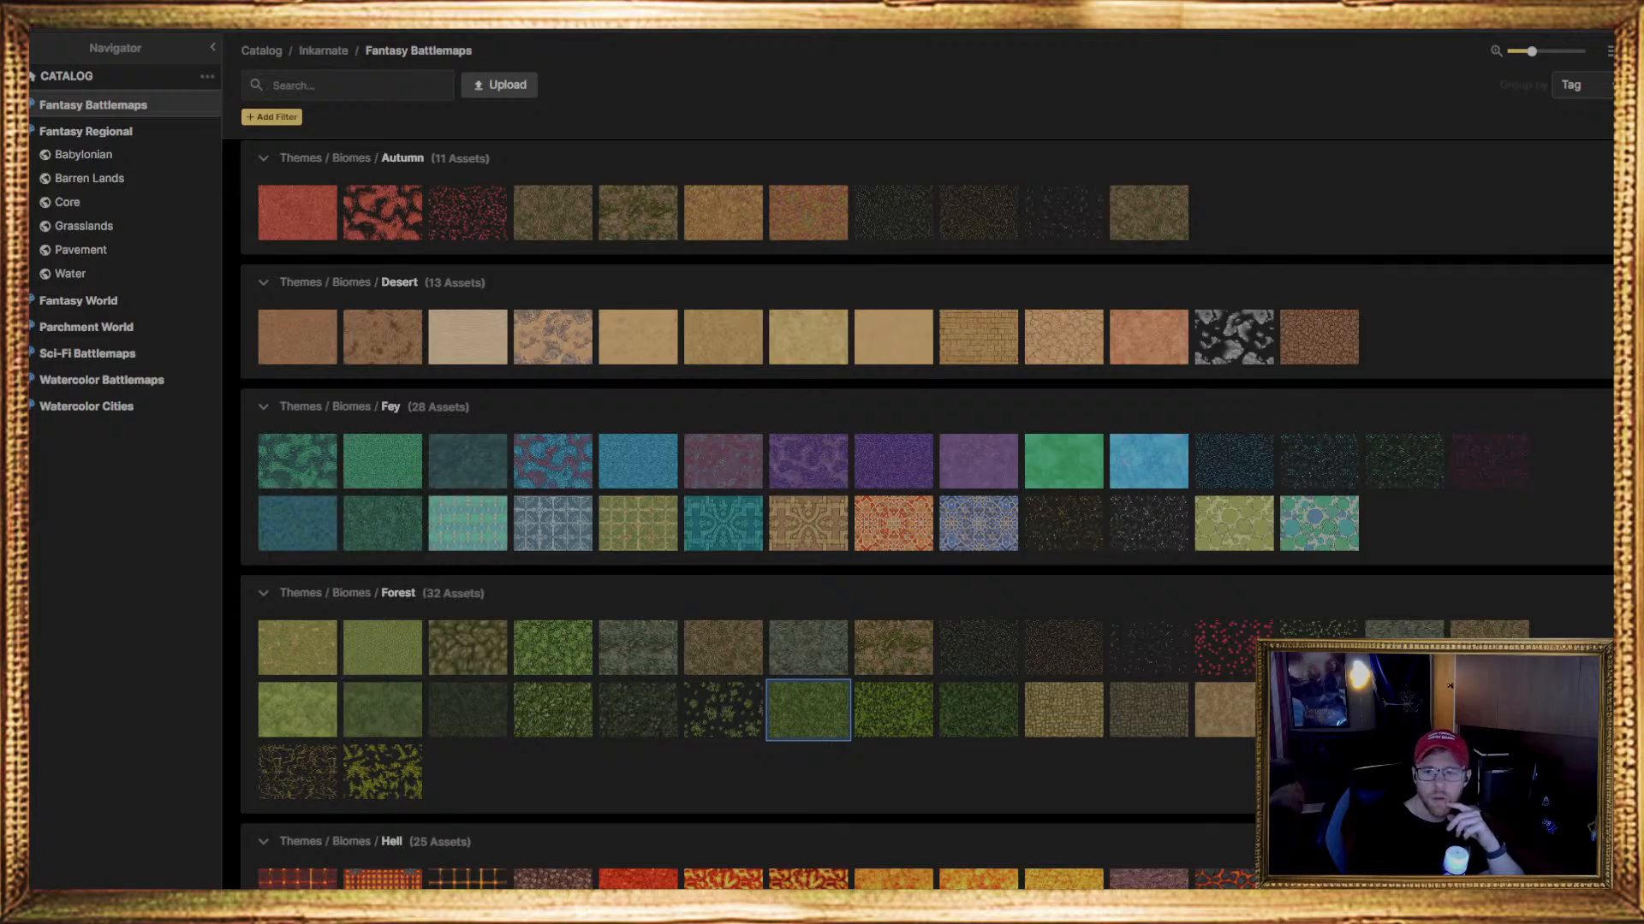
click(808, 709)
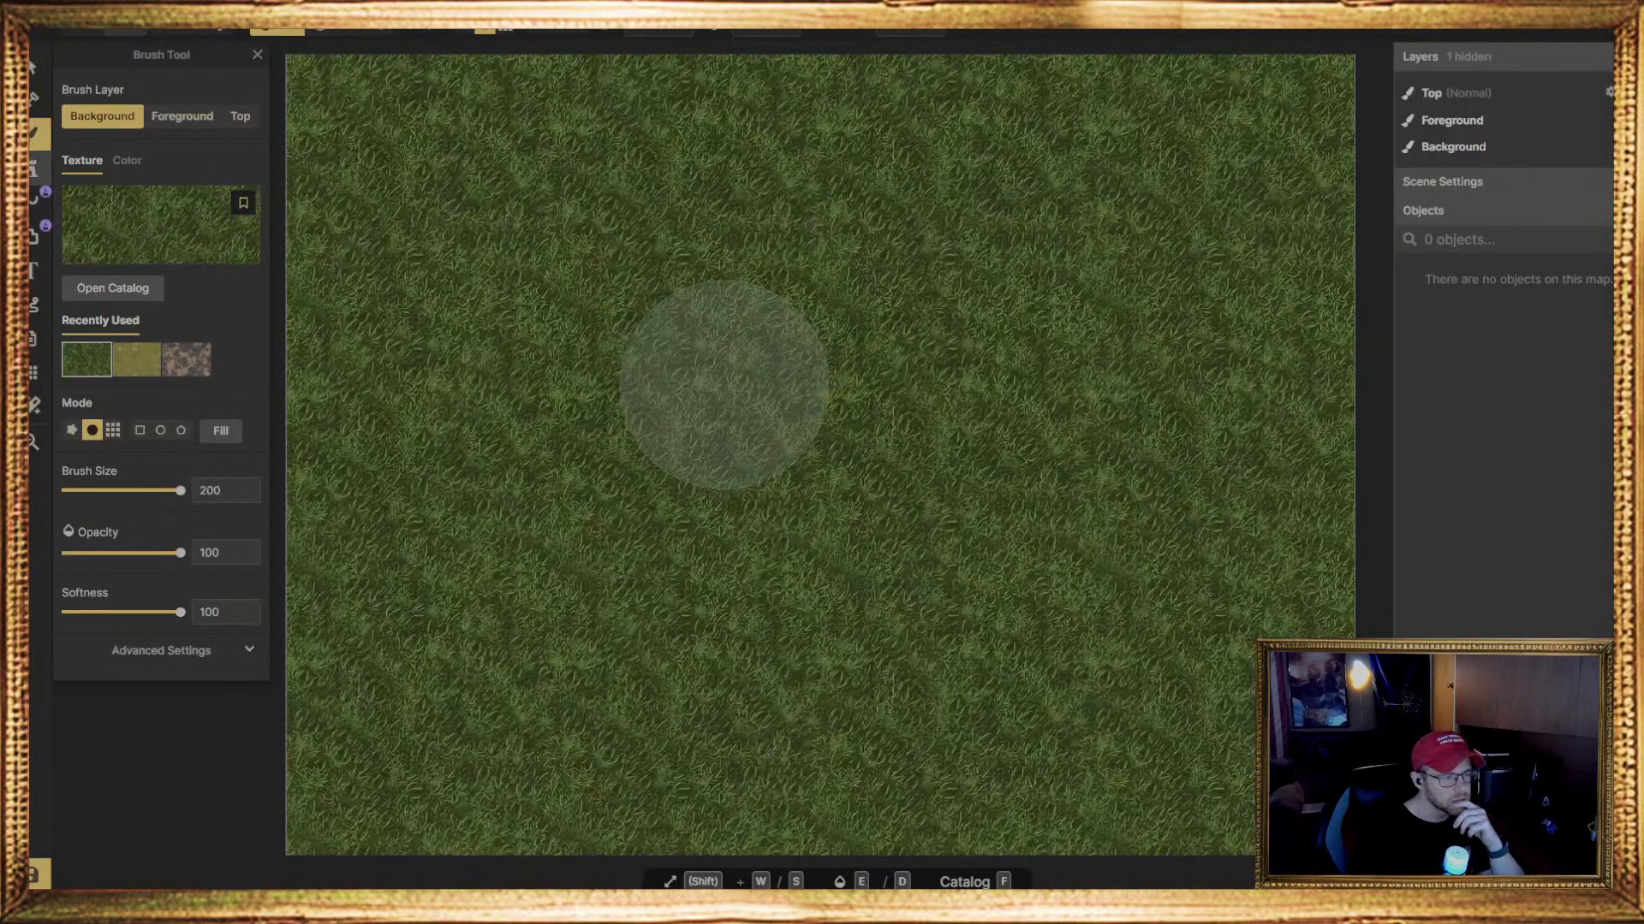
Switch to the stamp tool and examine its Fantasy Battlemaps catalog, from stairs and walls through containers, decor and devices to furniture
click(34, 167)
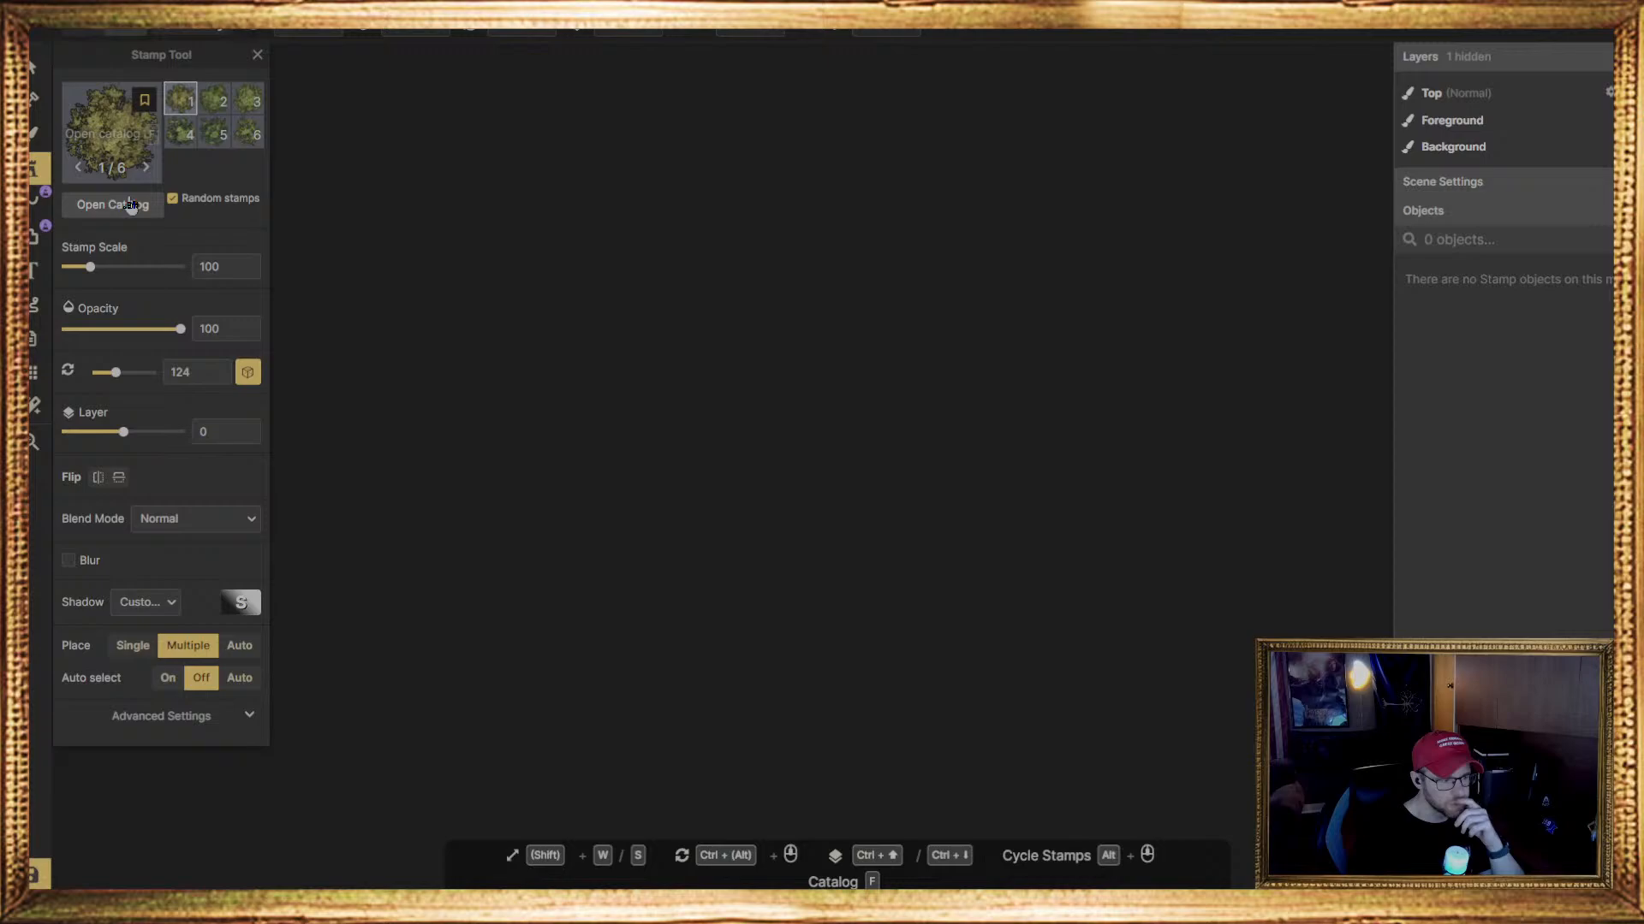
click(130, 206)
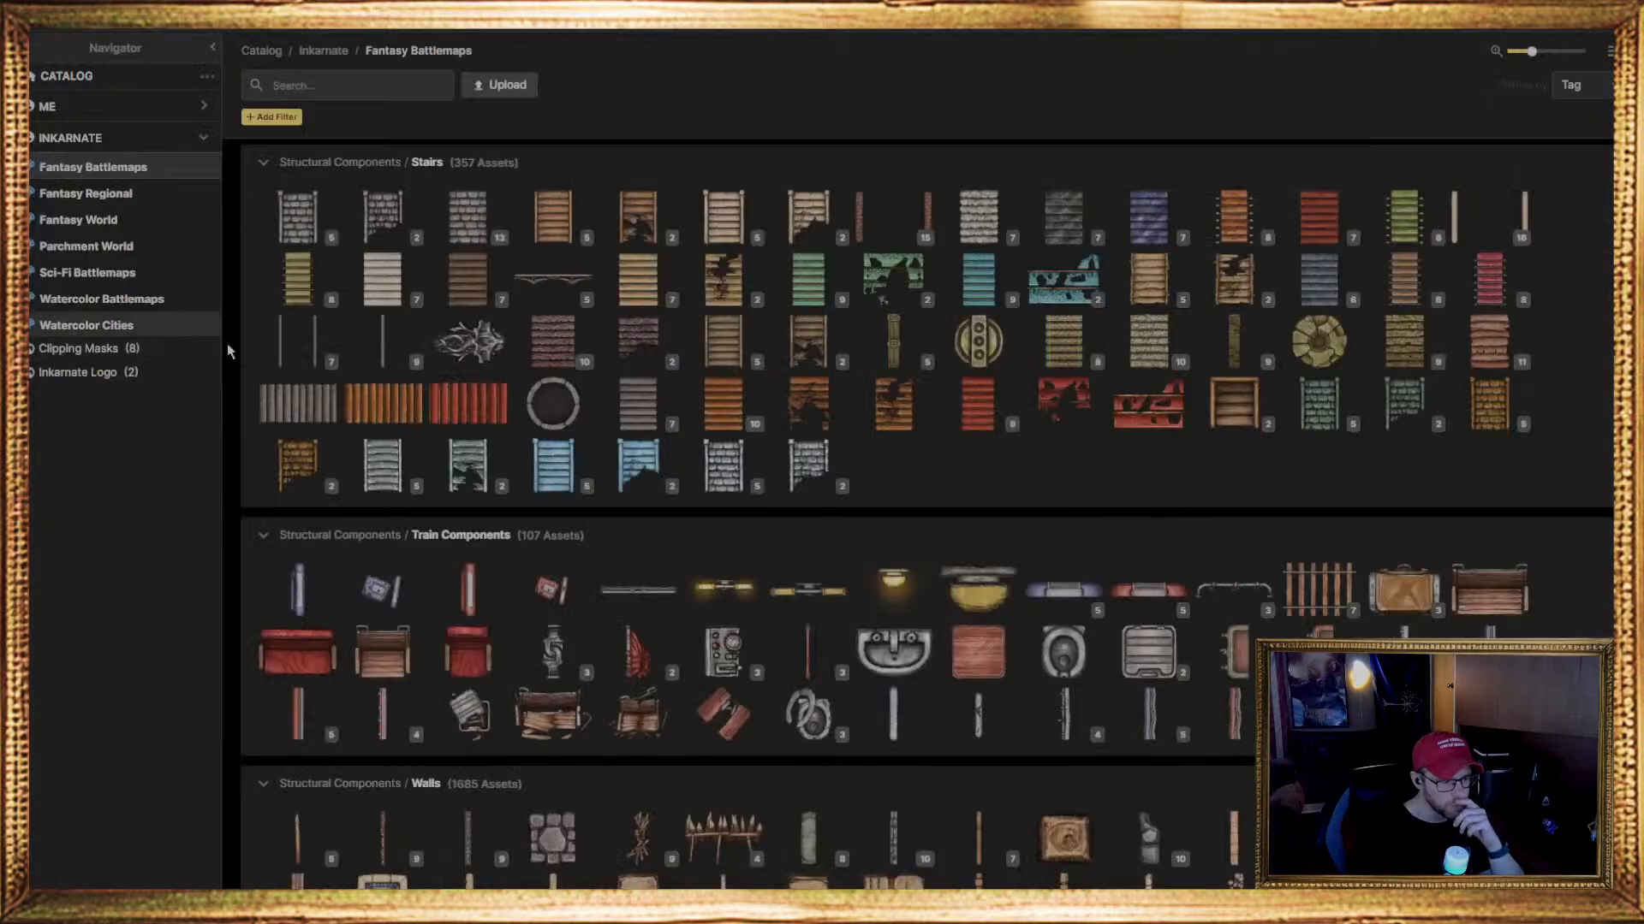
scroll(599, 563, down, 10)
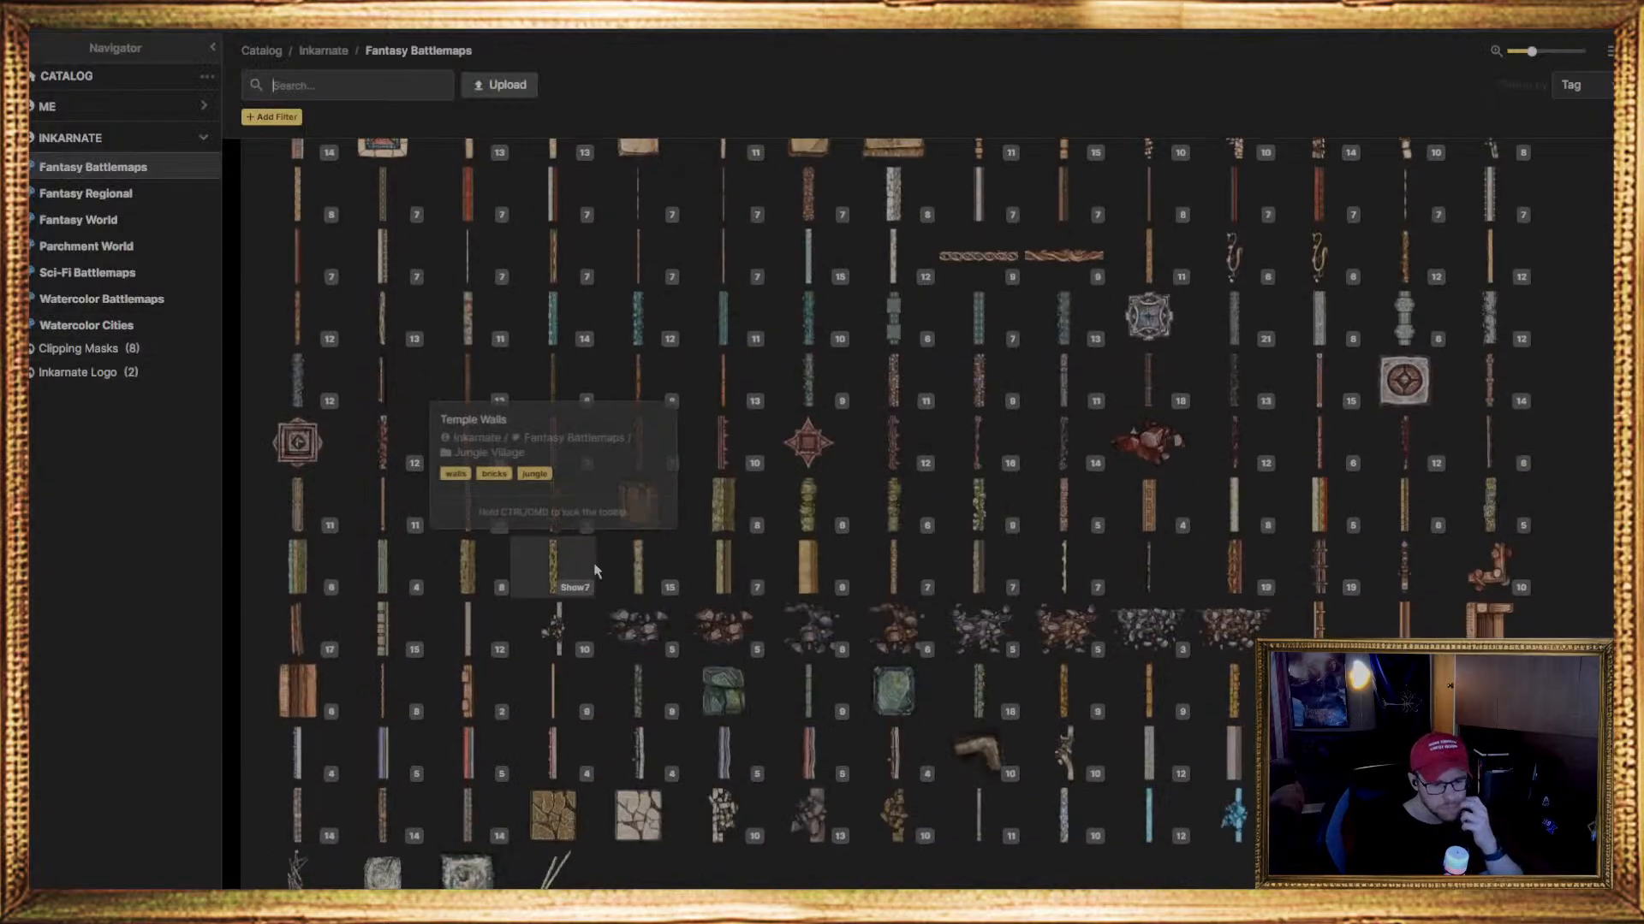
scroll(597, 565, down, 10)
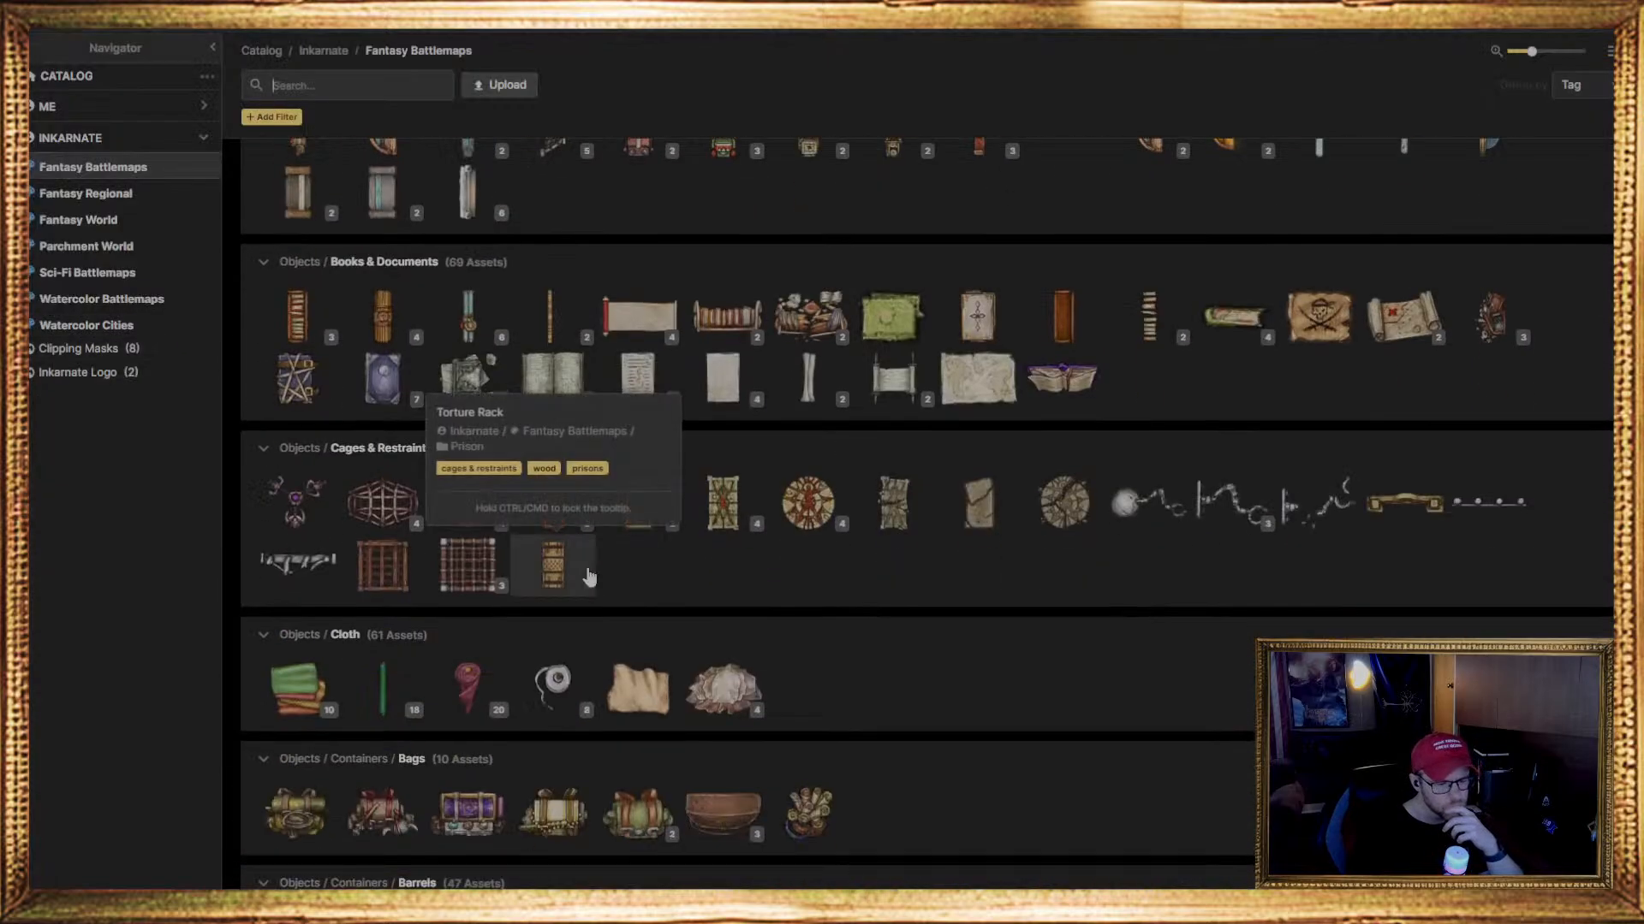
scroll(589, 575, down, 10)
scroll(567, 583, down, 15)
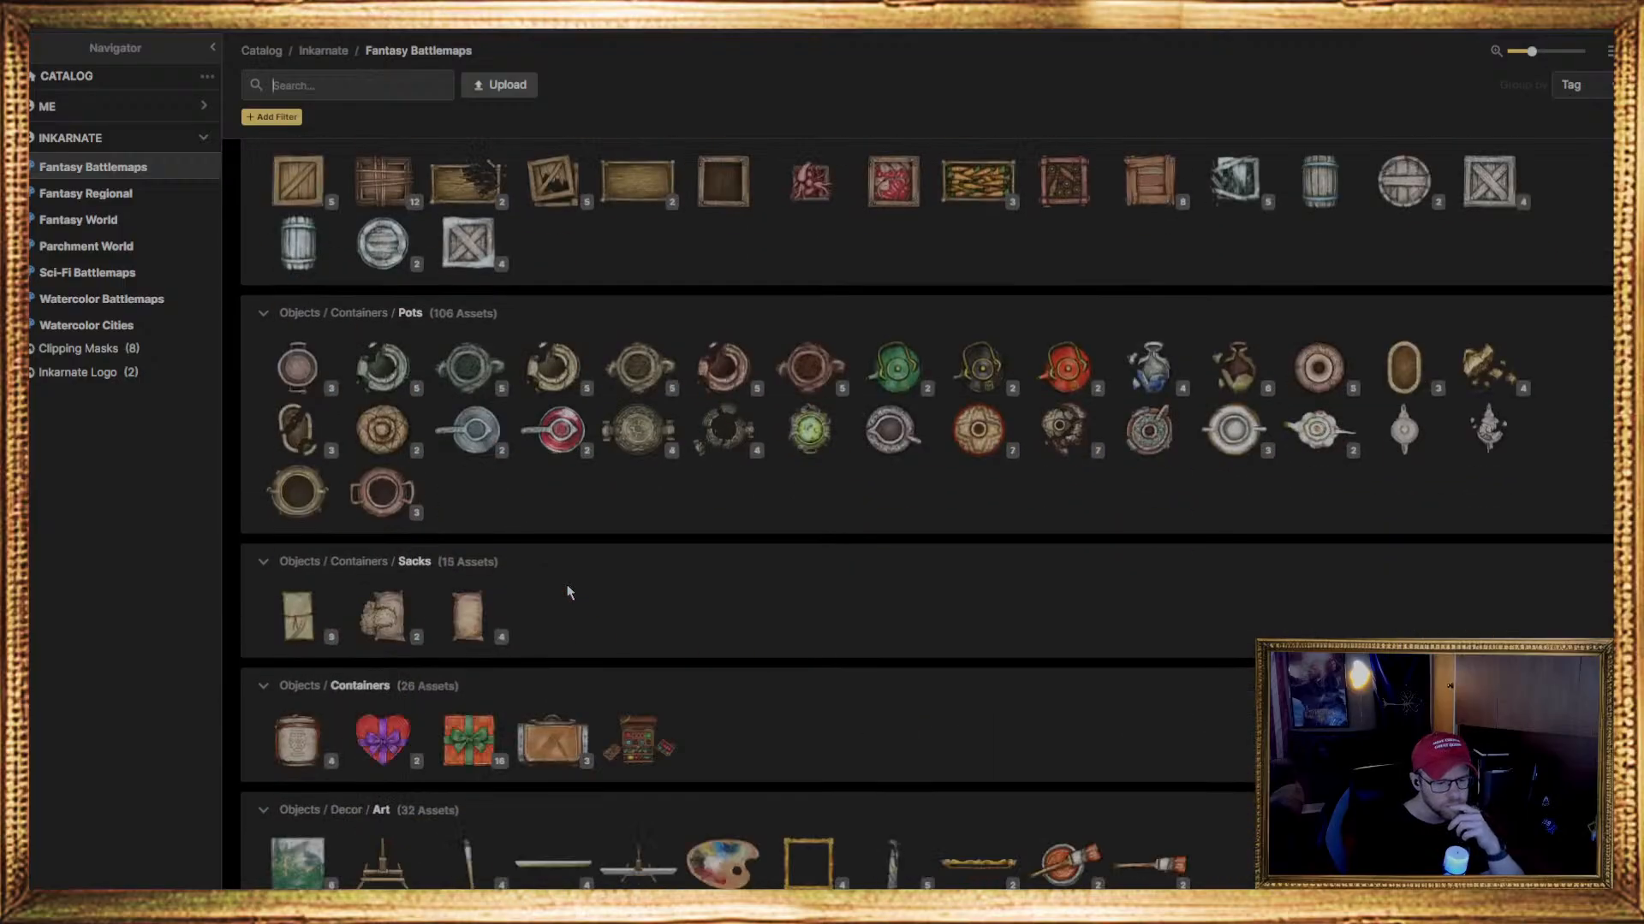
scroll(560, 572, down, 15)
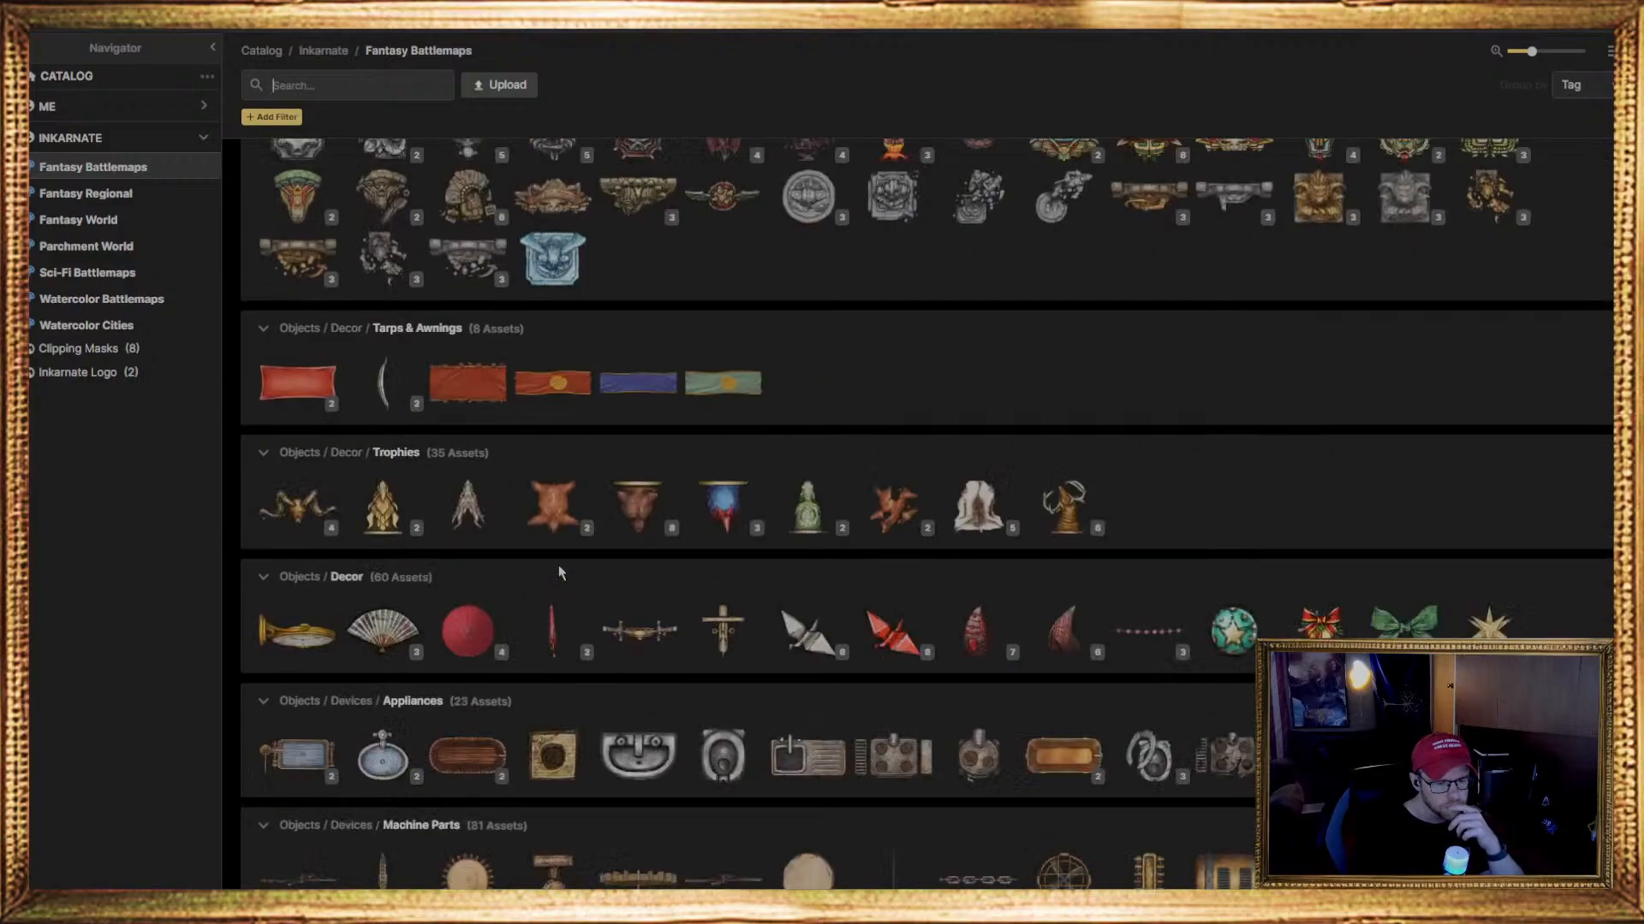
scroll(553, 561, down, 15)
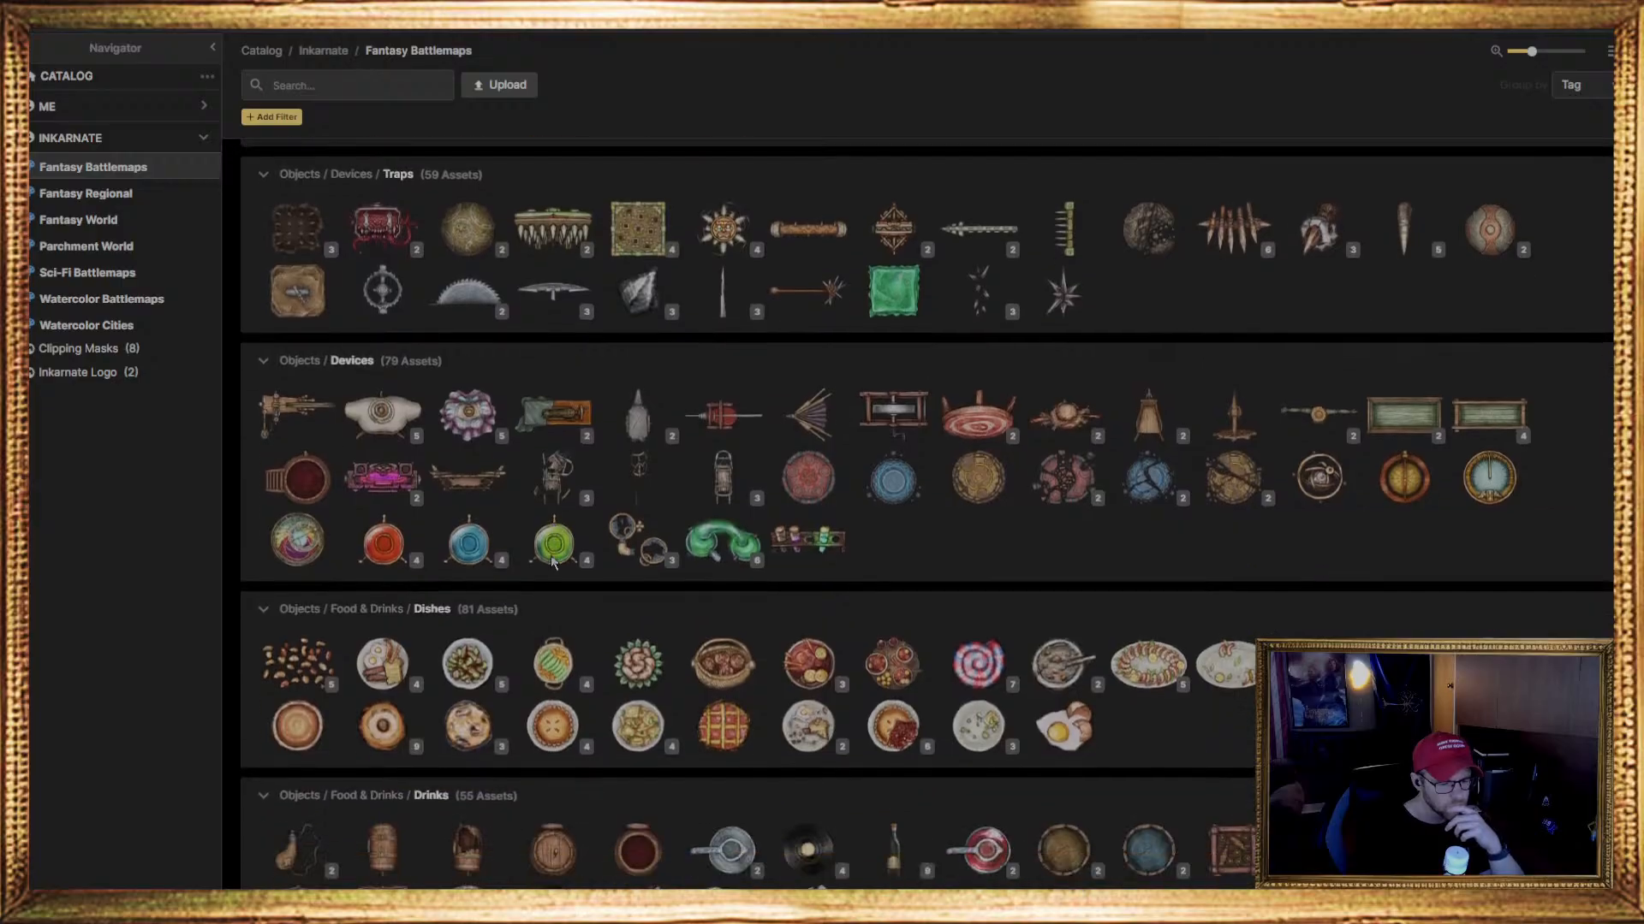
scroll(546, 561, down, 15)
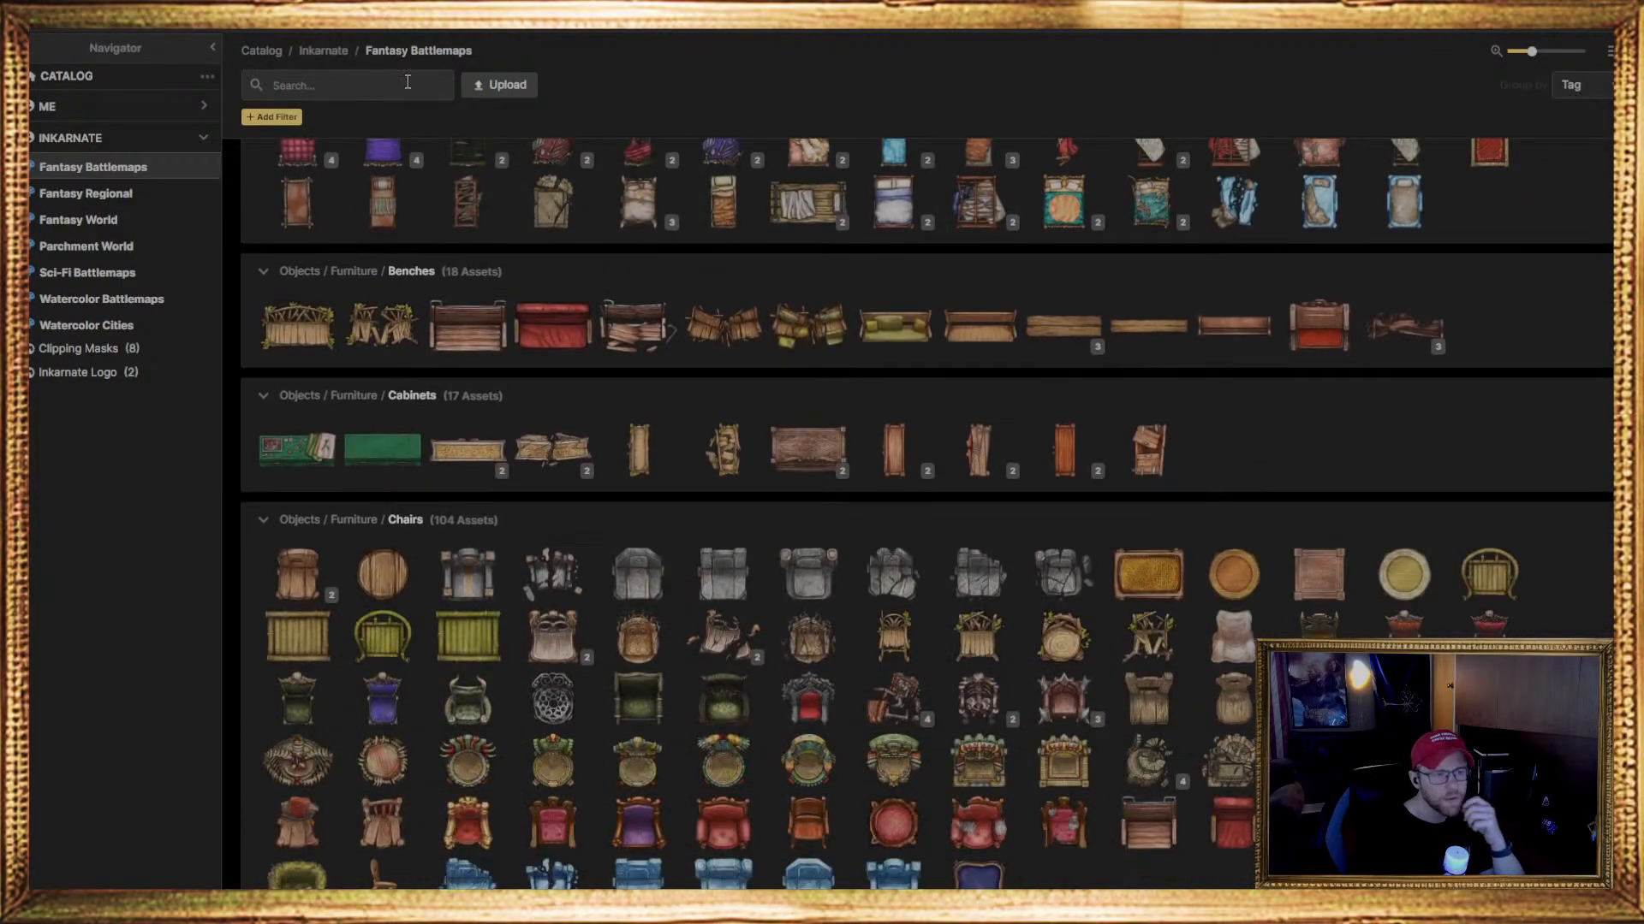
Search the stamp catalog for "roof" with the roofs tag filter and examine the matching stamps from Houses down to the Fey and Jungle biomes
text(roof)
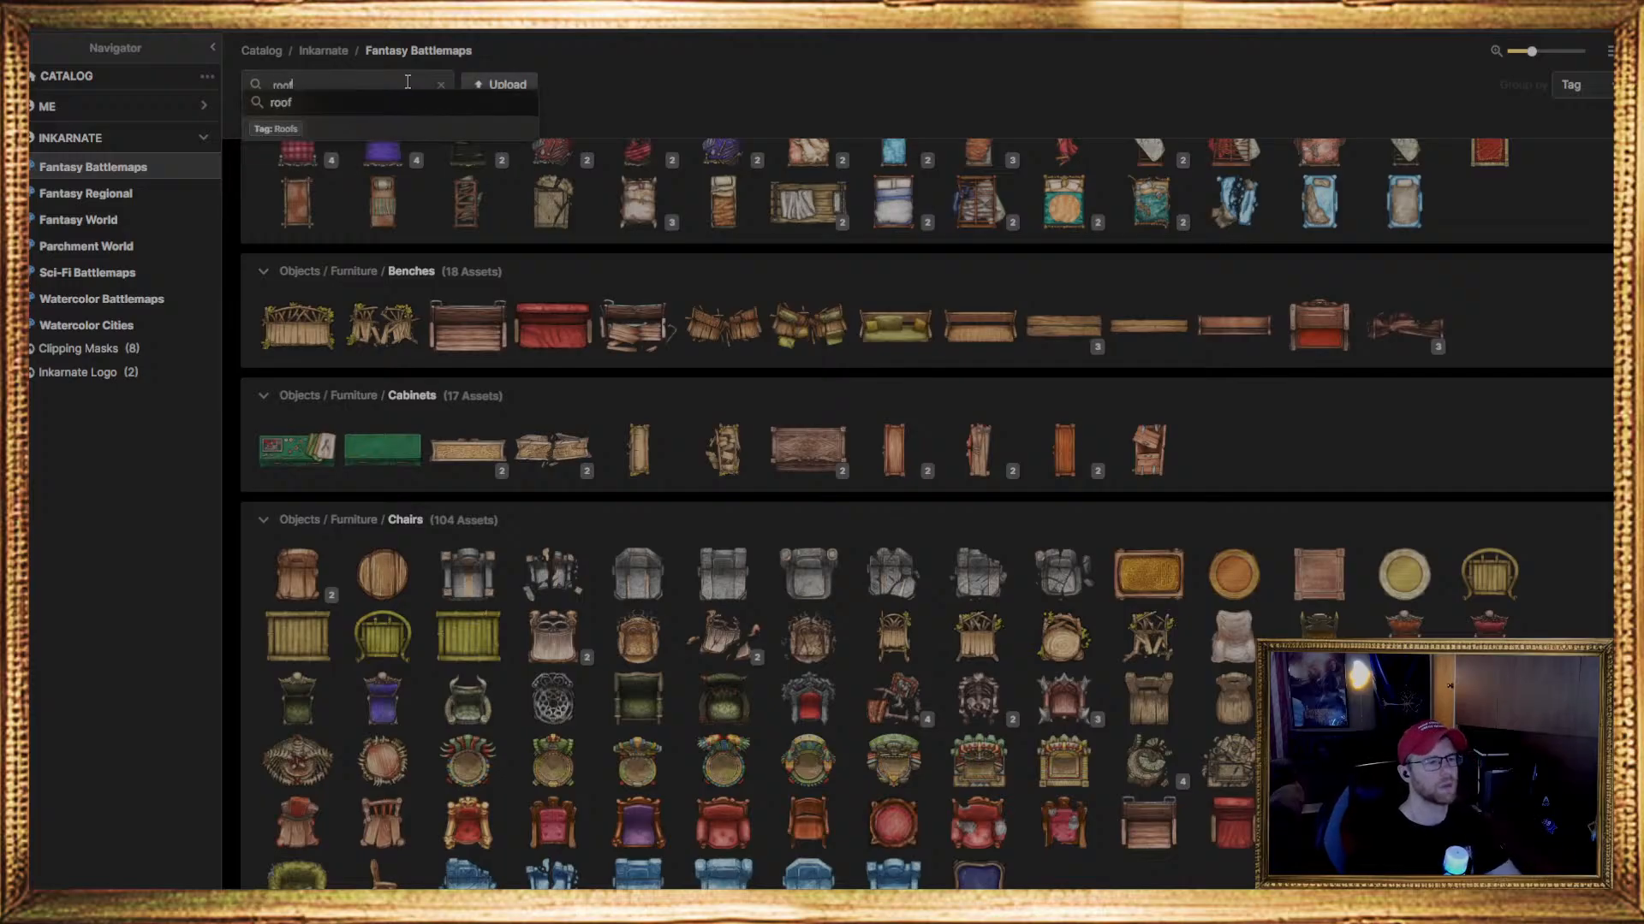
key(Return)
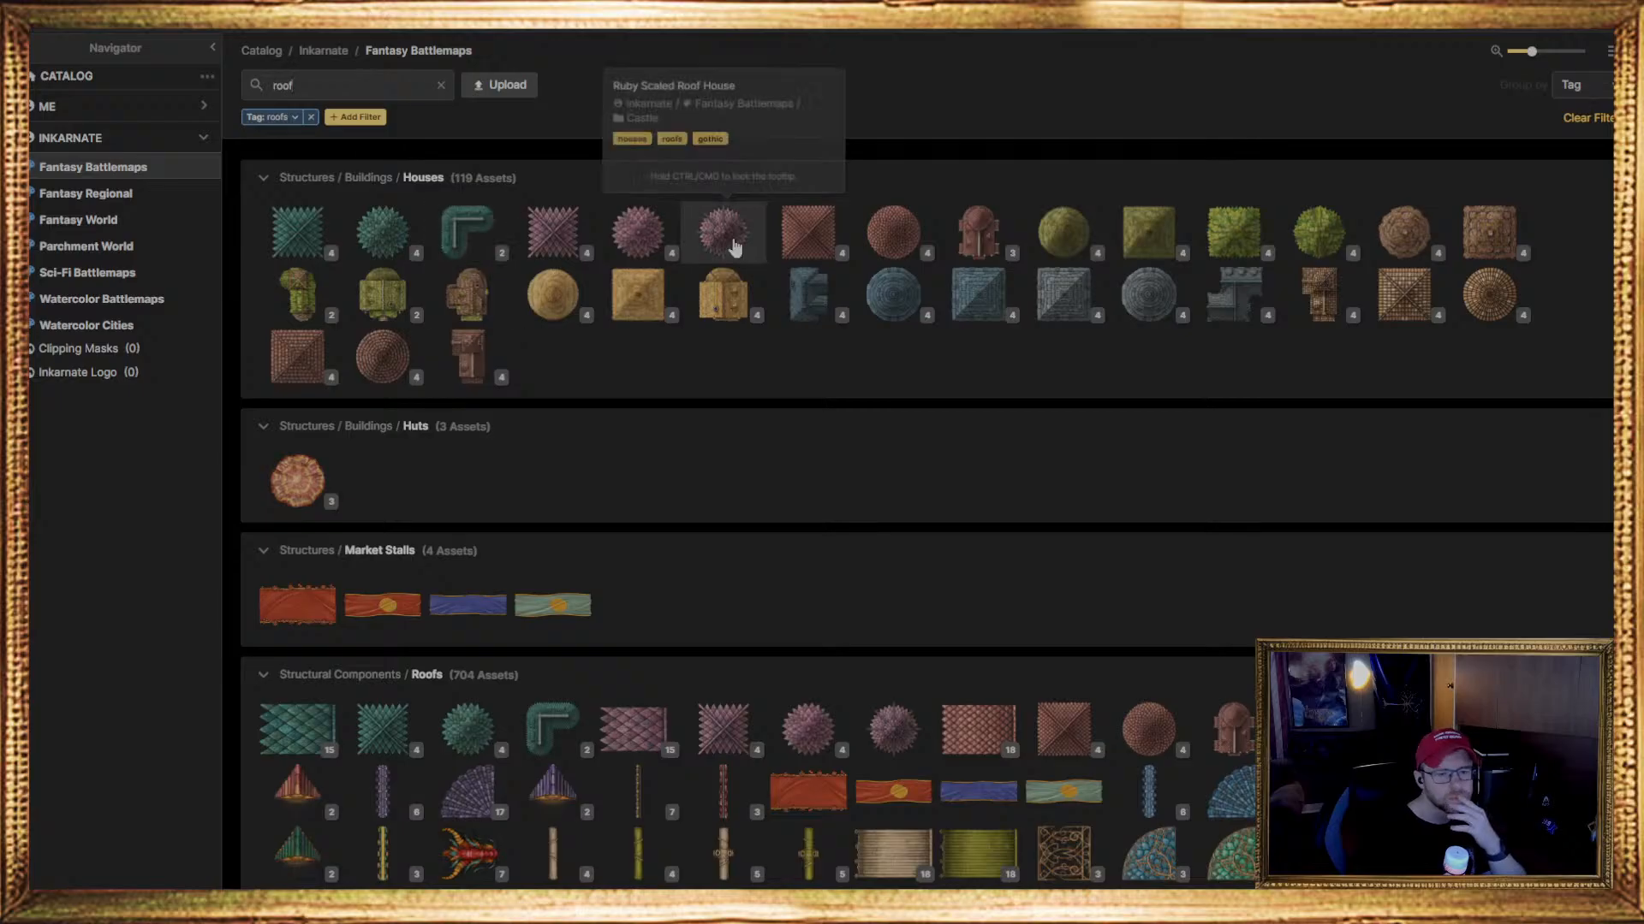
scroll(1355, 374, down, 4)
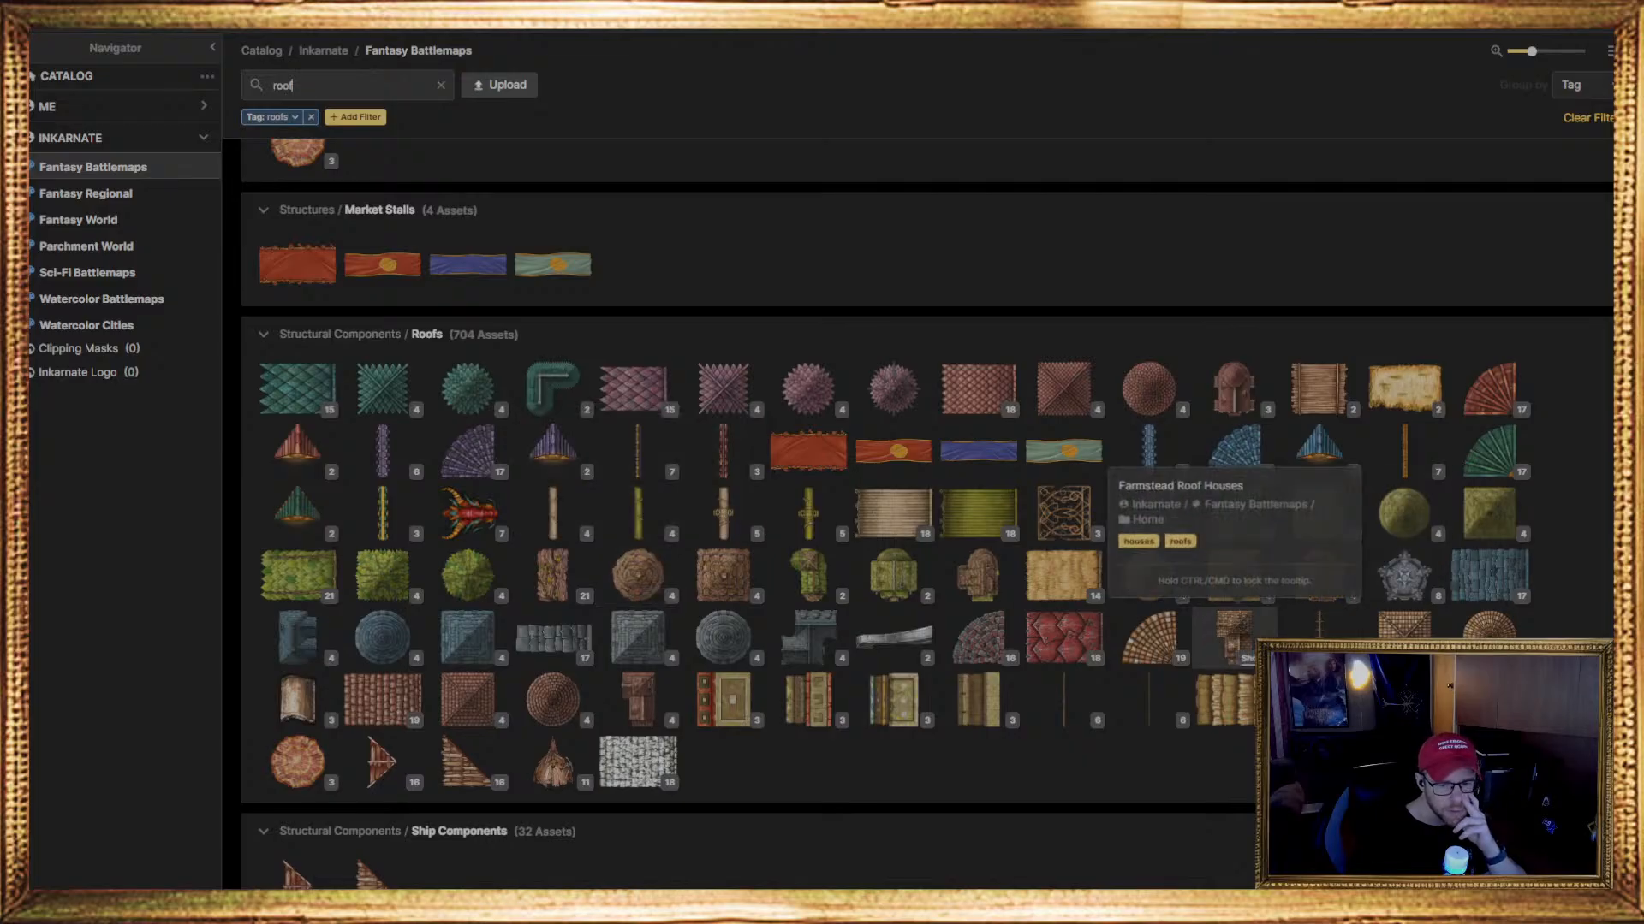
scroll(1148, 646, down, 8)
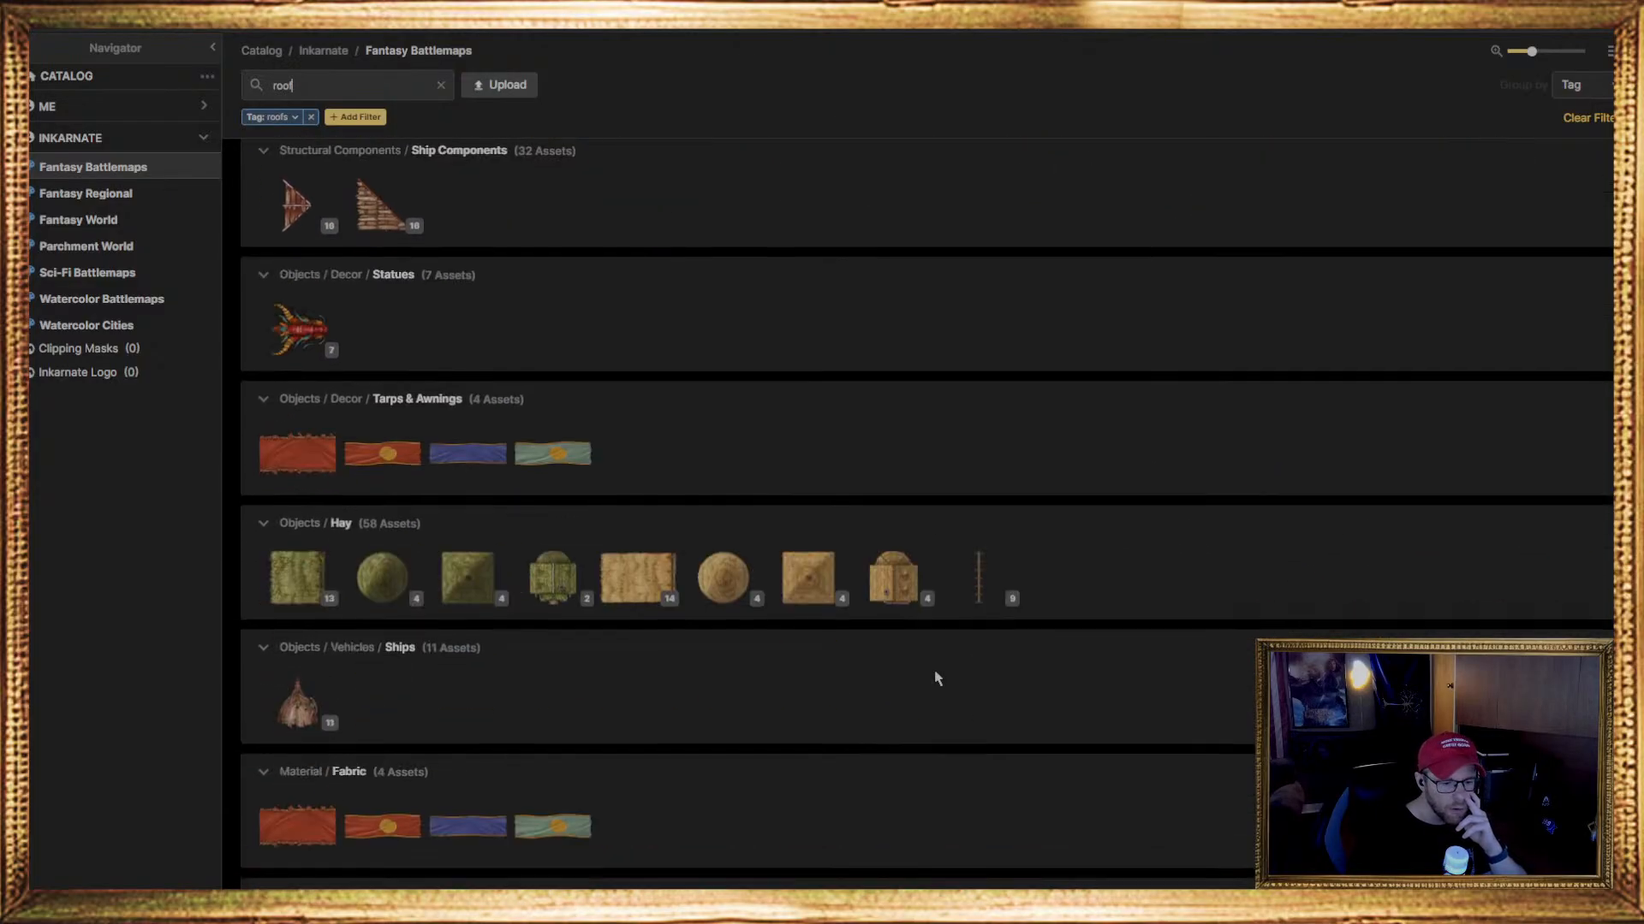
scroll(636, 669, down, 5)
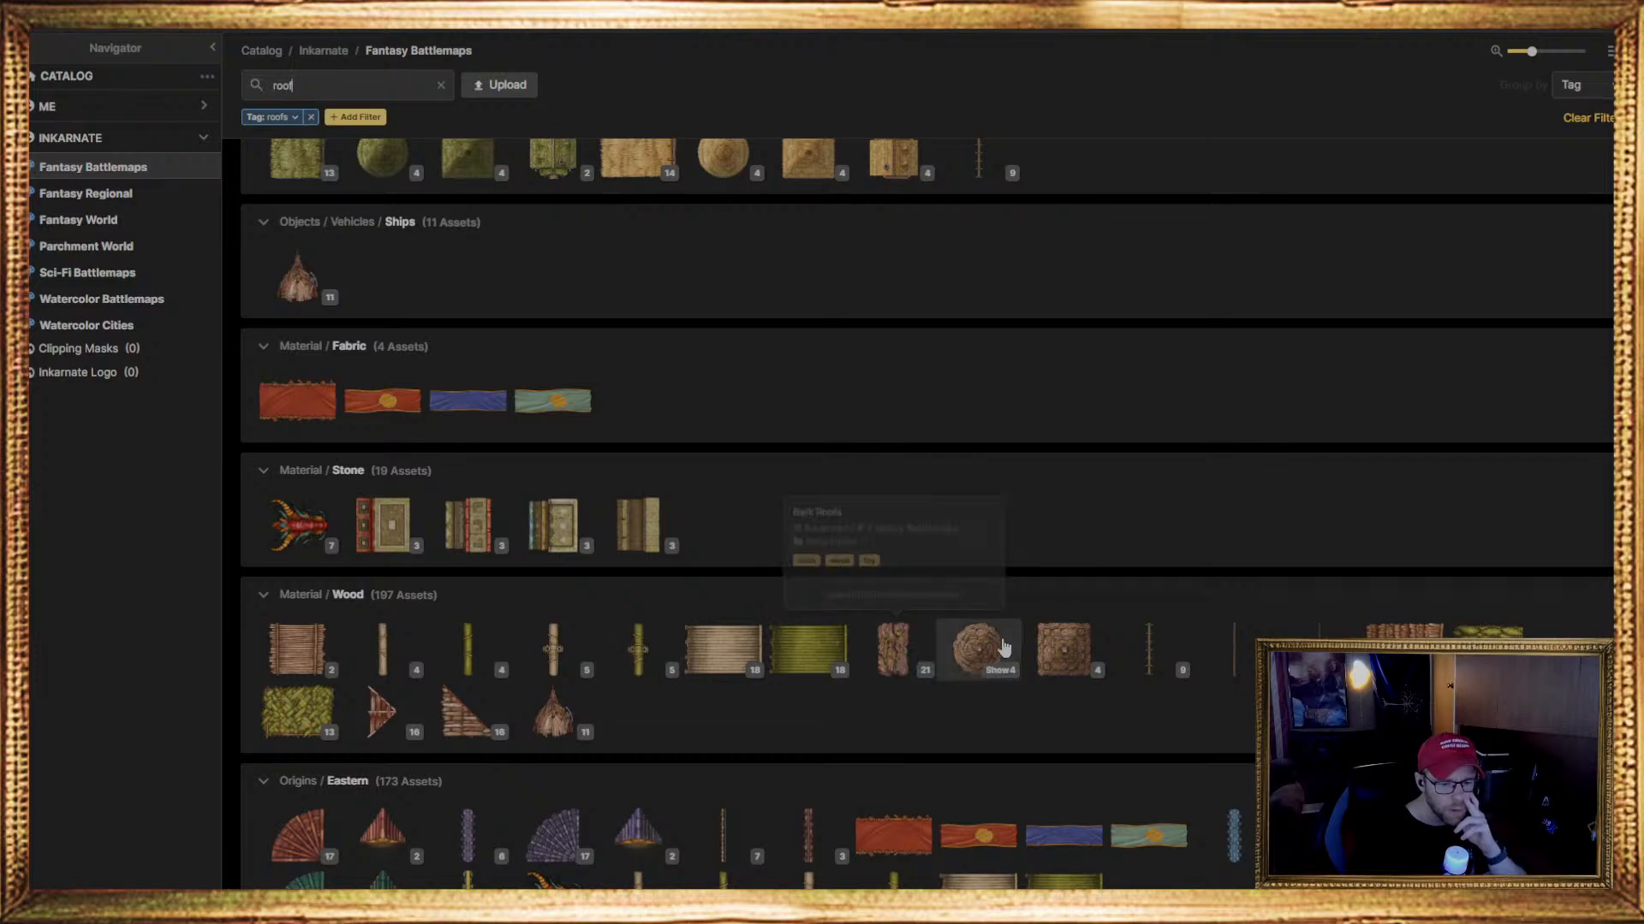
scroll(1058, 659, down, 3)
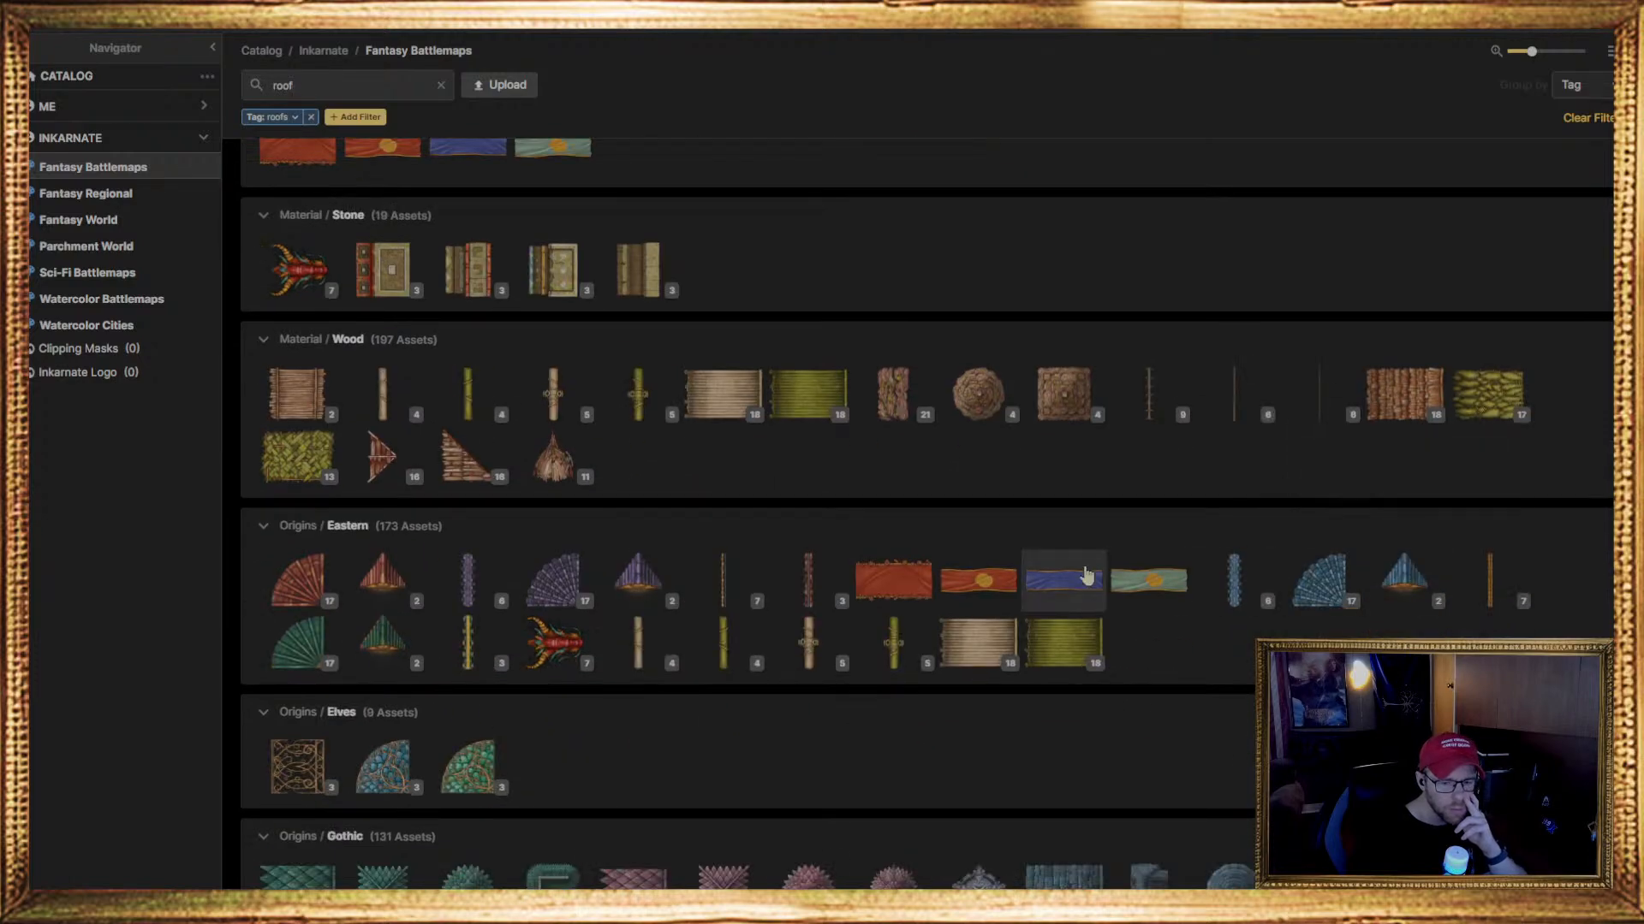
scroll(866, 656, down, 3)
scroll(501, 679, down, 5)
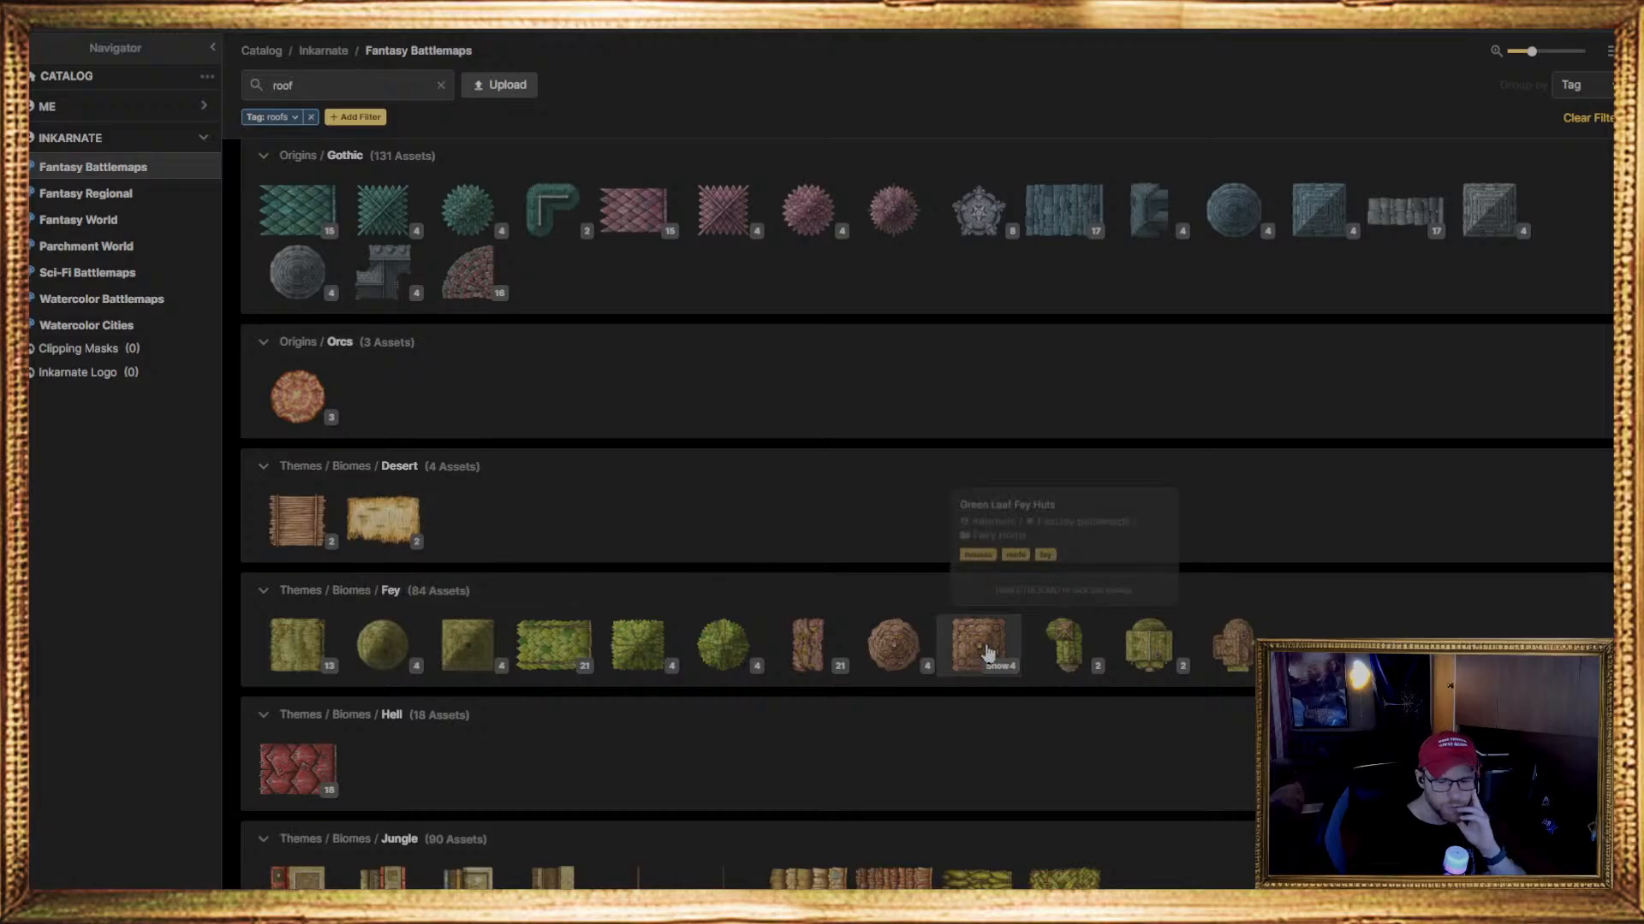
mouse_move(1068, 655)
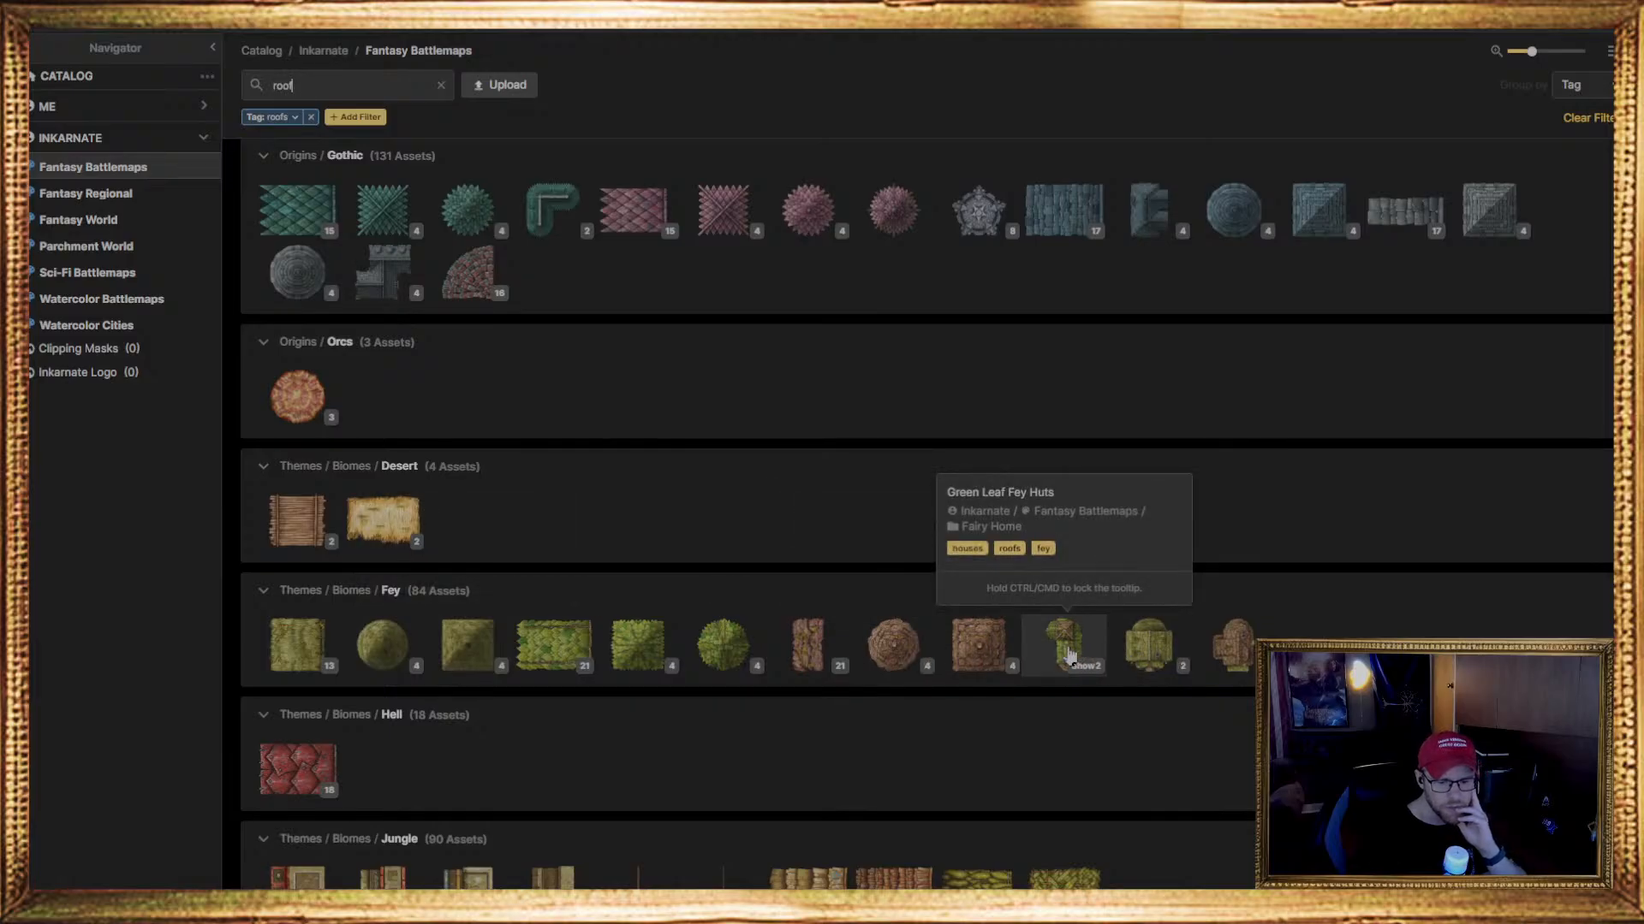
mouse_move(1154, 652)
scroll(1152, 652, down, 3)
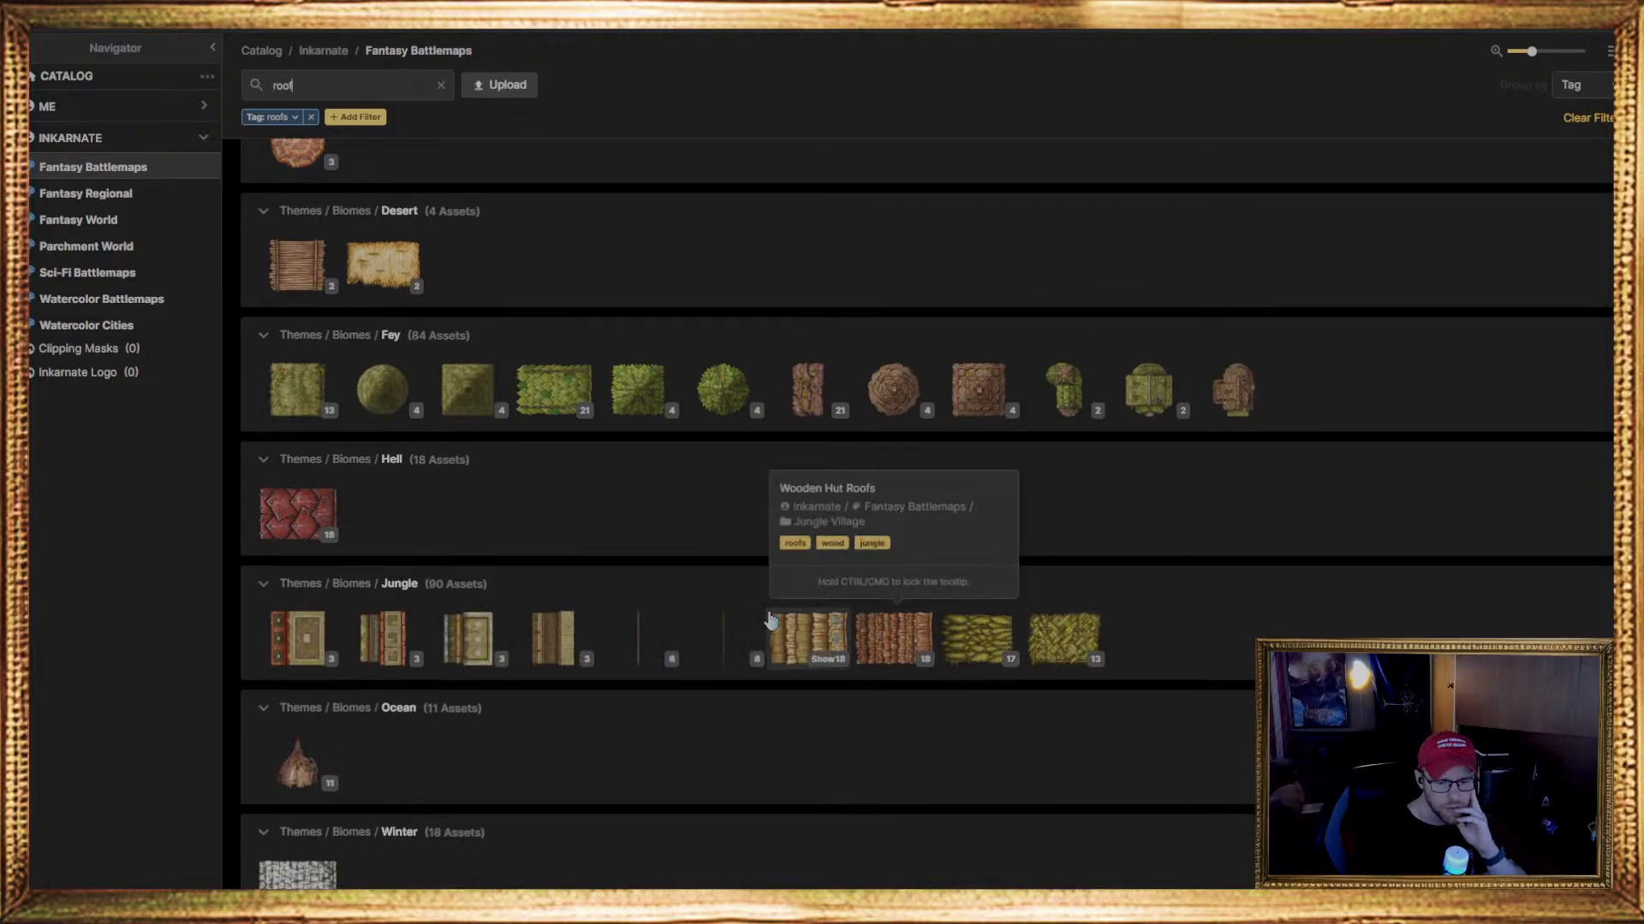
mouse_move(315, 650)
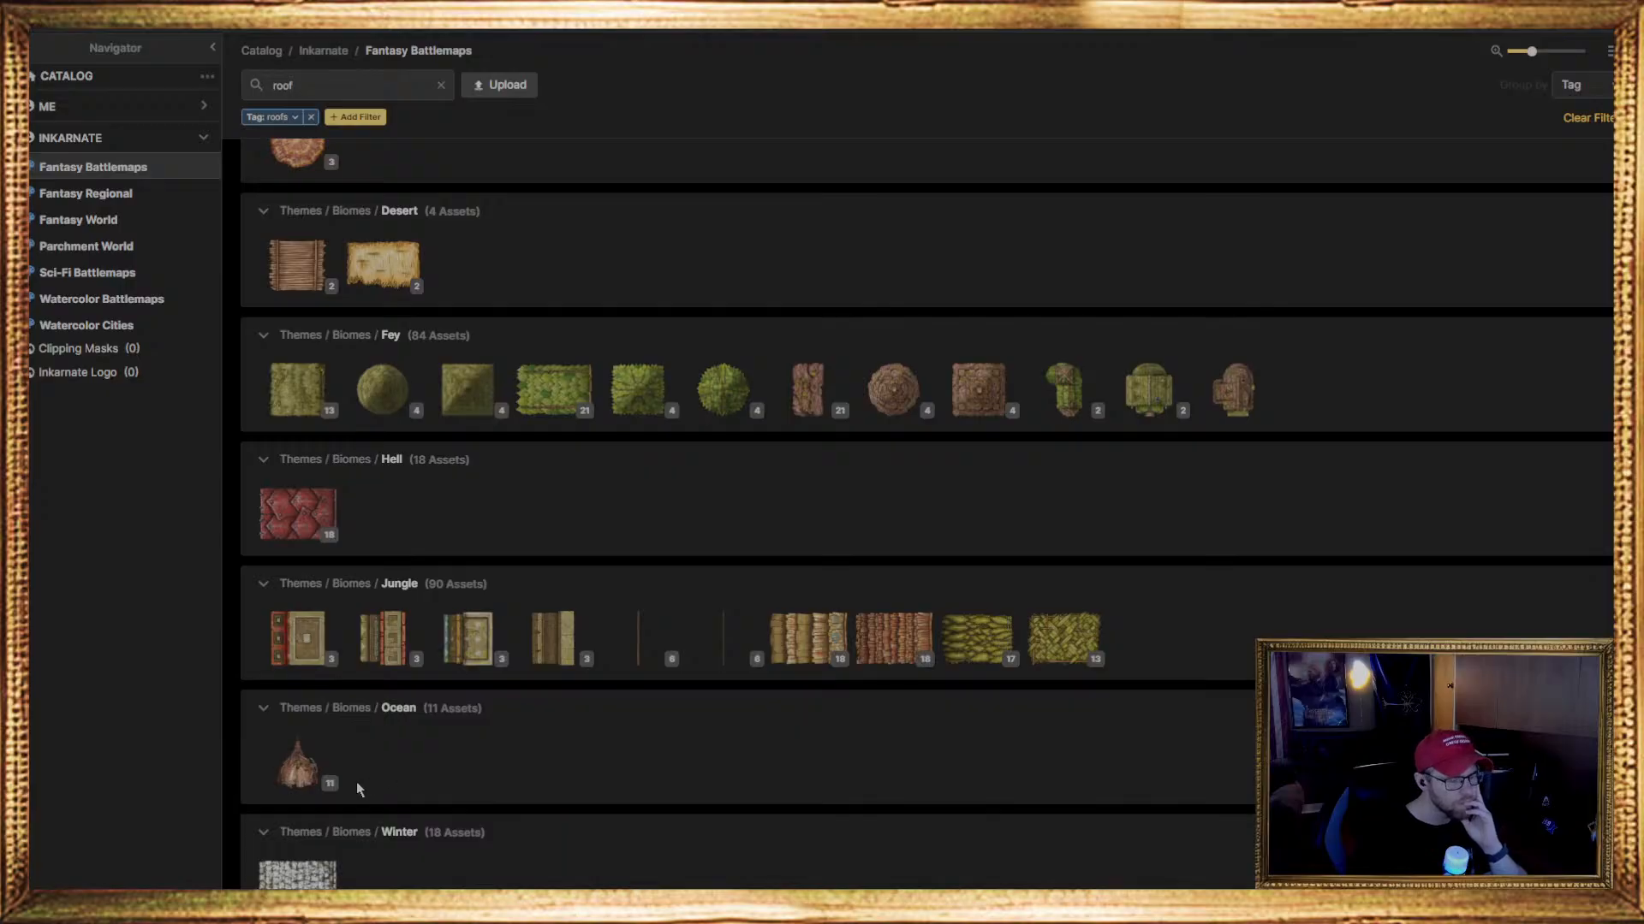
Expand the Snowy Slate roof set in the Winter biome group and examine its rectangular, curved, triangular and dormer pieces
scroll(483, 748, down, 1)
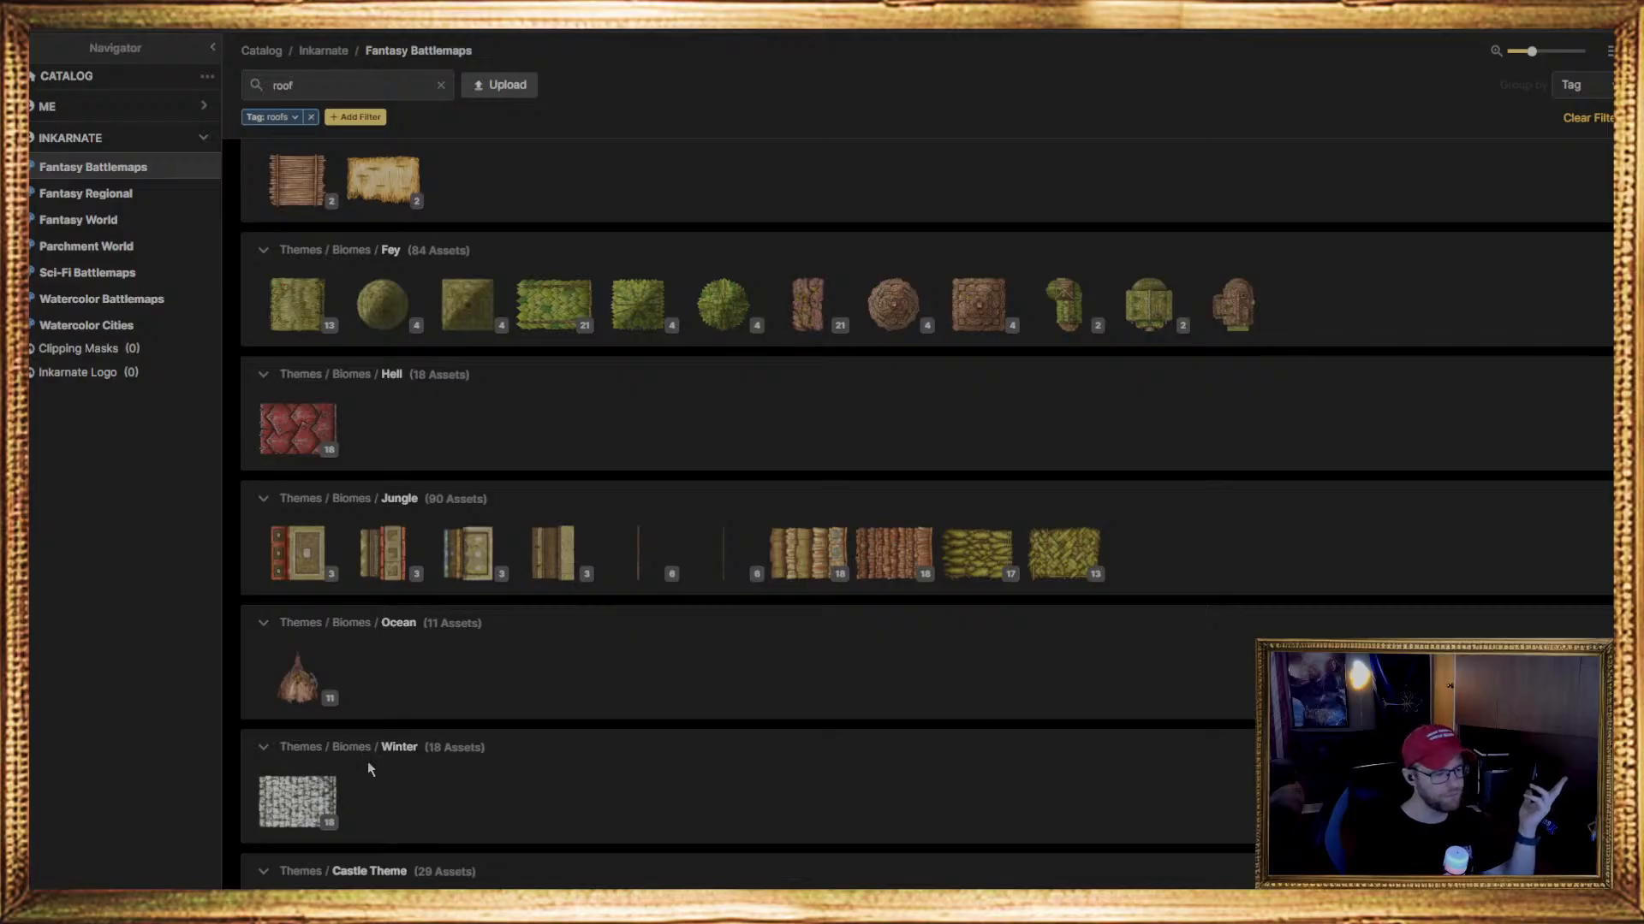
scroll(467, 733, down, 2)
scroll(467, 733, down, 1)
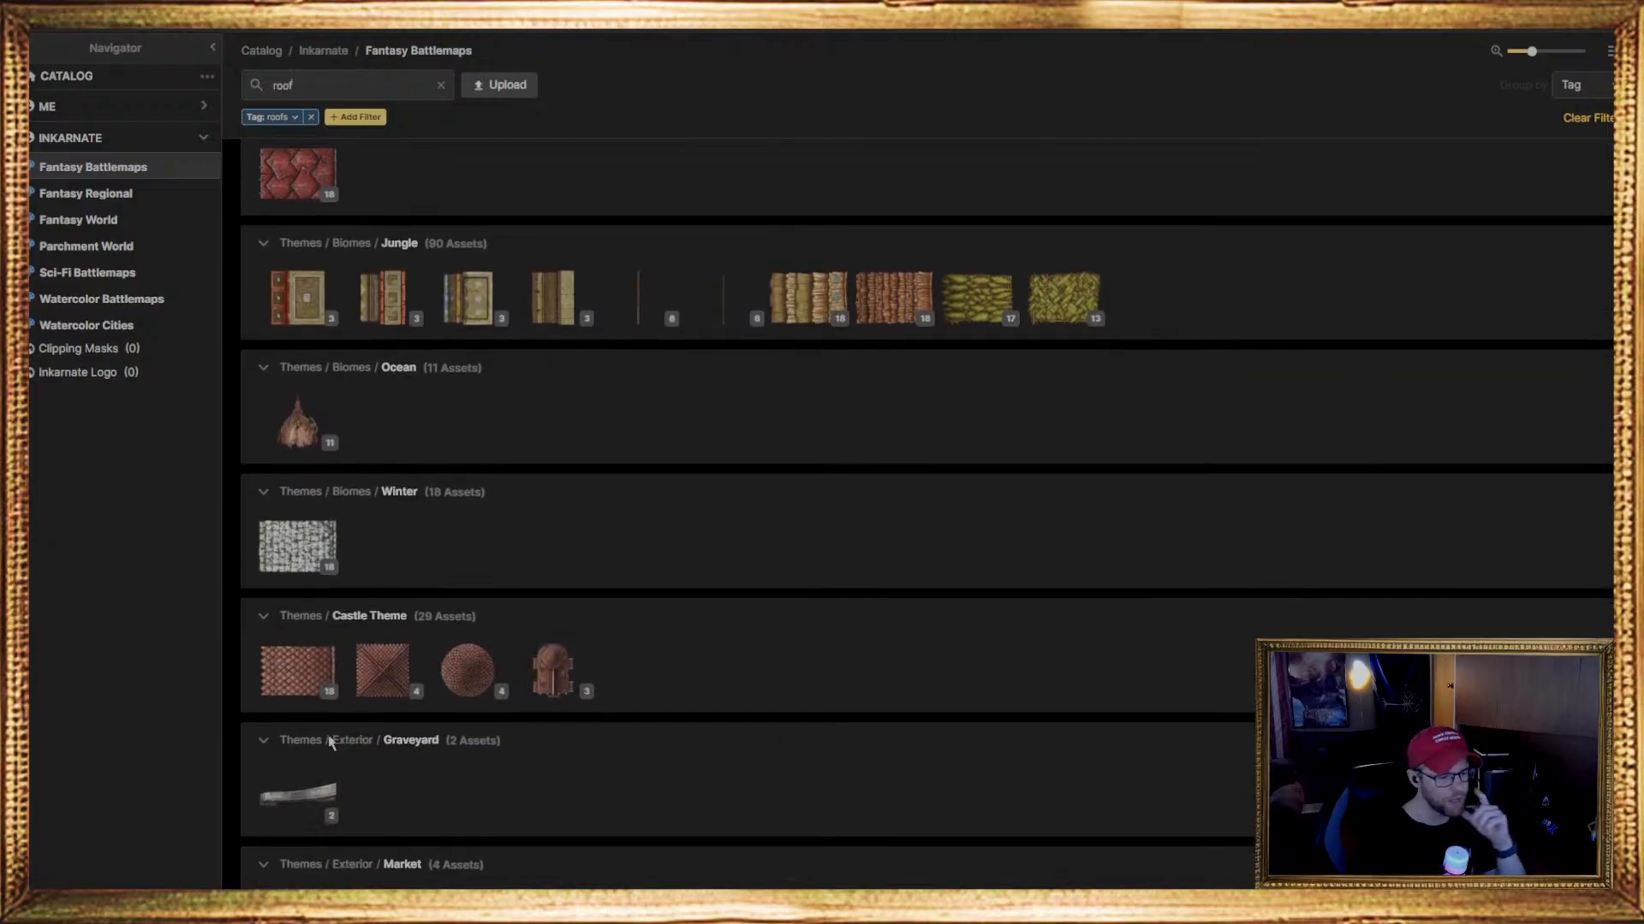
click(304, 569)
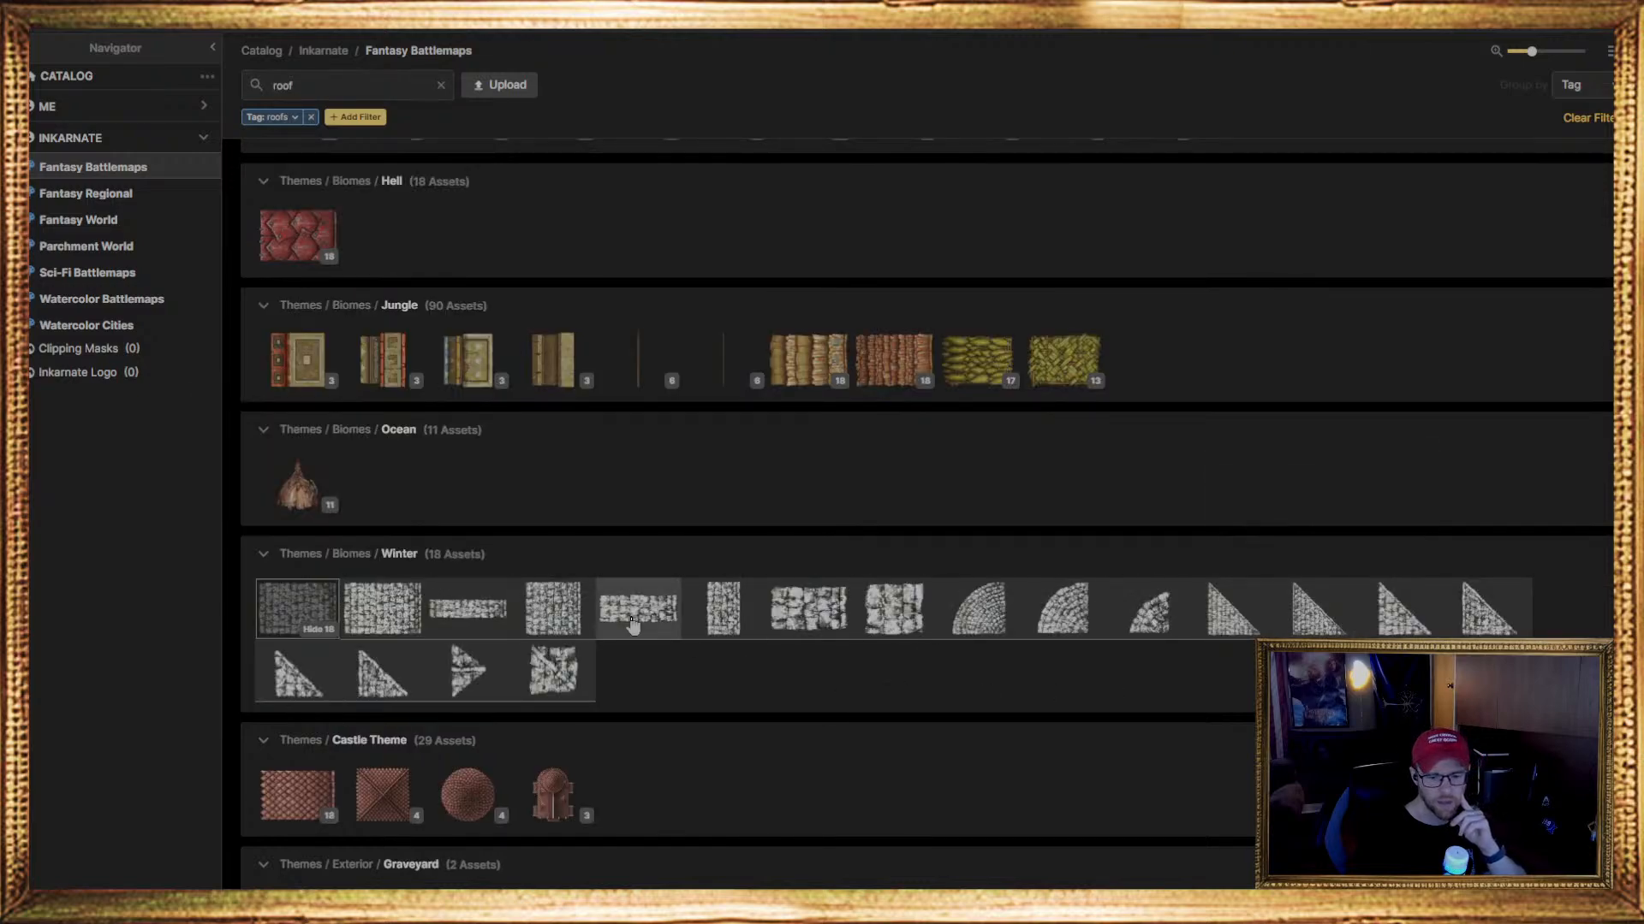
mouse_move(417, 603)
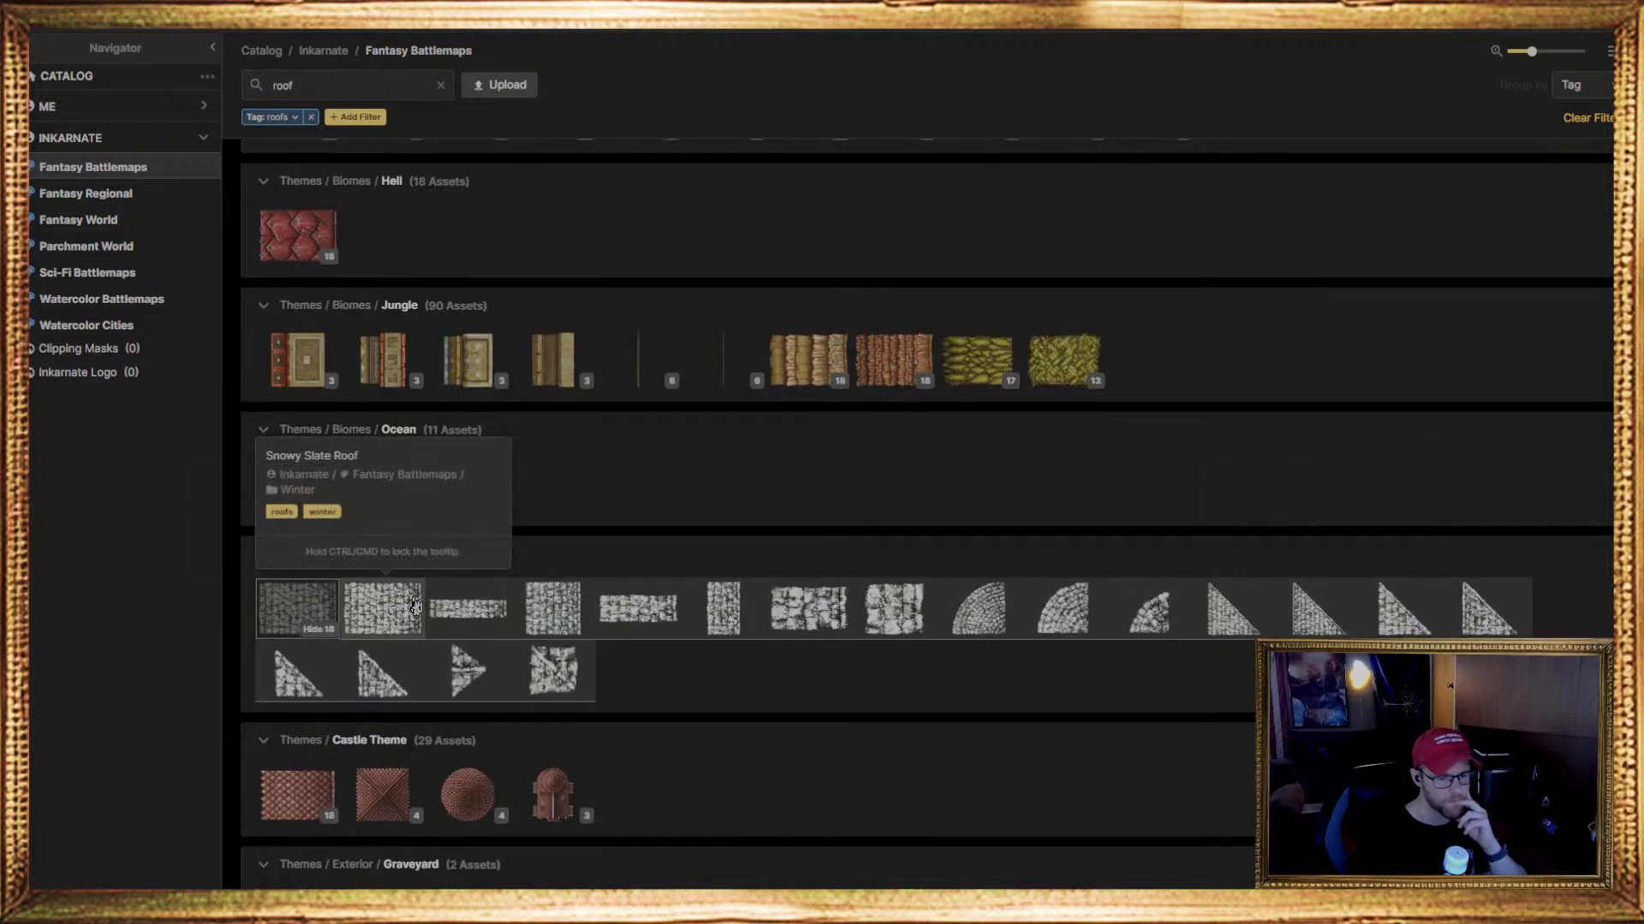
mouse_move(579, 685)
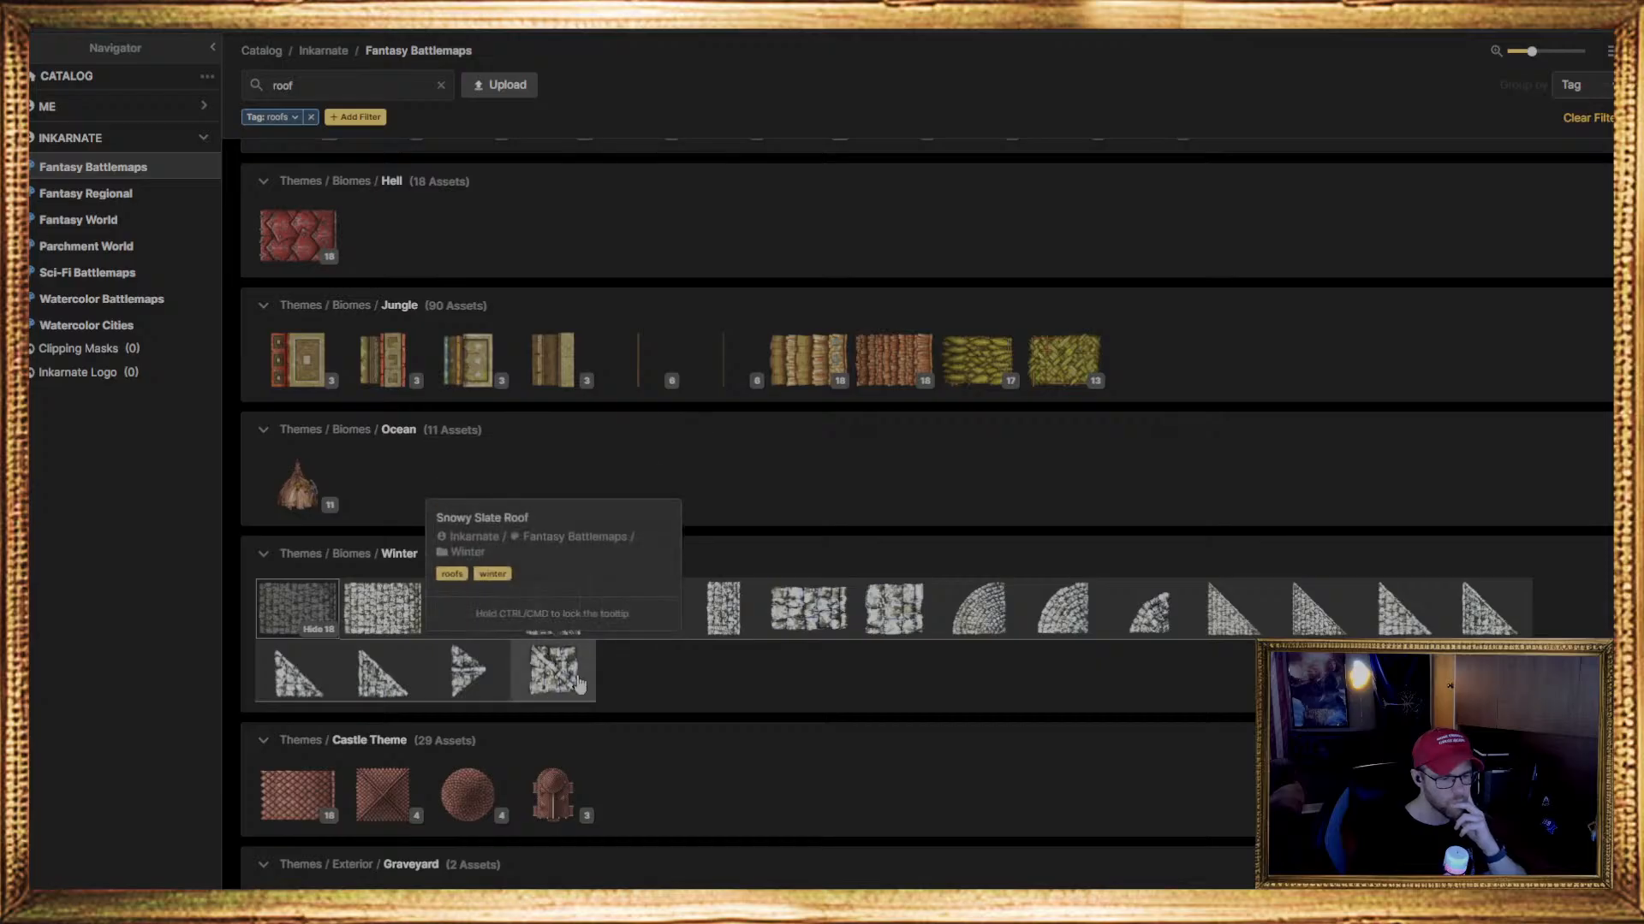
mouse_move(888, 613)
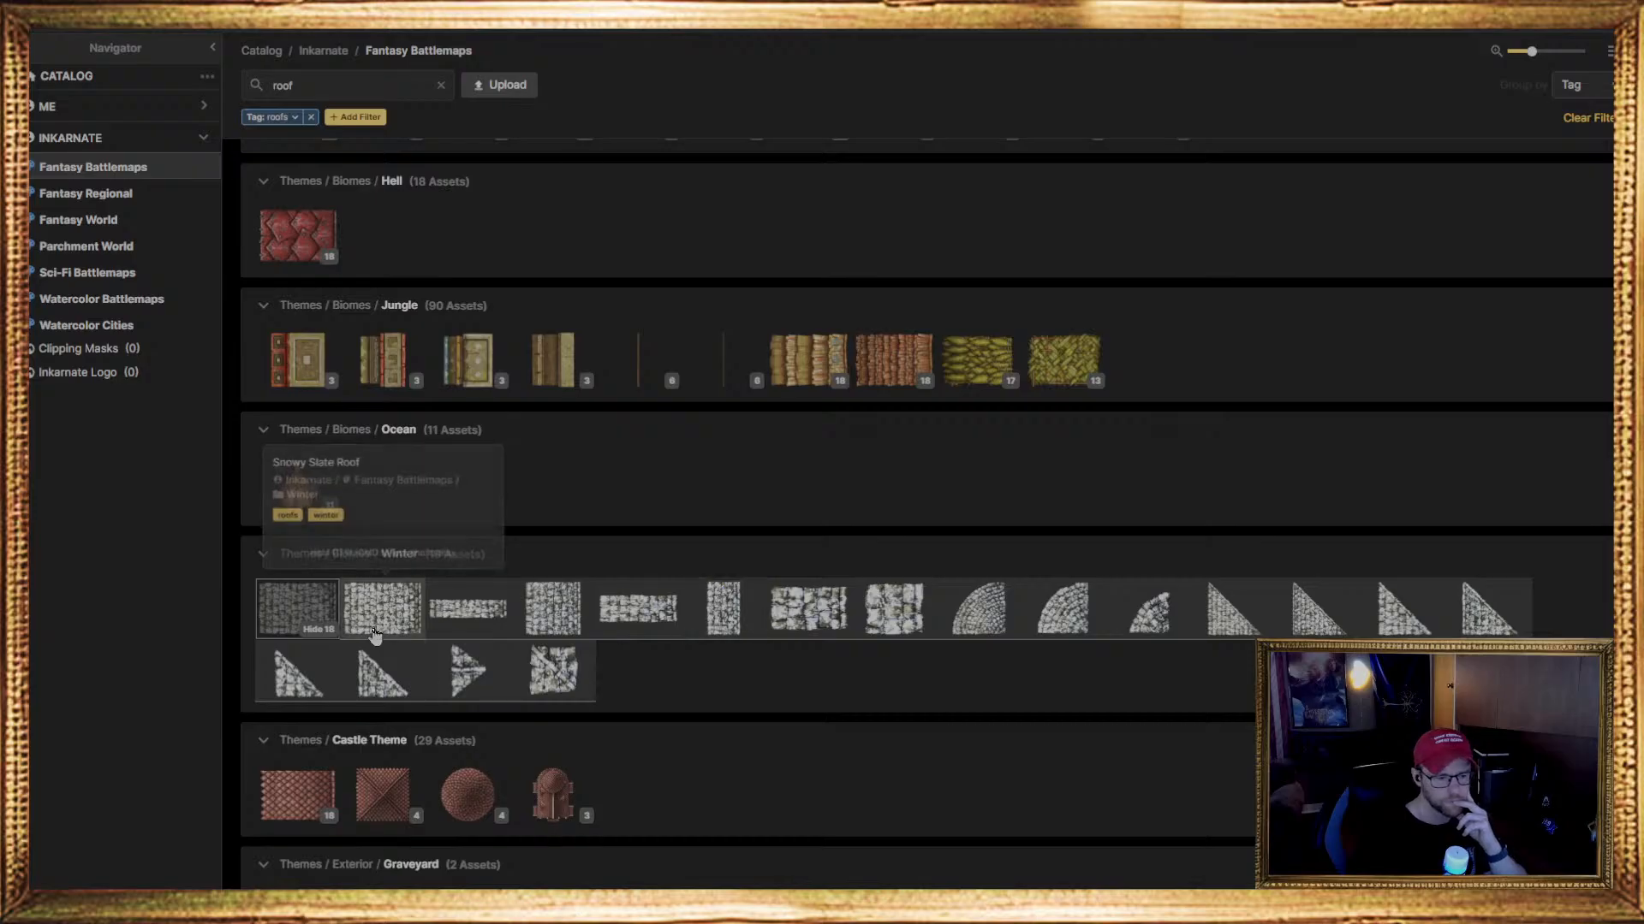
mouse_move(449, 648)
mouse_move(378, 689)
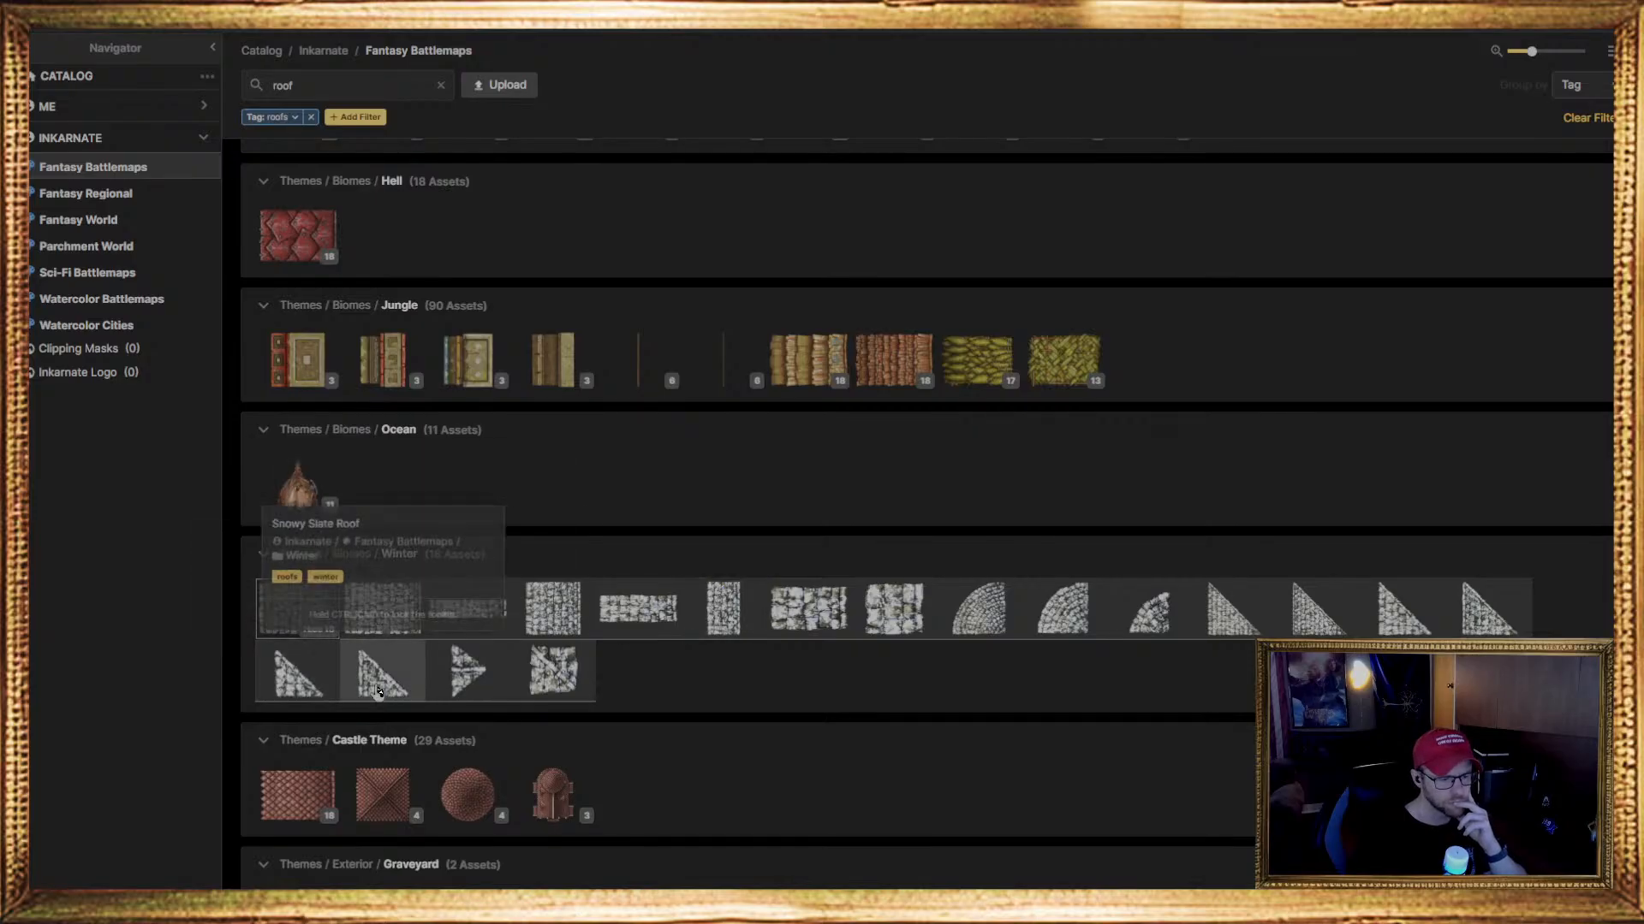
mouse_move(452, 700)
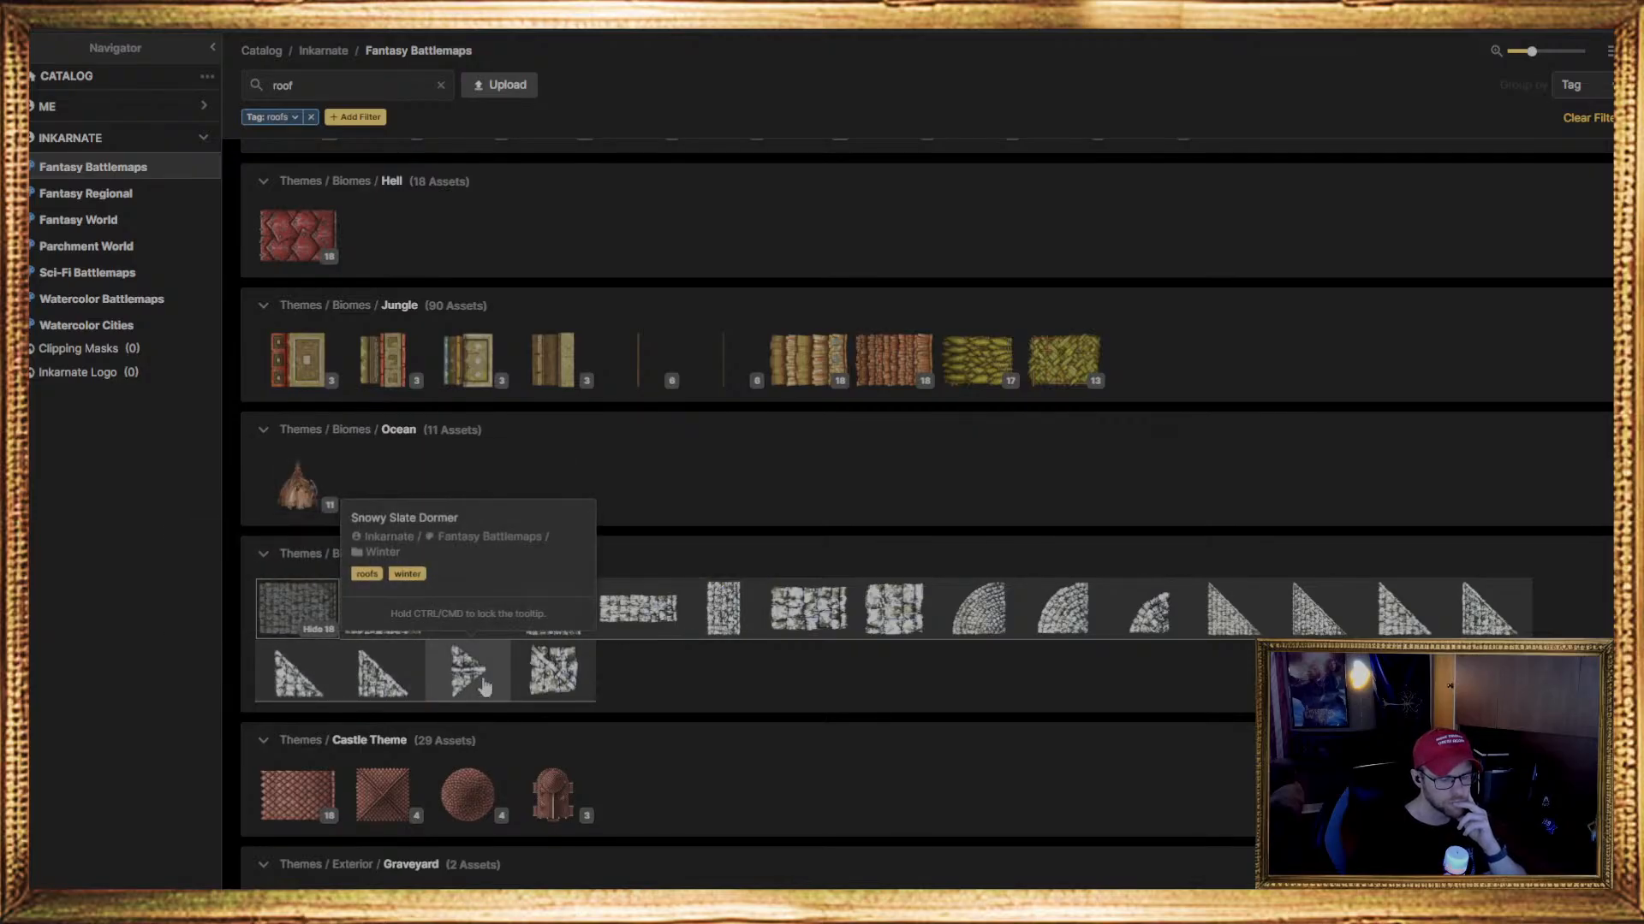
mouse_move(1320, 596)
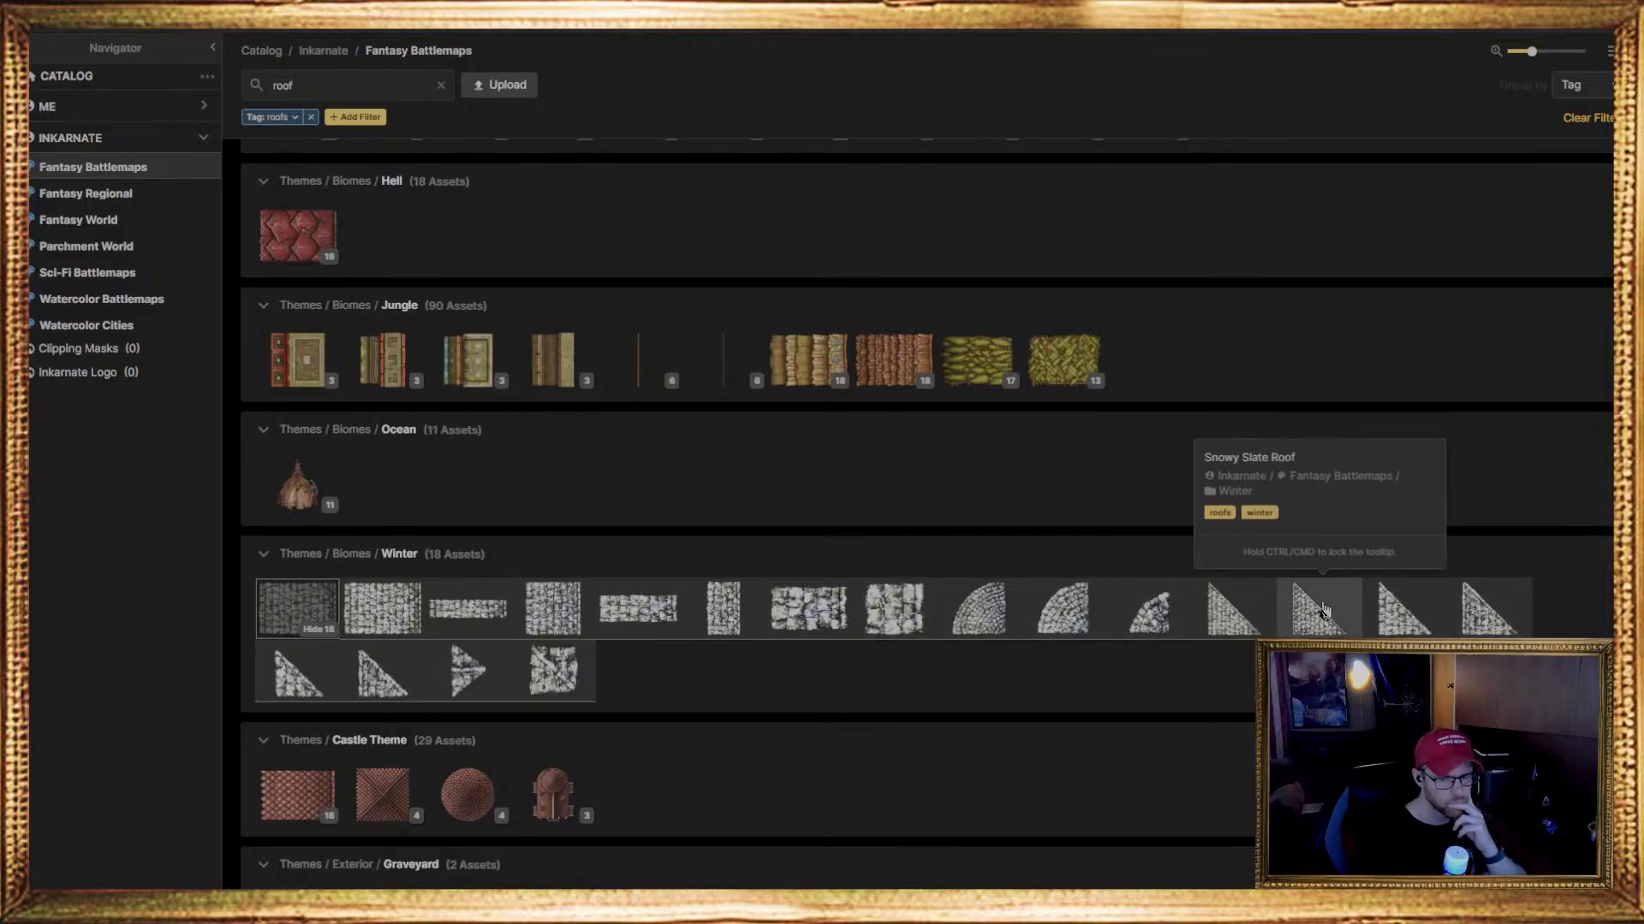
Examine the remaining roof stamps down to Temple Theme, and return to the Gothic group to expand its Dirty Shingled Roofs set
scroll(645, 719, down, 3)
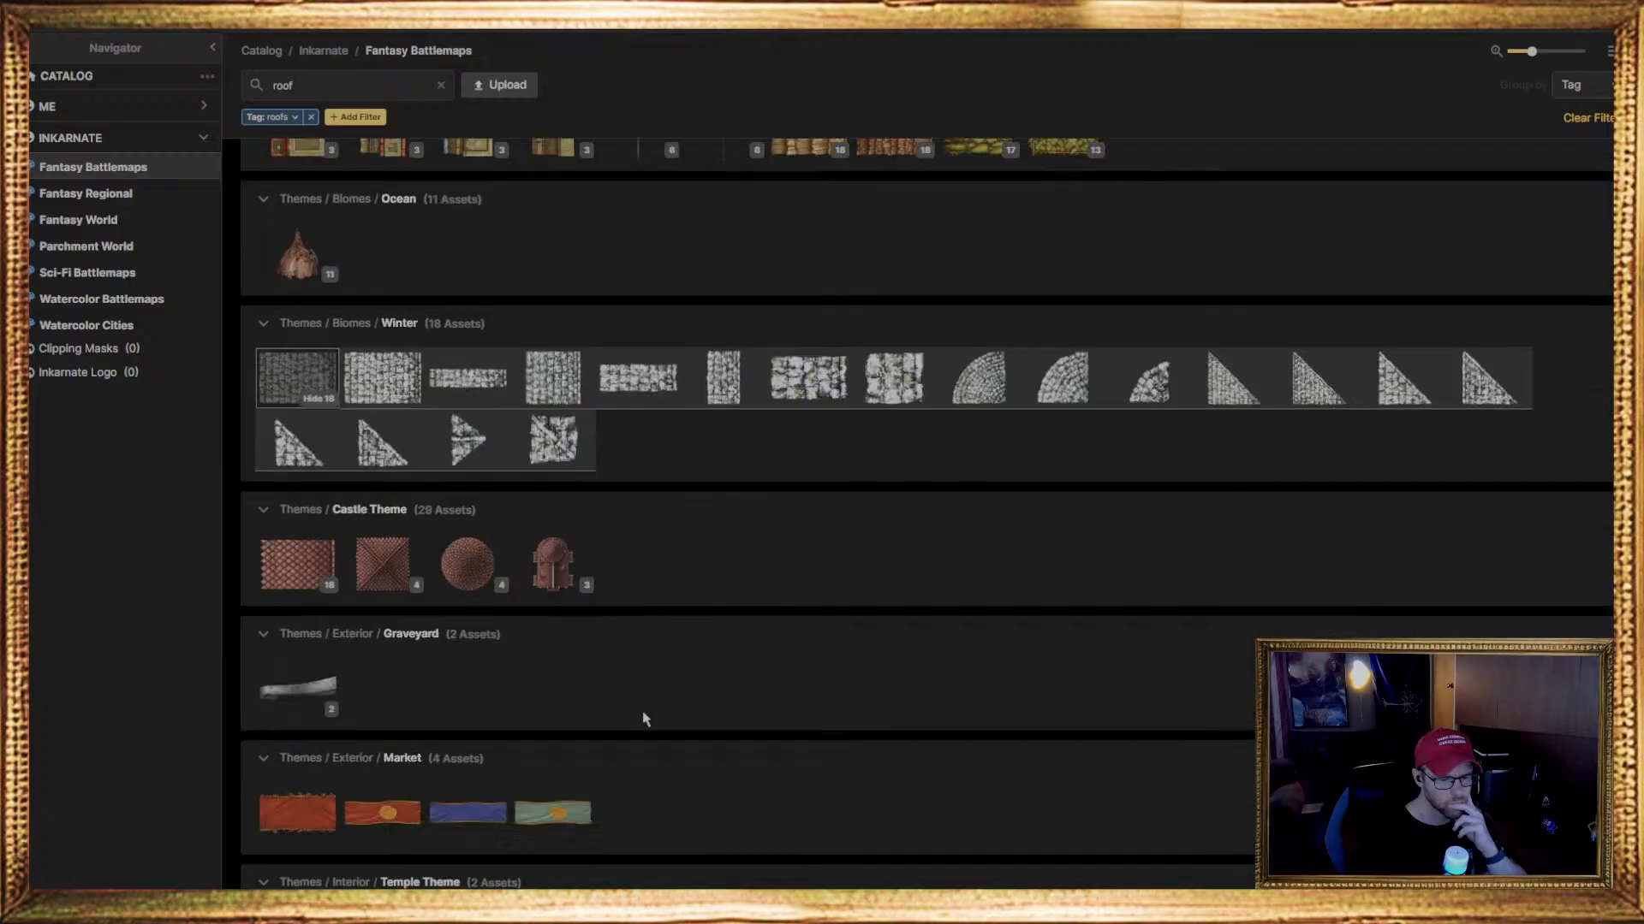
scroll(645, 719, down, 1)
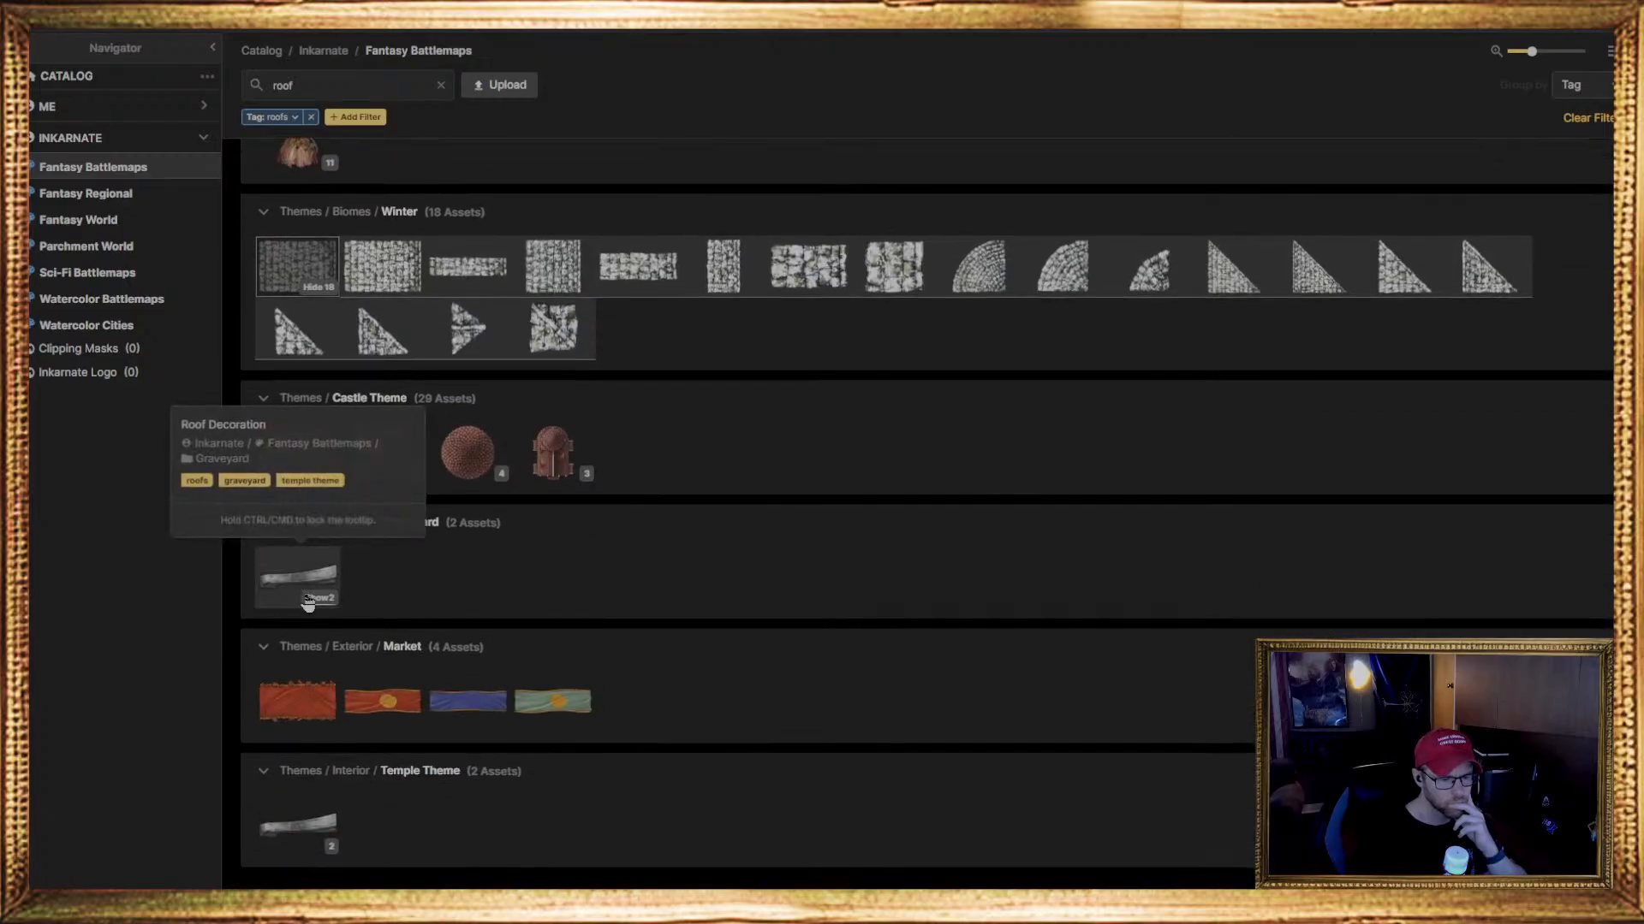
click(319, 599)
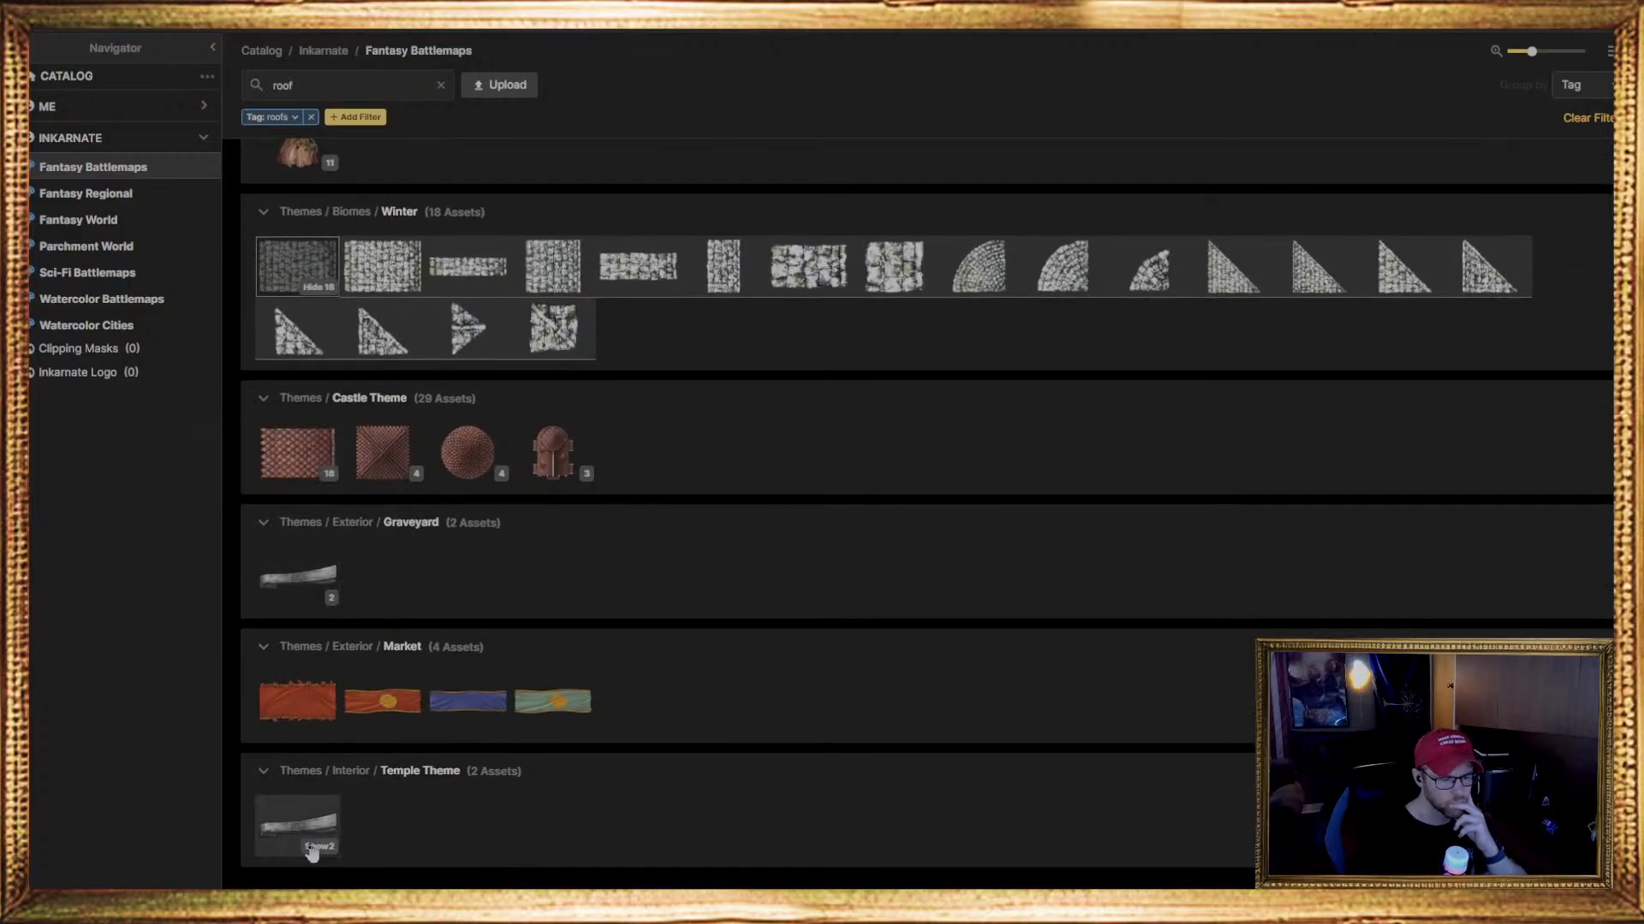
click(318, 847)
click(319, 847)
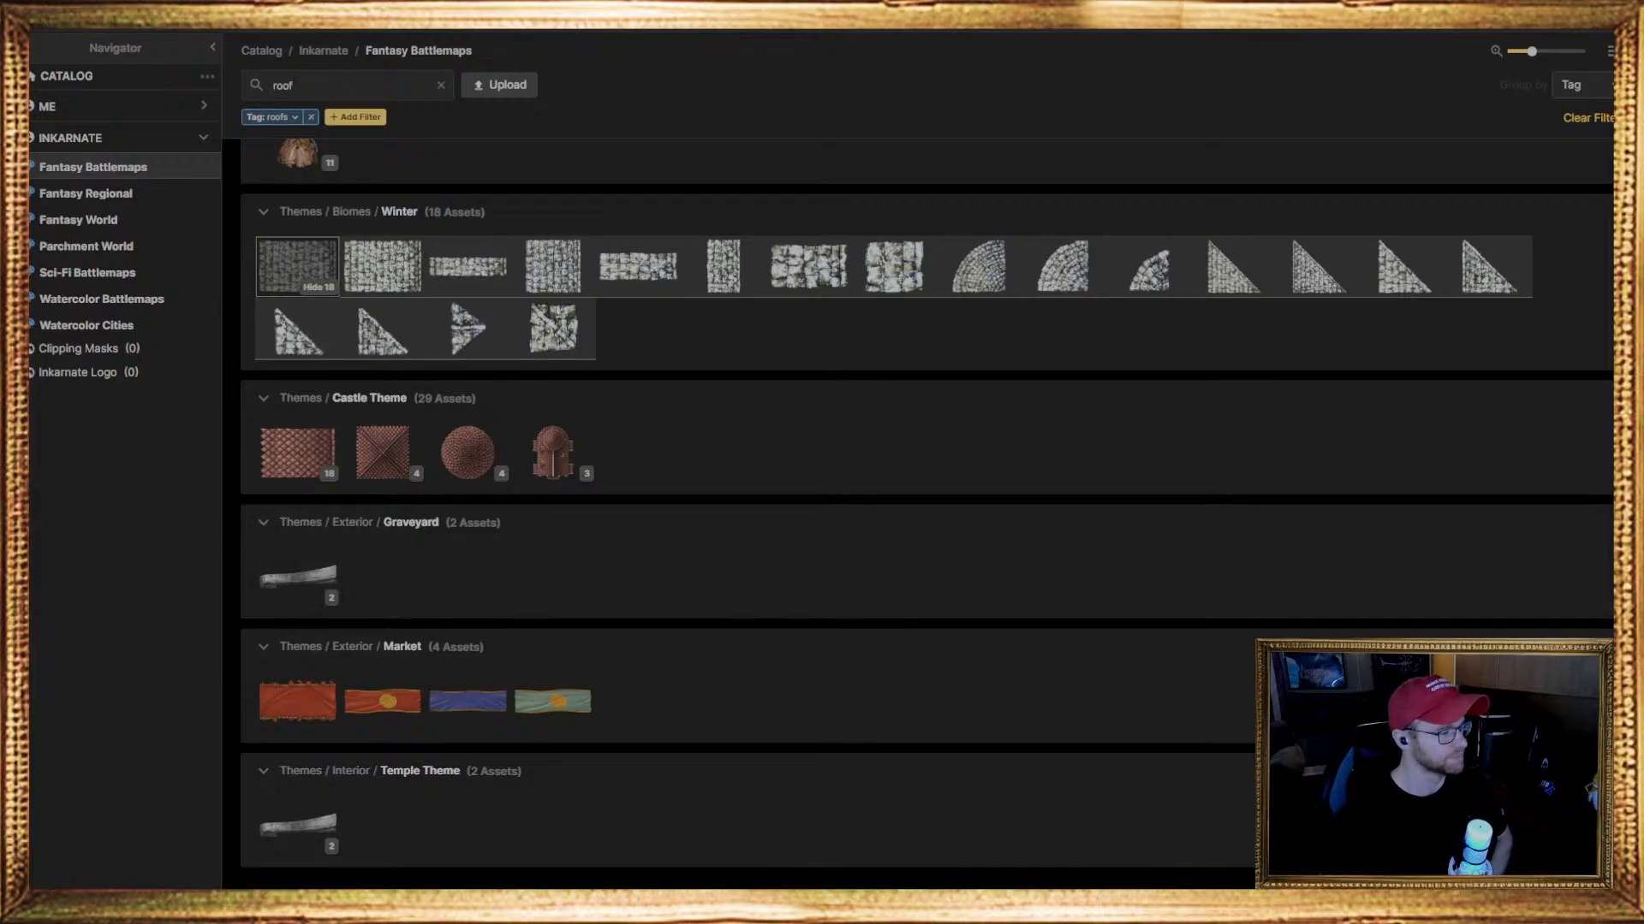
scroll(496, 591, up, 1)
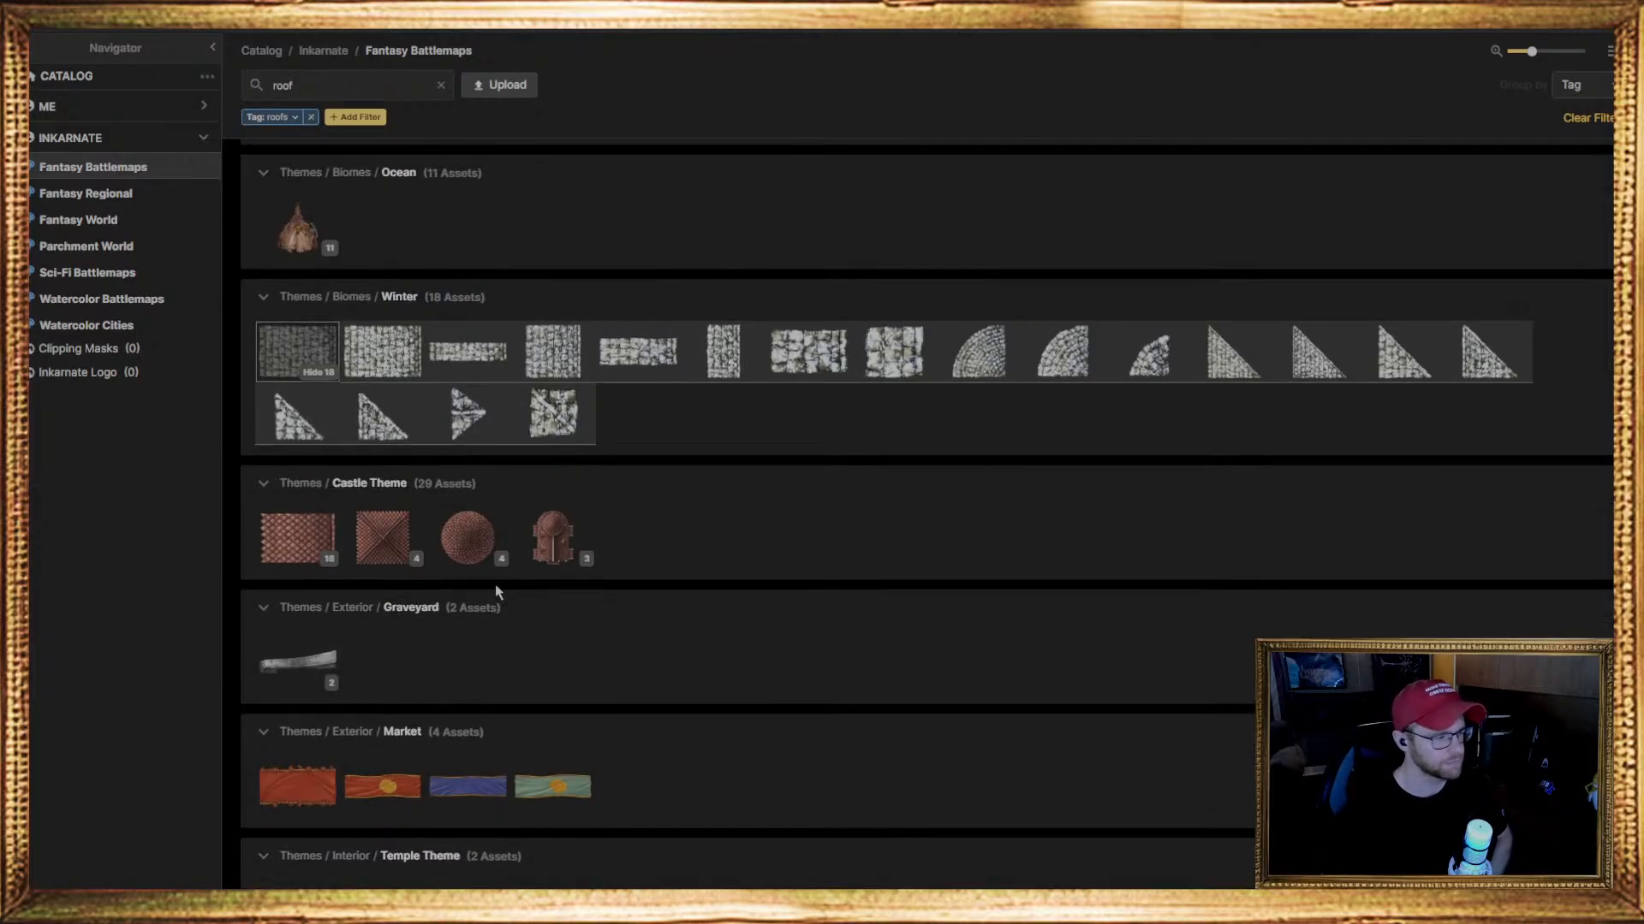
scroll(496, 587, up, 4)
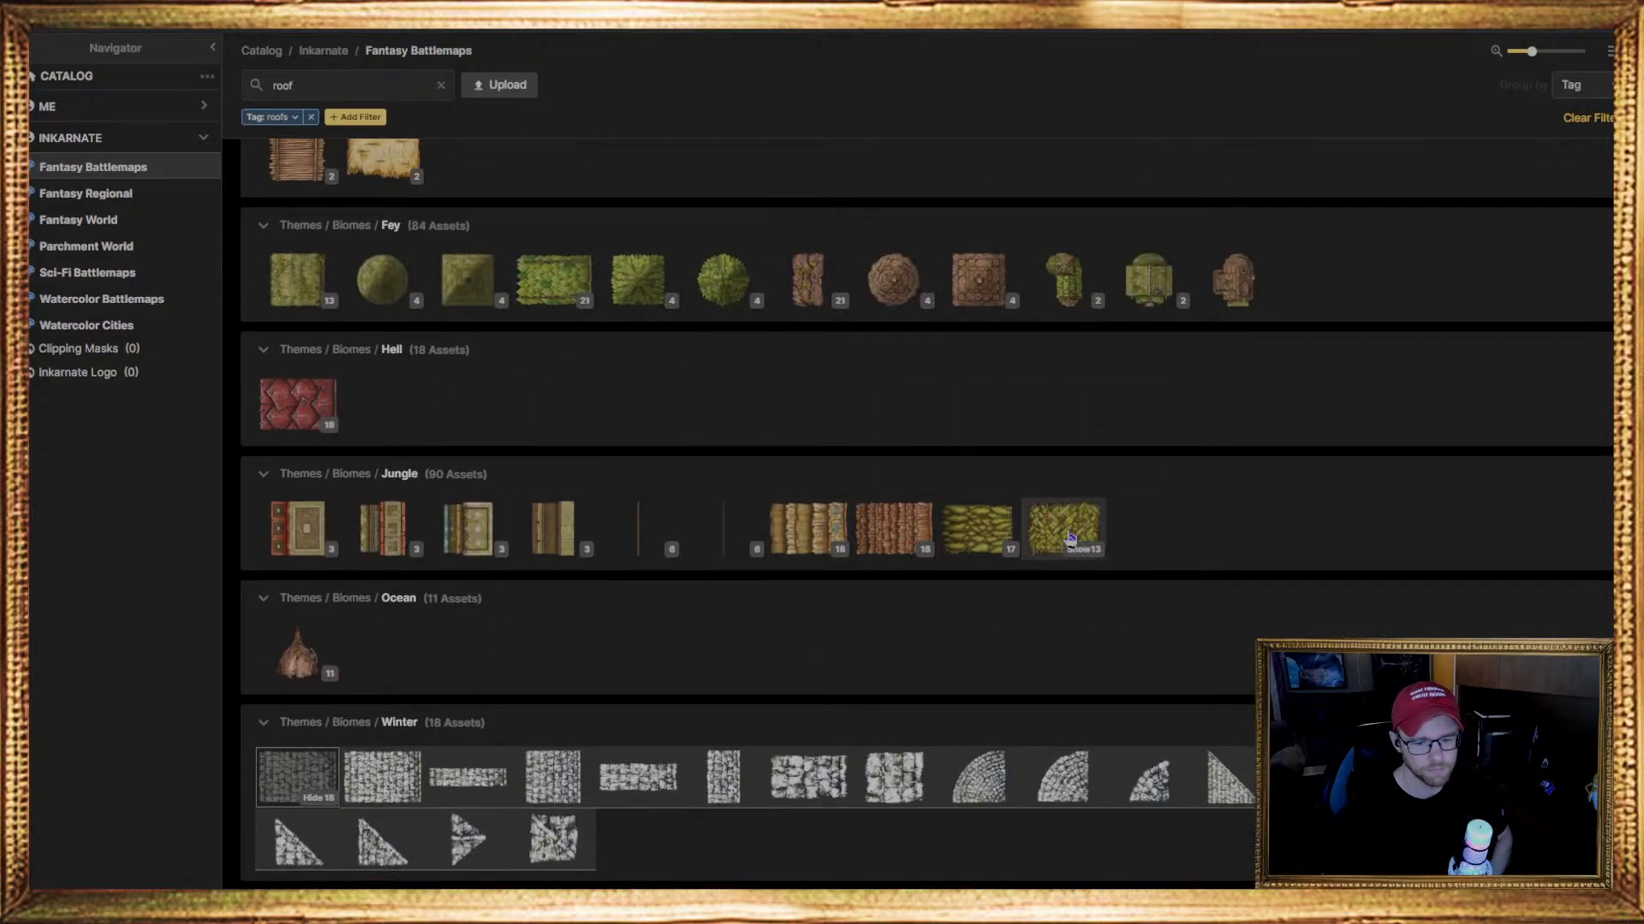
scroll(401, 552, up, 3)
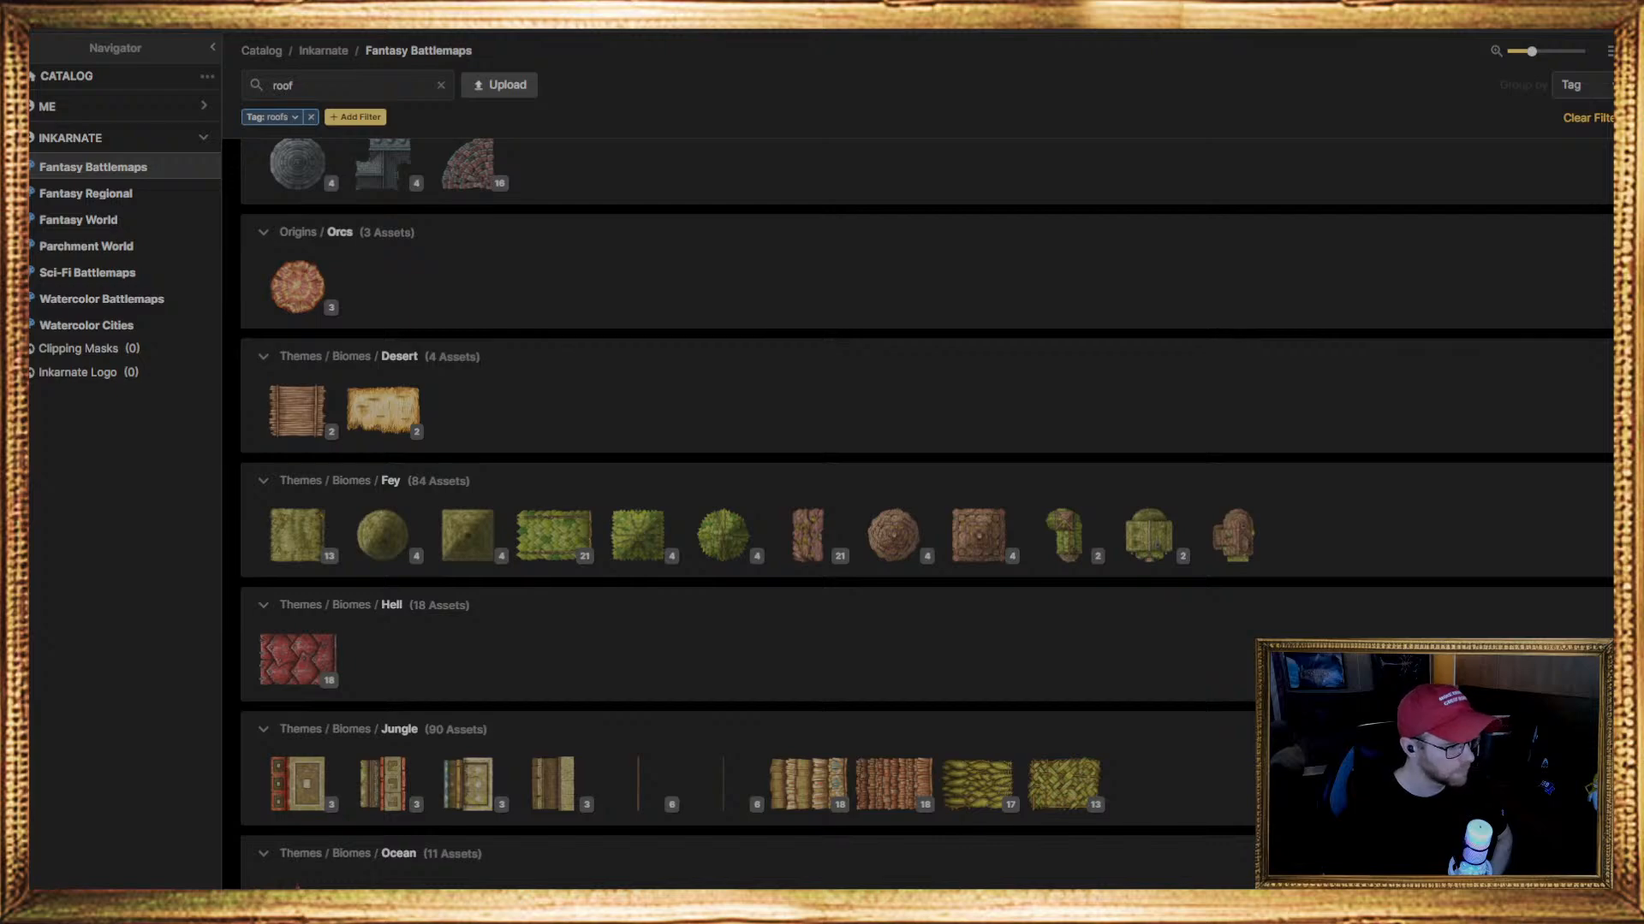
scroll(505, 822, up, 3)
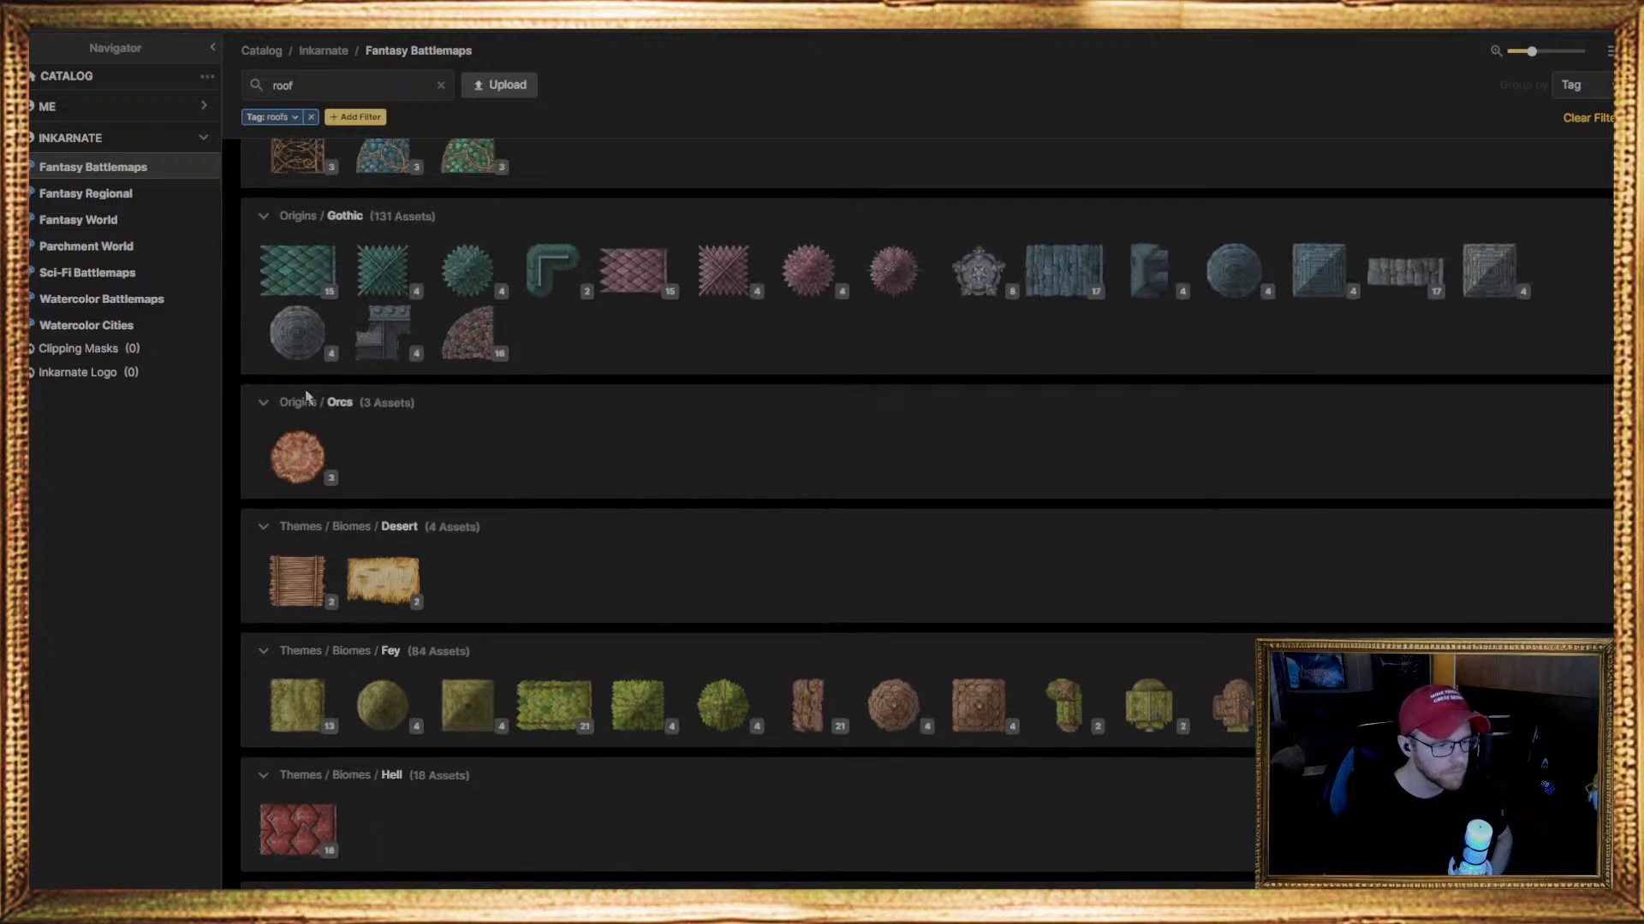
mouse_move(324, 470)
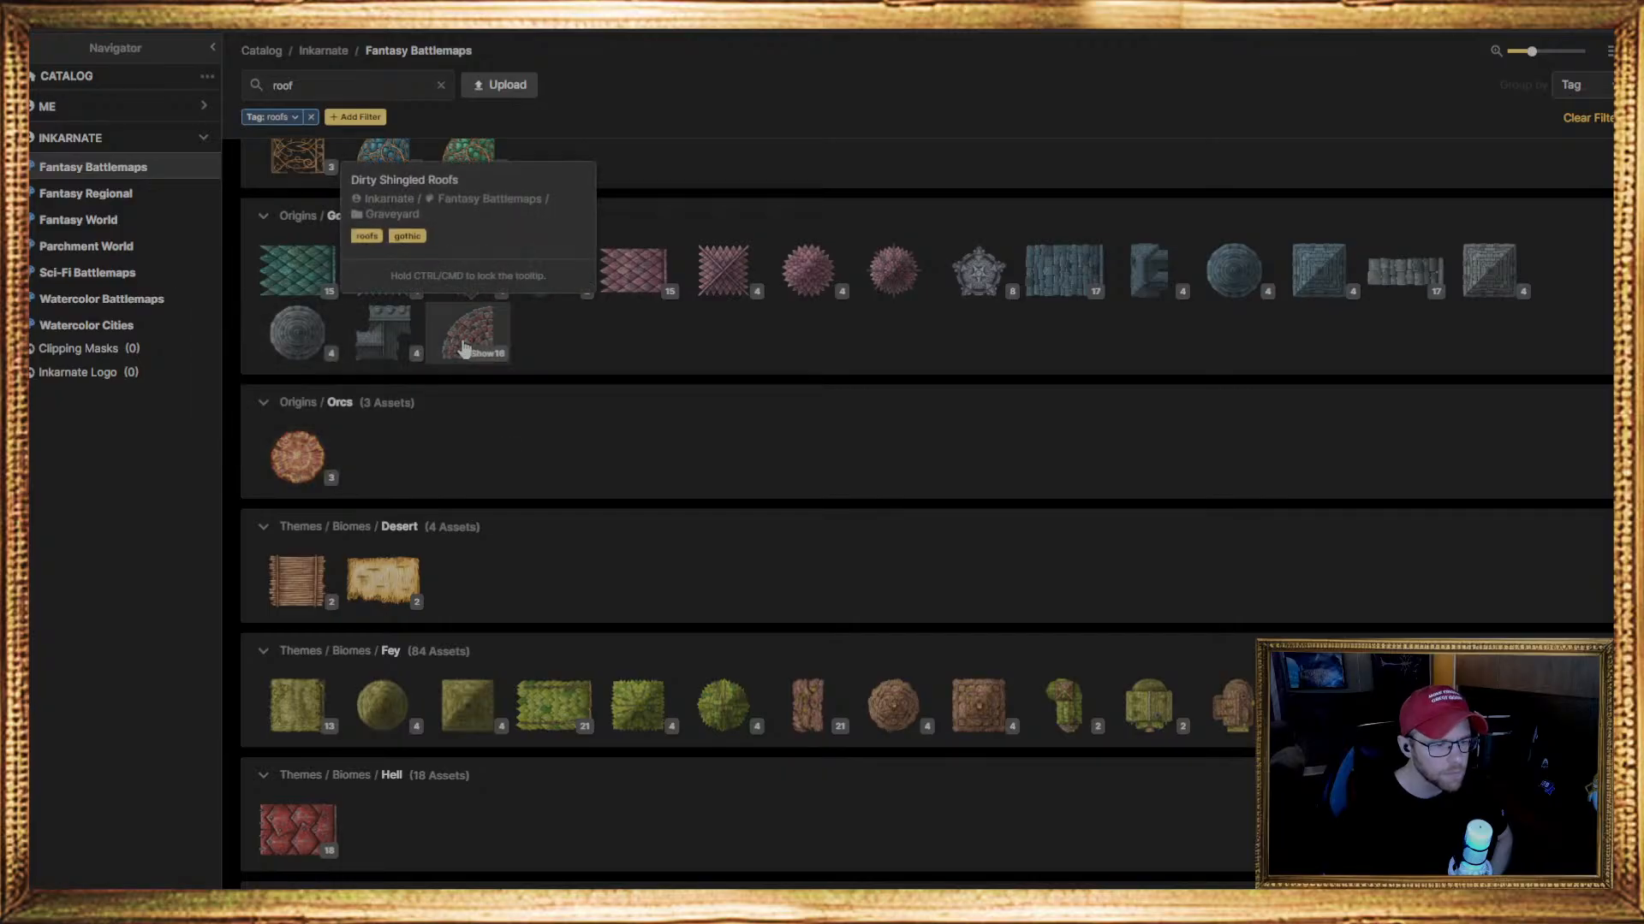
scroll(492, 480, up, 3)
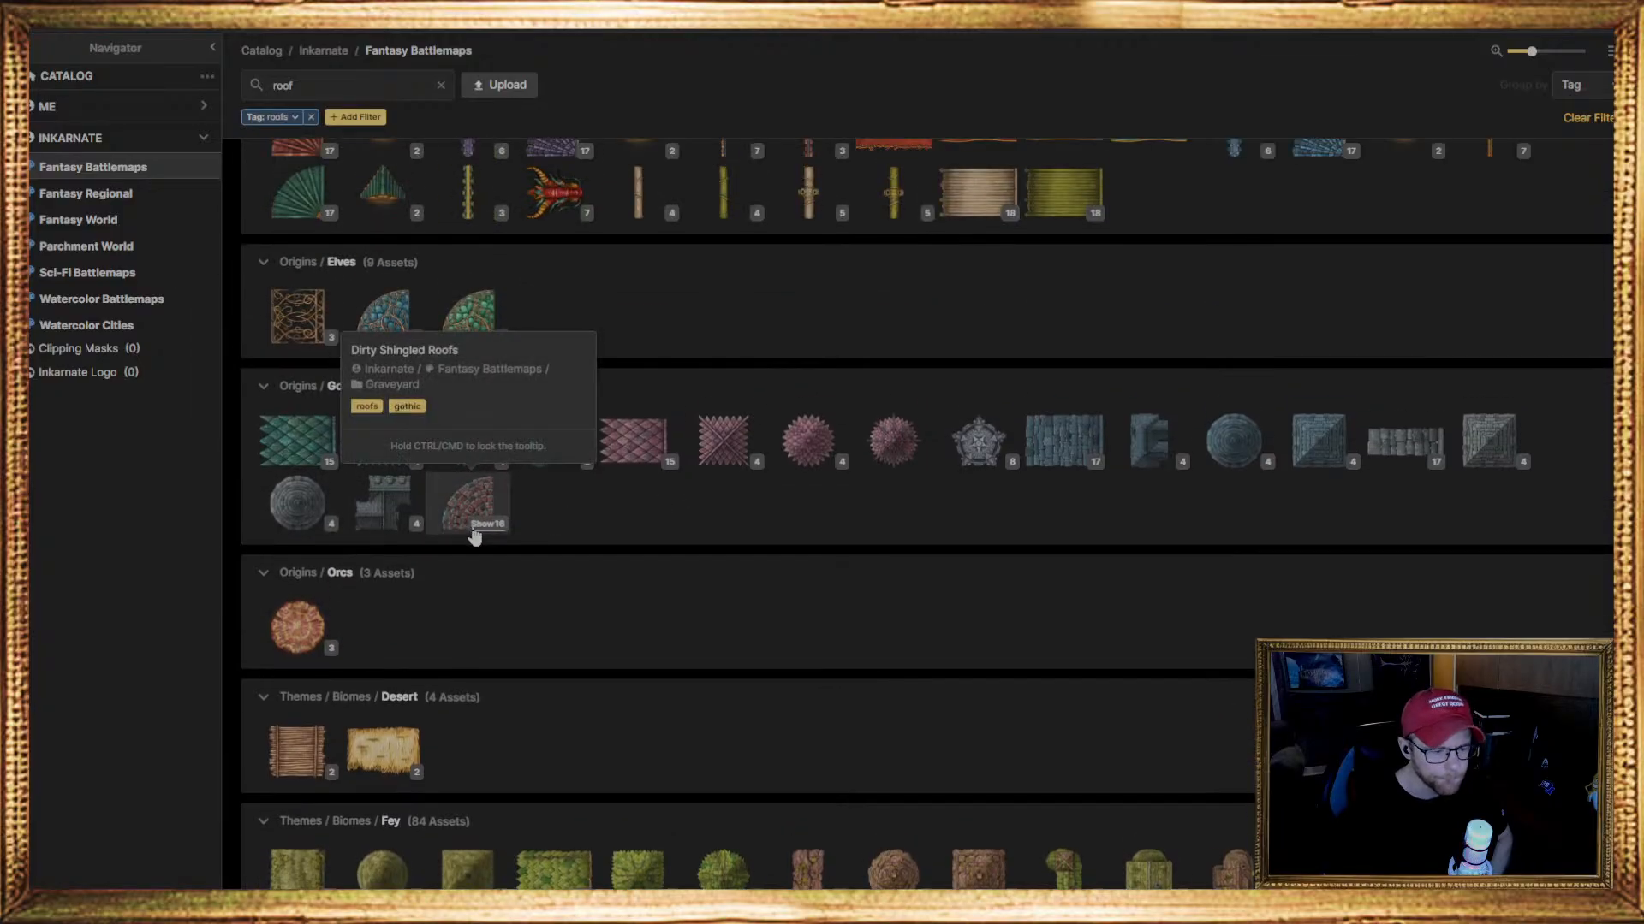
scroll(498, 514, up, 1)
click(486, 584)
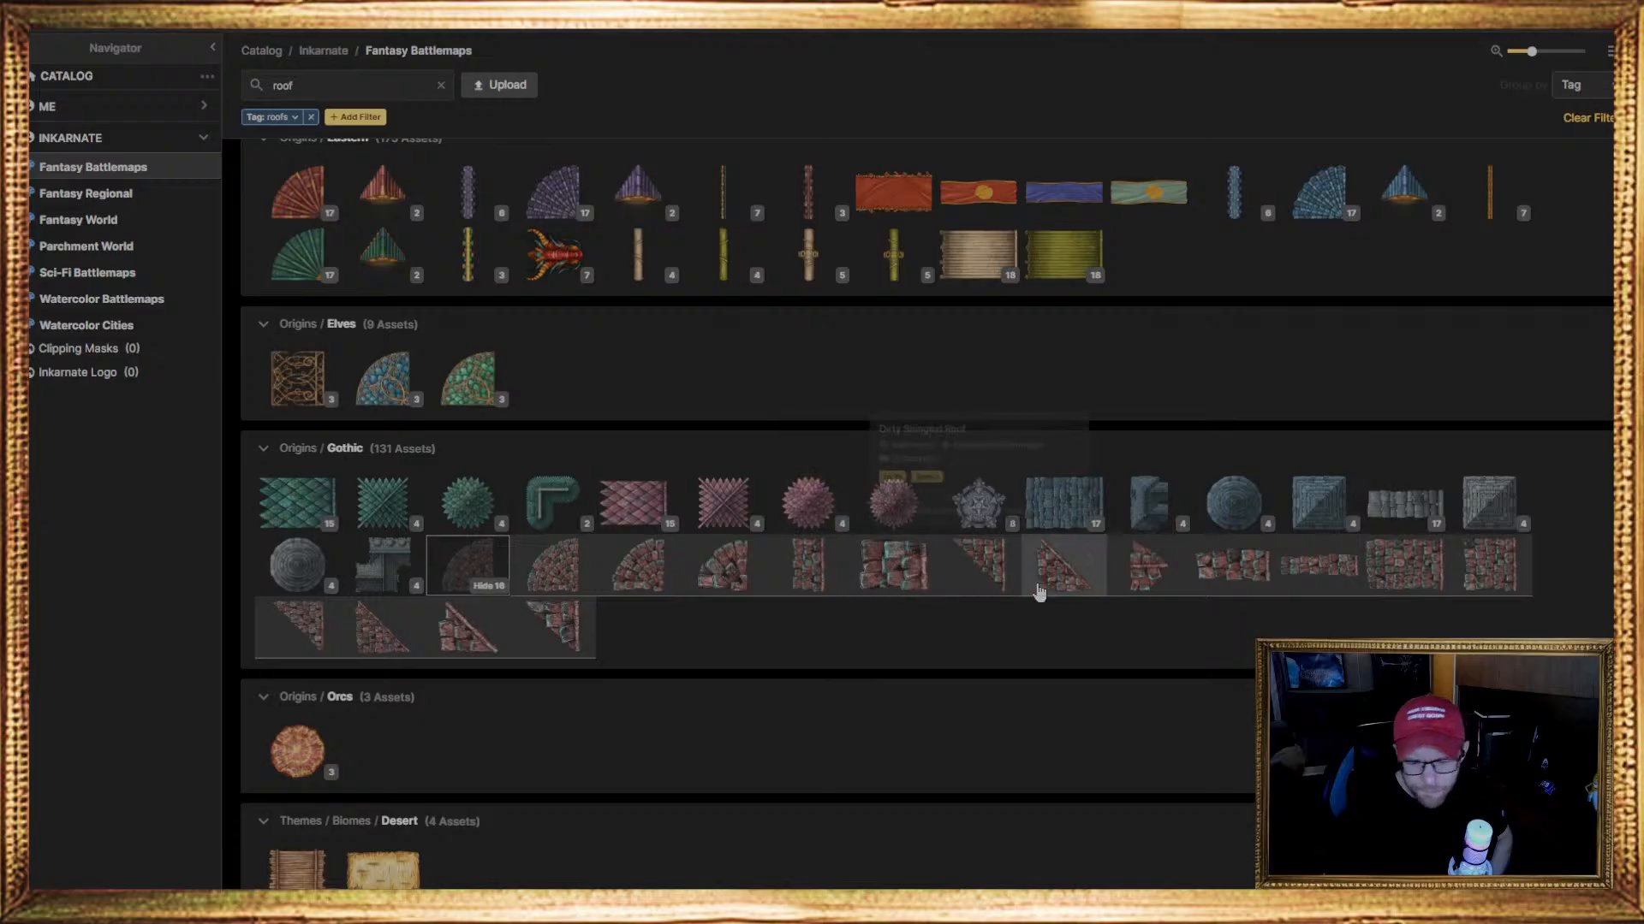
Choose the first rectangular Snowy Slate Roof from the Roofs group under Structural Components as the stamp for the map
scroll(814, 723, up, 5)
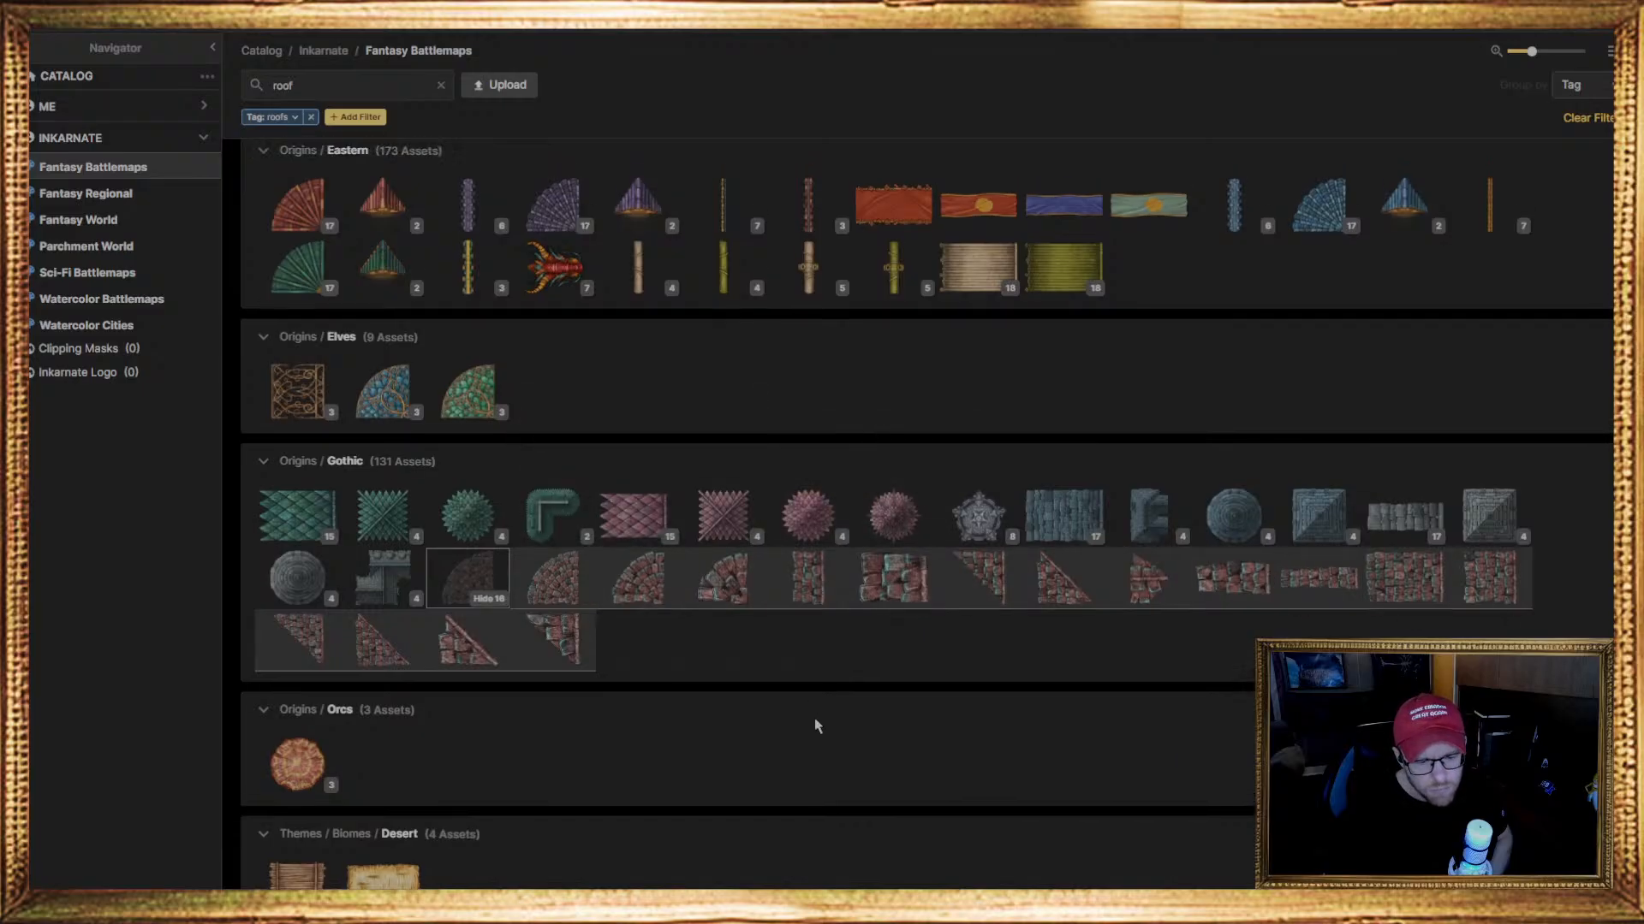
scroll(650, 796, up, 3)
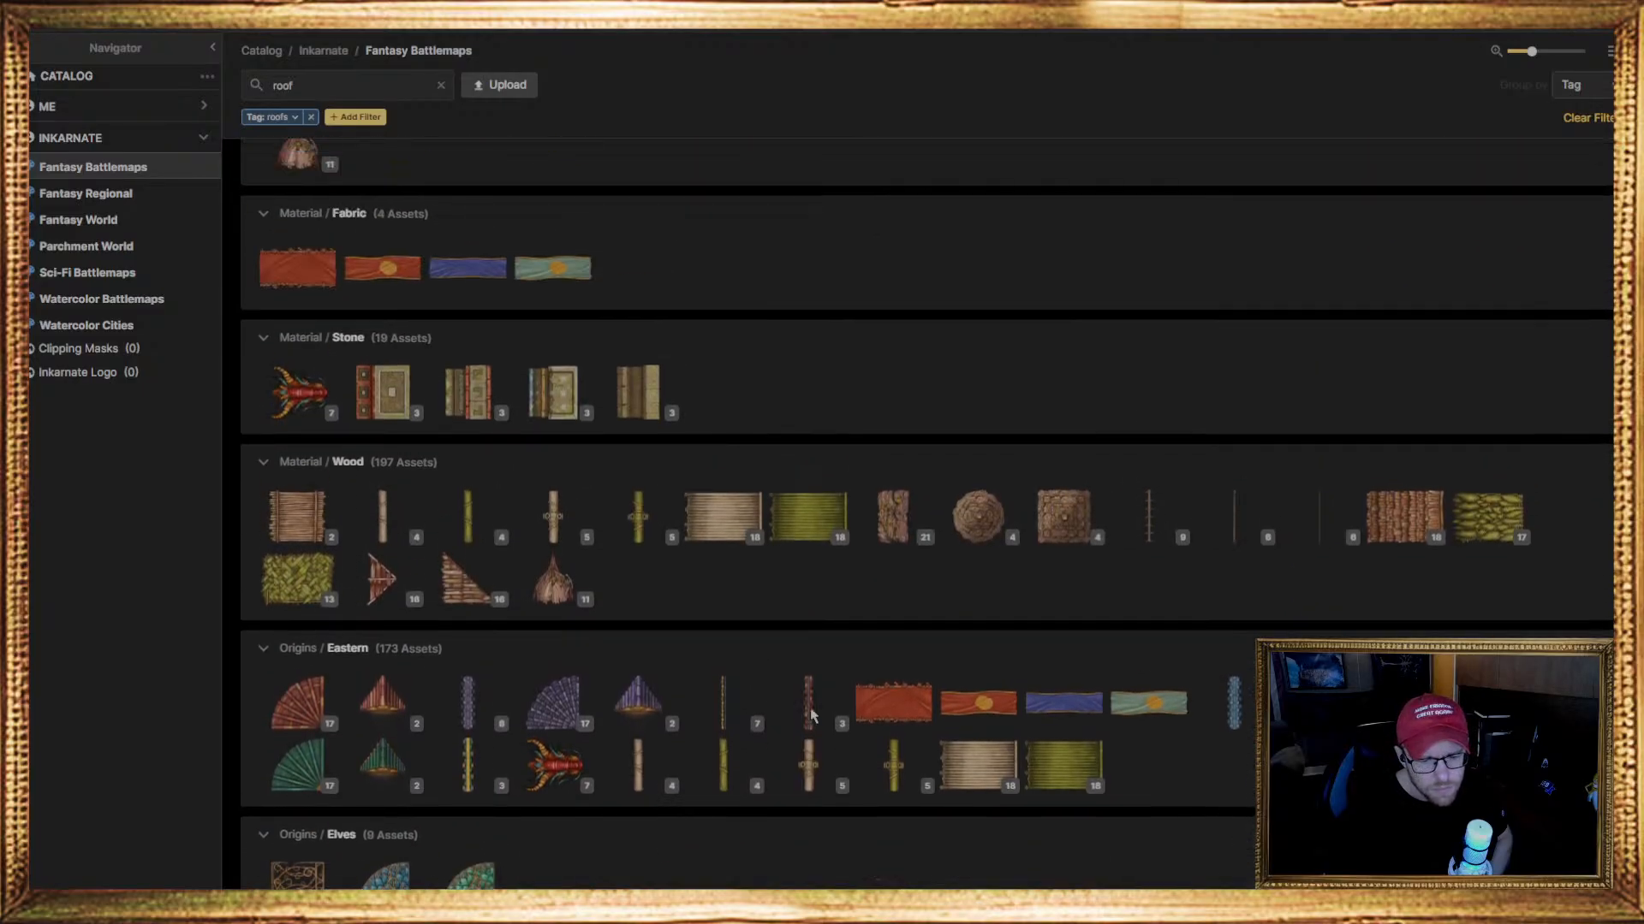
mouse_move(1445, 545)
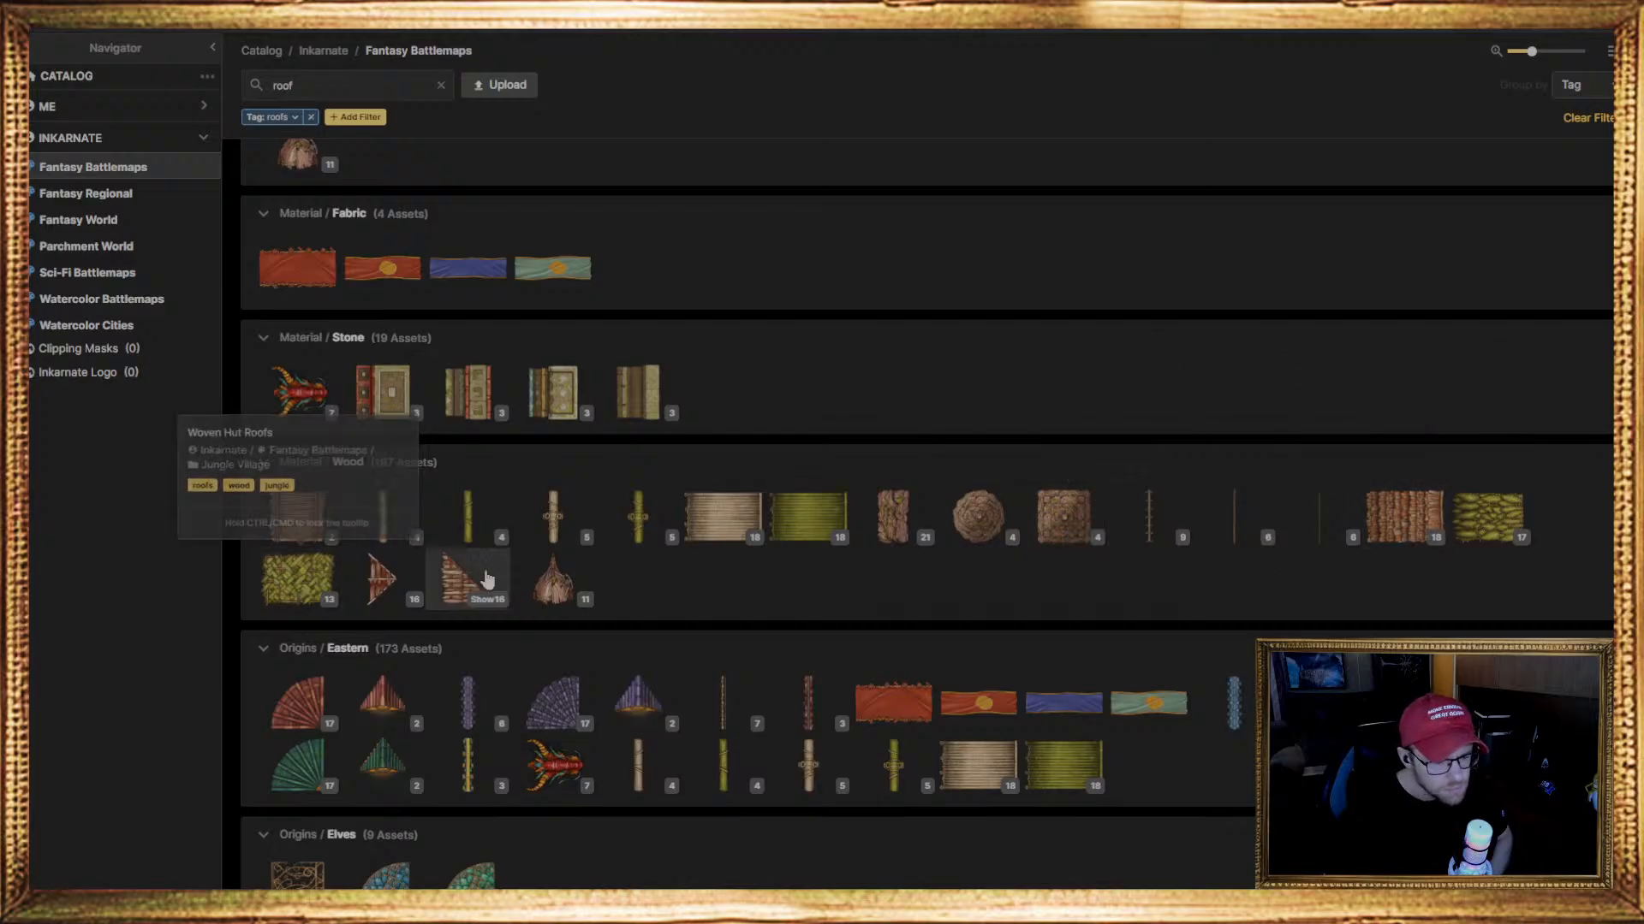
mouse_move(576, 582)
scroll(557, 569, up, 10)
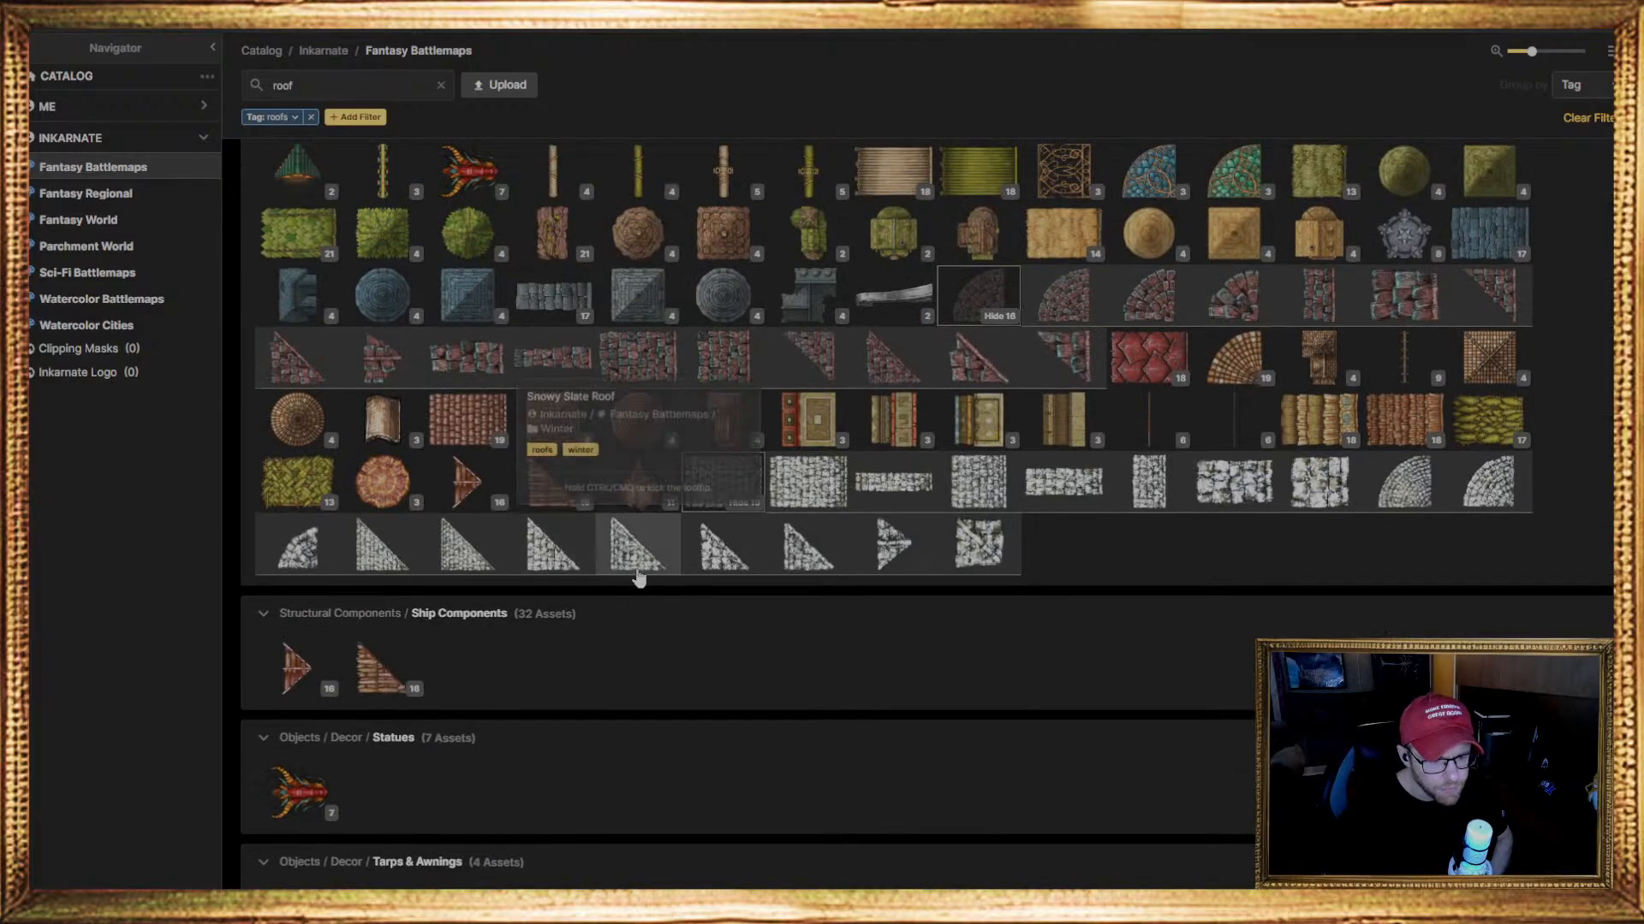
scroll(633, 557, up, 5)
scroll(889, 768, down, 2)
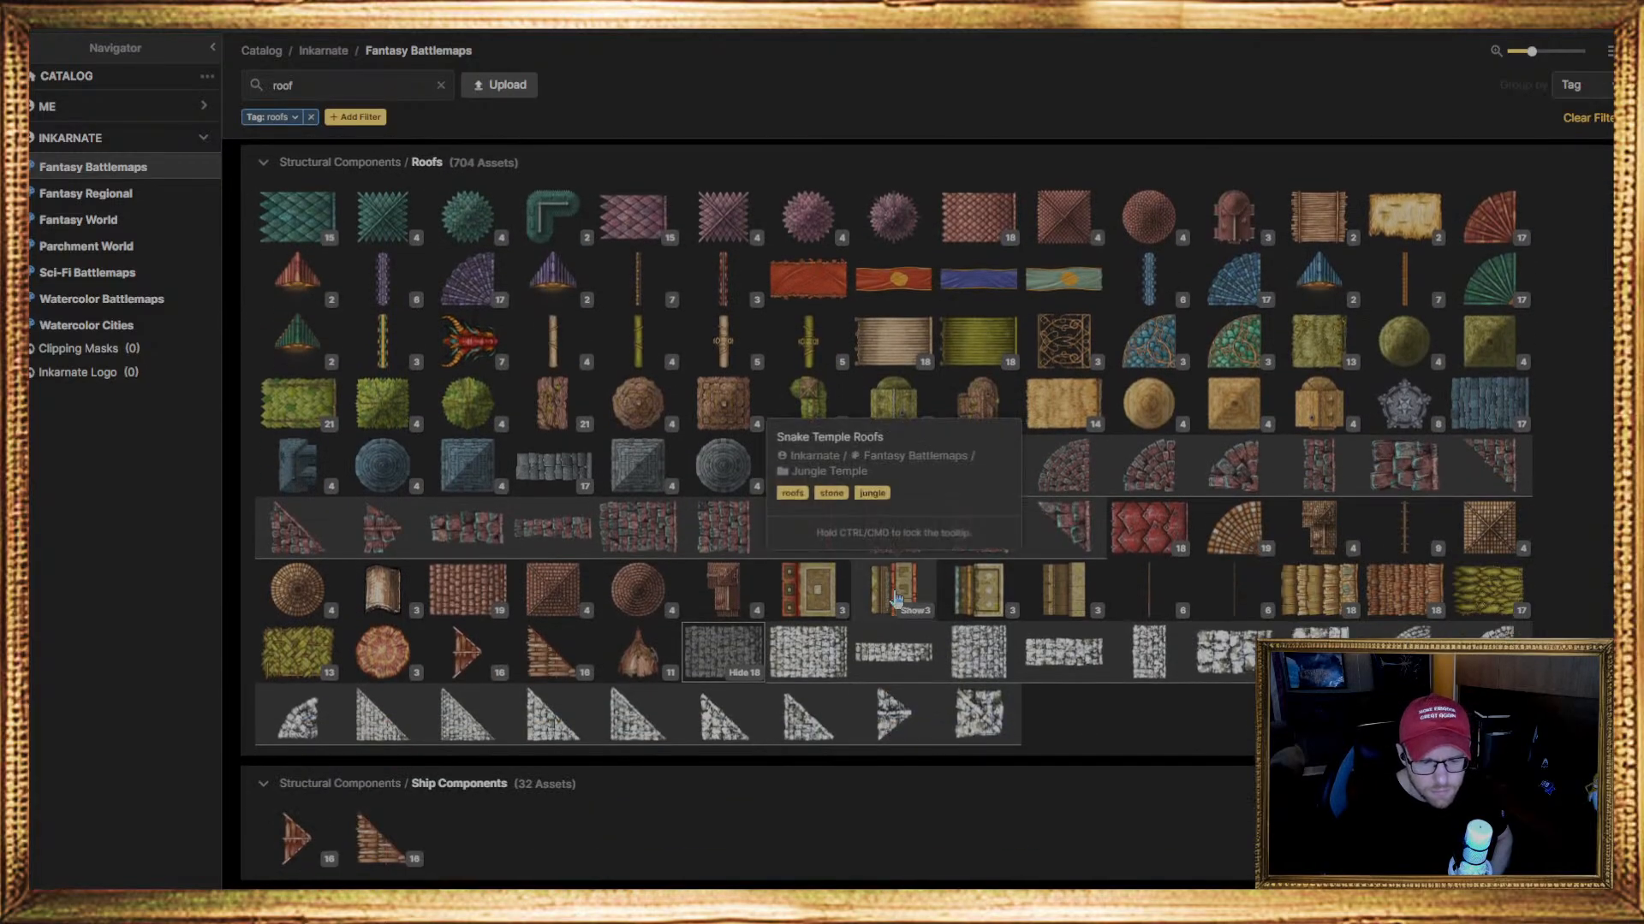
mouse_move(395, 605)
scroll(453, 638, up, 5)
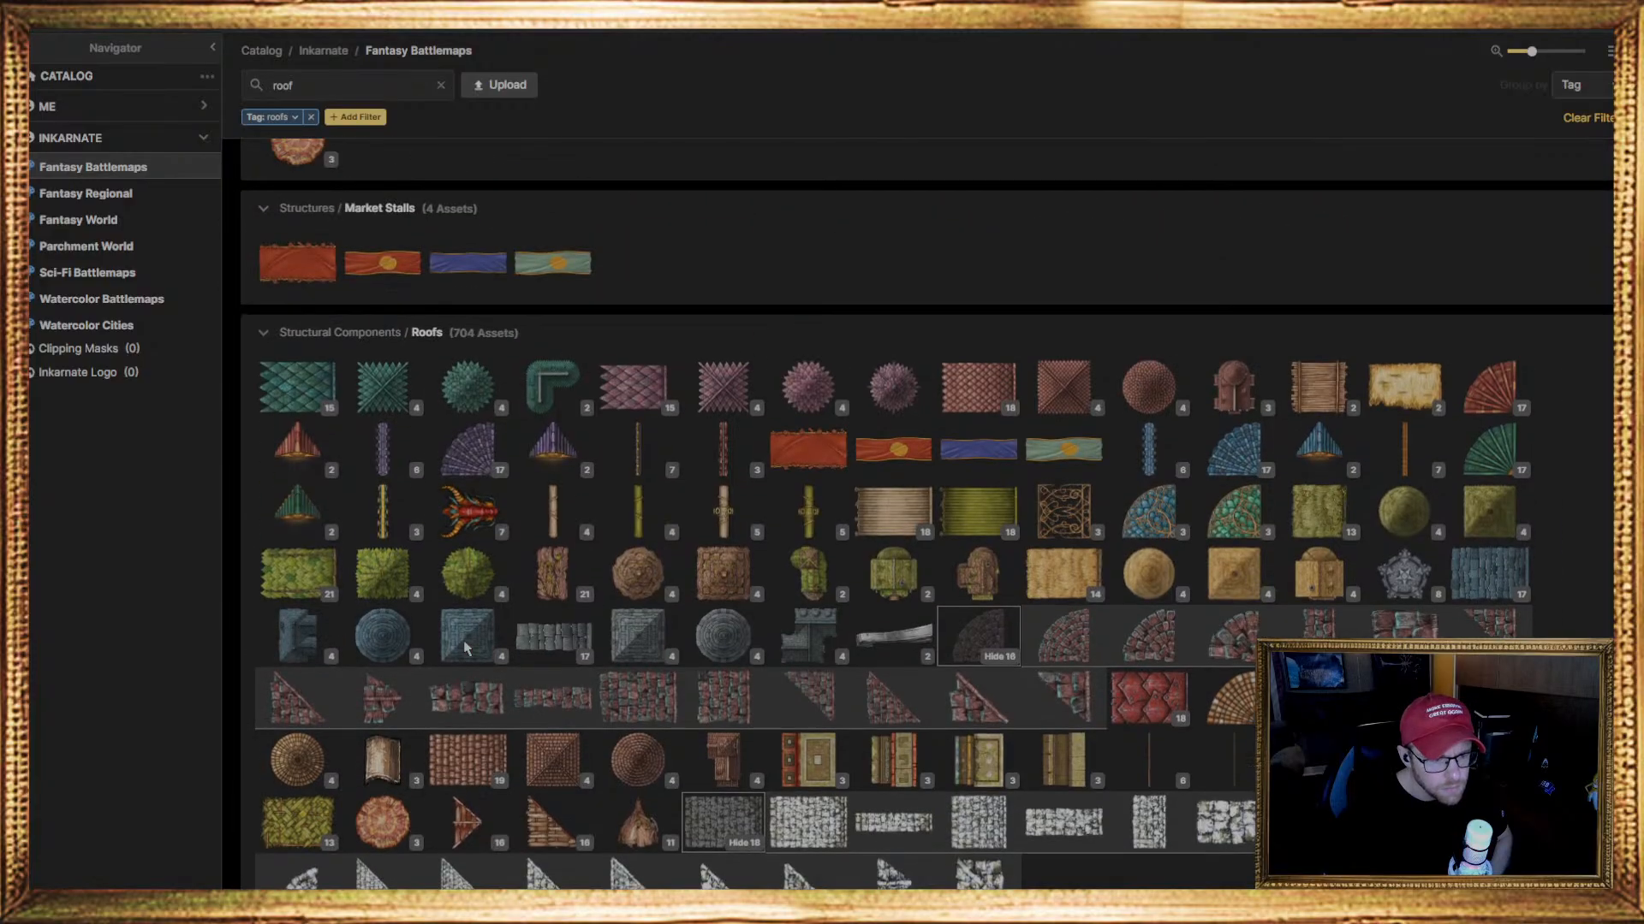
scroll(432, 619, down, 7)
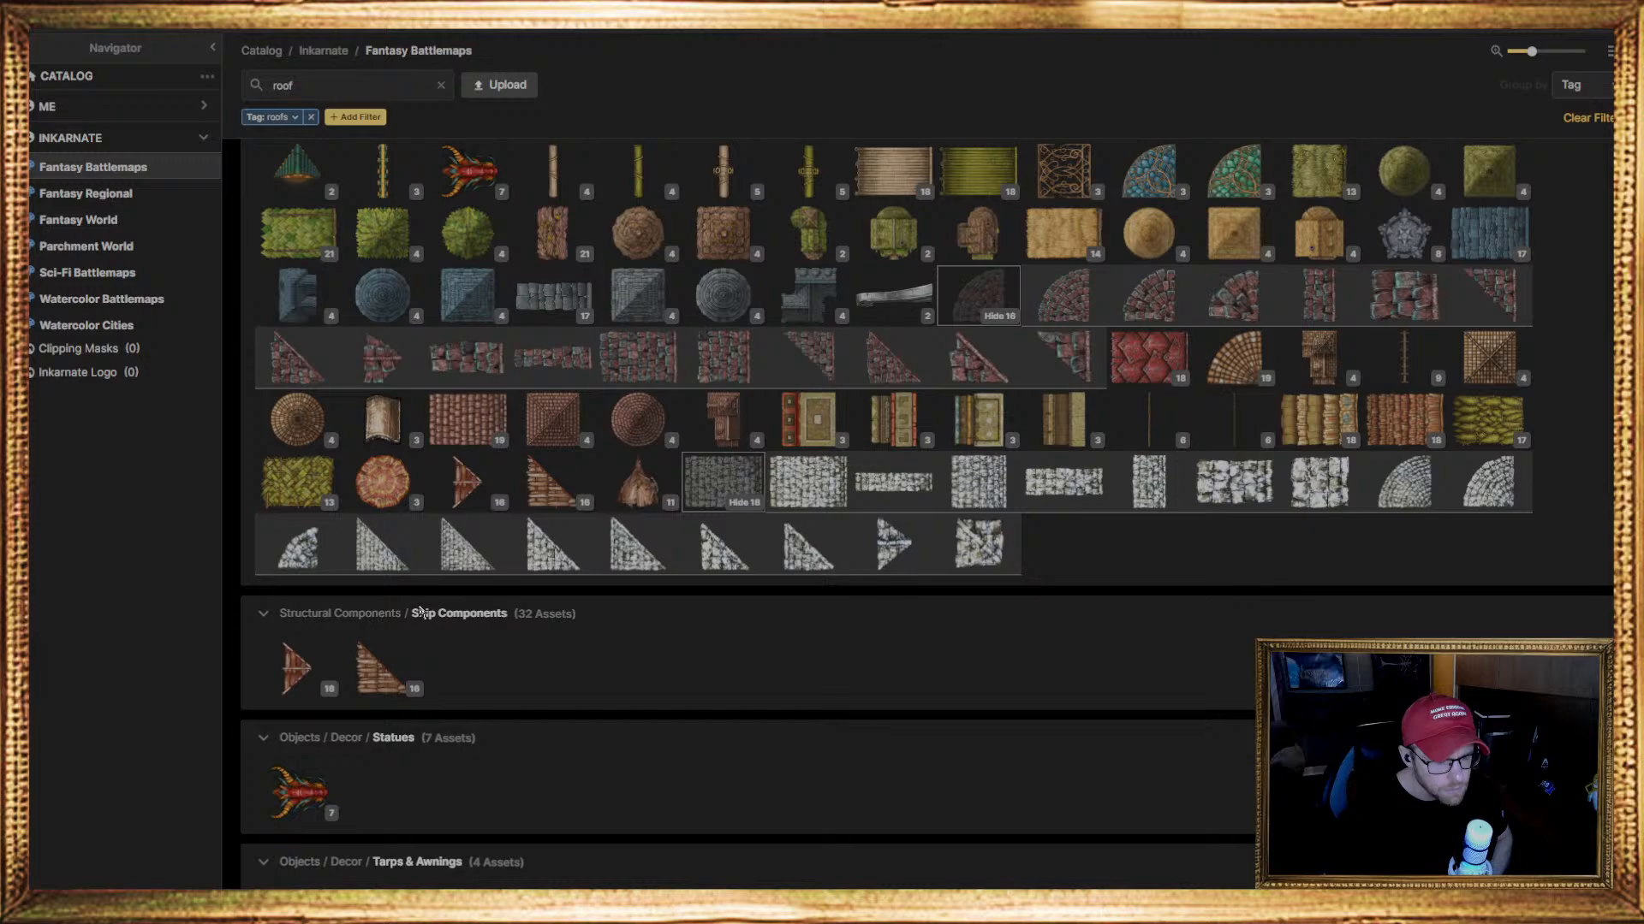
click(805, 505)
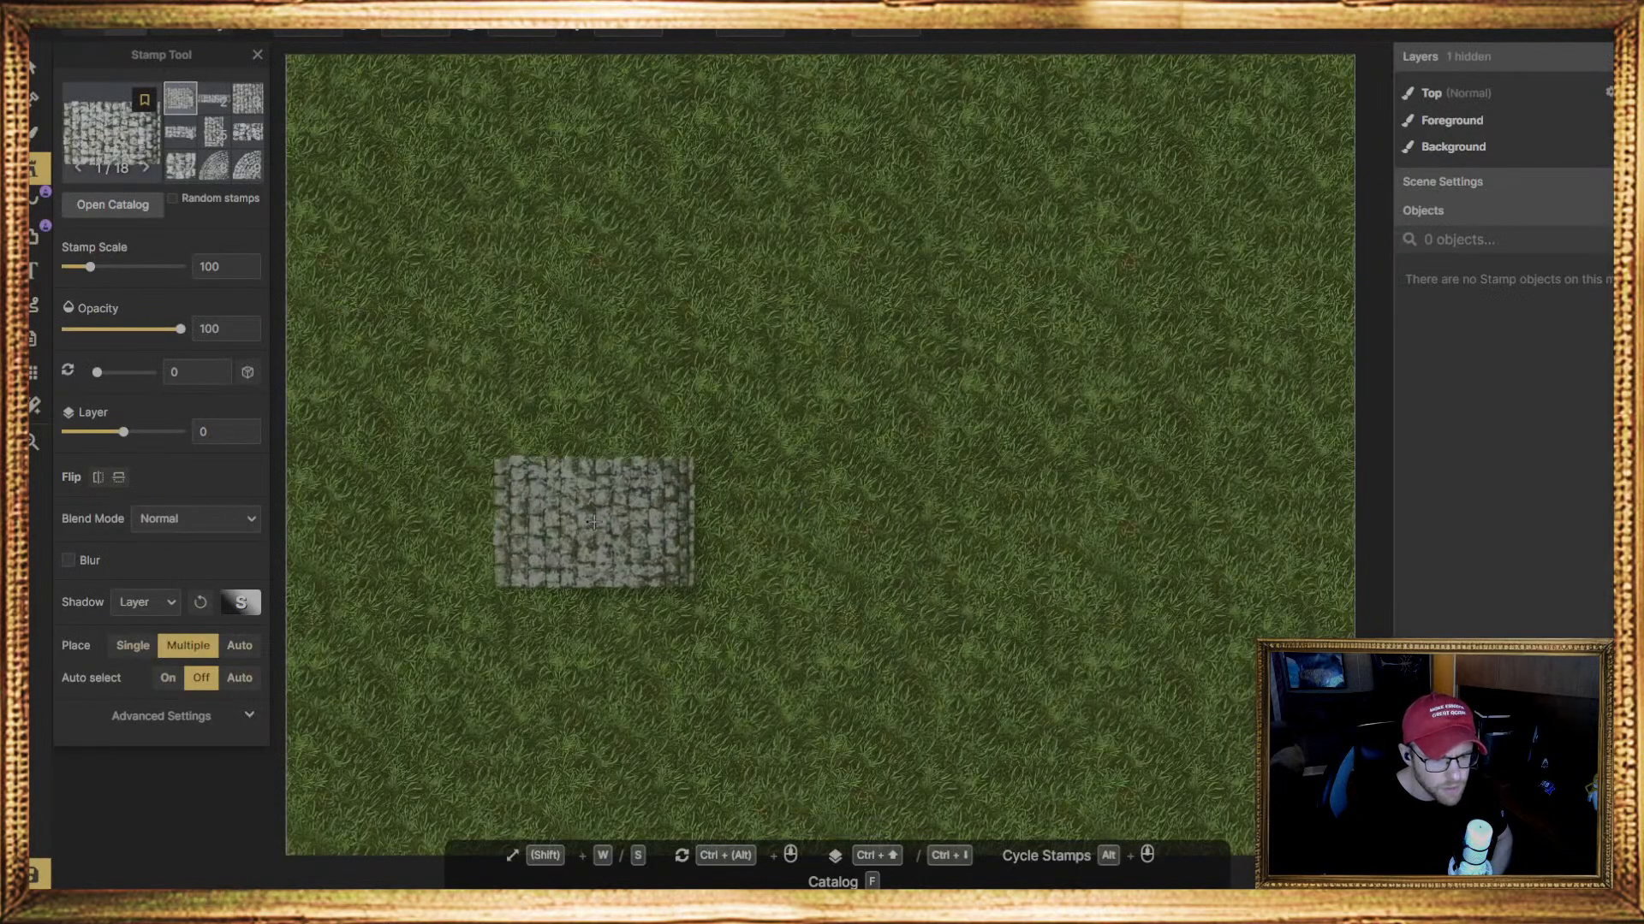
scroll(588, 522, down, 2)
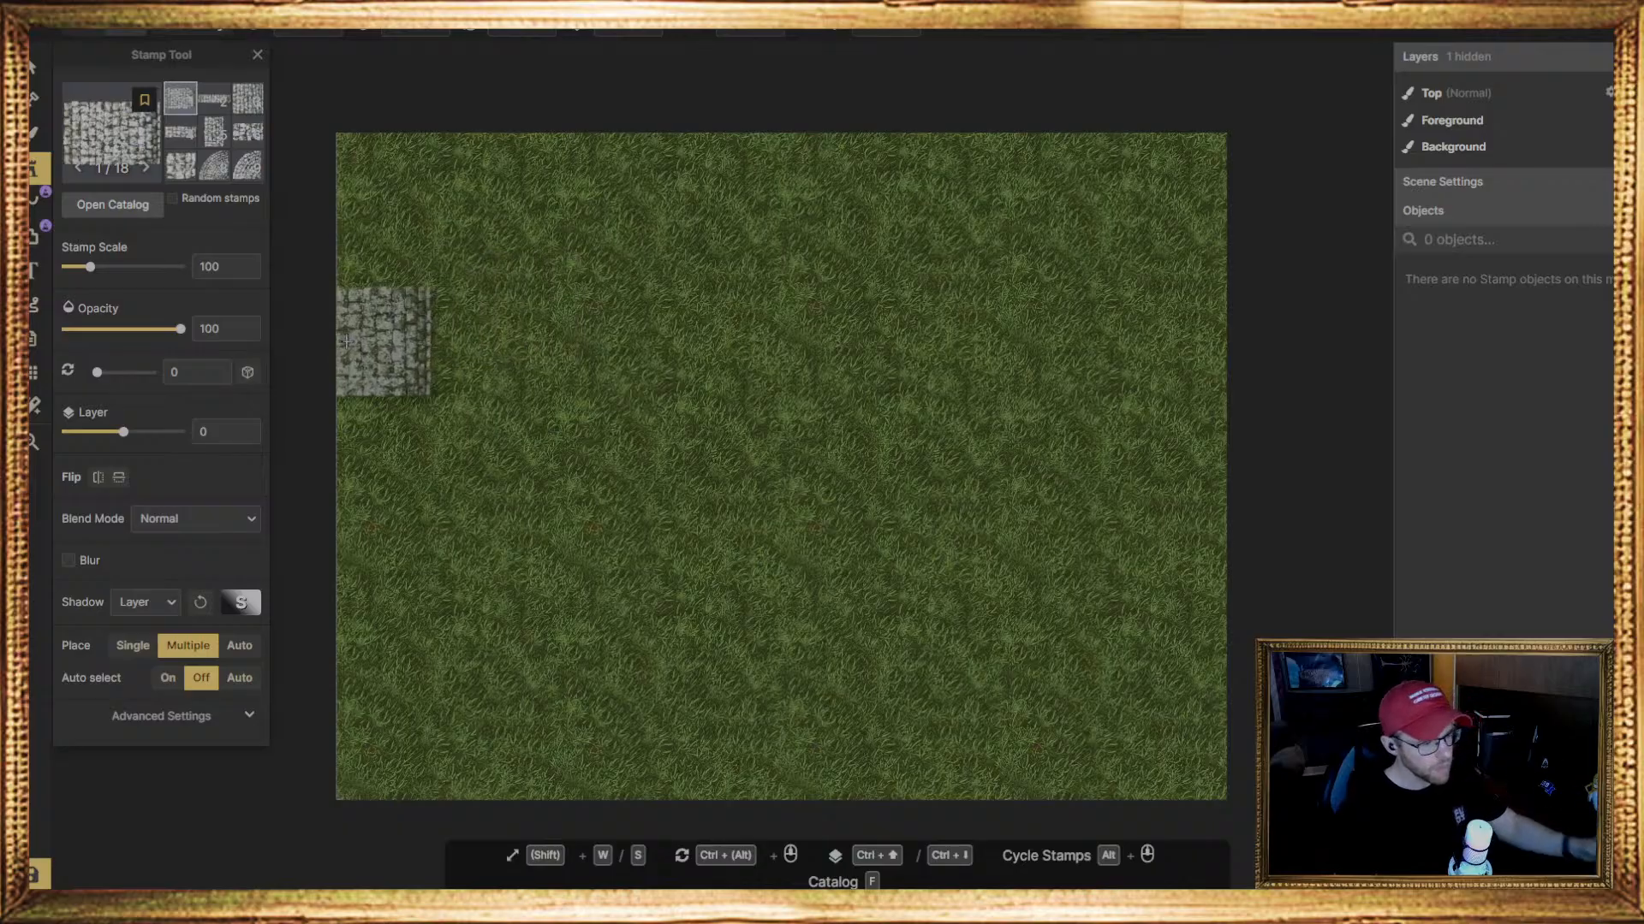
Reopen the stamp catalog, replace the roofs tag filter with a search for "buildings", and examine the matching stamps by structure, material, origin and theme
key(f)
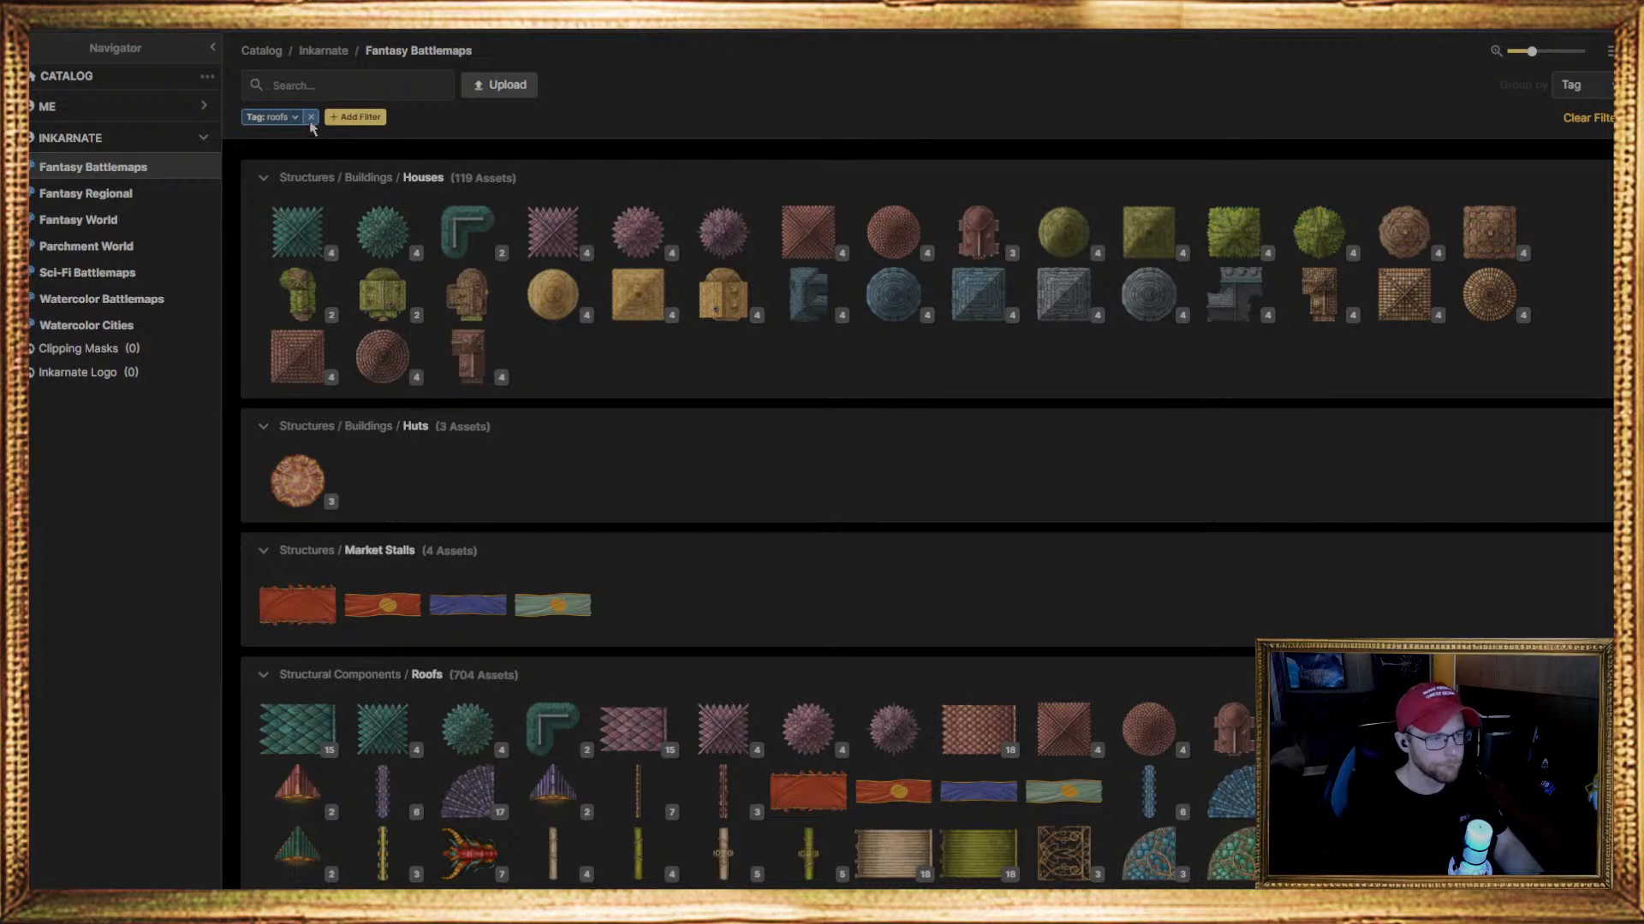
click(310, 116)
click(309, 92)
text(buil)
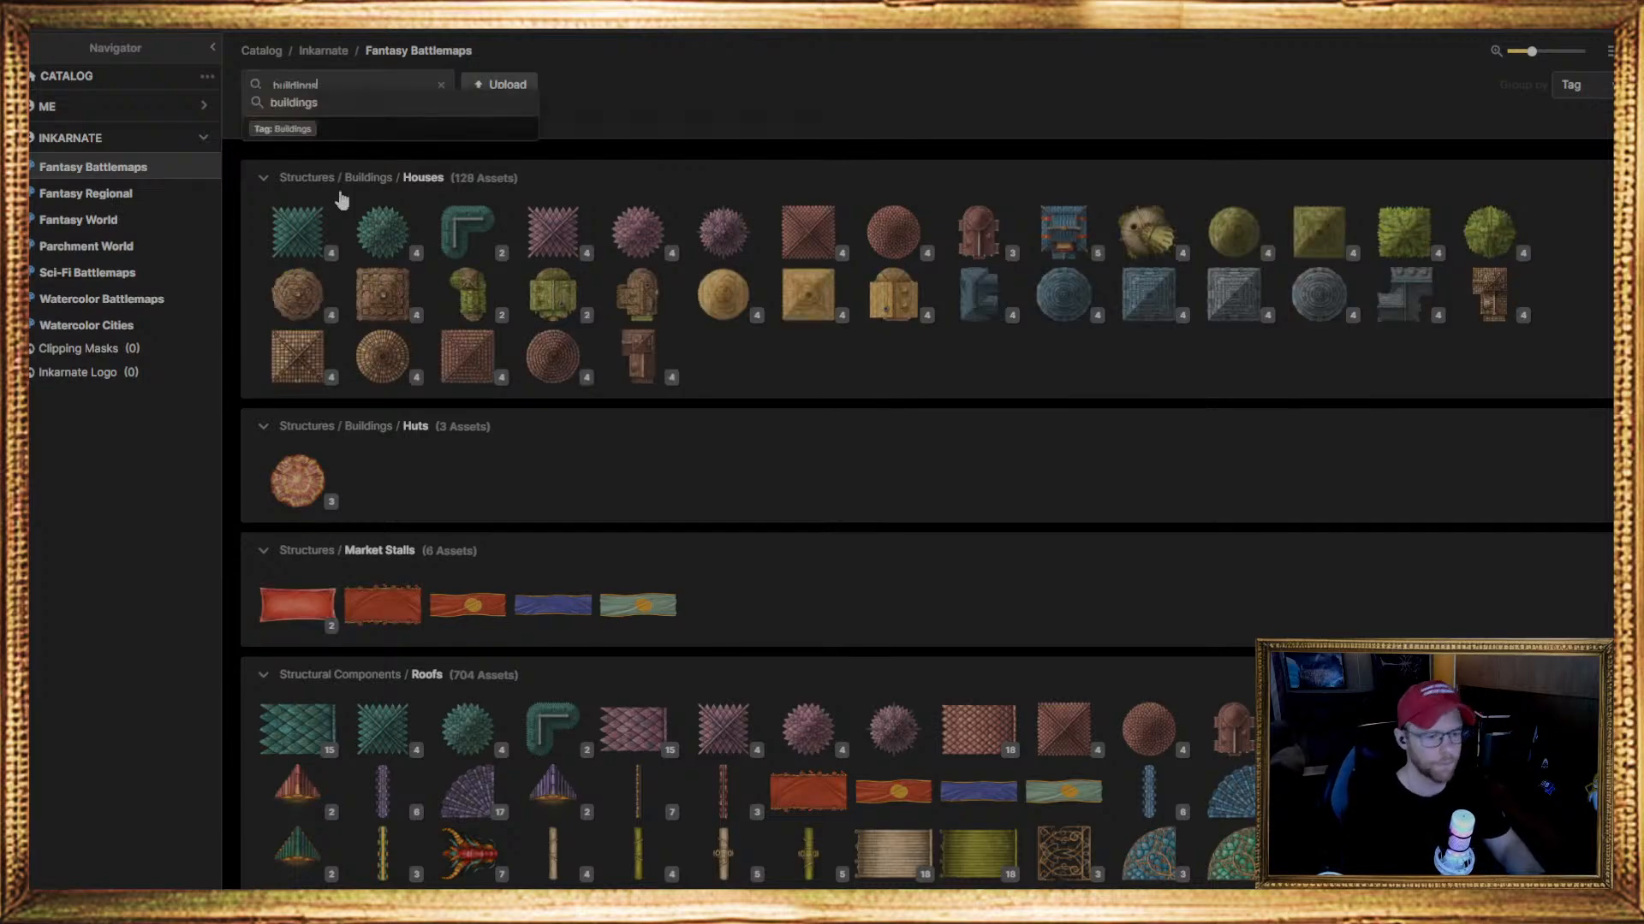
text(dings)
key(Return)
scroll(599, 557, down, 2)
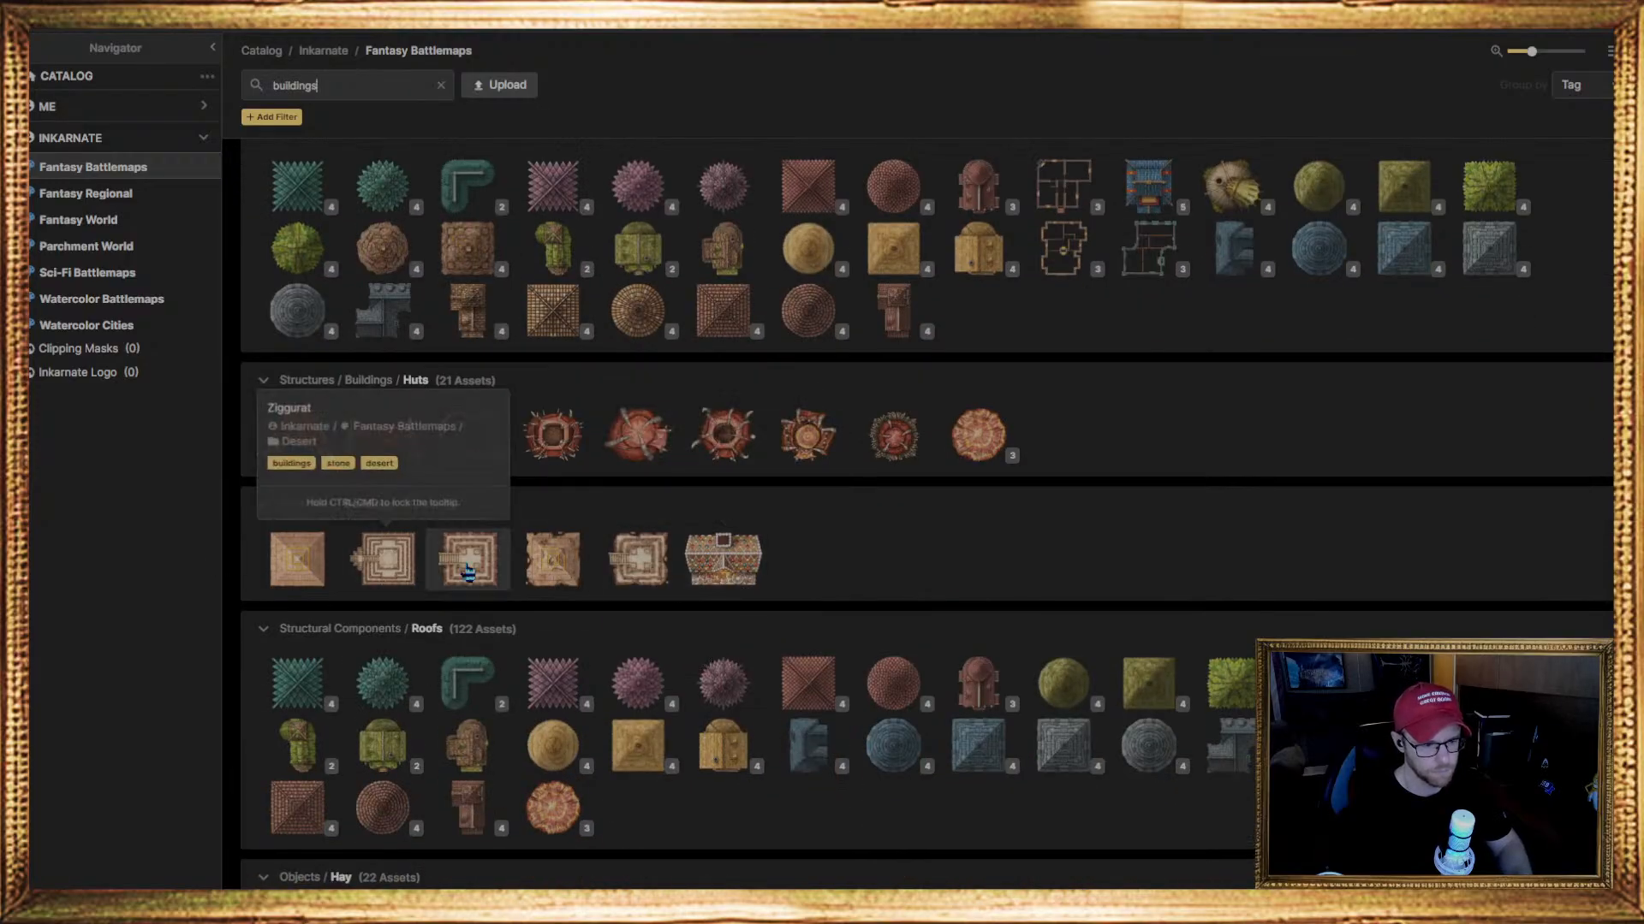
scroll(659, 594, down, 10)
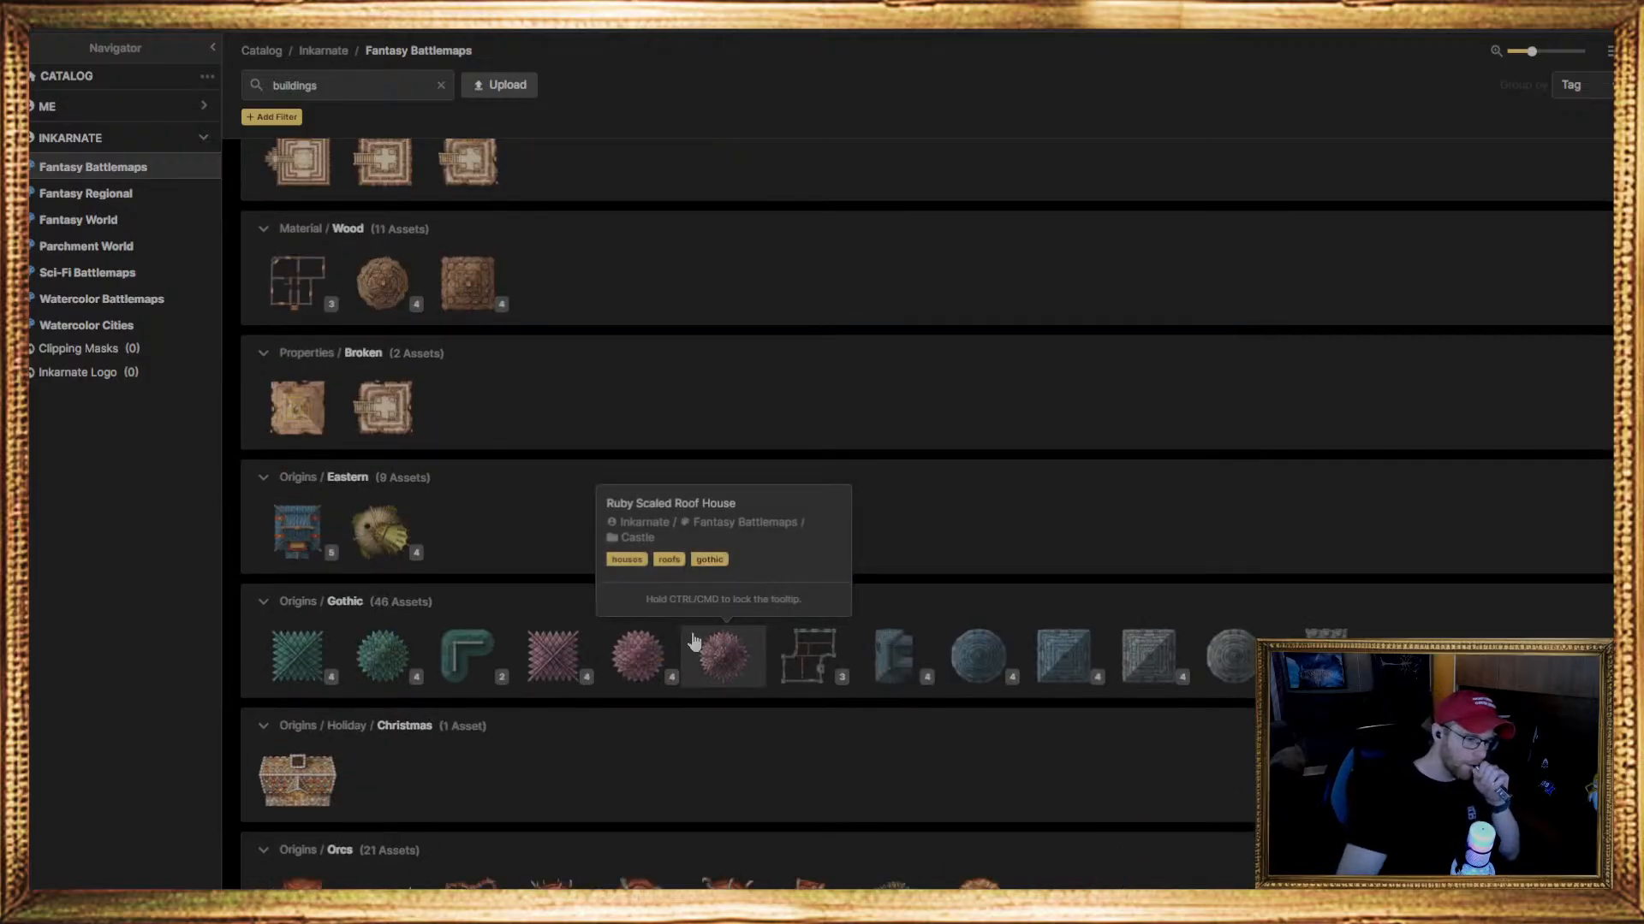
scroll(632, 691, down, 3)
scroll(632, 692, down, 4)
scroll(621, 697, up, 4)
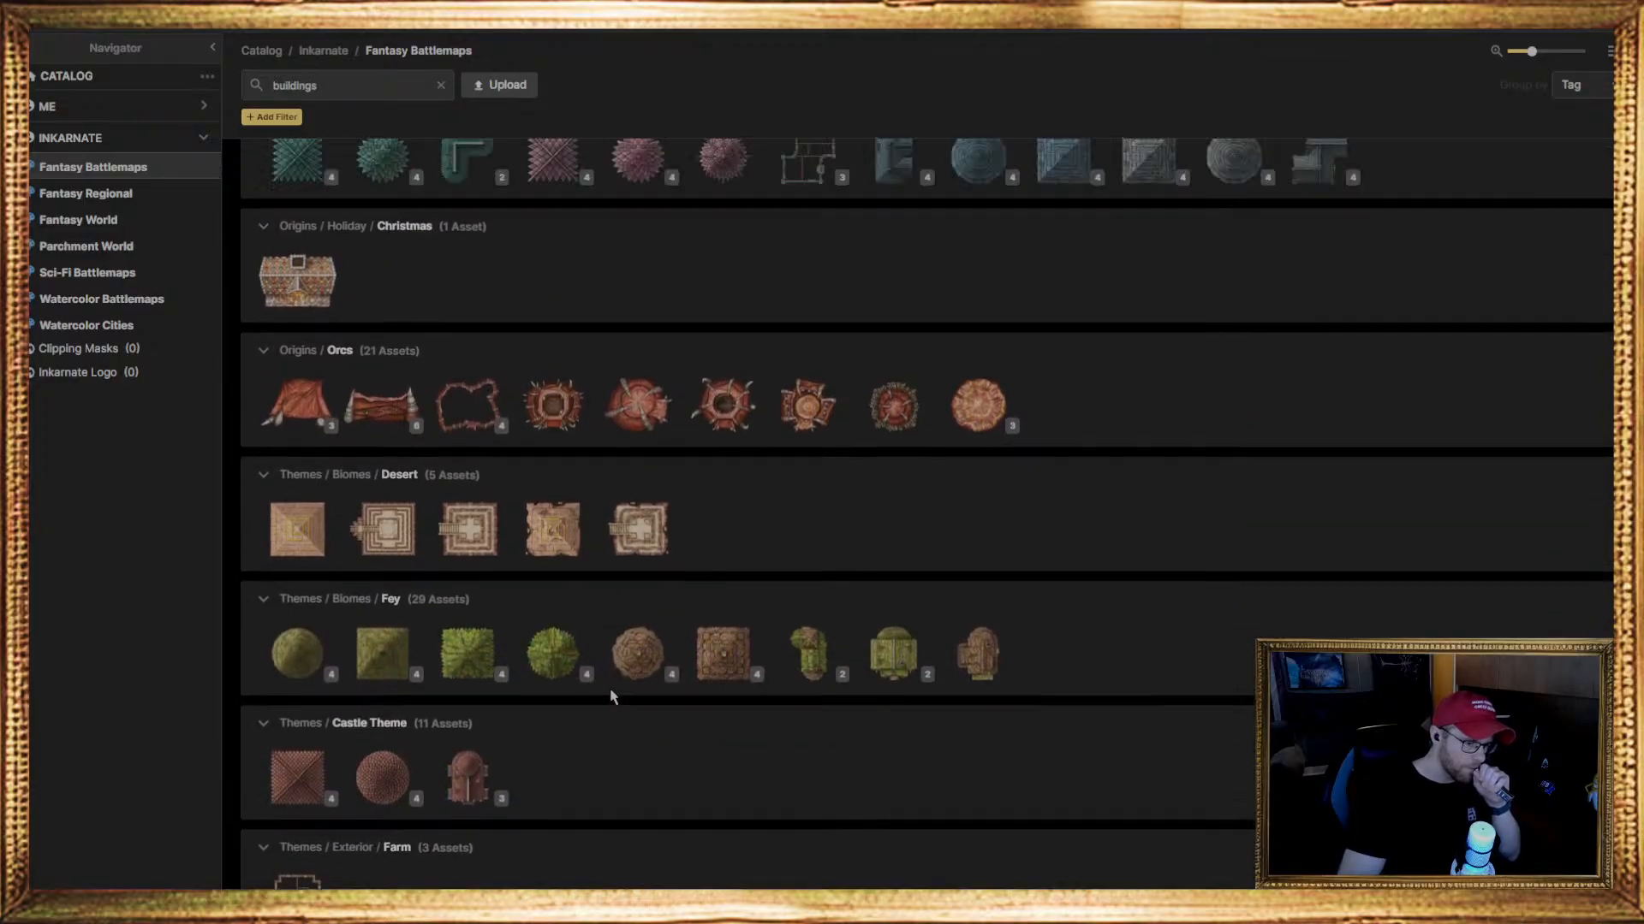
scroll(611, 698, up, 4)
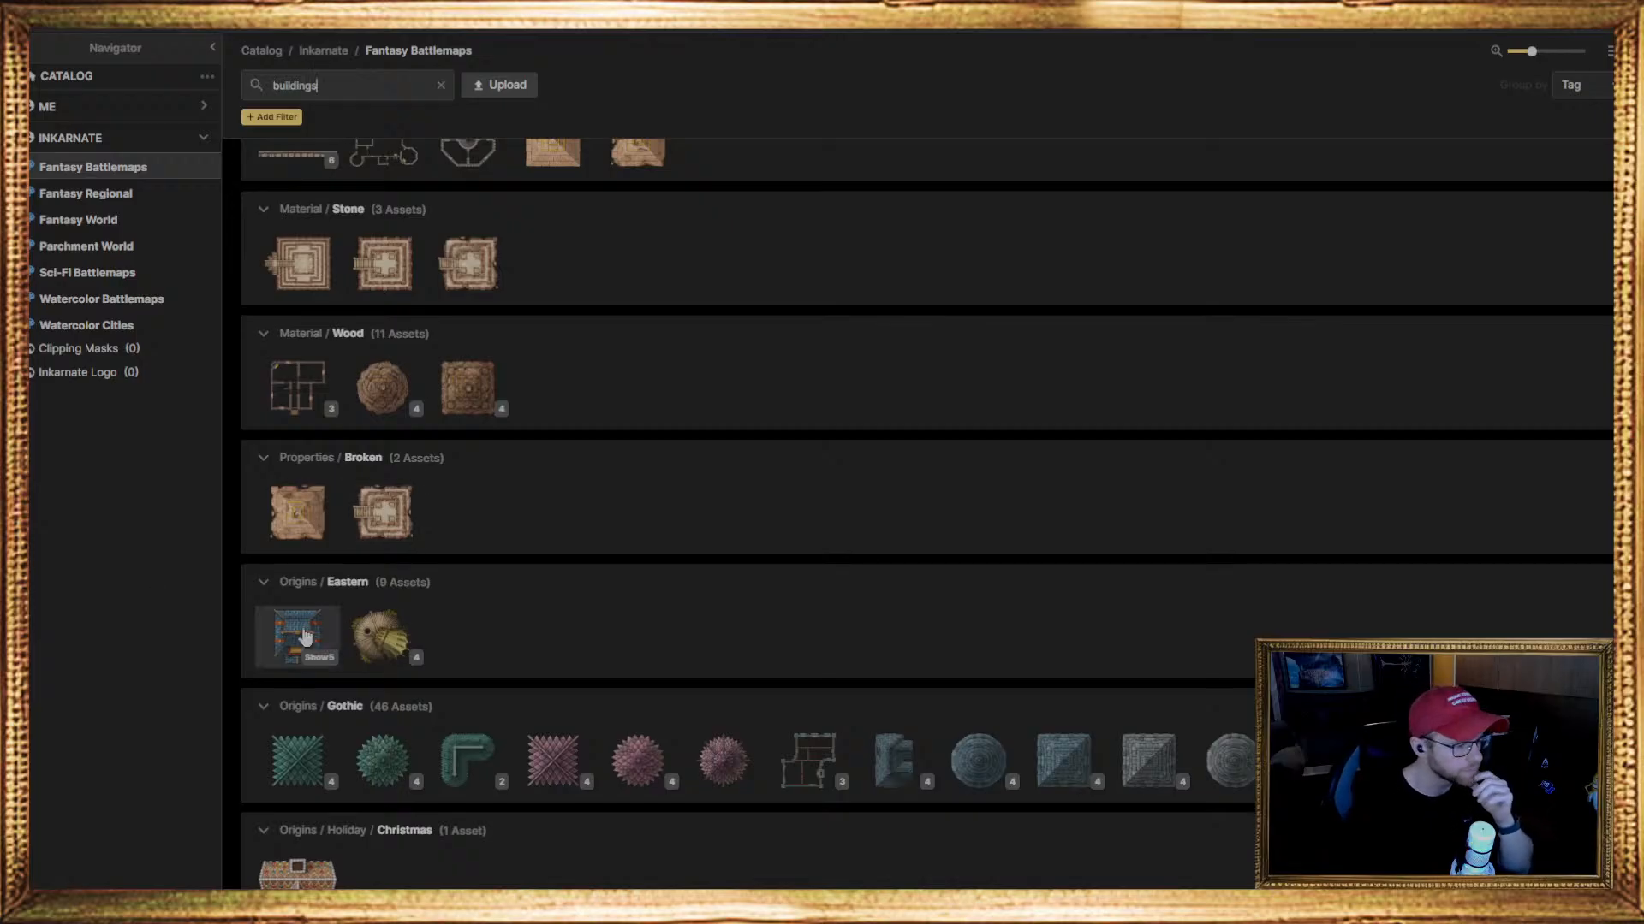
Examine the building stamps by structure, material, origin and theme, comparing the Castles, Houses and Huts groups with those down to Castle Theme
scroll(309, 629, down, 3)
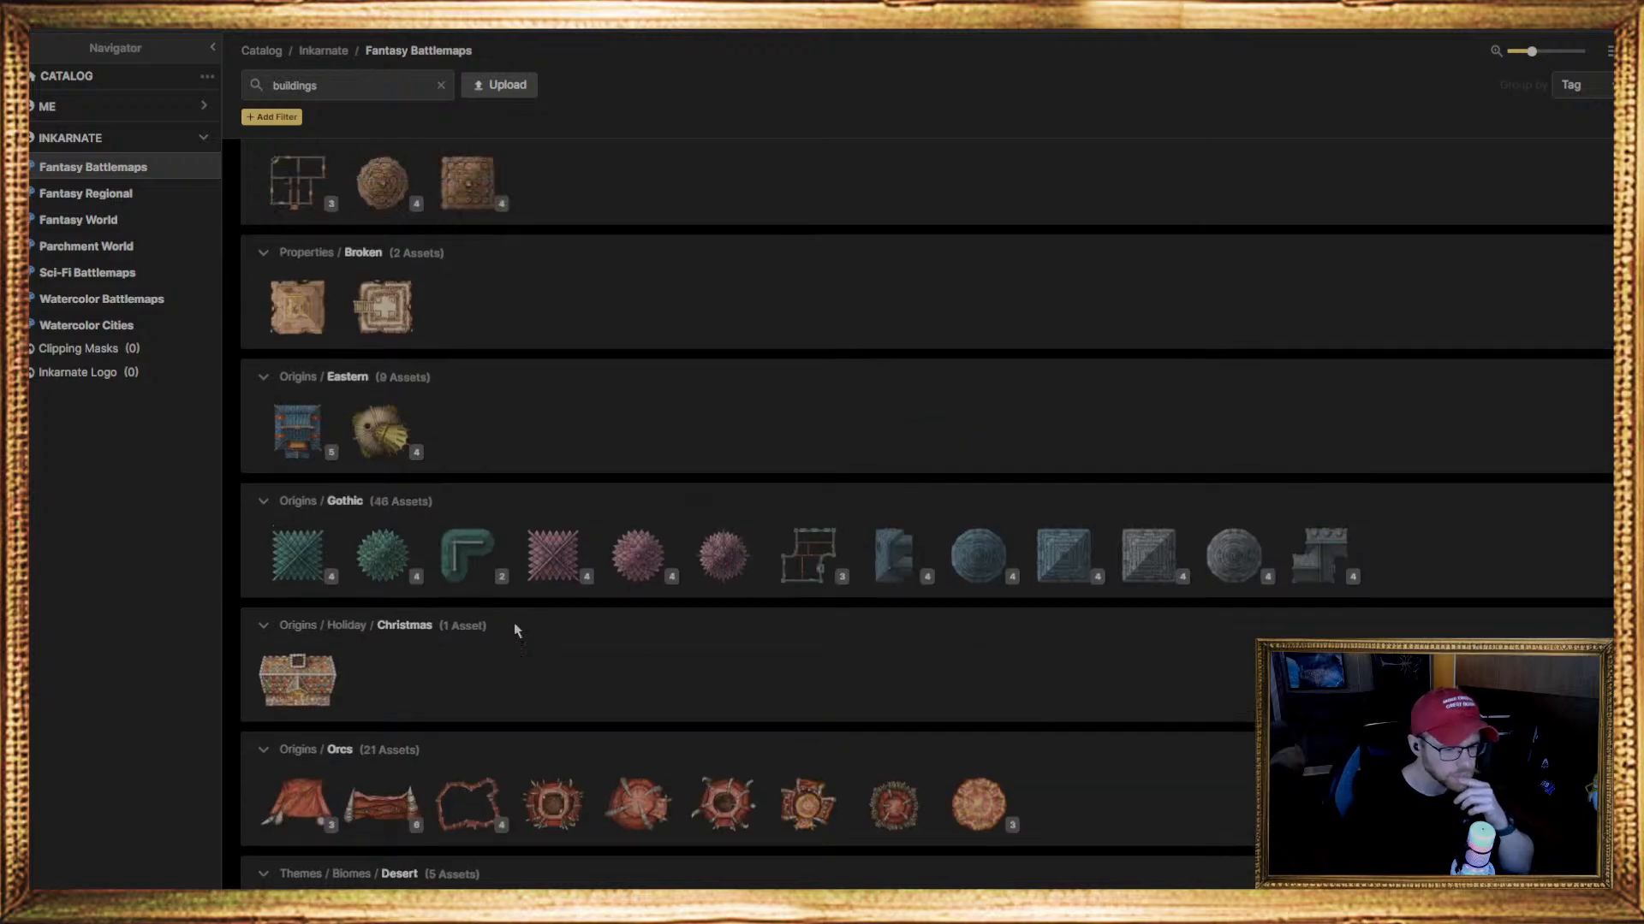
scroll(492, 664, up, 15)
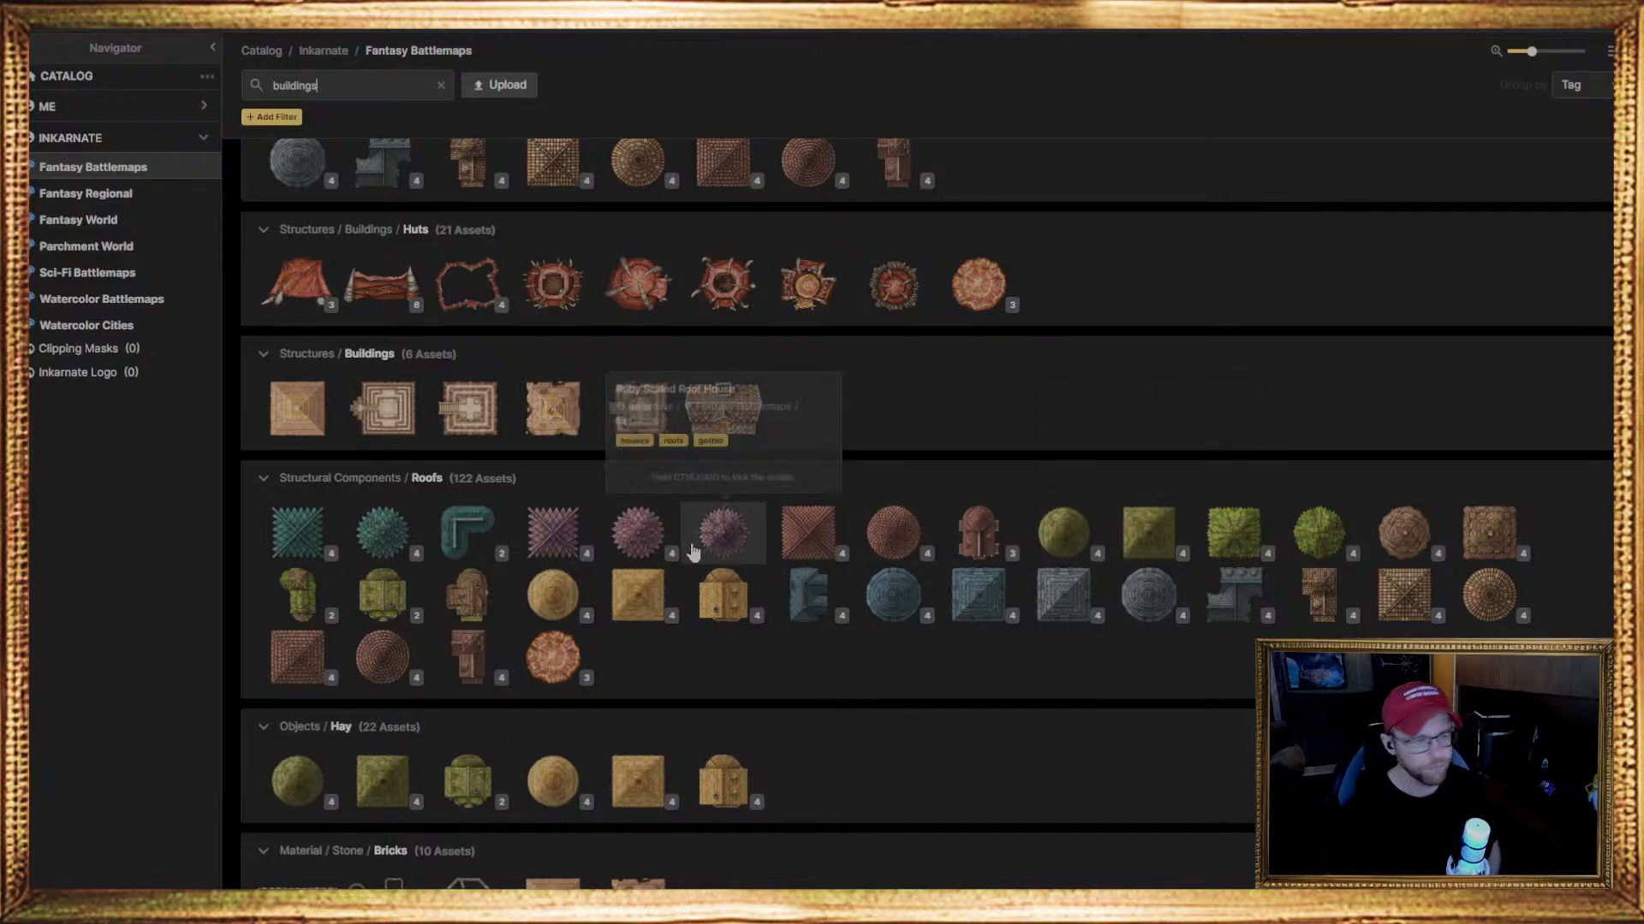
scroll(685, 488, up, 3)
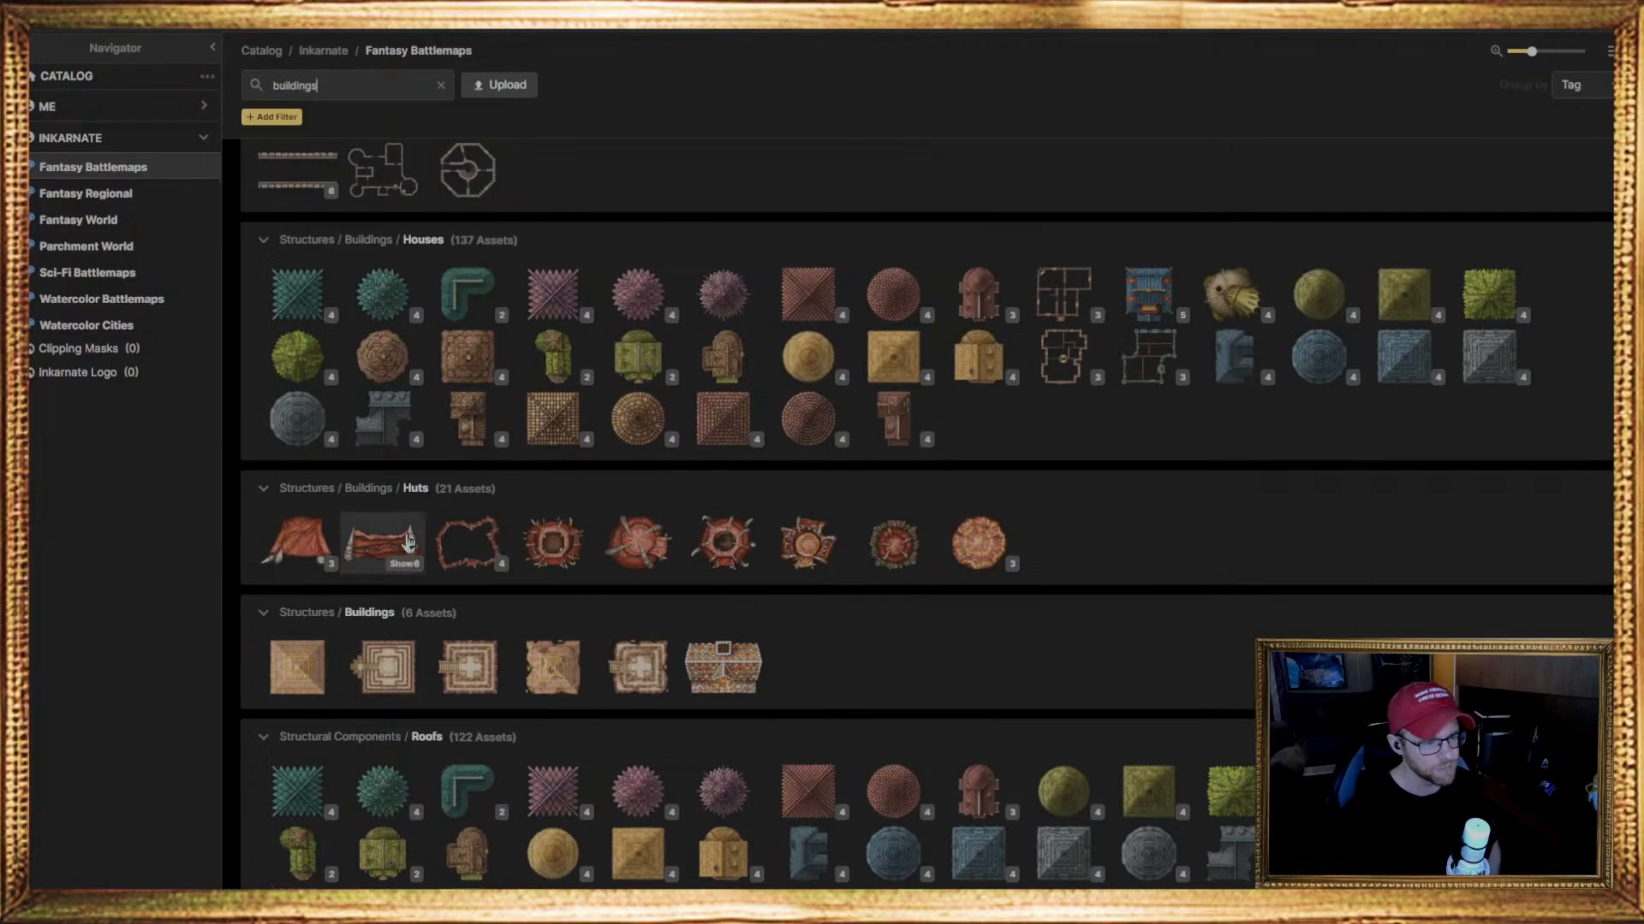
scroll(694, 486, down, 2)
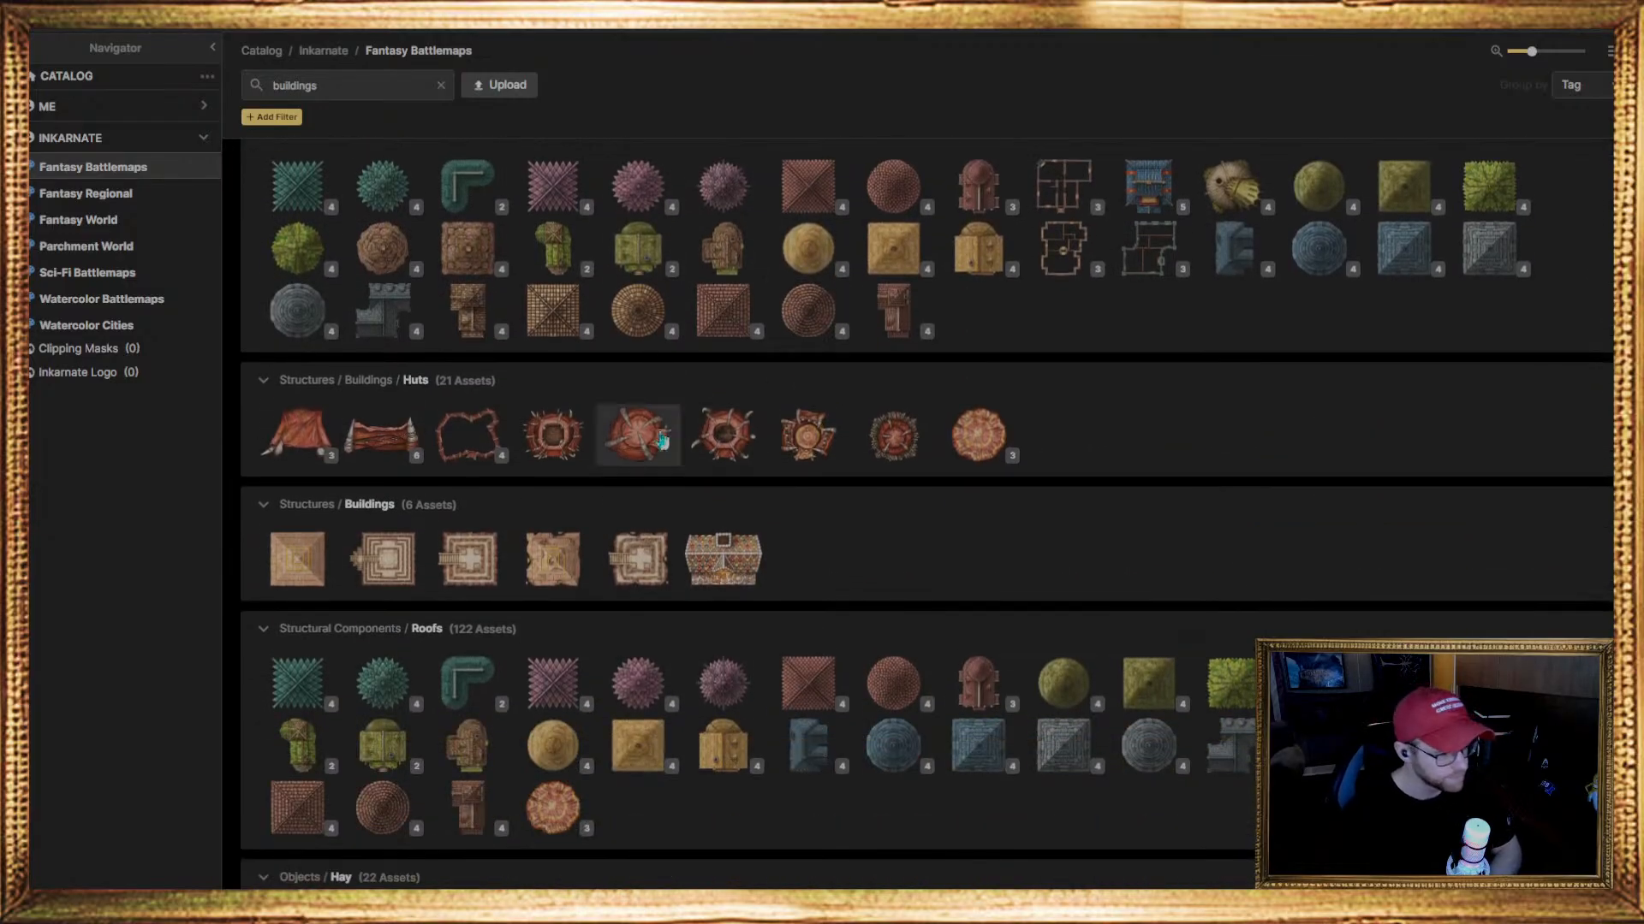
scroll(662, 441, down, 2)
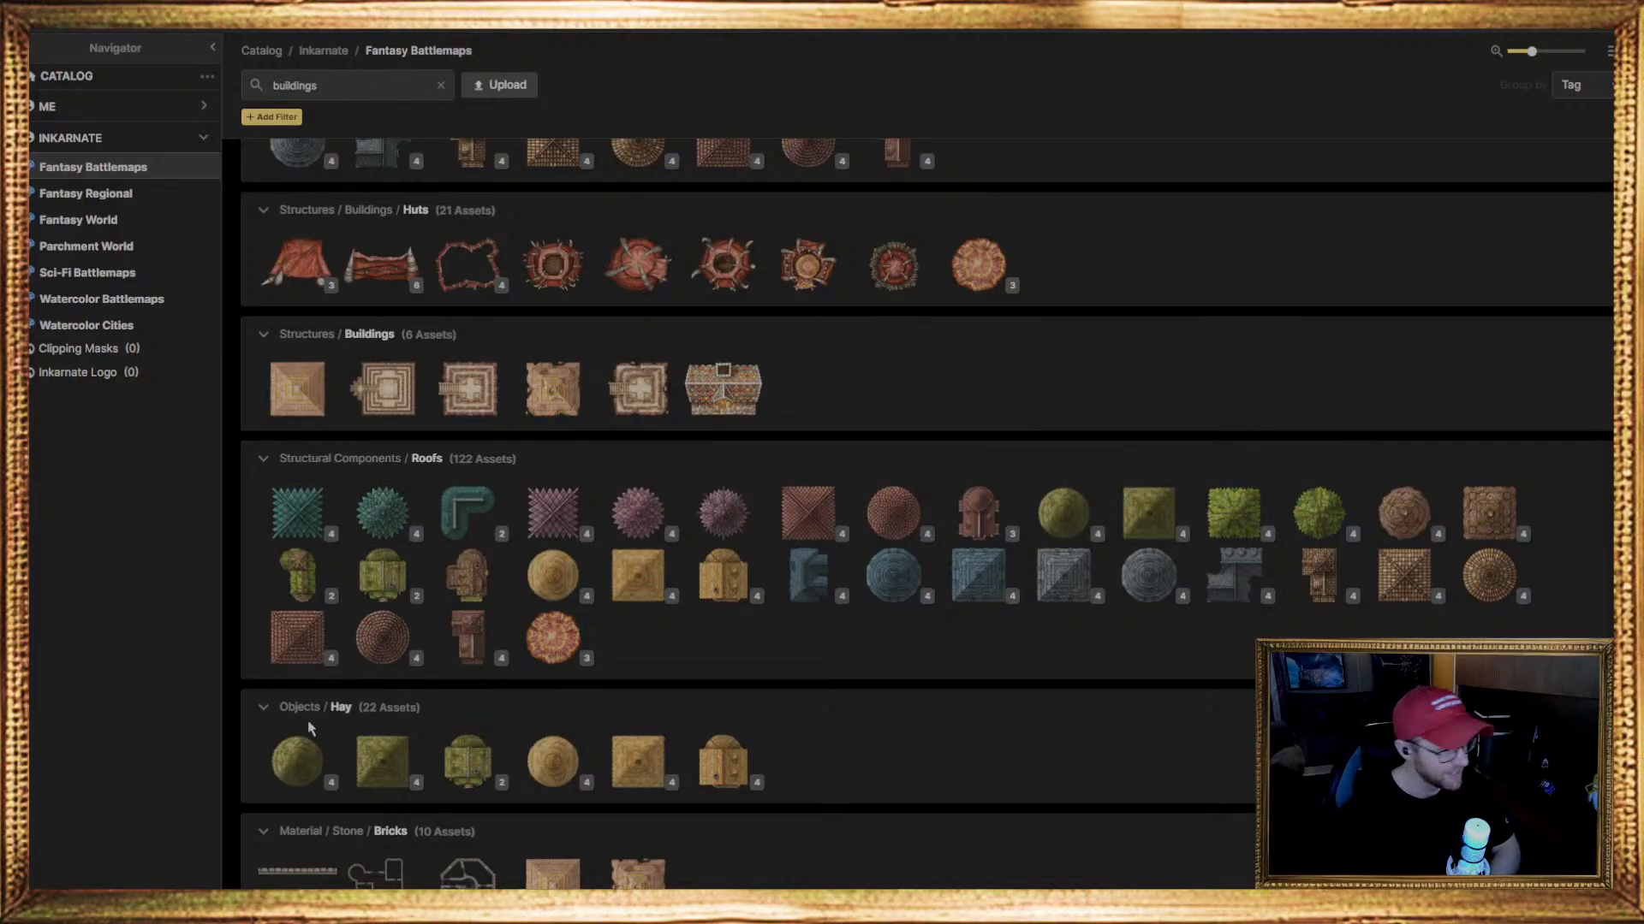
scroll(467, 724, down, 5)
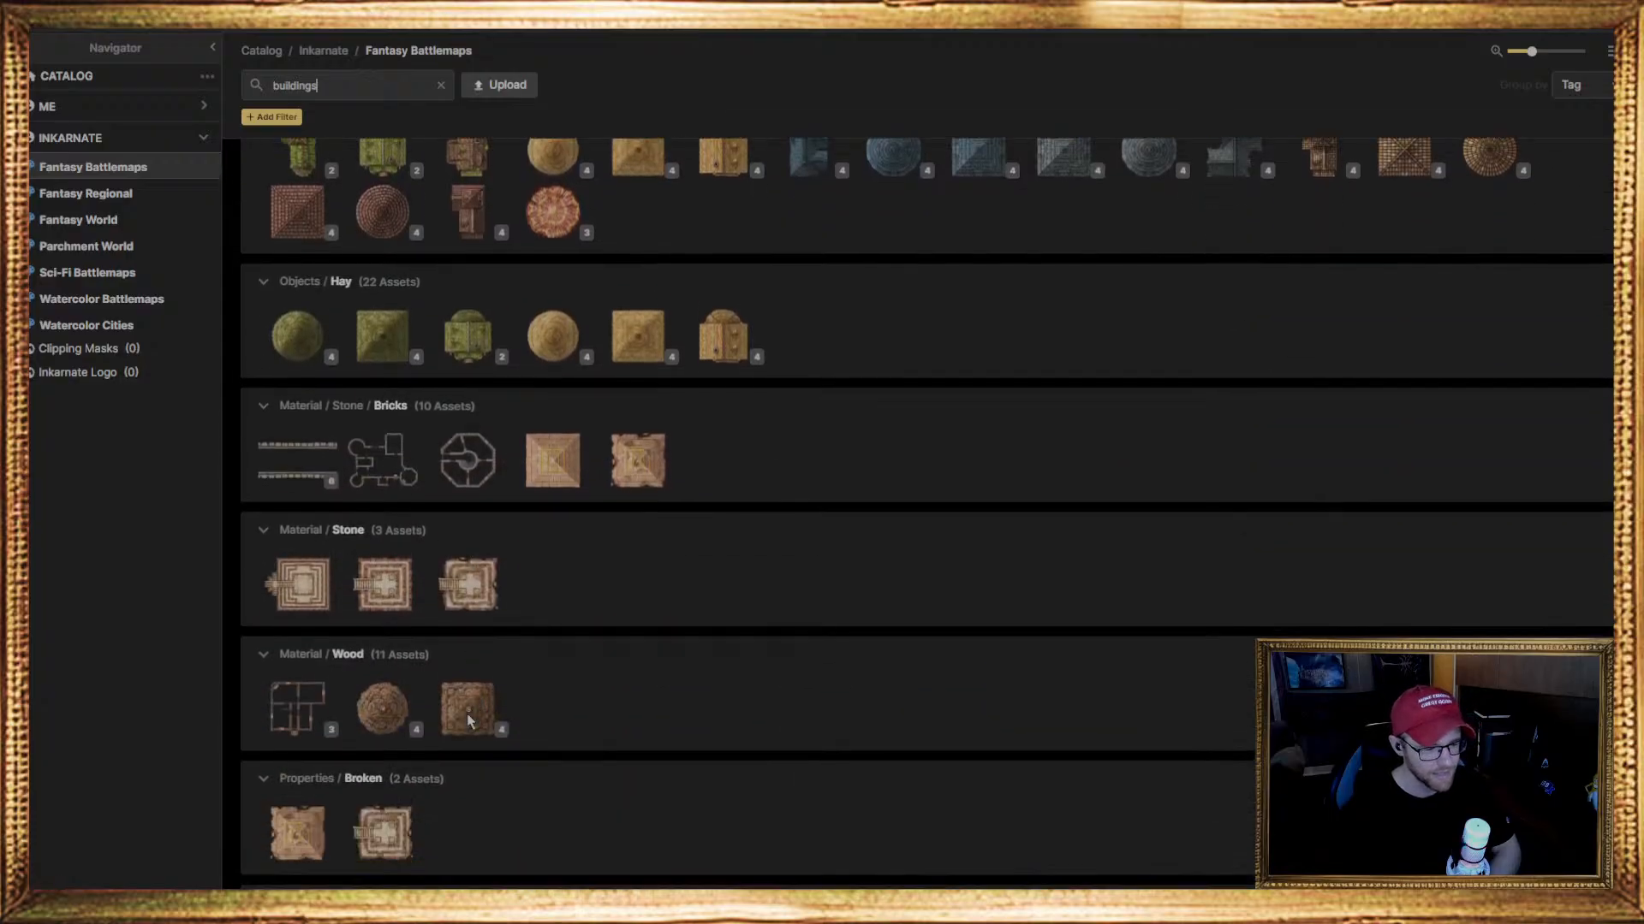
scroll(467, 721, down, 11)
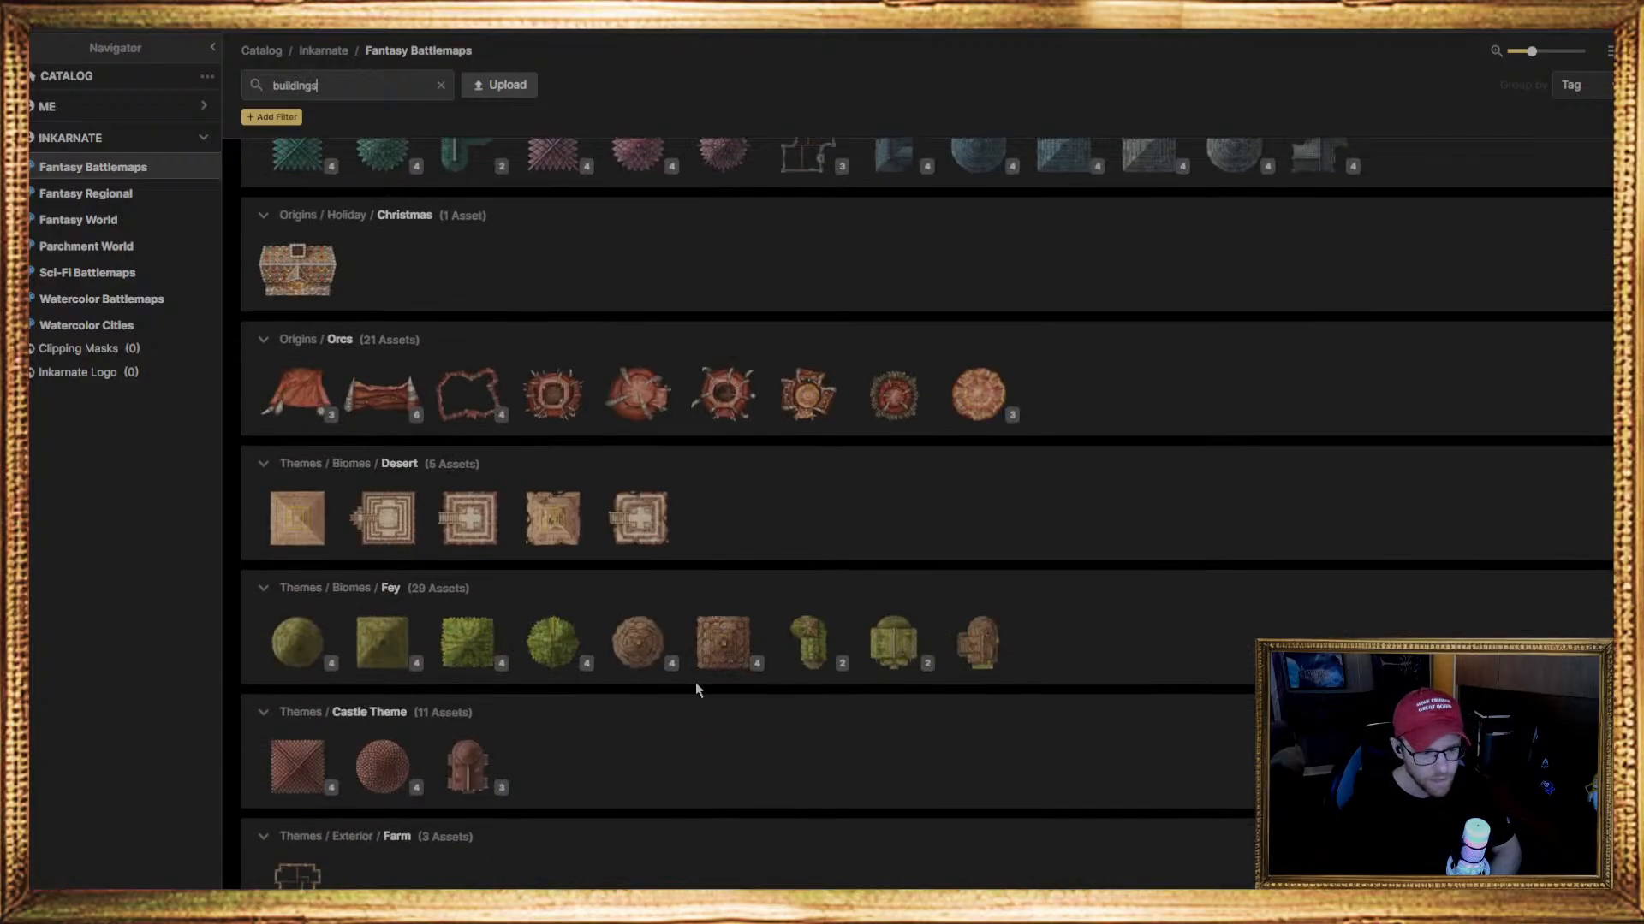
scroll(705, 577, up, 10)
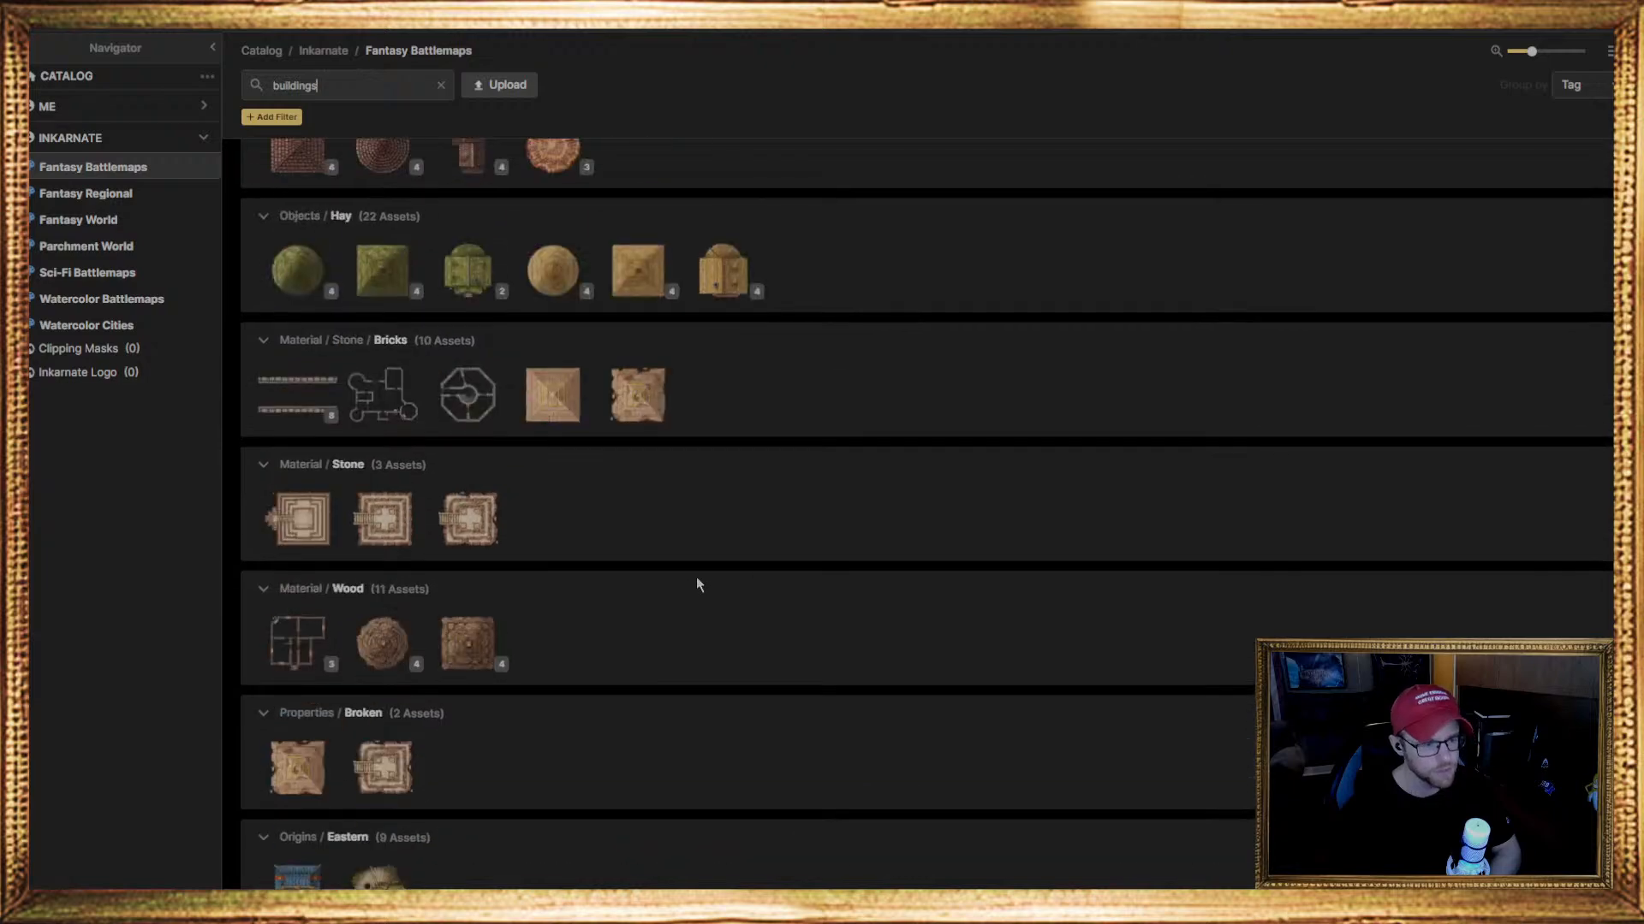
scroll(696, 585, up, 10)
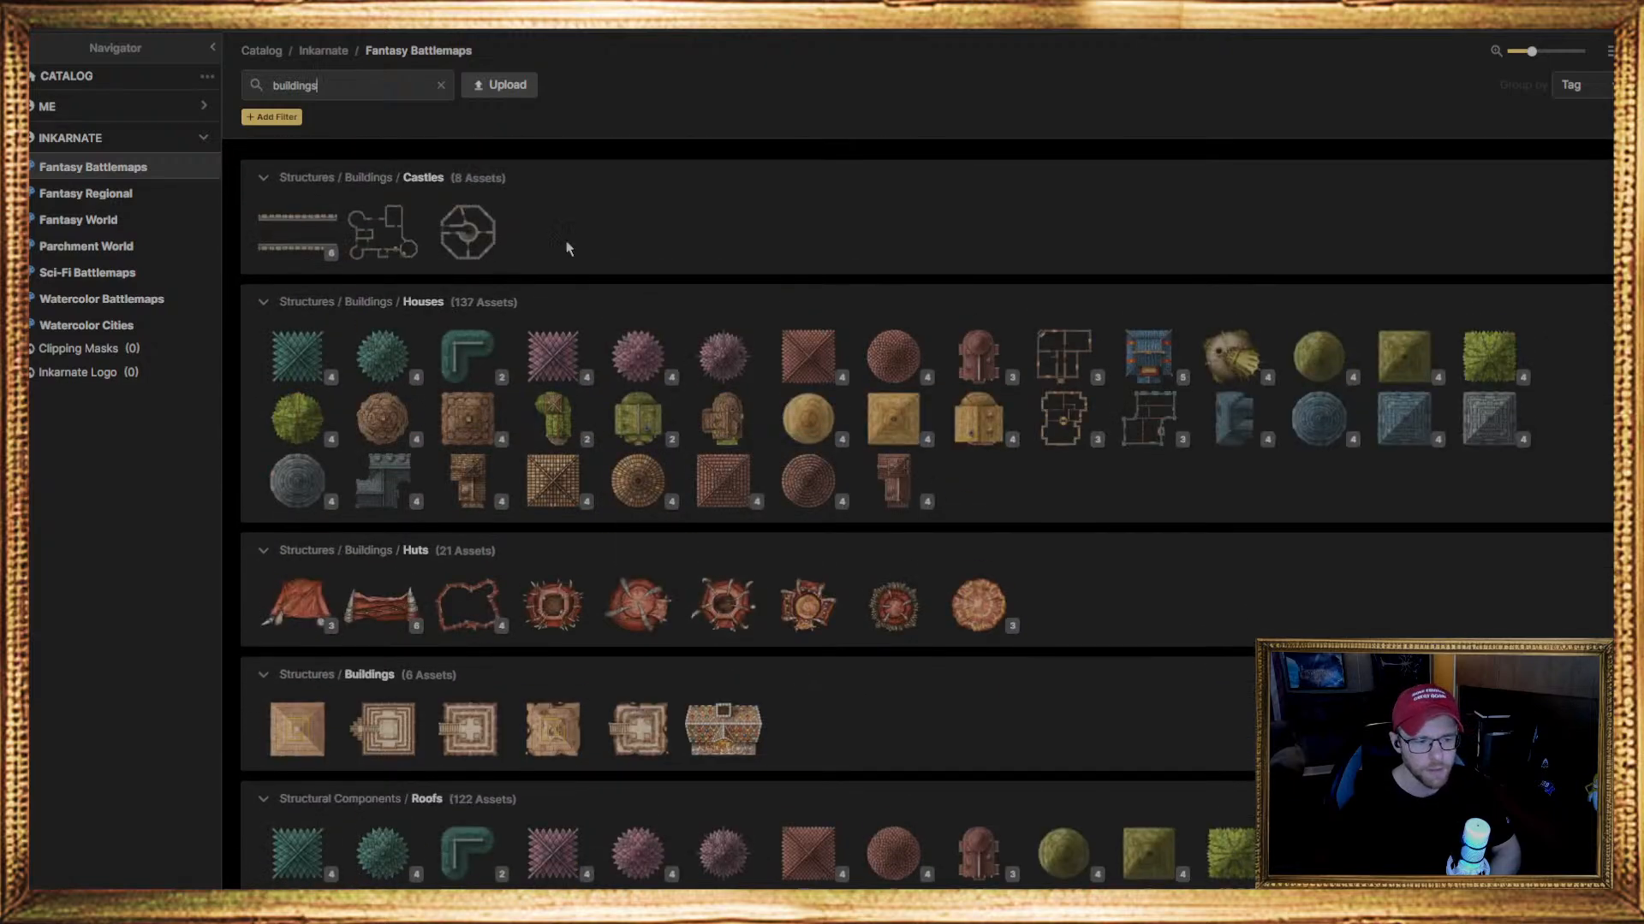
Expand the Farmstead Composites set in the Houses group, examine its floor plans, and collapse it again
mouse_move(452, 360)
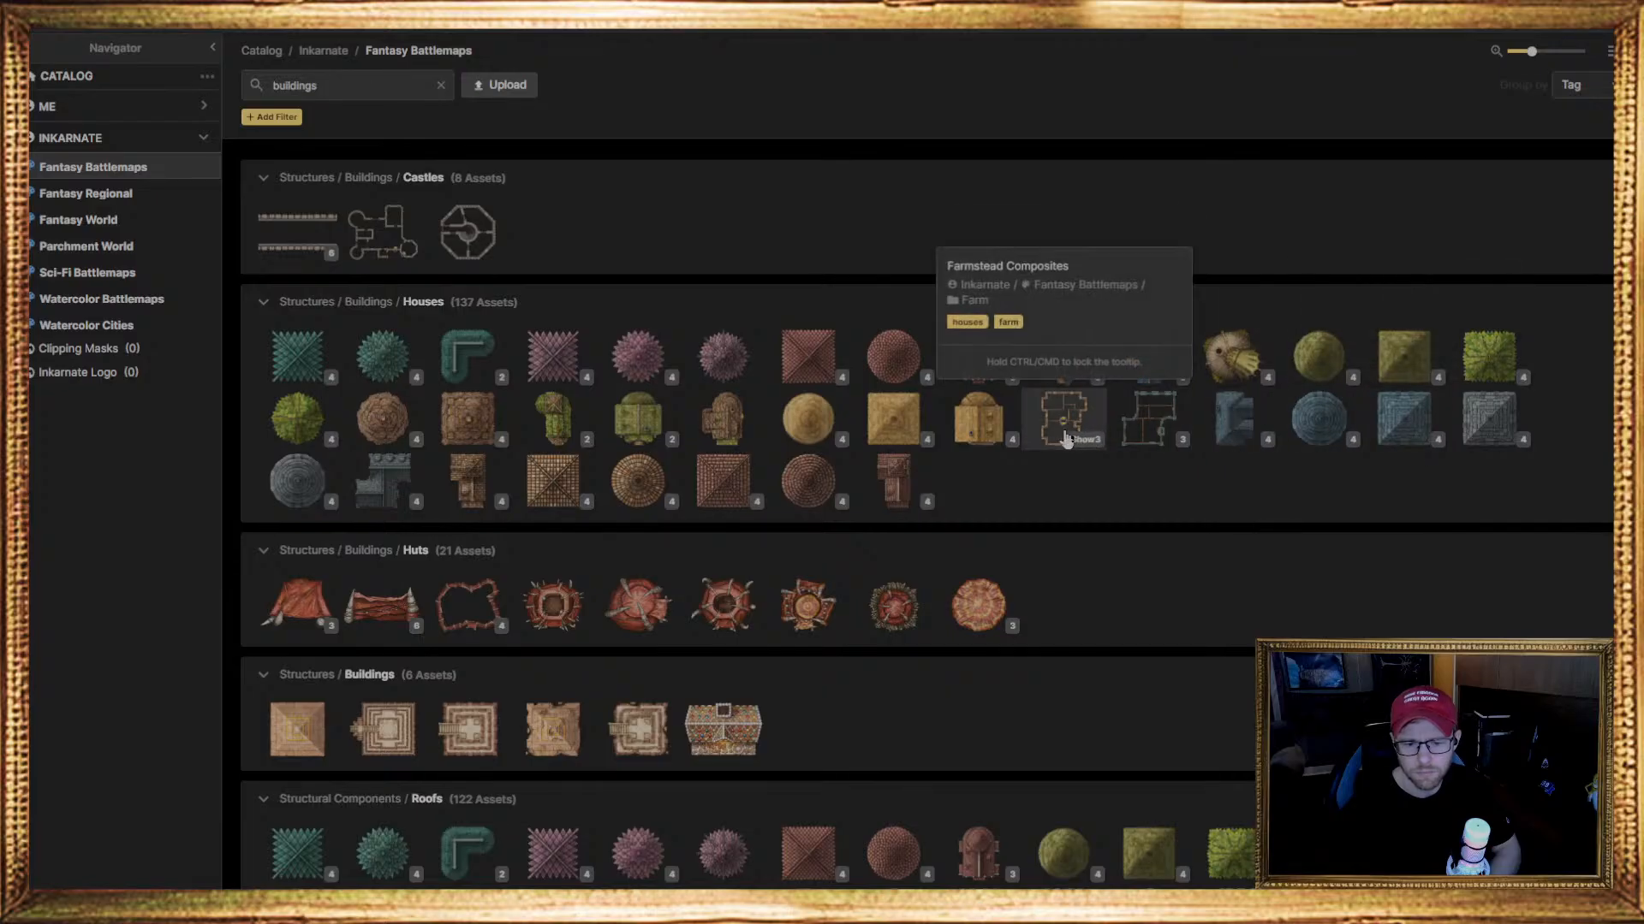
mouse_move(1164, 439)
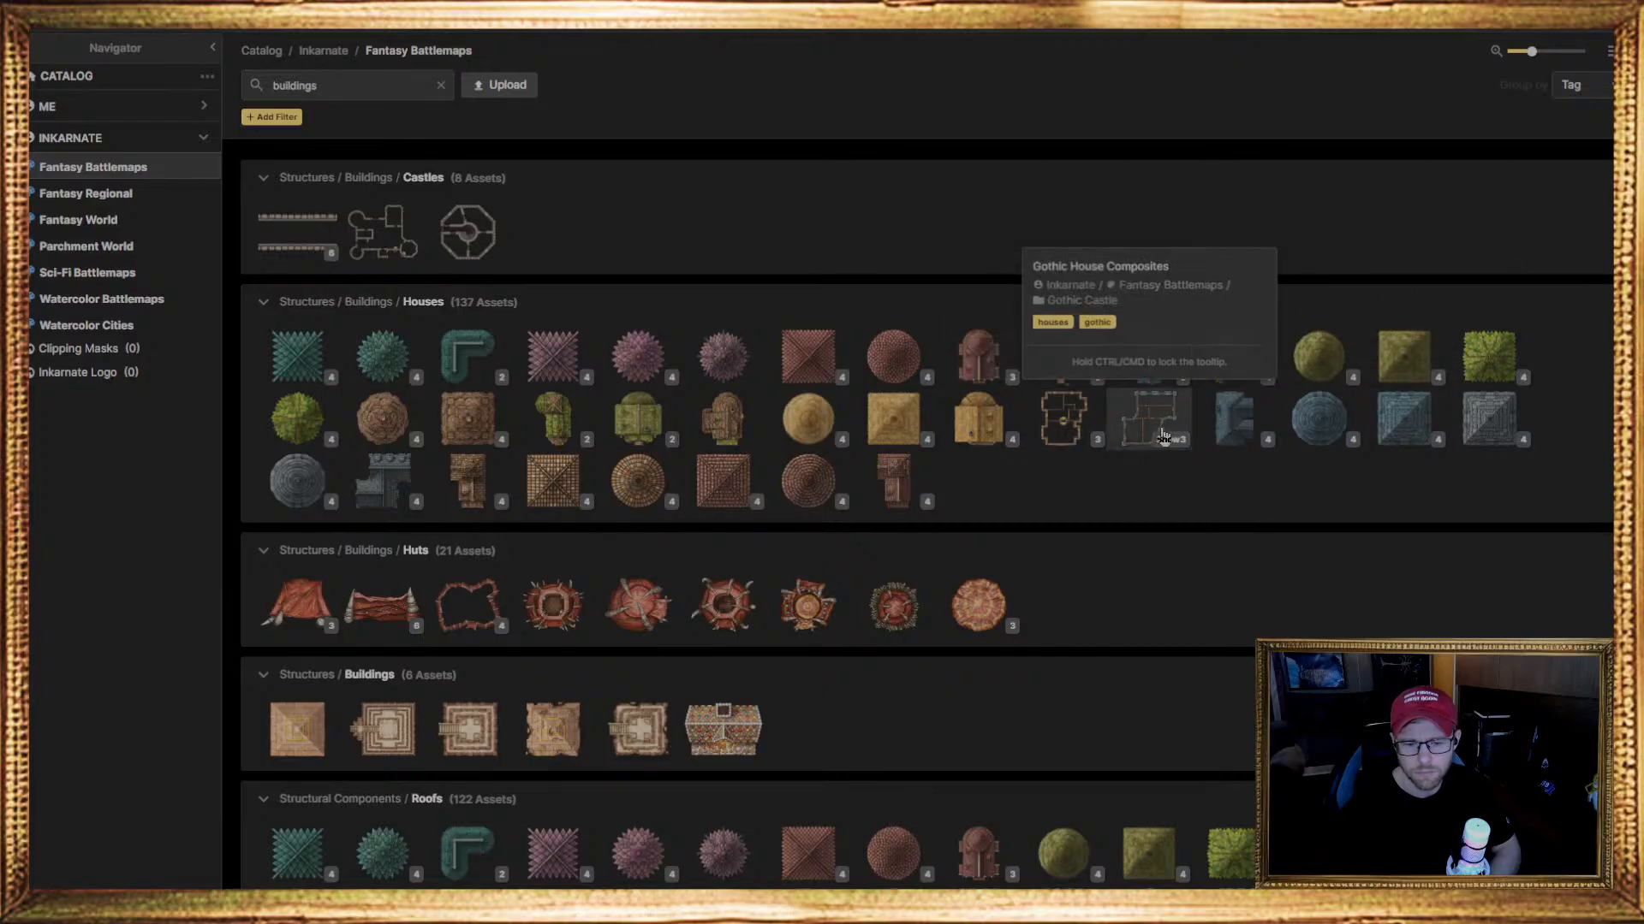
click(1083, 440)
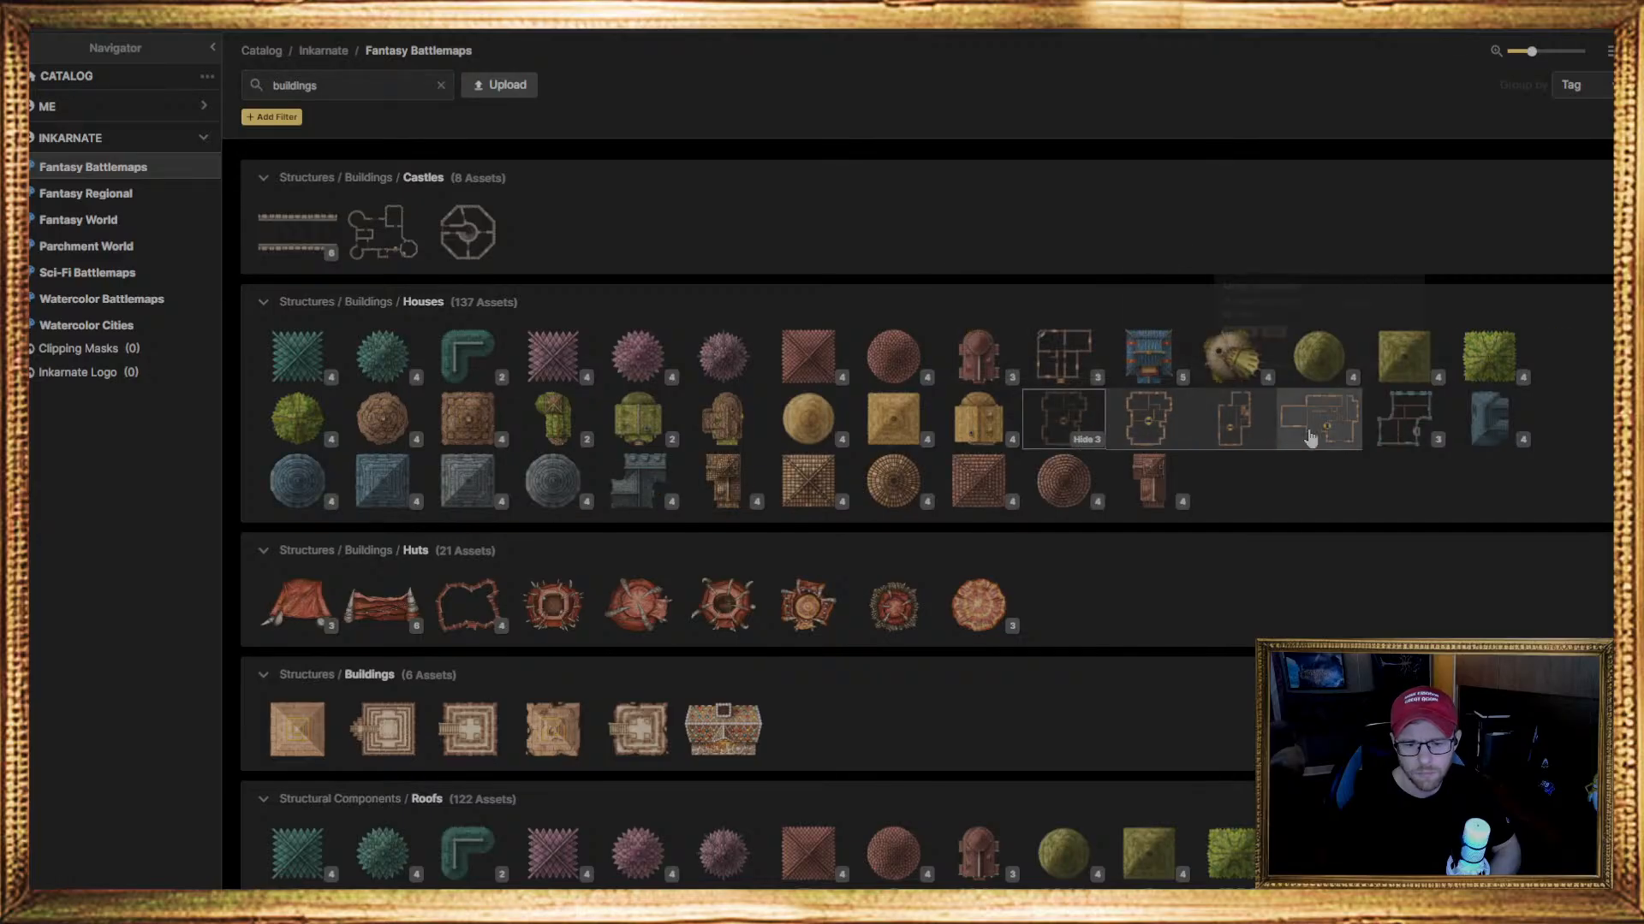
click(1086, 440)
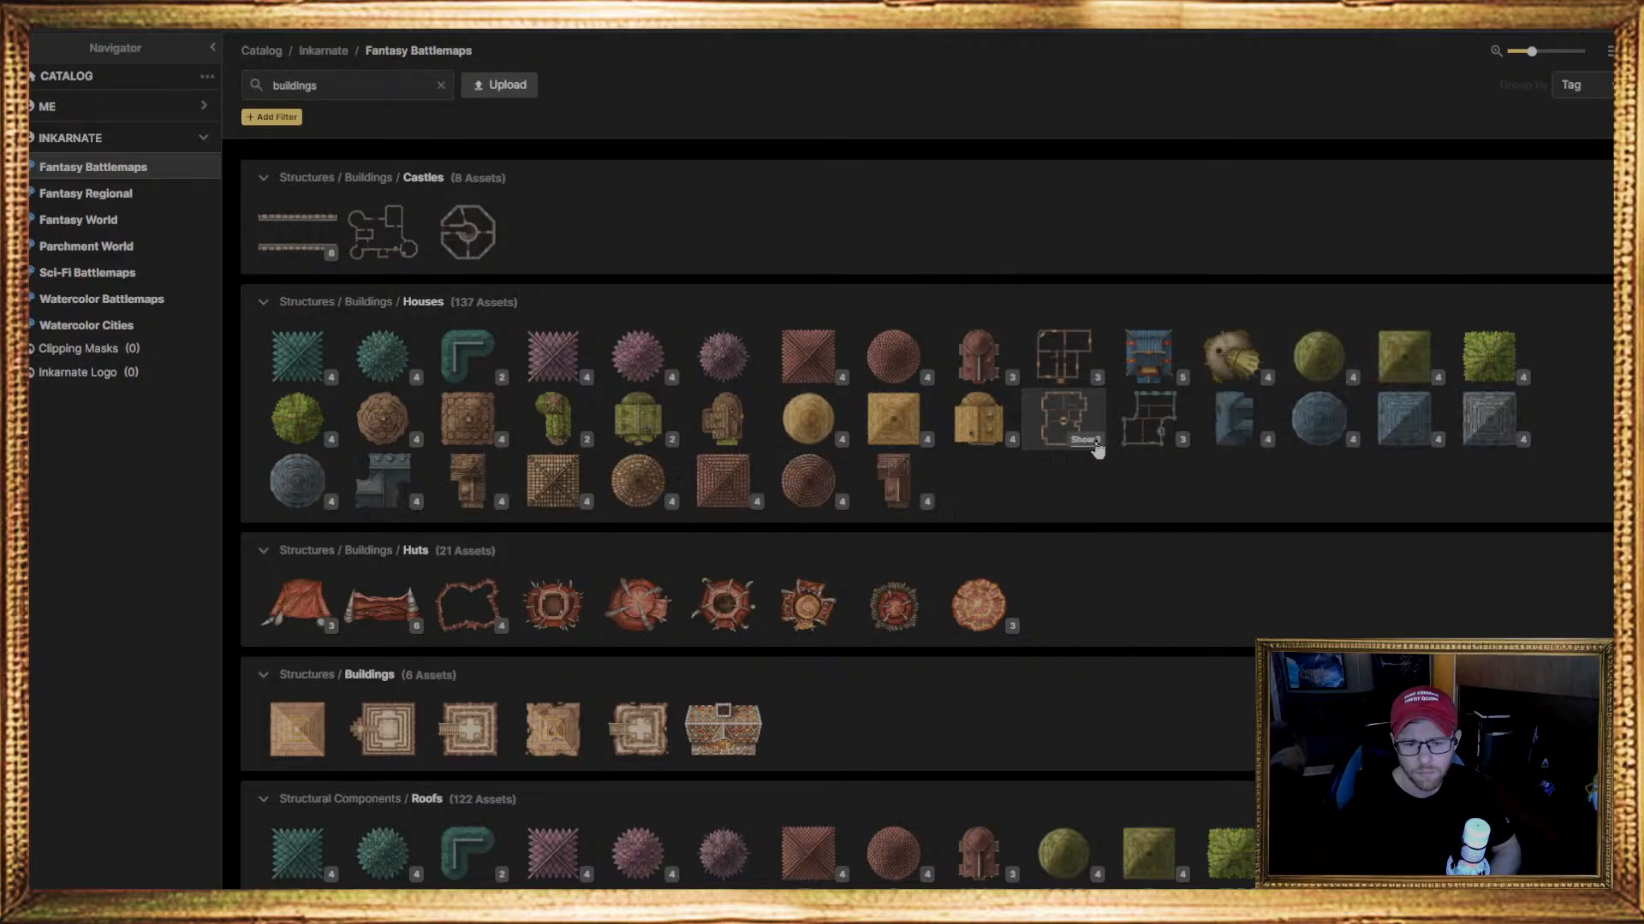
Expand the House Composites set in the Houses group, choose the Small House Composite as the stamp, and preview it over the grass
click(1081, 382)
mouse_move(1301, 358)
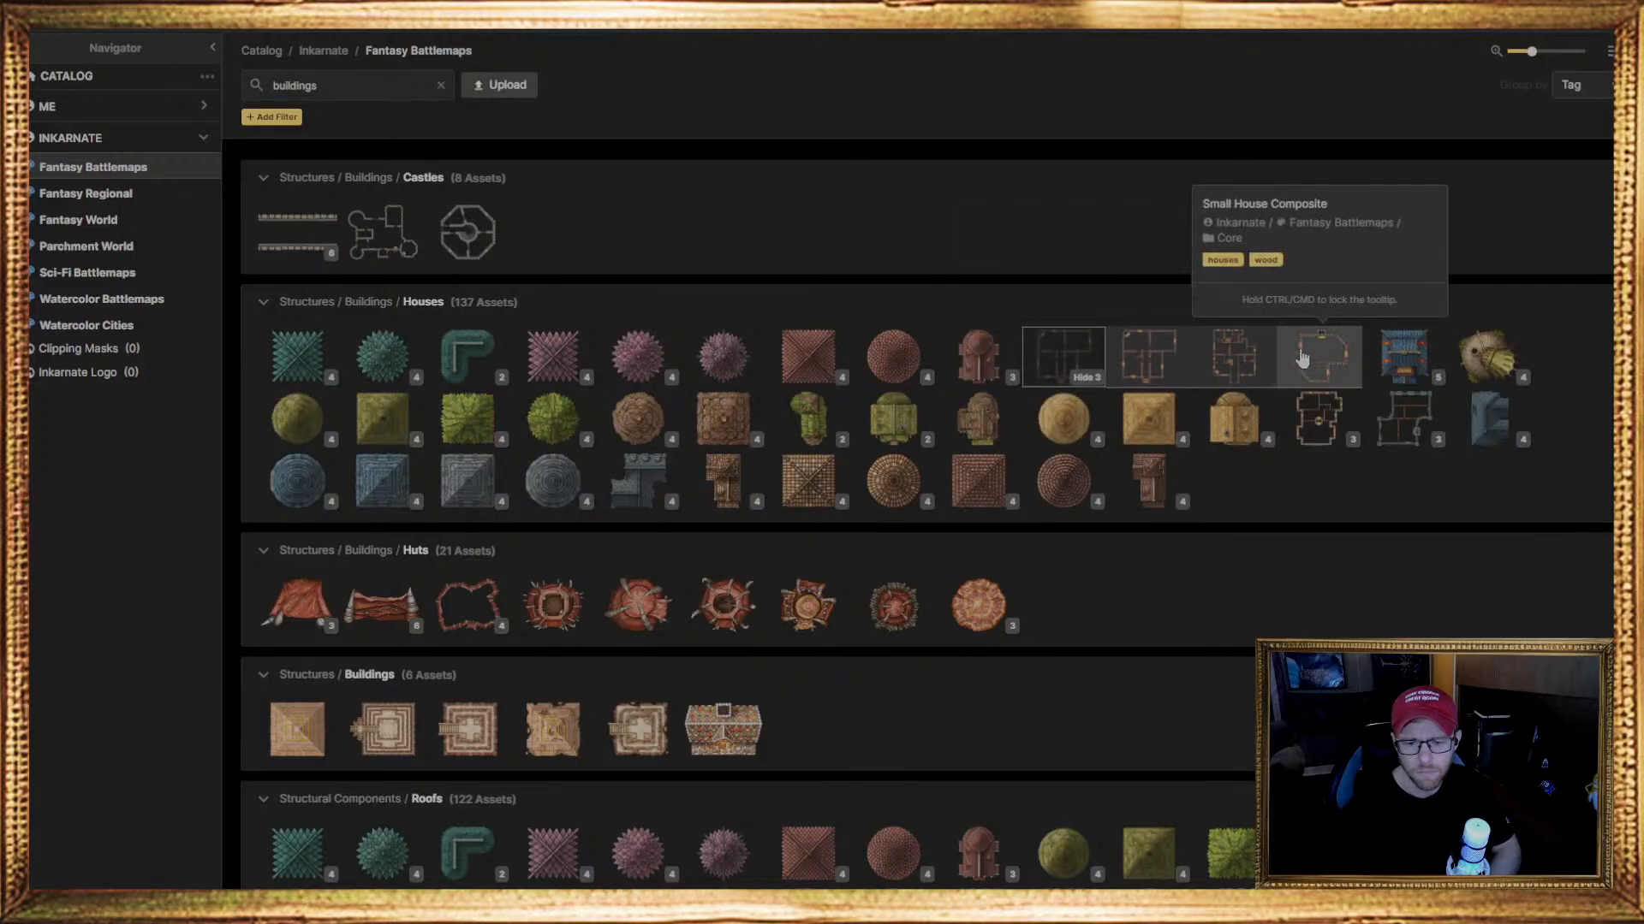
click(1087, 377)
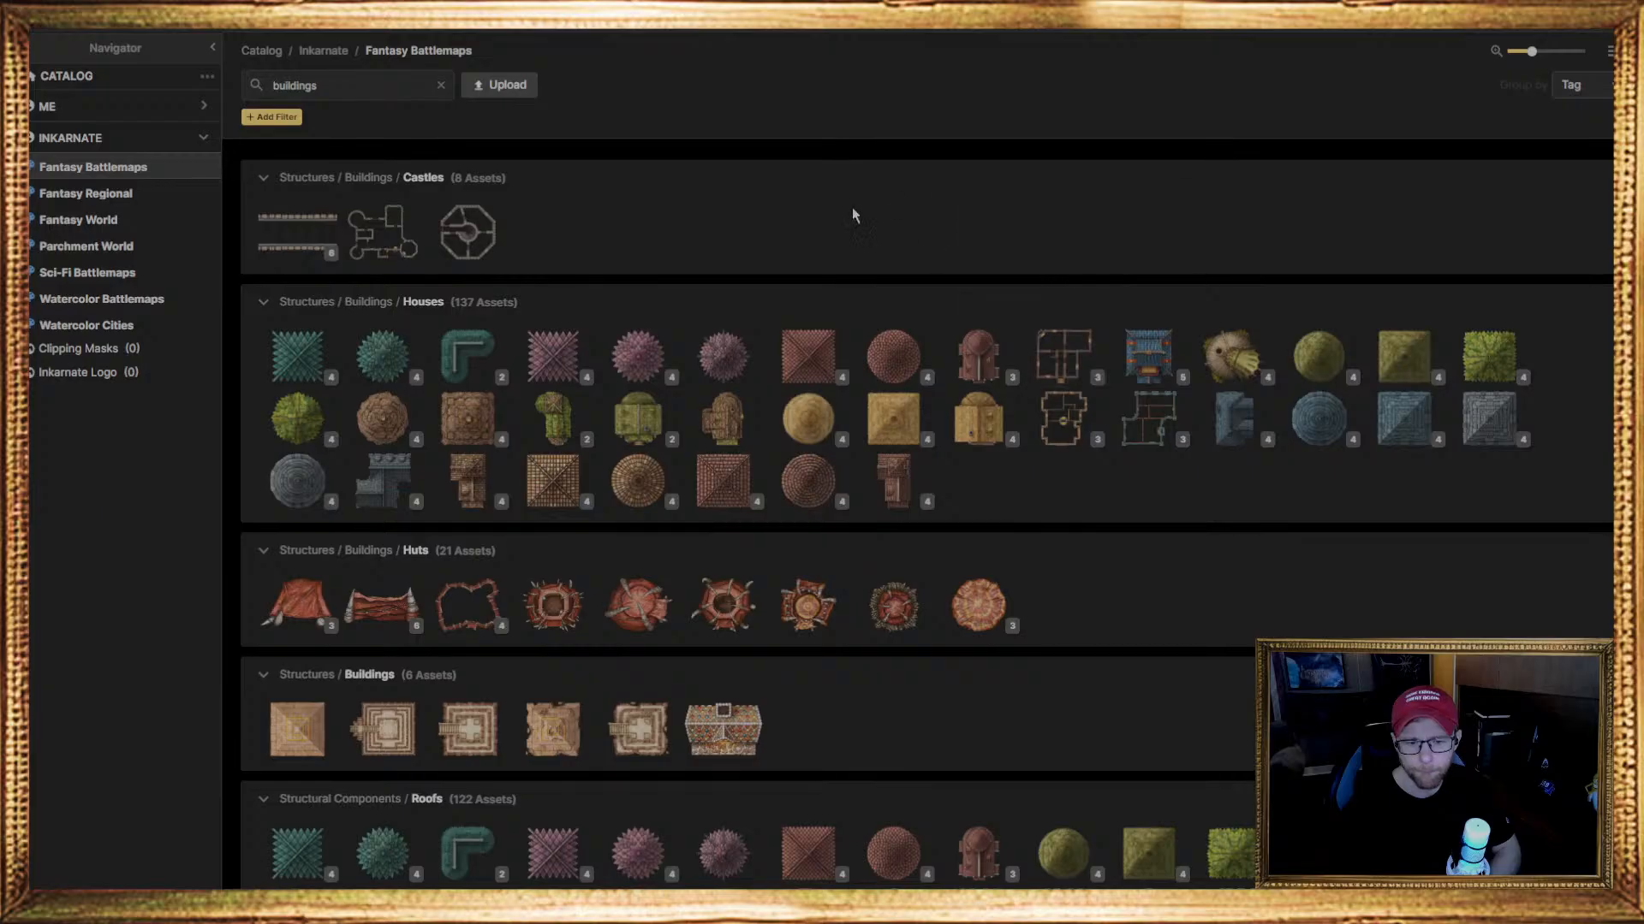
click(1105, 389)
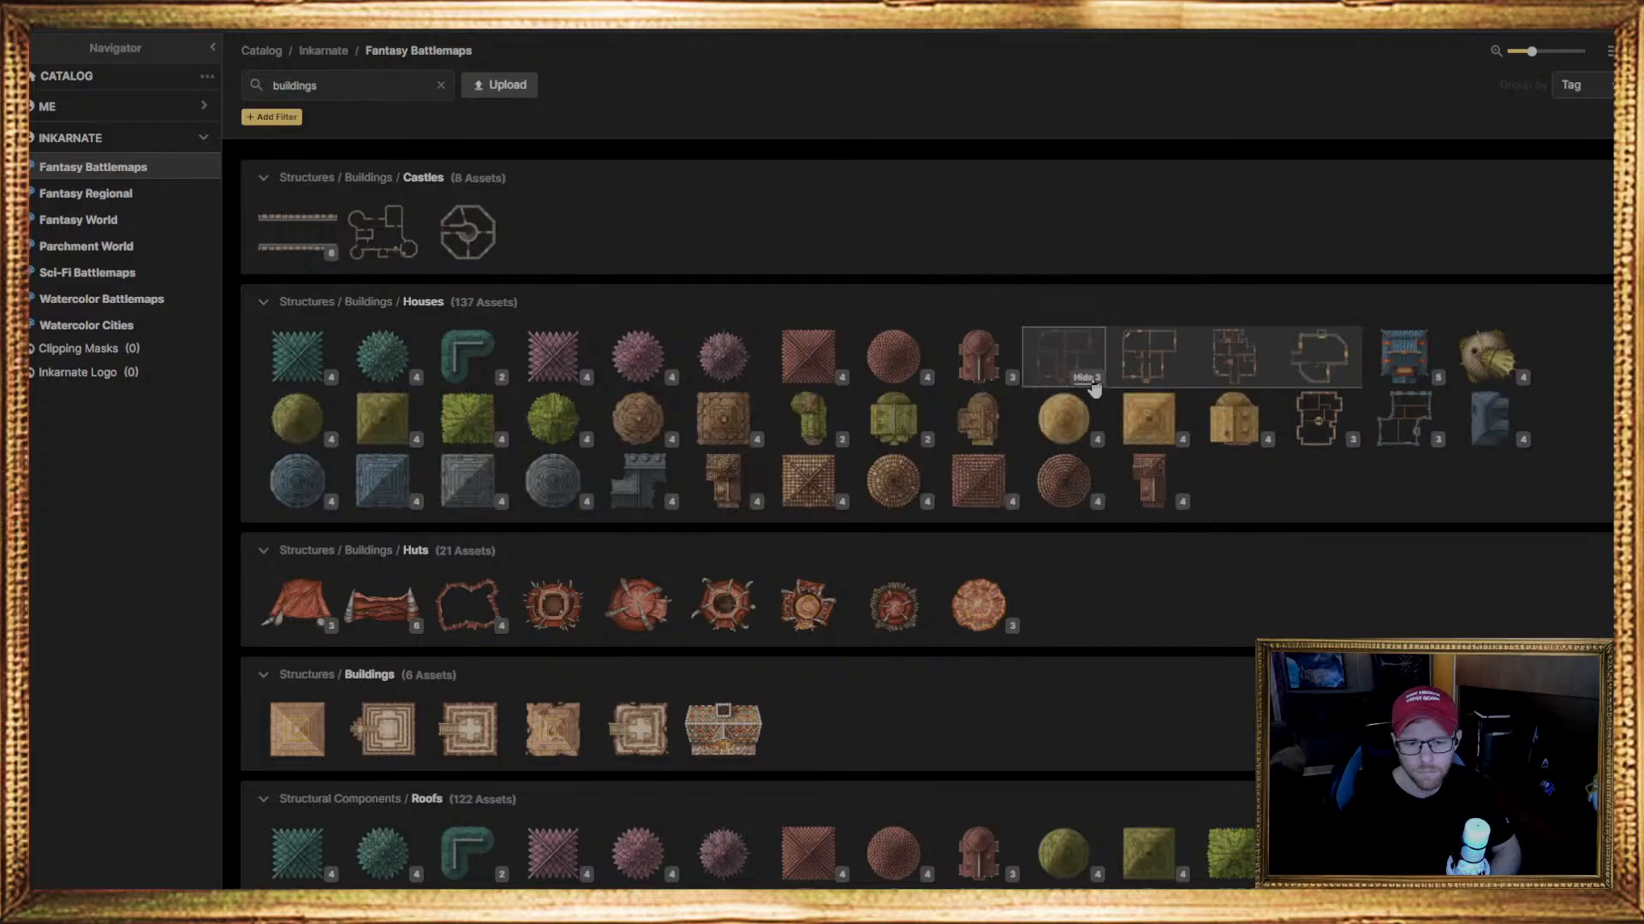
mouse_move(1299, 365)
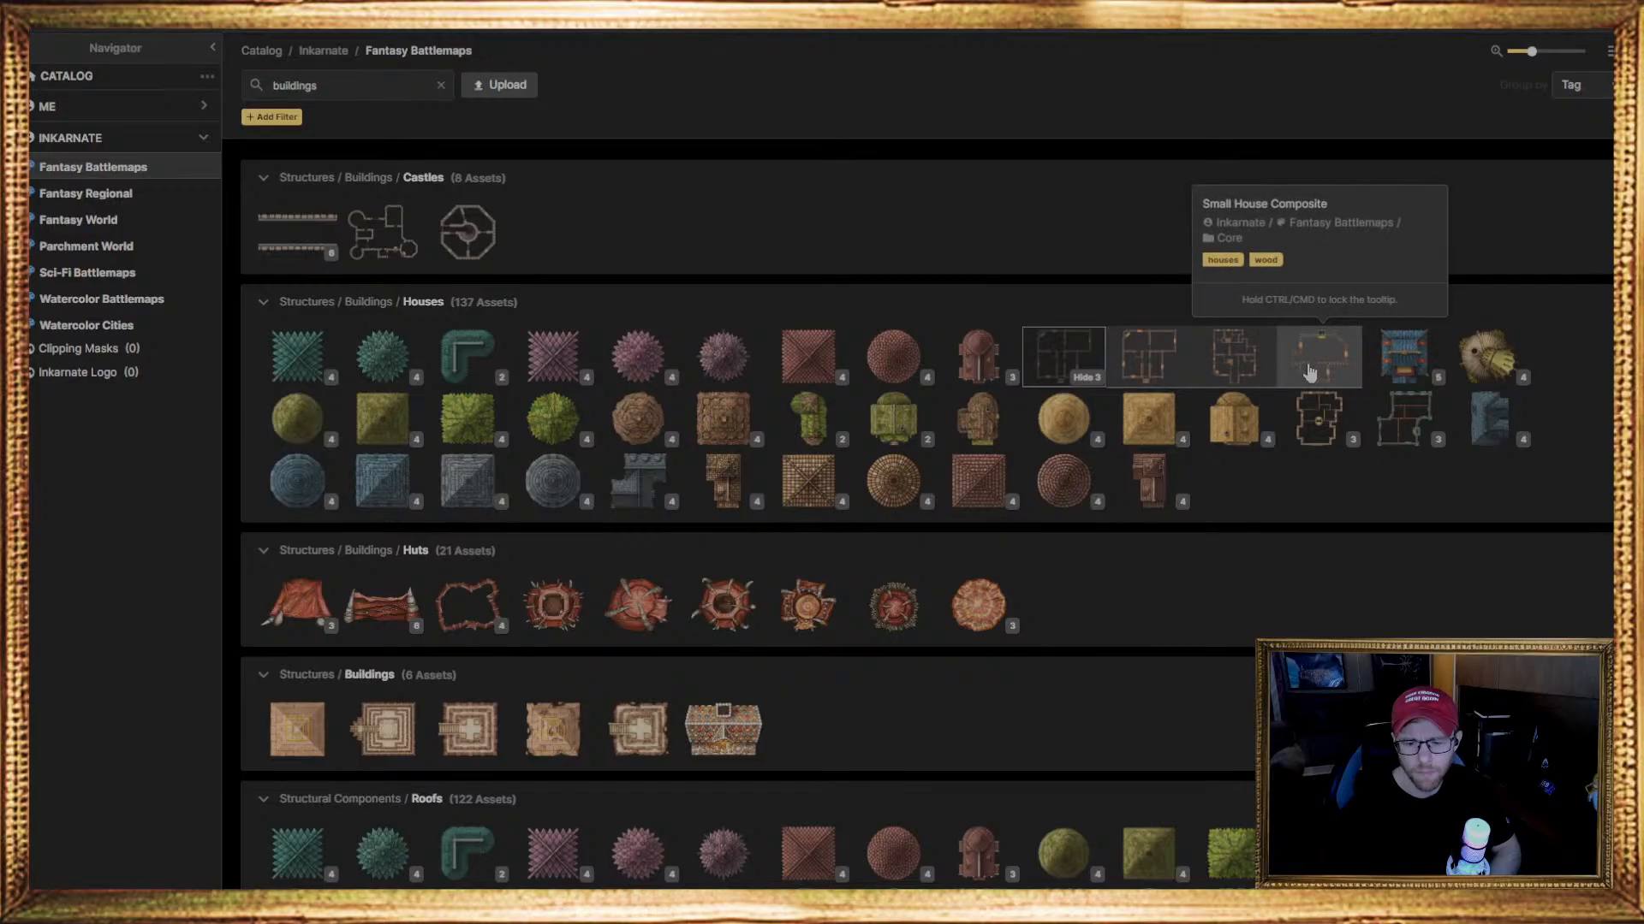
click(1308, 373)
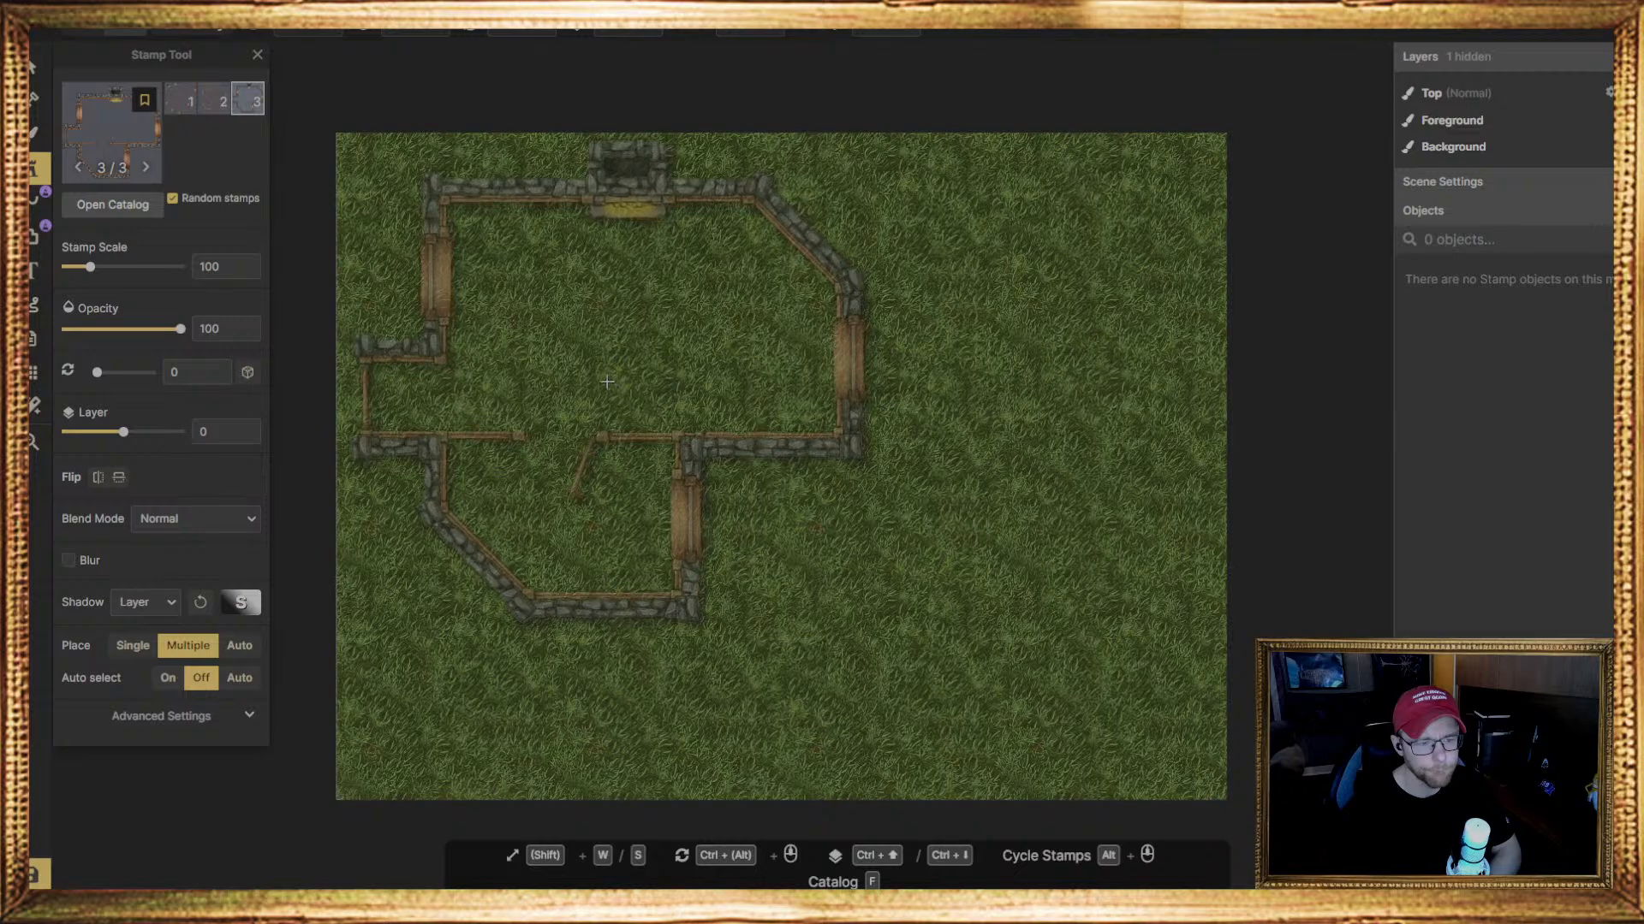
scroll(607, 382, down, 3)
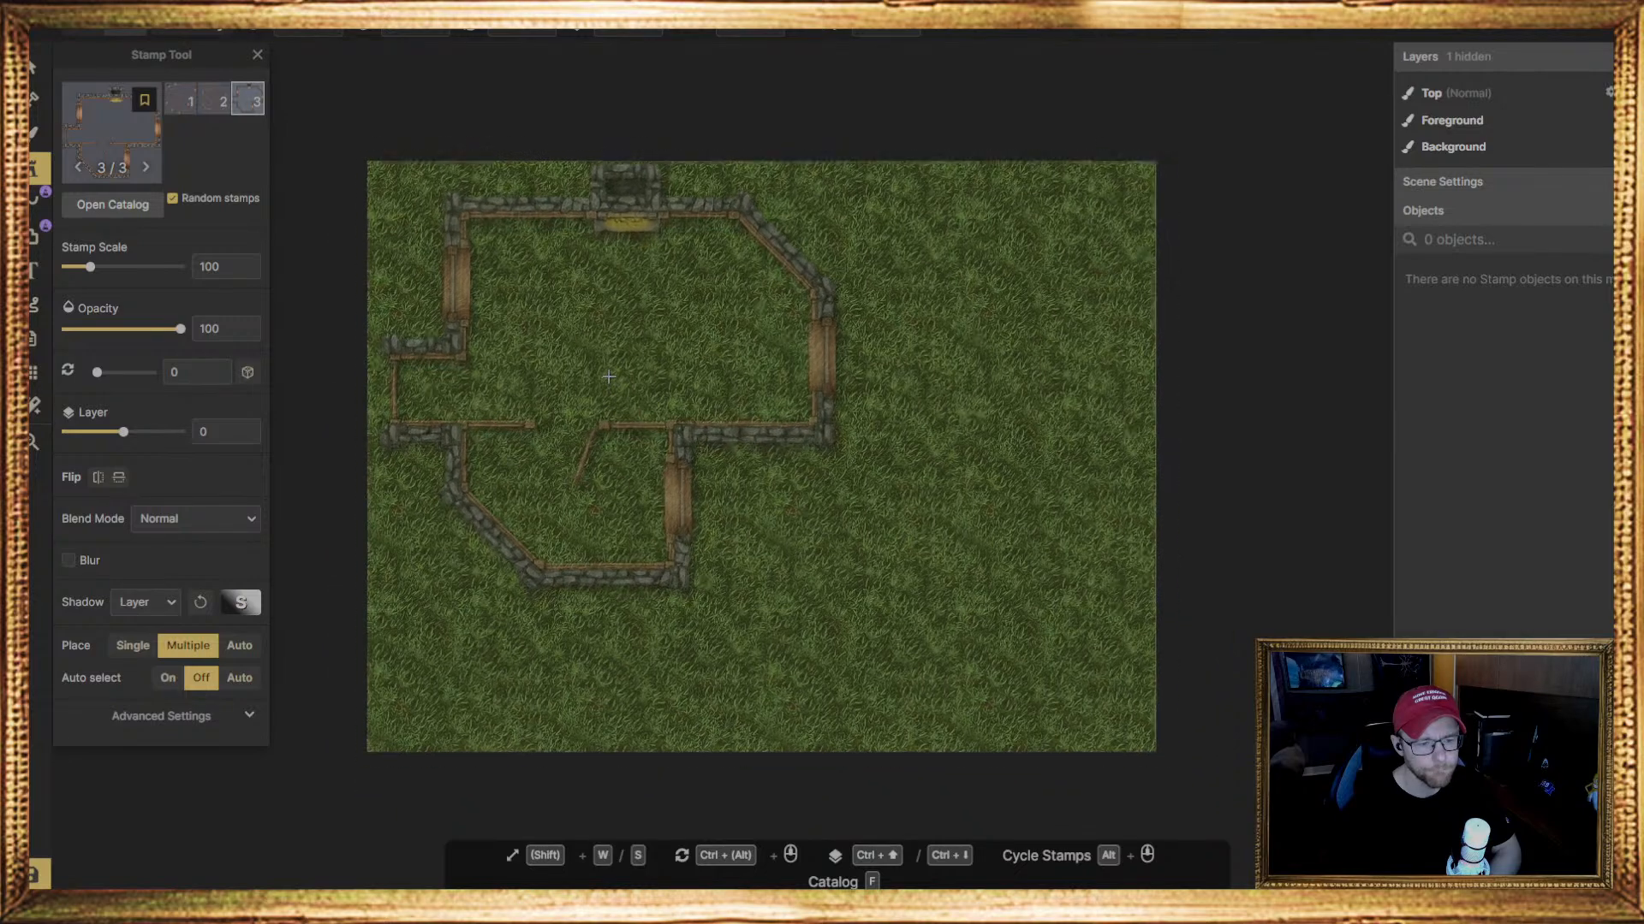
scroll(602, 374, up, 3)
scroll(599, 374, up, 2)
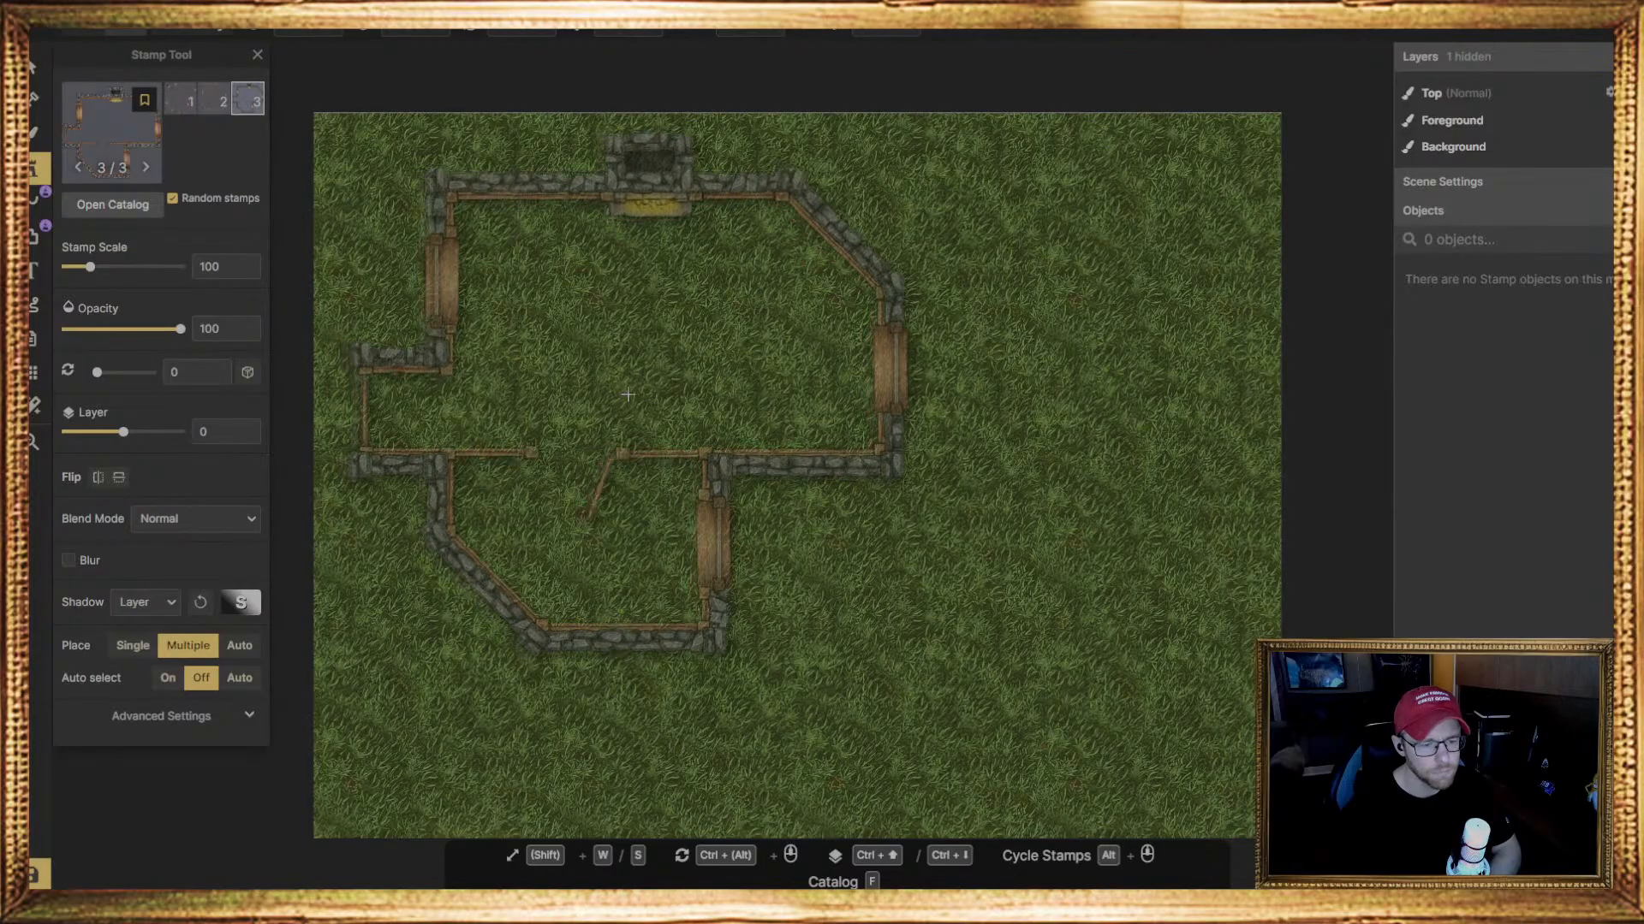
Reopen the stamp catalog, expand the Farmstead Composites set, and examine the remaining building stamps down to the Farm group
key(f)
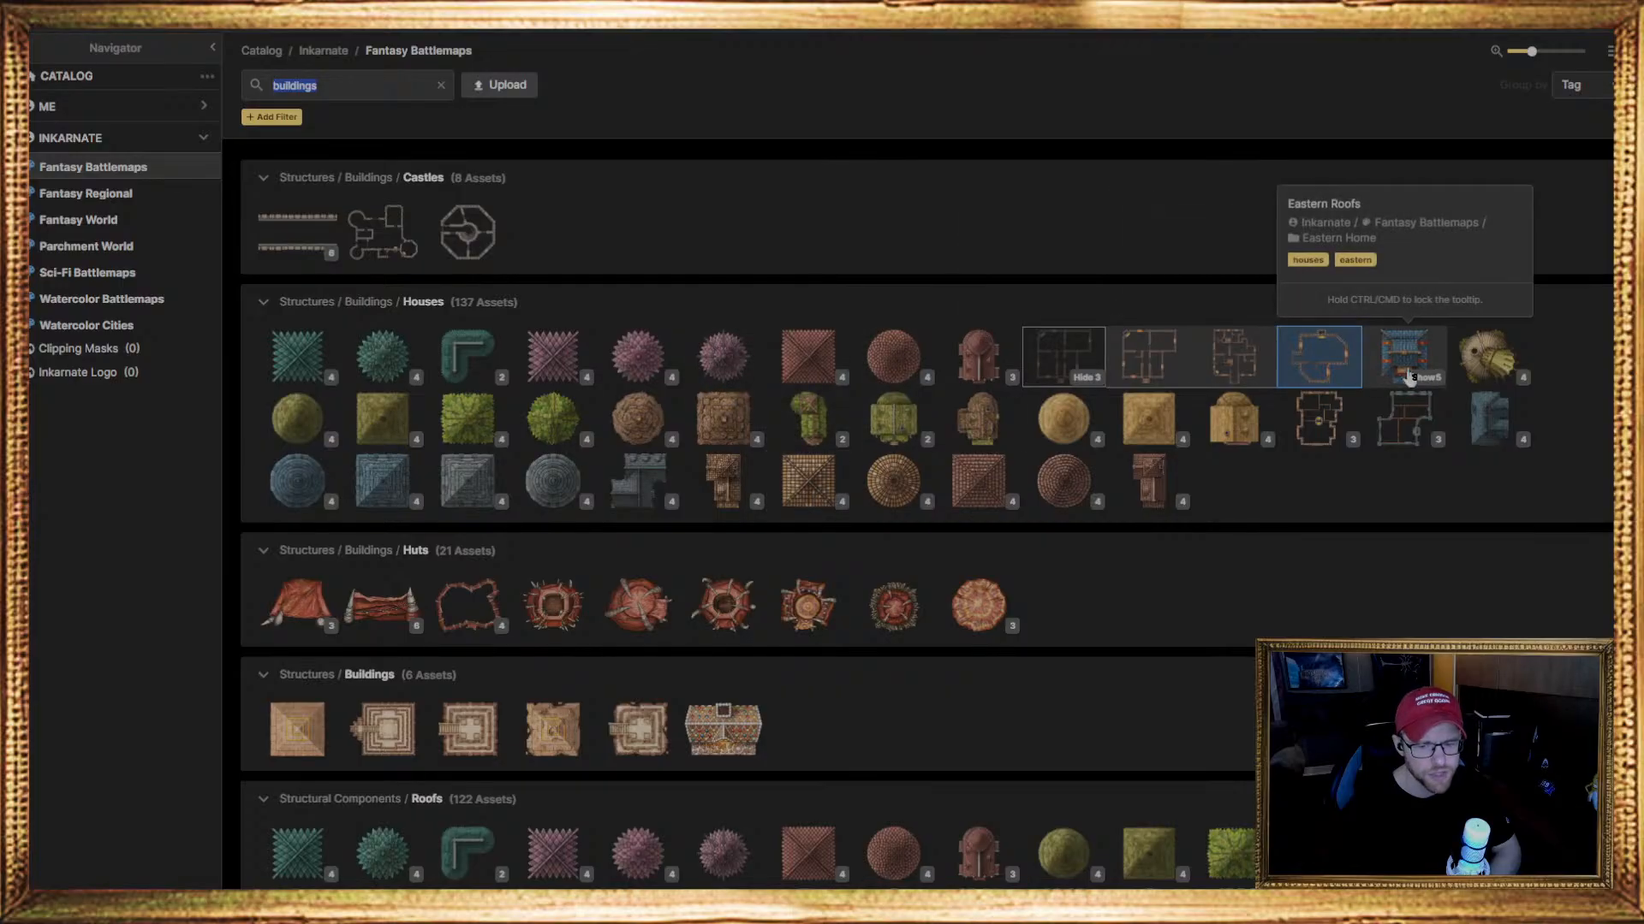
click(1342, 440)
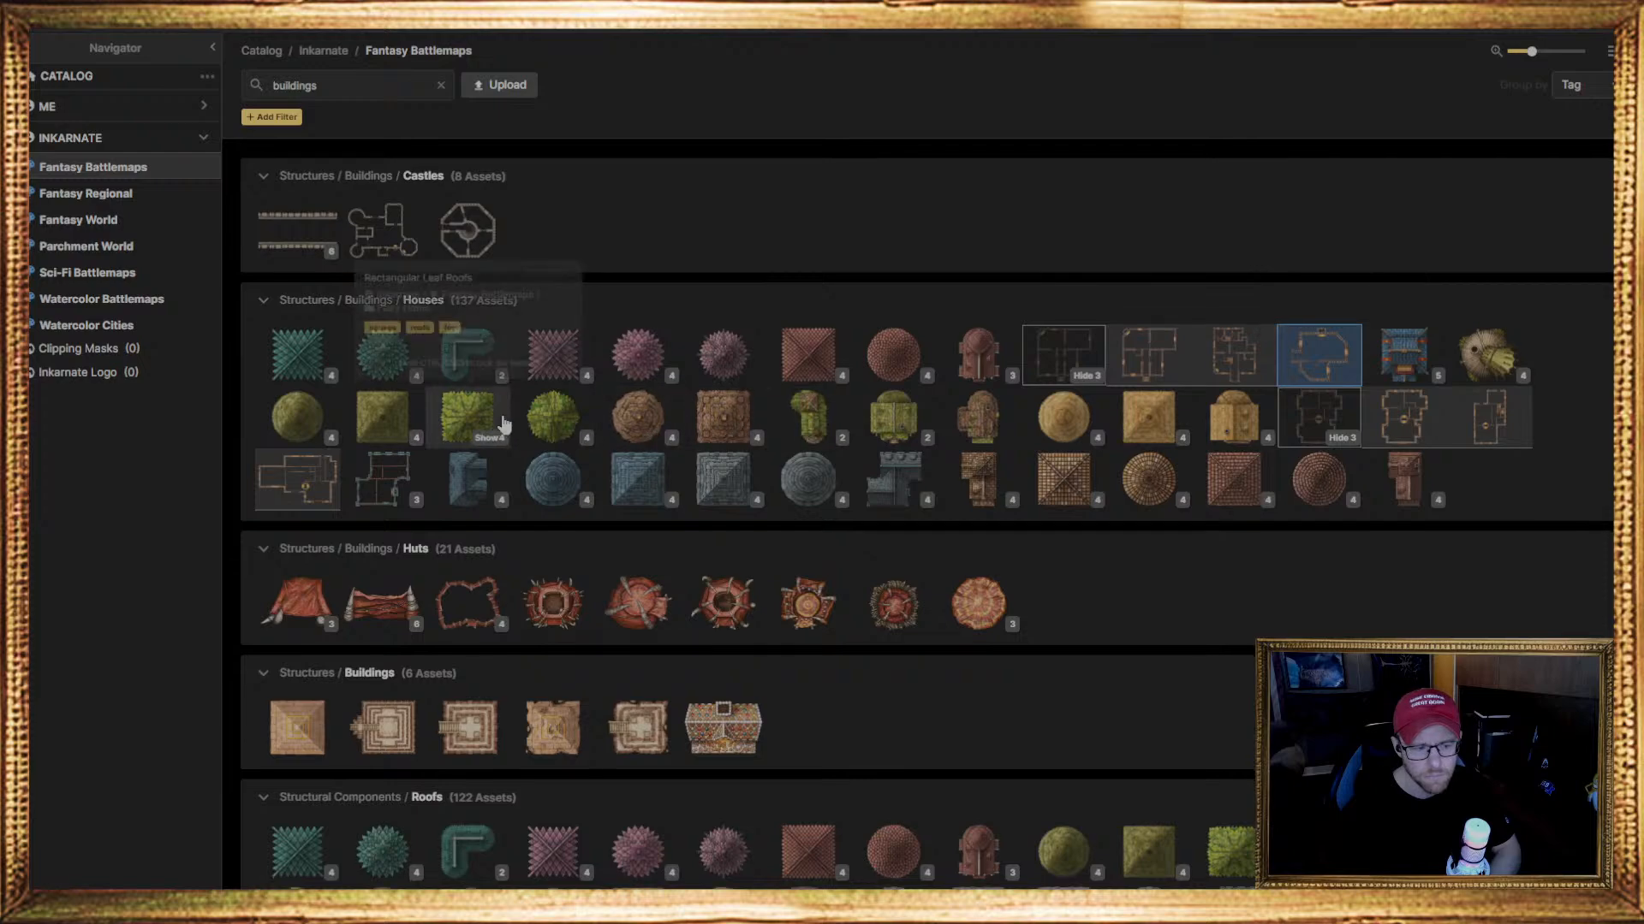
scroll(494, 423, down, 1)
scroll(482, 390, up, 1)
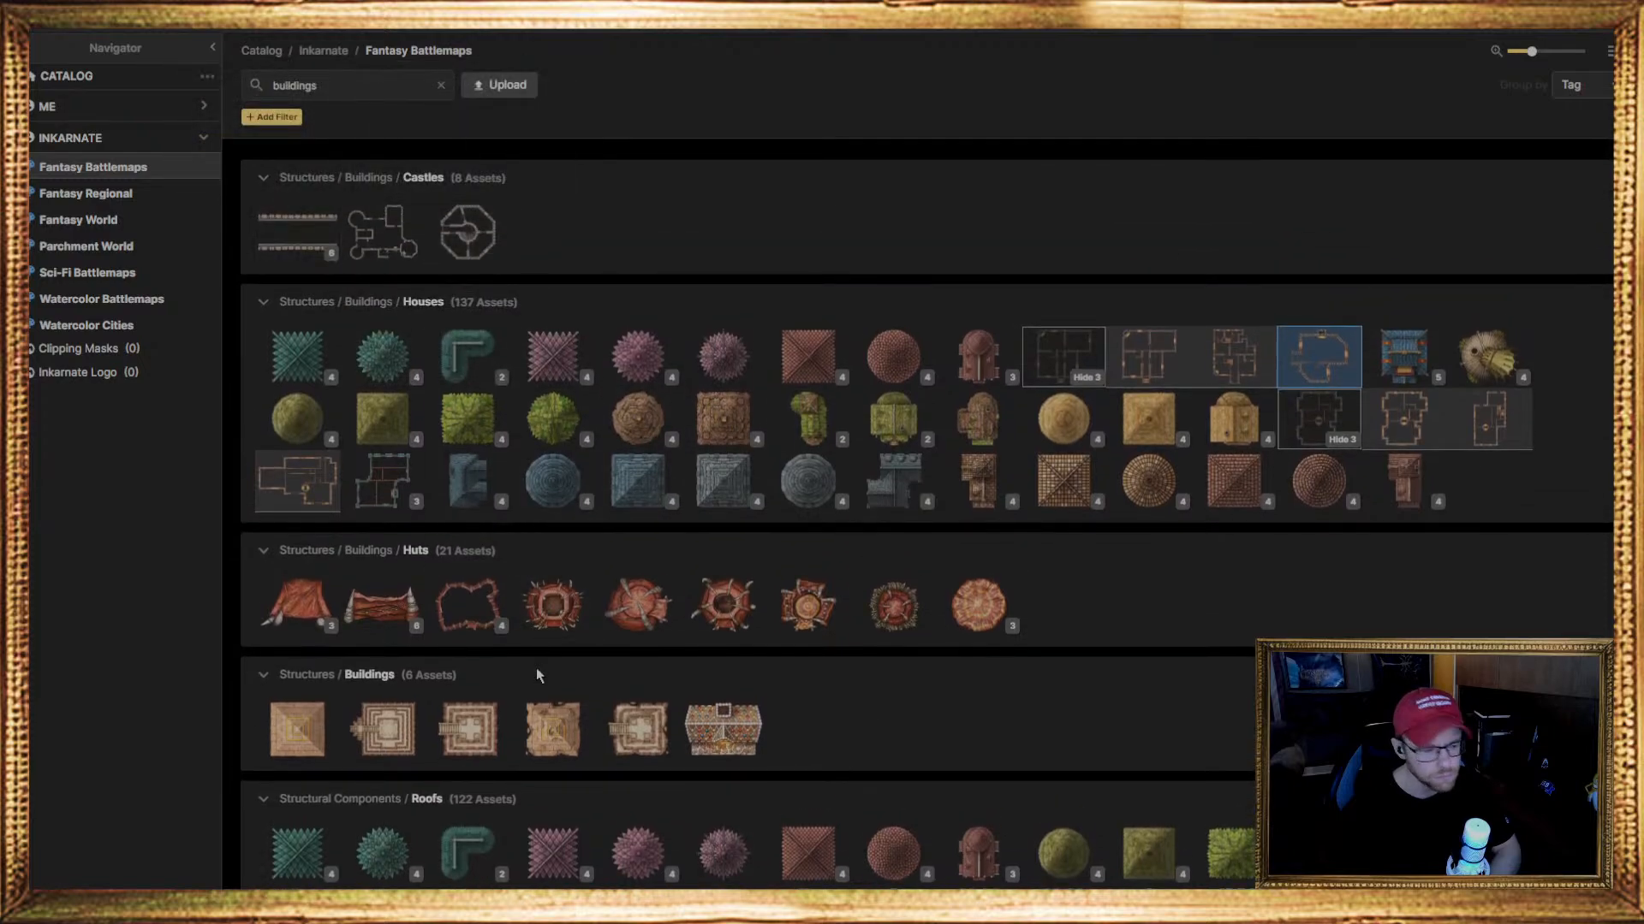
scroll(535, 671, down, 8)
scroll(536, 671, down, 1)
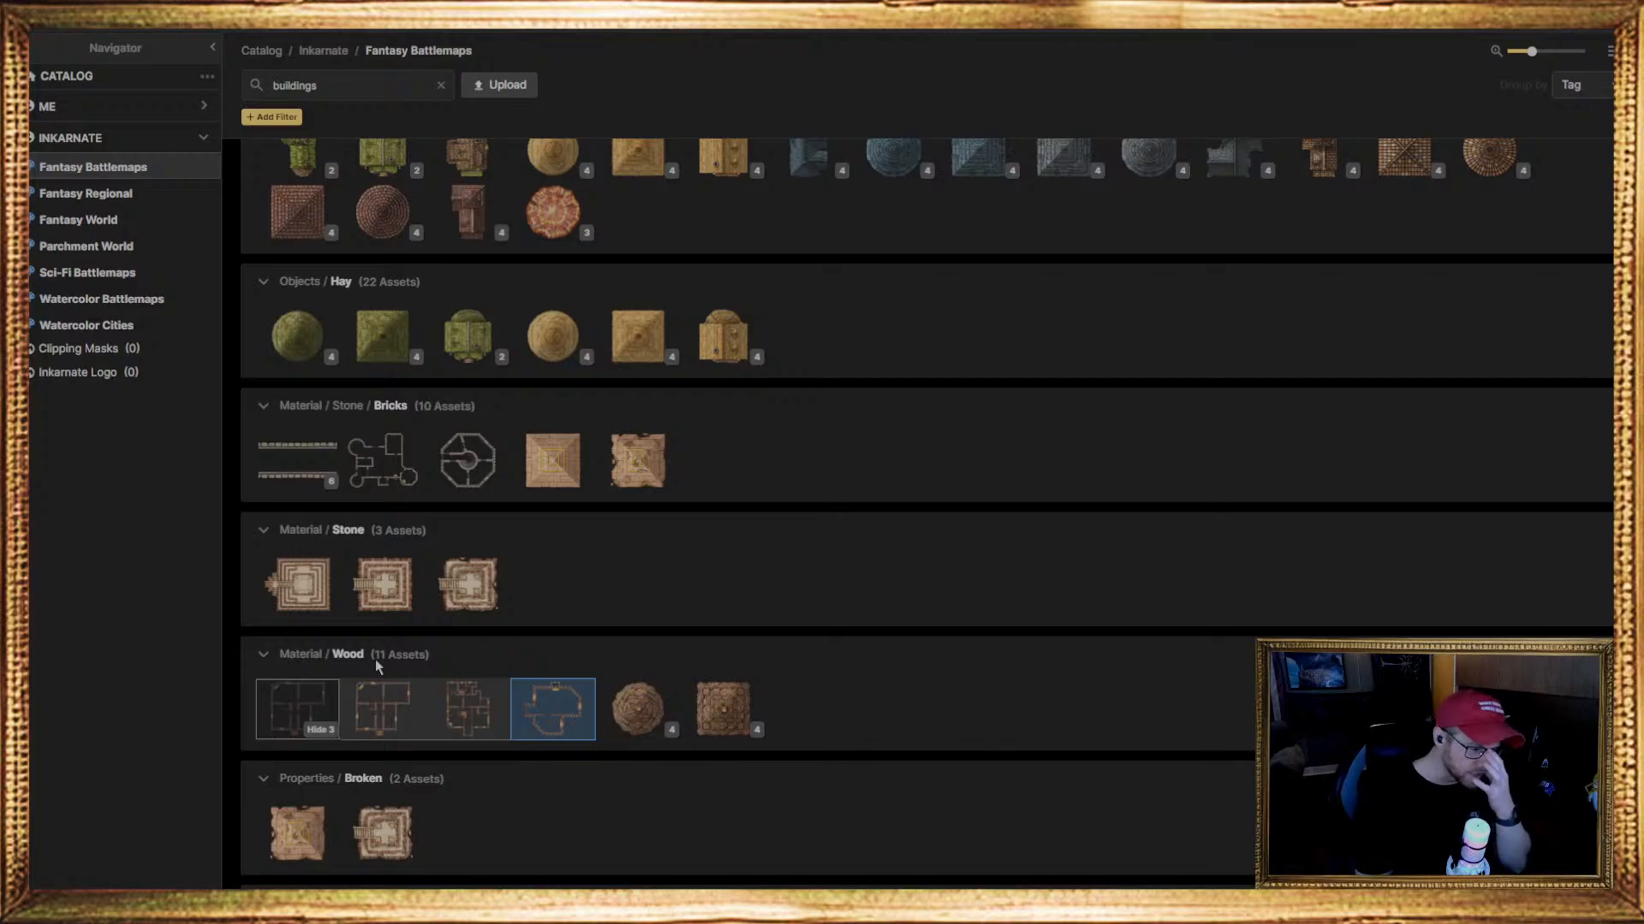
scroll(567, 652, down, 2)
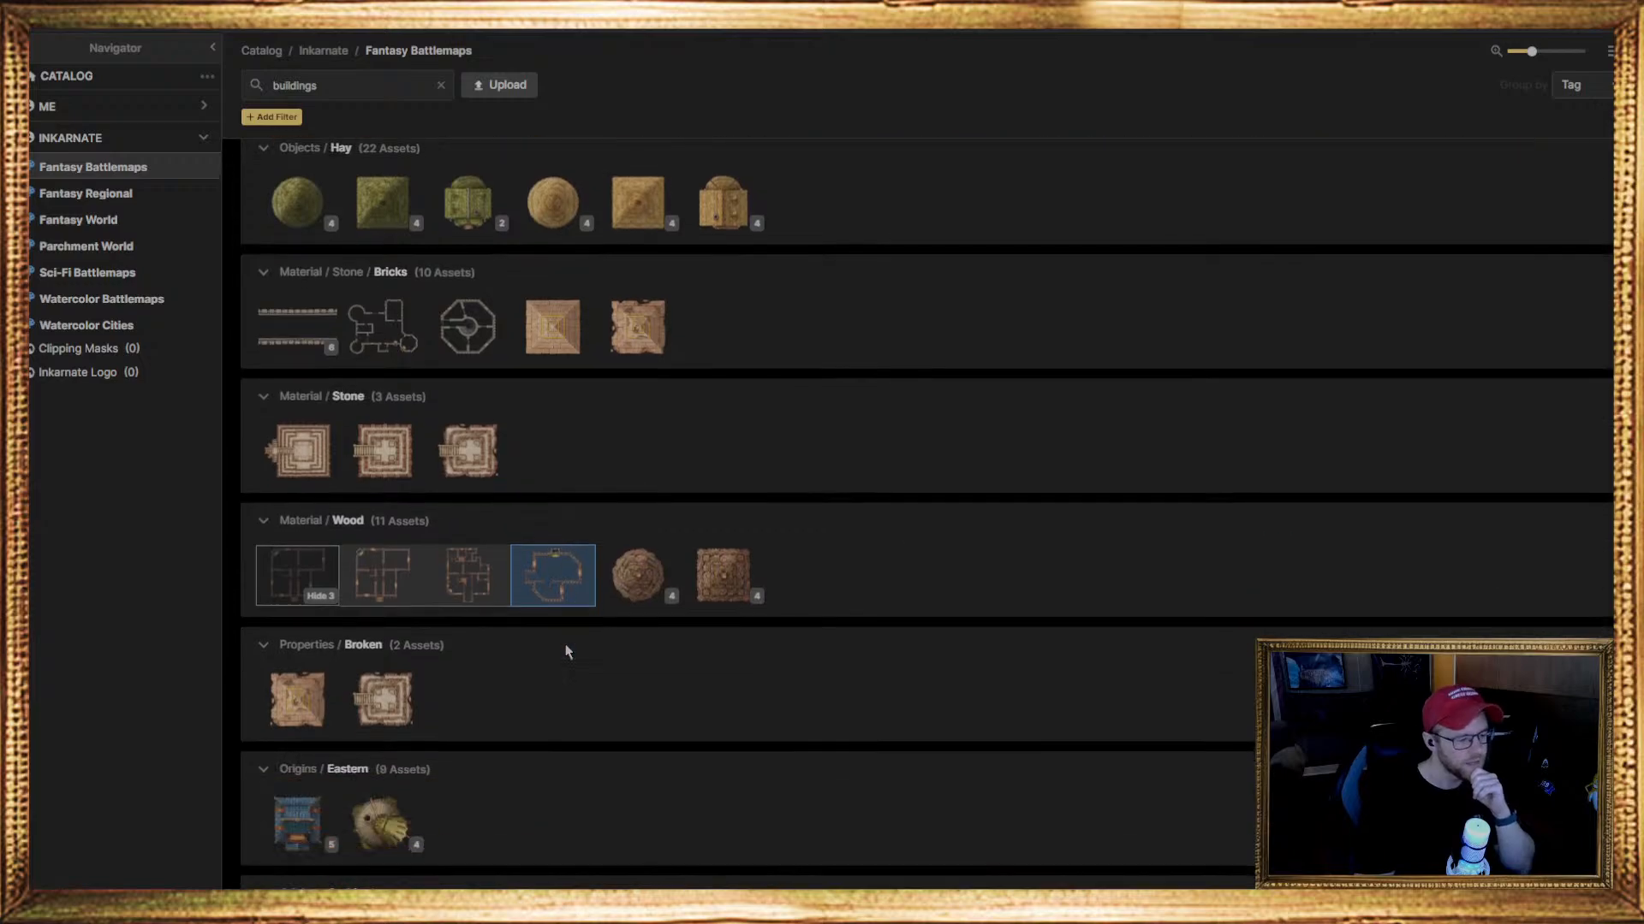
scroll(565, 651, down, 12)
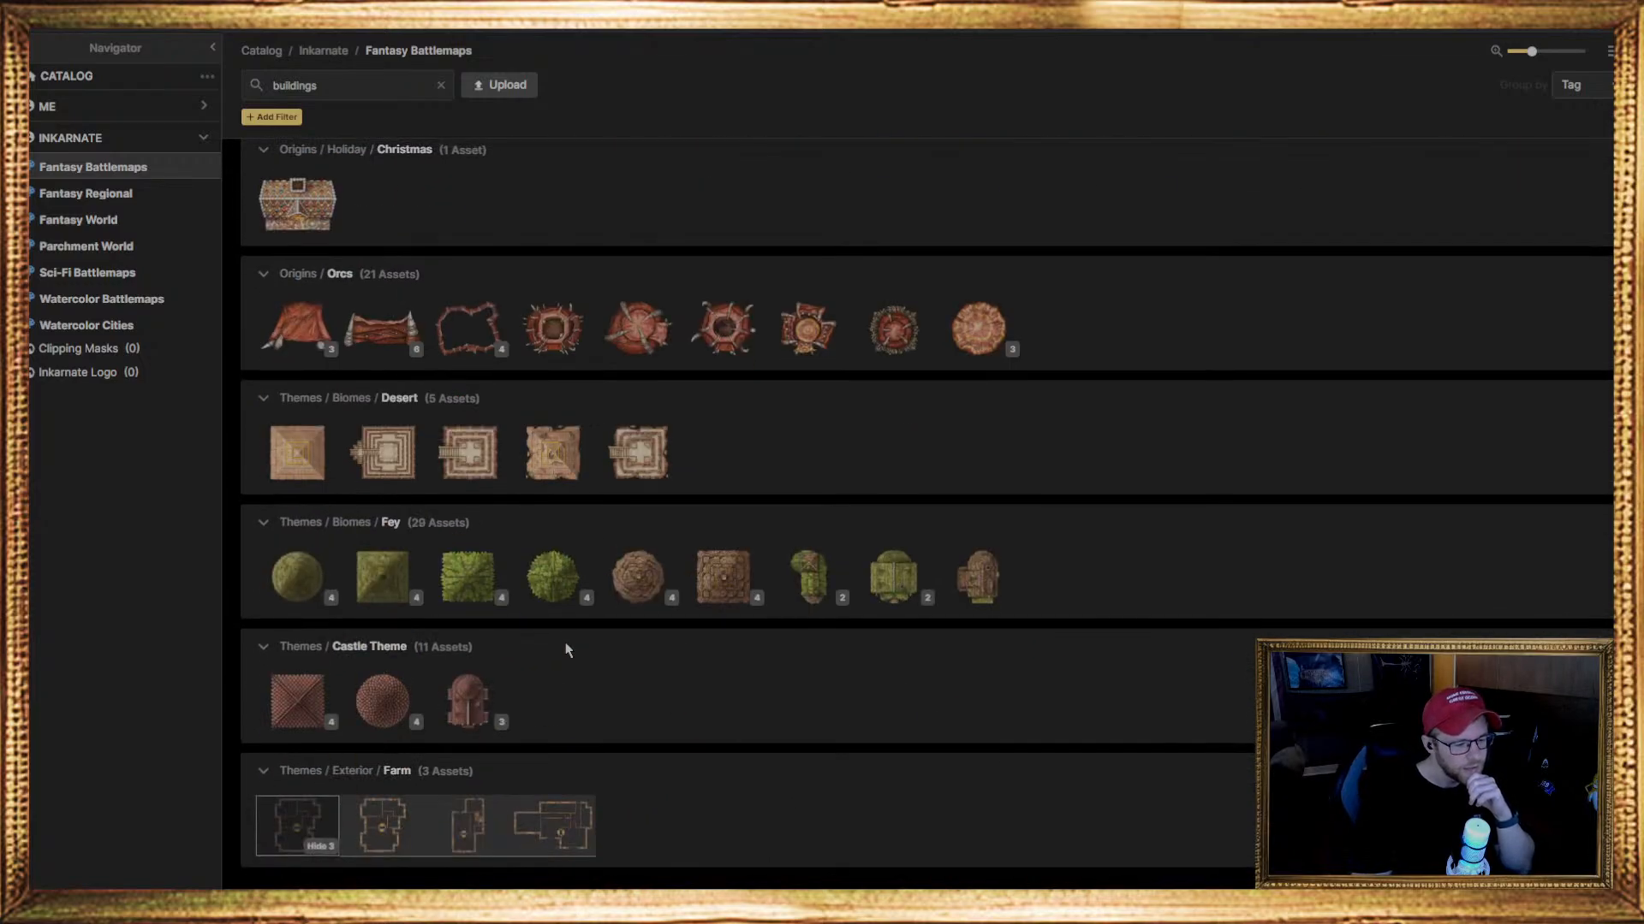
scroll(565, 650, up, 10)
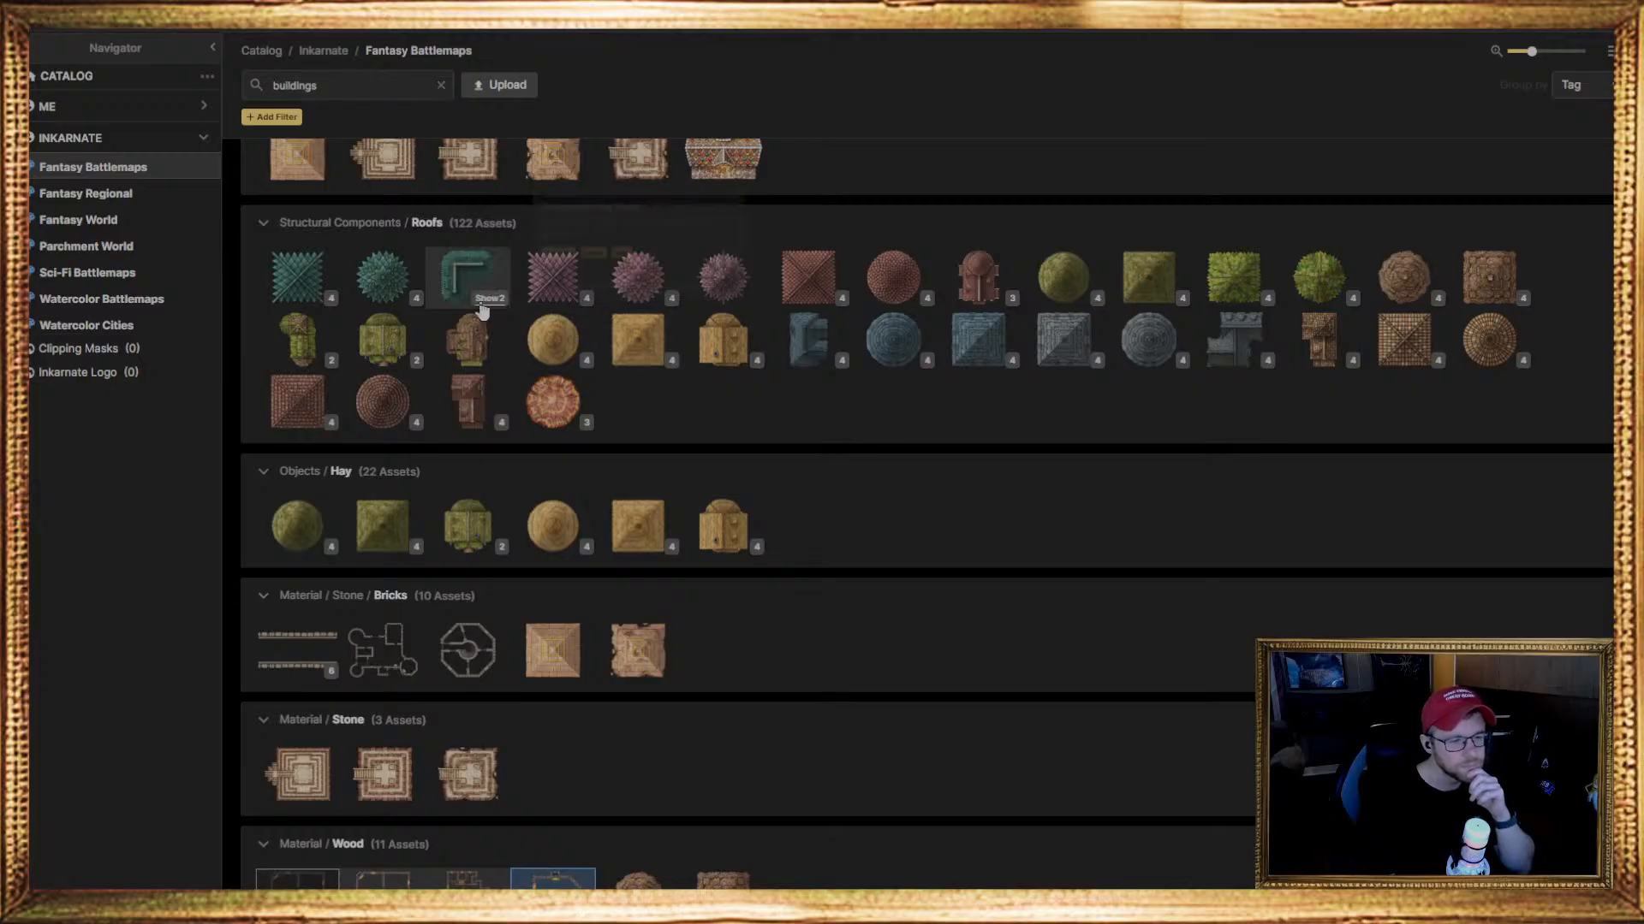
scroll(462, 411, up, 5)
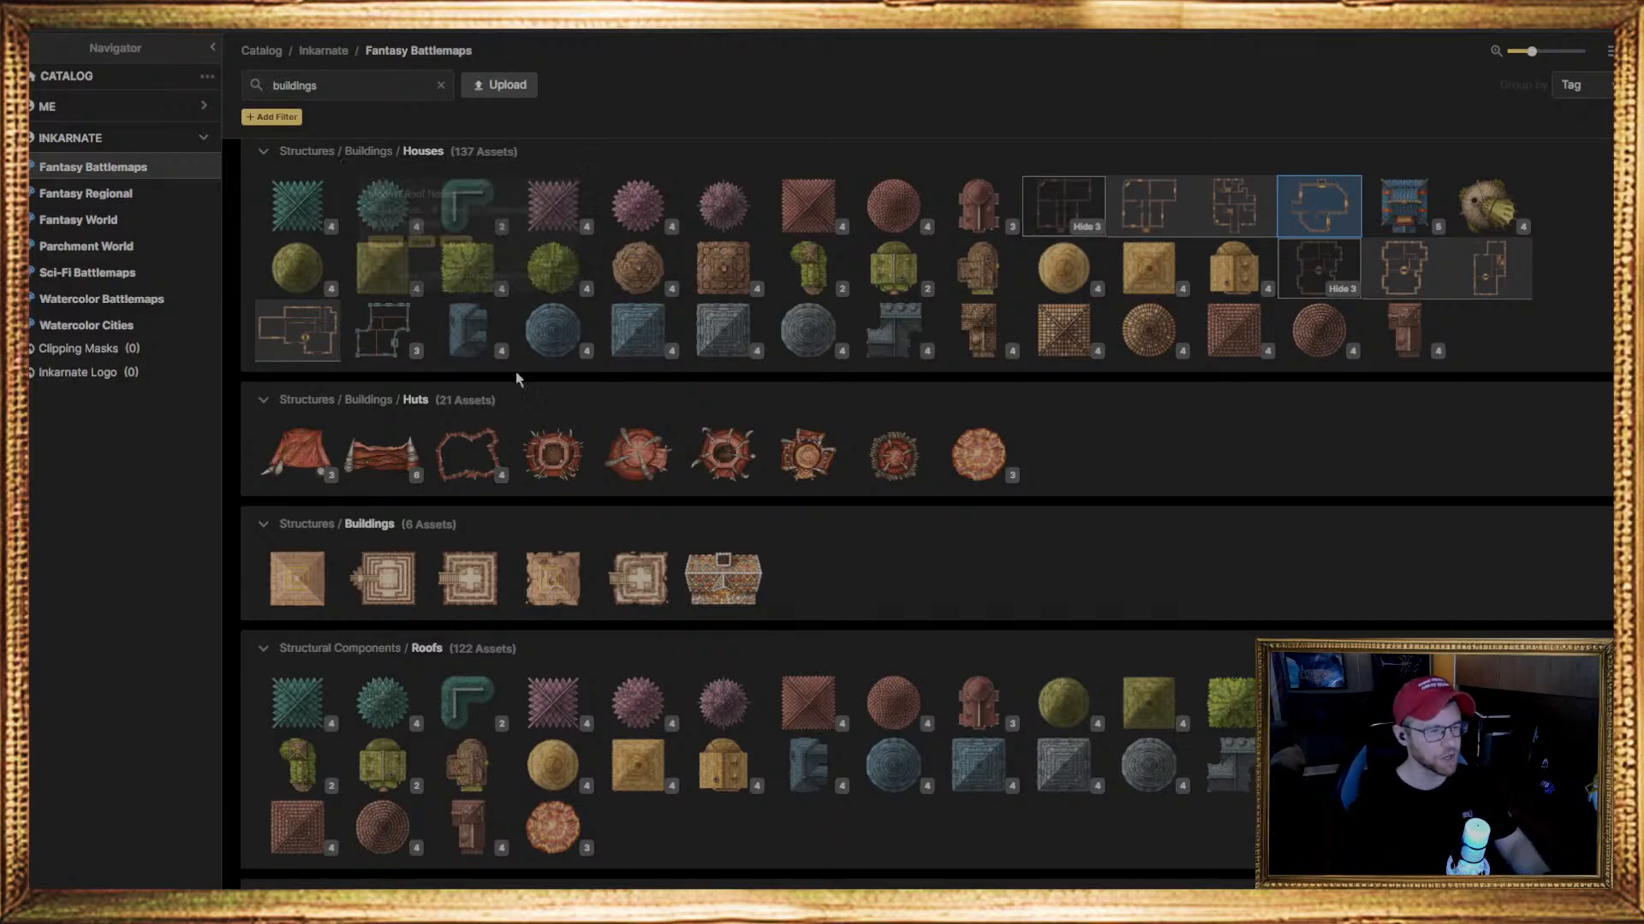
Replace the buildings search with "roofs" and examine the matching stamps down to the Roofs group under Structural Components
click(440, 84)
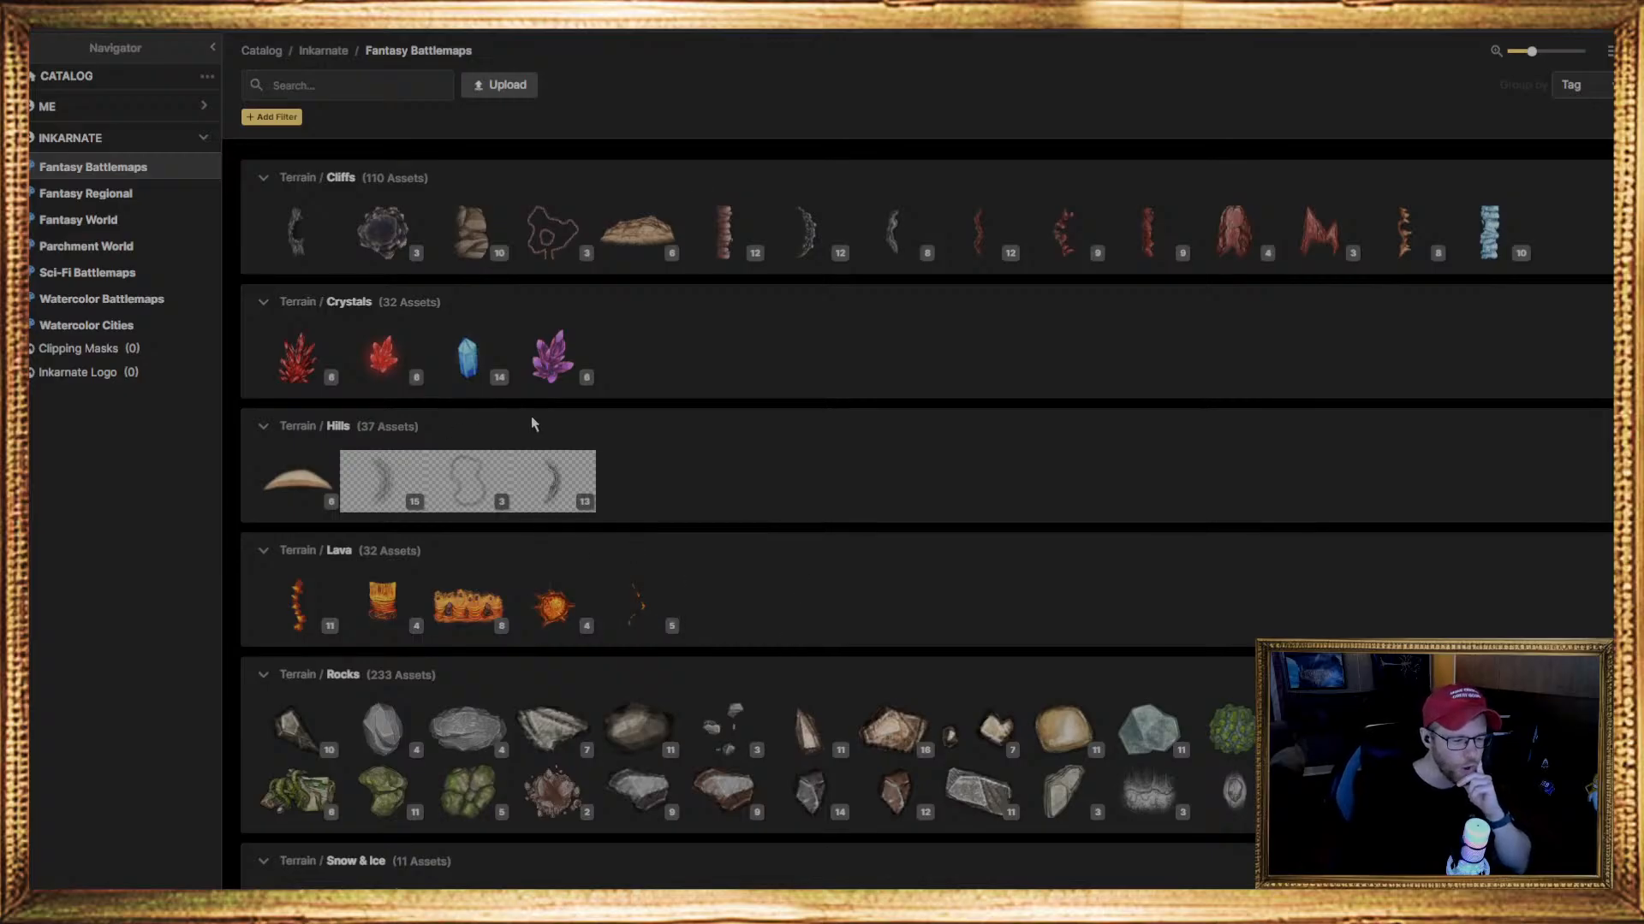
mouse_move(880, 262)
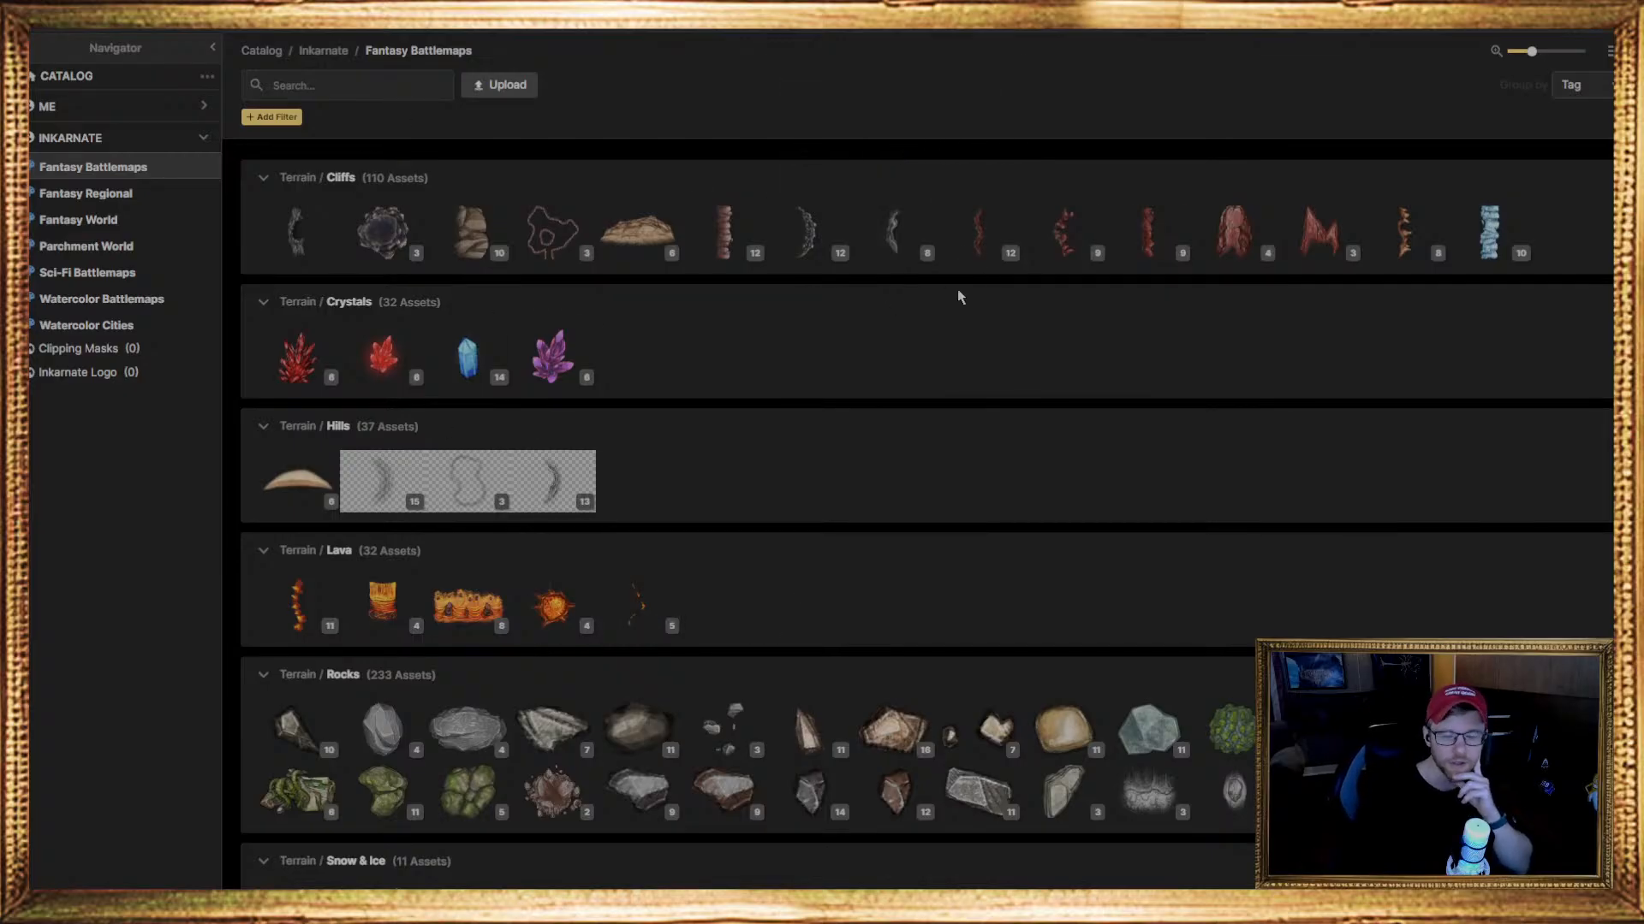
click(305, 83)
scroll(666, 433, down, 3)
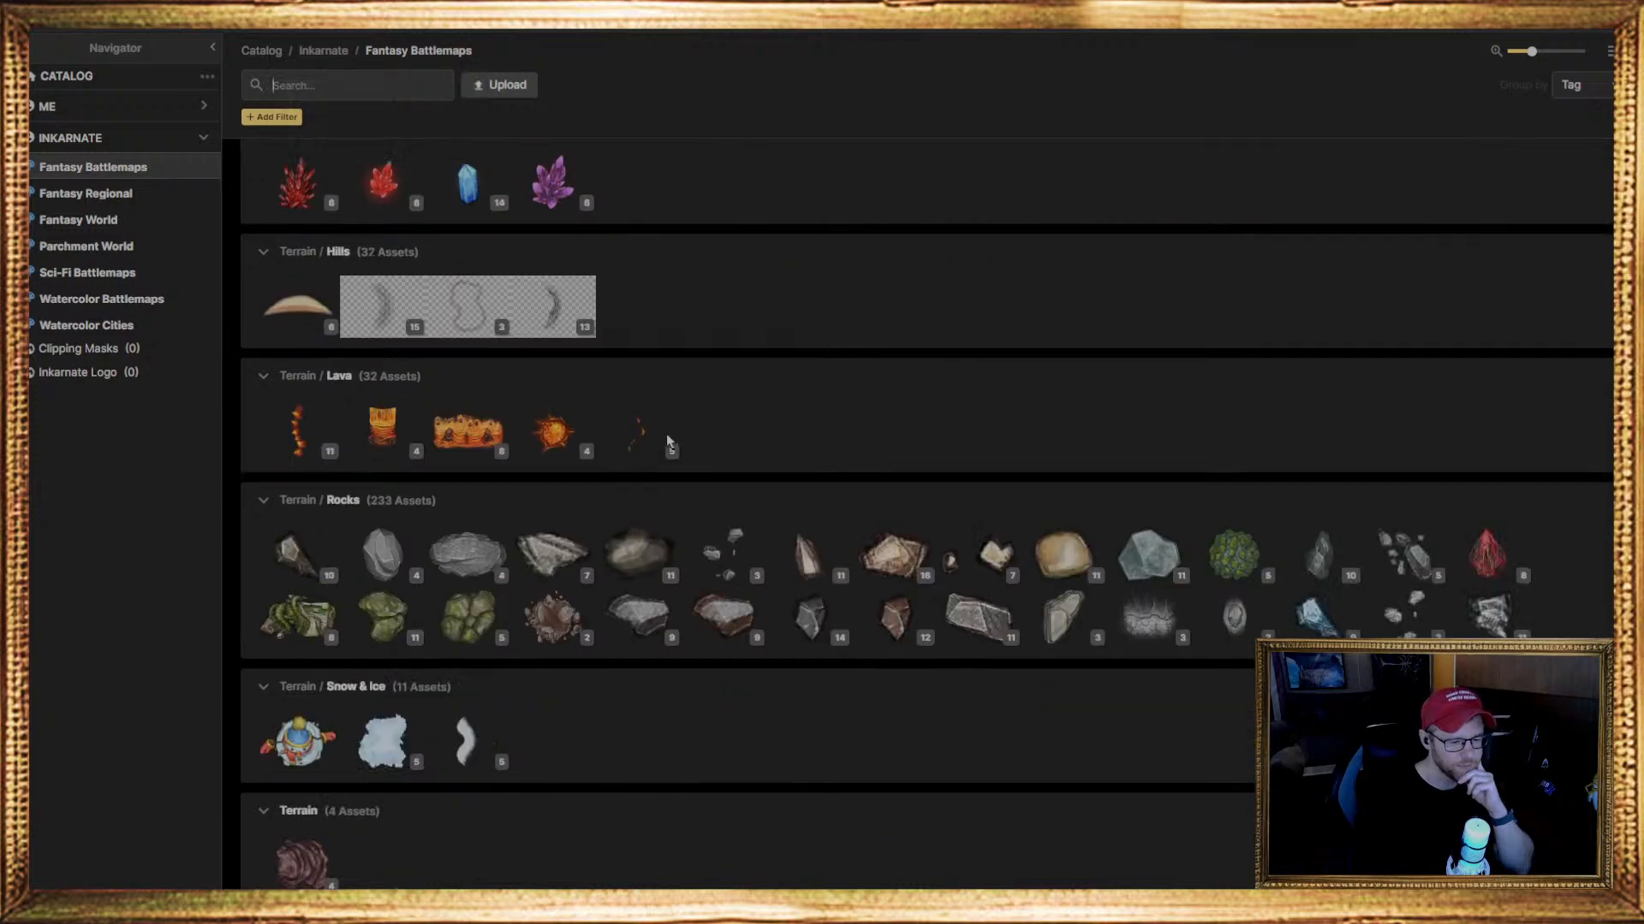
mouse_move(569, 455)
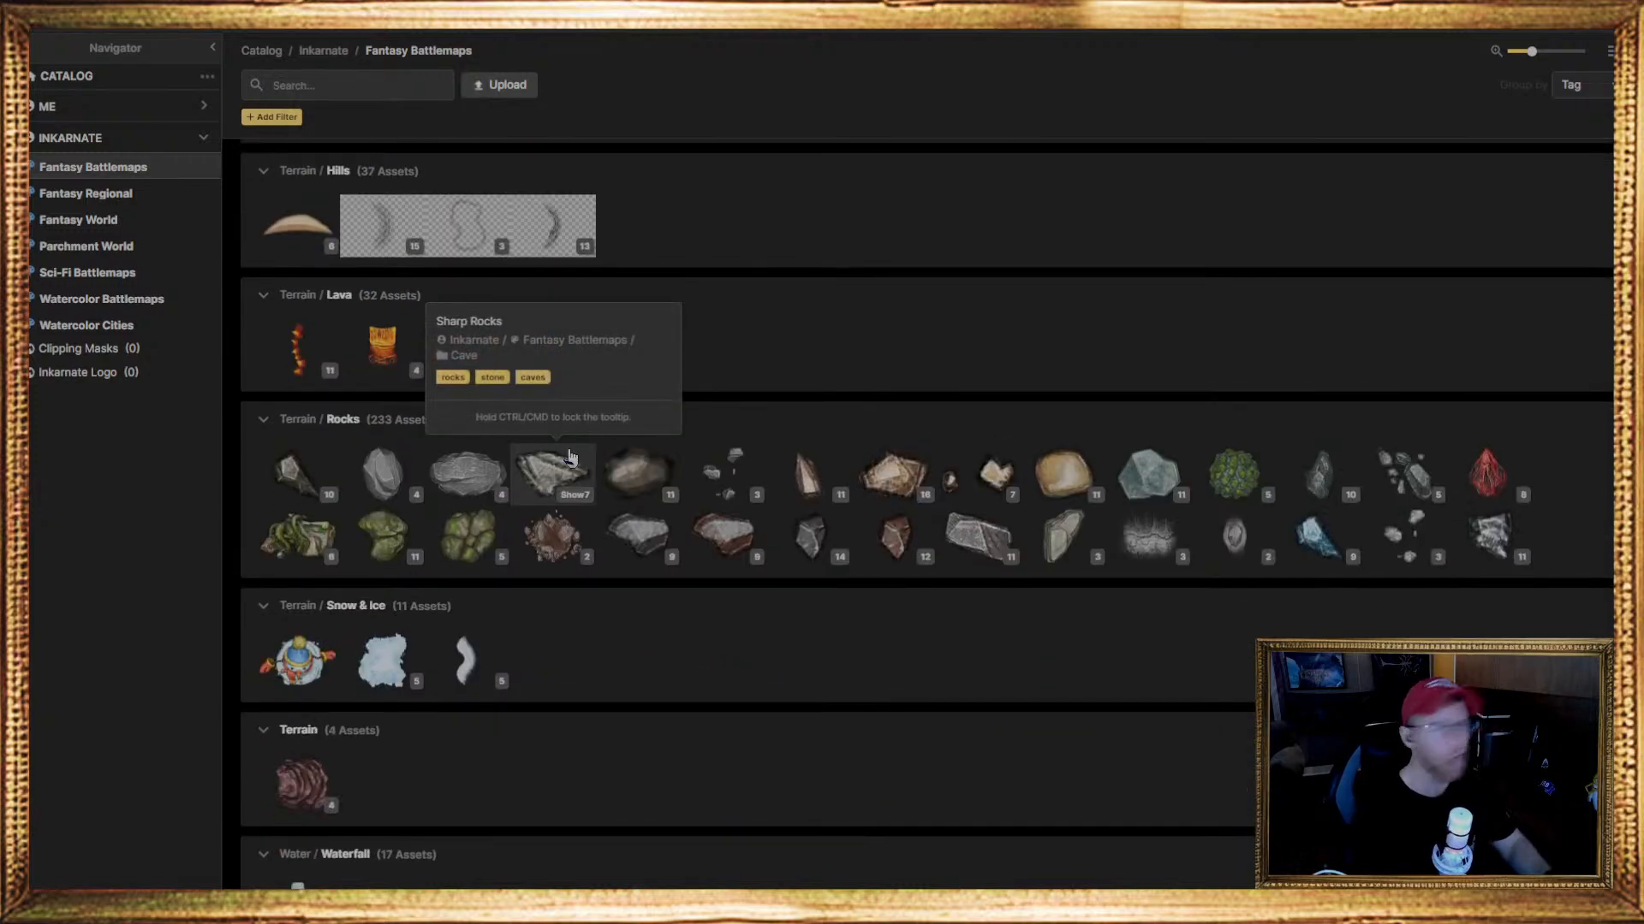
text(r)
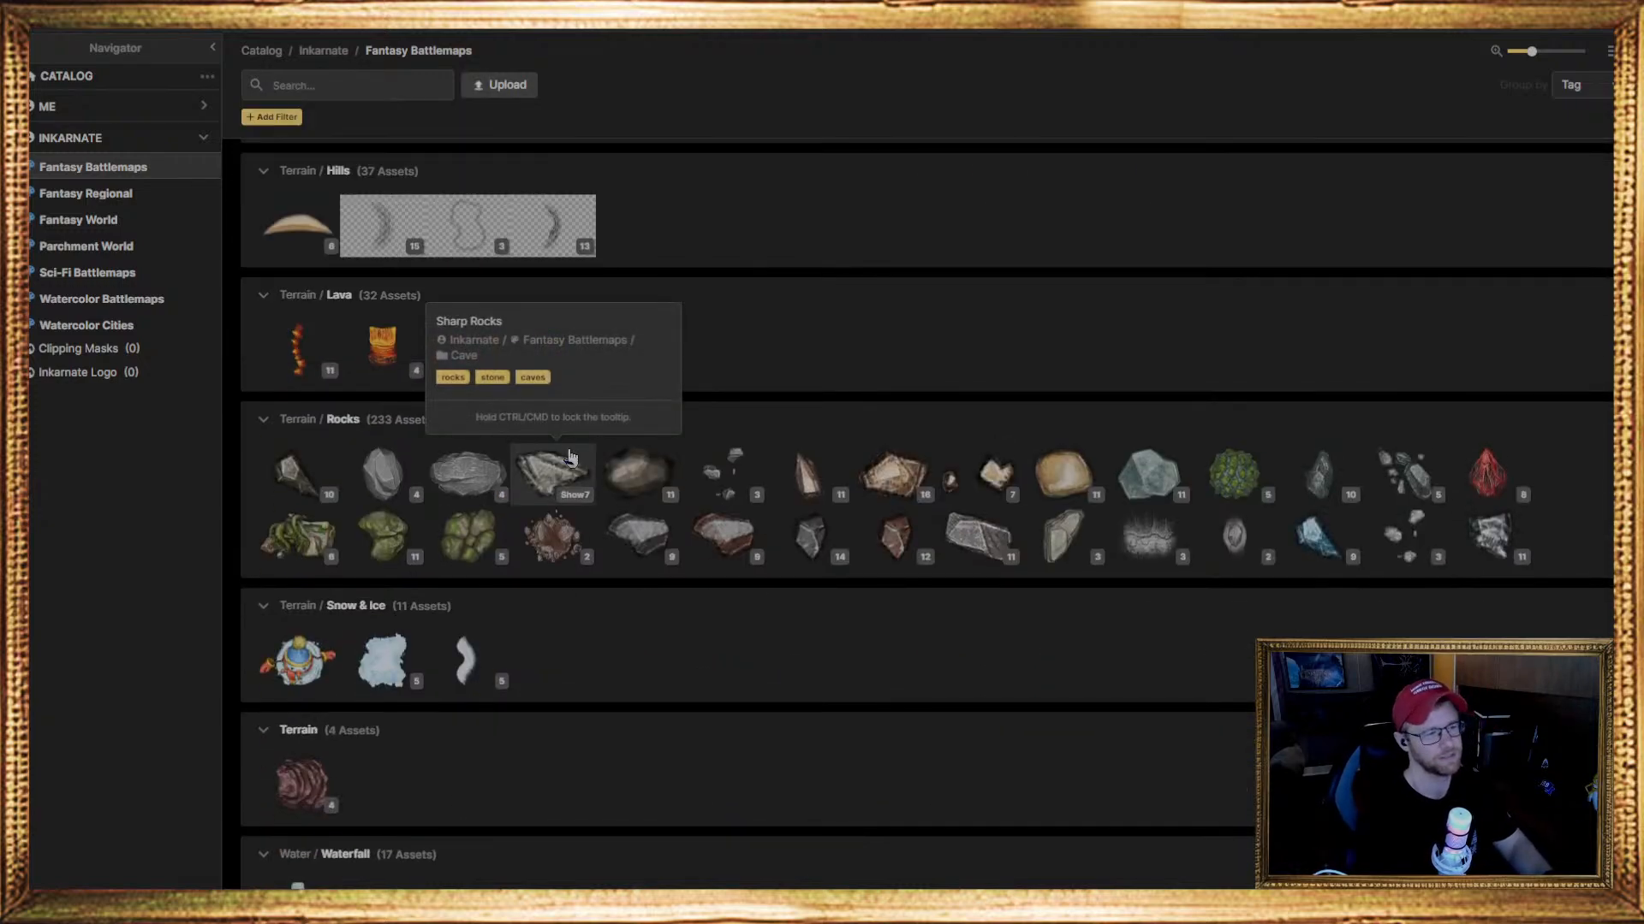
text(oofs)
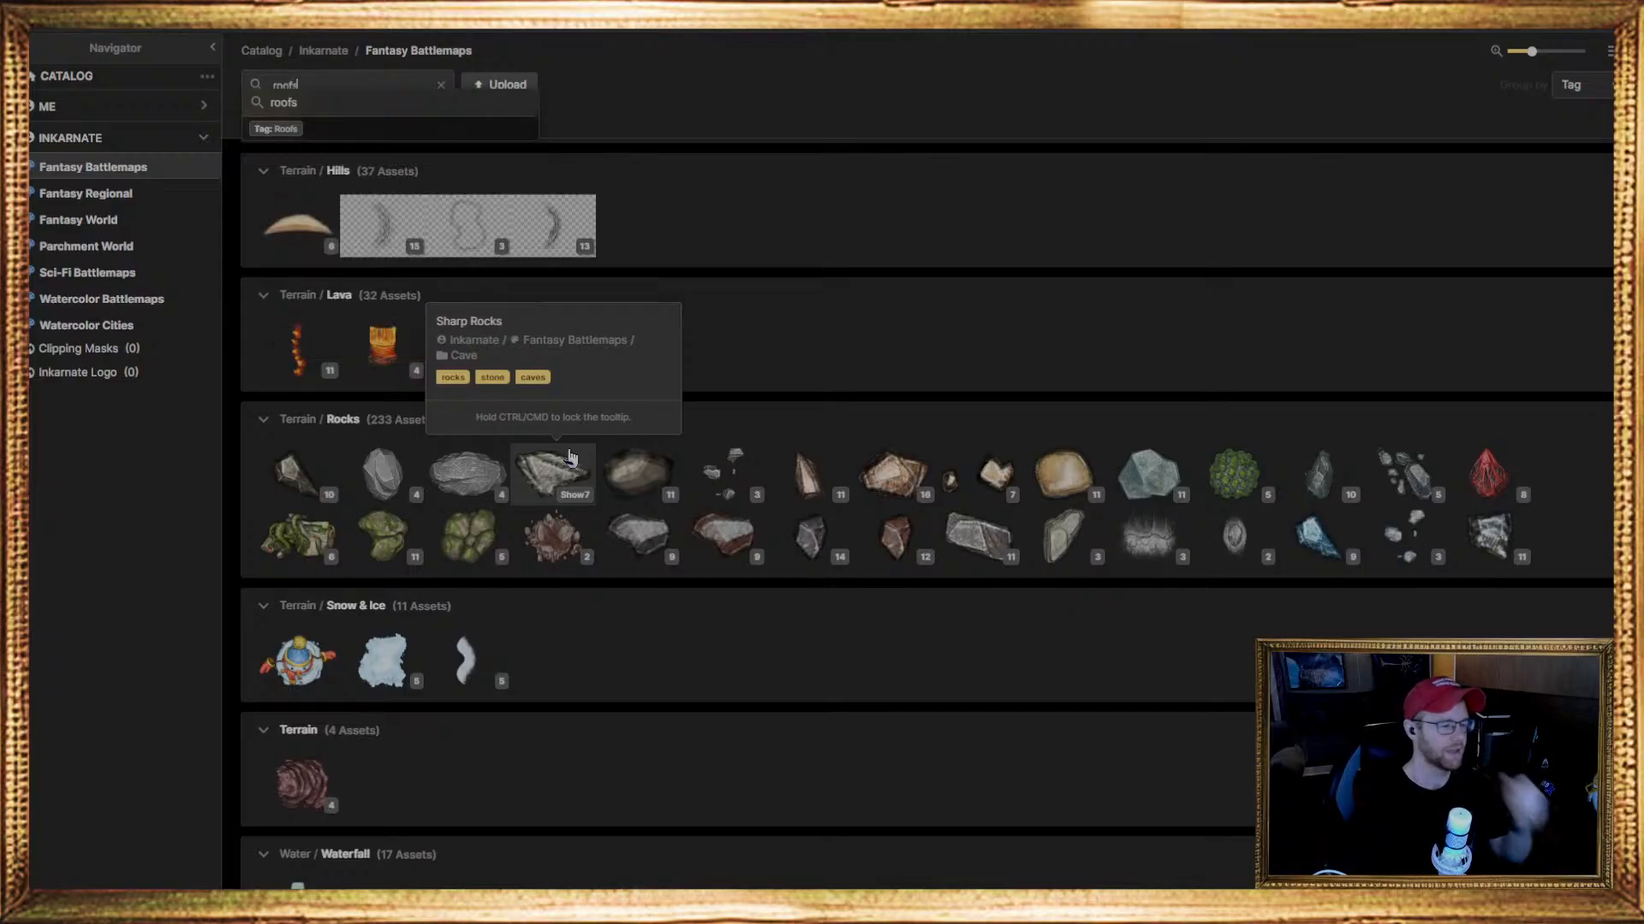
key(Return)
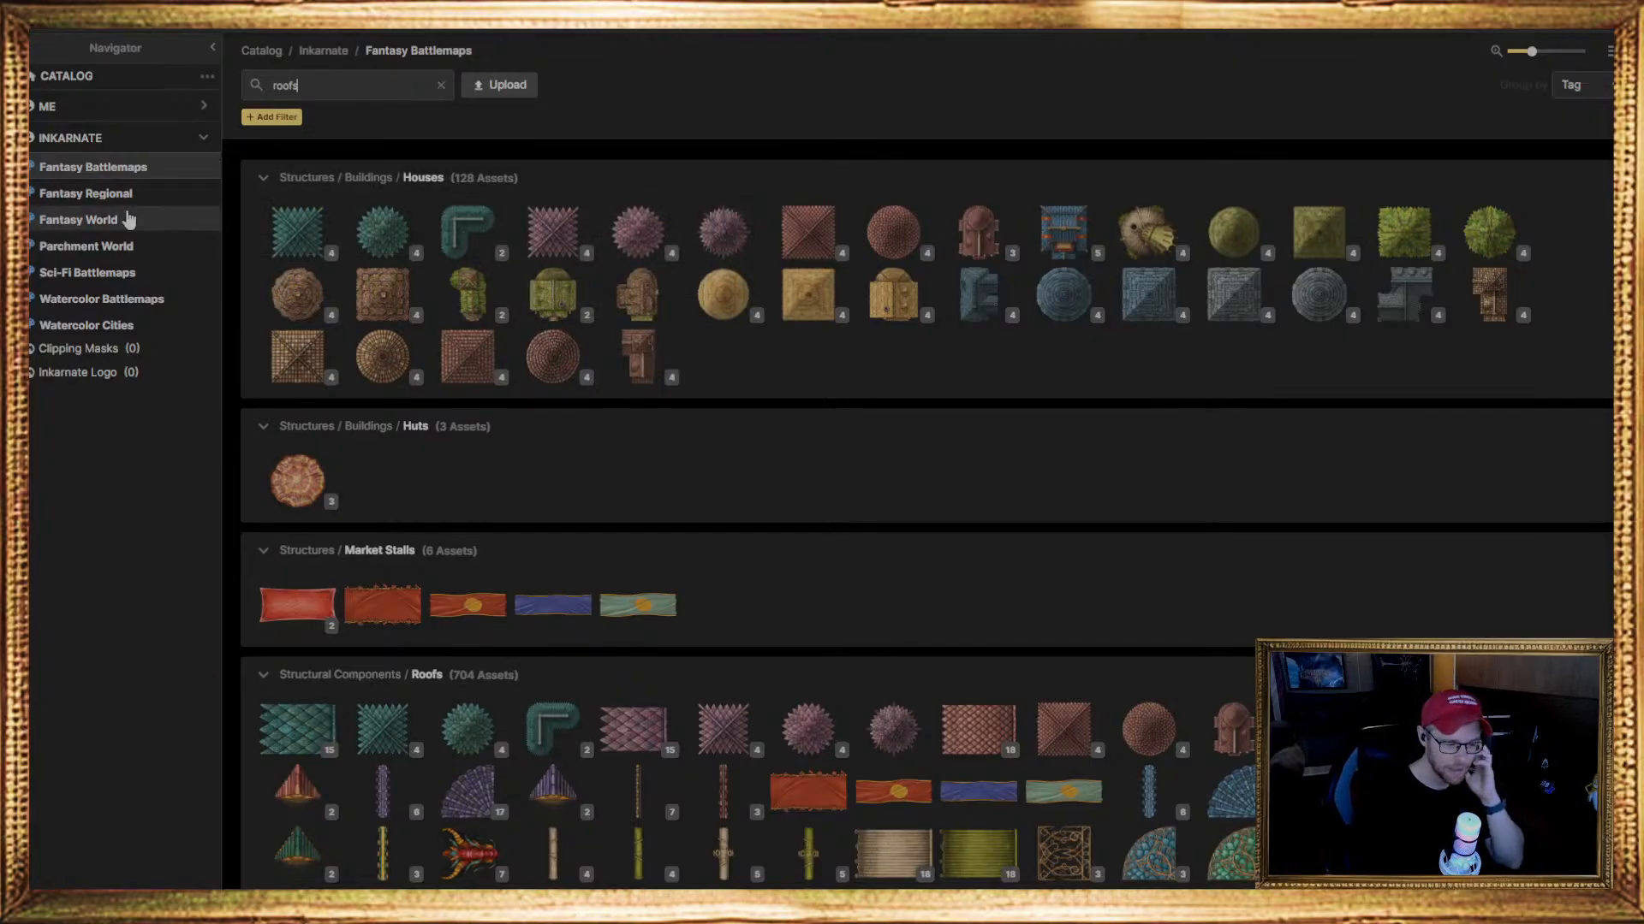
scroll(1040, 642, down, 6)
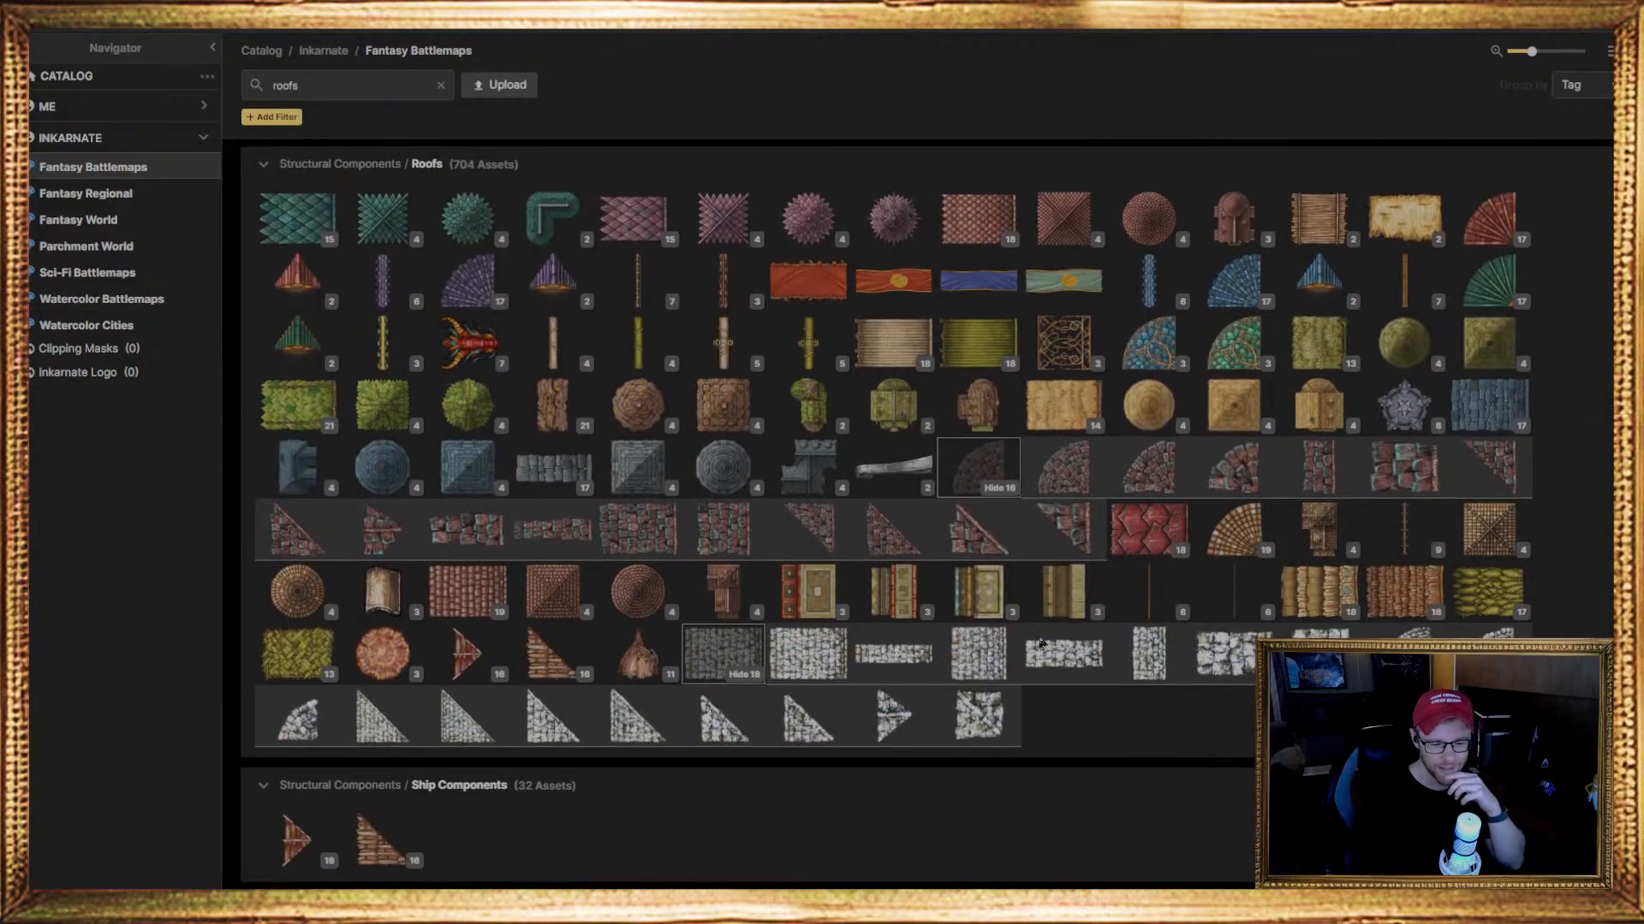
Choose the rectangular snow-covered slate roof piece as the stamp and set its scale to 50
click(808, 655)
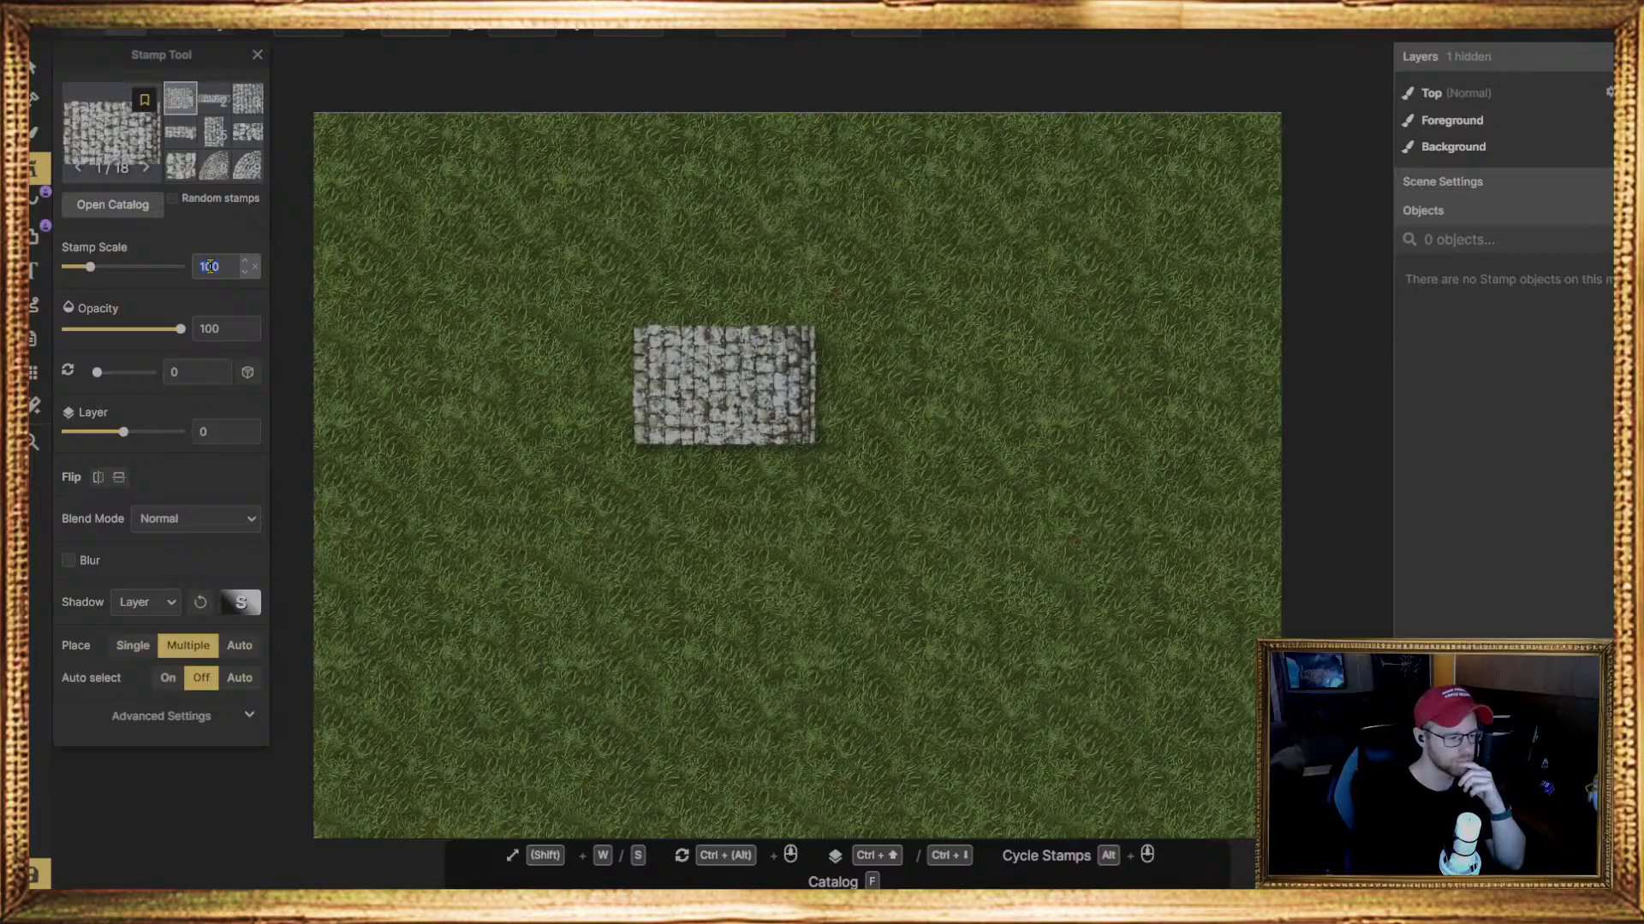
text(70)
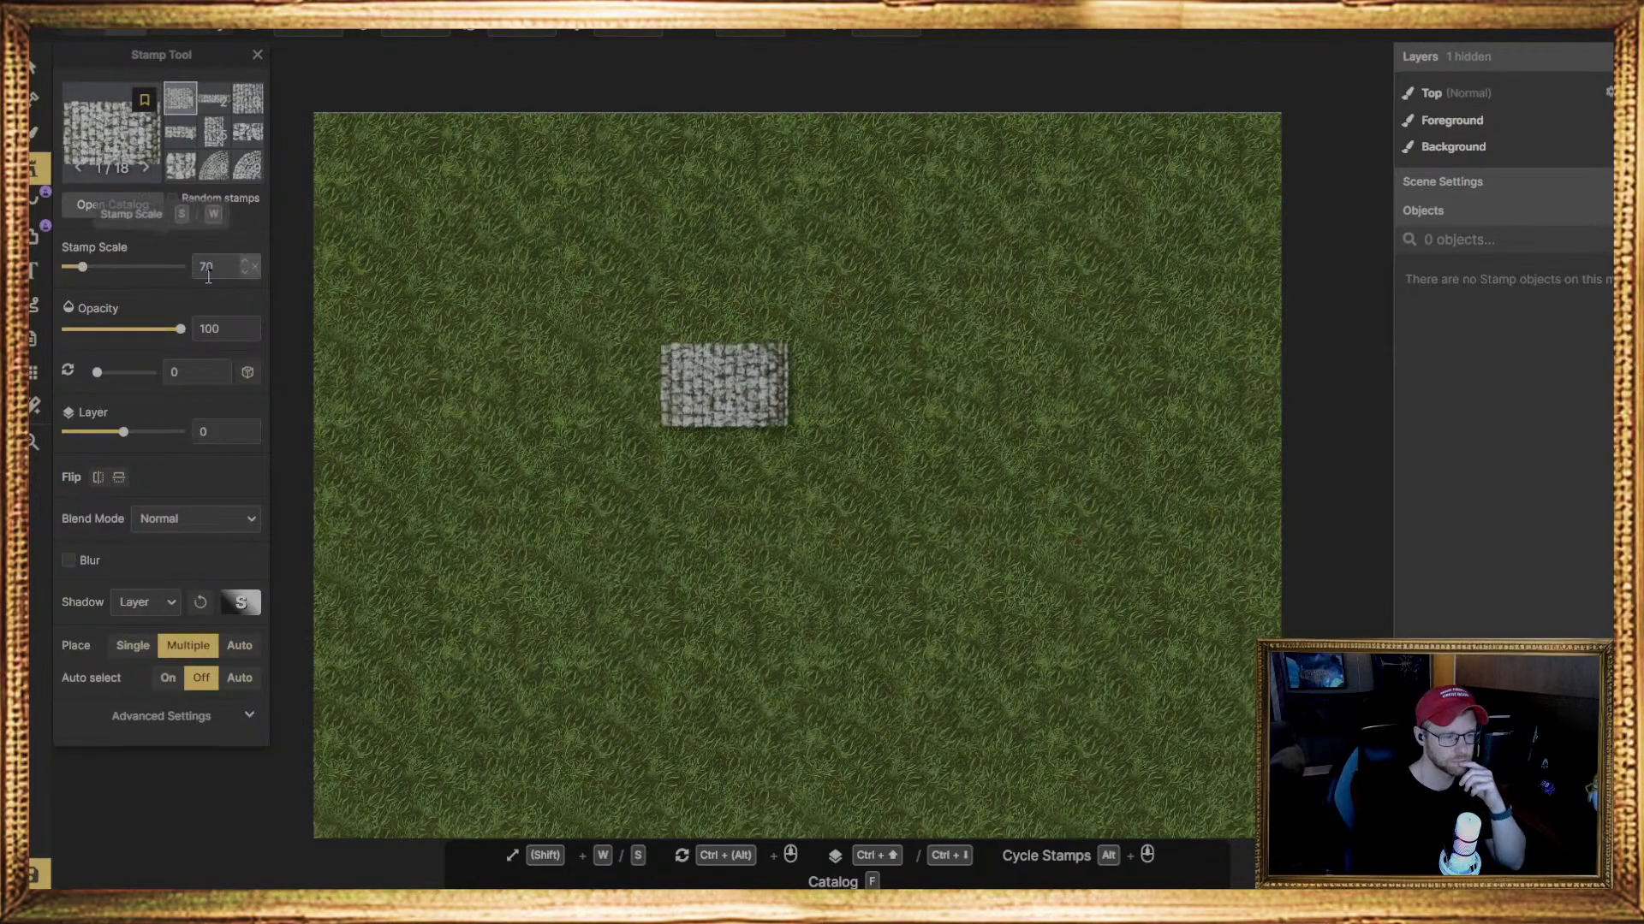
text(50)
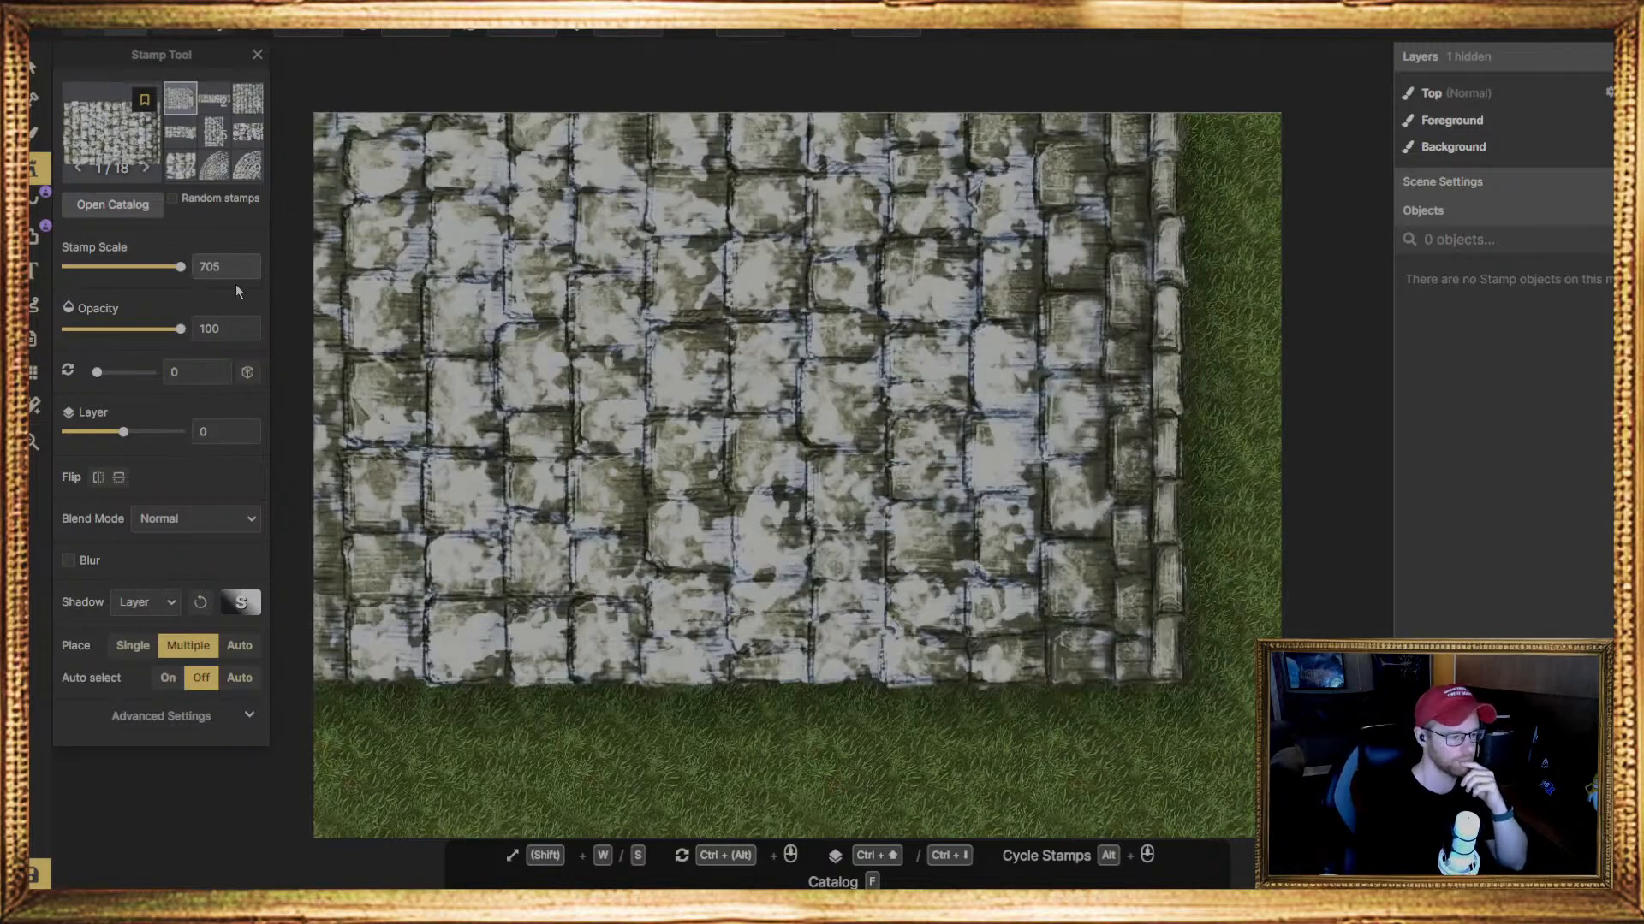
key(BackSpace)
key(BackSpace)
key(BackSpace)
key(BackSpace)
text(50)
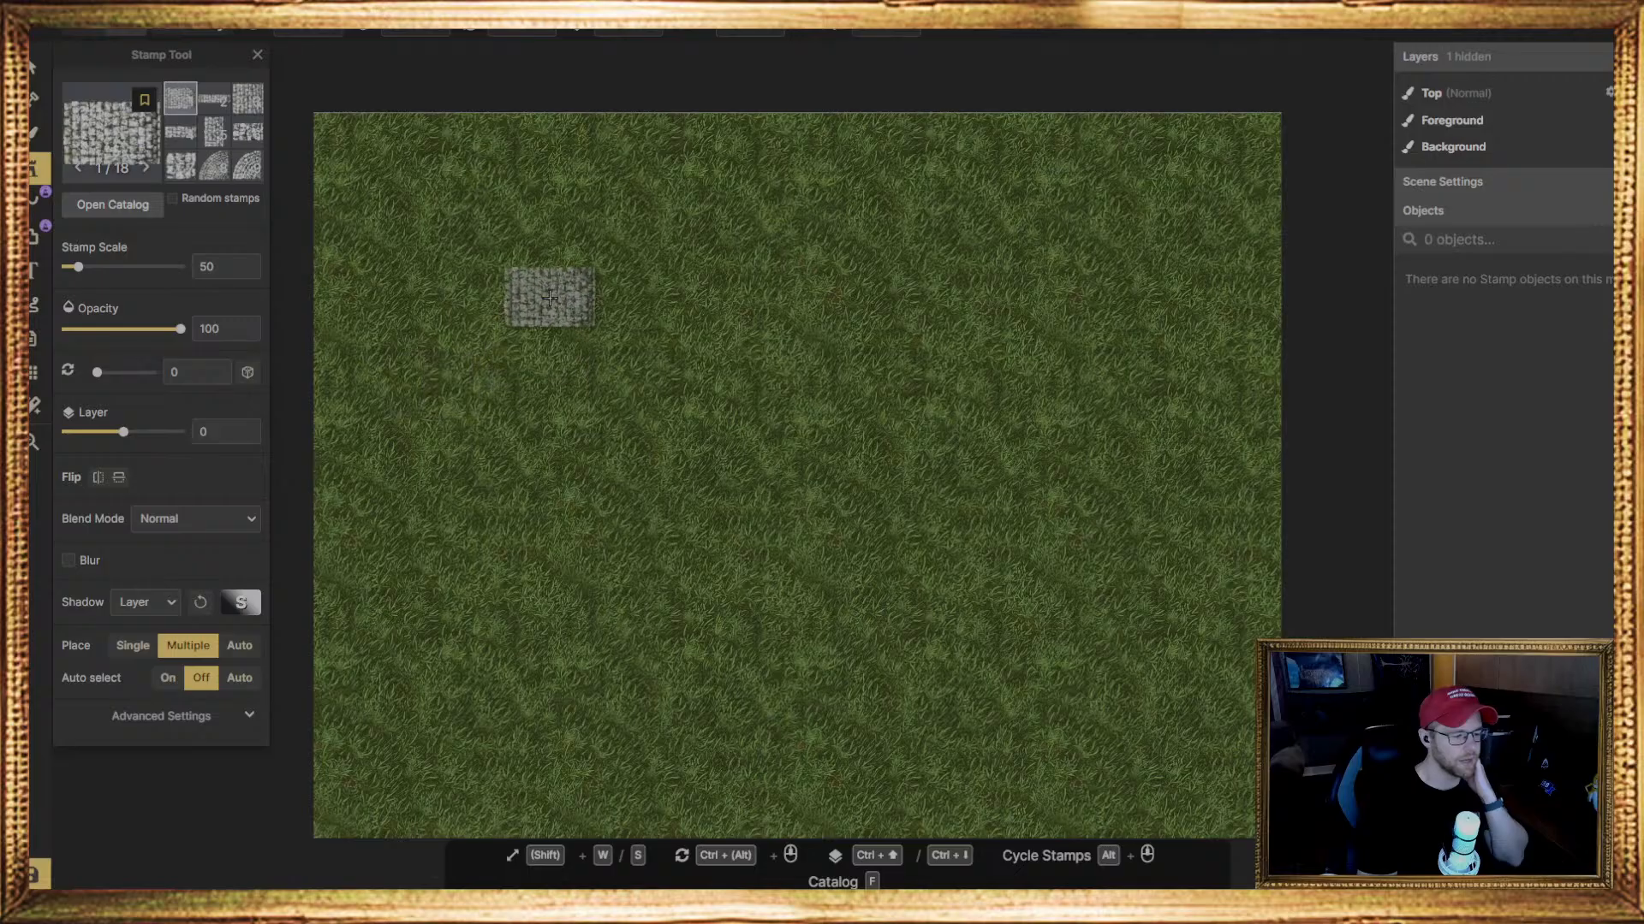
Place three rectangular slate roof sections edge to edge in a vertical column on the upper-left part of the grass
click(540, 210)
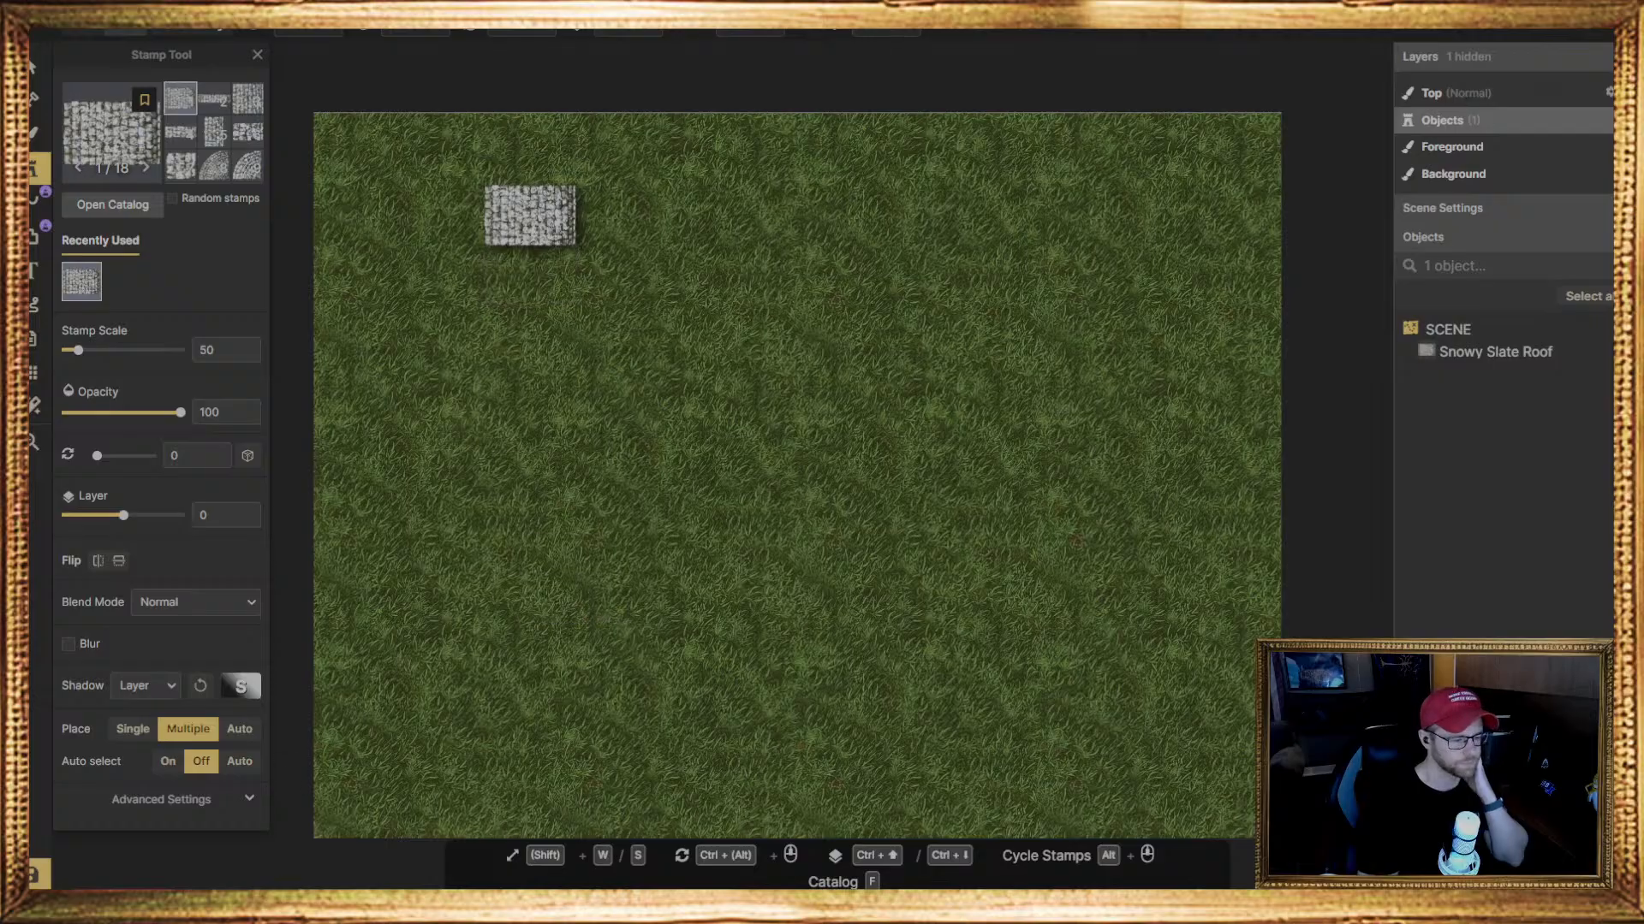
scroll(368, 522, up, 1)
scroll(409, 449, up, 1)
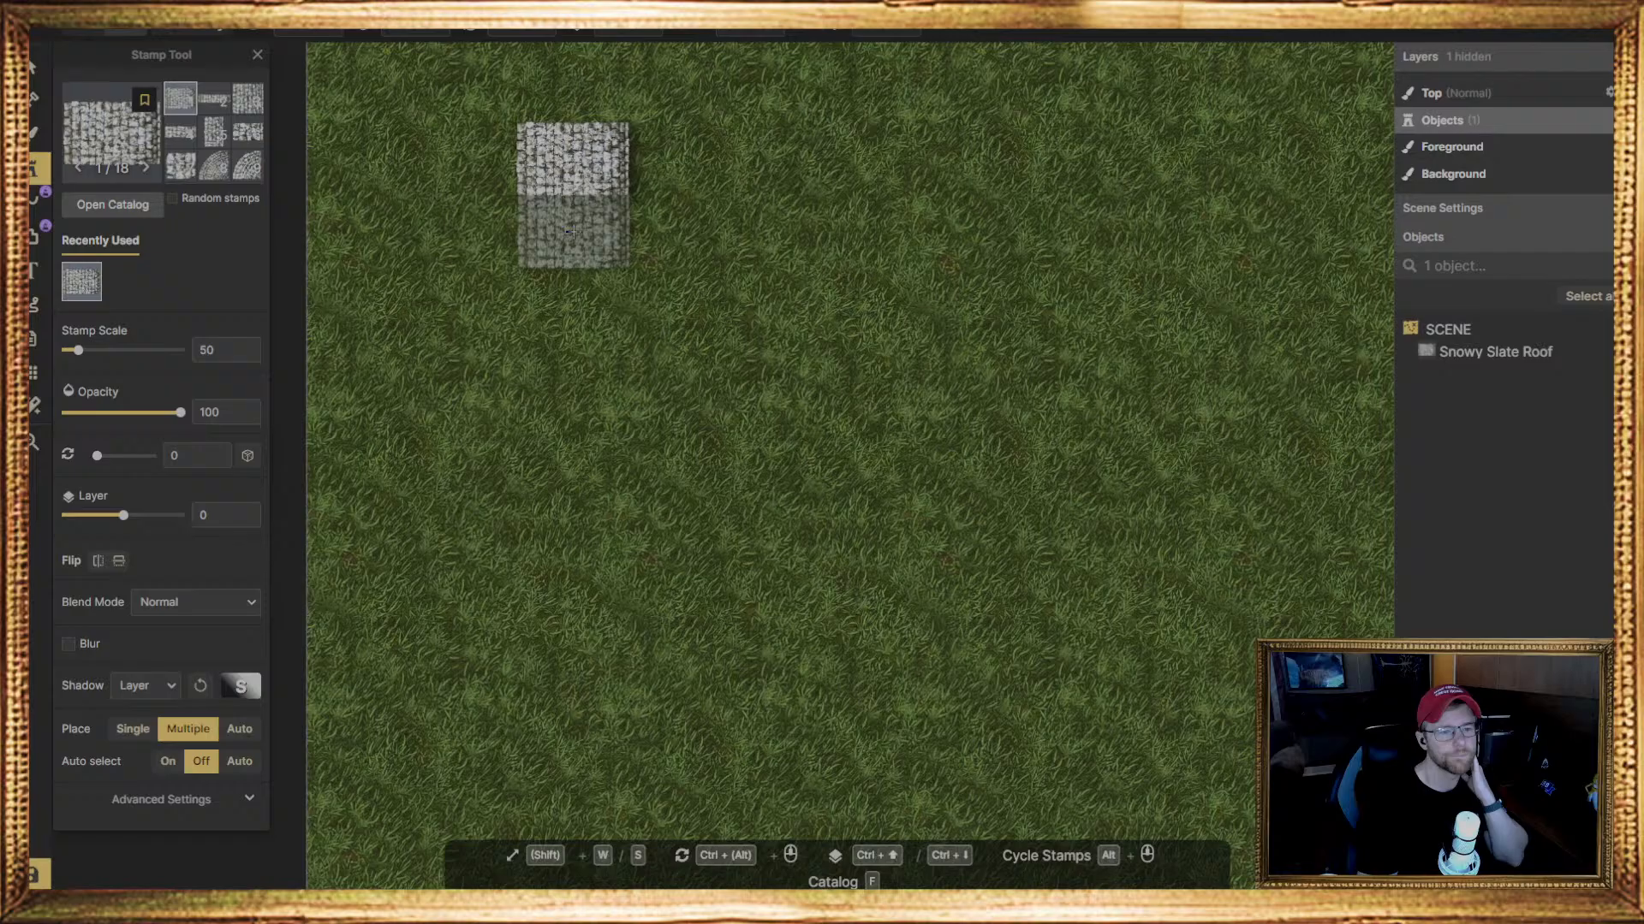
click(571, 229)
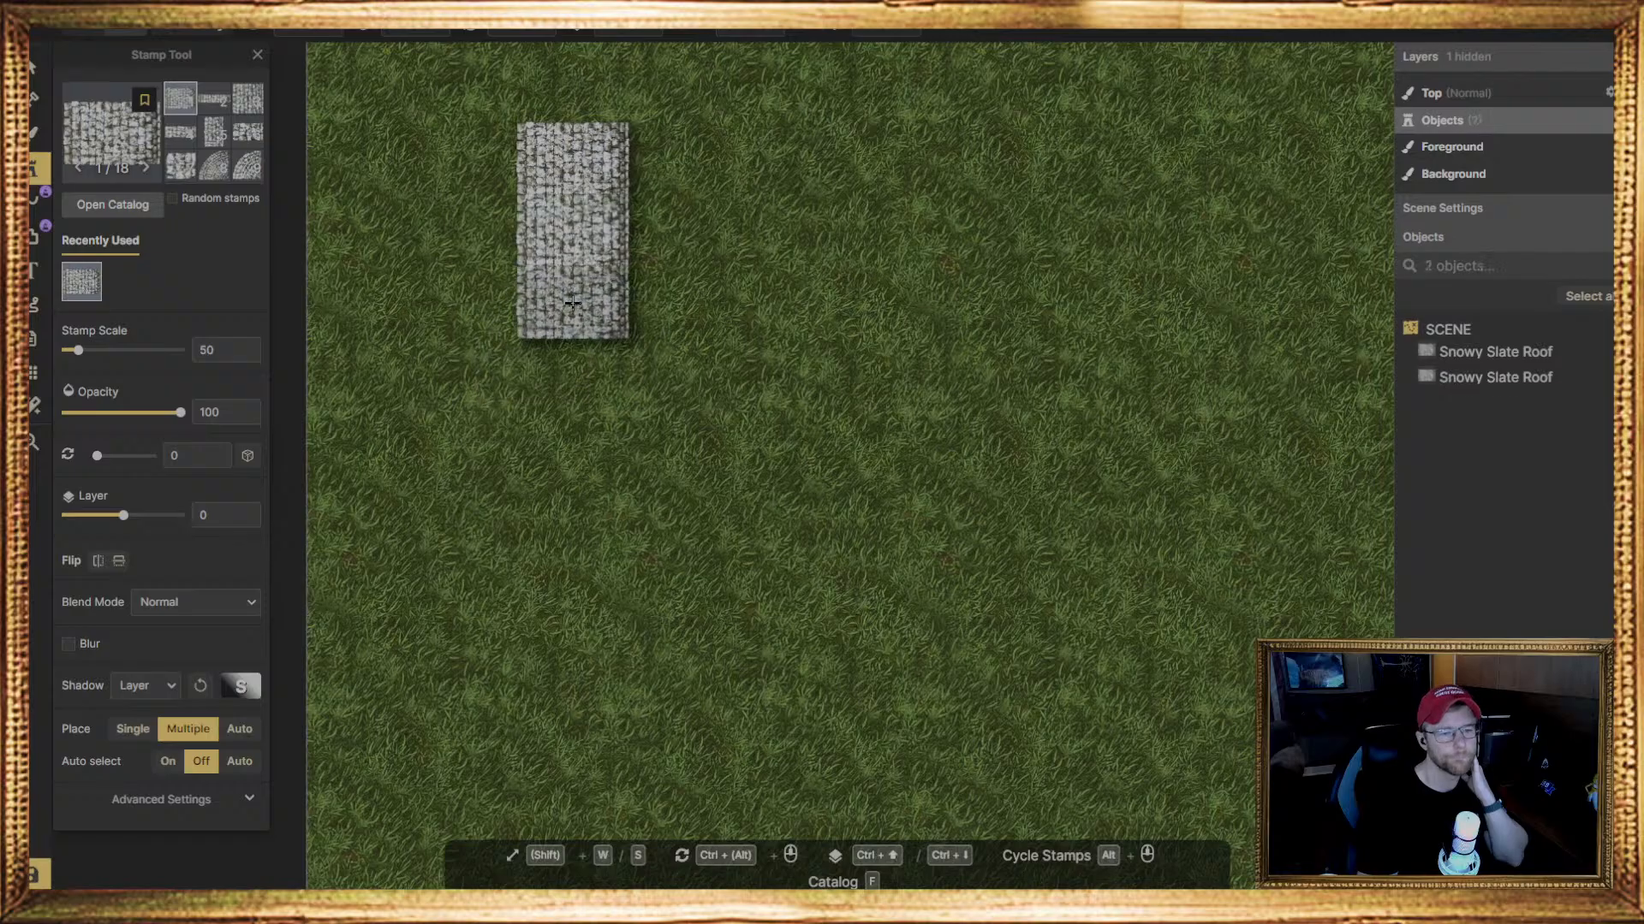
click(724, 385)
Switch to the larger quarter-round variant of the slate roof stamp and place one just below the roof column
click(247, 166)
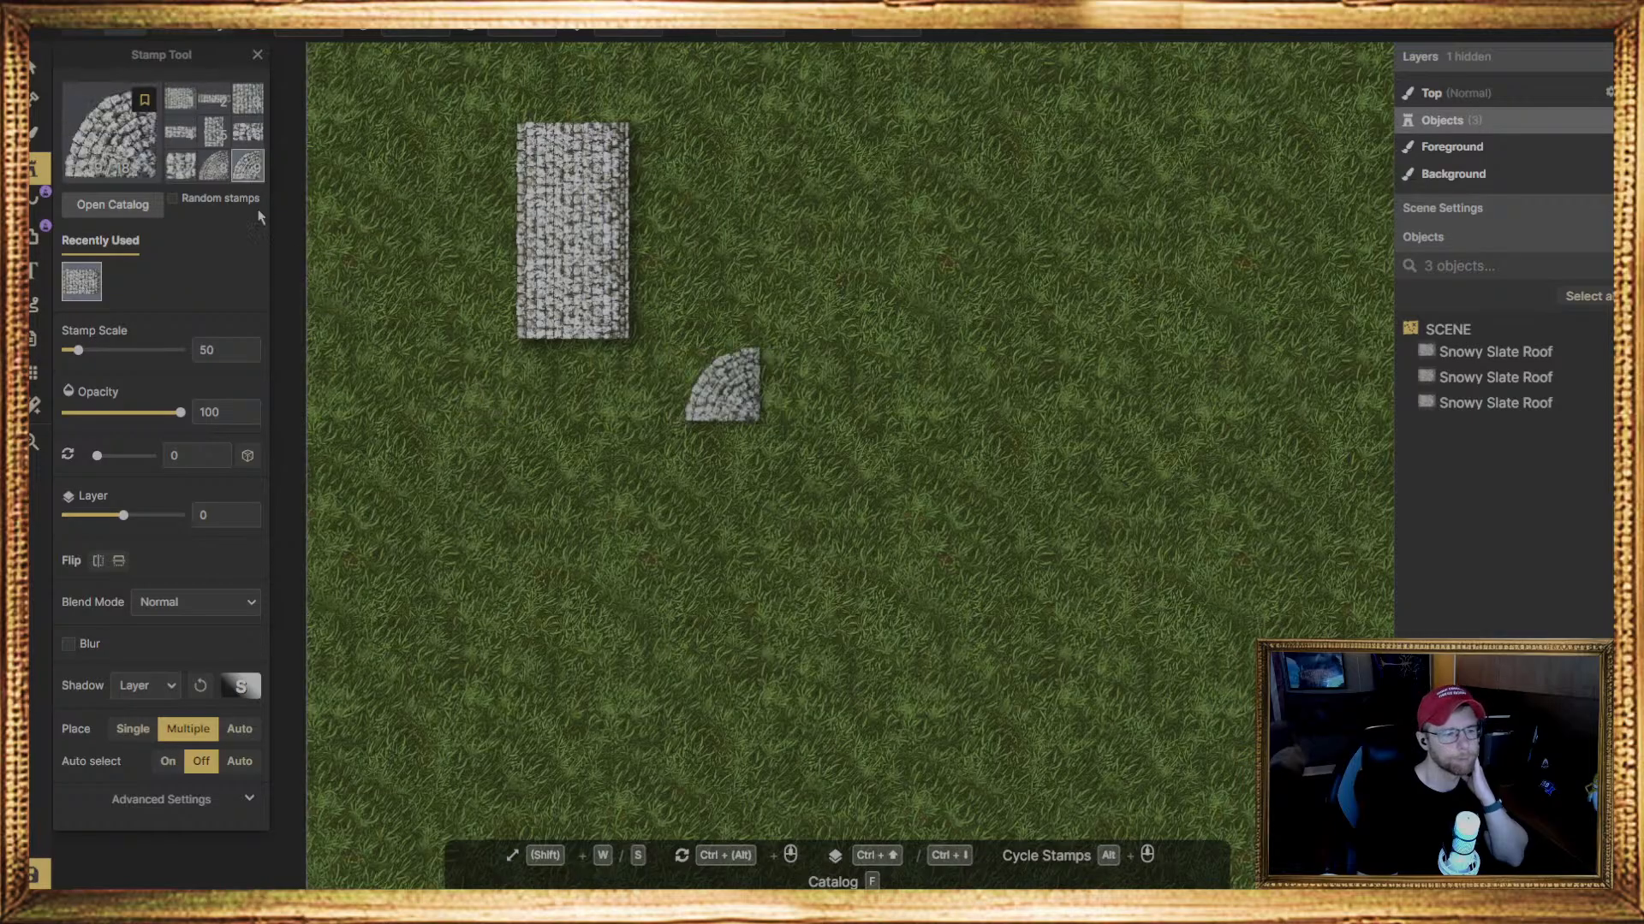
alt+scroll(724, 385, down, 1)
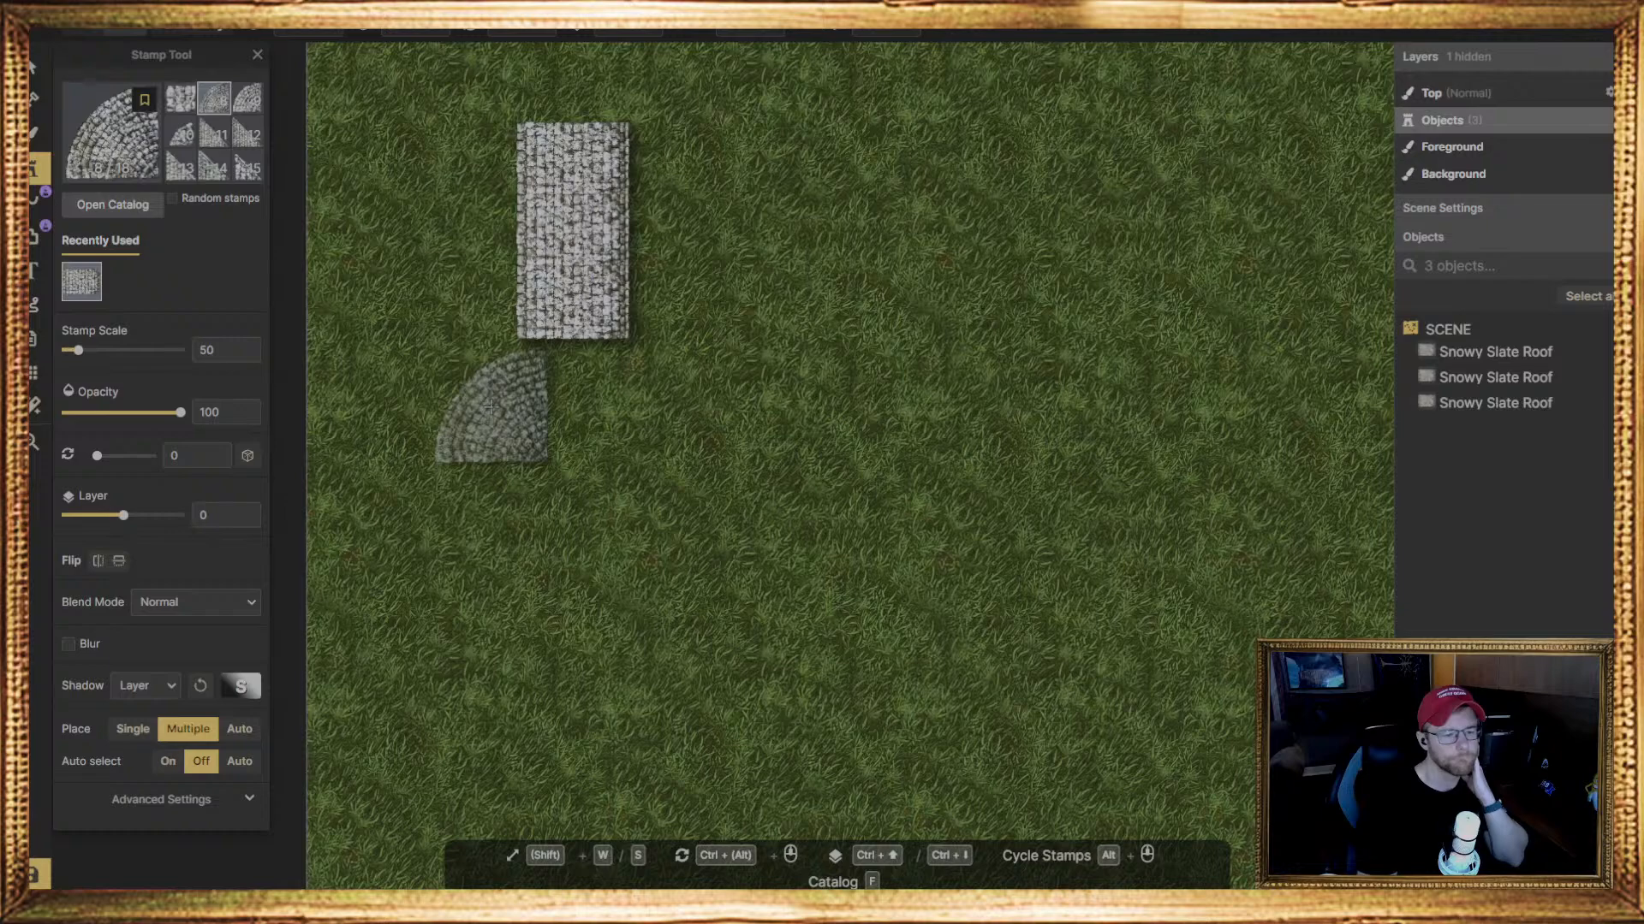
click(512, 405)
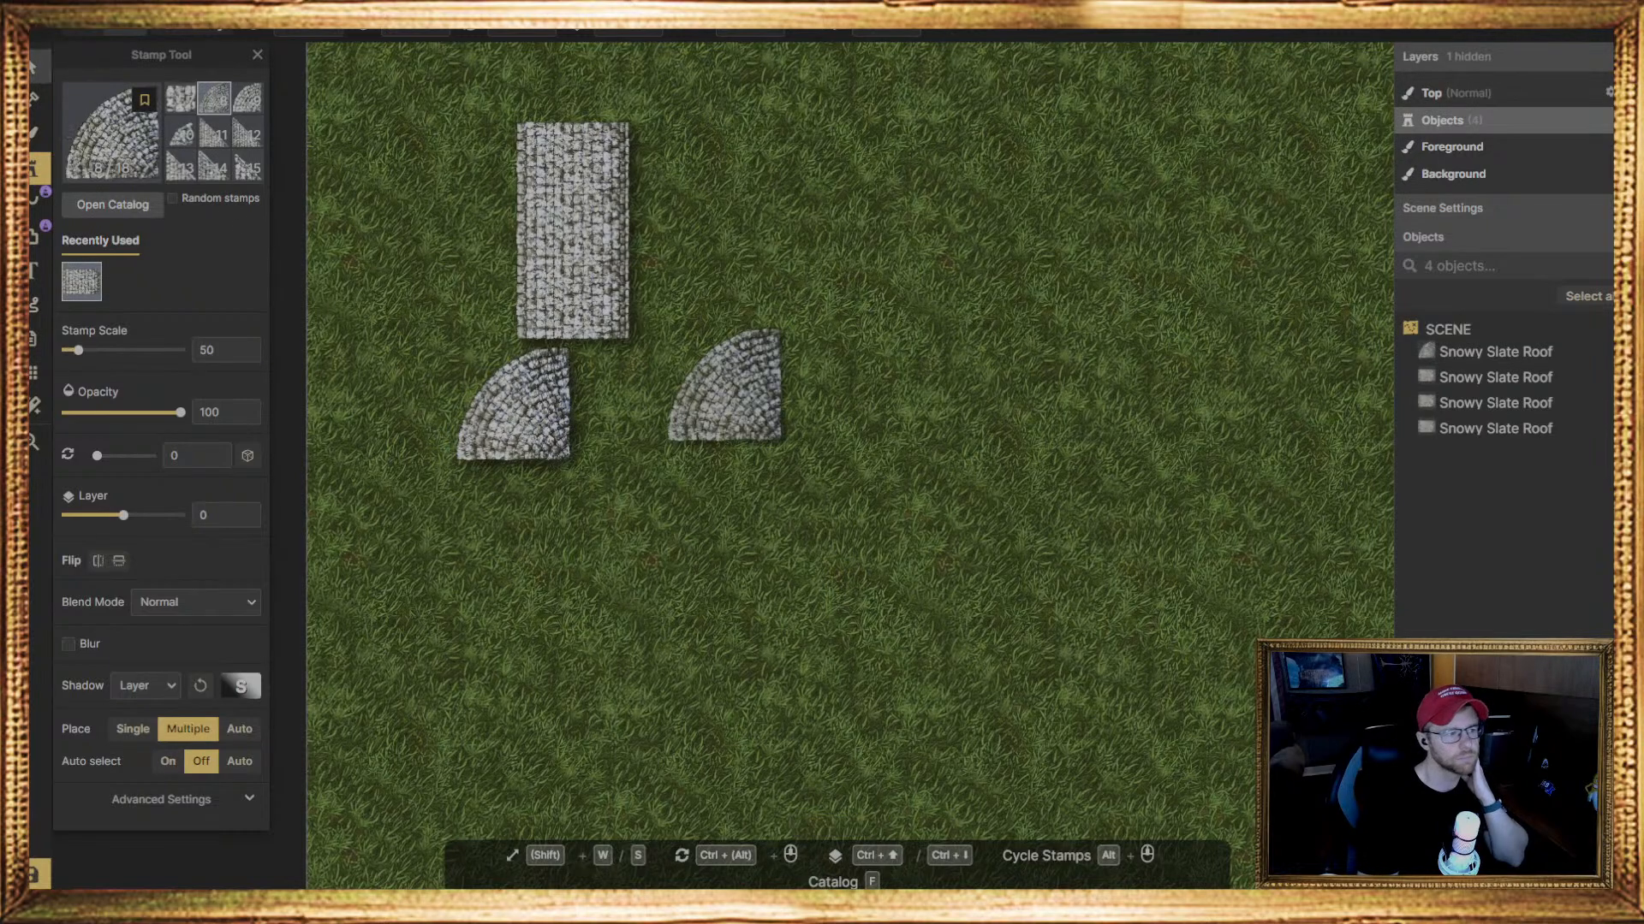
Rotate the quarter-round roof piece to 270 degrees and align it flush with the lower end of the roof column
click(36, 67)
drag(598, 416, 532, 302)
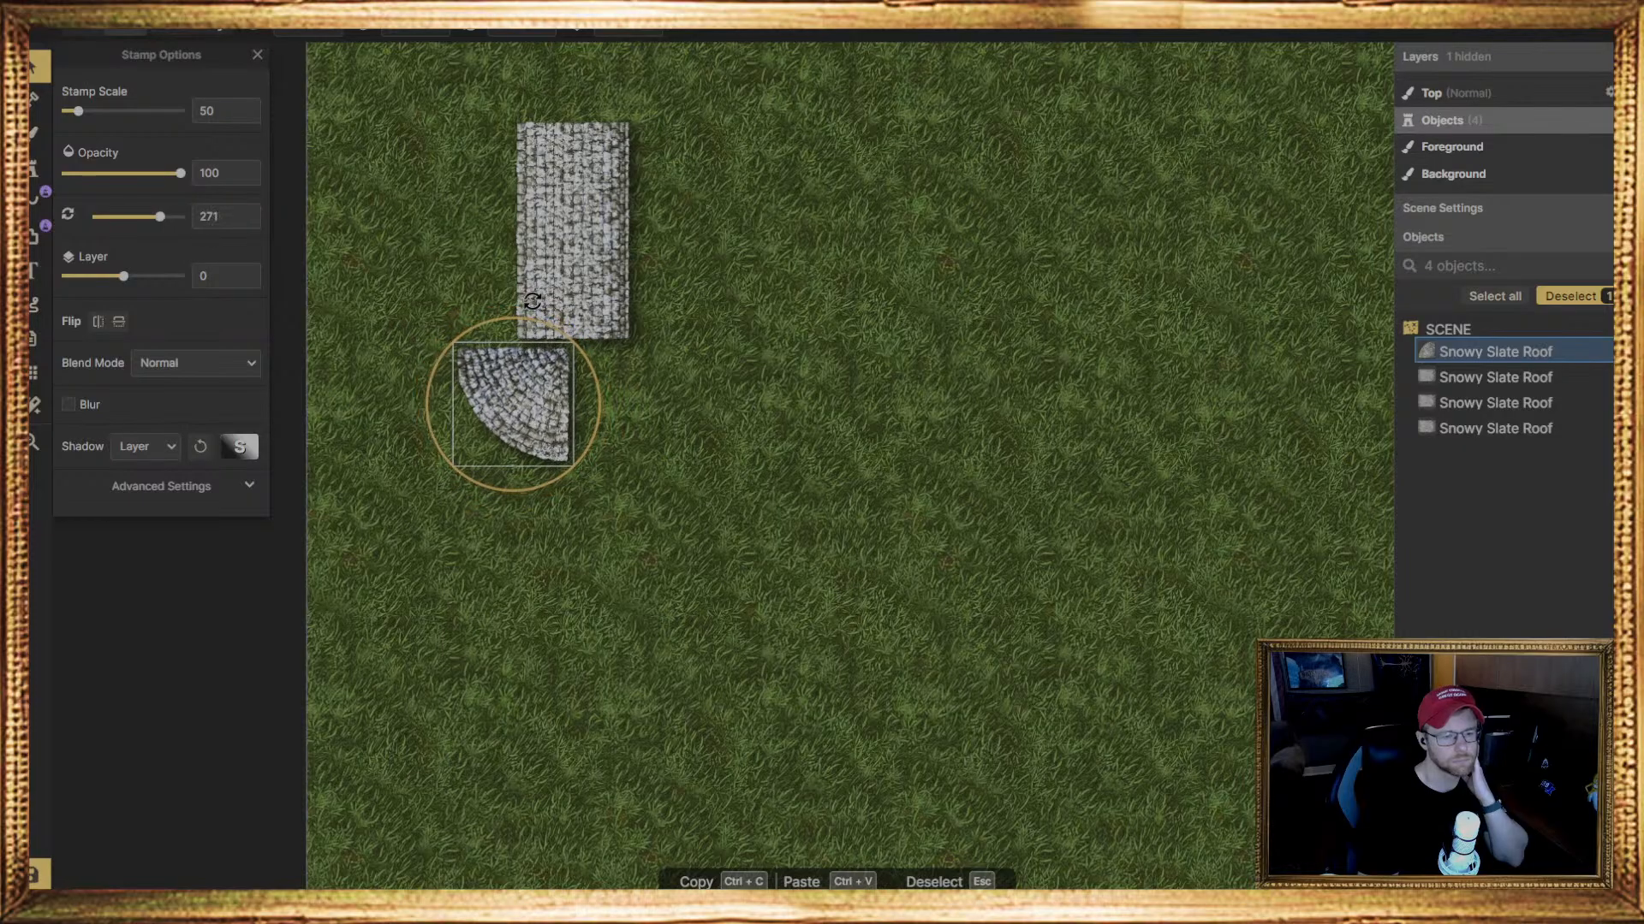
drag(533, 301, 534, 301)
click(502, 35)
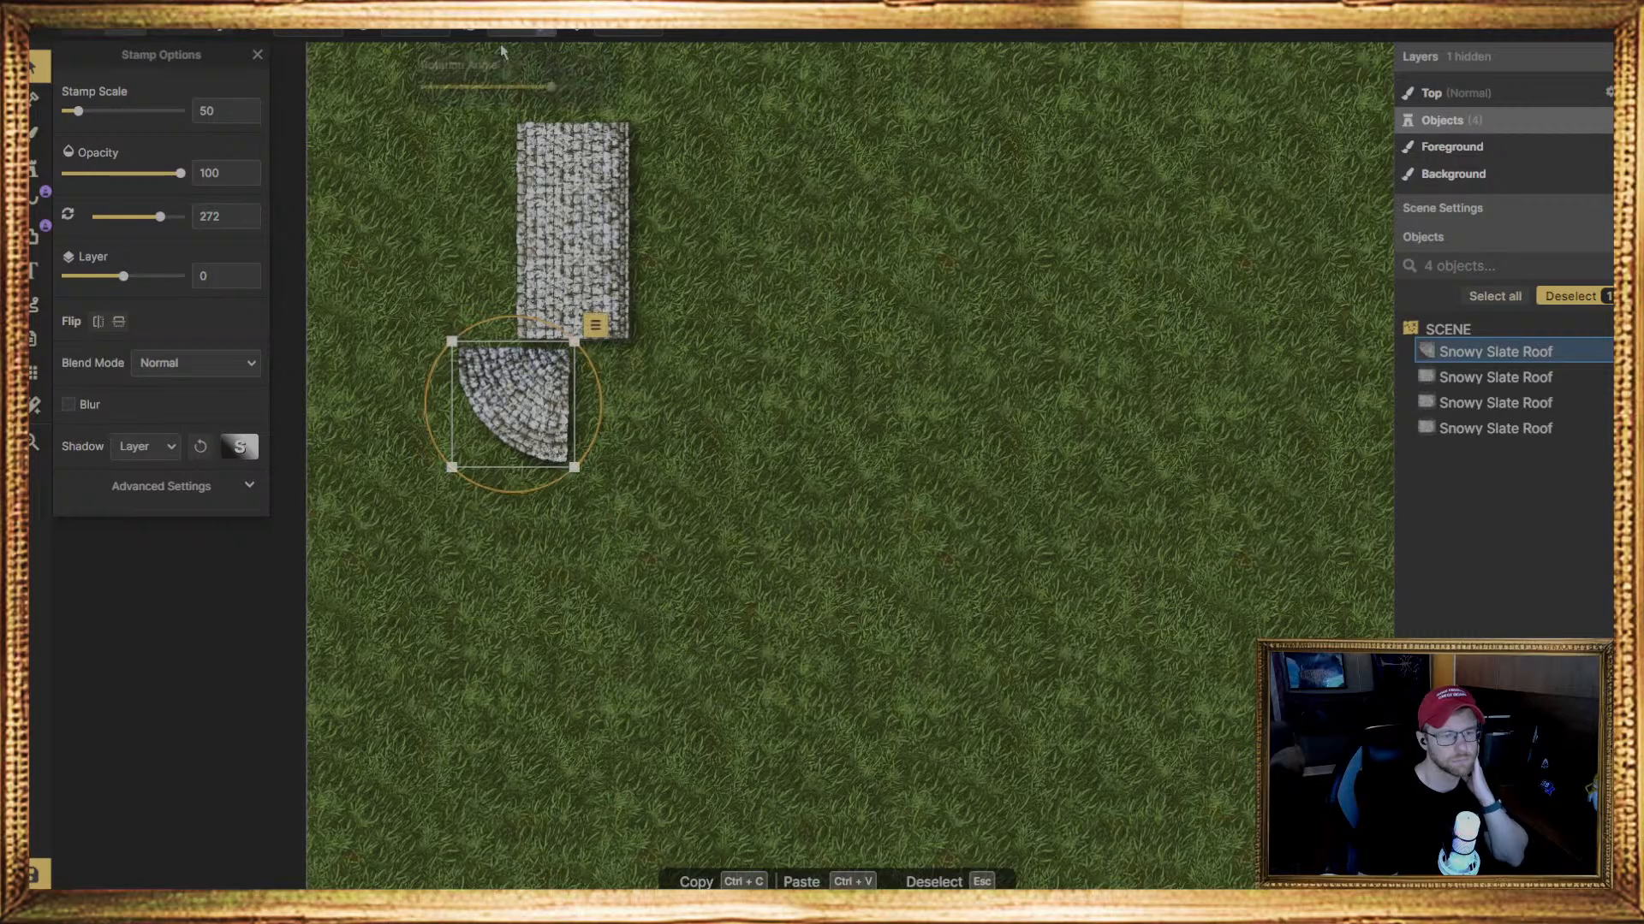
text(270)
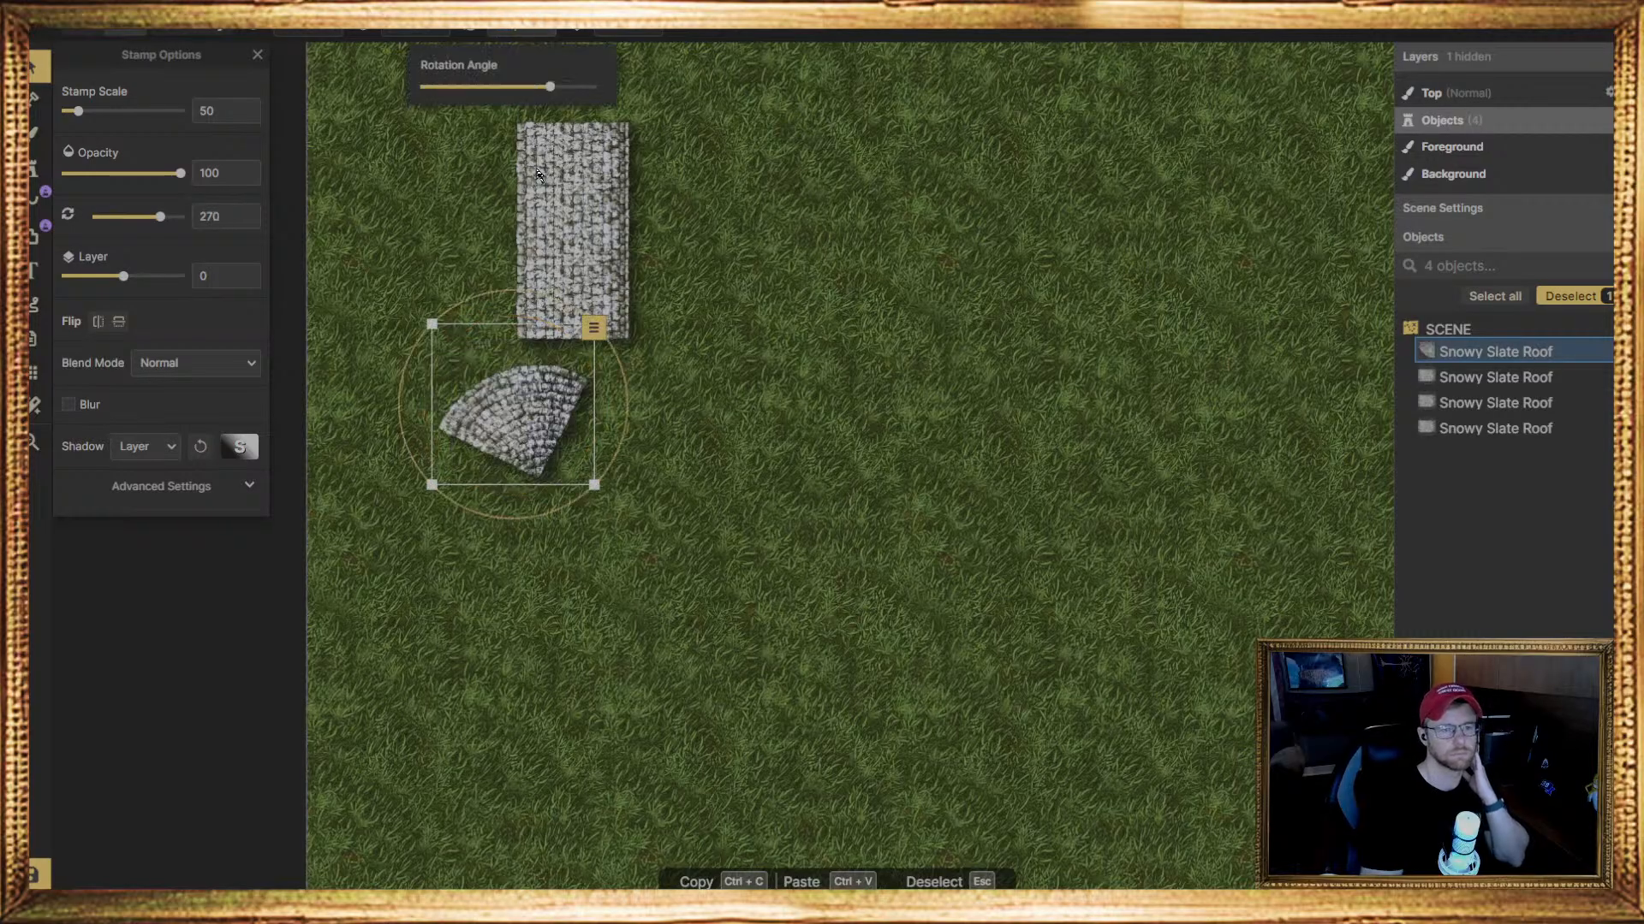
drag(516, 398, 576, 390)
click(627, 392)
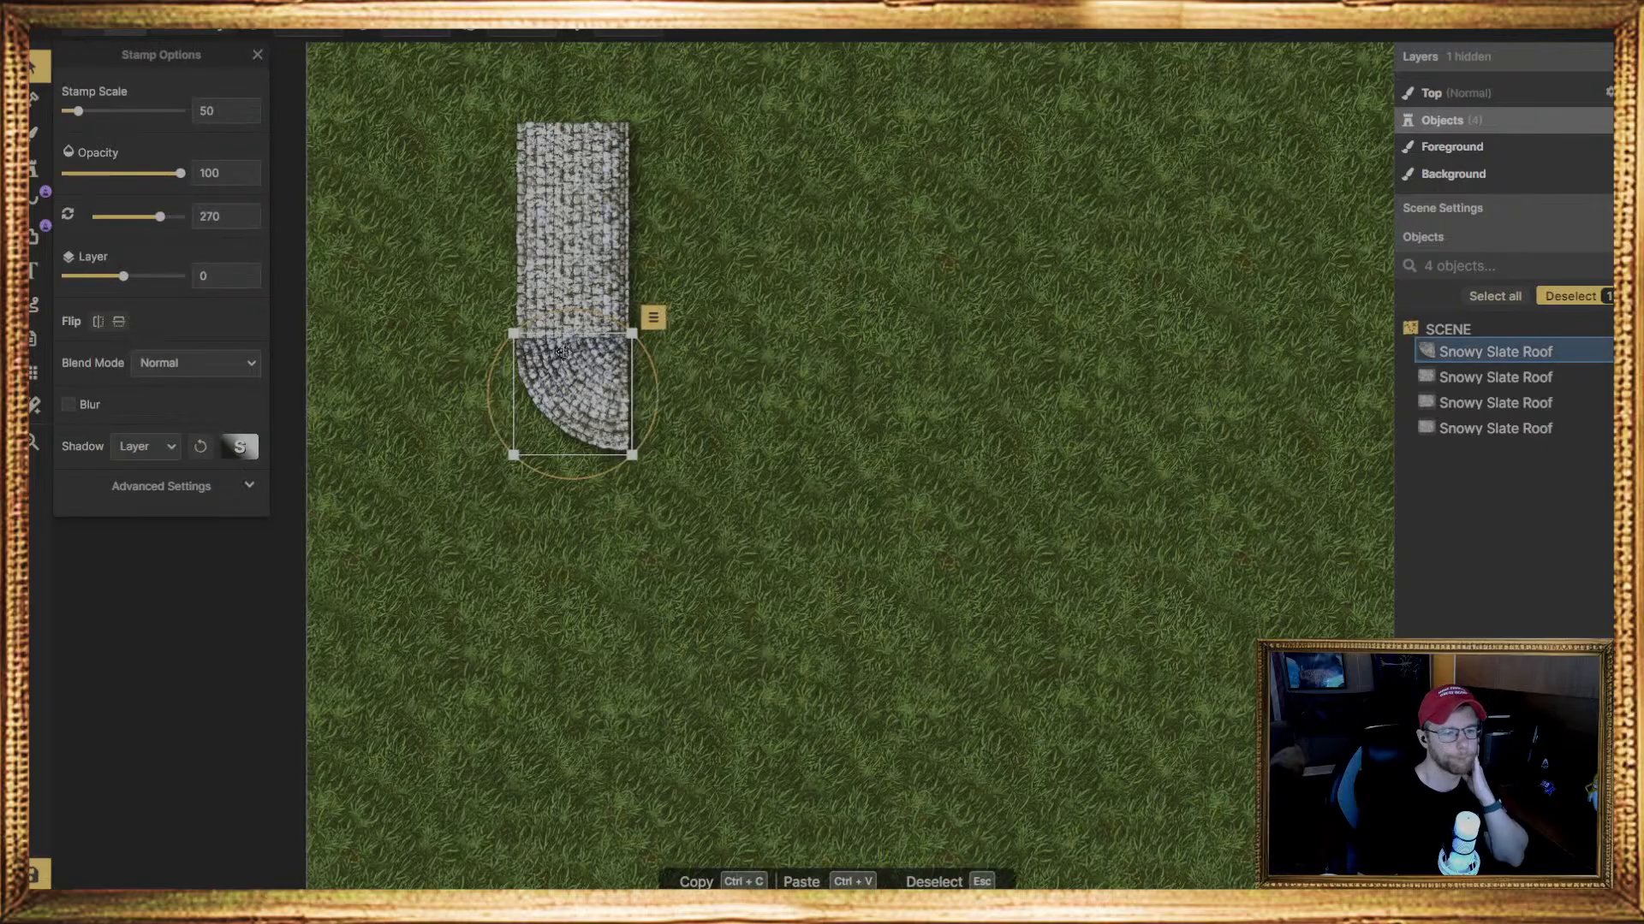
Place a second quarter-round roof piece to the right of the first and set its rotation to 180 degrees
middle_drag(774, 265, 773, 359)
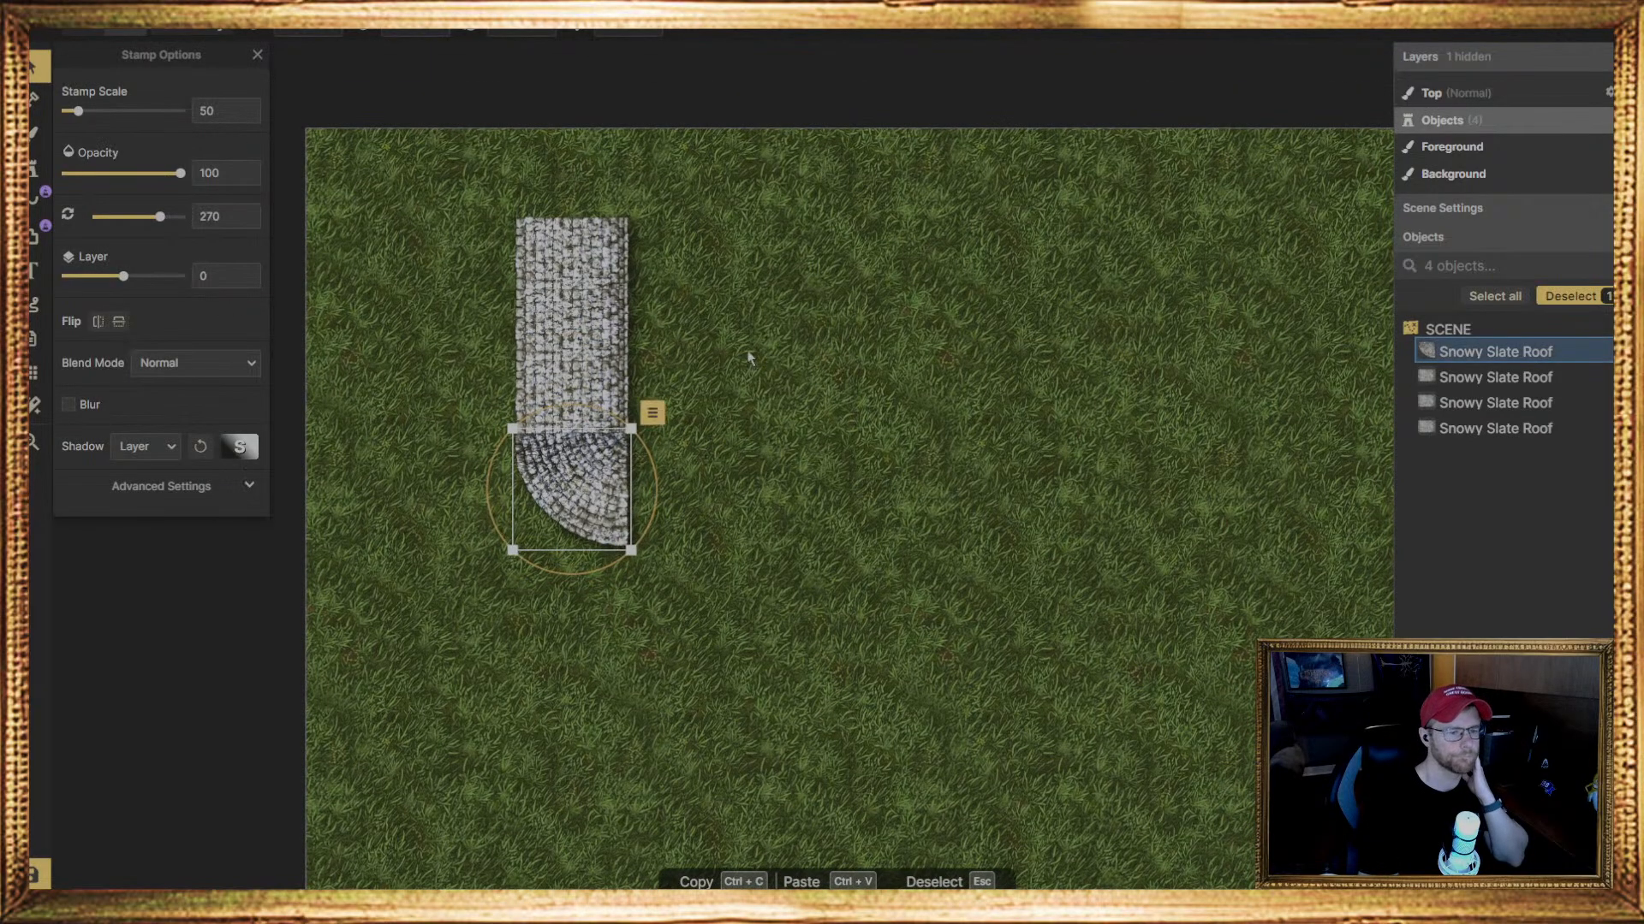
middle_drag(703, 310, 705, 320)
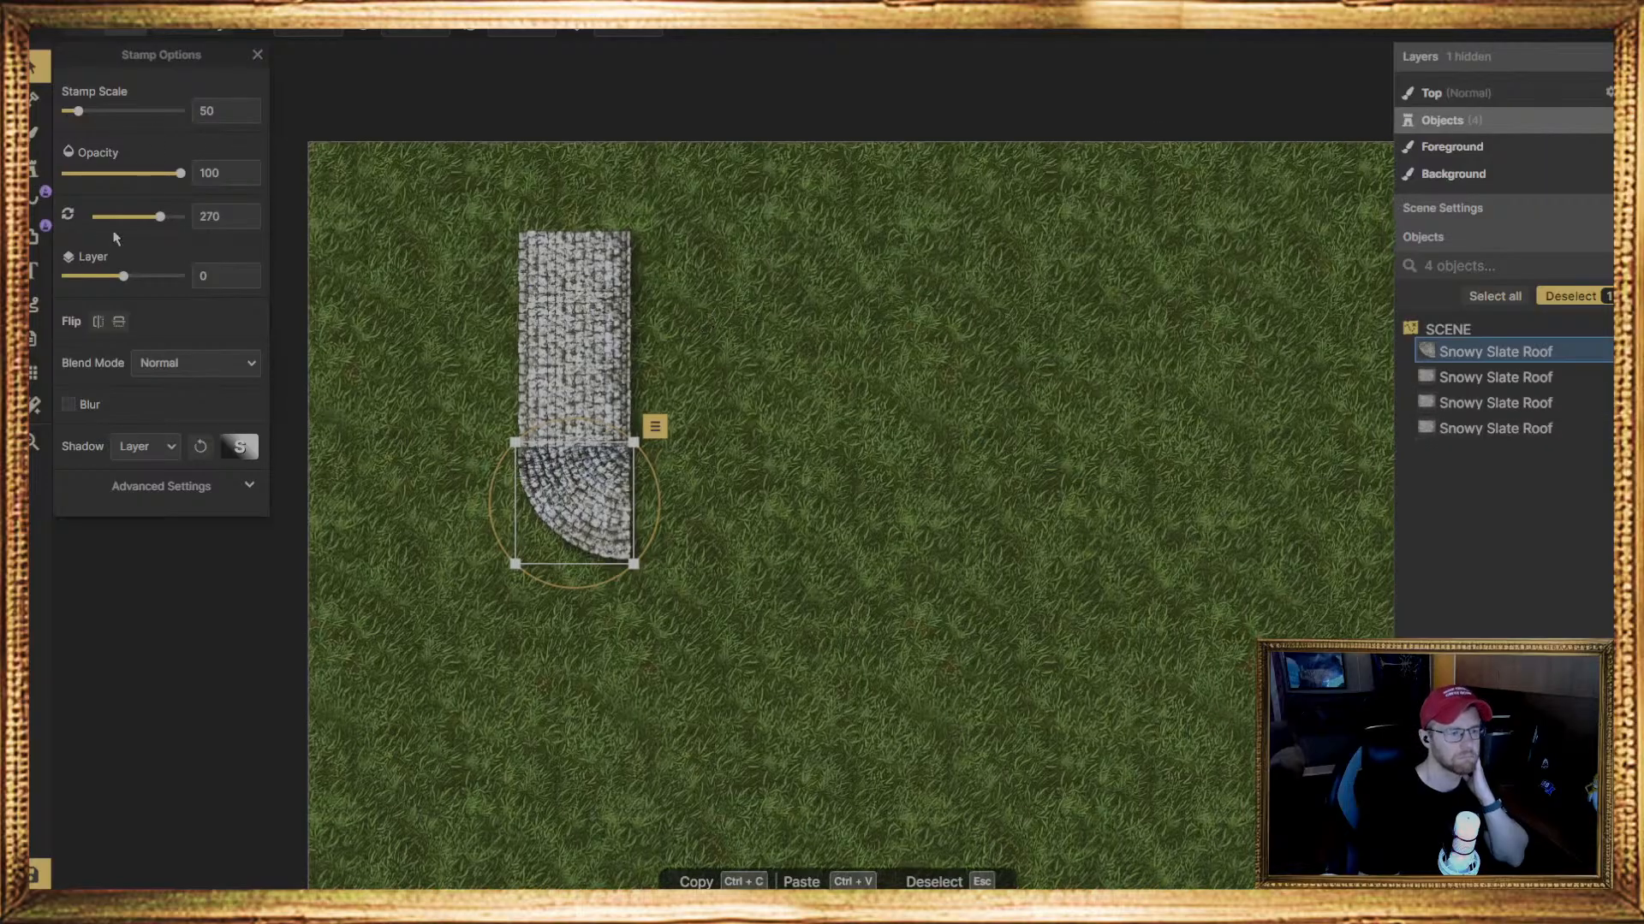
click(36, 174)
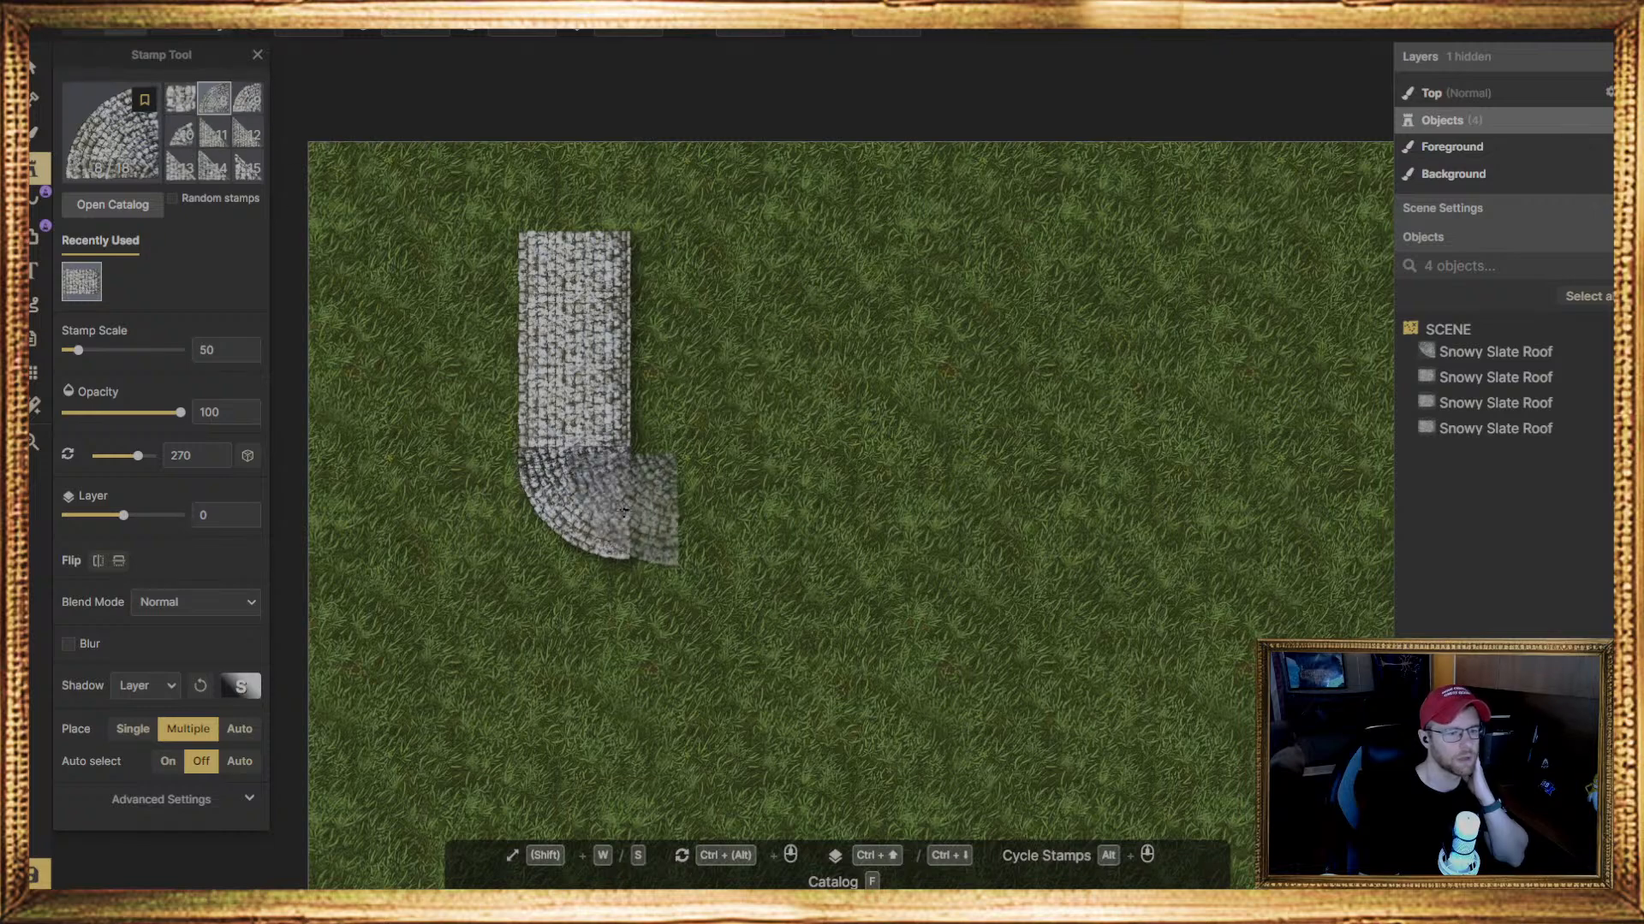
click(678, 511)
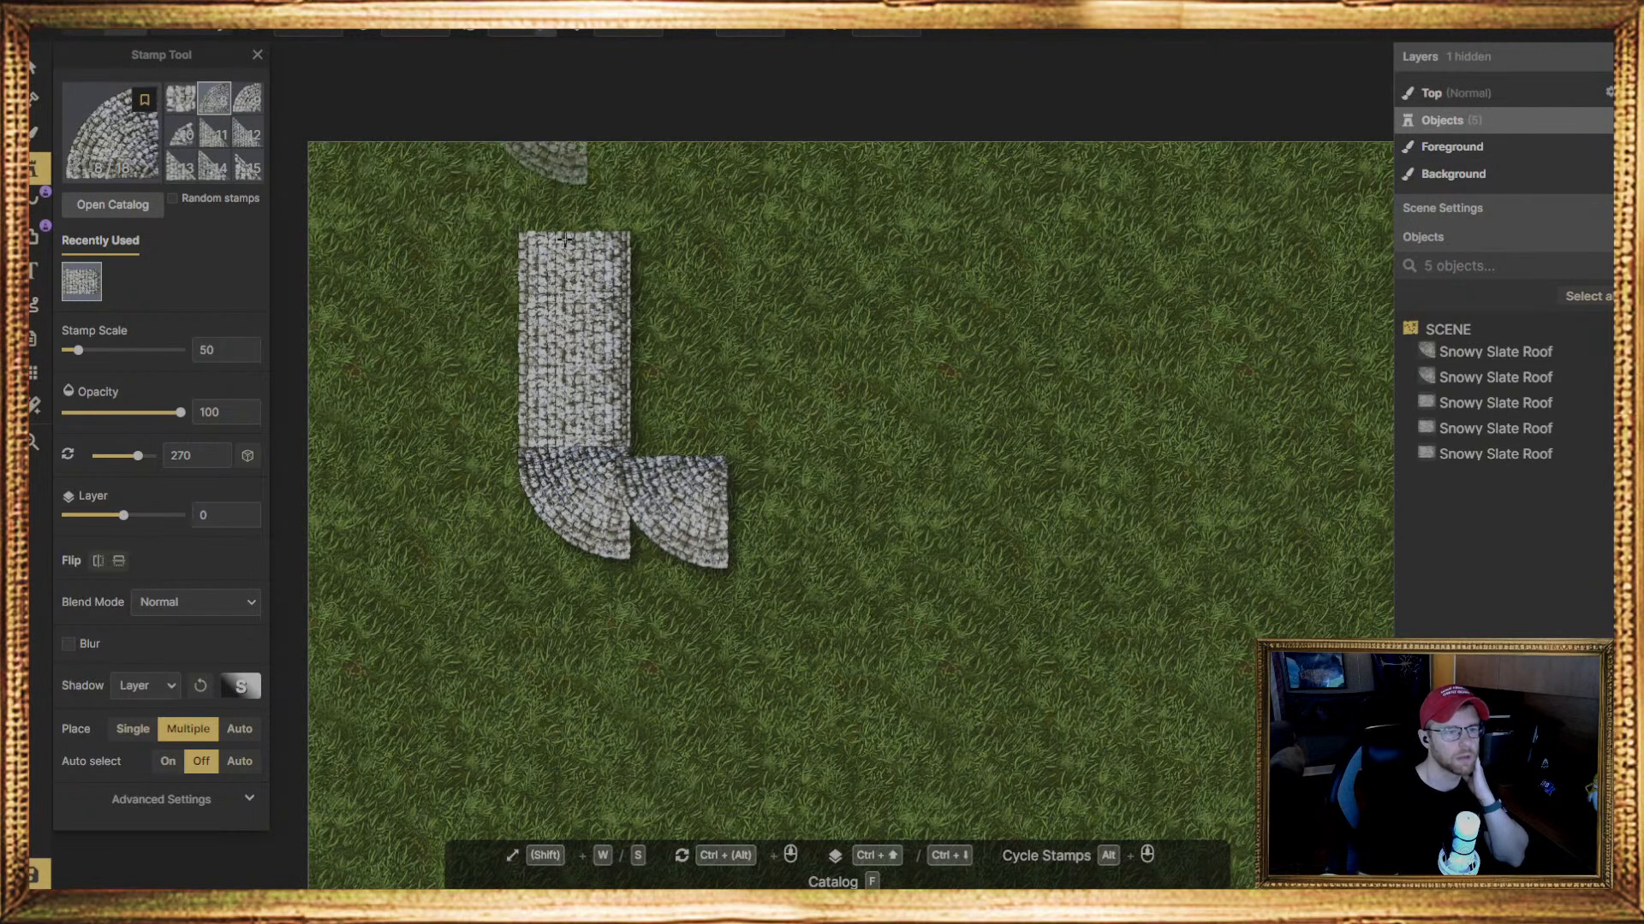
click(38, 72)
click(668, 454)
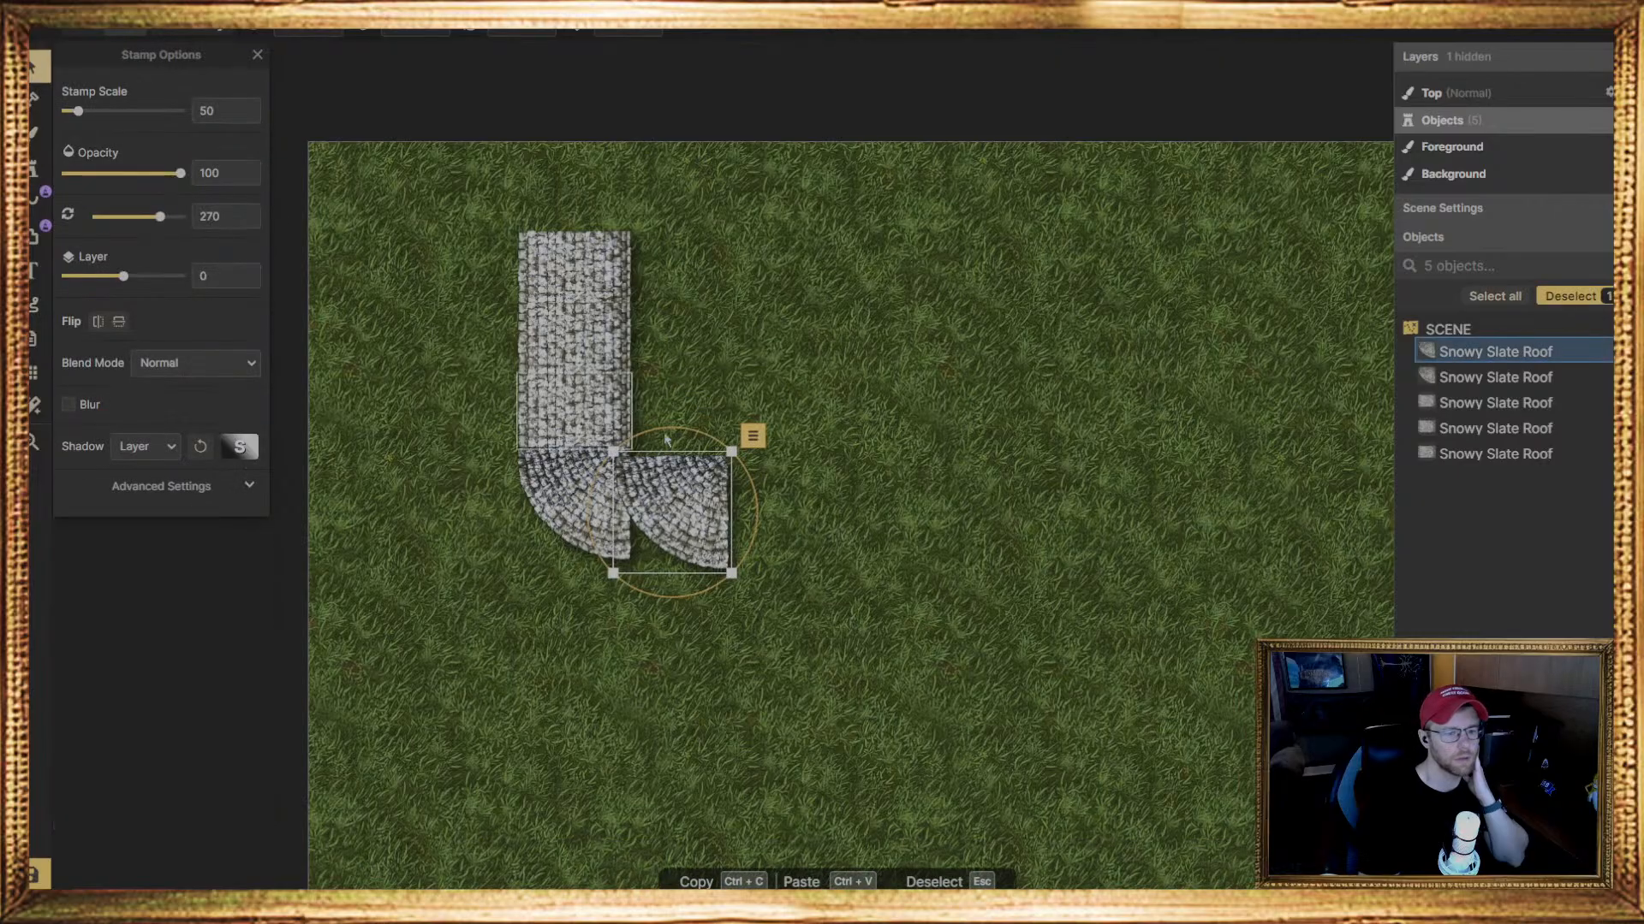
drag(764, 541, 709, 390)
double_click(514, 30)
text(180)
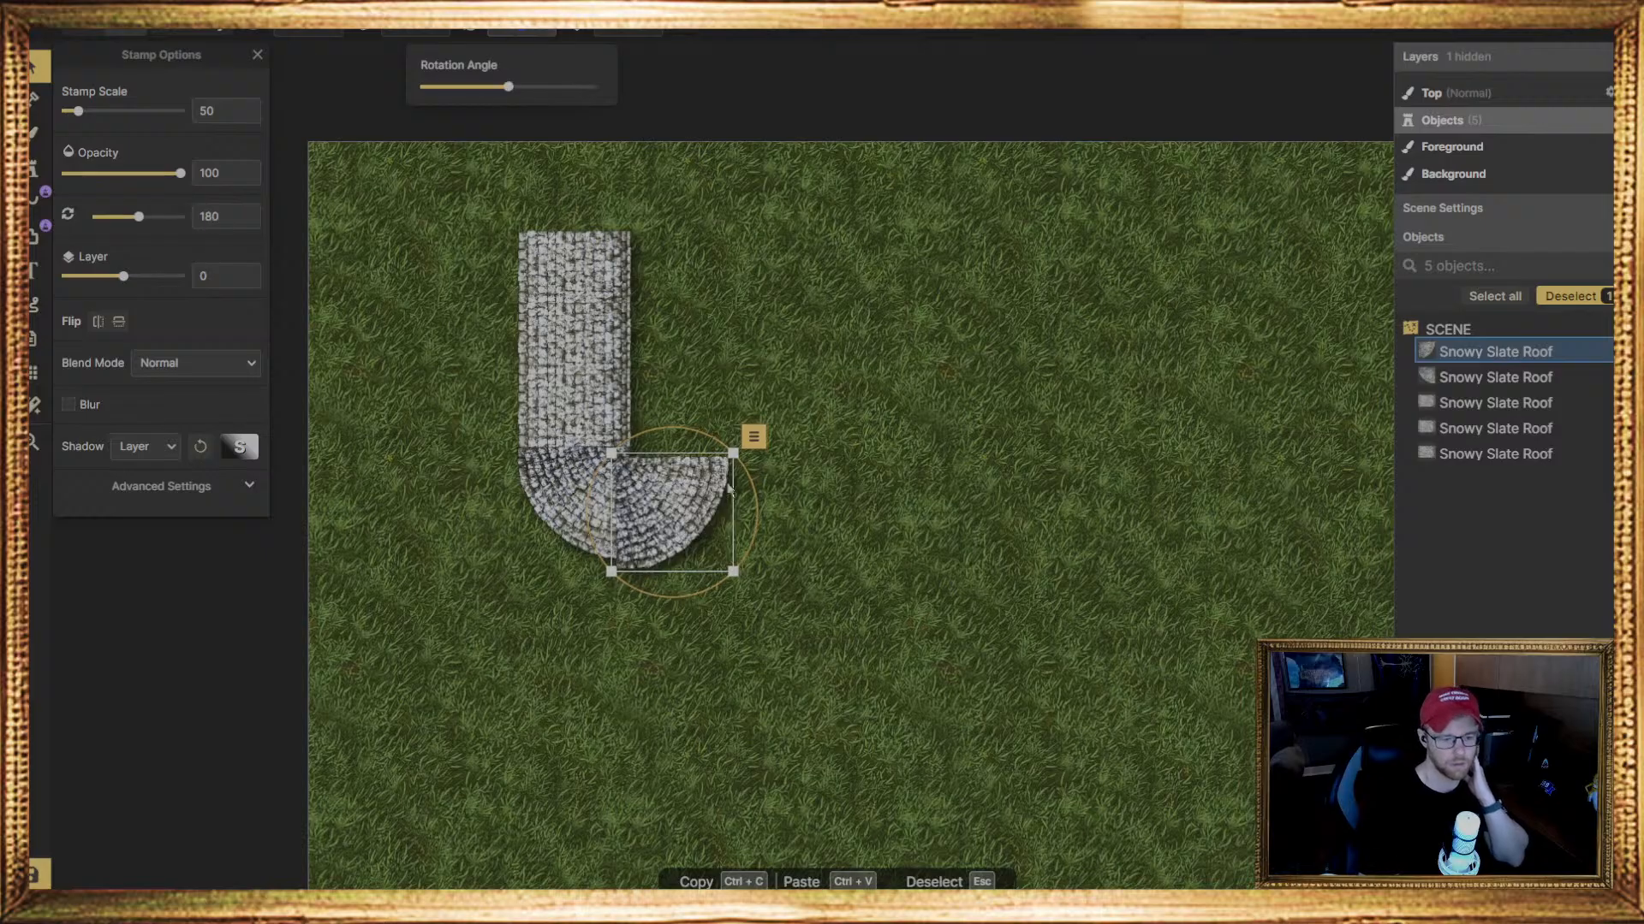
Align the second quarter-round piece against the first so that together they form a half-round roof end
click(667, 486)
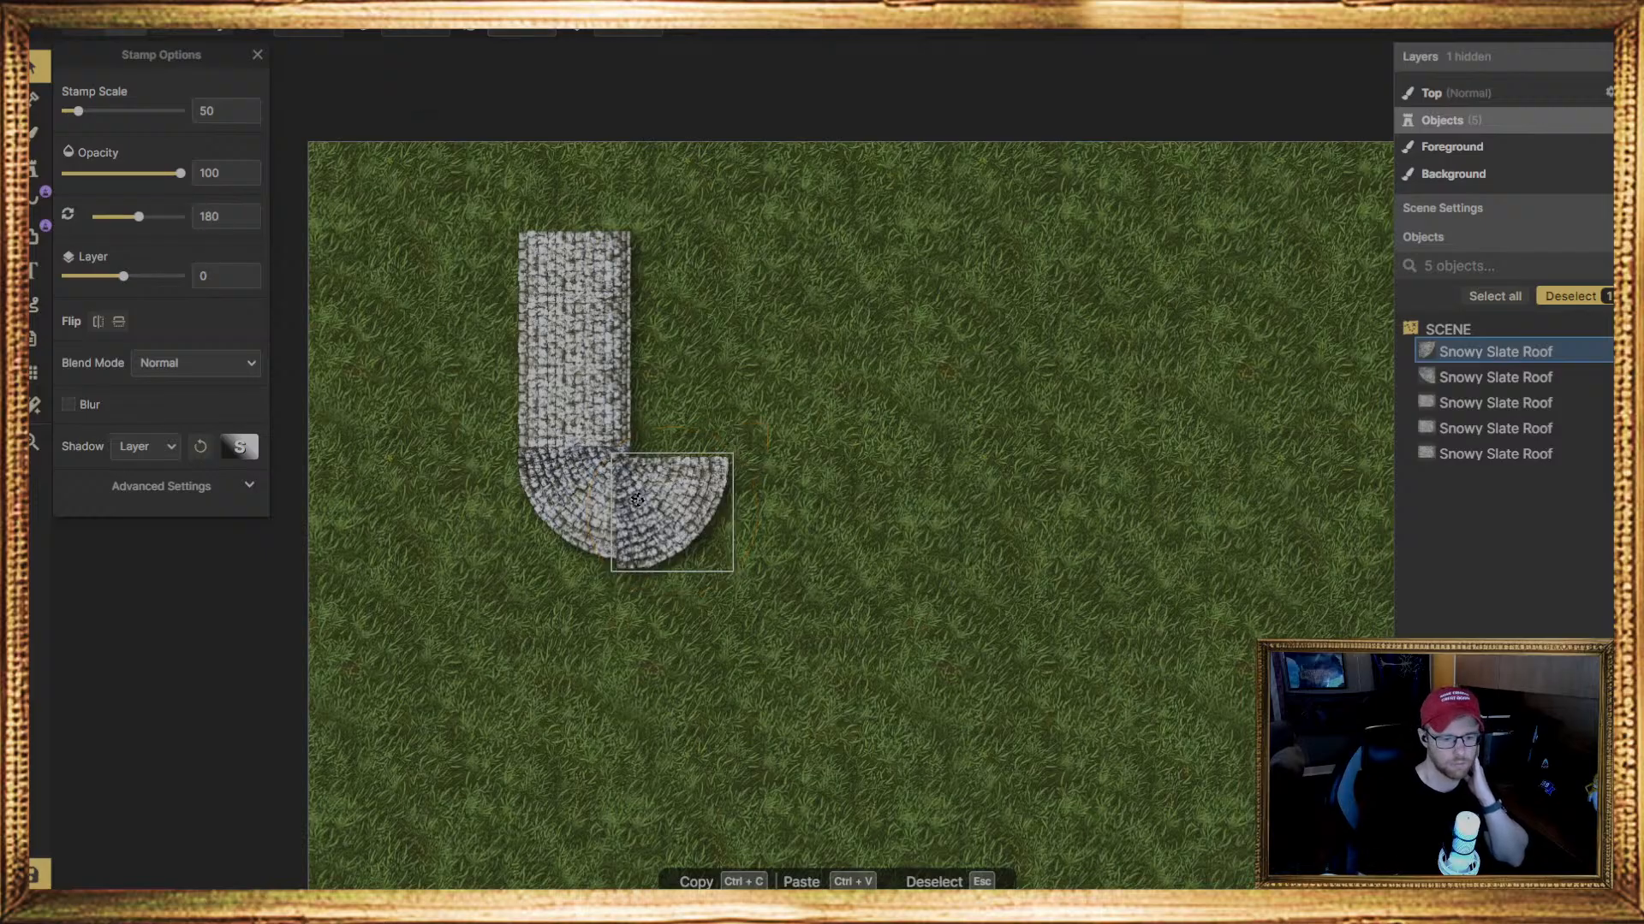
drag(637, 500, 651, 490)
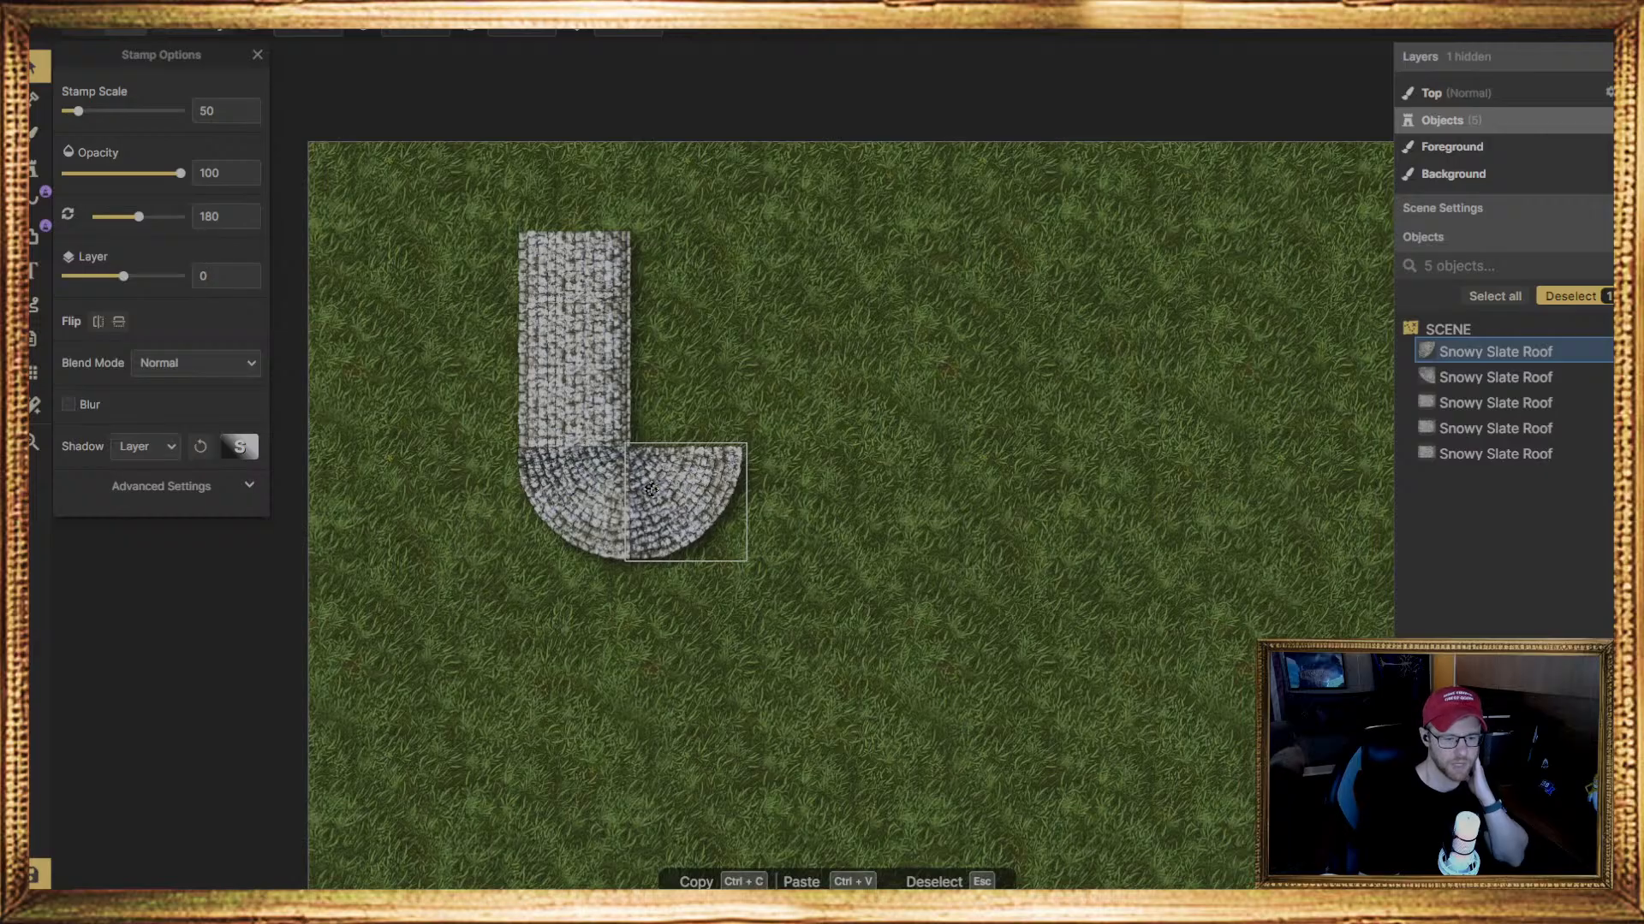
click(547, 635)
click(693, 488)
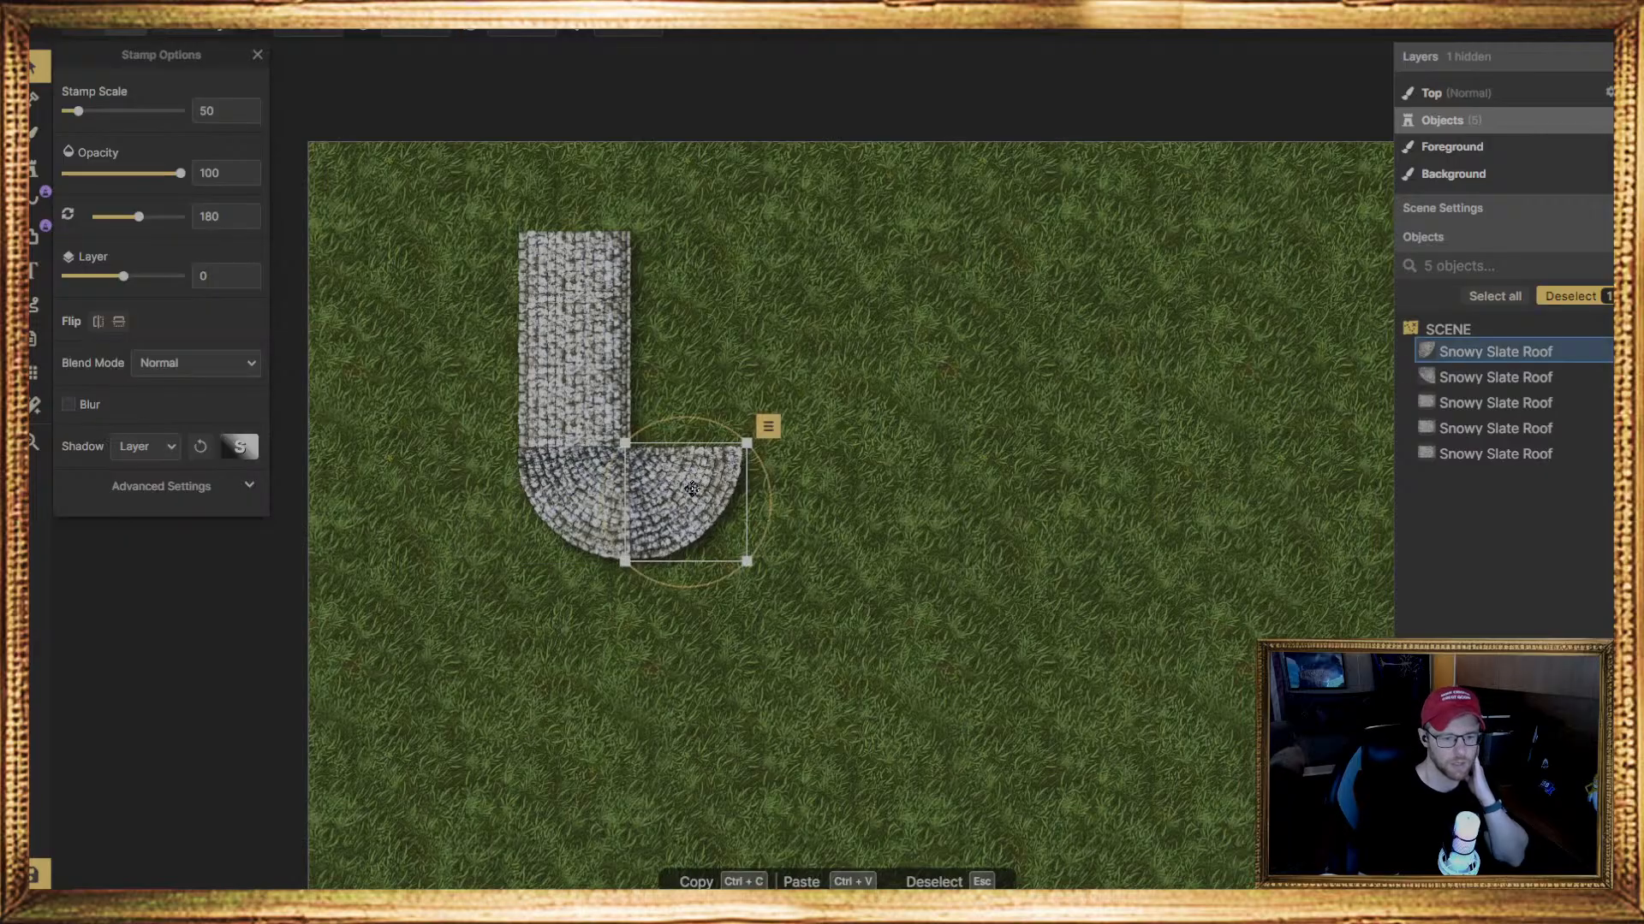
drag(691, 488, 691, 488)
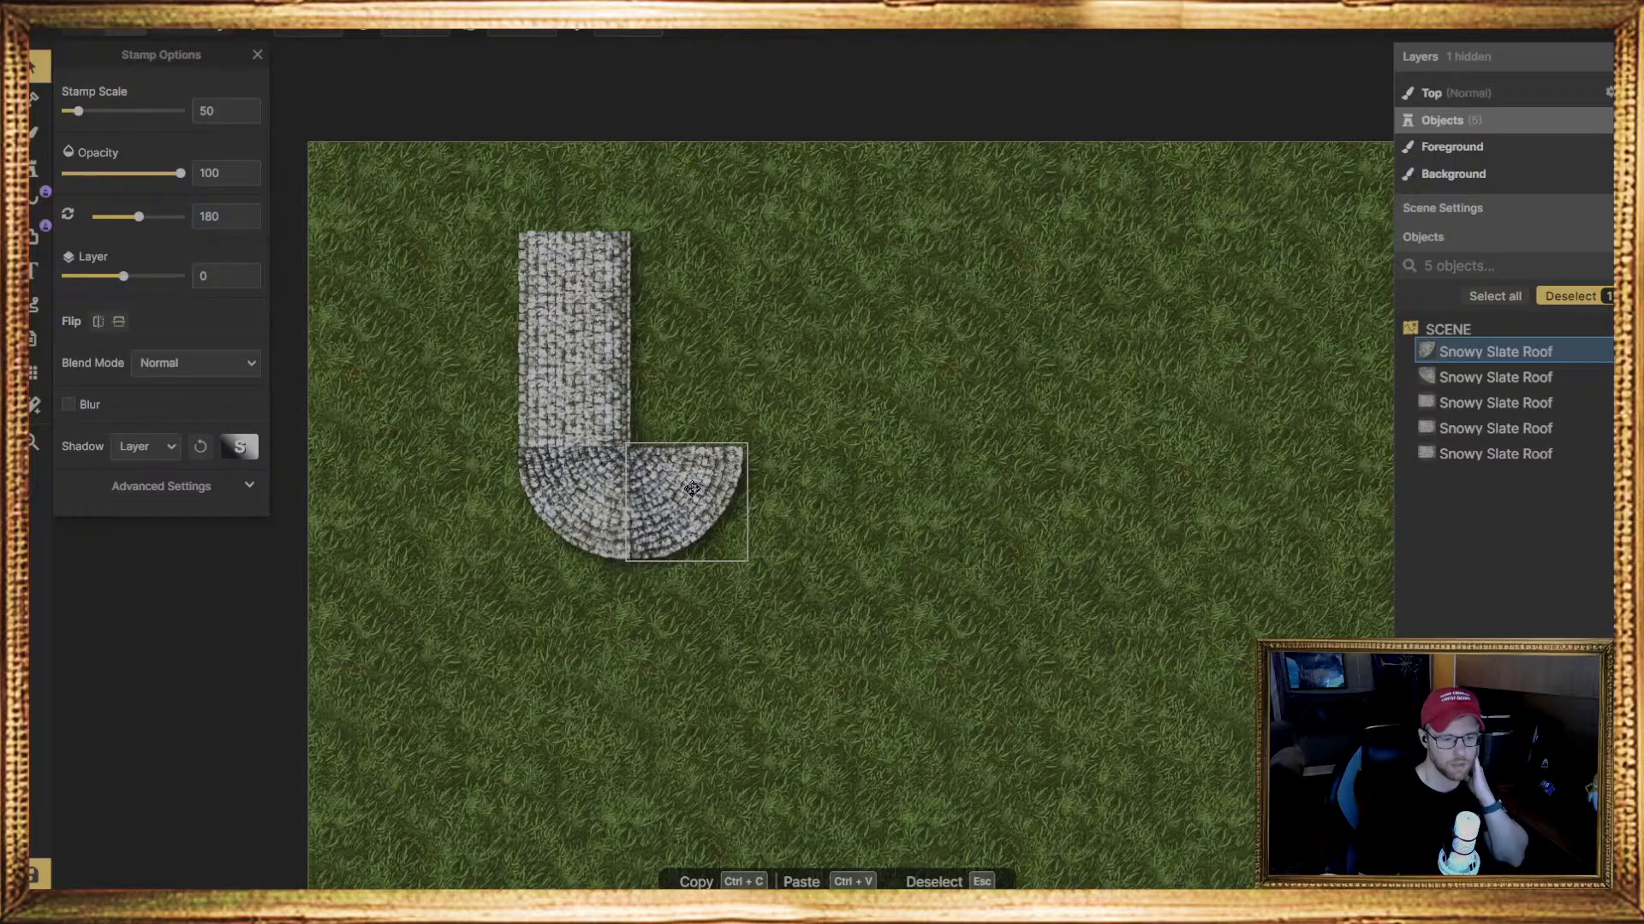
click(884, 584)
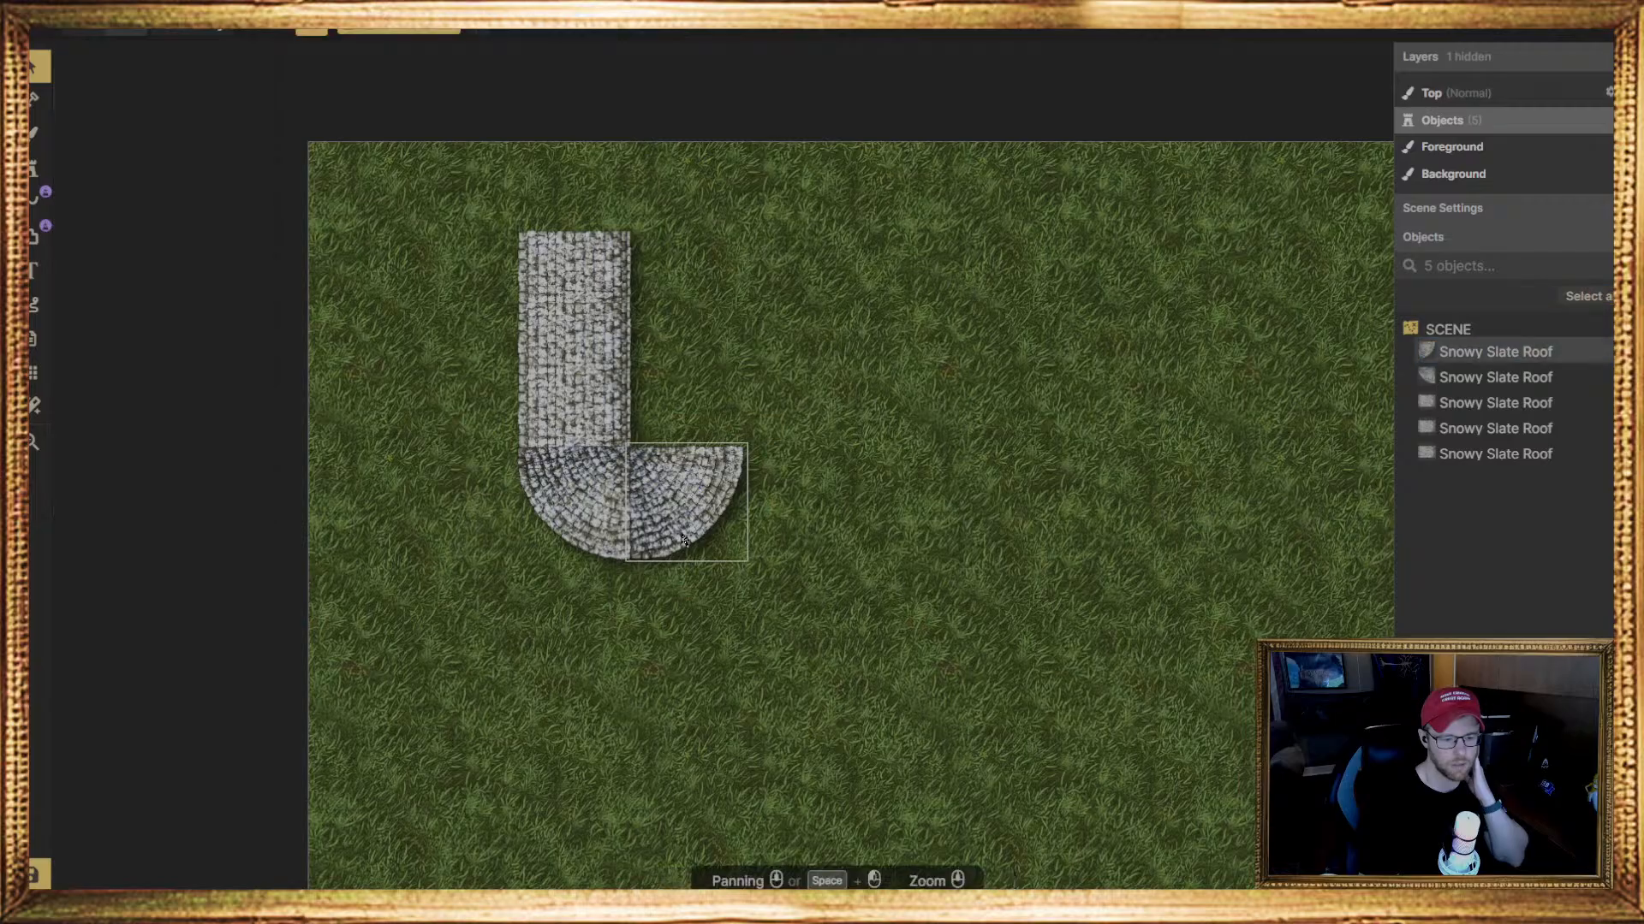
Place three rectangular slate roof sections, rotated 180 degrees, in a column above the right quarter-round piece beside the existing column
click(38, 180)
click(174, 100)
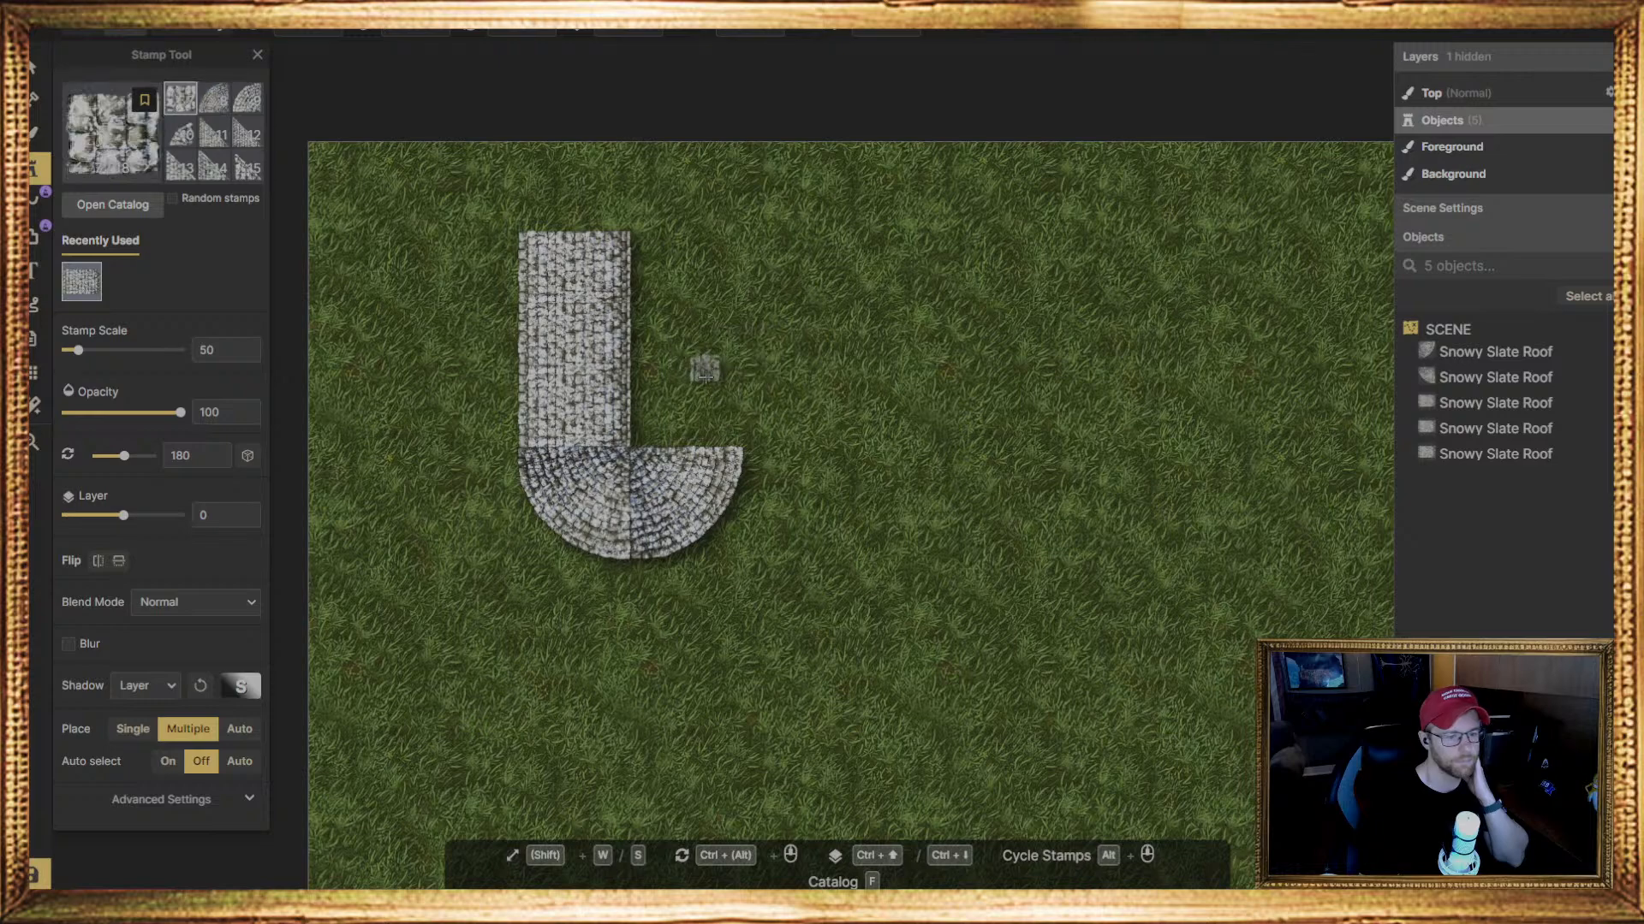
scroll(221, 158, up, 2)
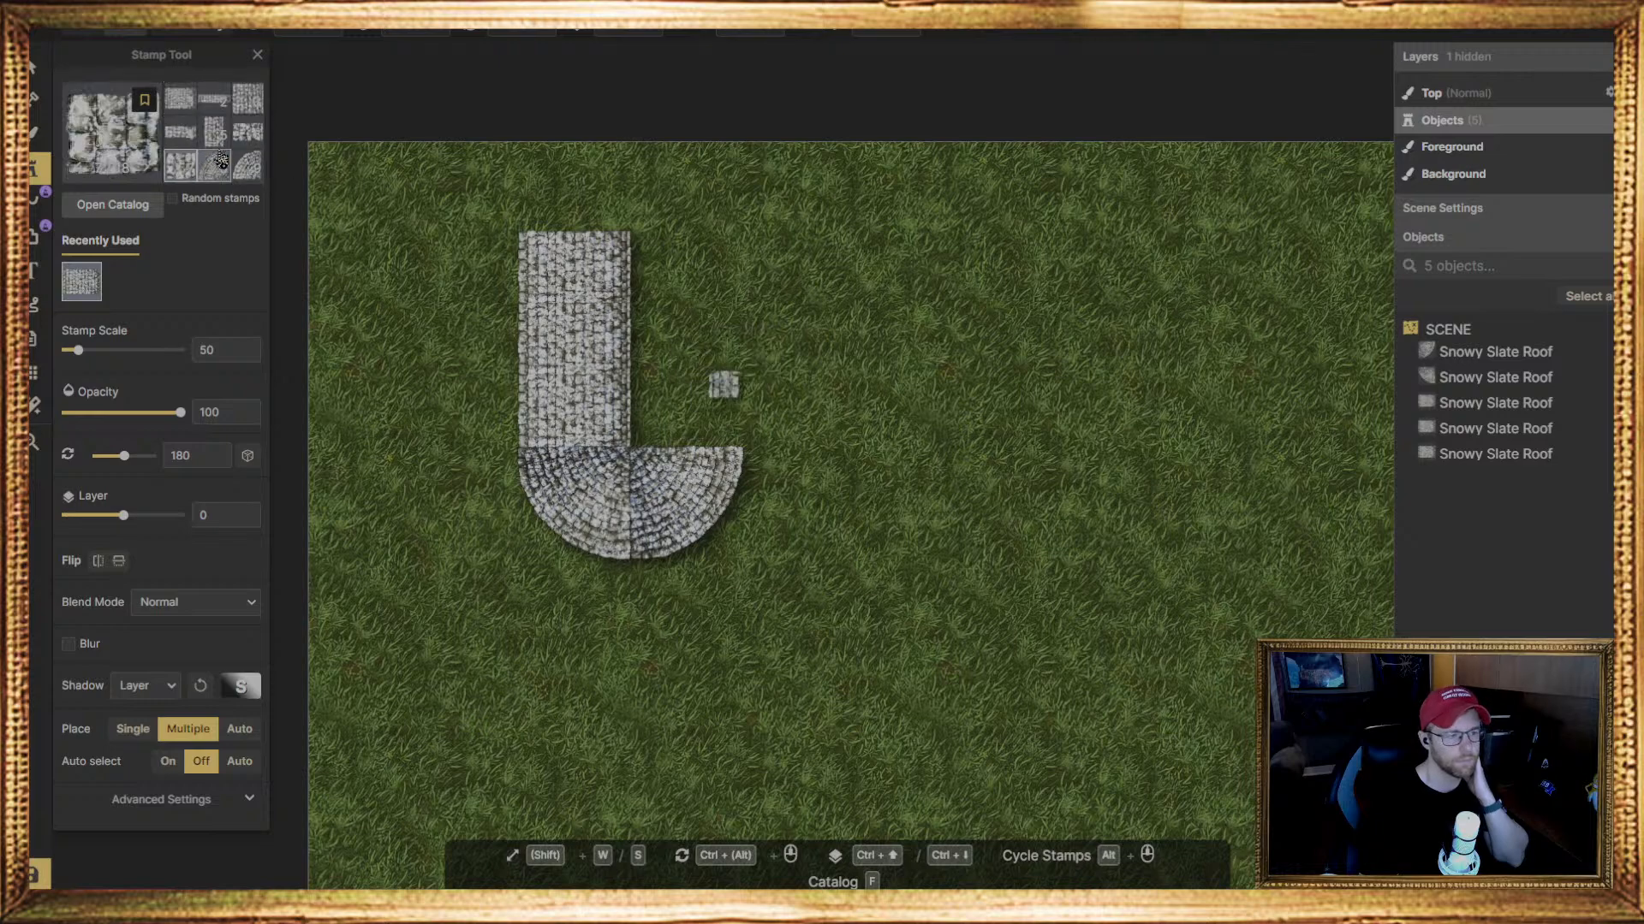
click(185, 121)
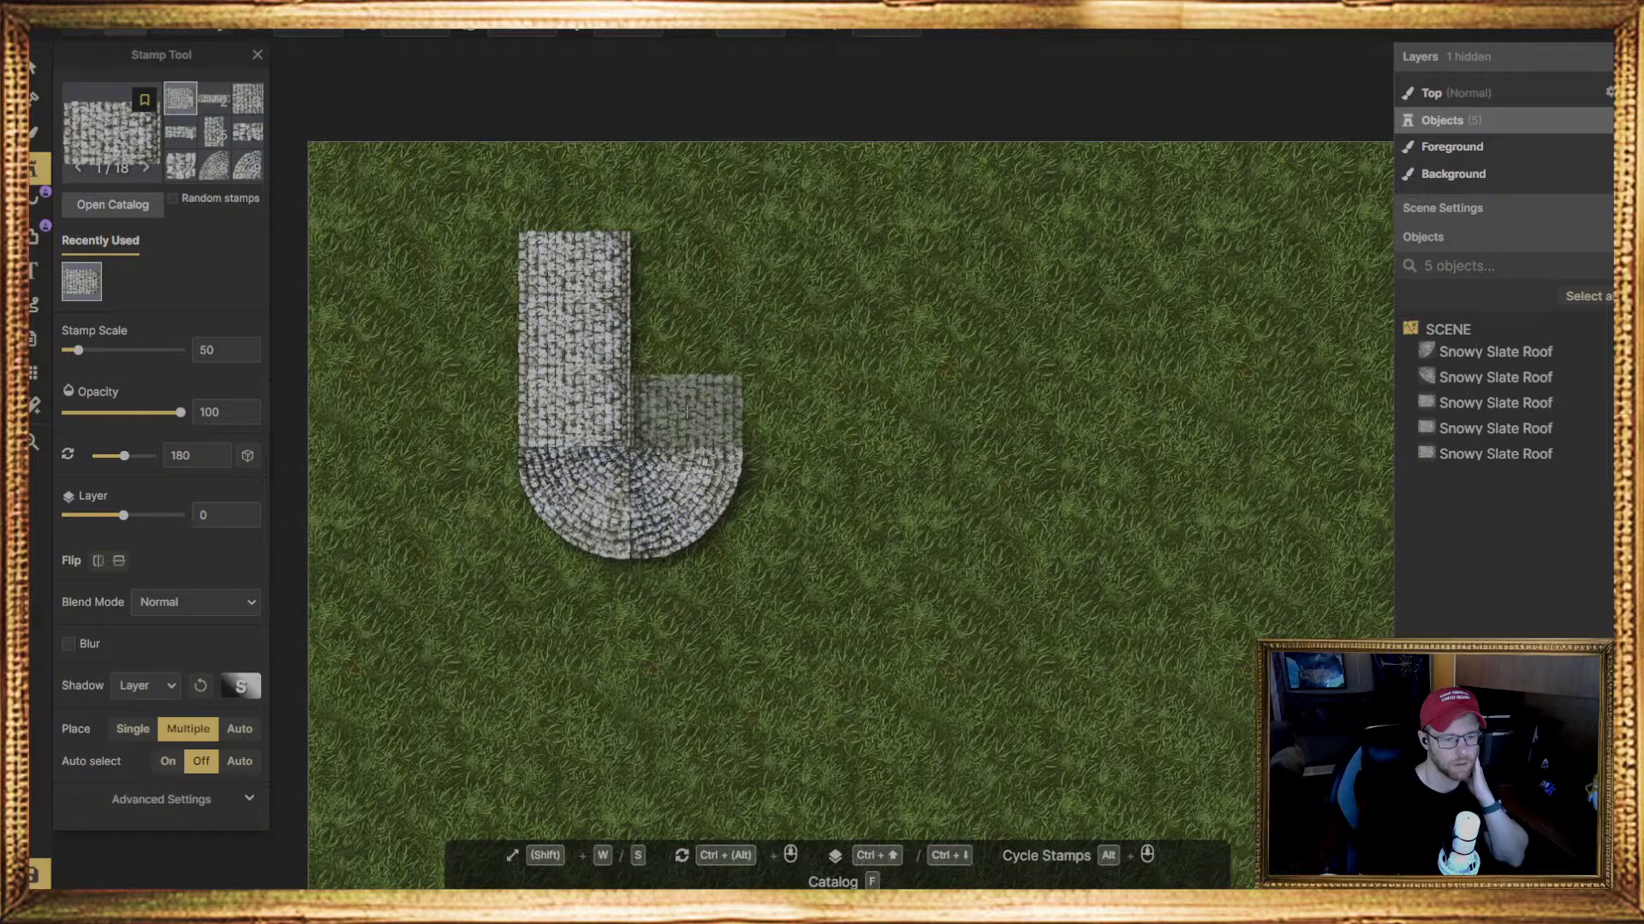
click(684, 411)
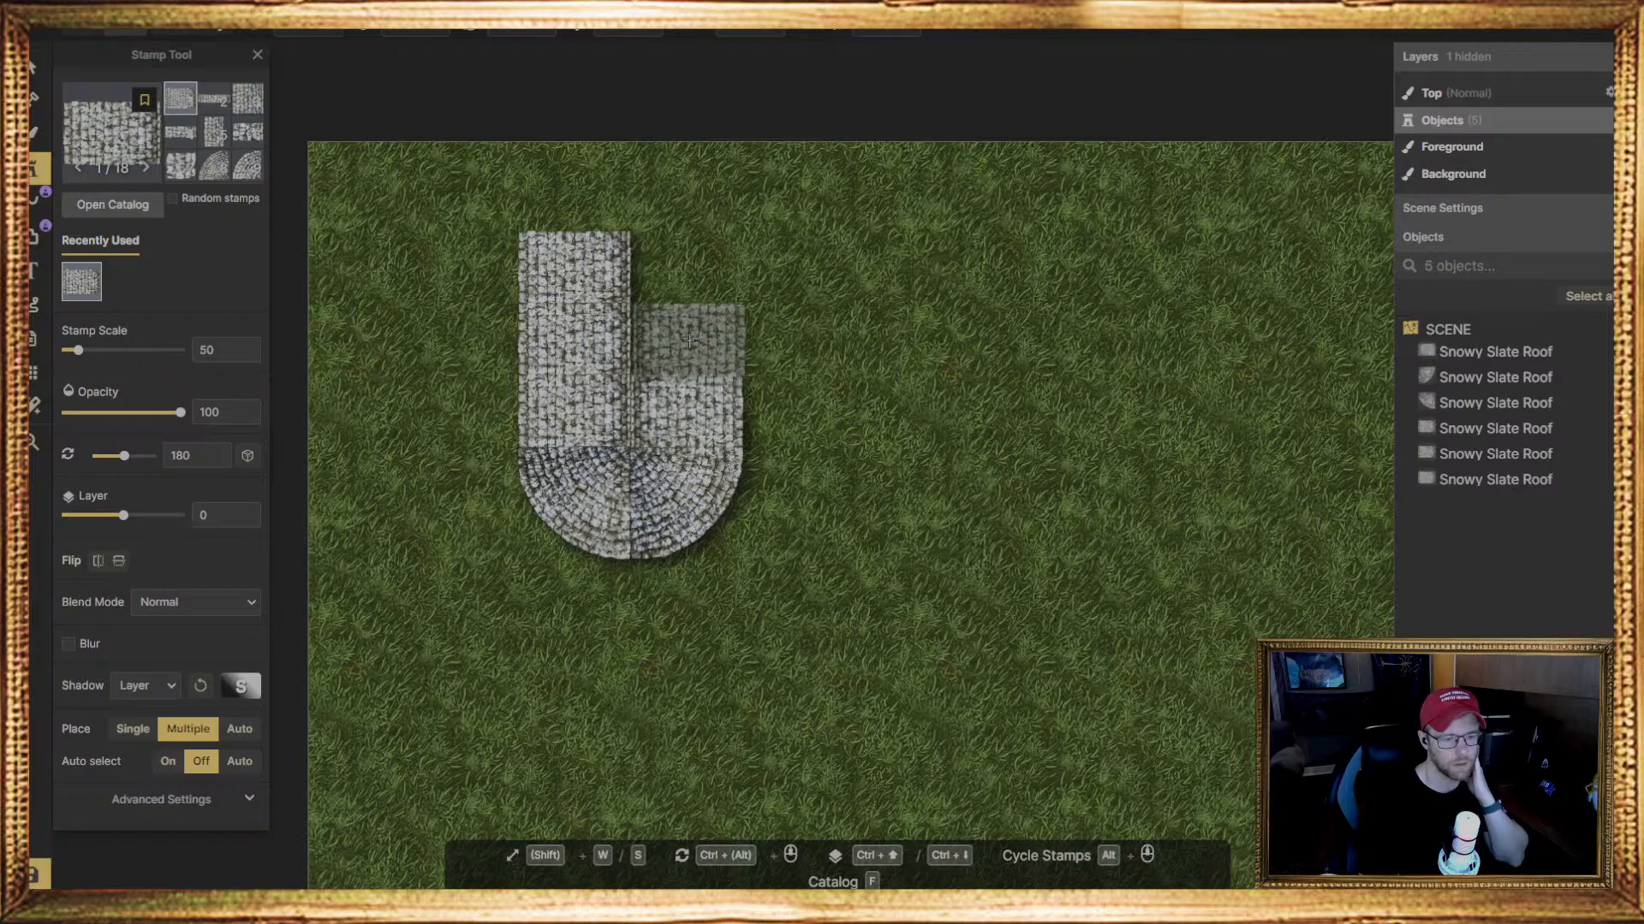
click(688, 340)
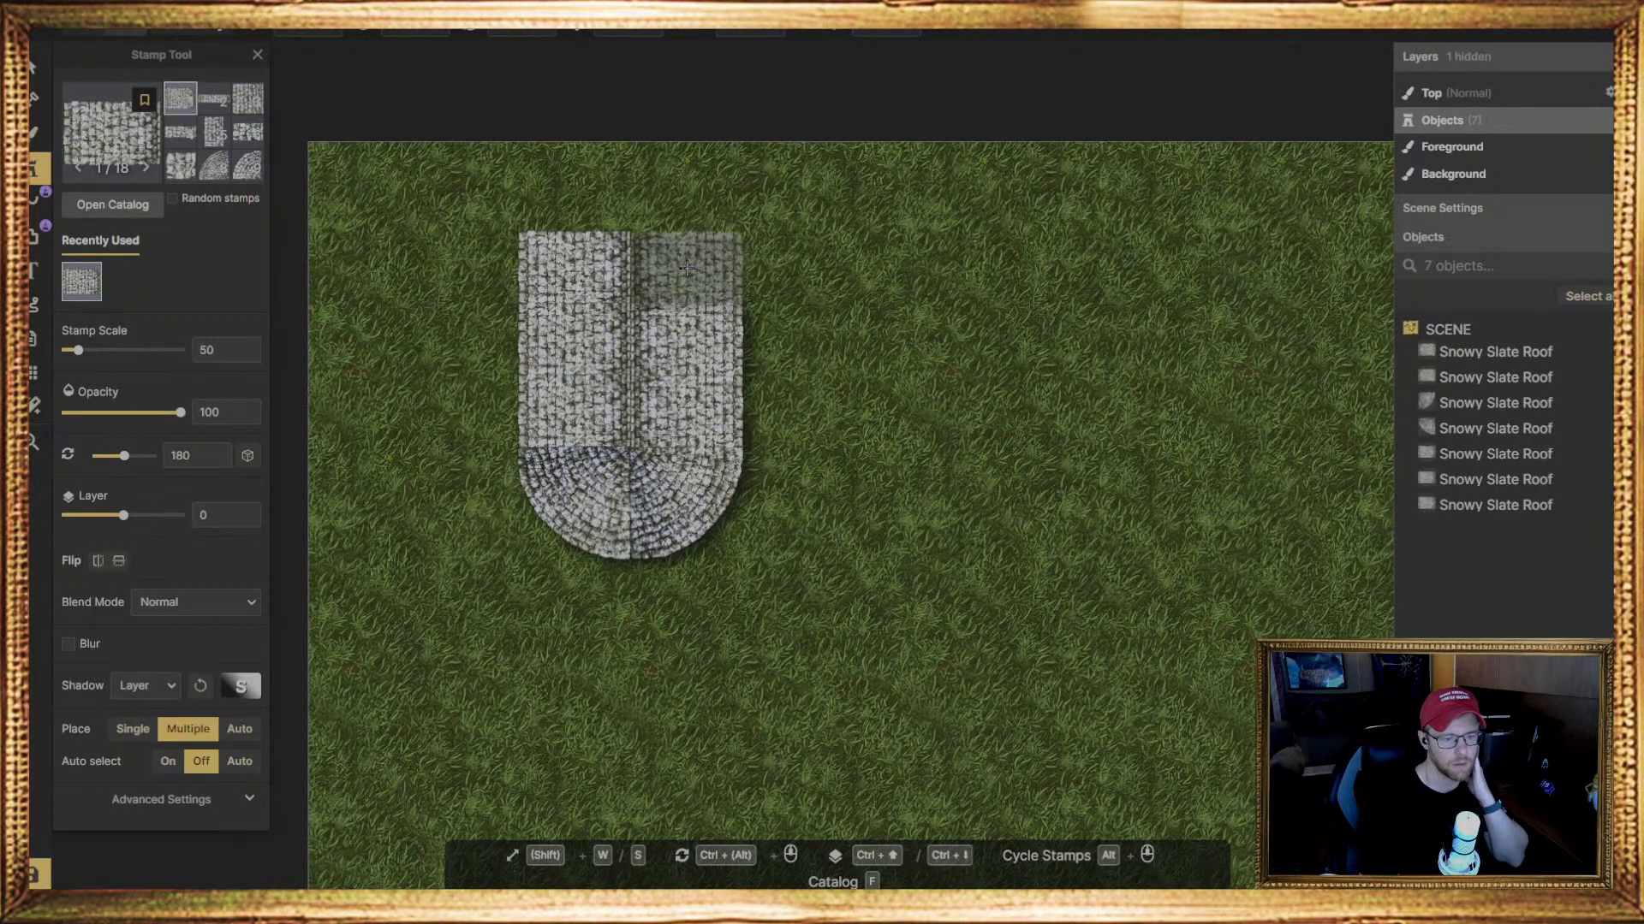
click(687, 268)
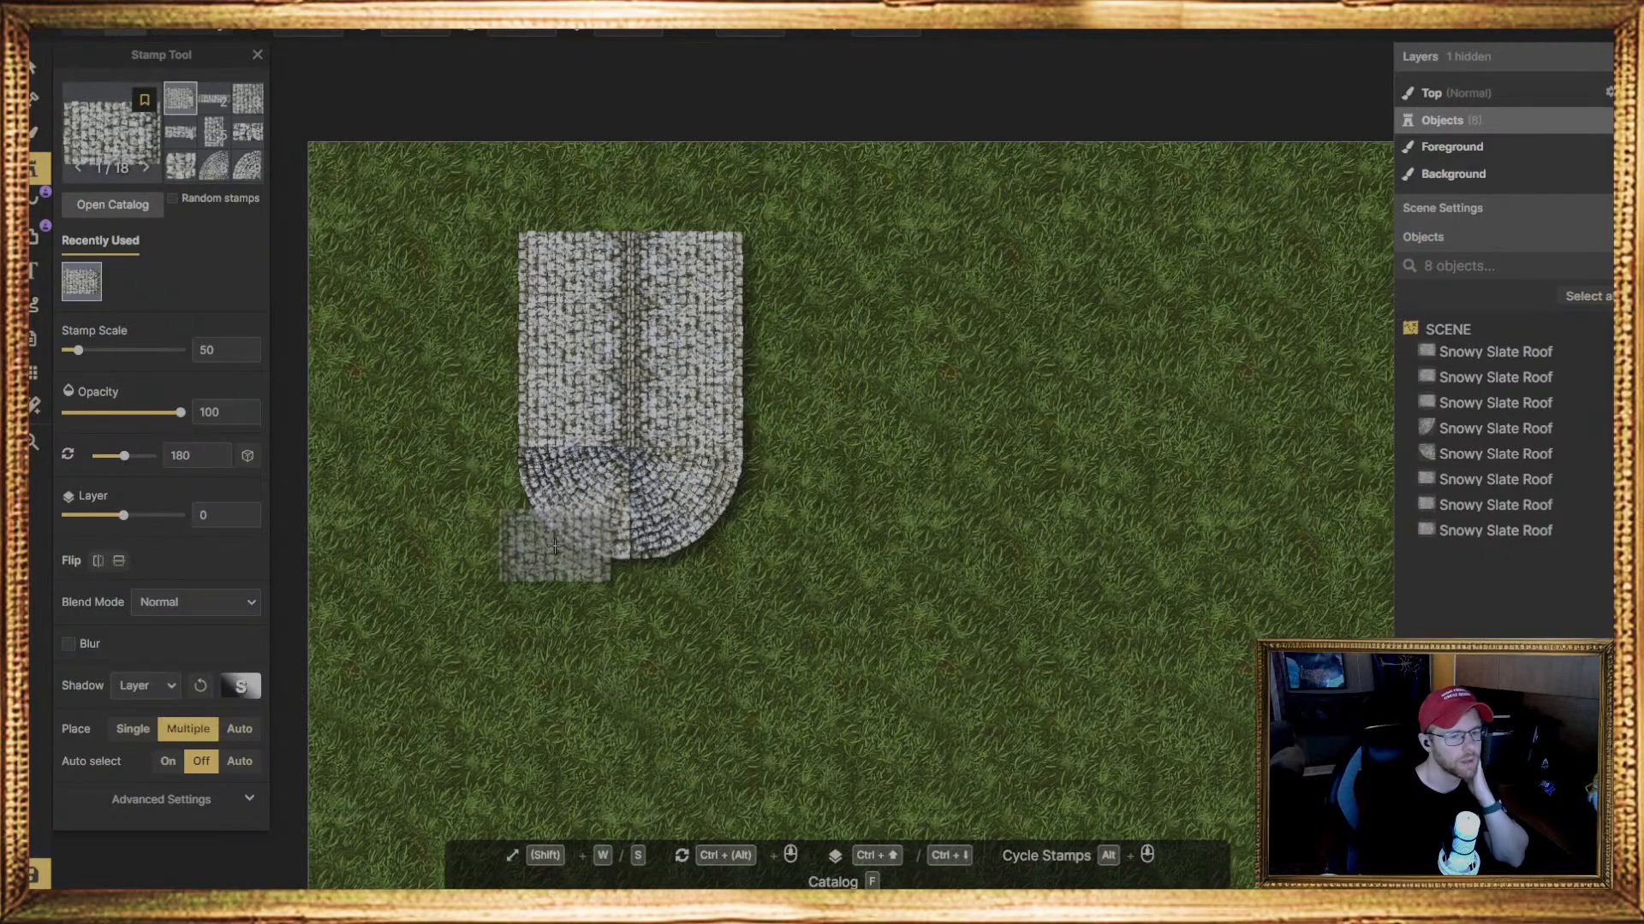
Open the Brush tool's texture catalog, search for "sn" and filter the textures by the Snow & Ice tag
key(b)
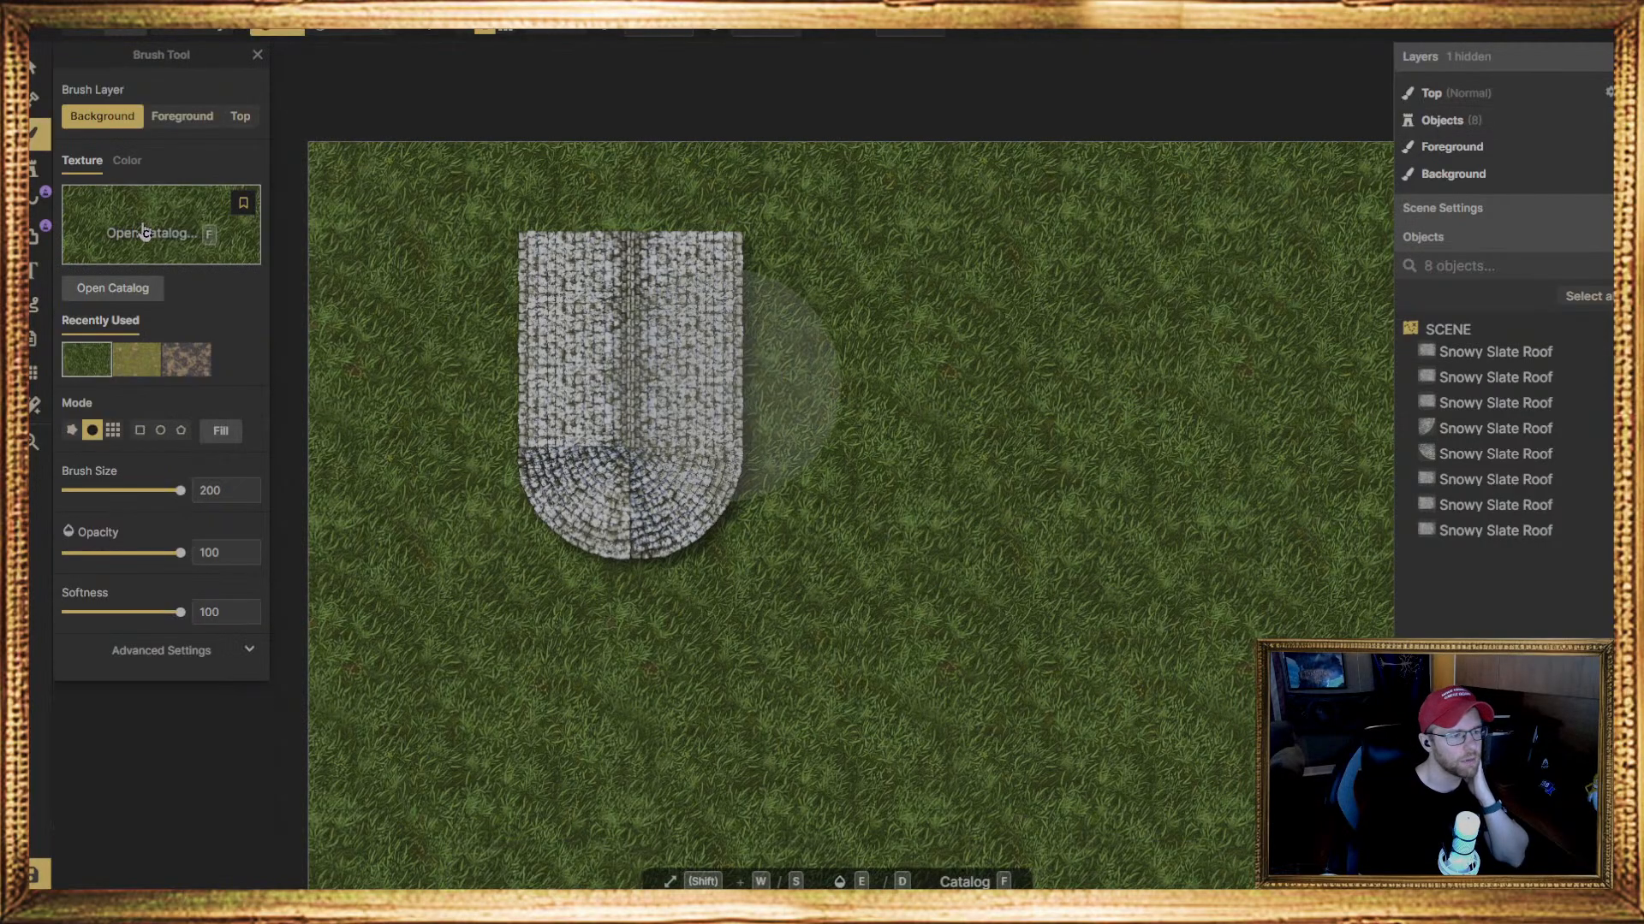
key(f)
scroll(803, 640, up, 7)
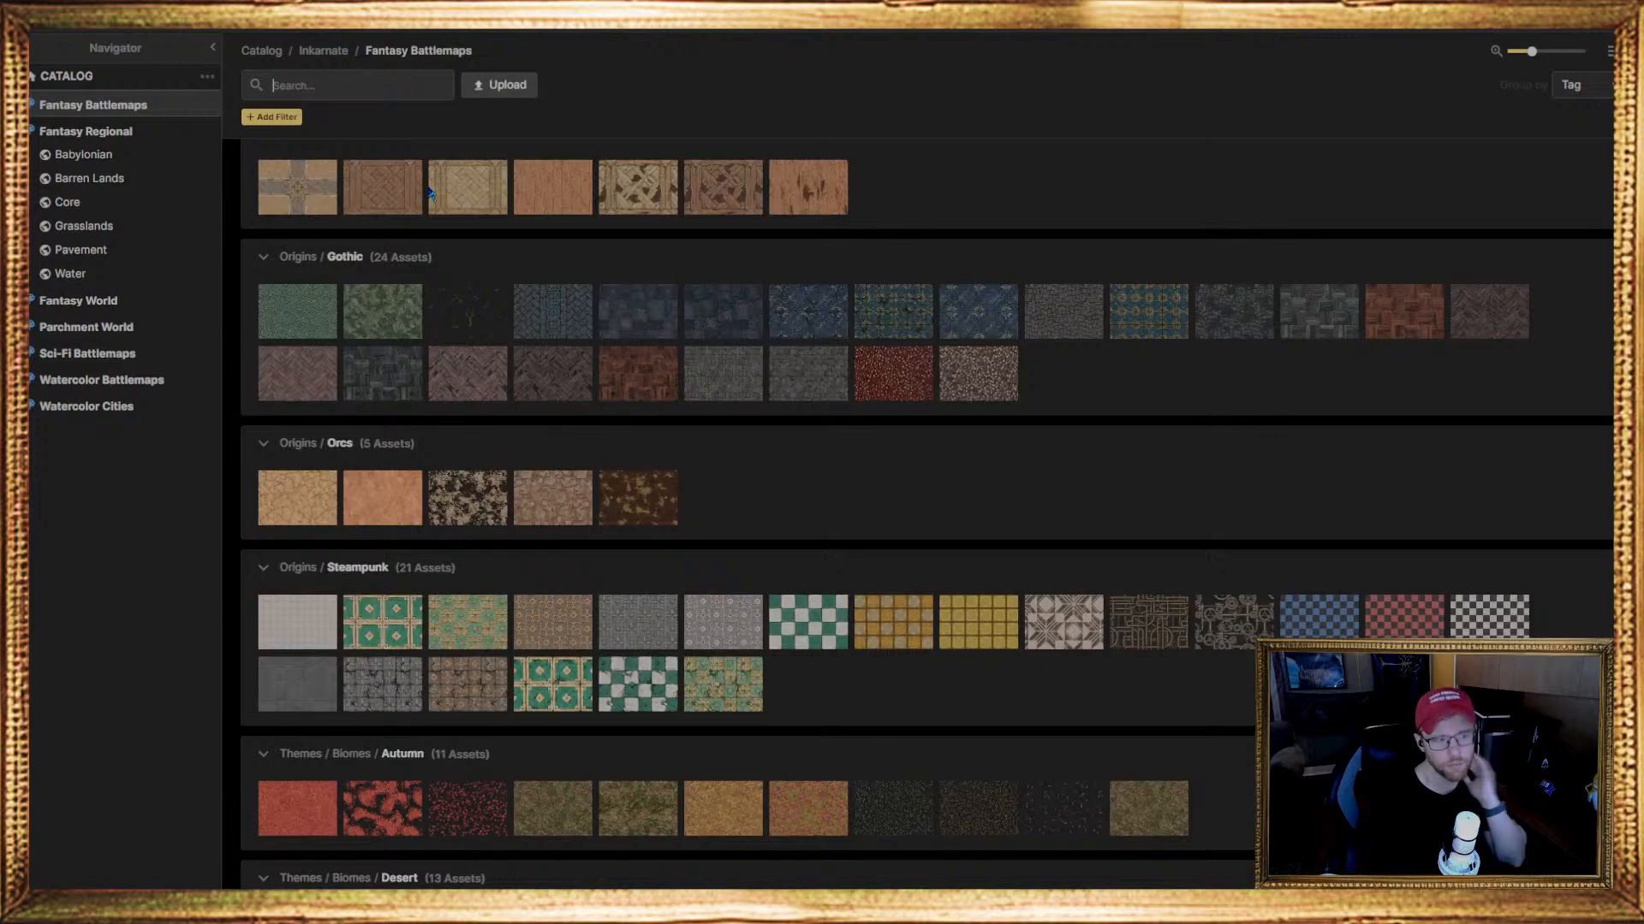
click(351, 88)
text(sn)
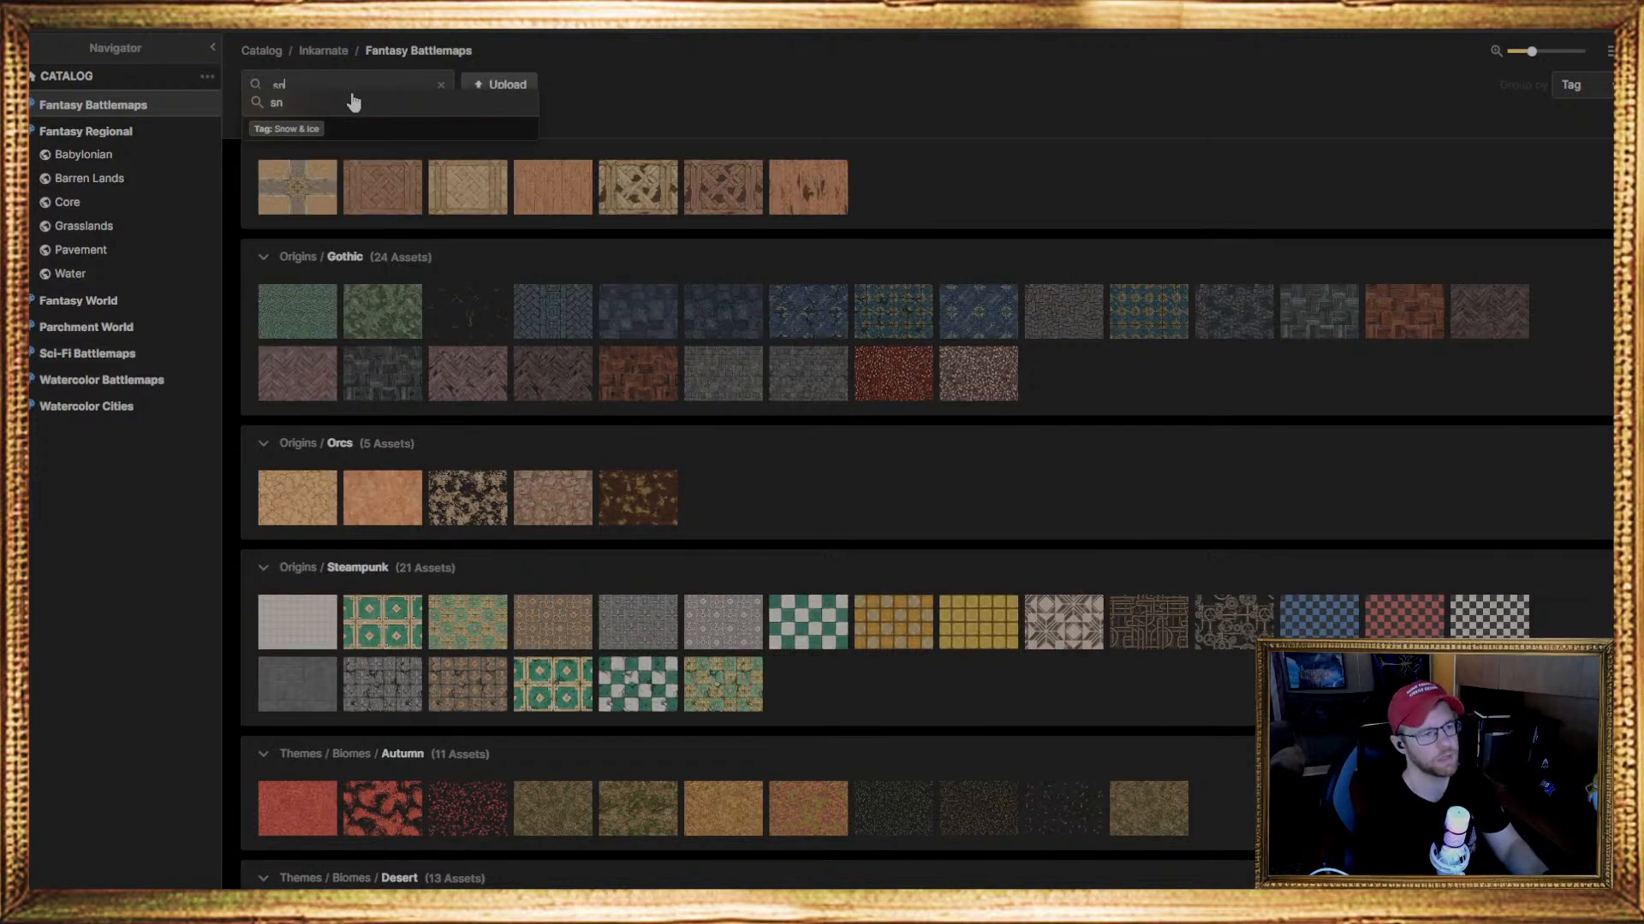
click(315, 130)
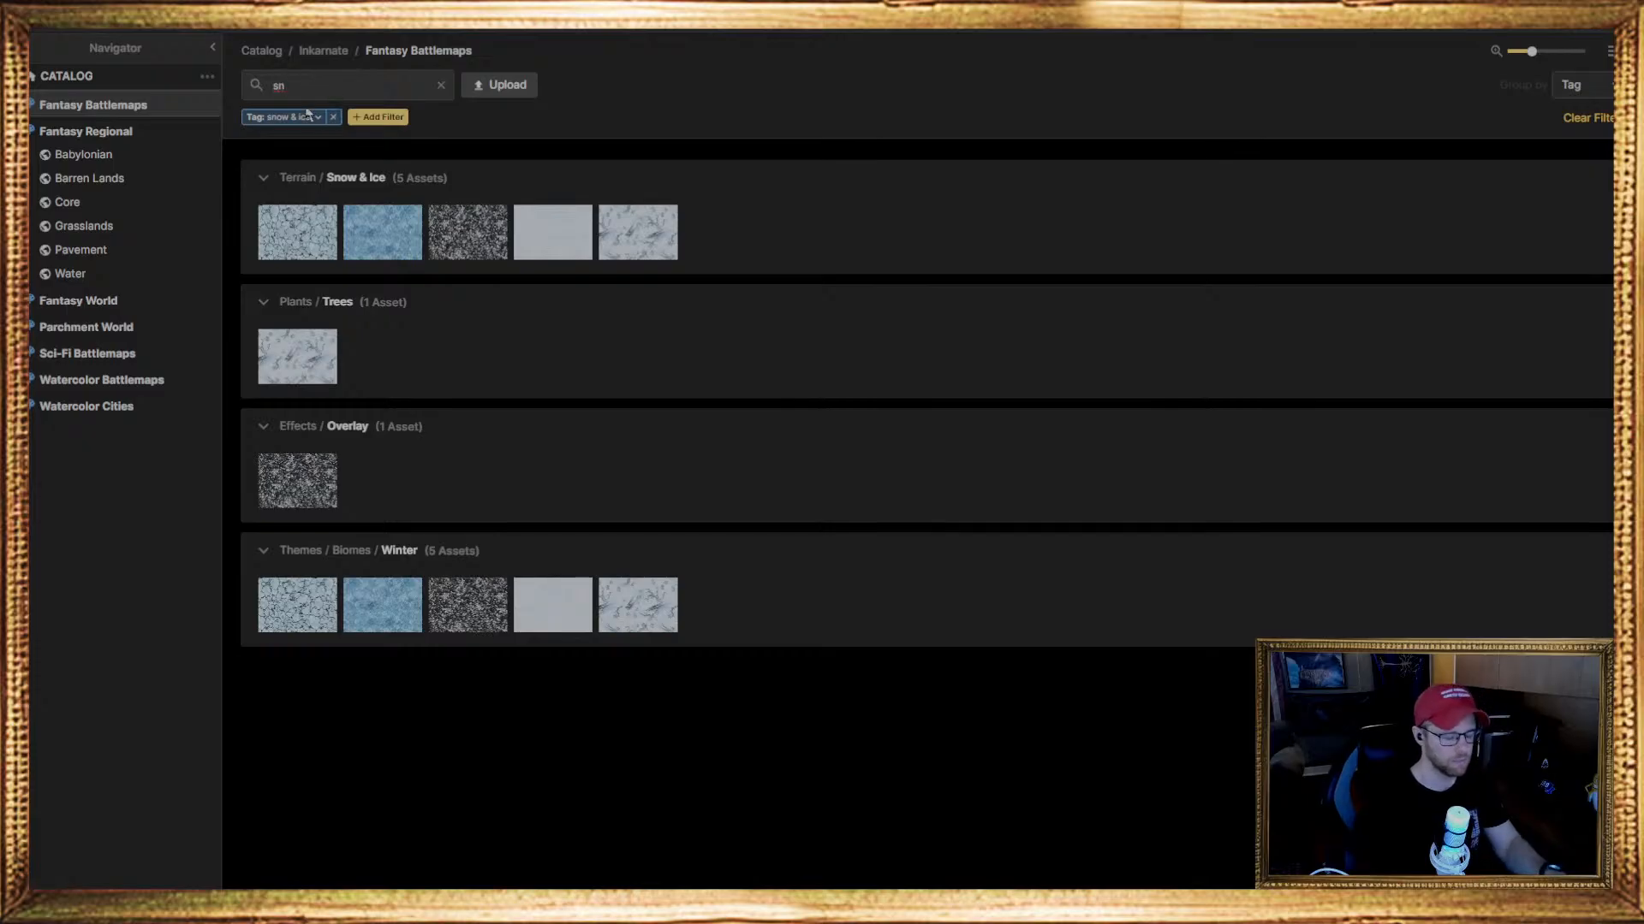
Search the texture catalog for "dirt" without the Snow & Ice tag filter and choose the first dark dirt texture under Terrain / Dirt
text(dirt)
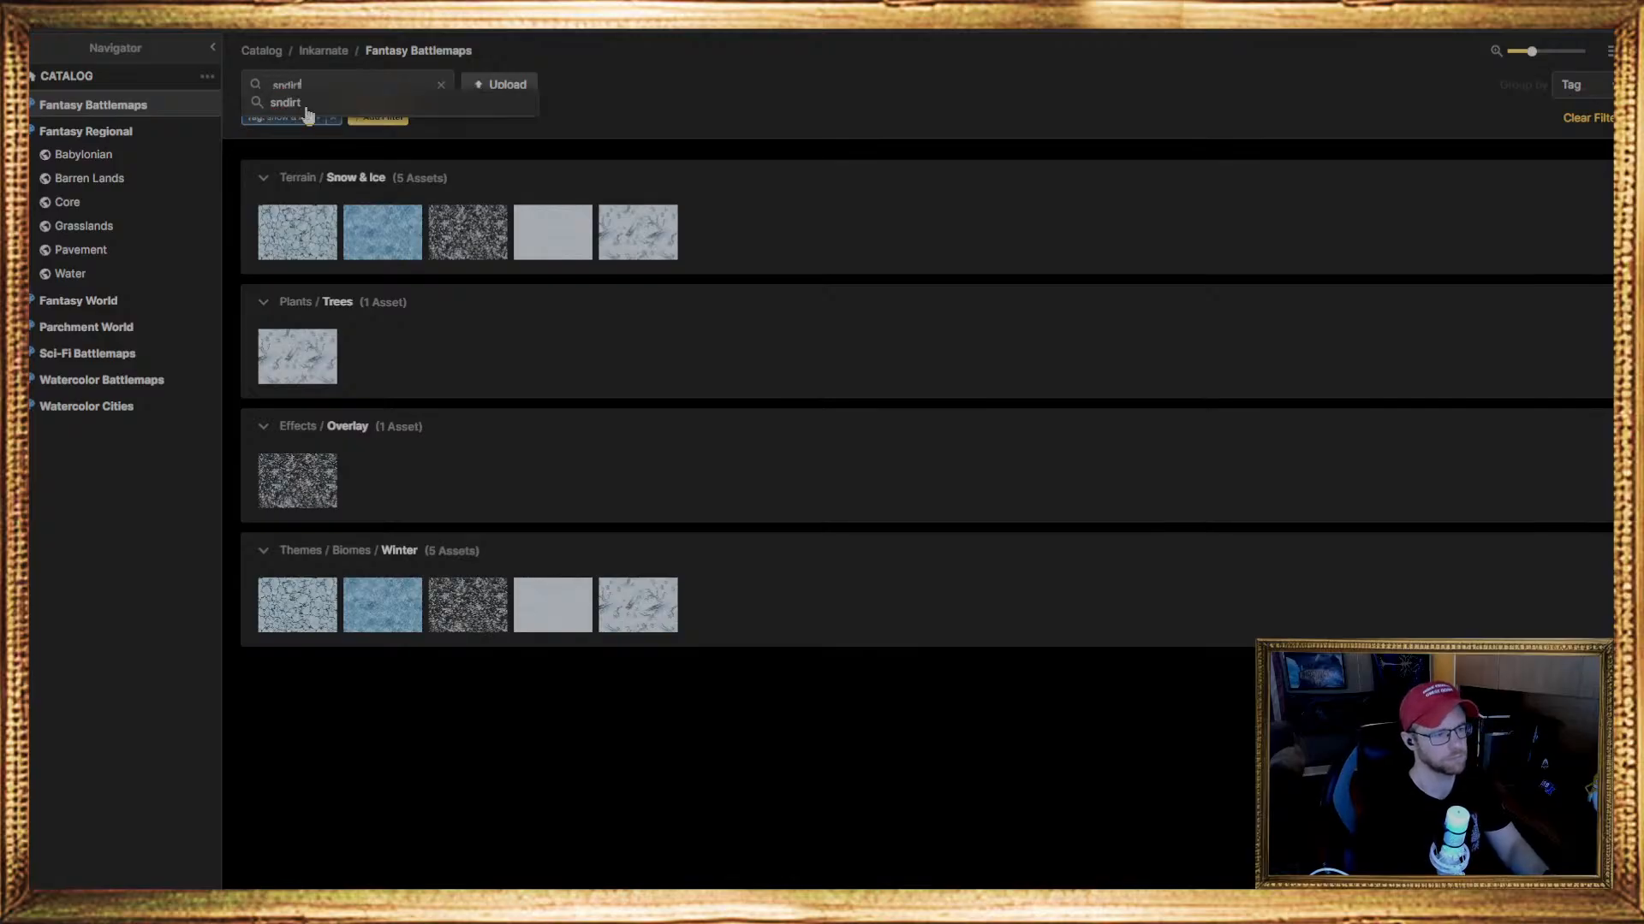
key(BackSpace)
key(BackSpace)
key(BackSpace)
text(di)
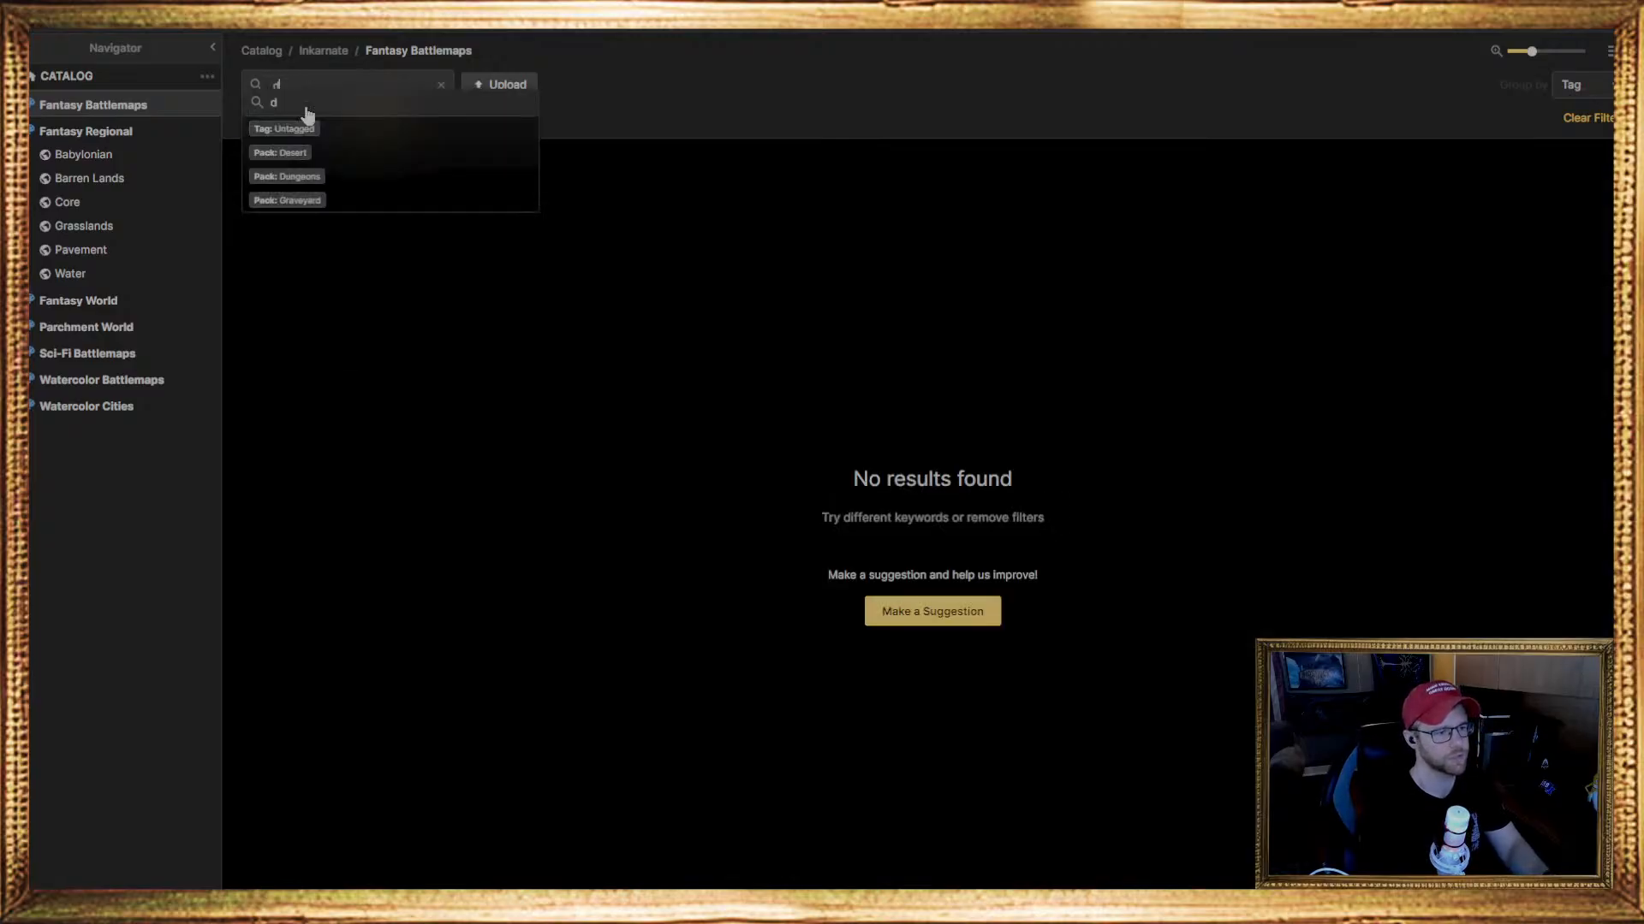
click(306, 107)
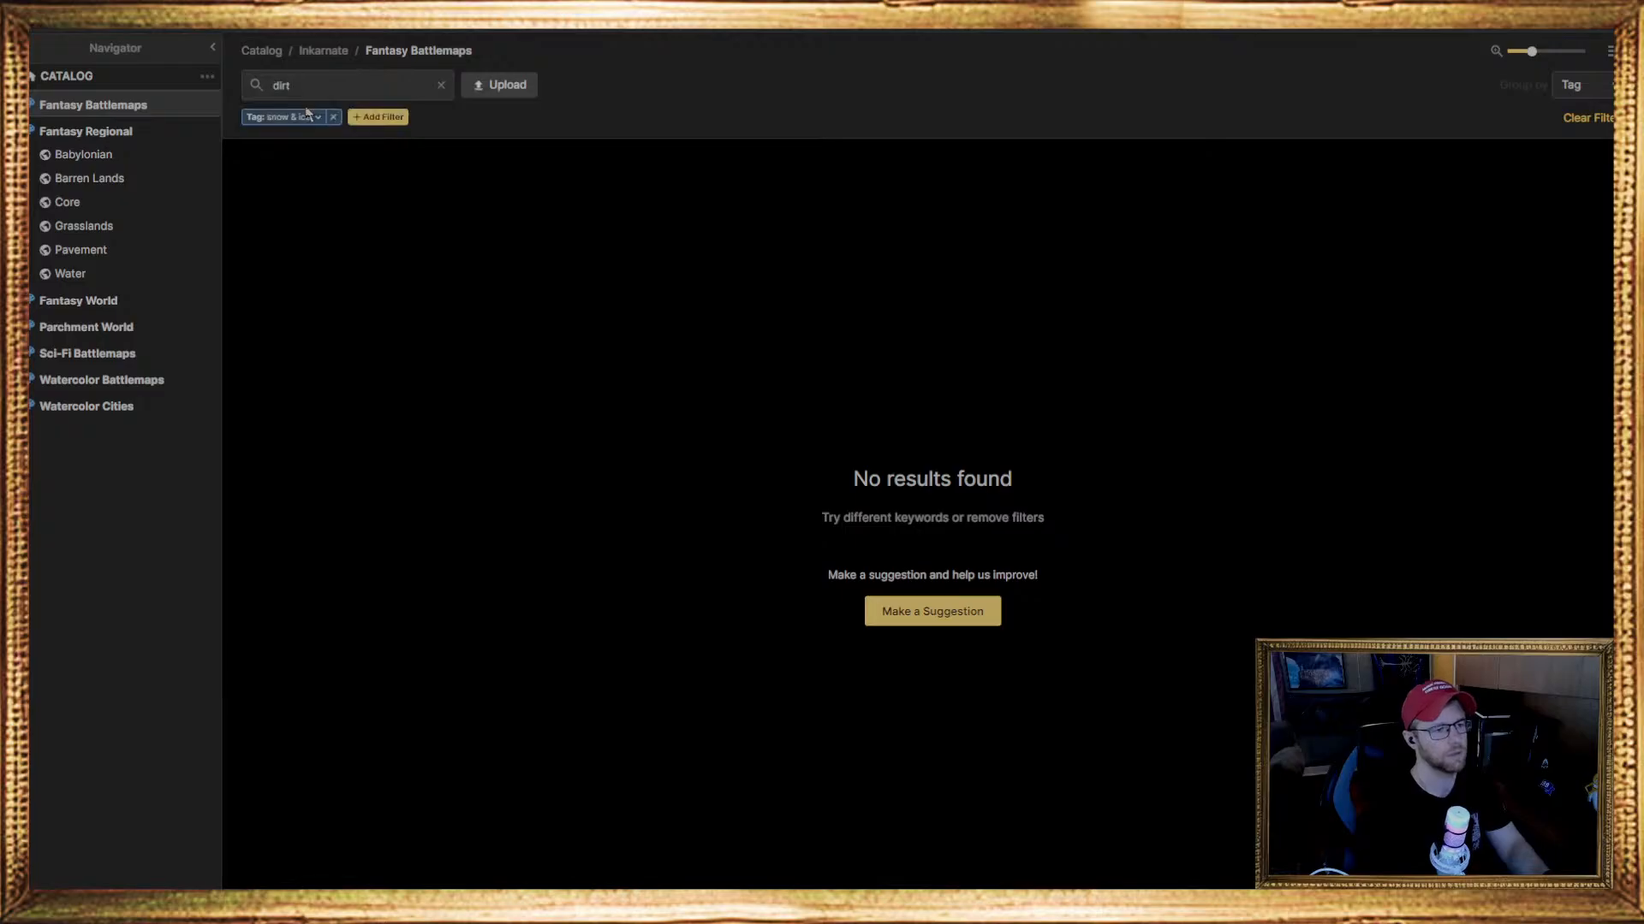
click(333, 118)
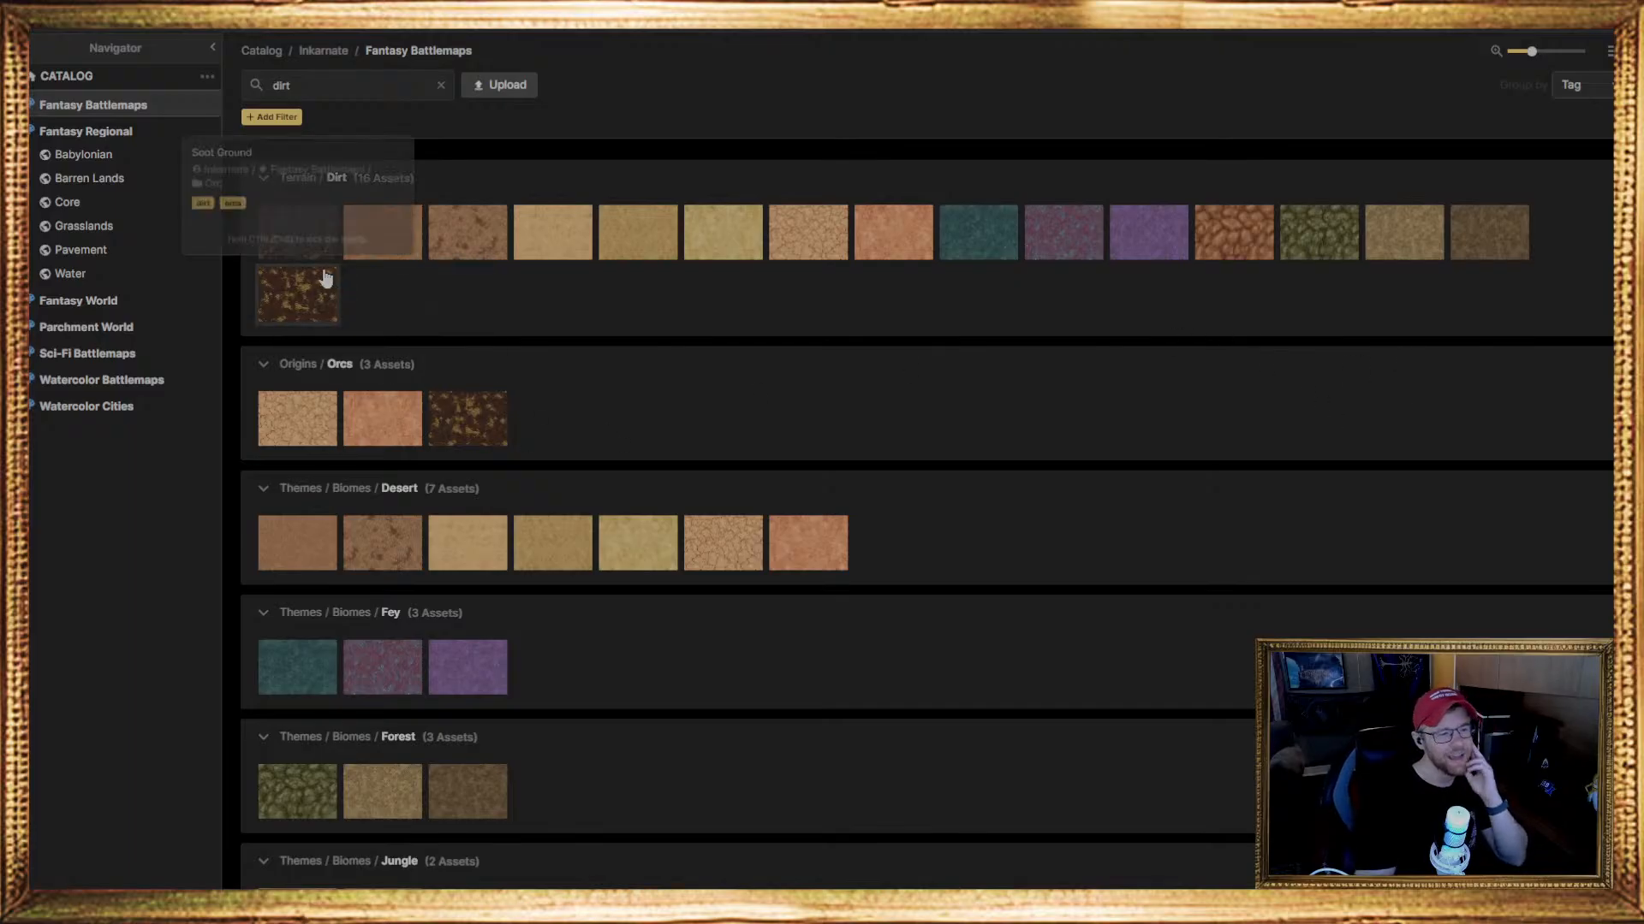
click(317, 244)
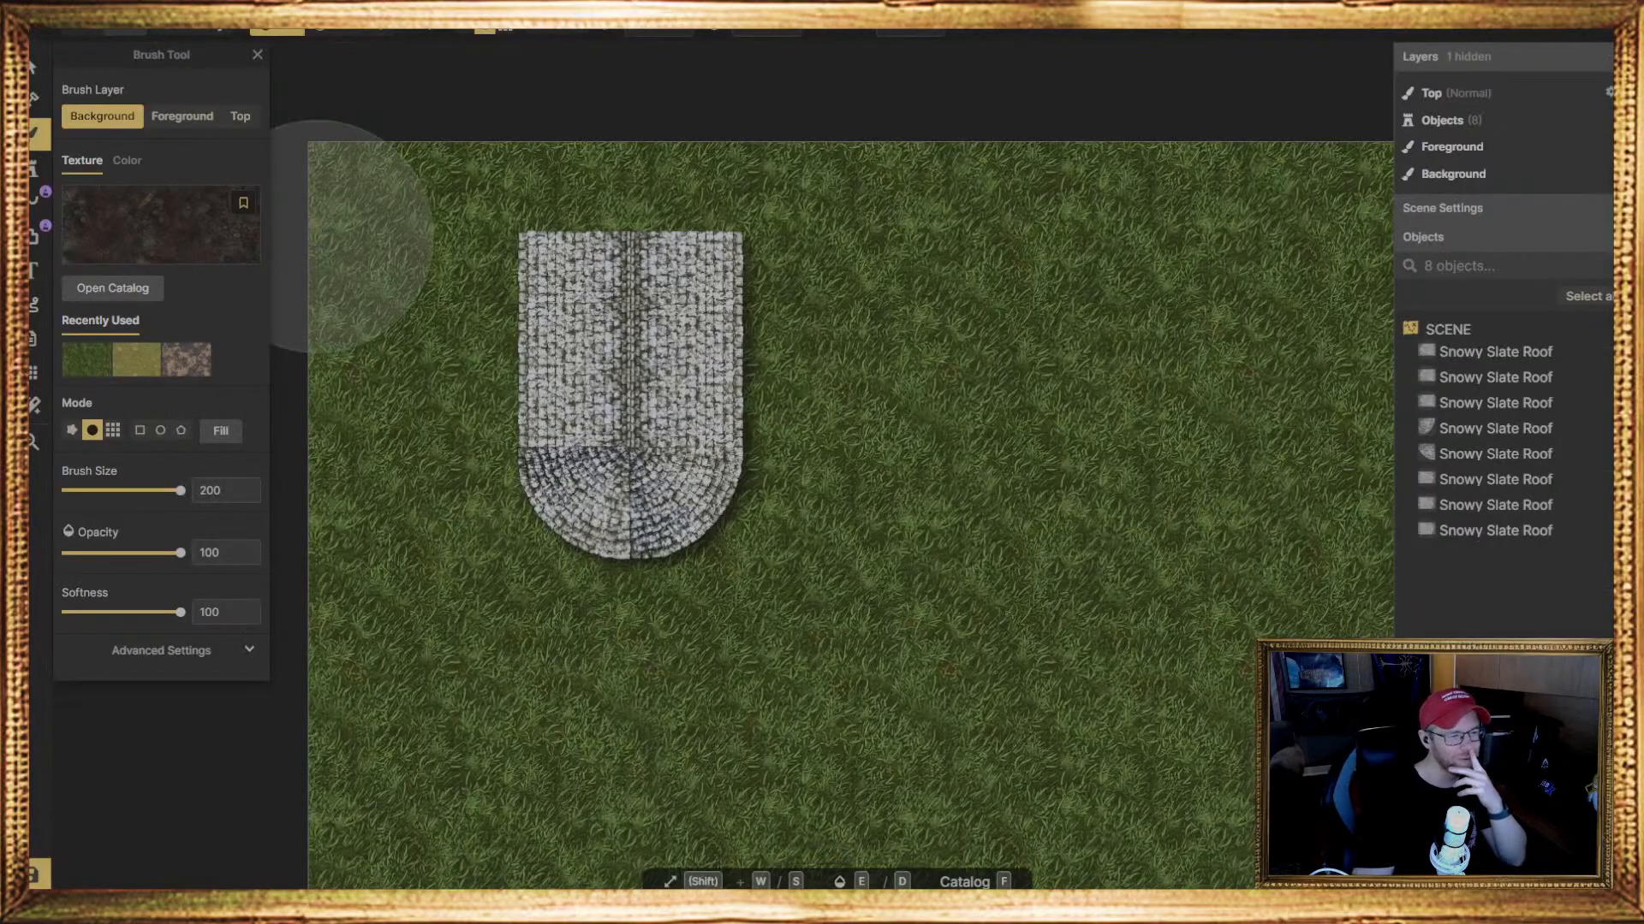
Paint the dark dirt texture over the grass across the whole Background layer with the size 200 round brush
mouse_move(367, 191)
mouse_down()
mouse_move(421, 382)
mouse_move(420, 478)
mouse_move(381, 594)
mouse_move(434, 679)
mouse_move(448, 385)
mouse_move(349, 788)
mouse_move(587, 626)
mouse_move(741, 733)
mouse_move(759, 789)
mouse_move(1321, 539)
mouse_move(1233, 899)
mouse_move(1086, 238)
mouse_move(645, 165)
mouse_move(682, 202)
mouse_move(1290, 227)
mouse_move(844, 477)
mouse_move(916, 539)
mouse_up()
middle_drag(1034, 484, 659, 491)
mouse_move(884, 198)
mouse_down()
mouse_move(1148, 442)
mouse_move(1196, 438)
mouse_move(1153, 921)
mouse_up()
middle_drag(819, 547, 856, 258)
scroll(856, 258, up, 1)
mouse_move(1169, 411)
mouse_down()
mouse_move(991, 631)
mouse_move(525, 682)
mouse_move(927, 697)
mouse_up()
middle_drag(768, 649, 1190, 649)
scroll(843, 693, up, 1)
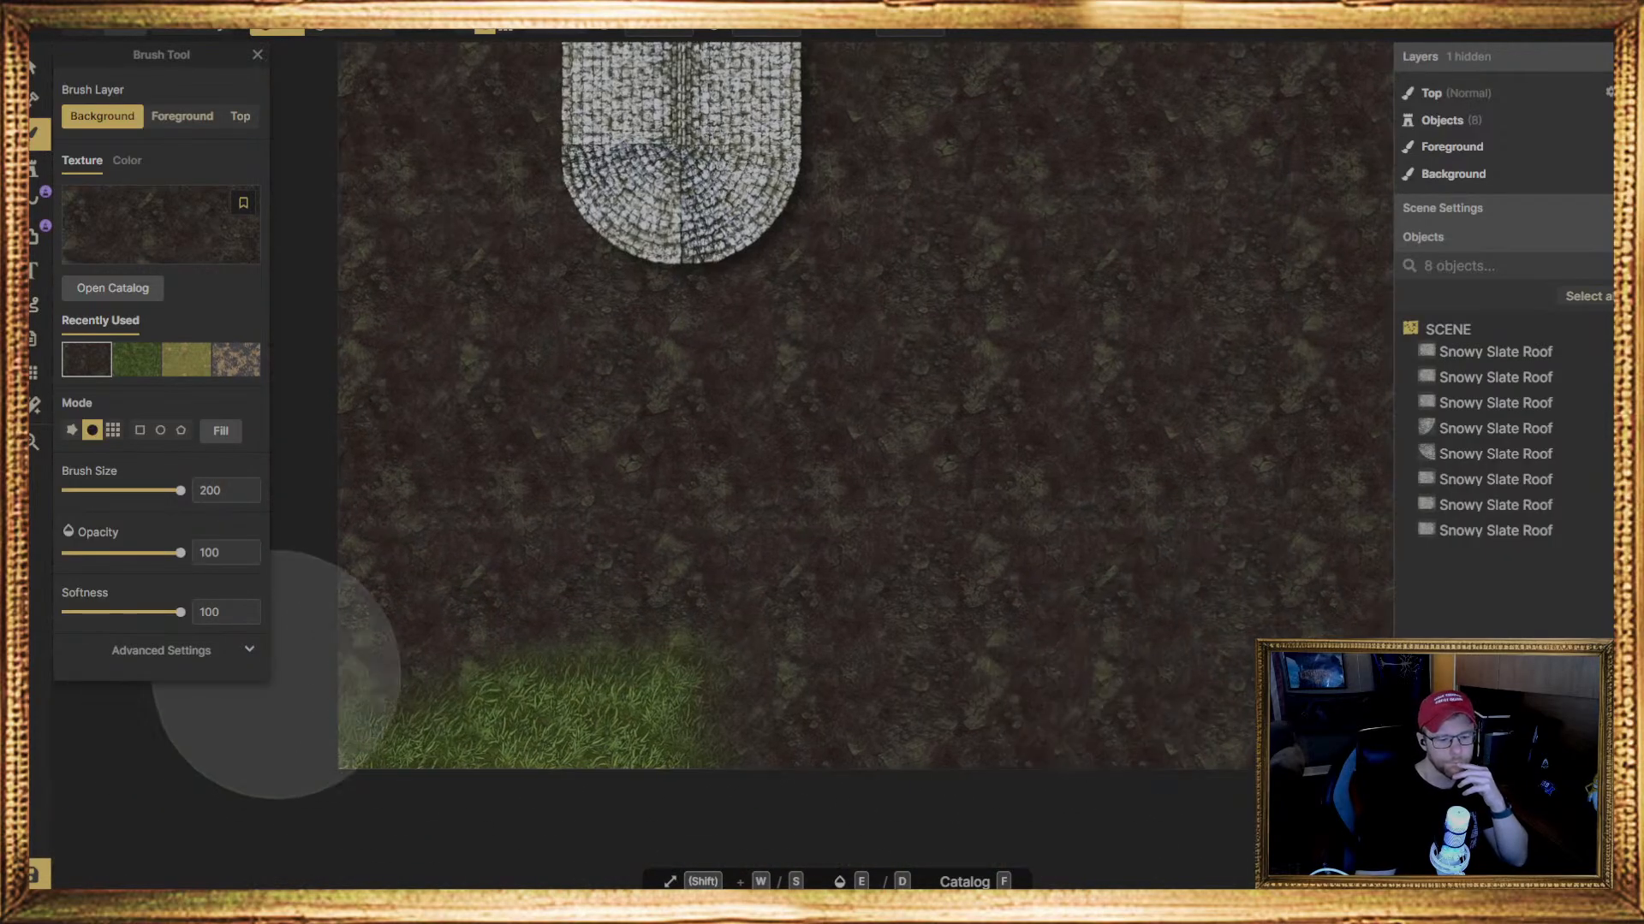
mouse_move(277, 675)
mouse_down()
mouse_move(363, 686)
mouse_move(321, 727)
mouse_up()
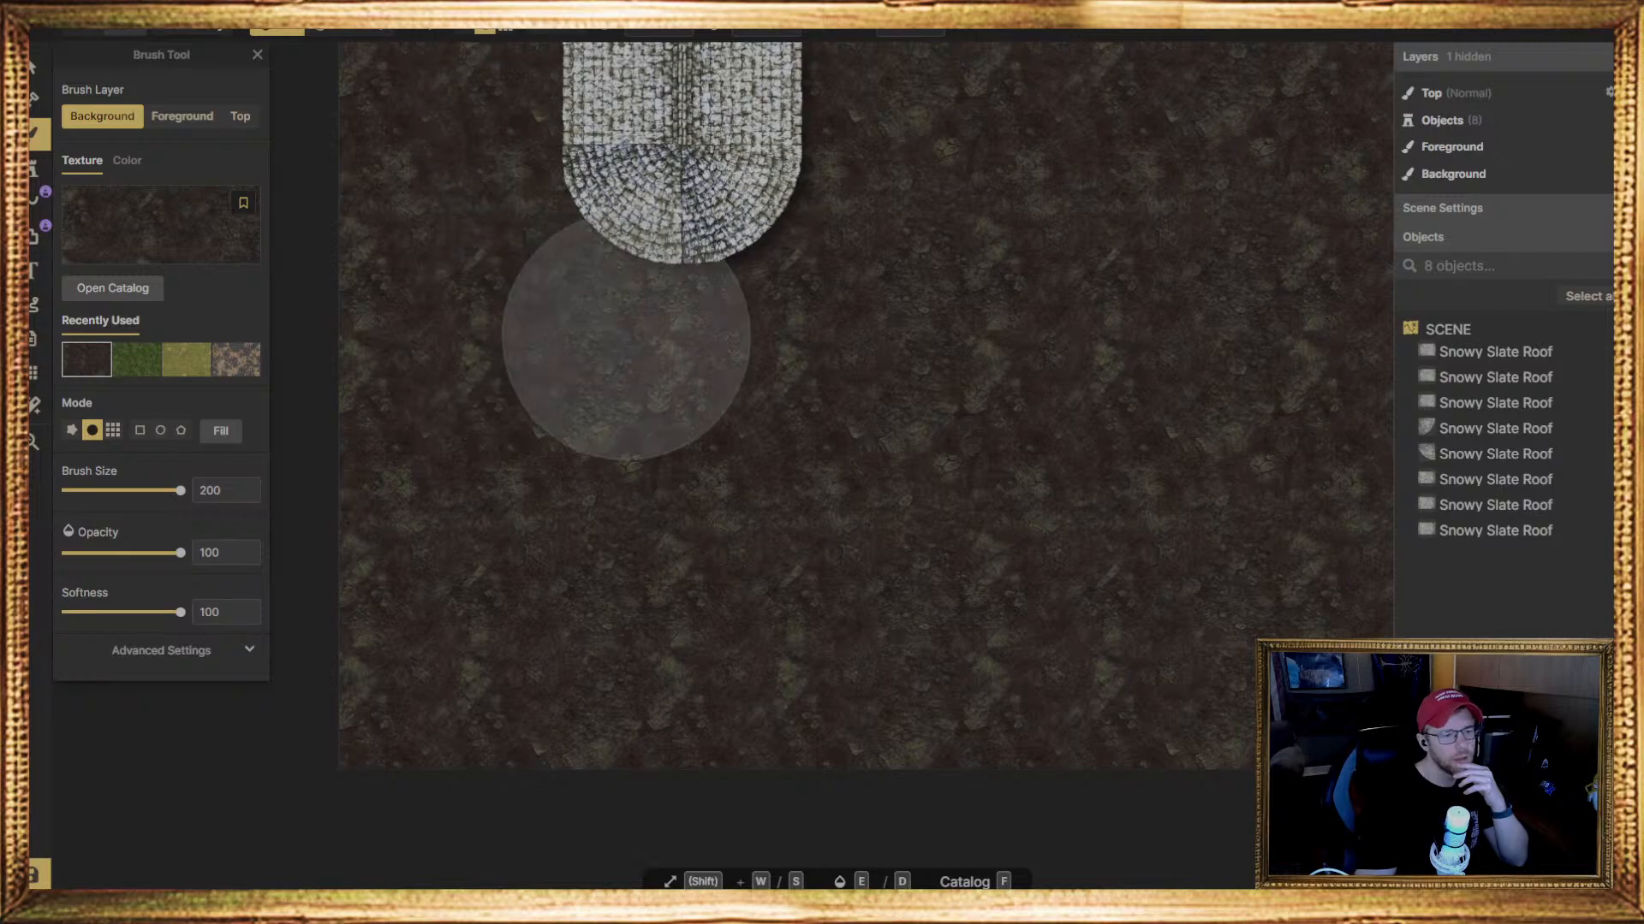
middle_drag(626, 343, 636, 737)
Compare the dirt textures in the catalog, reselect the dark dirt one and examine its scale on the ground beside the roof
click(183, 237)
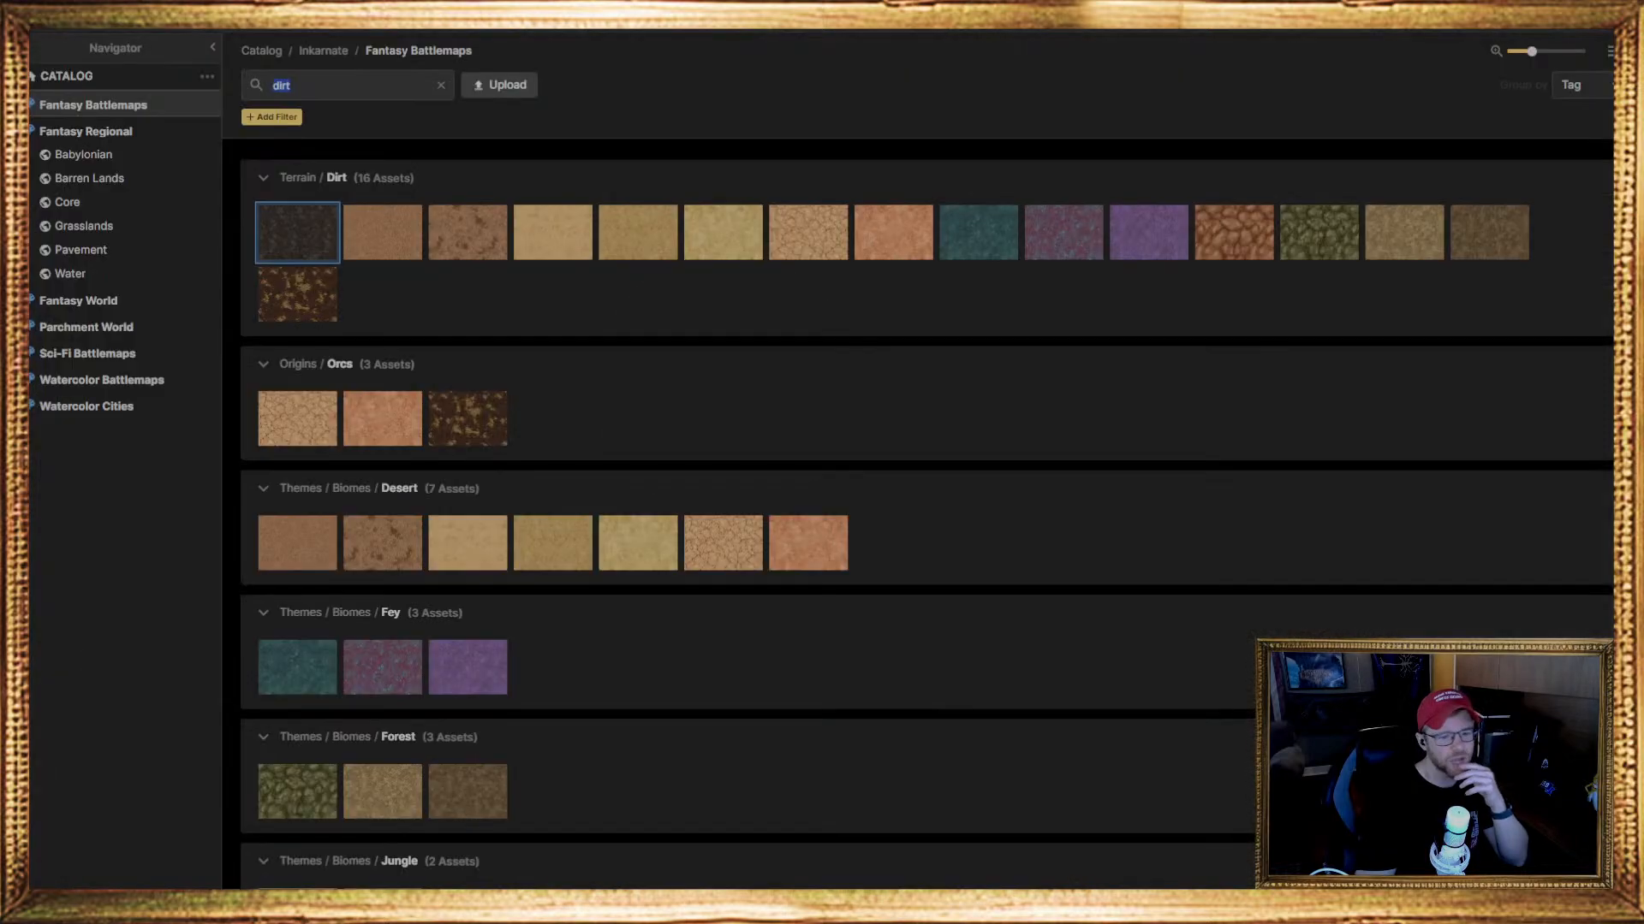
scroll(768, 845, down, 3)
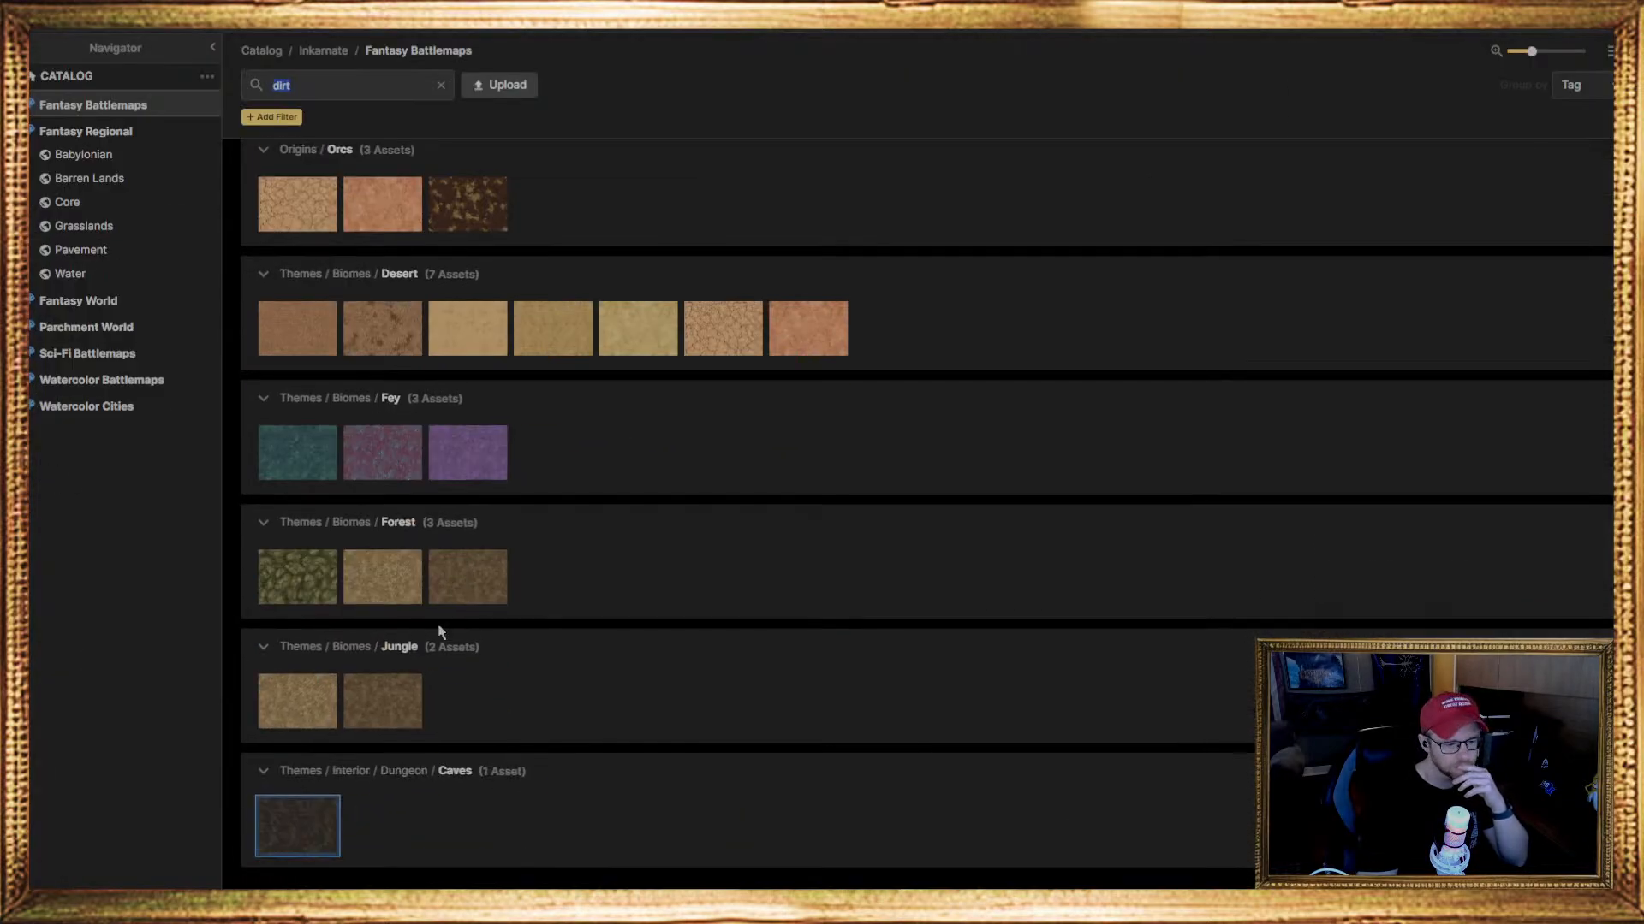
scroll(438, 628, up, 3)
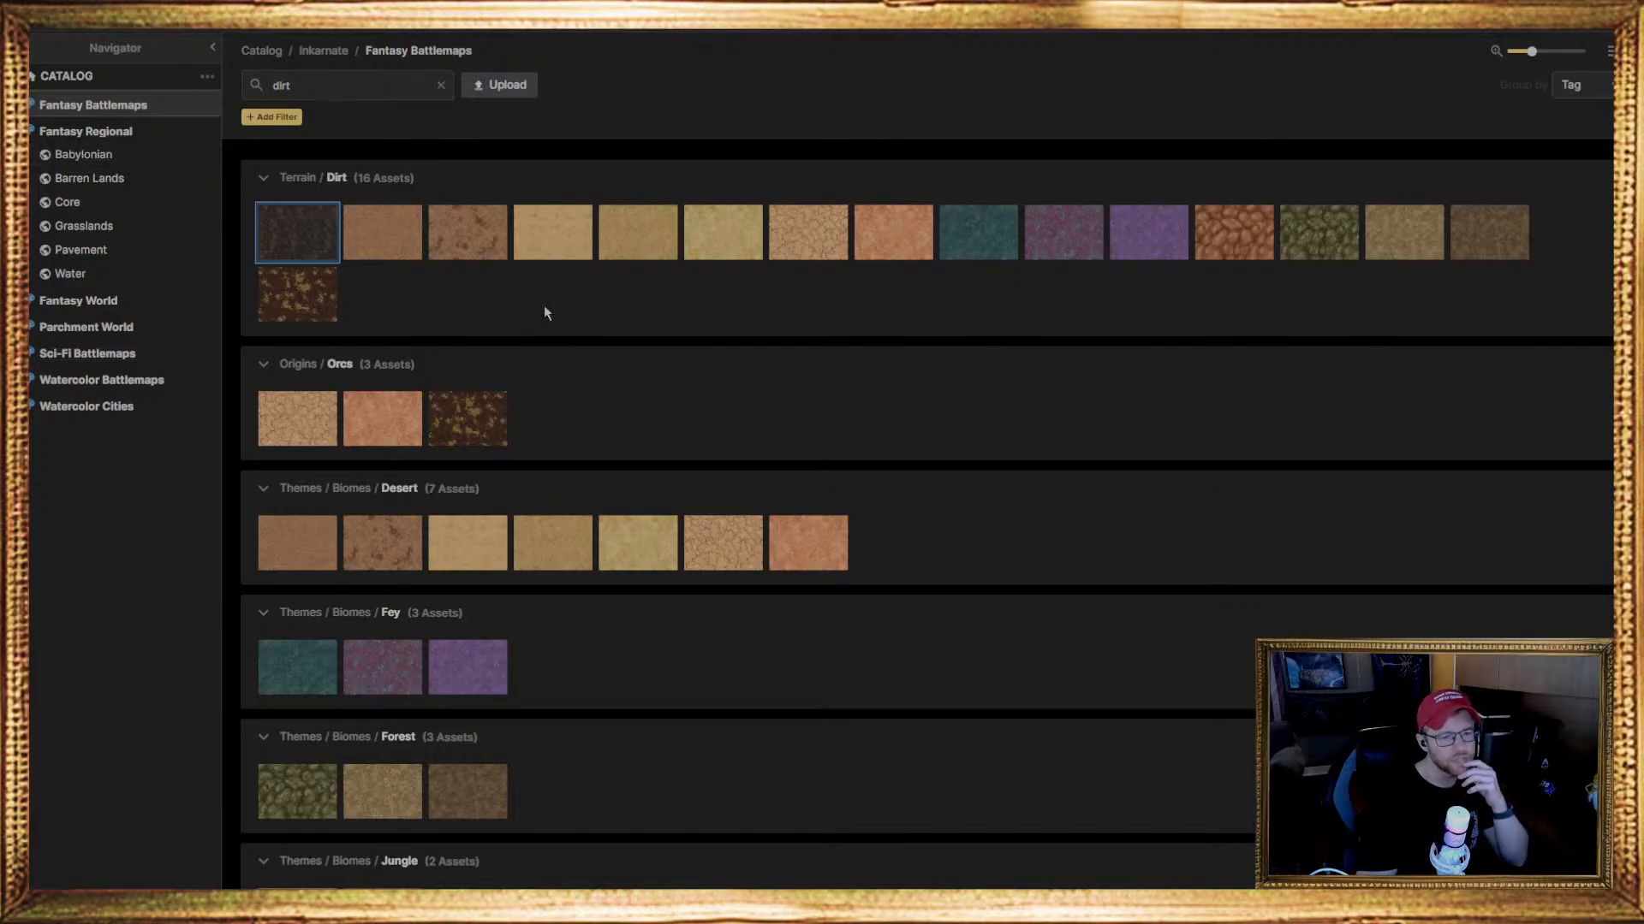
click(298, 232)
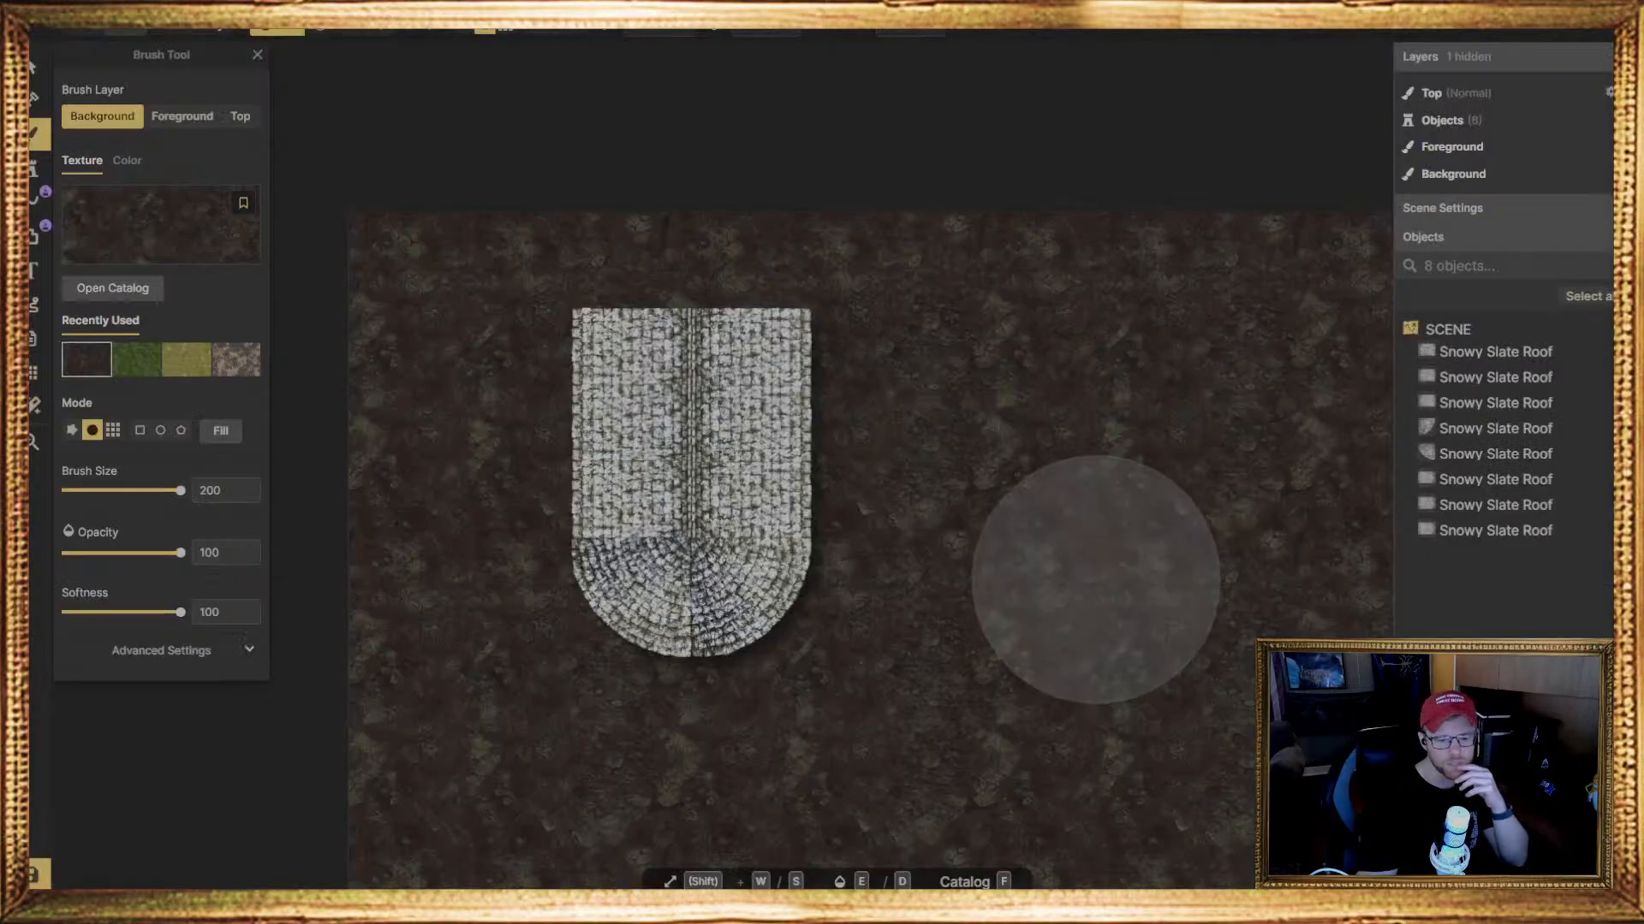
scroll(1031, 480, up, 3)
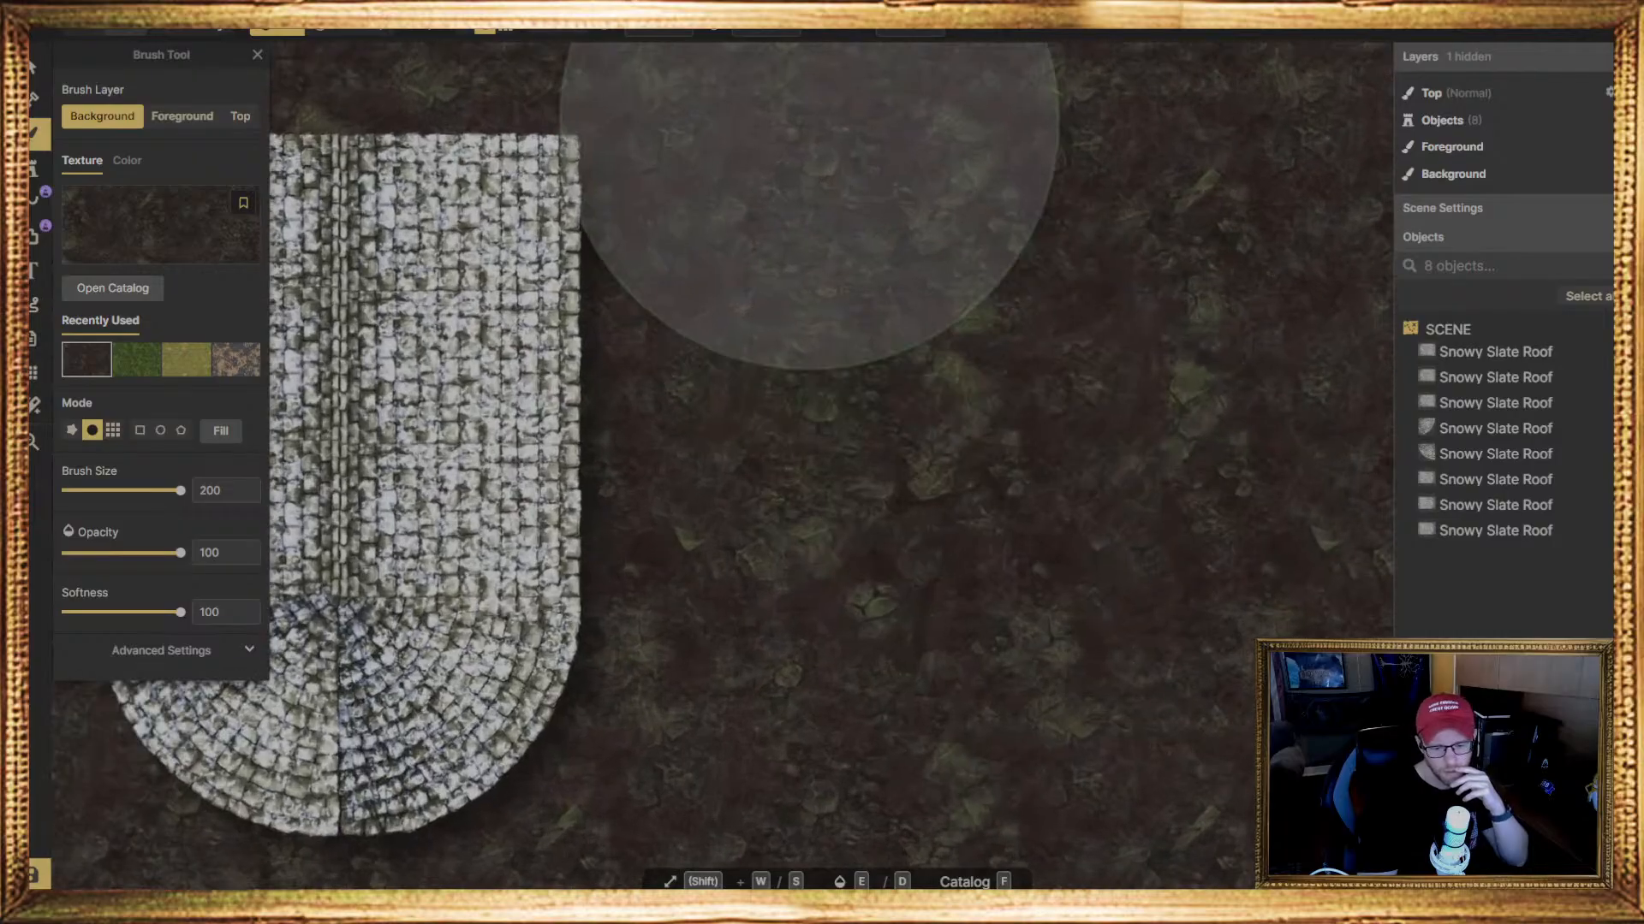
scroll(809, 121, down, 1)
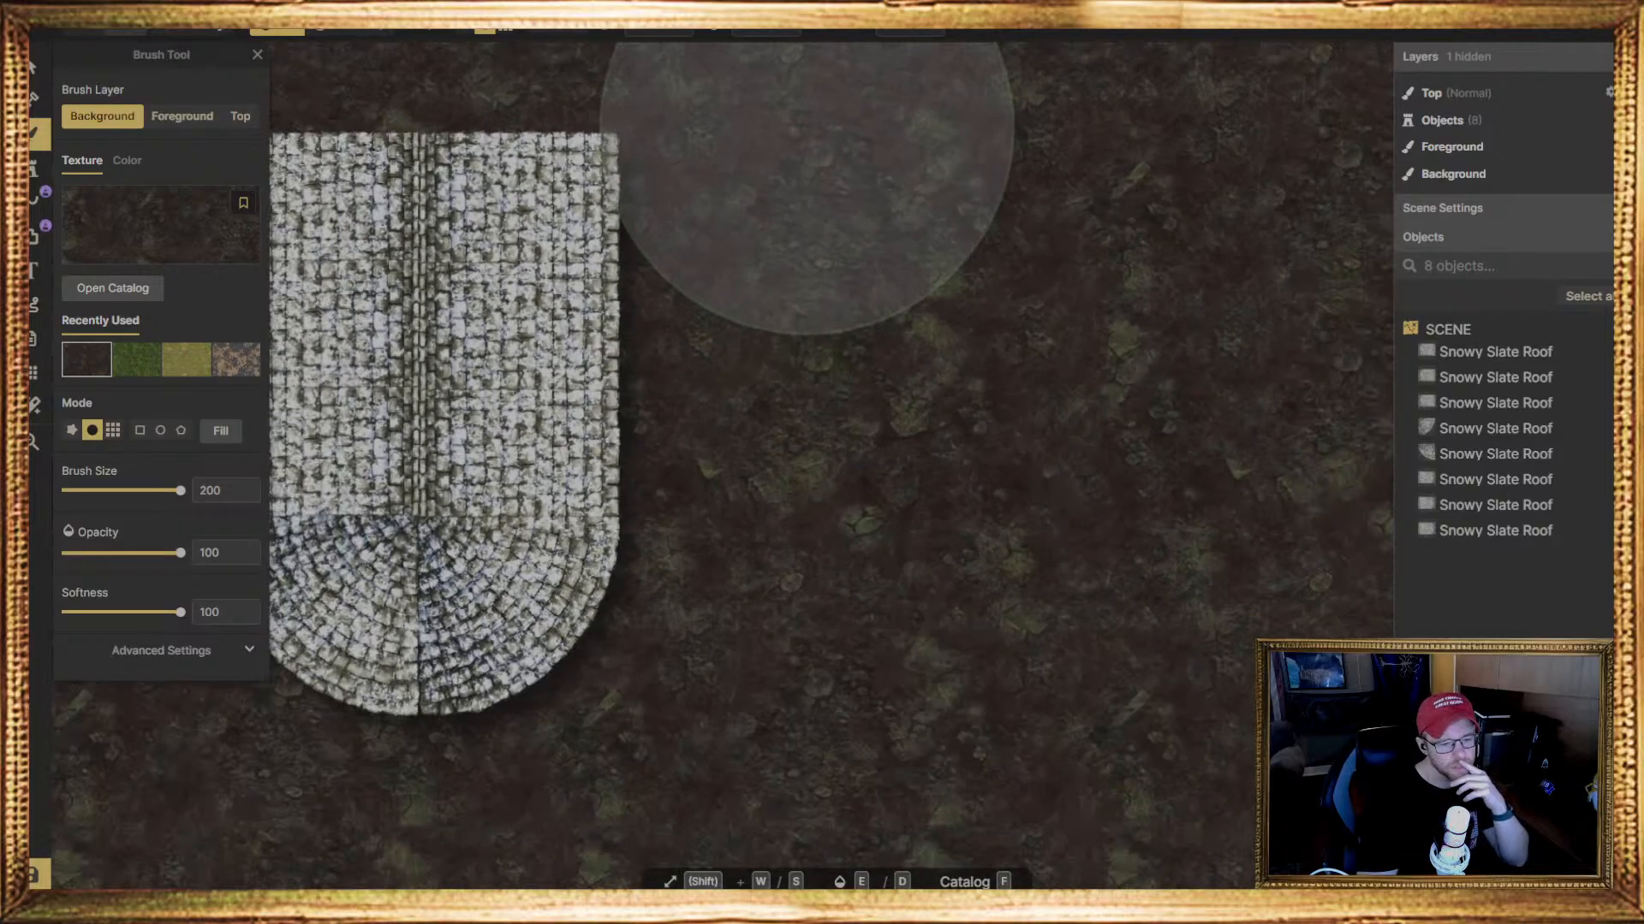
scroll(806, 127, down, 1)
scroll(806, 141, down, 2)
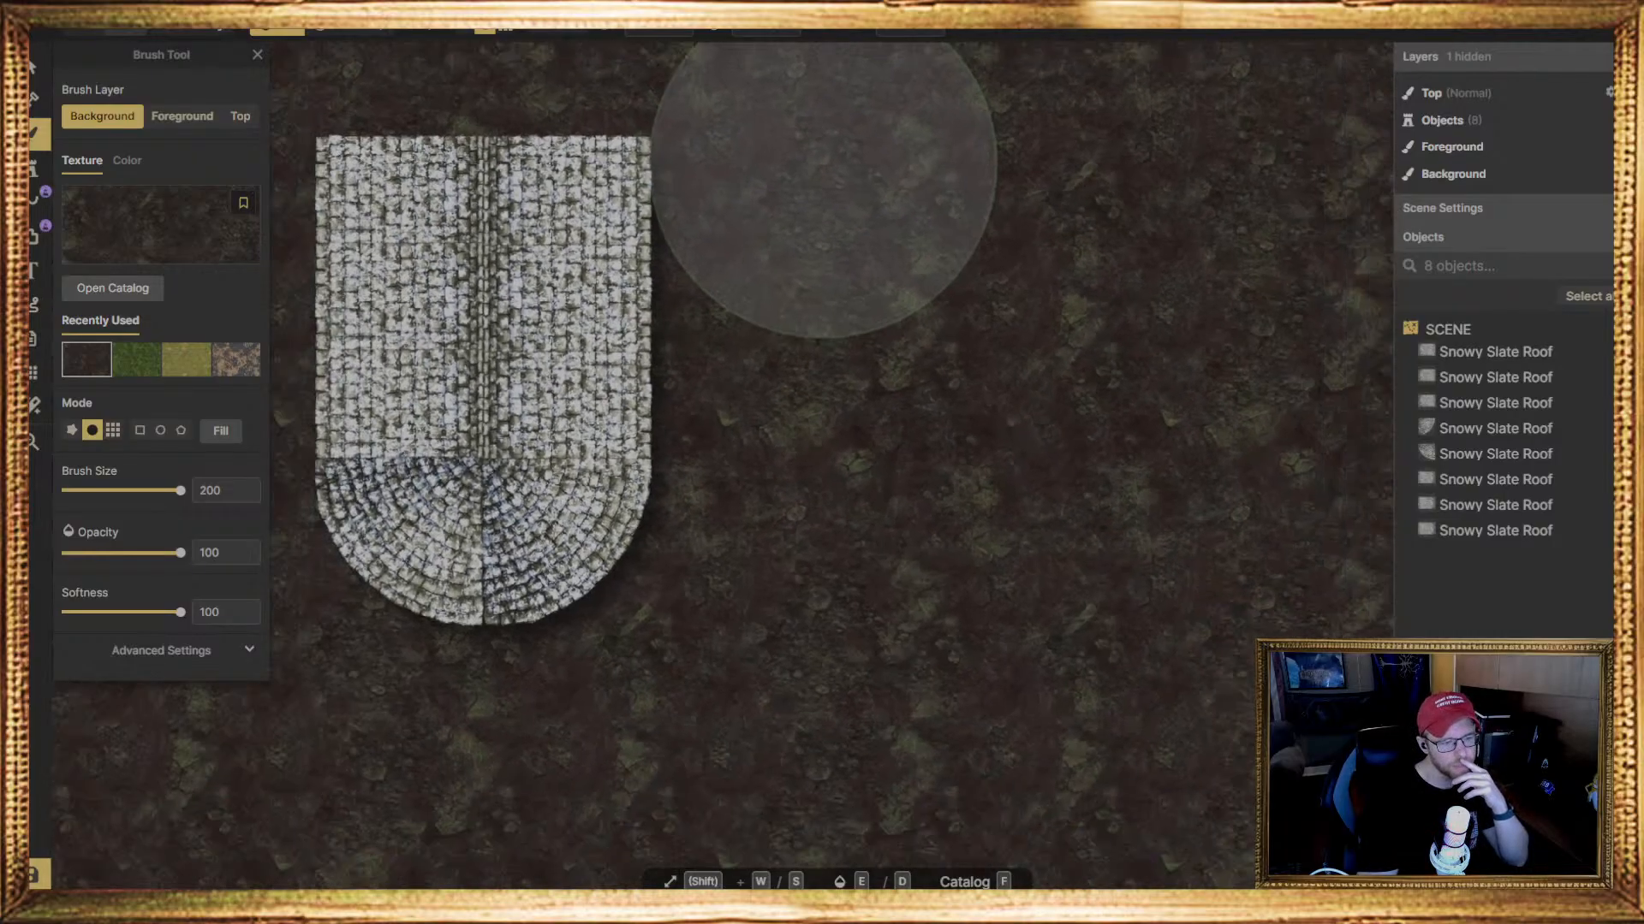
Reduce the dirt's texture scale to 60.71 and repaint the whole map background with it
click(168, 650)
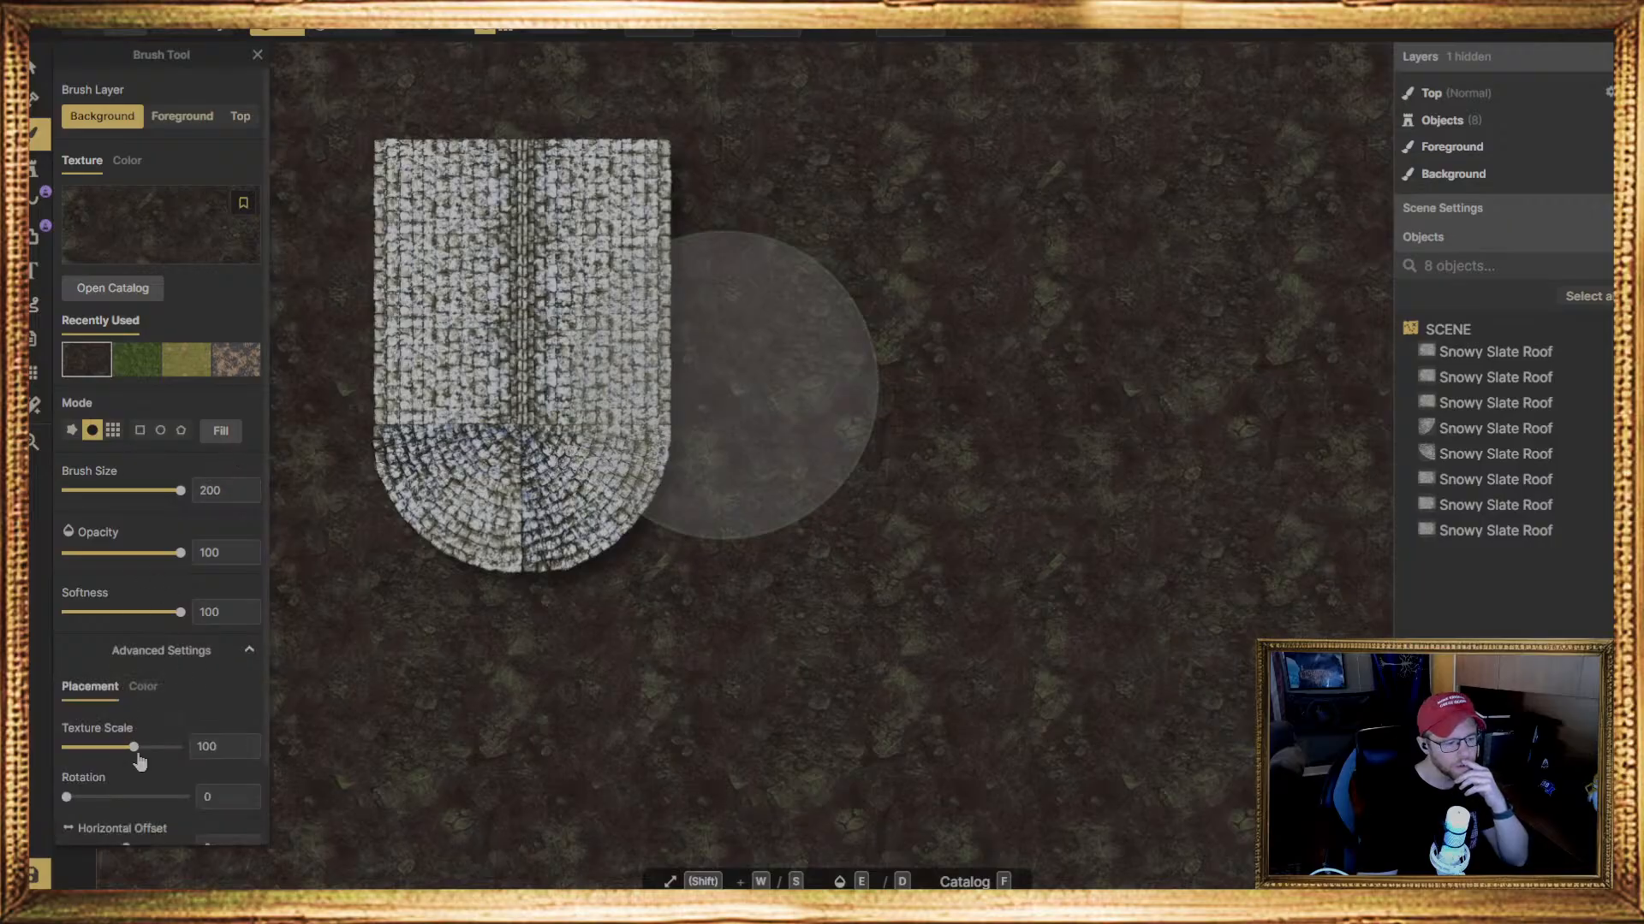
drag(137, 756, 122, 760)
scroll(624, 681, down, 3)
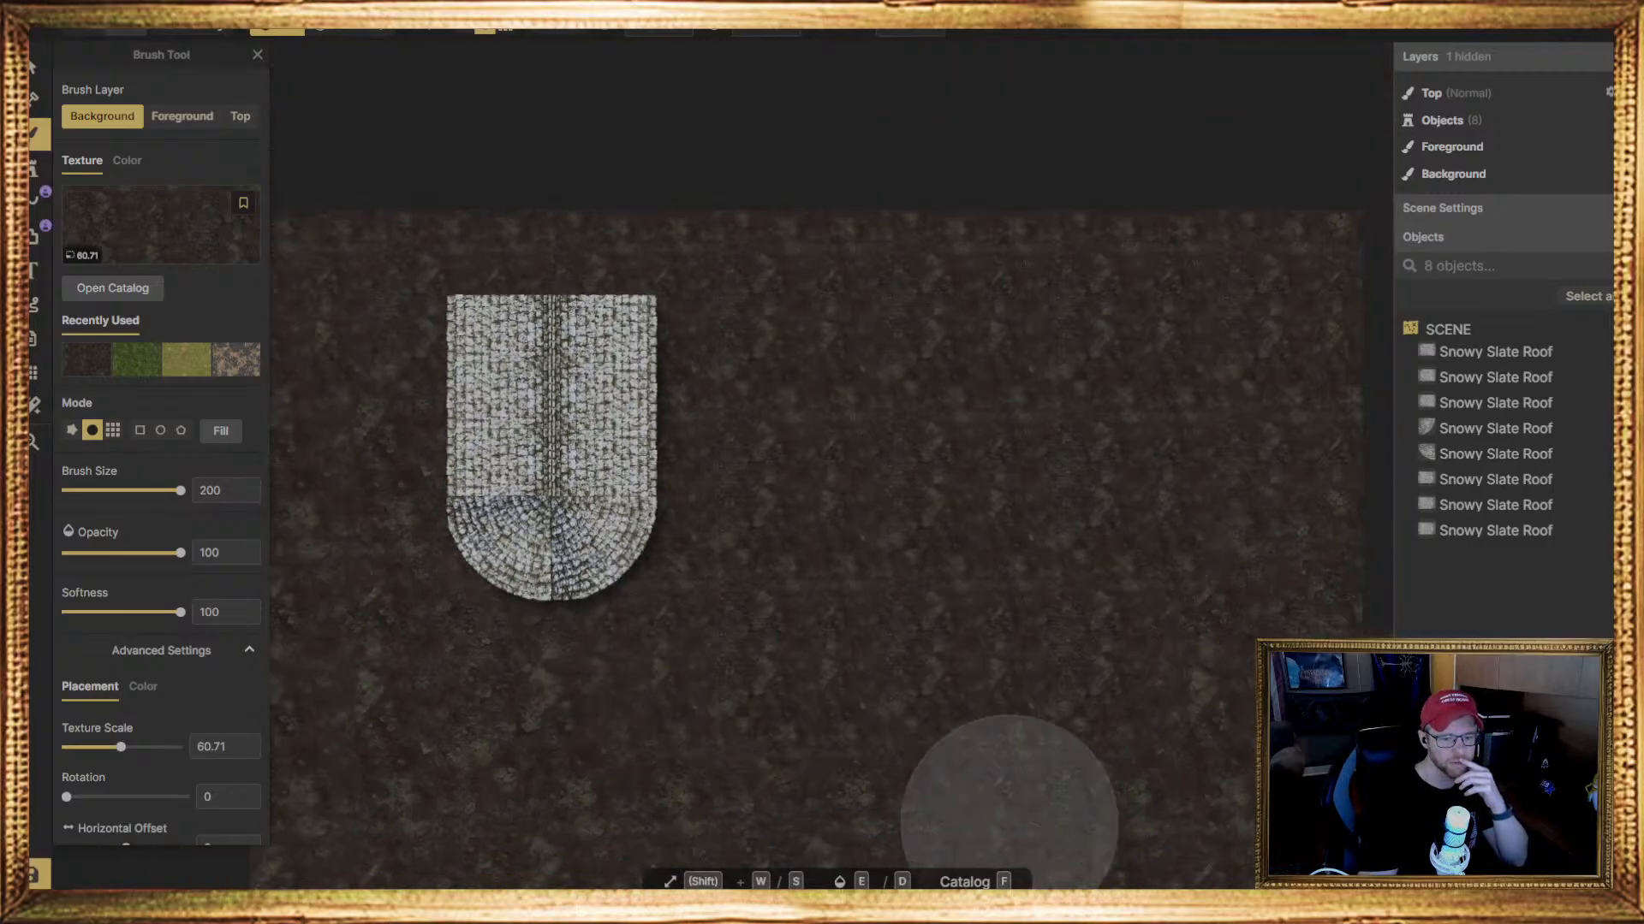
mouse_move(1010, 823)
mouse_down()
mouse_move(1332, 356)
mouse_move(1155, 756)
mouse_move(1161, 634)
mouse_up()
middle_drag(1147, 583, 800, 570)
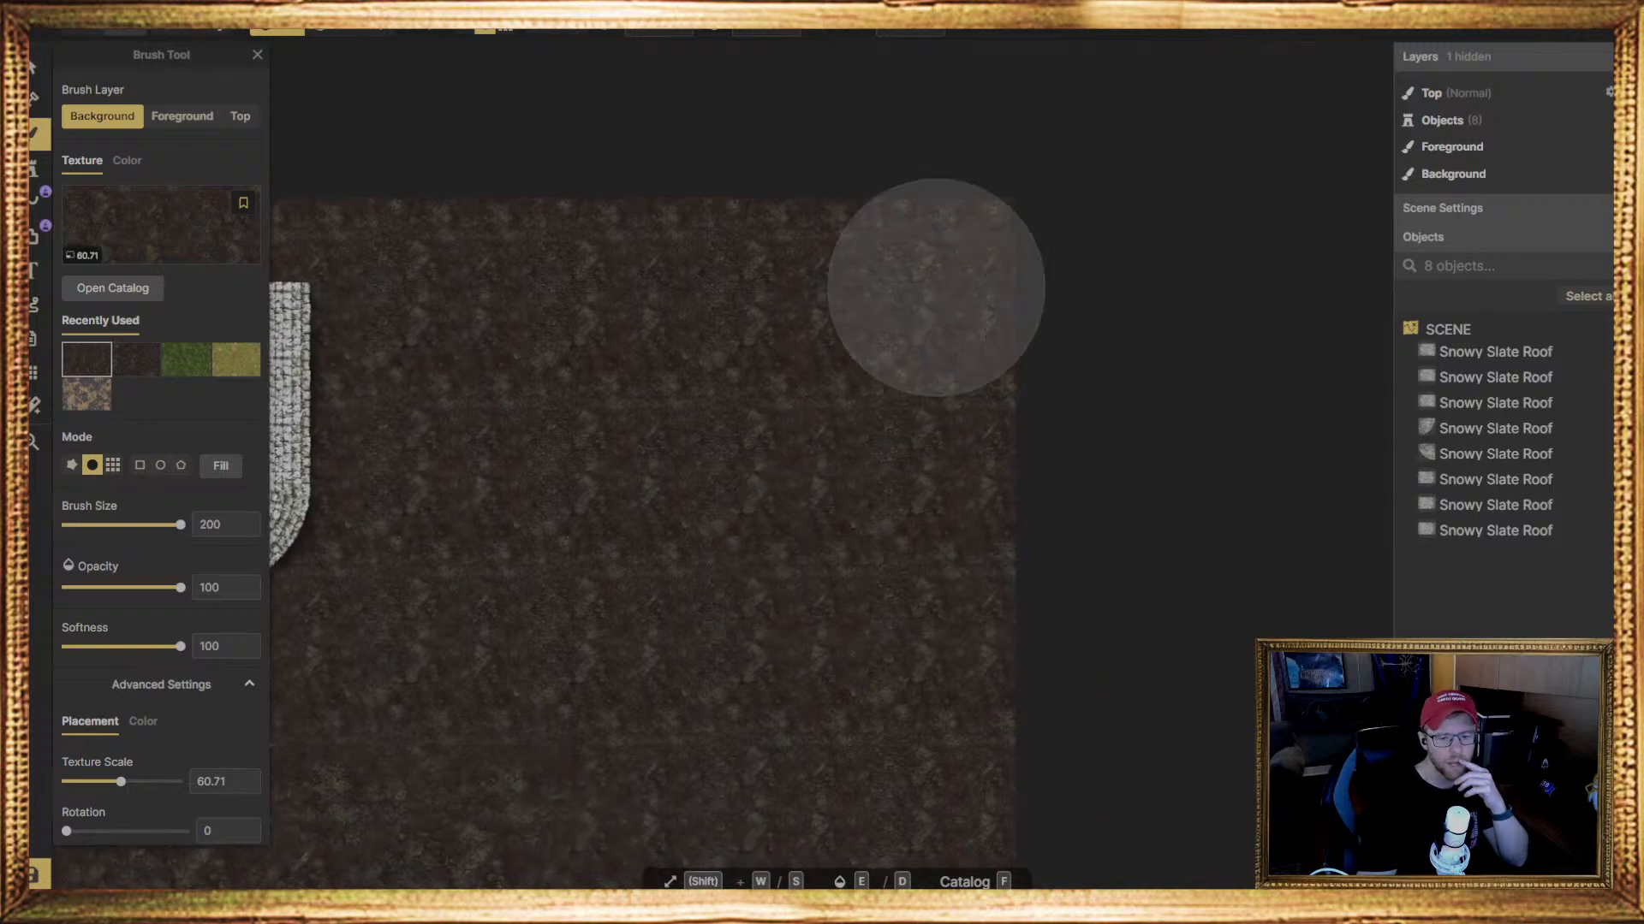
scroll(890, 502, down, 3)
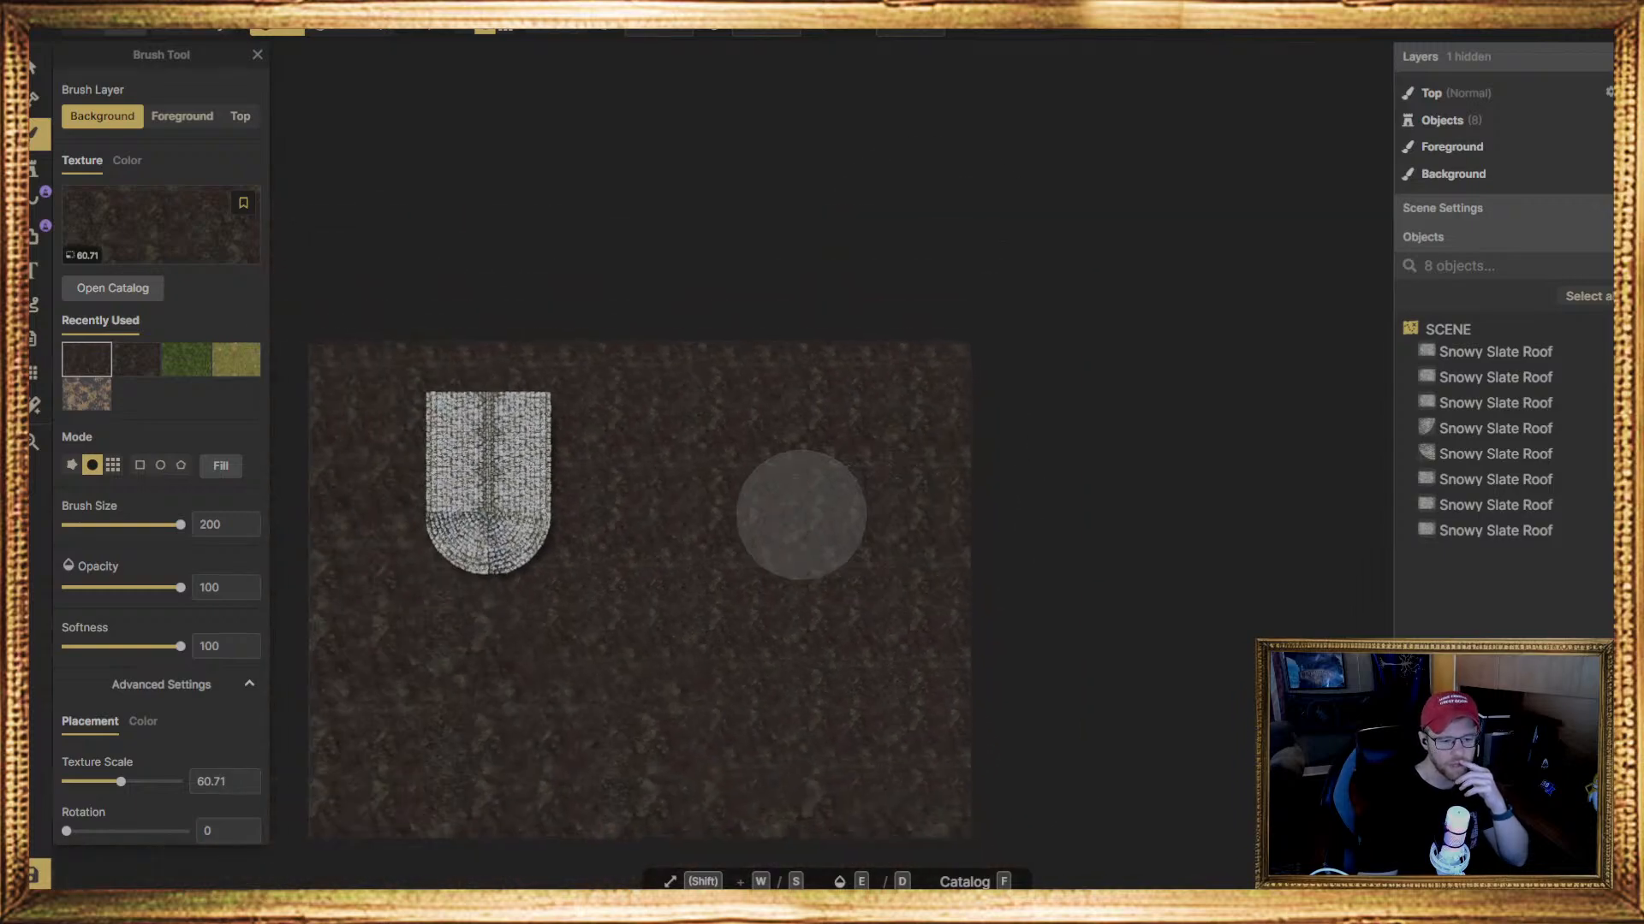
middle_drag(801, 514, 920, 433)
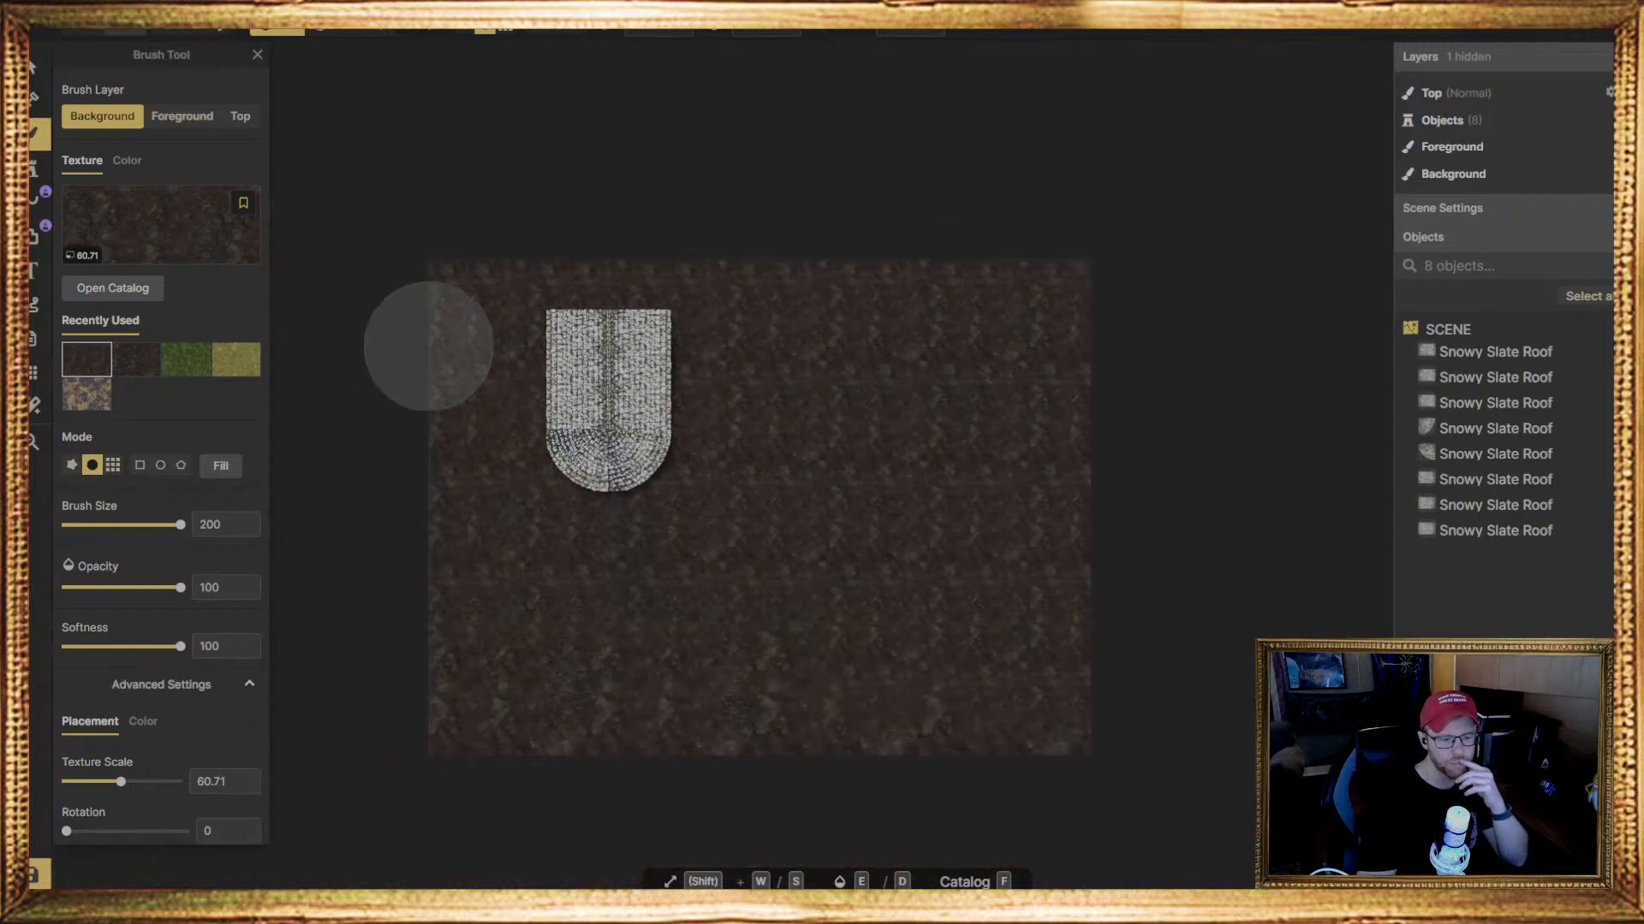
scroll(716, 452, up, 1)
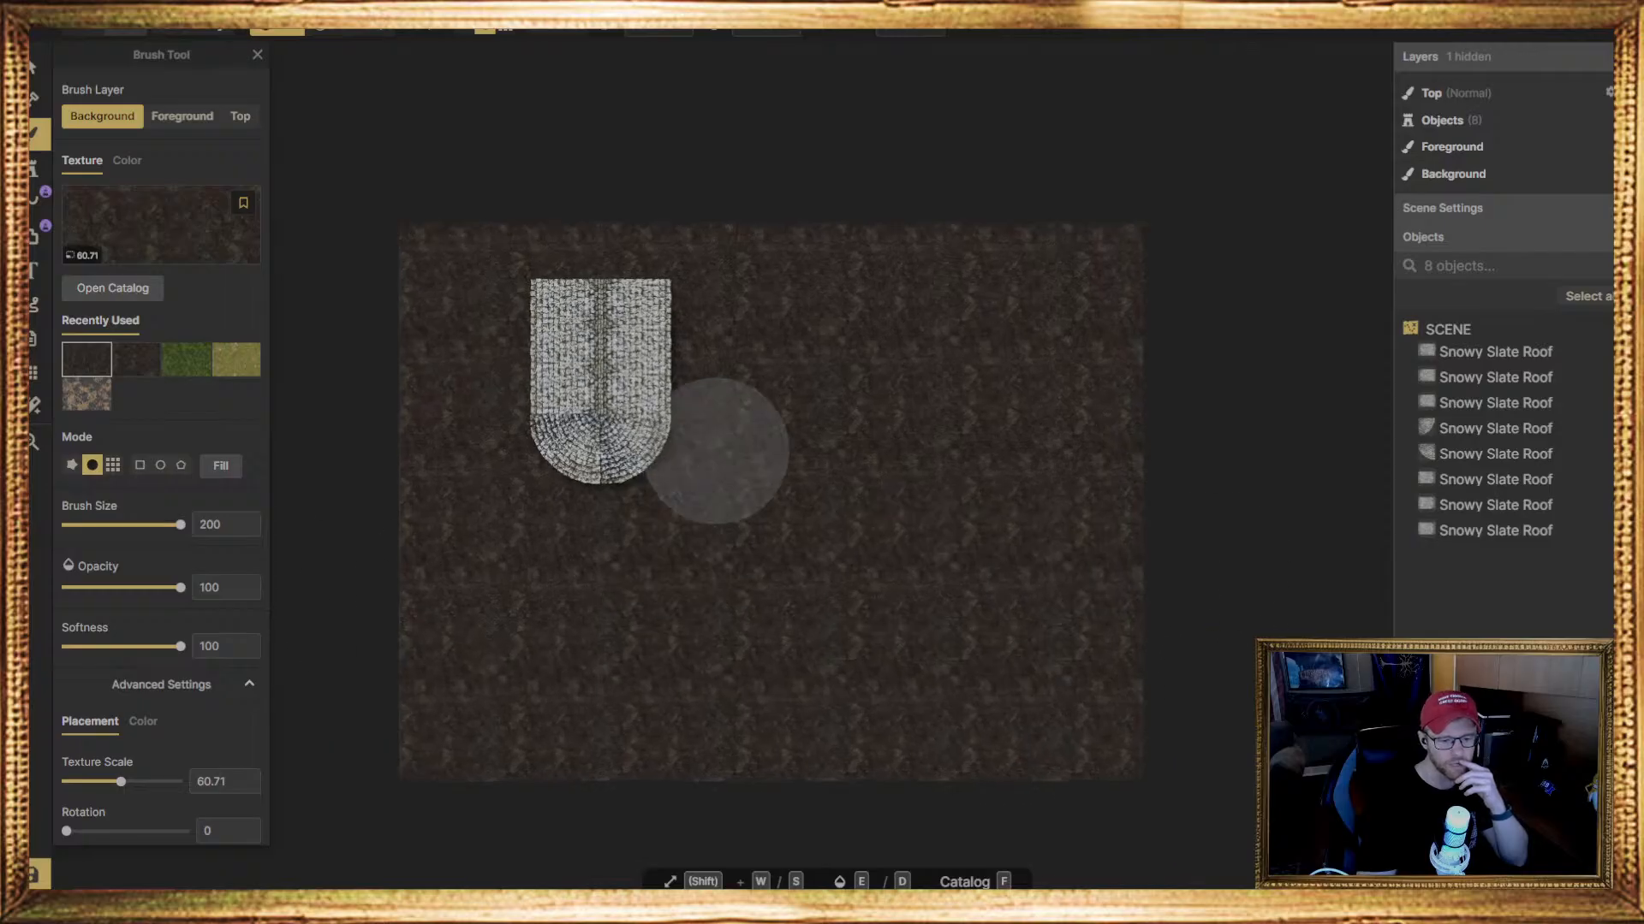
scroll(717, 451, up, 1)
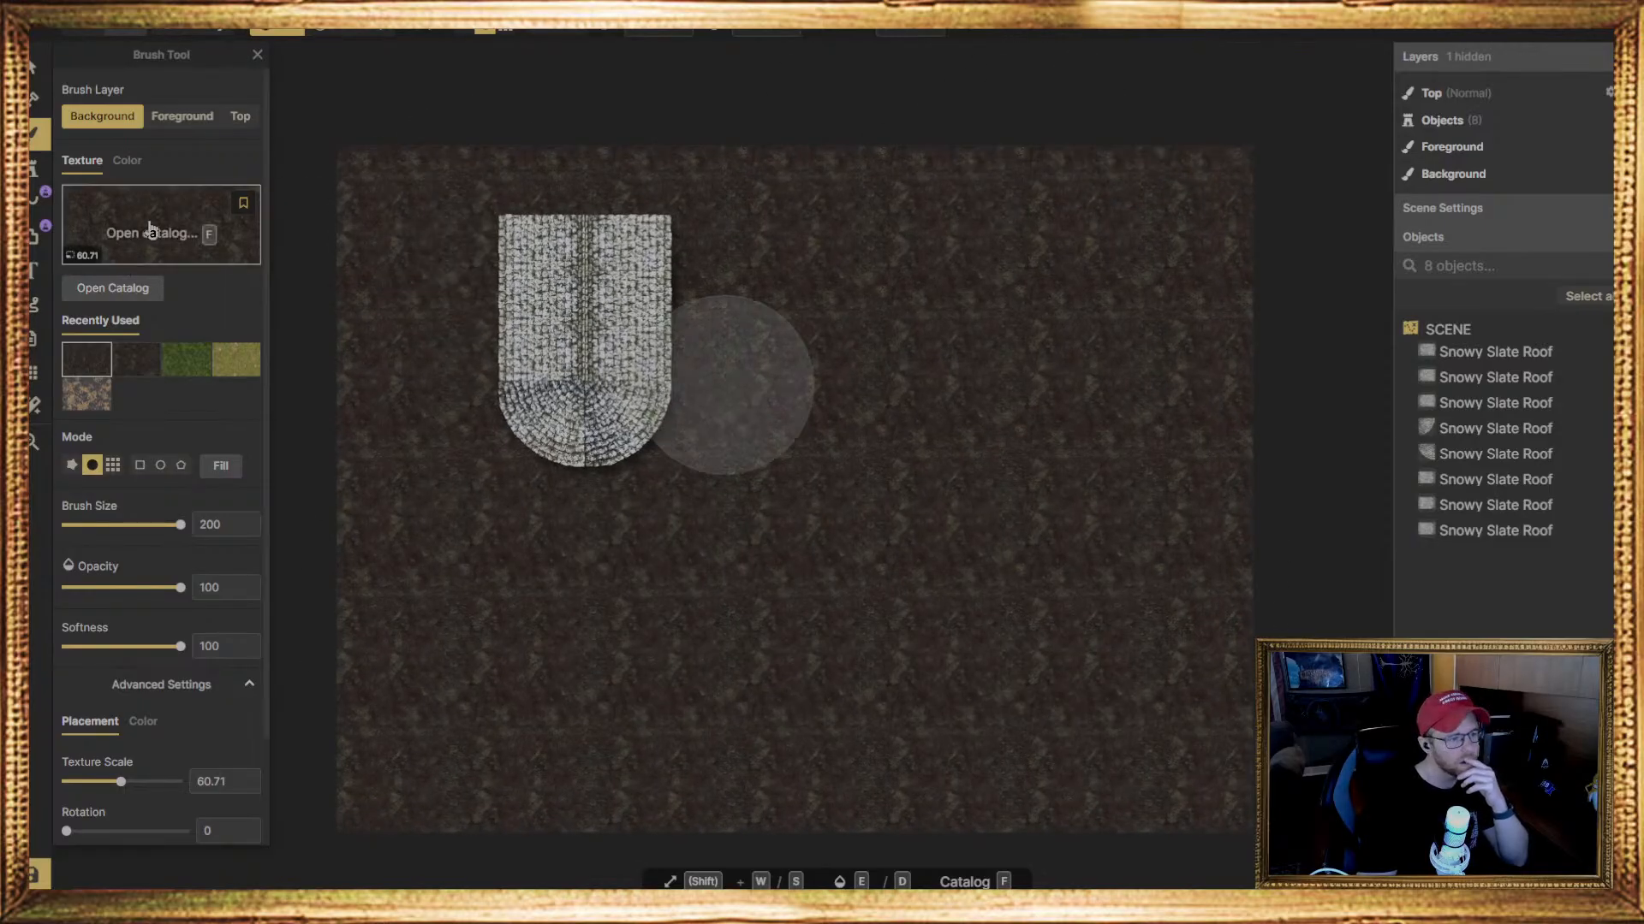
Find the speckled snow overlay texture by searching "snow" with the Snow & Ice tag, and paint it over the whole dirt background
click(150, 228)
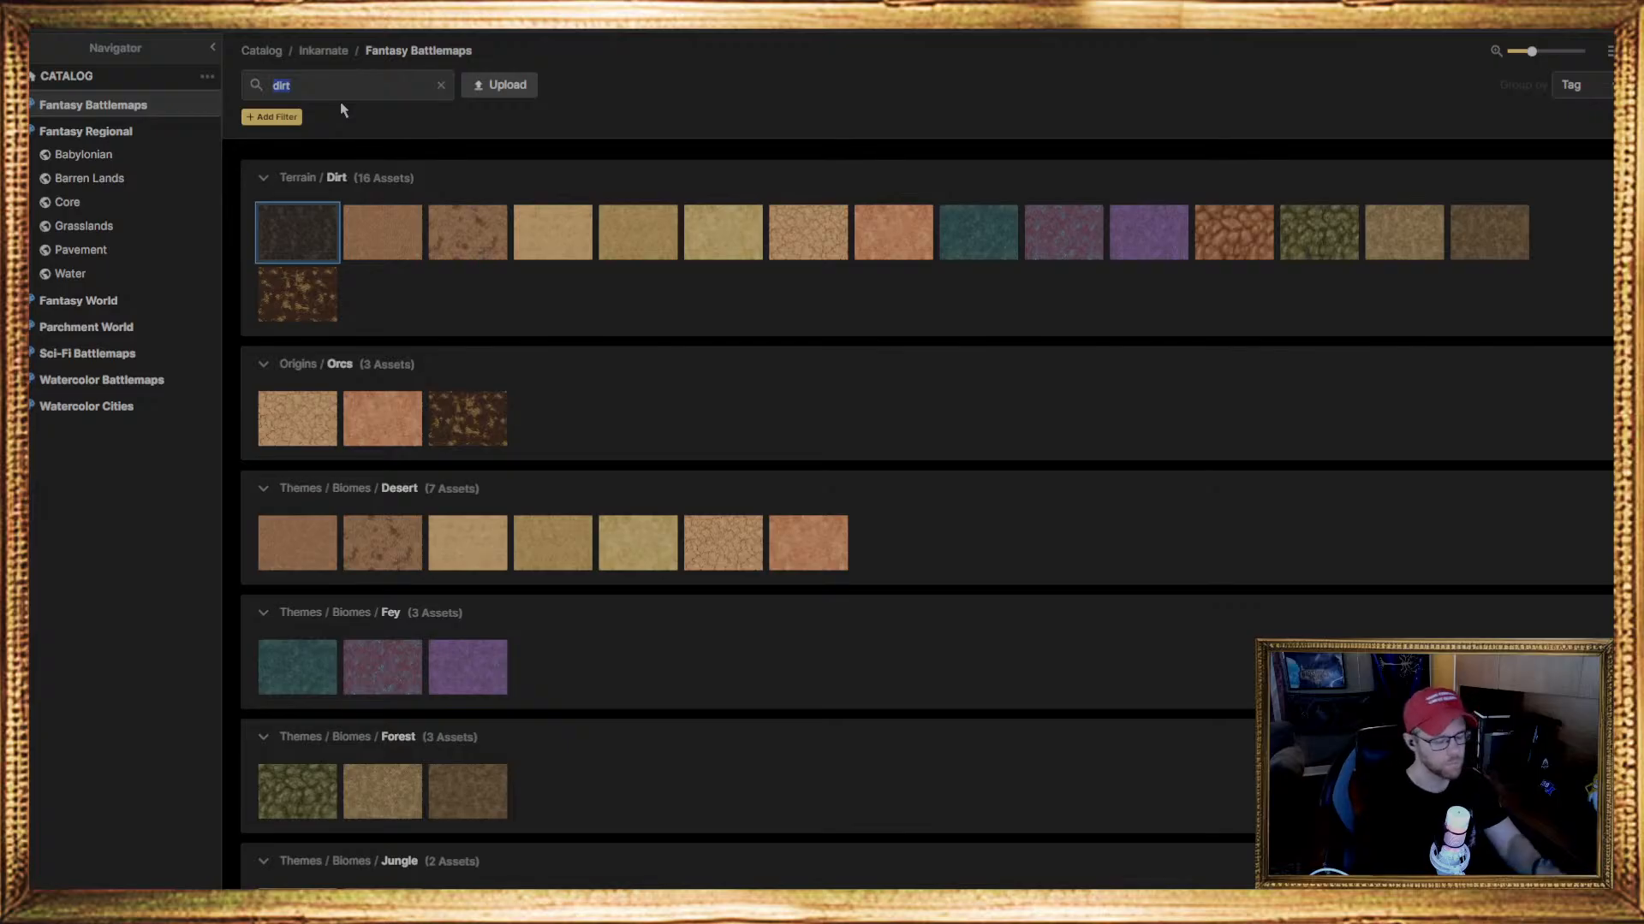
text(snow)
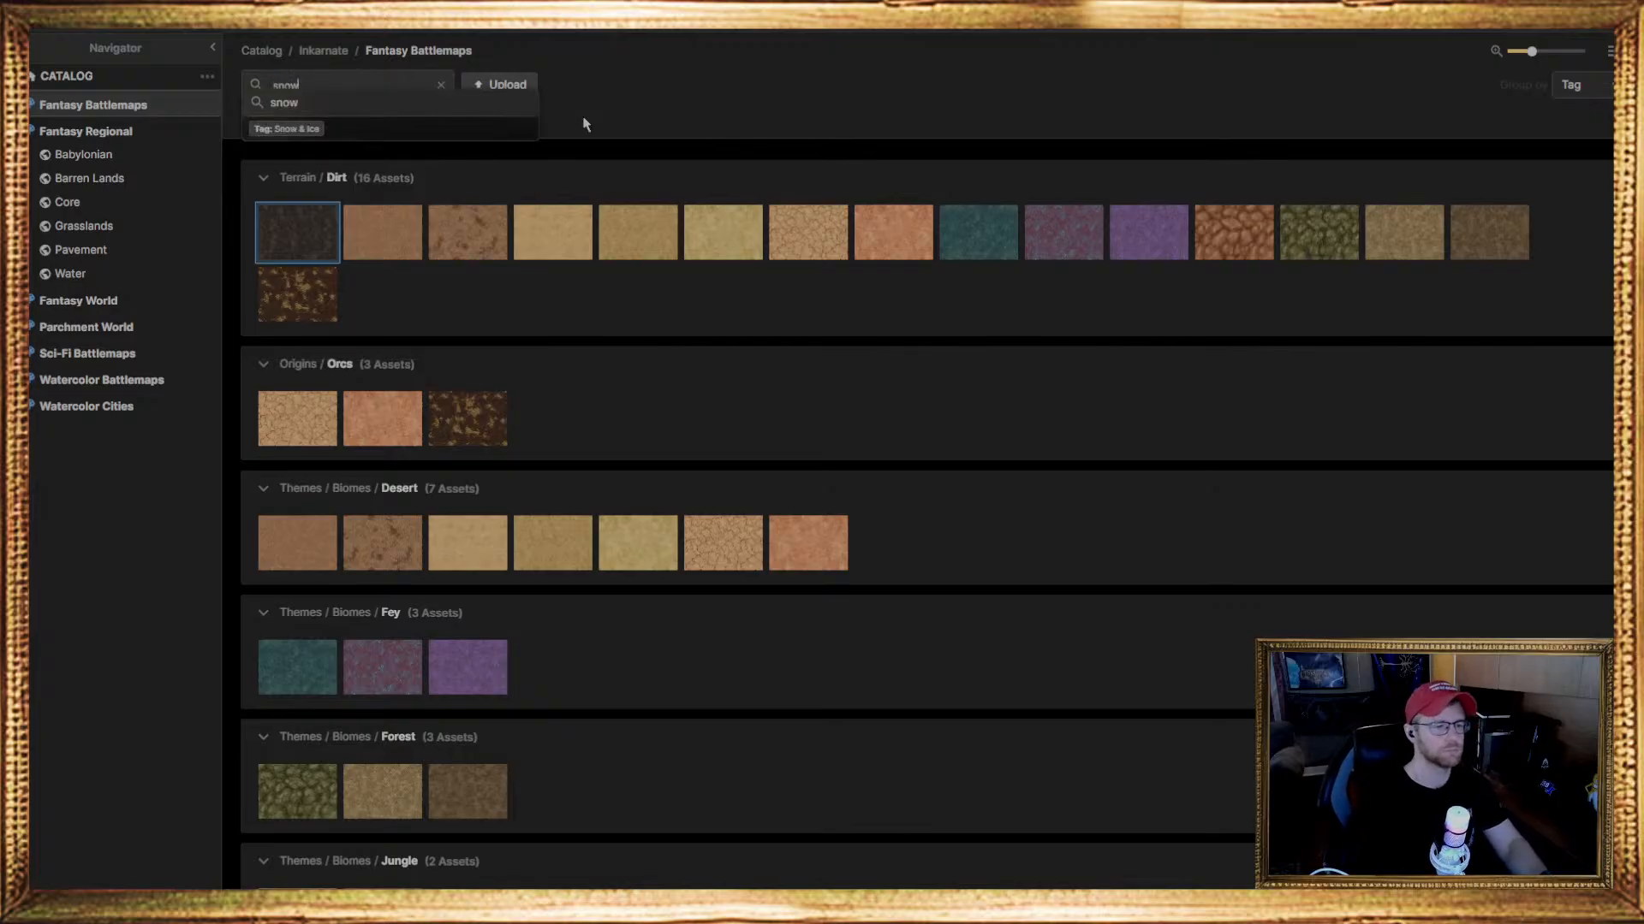
click(390, 128)
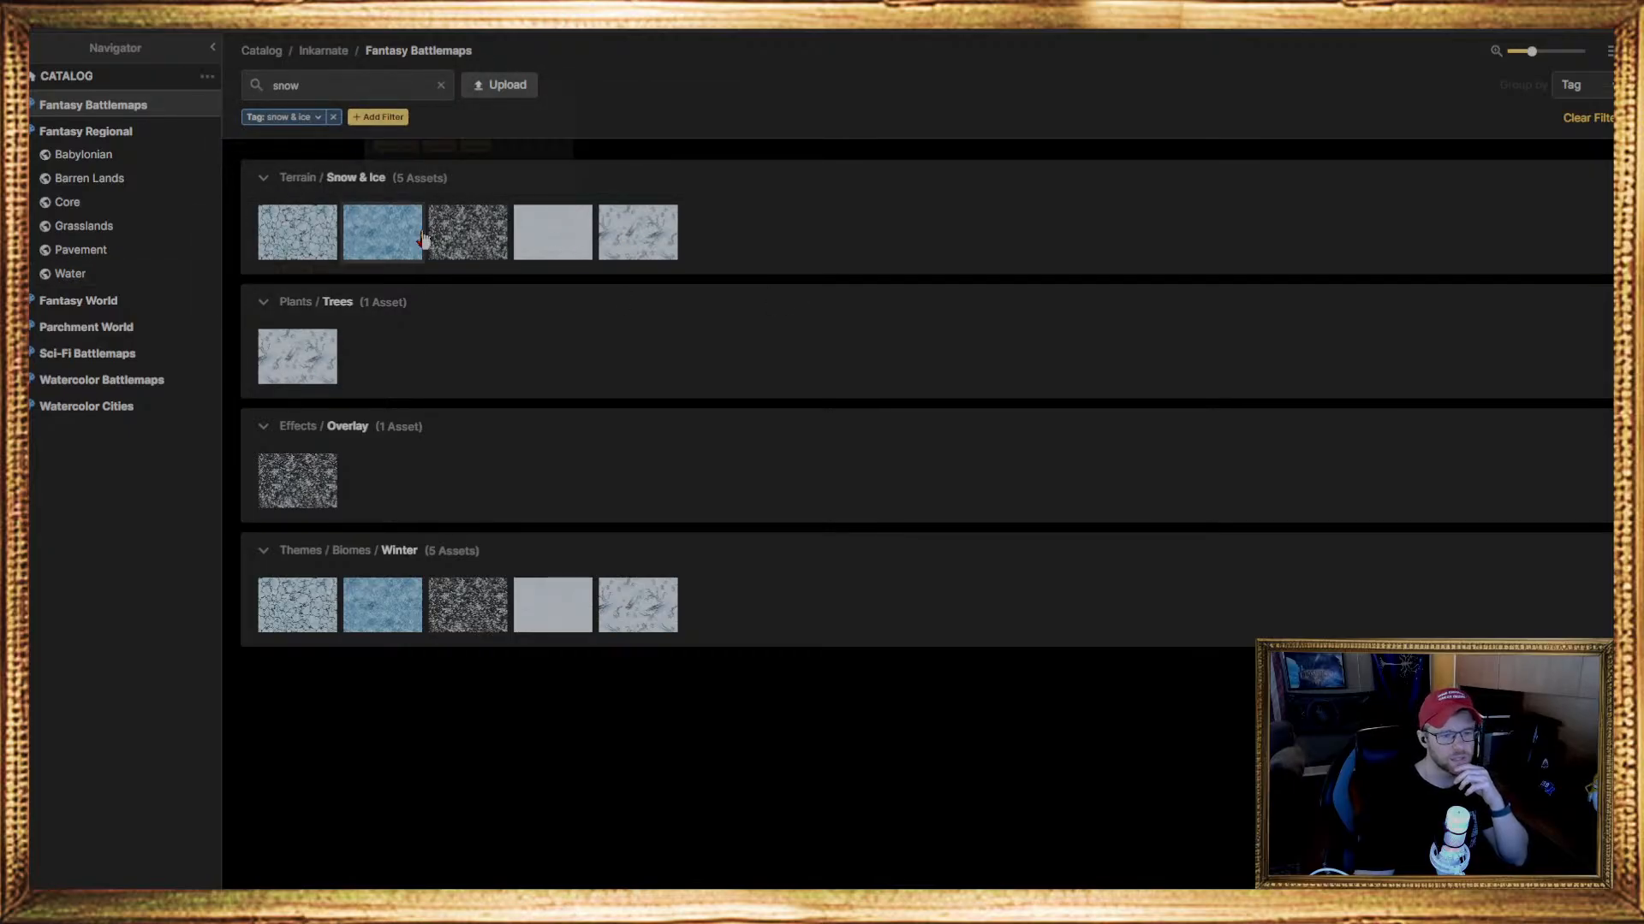
click(288, 490)
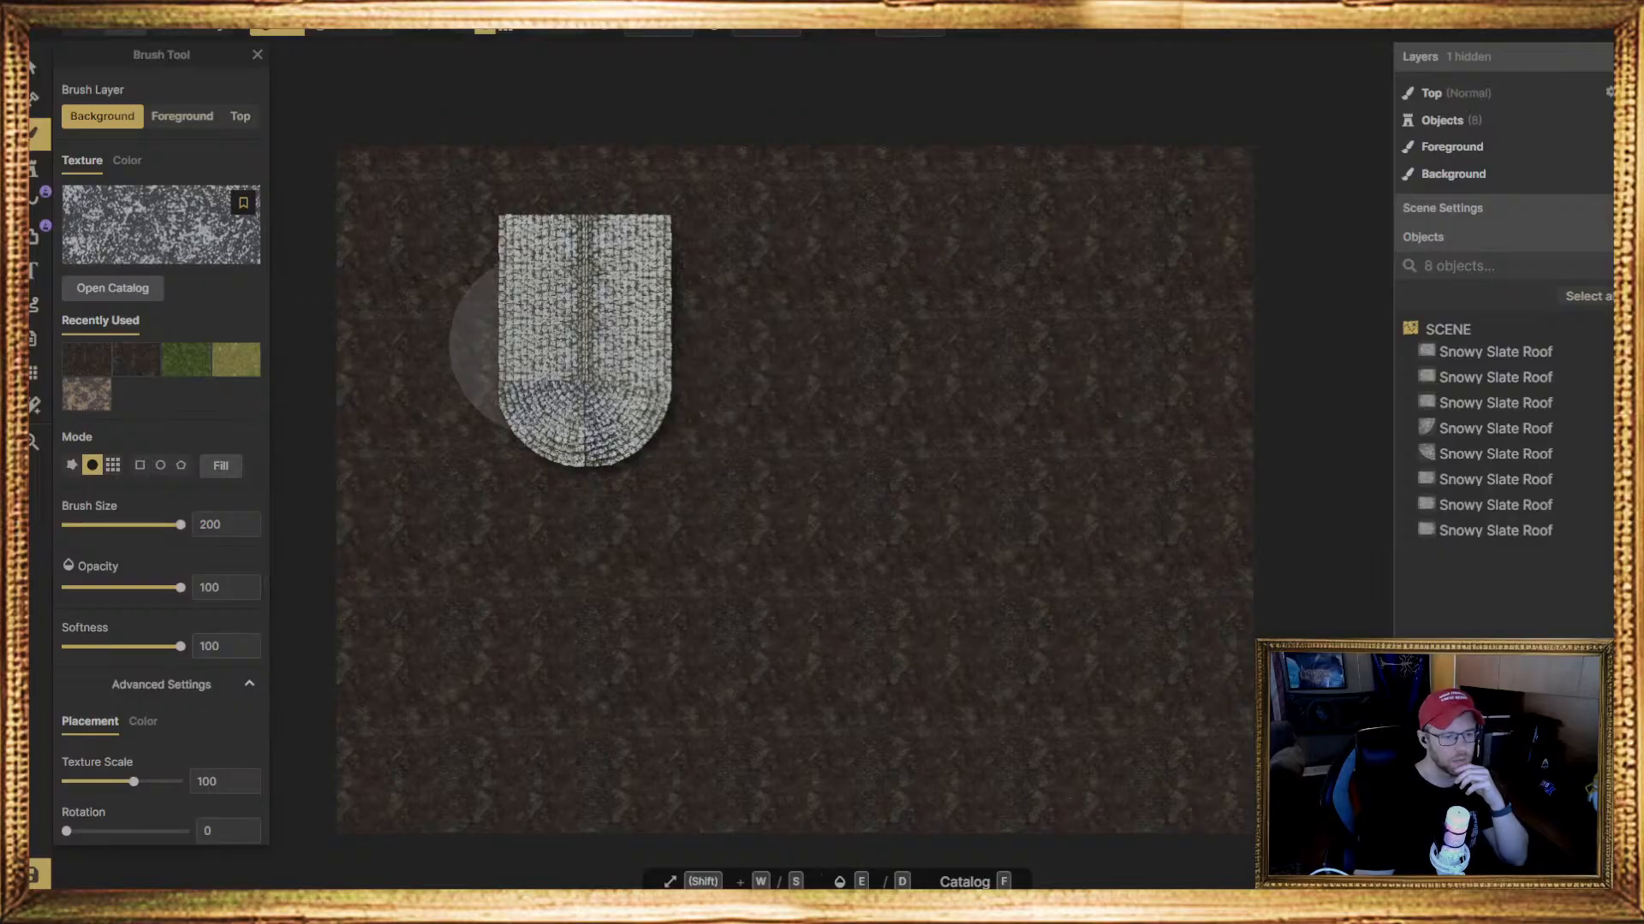
mouse_move(557, 323)
mouse_down()
mouse_move(1009, 91)
mouse_move(1230, 146)
mouse_move(1126, 240)
mouse_move(1241, 451)
mouse_move(1302, 513)
mouse_move(1181, 651)
mouse_move(597, 711)
mouse_move(432, 770)
mouse_move(535, 494)
mouse_move(404, 817)
mouse_move(347, 656)
mouse_move(604, 455)
mouse_move(1118, 804)
mouse_move(1222, 451)
mouse_move(935, 635)
mouse_move(1291, 557)
mouse_move(419, 813)
mouse_move(668, 650)
mouse_move(743, 745)
mouse_up()
scroll(676, 591, up, 3)
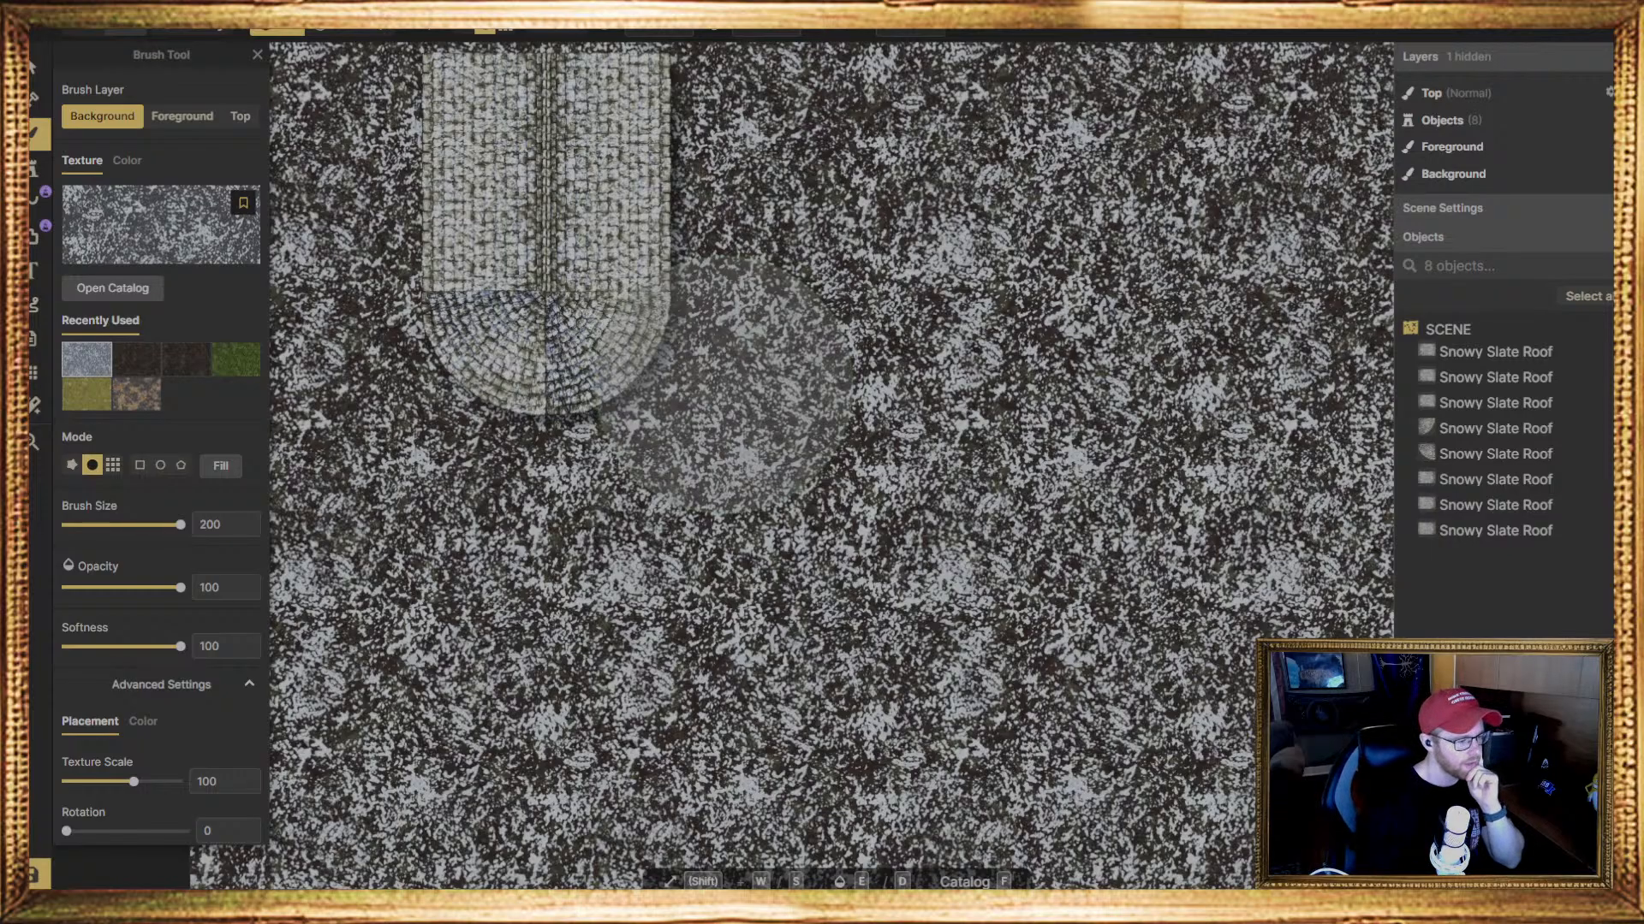
Remove the Snow & Ice tag filter from the texture catalog and choose the white snow texture with grey streaks under Terrain / Snow & Ice
click(129, 214)
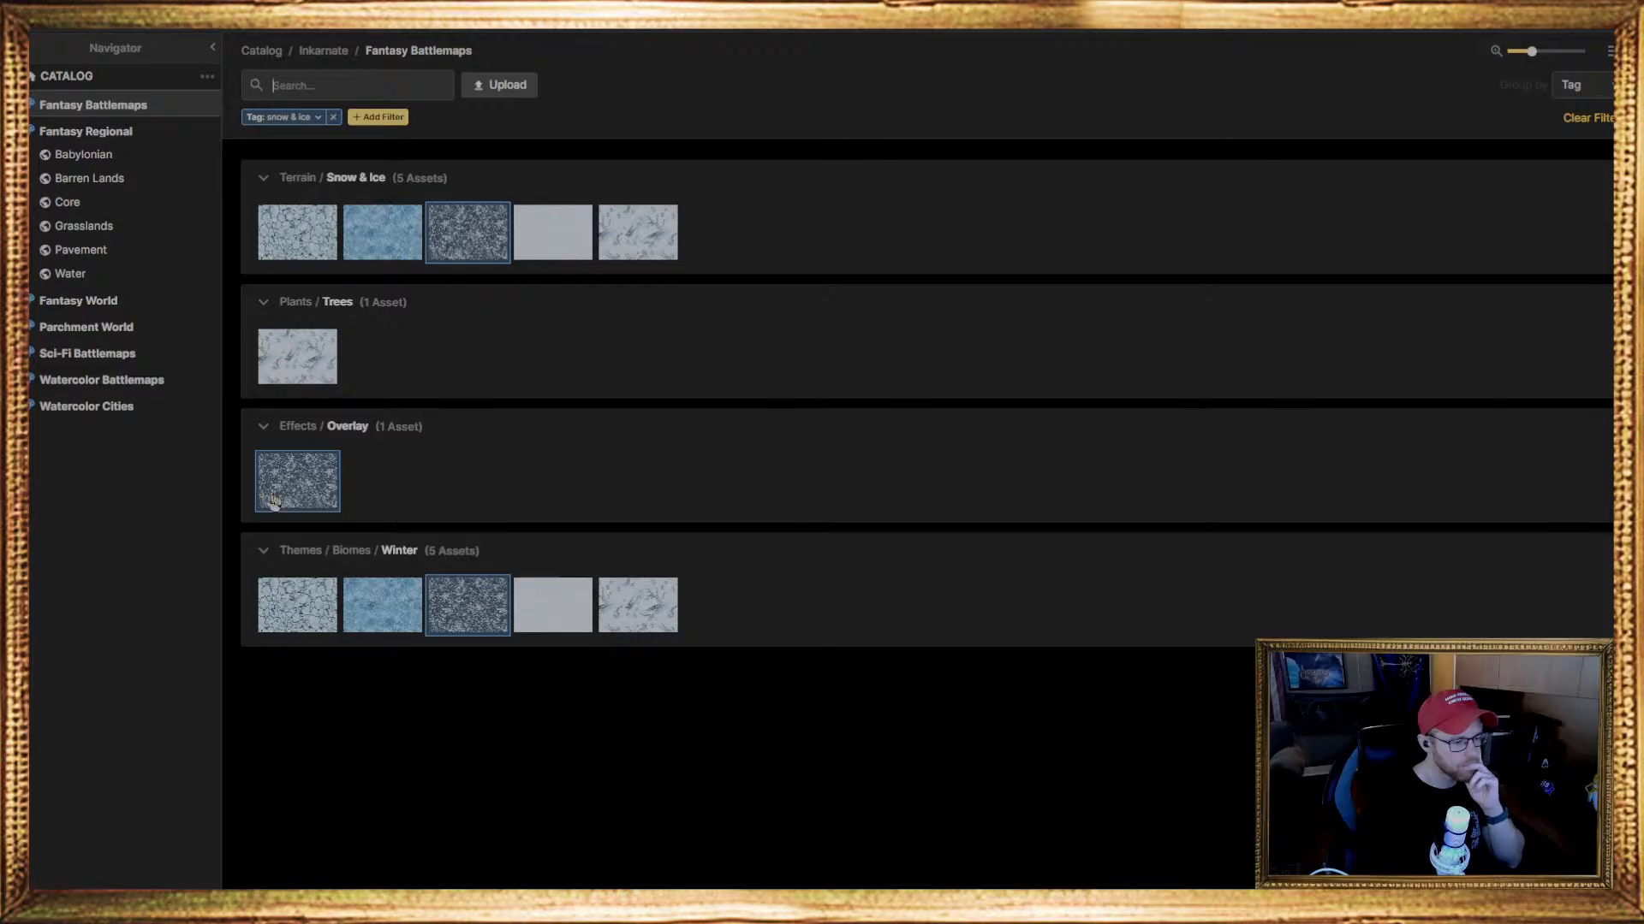
click(401, 79)
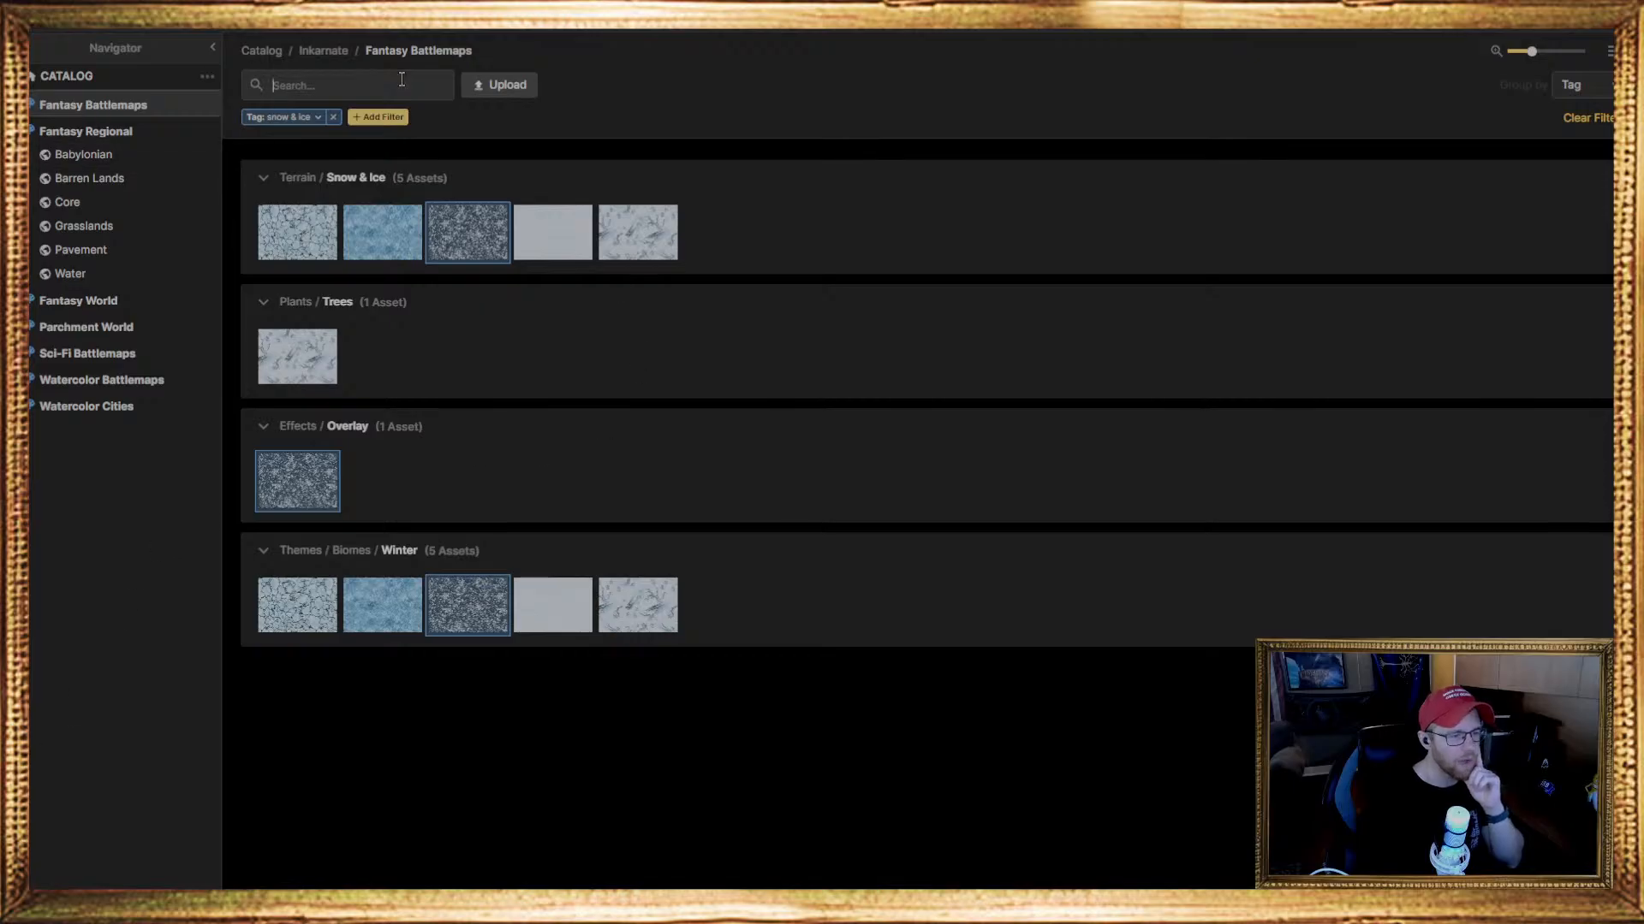
click(333, 118)
scroll(782, 543, down, 5)
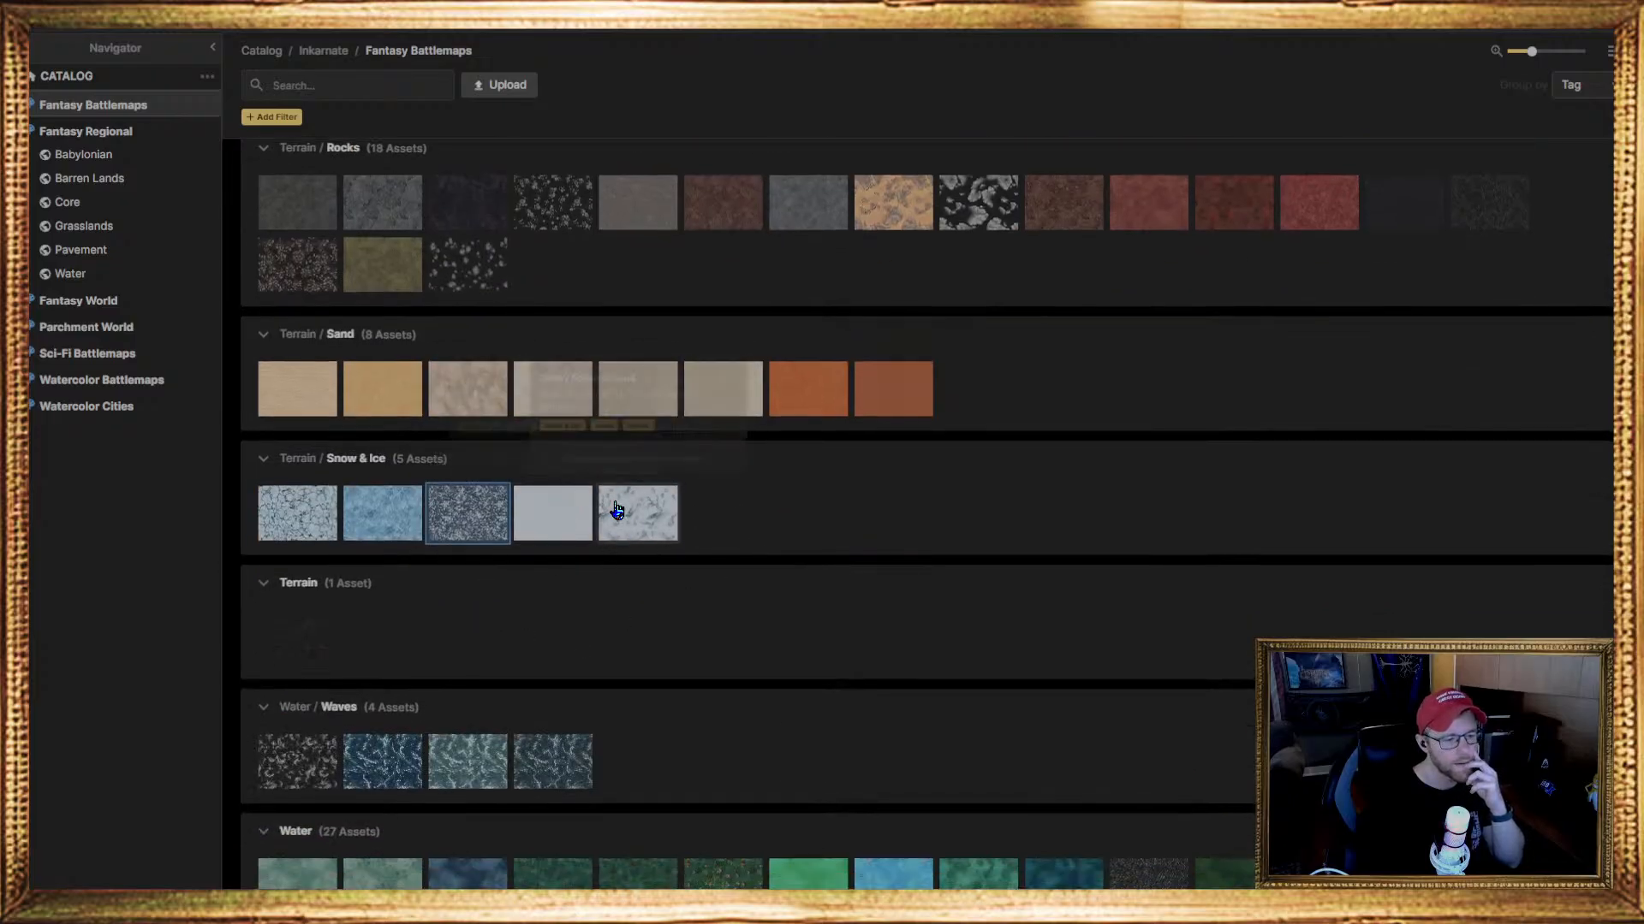
click(625, 531)
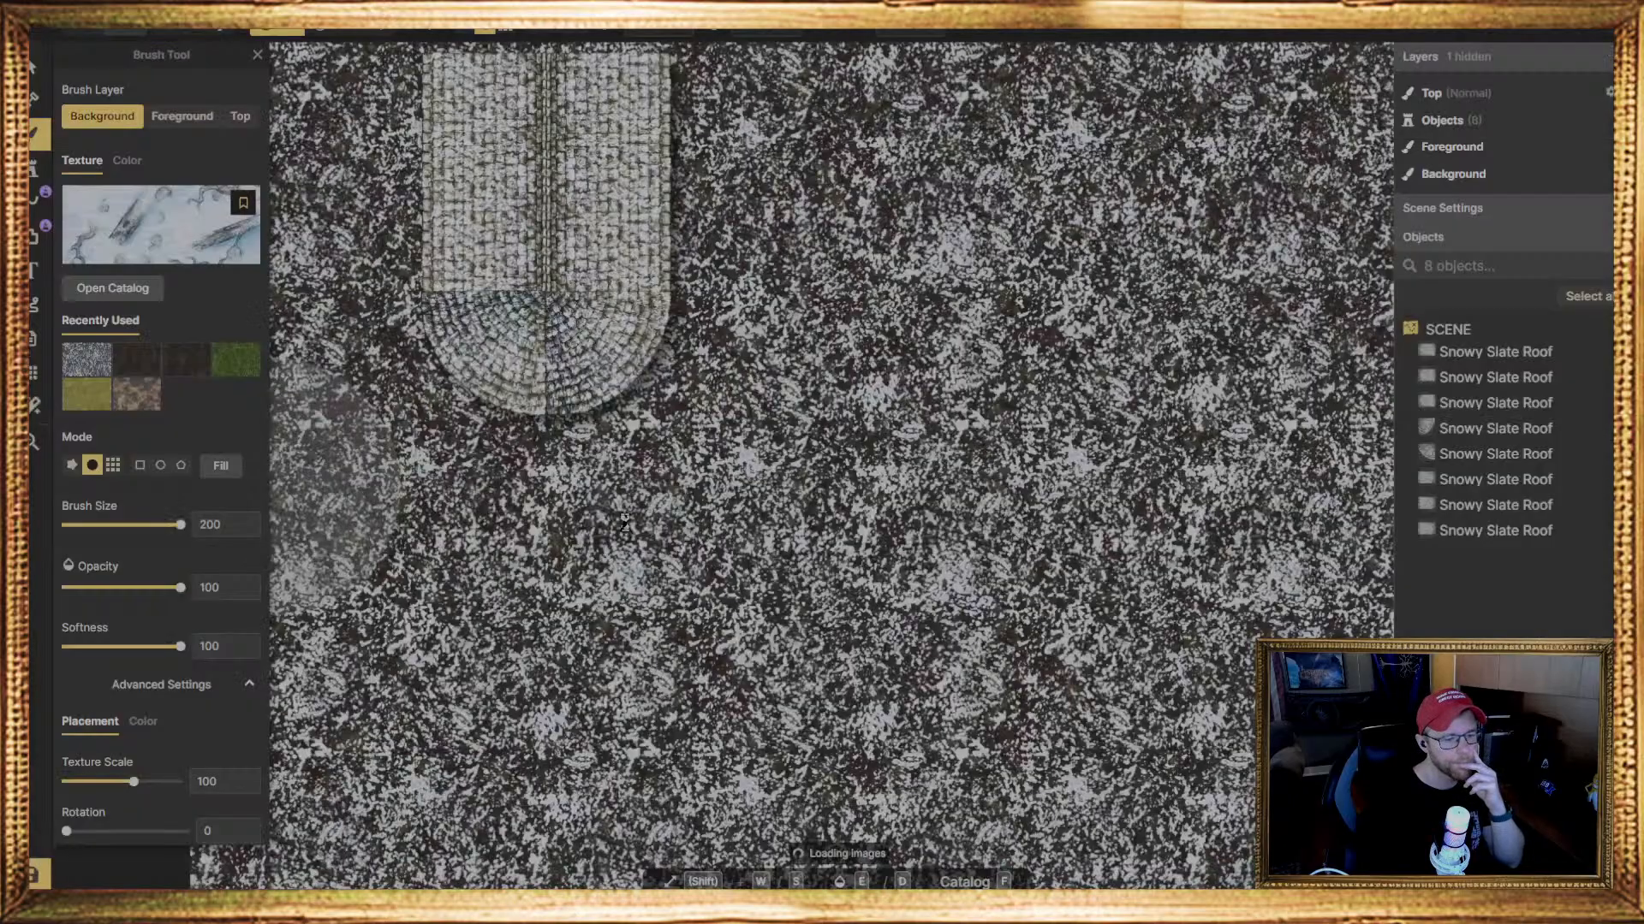
scroll(655, 445, down, 2)
scroll(657, 437, up, 2)
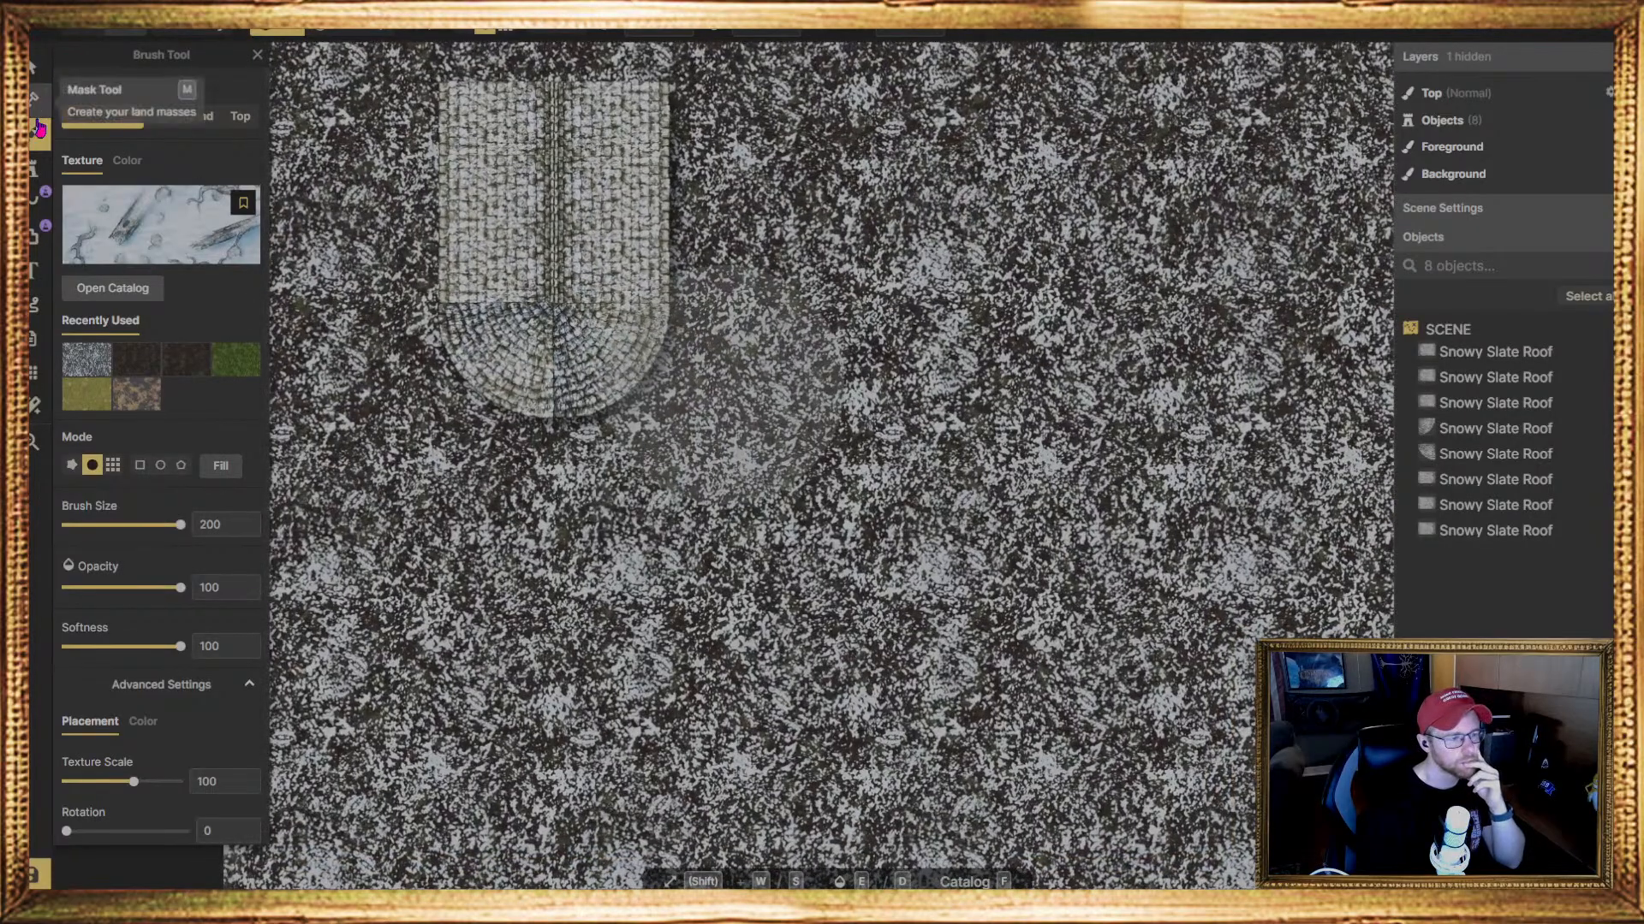
Replace the brush texture with the scattered grey stones texture from Terrain / Rocks
click(154, 229)
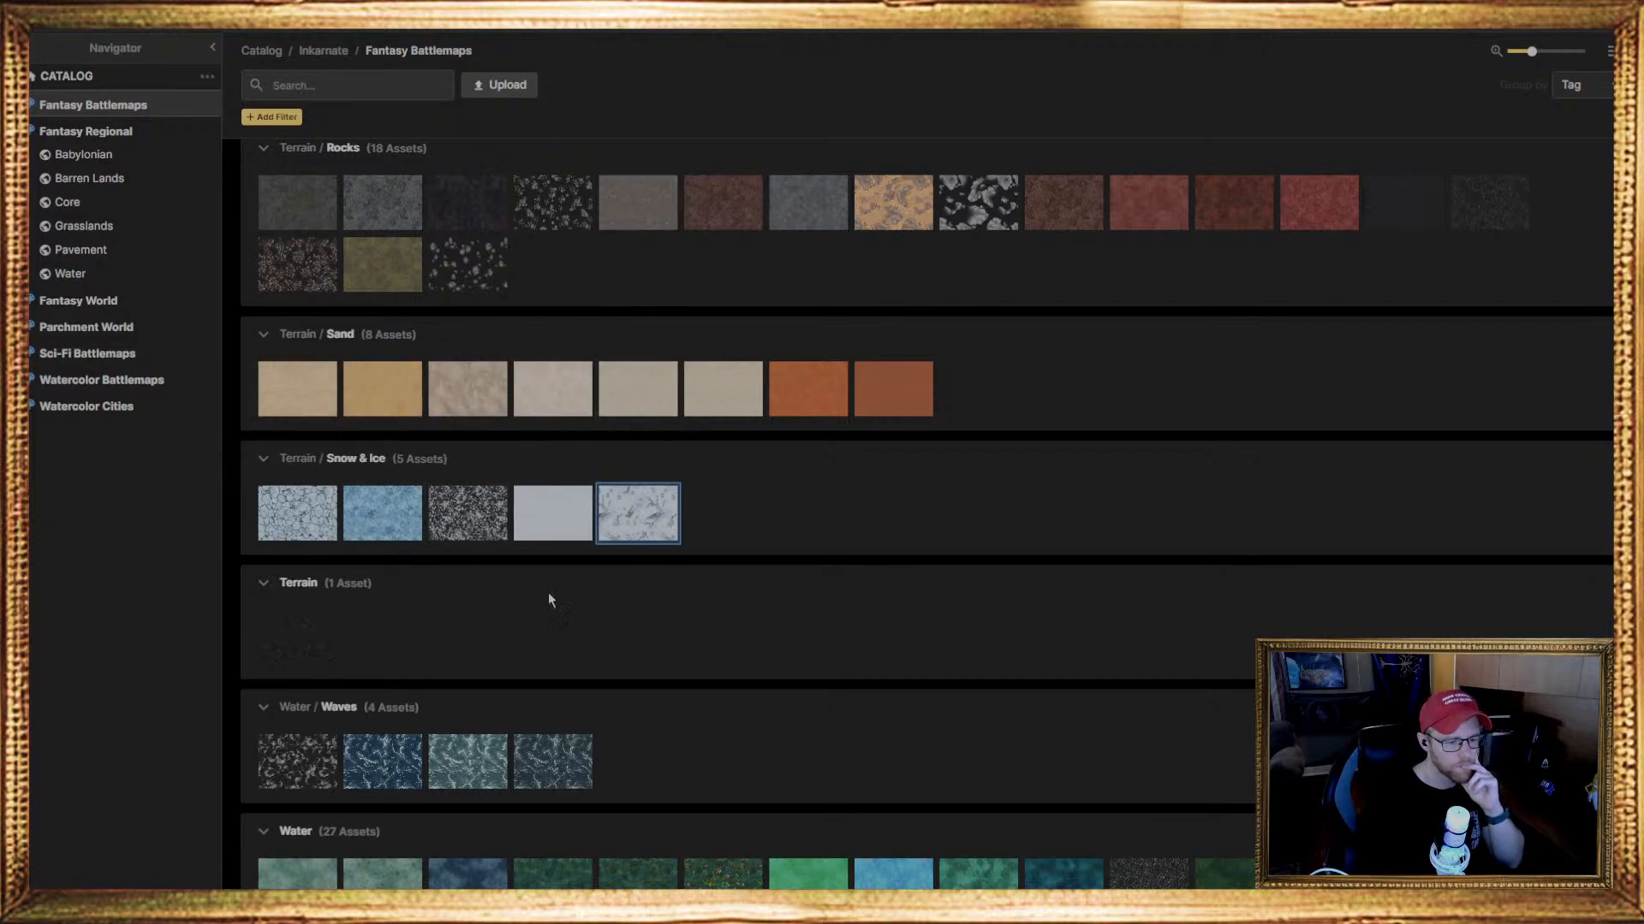
scroll(615, 707, down, 2)
scroll(397, 539, up, 3)
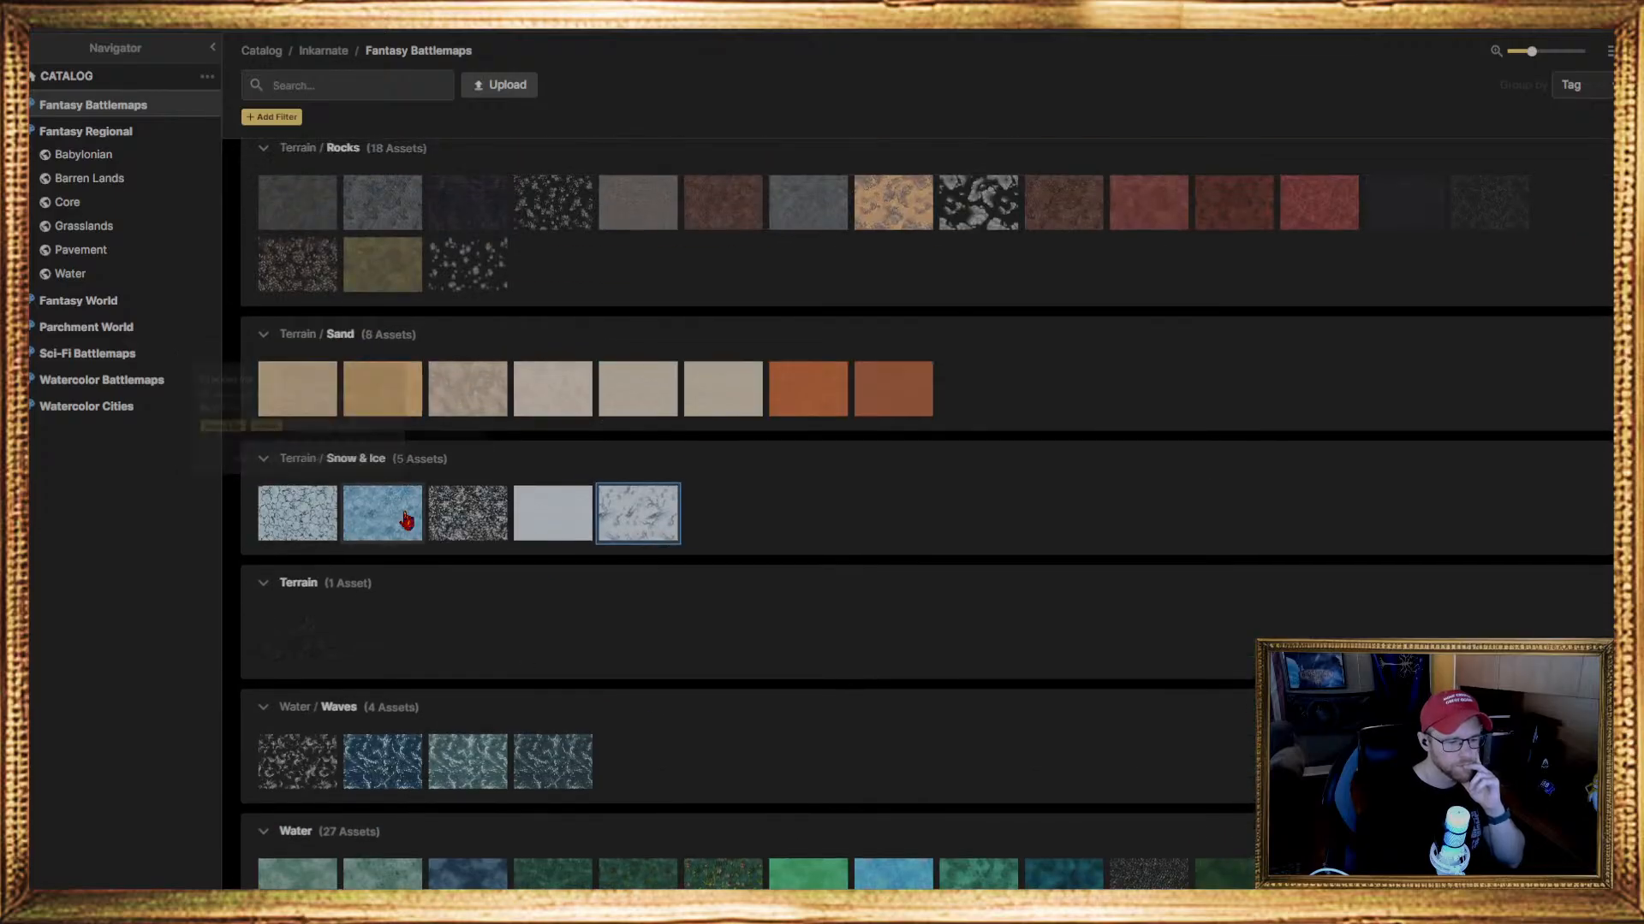
scroll(330, 514, up, 3)
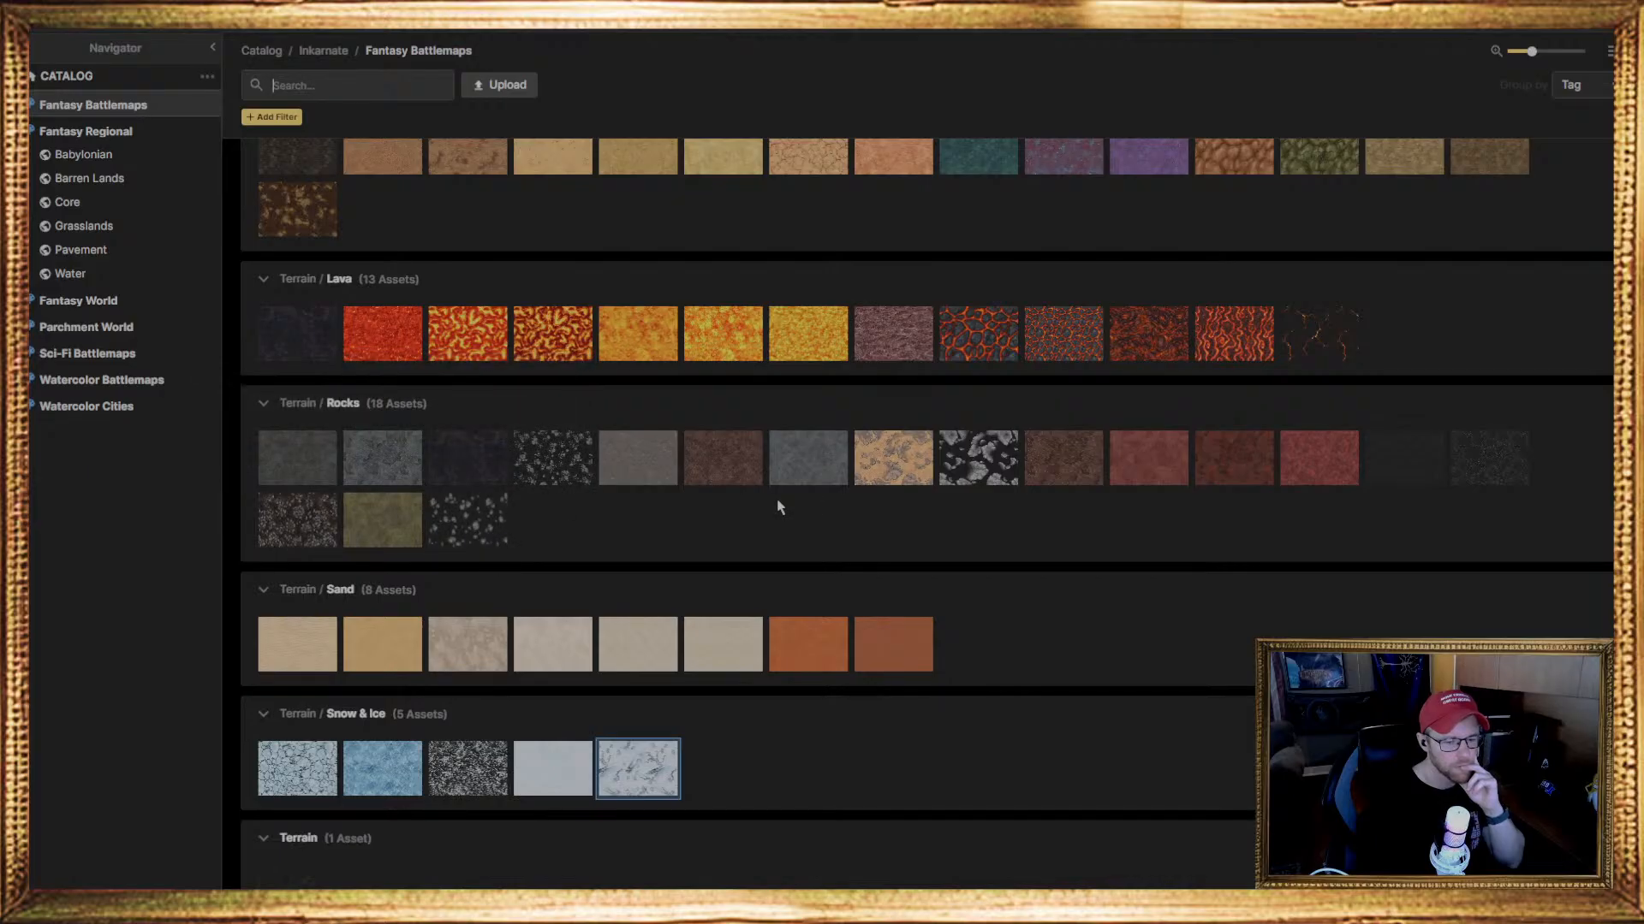
click(480, 519)
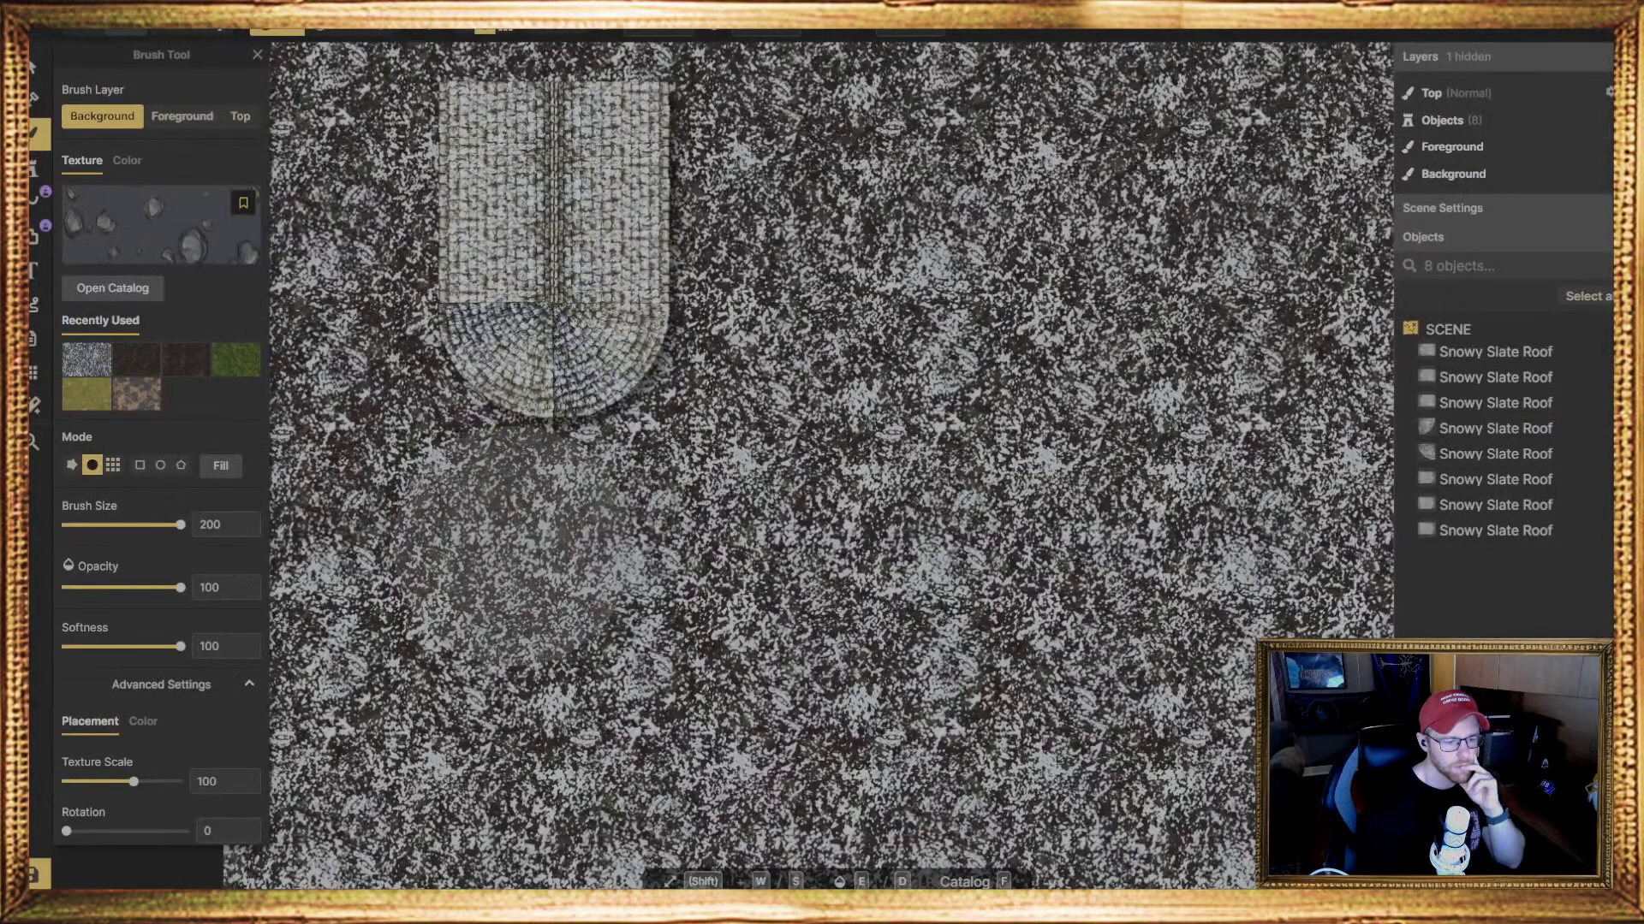
Undo a trial stroke of the stones texture and repaint the whole background with the dark dirt texture at 60.71 scale
mouse_move(467, 543)
mouse_down()
mouse_move(457, 573)
mouse_move(411, 605)
mouse_up()
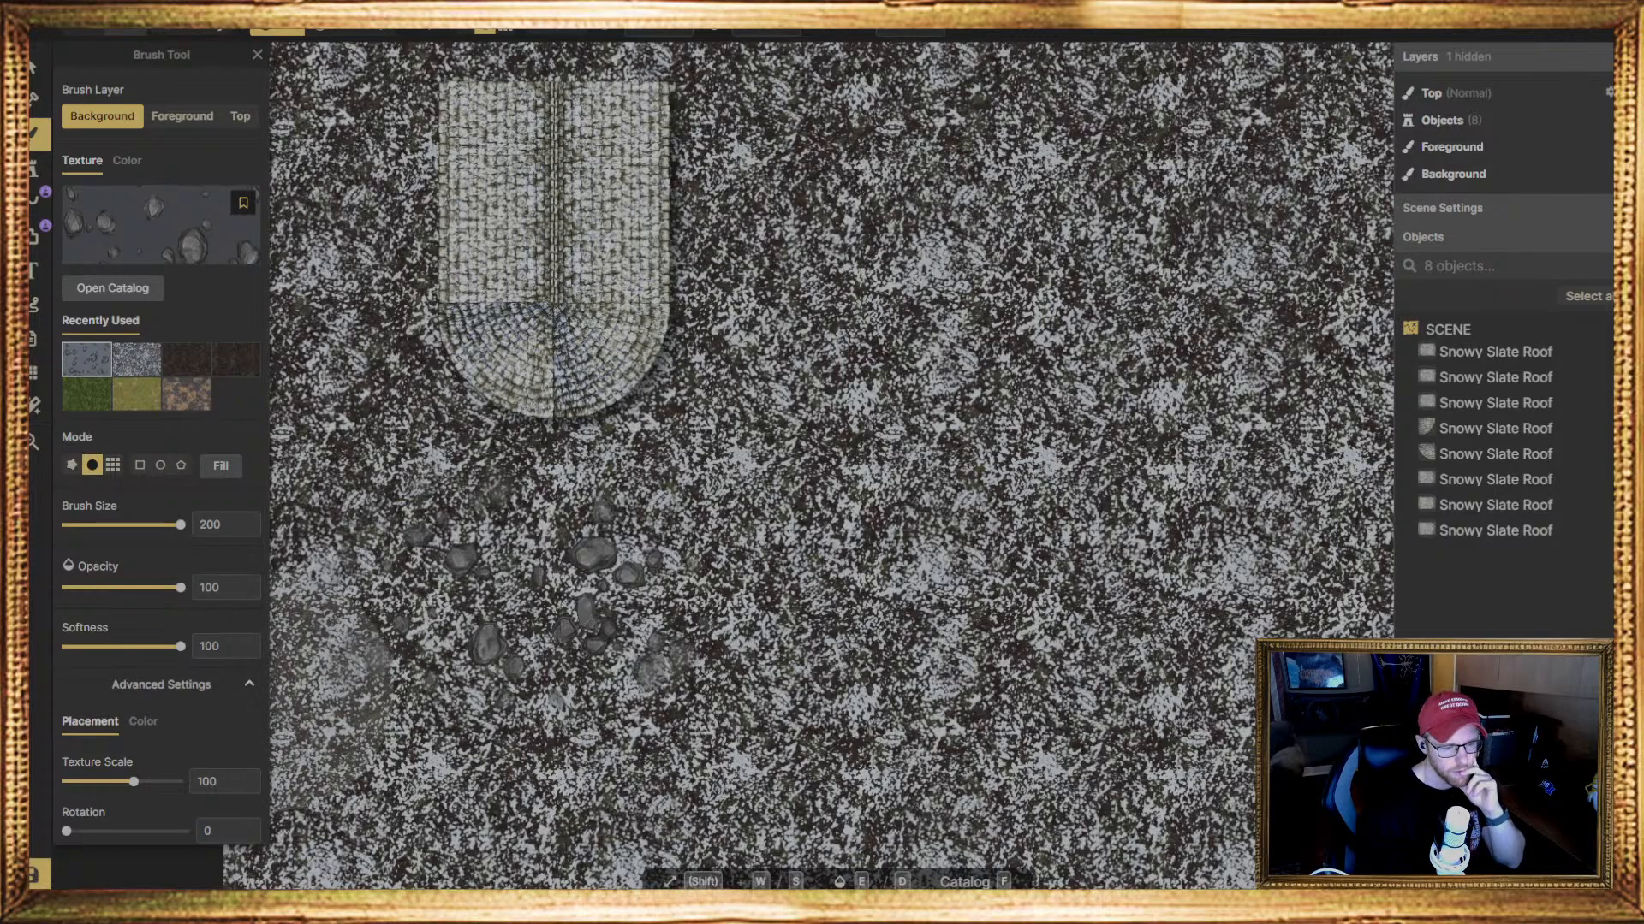
key(ctrl+z)
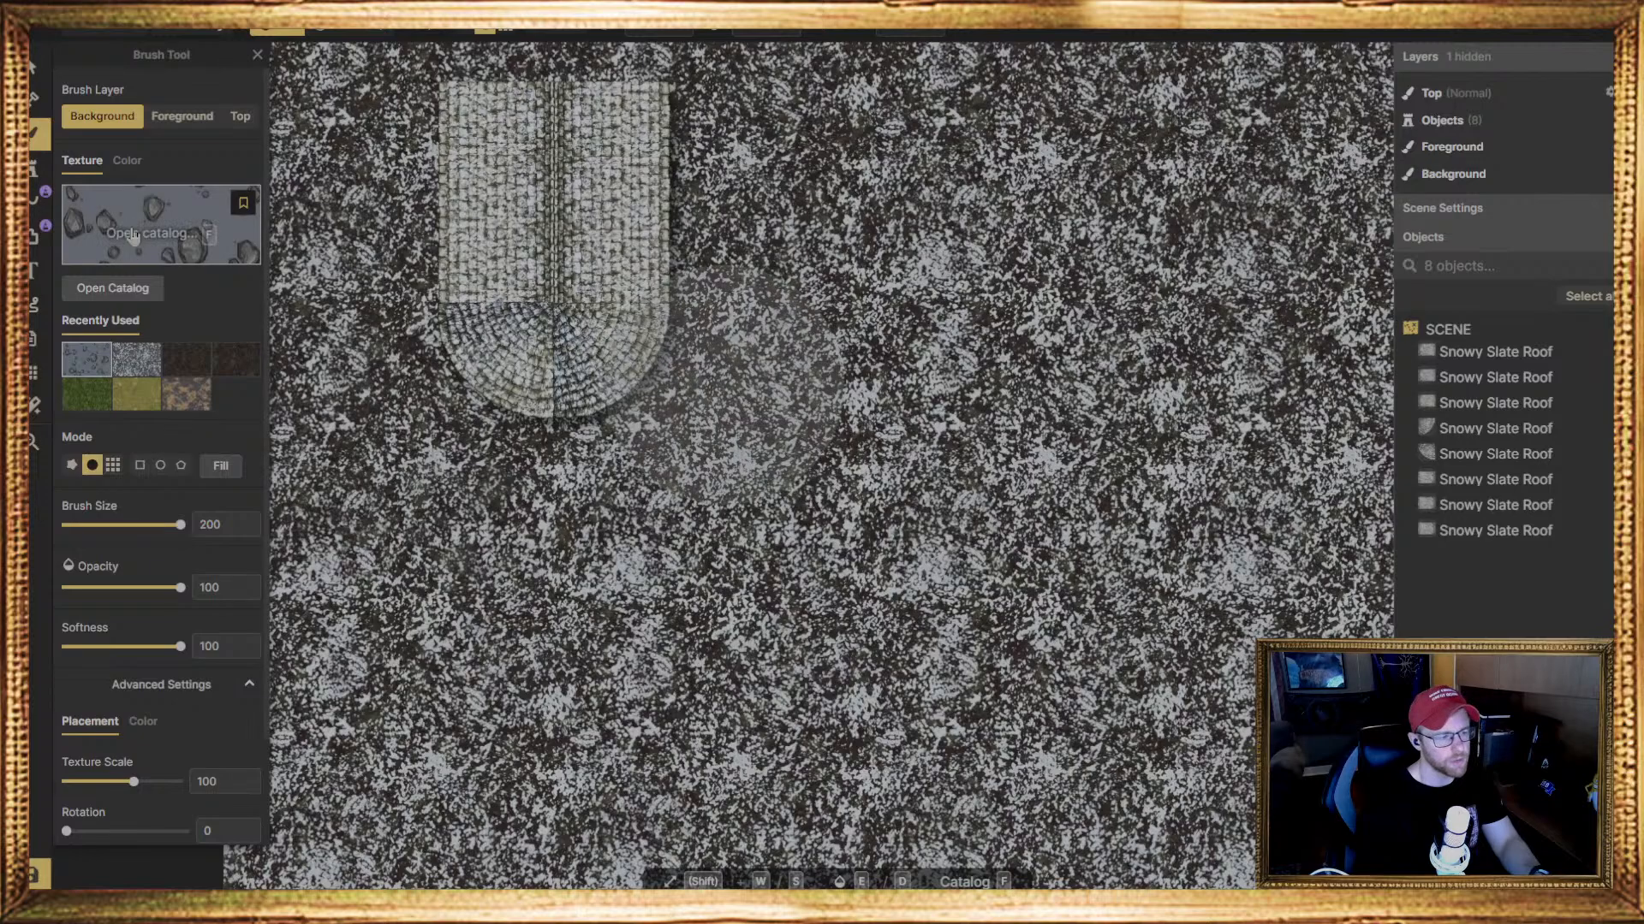
click(187, 359)
scroll(495, 406, down, 2)
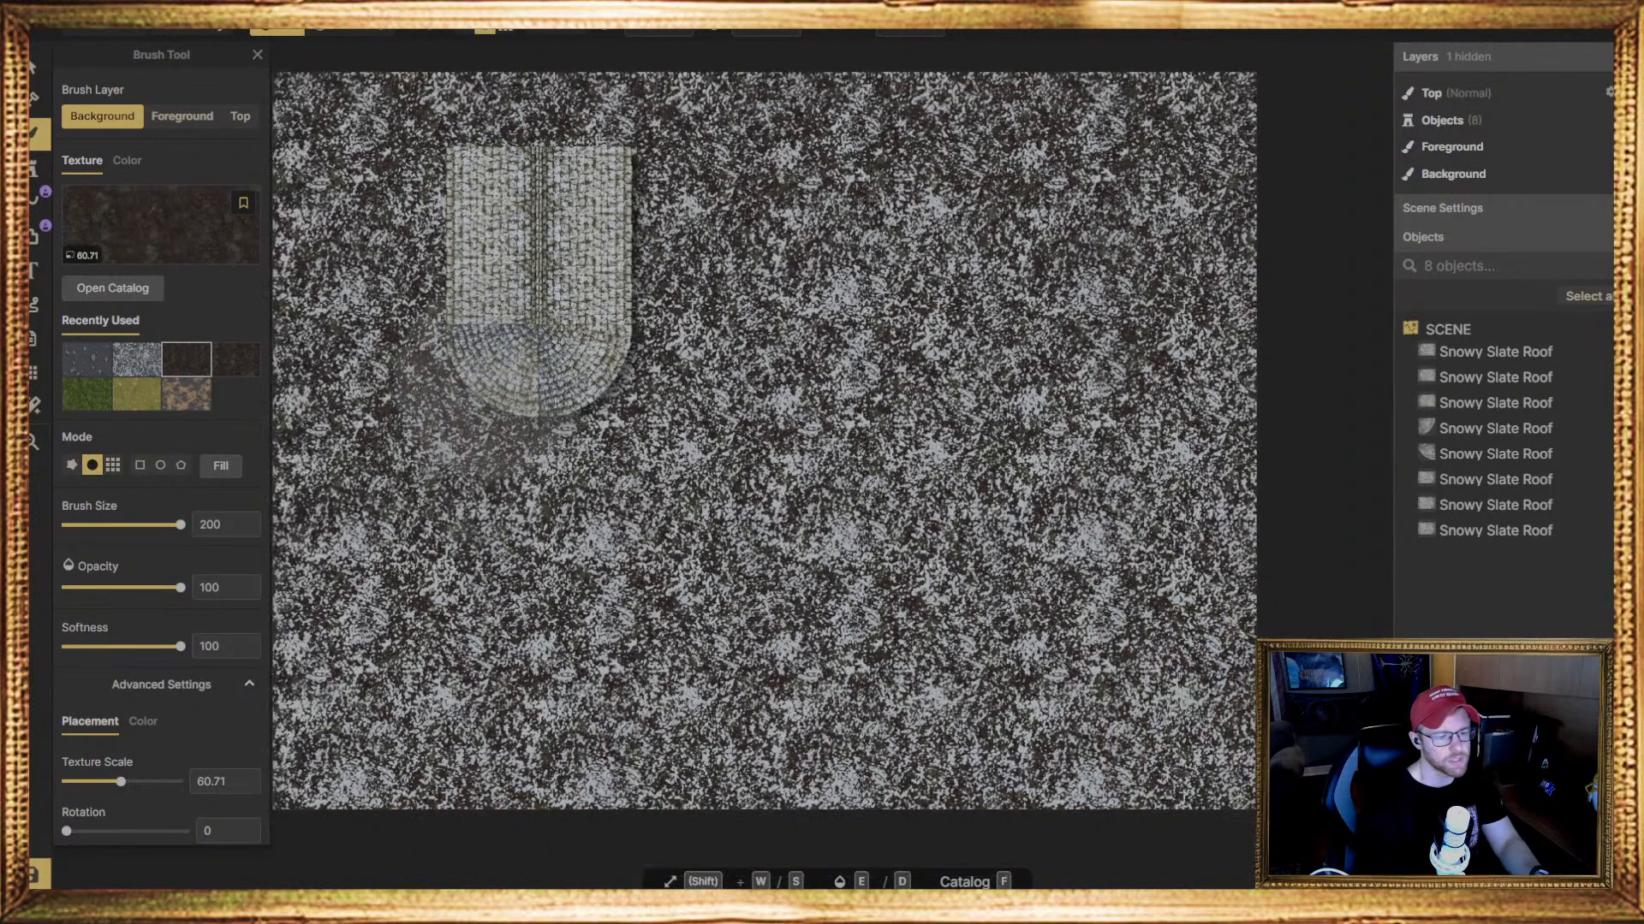
mouse_move(417, 162)
mouse_down()
mouse_move(1137, 202)
mouse_move(605, 74)
mouse_move(568, 165)
mouse_move(1108, 172)
mouse_move(1218, 300)
mouse_move(1056, 503)
mouse_move(1485, 531)
mouse_move(1387, 787)
mouse_move(1270, 679)
mouse_move(615, 582)
mouse_up()
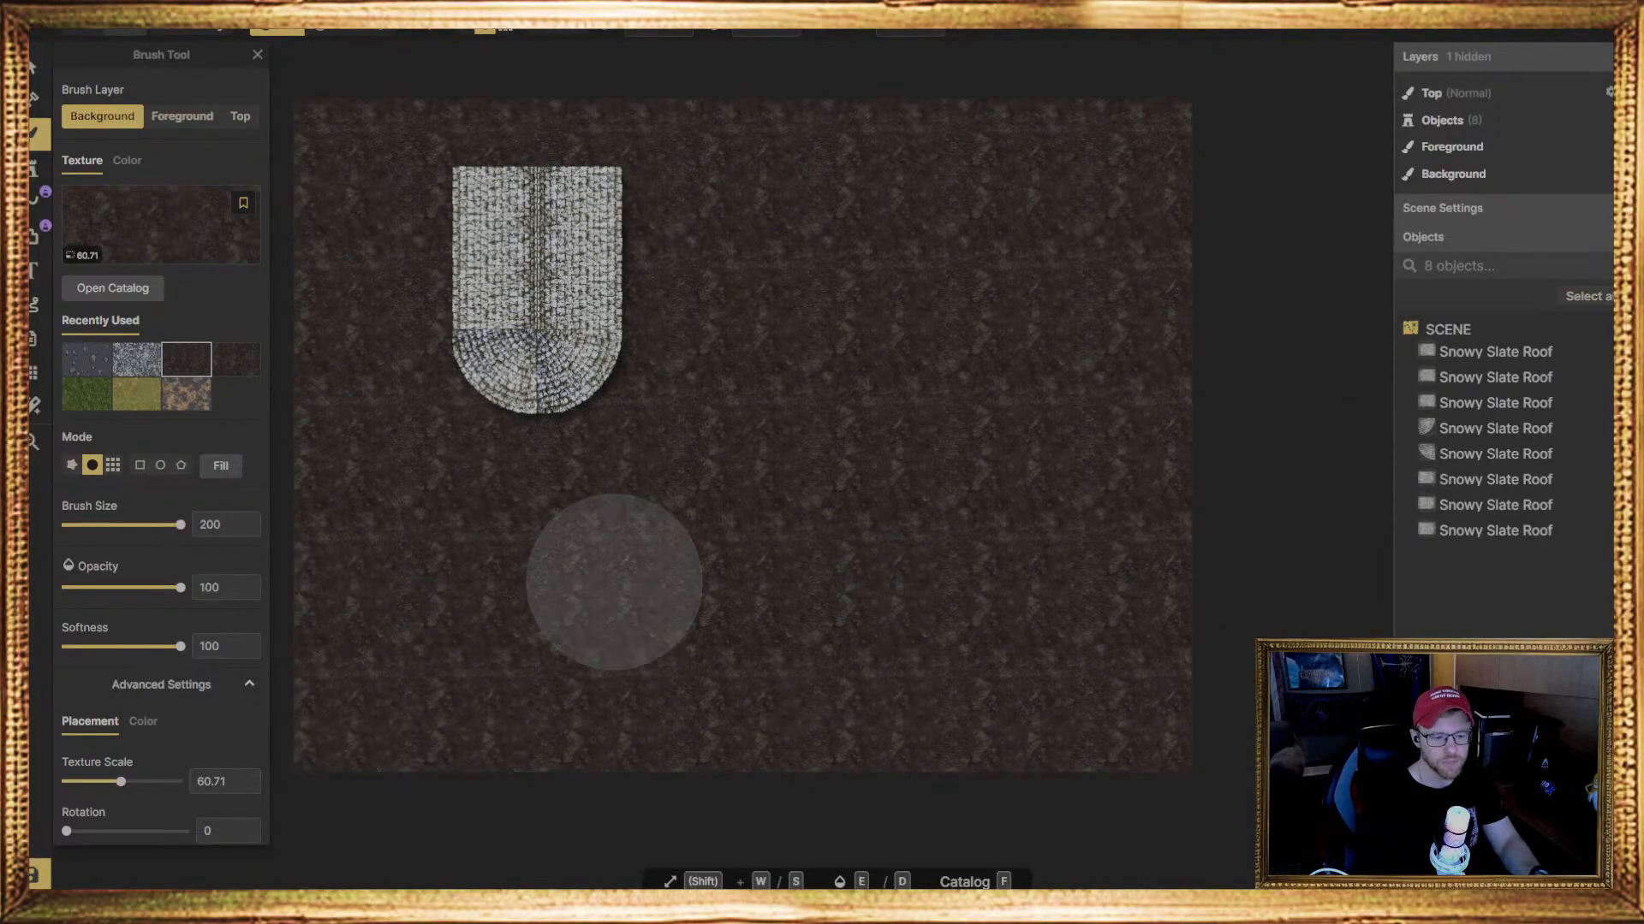
scroll(646, 437, up, 3)
mouse_move(628, 183)
middle_down()
mouse_move(679, 495)
mouse_move(682, 443)
middle_up()
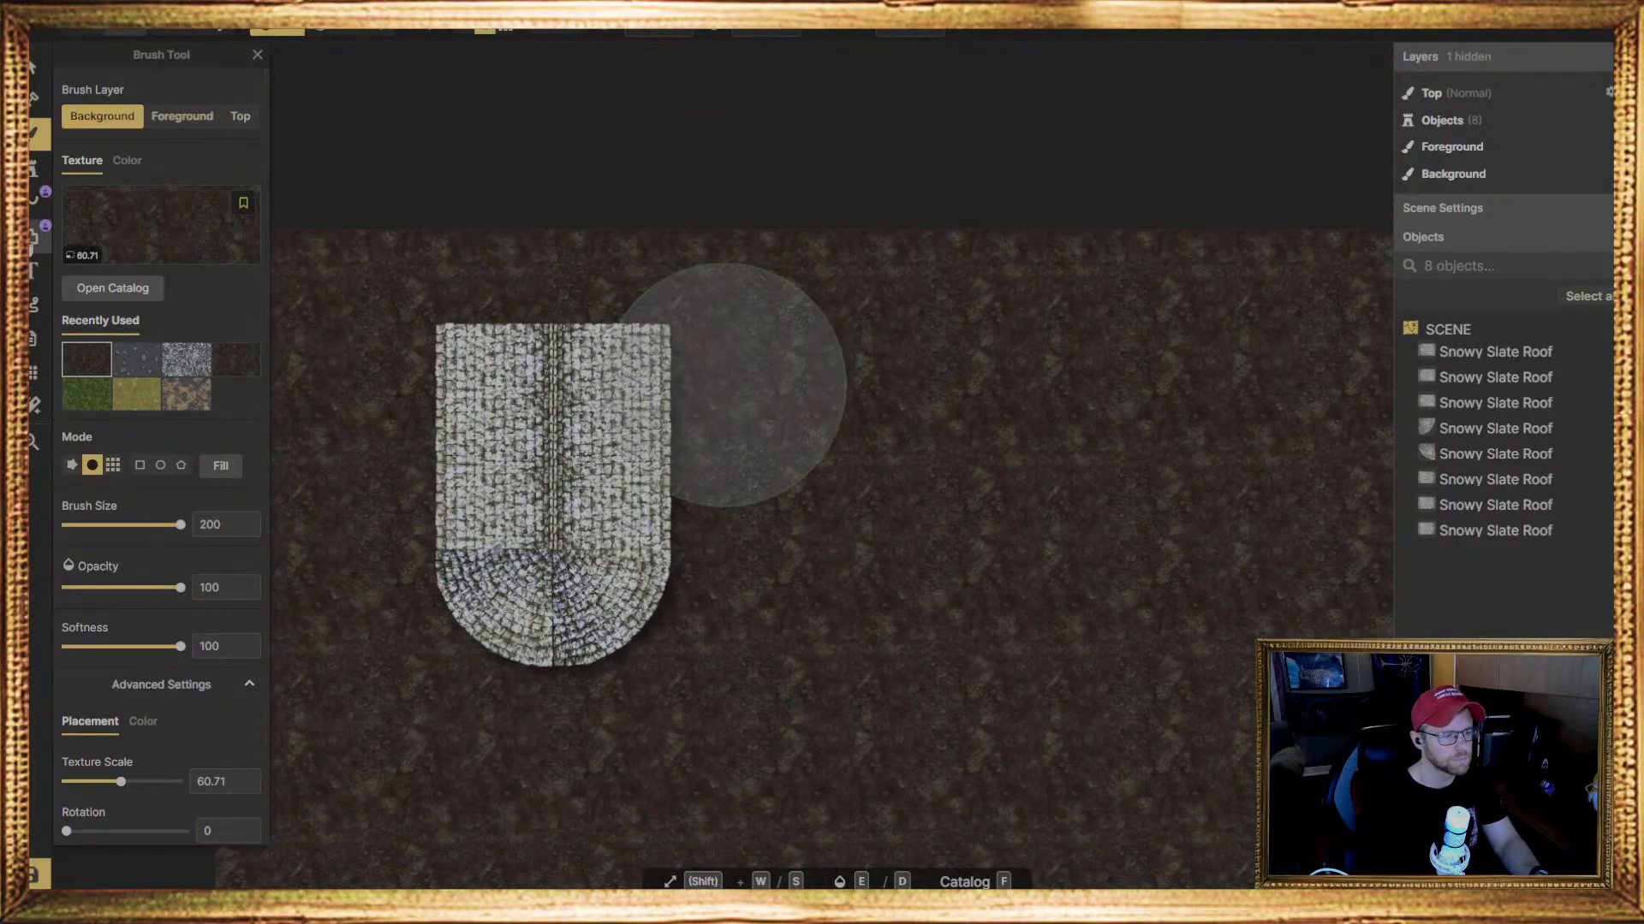
Place variant 6 of the 18 Snowy Slate Roof stamps against the main roof's straight right edge
click(35, 169)
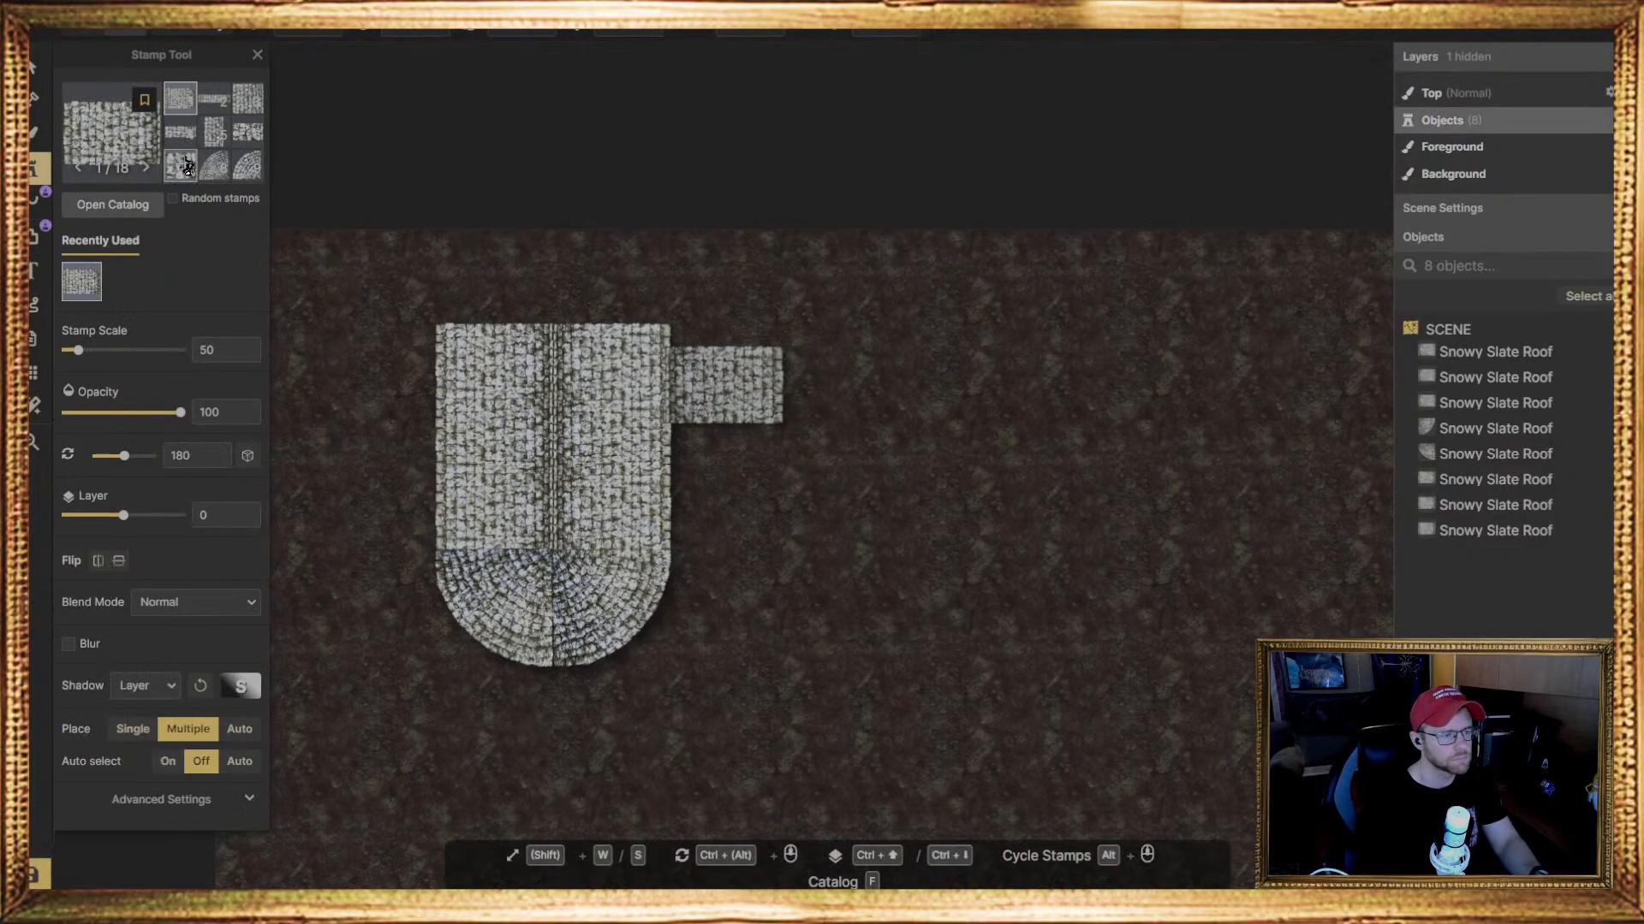
click(211, 102)
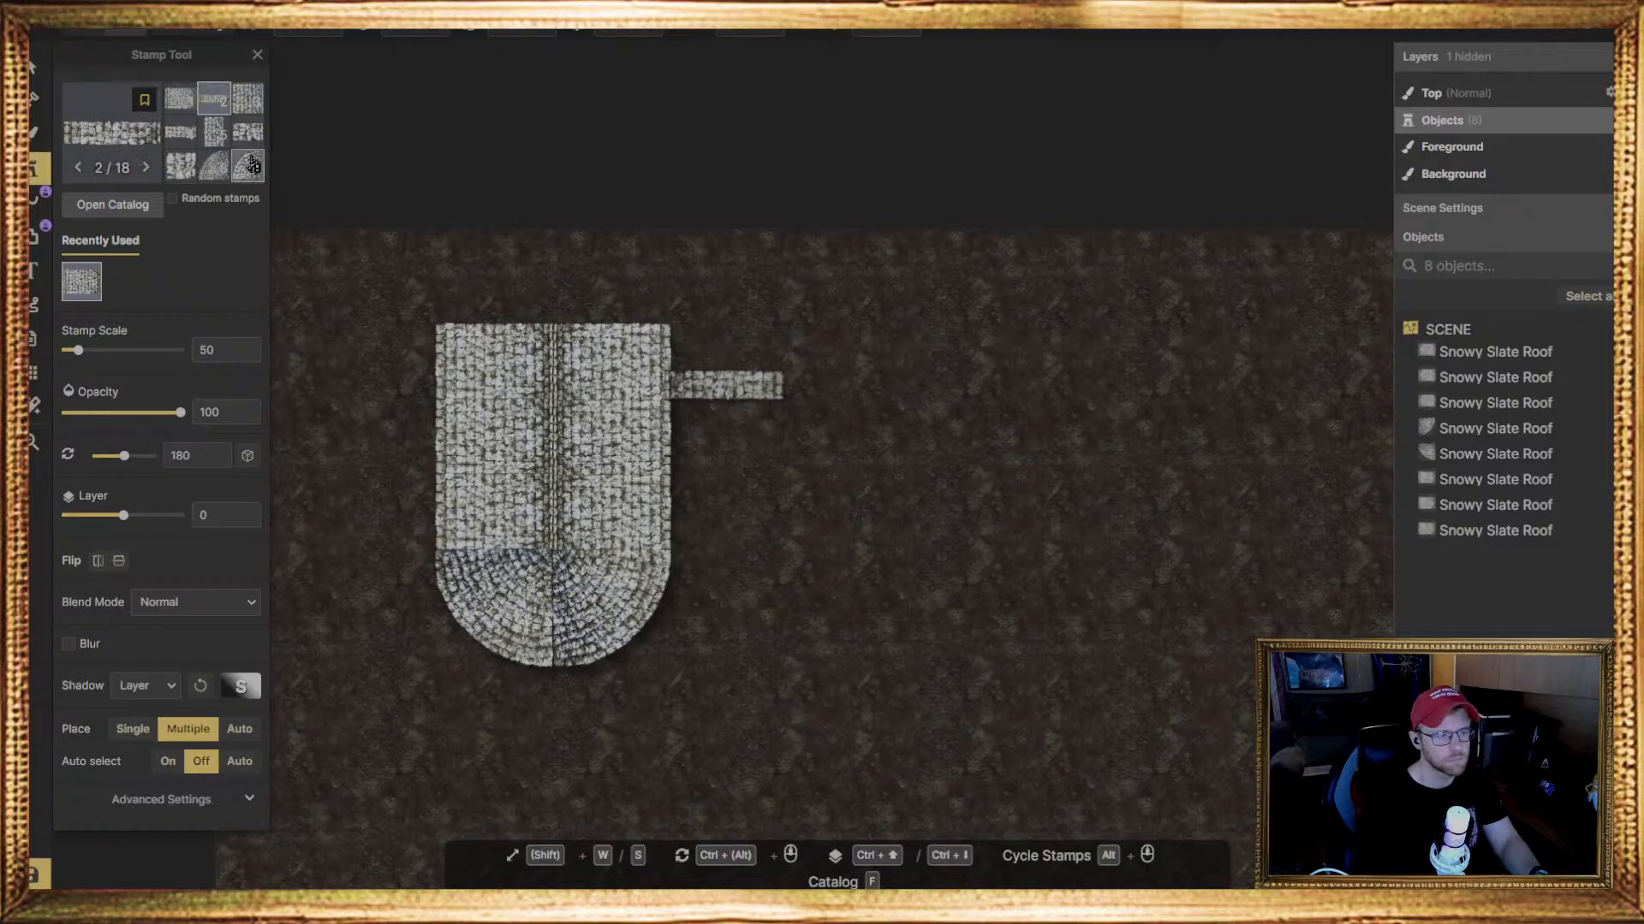
click(251, 143)
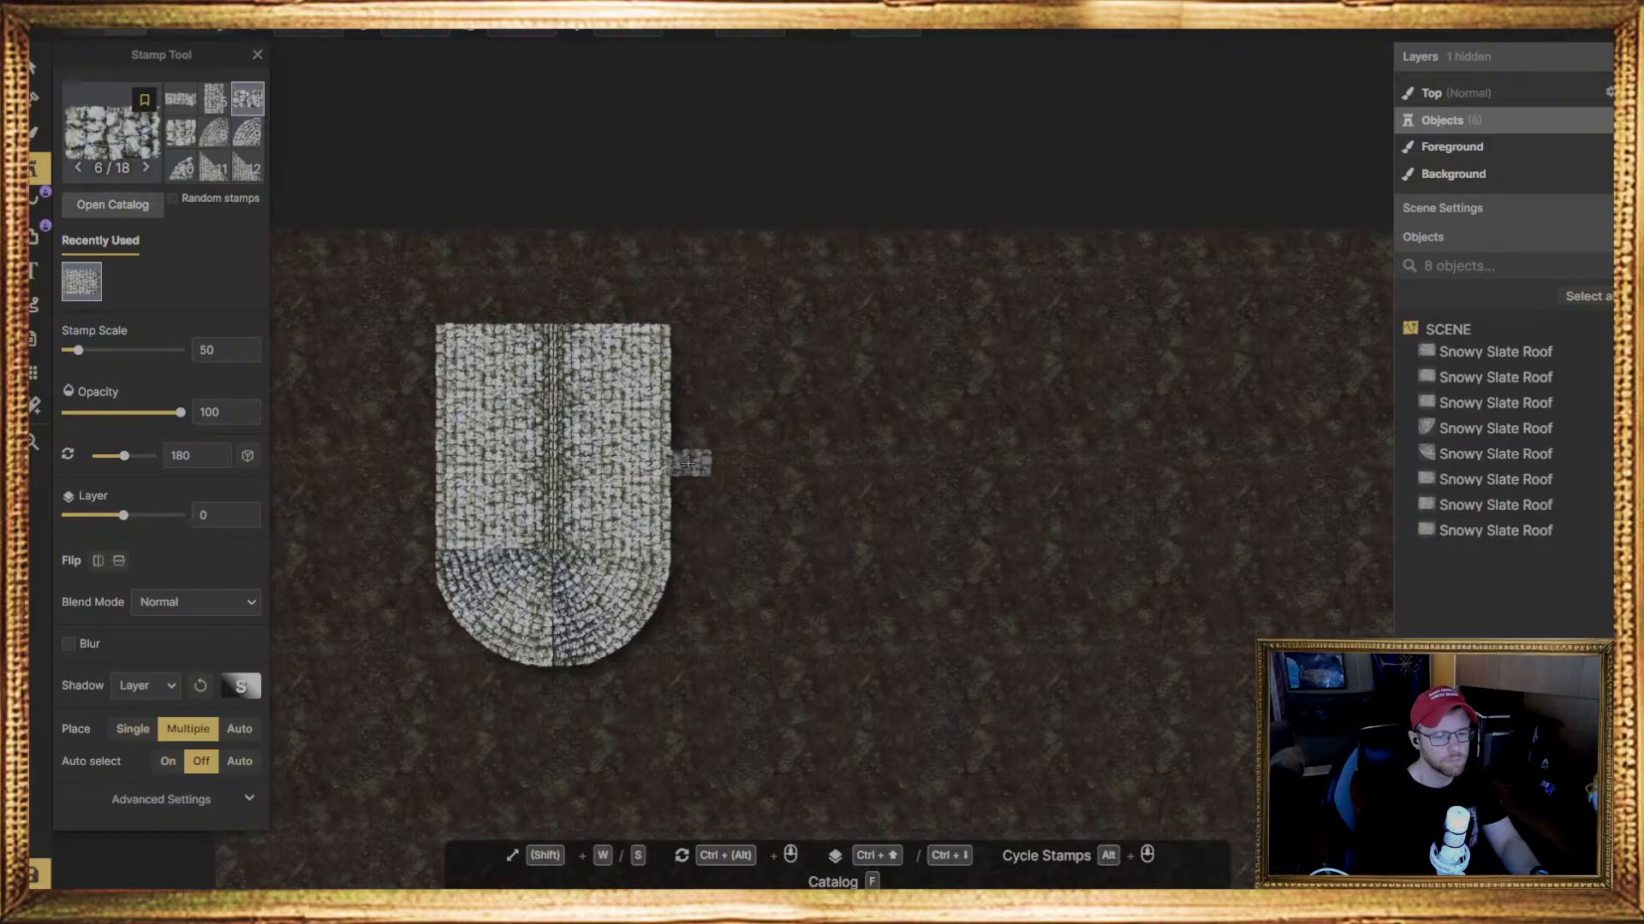
click(693, 466)
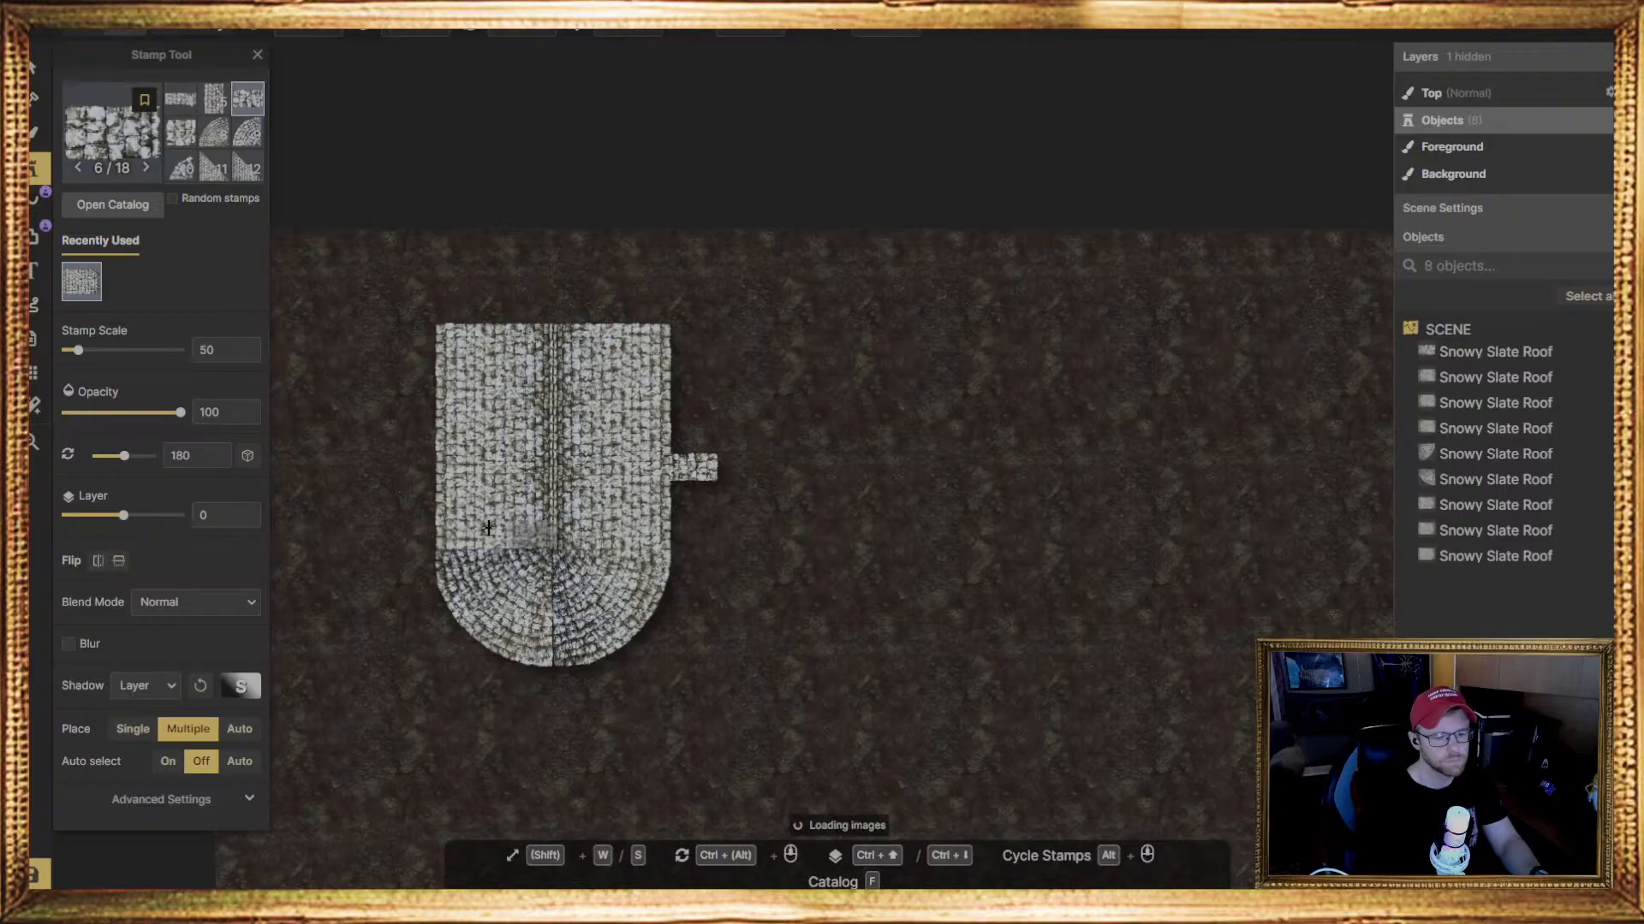
scroll(653, 415, up, 5)
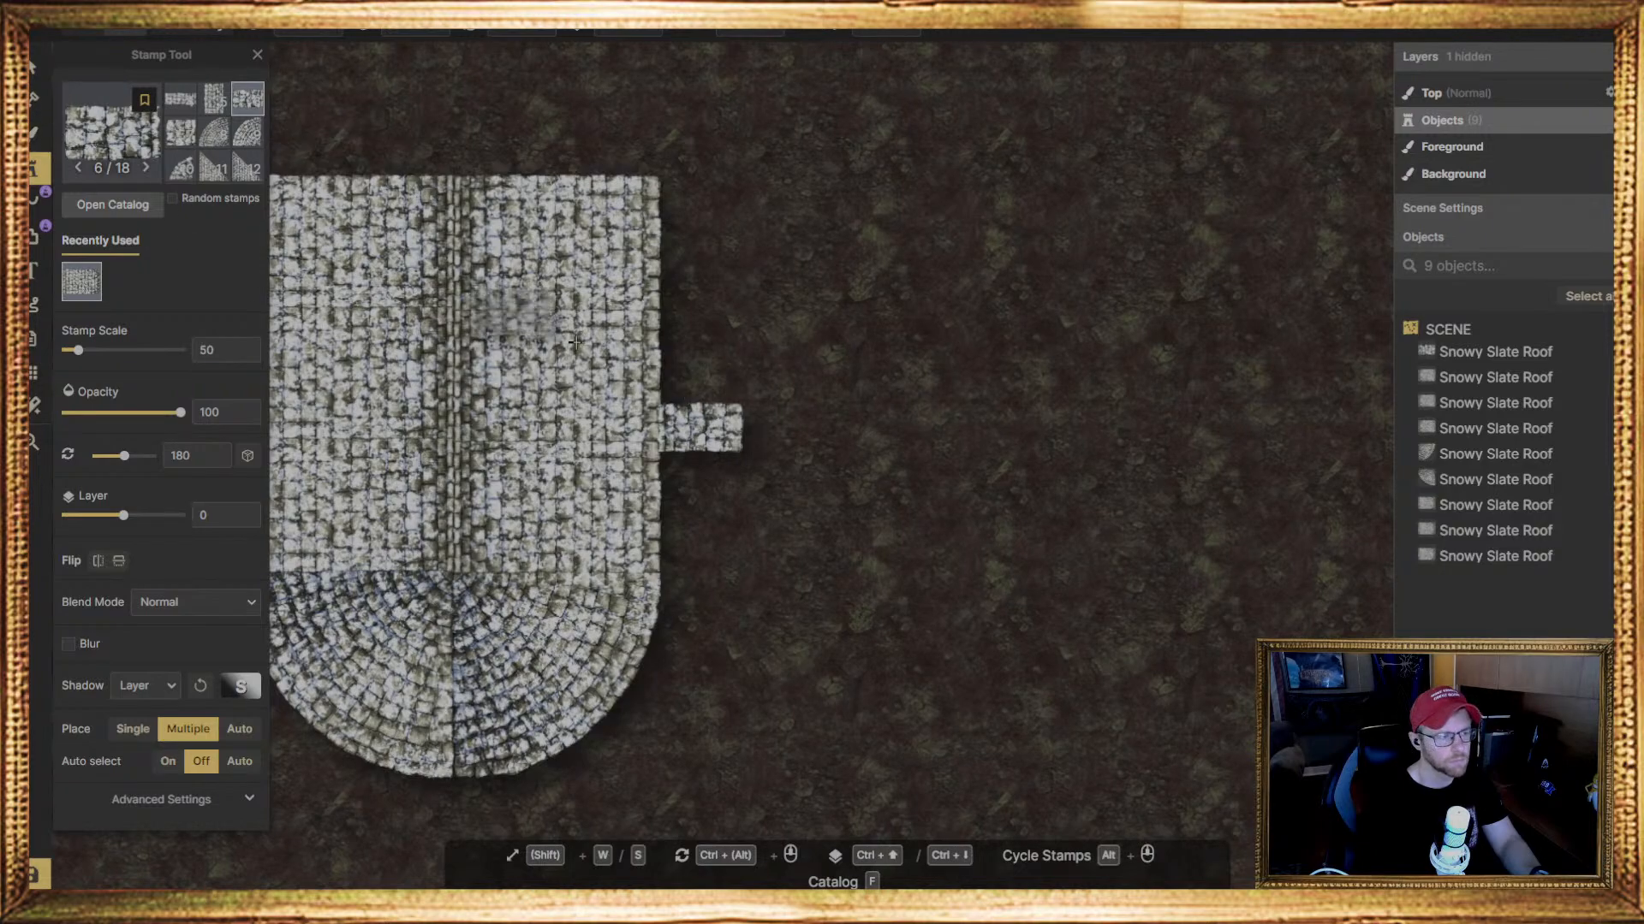
key(Escape)
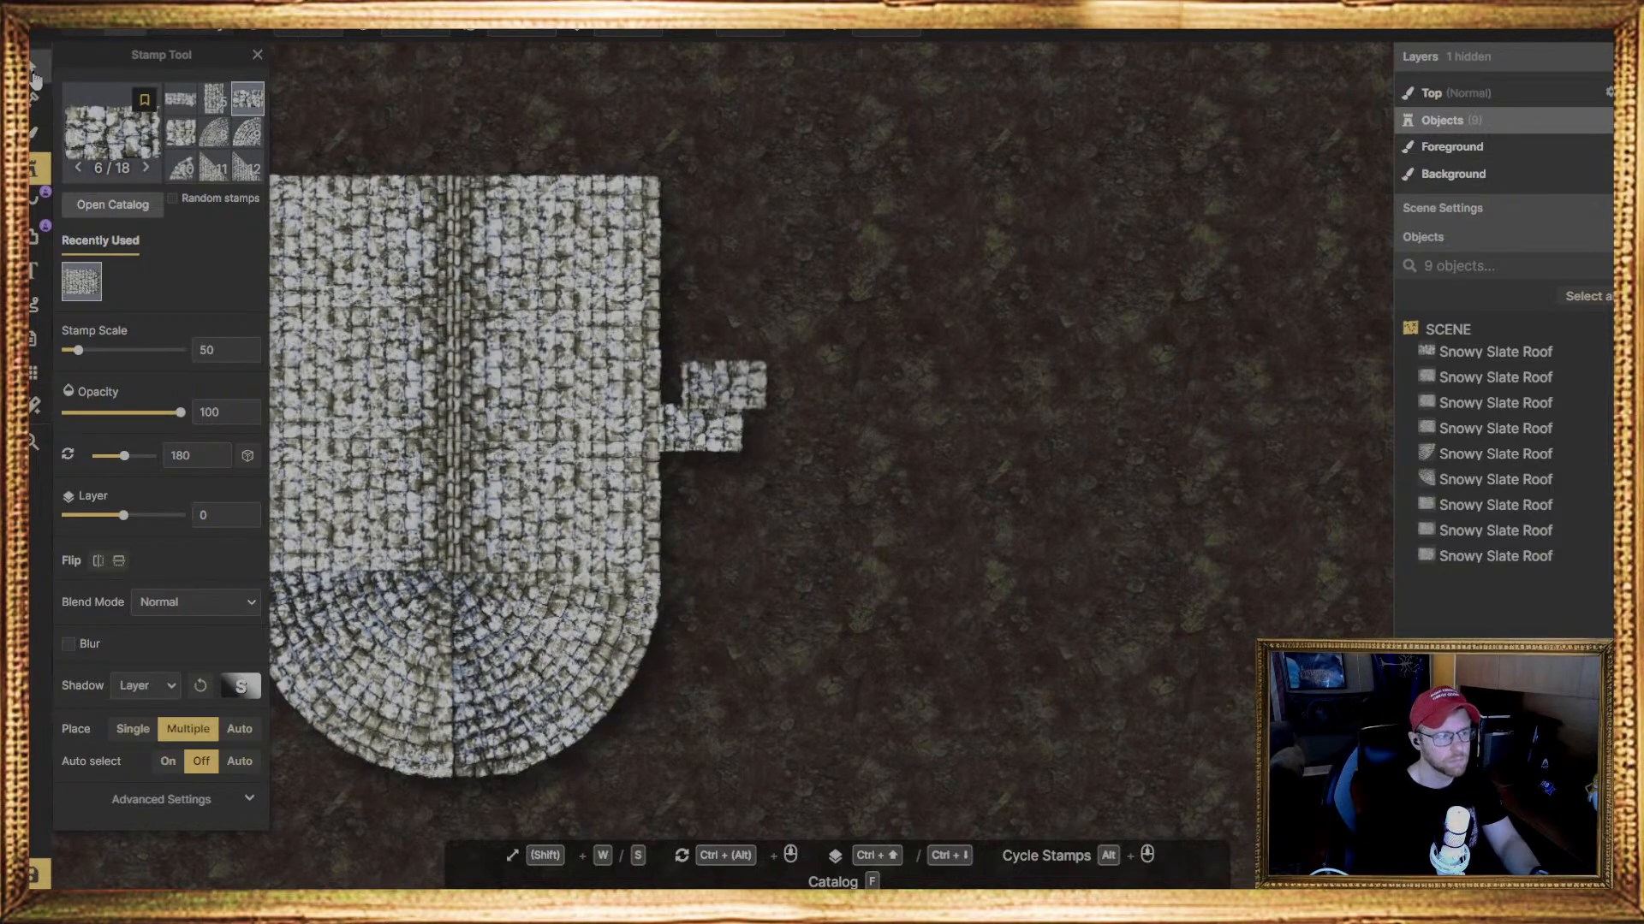
Rotate the small slate roof piece to 90 degrees and move it well clear of the main roof
click(696, 417)
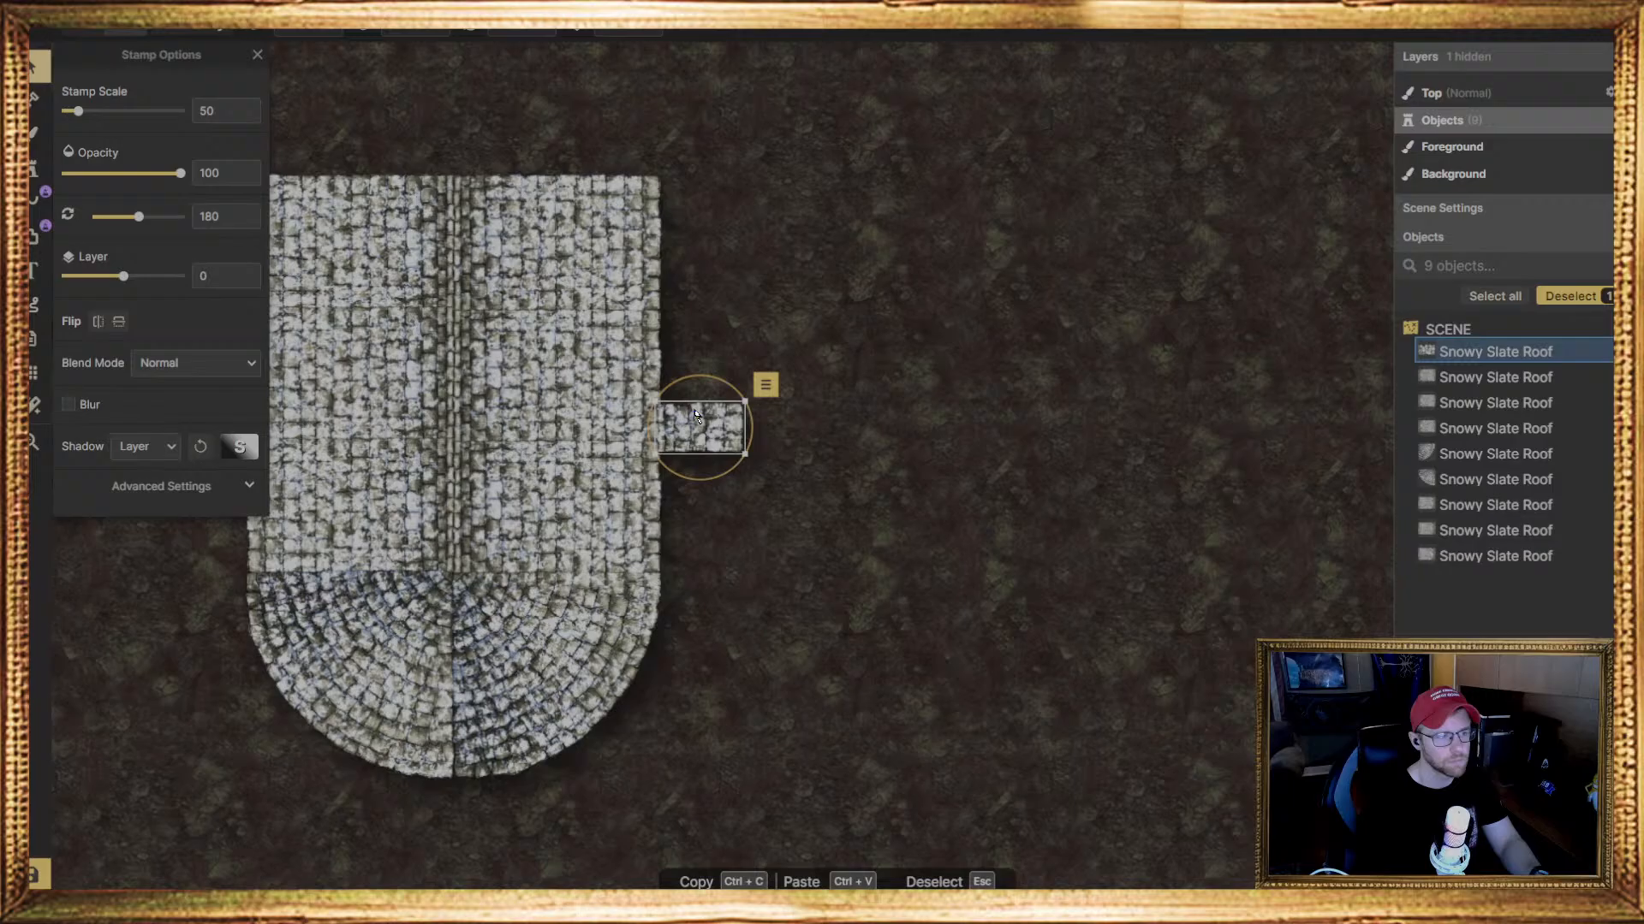
click(516, 34)
text(90)
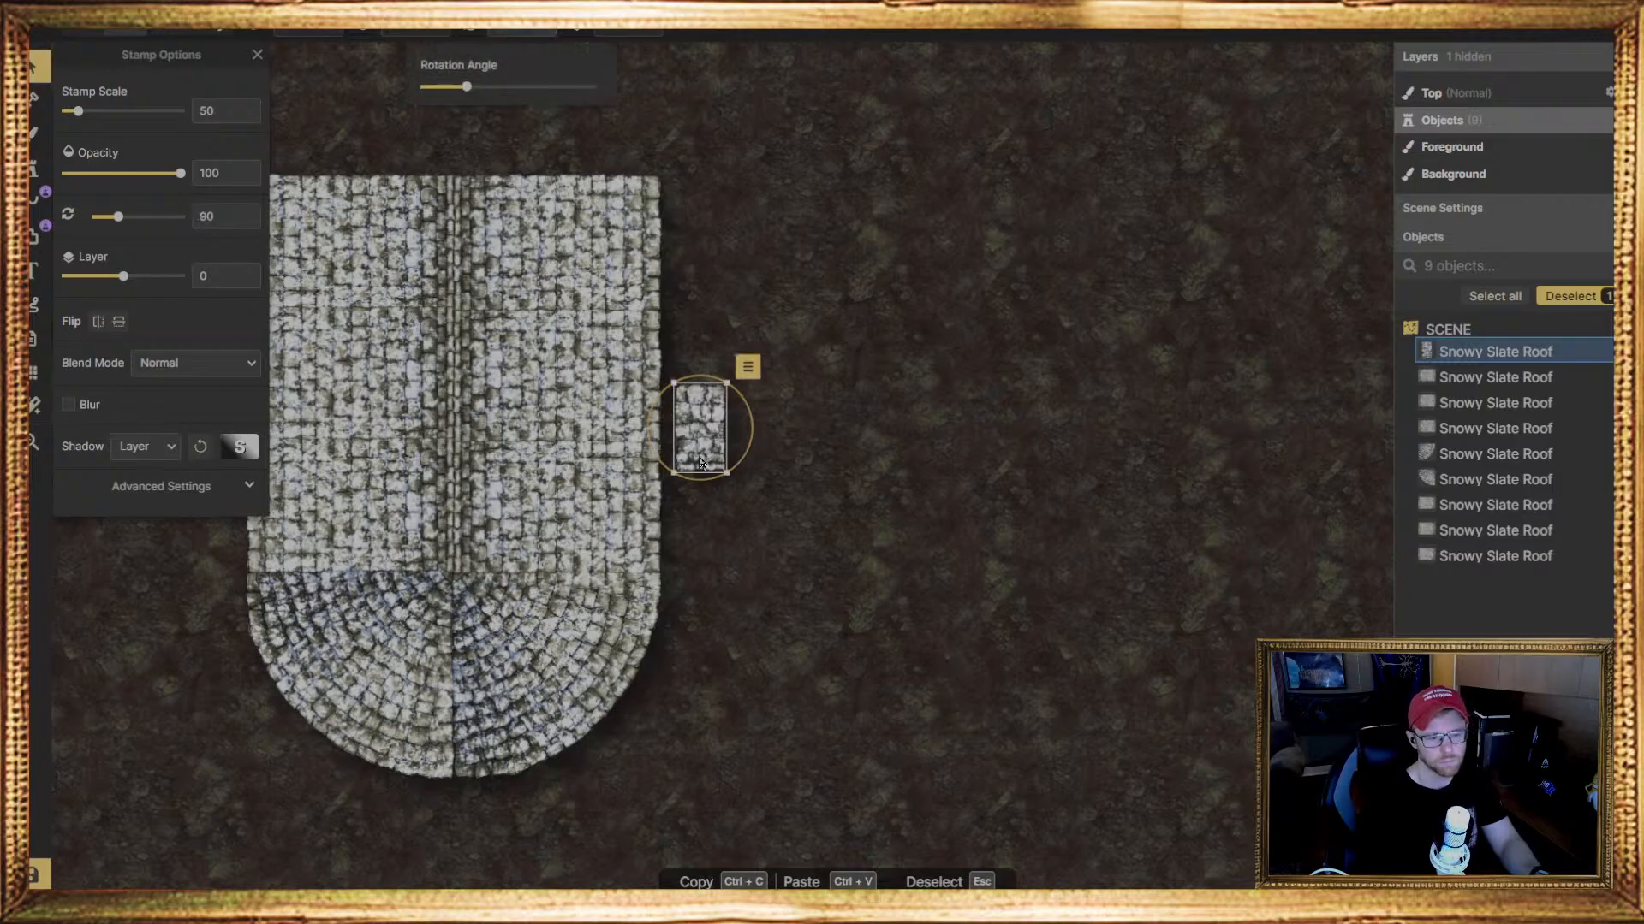
drag(700, 463, 892, 381)
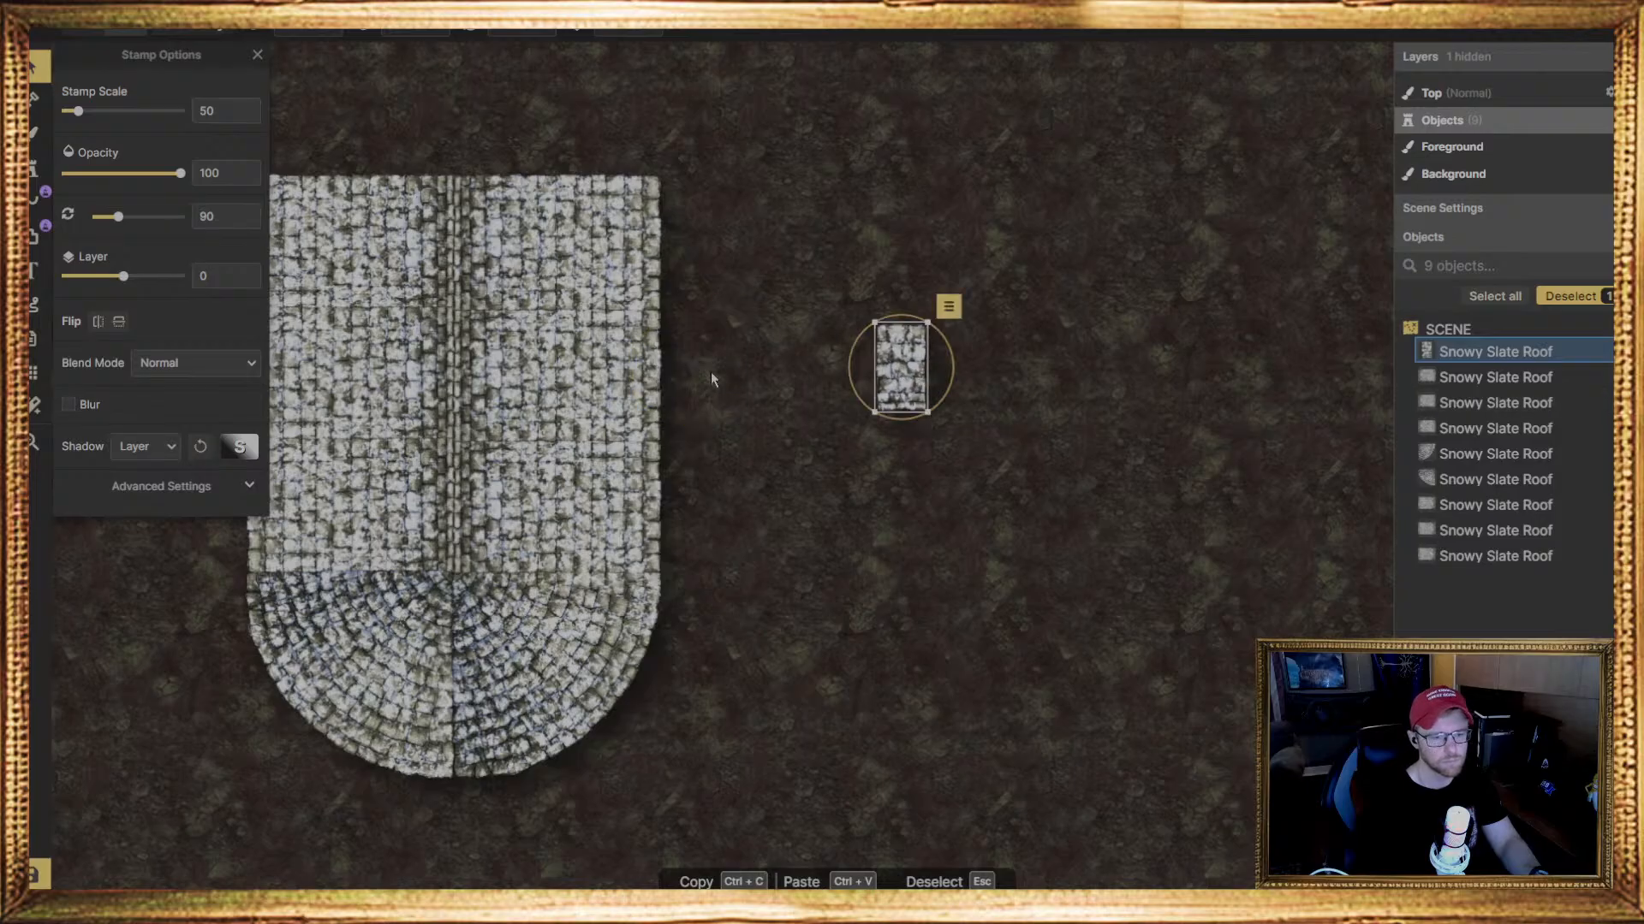
Raise the eight main roof pieces to layer 1 and move the small roof piece back against their right edge
scroll(712, 370, down, 2)
drag(786, 181, 334, 723)
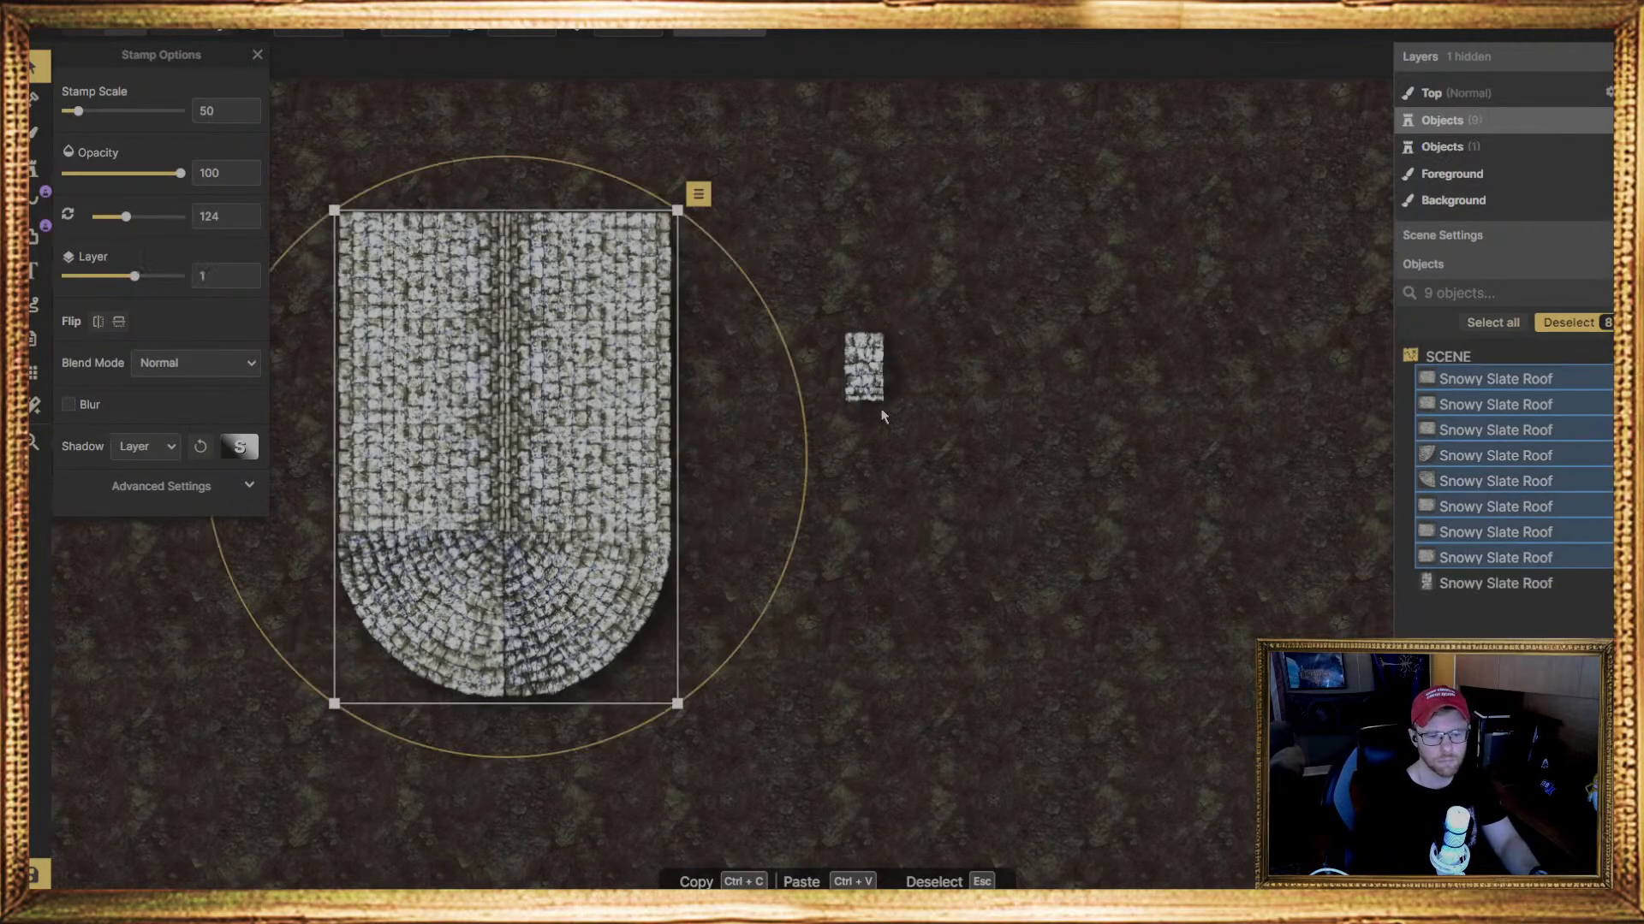
drag(873, 387, 690, 374)
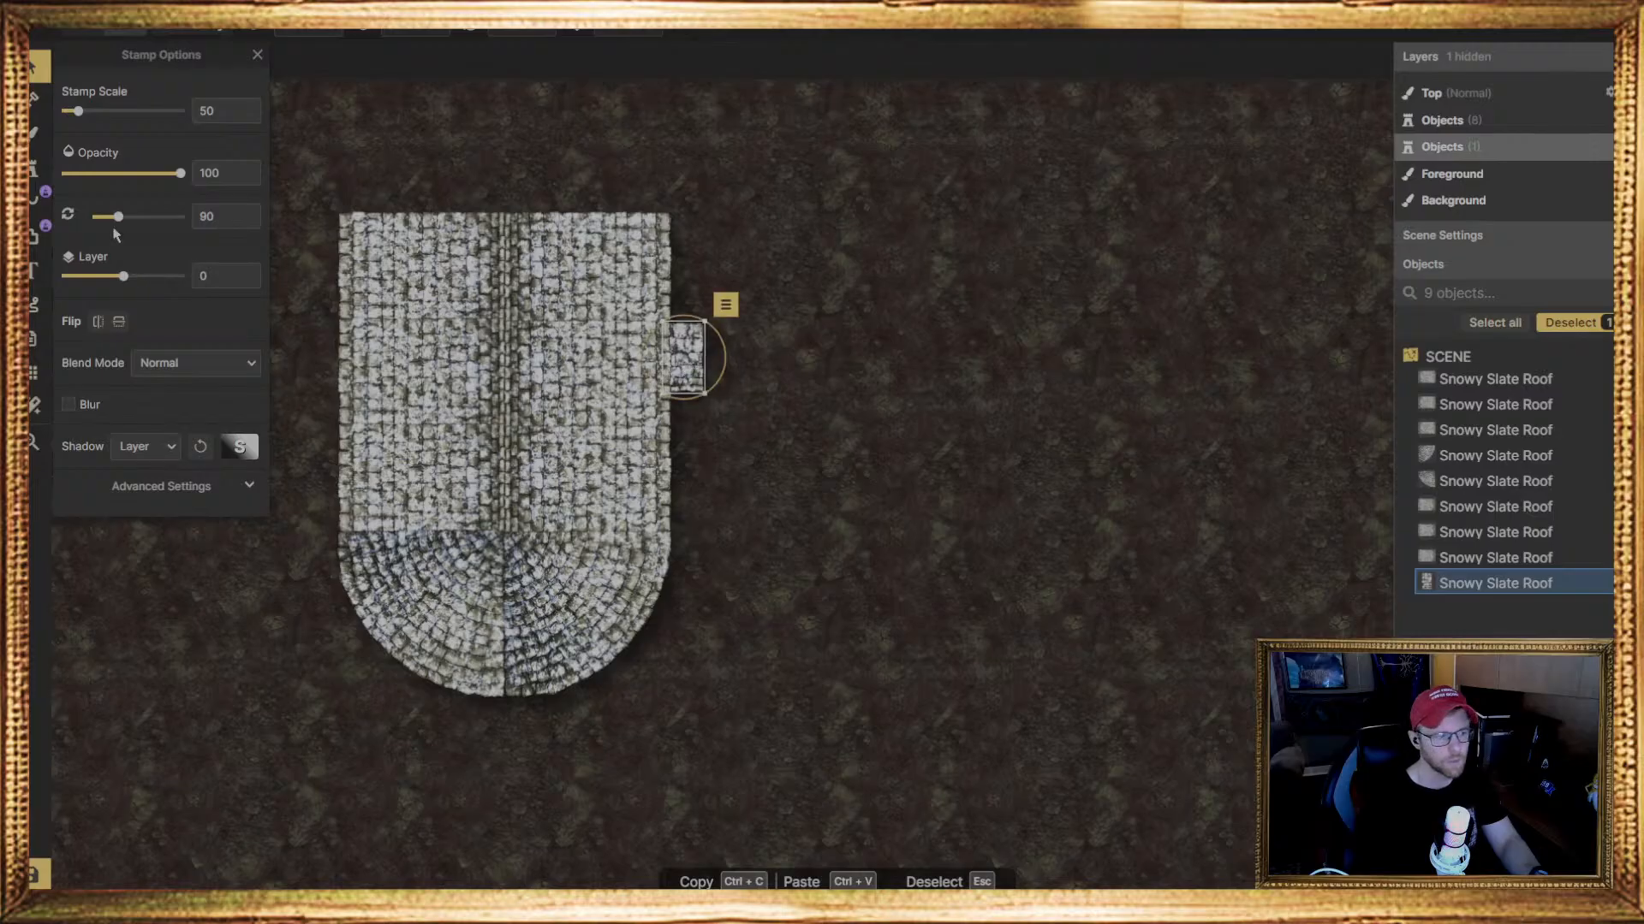
Place a second small slate roof piece directly below the first, rotated 270 degrees and set to layer -1
click(32, 172)
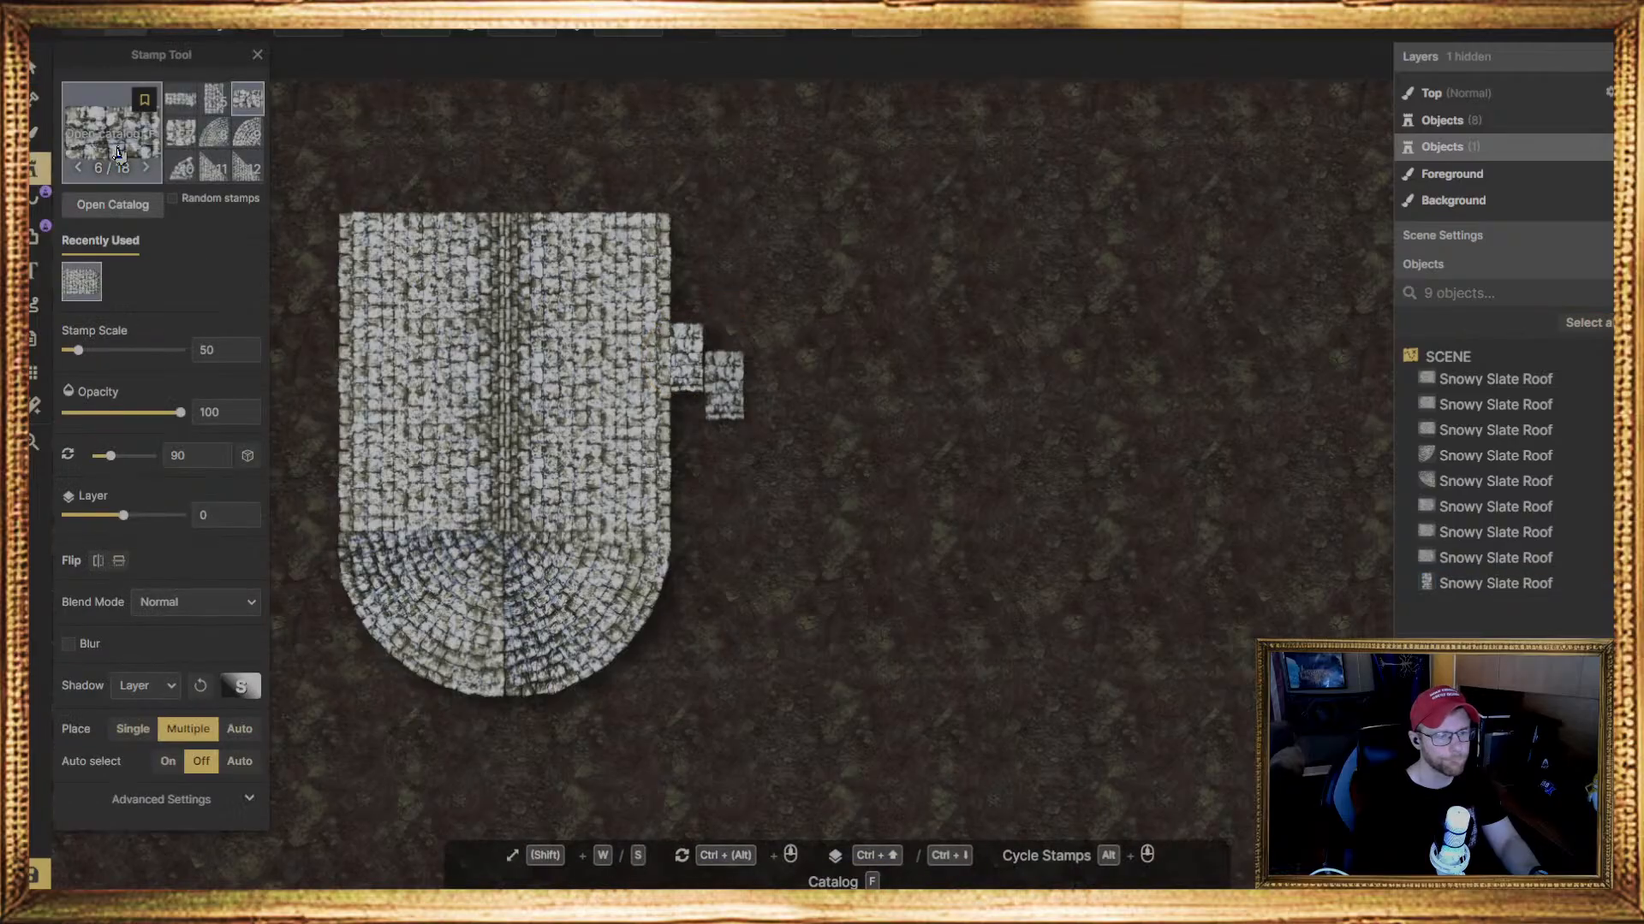
click(118, 152)
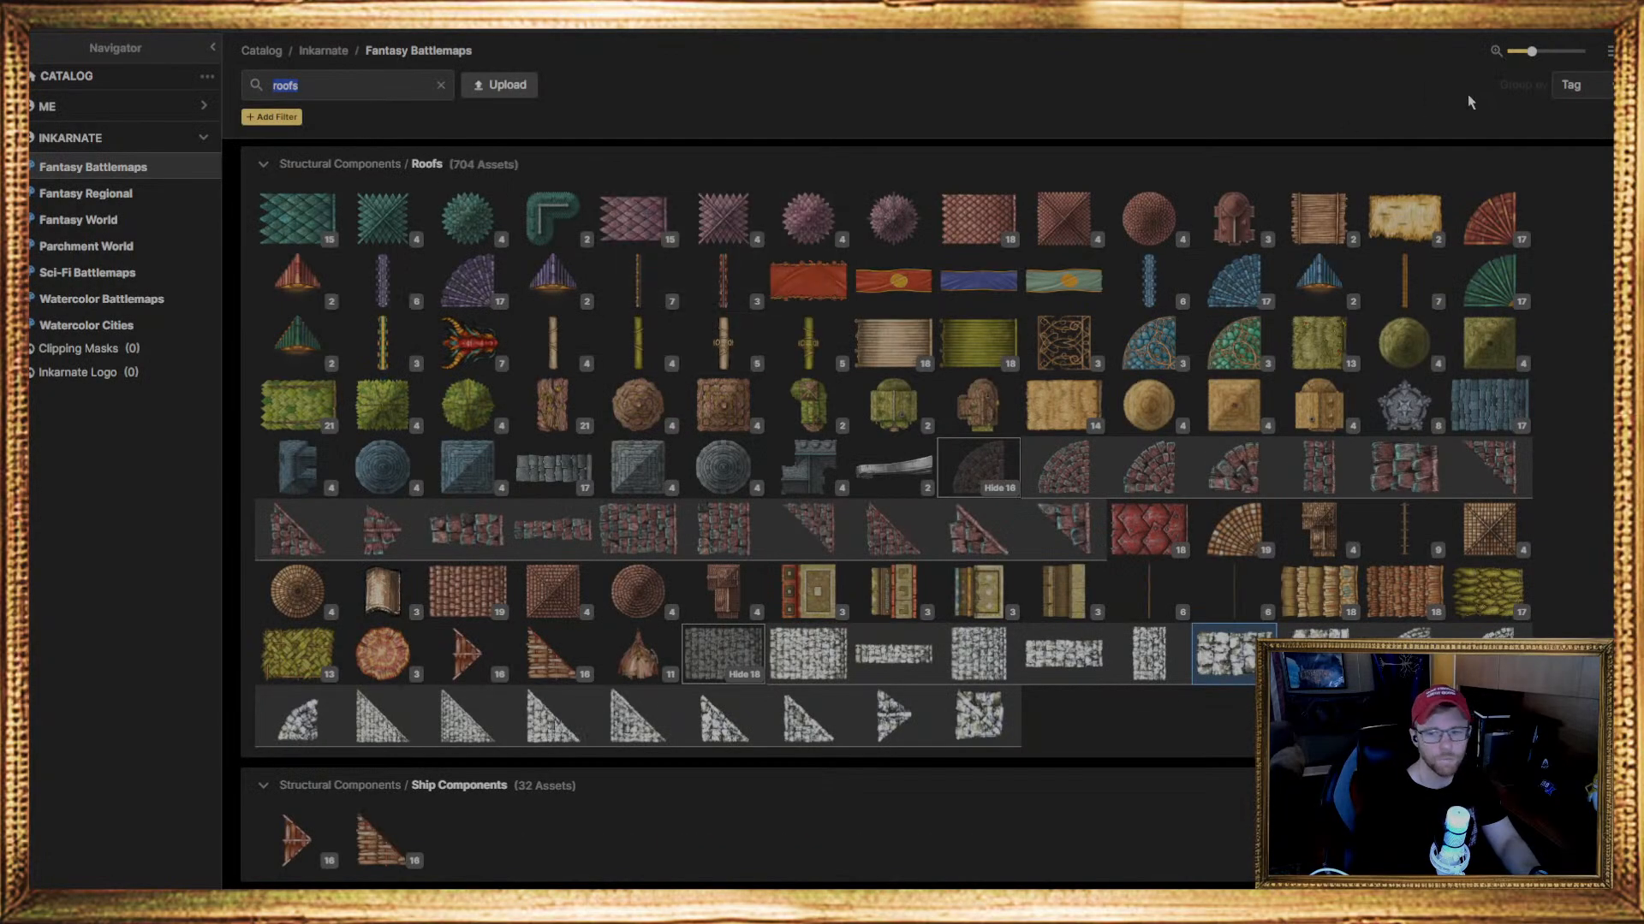
click(1233, 655)
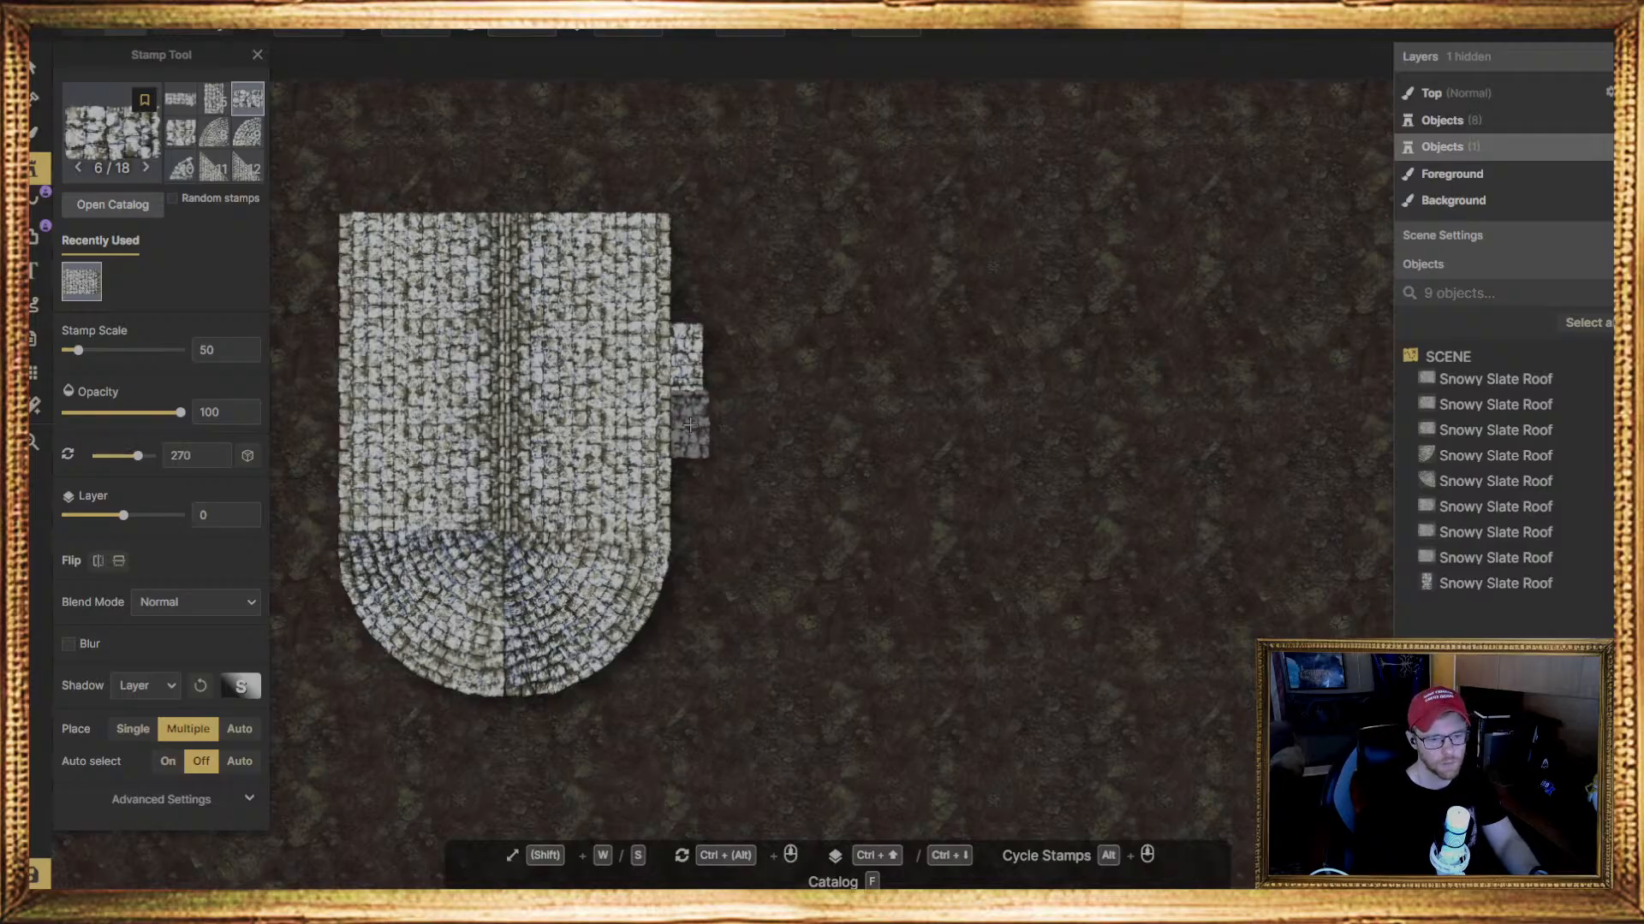
key(ctrl+Down)
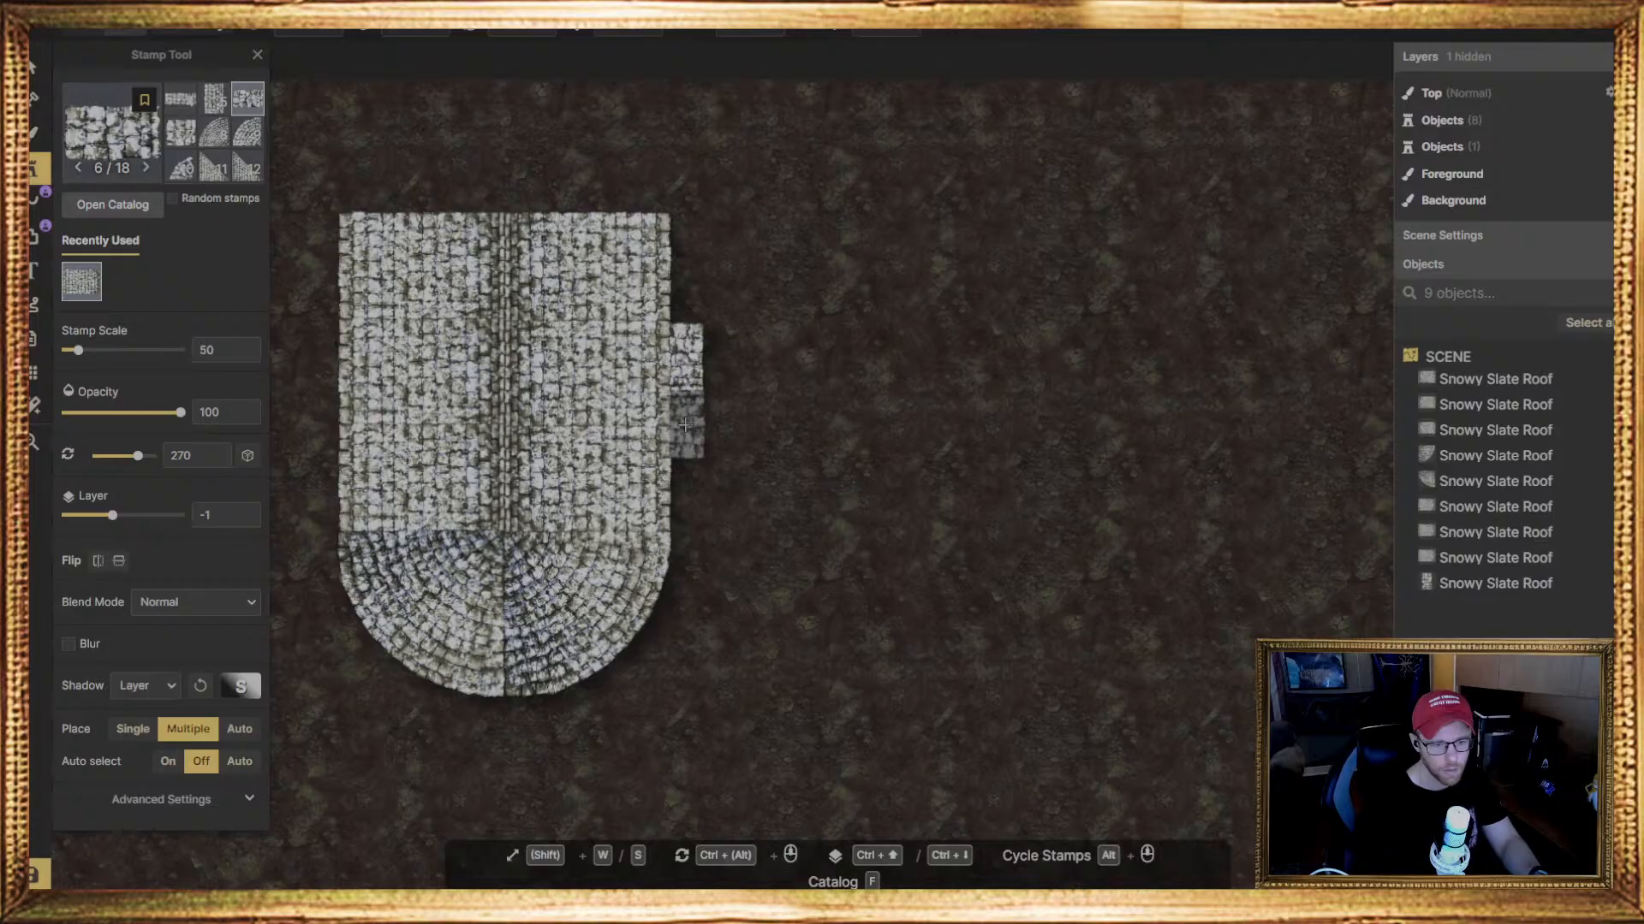
click(685, 424)
scroll(712, 404, up, 1)
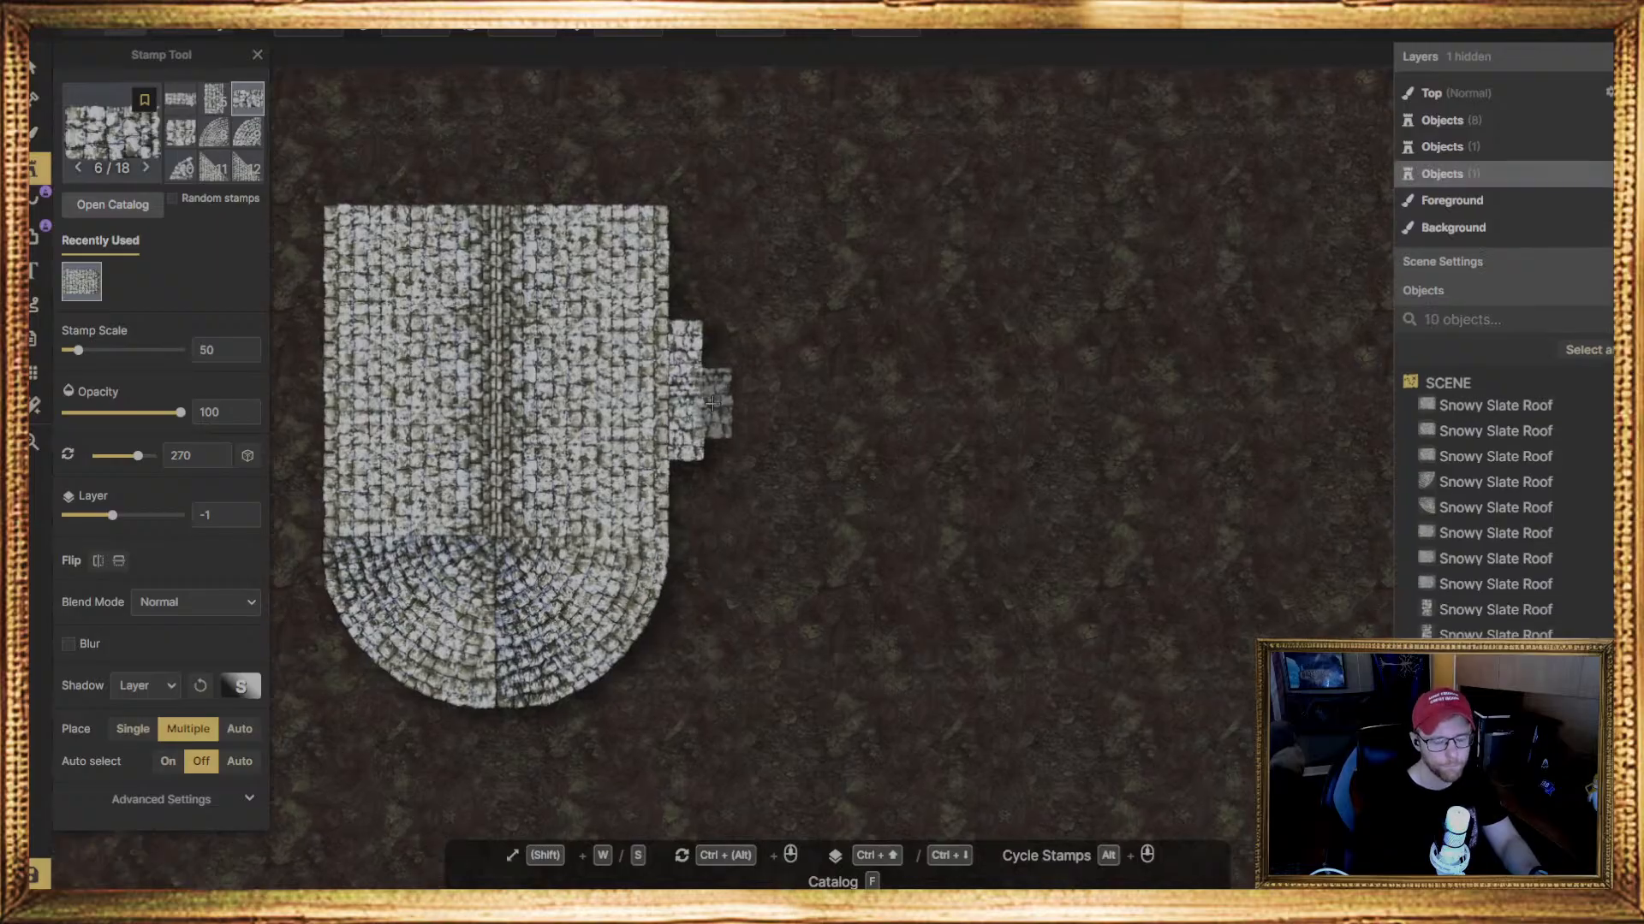
scroll(713, 404, up, 3)
scroll(608, 589, down, 2)
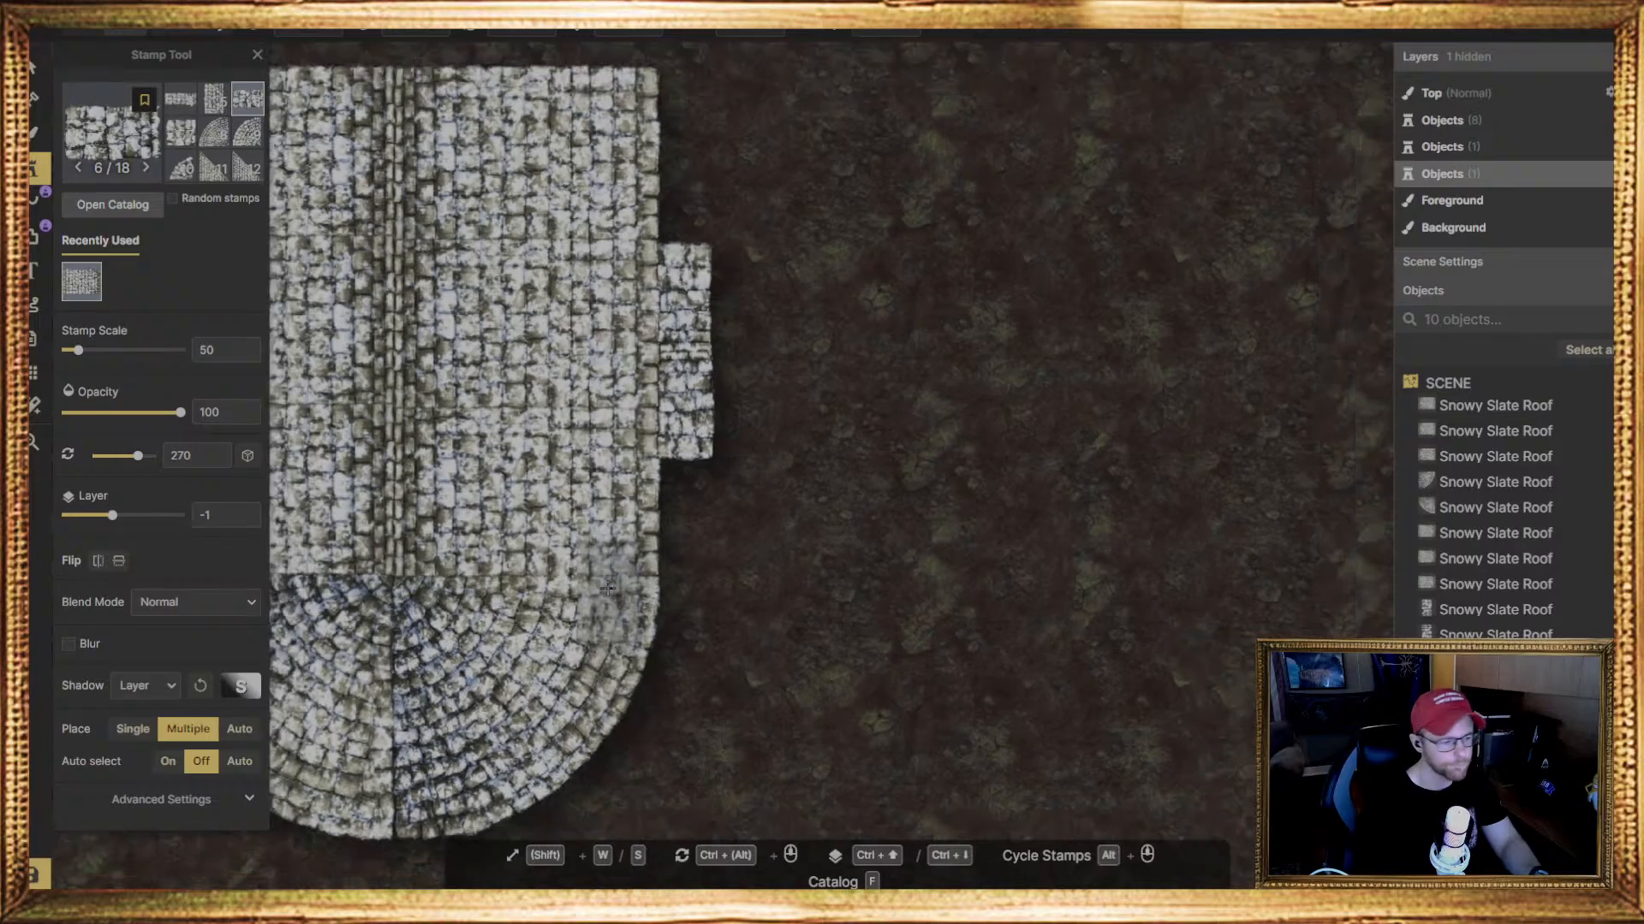
click(723, 386)
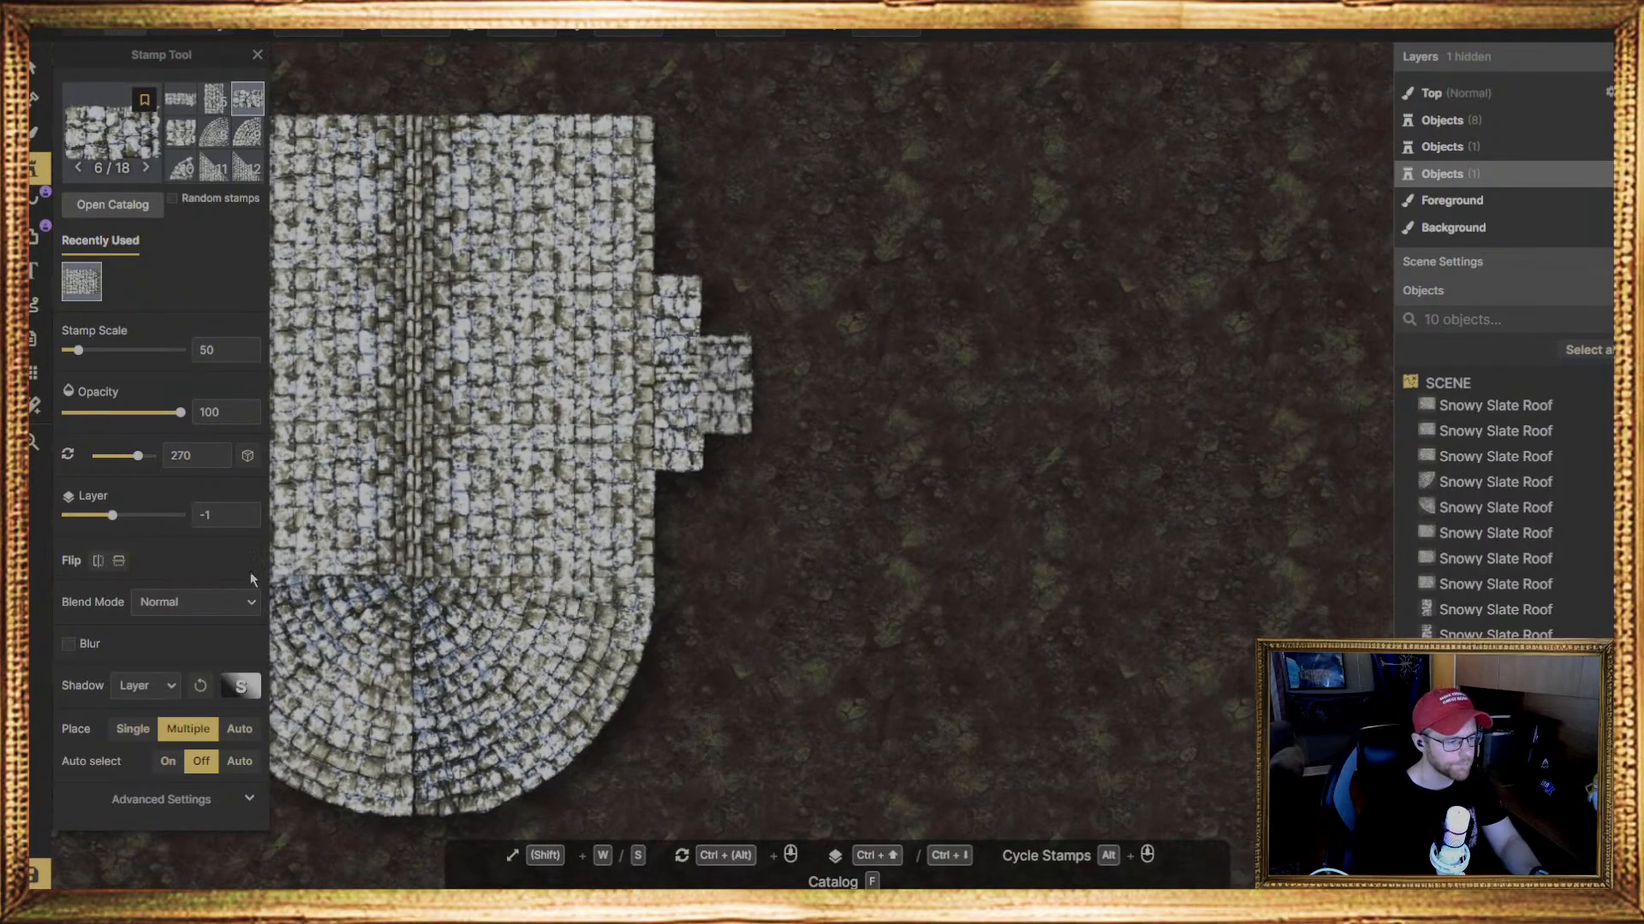
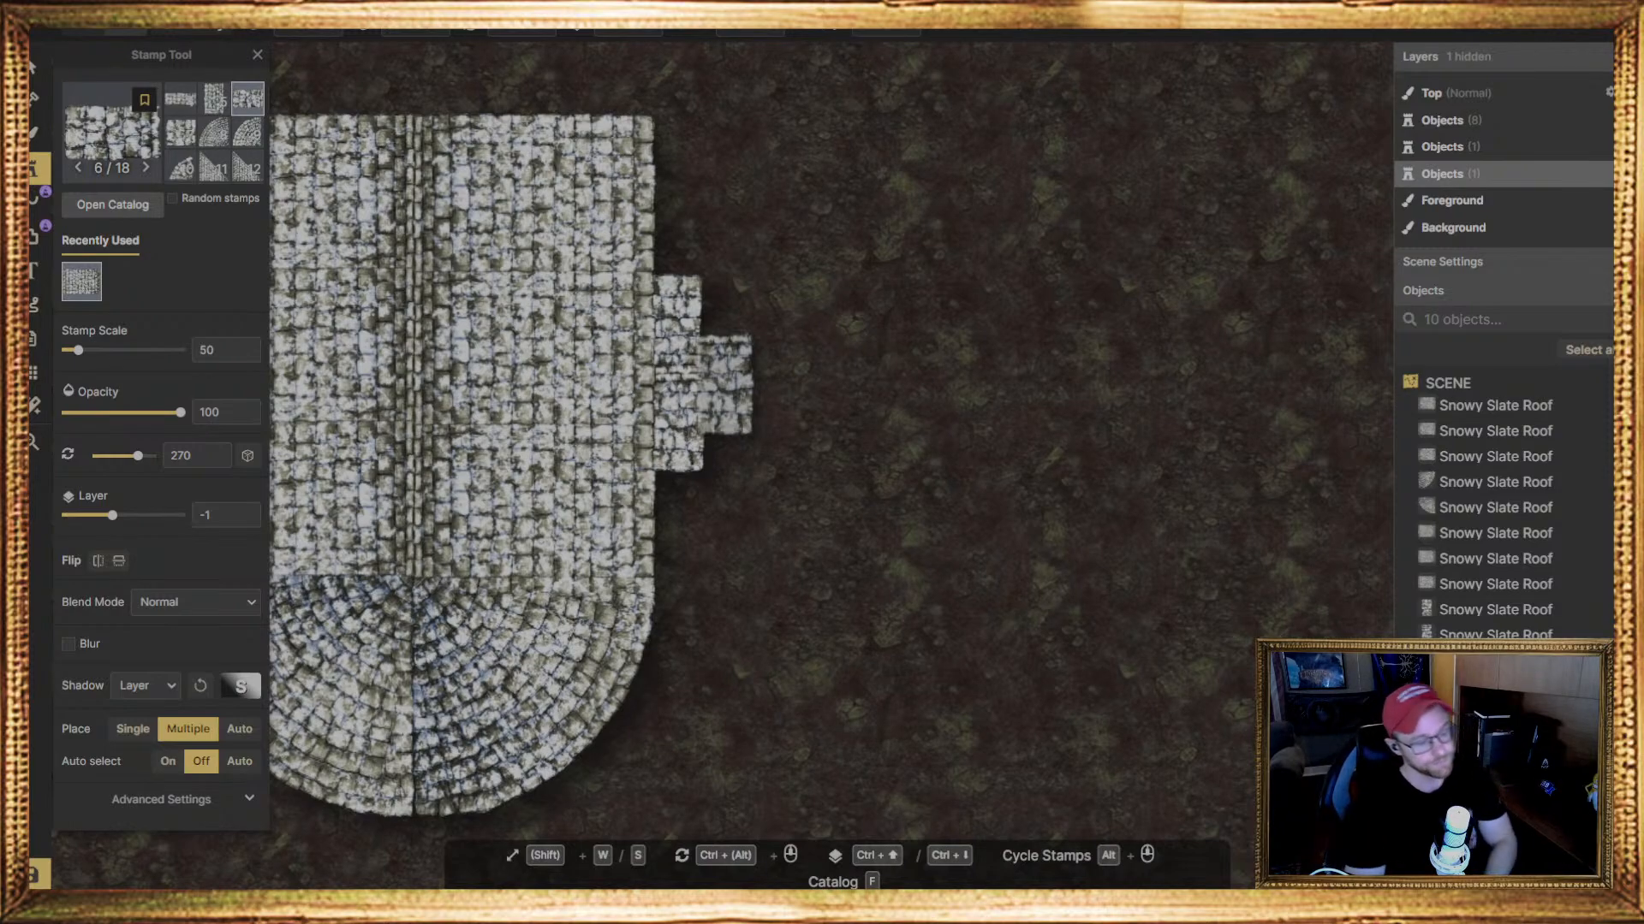
Try a triangular Snowy Slate Roof stamp, variant 14 of 18, against the main roof's left edge and delete it
scroll(615, 531, down, 2)
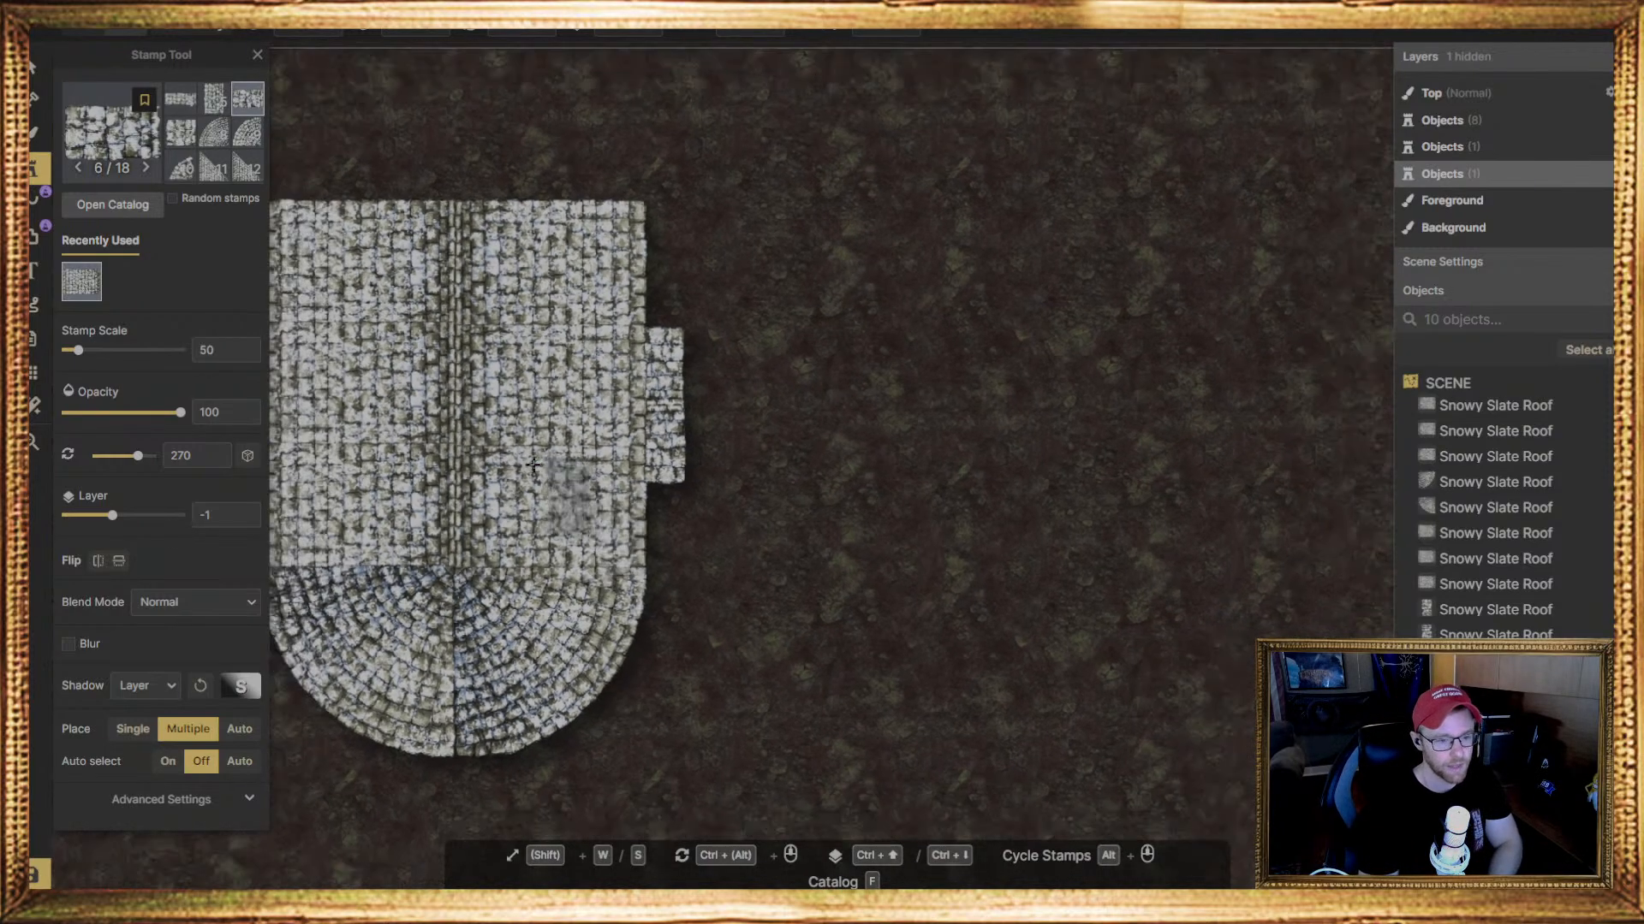
middle_drag(482, 380, 766, 502)
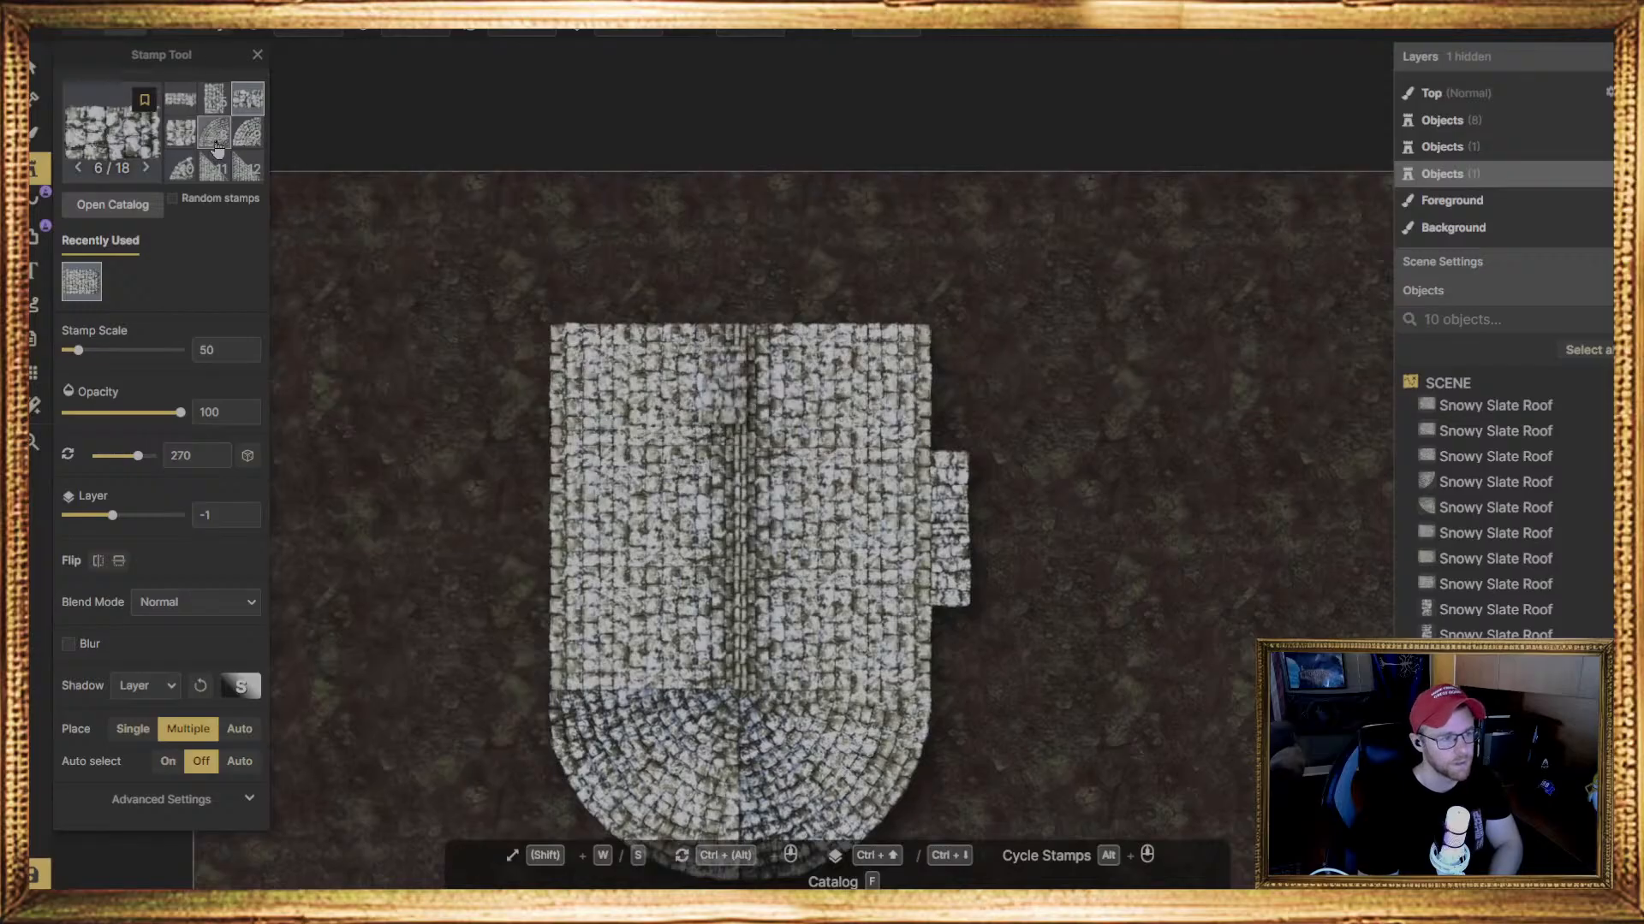
scroll(225, 155, down, 3)
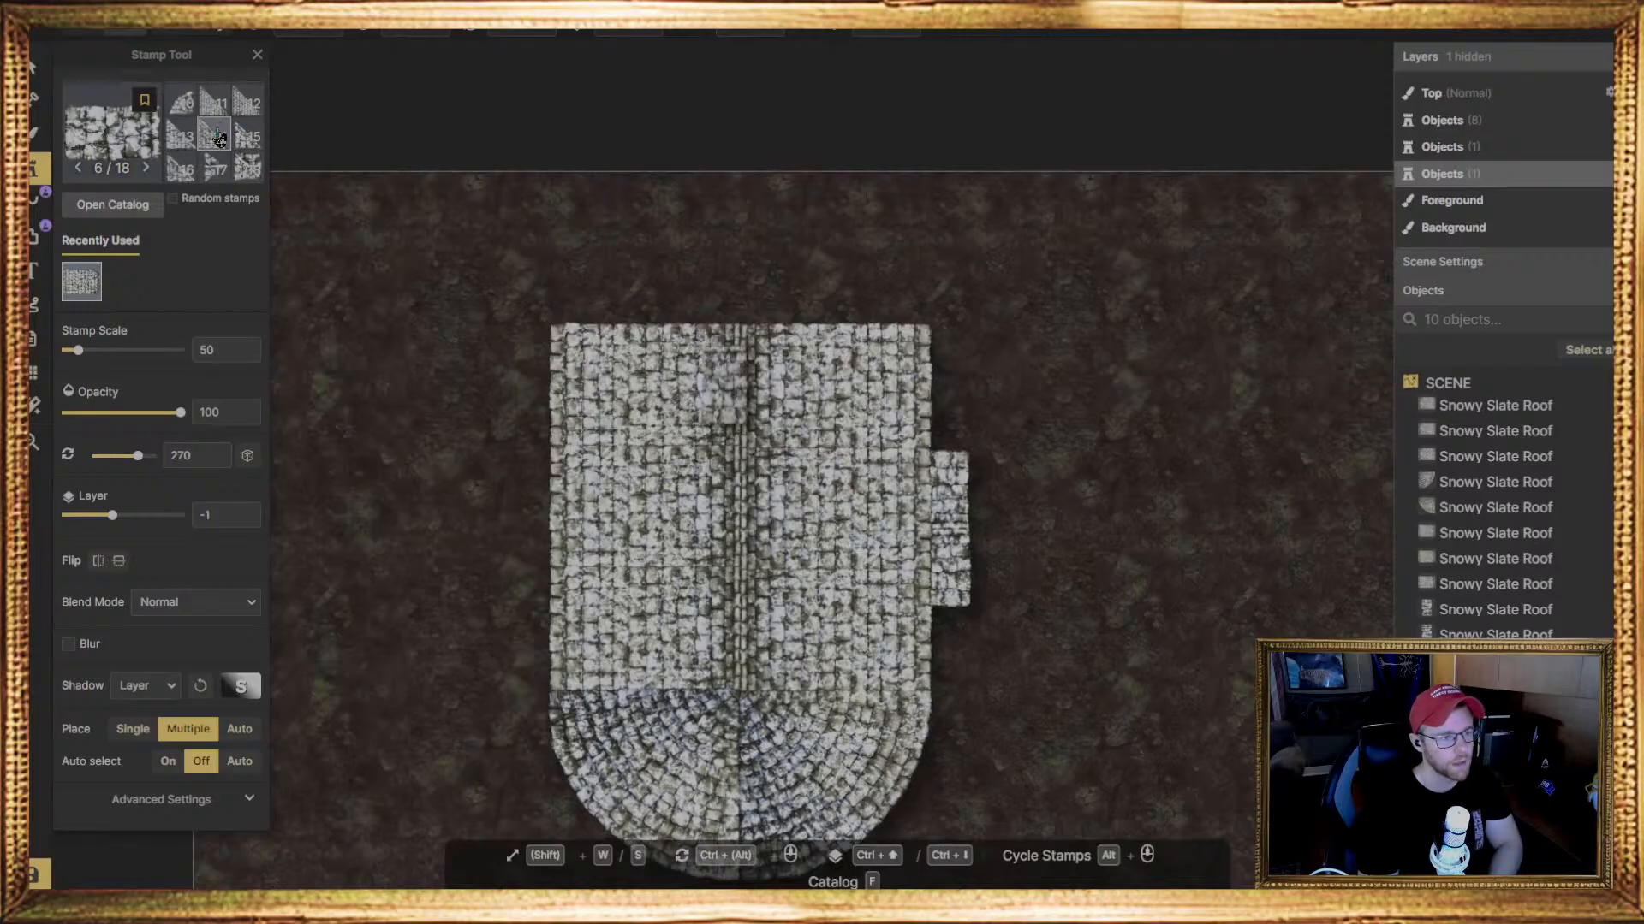
click(252, 167)
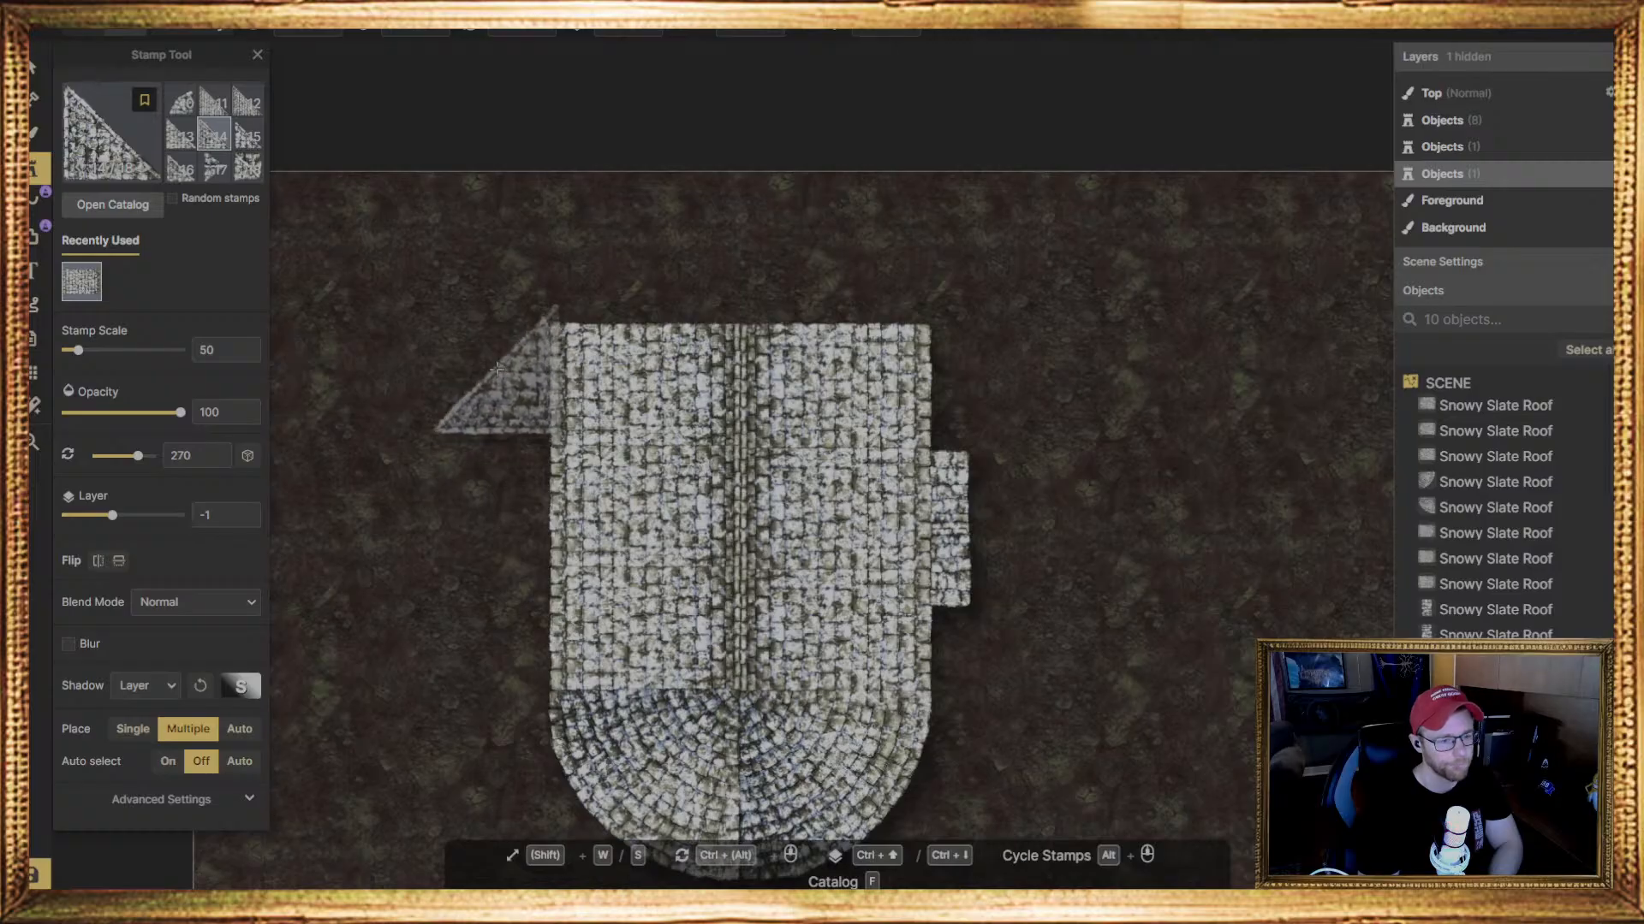
click(497, 435)
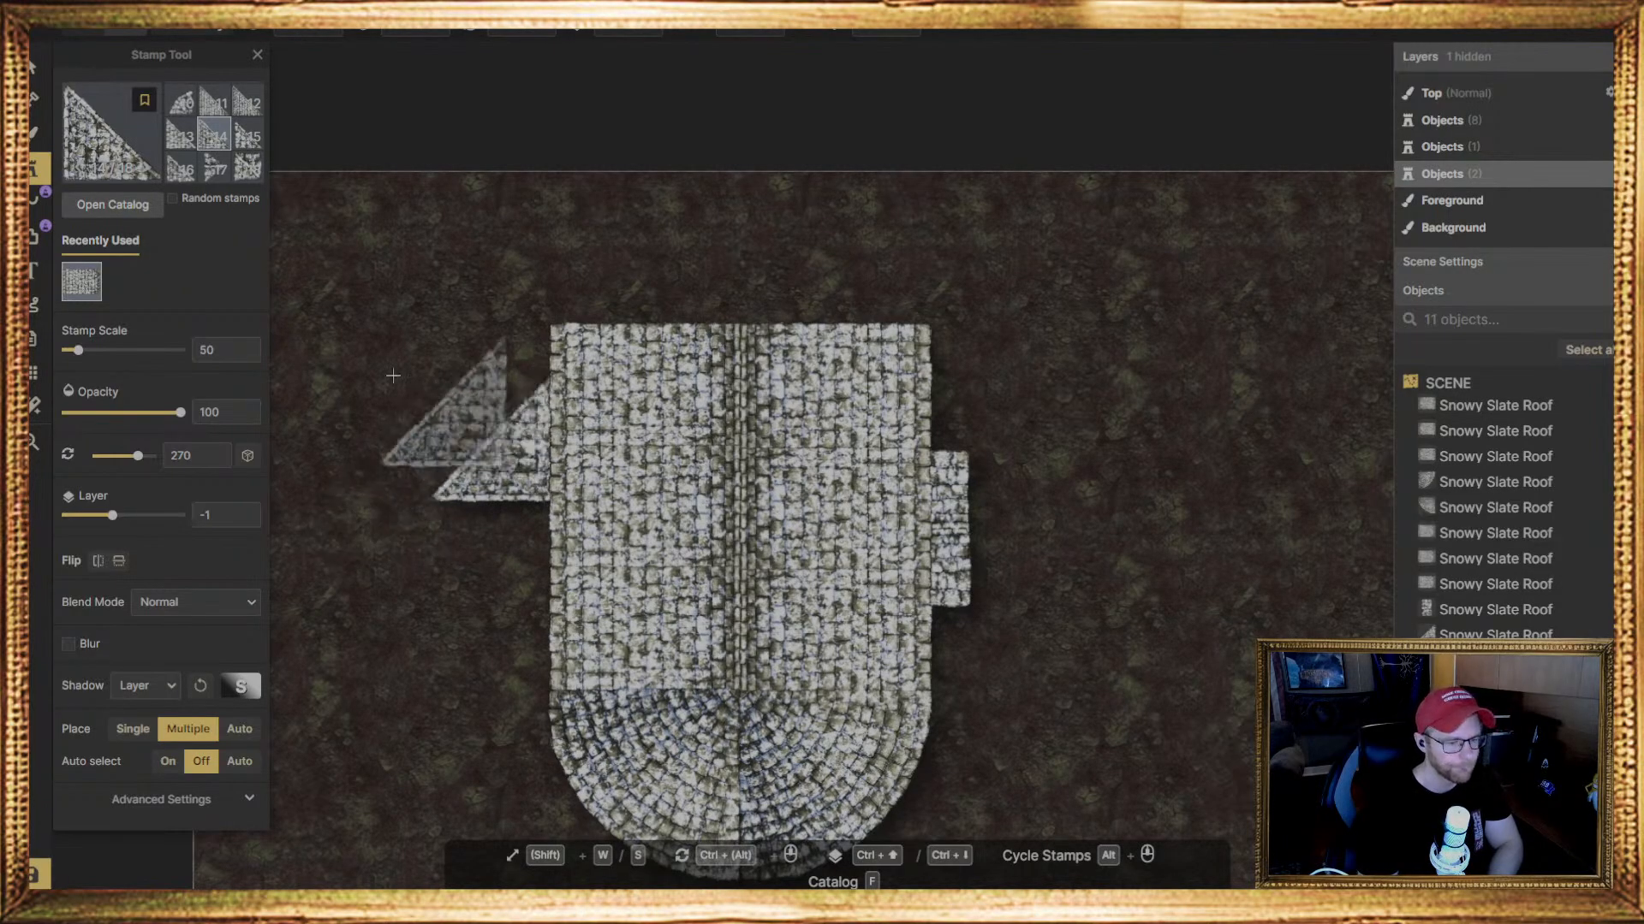
key(v)
click(456, 444)
key(Delete)
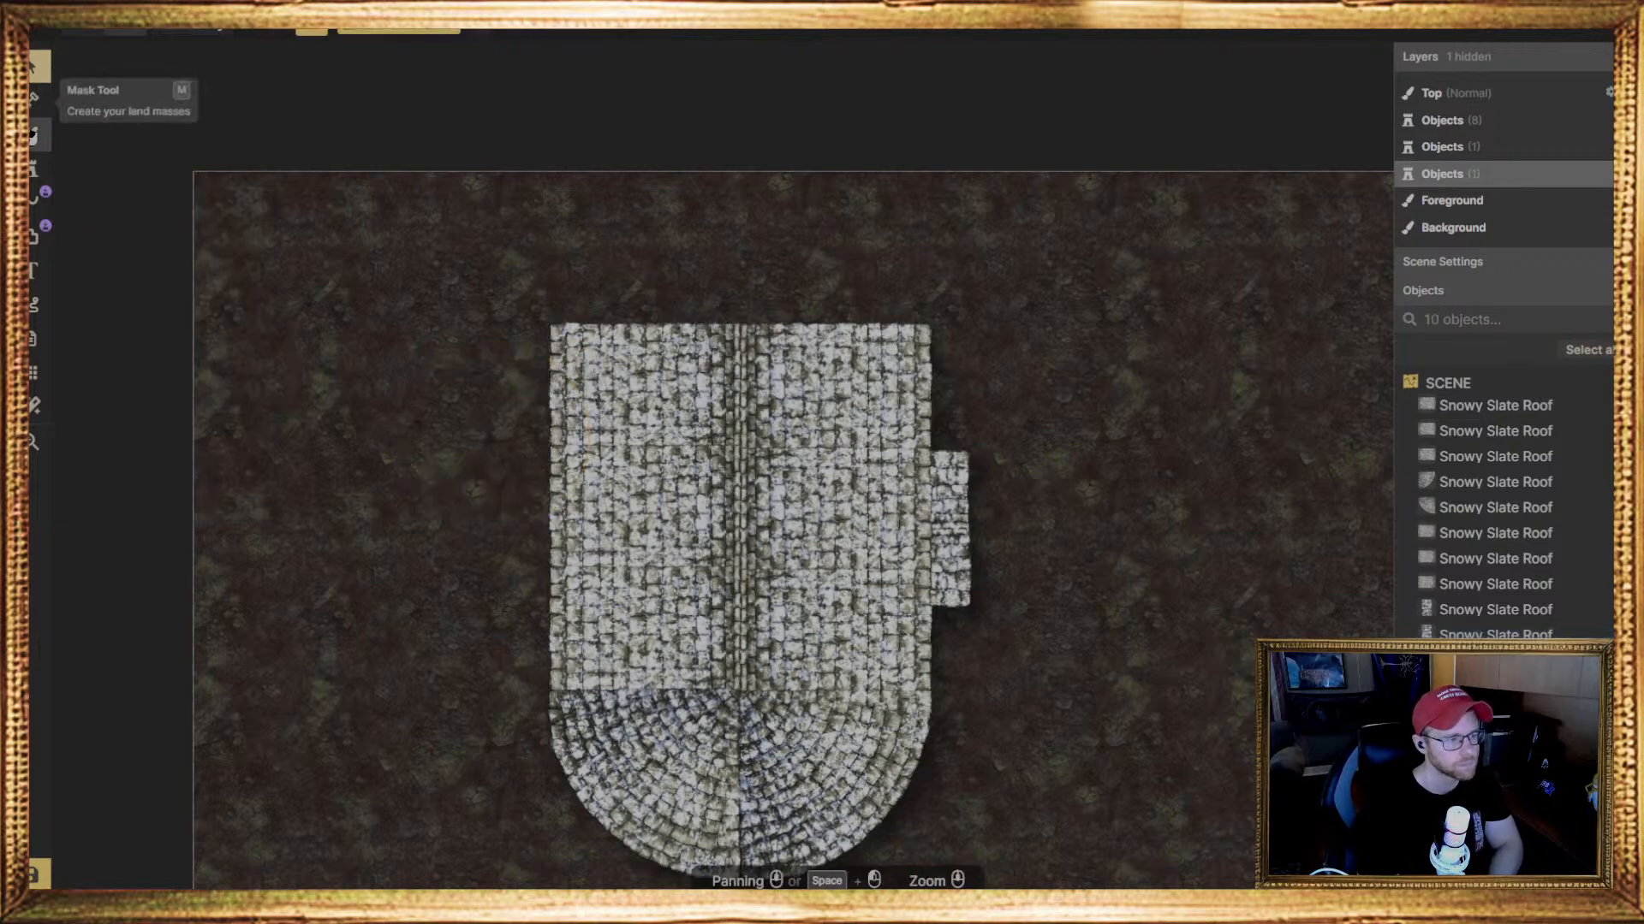
Try the curved Snowy Slate Roof stamp, variant 10 of 18, on the main roof and undo its placement
click(34, 168)
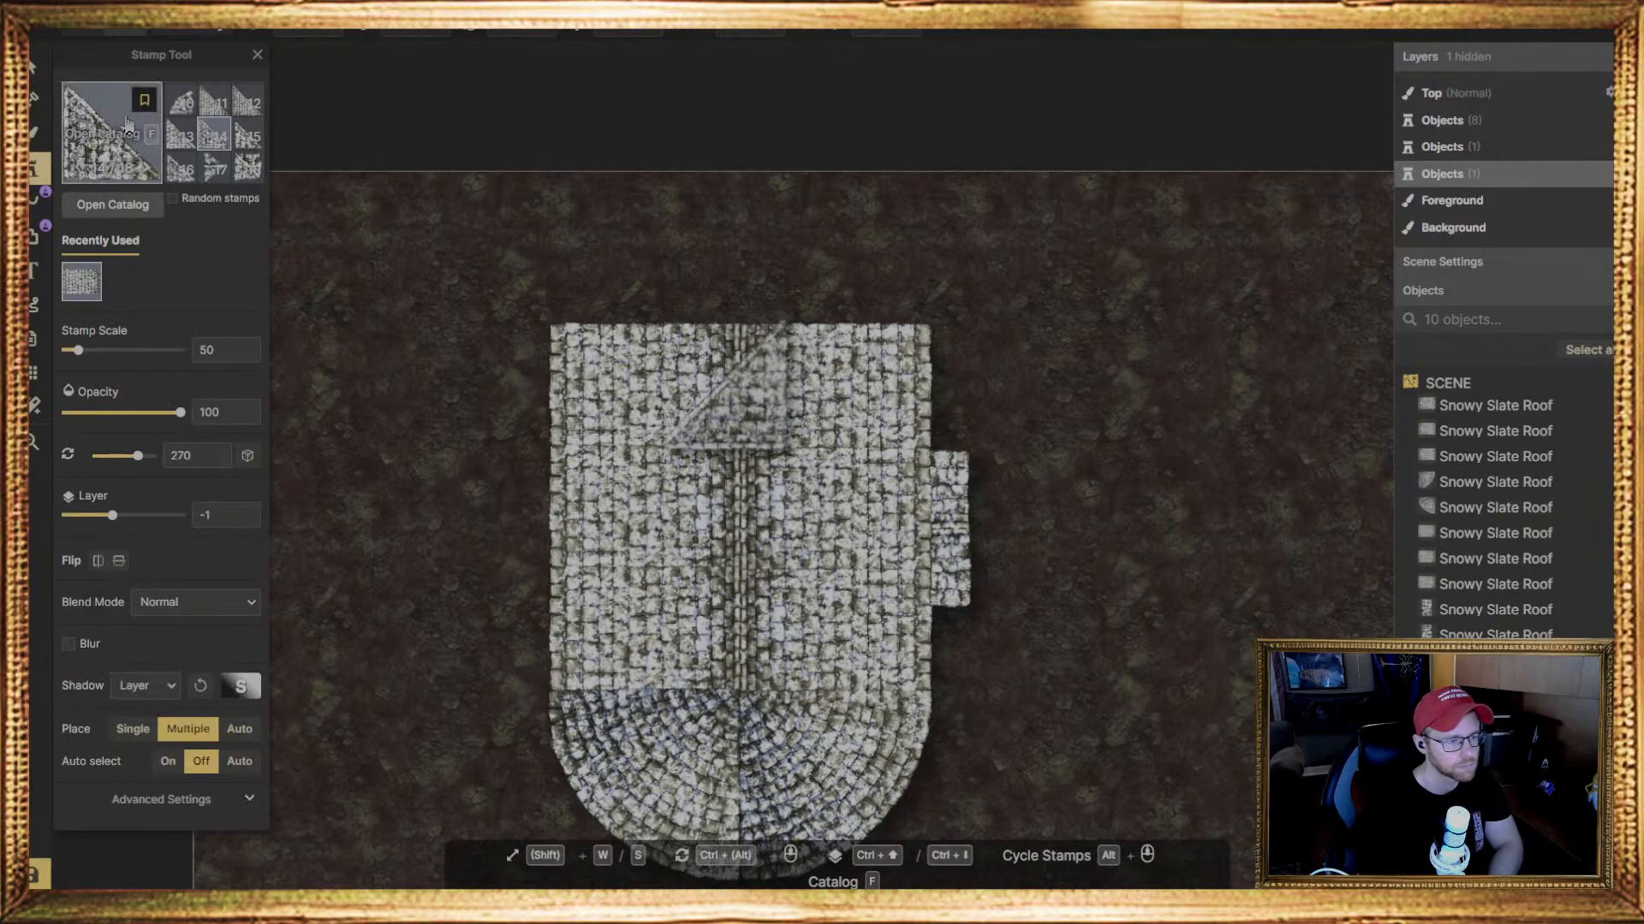
click(181, 103)
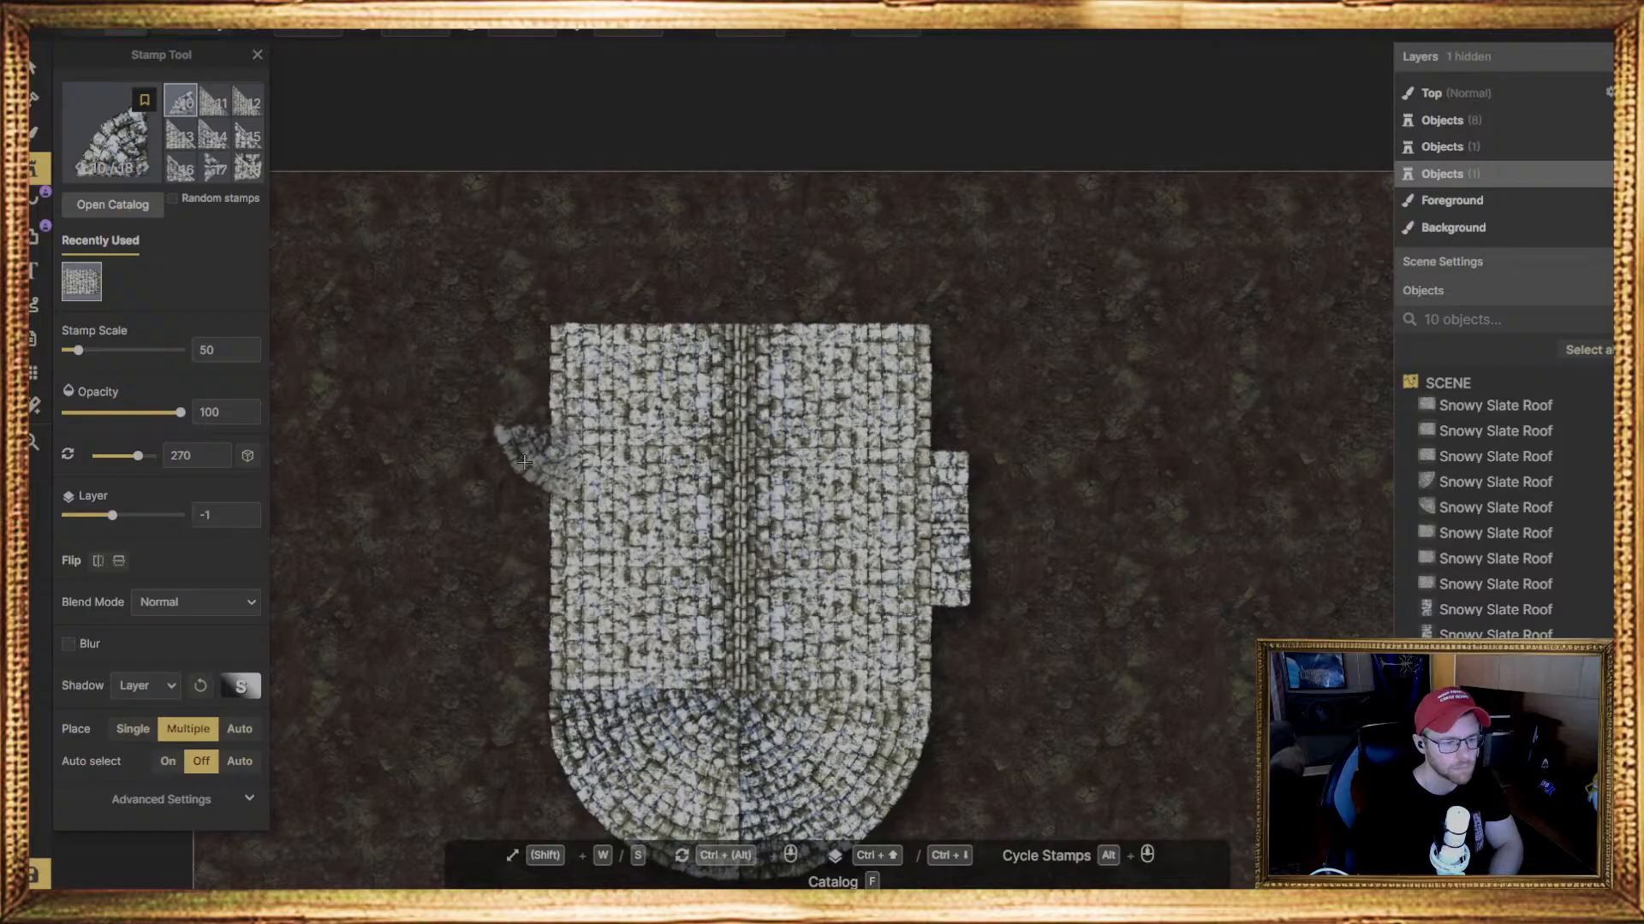
click(736, 387)
key(ctrl+z)
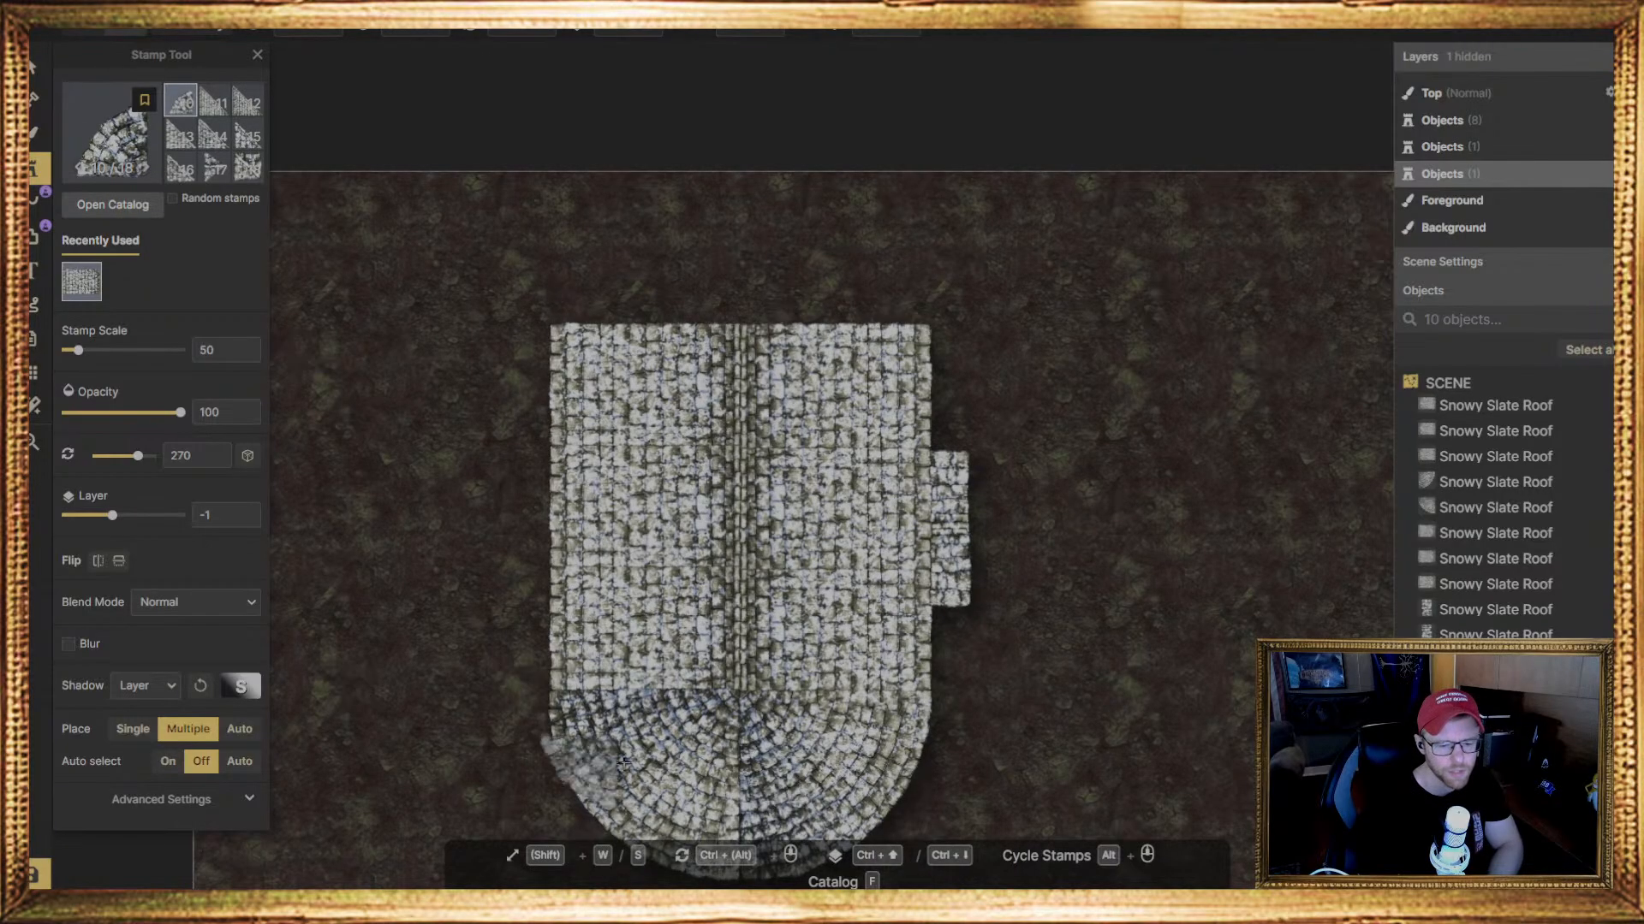
scroll(993, 682, down, 1)
middle_drag(1075, 757, 1008, 456)
middle_drag(979, 525, 969, 596)
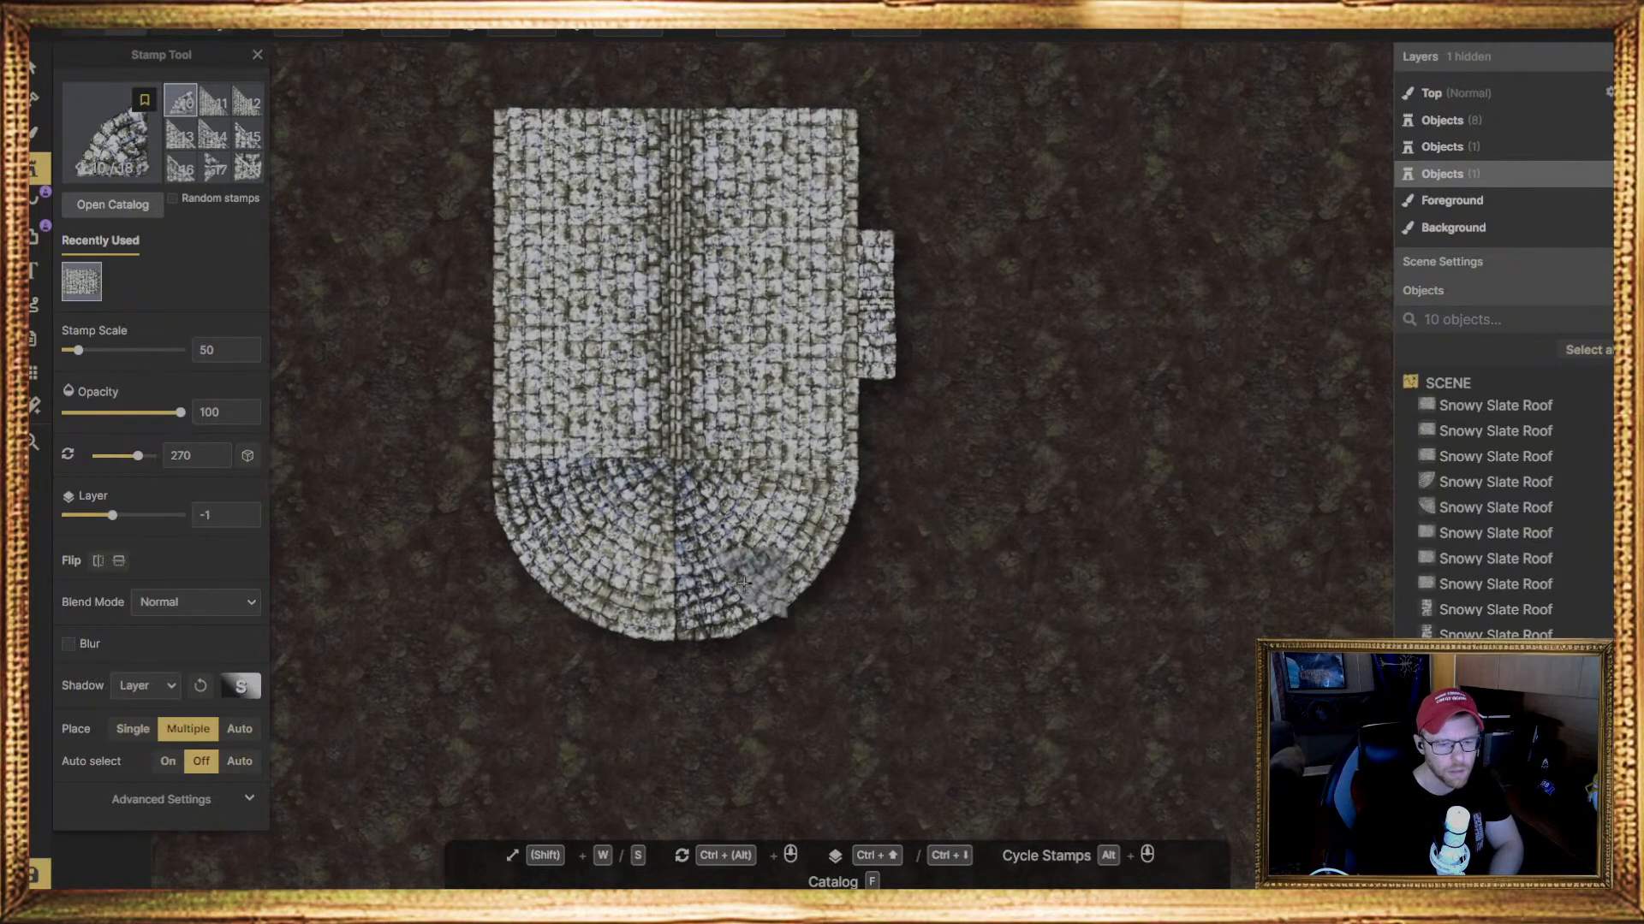
middle_drag(775, 453, 744, 569)
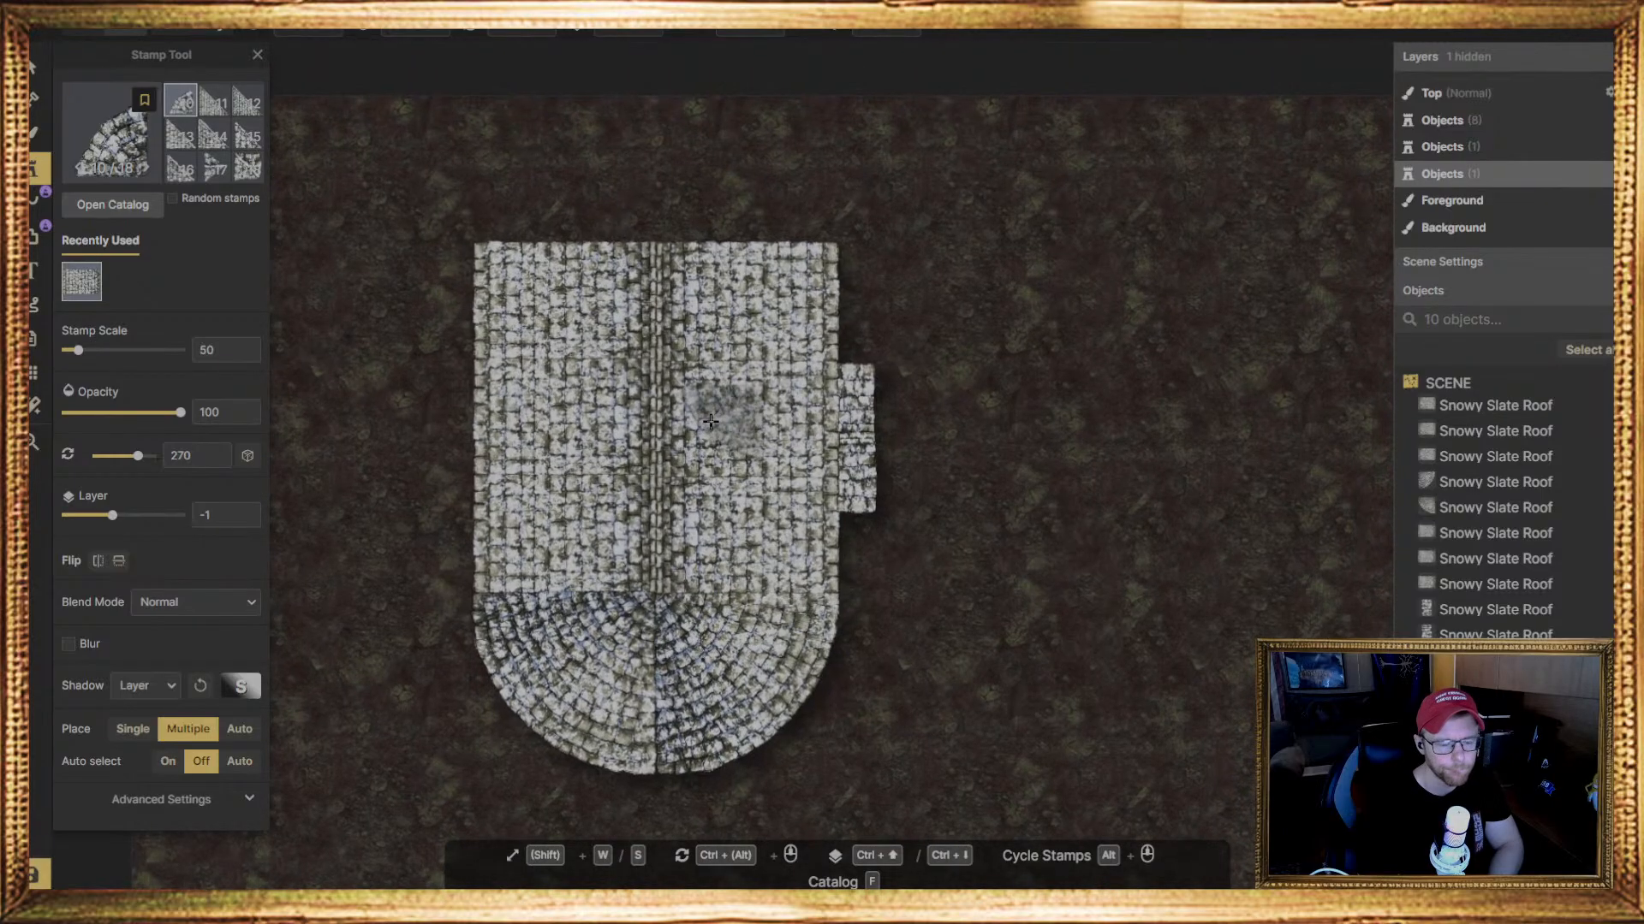
middle_drag(728, 420, 663, 446)
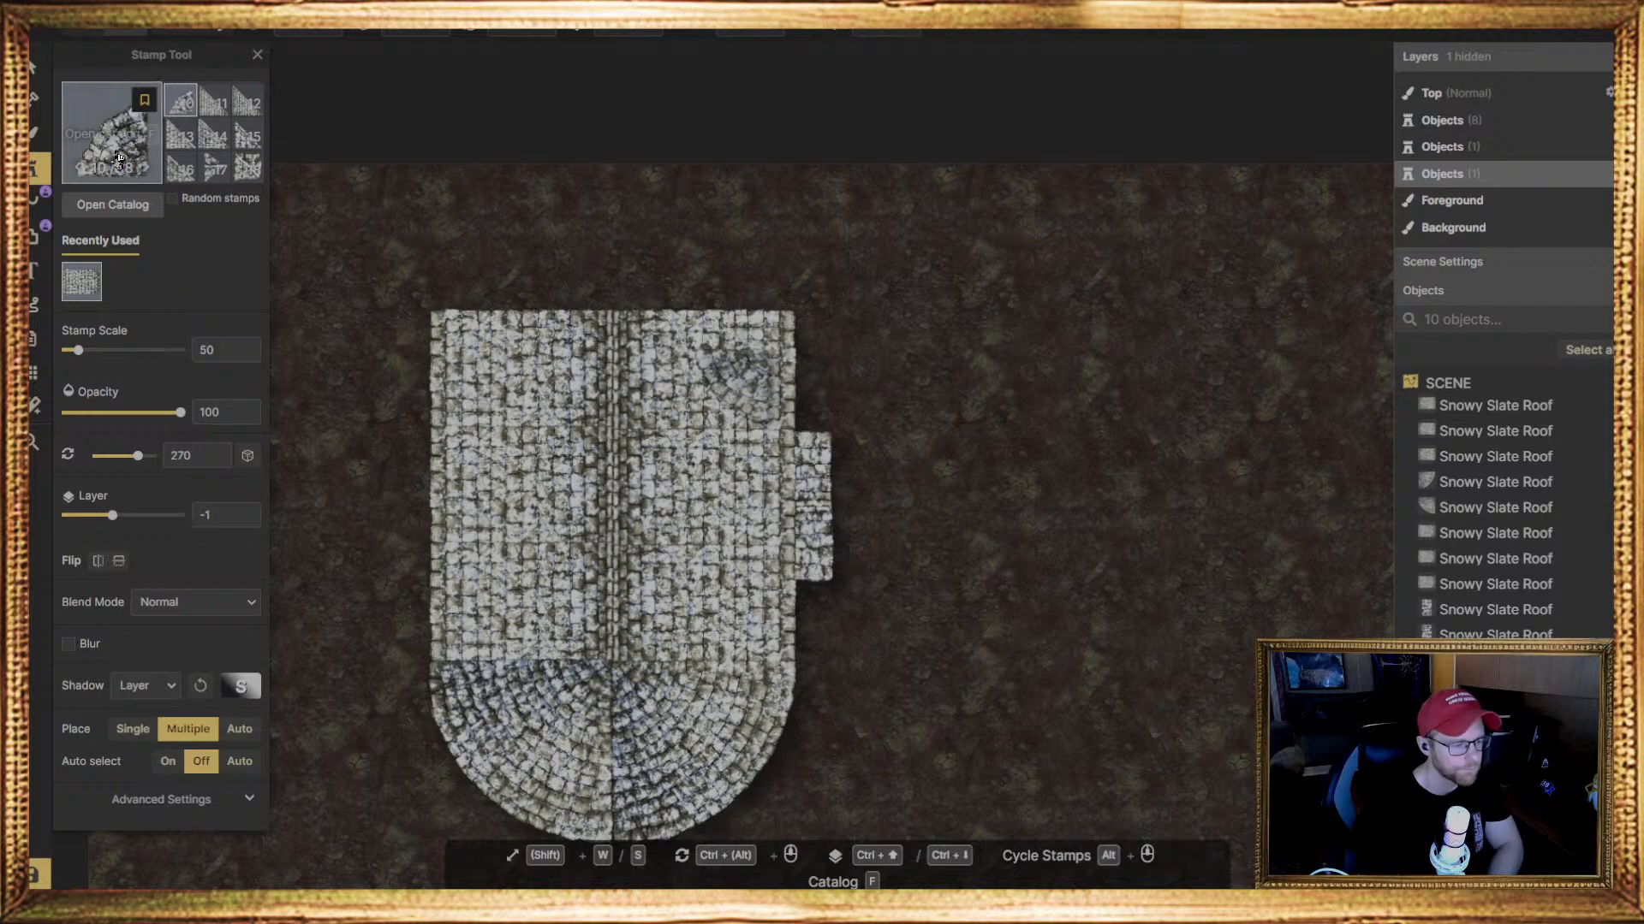
Place four small square Snowy Slate Roof stamps, rotated 270 degrees, in a row extending outward from the main roof's left edge
key(f)
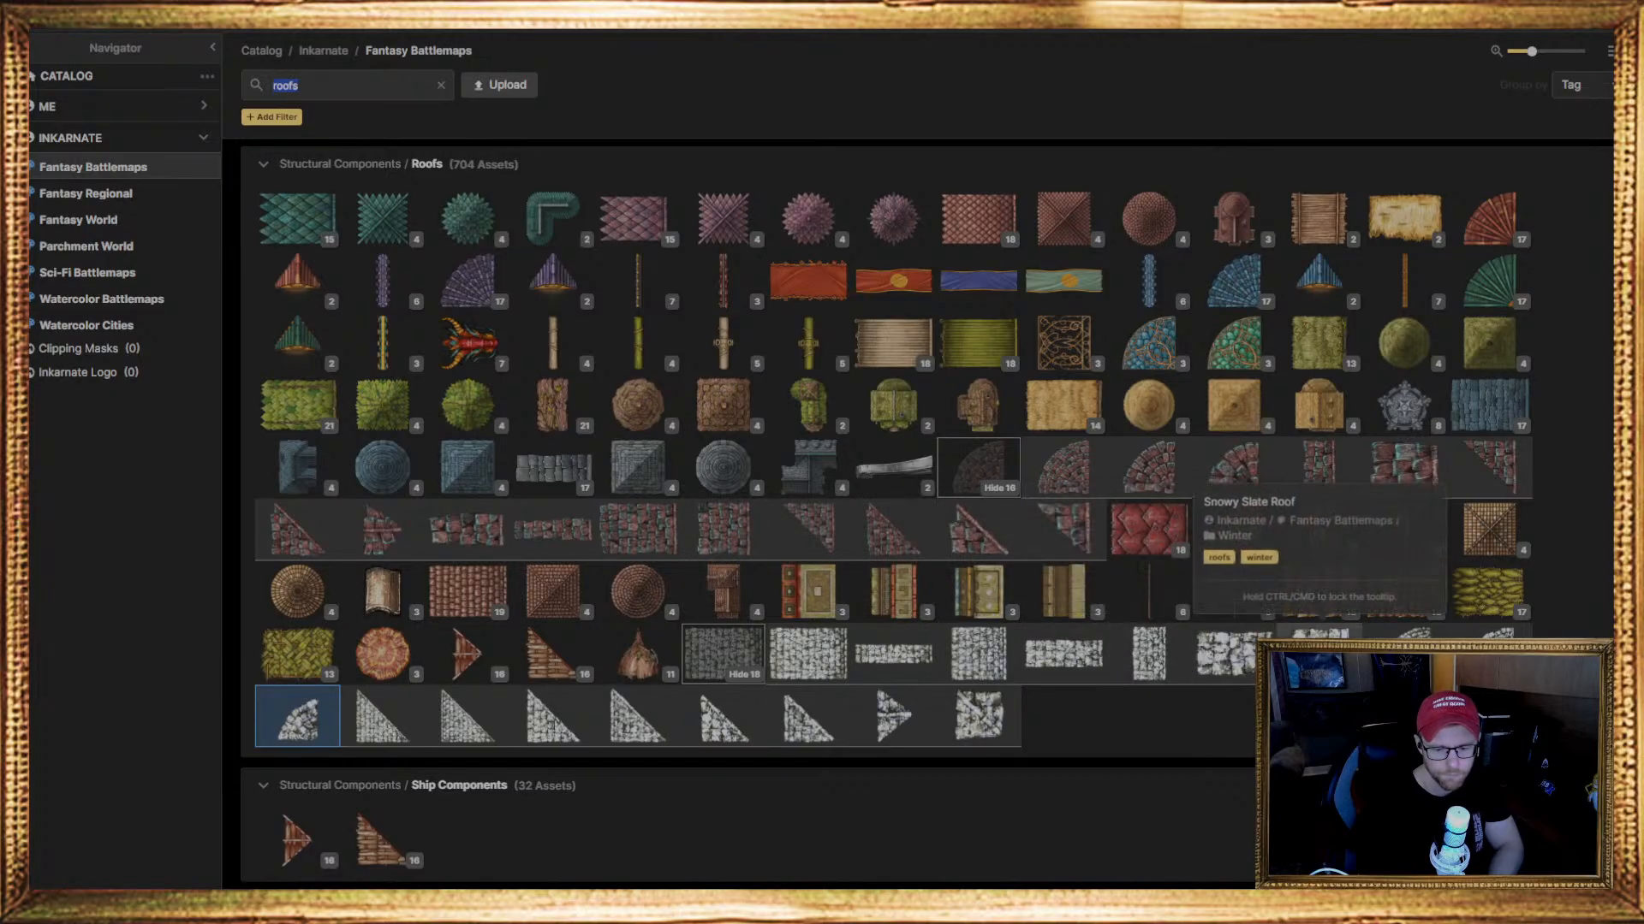
click(1319, 657)
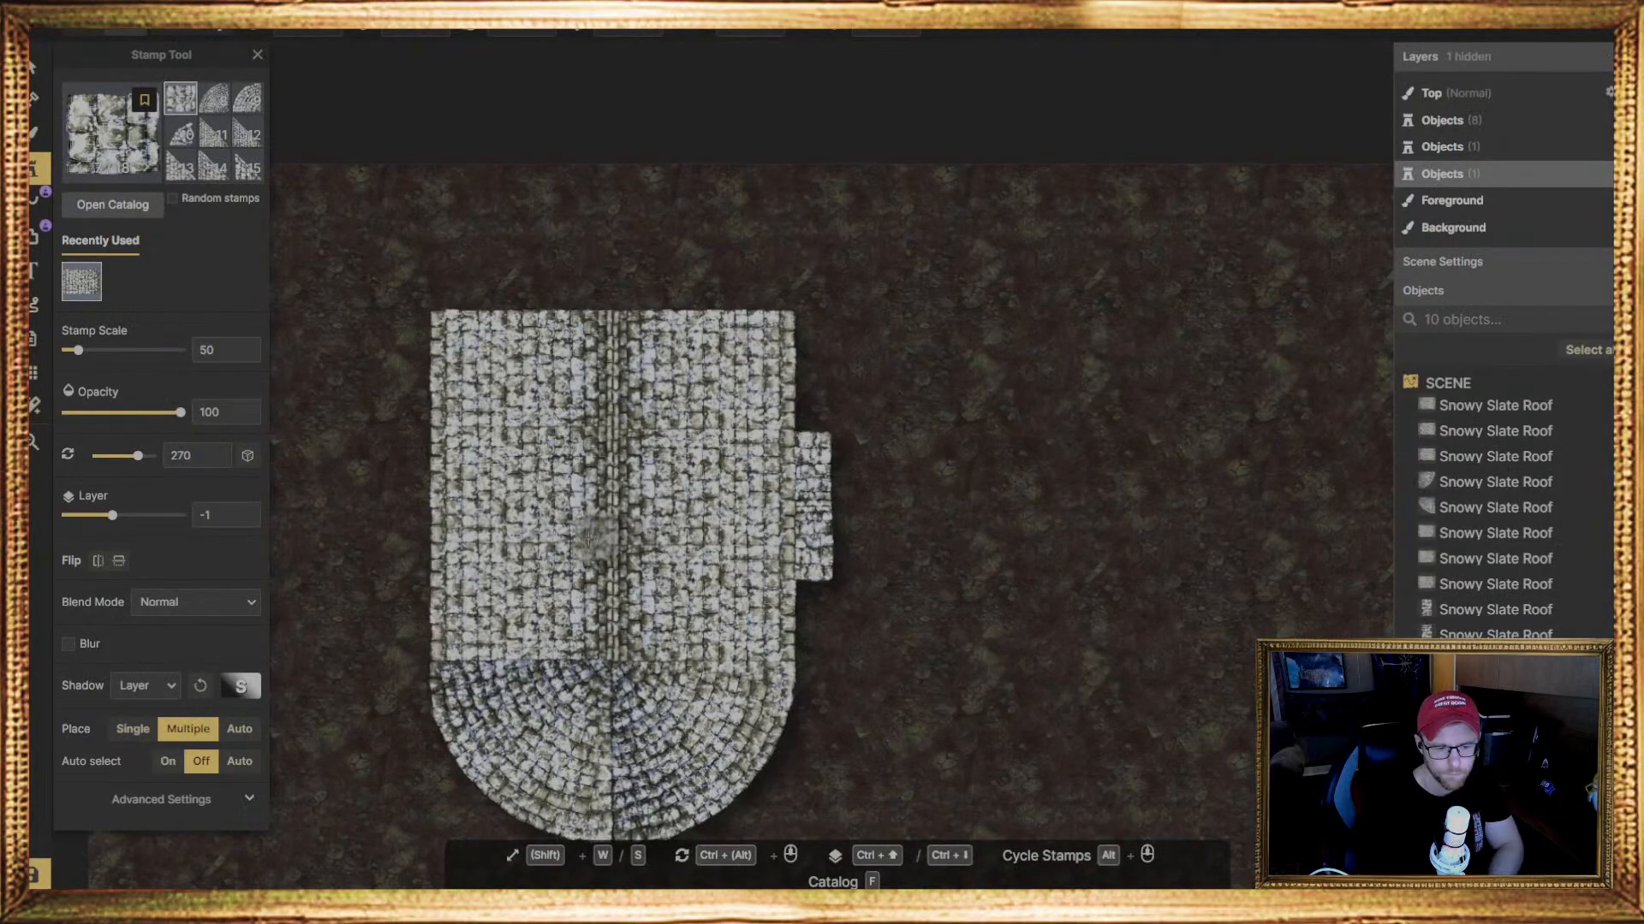
middle_drag(456, 481, 632, 447)
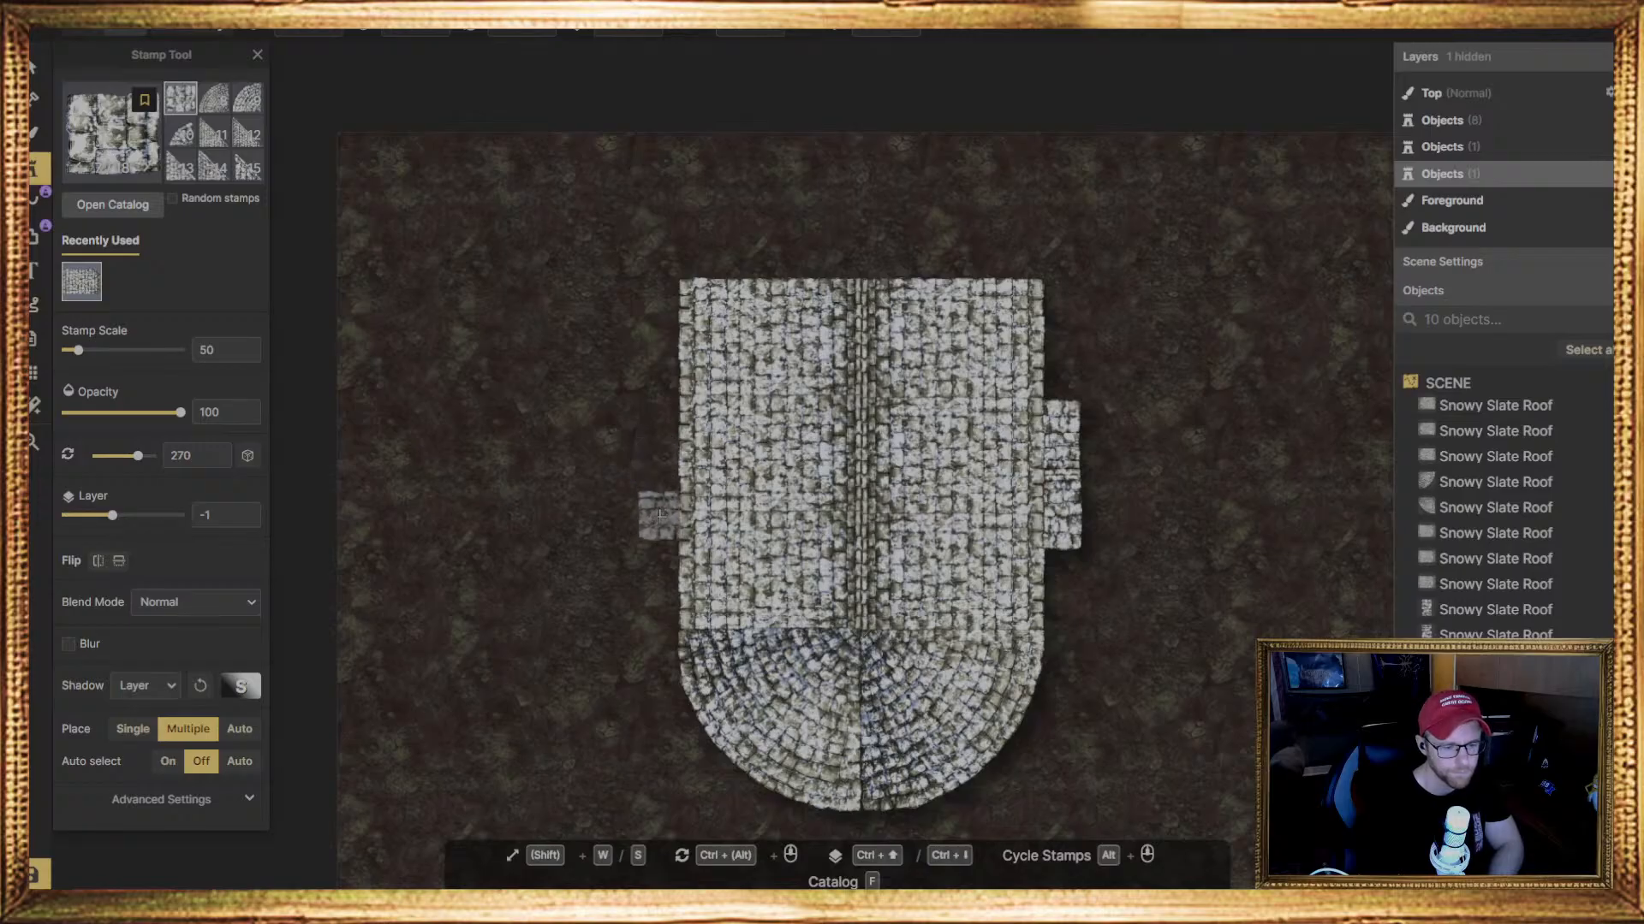
click(664, 516)
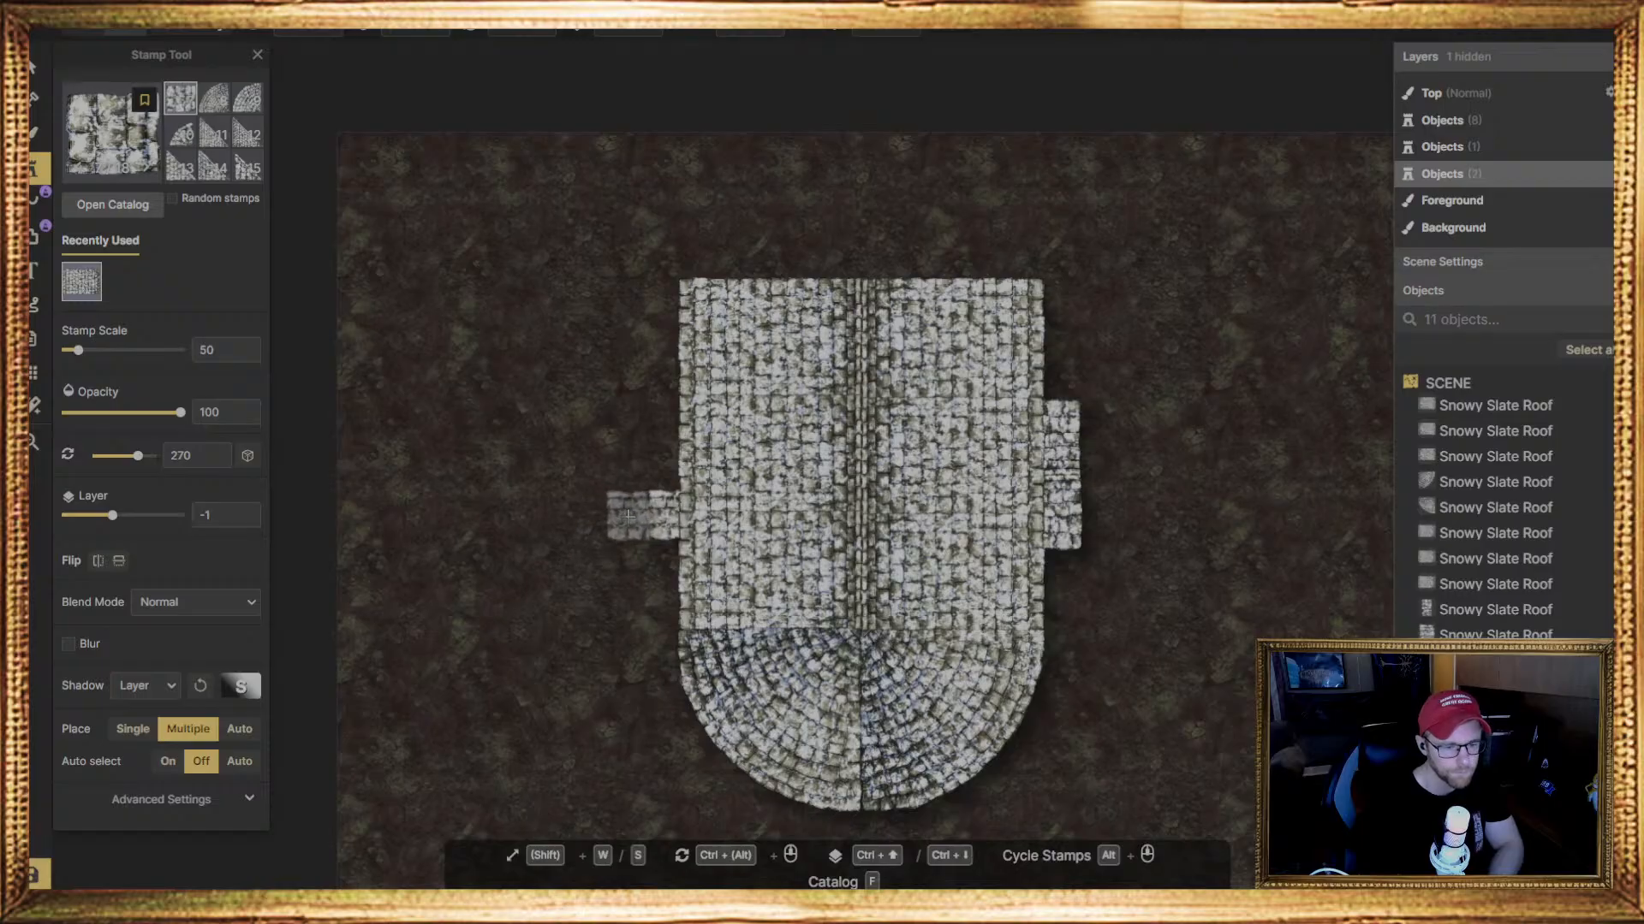
click(627, 515)
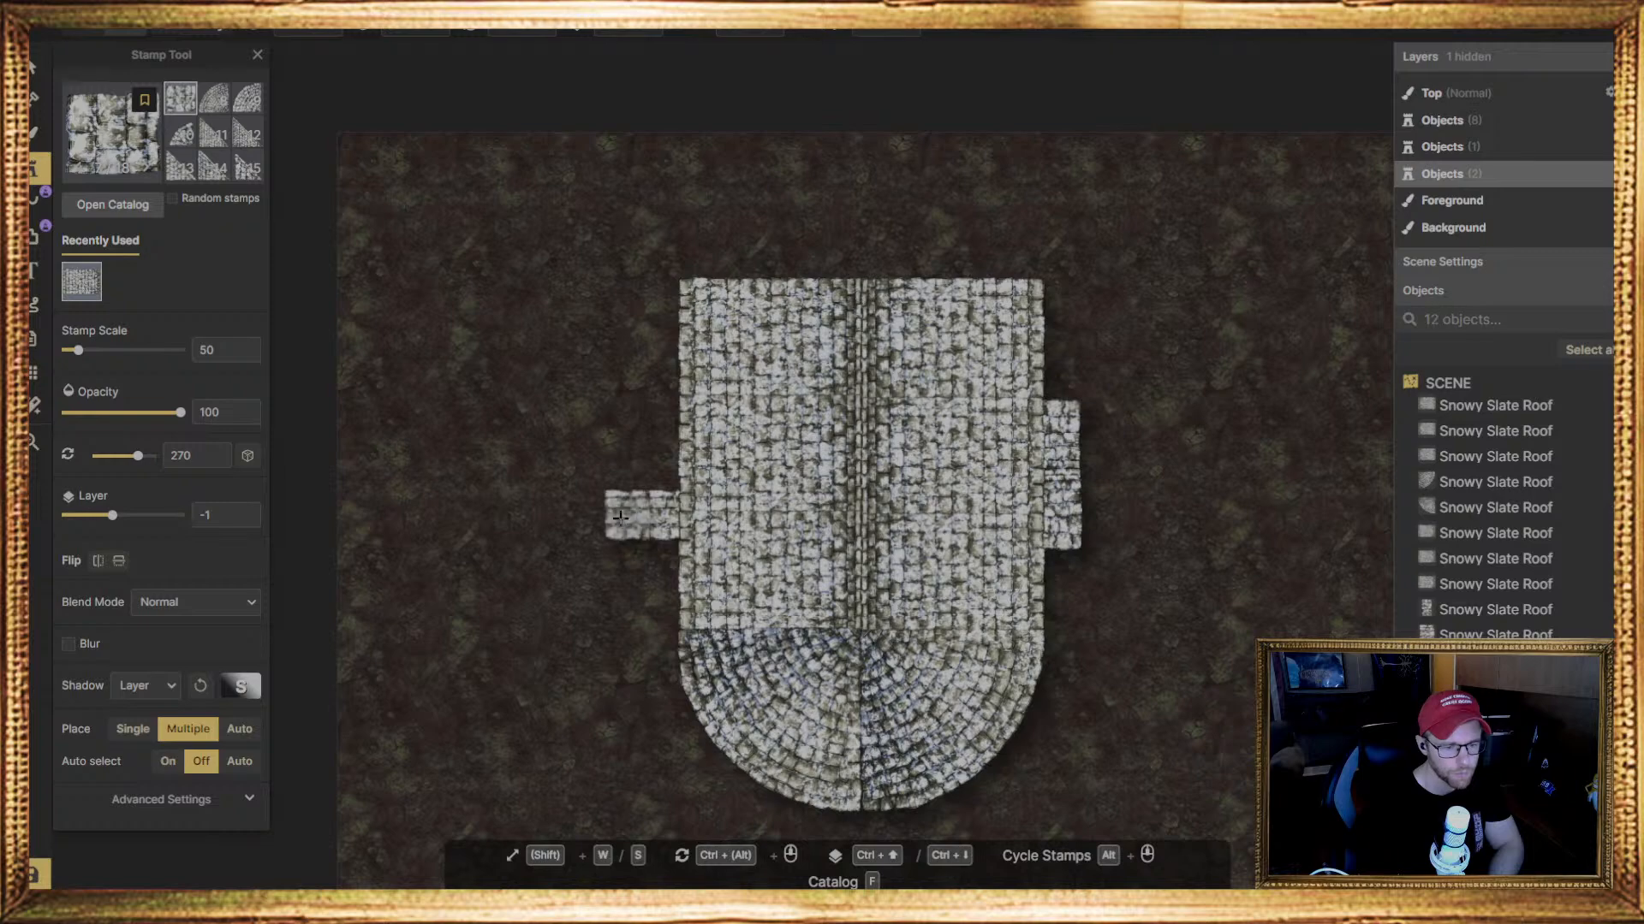
click(588, 514)
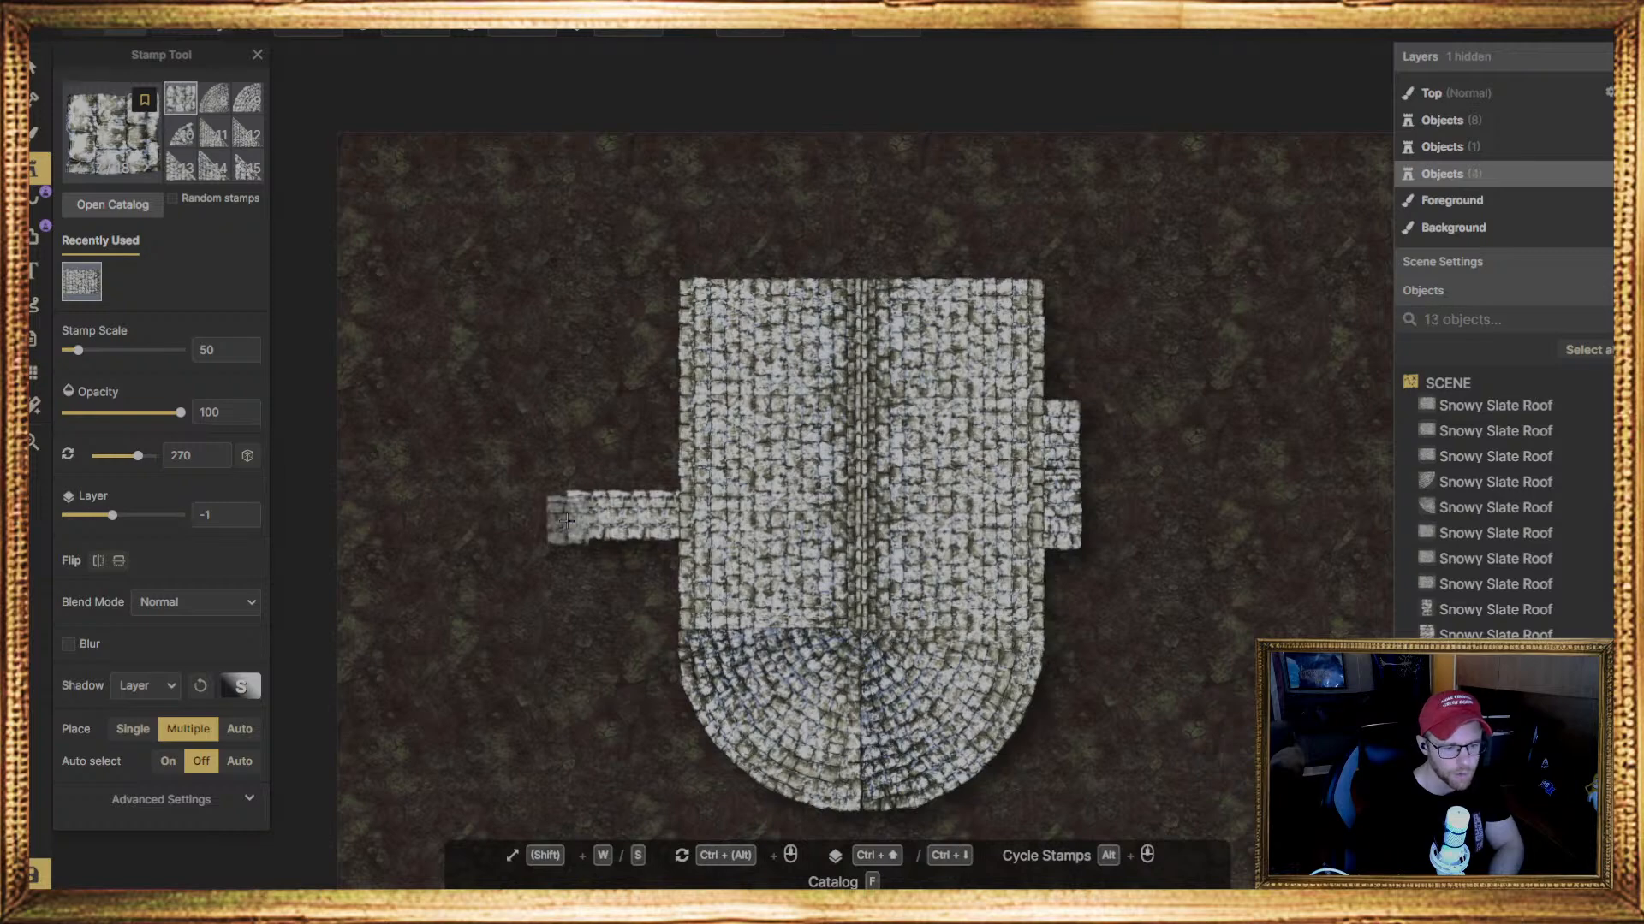
click(549, 516)
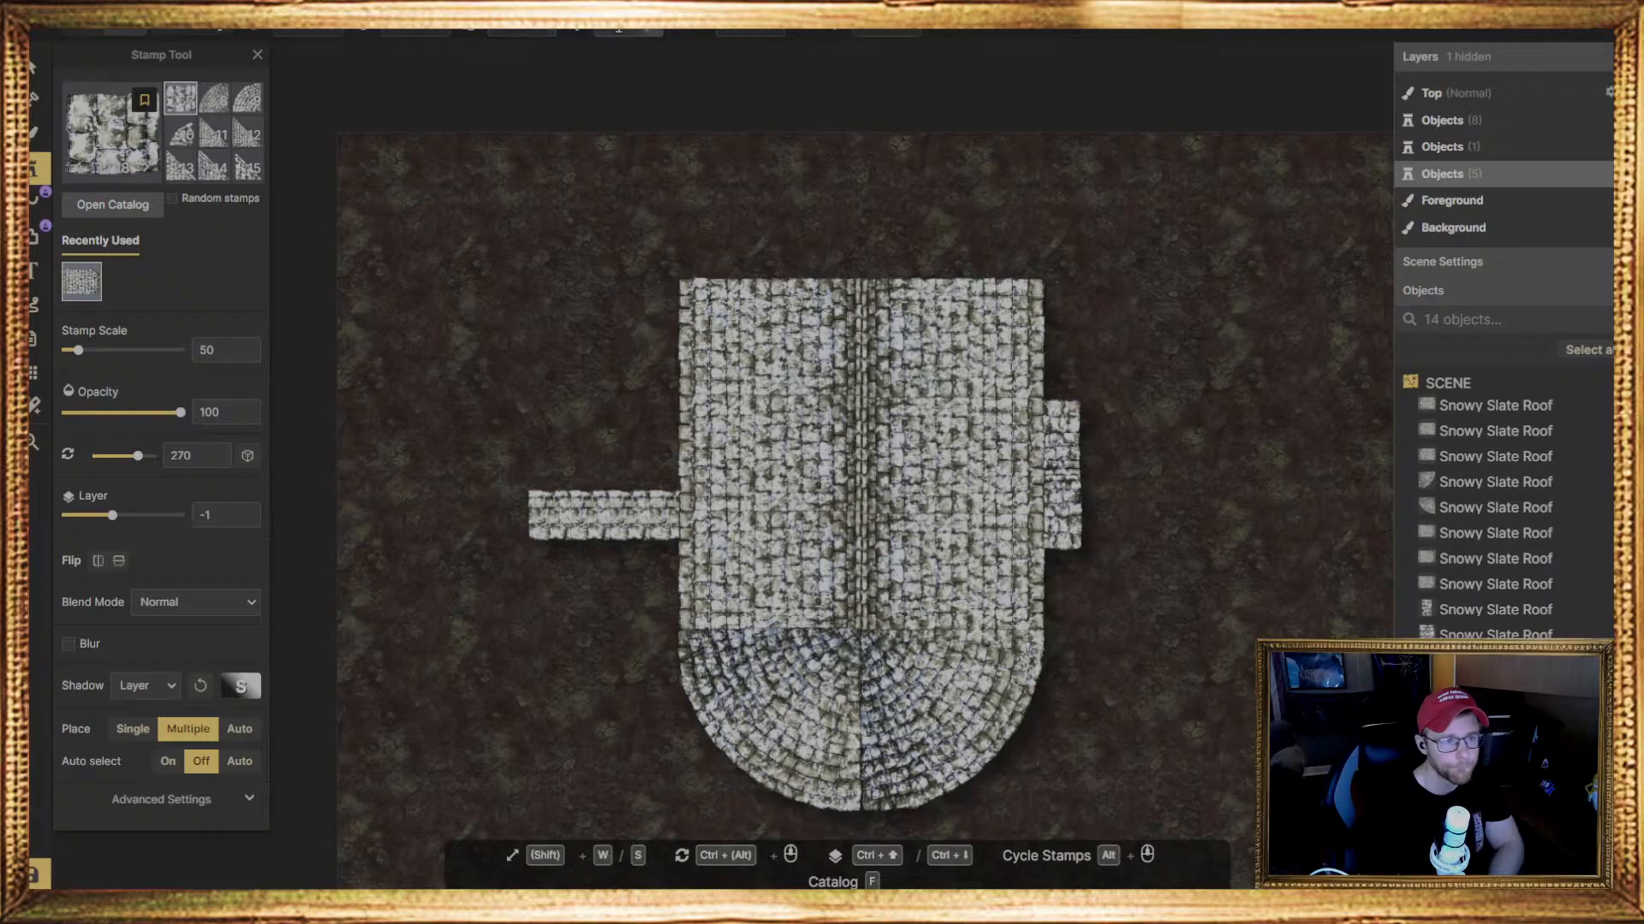
Place four more small square slate roof stamps, rotated 90 degrees, directly above the lower row on the main roof's left side
click(437, 26)
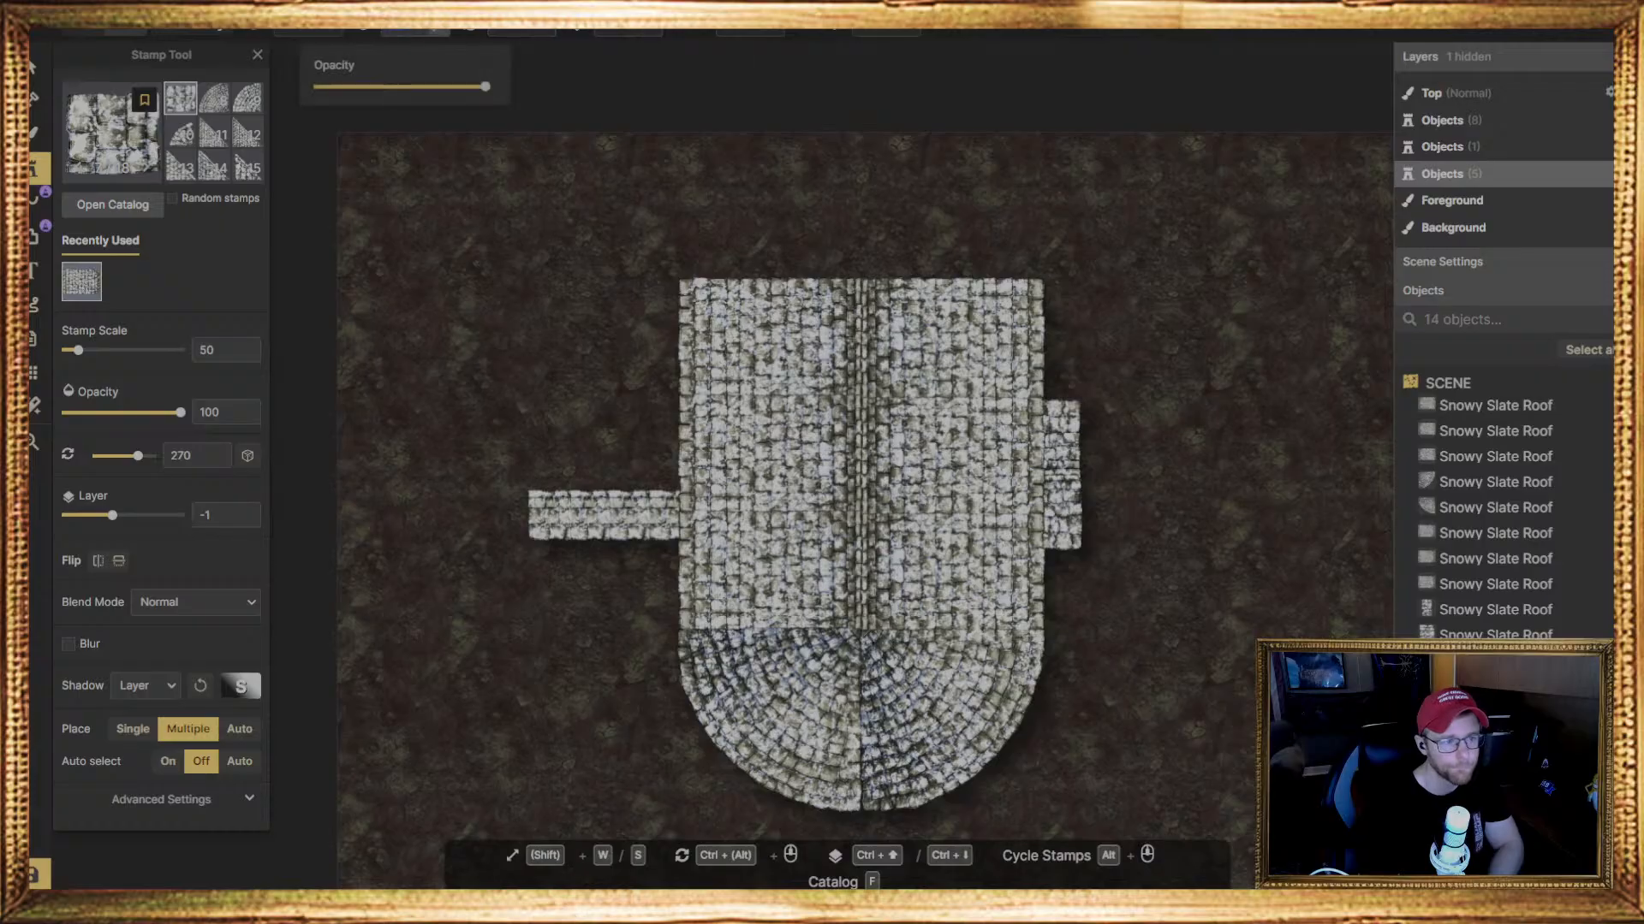
click(308, 31)
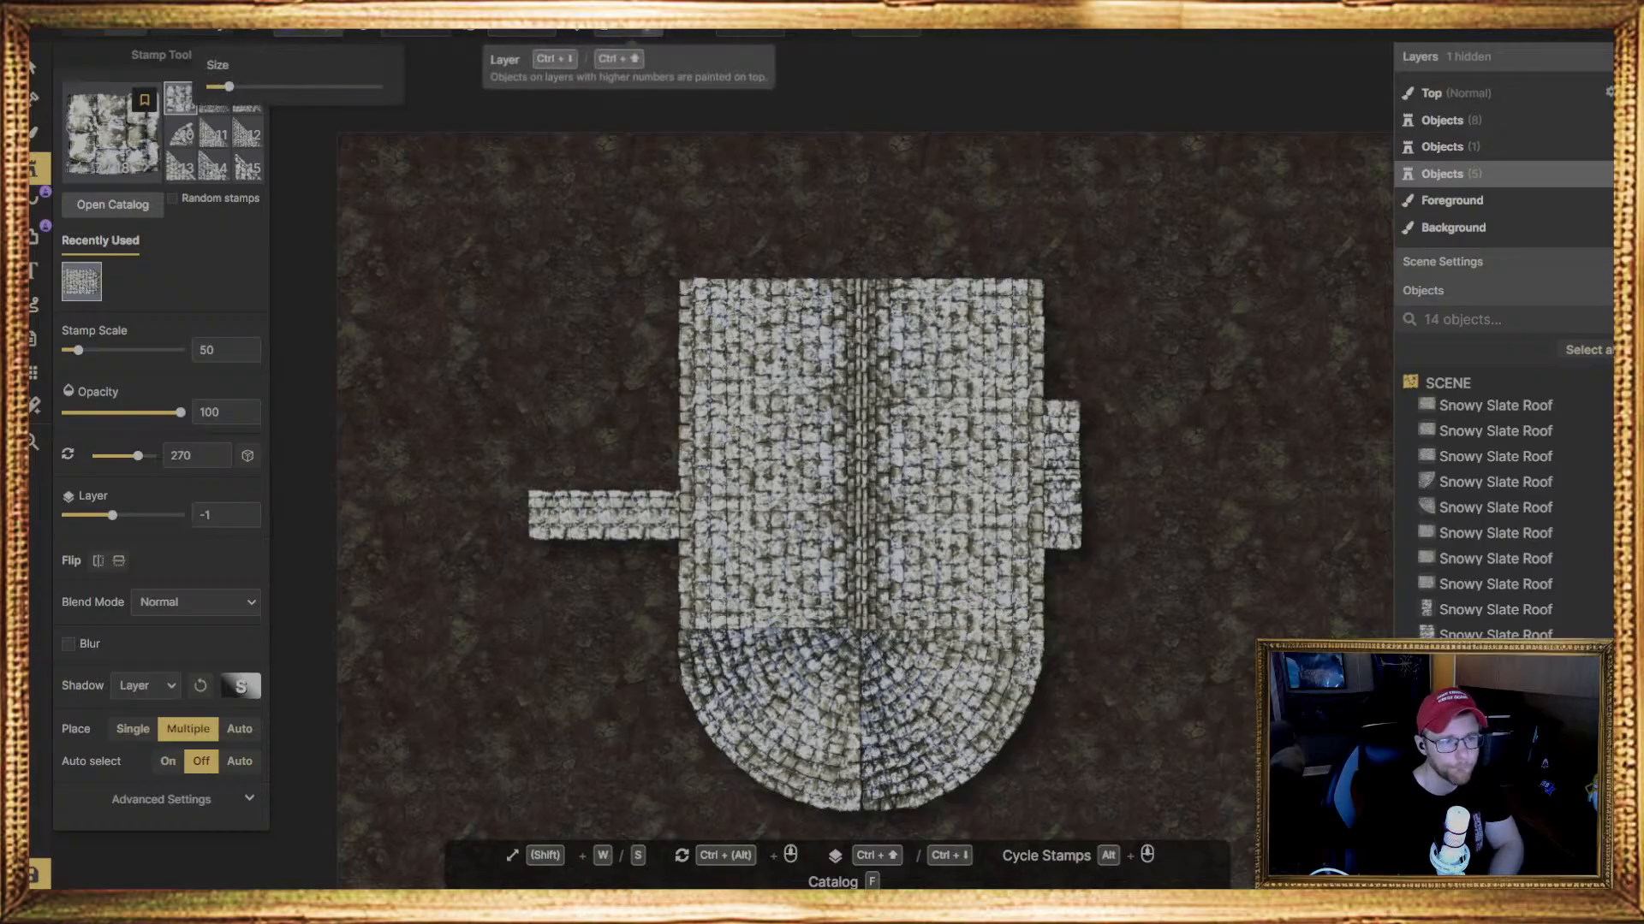
double_click(520, 30)
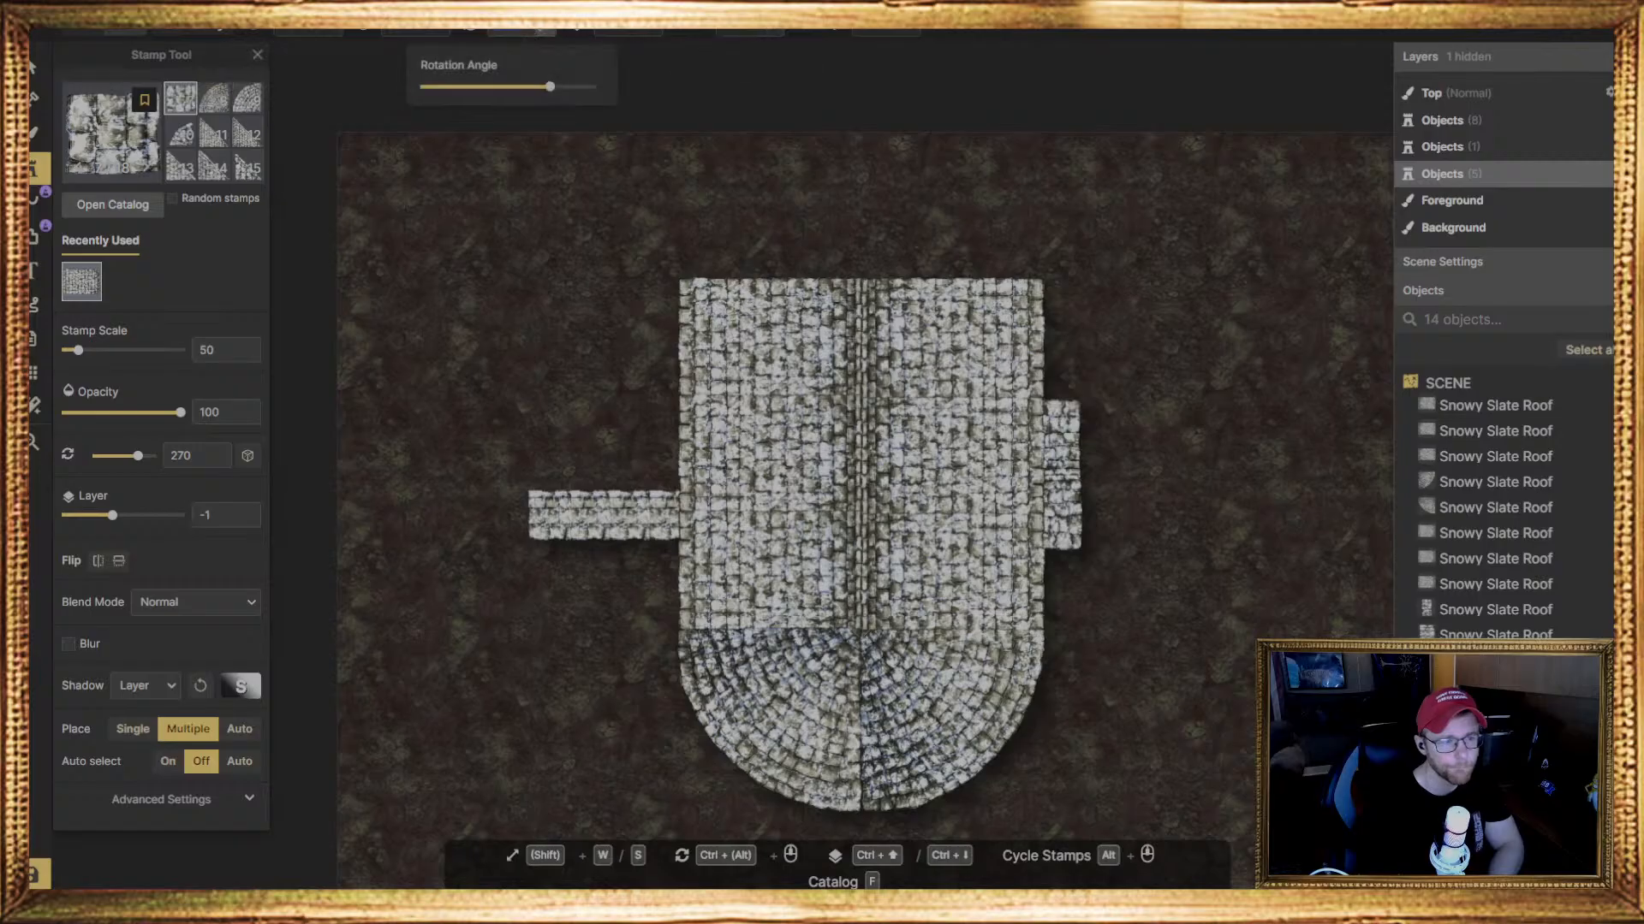
text(90)
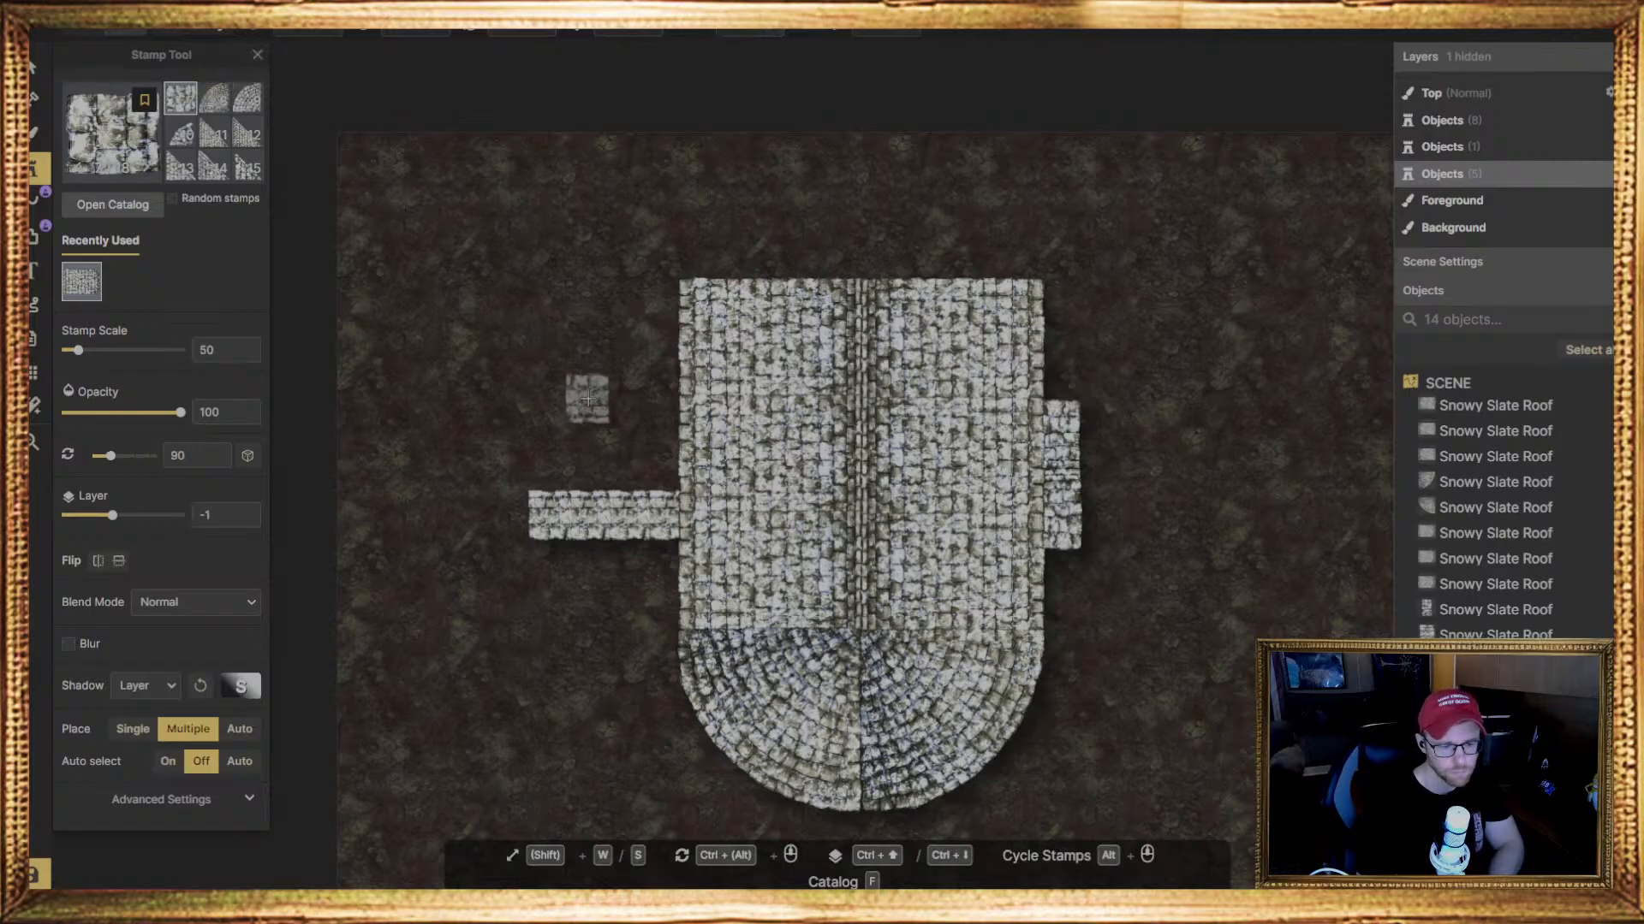
click(549, 466)
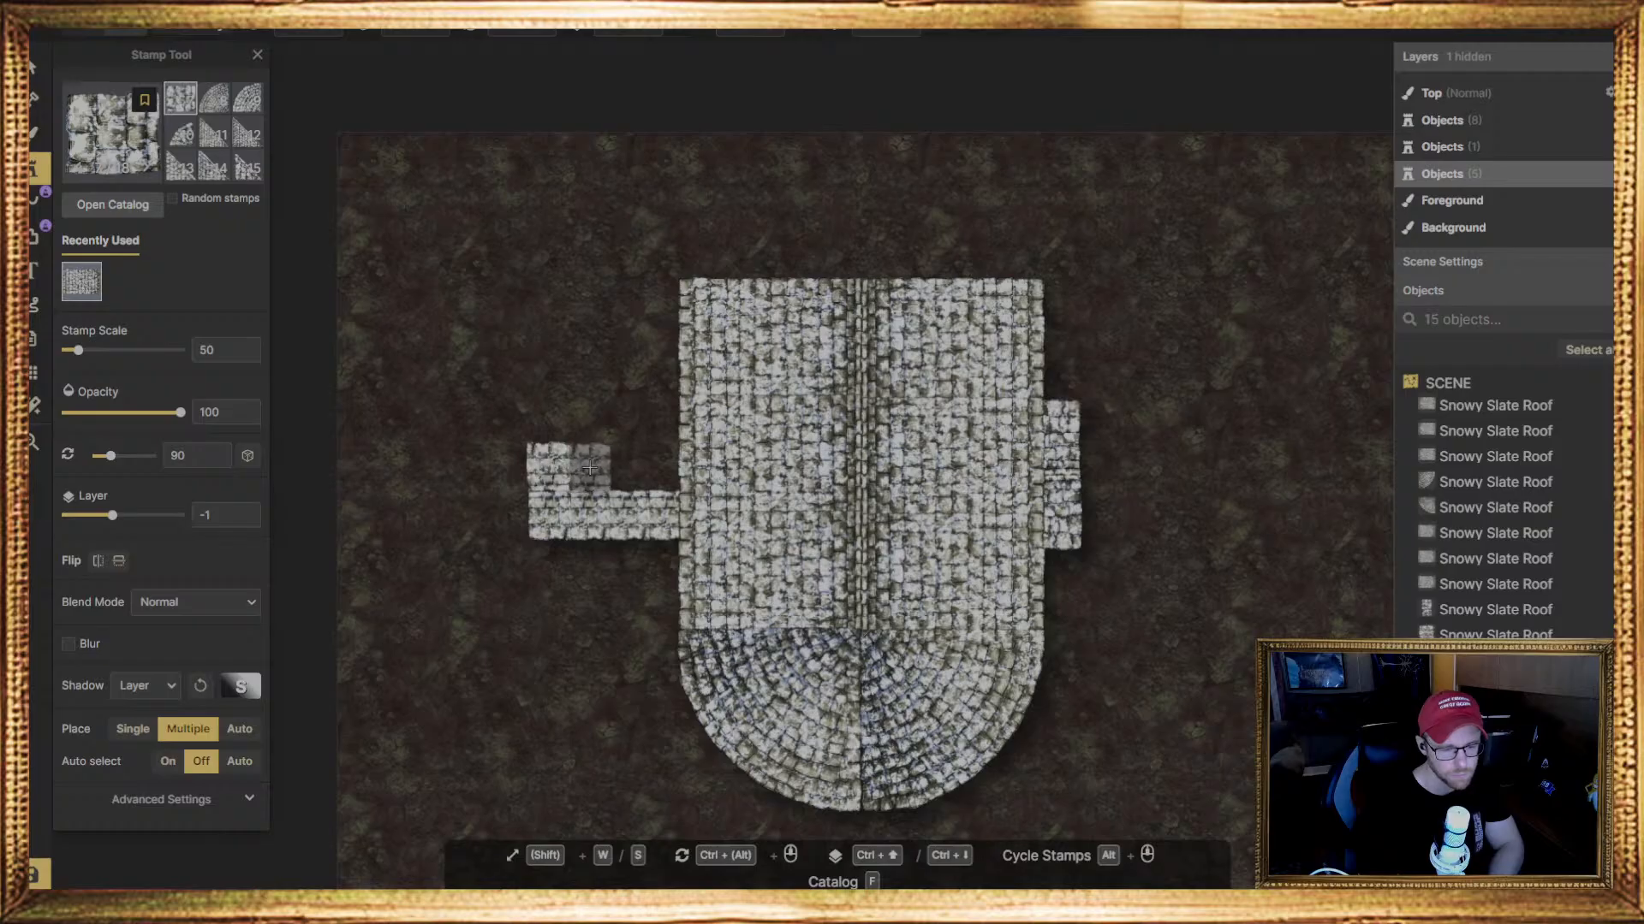
click(603, 465)
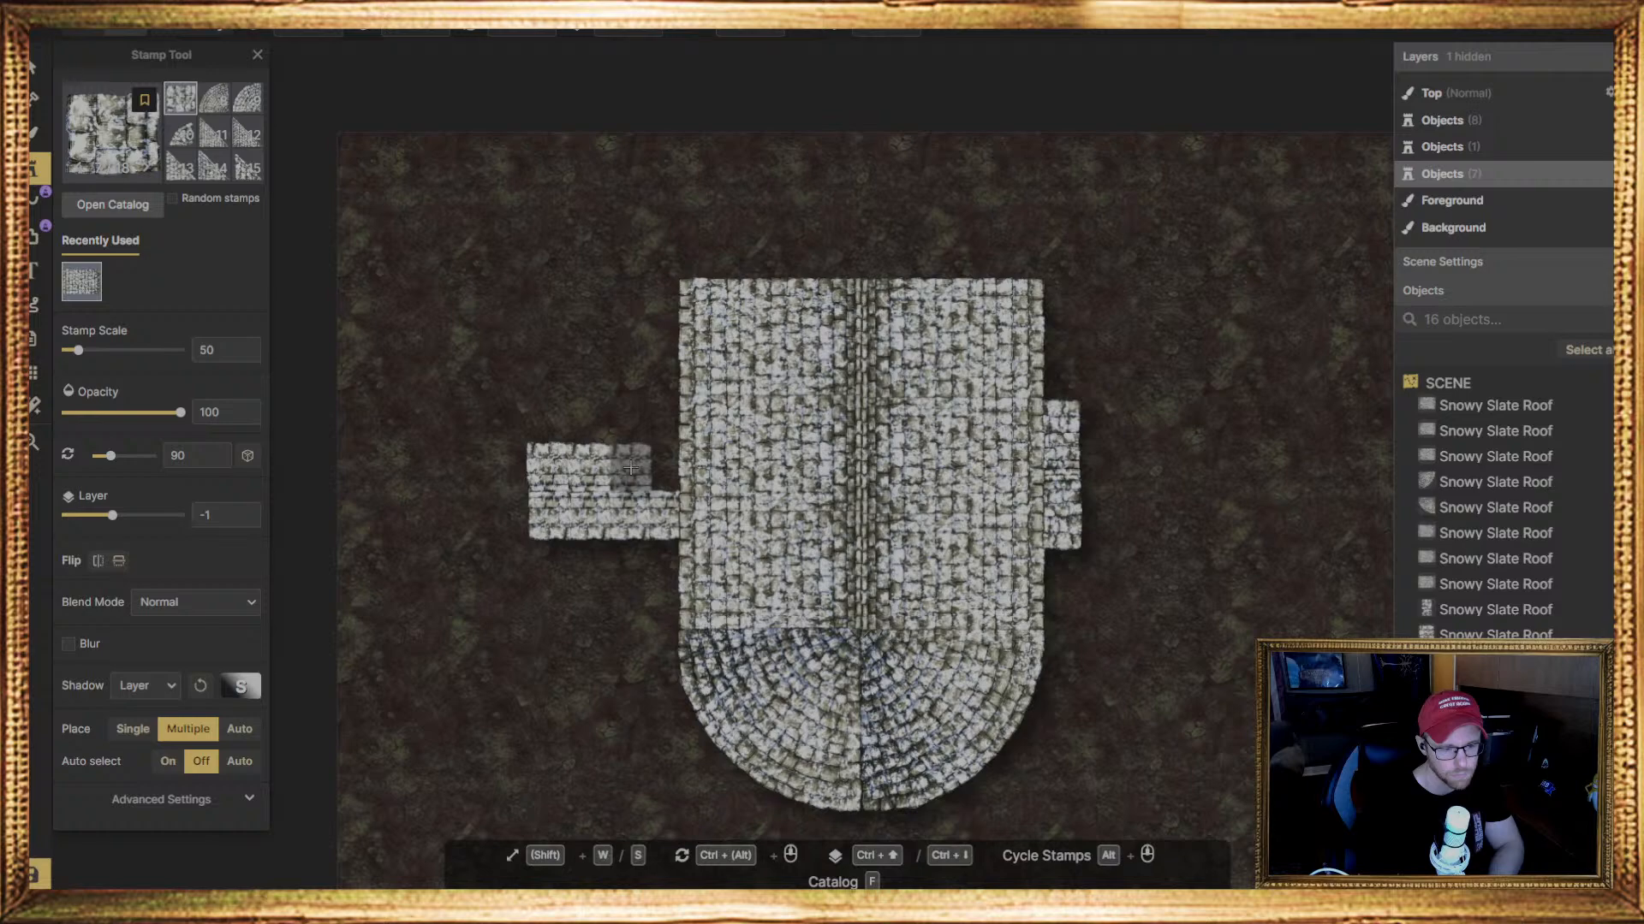
click(637, 468)
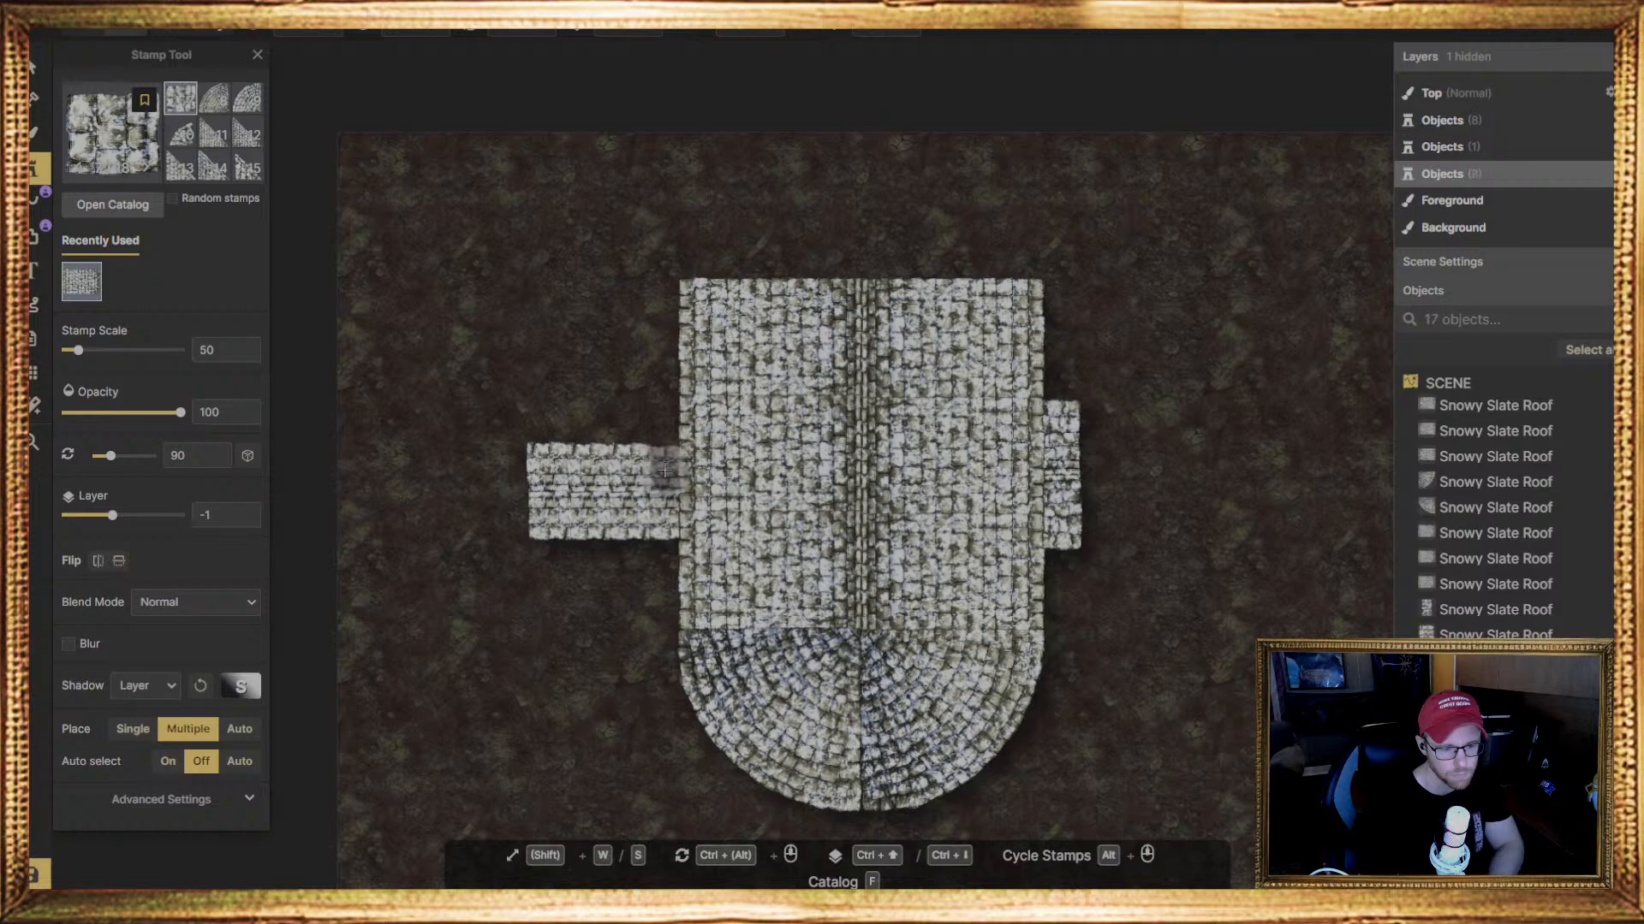
click(668, 469)
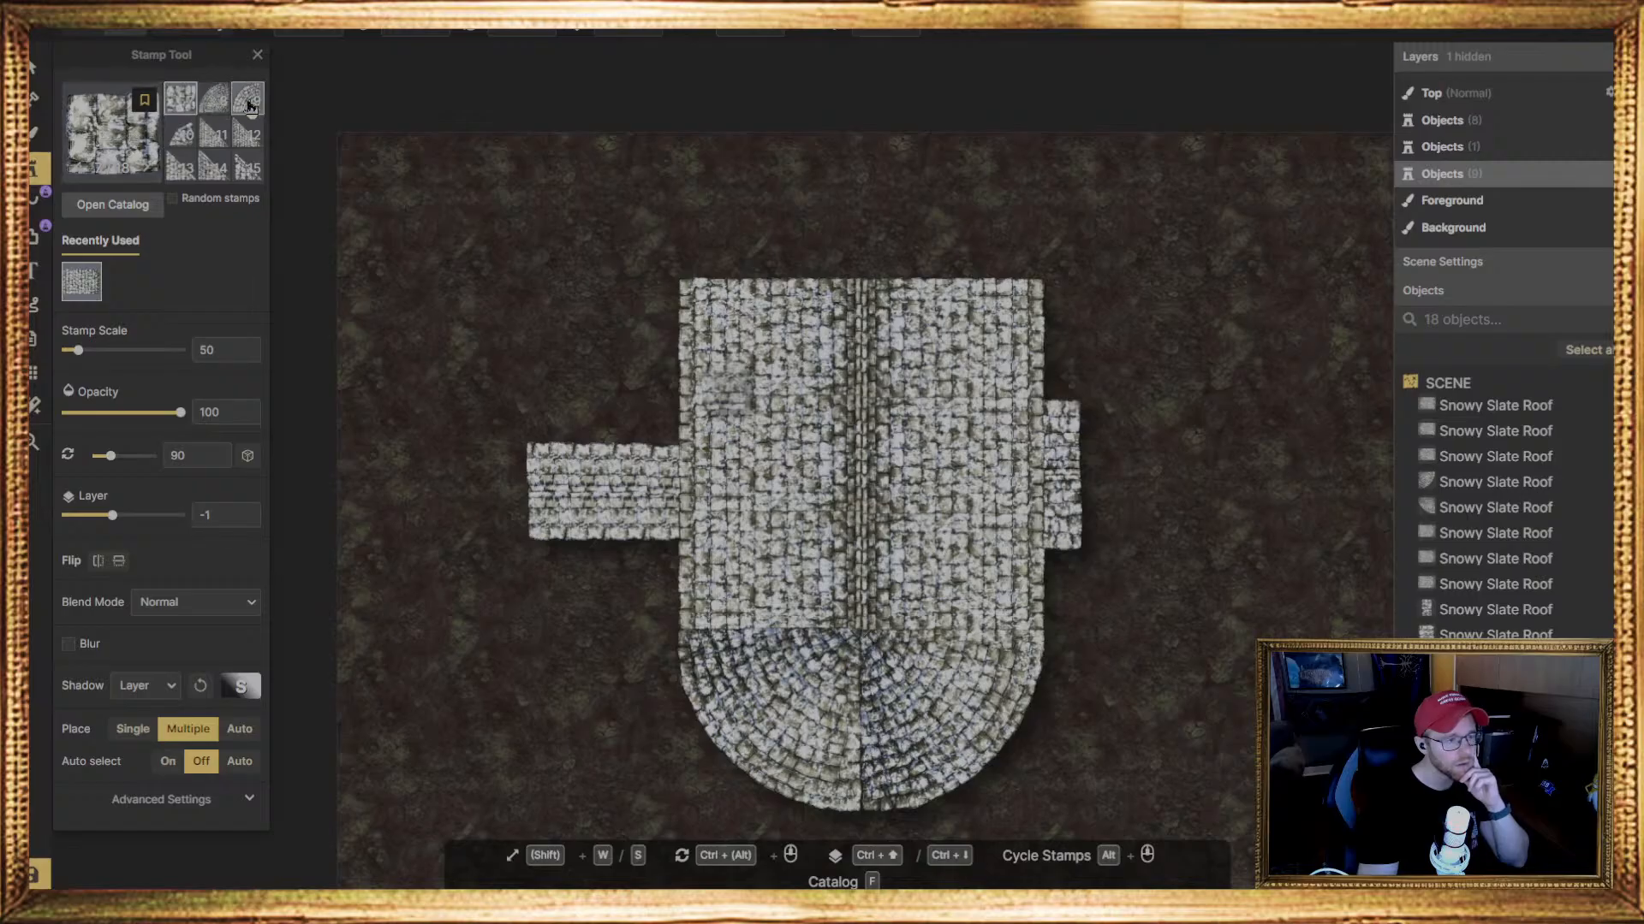
Try the square corner Snowy Slate Roof stamp, variant 18 of 18, at the lower row's outer end and delete it
scroll(244, 158, down, 1)
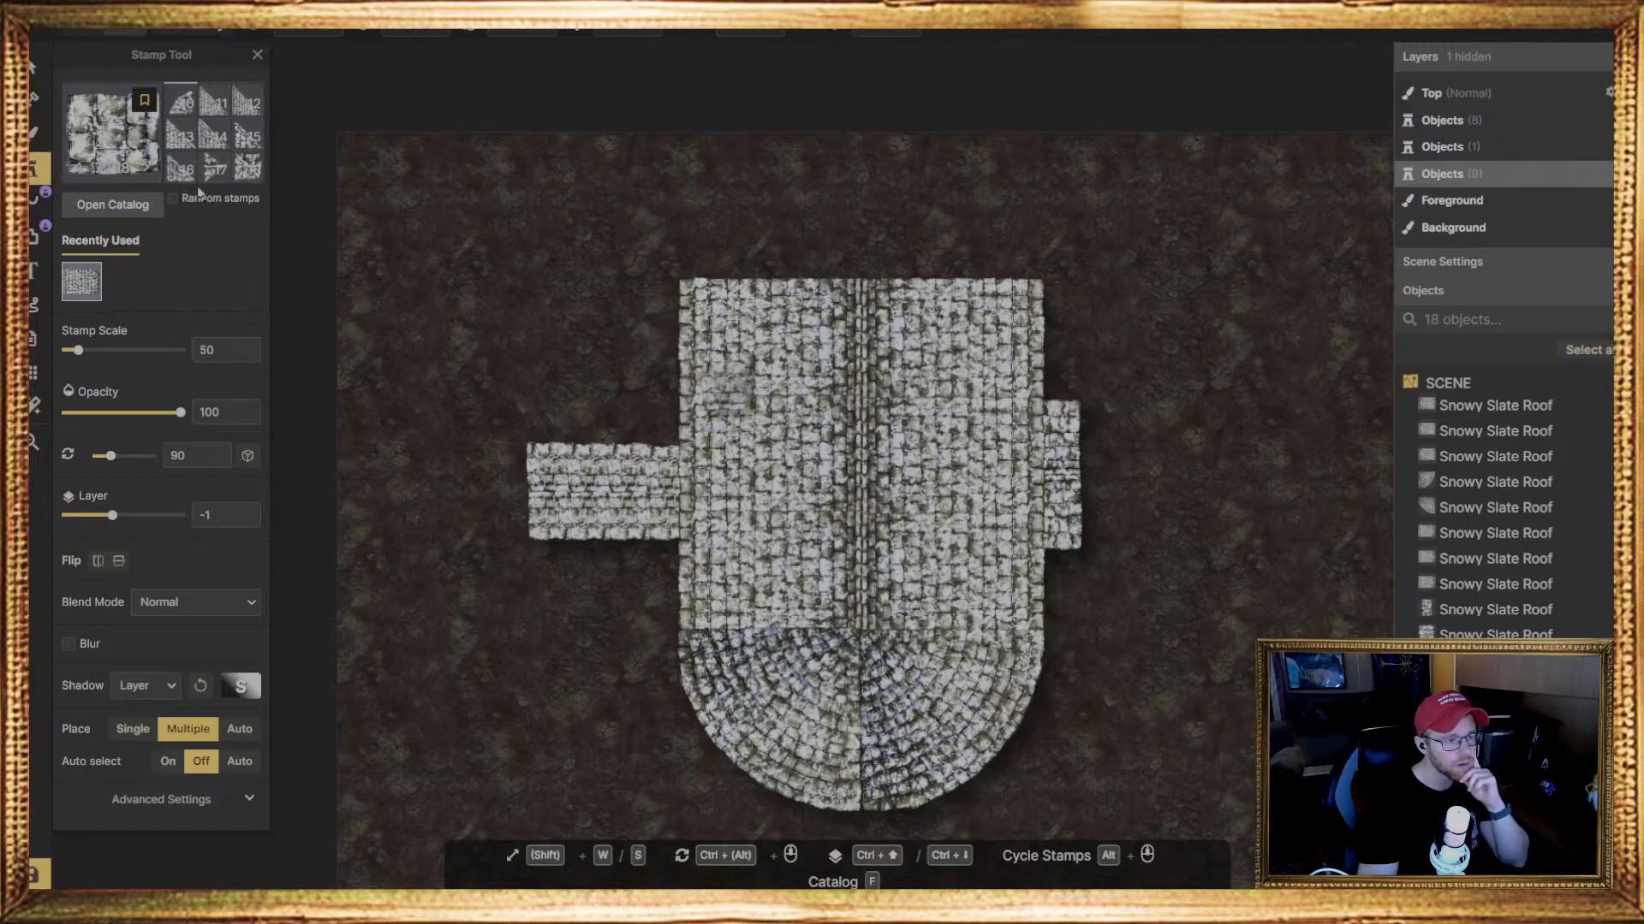
click(248, 167)
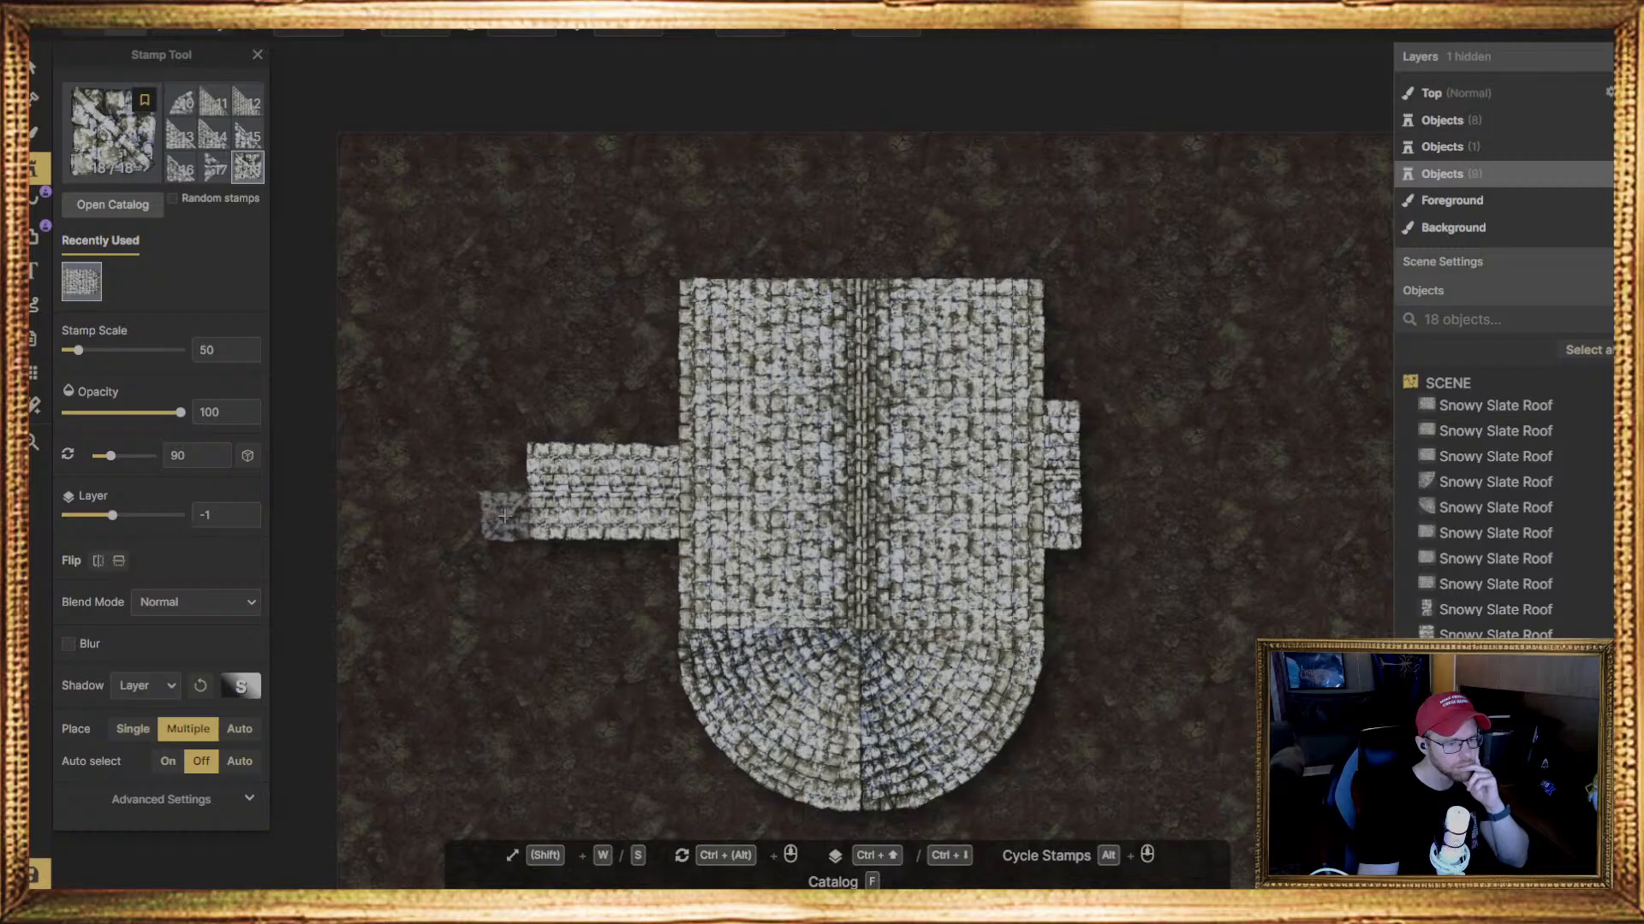
click(504, 516)
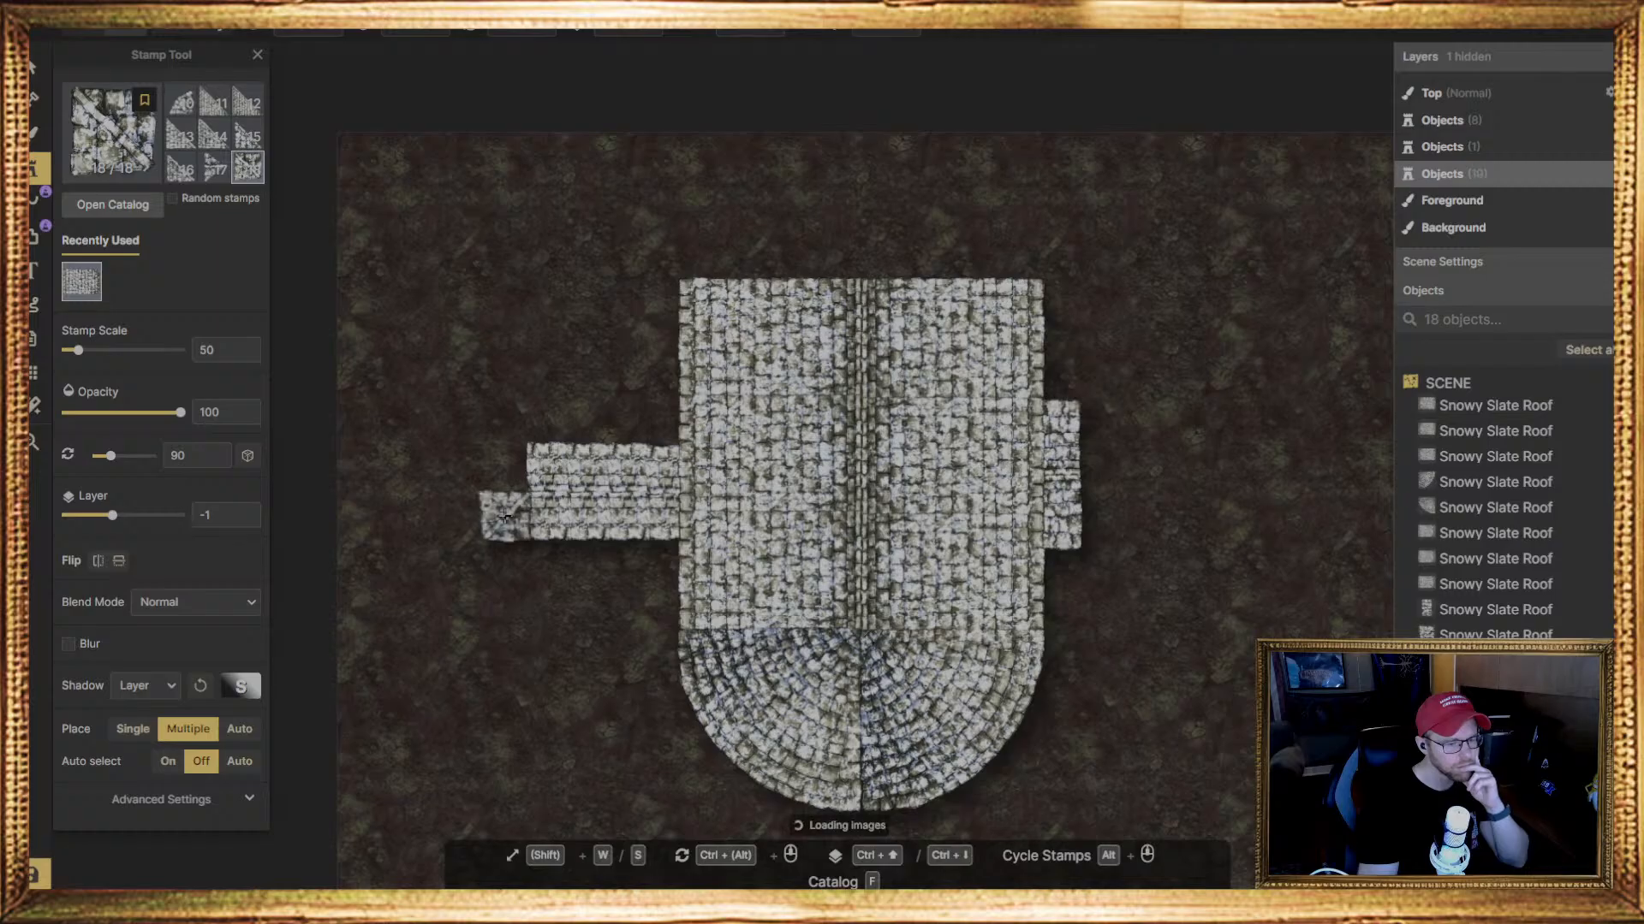
click(41, 72)
key(Delete)
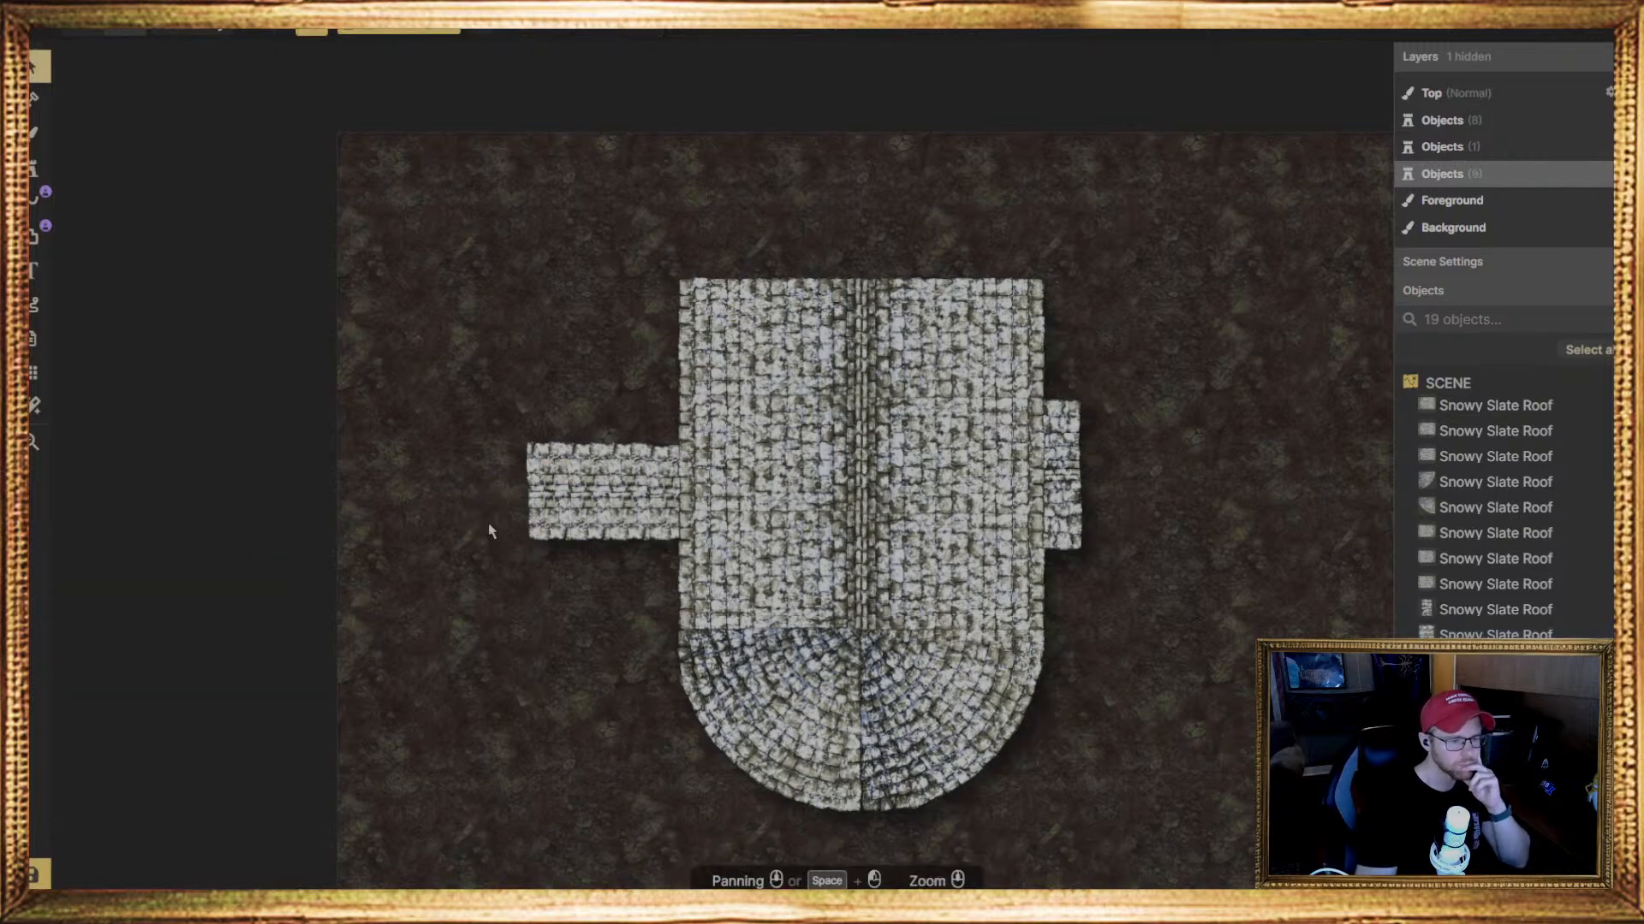
Place three rectangular Snowy Slate Roof stamps, variant 1 of 18, rotated 0 degrees, in a vertical column along the map's left edge
click(38, 169)
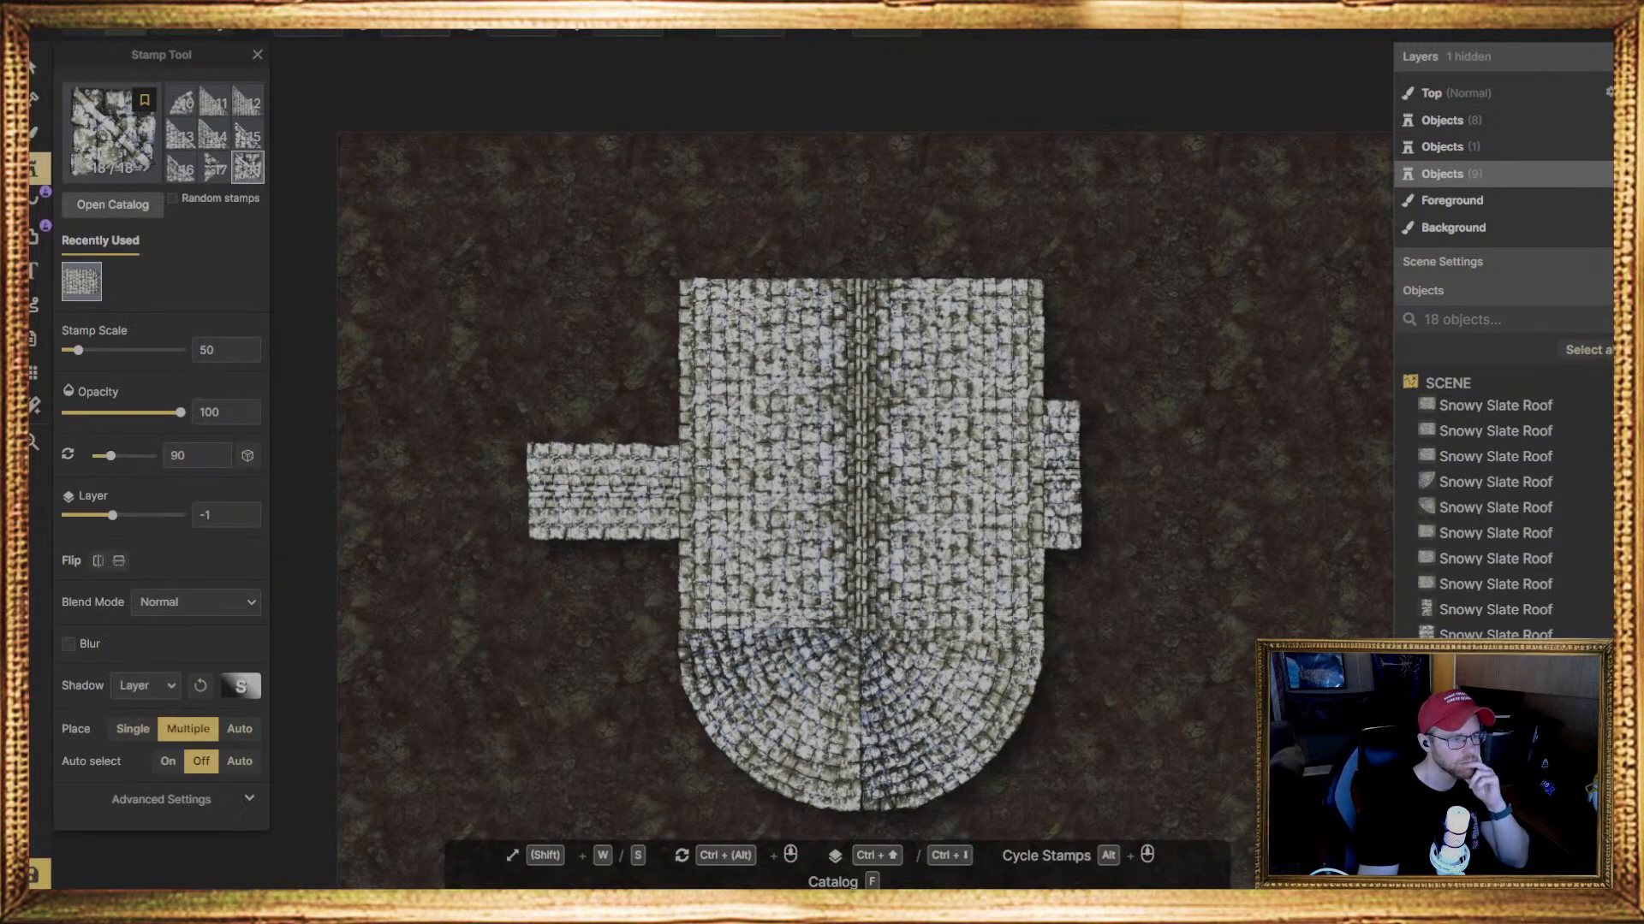
click(118, 152)
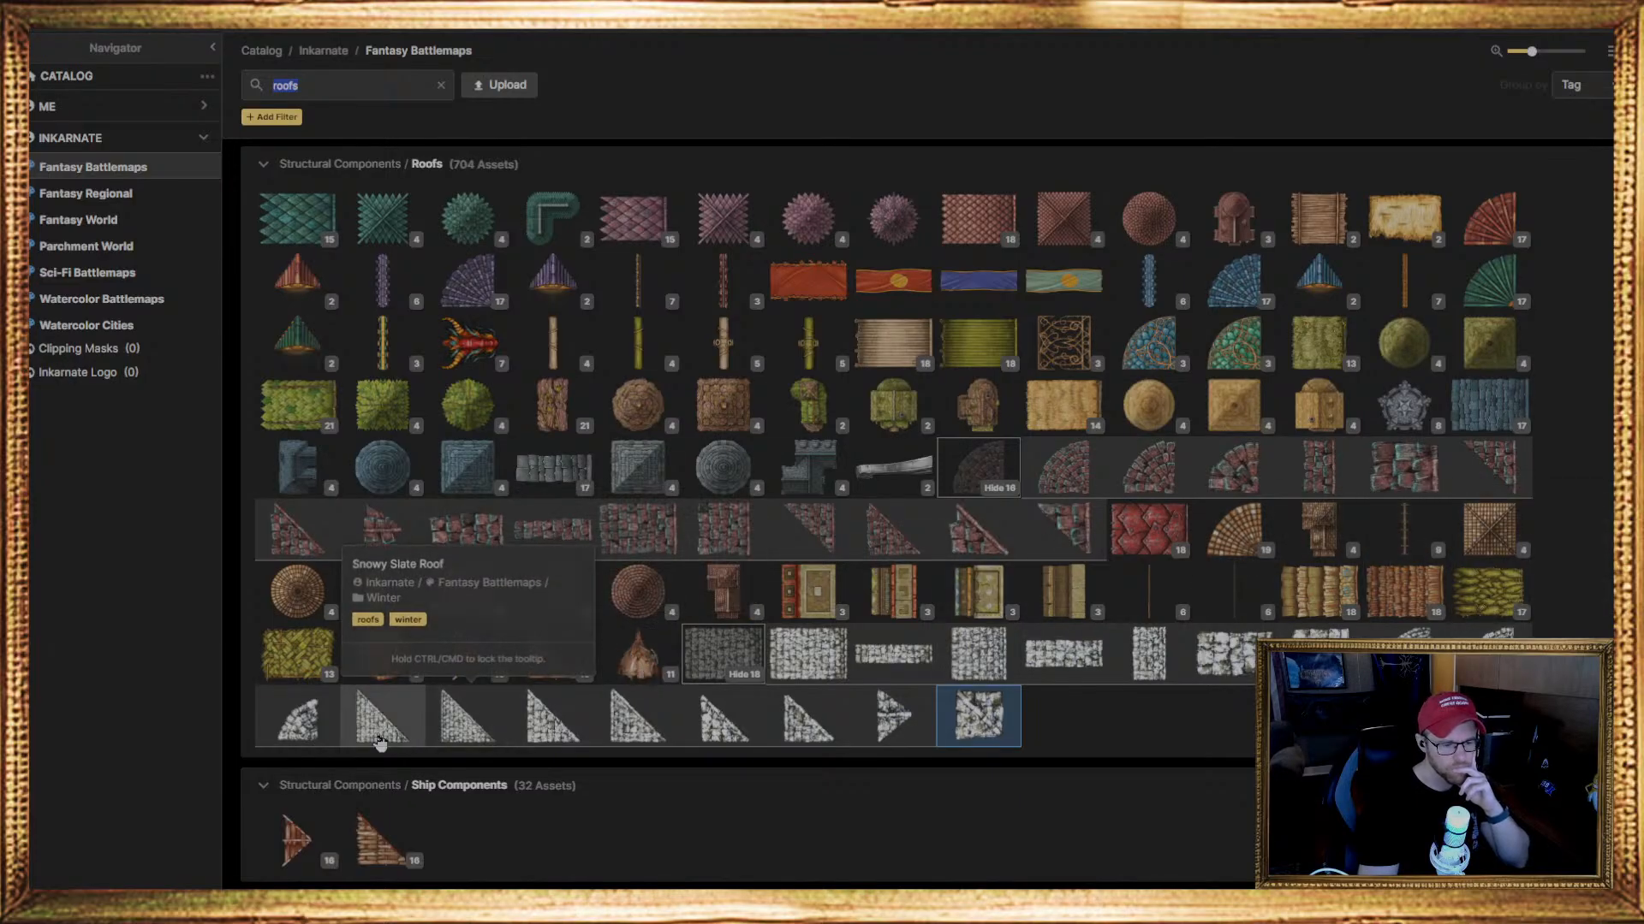
click(802, 661)
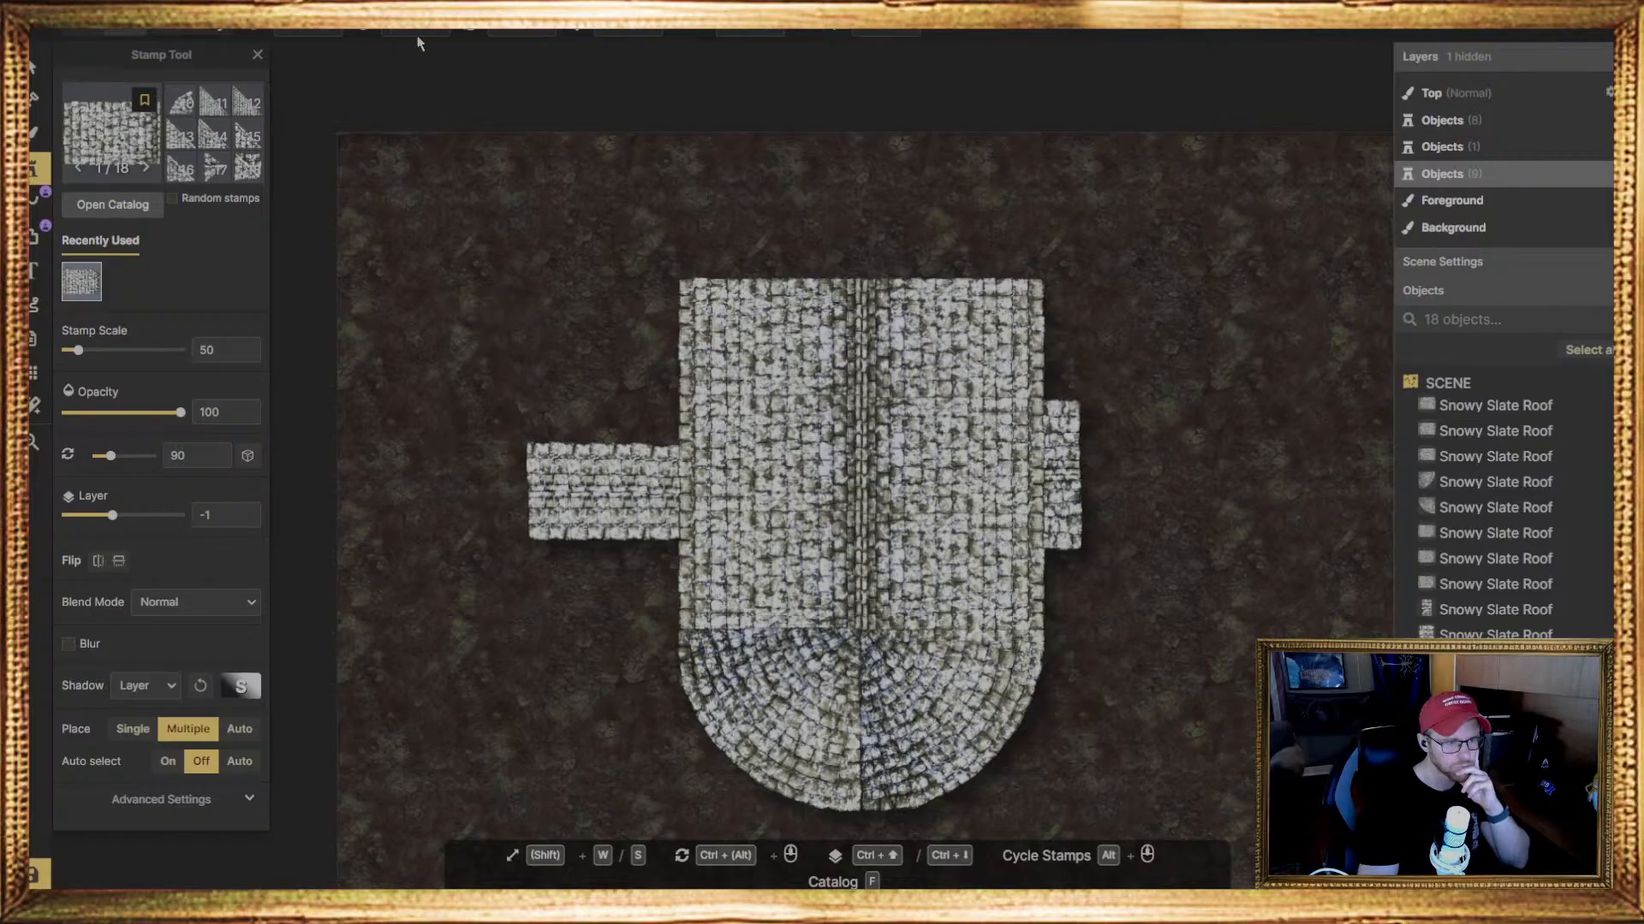
click(505, 29)
text(0)
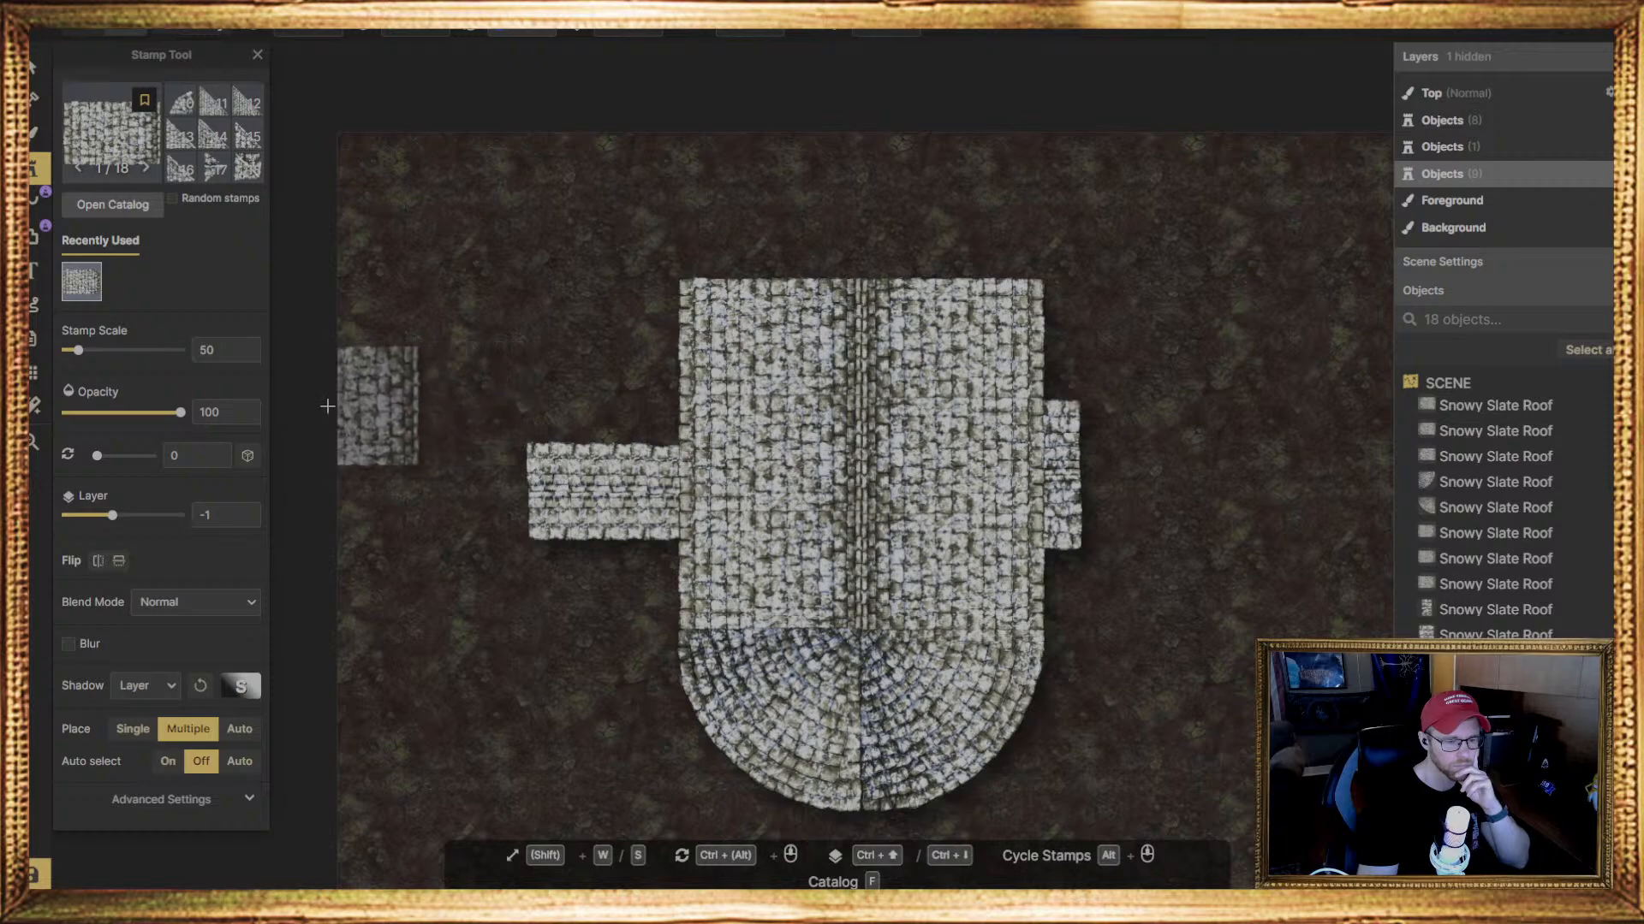
click(321, 304)
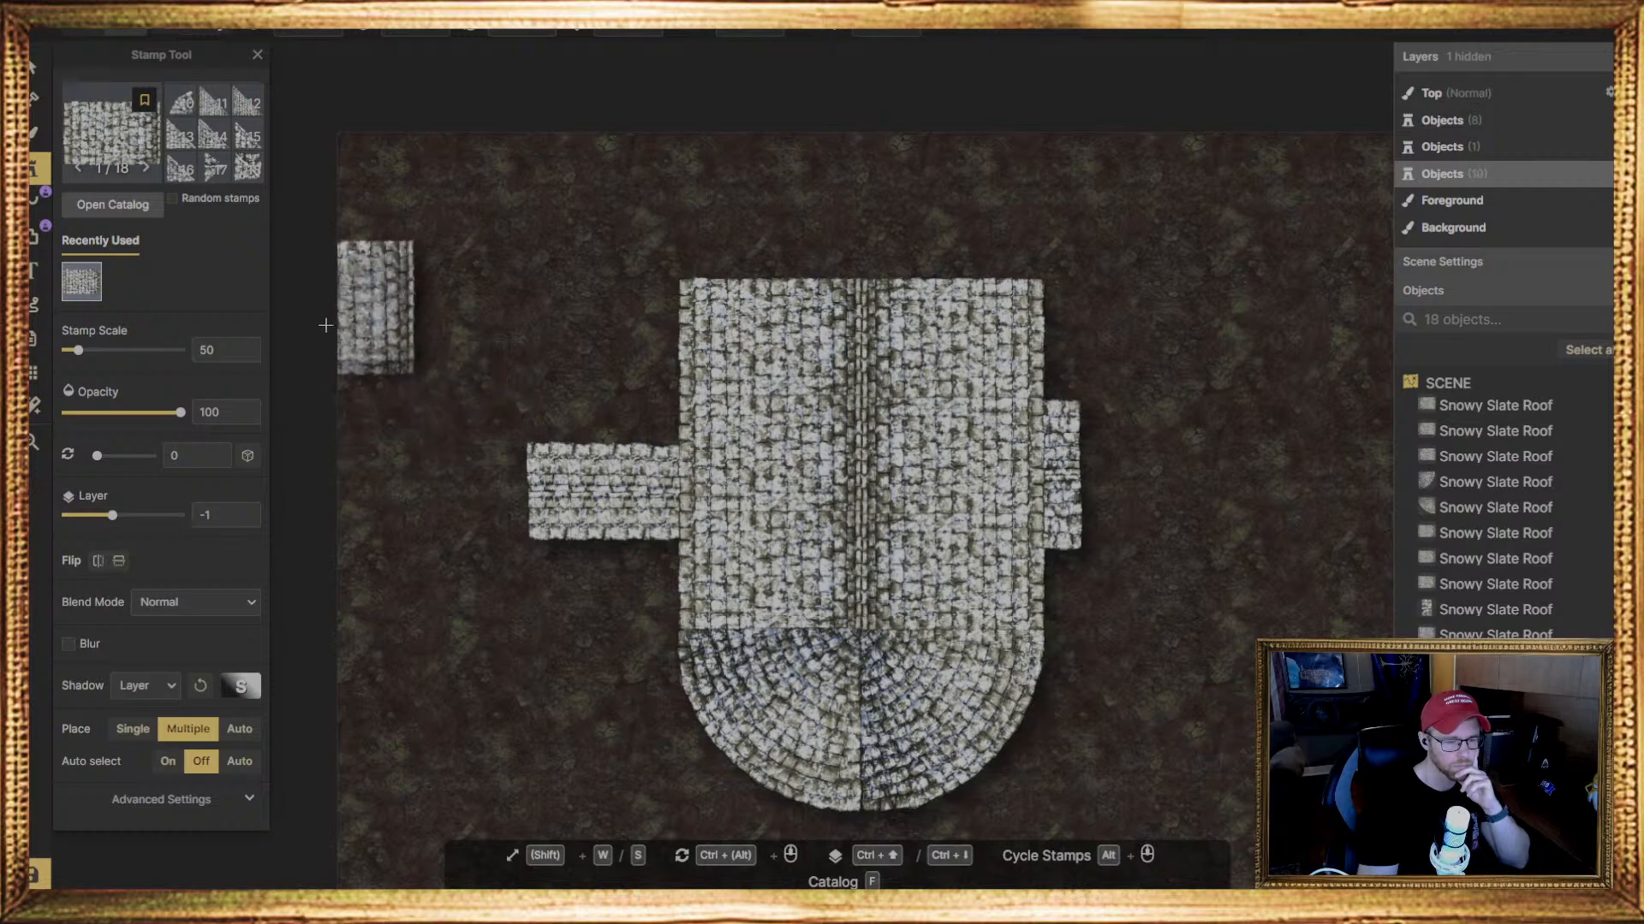
click(322, 417)
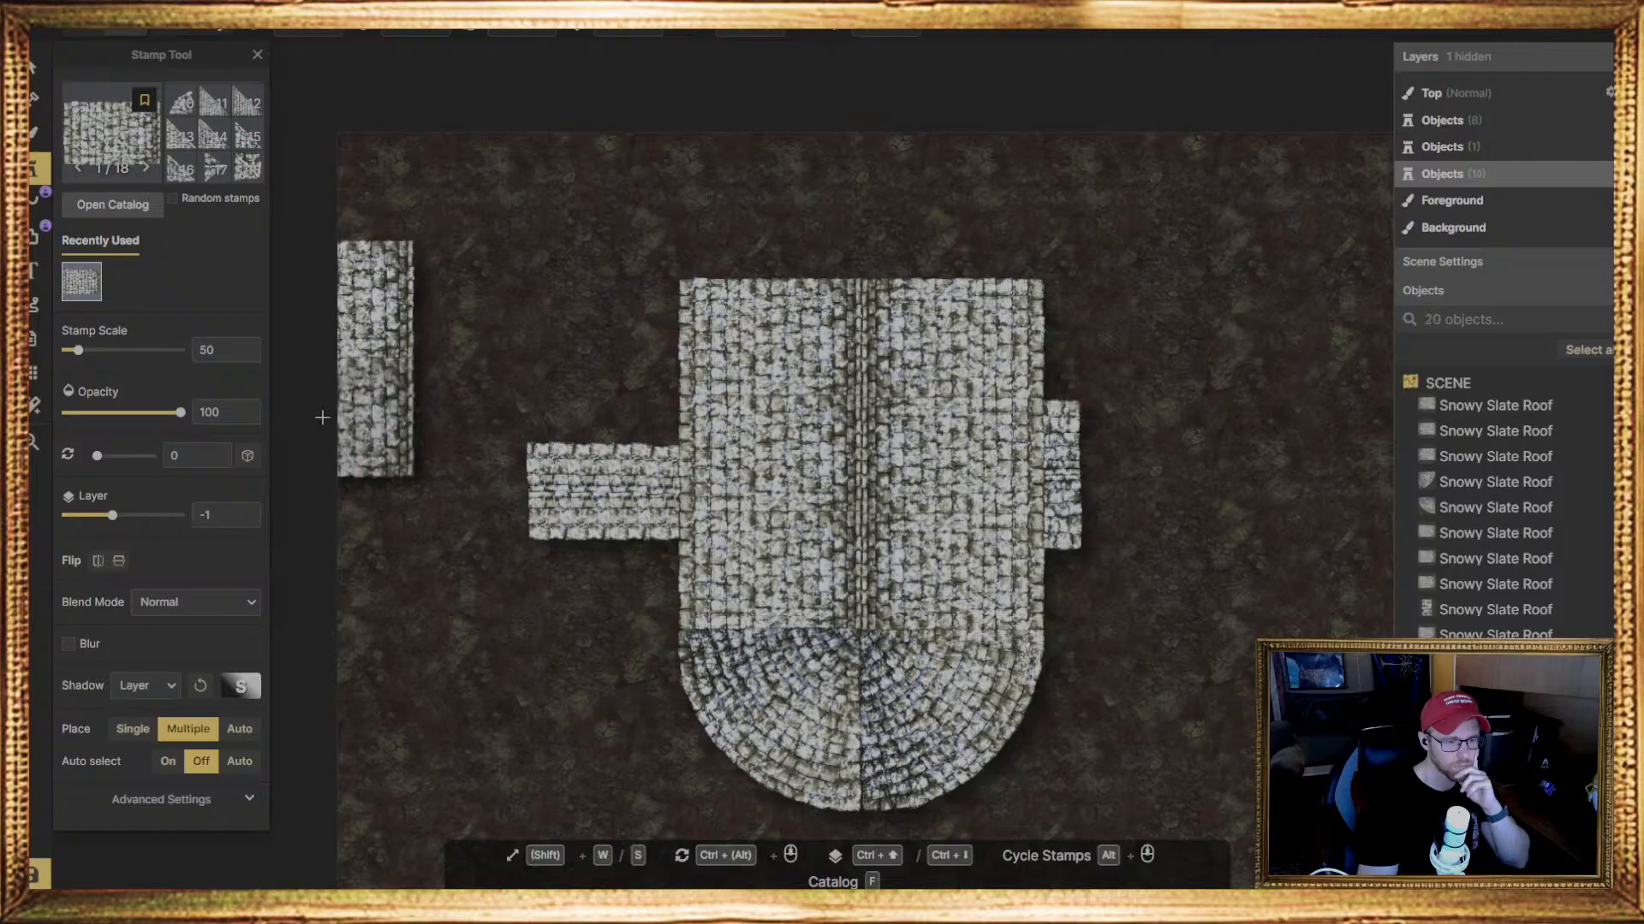
click(322, 535)
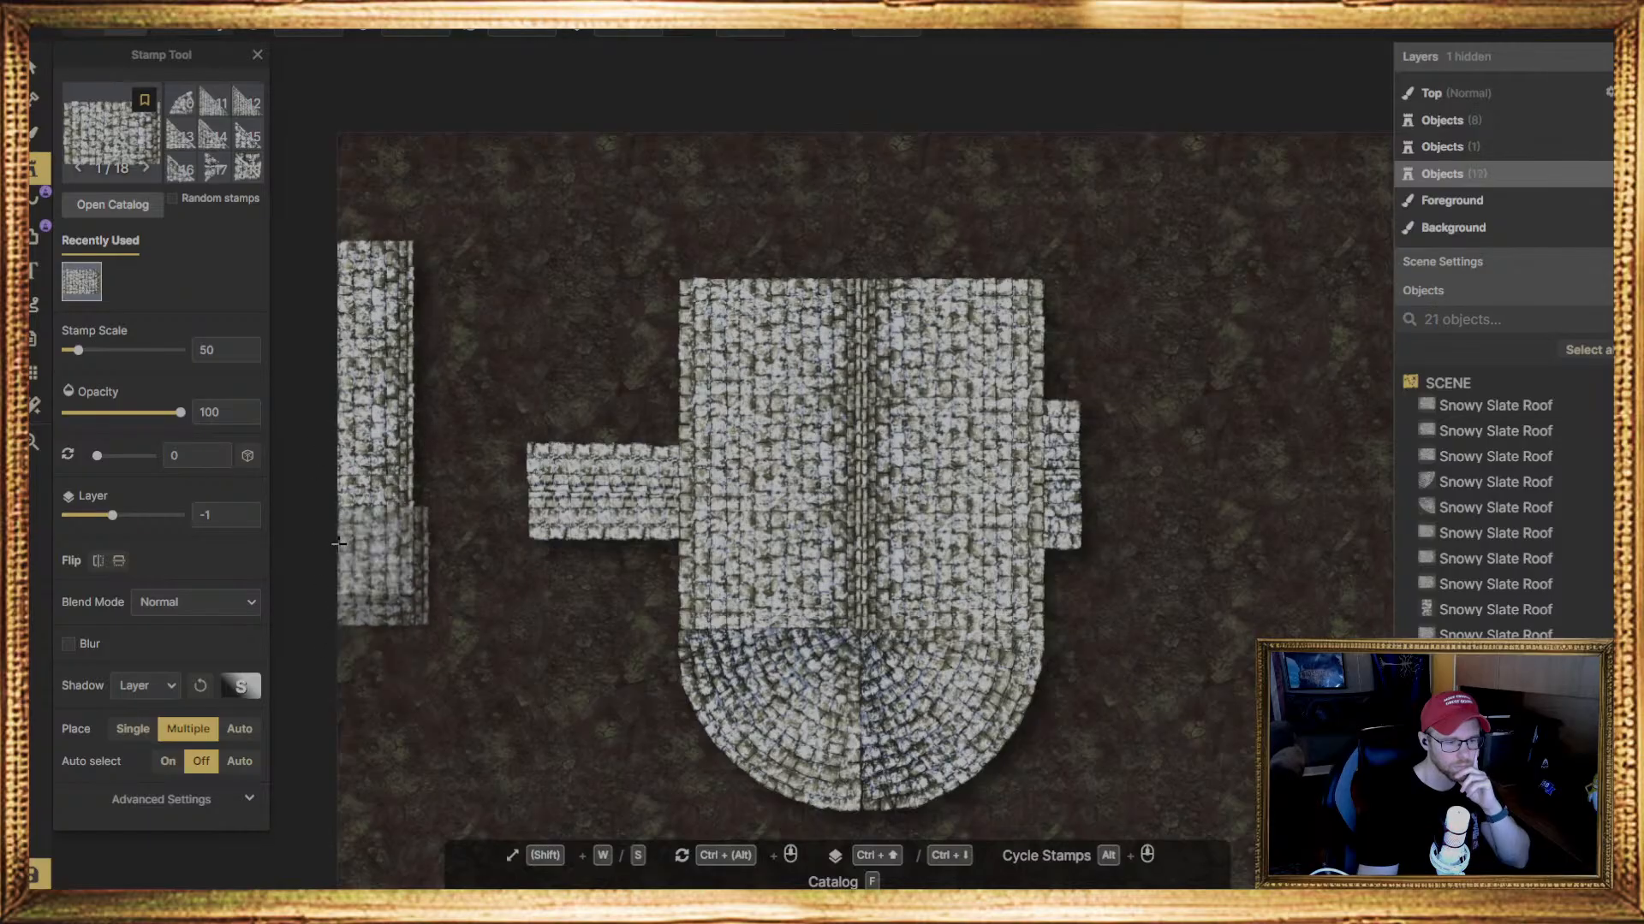
click(34, 64)
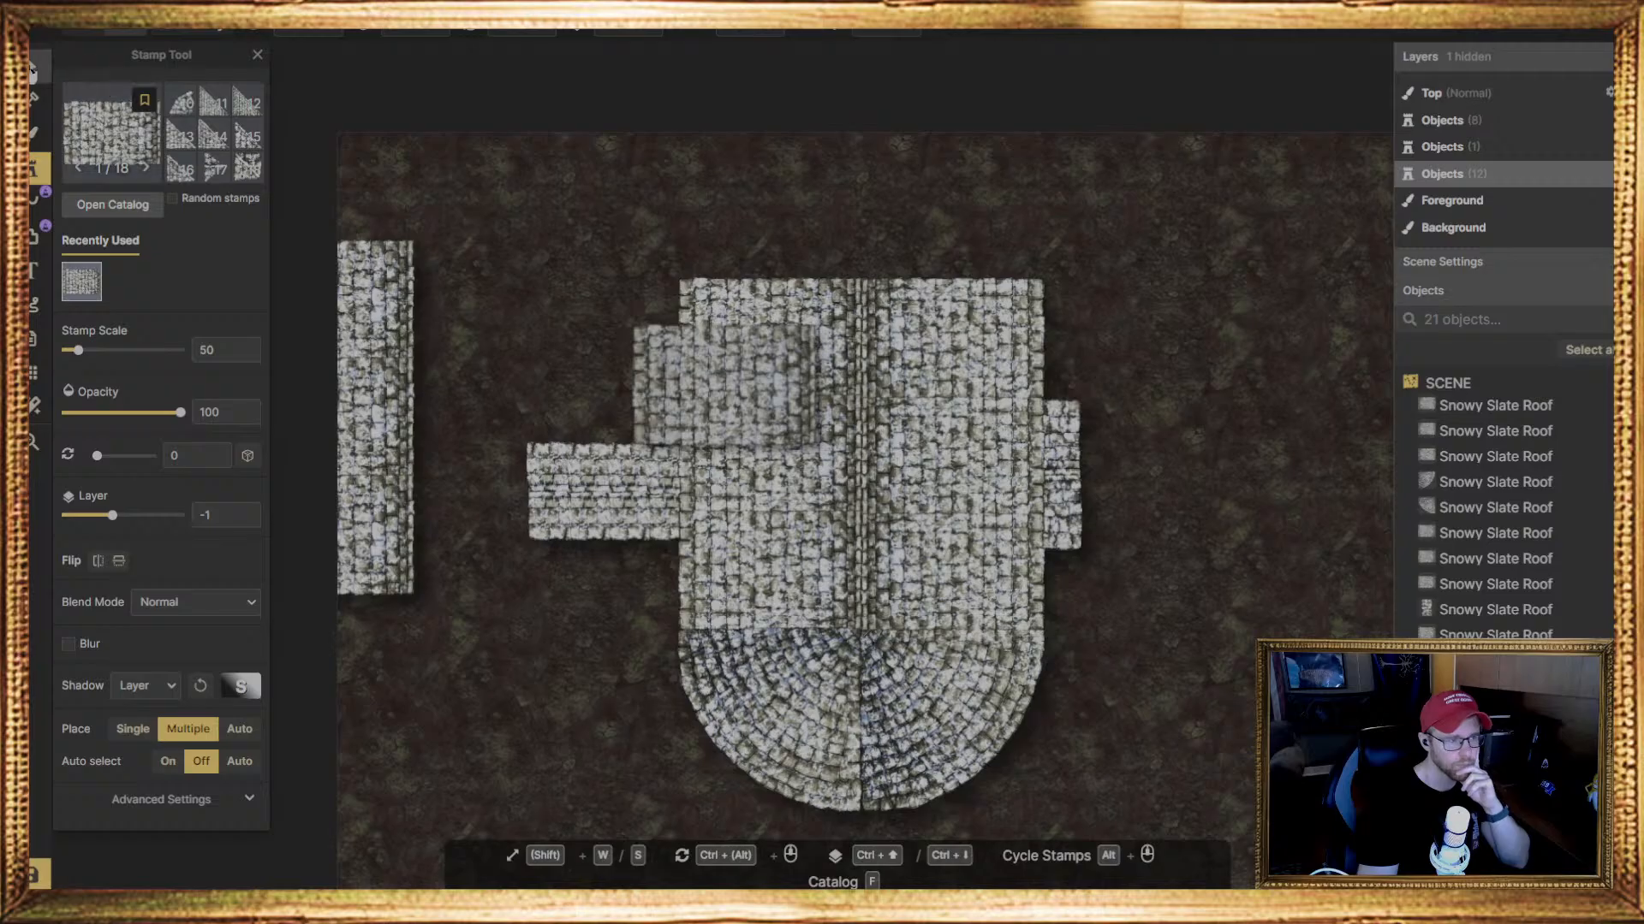
Place three matching slate roof stamps, rotated 180 degrees, beside the left-edge column to form the wing roof's right slope
scroll(587, 661, down, 2)
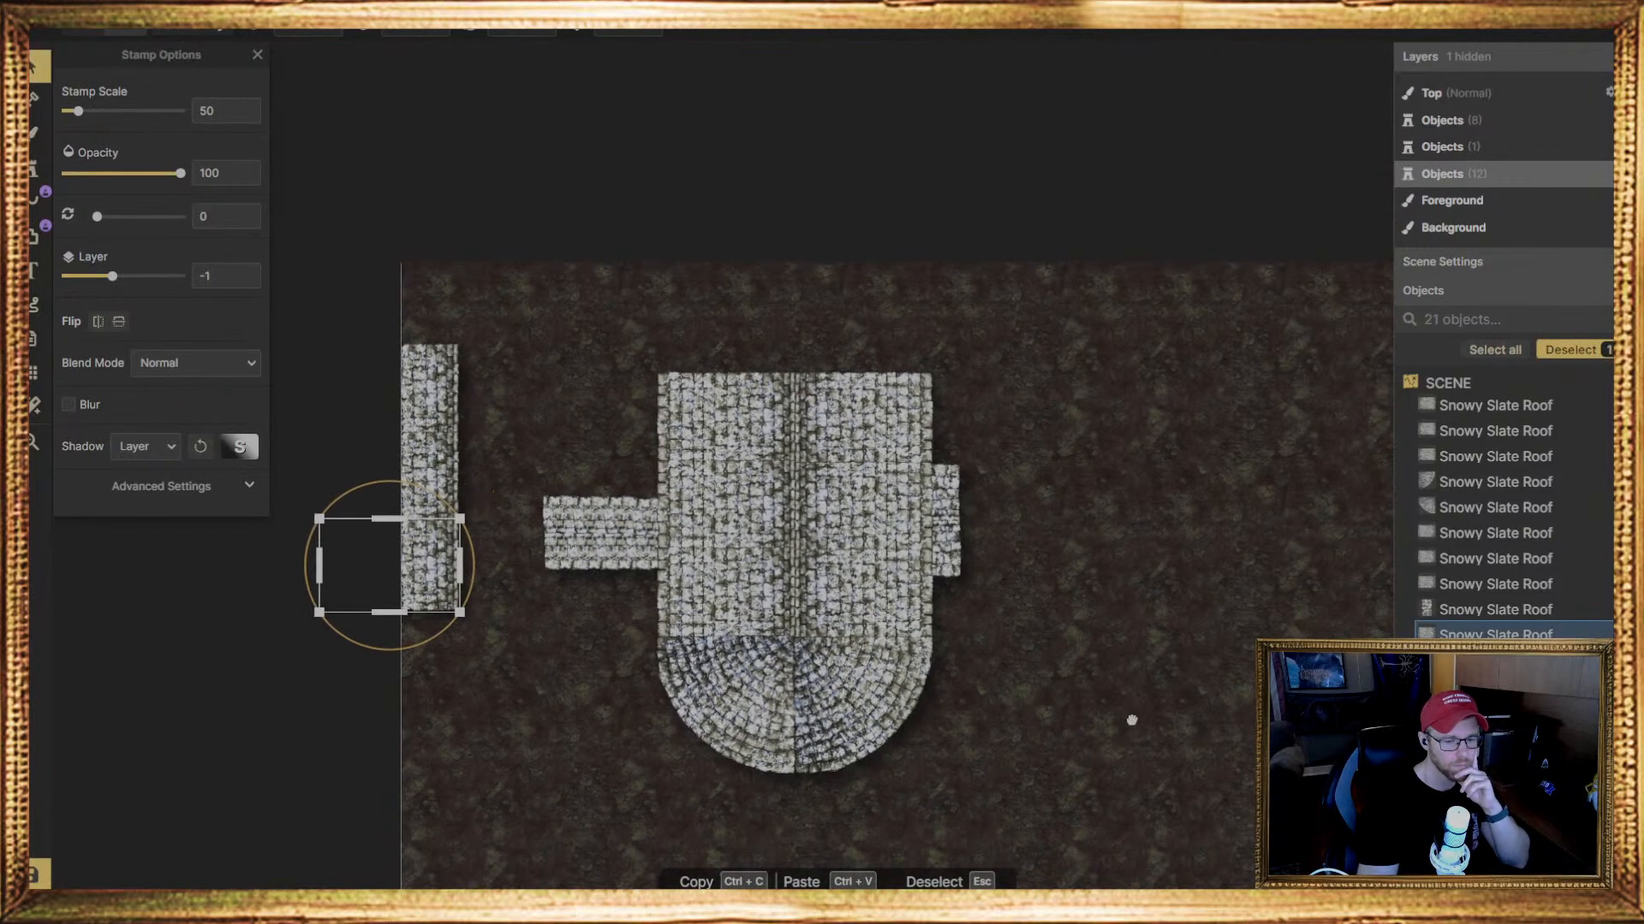
middle_drag(1130, 717, 641, 200)
scroll(788, 330, down, 2)
middle_drag(637, 332, 870, 591)
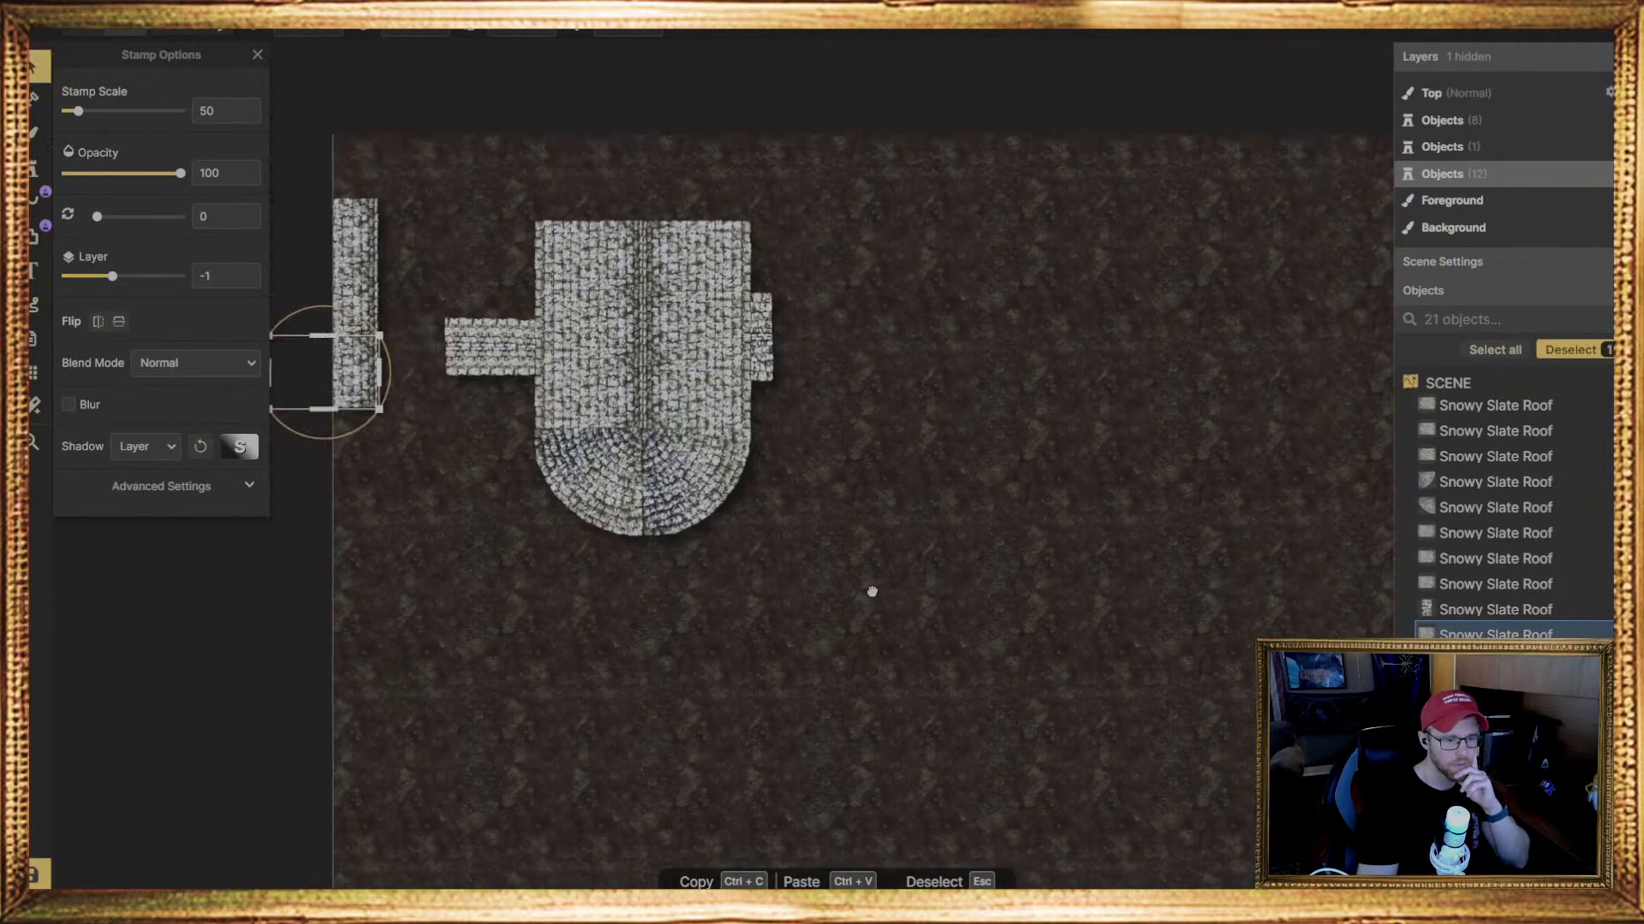
middle_drag(674, 550, 723, 583)
scroll(455, 504, up, 3)
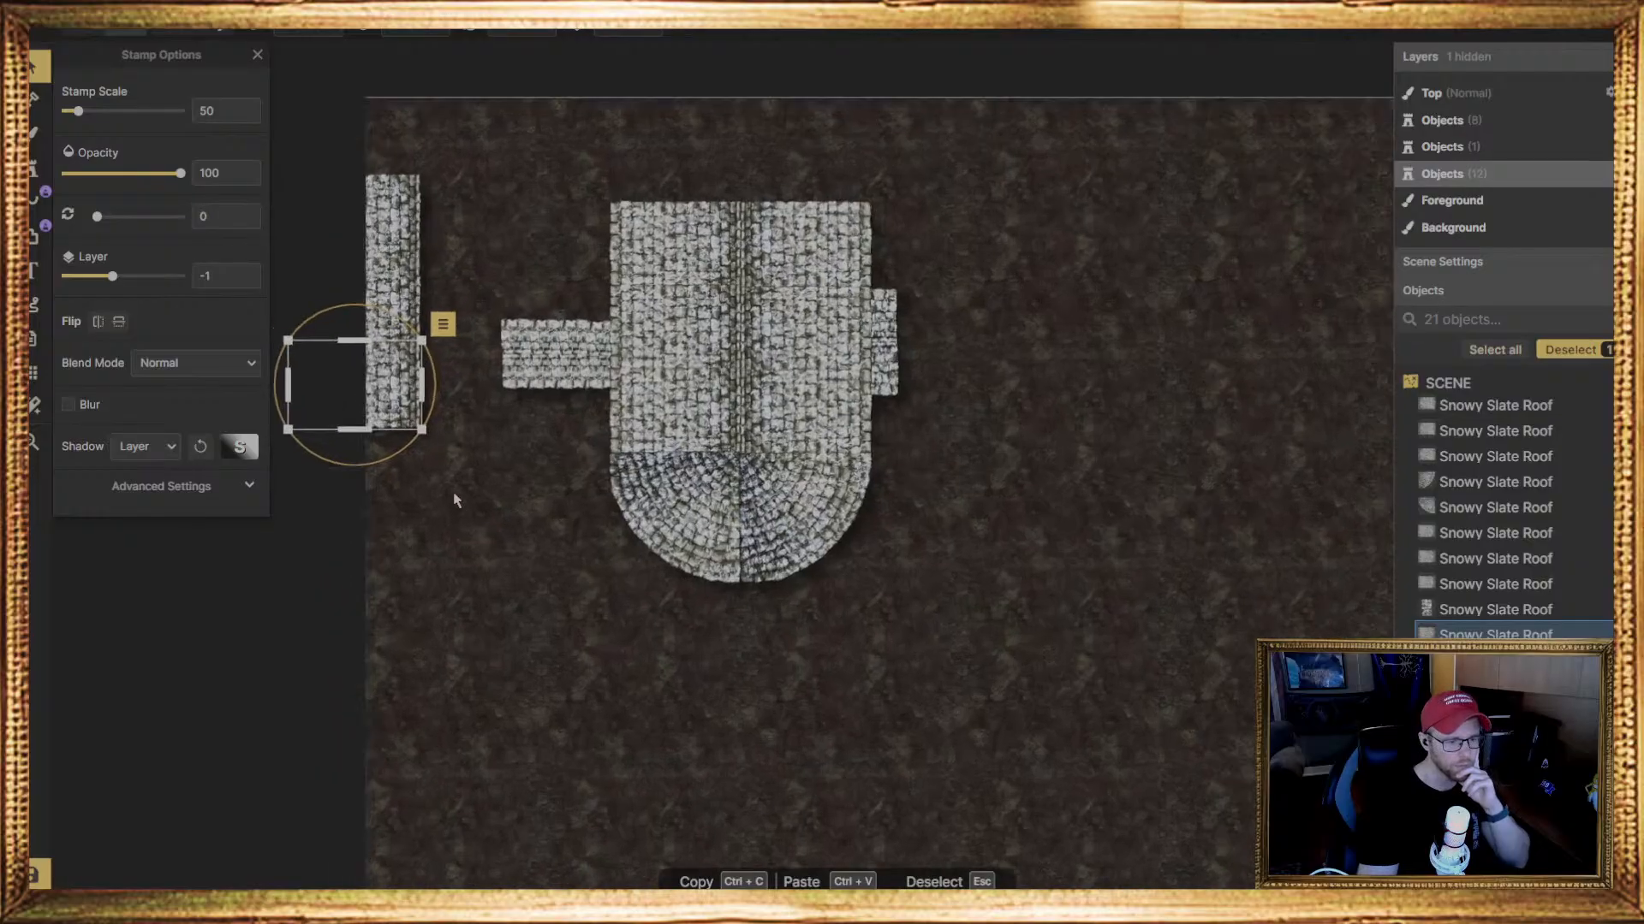
key(Escape)
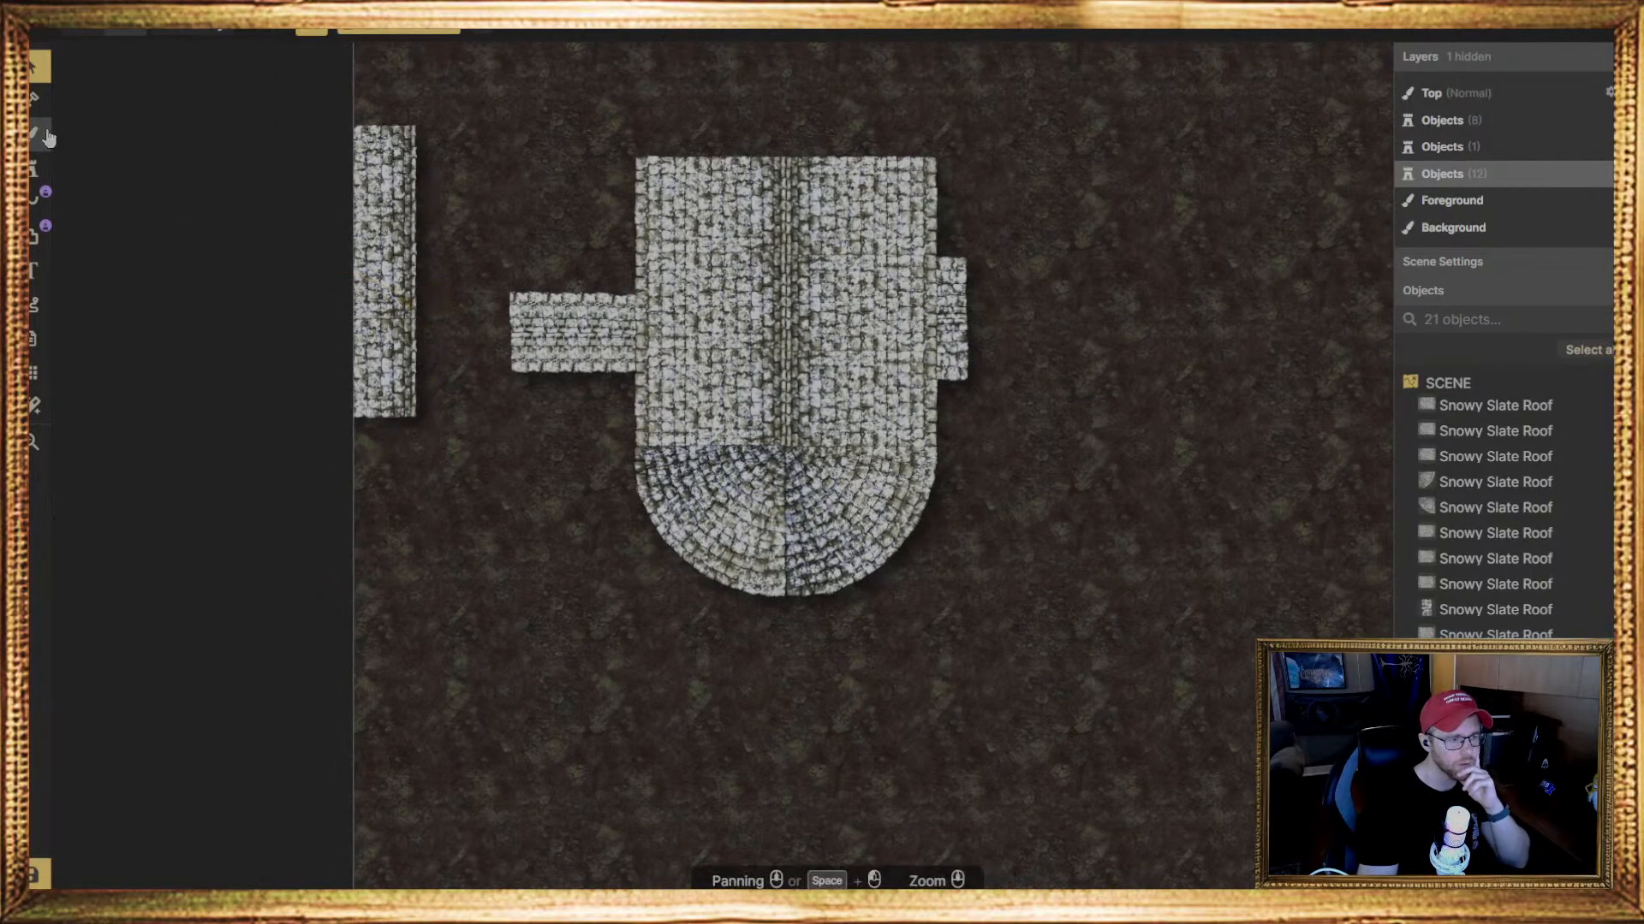
click(34, 167)
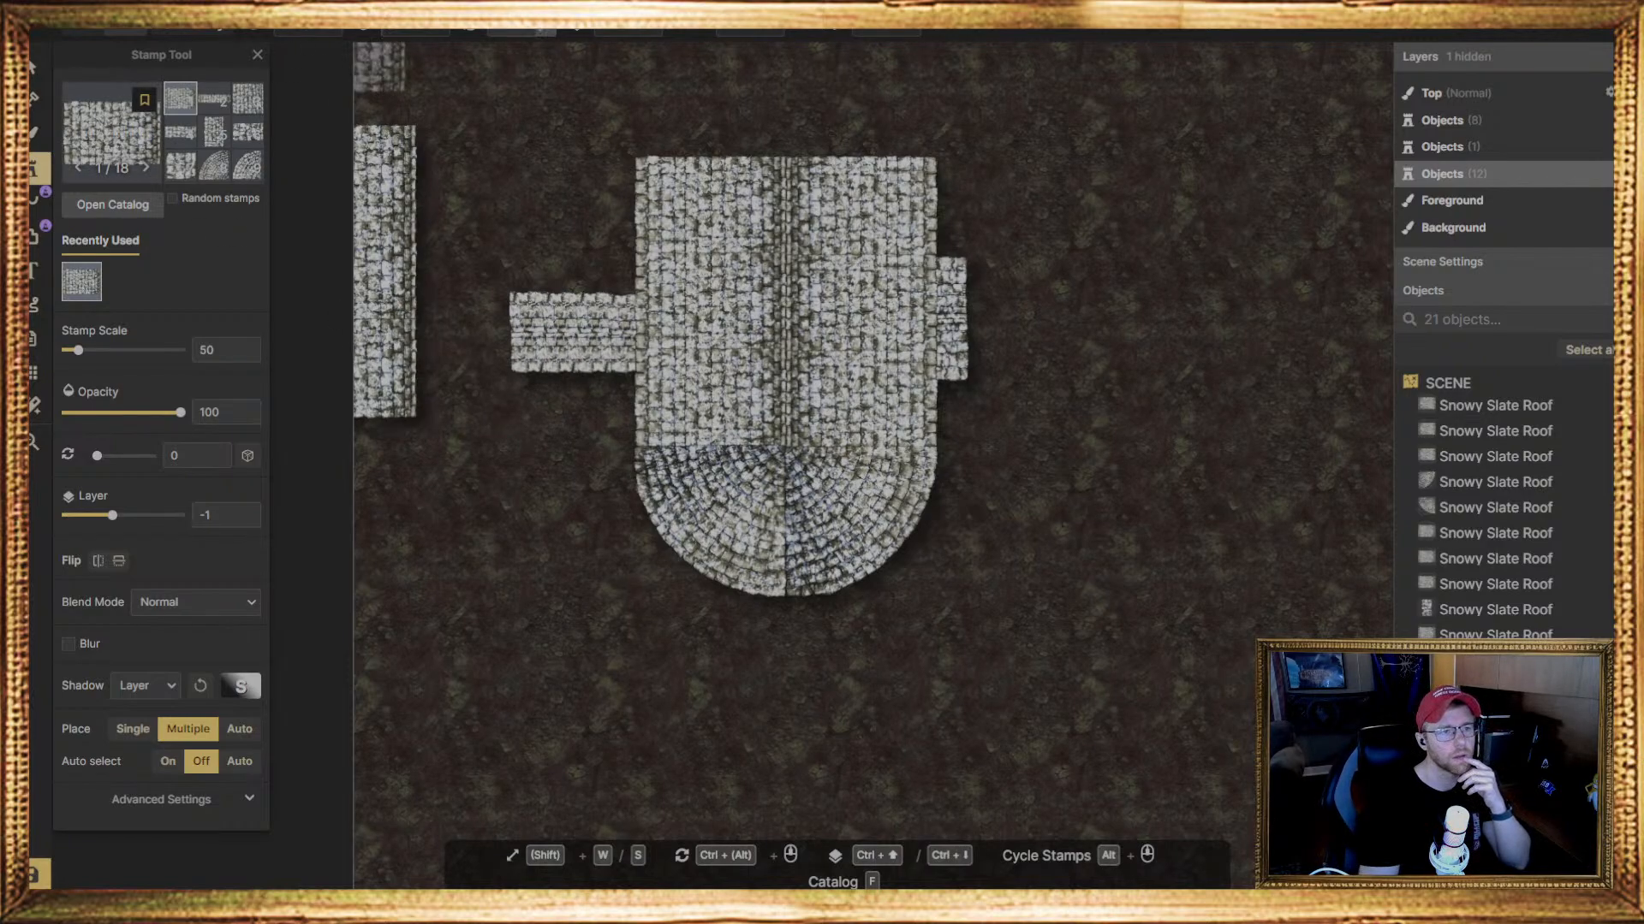
text(180)
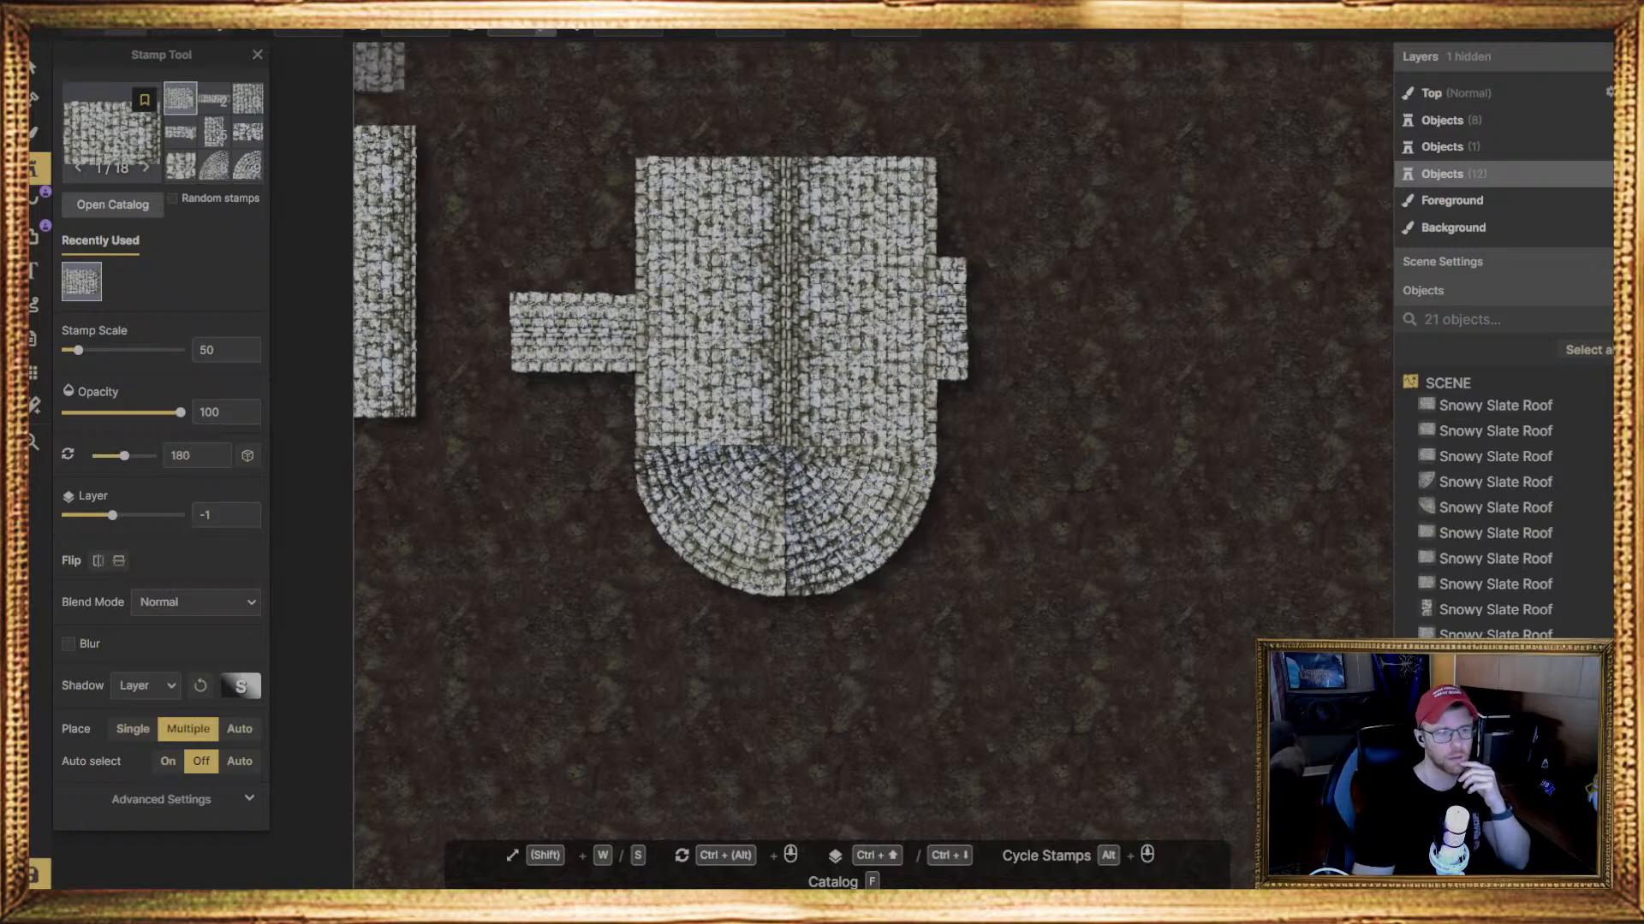
click(488, 370)
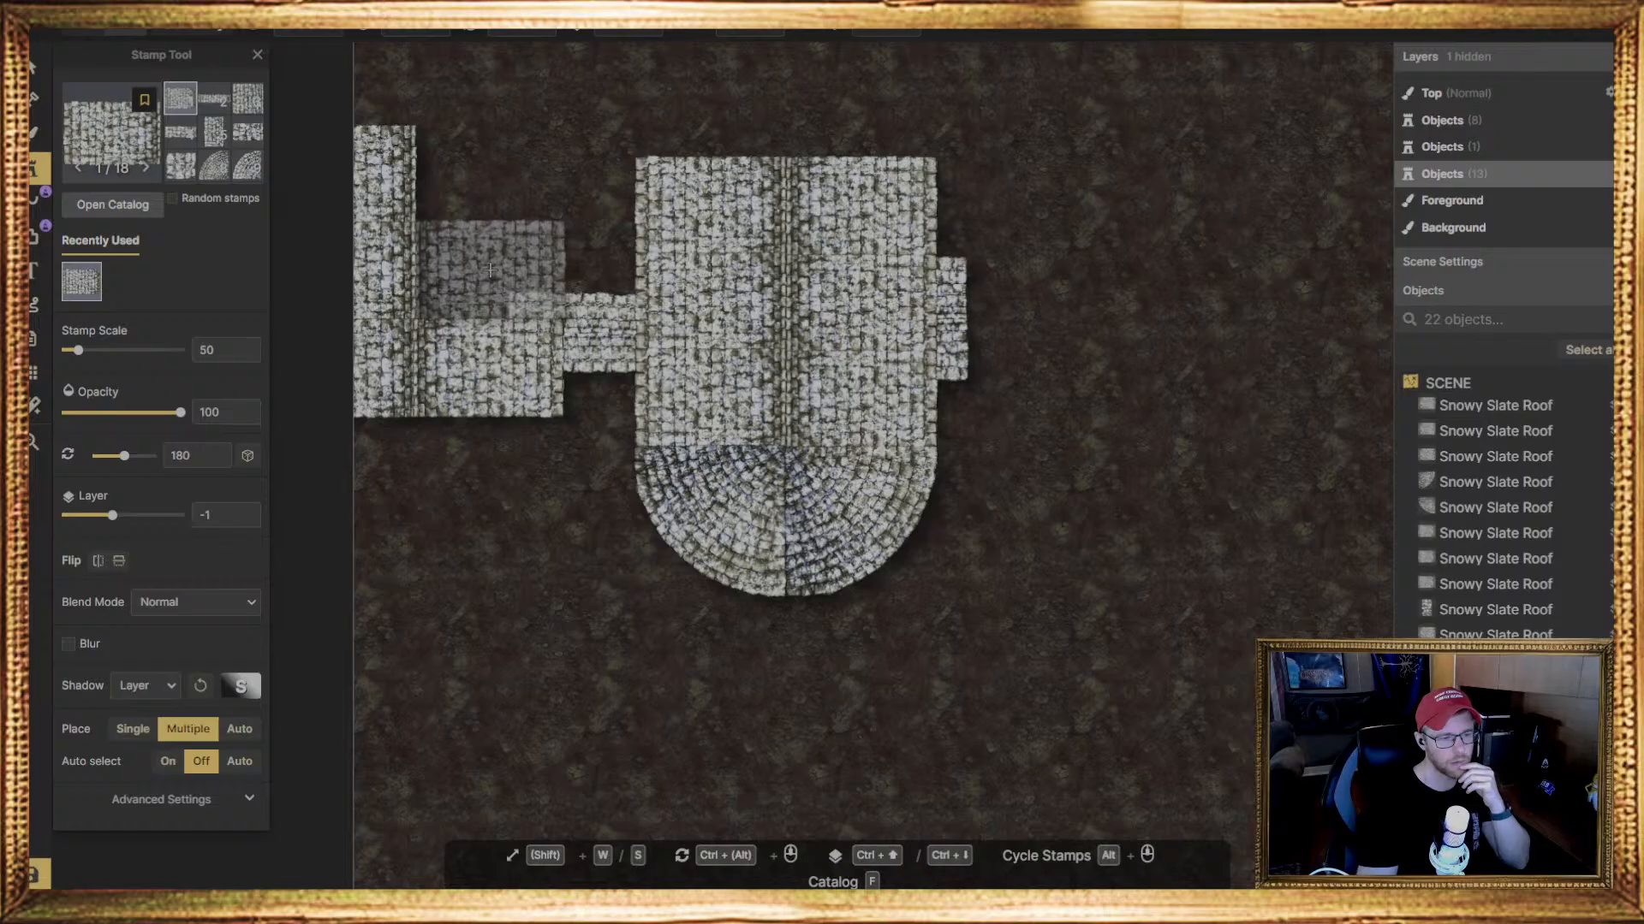
scroll(485, 271, up, 2)
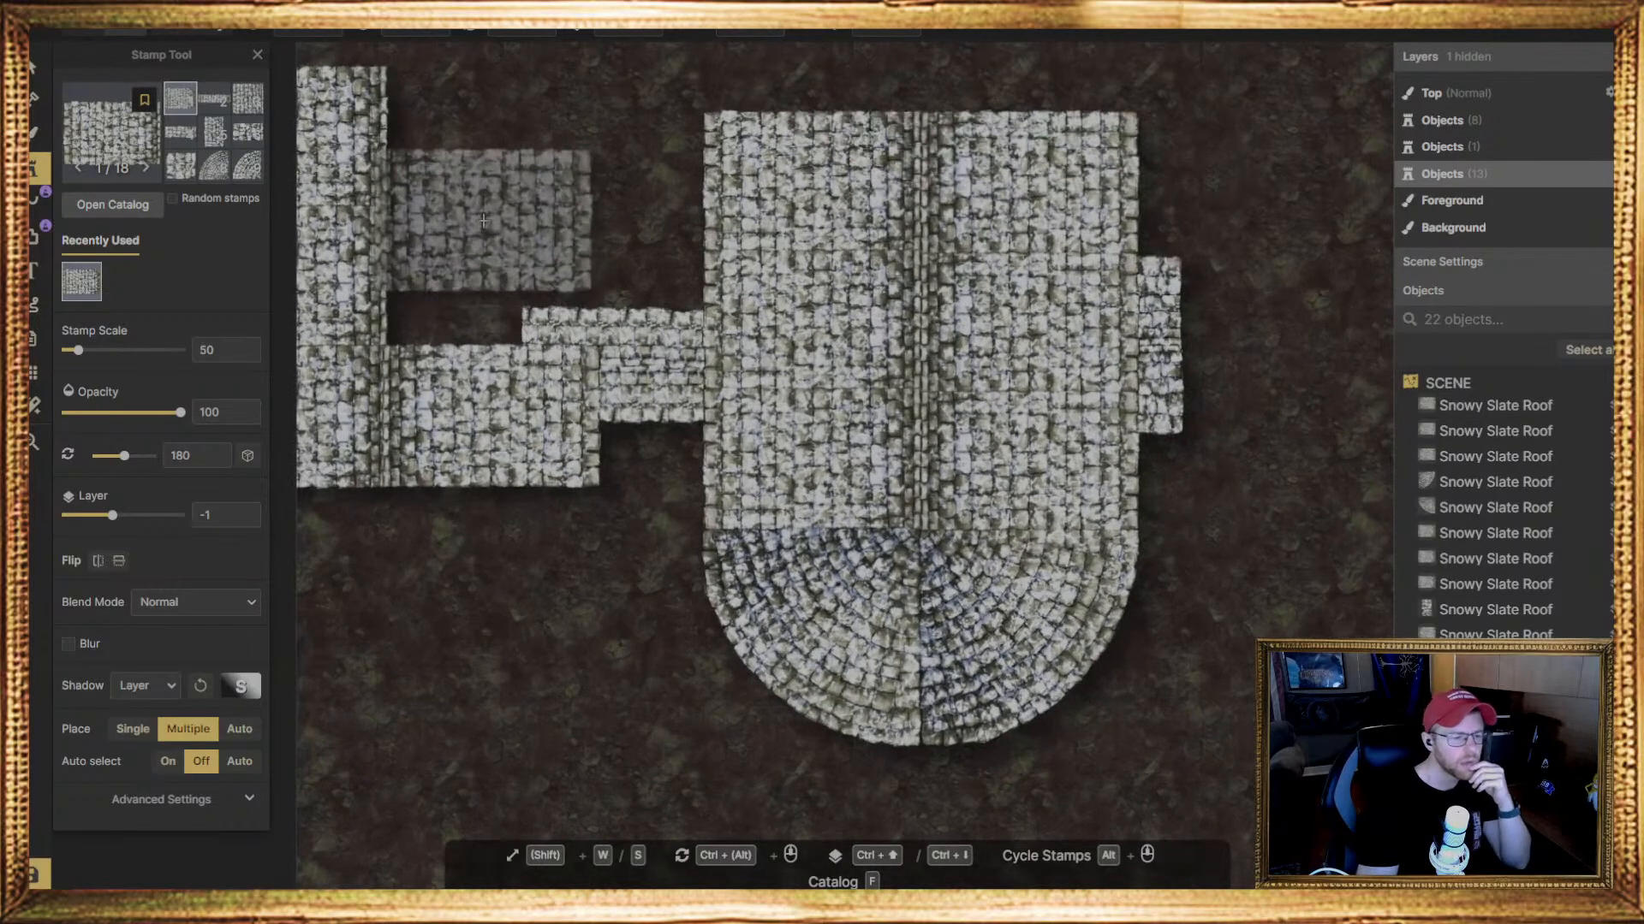
click(491, 273)
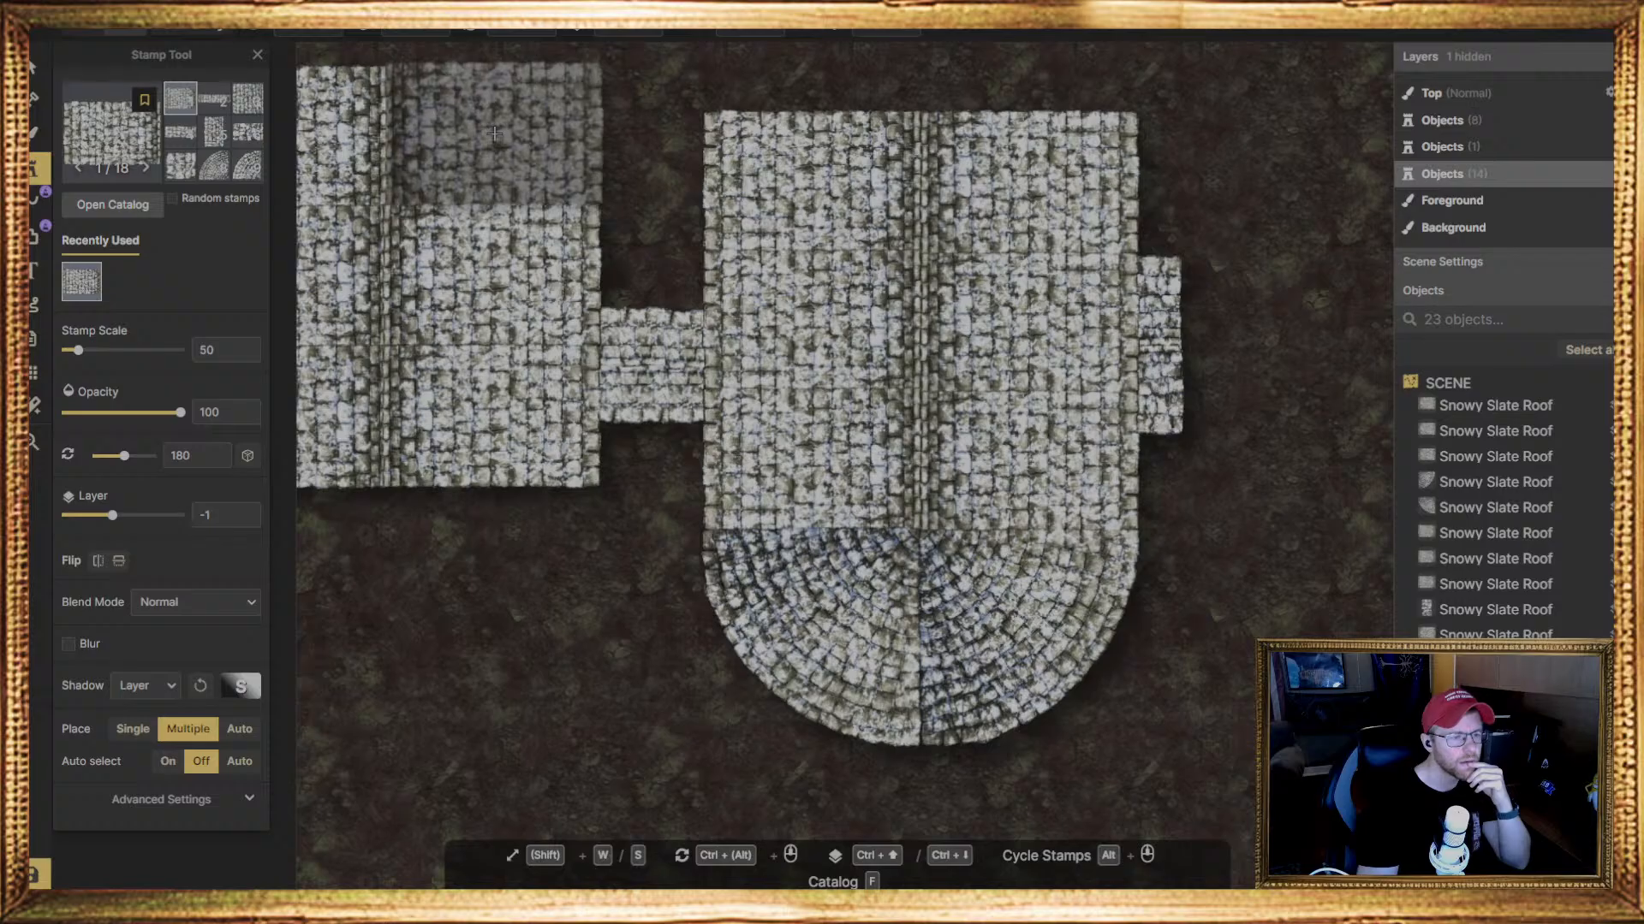
click(494, 133)
scroll(462, 368, down, 1)
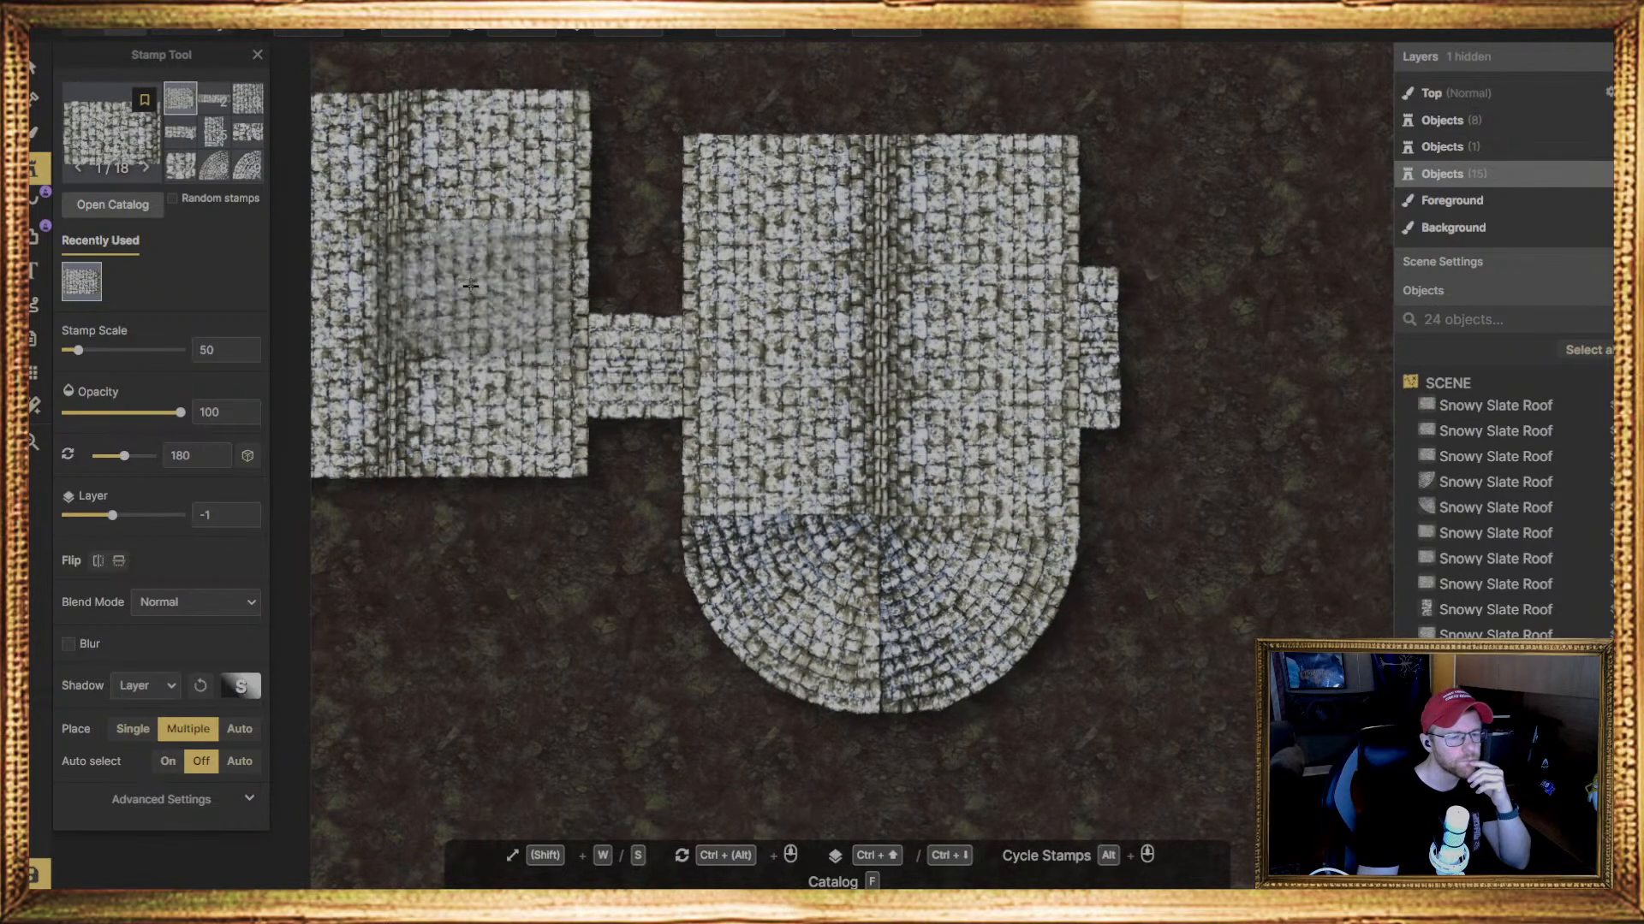
Place triangular Snowy Slate Roof stamp 11, rotated 180 degrees, below the left wing and move it flush beneath the wing's left slope
middle_drag(479, 272, 546, 494)
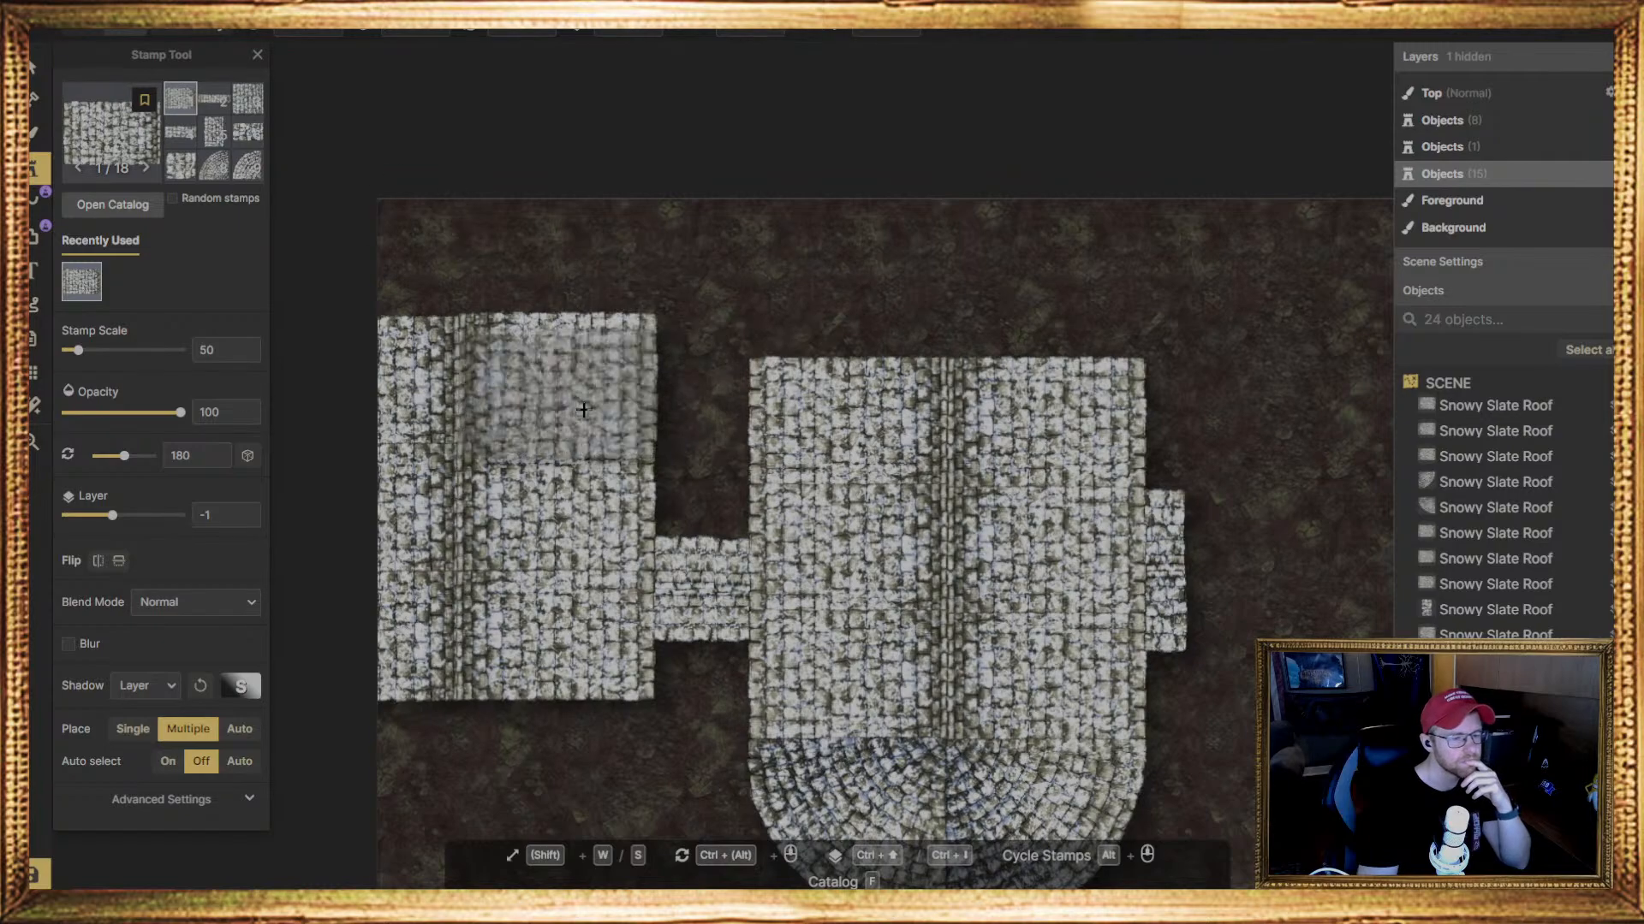
middle_drag(549, 656, 527, 289)
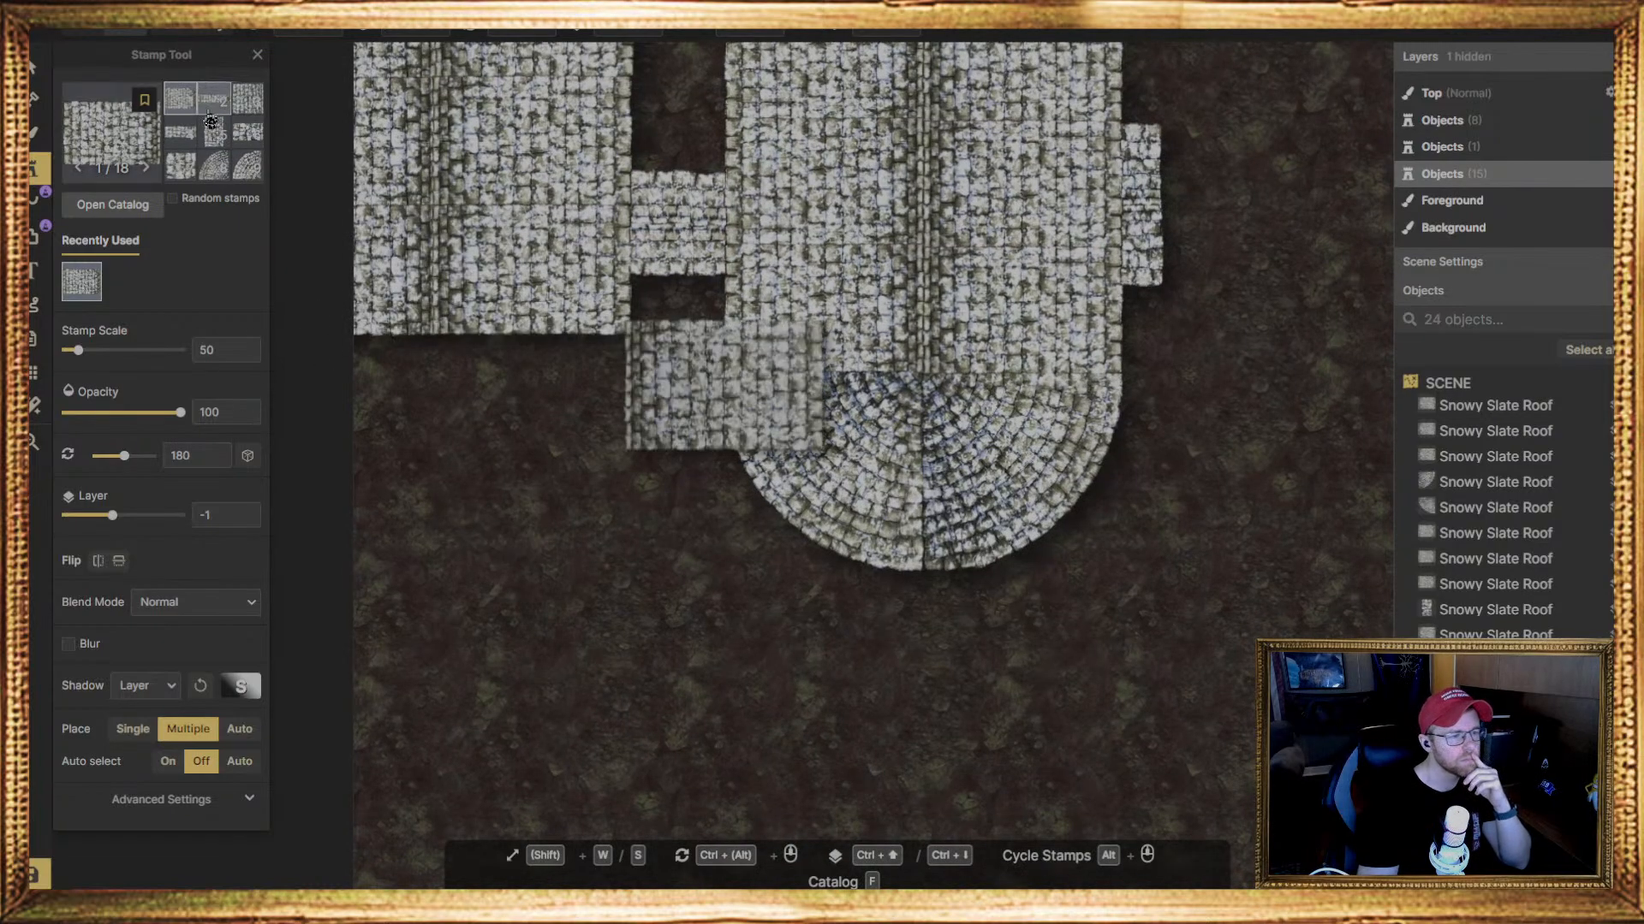
scroll(683, 473, down, 5)
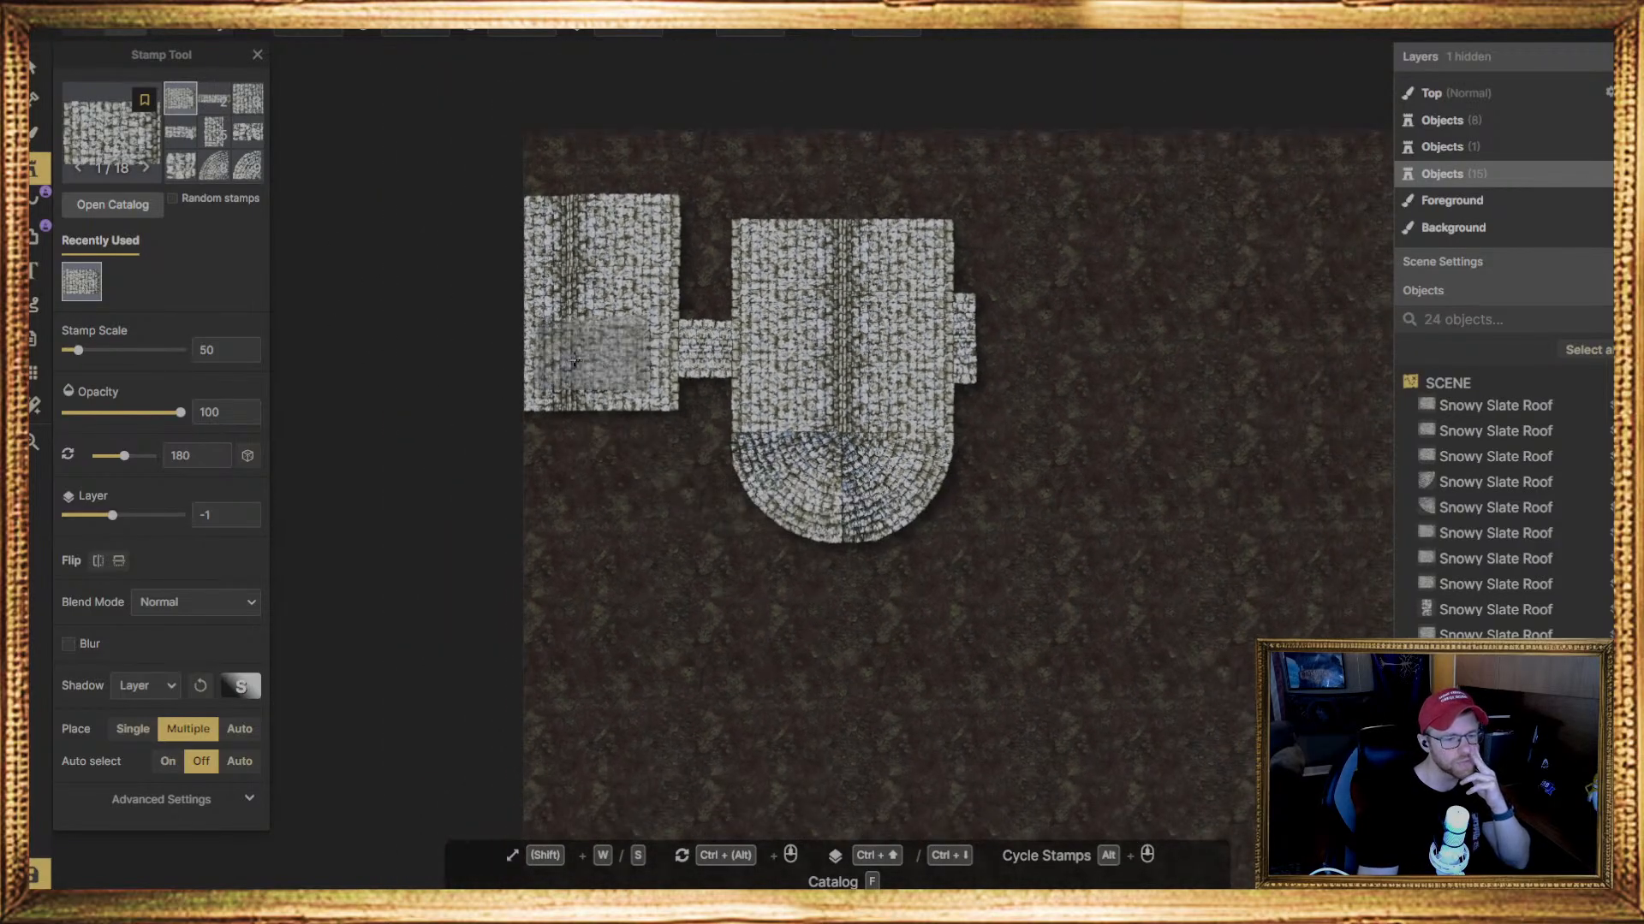
scroll(607, 402, up, 5)
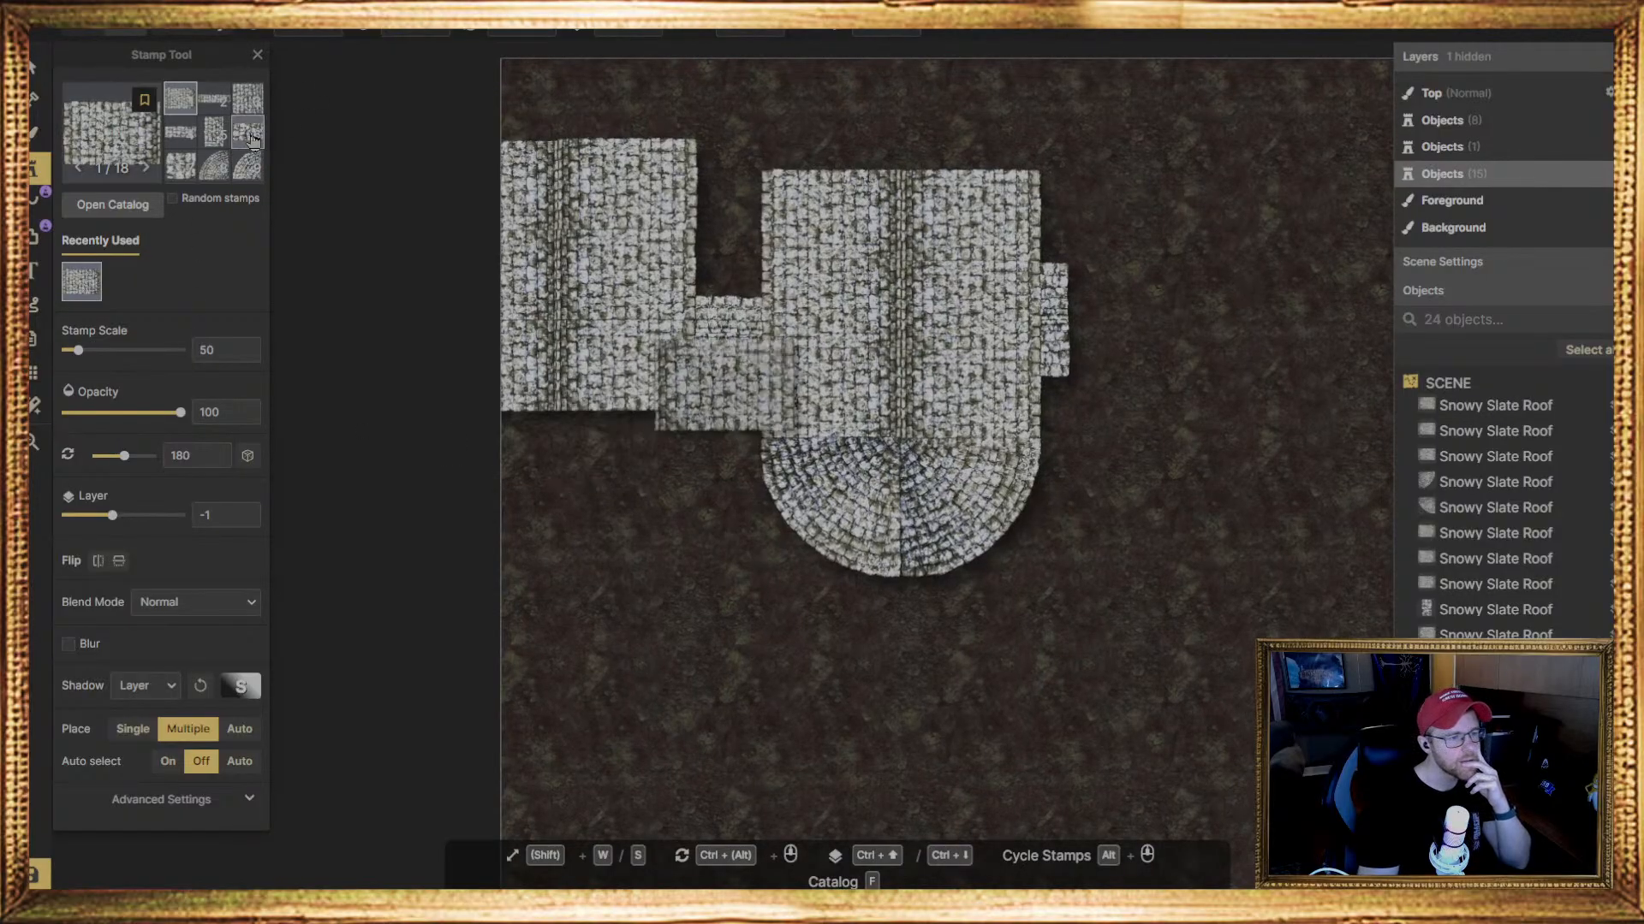
scroll(233, 130, down, 3)
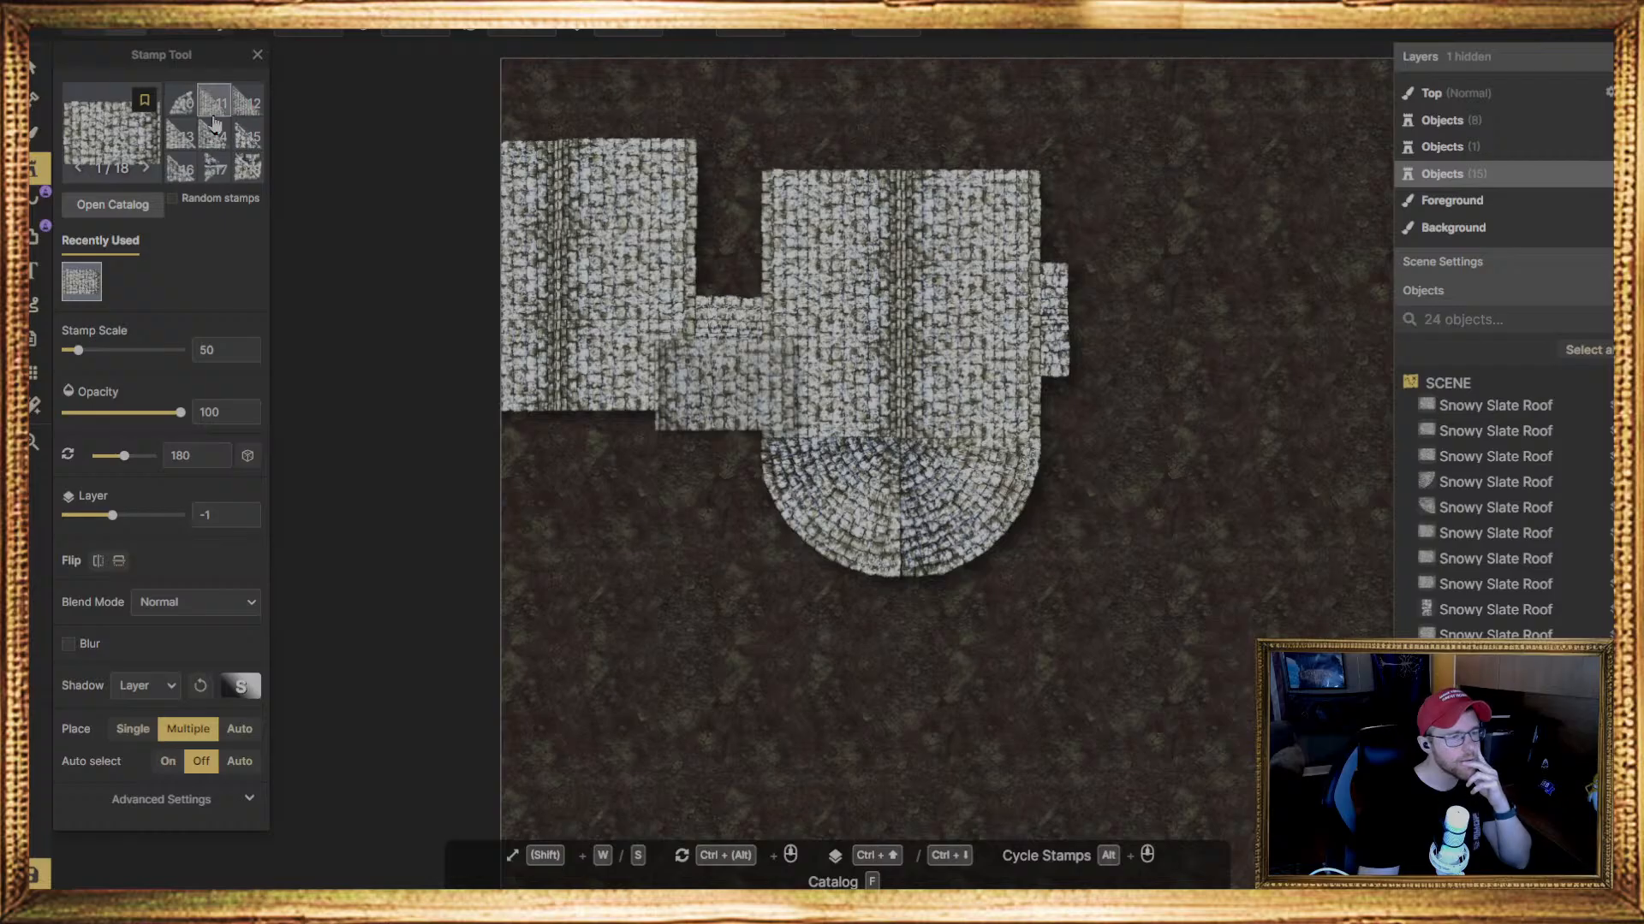
click(214, 101)
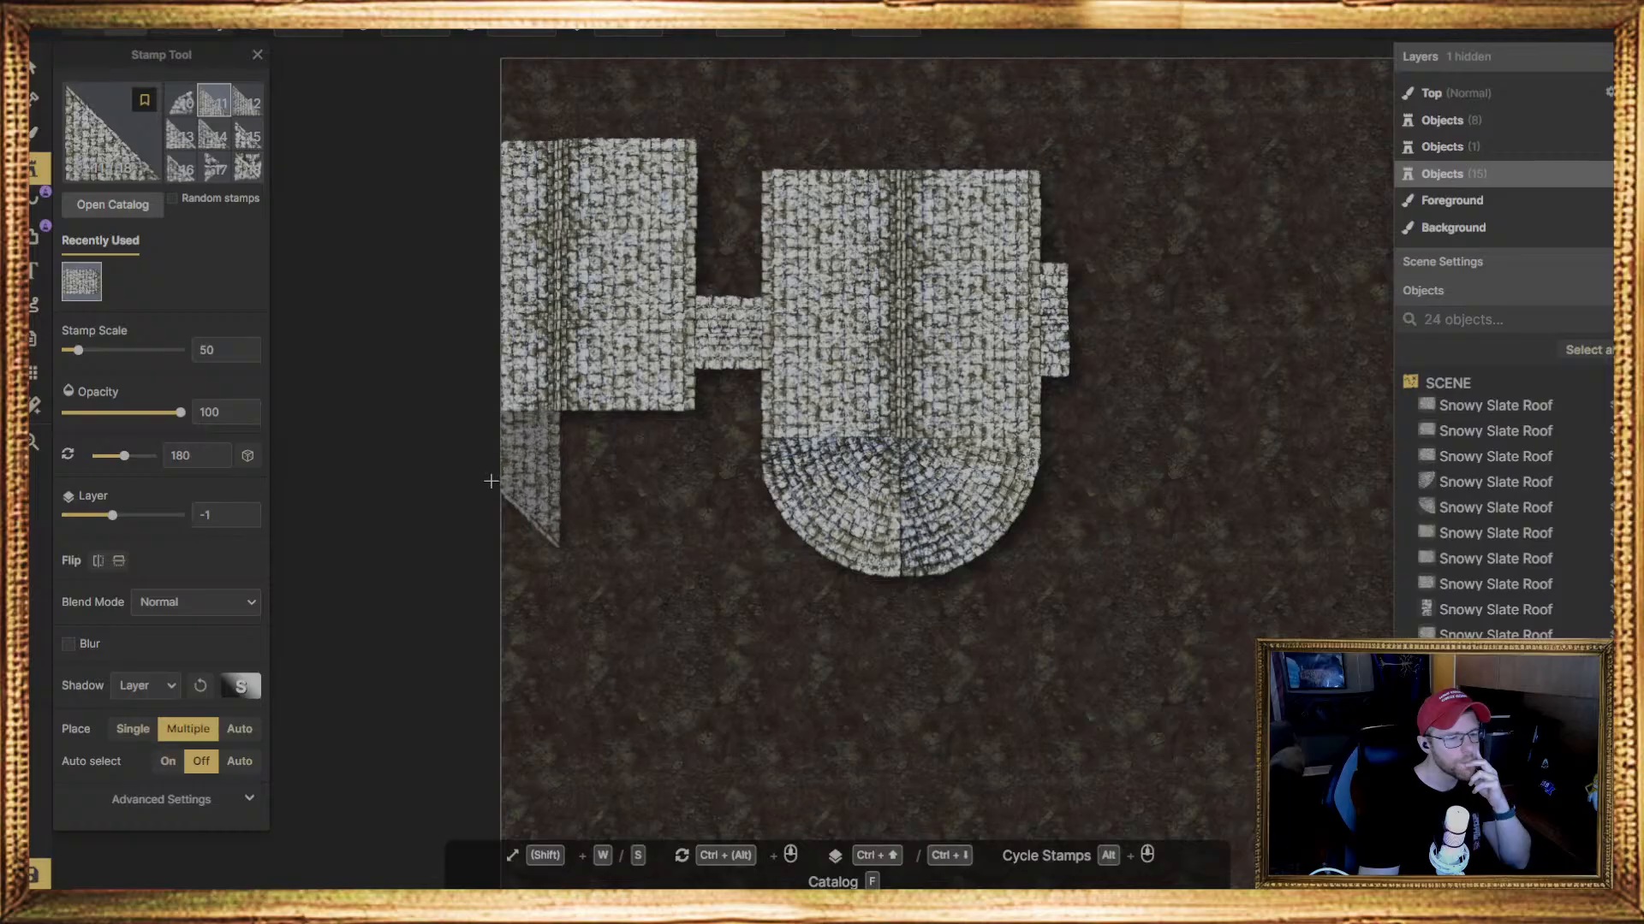
click(625, 484)
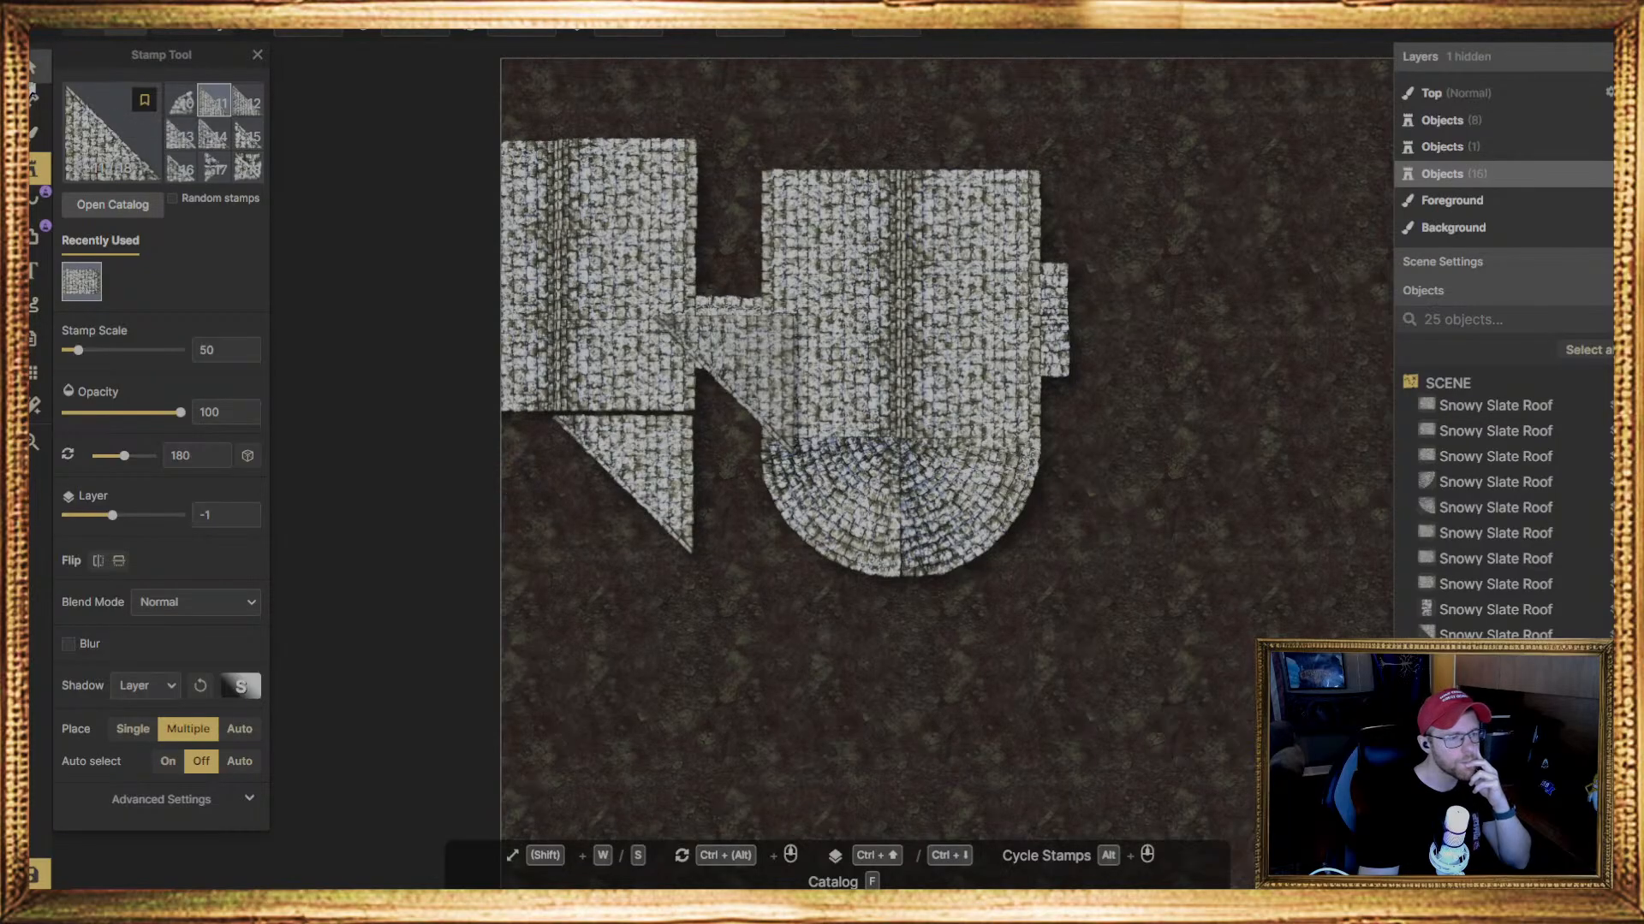
key(v)
click(652, 469)
drag(652, 469, 528, 470)
click(717, 480)
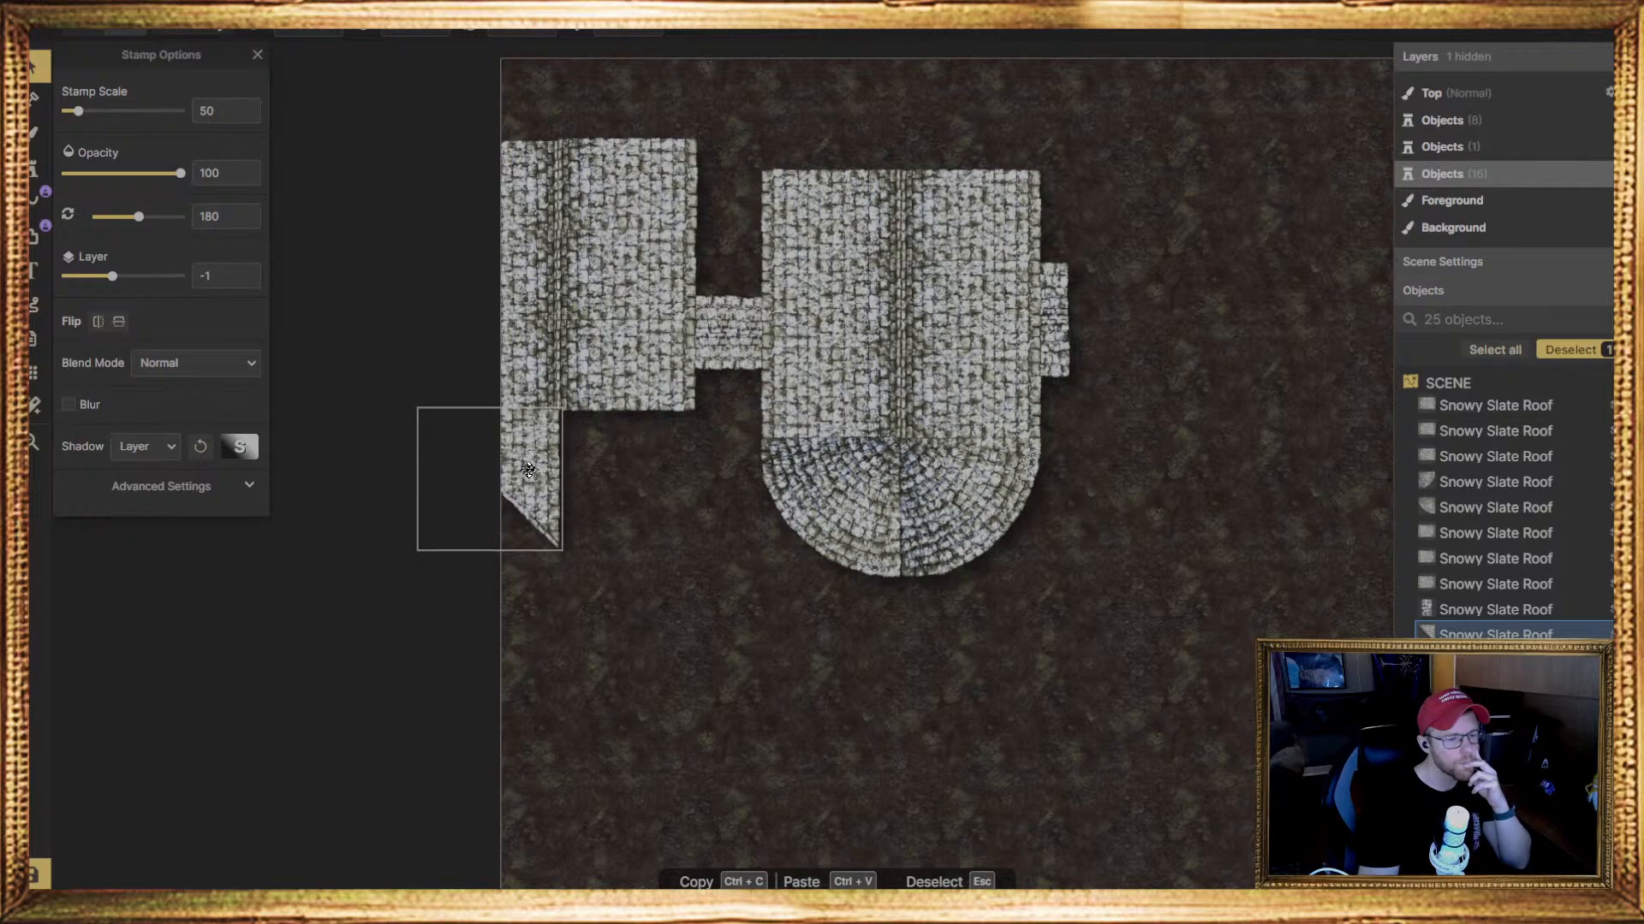
drag(528, 470, 528, 470)
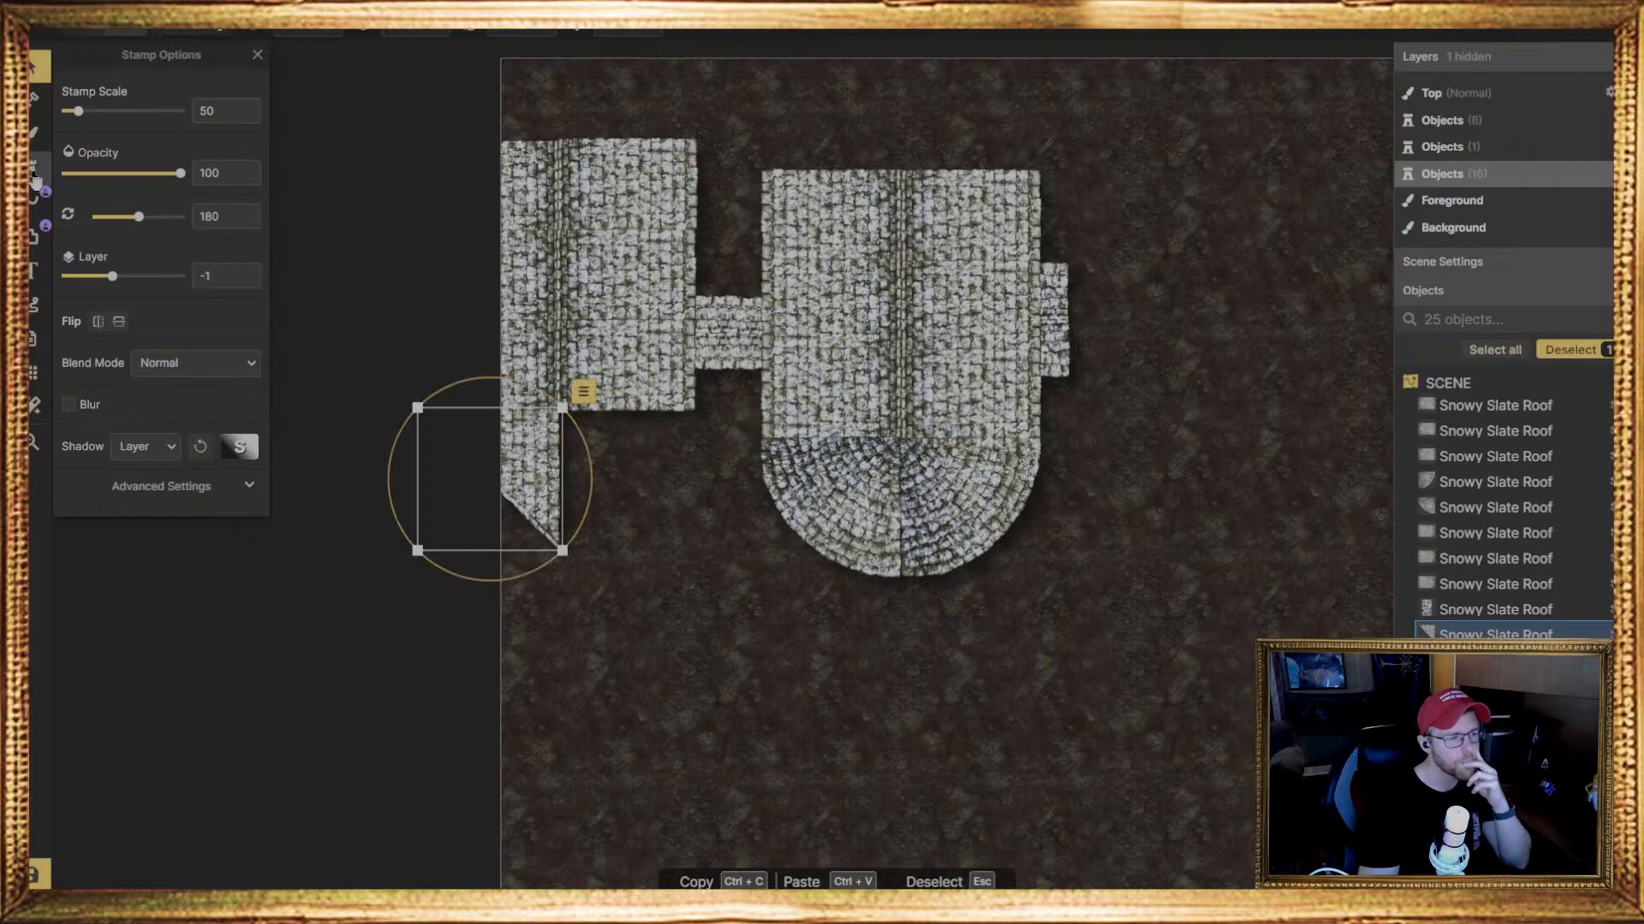
Place a second triangular slate roof stamp, rotated 0 degrees, beside the first one below the left wing's right slope
click(37, 202)
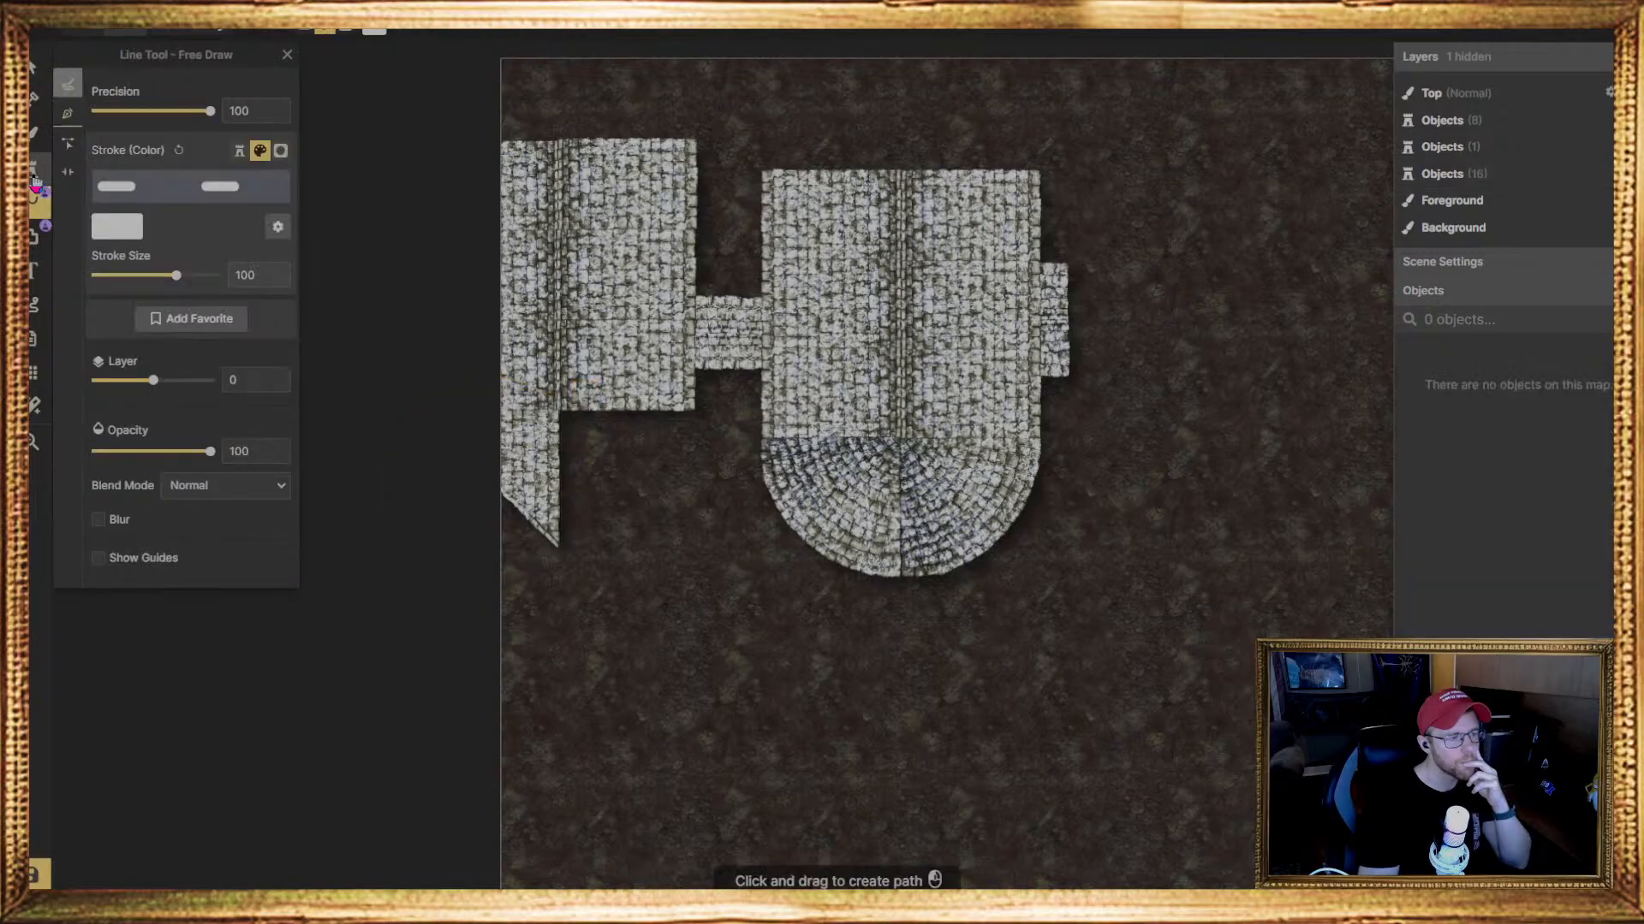
click(34, 169)
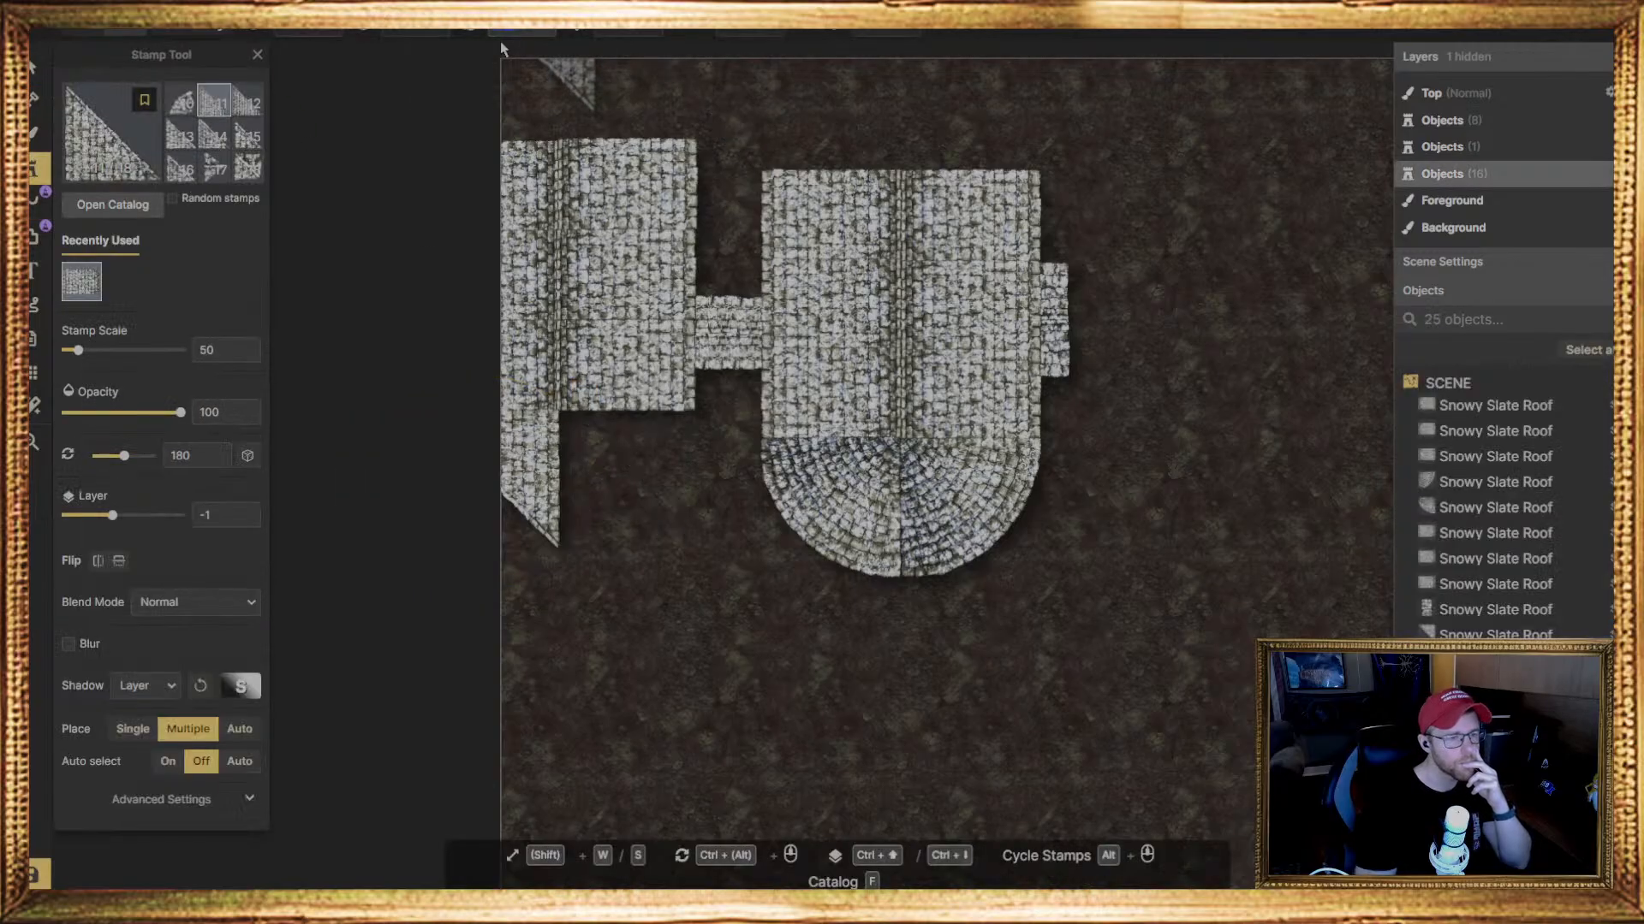
ctrl+scroll(505, 60, down, 4)
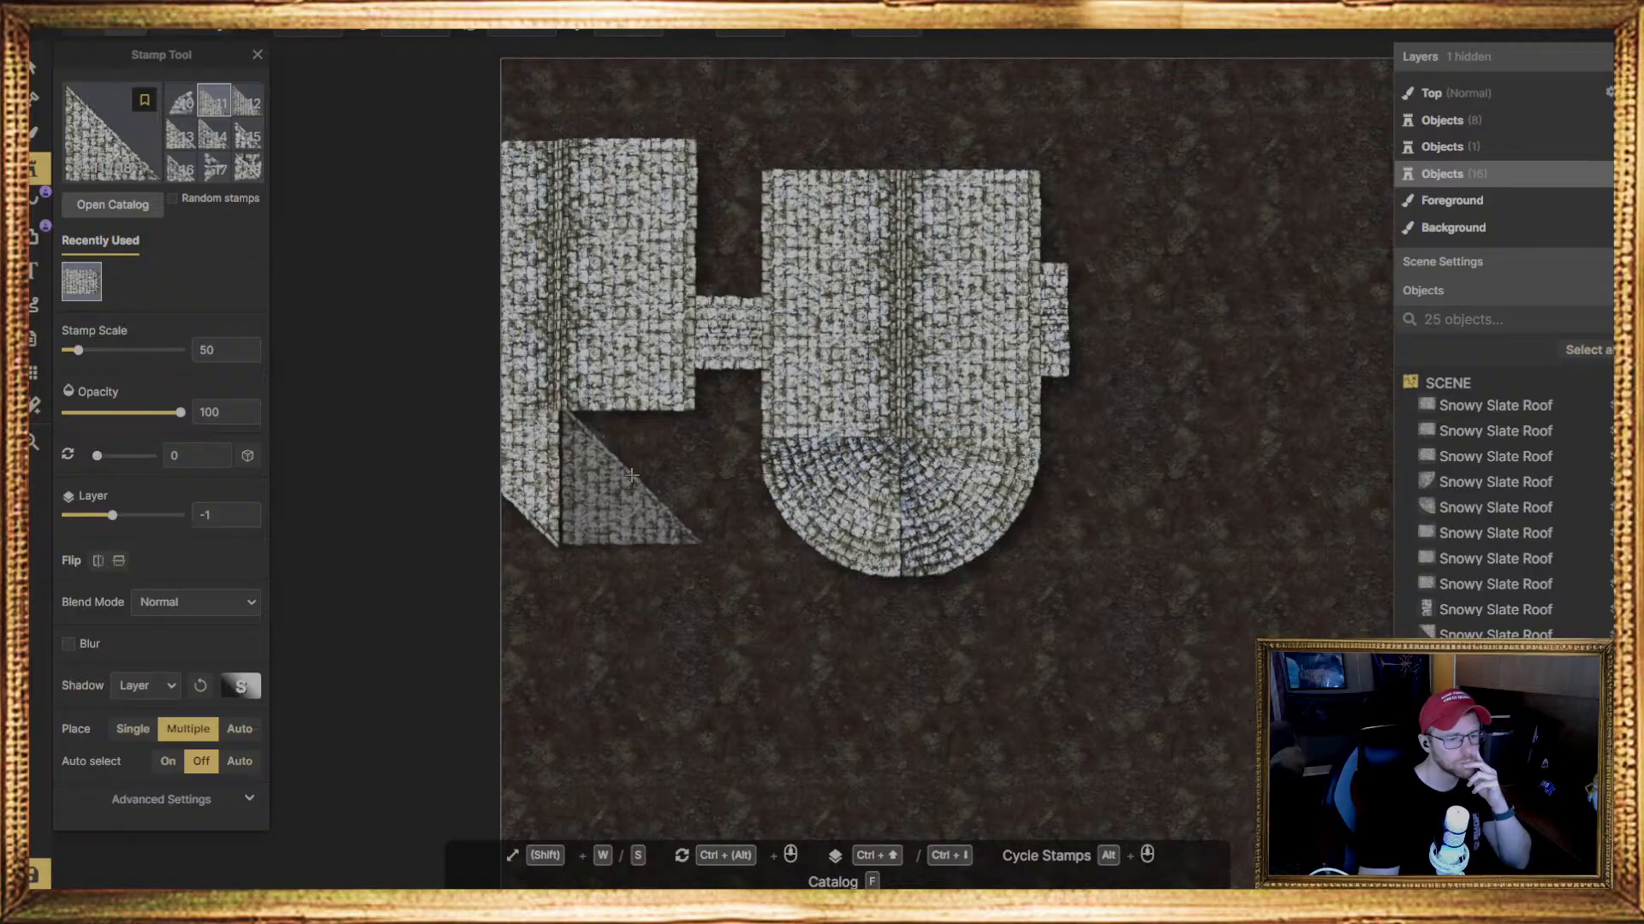
click(630, 476)
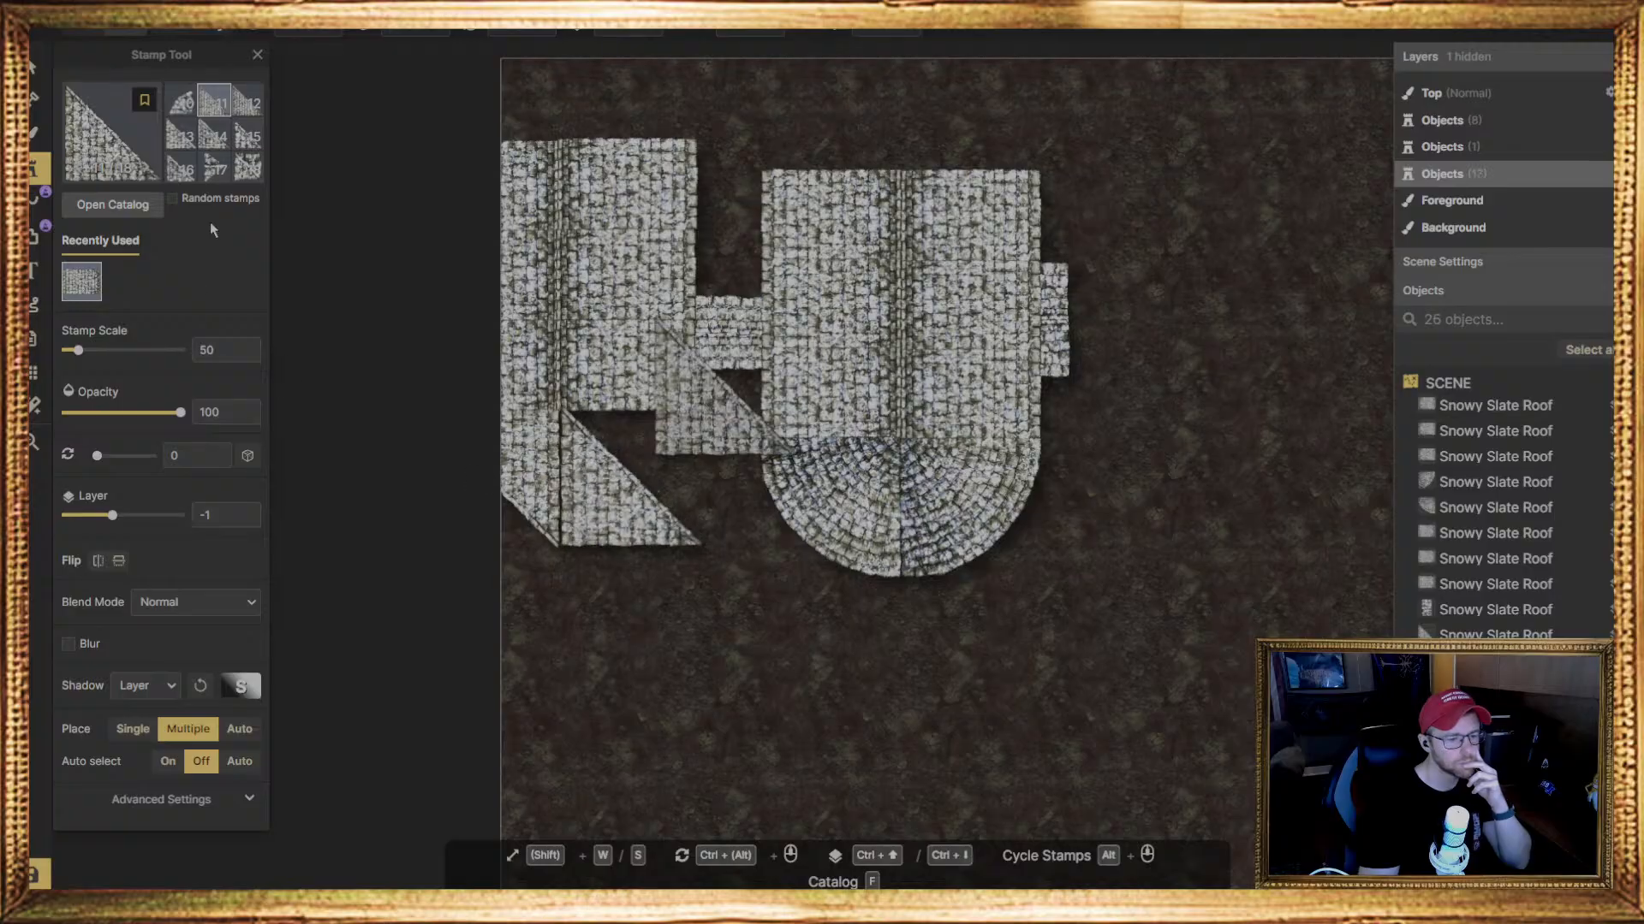
Set the rotation of the second triangular roof stamp to 90 degrees so its straight edge meets the wing's lower edge
click(38, 66)
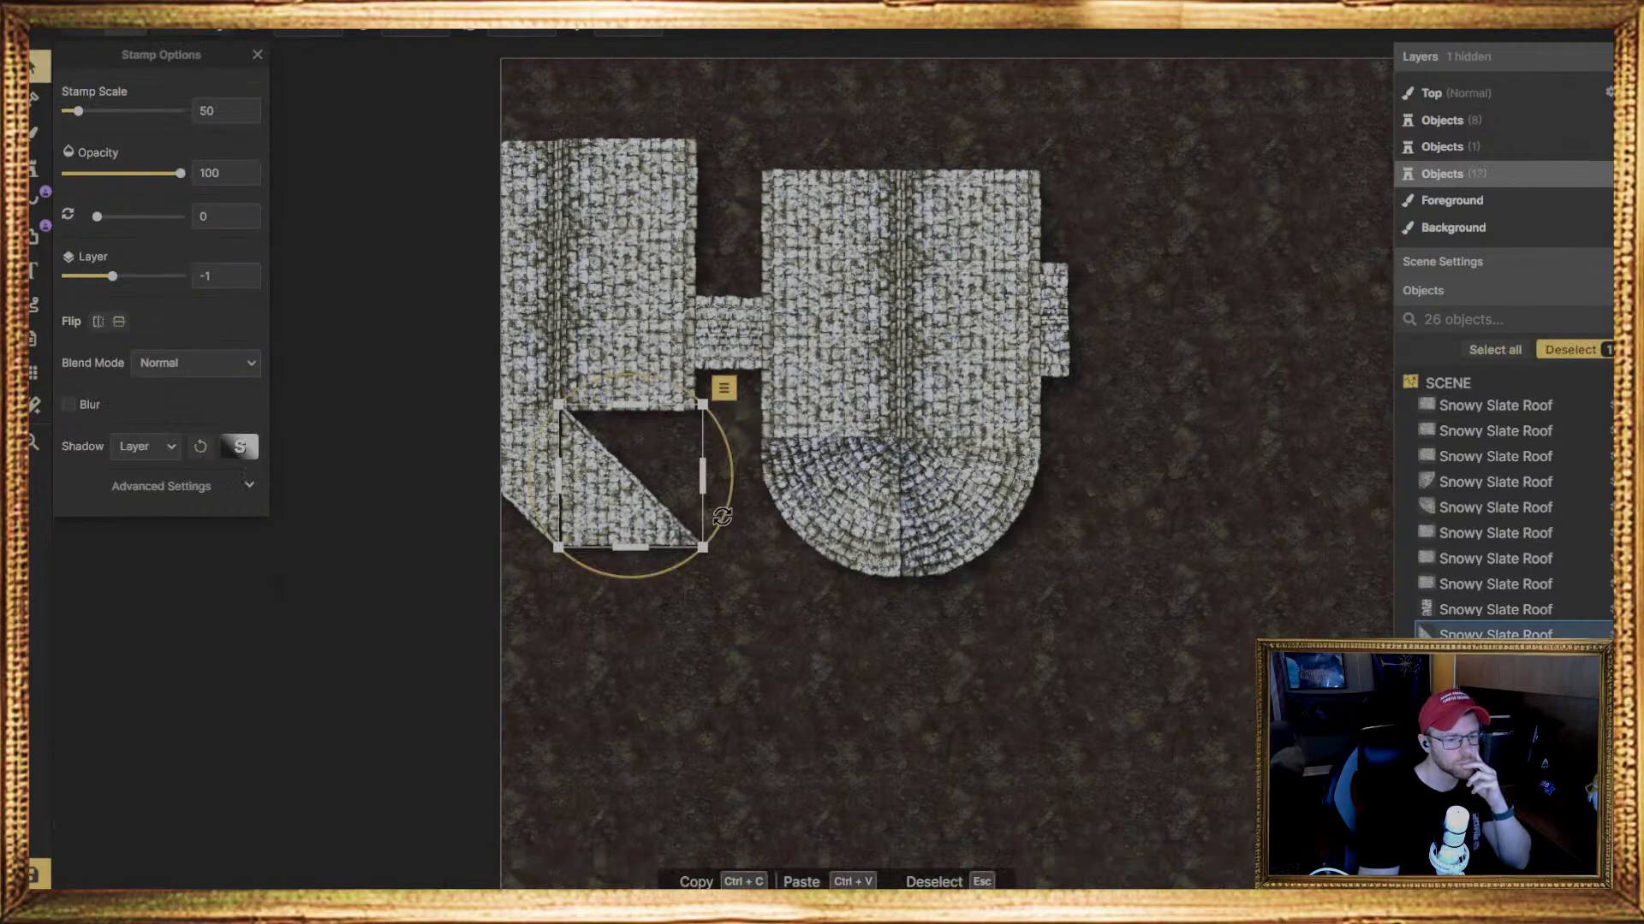
drag(724, 518, 611, 532)
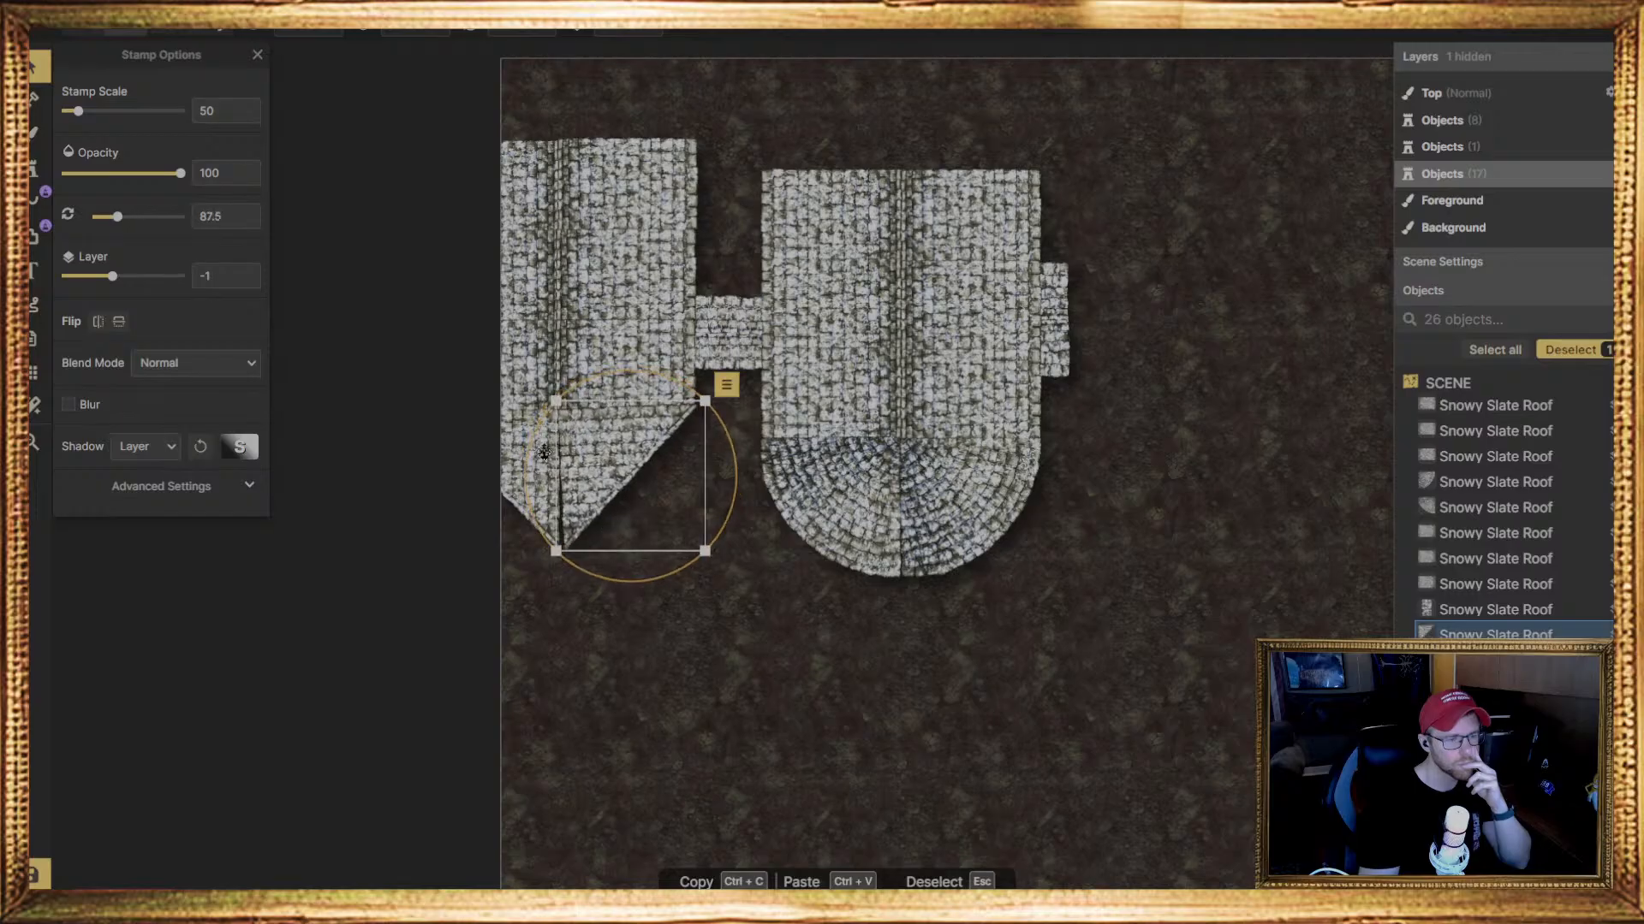
click(503, 31)
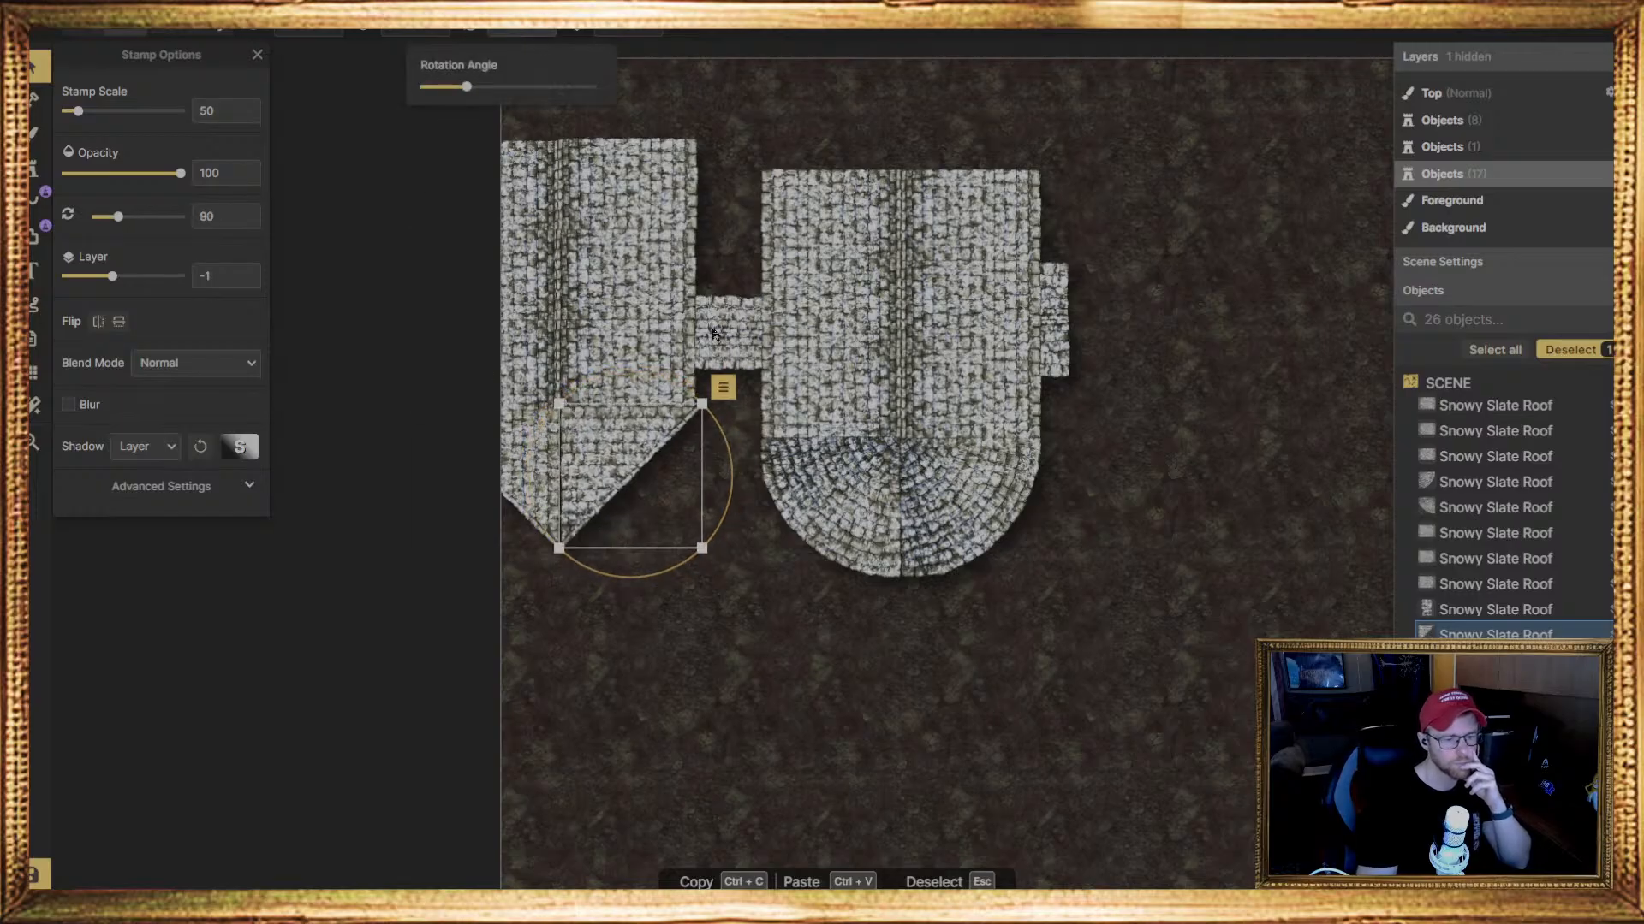
click(803, 665)
click(608, 459)
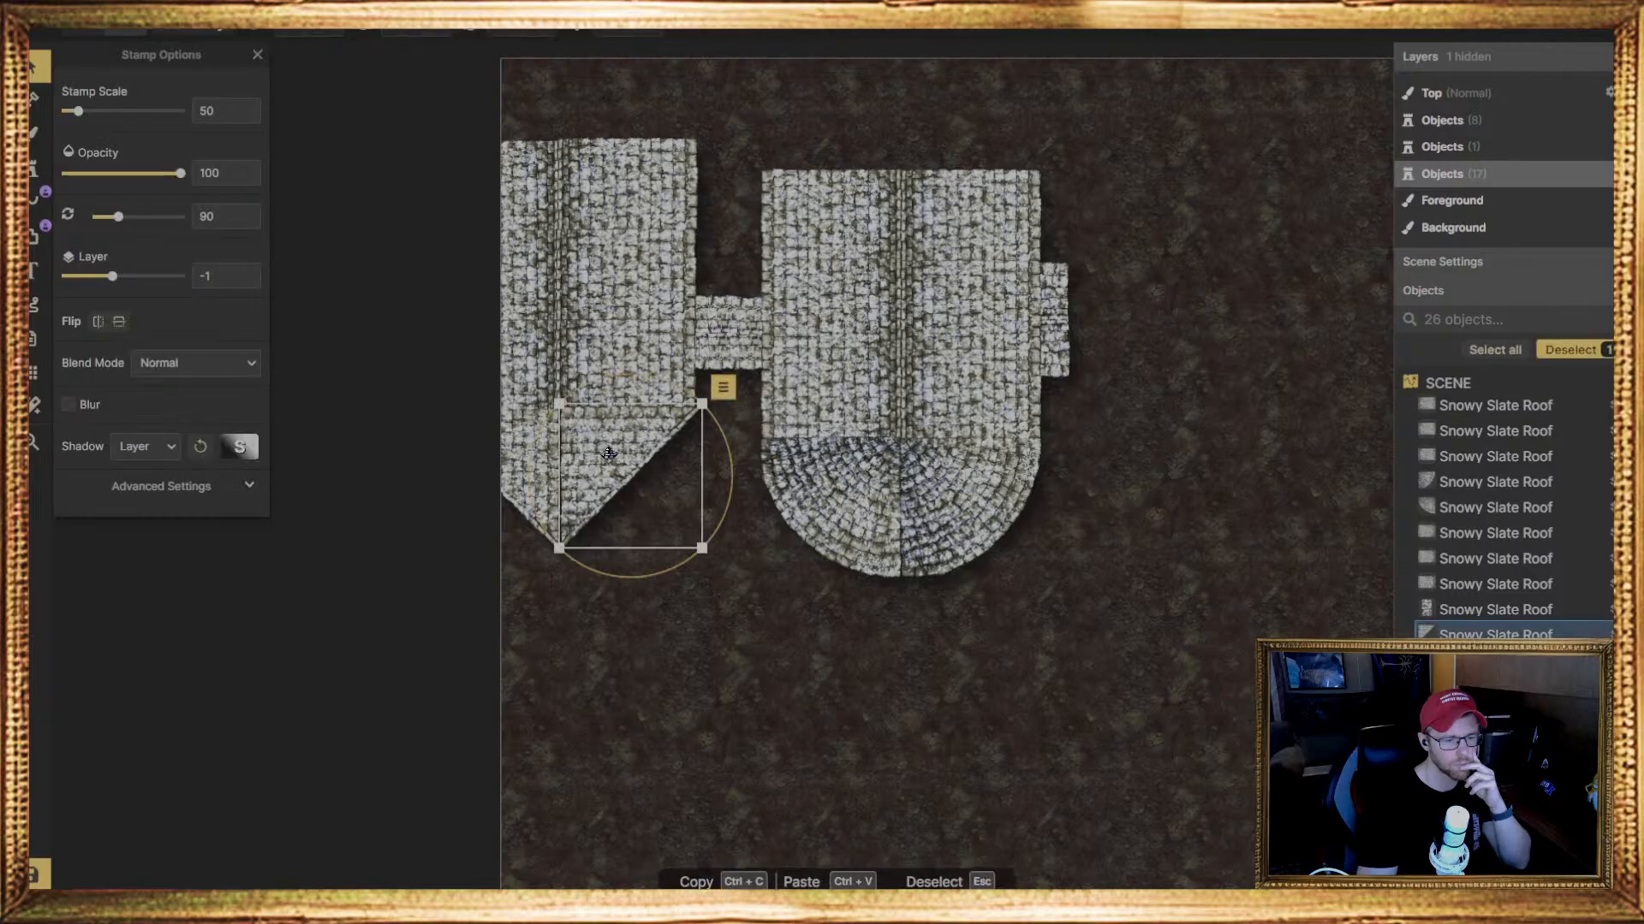
Nudge the second triangular roof stamp so it sits flush against the left wing's lower edge and the neighbouring triangle
drag(609, 459, 603, 457)
click(609, 714)
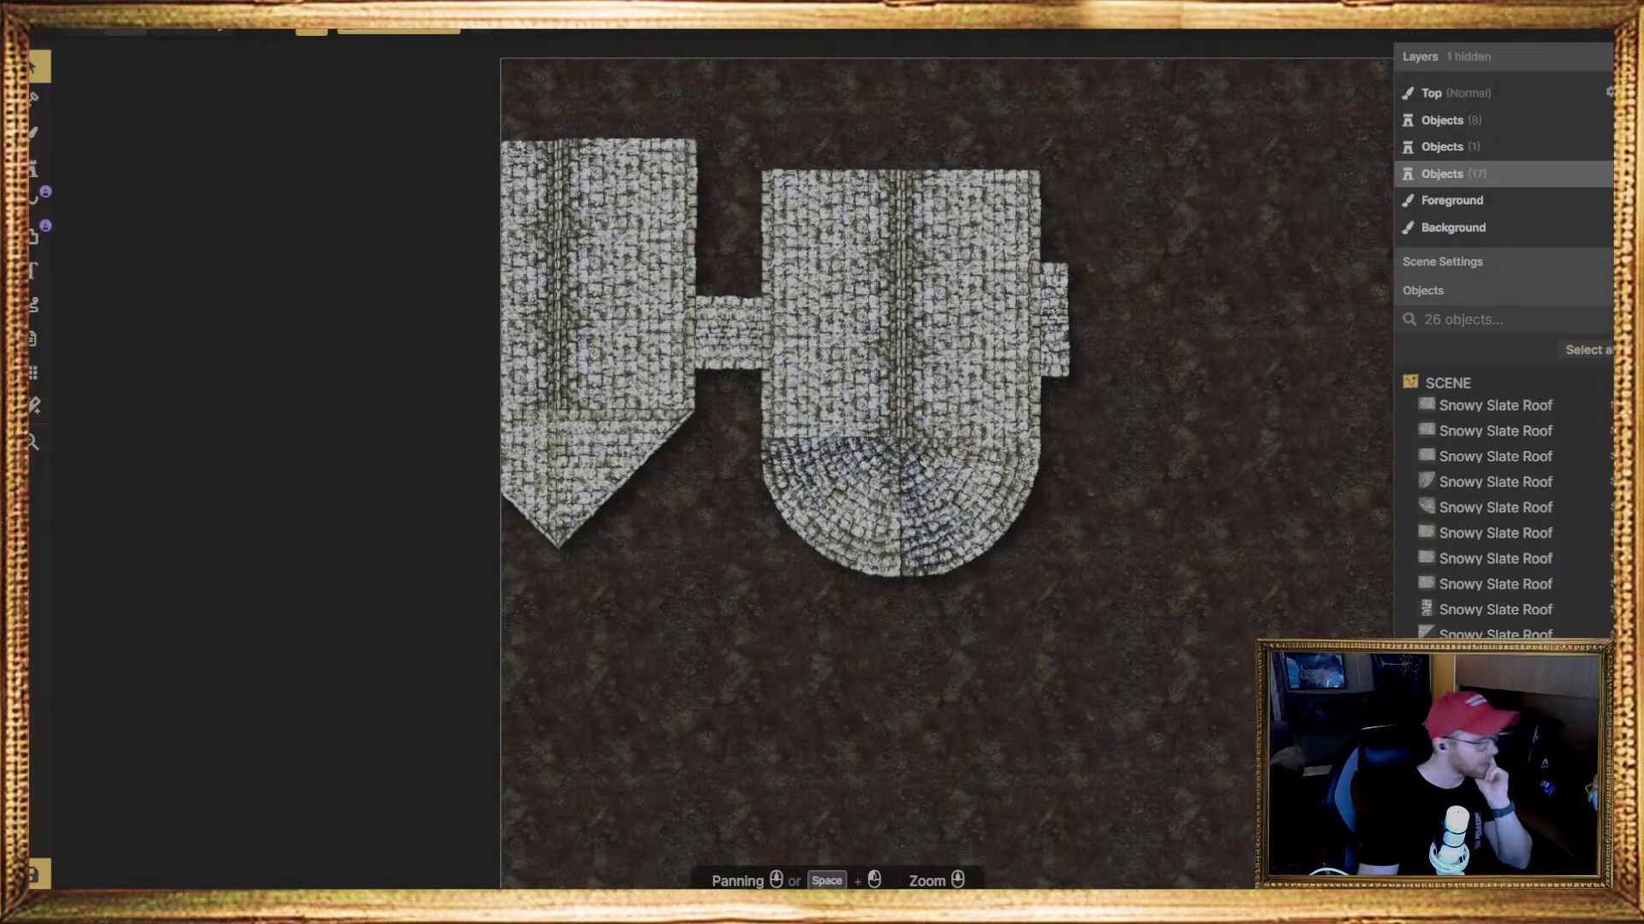
click(643, 524)
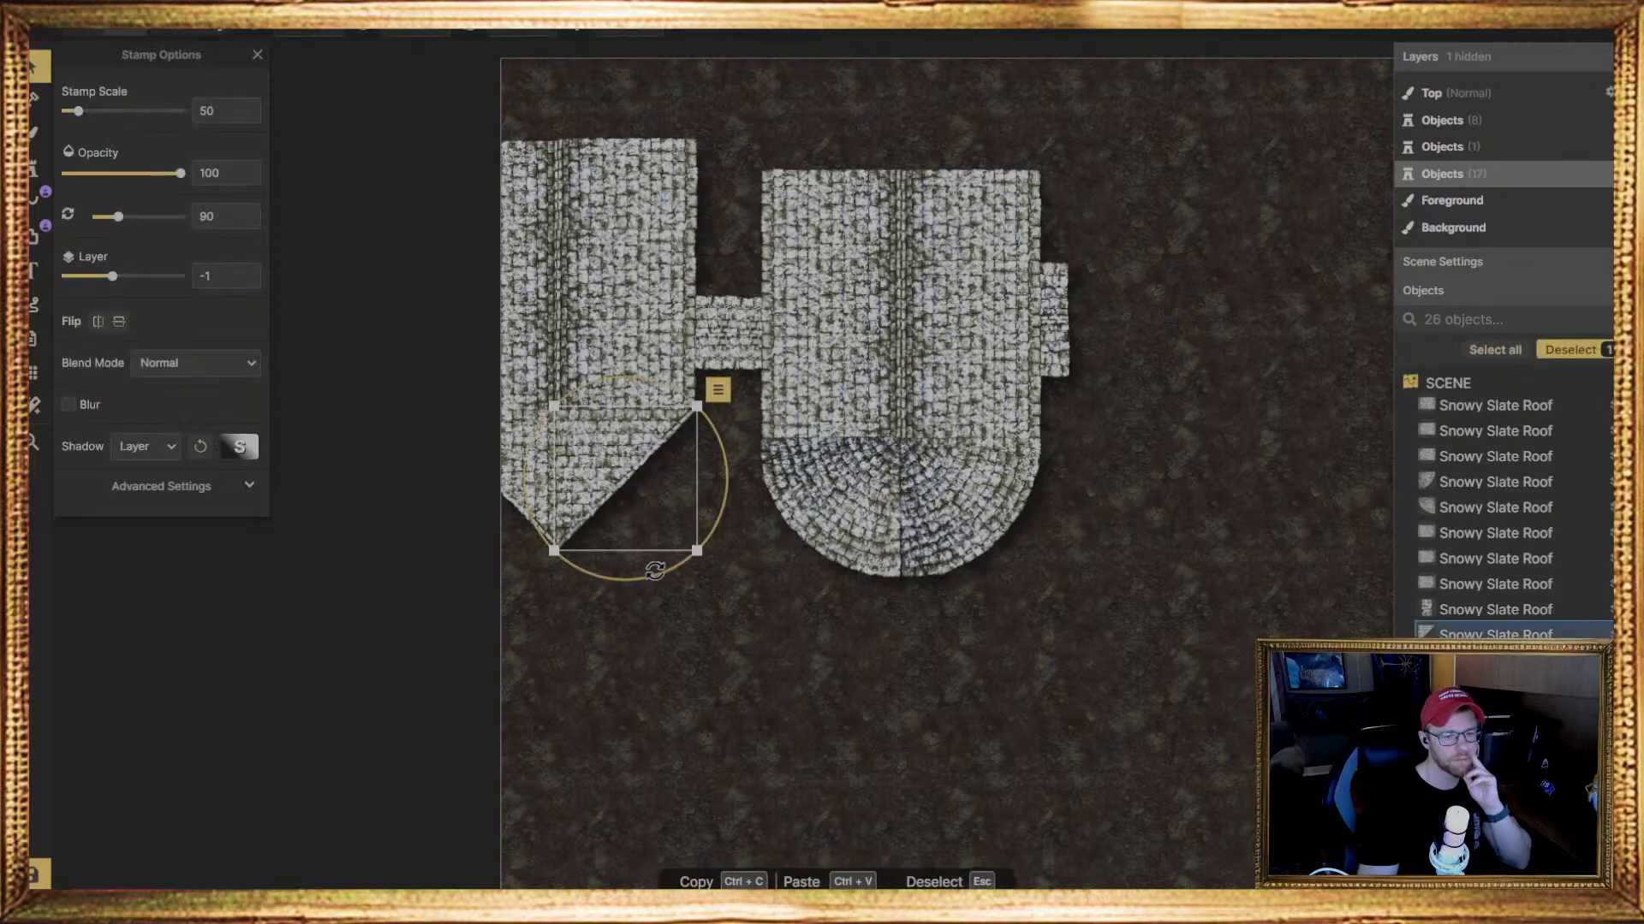
Delete the two quarter-round roof stamps that form the rounded end below the main roof
click(782, 575)
middle_drag(683, 523, 694, 737)
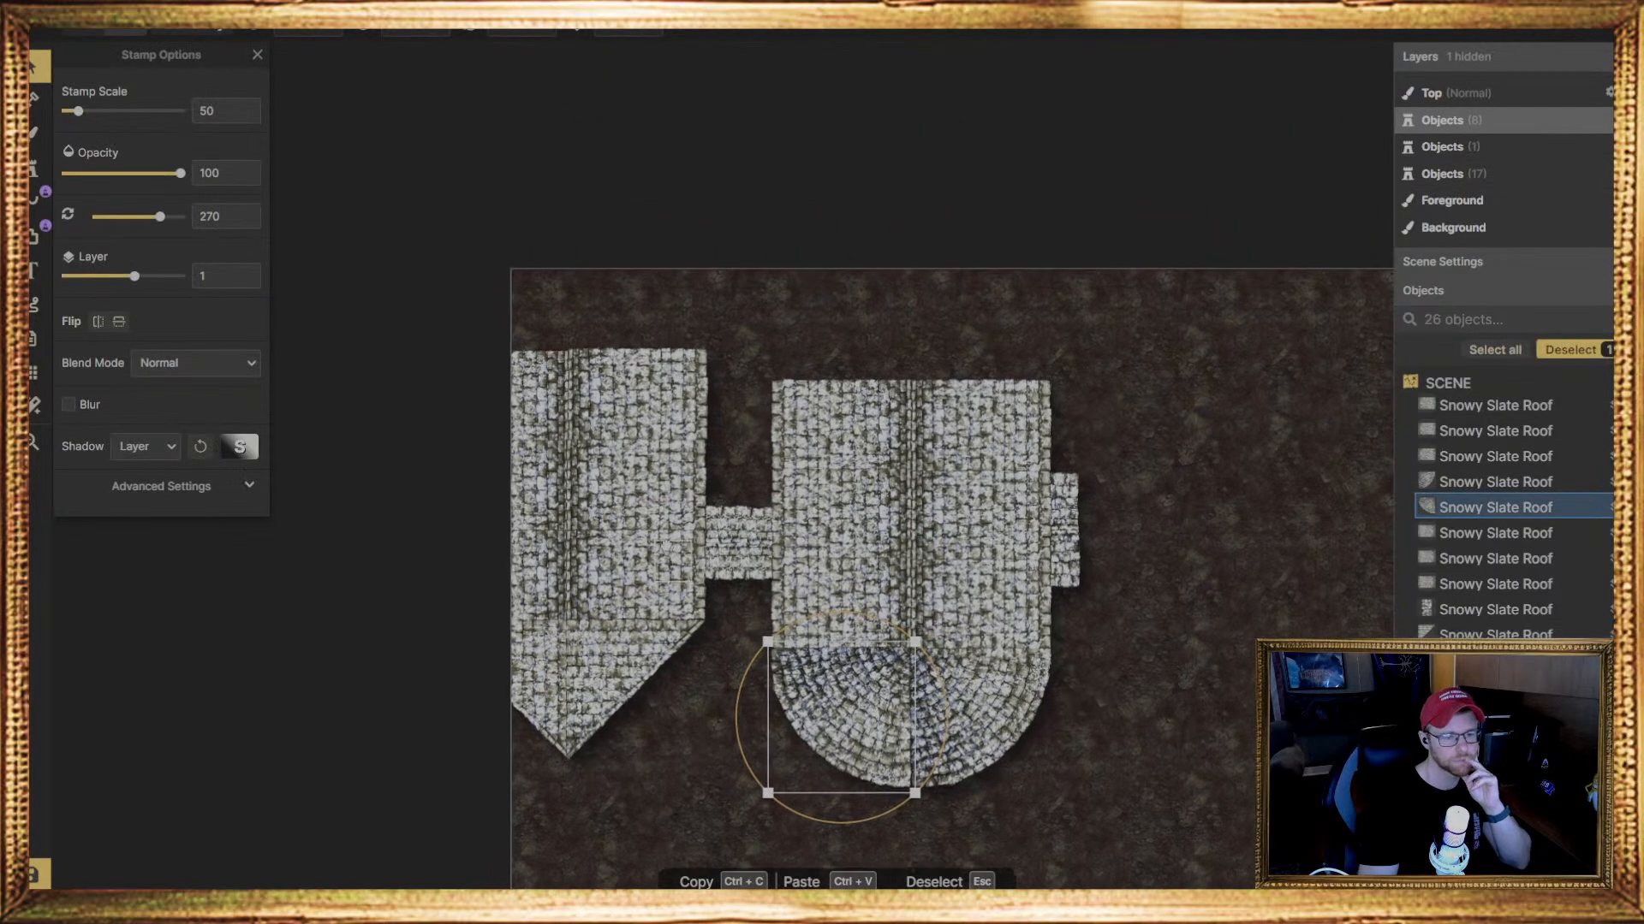
middle_drag(632, 548, 638, 548)
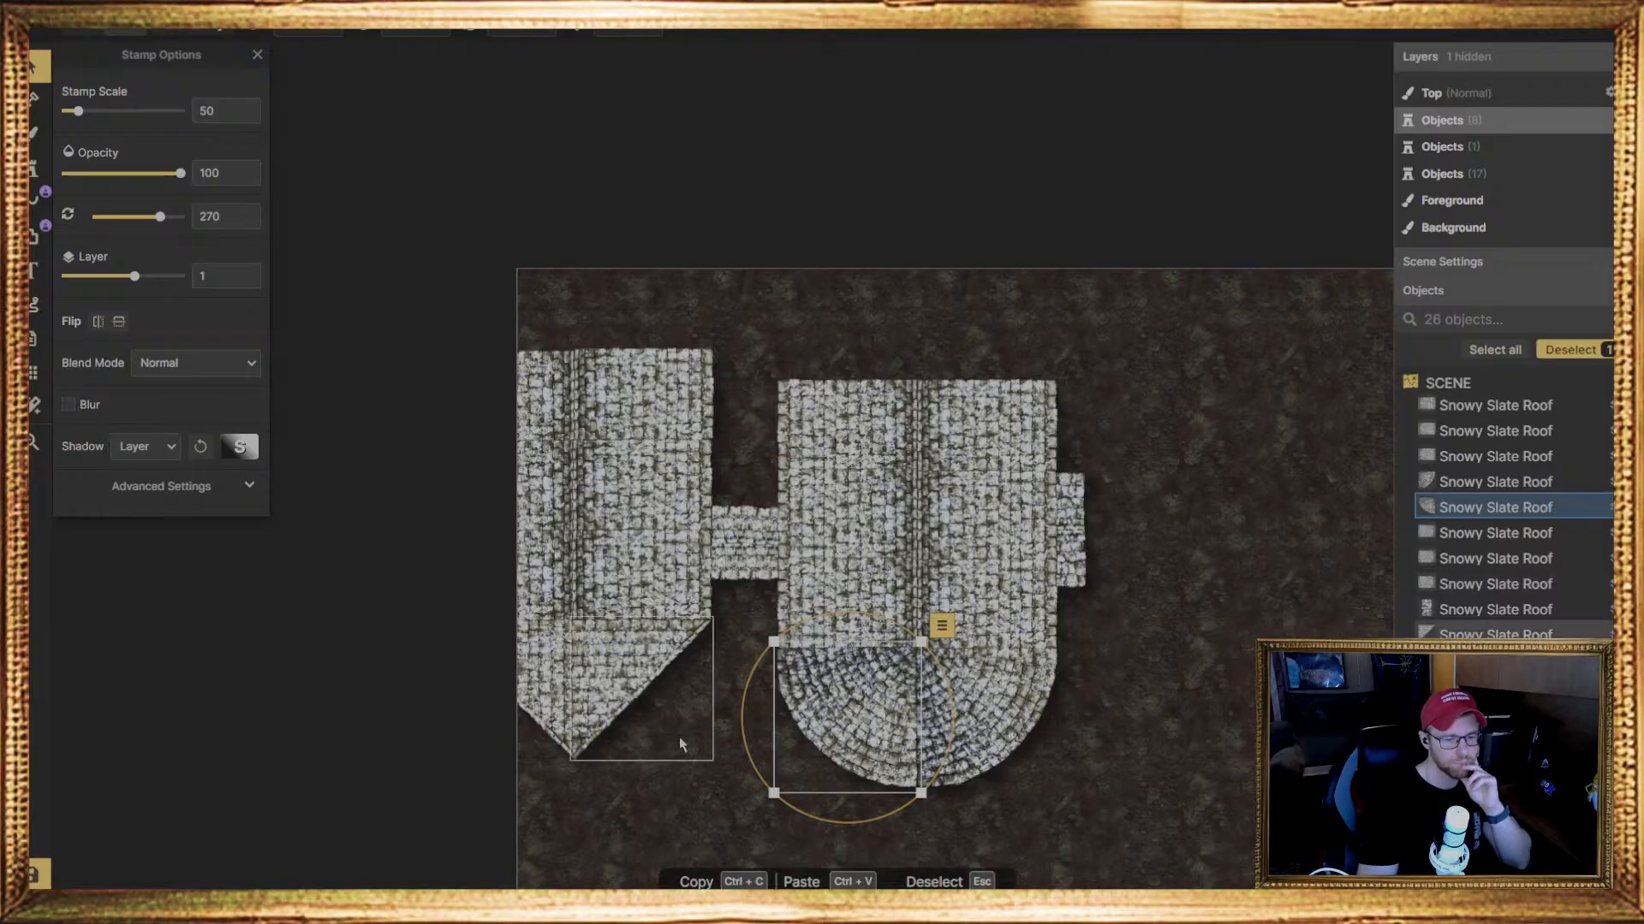
middle_drag(649, 788, 604, 739)
click(1059, 694)
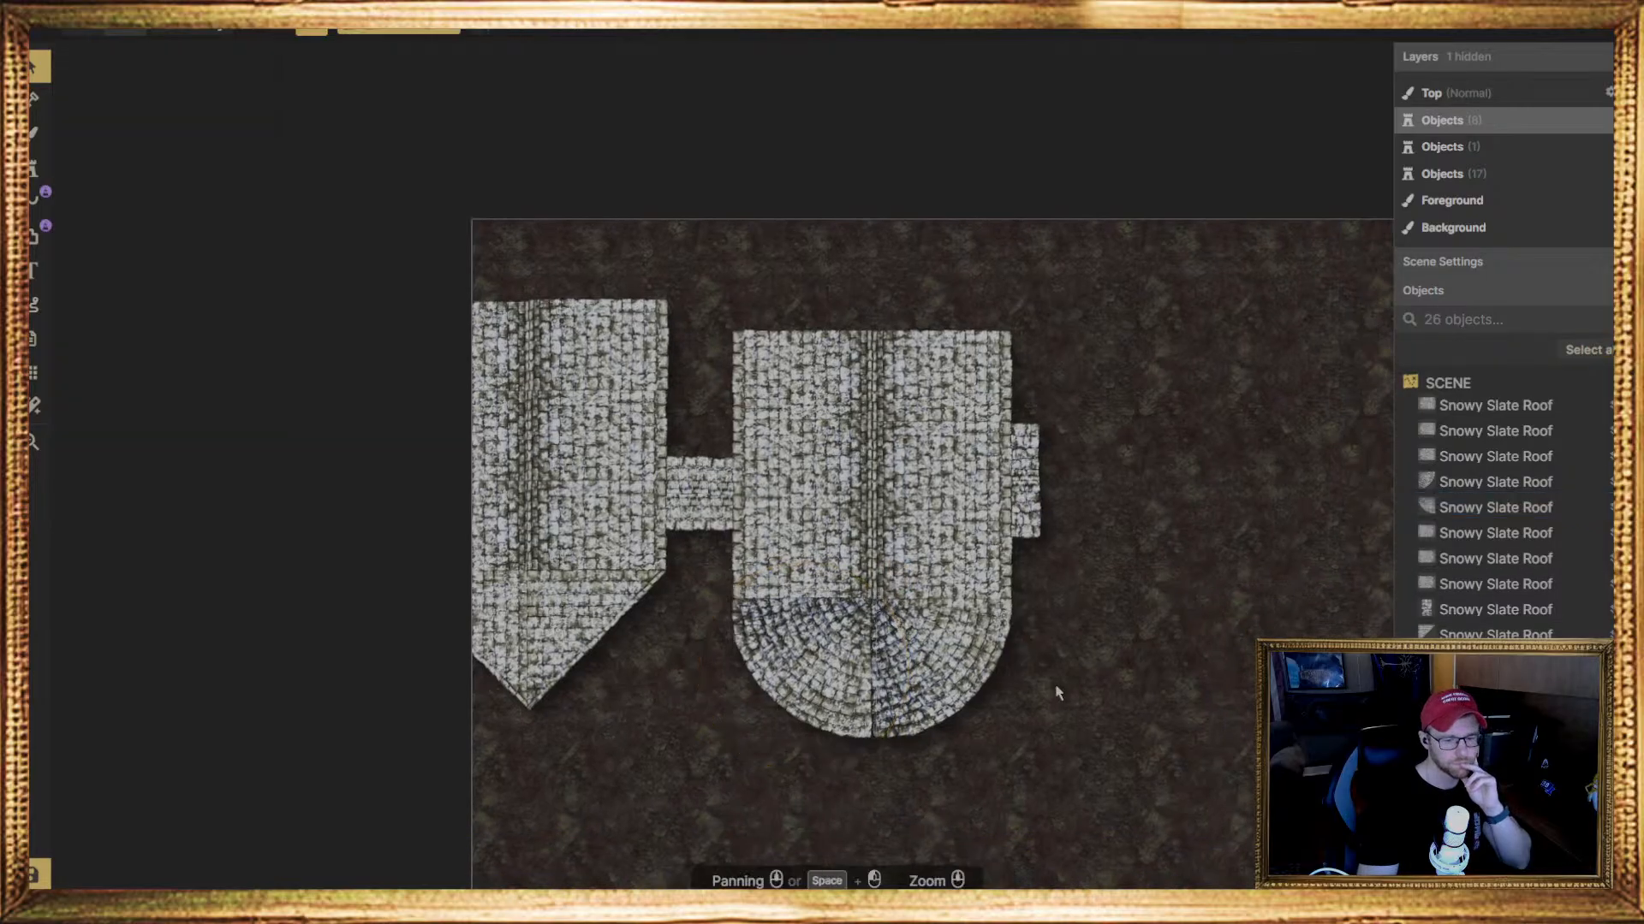
click(847, 701)
key(Delete)
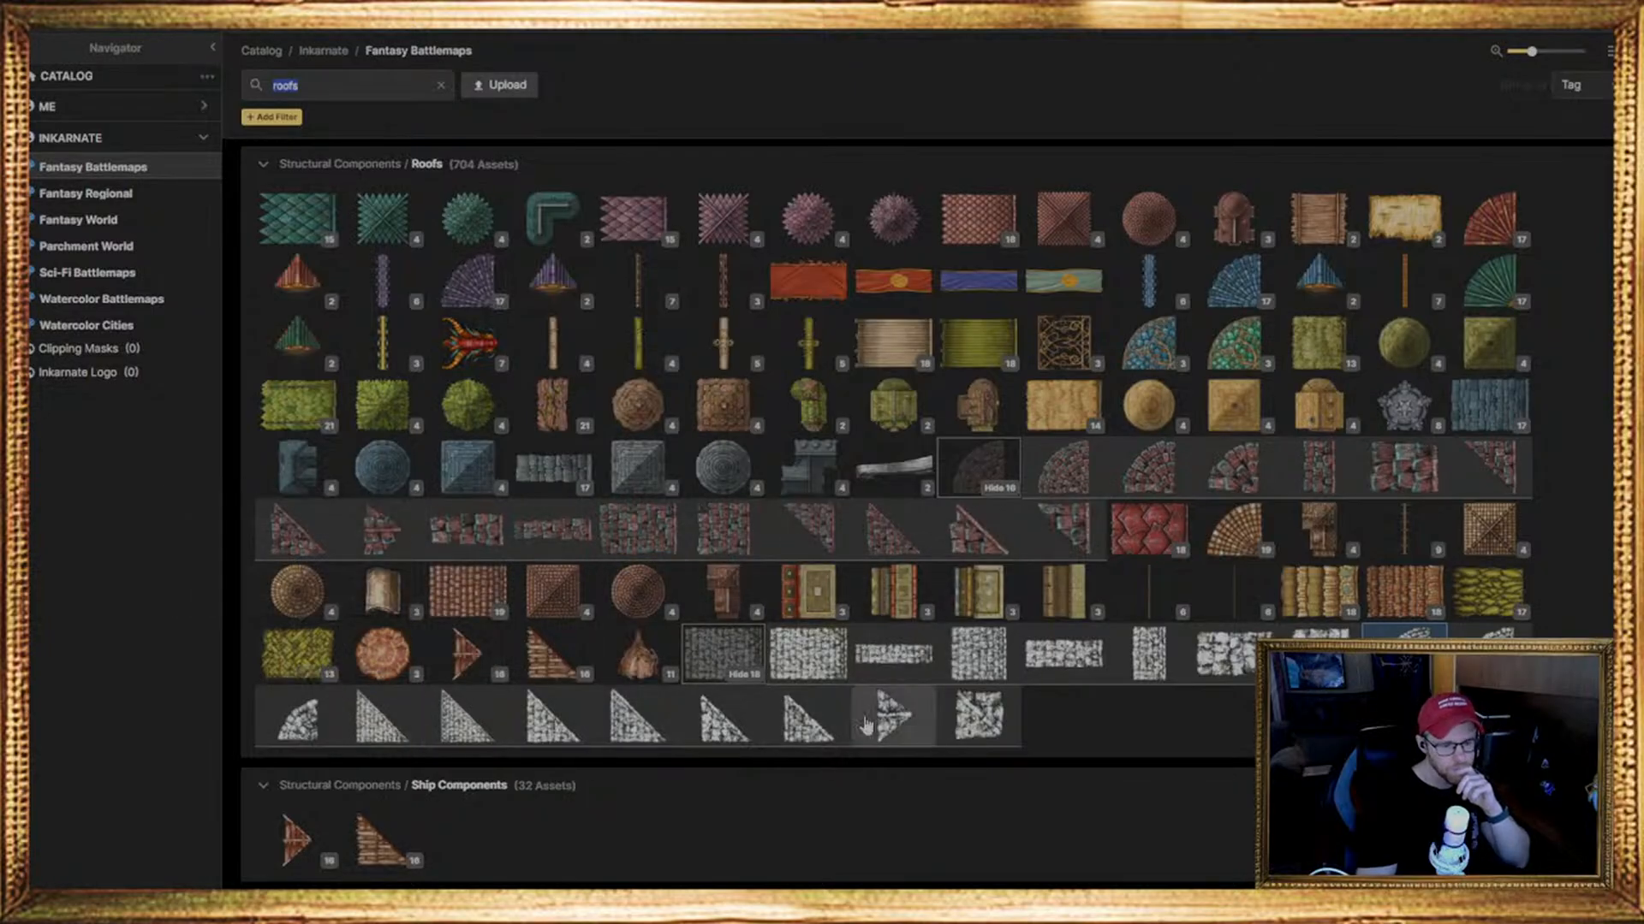
Place the square Snowy Slate Roof stamp 18, rotated 225 degrees at scale 50, just below the main roof's ridge
mouse_move(649, 736)
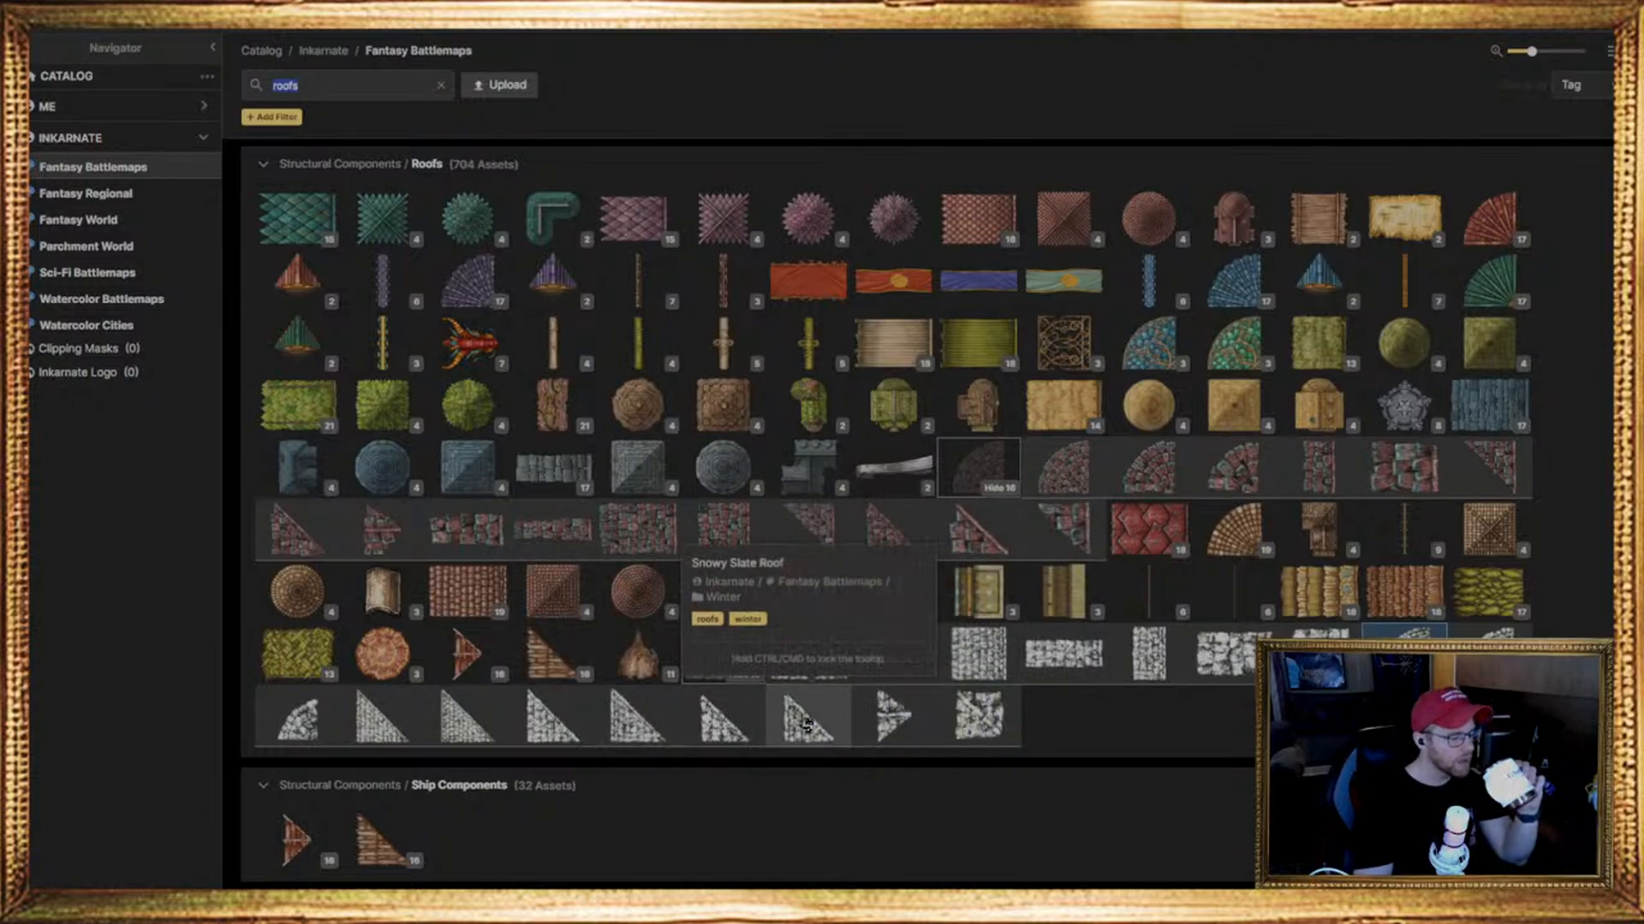
mouse_move(702, 734)
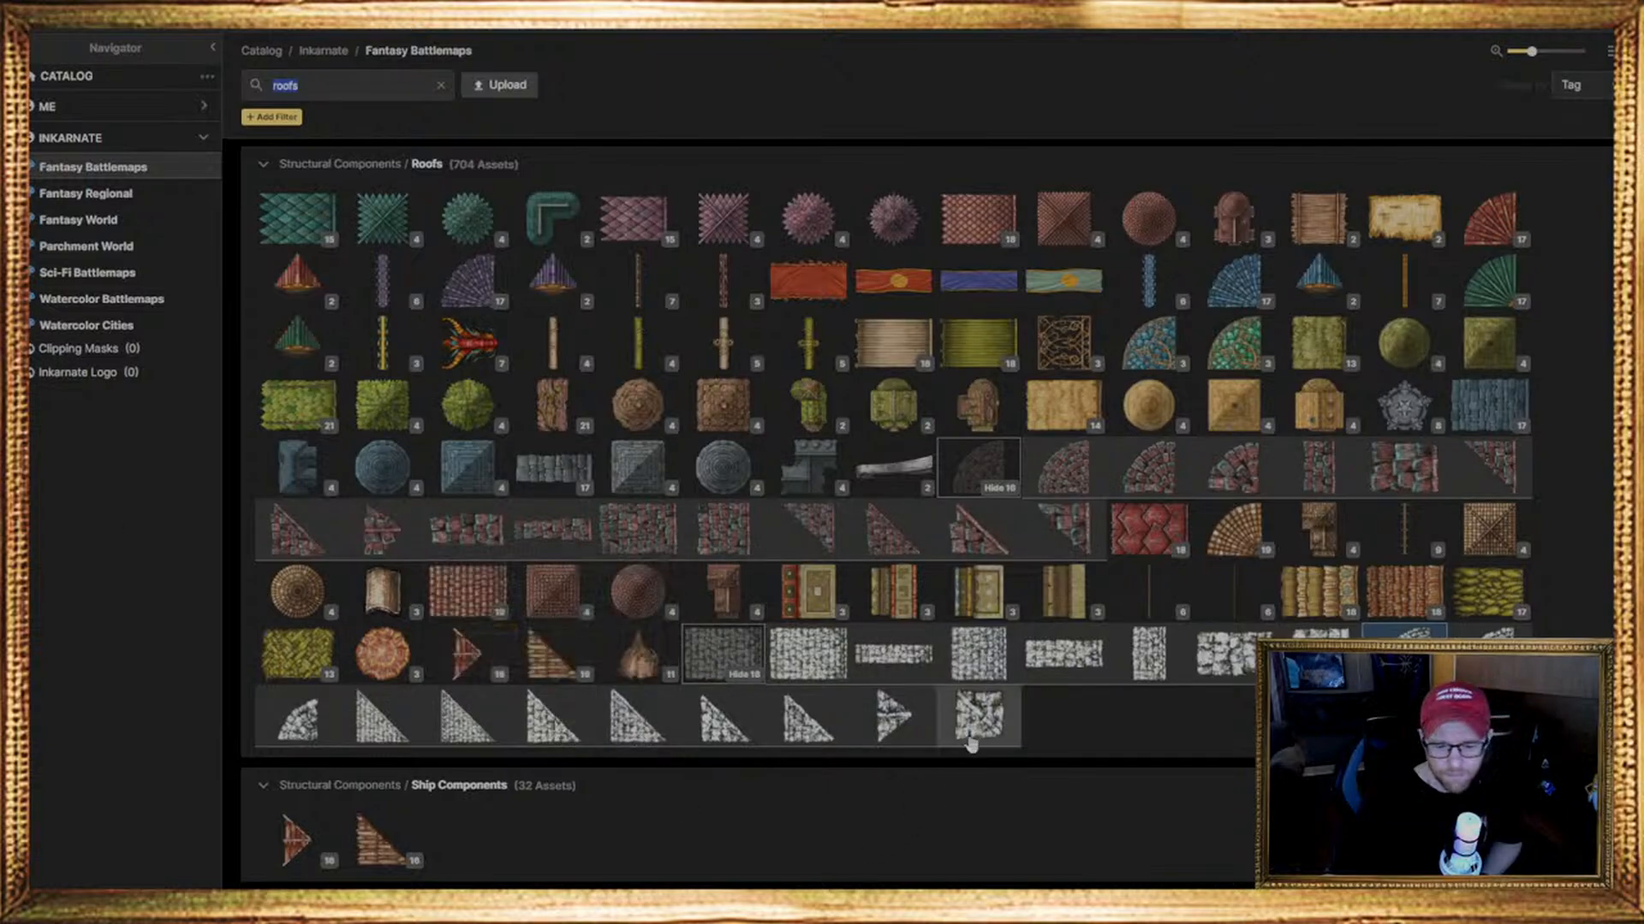
click(972, 743)
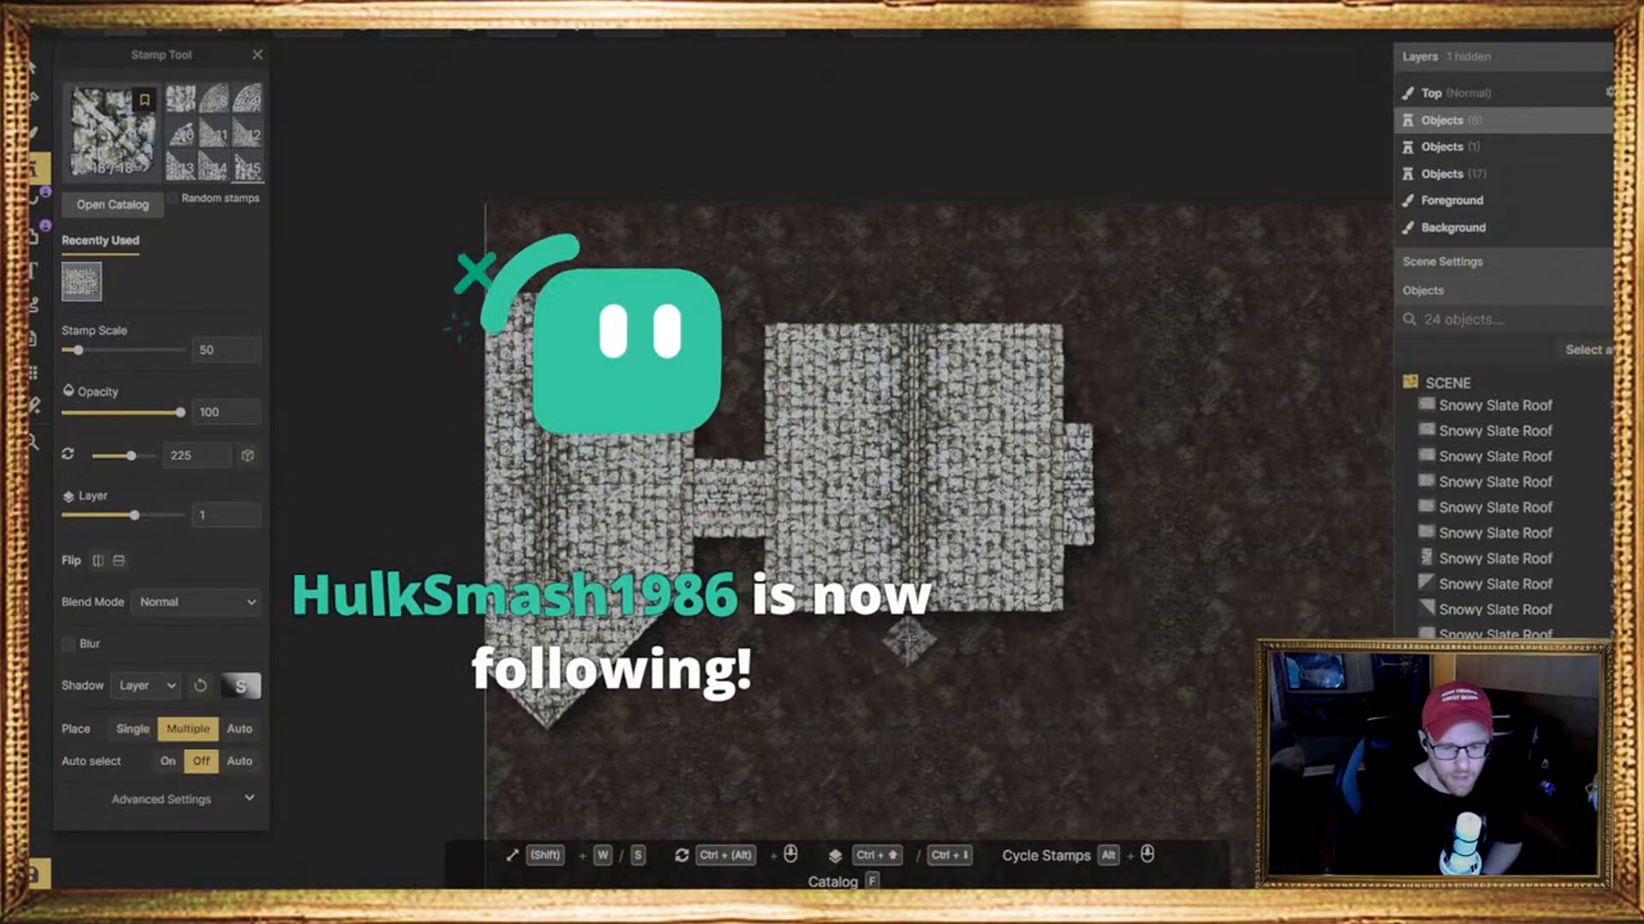
scroll(909, 640, up, 5)
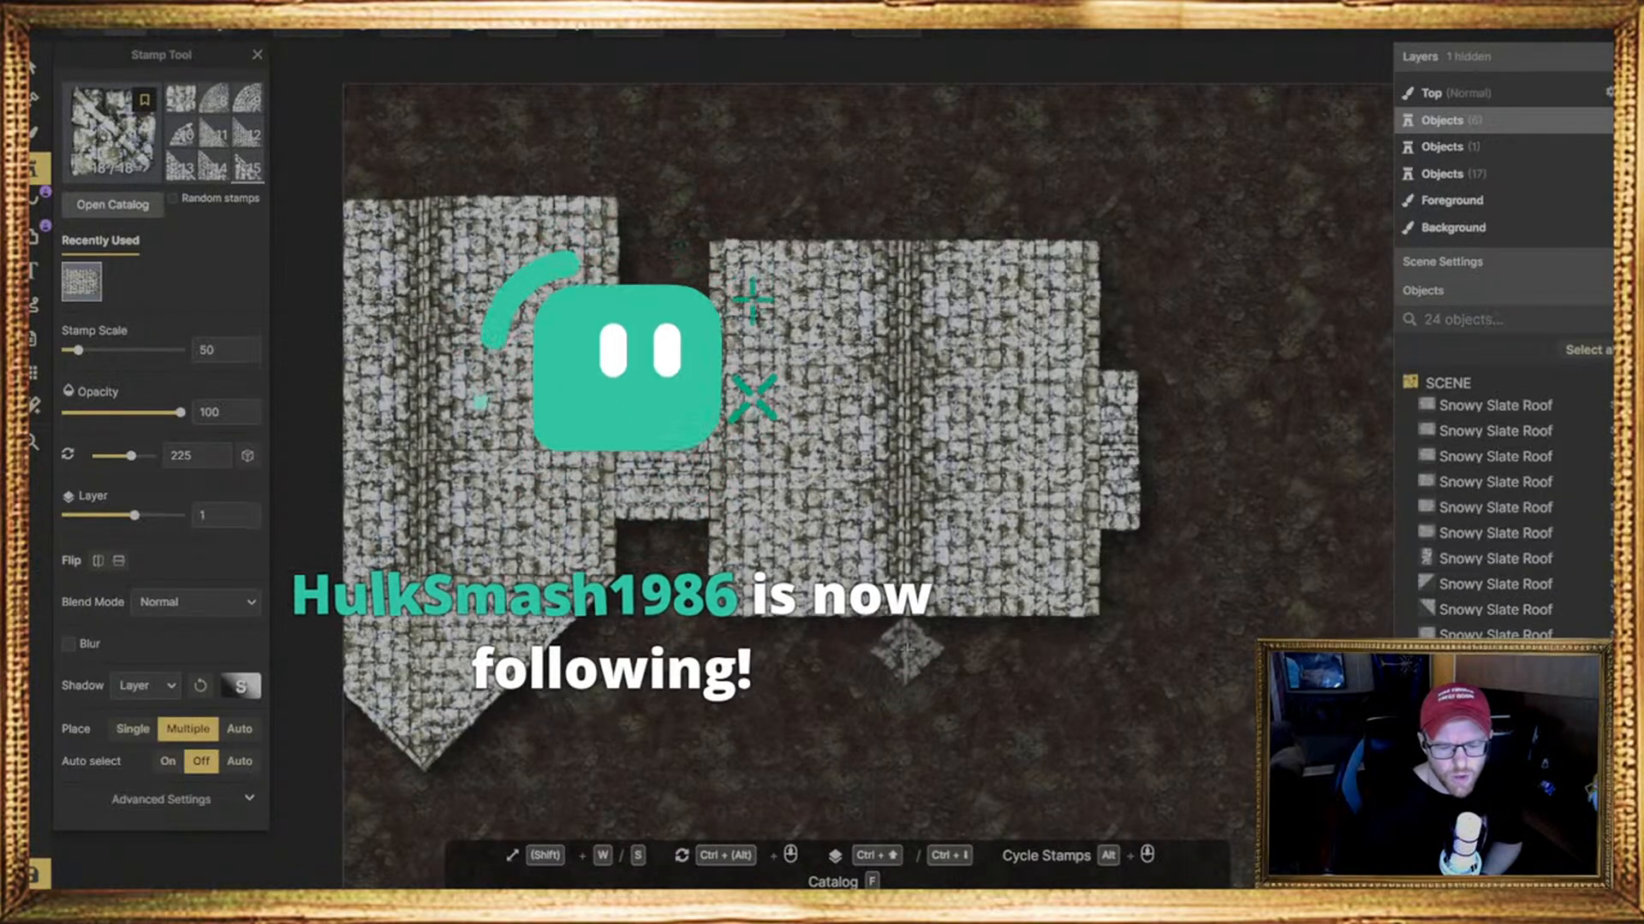
click(907, 650)
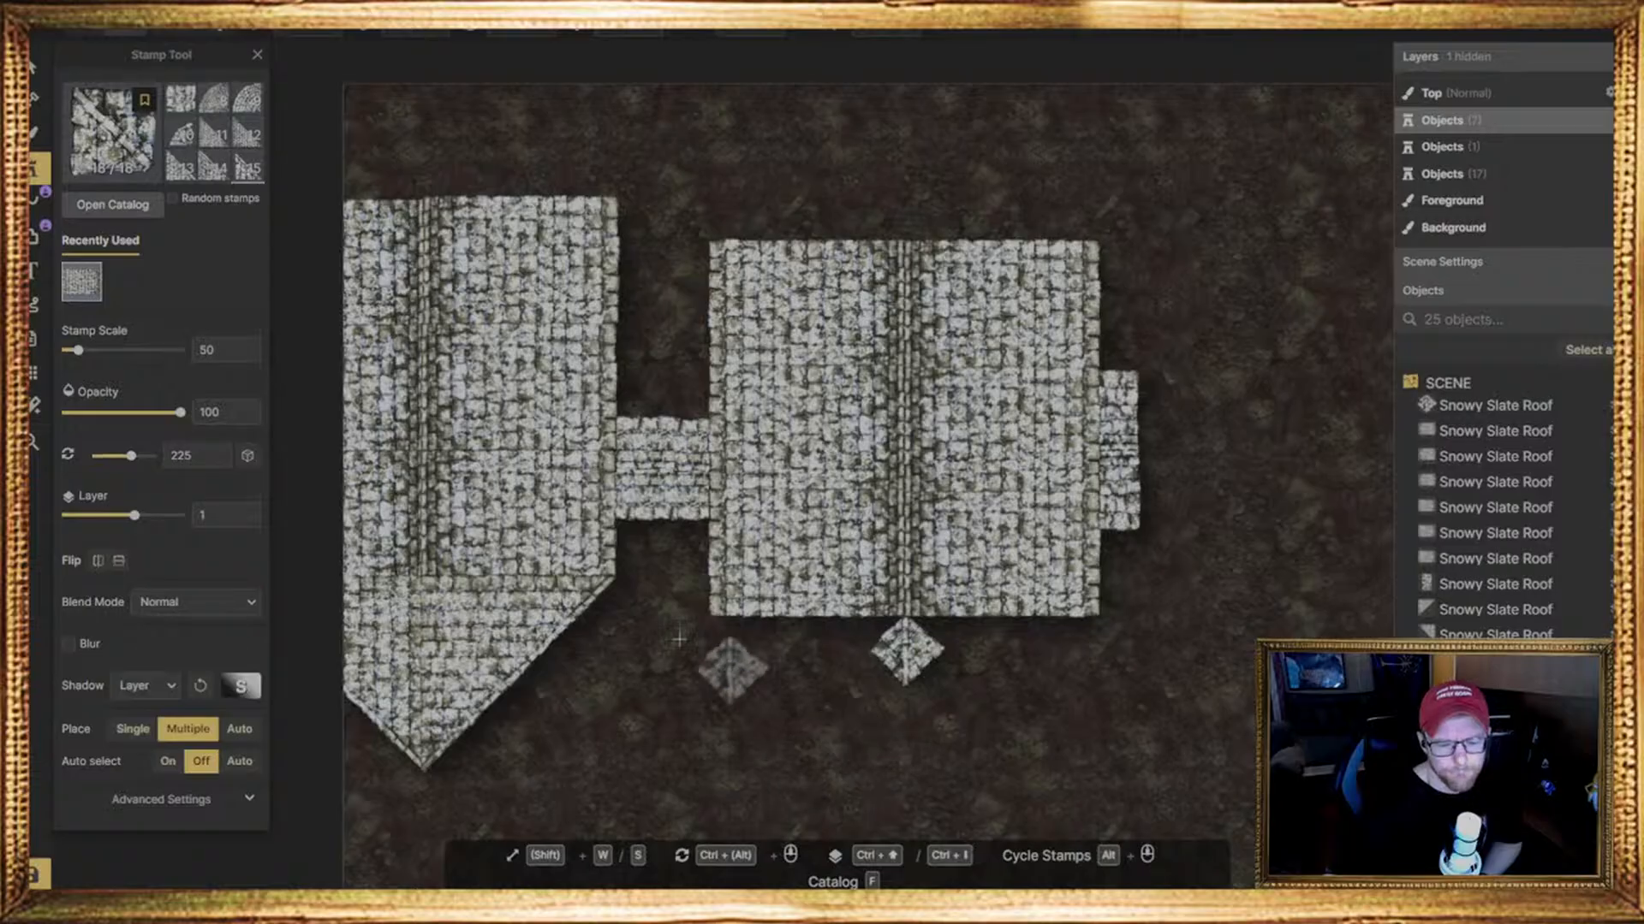
Try out Snowy Slate Roof stamp 17 below the ridge, and delete the small diamond-shaped stamp placed there
click(247, 173)
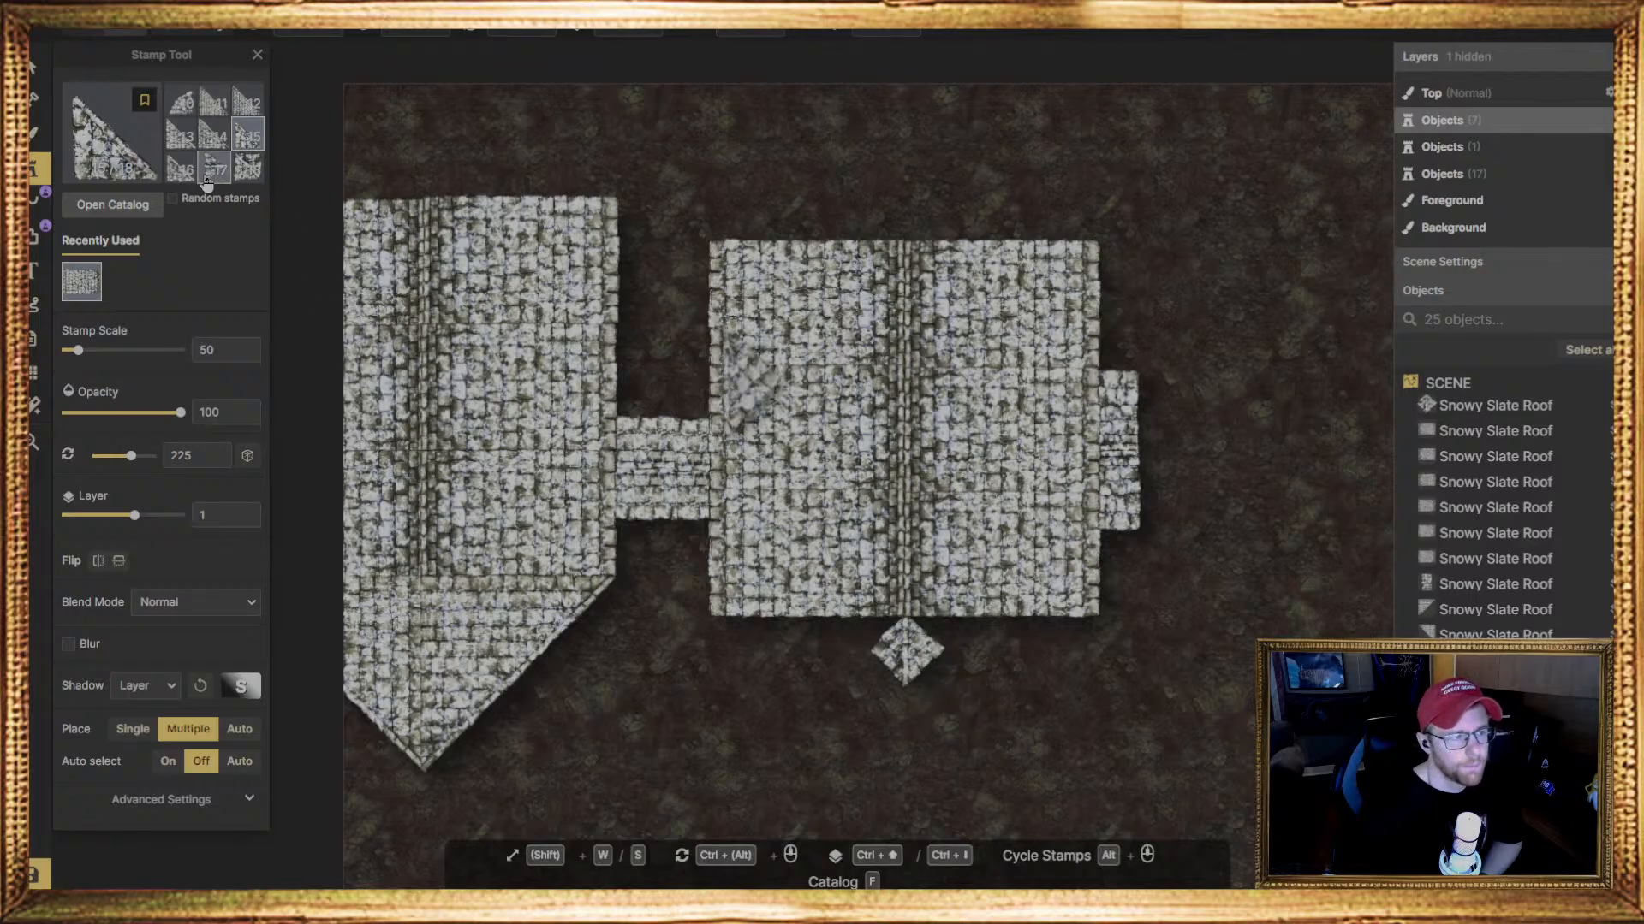
click(206, 179)
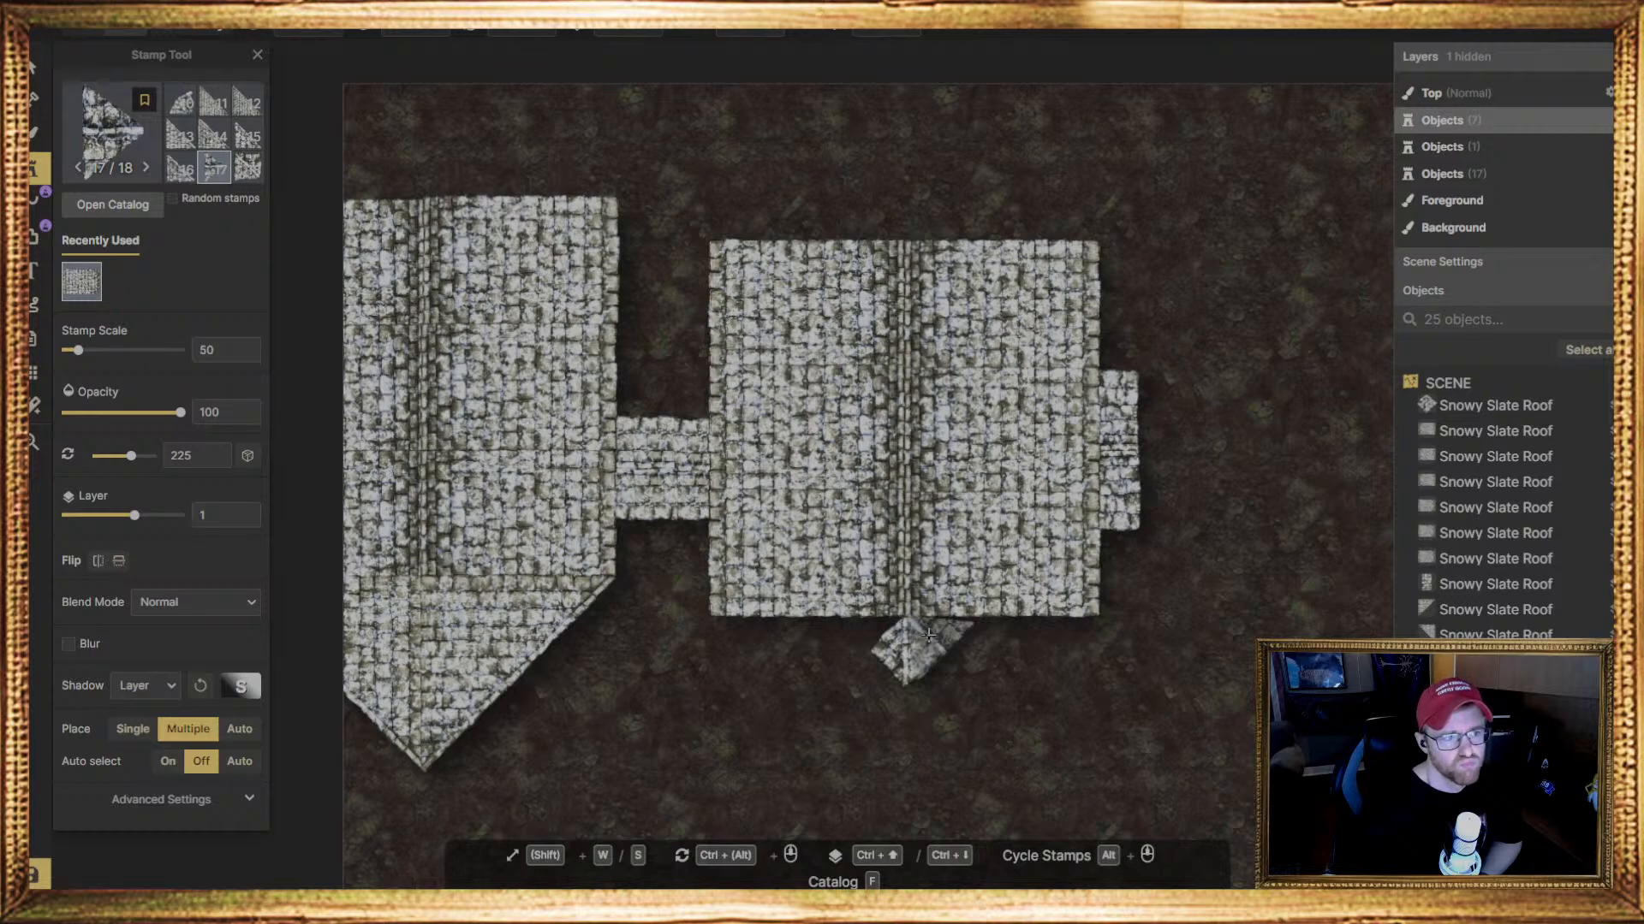
click(909, 644)
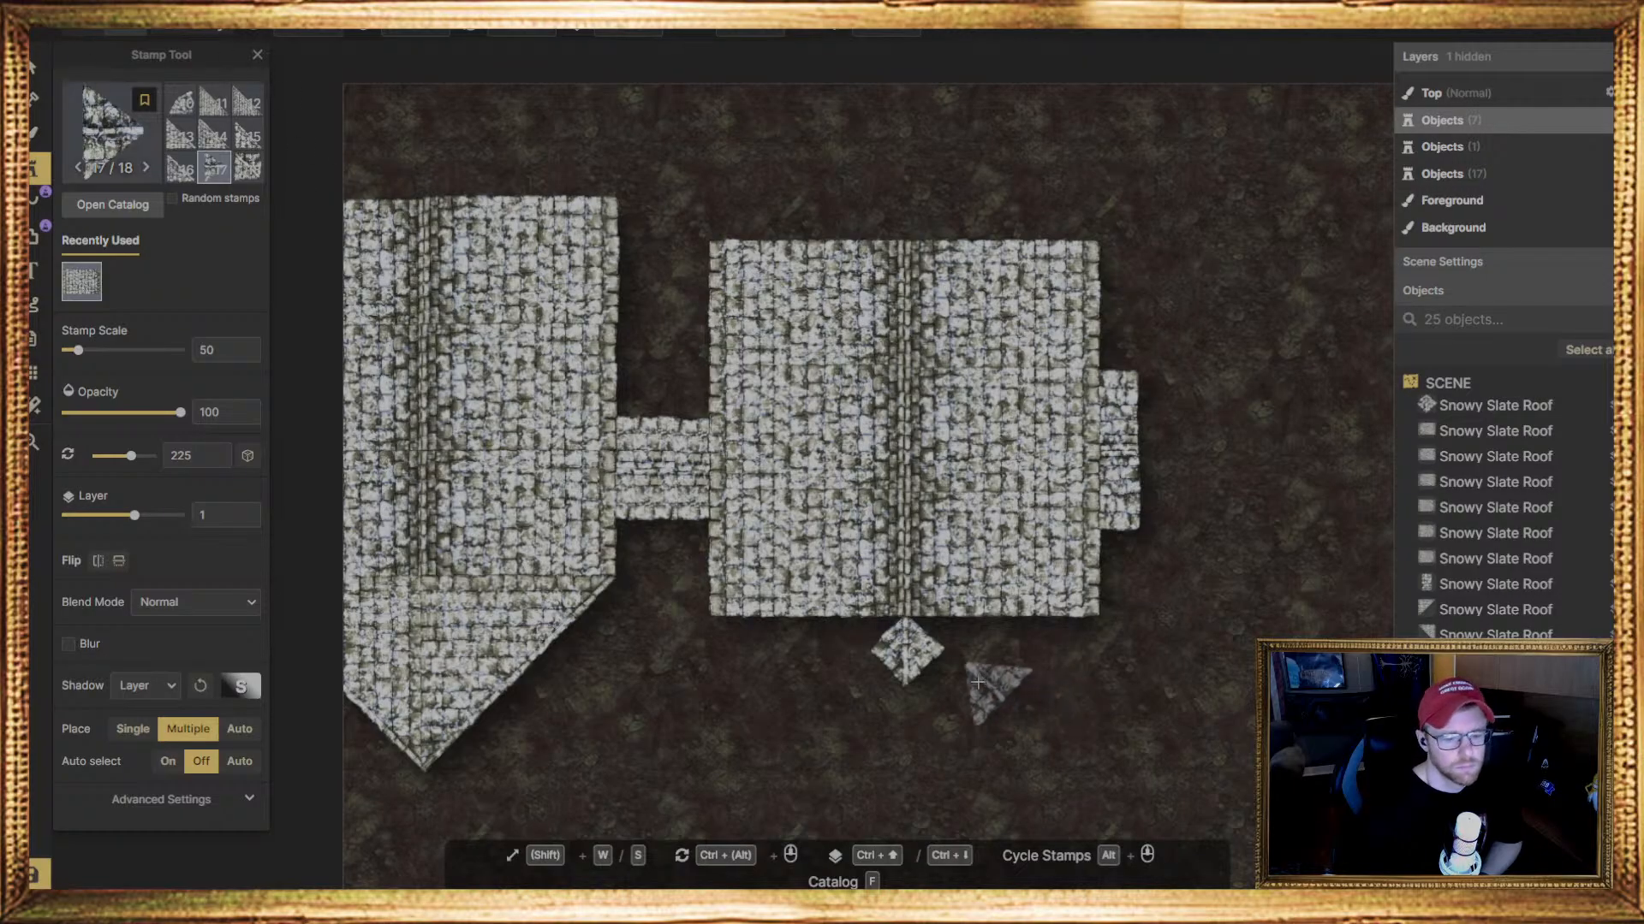
click(34, 67)
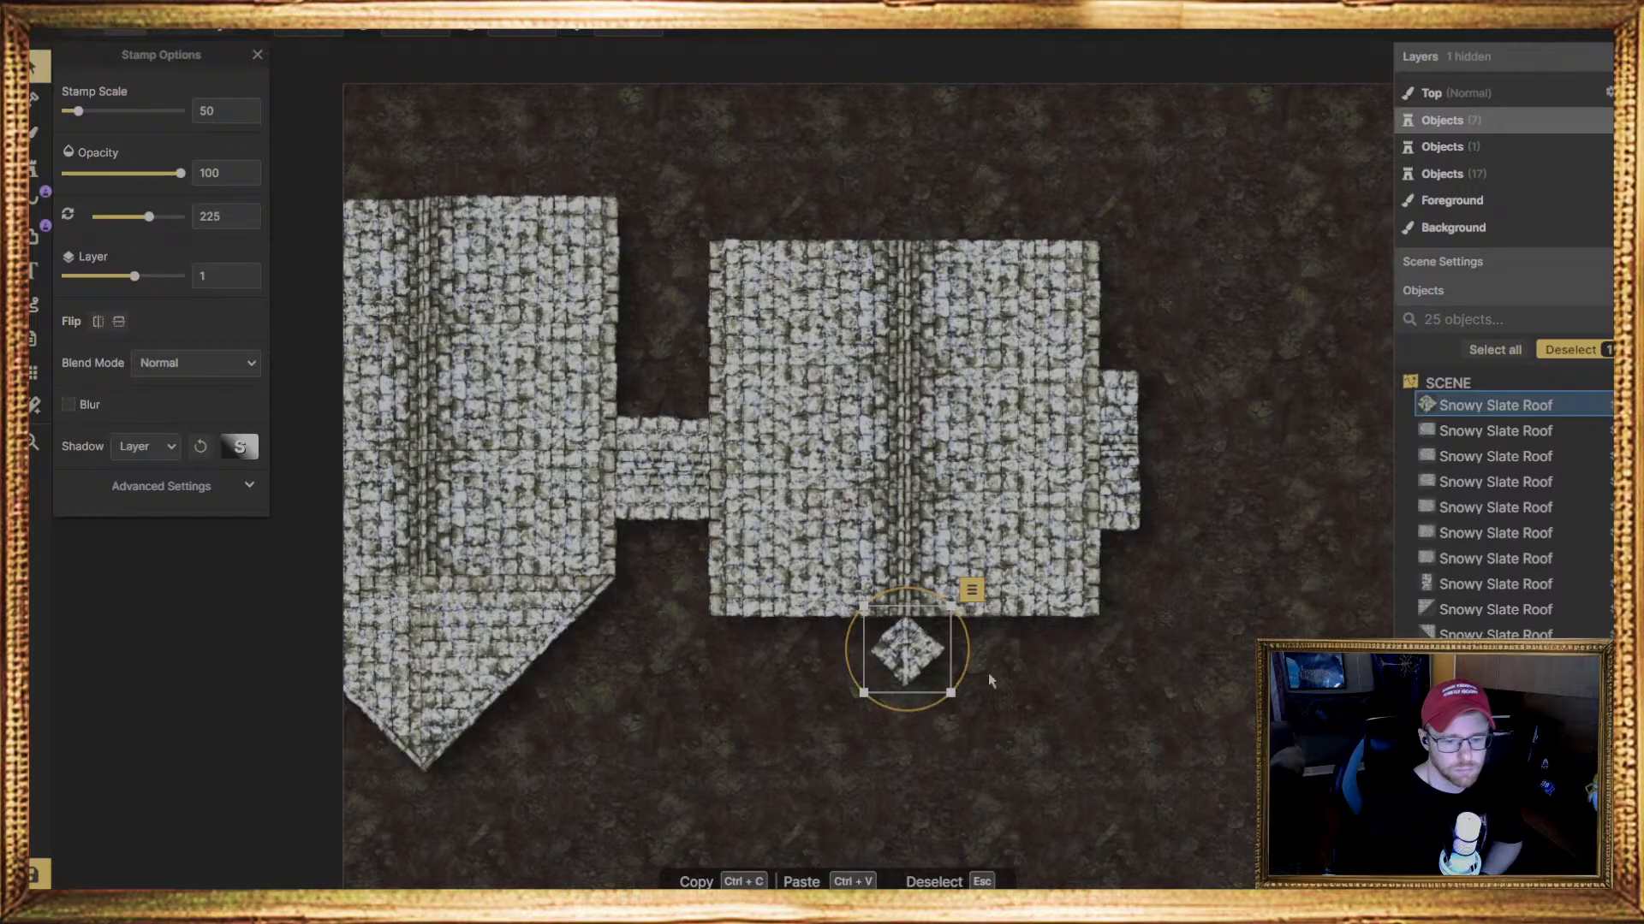
key(Delete)
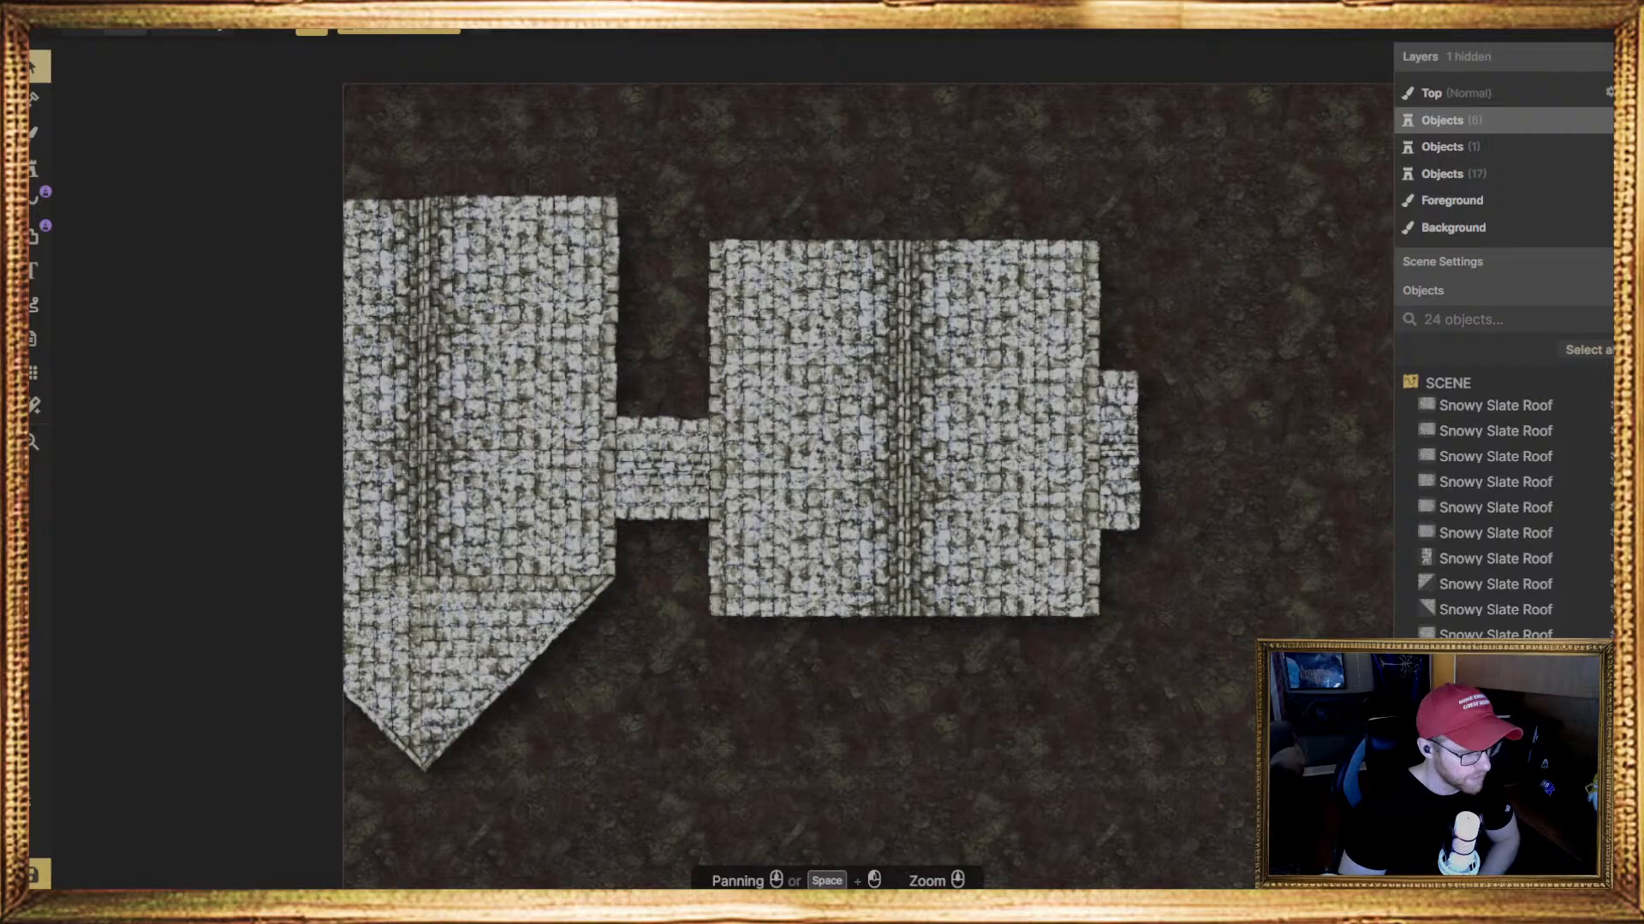
scroll(503, 631, down, 1)
scroll(503, 631, down, 1)
scroll(856, 552, up, 1)
scroll(856, 552, up, 1)
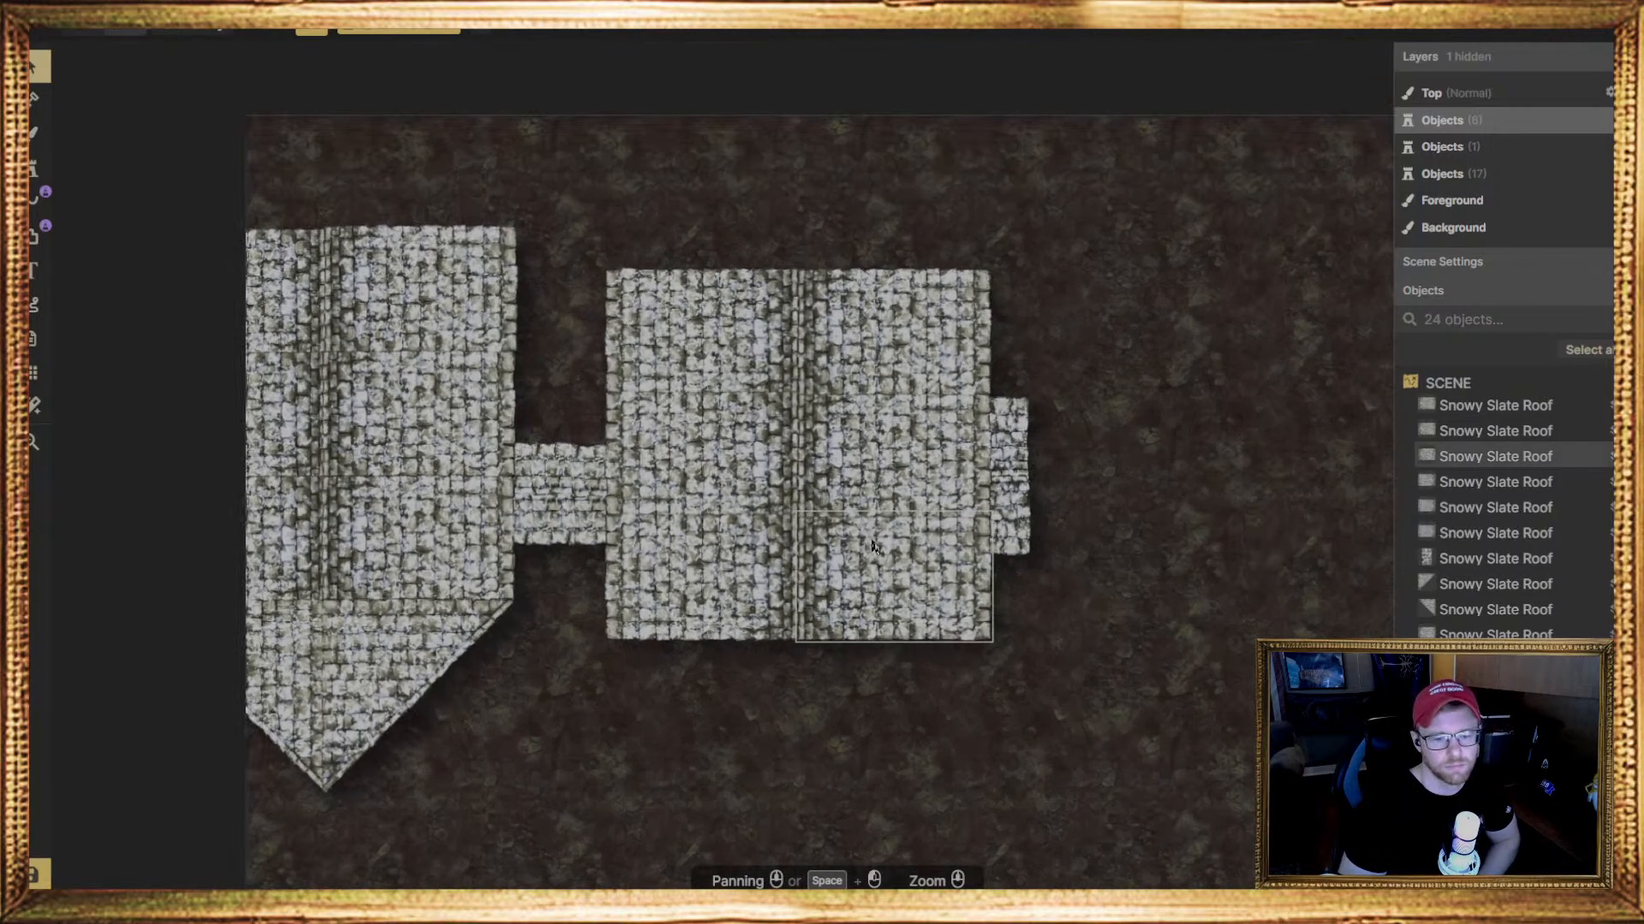
scroll(856, 552, down, 1)
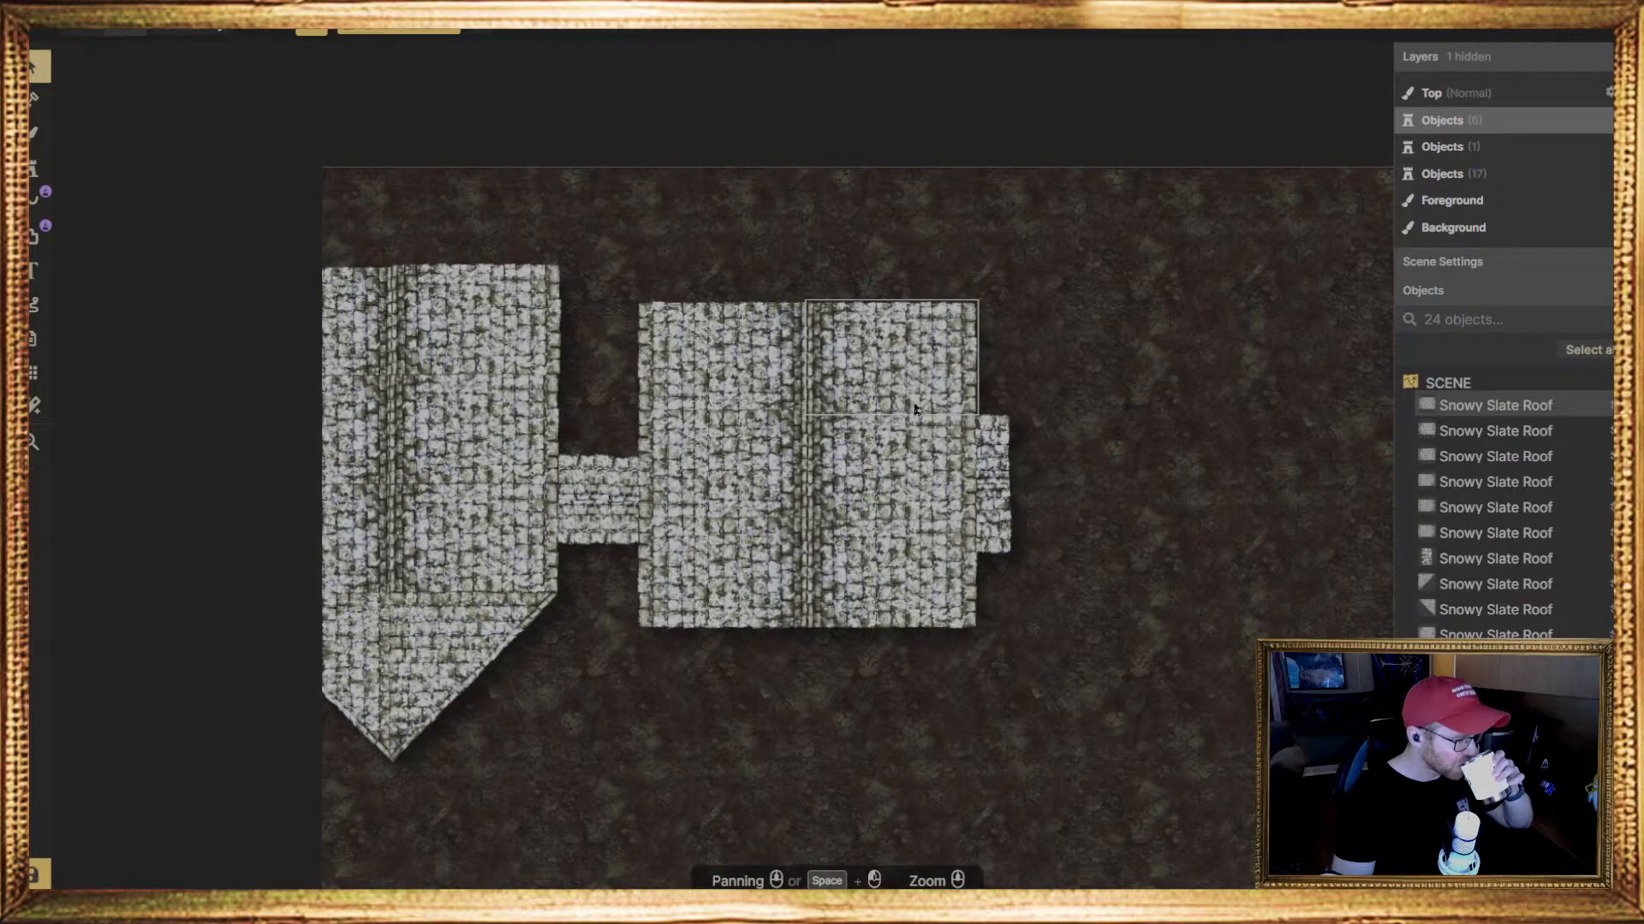
click(289, 736)
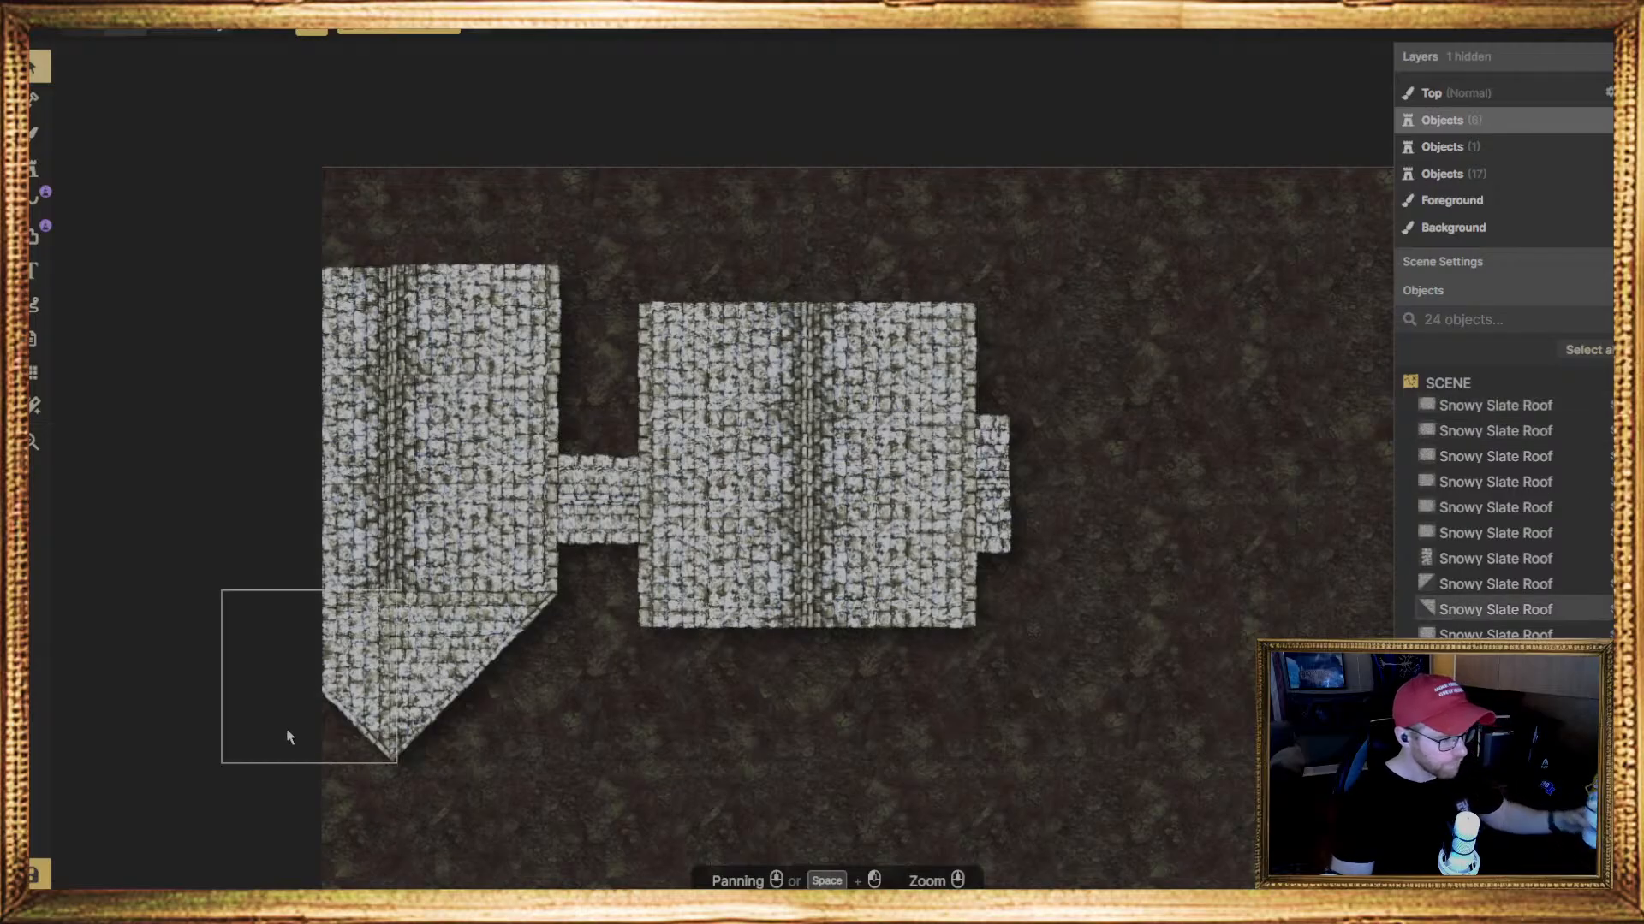
click(298, 835)
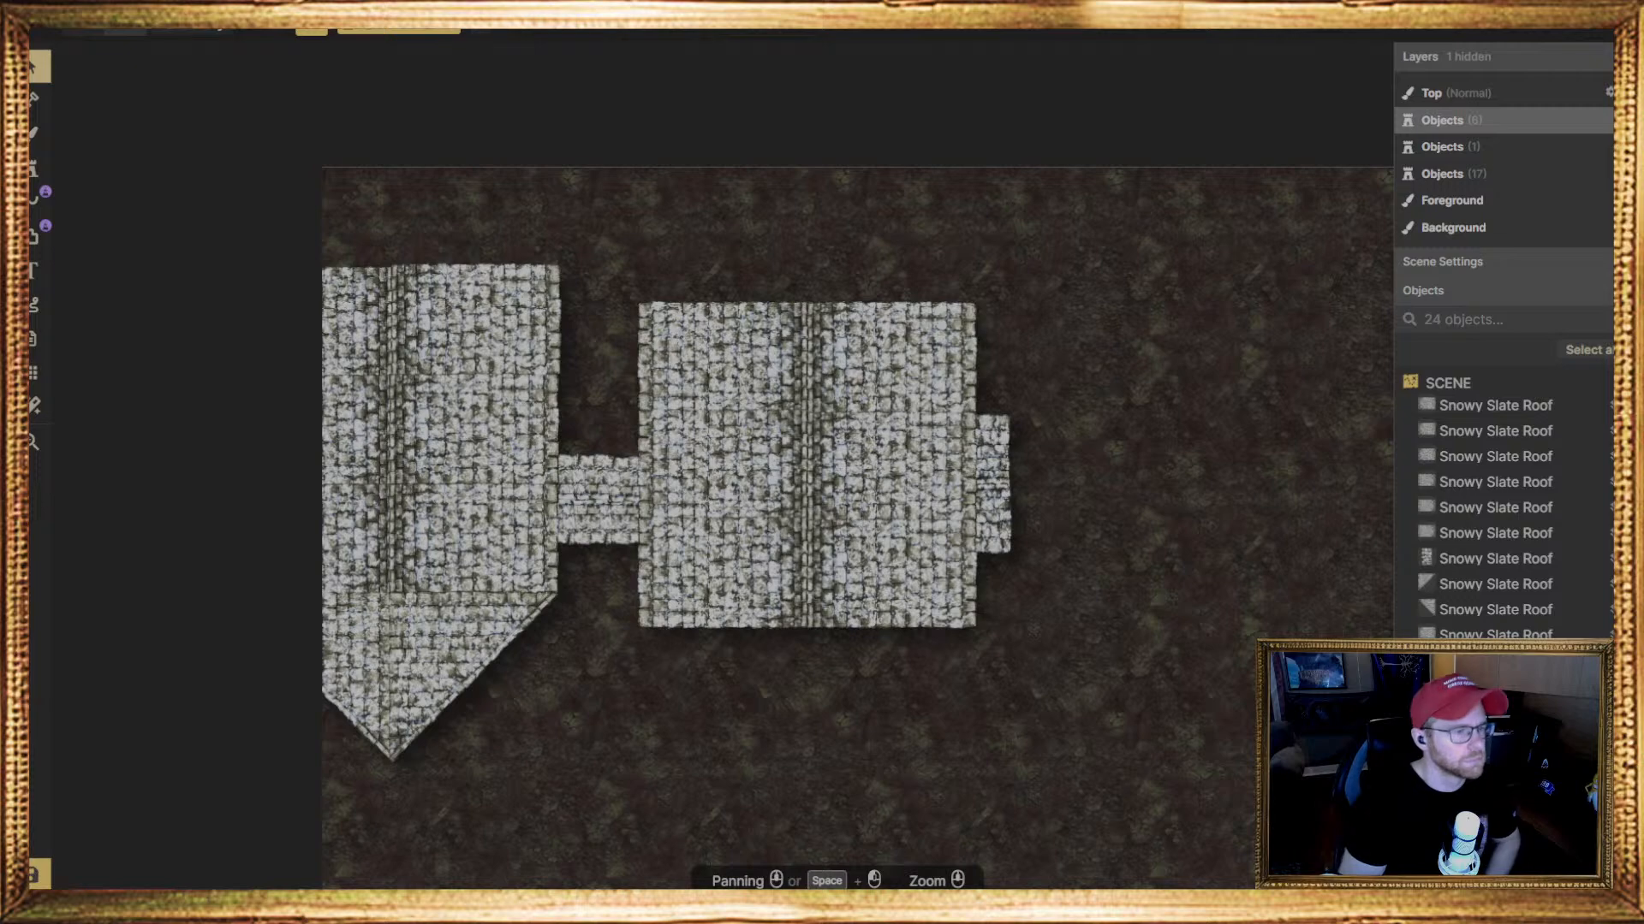
Place the square Snowy Slate Roof stamp 18, rotated 225 degrees, over the lower end of the main roof's ridge
click(34, 168)
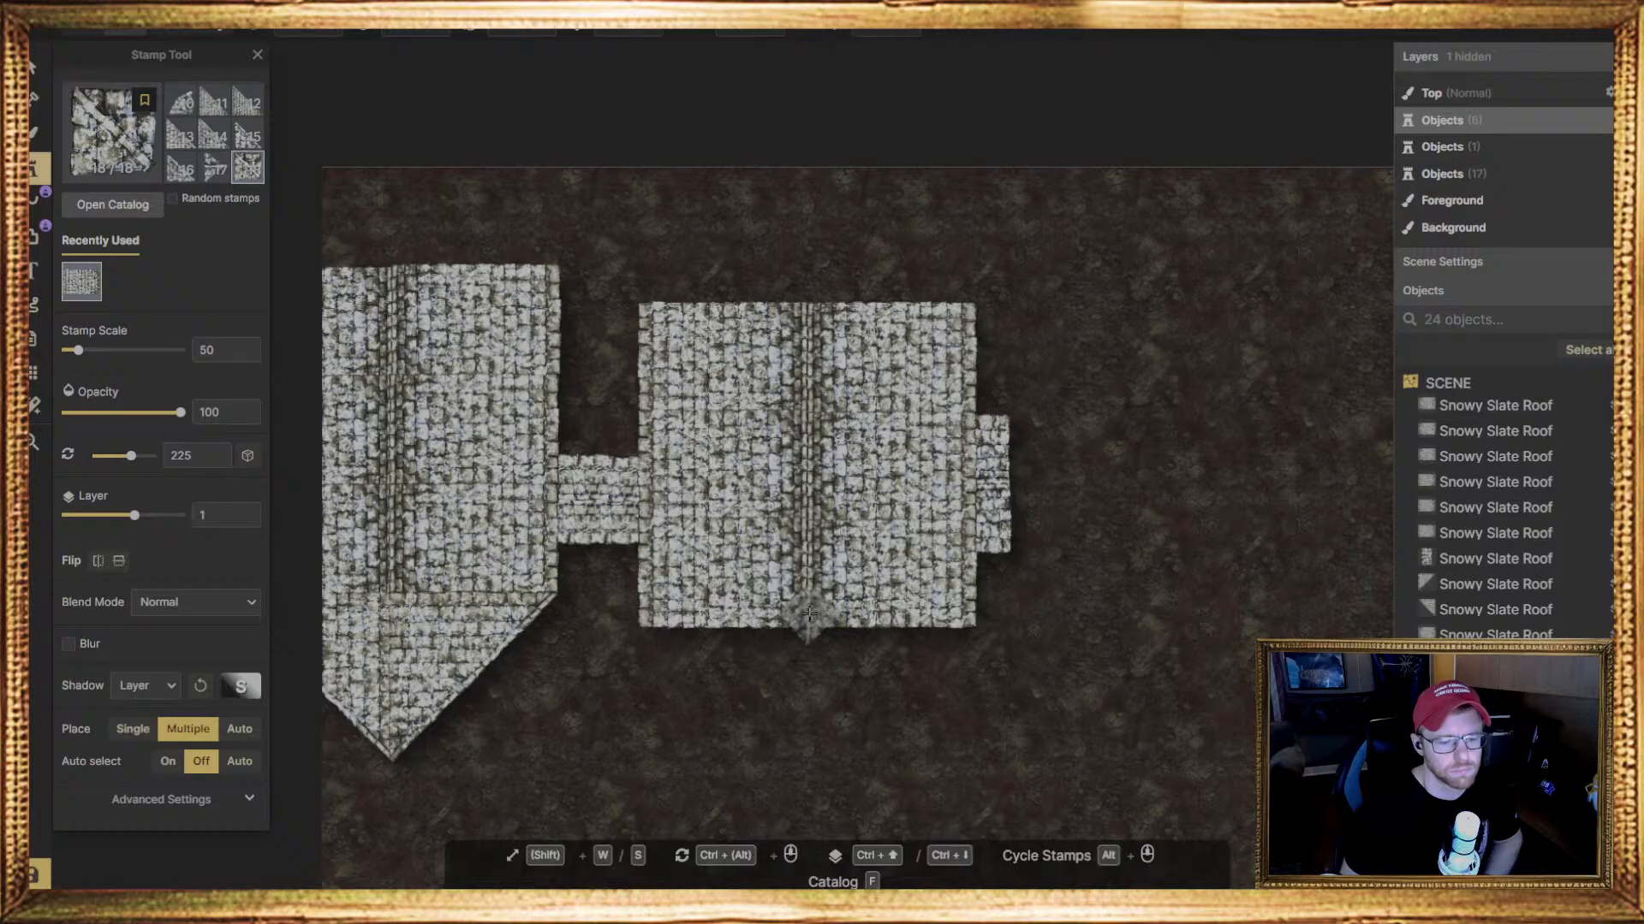
click(807, 605)
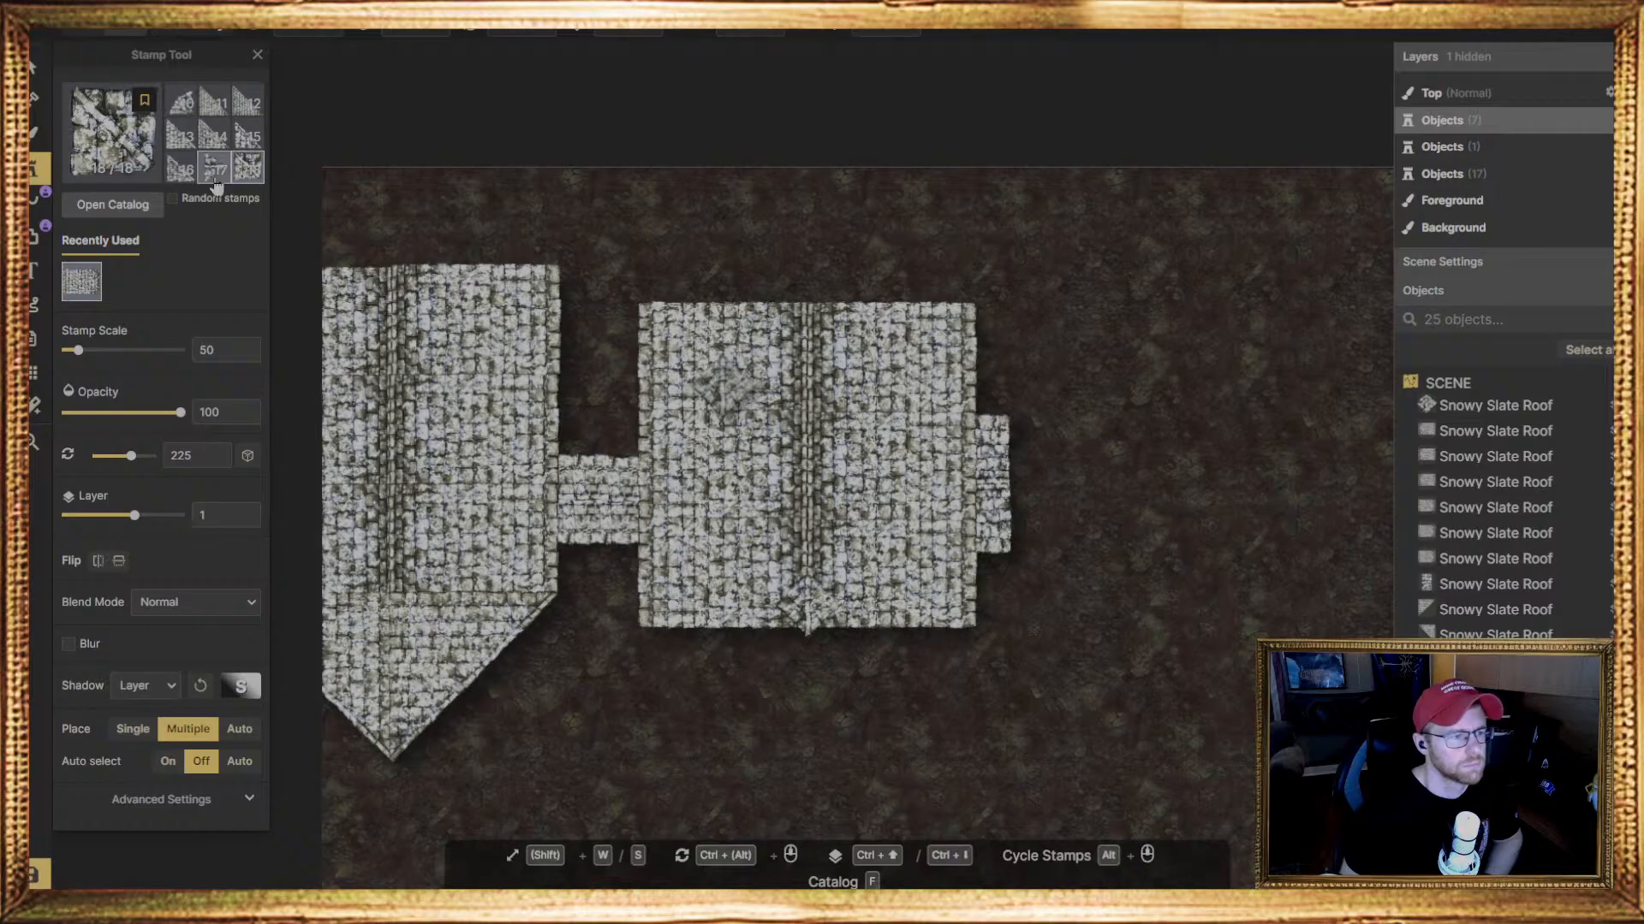
Place the narrow rectangular Snowy Slate Roof stamp, rotated 0 degrees, above the main roof's left slope
scroll(214, 137, up, 2)
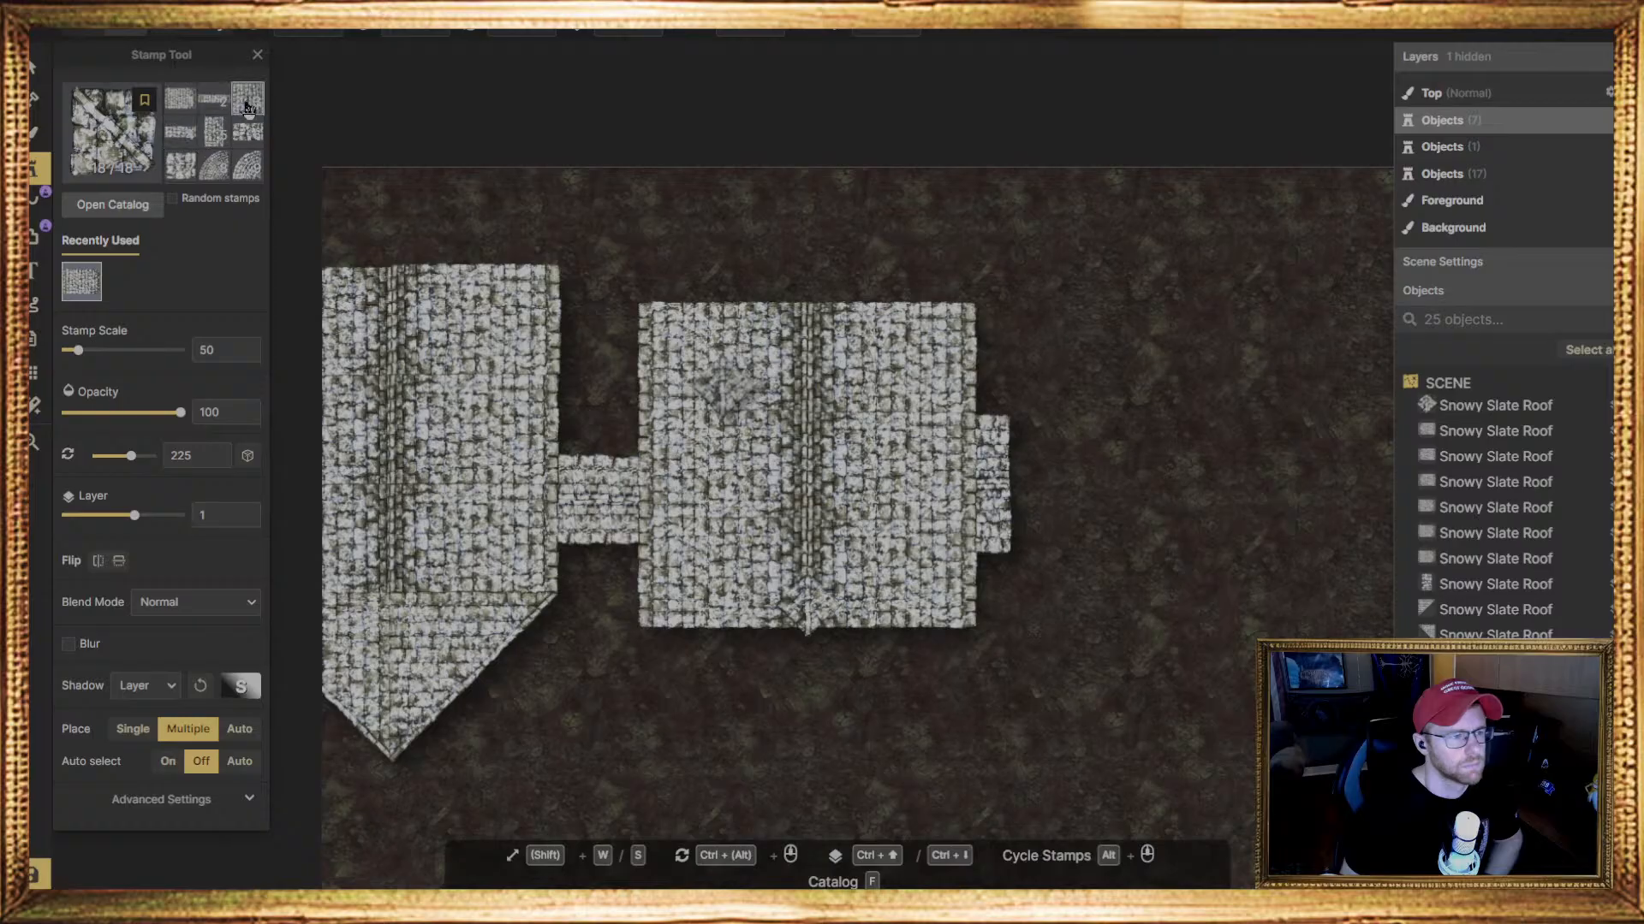
click(214, 130)
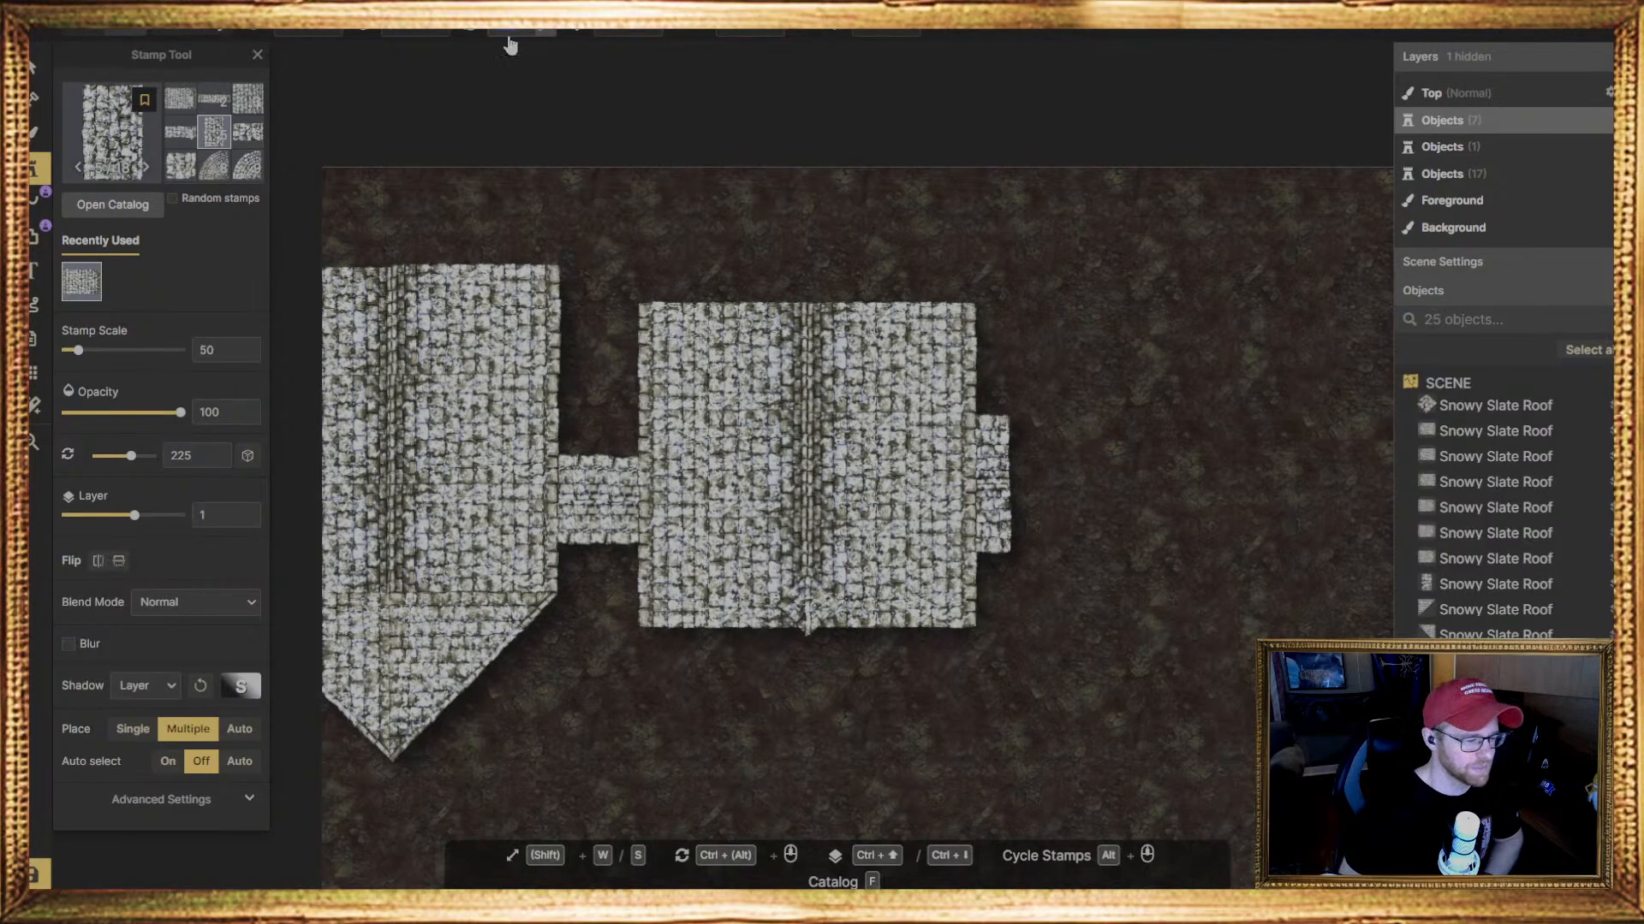
click(508, 39)
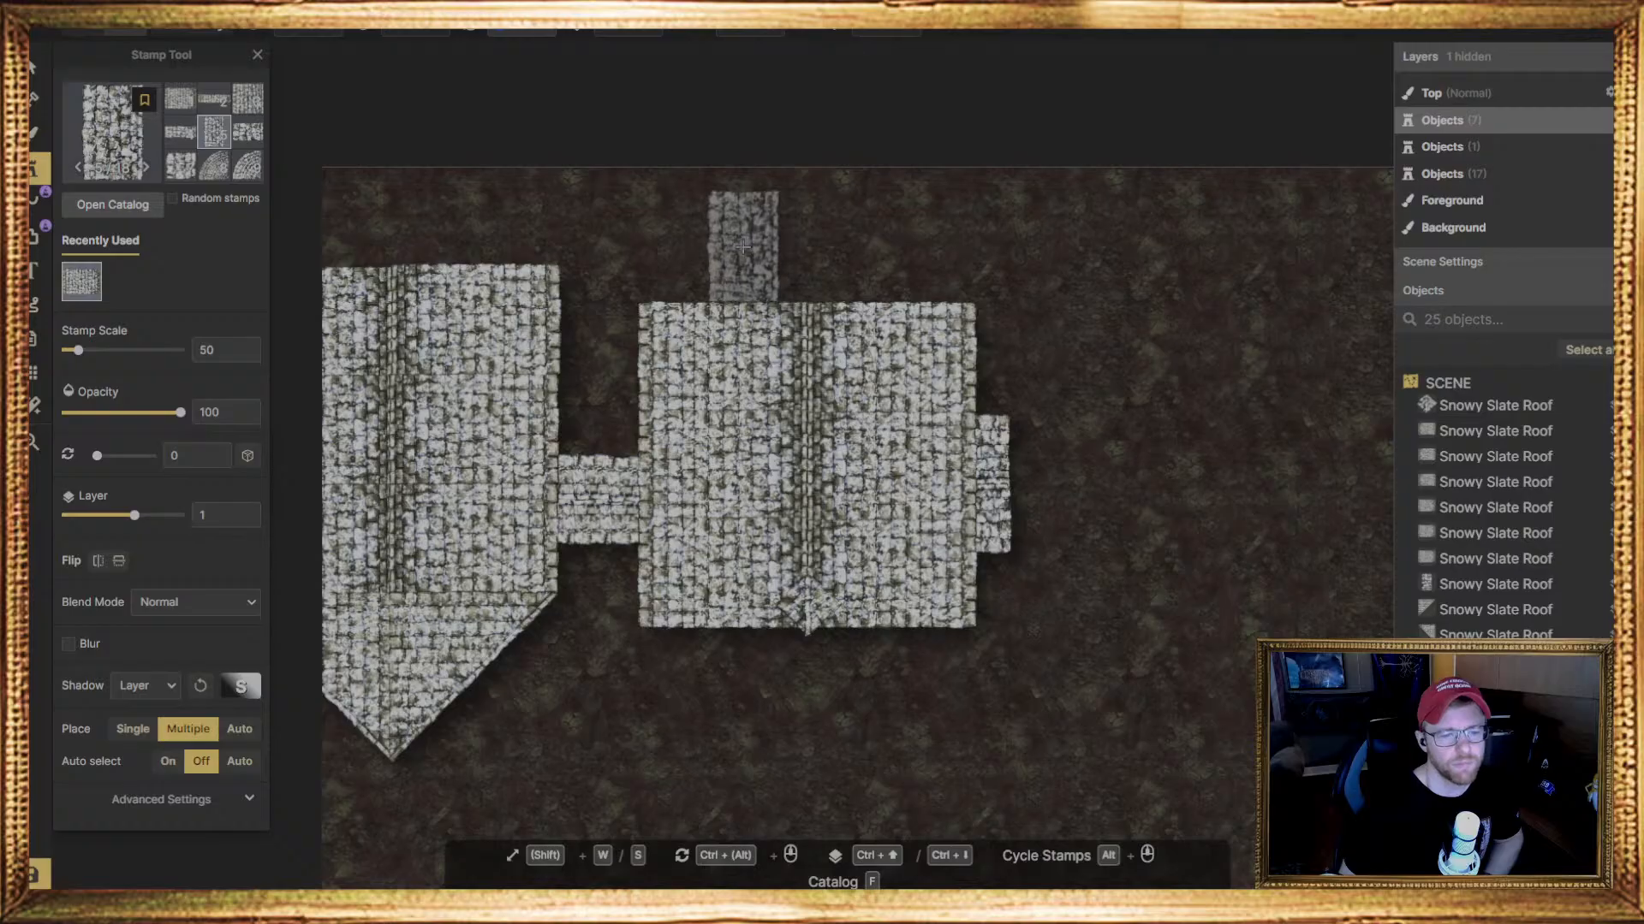
click(743, 246)
Rotate the narrow roof stamp to 90.5 degrees and move it over the upper edge of the main roof's left slope
click(32, 67)
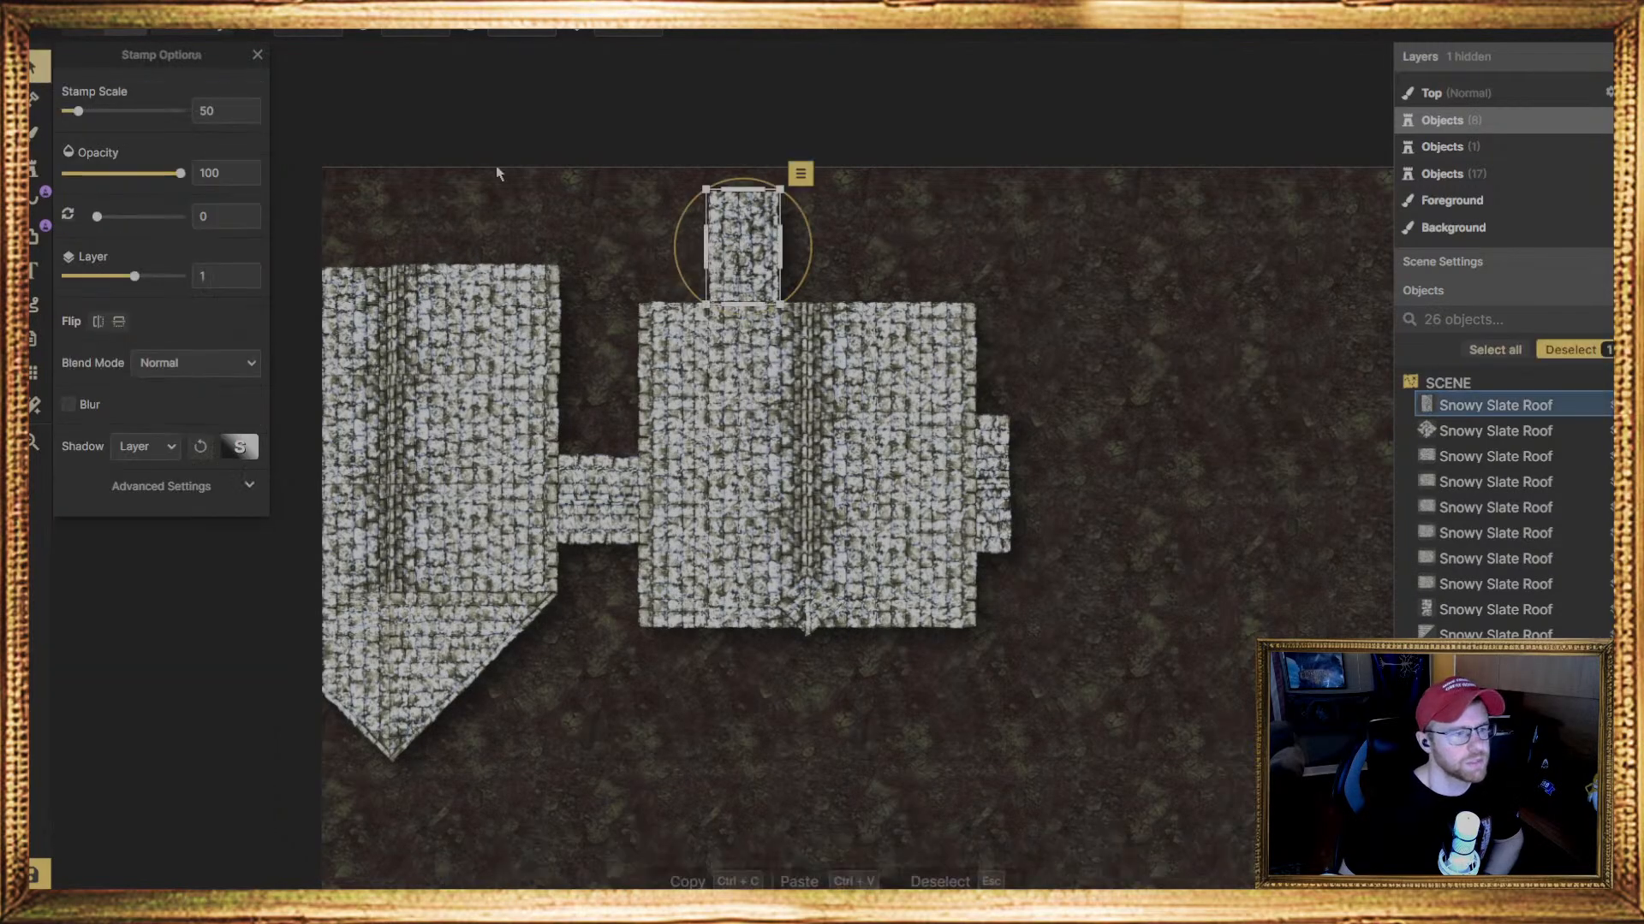
drag(800, 273, 715, 343)
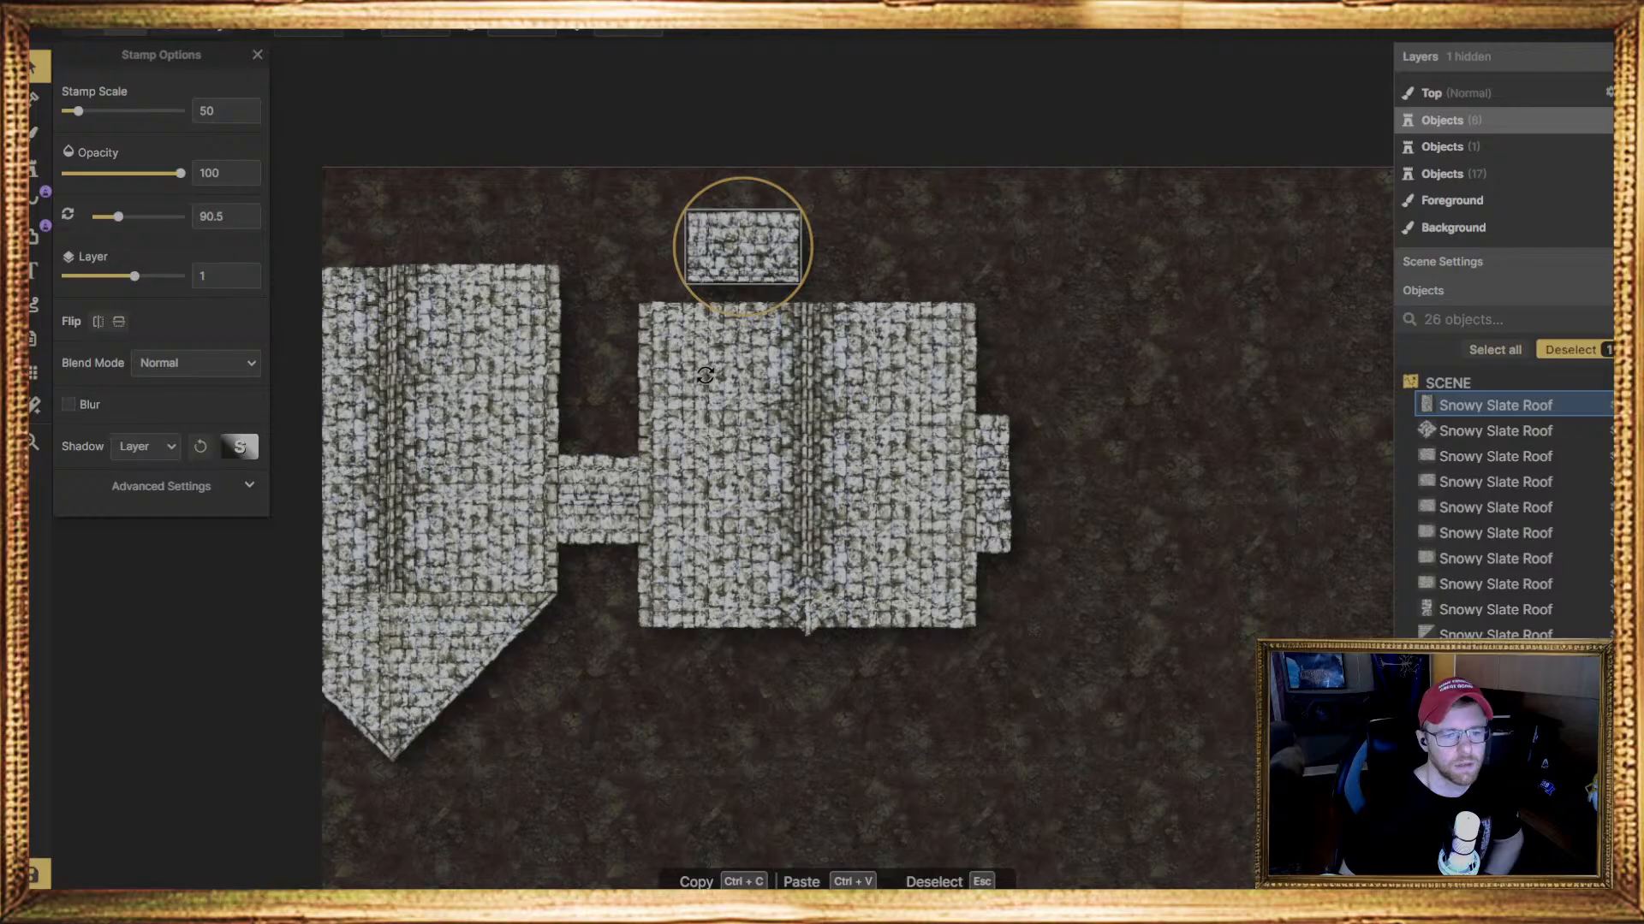
drag(734, 244, 742, 279)
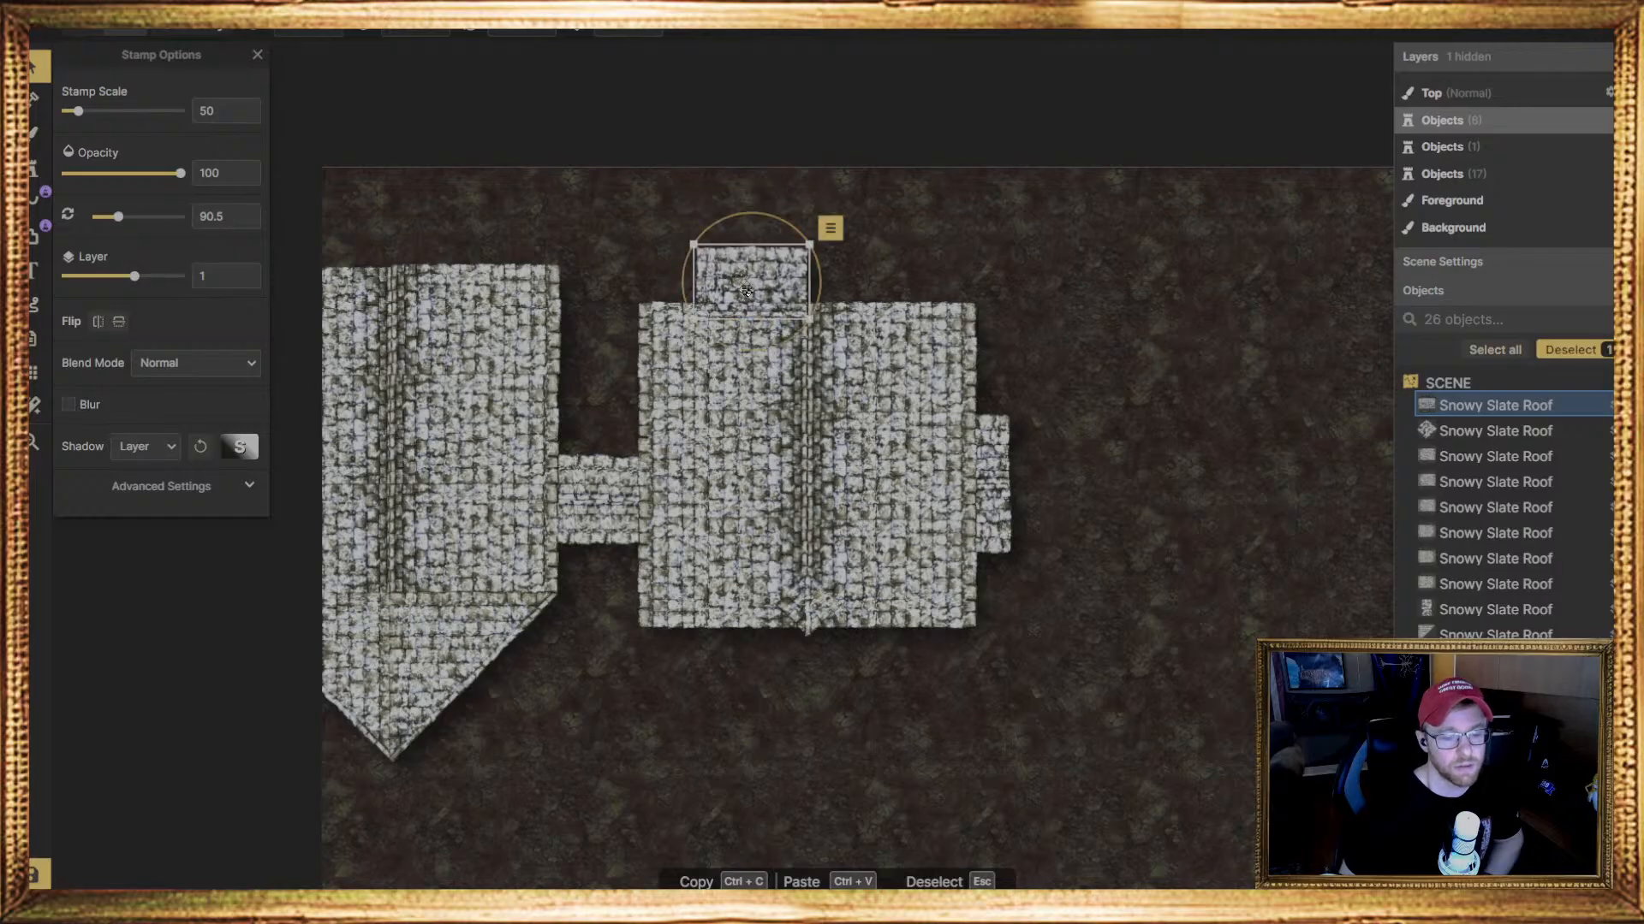
Lower the narrow roof stamp to layer 0 so it sits beneath the main roof
click(707, 367)
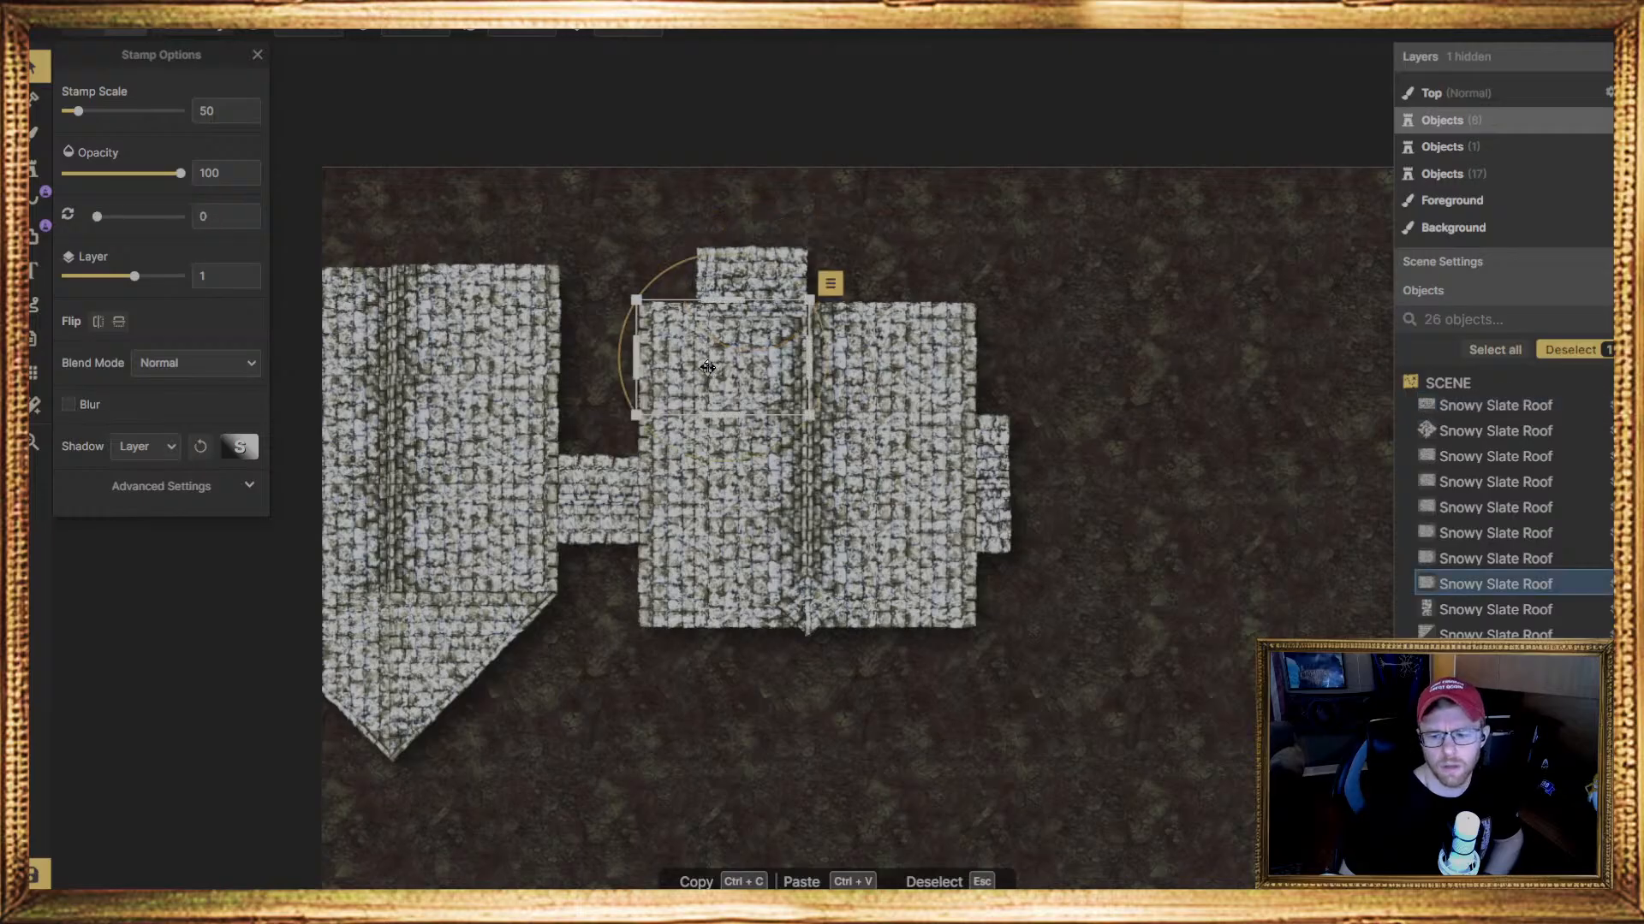
click(724, 263)
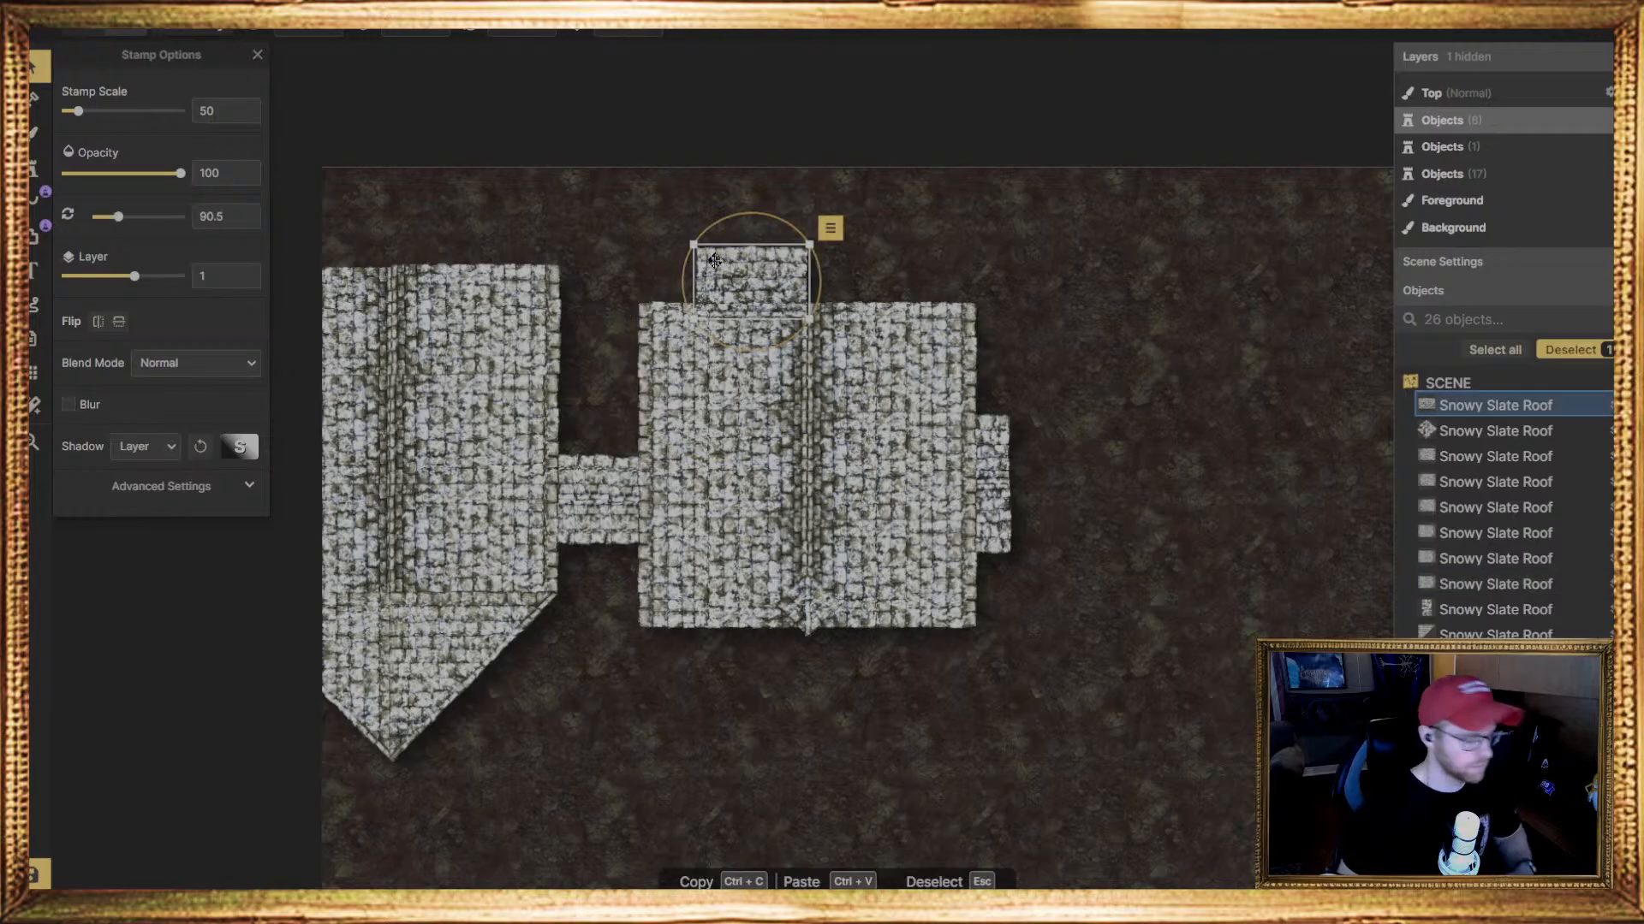
key(Page_Down)
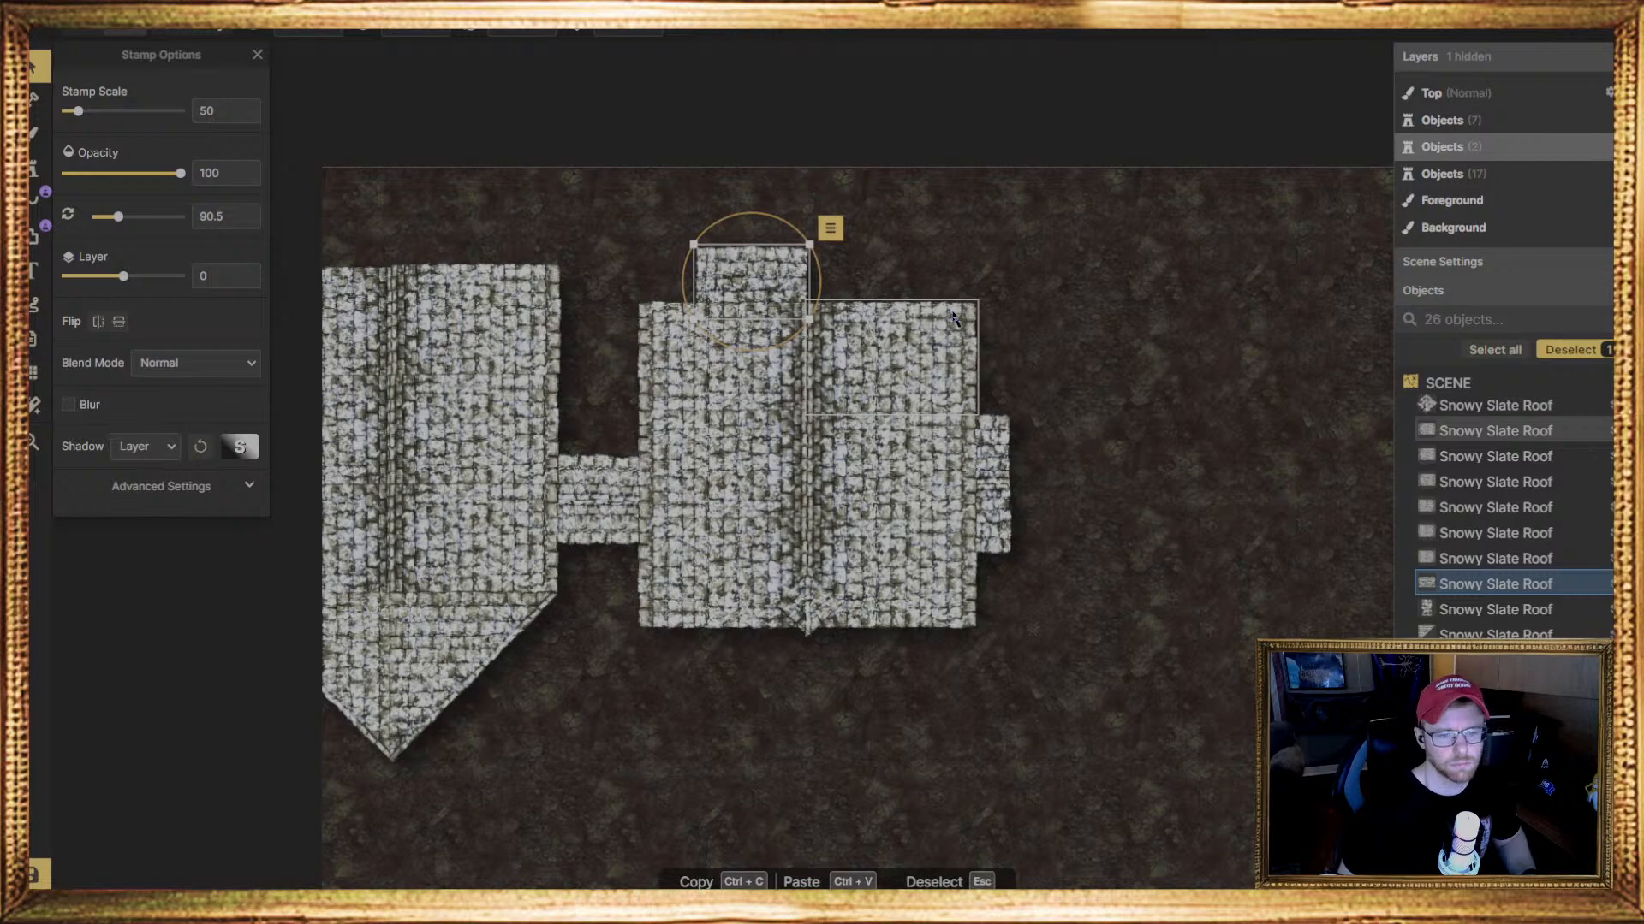
click(962, 243)
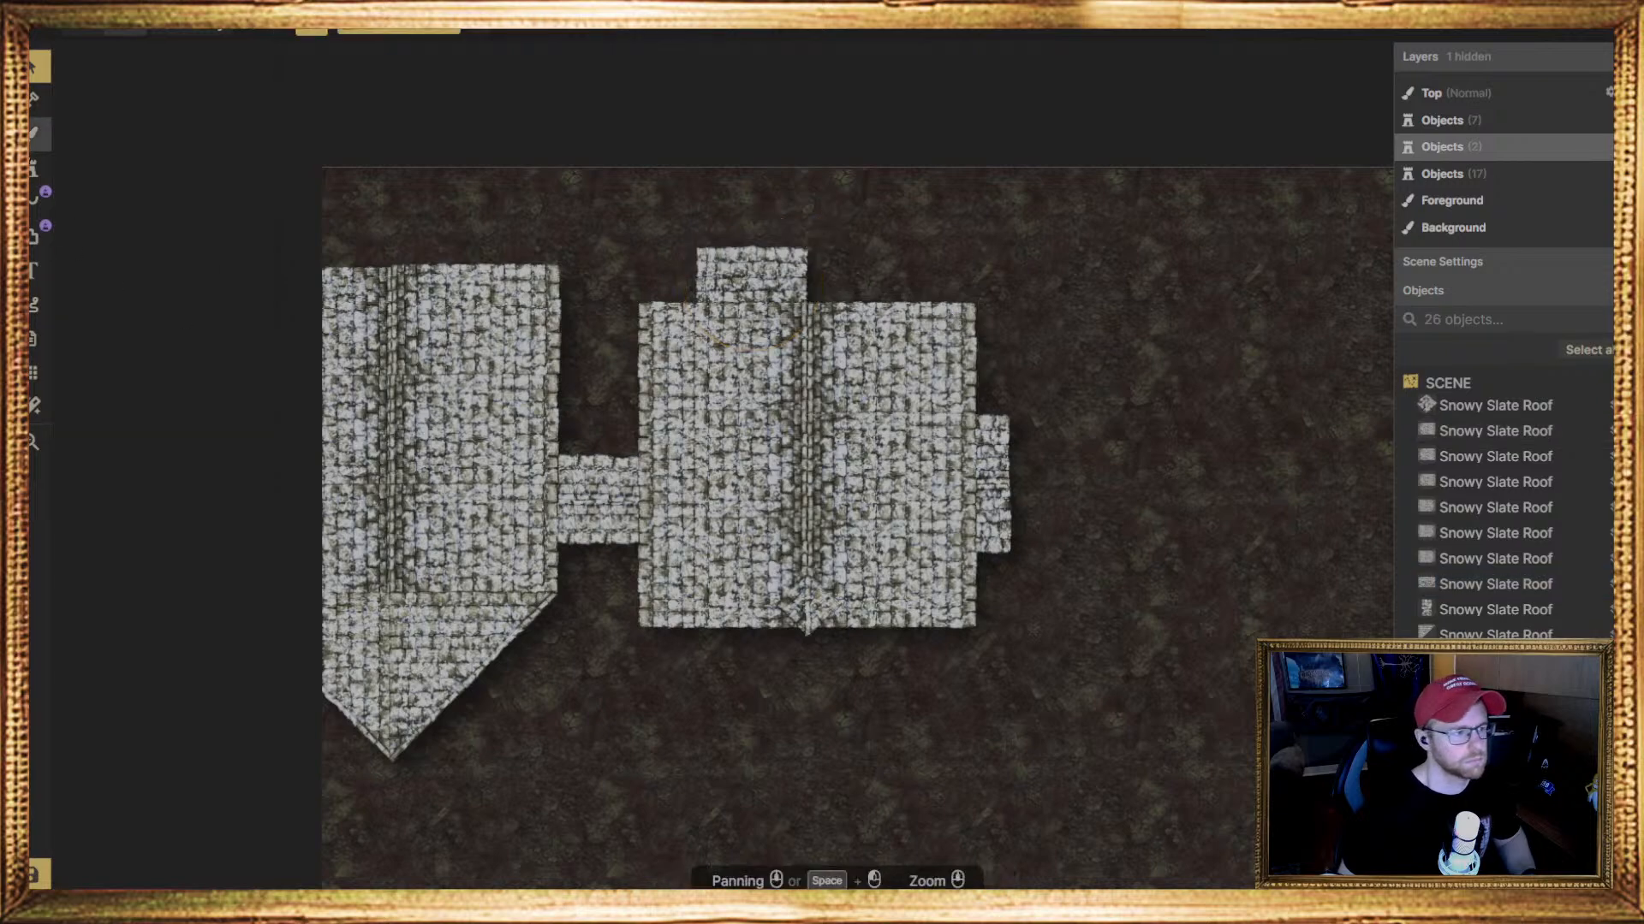
Place a matching narrow roof stamp, rotated 90.5 degrees on layer 0, beside the first one above the main roof's right slope
click(34, 168)
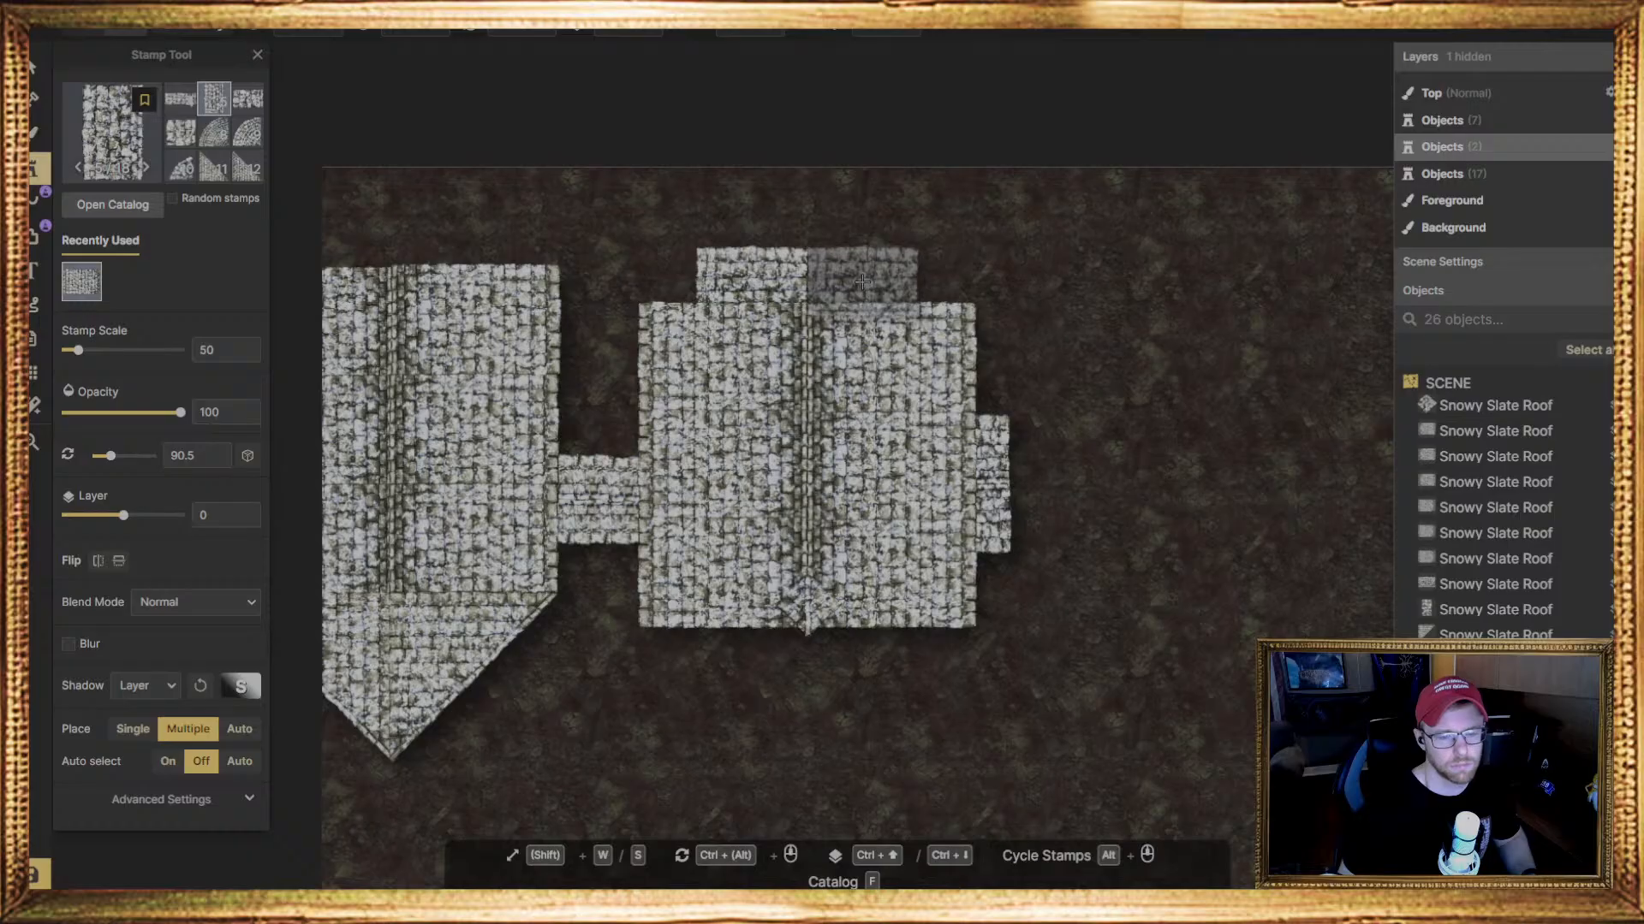
click(863, 279)
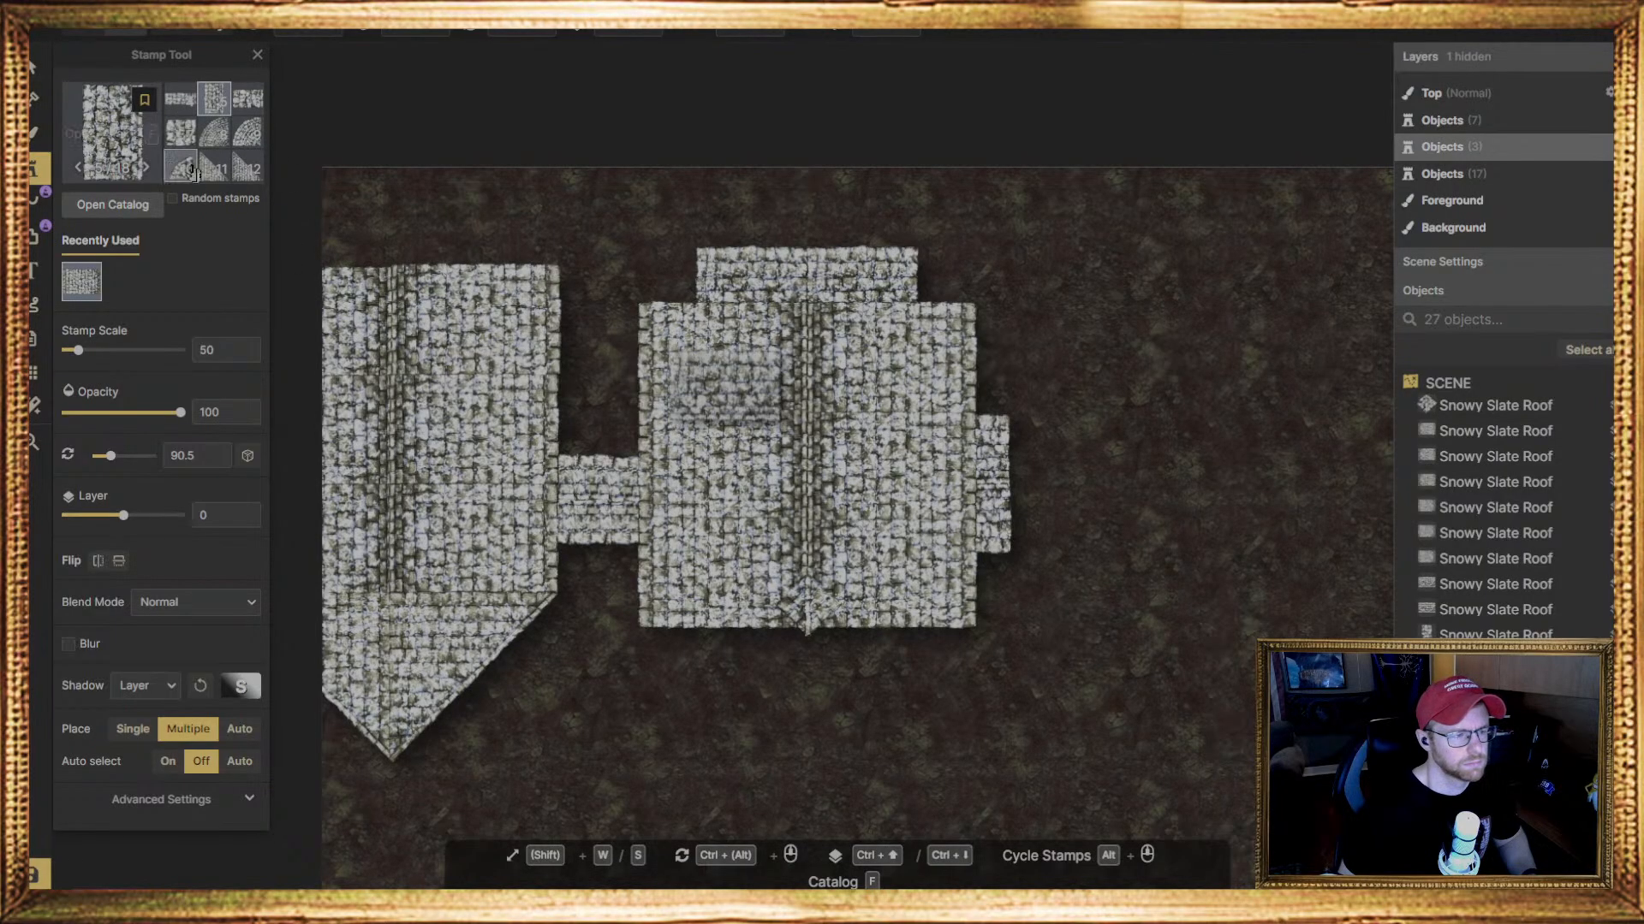
Place a quarter-round Snowy Slate Roof stamp, rotated 90 degrees, above the left wing's right slope against its ridge
click(188, 171)
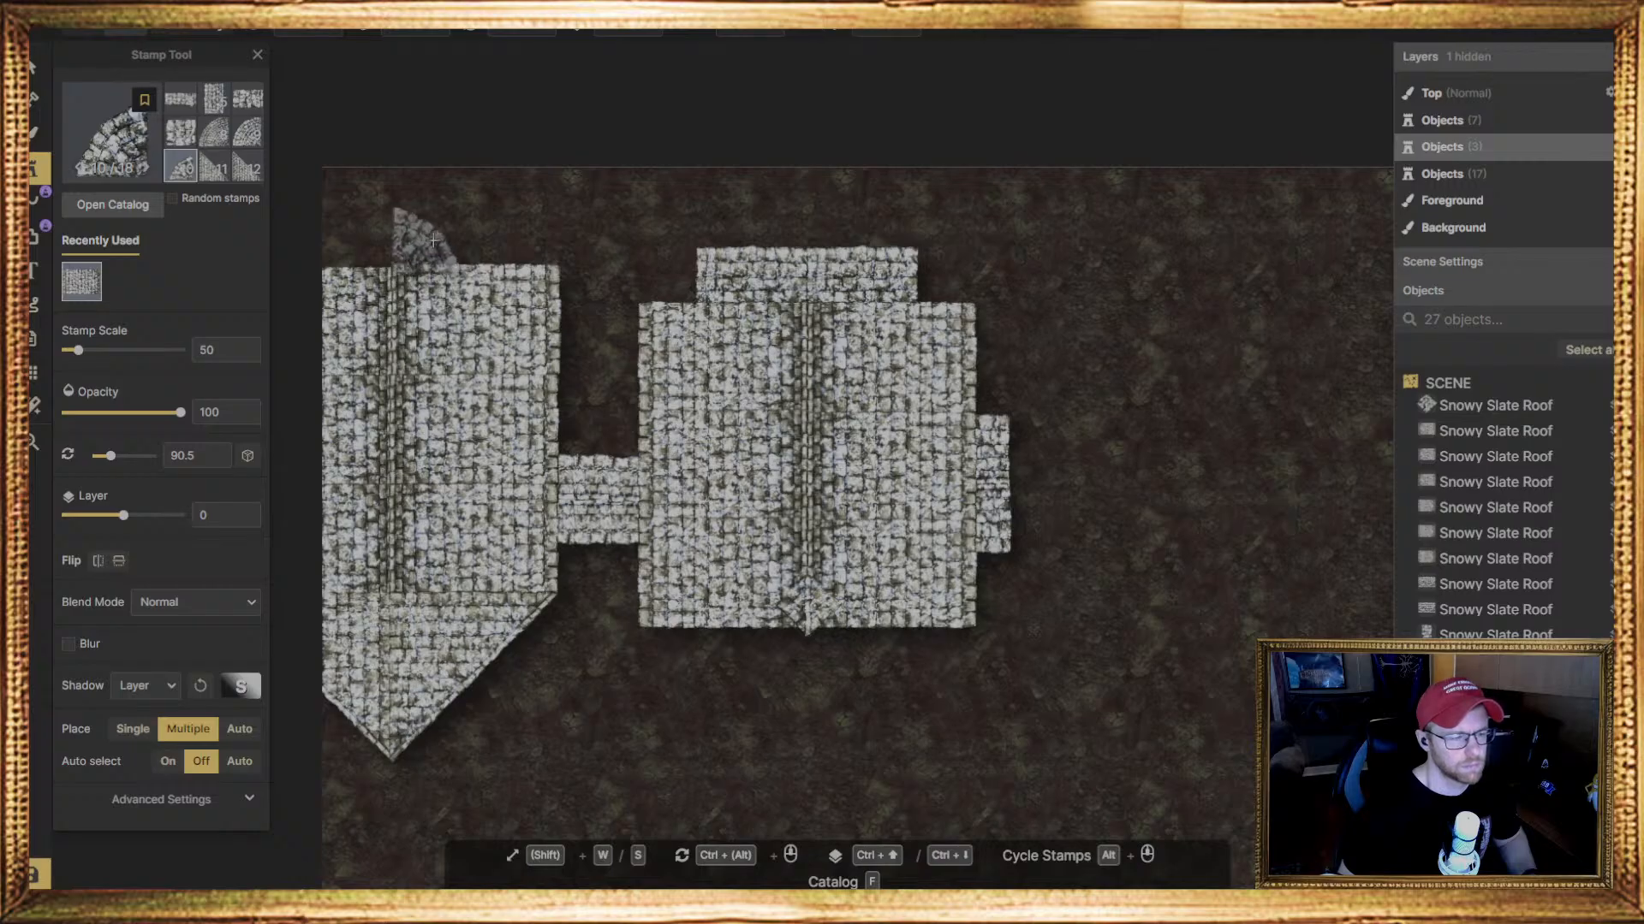
click(434, 241)
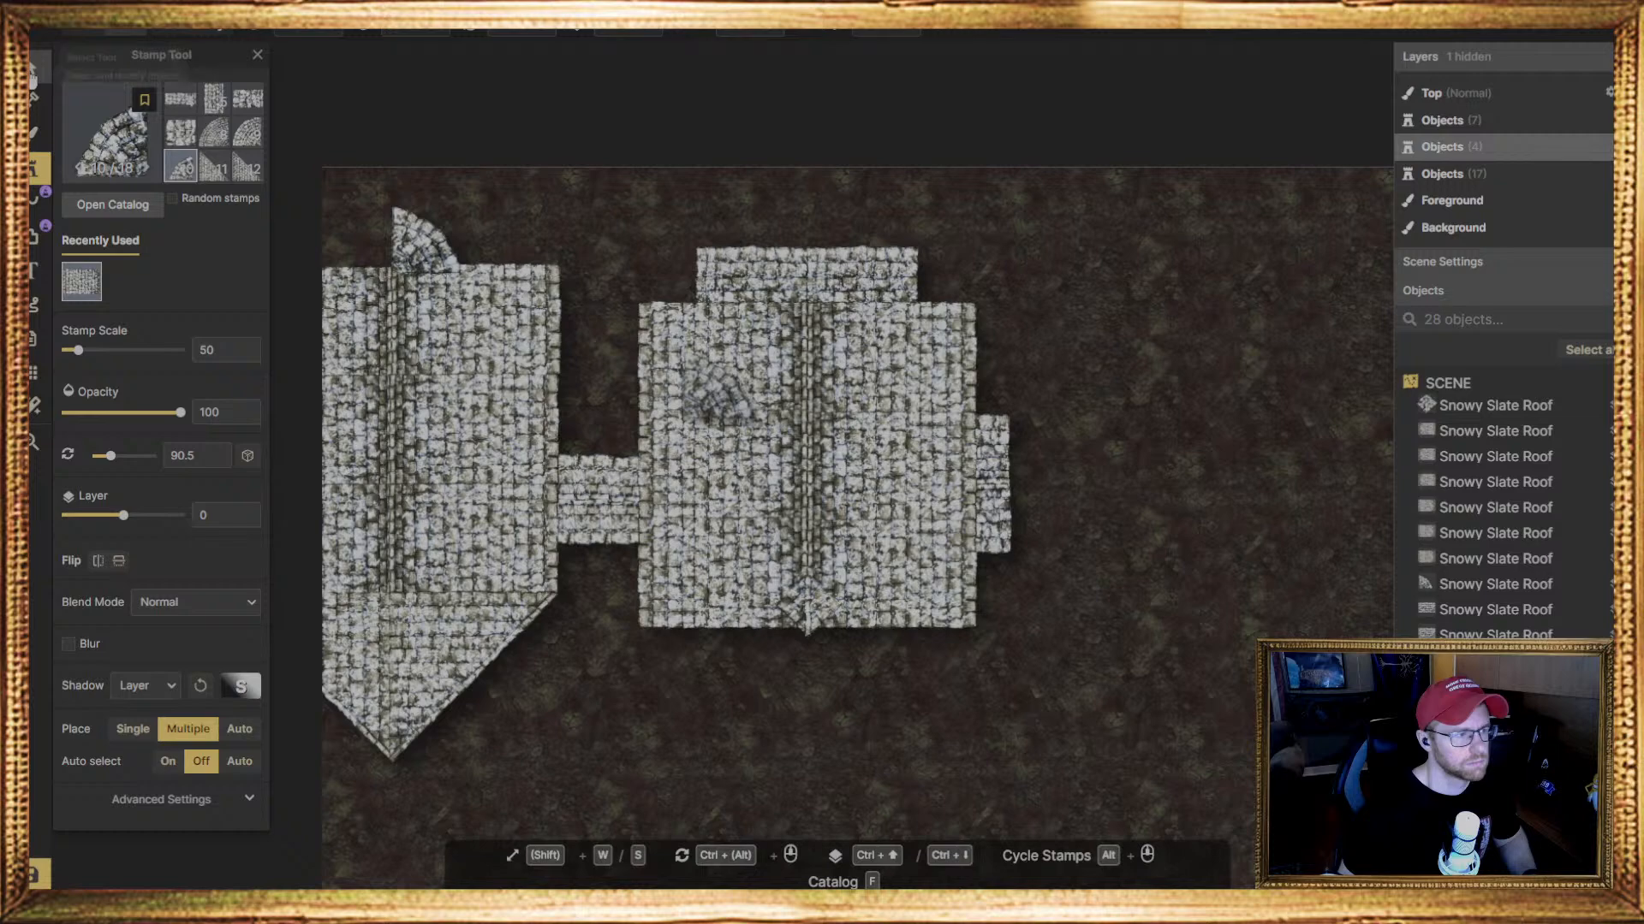
click(32, 70)
click(393, 235)
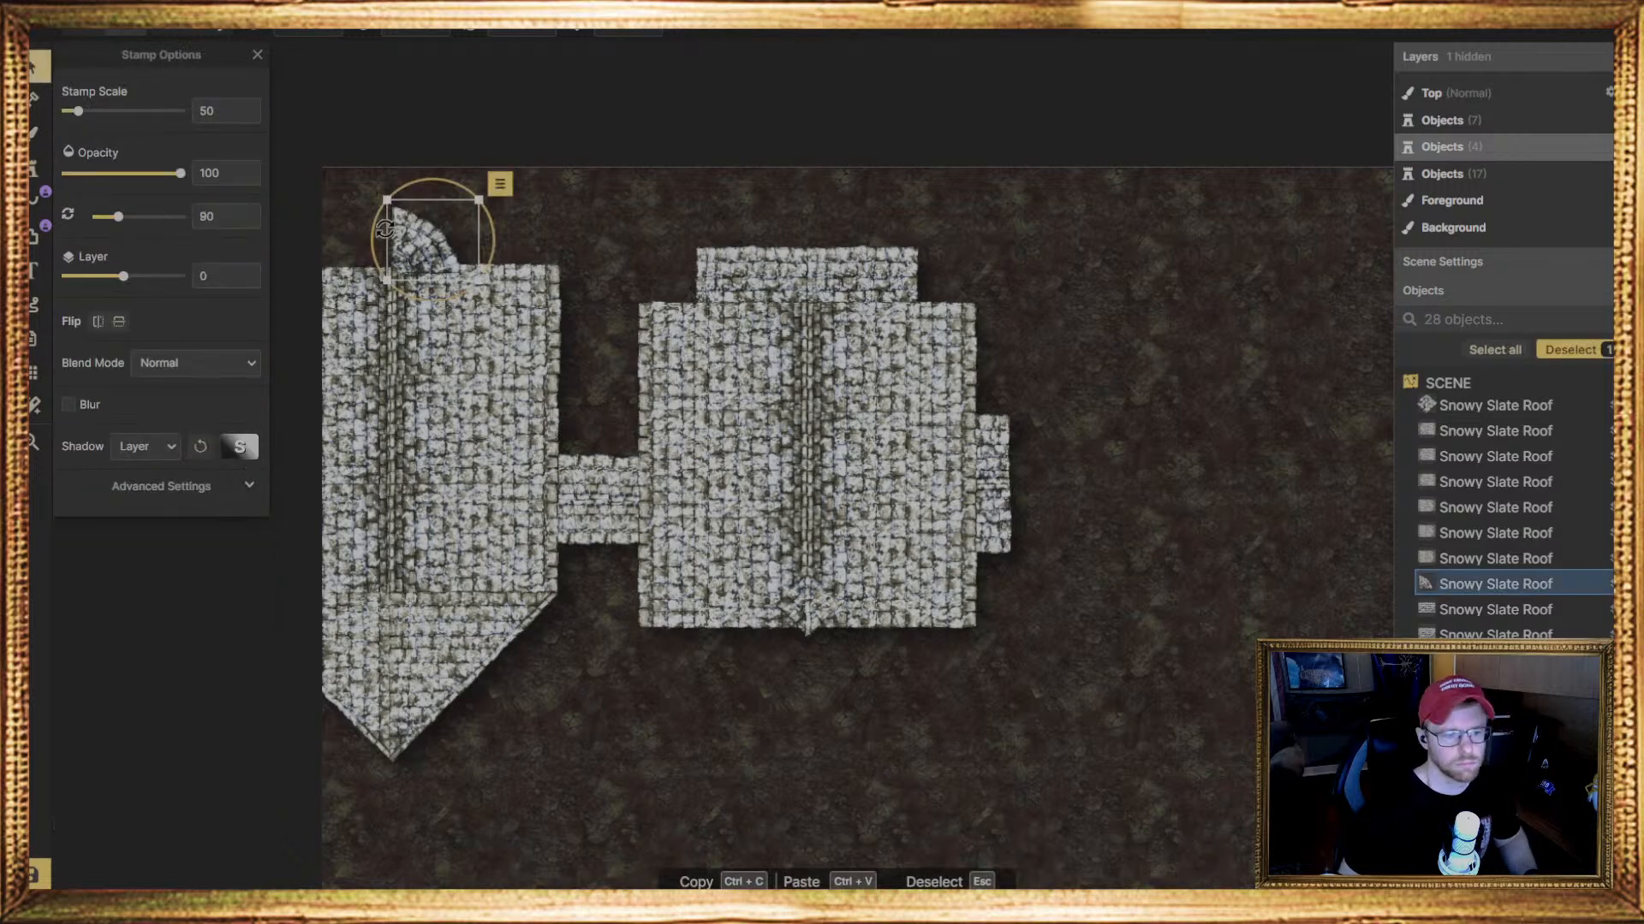
Raise the left wing's upper right slope stamp to layer 0 and the wing's lower roof stamps to layer 1
click(494, 335)
key(Page_Up)
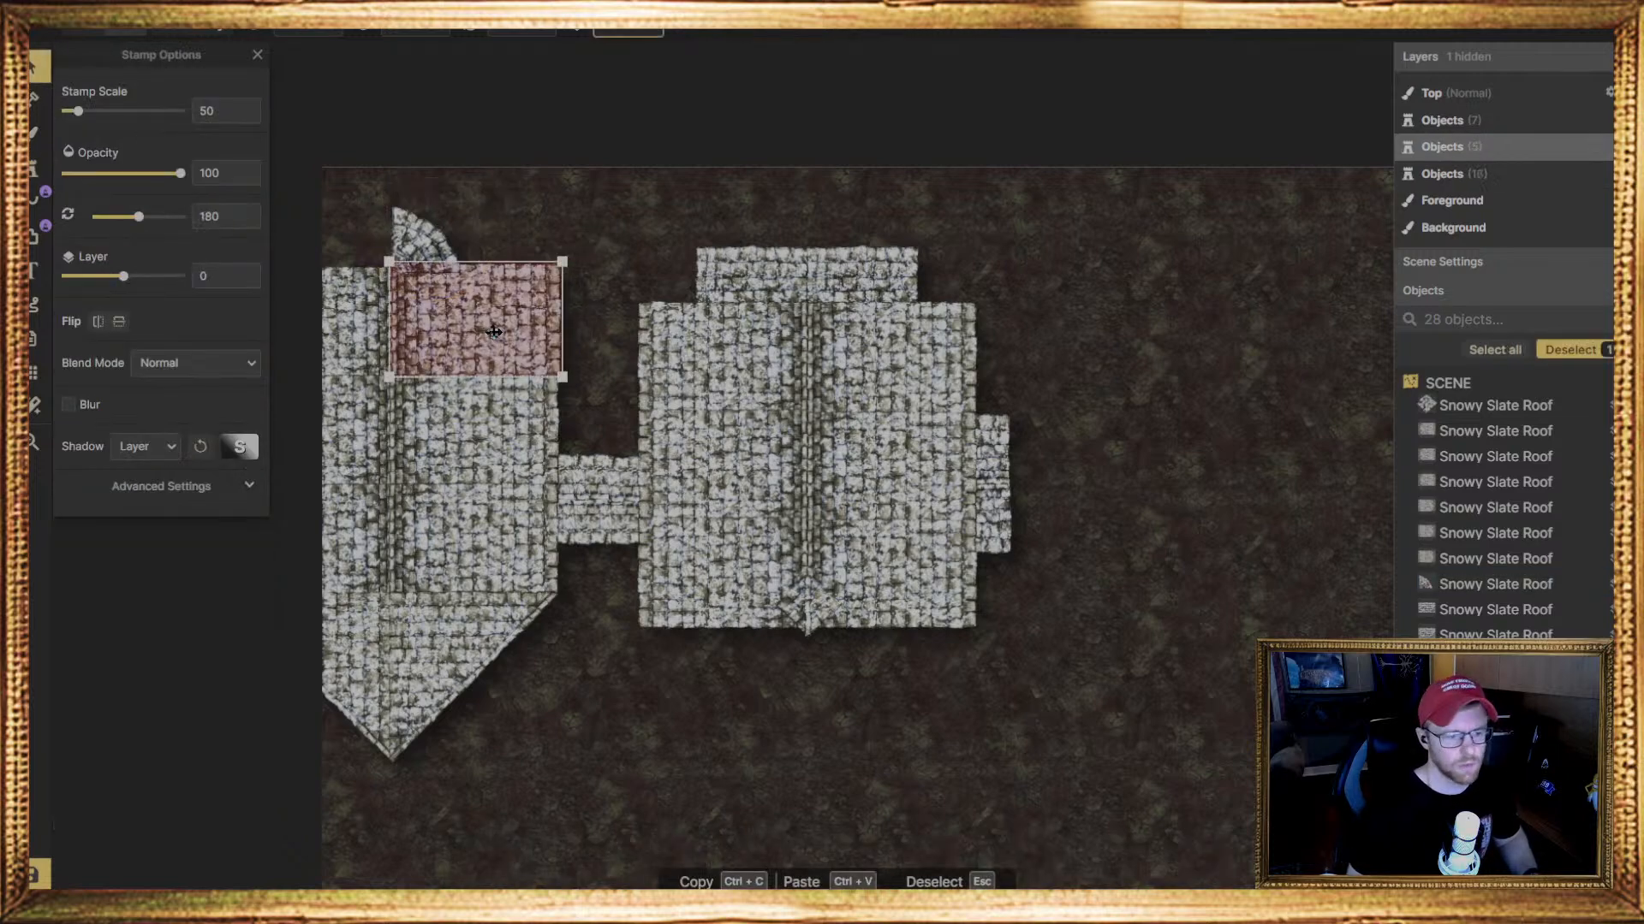
drag(517, 784, 221, 587)
key(Page_Up)
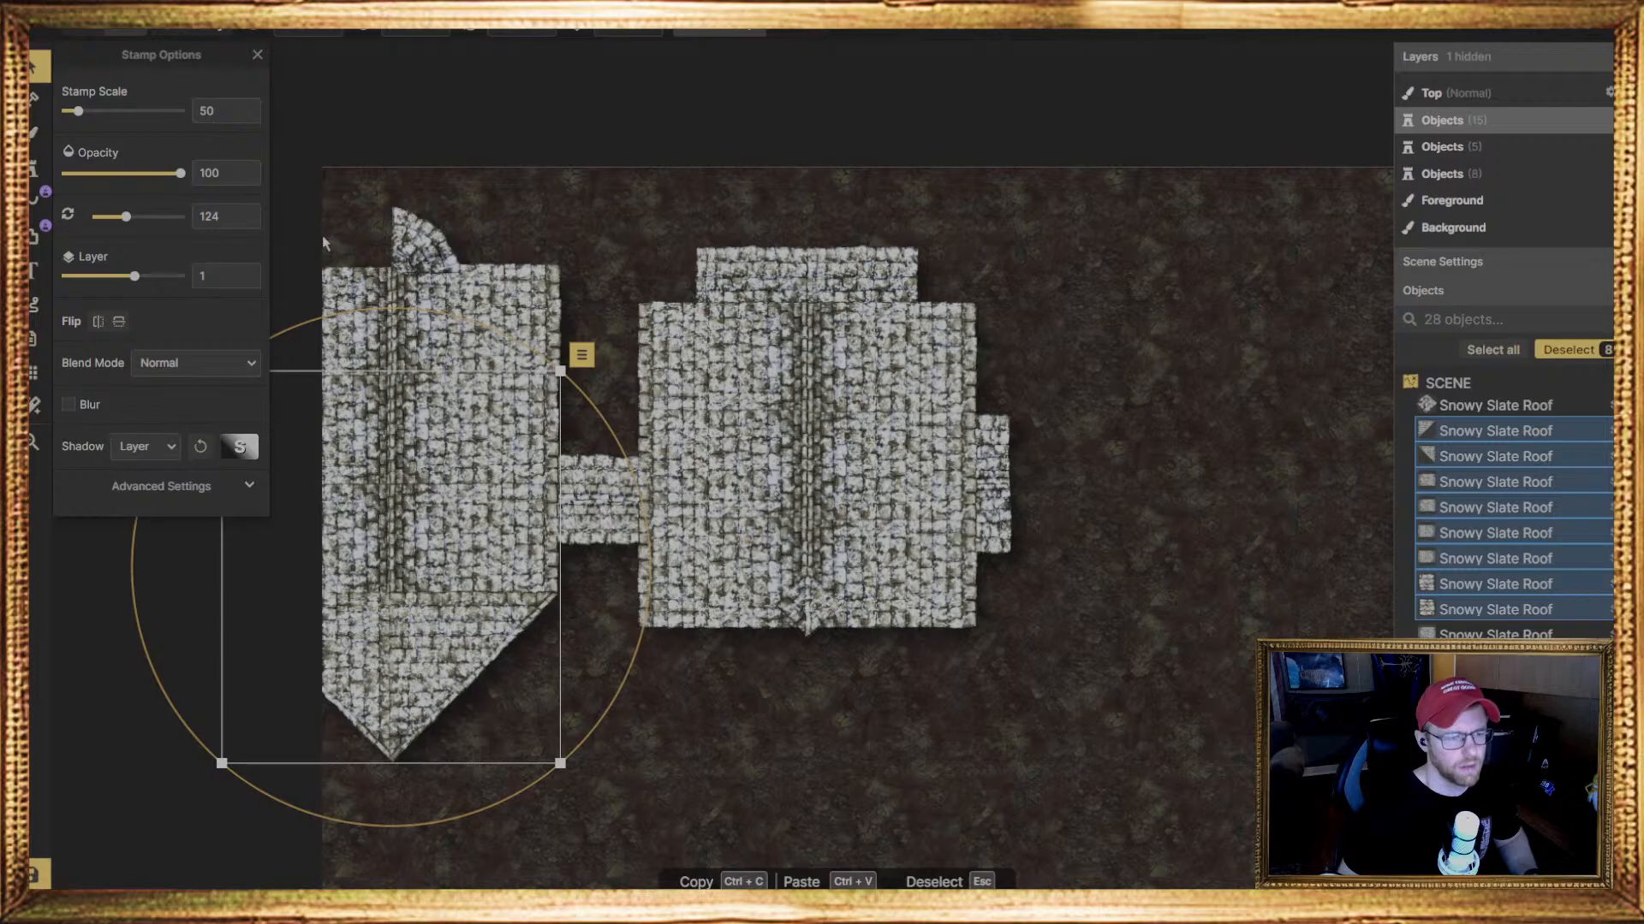
Lower the quarter-round roof stamp above the left wing to layer -1
click(419, 254)
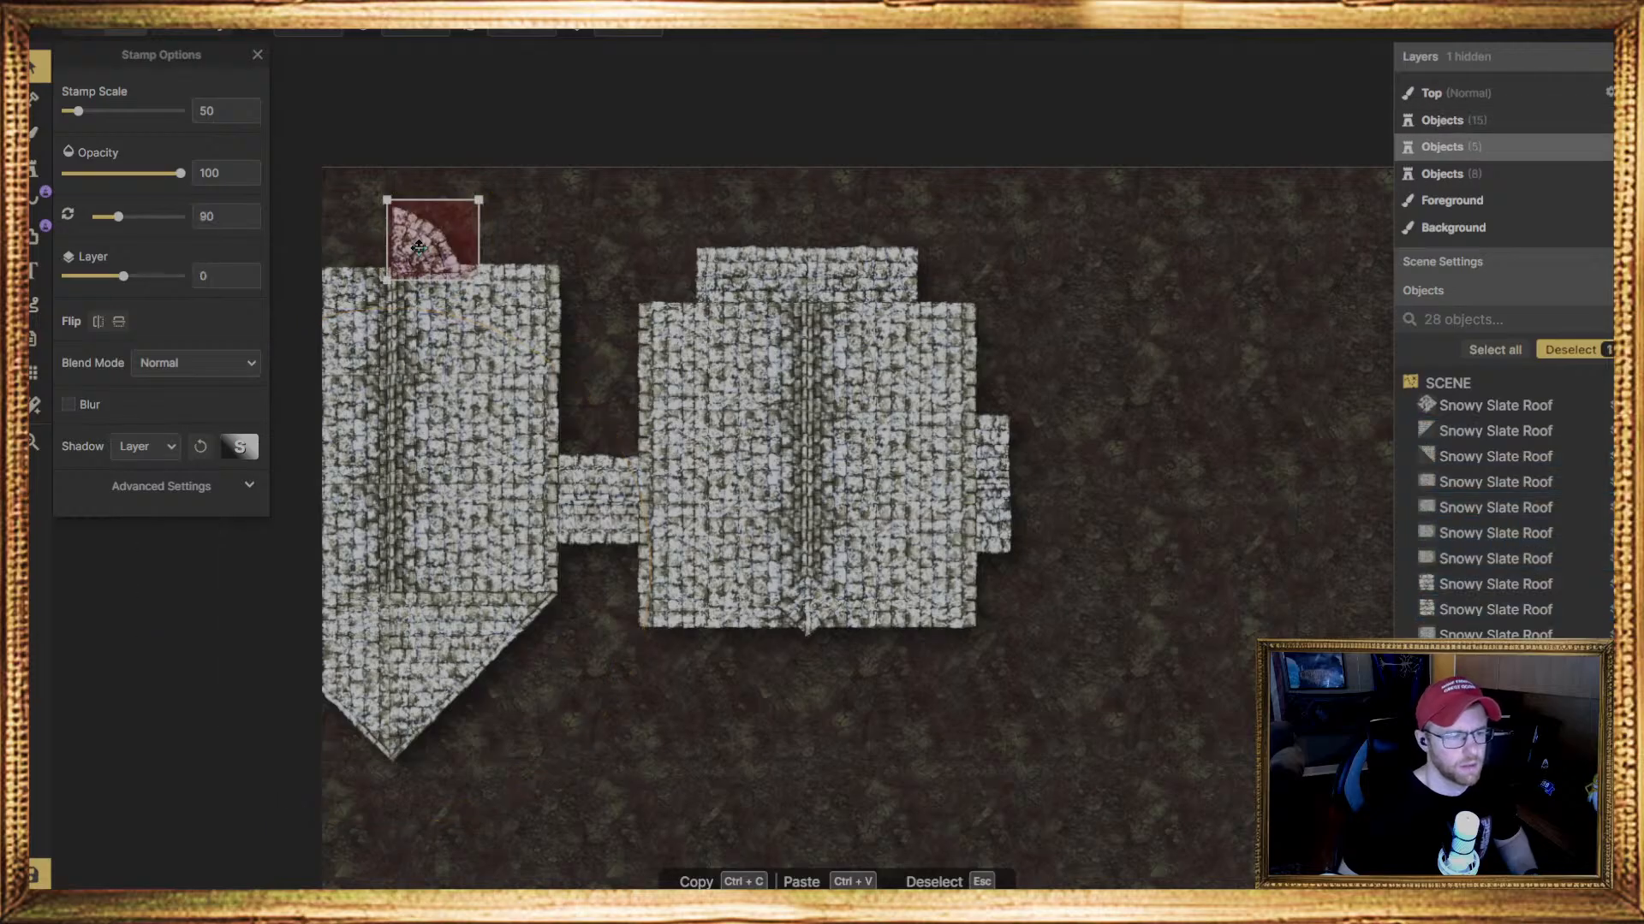
key(Page_Down)
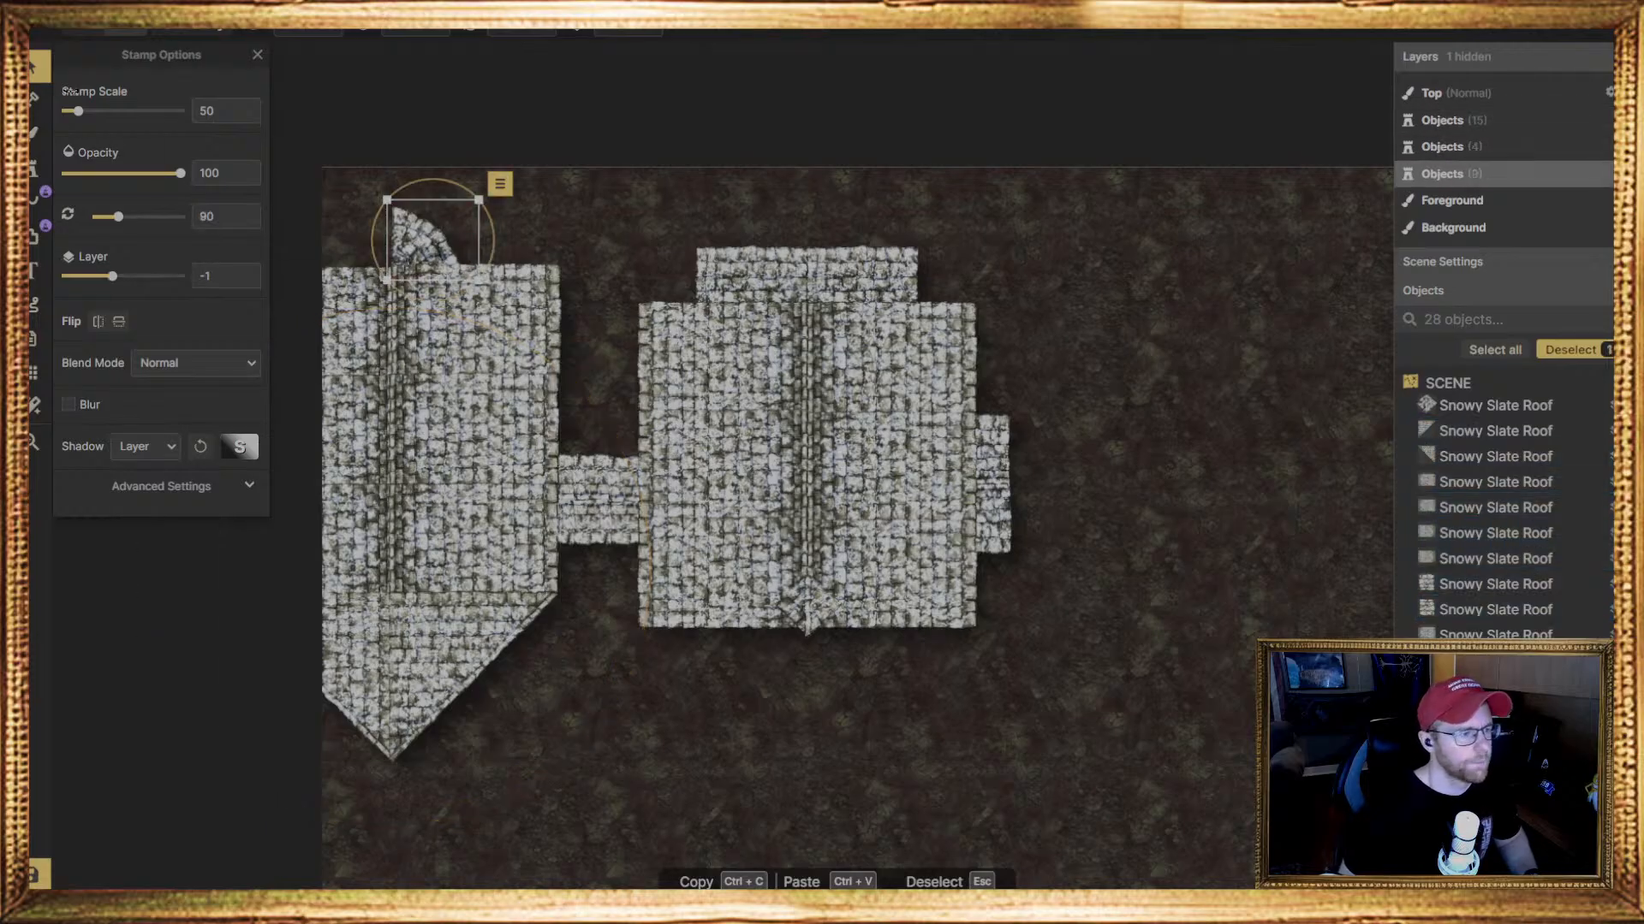
Place a second quarter-round roof stamp, rotated 0 degrees on layer 0, beside the first to complete the rounded end above the left wing
click(36, 165)
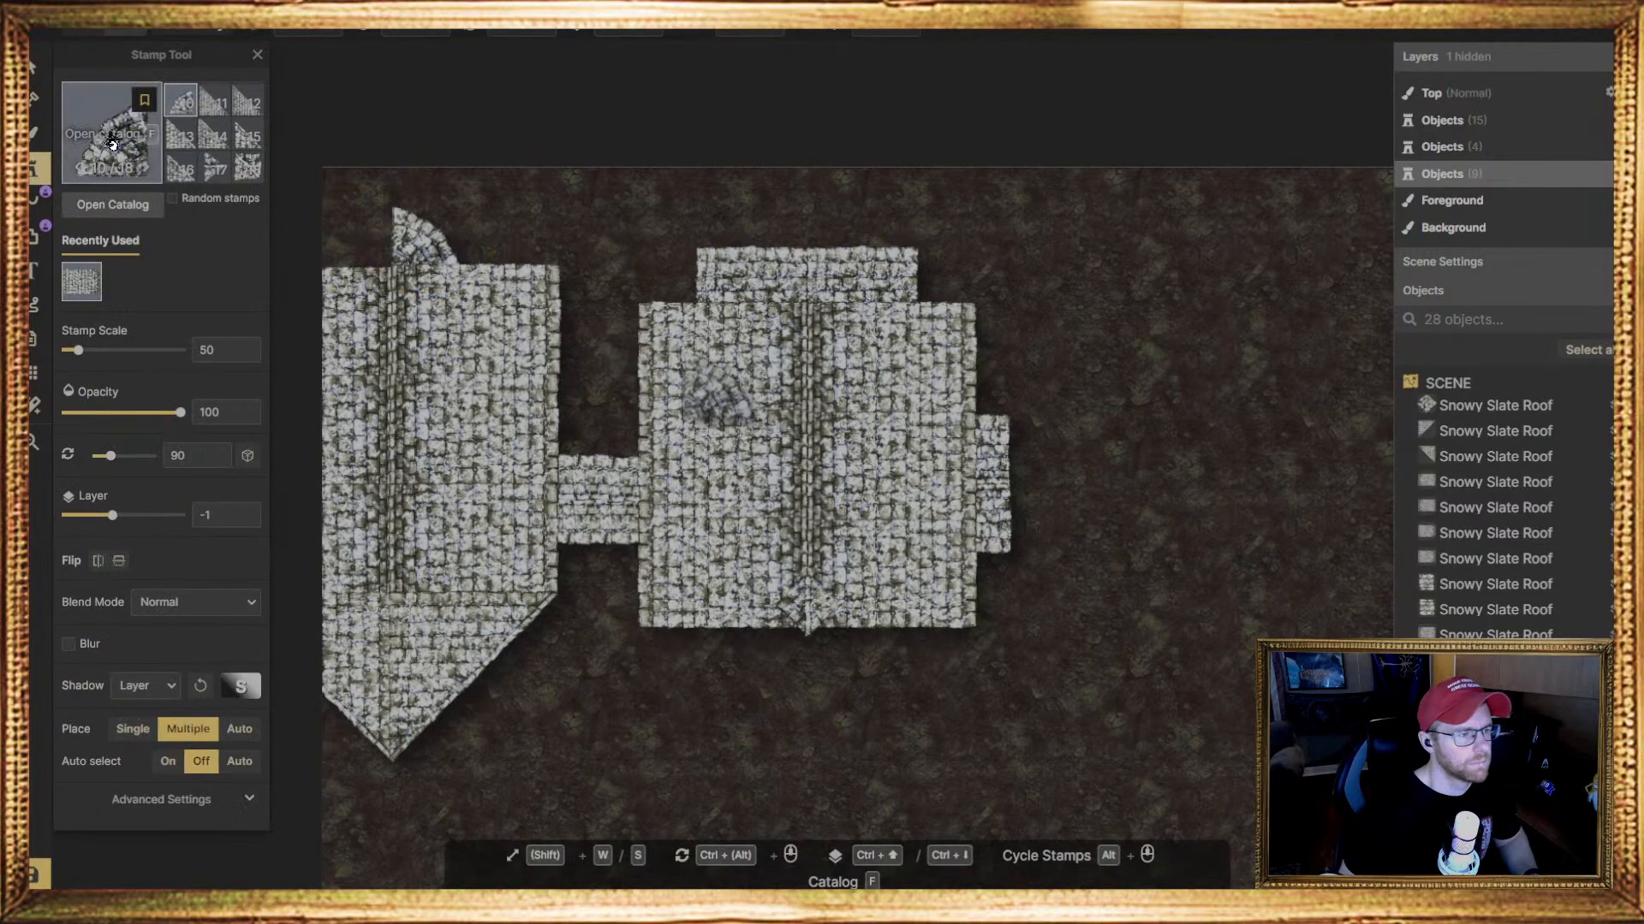
key(f)
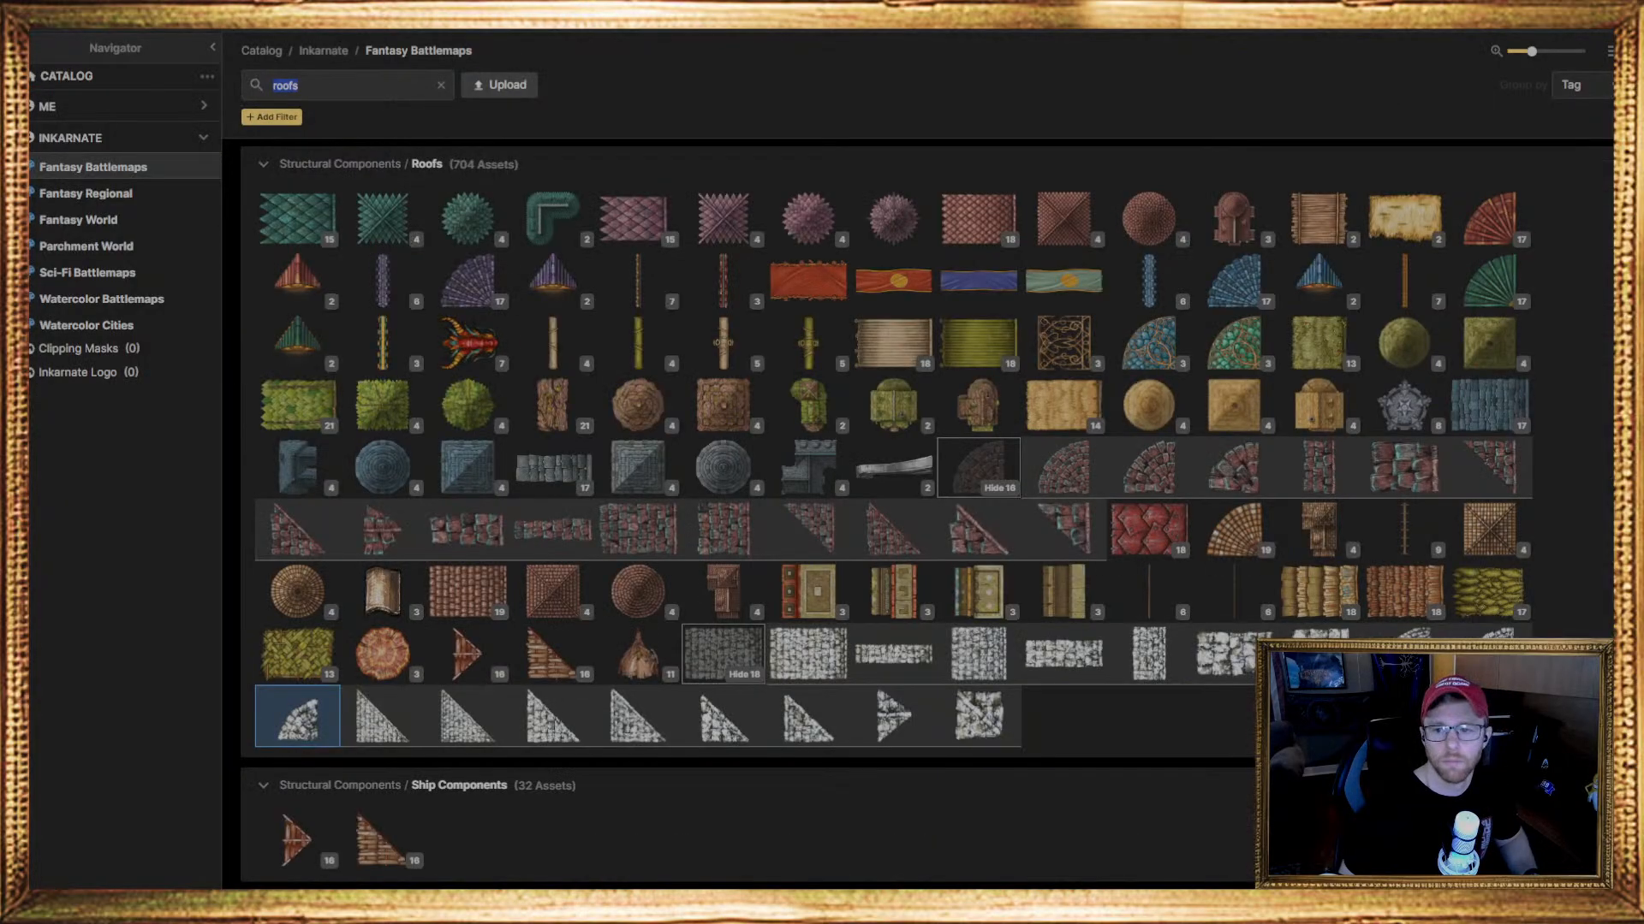
key(f)
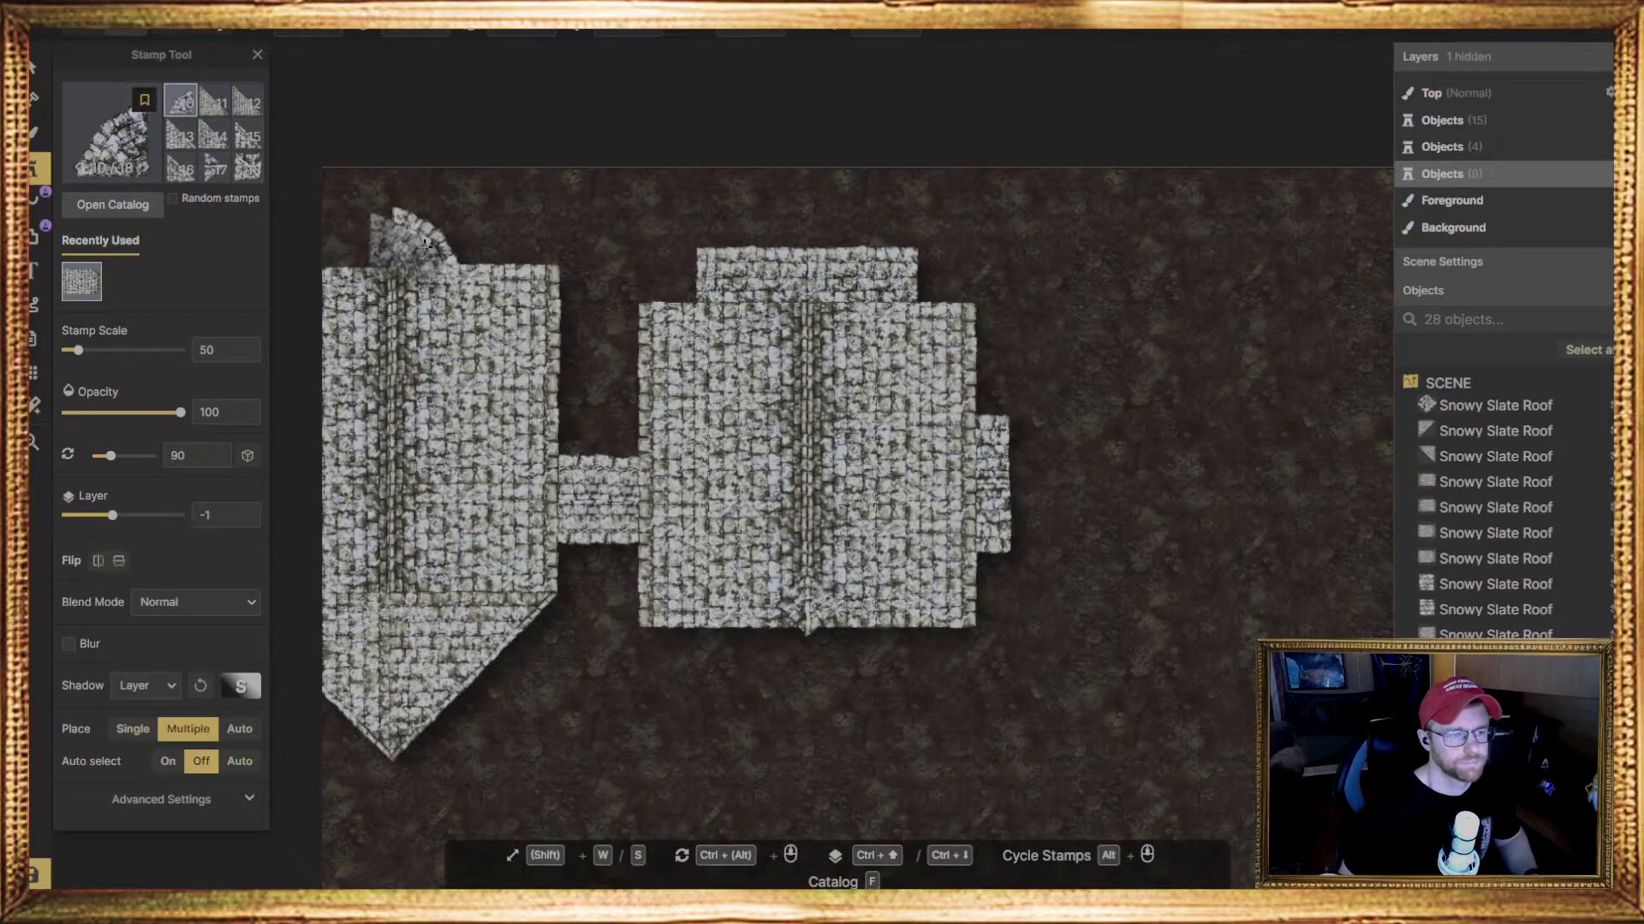
click(434, 237)
key(ctrl+Up)
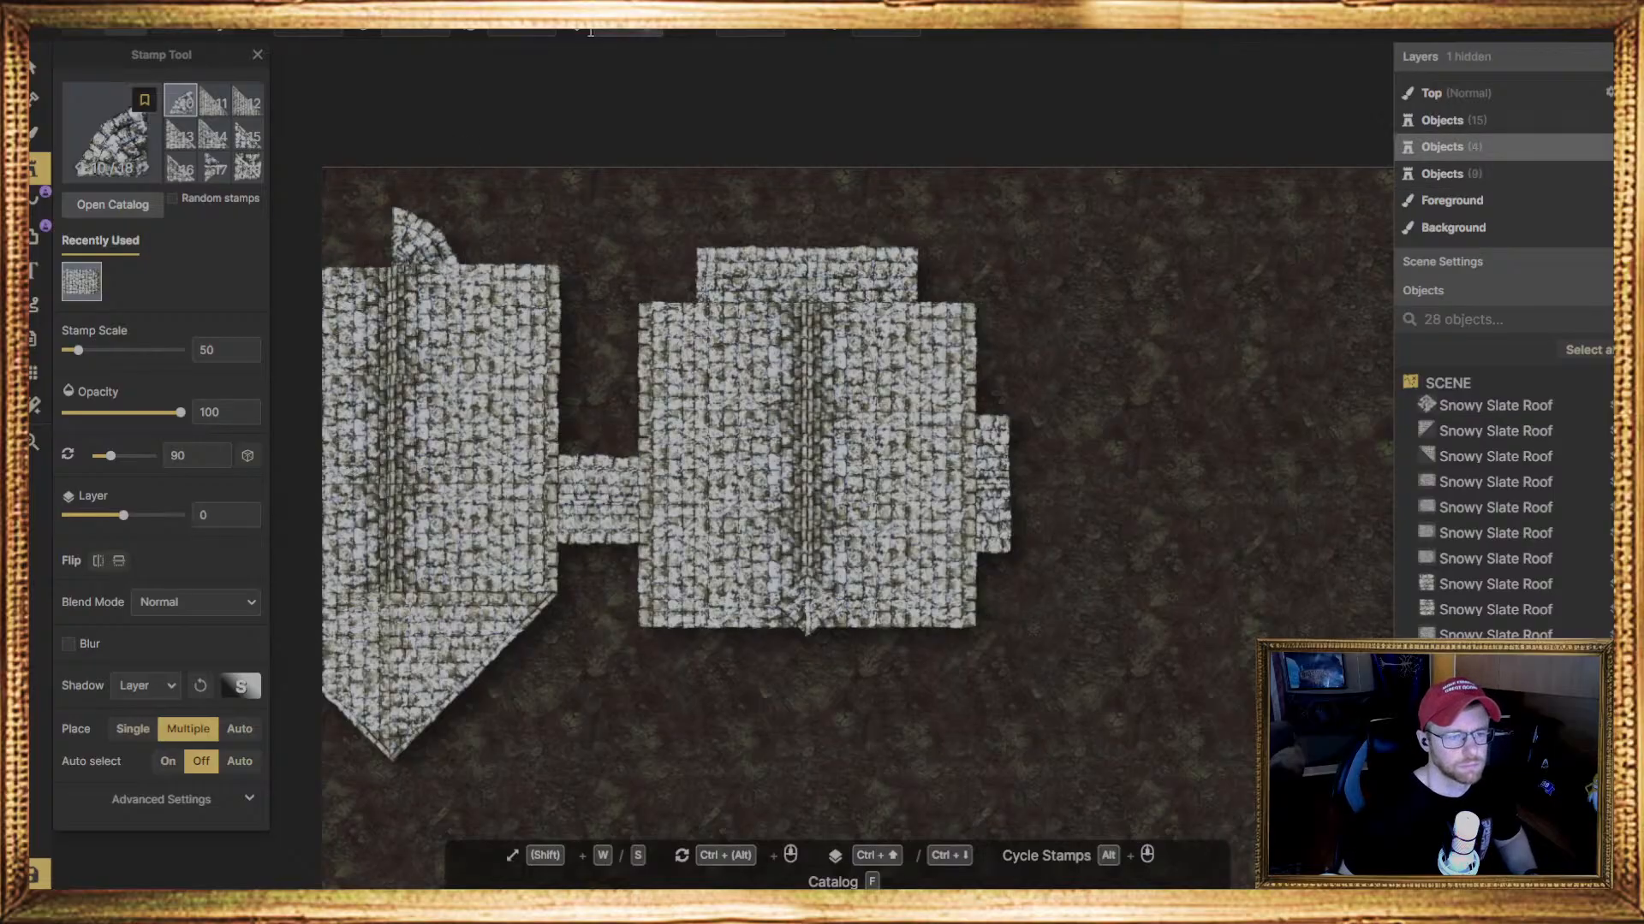
click(616, 28)
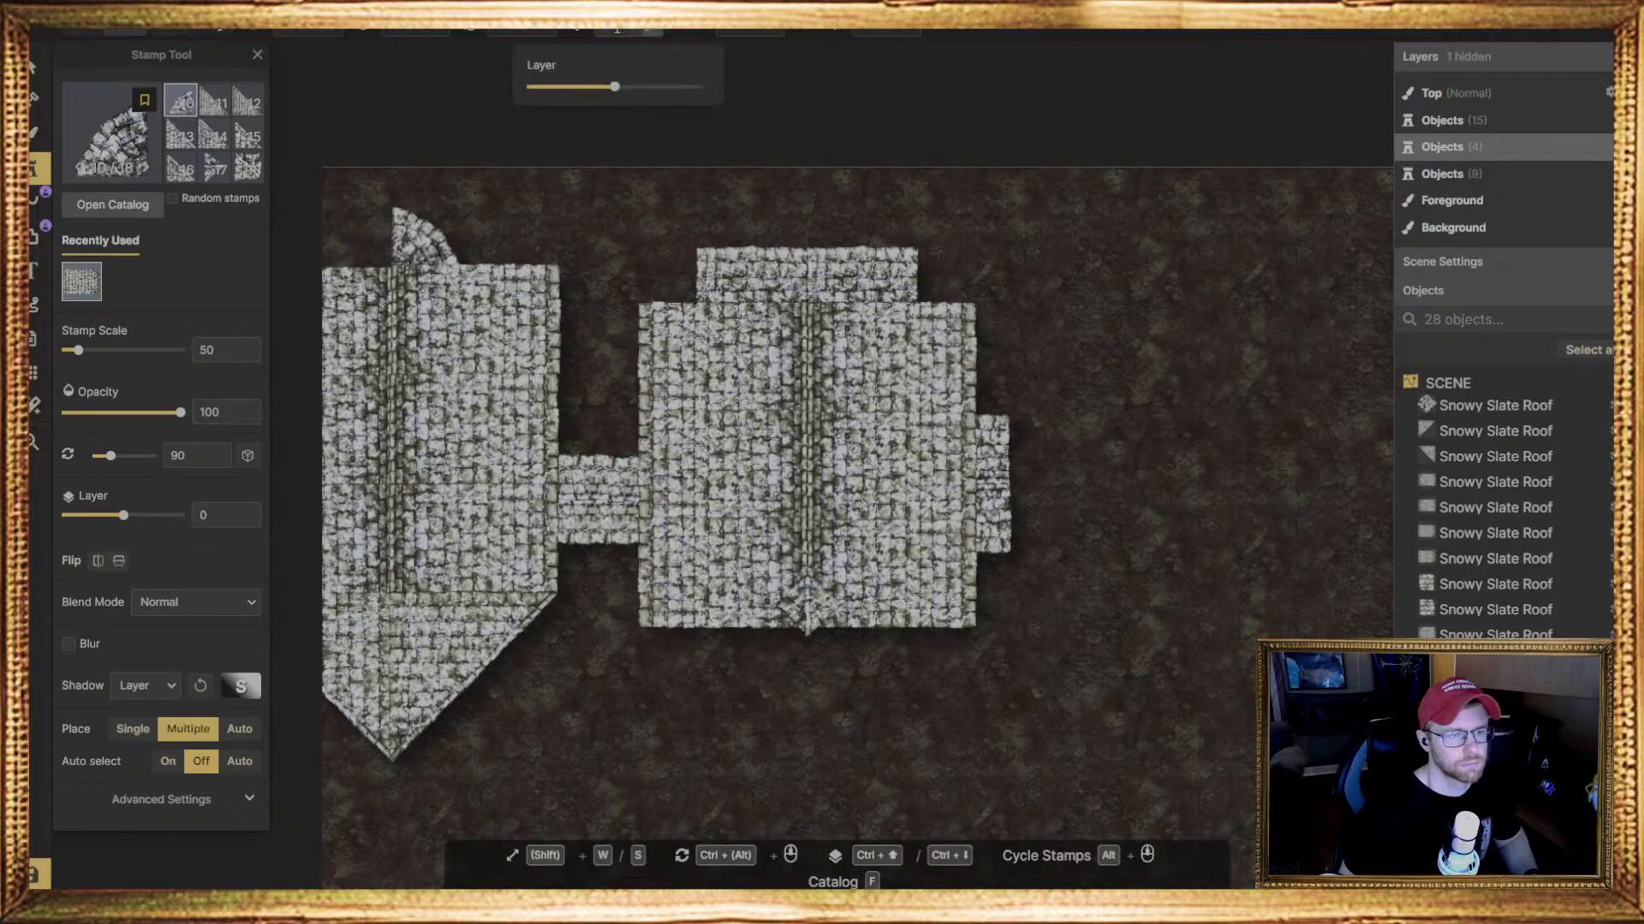
drag(615, 86, 698, 87)
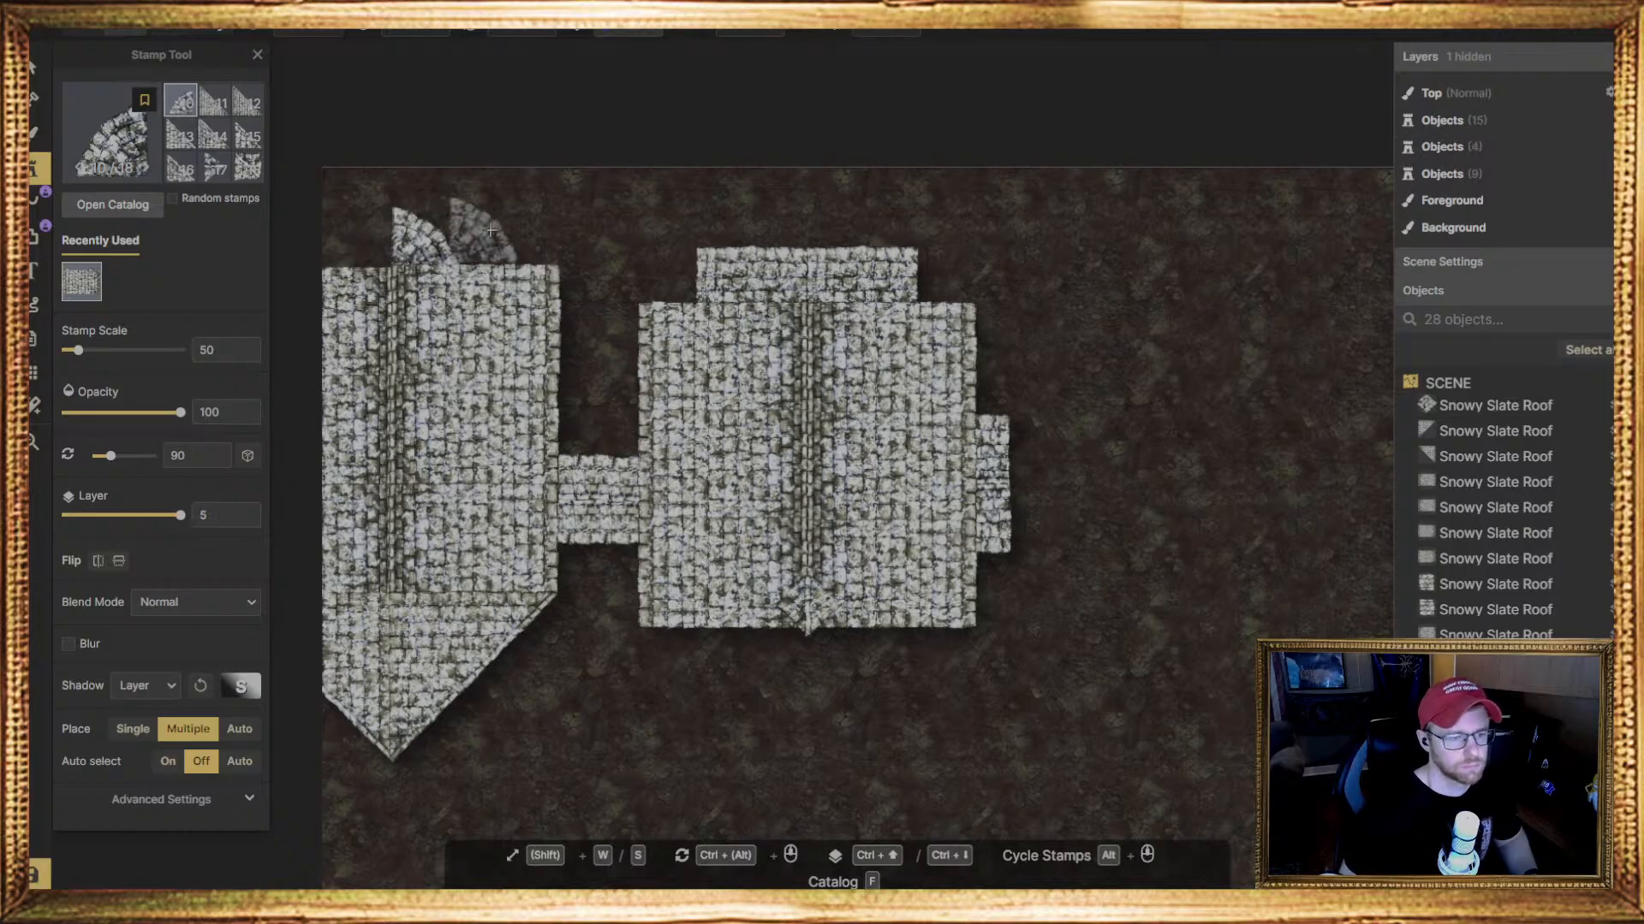
click(609, 30)
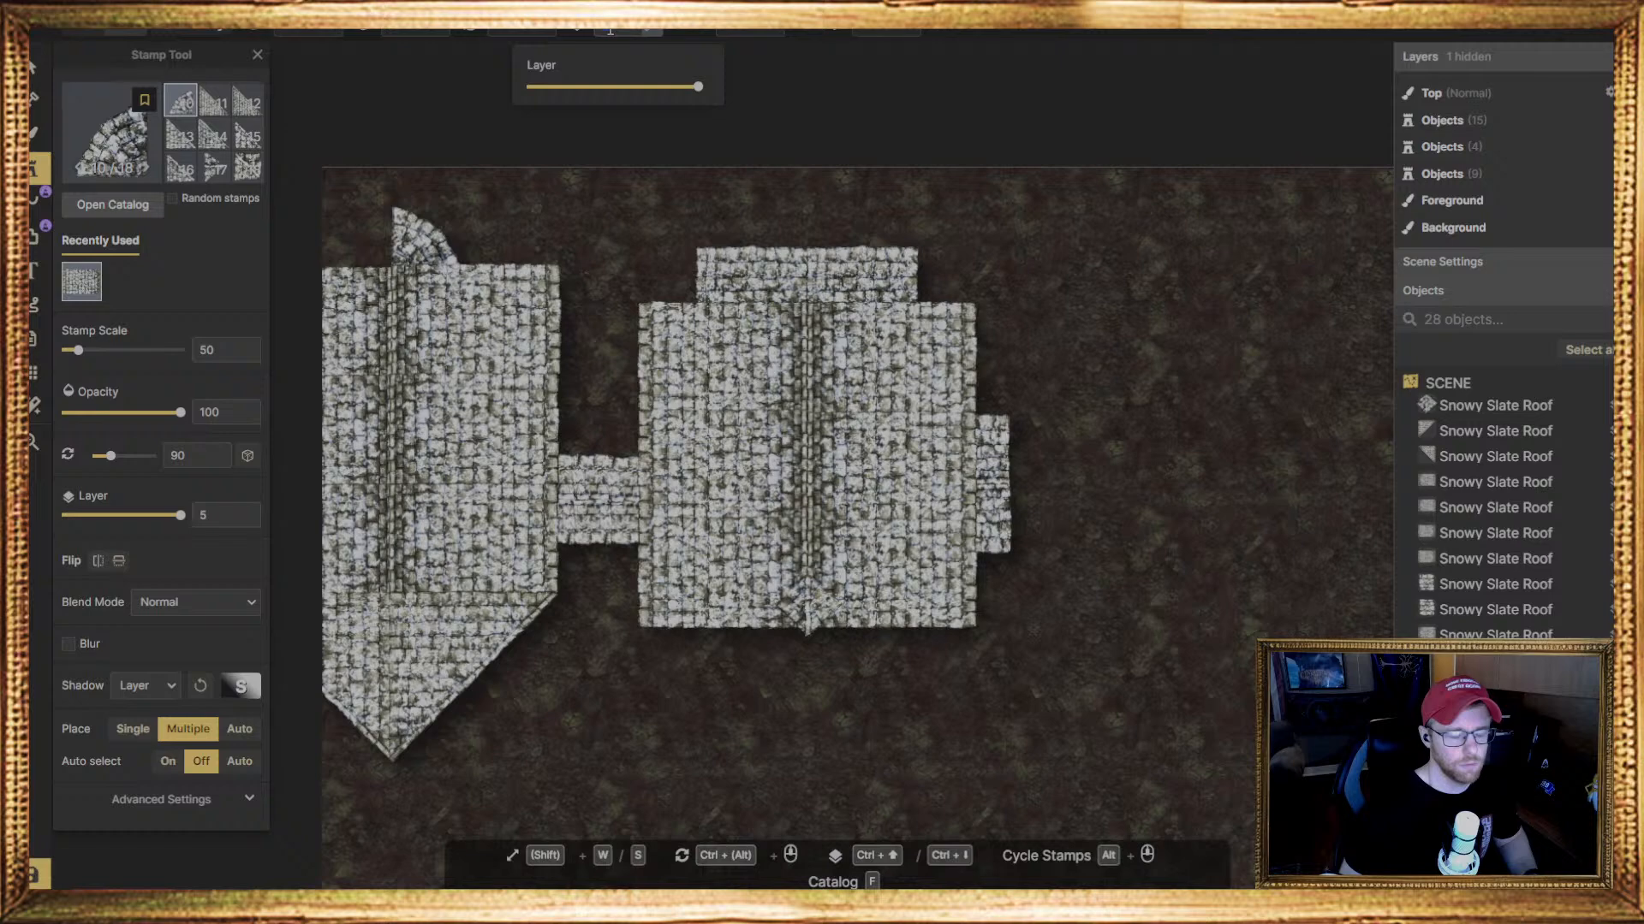
text(0)
key(Return)
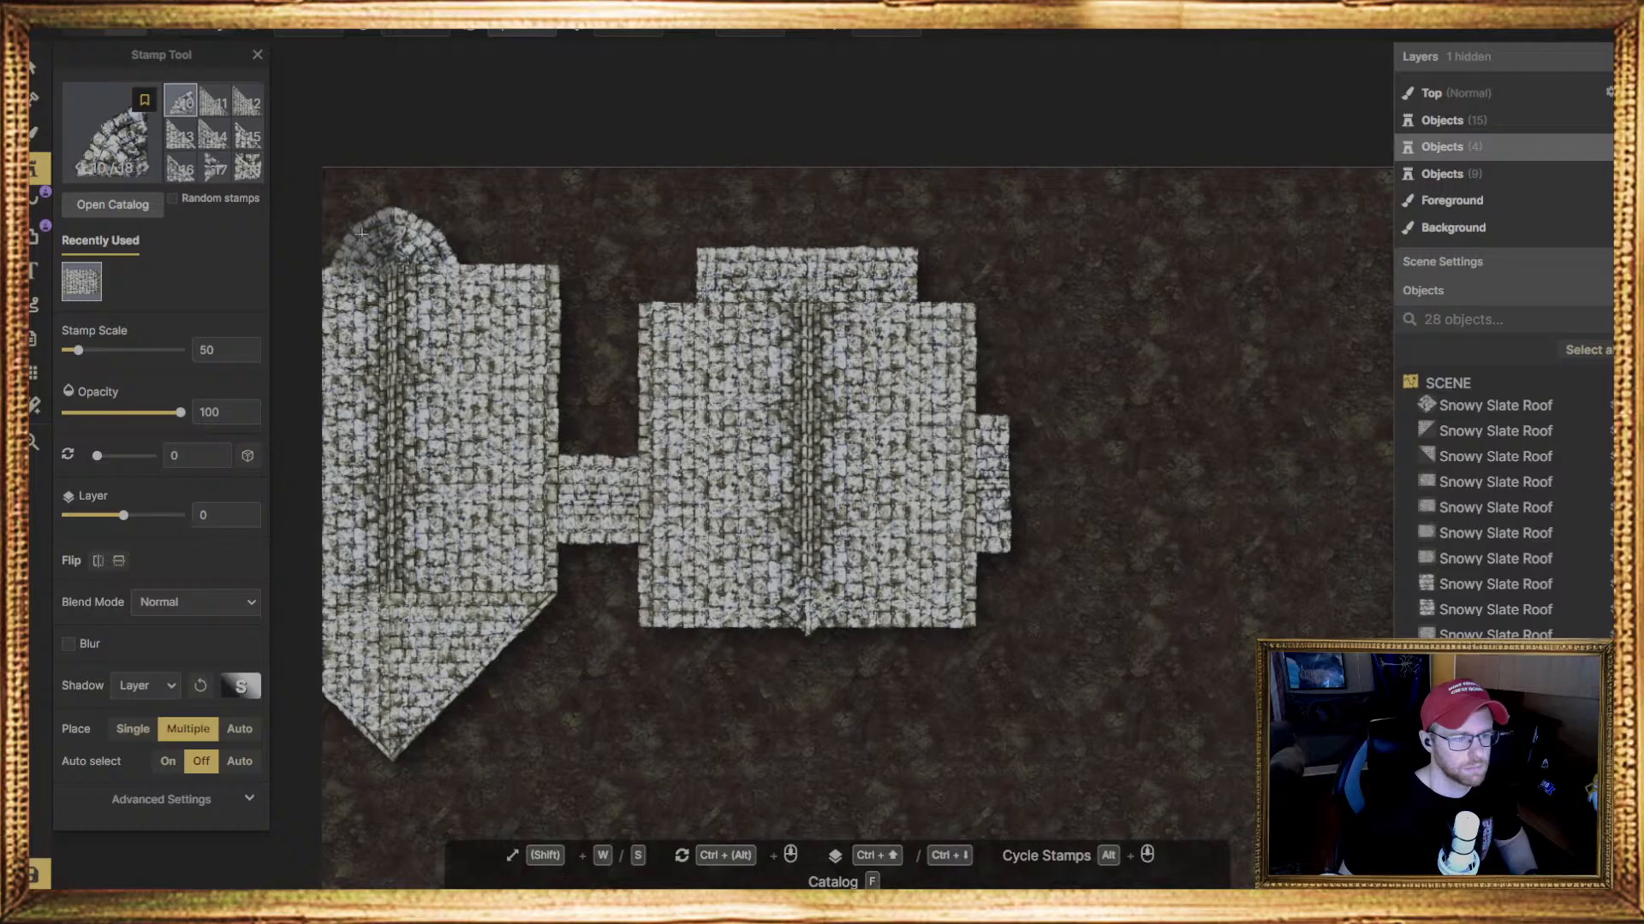
click(362, 234)
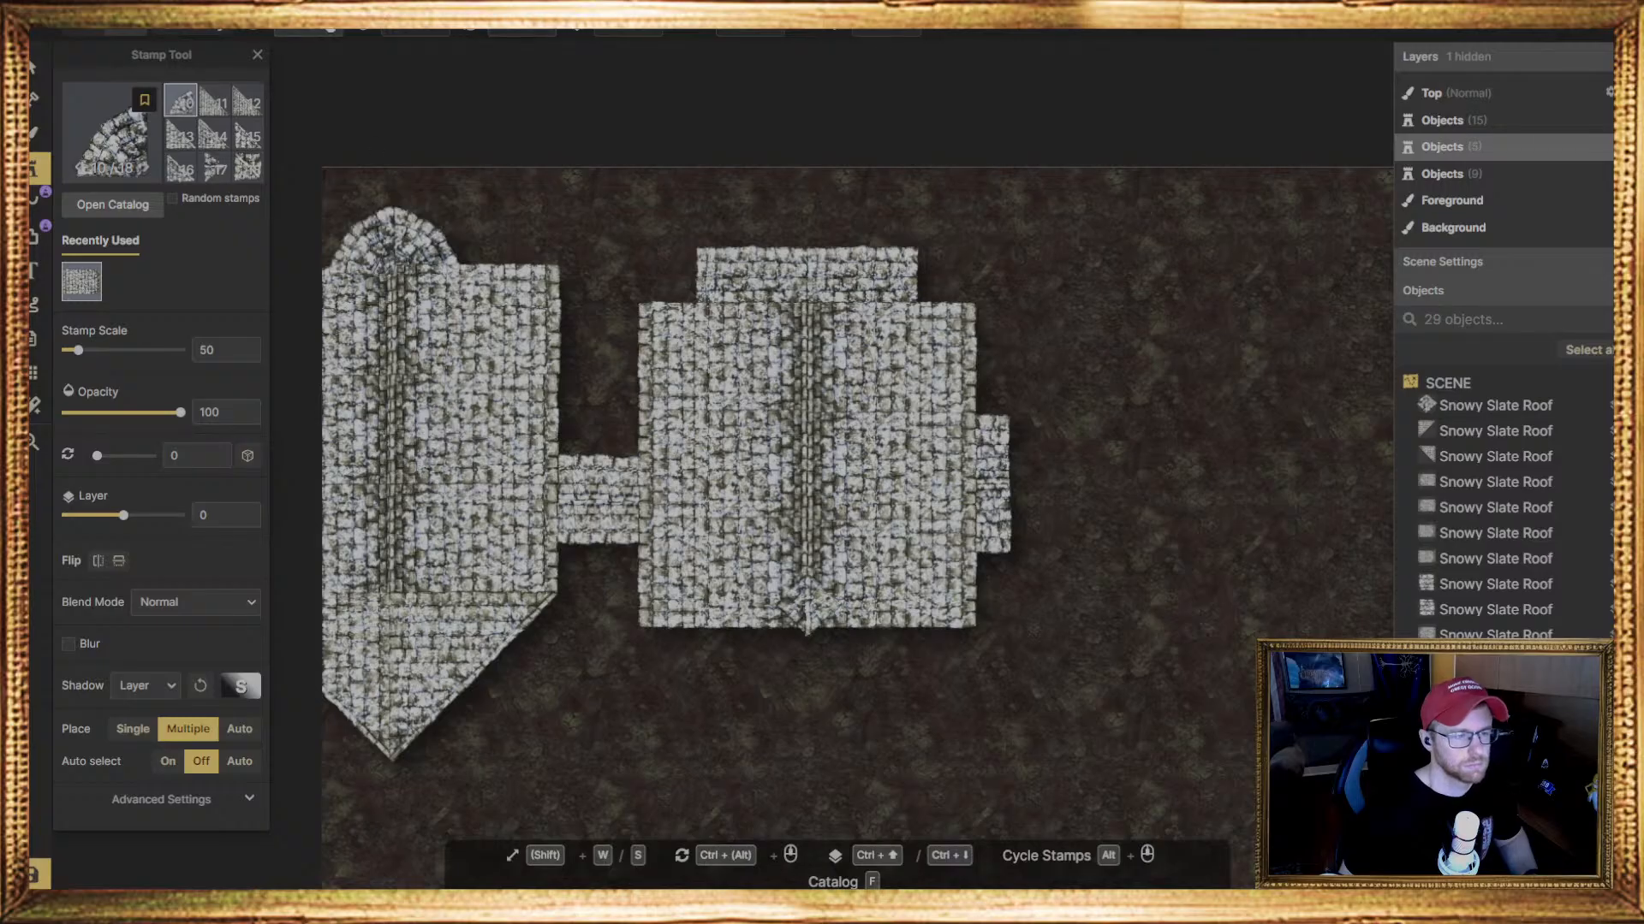
Raise the second quarter-round stamp together with the left wing's upper left slope stamp to layer 1
click(36, 75)
click(345, 207)
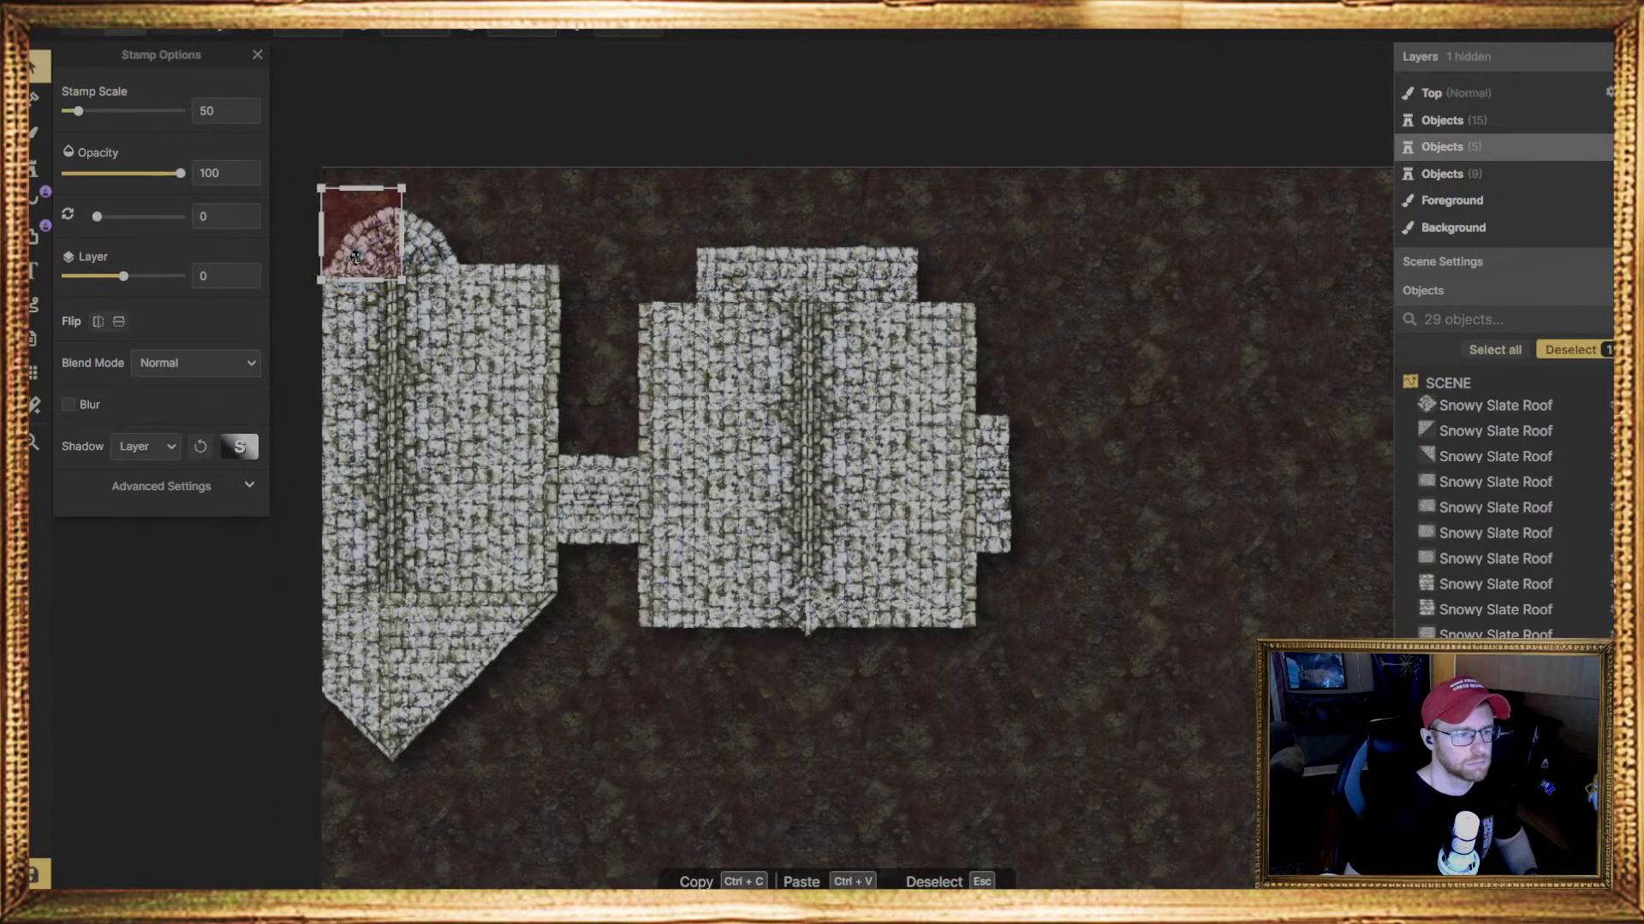
shift+scroll(354, 258, down, 1)
shift+click(357, 335)
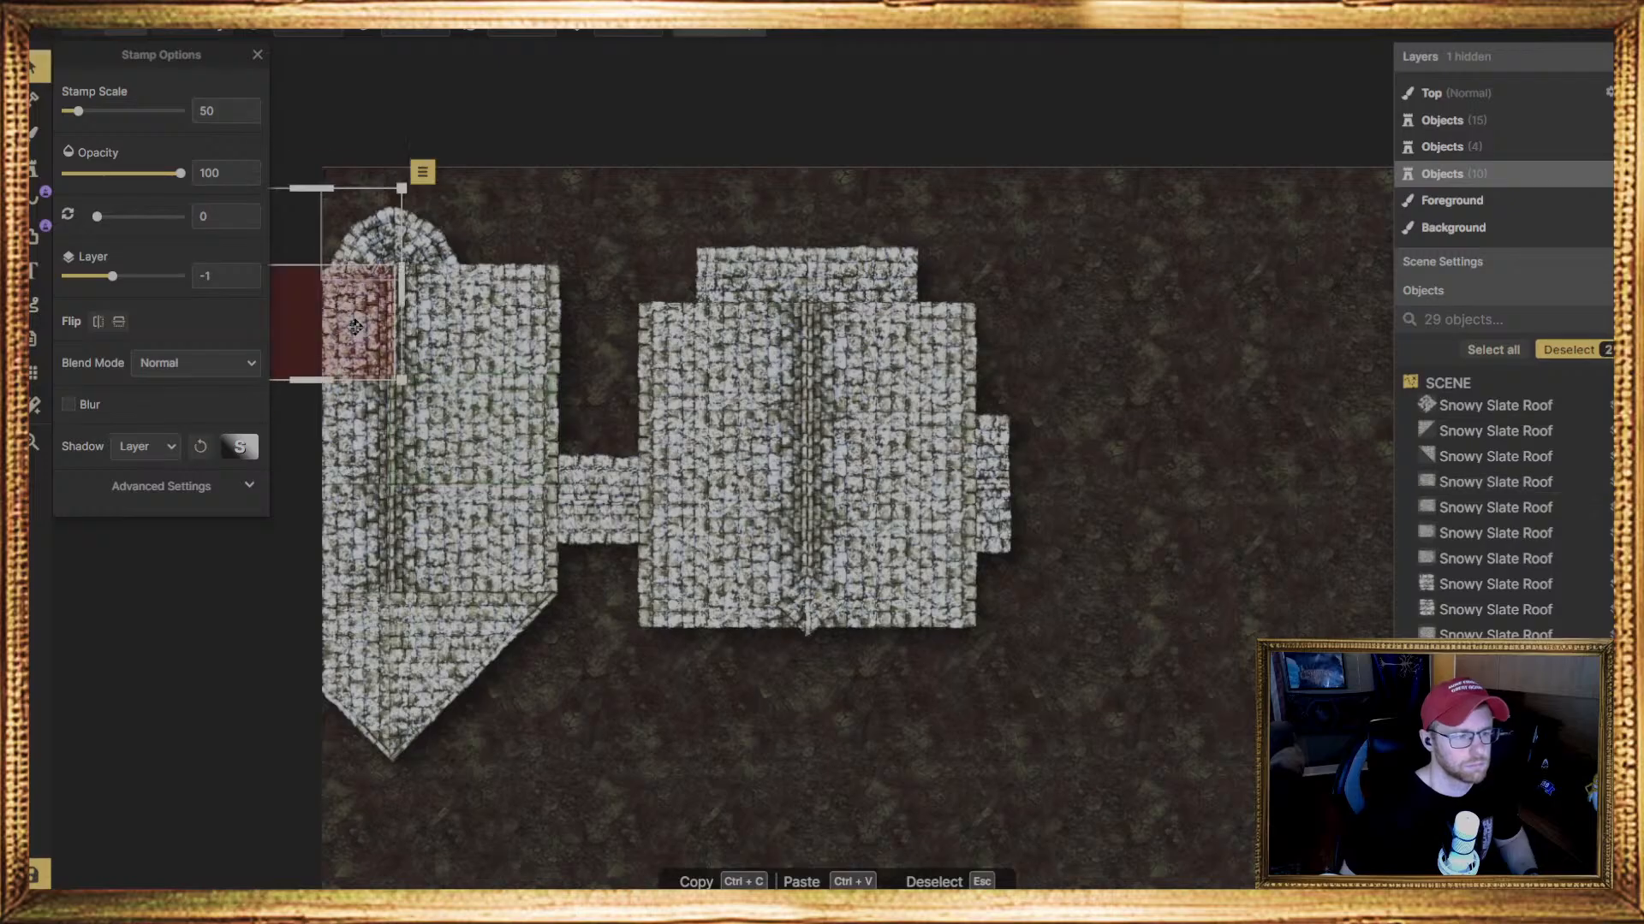
shift+scroll(354, 330, up, 1)
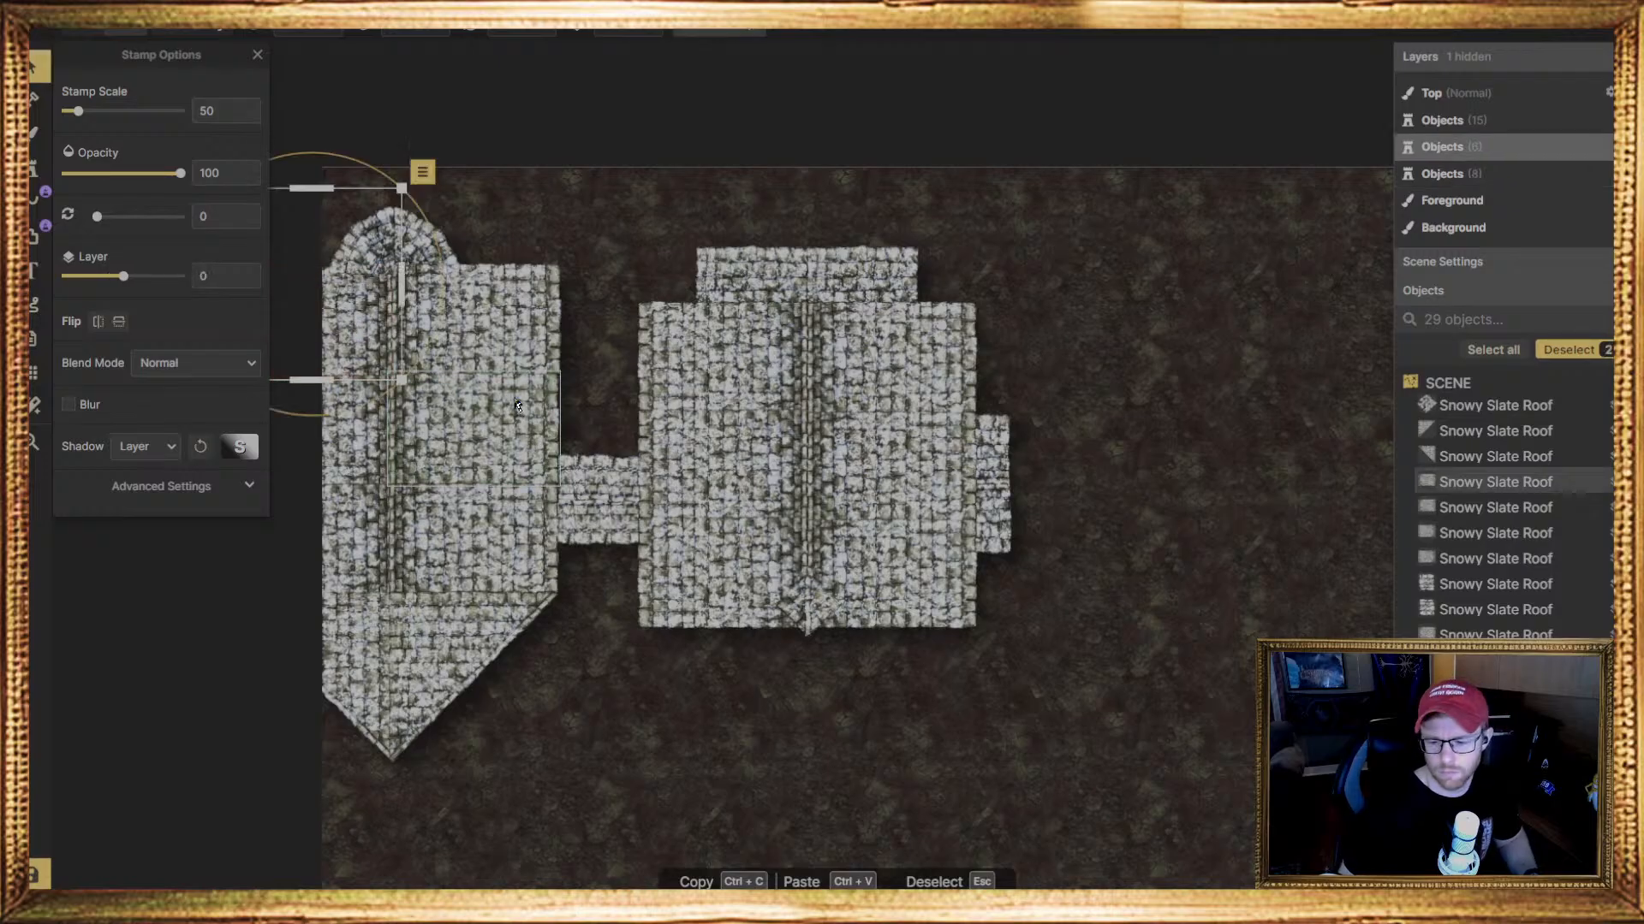
shift+scroll(517, 405, up, 1)
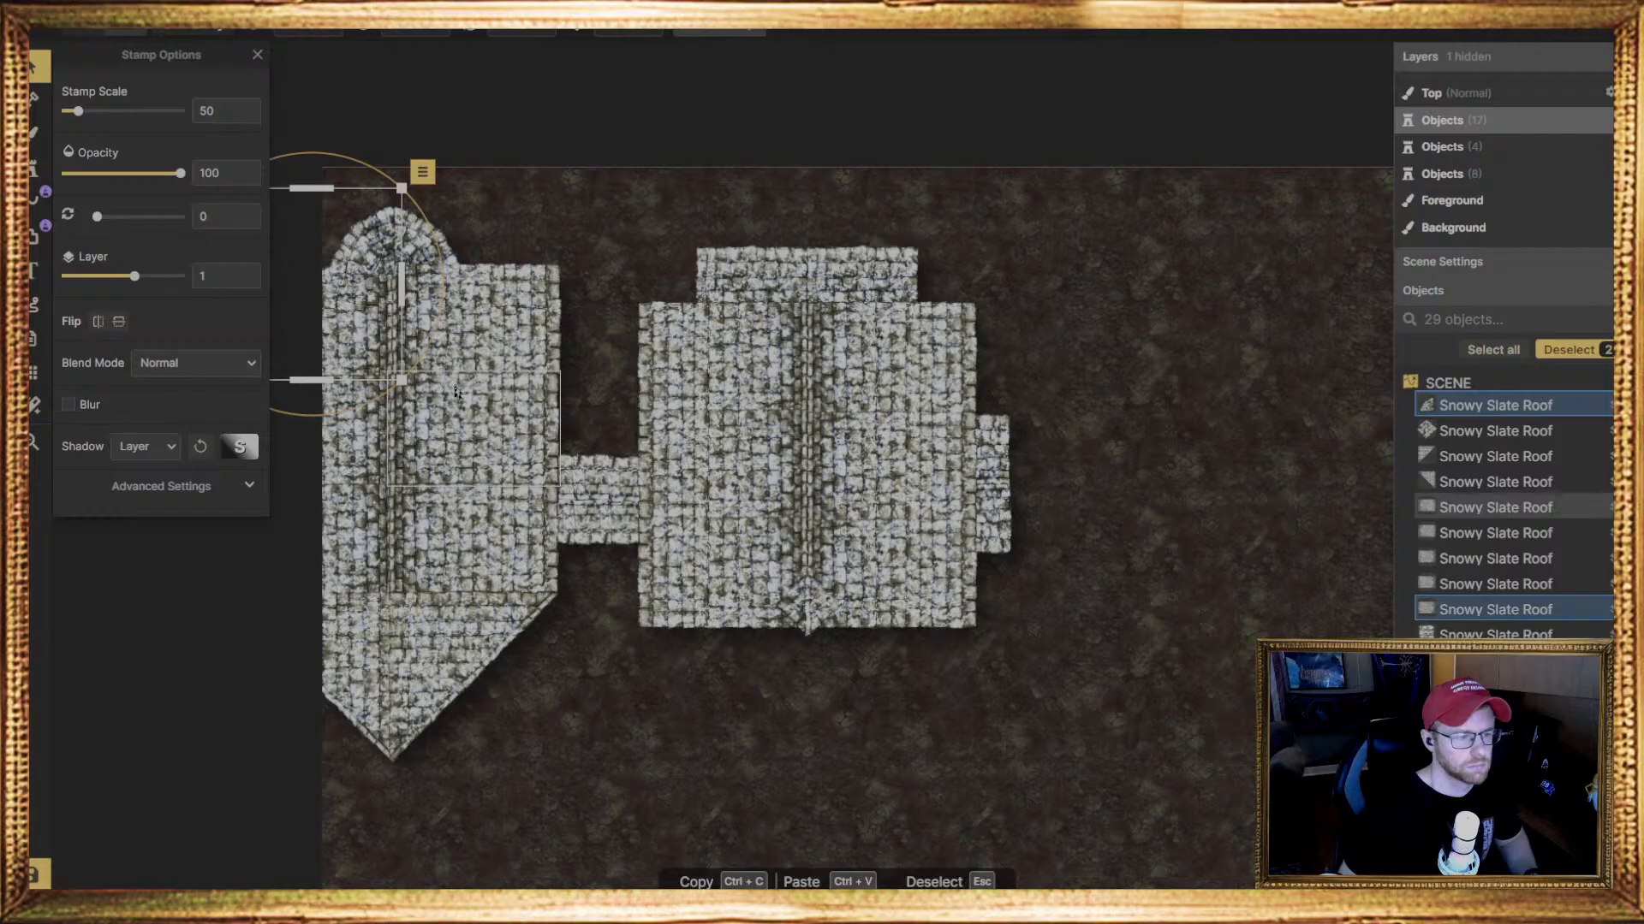
Lower the left quarter-round roof stamp to layer 0 so it sits beneath the left wing's slope
click(490, 322)
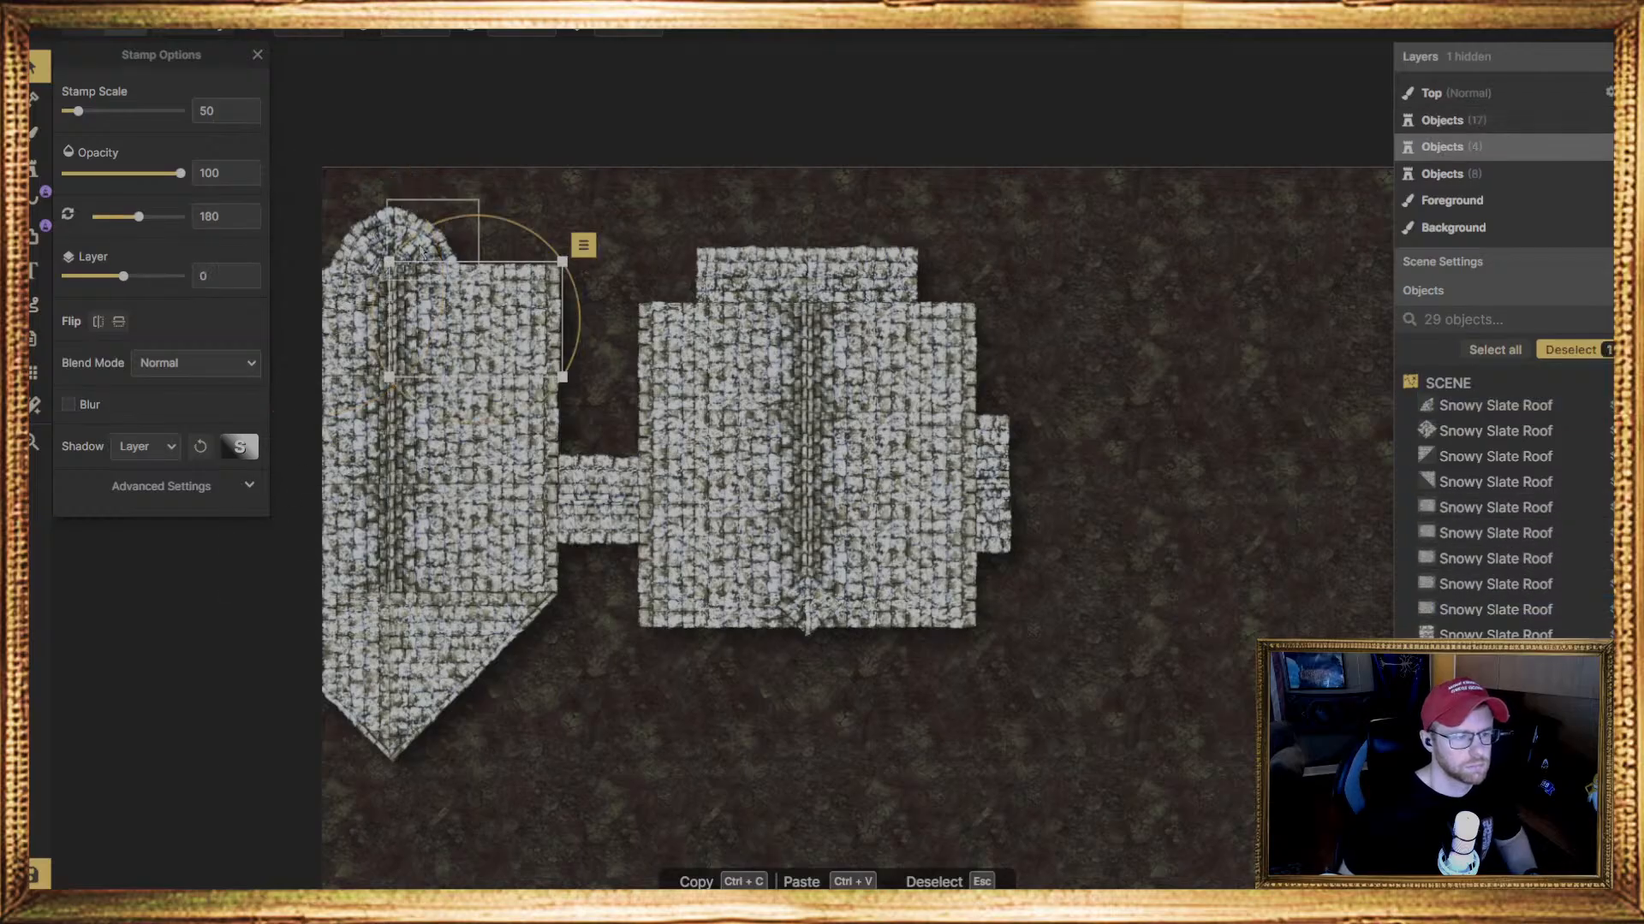
click(420, 243)
click(1206, 745)
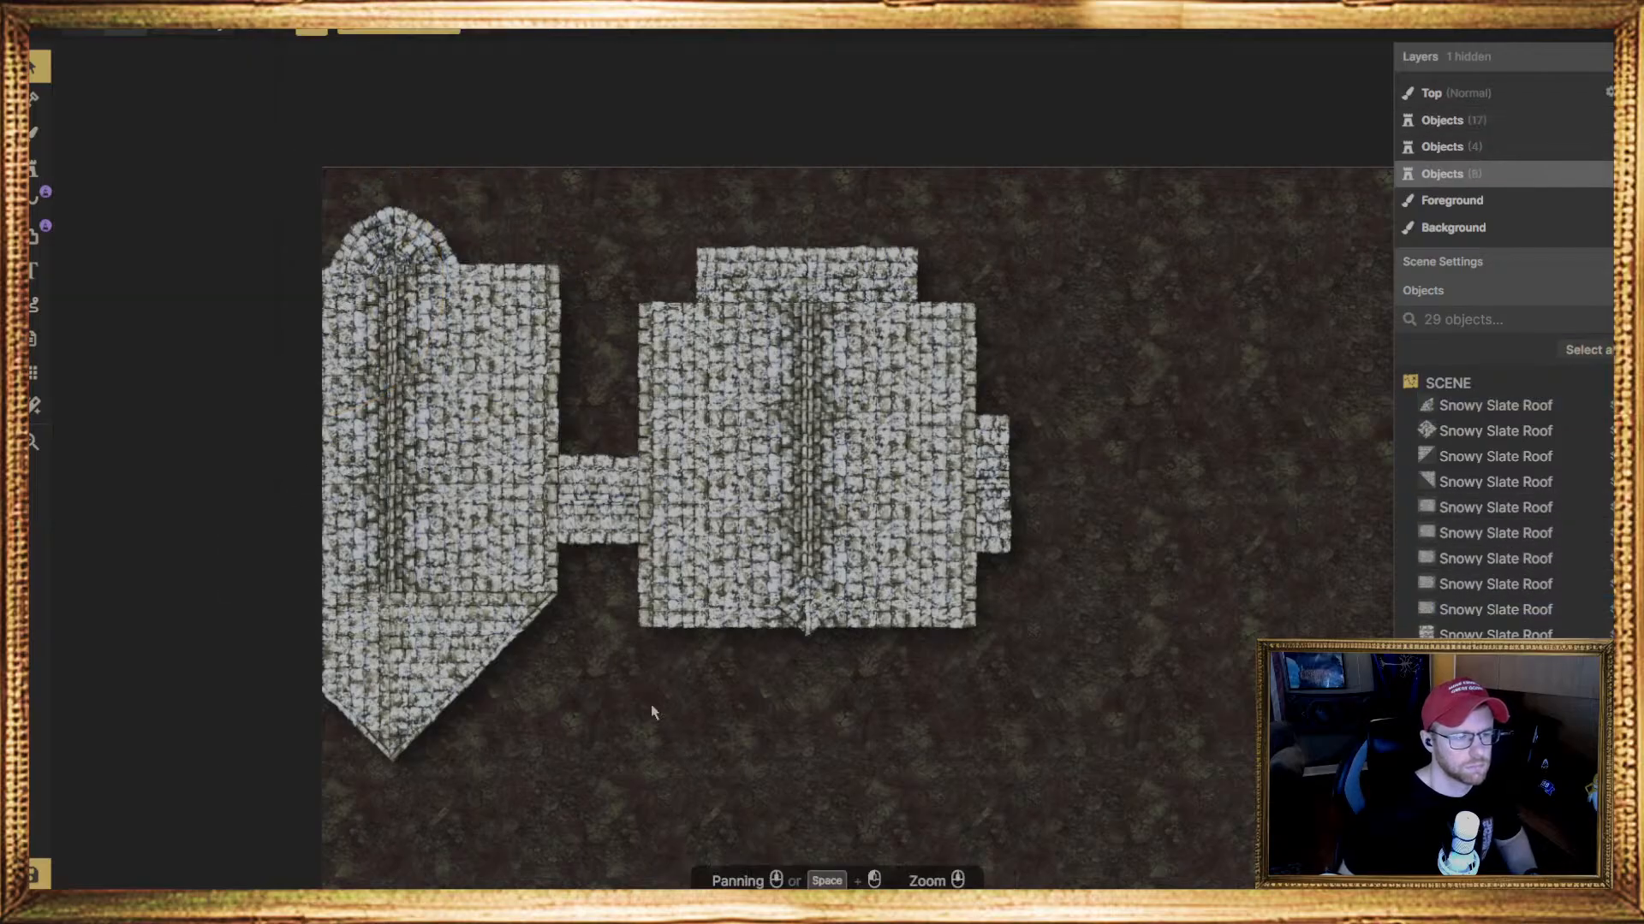
click(355, 250)
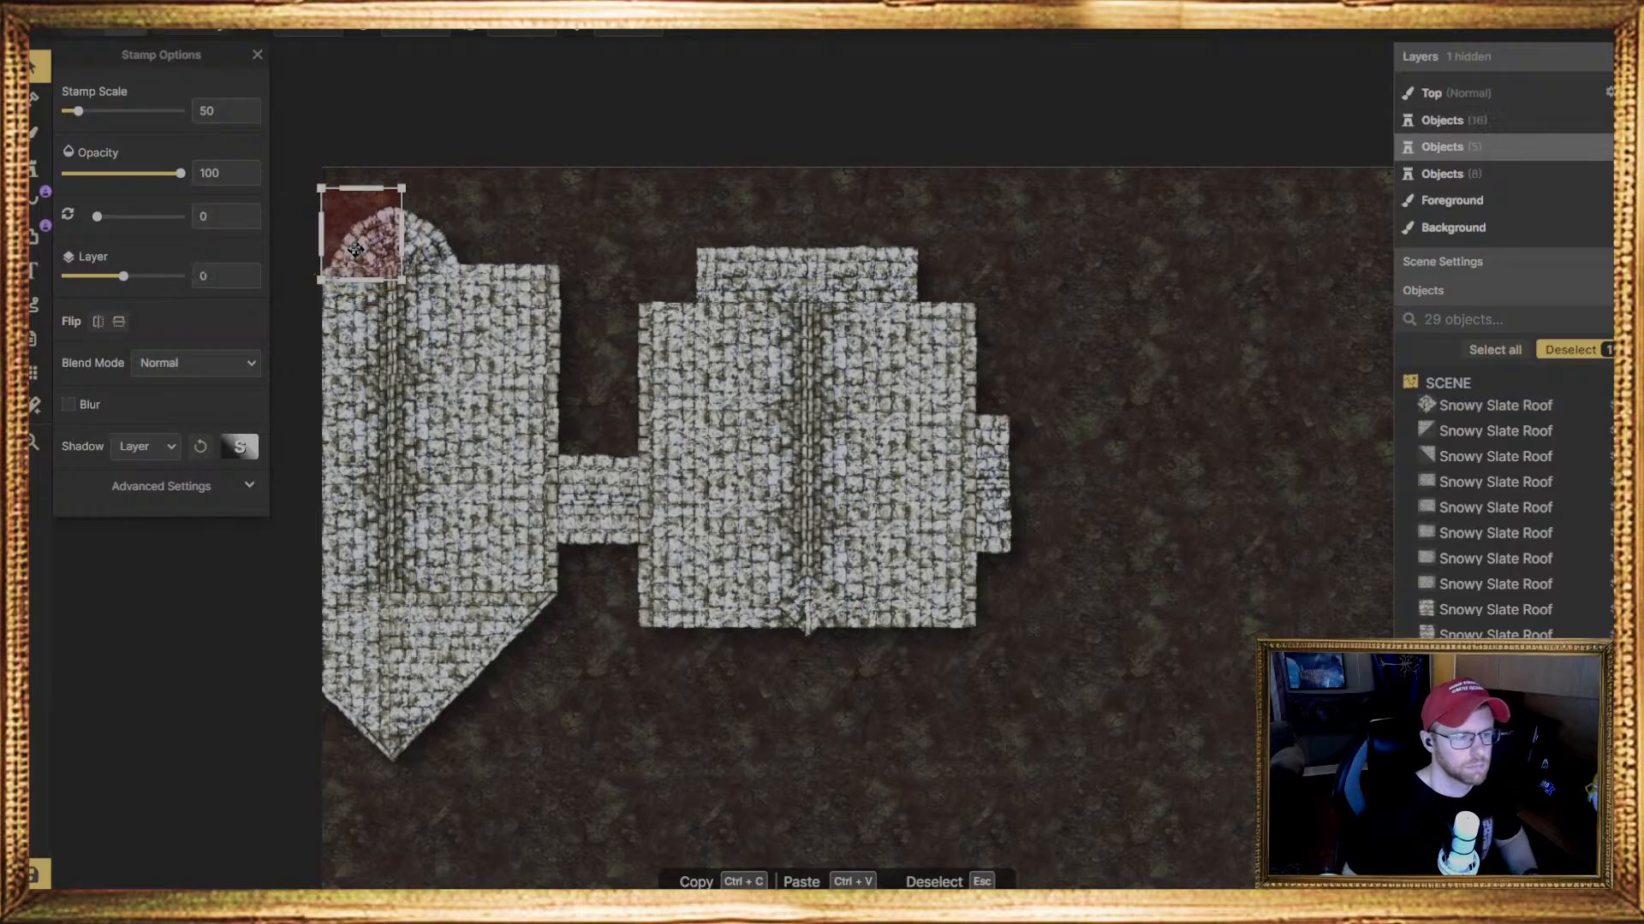
click(1249, 423)
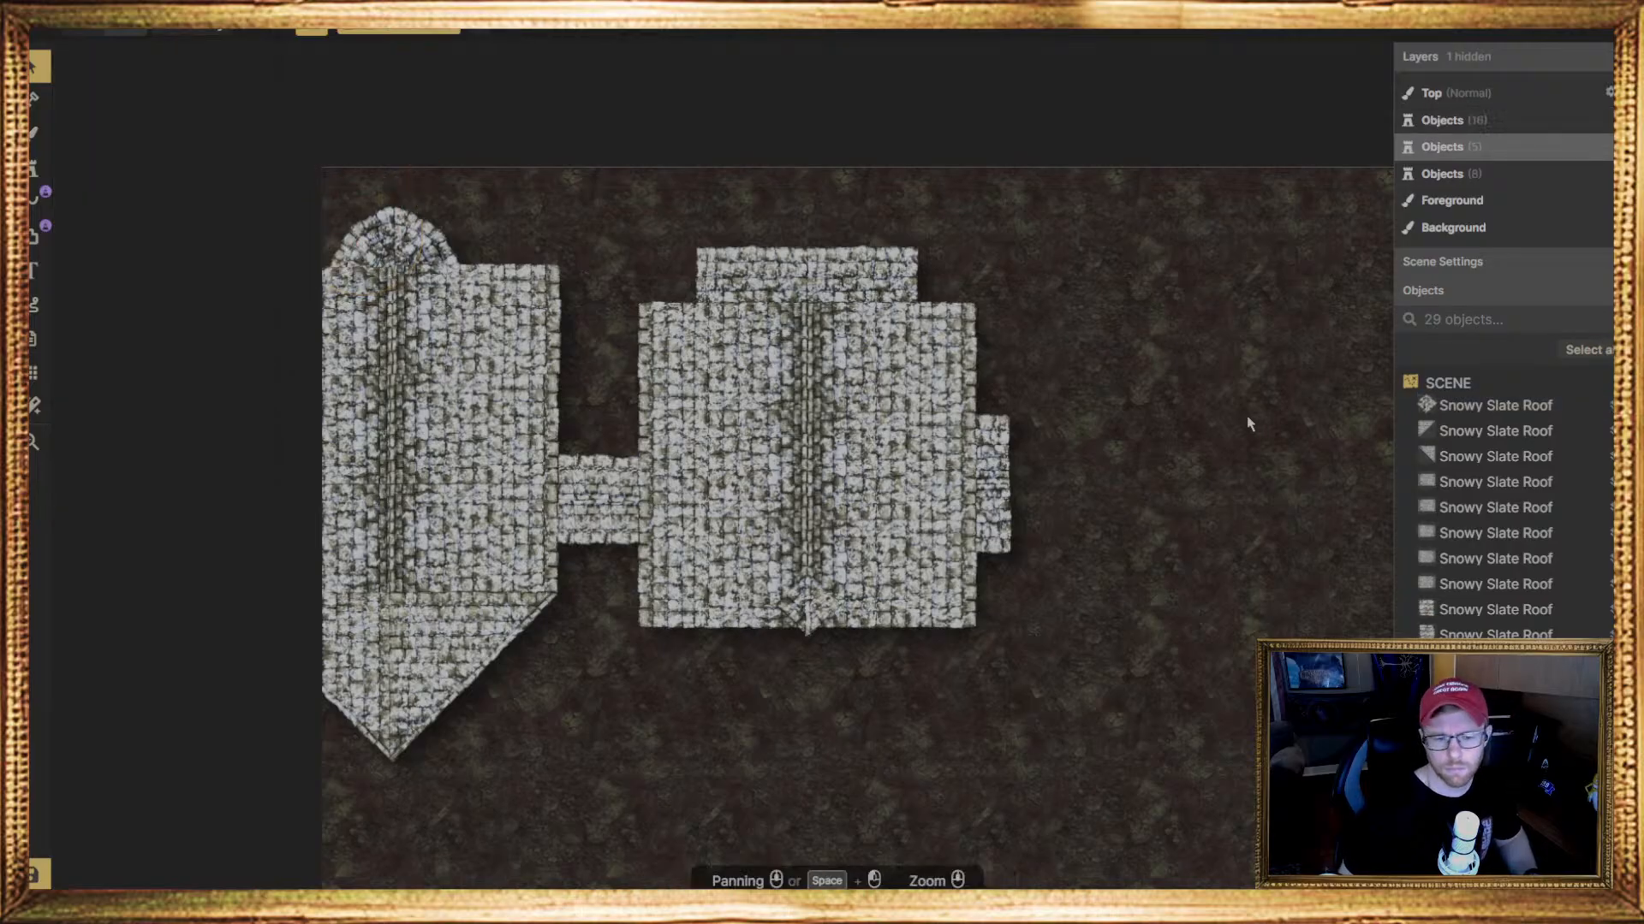
Place the long narrow Snowy Slate Roof strip from the stamp catalog, rotated 0 degrees on layer 0, on open ground near the map's lower middle
scroll(669, 631, down, 1)
middle_drag(1075, 734, 782, 426)
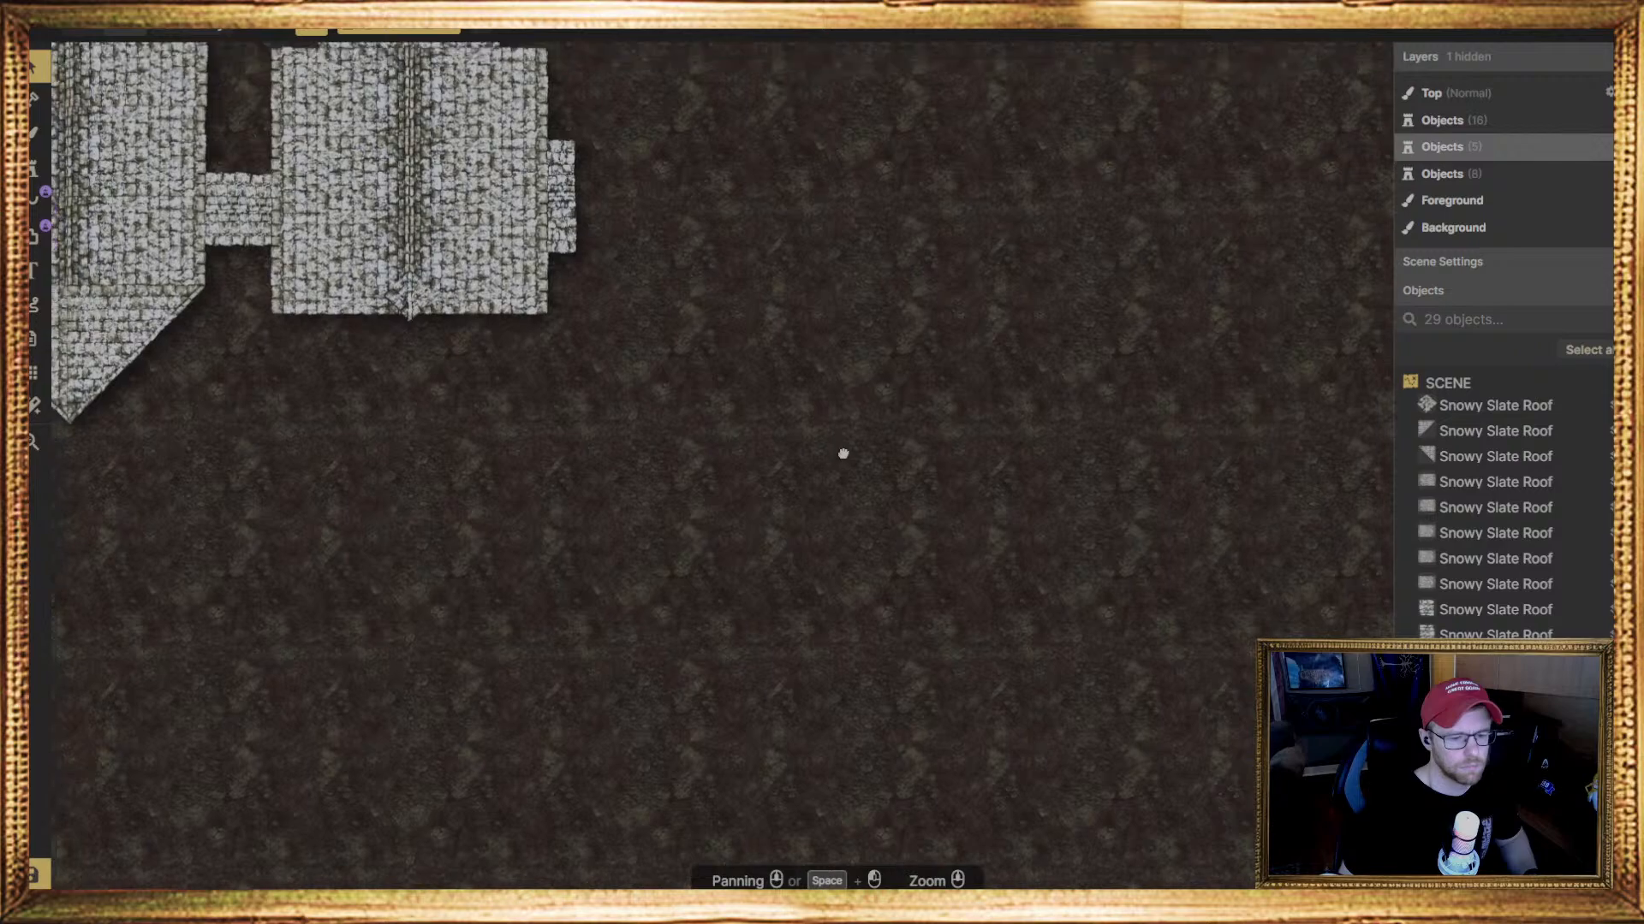
middle_drag(822, 494, 776, 378)
scroll(842, 470, down, 3)
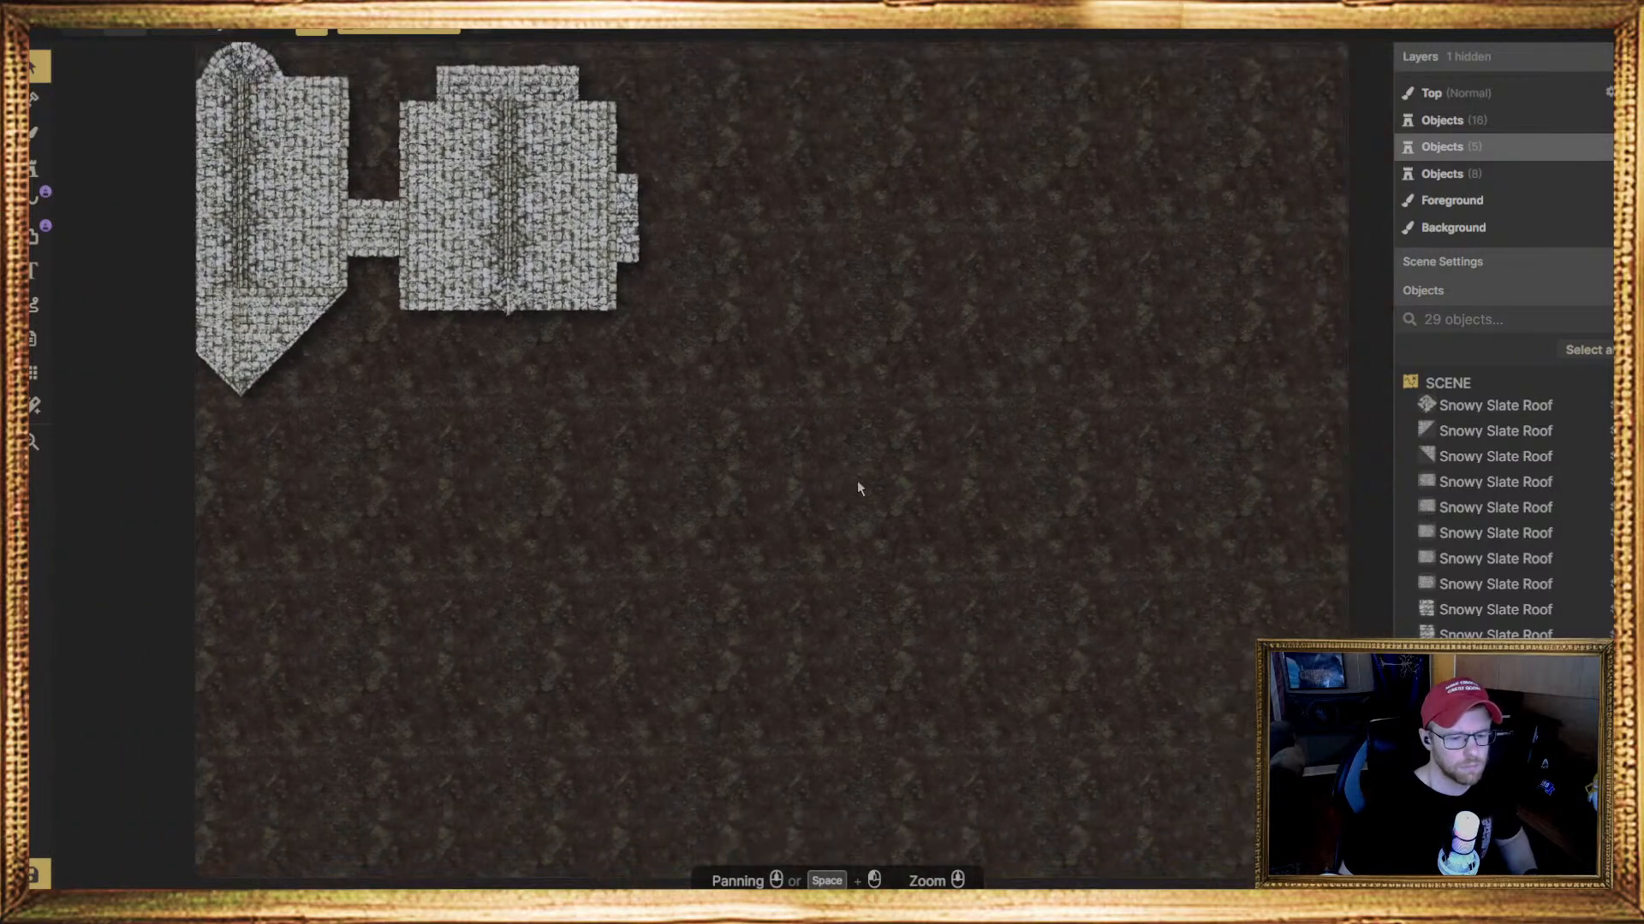
middle_drag(888, 552, 816, 540)
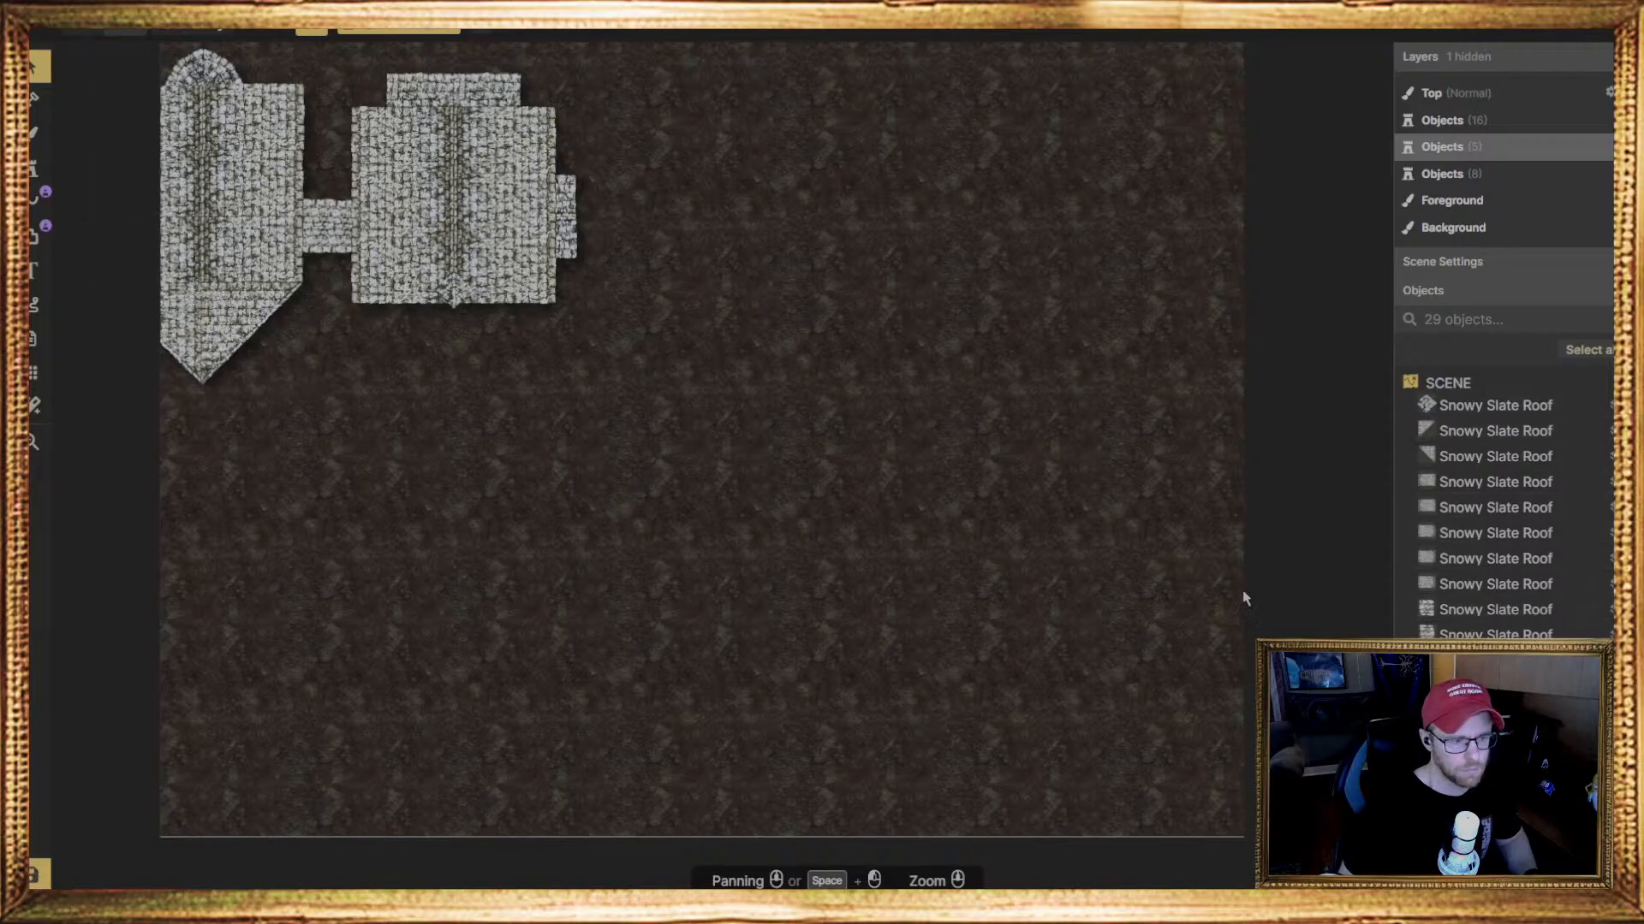
click(32, 170)
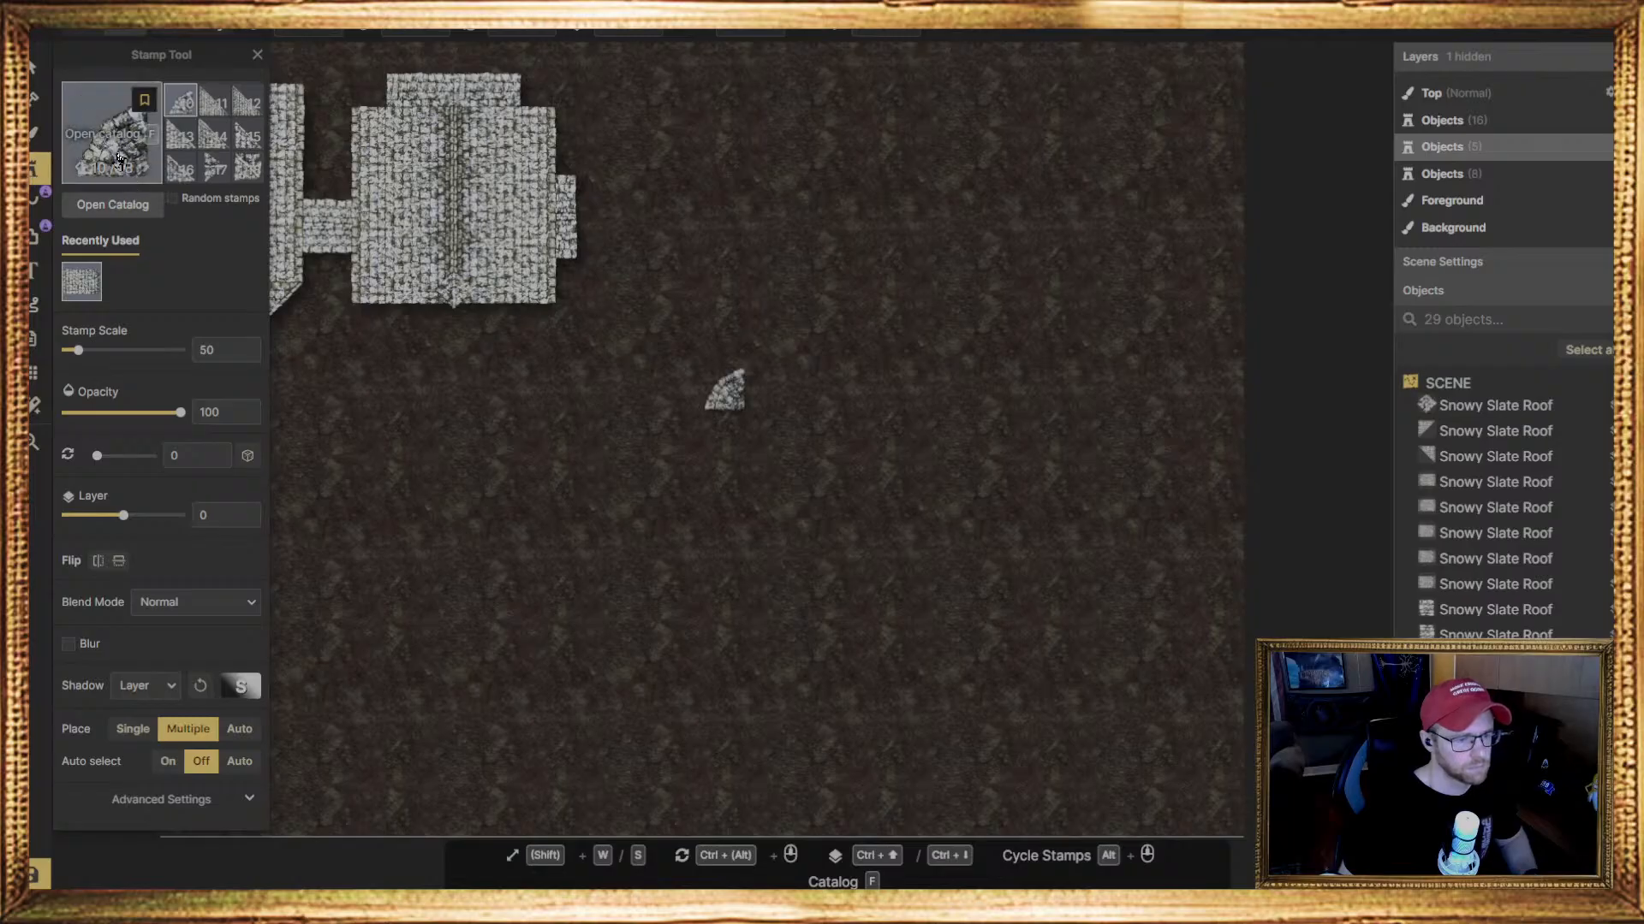
key(f)
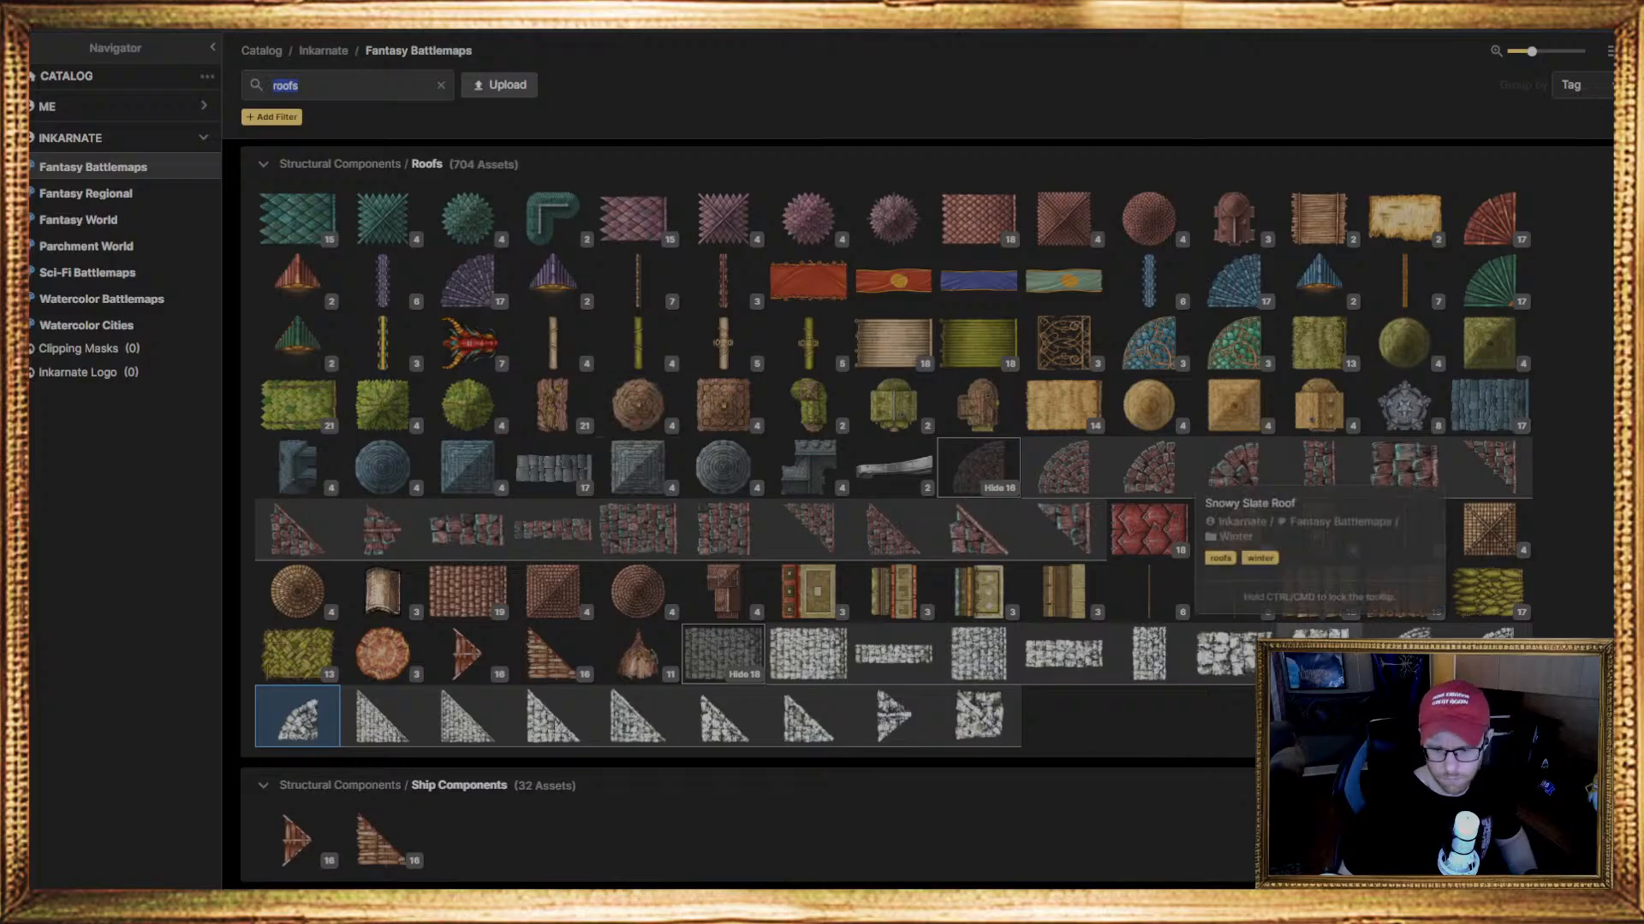
scroll(1247, 665, down, 2)
scroll(1247, 665, down, 1)
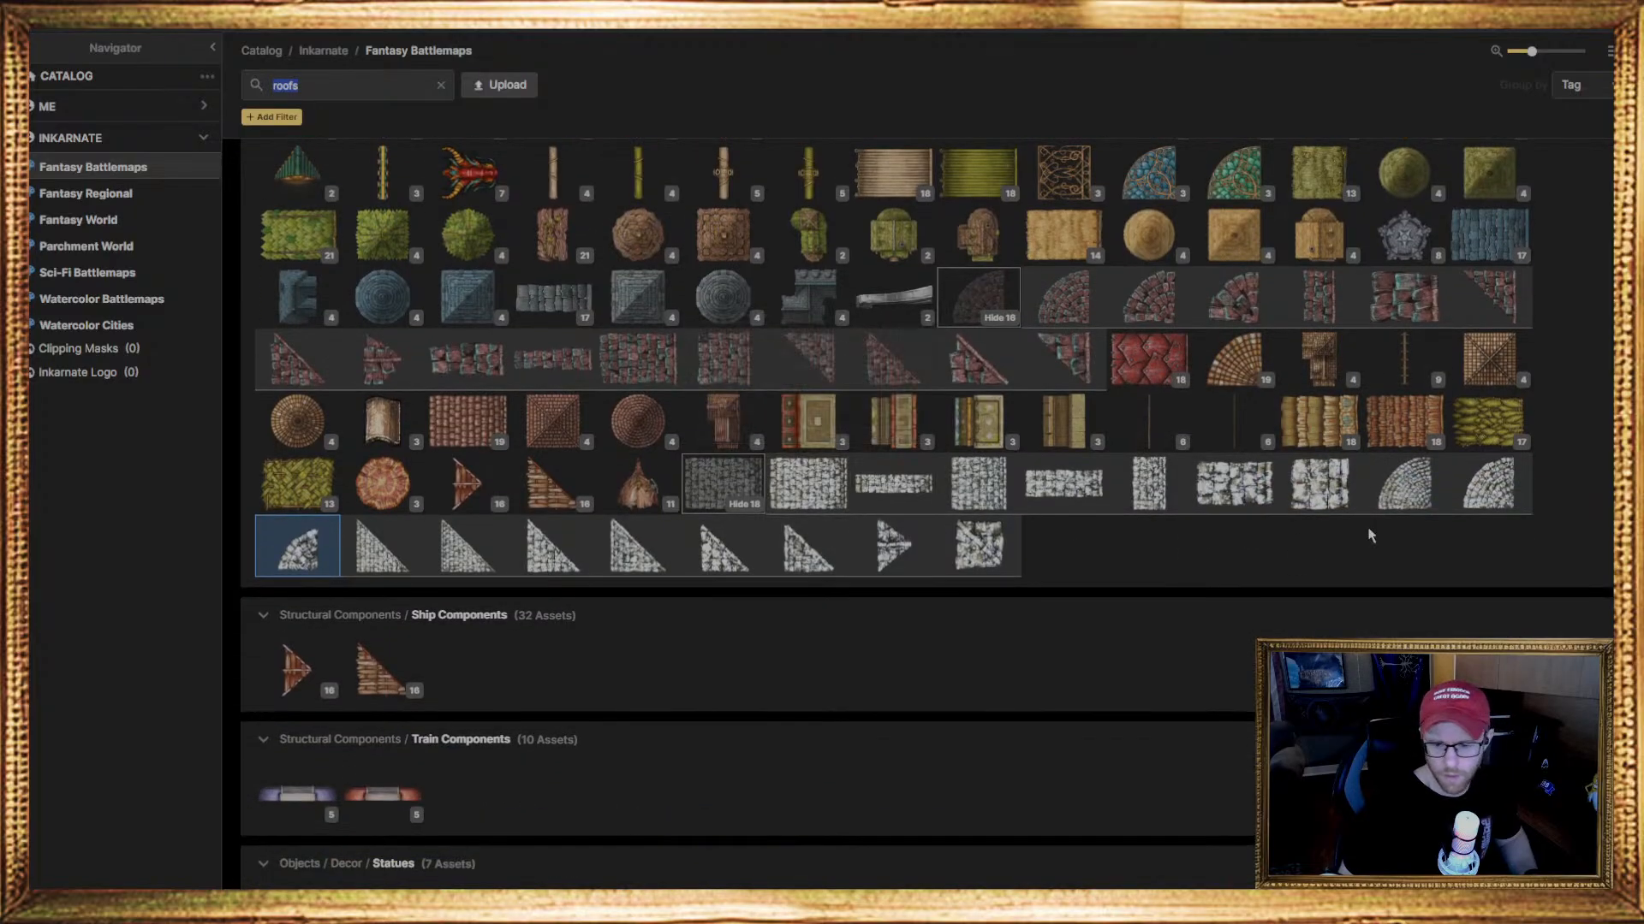
click(886, 501)
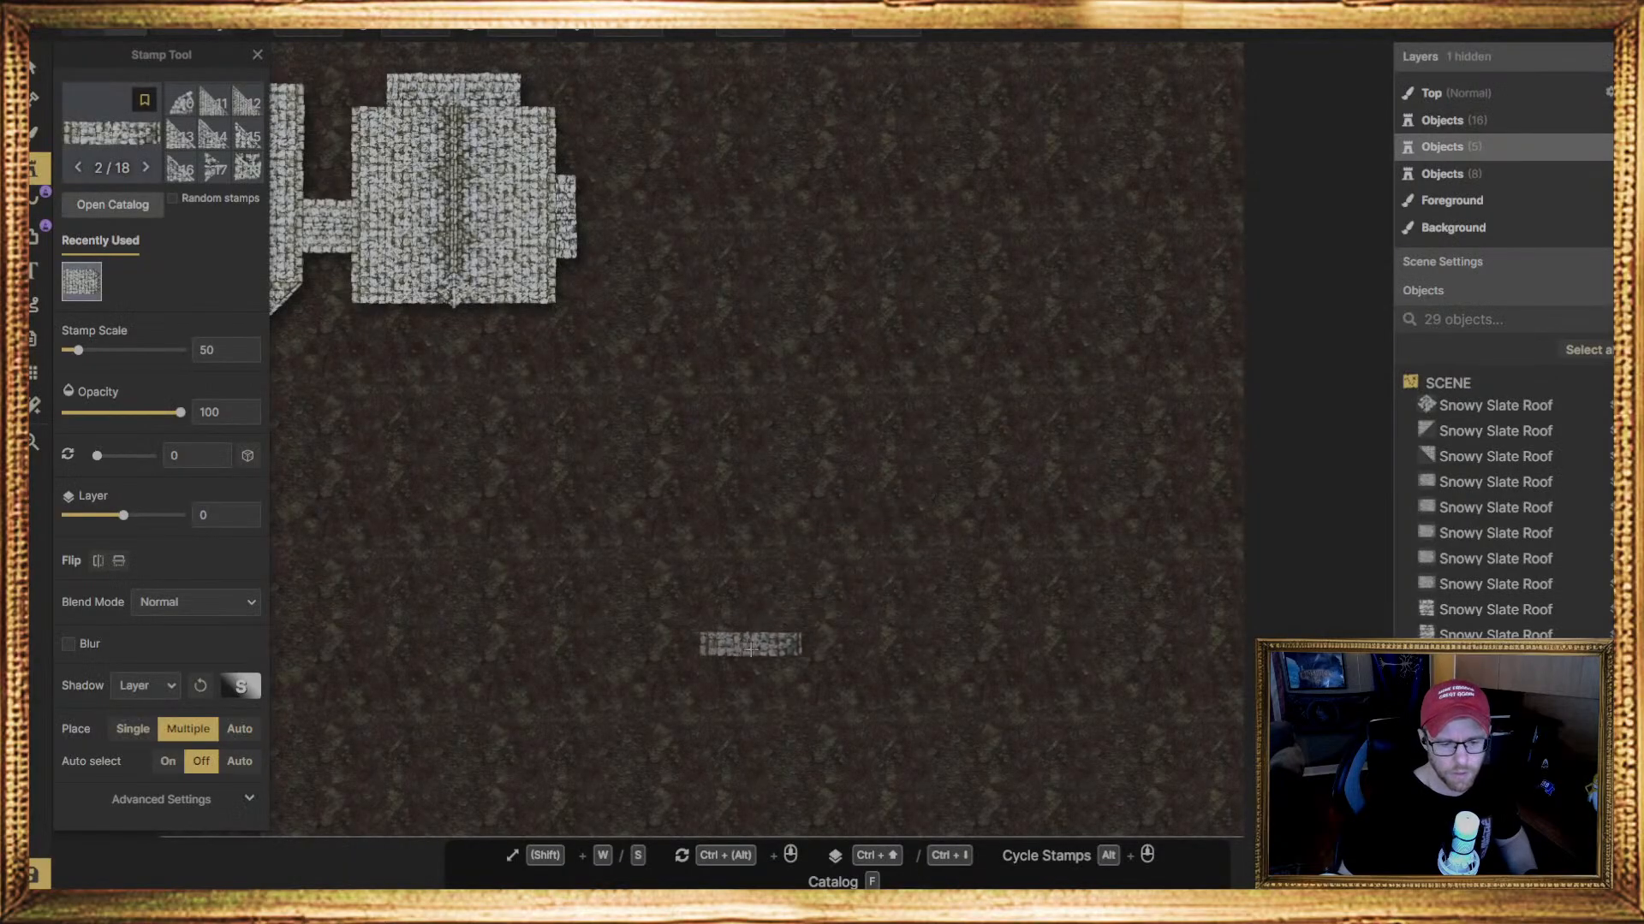
right_drag(754, 656, 771, 654)
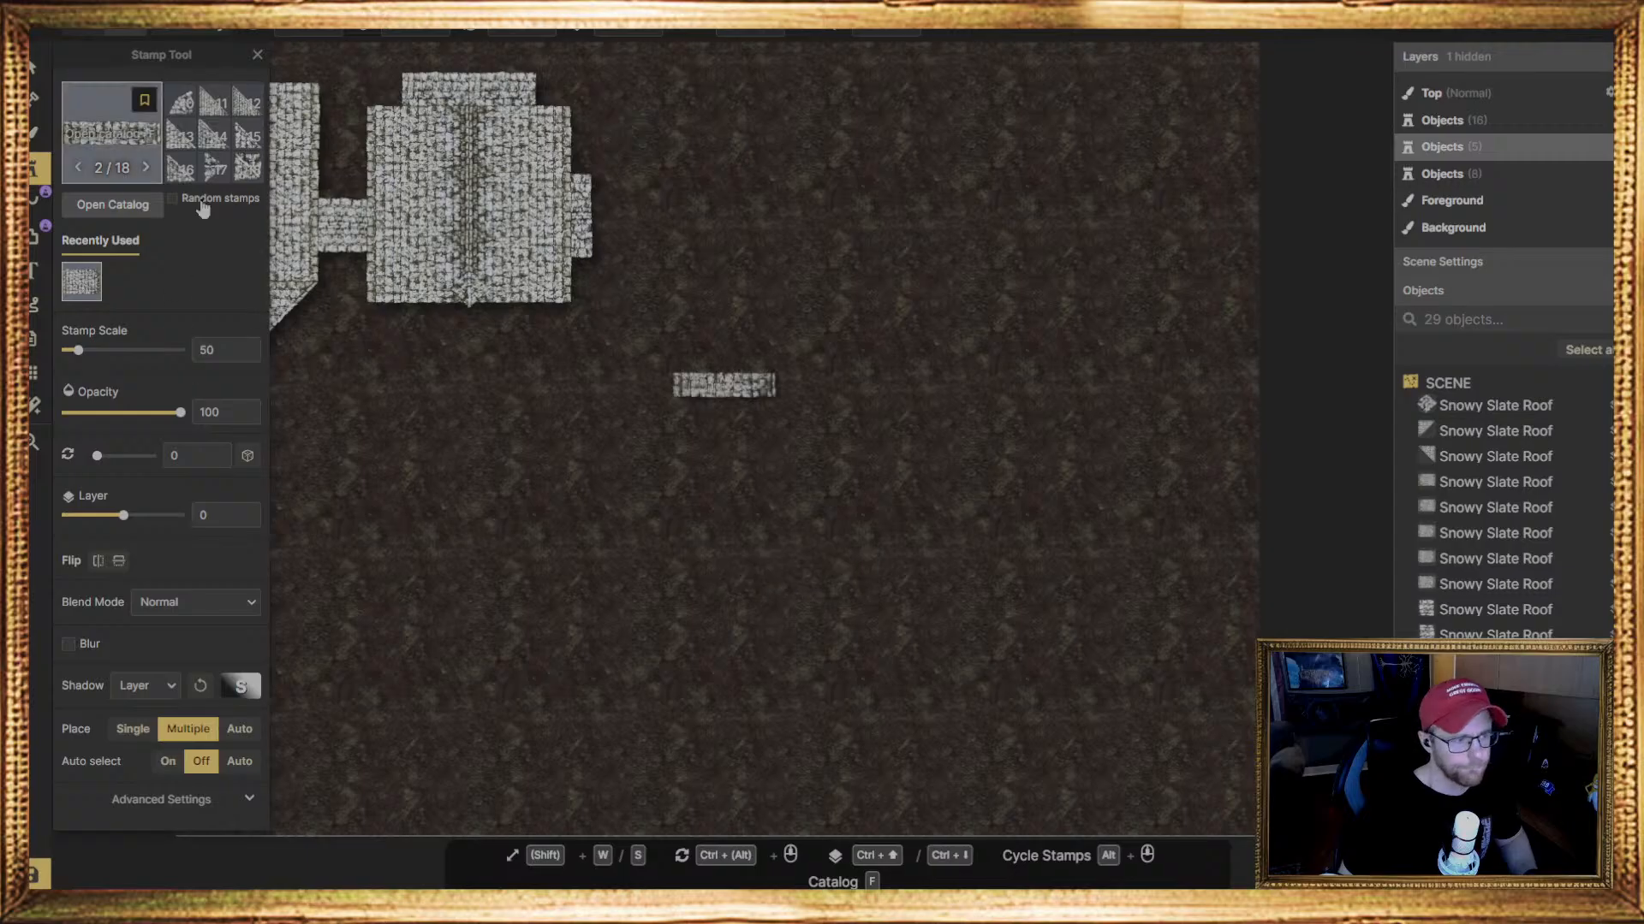
click(741, 699)
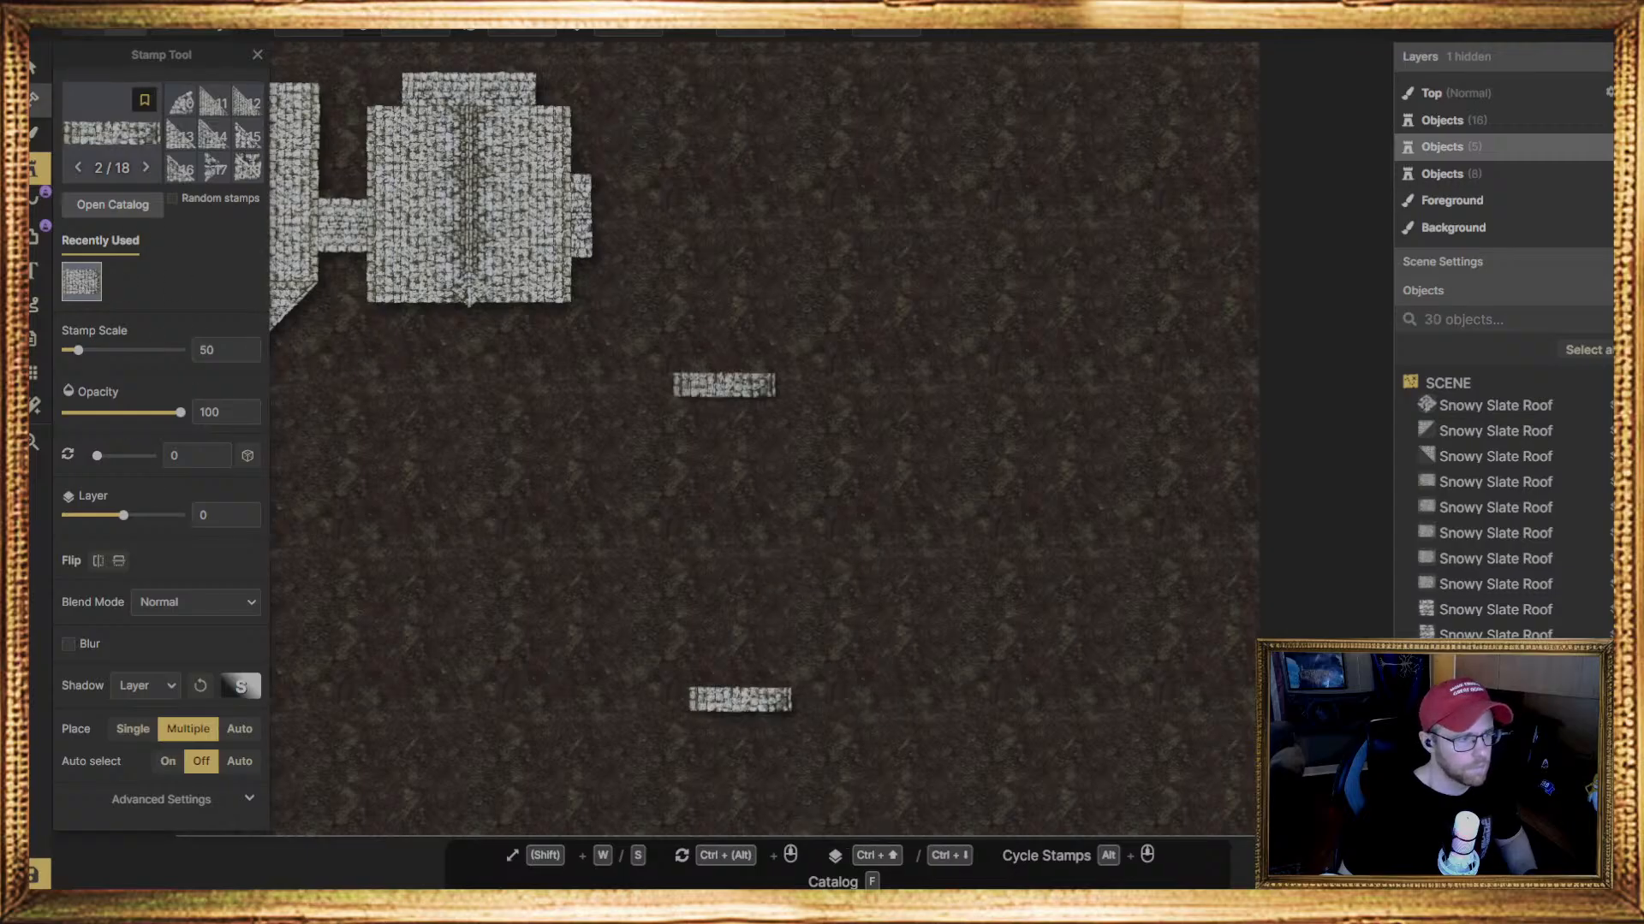
Rotate the narrow Snowy Slate Roof strip near the map's lower middle to 39 degrees
click(33, 79)
drag(791, 705, 771, 748)
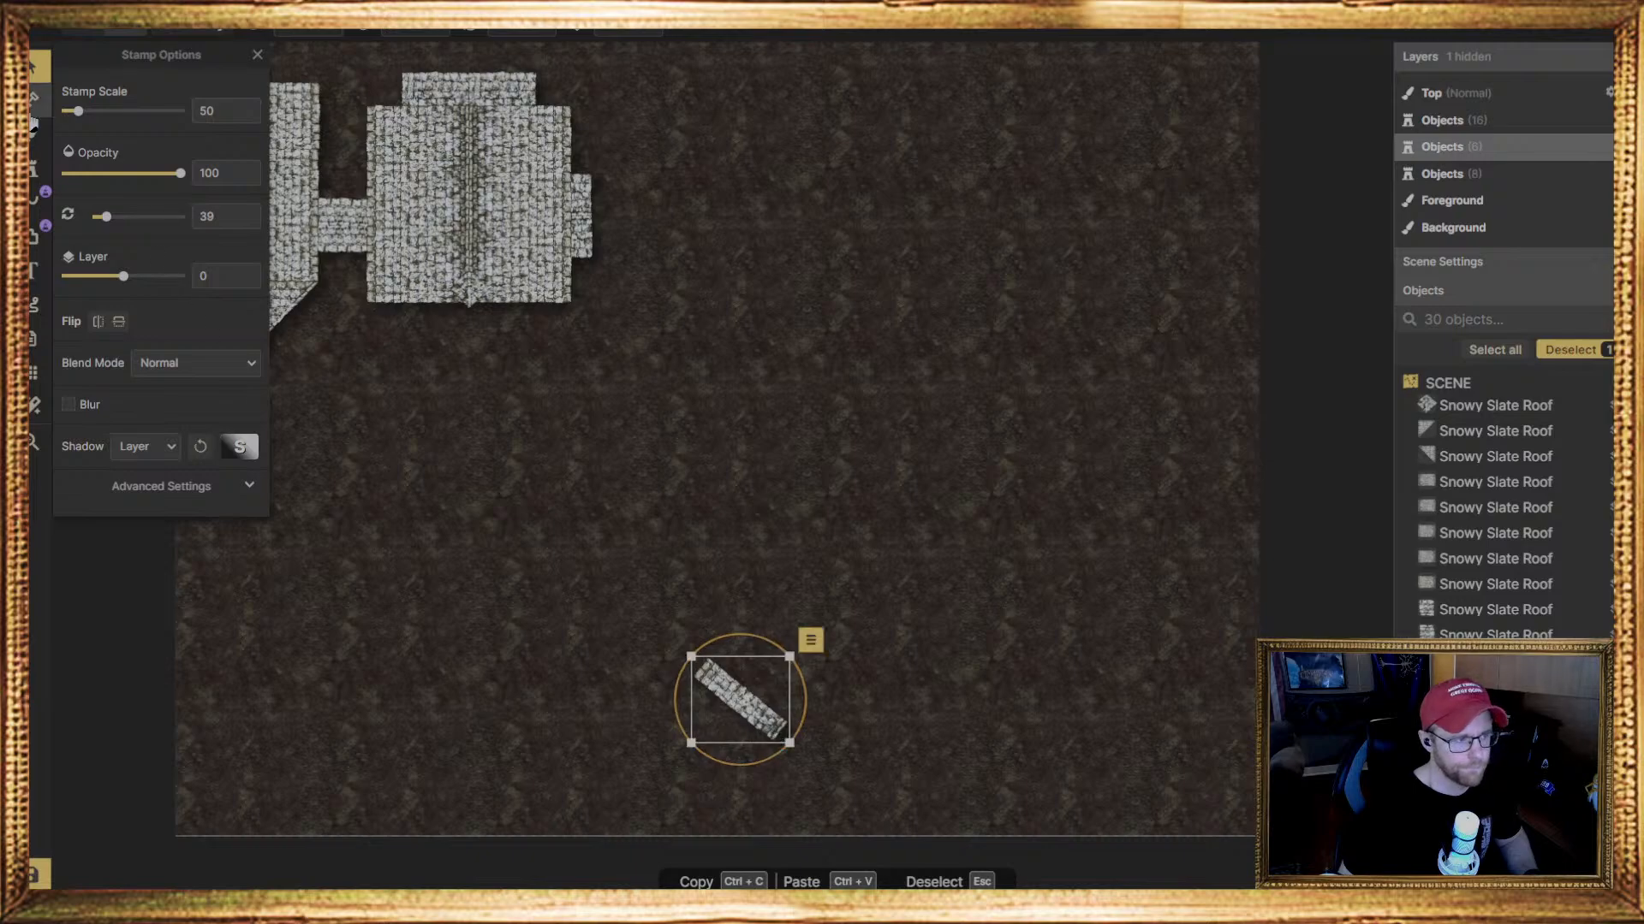
click(33, 167)
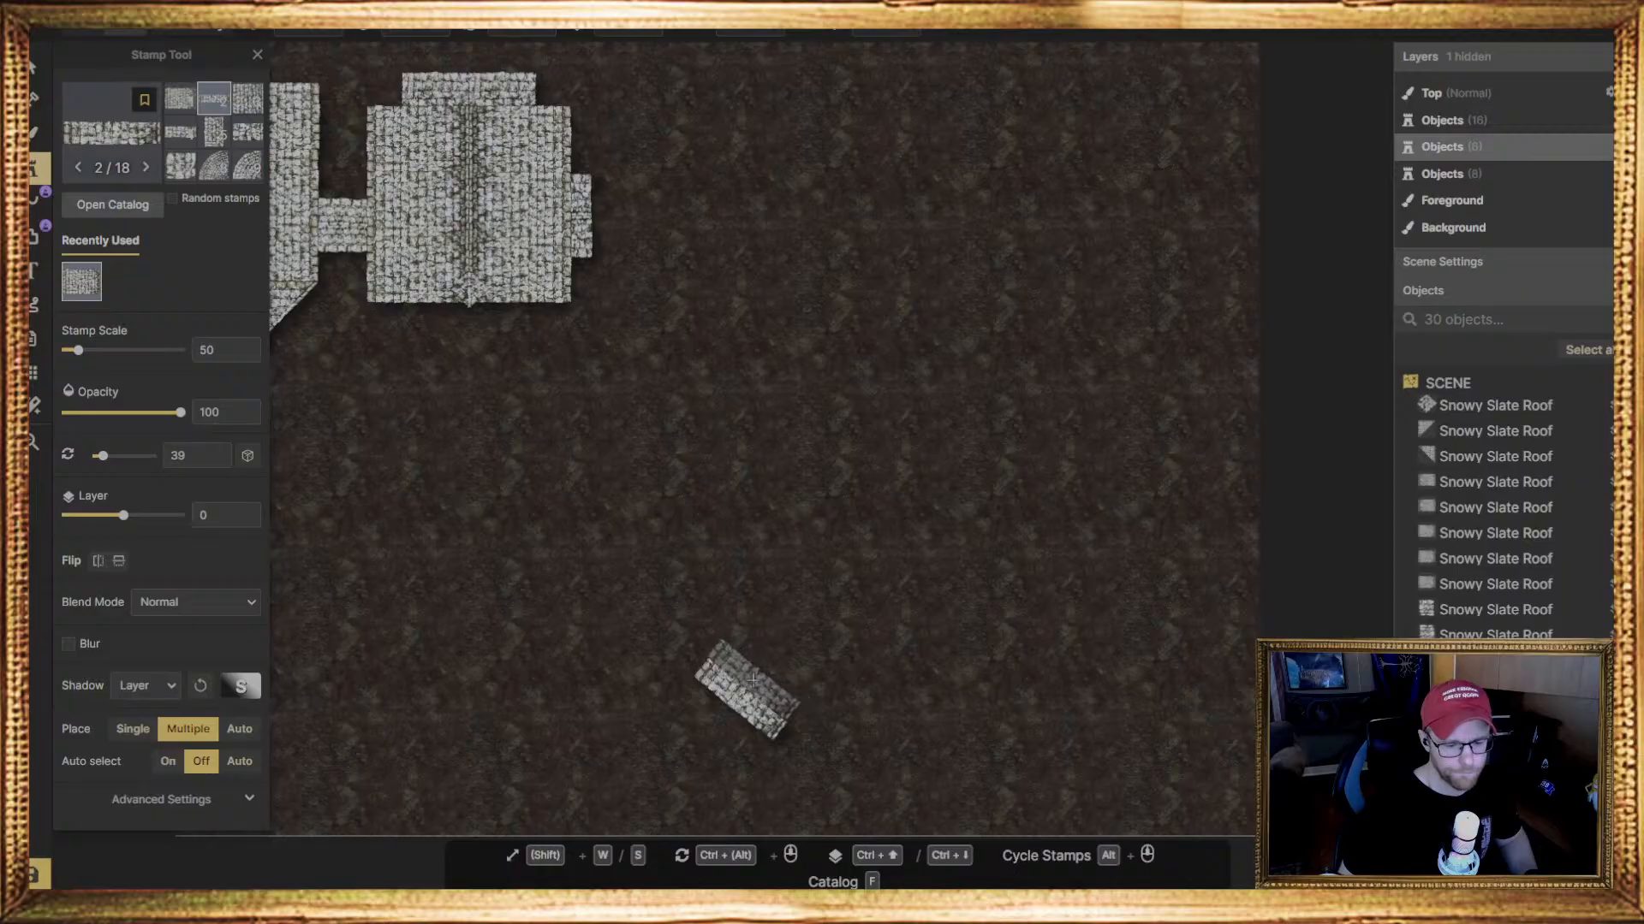
Delete the rotated roof strip from the open ground near the map's lower middle
click(36, 69)
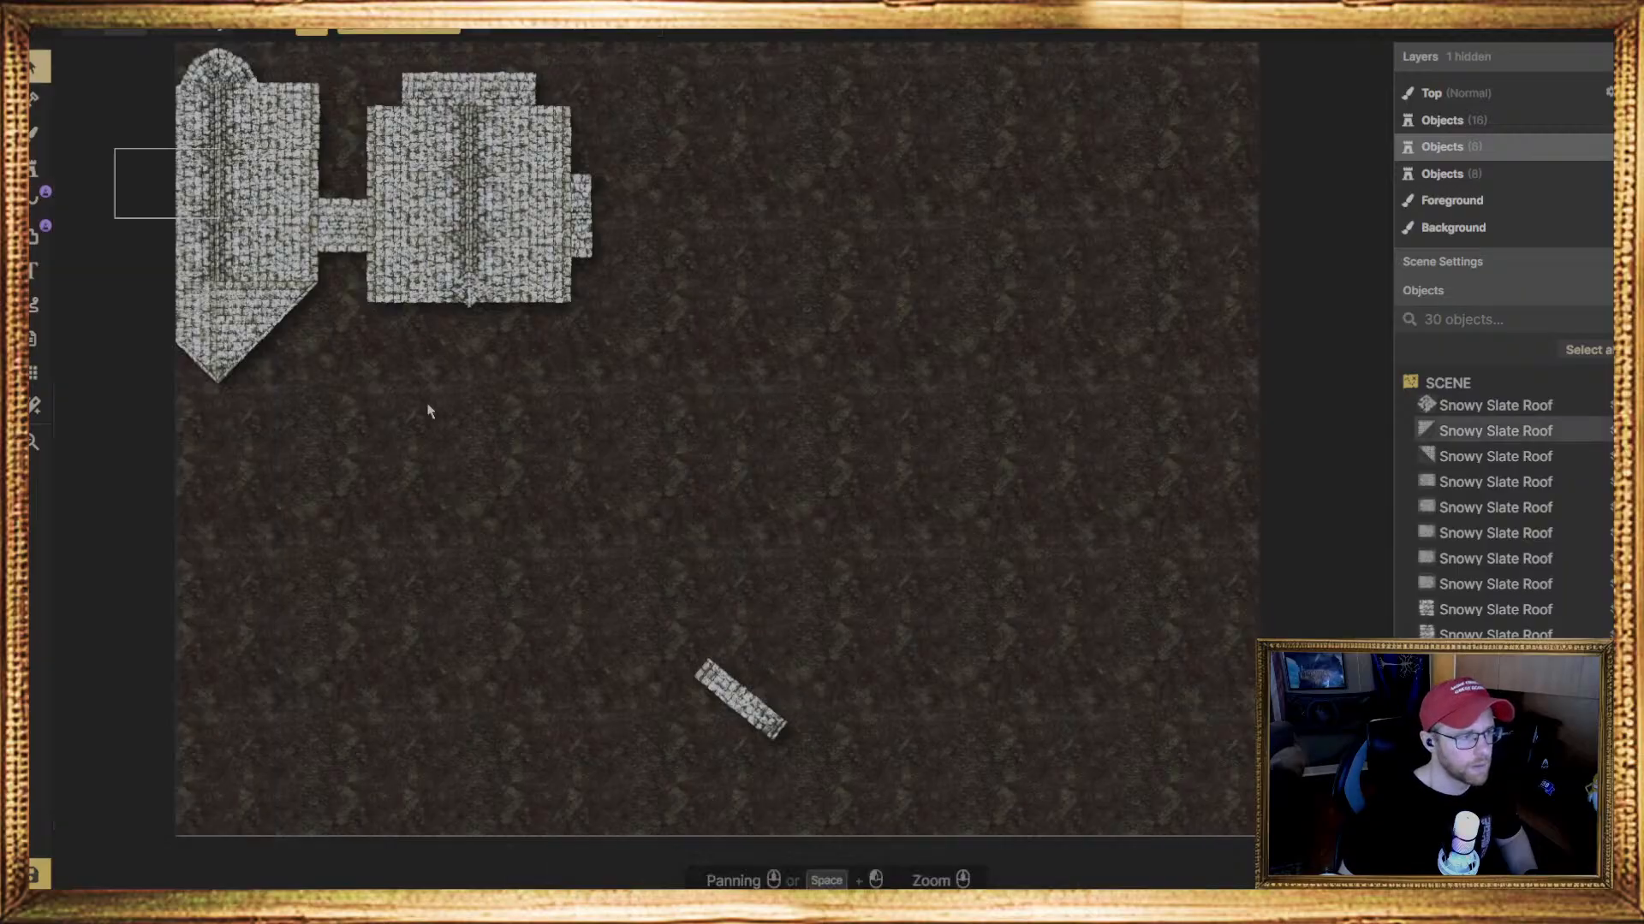
drag(862, 678, 617, 761)
key(Delete)
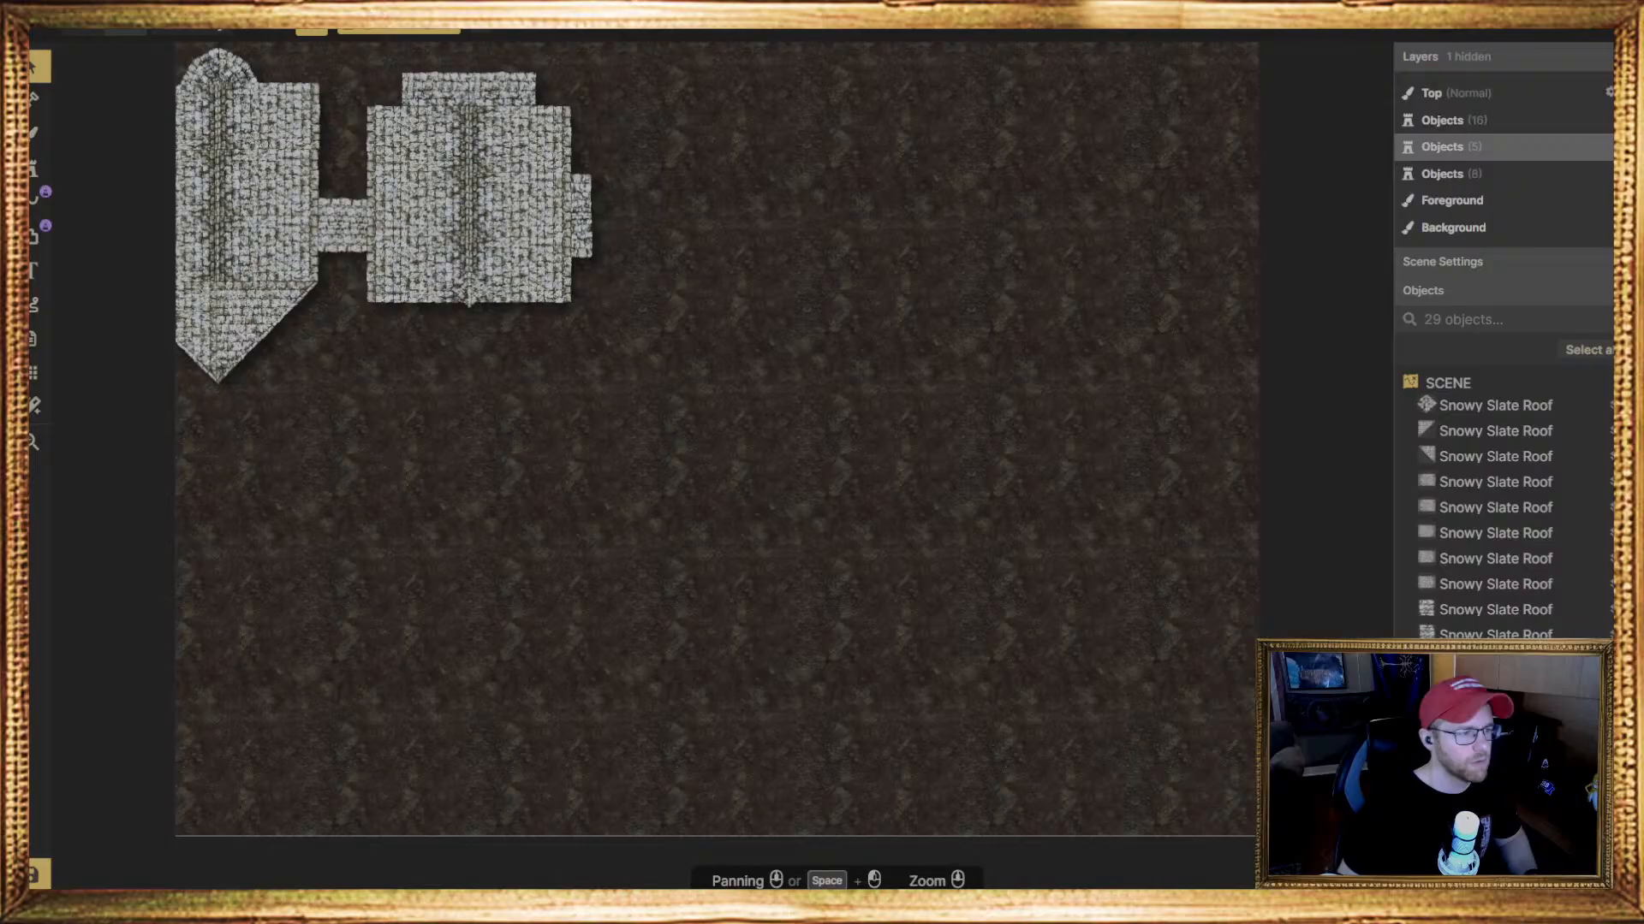
Search the Fantasy Battlemaps stamp catalog for "Composite"
click(37, 180)
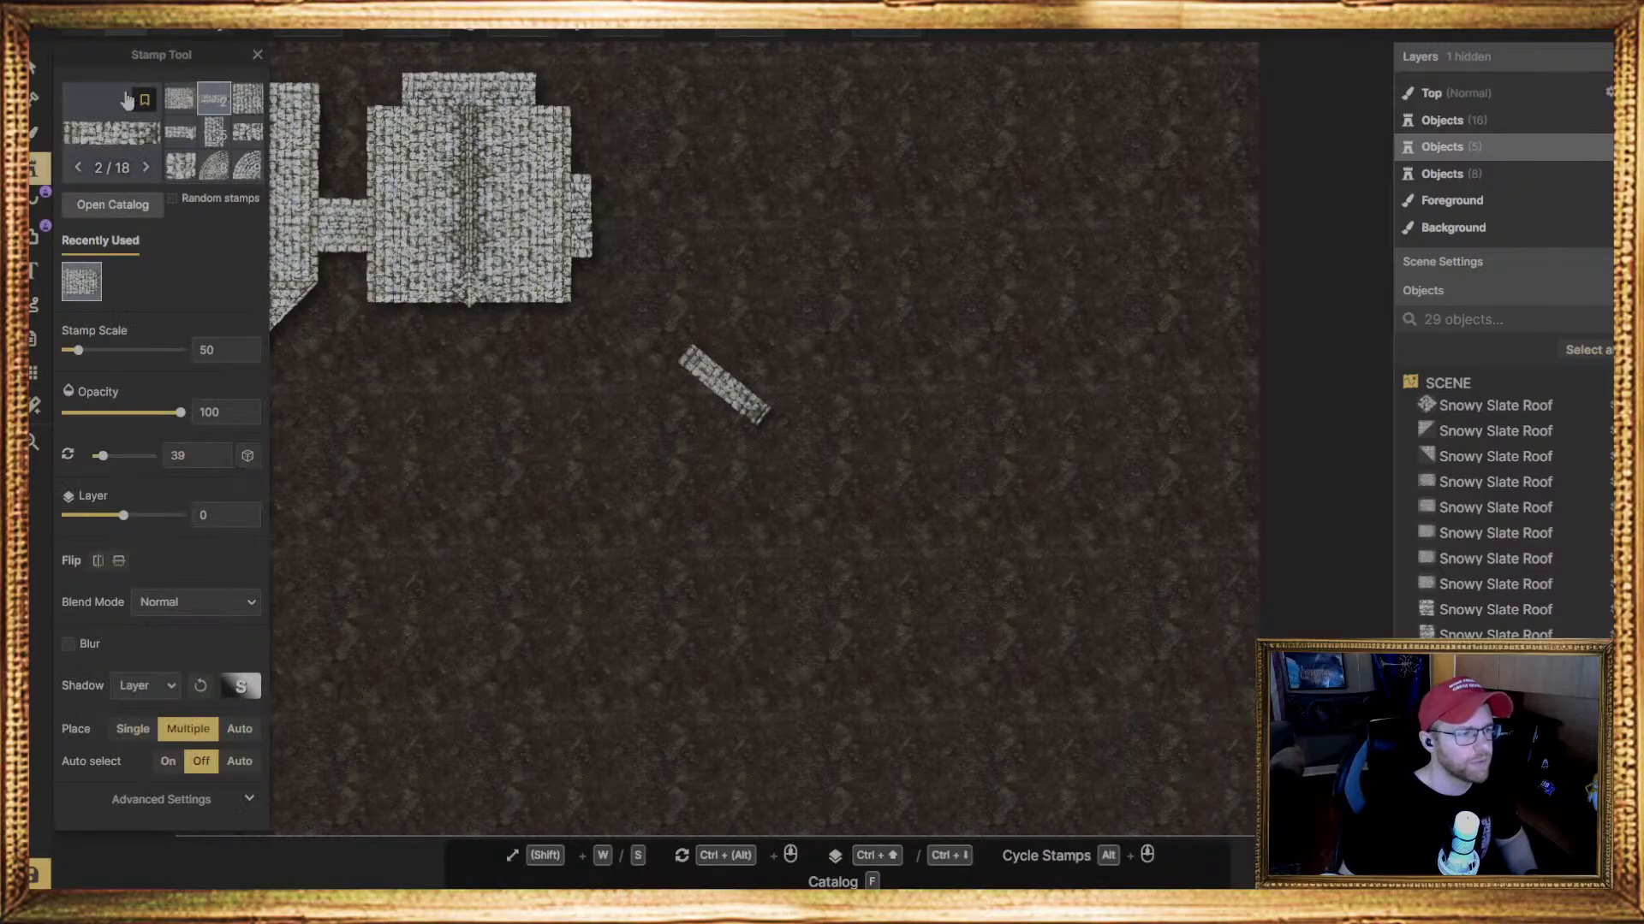
click(114, 141)
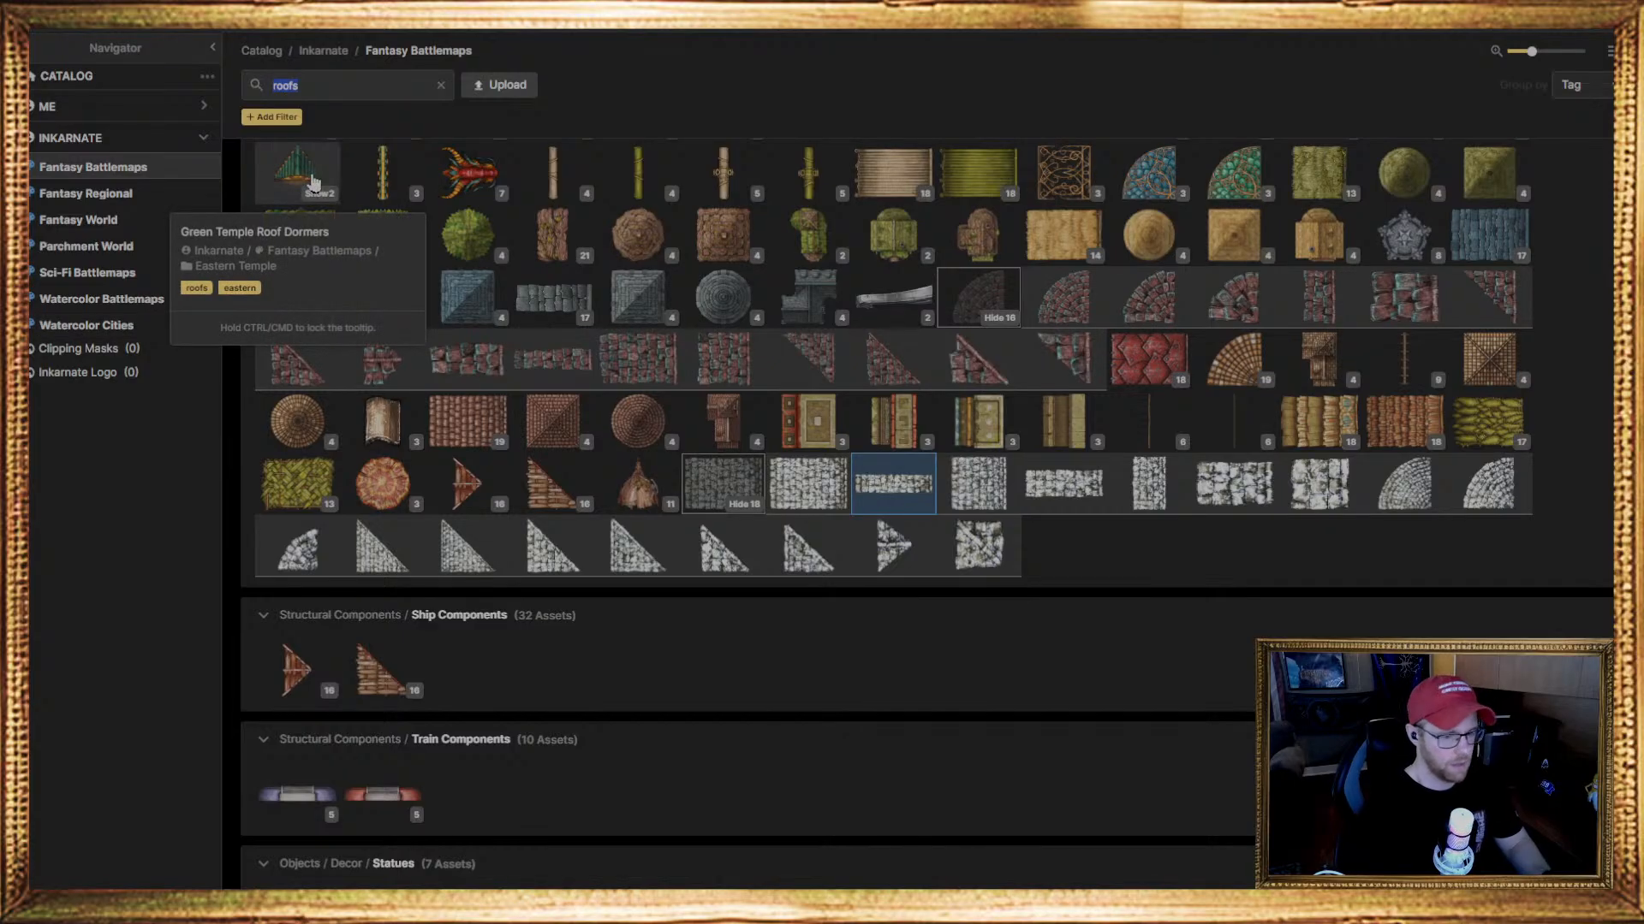
text(Composite)
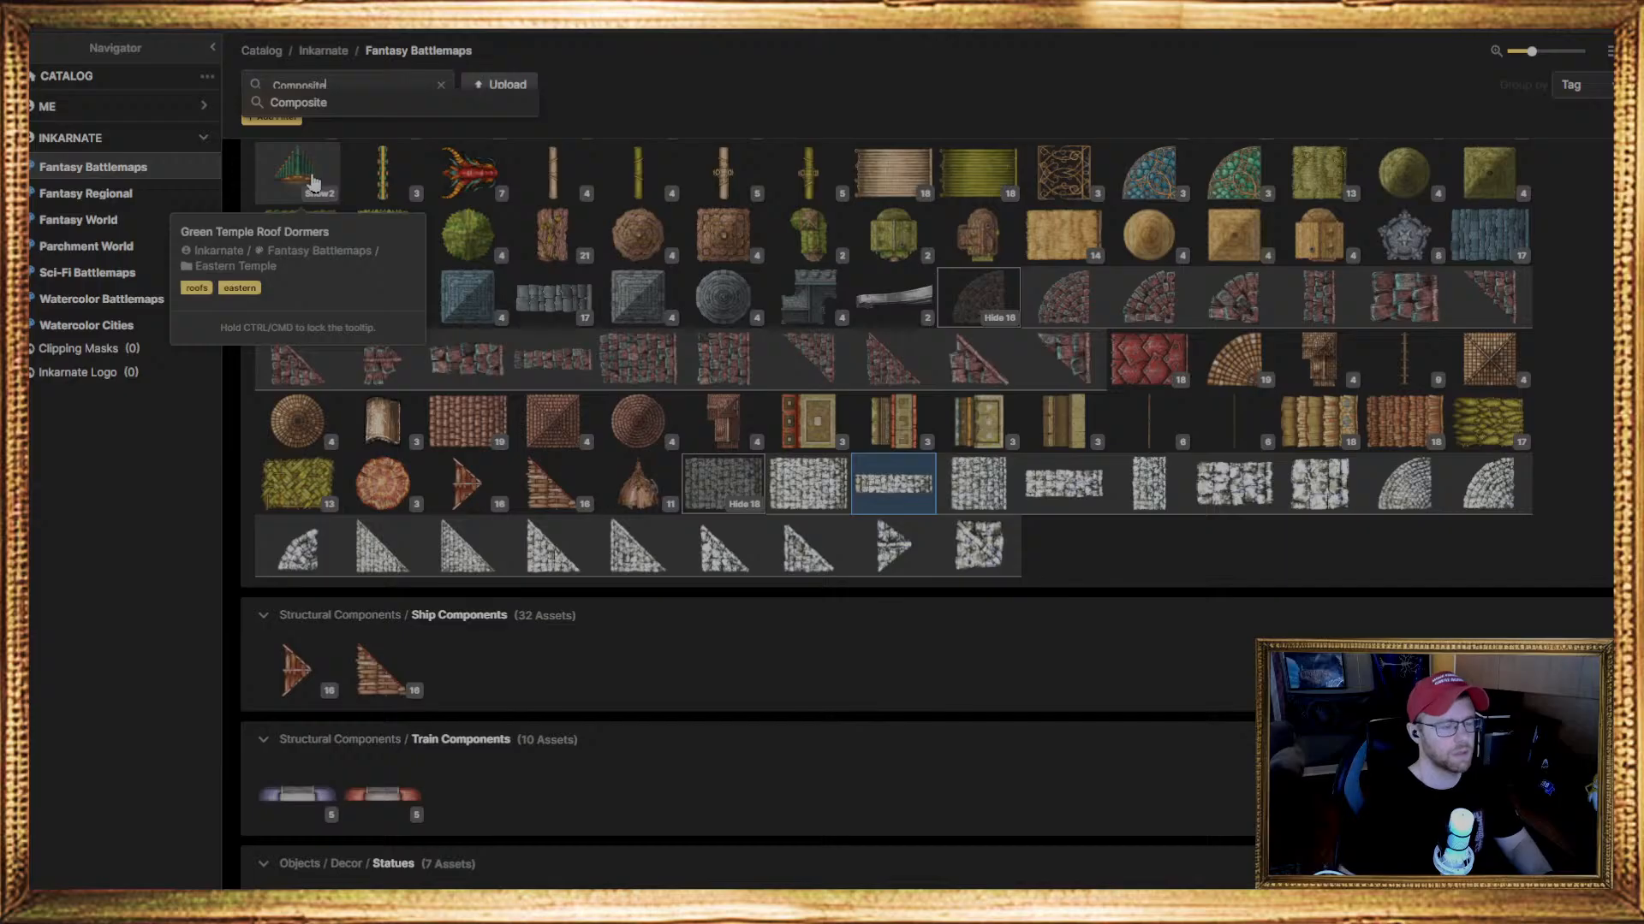
key(Return)
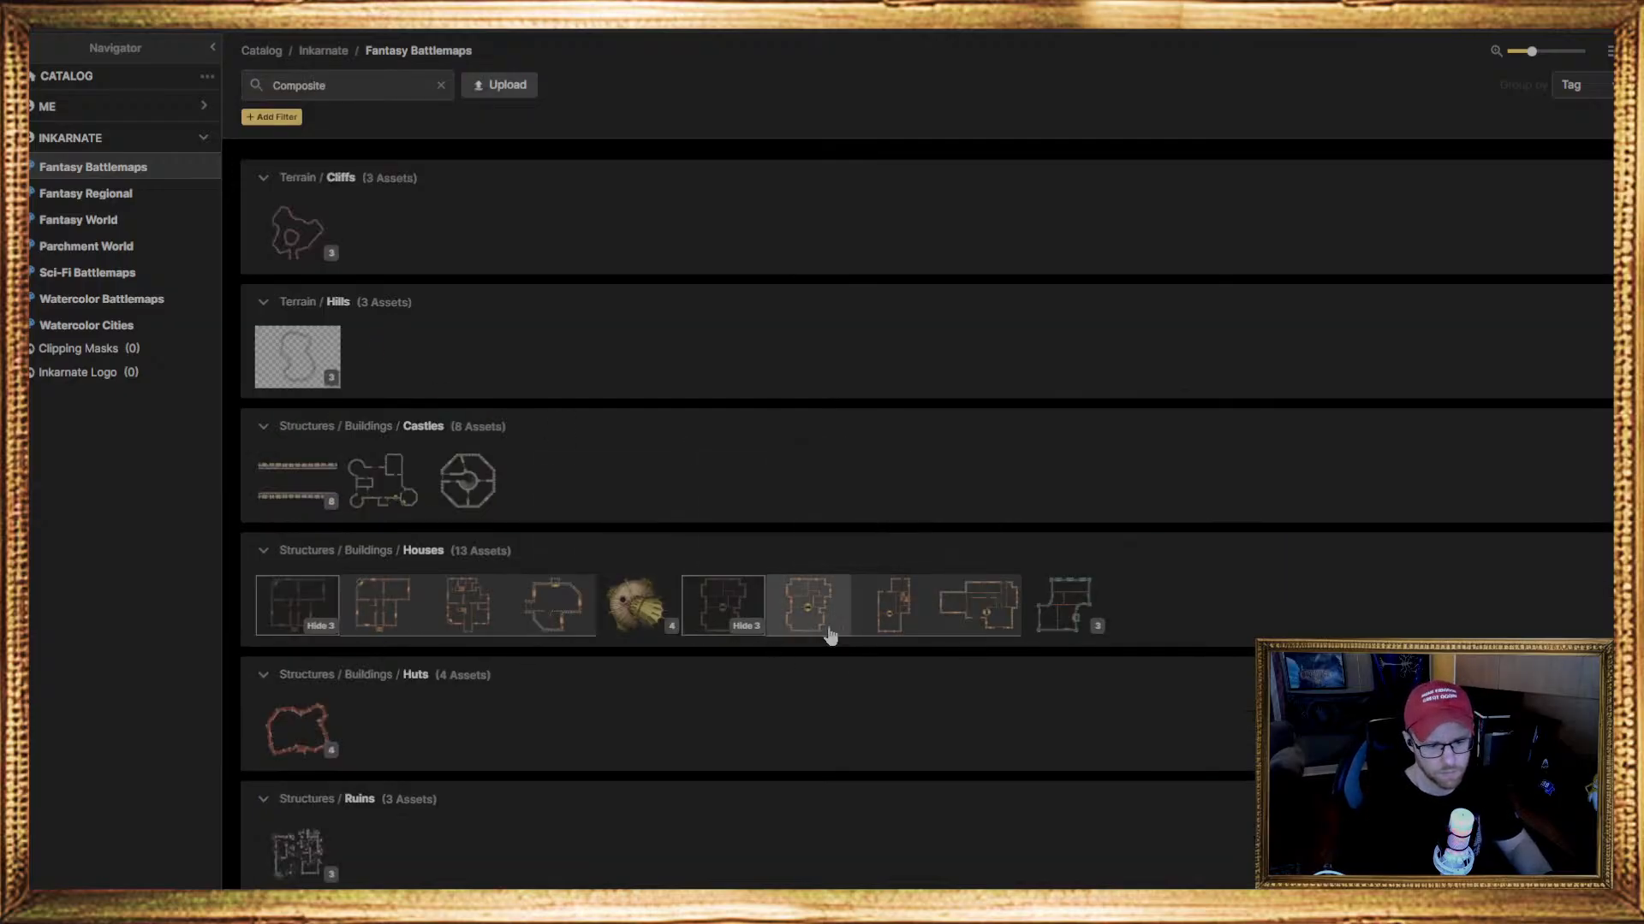
Place the first composite house floor plan with the round central hearth at scale 50, rotated 0 degrees, in the map's lower right
click(800, 630)
middle_drag(1012, 575, 932, 426)
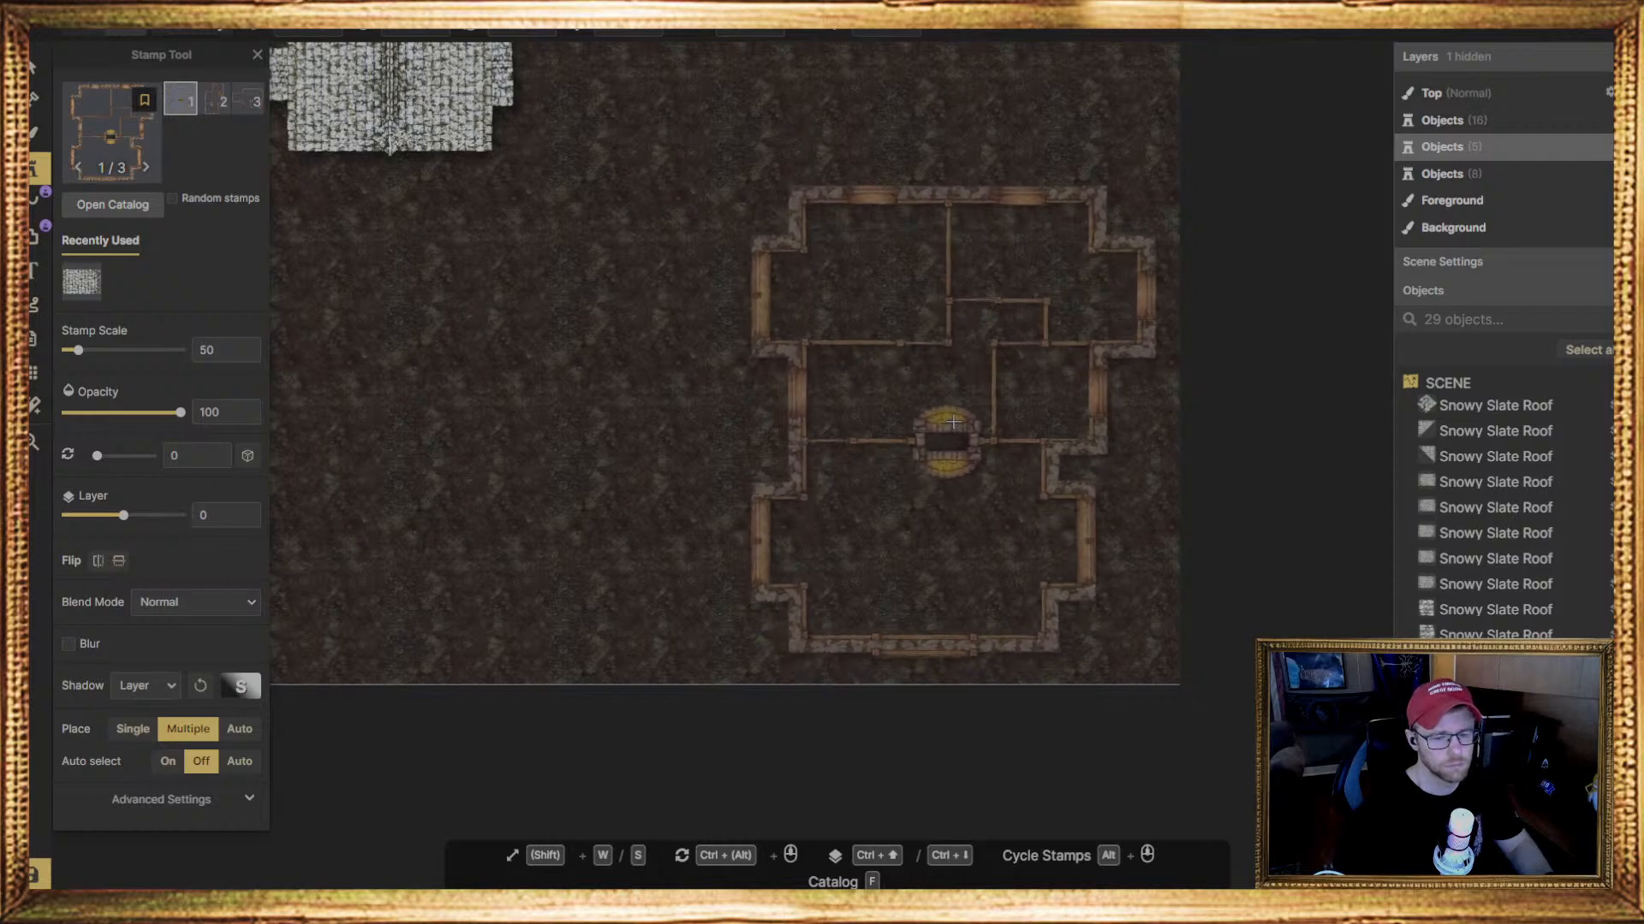
click(958, 422)
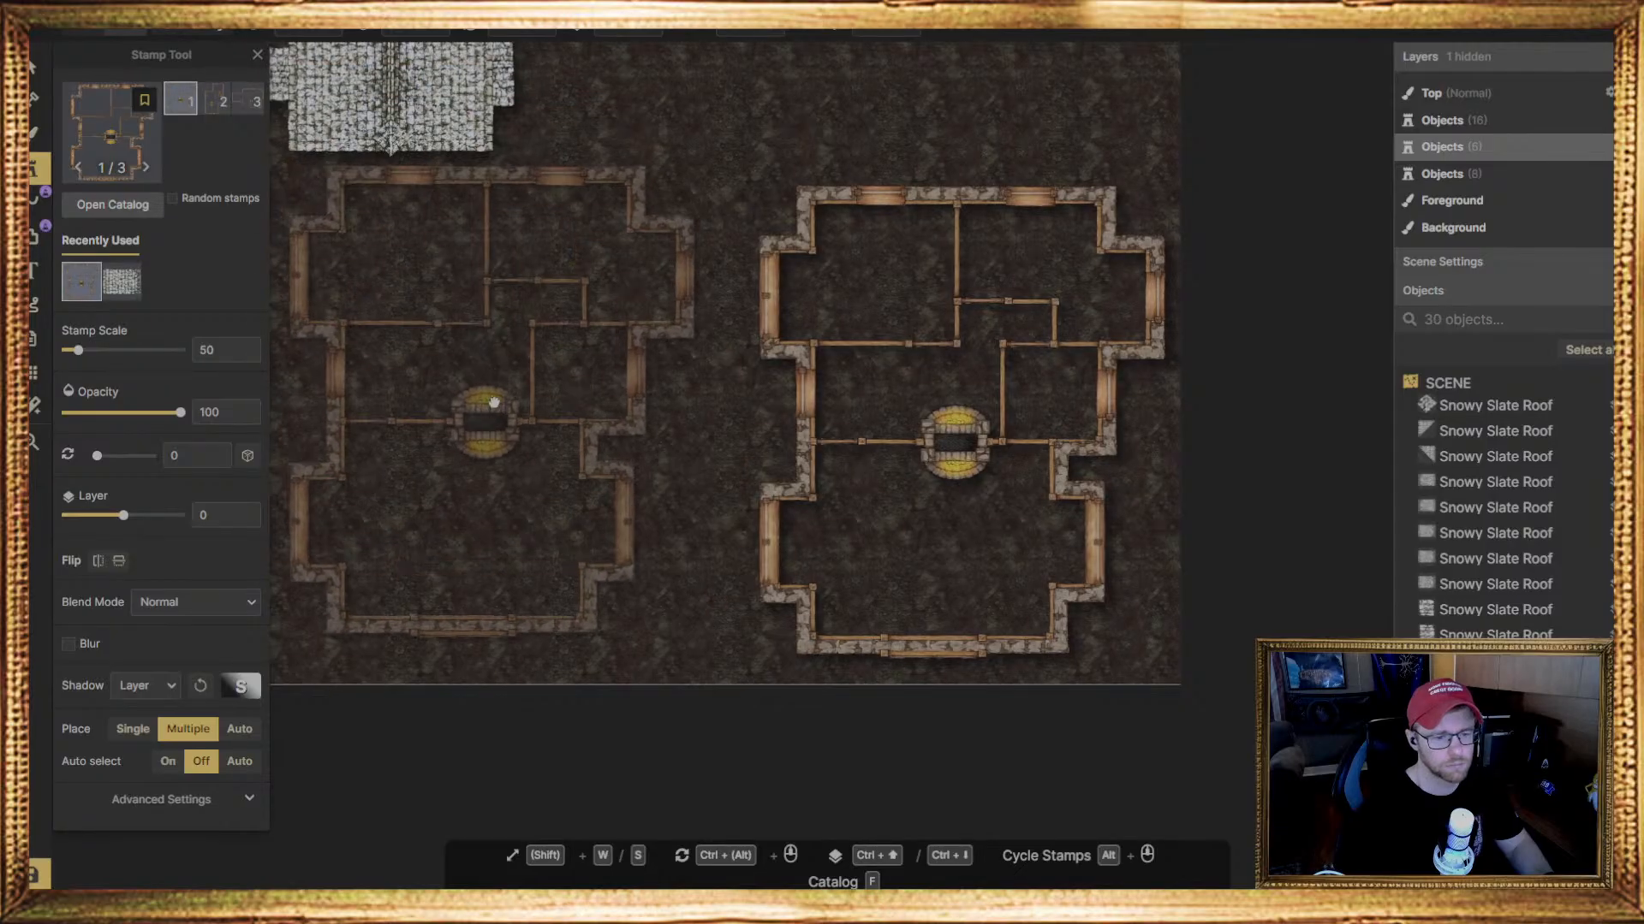
Place a second copy of the large house floor plan in the map's lower left and rotate it to 241.5 degrees
middle_drag(490, 404, 954, 333)
click(846, 540)
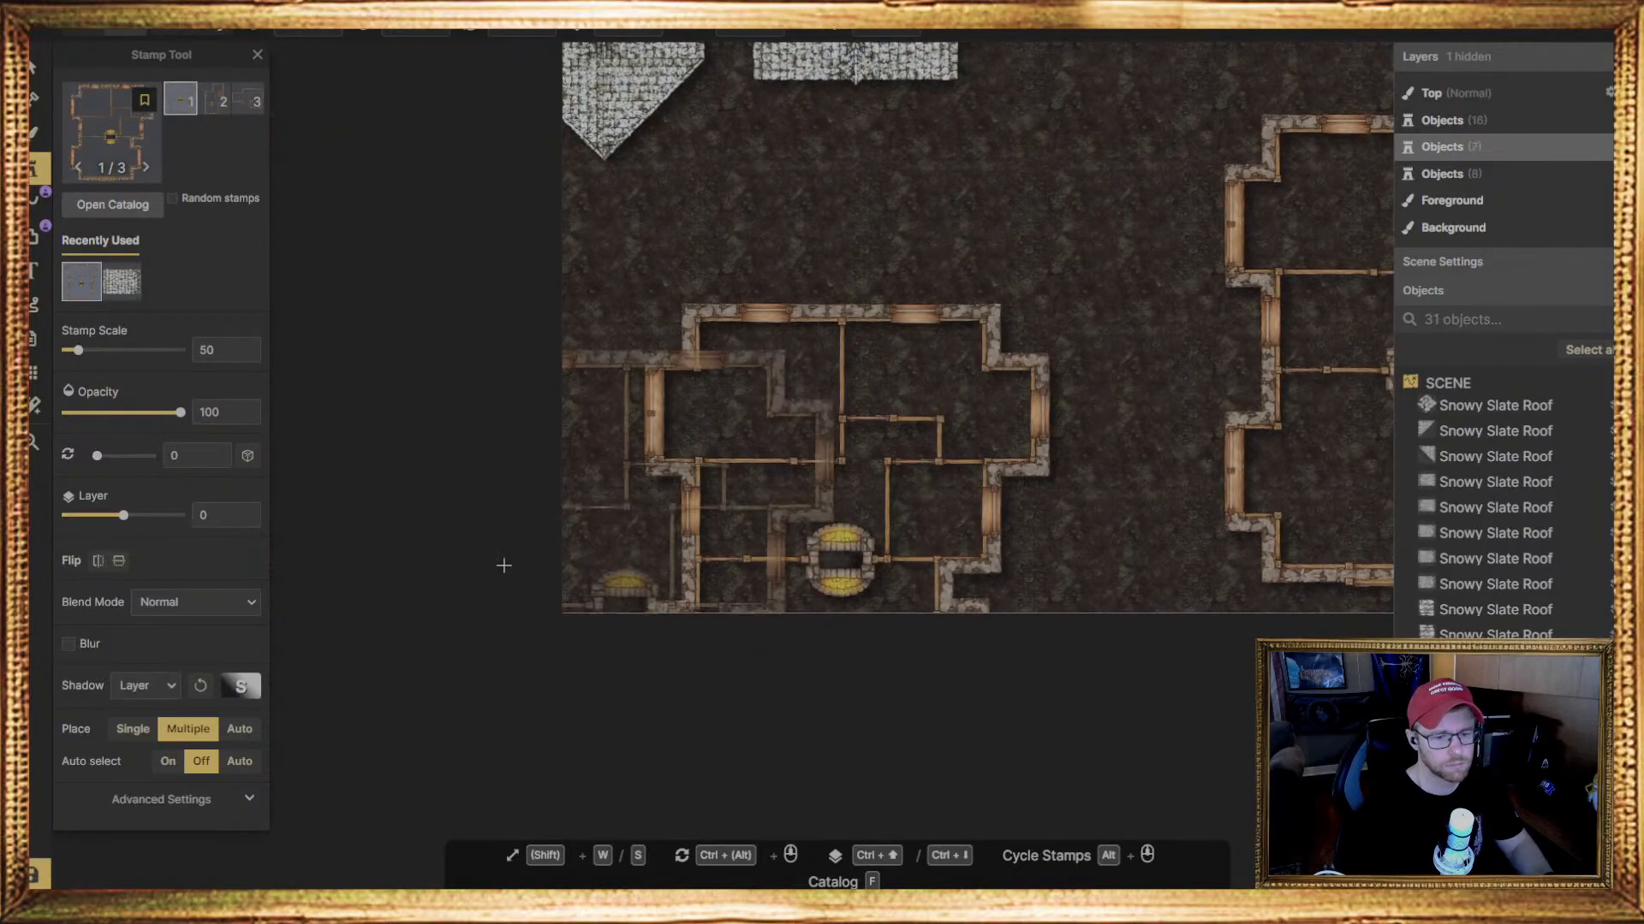
key(v)
click(918, 523)
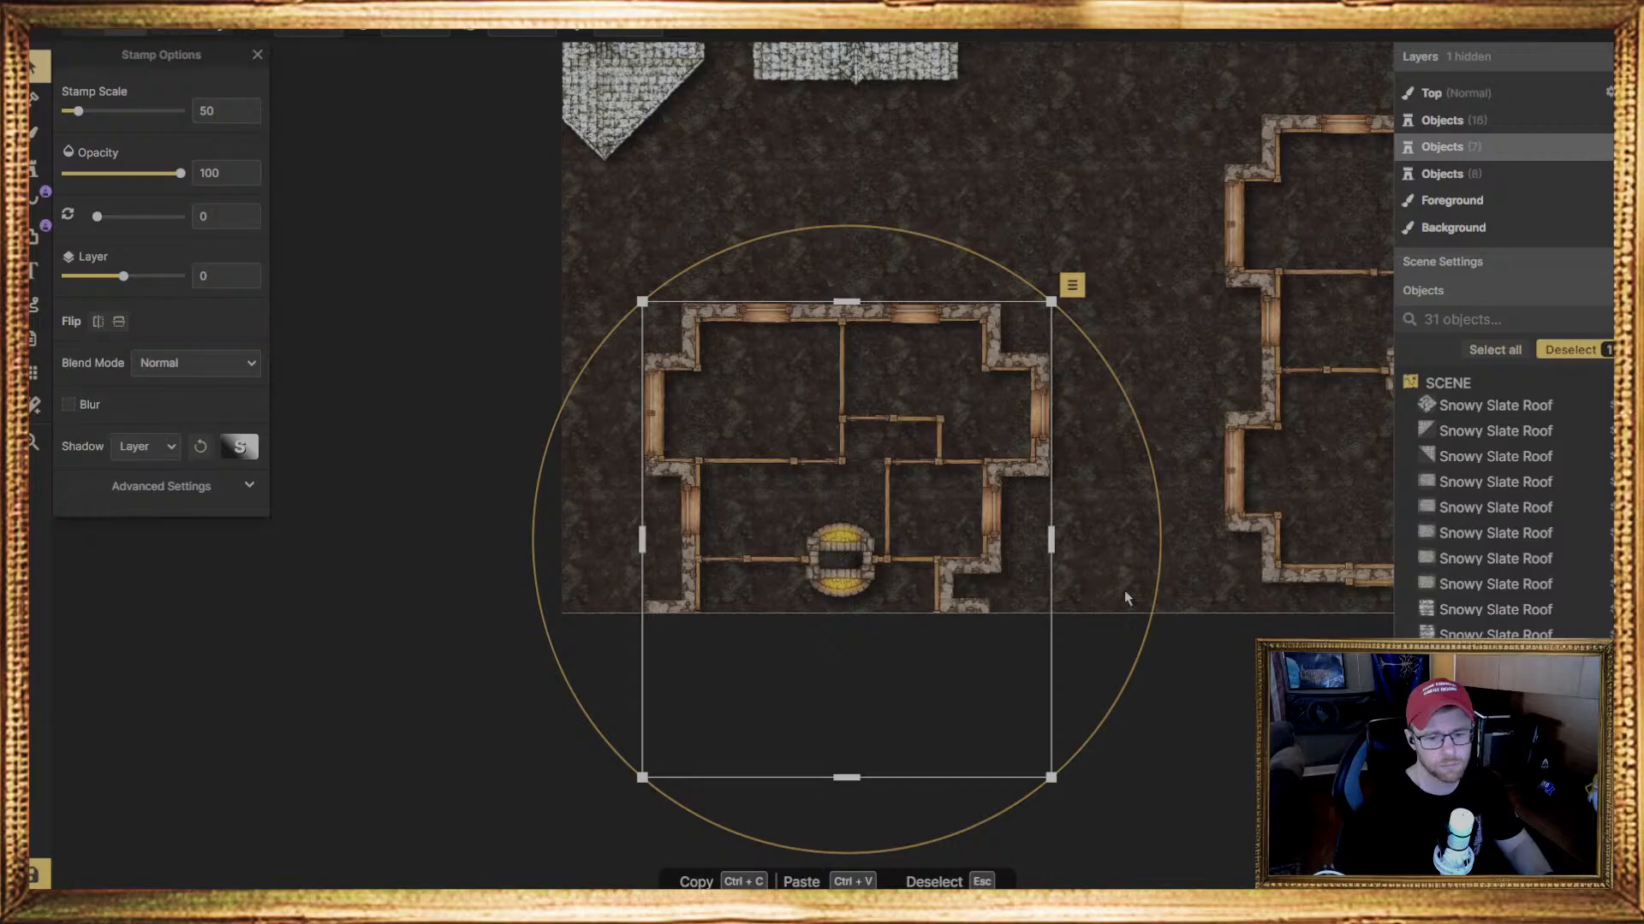
drag(1159, 595, 778, 315)
drag(886, 512, 928, 466)
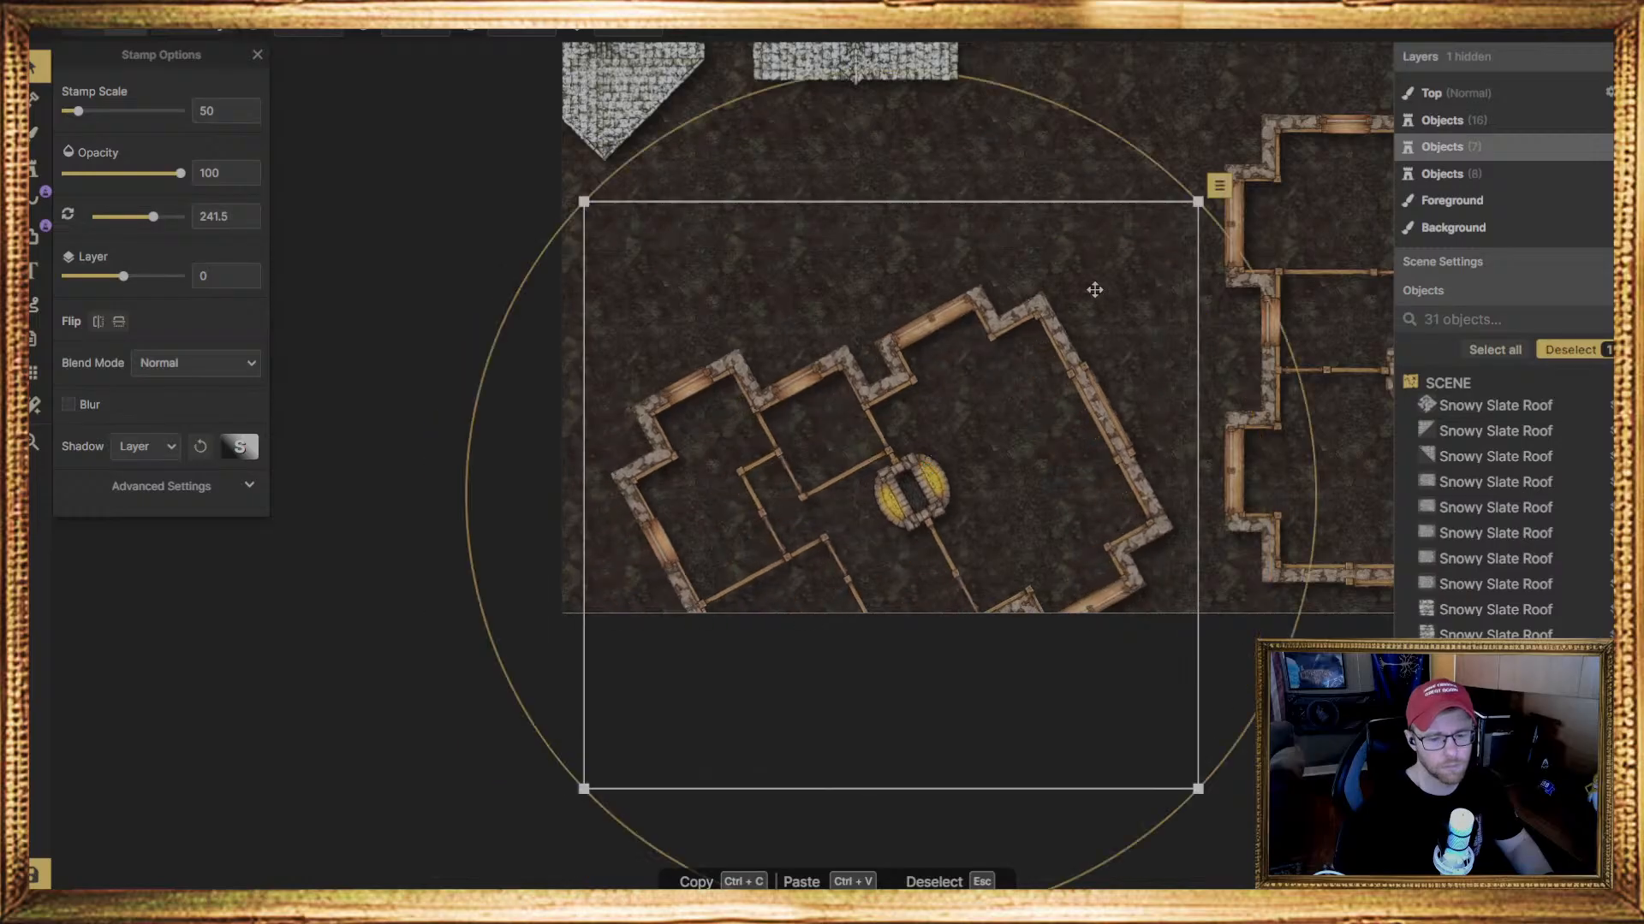
middle_drag(1094, 291, 898, 451)
middle_drag(998, 246, 903, 370)
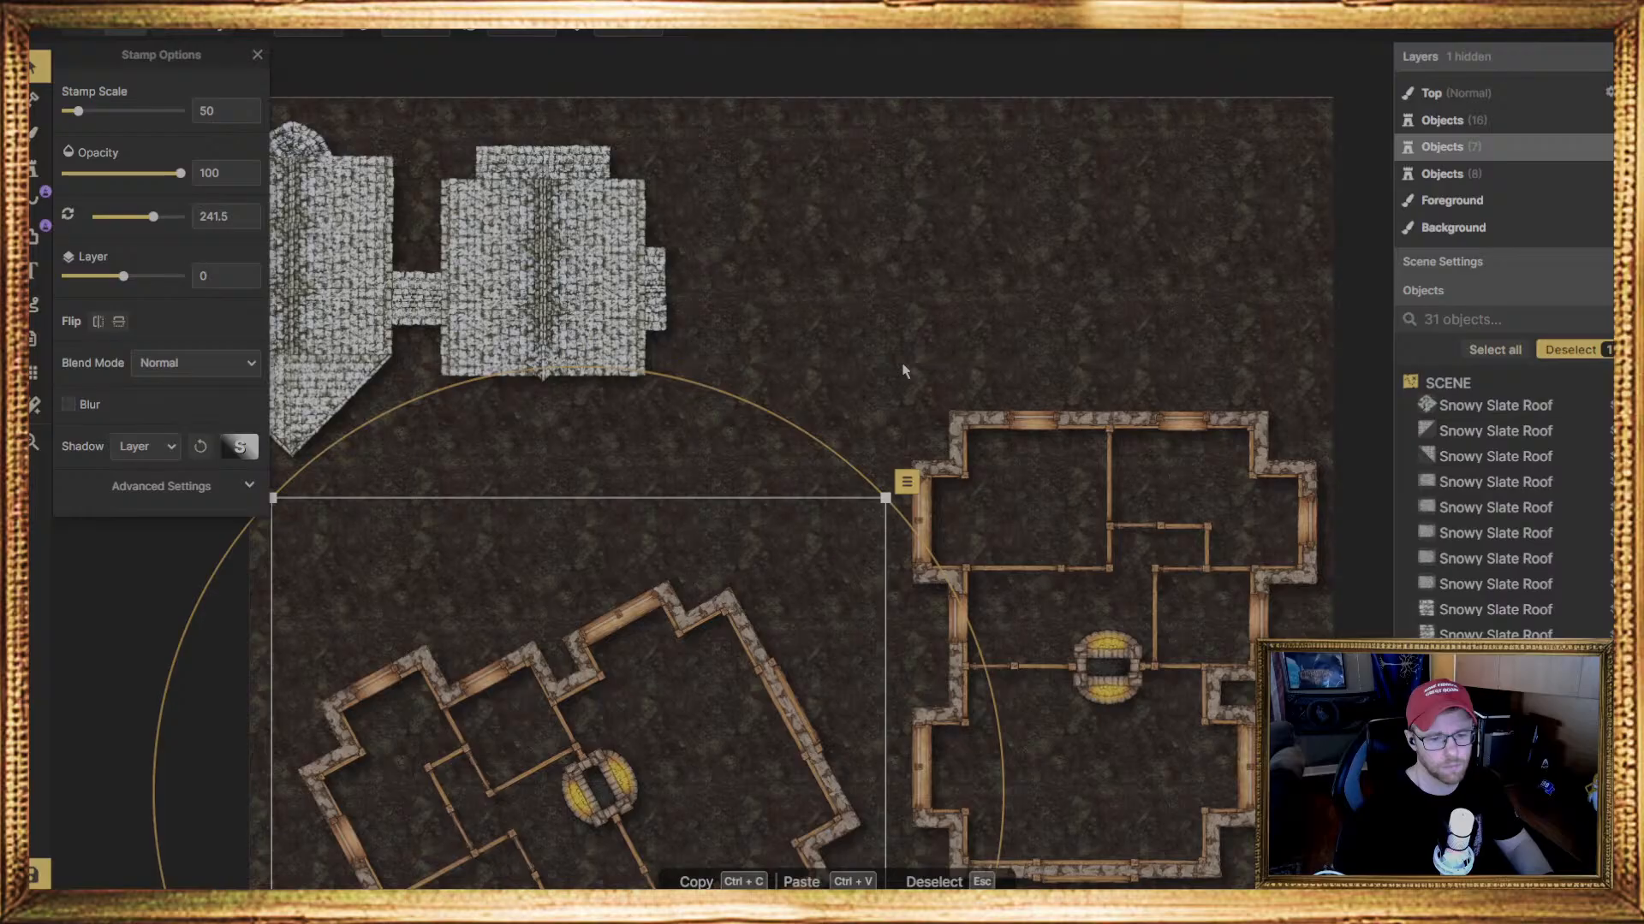
key(ctrl+c)
key(ctrl+v)
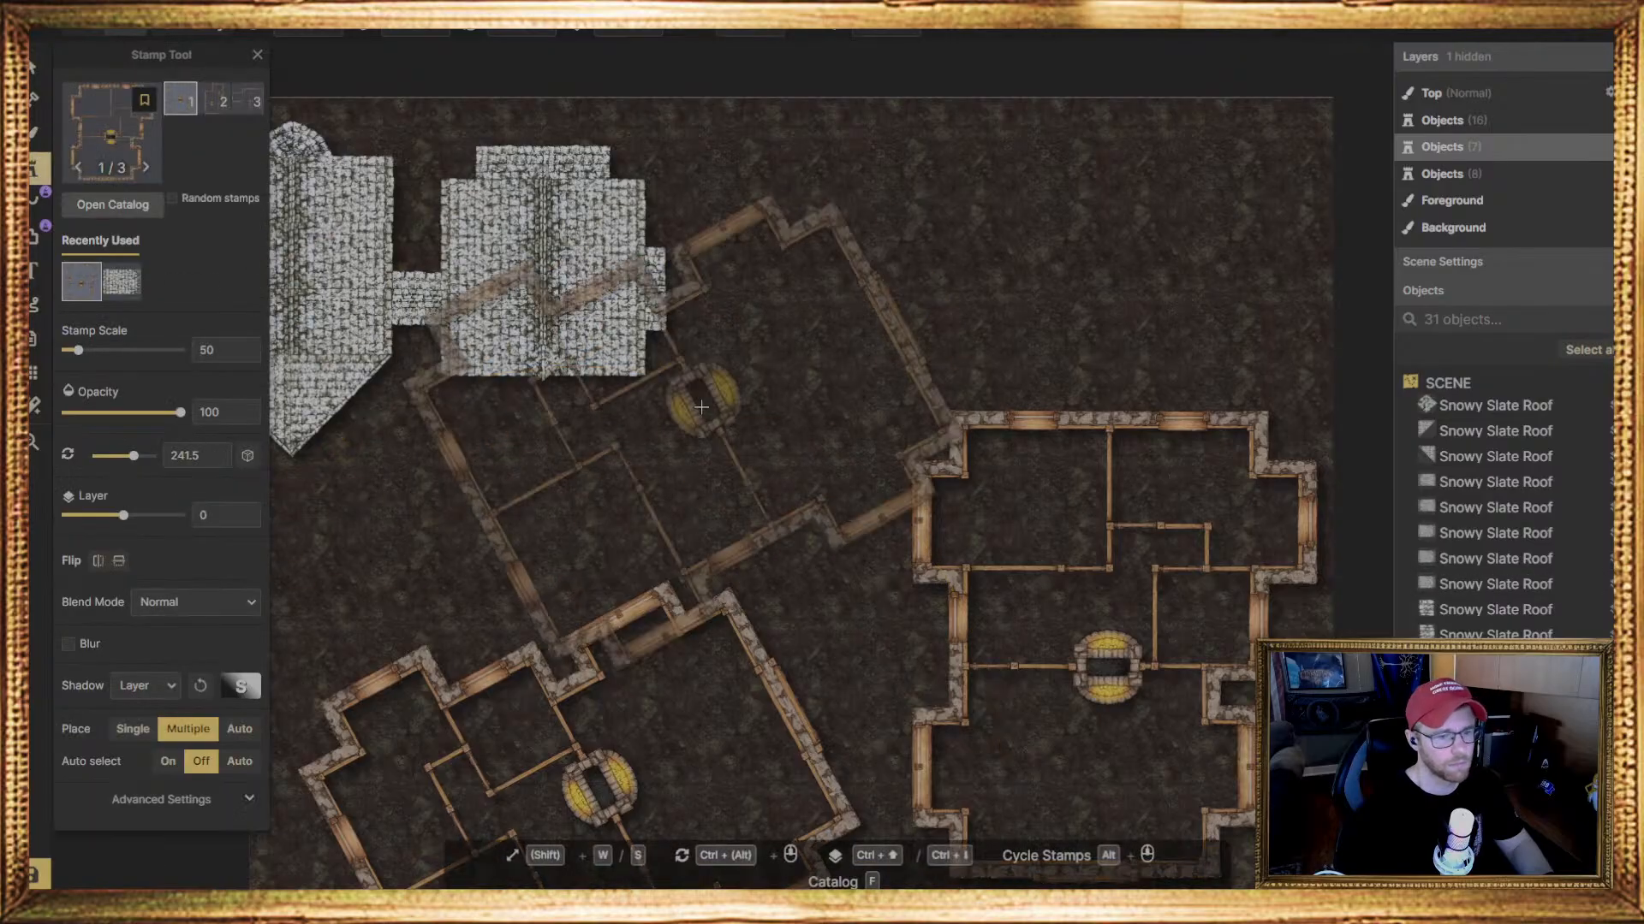
key(f)
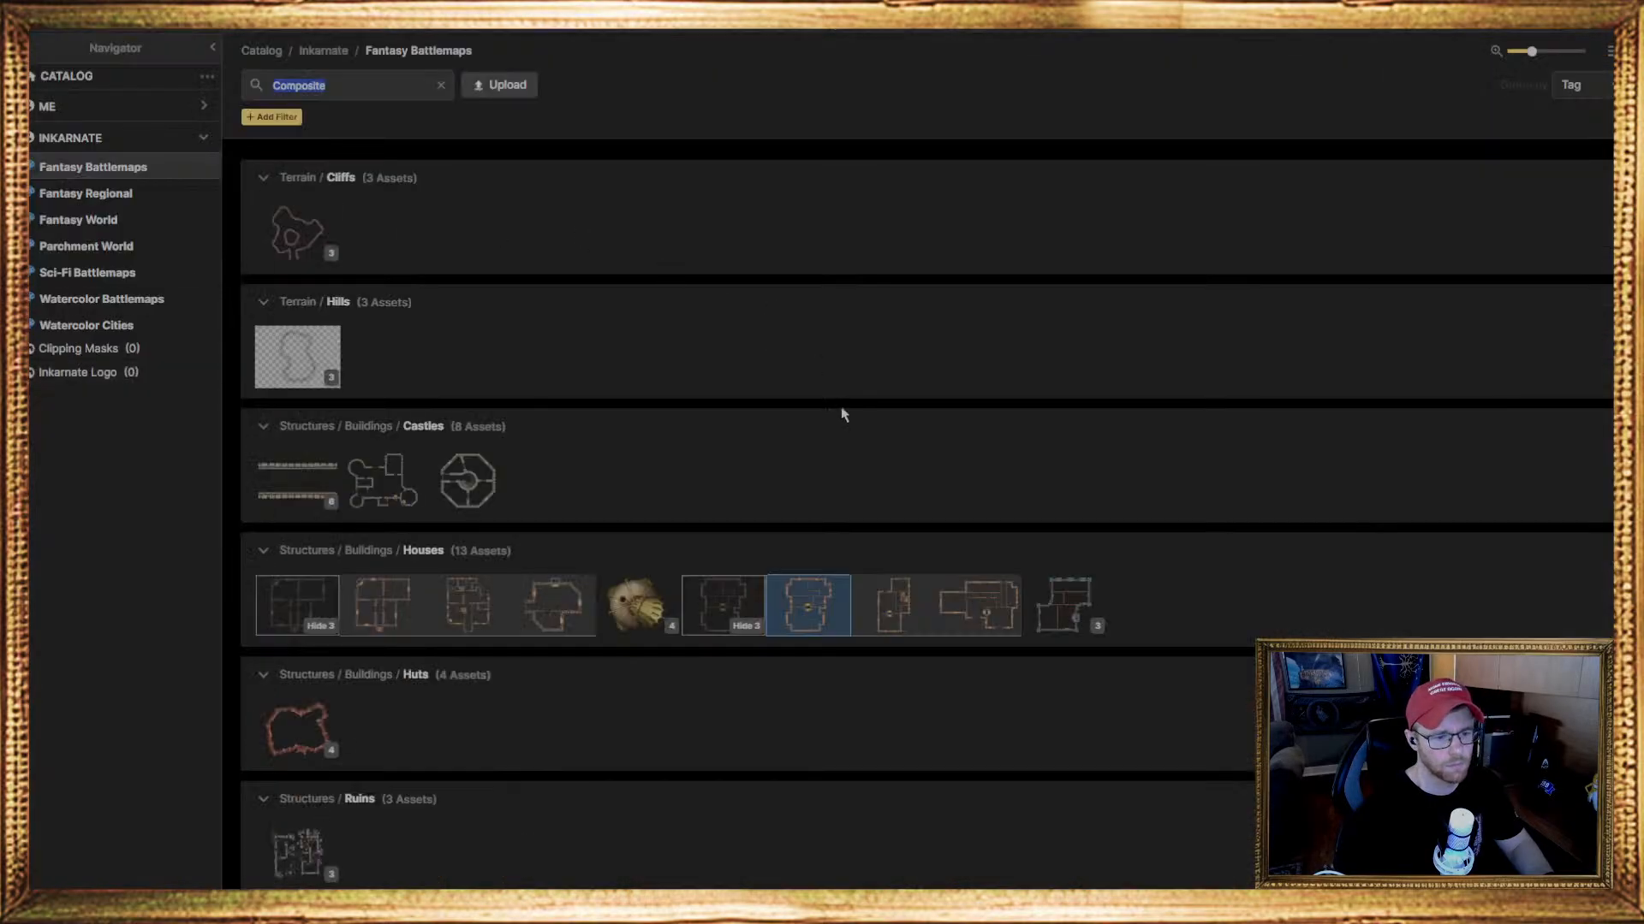
click(557, 606)
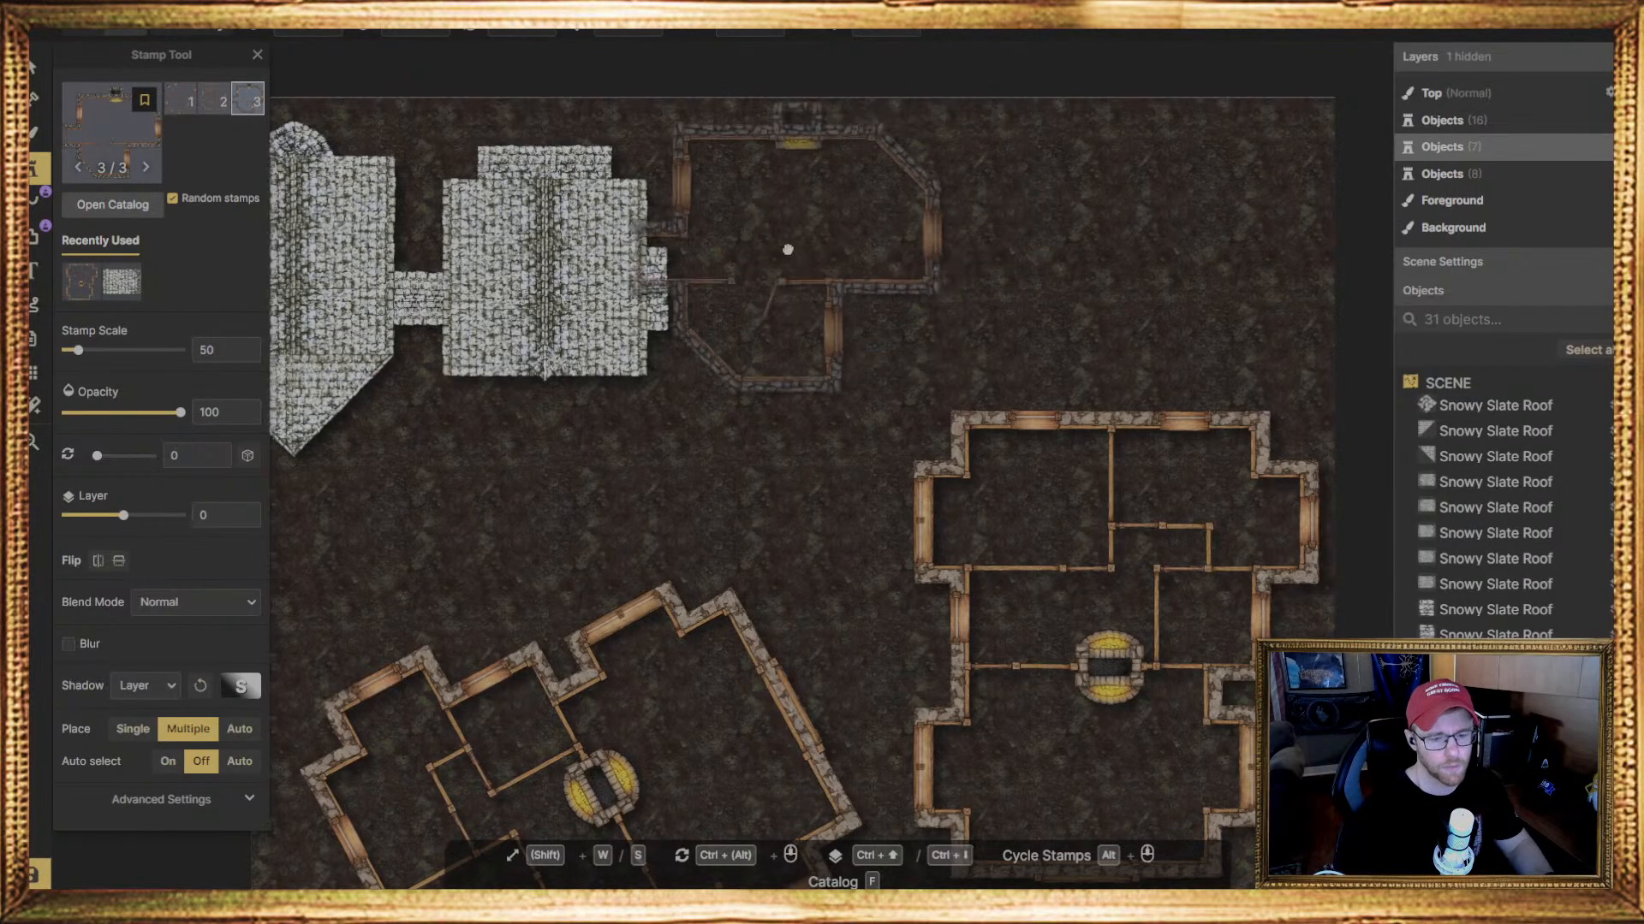
middle_drag(785, 250, 838, 130)
Delete the rotated copy of the large house floor plan from the map's lower left
click(36, 71)
click(605, 556)
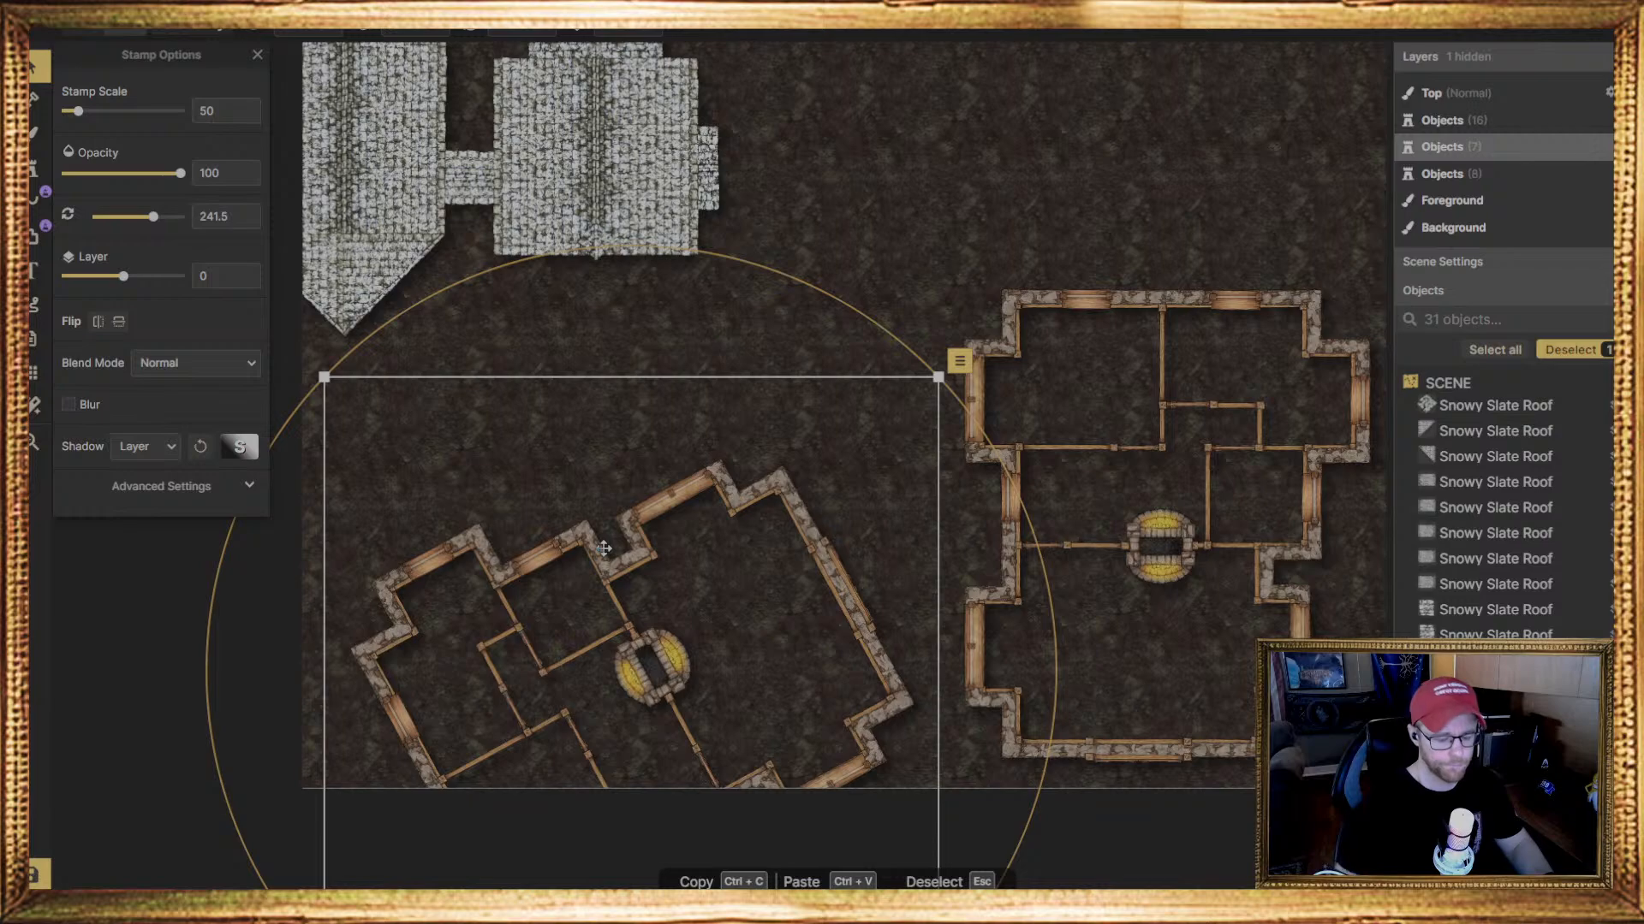
key(Delete)
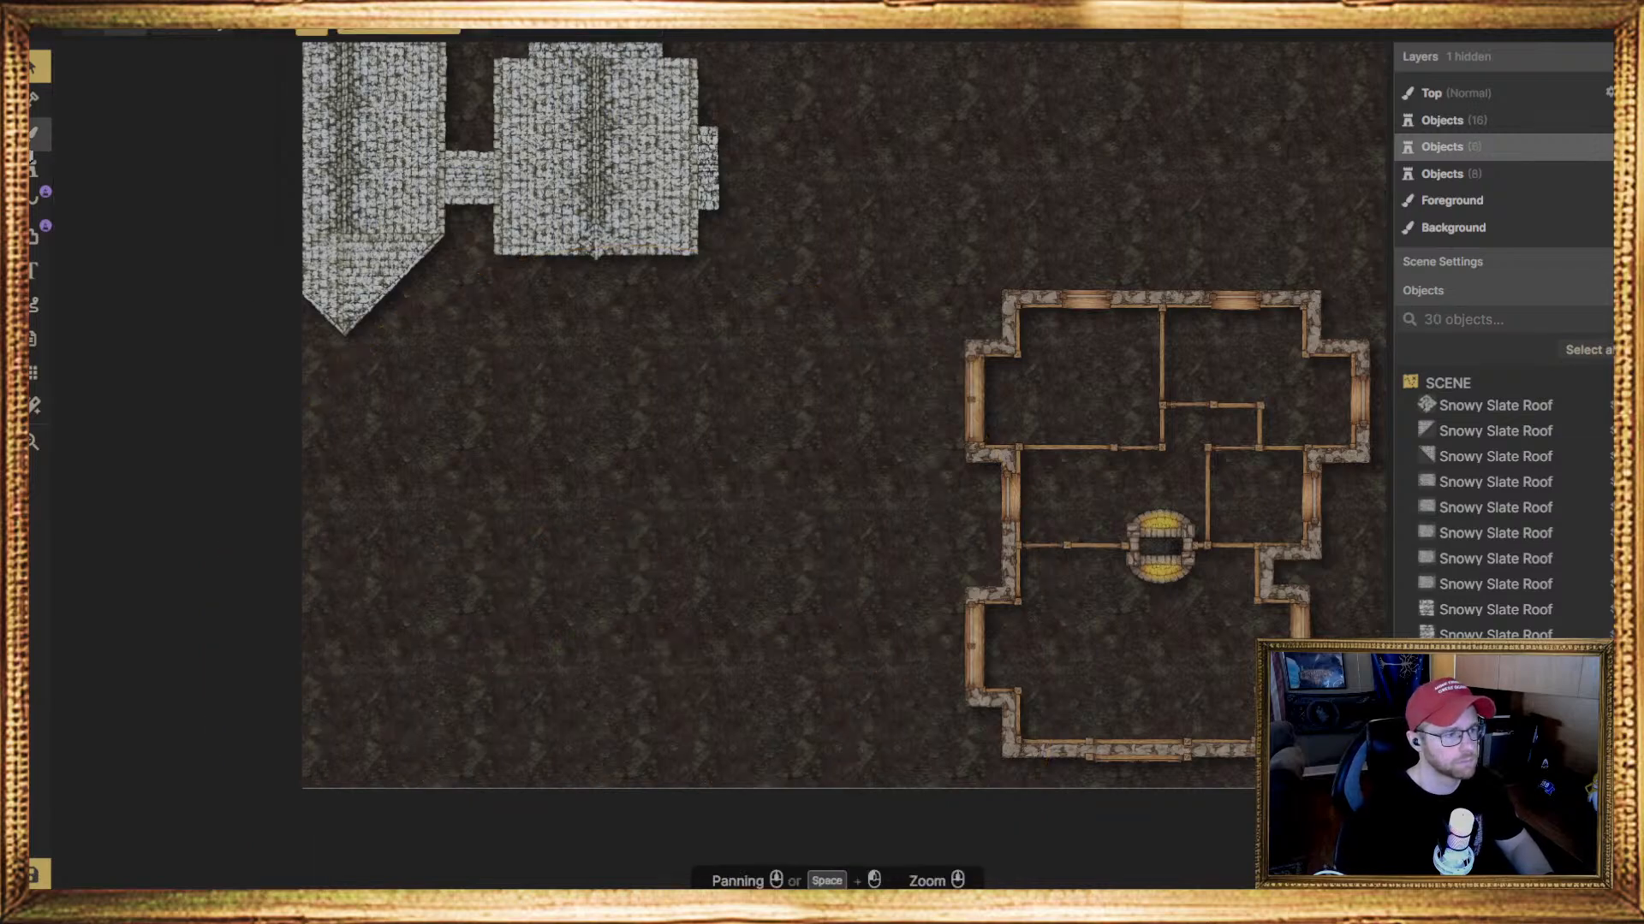
Place the second variant of the composite house at scale 30, rotated 241.5 degrees on layer 0, in the map's lower left
click(33, 170)
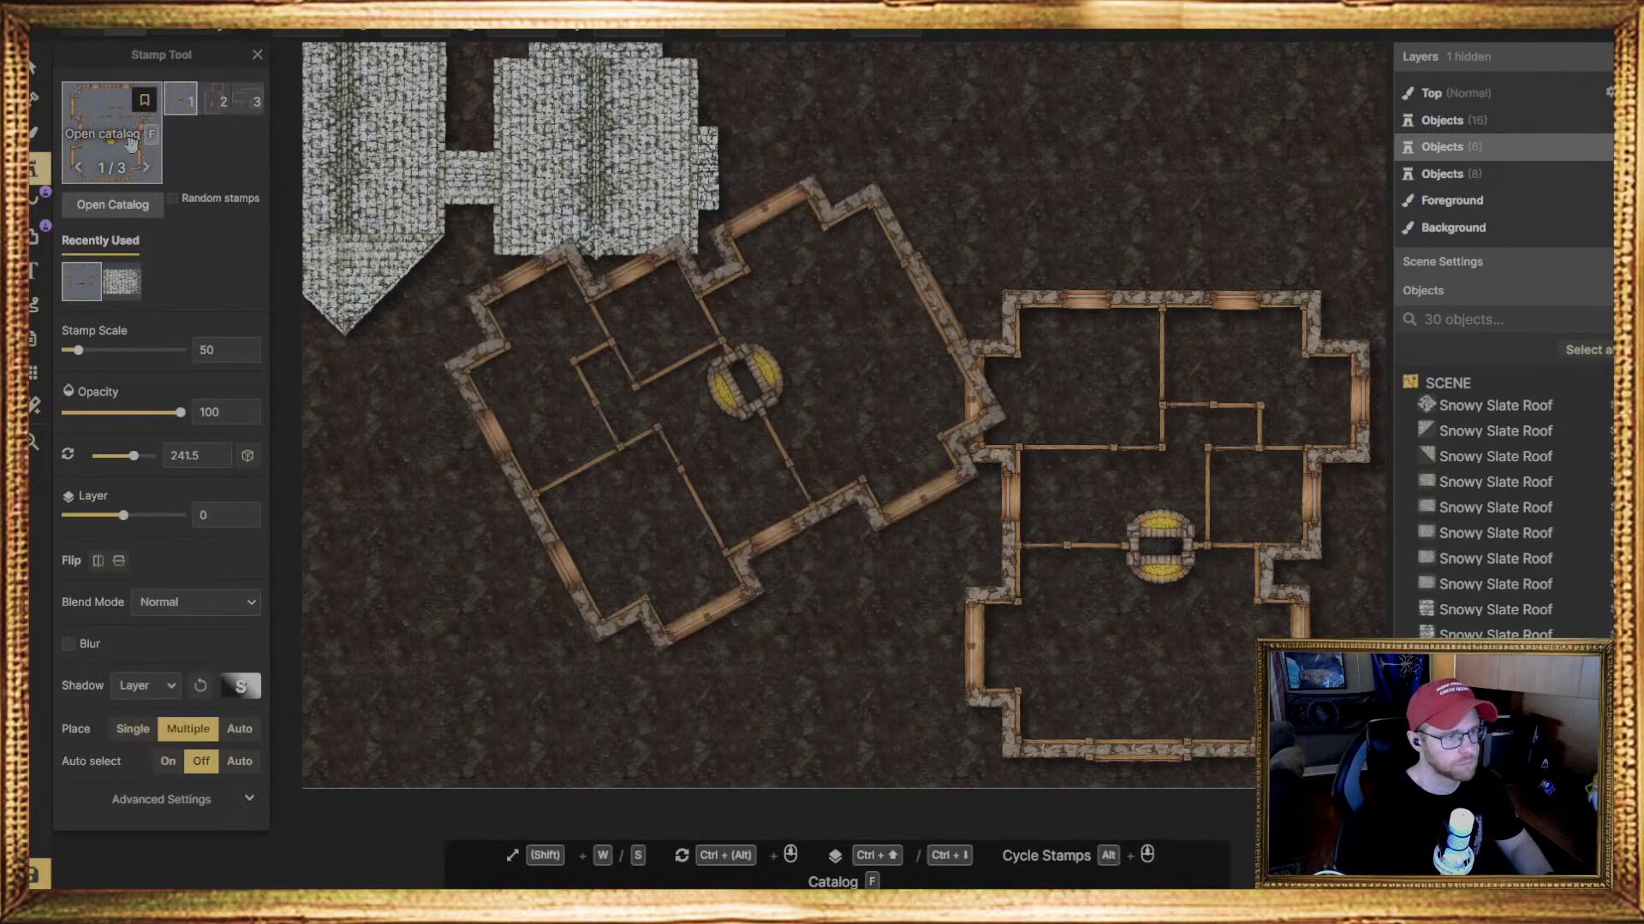
click(146, 167)
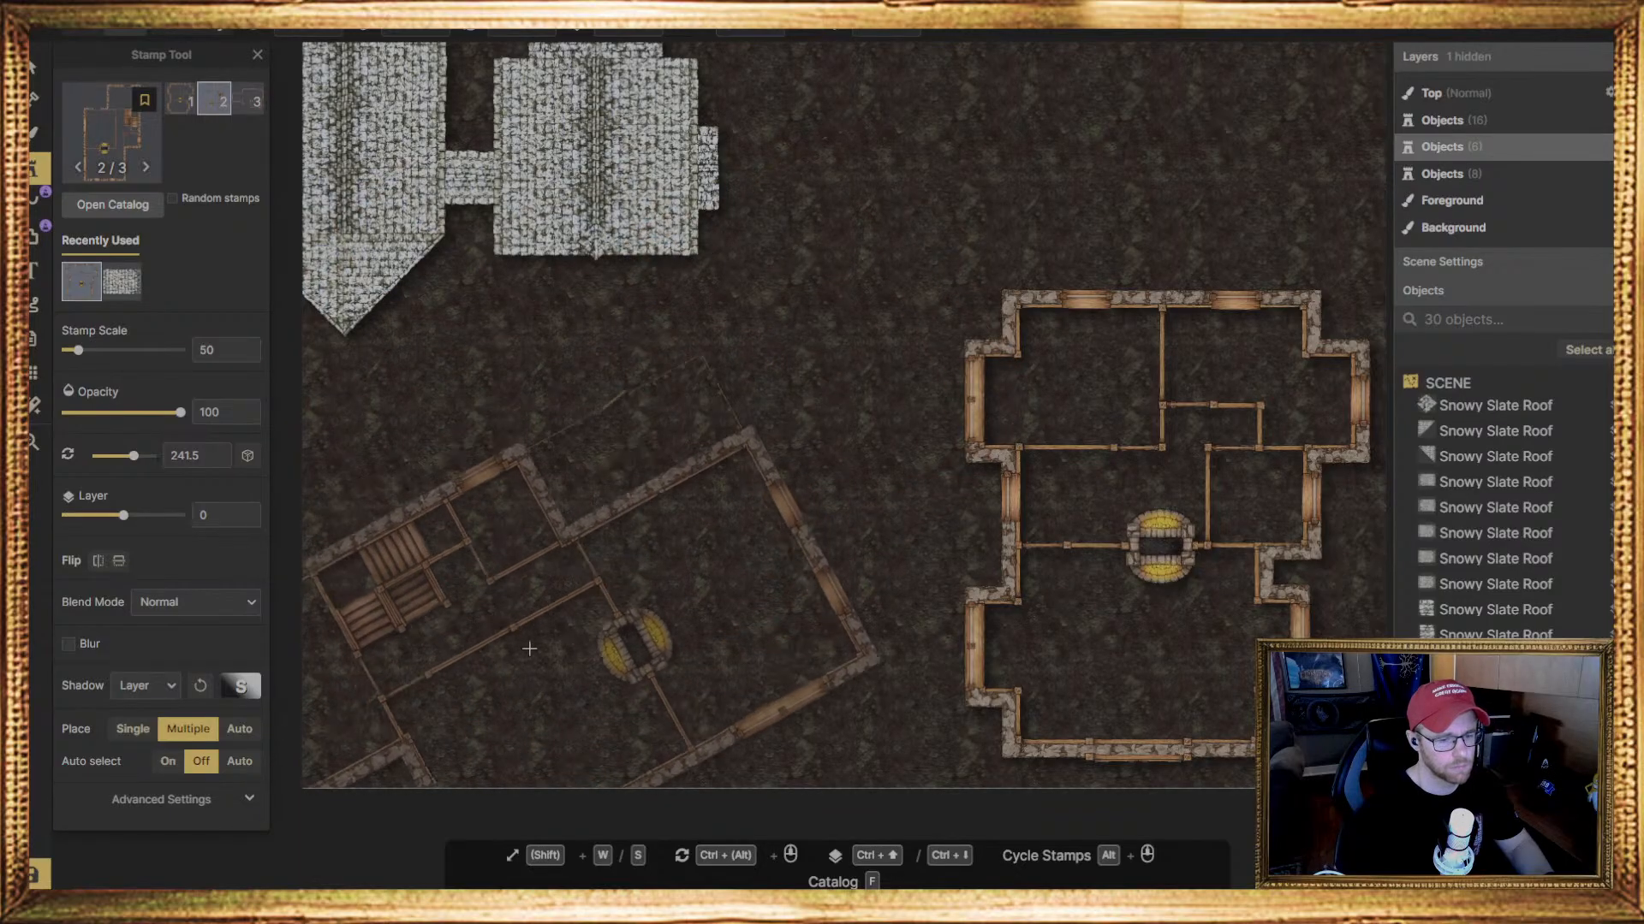
middle_drag(529, 649, 448, 623)
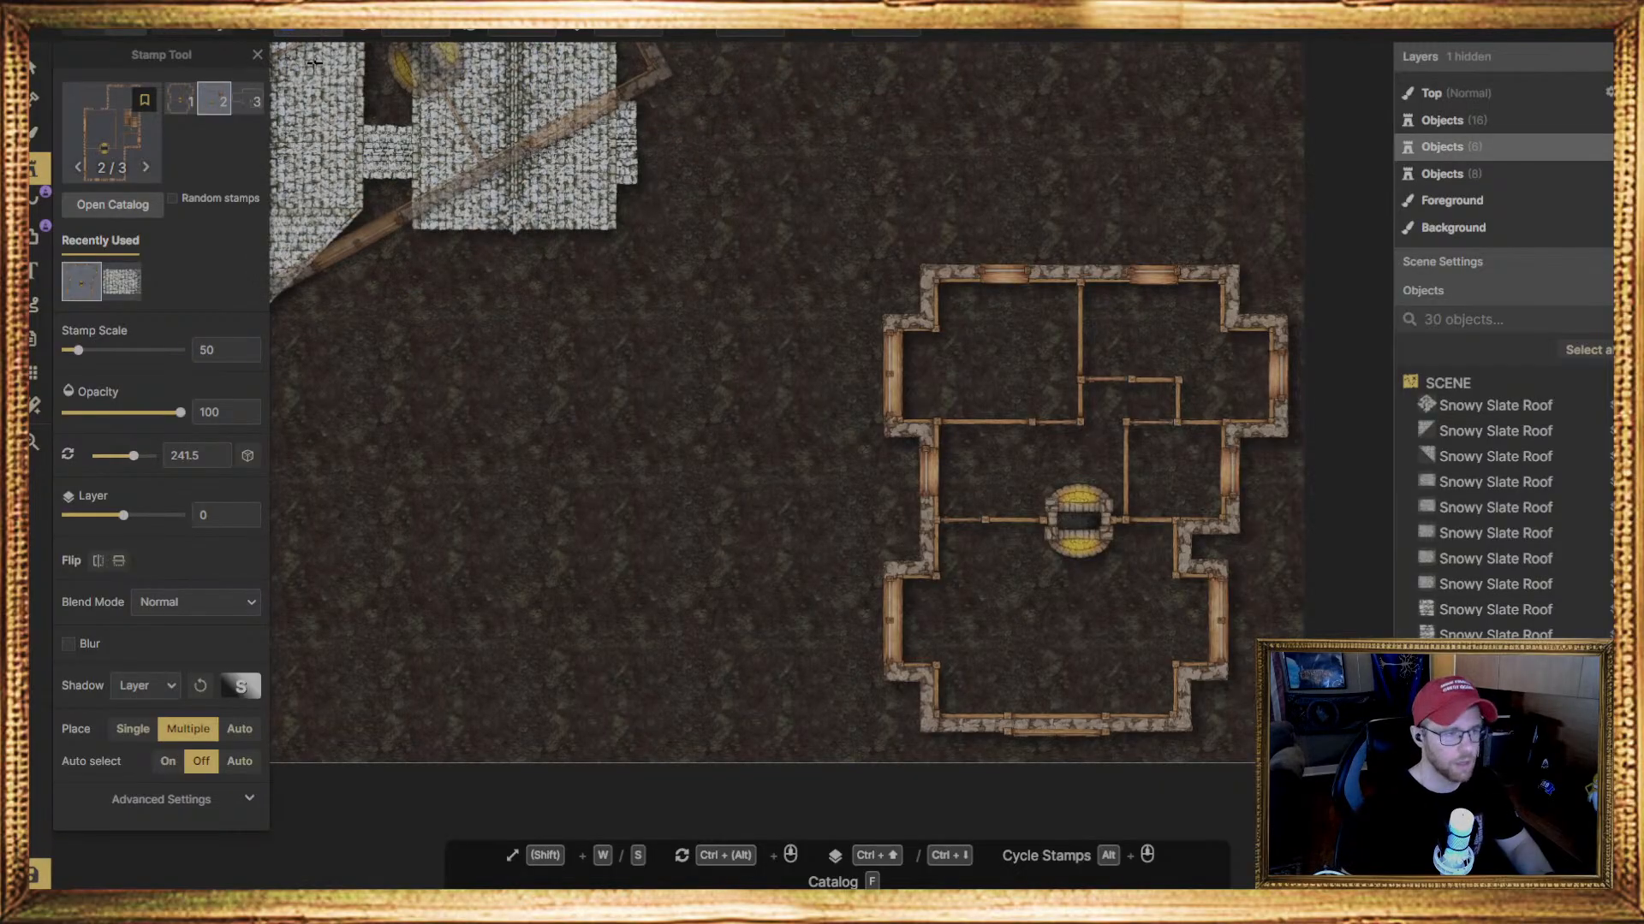
text(30)
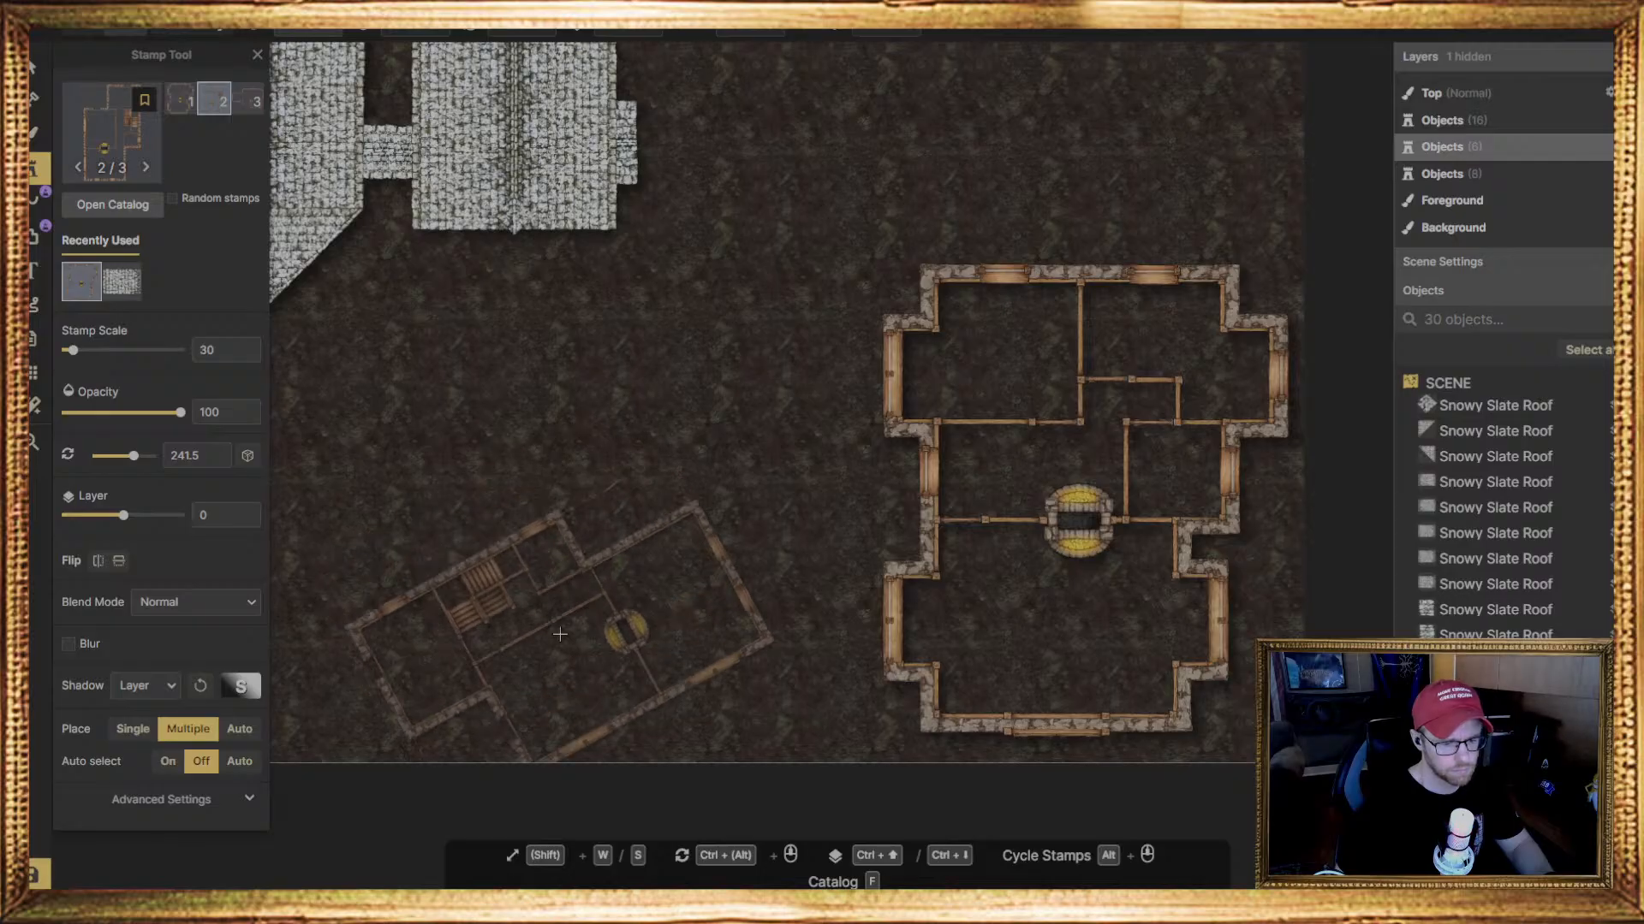
click(571, 634)
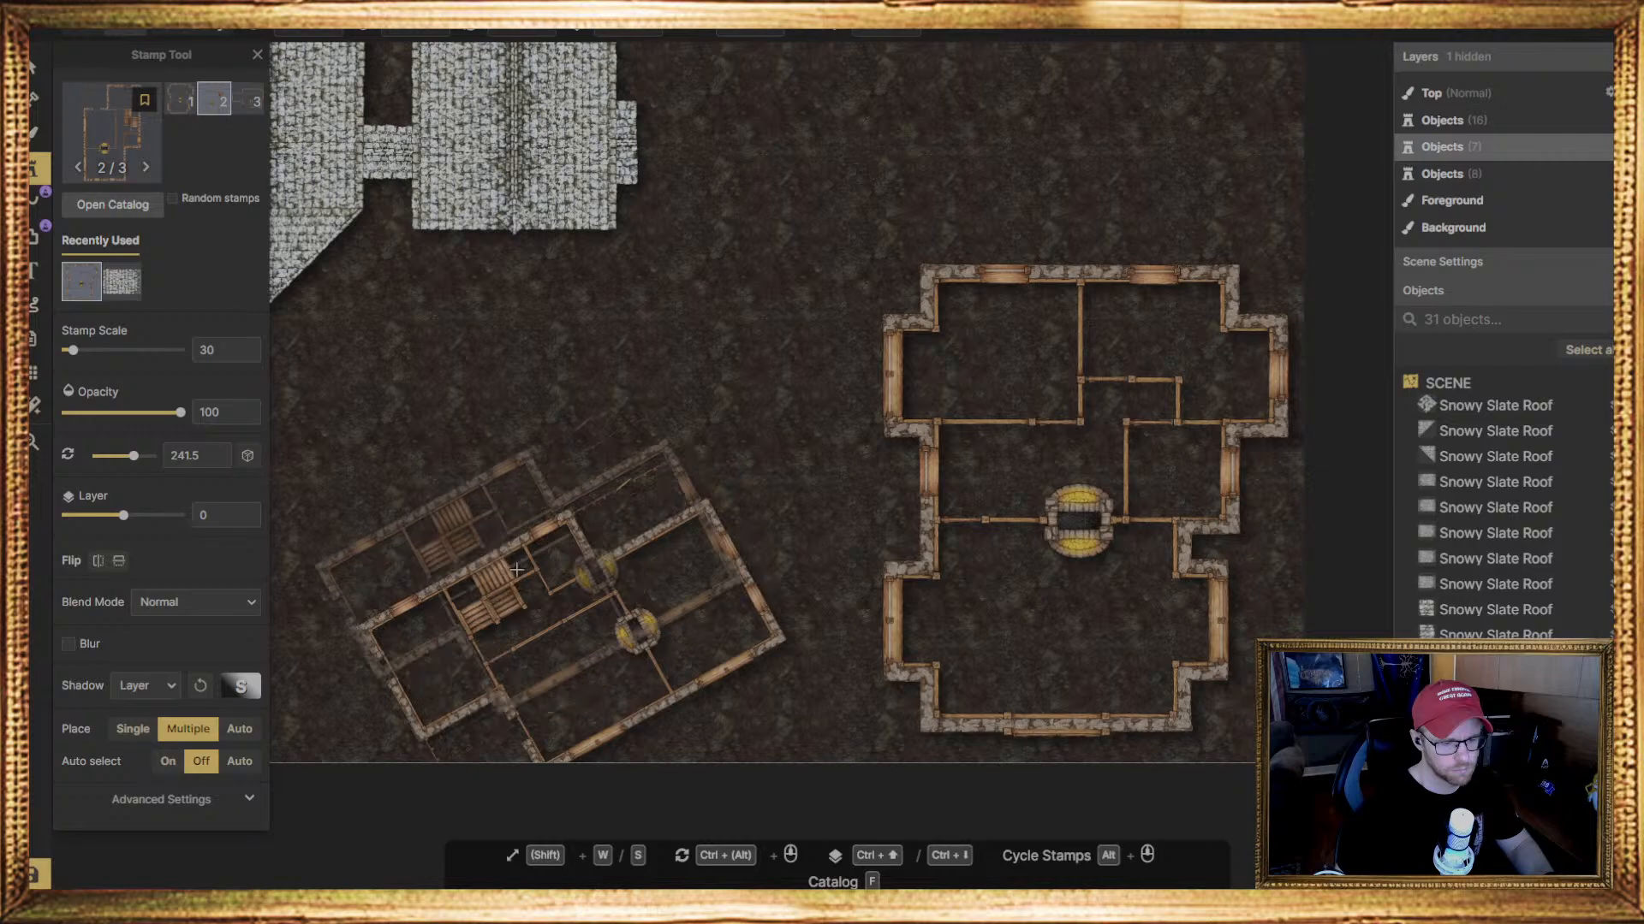
Place the first stamp of the other composite house set at scale 30 on open ground beside the slate-roofed buildings, above the large house
middle_drag(518, 595, 378, 755)
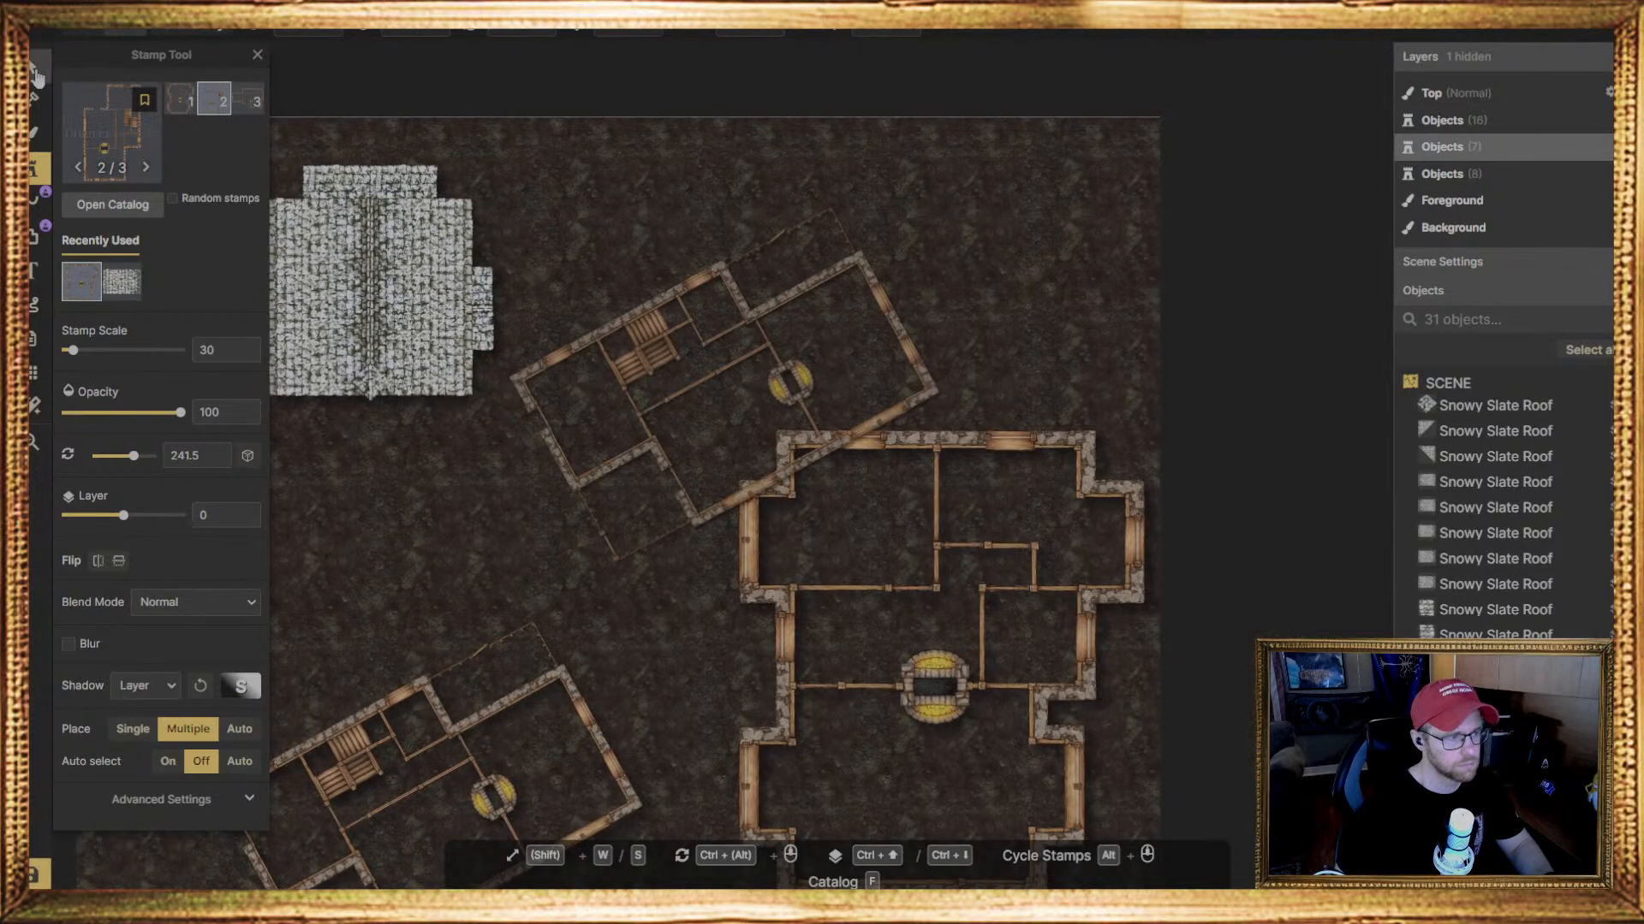
click(34, 103)
click(33, 169)
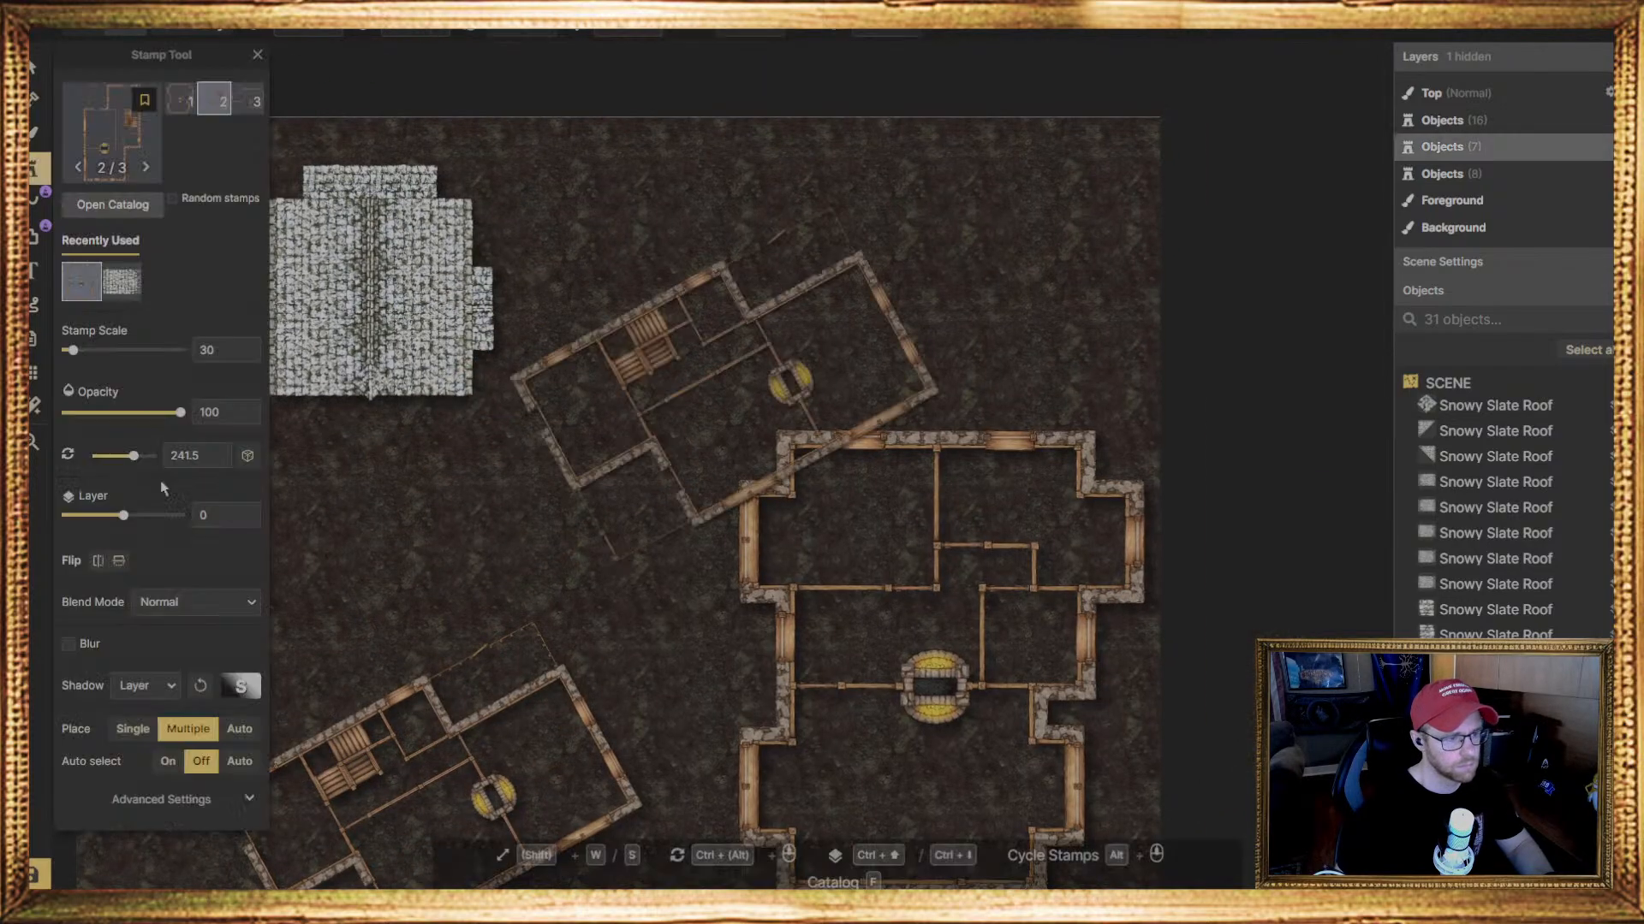
click(107, 147)
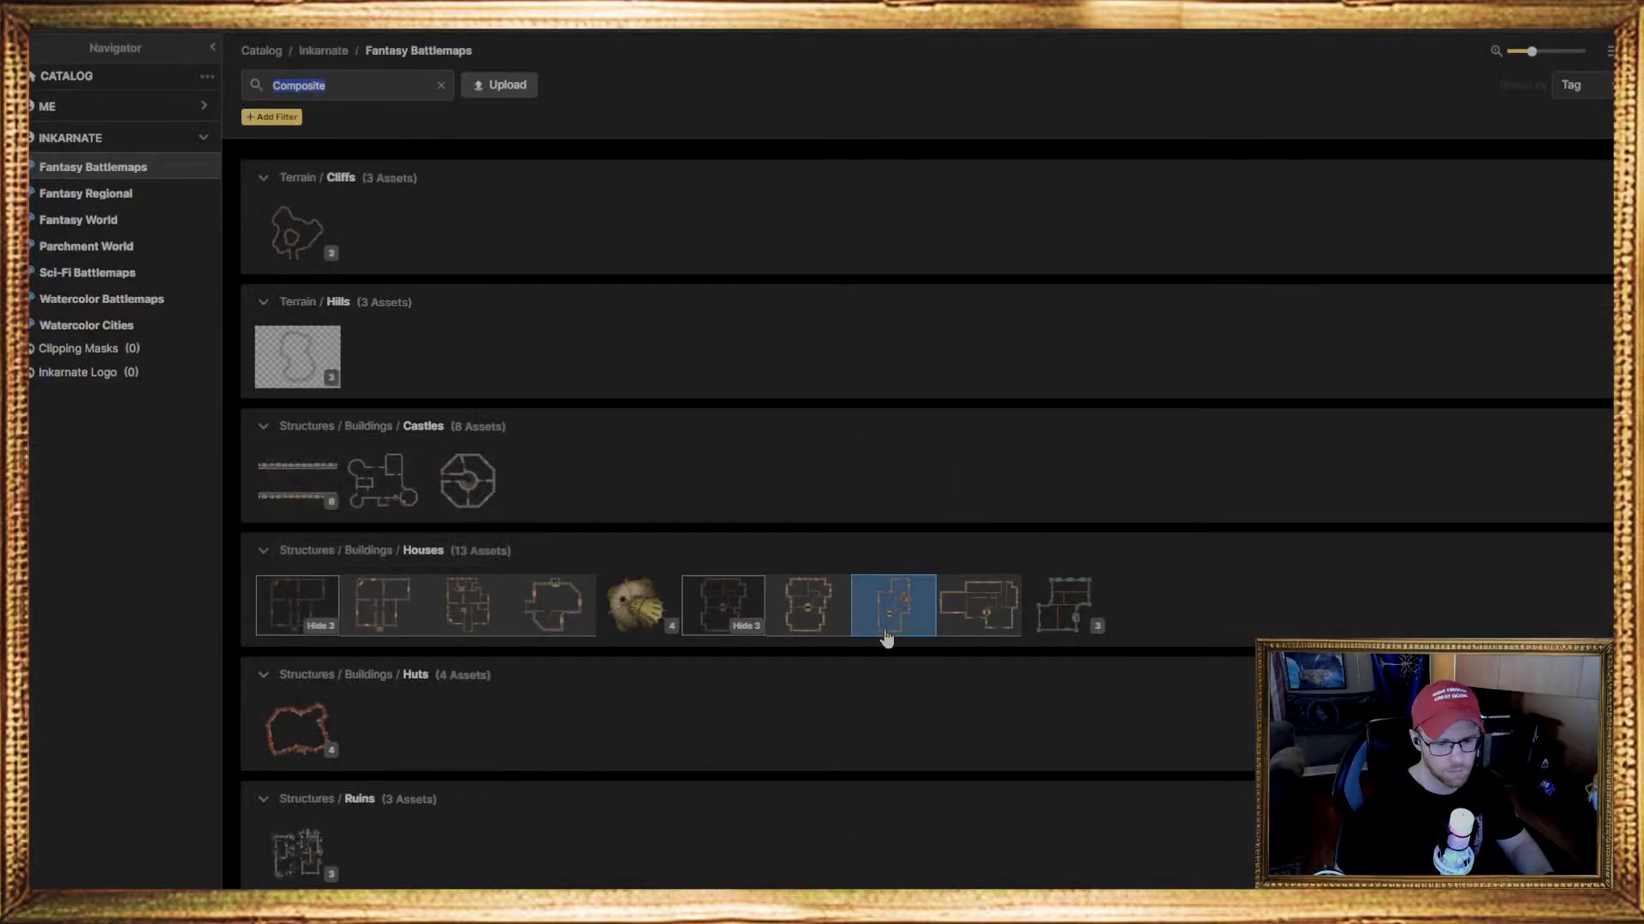
scroll(352, 820, down, 4)
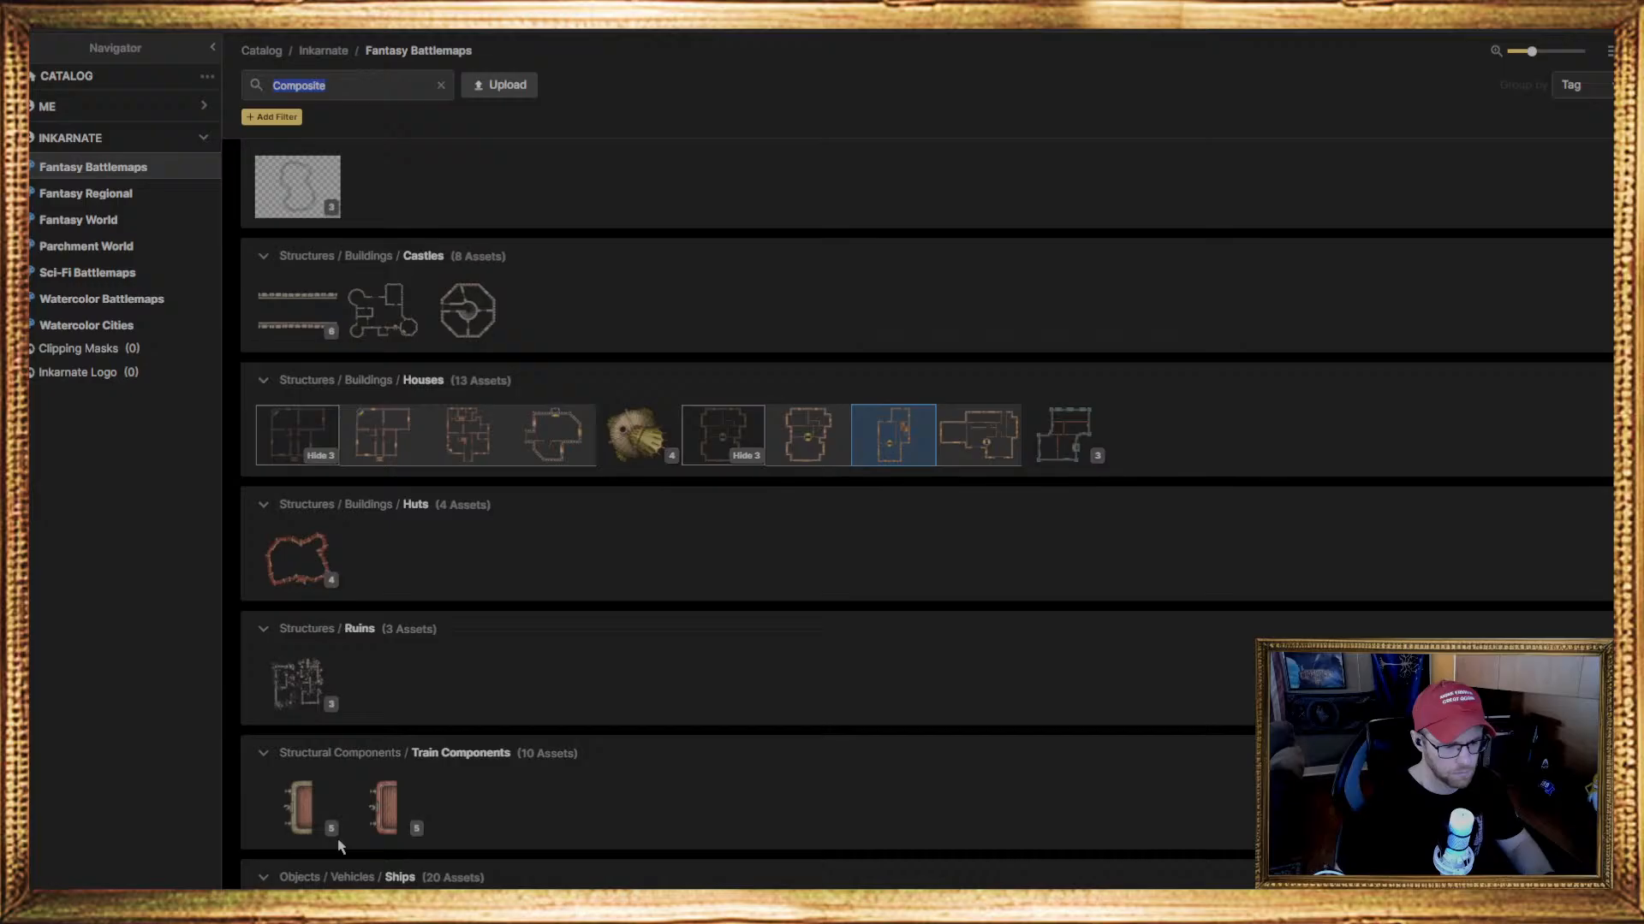
scroll(337, 844, up, 4)
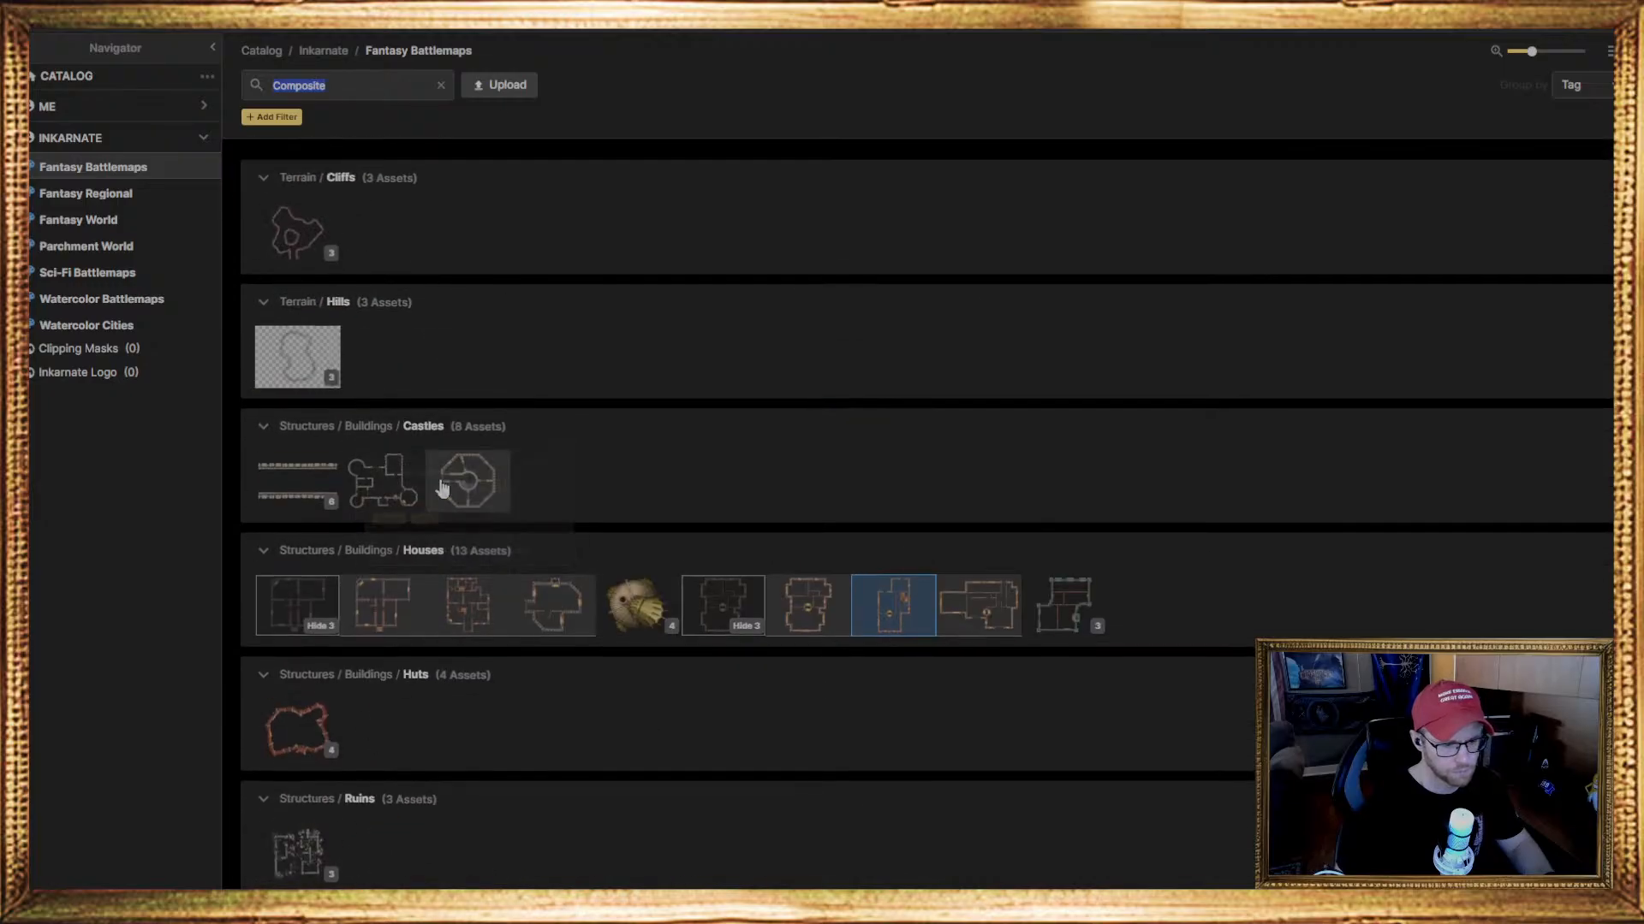
click(390, 618)
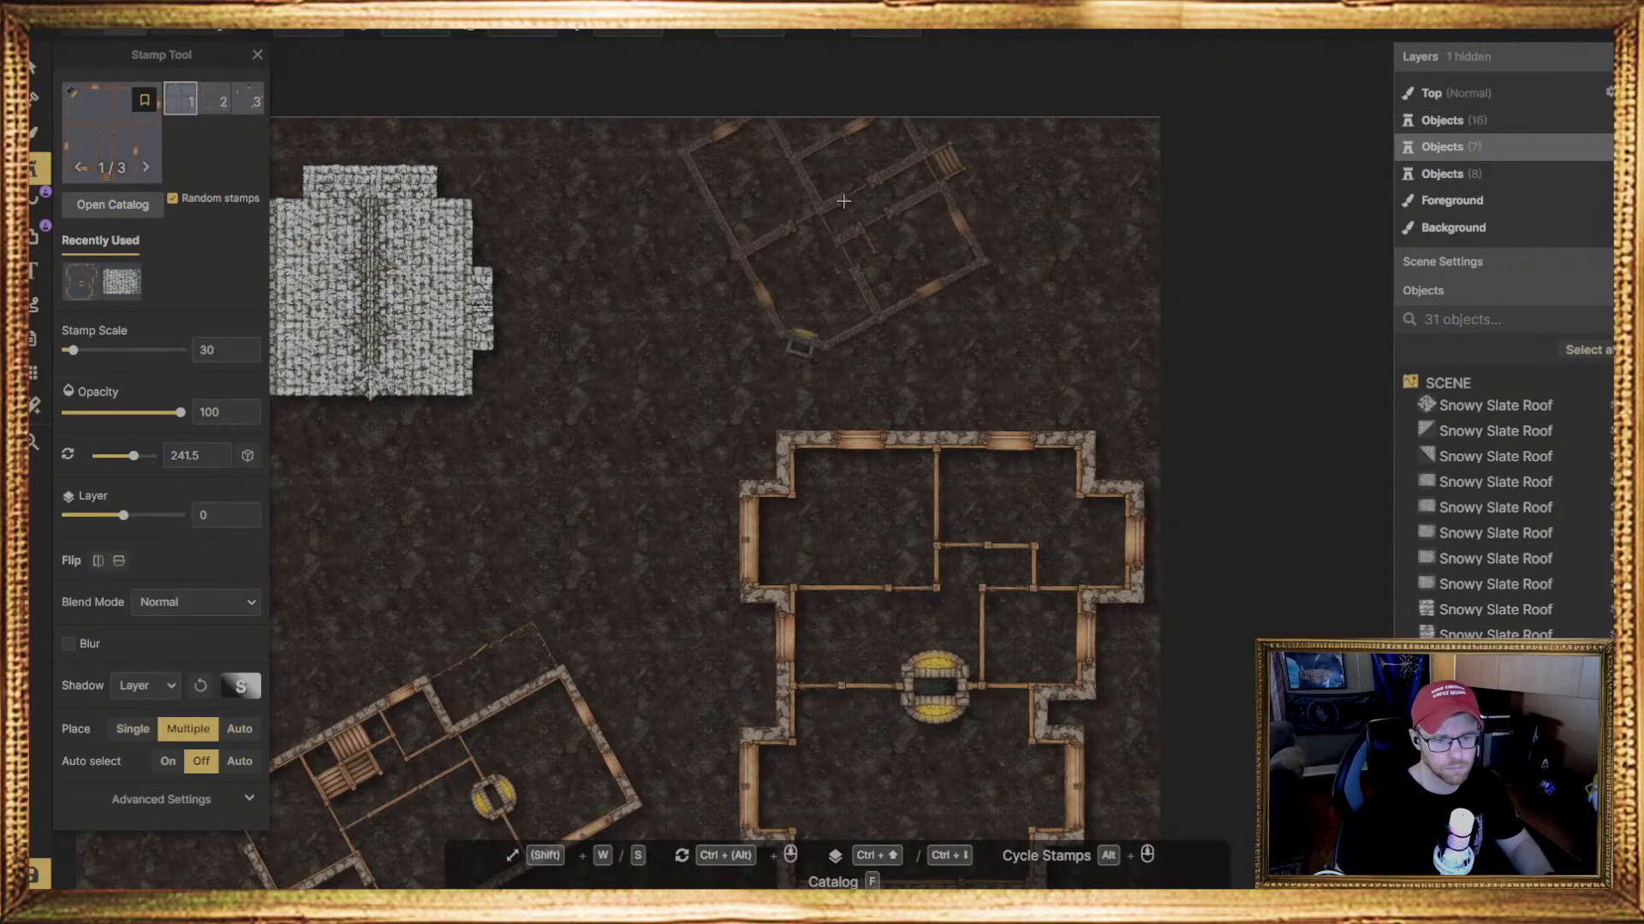
click(732, 195)
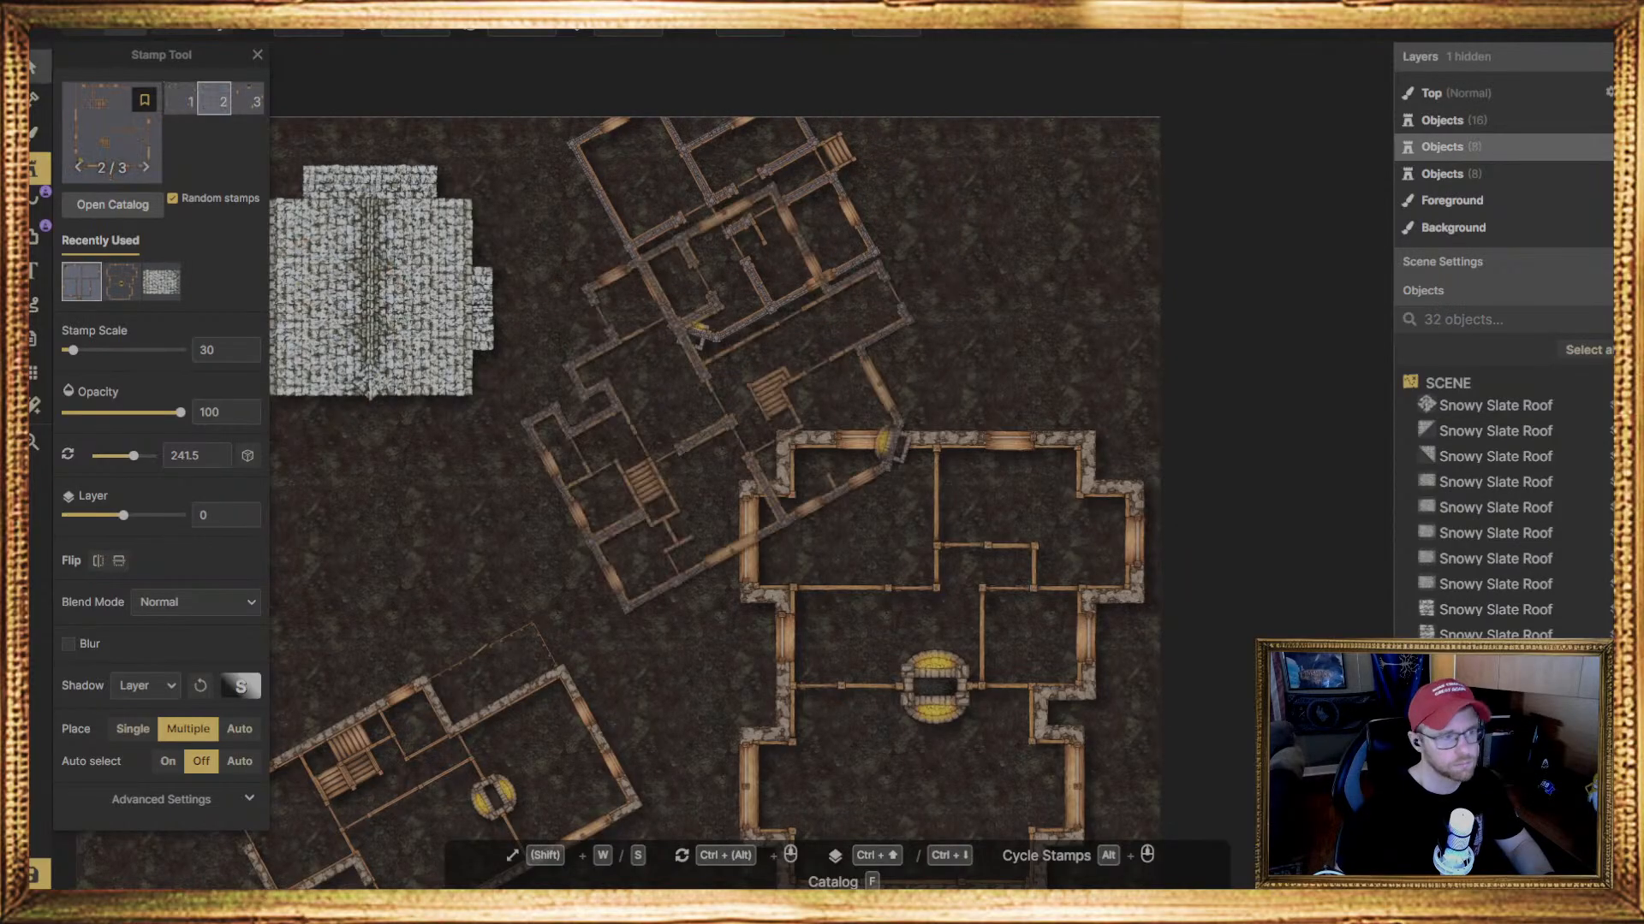
Turn the upper house floor plan so its outside stairs face the map's bottom, and shift the large house slightly down to clear space
click(34, 66)
drag(951, 294, 877, 379)
drag(759, 279, 758, 332)
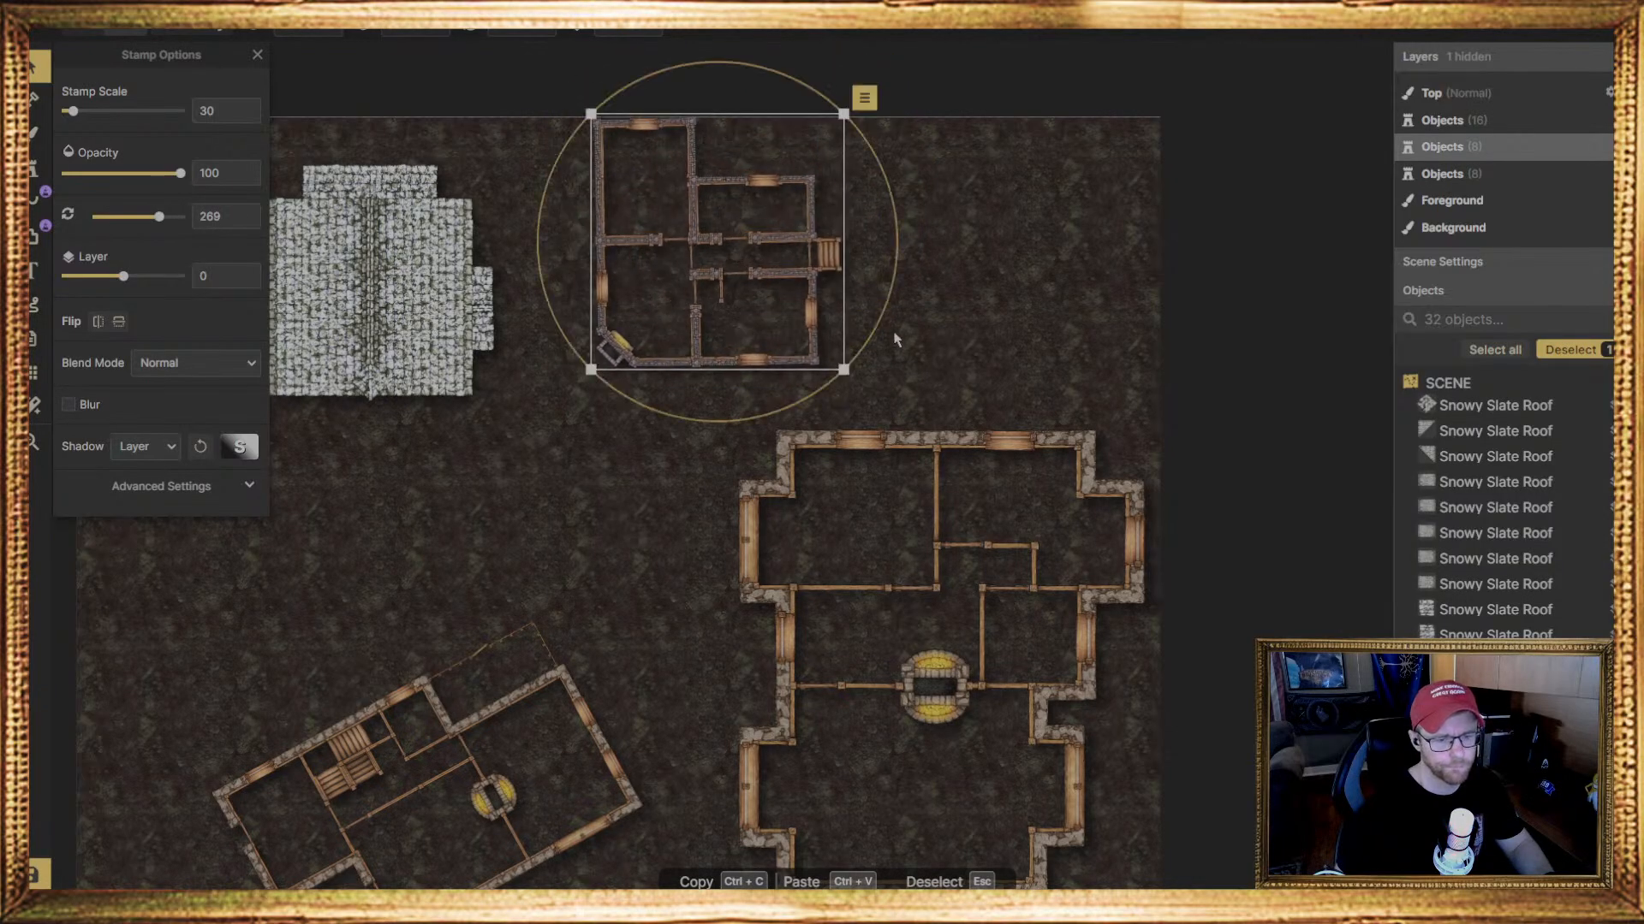
drag(891, 338, 647, 411)
drag(699, 310, 667, 342)
drag(931, 503, 911, 570)
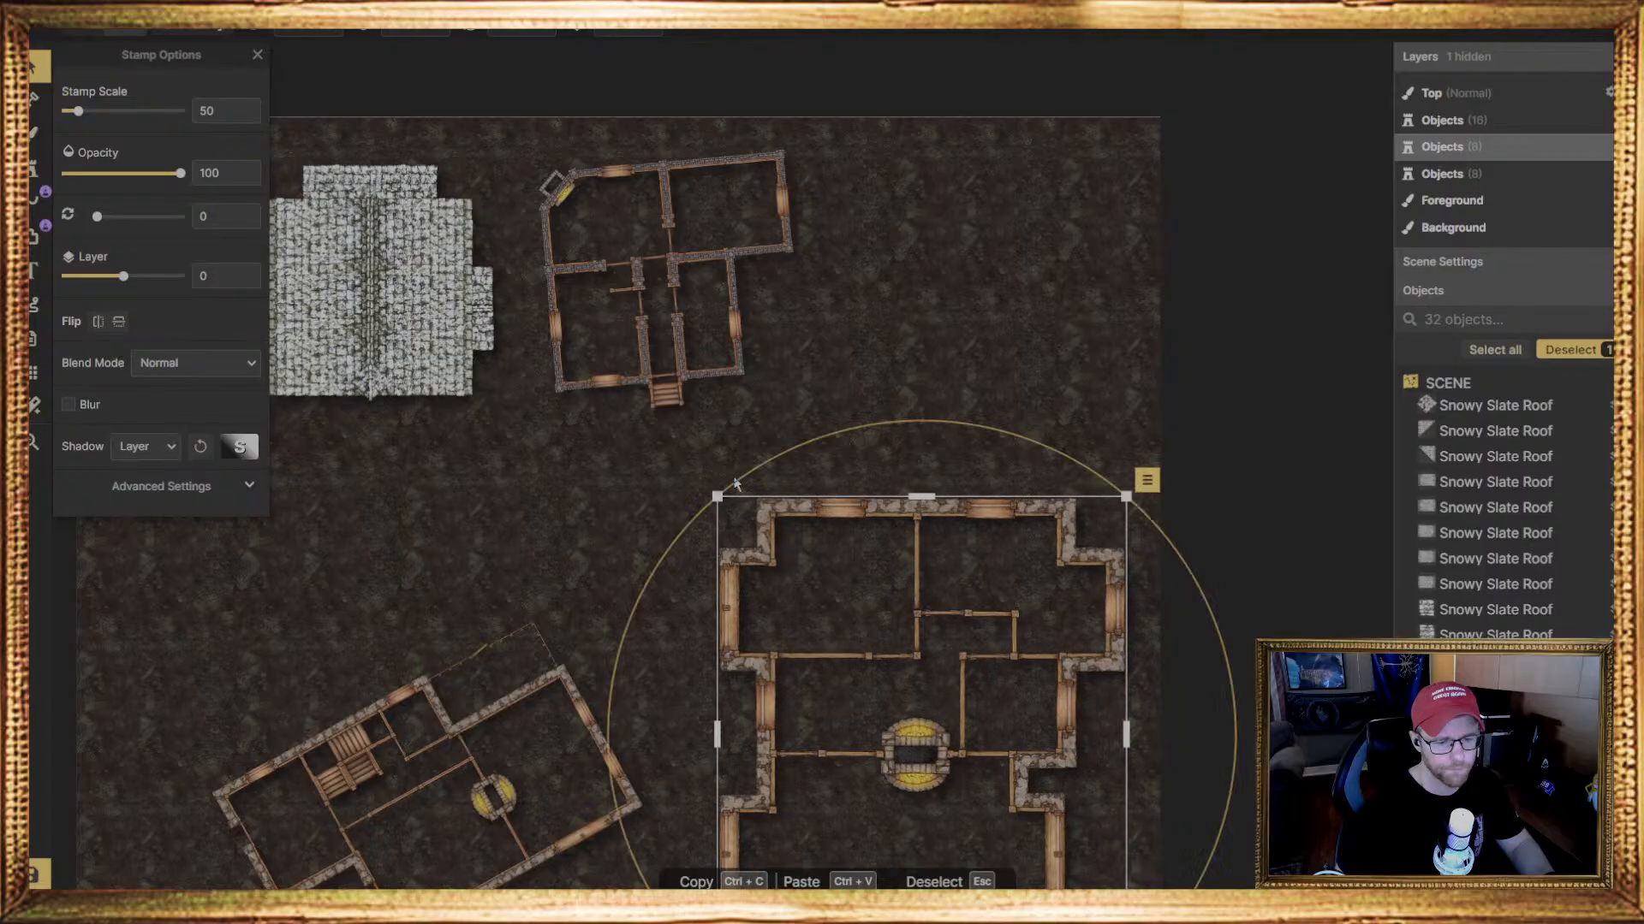
Rotate the lower-left house floor plan to a shallower tilt and move it up so it fits fully on the map
middle_drag(657, 462, 859, 361)
drag(710, 644, 588, 653)
drag(771, 667, 730, 705)
drag(623, 715, 607, 578)
Move the large house floor plan left, closer to the tilted lower-left house
click(1104, 605)
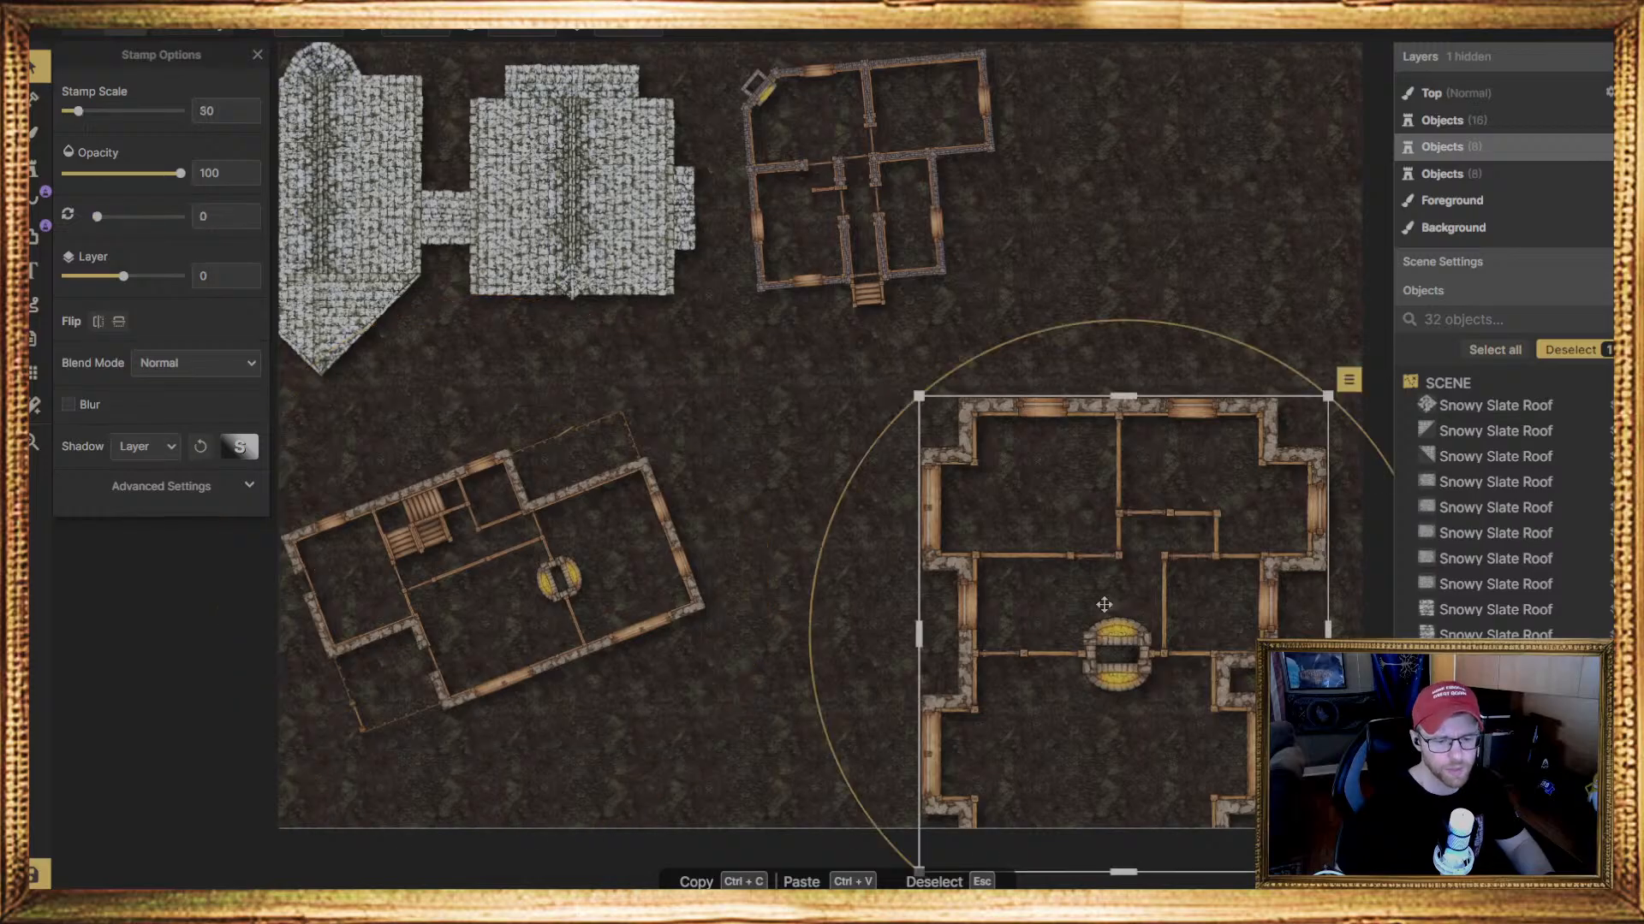
drag(1104, 605, 973, 605)
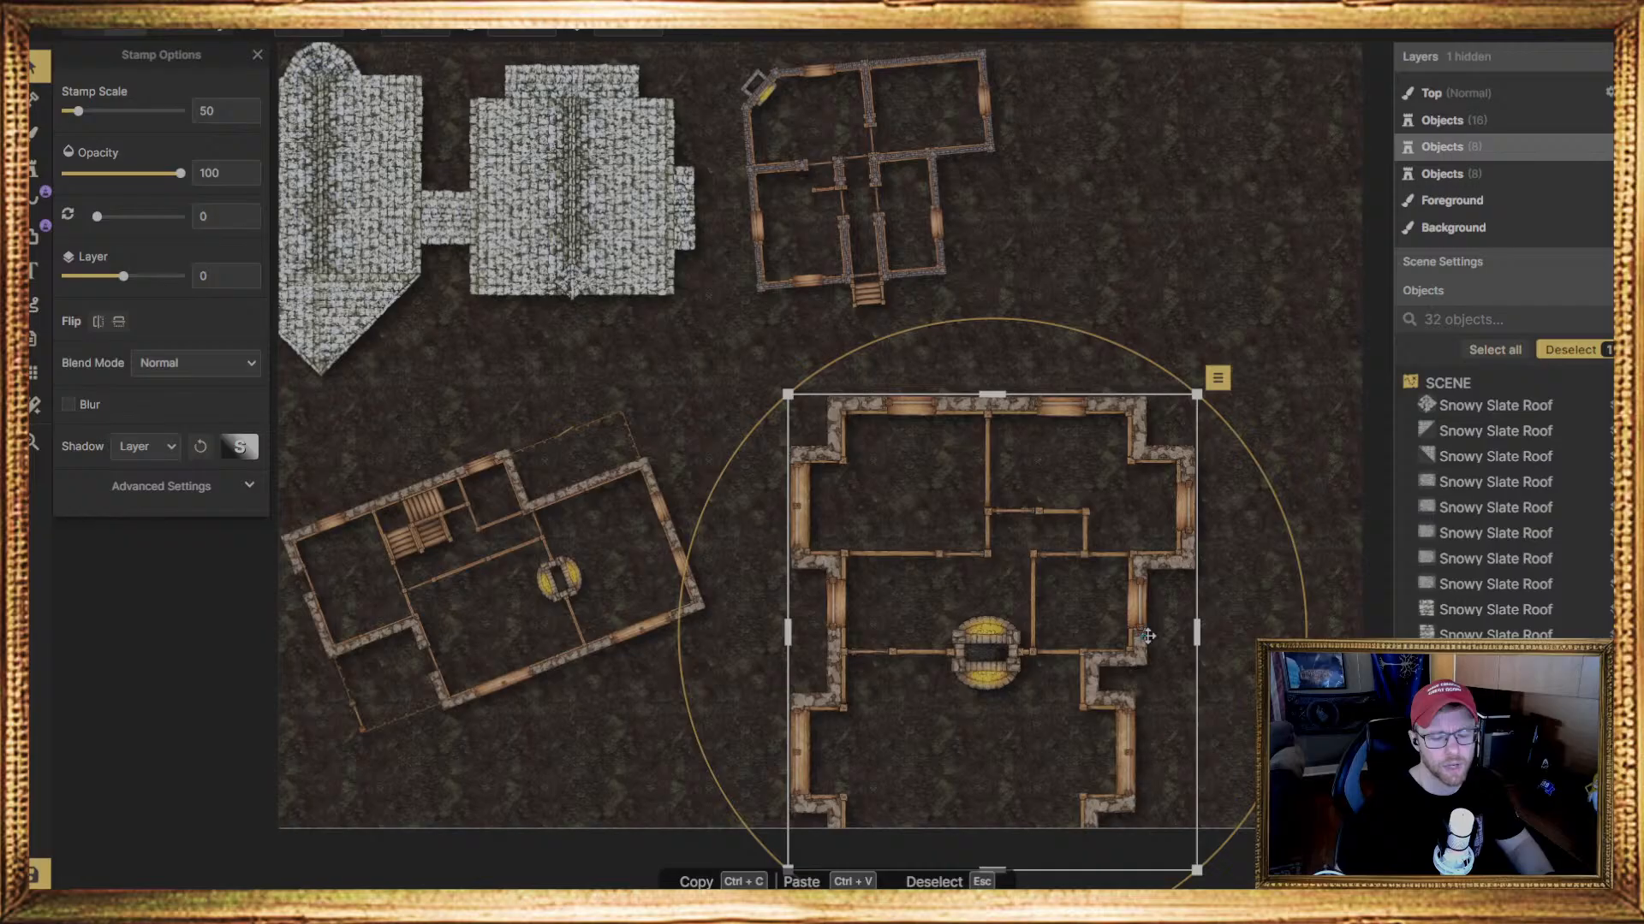
Tilt the large house floor plan to 2.5 degrees and the upper house floor plan to 7.5 degrees, repositioning the upper one slightly
drag(1293, 728, 1287, 740)
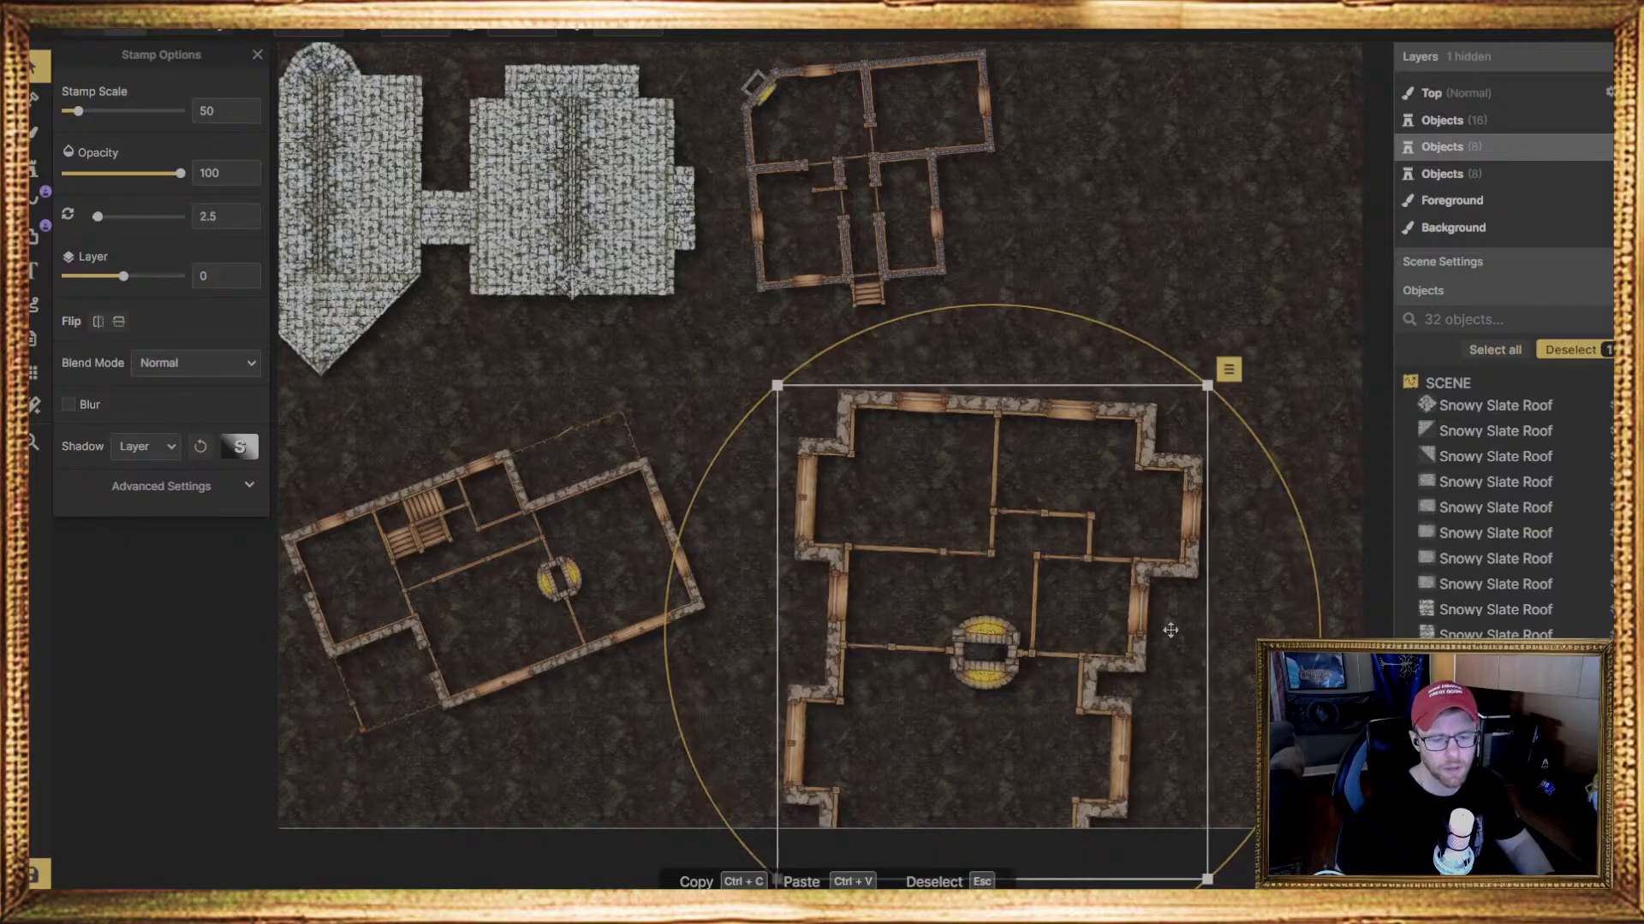
click(916, 229)
drag(915, 234, 919, 217)
drag(1055, 246, 1038, 286)
mouse_move(1004, 207)
mouse_down()
mouse_move(1040, 212)
mouse_move(975, 208)
mouse_up()
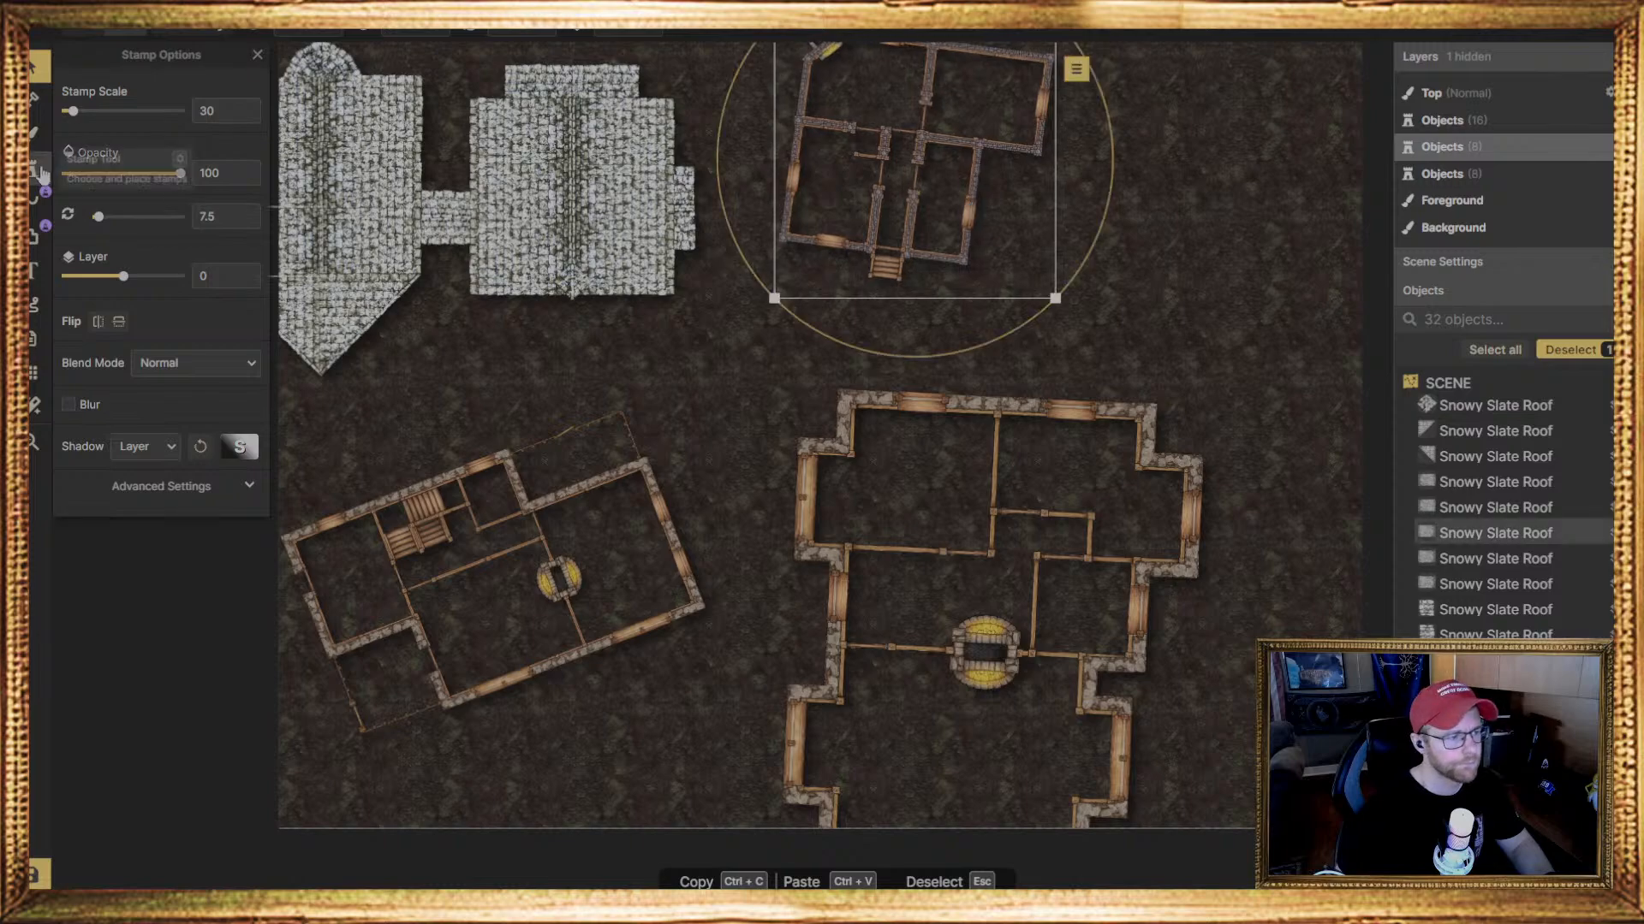
Place the third stamp of the small composite house set at scale 30 on the map's bottom edge below the lower-left house, rotated to 64.5 degrees
click(34, 168)
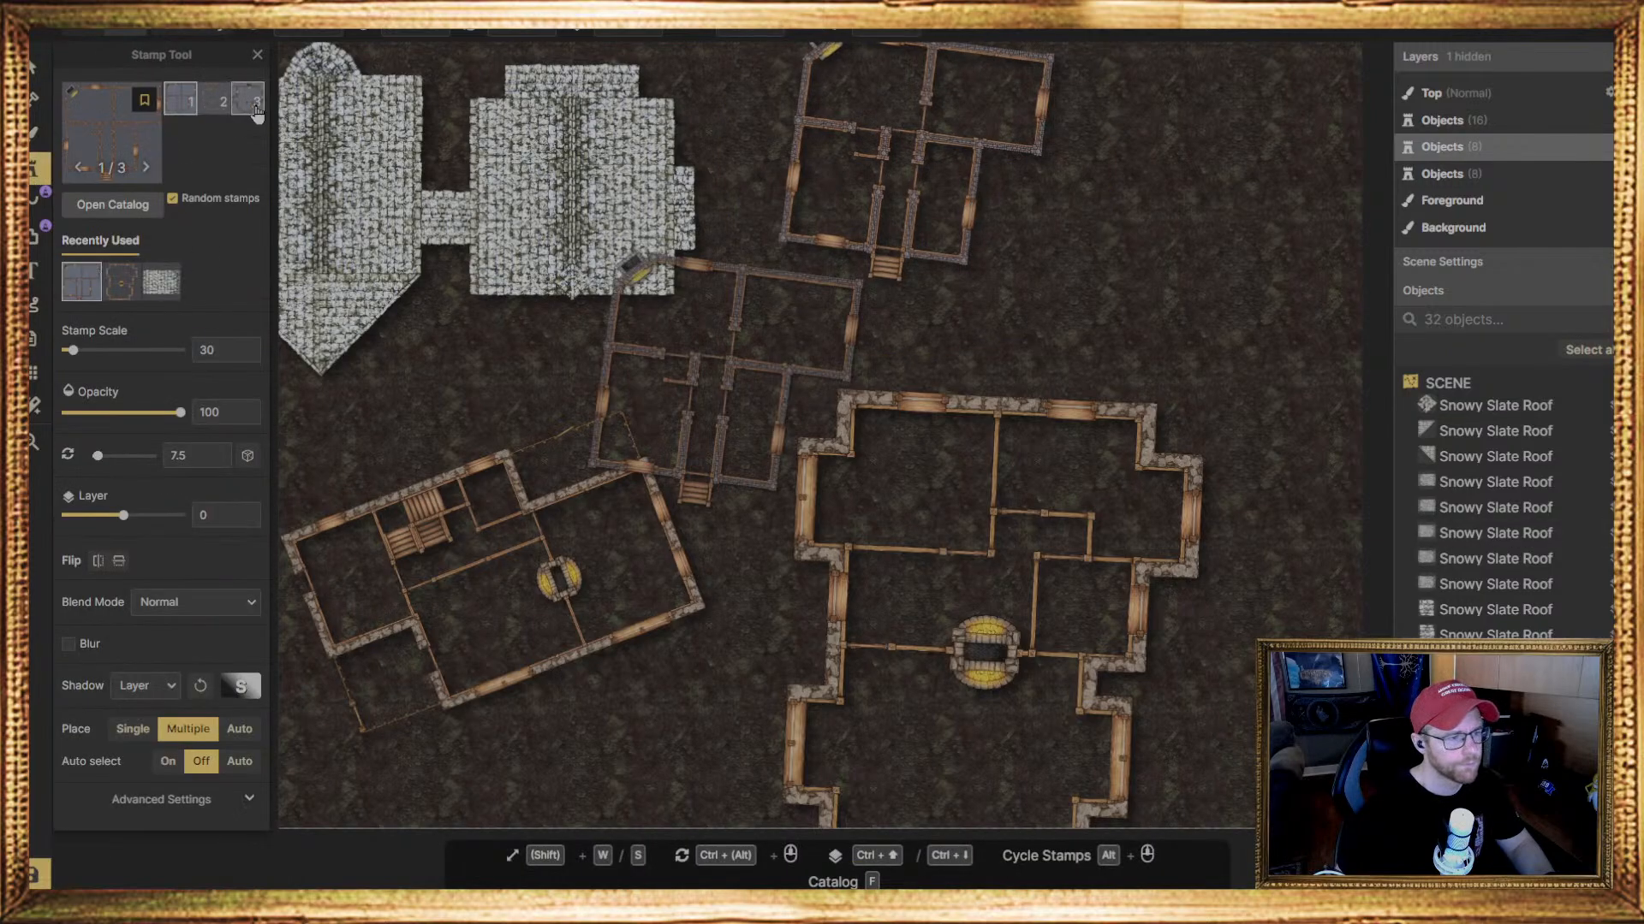
click(247, 99)
middle_drag(974, 338, 893, 353)
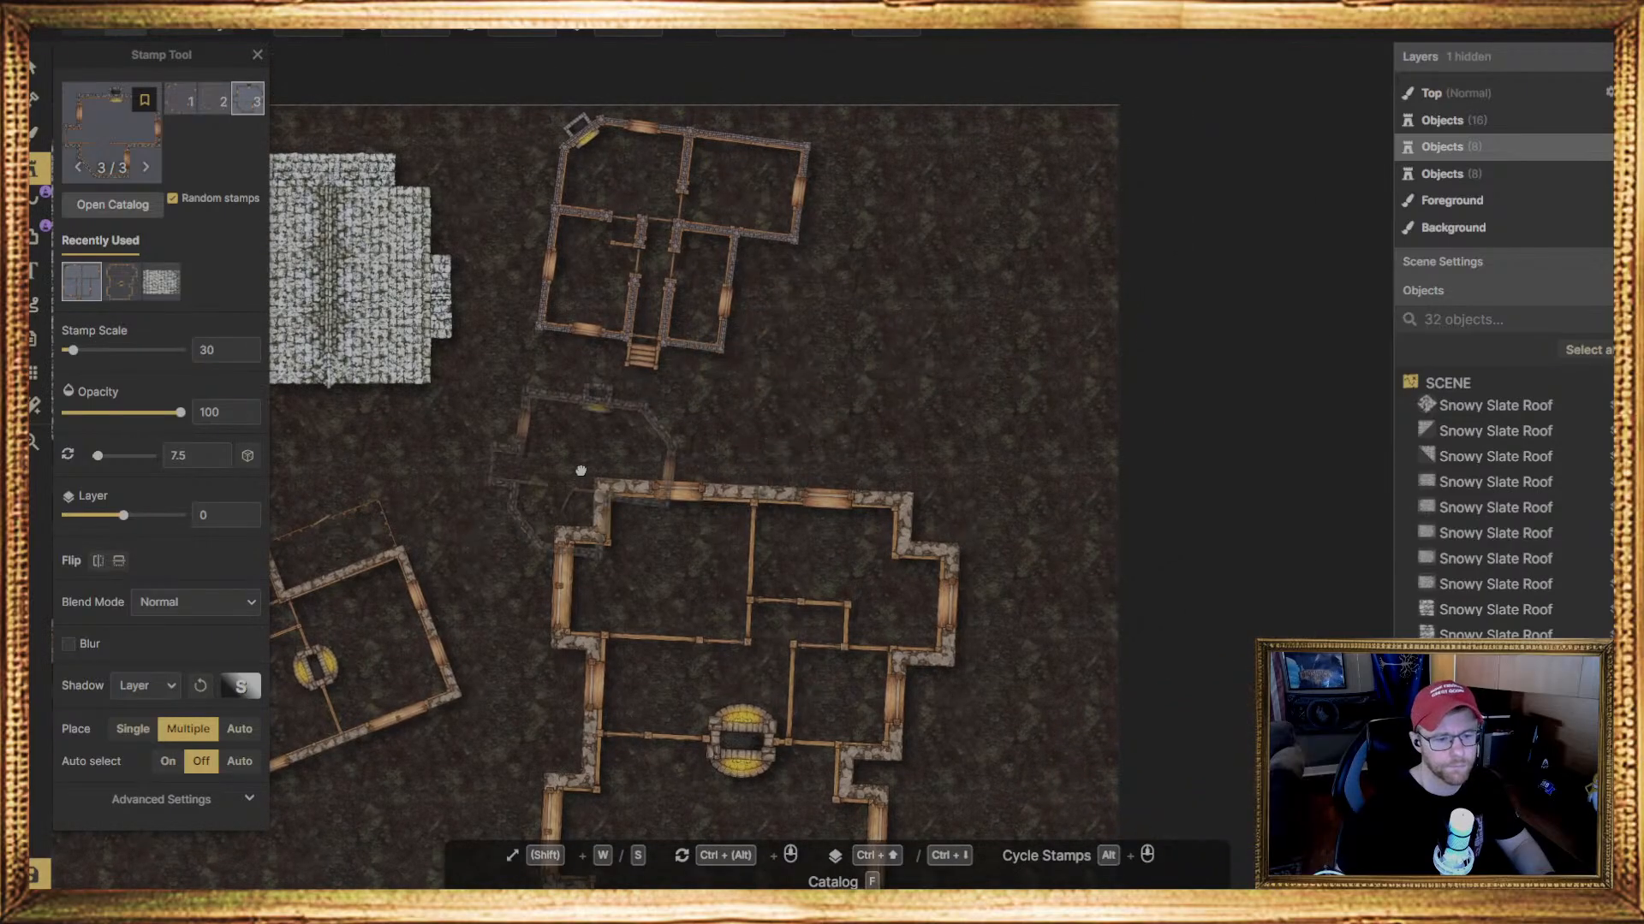
middle_drag(651, 403, 862, 186)
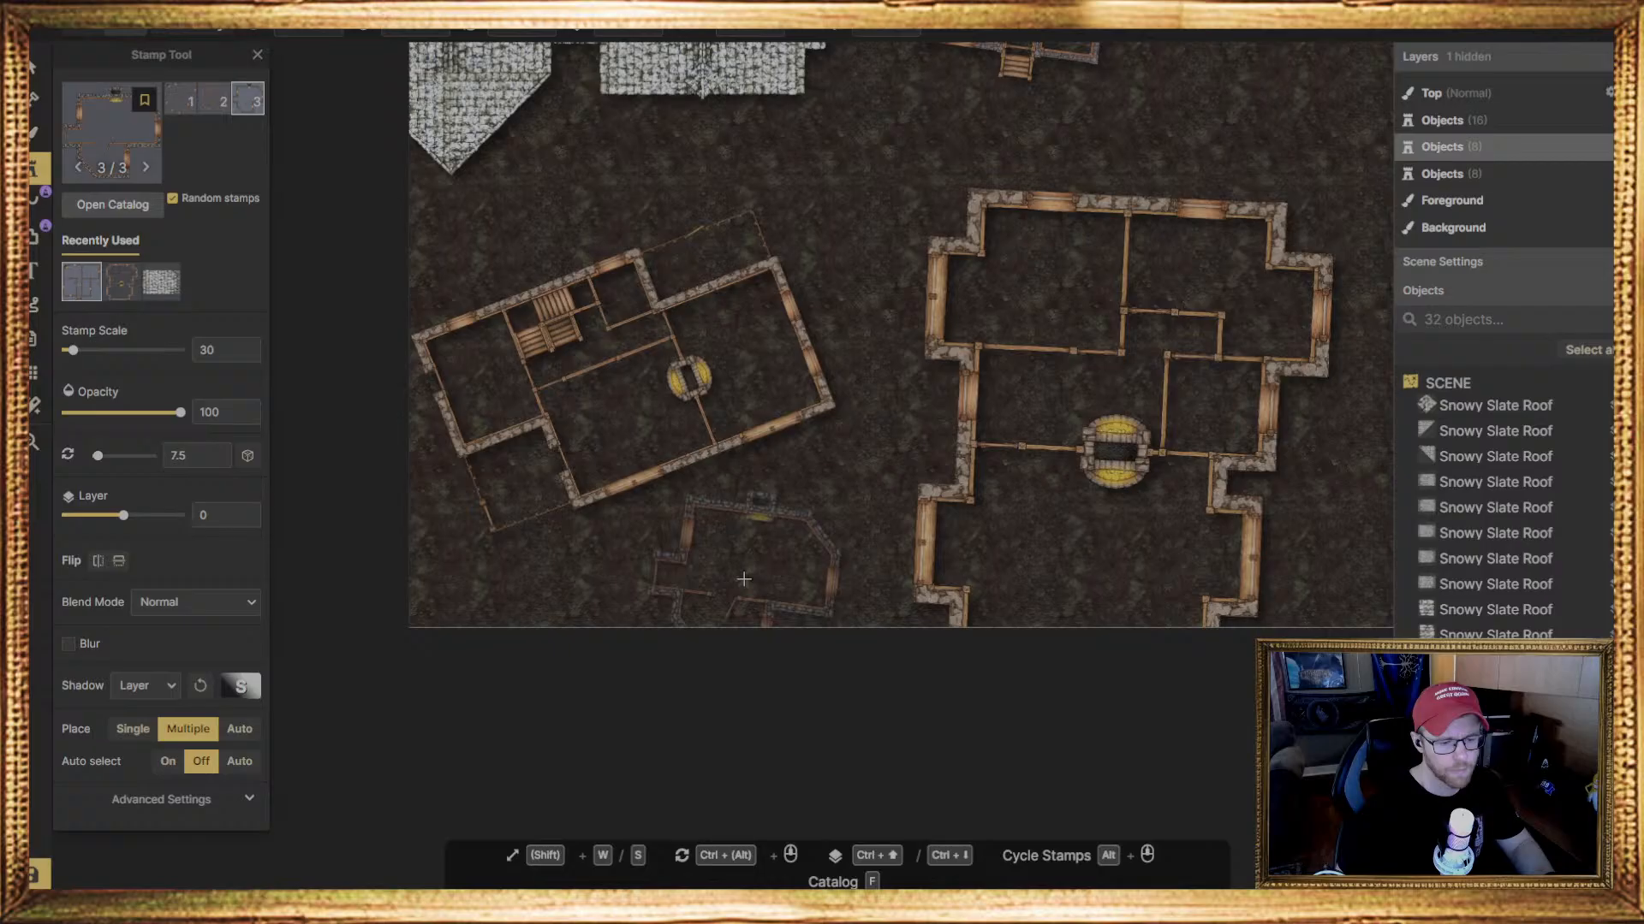
click(743, 582)
key(Escape)
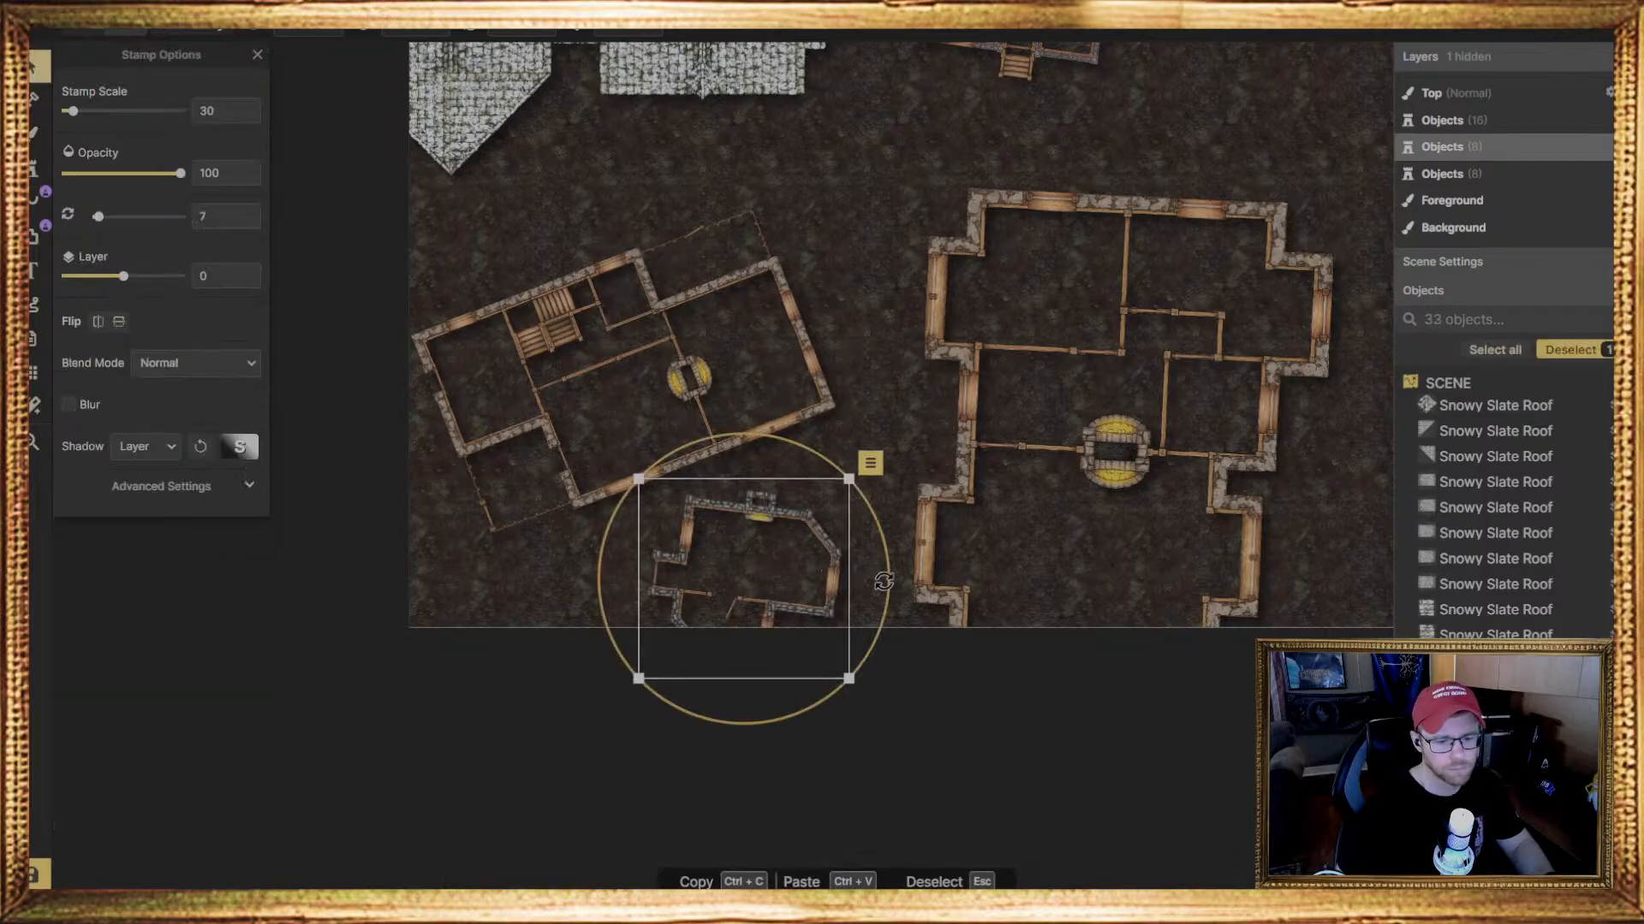
drag(882, 579, 825, 708)
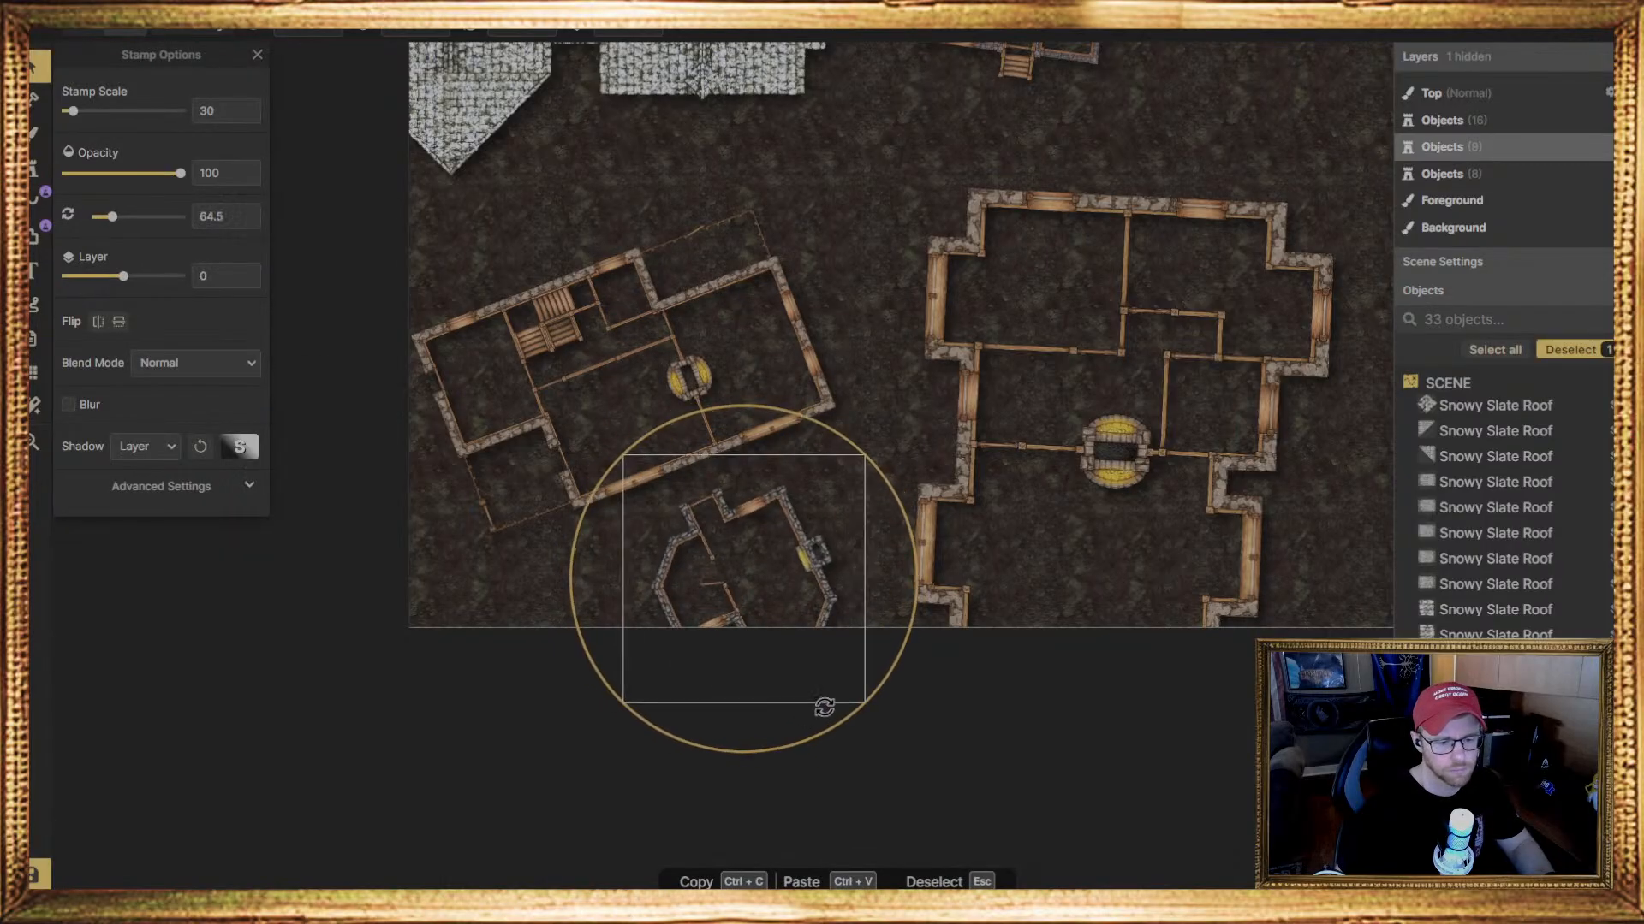
drag(753, 624, 746, 646)
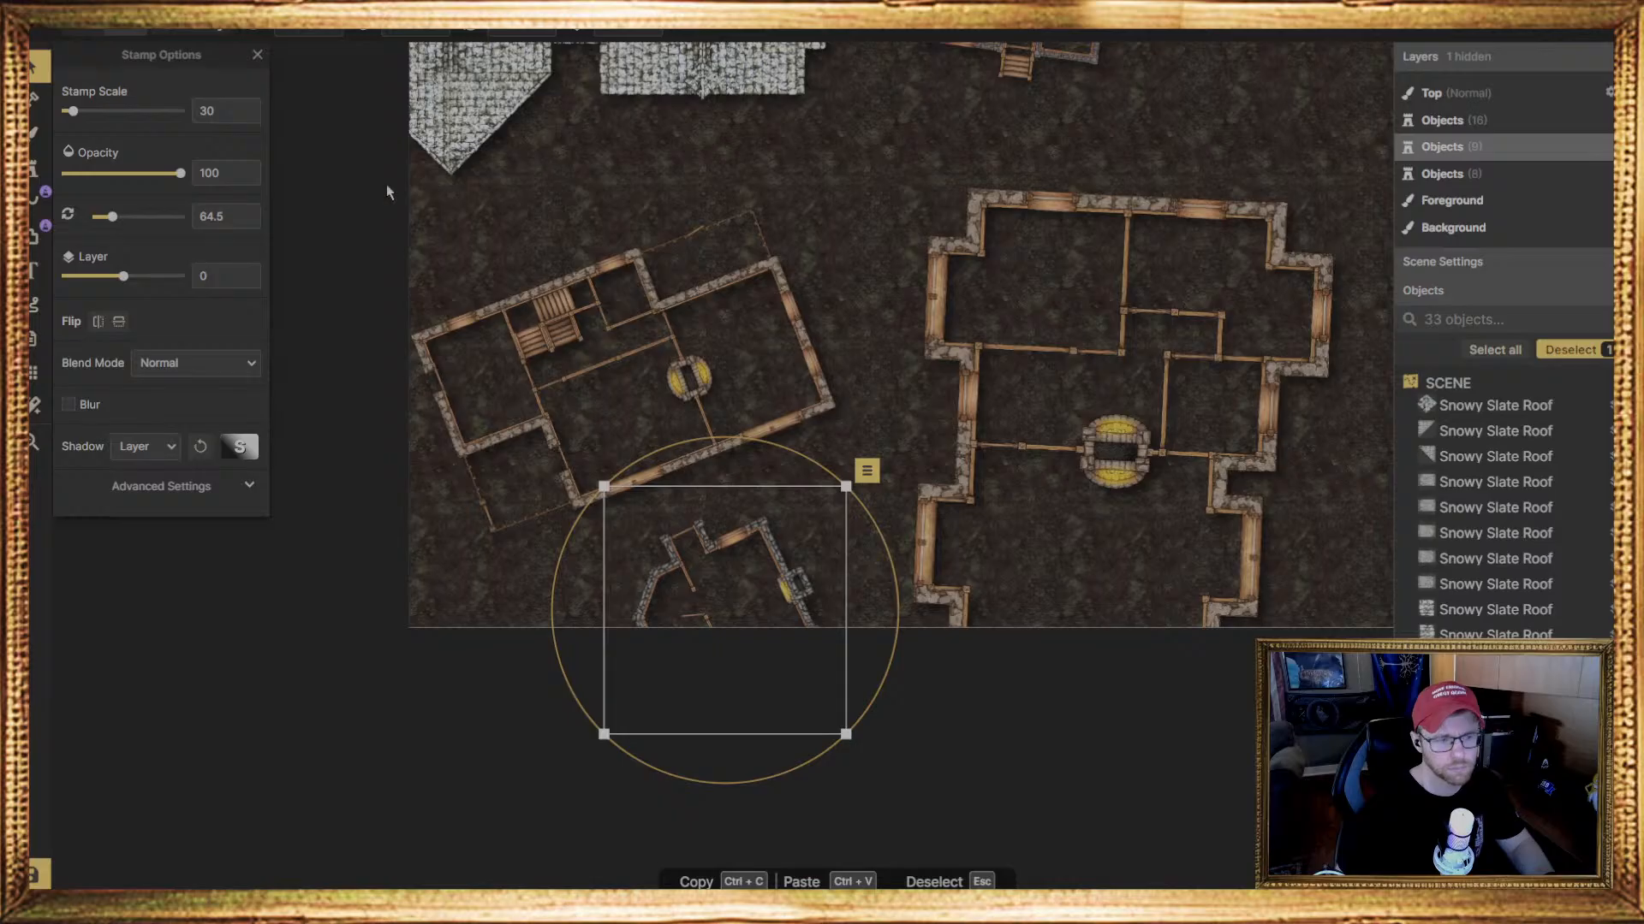
click(34, 169)
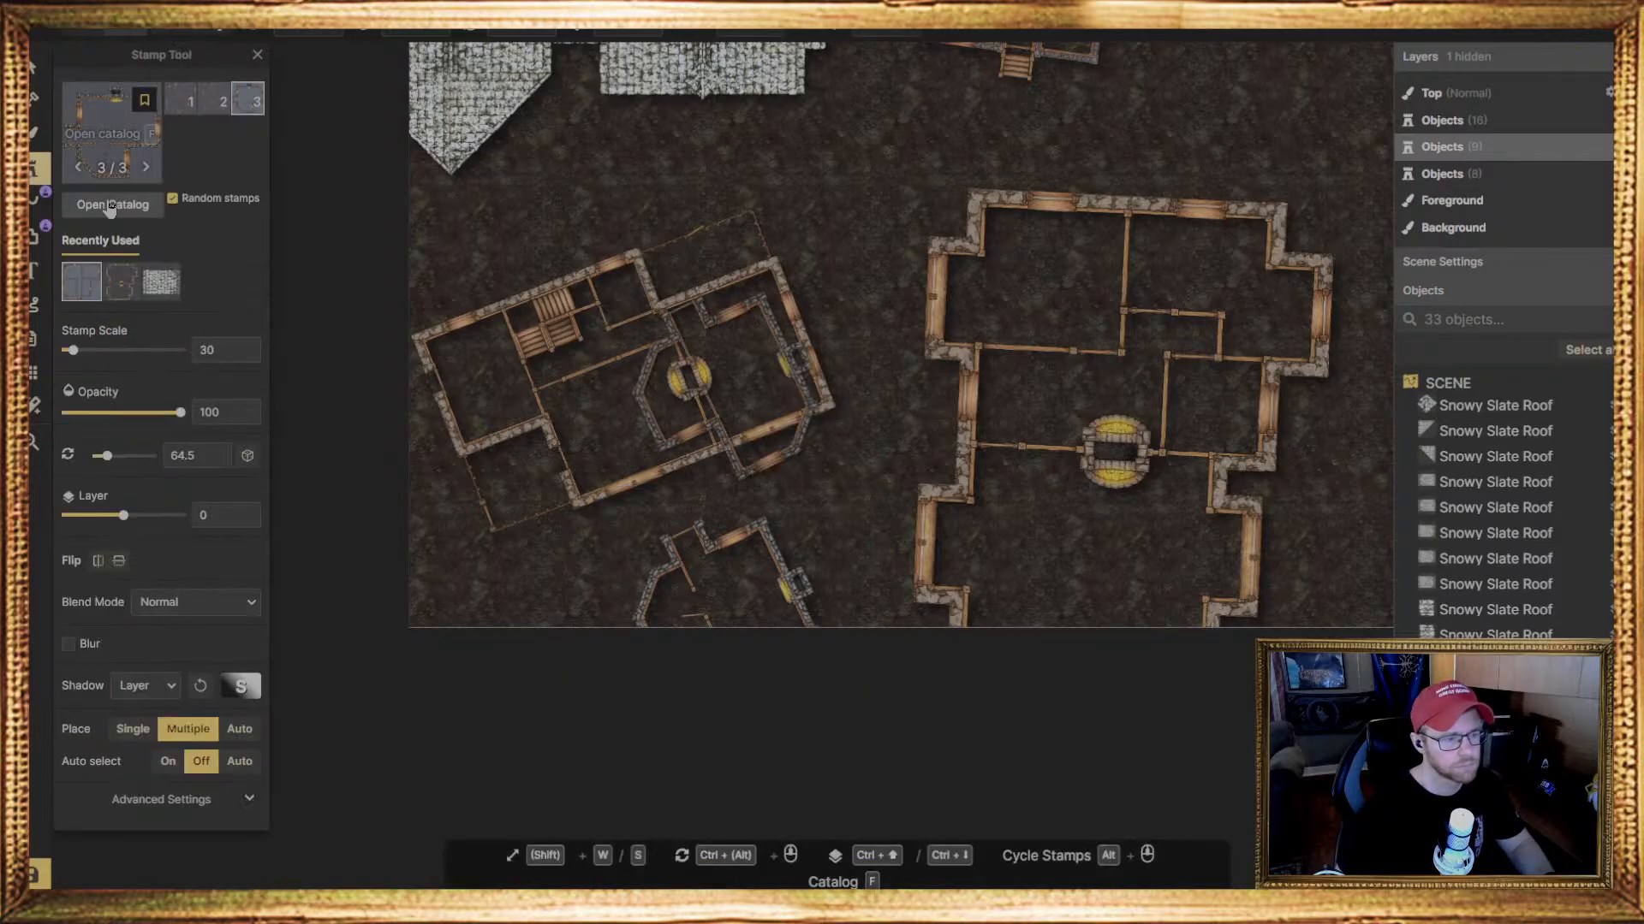
scroll(796, 428, down, 4)
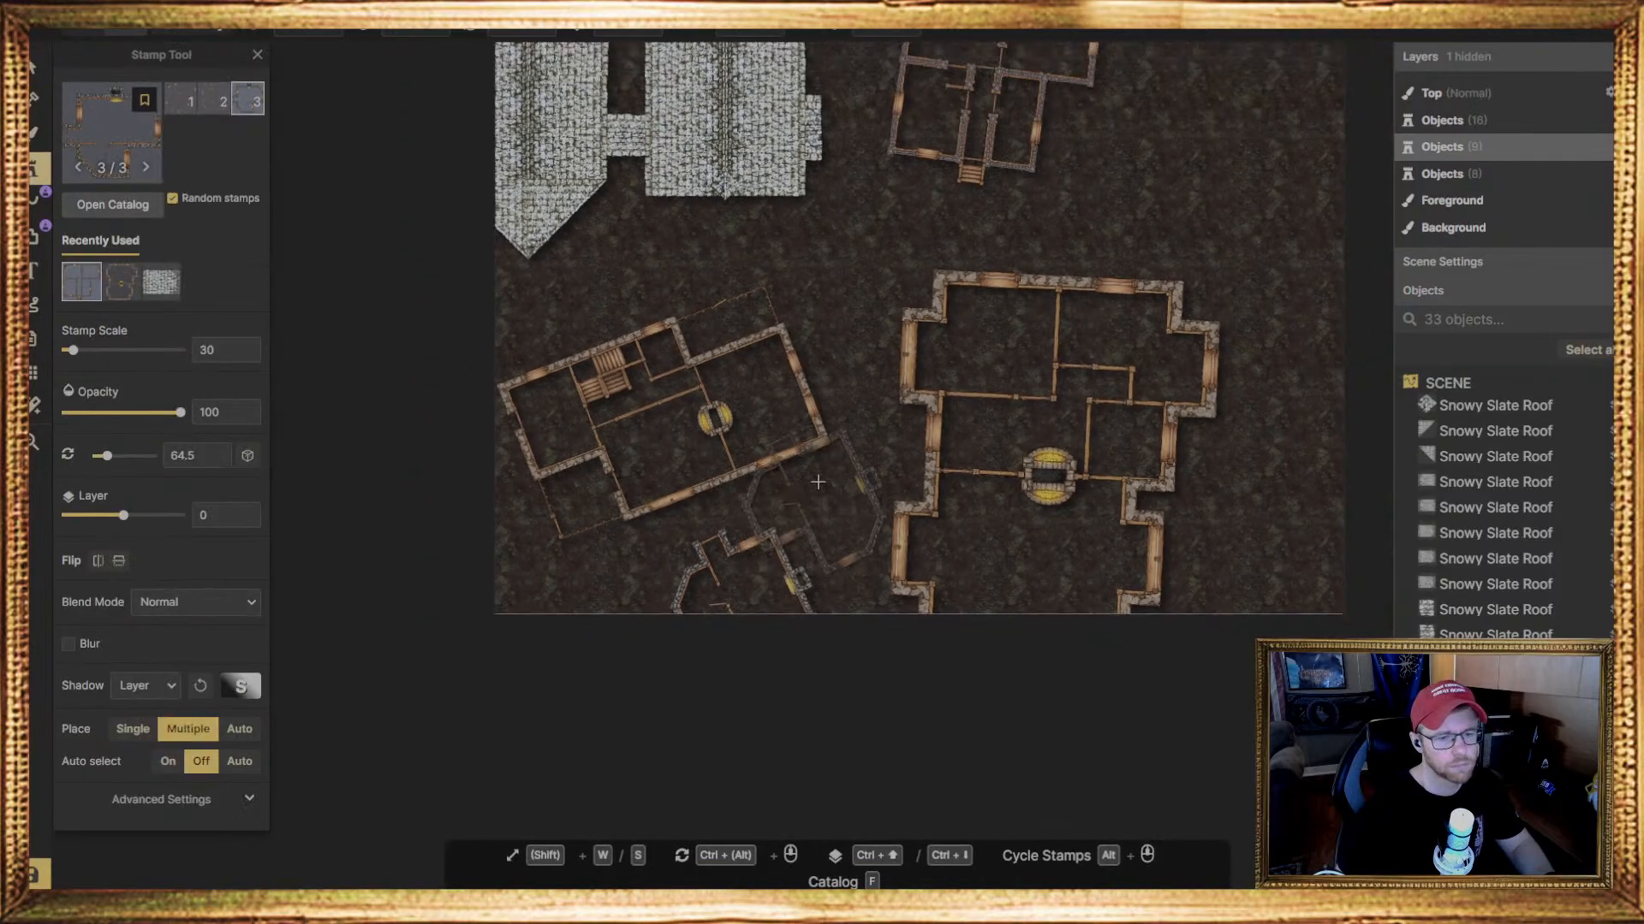
key(Escape)
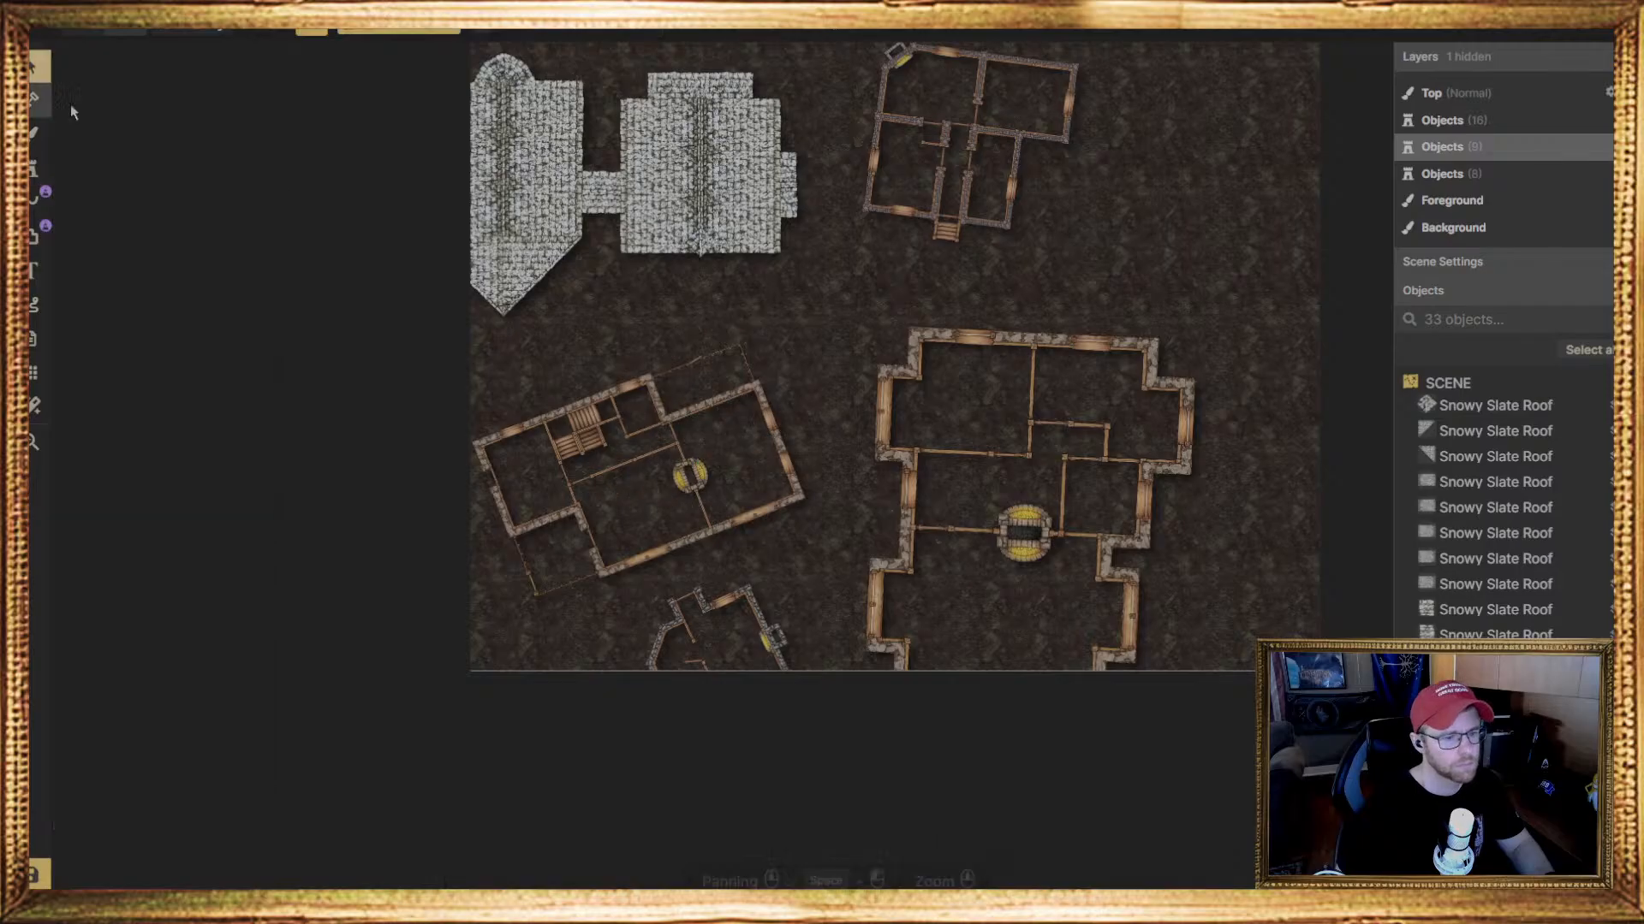
click(695, 516)
middle_drag(861, 438, 721, 473)
middle_drag(656, 406, 691, 416)
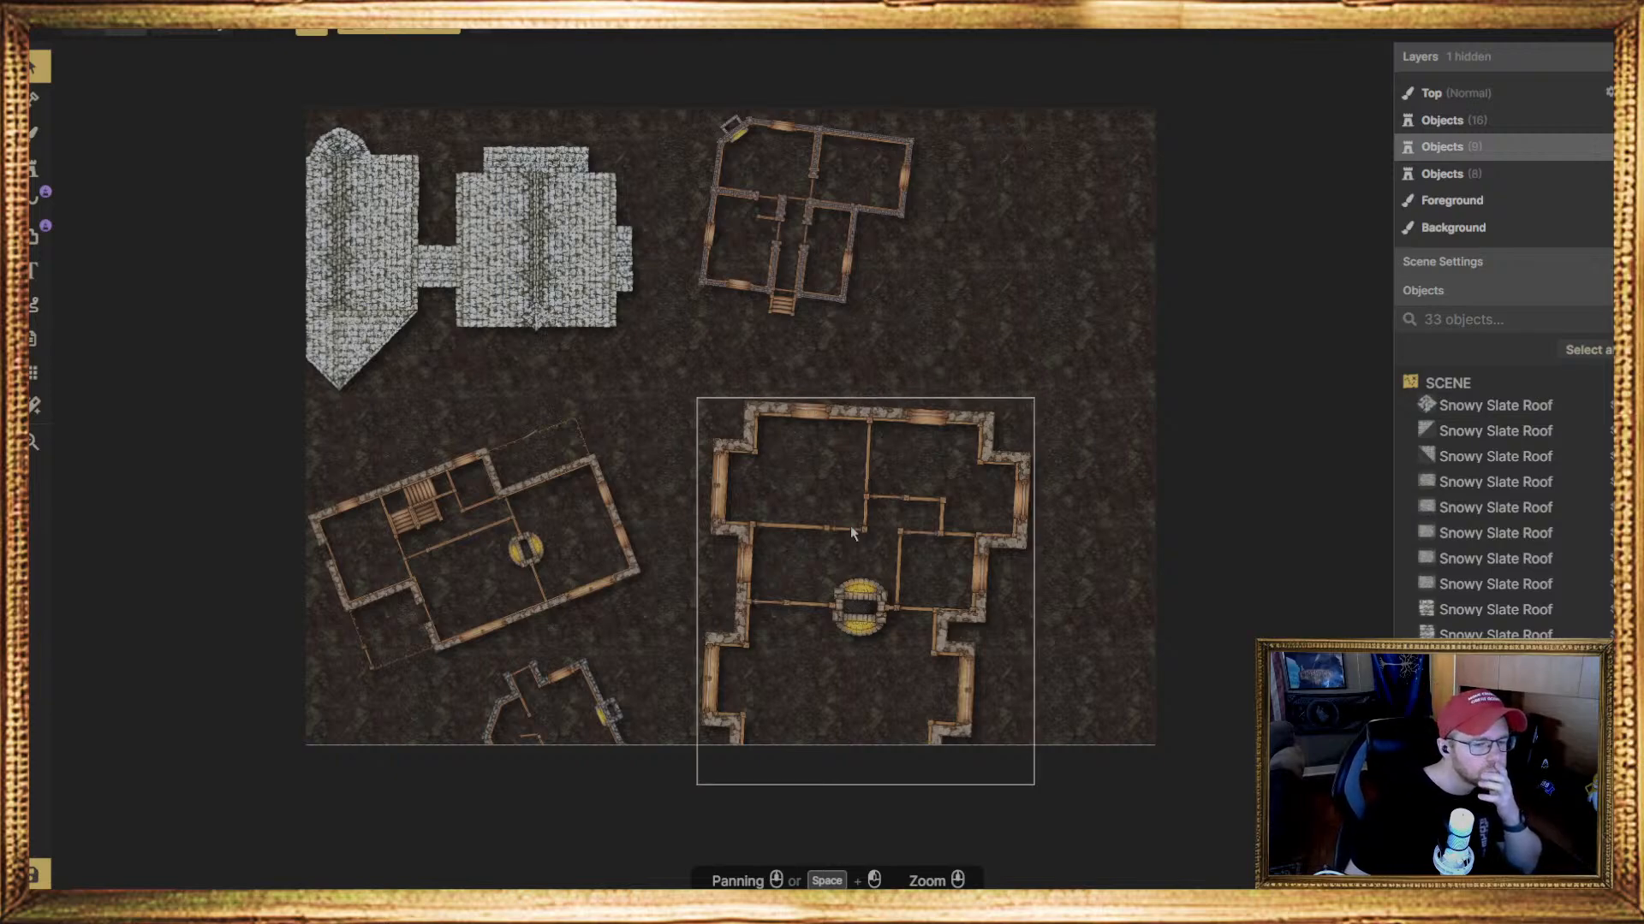
Shift the large house toward the map's lower-right corner, and move the upper house to the upper-right corner, straightened to 0 degrees
drag(851, 532, 947, 612)
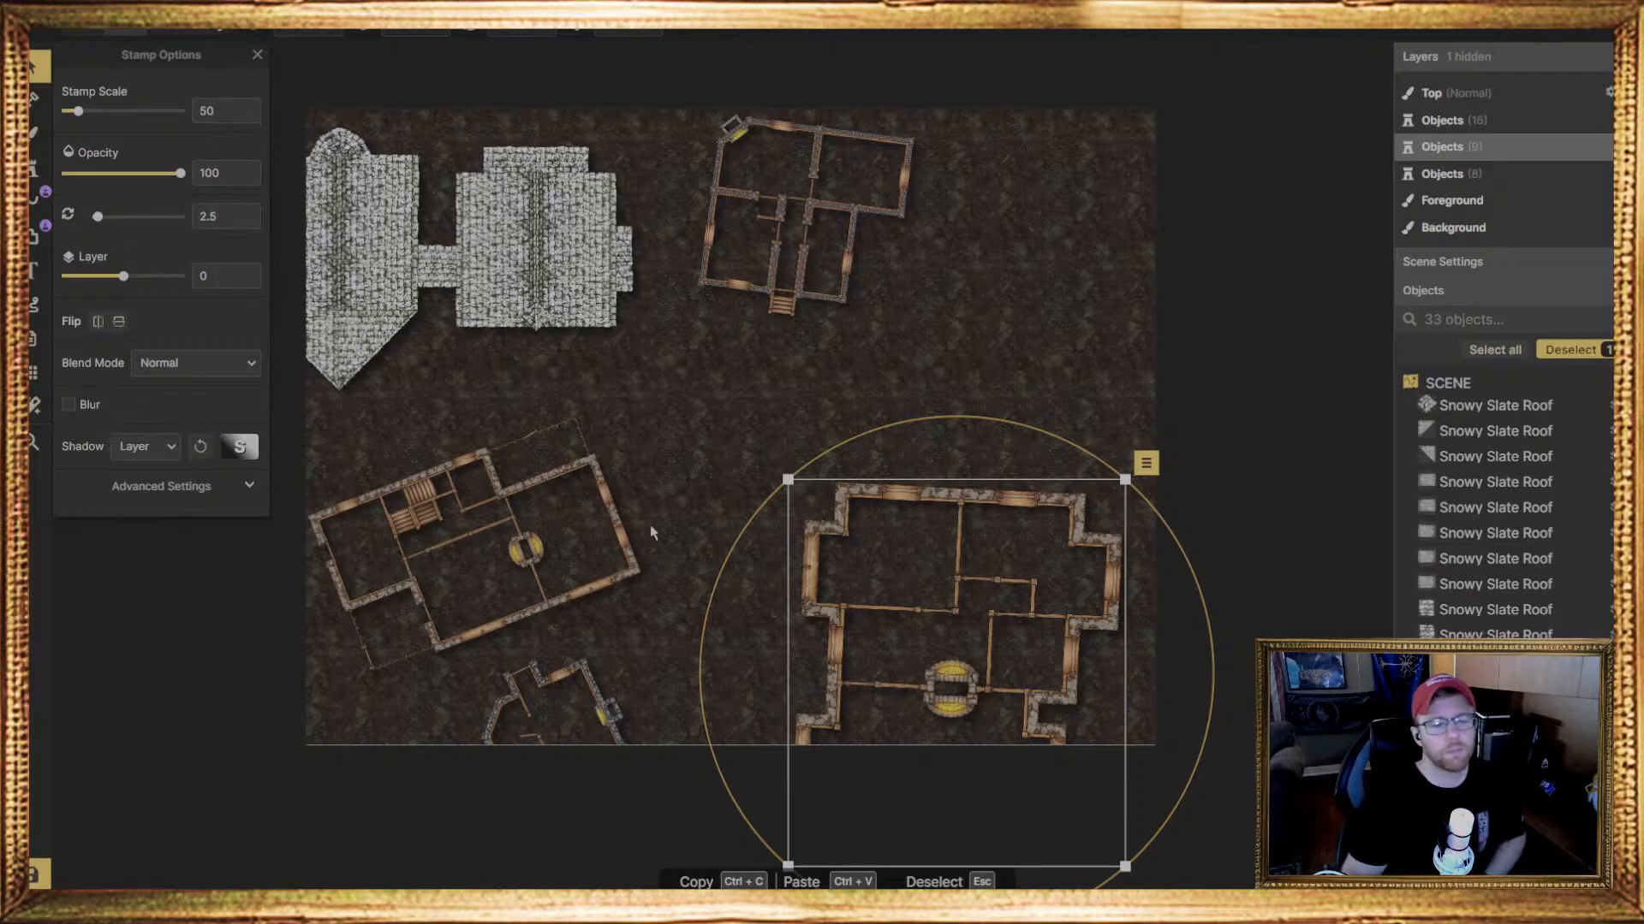
drag(859, 268, 1053, 288)
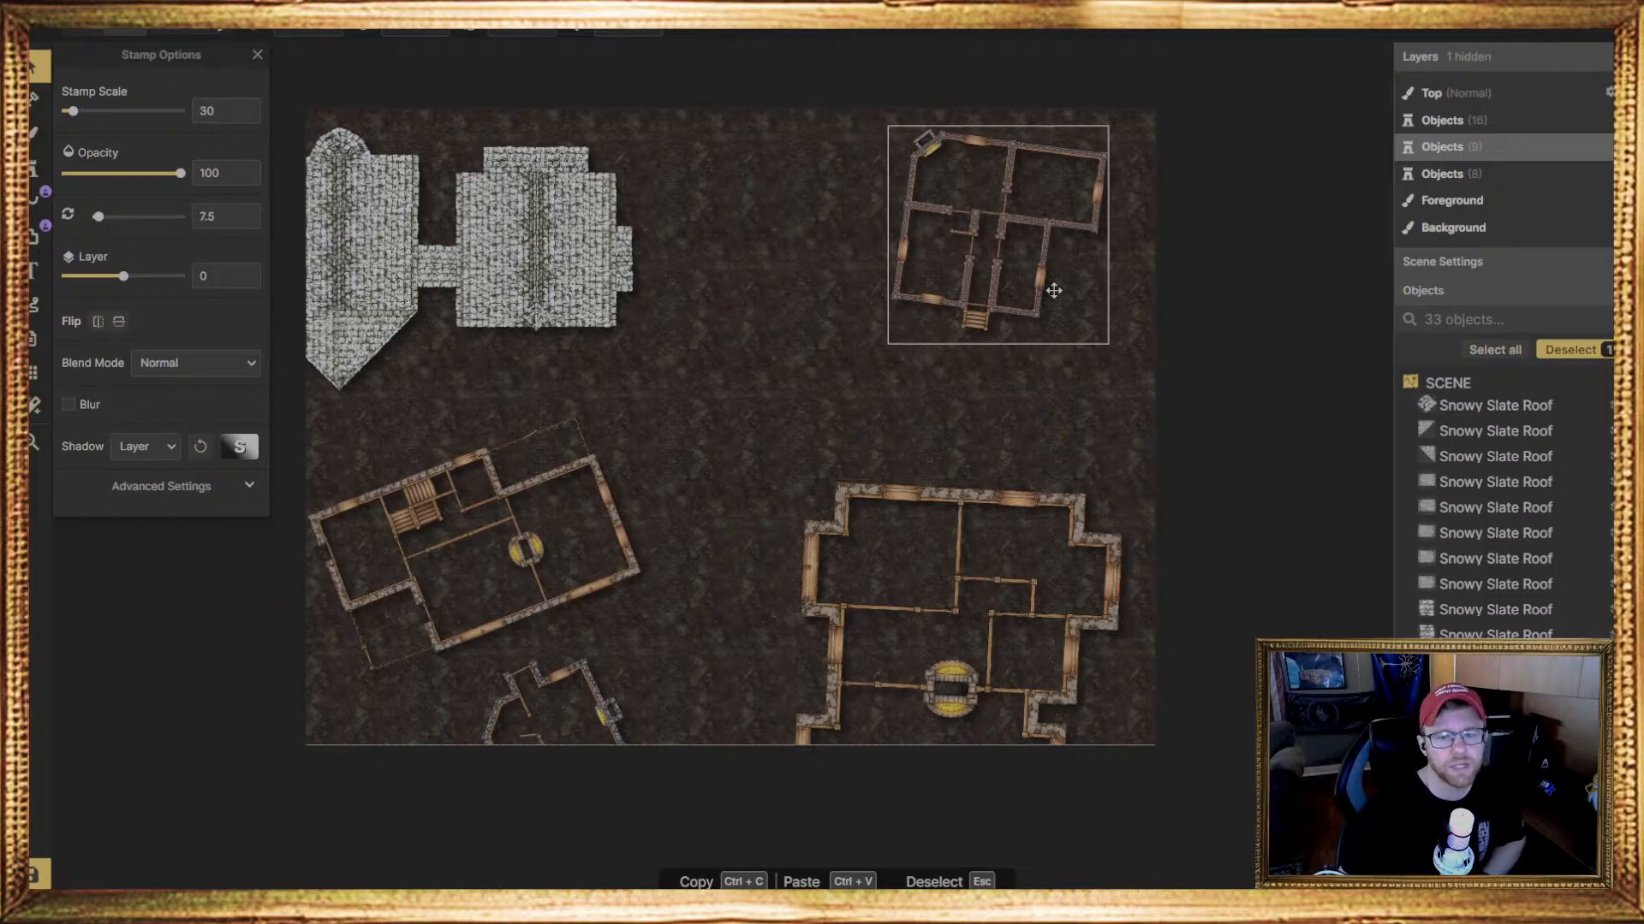
click(1122, 296)
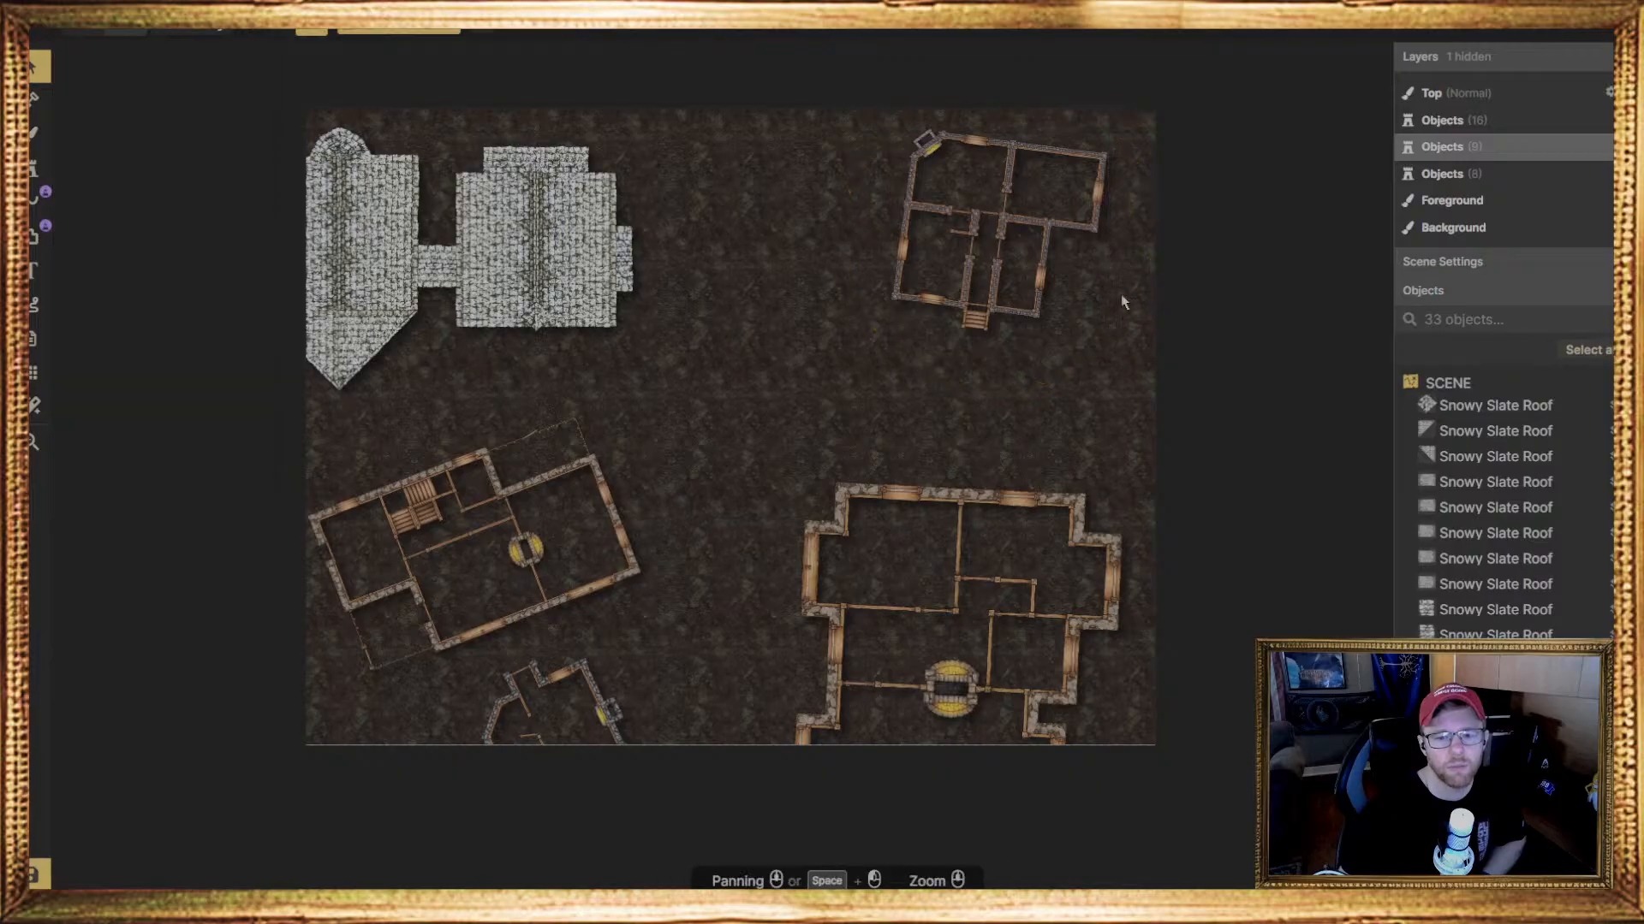
click(1088, 304)
drag(1153, 305, 1153, 284)
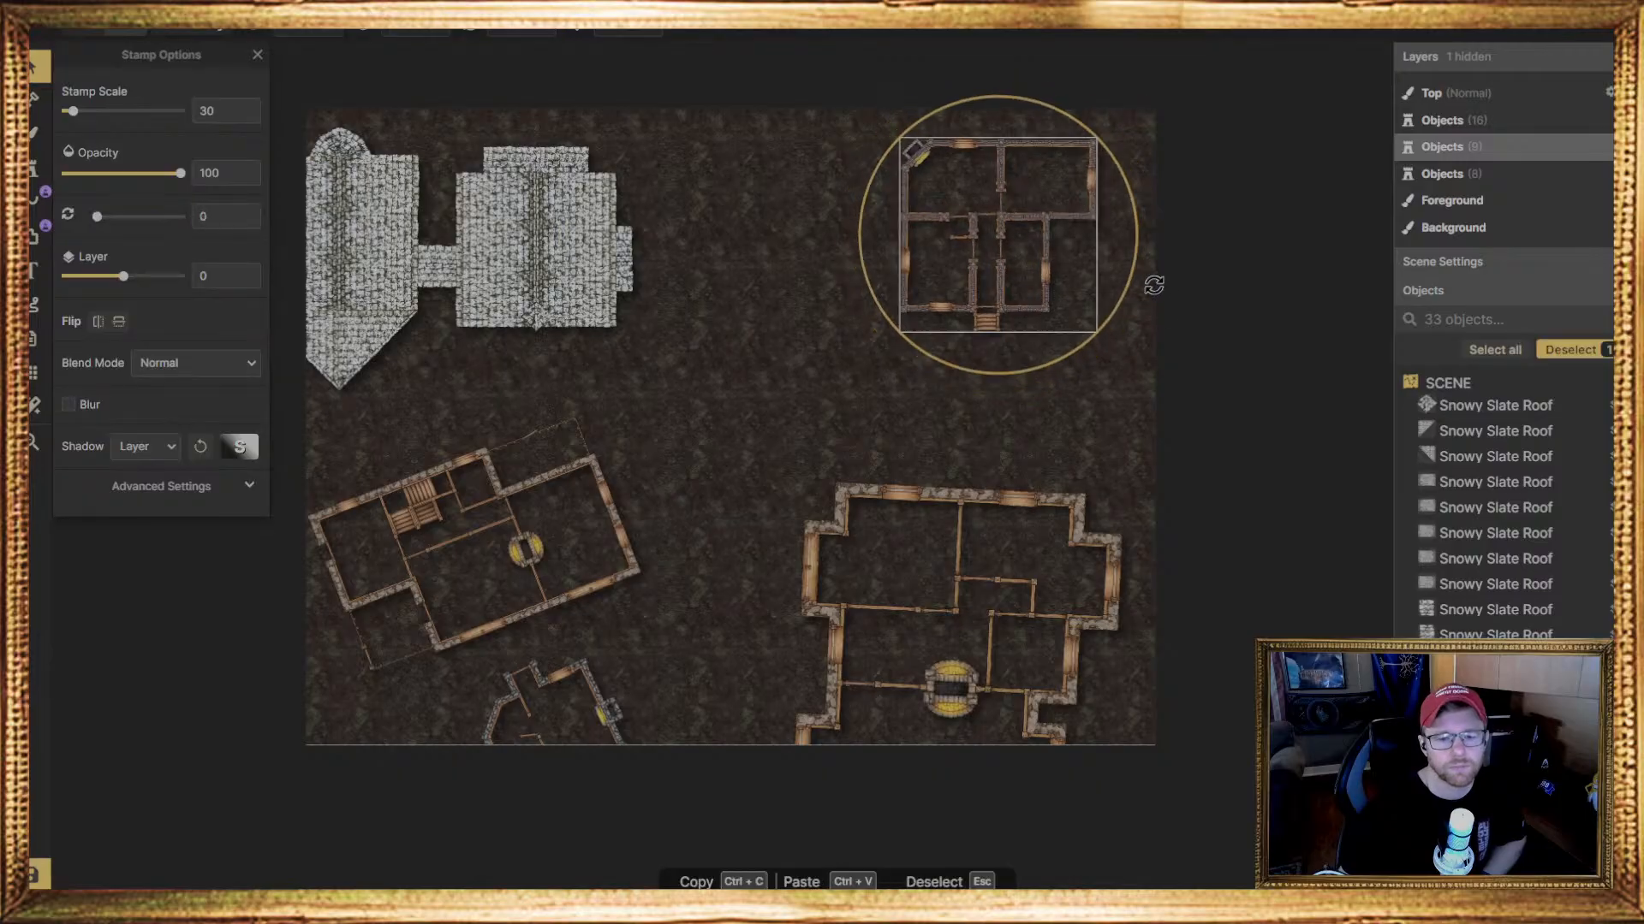
drag(945, 253, 979, 243)
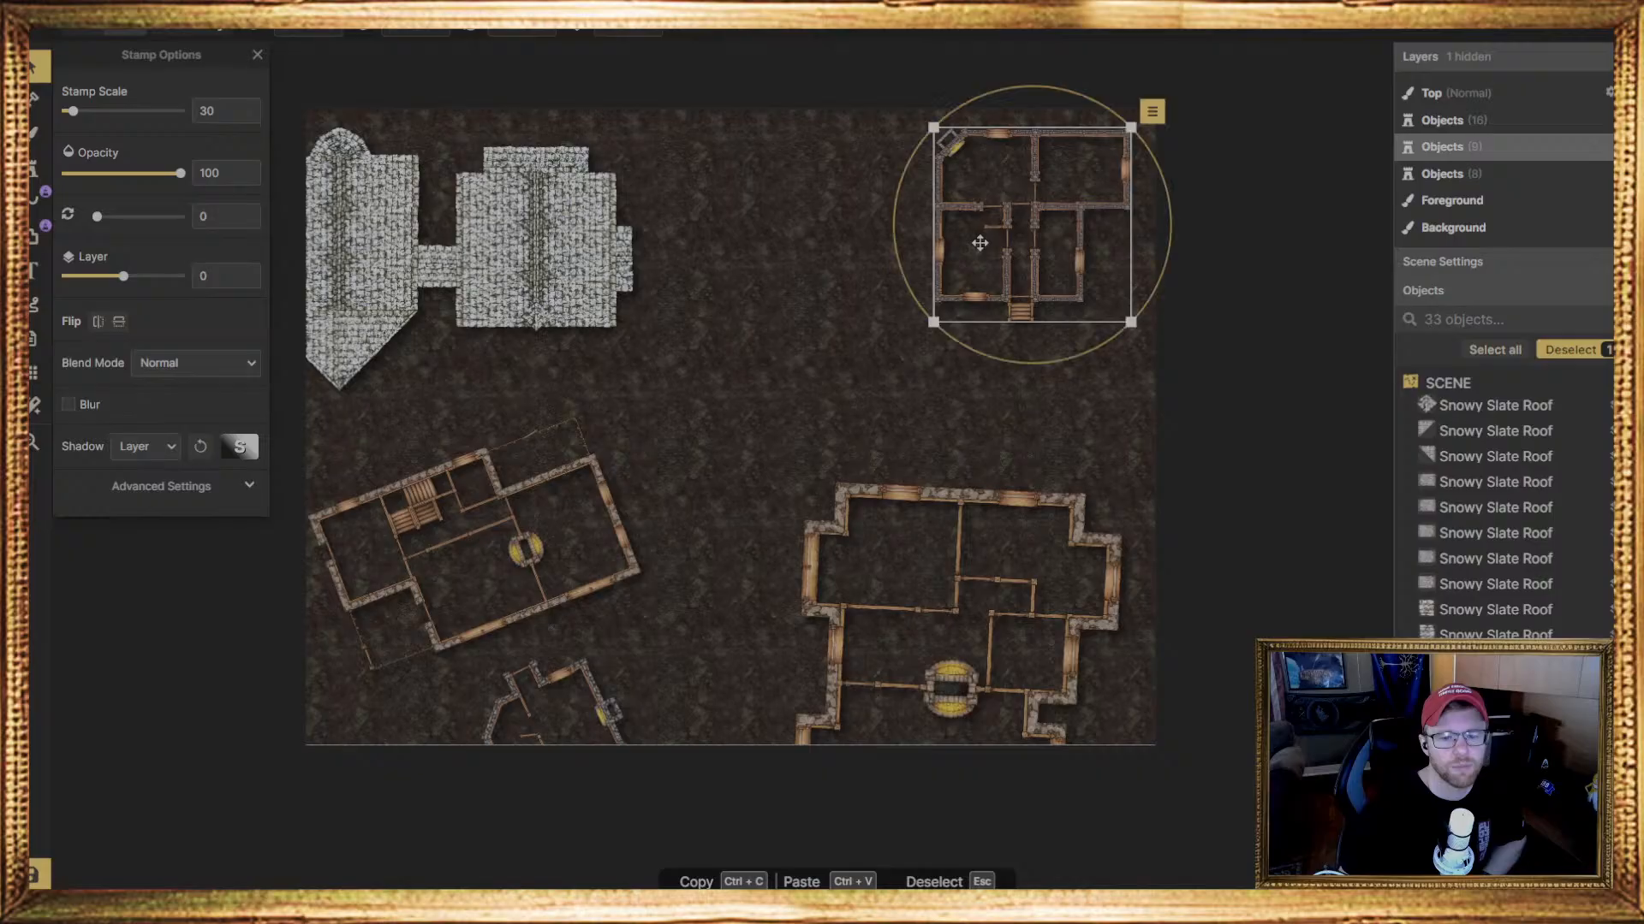
Rotate the large house floor plan to 357.5 degrees and move it slightly up the map
click(1032, 605)
drag(1213, 652, 1218, 627)
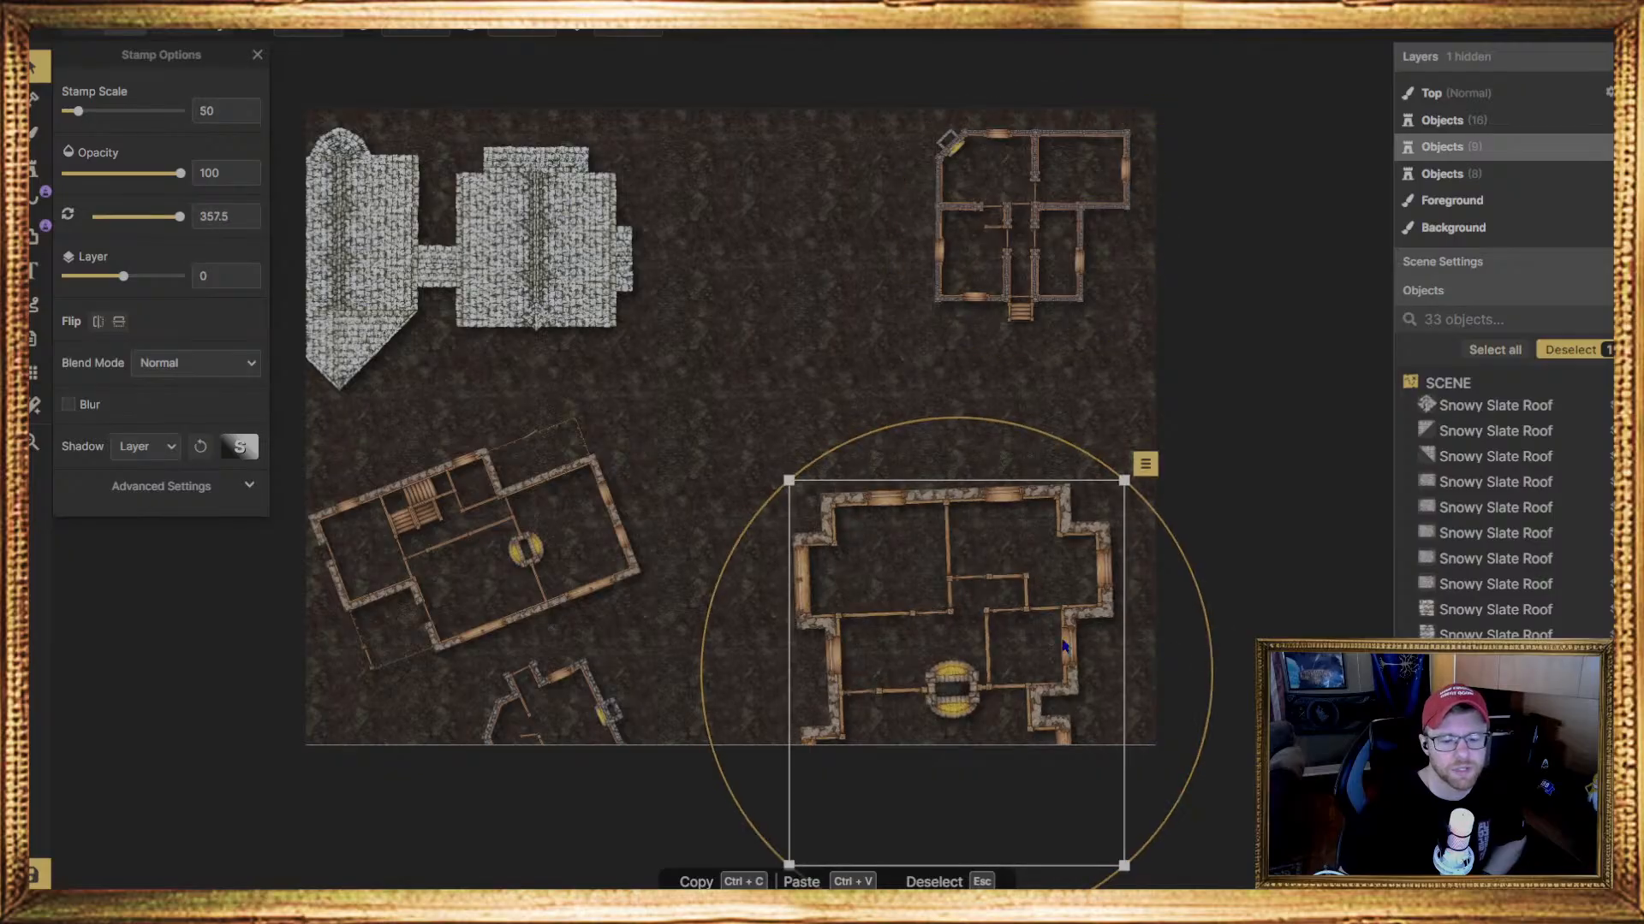
drag(1029, 643, 1042, 589)
Move the small house on the map's bottom edge slightly right and rotate it to 166.5 degrees
click(569, 570)
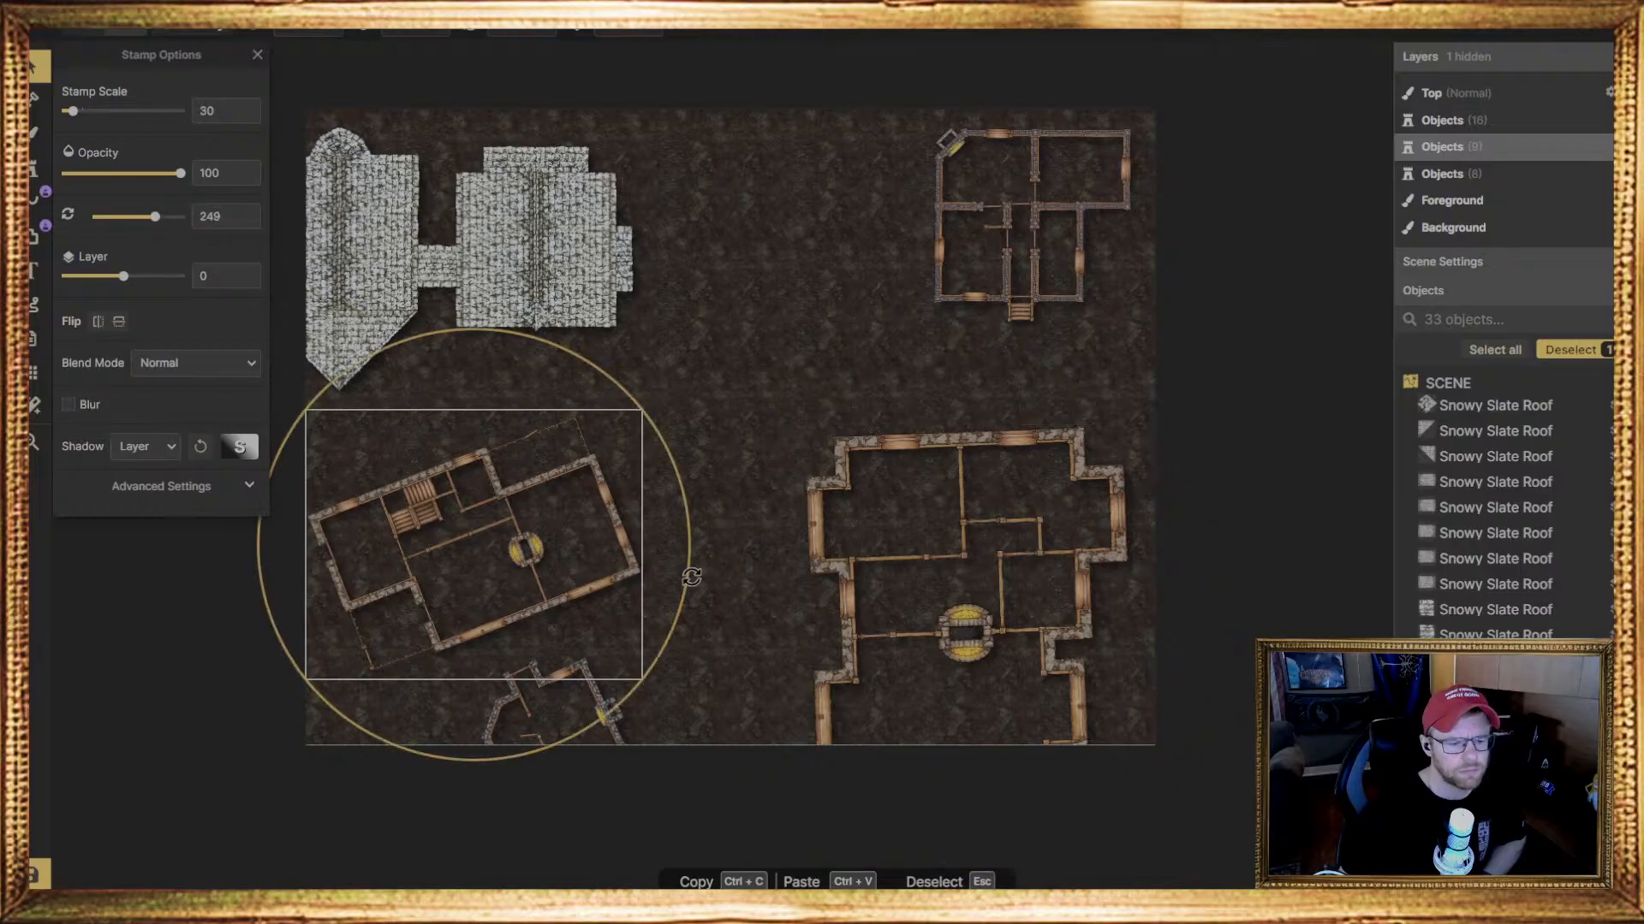
click(625, 738)
drag(623, 738, 705, 725)
click(573, 561)
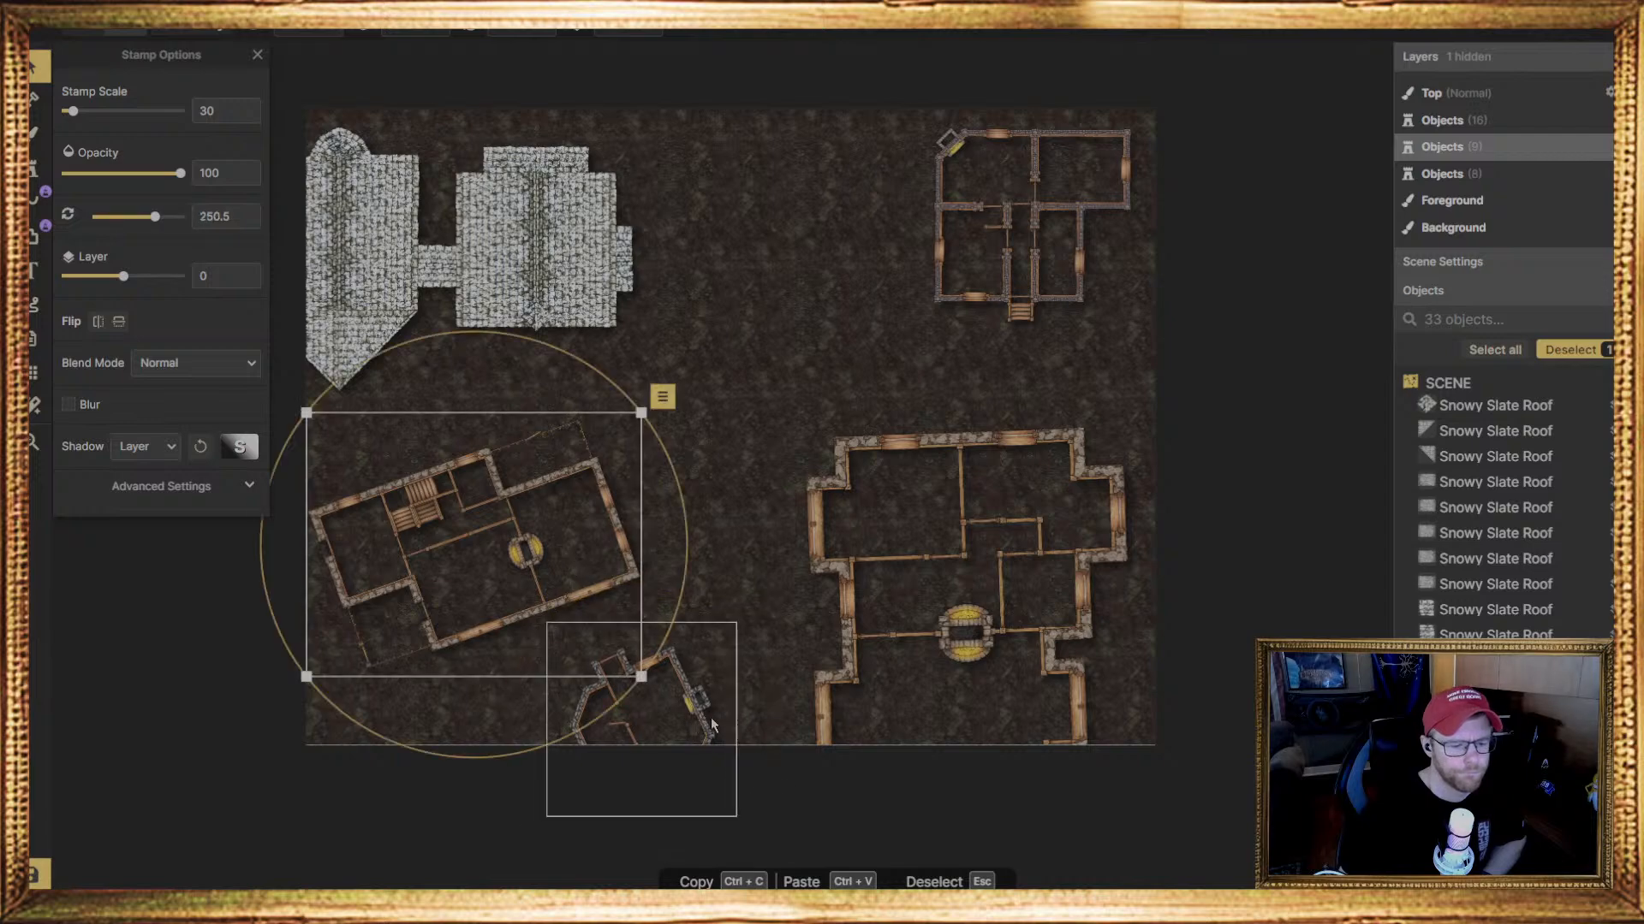
click(712, 724)
drag(753, 722, 593, 850)
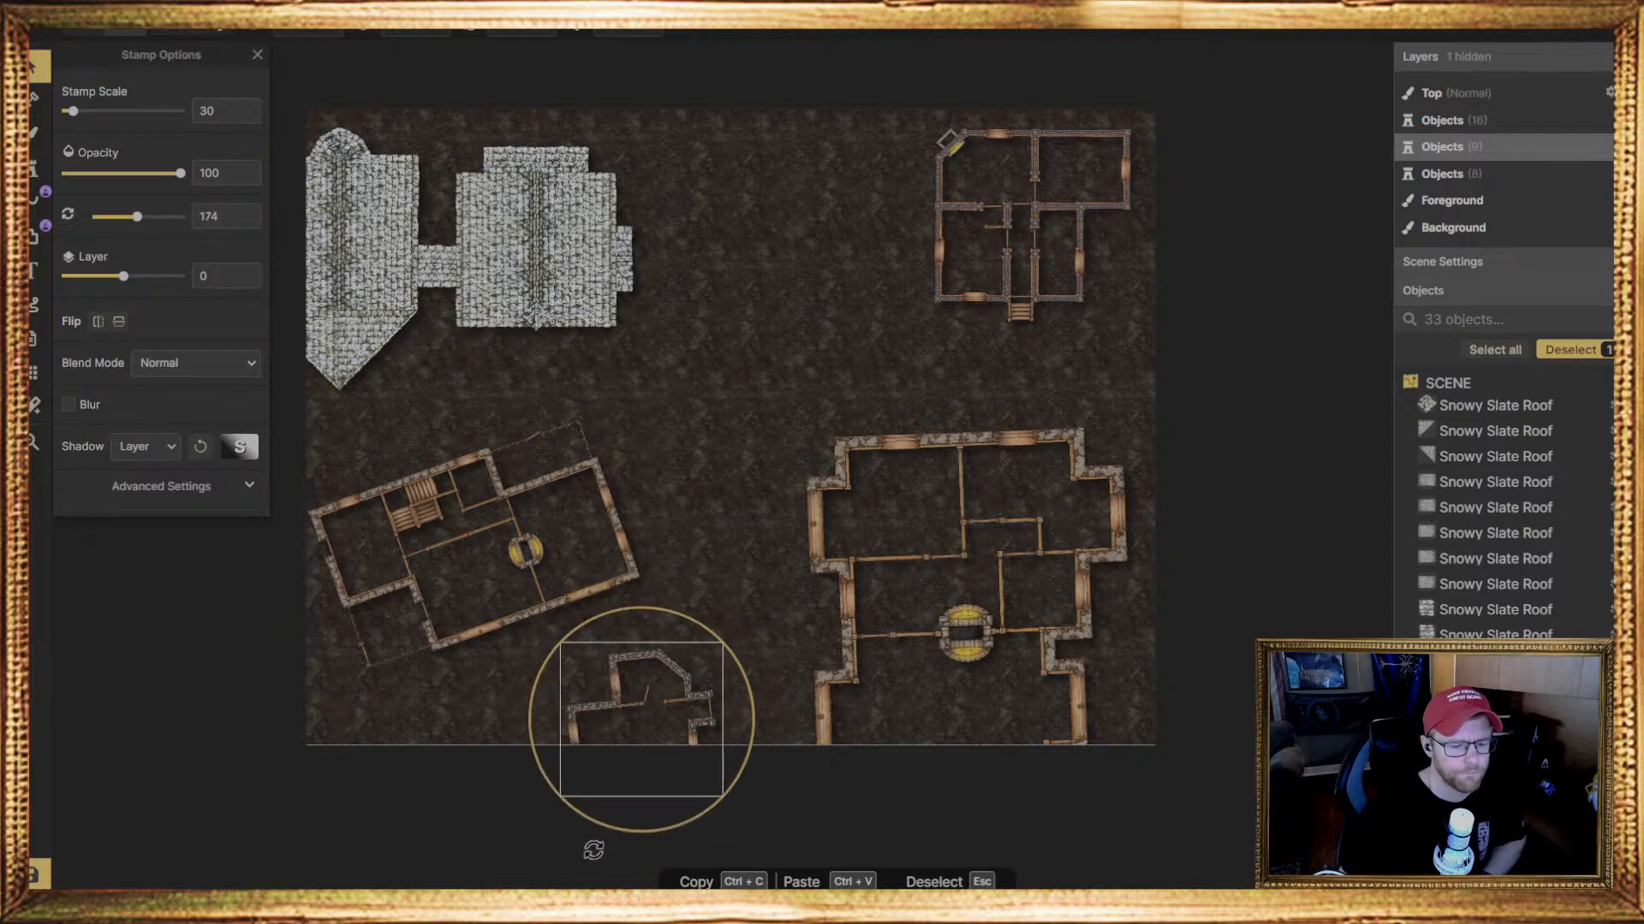
drag(665, 763, 645, 759)
drag(737, 782, 735, 757)
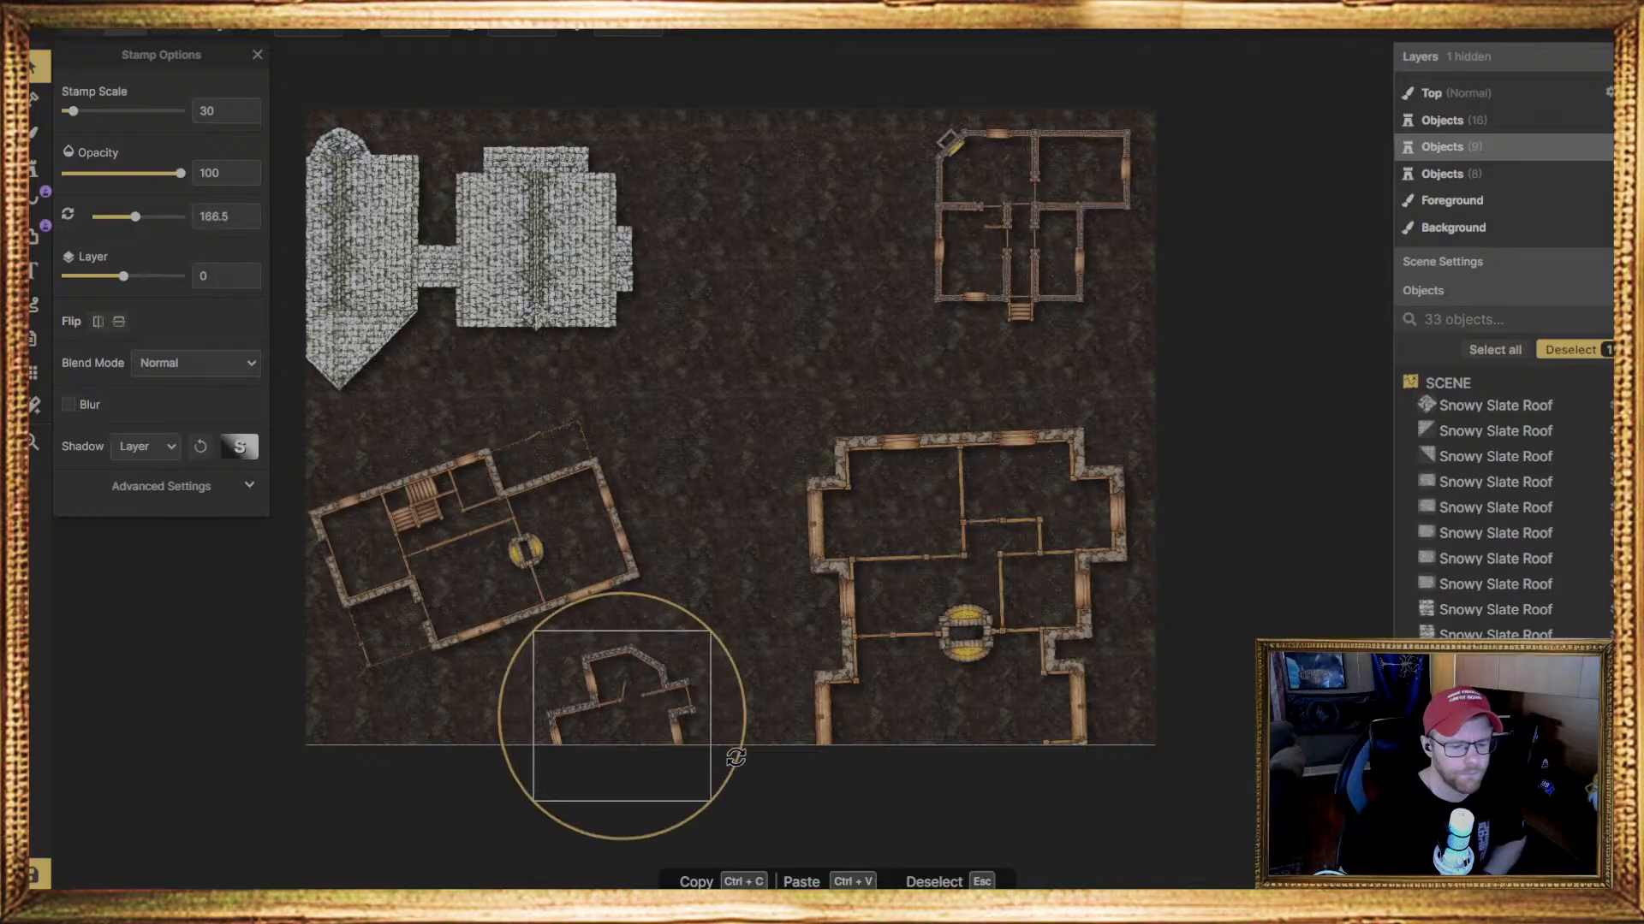
Nudge the lower-left house floor plan up and to the right, and rotate it to 255 degrees
drag(572, 534, 580, 525)
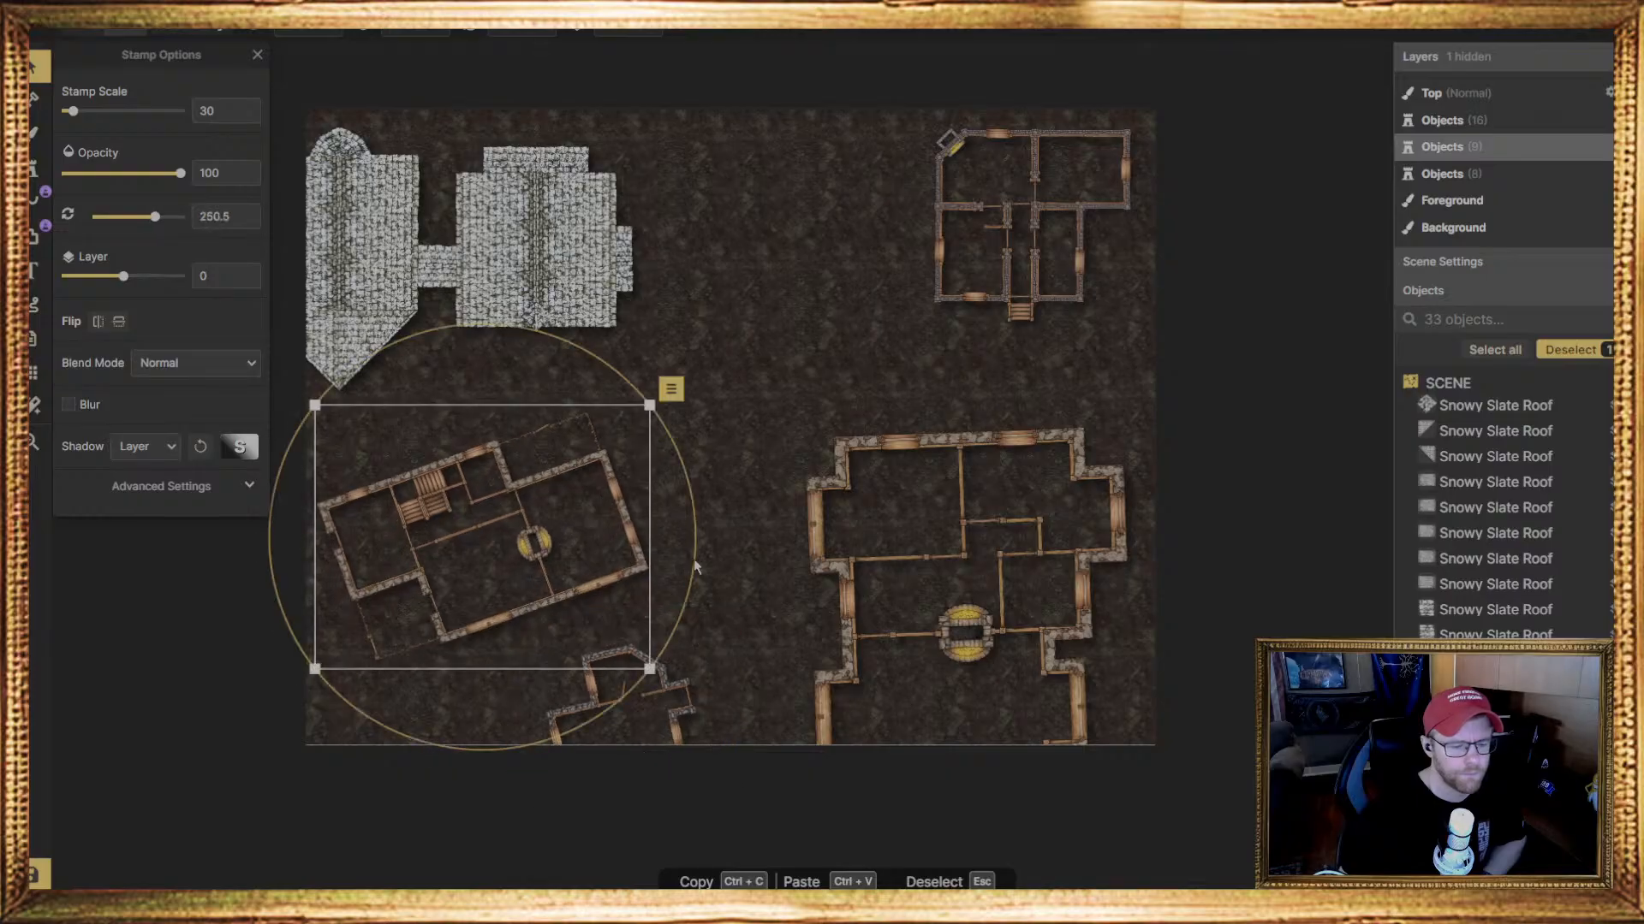
drag(695, 566, 700, 579)
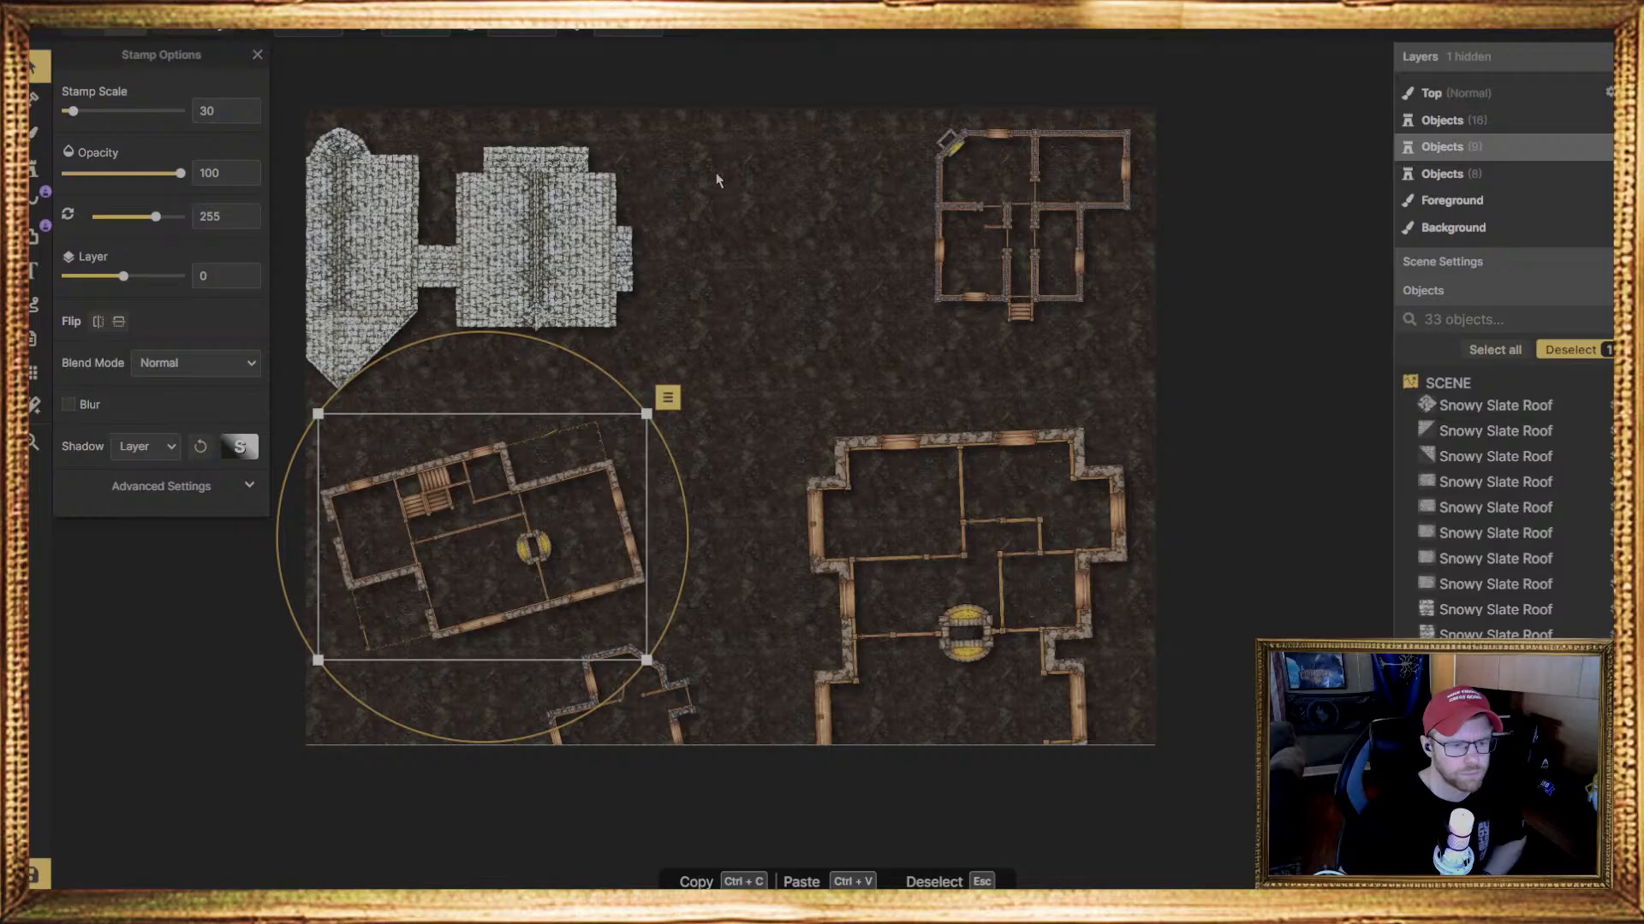
drag(712, 129, 318, 350)
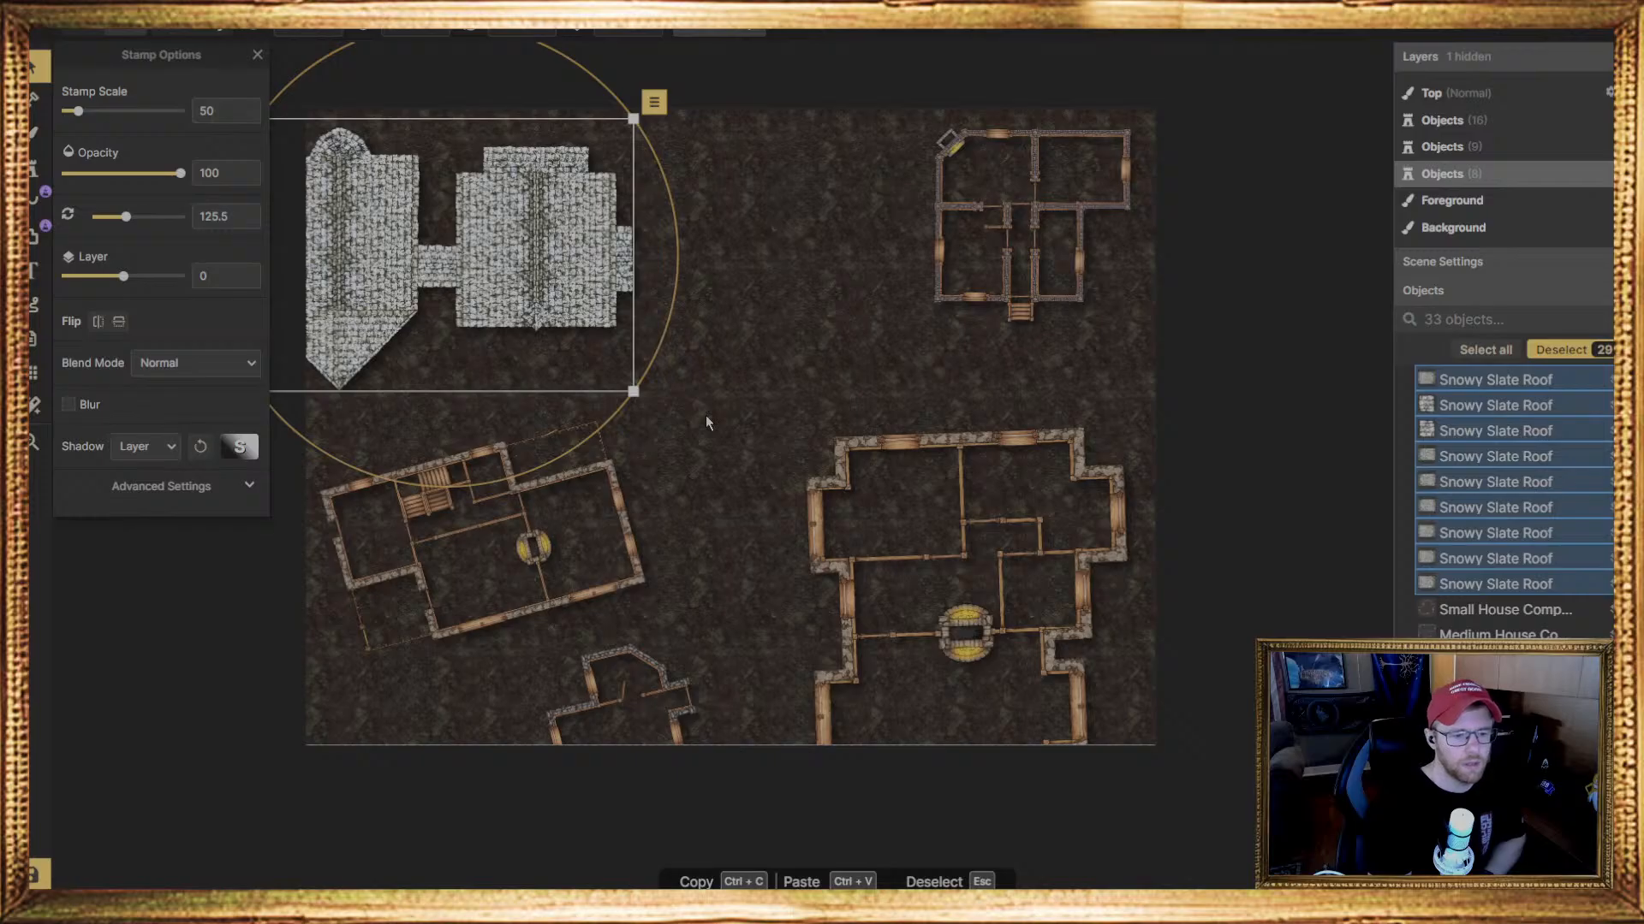
click(57, 578)
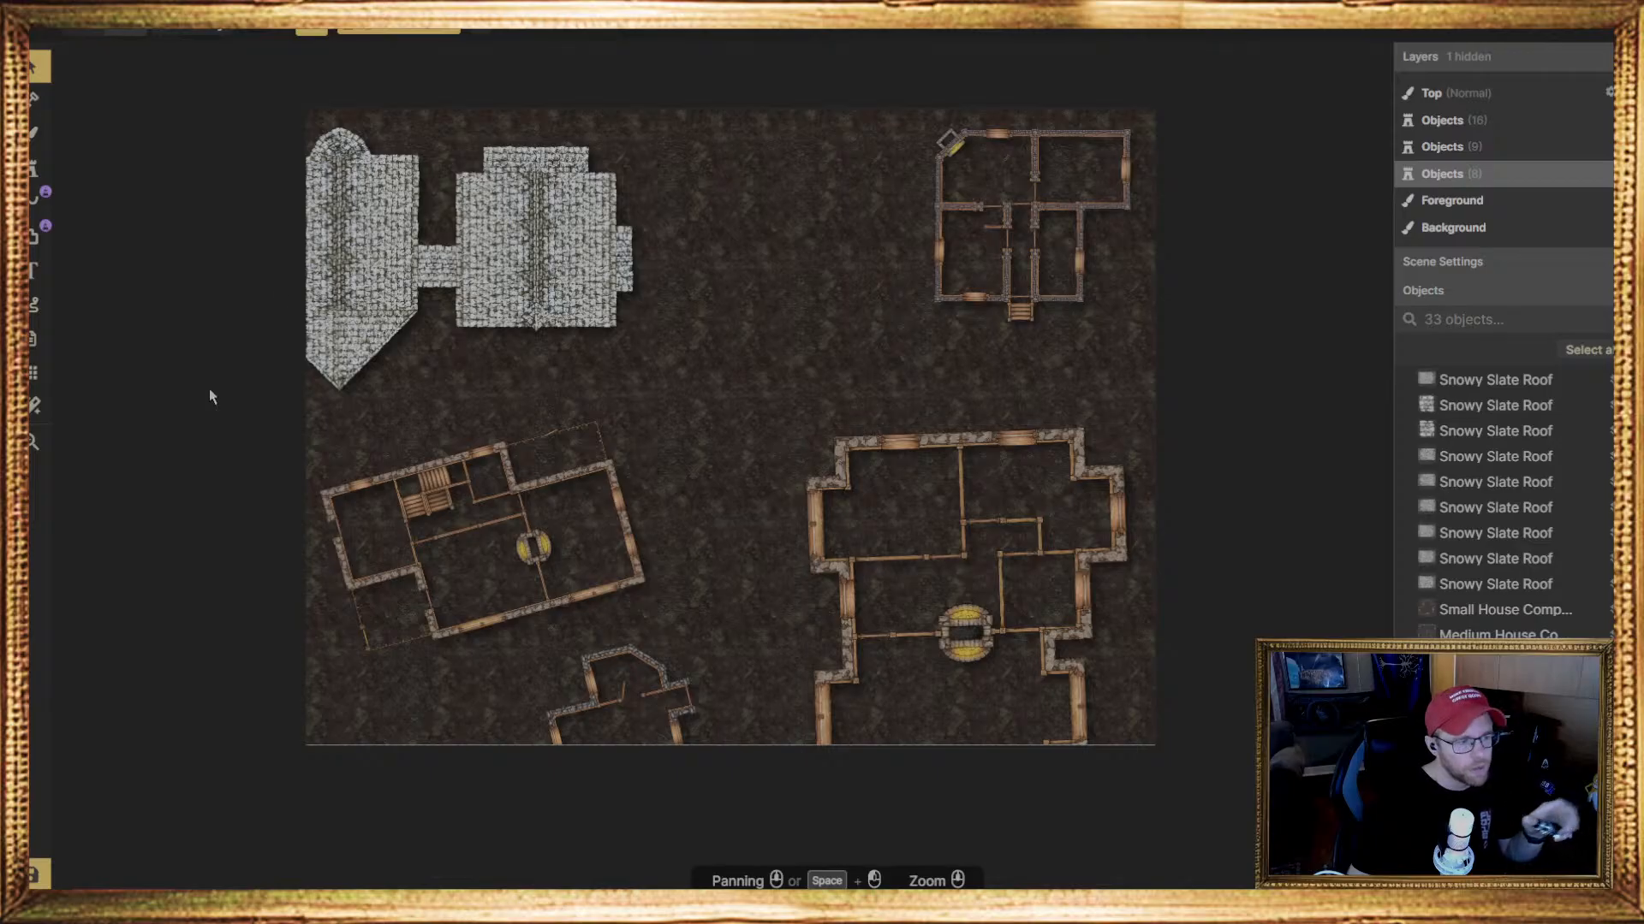
Search the Fantasy Battlemaps stamp catalog for "roof" and choose the Snowy Slate Roof set
click(32, 170)
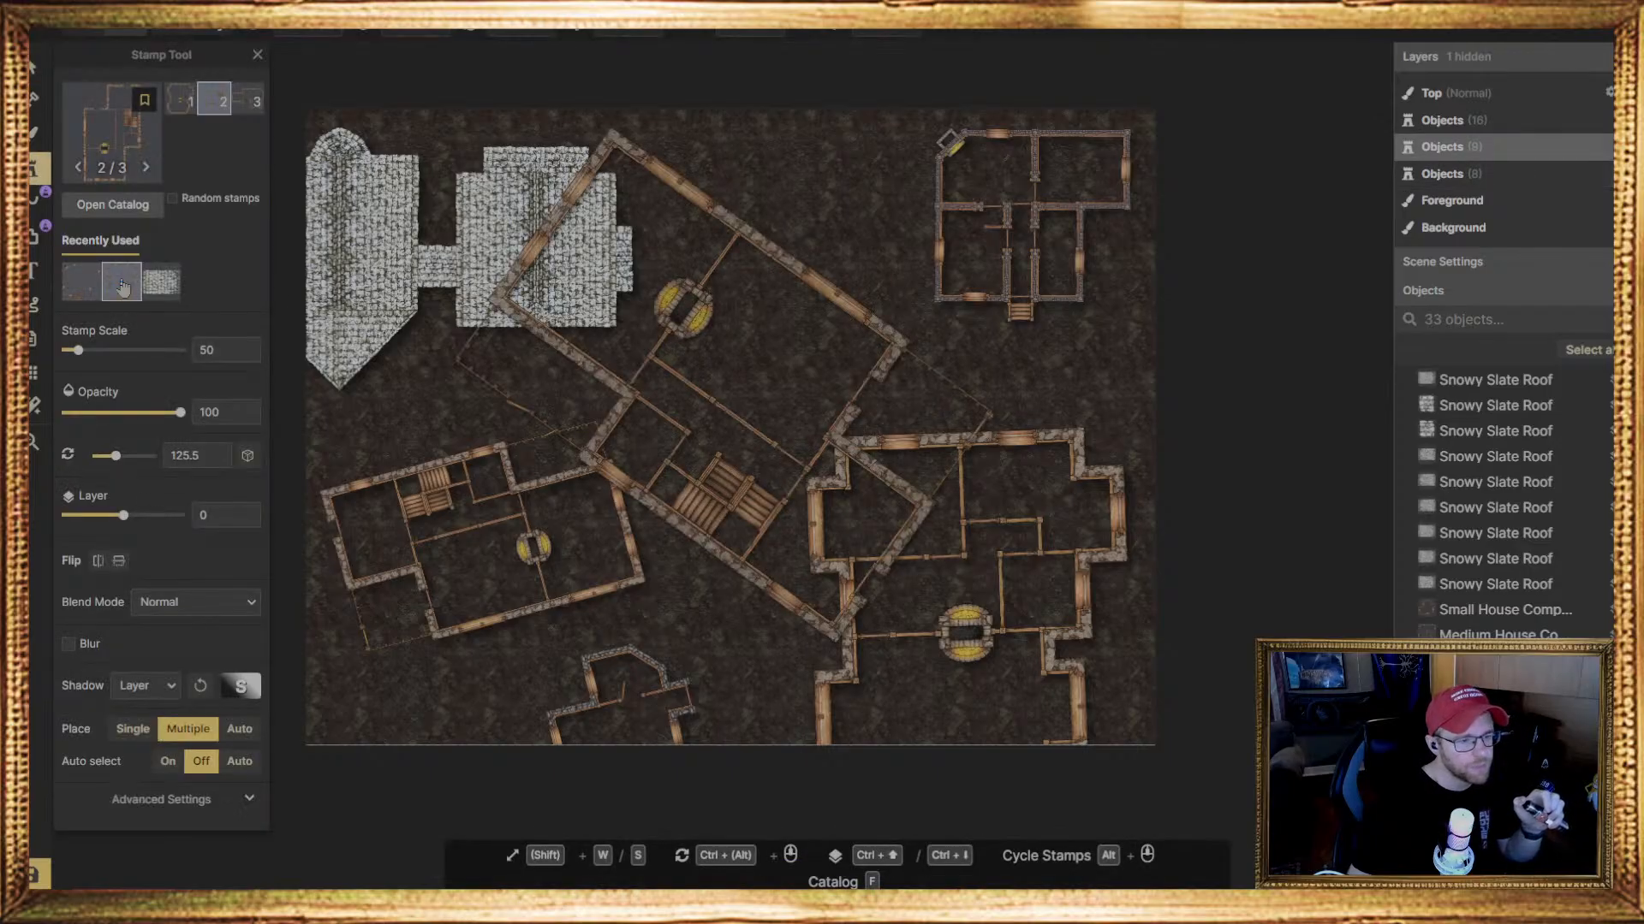
click(111, 171)
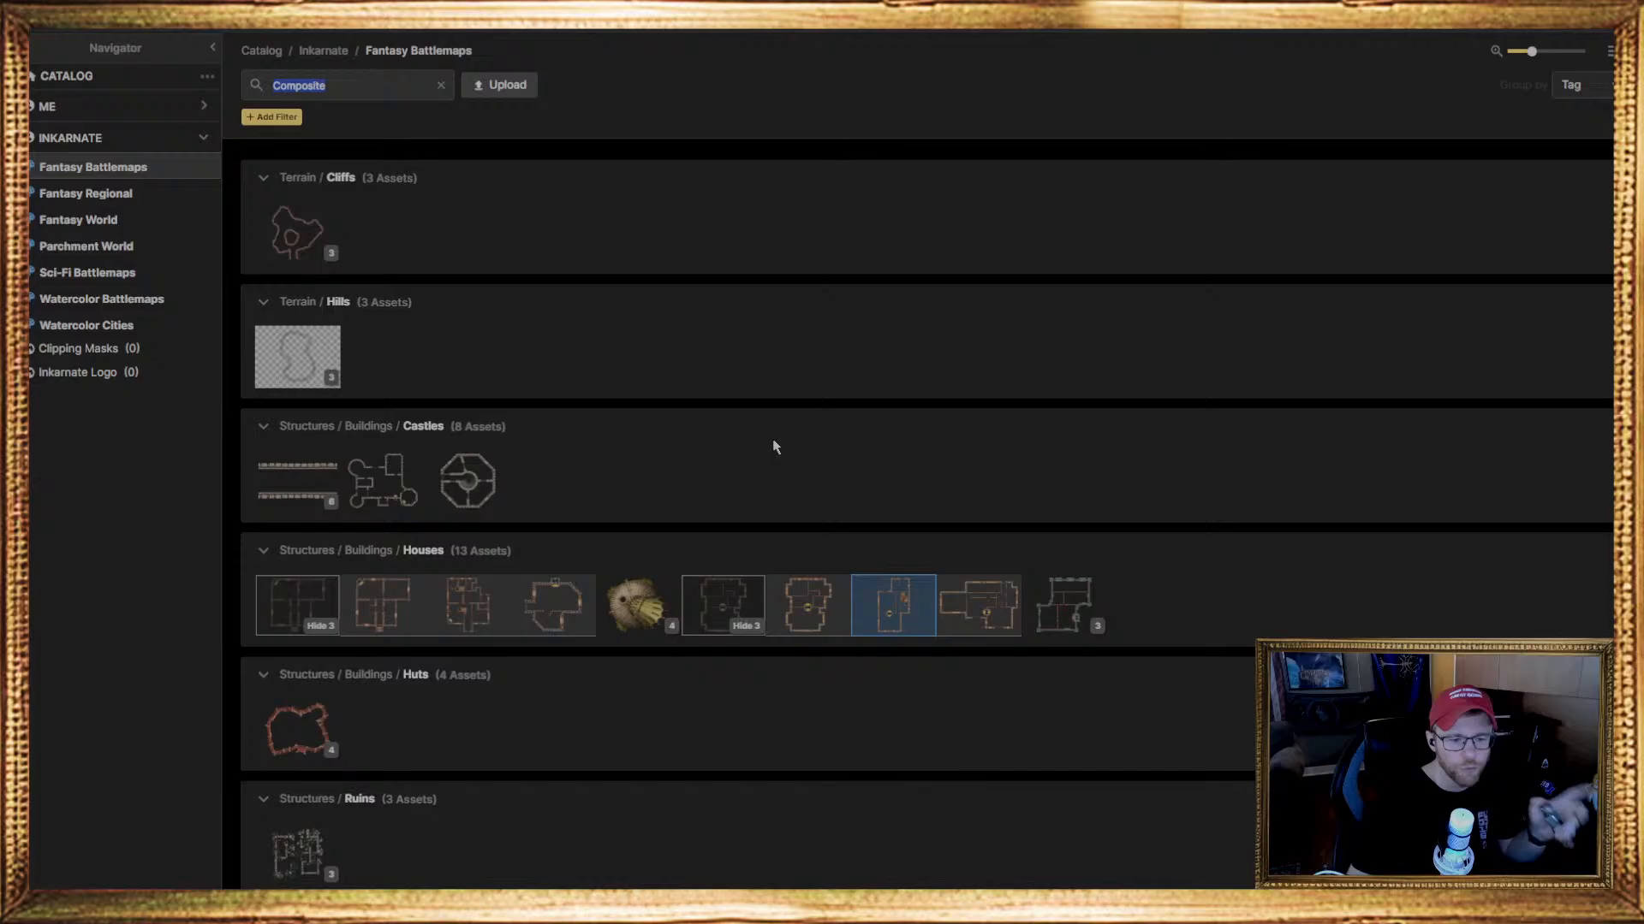
click(442, 86)
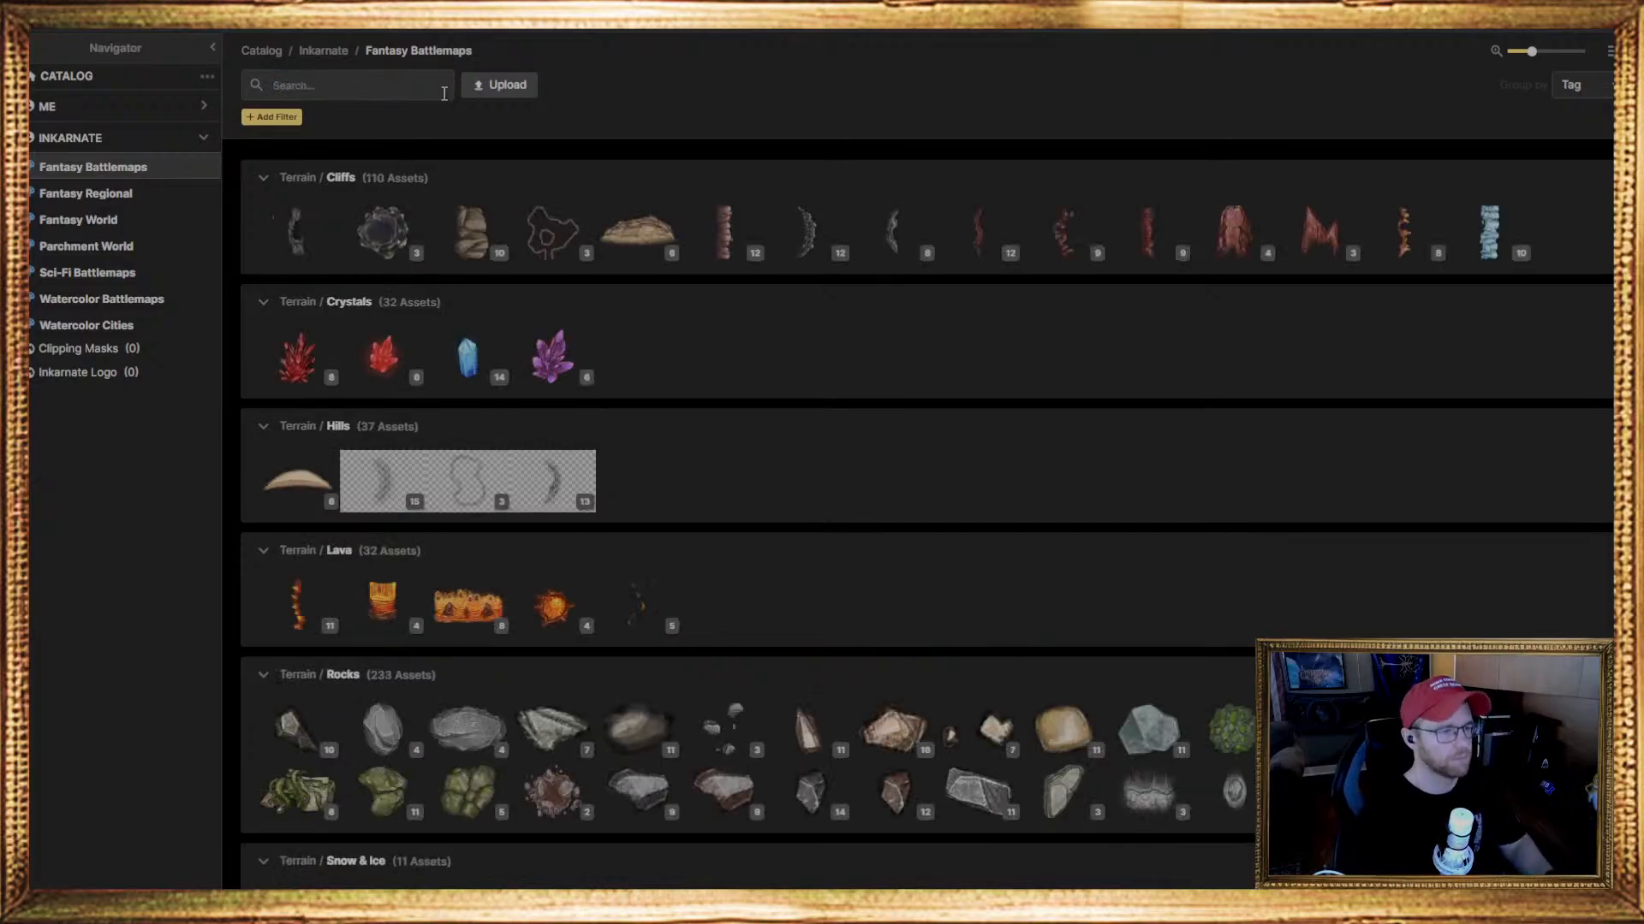
text(r)
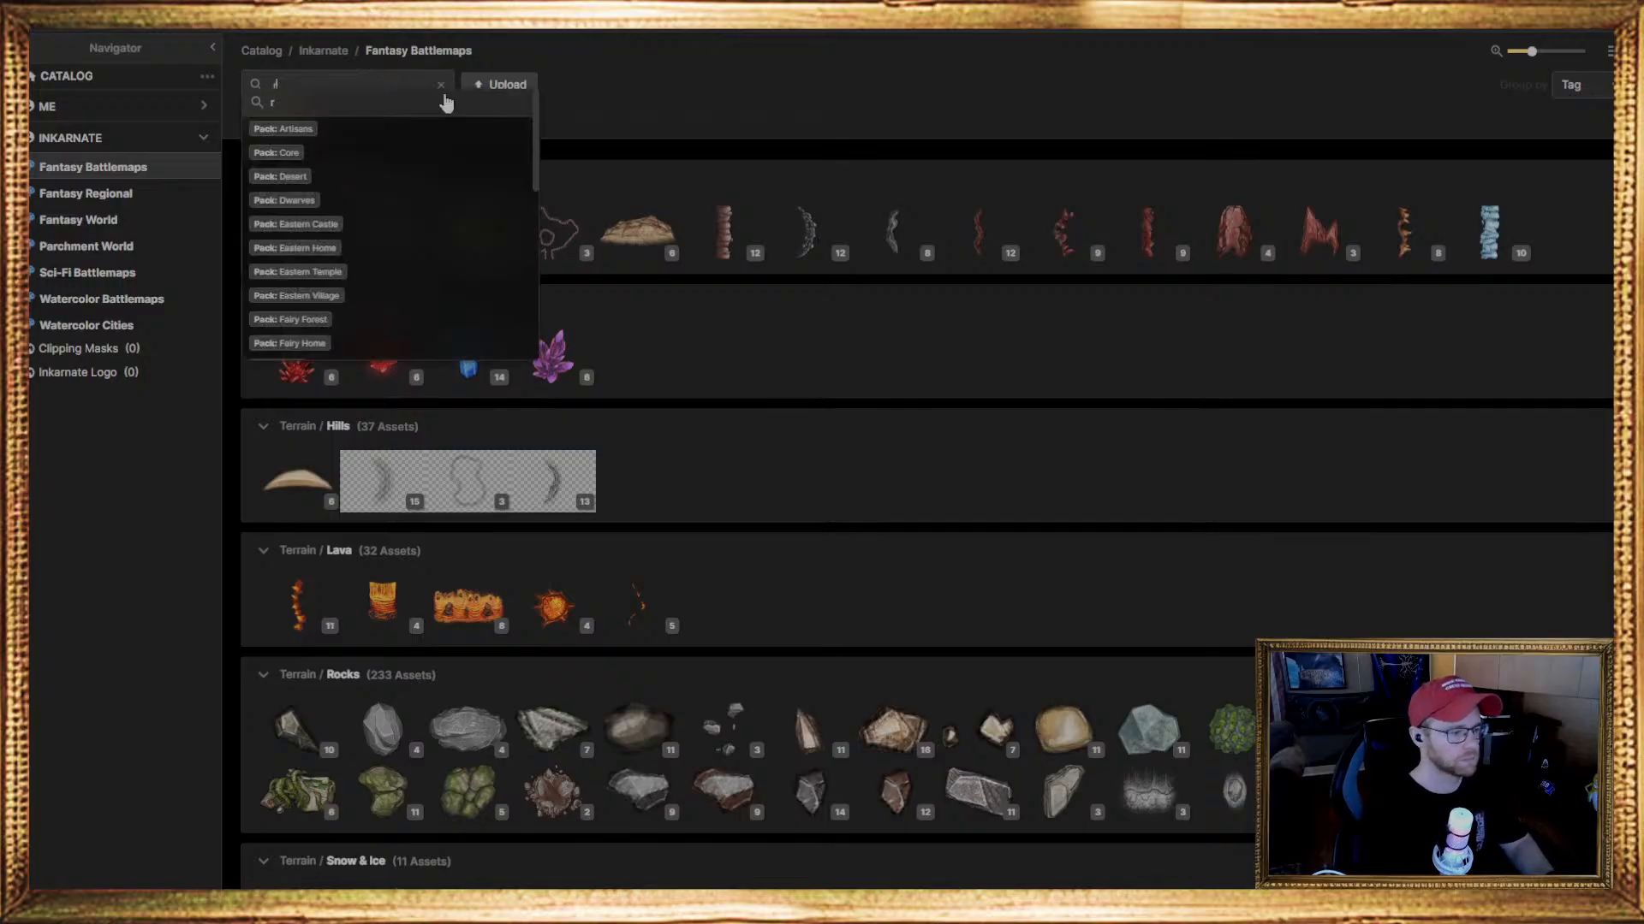
text(oof)
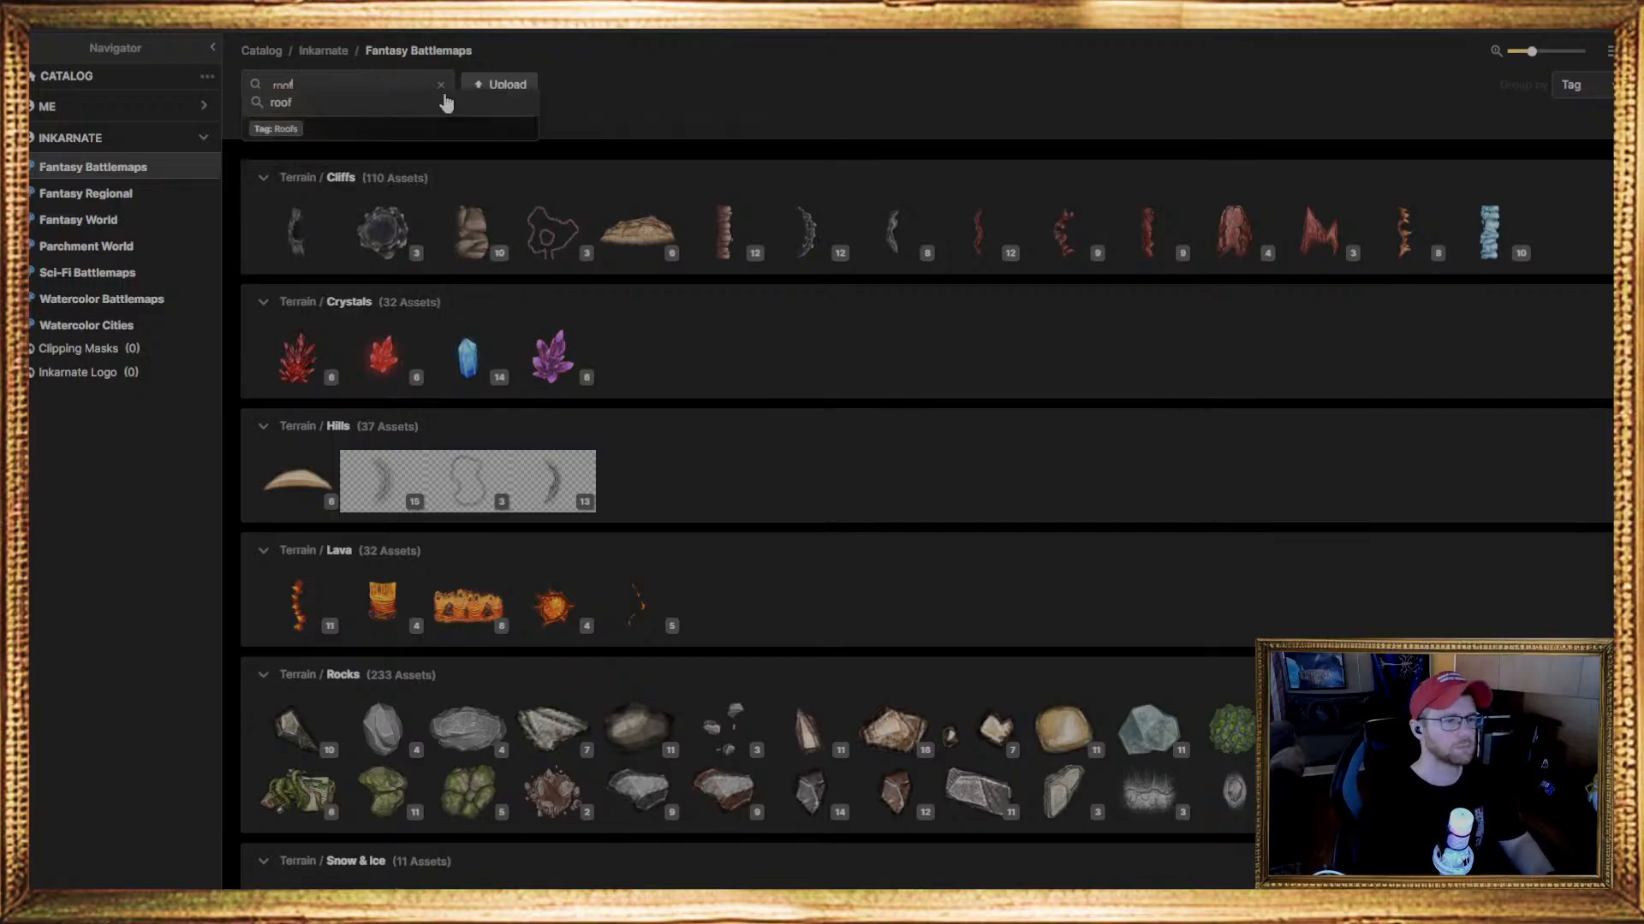
key(Return)
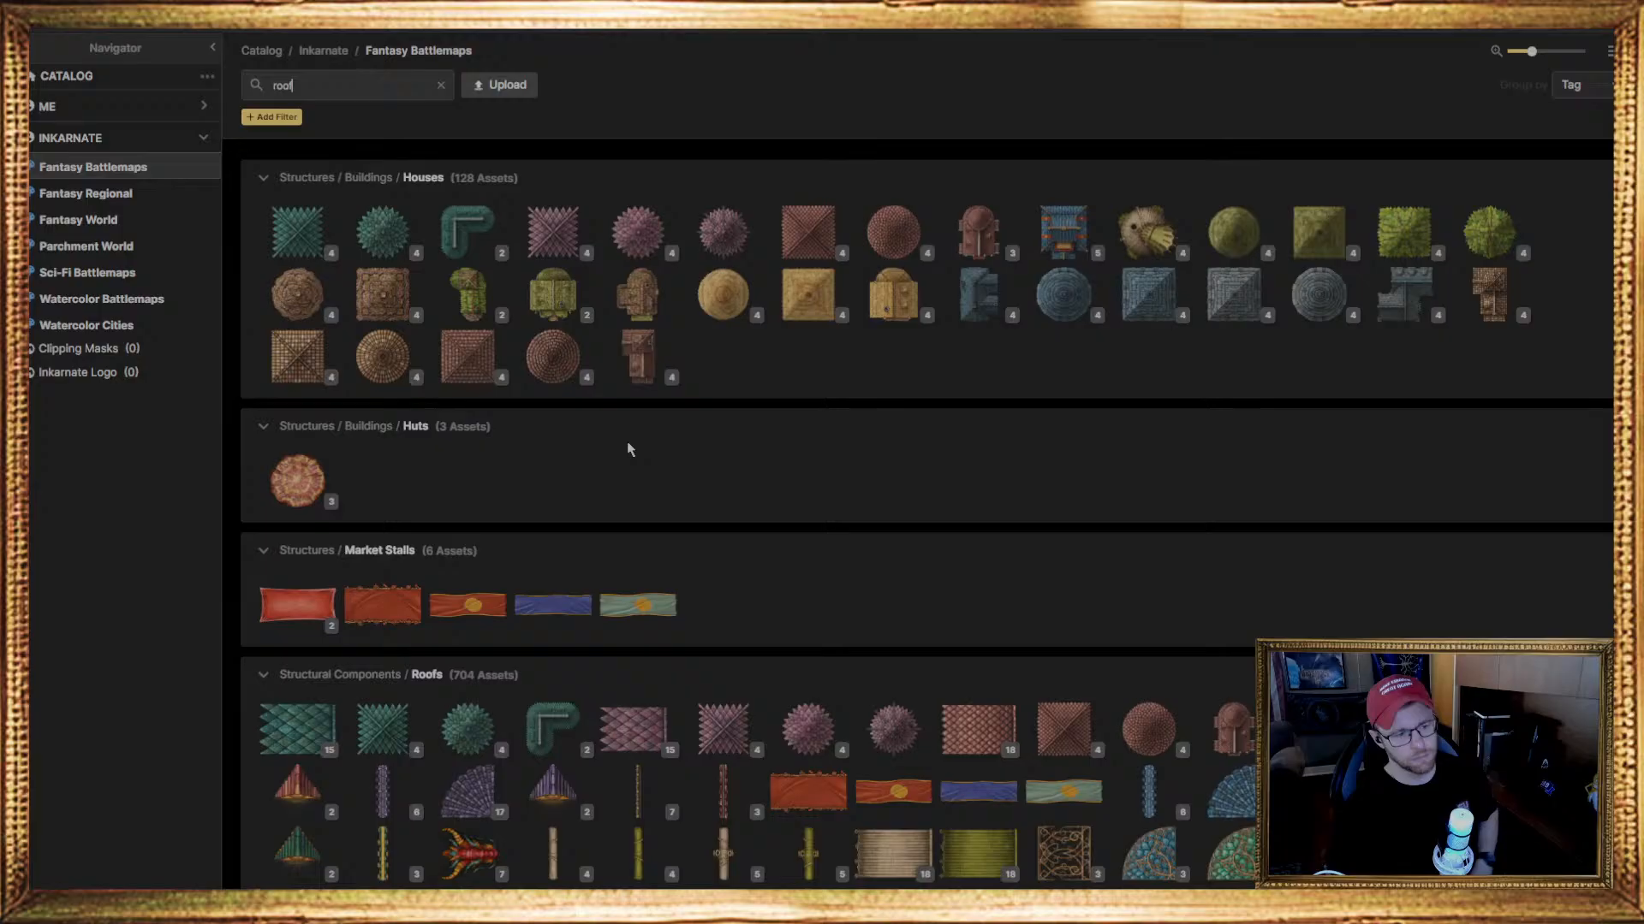
scroll(631, 447, down, 10)
click(835, 568)
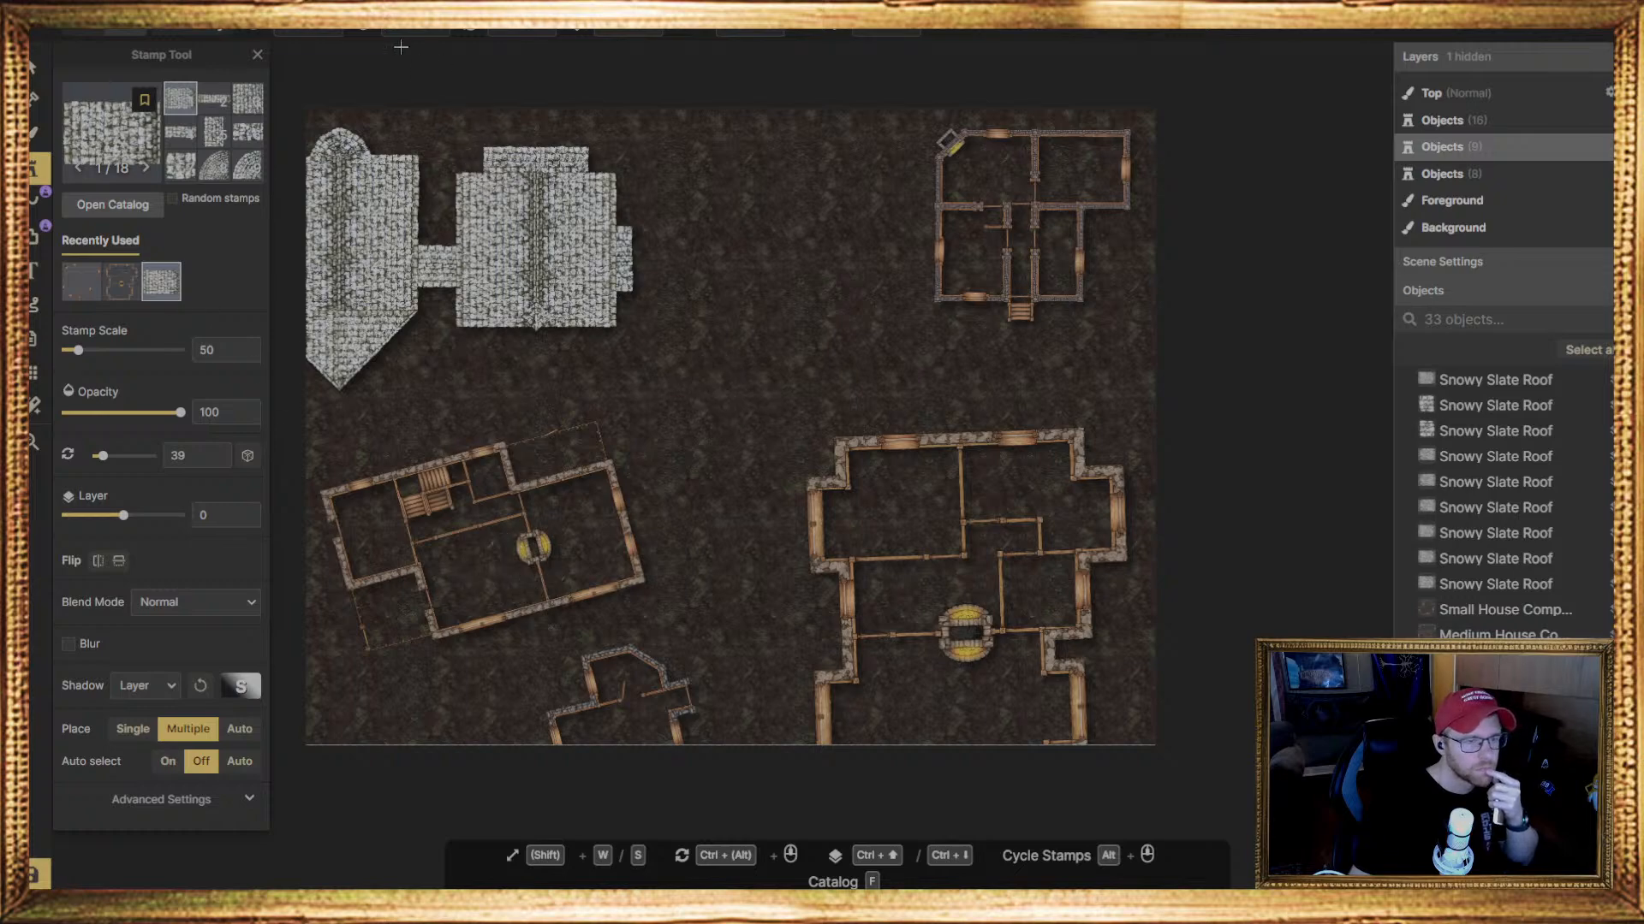
Match the Snowy Slate Roof stamp to the lower-left house floor plan's scale of 30 and rotation of 255 degrees
key(v)
click(408, 573)
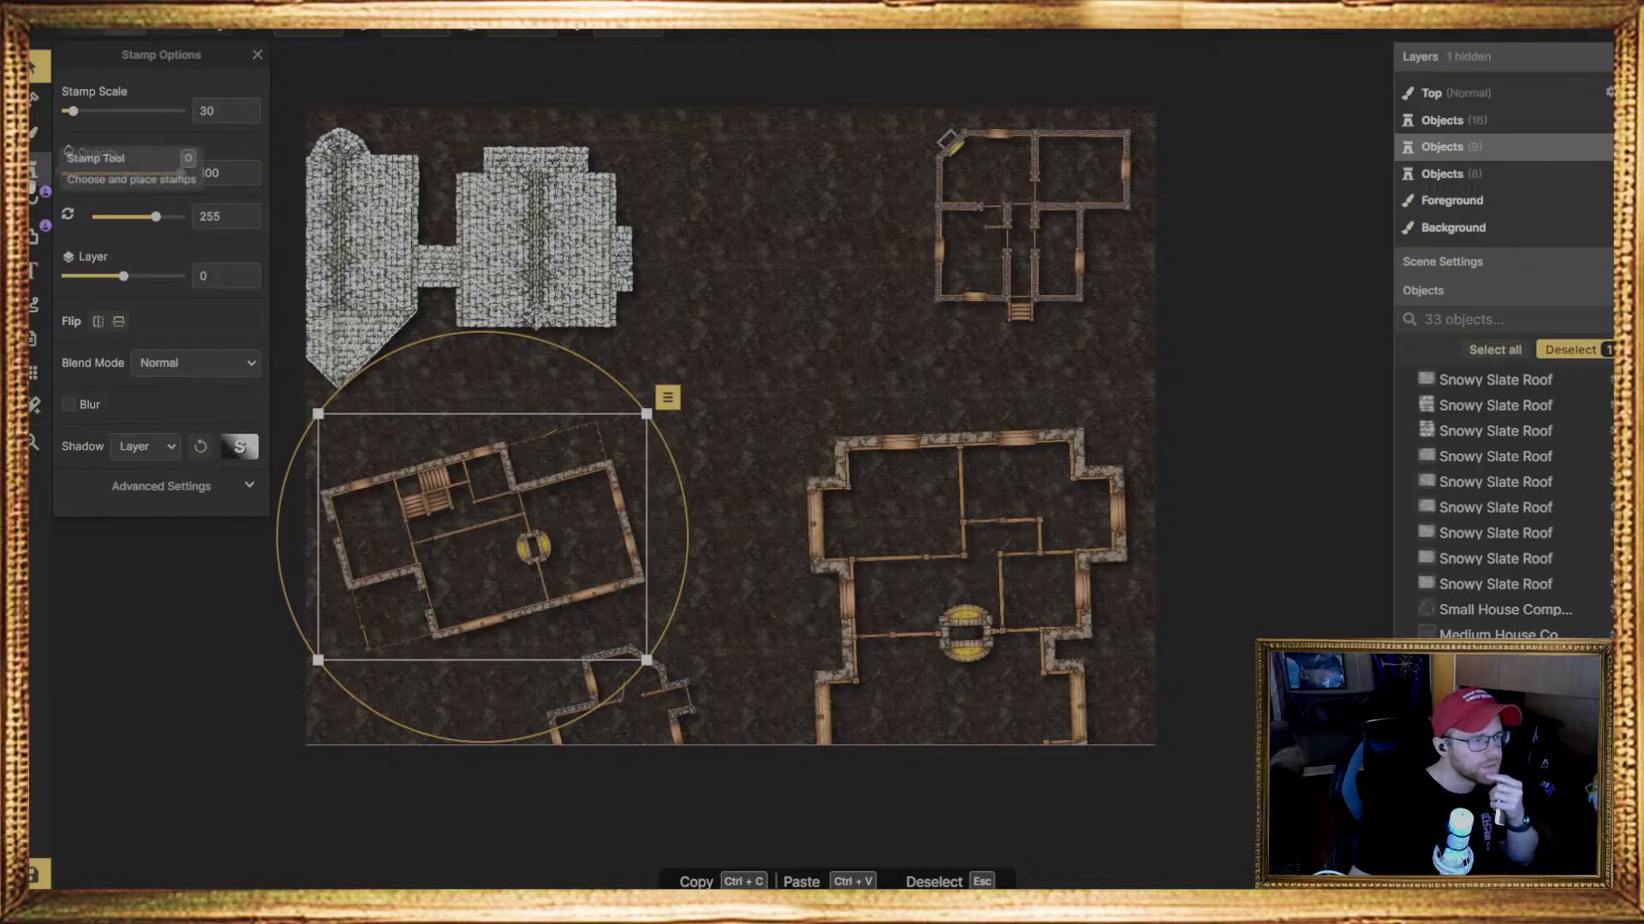
click(35, 168)
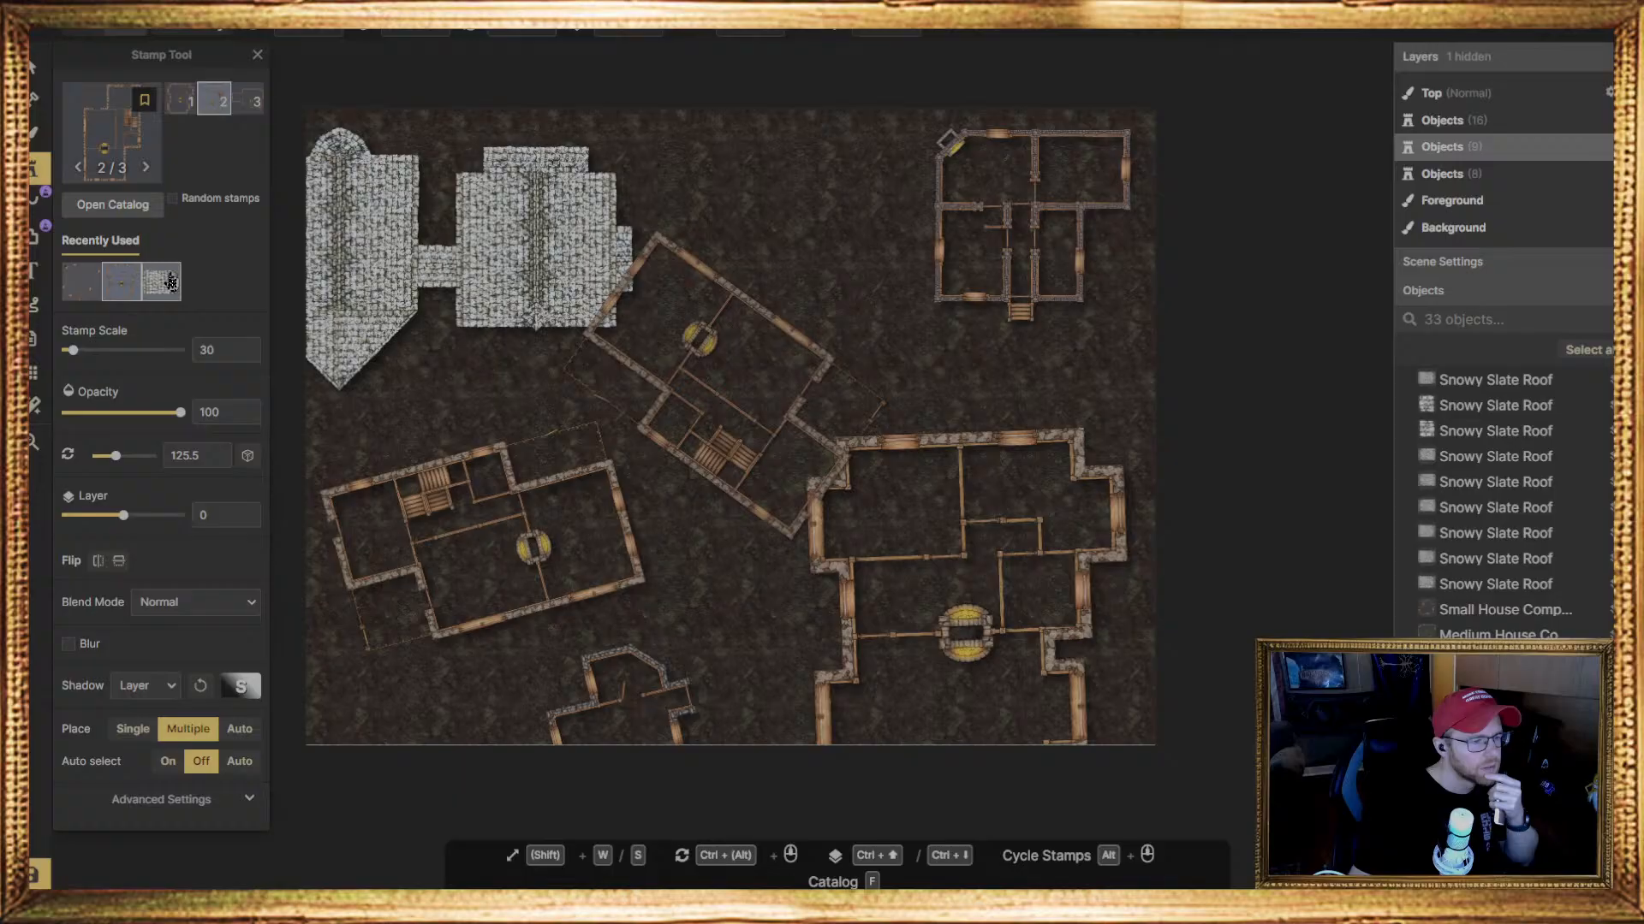
click(172, 282)
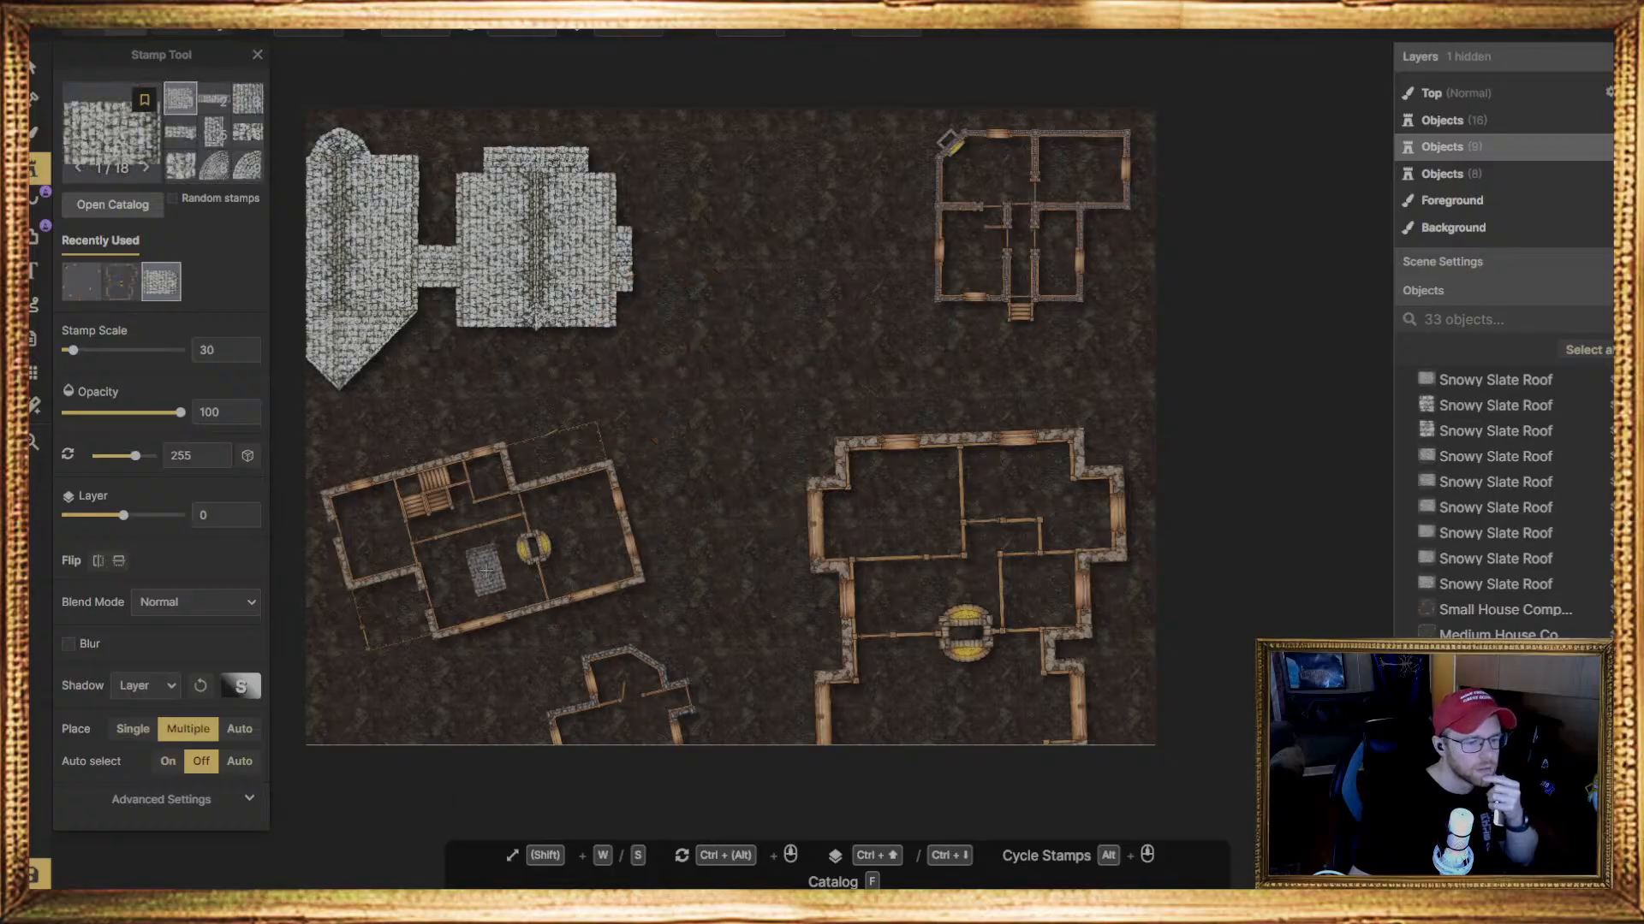
Preview the different Snowy Slate Roof piece shapes in the stamp set to compare their form and size
click(724, 385)
click(246, 107)
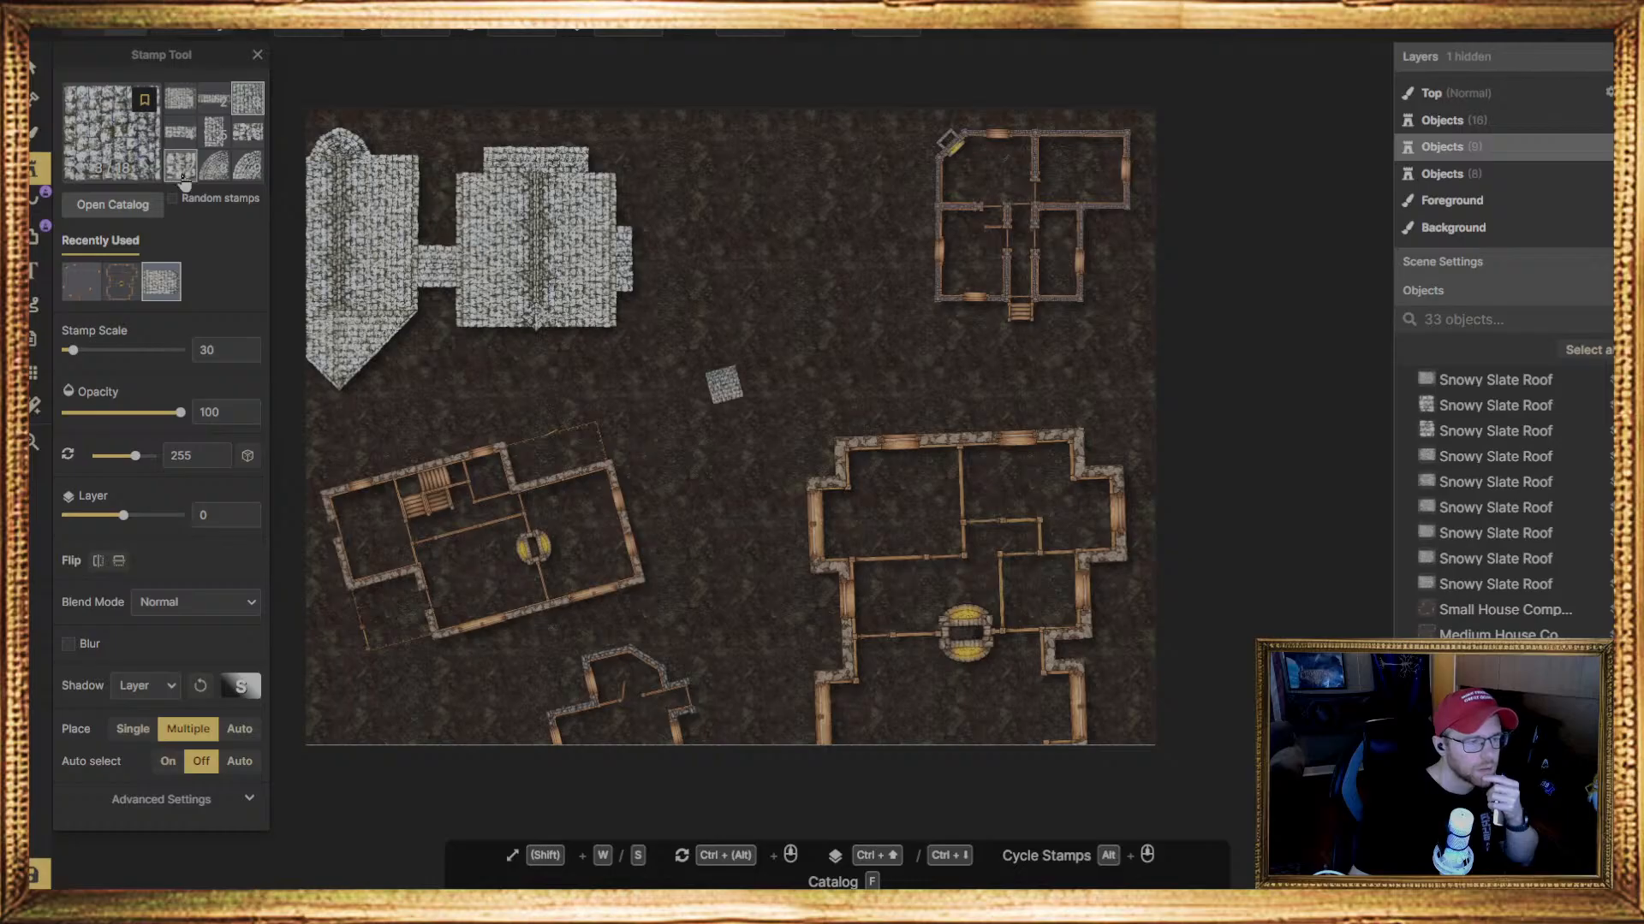
click(178, 112)
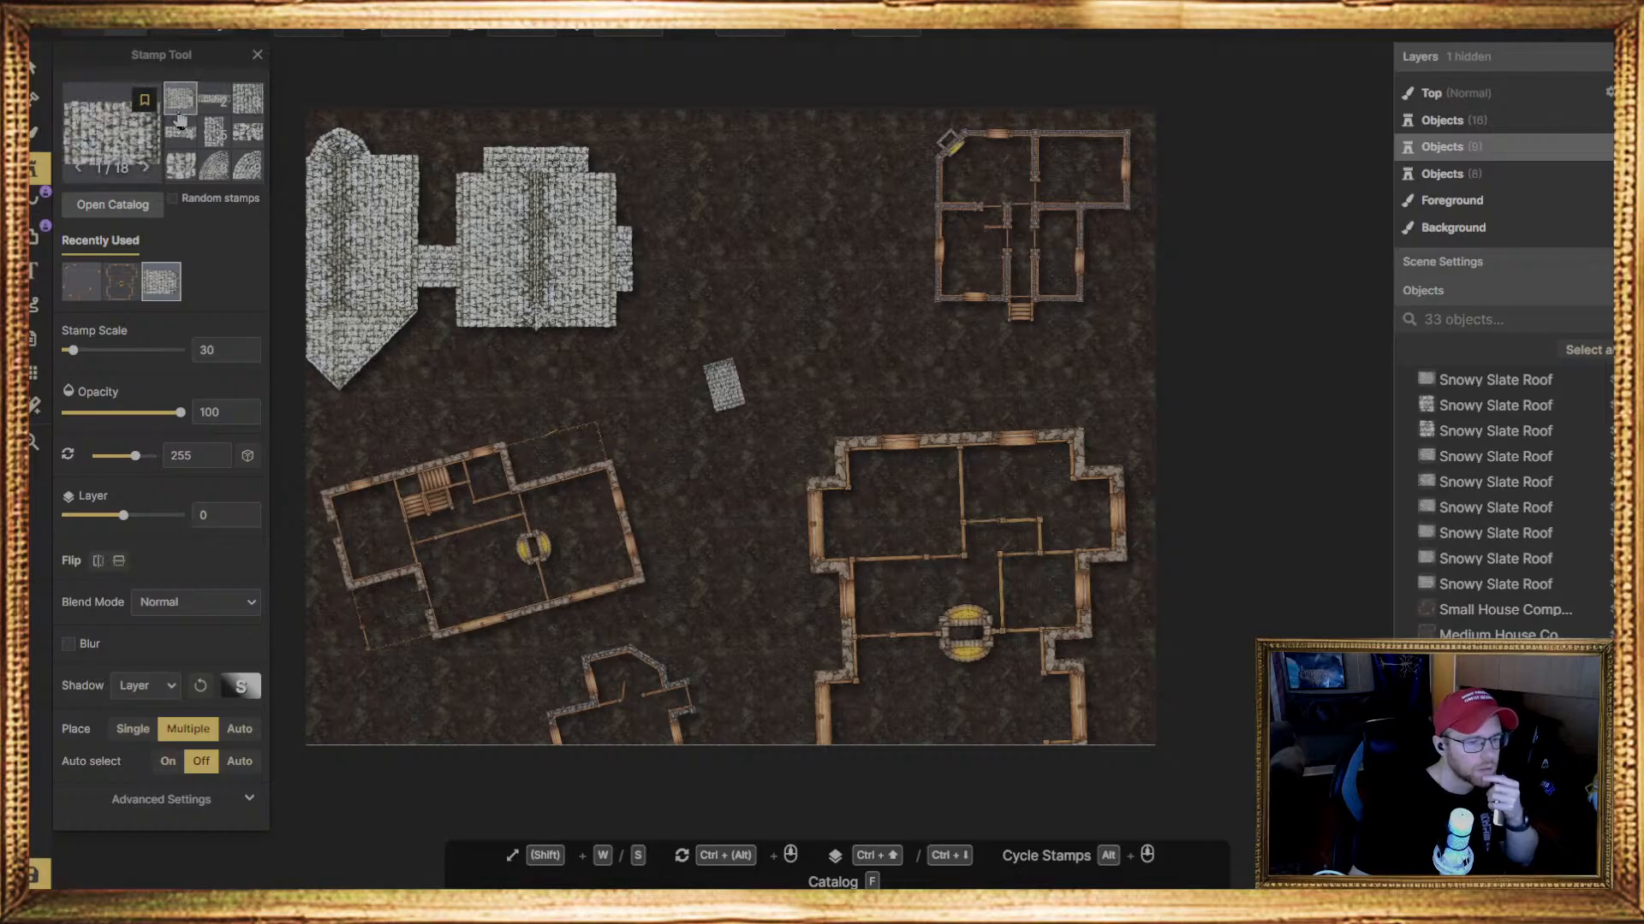
click(181, 163)
click(723, 384)
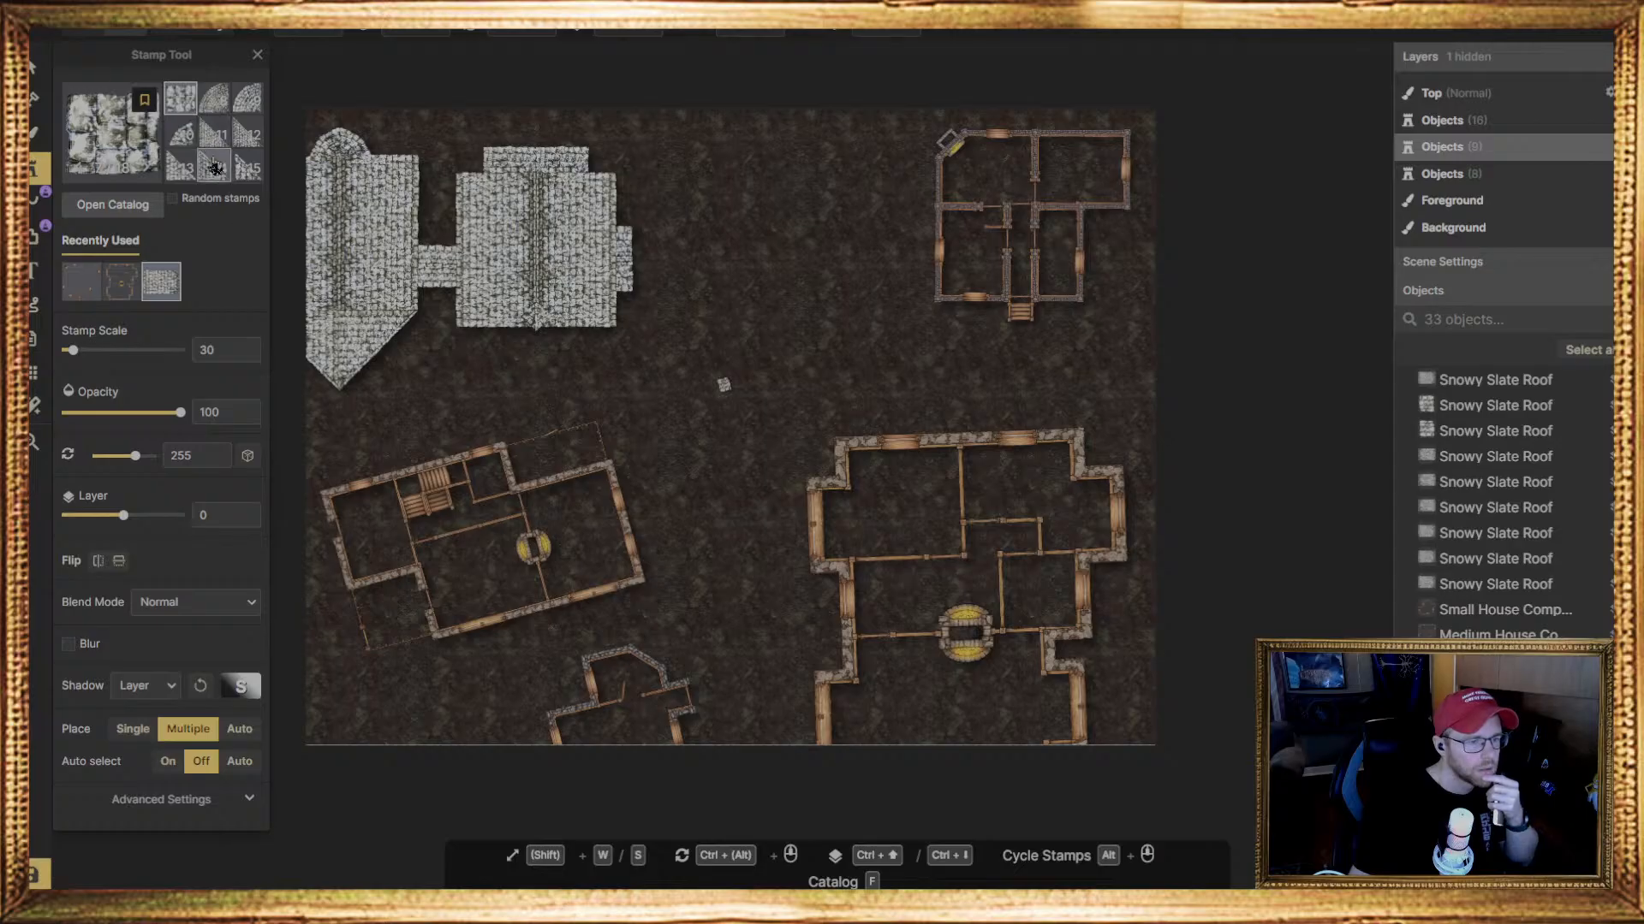
click(213, 103)
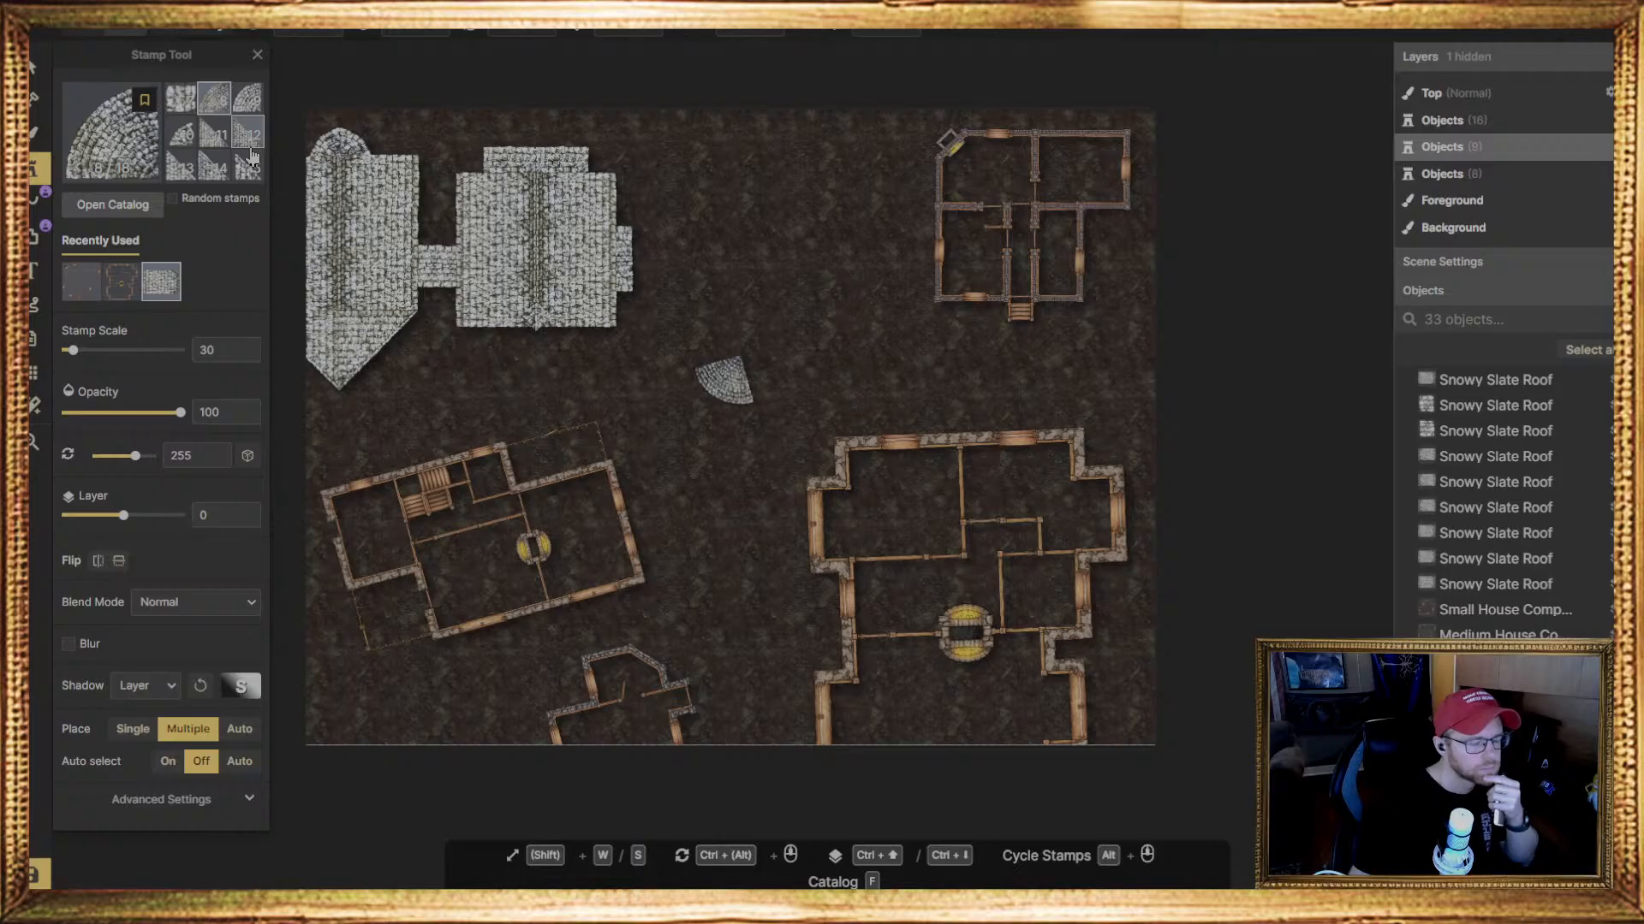
click(179, 98)
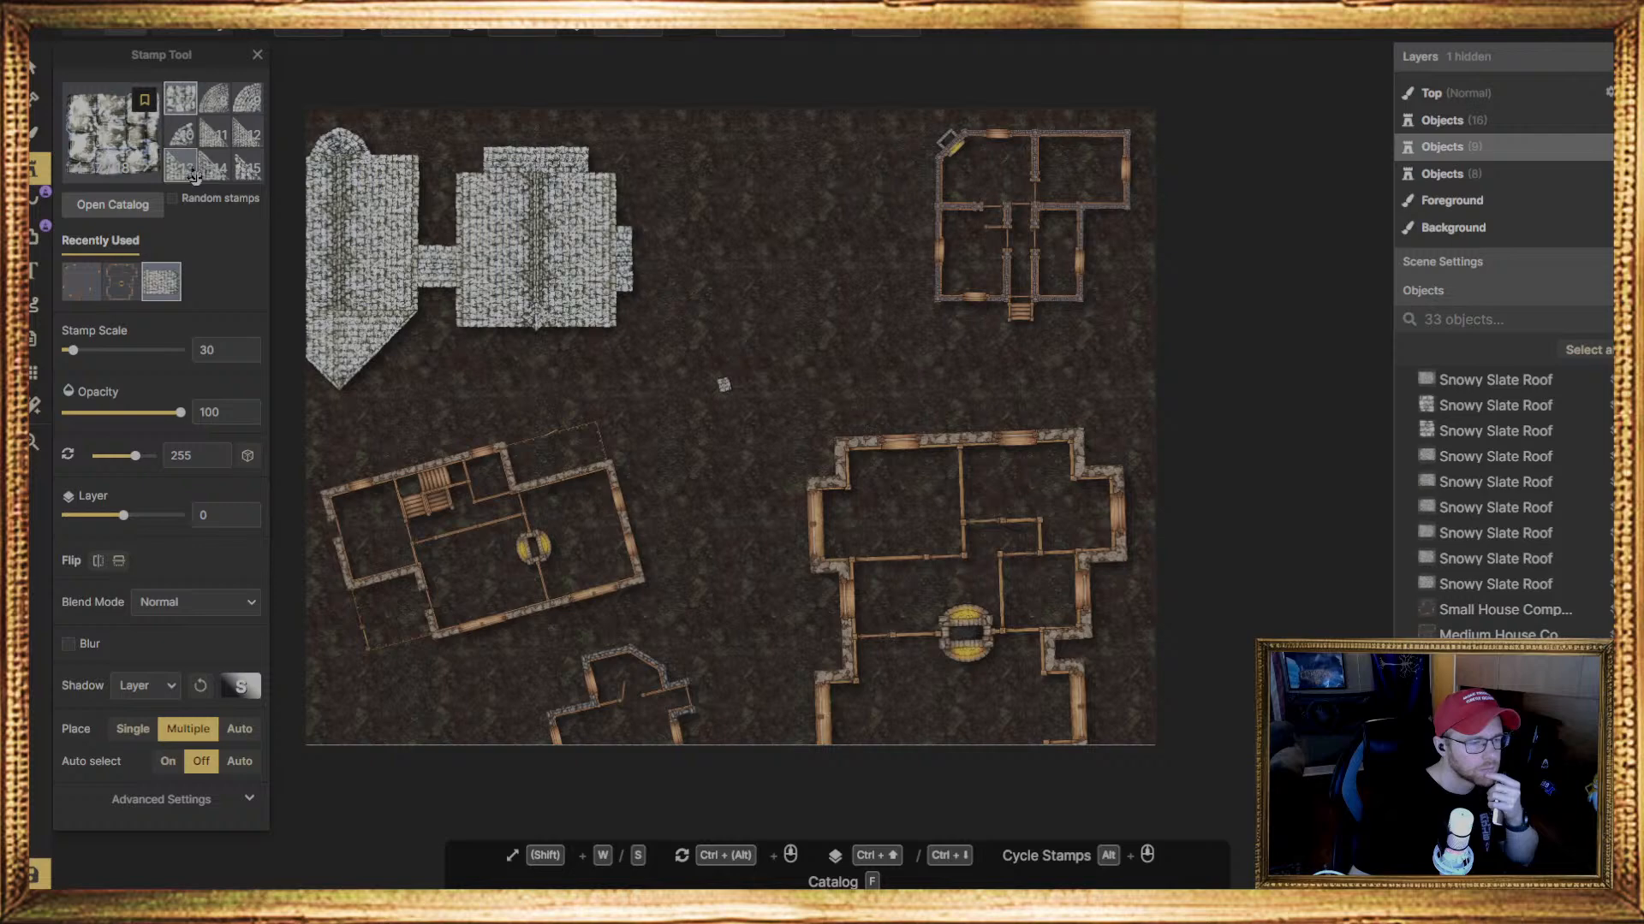
scroll(241, 140, down, 1)
scroll(222, 128, up, 3)
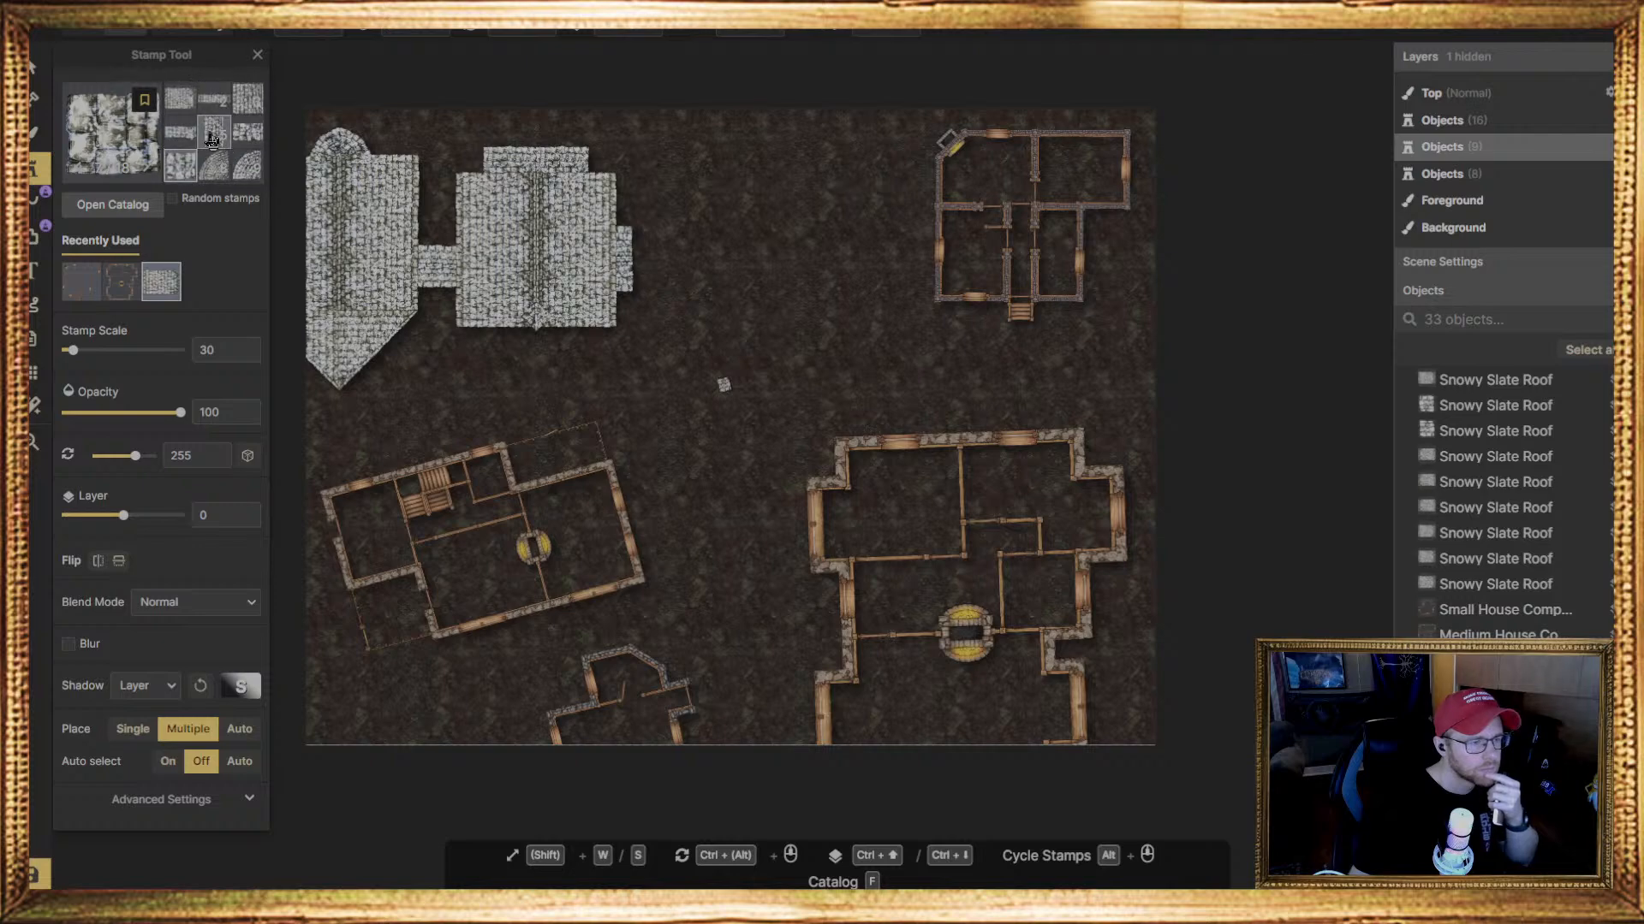
Place the first rectangular Snowy Slate Roof piece on the lower-left house and move it to the west room's lower-left corner
click(180, 101)
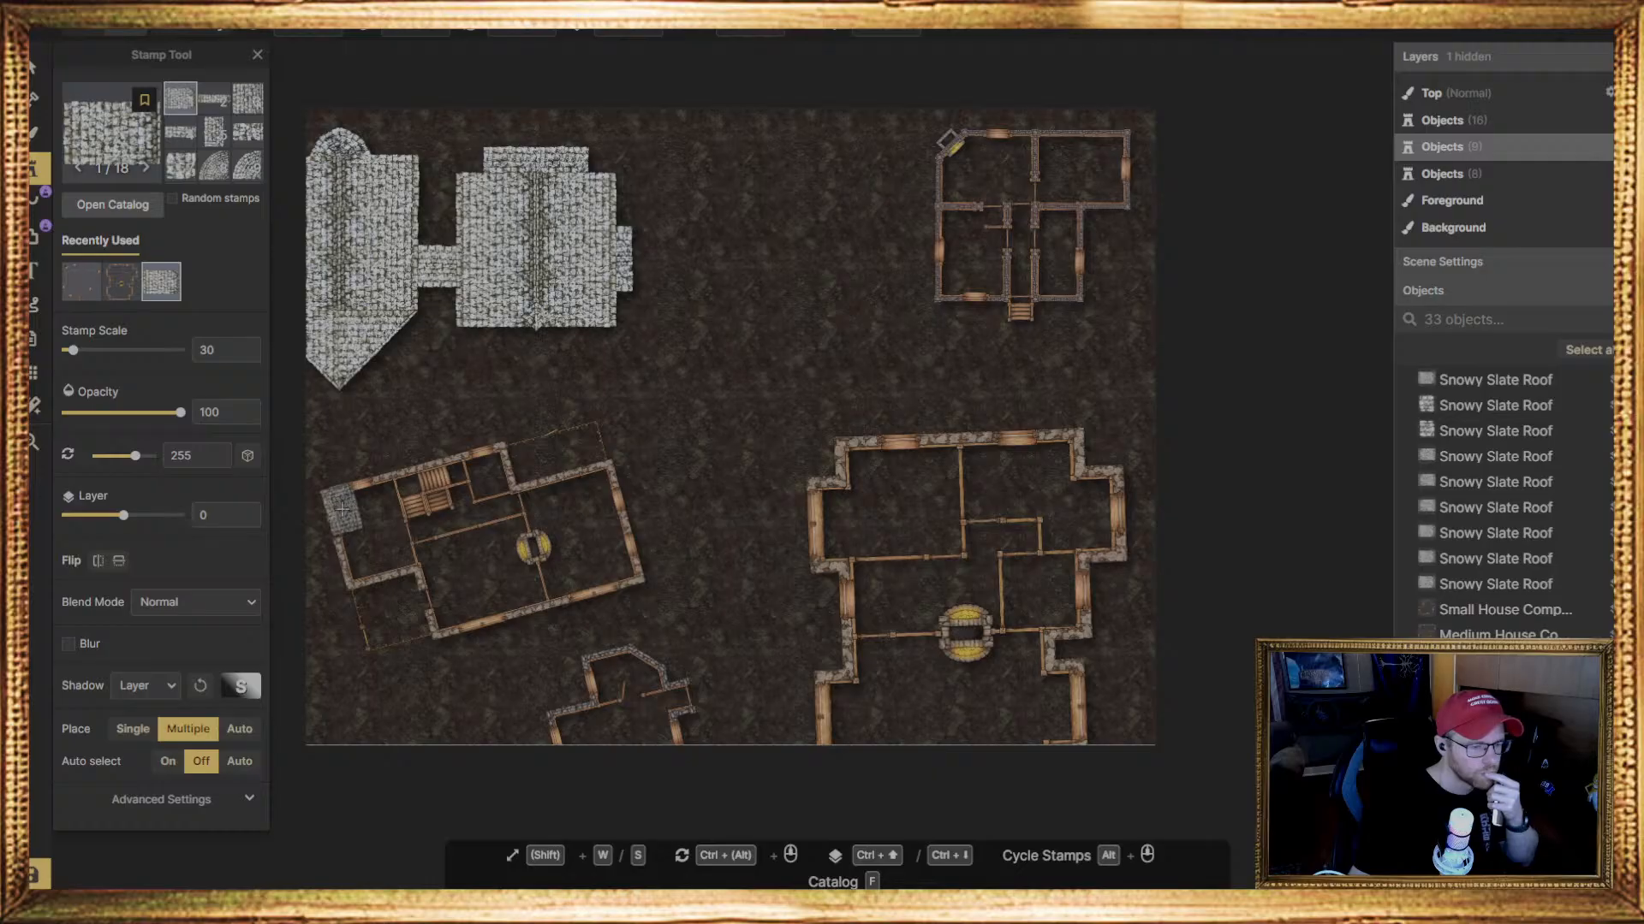
click(342, 508)
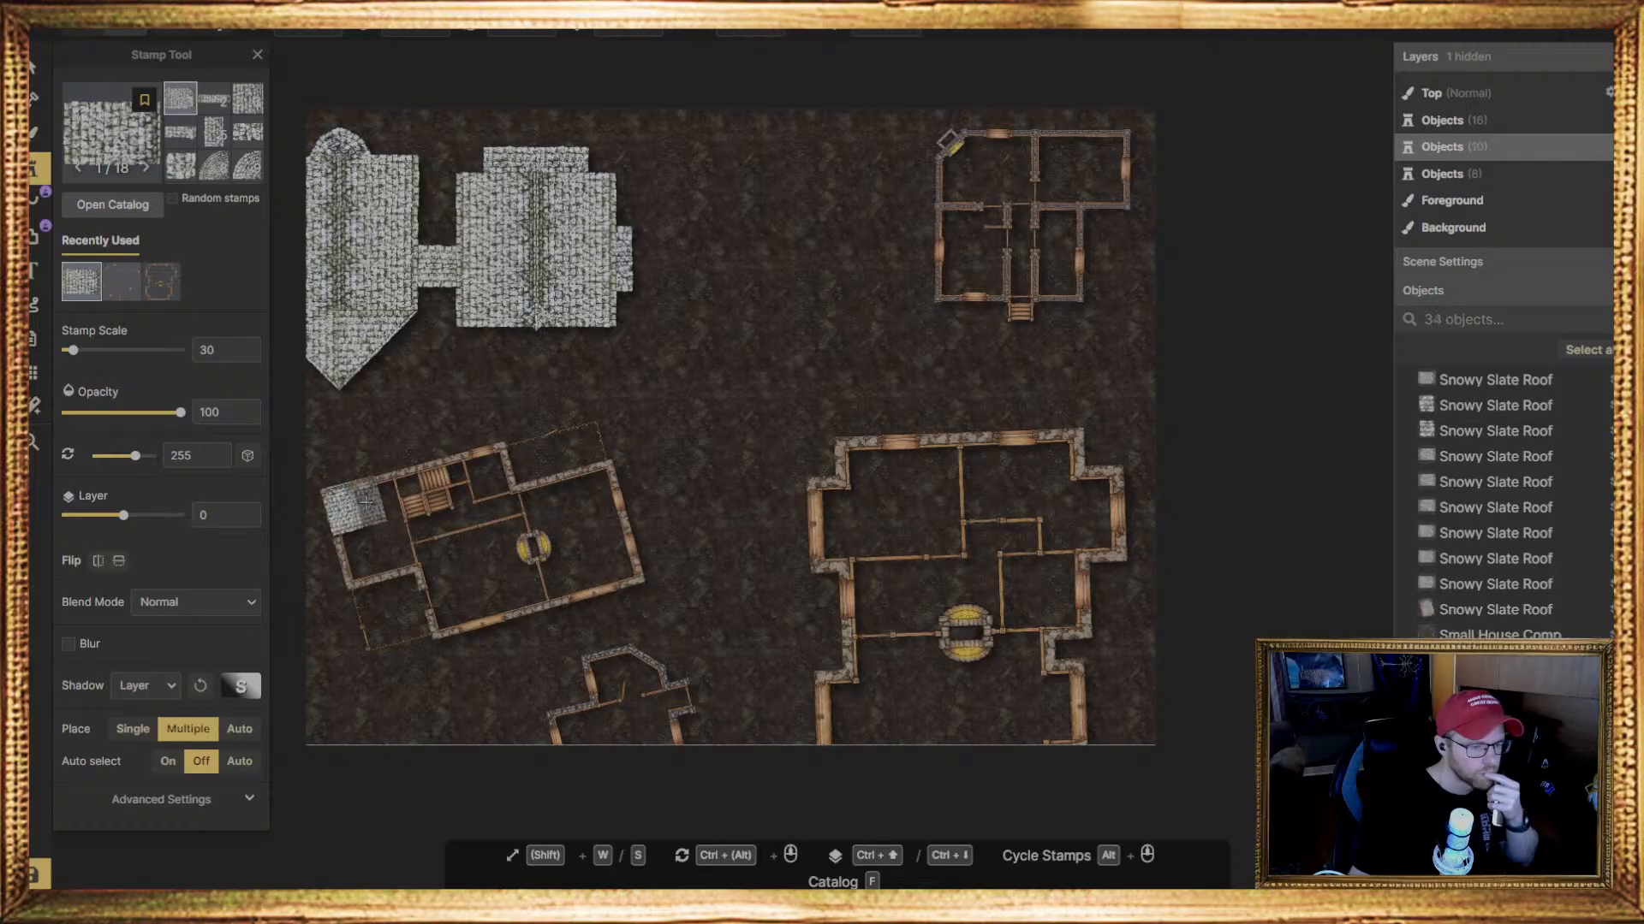
scroll(367, 501, up, 5)
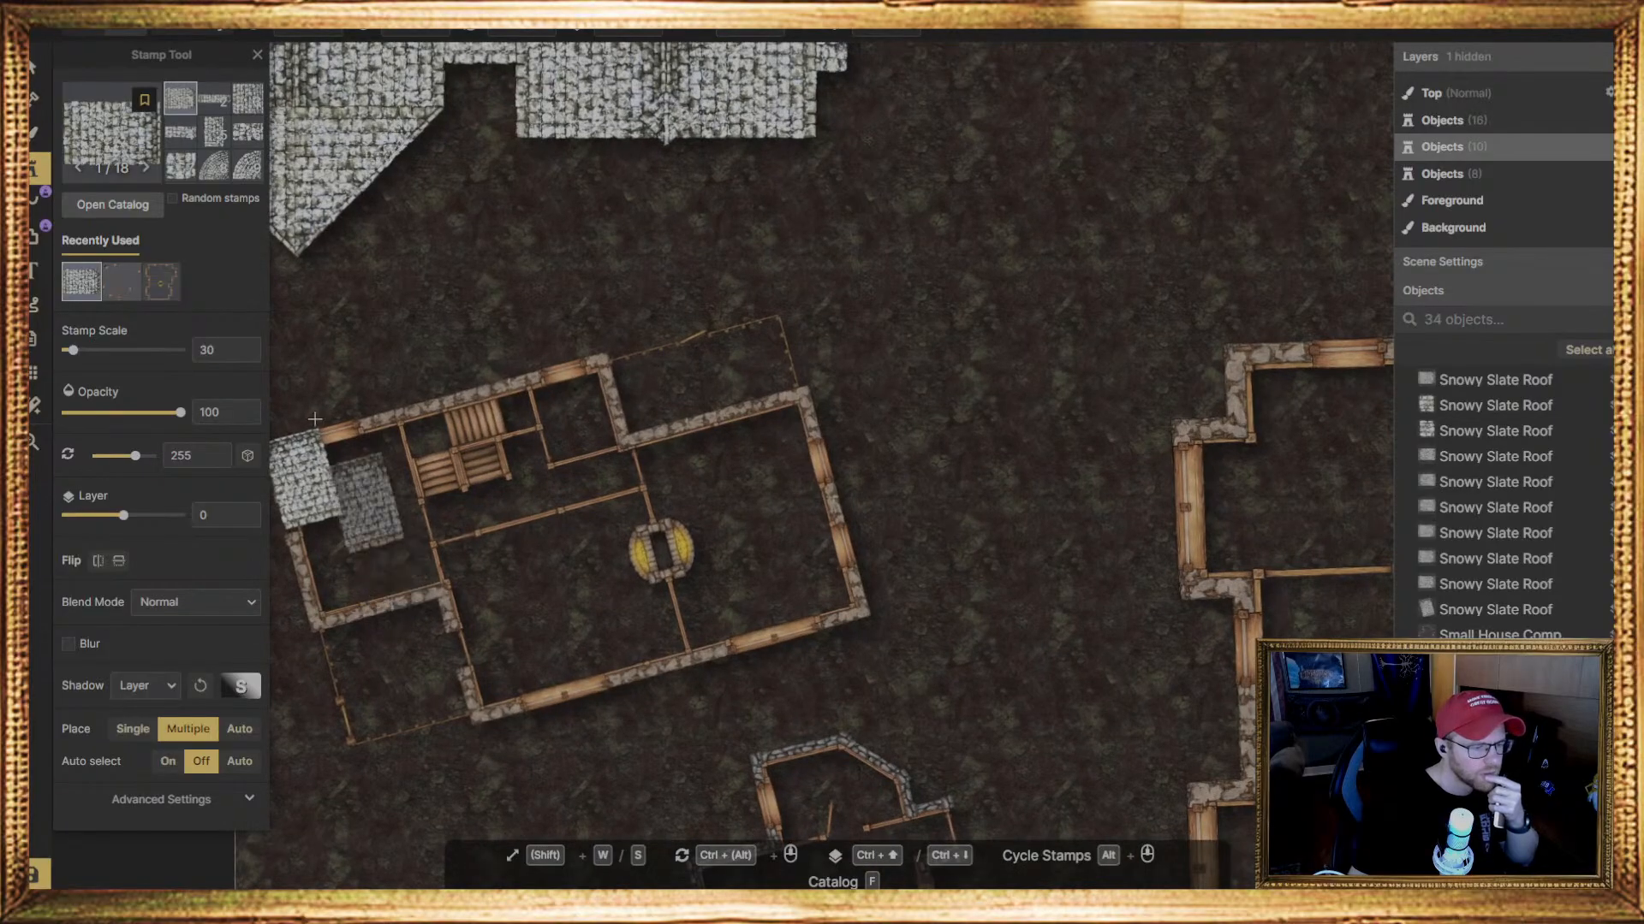
key(v)
click(300, 467)
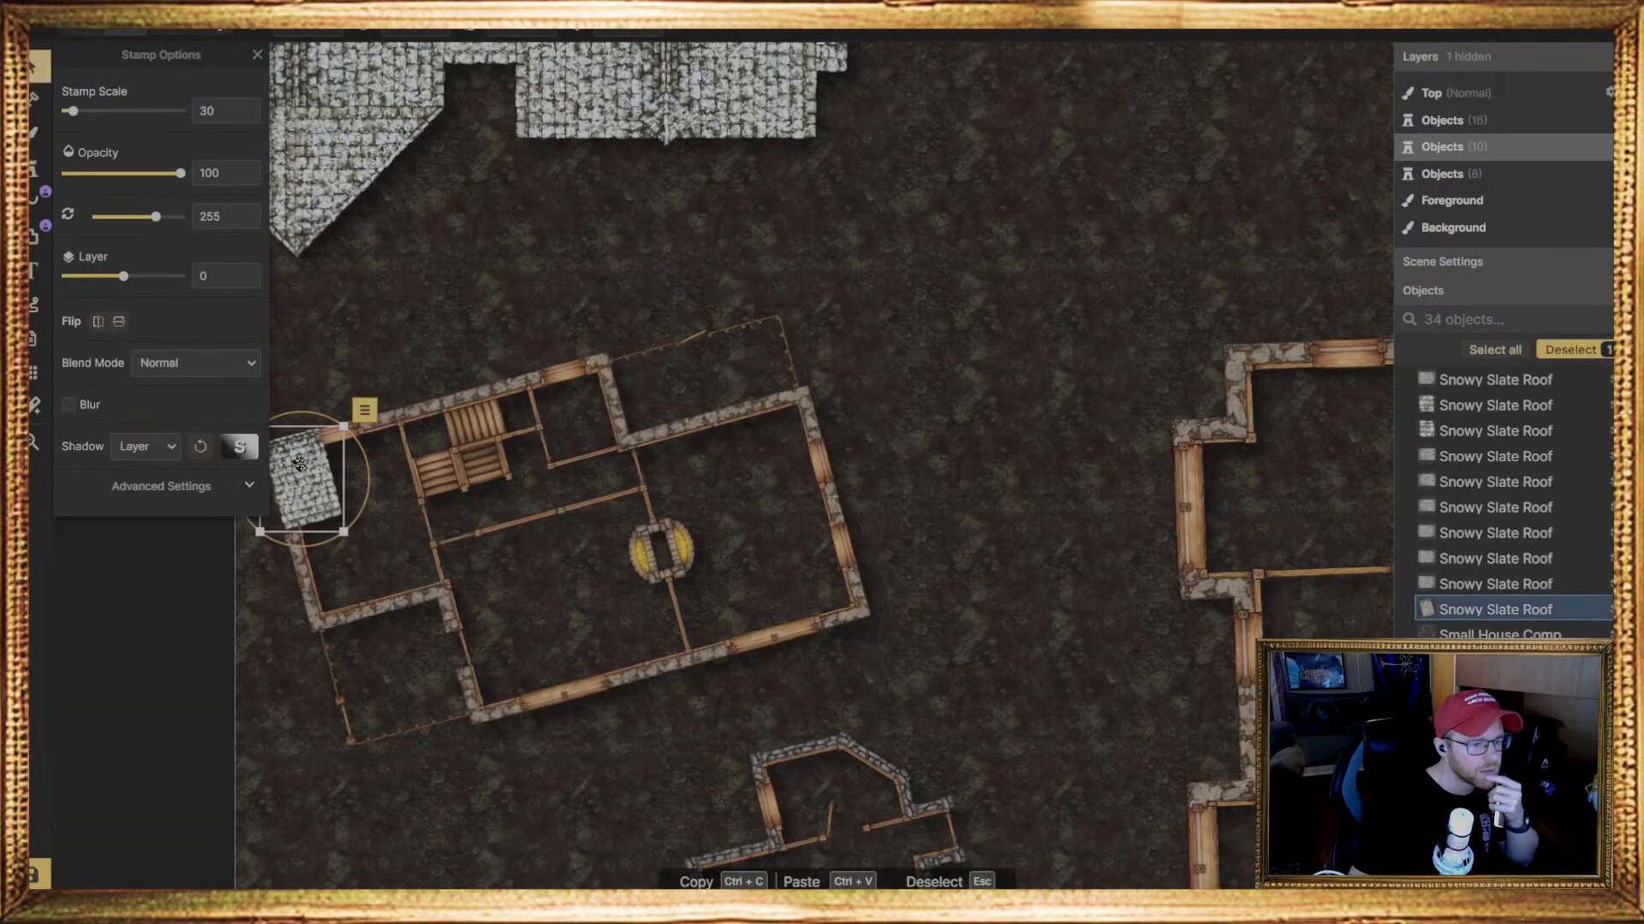
drag(300, 467, 325, 559)
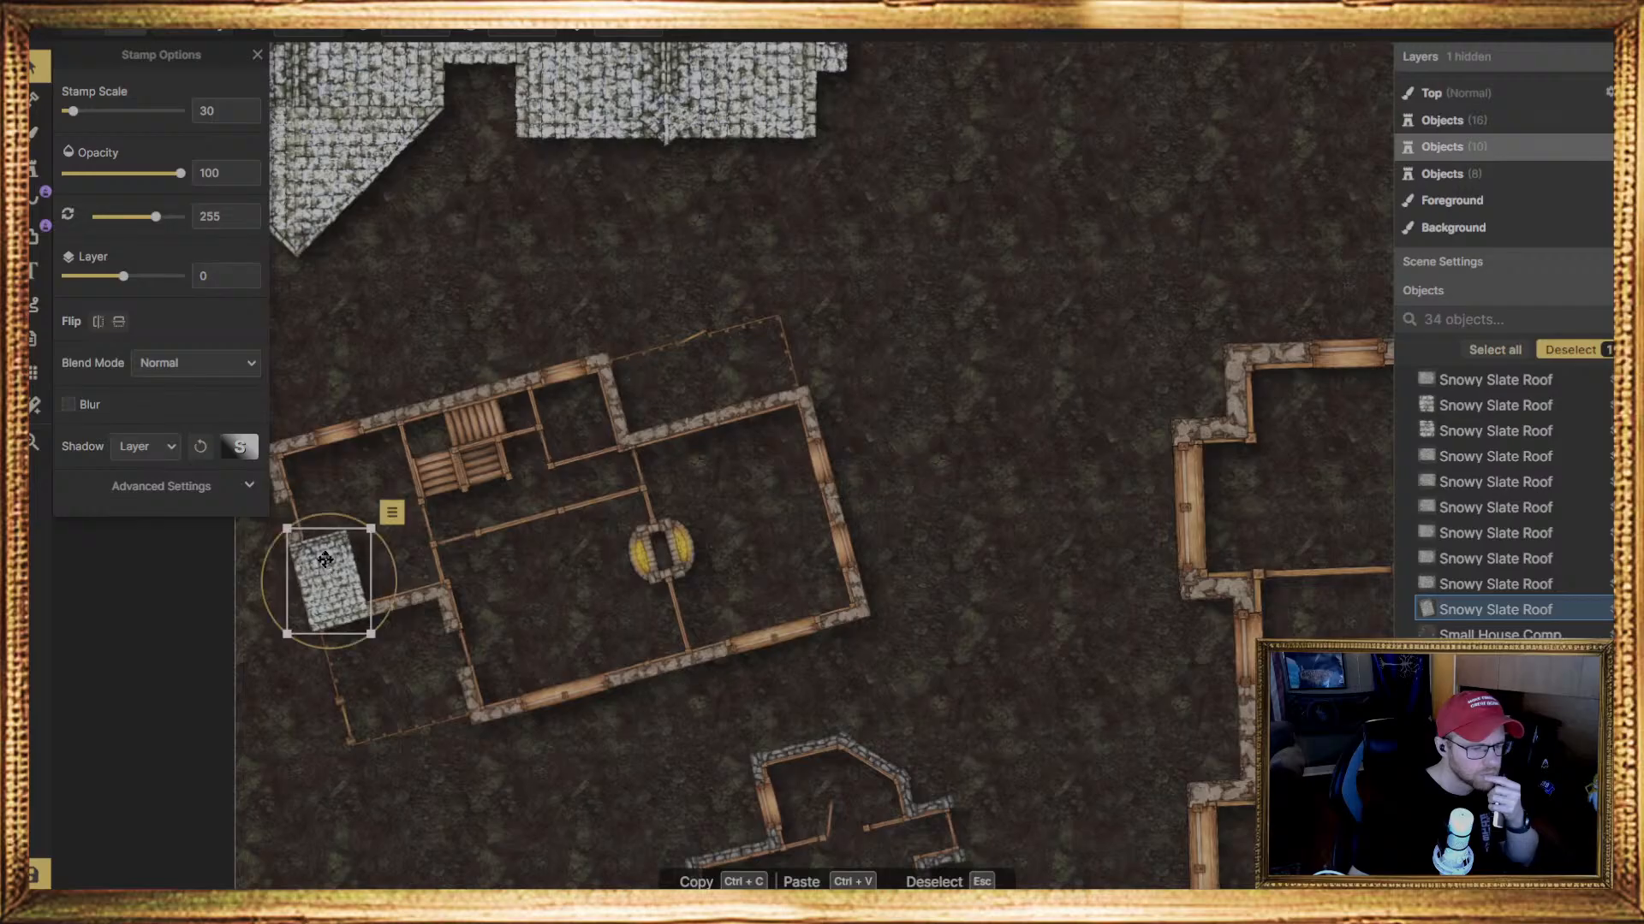
click(361, 437)
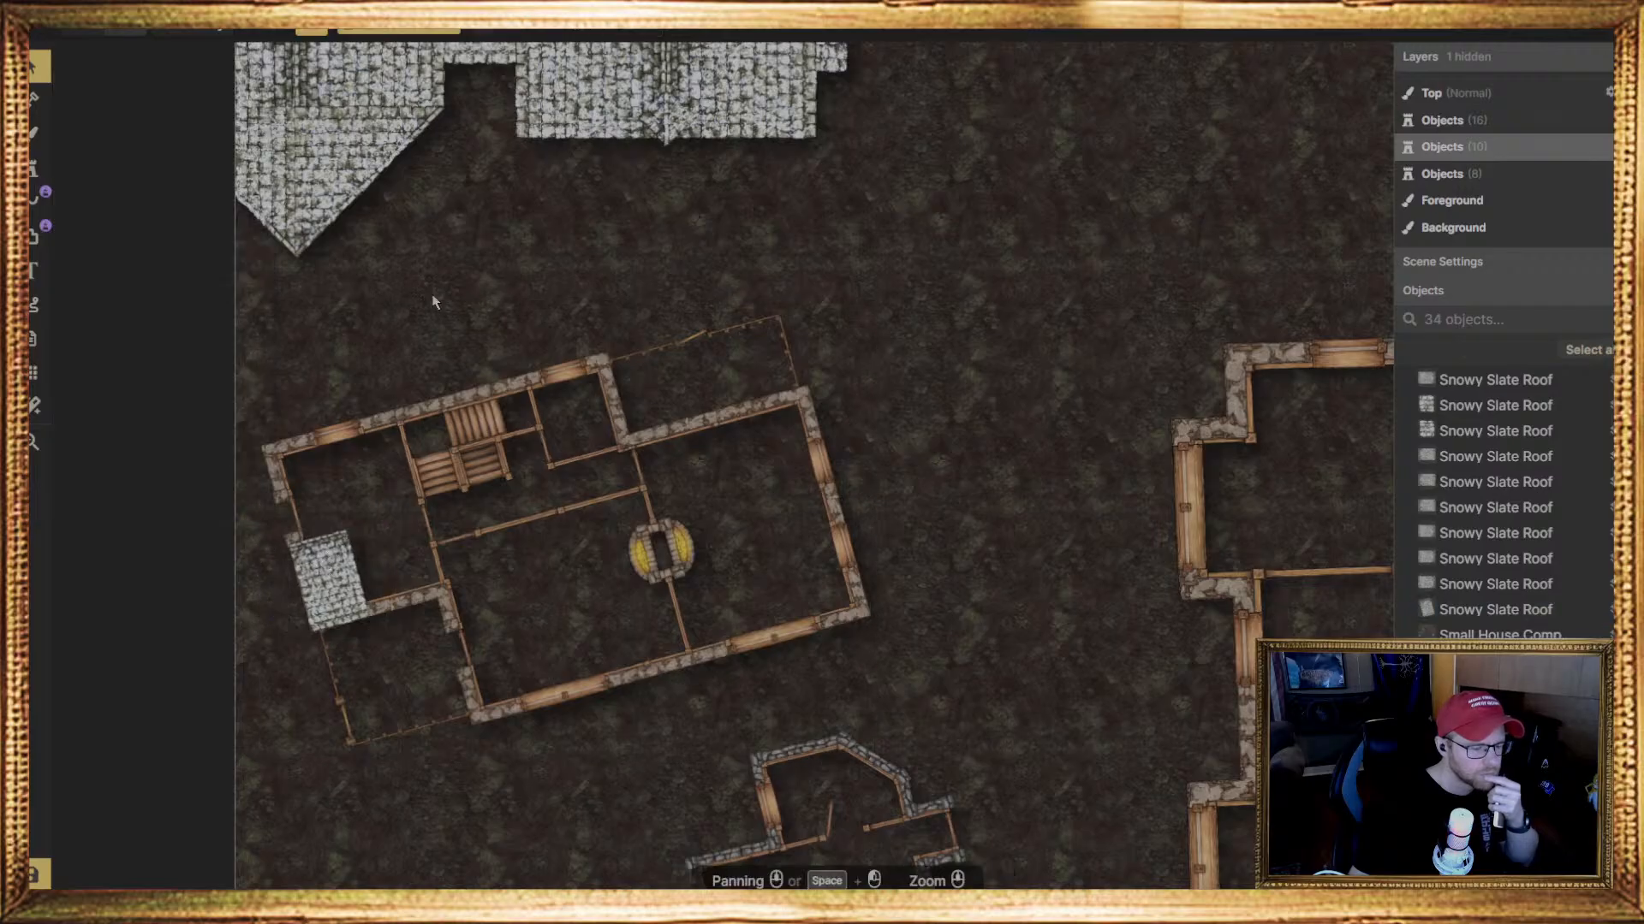
middle_drag(400, 323, 527, 327)
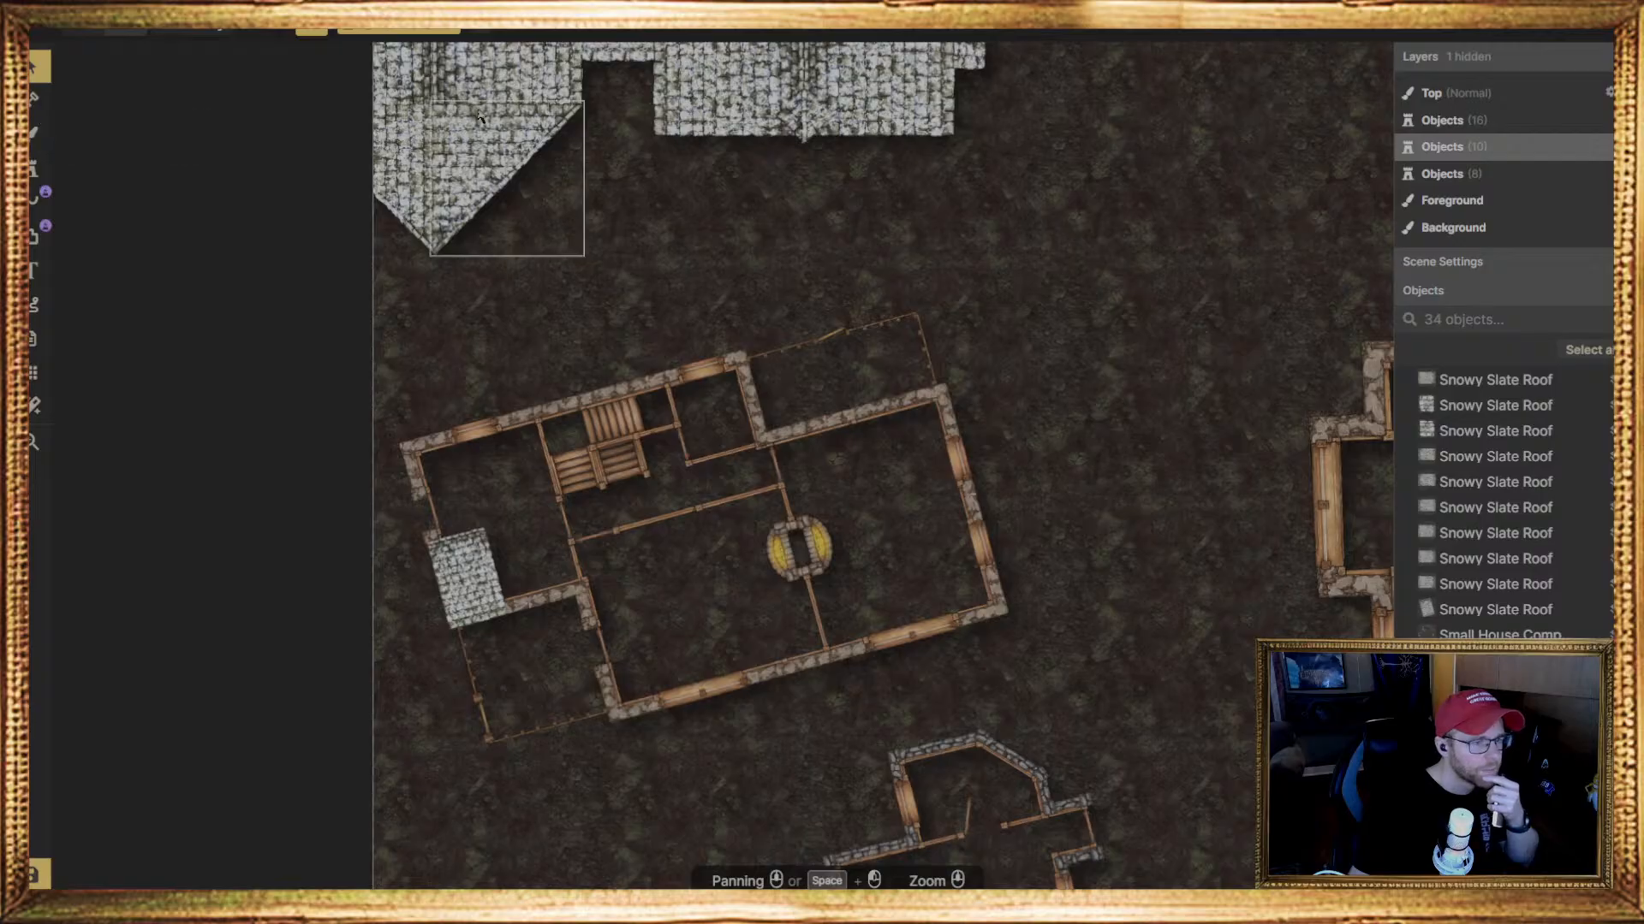
Add a second roof piece, rotate it to 75 degrees at scale 32, and fit it onto the house's upper-left corner
click(465, 573)
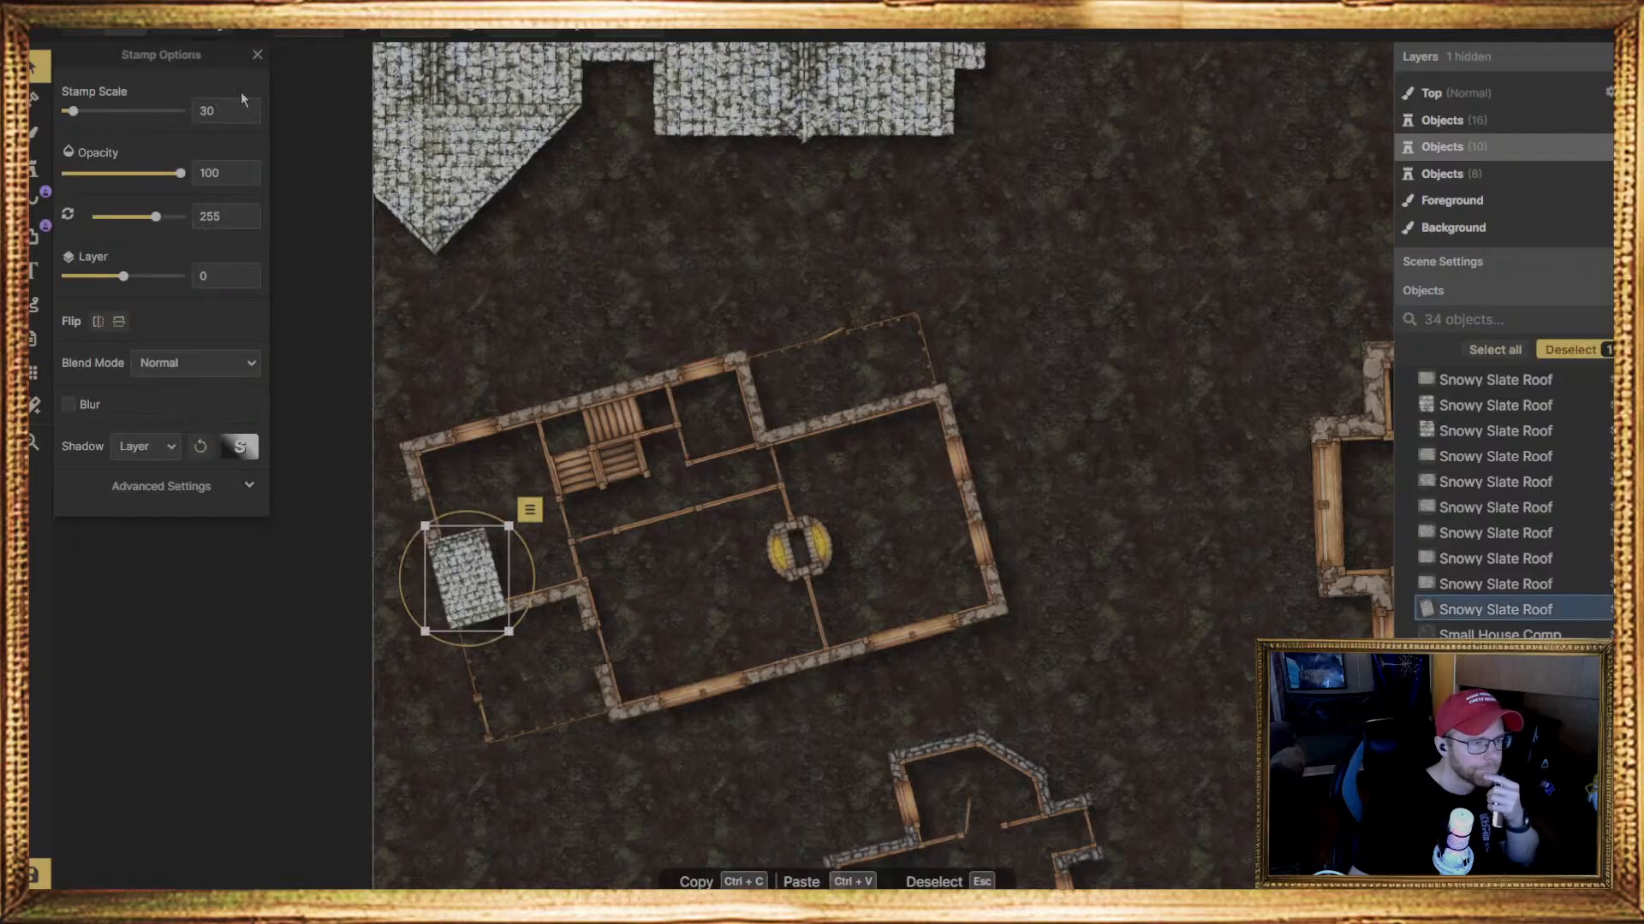
click(34, 170)
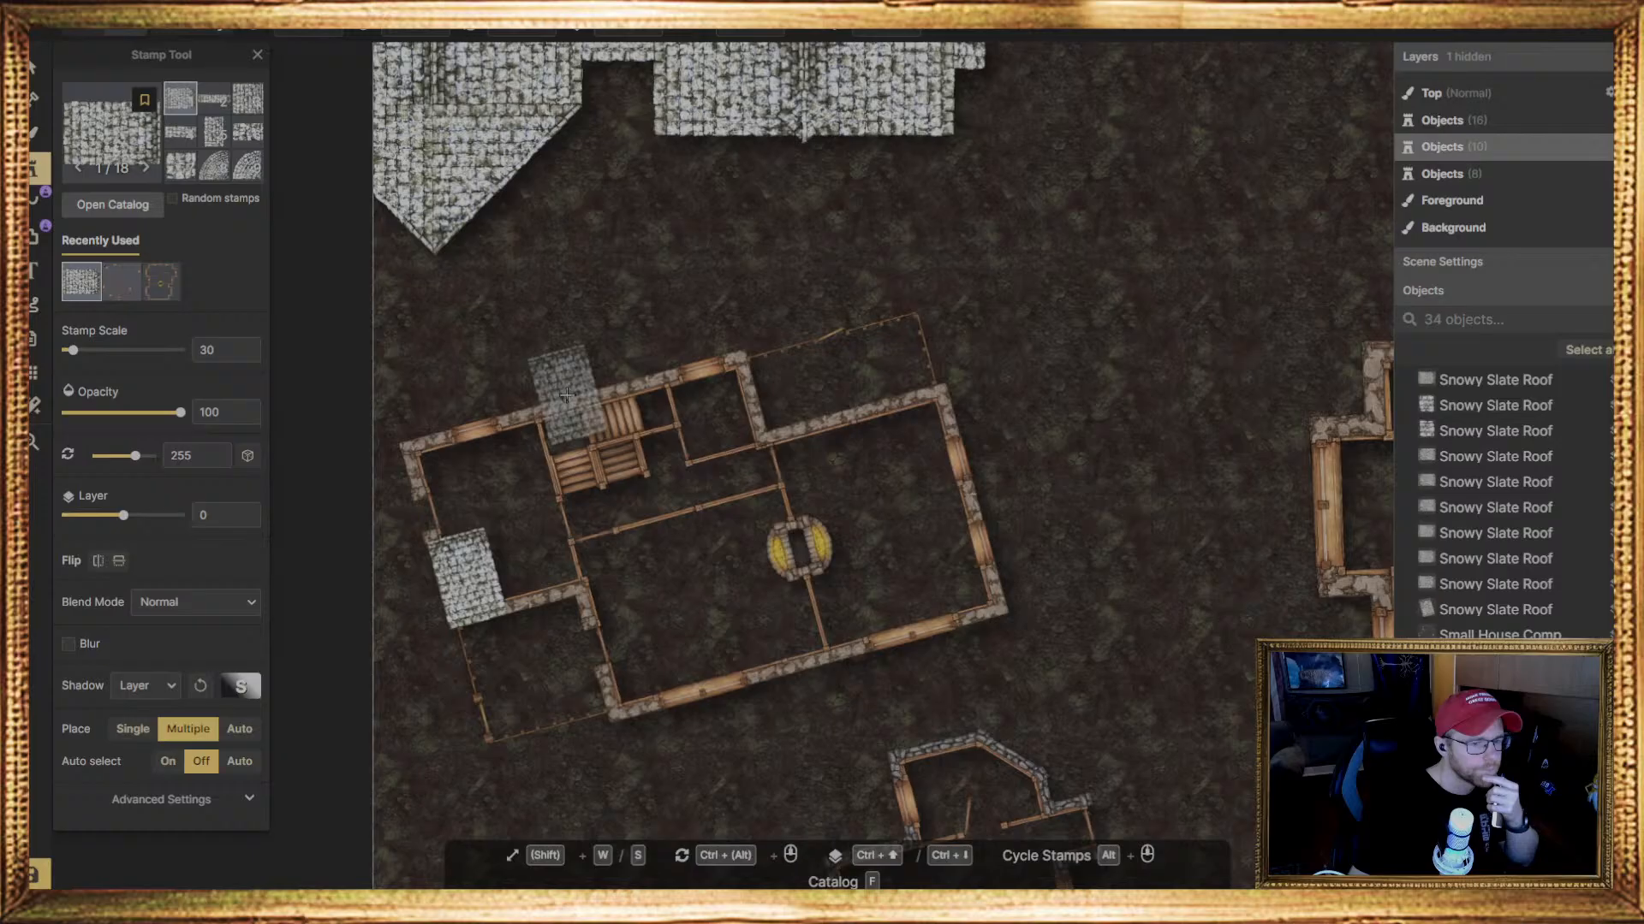
click(504, 363)
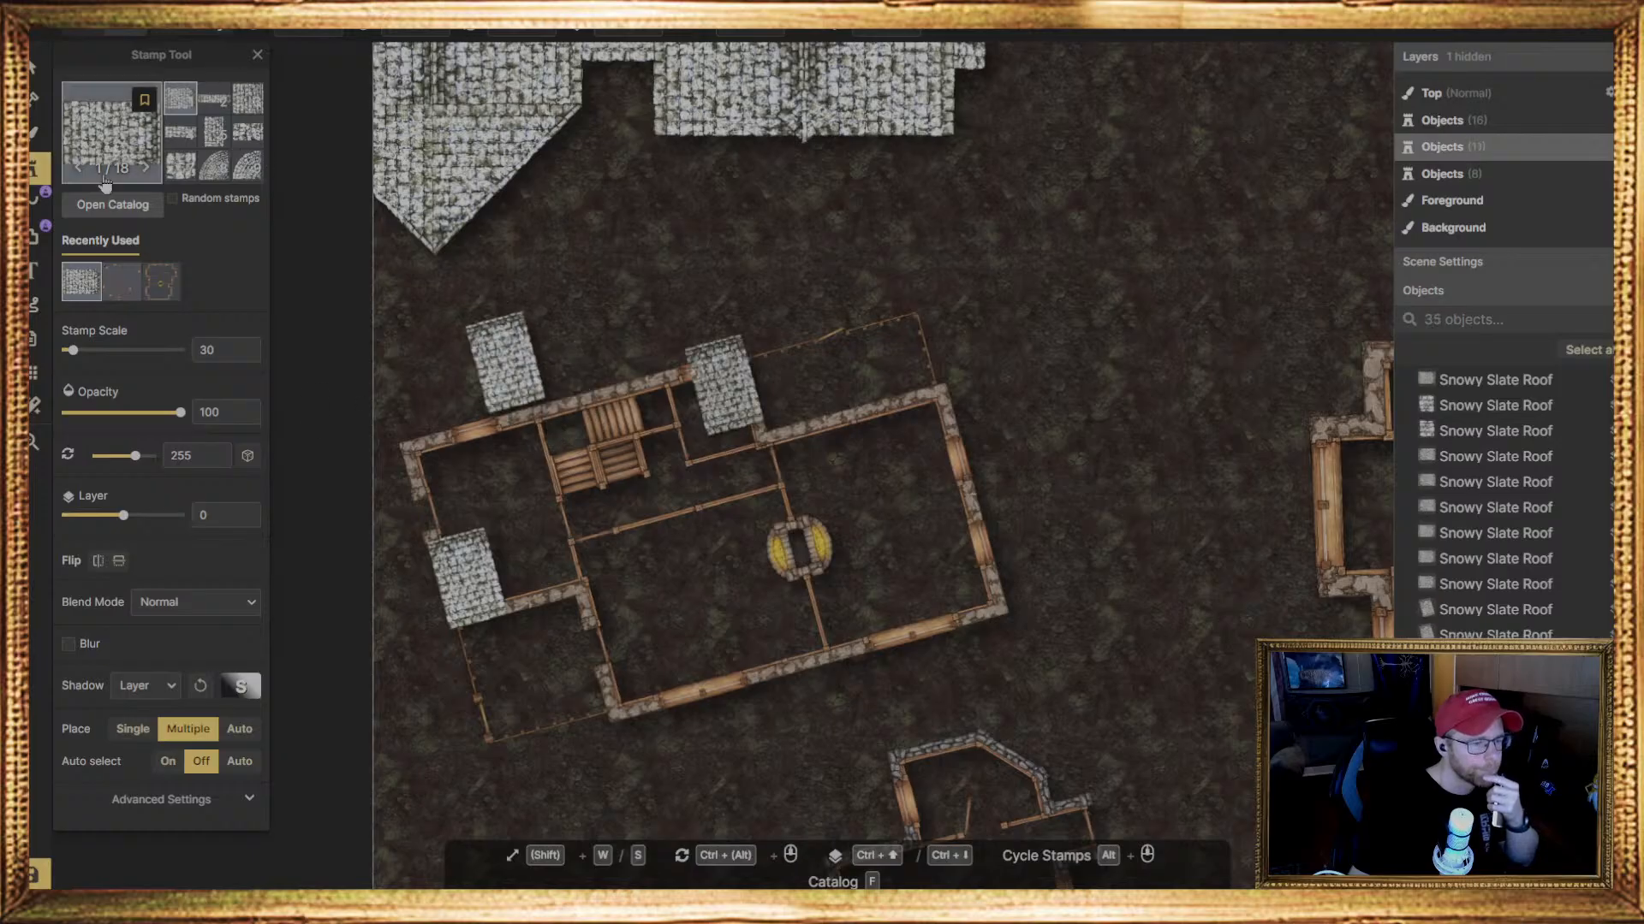
click(42, 67)
click(504, 364)
drag(570, 290, 340, 319)
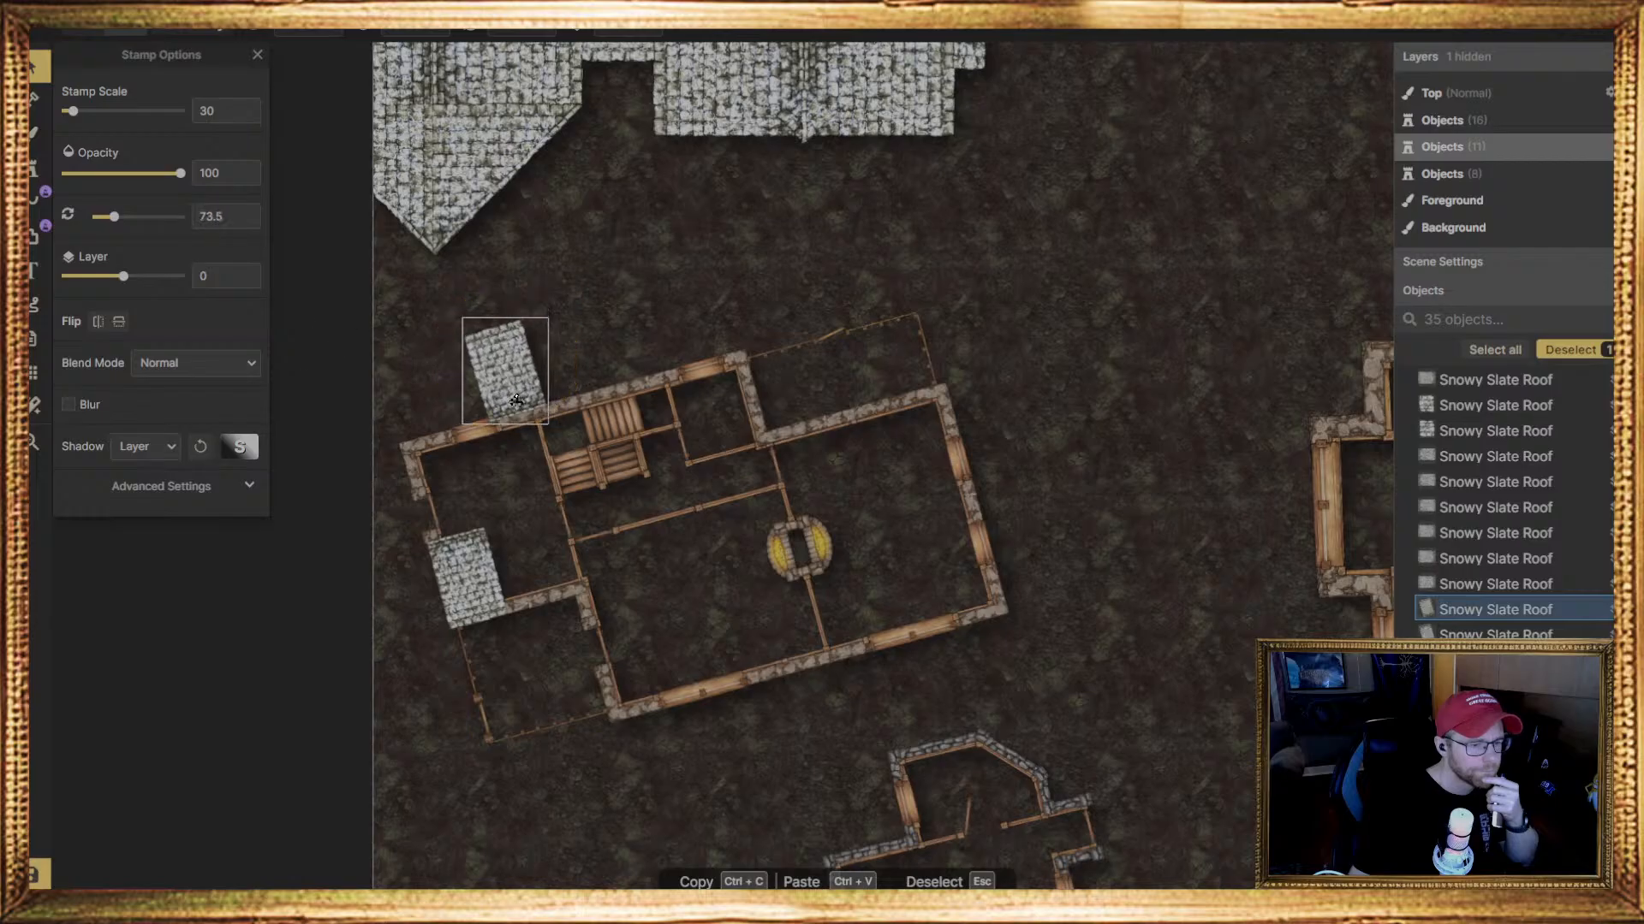
drag(514, 388, 481, 537)
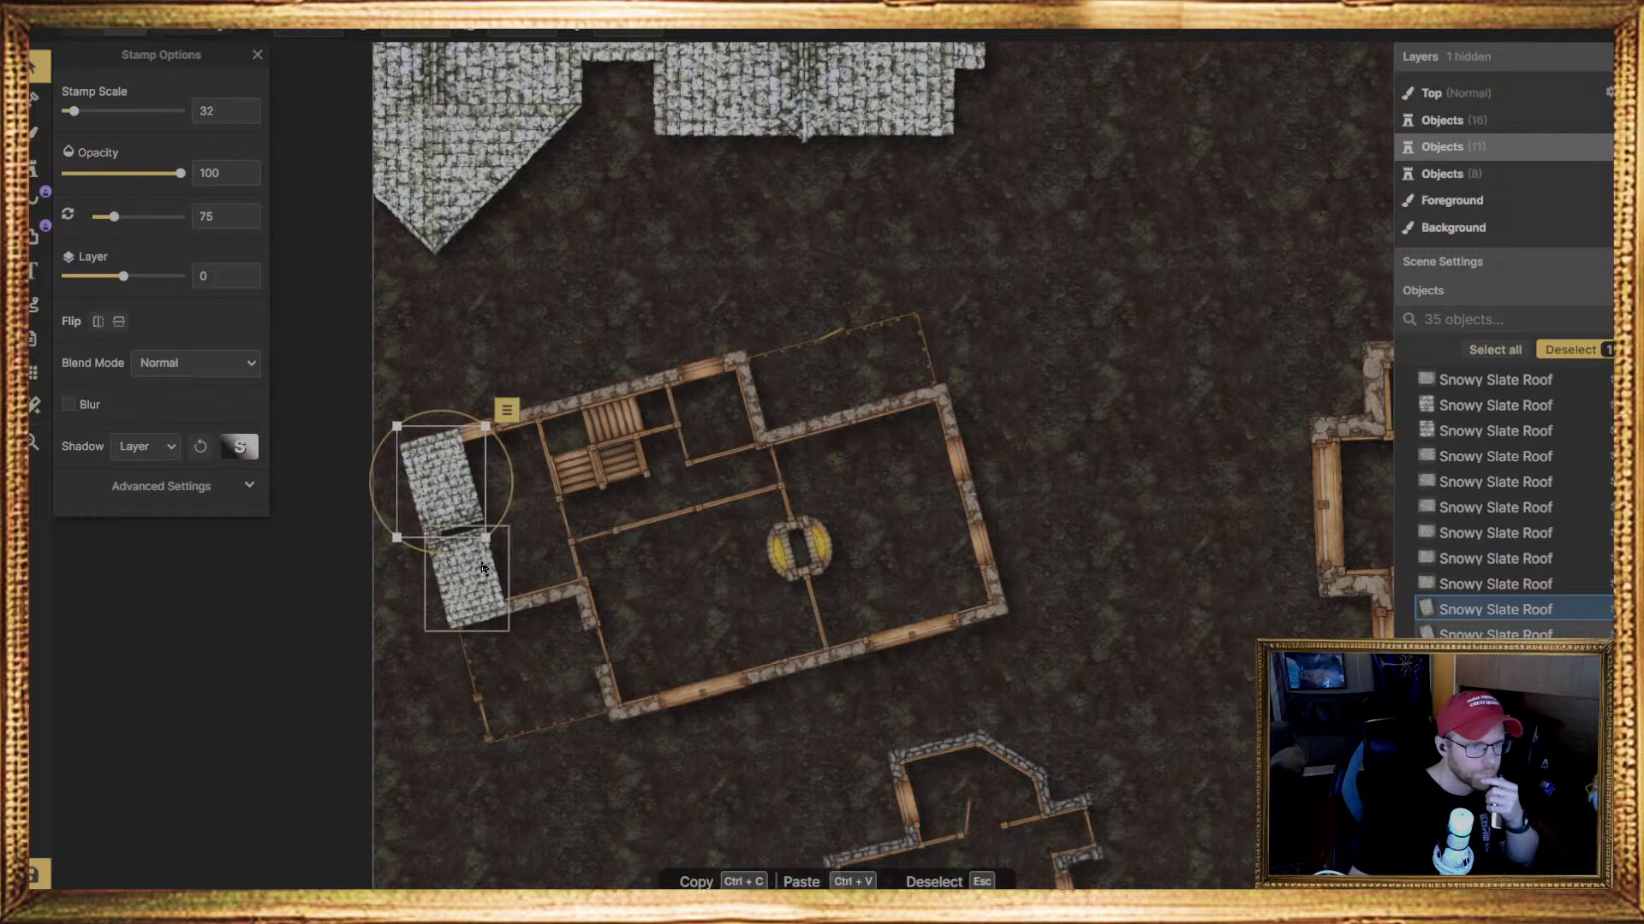
Scale the lower roof piece to 32, align it against the upper one, and place a matching piece to its right
click(481, 578)
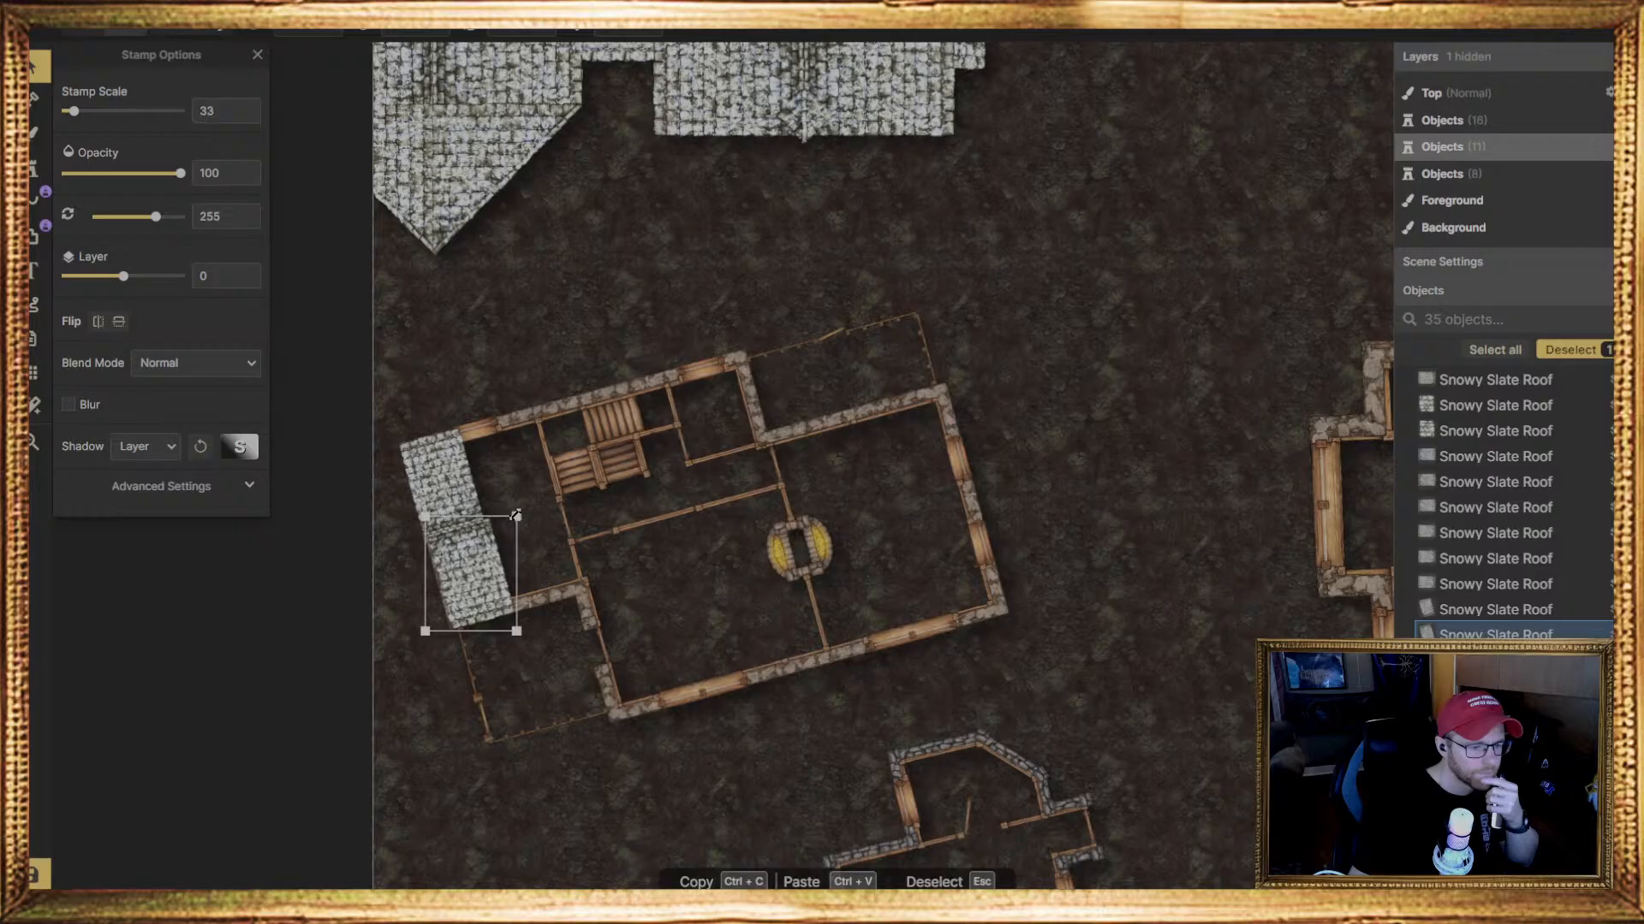
drag(515, 514, 514, 519)
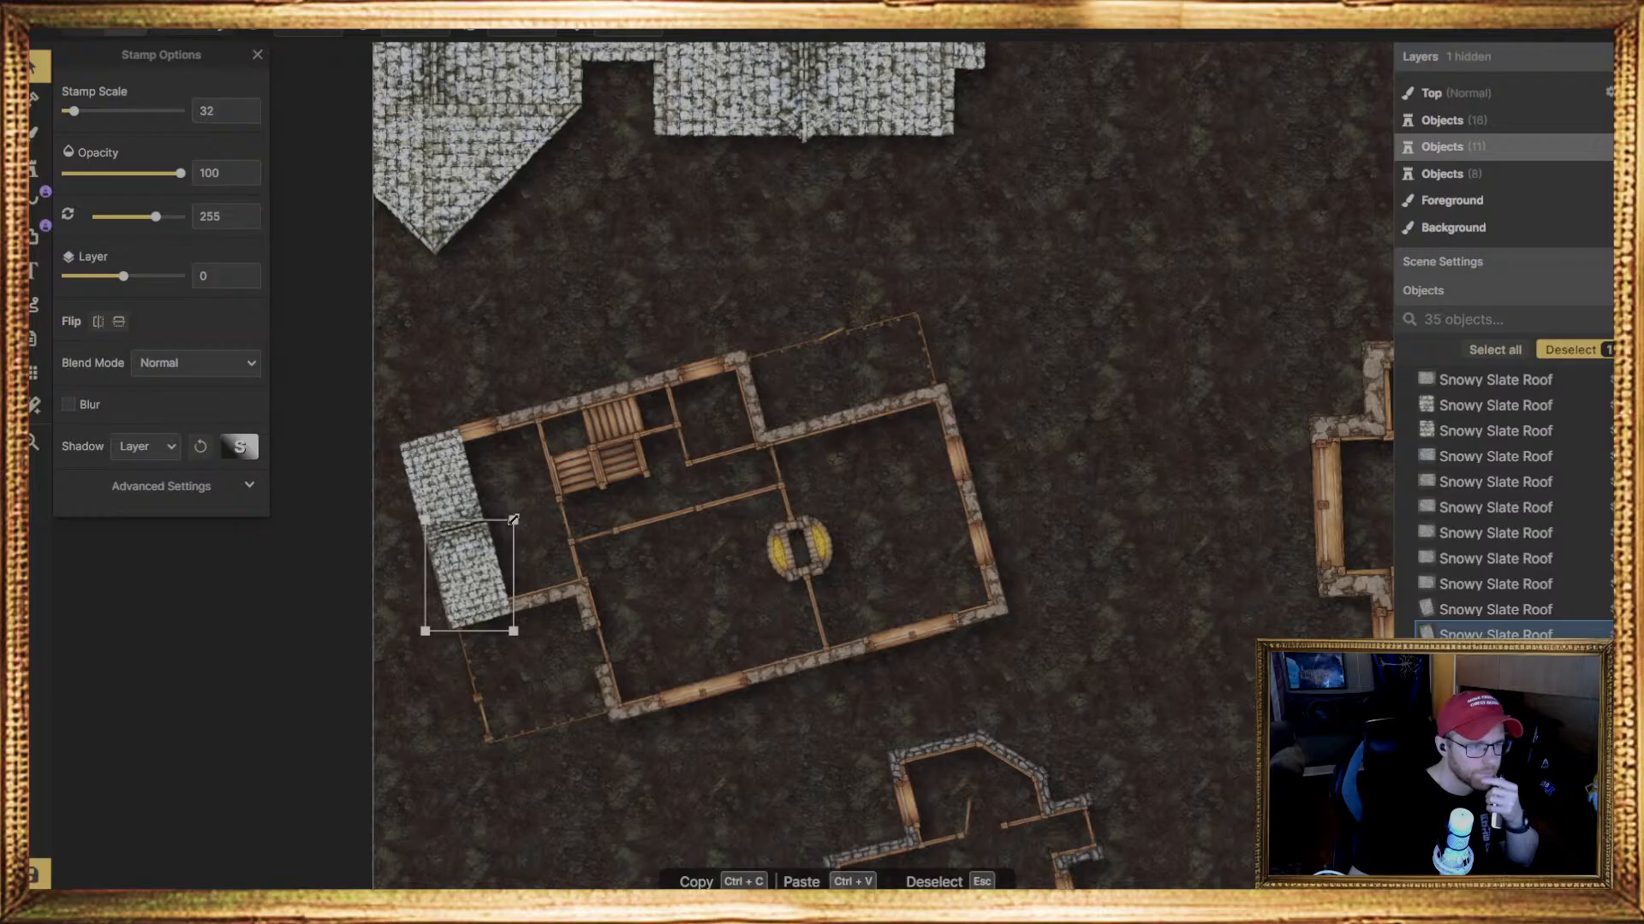
drag(469, 572, 468, 569)
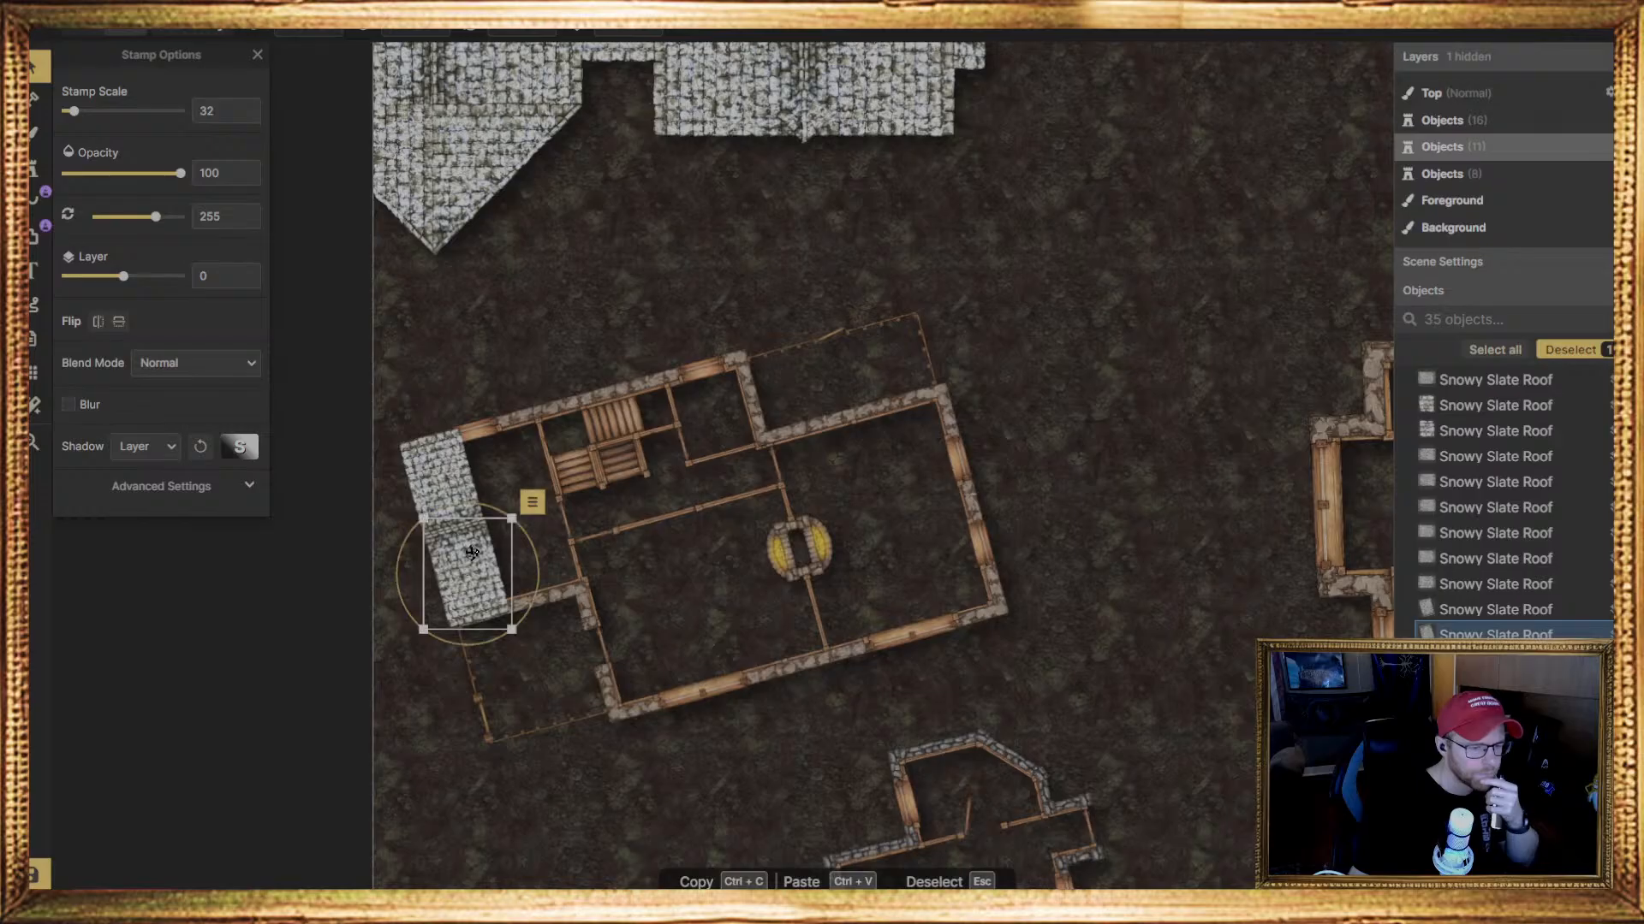
scroll(479, 548, up, 3)
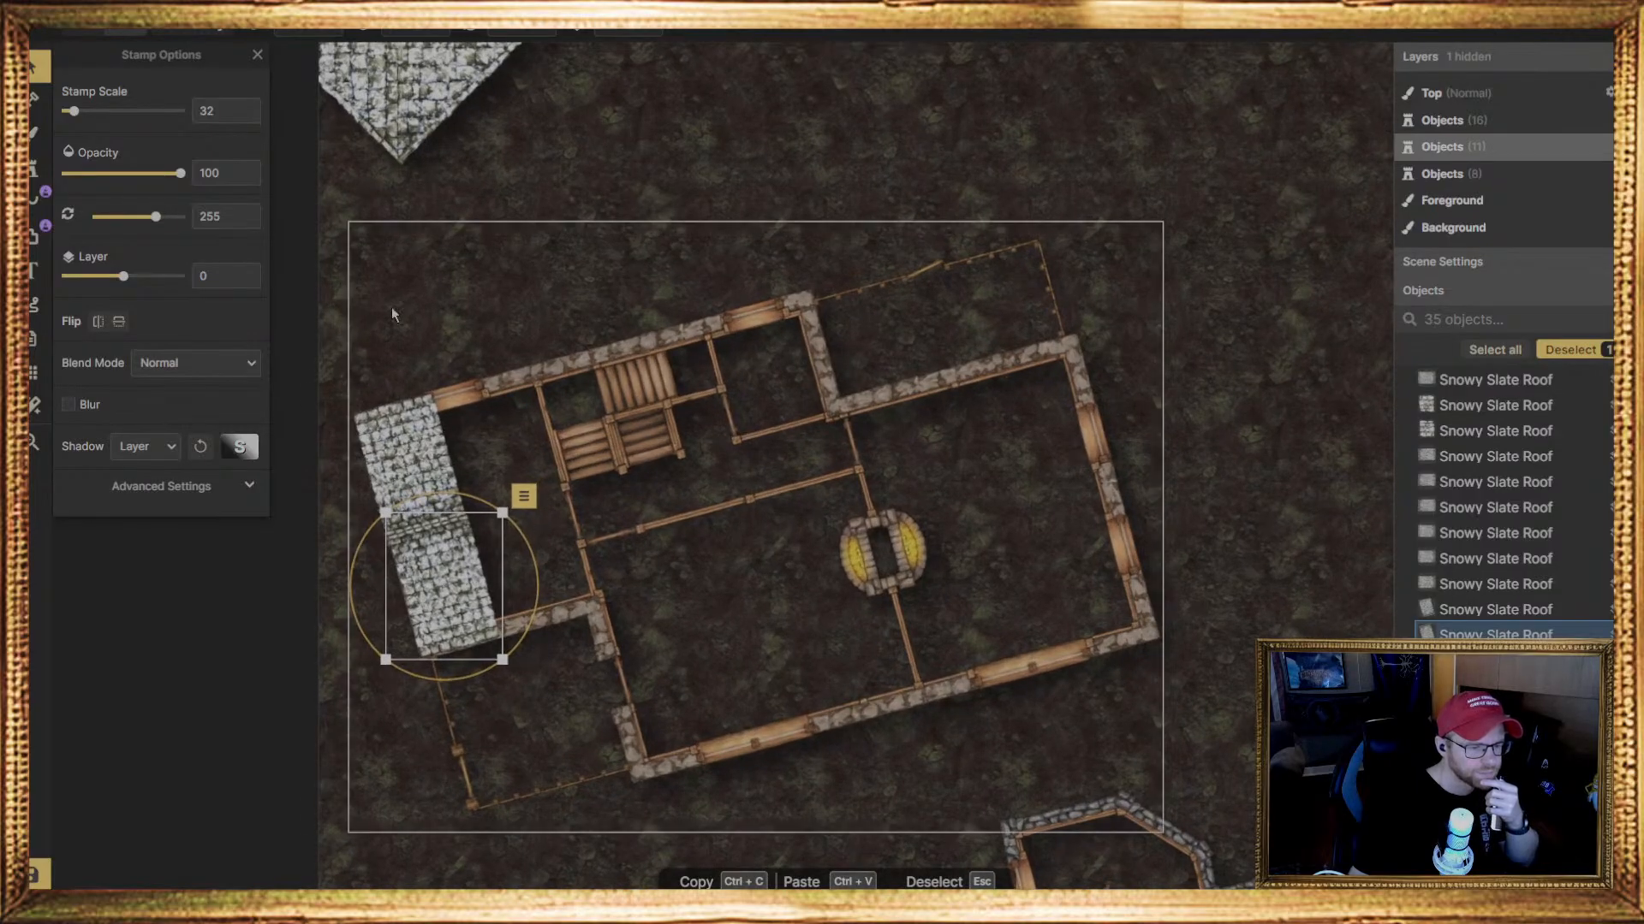
click(34, 168)
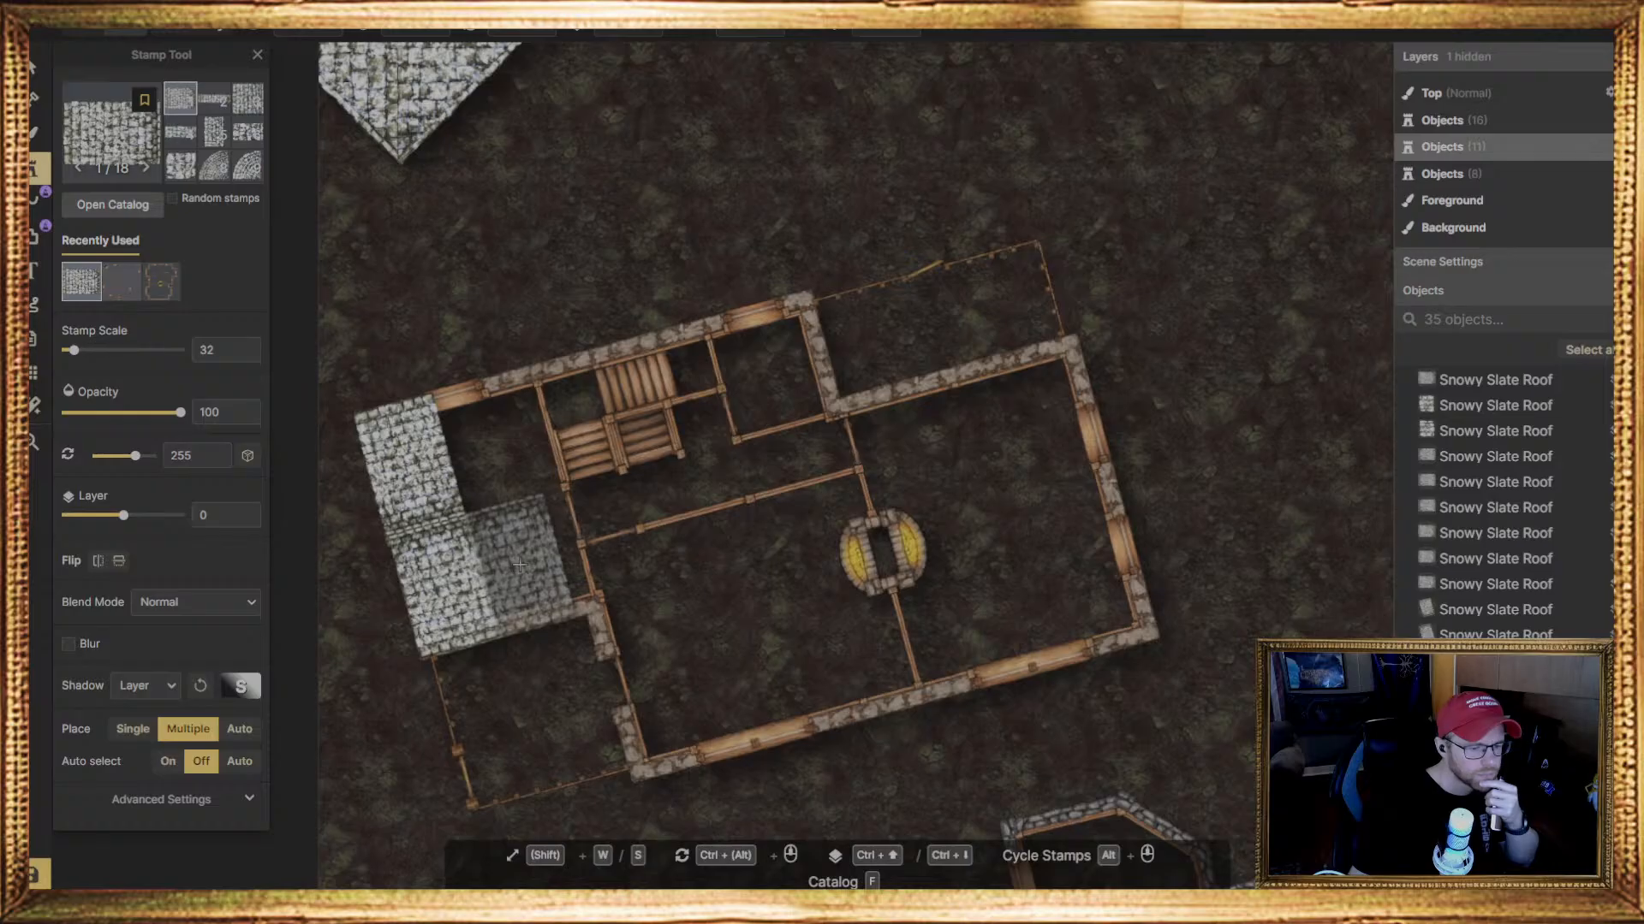
click(519, 565)
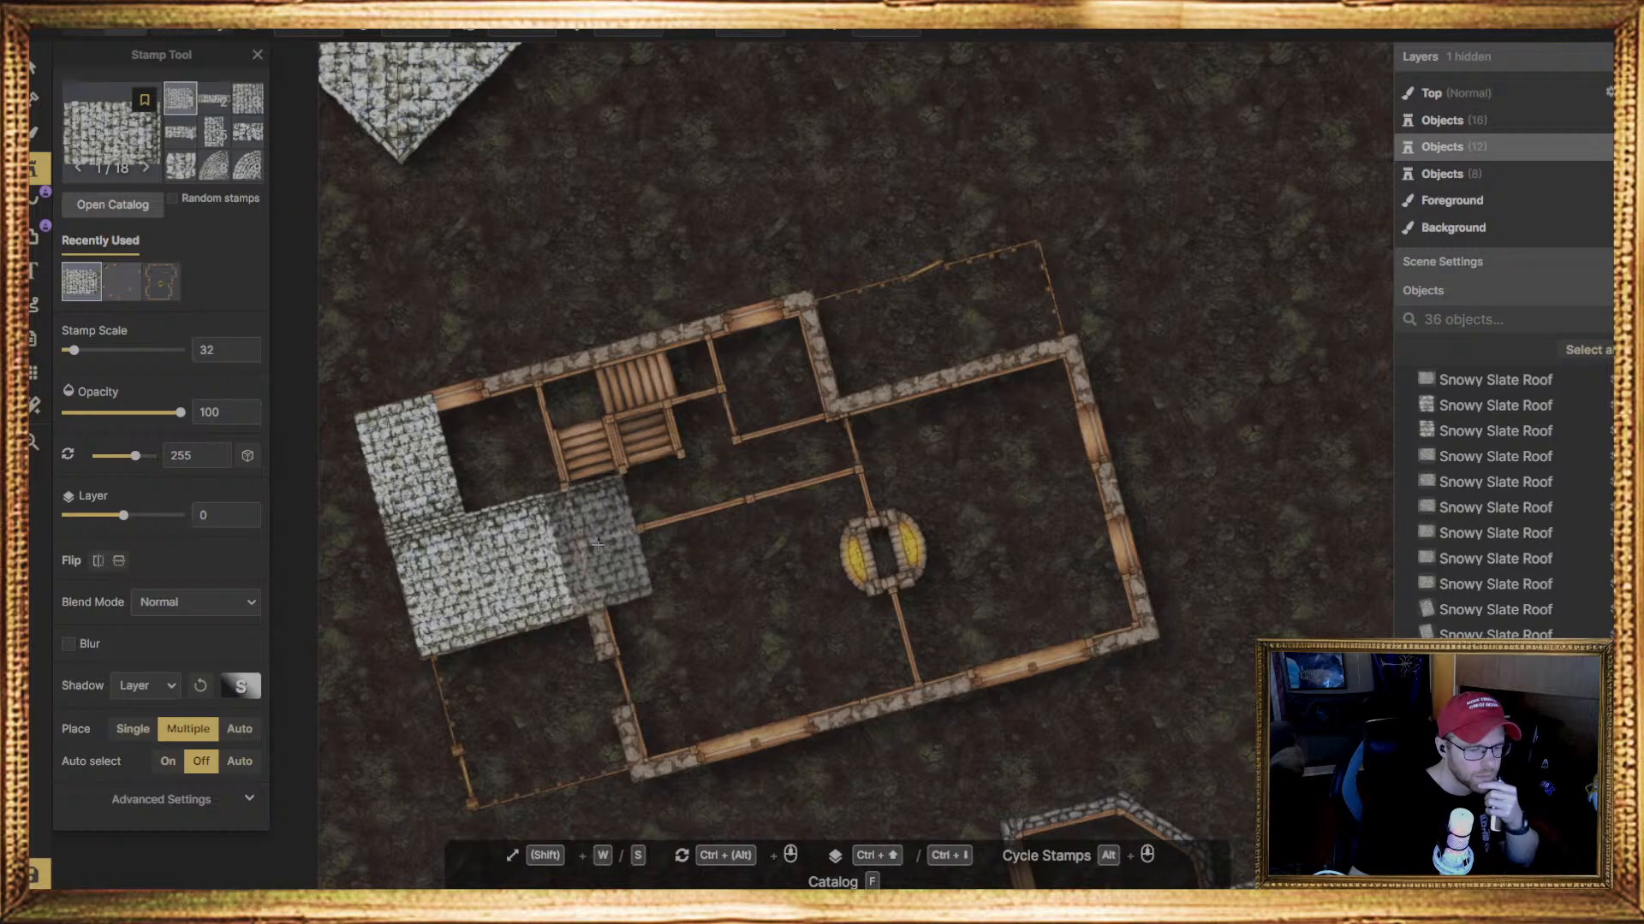
Delete the two lower roof pieces rotated to 255 degrees from the west room
click(41, 80)
click(437, 584)
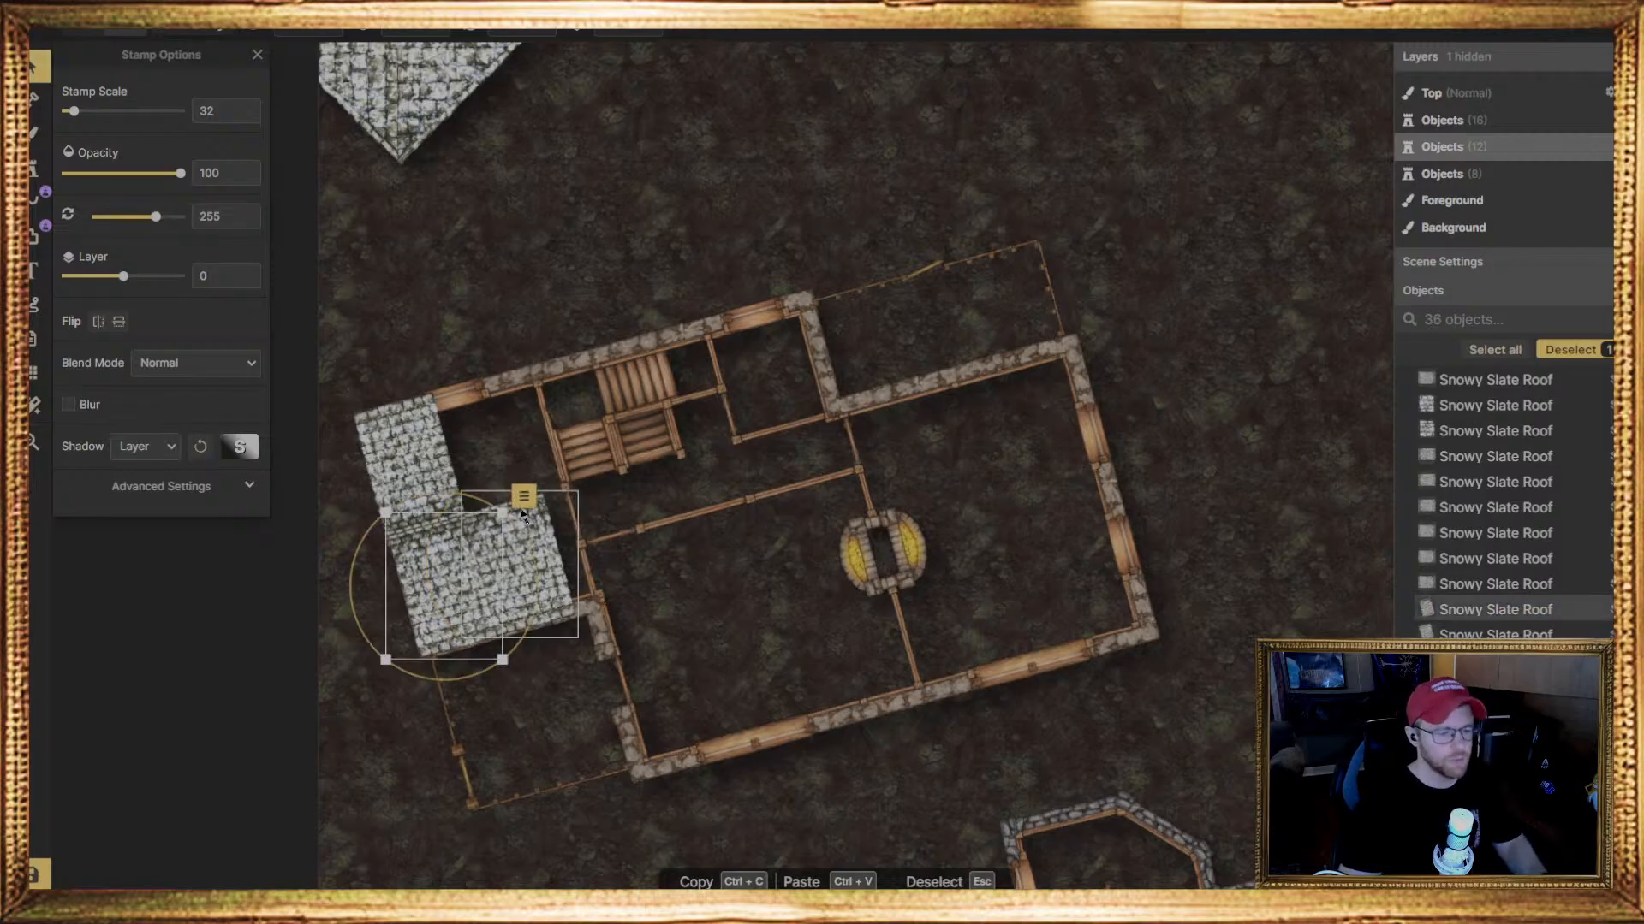
click(493, 622)
key(Delete)
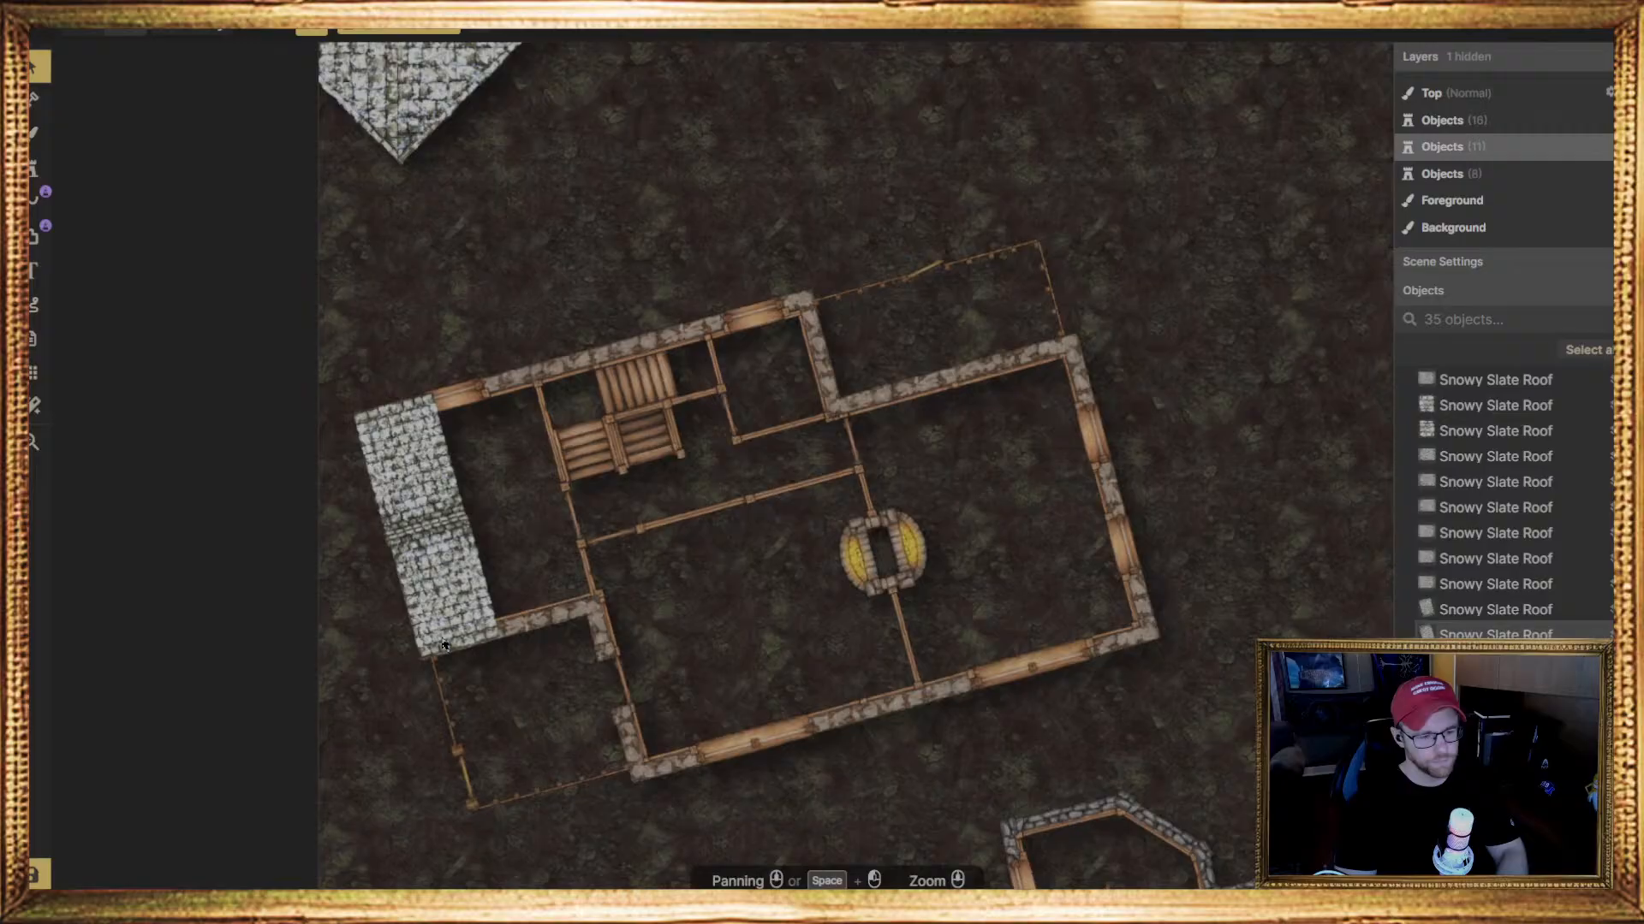
click(463, 600)
key(Delete)
Enlarge the roof piece on the house's upper-left corner to scale 35
click(409, 463)
mouse_move(299, 31)
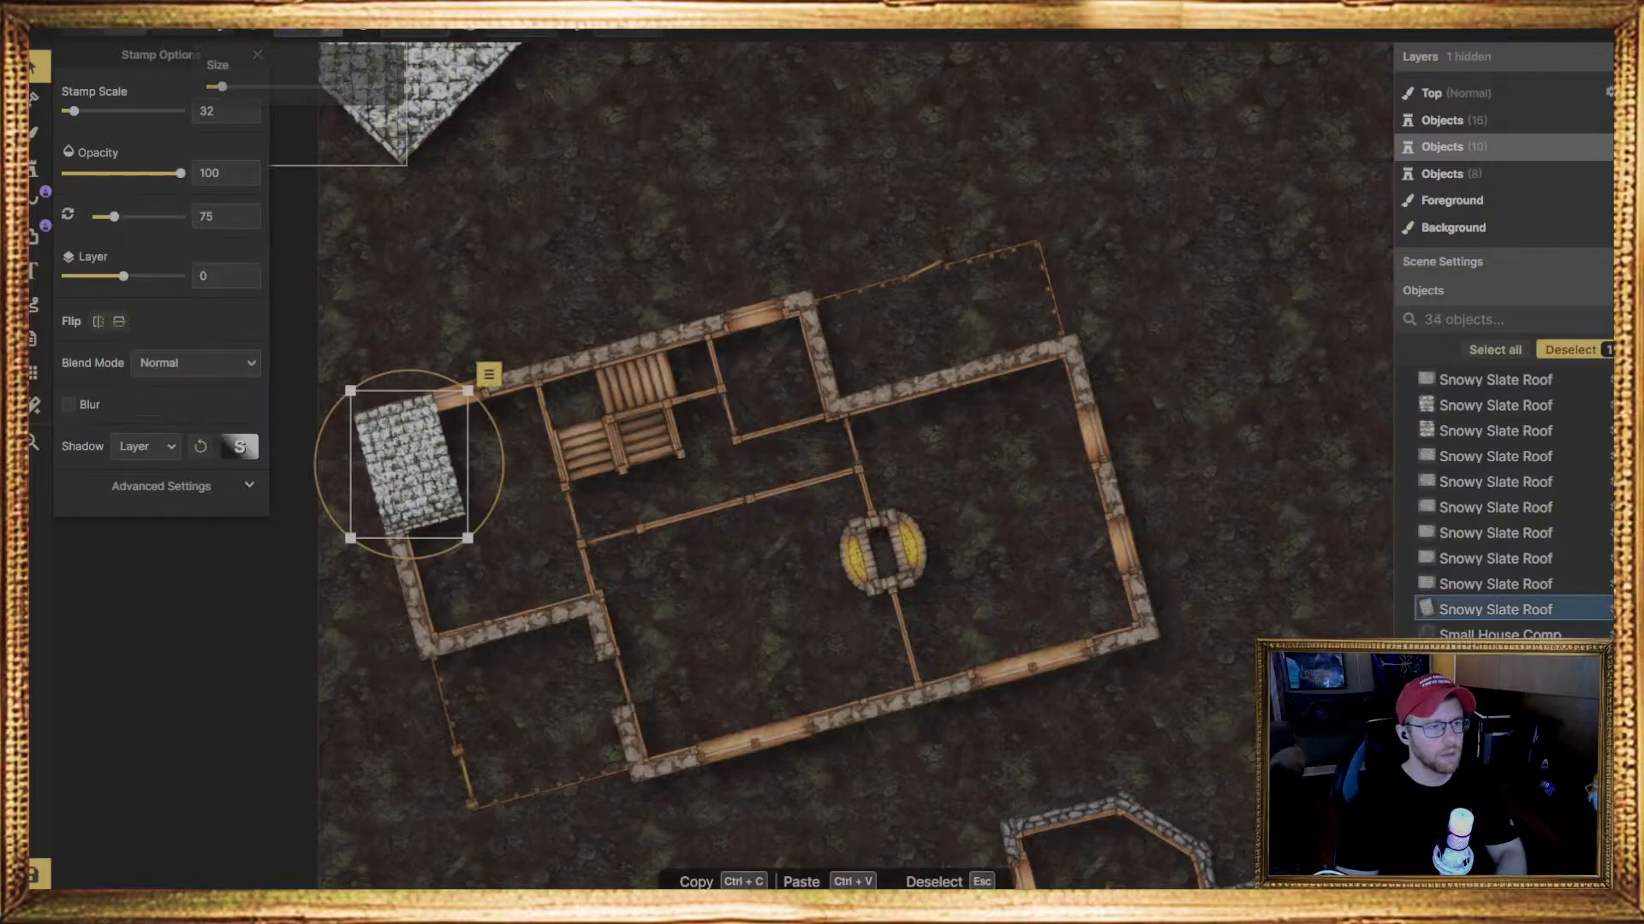
key(Delete)
key(ctrl+z)
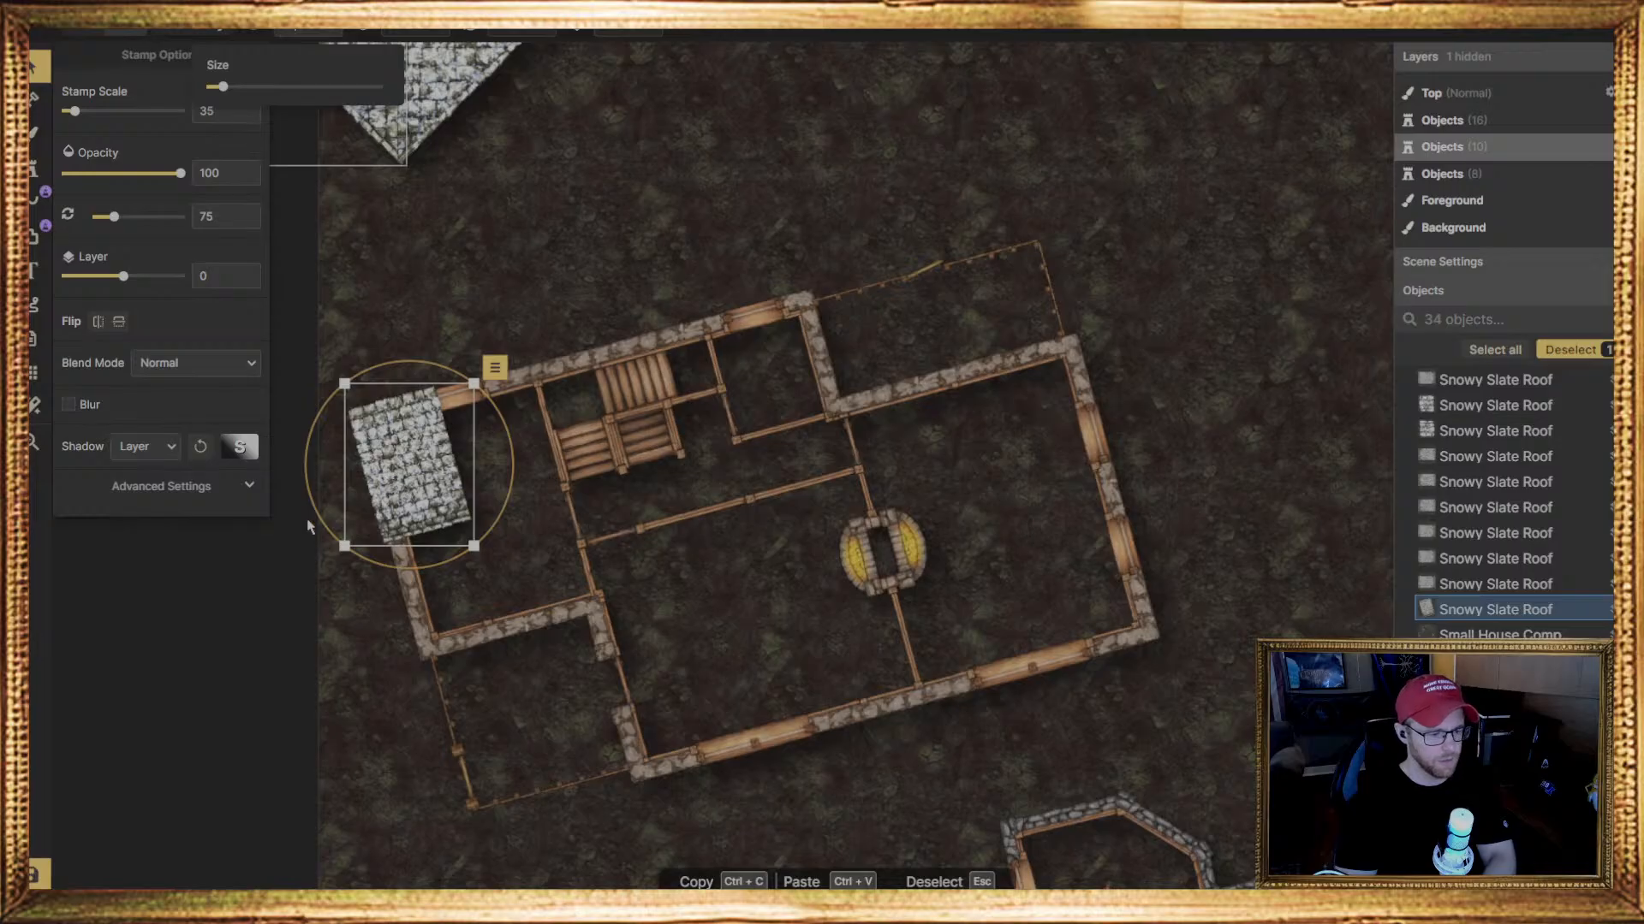
Stamp a row of matching Snowy Slate Roof pieces at scale 35 and 75 degrees along the house's upper wall to its stone corner
click(35, 167)
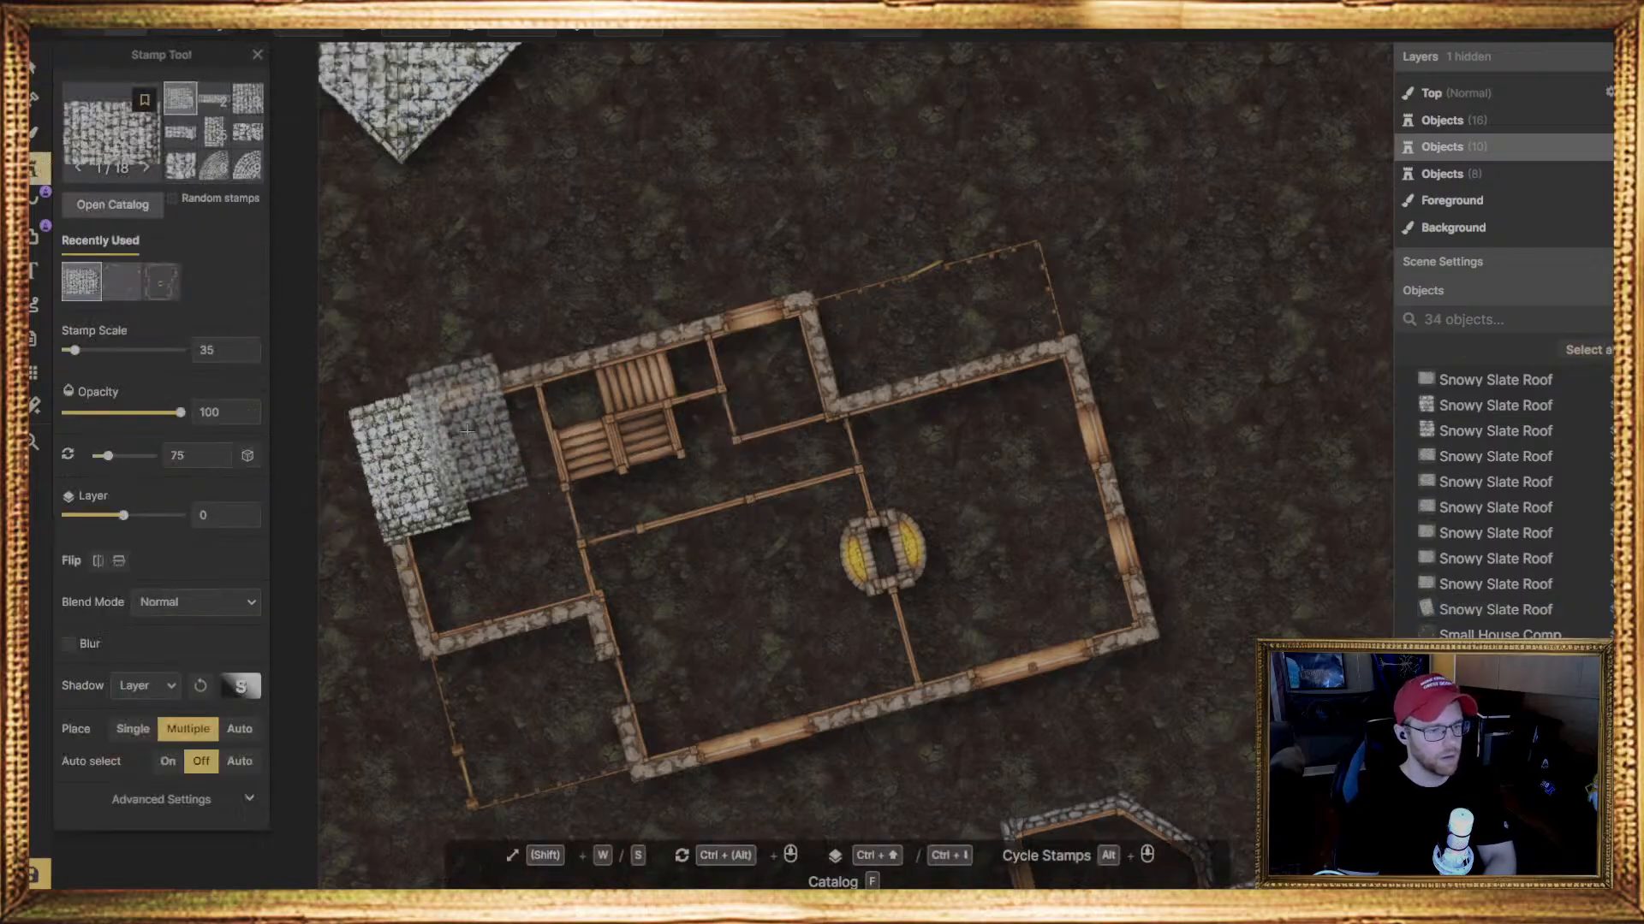
click(495, 441)
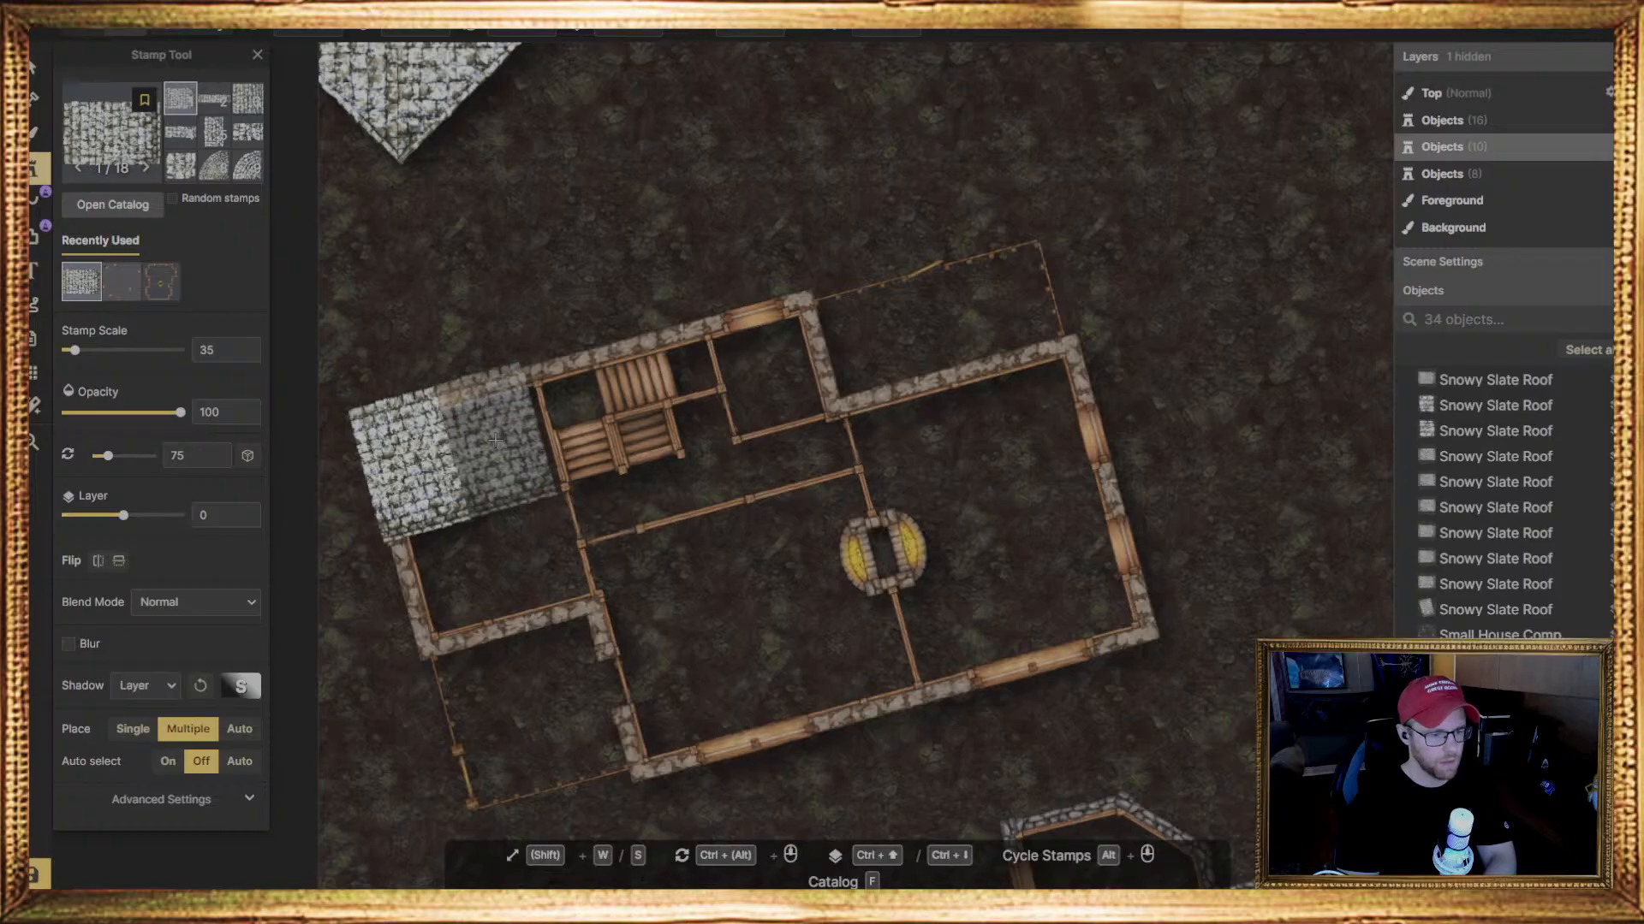
click(495, 441)
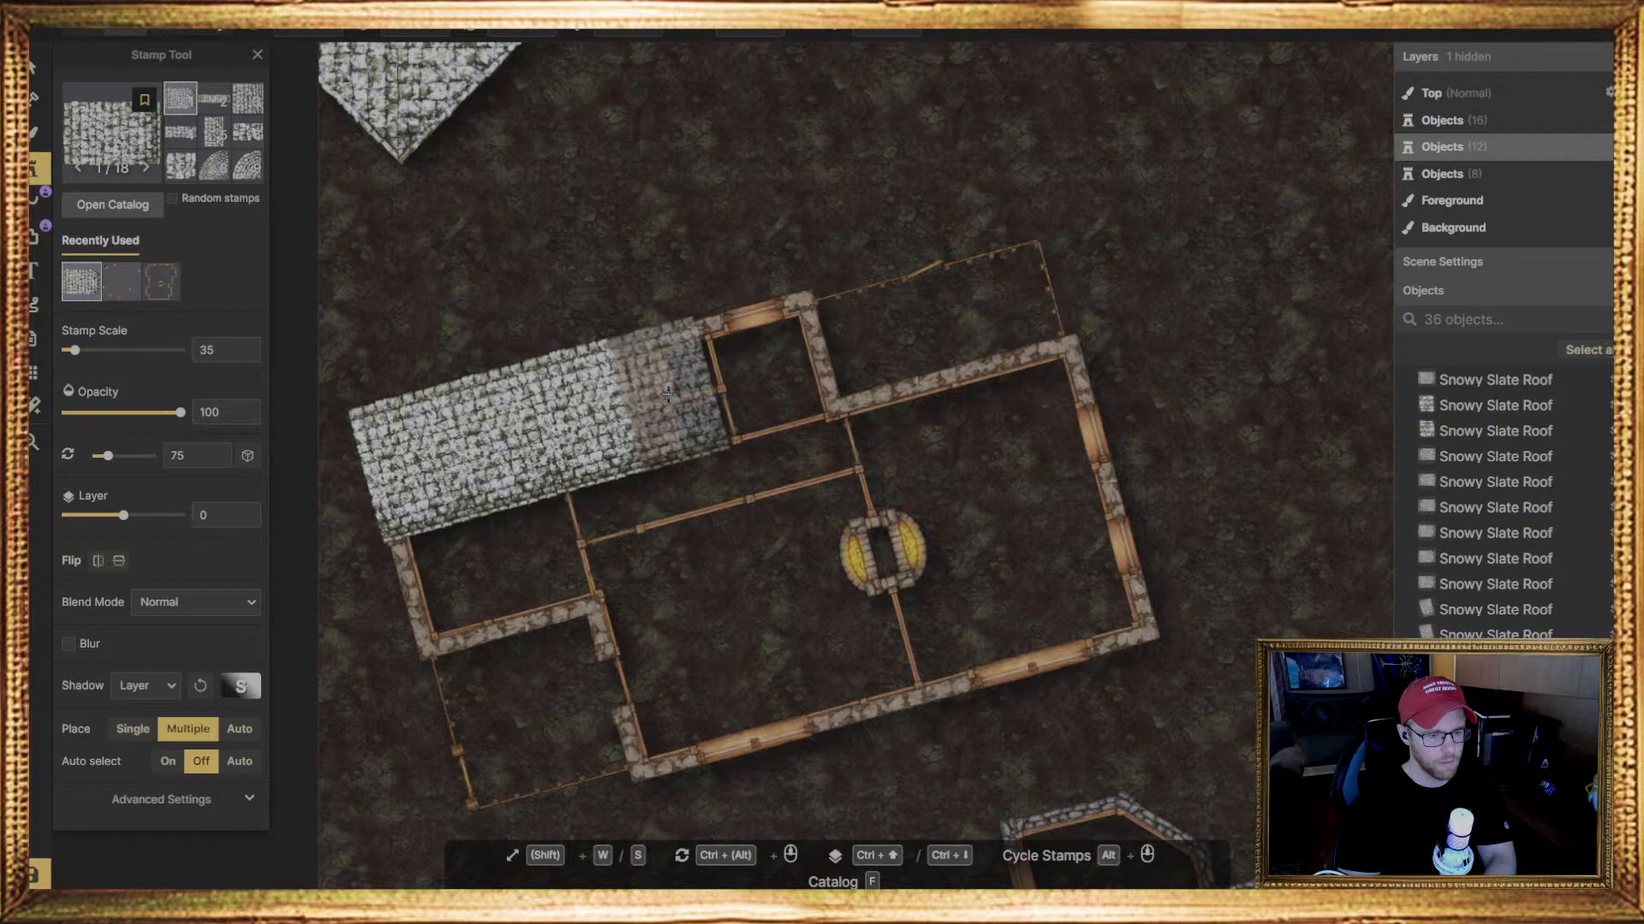
click(669, 394)
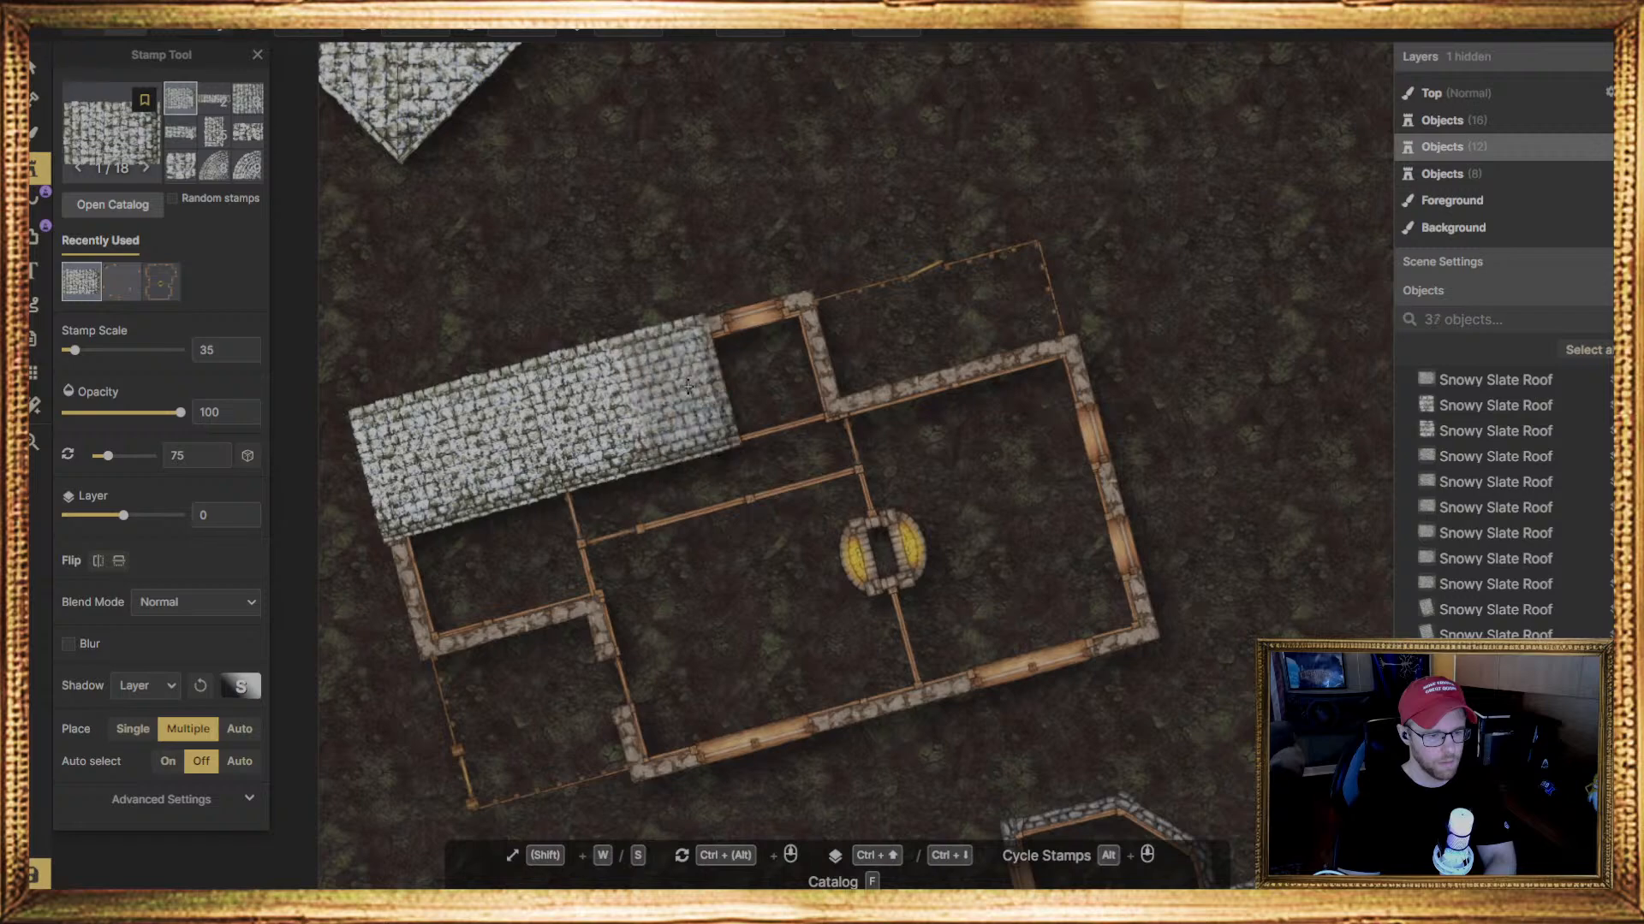
click(766, 366)
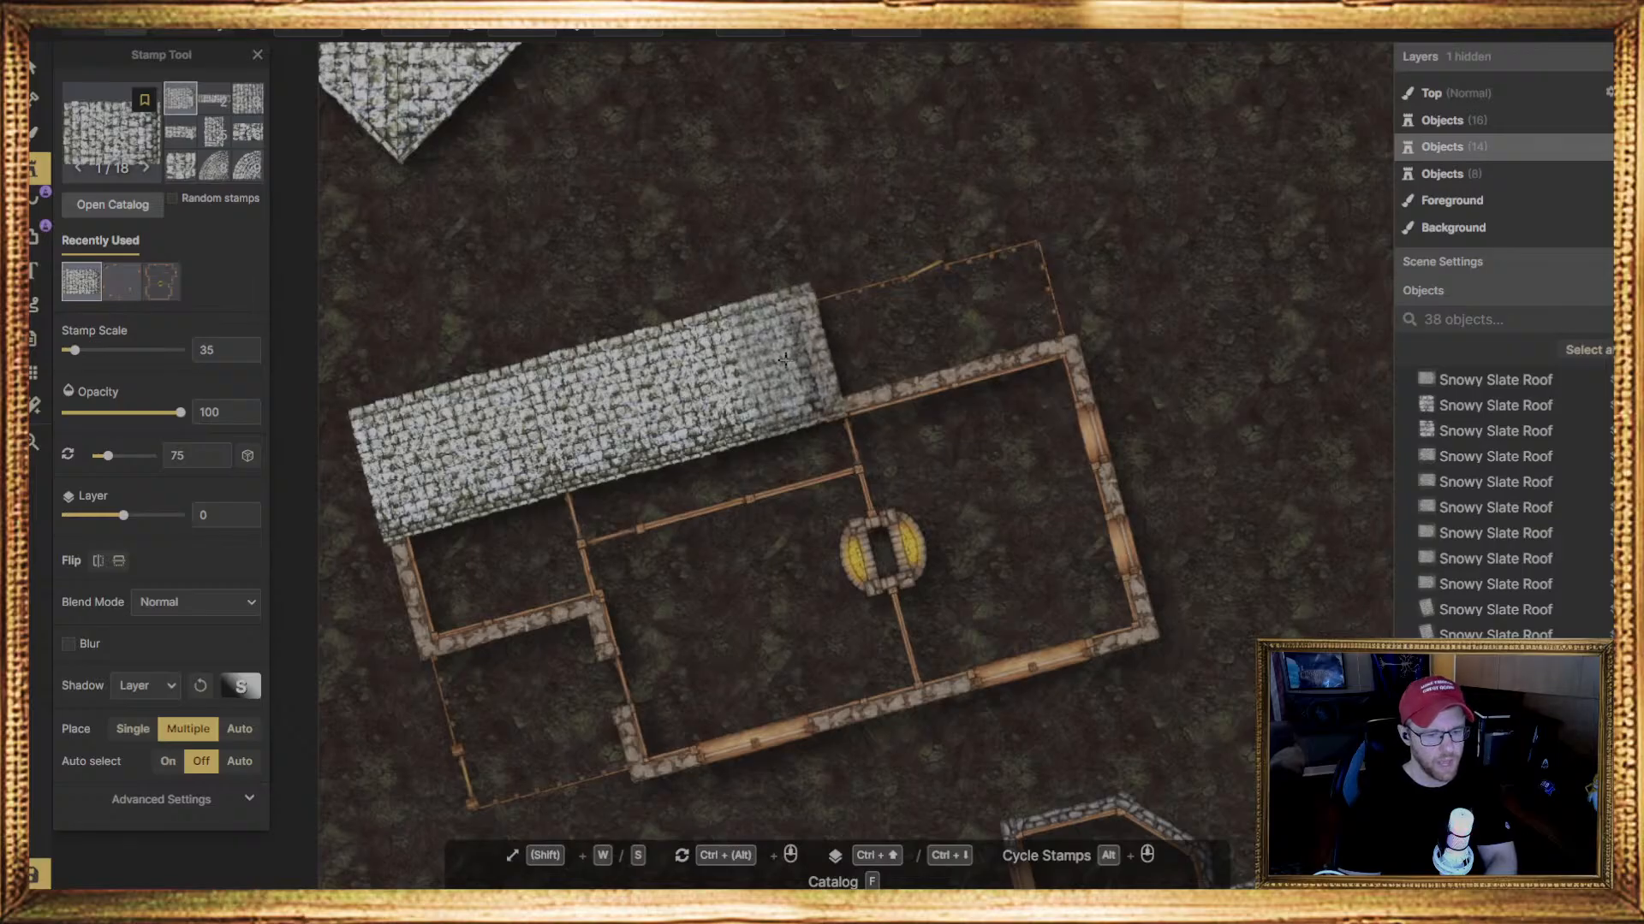
click(785, 359)
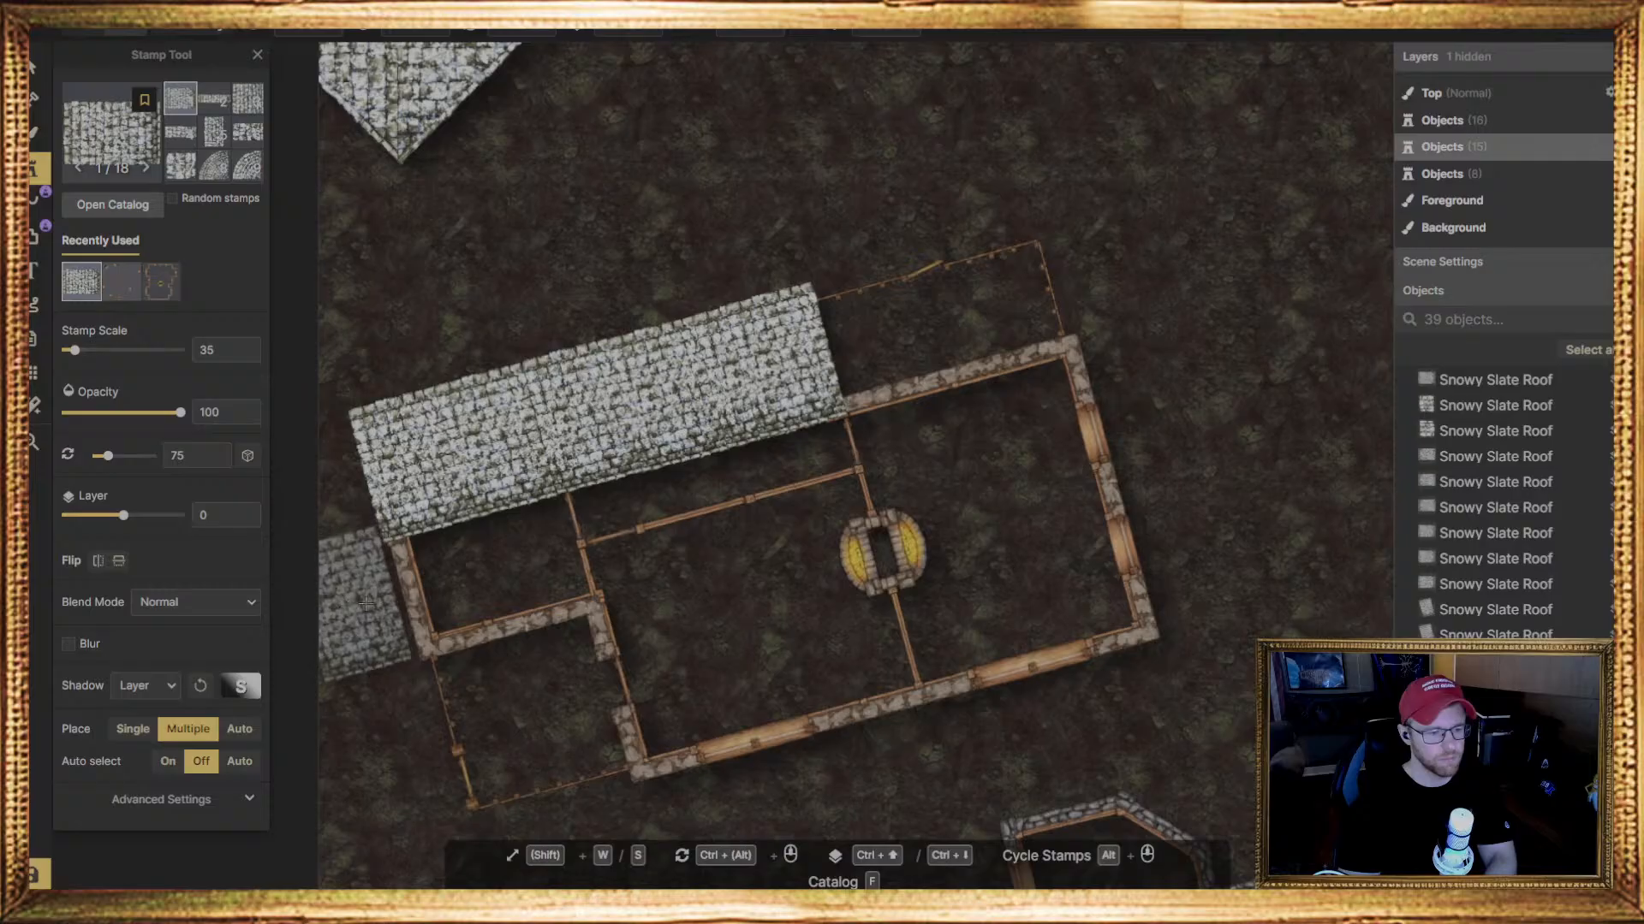
Search the Line Tool's stamp stroke catalog for "roo" and browse the path assets tagged Roofs
click(35, 198)
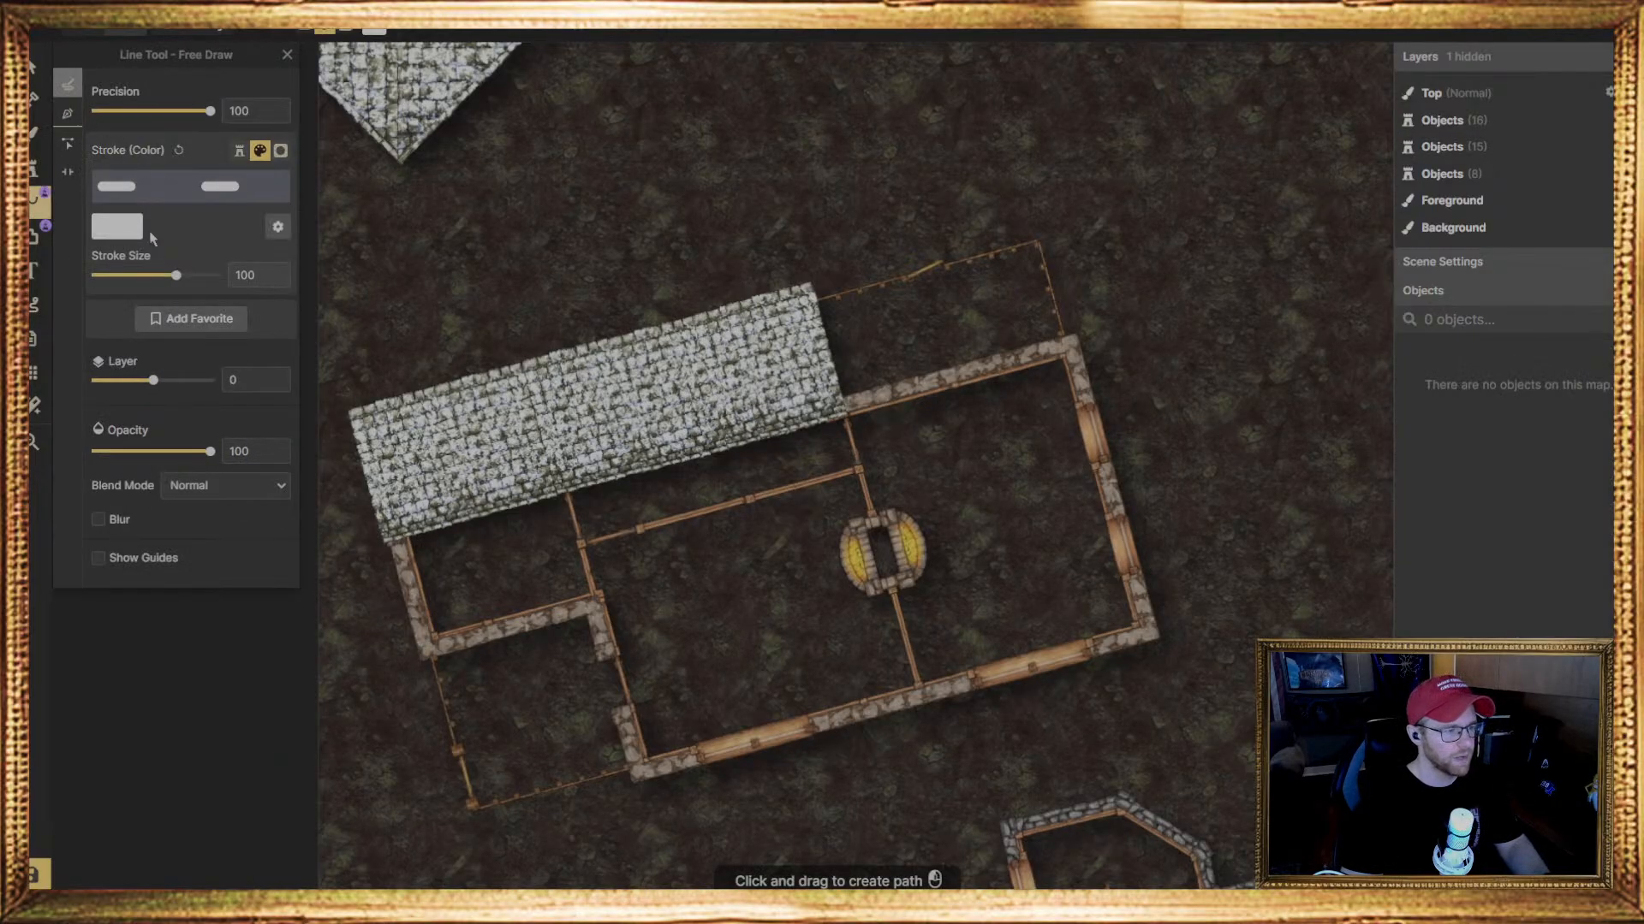
click(239, 151)
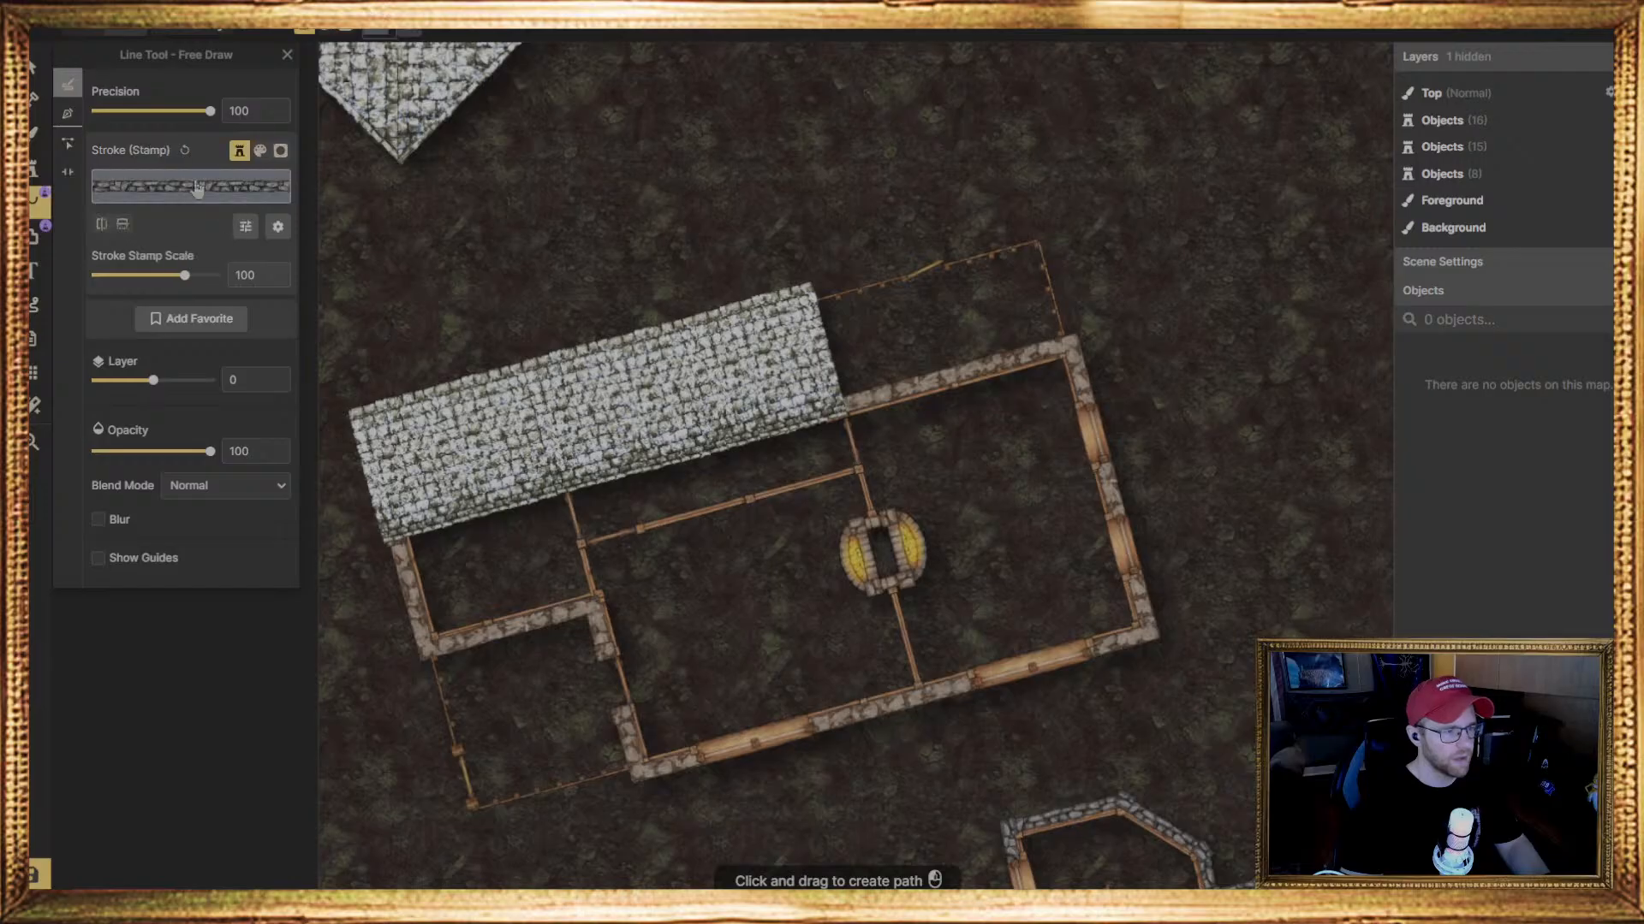
click(196, 188)
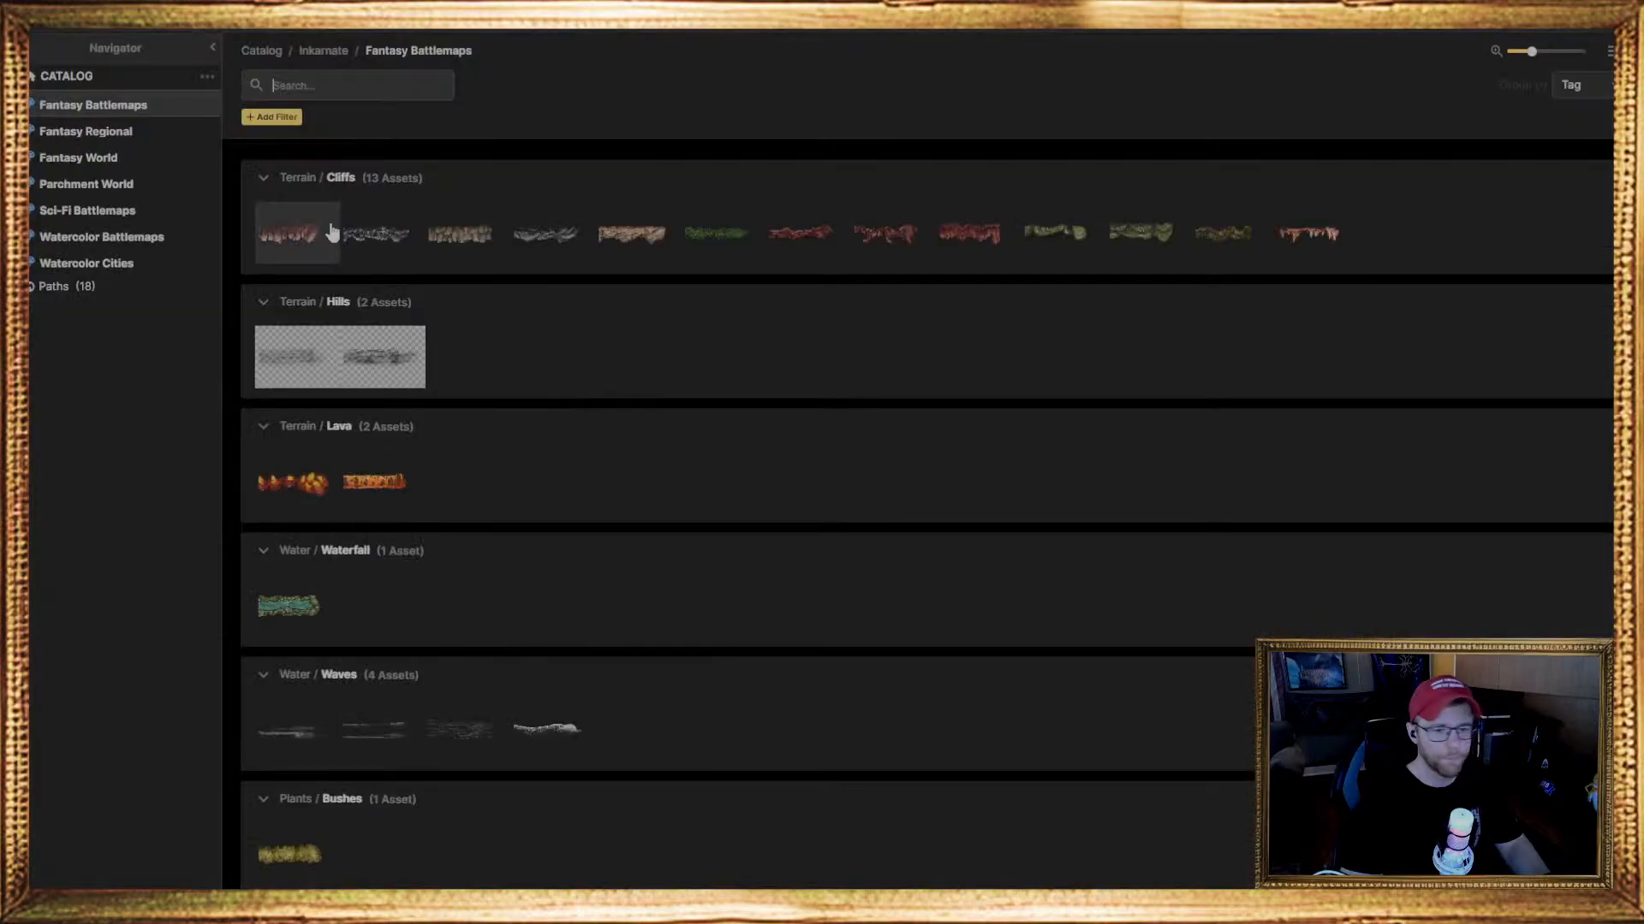
click(334, 95)
text(roo)
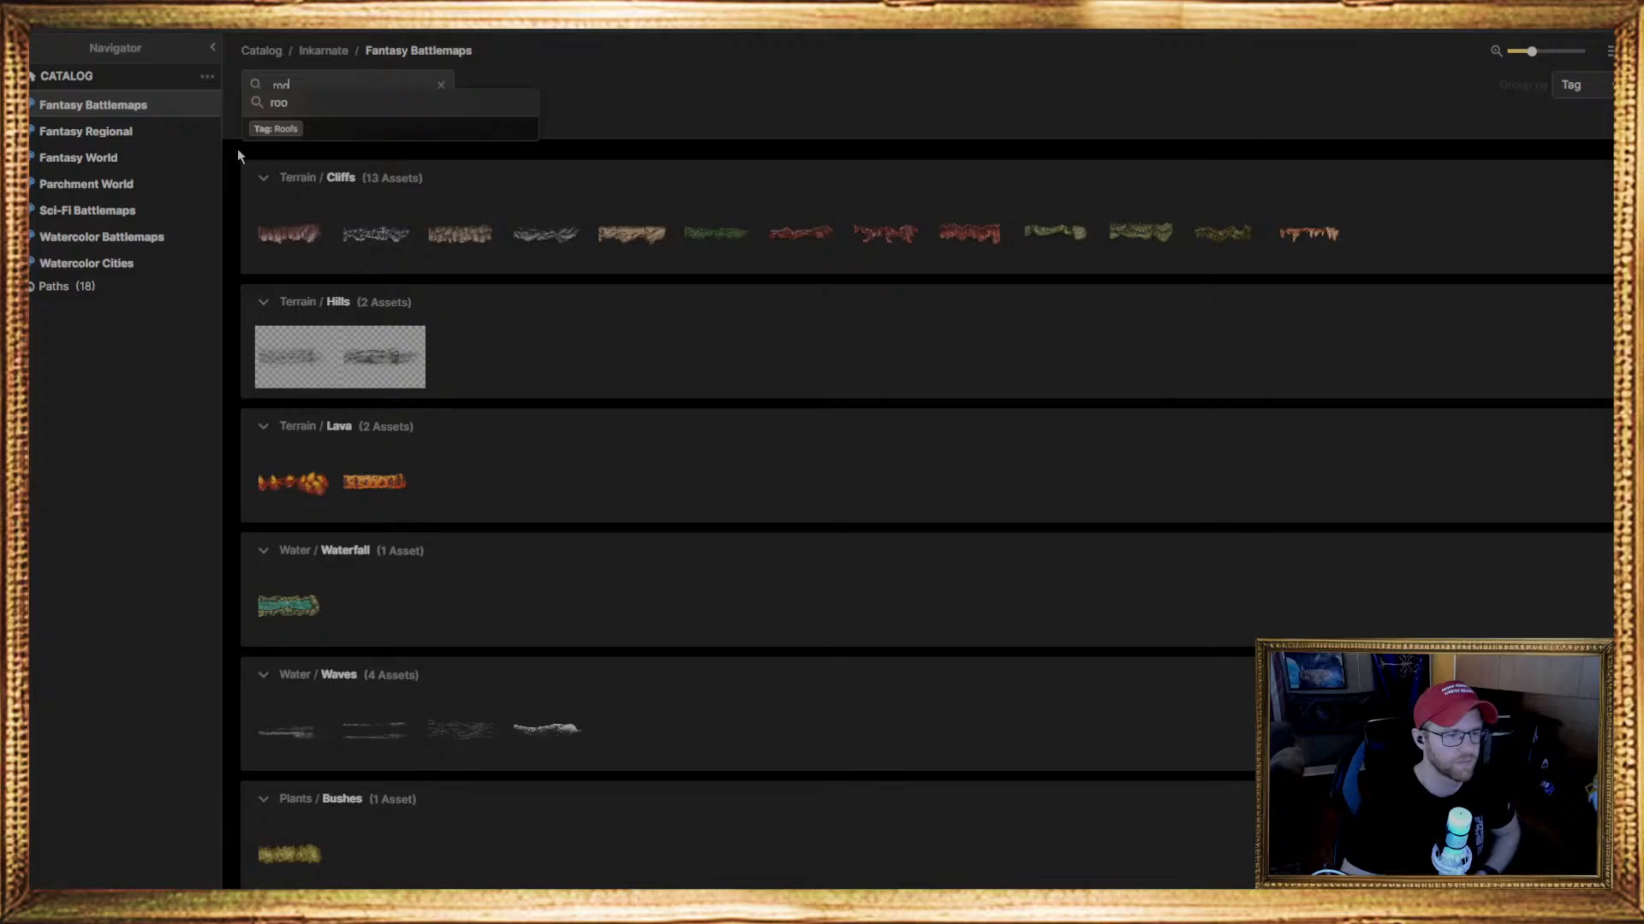
click(277, 132)
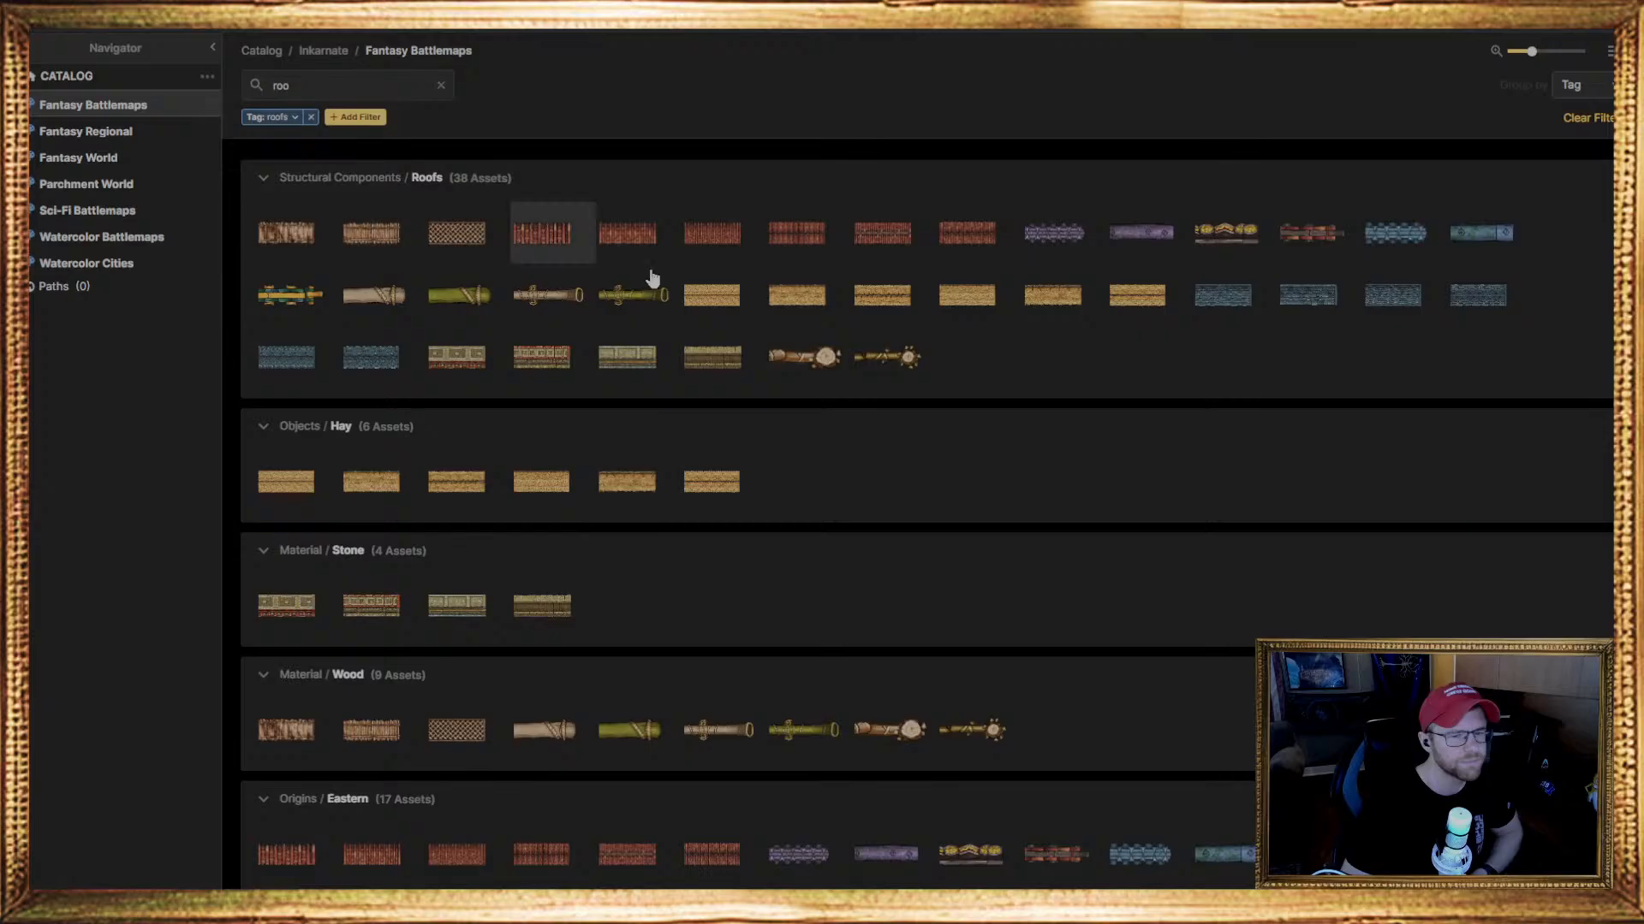
scroll(1157, 368, down, 5)
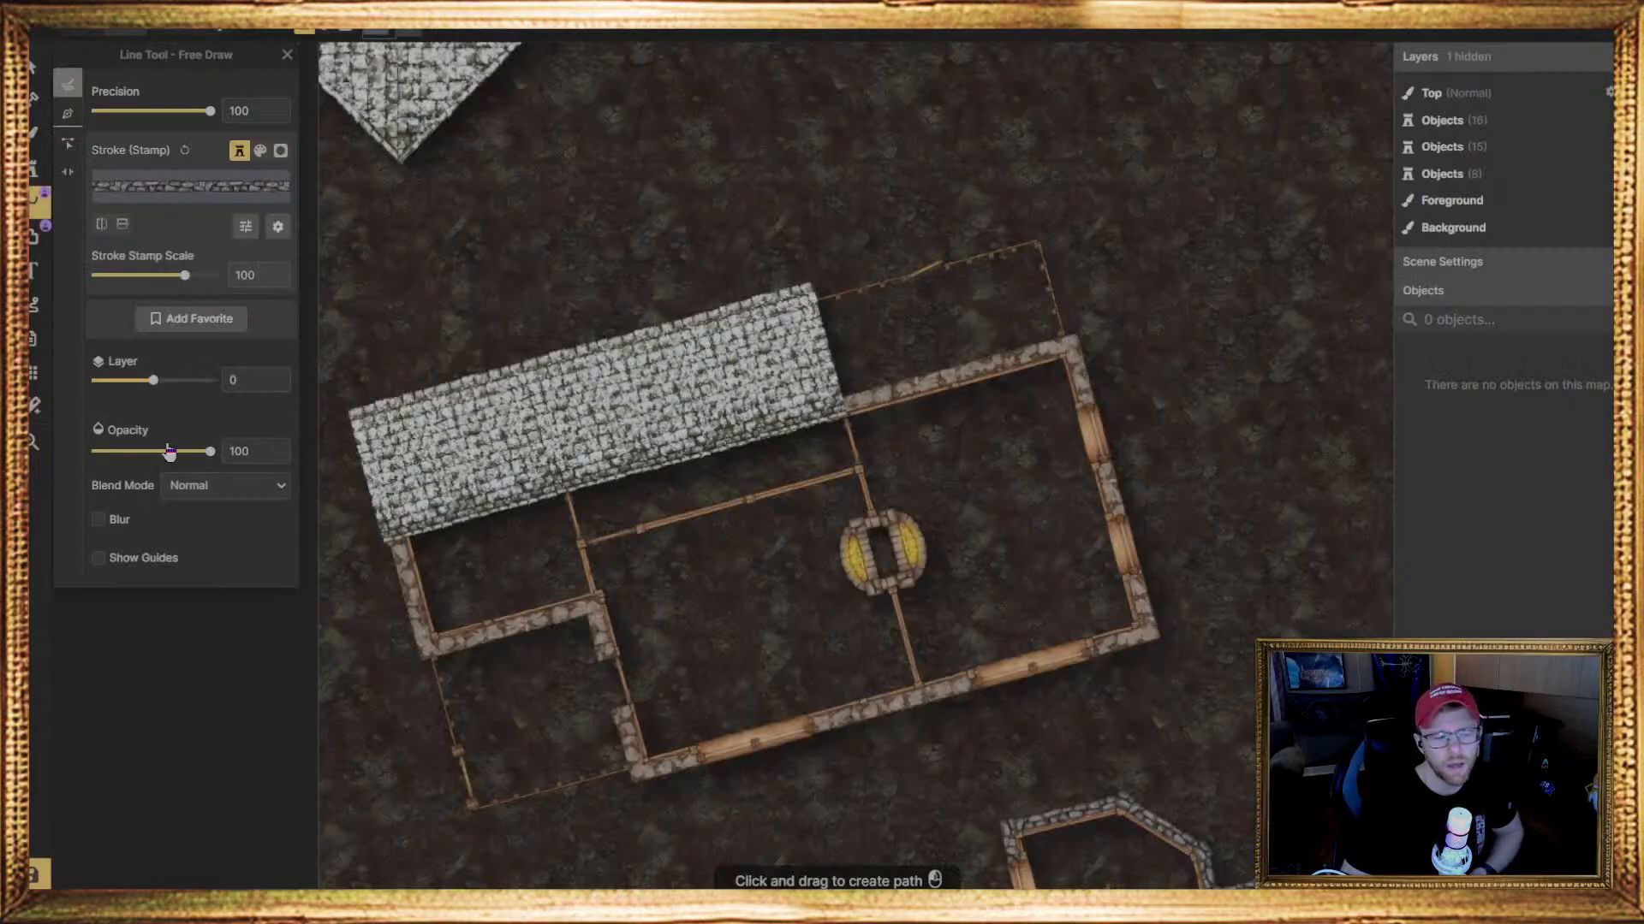
Rotate the roof stamp to 255 degrees and place a row of pieces below the first row, forming the roof's lower slope
click(33, 169)
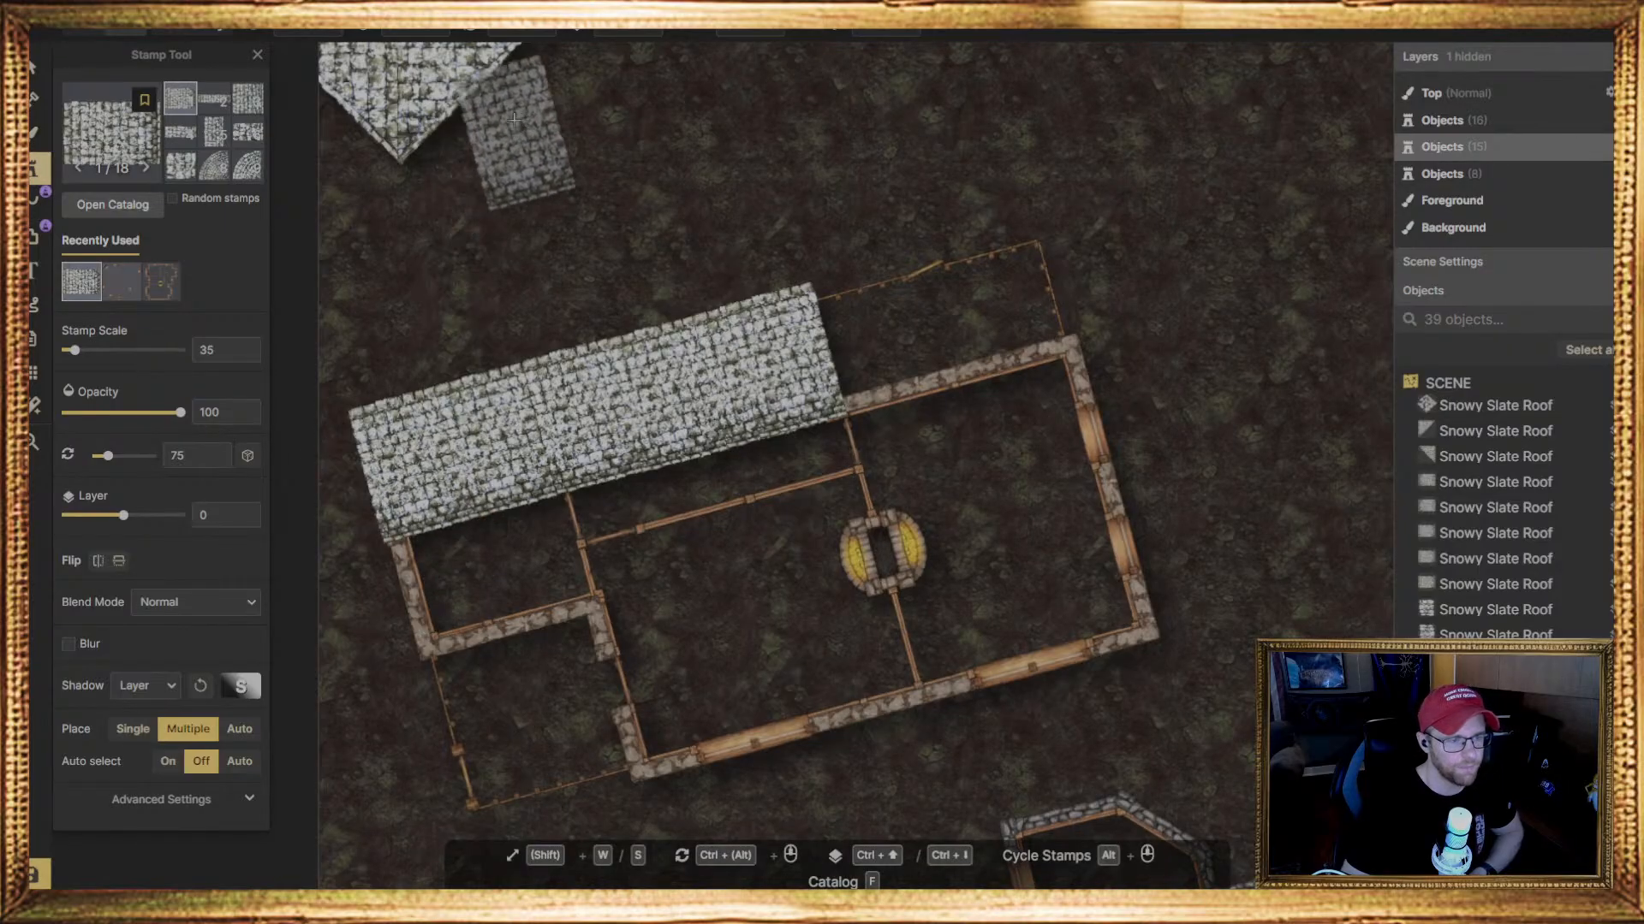
ctrl+scroll(514, 118, down, 5)
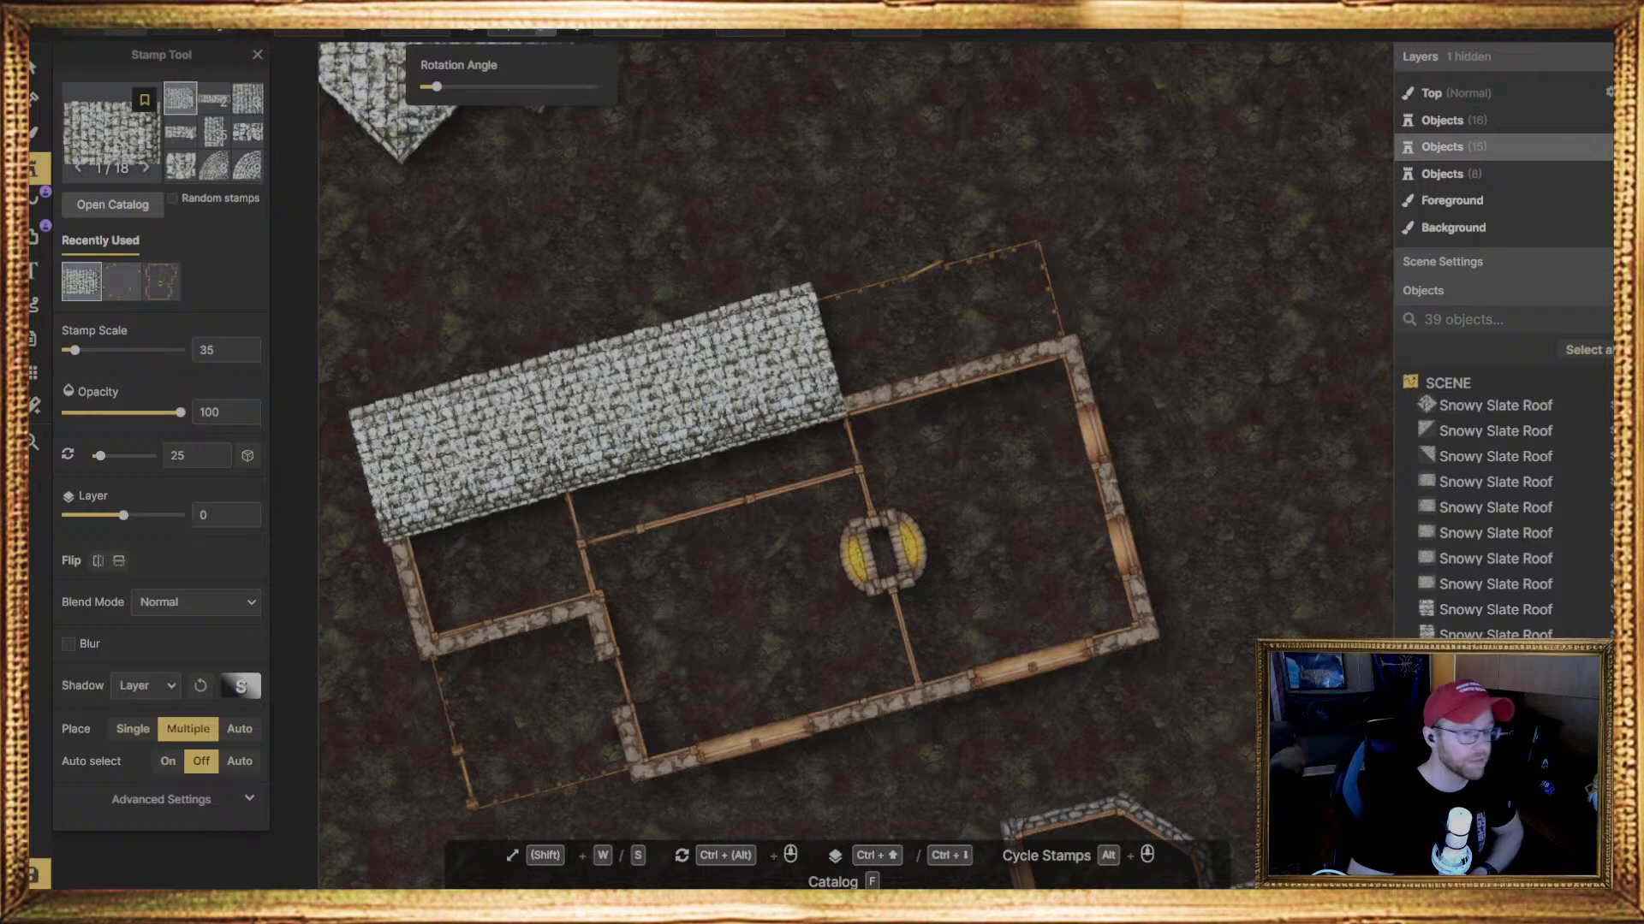
ctrl+scroll(514, 118, down, 10)
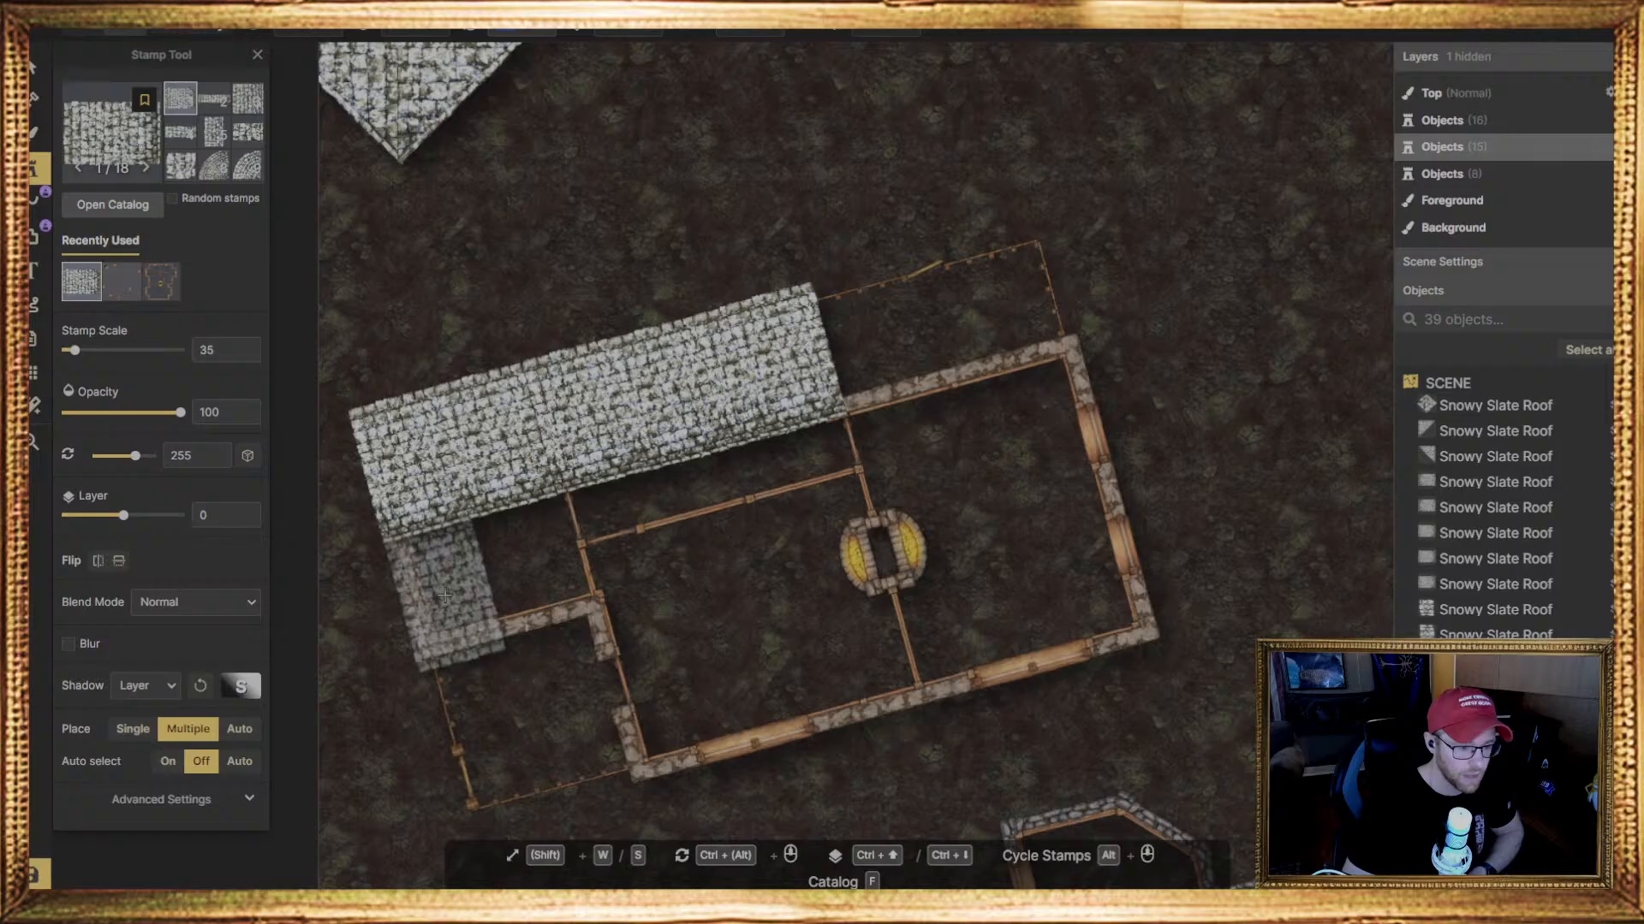
click(444, 593)
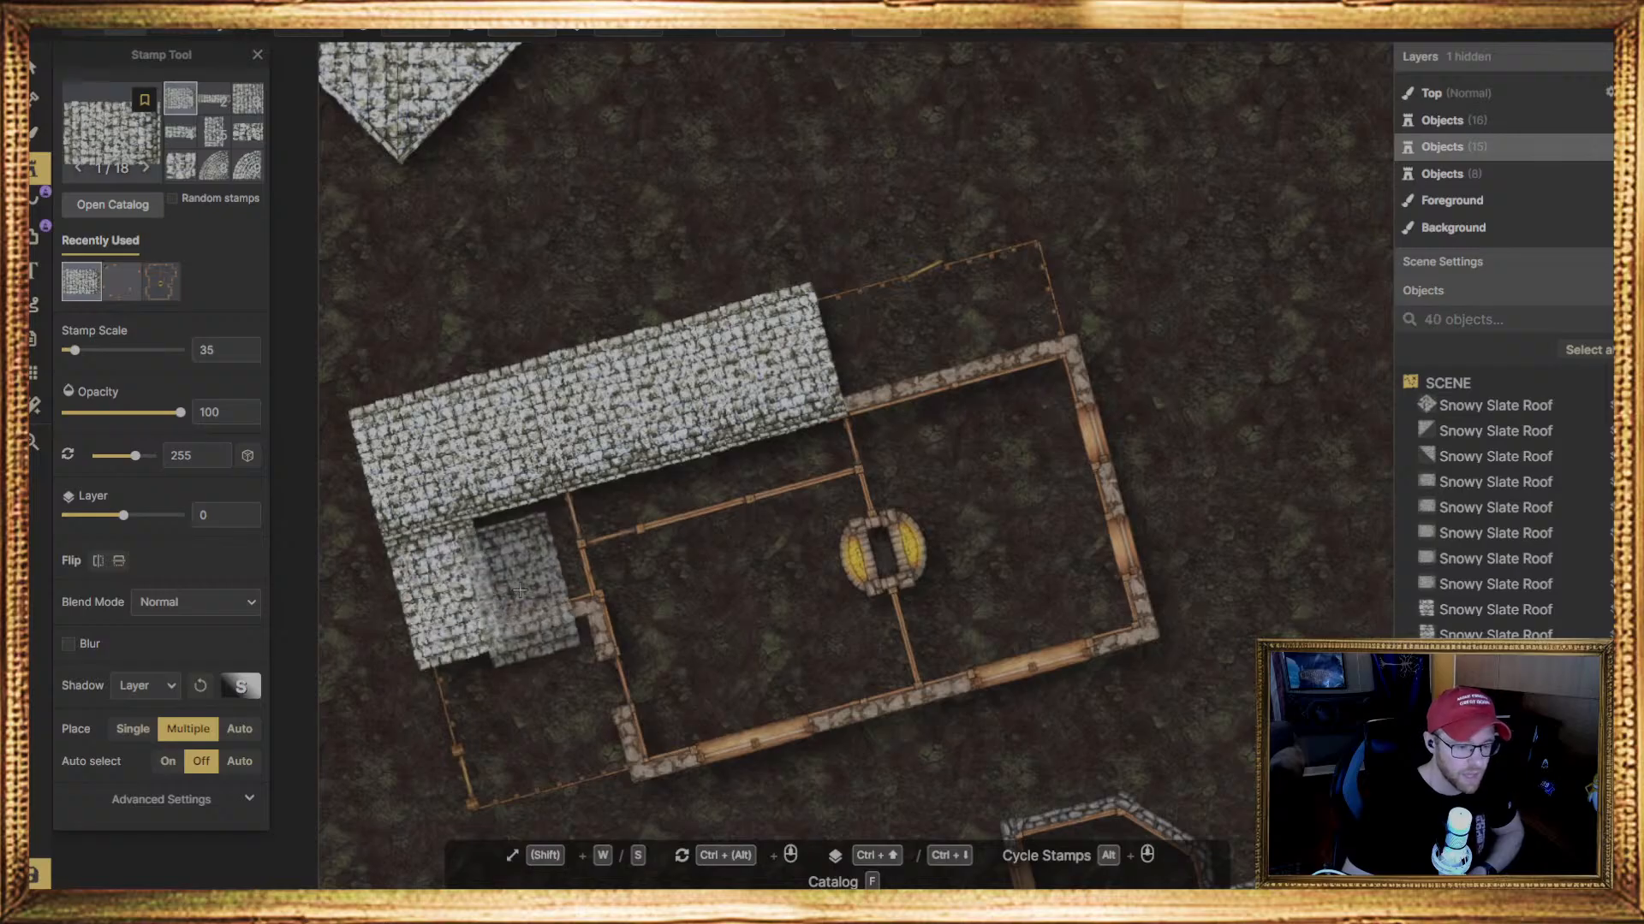
click(531, 570)
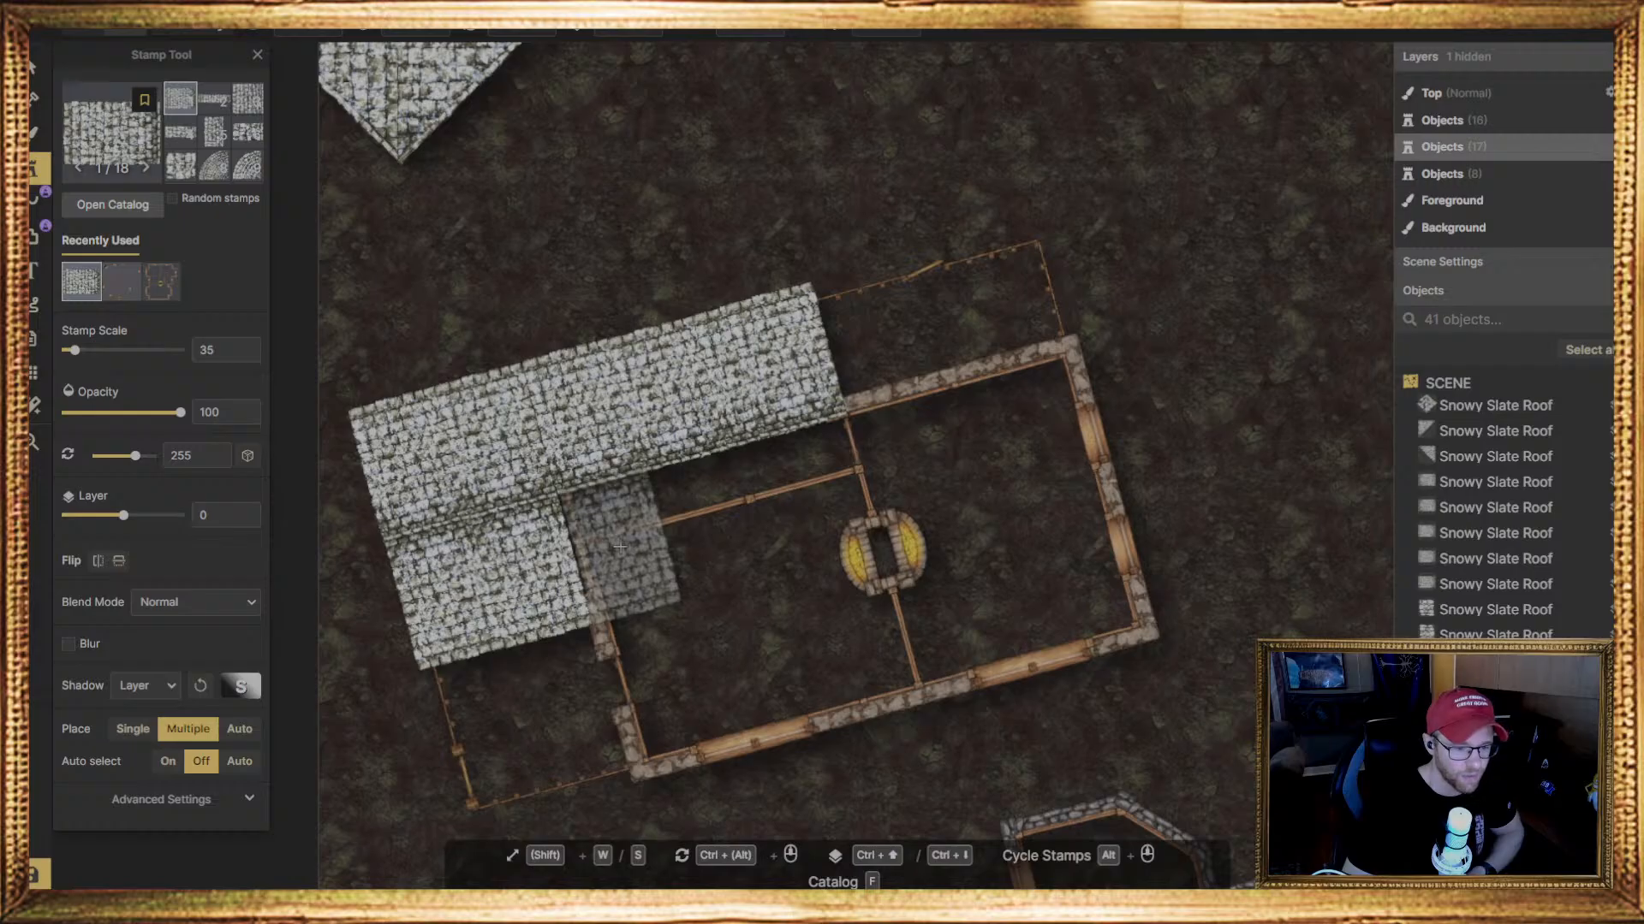
click(621, 546)
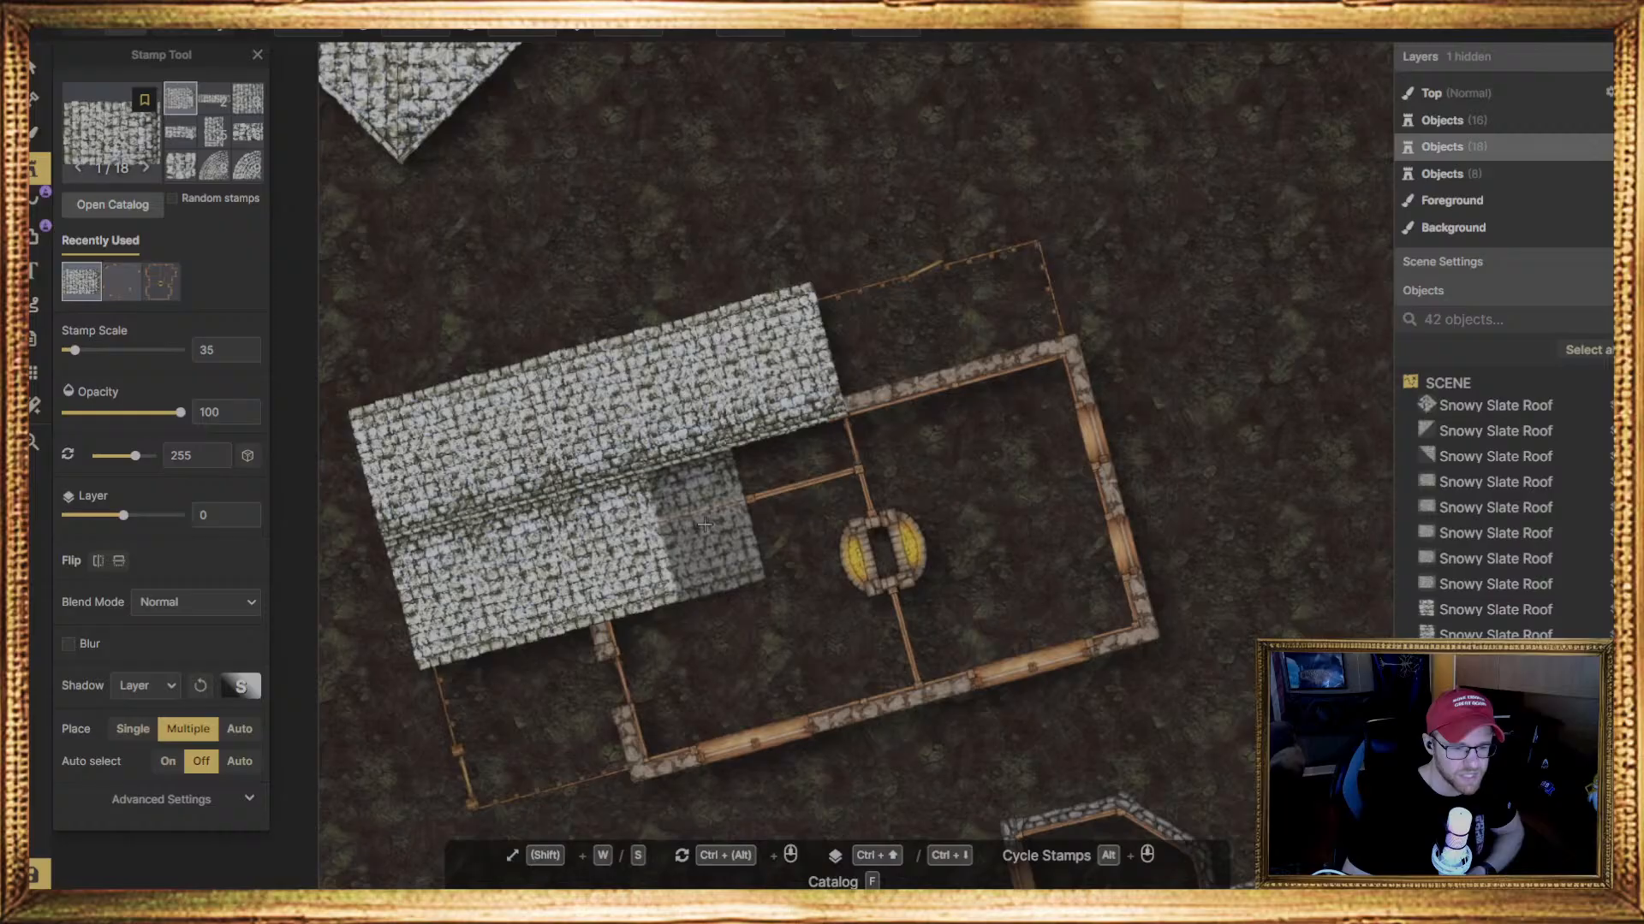
click(706, 523)
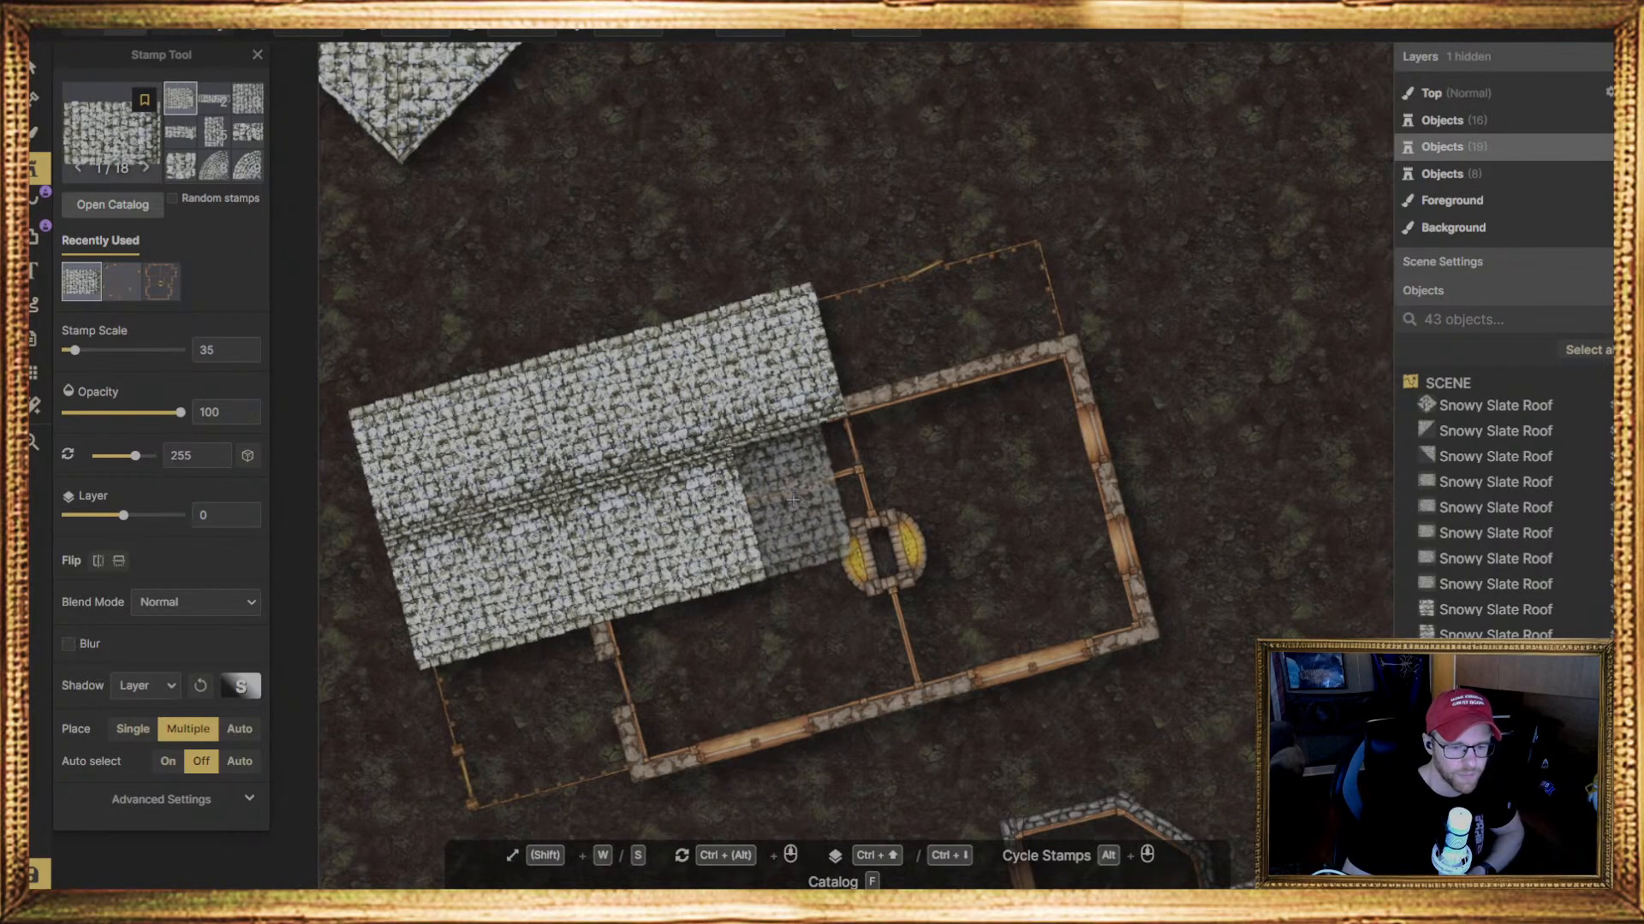
click(794, 499)
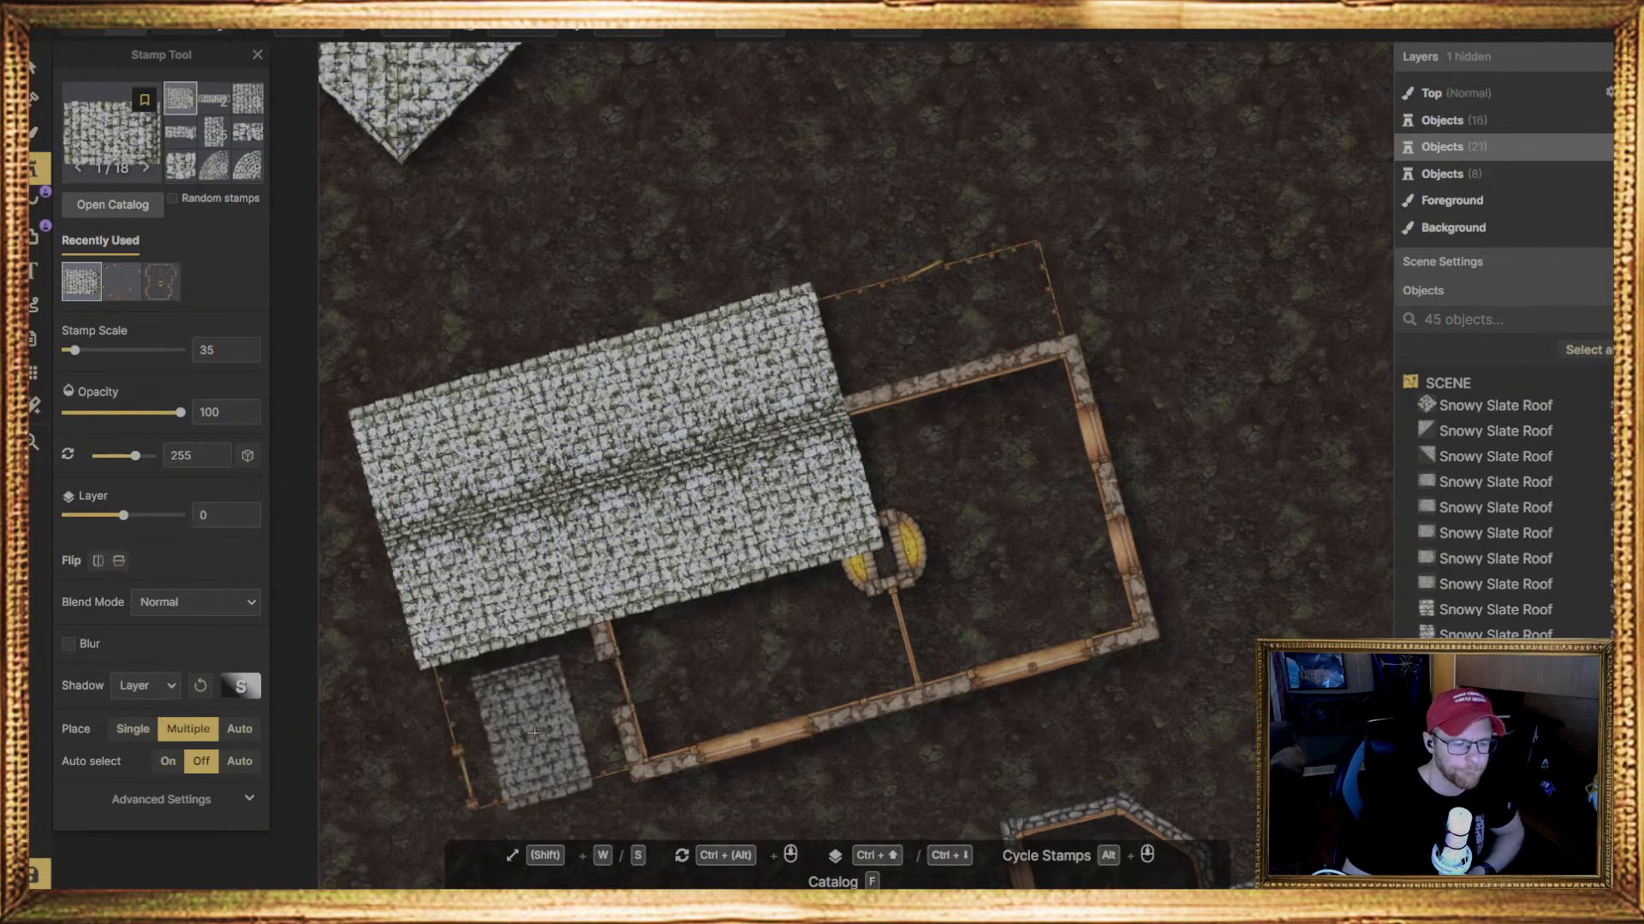
Raise the roof stamp to layer 1 and place a row of 255-degree pieces along the house's lower wall to its right corner
scroll(663, 754, down, 1)
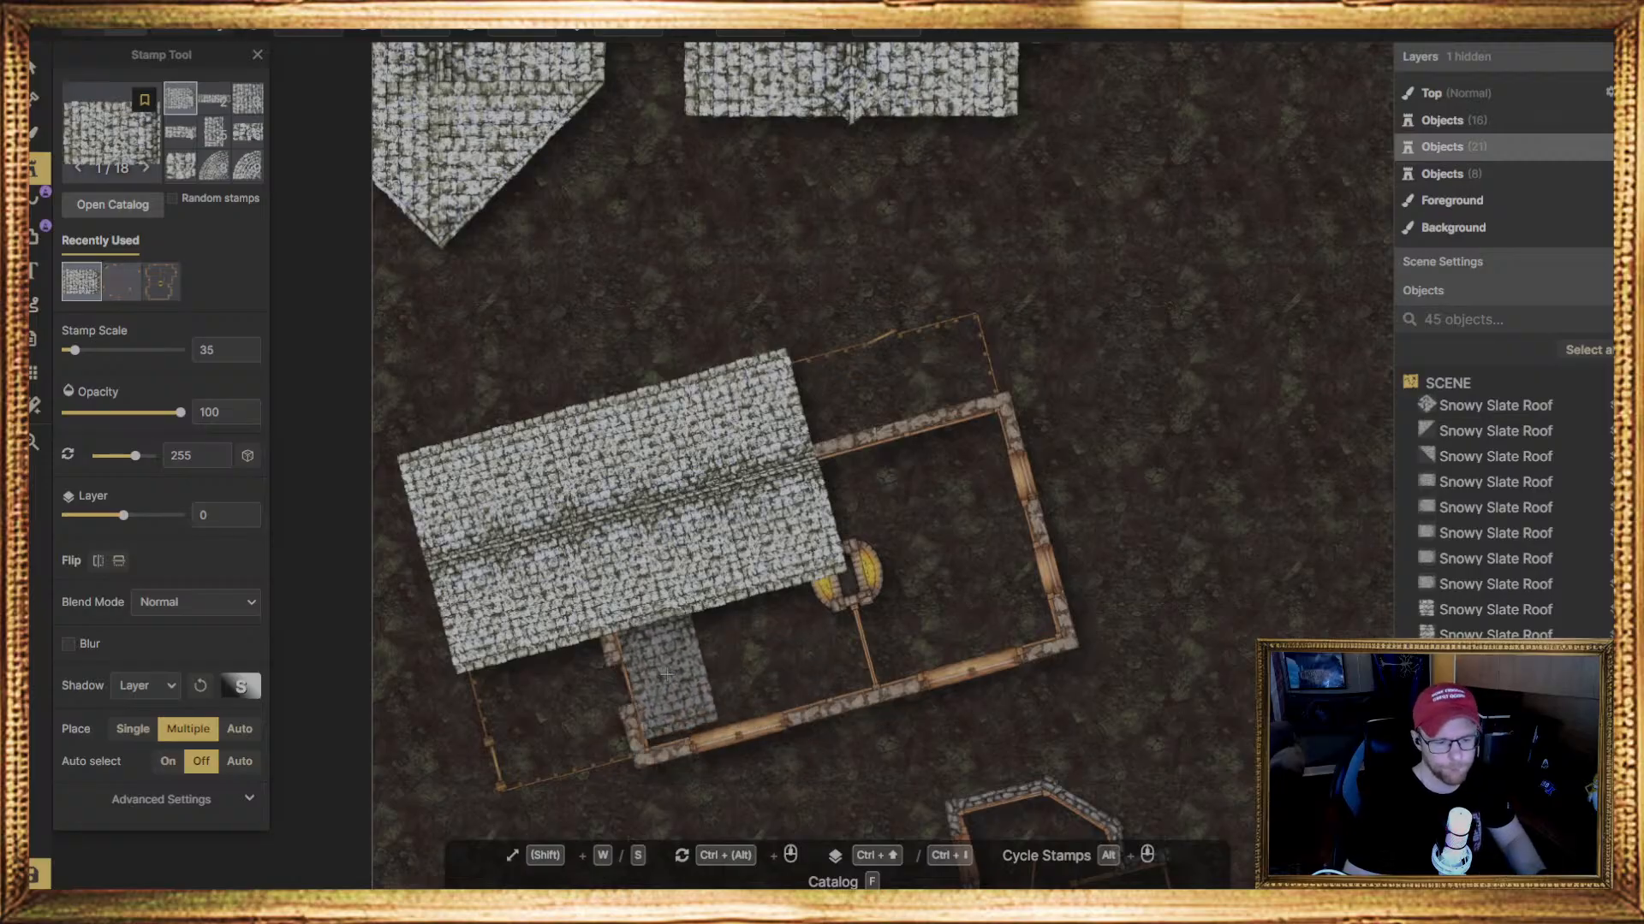
key(ctrl+Up)
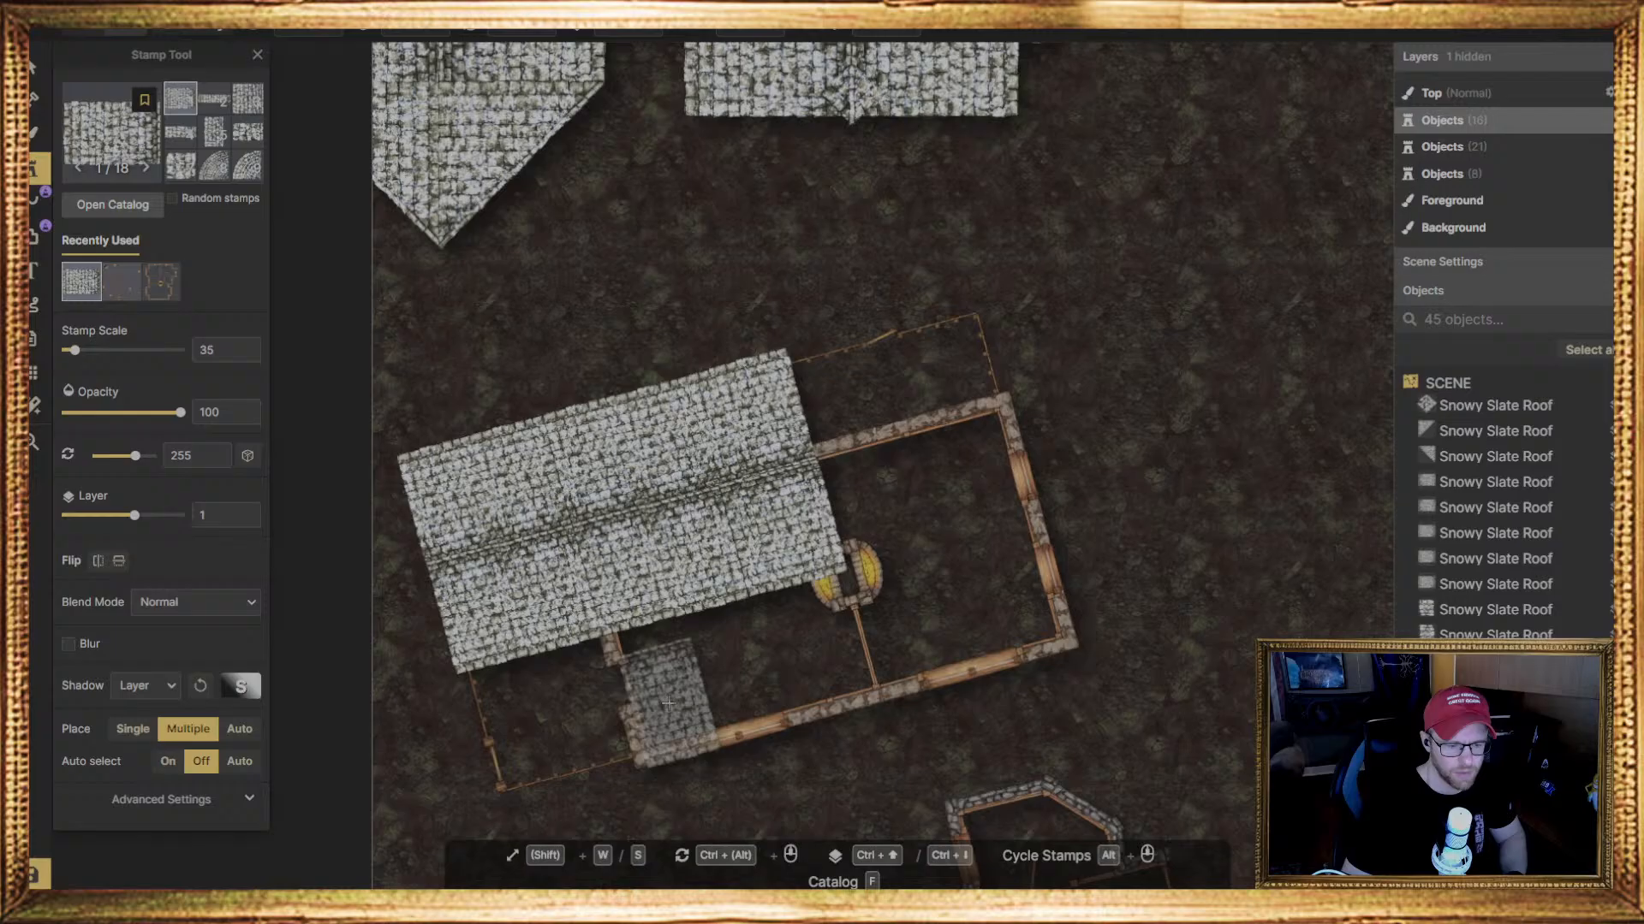
scroll(668, 702, up, 3)
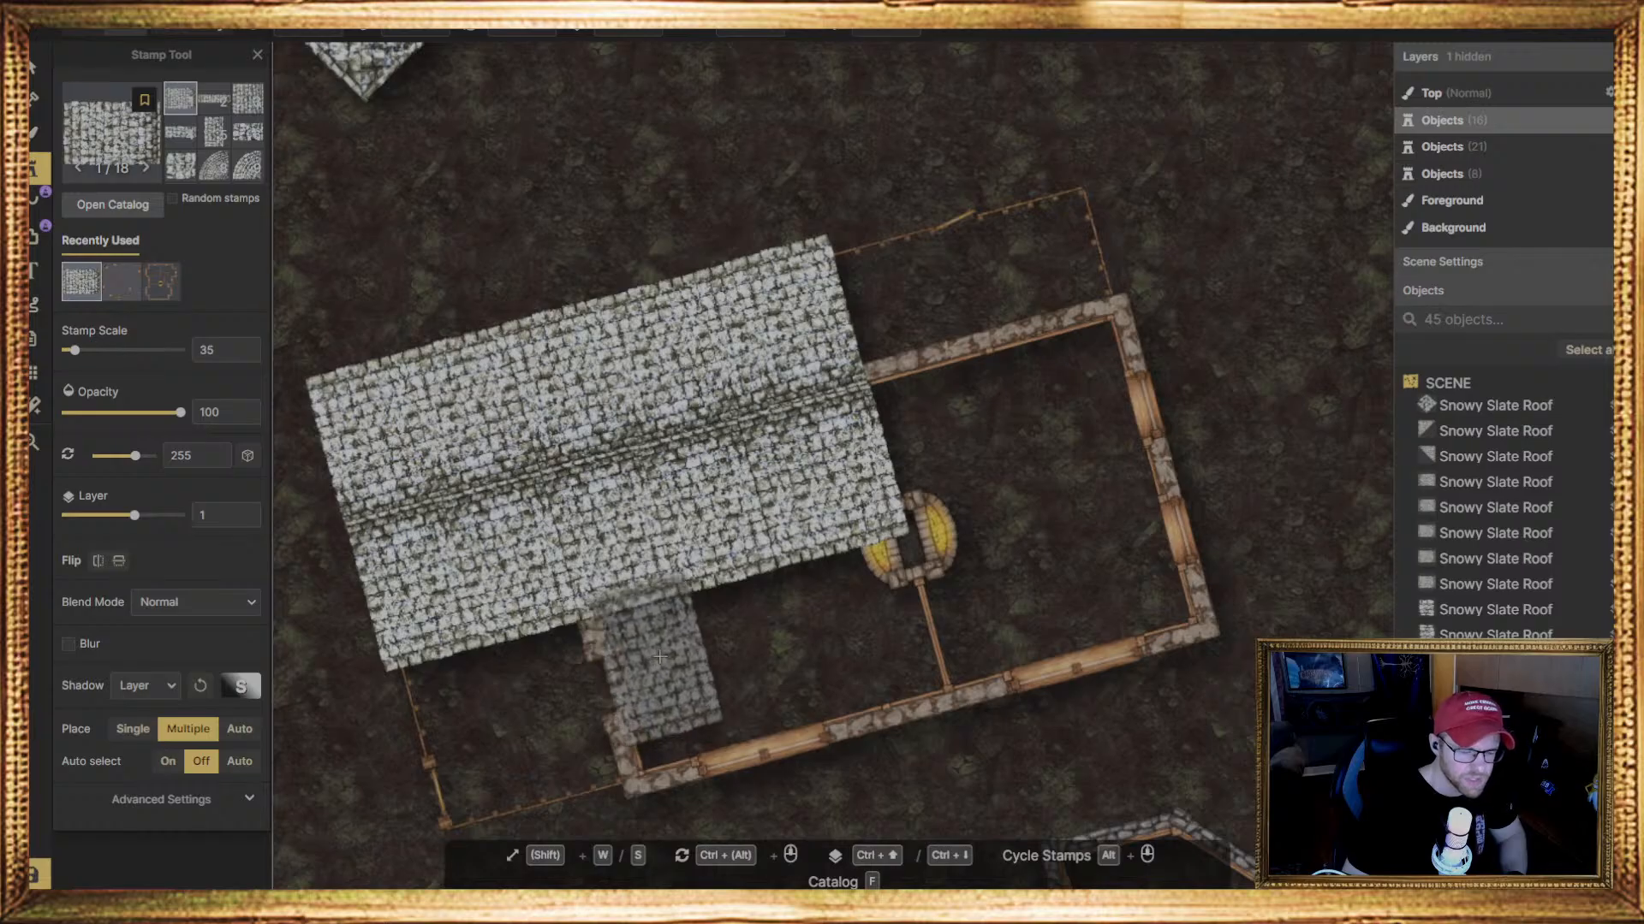
scroll(647, 711, up, 1)
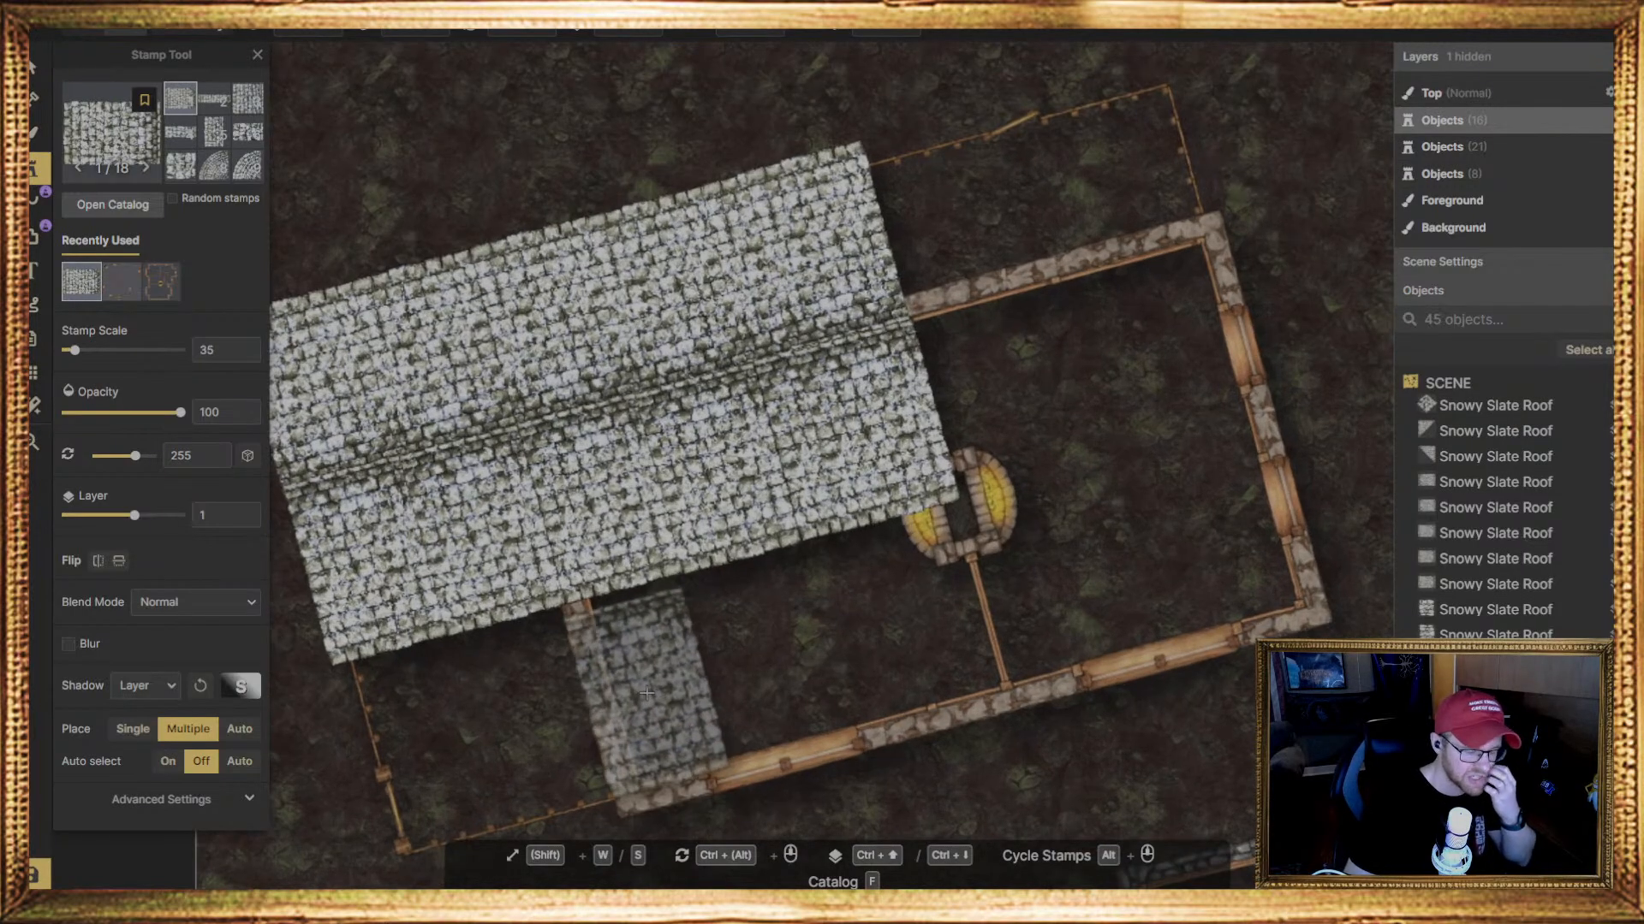
click(36, 33)
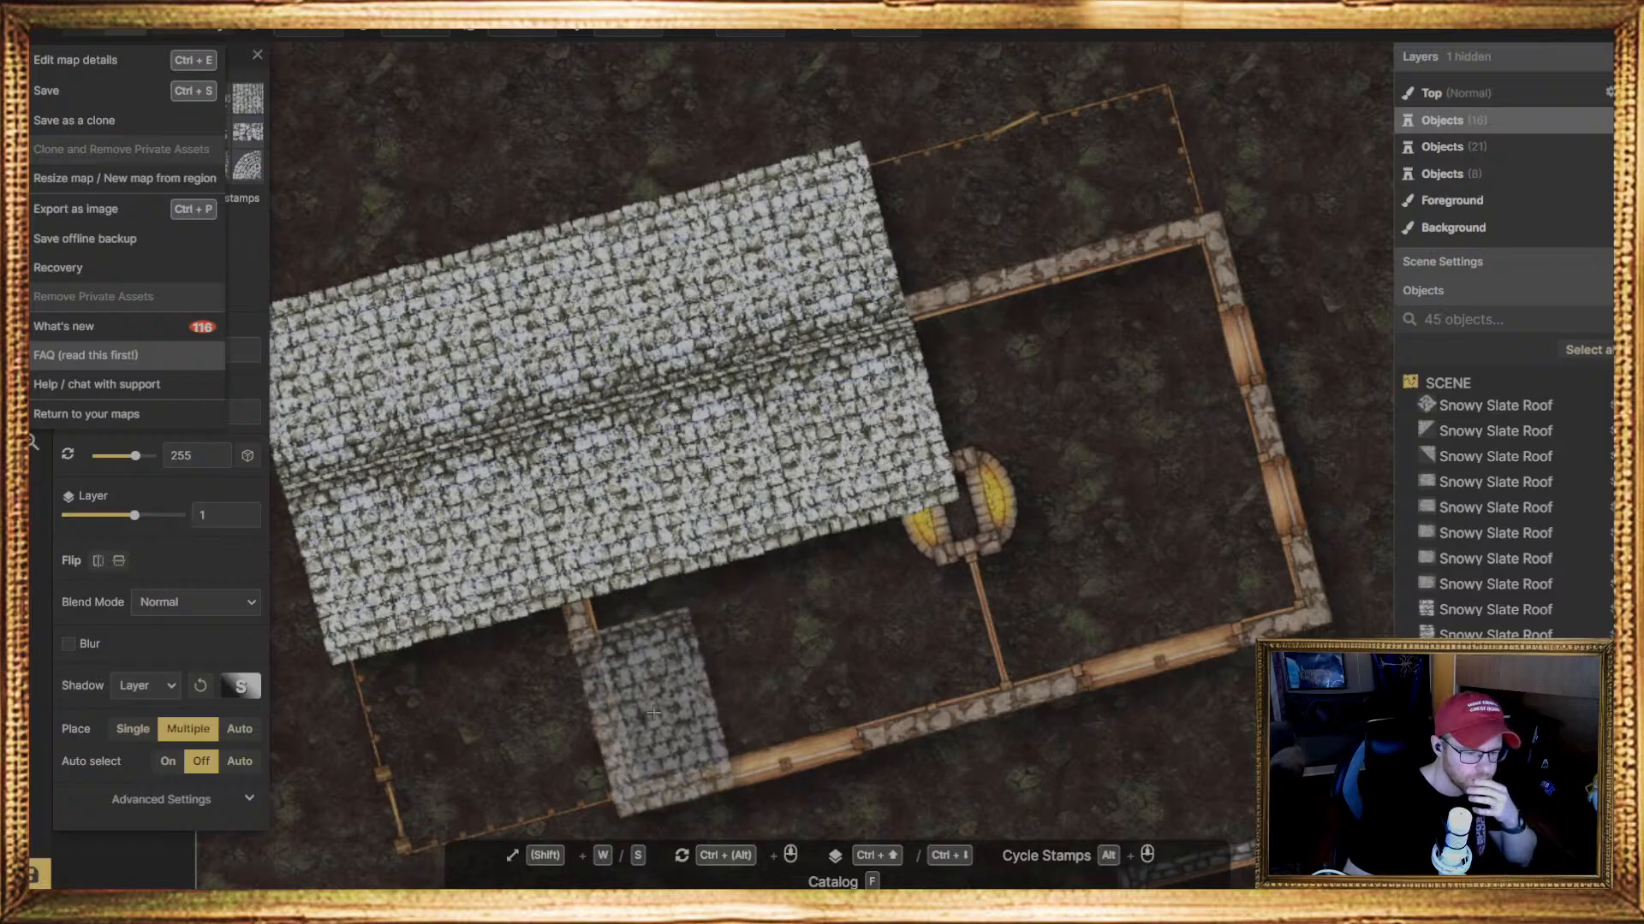
click(651, 712)
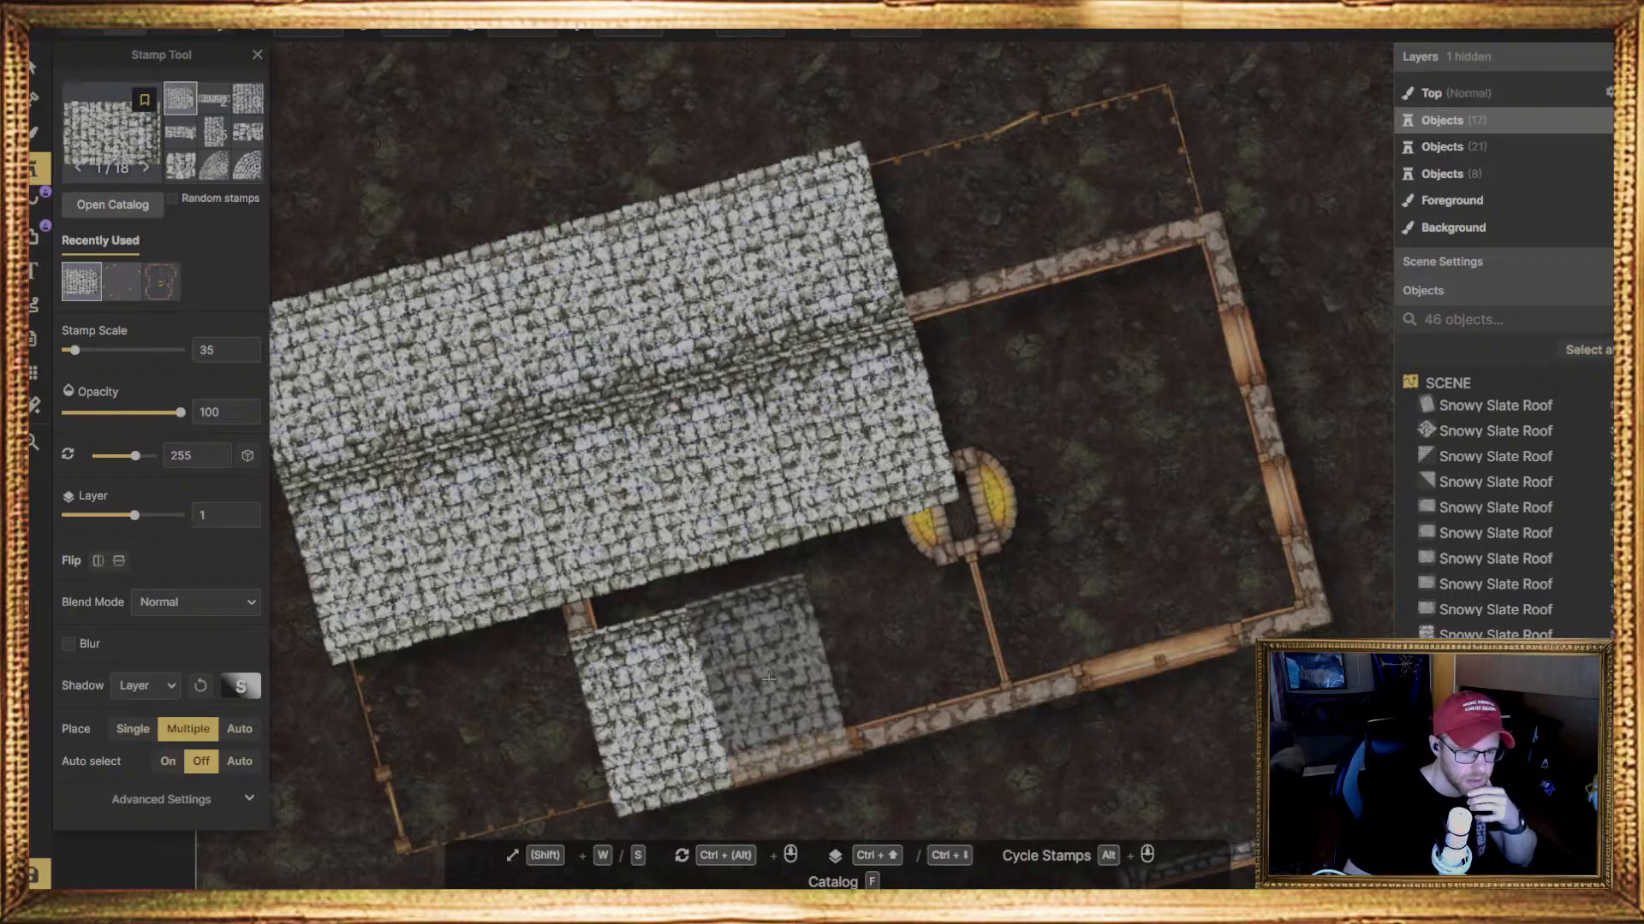
click(769, 678)
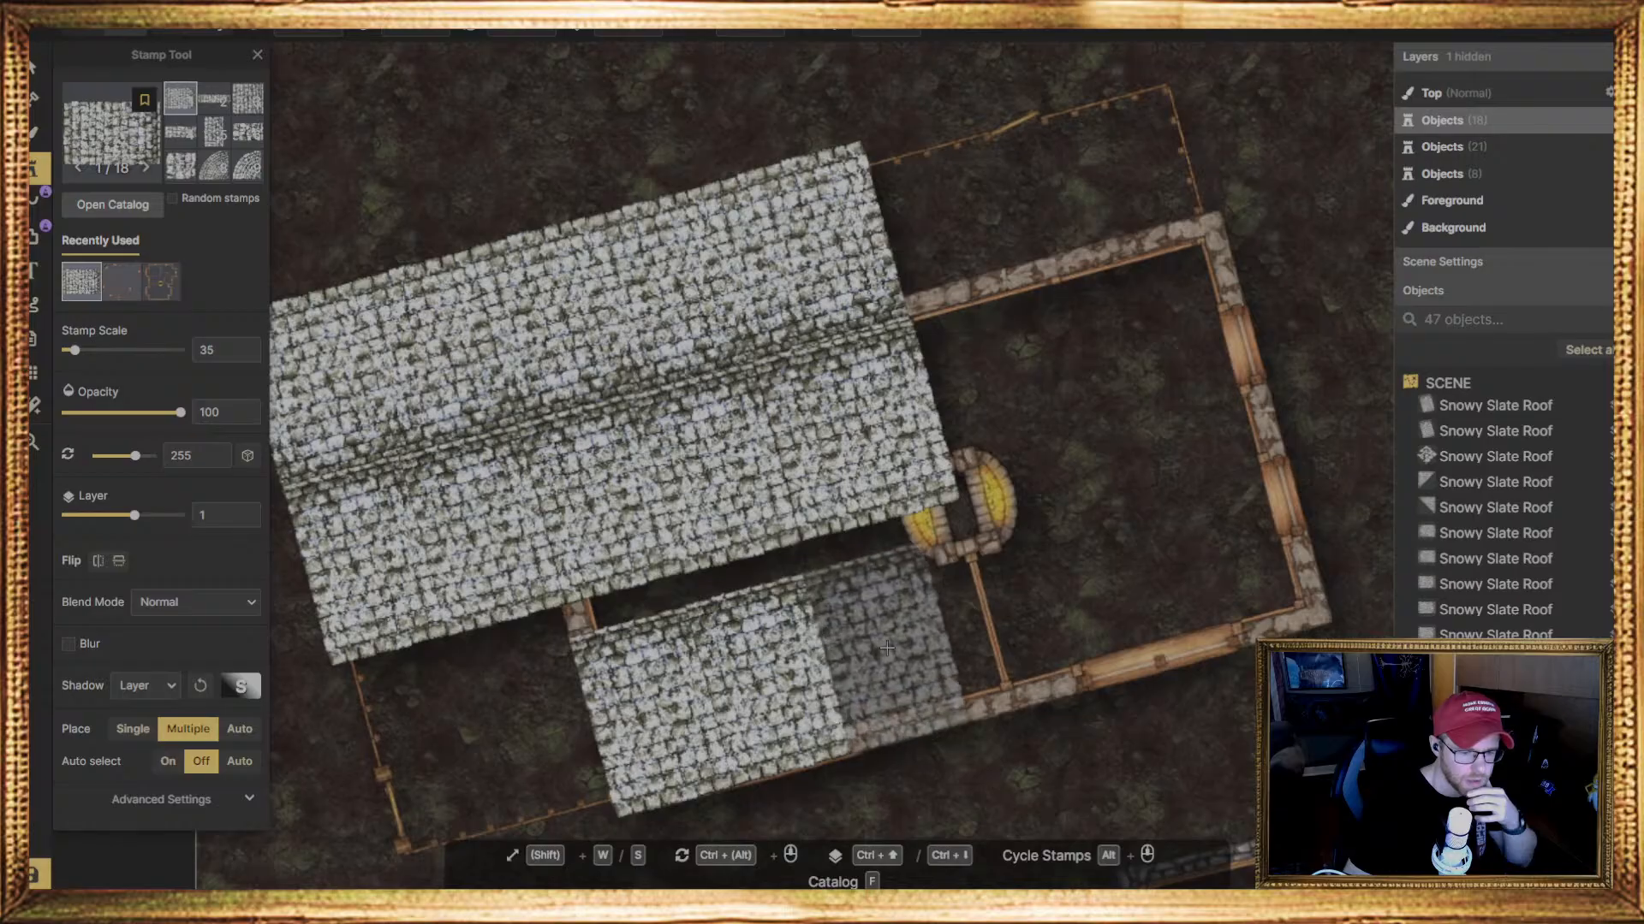
click(887, 648)
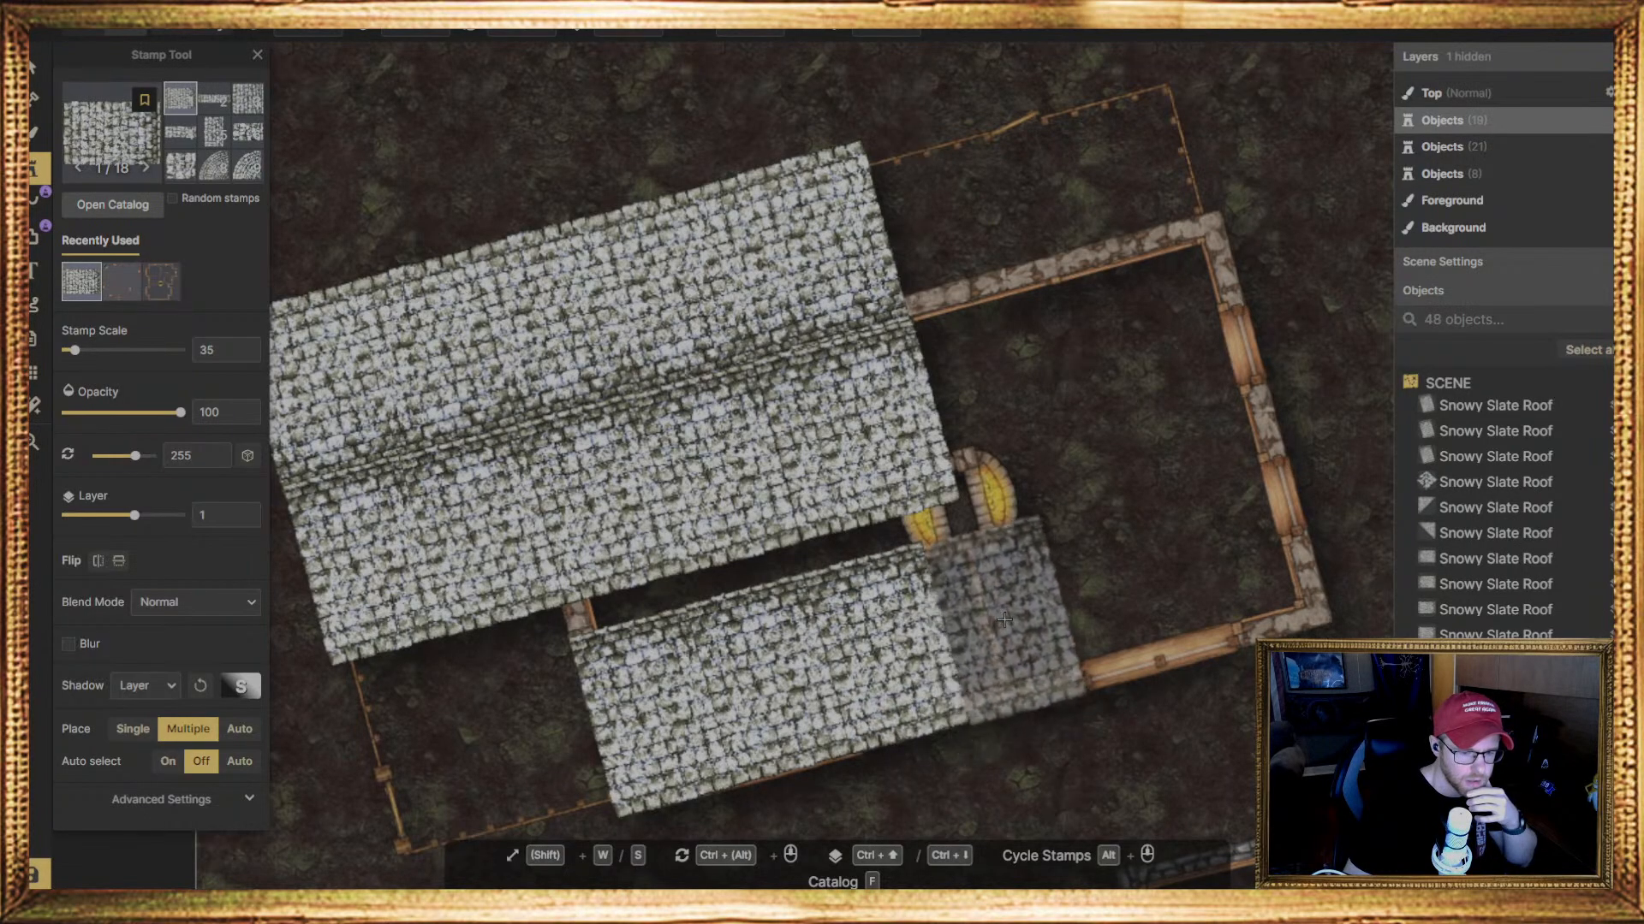
click(1003, 619)
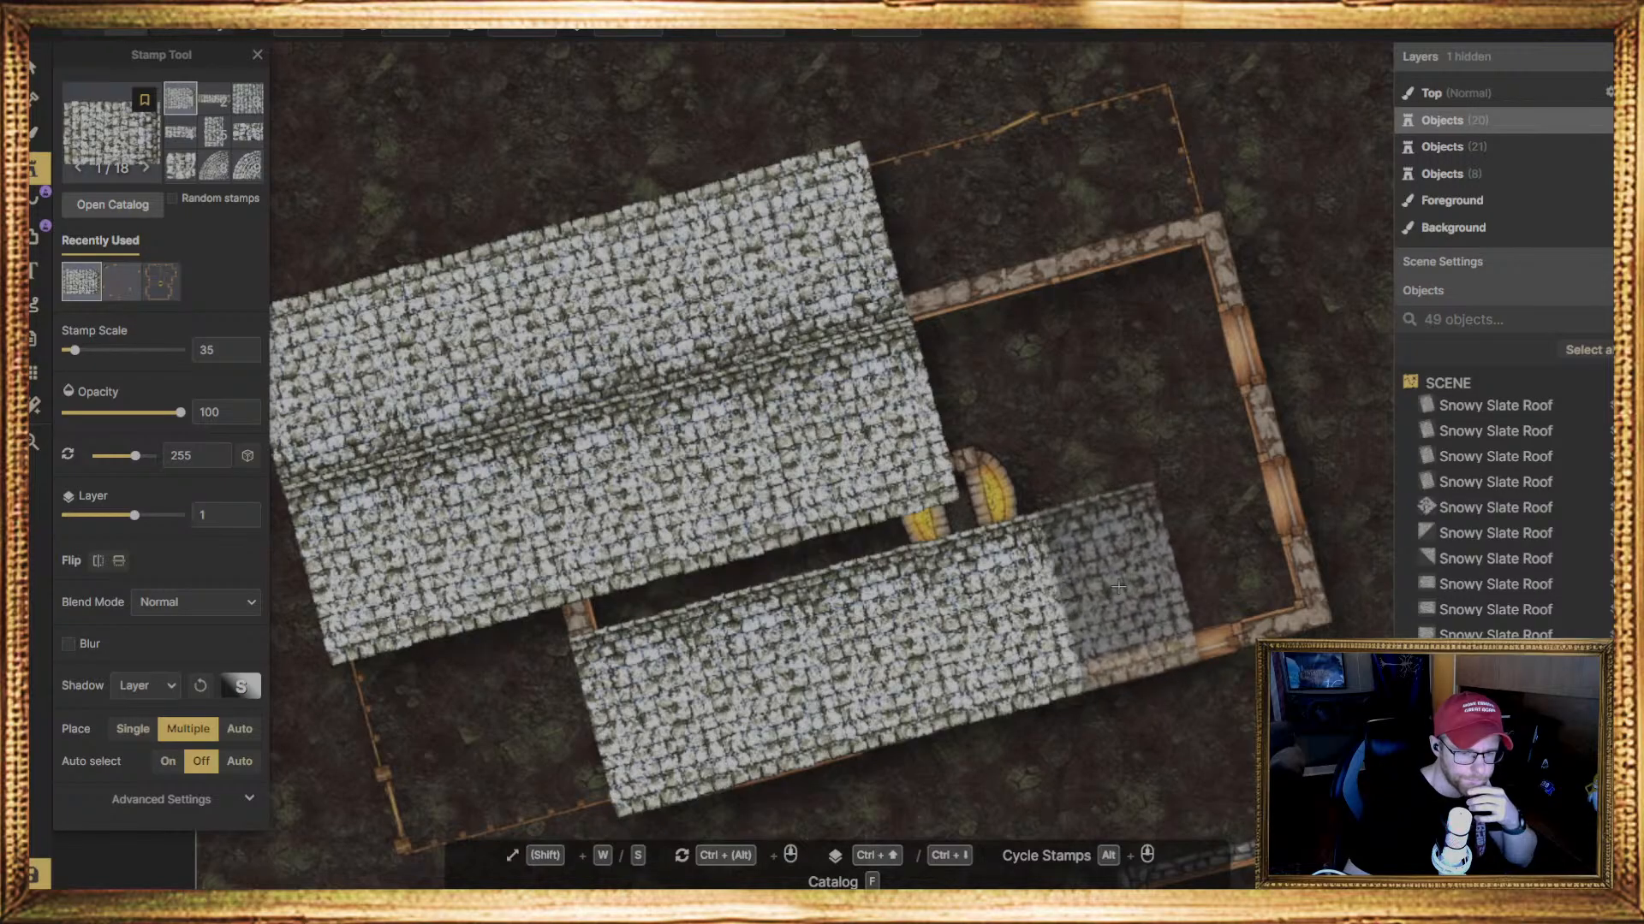
click(1120, 586)
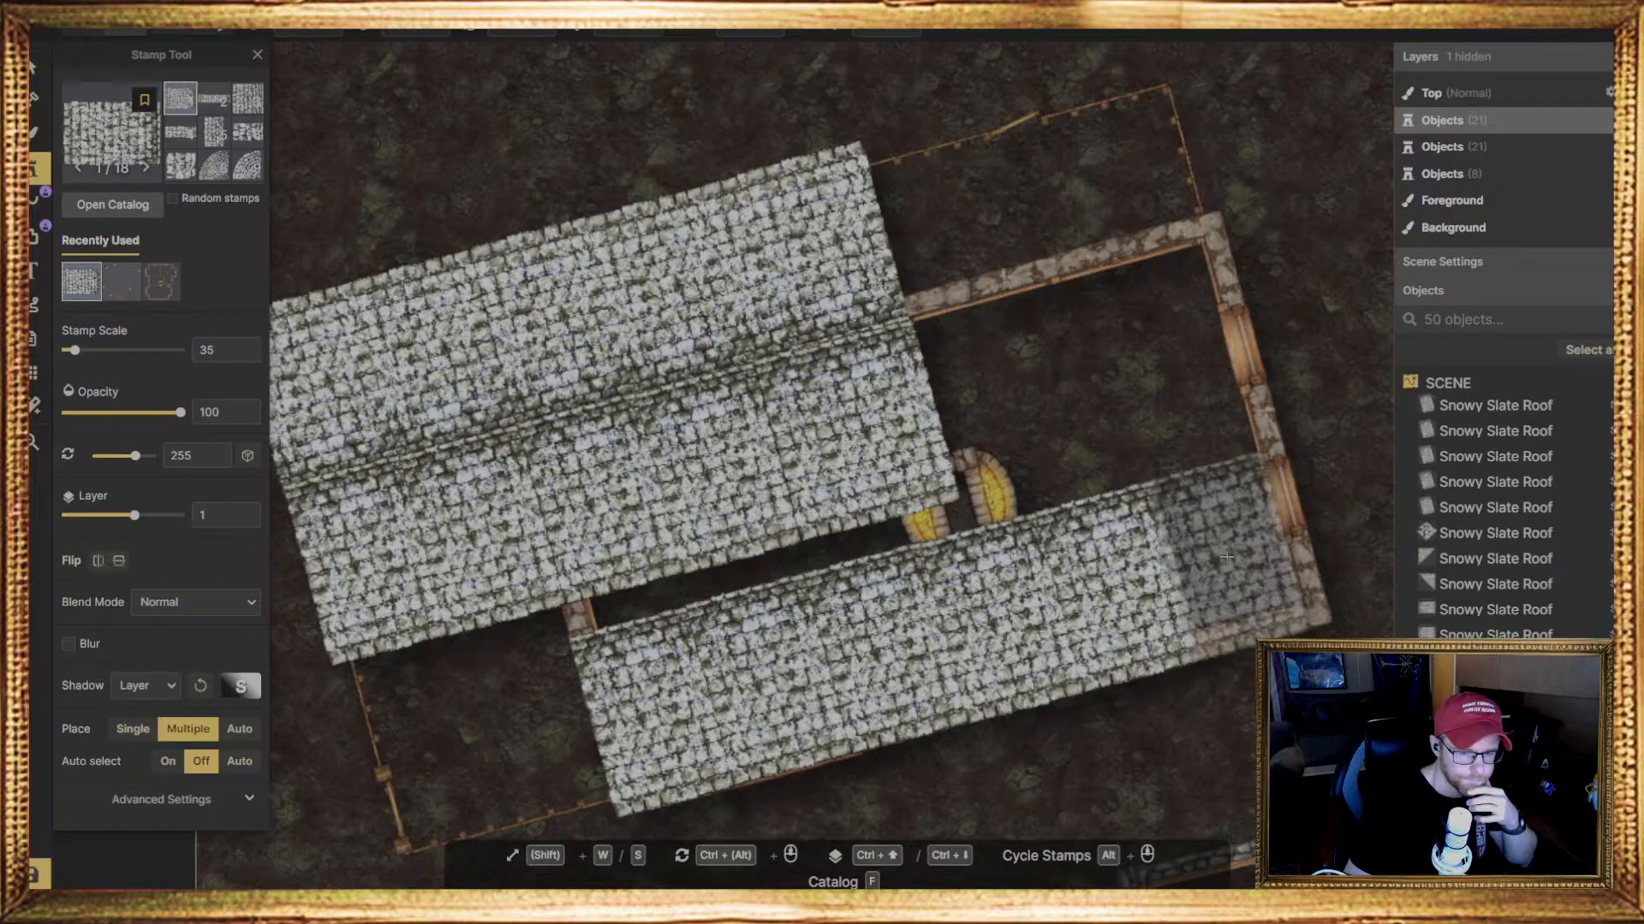
click(1226, 557)
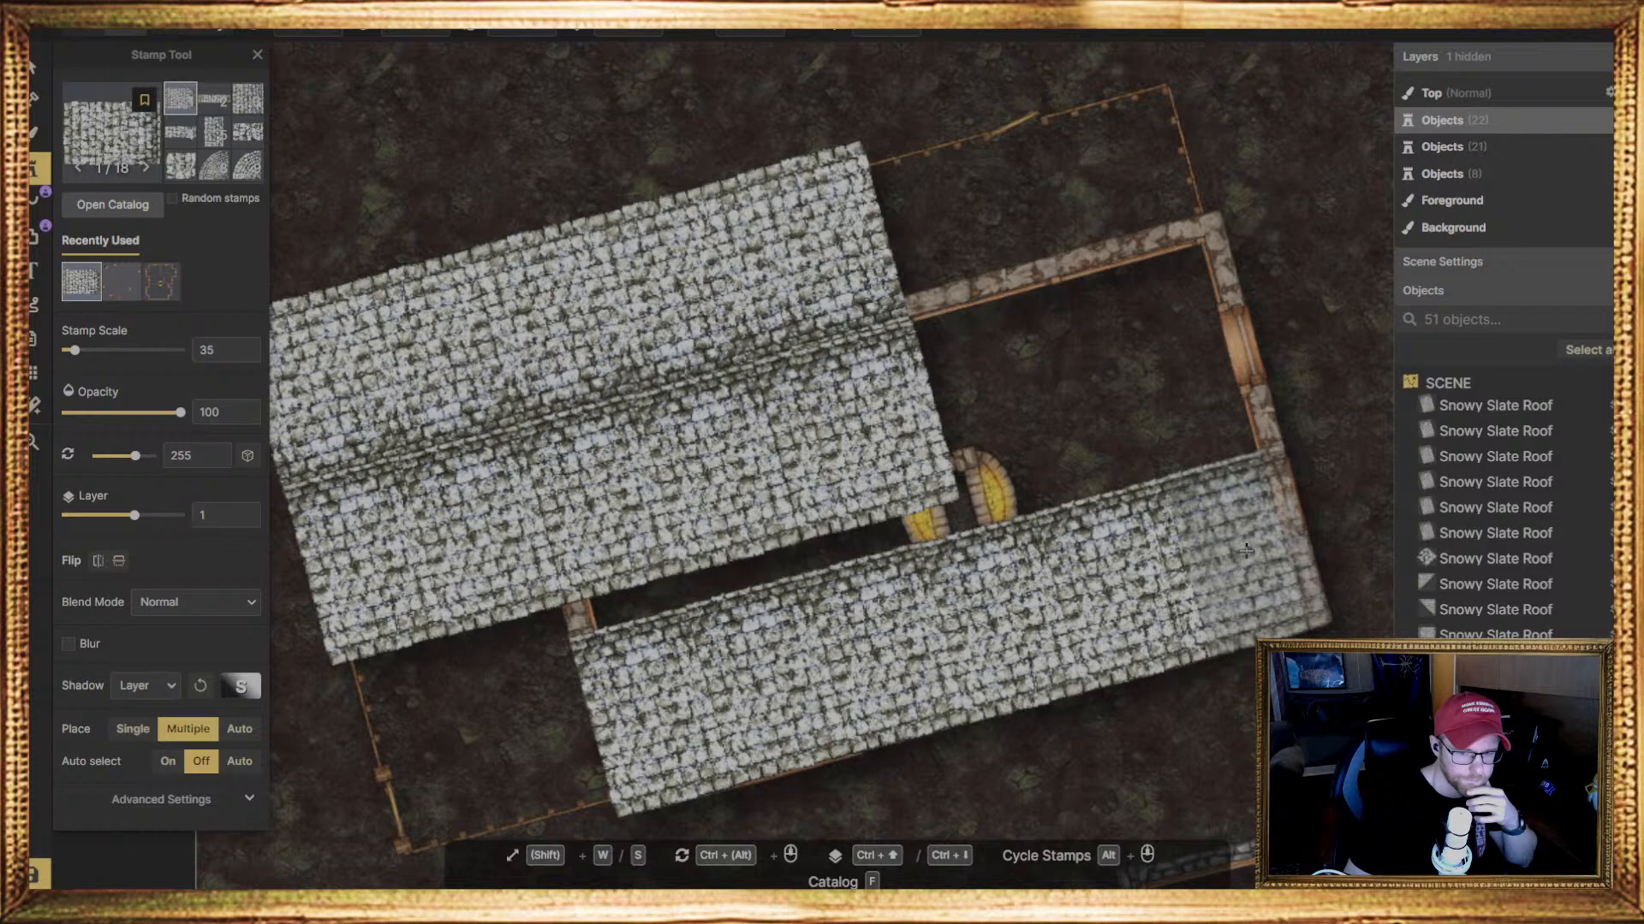
click(1245, 550)
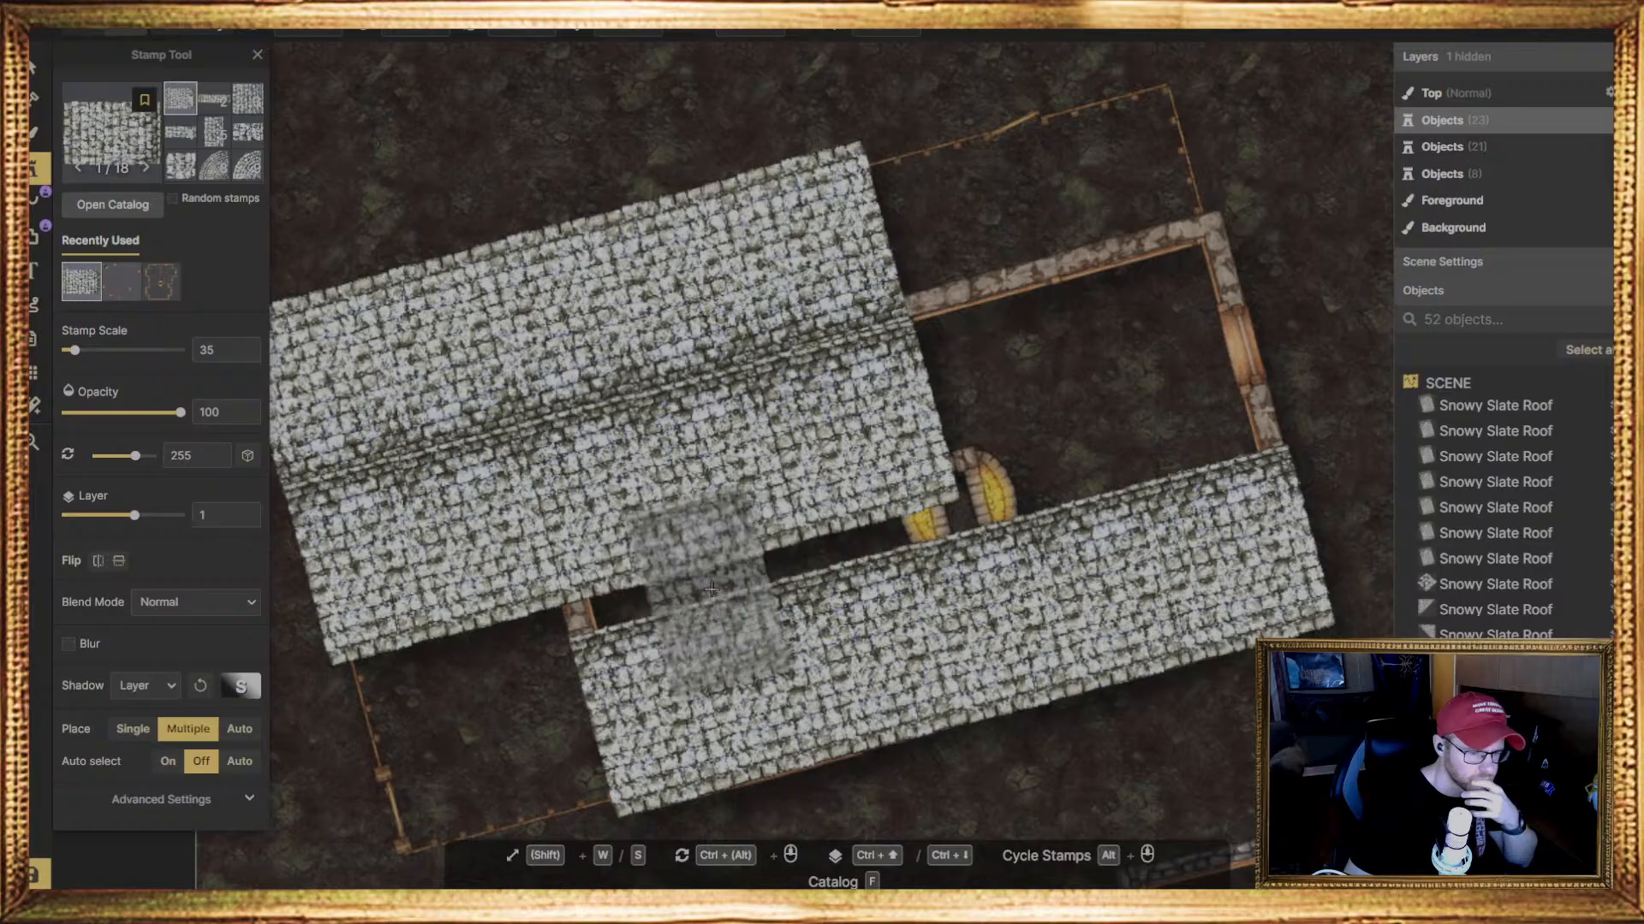
Rotate the roof stamp to 75 degrees and place three pieces in the gap between the middle slope and the lower-wall row
click(521, 33)
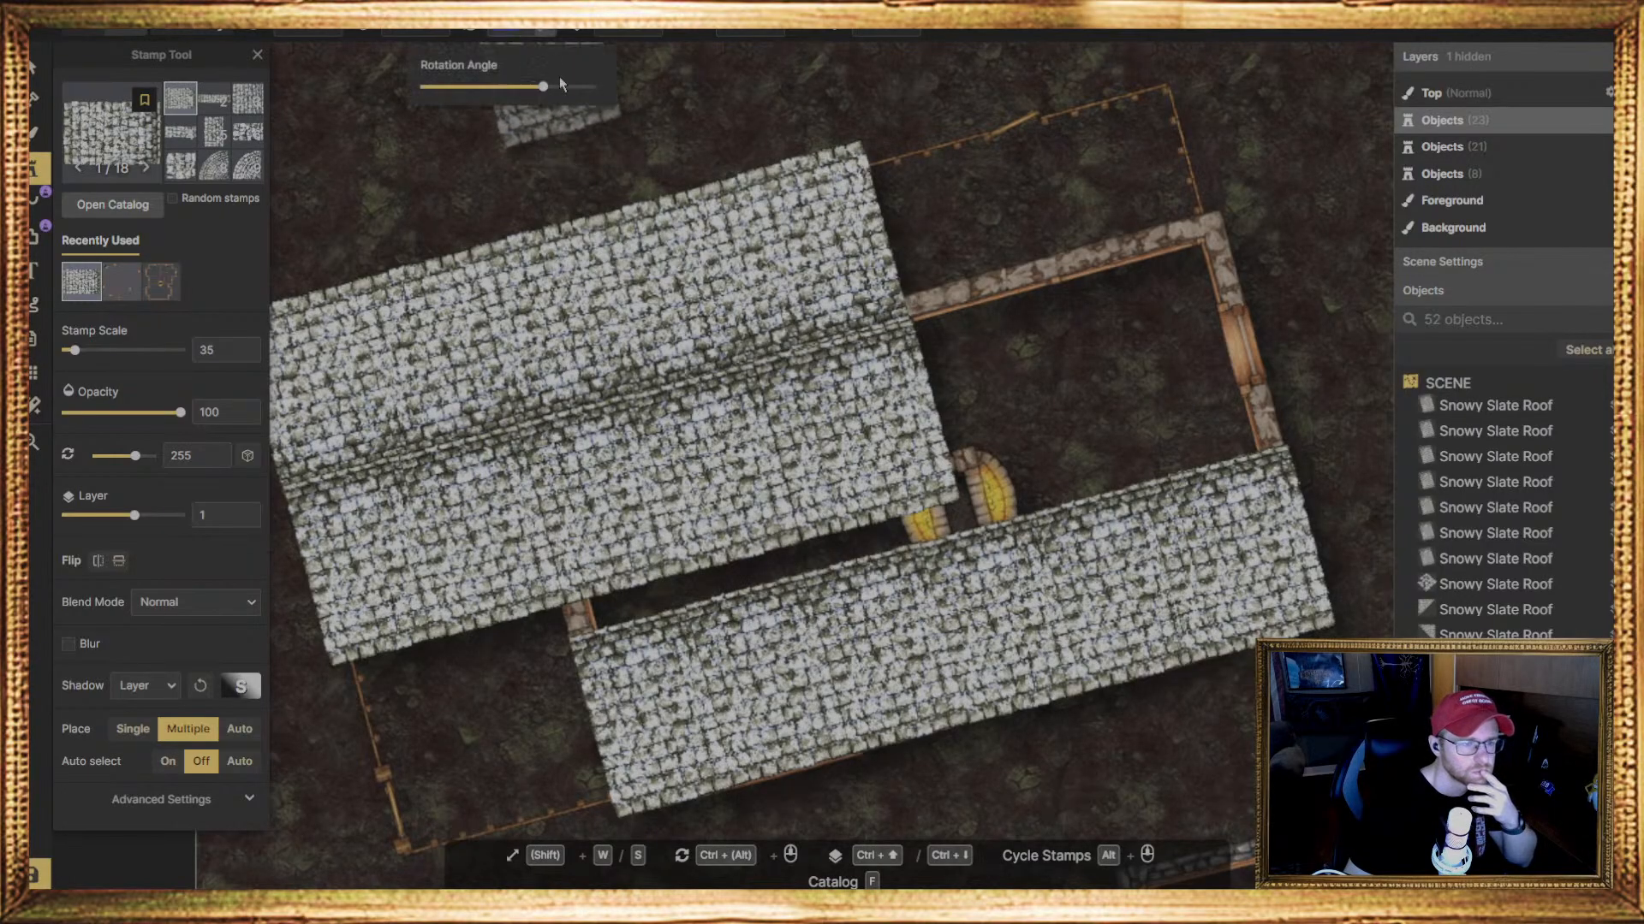
text(75)
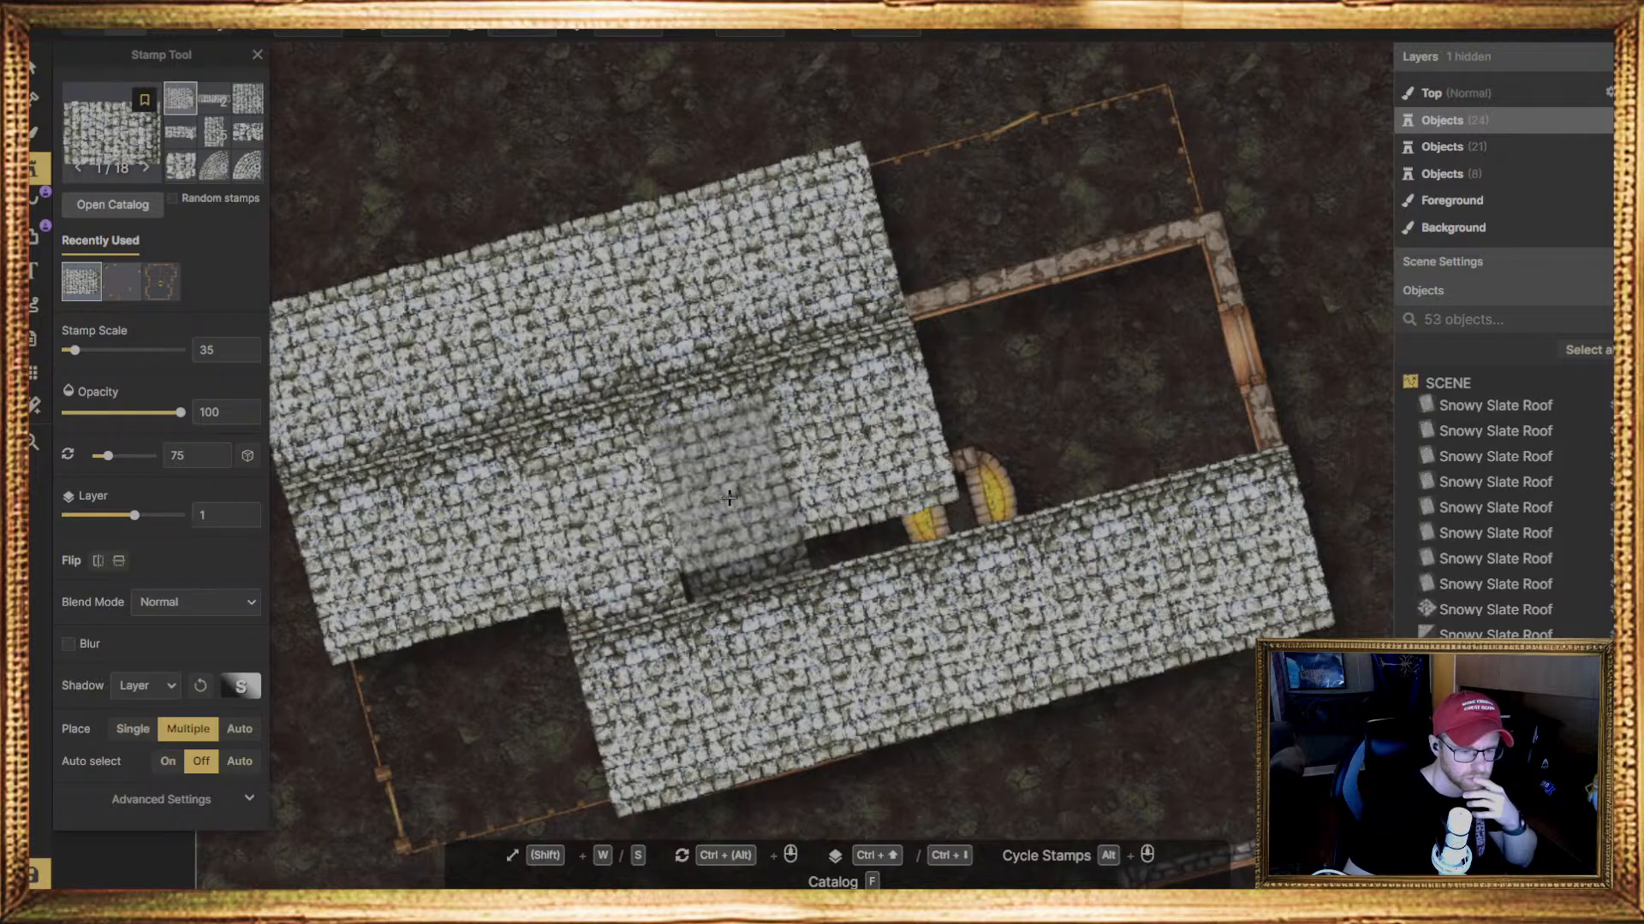
click(724, 507)
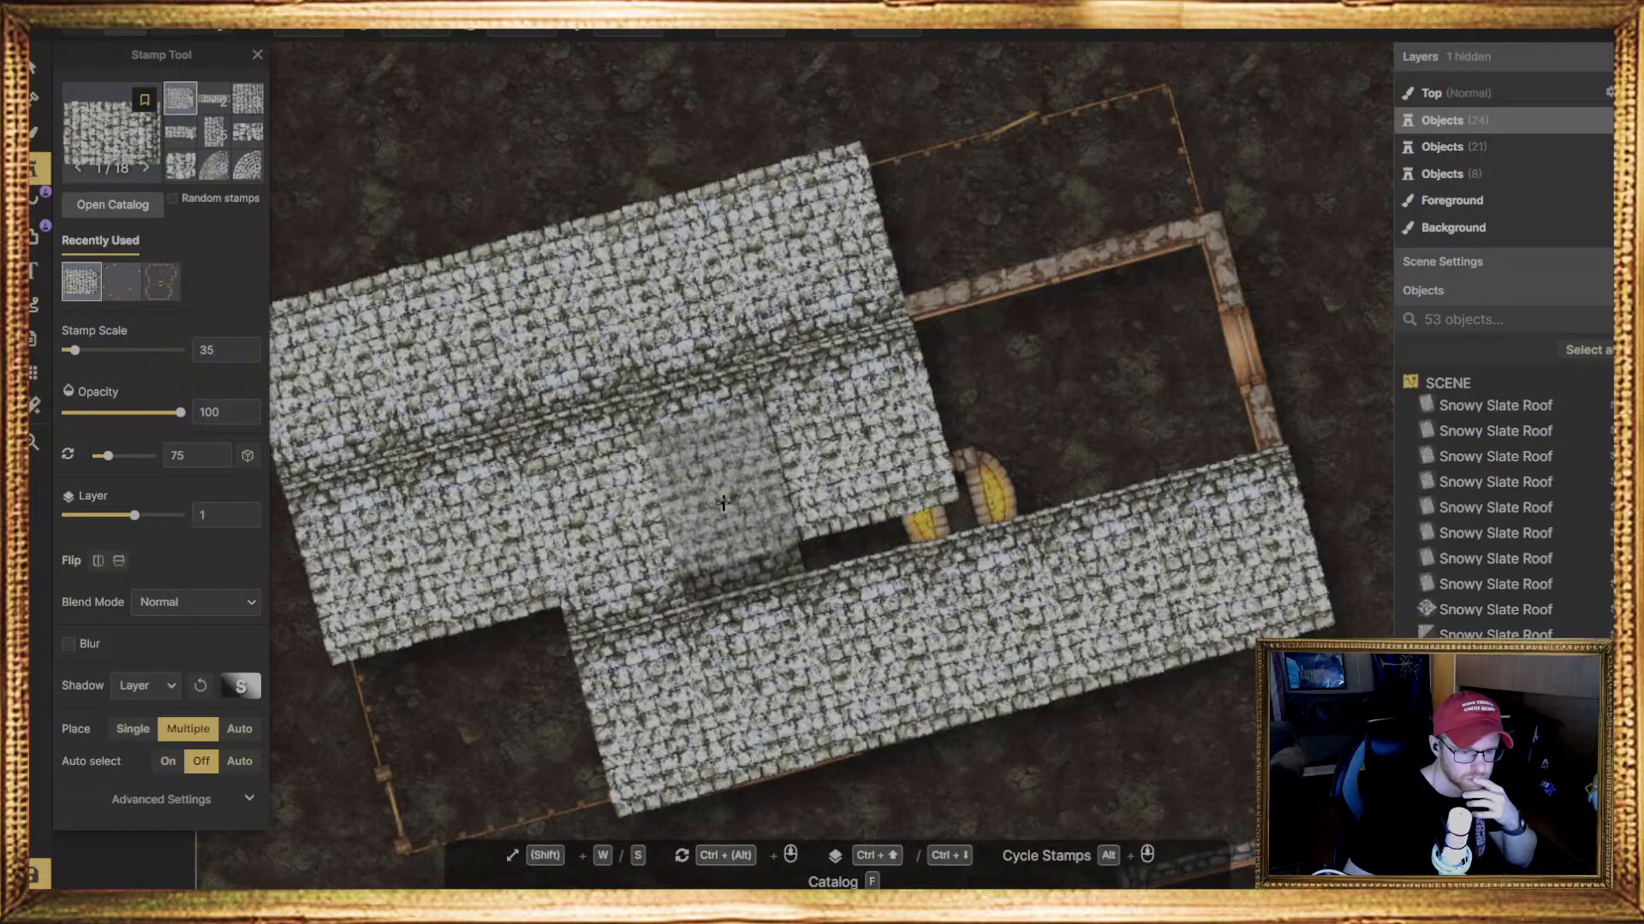
click(724, 505)
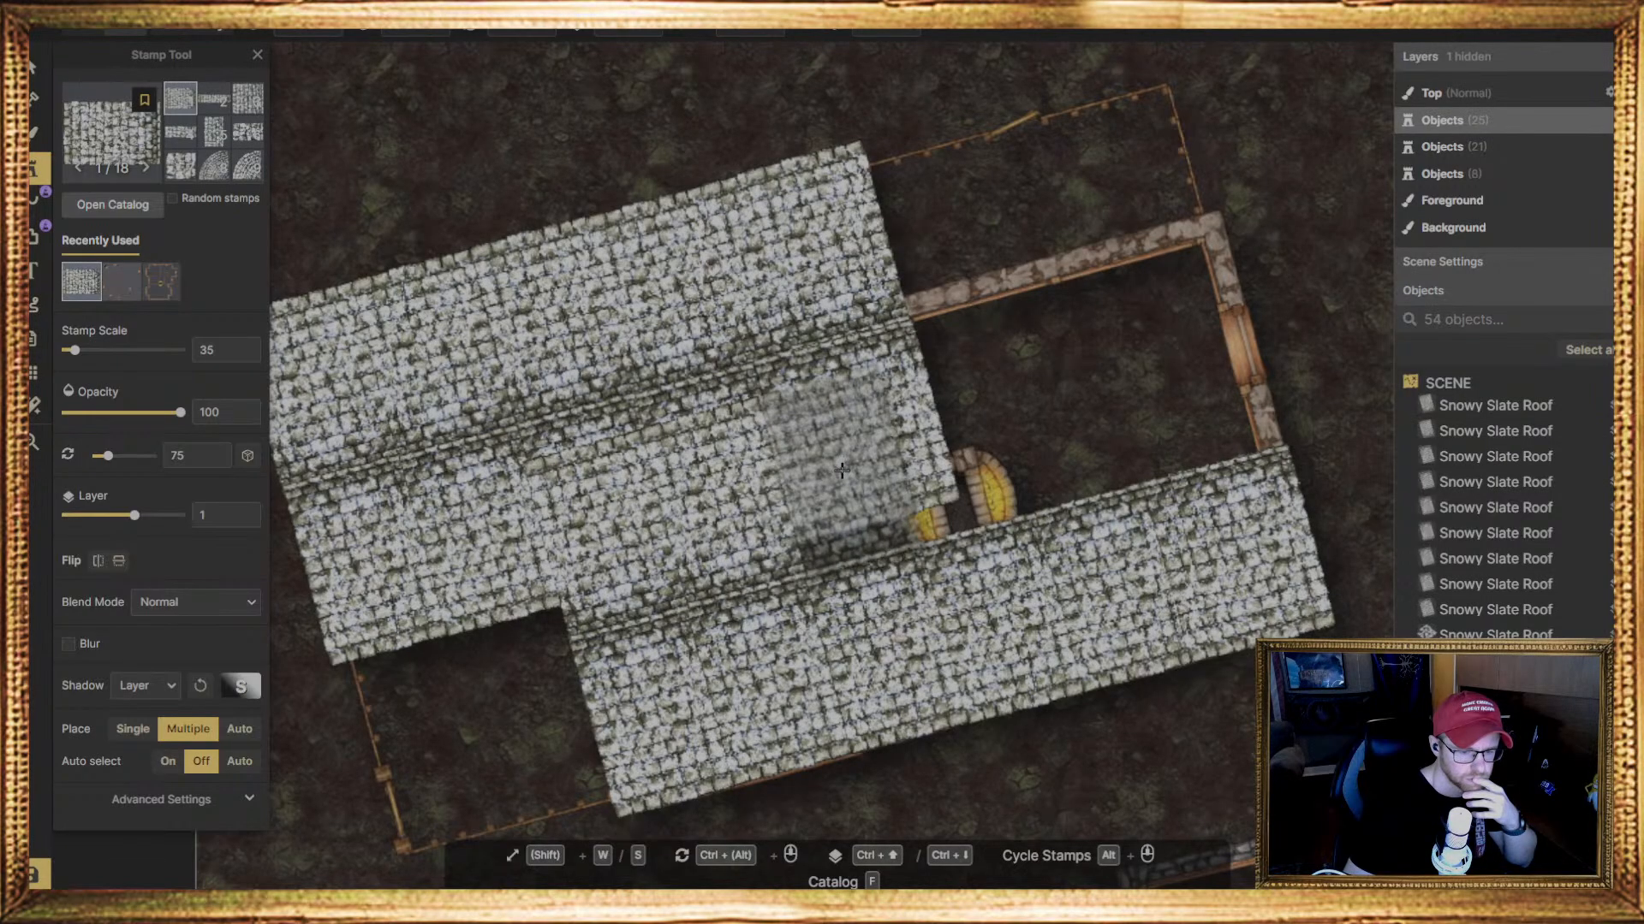
click(842, 471)
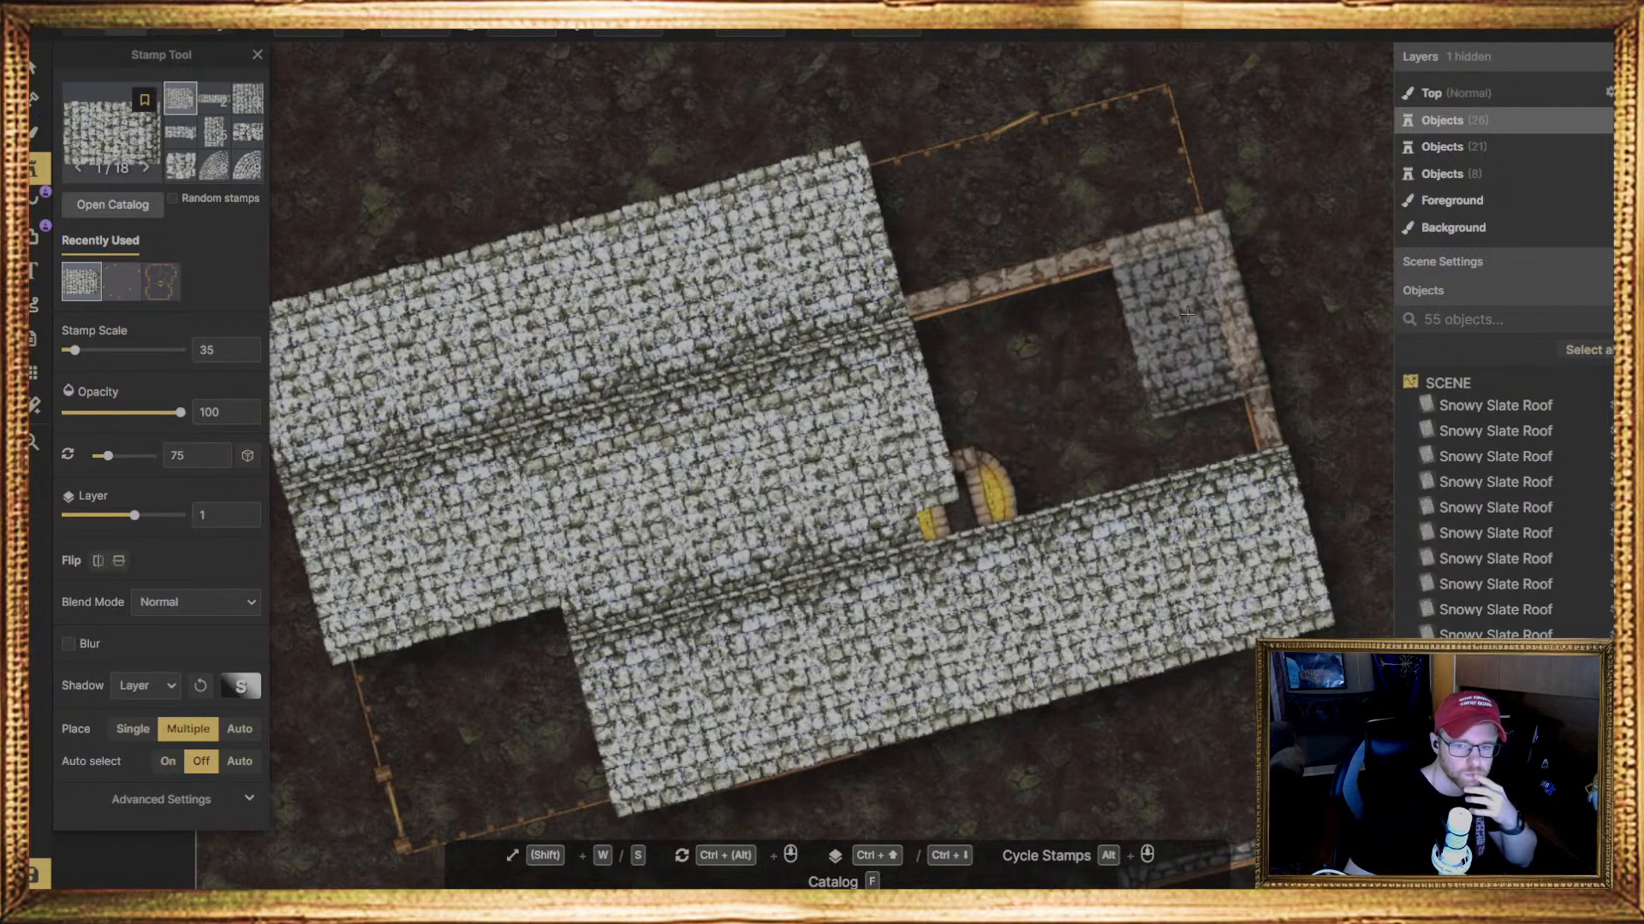
Place a row of three 75-degree Snowy Slate Roof pieces from the house's upper-right stone corner back to the longer roof
click(1187, 314)
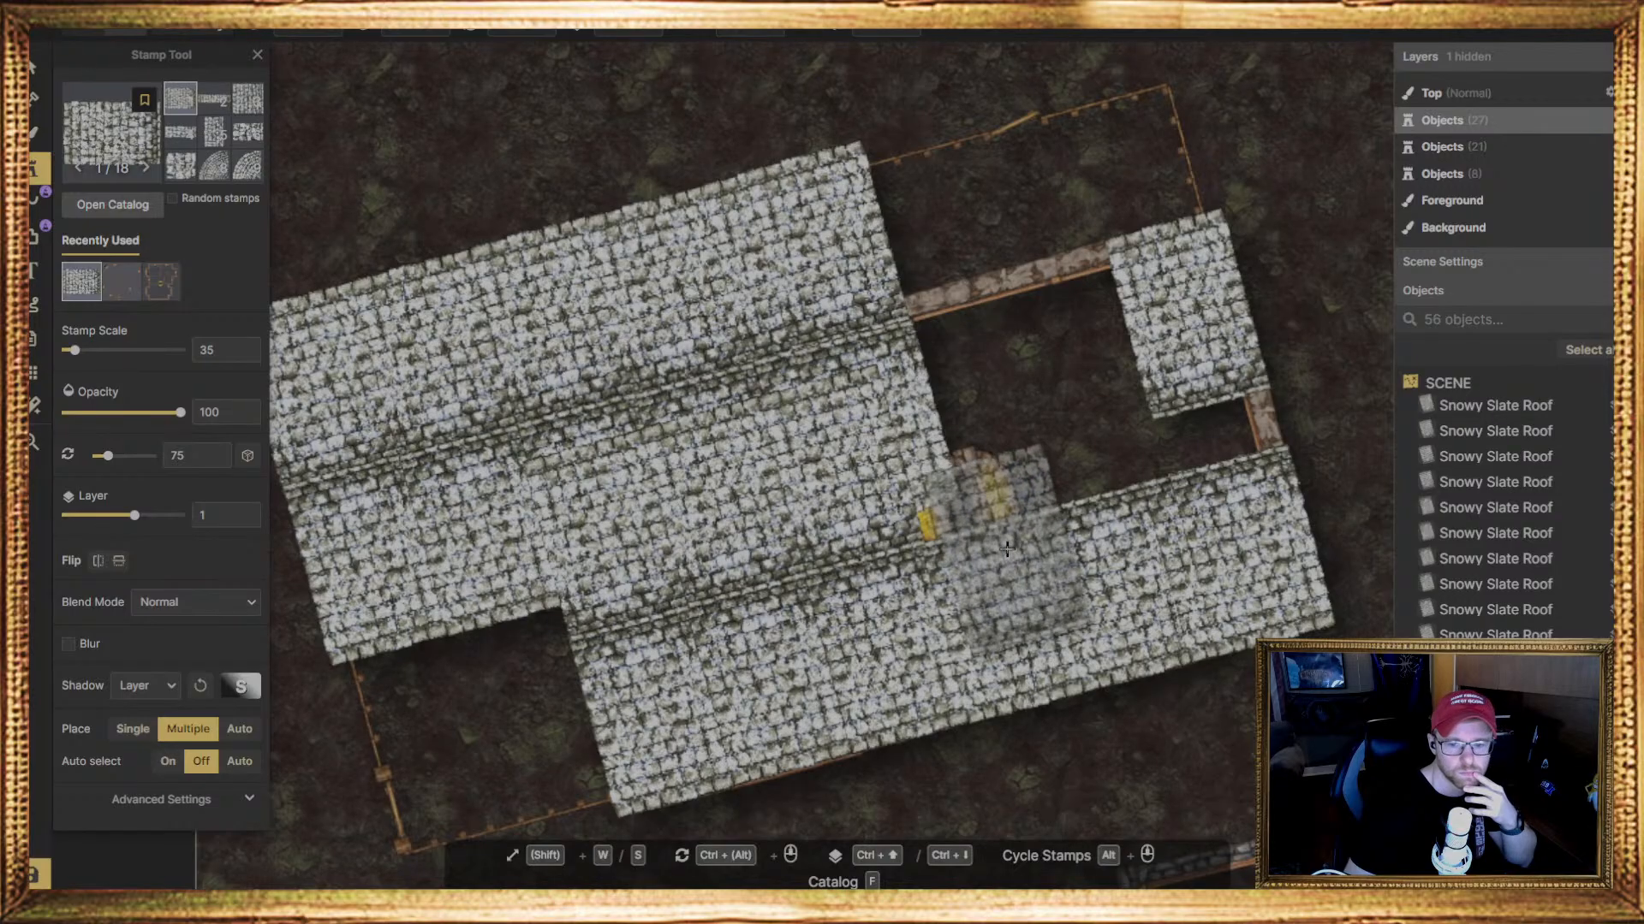
key(v)
click(1222, 411)
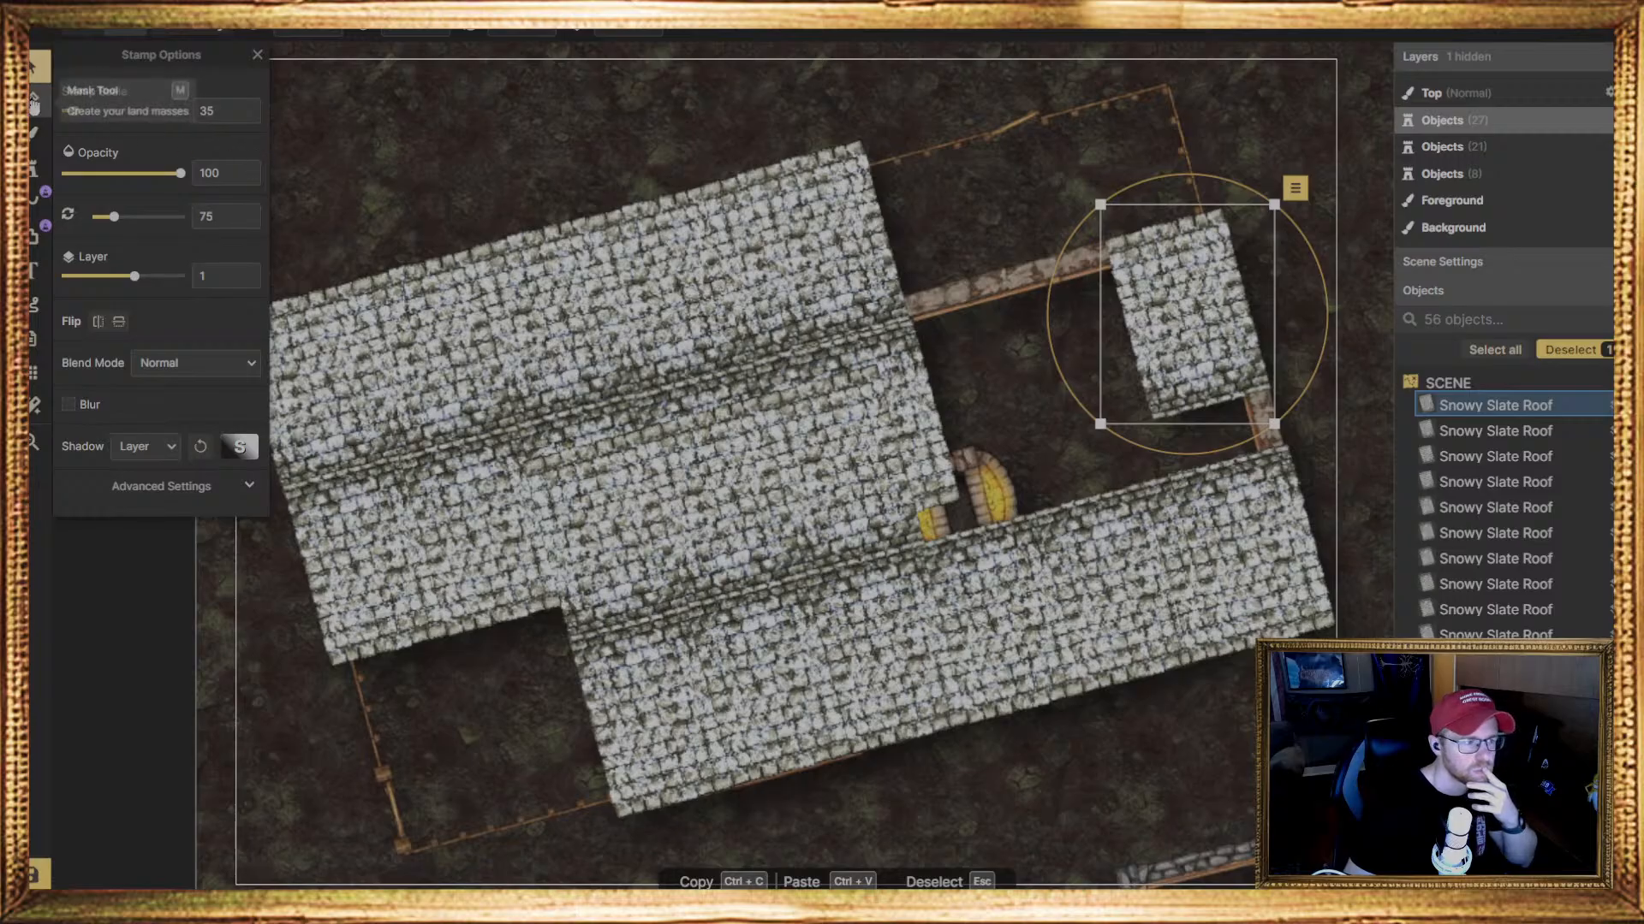
click(34, 168)
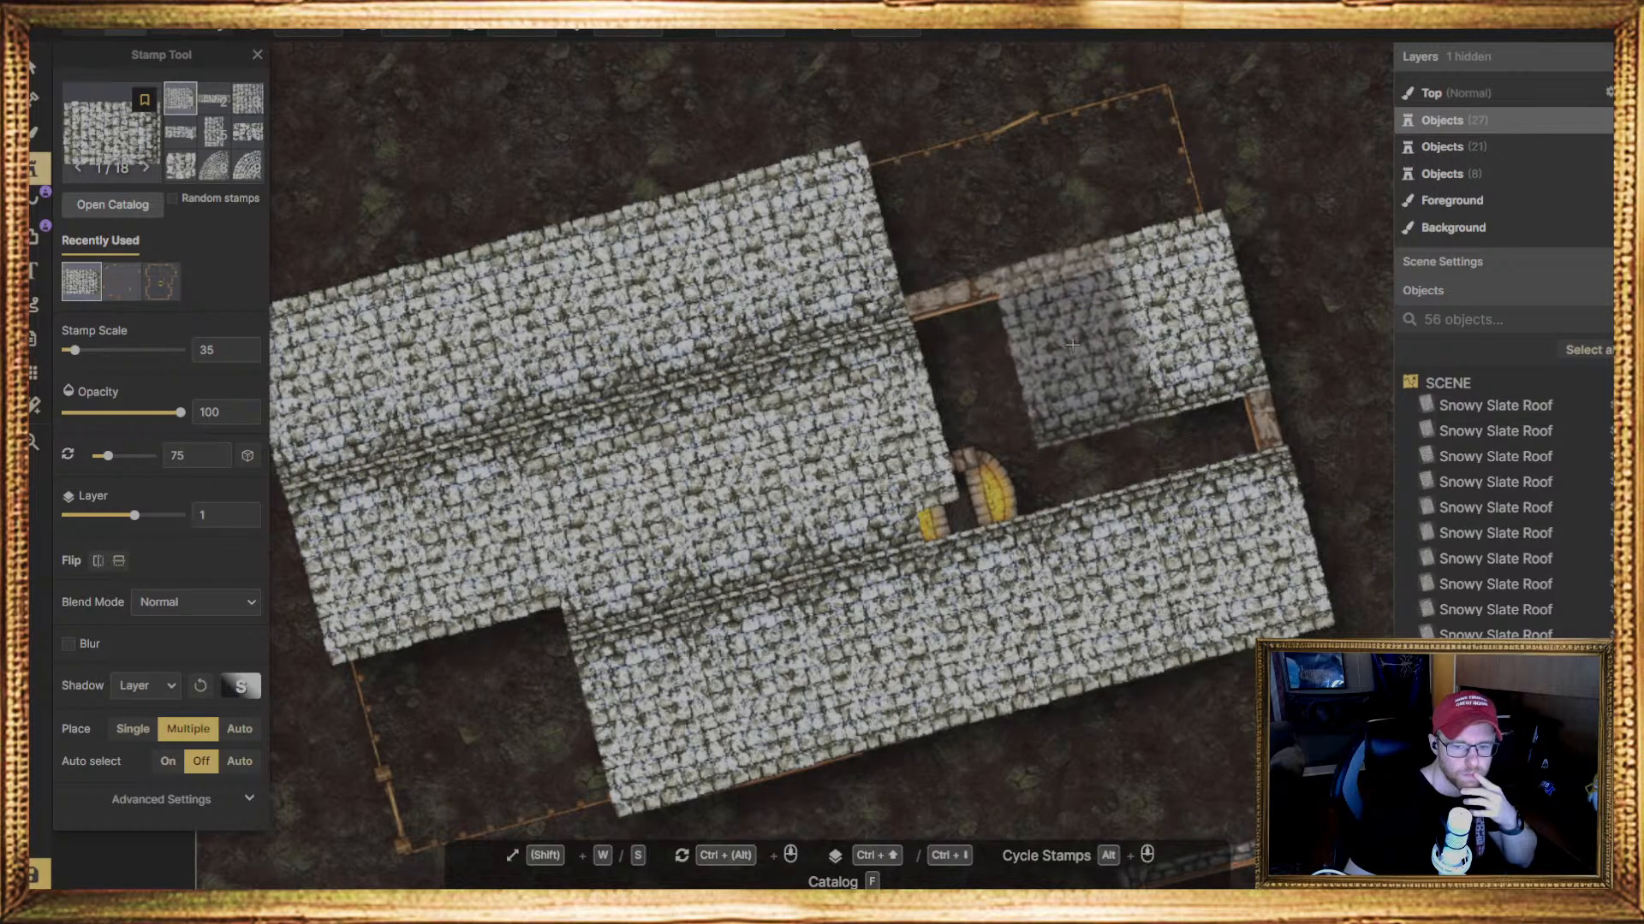
click(1070, 345)
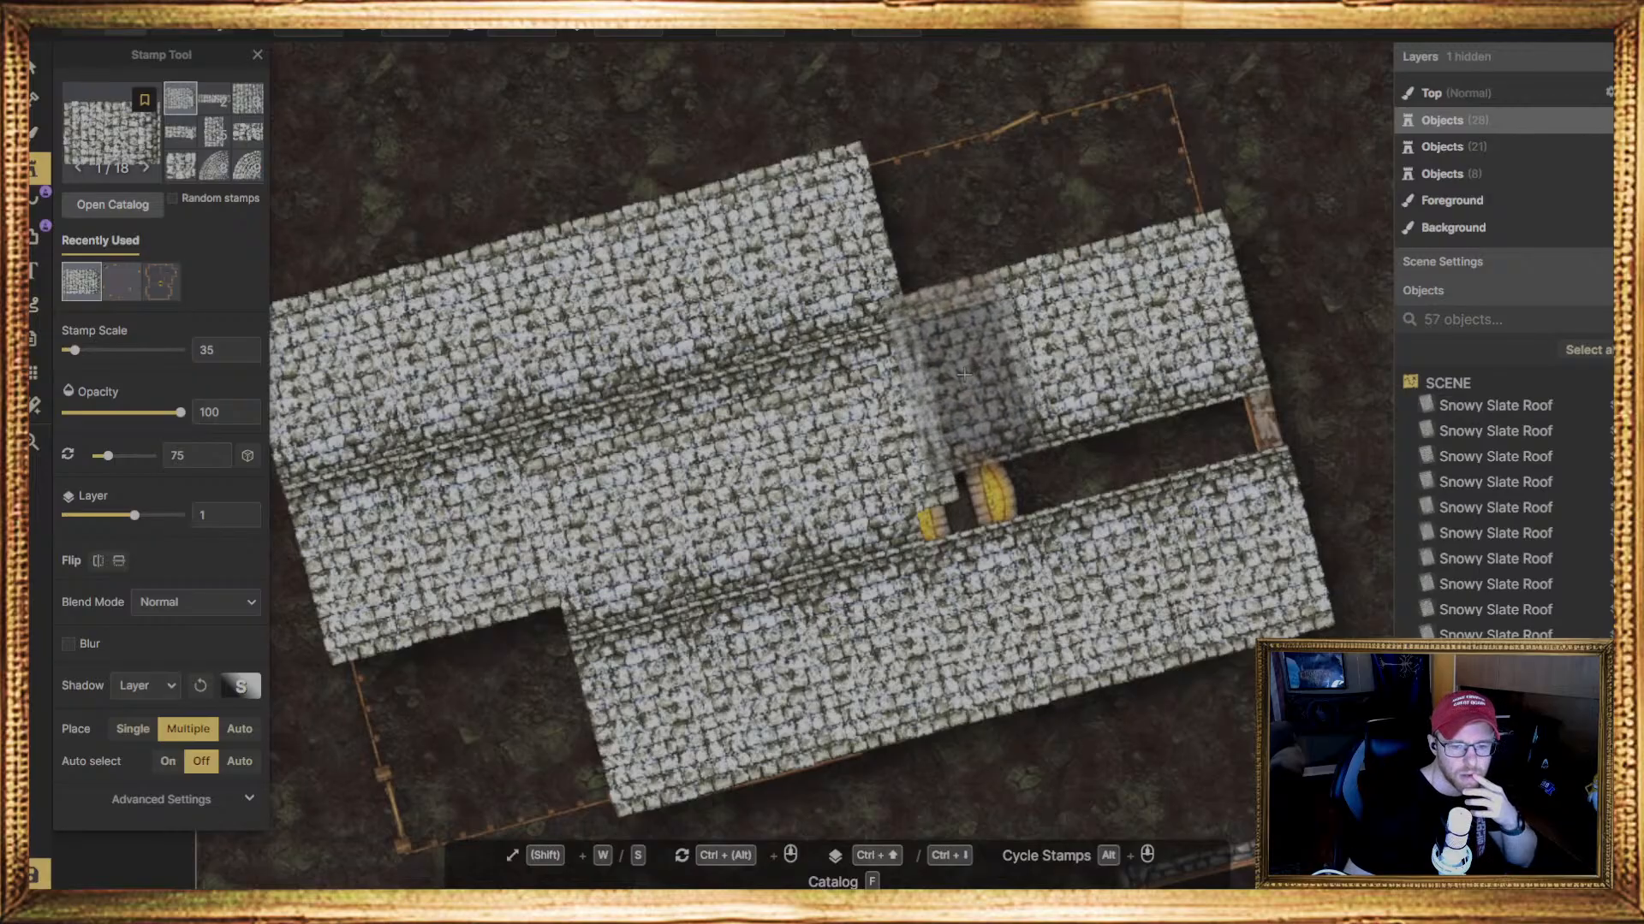
click(960, 374)
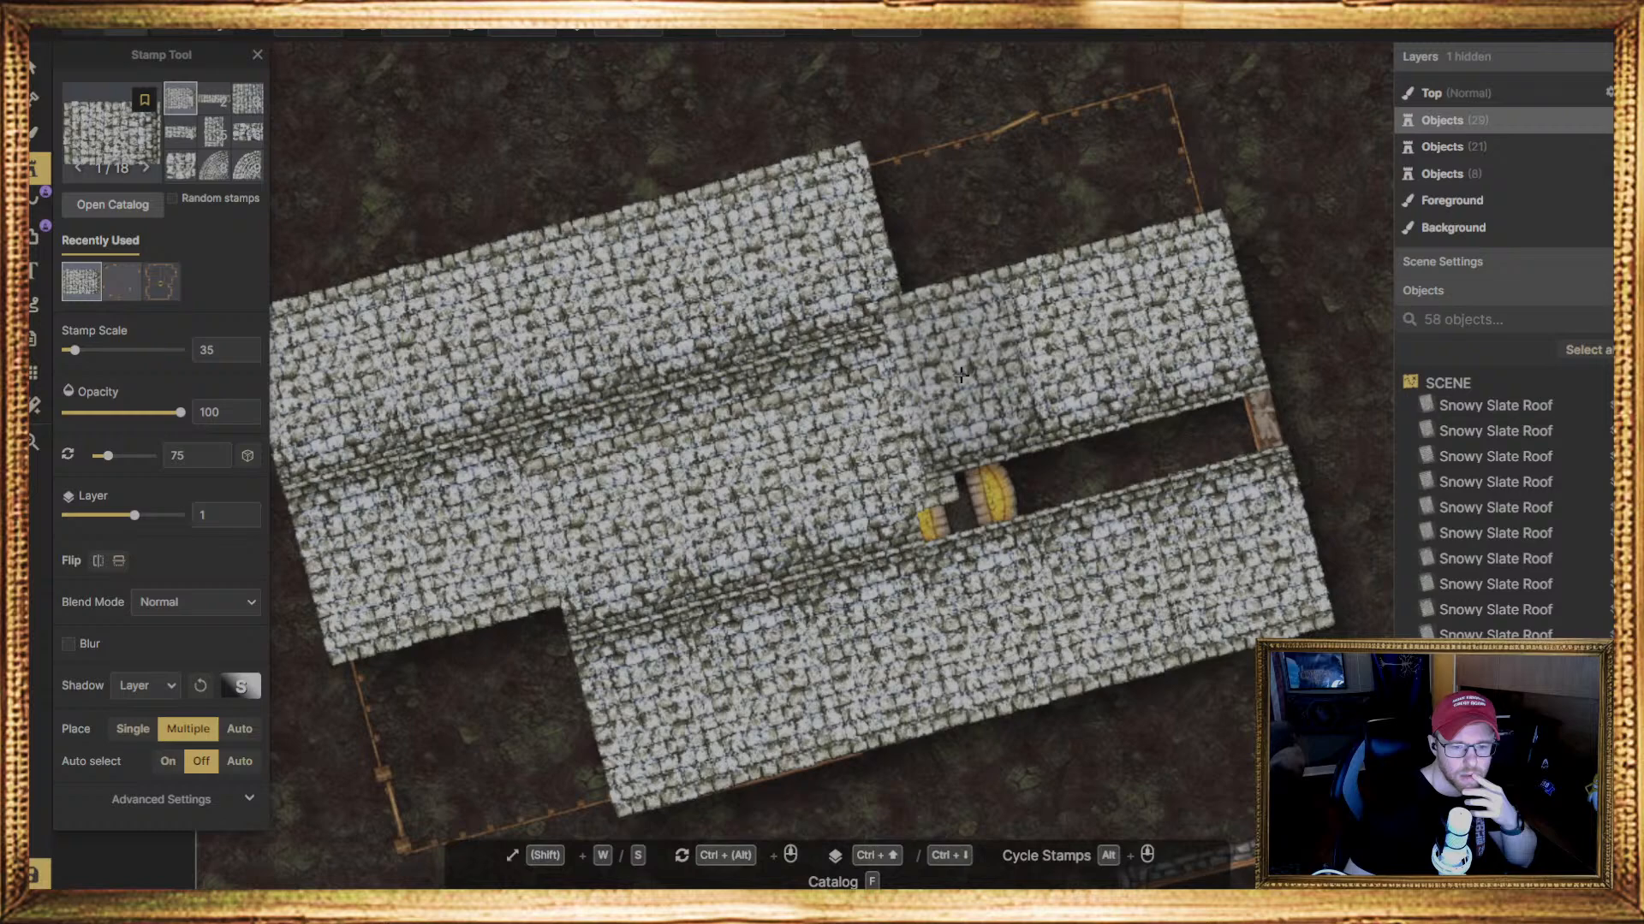
Delete the three 75-degree roof pieces overlapping the longer roof's lower slope above the lower-wall row
click(36, 68)
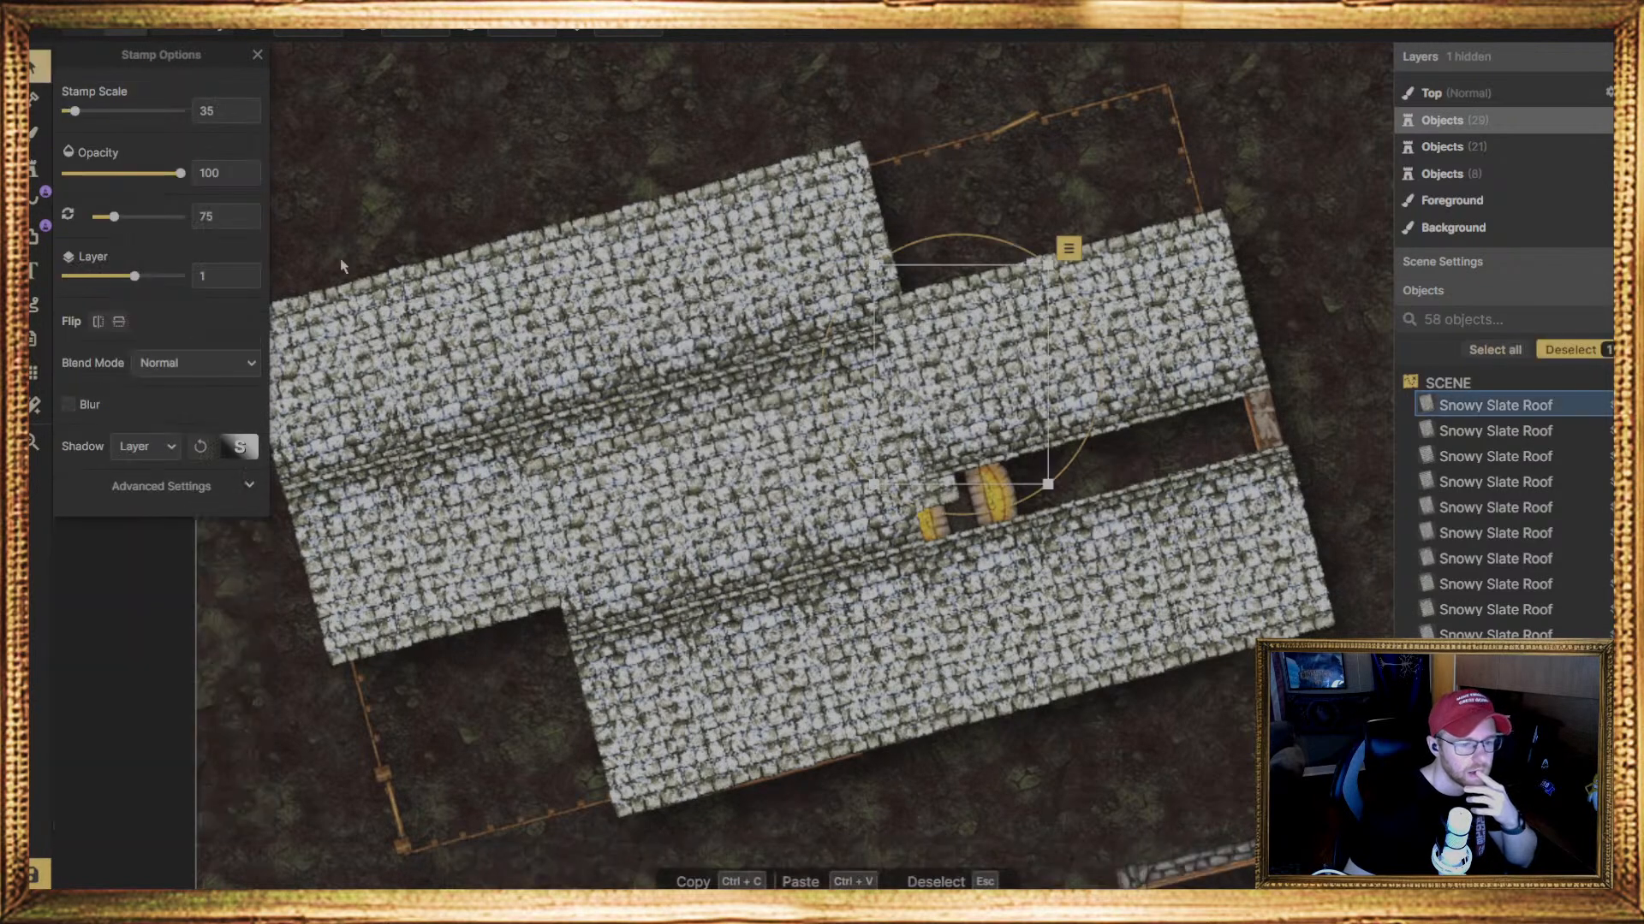
click(837, 519)
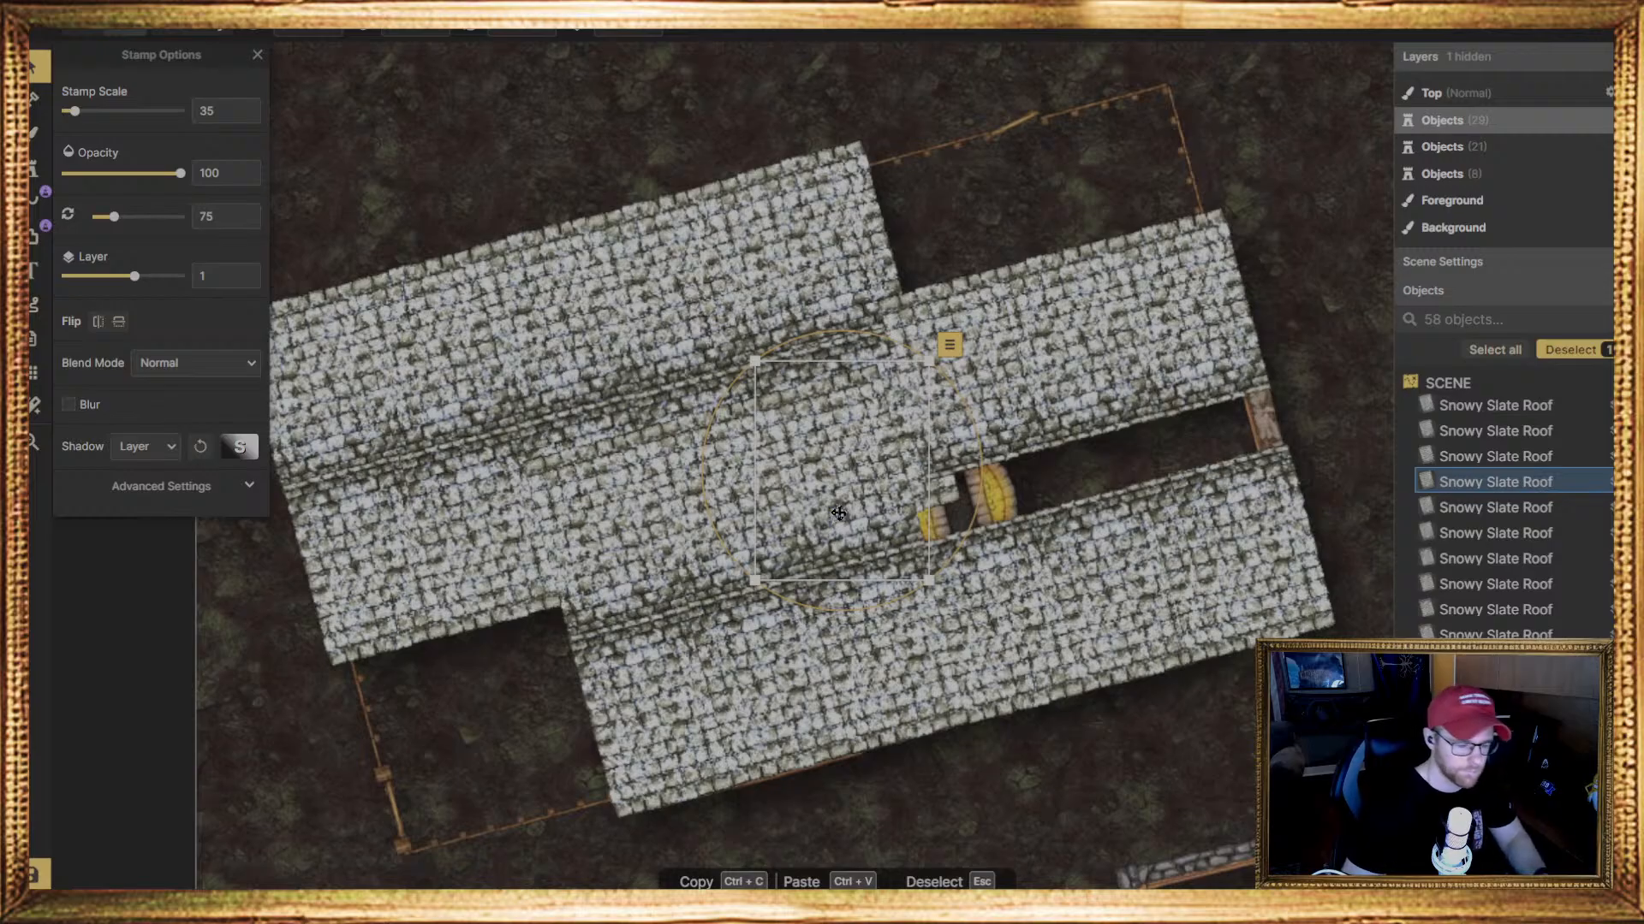
key(Delete)
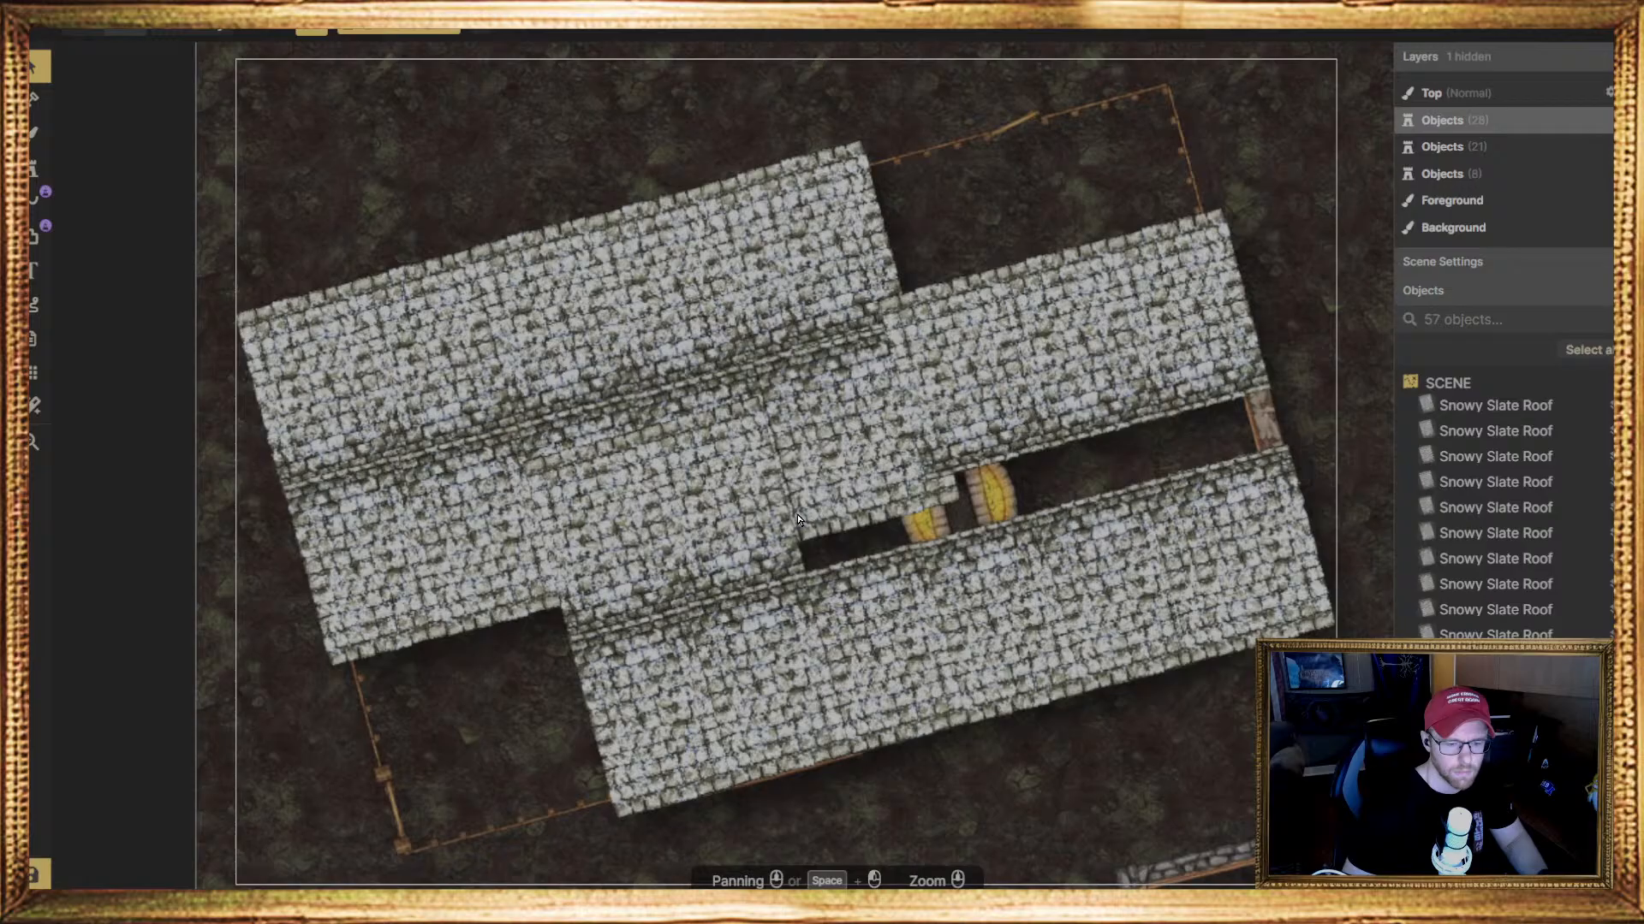
click(723, 514)
key(Delete)
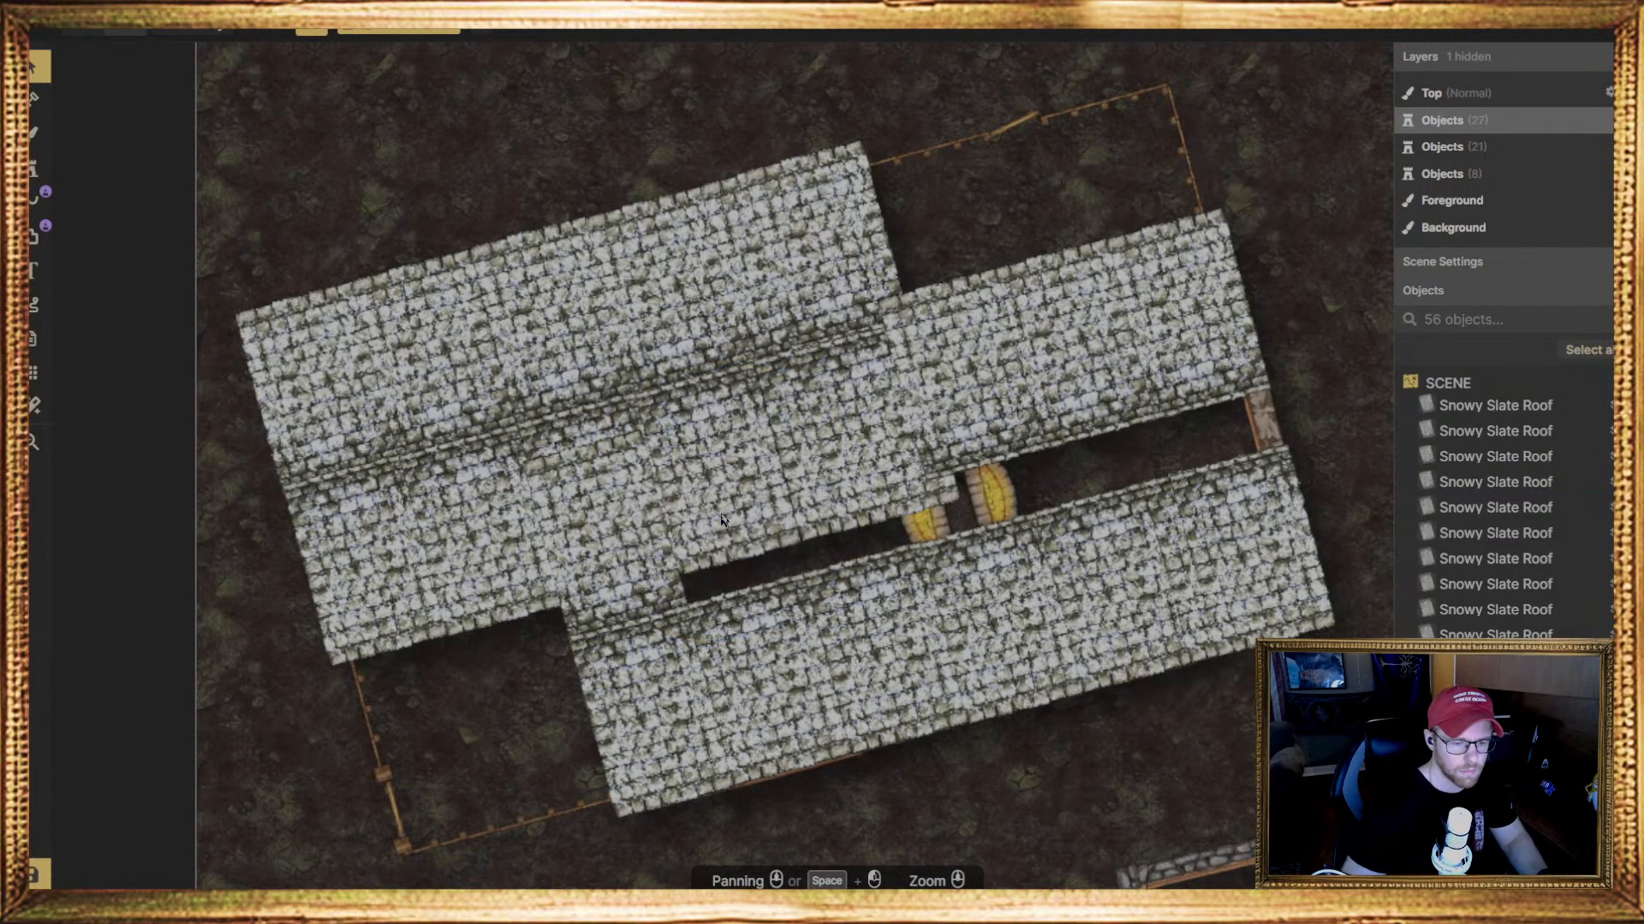
click(625, 525)
key(Delete)
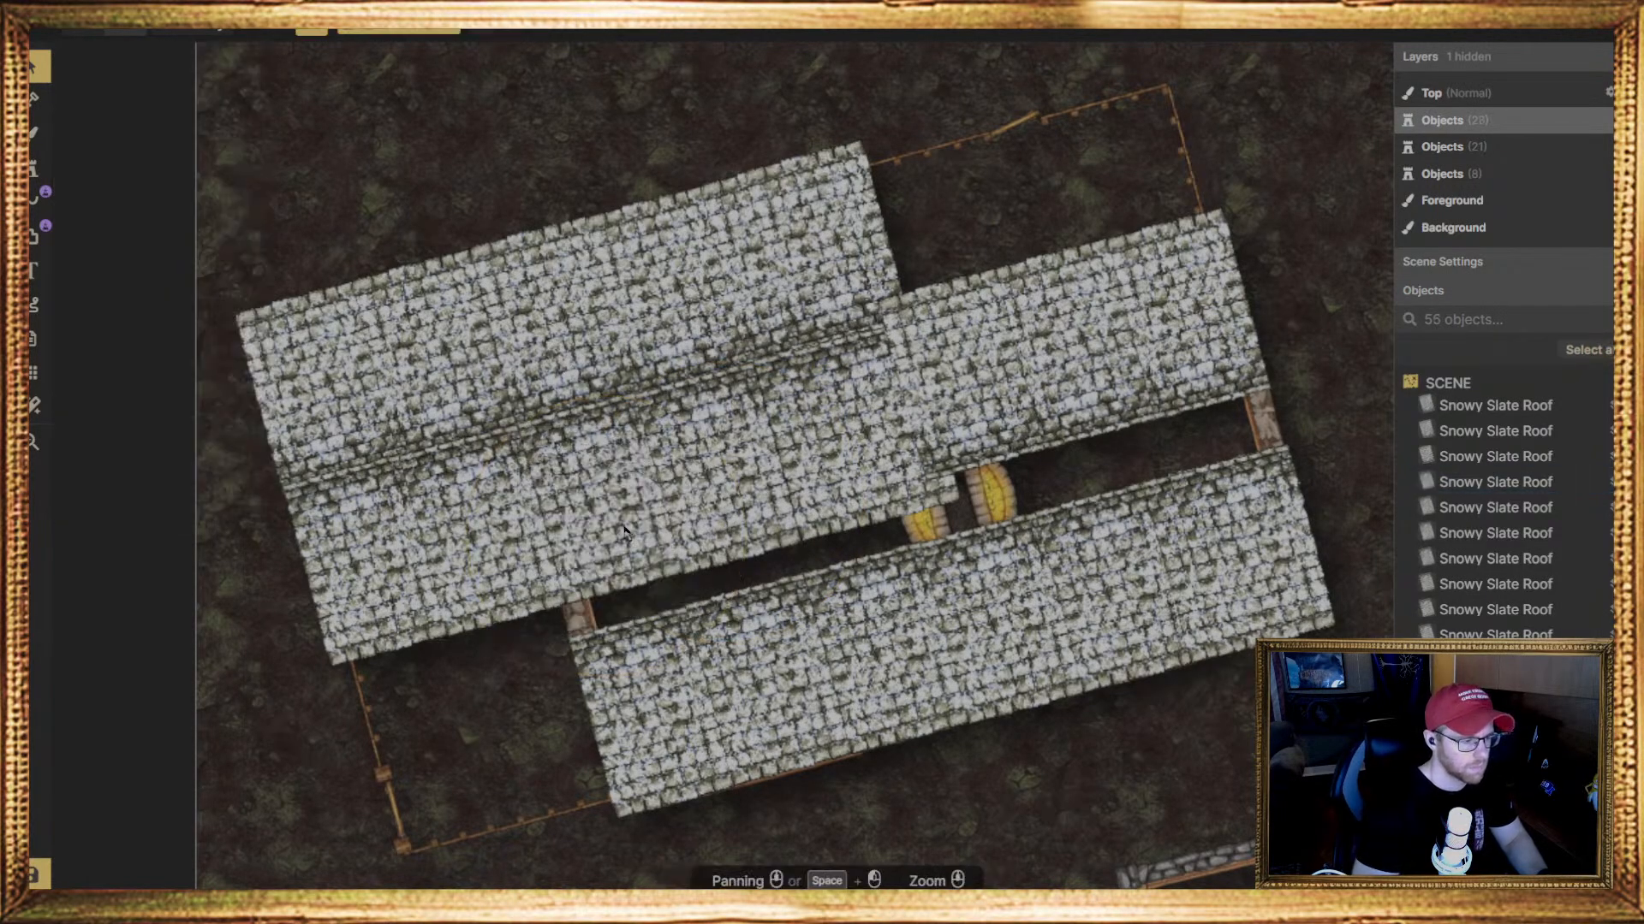
Delete four 255-degree, layer 0 pieces of the longer roof's lower slope, from its right end back to the inner wall
click(897, 471)
key(Delete)
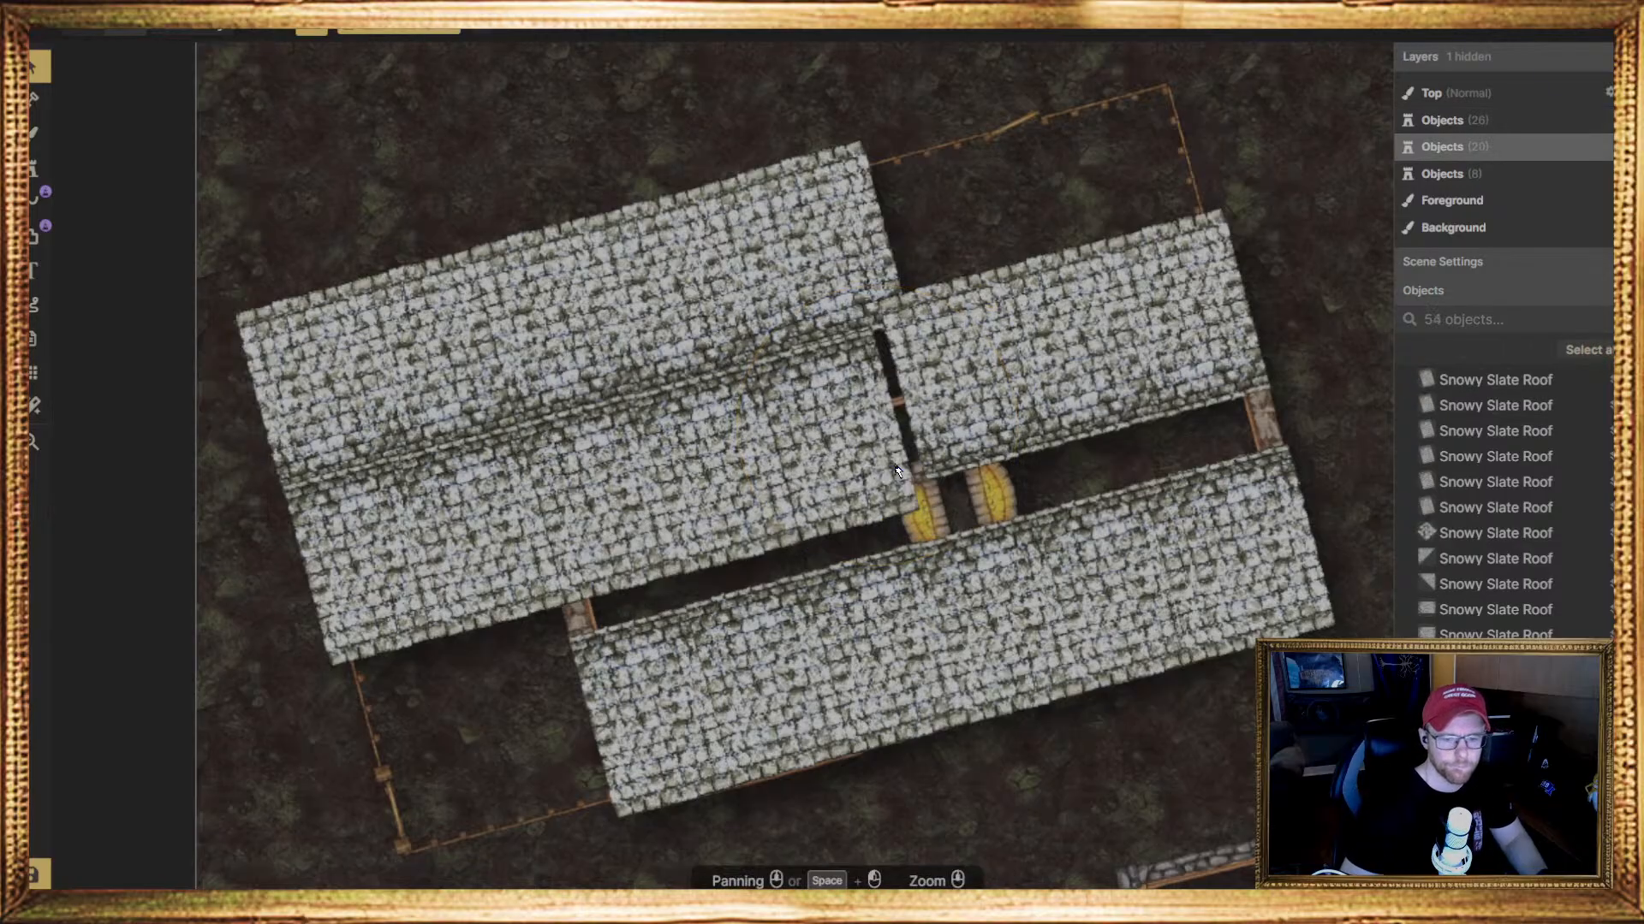
click(895, 471)
key(Delete)
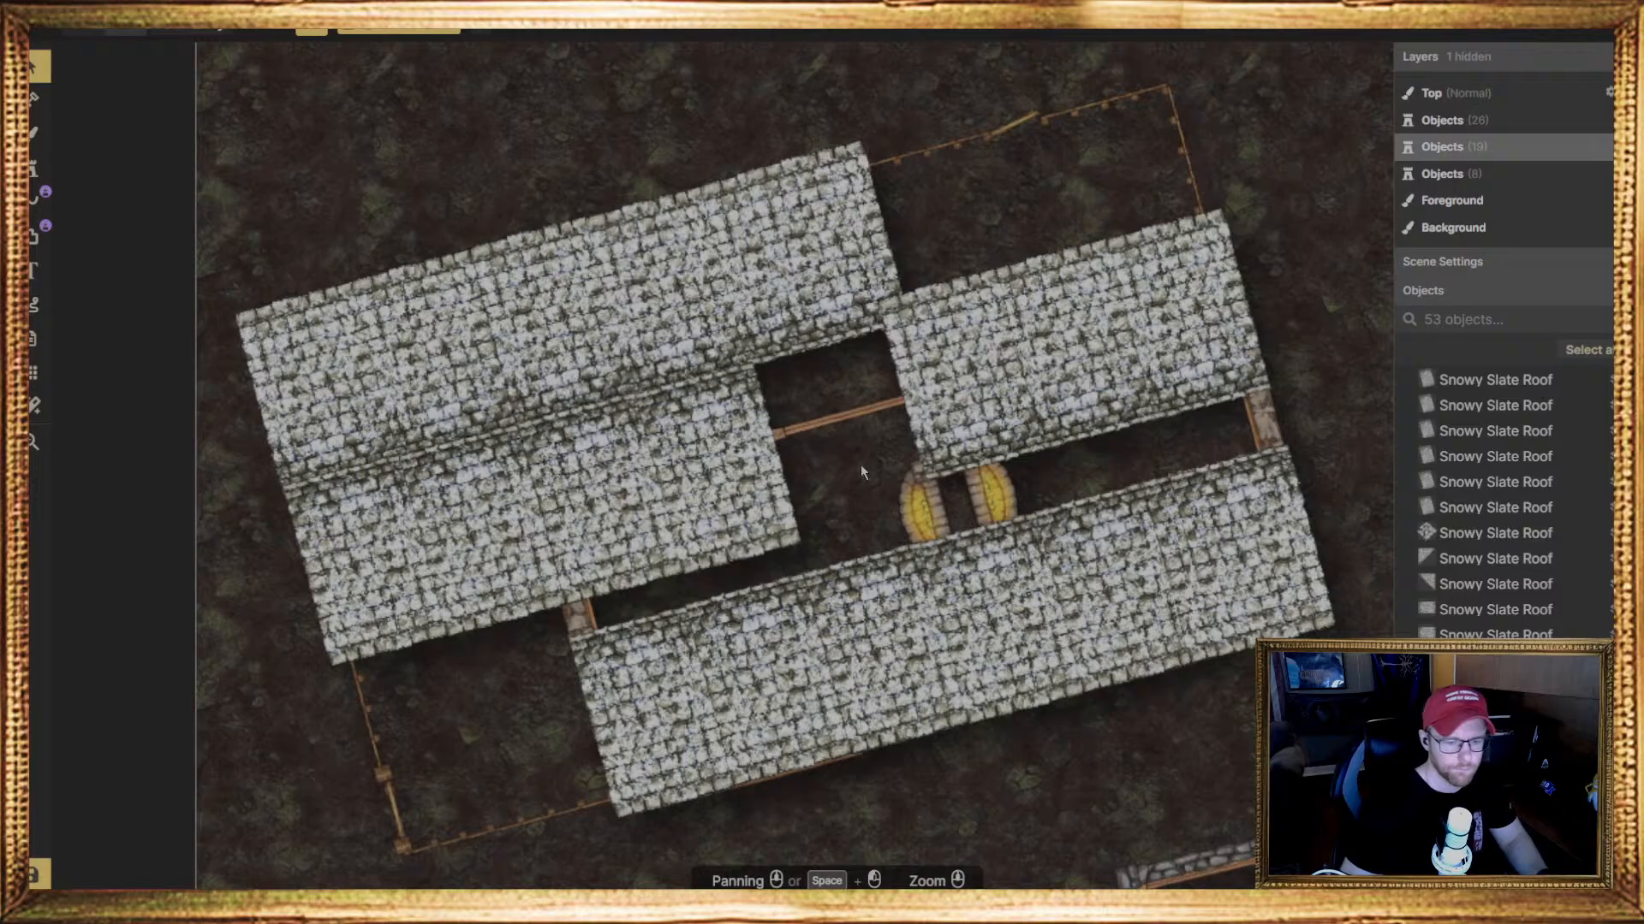
click(737, 511)
key(Delete)
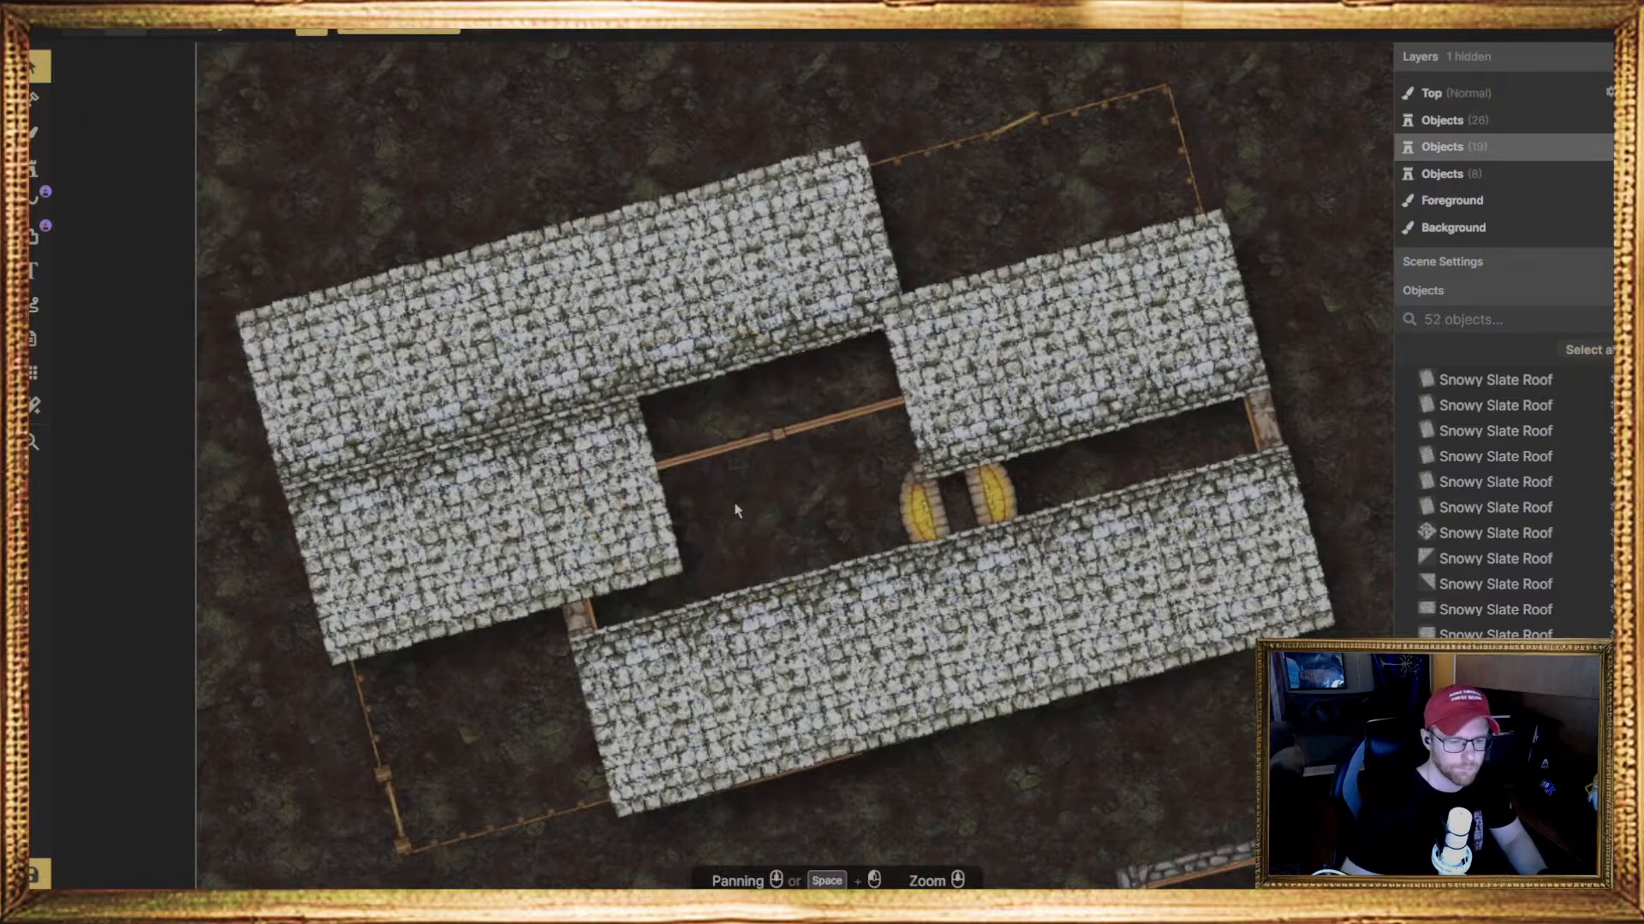
click(663, 524)
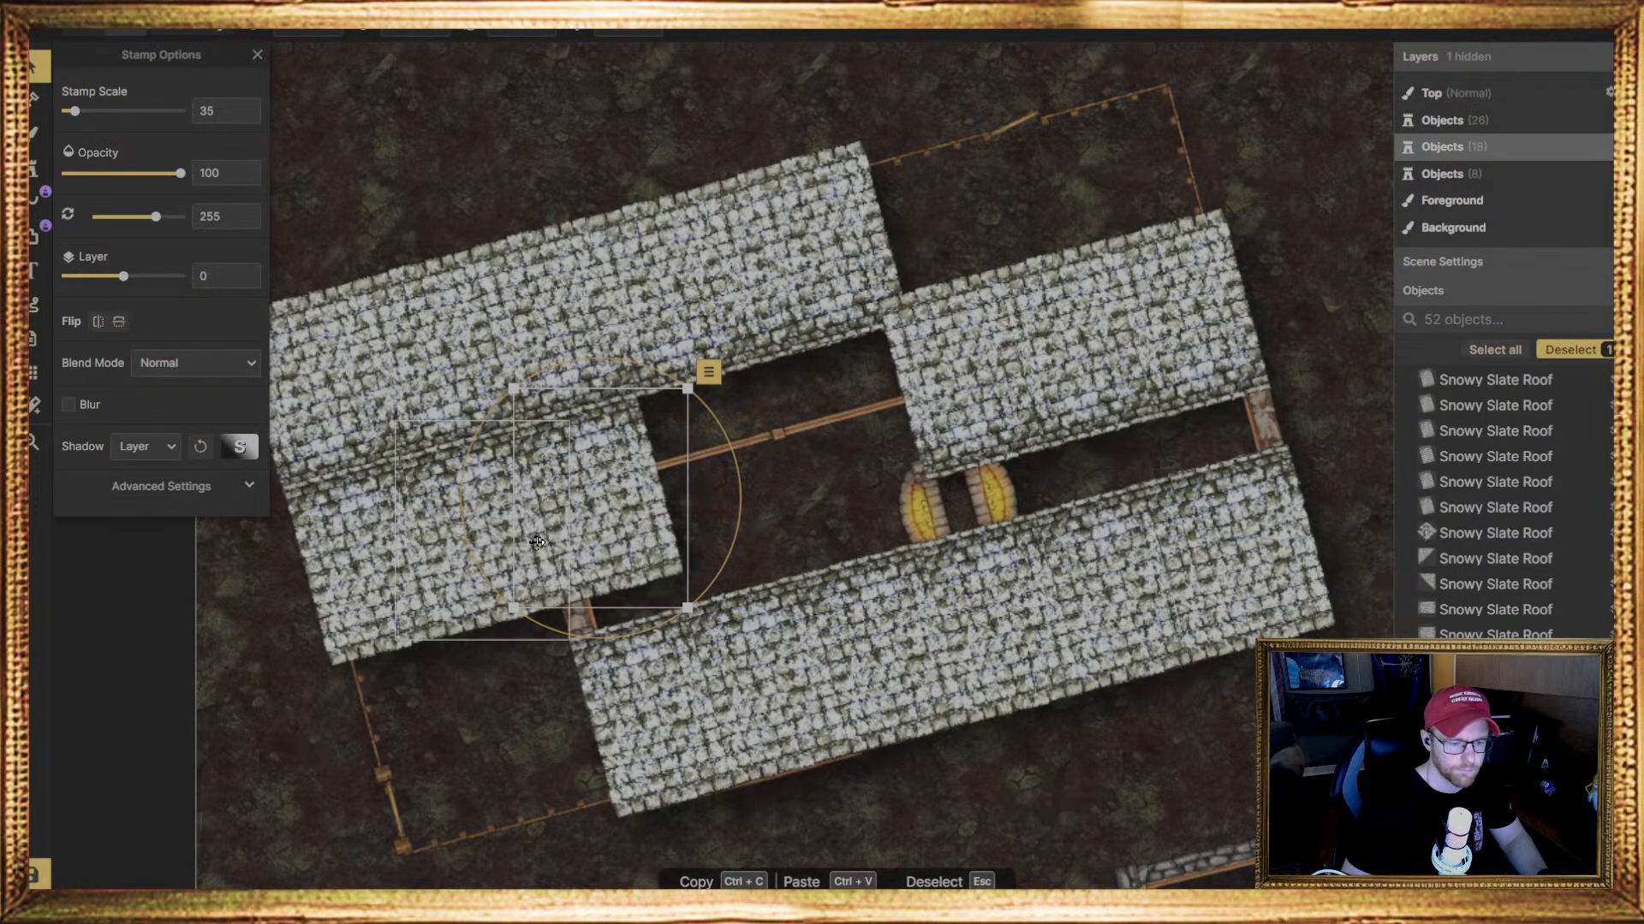
key(Delete)
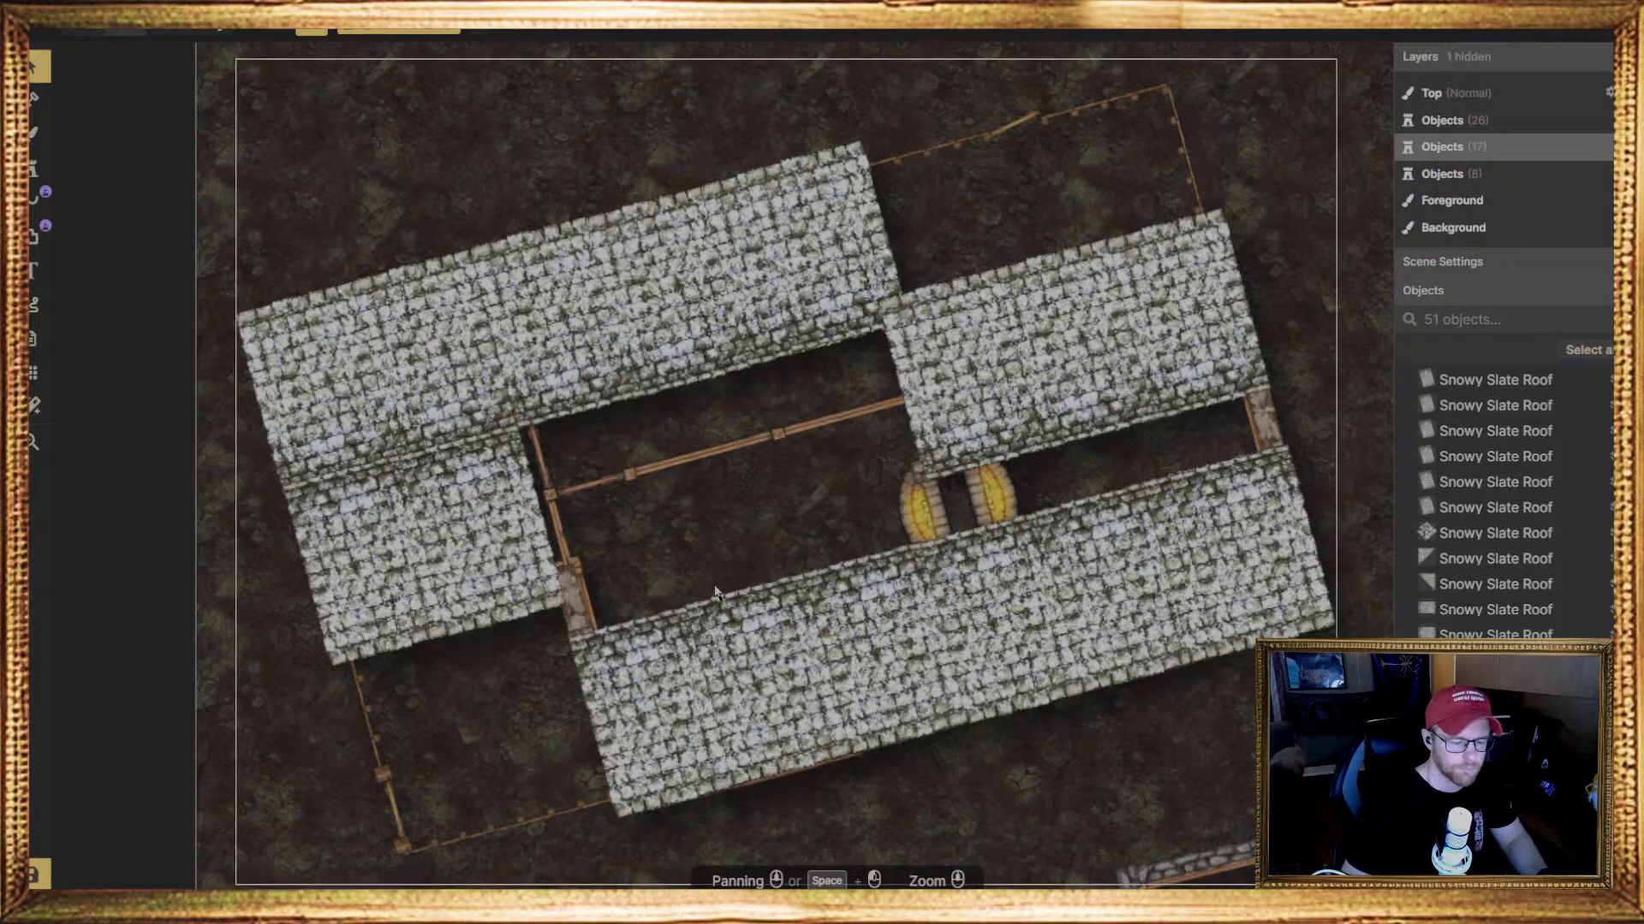
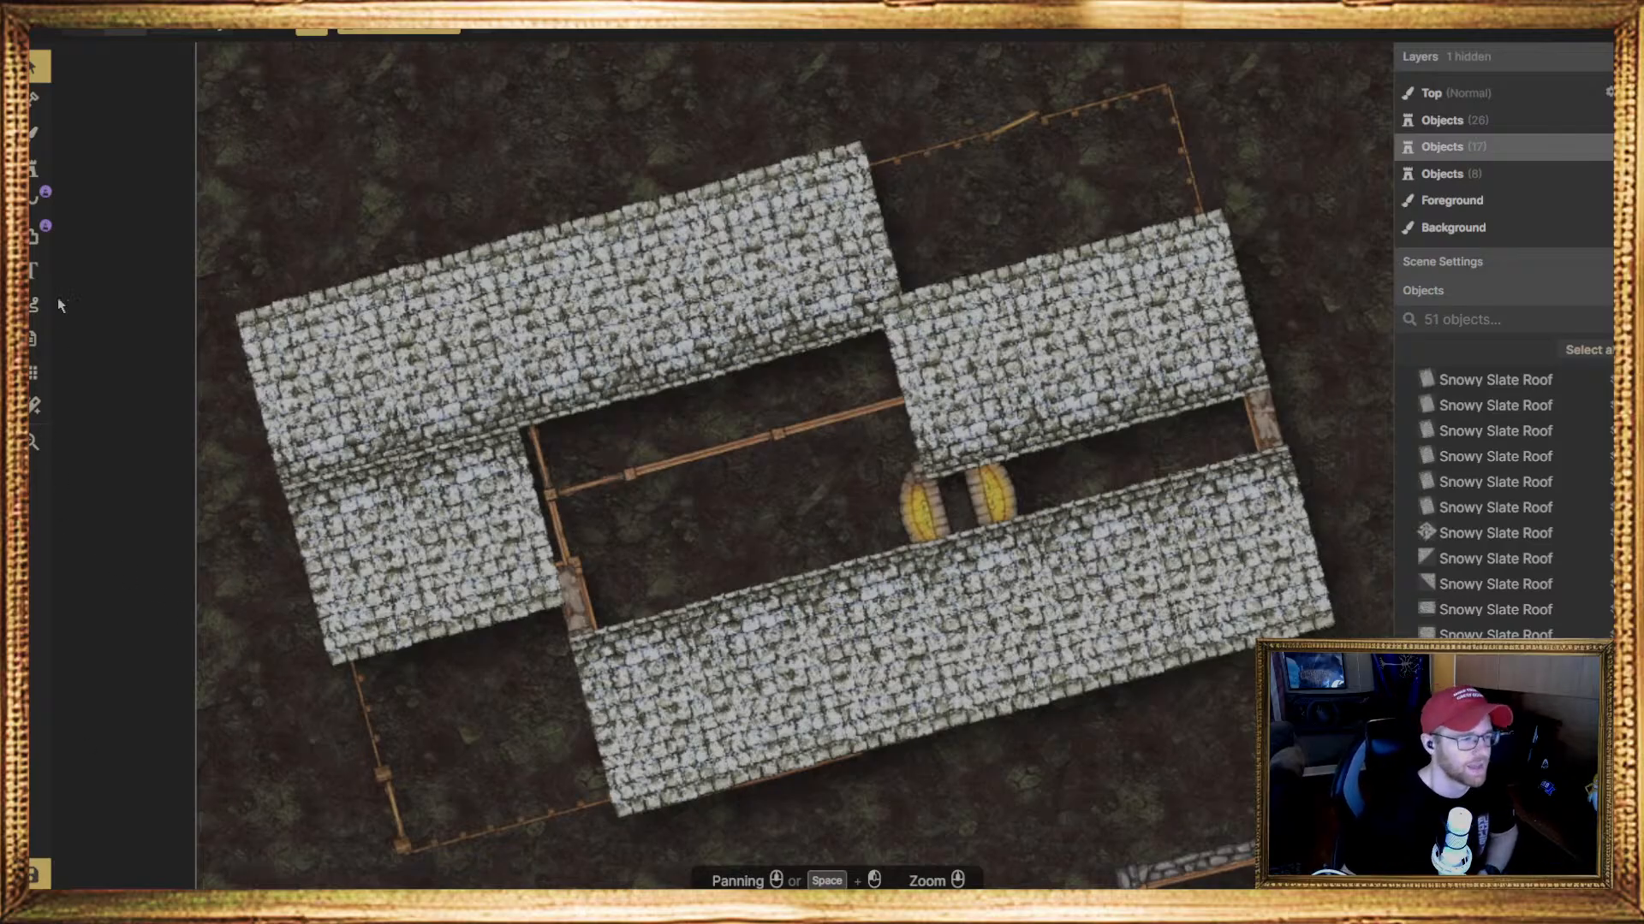
Rotate the roof stamp to 75 degrees and place four layer 0 pieces from the shorter middle slope back over the inner wall
click(34, 167)
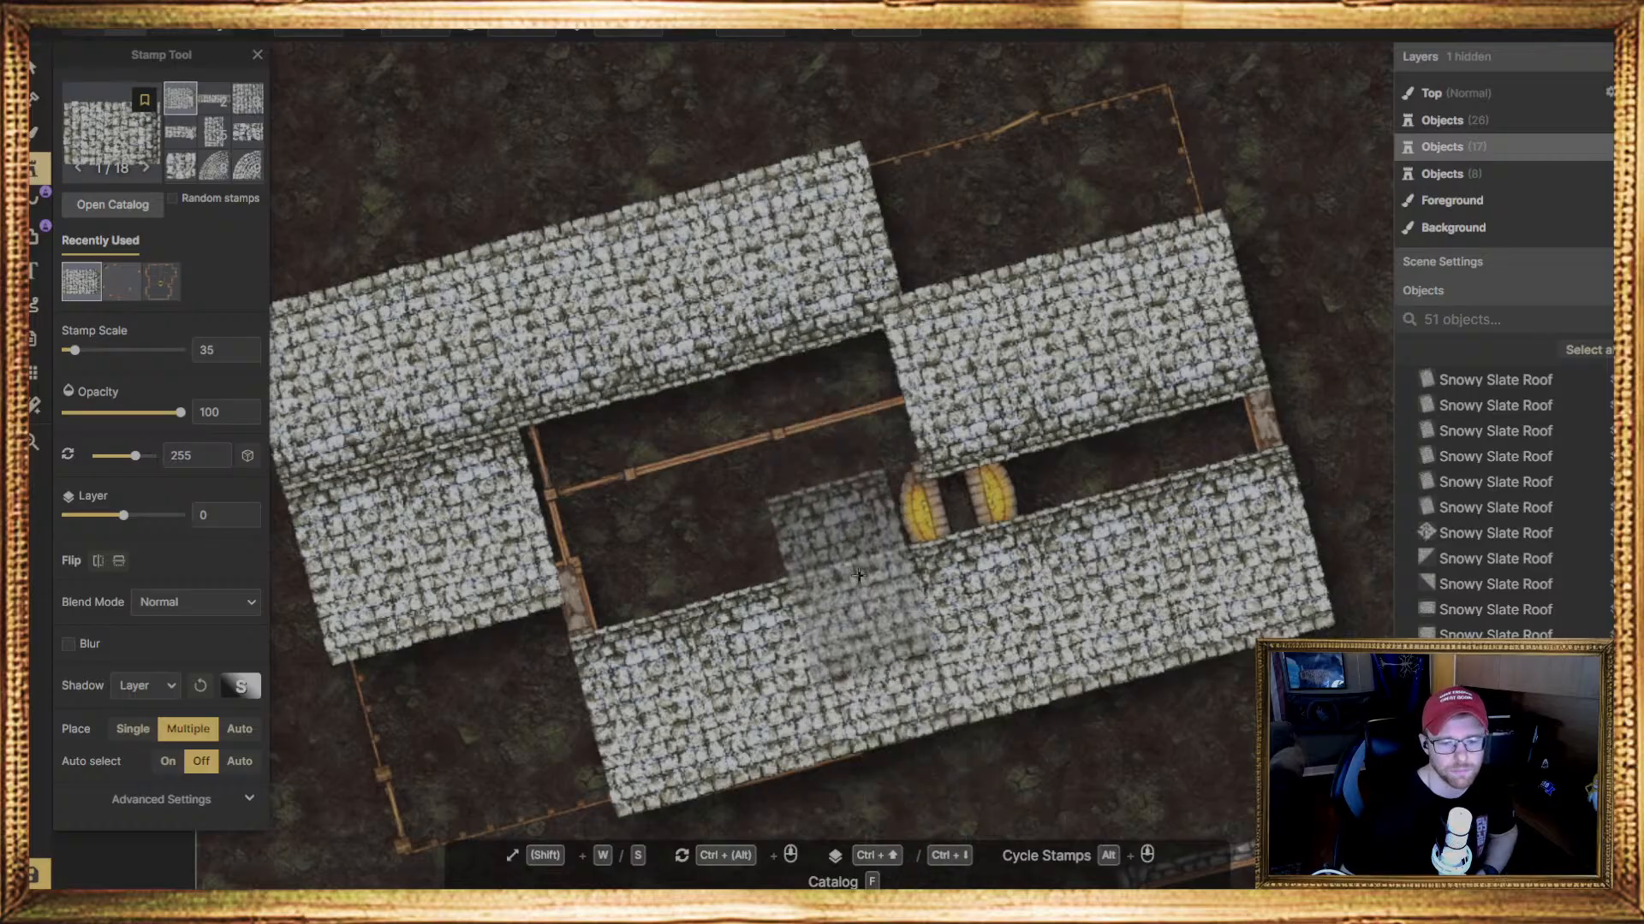
click(725, 383)
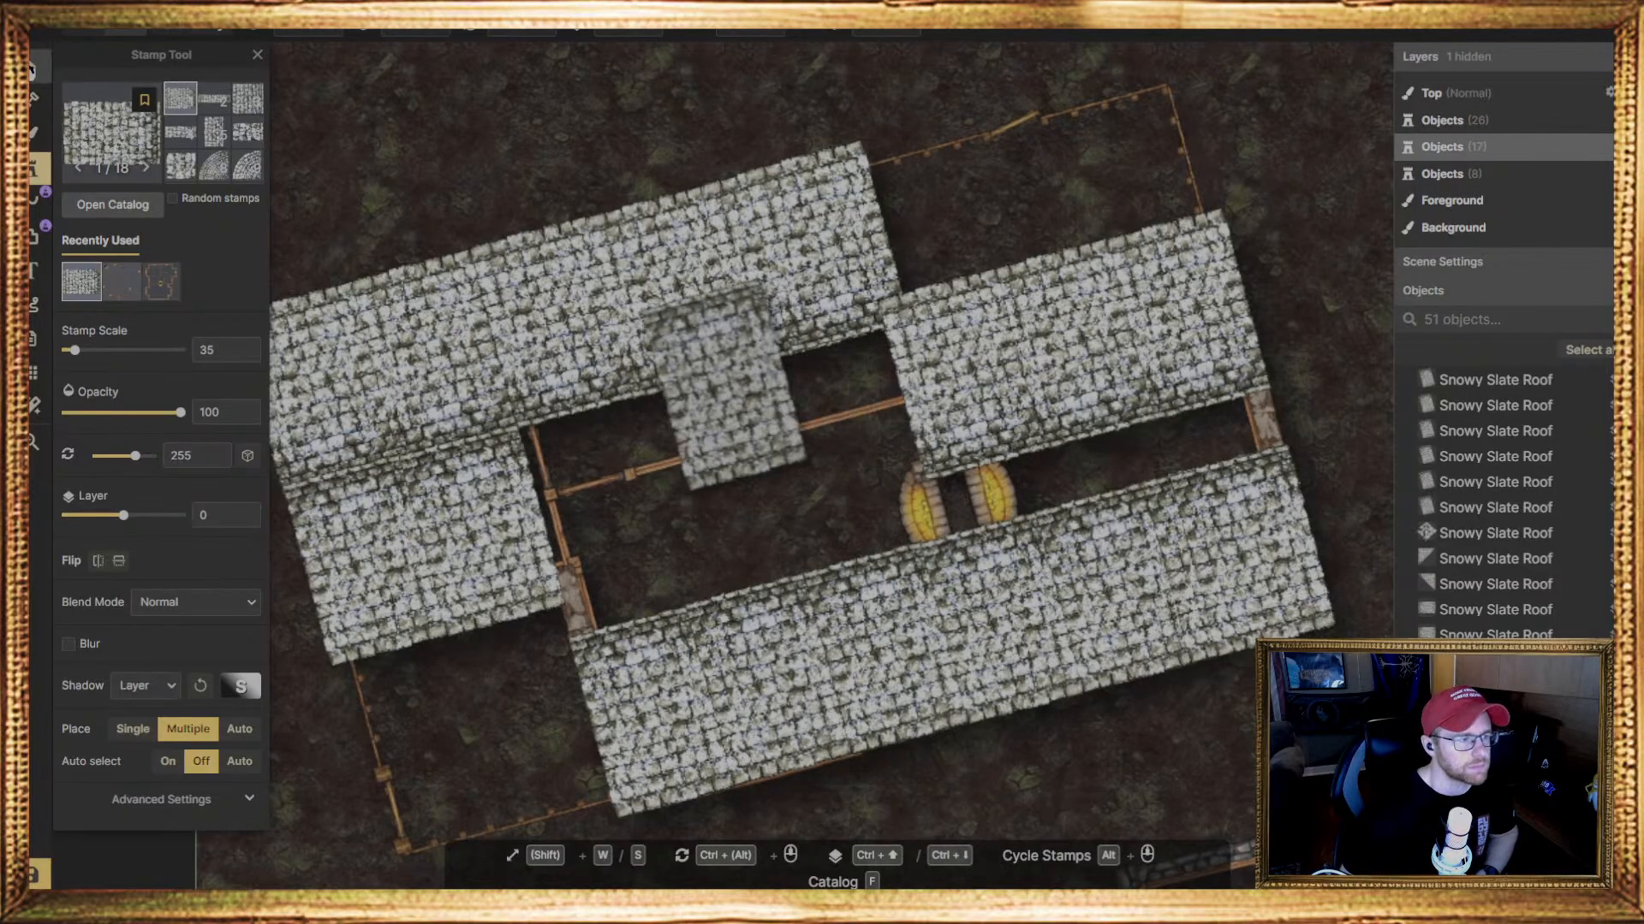
click(38, 66)
click(38, 170)
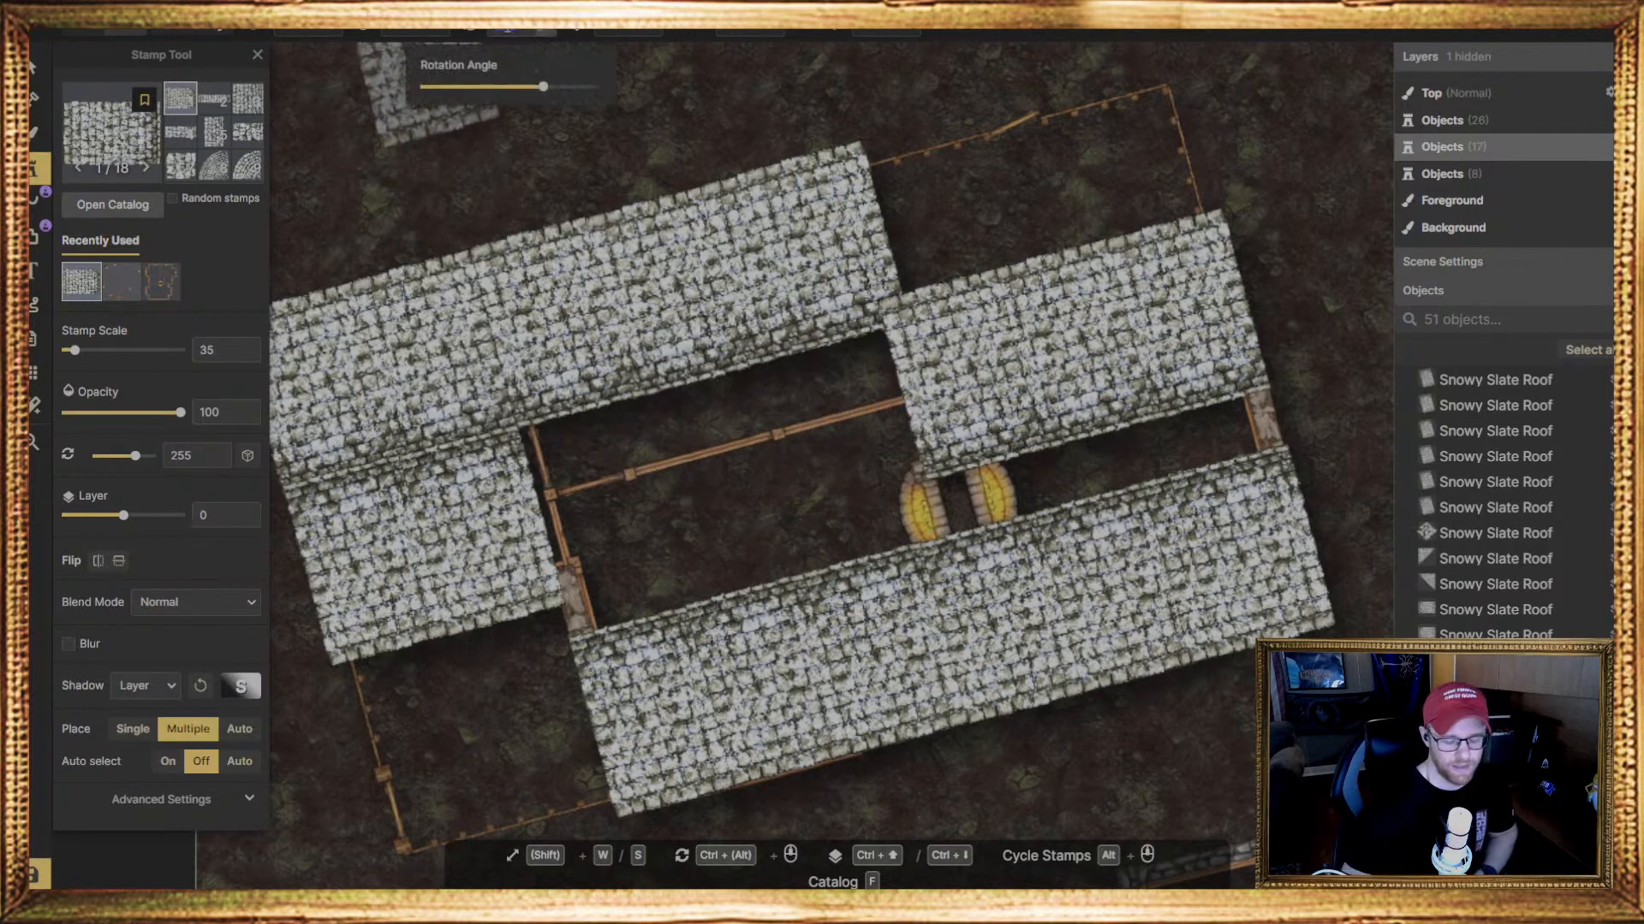
ctrl+scroll(428, 90, down, 4)
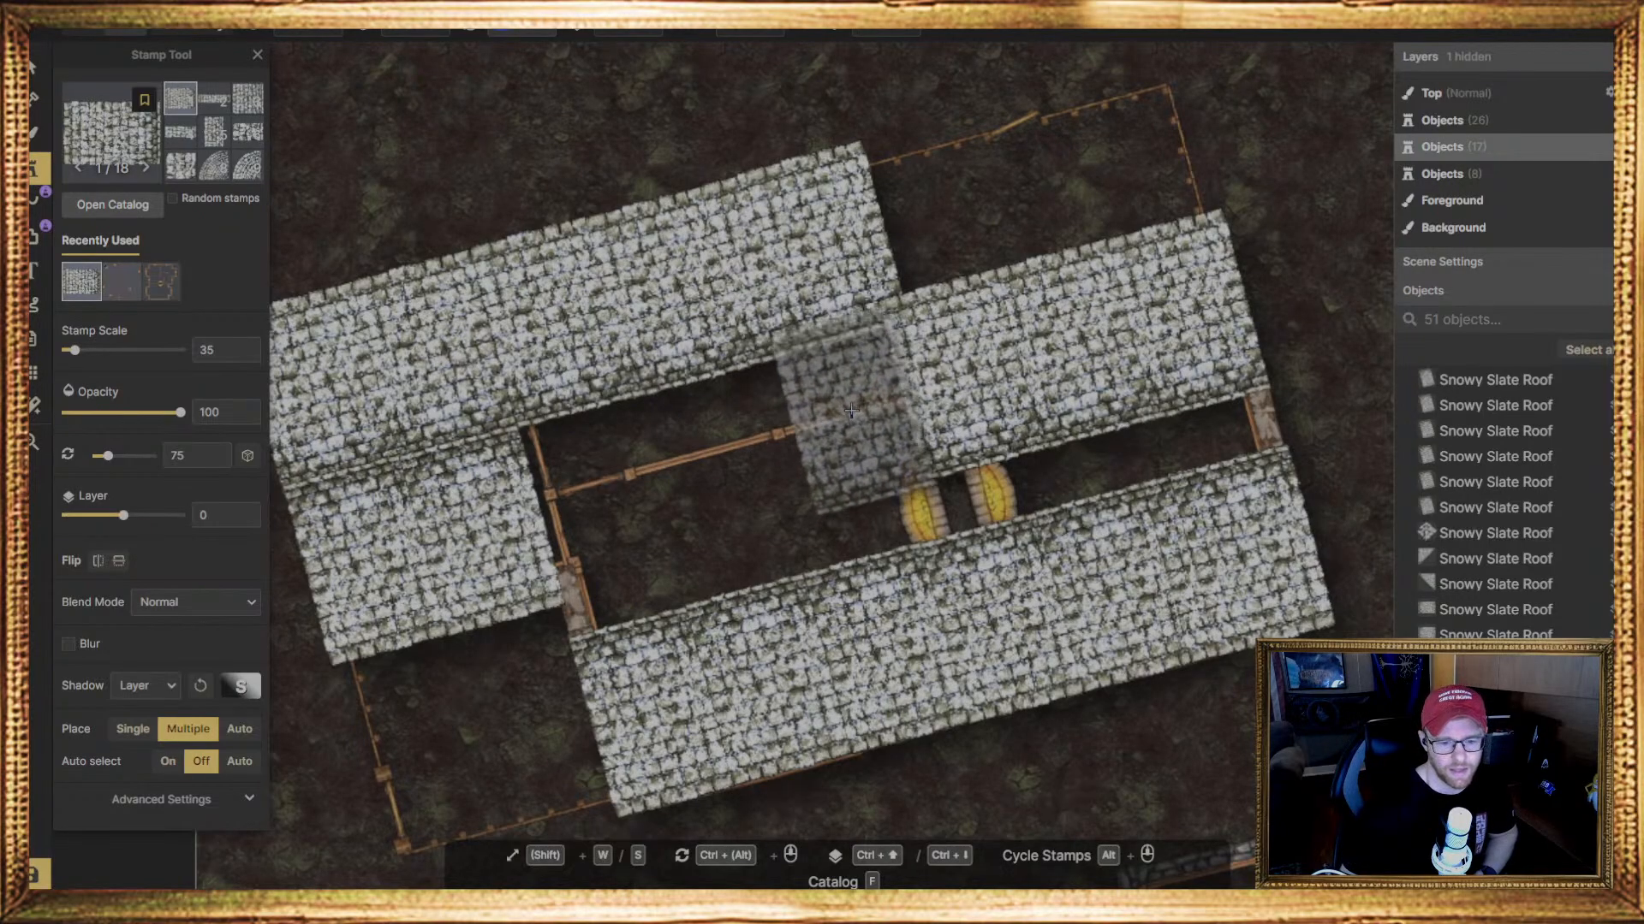
click(845, 405)
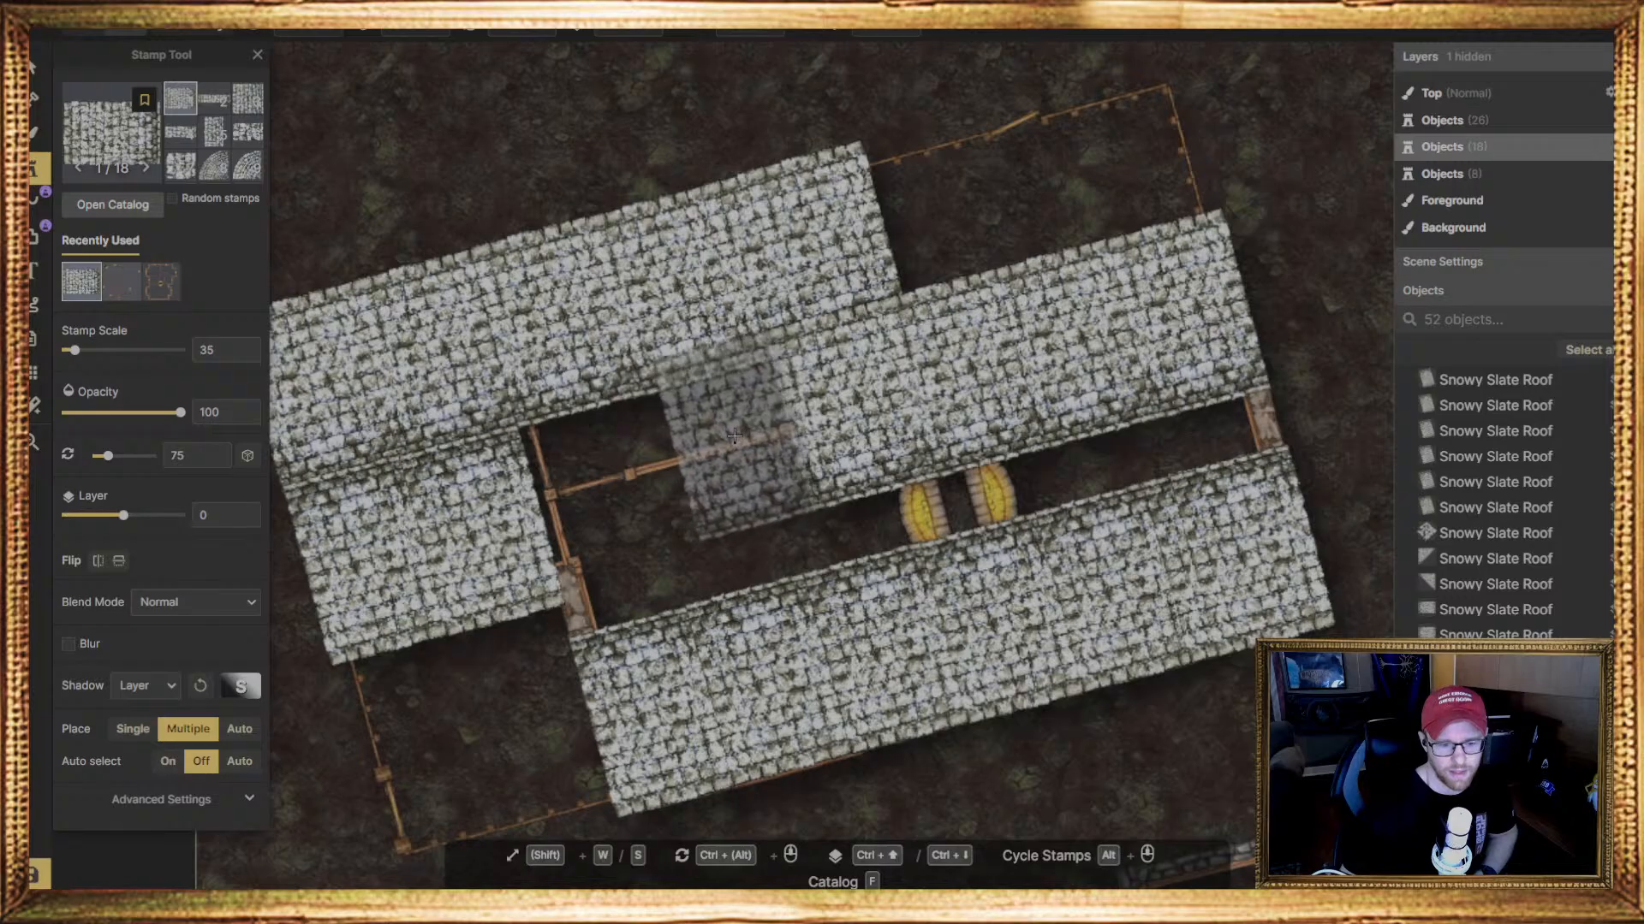
click(726, 439)
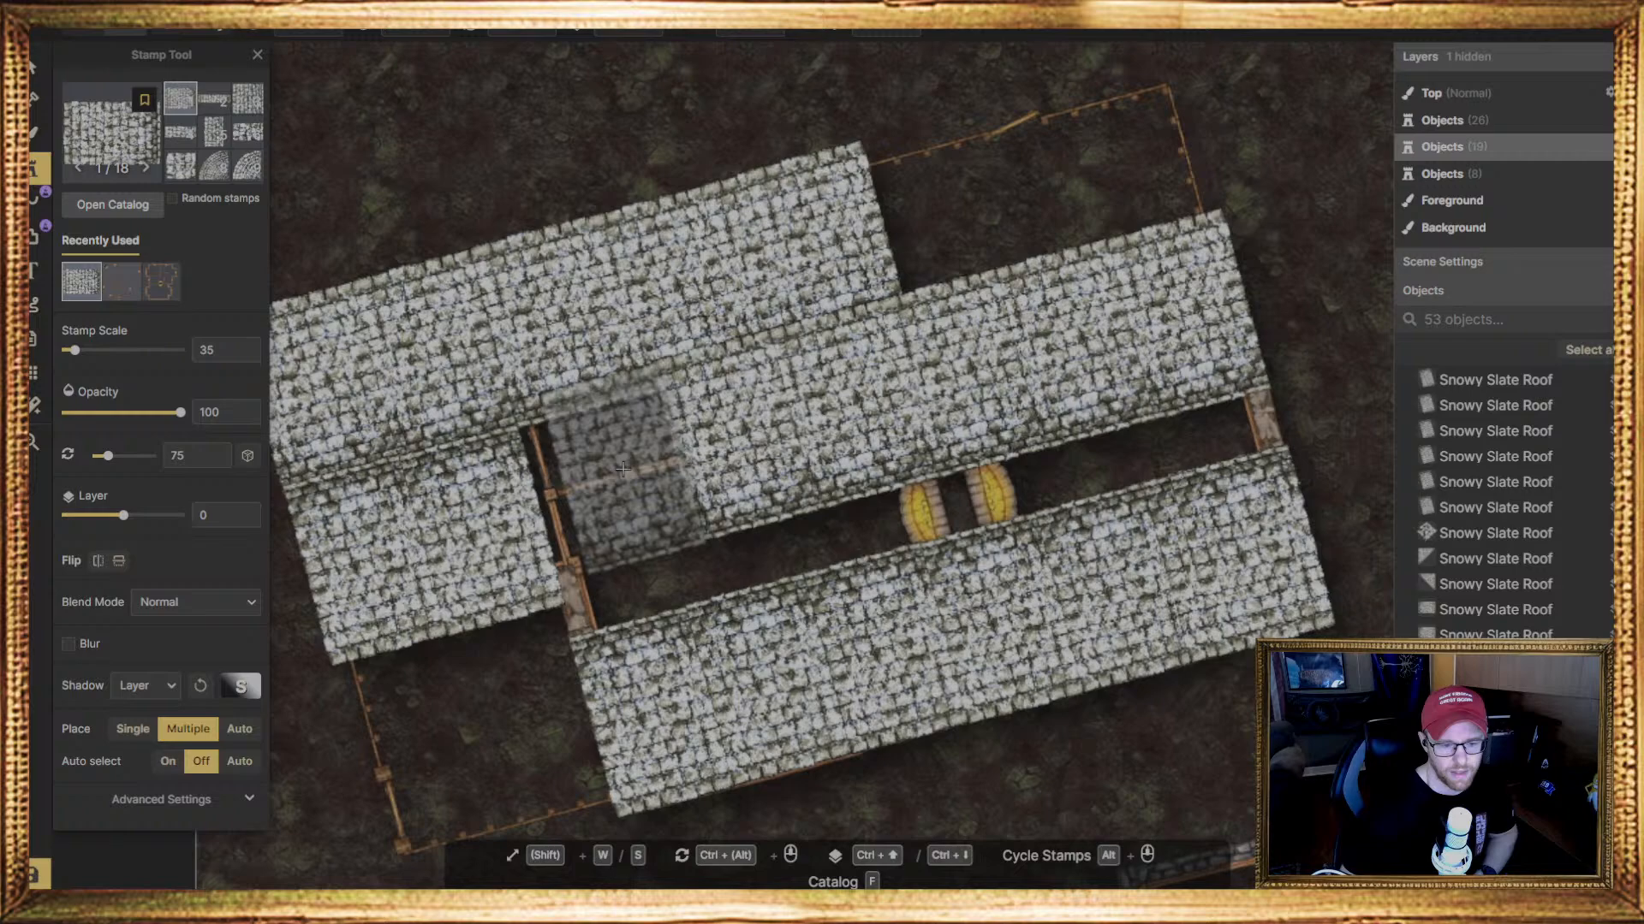
click(622, 466)
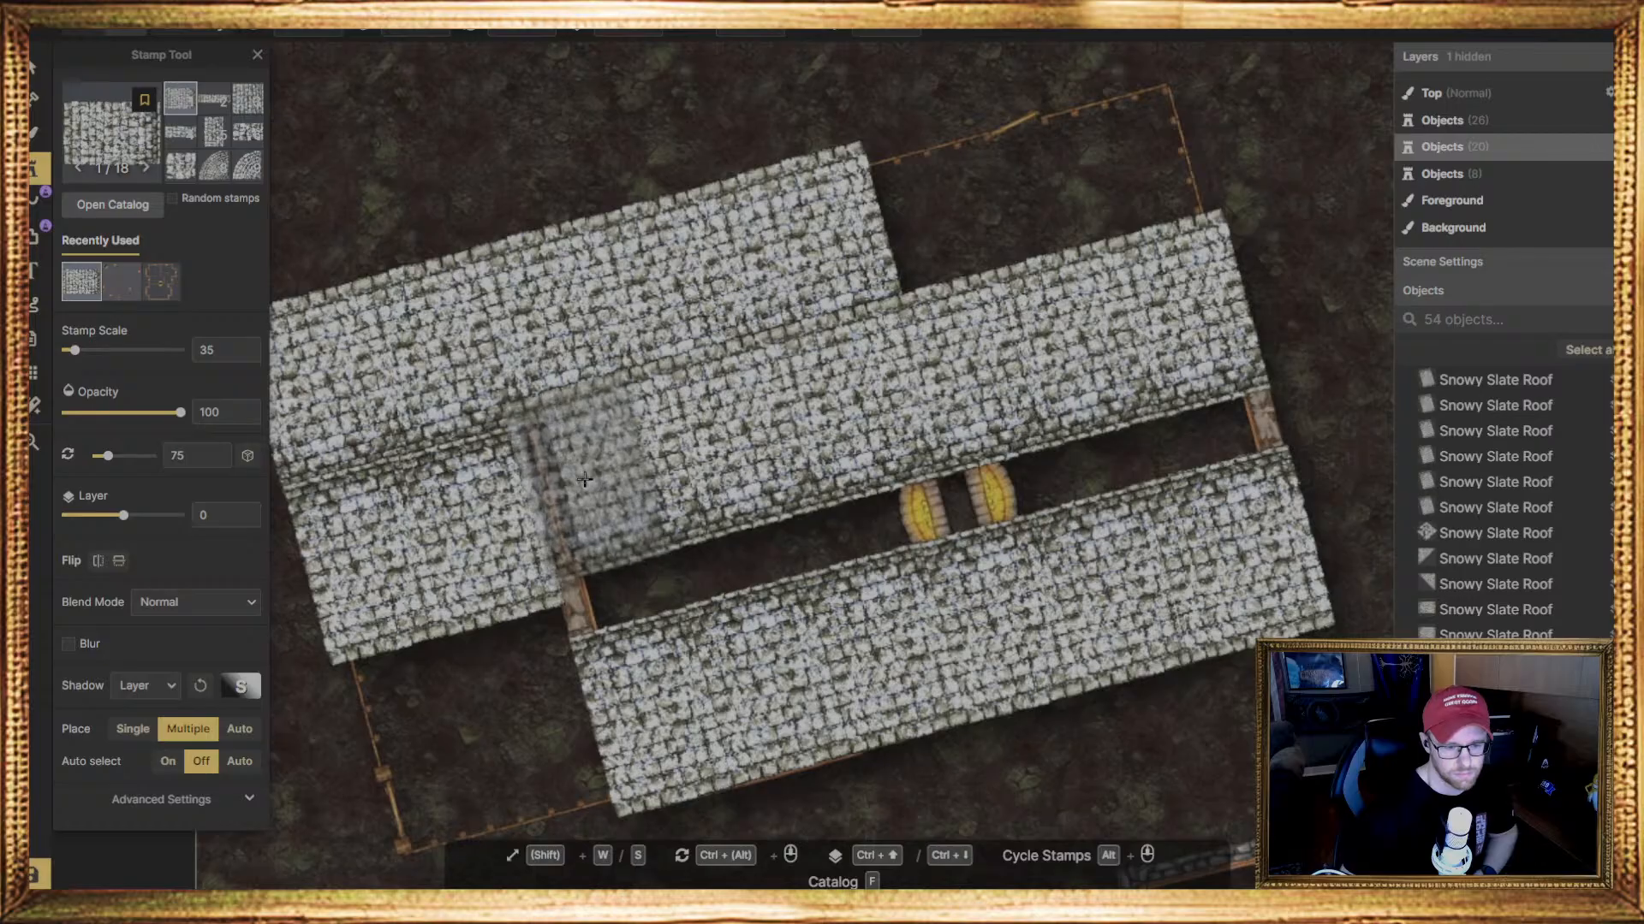
click(587, 481)
Pick the small square Snowy Slate Roof cap from the catalog and place it over the stone corner at the gap's right end
scroll(550, 681, down, 1)
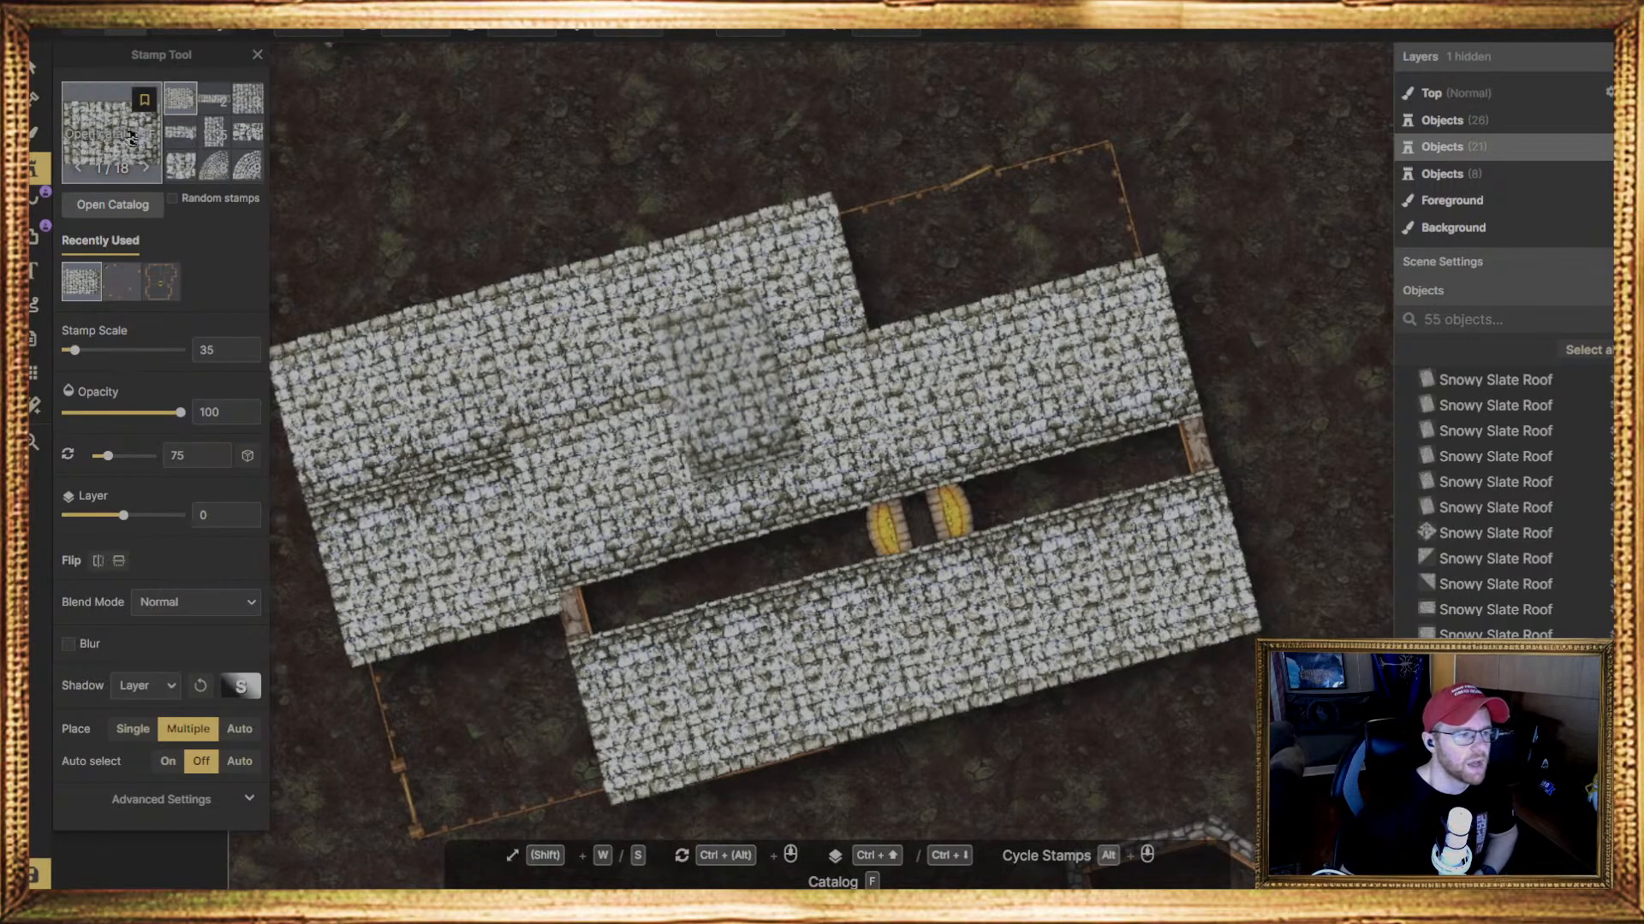
click(131, 137)
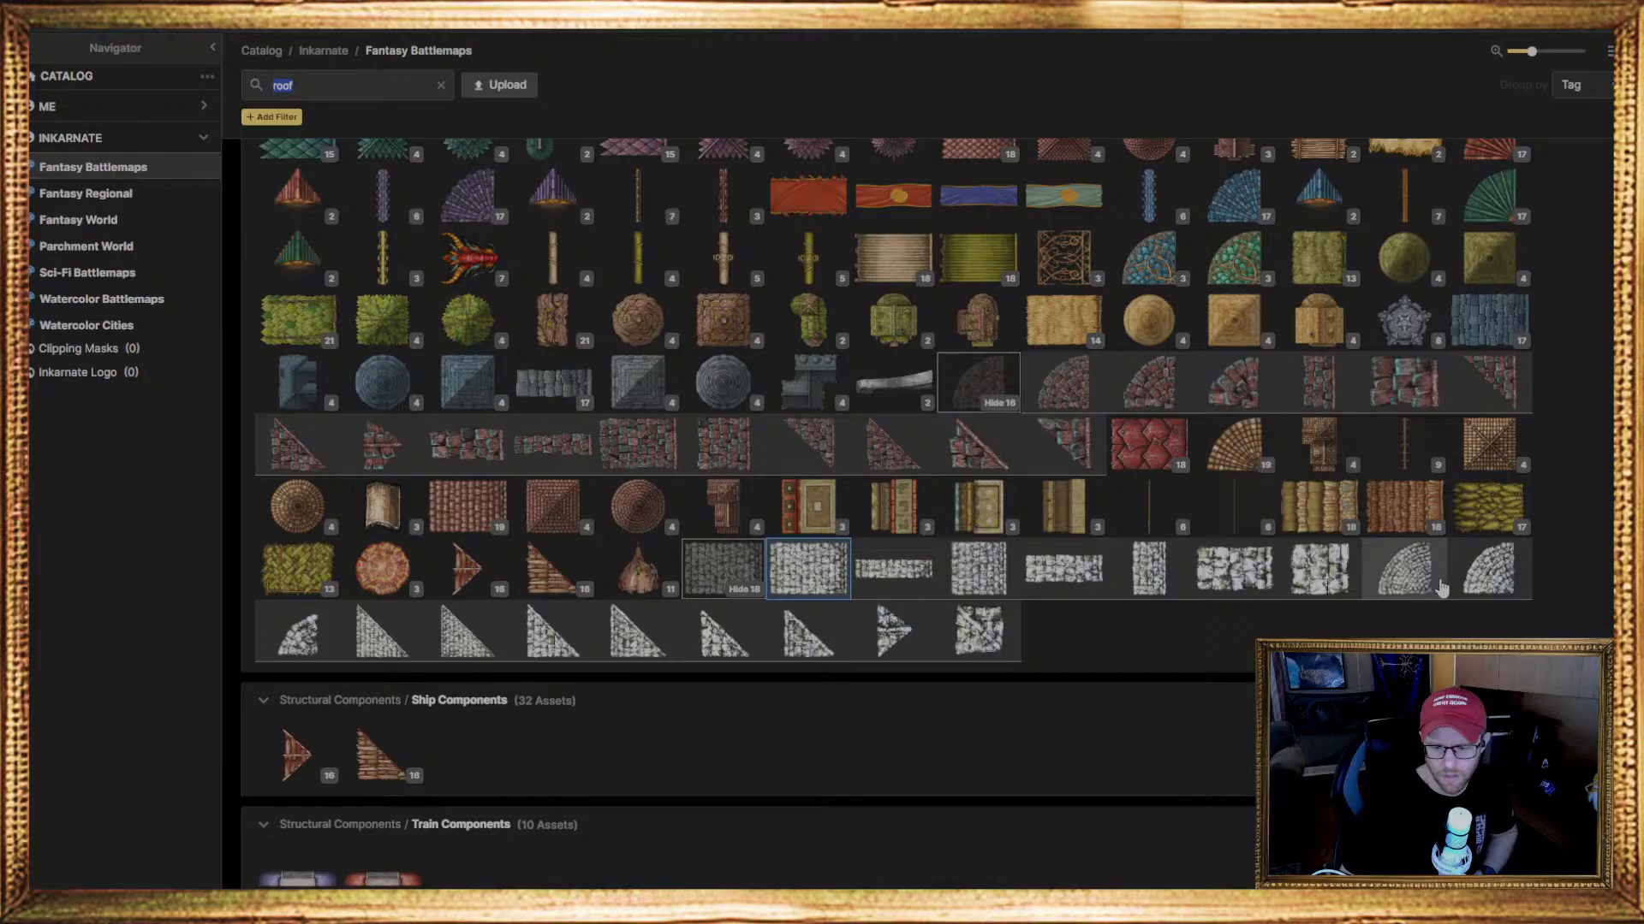
click(982, 642)
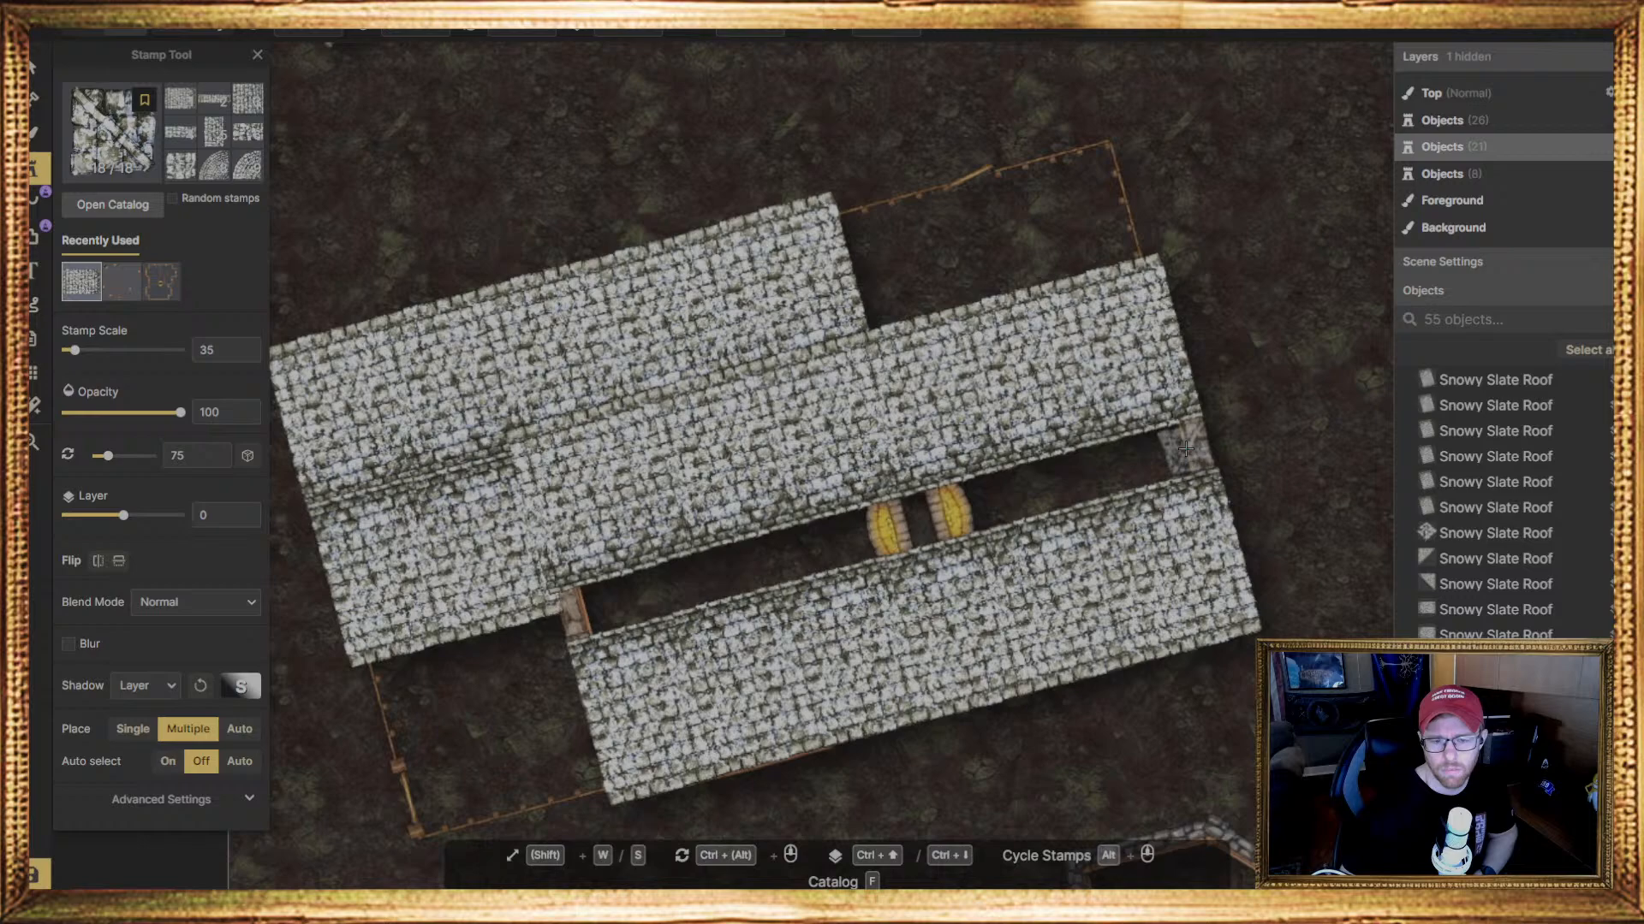
click(1186, 449)
Rotate the right cap piece to 295 degrees, scale it to 39, raise it to layer 1 and centre it over the gap's end
key(v)
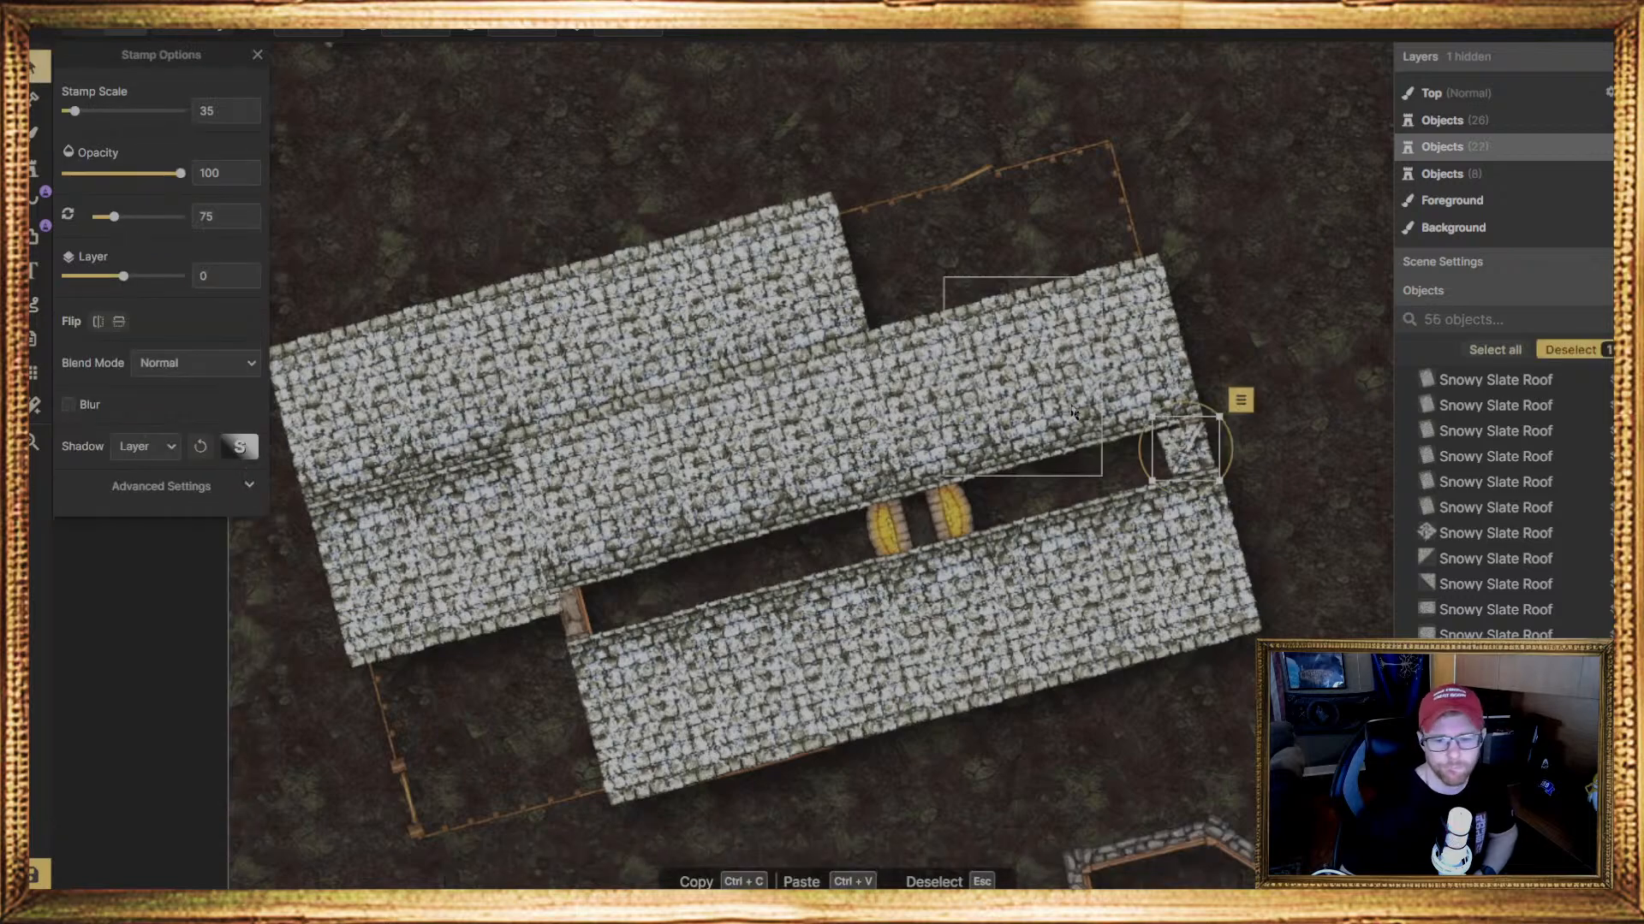
drag(1232, 451, 1123, 389)
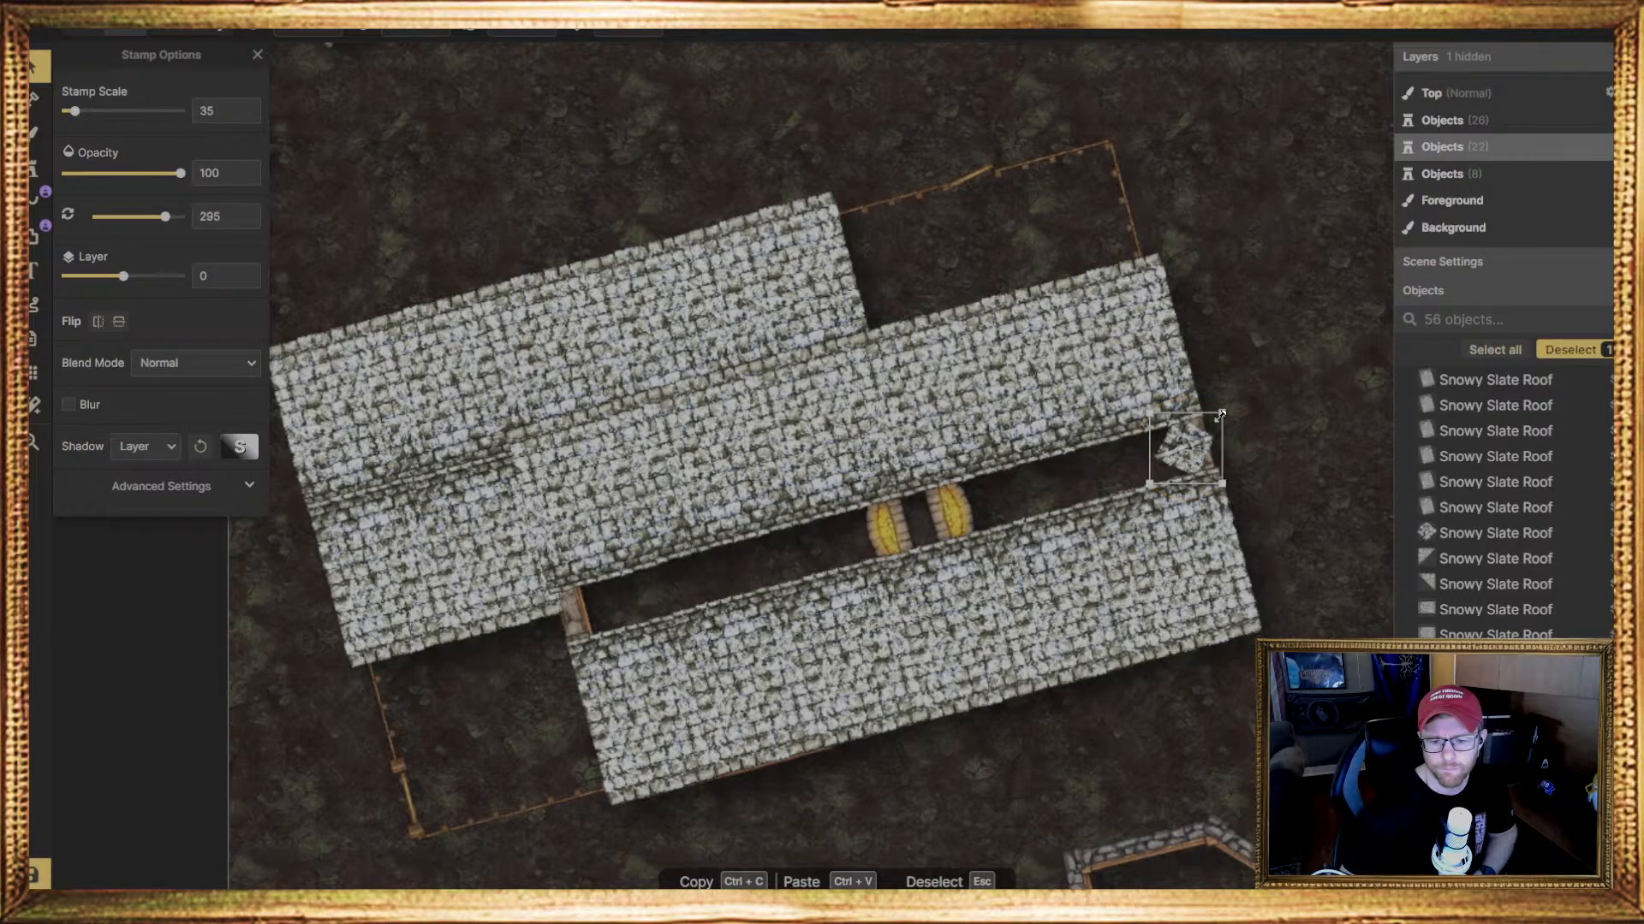
drag(1220, 416, 1230, 406)
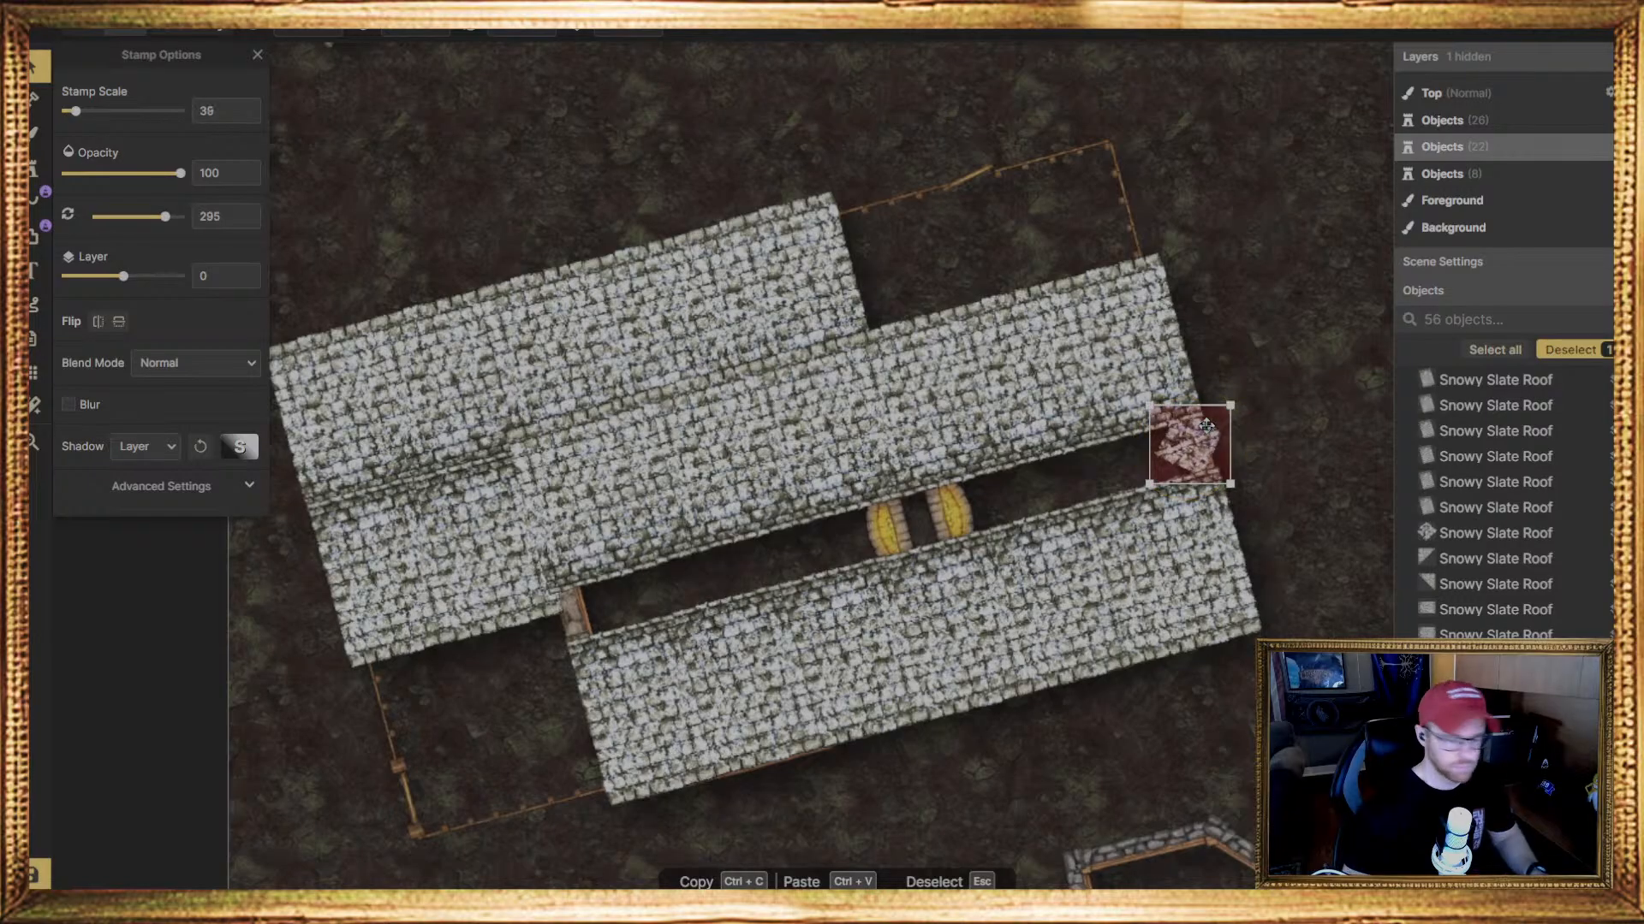
key(Page_Up)
drag(1190, 440, 1202, 438)
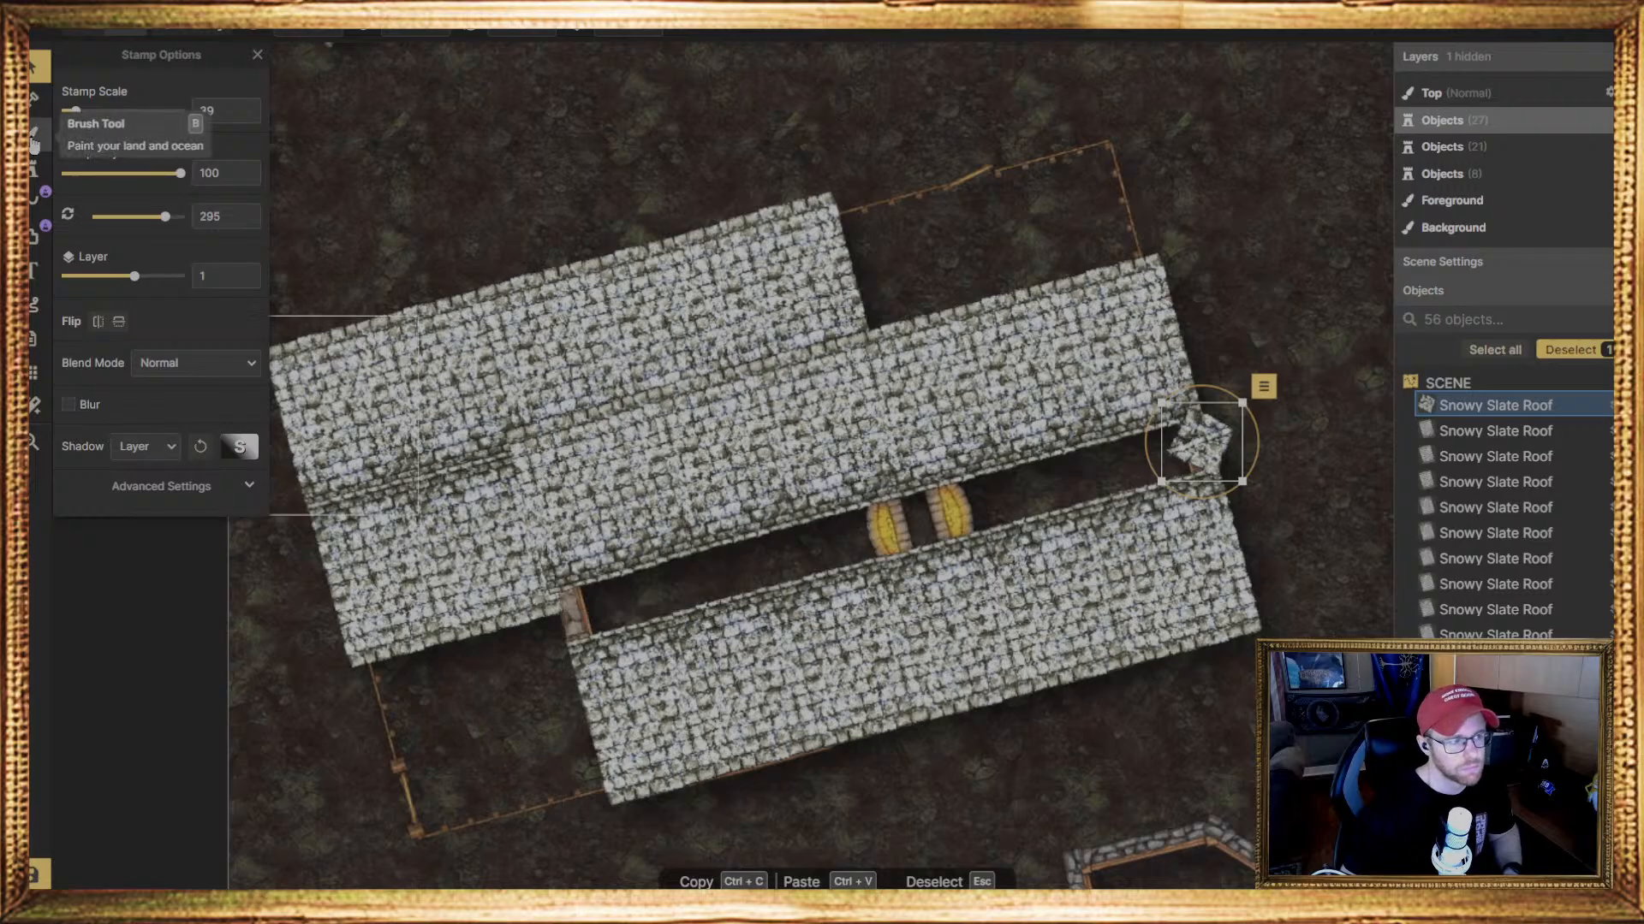
Place a second cap piece at scale 39 over the gap's left stone corner and rotate it to 119.5 degrees
click(32, 168)
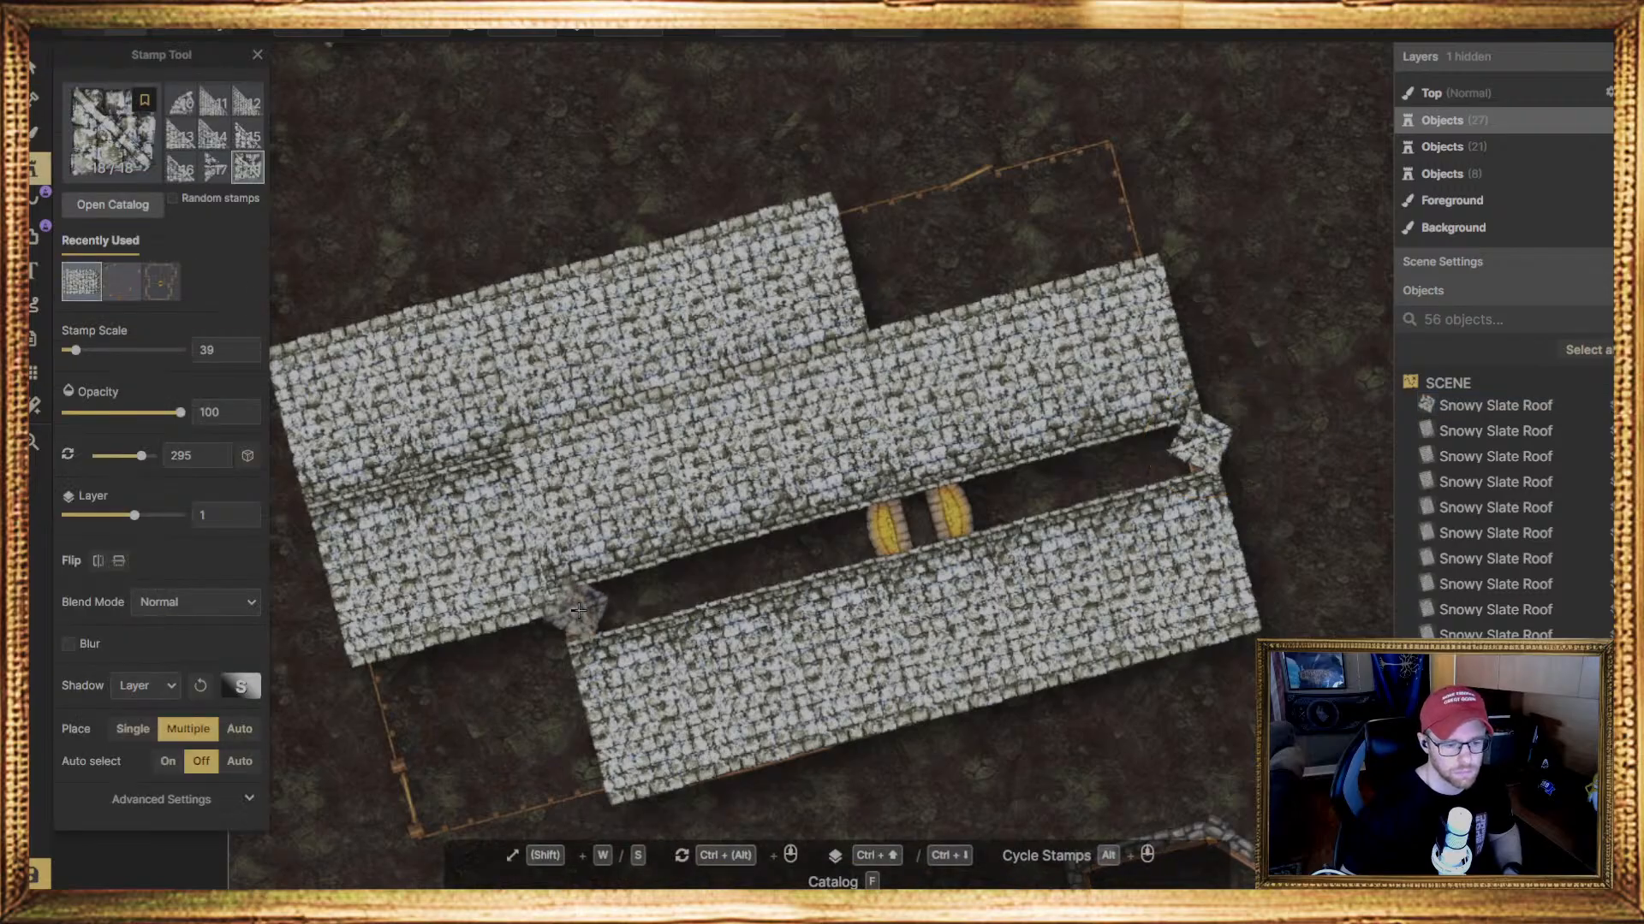
click(569, 610)
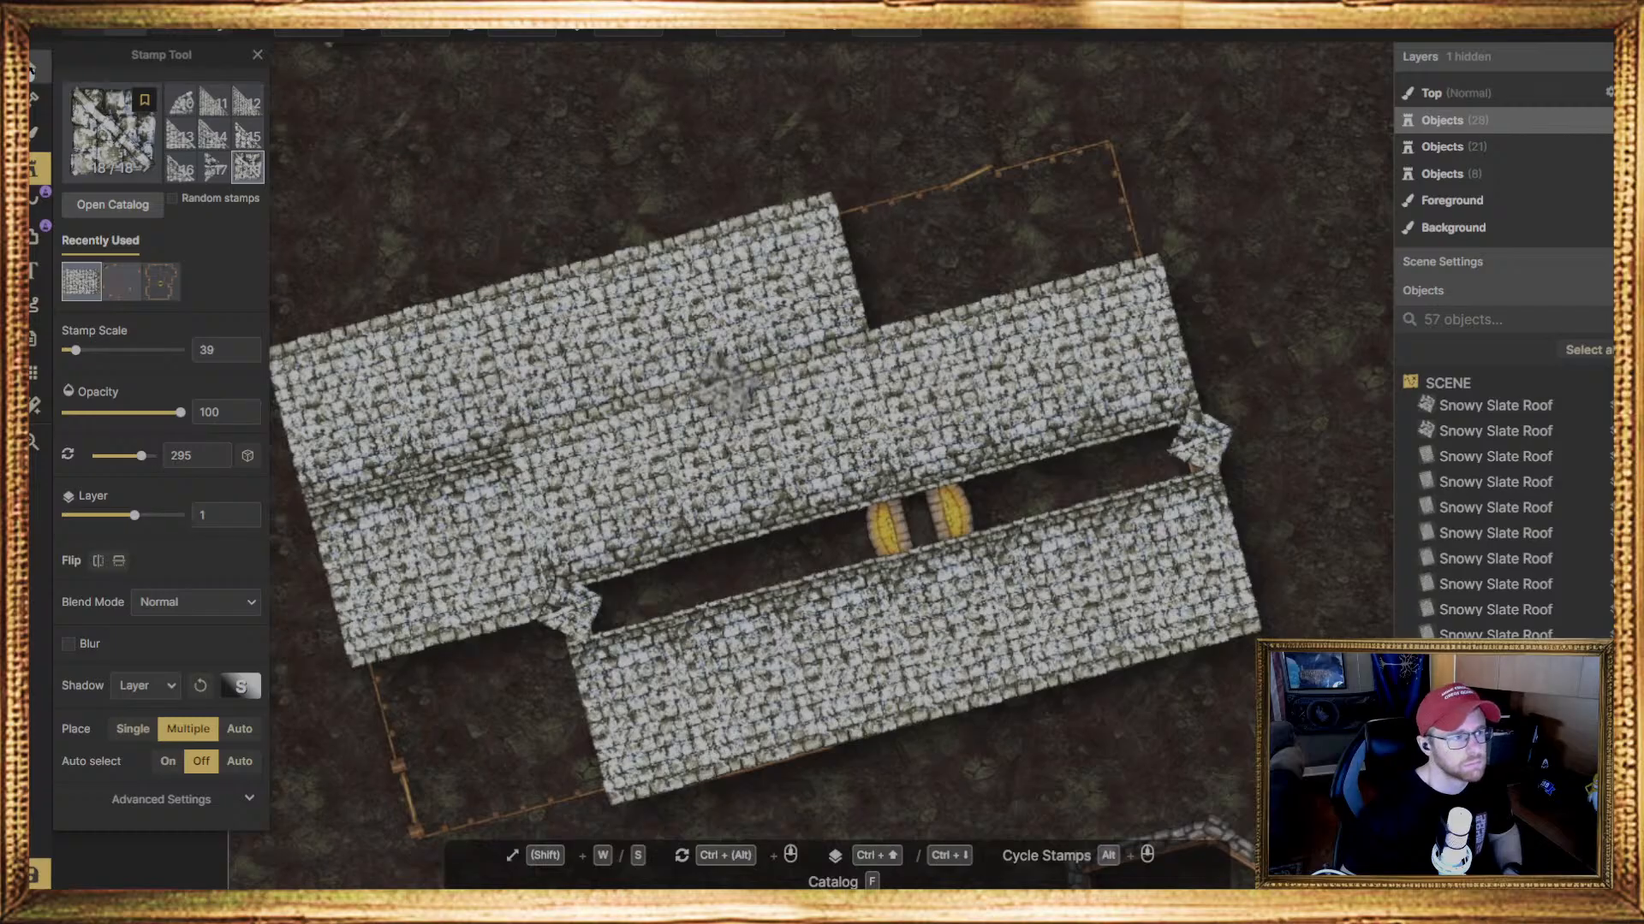
click(32, 67)
click(1495, 431)
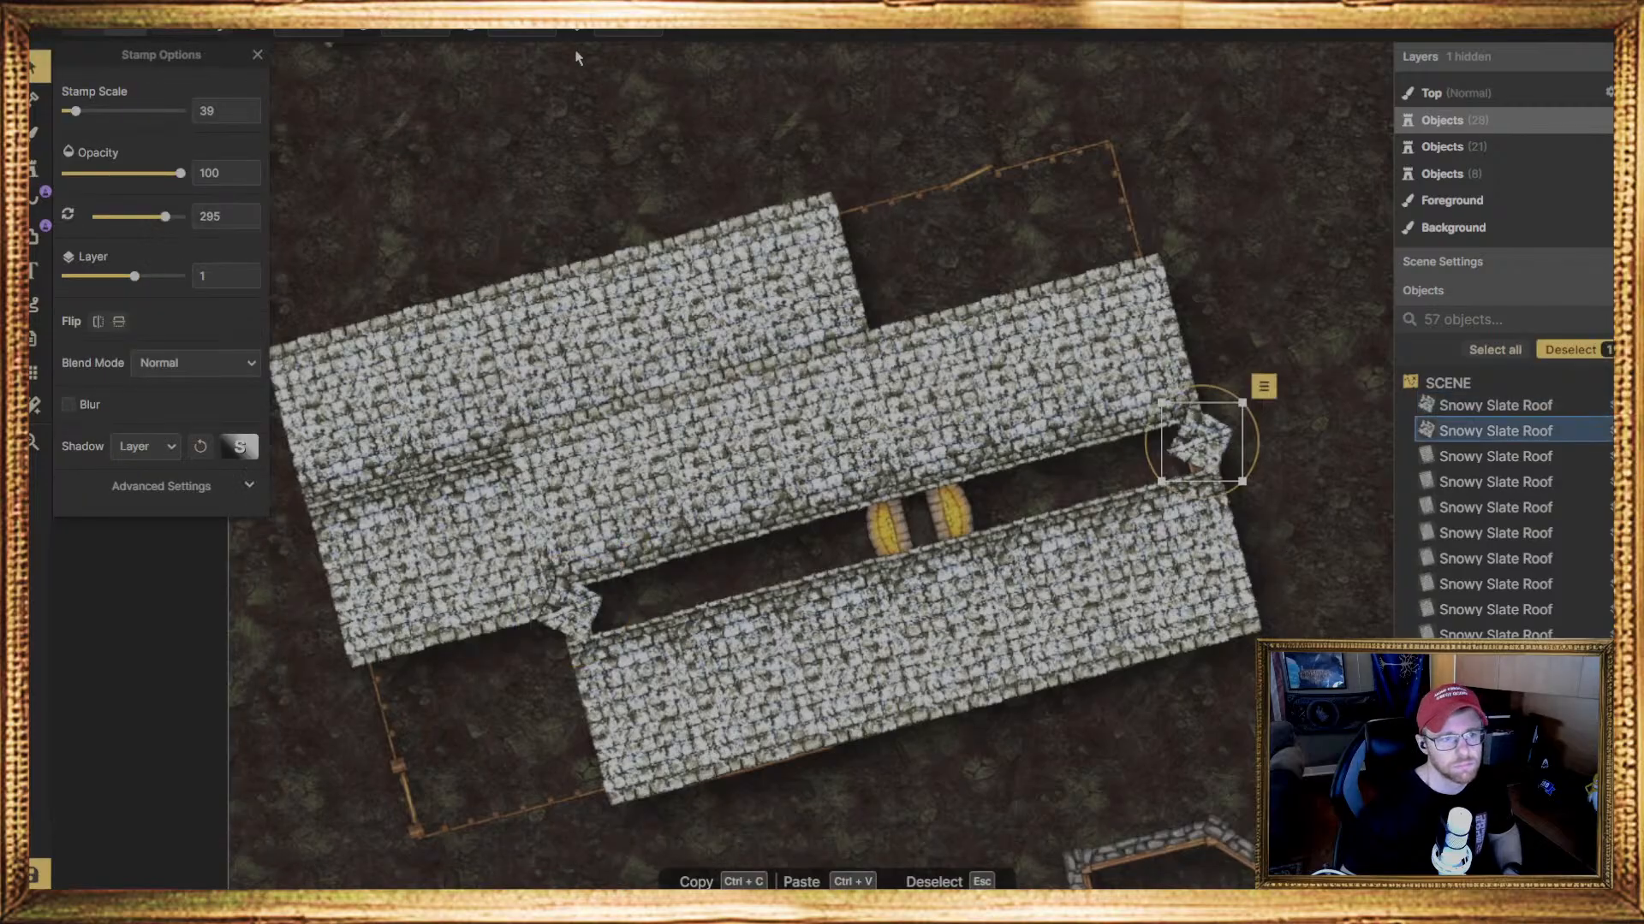
click(572, 609)
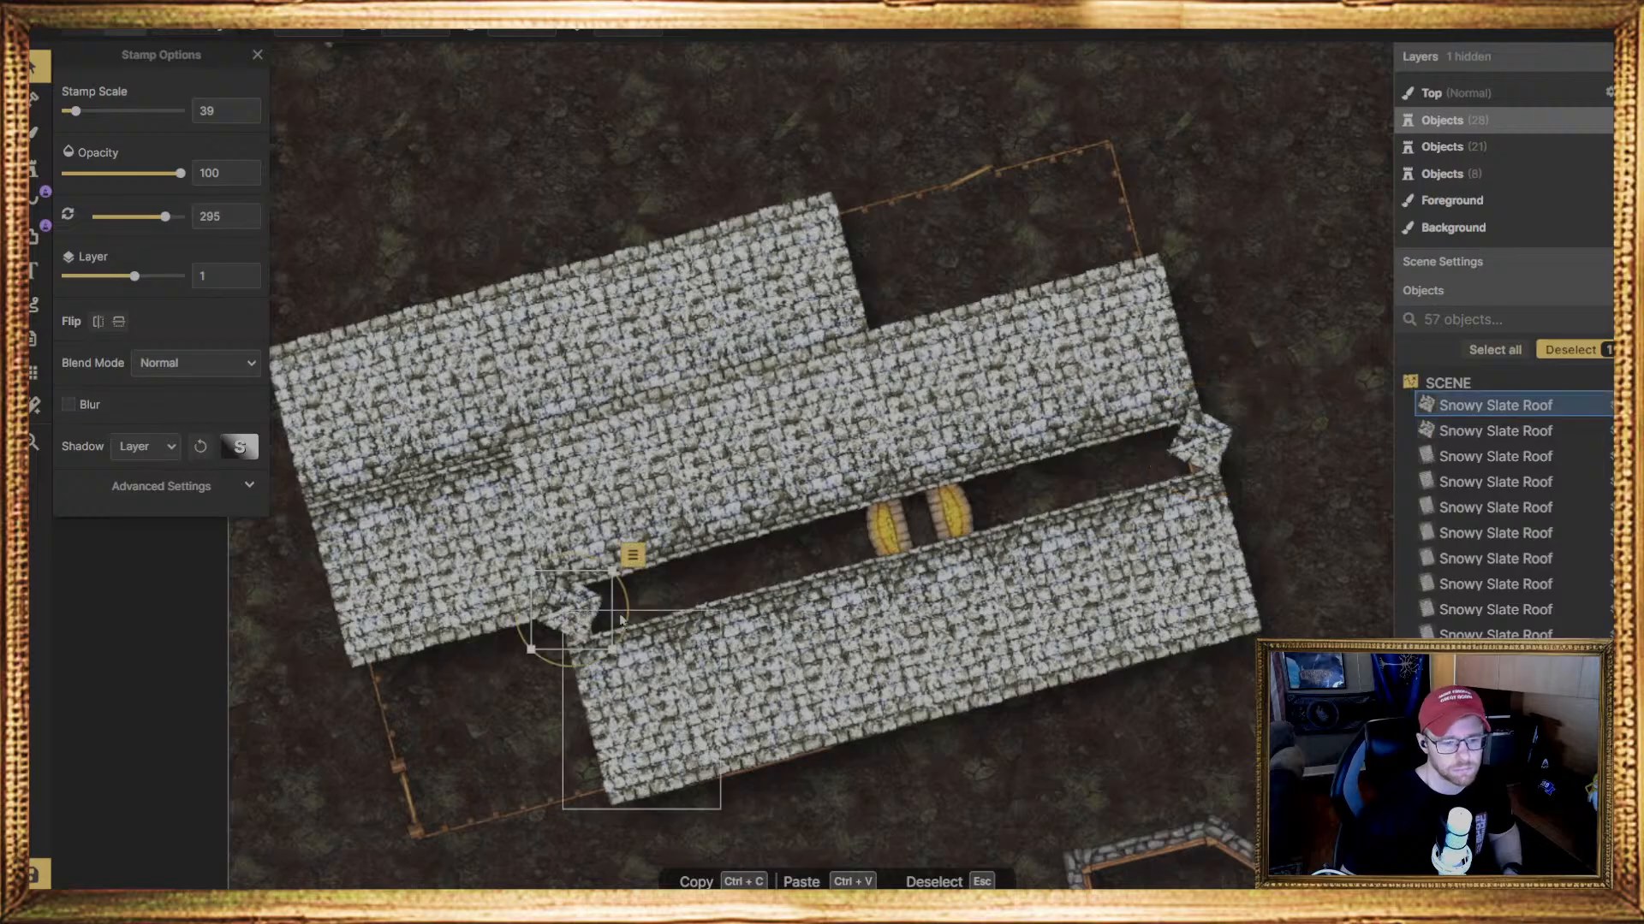
click(629, 618)
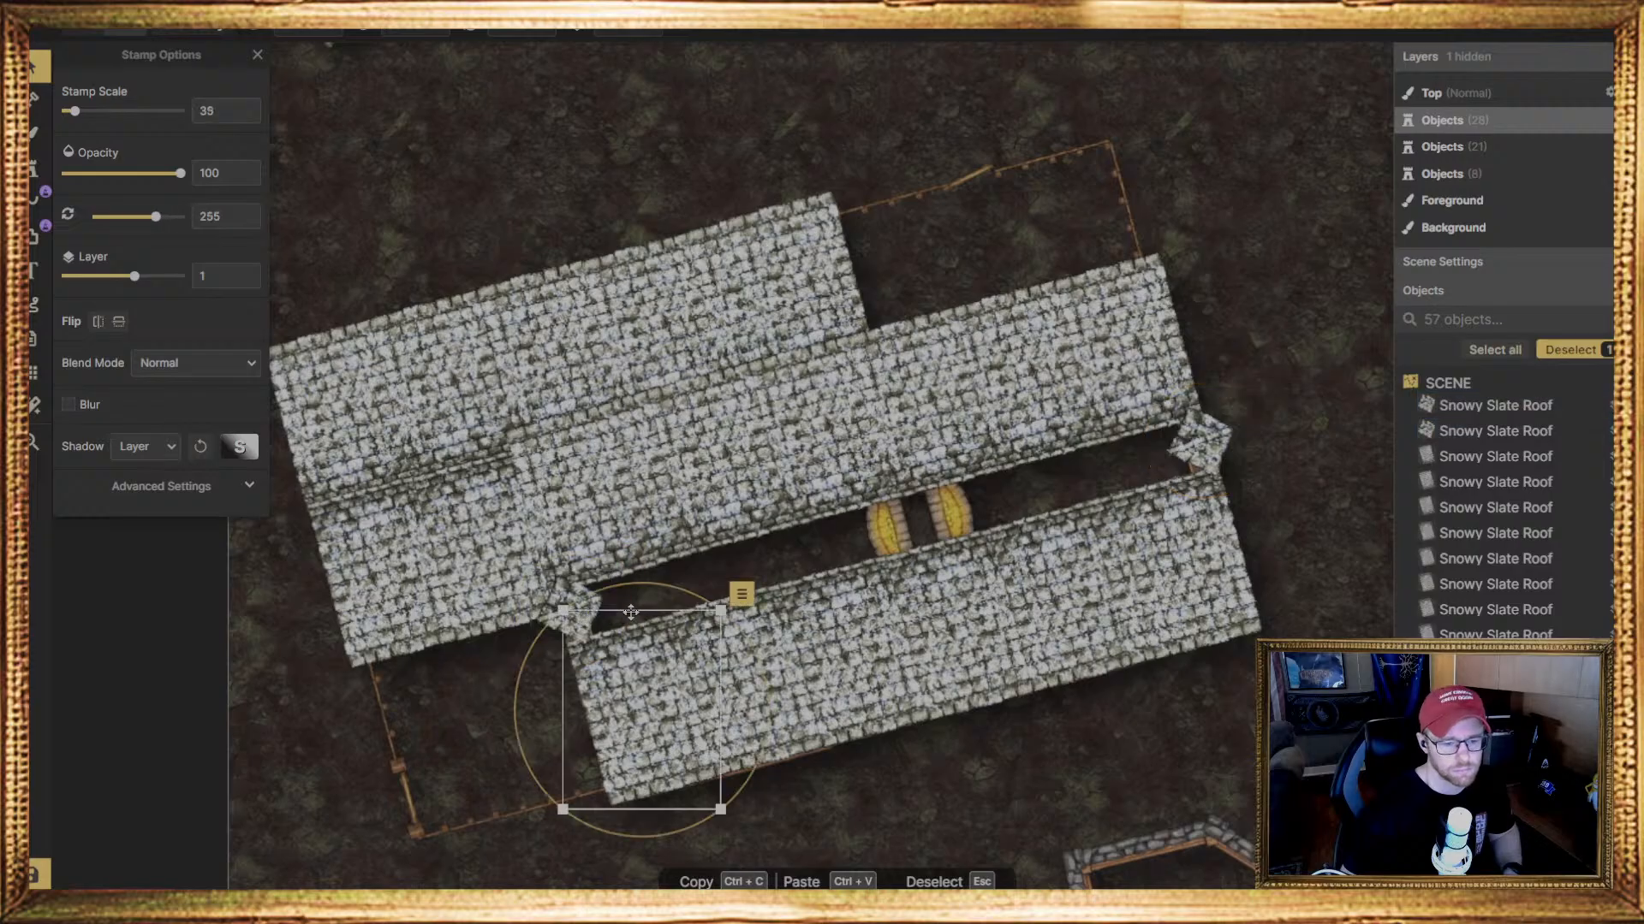
click(564, 609)
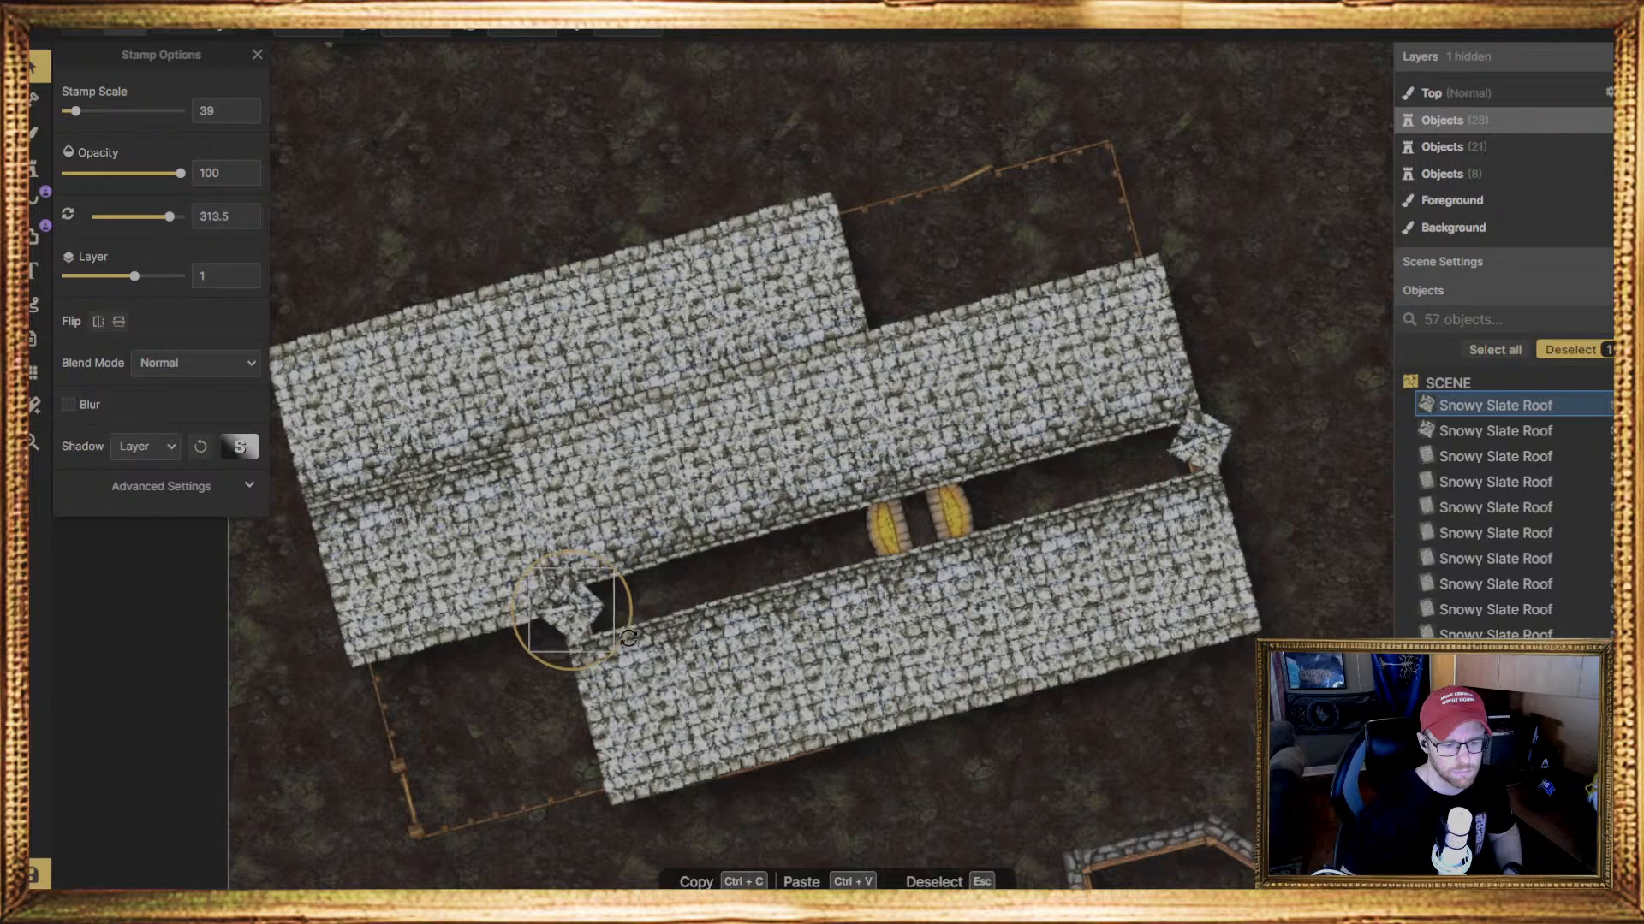
drag(630, 637, 416, 599)
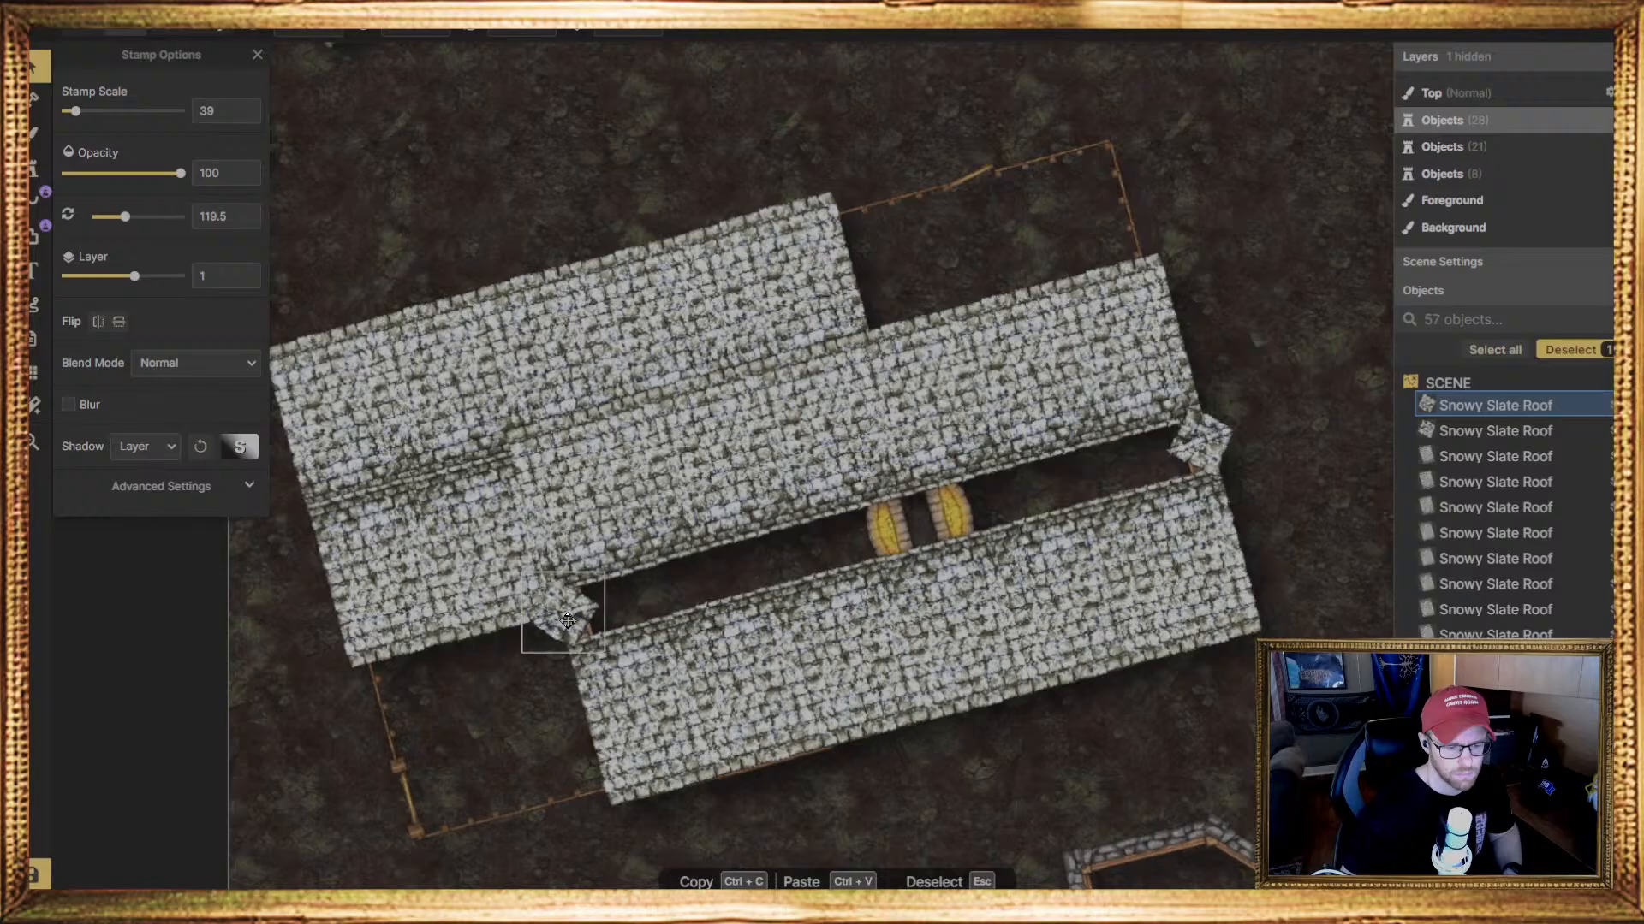
drag(568, 621, 573, 625)
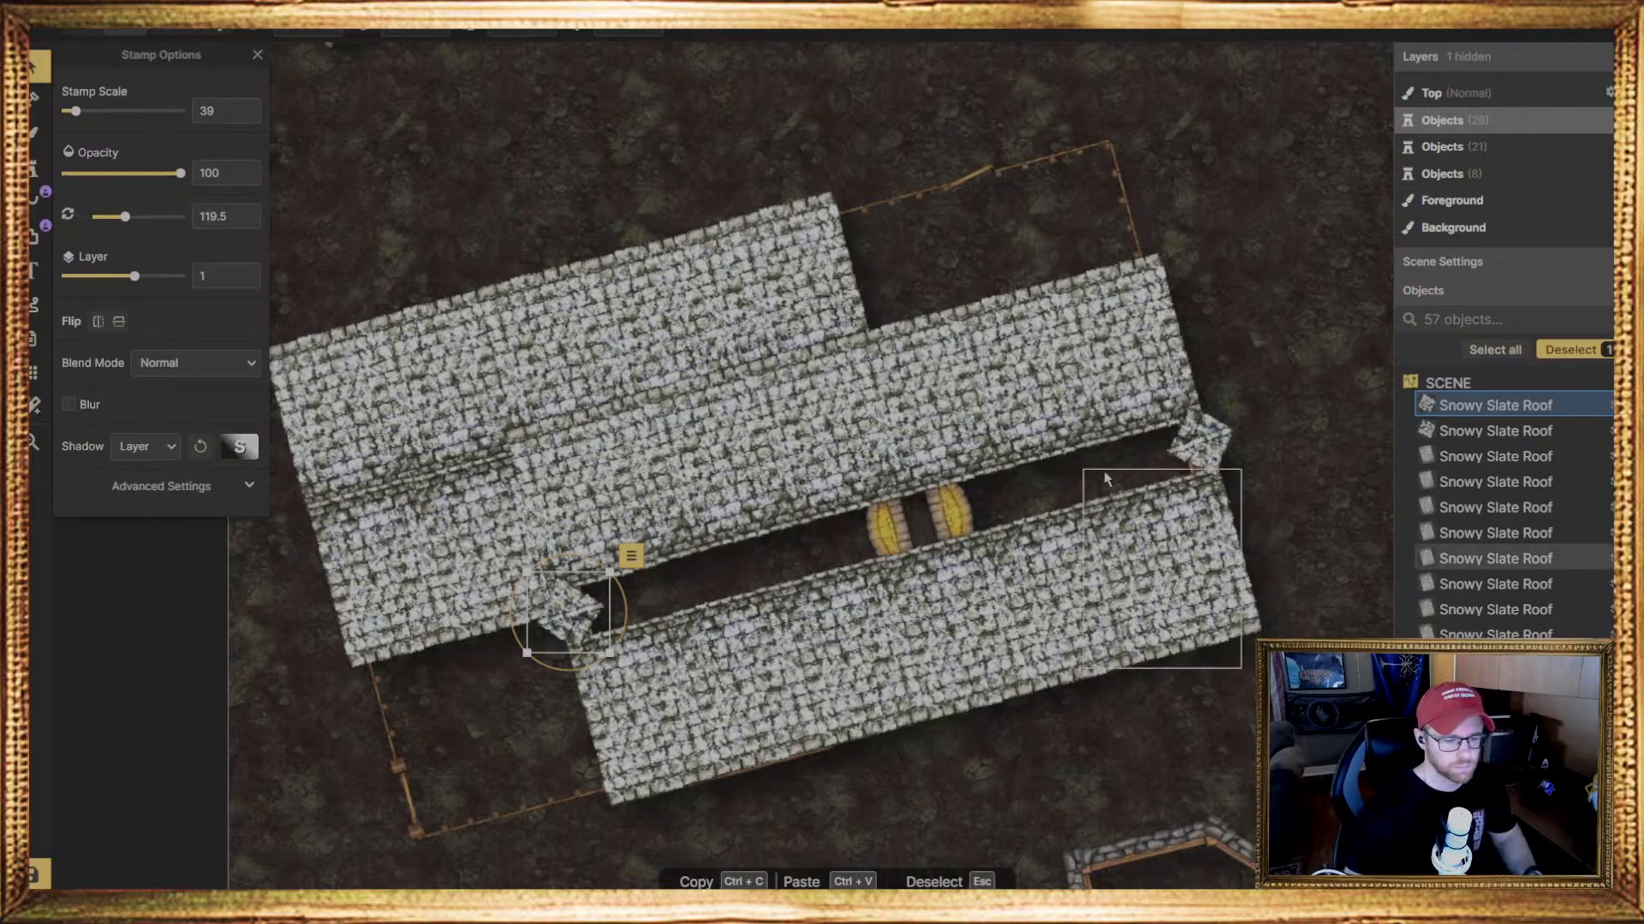
Raise both cap pieces at the ends of the gap to layer 2
key(shift+=)
click(1232, 440)
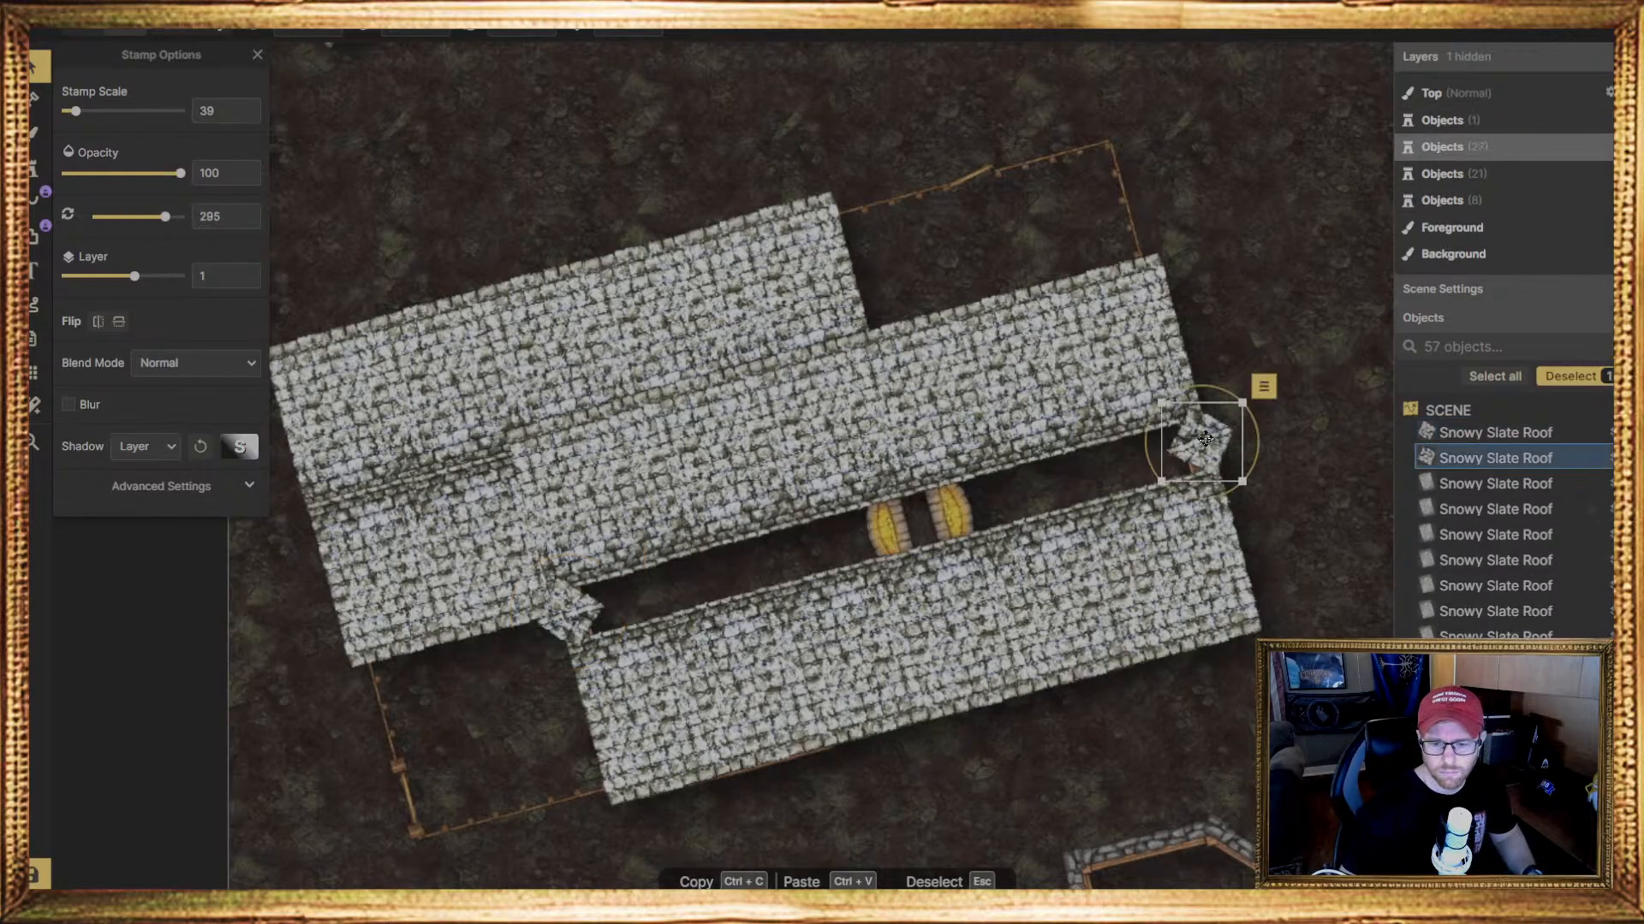
key(shift+=)
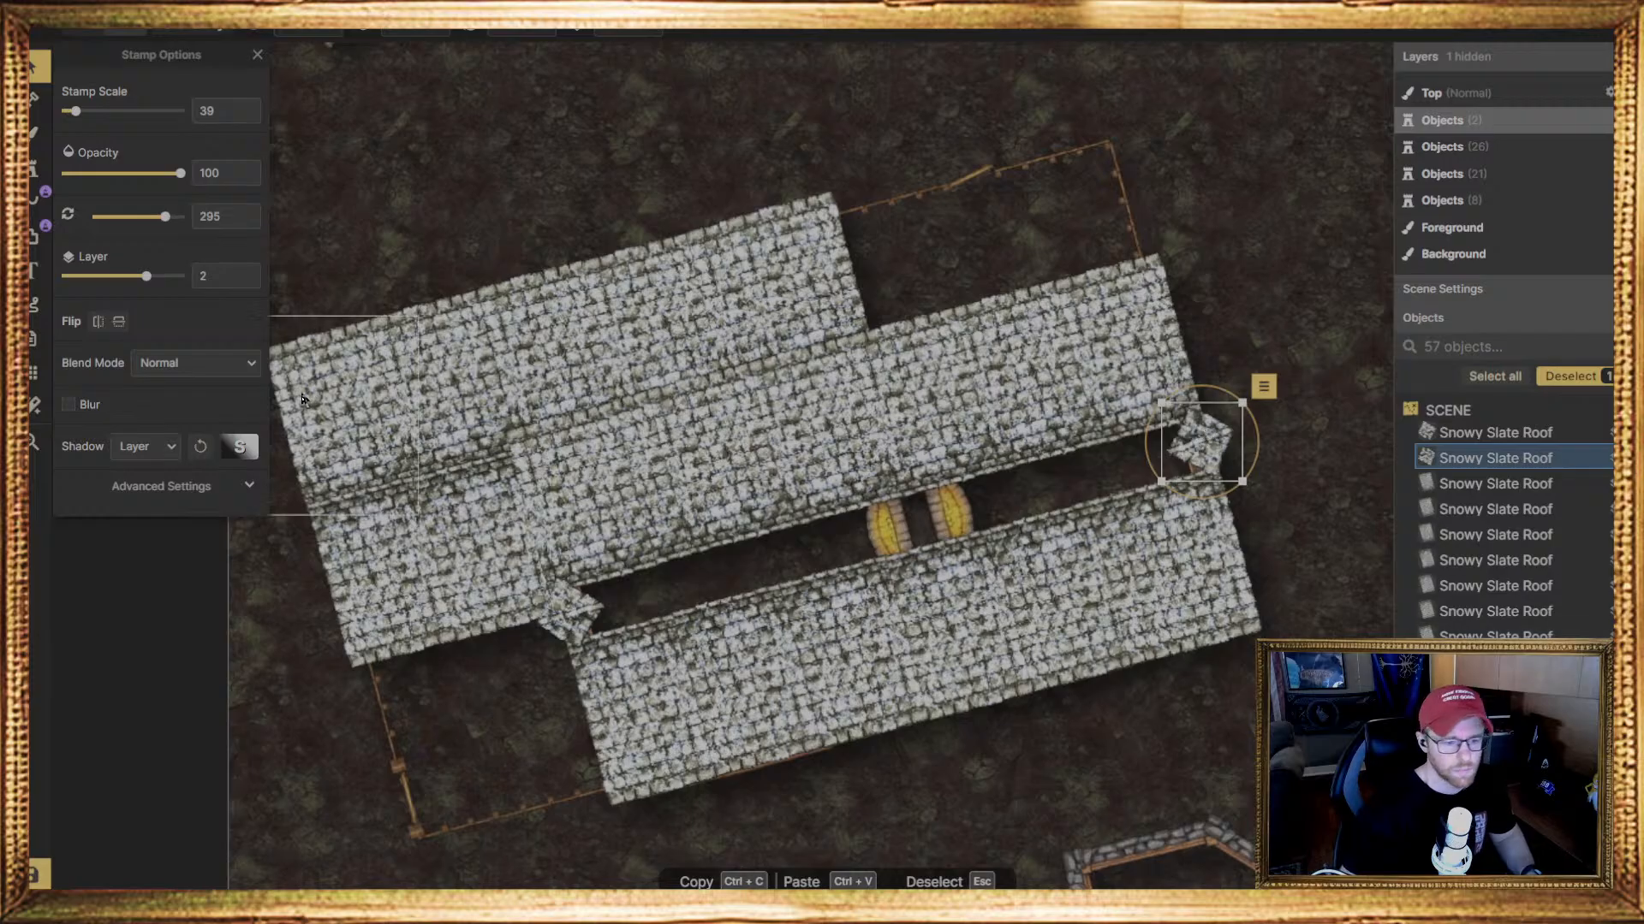
click(34, 170)
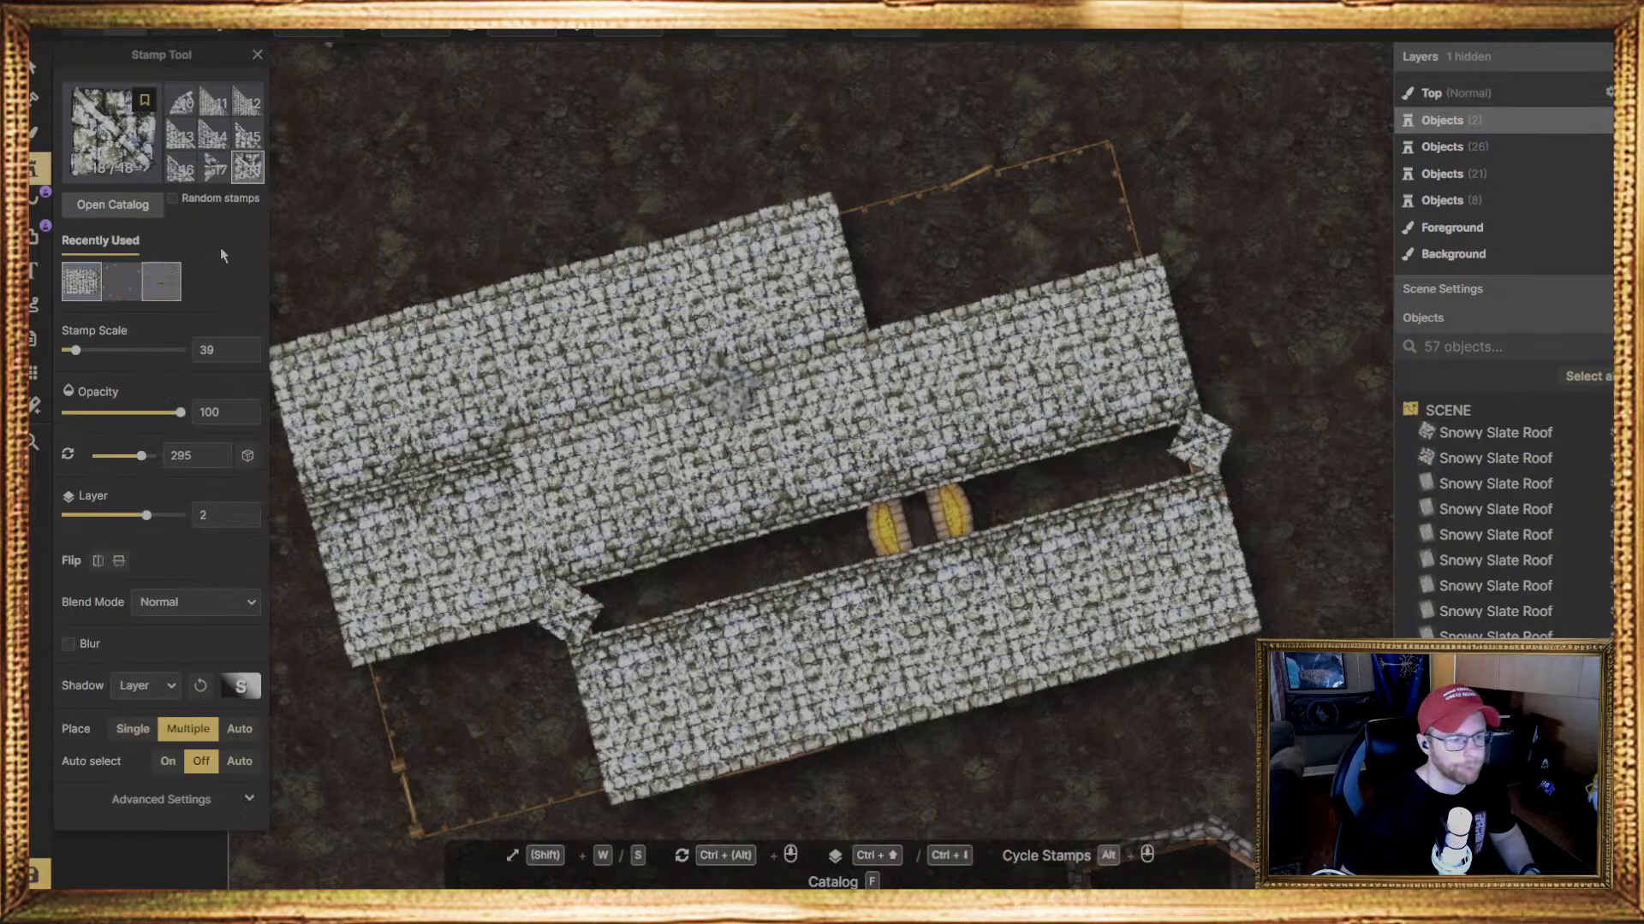
click(211, 104)
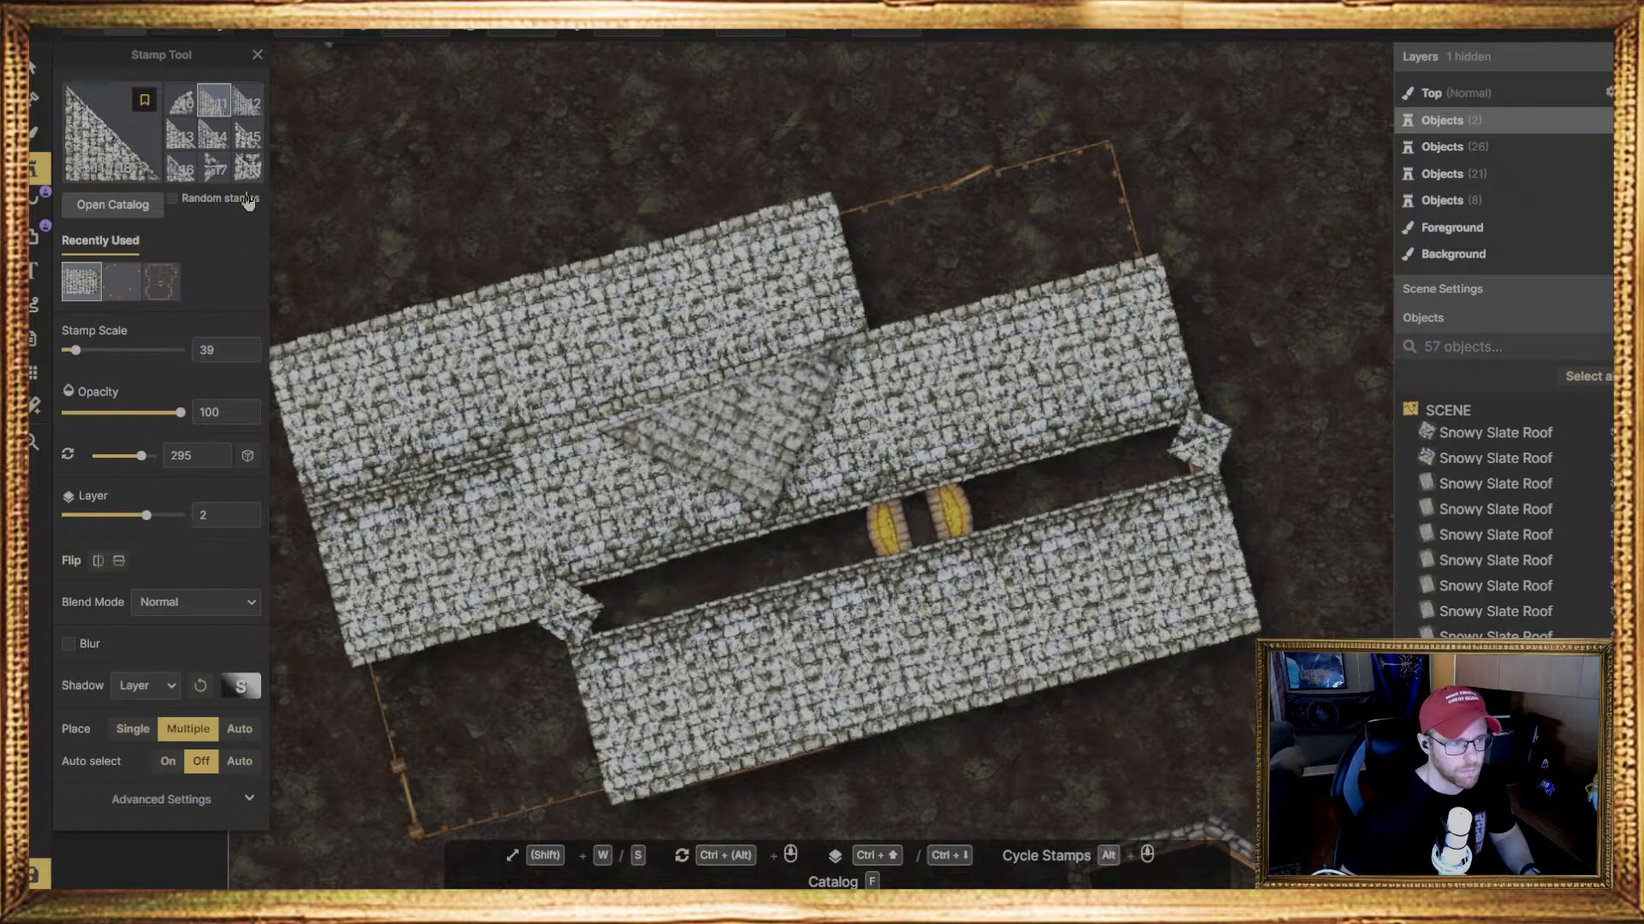
scroll(214, 130, up, 2)
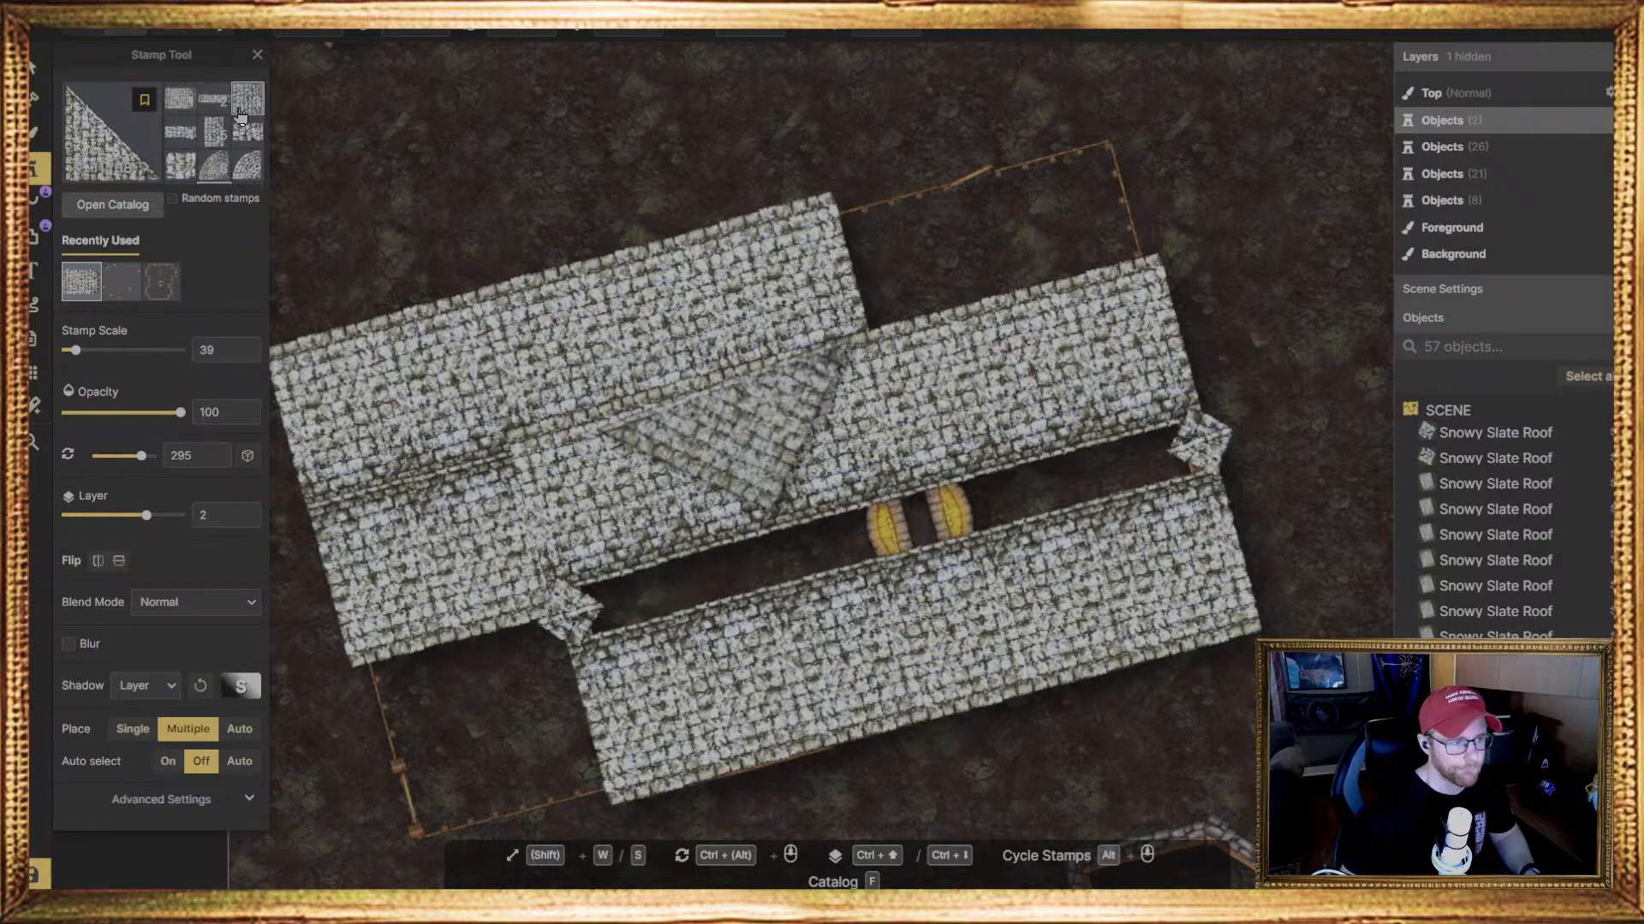
scroll(241, 167, down, 2)
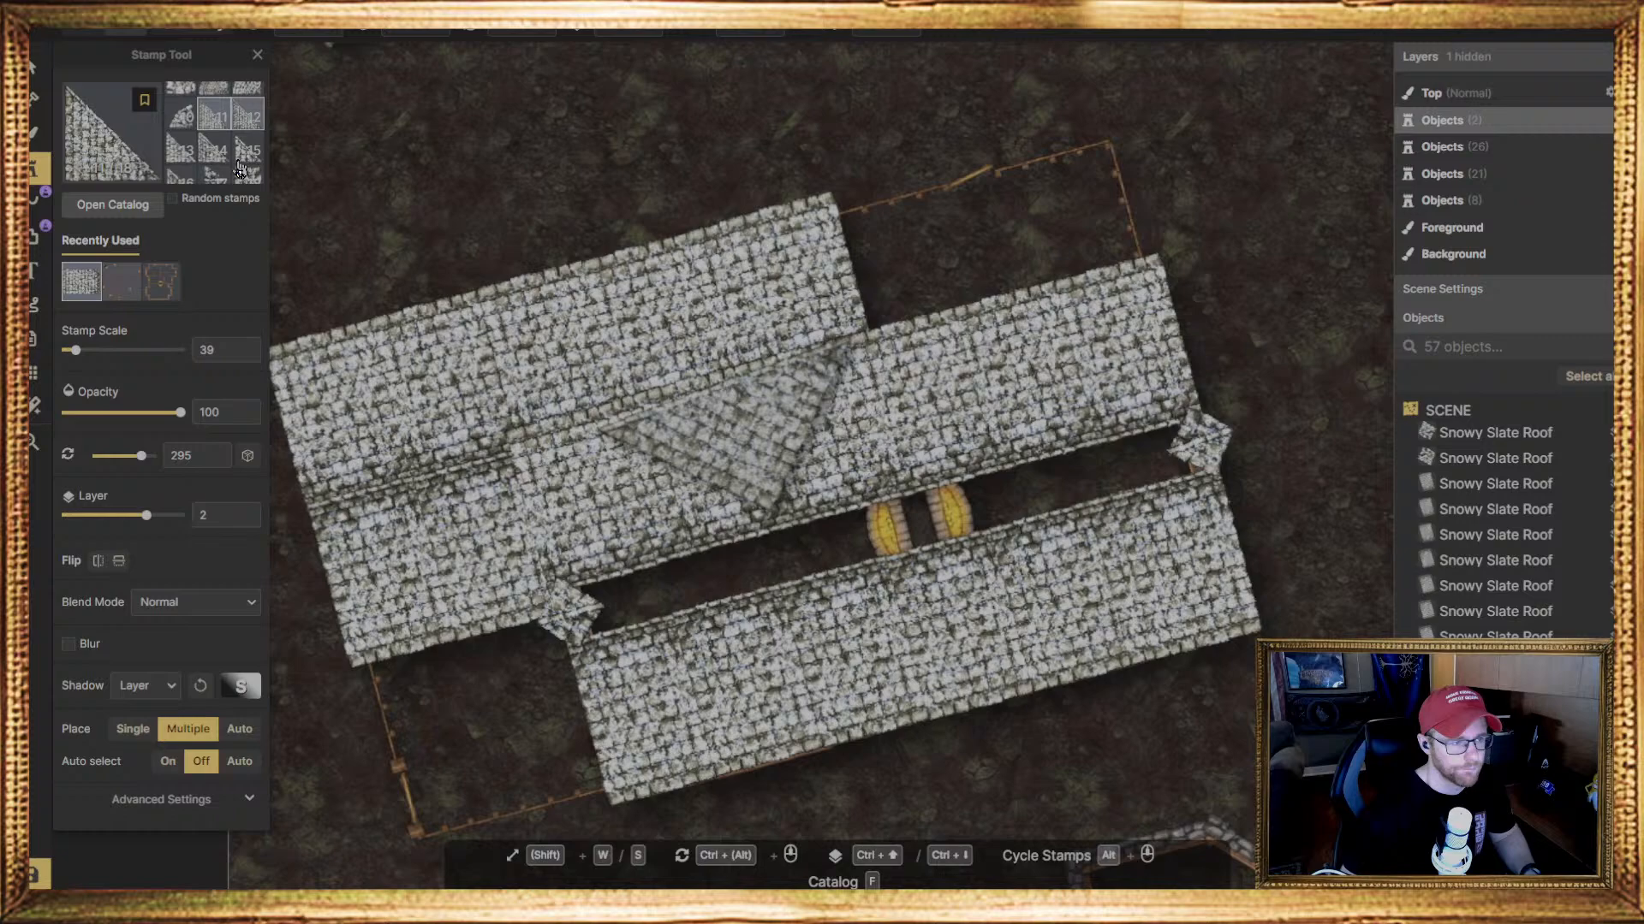
scroll(241, 162, up, 2)
click(186, 164)
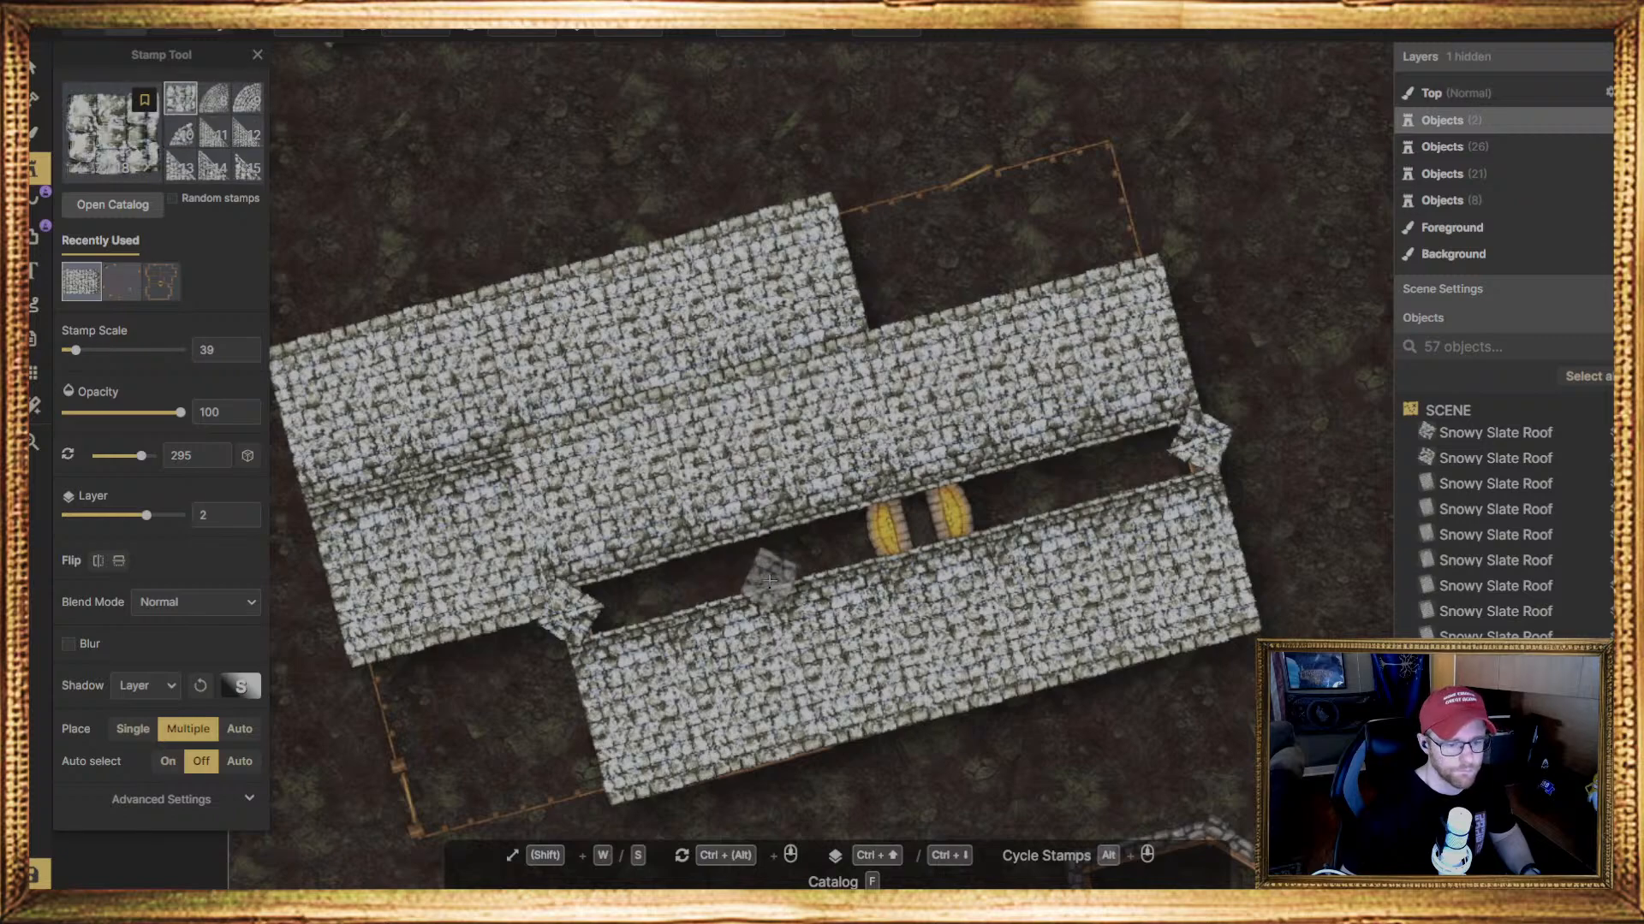
click(515, 35)
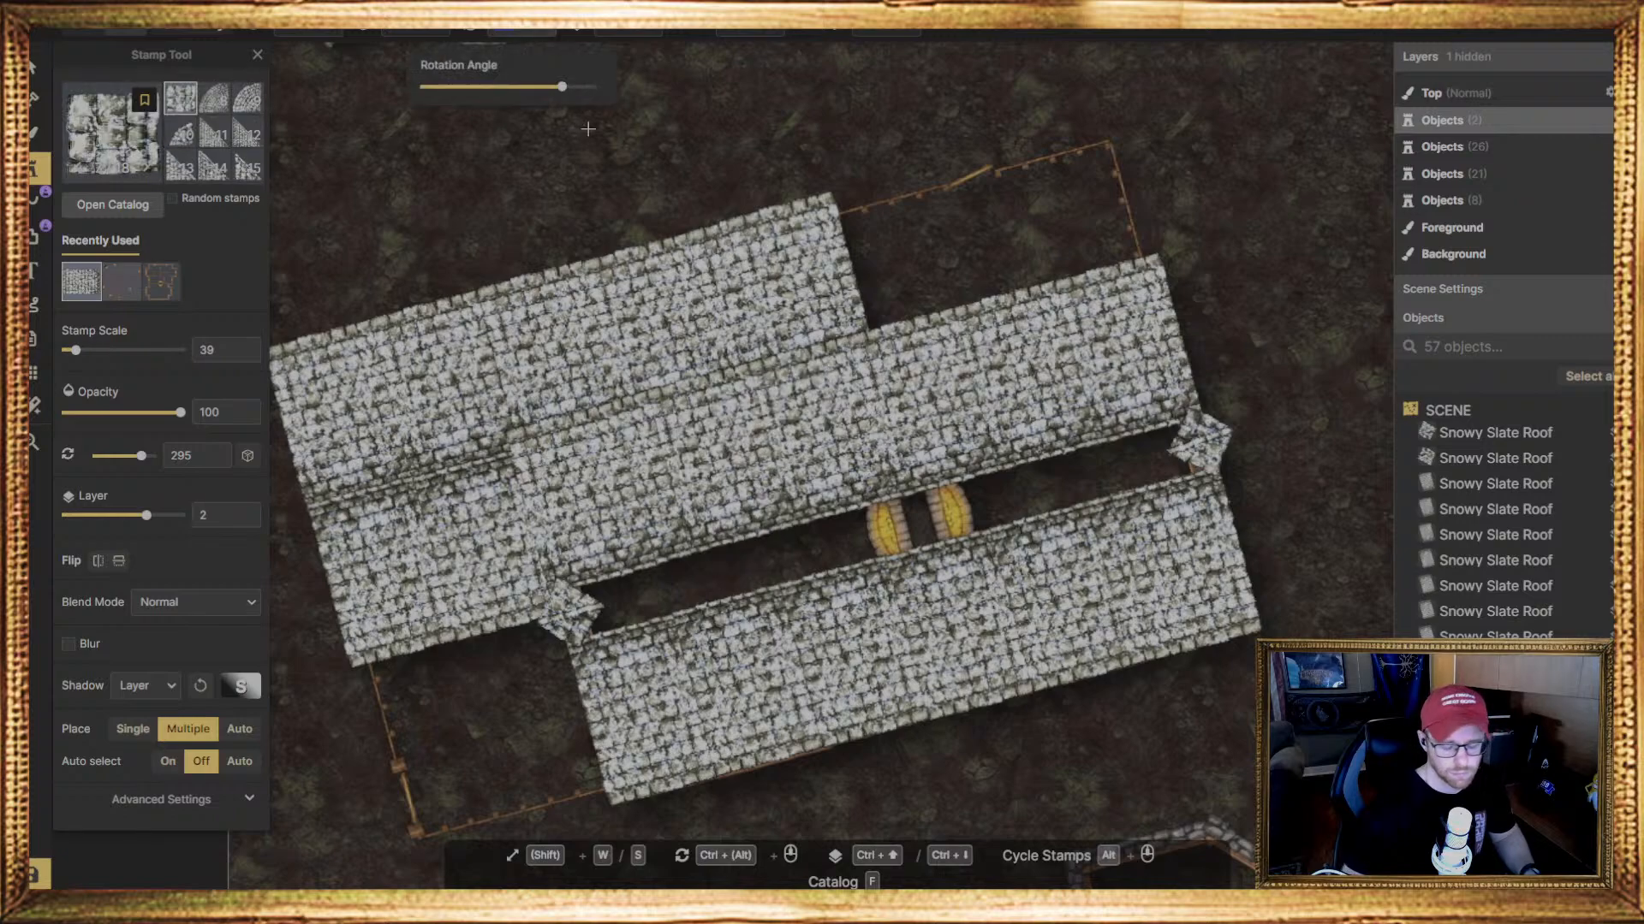
text(255)
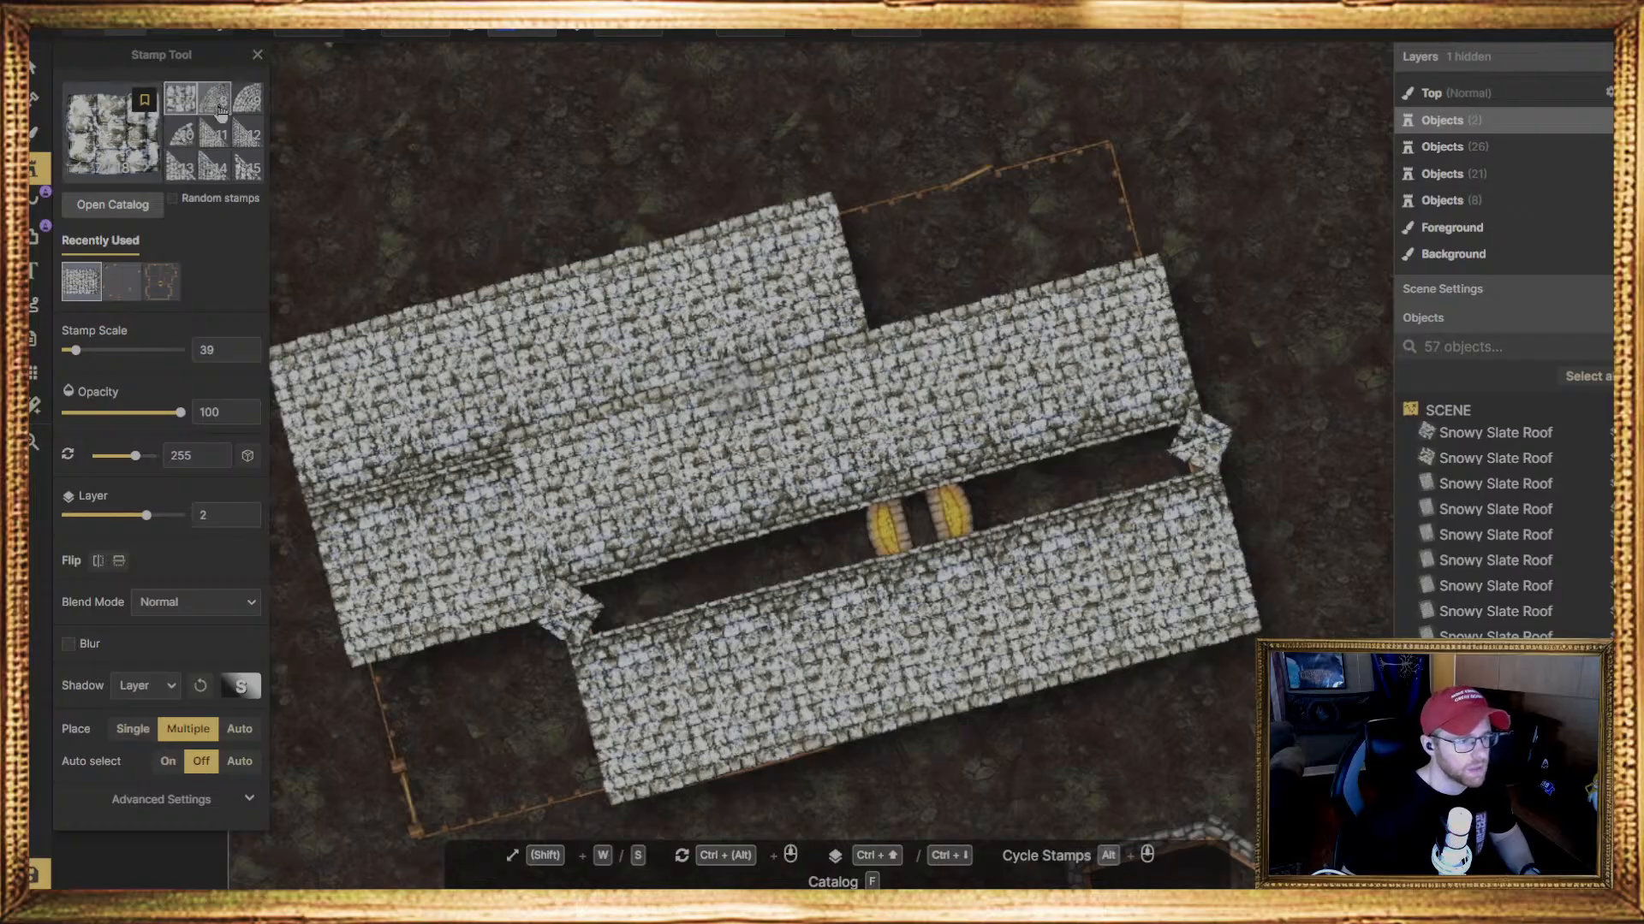
scroll(206, 142, up, 1)
click(181, 110)
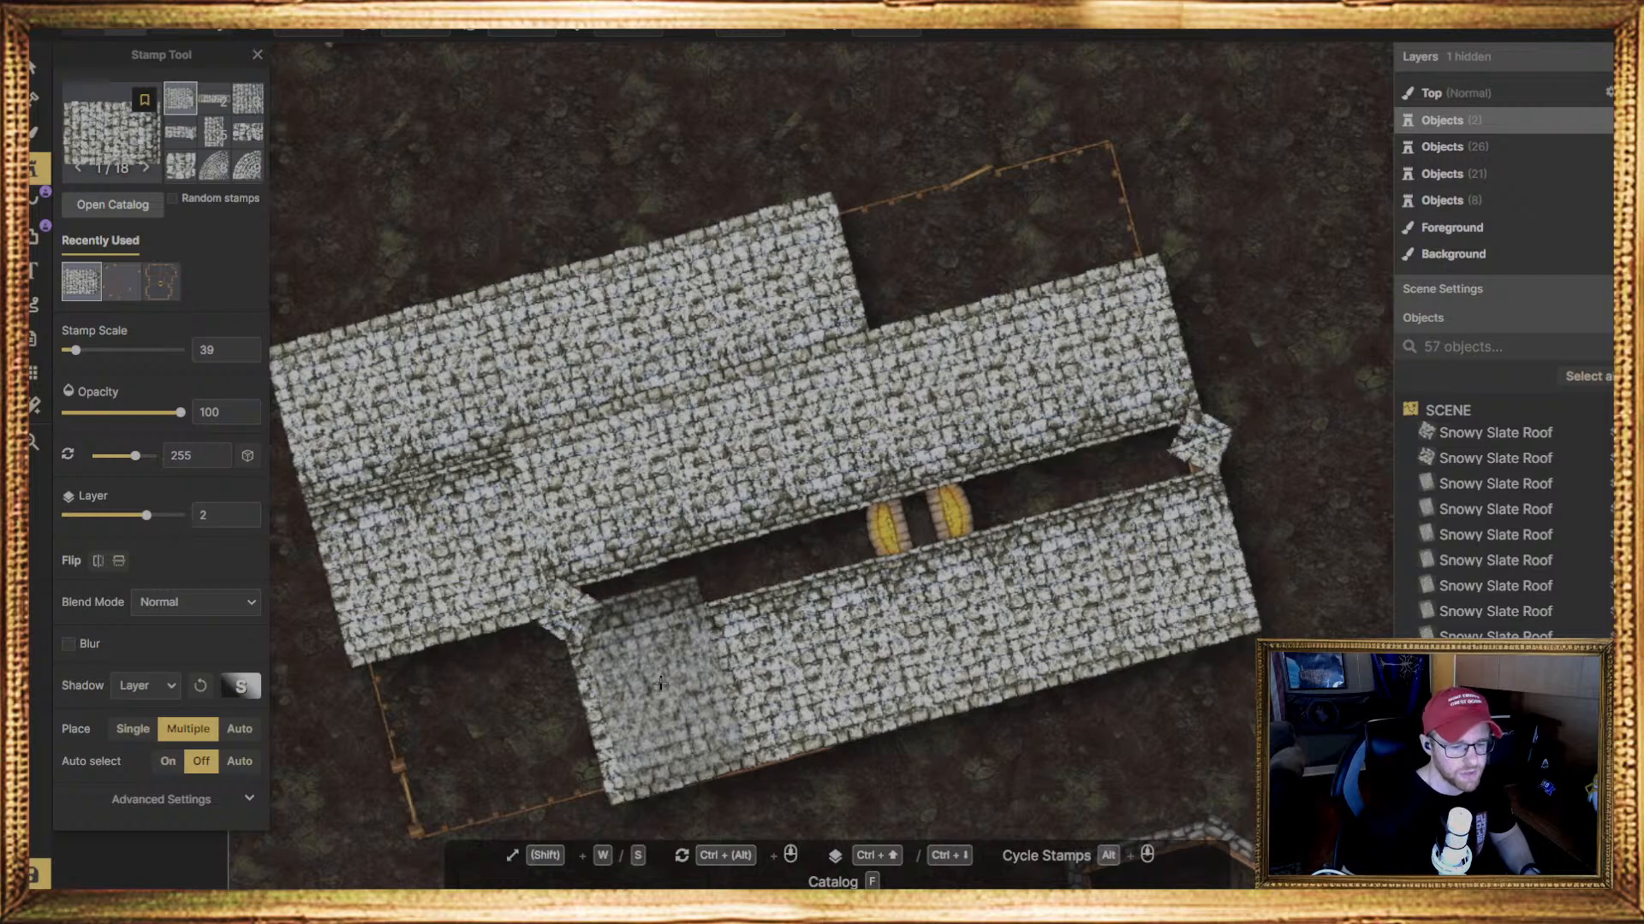
key(Escape)
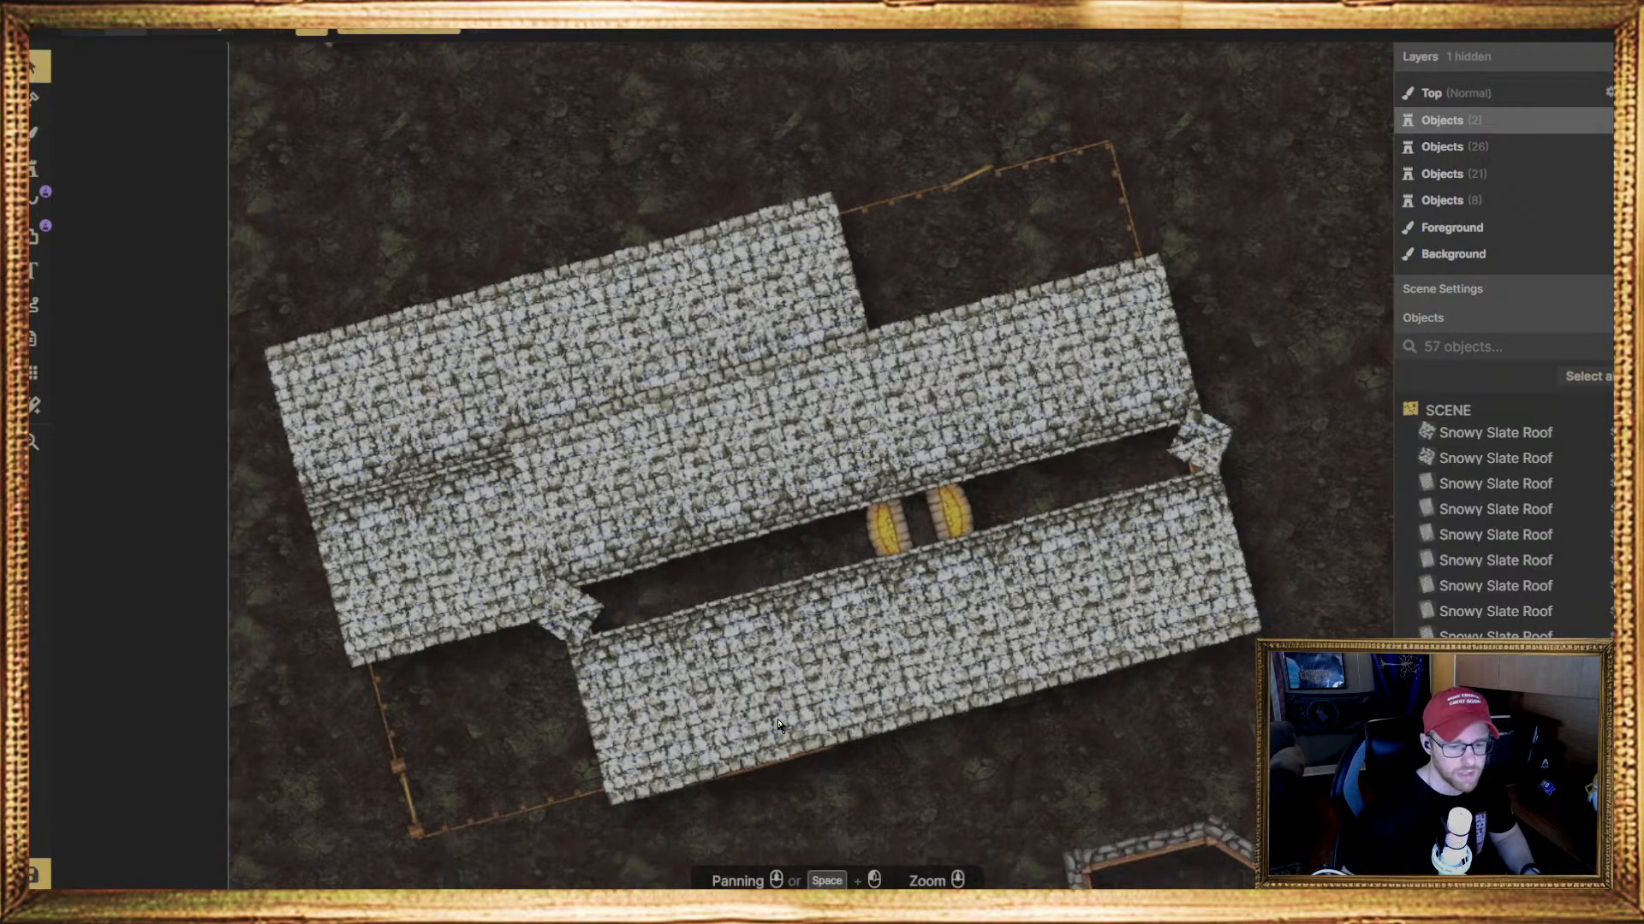
Select the lower slope's roof pieces one after another to check their scale, rotation and layer settings
click(771, 718)
drag(771, 716, 862, 707)
click(860, 702)
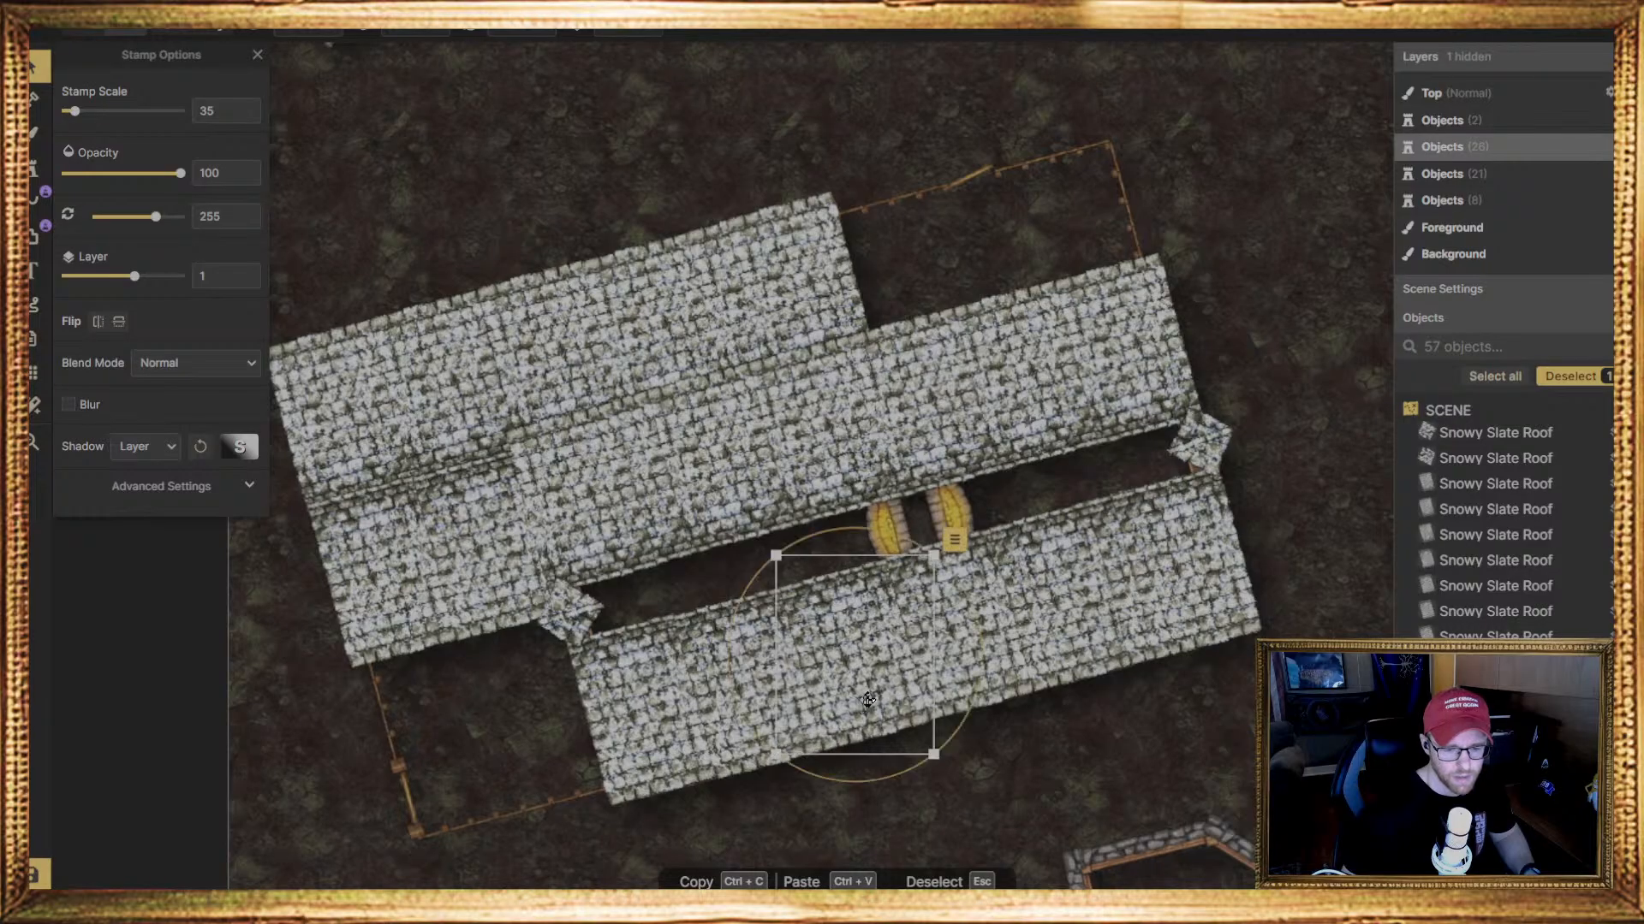
click(966, 663)
drag(966, 662, 965, 665)
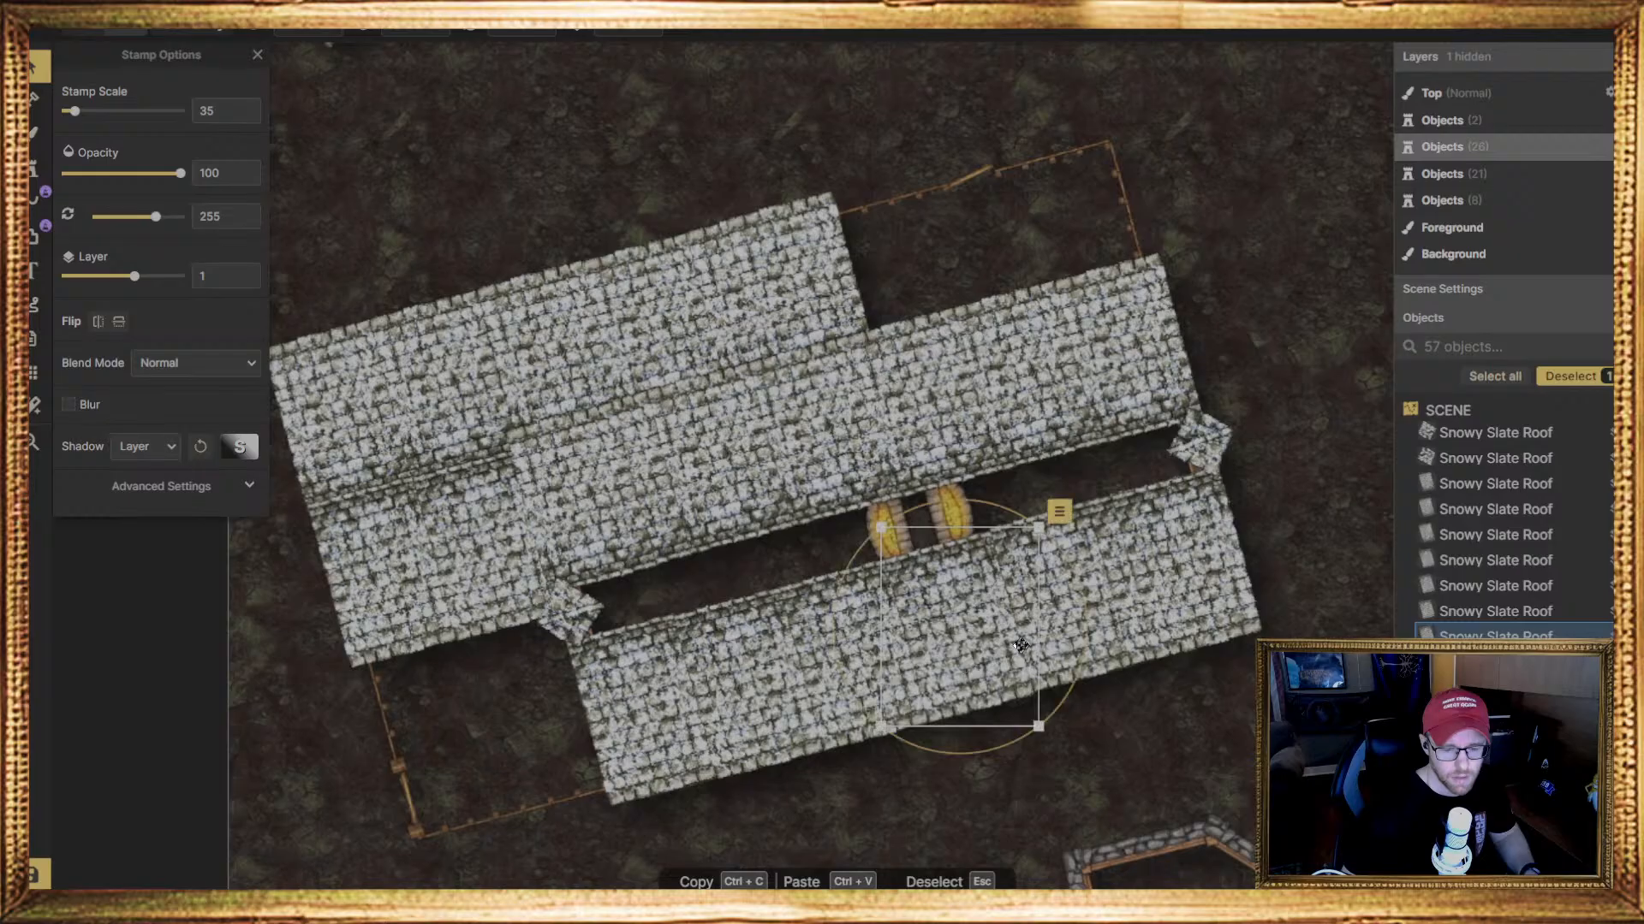
click(1080, 627)
drag(1080, 627, 1187, 577)
click(1156, 598)
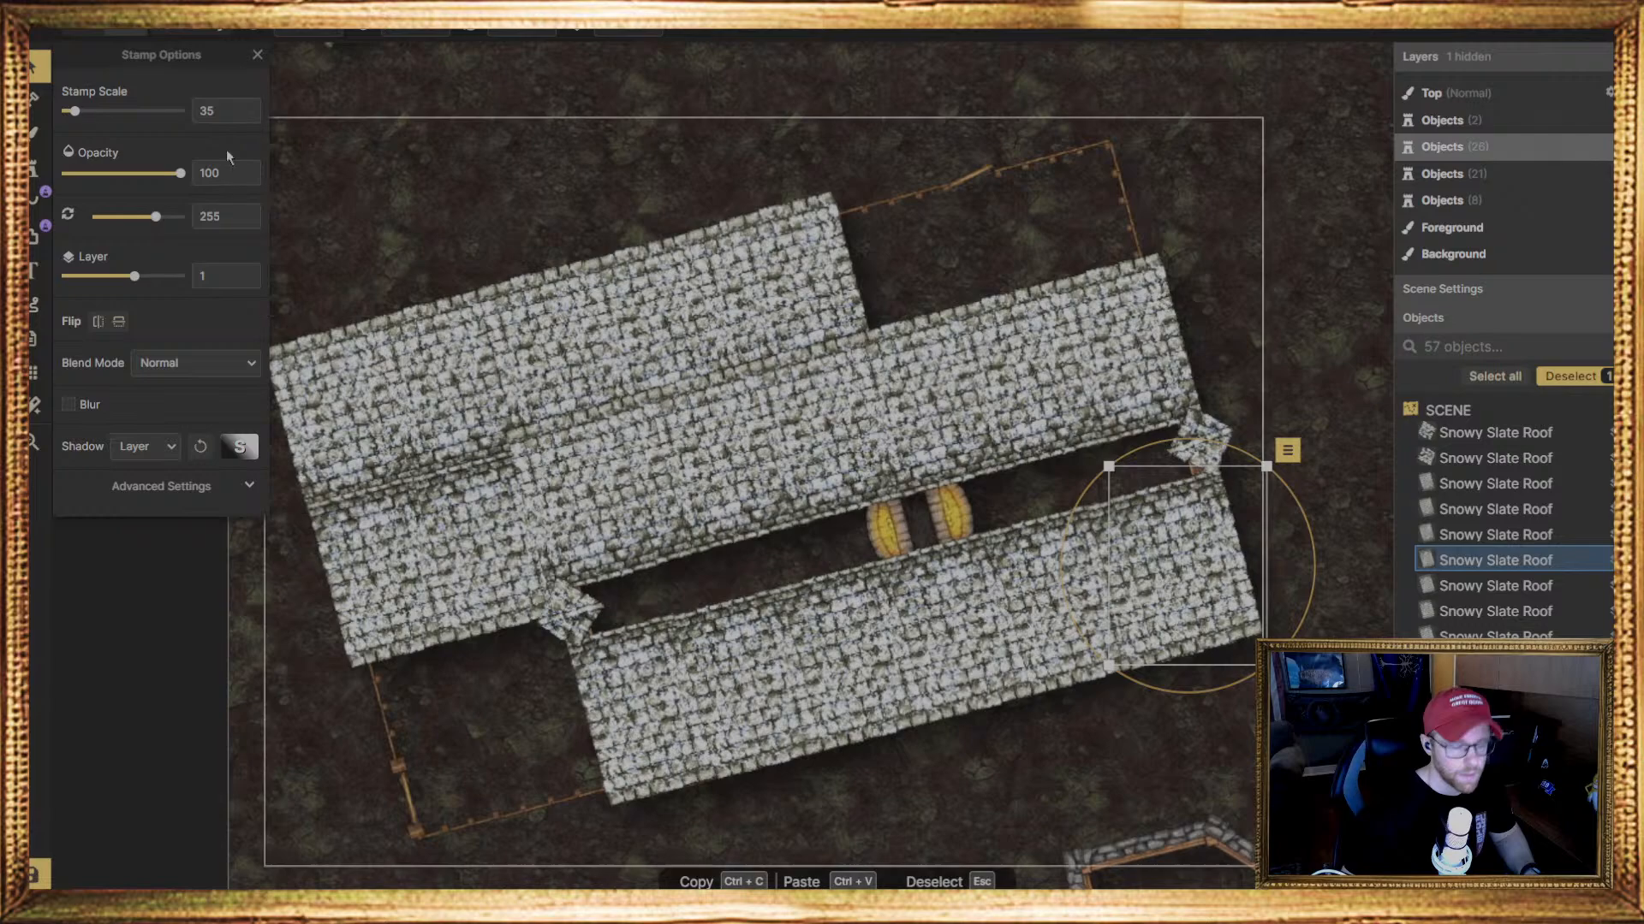
Stamp six more Snowy Slate Roof pieces at scale 35, 255 degrees, layer 1 along the lower slope's upper edge, overlapping it to narrow the gap
click(34, 167)
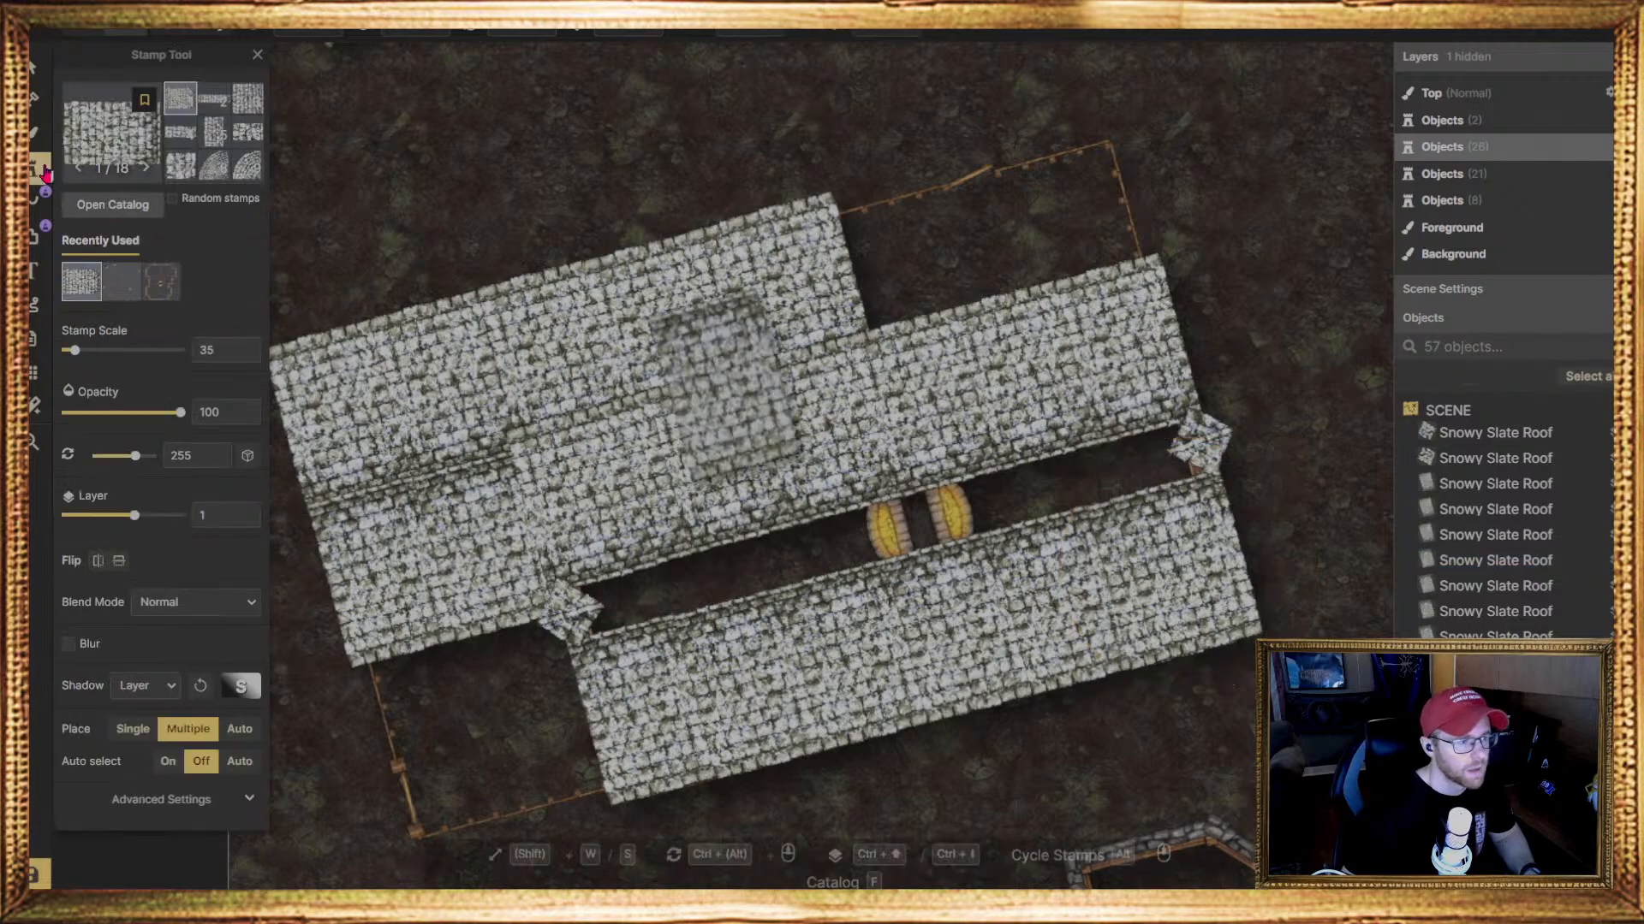
click(632, 682)
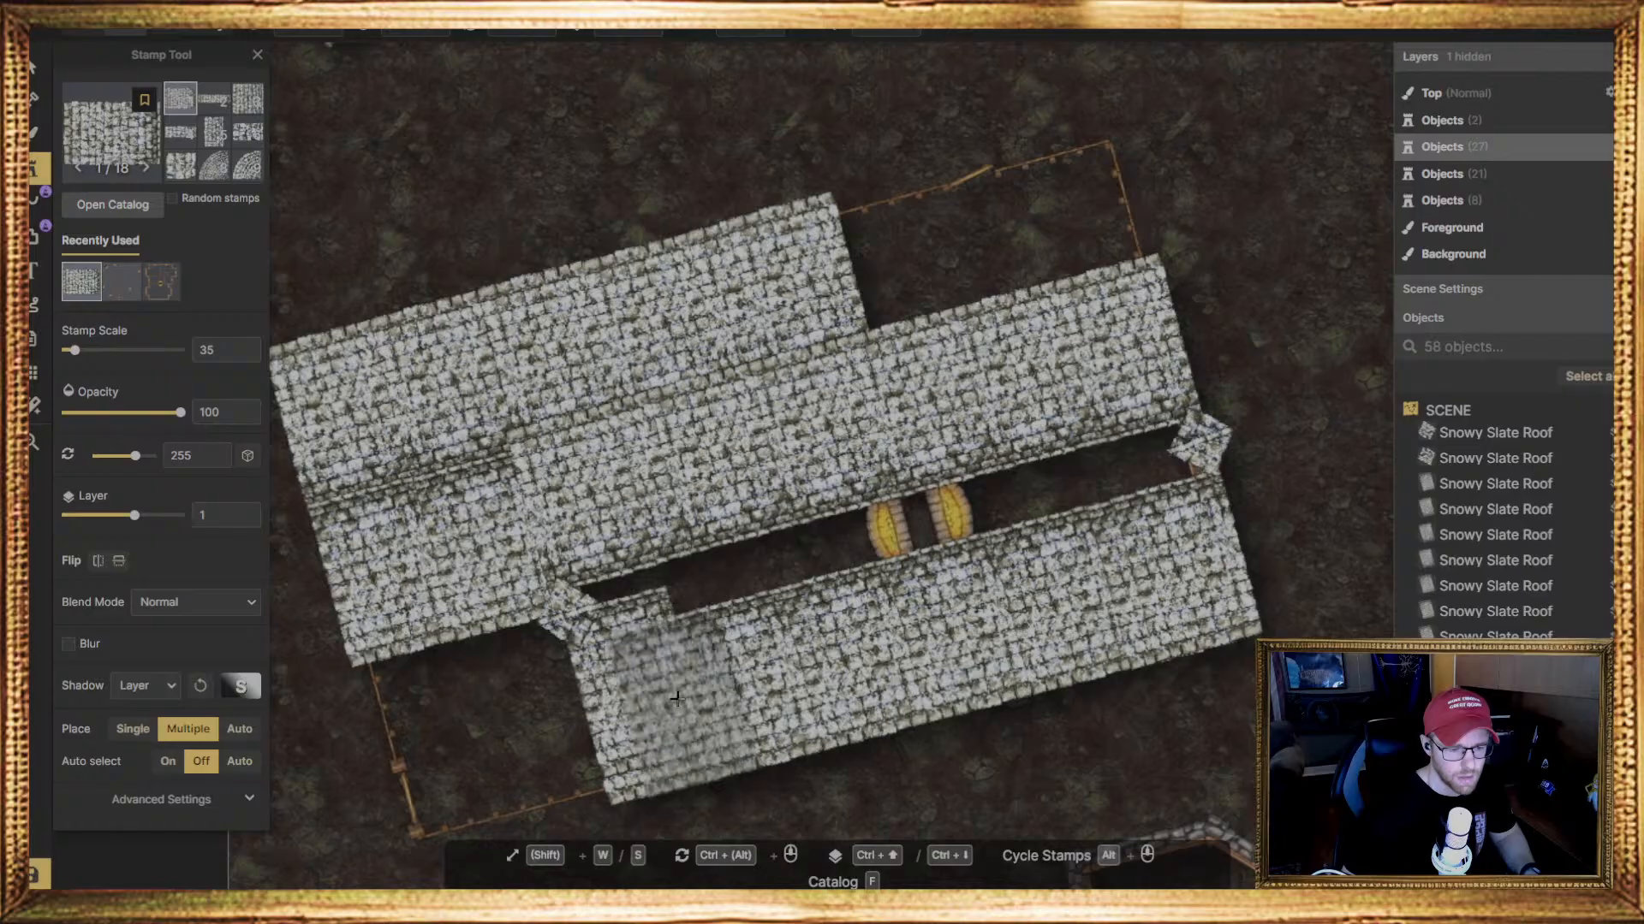
click(737, 653)
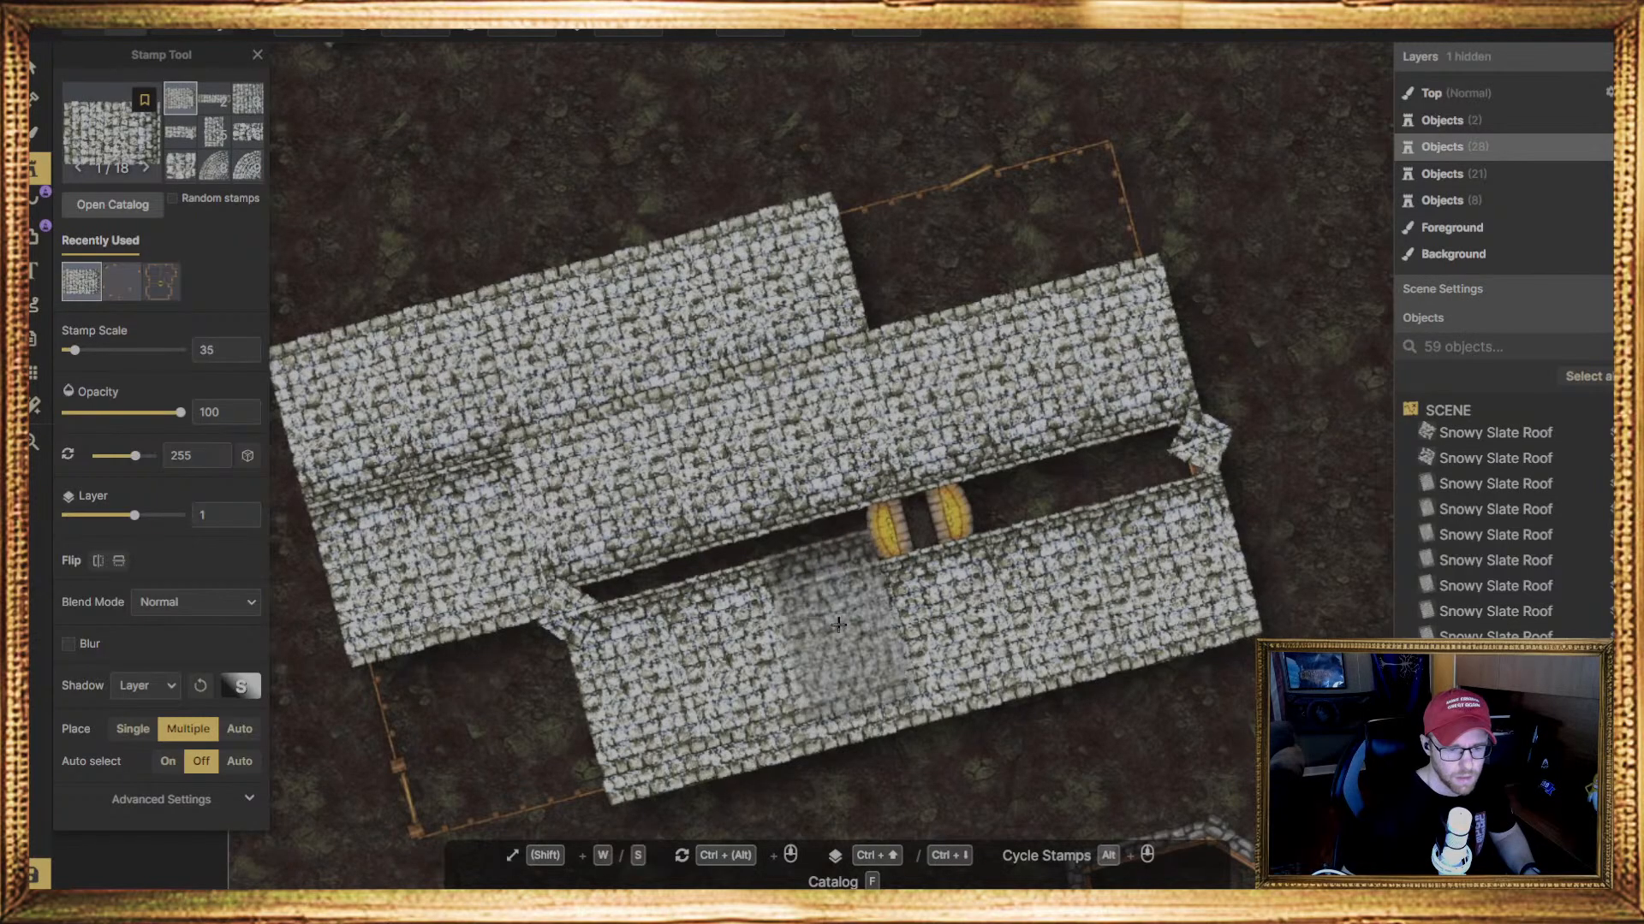
click(845, 631)
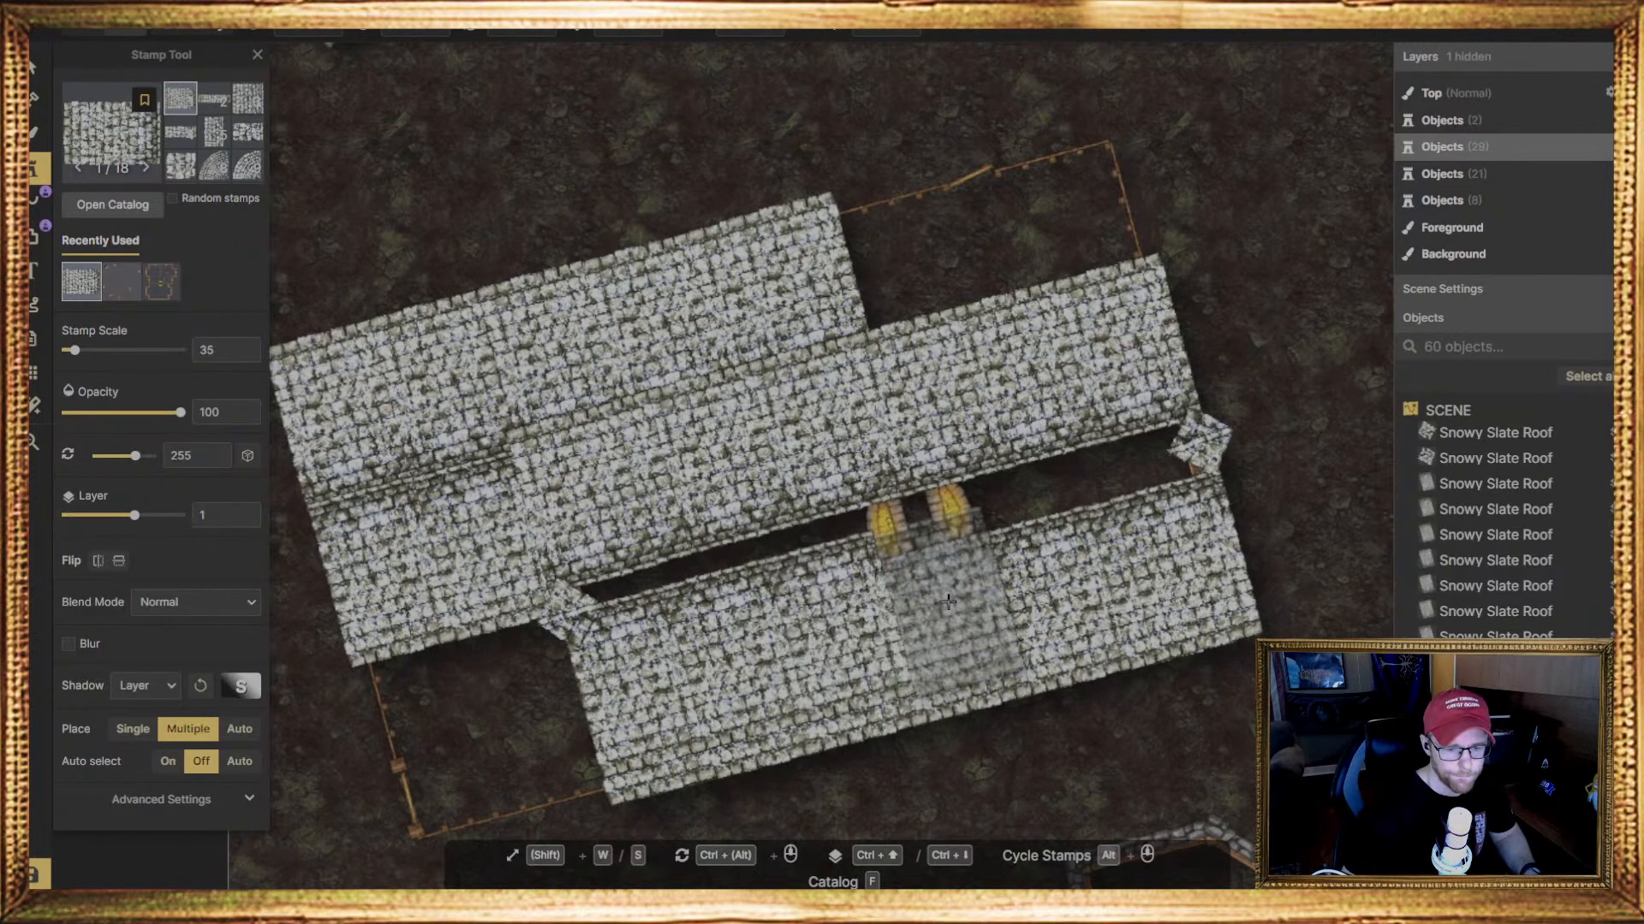
click(949, 599)
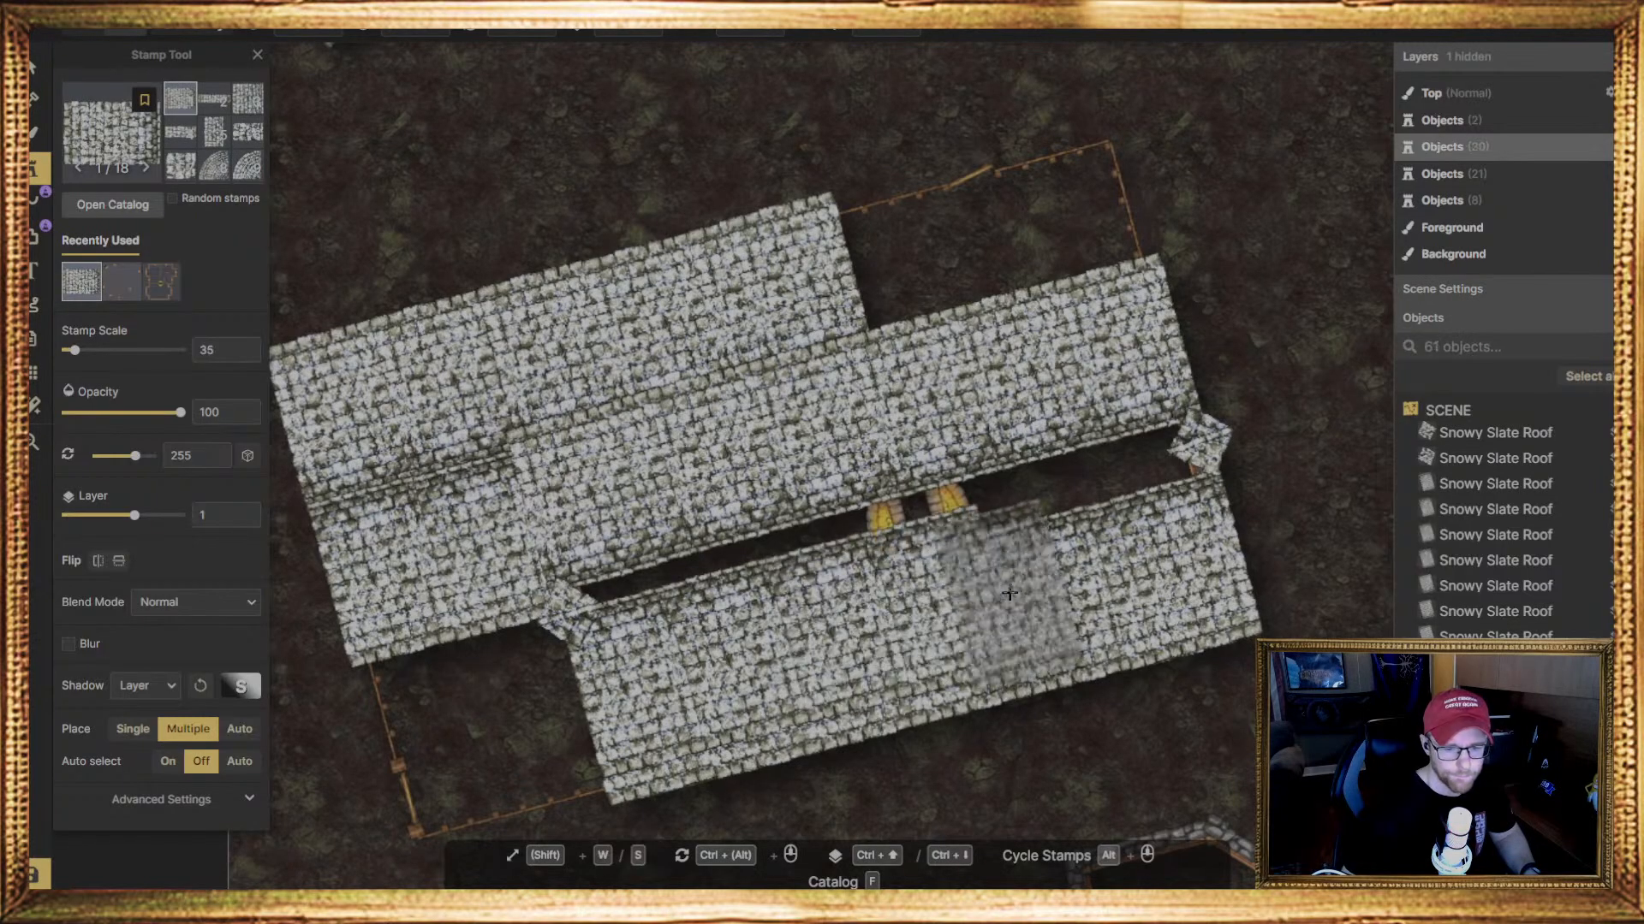
click(1061, 579)
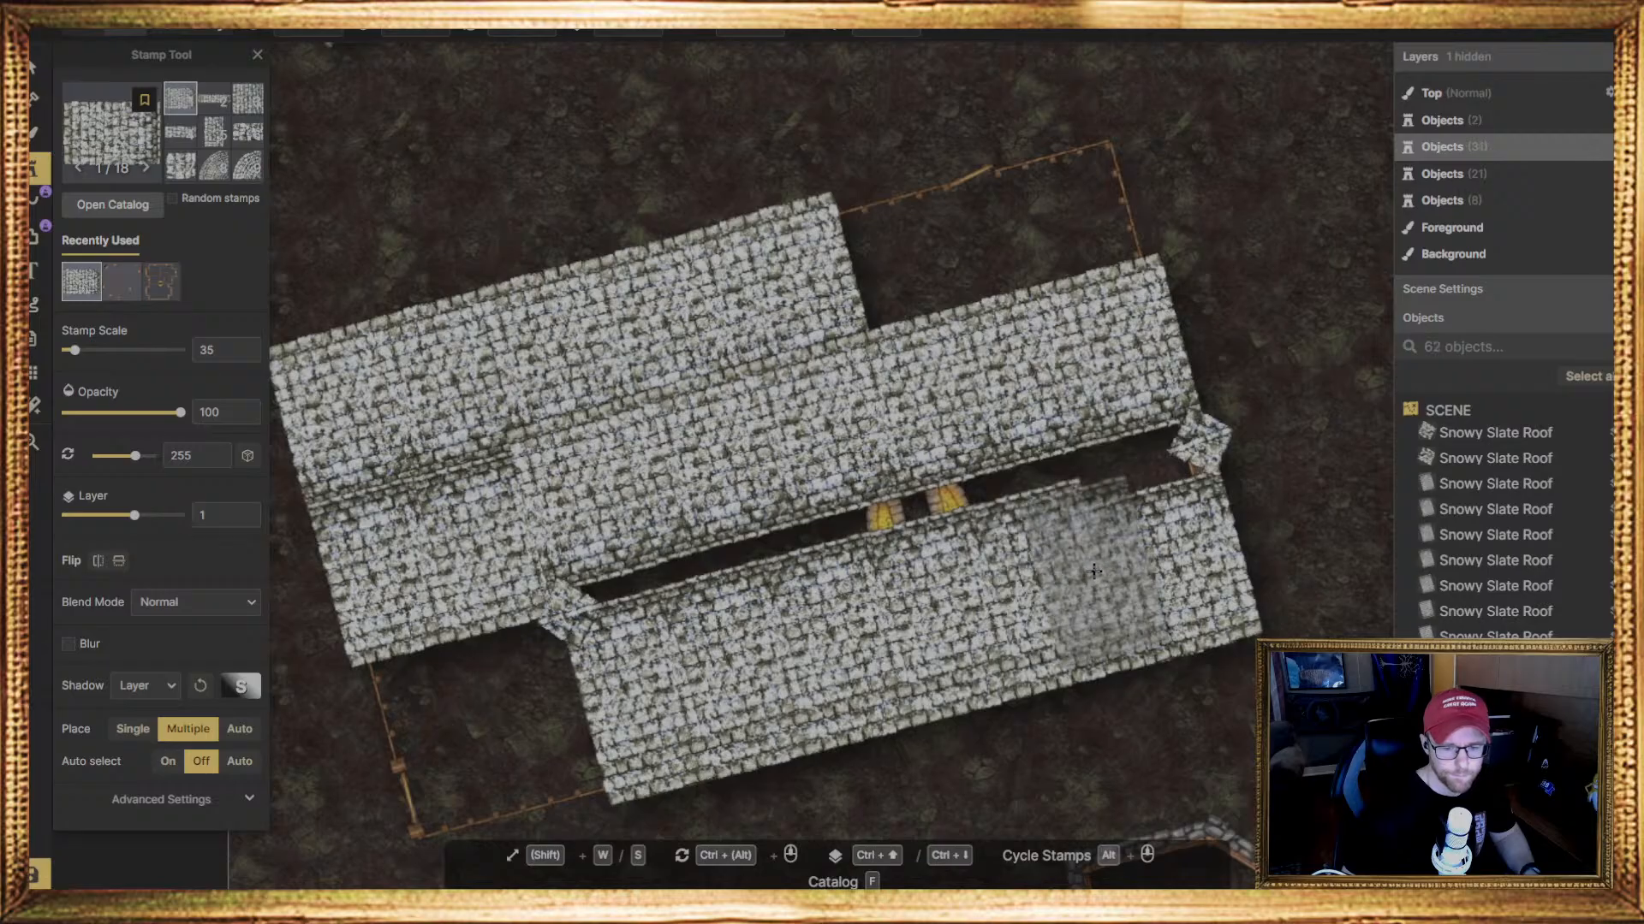
click(1152, 544)
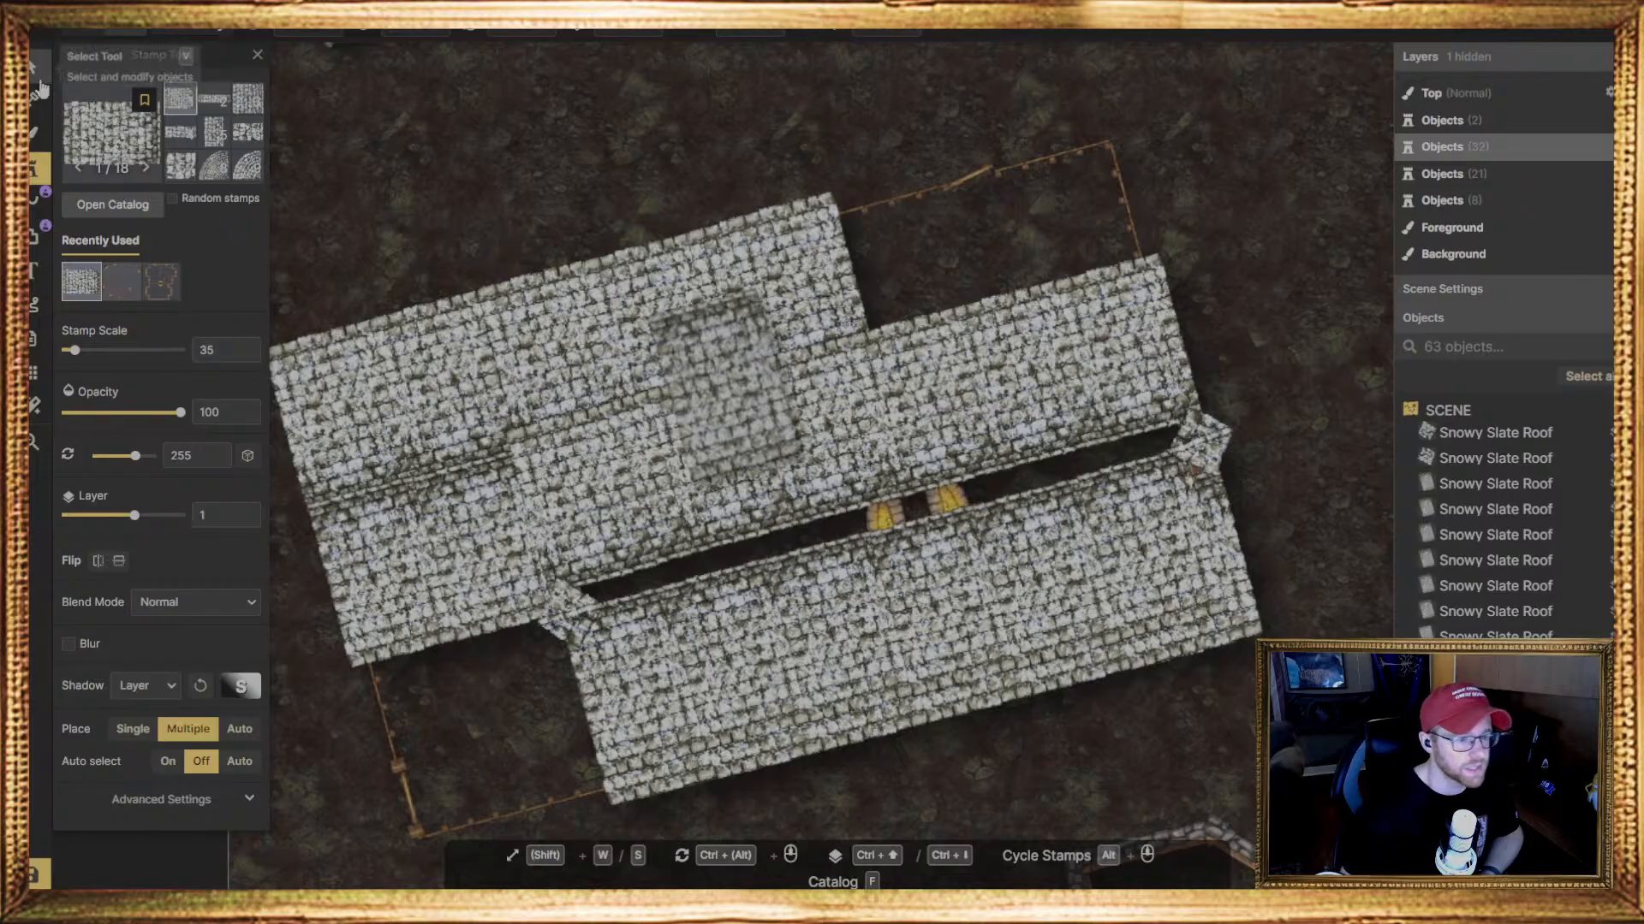
Place a Snowy Slate Roof piece rotated 75 degrees over the gap's left end and nudge it into line with the middle slope
click(499, 31)
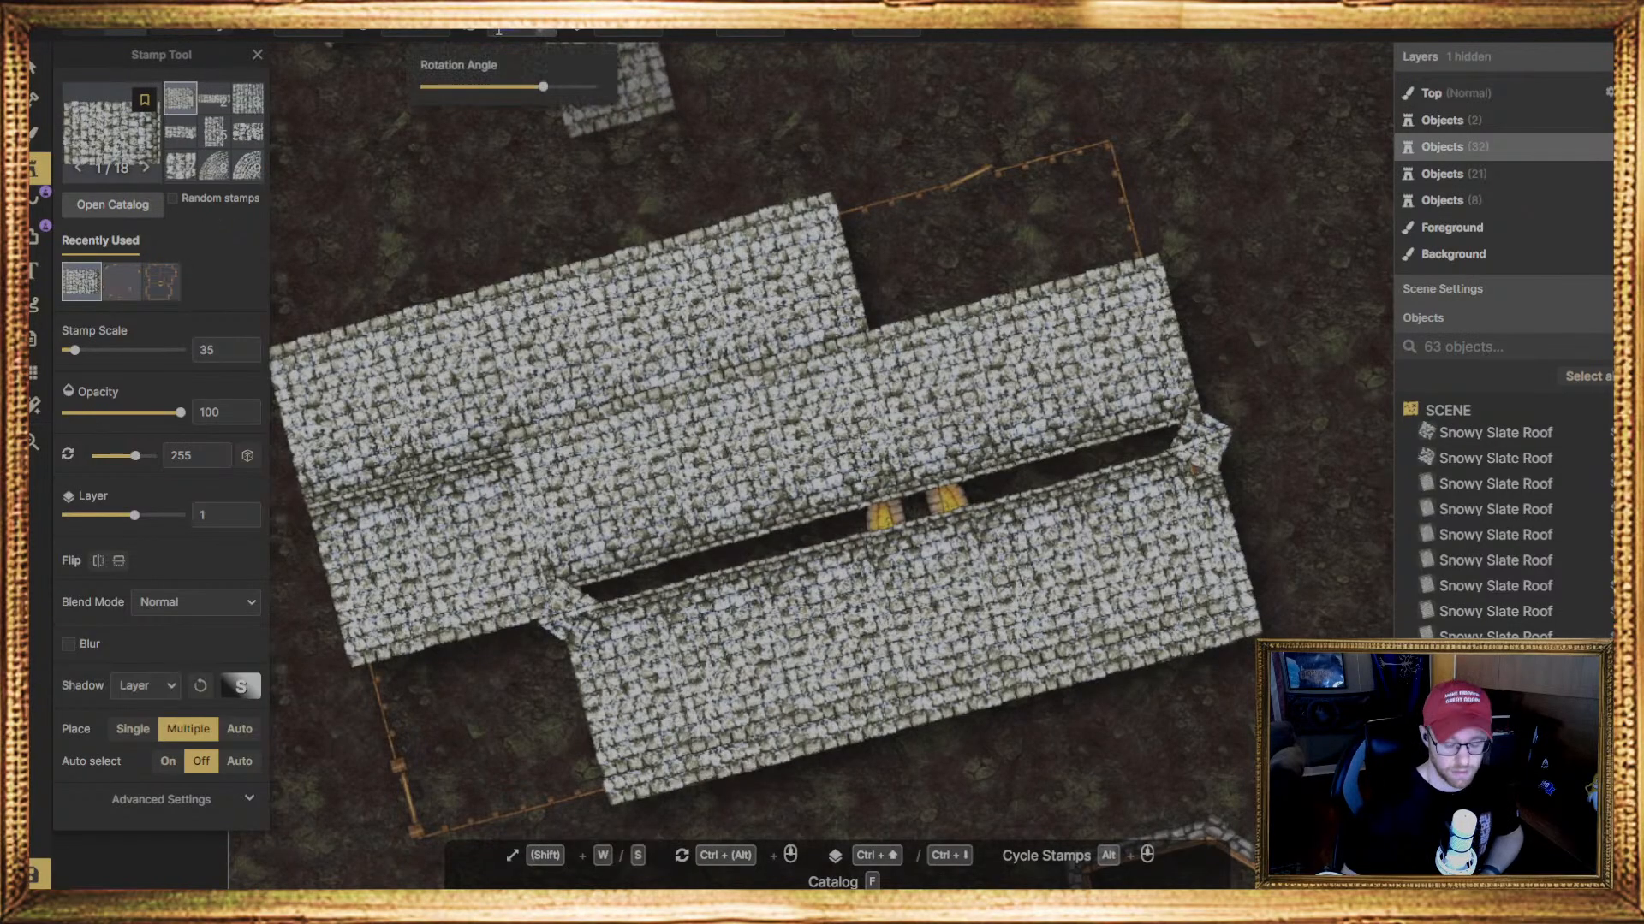
text(75)
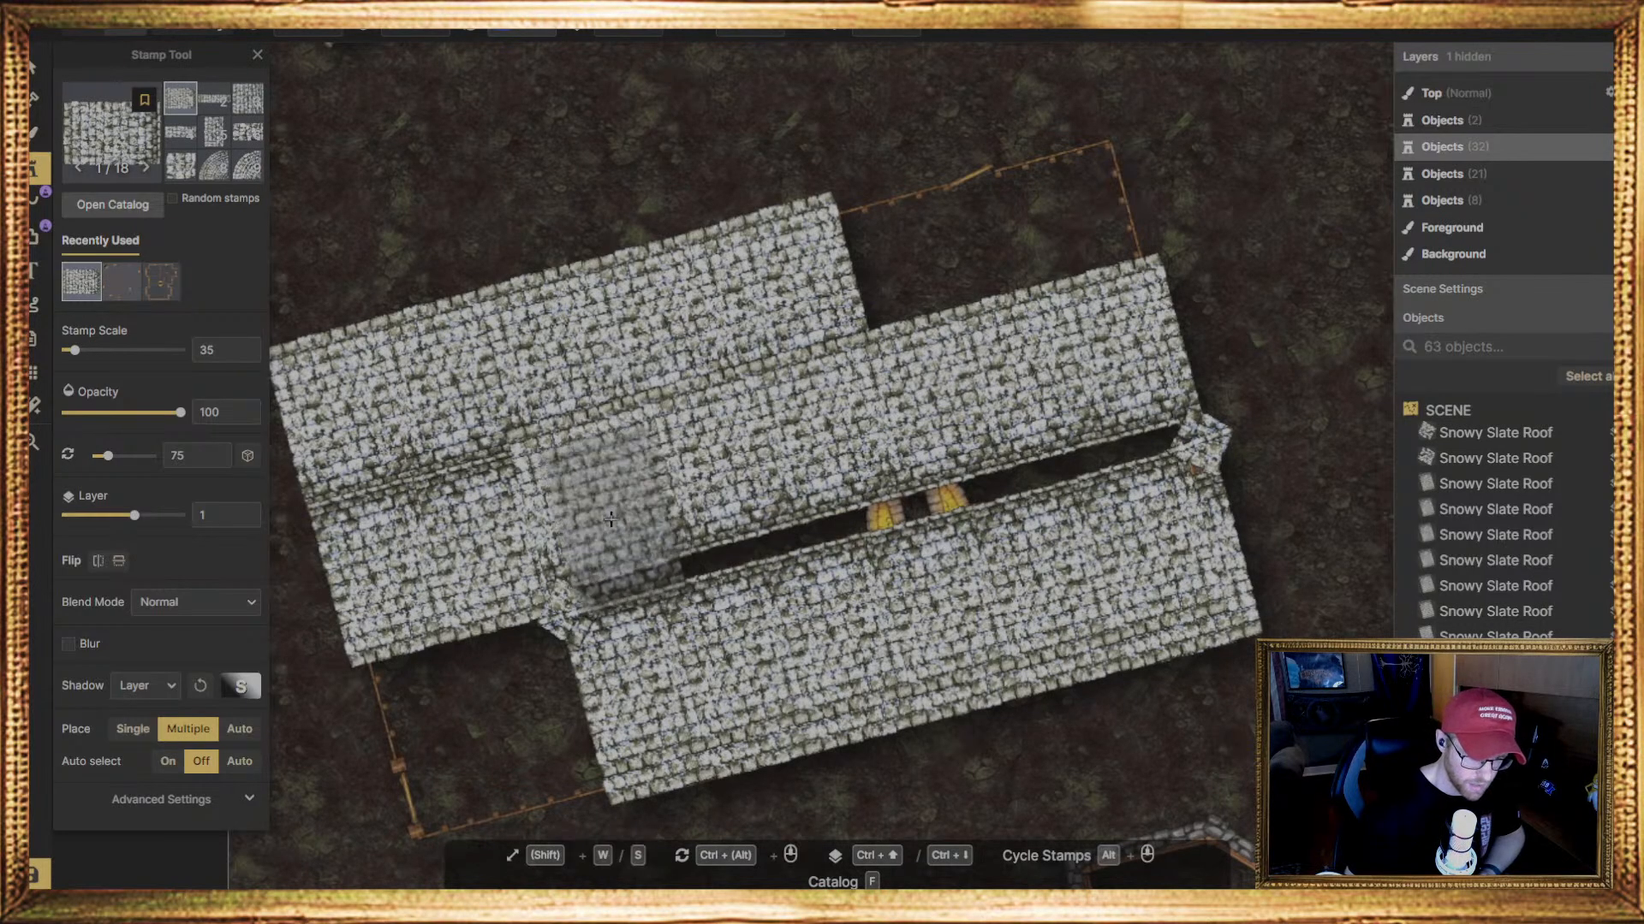
click(607, 519)
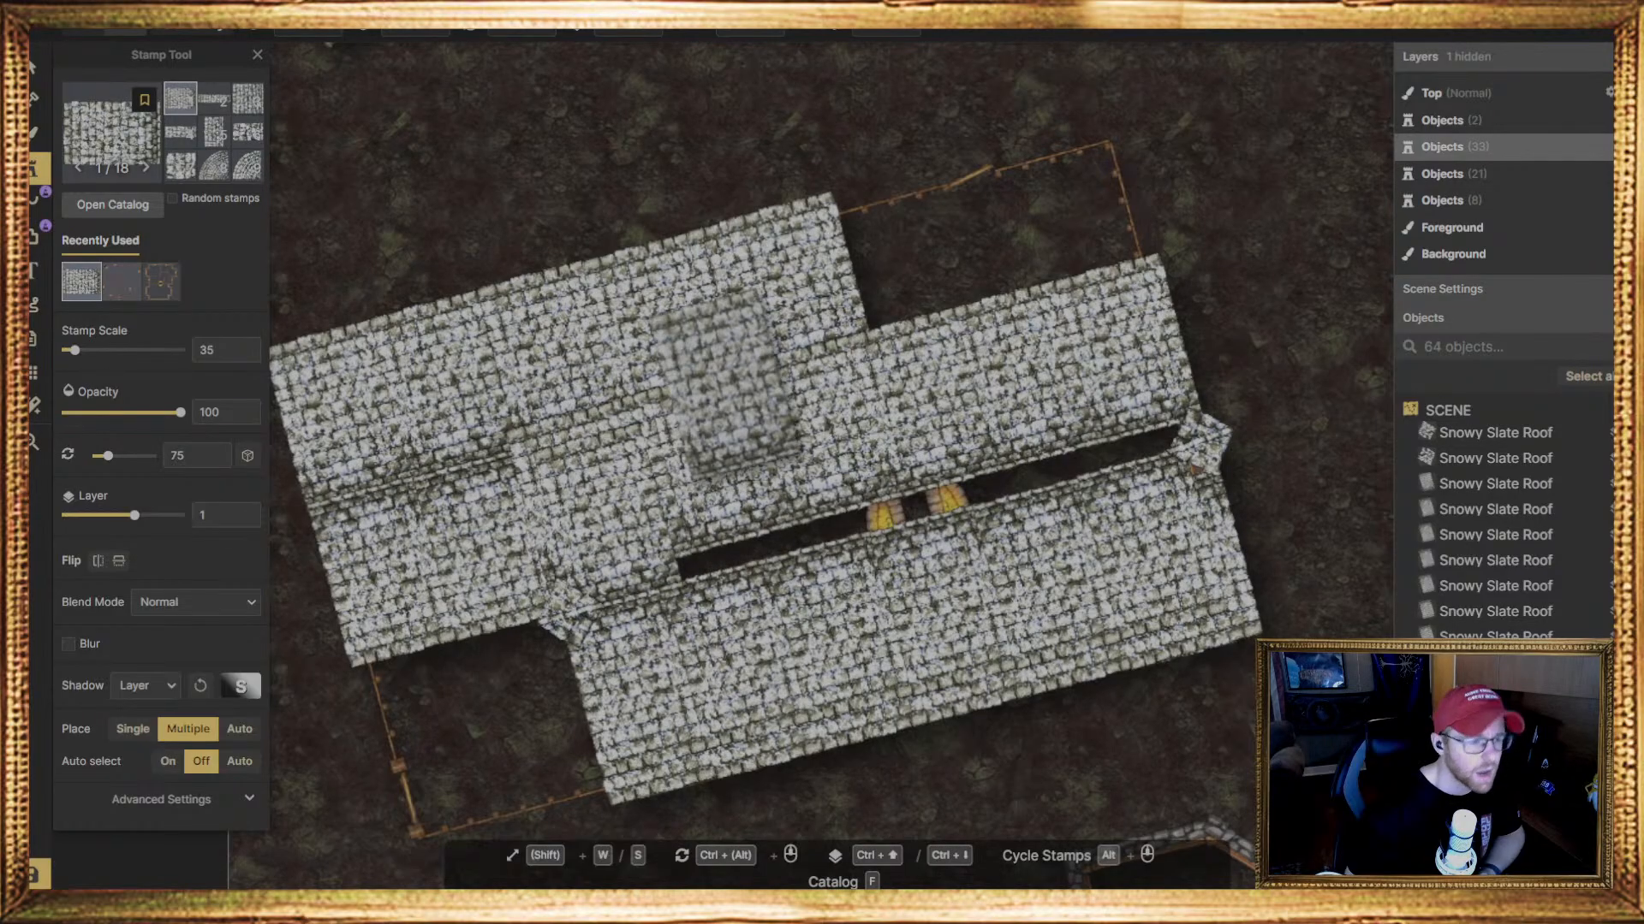
click(34, 66)
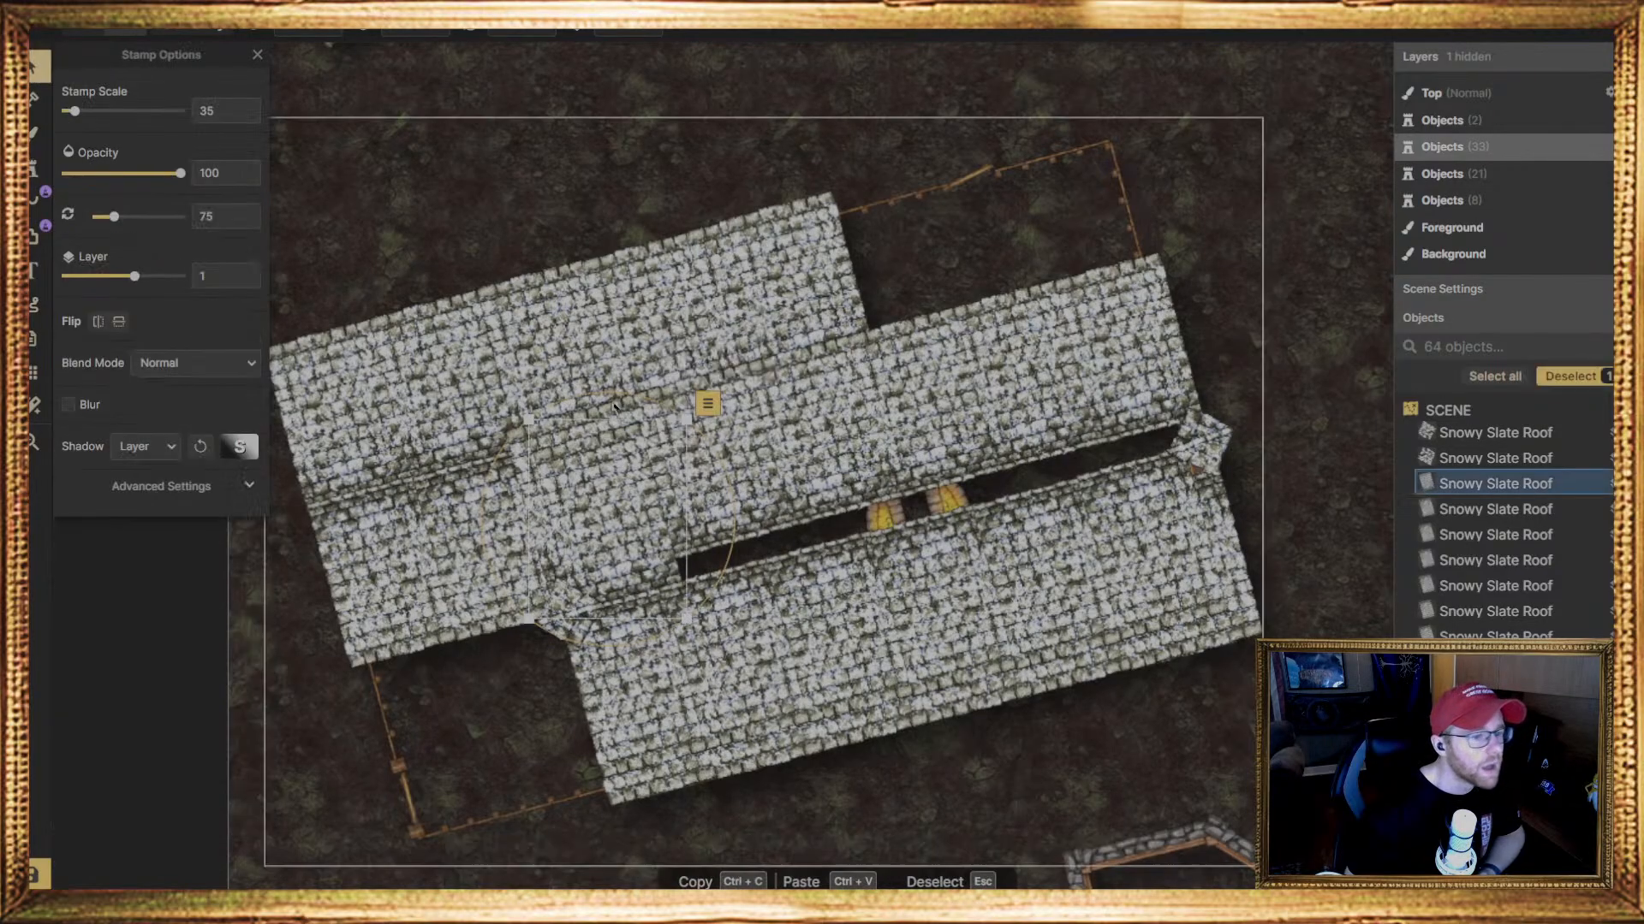
drag(639, 512, 613, 518)
key(Escape)
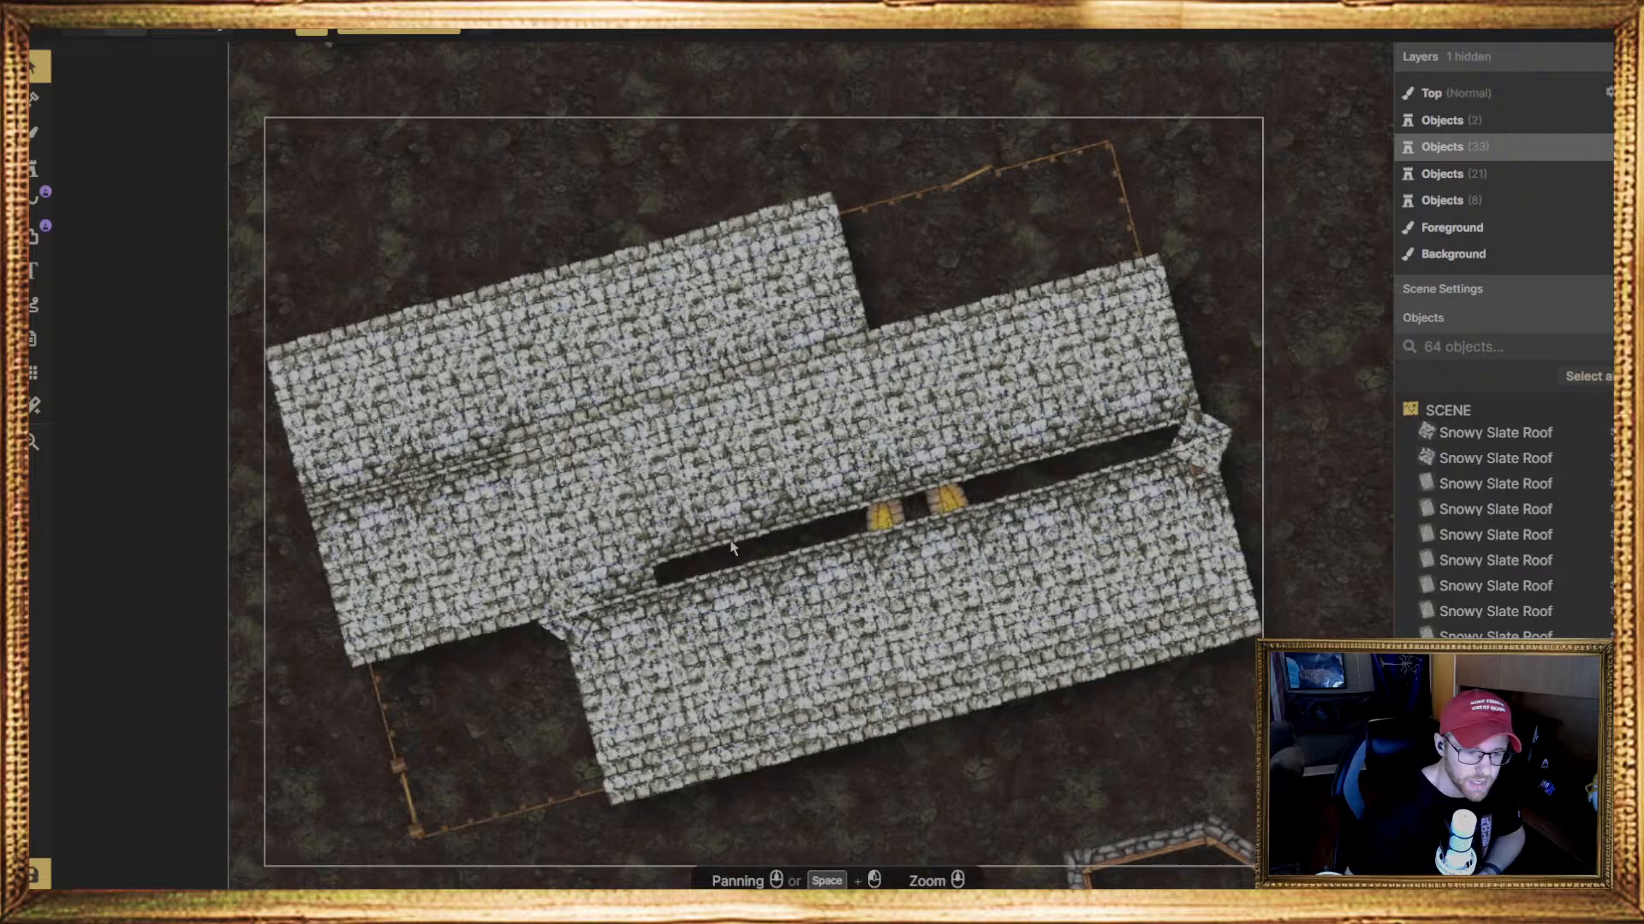
Stamp six more Snowy Slate Roof pieces at 75 degrees along the middle slope's lower edge, closing the gap through to its right end
click(38, 176)
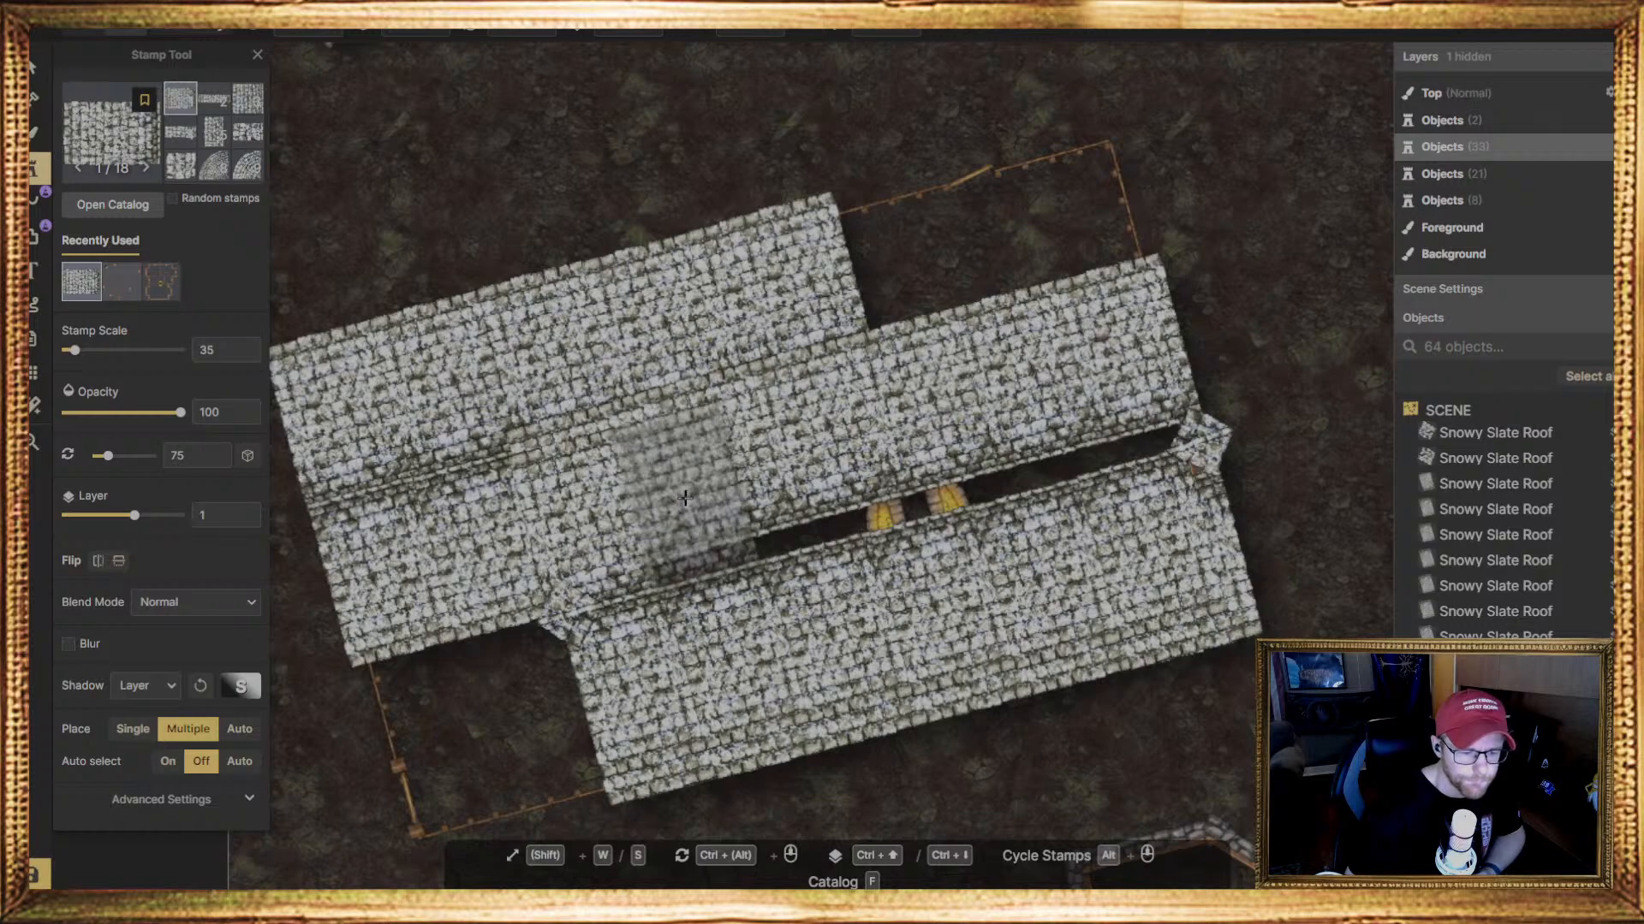
click(685, 498)
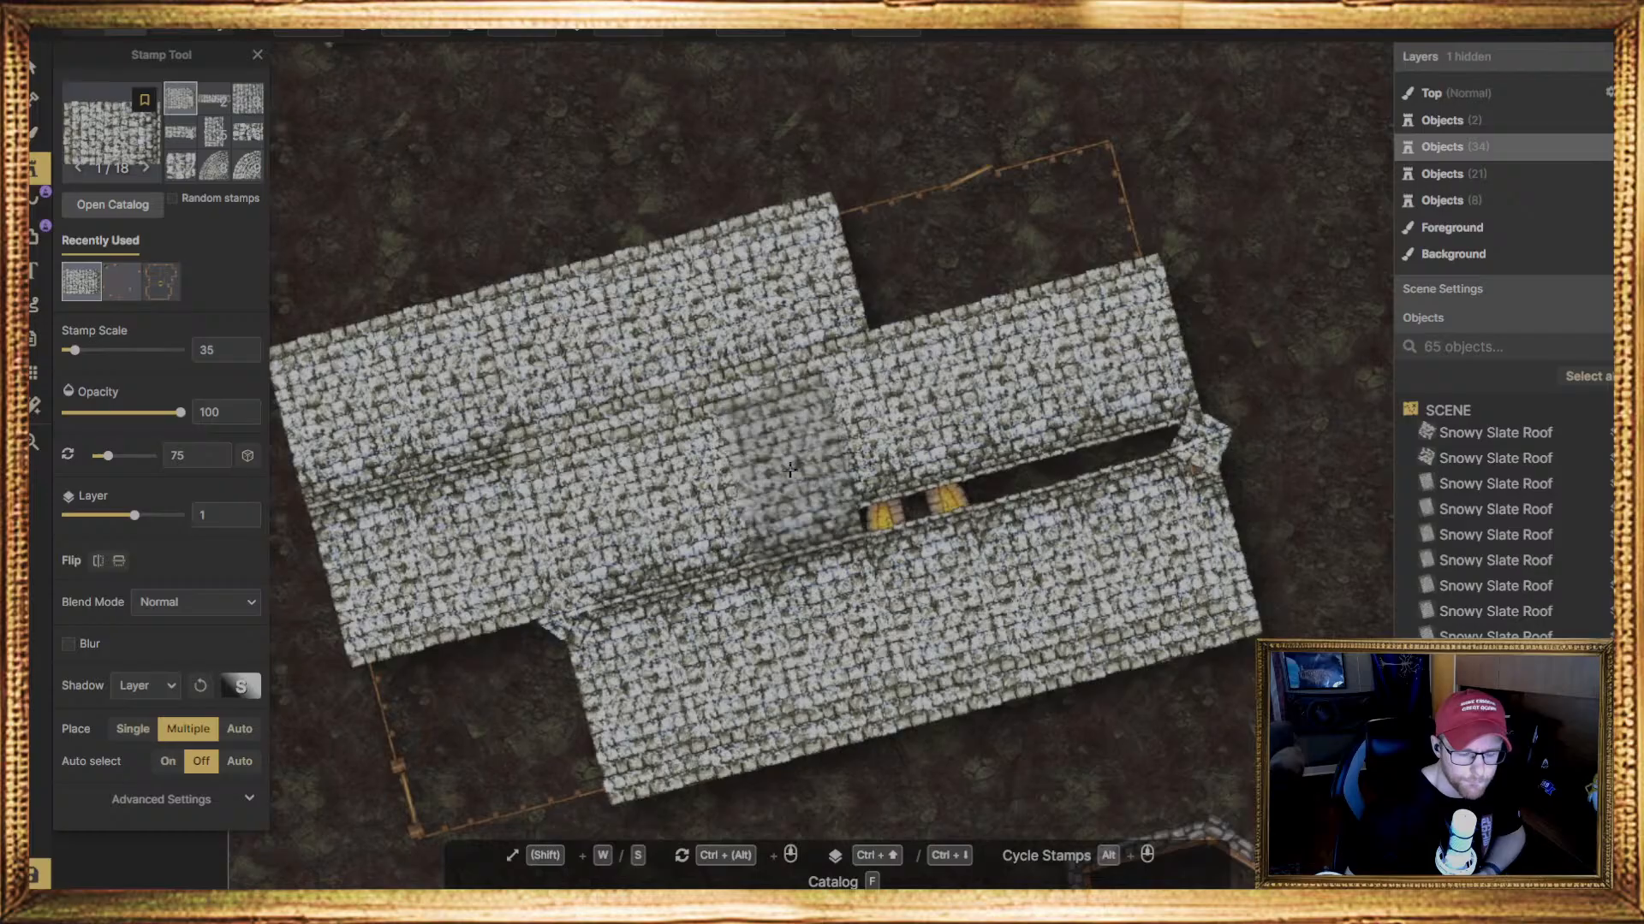
click(888, 443)
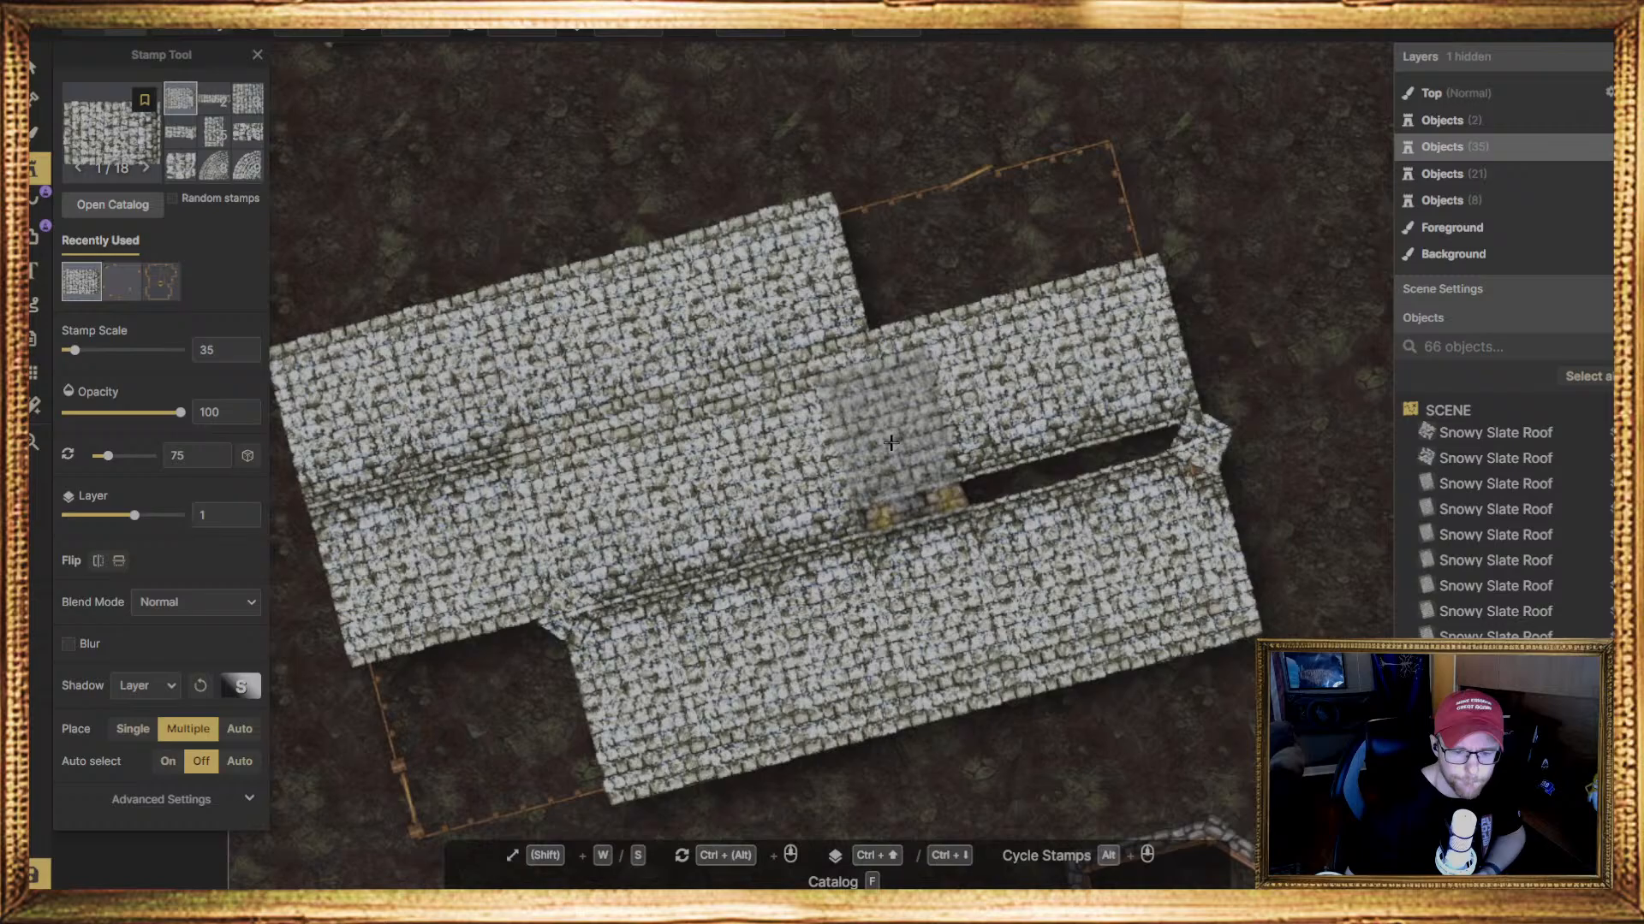
click(993, 419)
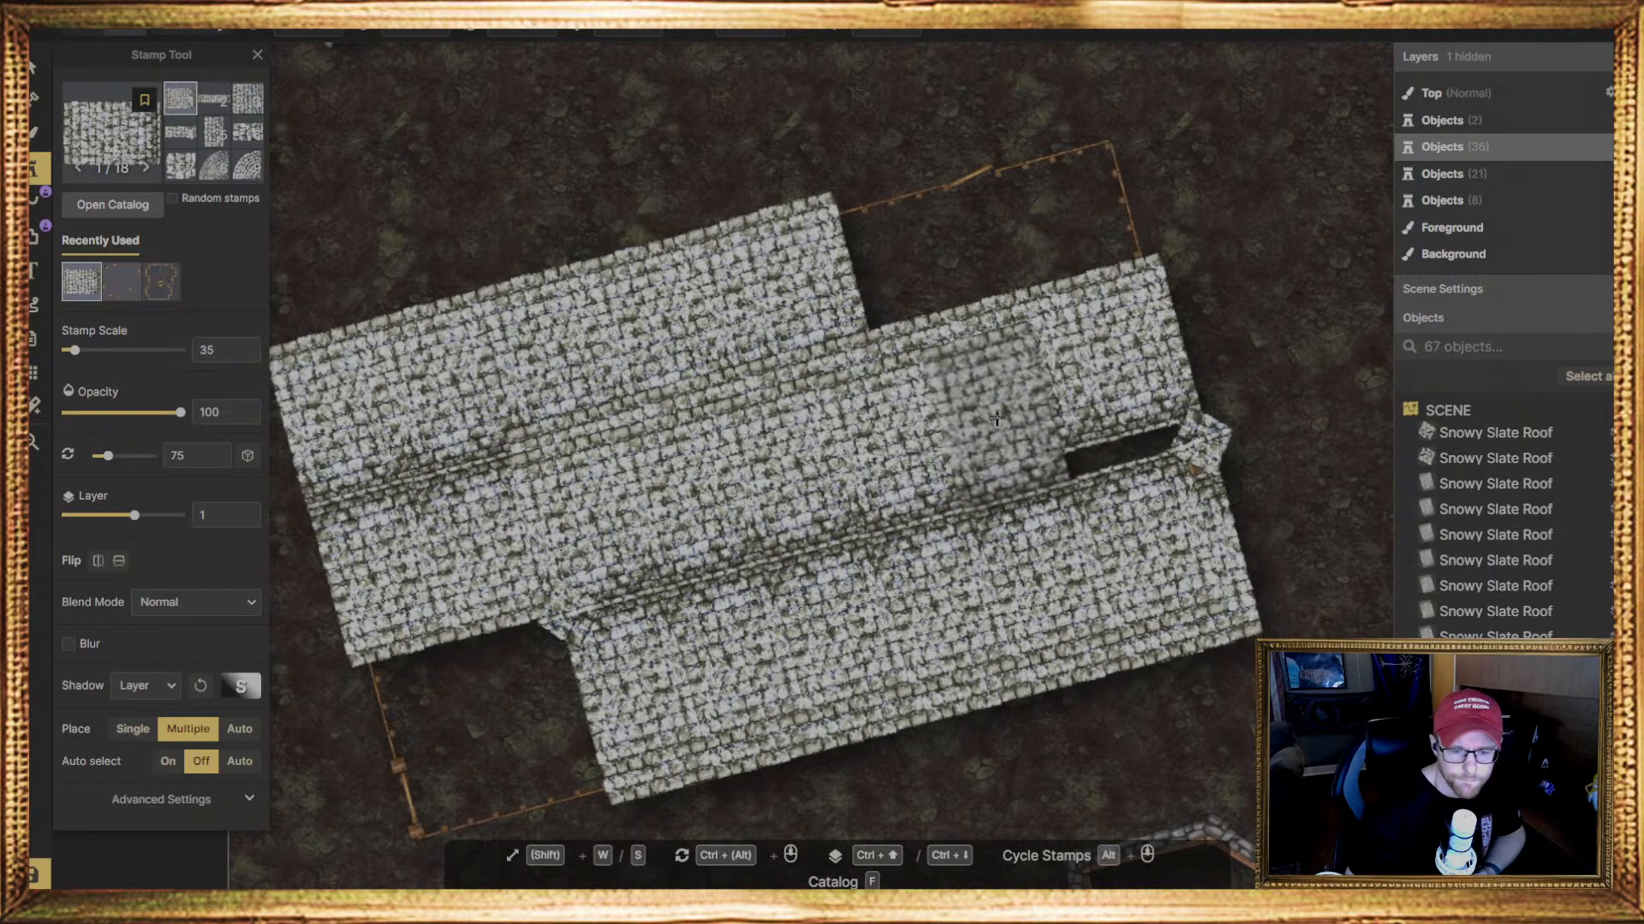
click(1087, 393)
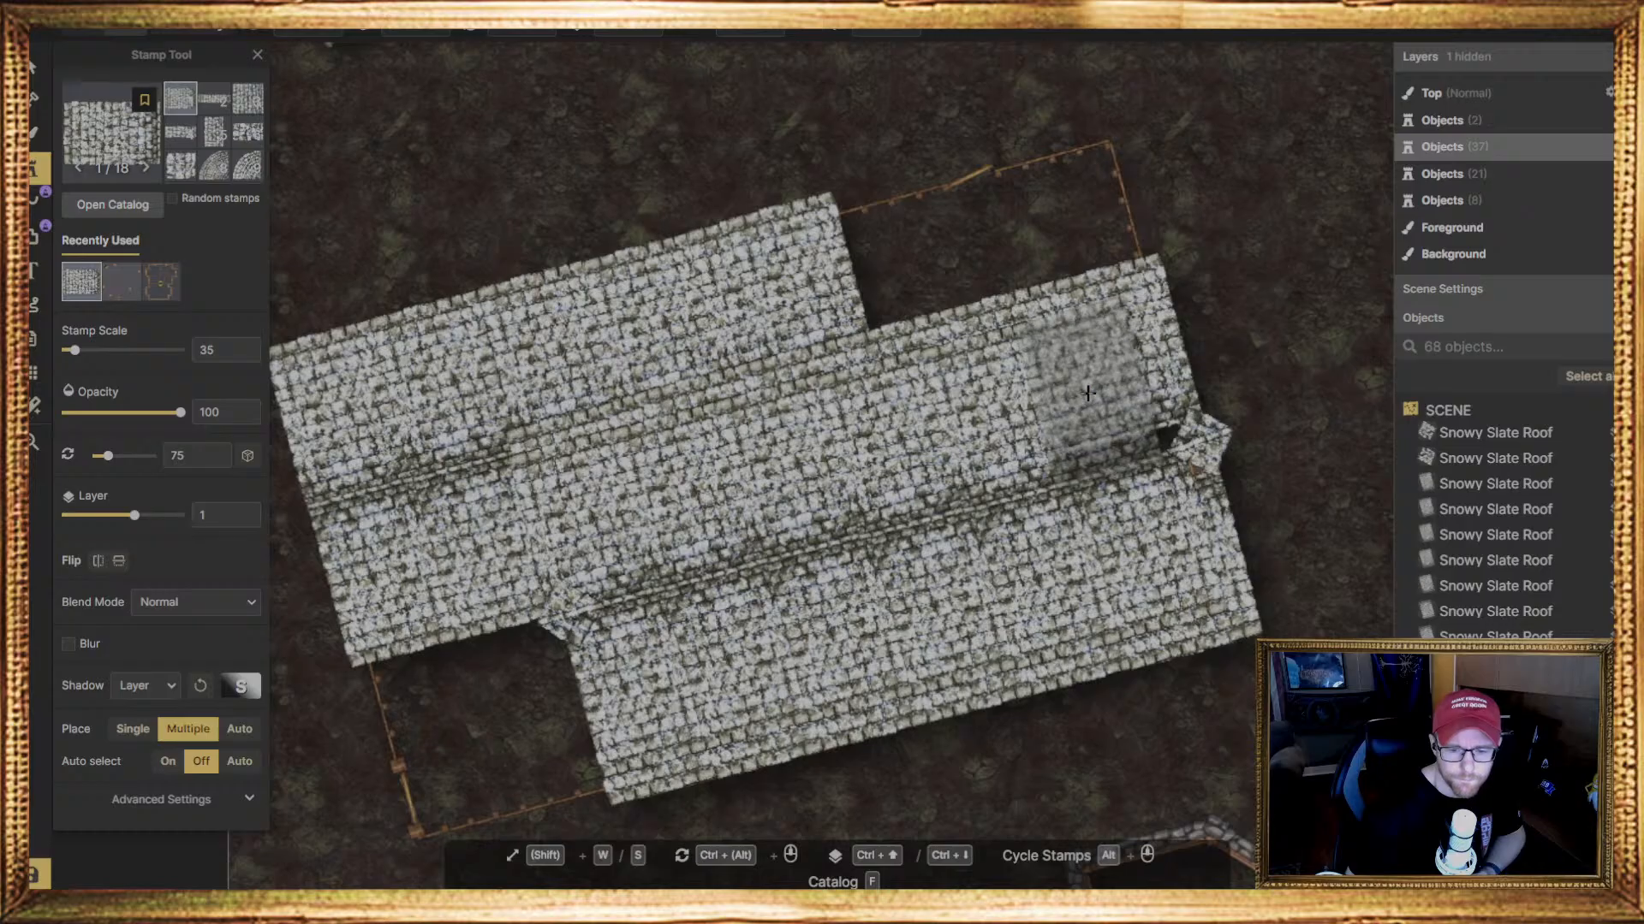
click(1127, 378)
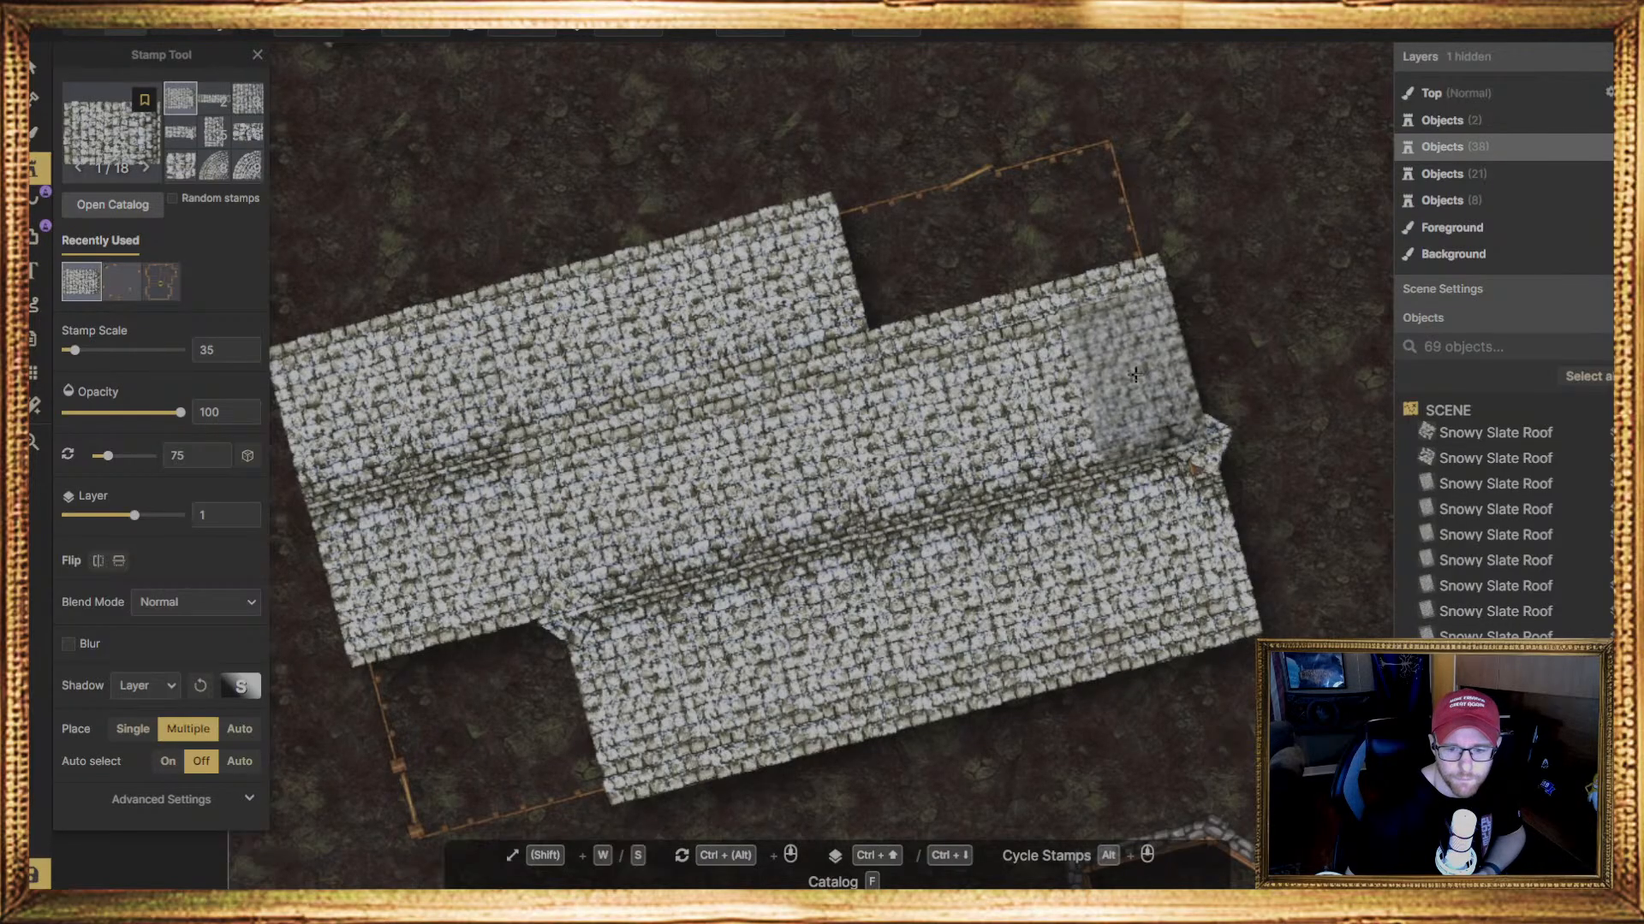
click(1130, 377)
Stamp one Snowy Slate Roof piece at scale 35 and 75 degrees beside the angled bay of the small house at the map's lower edge
scroll(678, 574, down, 4)
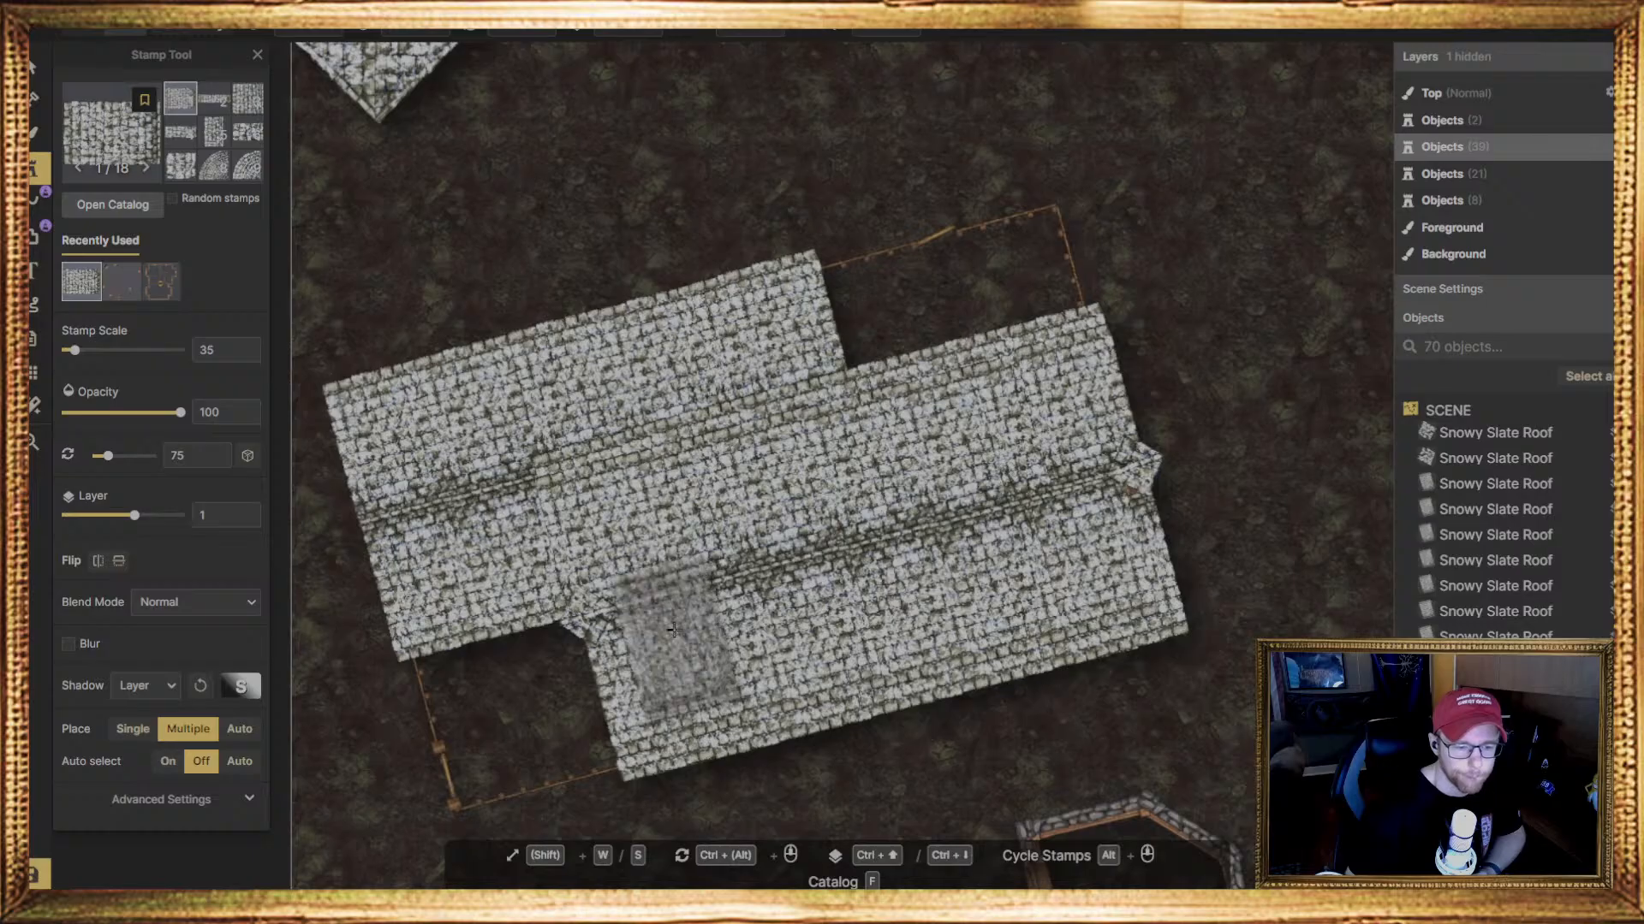
middle_drag(1236, 568, 974, 522)
scroll(973, 521, down, 3)
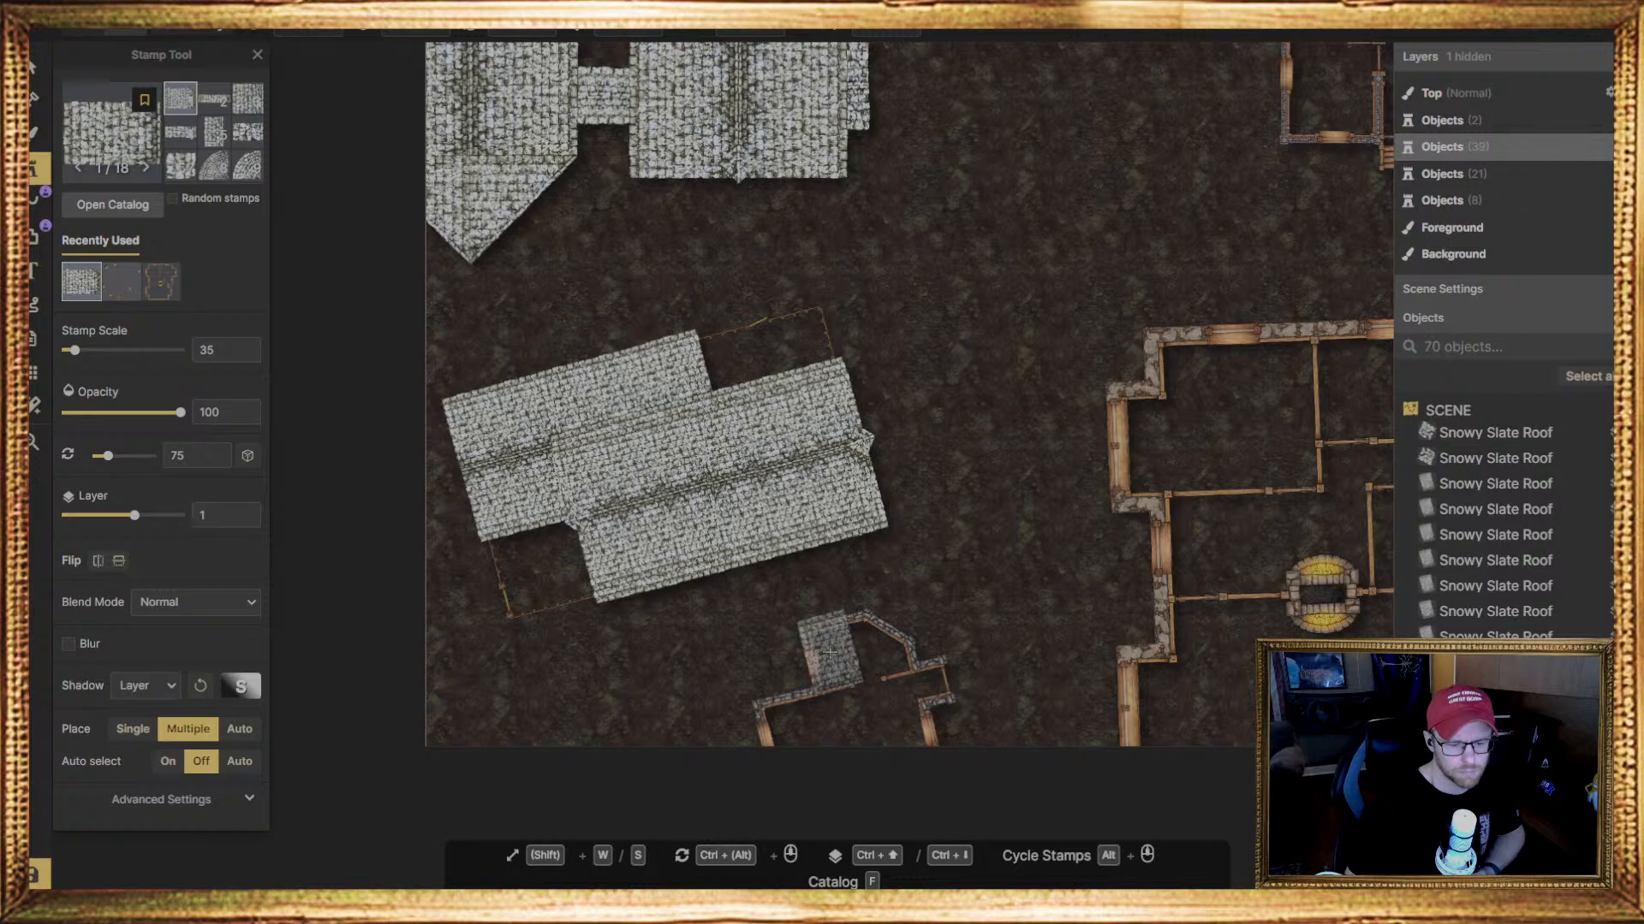
click(828, 652)
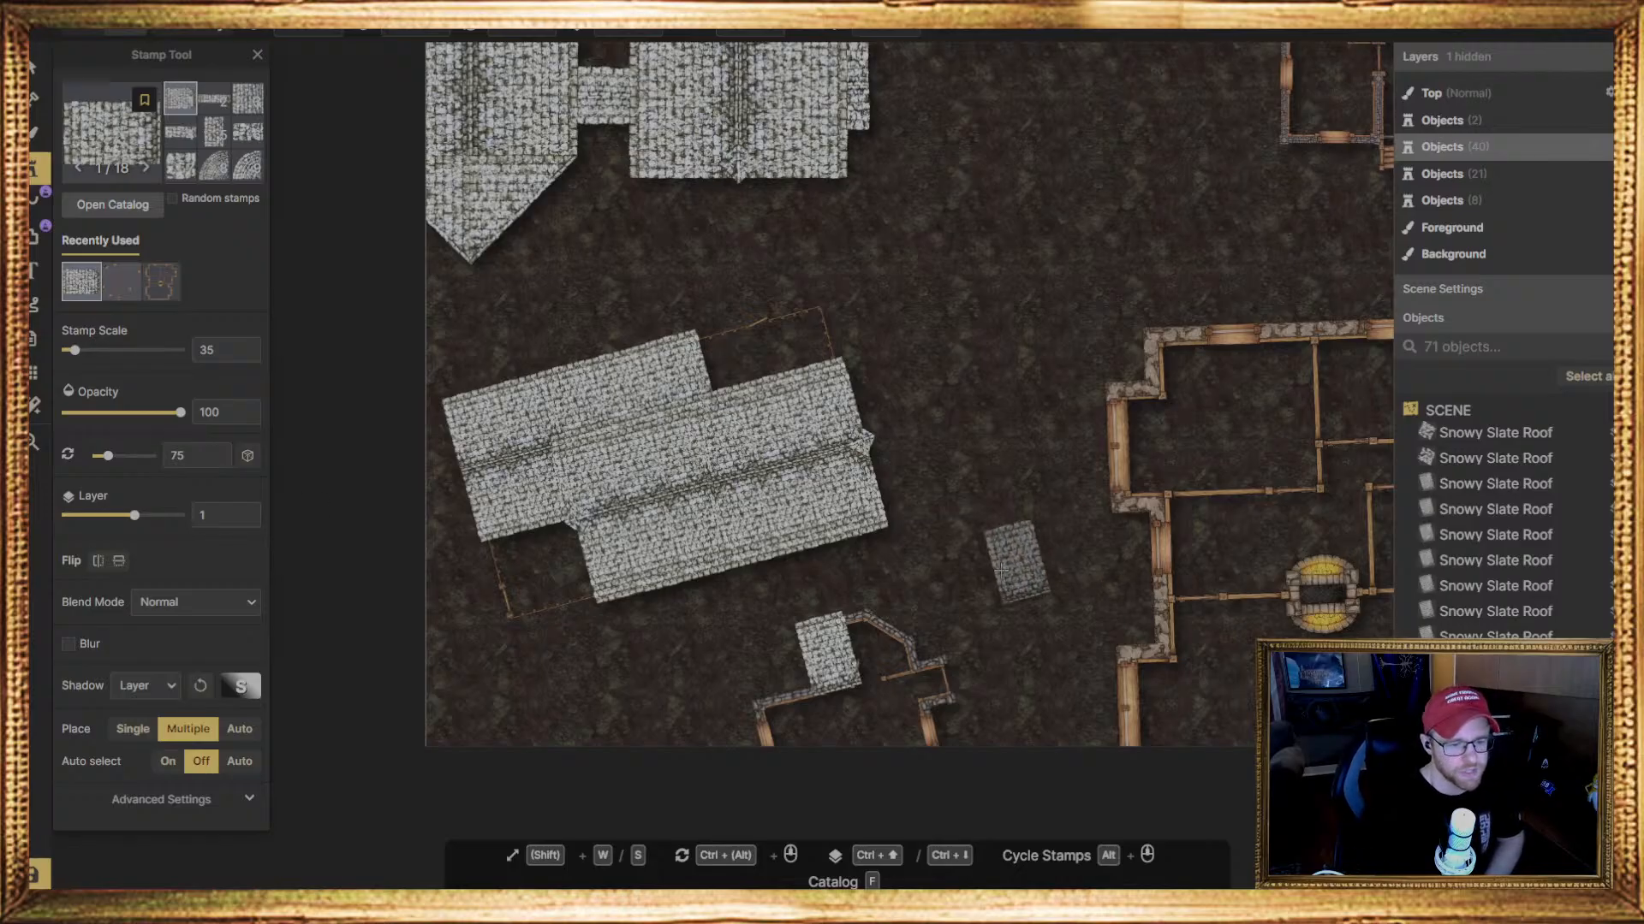
Try the smaller rectangular Snowy Slate Roof piece for the small house's angled bay
scroll(852, 608, up, 1)
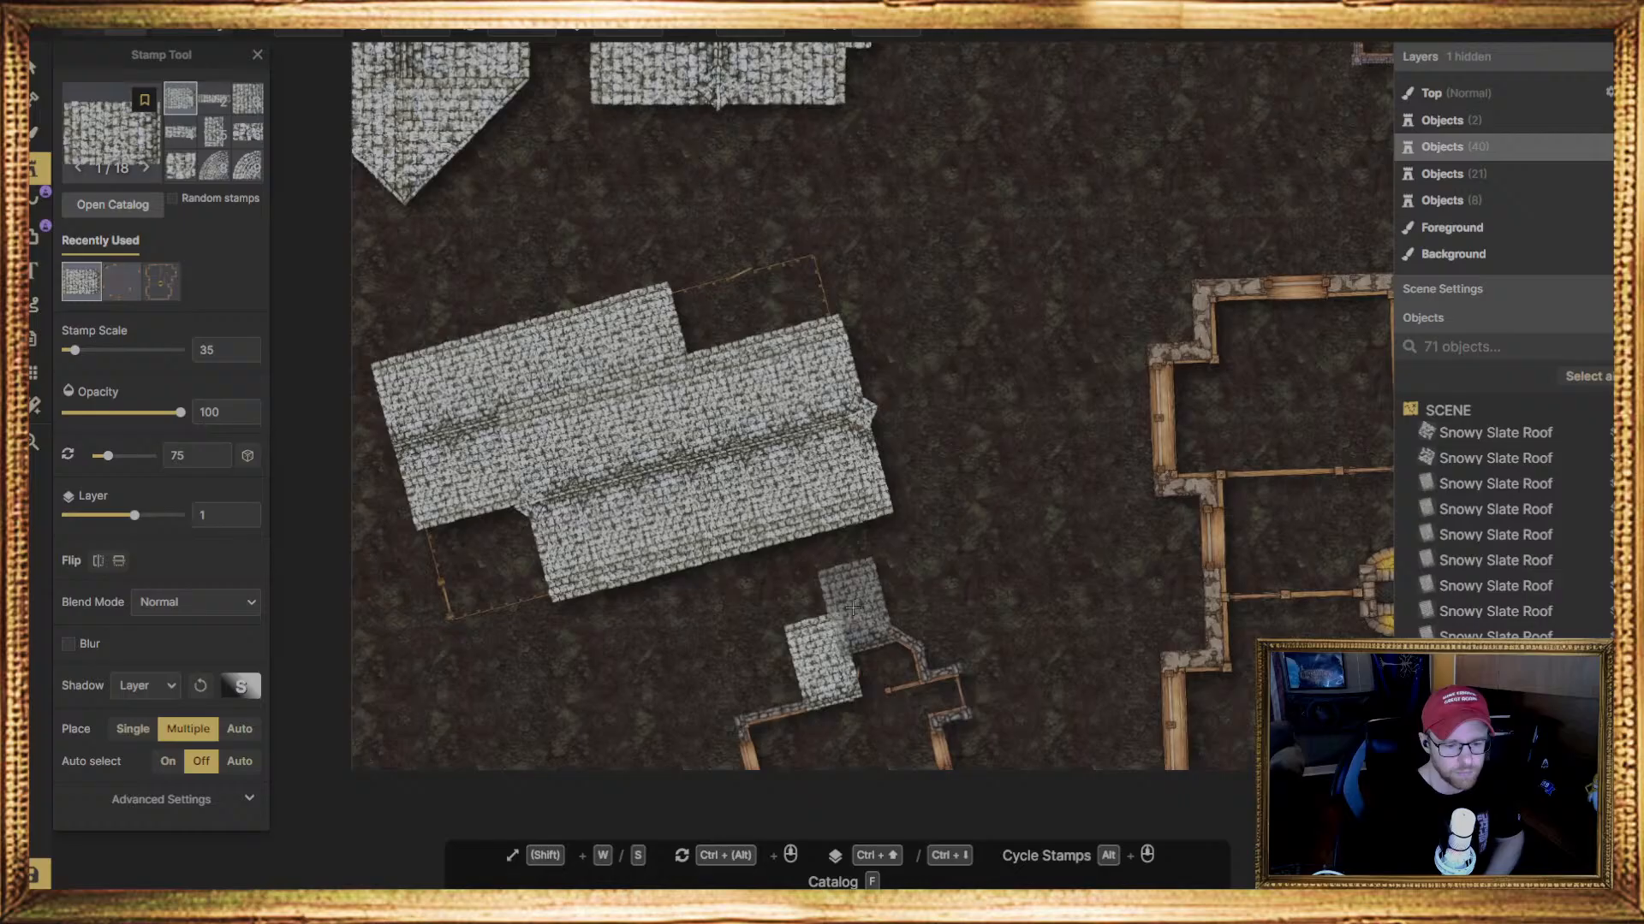
scroll(853, 608, up, 3)
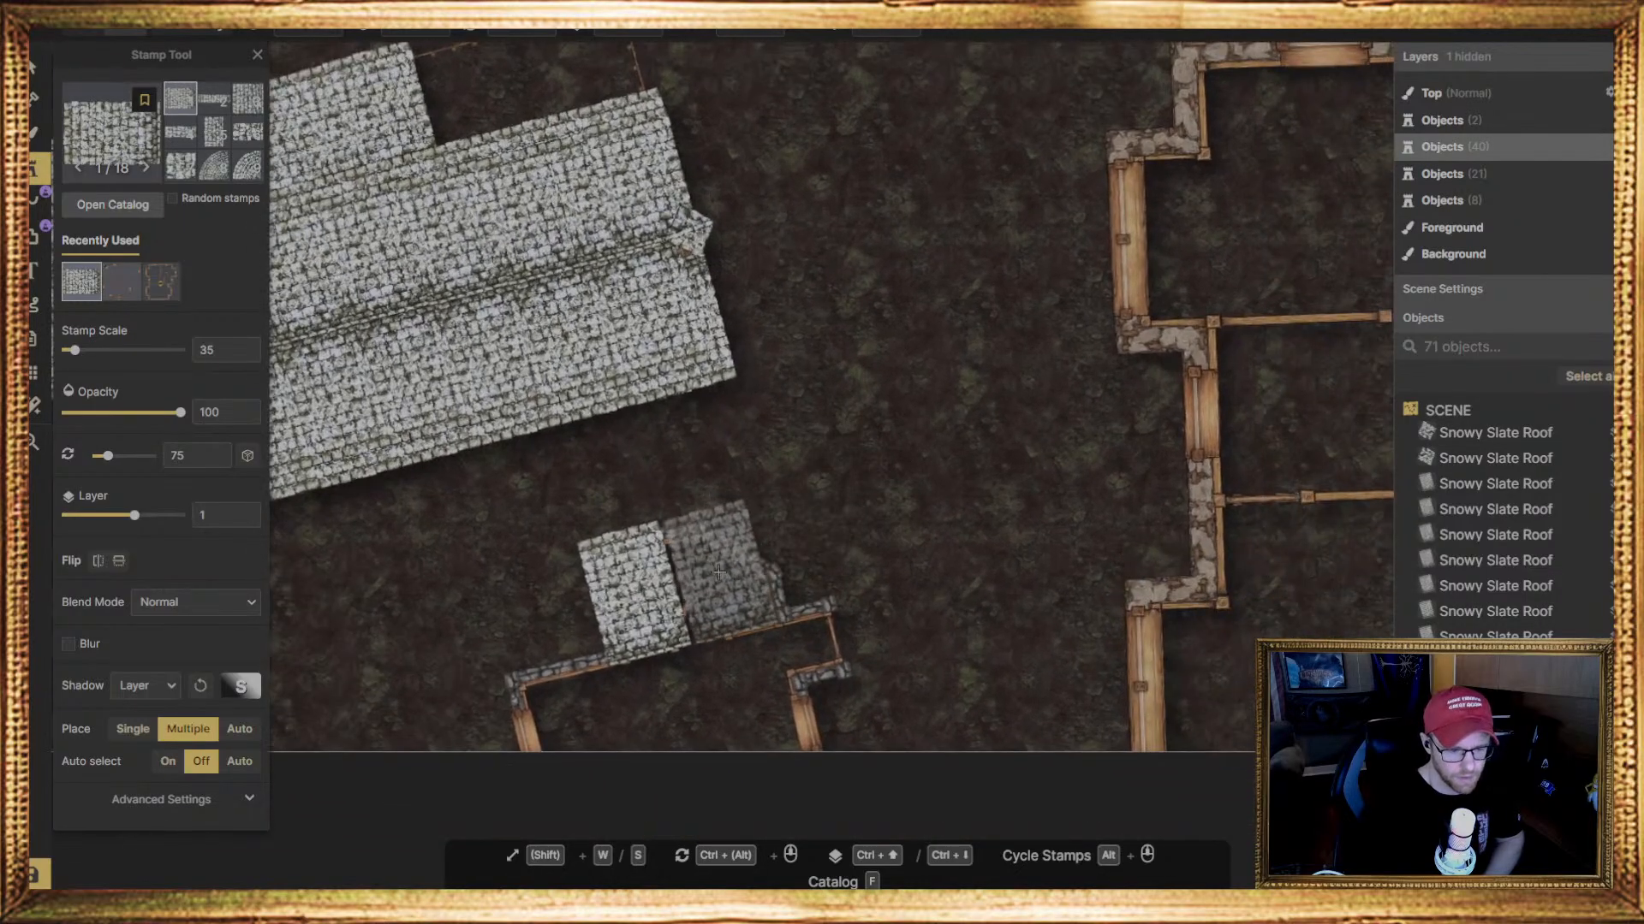
click(730, 385)
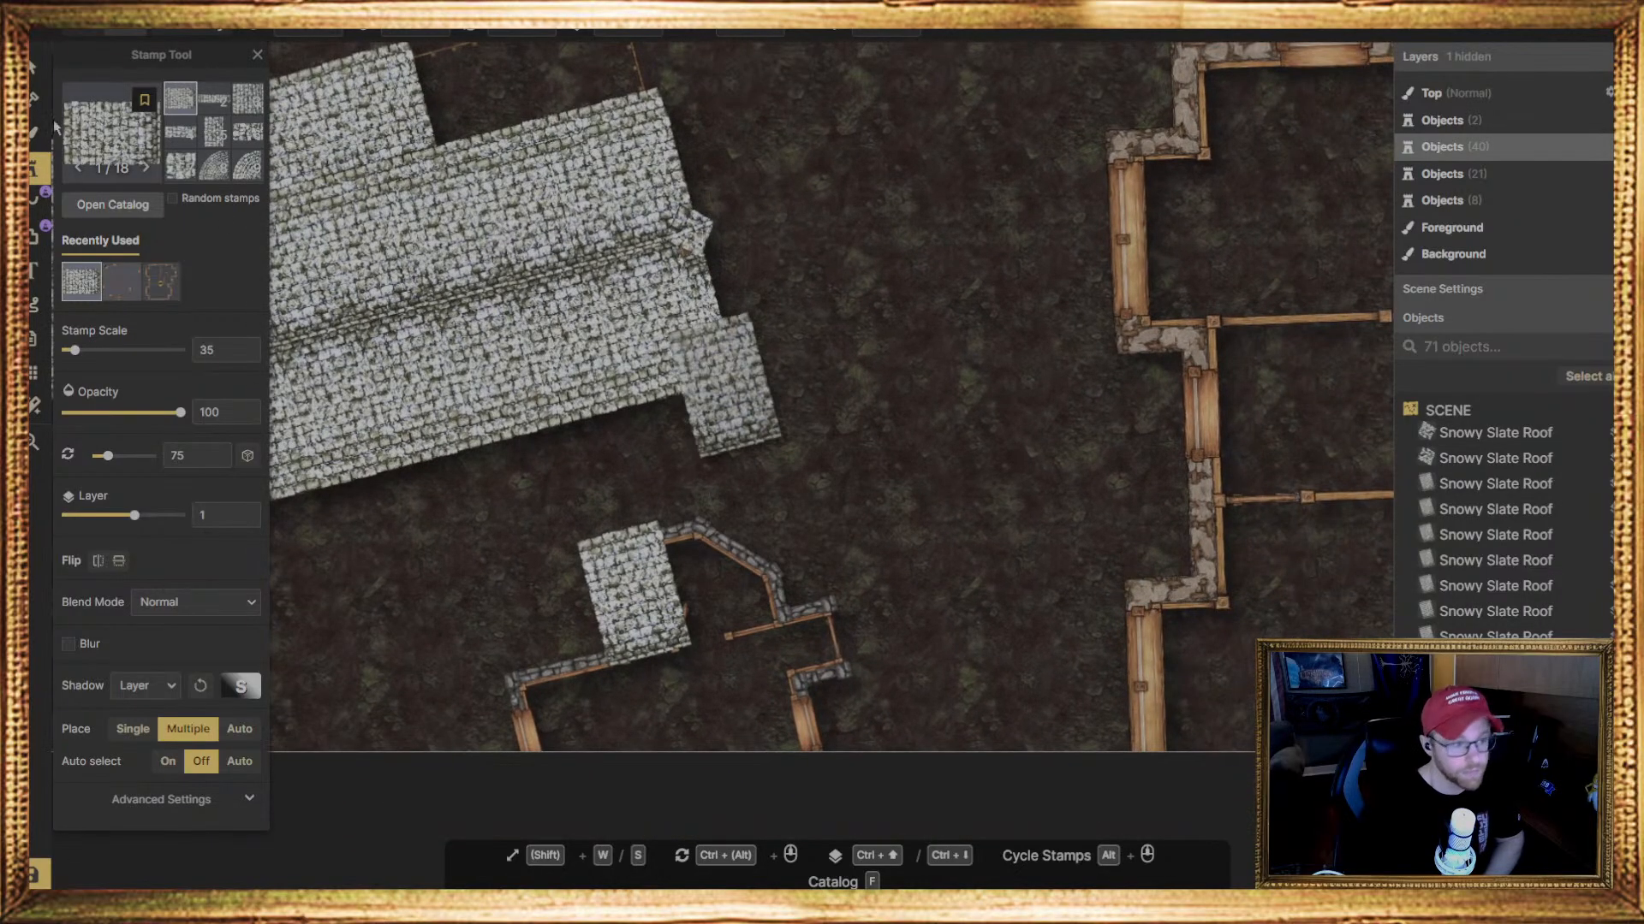
click(214, 131)
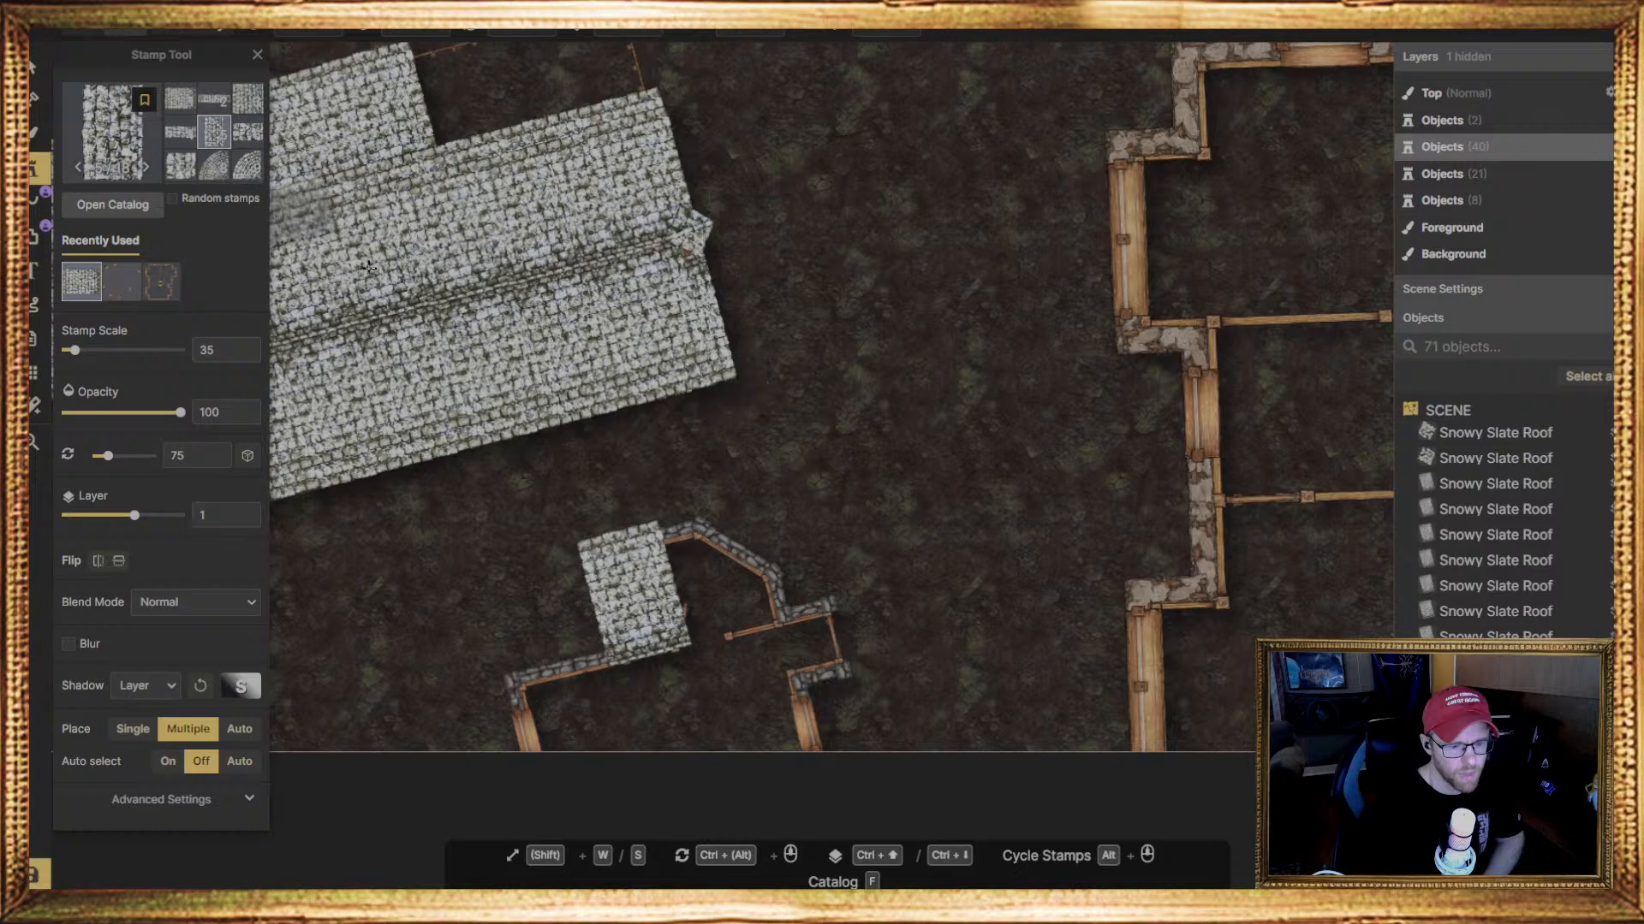
middle_drag(758, 647, 708, 496)
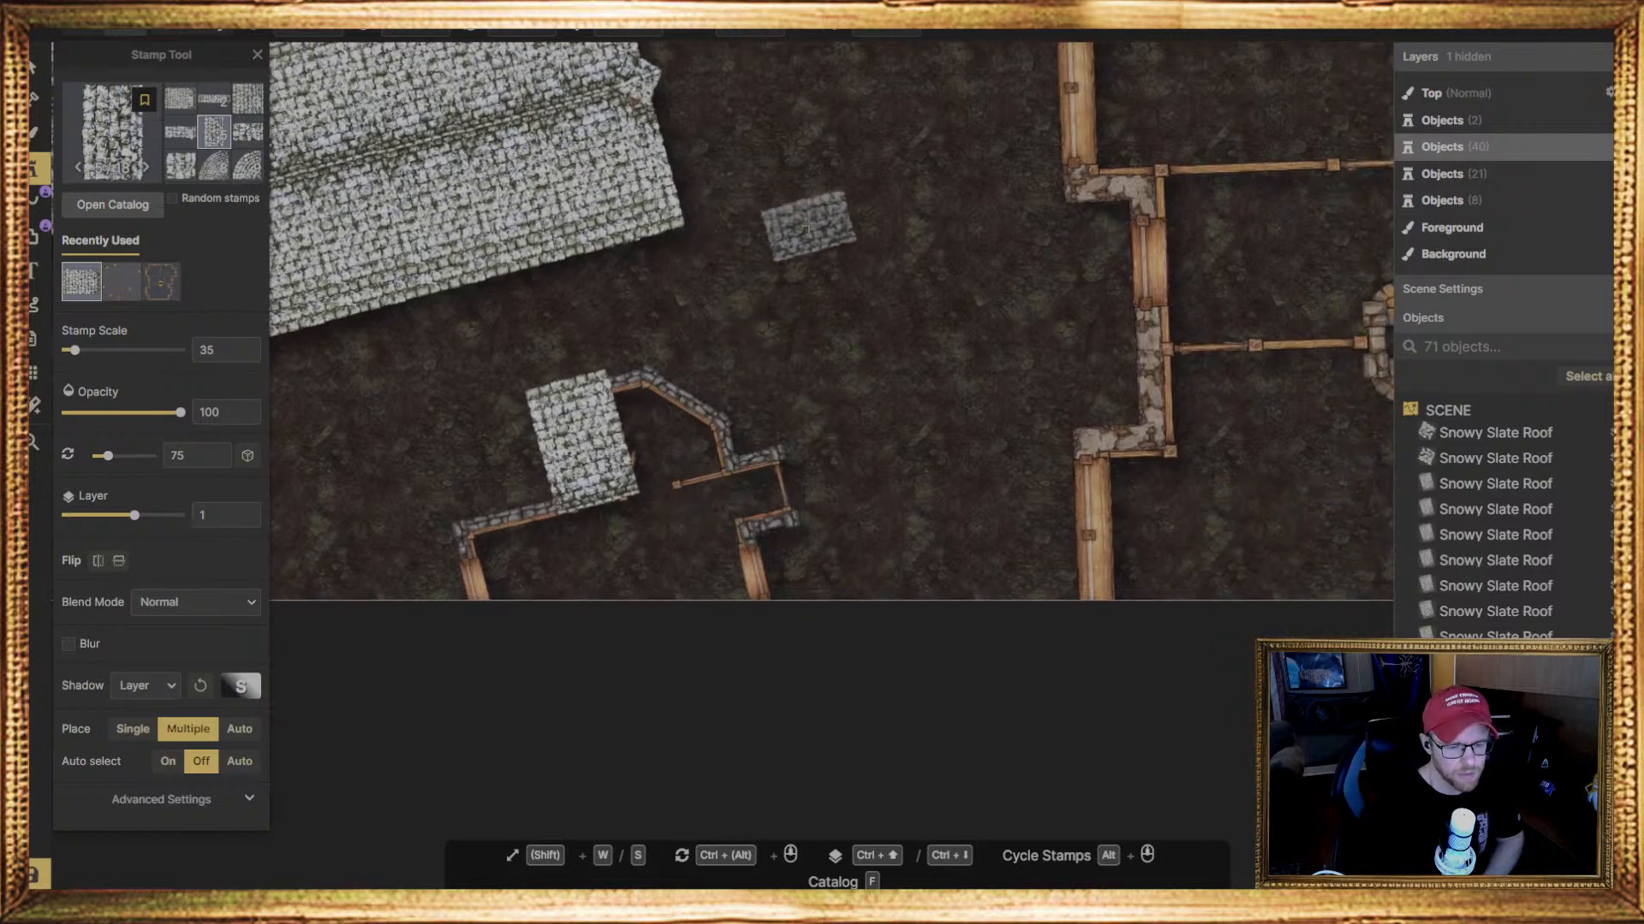
click(724, 386)
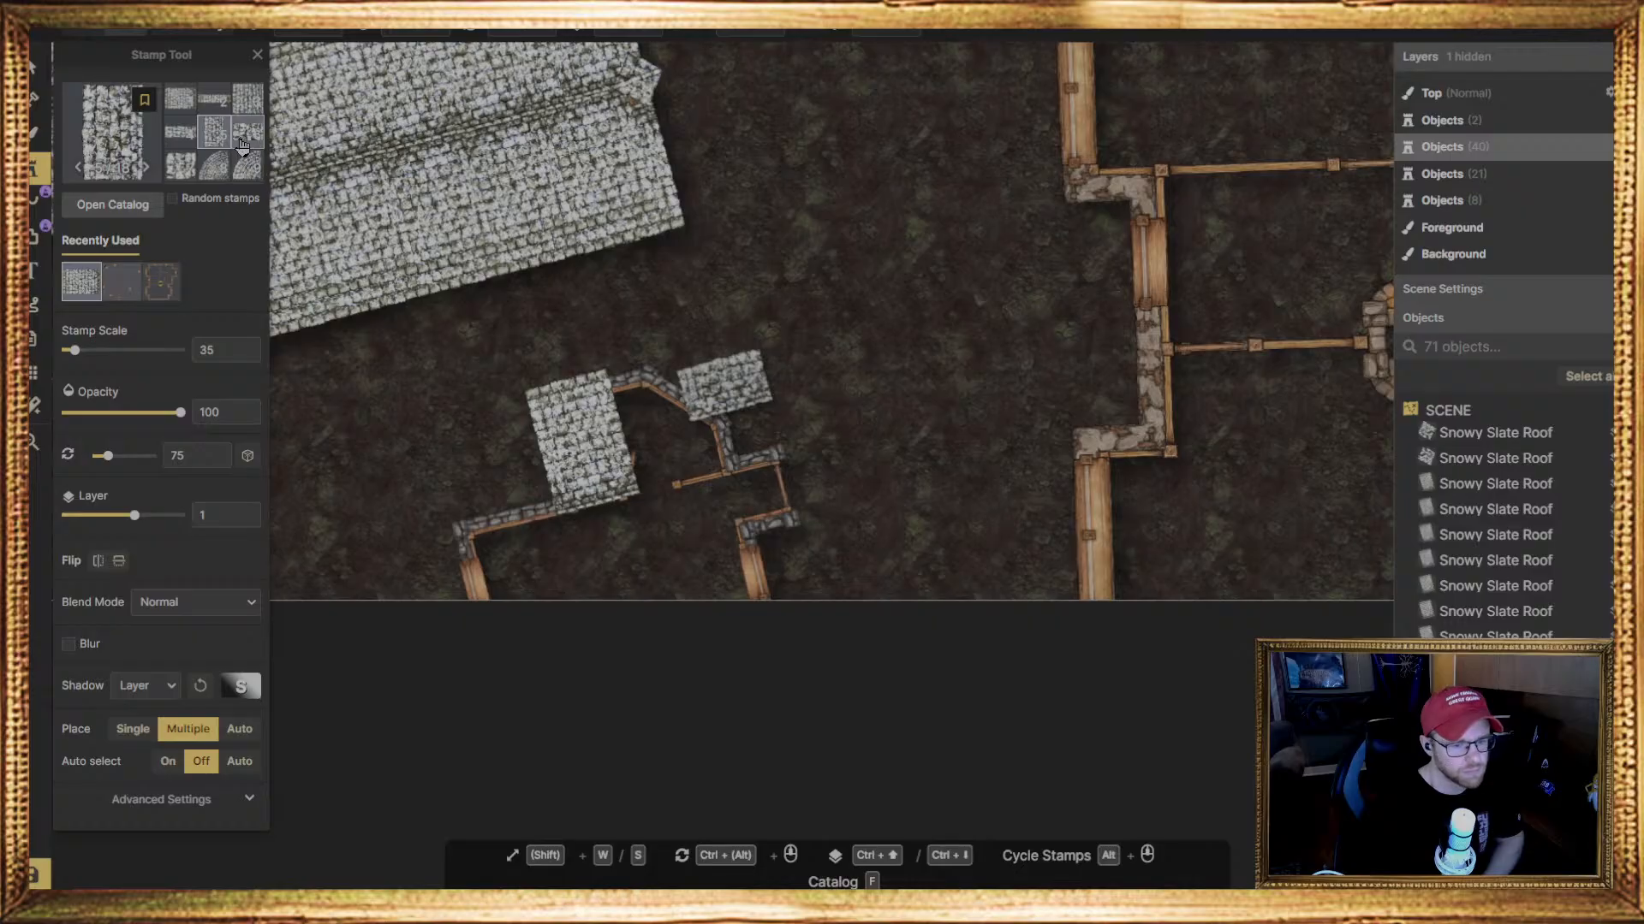
middle_drag(789, 432, 755, 396)
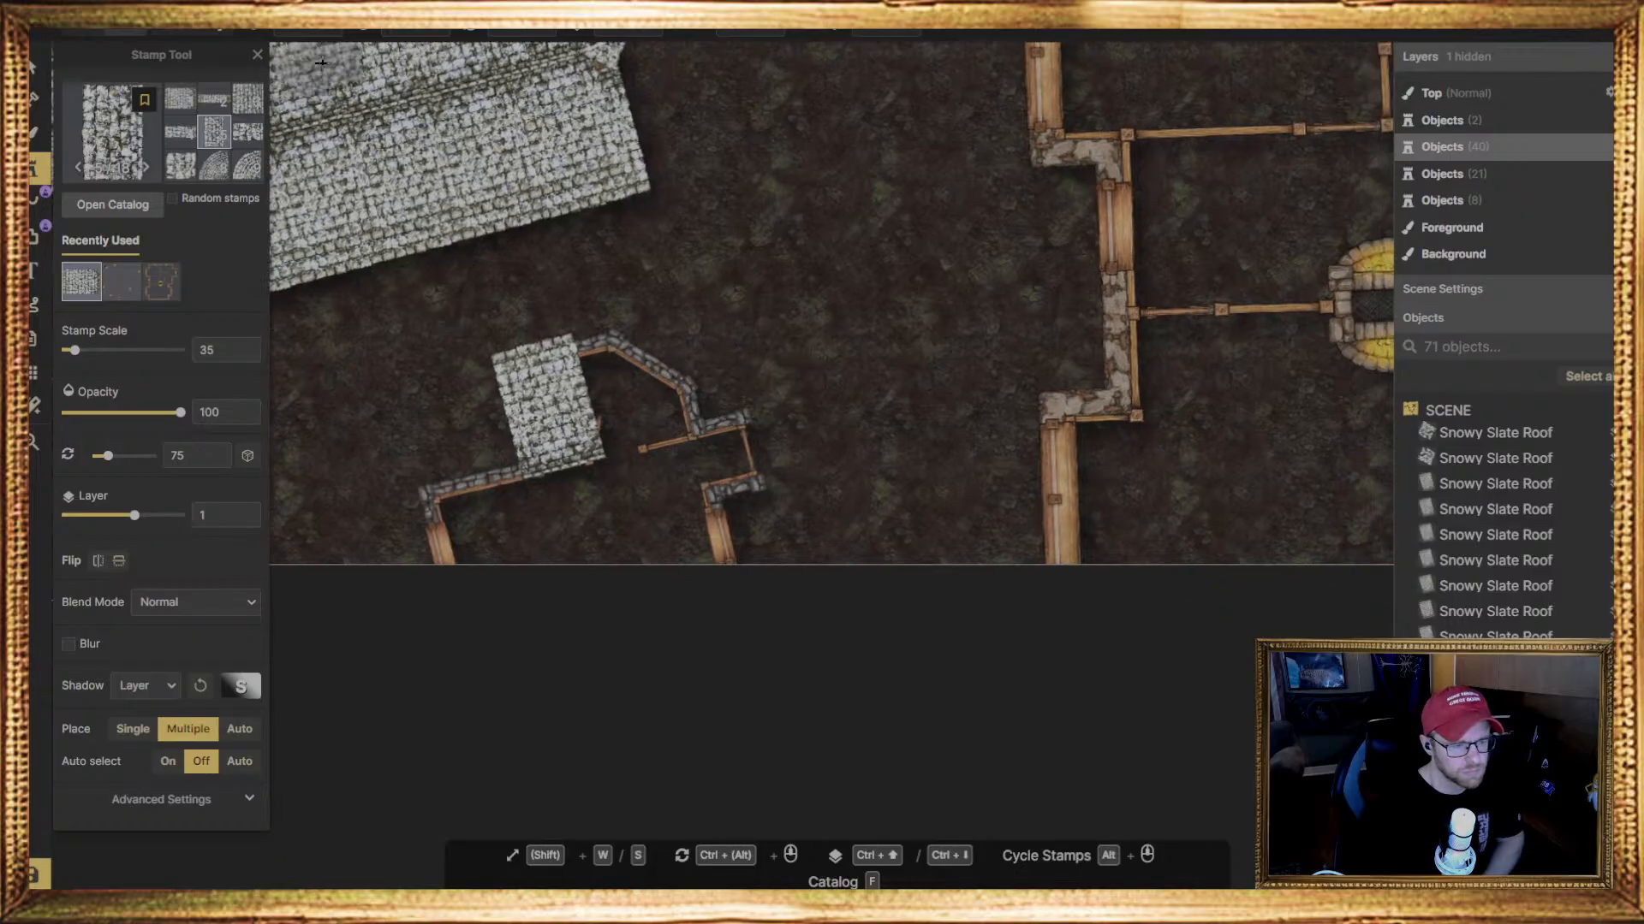
middle_drag(678, 345, 759, 284)
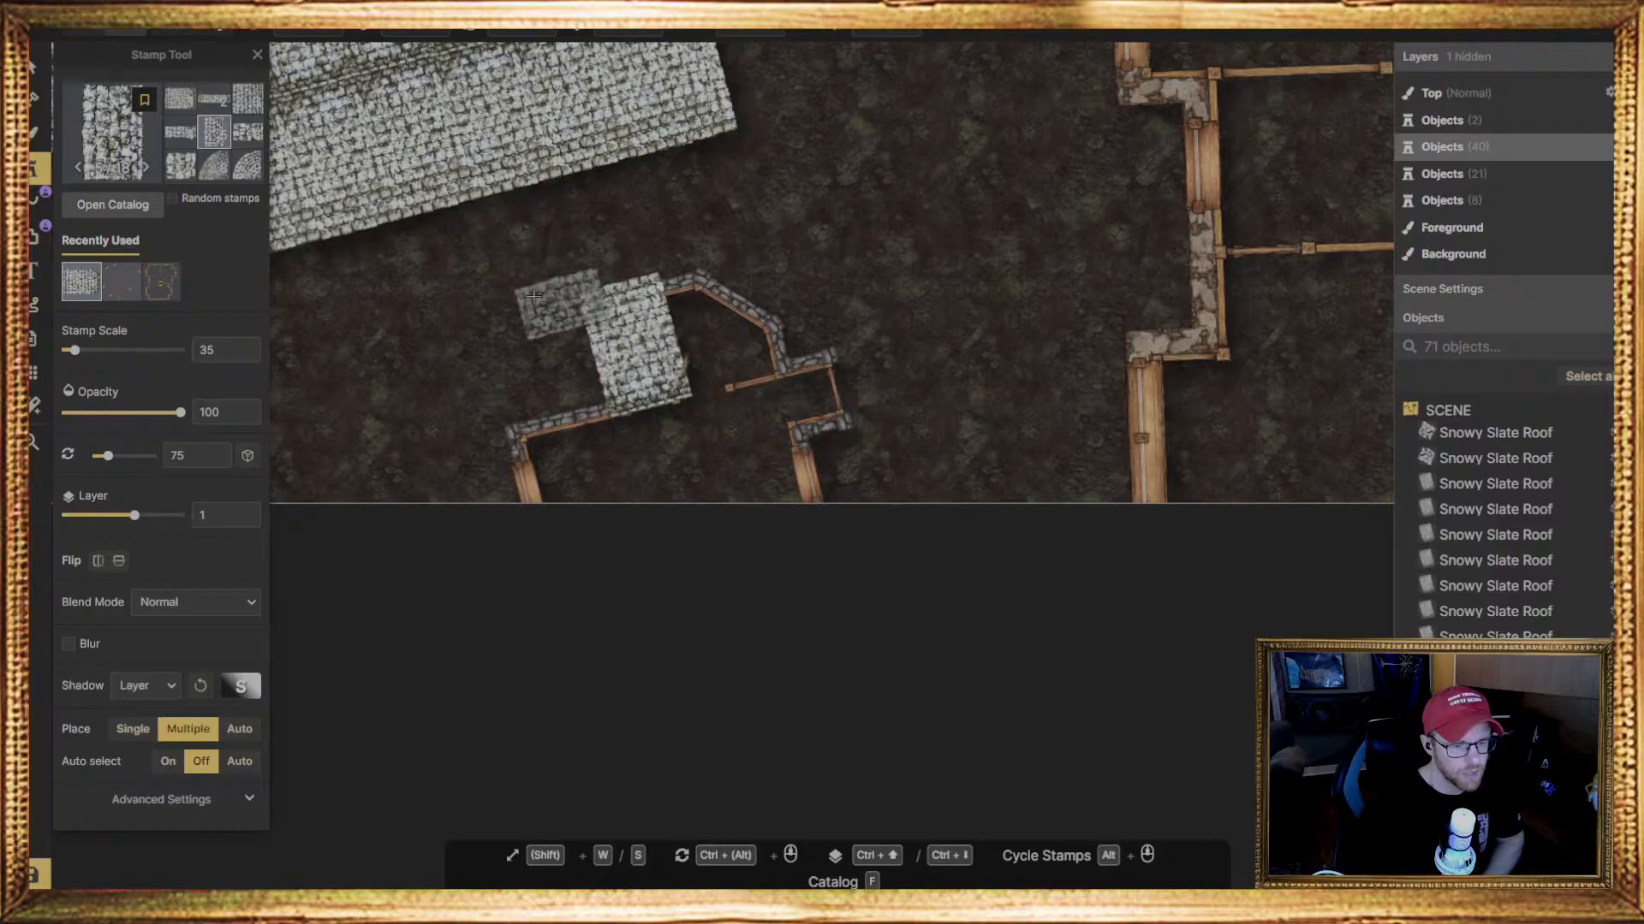
click(727, 385)
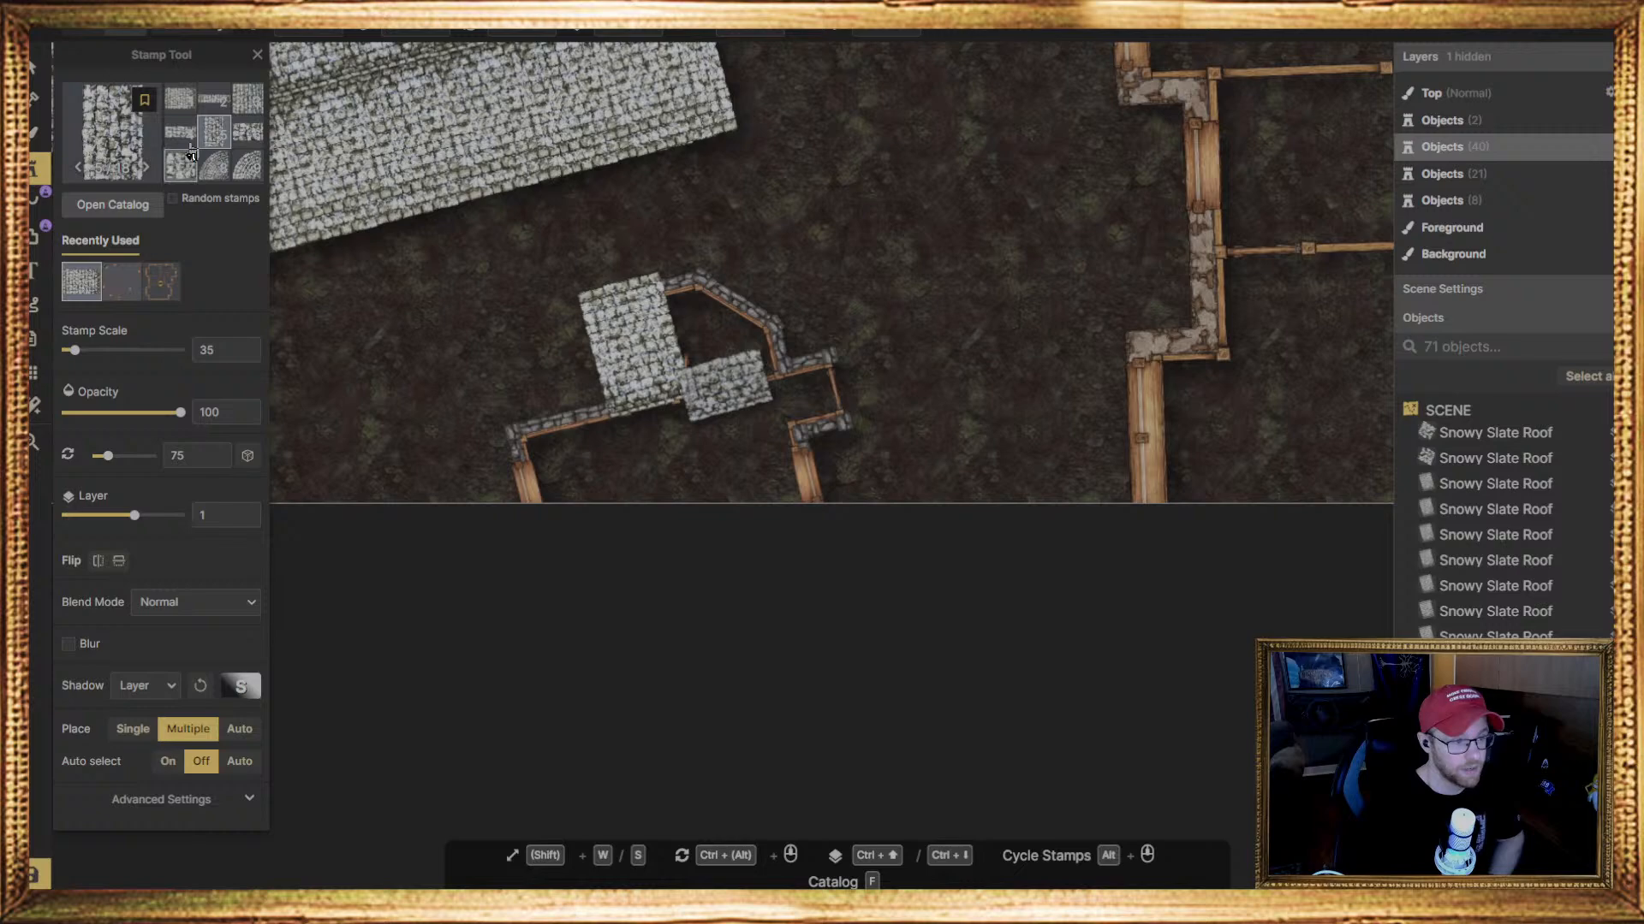
Stamp a triangular Snowy Slate Roof piece over the small house's angled bay, rotated to 208.5 degrees and enlarged to scale 37
scroll(190, 165, down, 2)
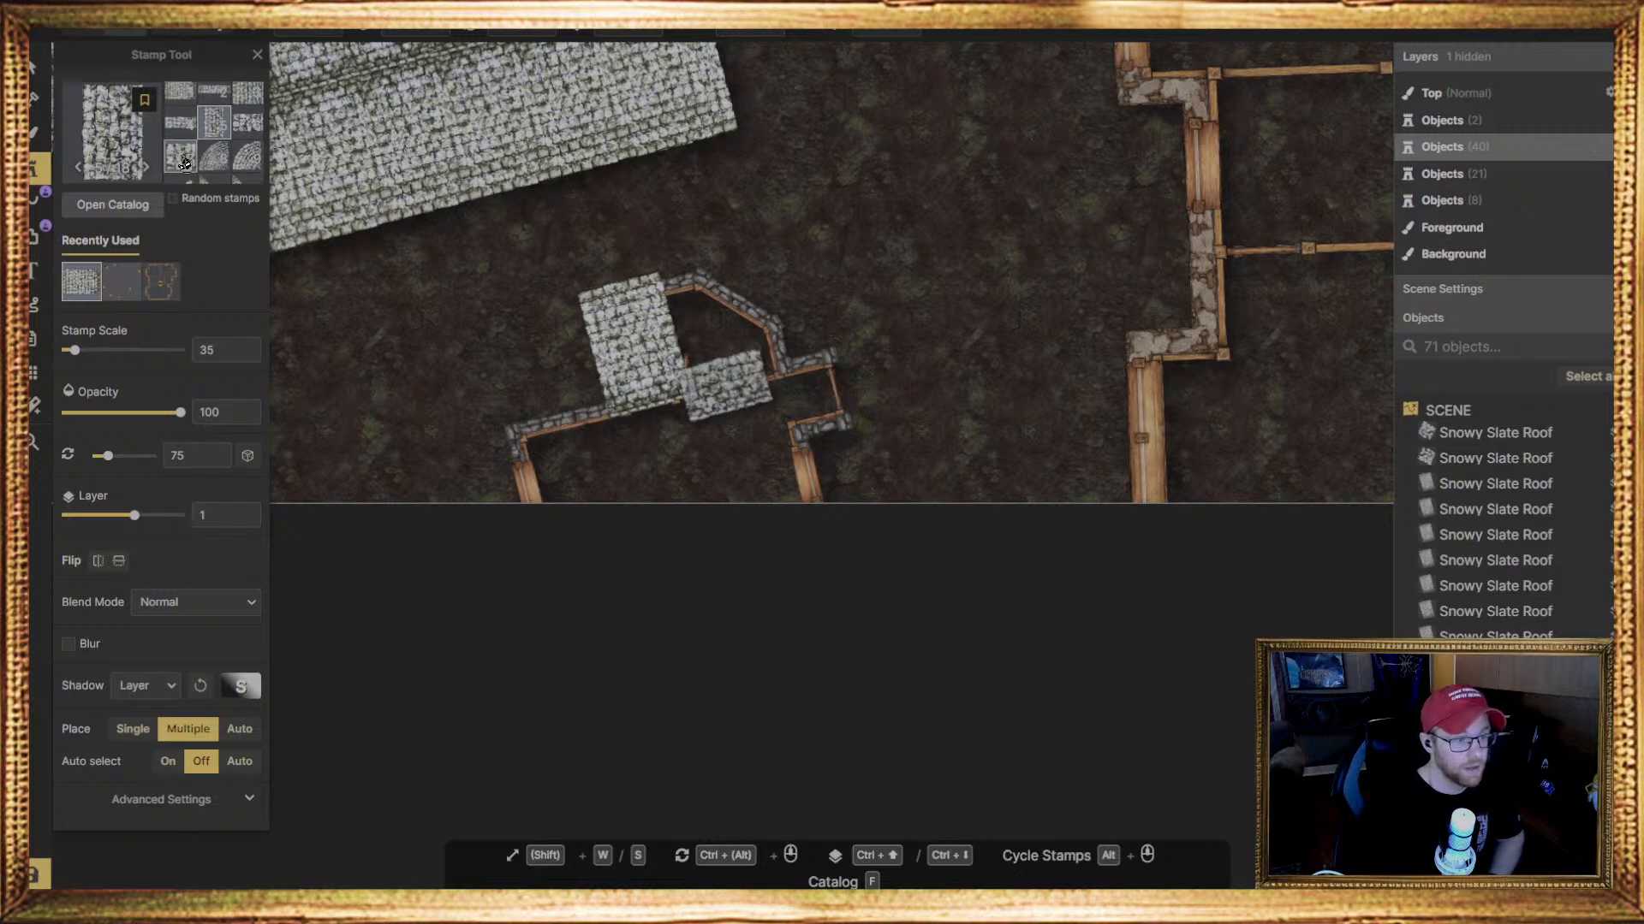
click(216, 135)
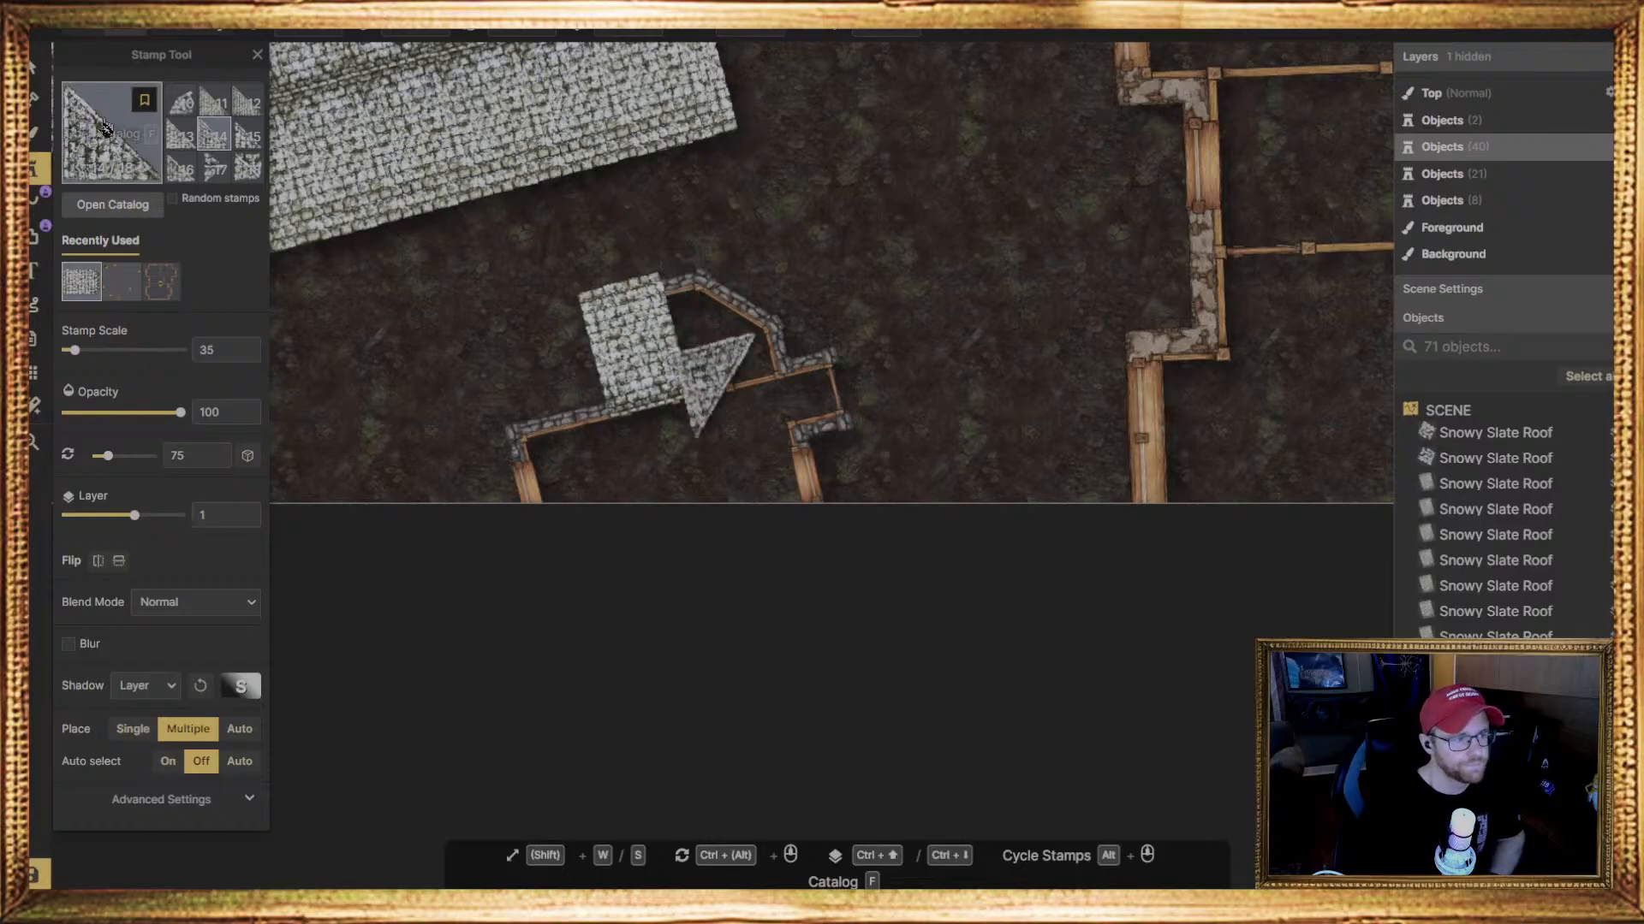
click(705, 303)
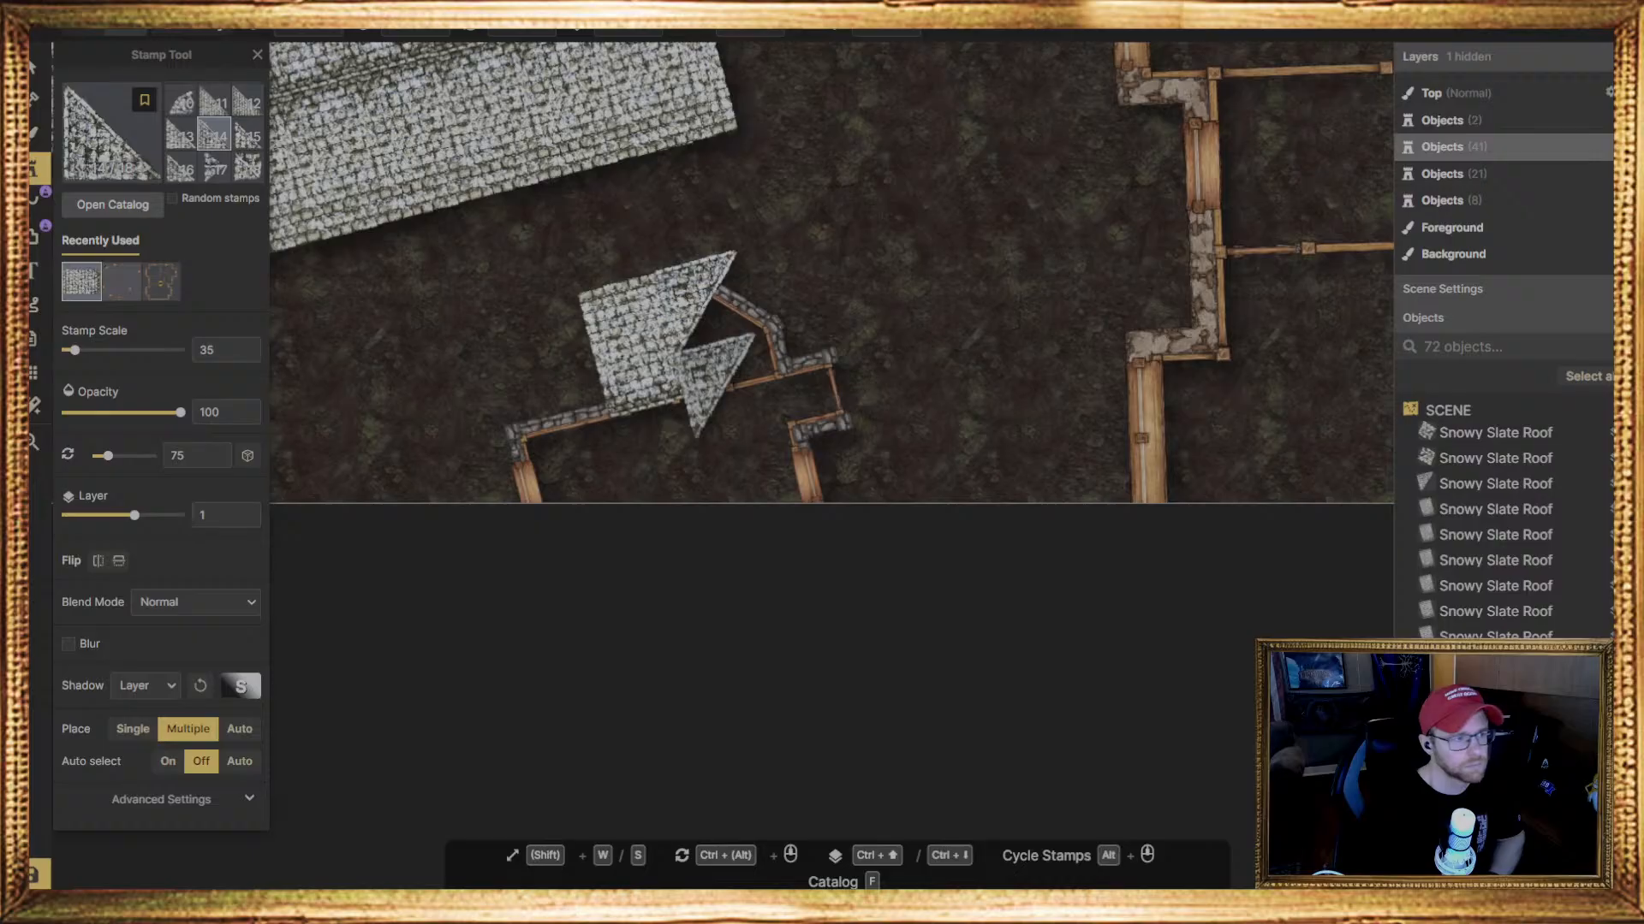
click(36, 67)
drag(788, 299, 603, 334)
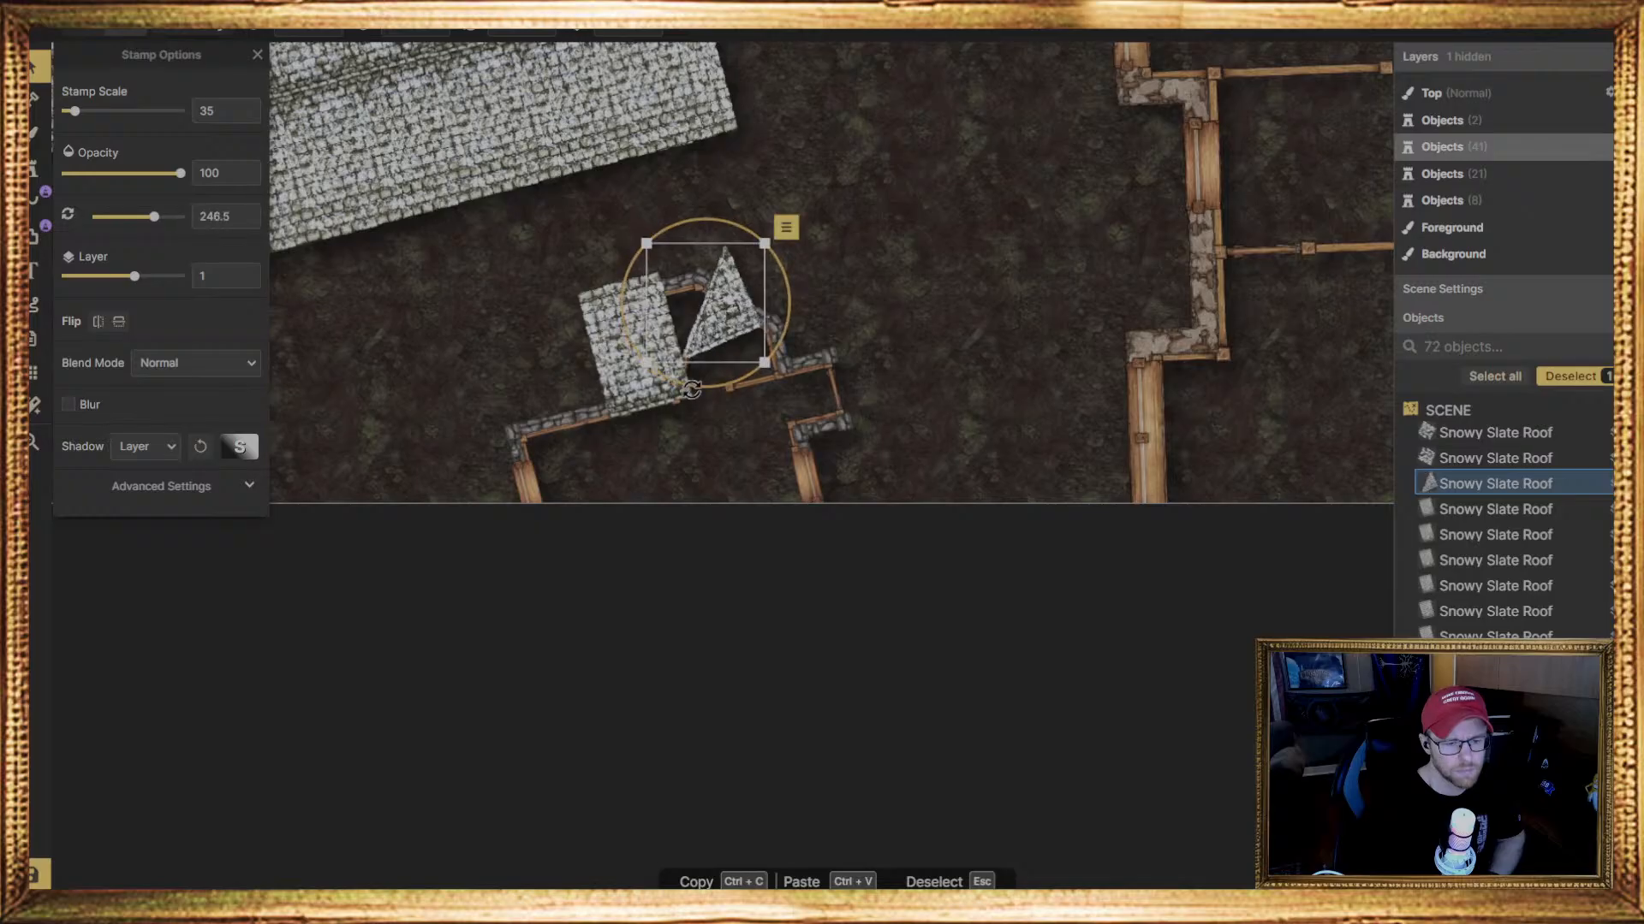
drag(792, 309, 833, 296)
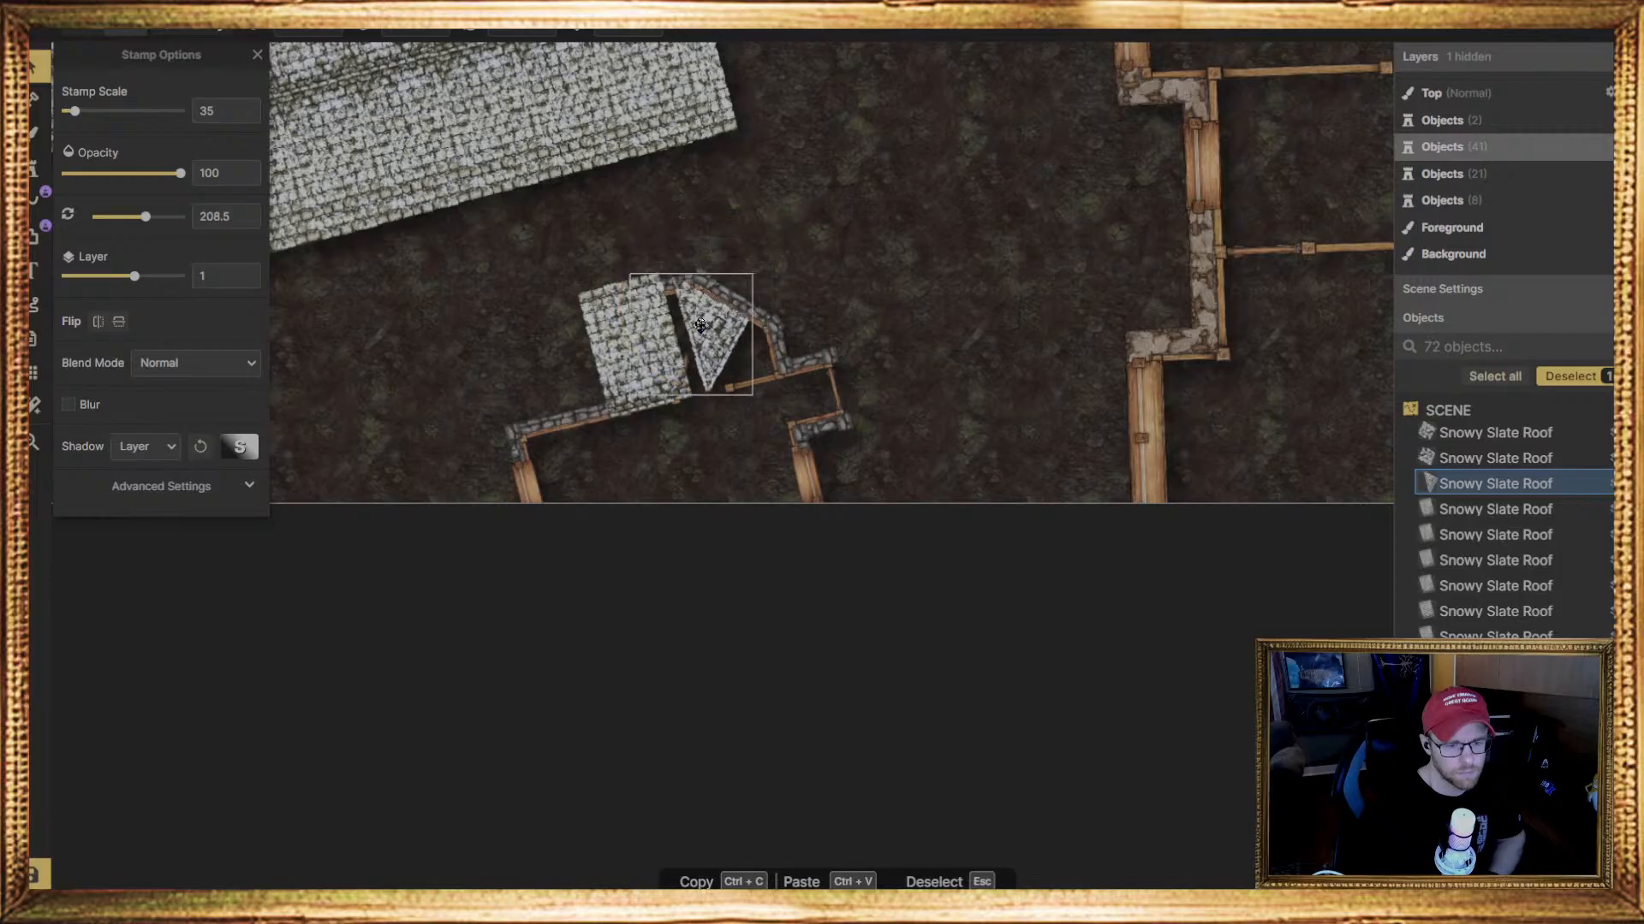
drag(740, 393, 723, 357)
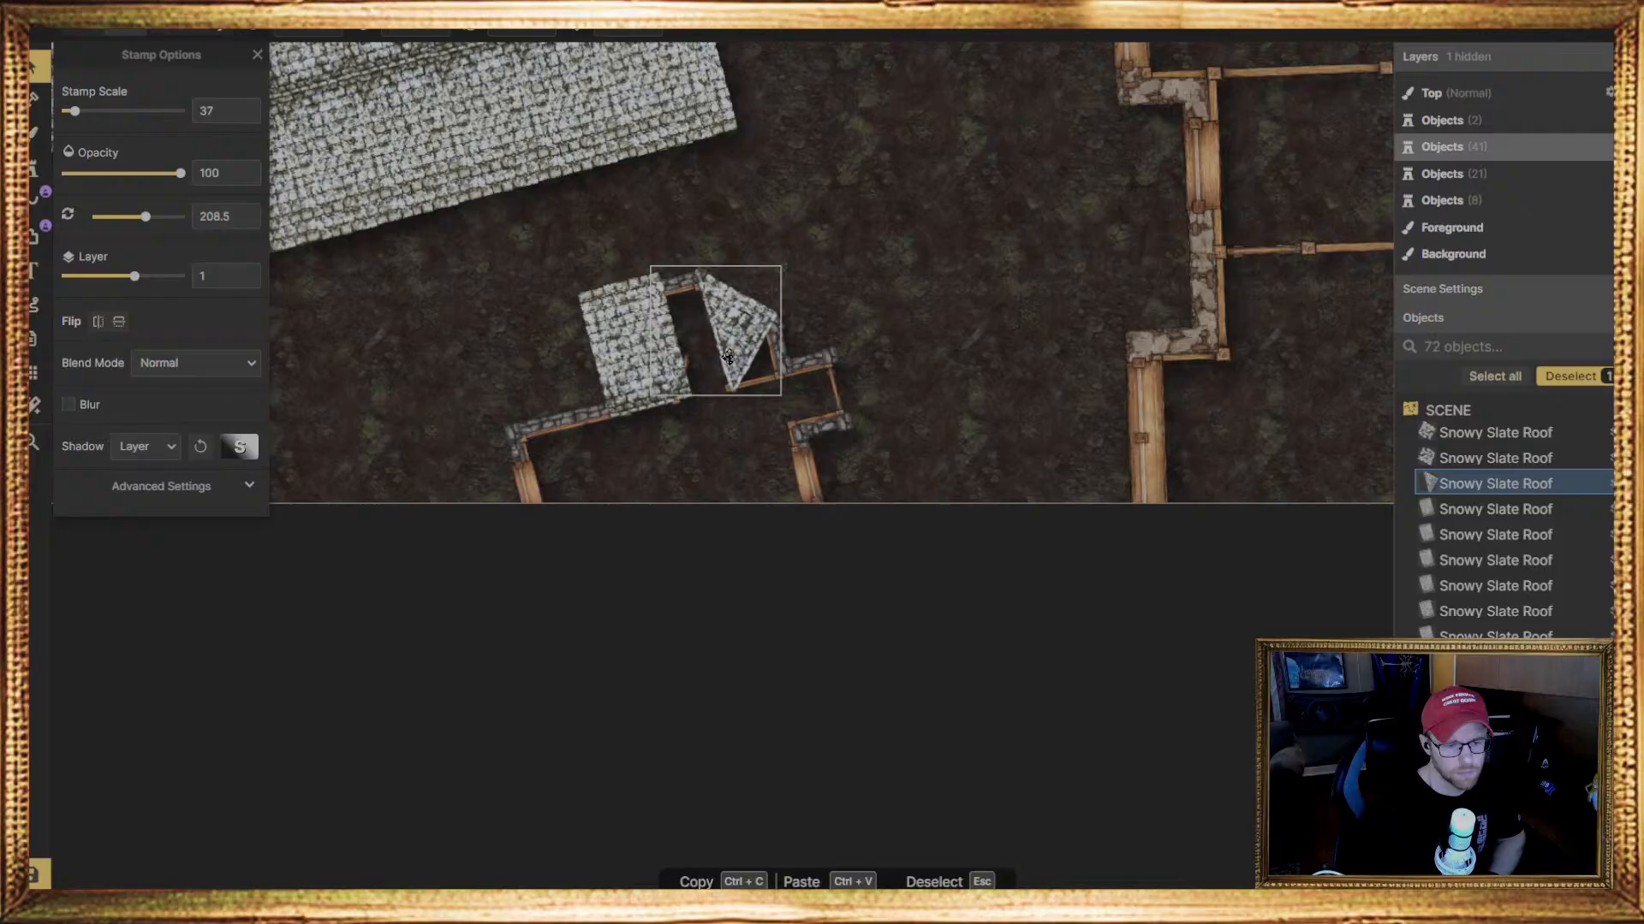
Shrink the triangular roof piece to scale 25, rotate it to 210 degrees and align it with the bay's slanted wall
click(729, 356)
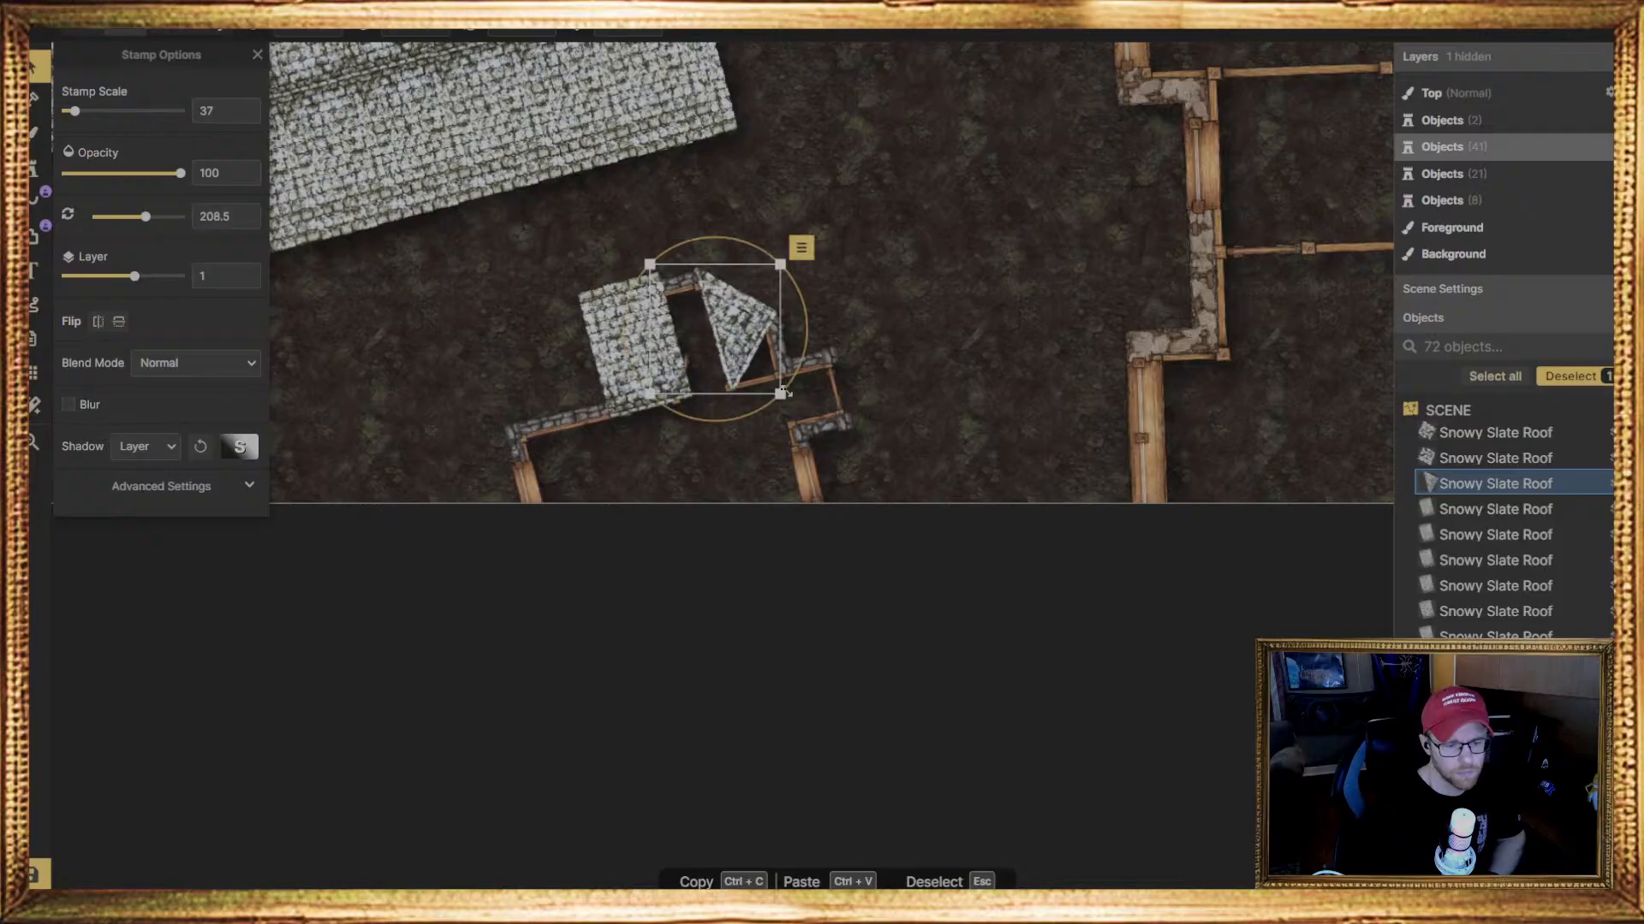
drag(779, 394, 740, 374)
drag(692, 310, 699, 314)
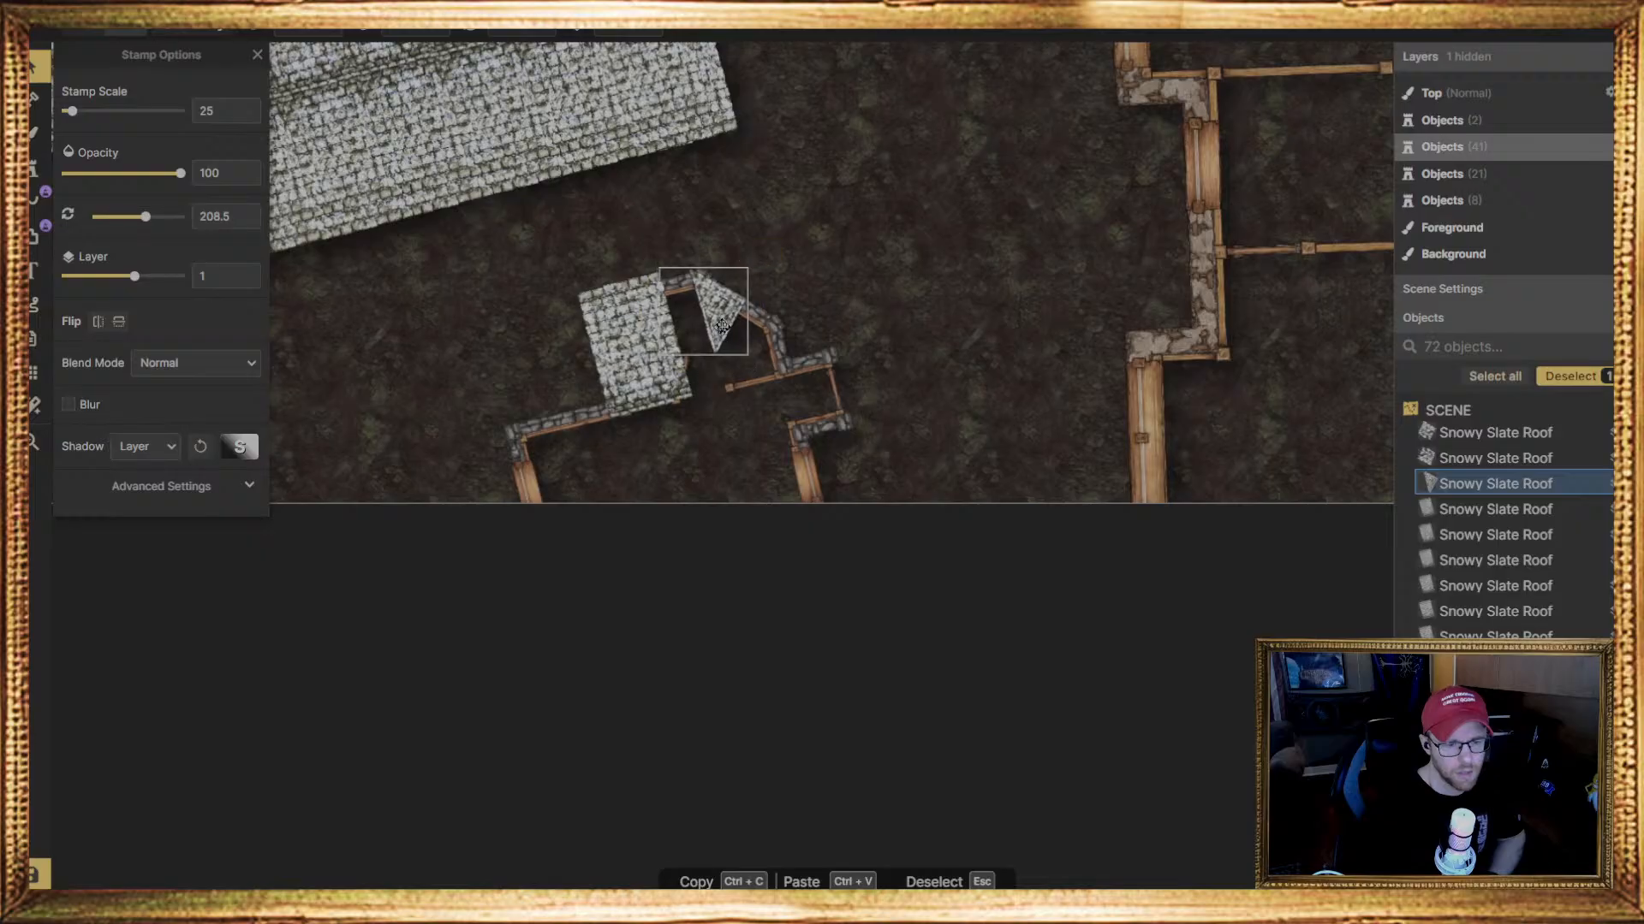
mouse_move(764, 333)
mouse_down()
mouse_move(730, 313)
mouse_move(766, 333)
mouse_up()
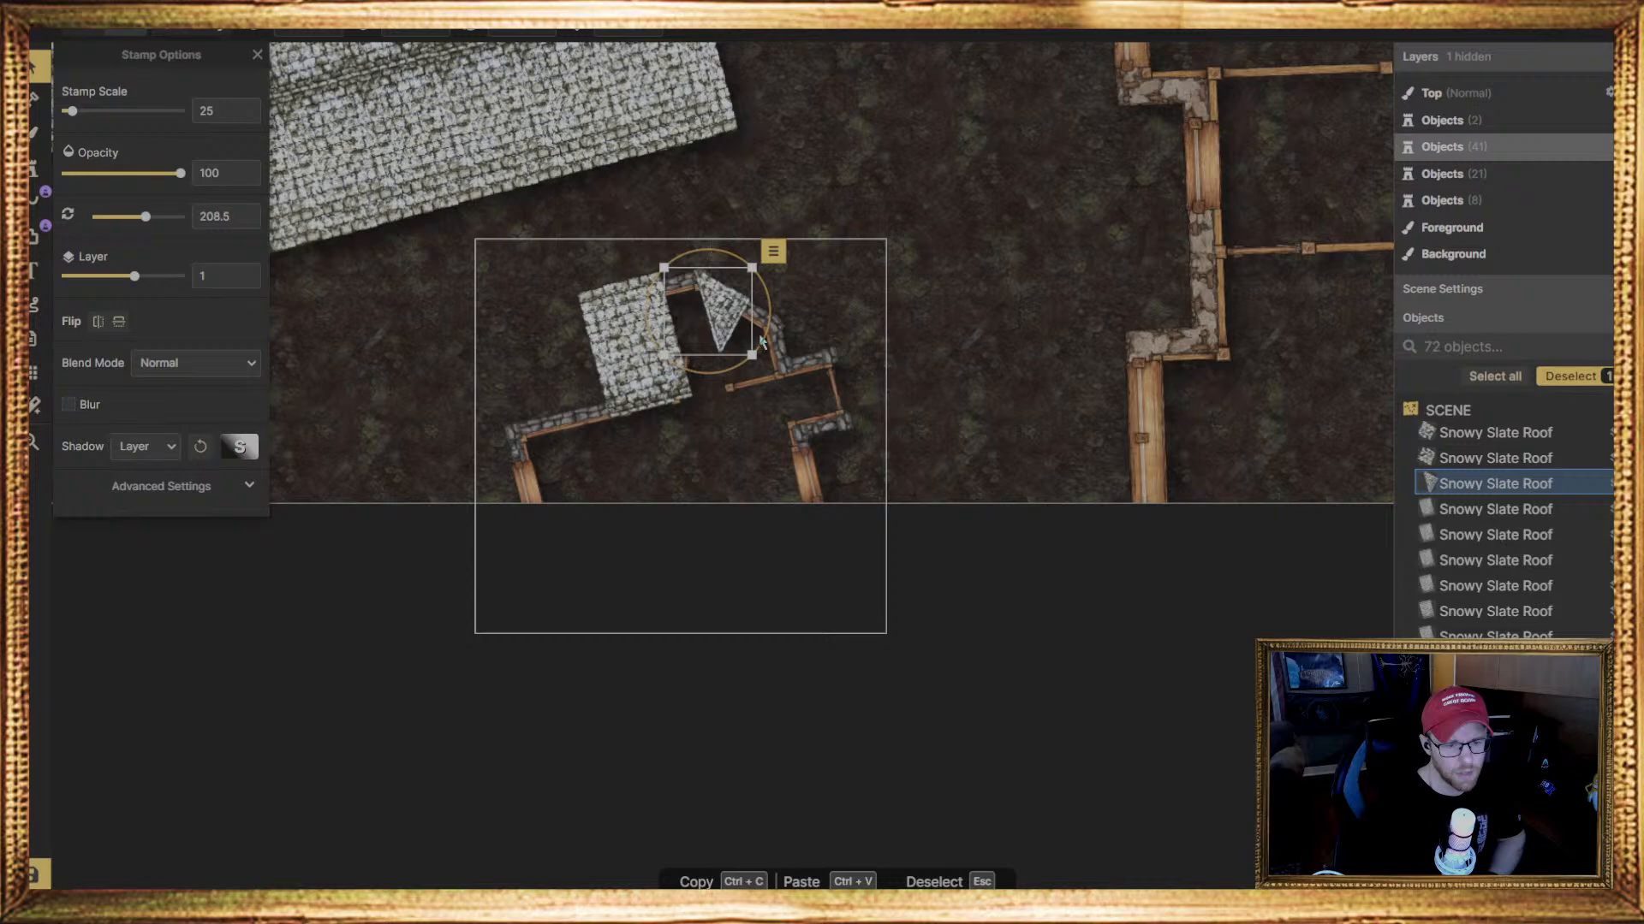
drag(764, 335, 764, 337)
drag(731, 319, 733, 316)
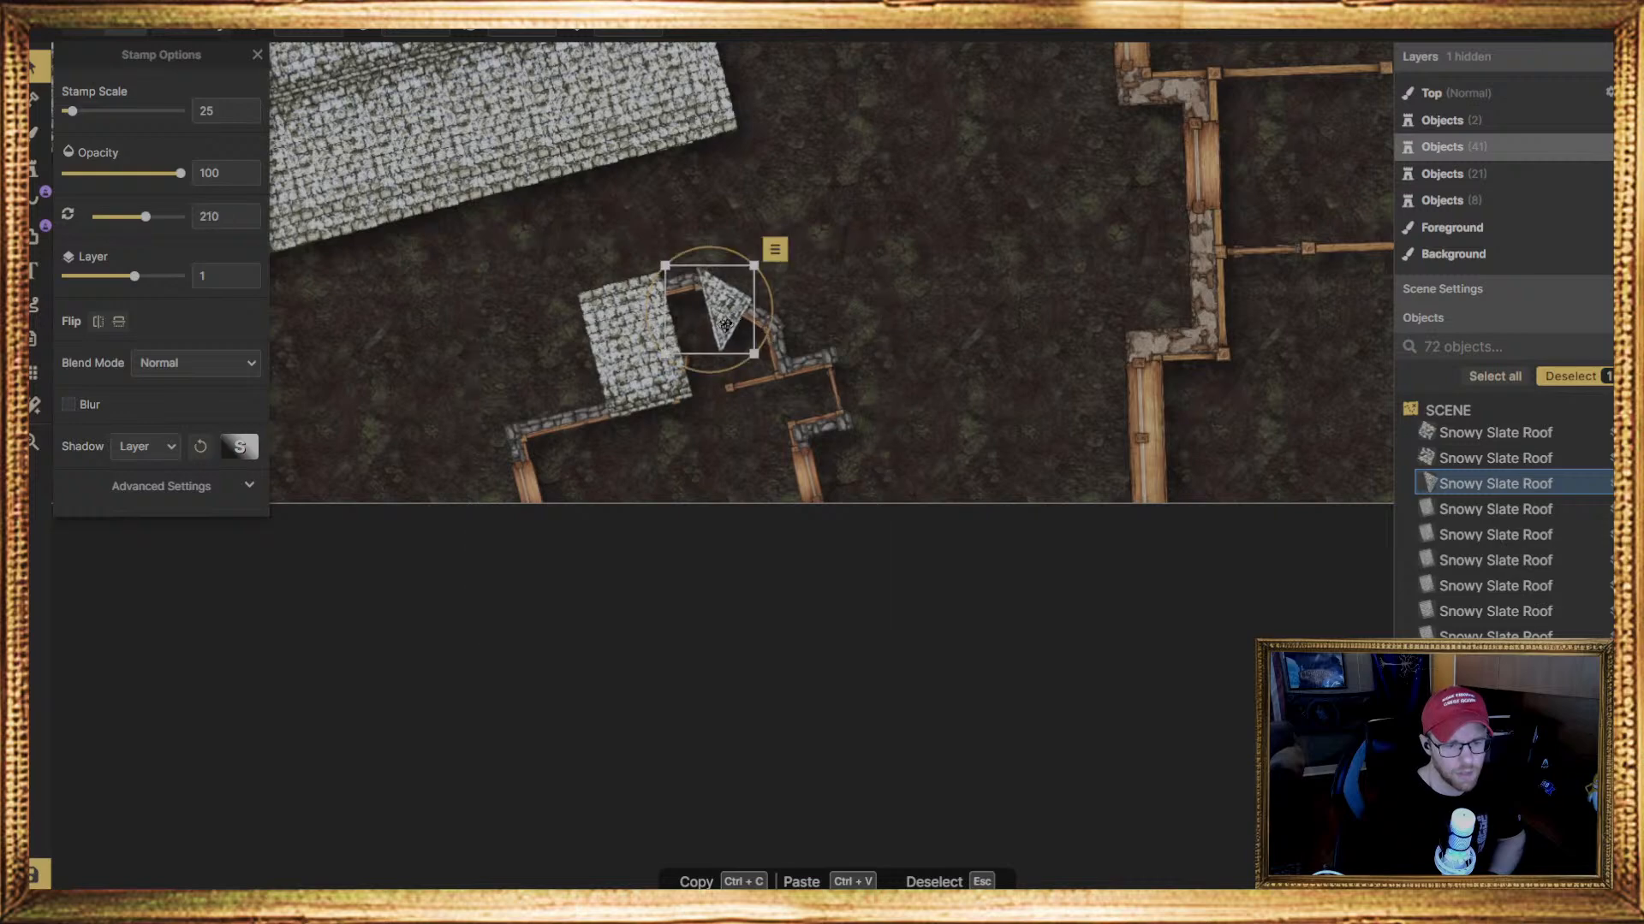
key(Escape)
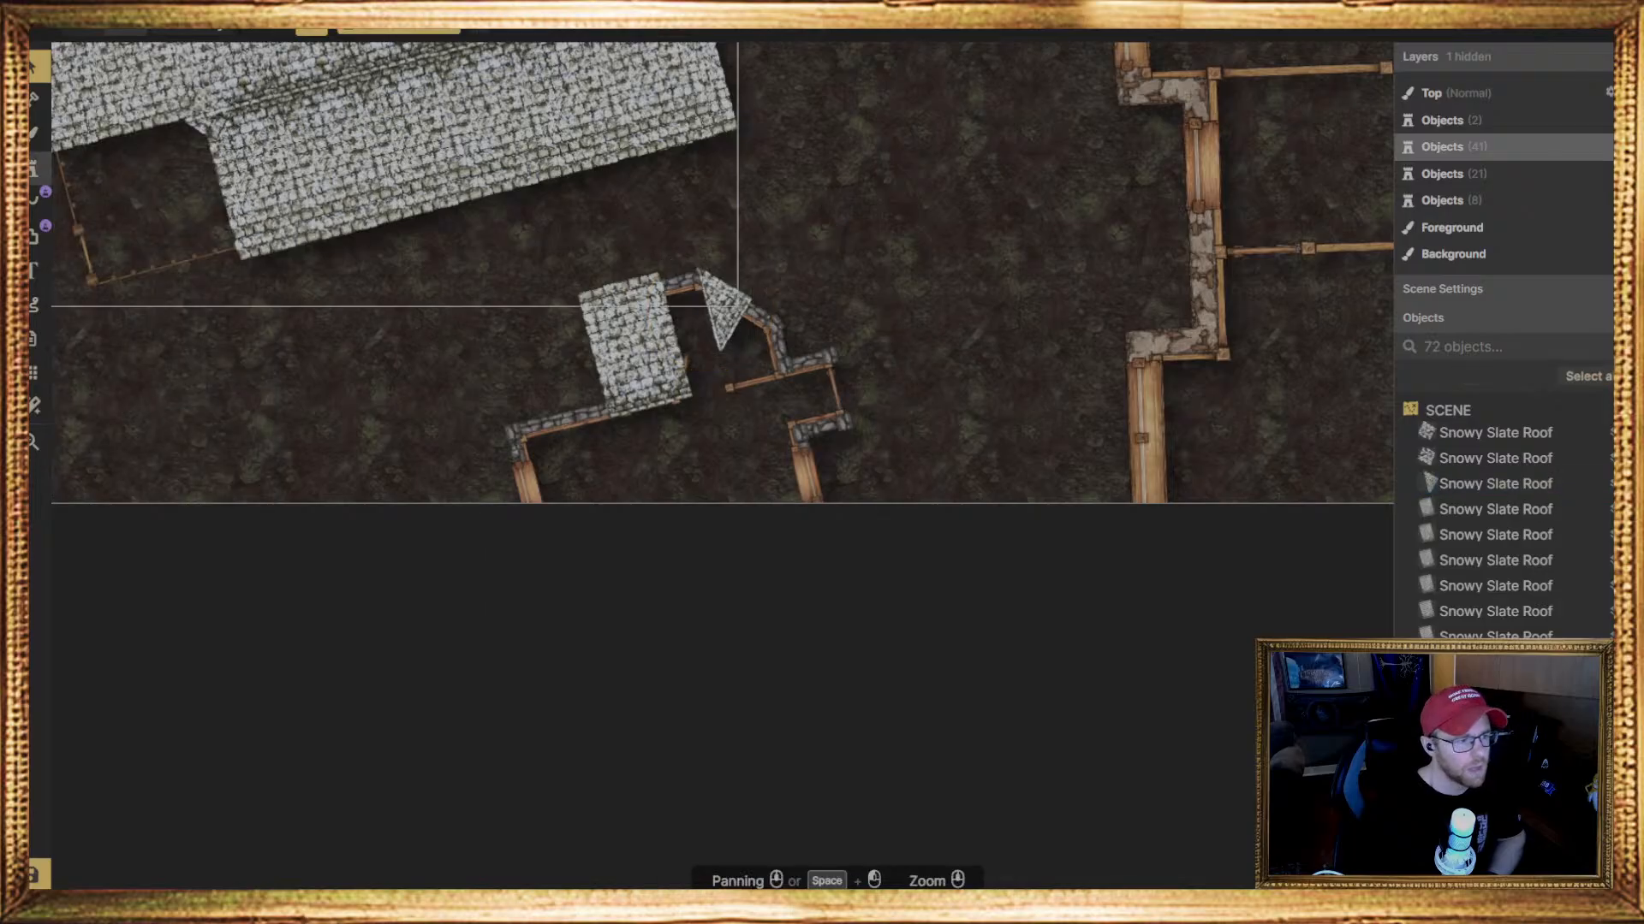
Stamp a second triangular Snowy Slate Roof piece at scale 25, rotate it to 124 degrees and fit it against the first triangle
click(38, 170)
click(830, 284)
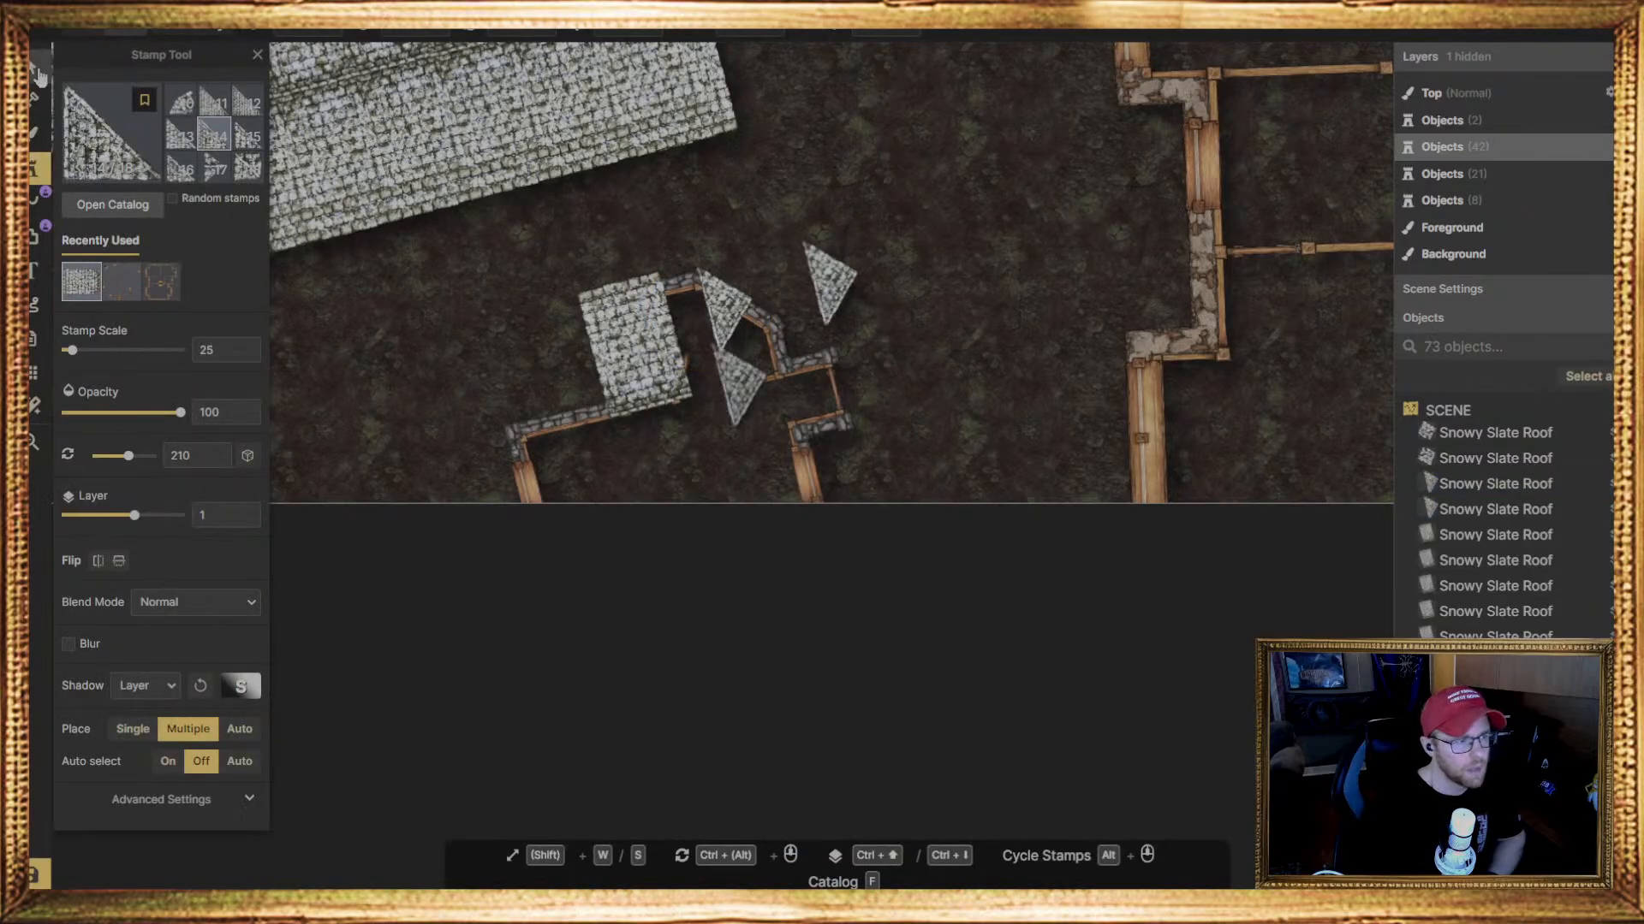
click(37, 67)
drag(876, 304, 864, 153)
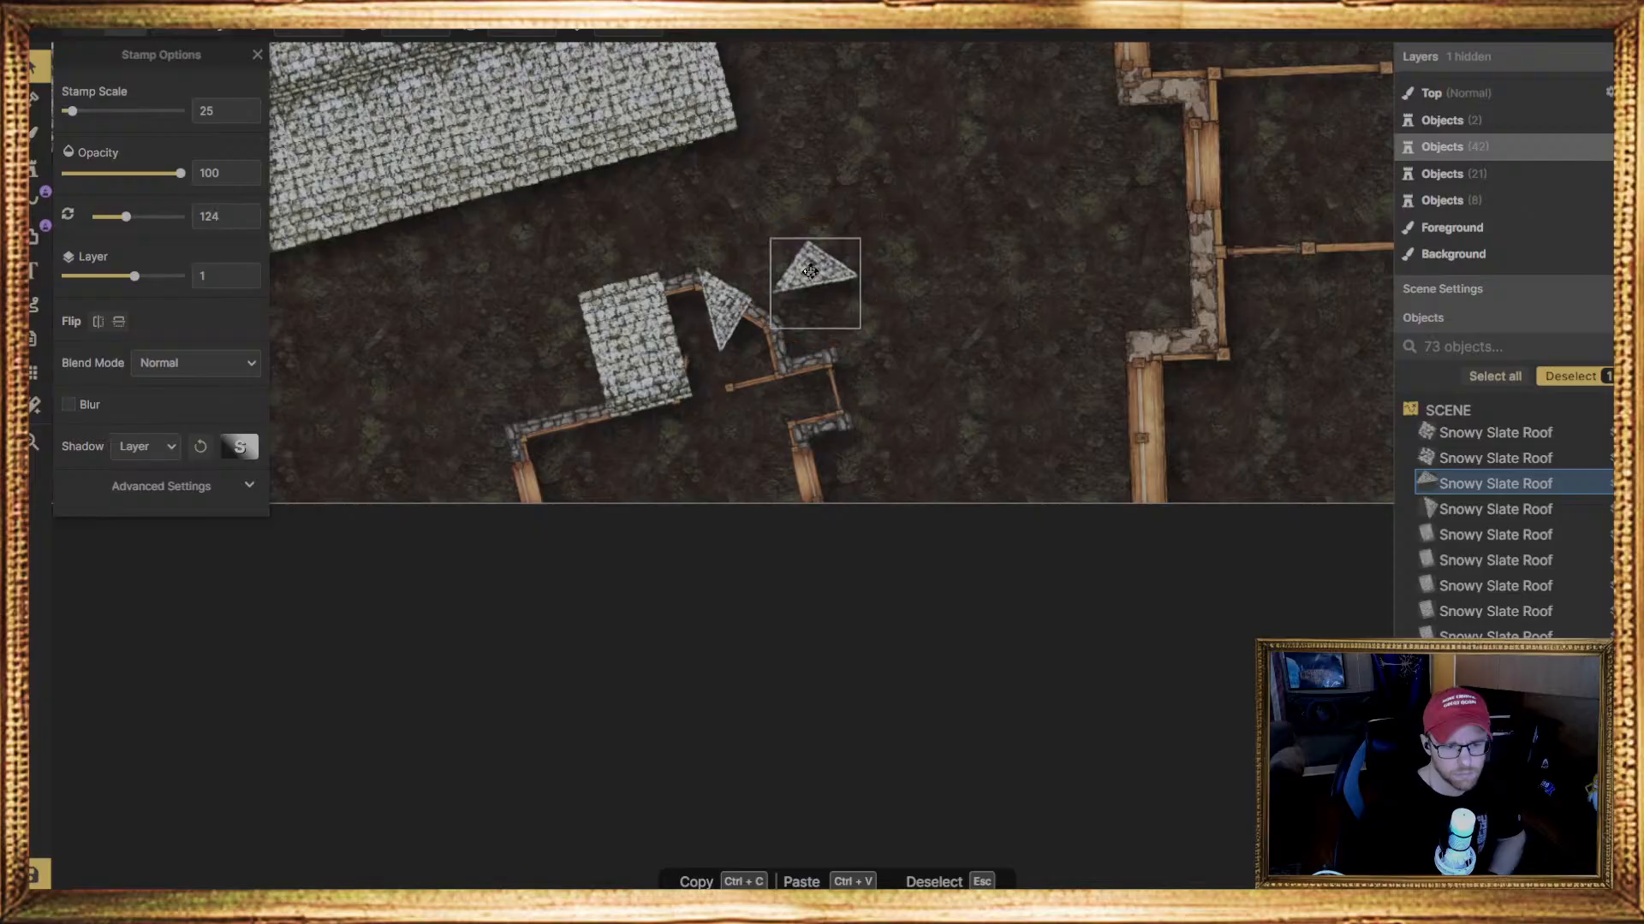
drag(814, 274, 748, 327)
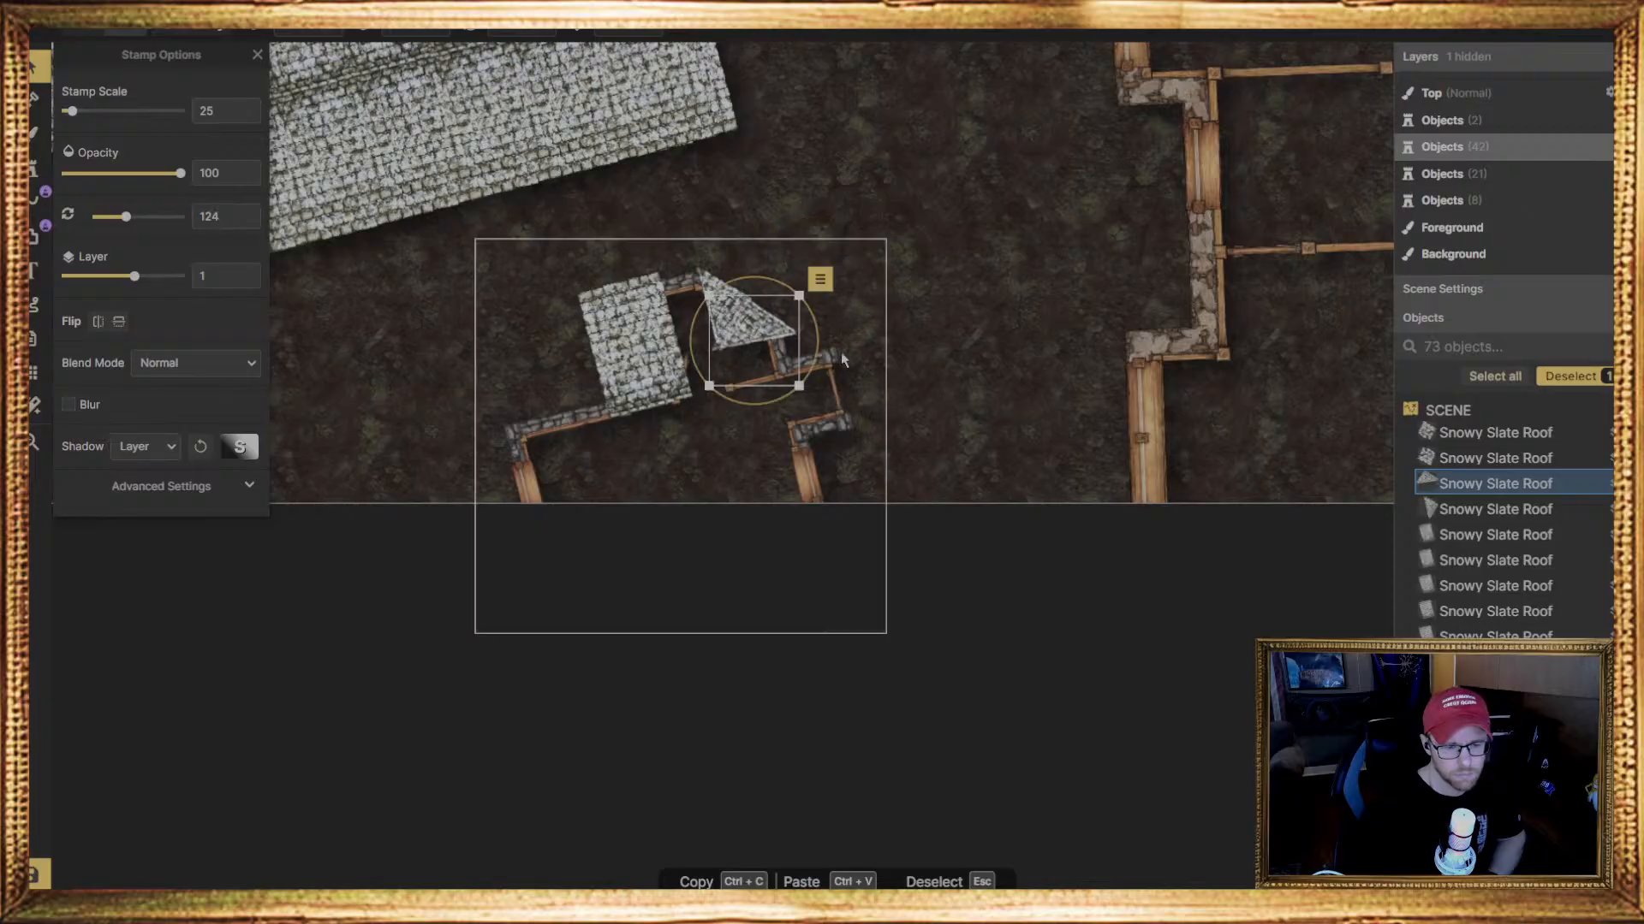
Reduce both triangular roof pieces to scale 21 and rotate the second one to 121.5 degrees along the bay's slanted wall
click(751, 321)
mouse_move(753, 353)
mouse_down()
mouse_move(734, 340)
mouse_move(796, 374)
mouse_move(767, 340)
mouse_up()
click(761, 331)
scroll(753, 390, up, 2)
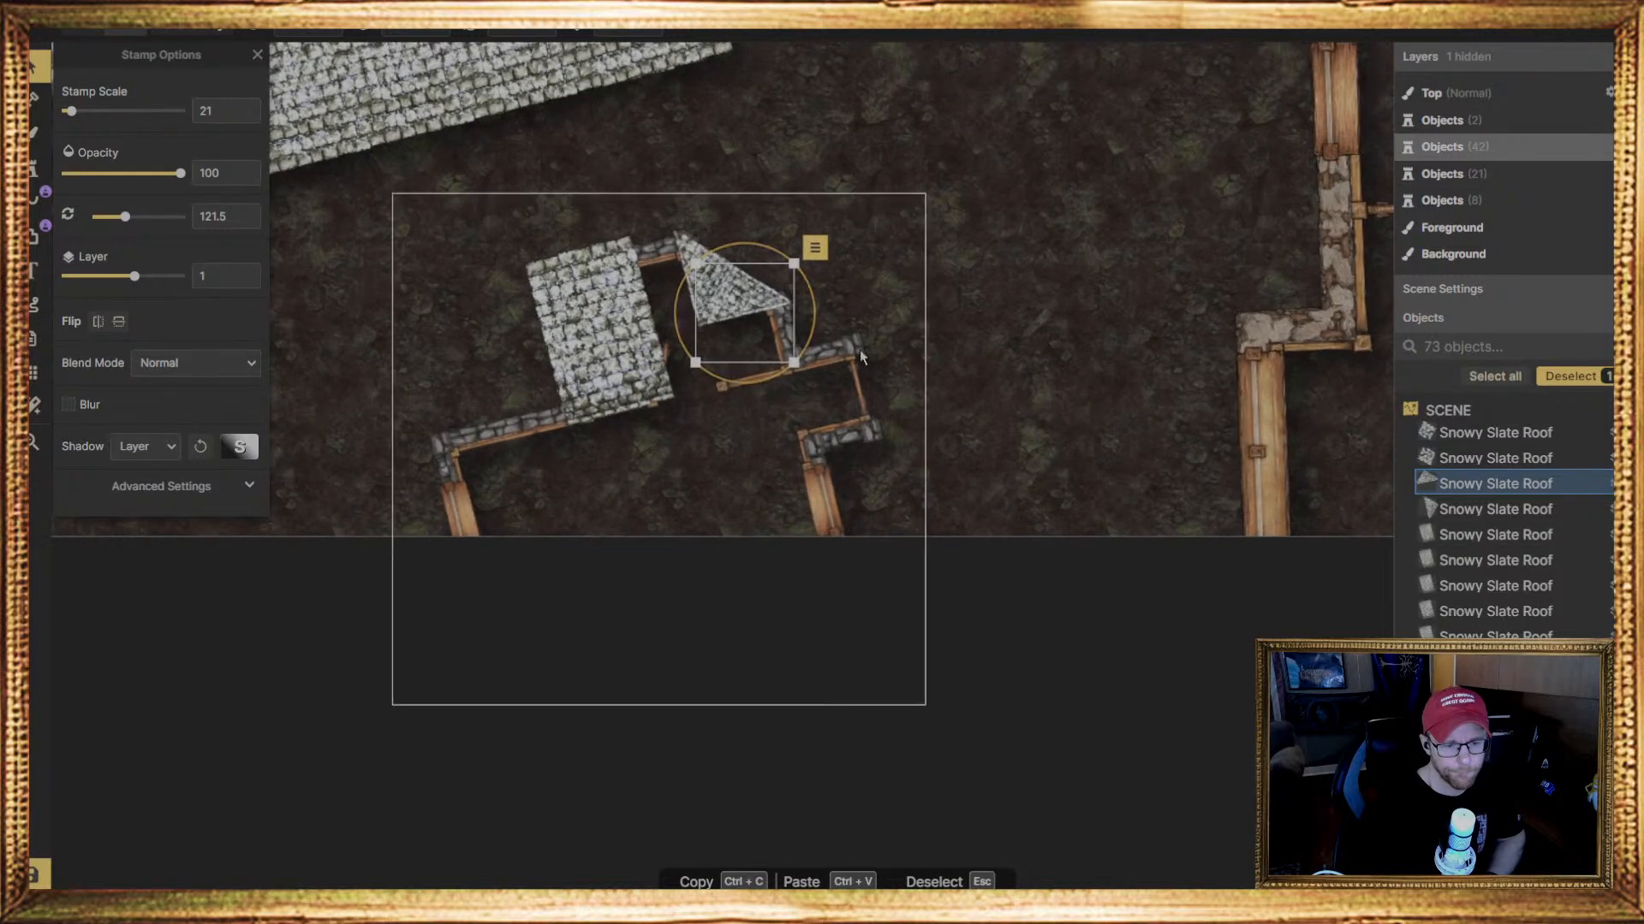
Nudge the two triangular roof pieces so their edges meet along the bay's slanted wall
click(920, 224)
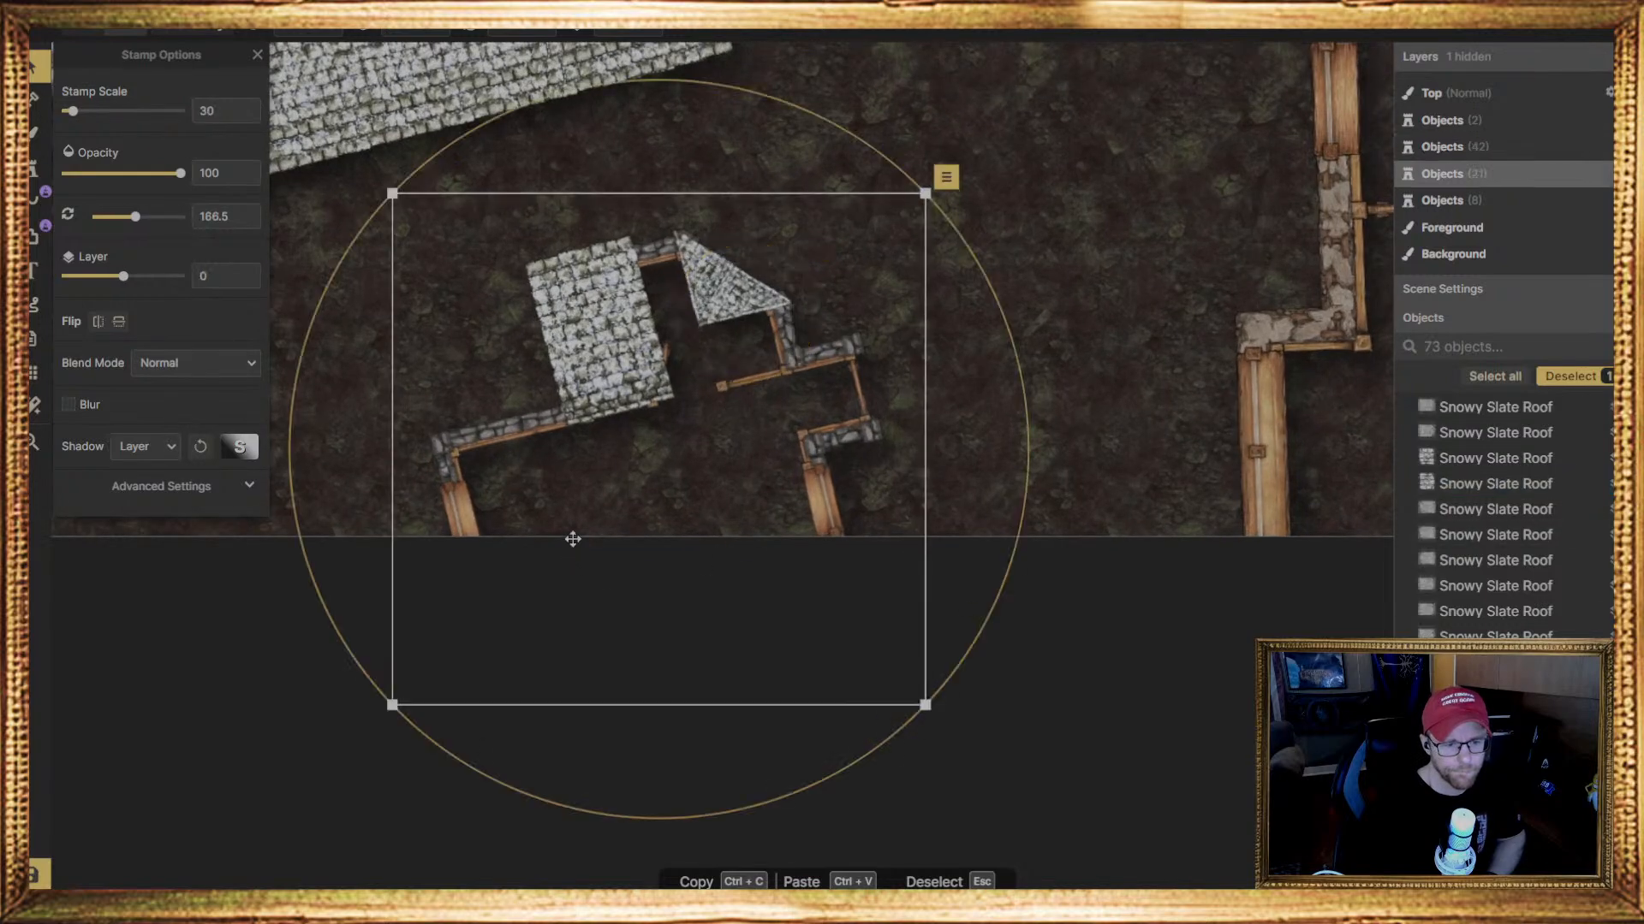
click(702, 265)
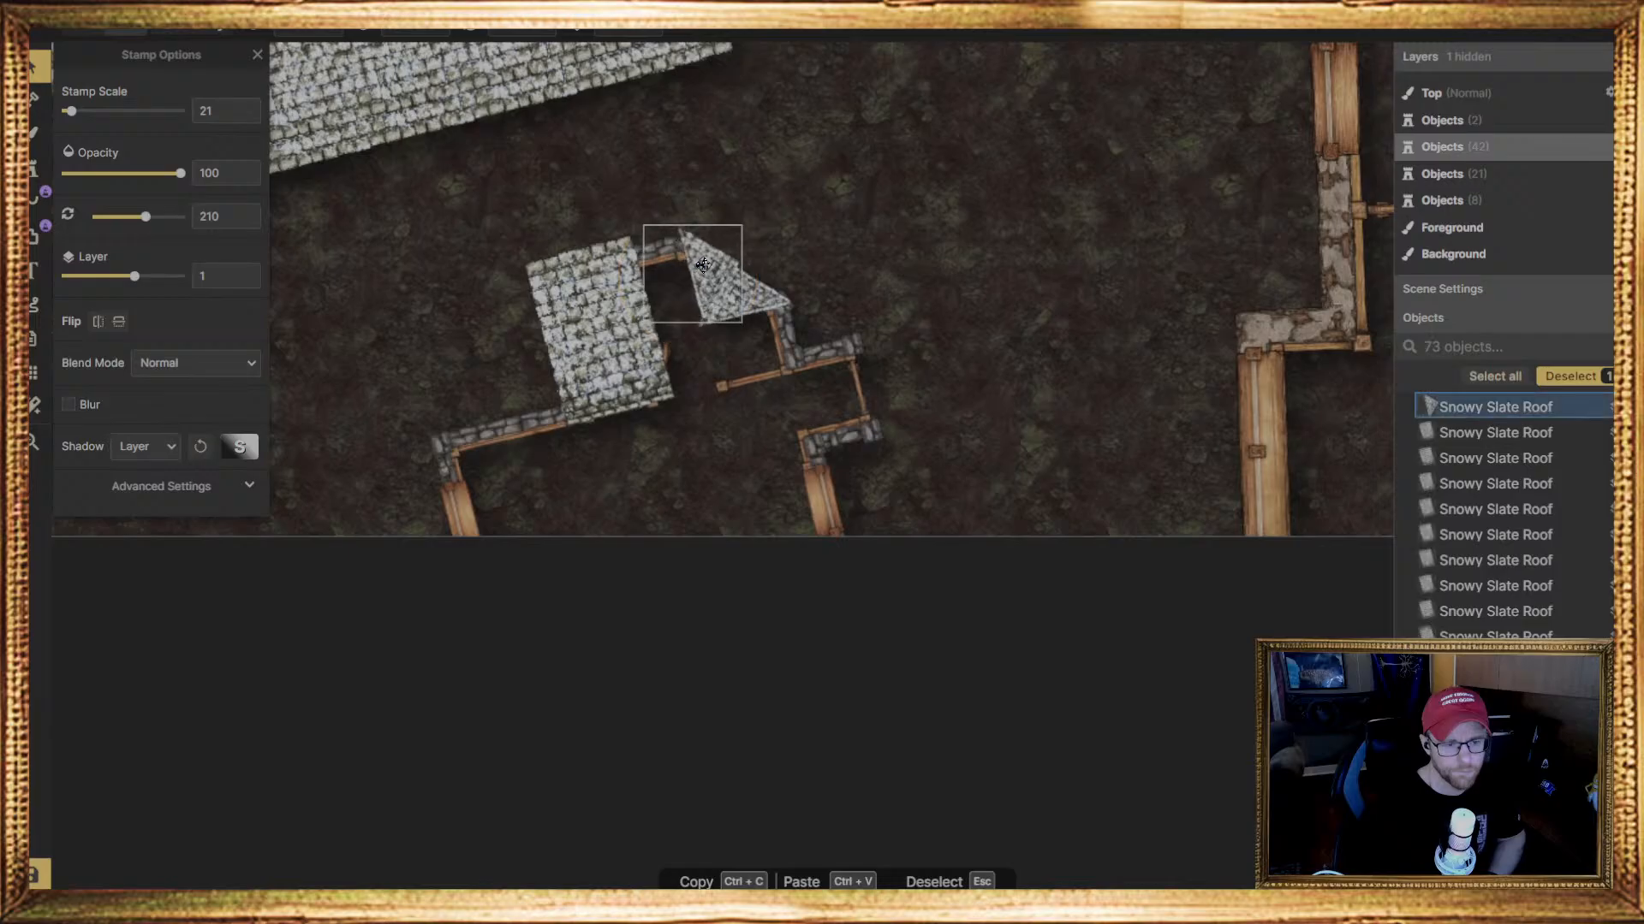
drag(703, 266, 703, 270)
click(775, 311)
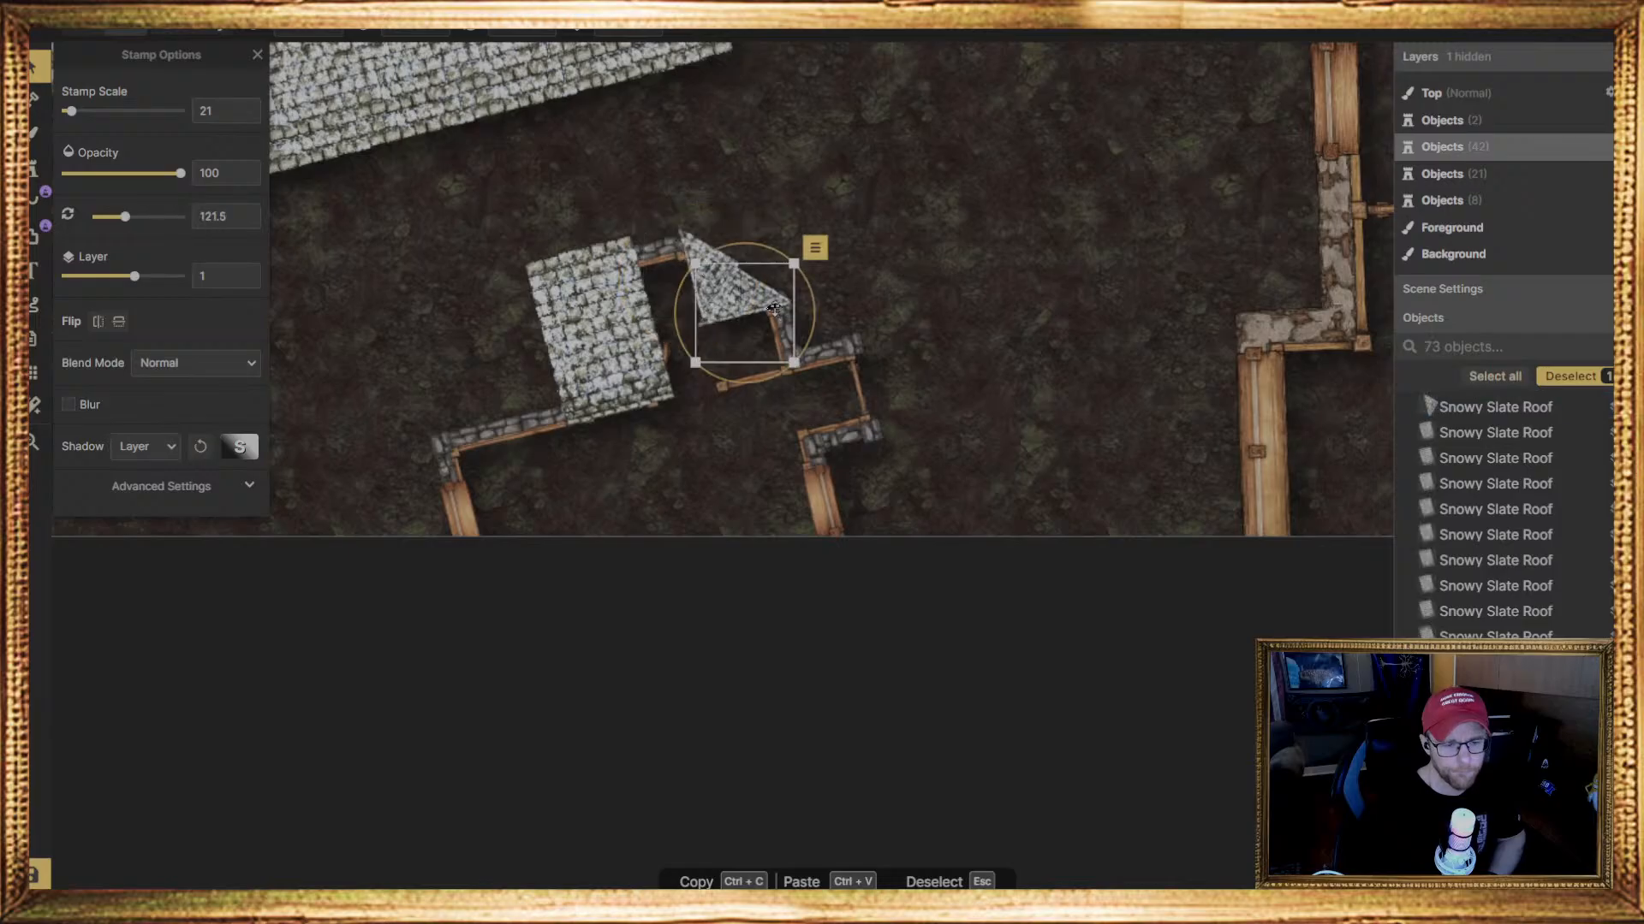
drag(774, 310, 777, 303)
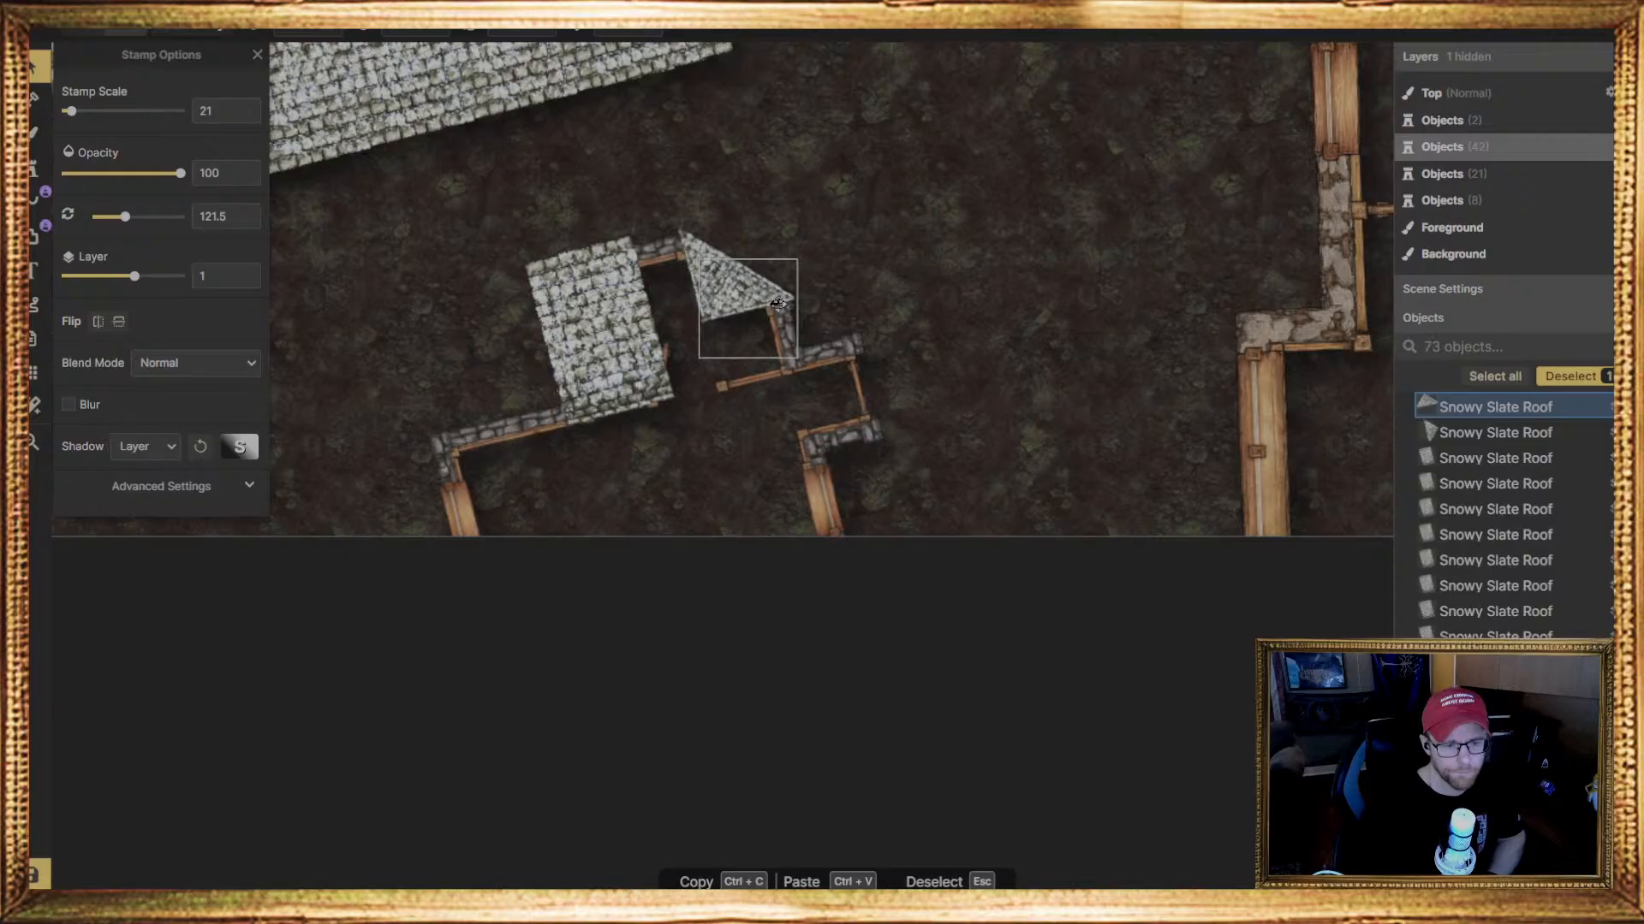
drag(777, 303, 777, 303)
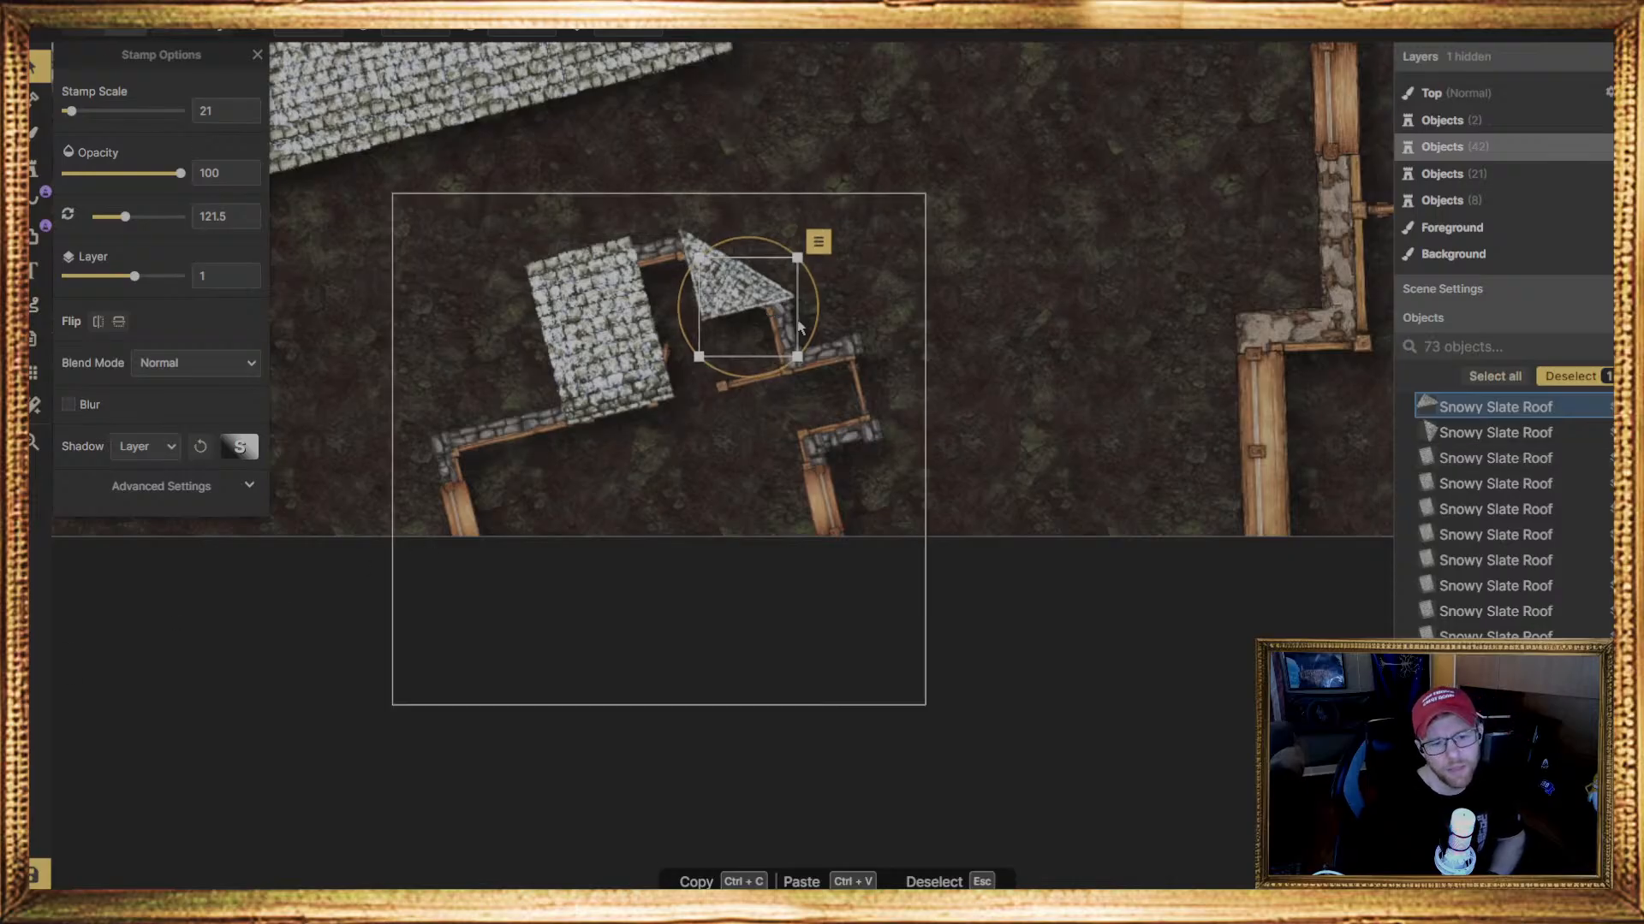
Fine-tune the angles and fit of both triangular roof pieces, rotating the first one to 210.5 degrees
drag(811, 327, 769, 284)
click(679, 244)
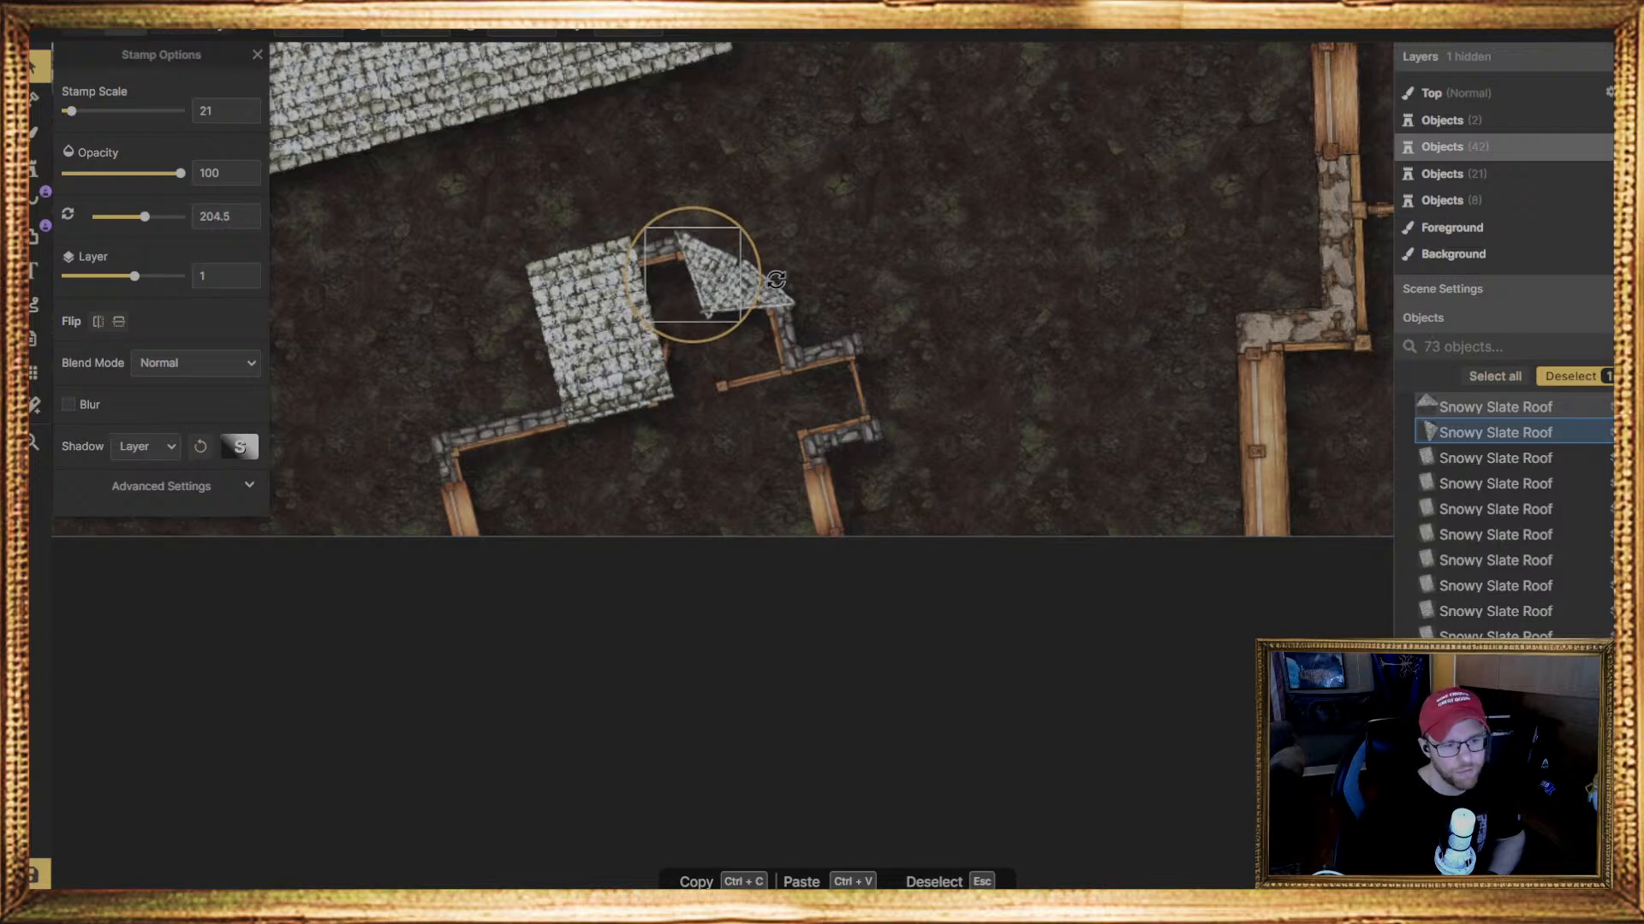
click(780, 310)
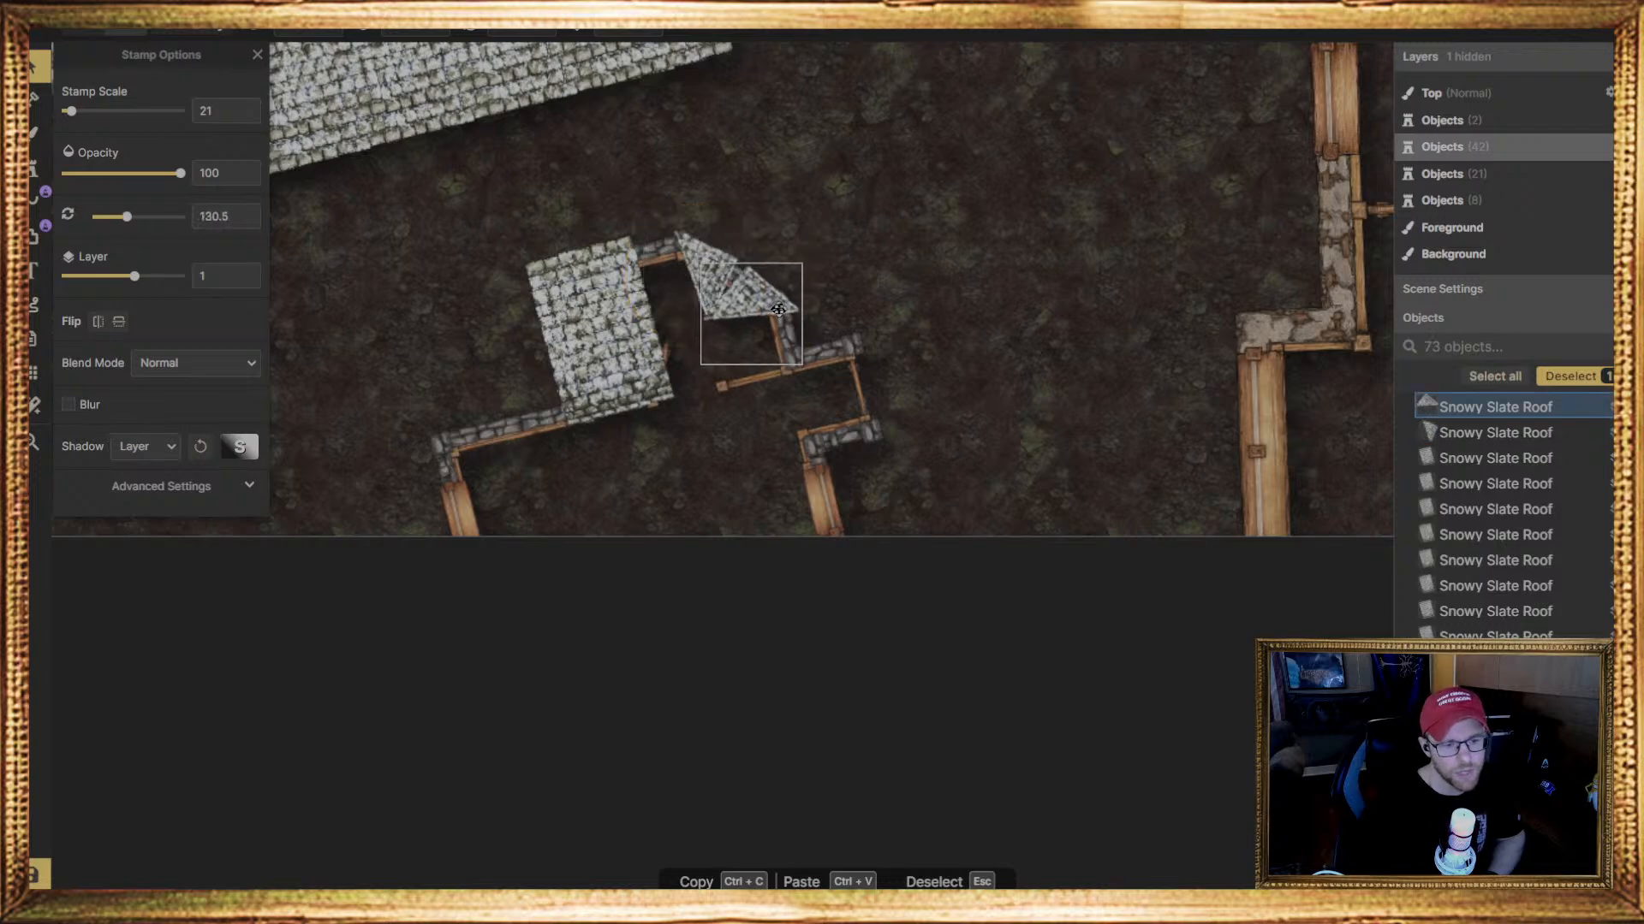
mouse_move(823, 330)
mouse_down()
mouse_move(783, 314)
mouse_move(819, 333)
mouse_up()
drag(762, 297, 761, 296)
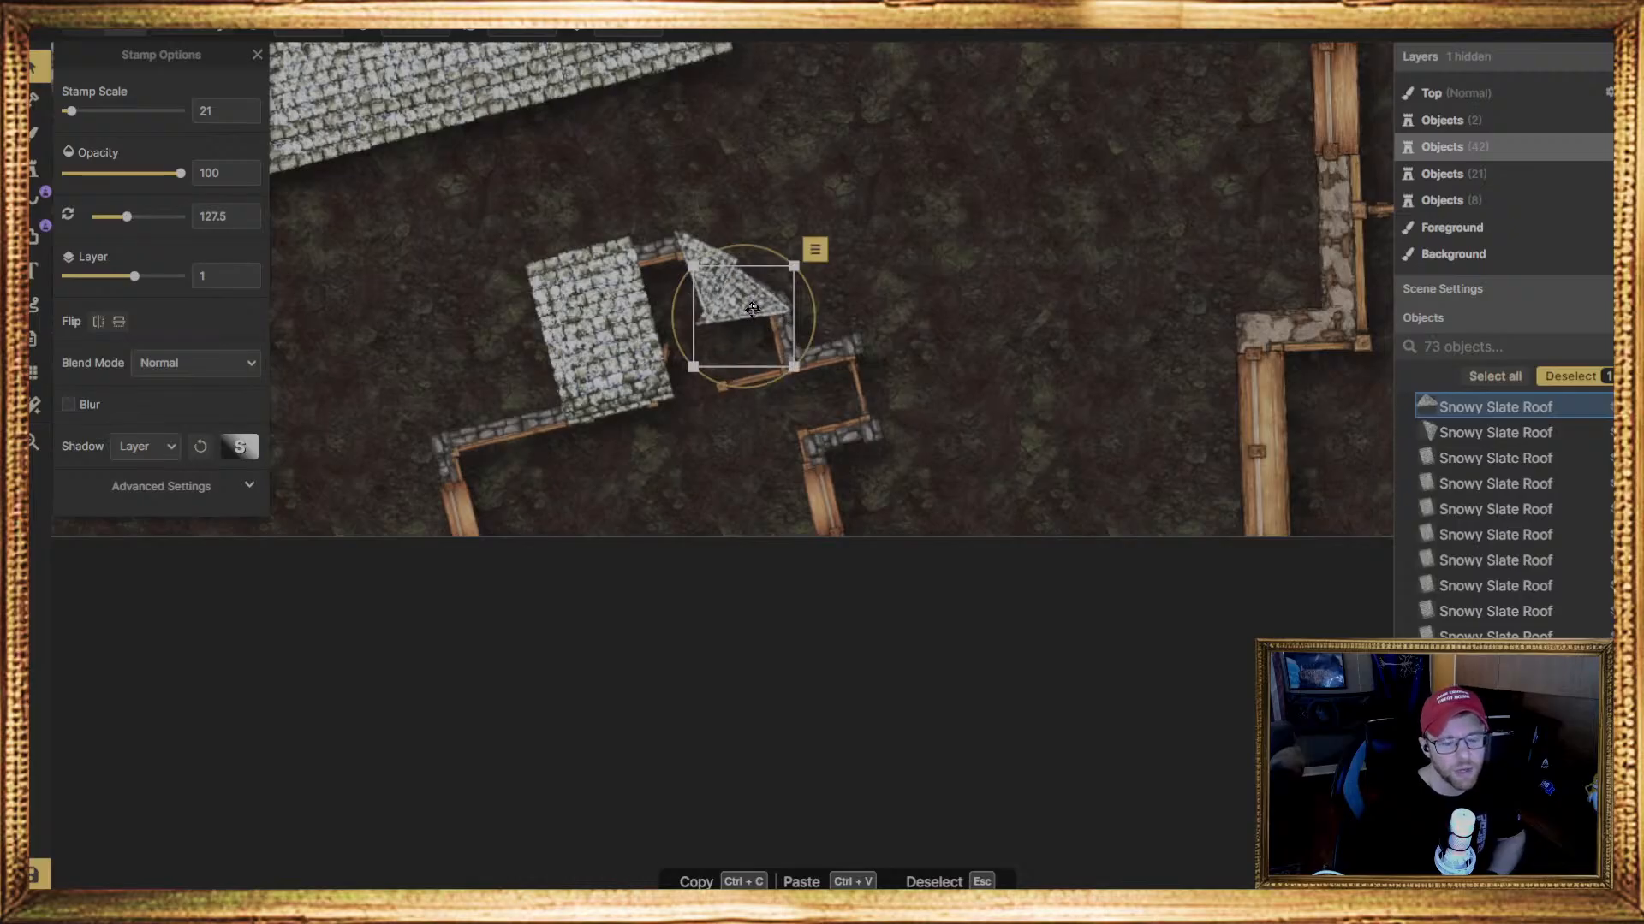
drag(821, 334, 751, 309)
click(691, 258)
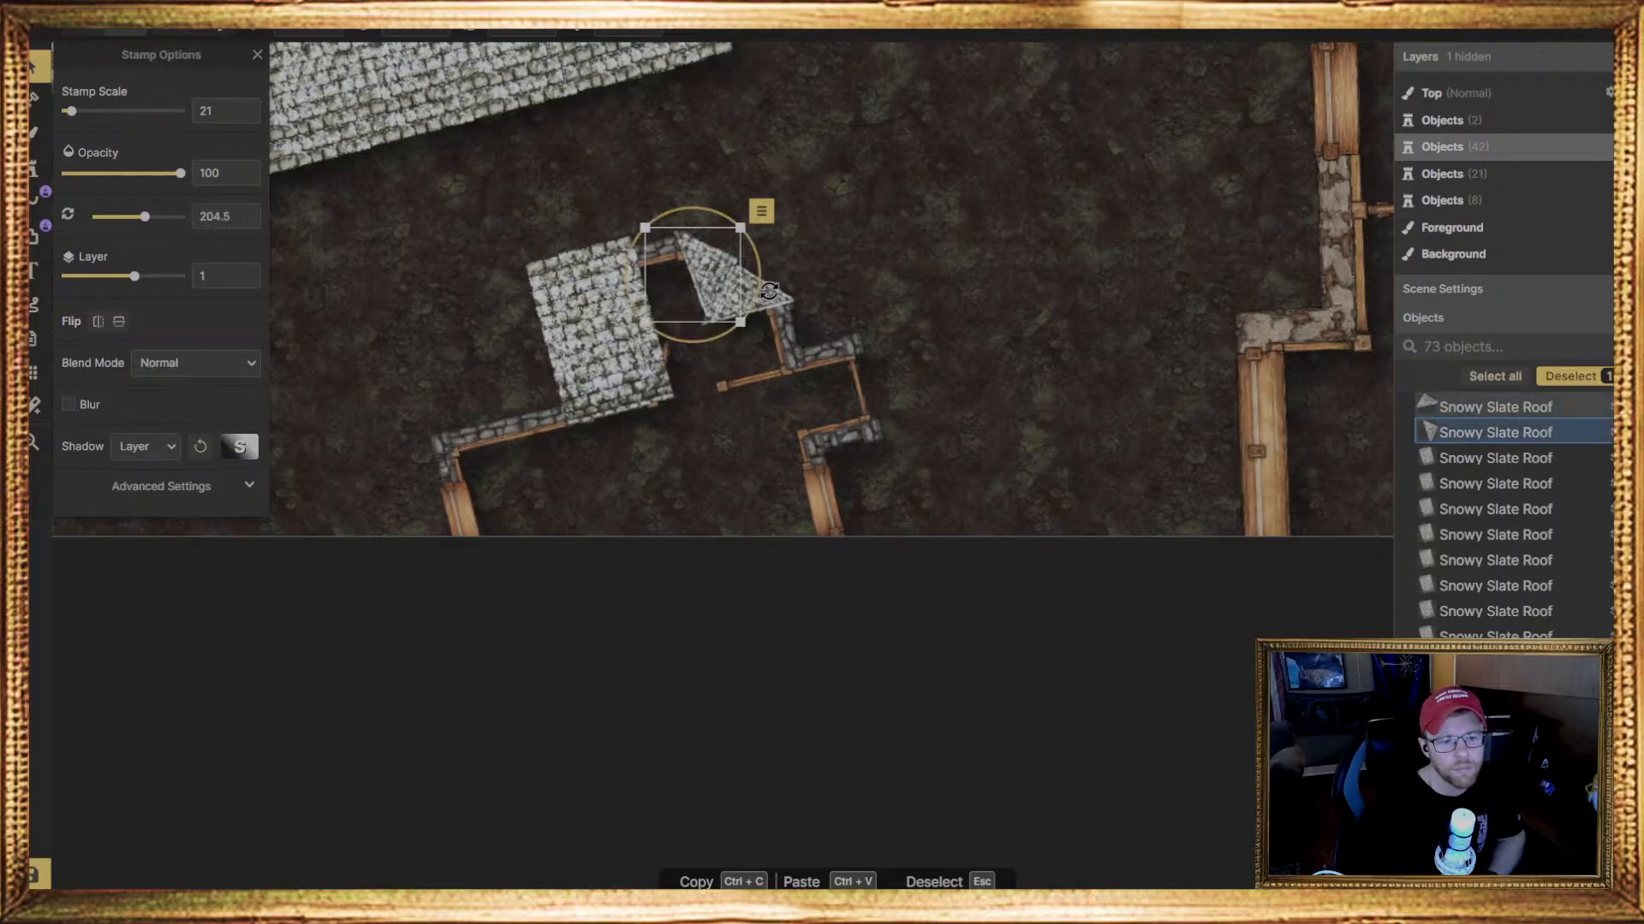
mouse_move(760, 292)
mouse_down()
mouse_move(695, 274)
mouse_move(758, 285)
mouse_move(695, 283)
mouse_move(755, 306)
mouse_up()
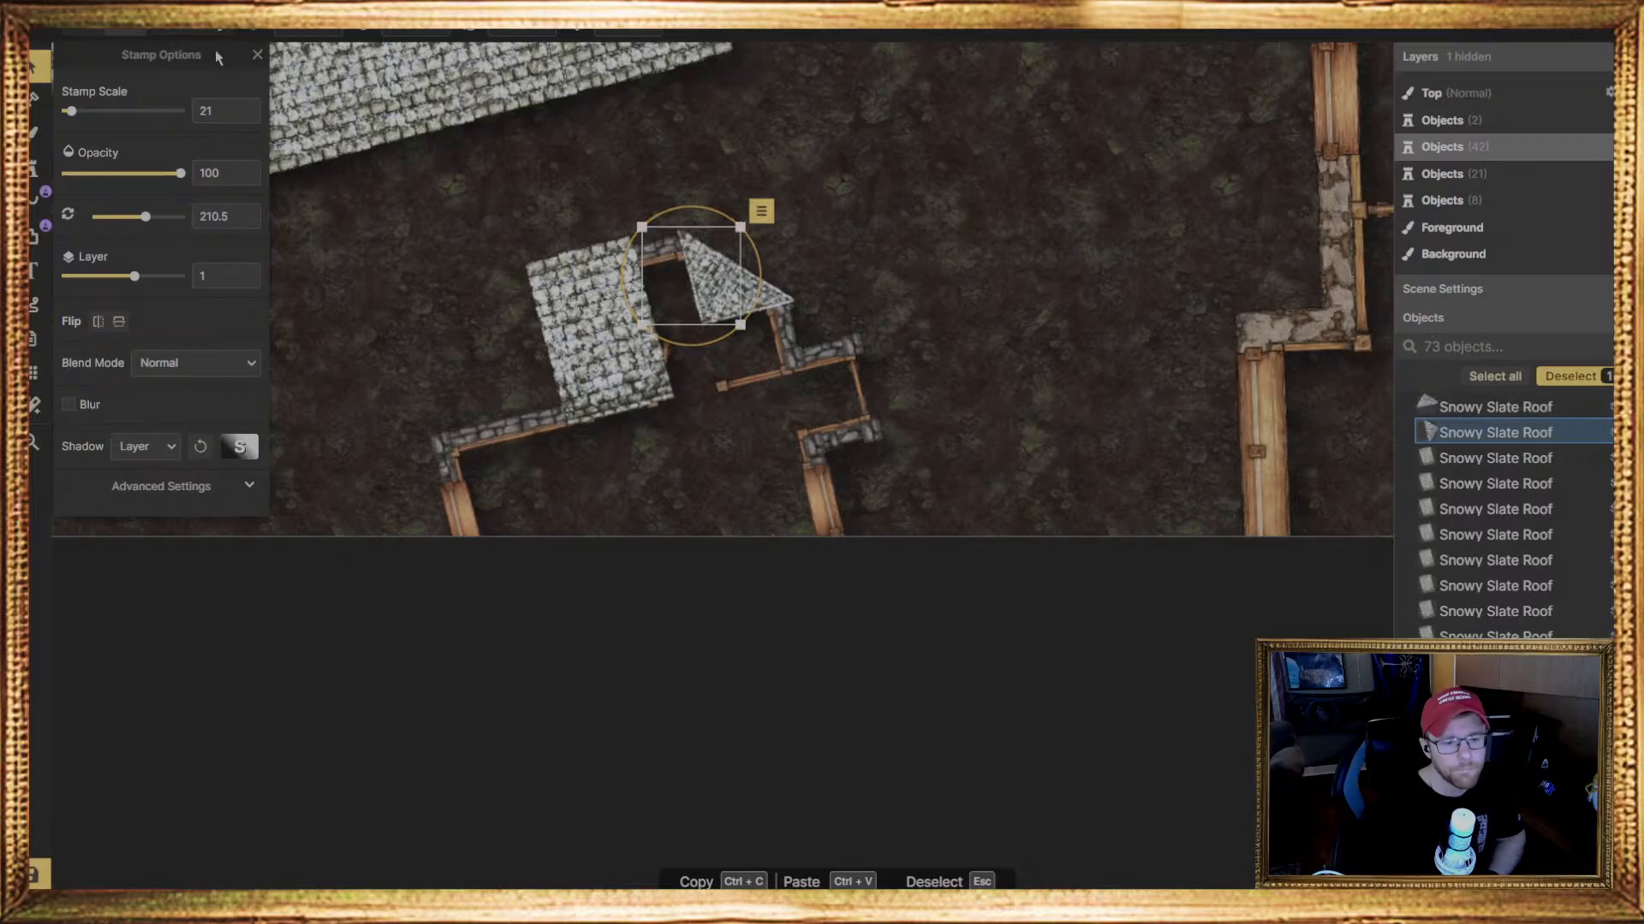
Fill the gap between the rectangular piece and the triangles with a ragged-edged Snowy Slate Roof piece at scale 52 and 256.5 degrees
click(40, 166)
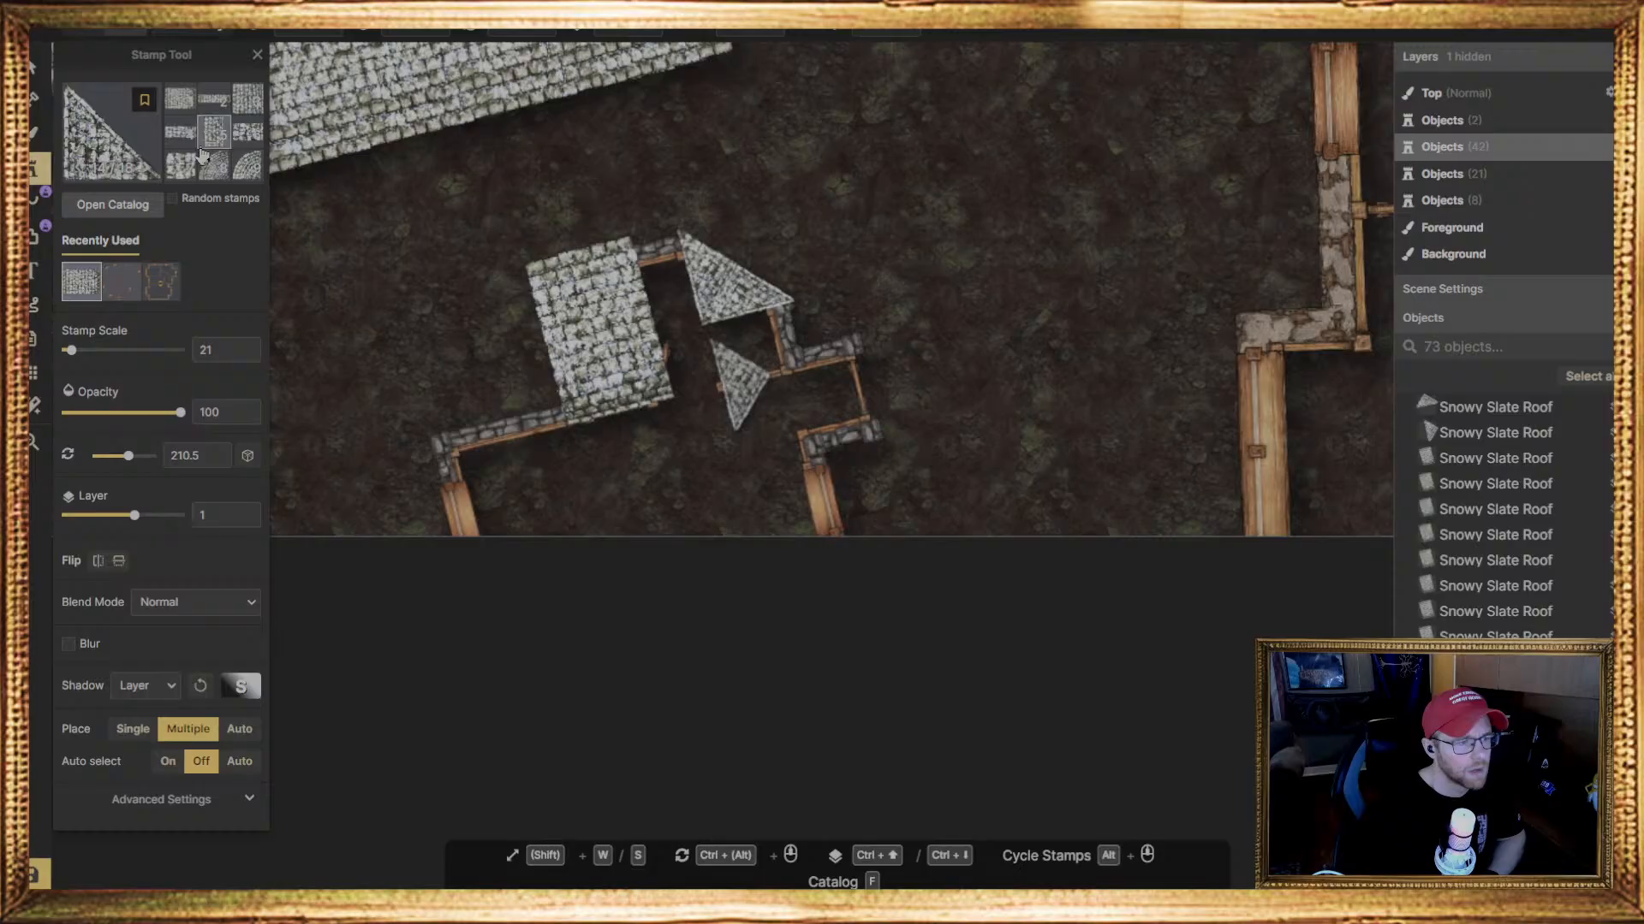
click(247, 131)
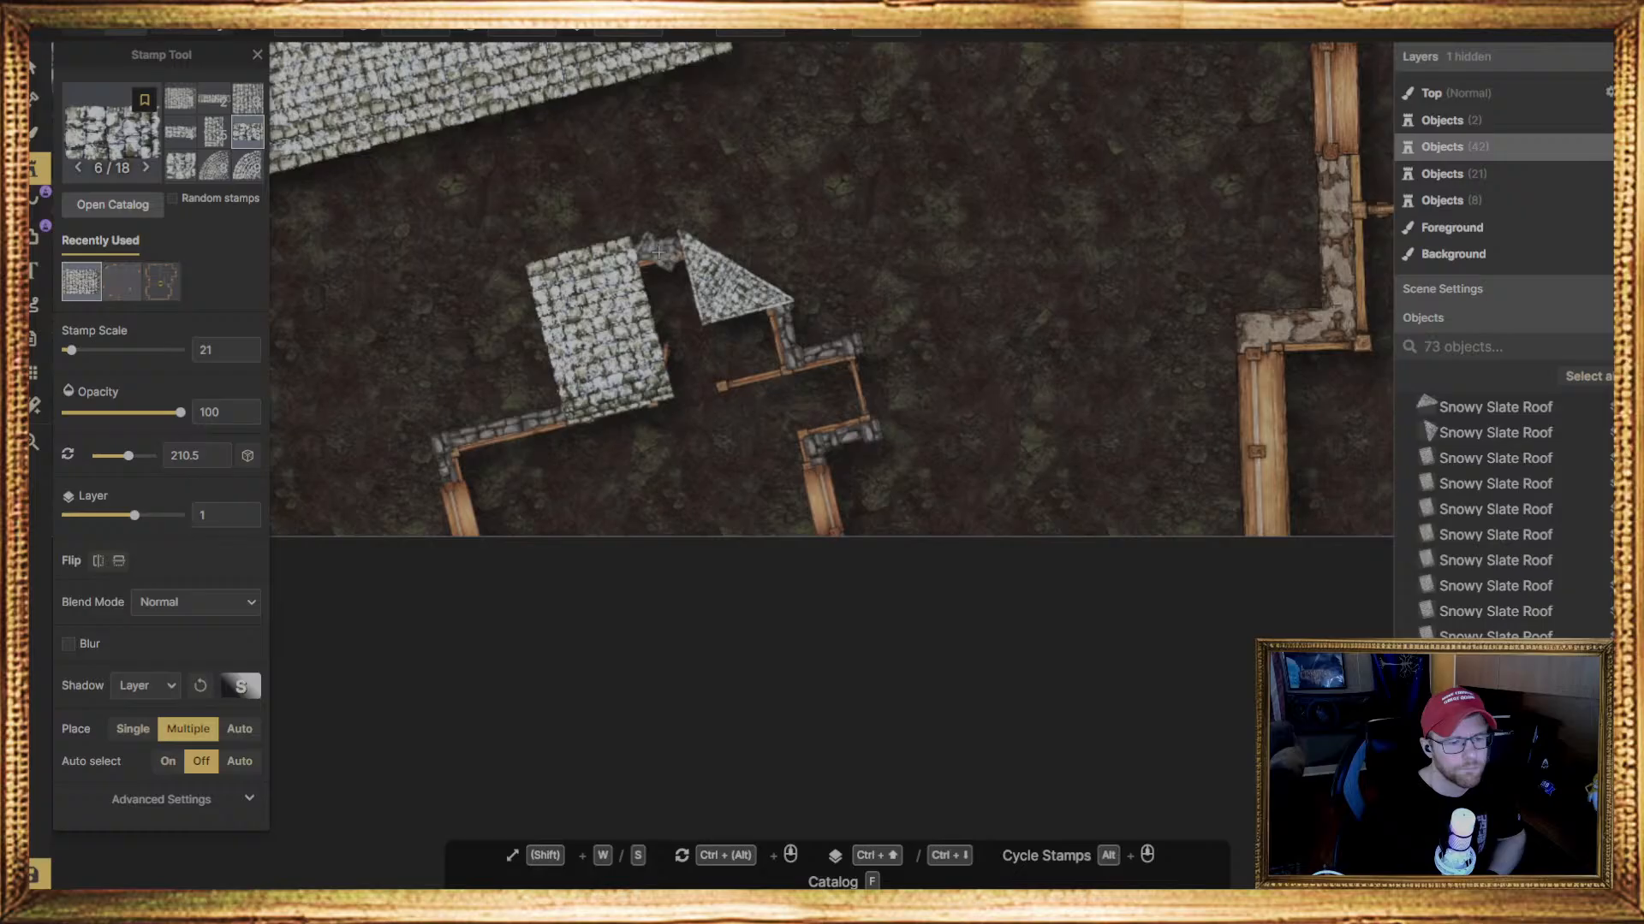
click(670, 263)
key(v)
click(670, 256)
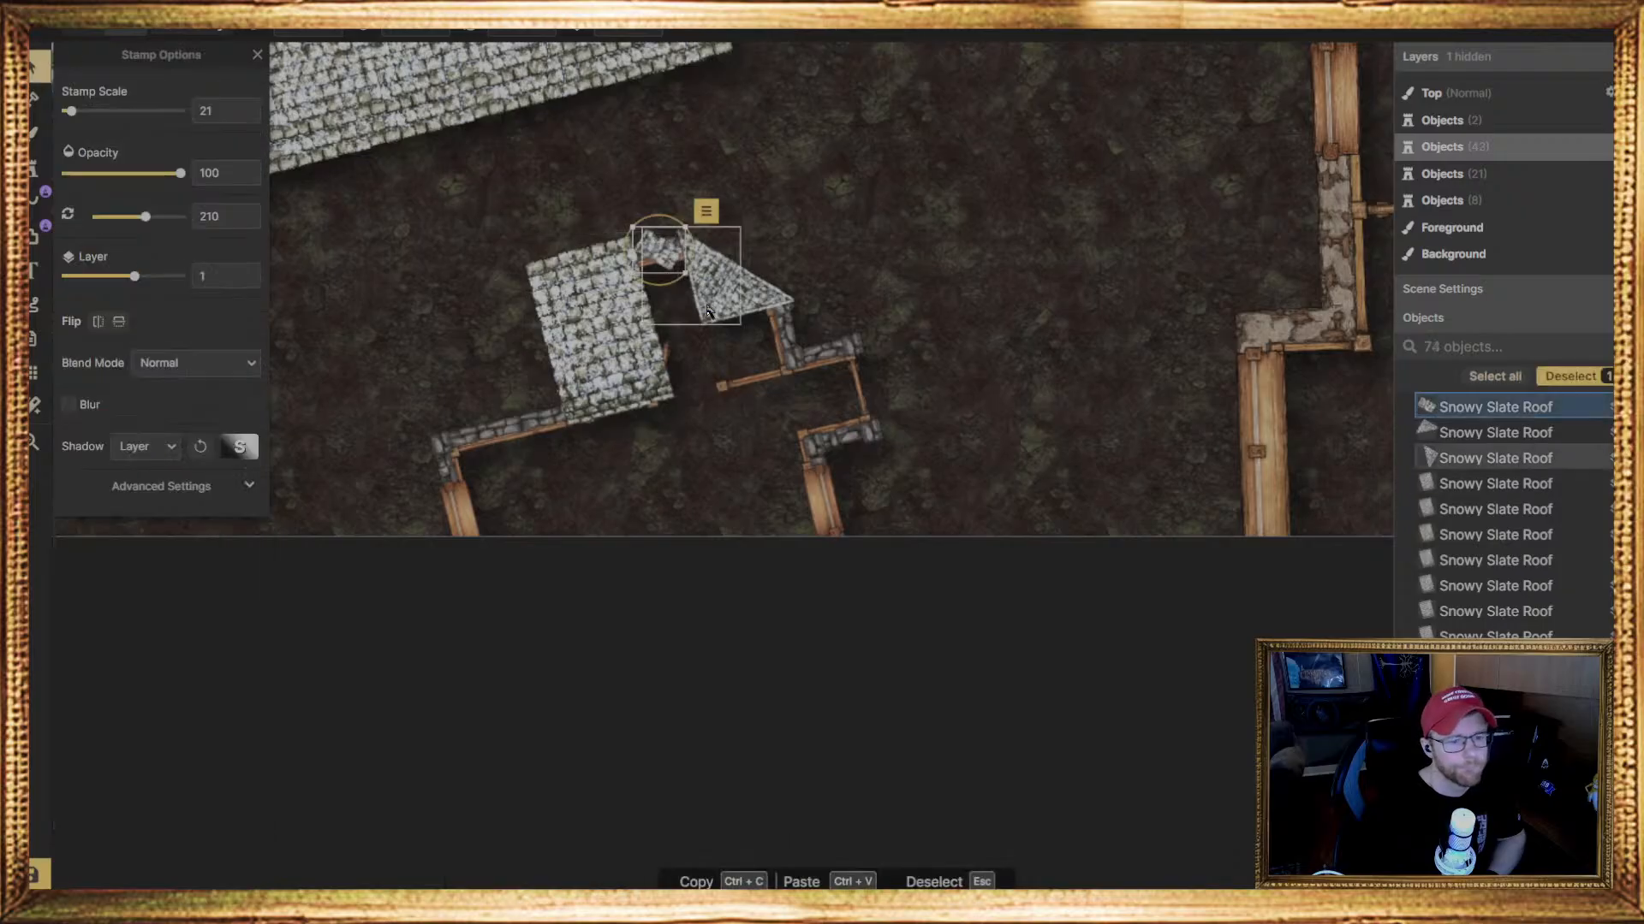
drag(693, 263, 683, 308)
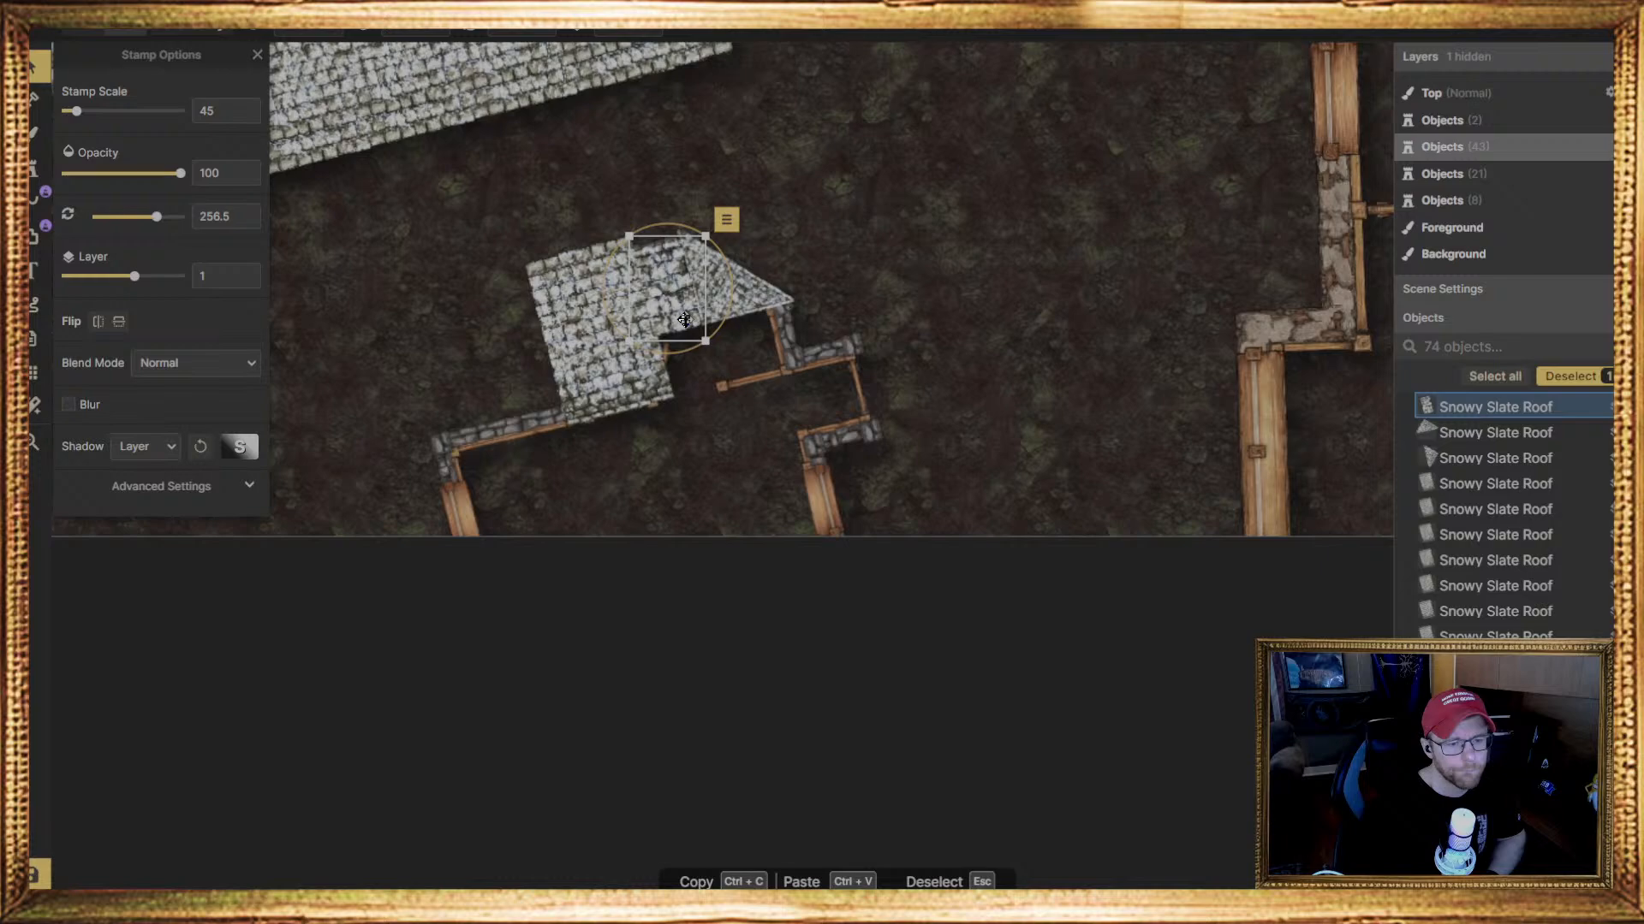
drag(710, 249, 662, 259)
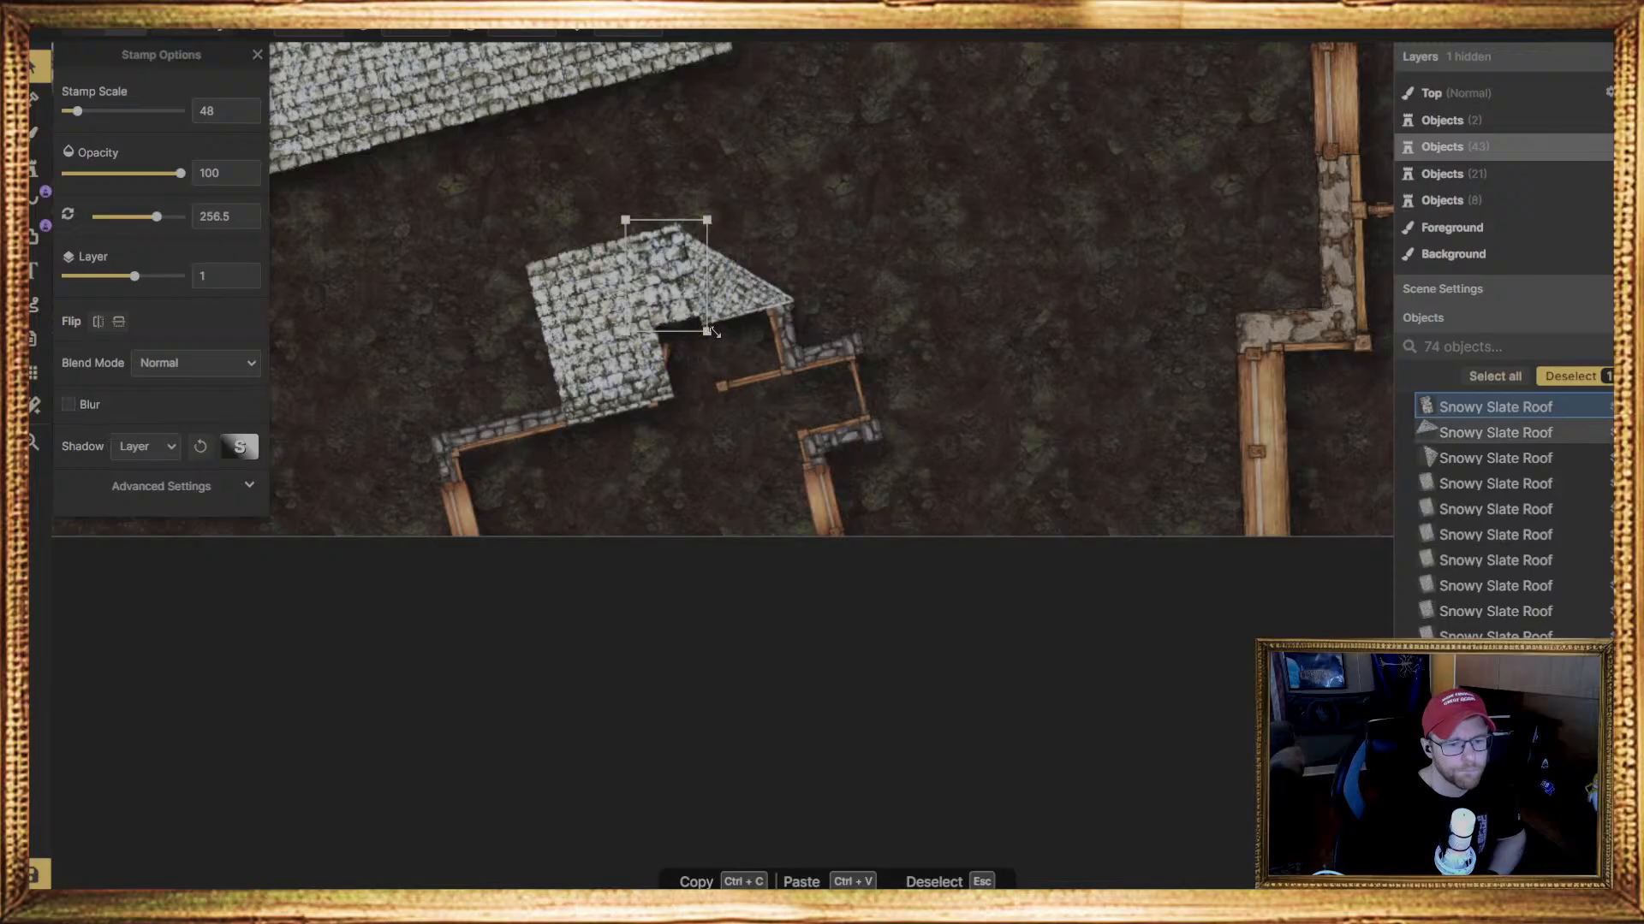
drag(707, 331, 685, 308)
key(Escape)
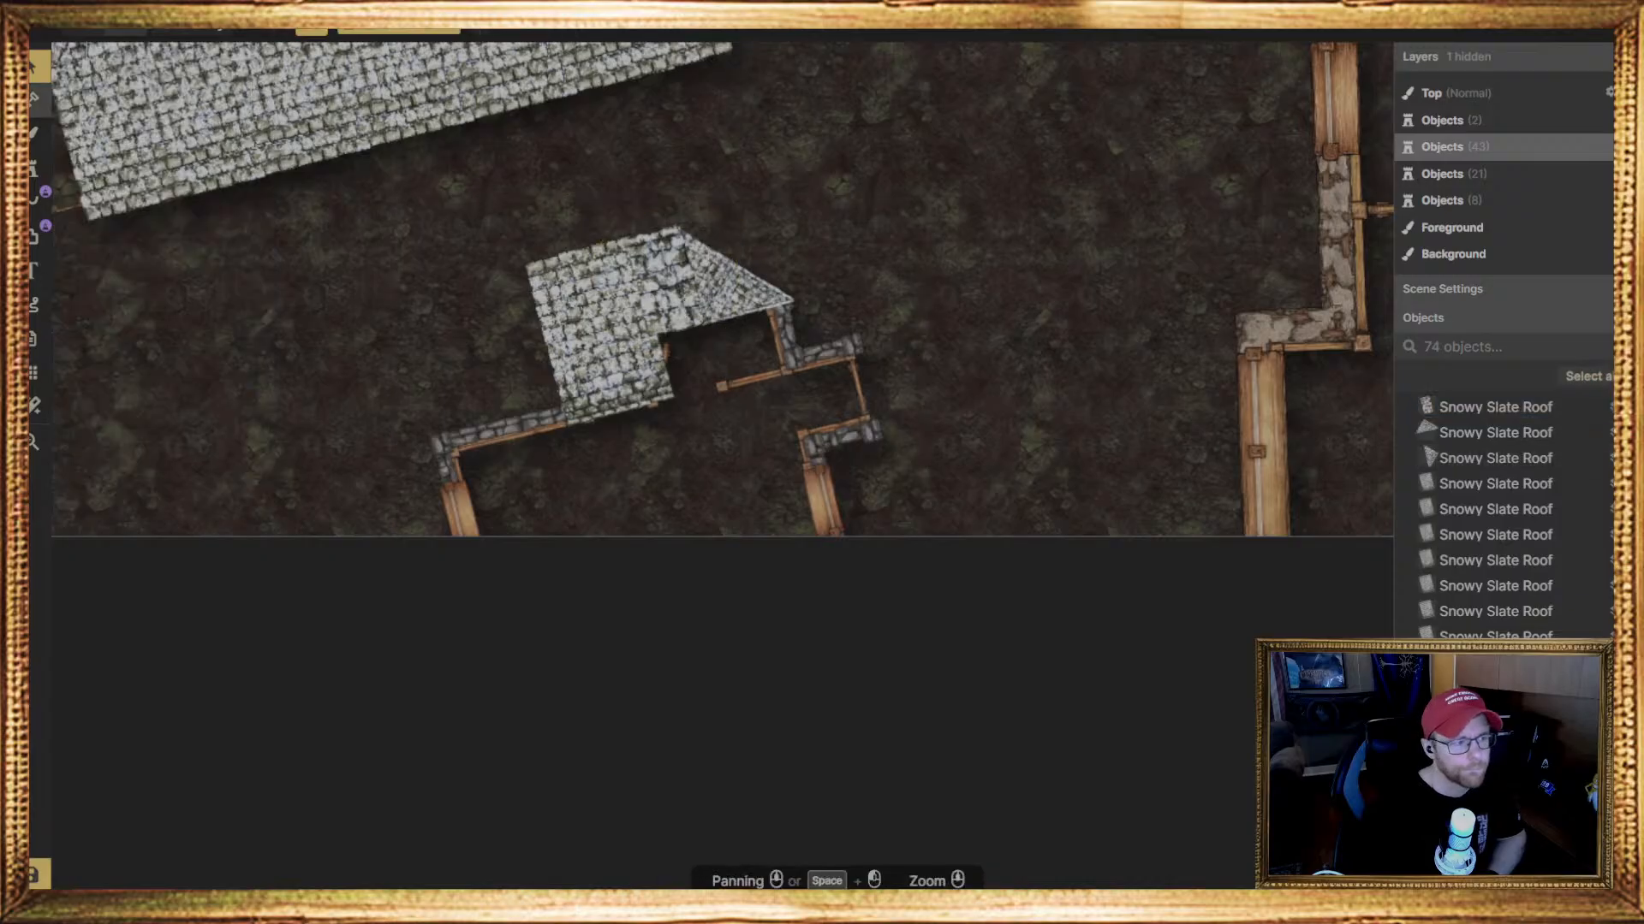
Stamp another ragged-edged Snowy Slate Roof piece at scale 52, rotate it to 165.5 degrees and place it below the triangular pieces
click(33, 167)
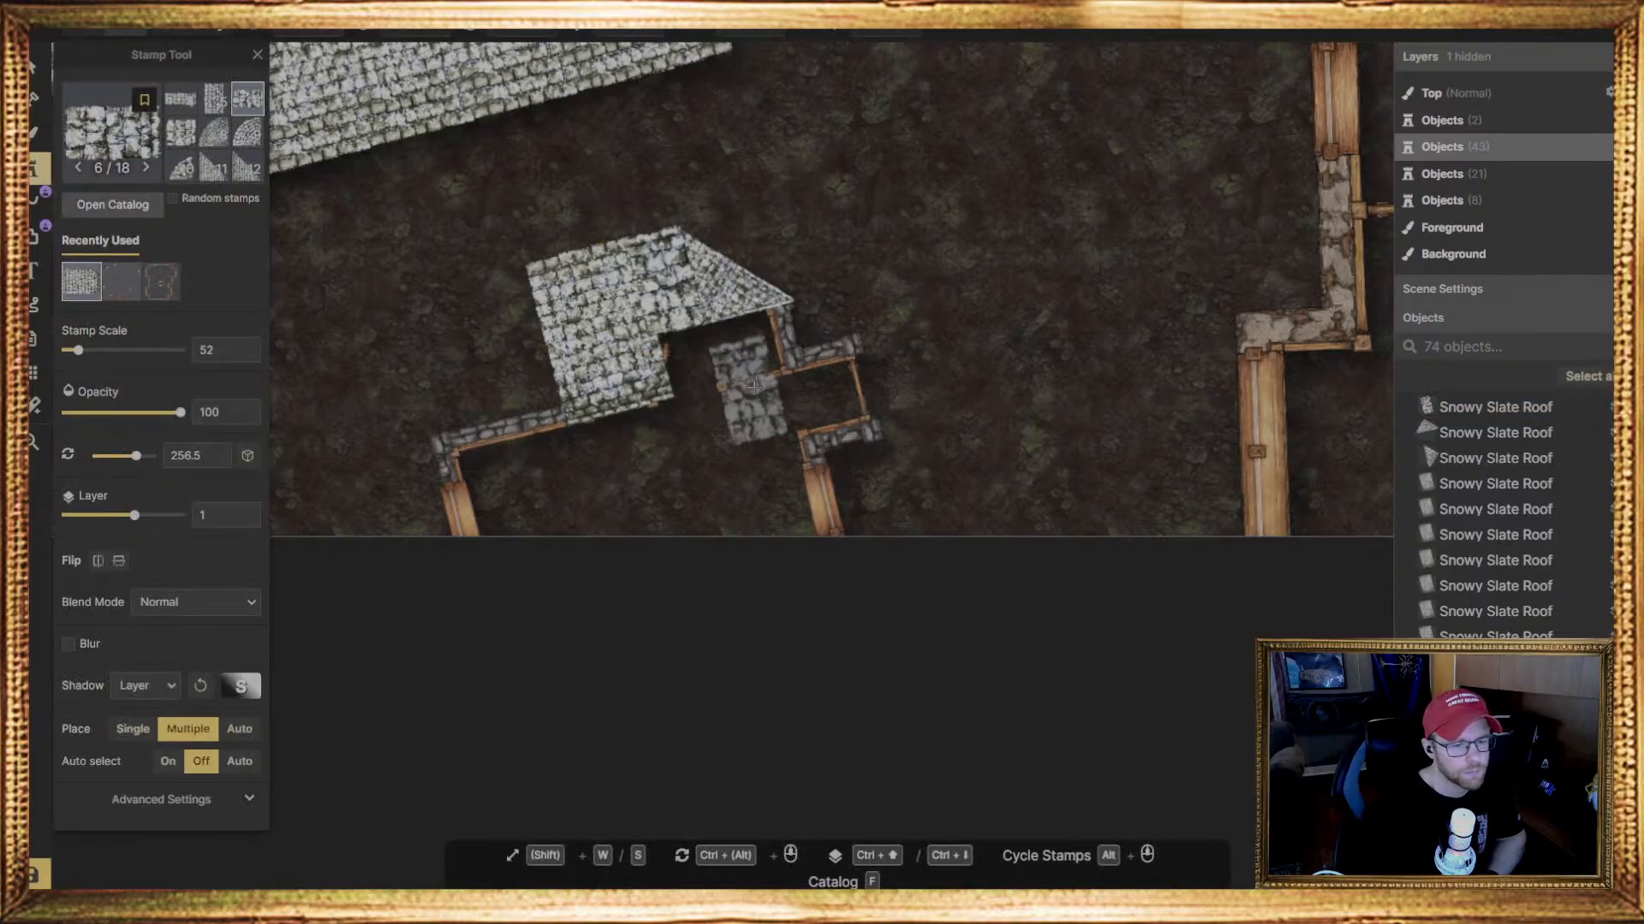
click(727, 381)
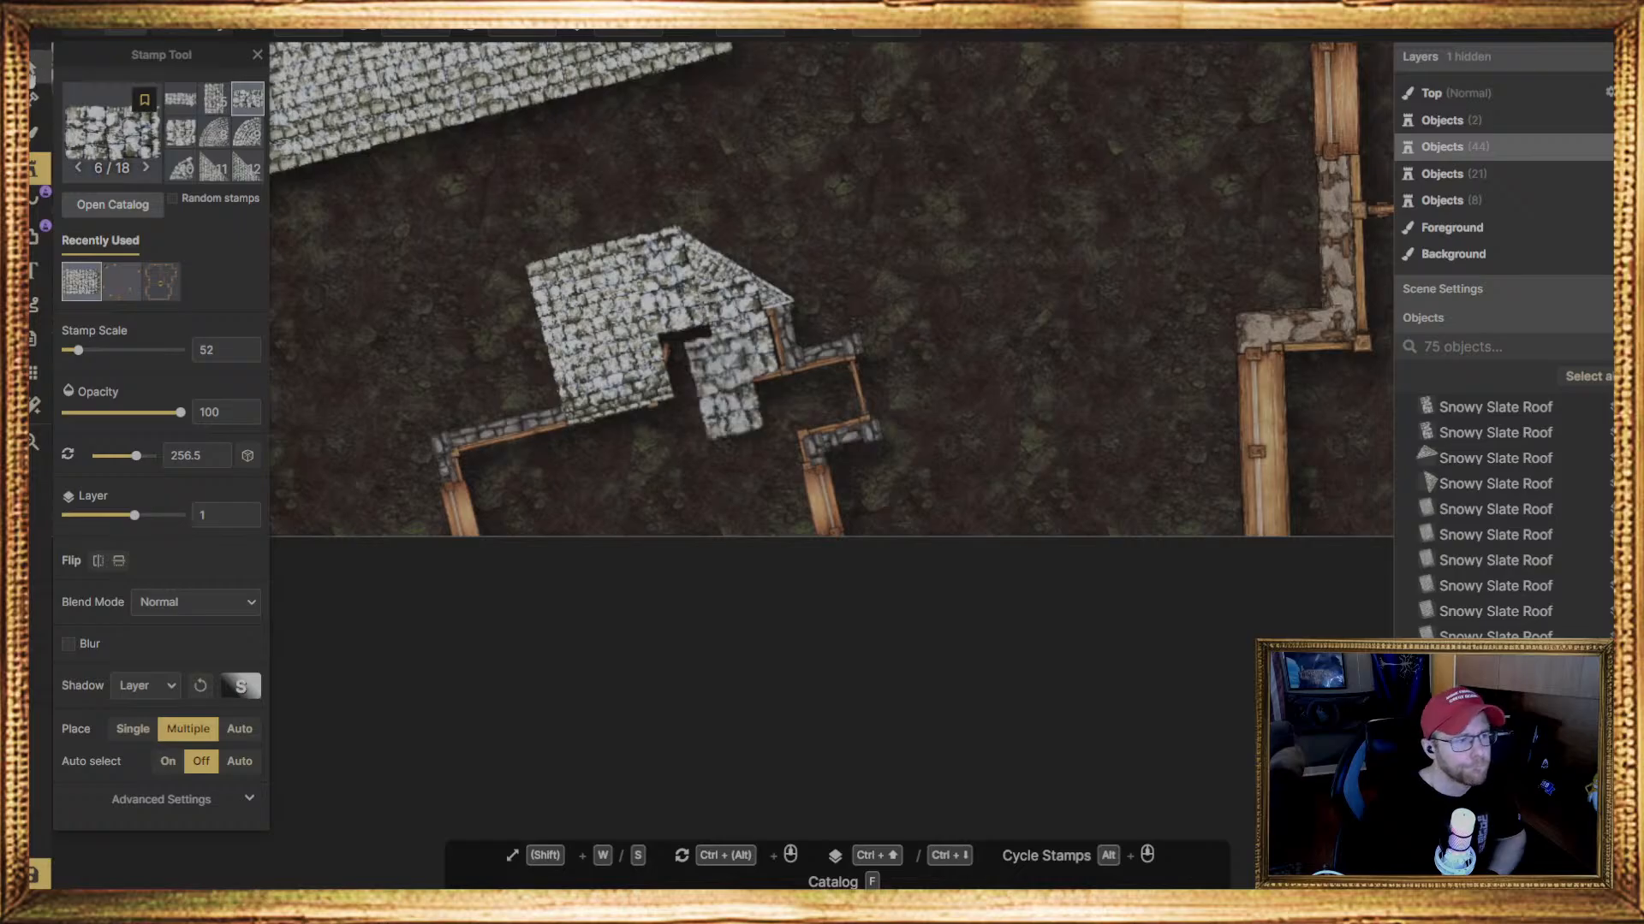
click(33, 73)
click(741, 352)
drag(805, 364, 826, 173)
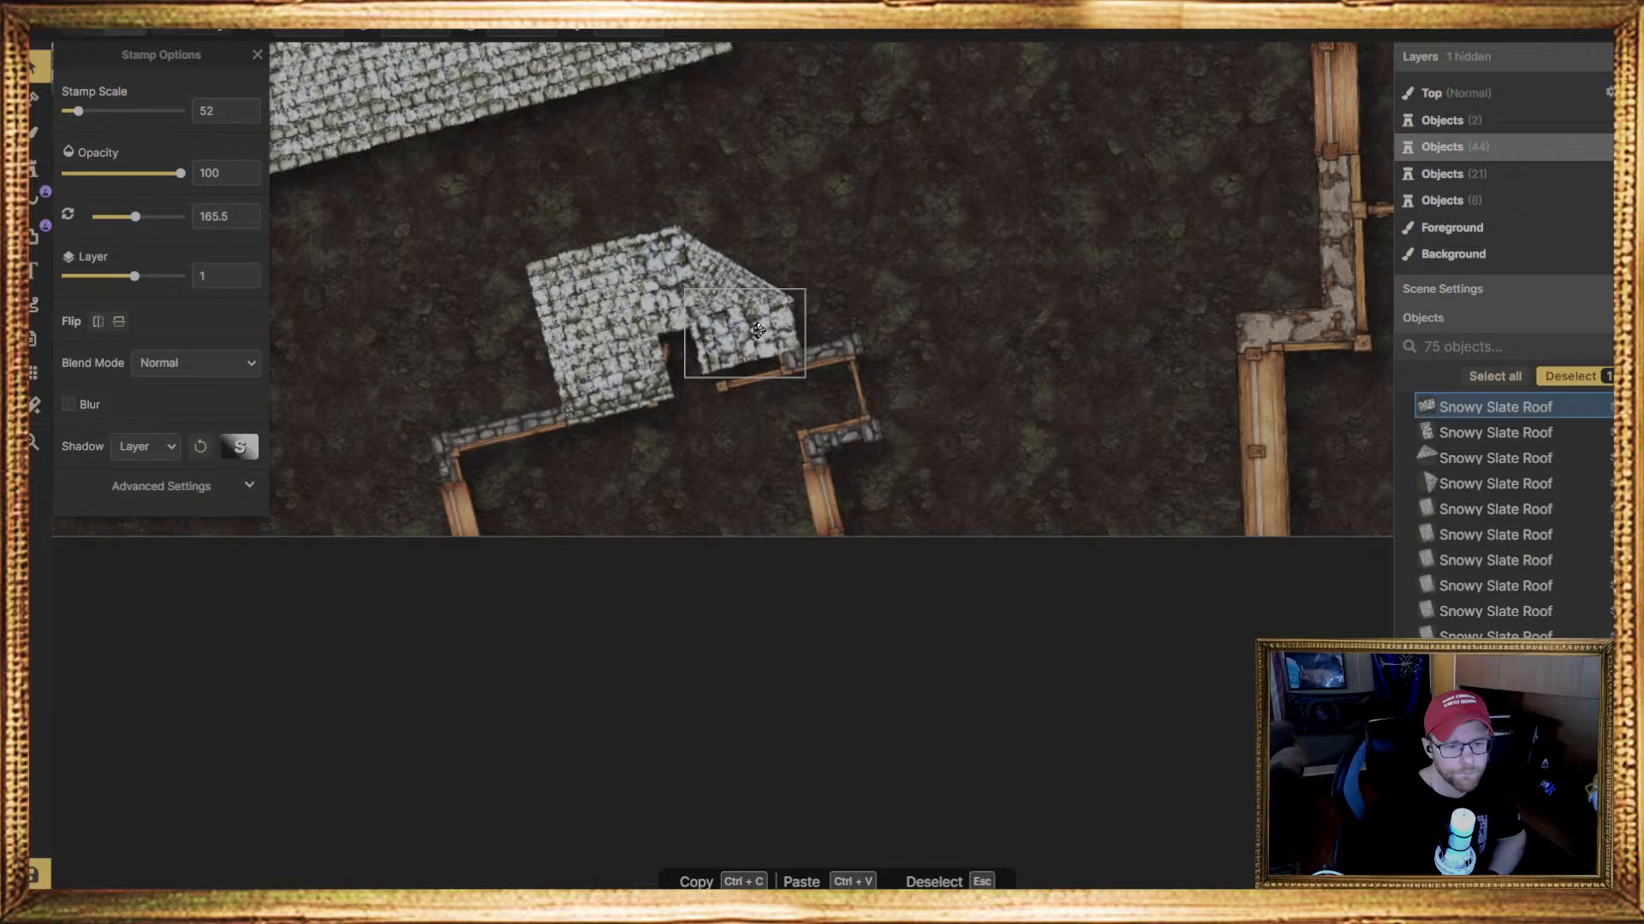
drag(757, 330, 768, 334)
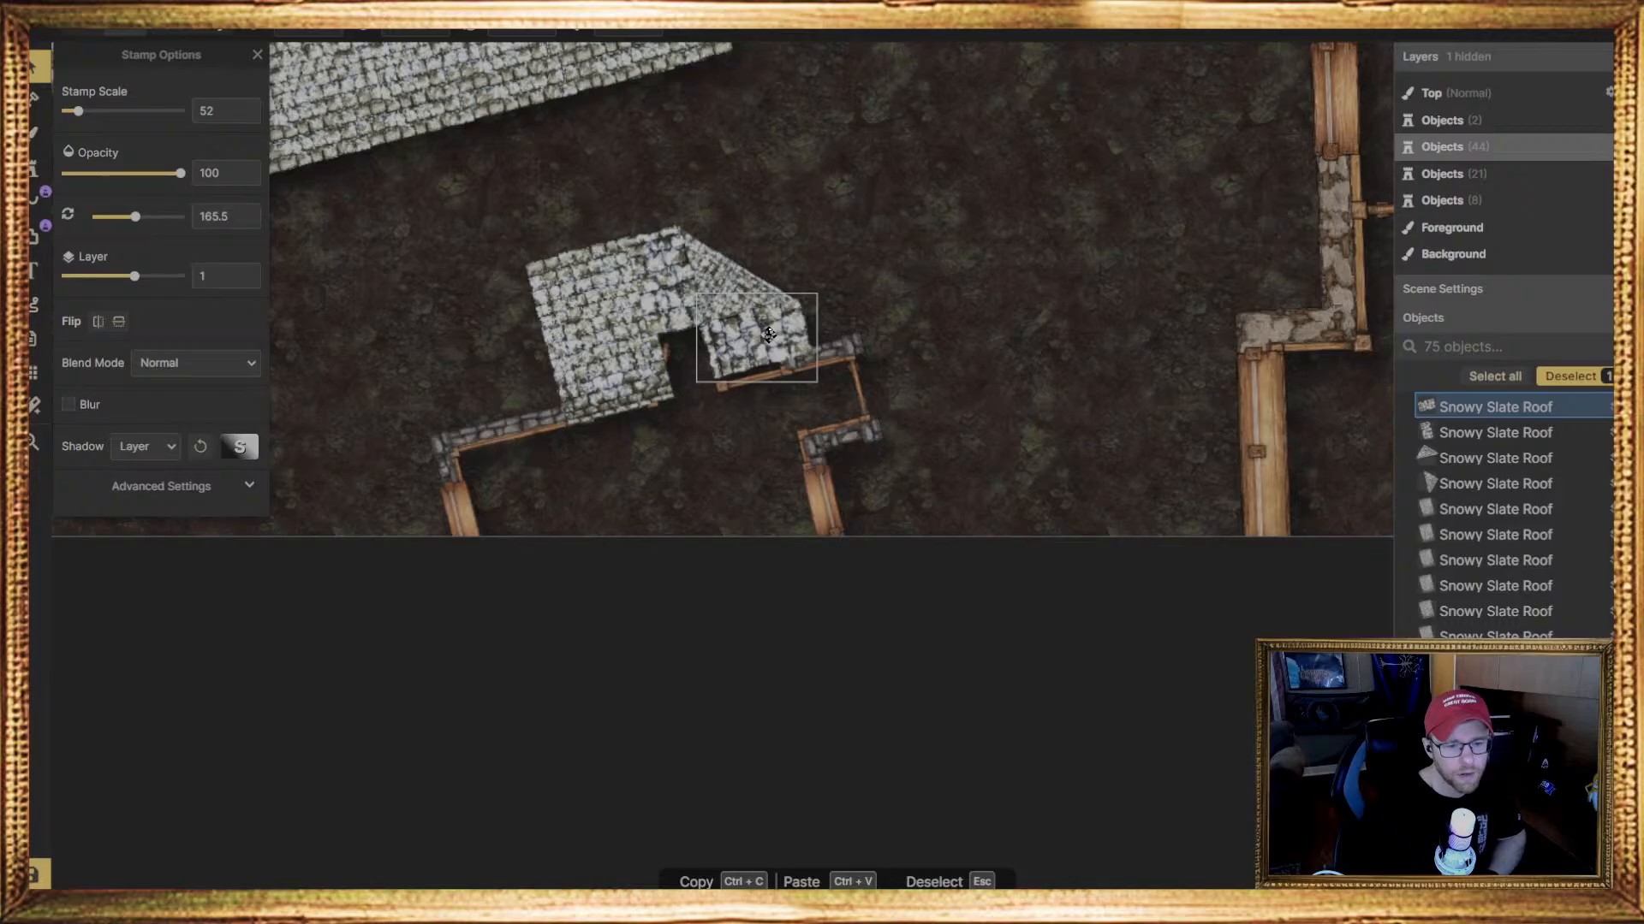
Delete the two triangular and two ragged-edged Snowy Slate Roof pieces from the angled bay, keeping only the rectangular piece
drag(837, 355, 796, 352)
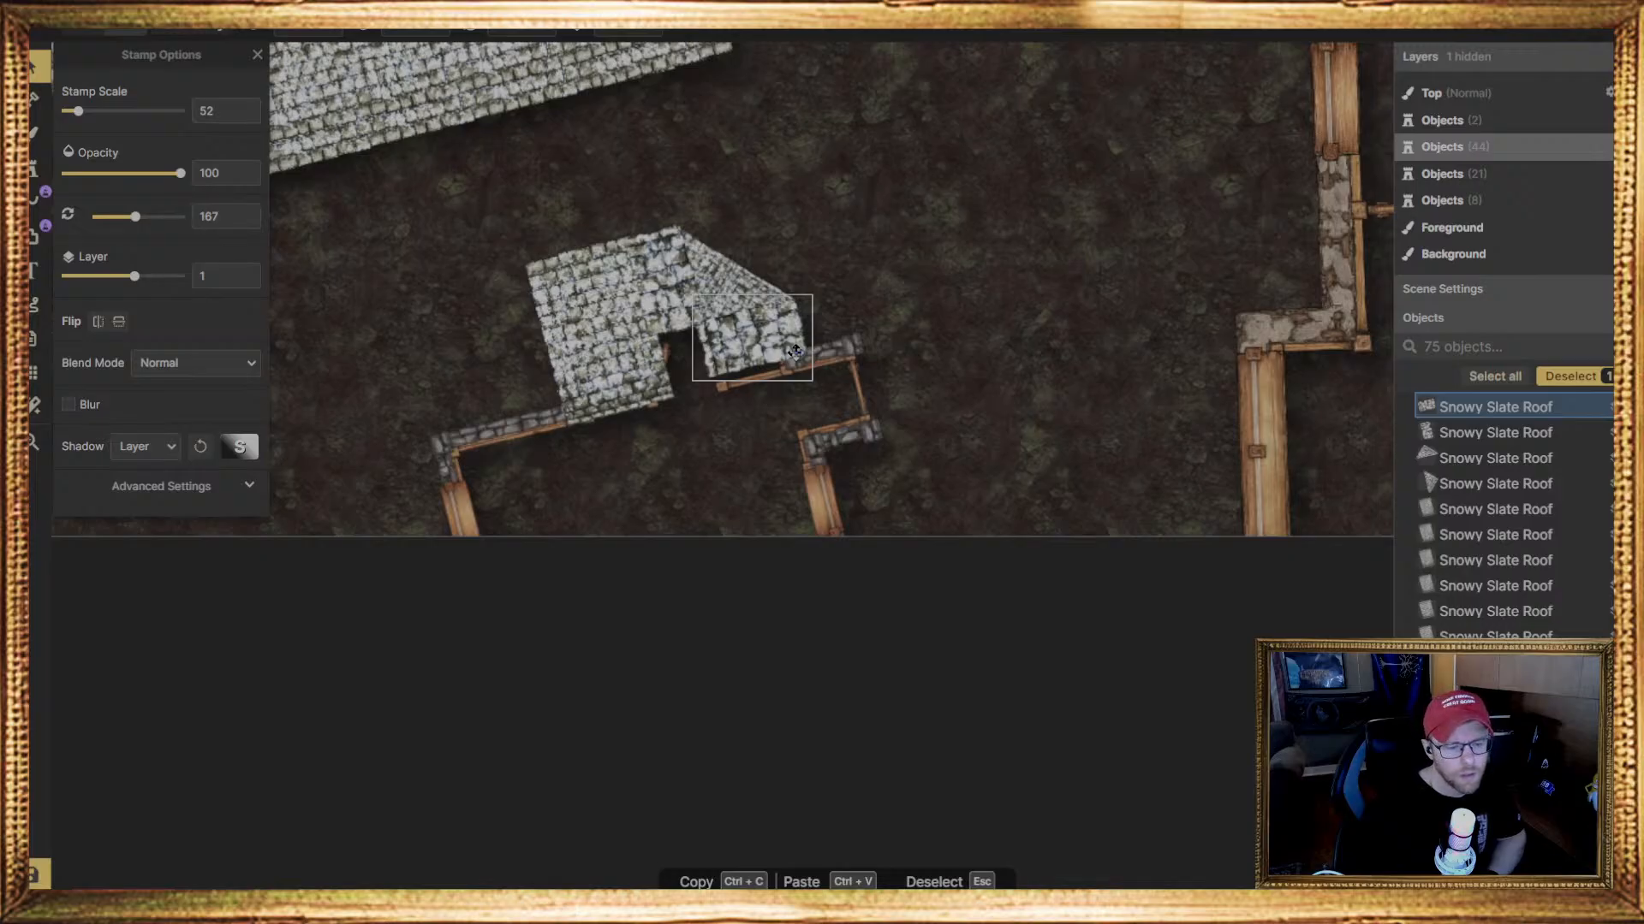
click(624, 280)
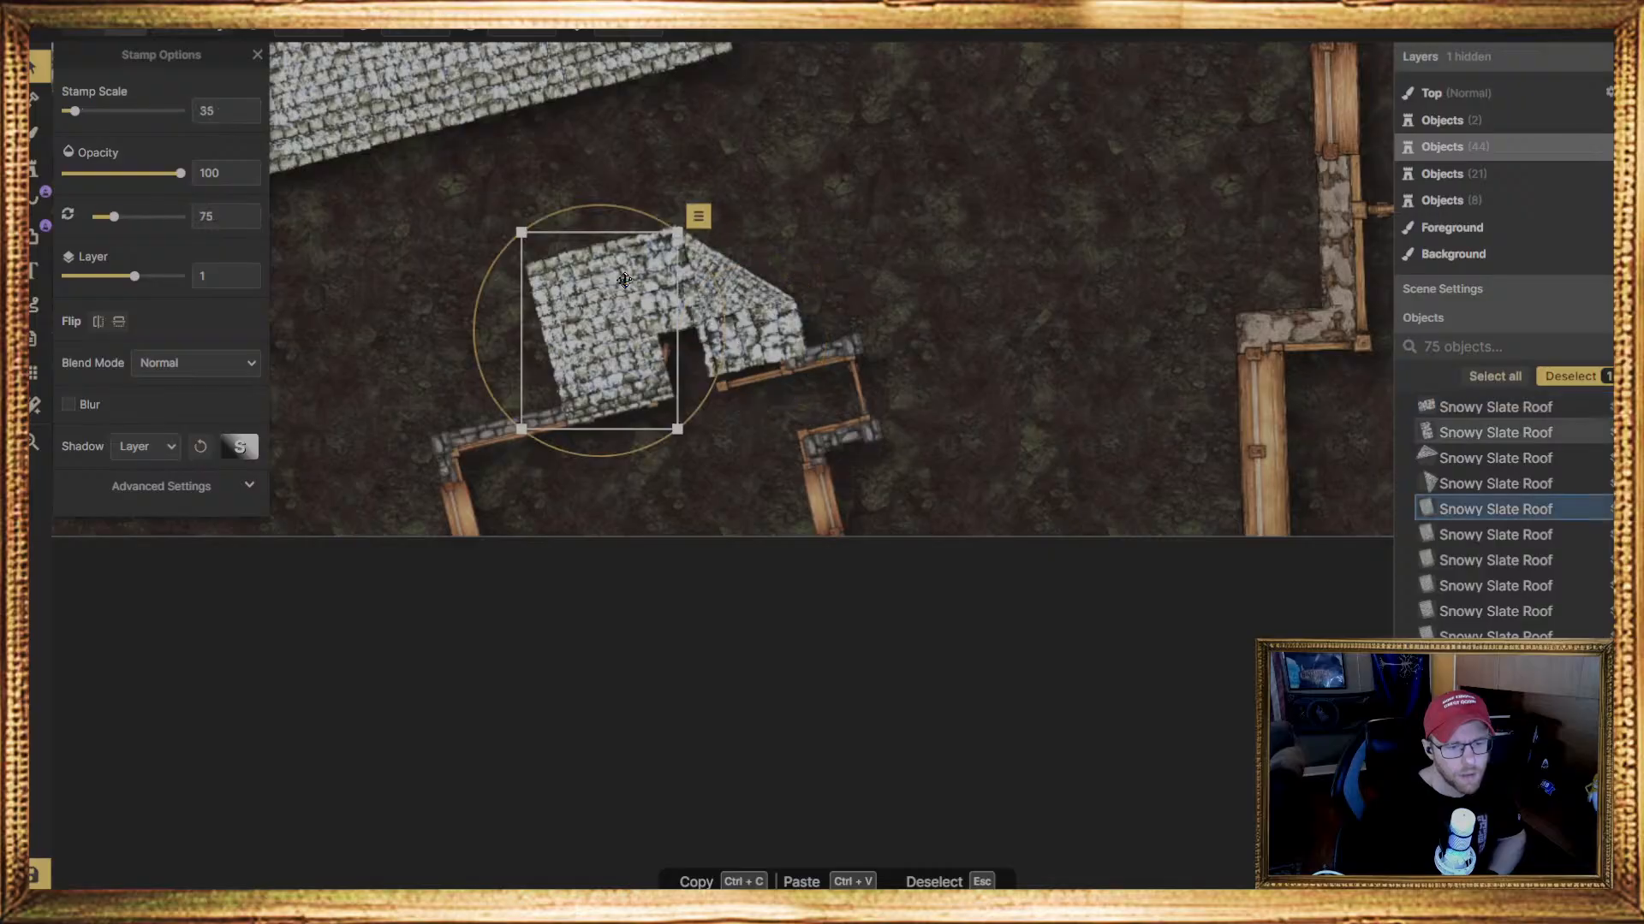
click(766, 303)
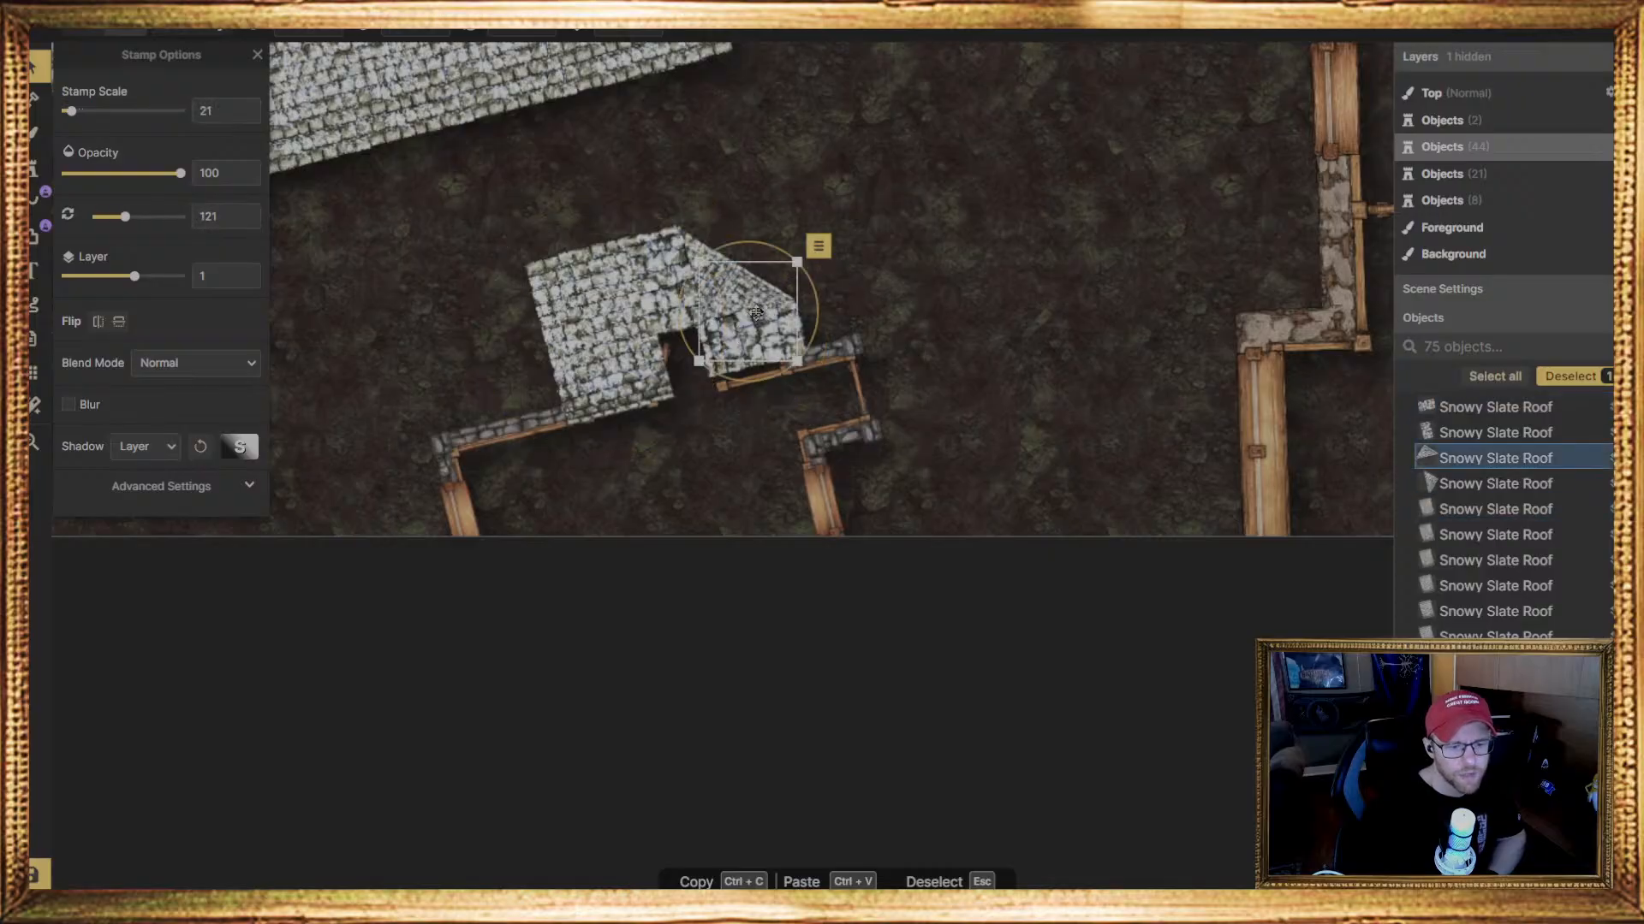
key(Delete)
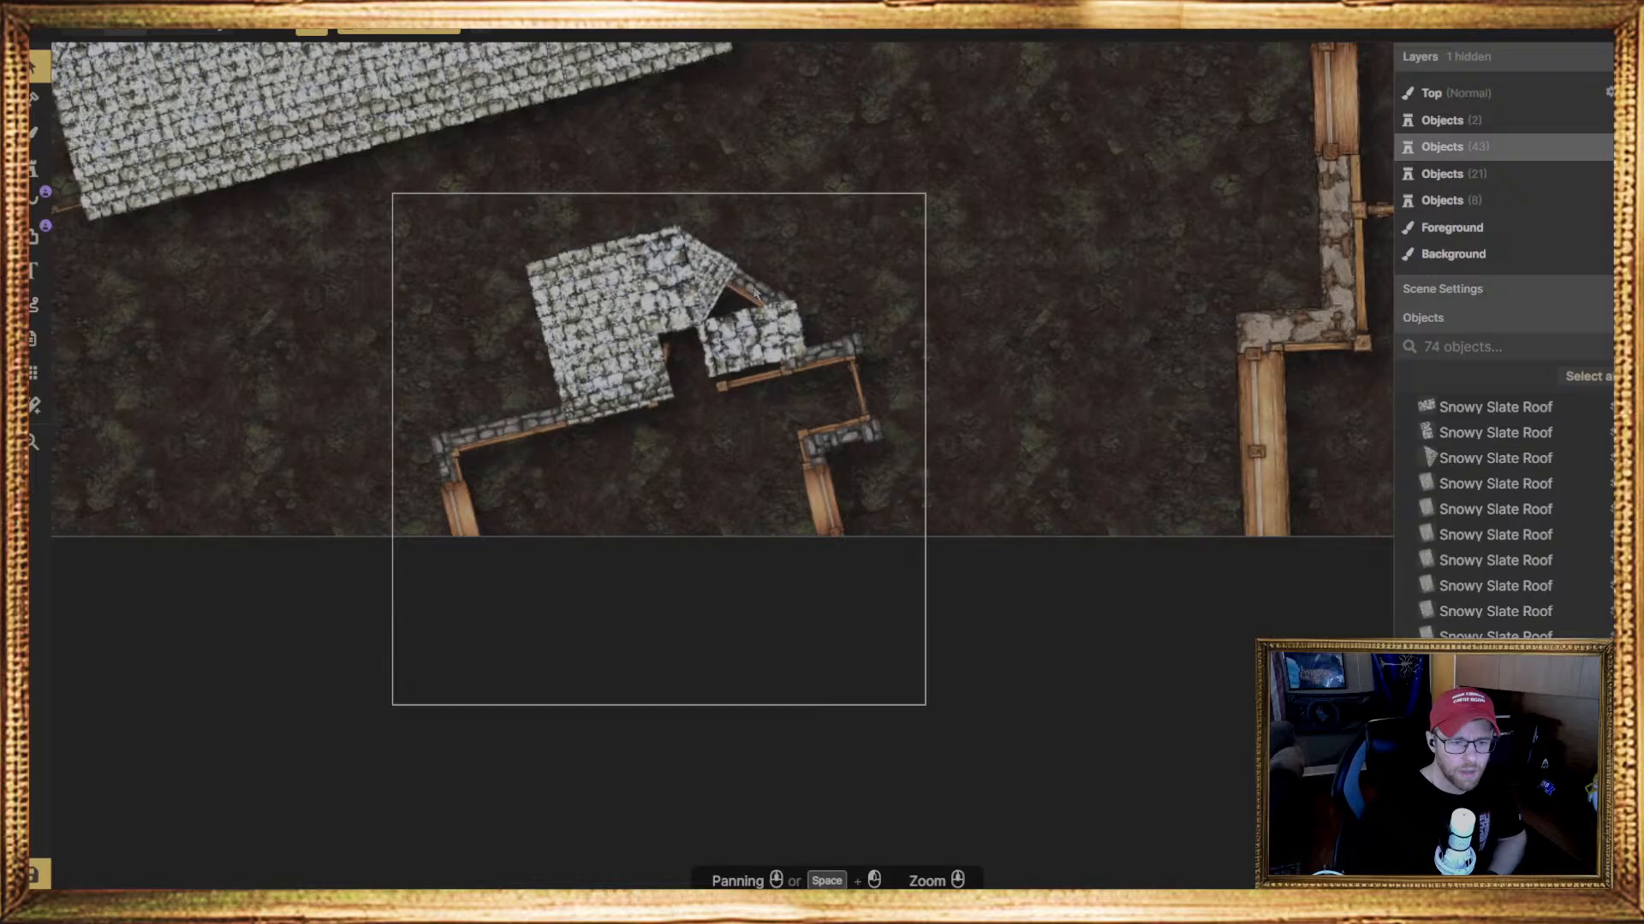
click(720, 286)
key(Delete)
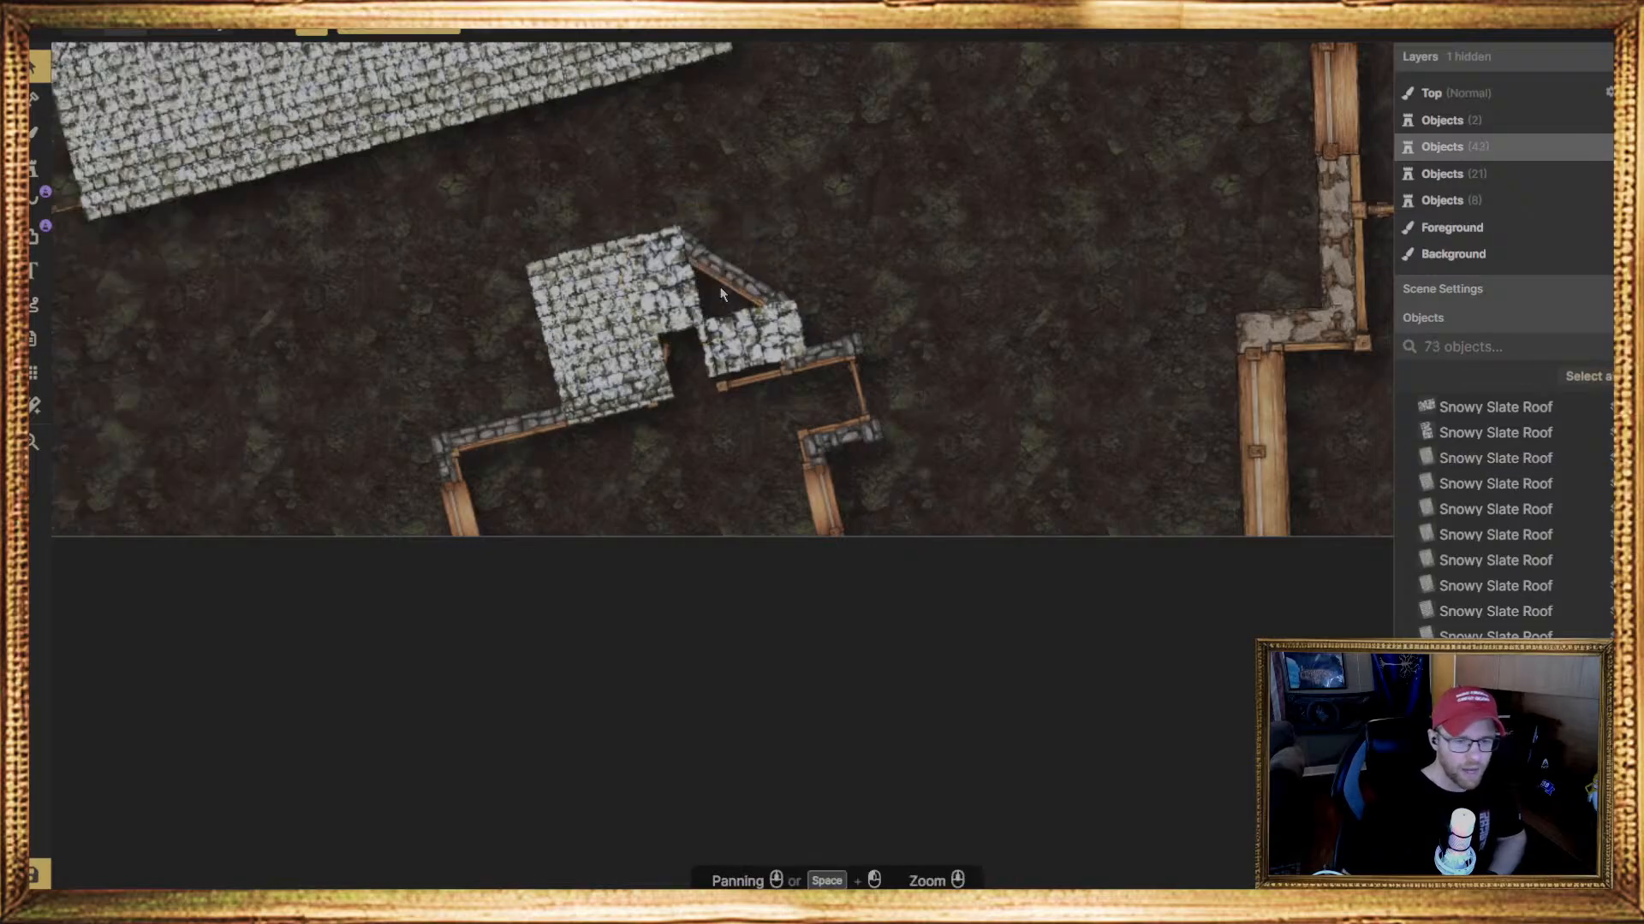
click(766, 332)
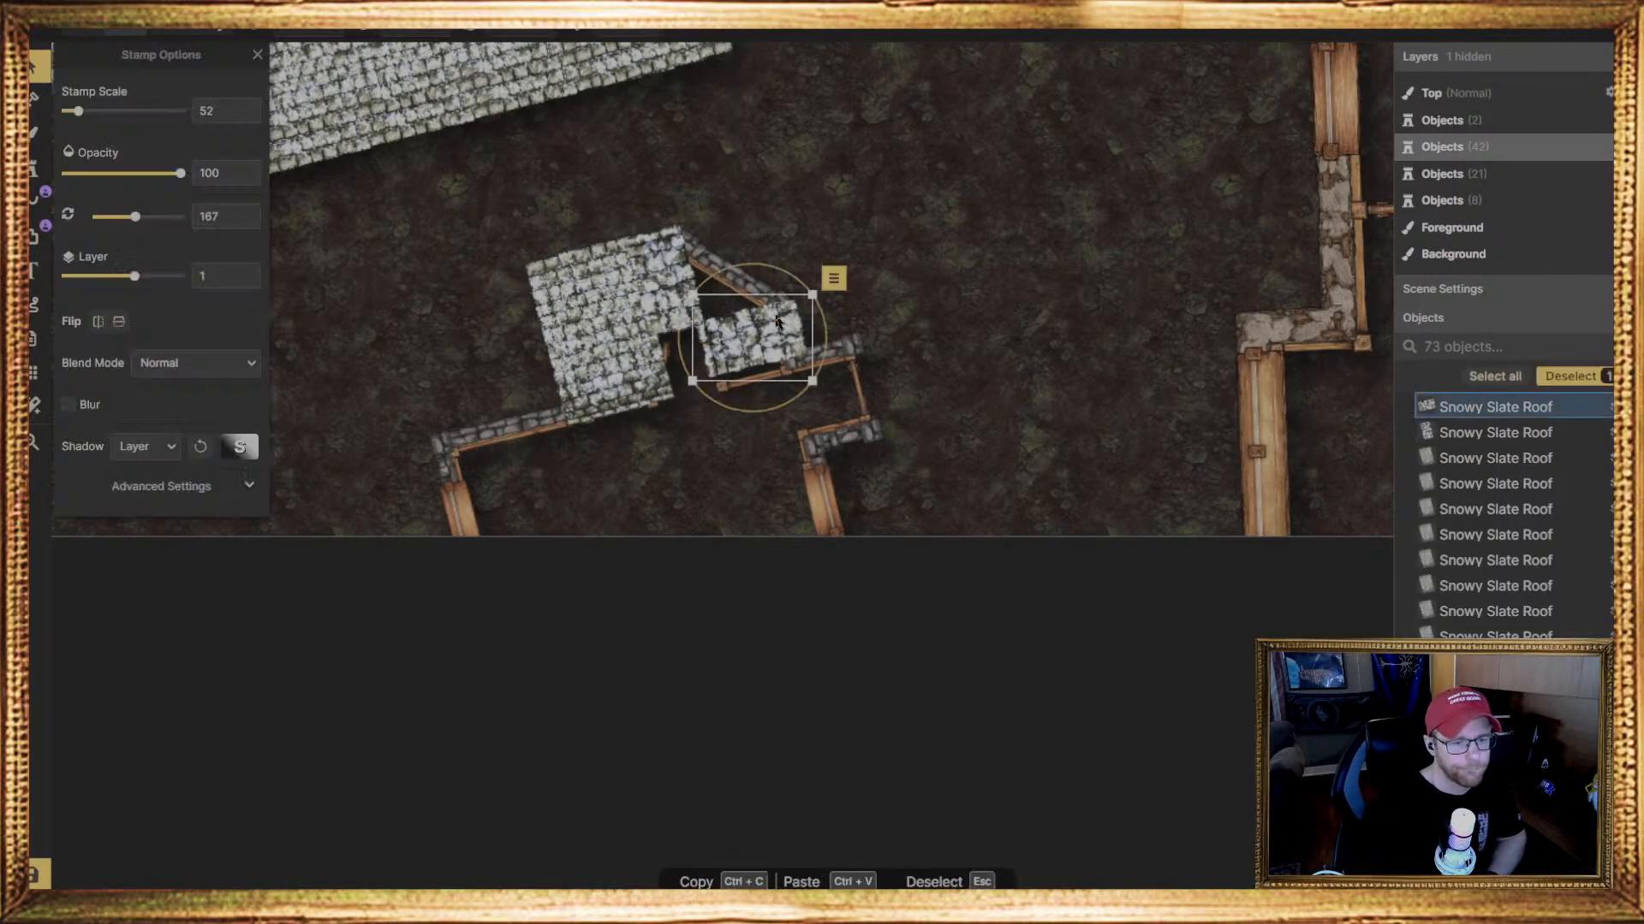
key(Delete)
click(682, 320)
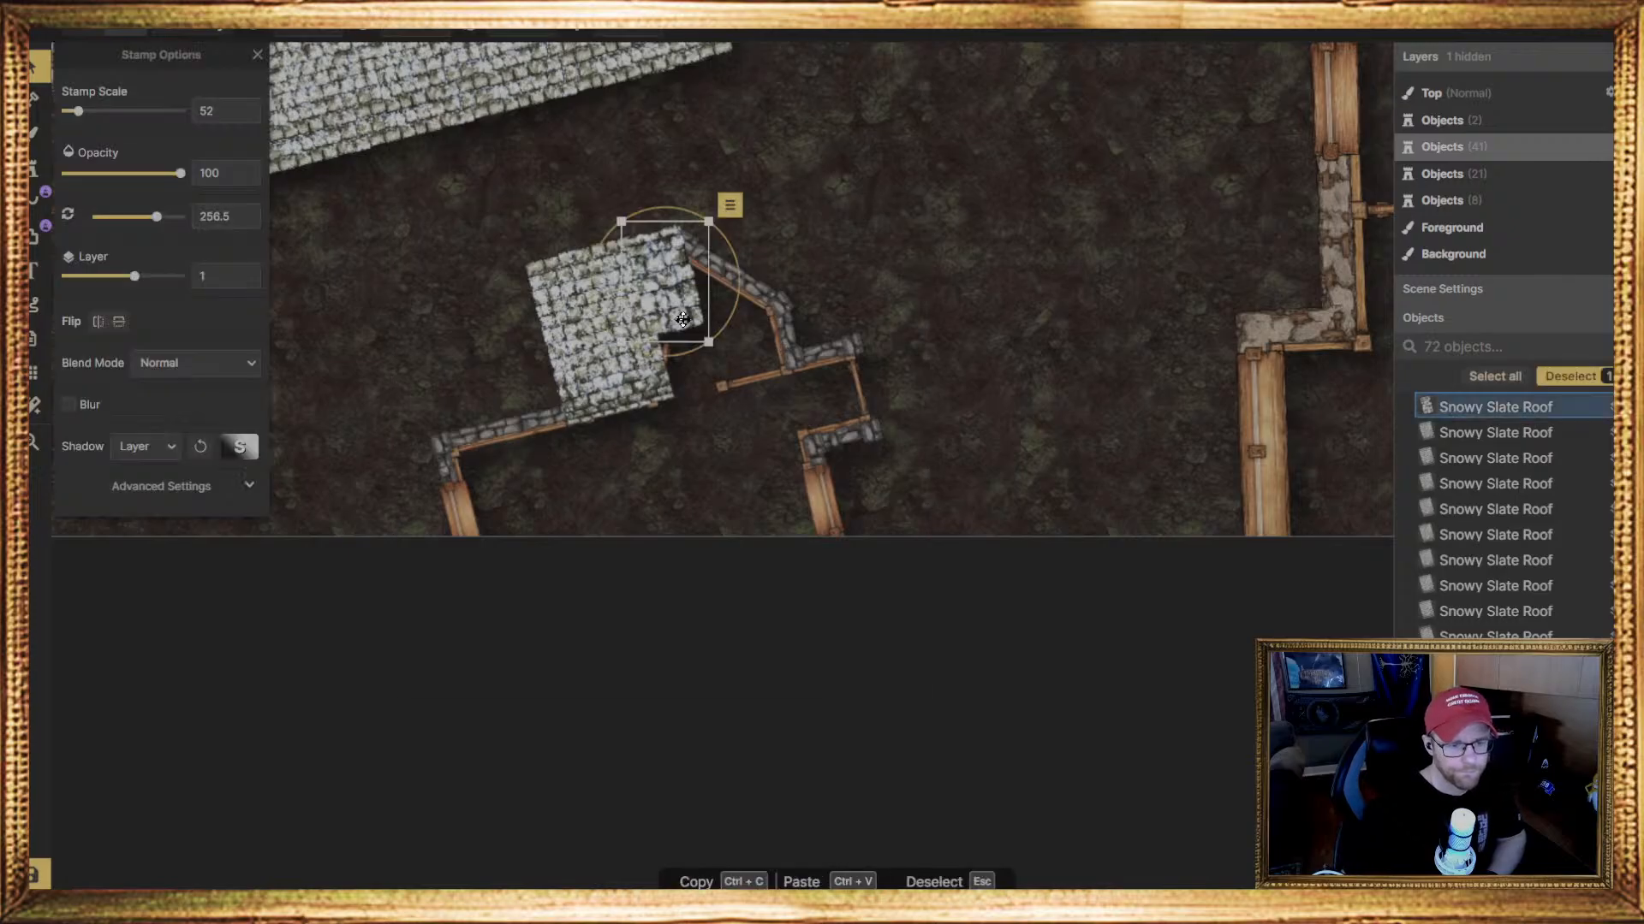
key(Delete)
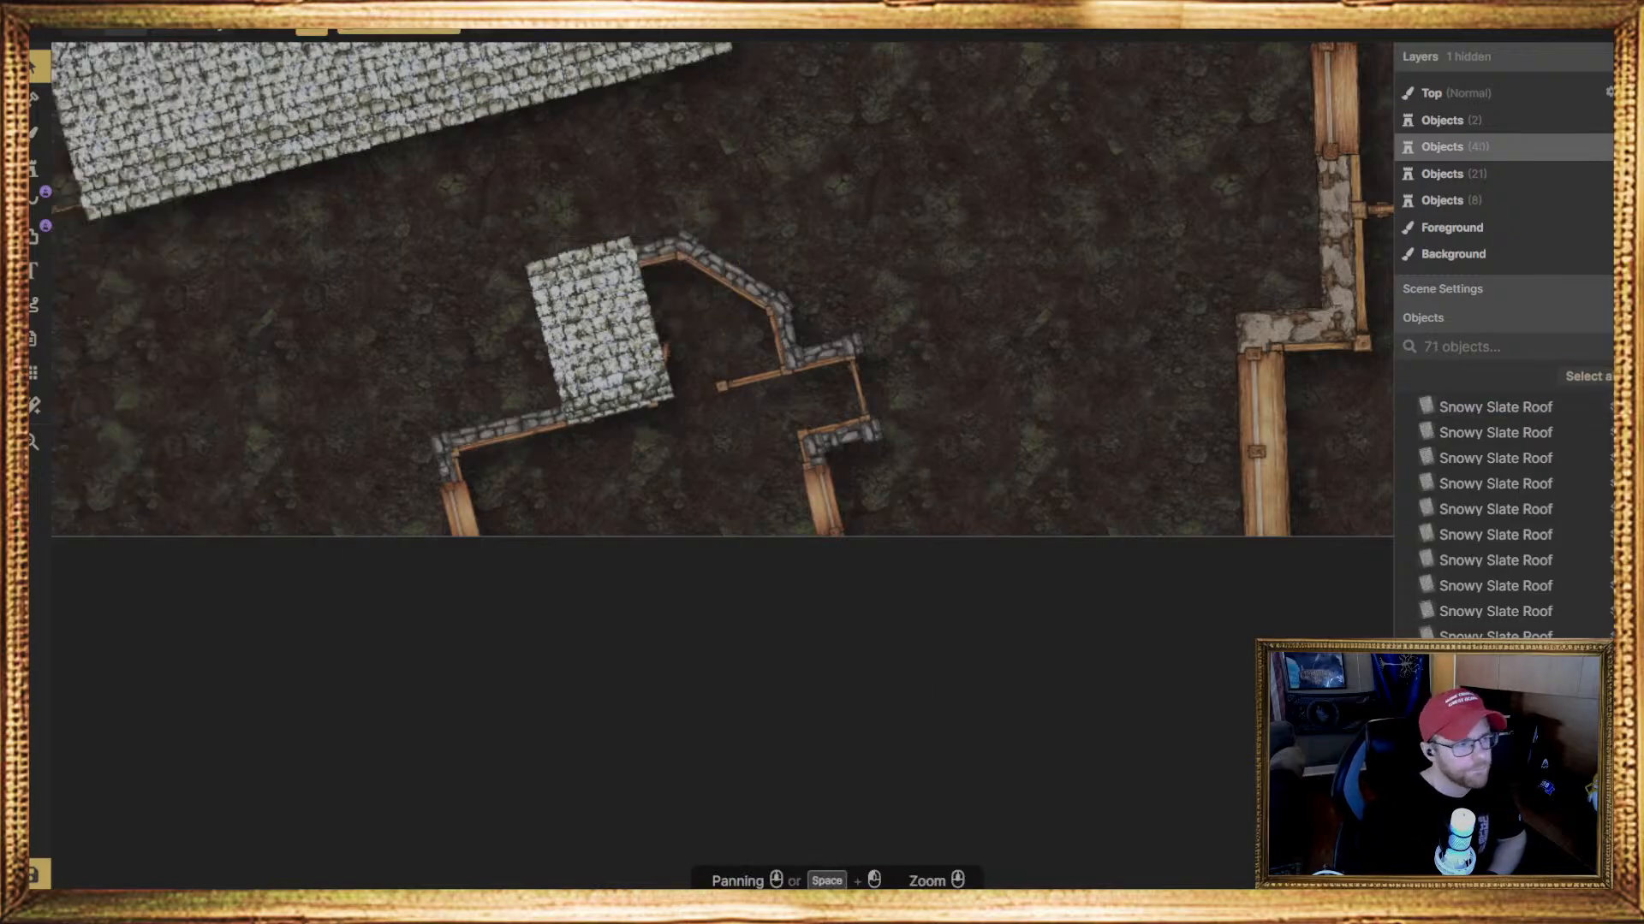
Examine the neighbouring house roofs and preview ragged-edged Snowy Slate Roof stamps at scale 52 and 256.5 degrees over the angled bay
click(34, 168)
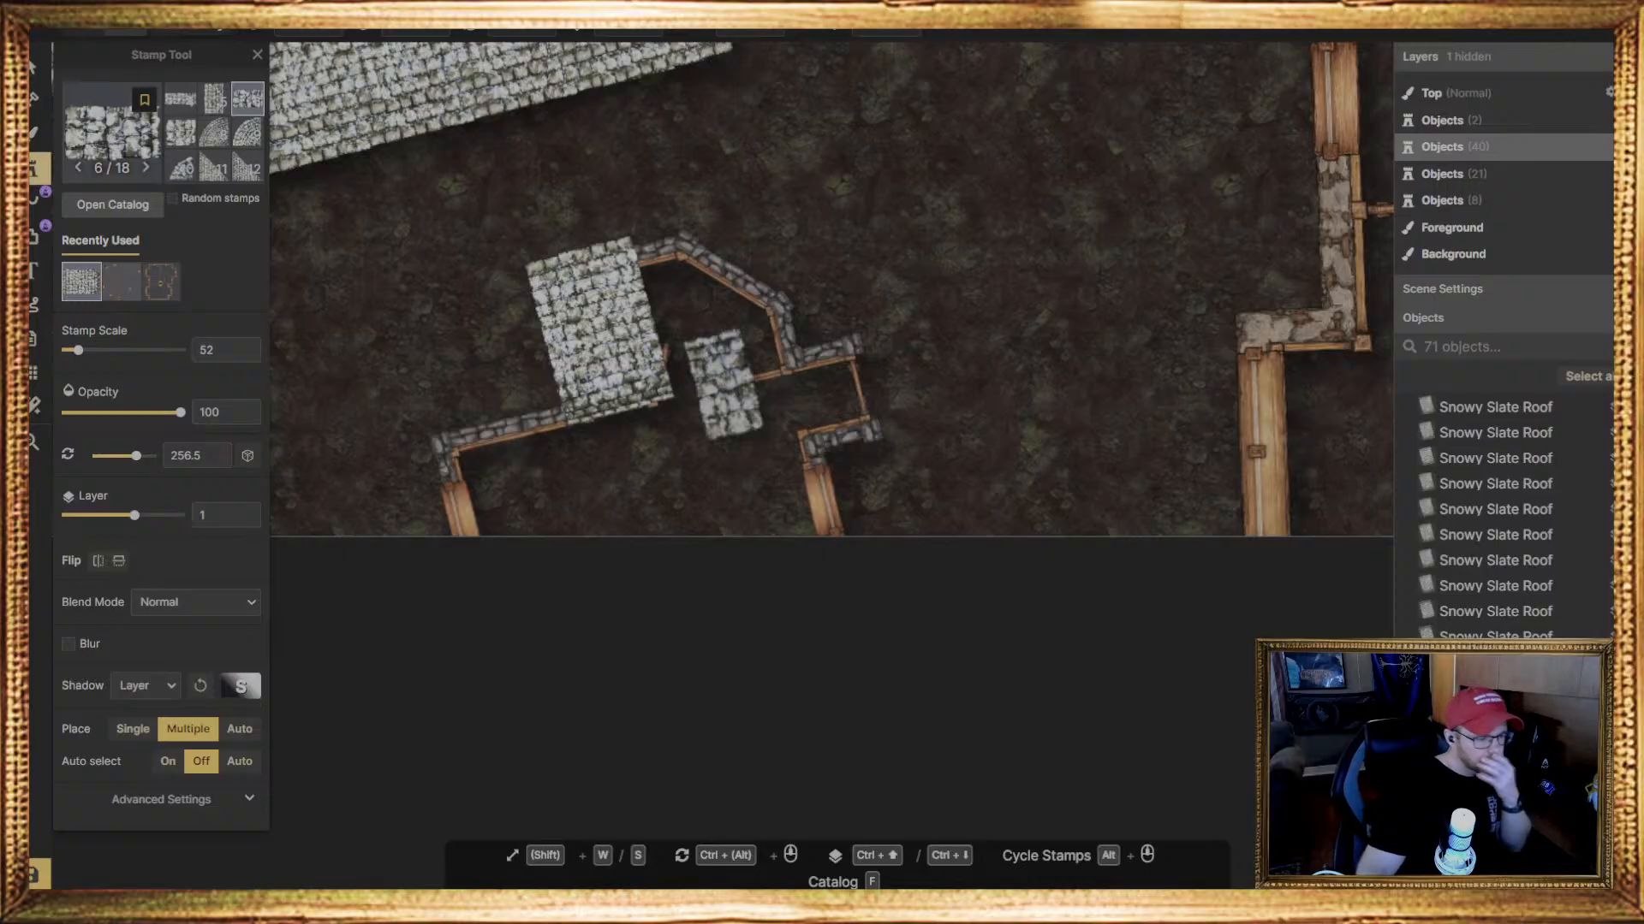
scroll(803, 410, down, 4)
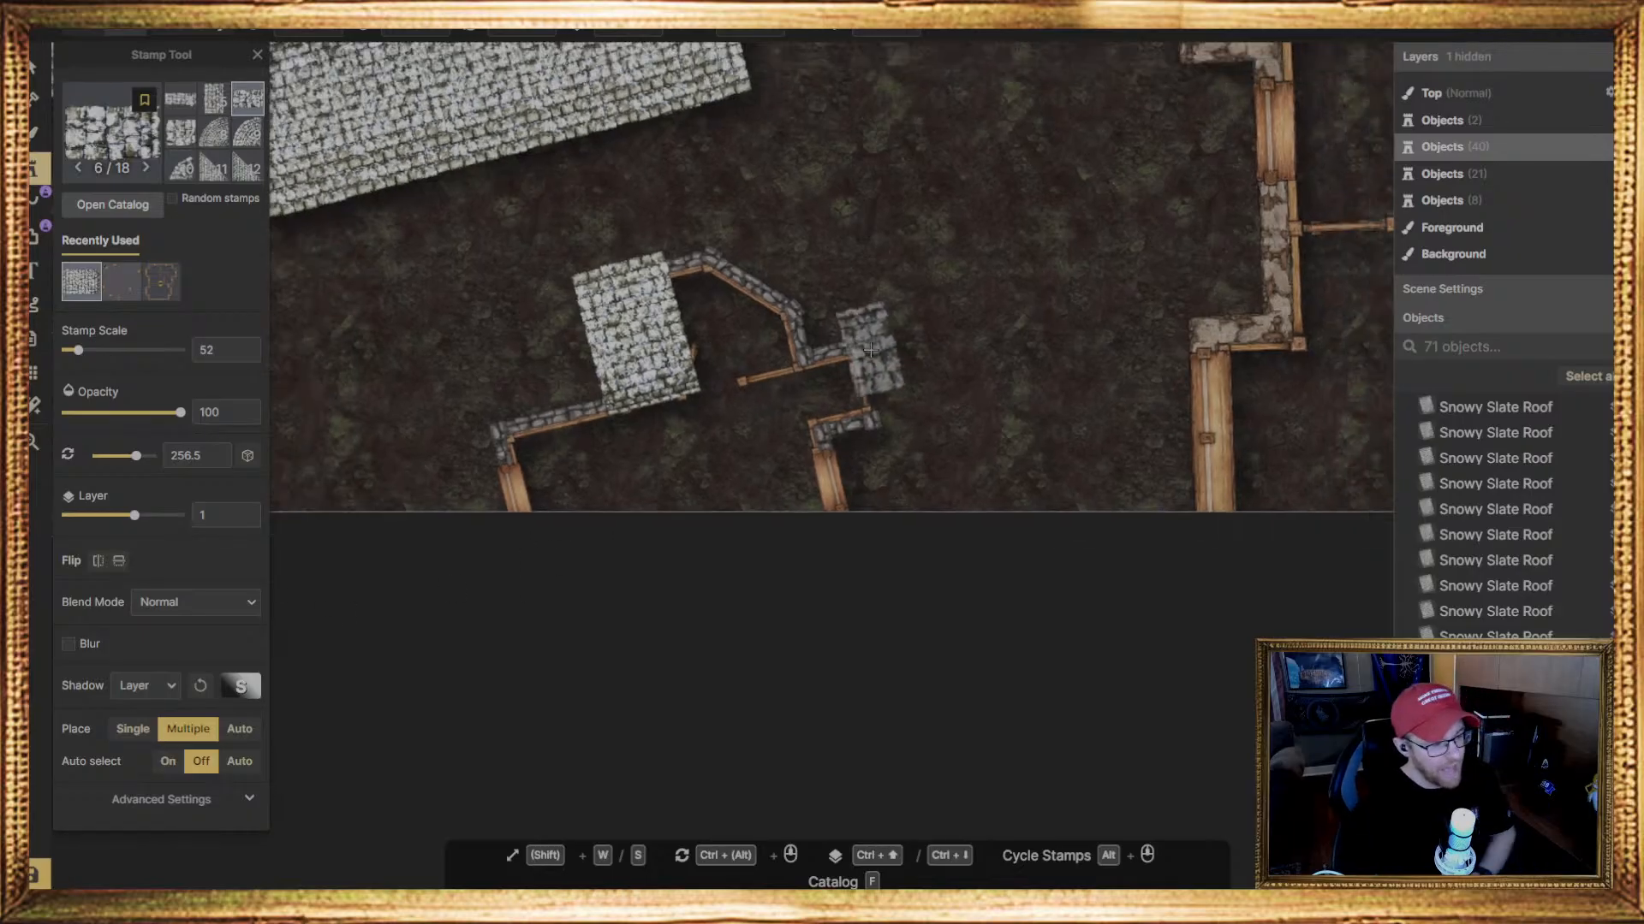
scroll(829, 257, down, 1)
scroll(829, 256, down, 4)
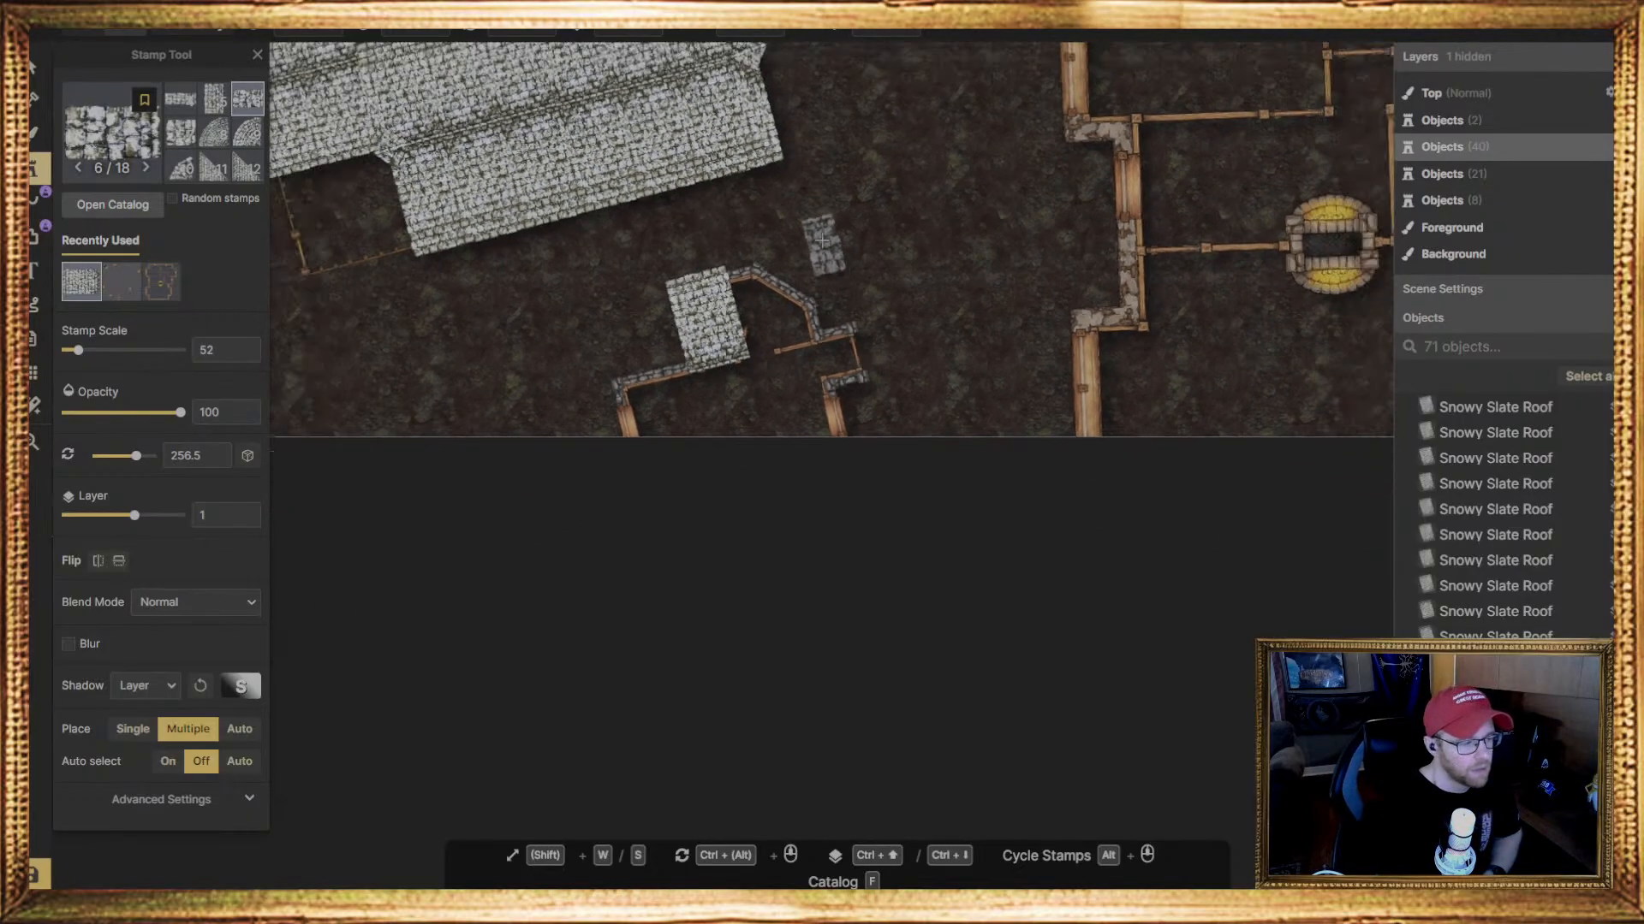
right_drag(801, 176, 804, 402)
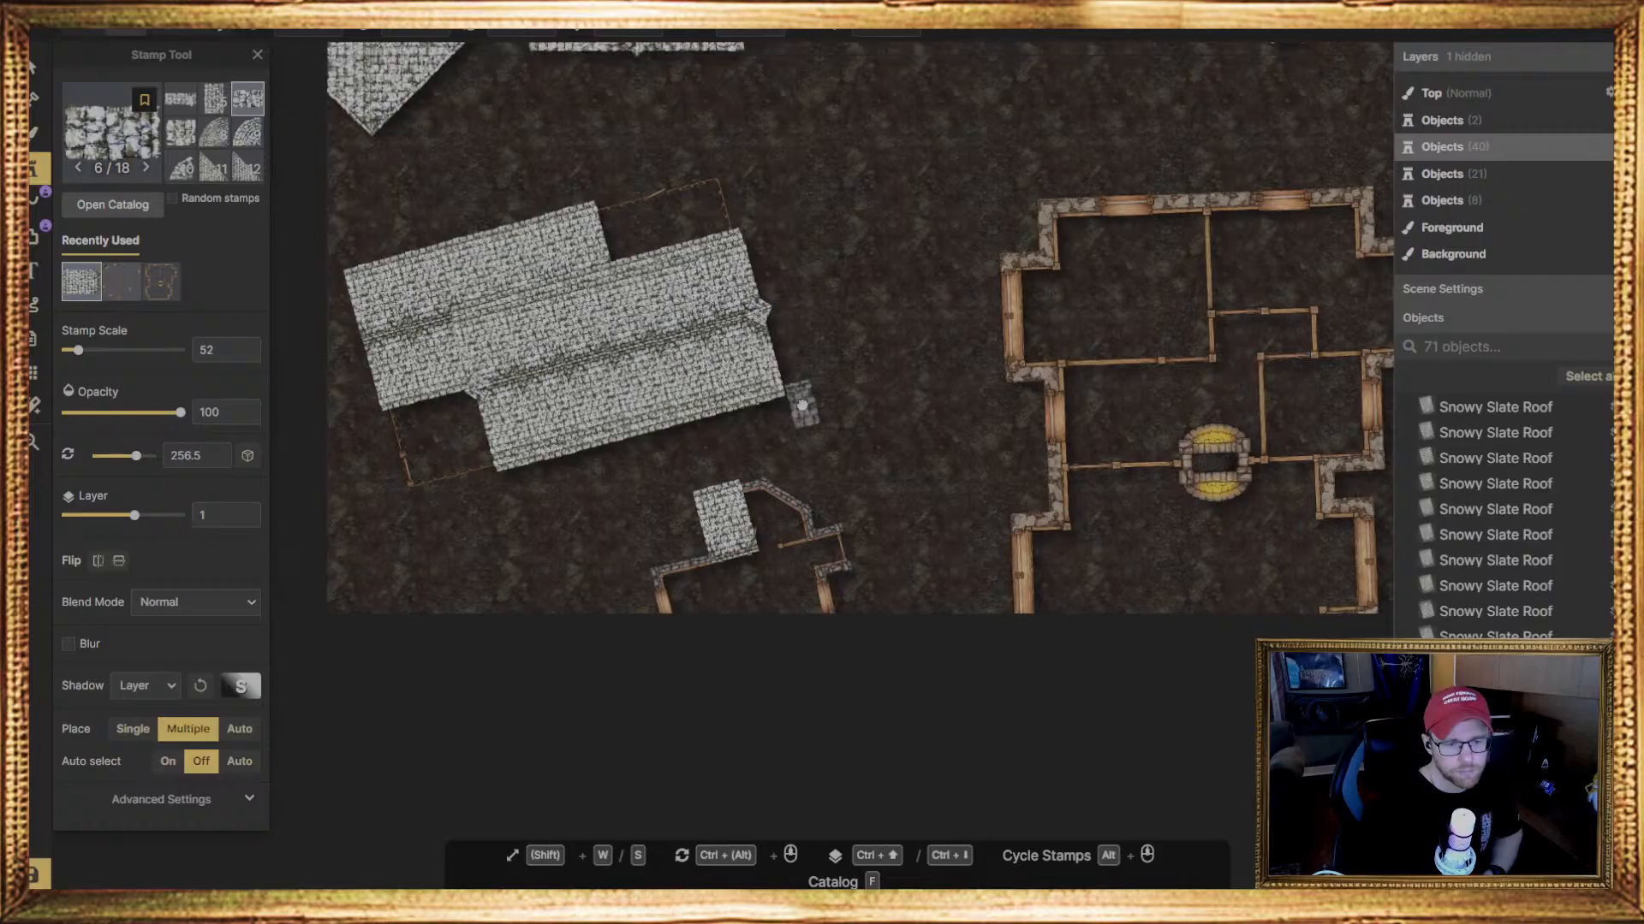
right_drag(848, 279, 841, 504)
mouse_move(856, 422)
right_down()
mouse_move(838, 406)
mouse_move(811, 214)
right_up()
scroll(790, 466, up, 1)
scroll(795, 424, up, 2)
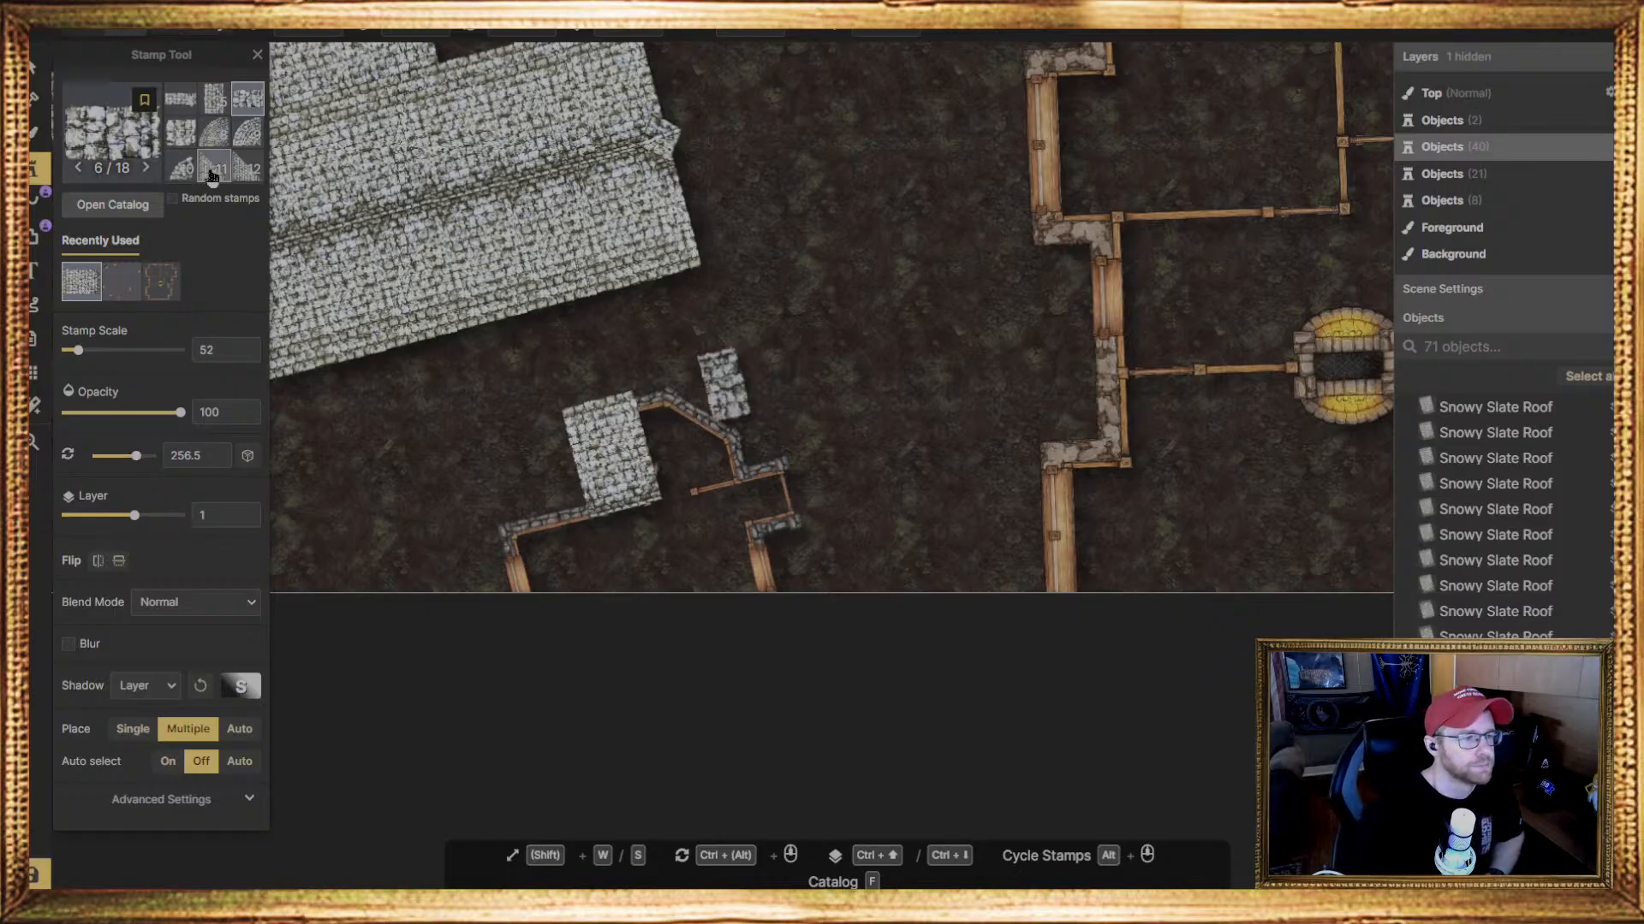
click(220, 107)
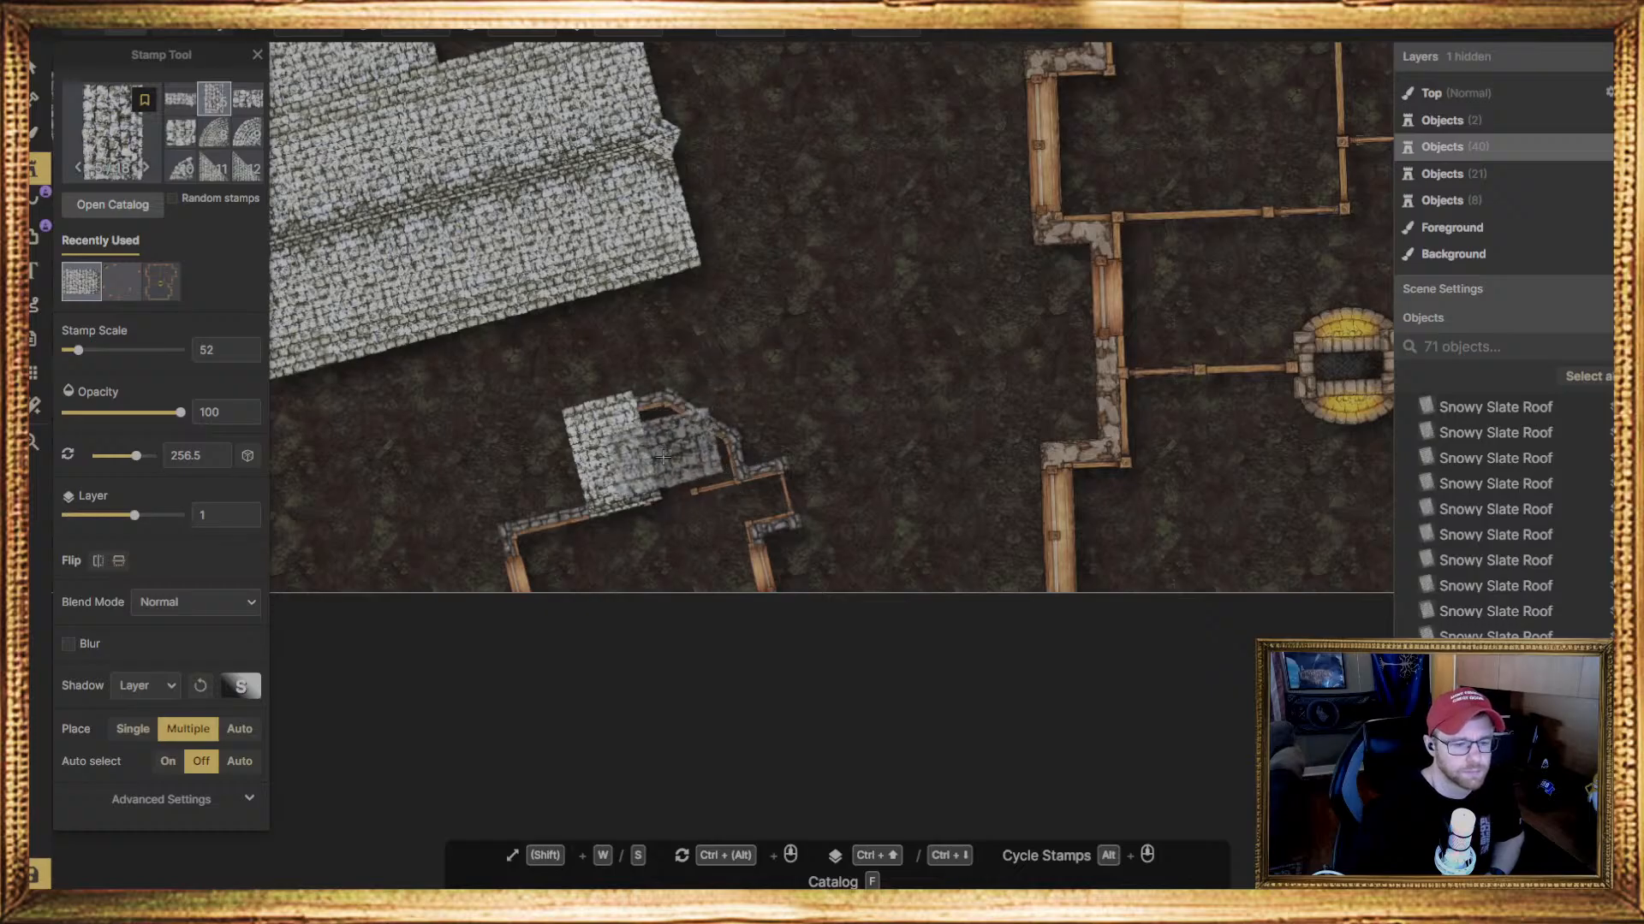
click(723, 385)
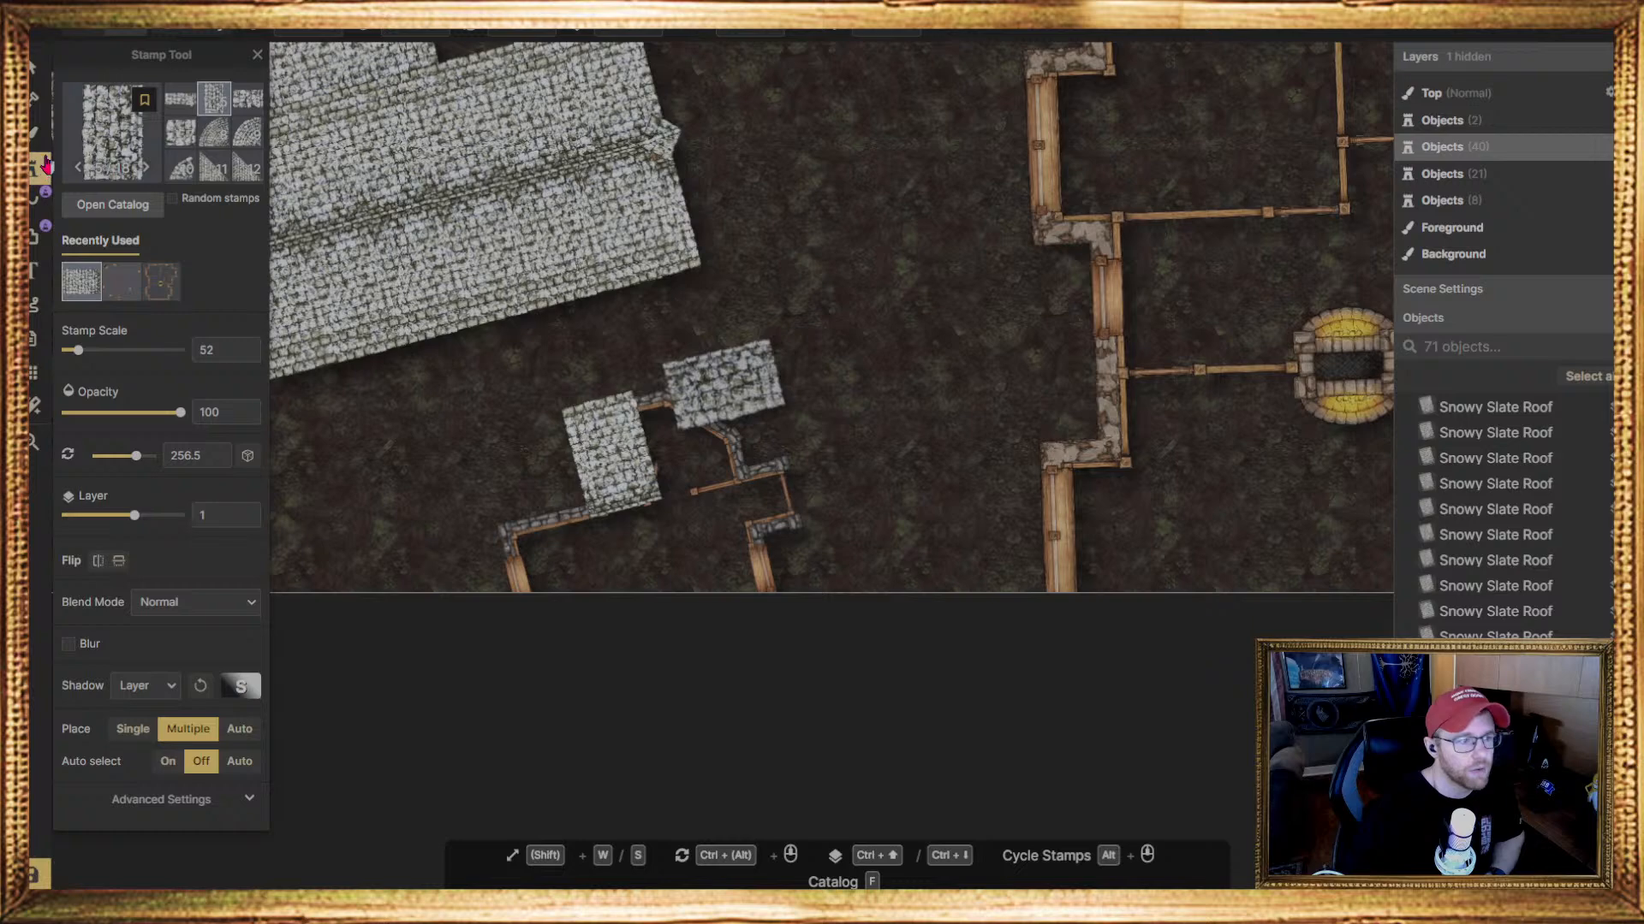
Select the rectangular roof piece beside the bay and nudge it slightly towards the bay's wall
click(38, 64)
drag(830, 706, 472, 361)
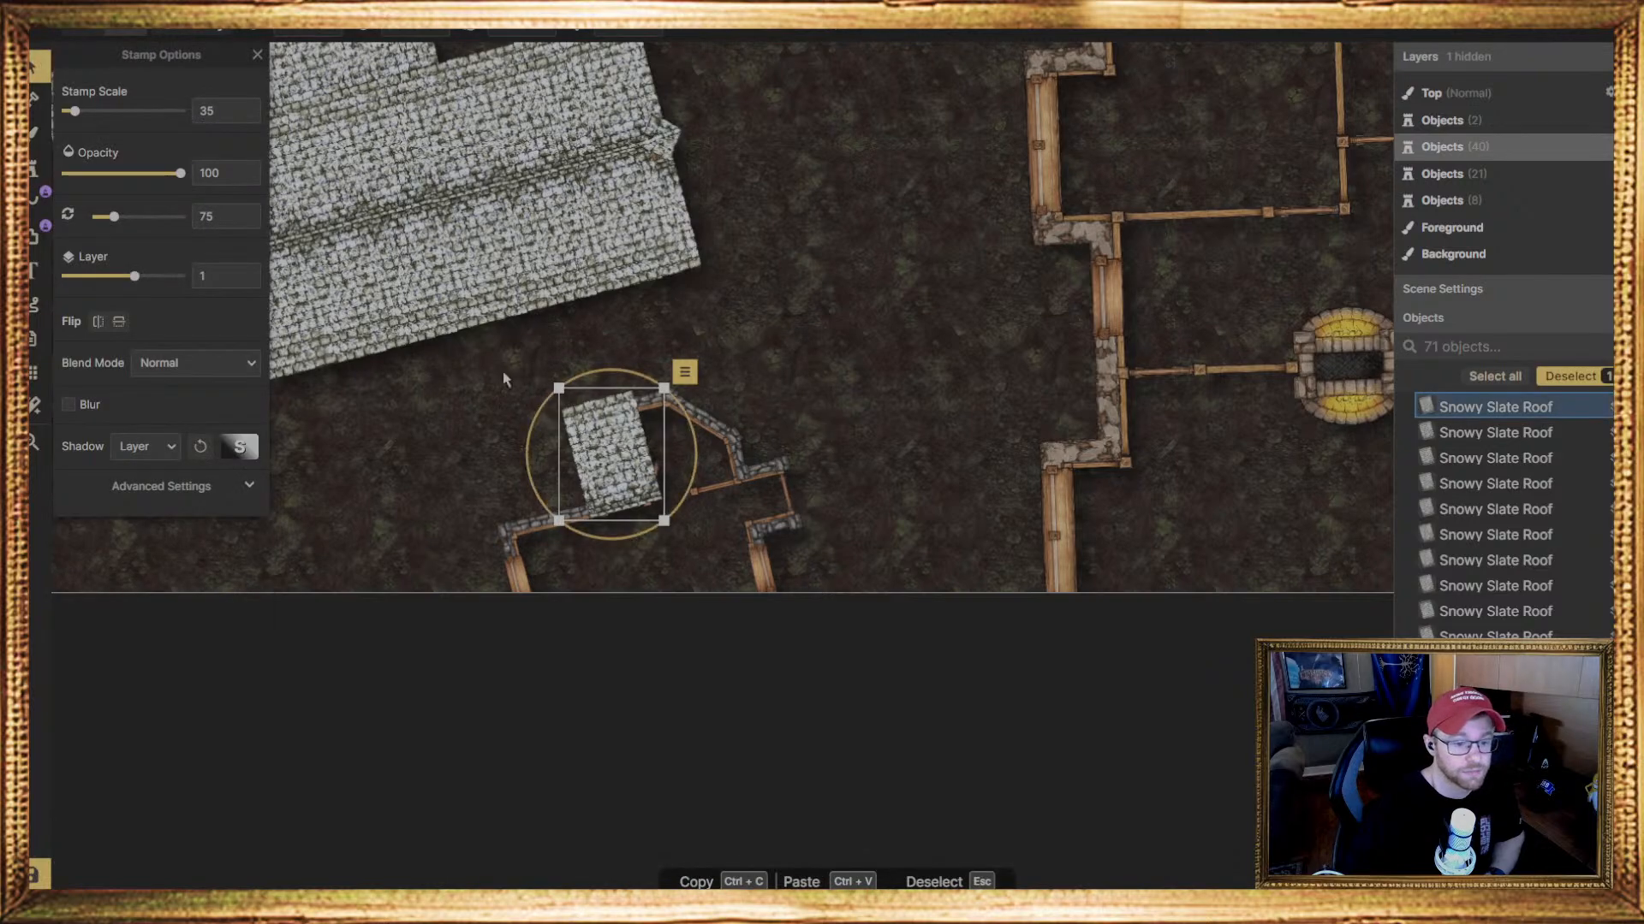
middle_drag(638, 569, 673, 391)
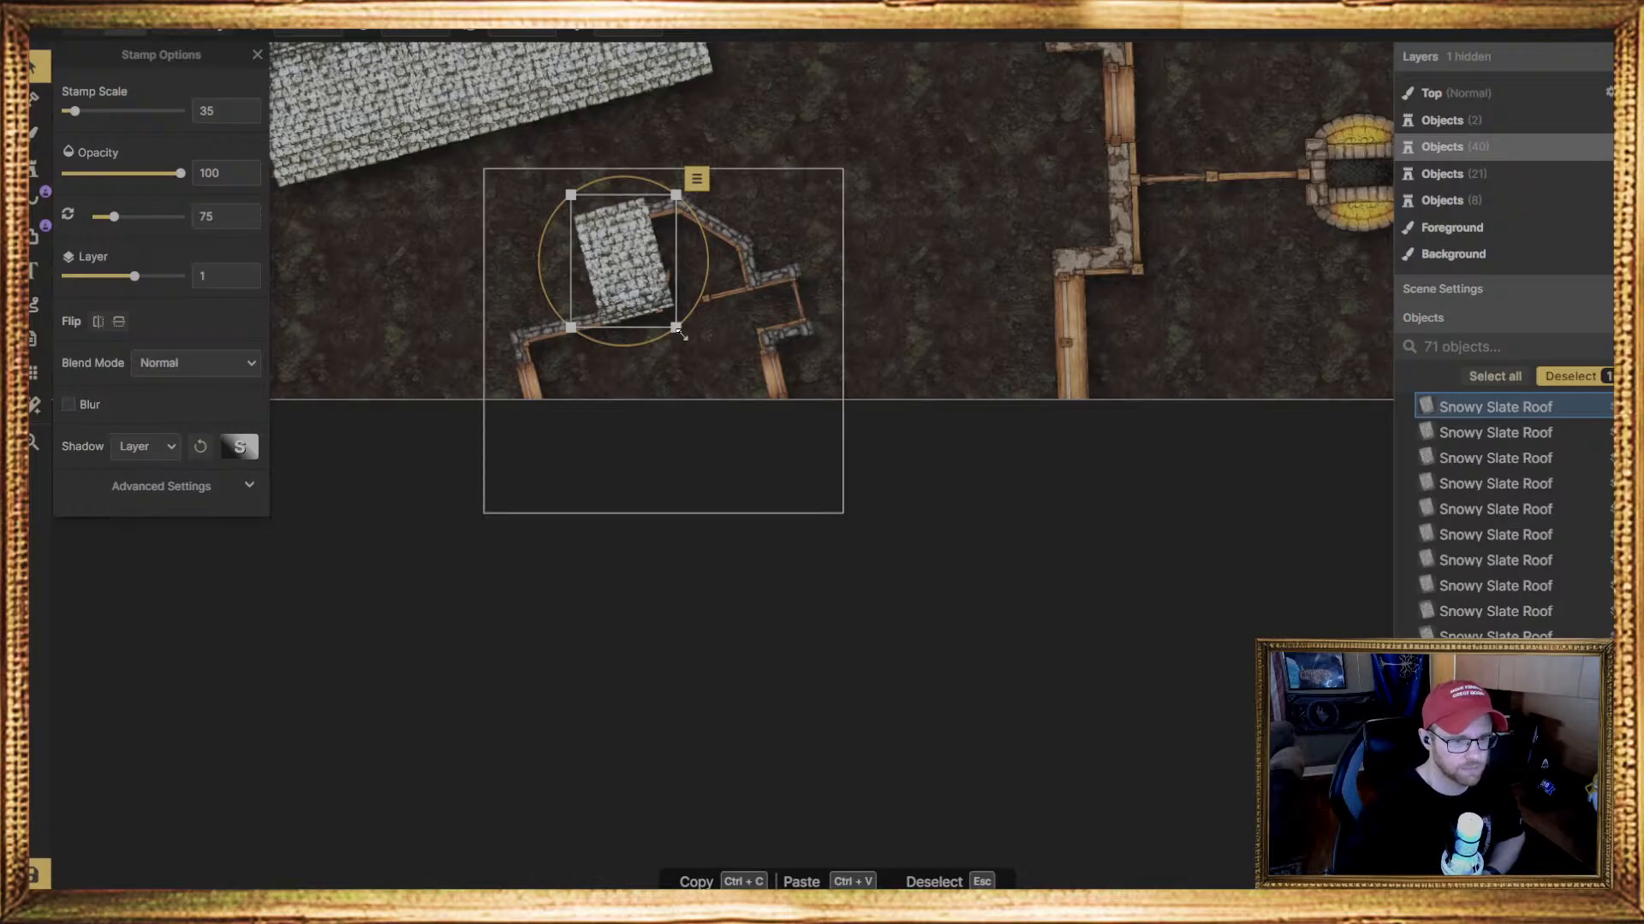
drag(648, 281, 650, 281)
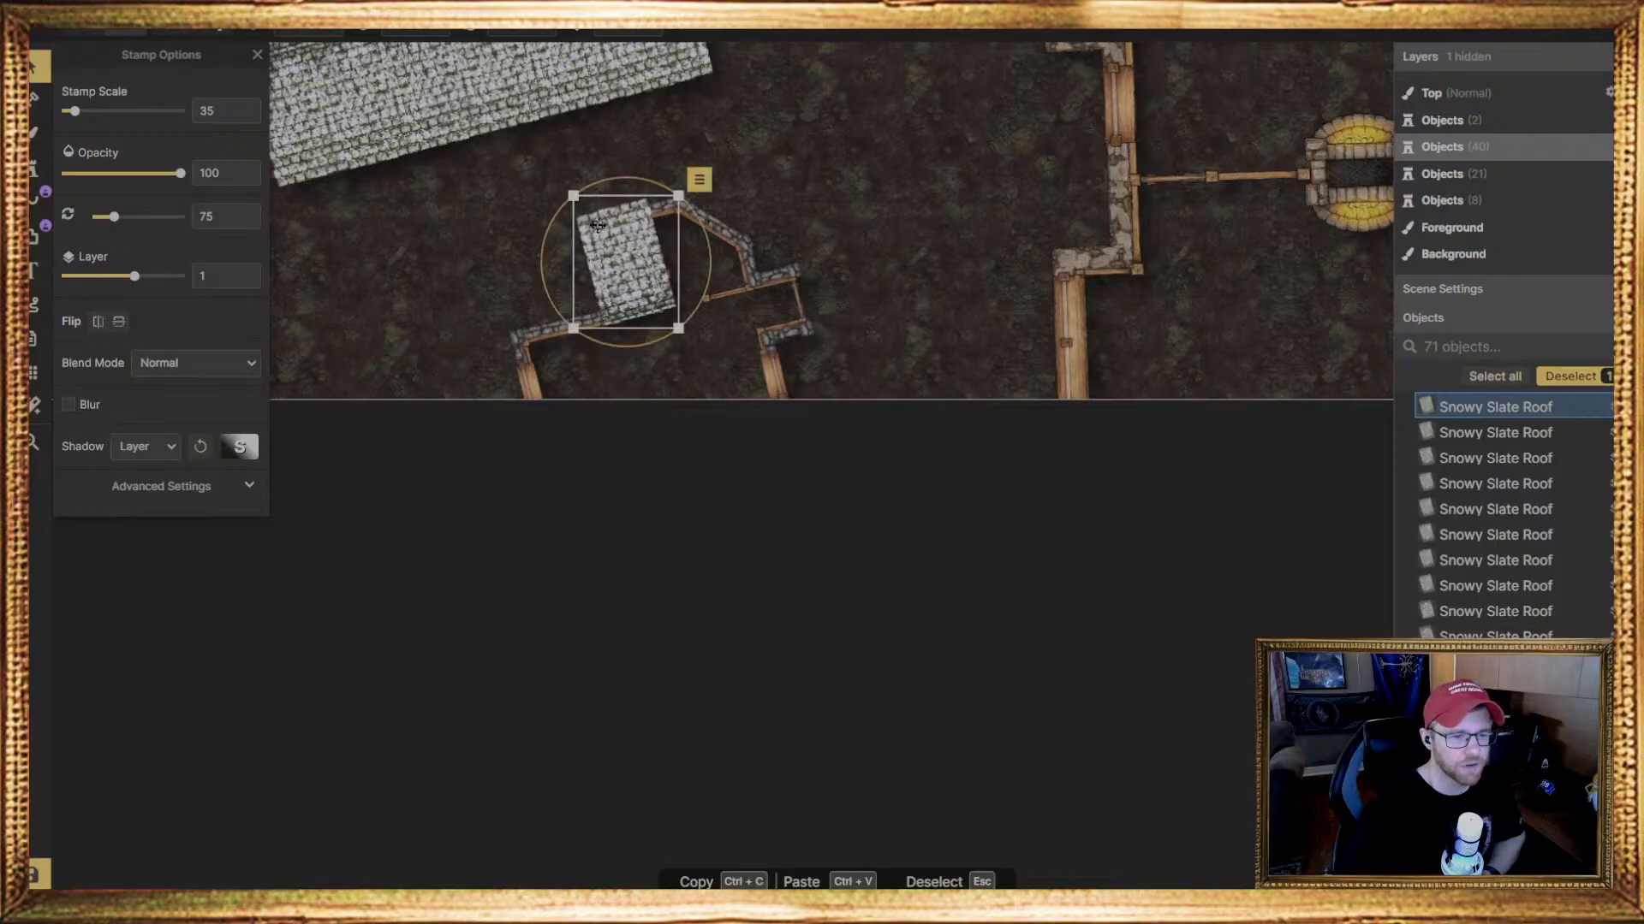
Try a ragged-edged triangular Snowy Slate Roof piece at scale 35 and 75 degrees beside the rectangular piece, and delete it
click(34, 167)
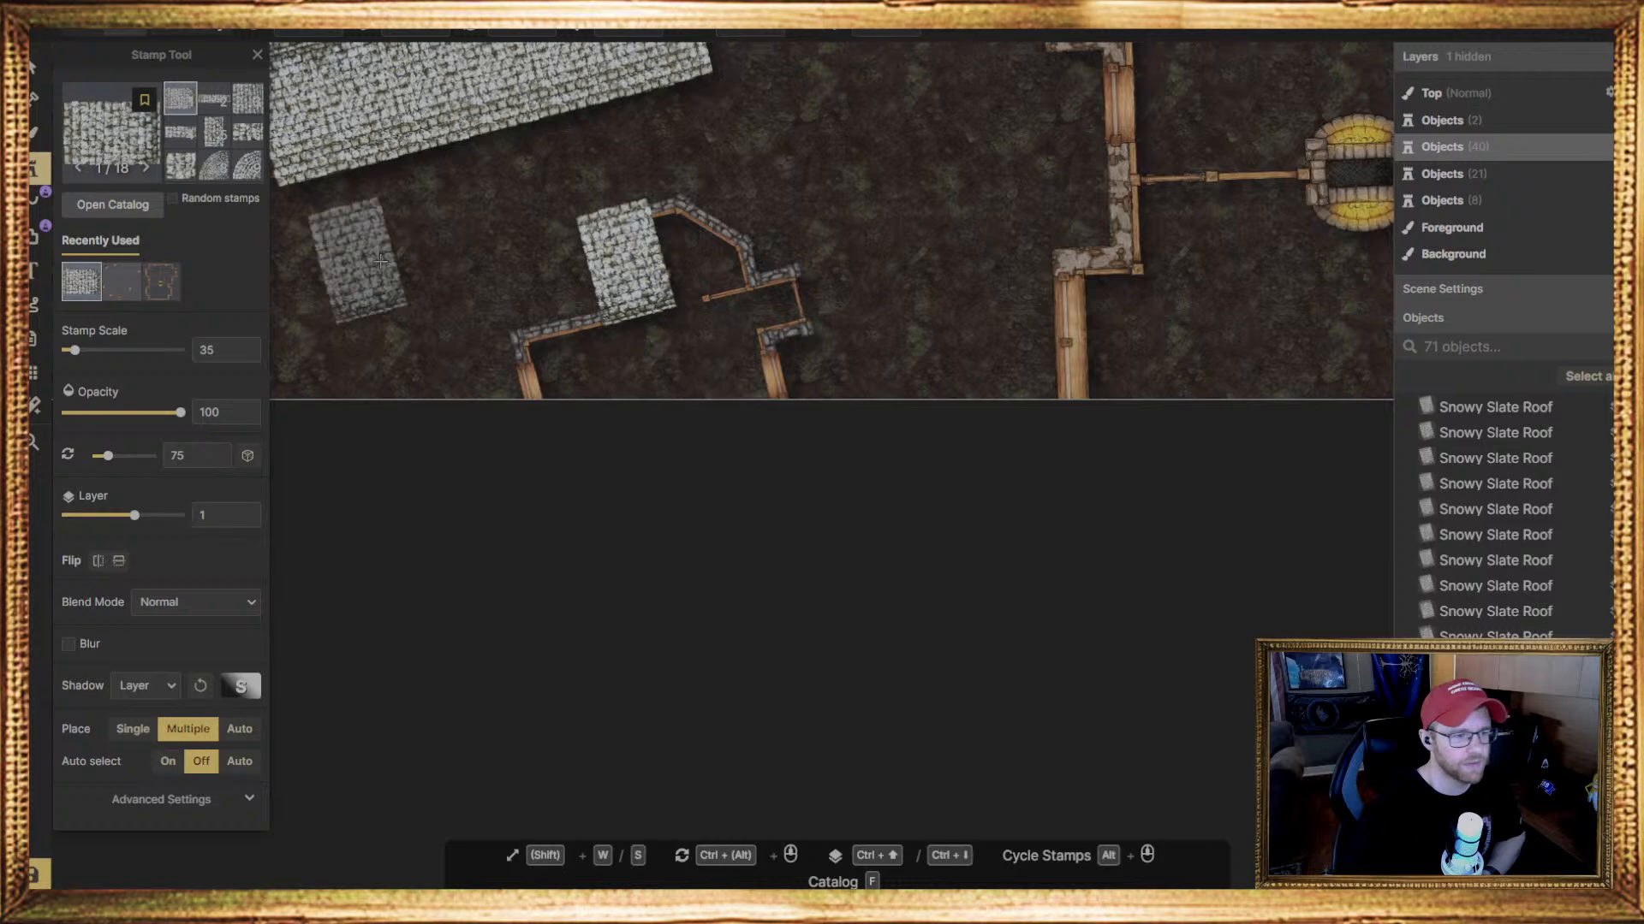
click(208, 137)
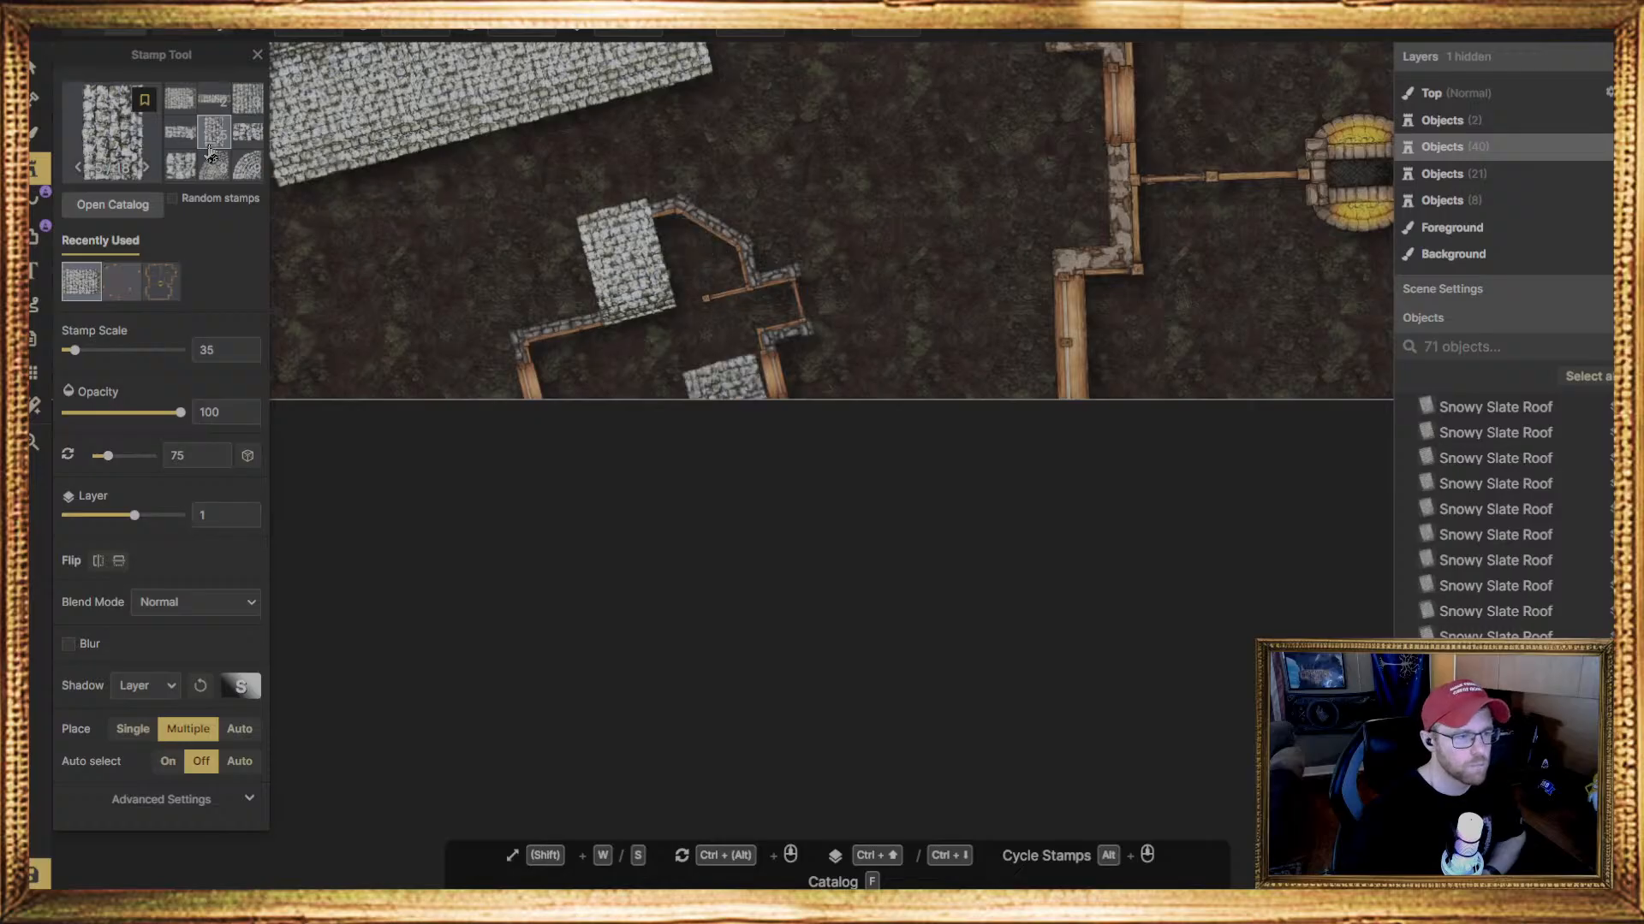
scroll(209, 154, down, 2)
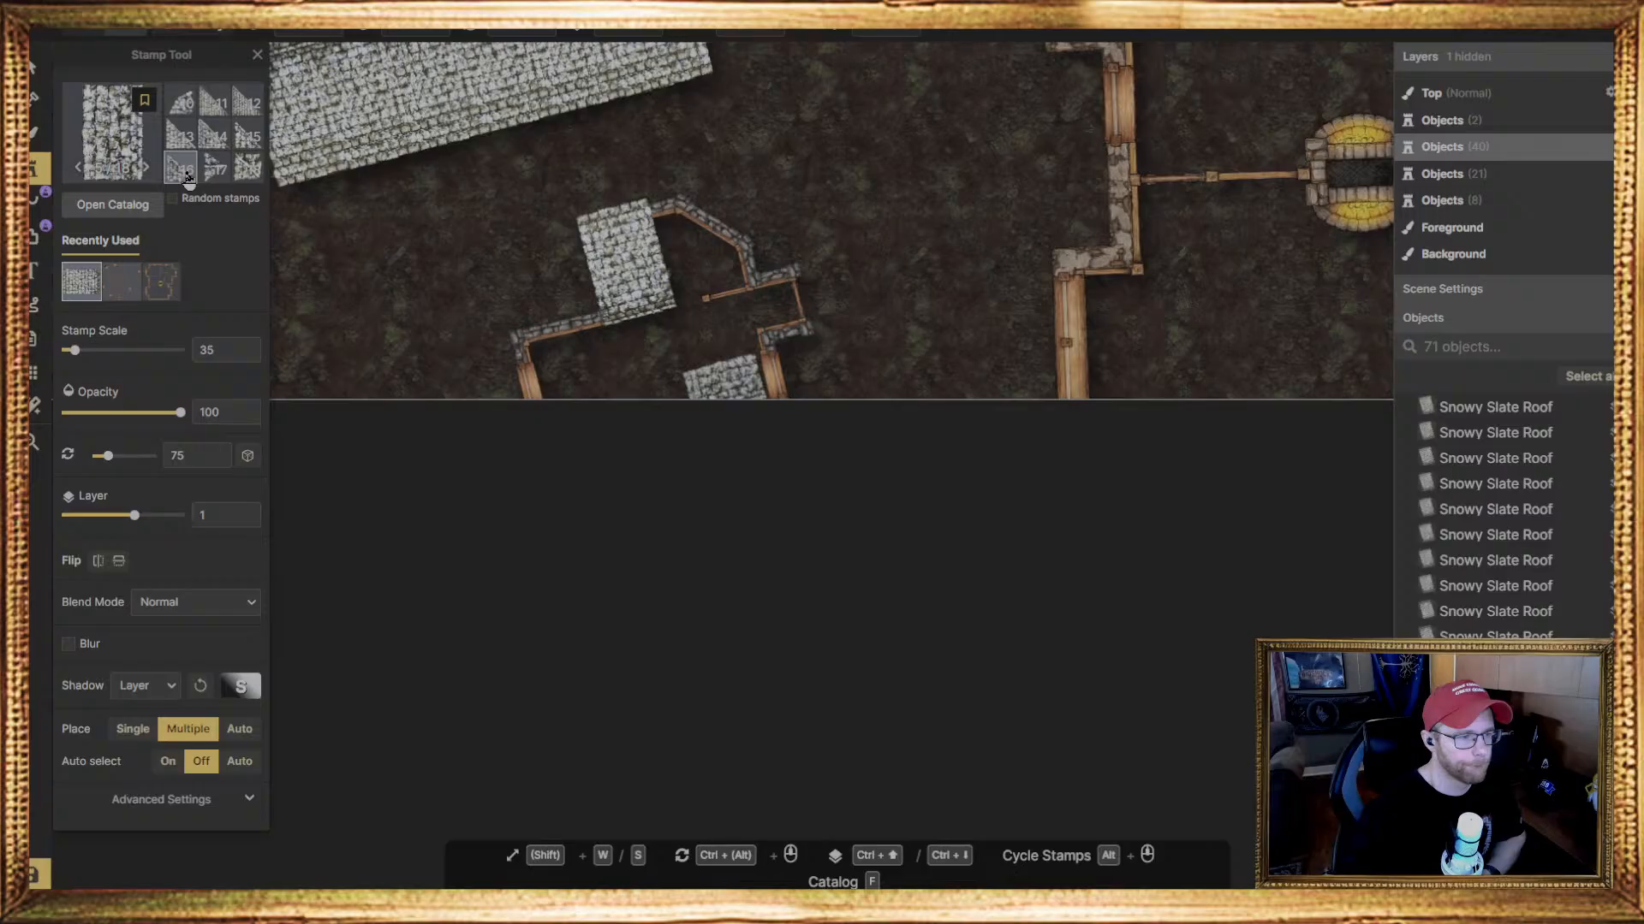
click(185, 135)
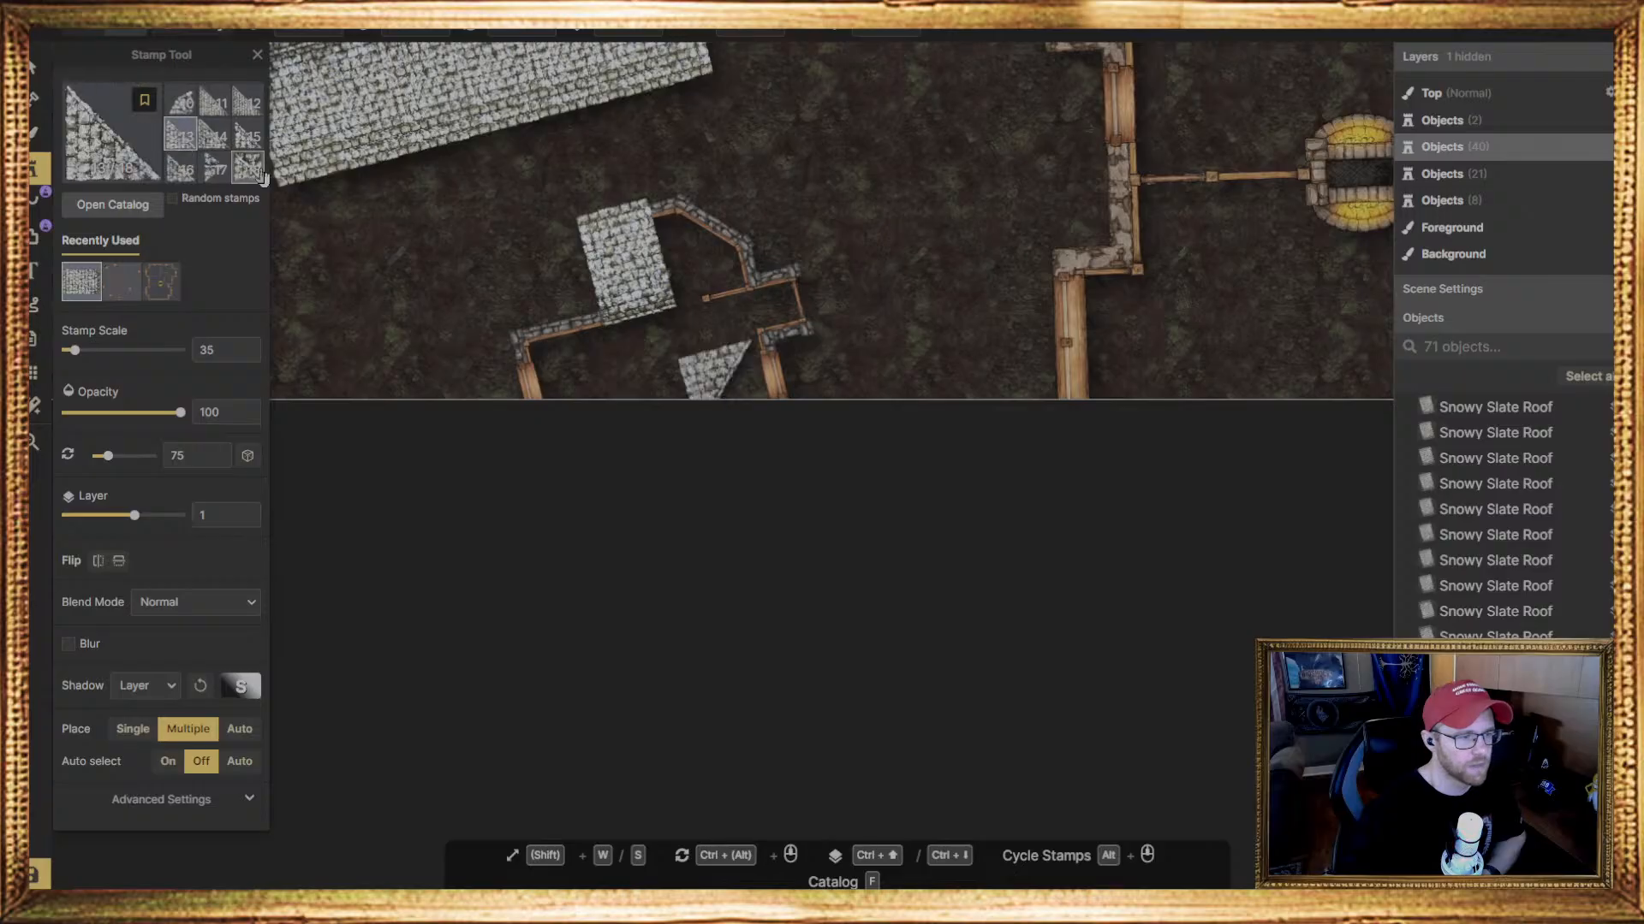
click(181, 169)
click(214, 135)
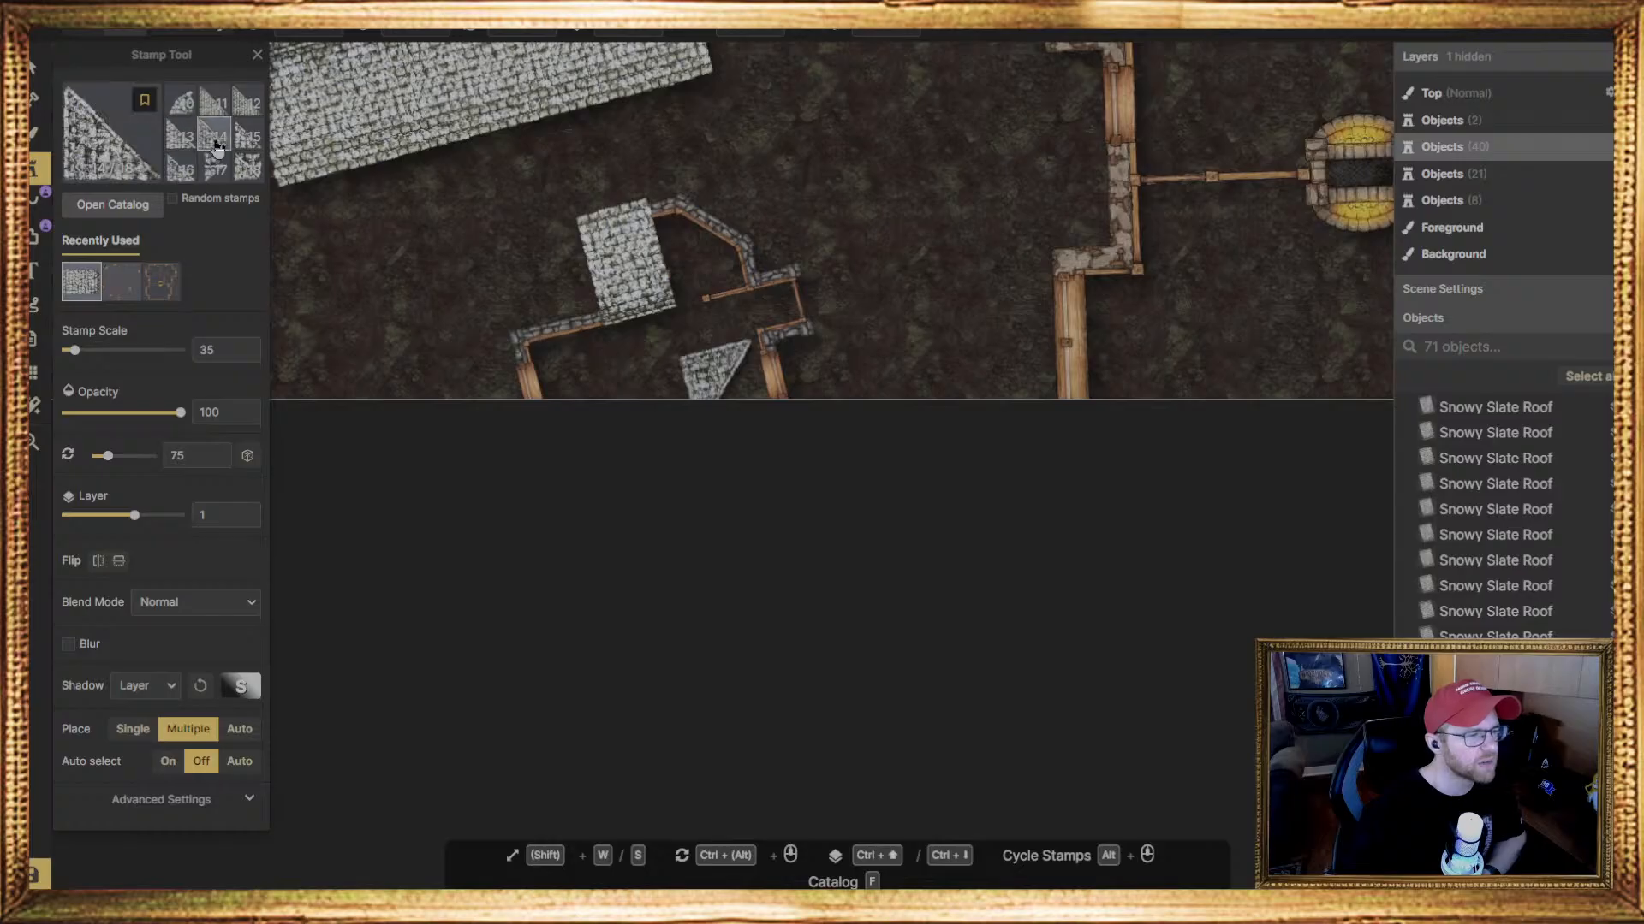
click(248, 135)
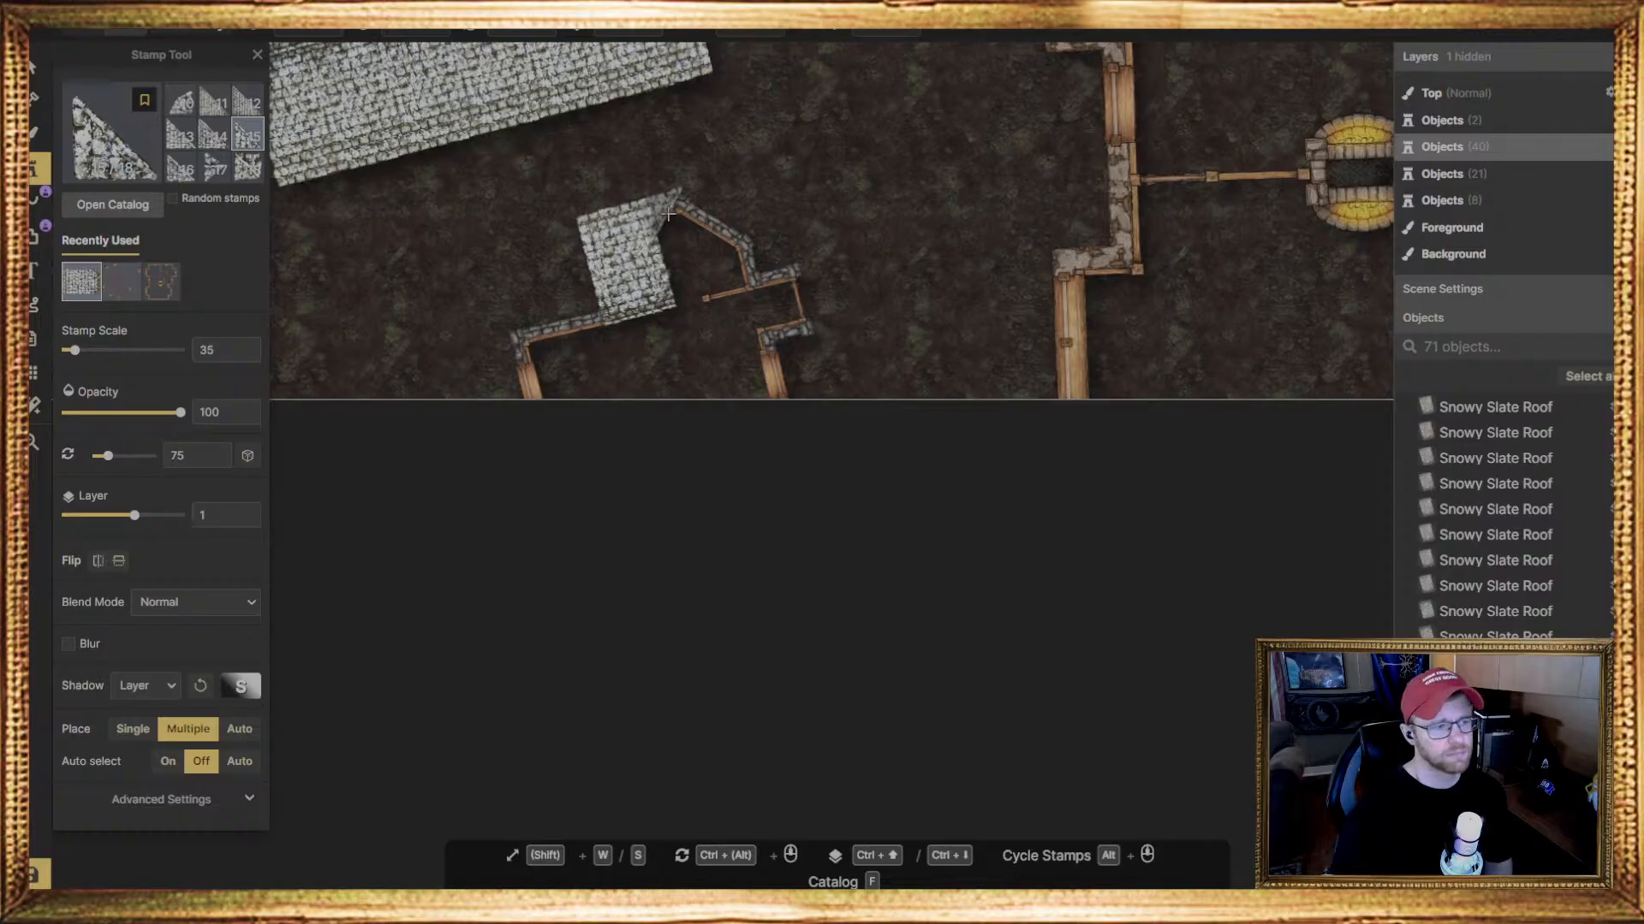
click(668, 215)
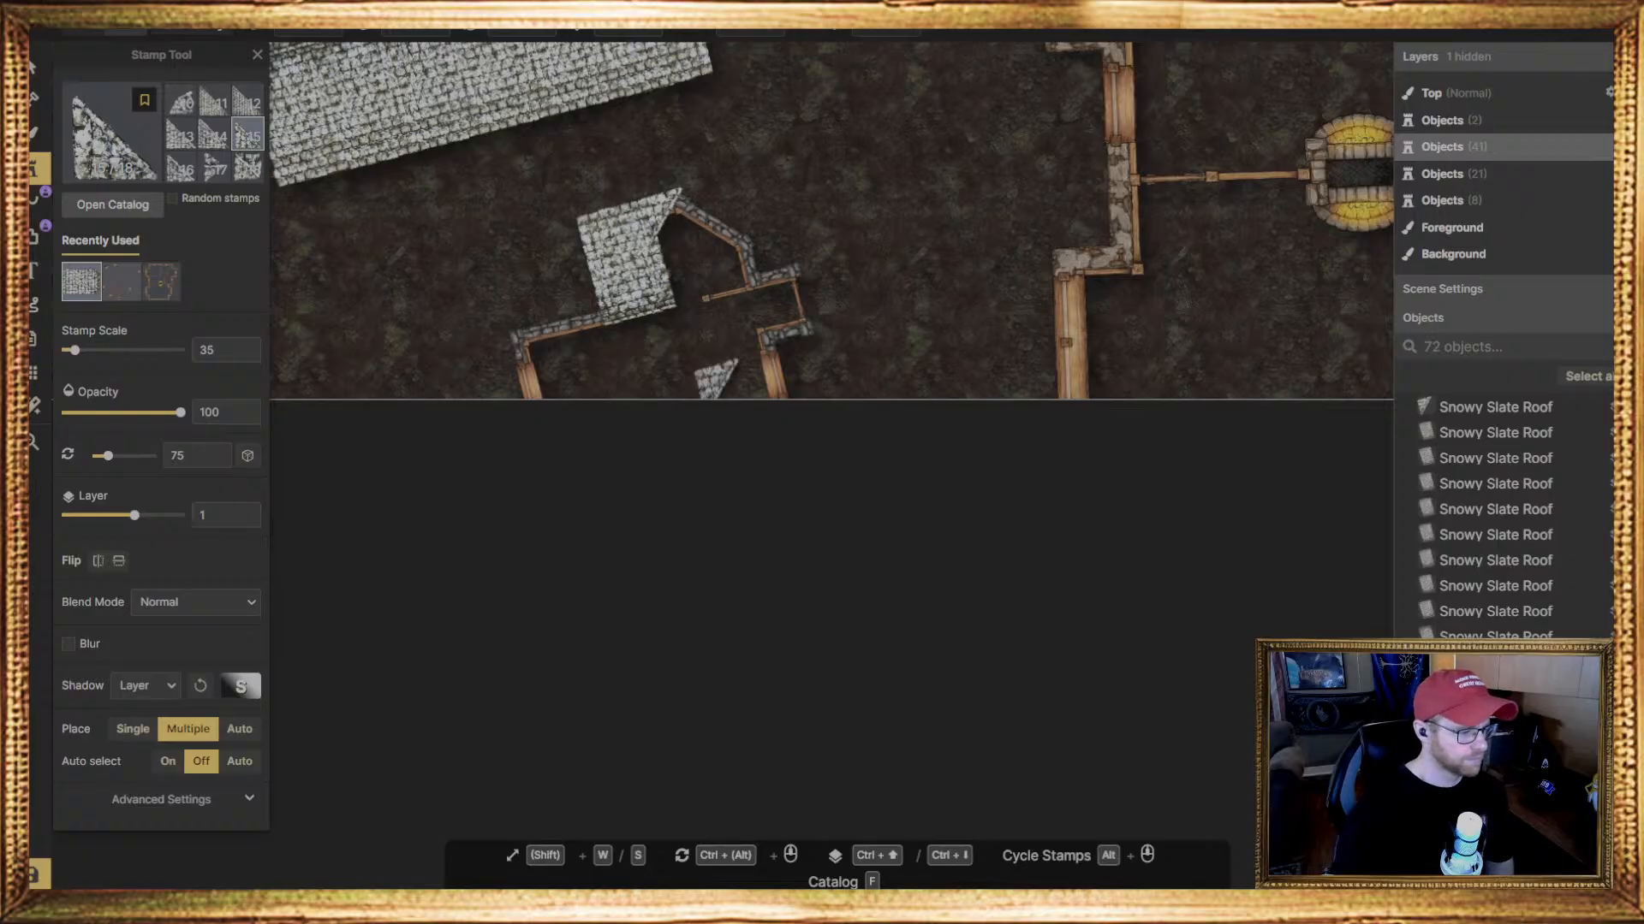
click(38, 67)
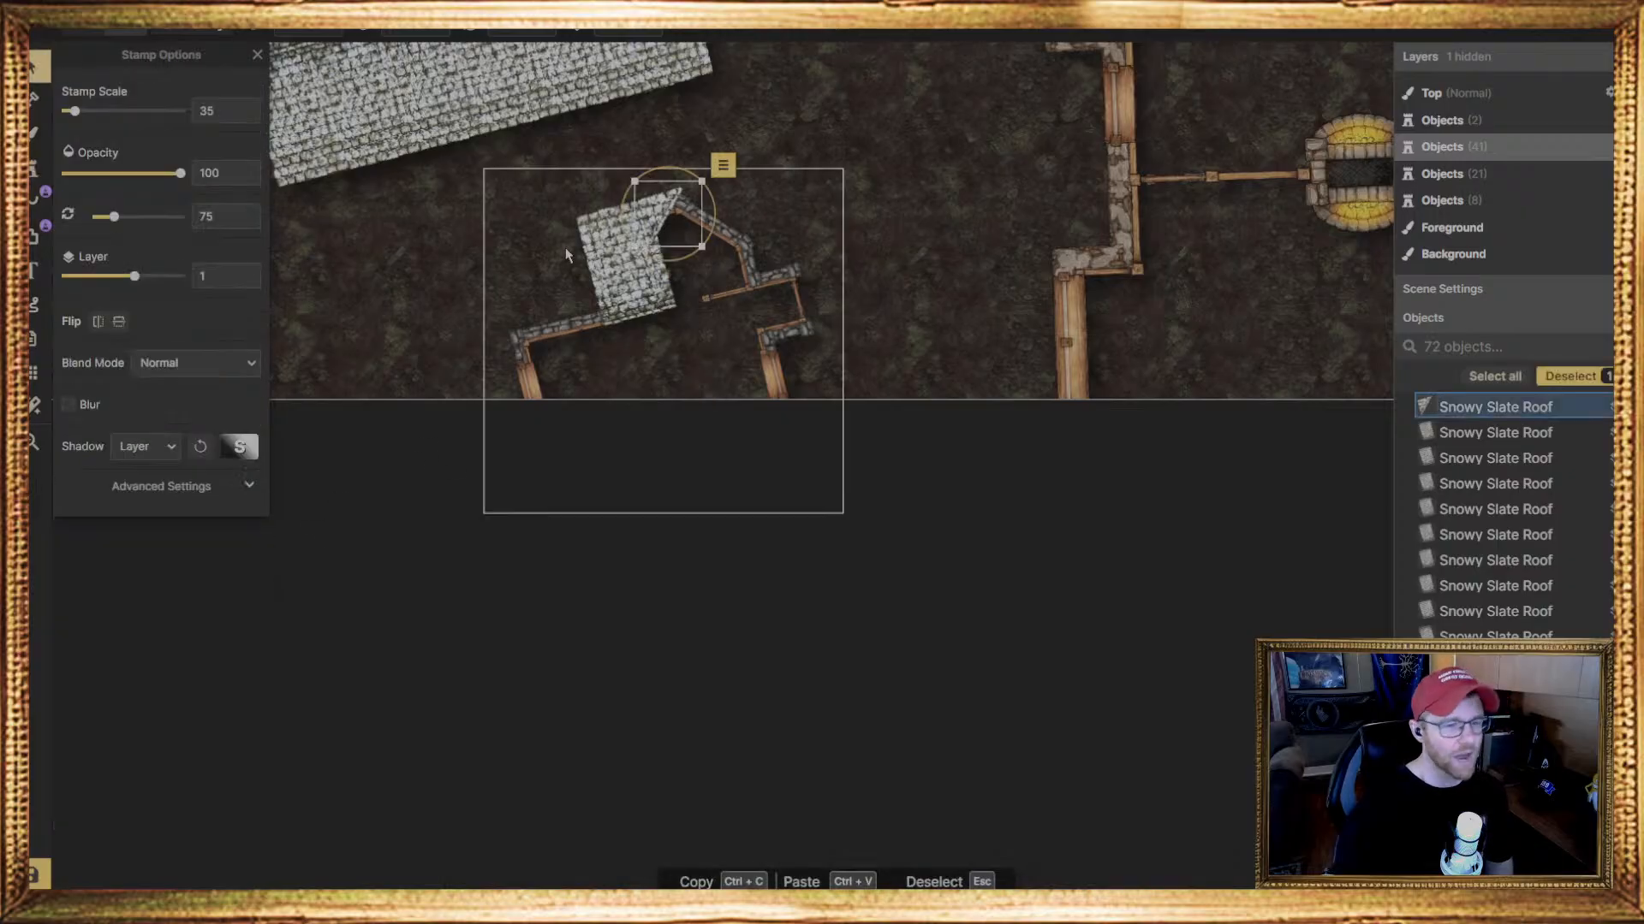
key(Delete)
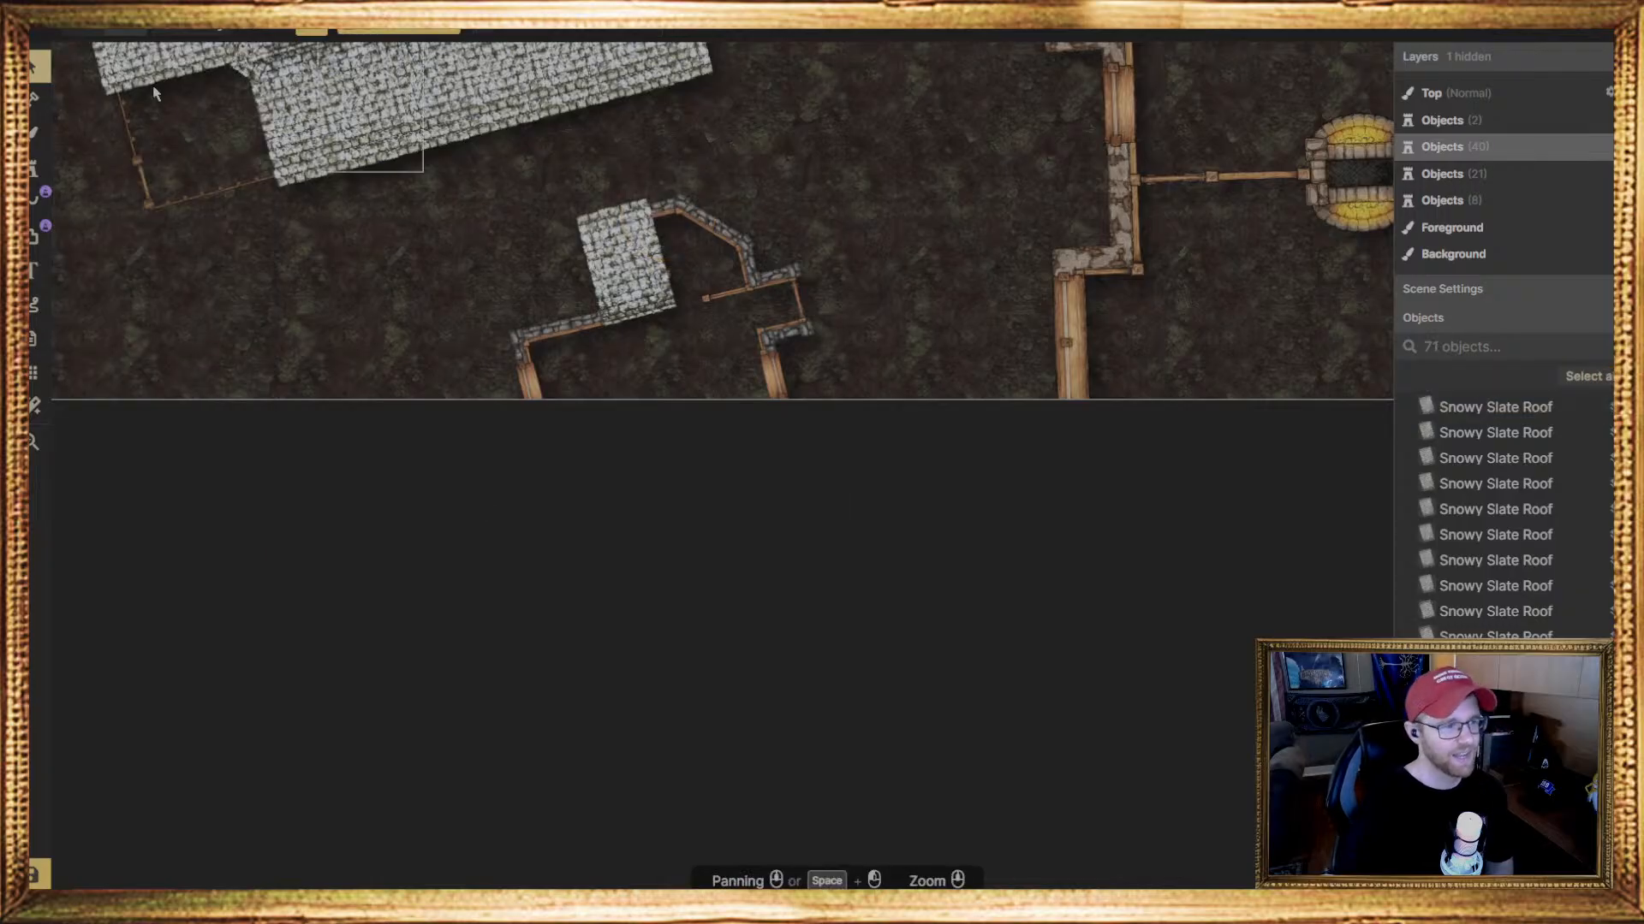
Preview curved-edge and rectangular Snowy Slate Roof stamps at scale 35 and 75 degrees over the angled bay, and compare the other stamp shapes
click(37, 168)
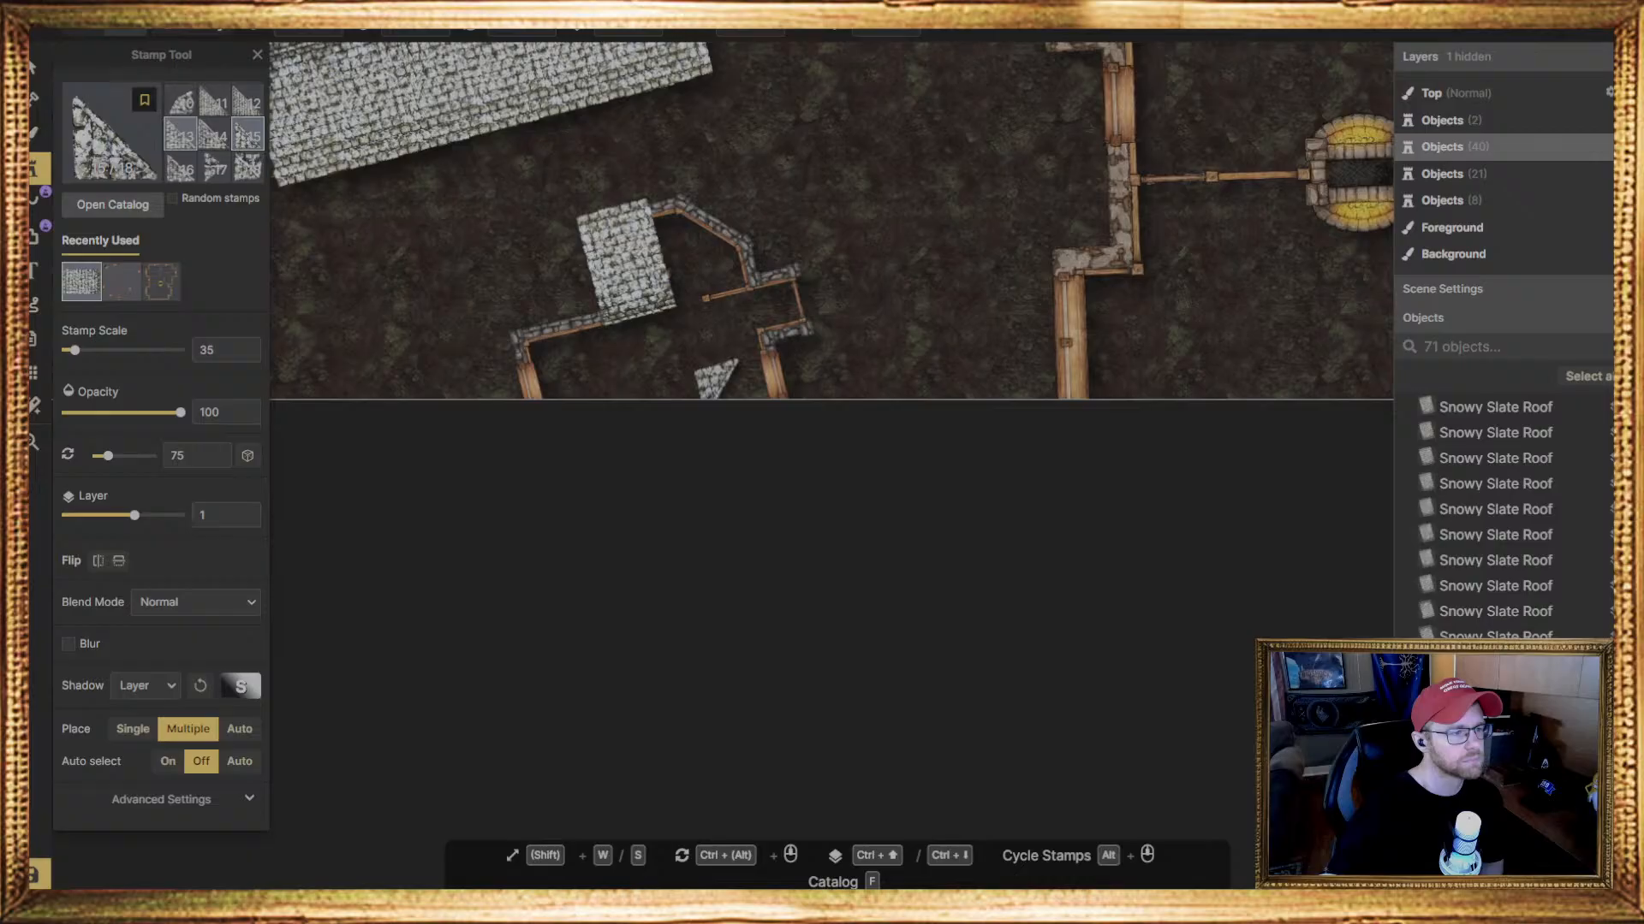
click(181, 101)
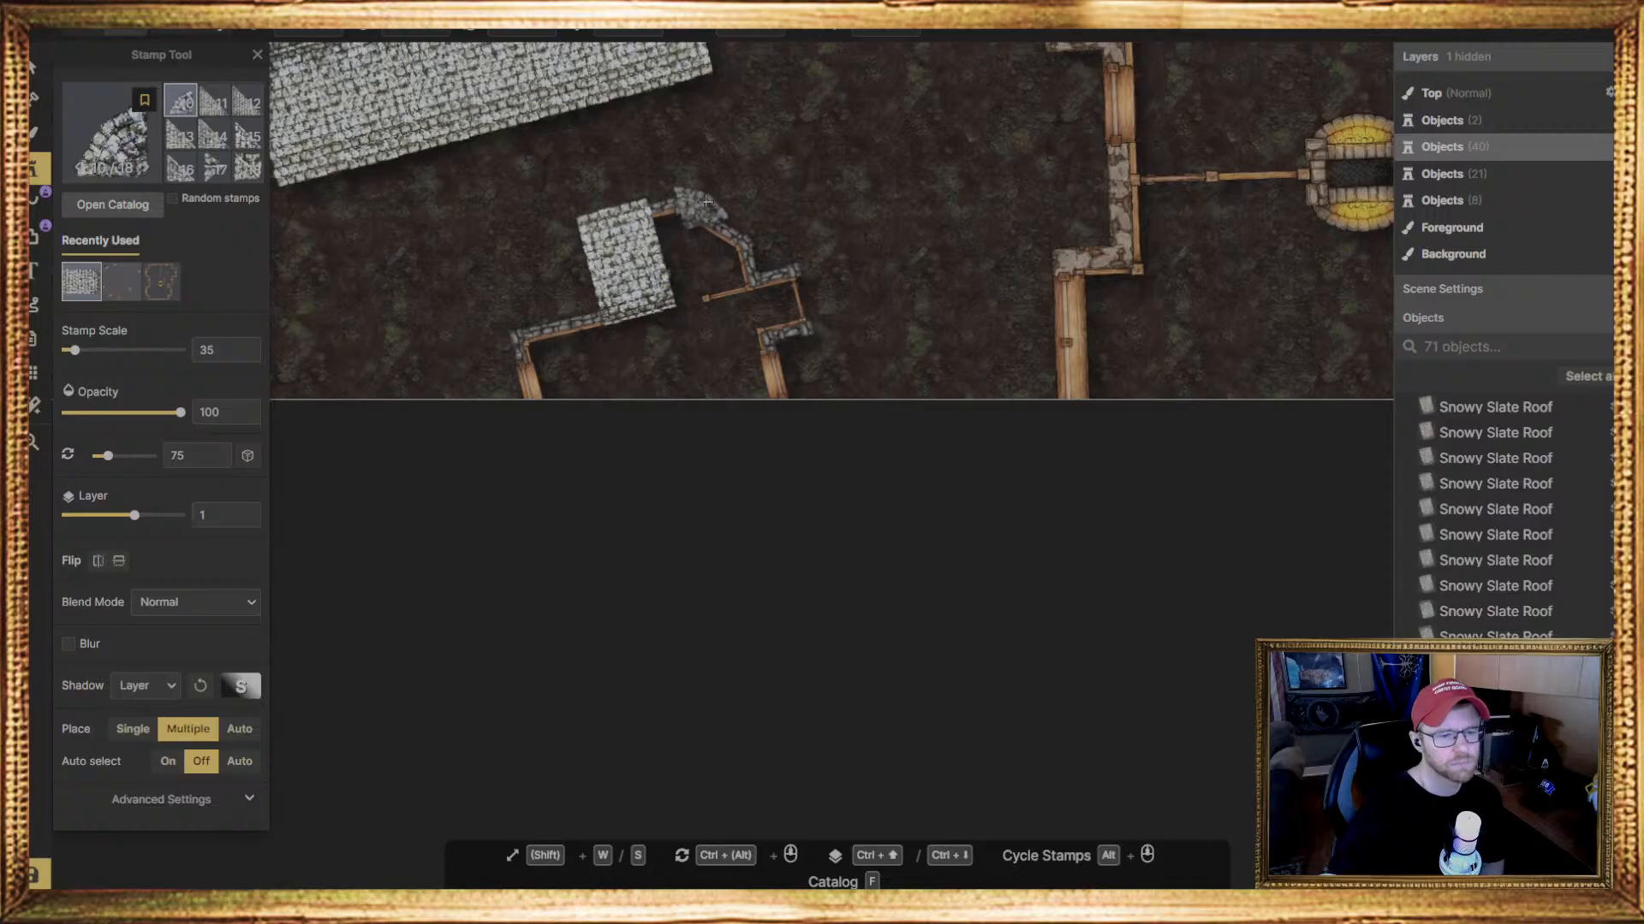
click(707, 206)
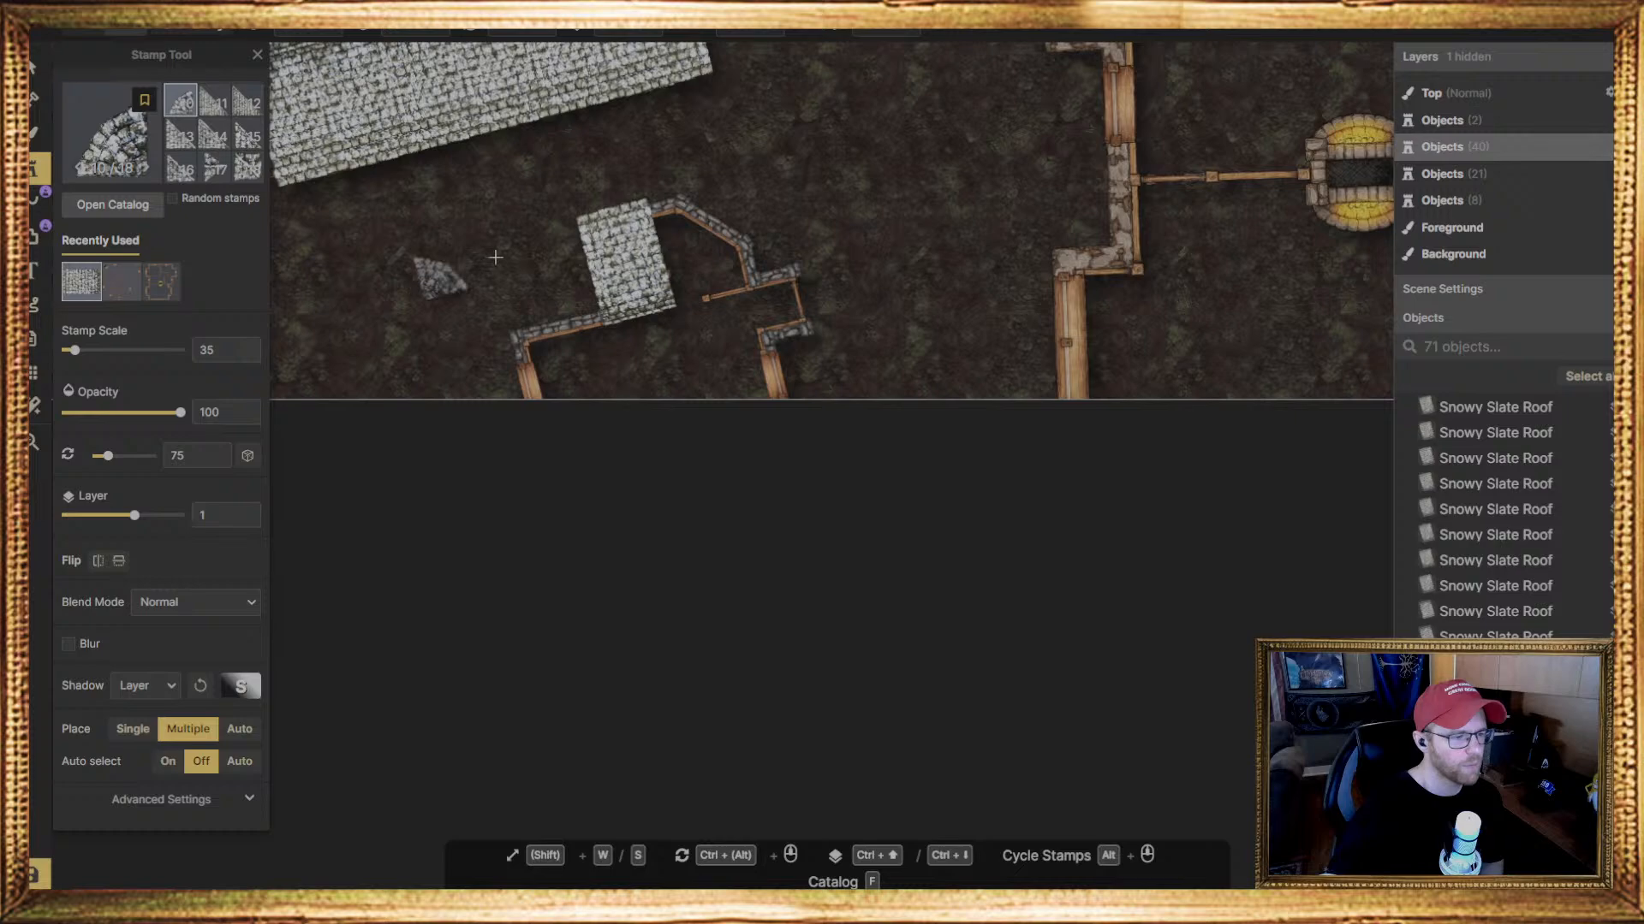
scroll(216, 167, up, 2)
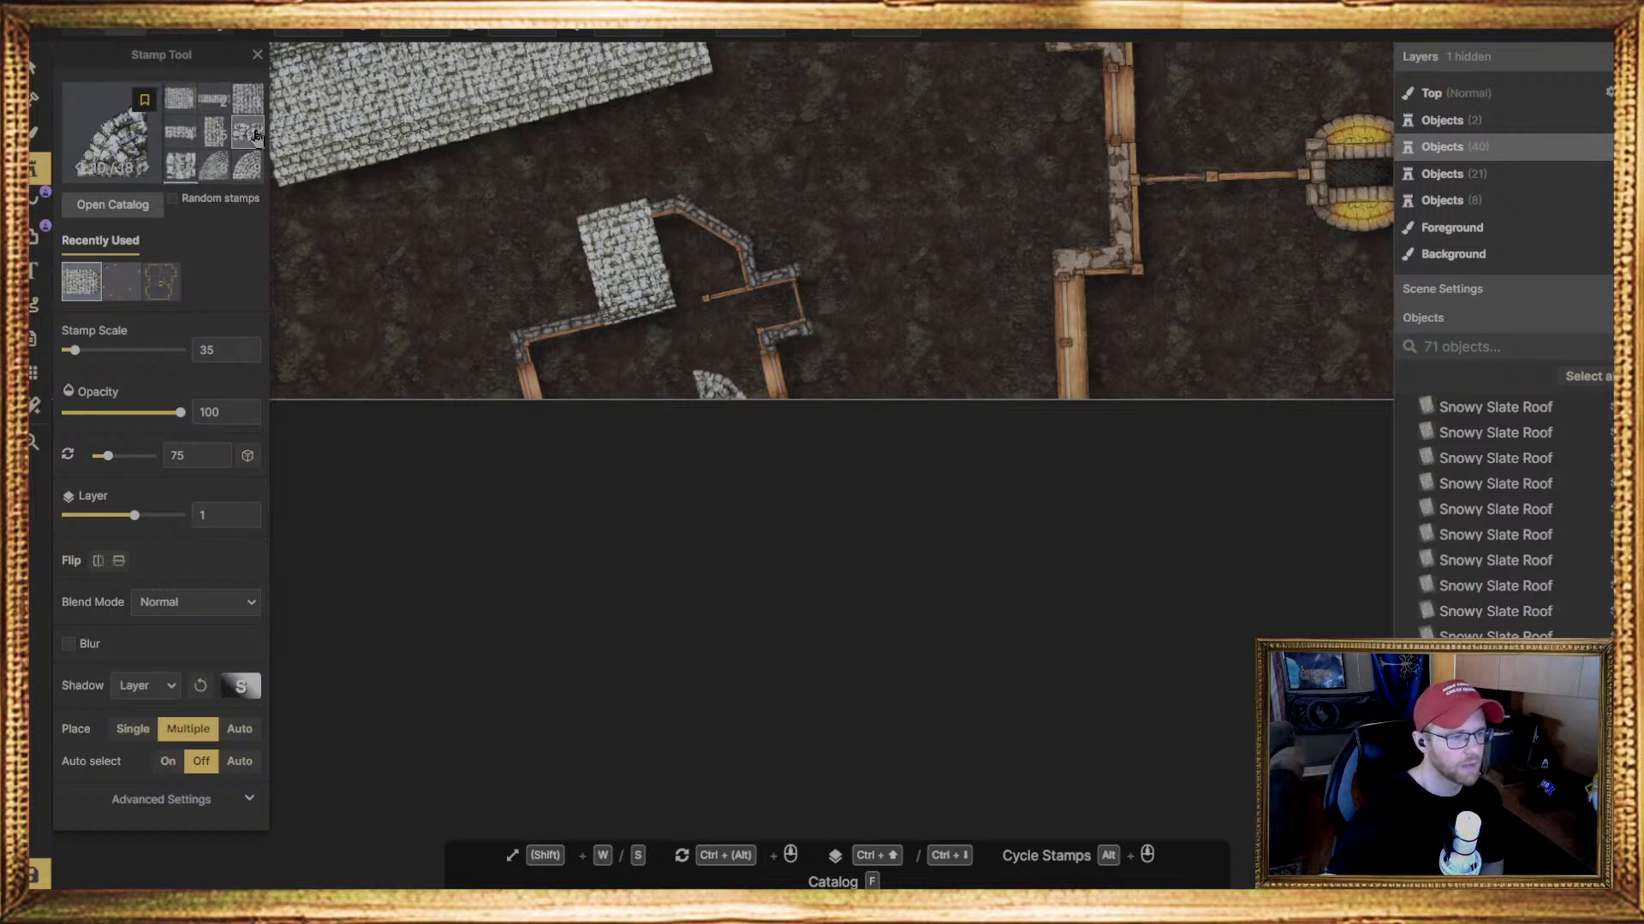
click(179, 98)
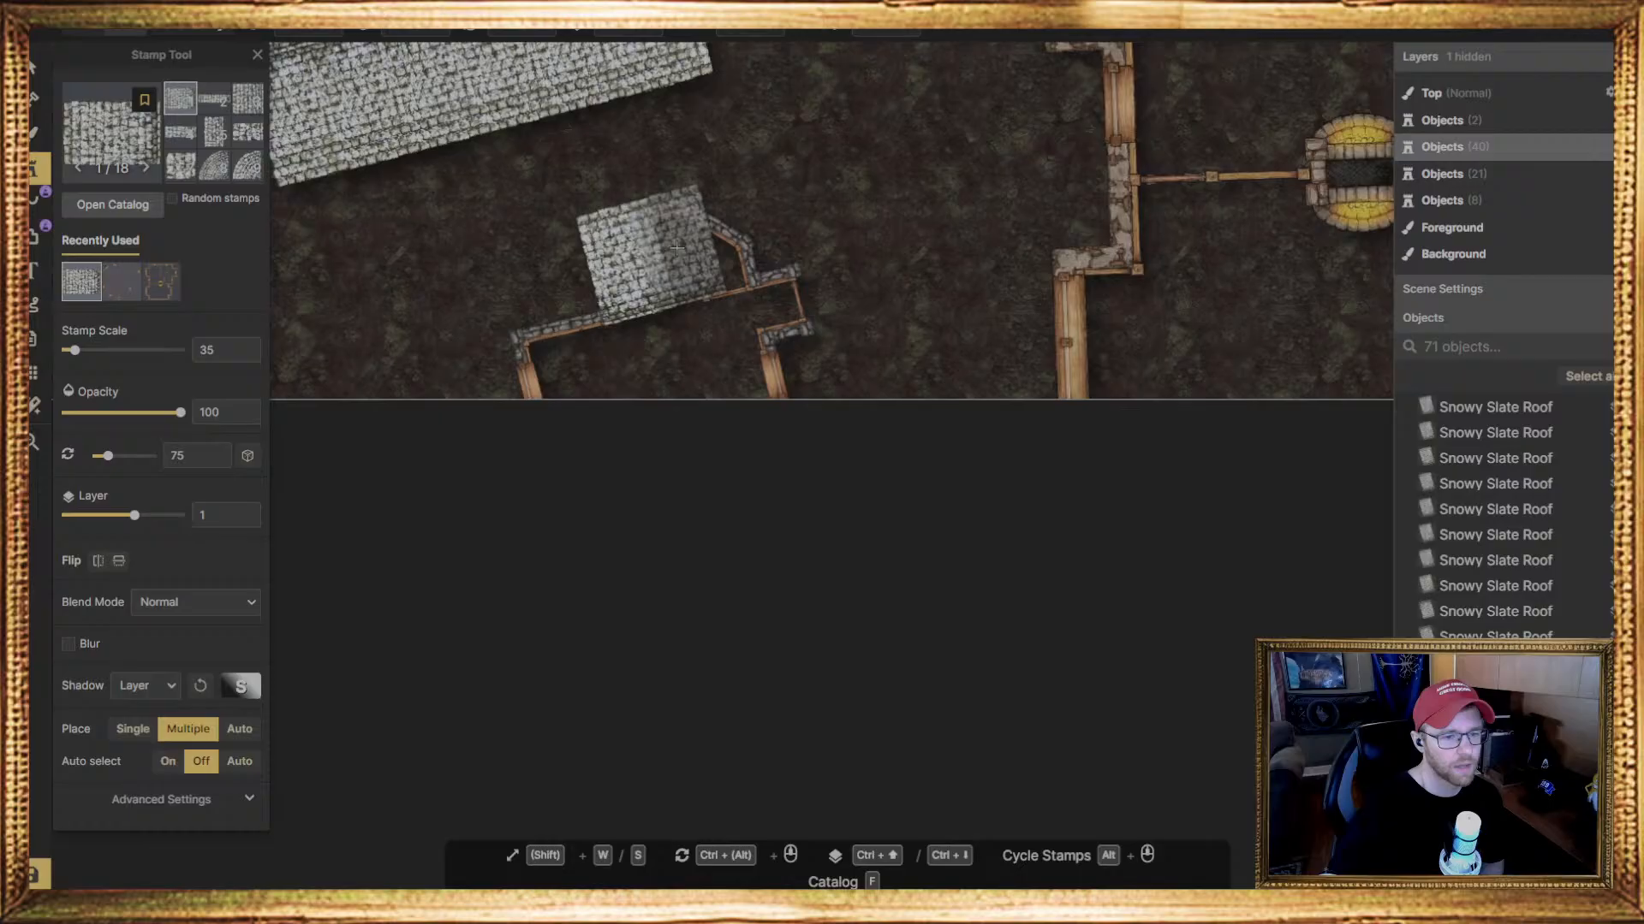
click(721, 368)
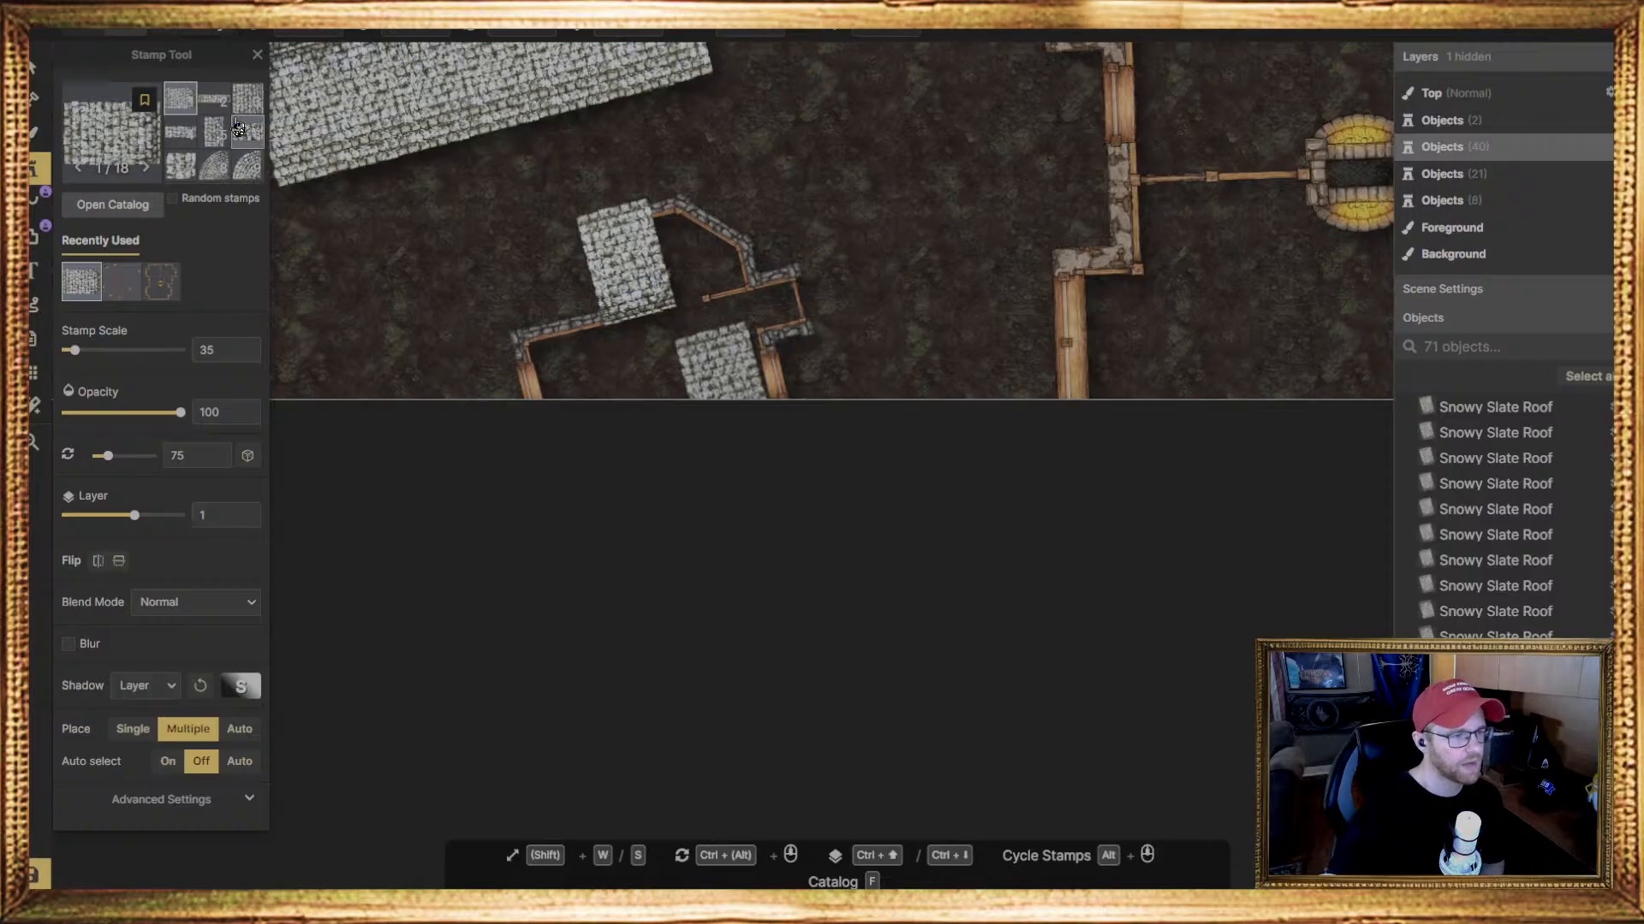
scroll(216, 130, down, 3)
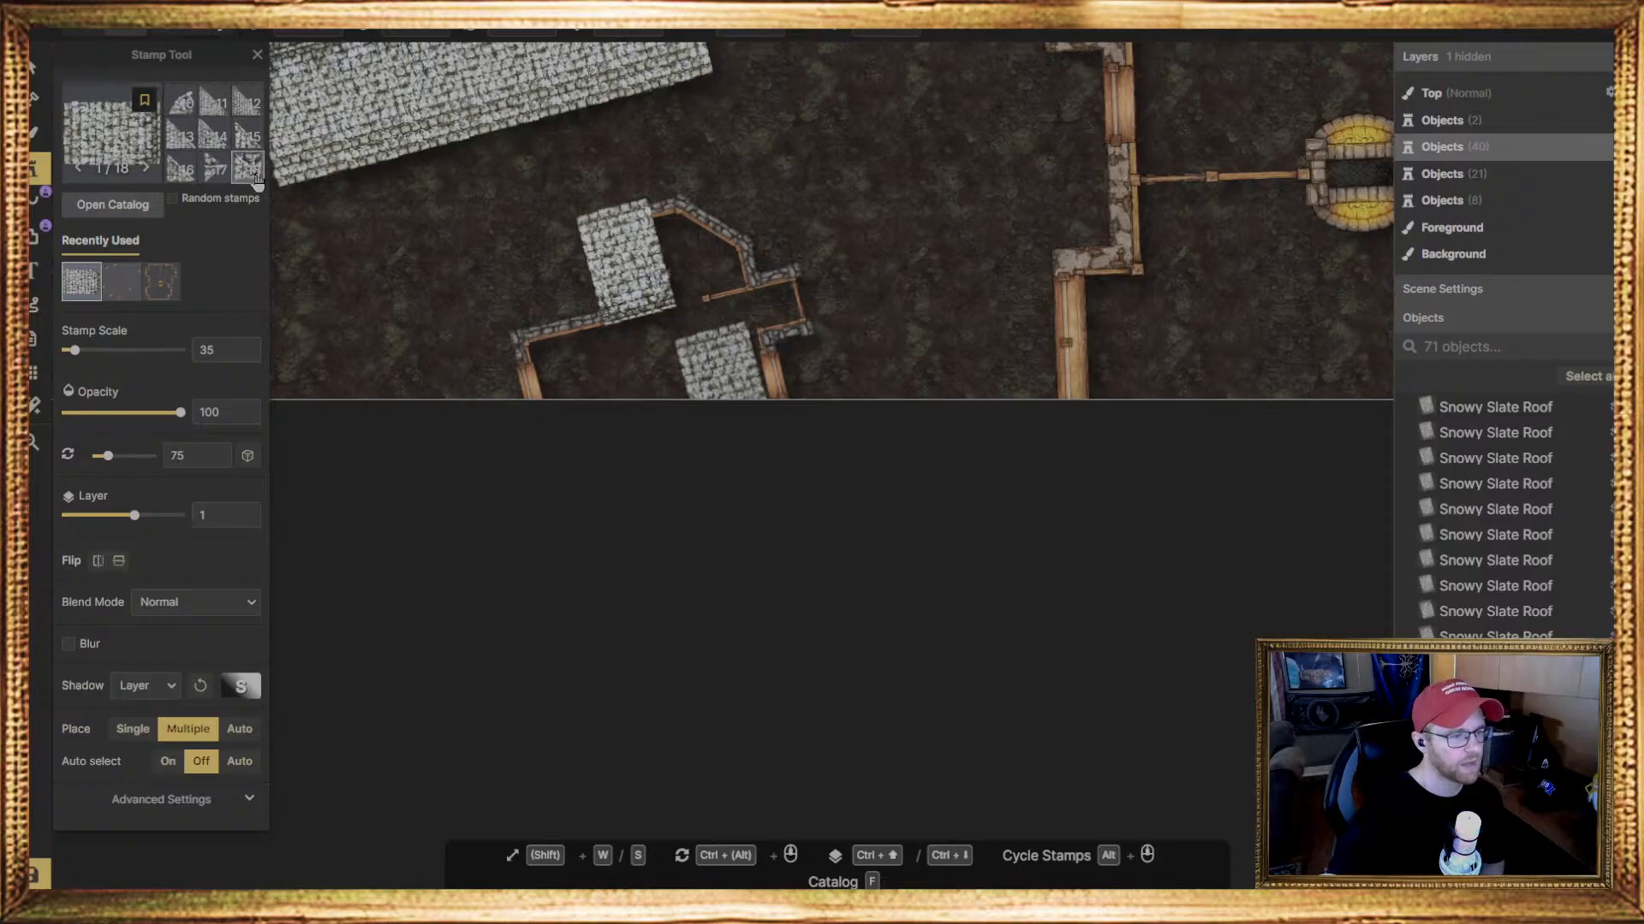
scroll(213, 151, up, 2)
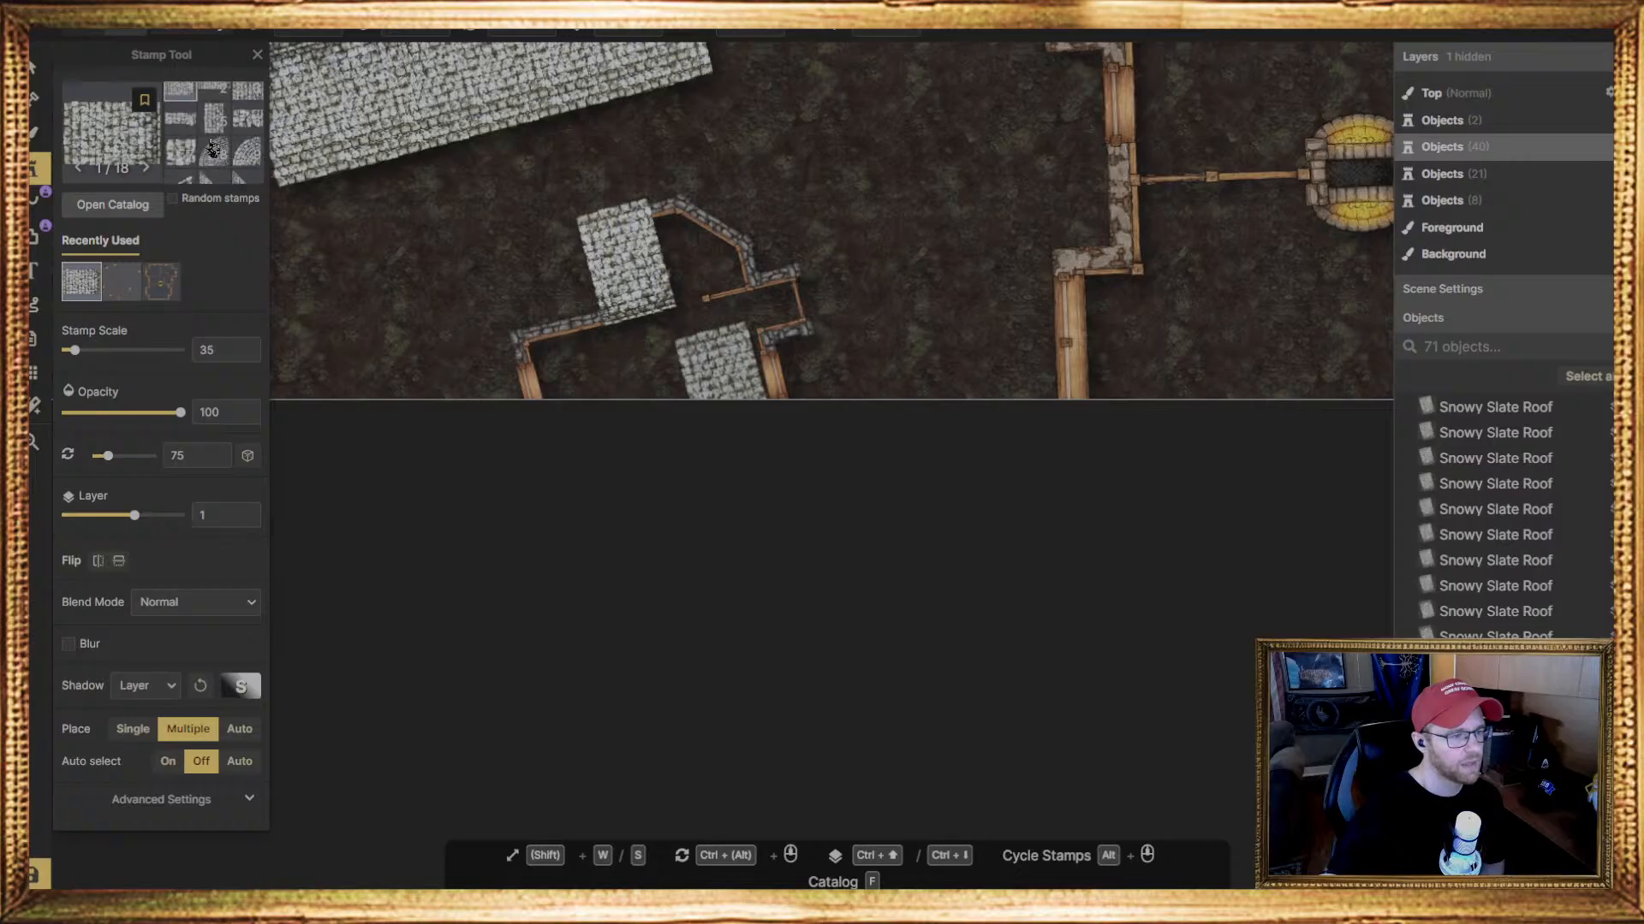
scroll(213, 150, down, 3)
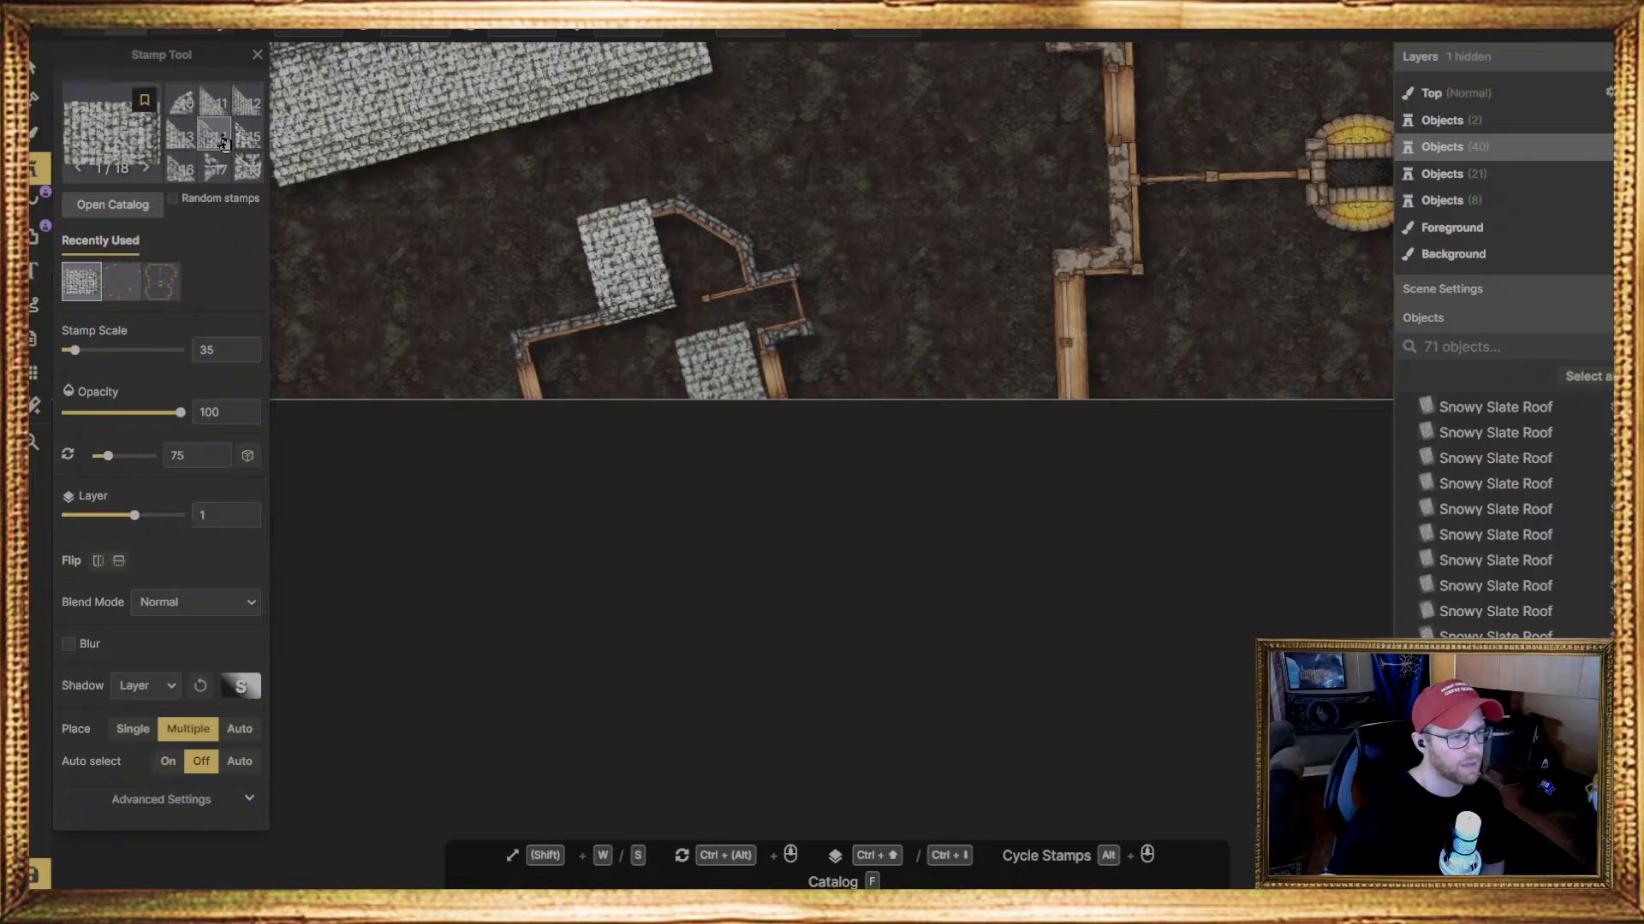
scroll(182, 170, up, 2)
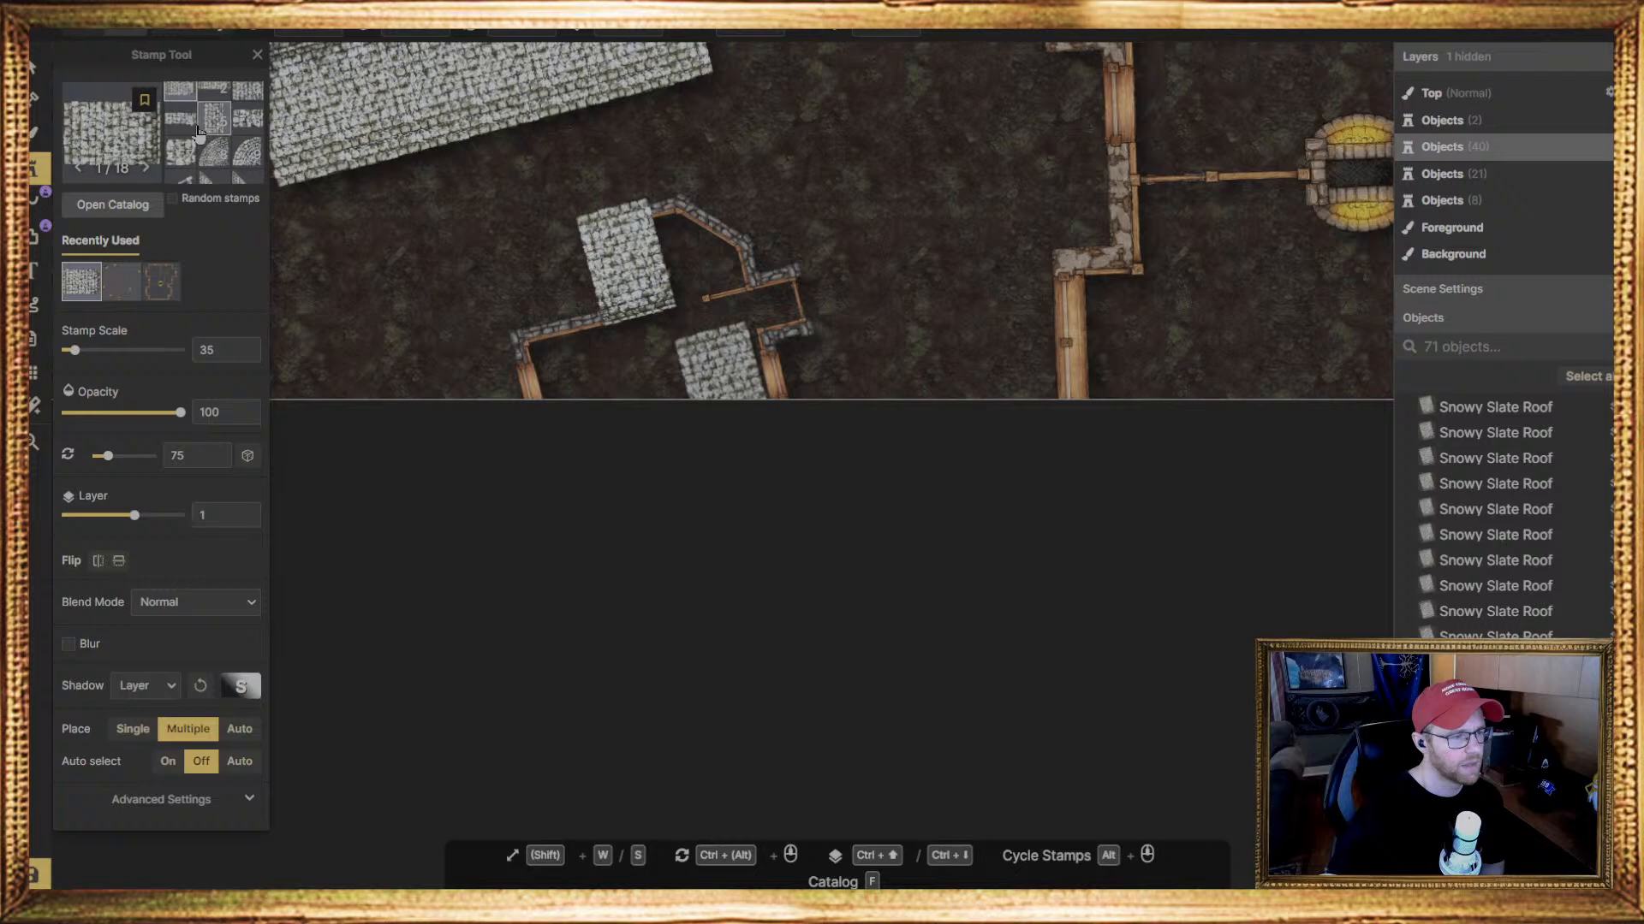
scroll(182, 170, down, 2)
Place a curved-edge Snowy Slate Roof piece and a Snowy Slate Dormer below it, both at scale 35 and 75 degrees, on the angled bay
click(180, 102)
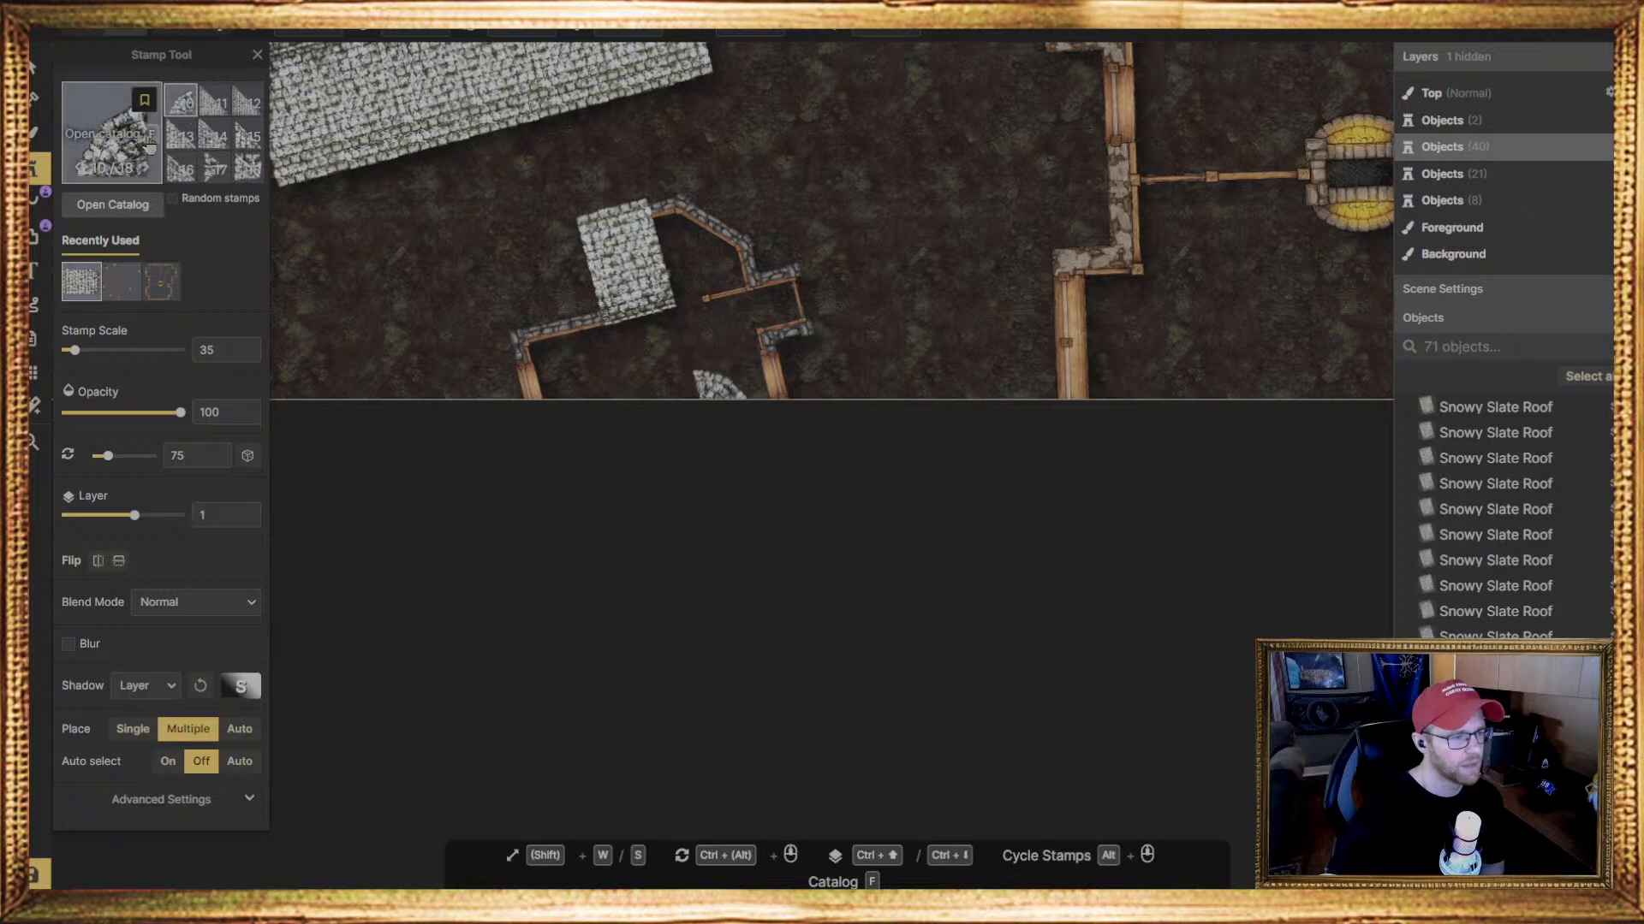
click(705, 206)
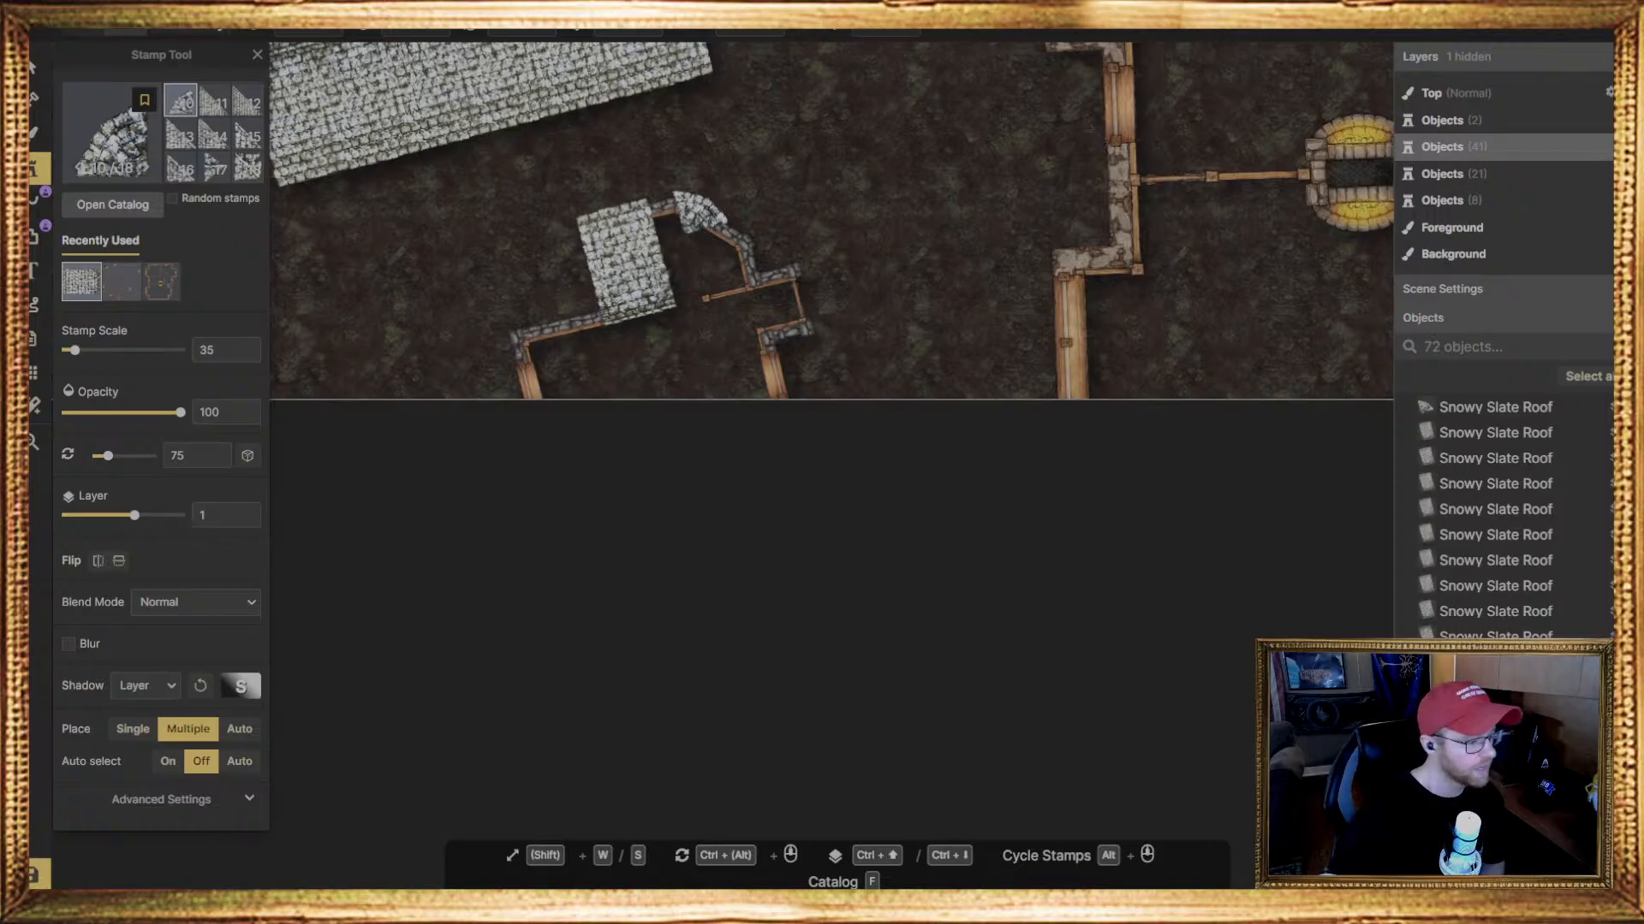
click(214, 168)
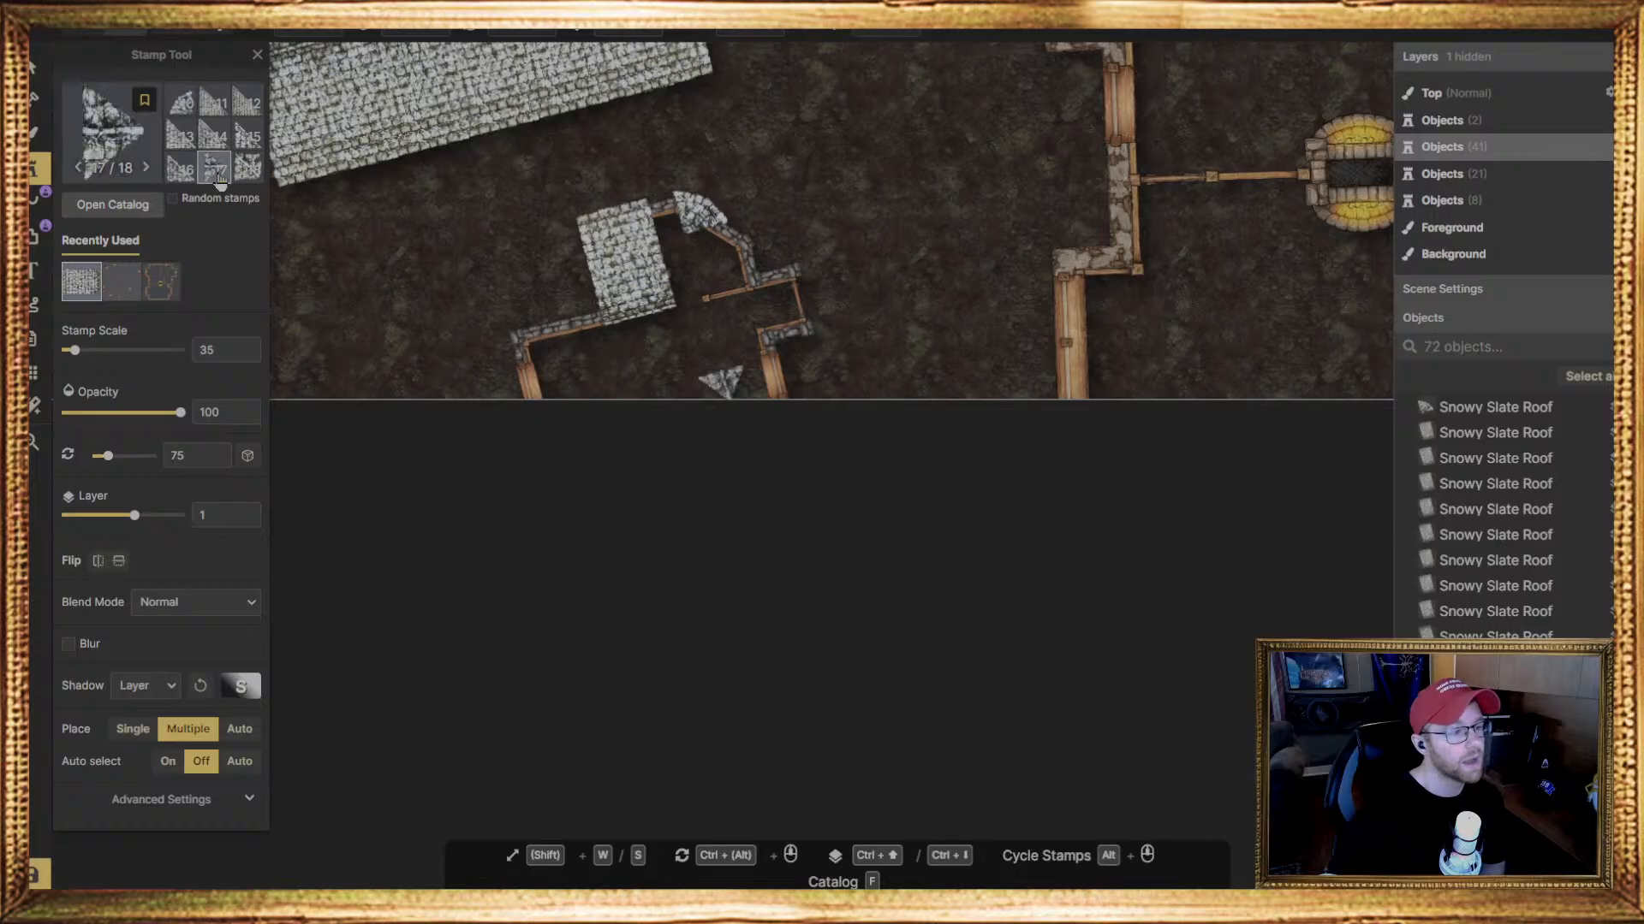
click(715, 230)
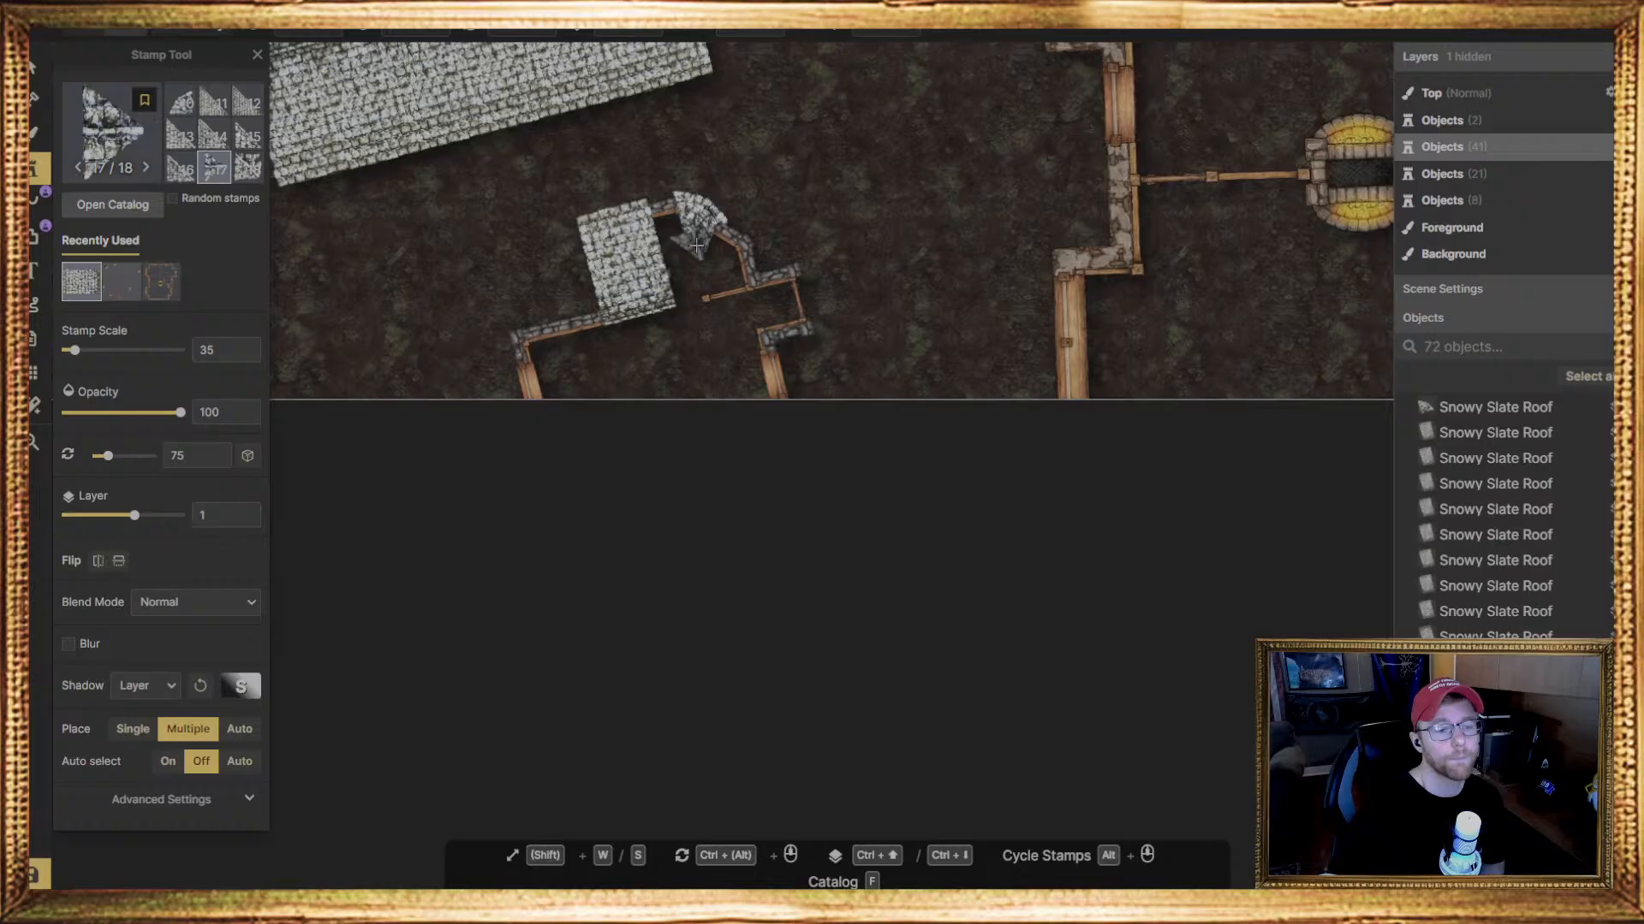
click(700, 244)
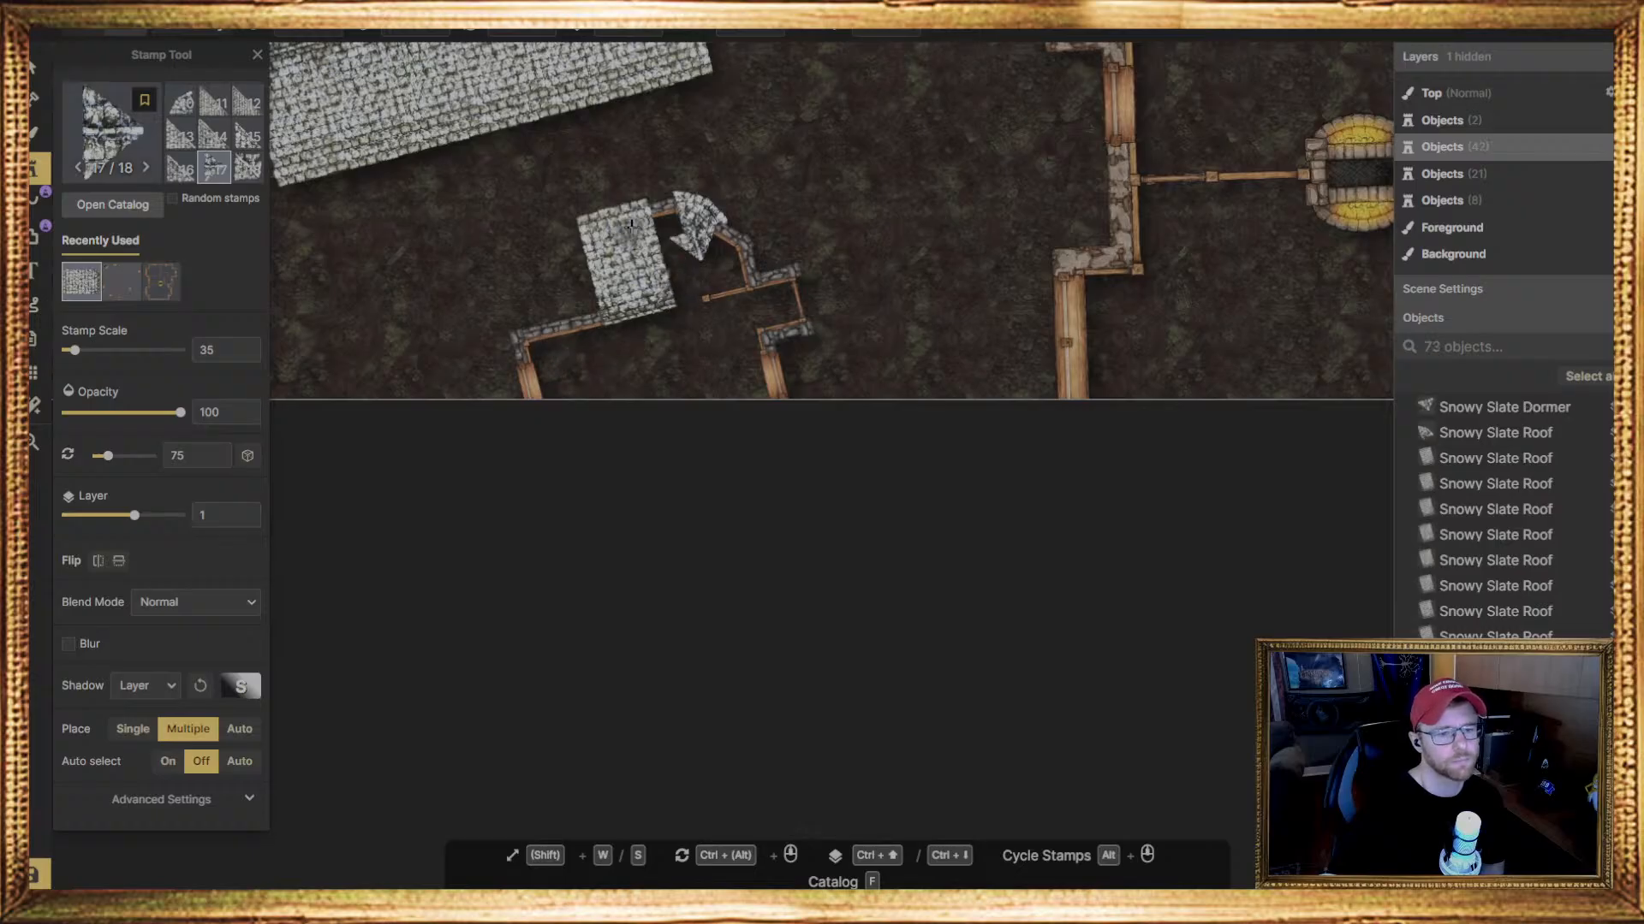
Enlarge the Snowy Slate Dormer to scale 44, rotate it to 324 degrees, and fit it against the curved-edge roof piece
click(40, 69)
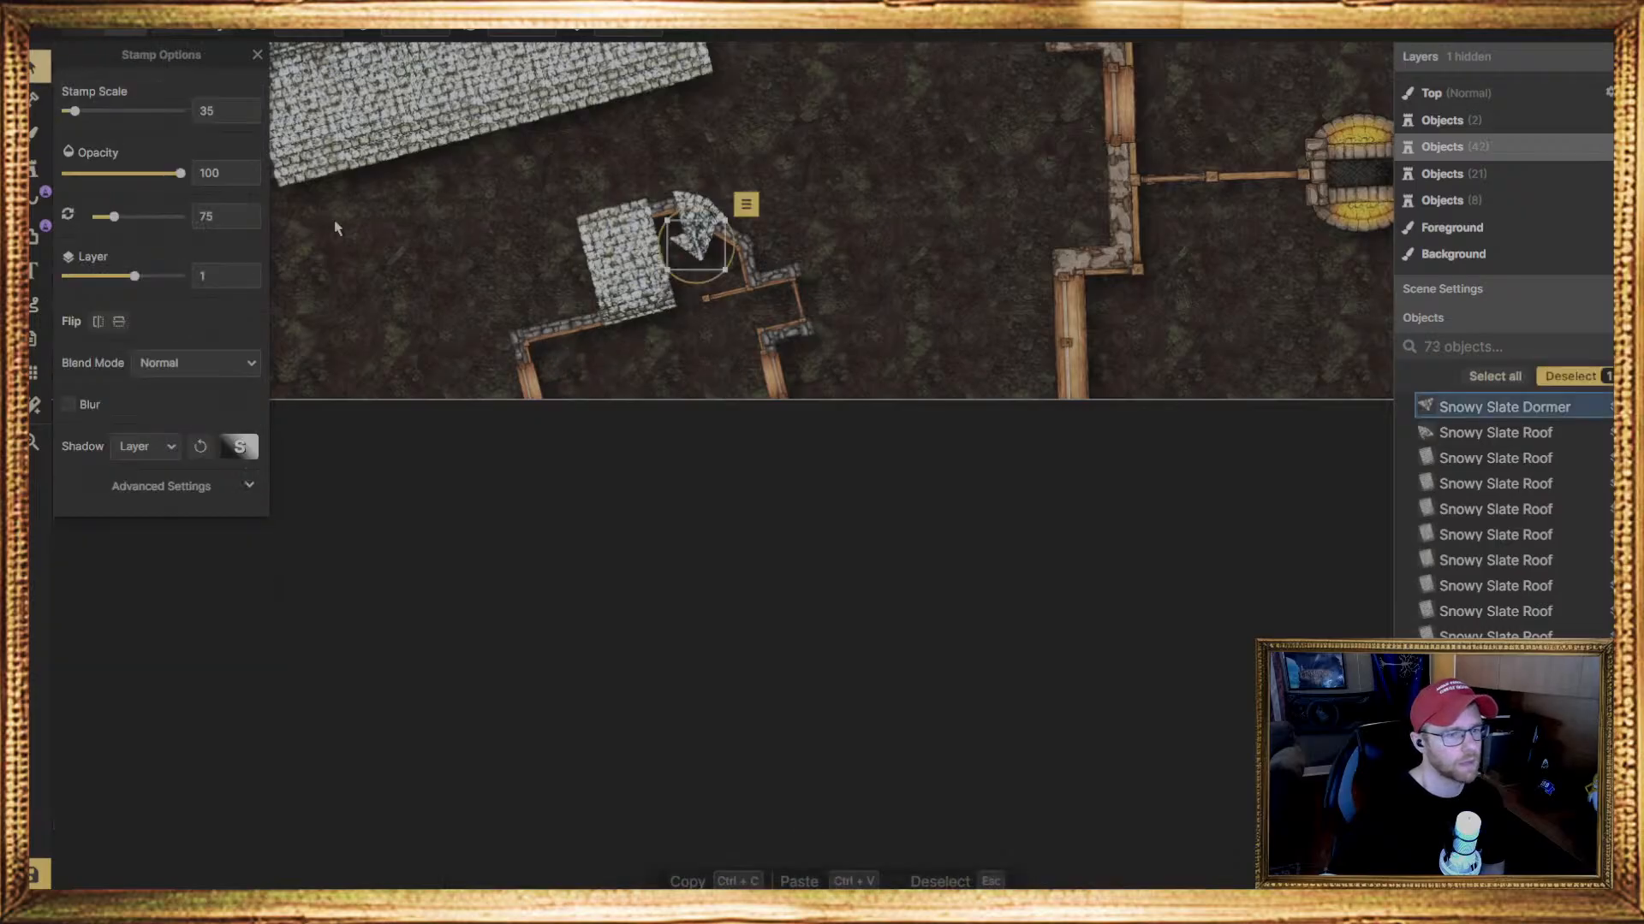
drag(721, 254, 698, 85)
drag(736, 200, 728, 229)
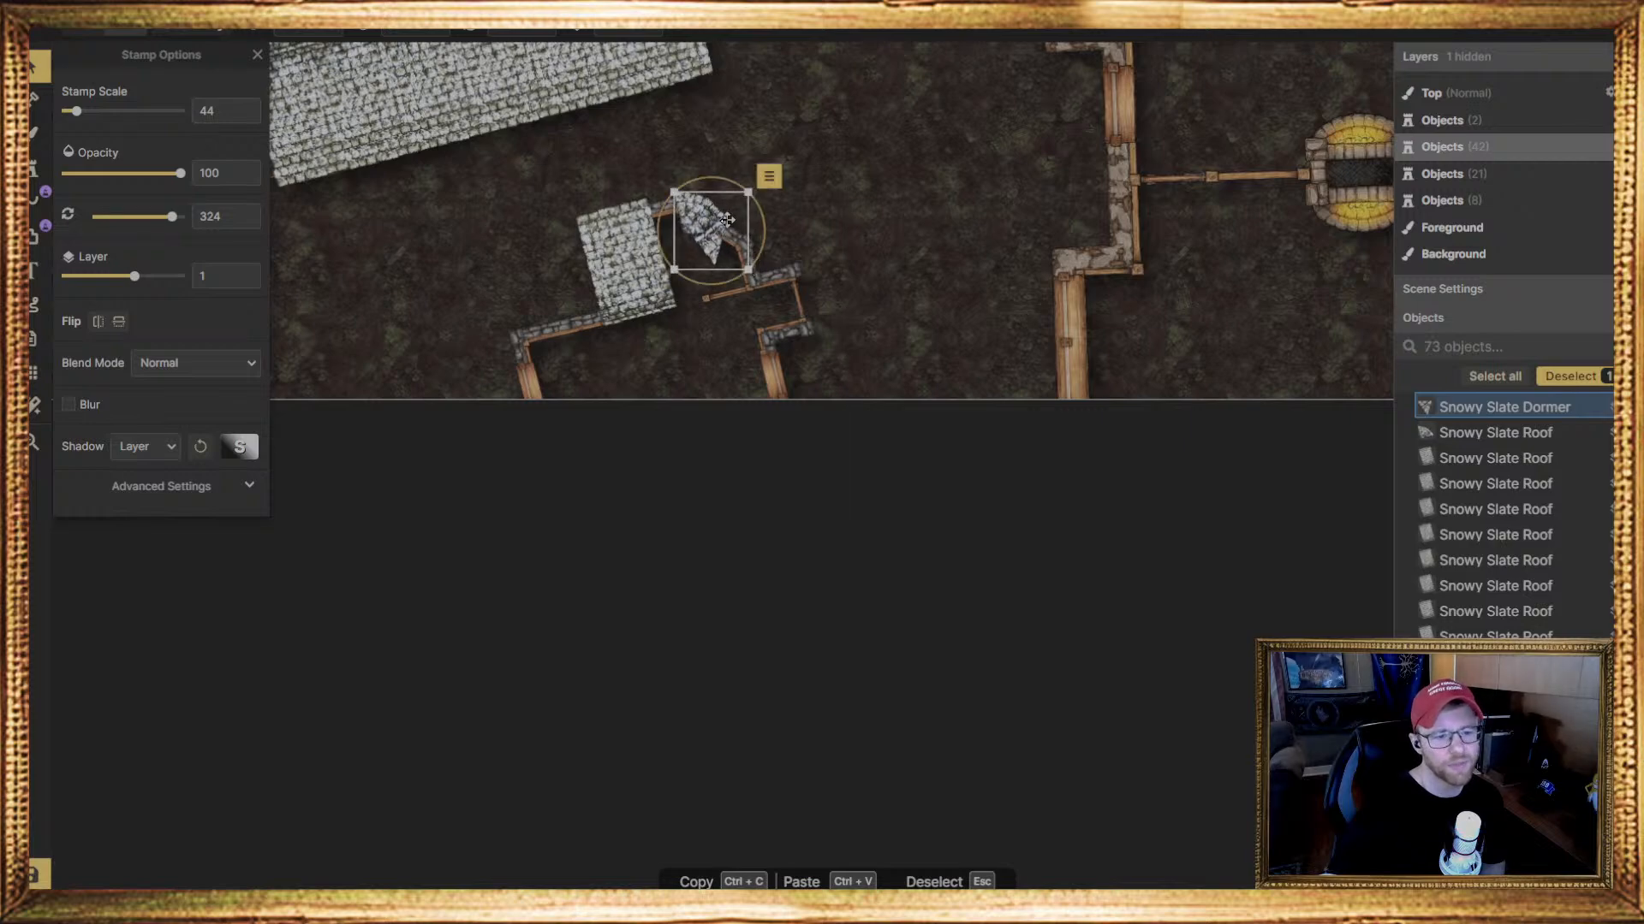
Delete the Snowy Slate Dormer and the curved-edge Snowy Slate Roof piece from the angled bay
click(34, 169)
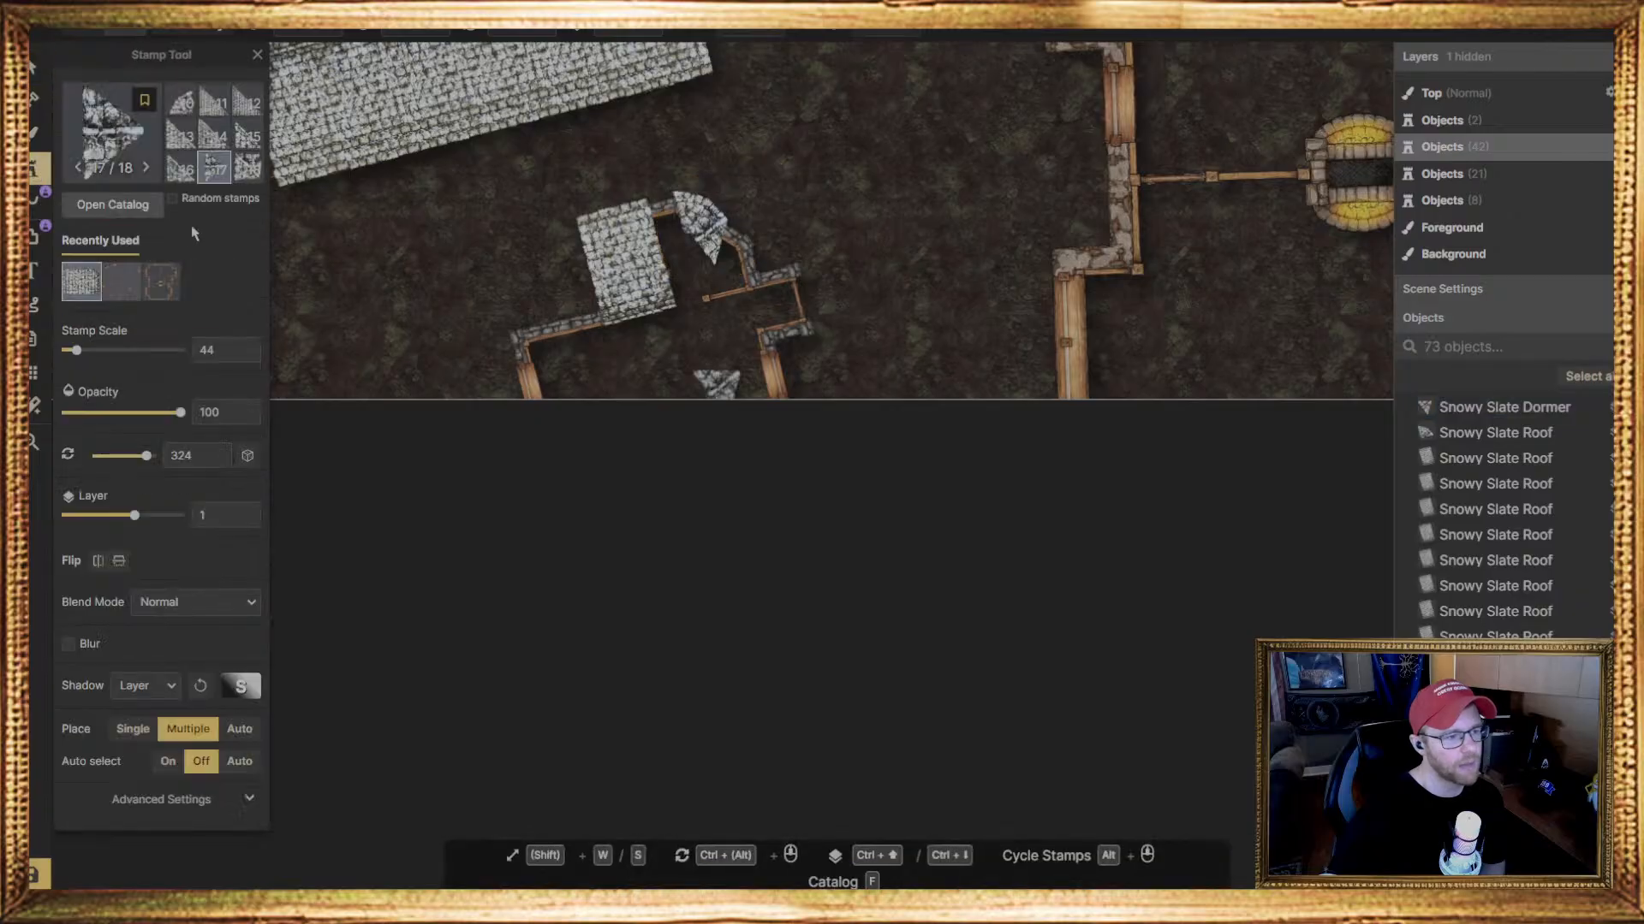
click(181, 101)
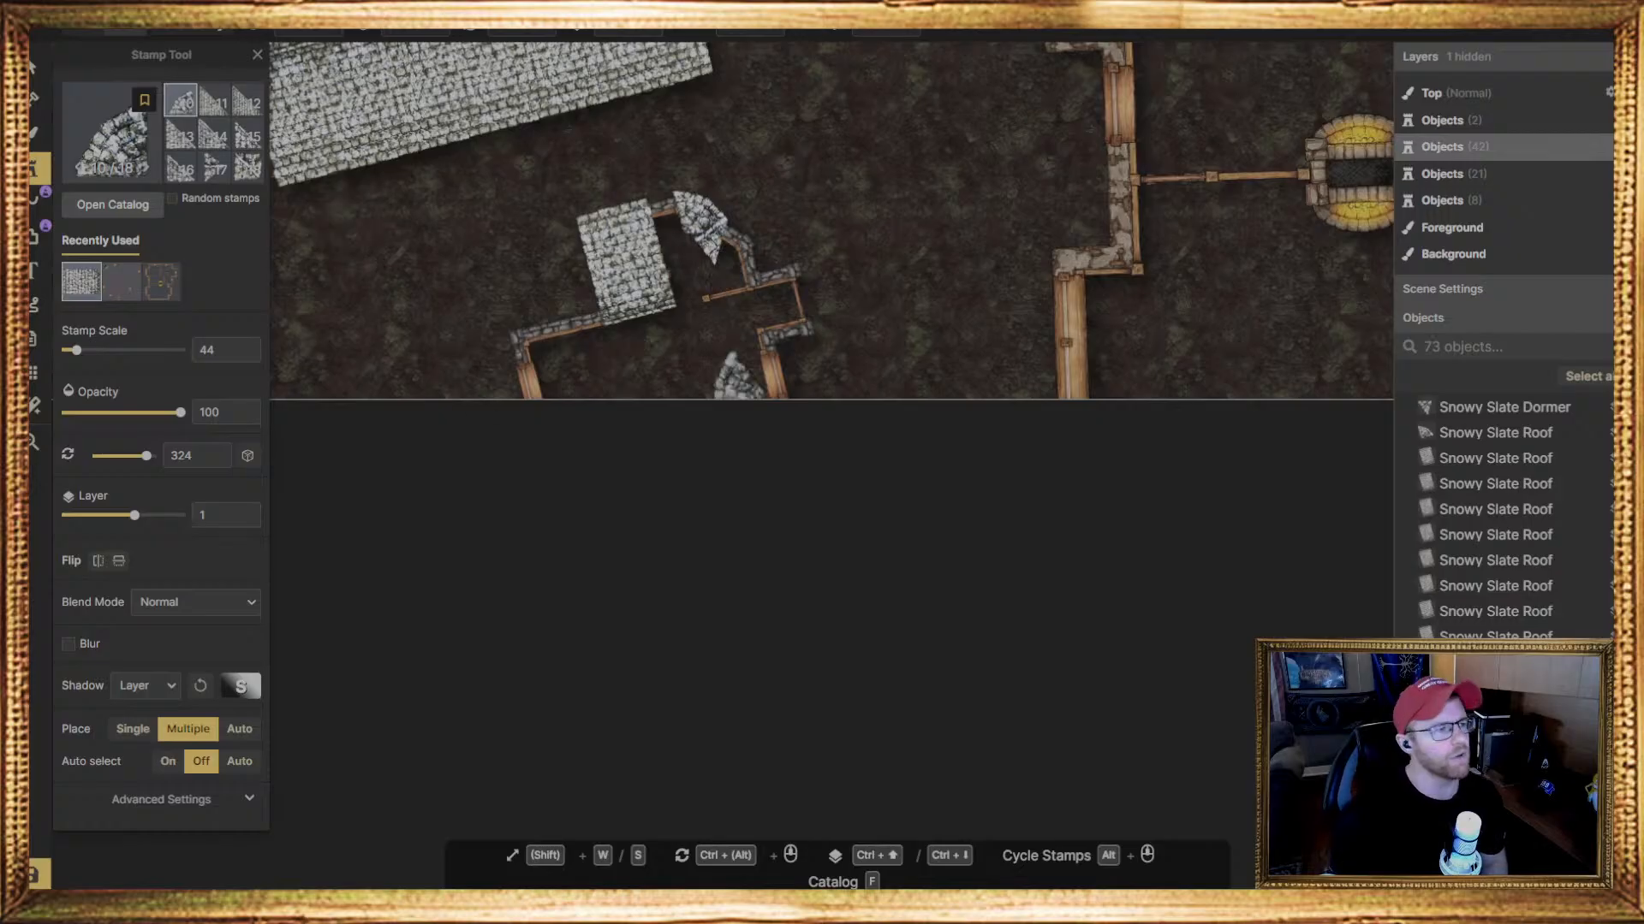
click(35, 67)
click(721, 248)
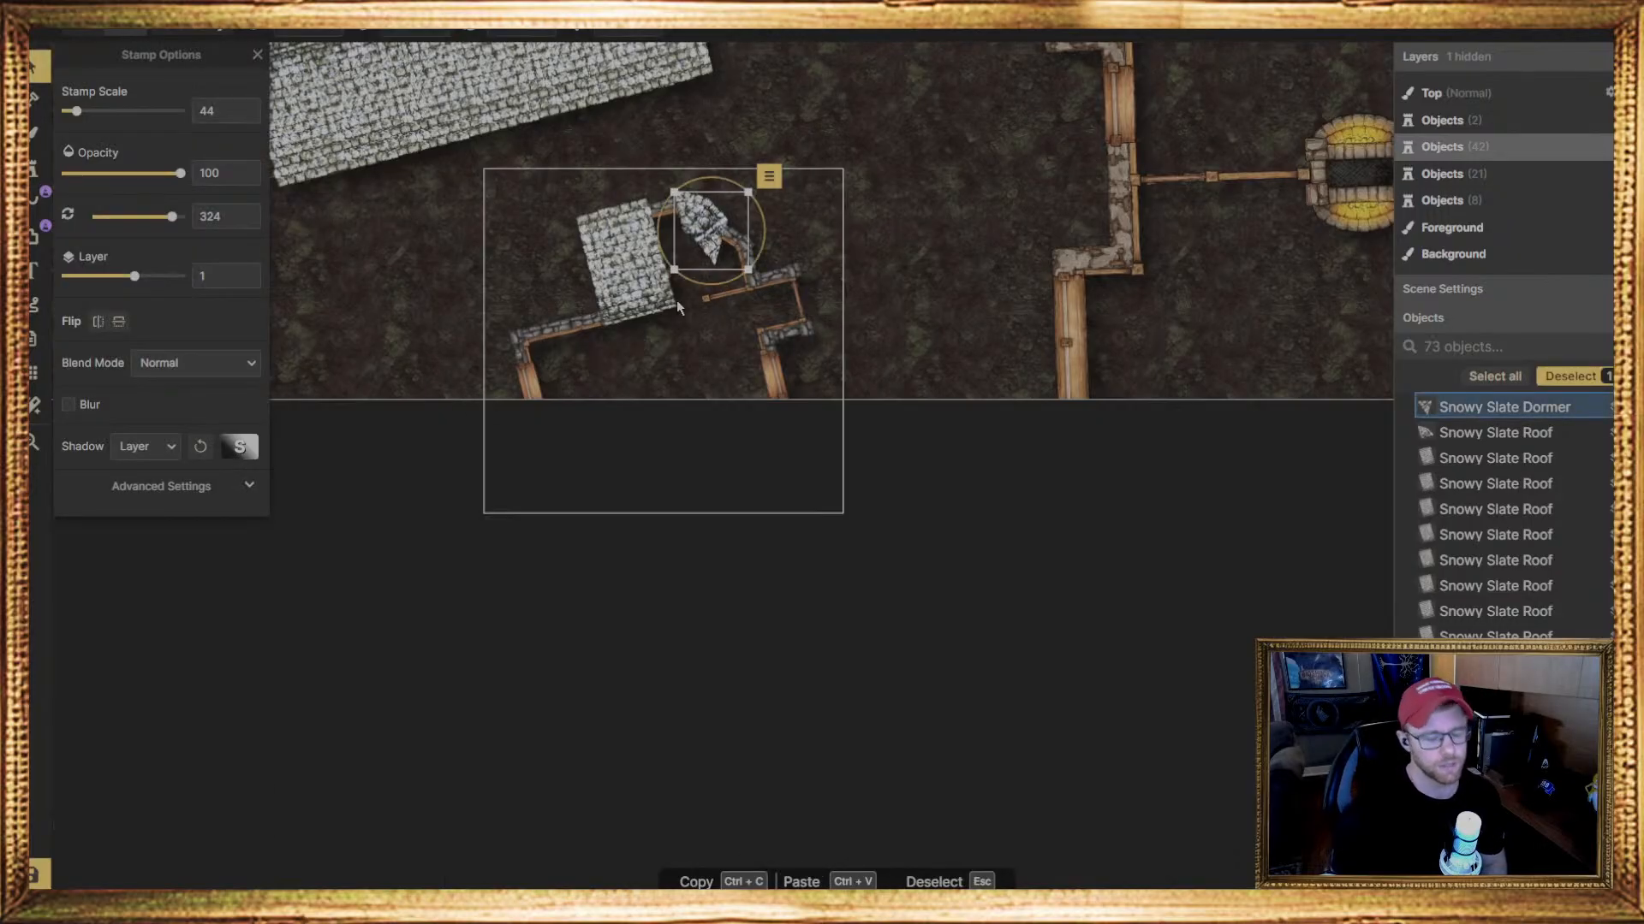
key(Delete)
click(700, 225)
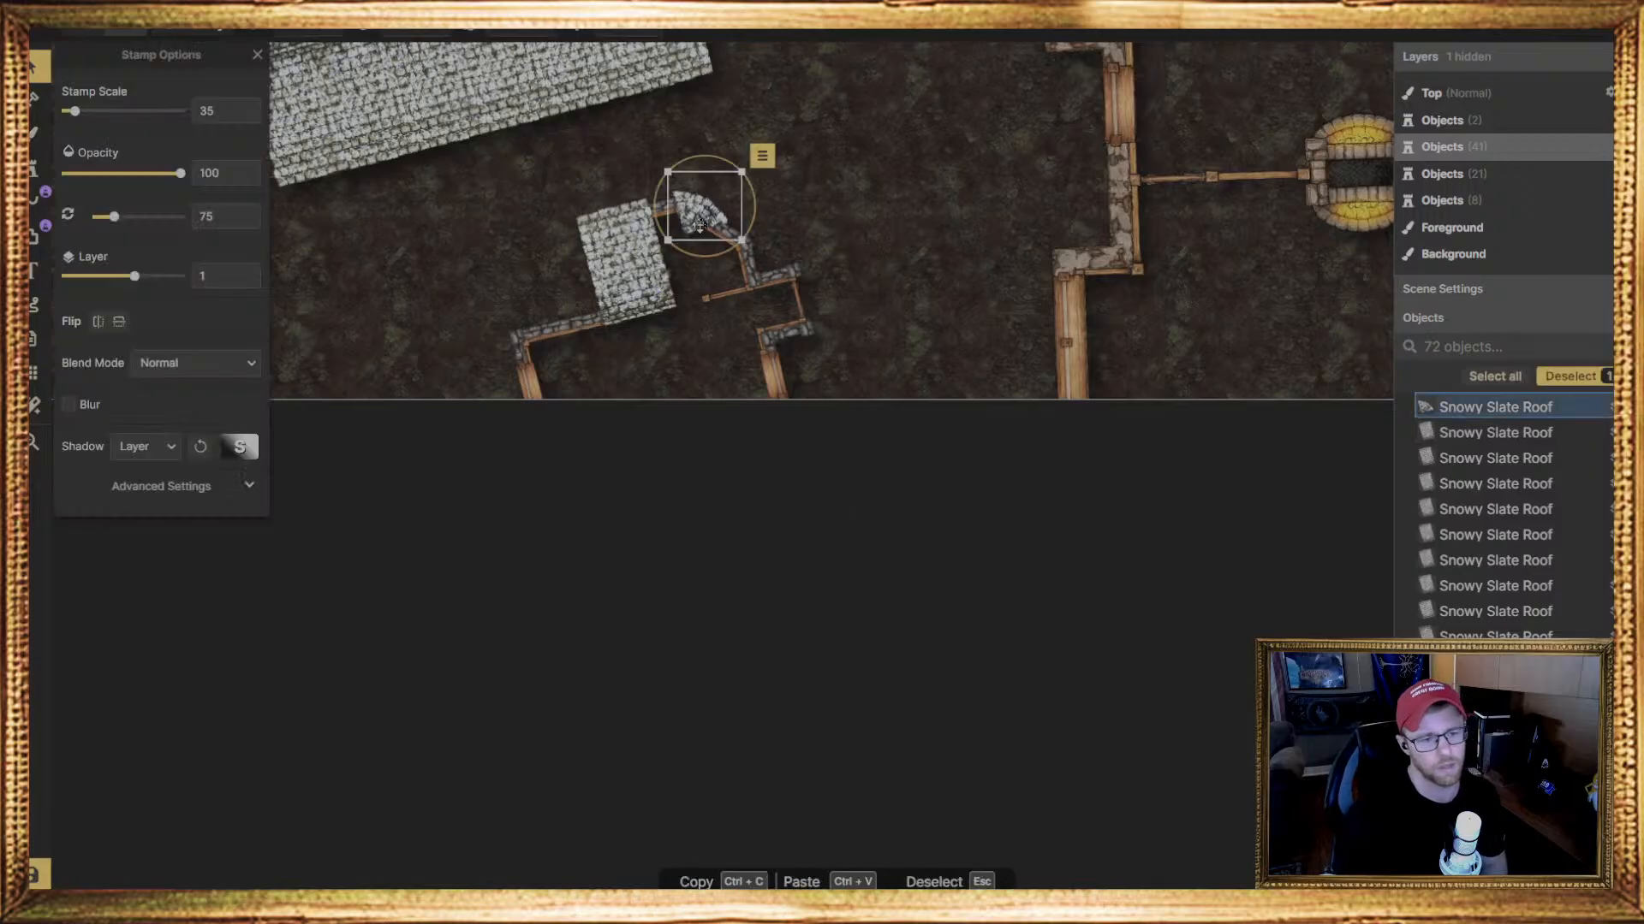
drag(700, 225, 699, 230)
key(Delete)
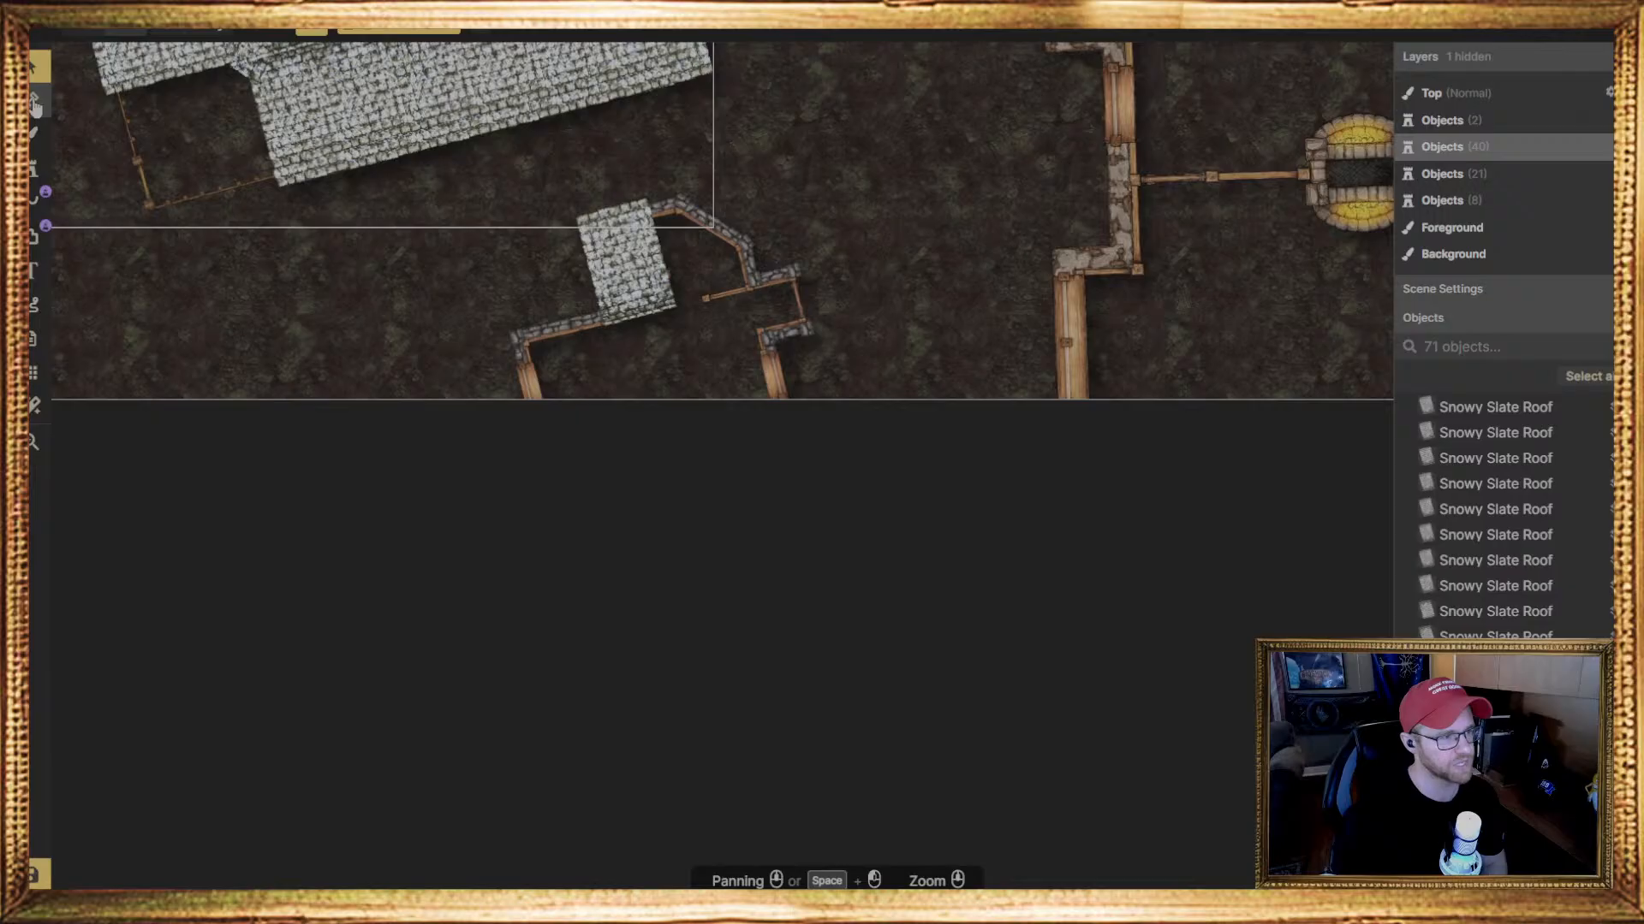
Delete the remaining rectangular Snowy Slate Roof piece from the angled bay
click(33, 171)
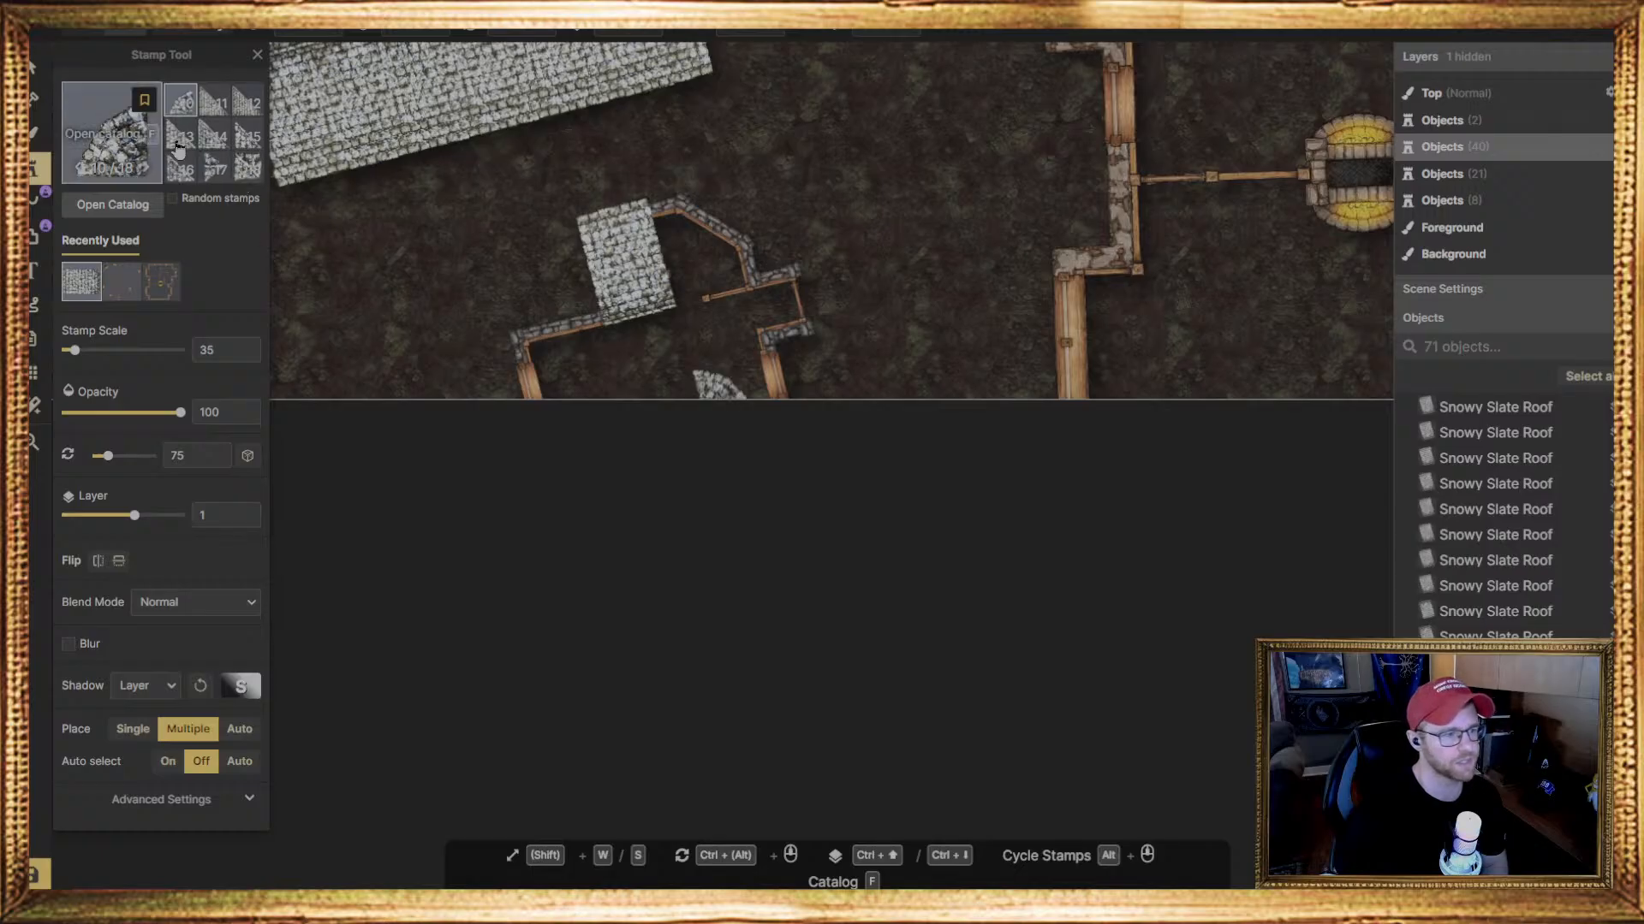
click(38, 71)
click(650, 299)
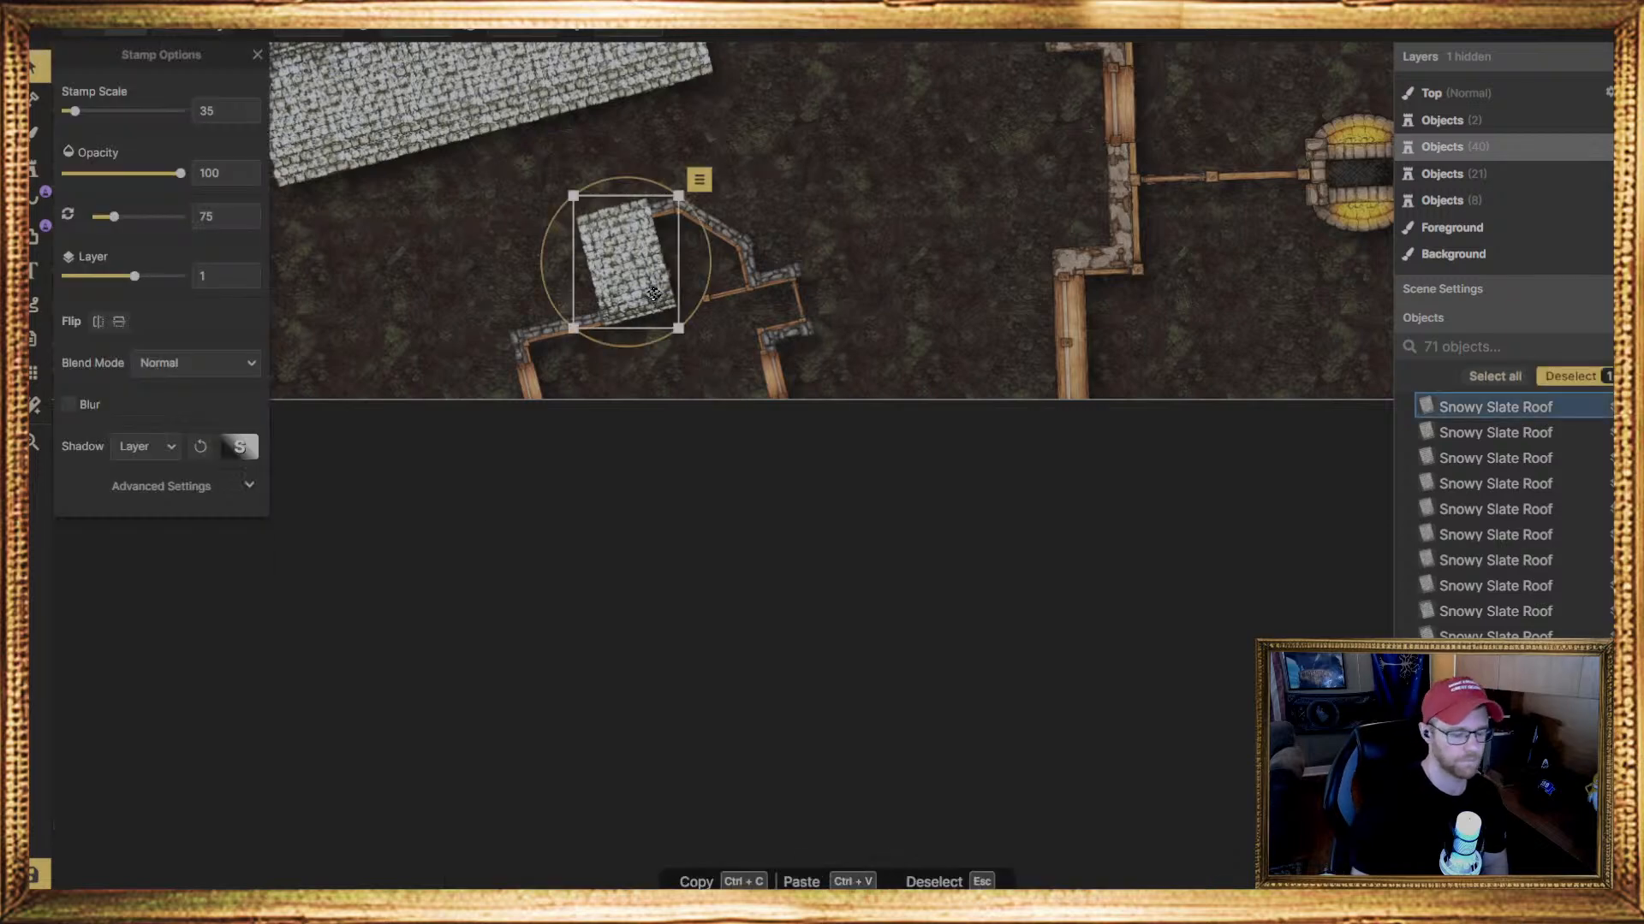
key(Delete)
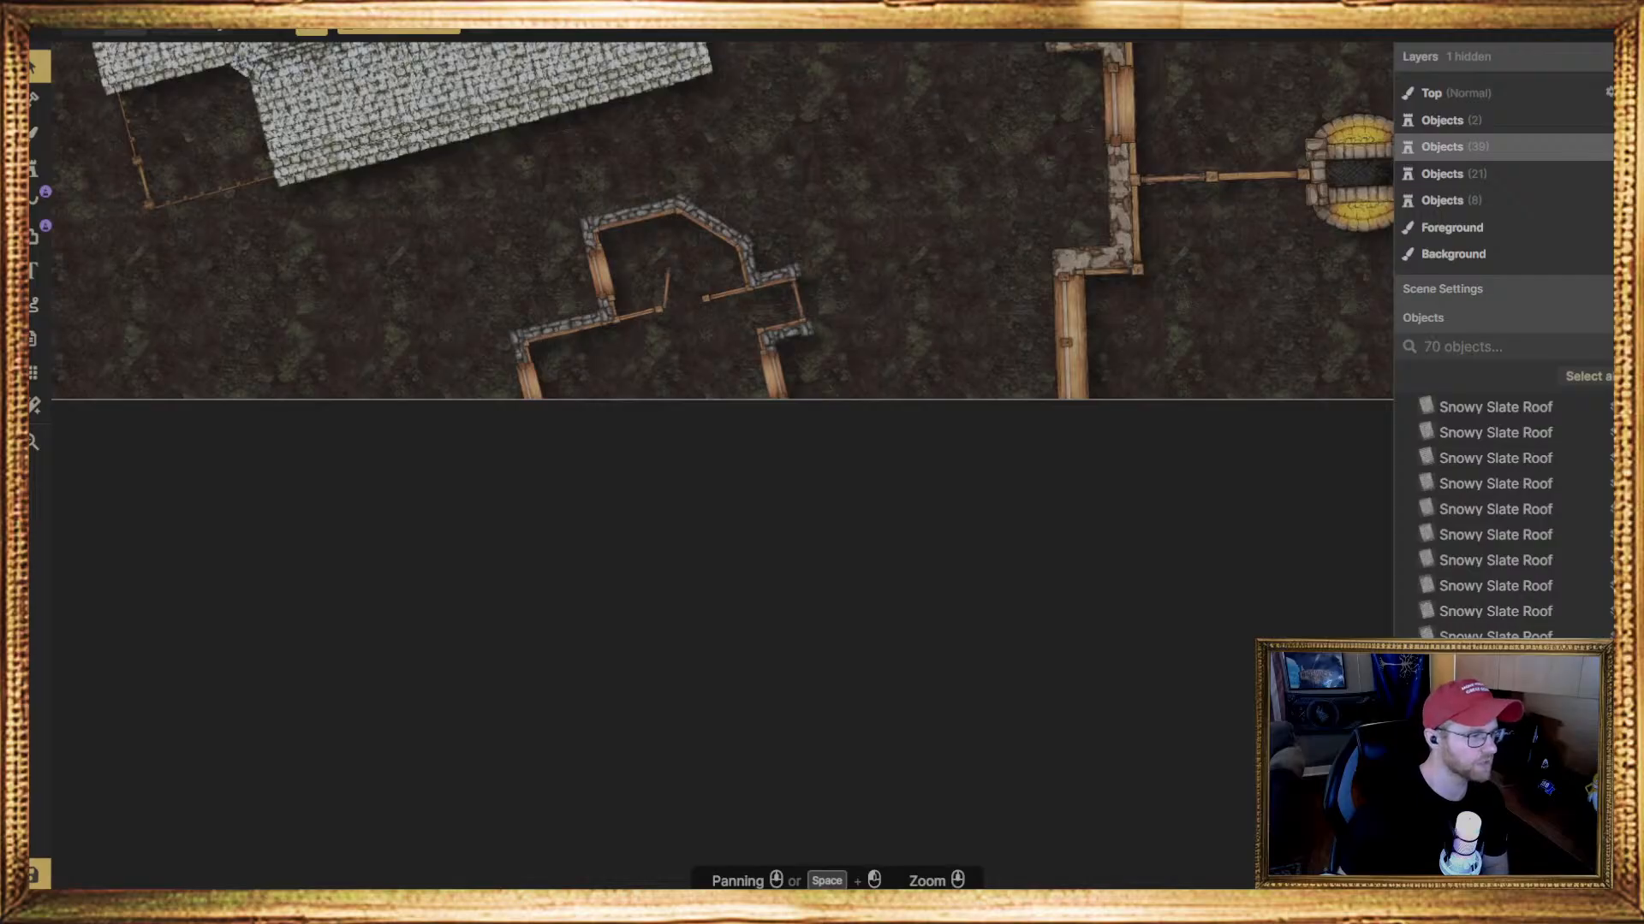
Place a row of four rectangular Snowy Slate Roof pieces at scale 35 and 75 degrees across the tilted house, just below its angled bay
click(39, 169)
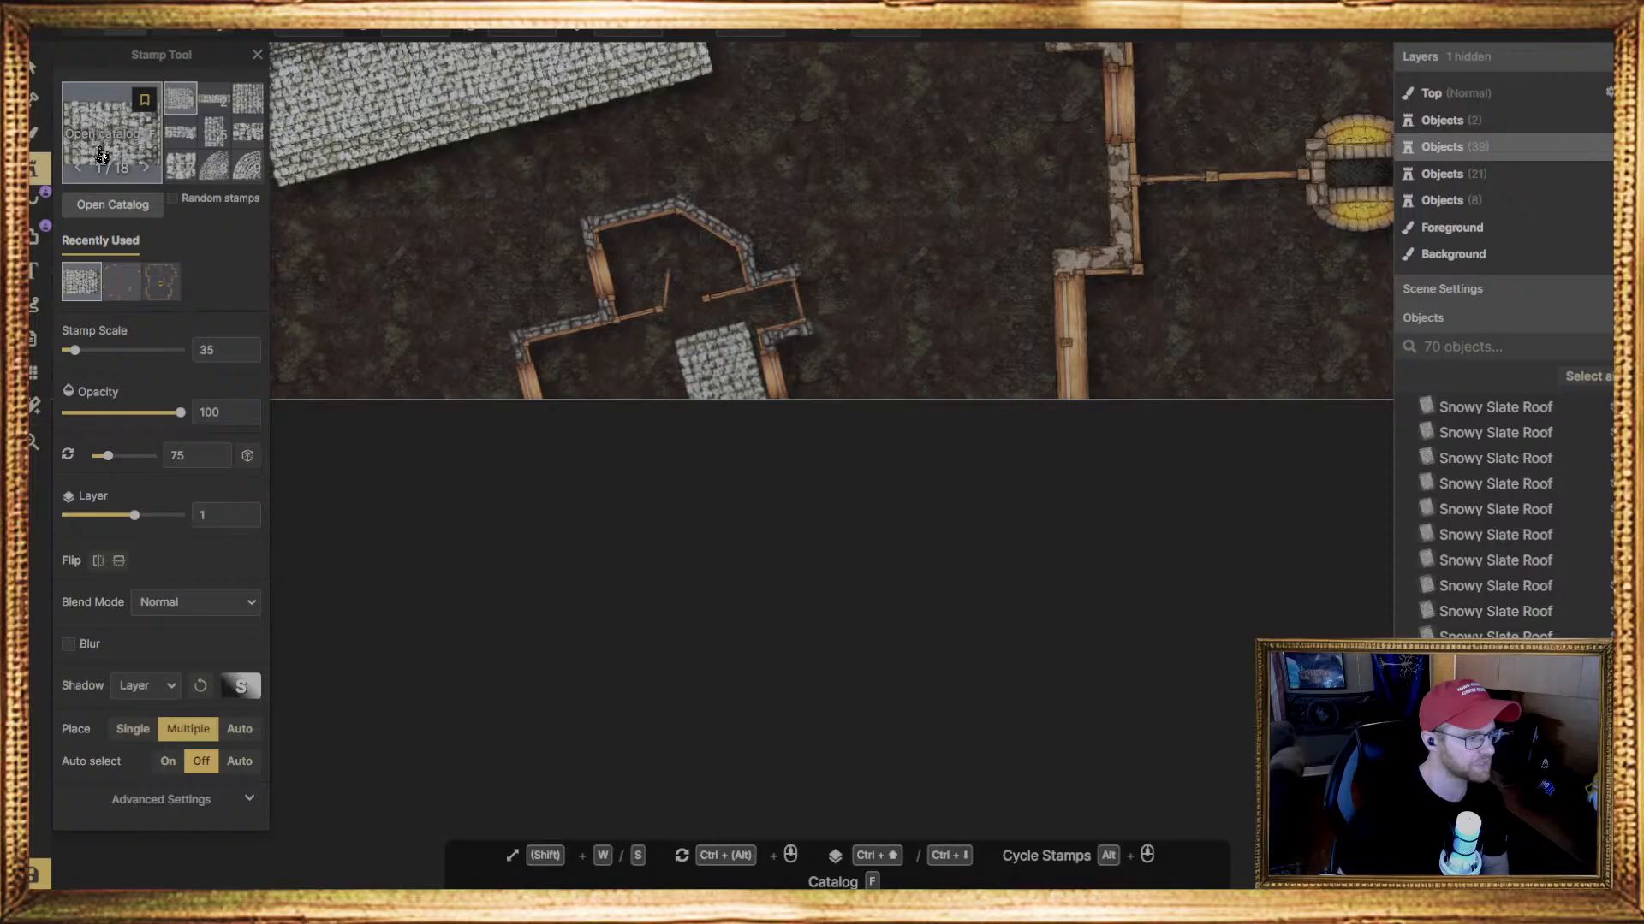
scroll(953, 159, down, 3)
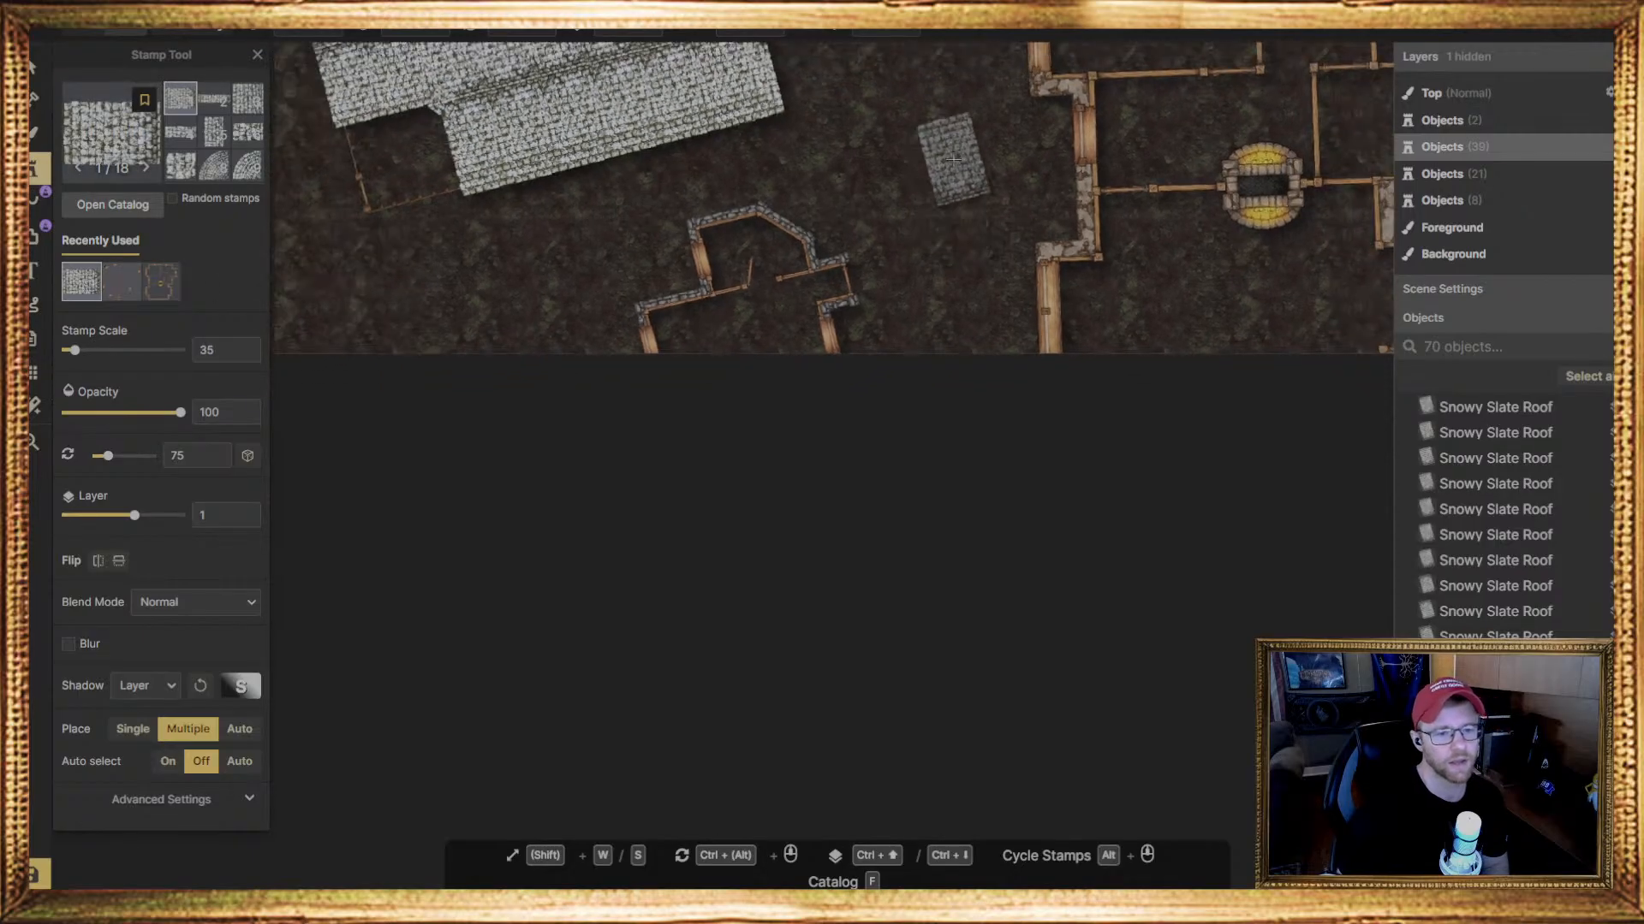
middle_drag(953, 159, 942, 542)
middle_drag(842, 330, 818, 188)
middle_drag(944, 333, 881, 605)
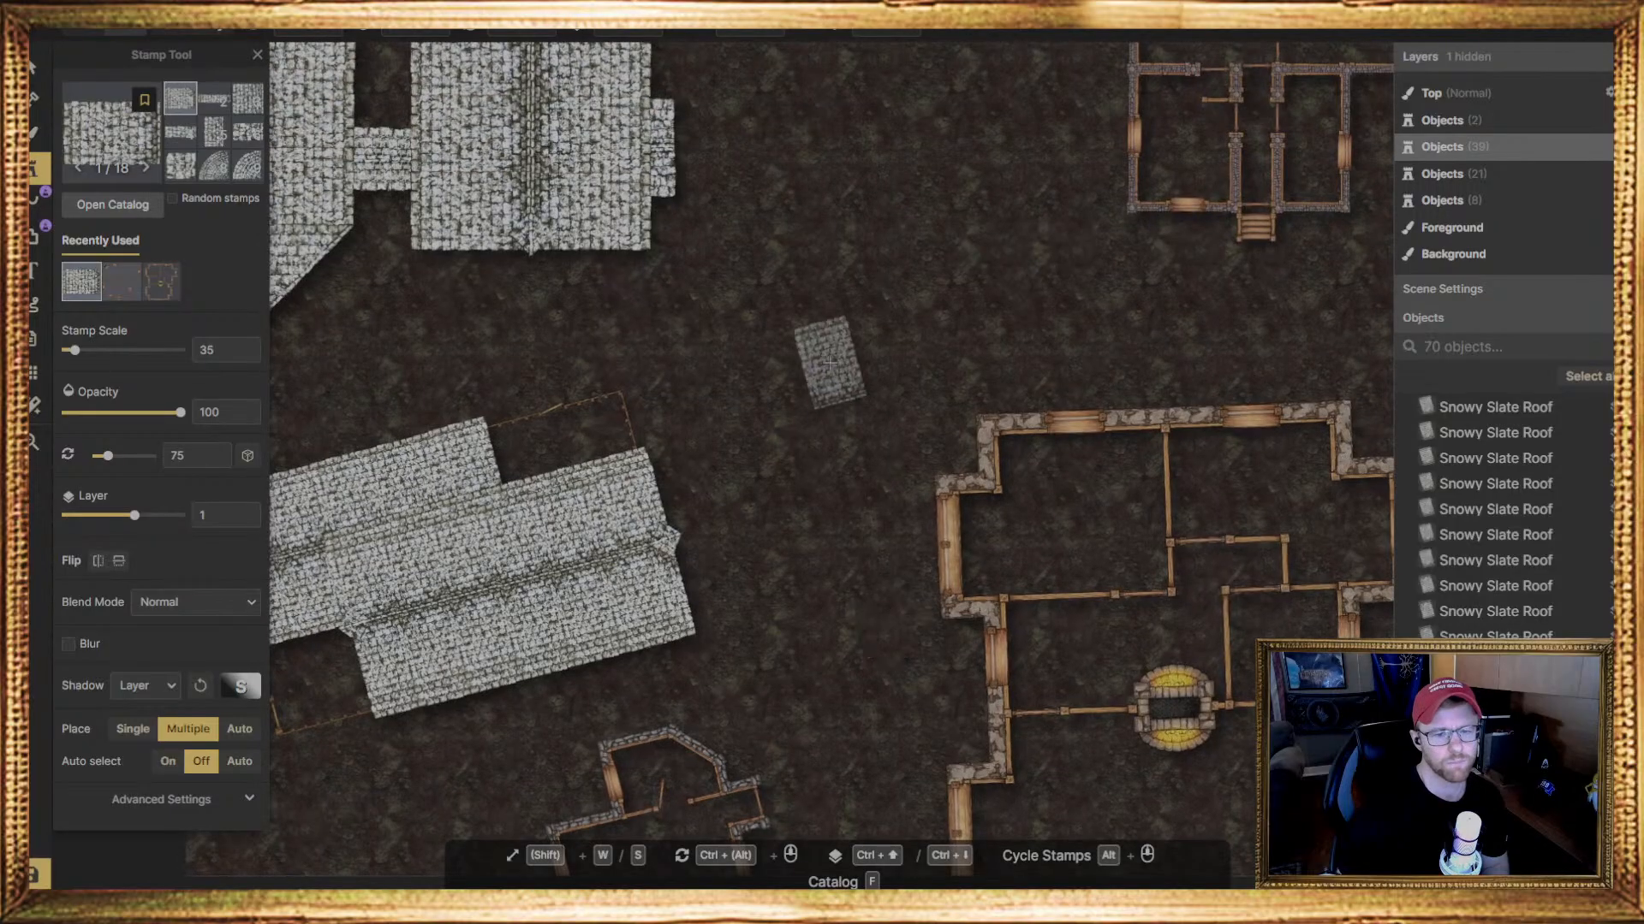
middle_drag(830, 362, 751, 275)
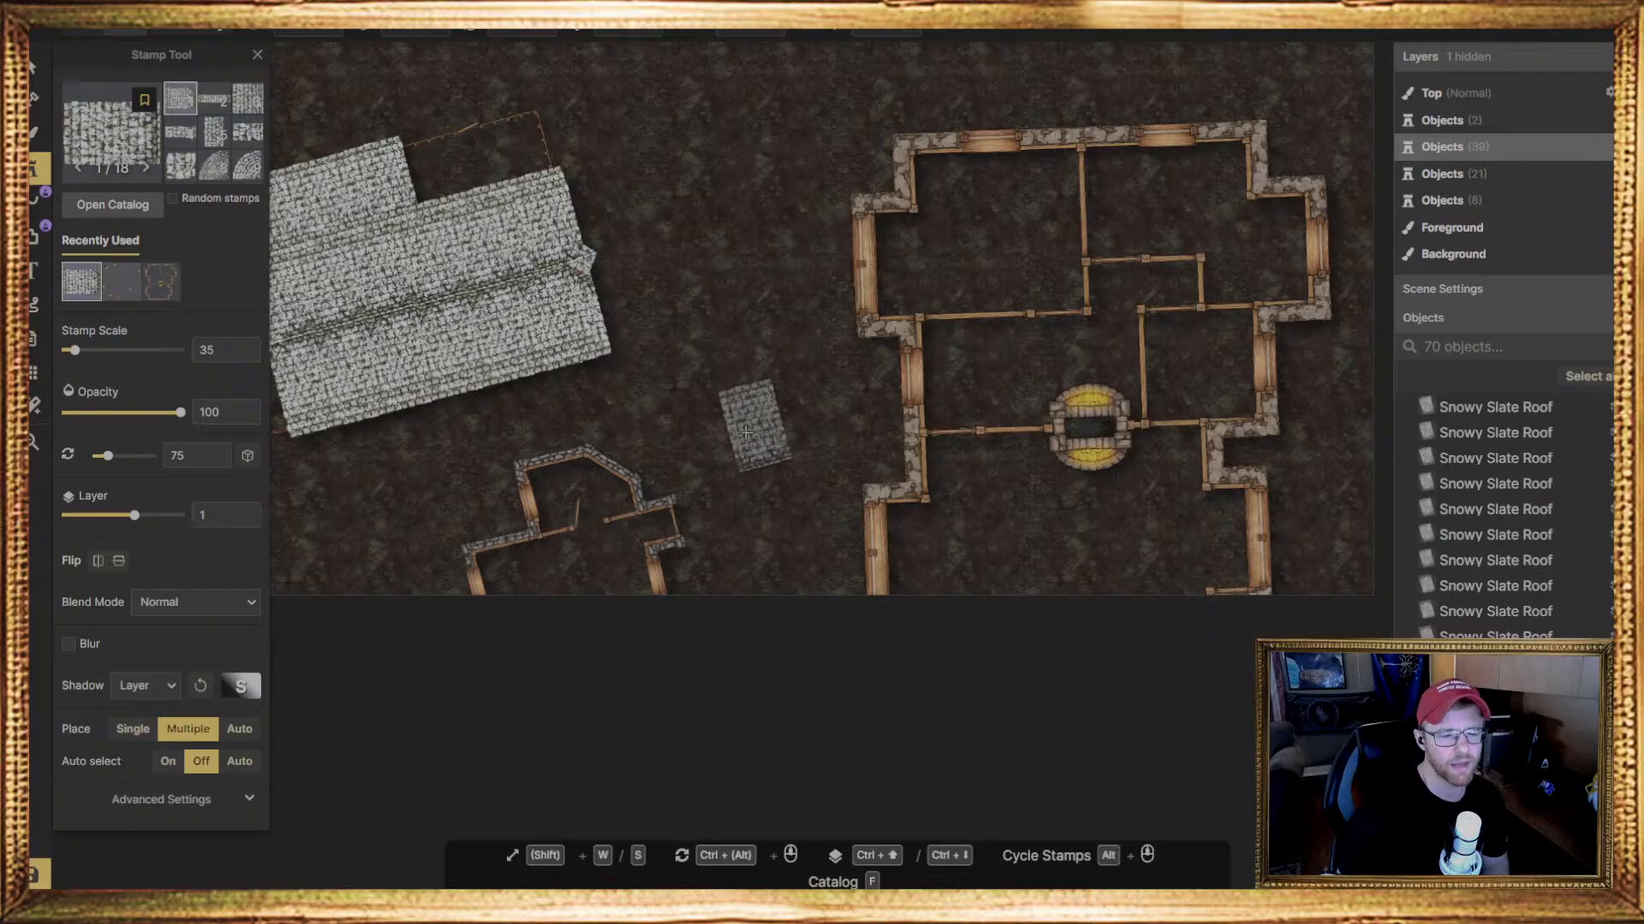
middle_drag(746, 430, 724, 322)
scroll(591, 402, up, 4)
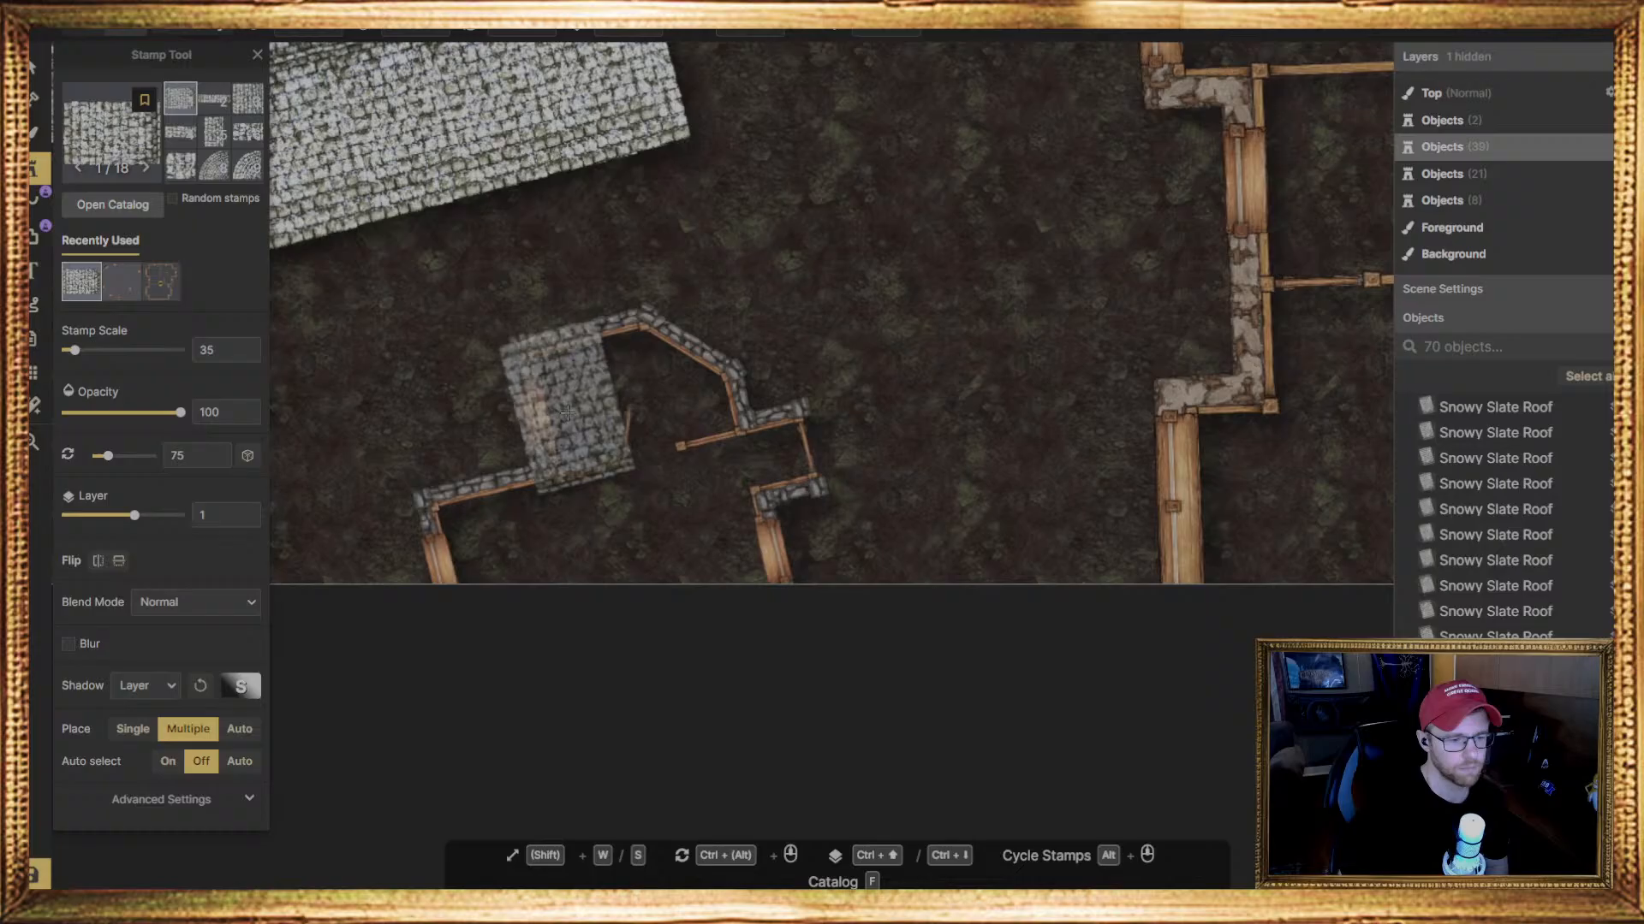
middle_drag(583, 532, 572, 330)
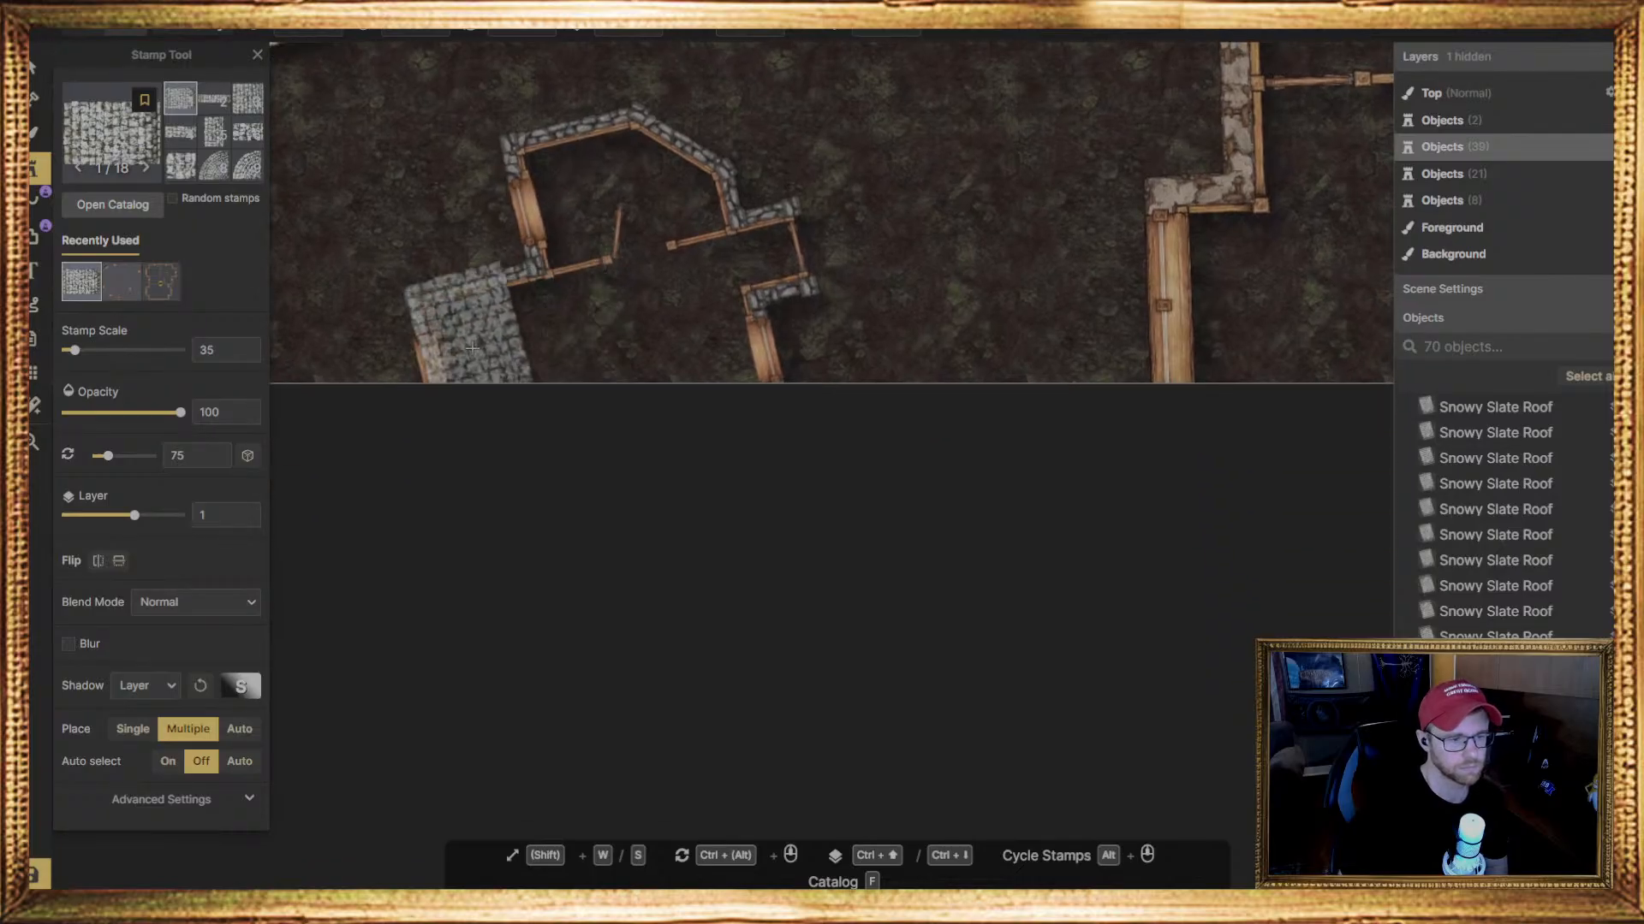
click(472, 347)
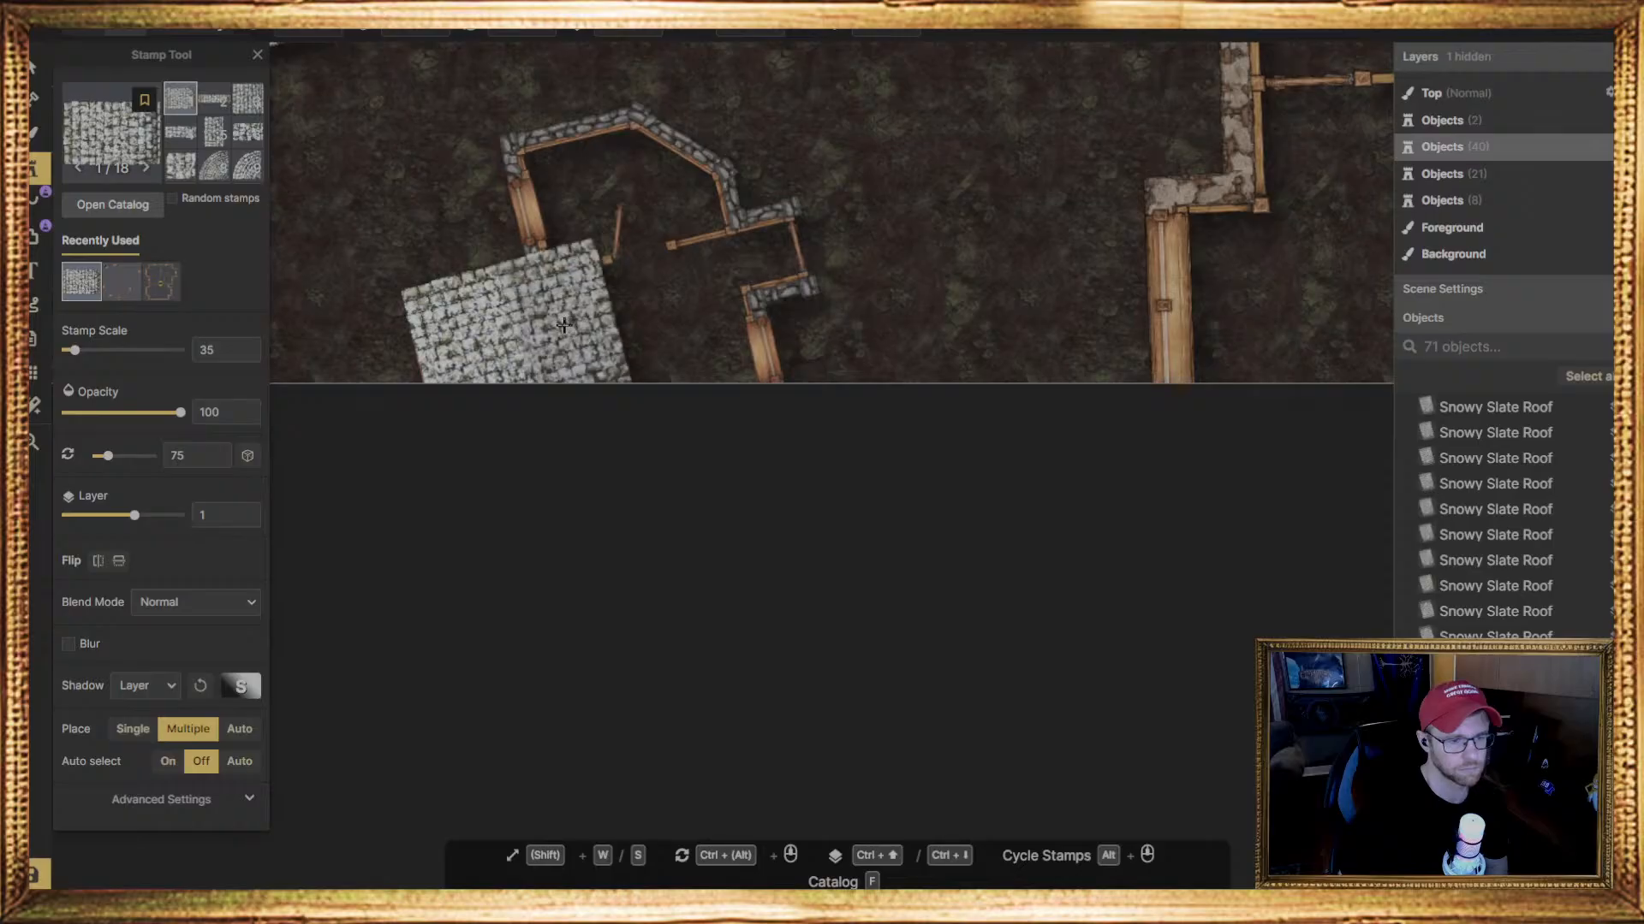
click(568, 321)
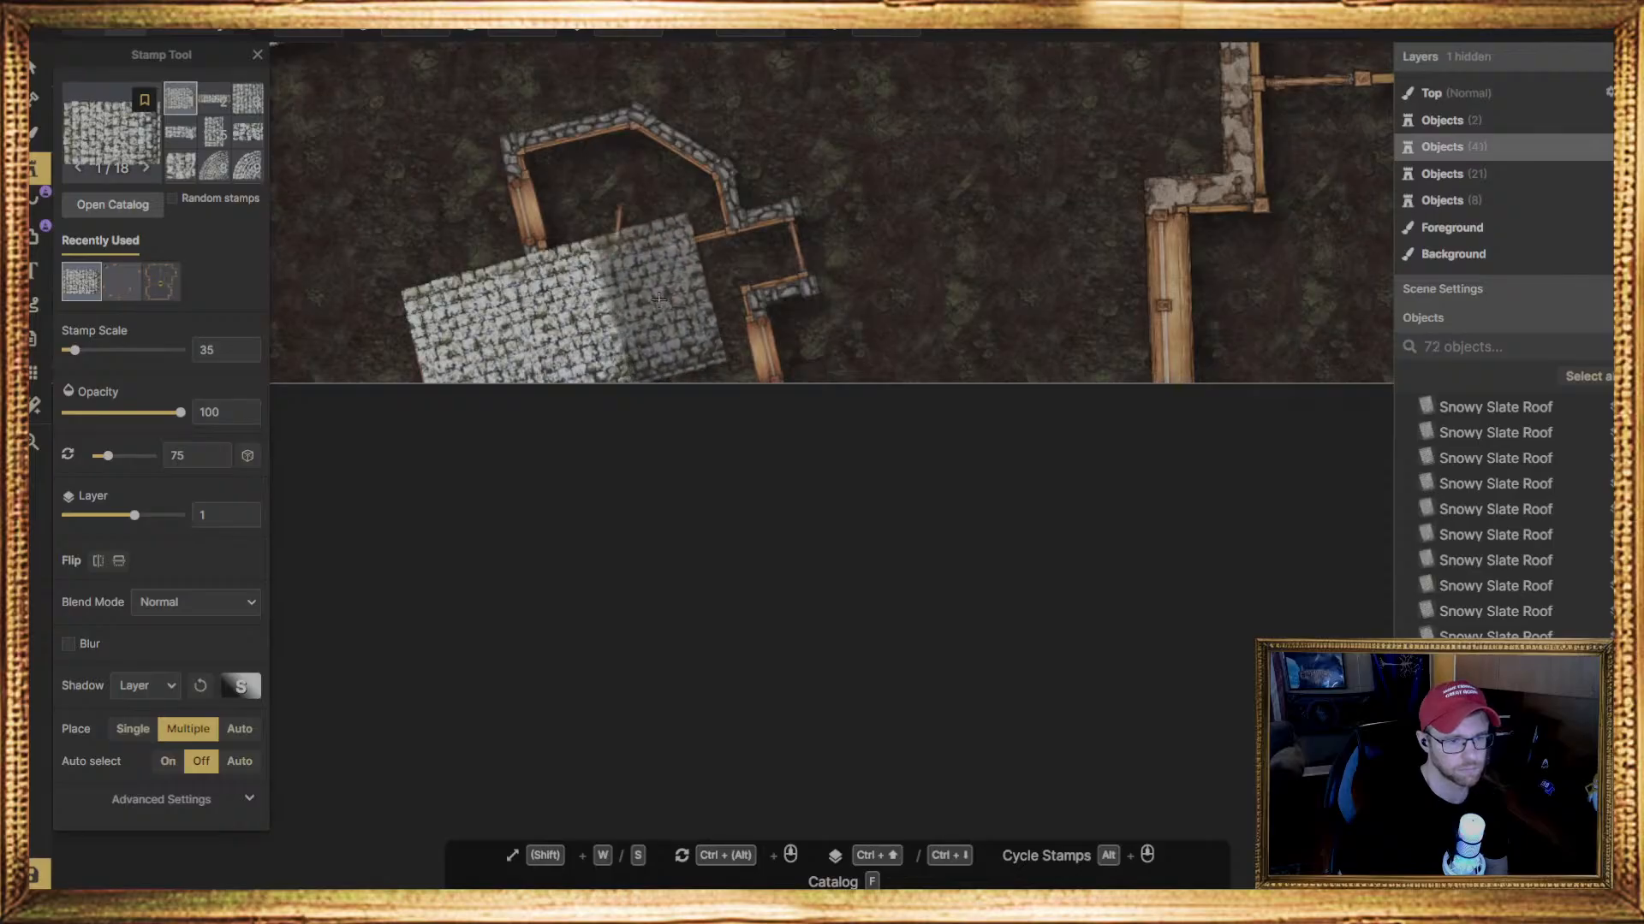
click(661, 298)
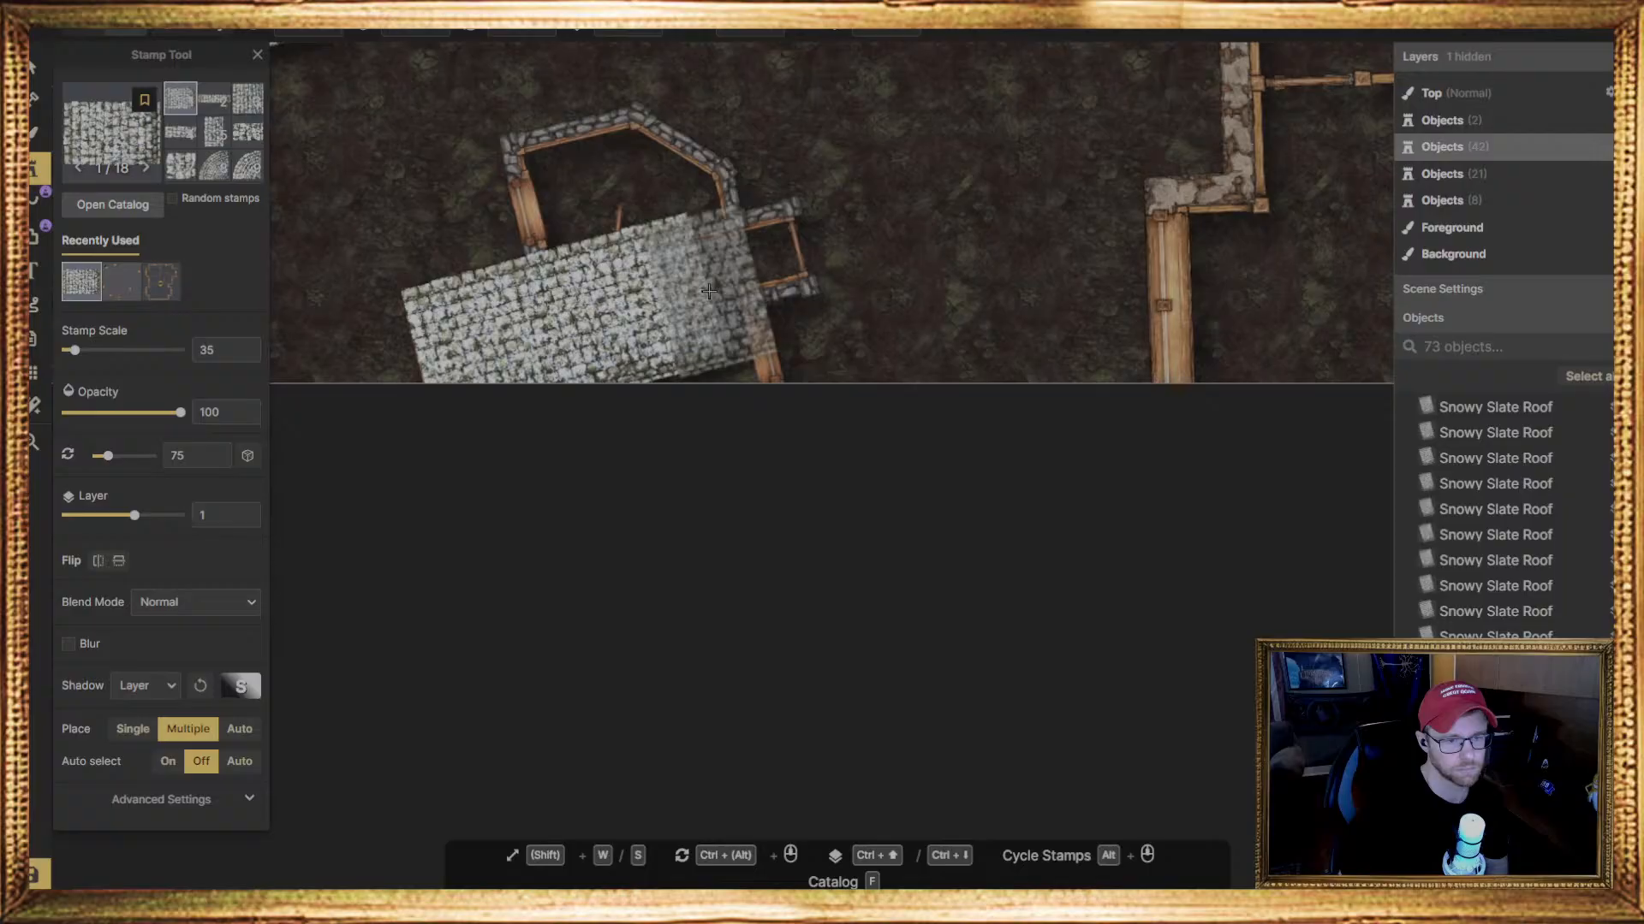
click(719, 299)
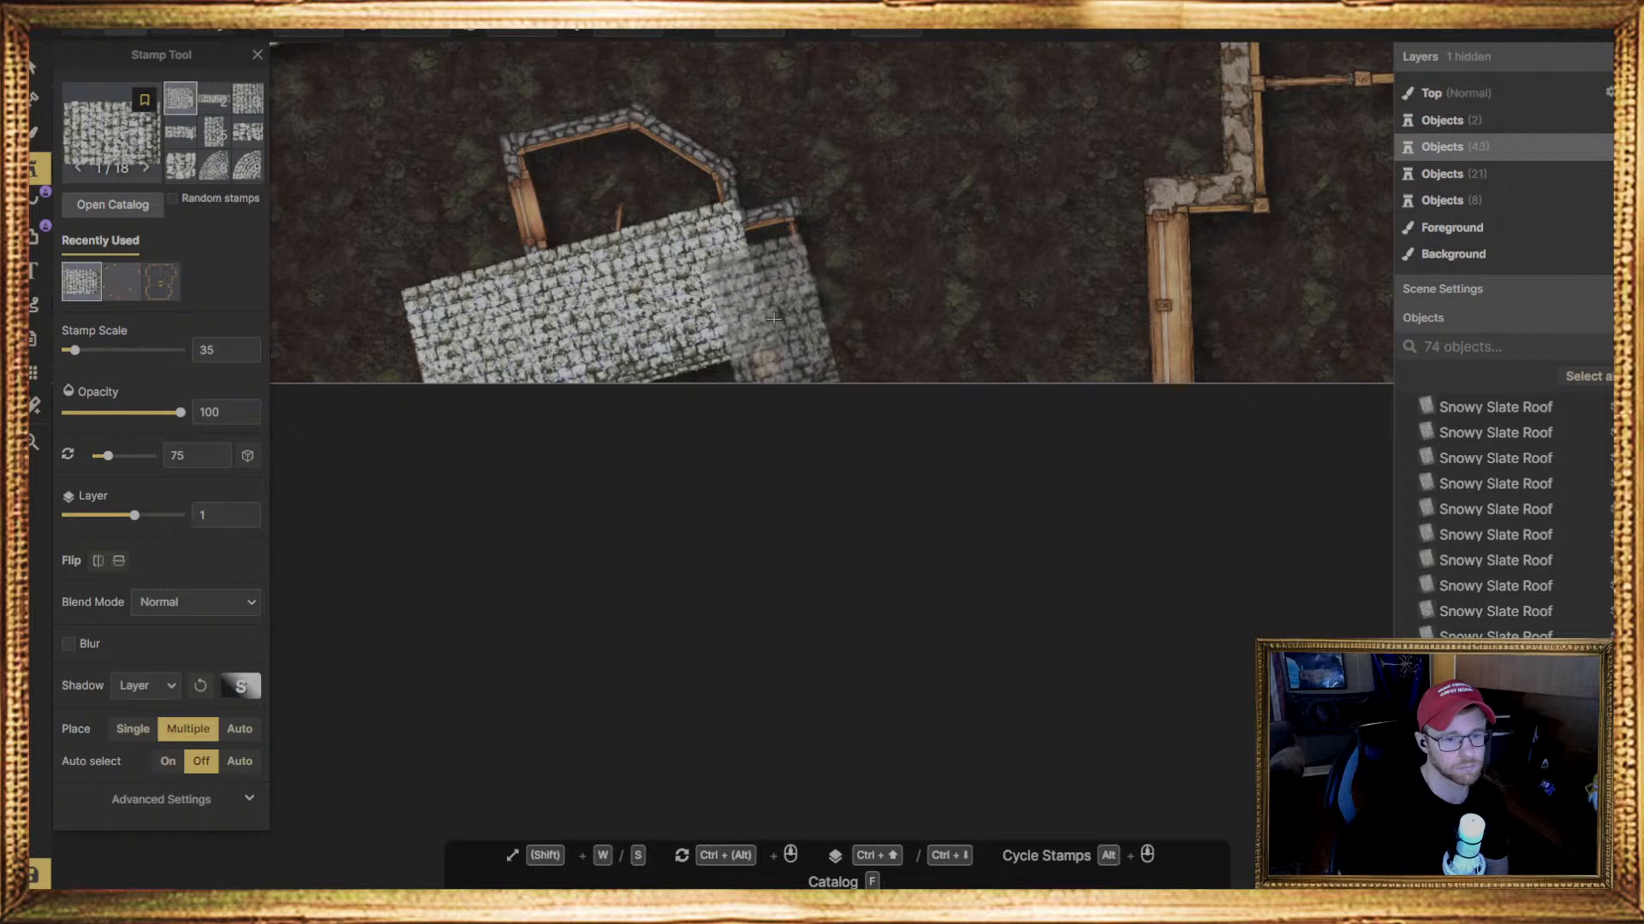
Place another rectangular Snowy Slate Roof piece at scale 35, rotate it to 255 degrees, and move it against the tilted house's lower side
click(805, 233)
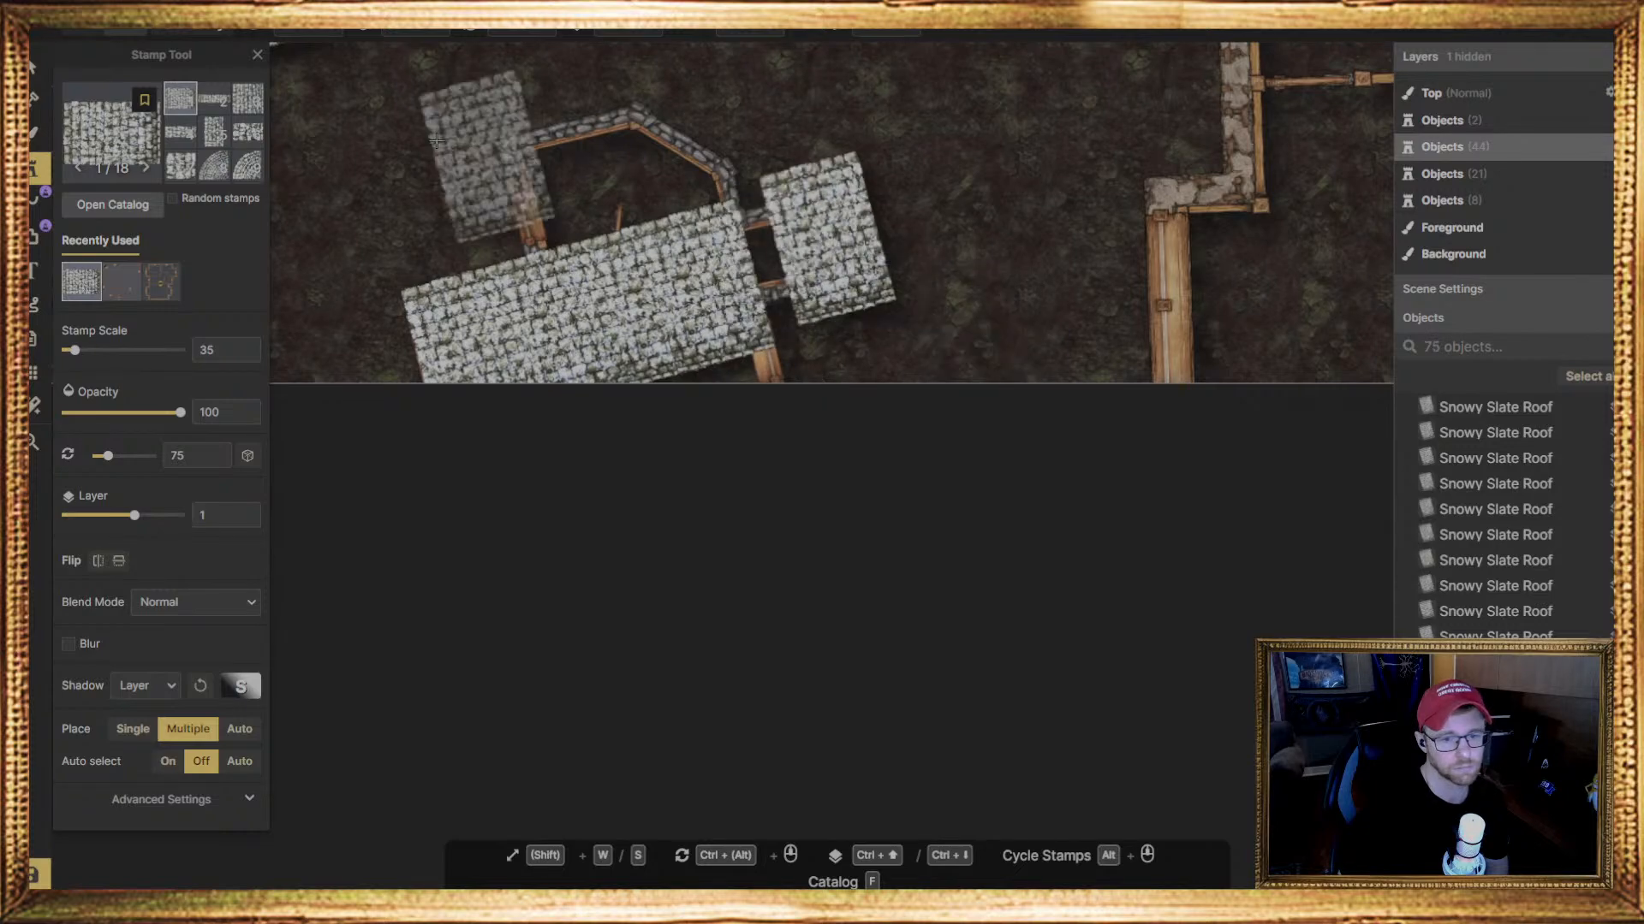
click(38, 66)
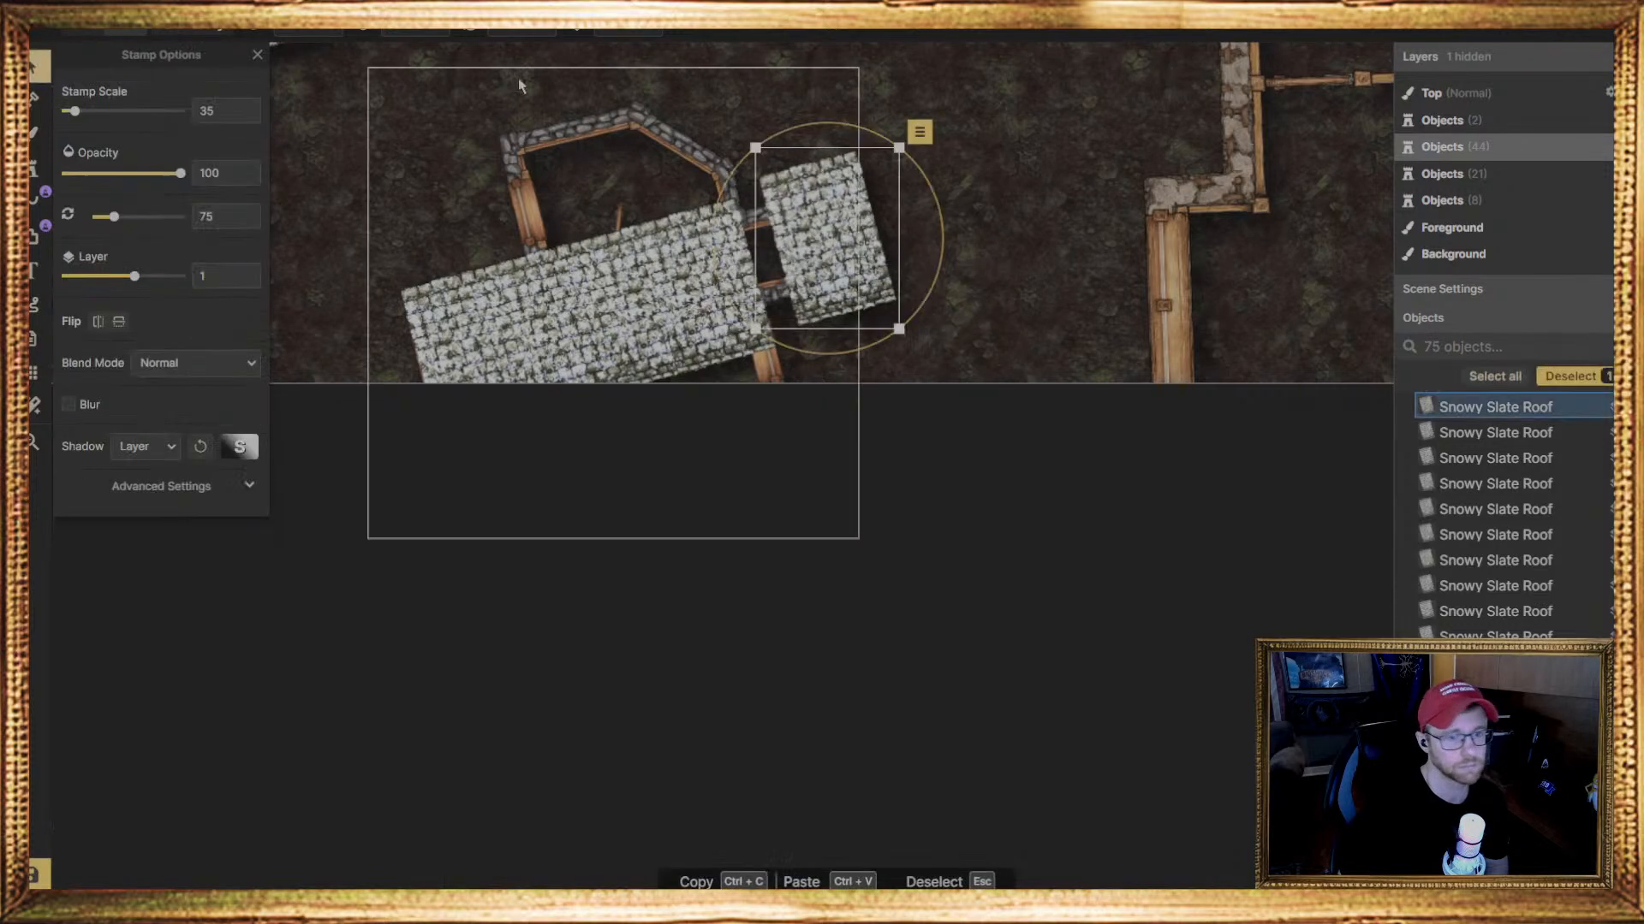
click(522, 32)
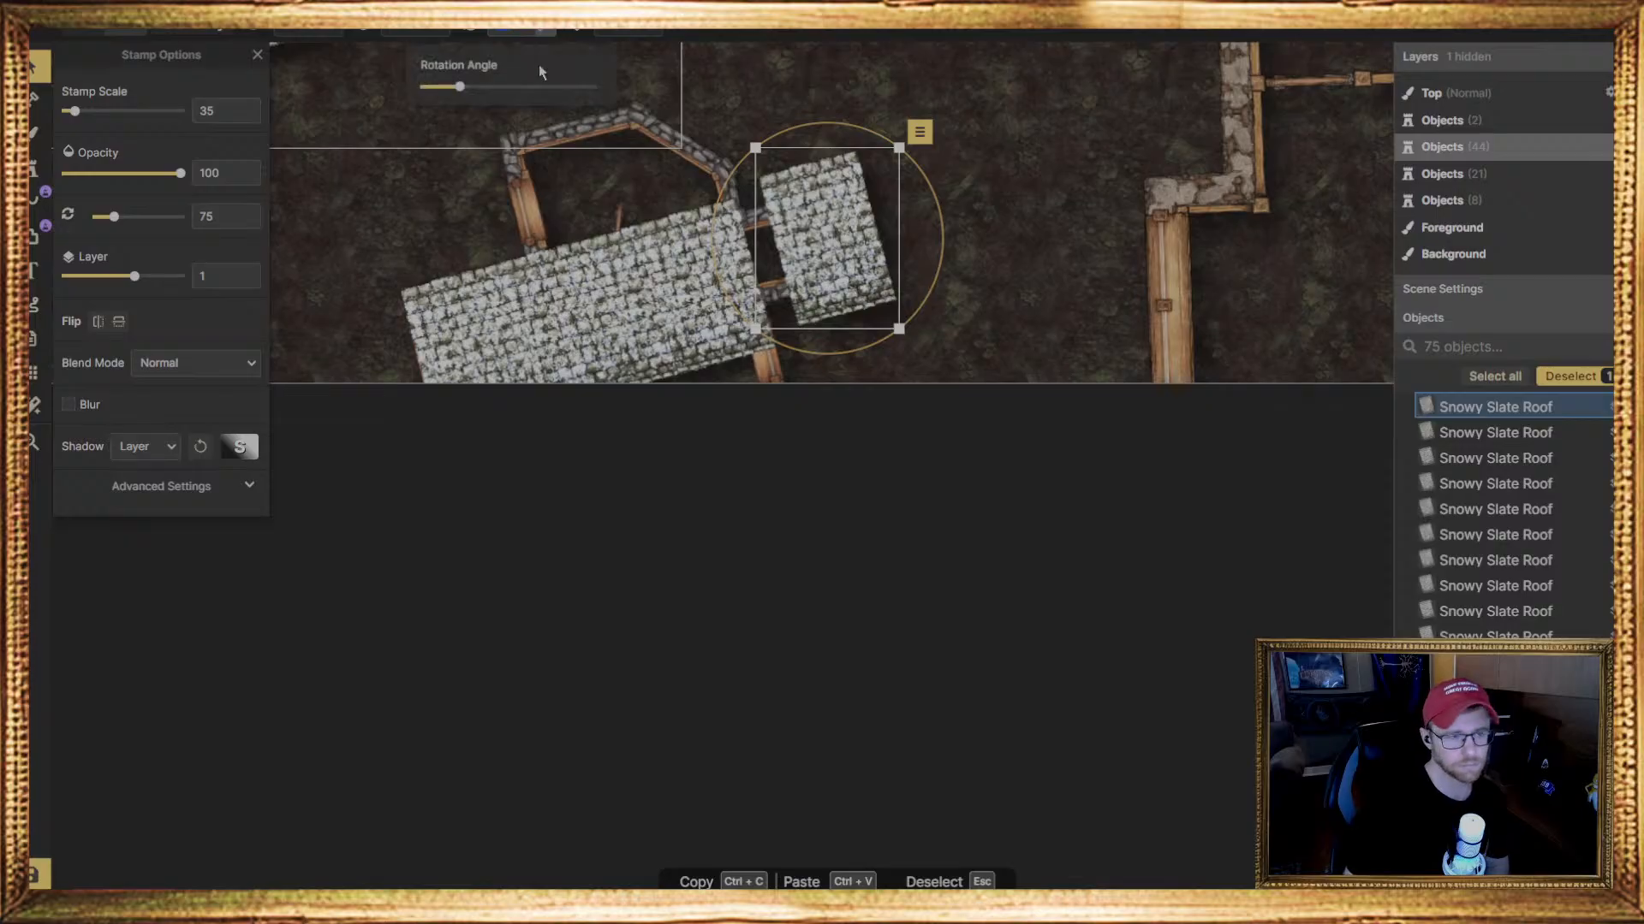
text(255)
click(826, 235)
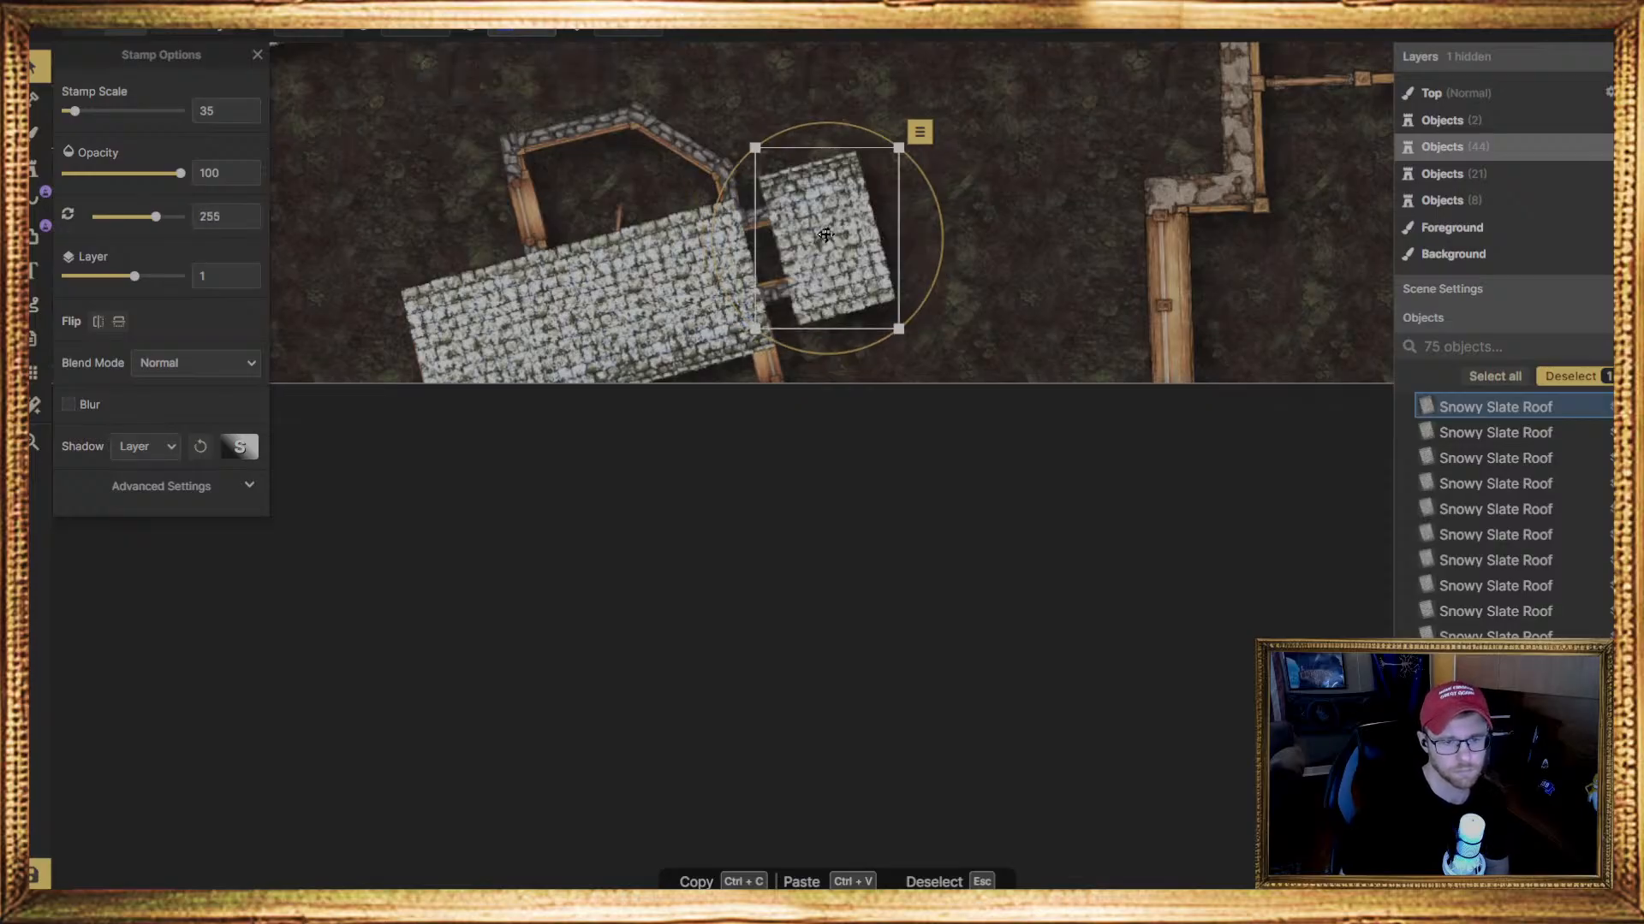
drag(826, 235, 746, 424)
Place a rectangular Snowy Slate Roof piece with scale 30, rotation 255 degrees and layer 0
click(605, 451)
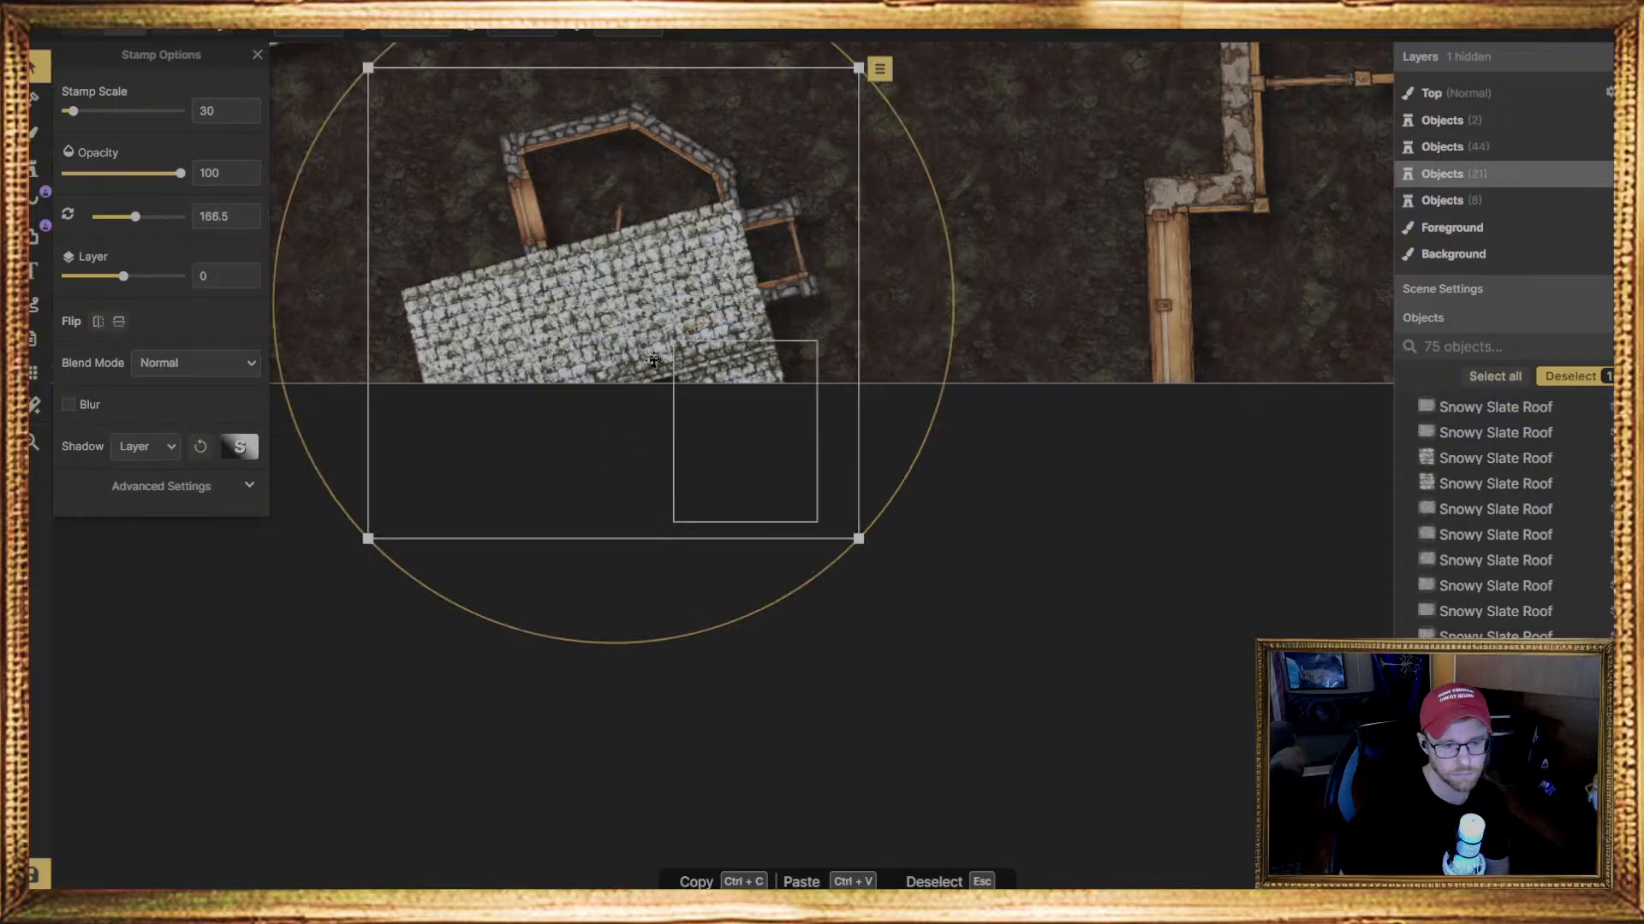
click(35, 169)
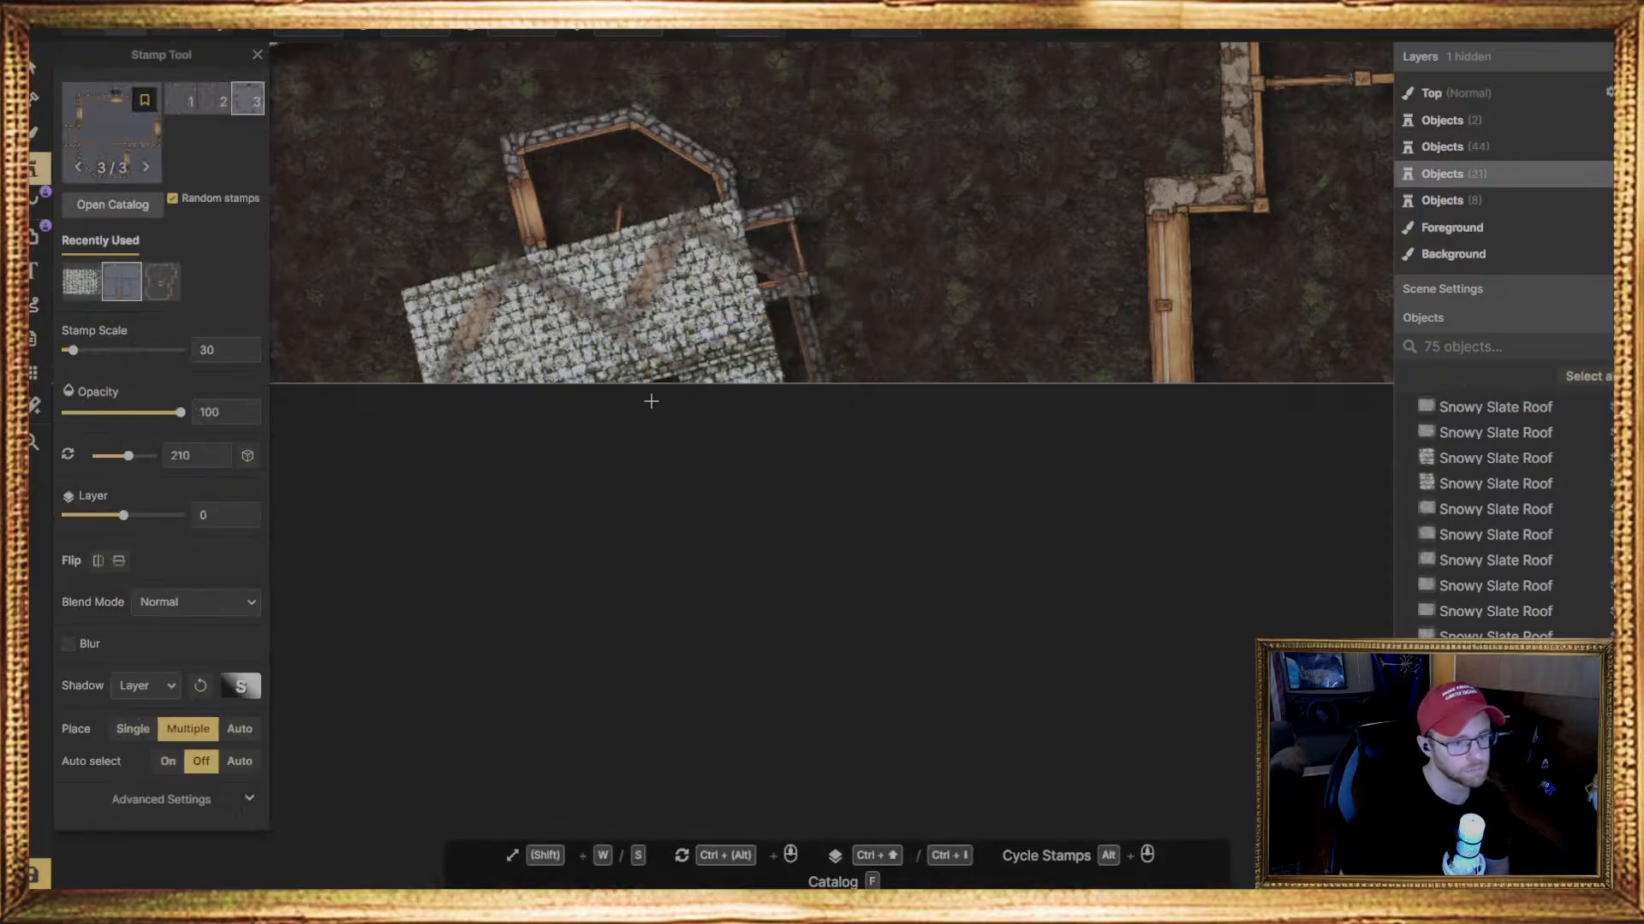
click(81, 282)
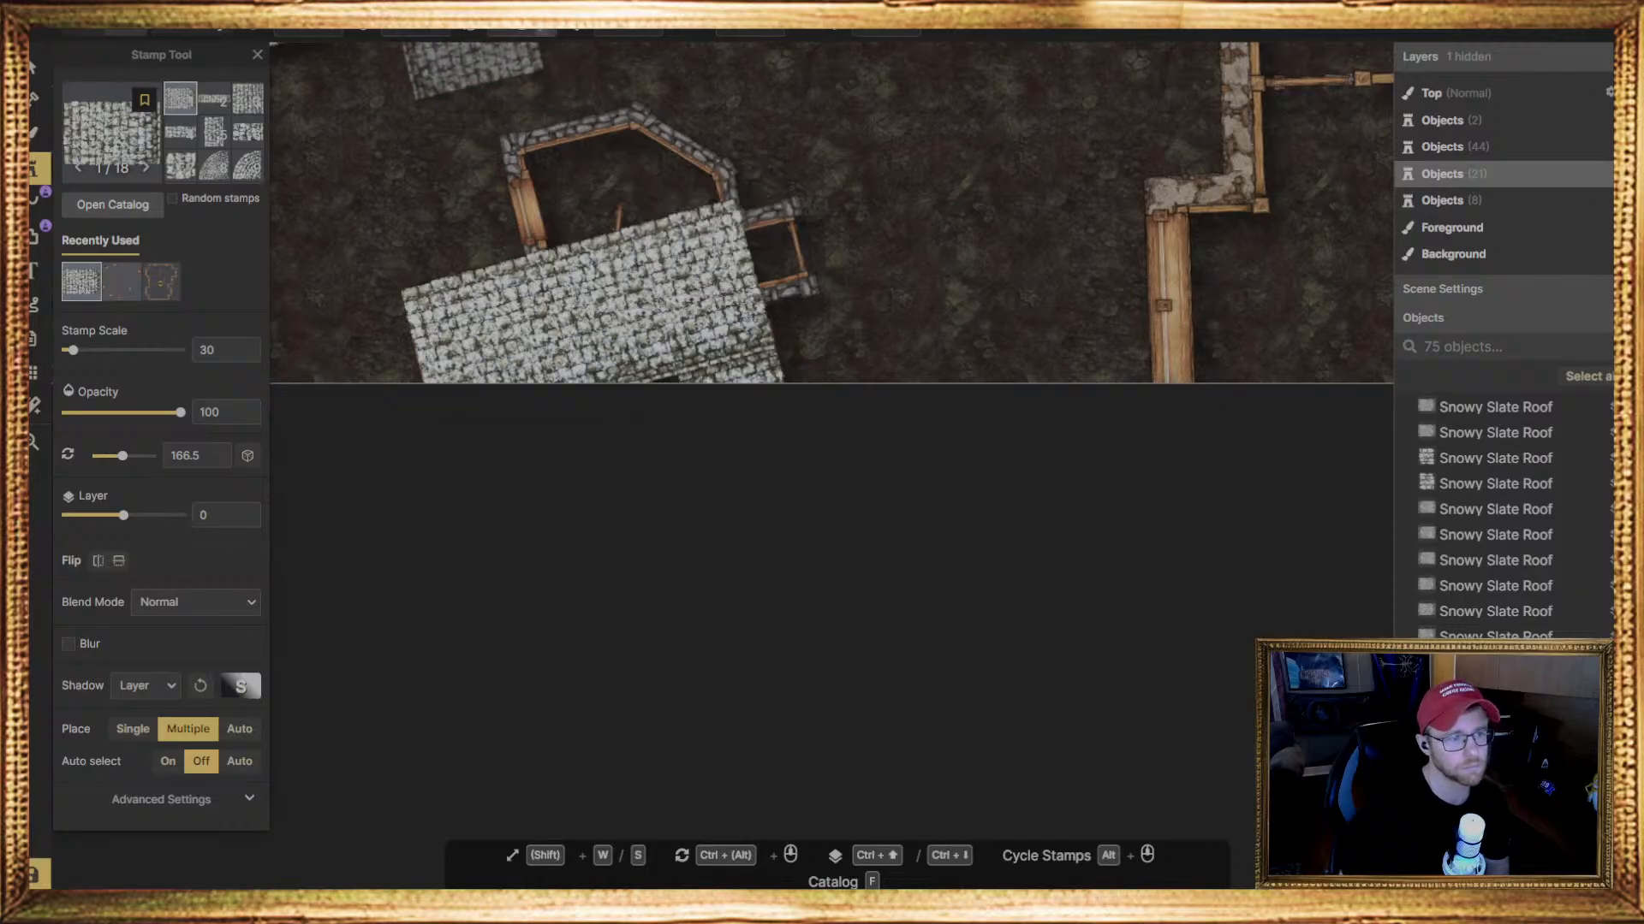
click(635, 127)
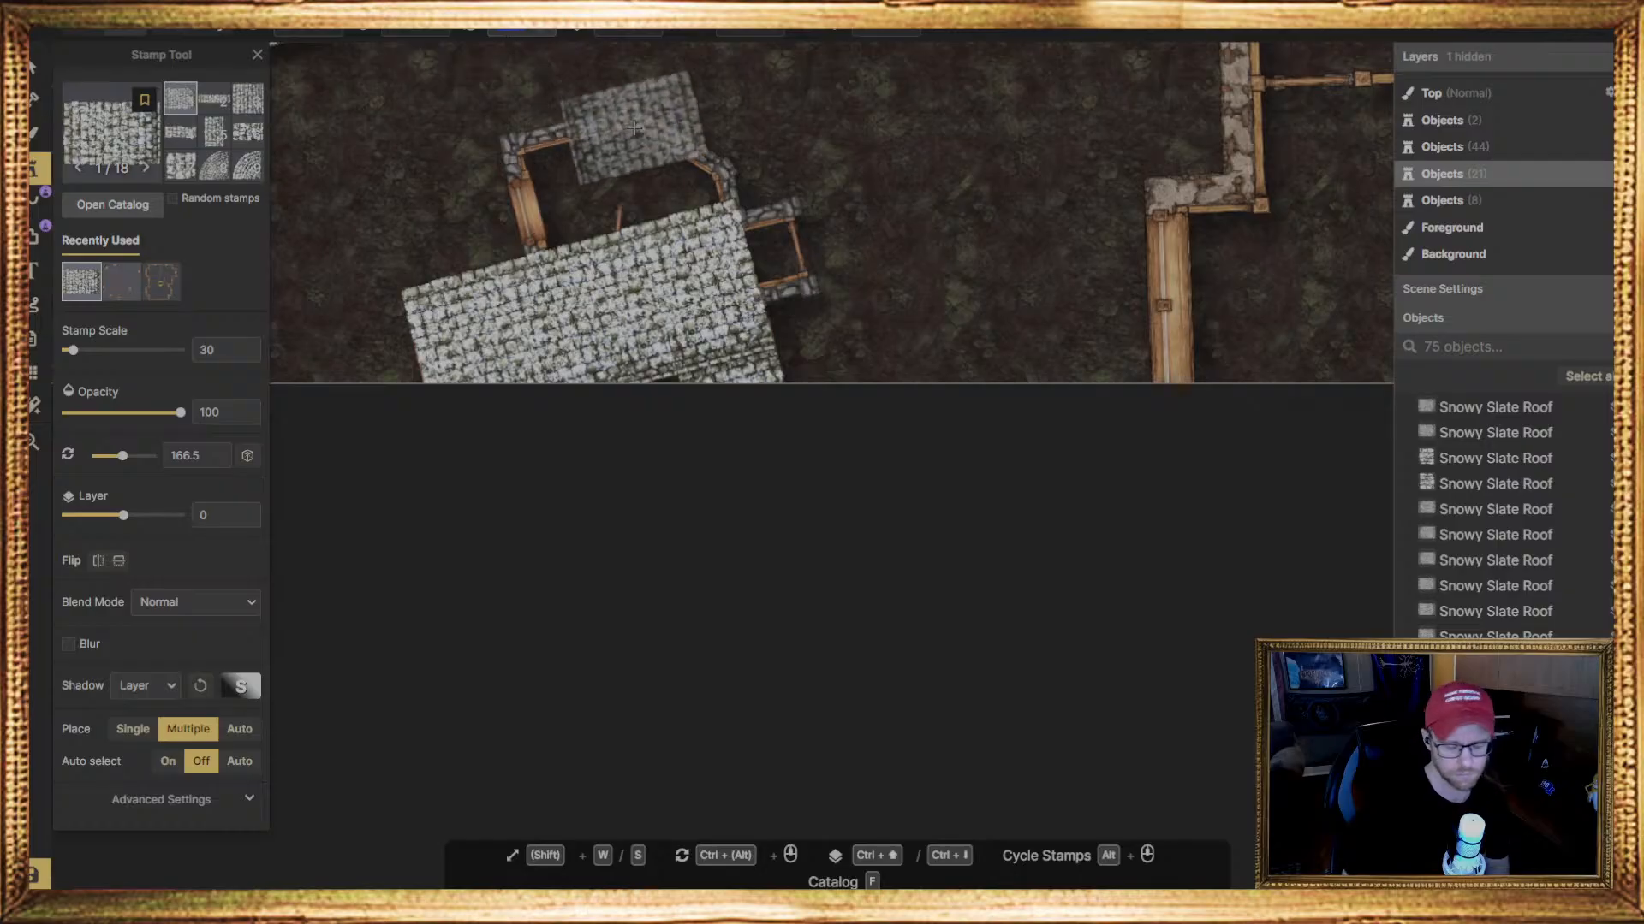
ctrl+scroll(634, 128, down, 6)
ctrl+scroll(632, 121, down, 12)
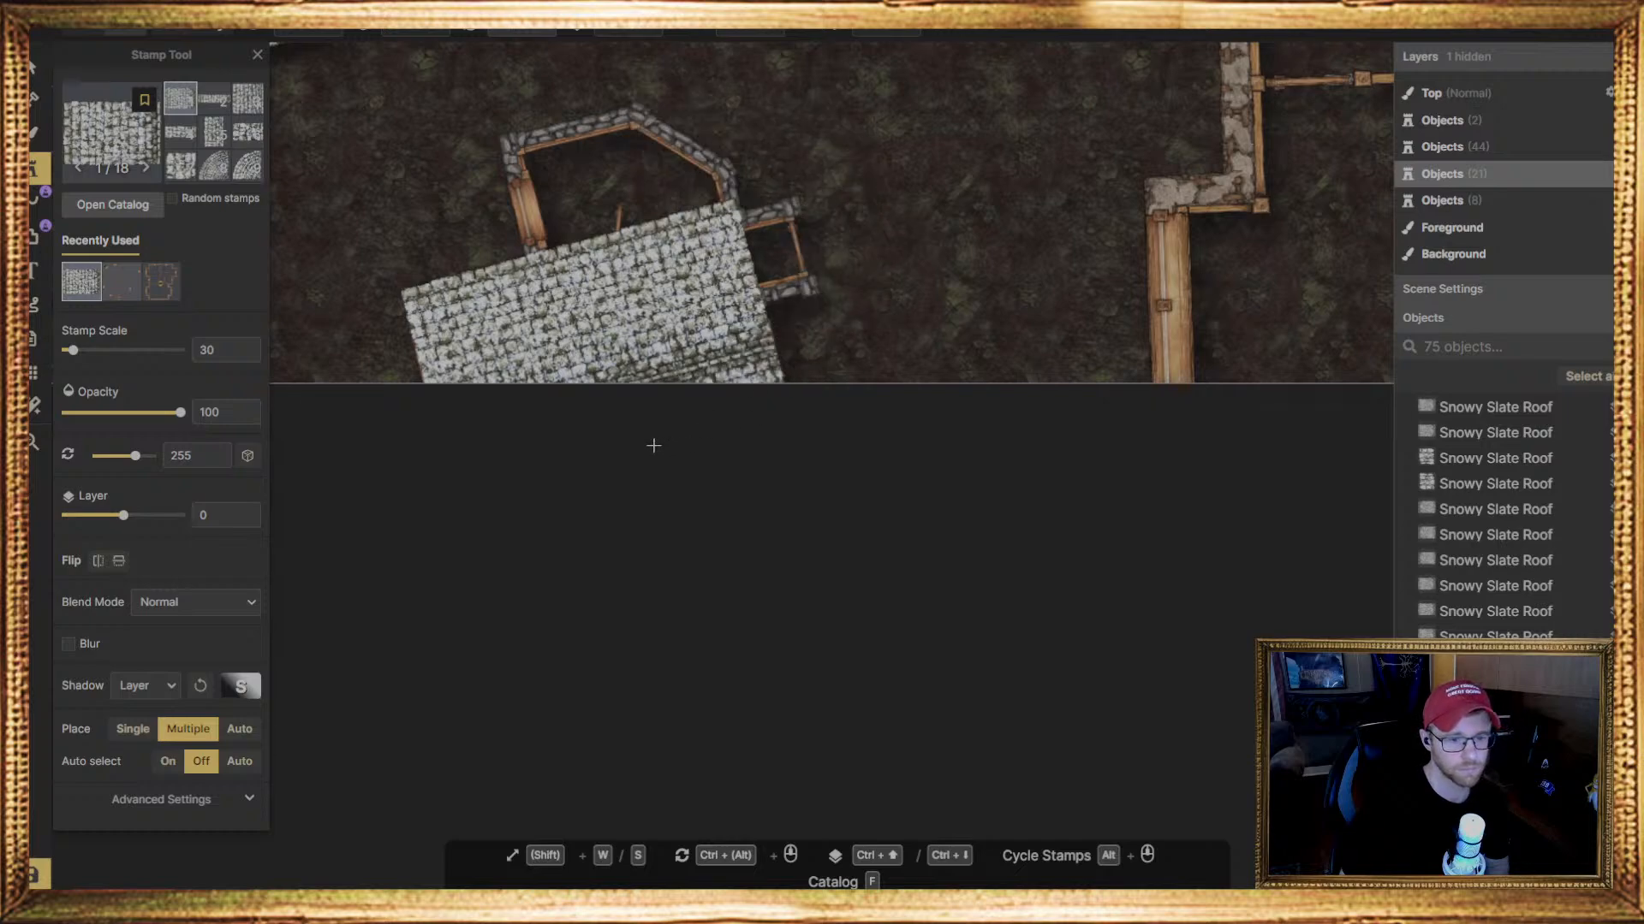
click(833, 243)
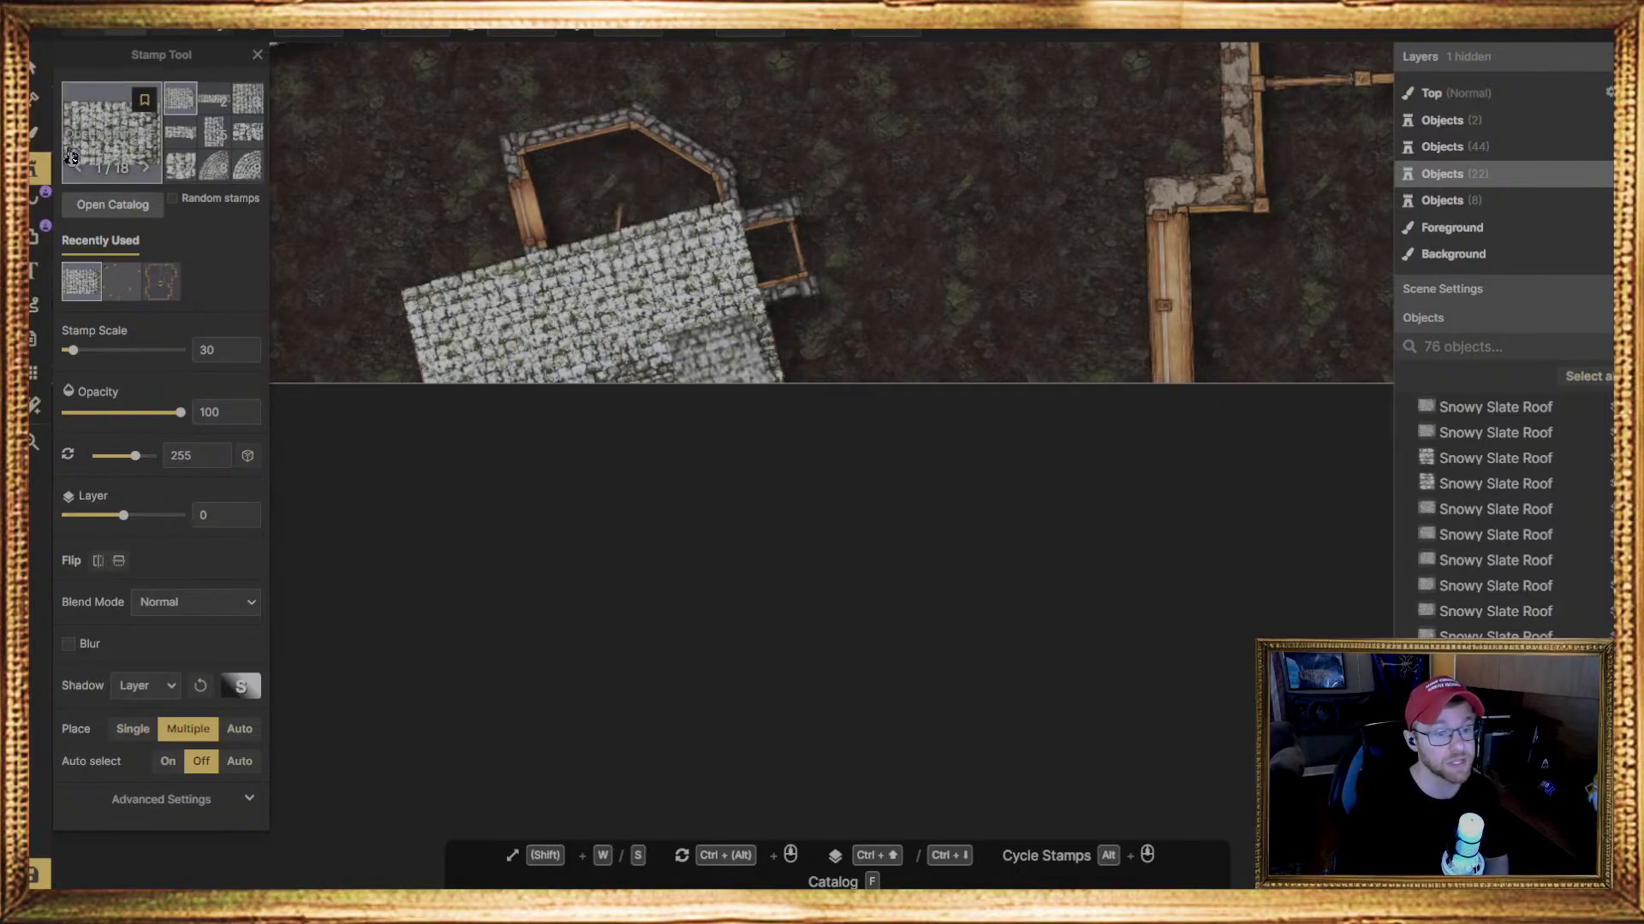
Place the small Snowy Slate Roof variant 18 at scale 30 and 255 degrees on the angled bay's upper slanted wall
scroll(214, 132, down, 3)
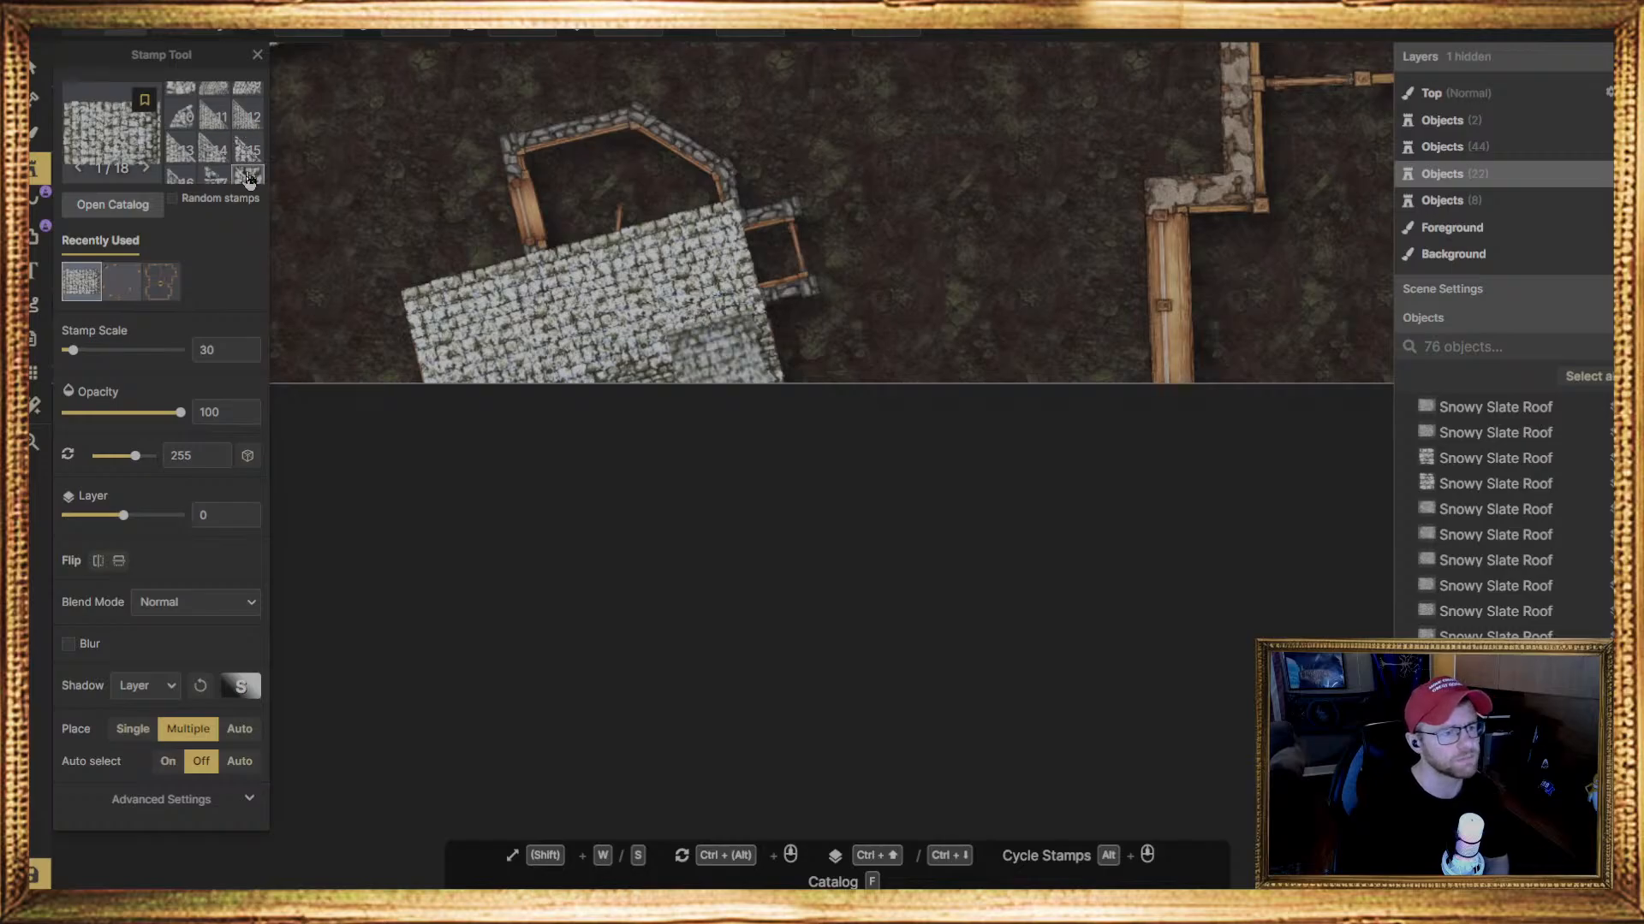
click(247, 175)
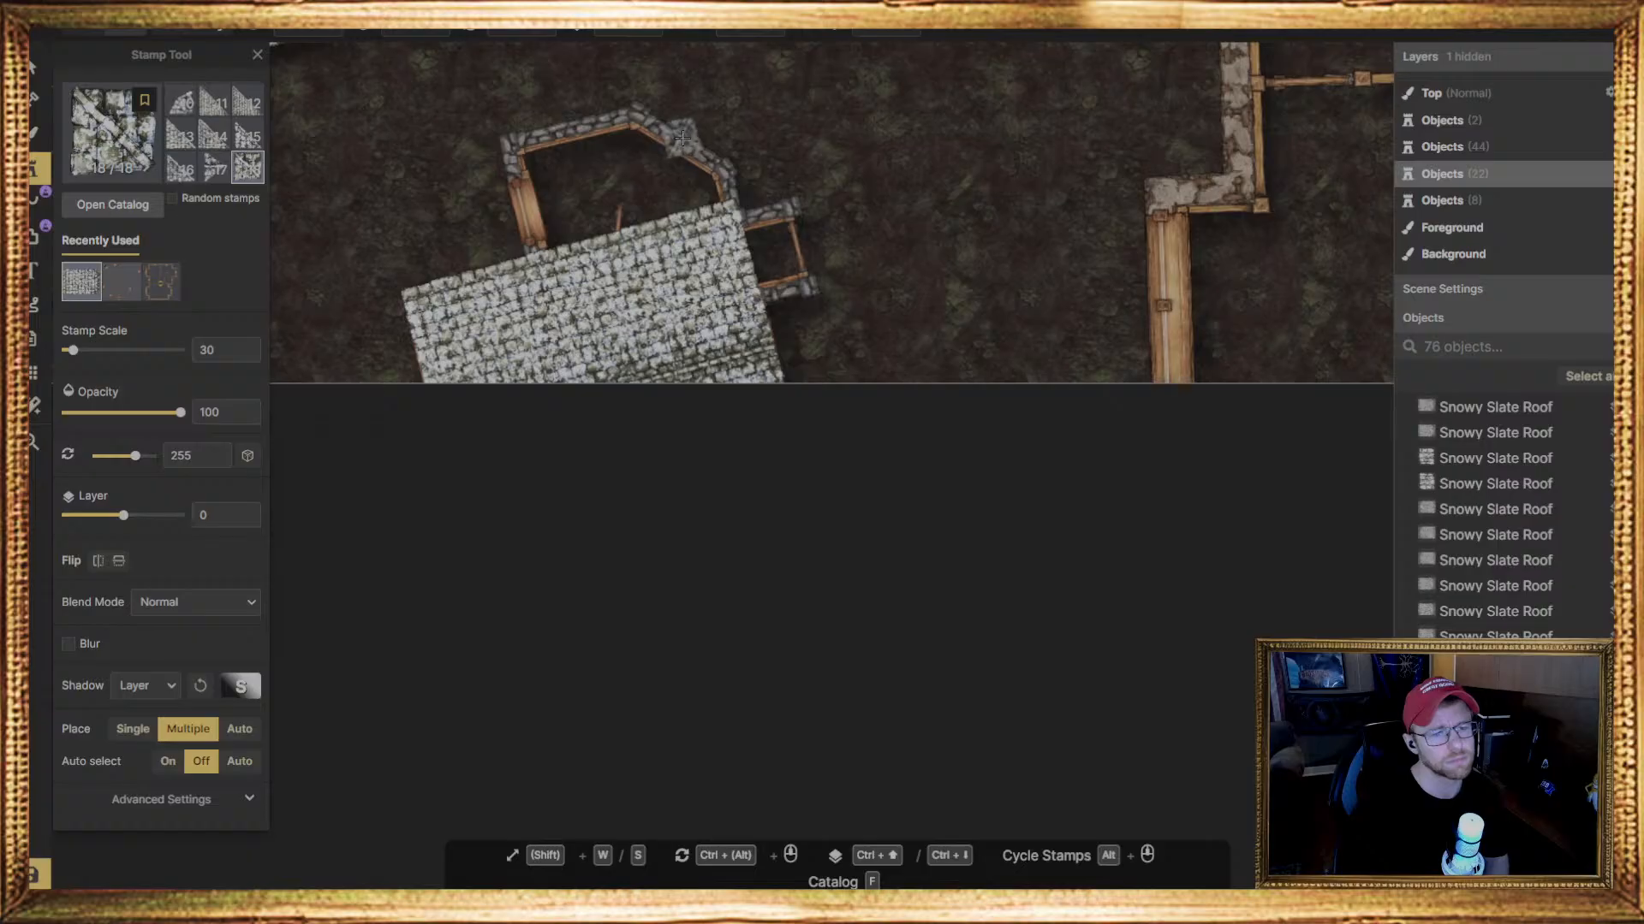
click(682, 137)
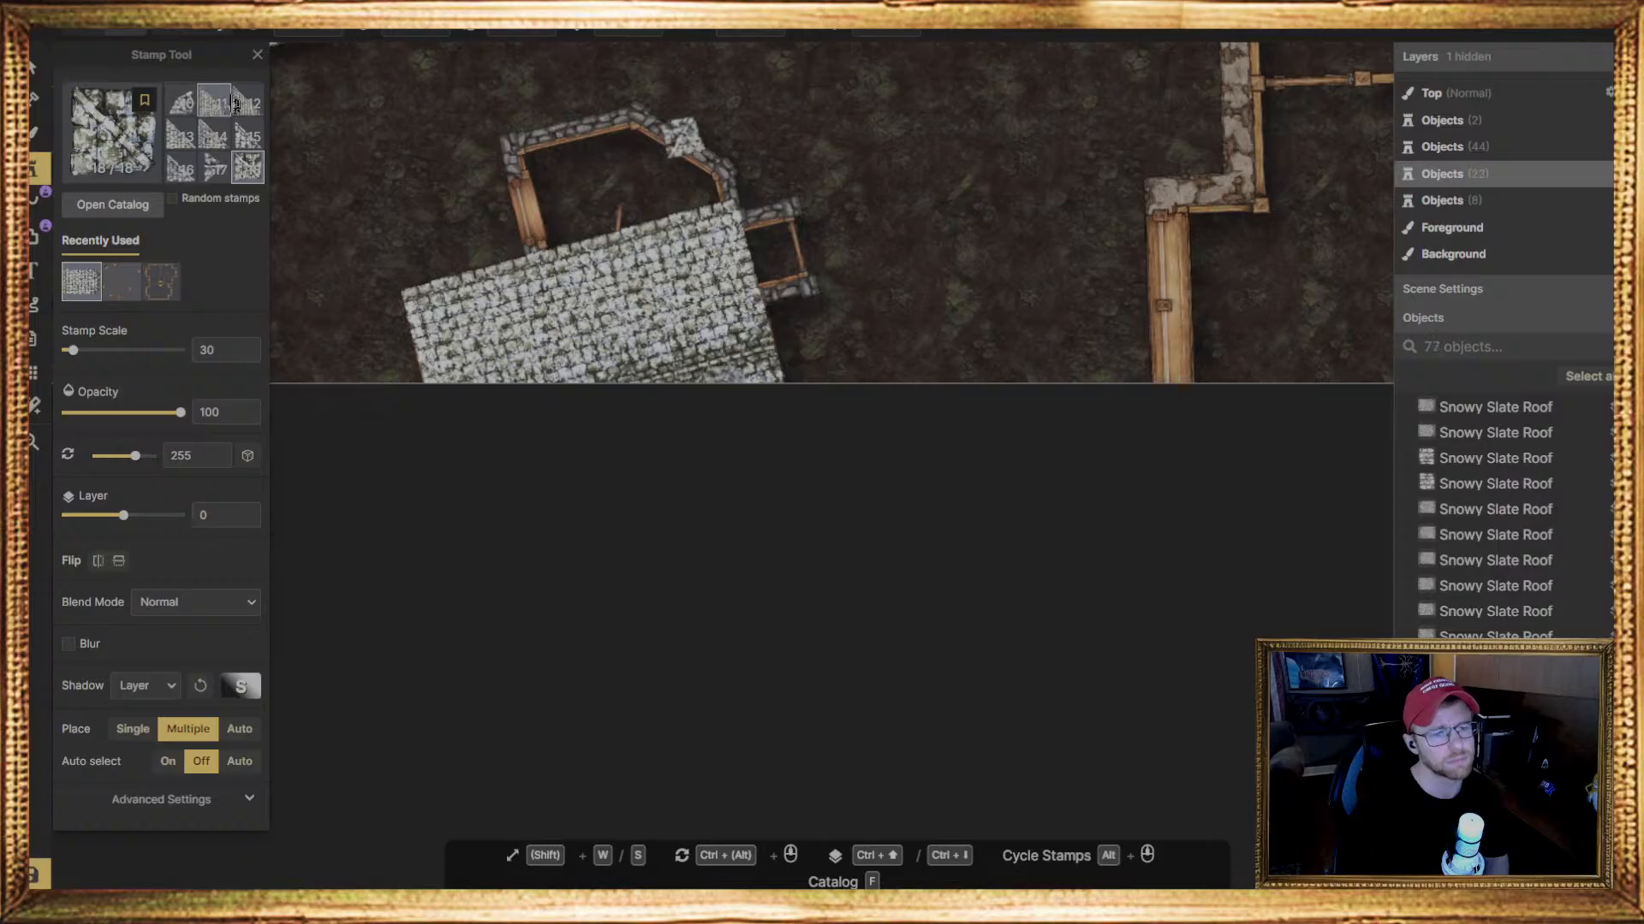
Place triangular Snowy Slate Roof variant 16 at scale 30, rotate it to 207.5 degrees, and fit it beside the small piece on the bay
click(180, 169)
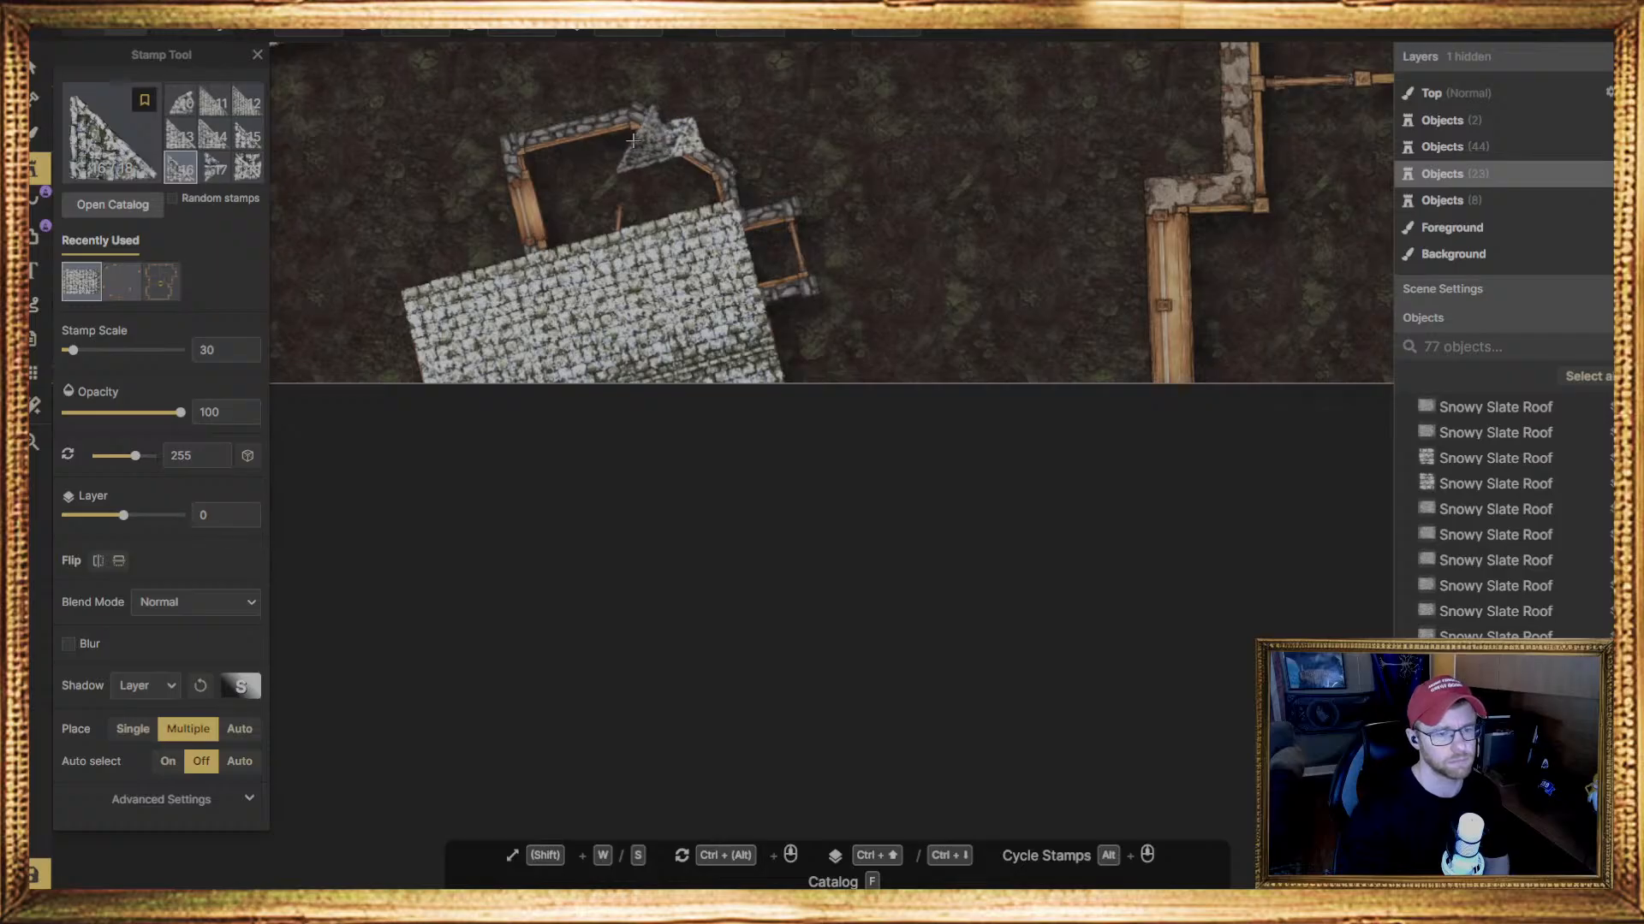
click(633, 139)
key(v)
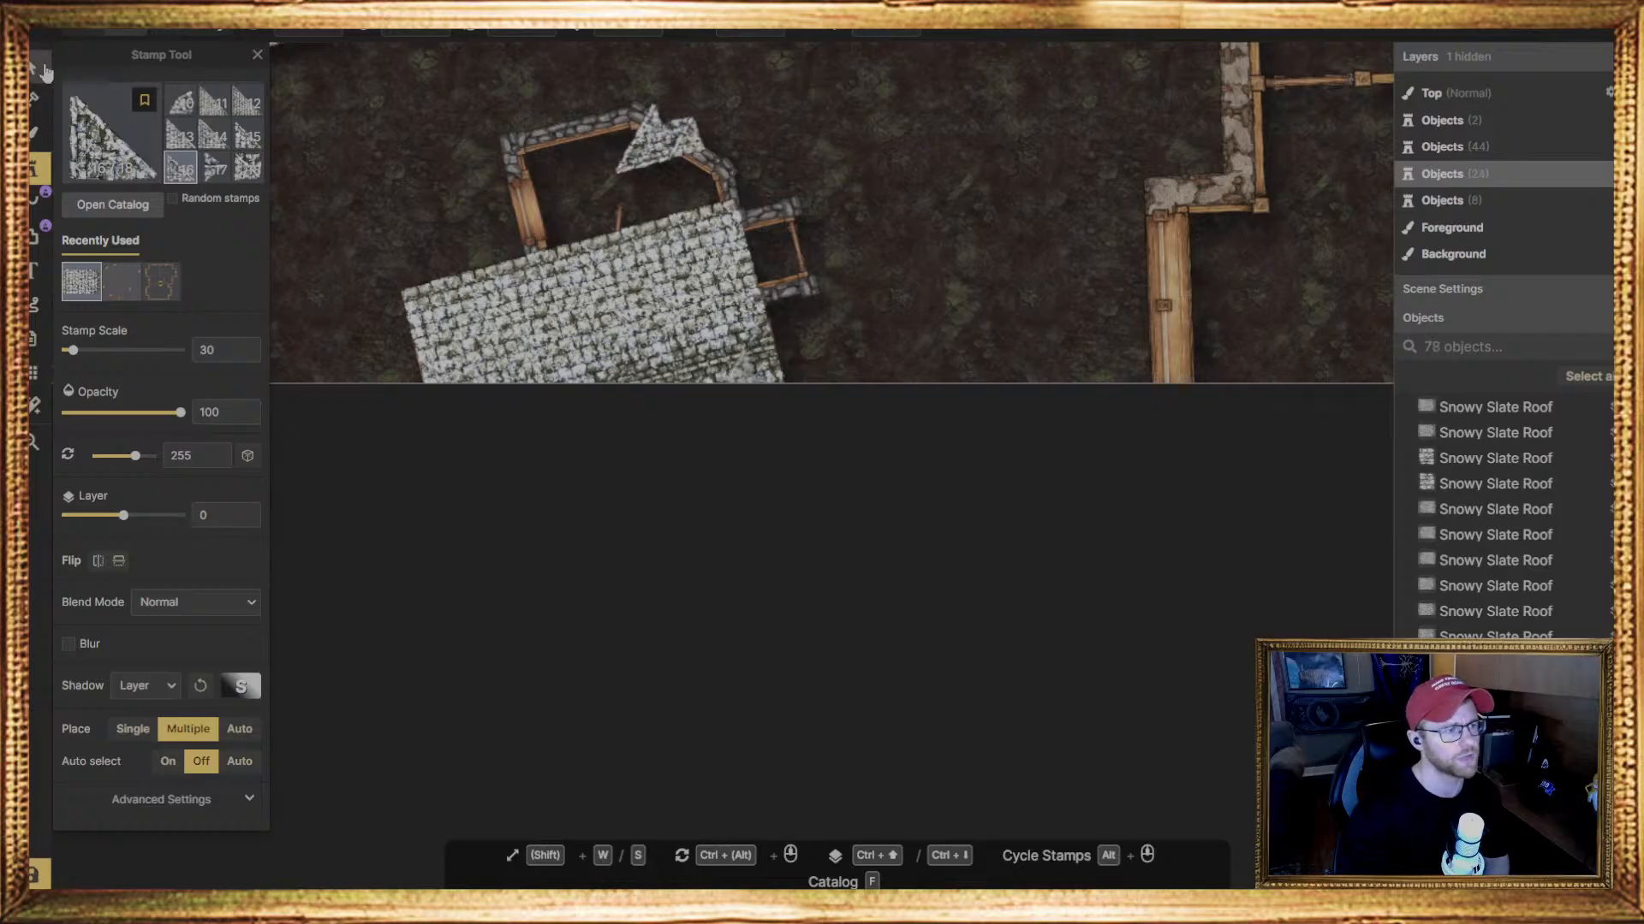
drag(685, 170, 651, 143)
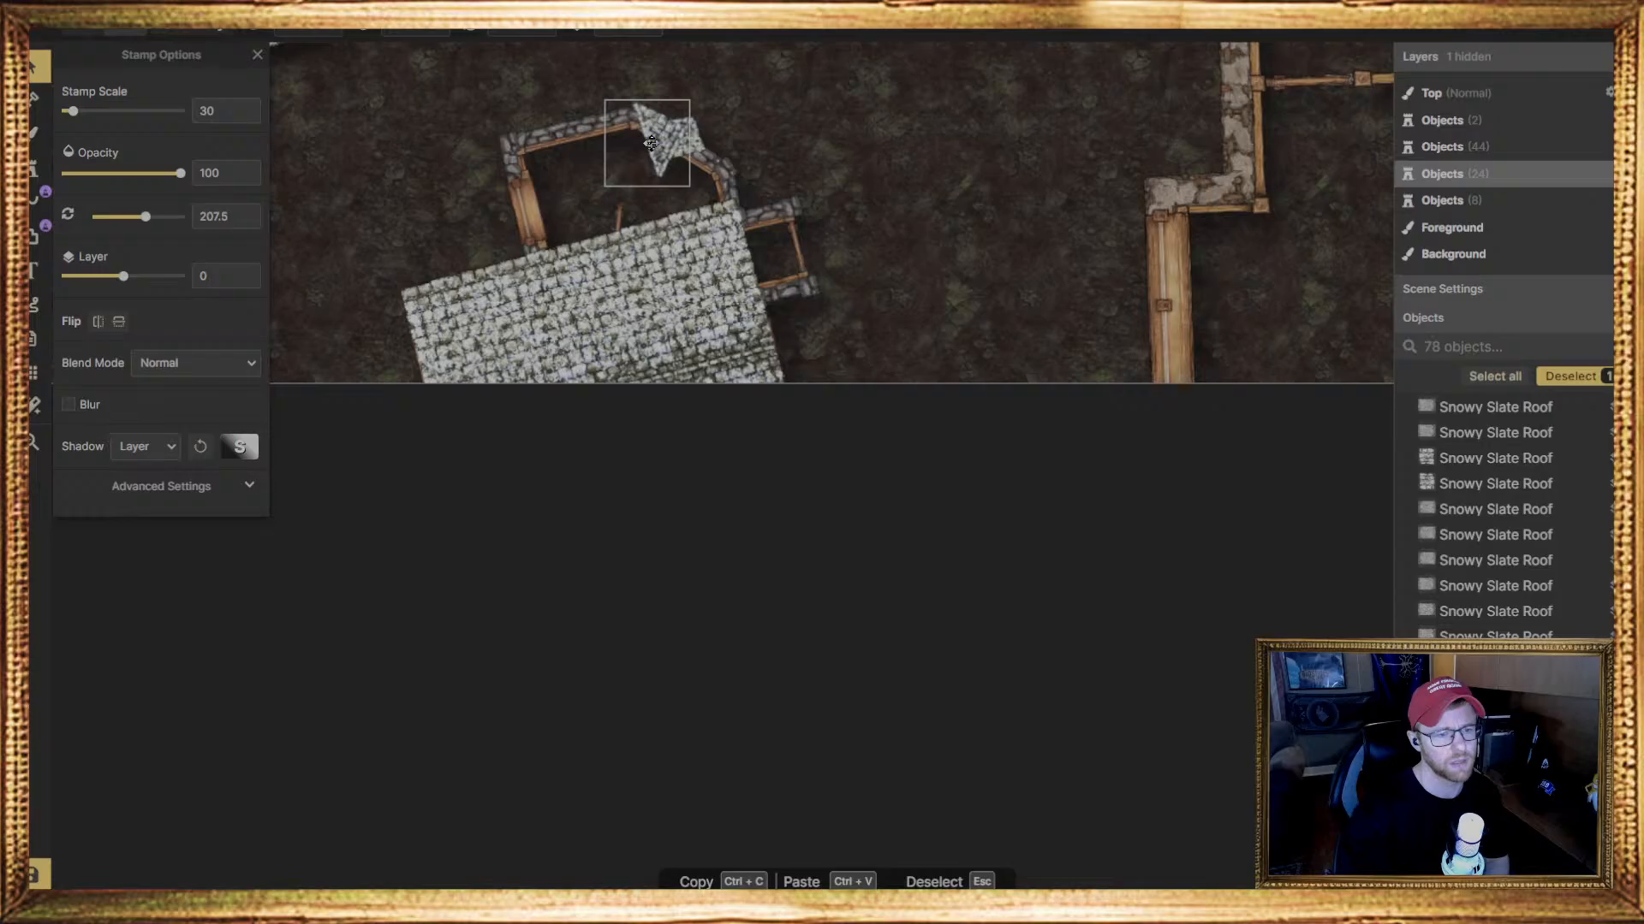
drag(651, 143, 652, 144)
Lower the tilted house floor plan and the triangular Snowy Slate Roof piece to layer -1
key(Page_Down)
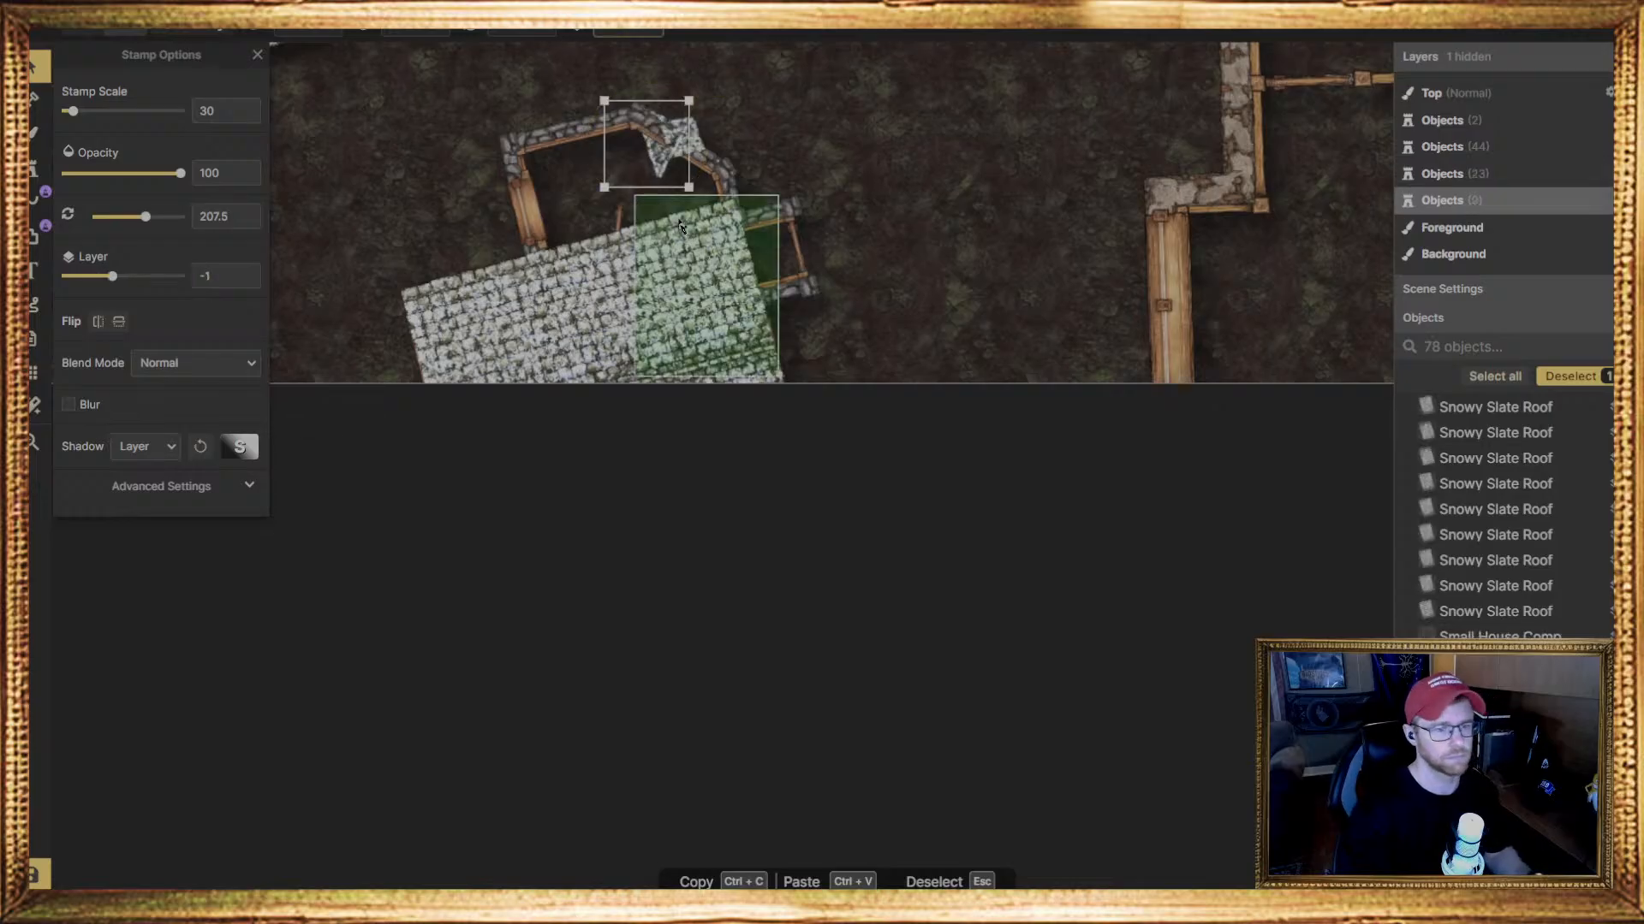
click(727, 157)
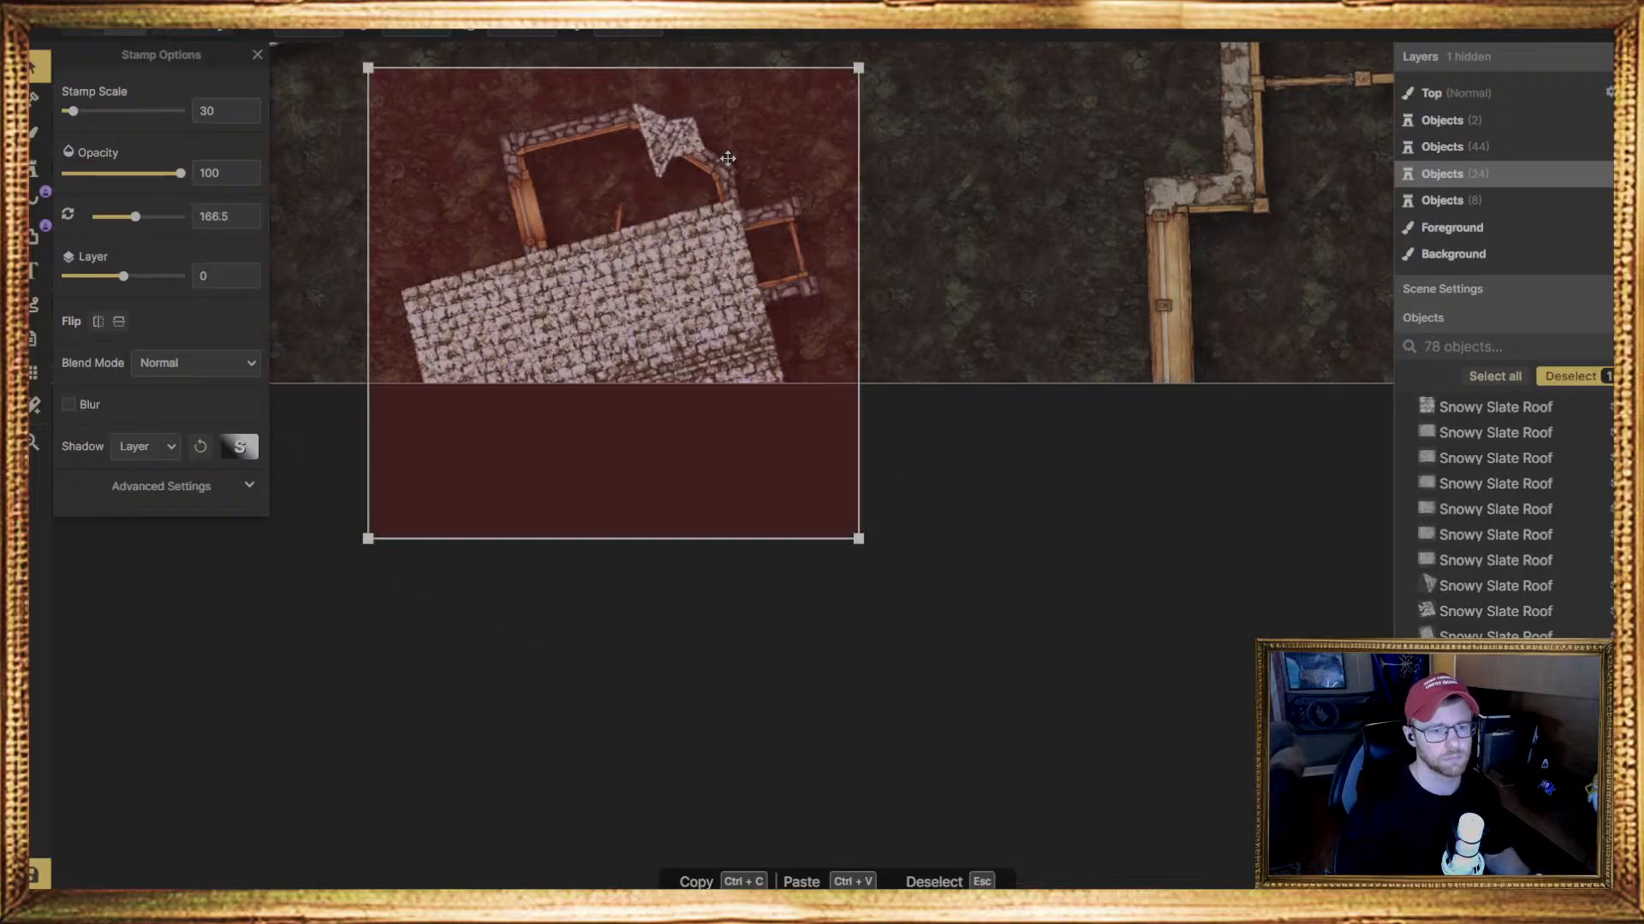
click(659, 129)
key(Page_Down)
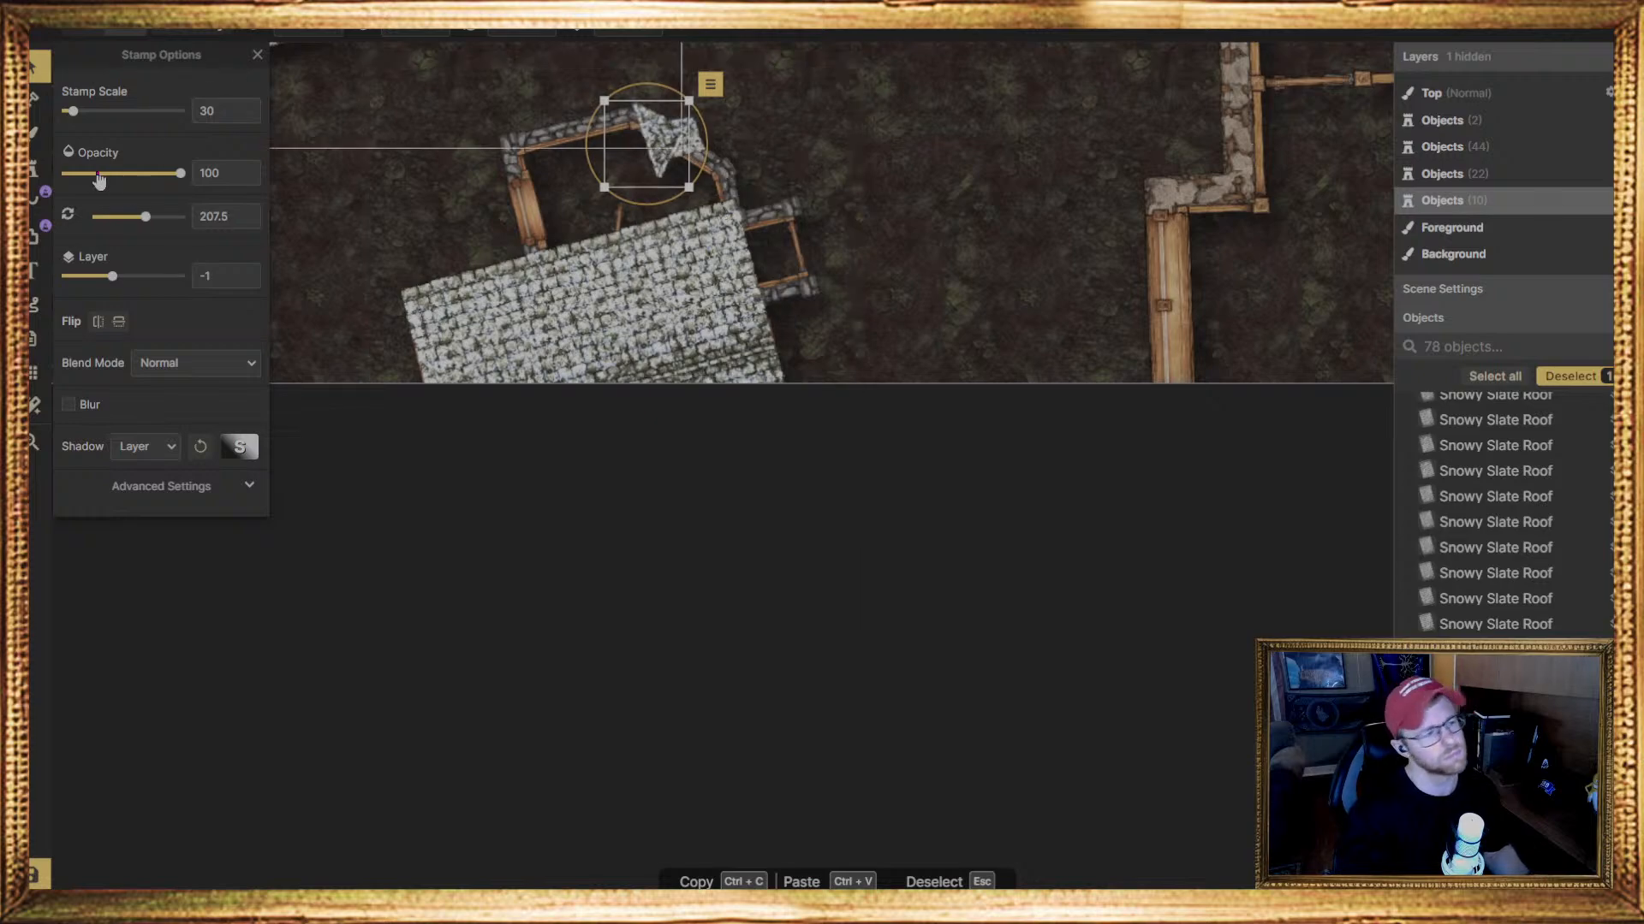
Place a second triangular Snowy Slate Roof piece at scale 30 and 207.5 degrees on the bay's slanted wall, on layer -1
click(34, 168)
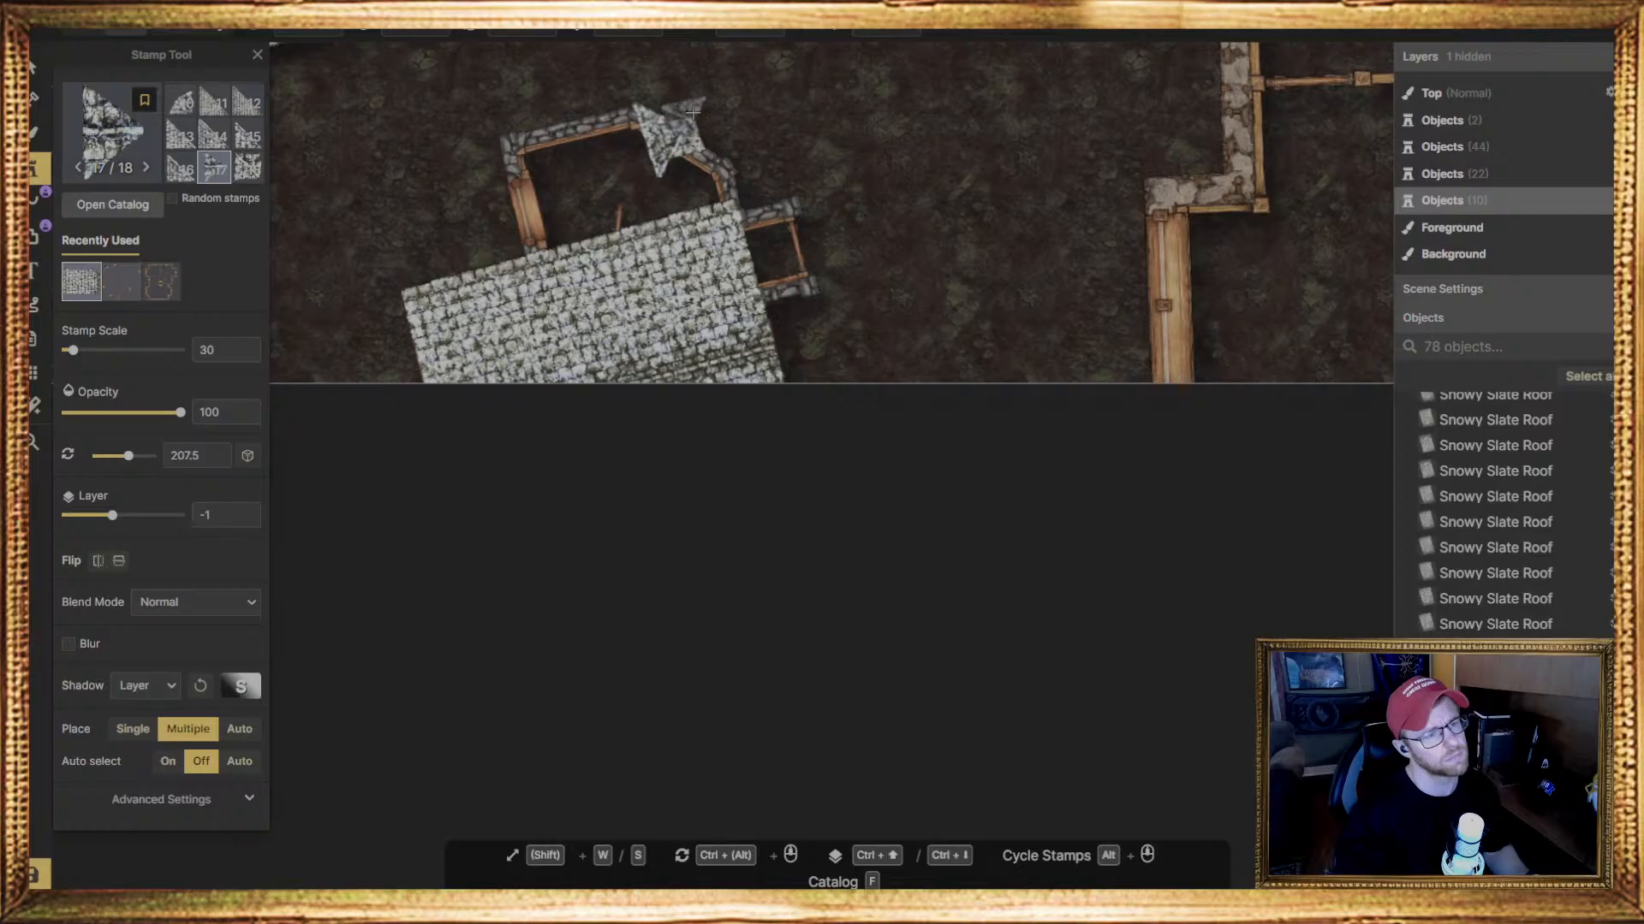
click(36, 68)
click(601, 112)
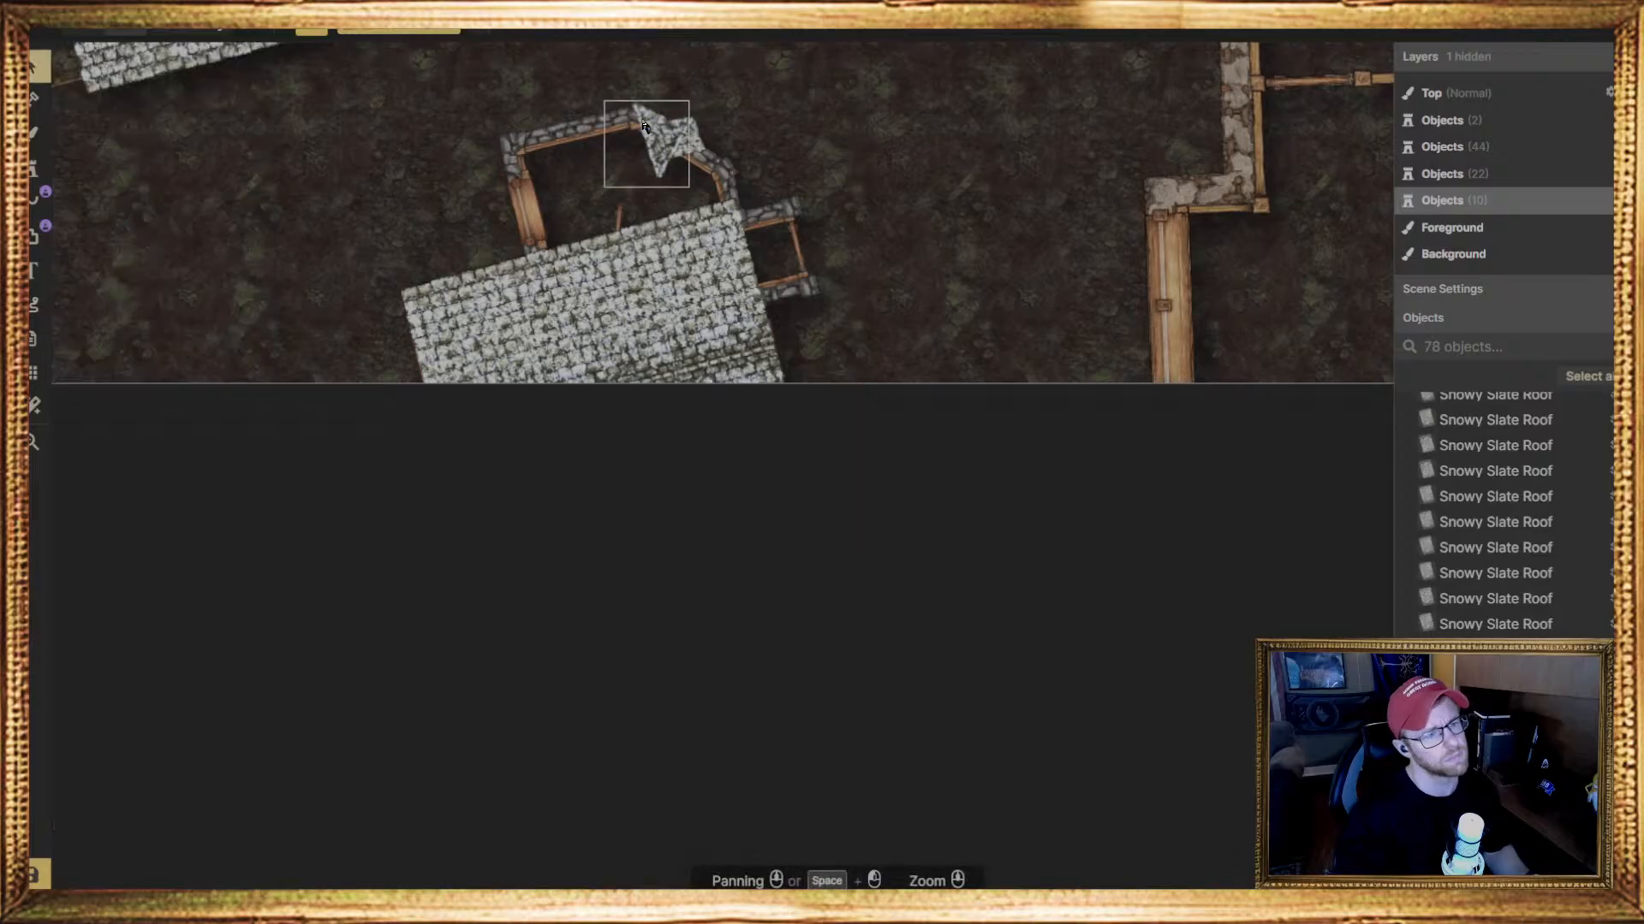
click(34, 166)
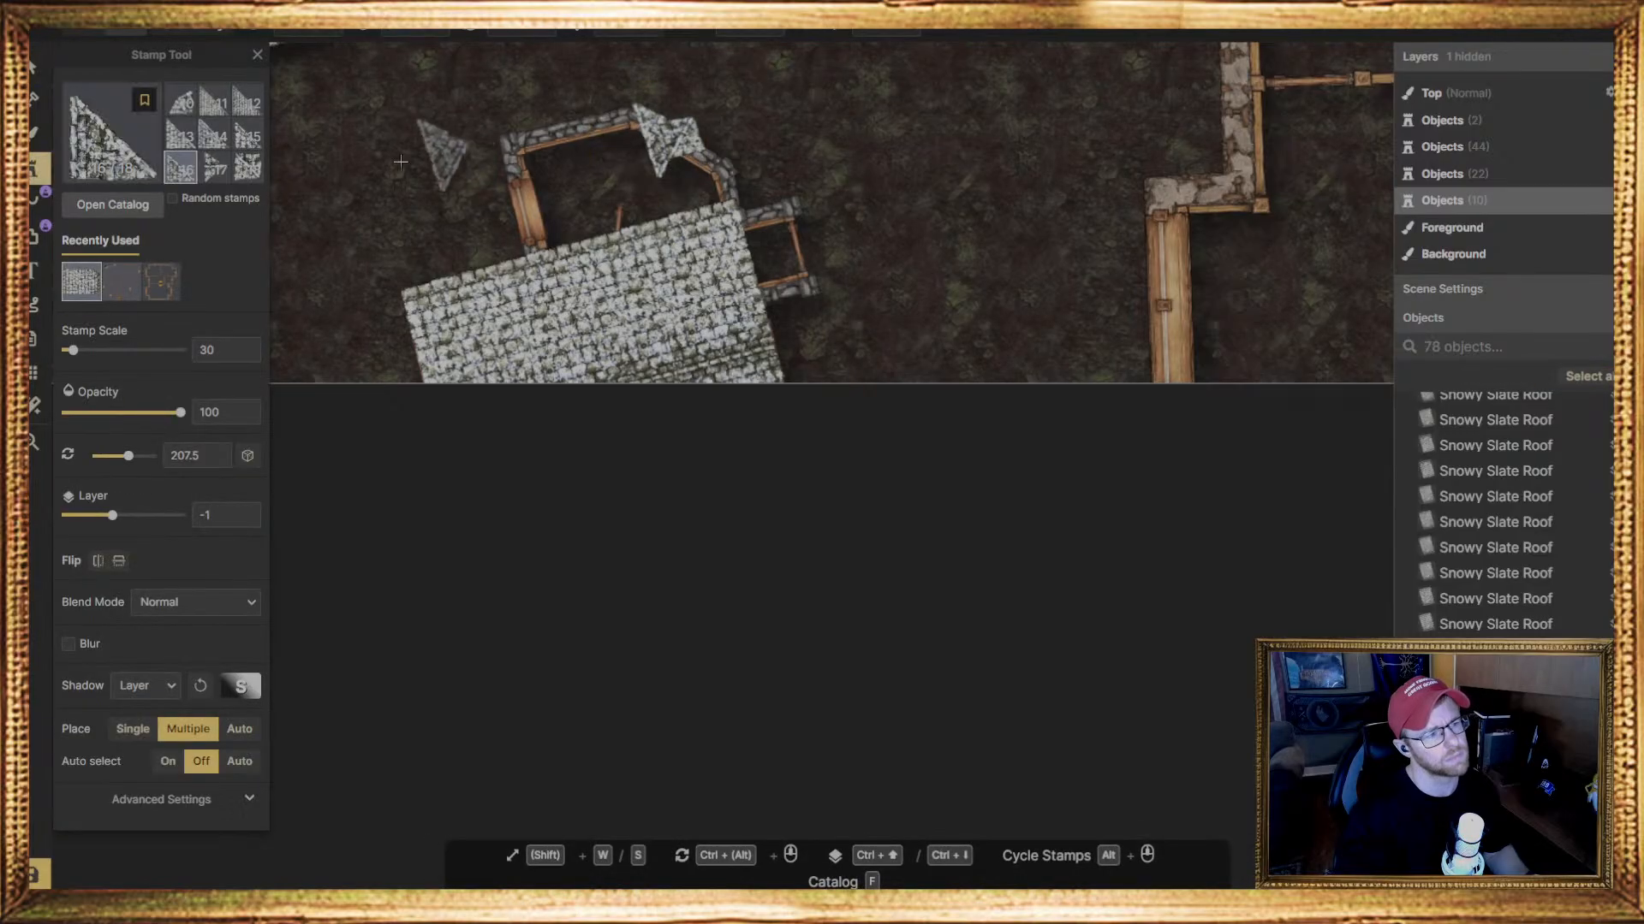
click(689, 171)
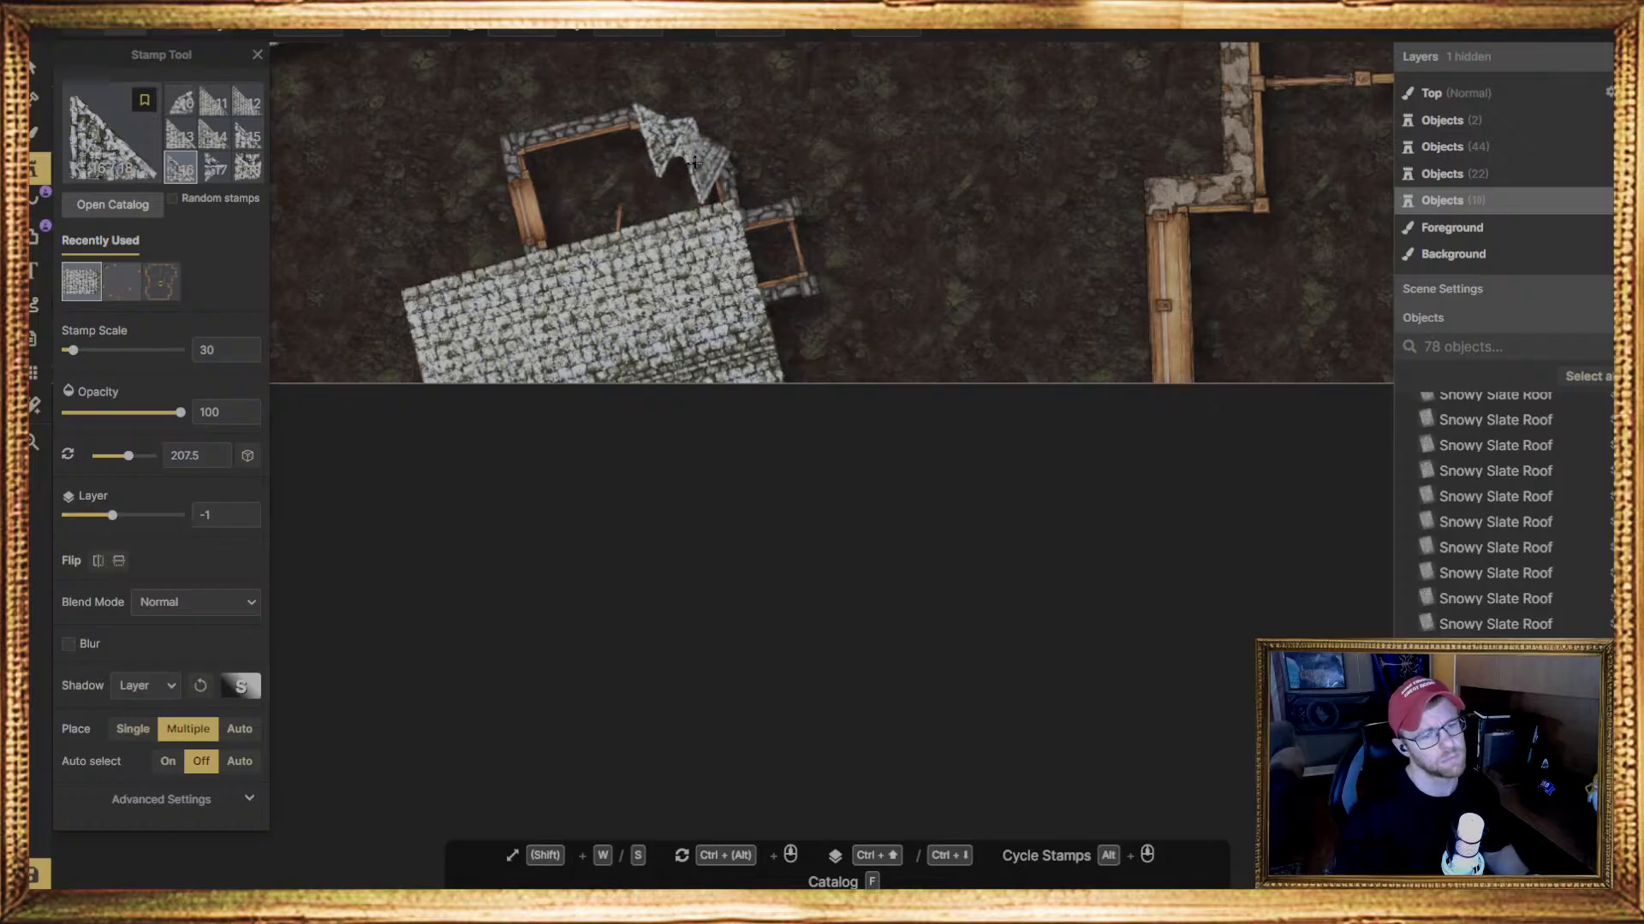
Rotate the second triangular roof piece to 39 degrees and move it clear of the bay onto the open ground
click(38, 72)
click(718, 157)
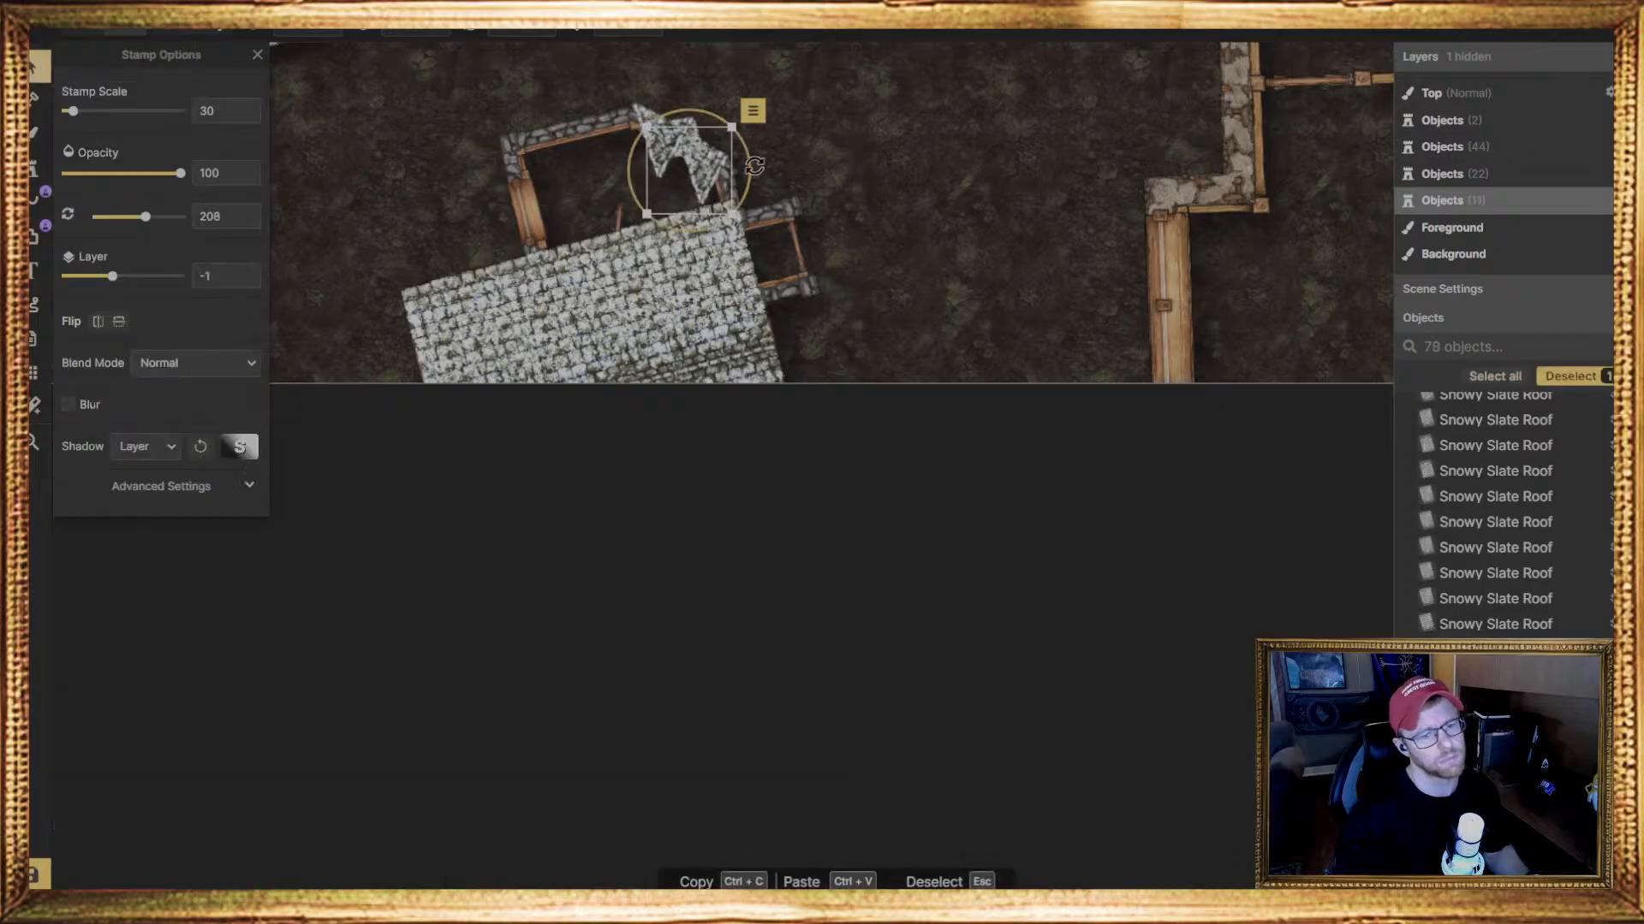
drag(749, 163, 562, 160)
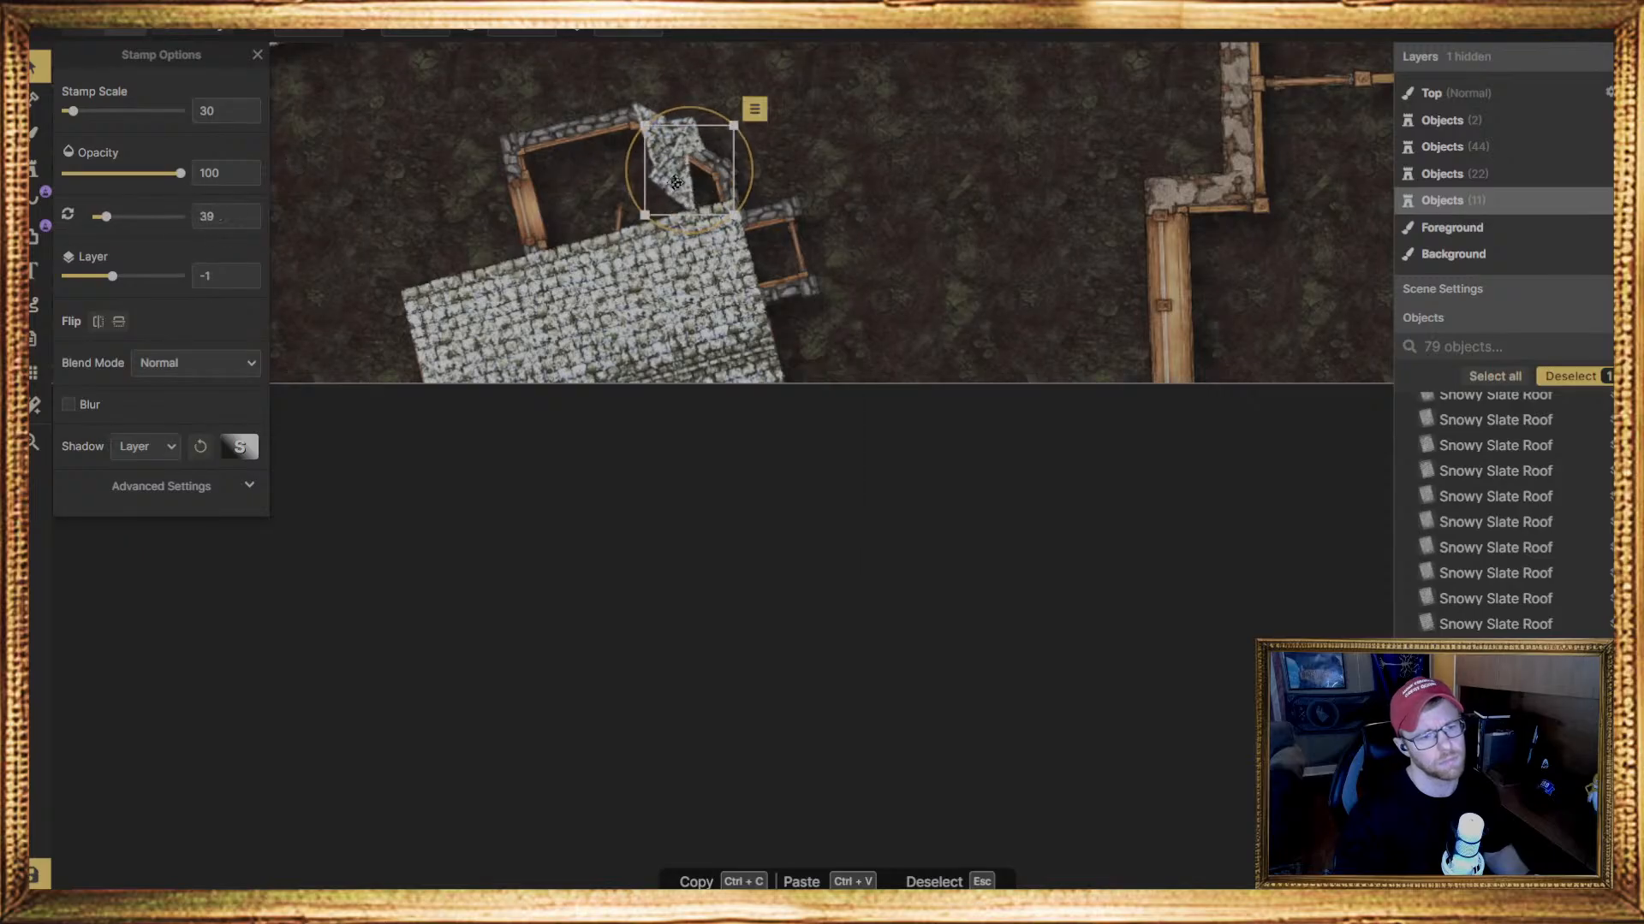
drag(678, 183, 780, 159)
right_click(781, 159)
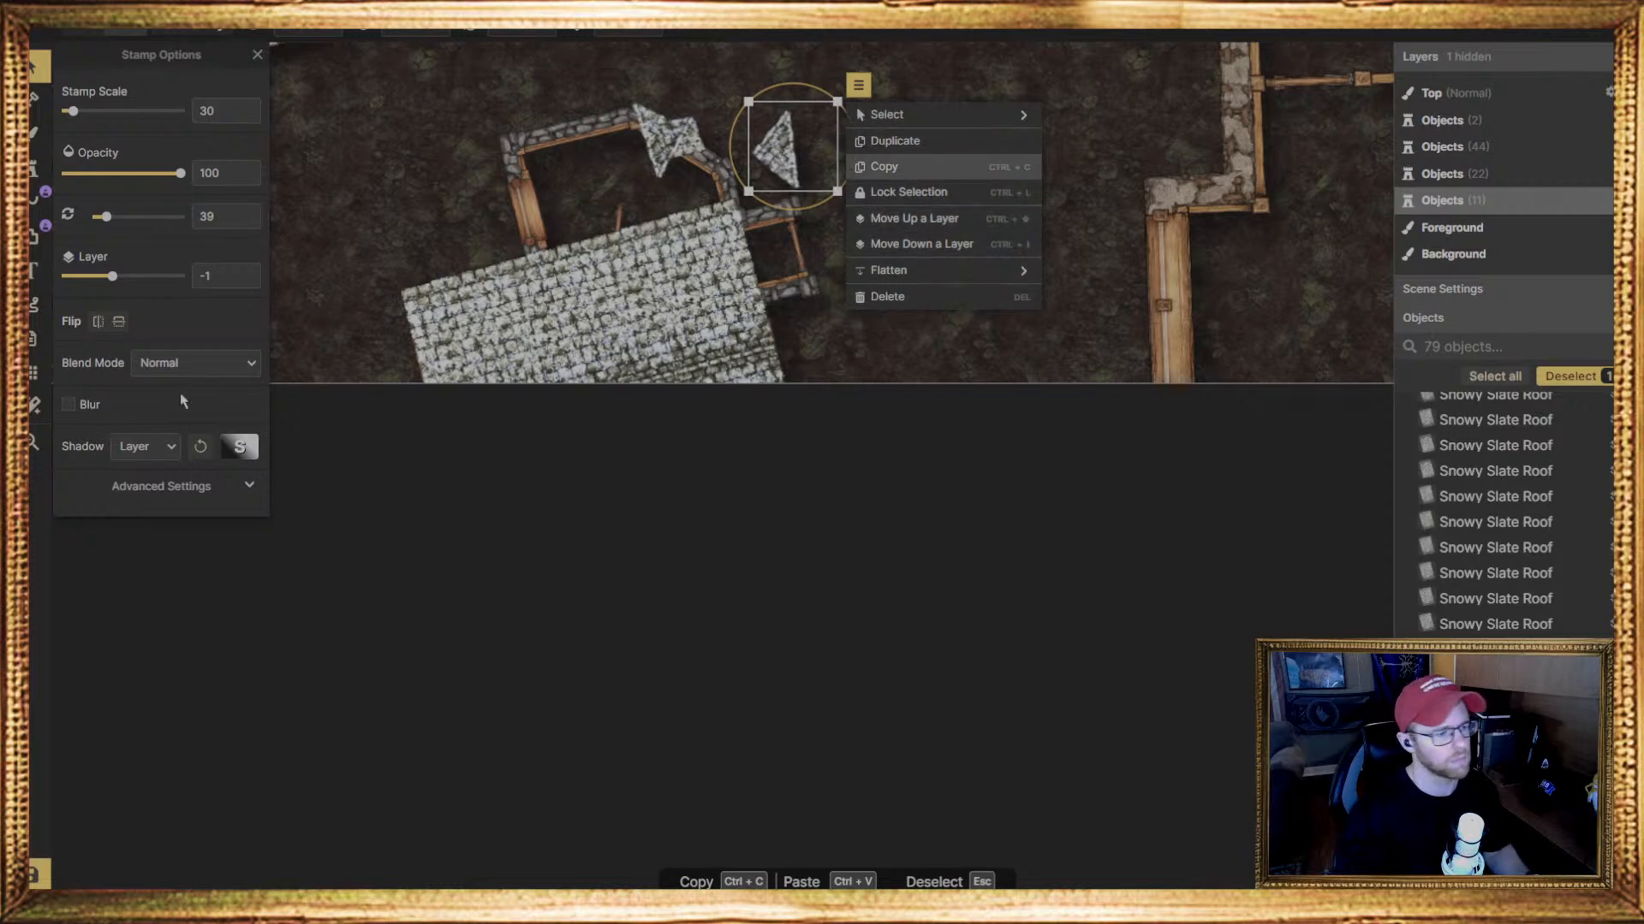
Flip the second triangular roof piece vertically, rotate it to 25 degrees, and move it back against the small piece on the bay
click(99, 323)
click(99, 323)
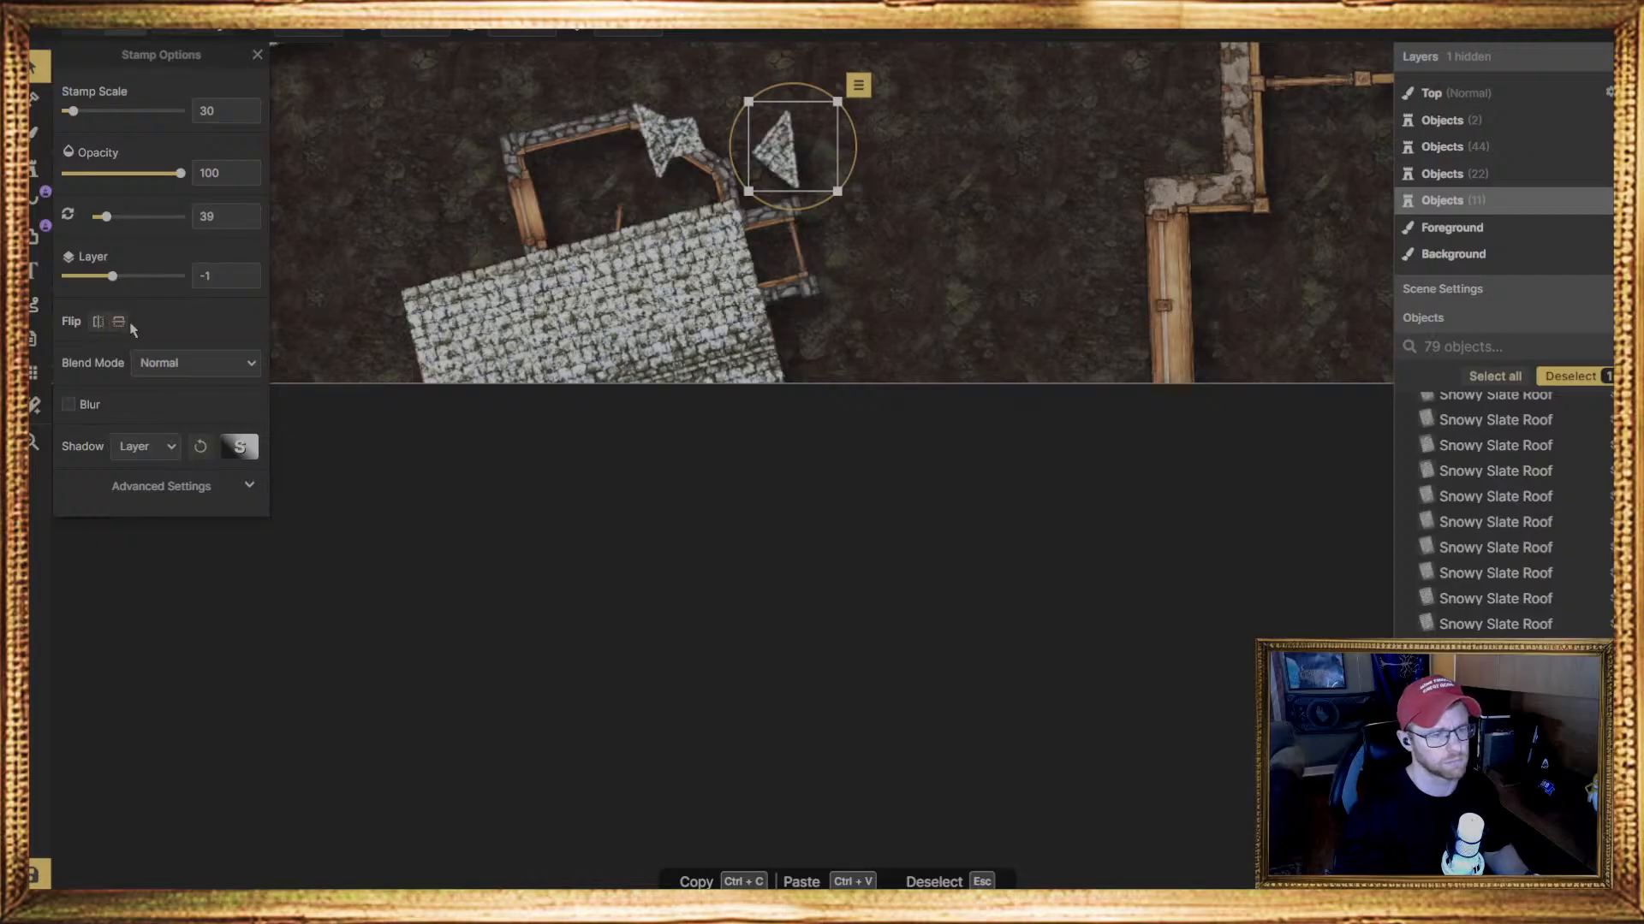
click(119, 325)
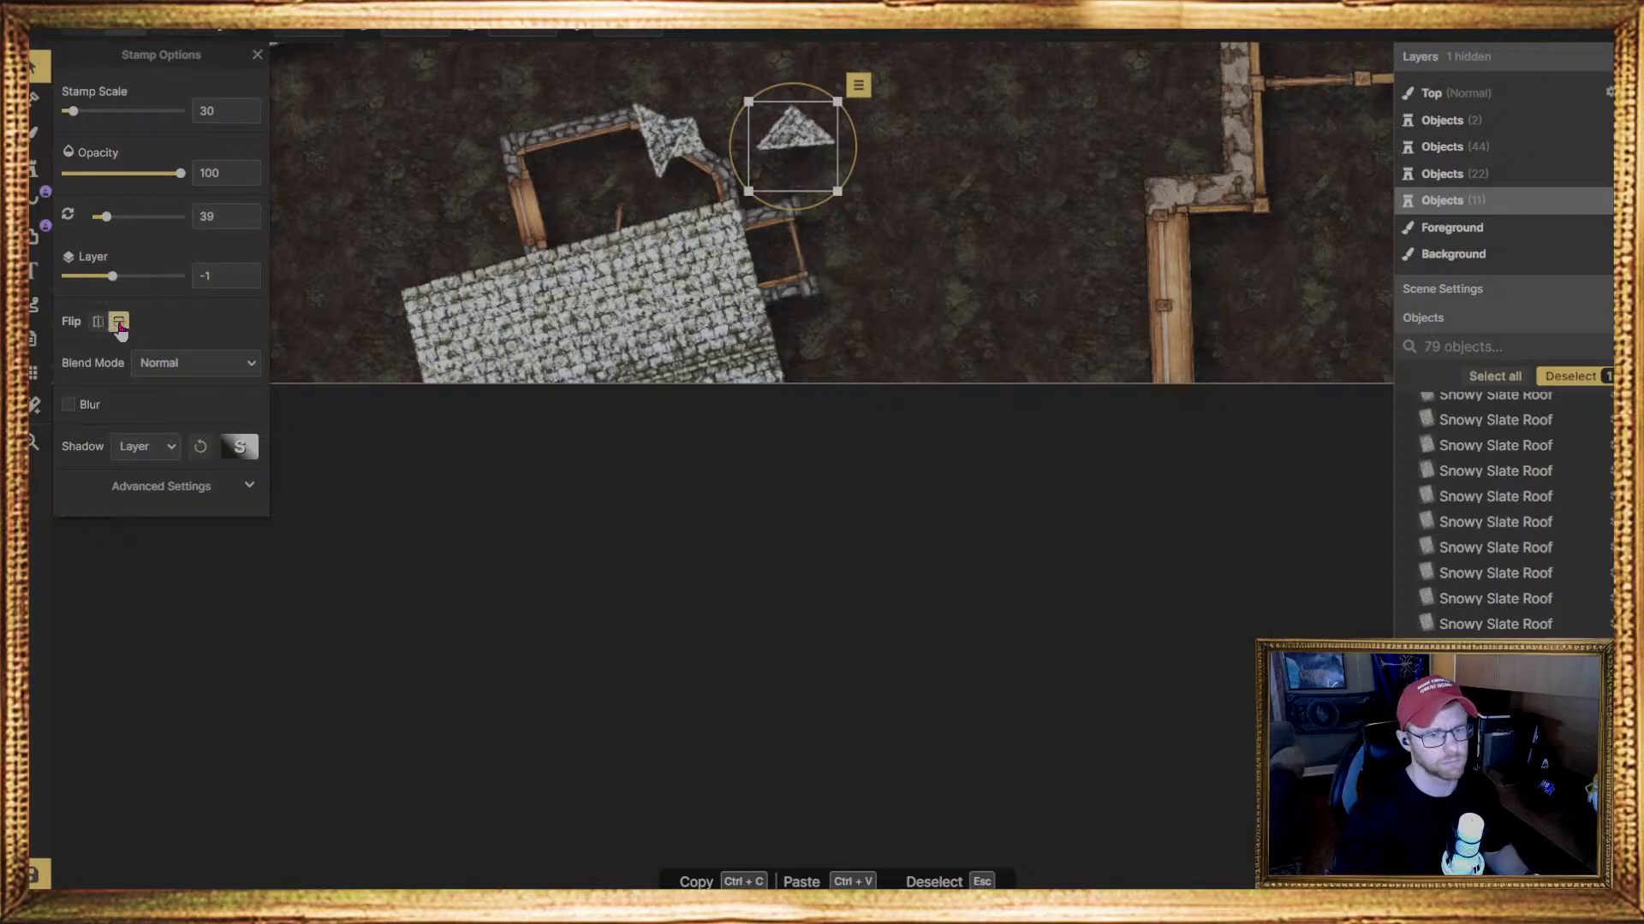
drag(758, 151, 699, 174)
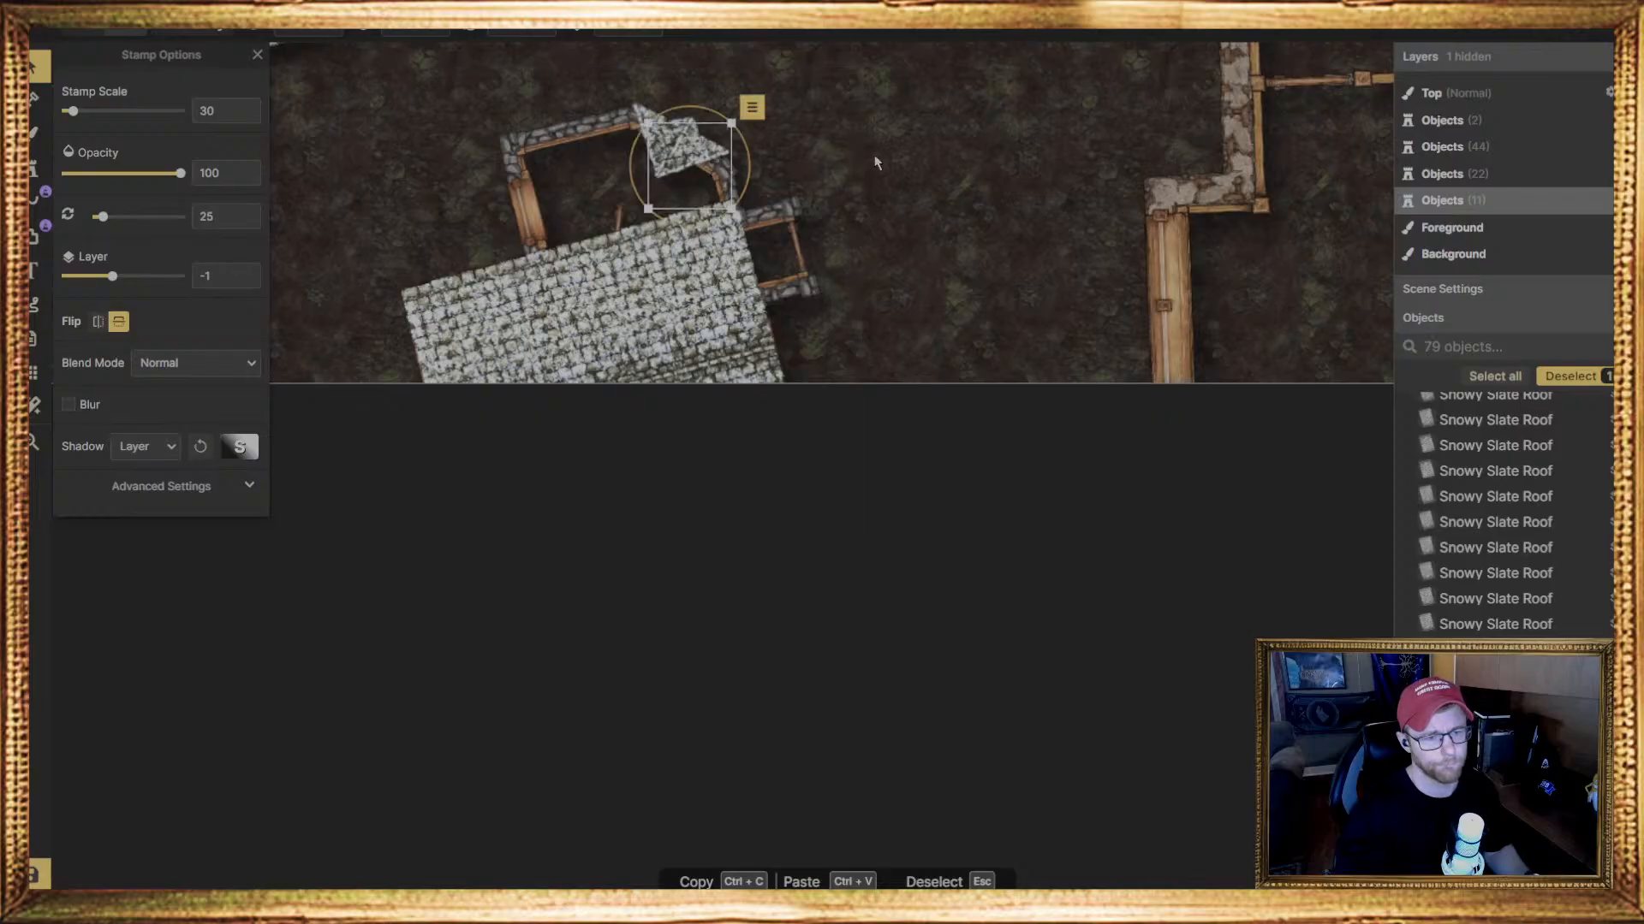
Nudge the two triangular Snowy Slate Roof pieces so they sit flush against the small piece along the bay's slanted wall
drag(711, 161, 713, 171)
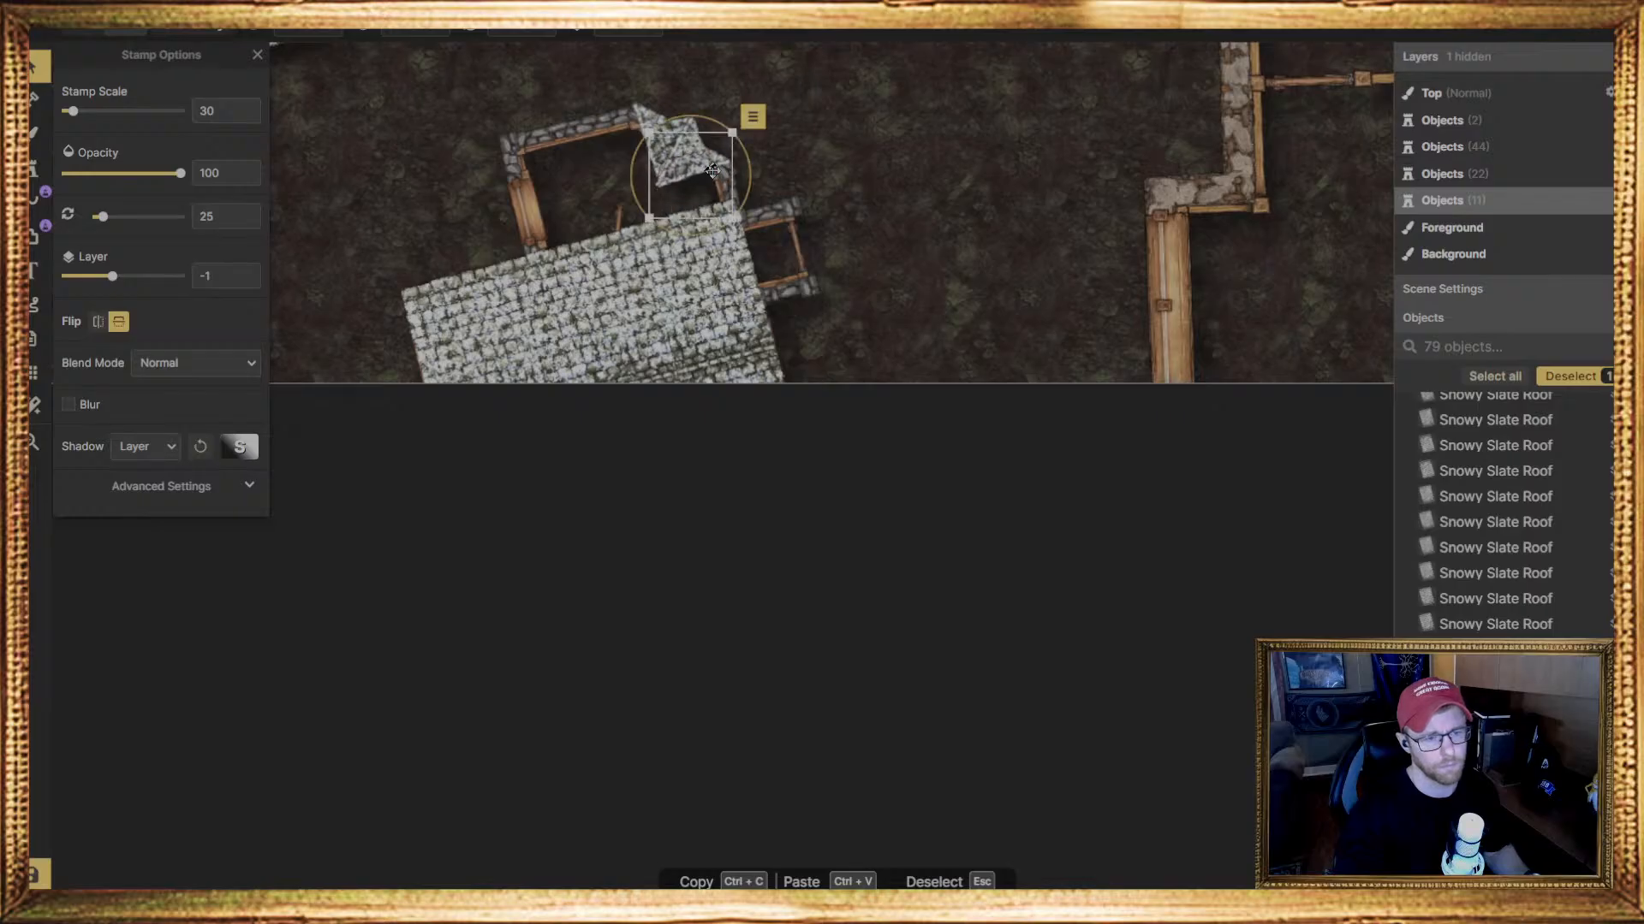
click(646, 124)
drag(643, 120, 644, 118)
click(712, 169)
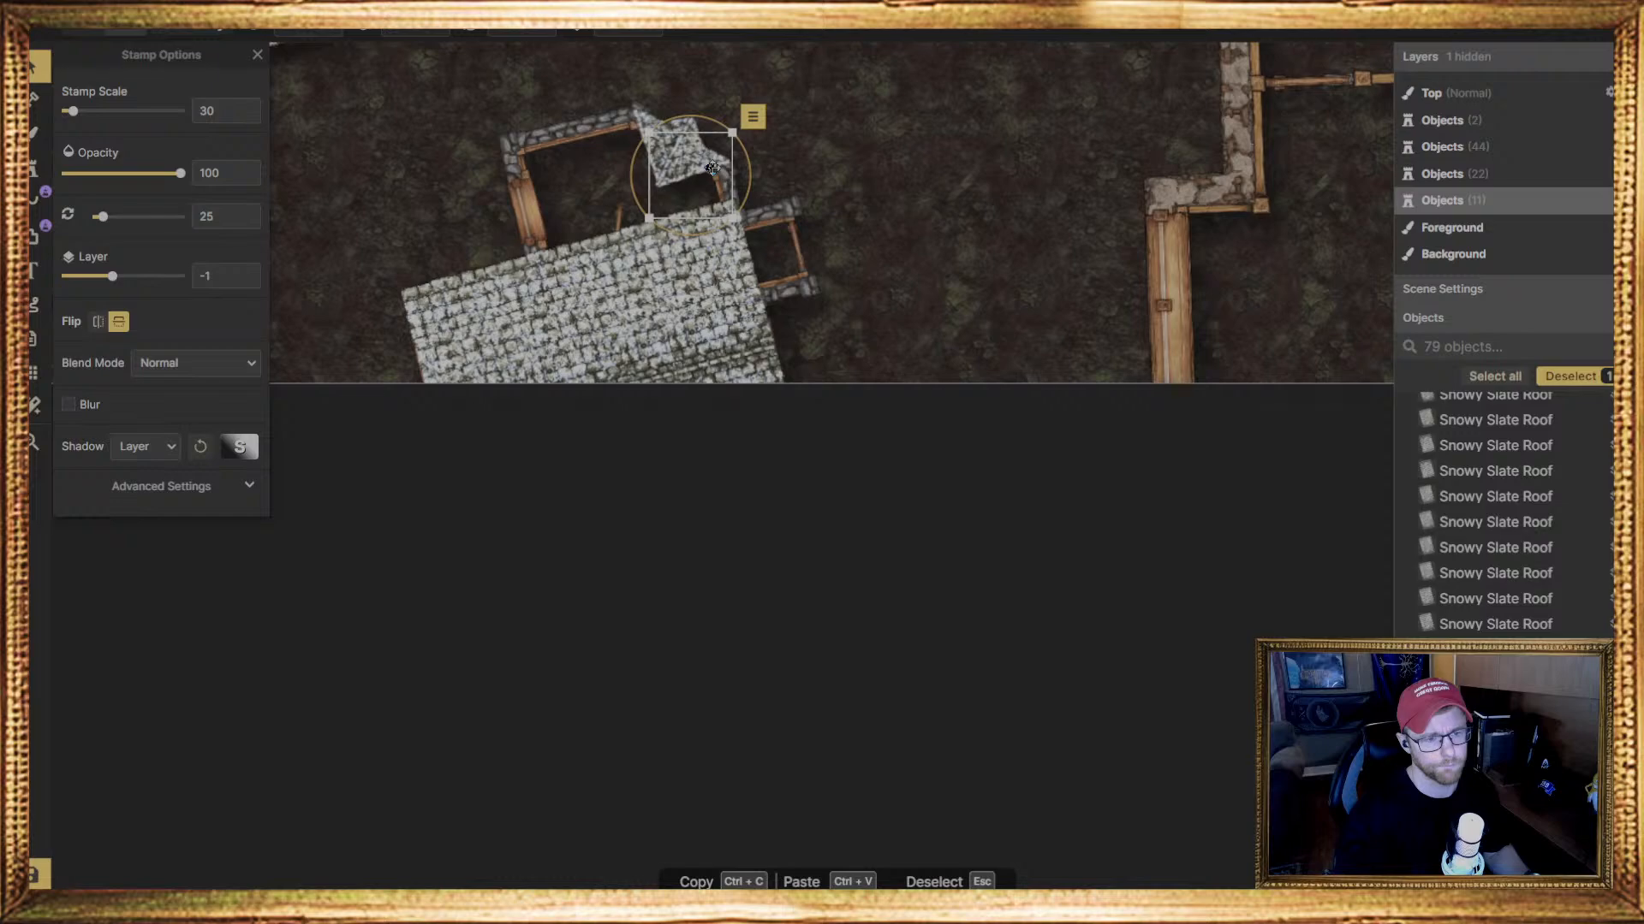
drag(712, 165, 714, 164)
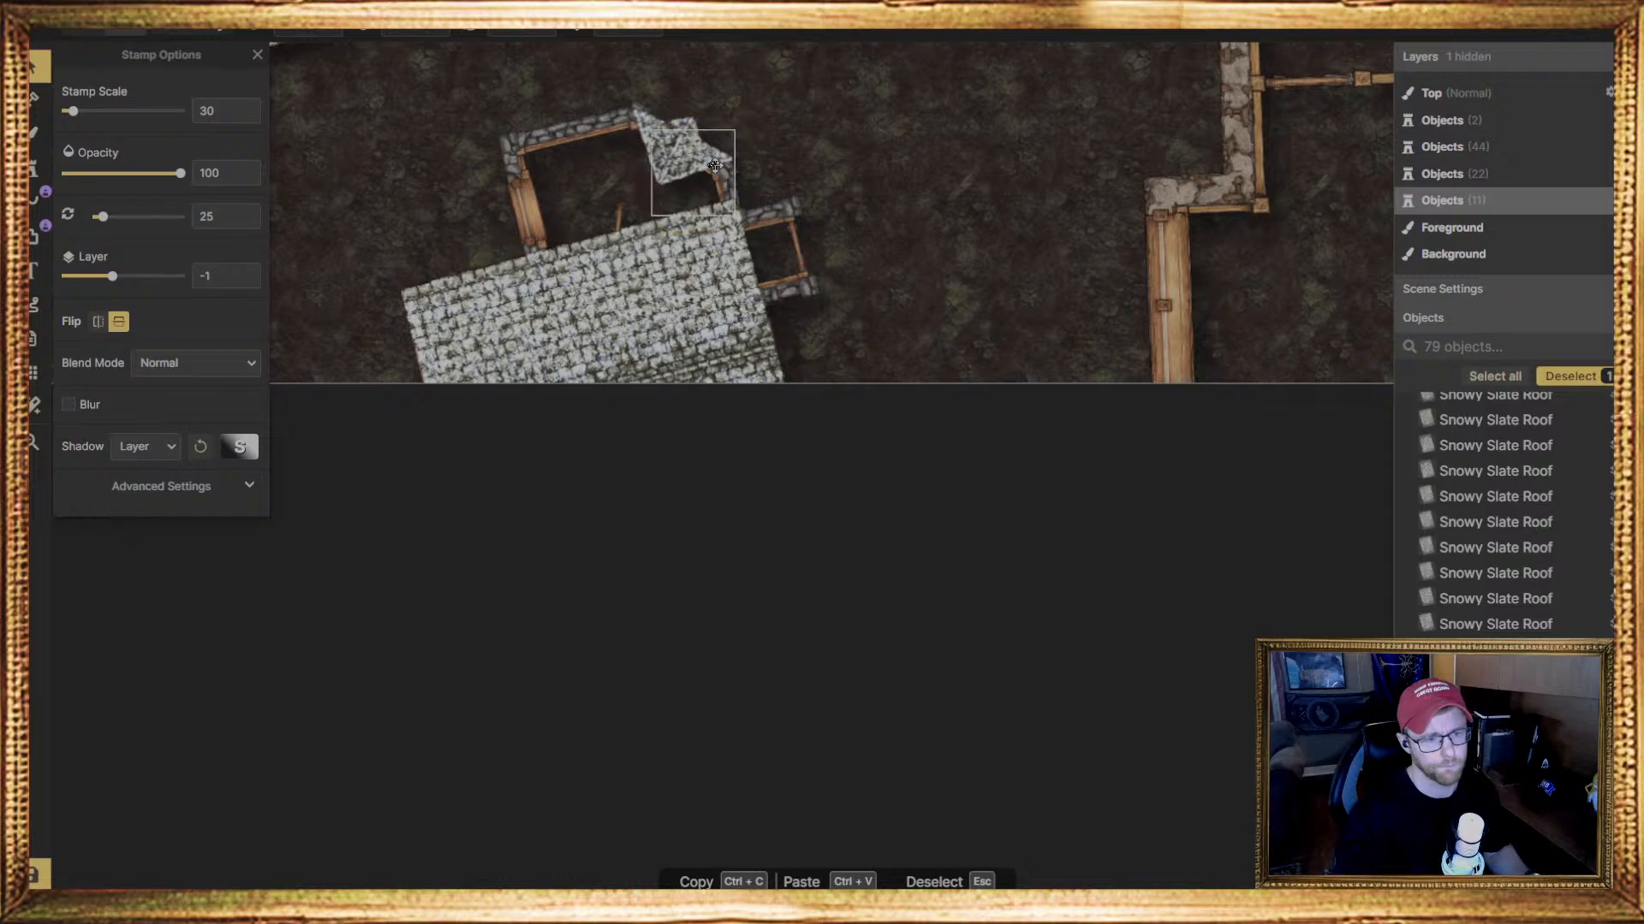
click(719, 168)
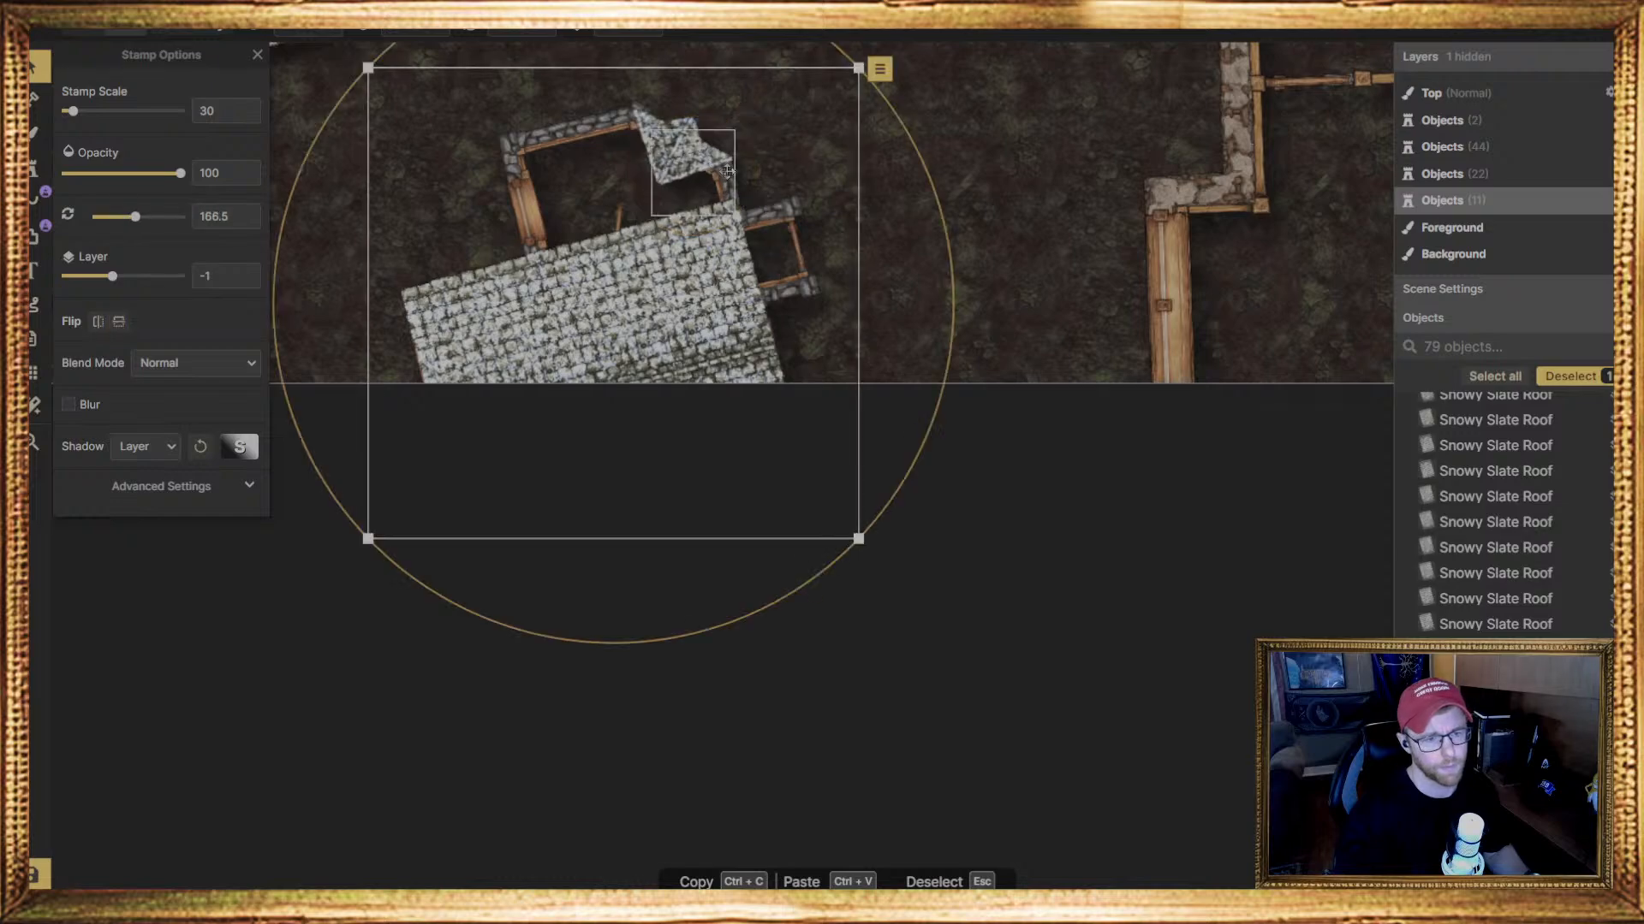
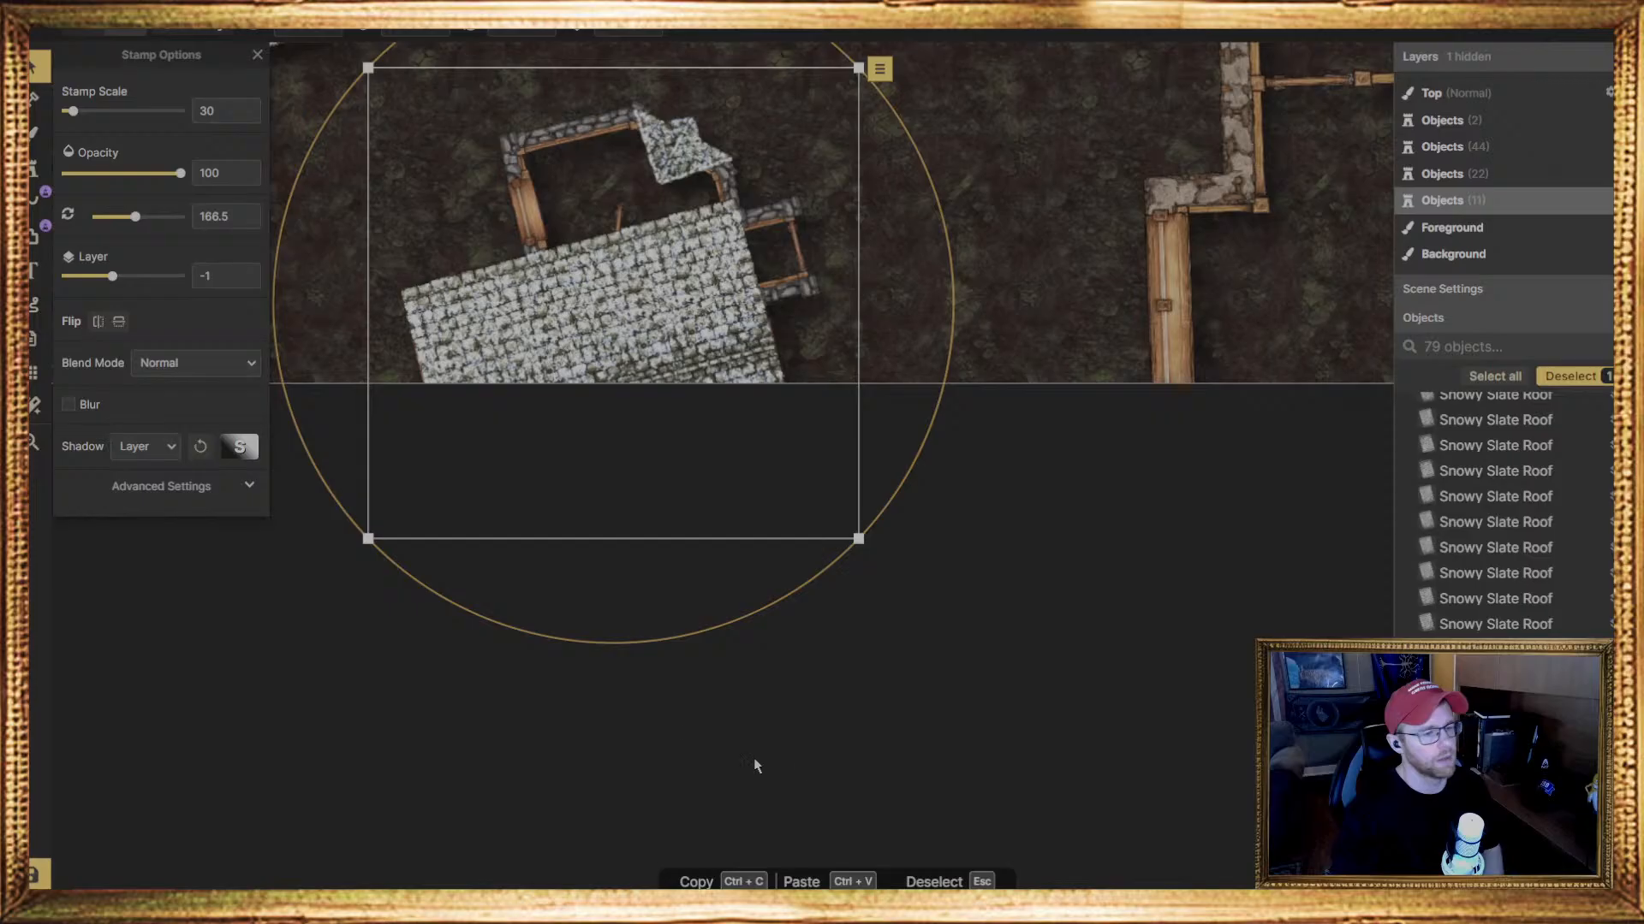
Rotate the vertically flipped triangular Snowy Slate Roof piece on the bay's slanted wall to 32 degrees
click(1156, 652)
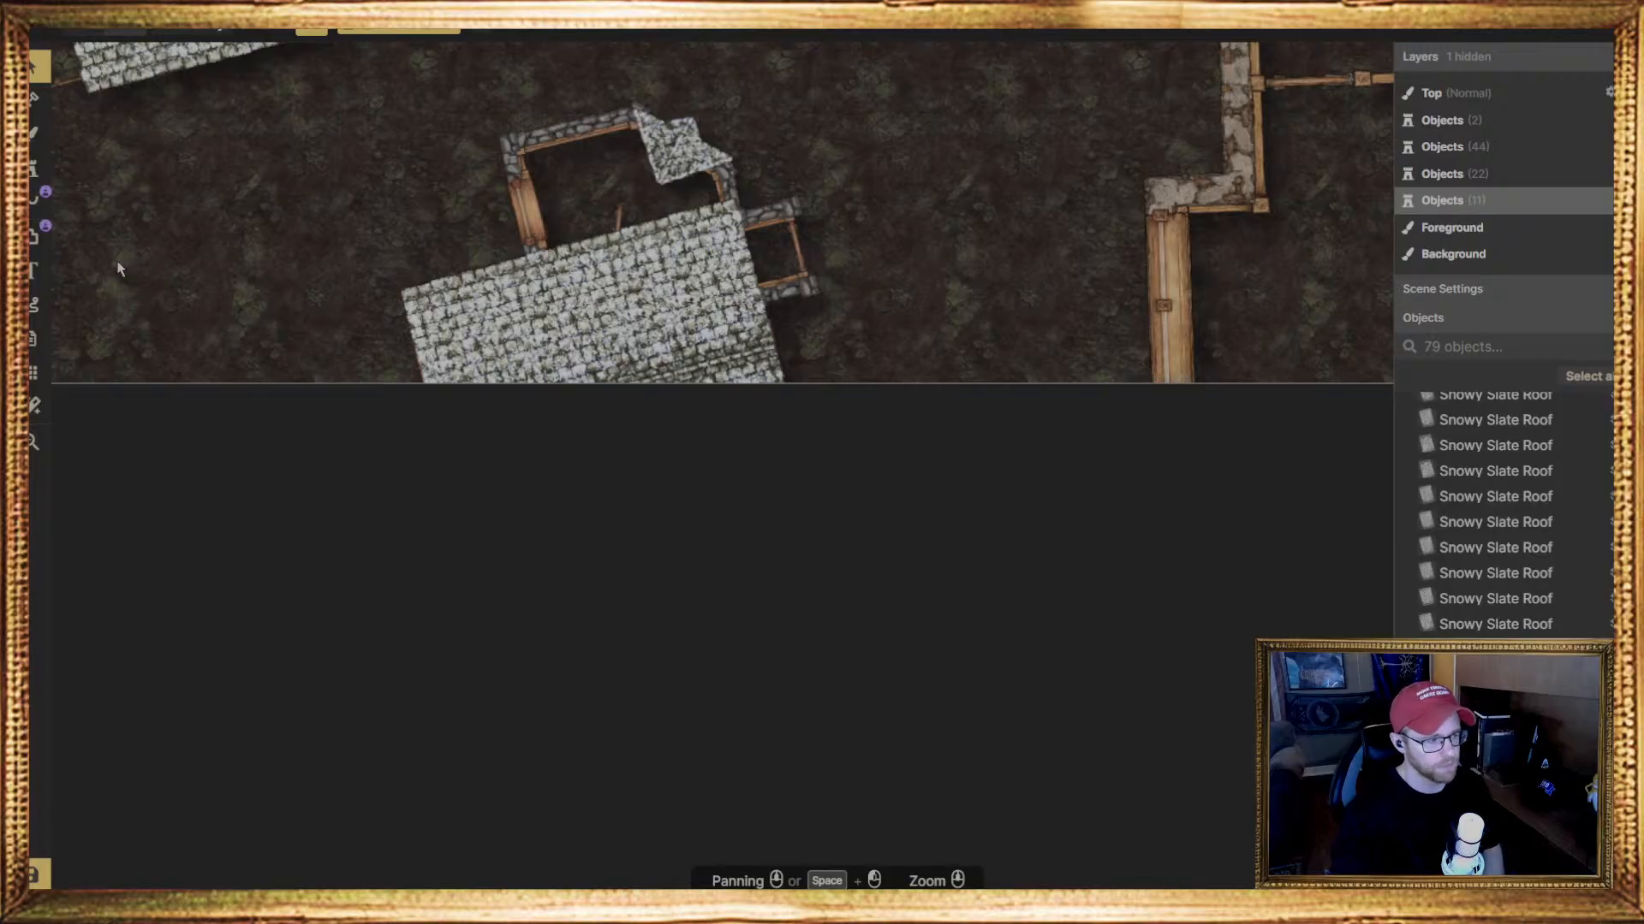
middle_drag(271, 286, 315, 562)
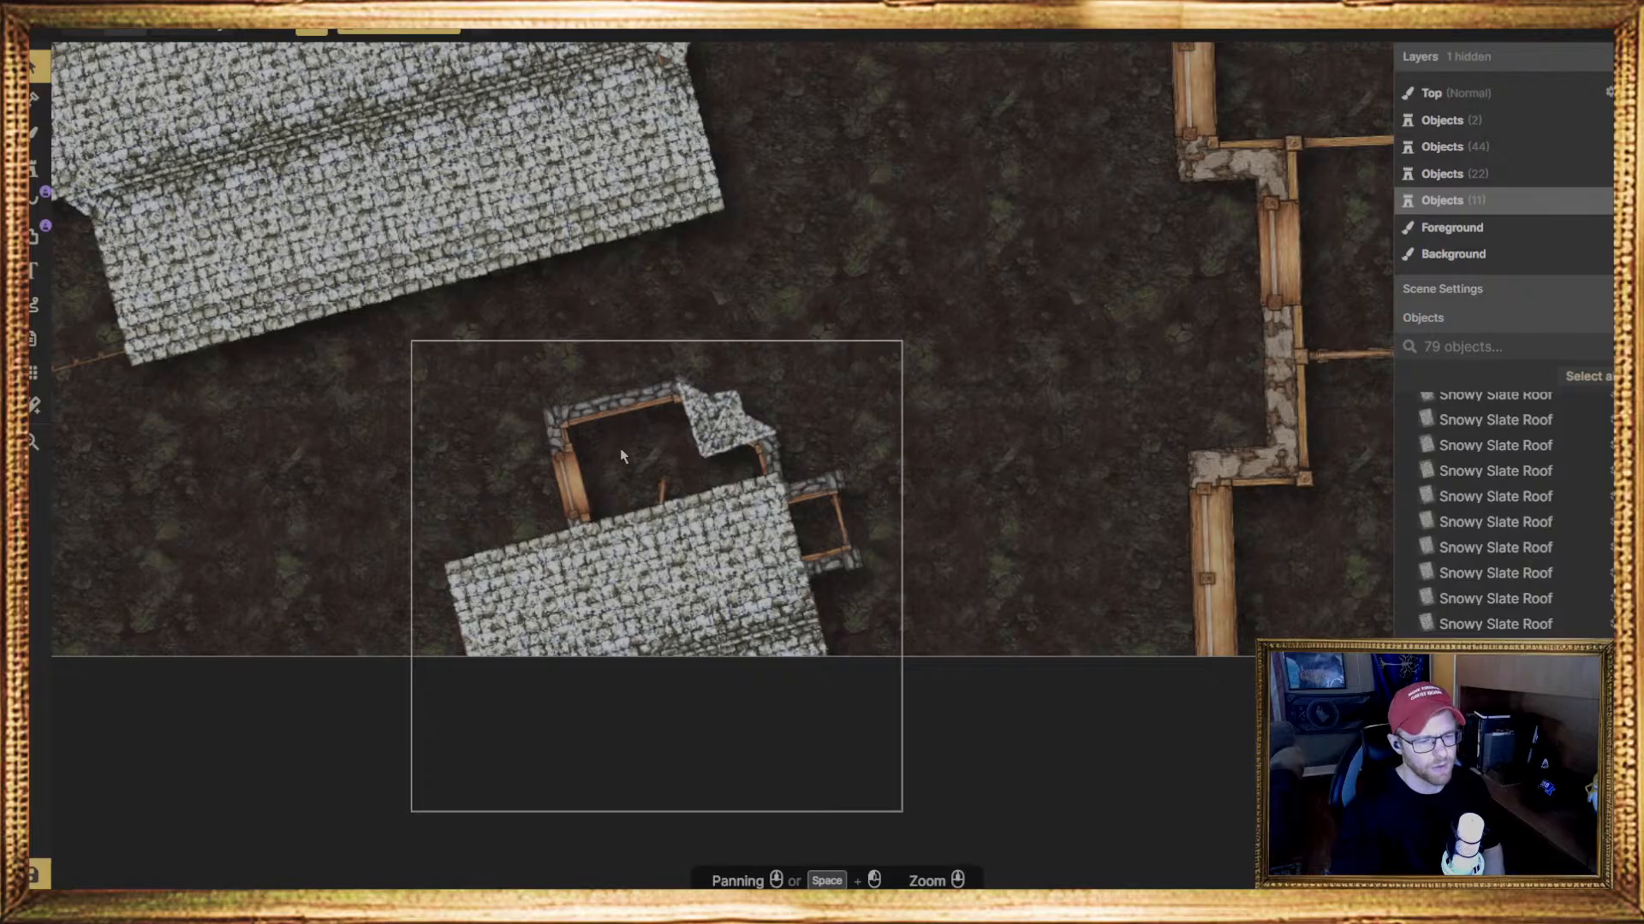
click(746, 442)
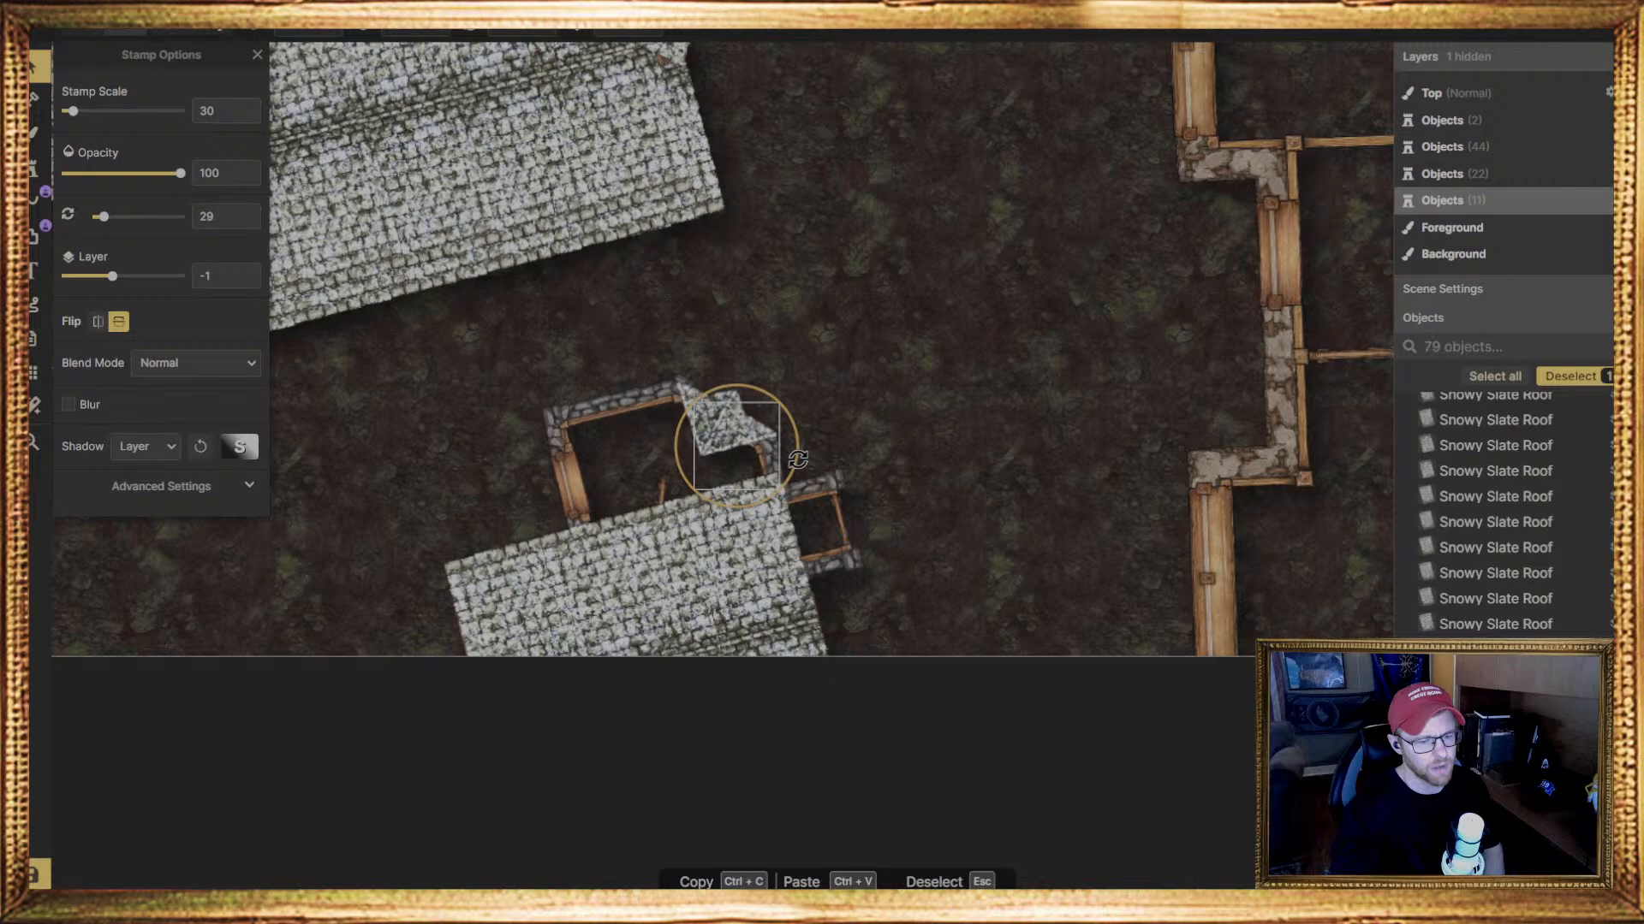
mouse_move(798, 460)
mouse_down()
mouse_move(755, 457)
mouse_move(806, 465)
mouse_up()
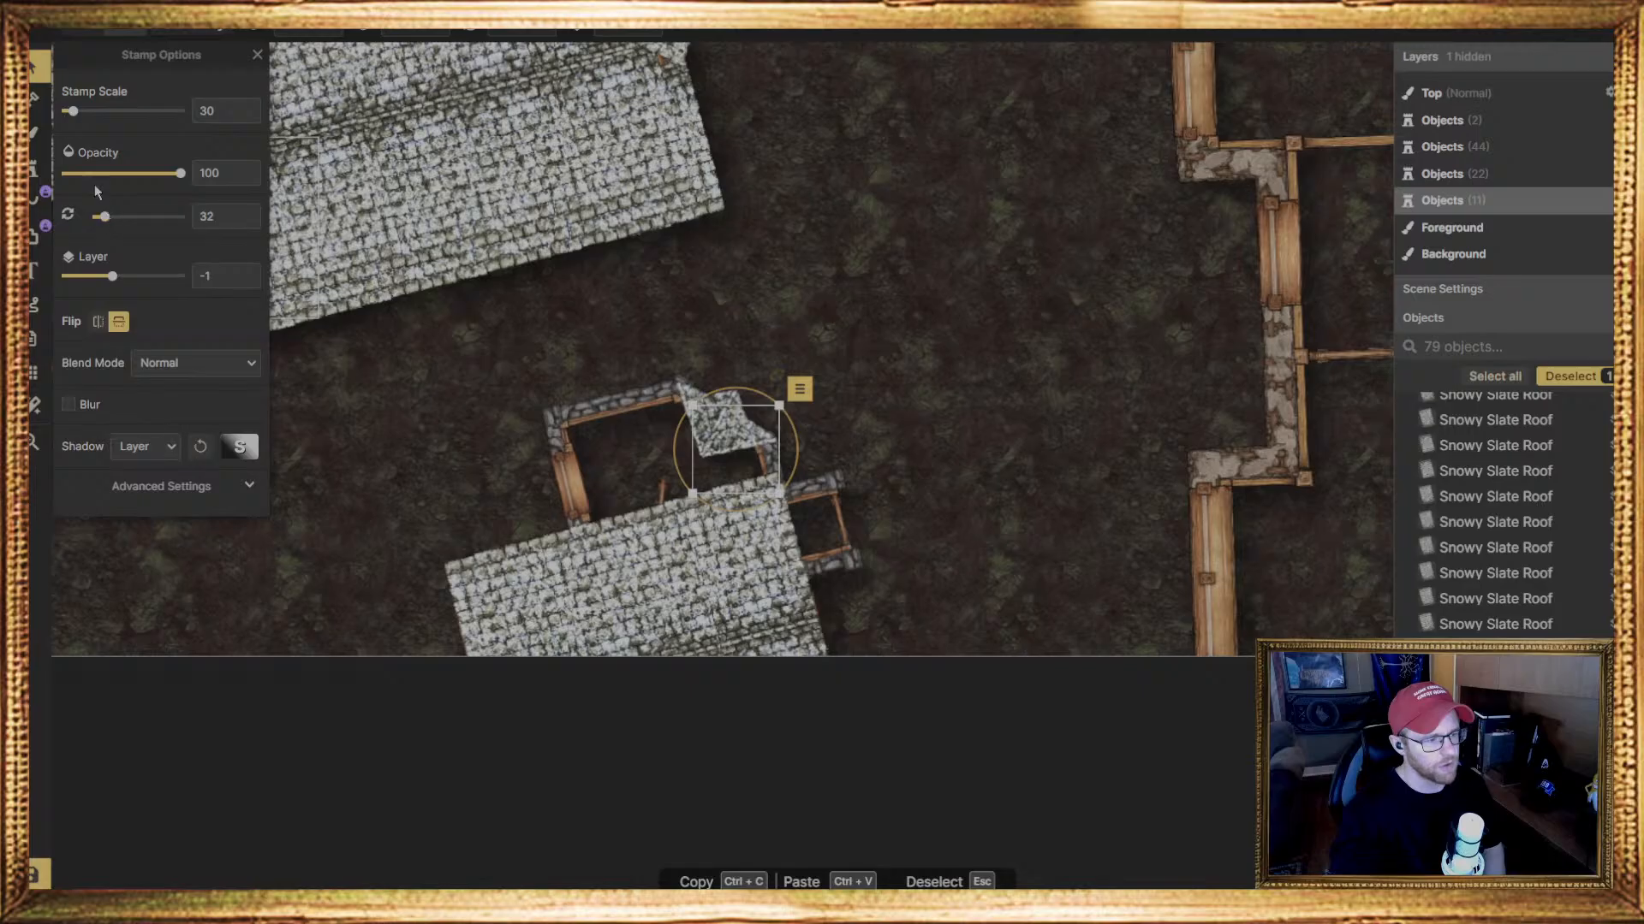
Prepare the narrow rectangular Snowy Slate Roof stamp from the catalog's roof pieces at scale 30 and 75 degrees
click(34, 167)
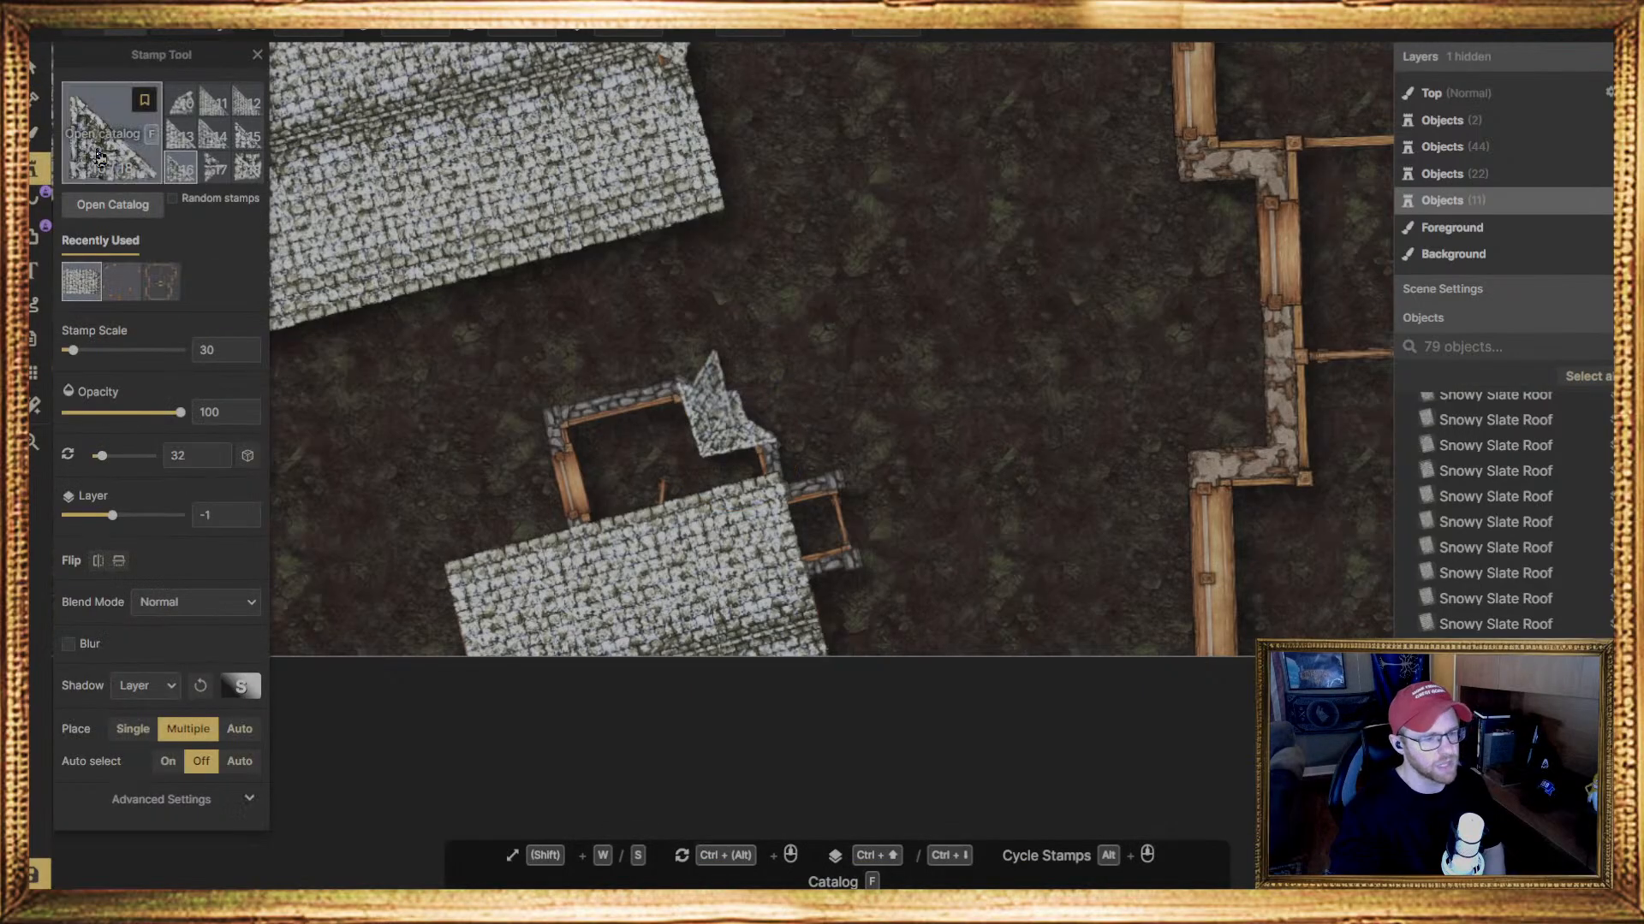
click(100, 159)
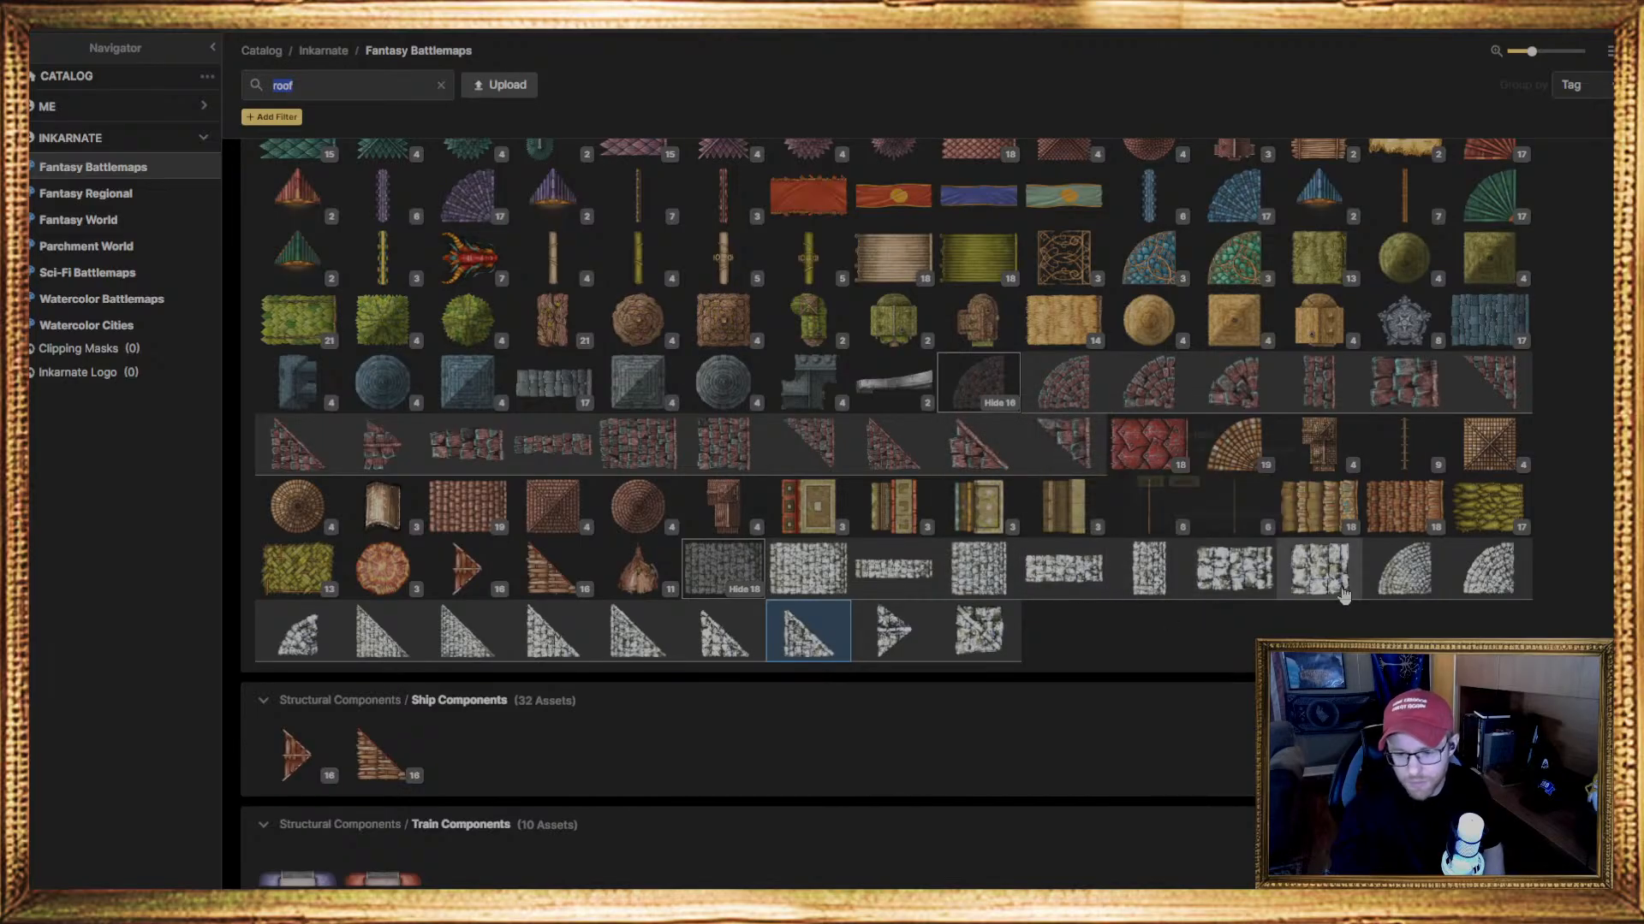
click(1241, 578)
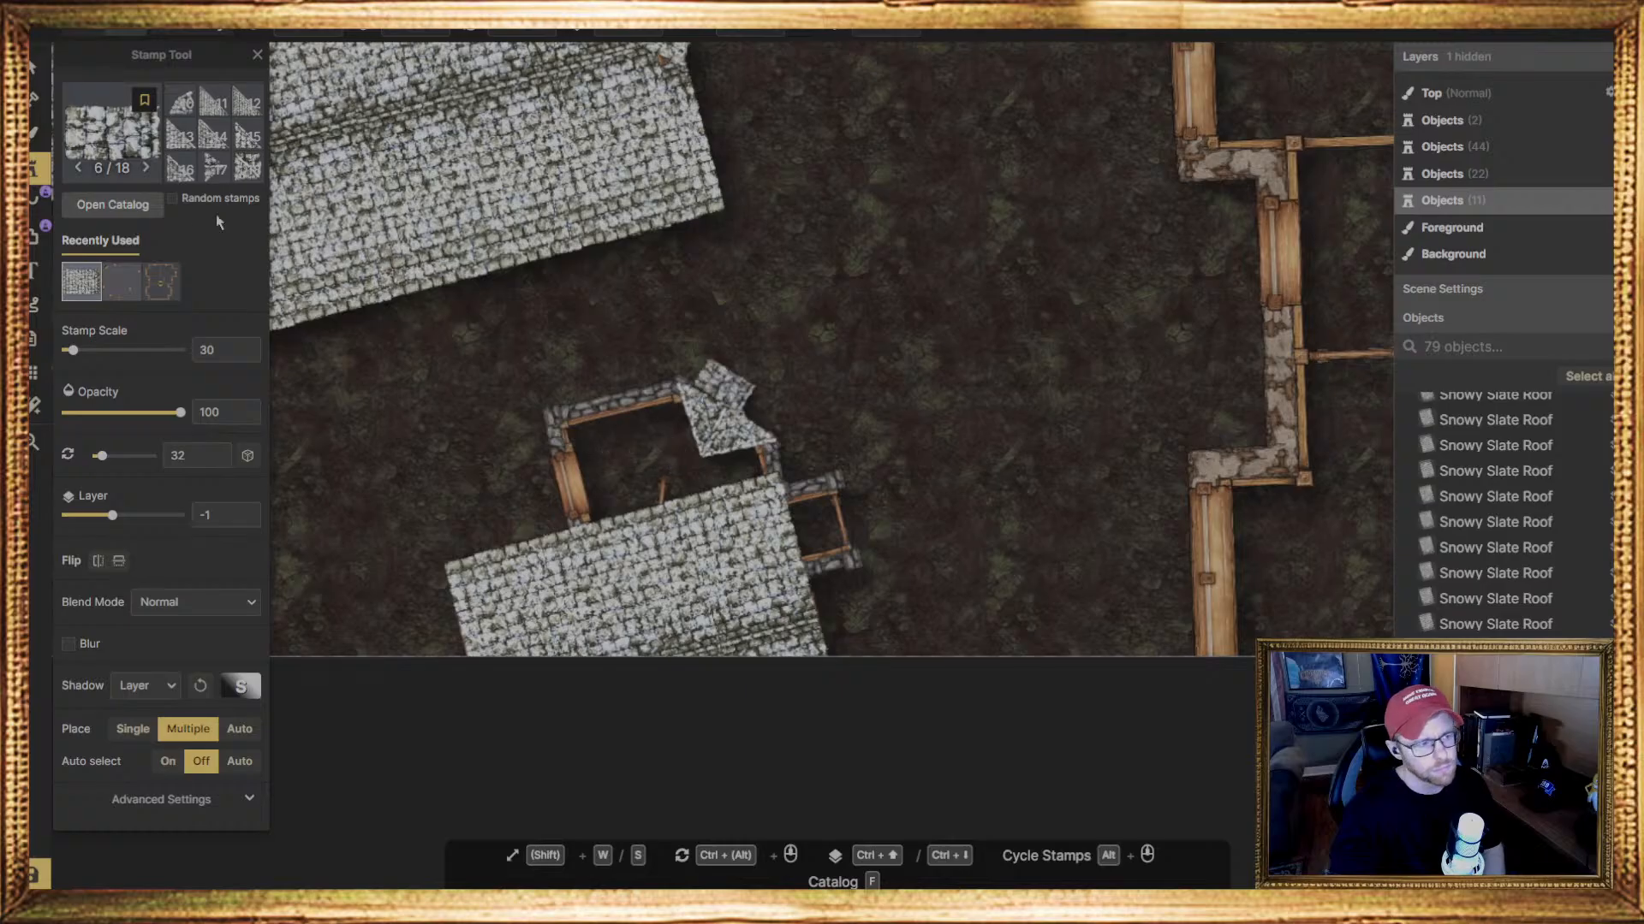
scroll(190, 133, up, 2)
click(174, 105)
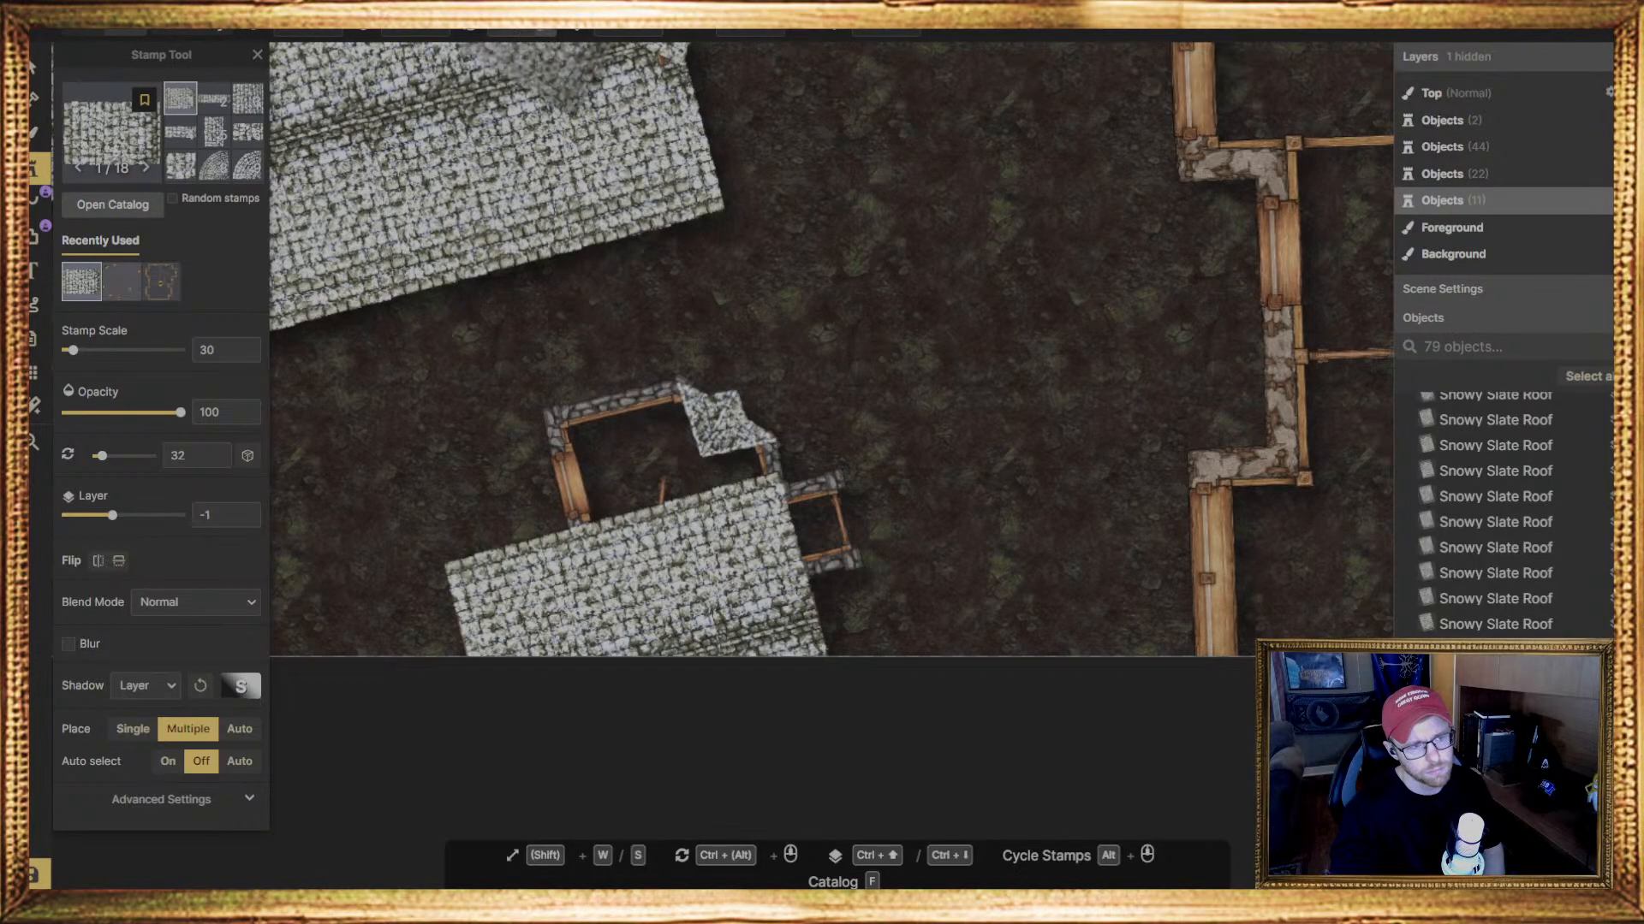
click(612, 30)
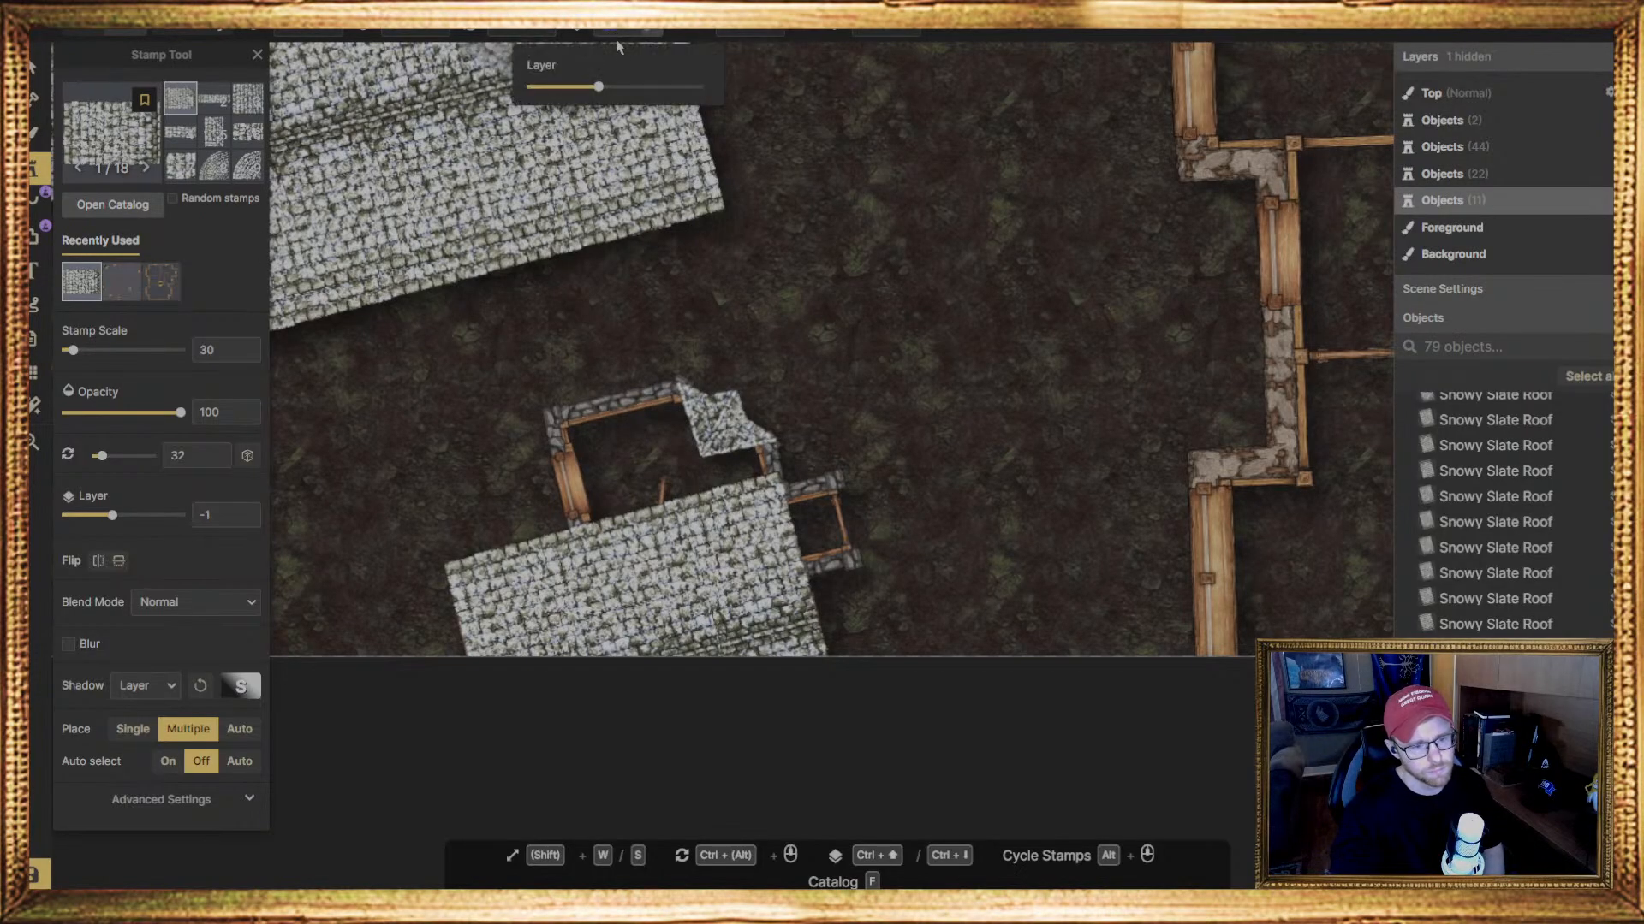
key(ctrl+Up)
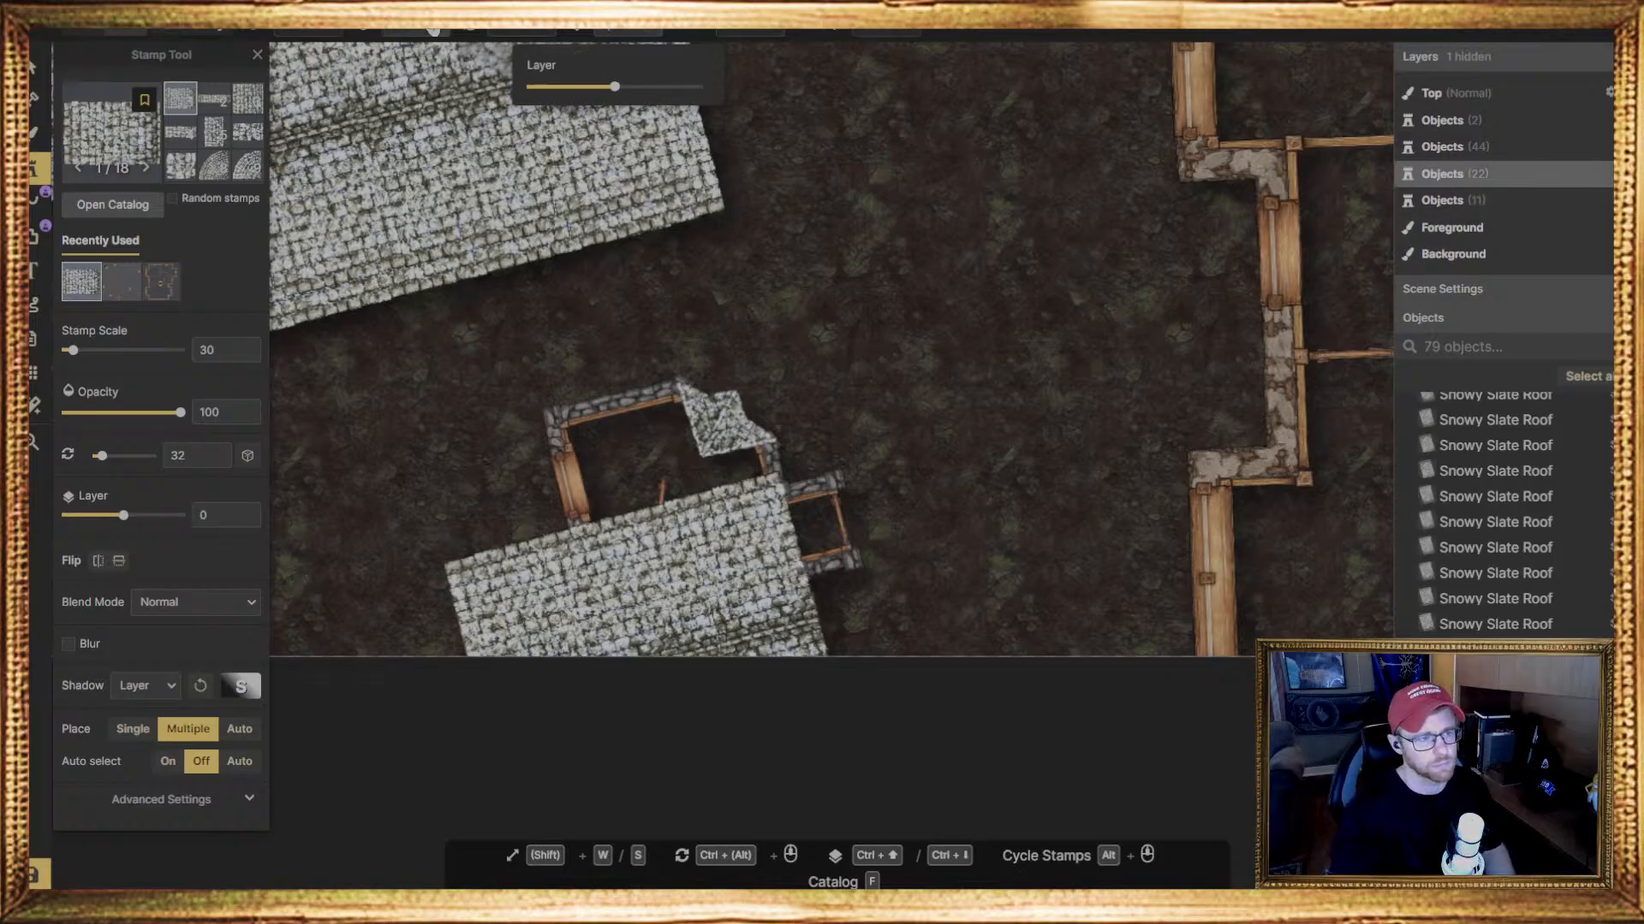
click(522, 32)
drag(436, 87, 426, 86)
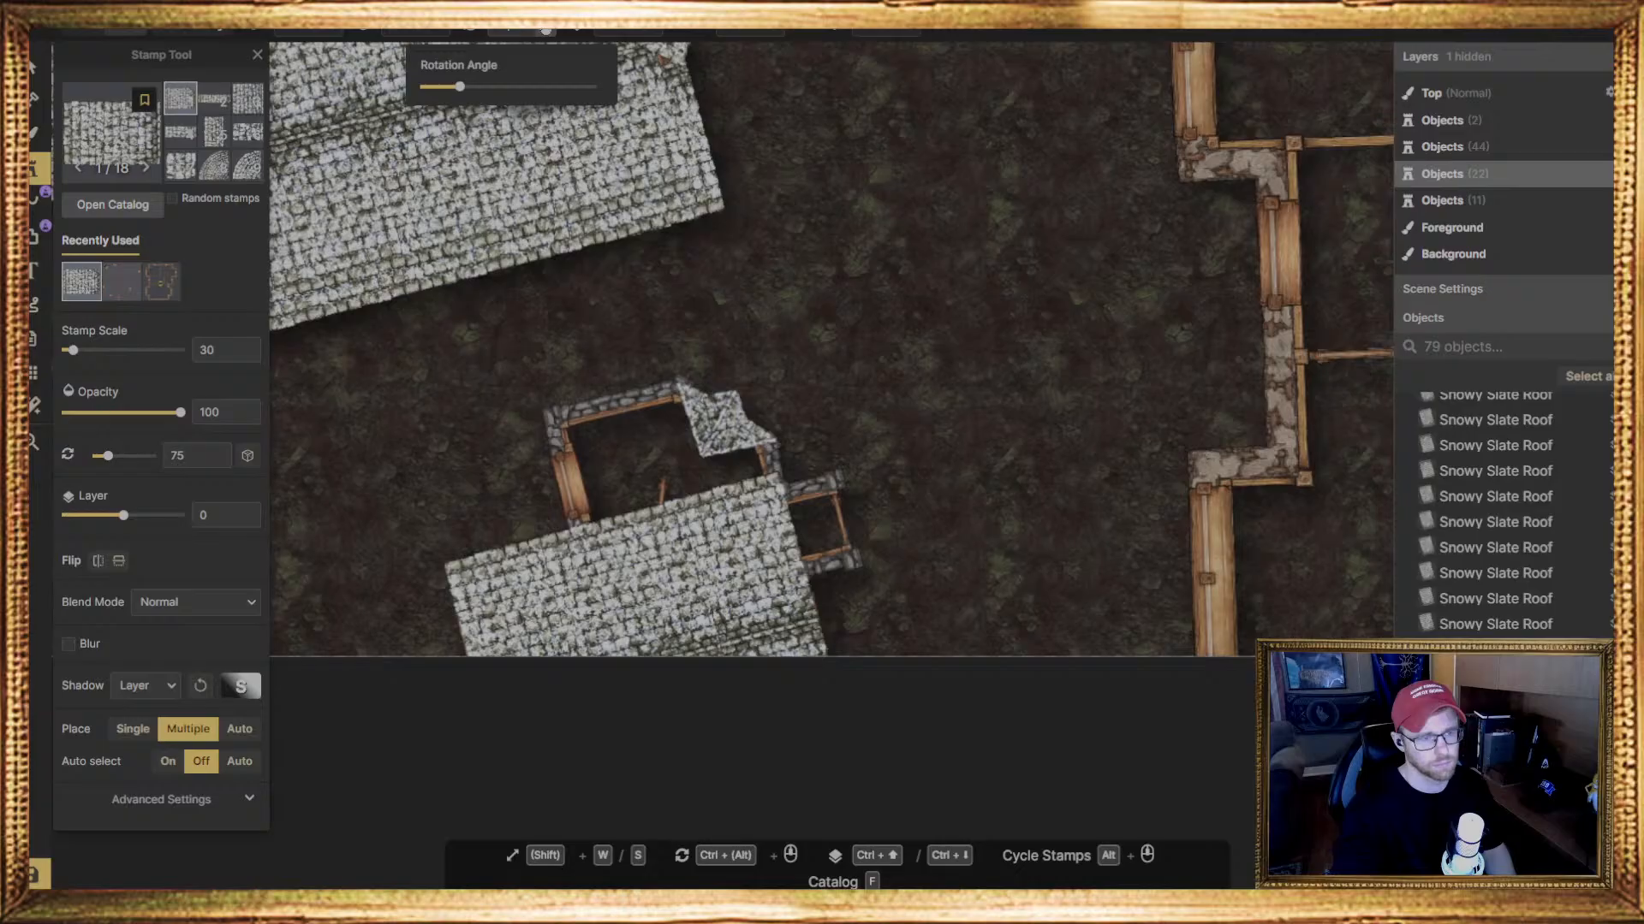
ctrl+scroll(641, 411, up, 5)
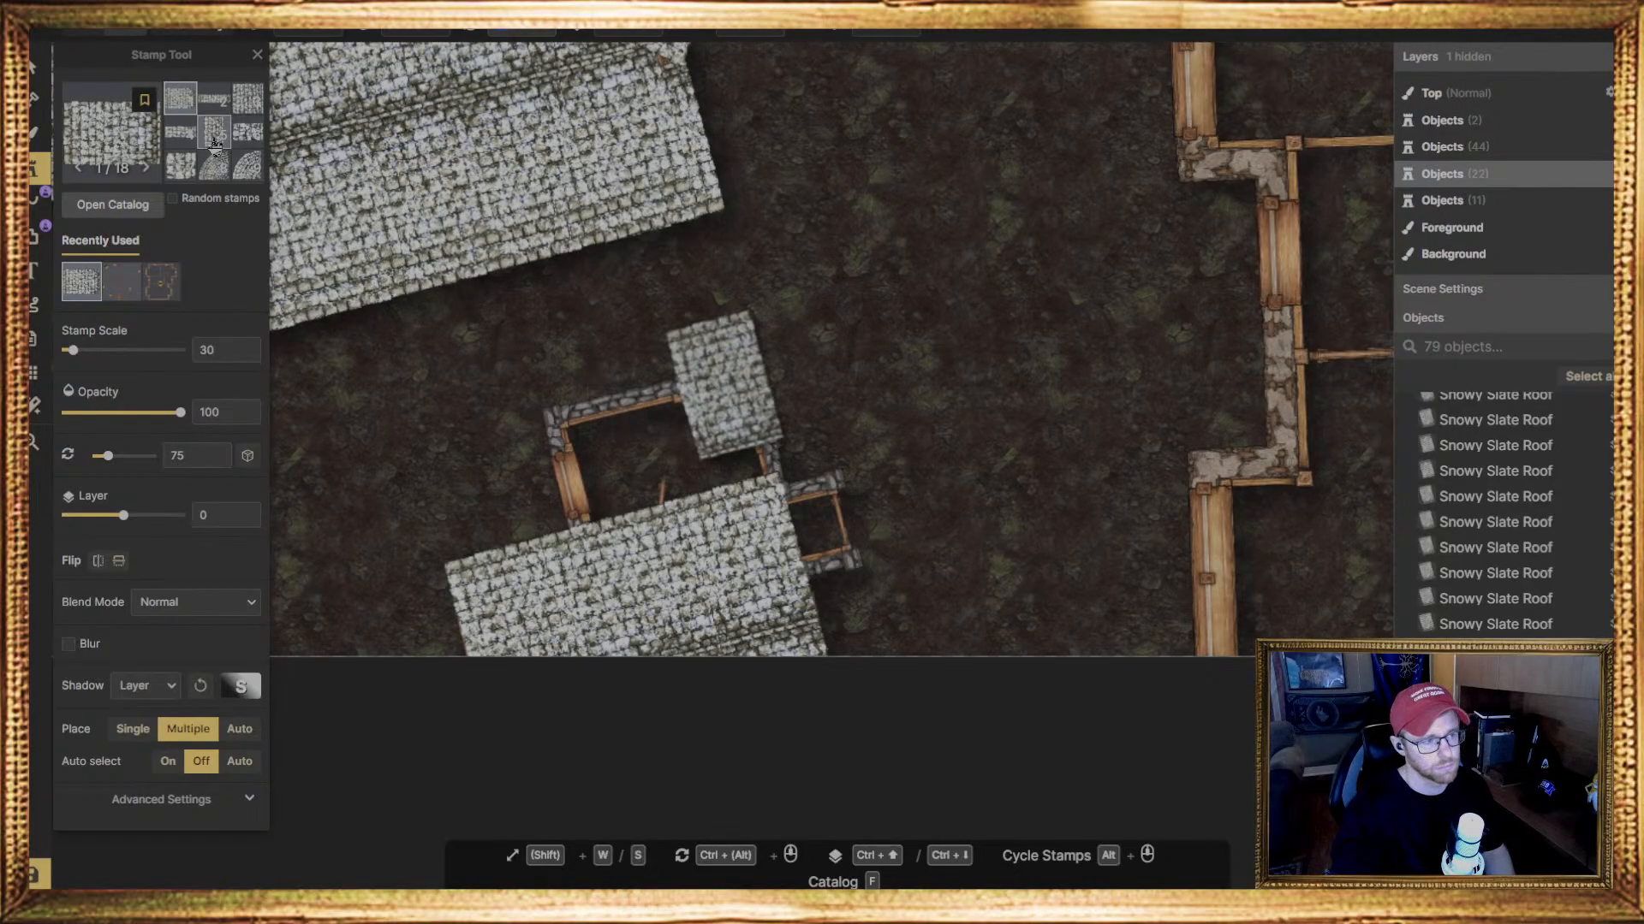
click(214, 133)
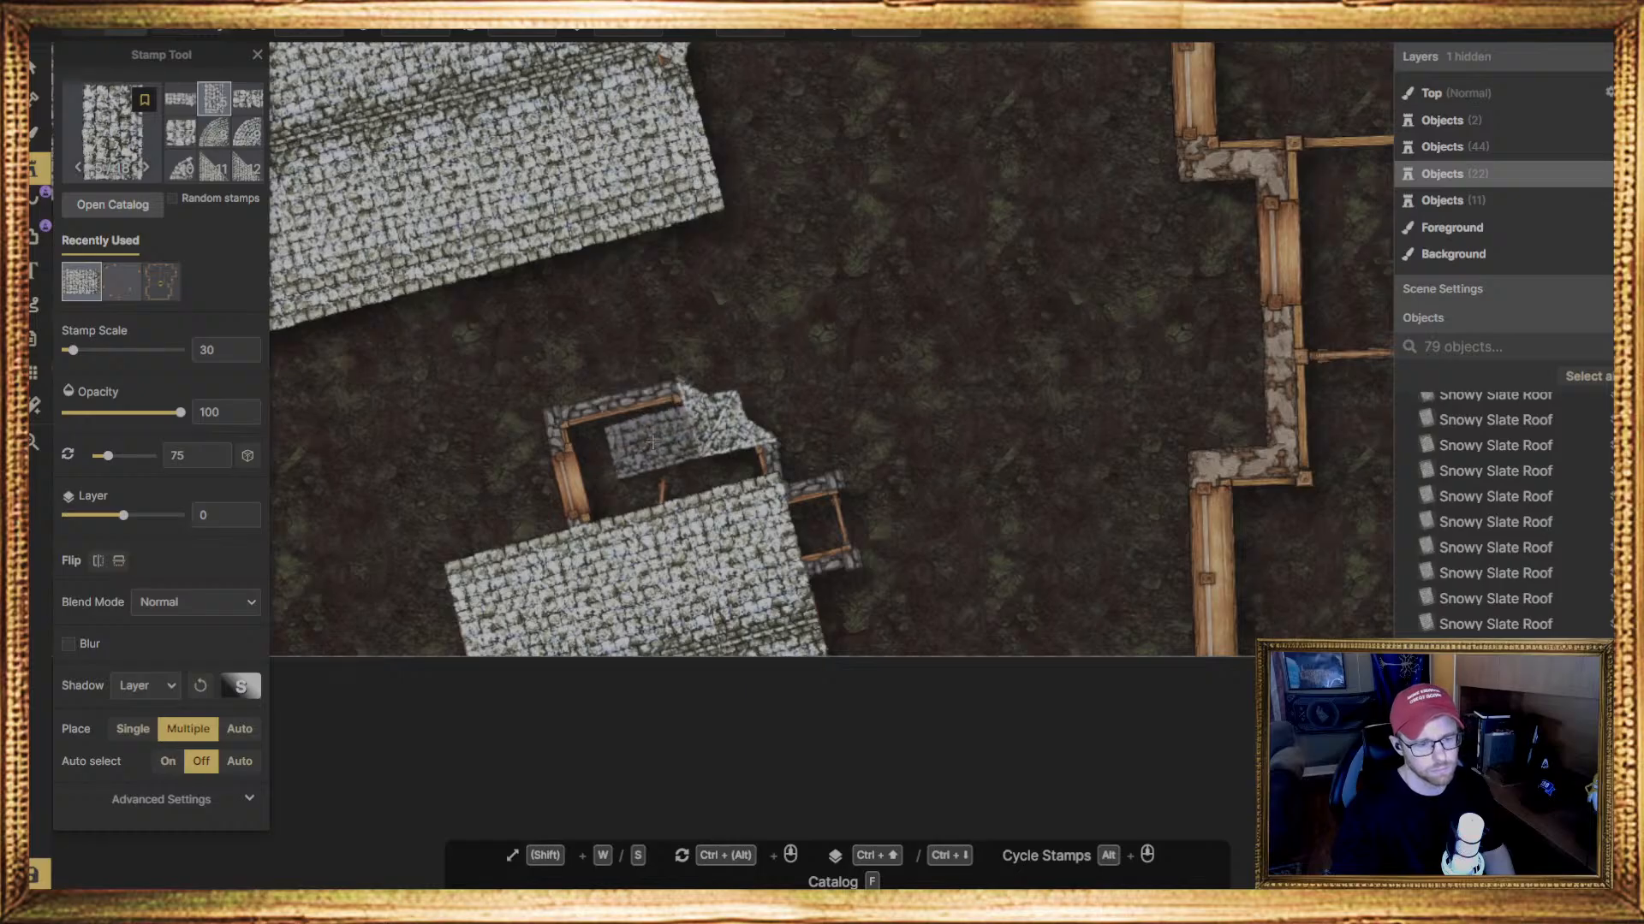
Place three narrow Snowy Slate Roof pieces side by side across the middle of the bay on layer 1
key(ctrl+Up)
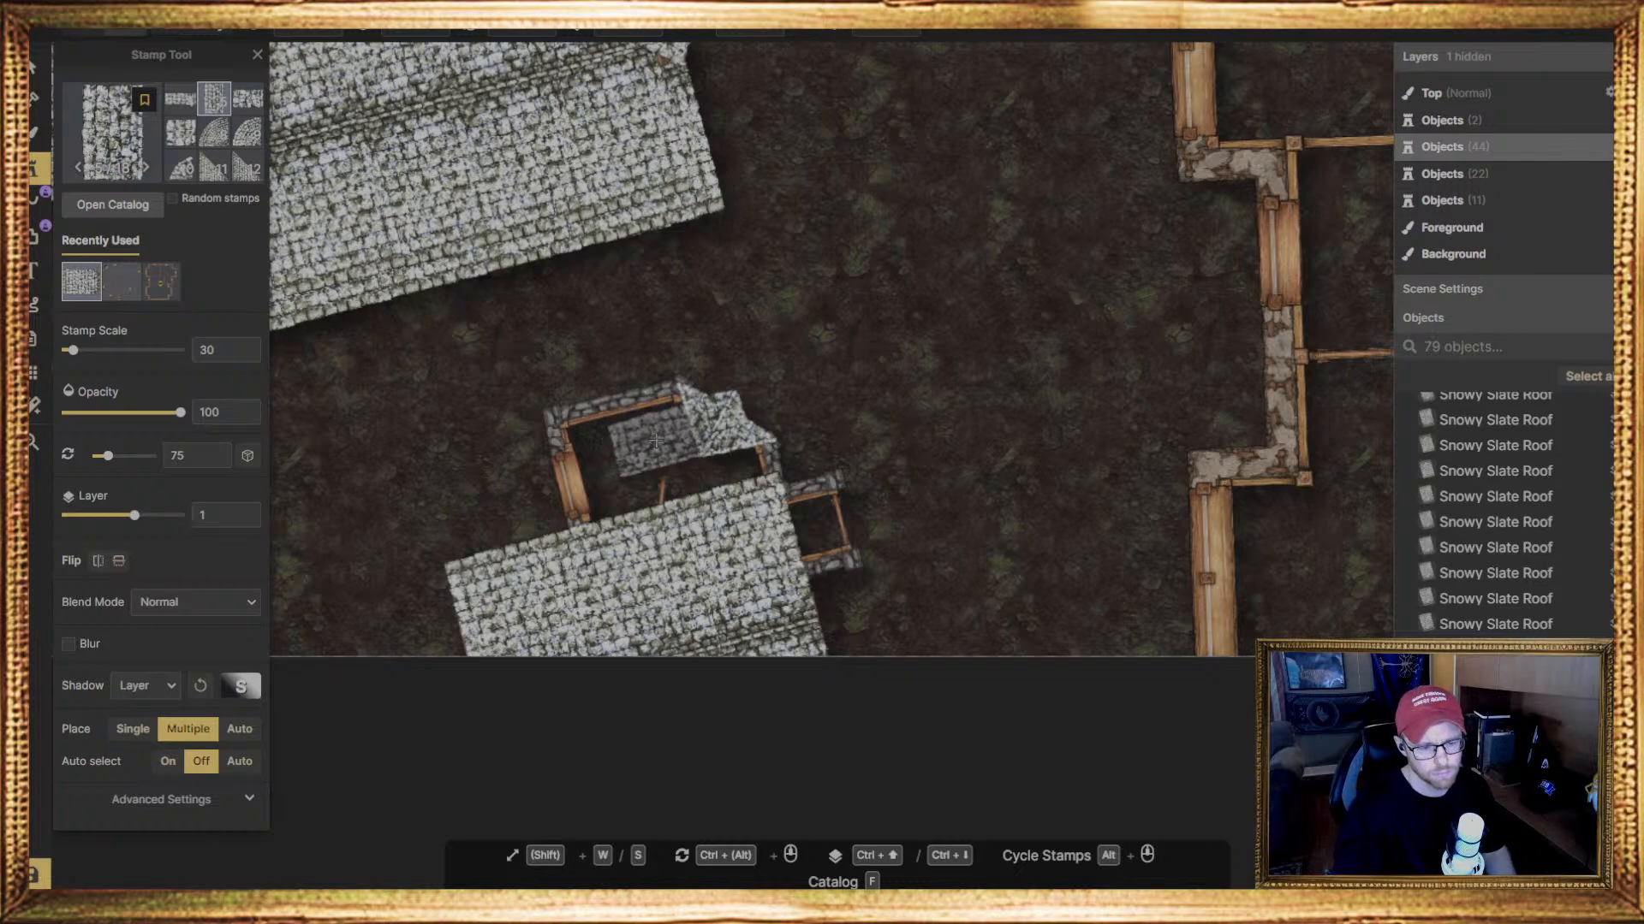
click(655, 441)
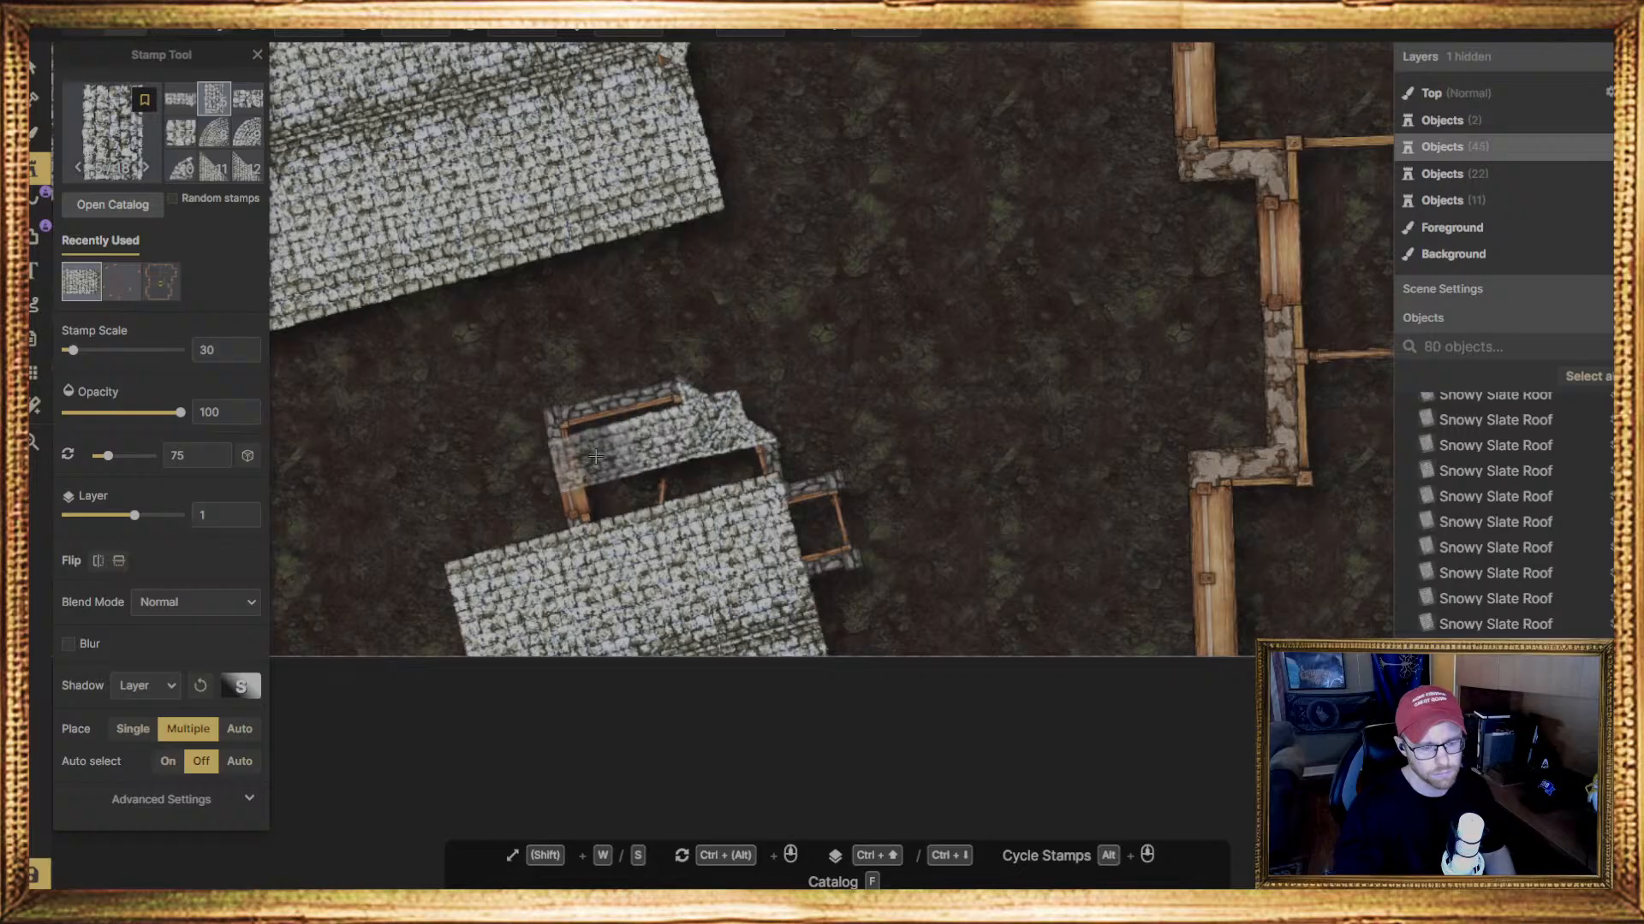
click(600, 462)
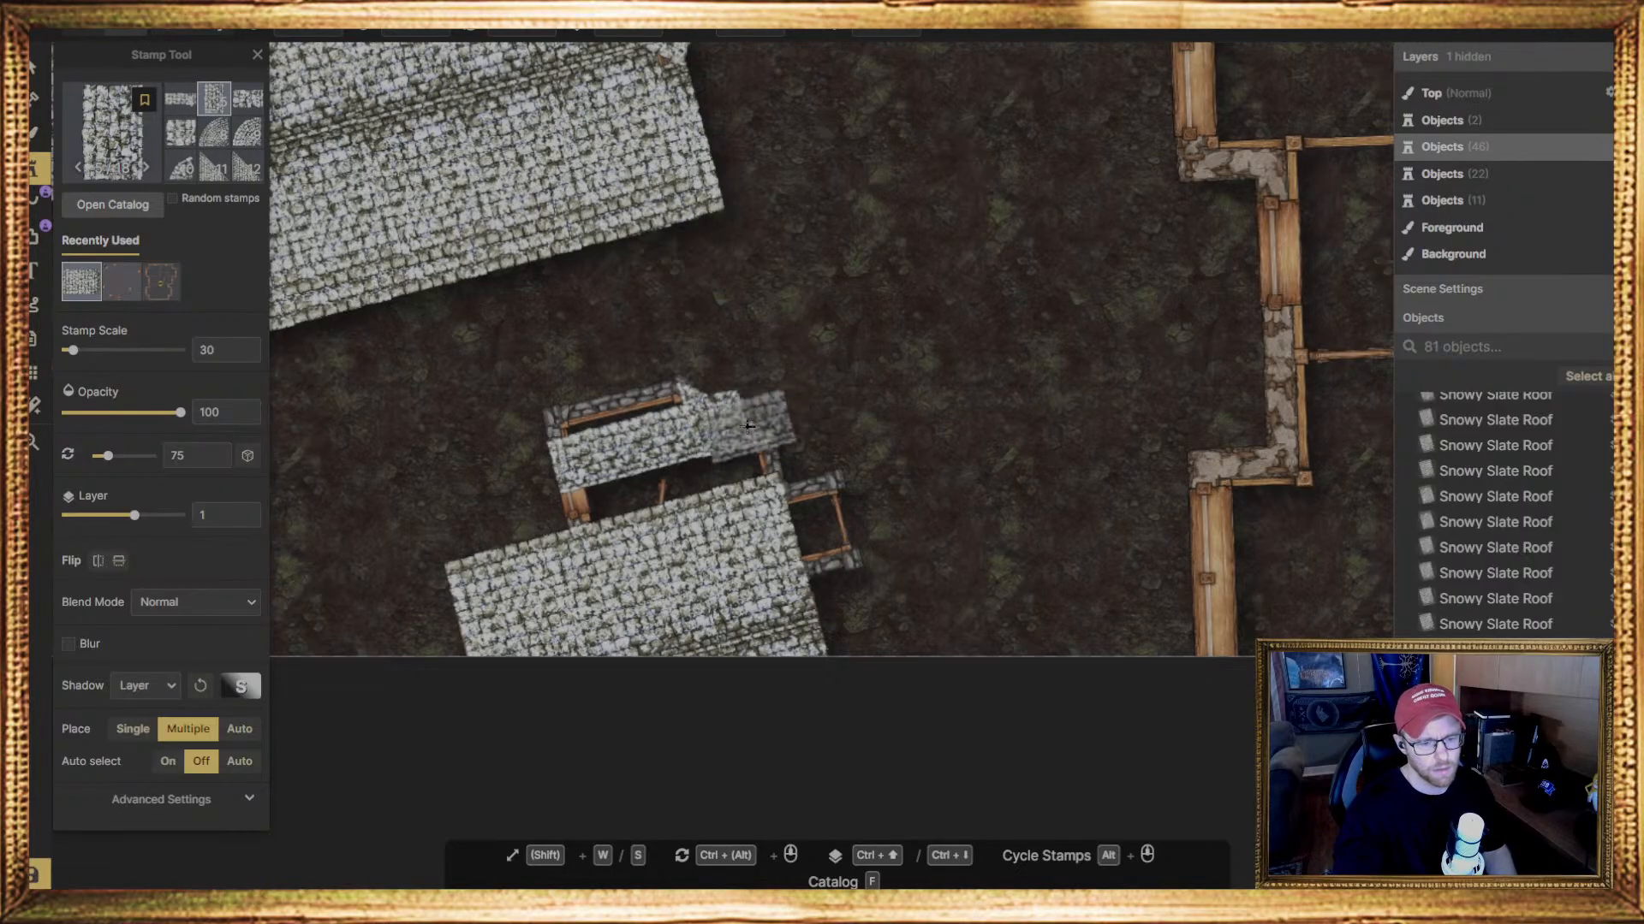
click(729, 432)
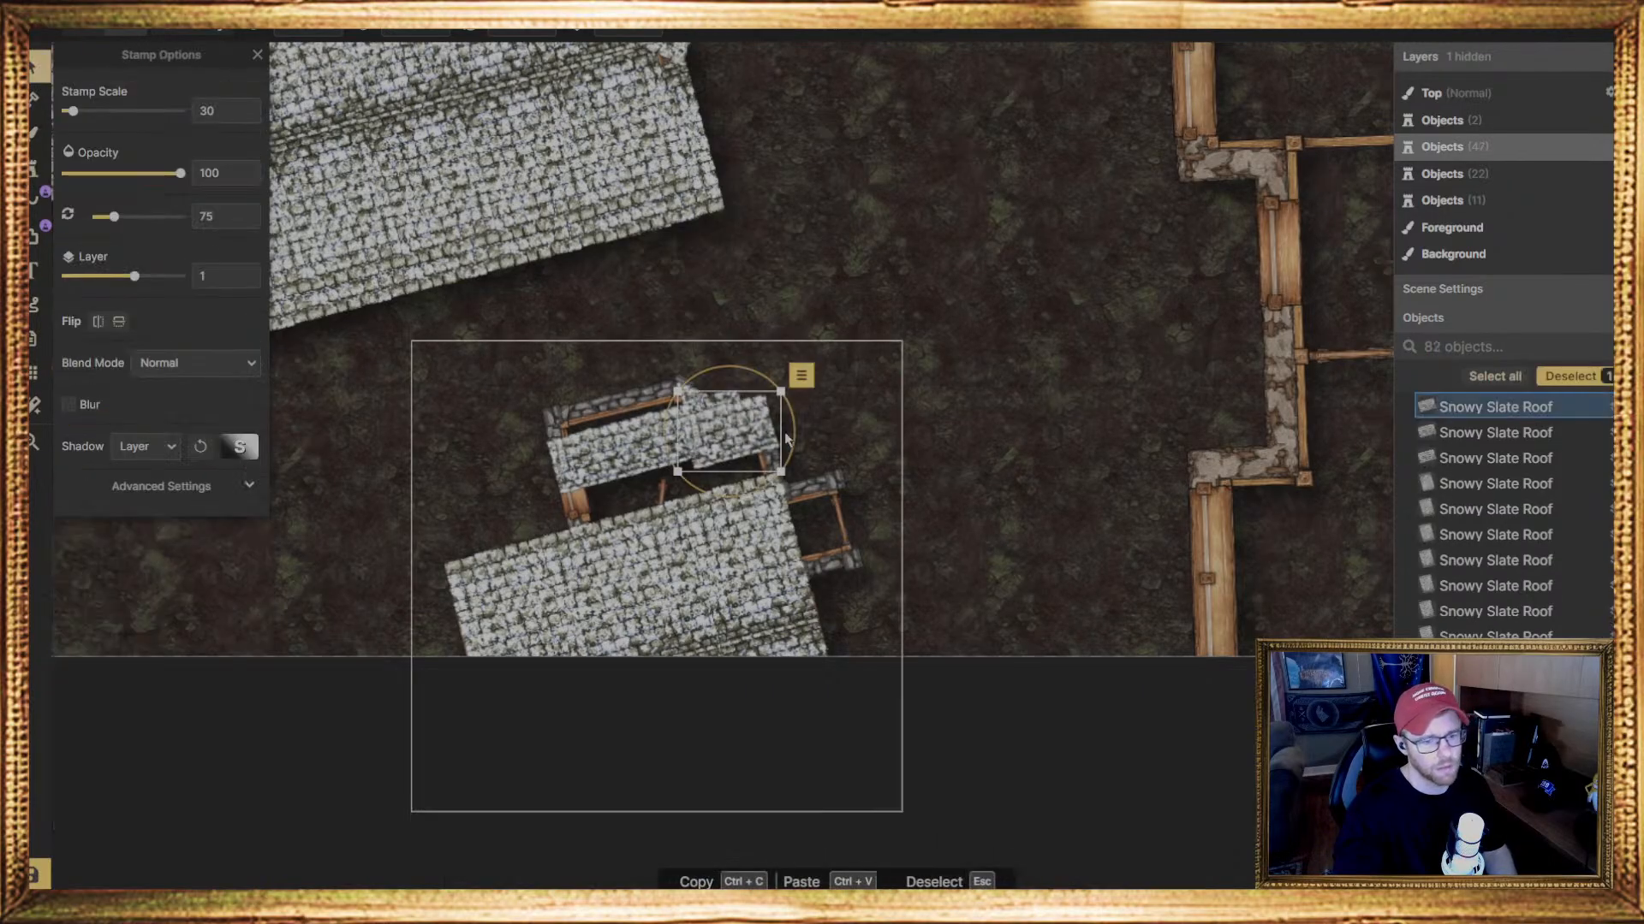
Rotate the third narrow roof piece to 256.5 degrees, lower it to layer 0, and move it between the bay's roof row and the main roof
drag(794, 454, 596, 415)
click(524, 30)
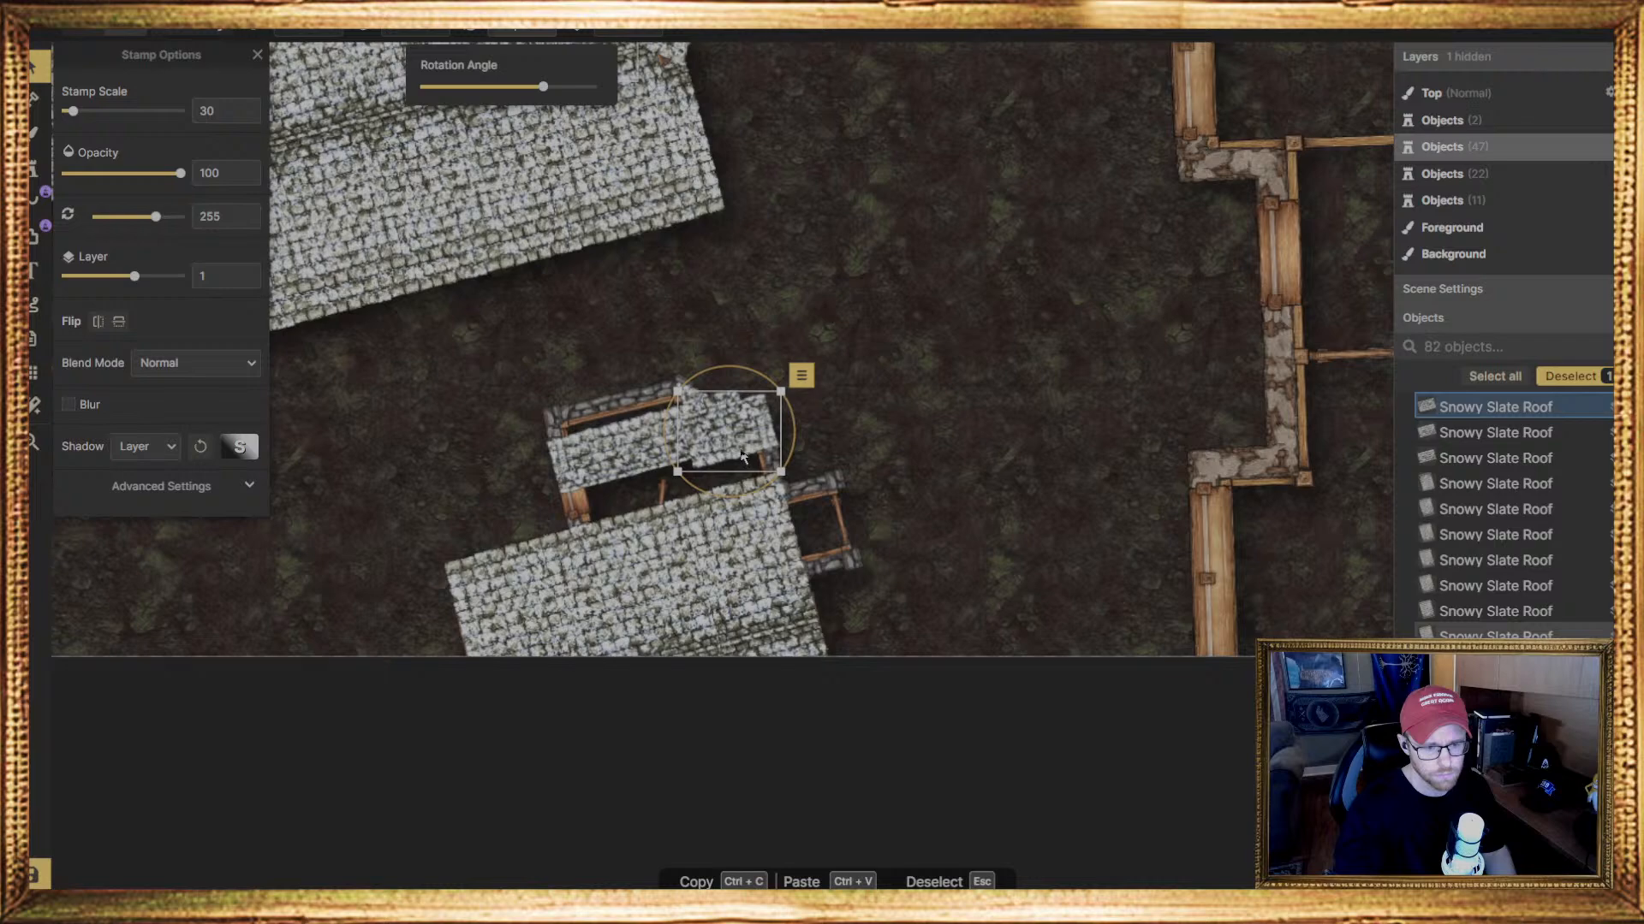
drag(738, 453, 580, 514)
key(Page_Down)
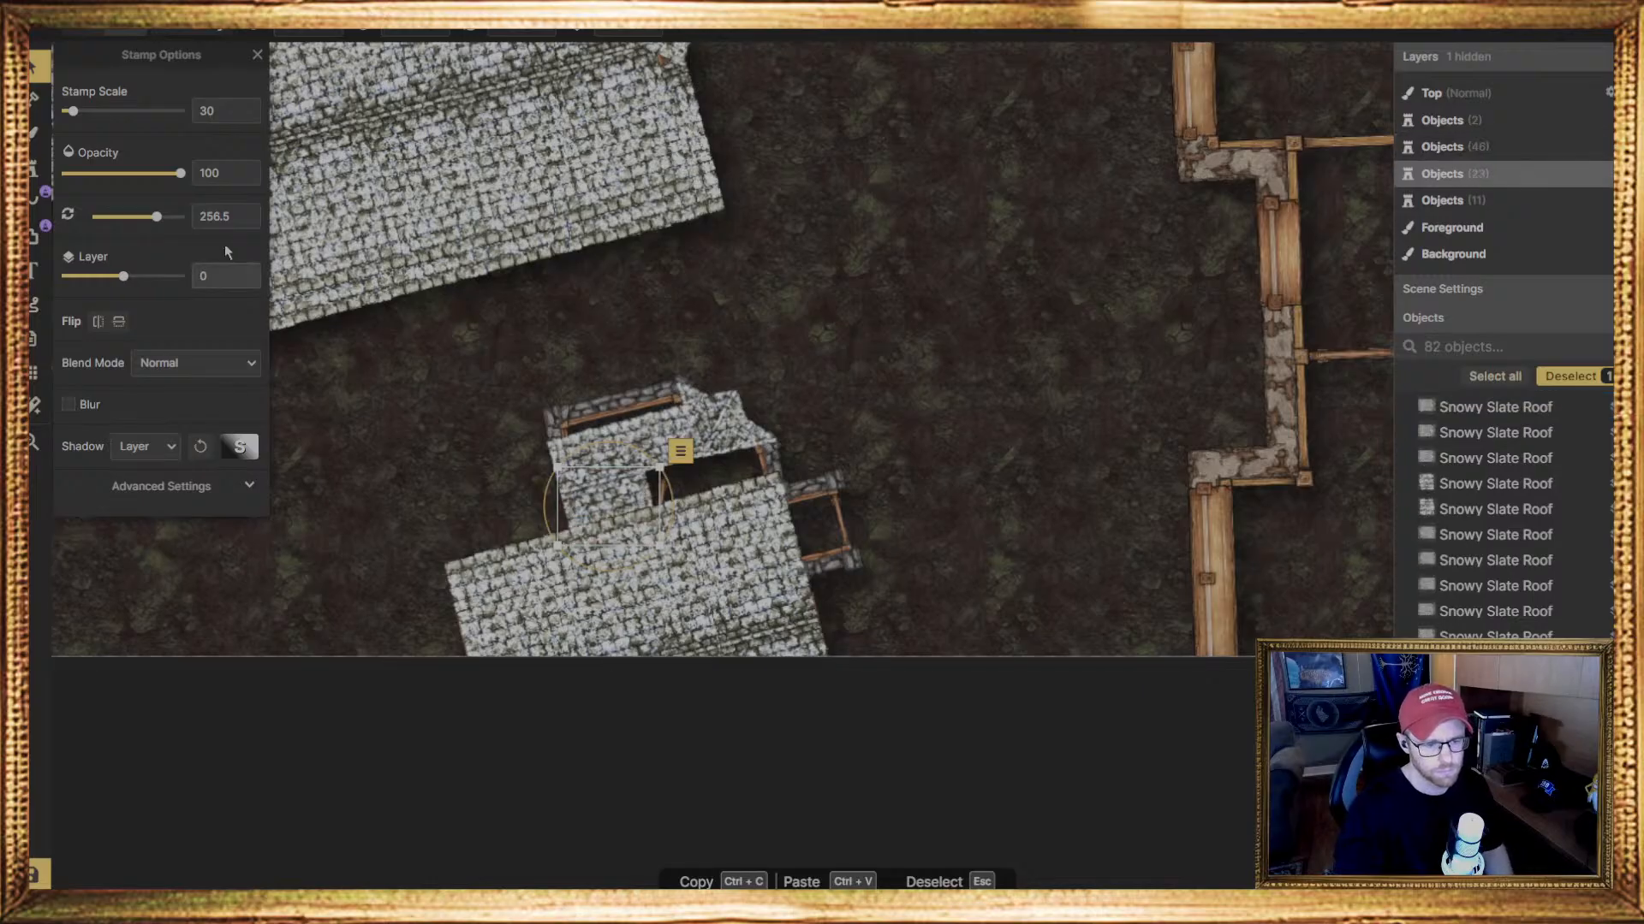
Place more narrow Snowy Slate Roof pieces at 256.5 degrees on layer 0 to fill the remaining gap beside the main roof
key(Escape)
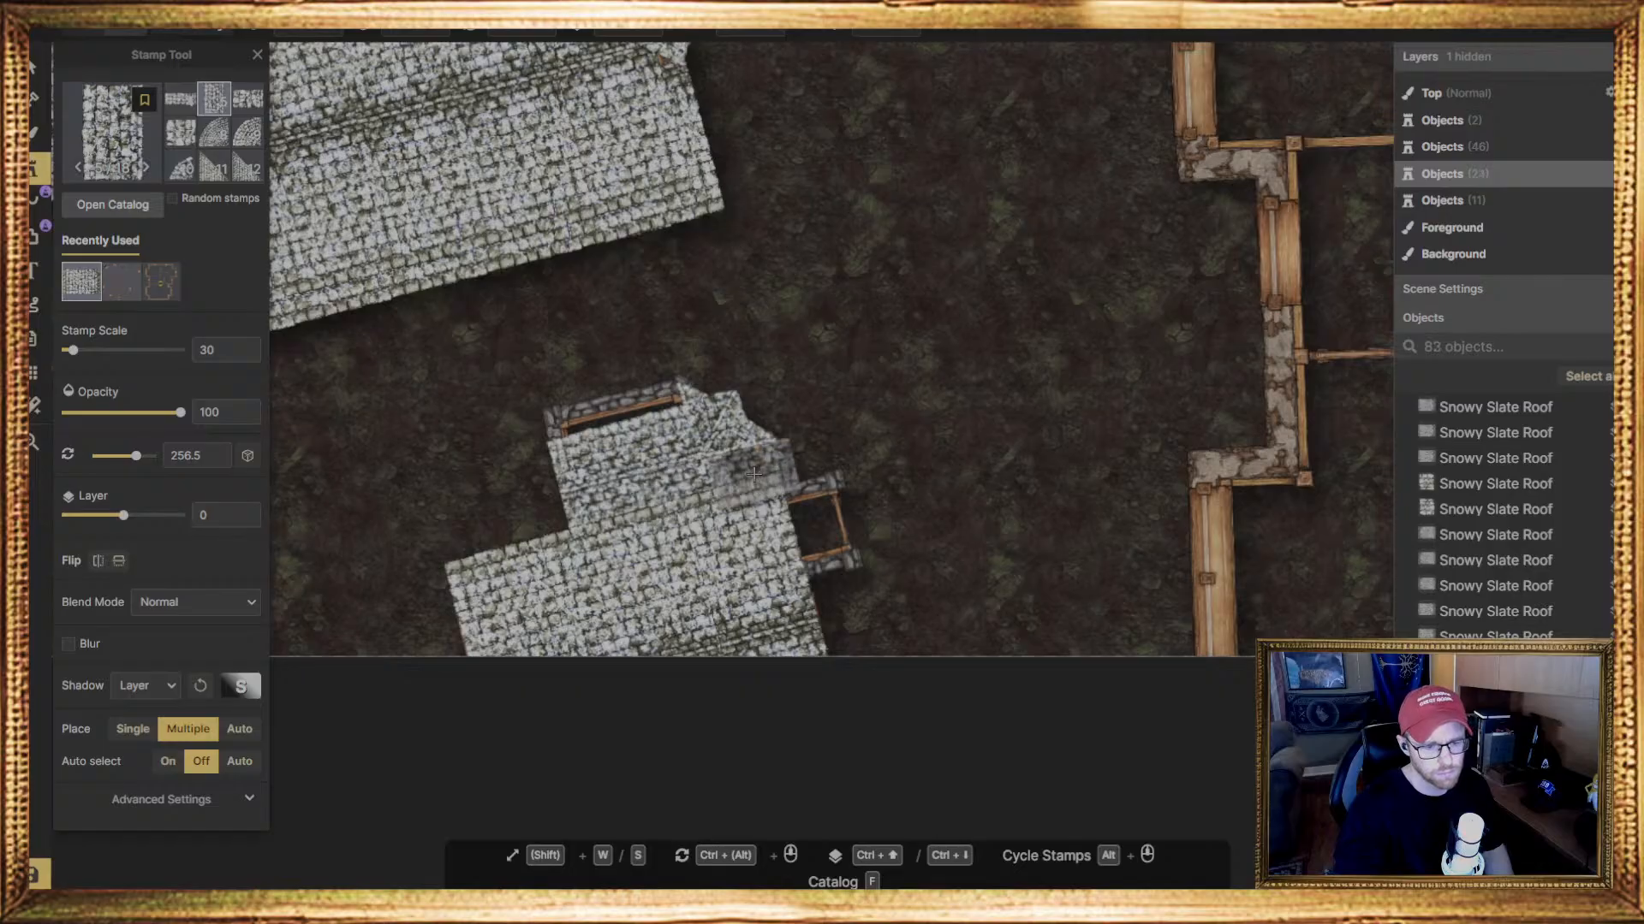
click(738, 474)
click(739, 478)
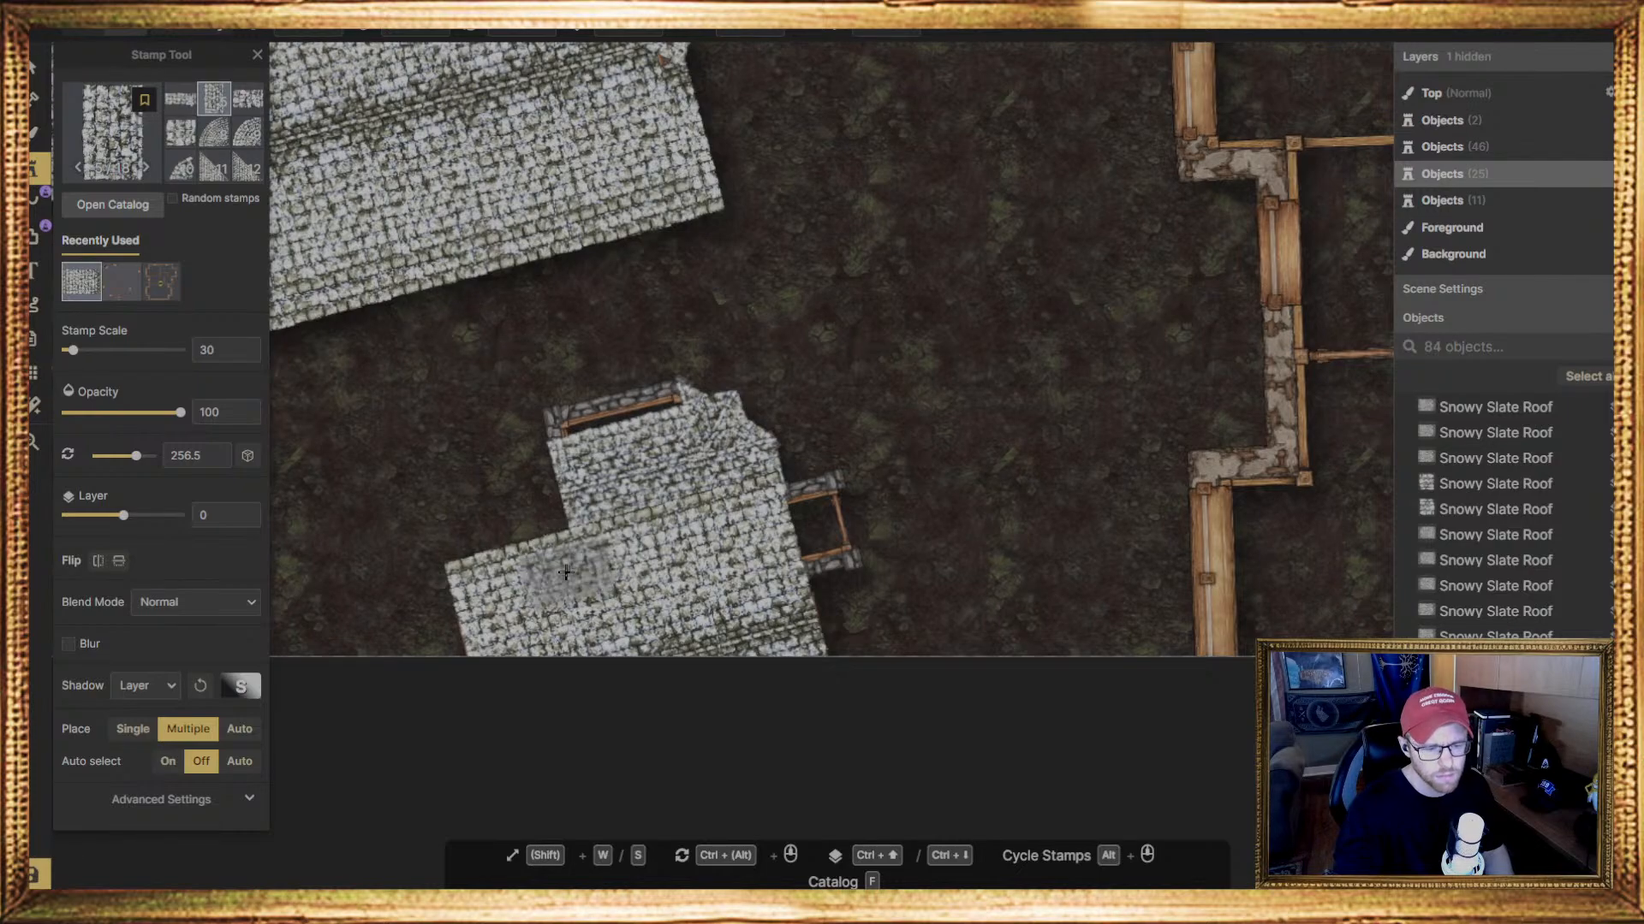
Place a narrow Snowy Slate Roof piece at 75 degrees on layer 0 over the far corner of the bay's outer wall
scroll(558, 535, up, 3)
scroll(435, 549, up, 2)
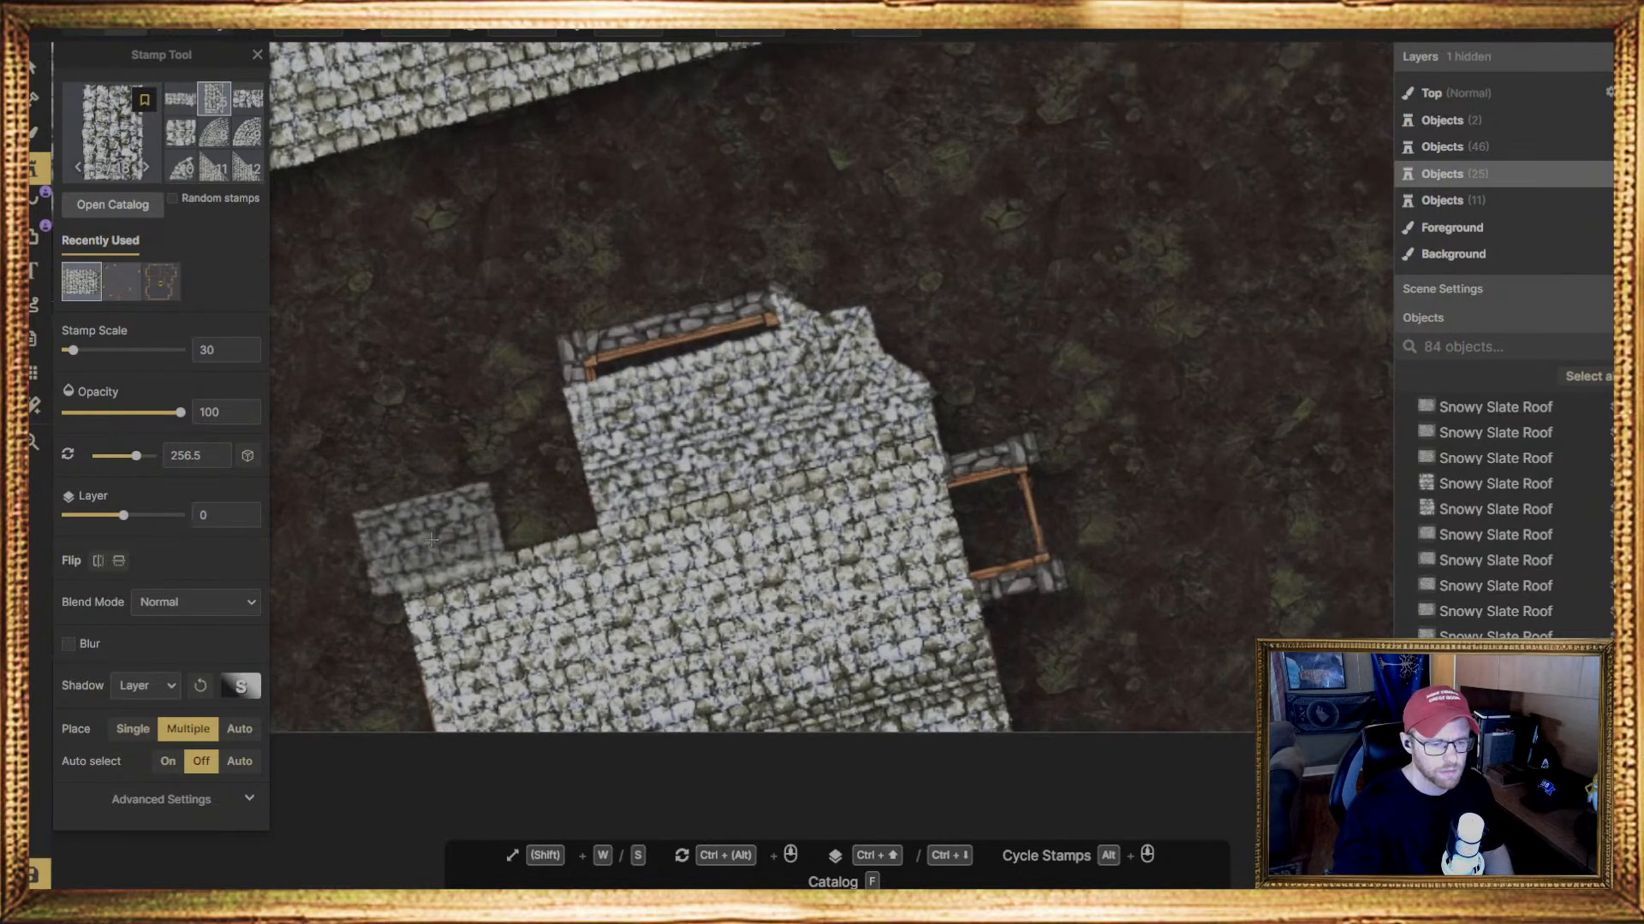
scroll(435, 546, down, 2)
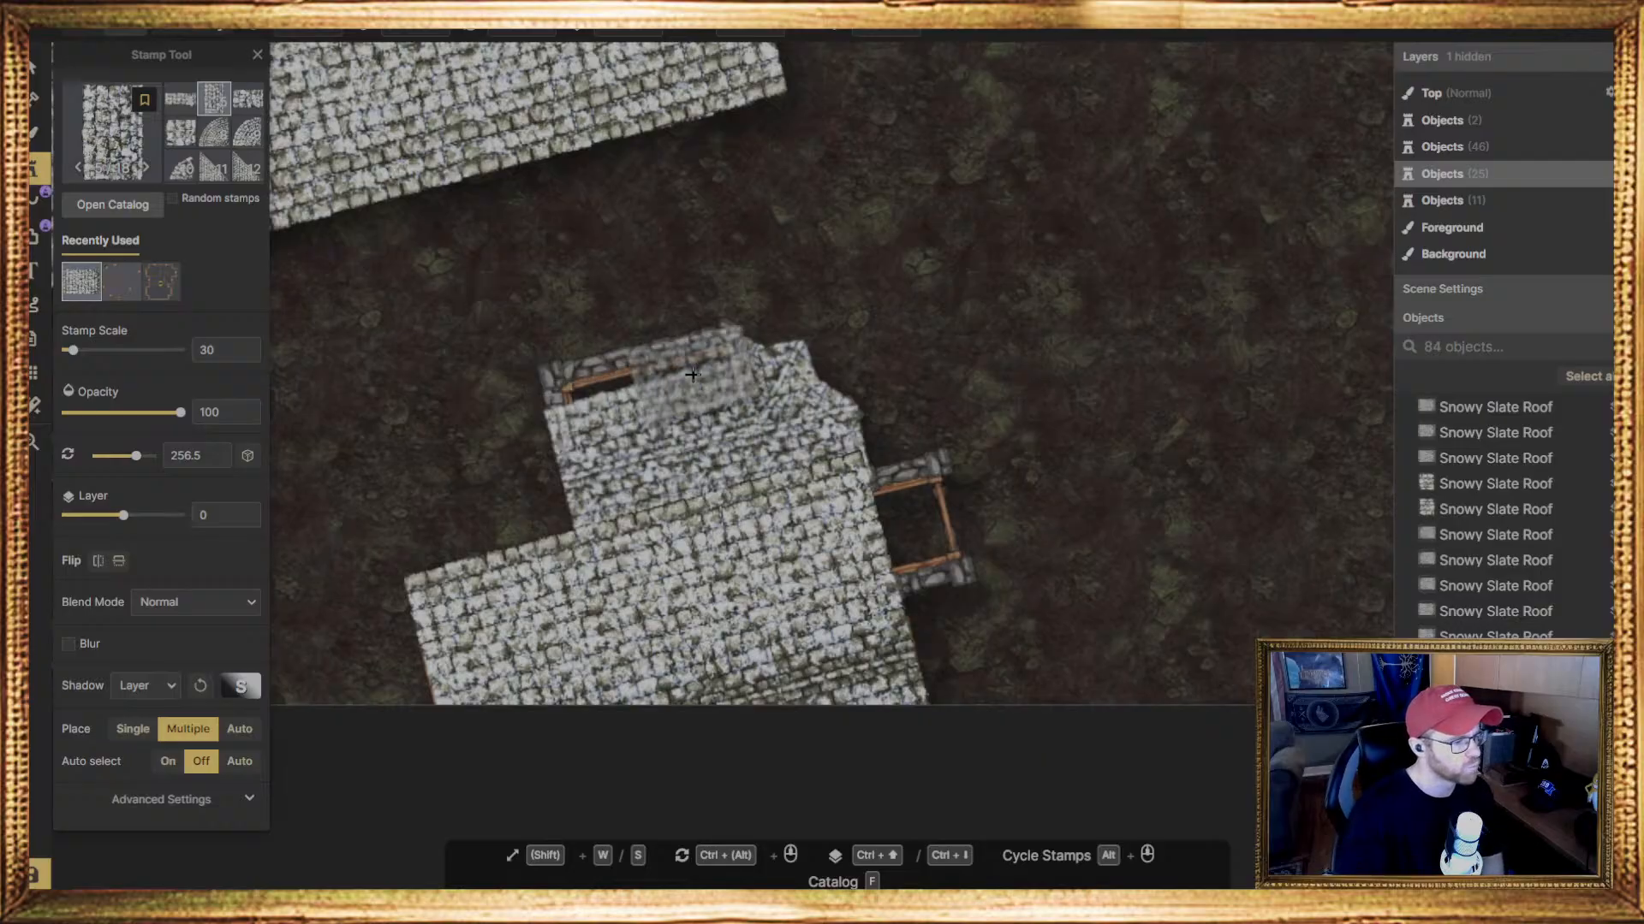
click(598, 398)
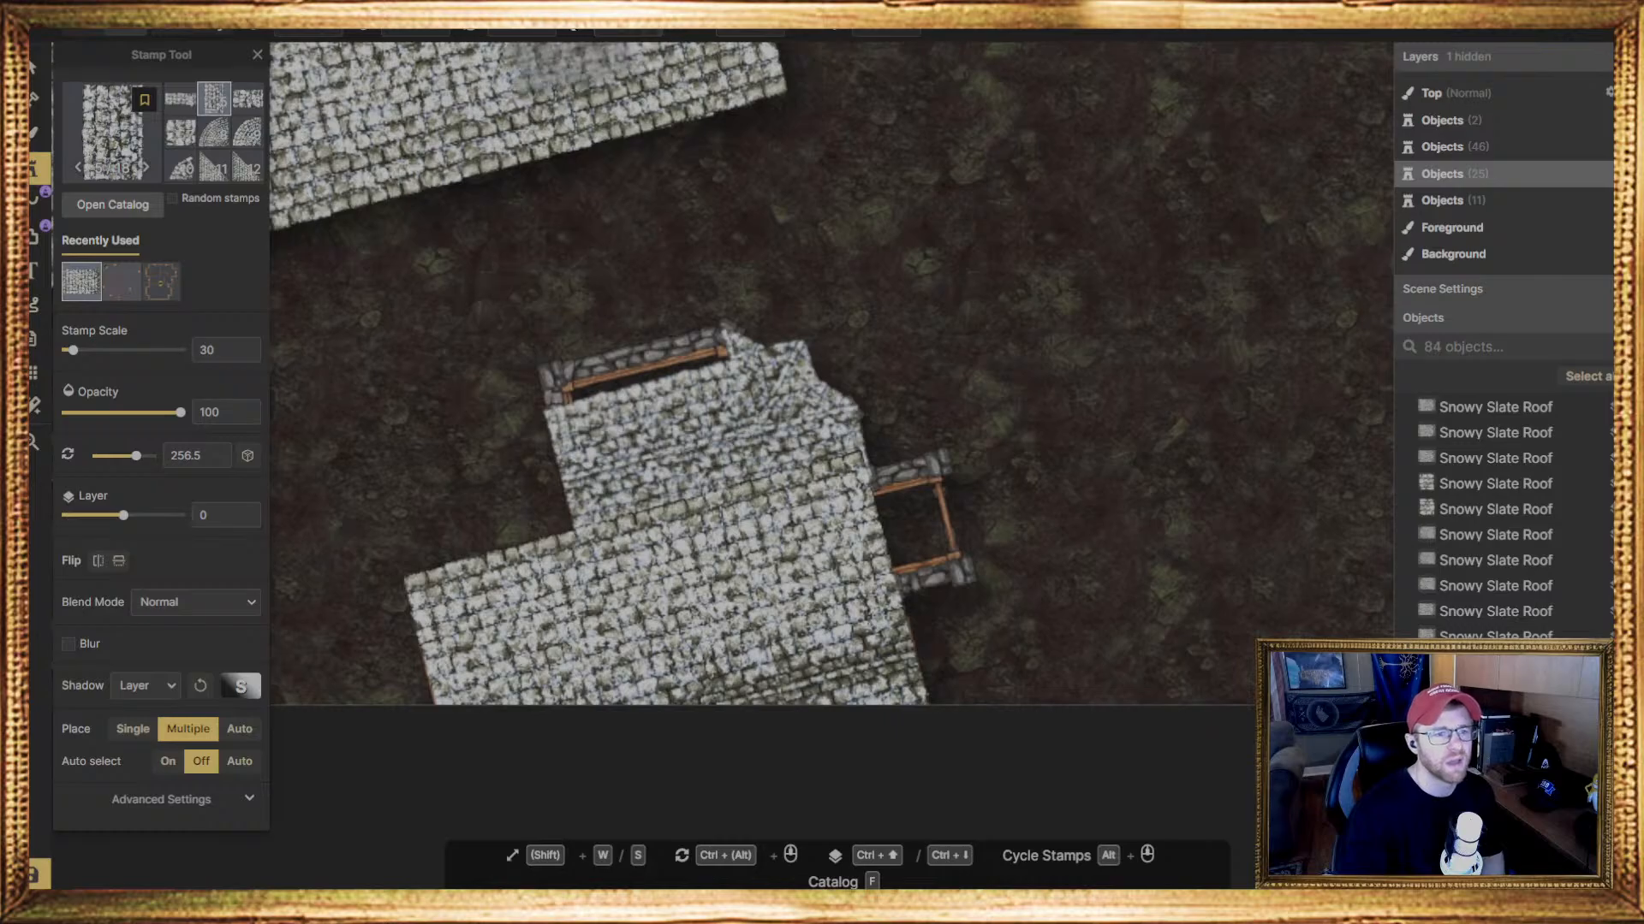
ctrl+scroll(570, 56, down, 12)
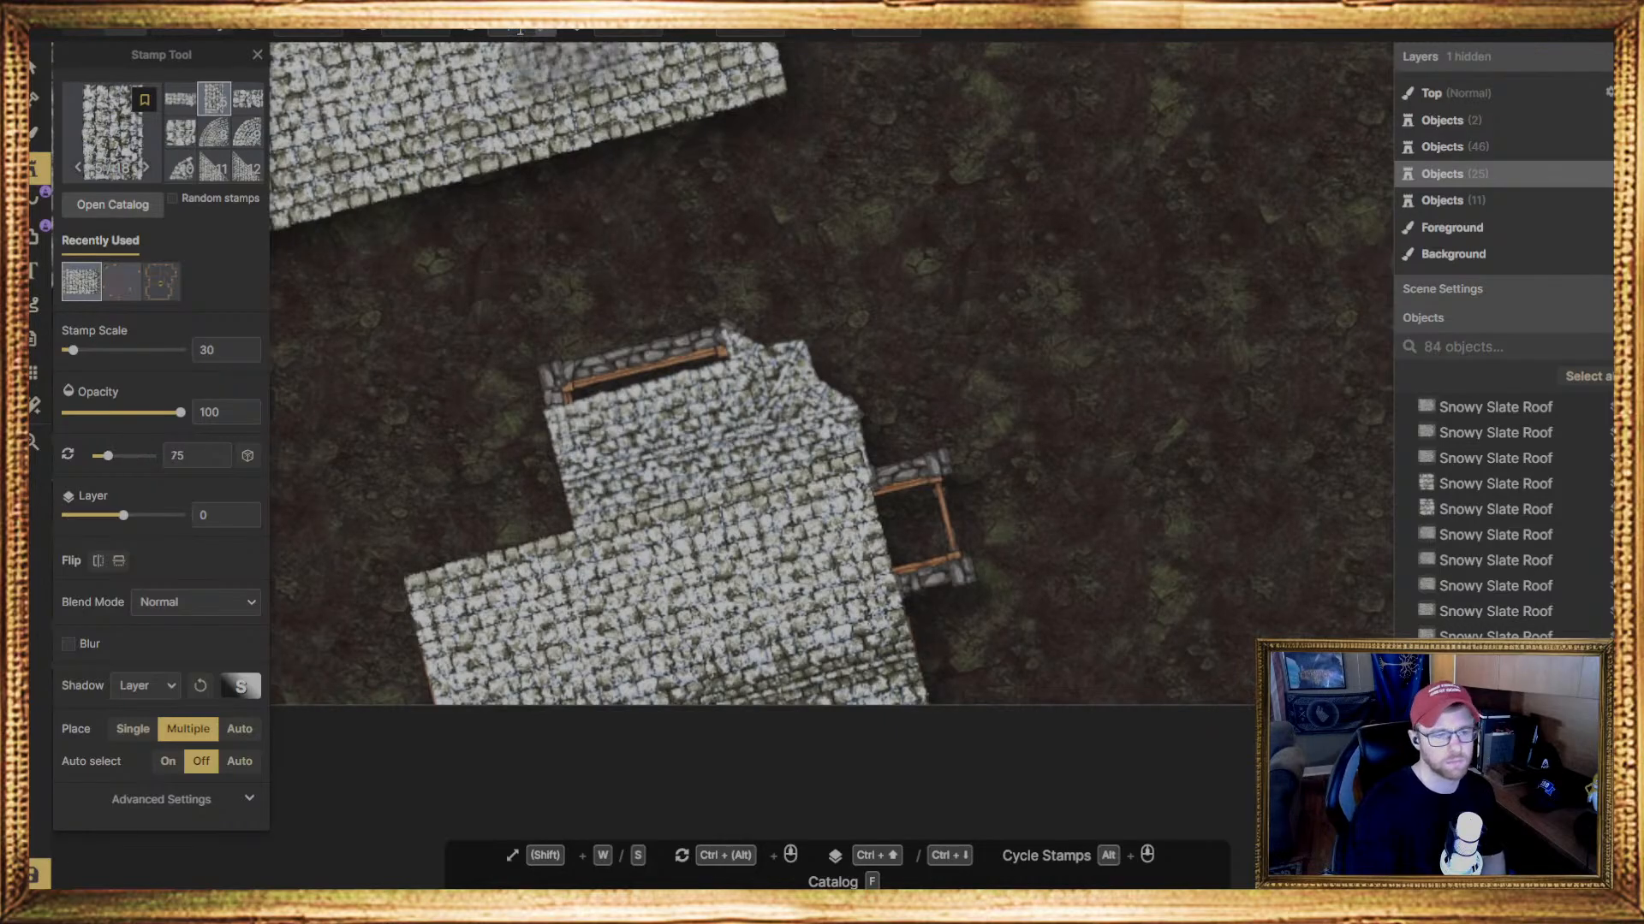
click(592, 390)
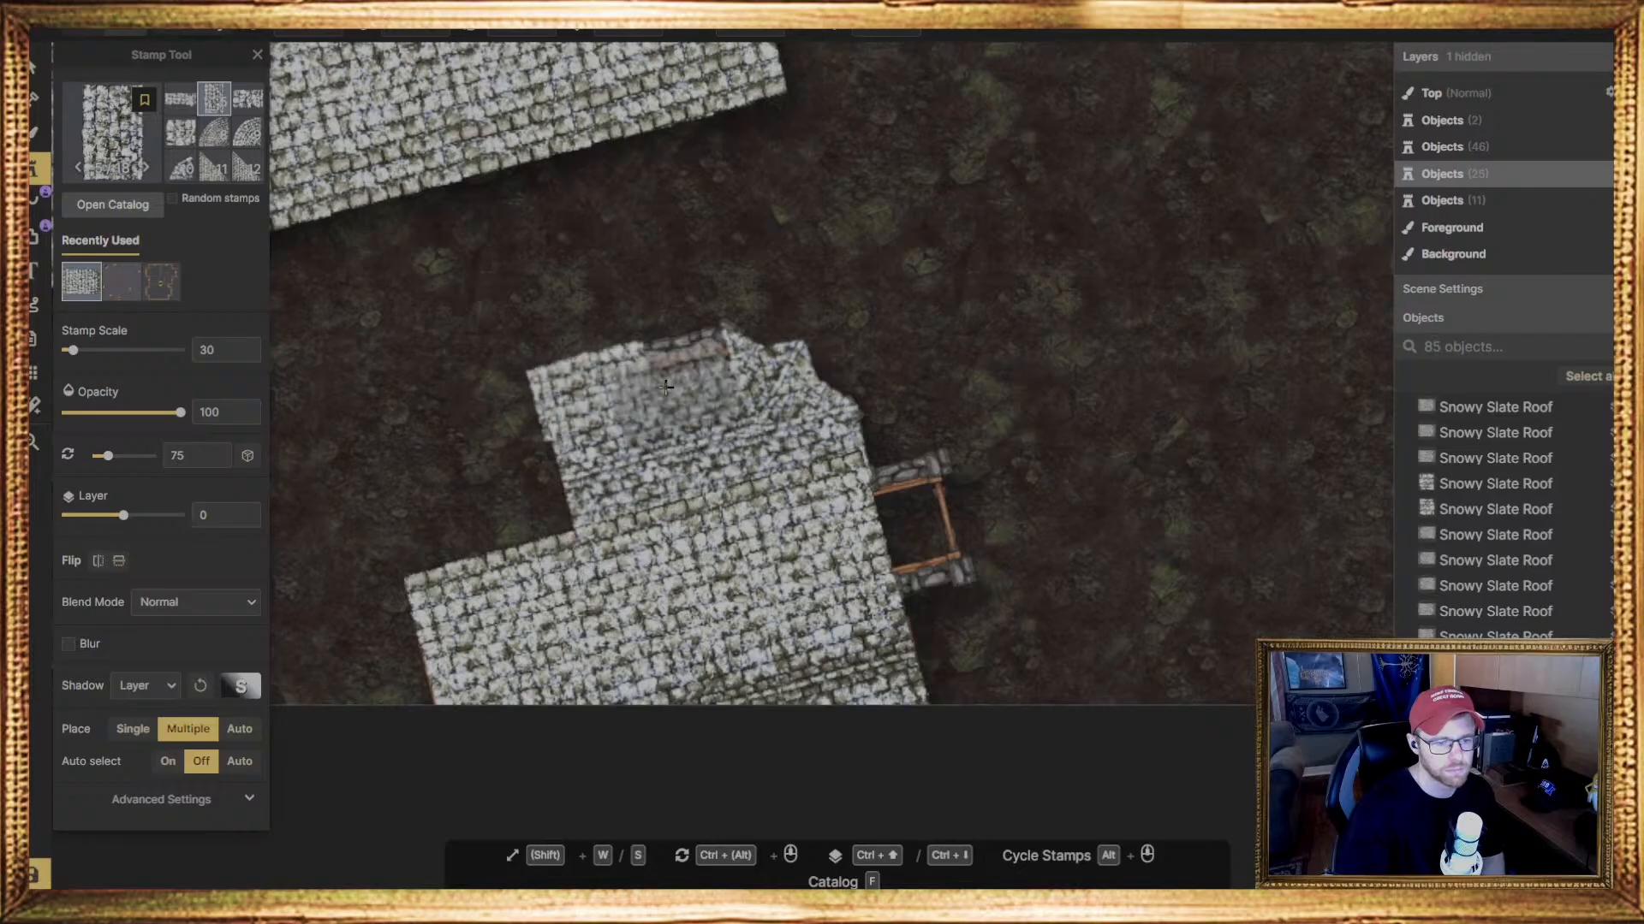
Nudge the new corner roof piece slightly inward so it lines up with the bay's side edge
click(32, 69)
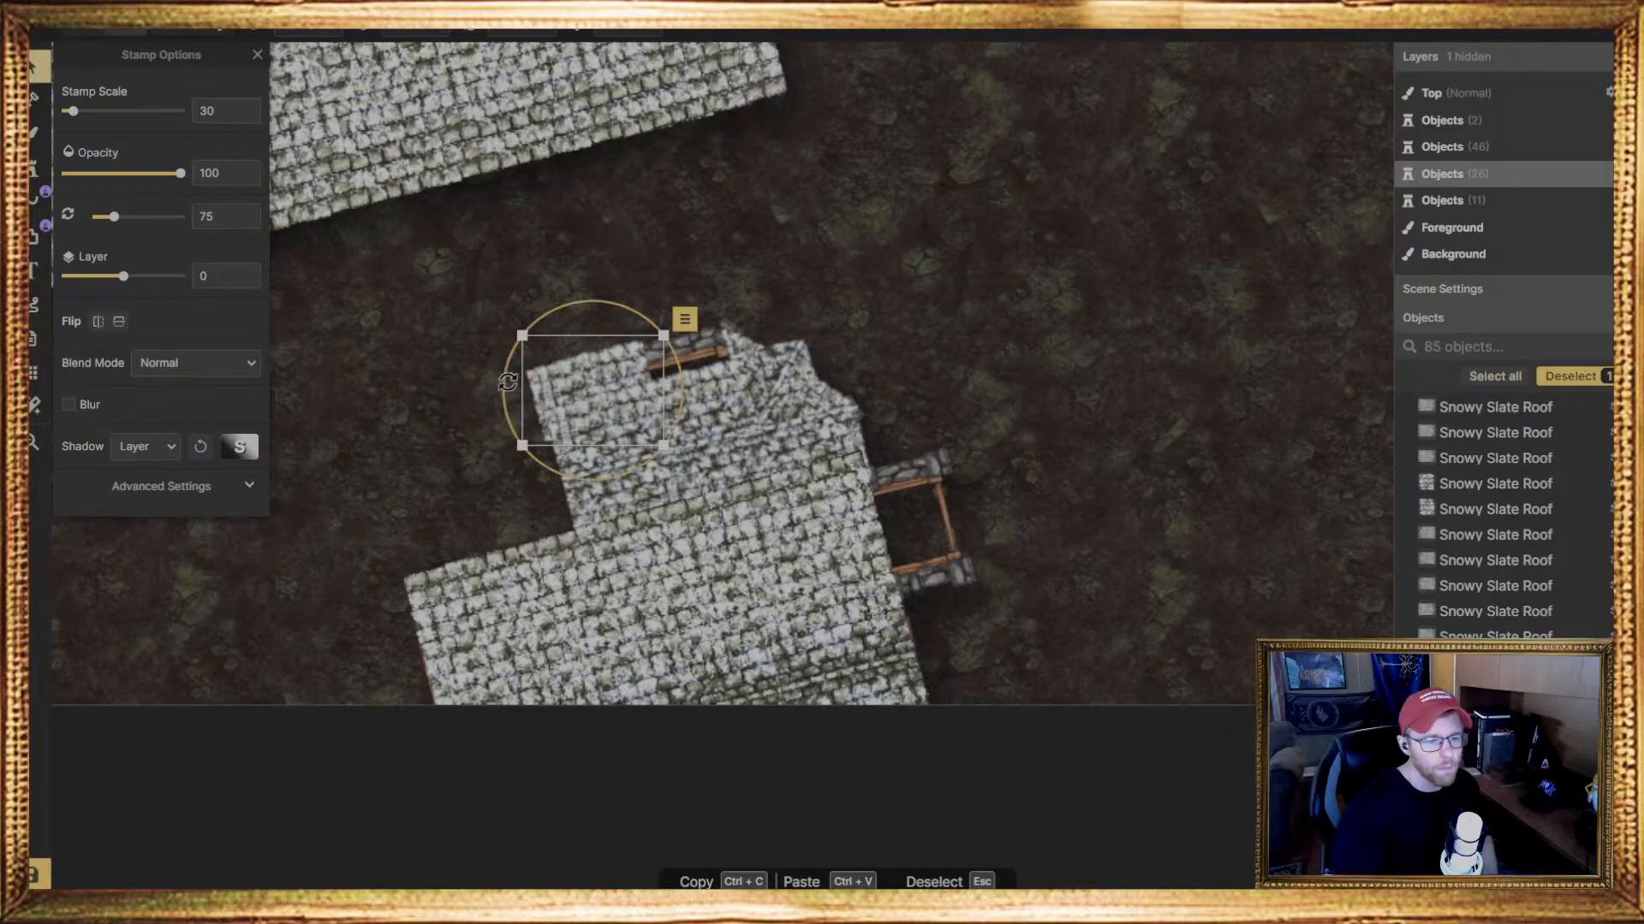
drag(577, 376, 582, 376)
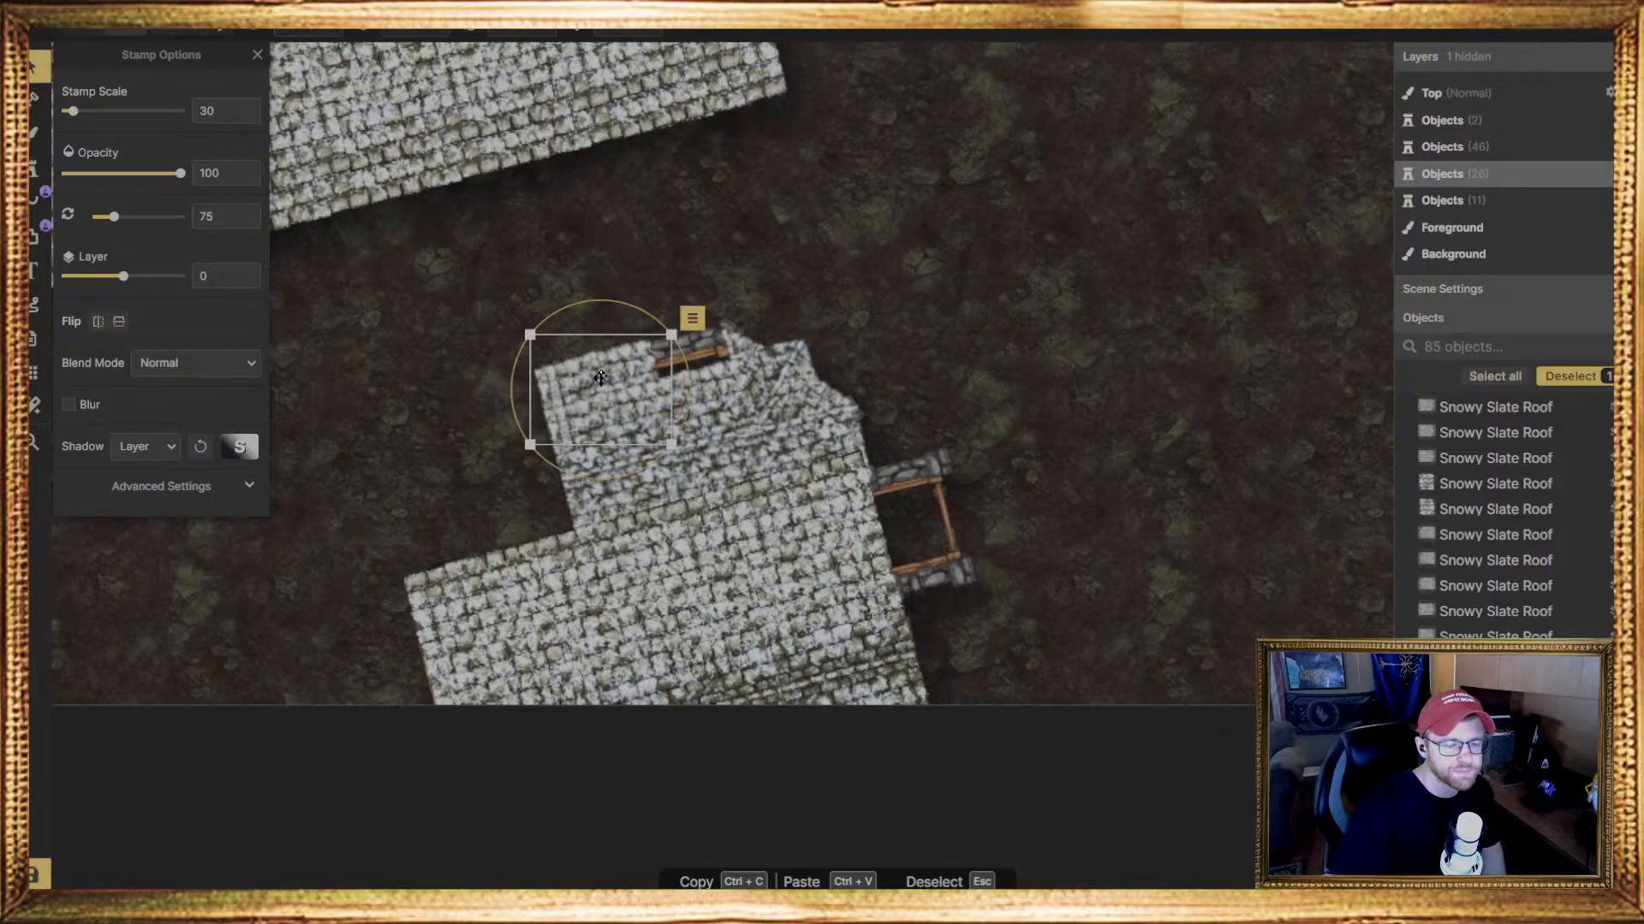
key(Escape)
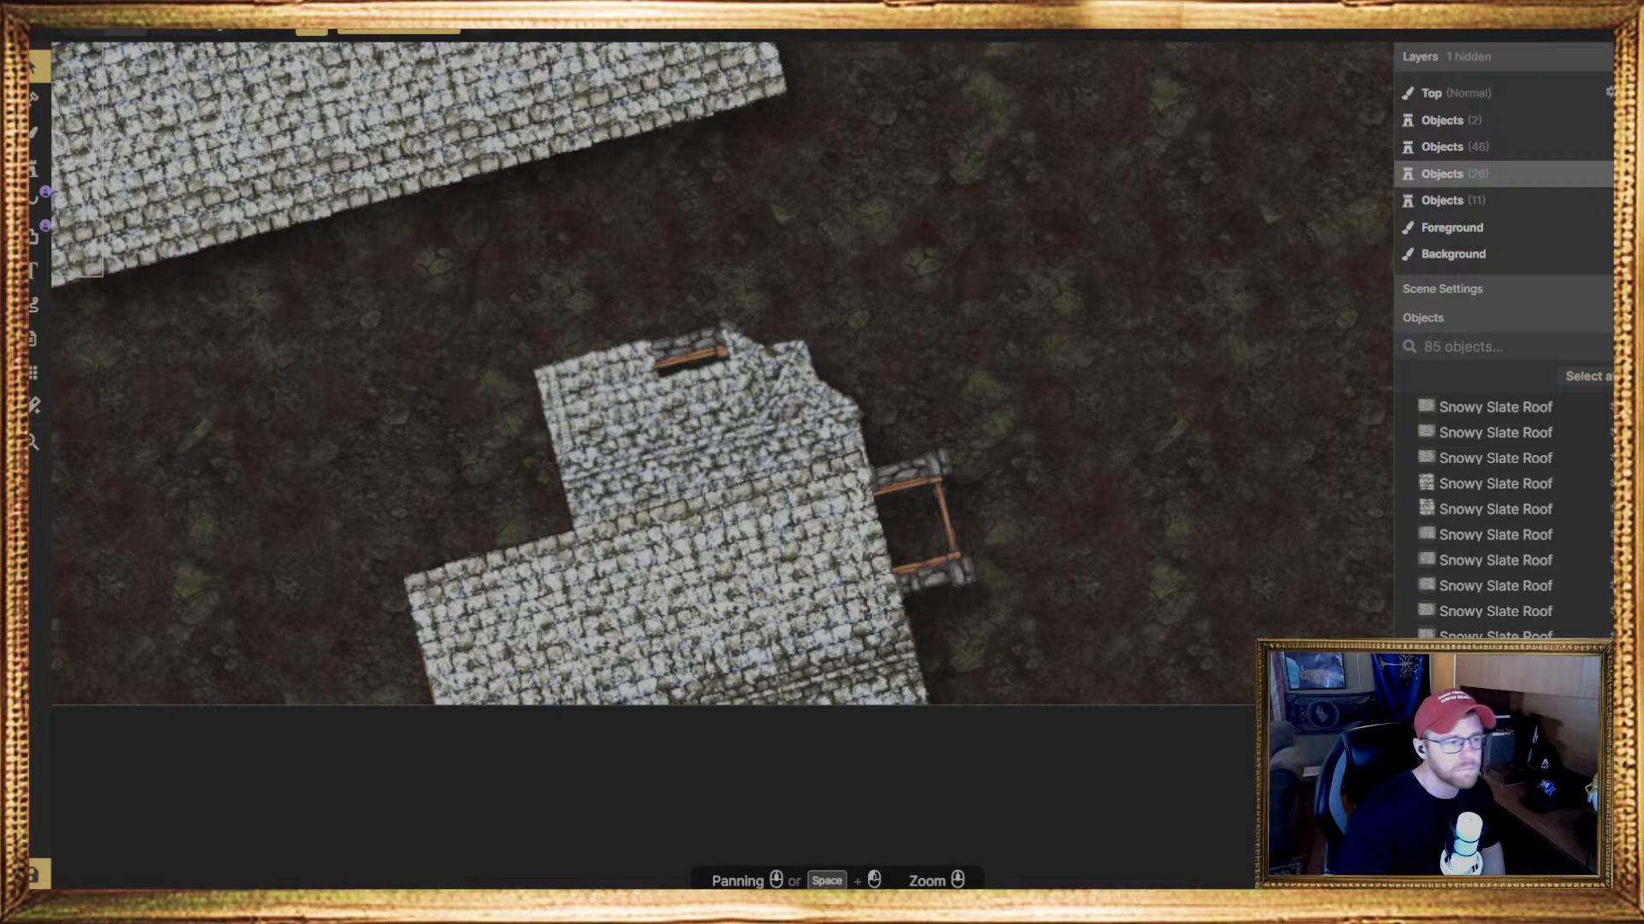
Place a second narrow Snowy Slate Roof piece at 75 degrees over the uncovered part of the bay's outer wall
click(37, 135)
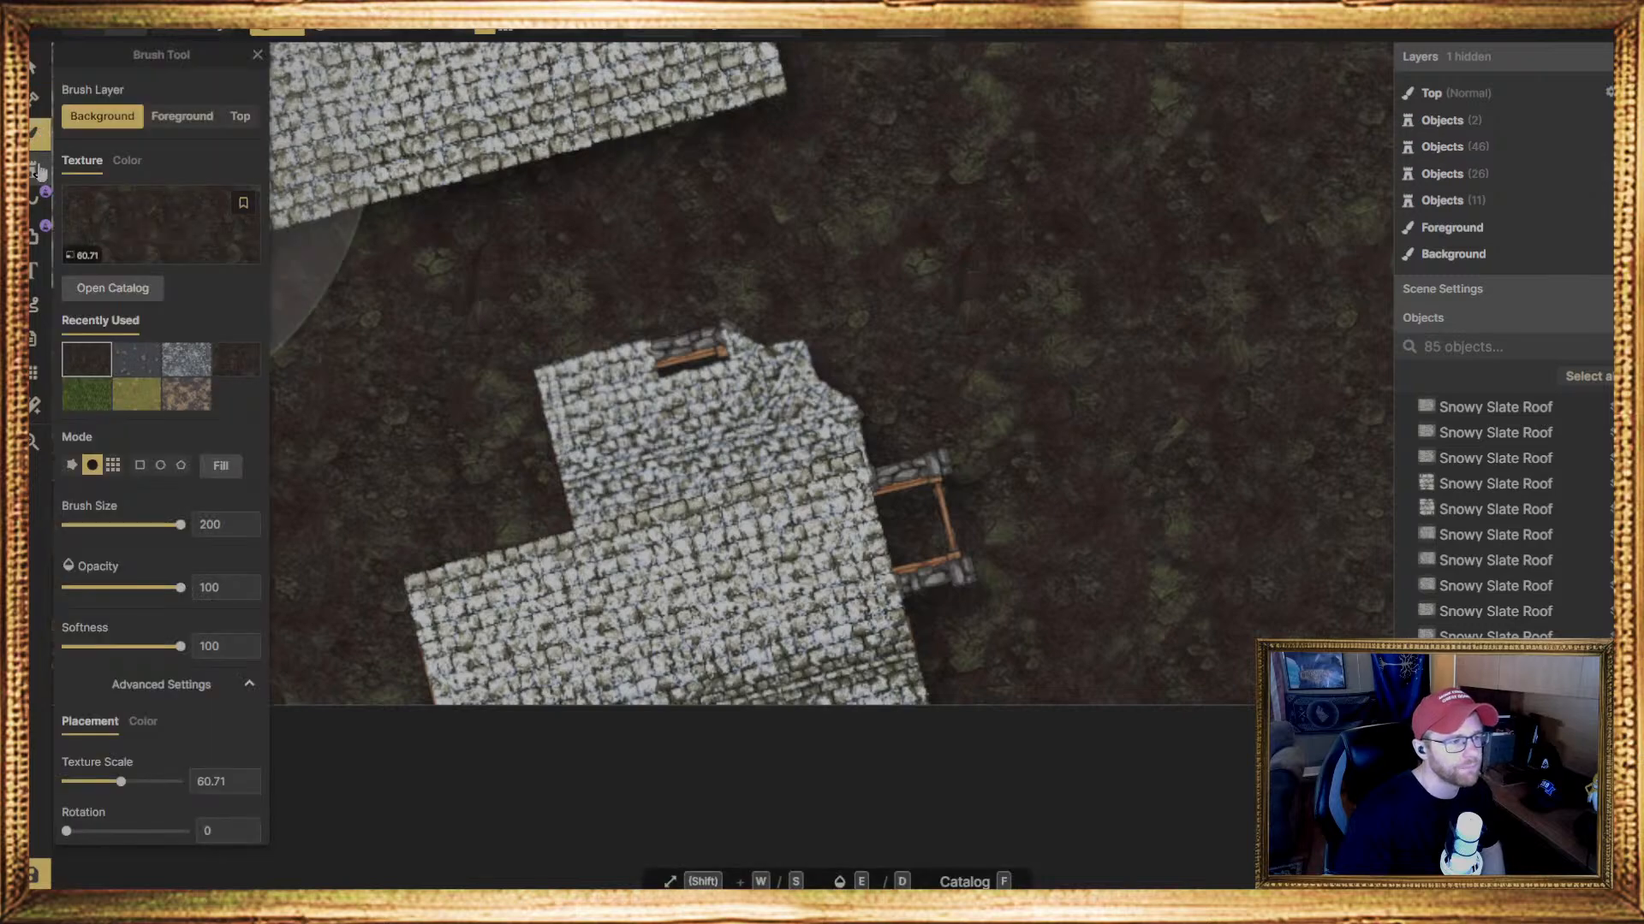
click(39, 171)
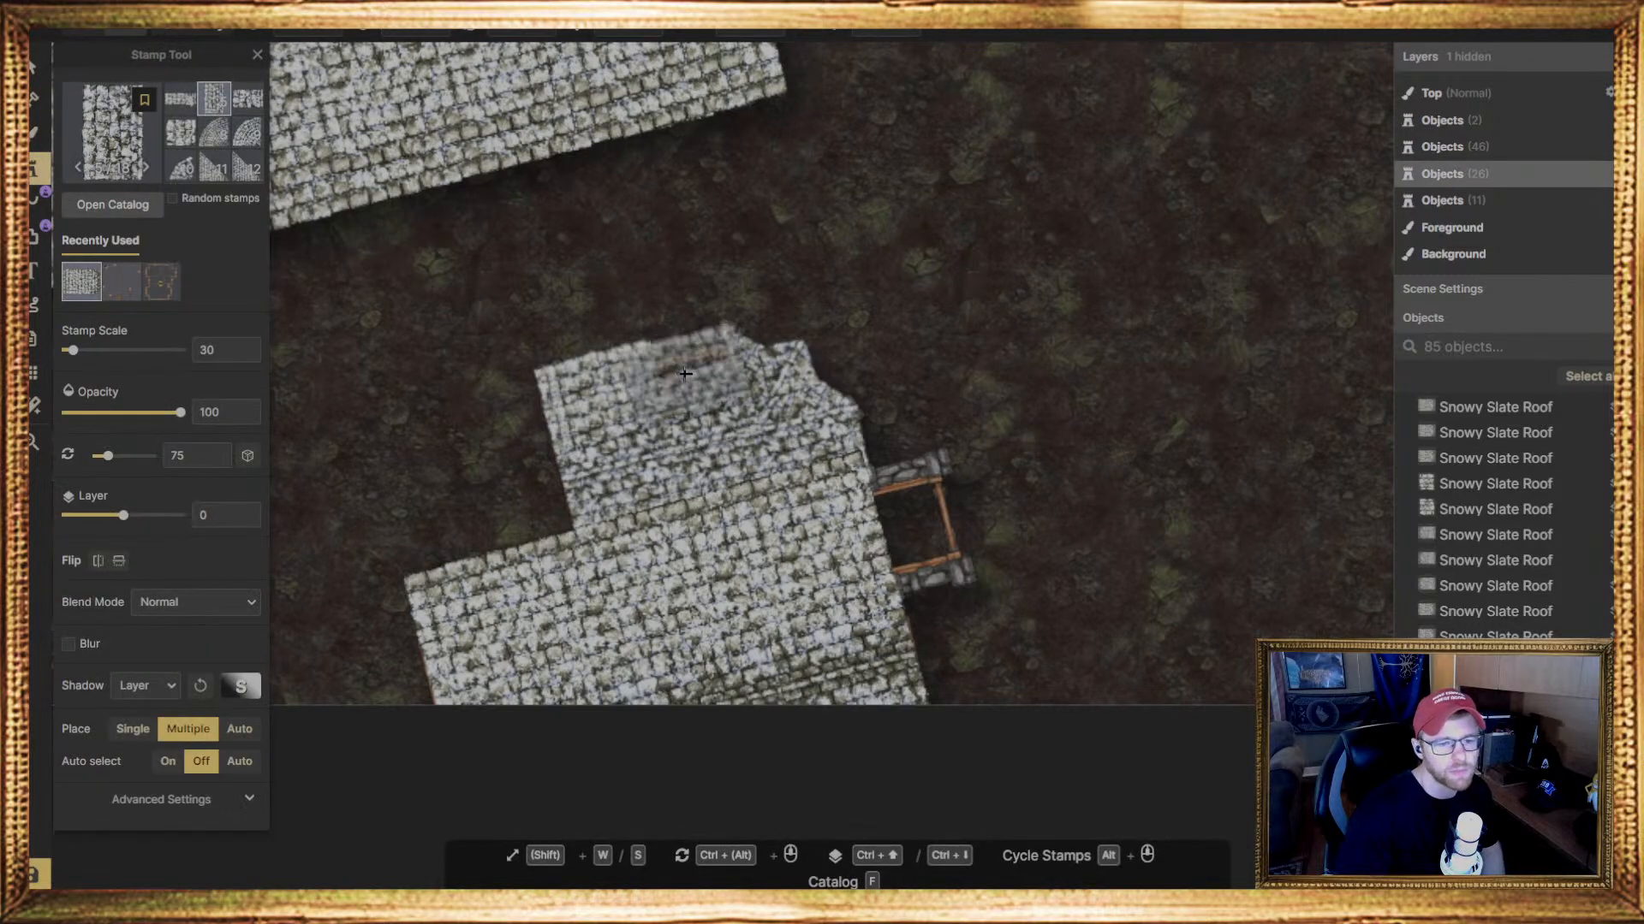
click(727, 390)
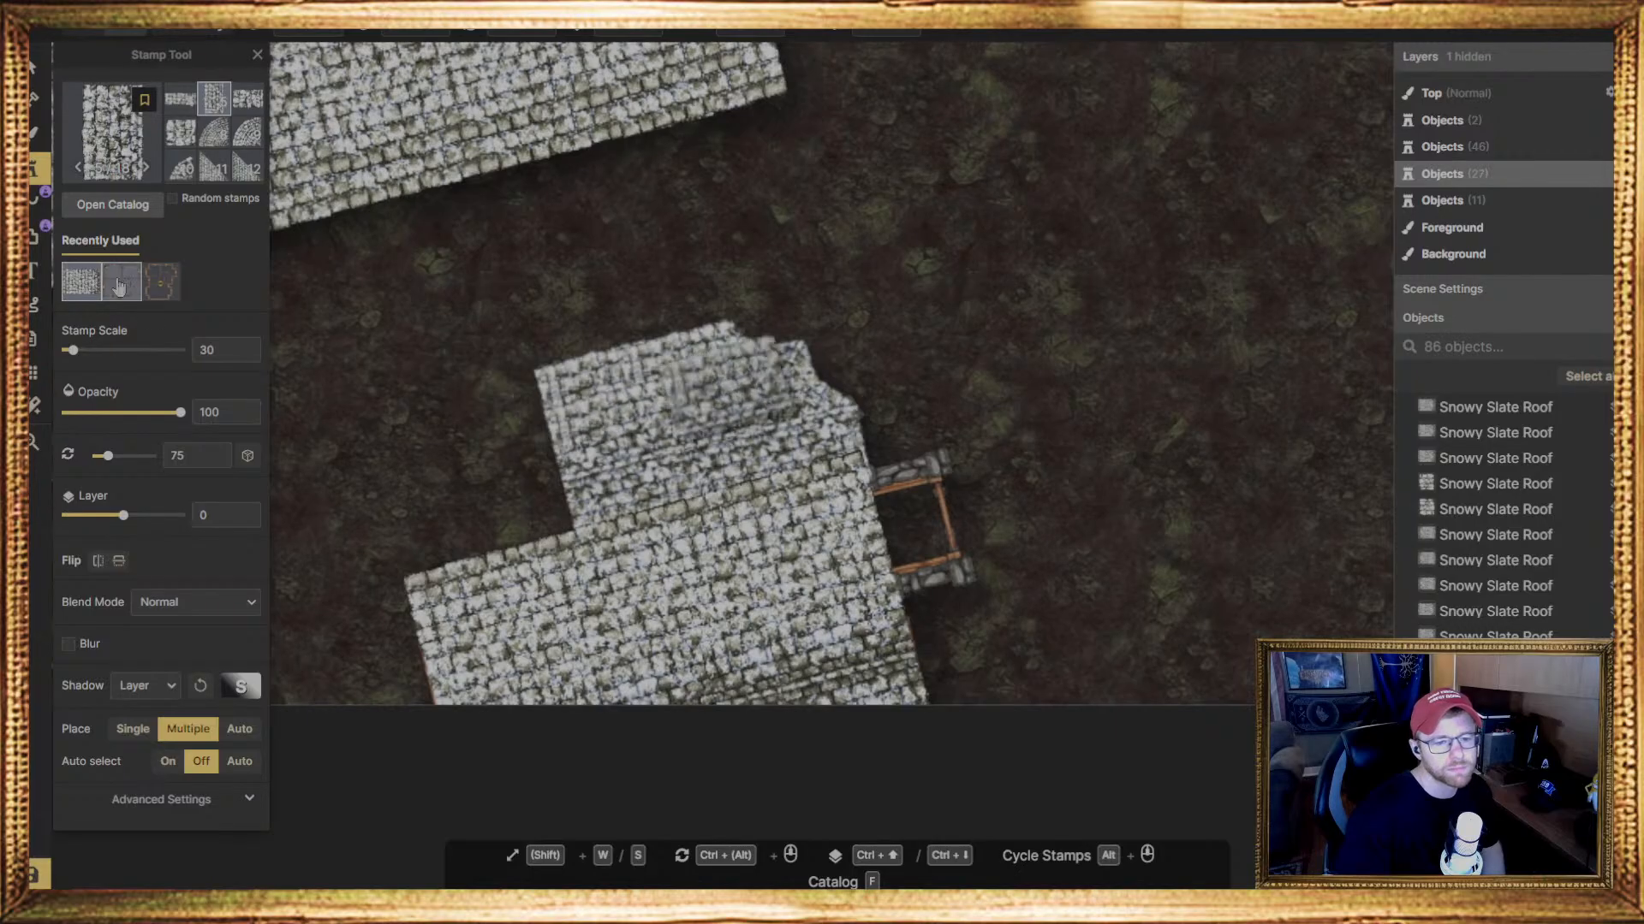
Nudge the layer -1 Snowy Slate Roof piece at the bay's angled corner slightly outward
click(37, 67)
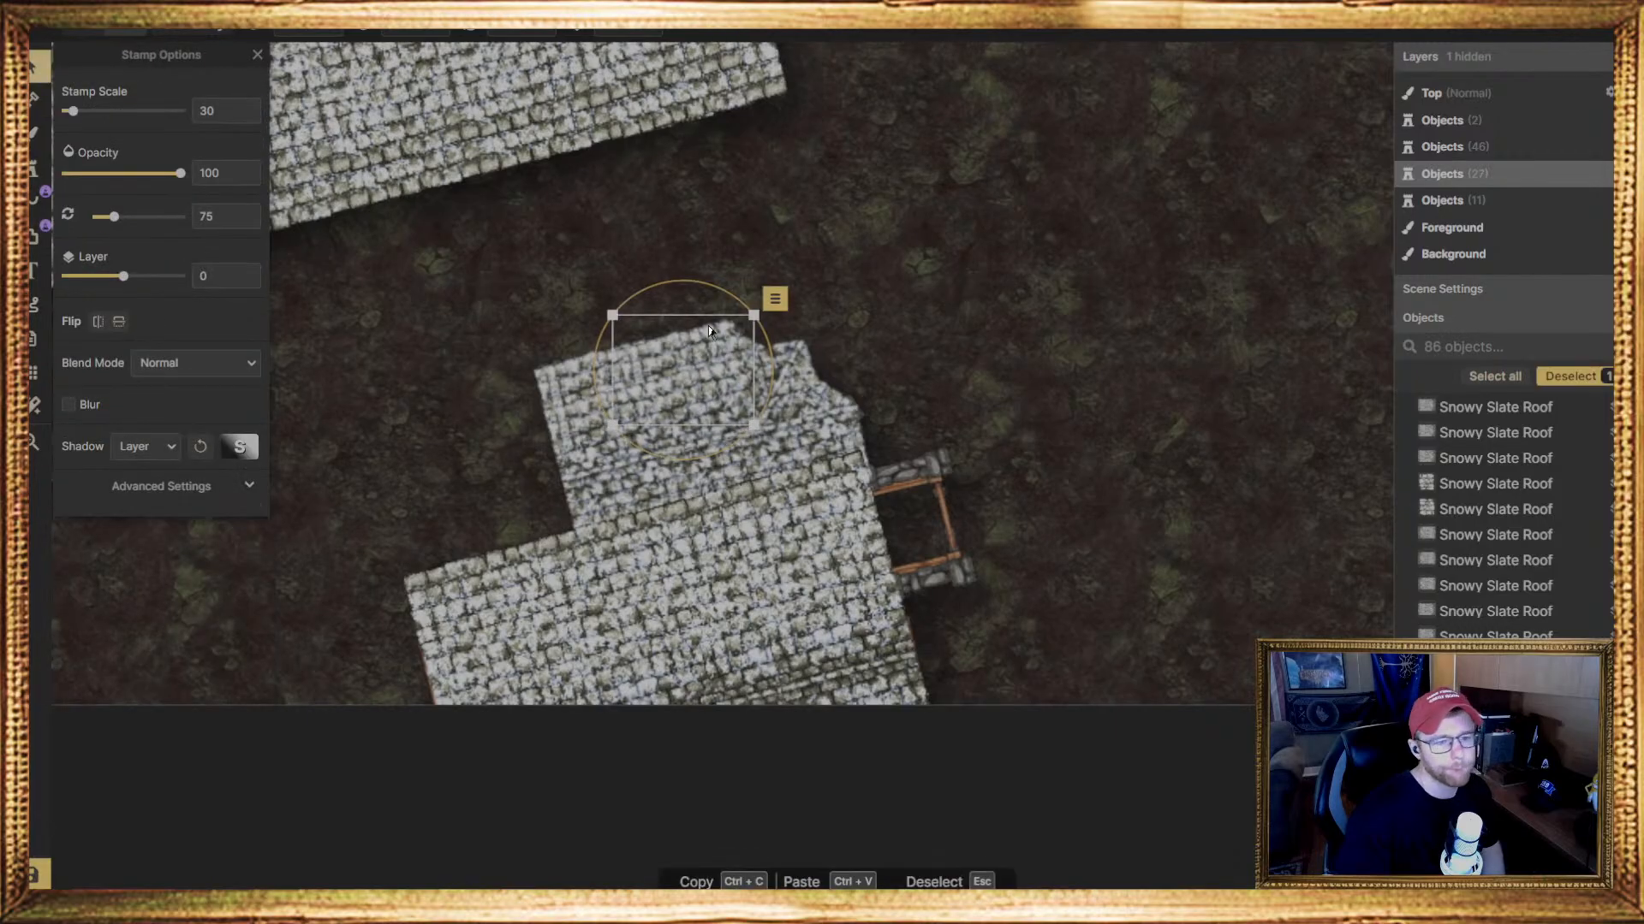
click(751, 346)
drag(751, 347, 752, 339)
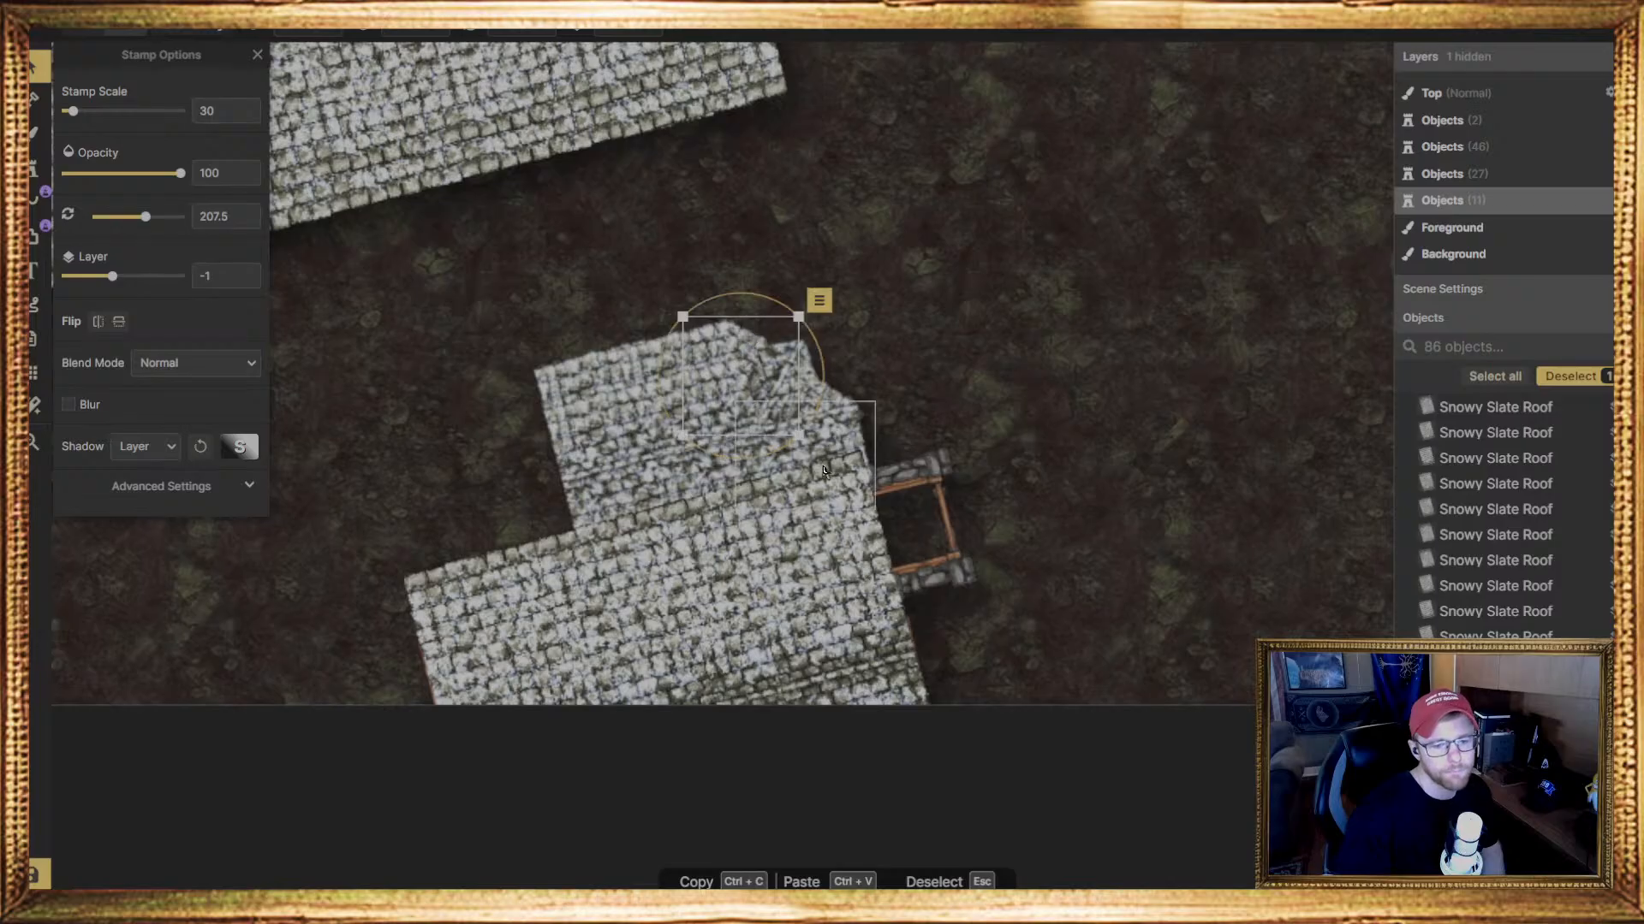
Raise the small 255-degree roof piece at the bay's angled corner to layer 1 and shift it slightly inward
click(779, 385)
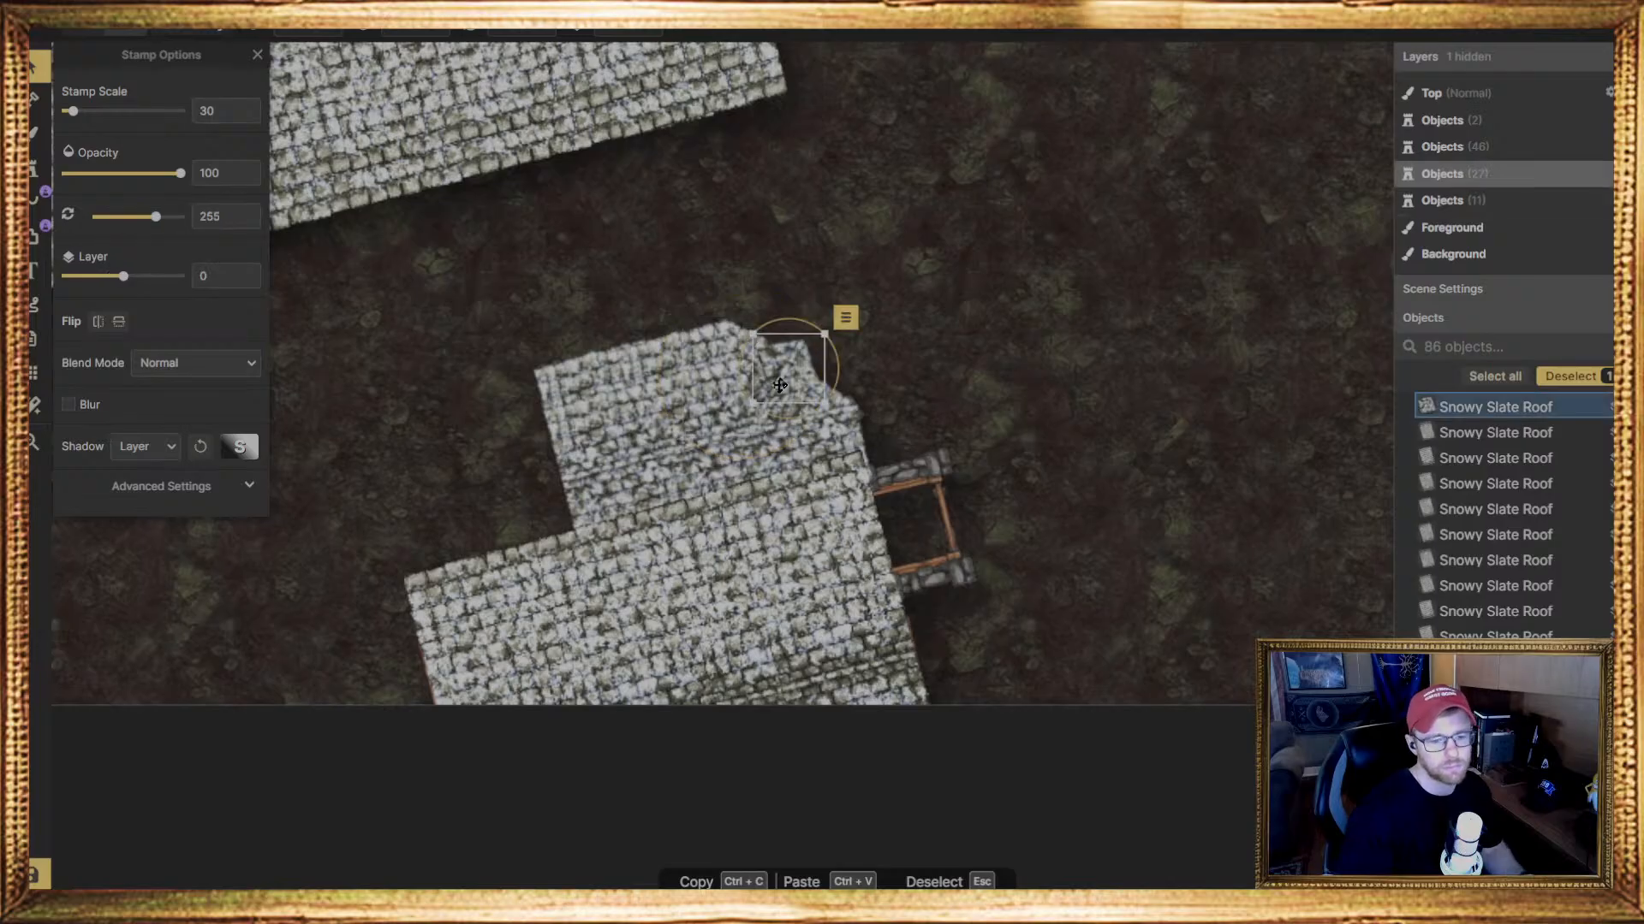
key(Page_Up)
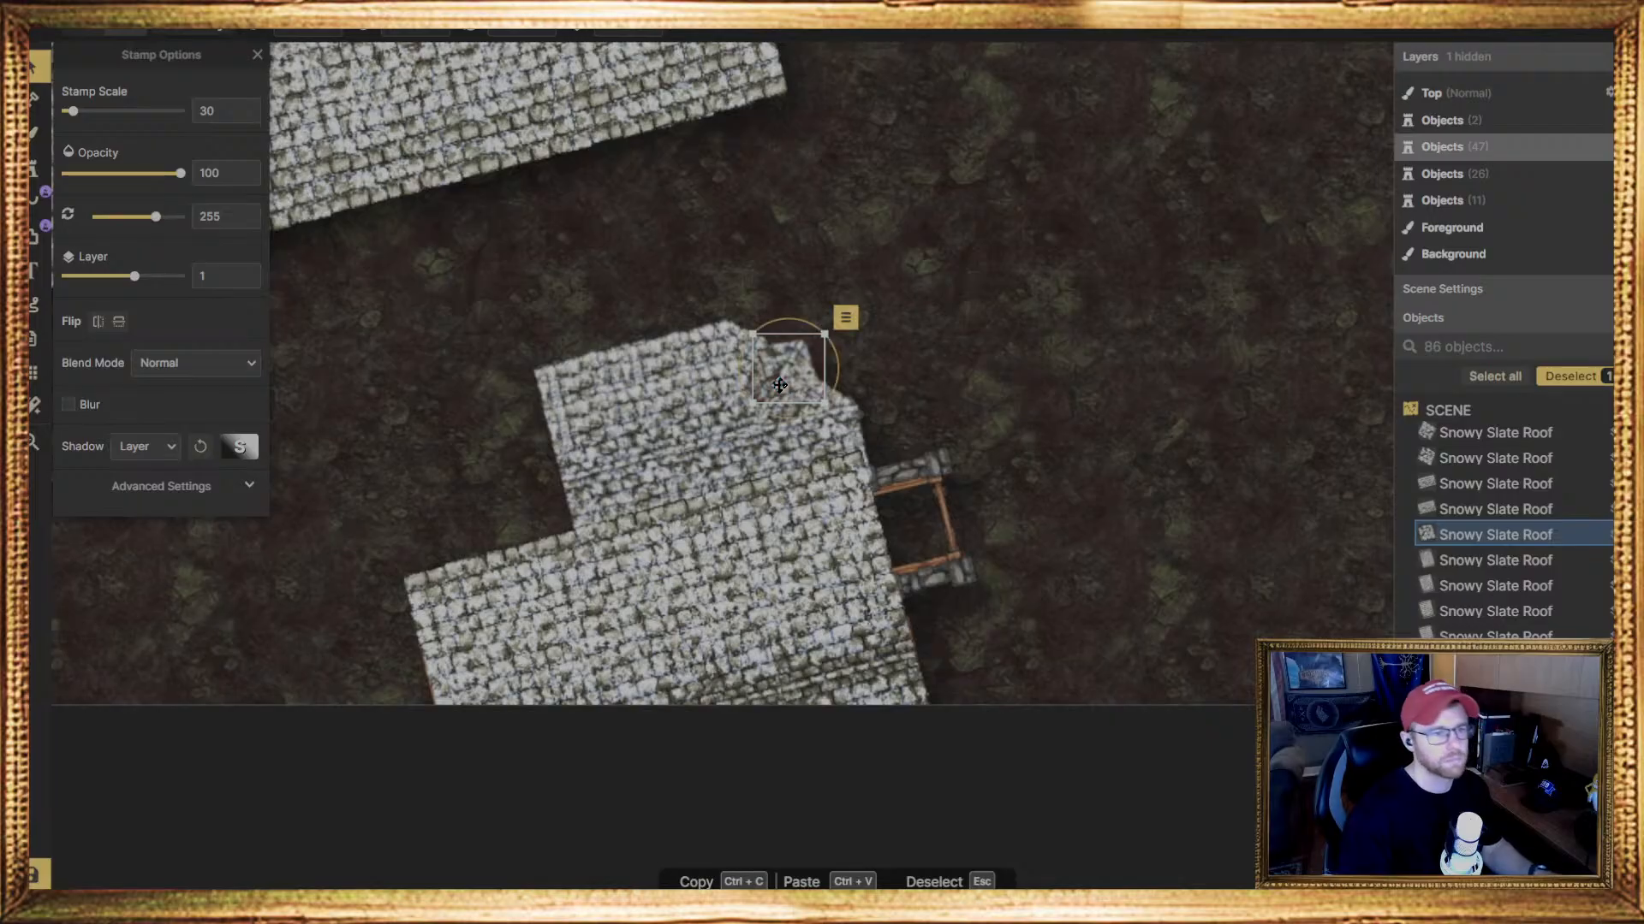
drag(779, 386, 838, 430)
Shift the 256-degree roof piece next to the small porch slightly outward to extend over the bay's side edge
click(834, 438)
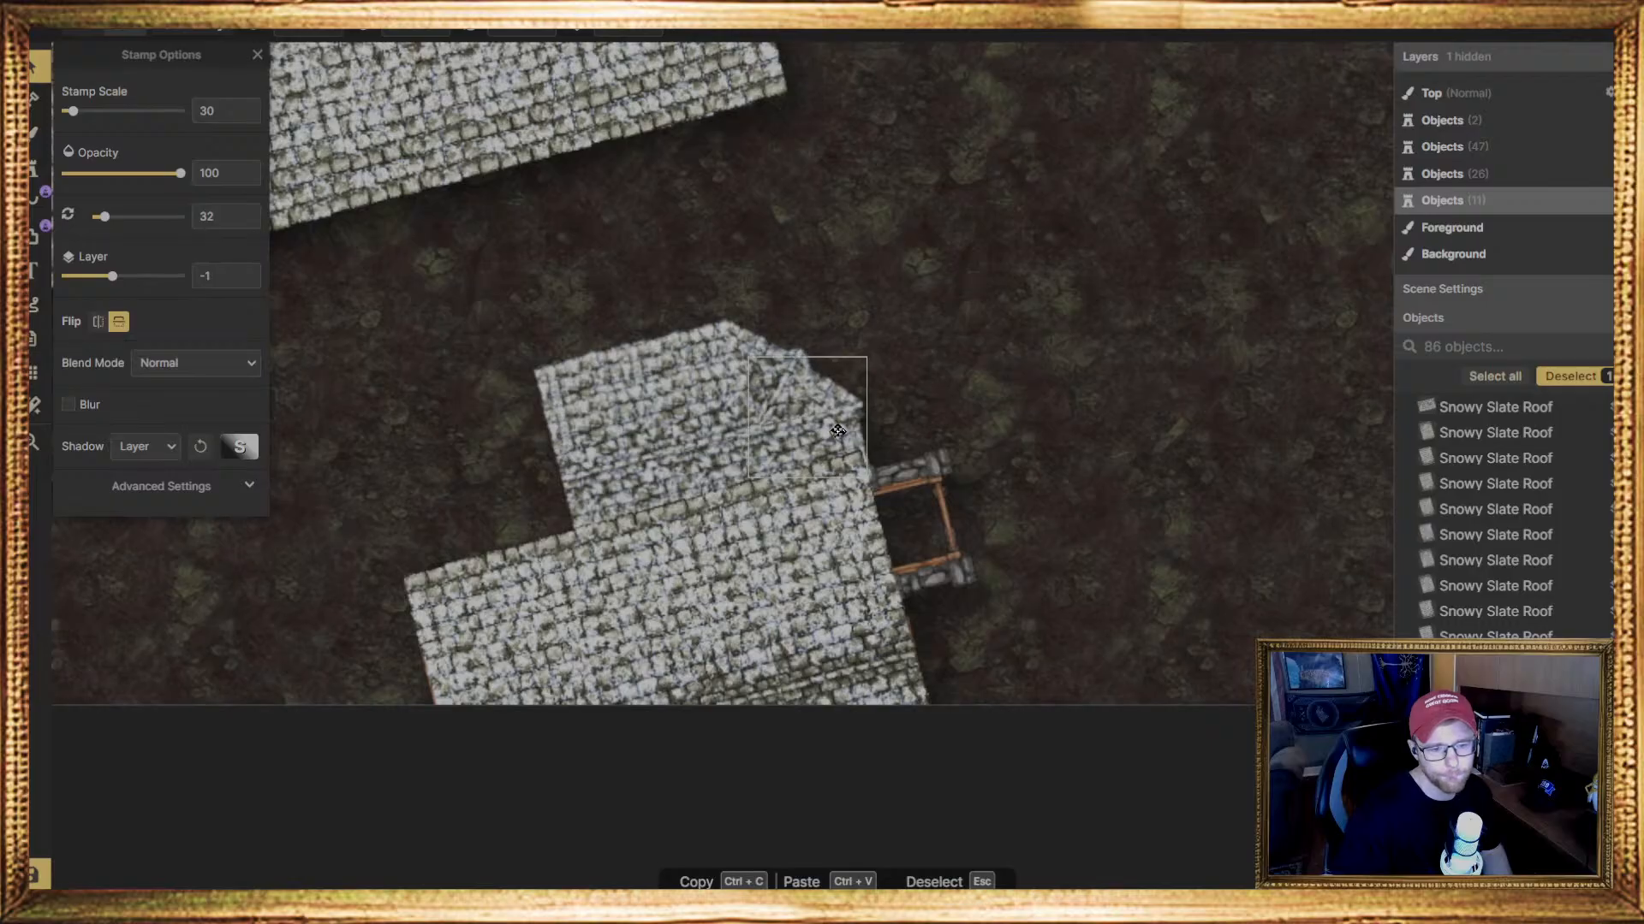
click(838, 437)
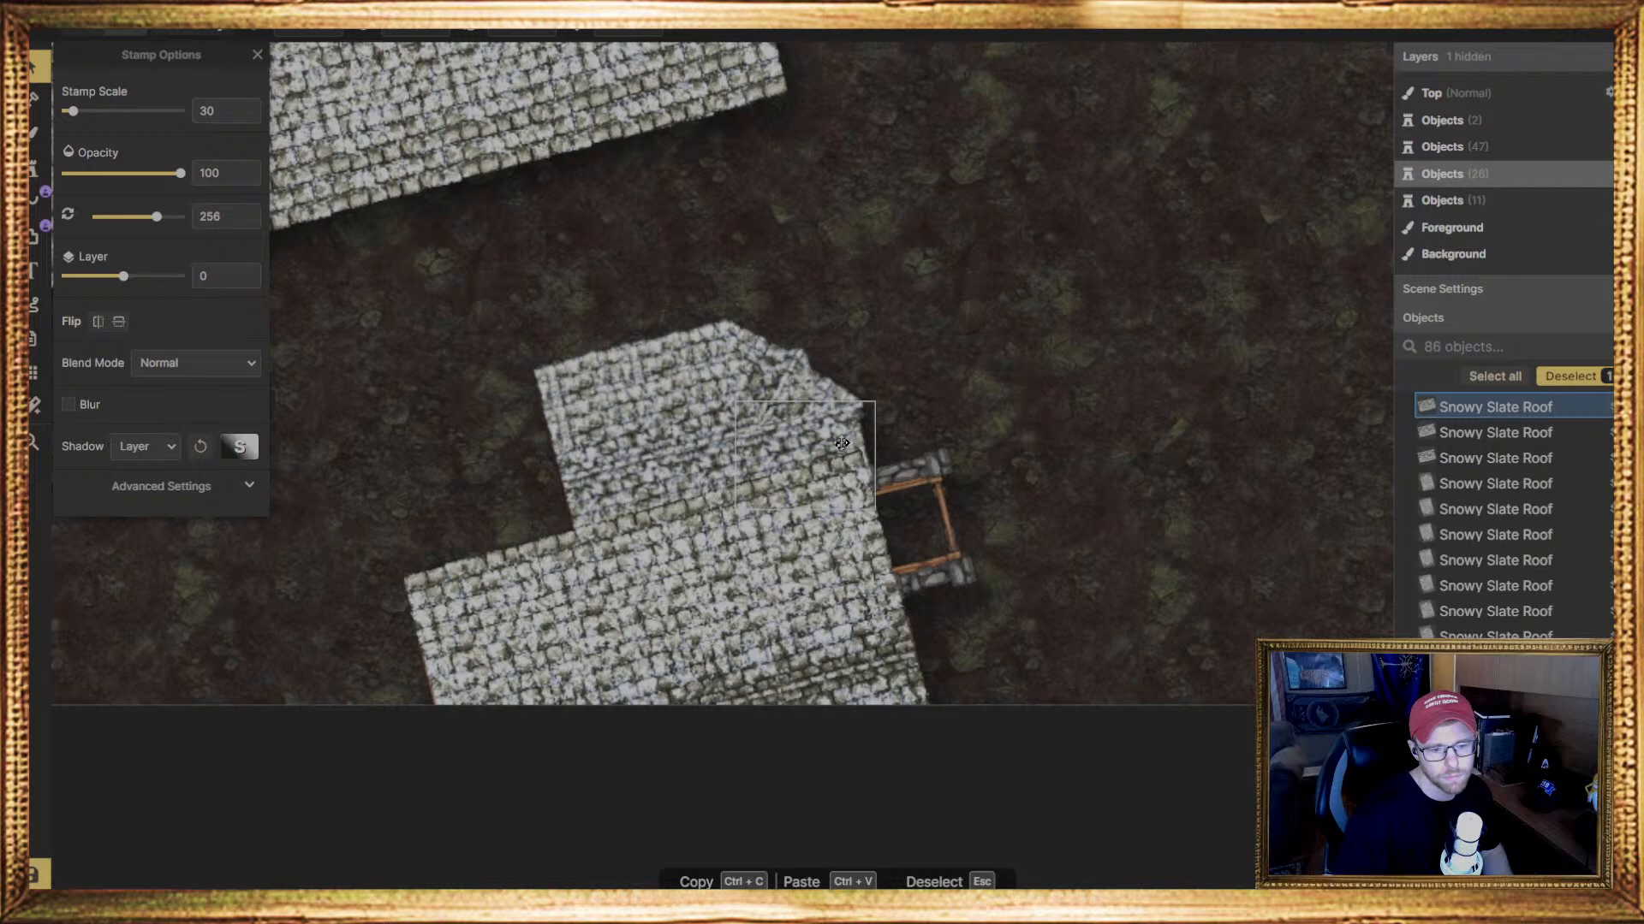
drag(840, 442, 849, 444)
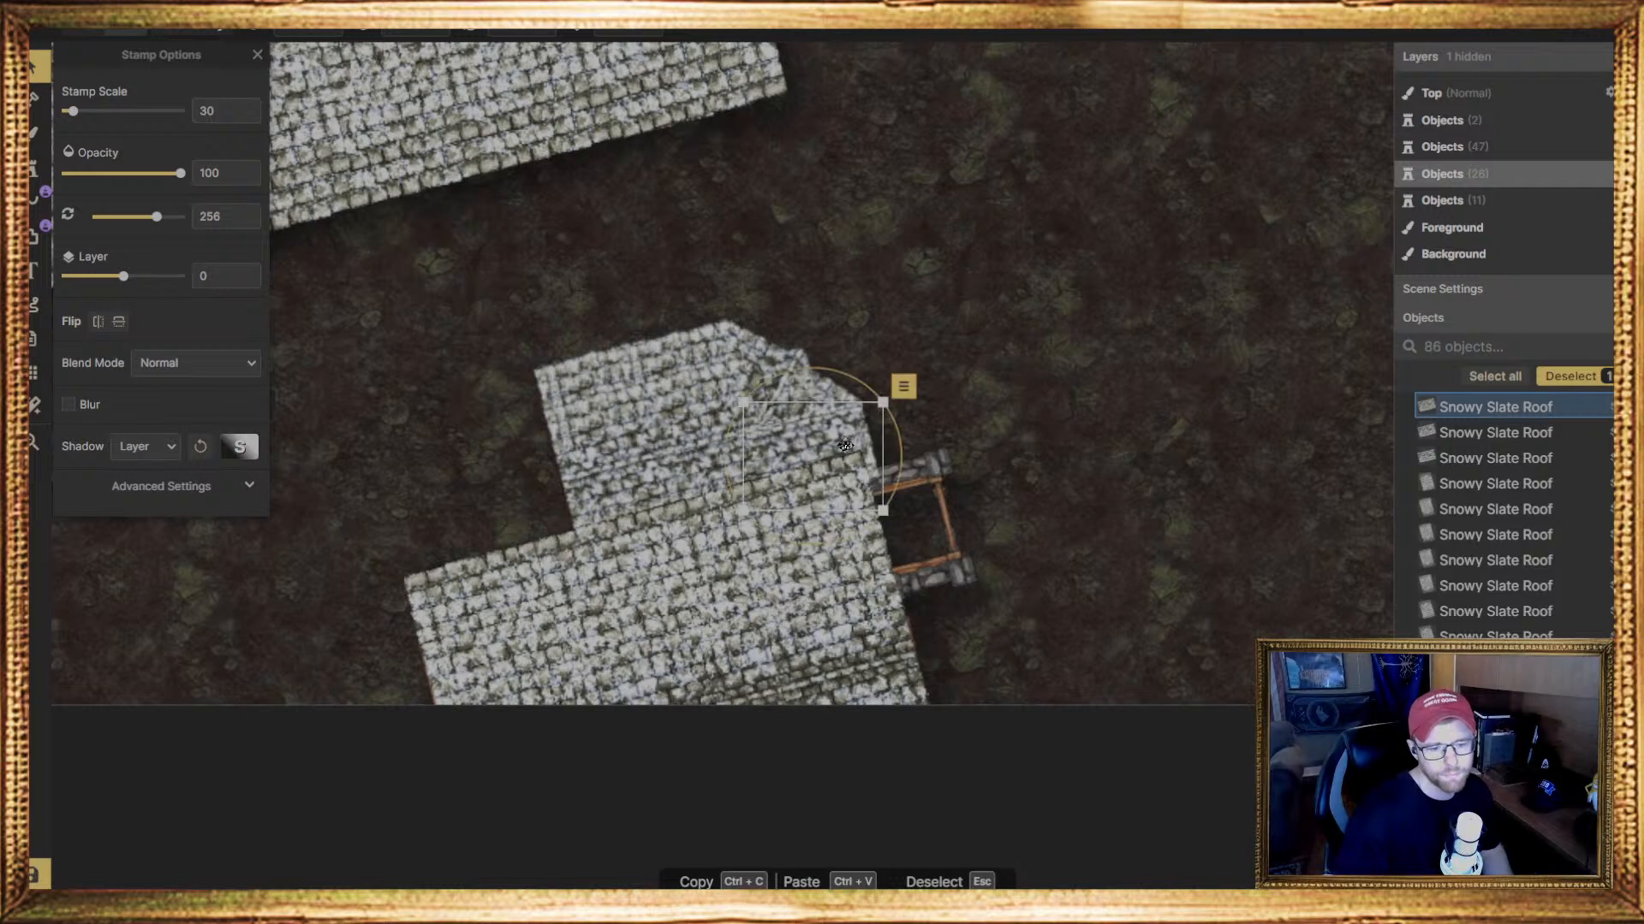
Place a narrow Snowy Slate Roof piece at 256 degrees and scale 30 on layer 0 over the small porch
middle_drag(1128, 614, 1058, 575)
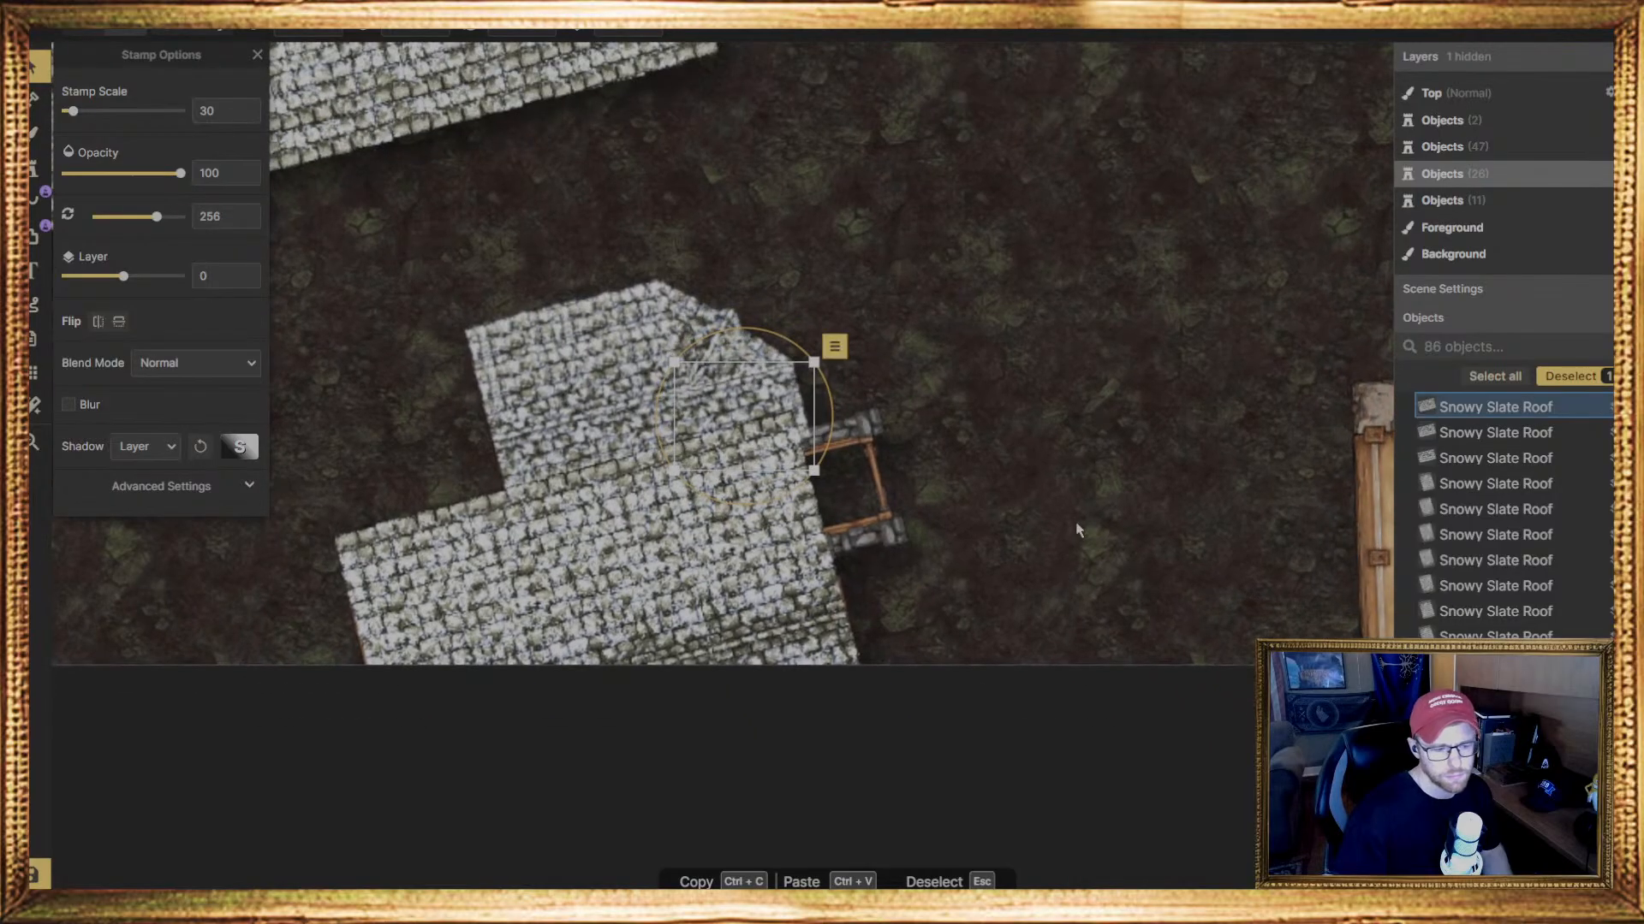
scroll(1032, 565, down, 2)
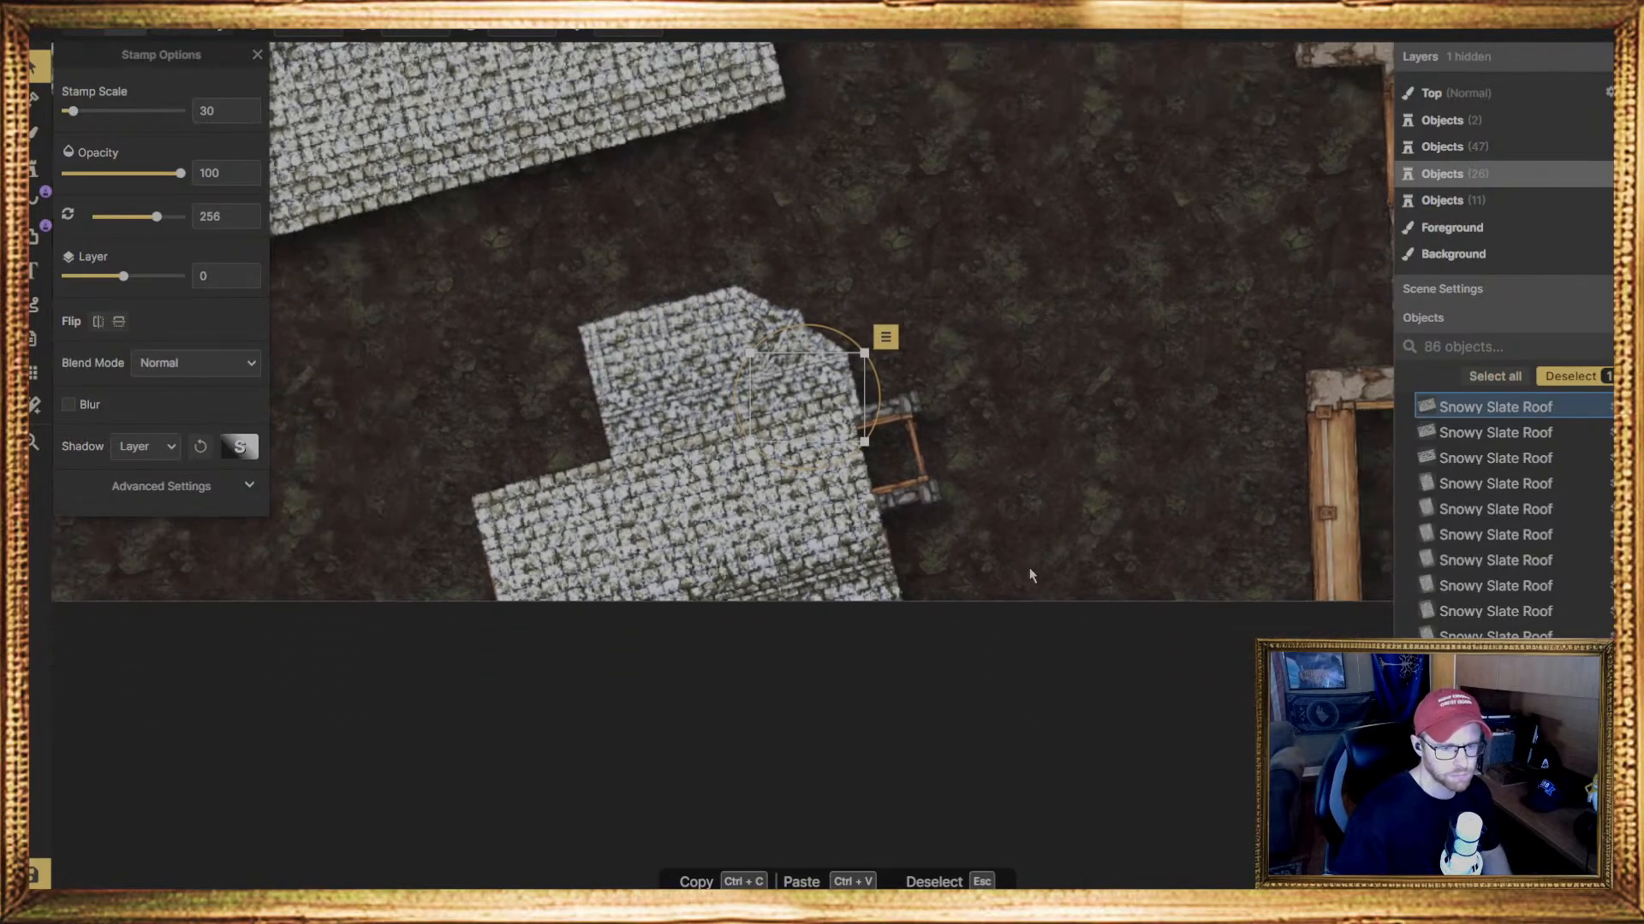
scroll(1028, 567, down, 1)
scroll(948, 515, down, 2)
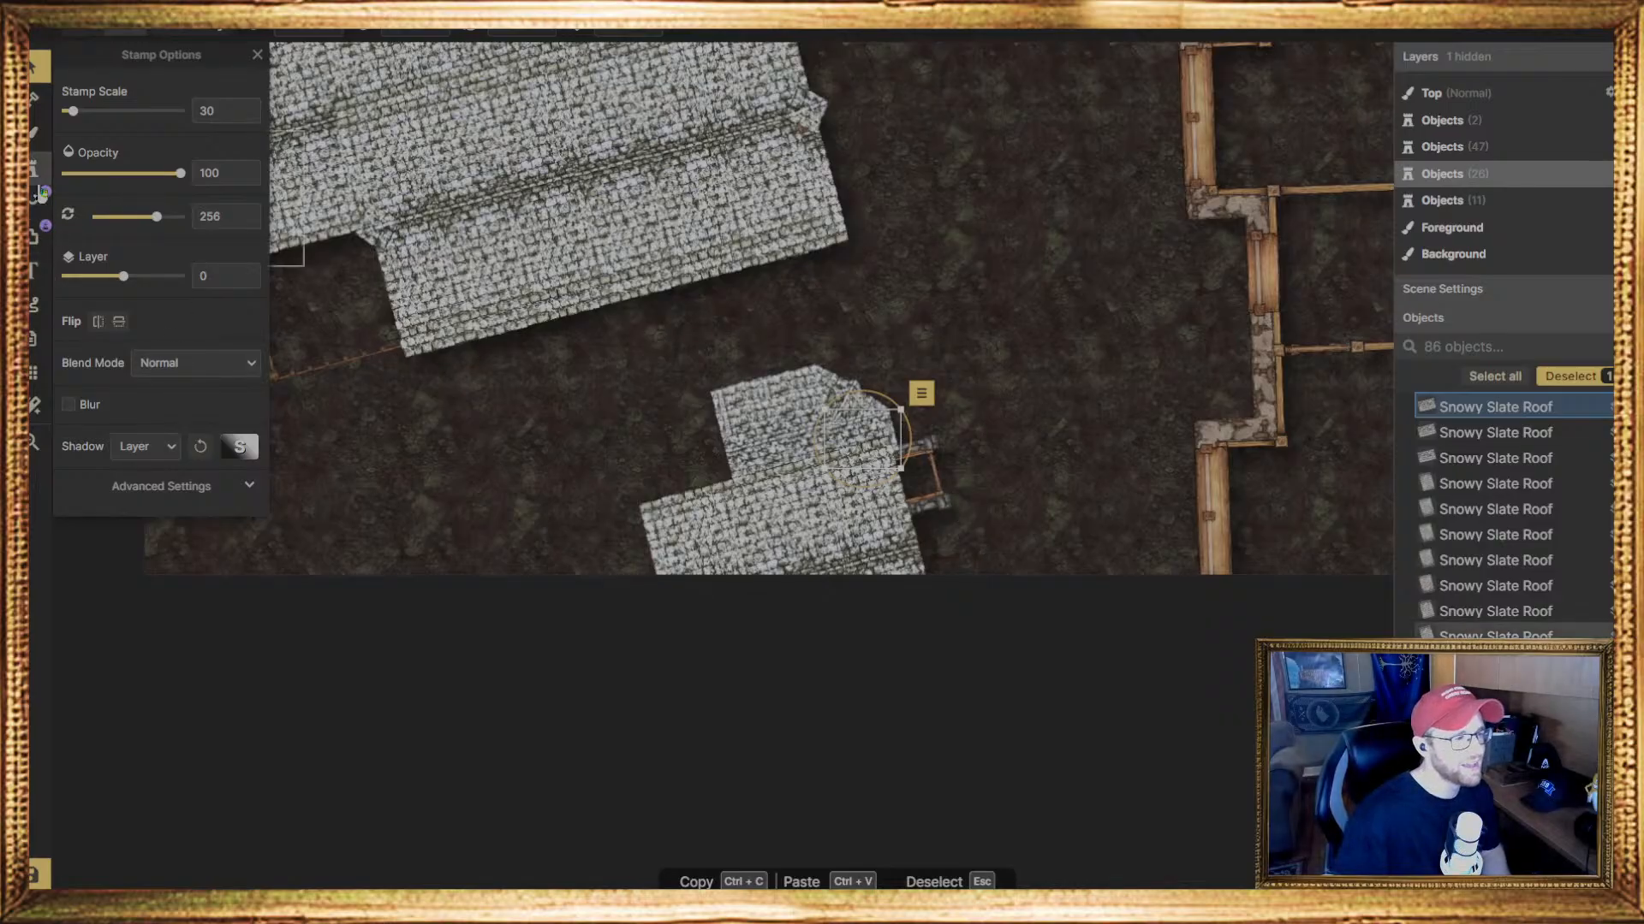
click(36, 174)
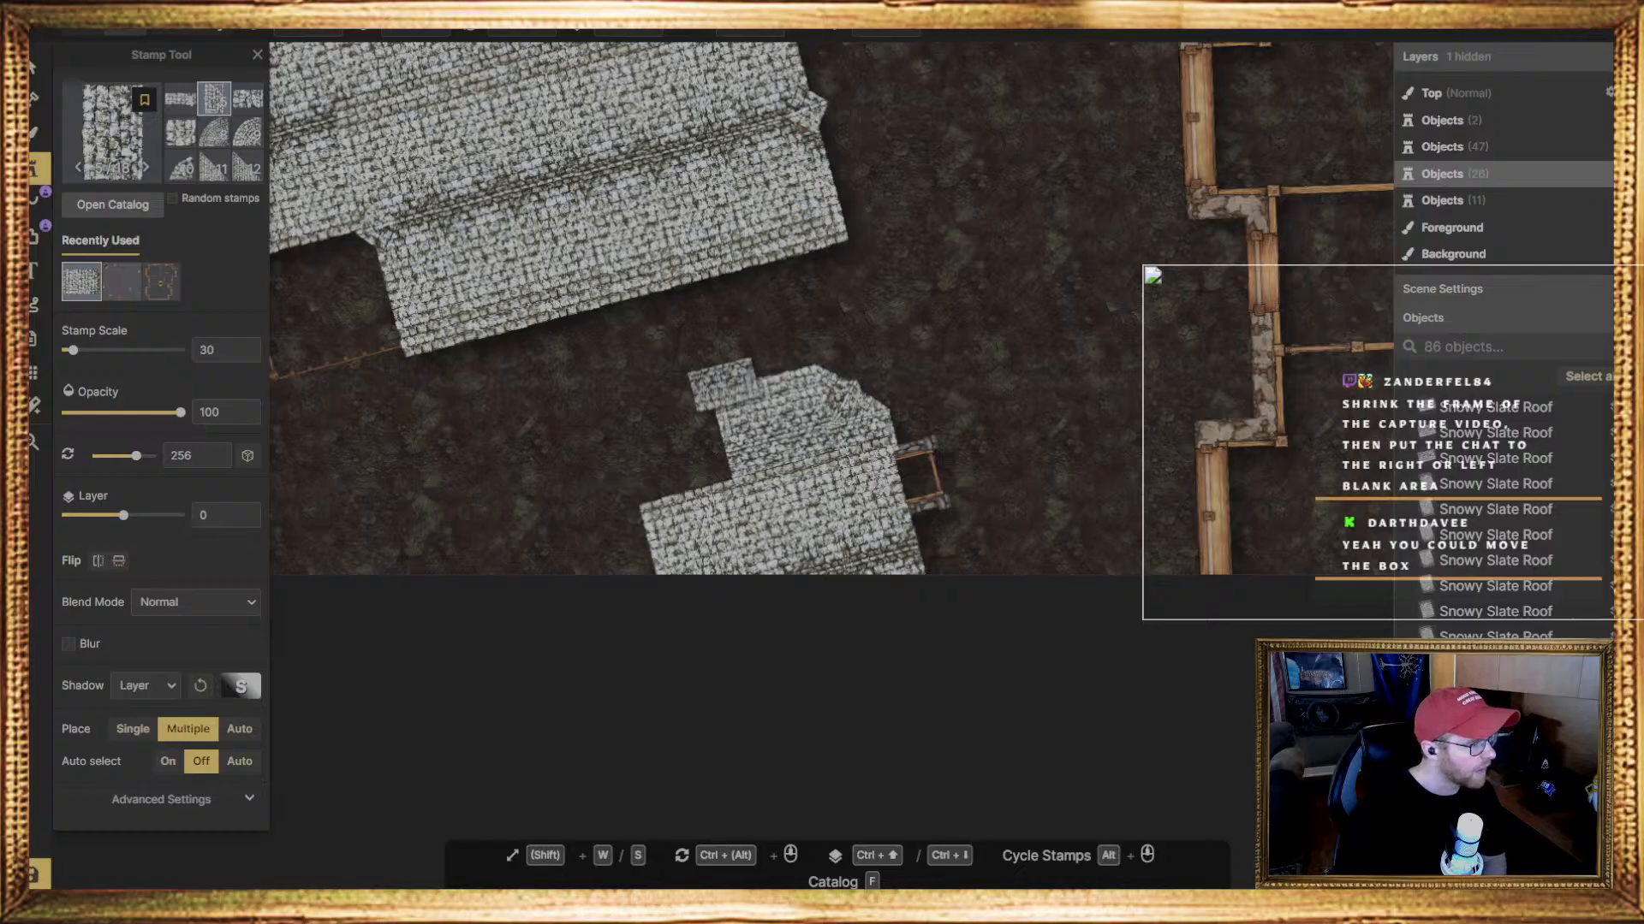
mouse_move(1152, 274)
mouse_down()
mouse_move(871, 508)
mouse_move(726, 554)
mouse_move(786, 583)
mouse_move(1023, 454)
mouse_move(1039, 381)
mouse_move(1103, 304)
mouse_move(1152, 303)
mouse_up()
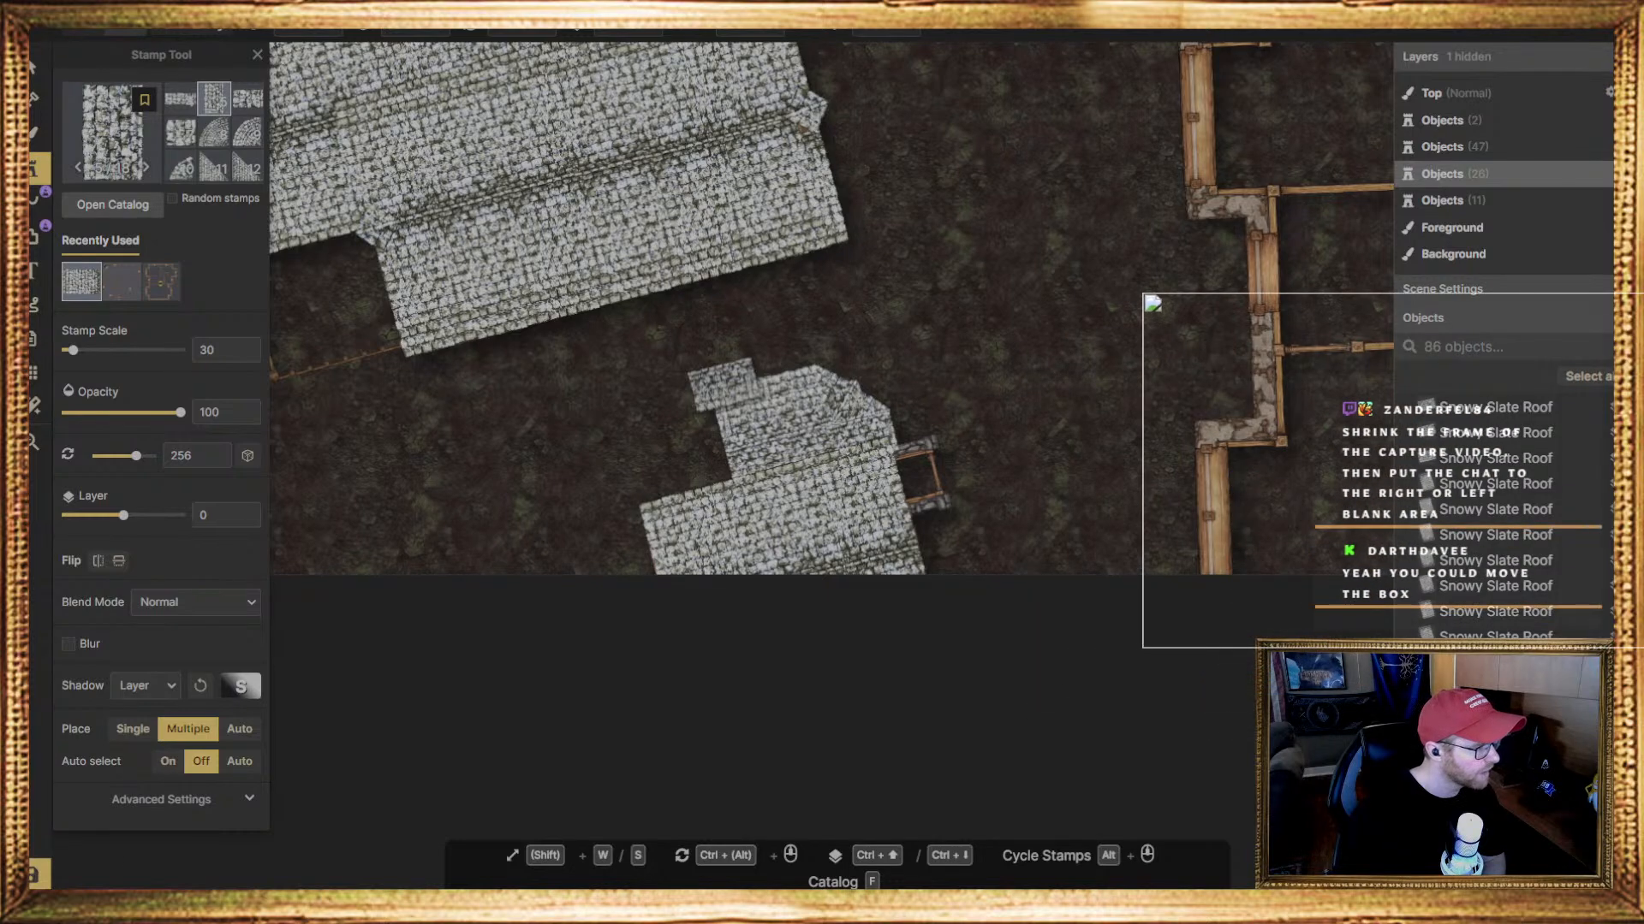
drag(1152, 303, 1150, 303)
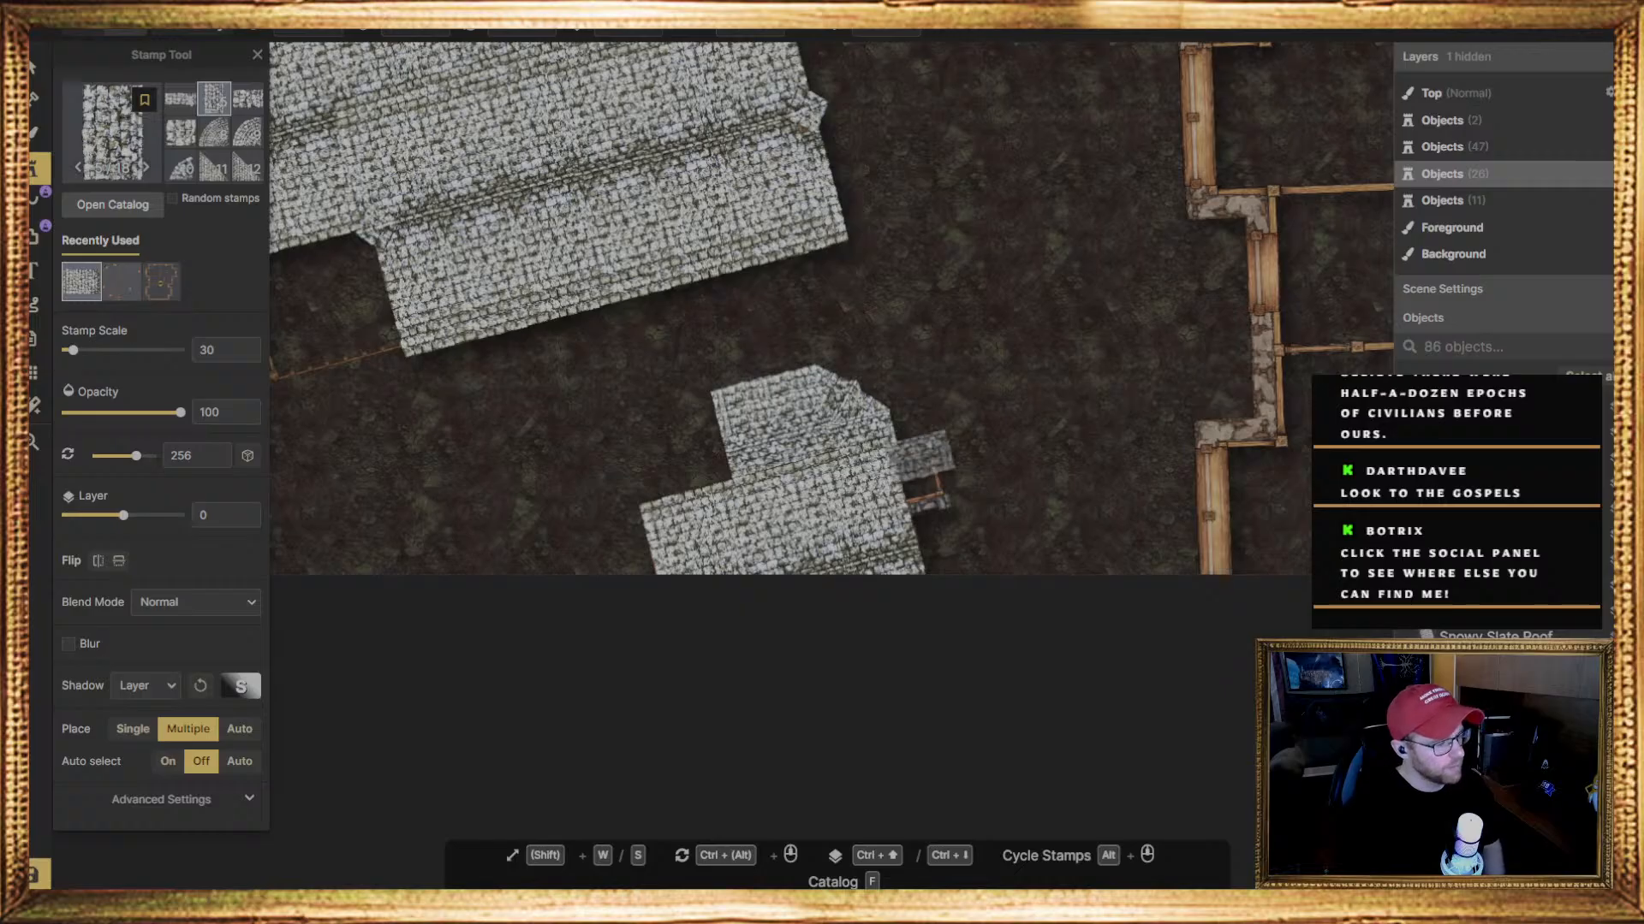
click(723, 387)
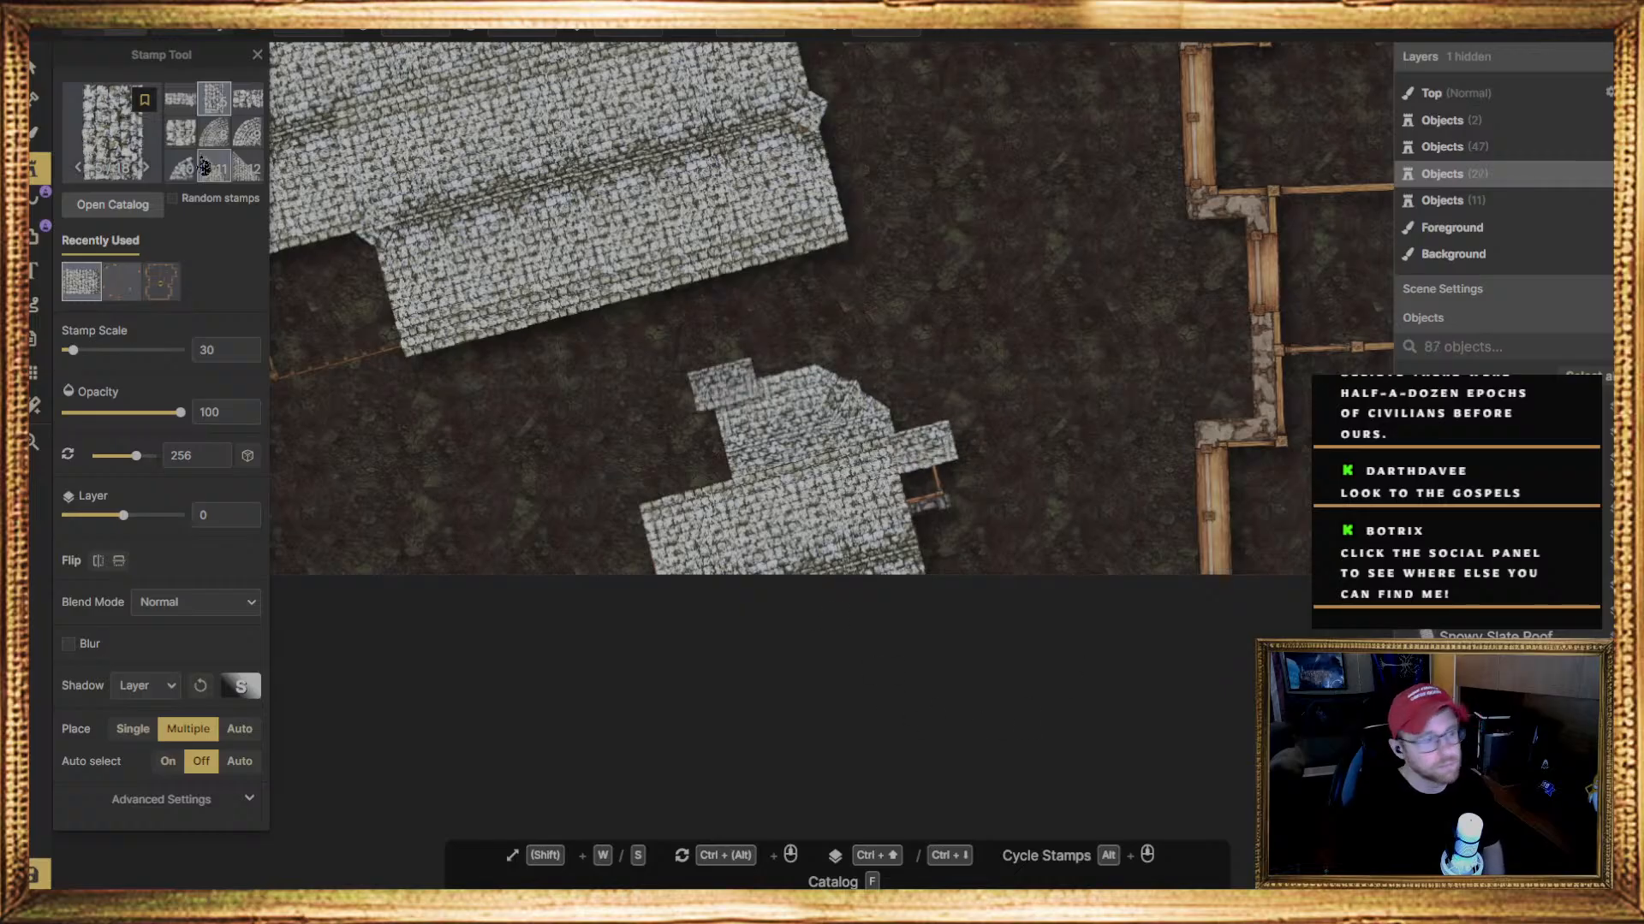
Rotate the porch's roof piece to 345 degrees, scale it to 32 and fit it over the porch
click(41, 73)
click(933, 453)
drag(976, 459, 921, 506)
drag(949, 438, 955, 435)
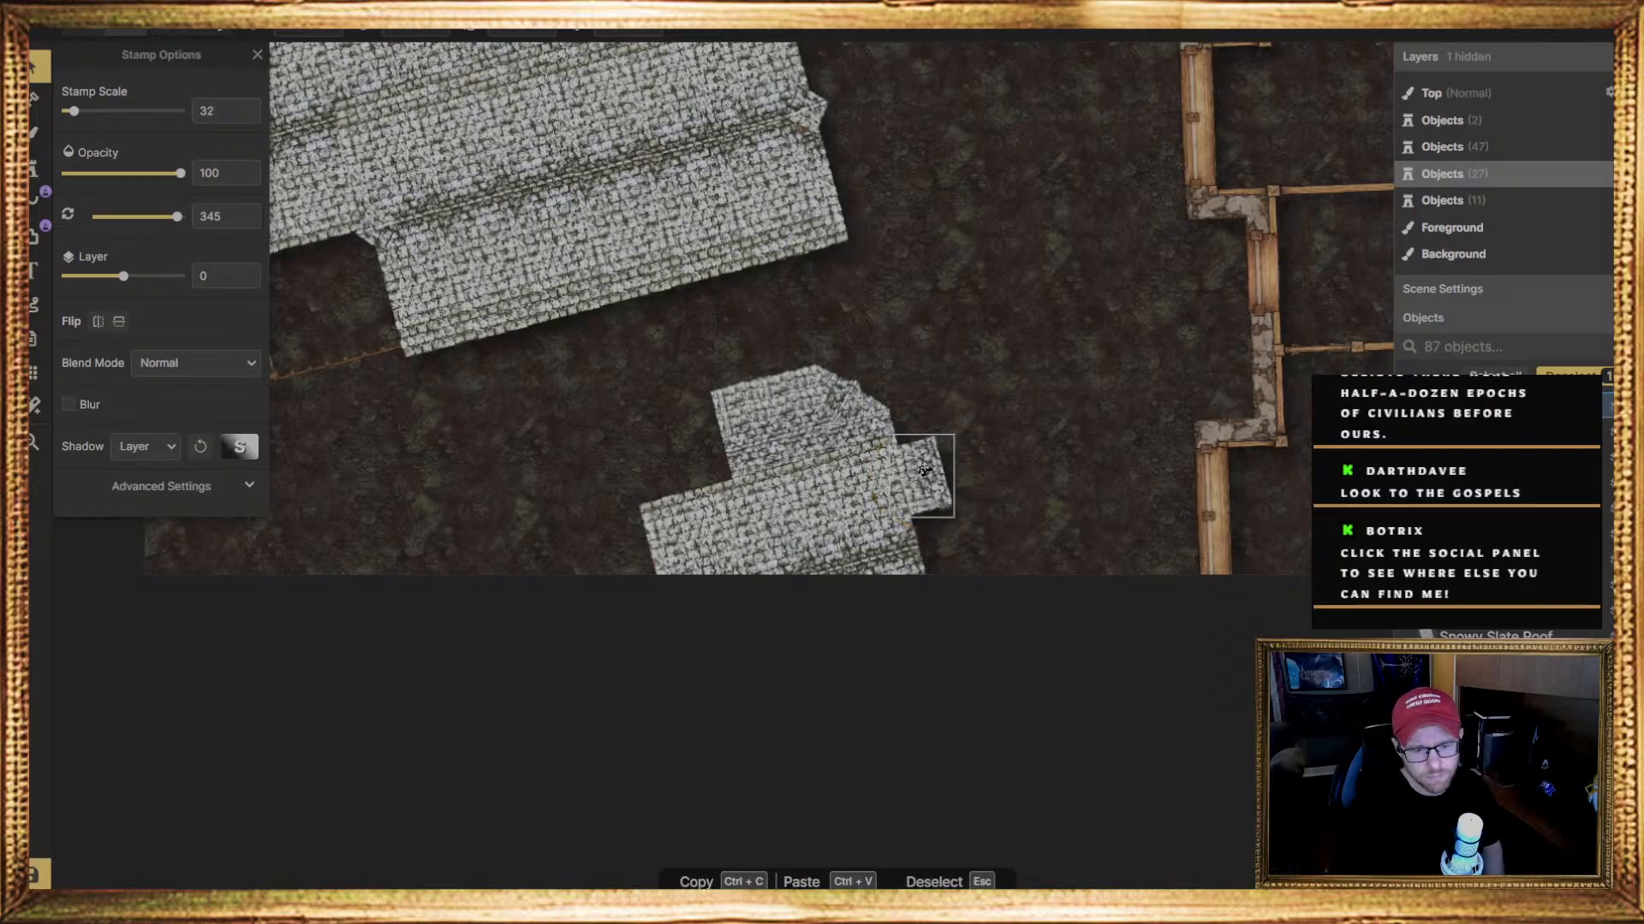
Examine the roofed houses and the floor plans that still lack roofs across the whole map
middle_drag(1014, 355, 724, 399)
scroll(922, 364, down, 1)
click(988, 255)
scroll(933, 341, down, 2)
mouse_move(684, 322)
middle_down()
mouse_move(683, 391)
mouse_move(697, 373)
mouse_move(764, 453)
mouse_move(693, 506)
middle_up()
mouse_move(804, 355)
middle_down()
mouse_move(675, 466)
mouse_move(701, 446)
middle_up()
middle_drag(693, 581, 683, 437)
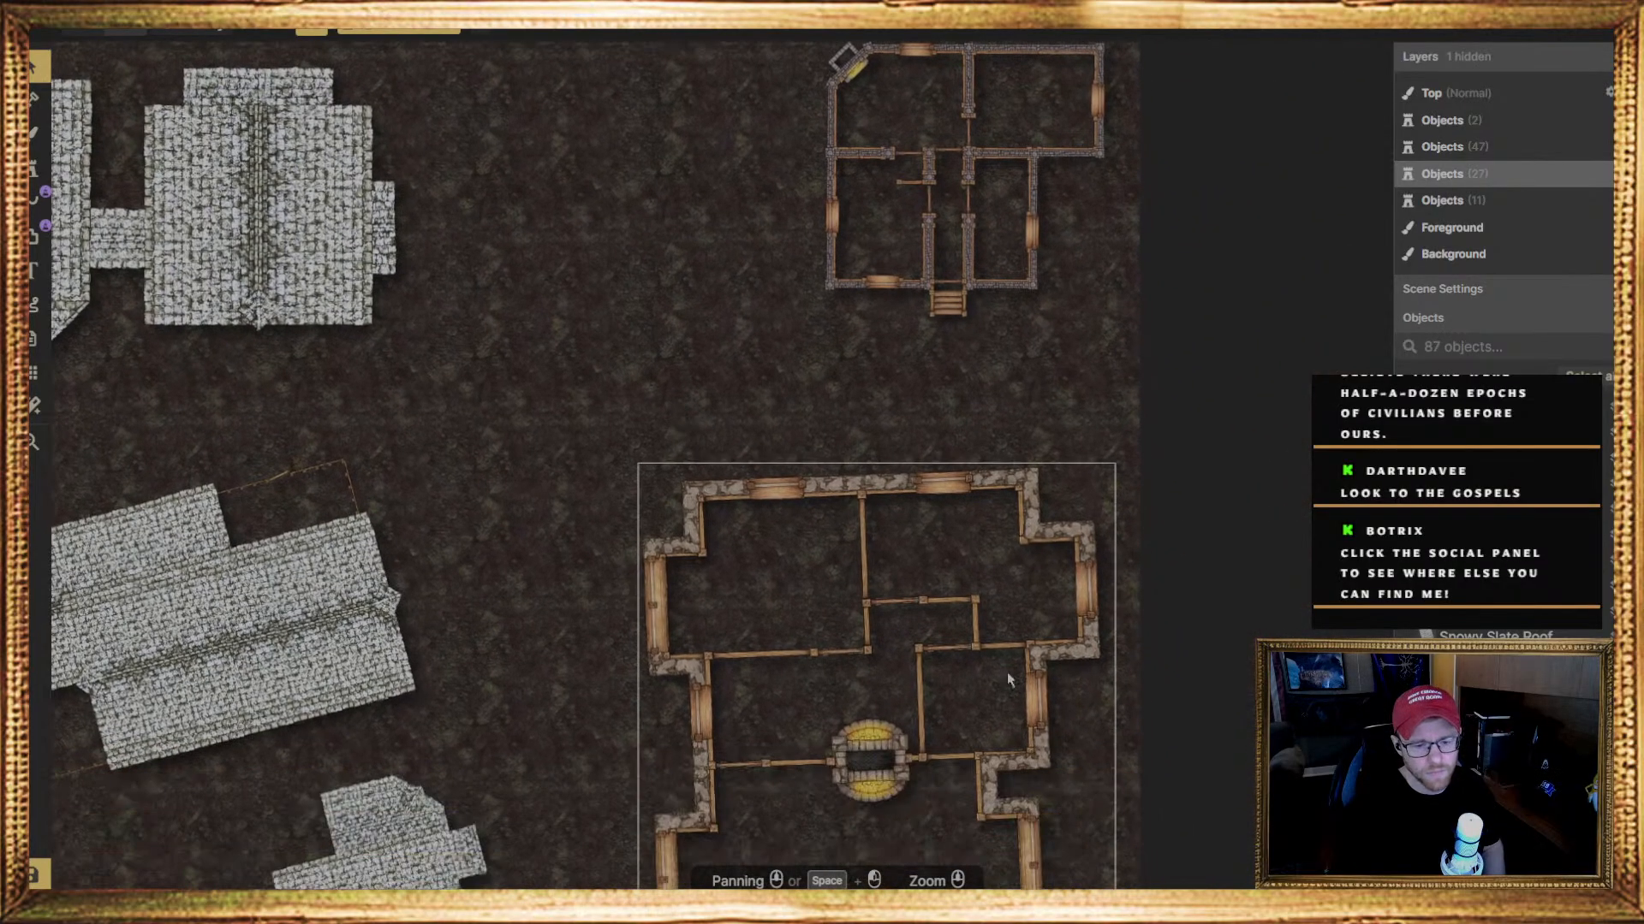
mouse_move(477, 598)
middle_down()
mouse_move(541, 403)
mouse_move(492, 265)
middle_up()
middle_drag(579, 456, 592, 517)
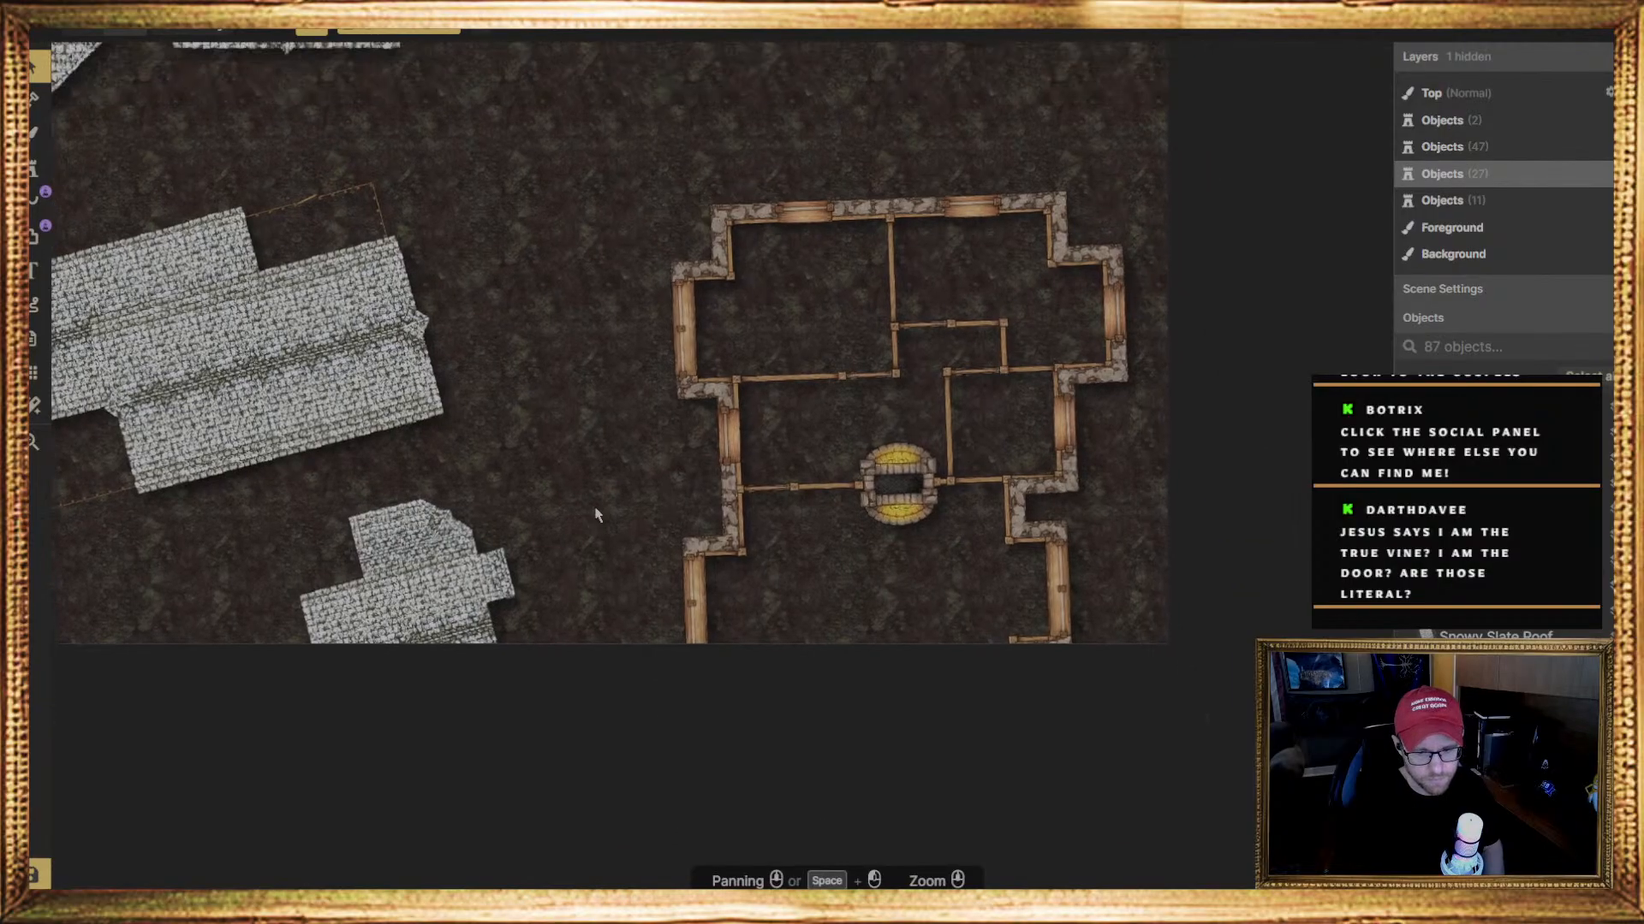
middle_drag(641, 243, 601, 517)
middle_drag(600, 404, 578, 601)
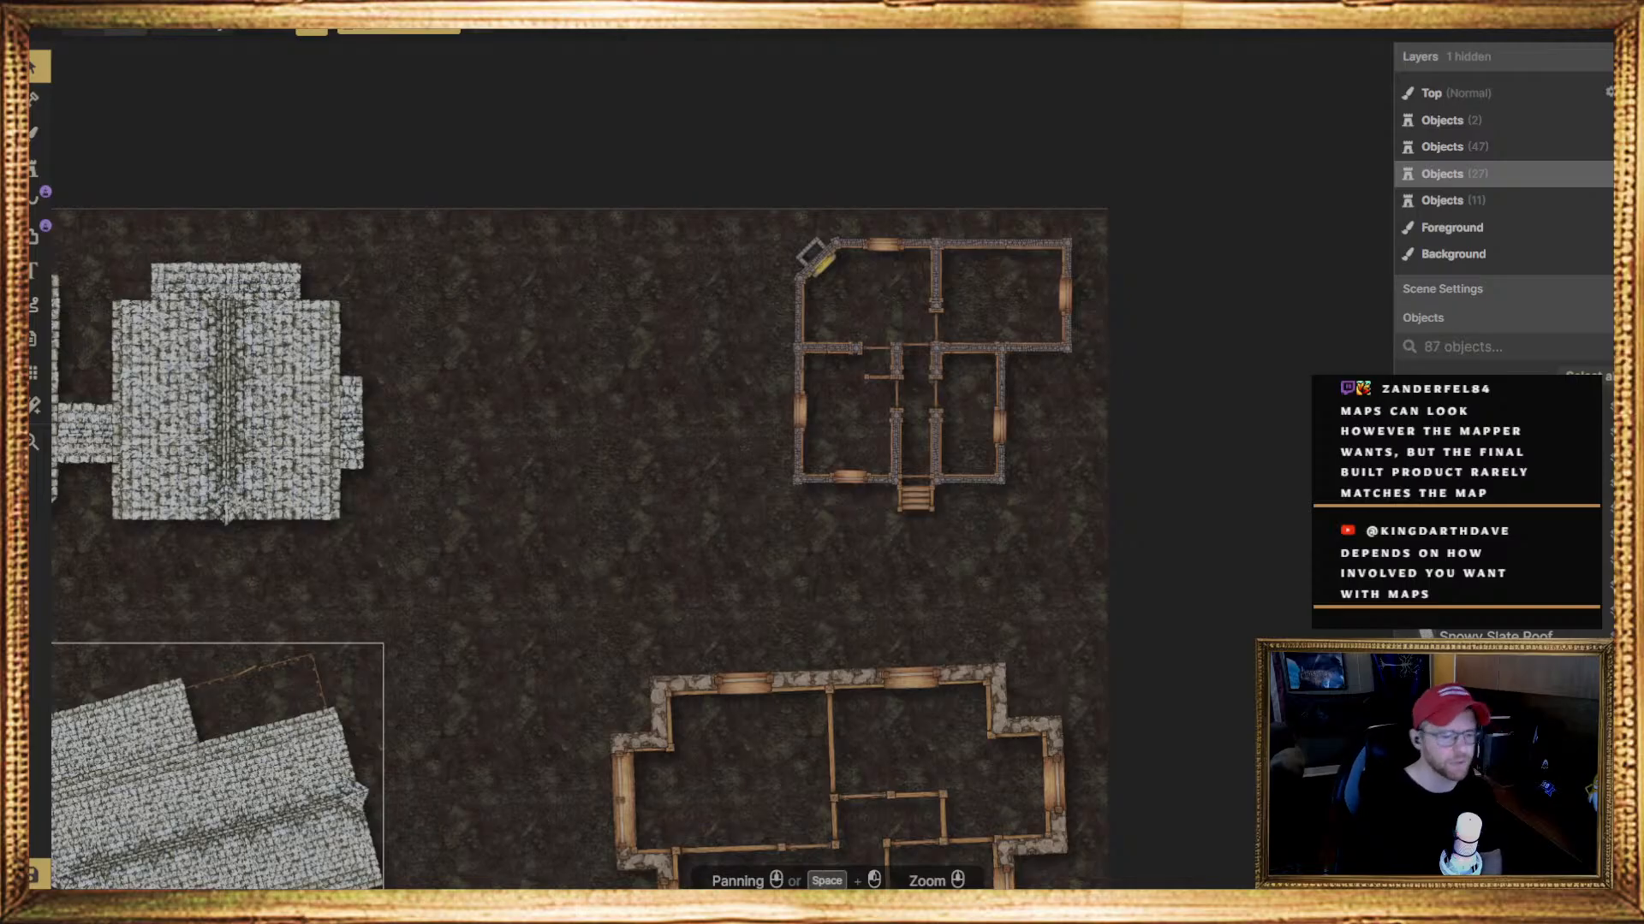
middle_drag(434, 774, 745, 635)
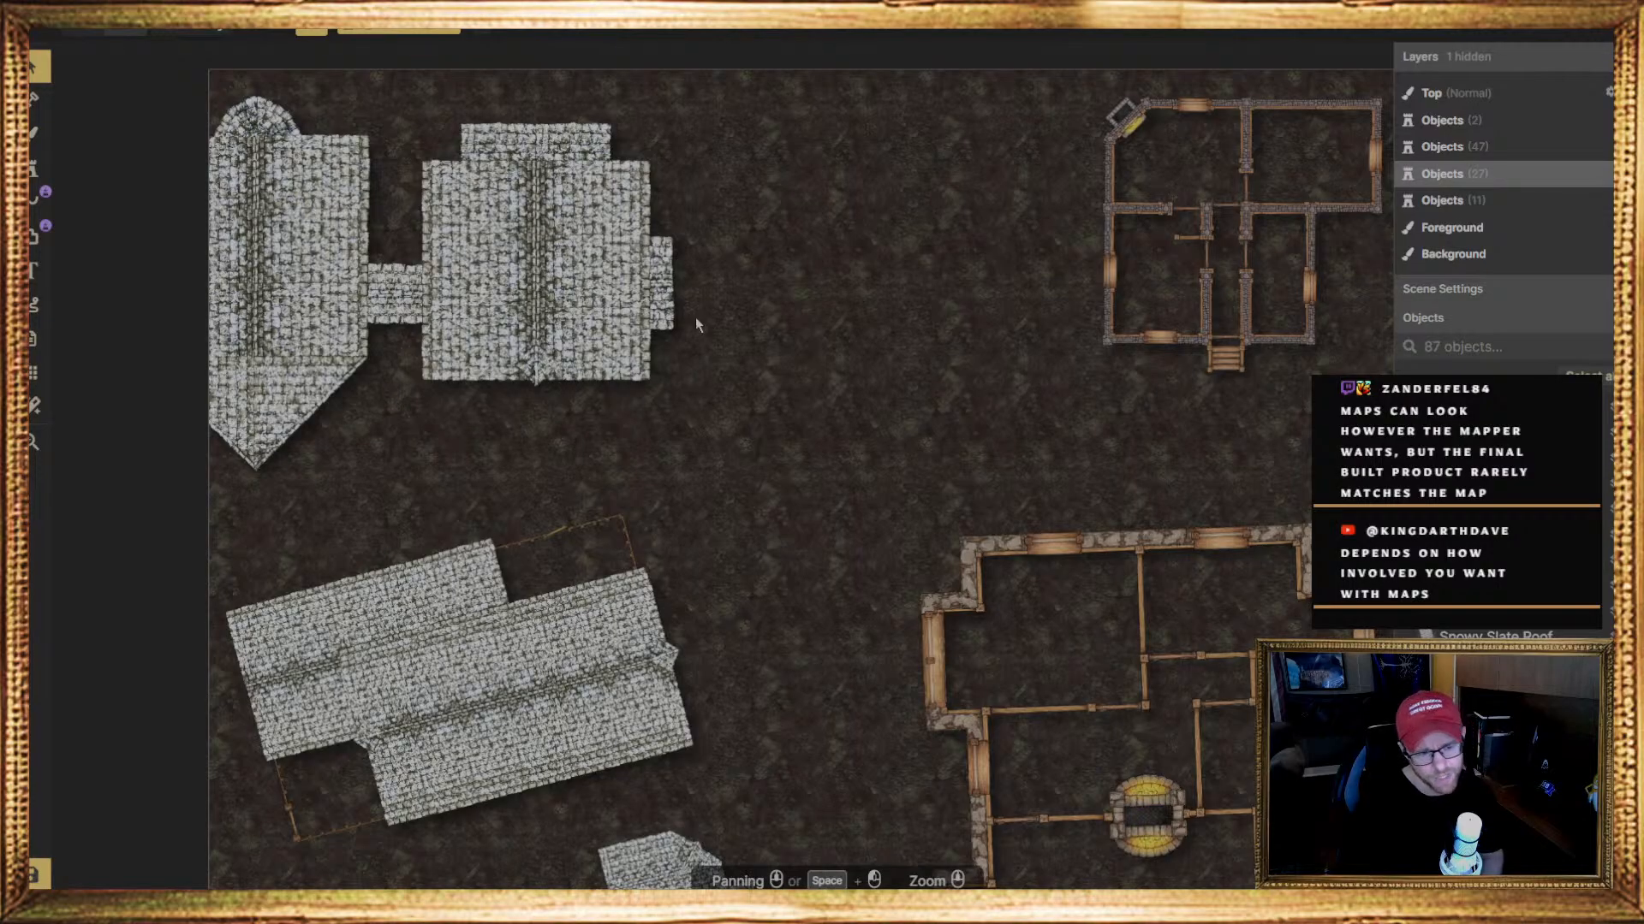
middle_drag(835, 707, 675, 639)
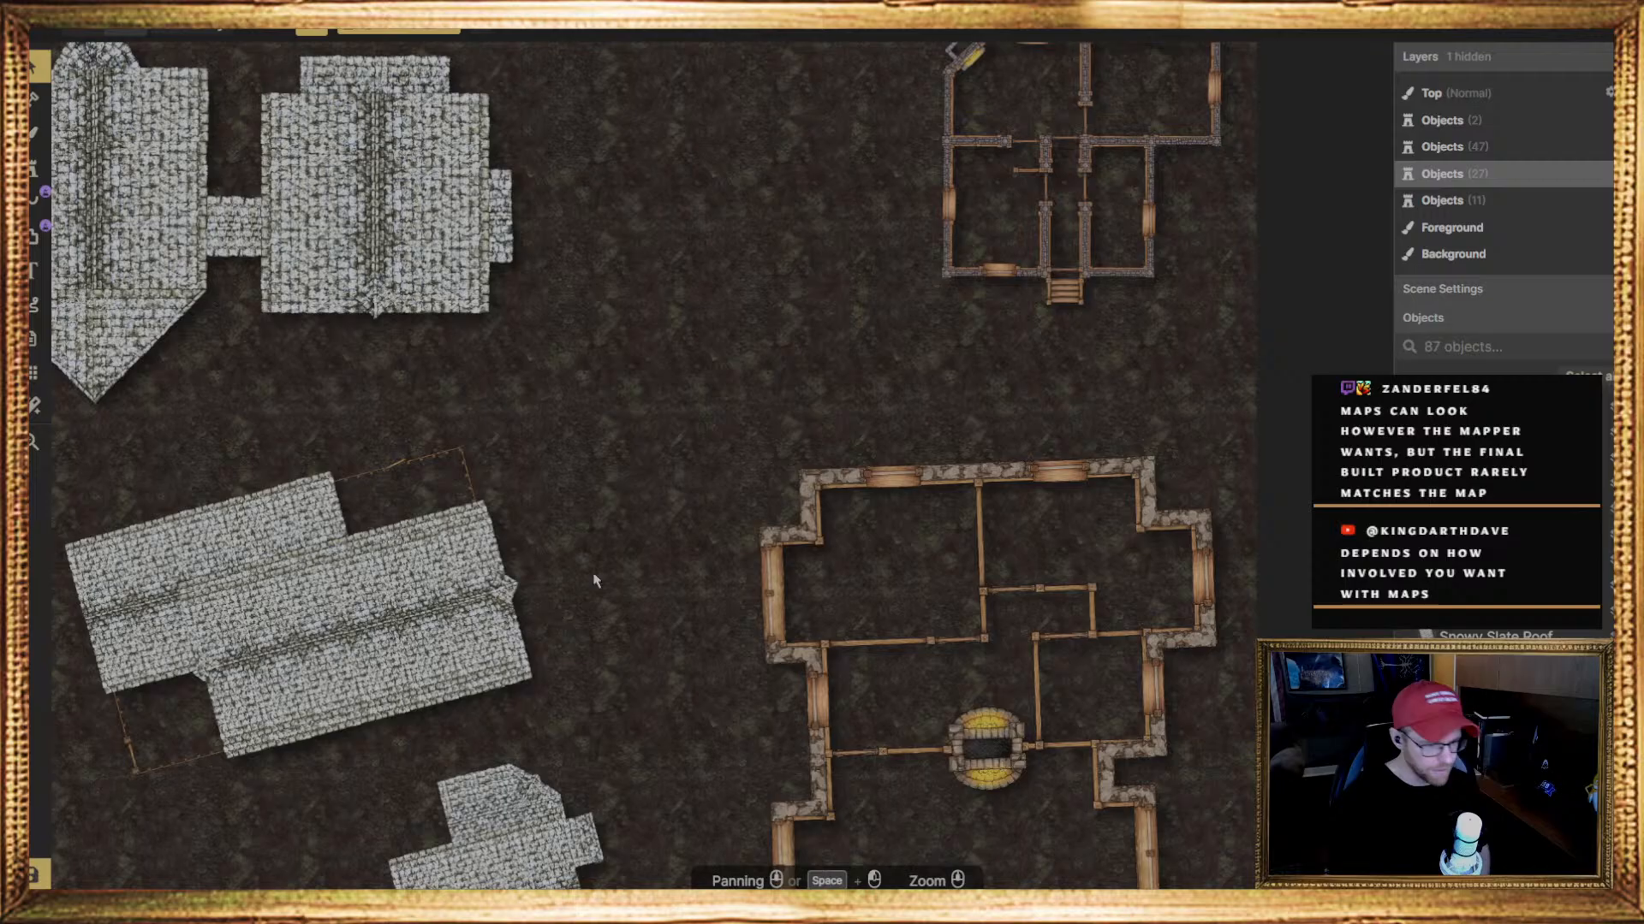
middle_drag(636, 675, 677, 607)
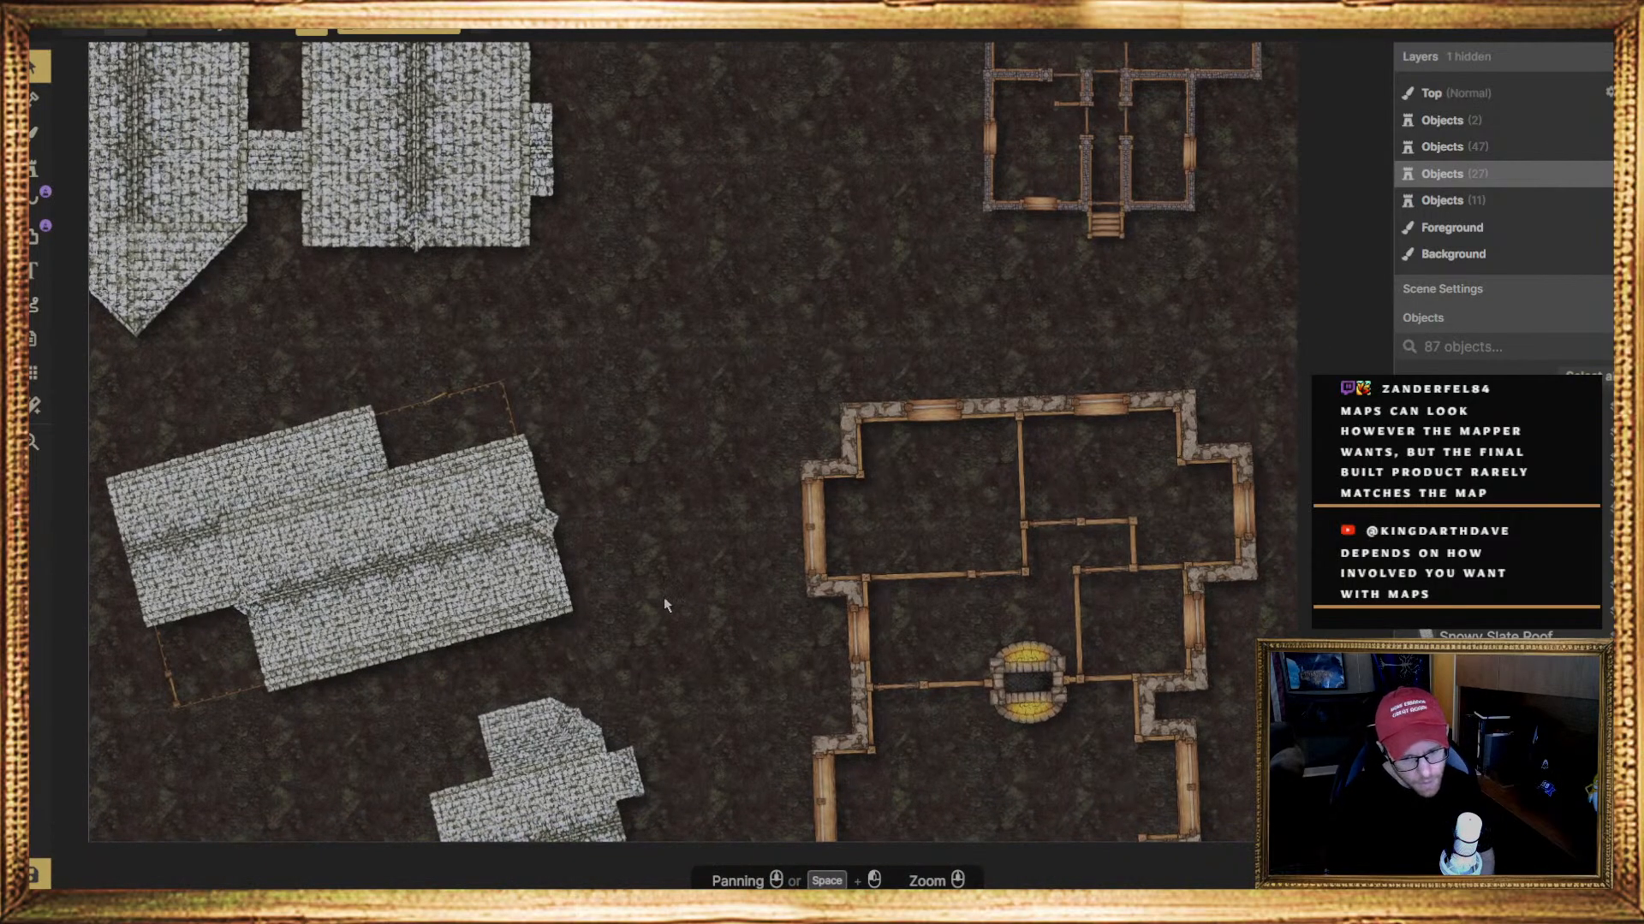
scroll(685, 569, down, 1)
scroll(683, 598, up, 1)
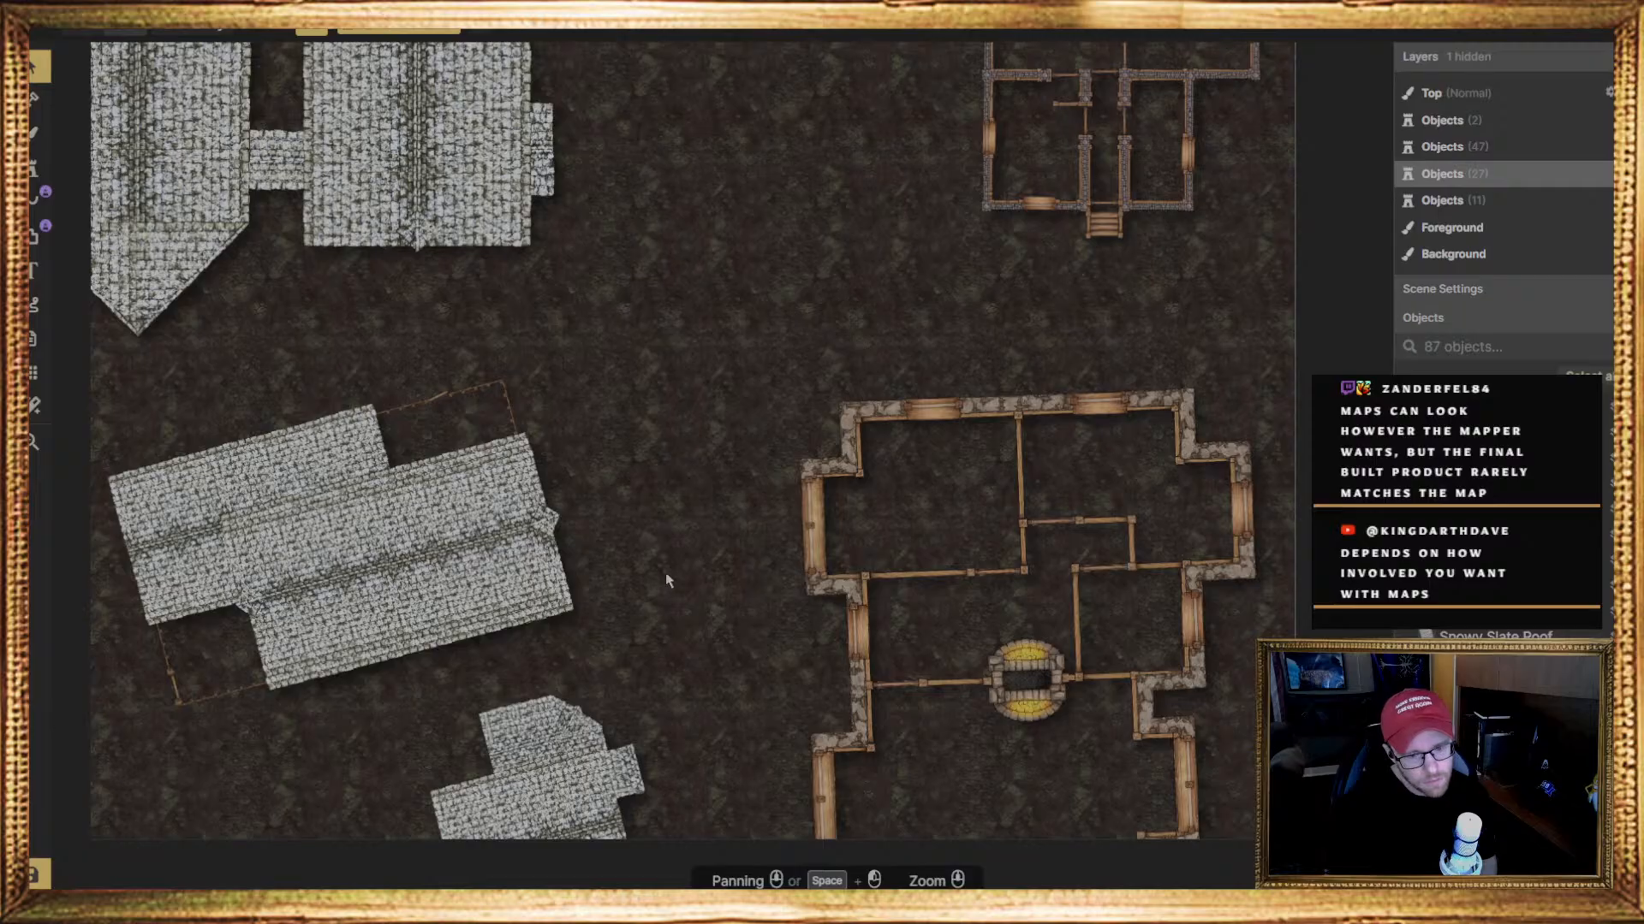
scroll(654, 588, up, 1)
scroll(649, 599, up, 1)
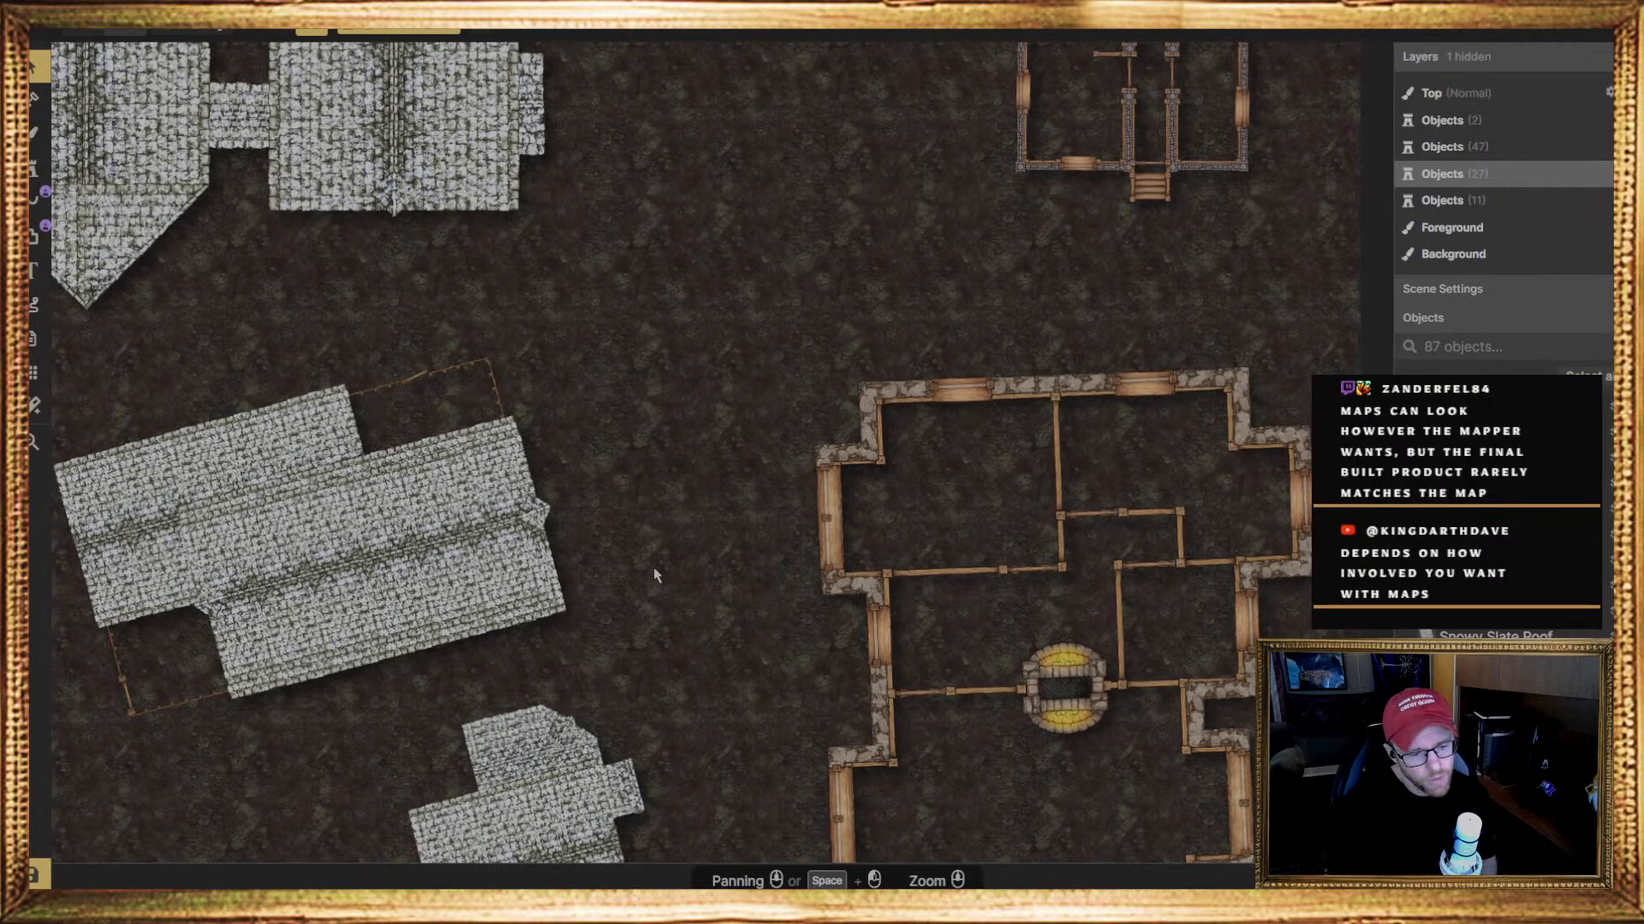
mouse_move(656, 576)
middle_down()
mouse_move(661, 618)
mouse_move(603, 580)
mouse_move(626, 575)
middle_up()
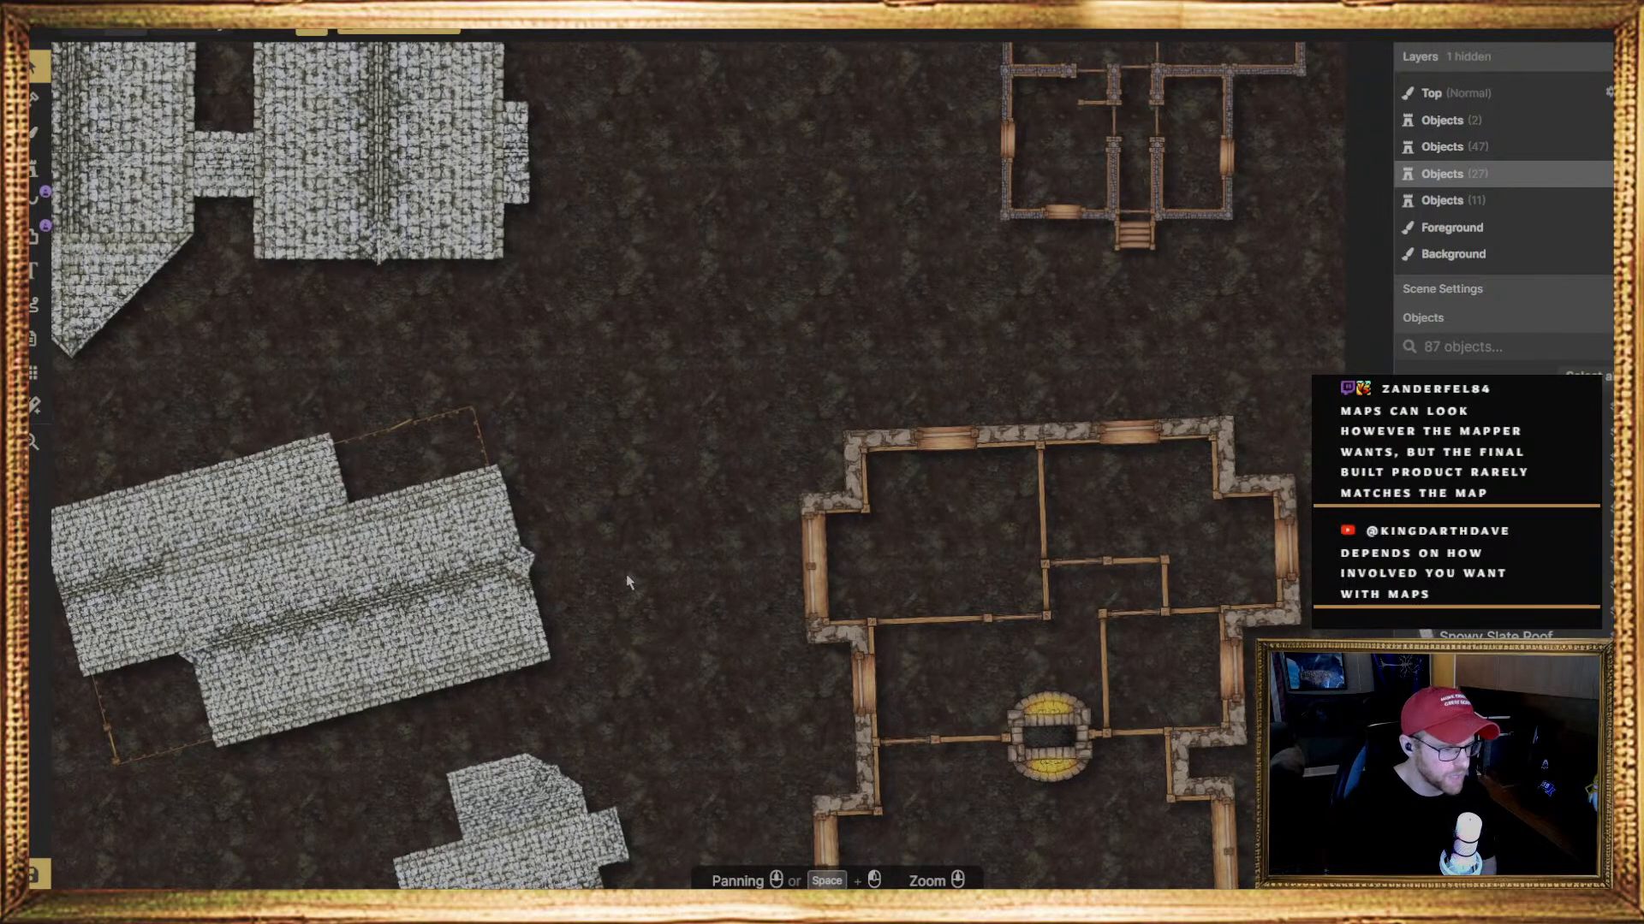
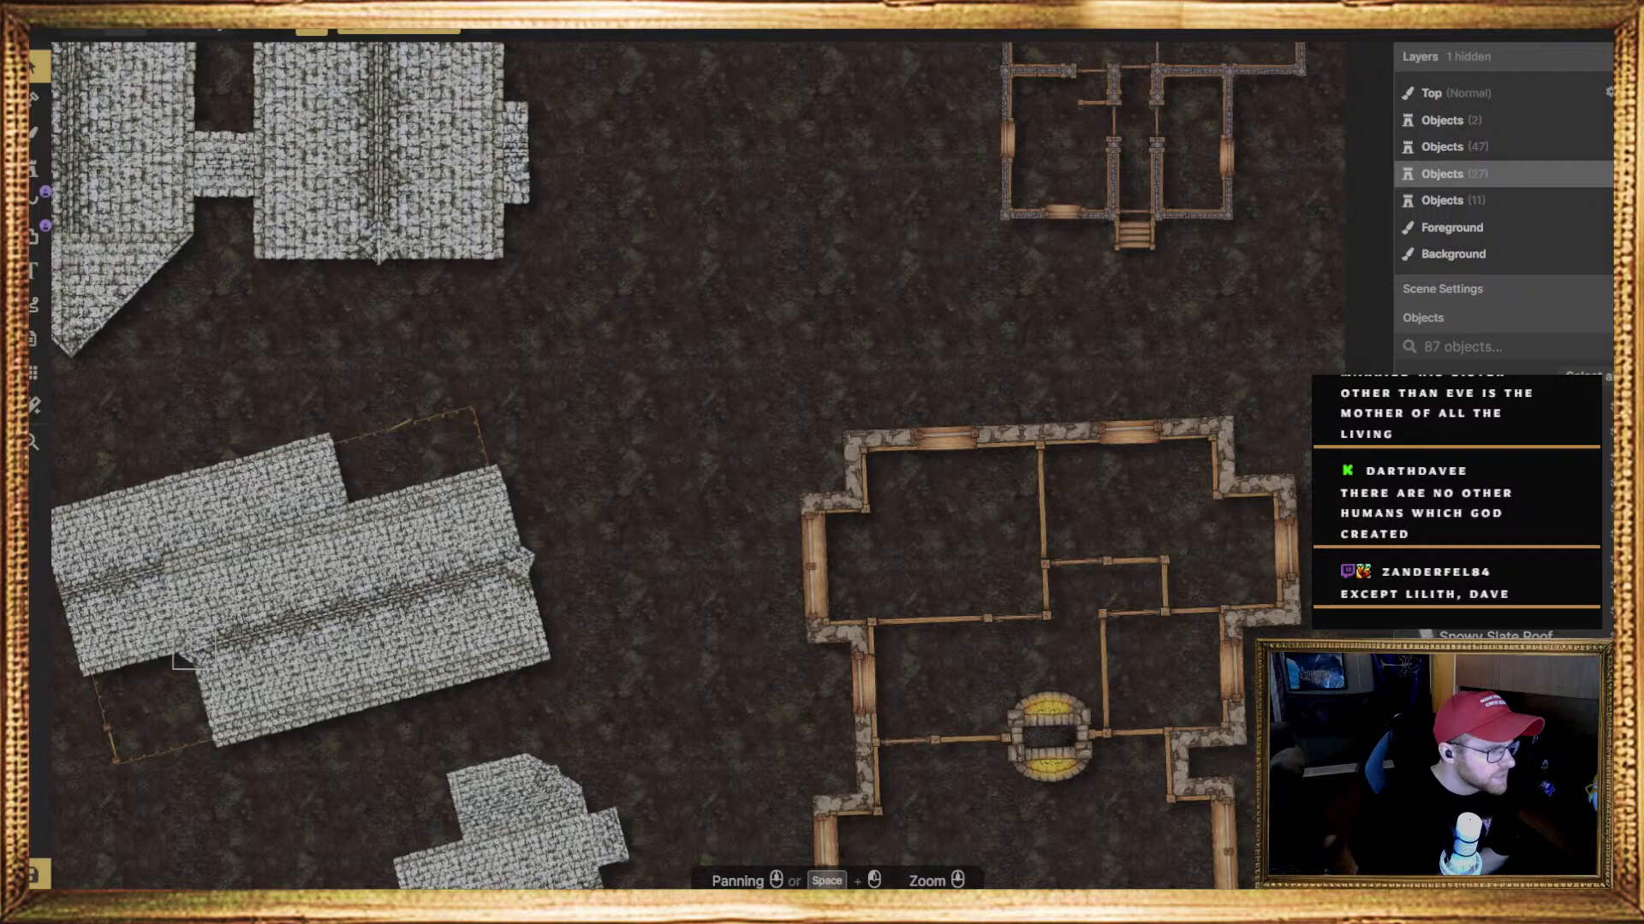
scroll(612, 637, down, 4)
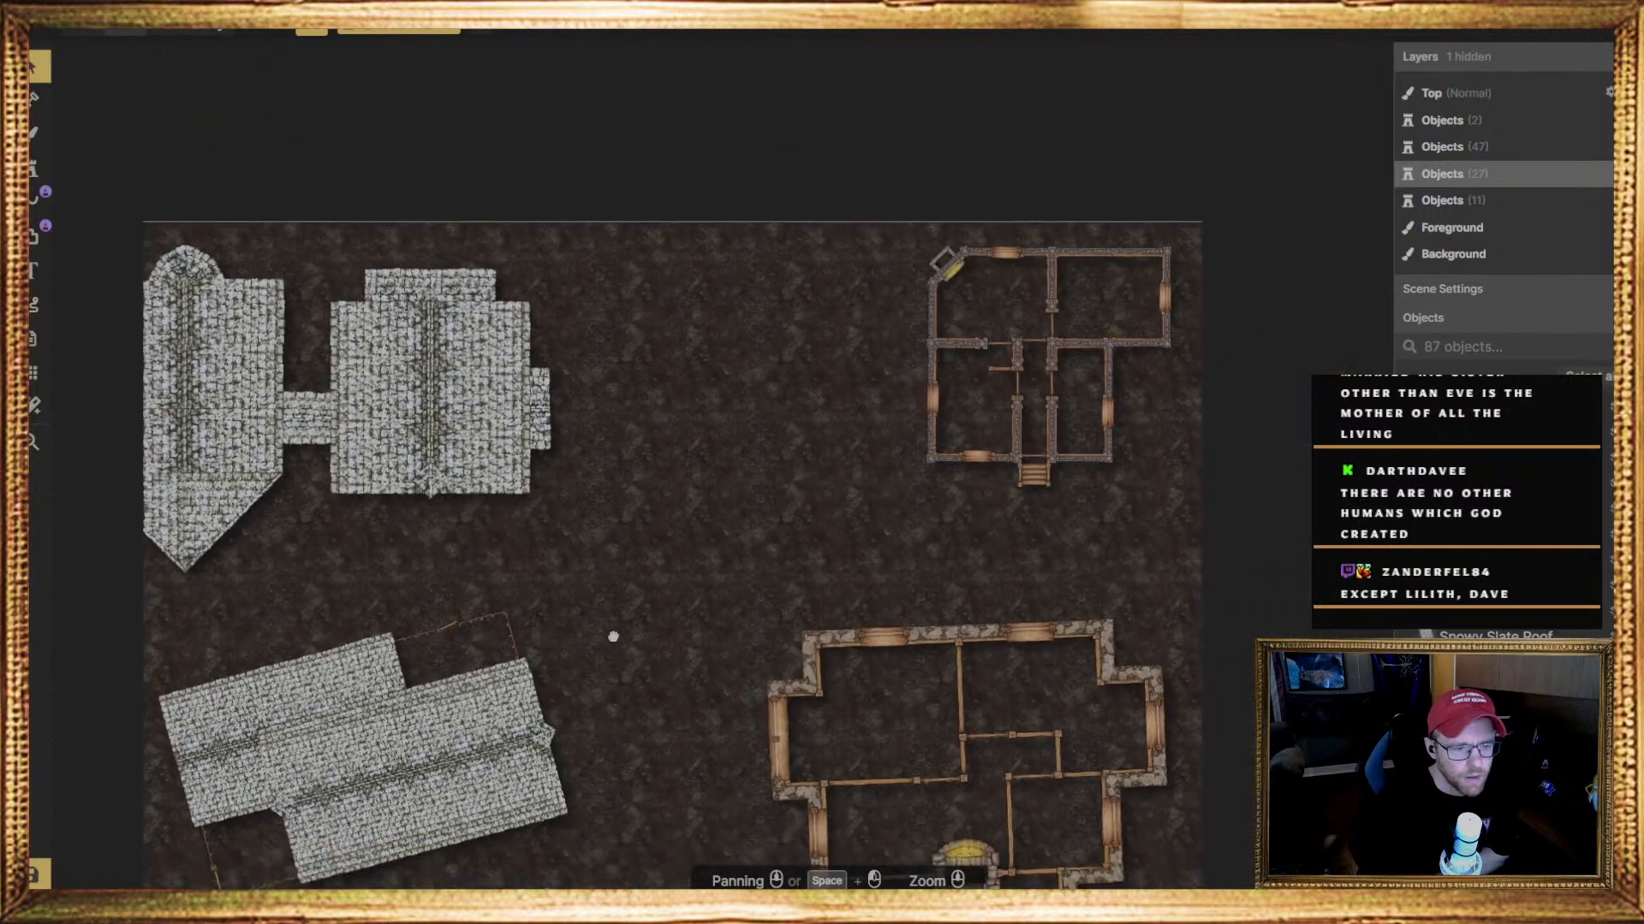
middle_drag(613, 637, 549, 571)
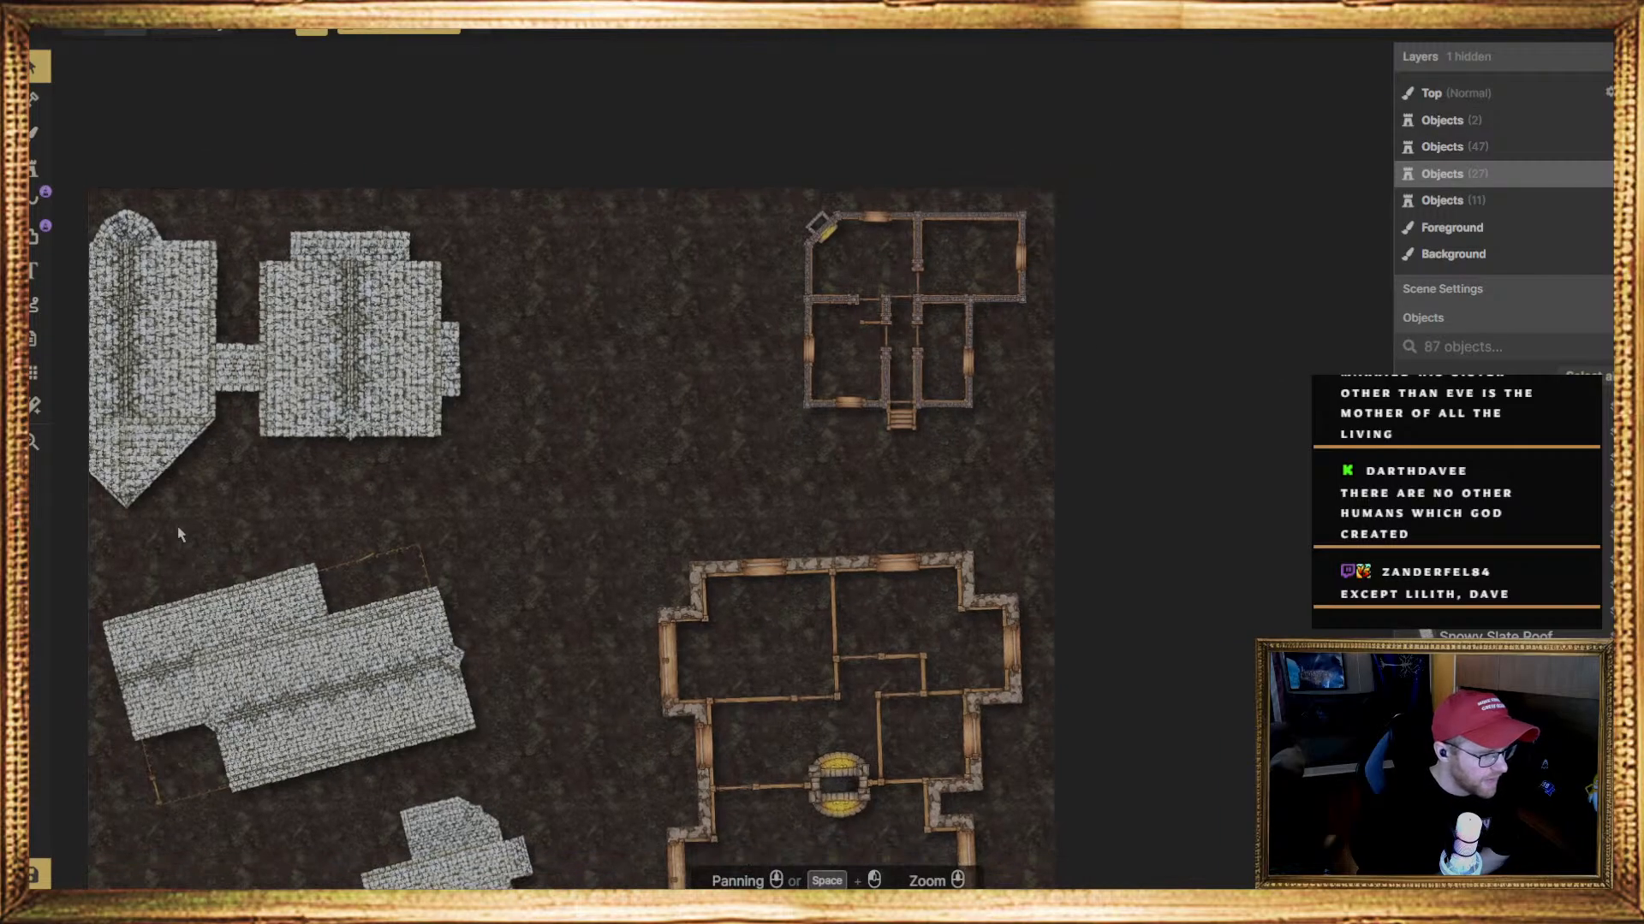
scroll(182, 568, up, 3)
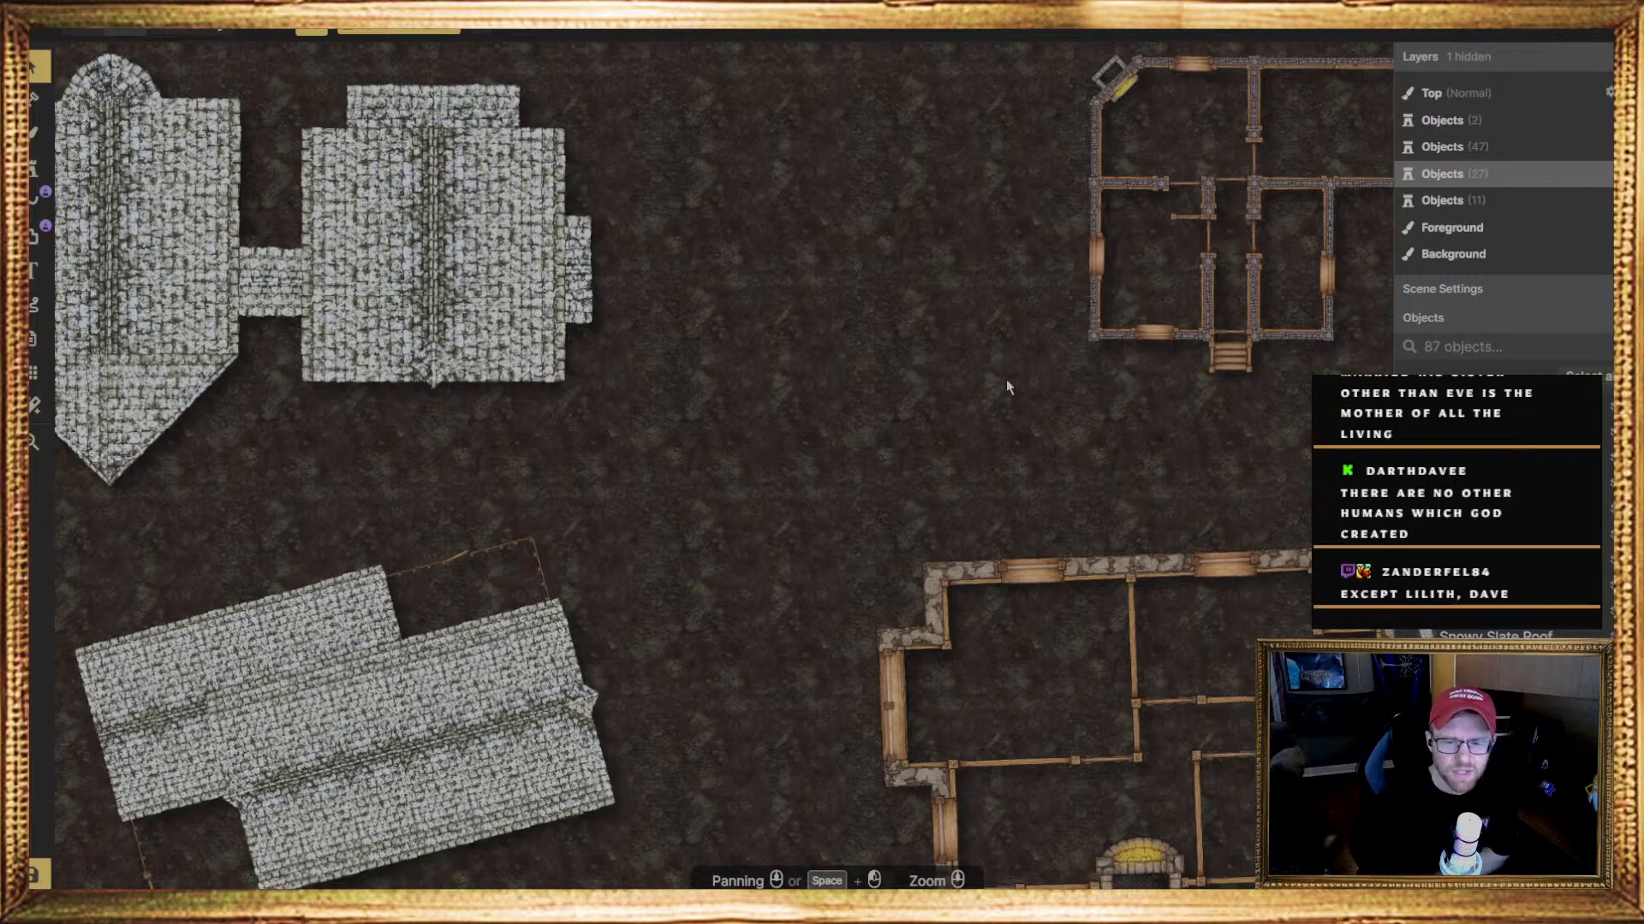
scroll(1005, 386, up, 2)
middle_drag(524, 668, 398, 569)
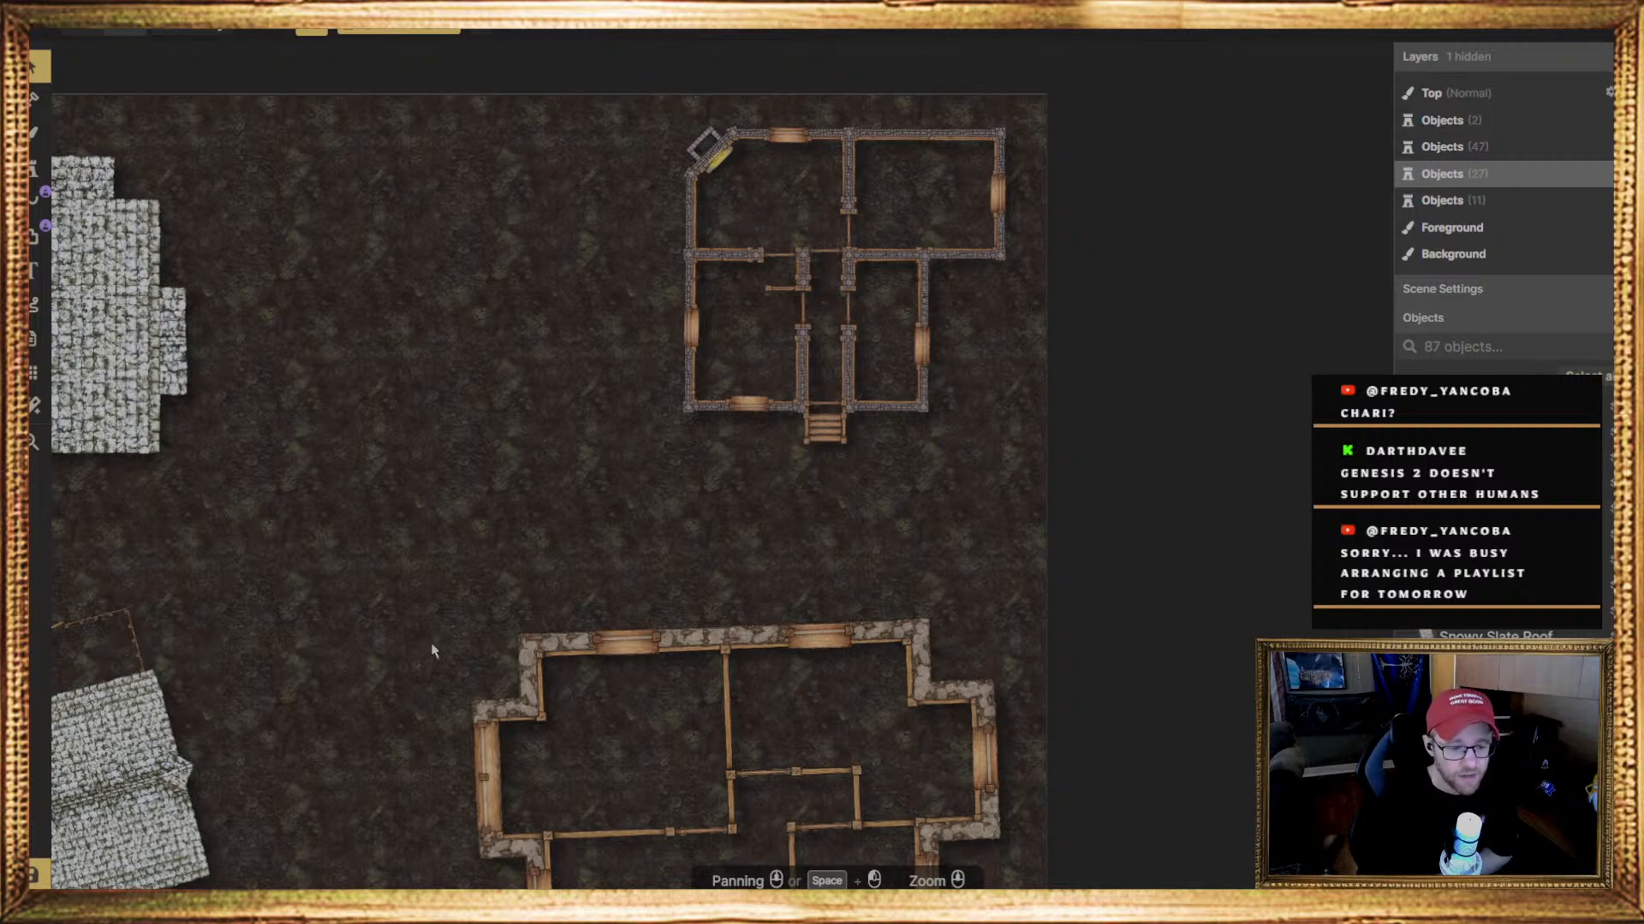
middle_drag(444, 572, 529, 621)
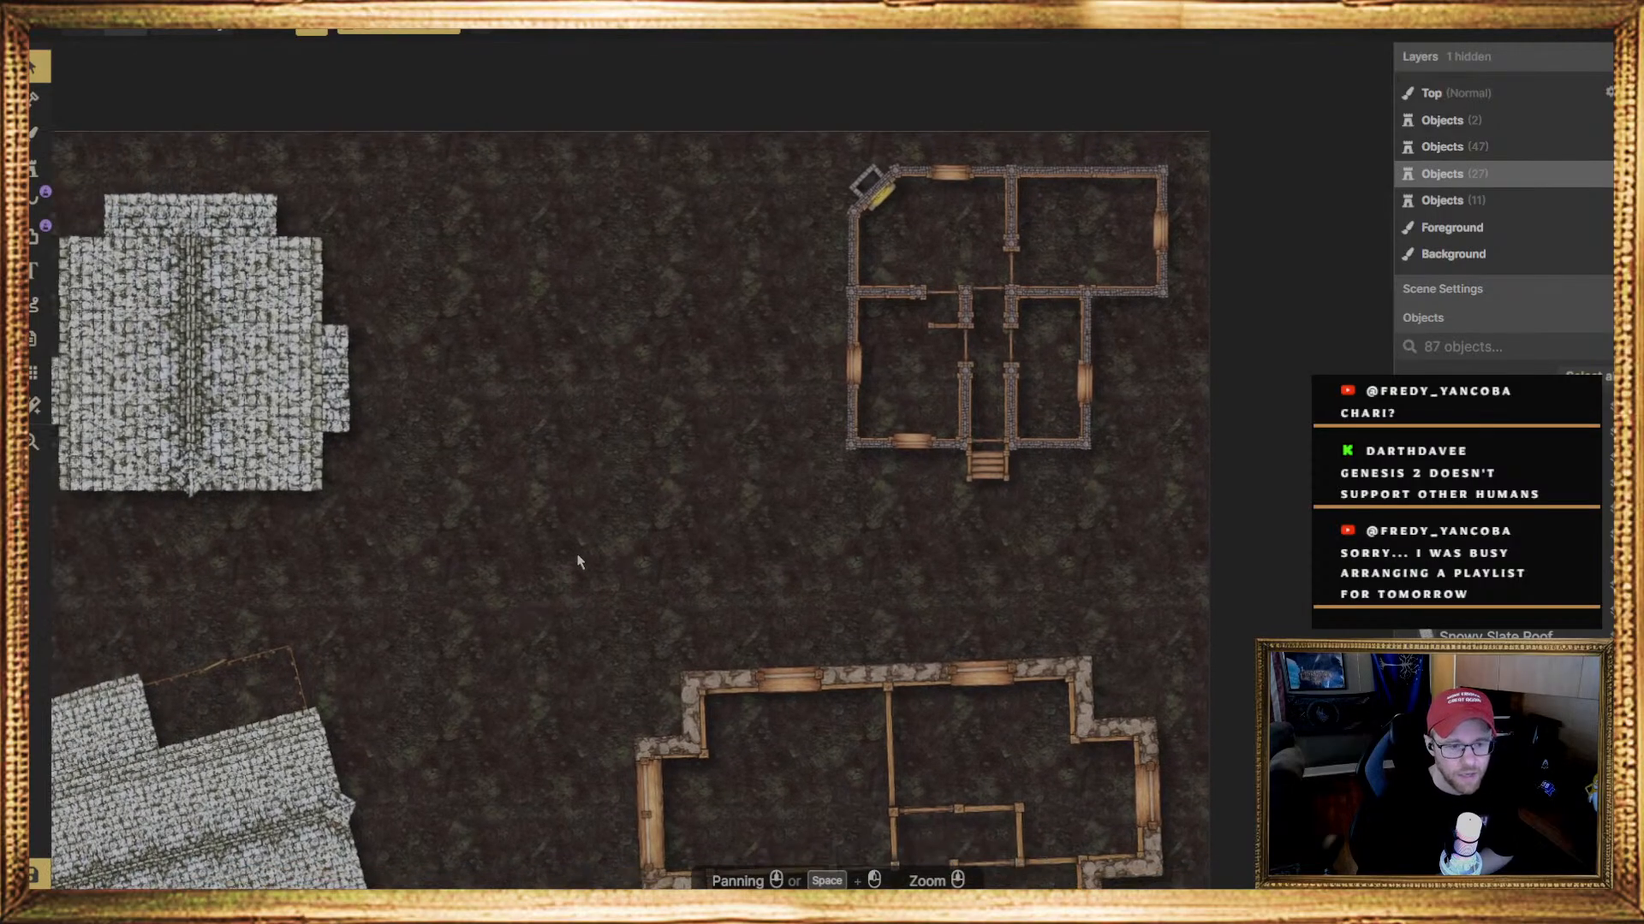
middle_drag(437, 562, 665, 414)
scroll(529, 524, down, 1)
scroll(514, 530, down, 1)
scroll(677, 445, down, 2)
middle_drag(696, 475, 664, 468)
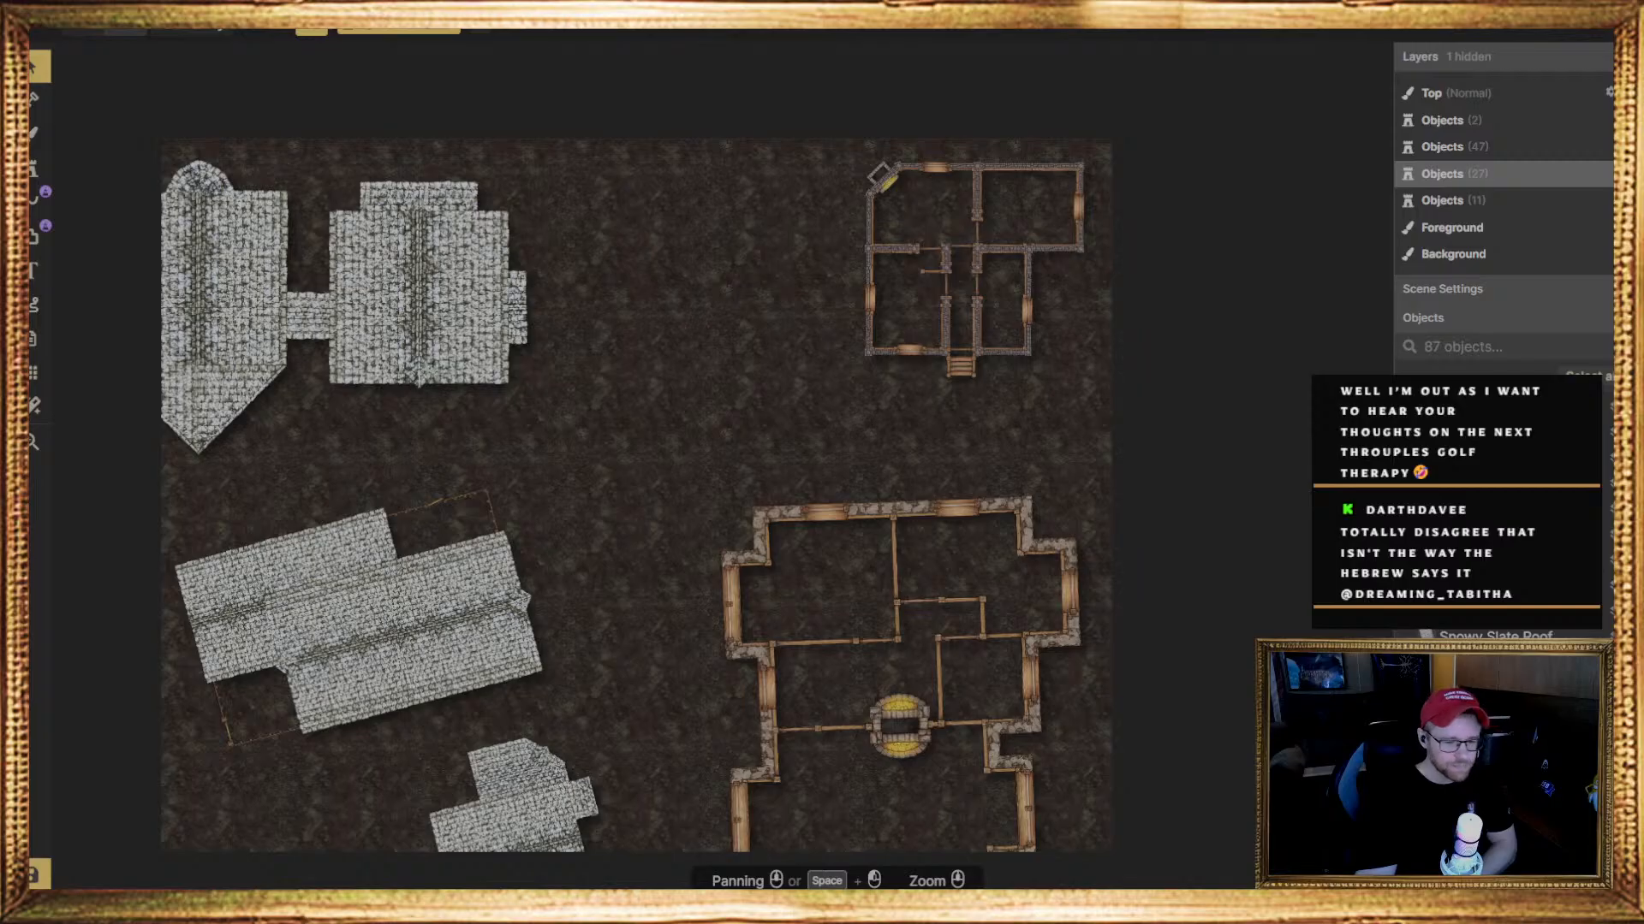
Place a rectangular snowy slate roof stamp over the lower wall of the upper-right house plan, beside the entrance steps
scroll(557, 548, up, 3)
middle_drag(697, 444, 521, 511)
middle_drag(595, 441, 519, 455)
scroll(471, 479, down, 2)
scroll(524, 495, up, 1)
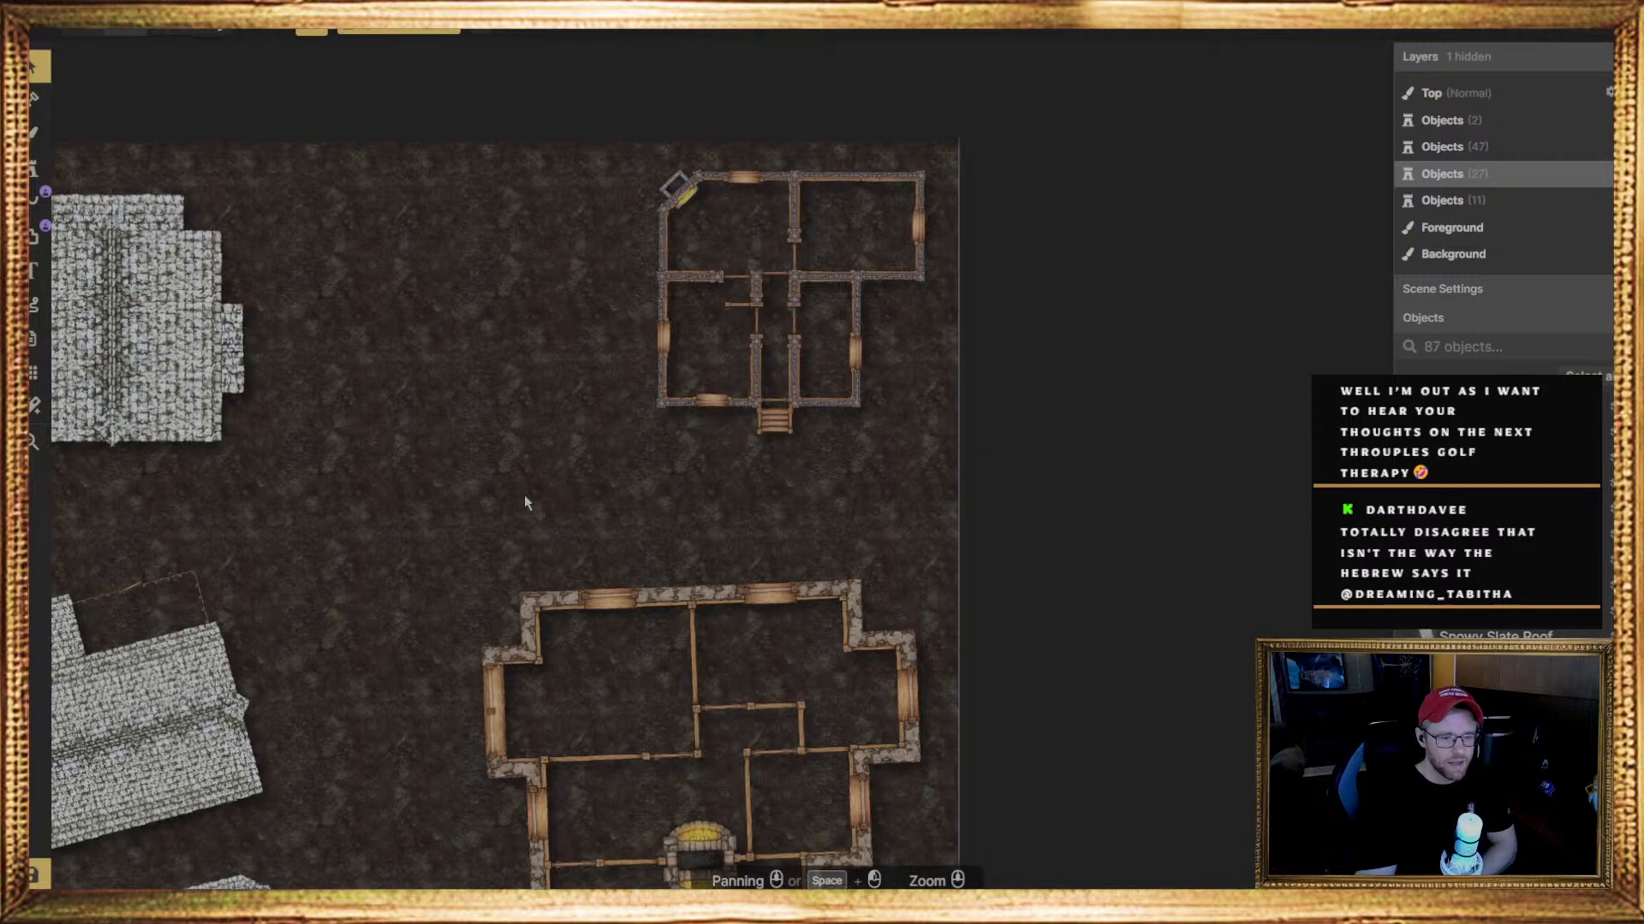
scroll(463, 458, up, 1)
click(36, 168)
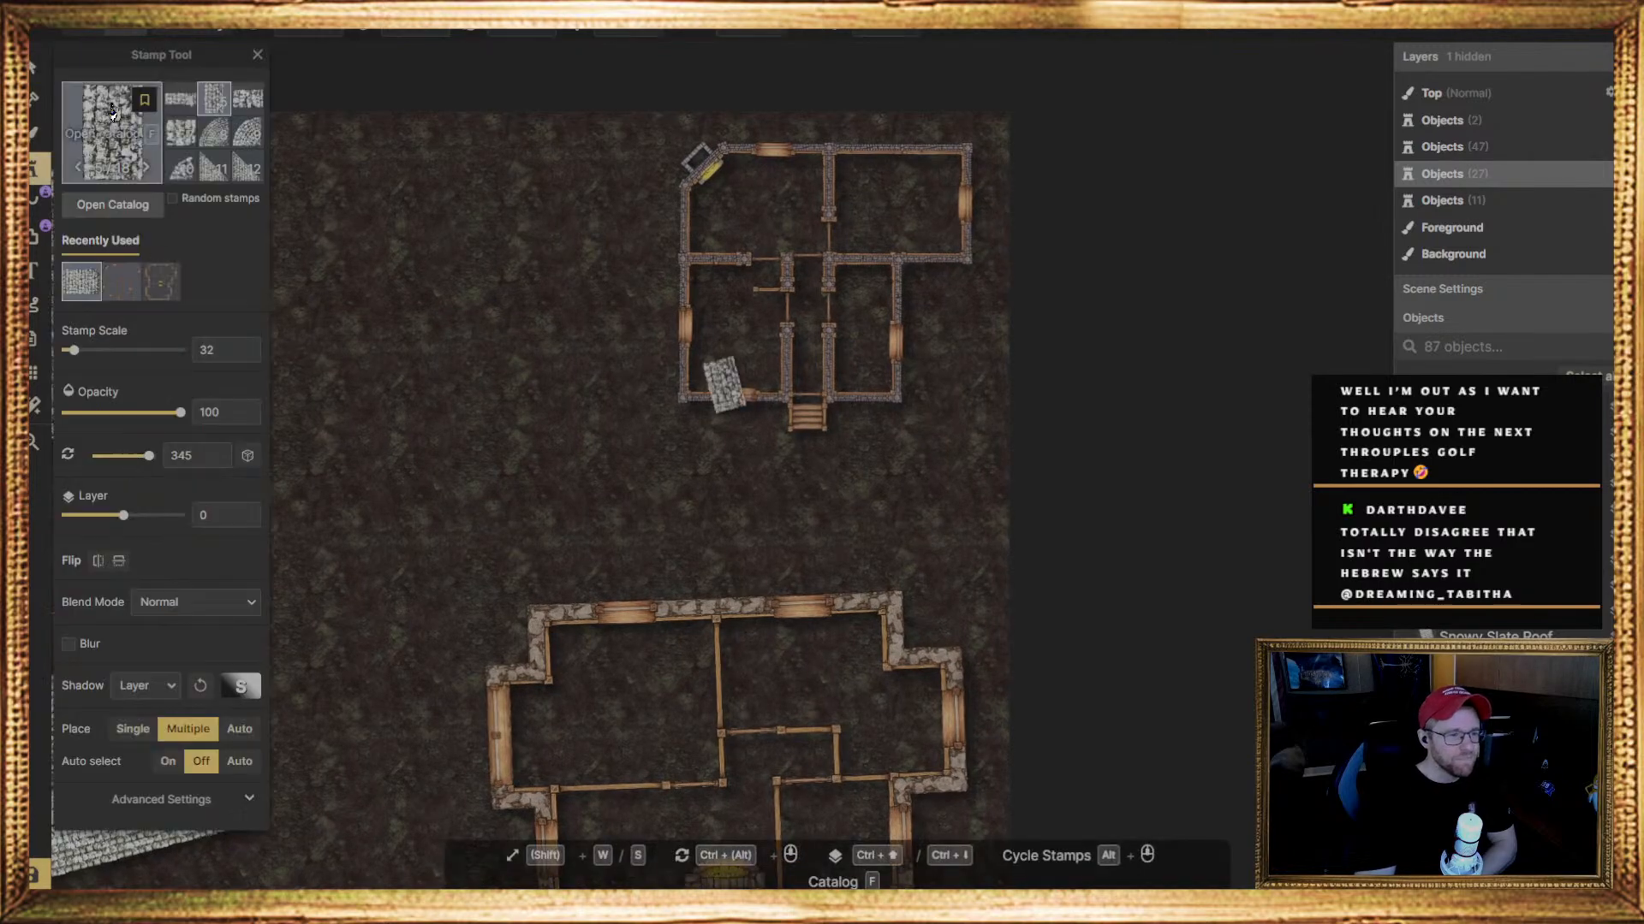
key(f)
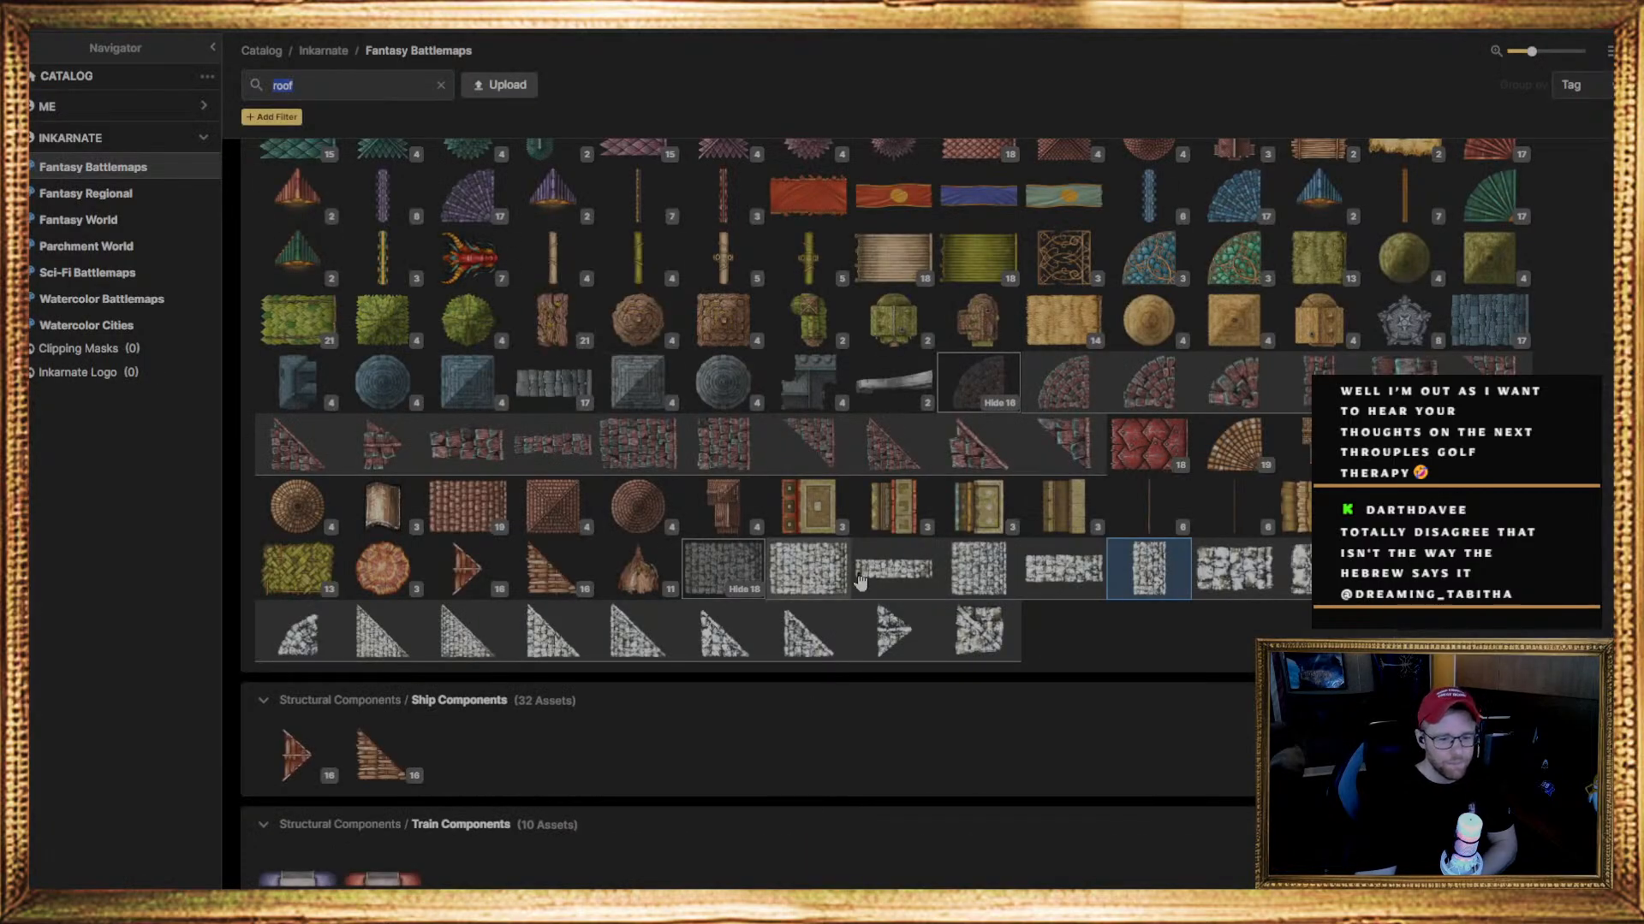
click(832, 568)
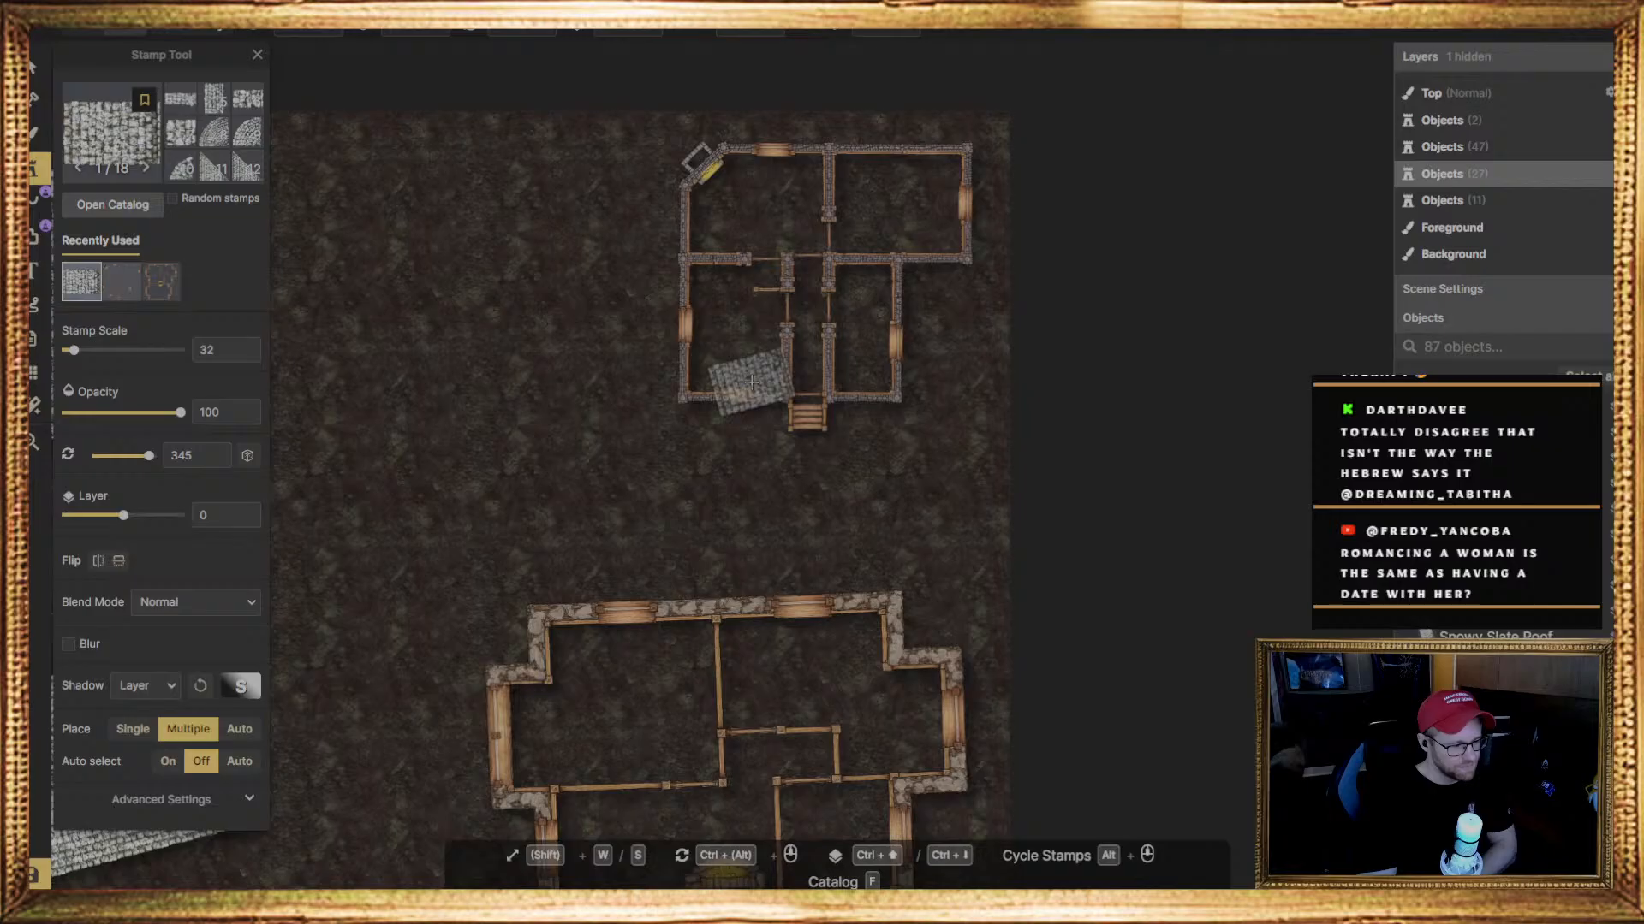
click(723, 385)
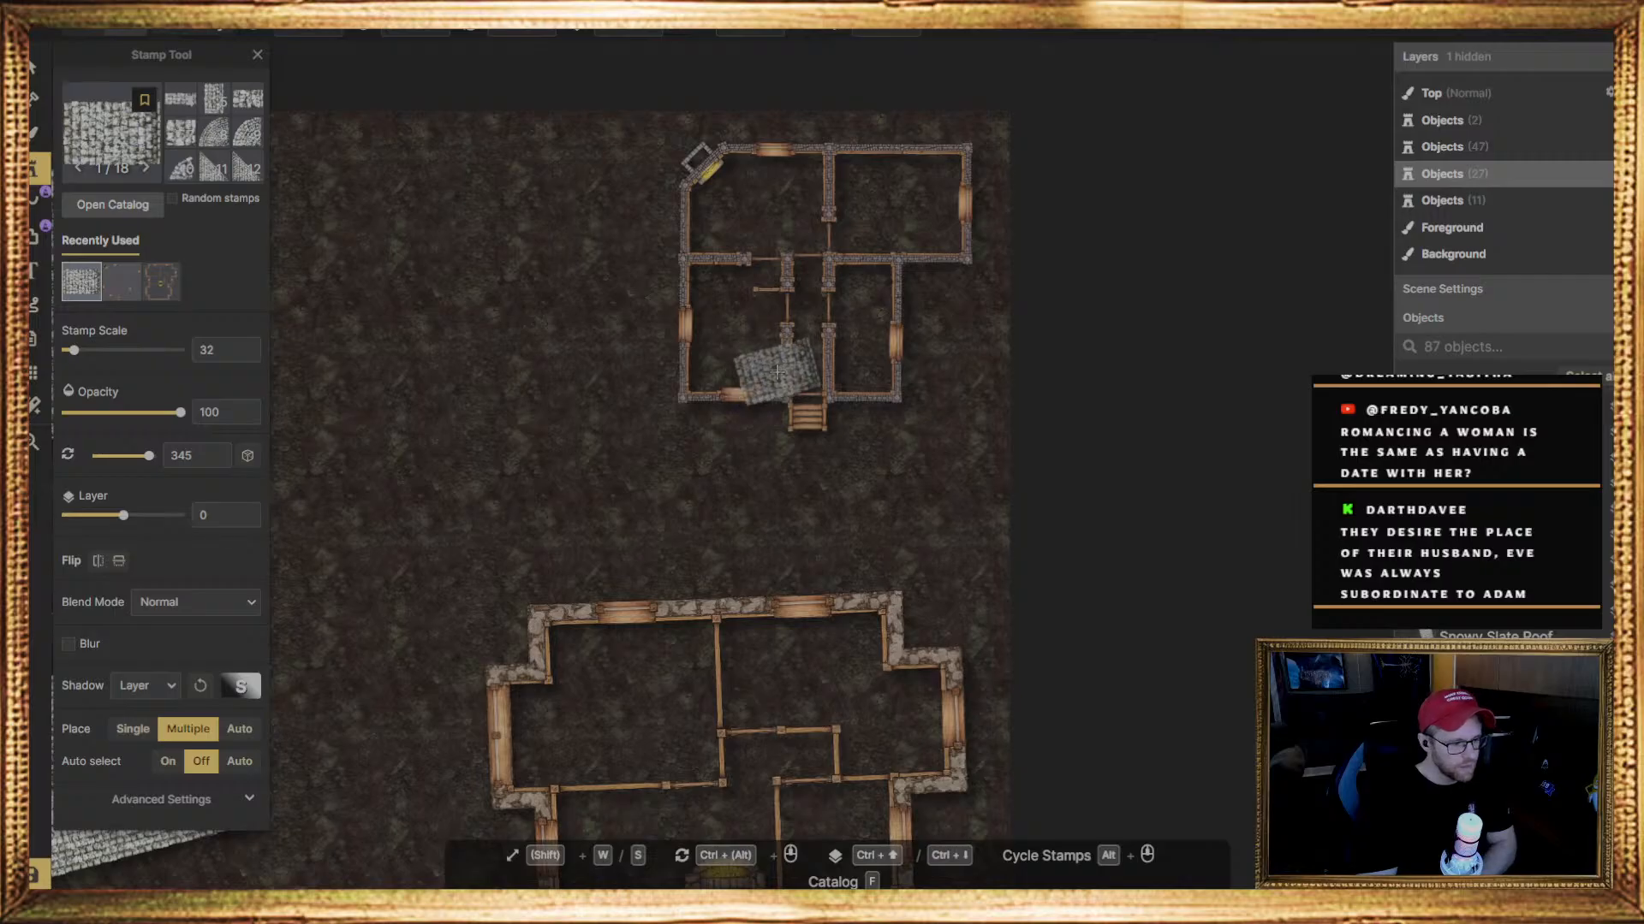
click(773, 375)
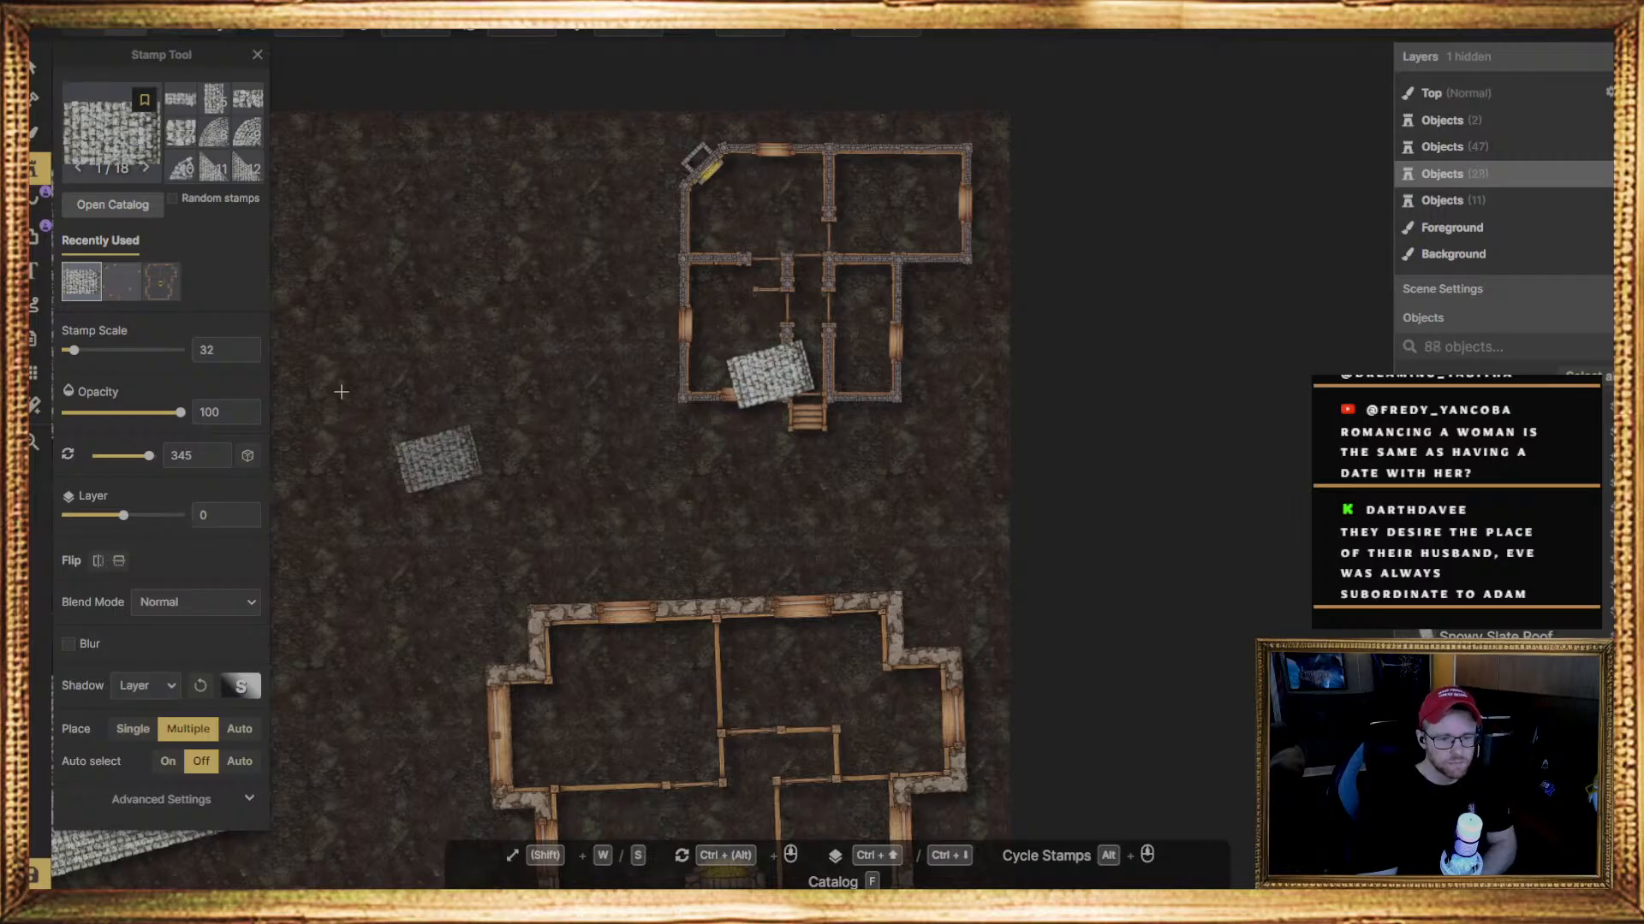
Straighten the placed roof piece by setting its rotation angle to 0, and nudge it into position beside the entrance
click(36, 69)
click(744, 383)
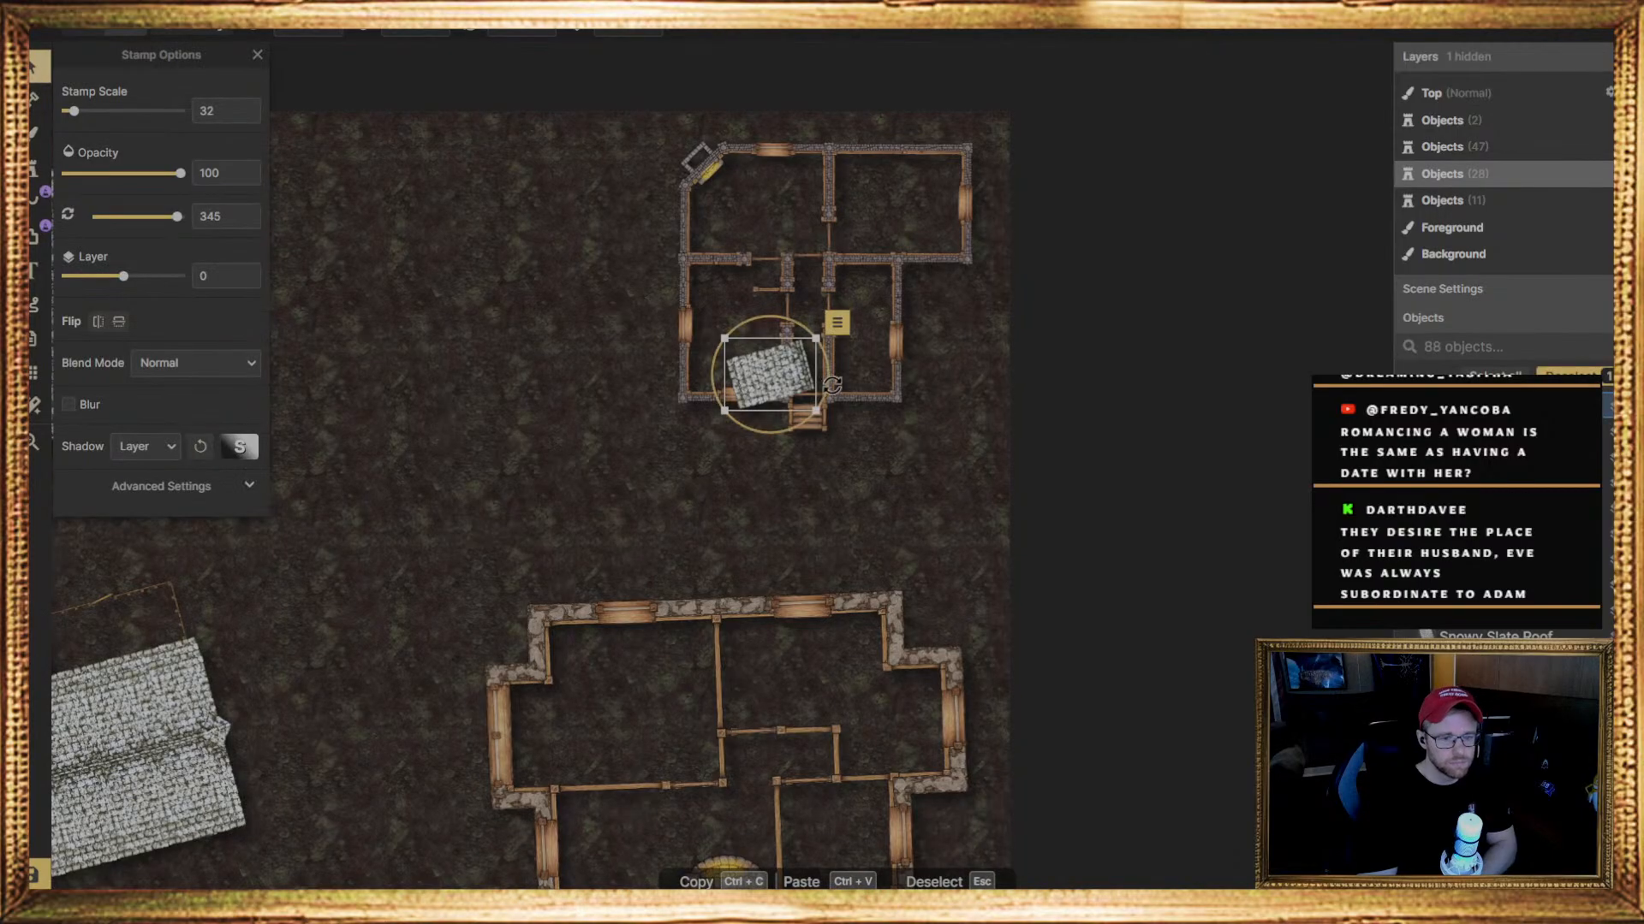
drag(829, 384, 821, 399)
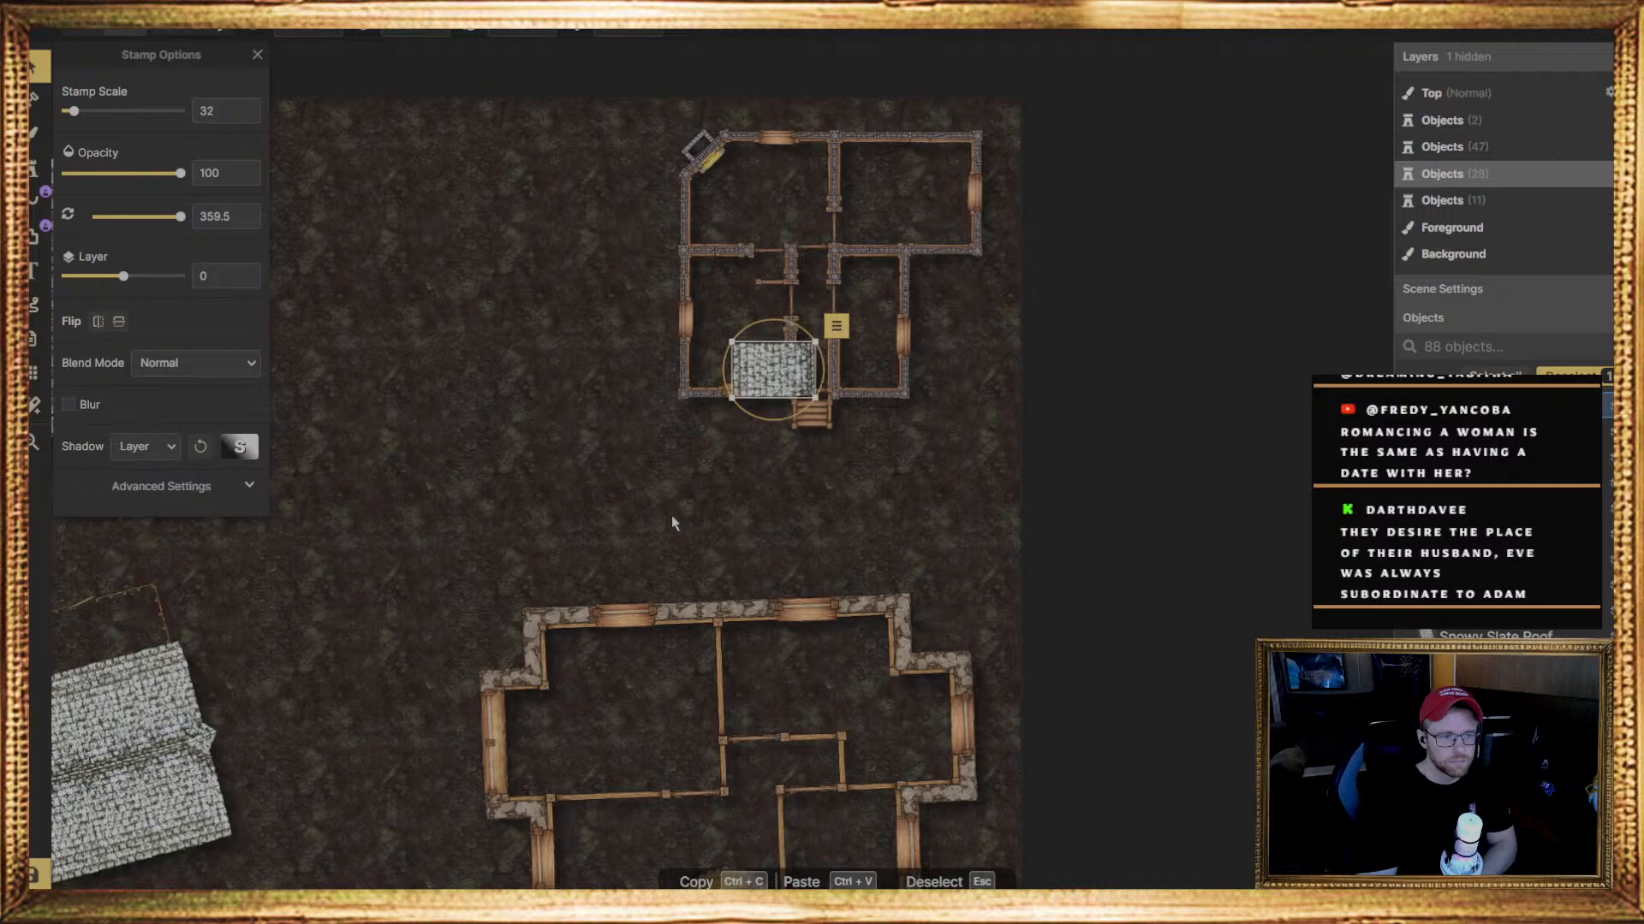
scroll(672, 515, up, 1)
click(704, 178)
click(793, 358)
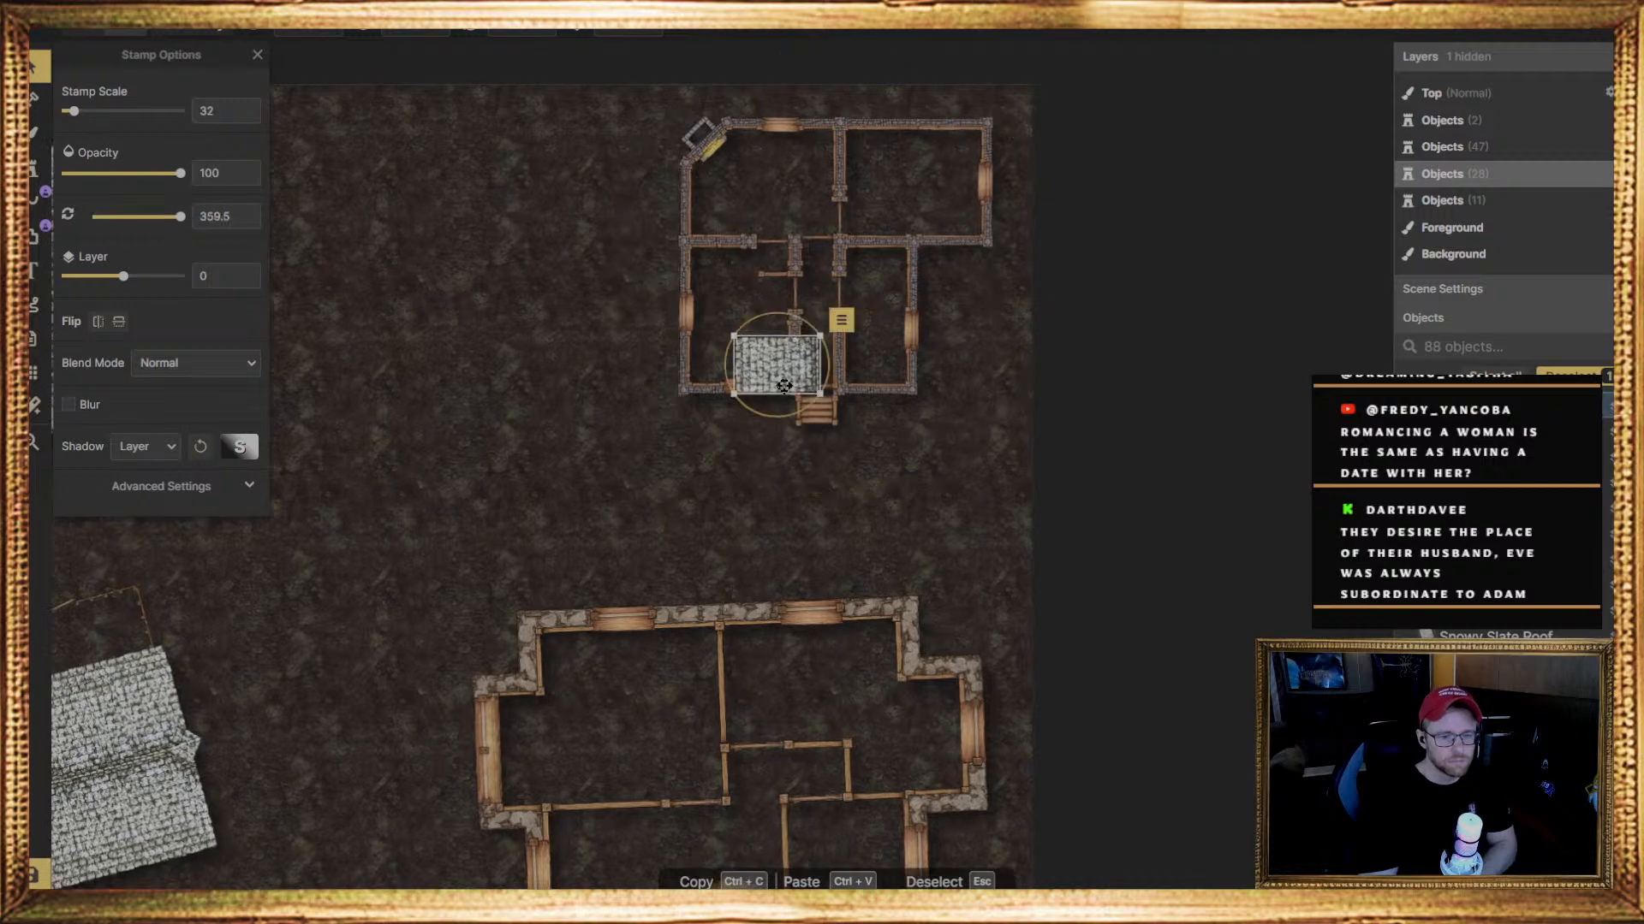
click(519, 31)
text(0)
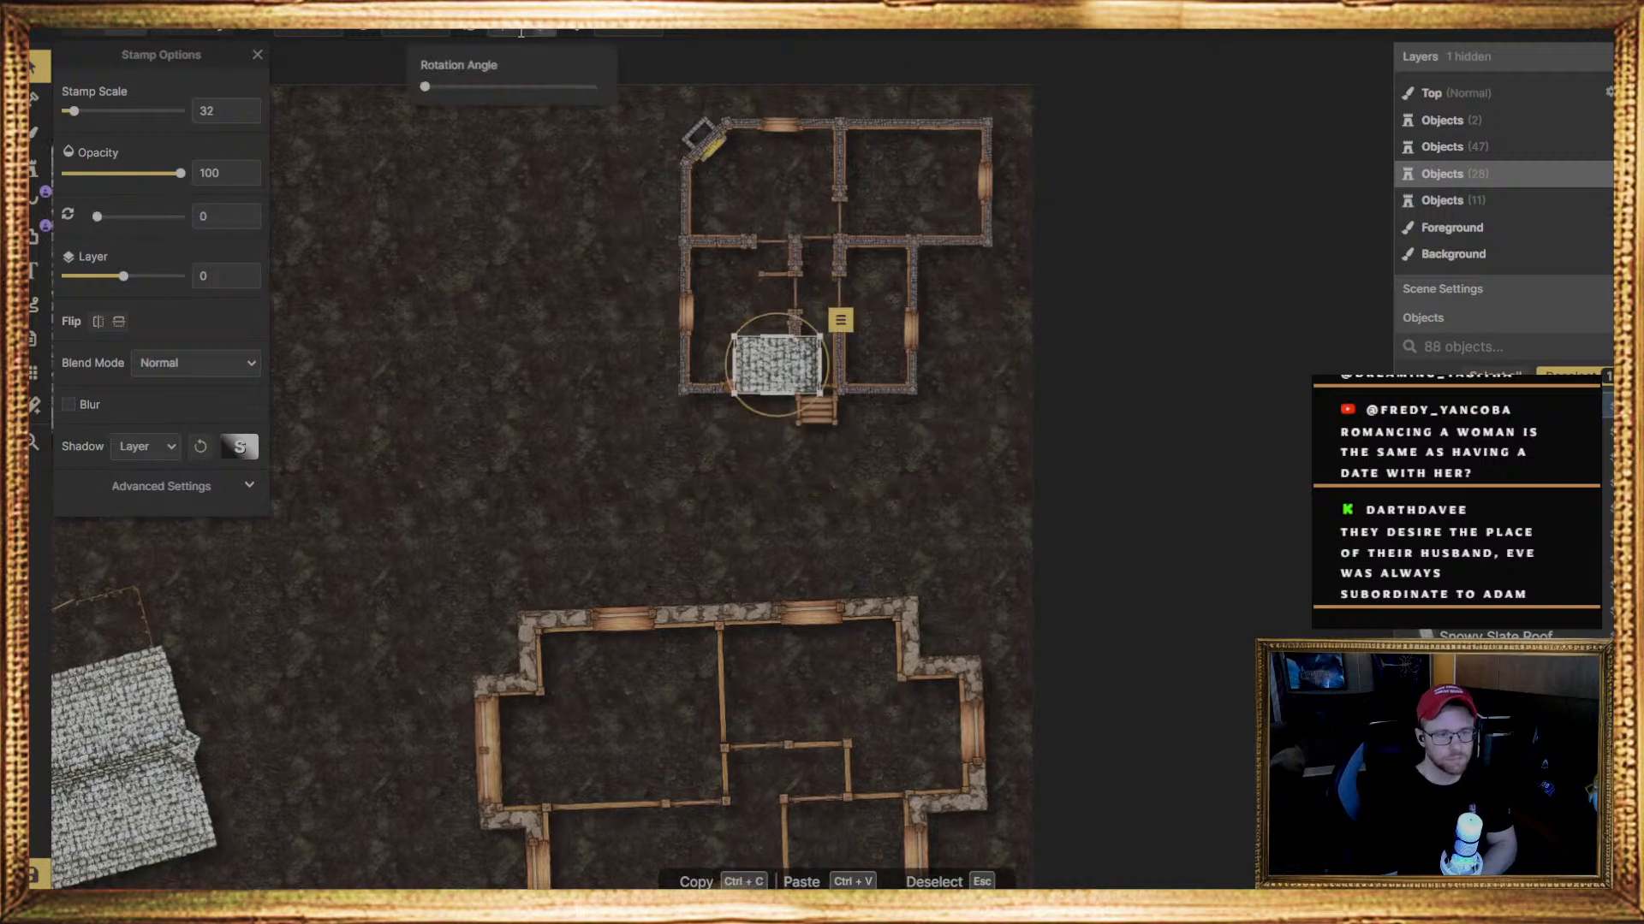
drag(794, 379, 792, 378)
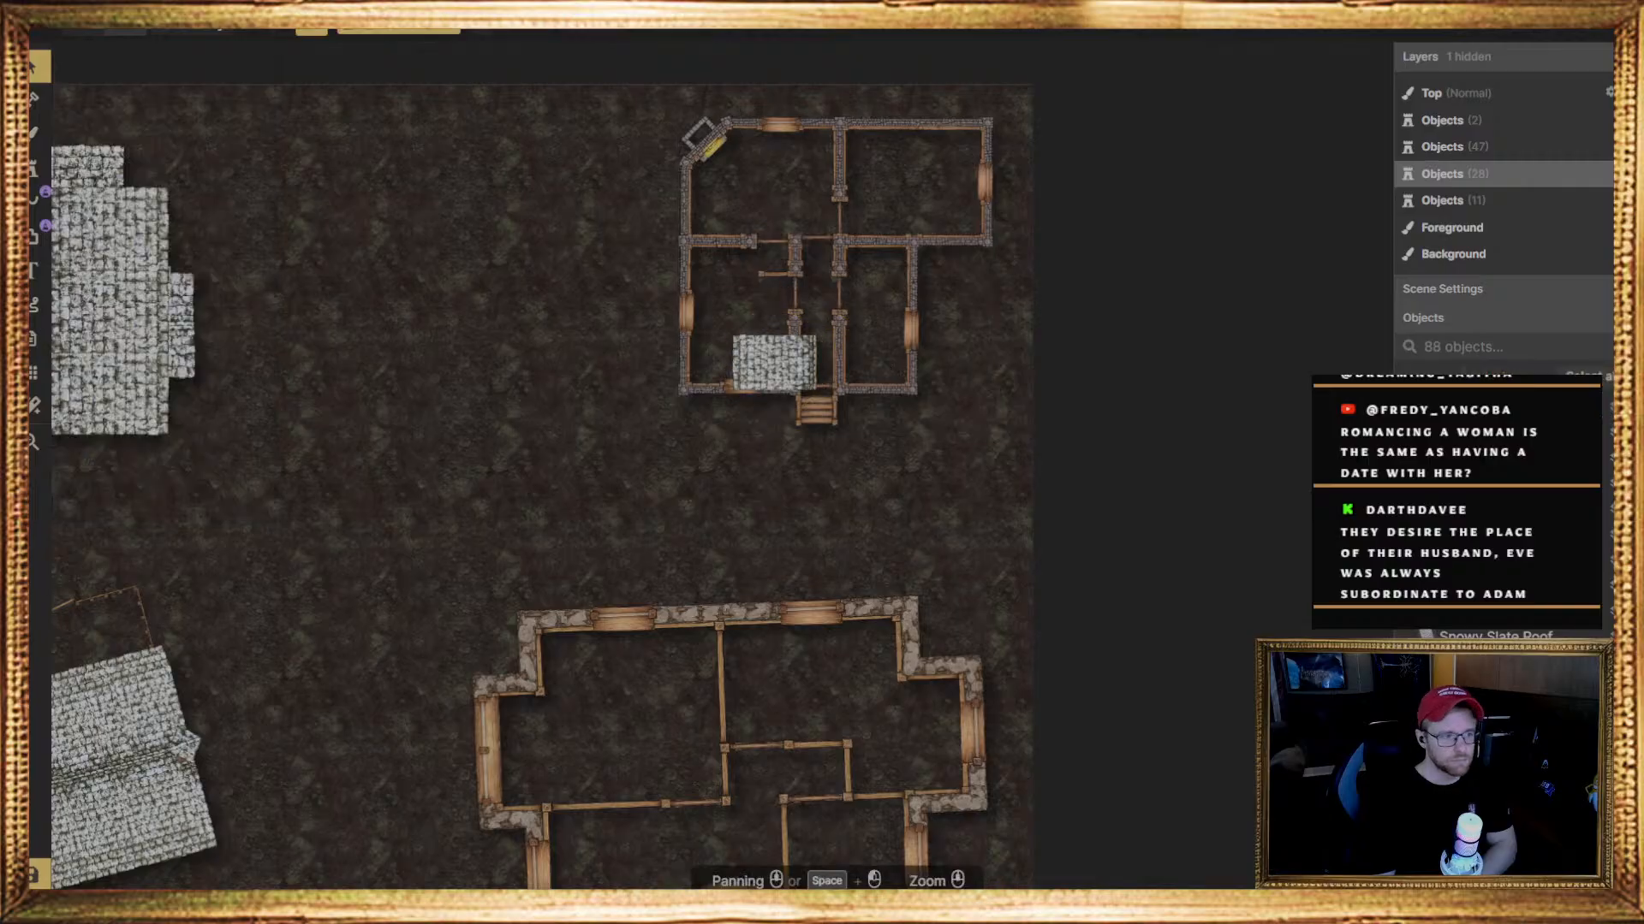
Stamp more pieces of the same slate roof at rotation 0, stacked end to end up to the house's upper wall
click(34, 168)
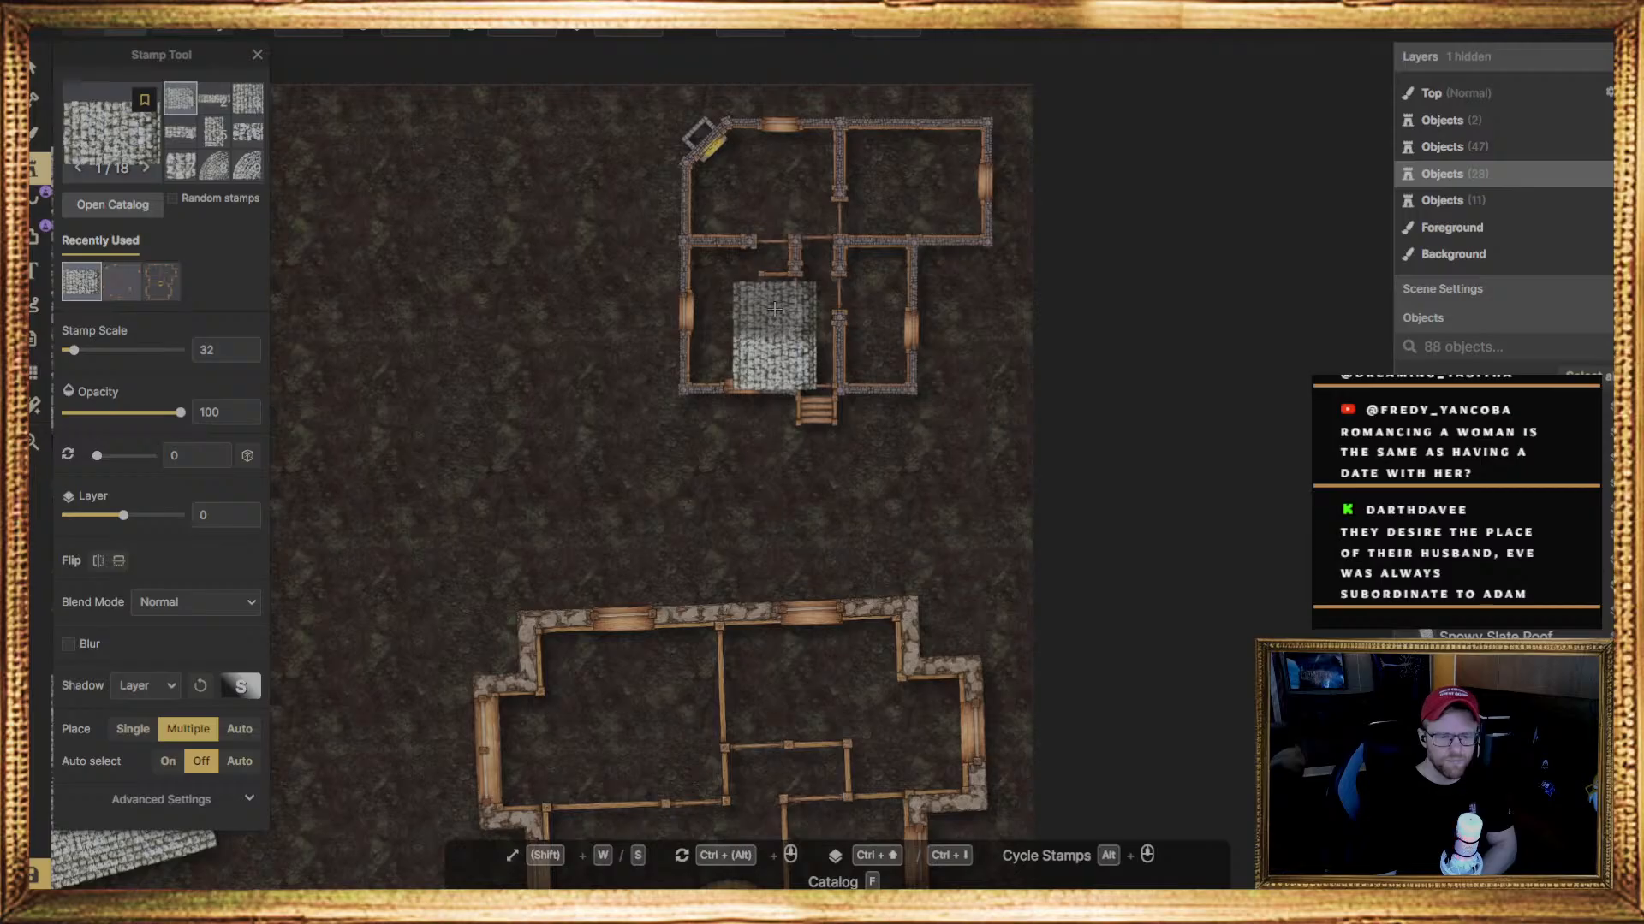
click(775, 308)
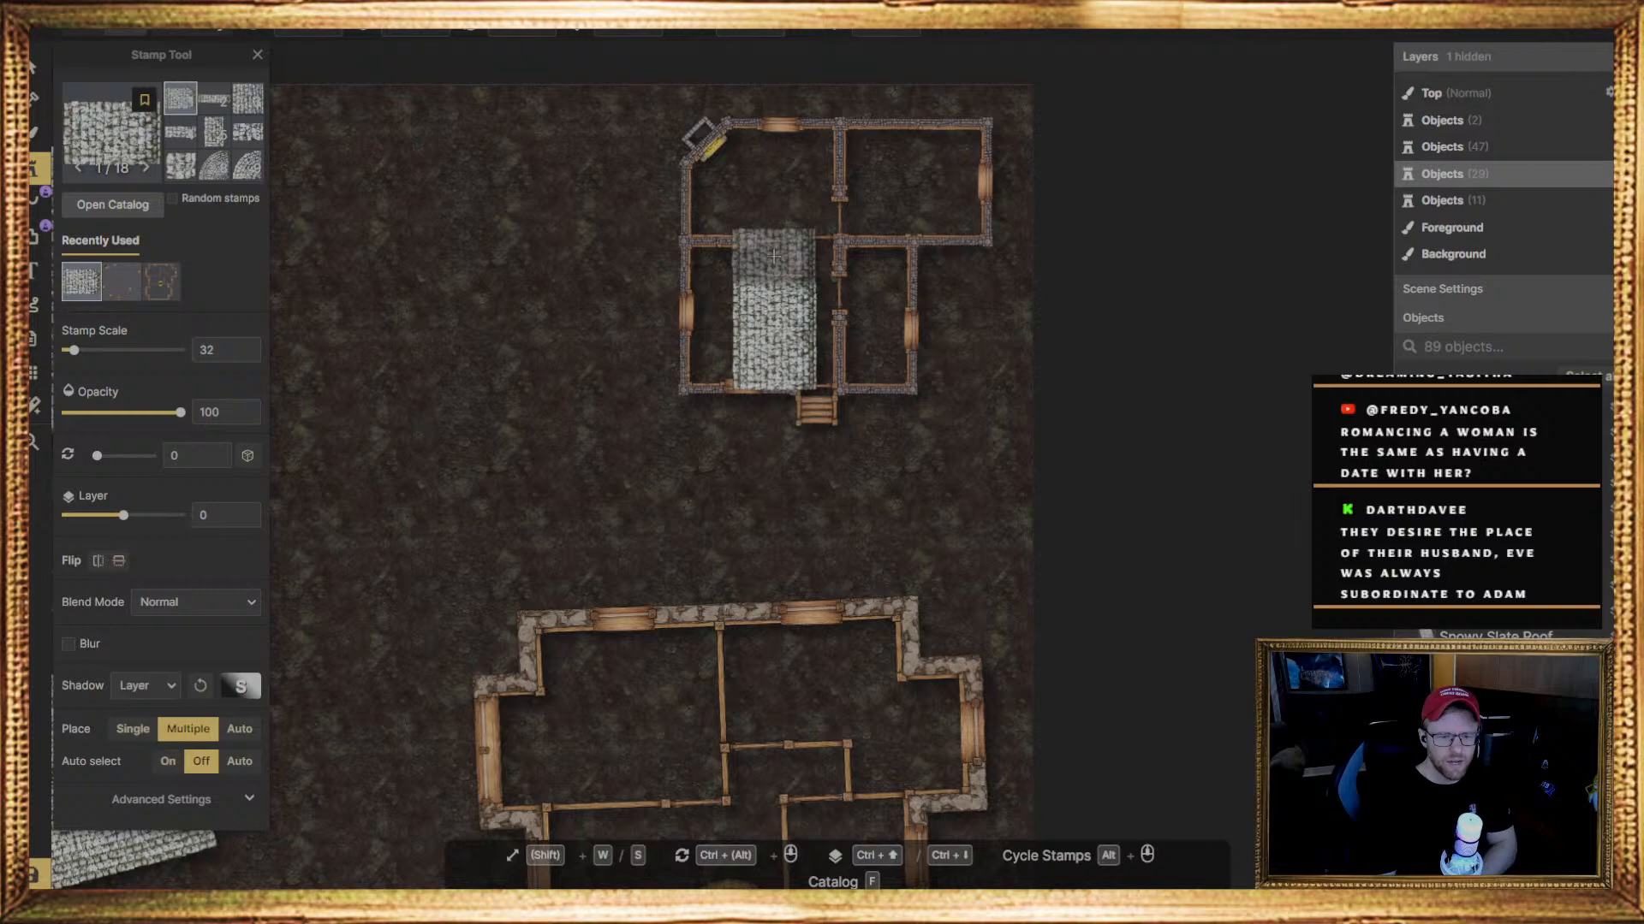
click(762, 180)
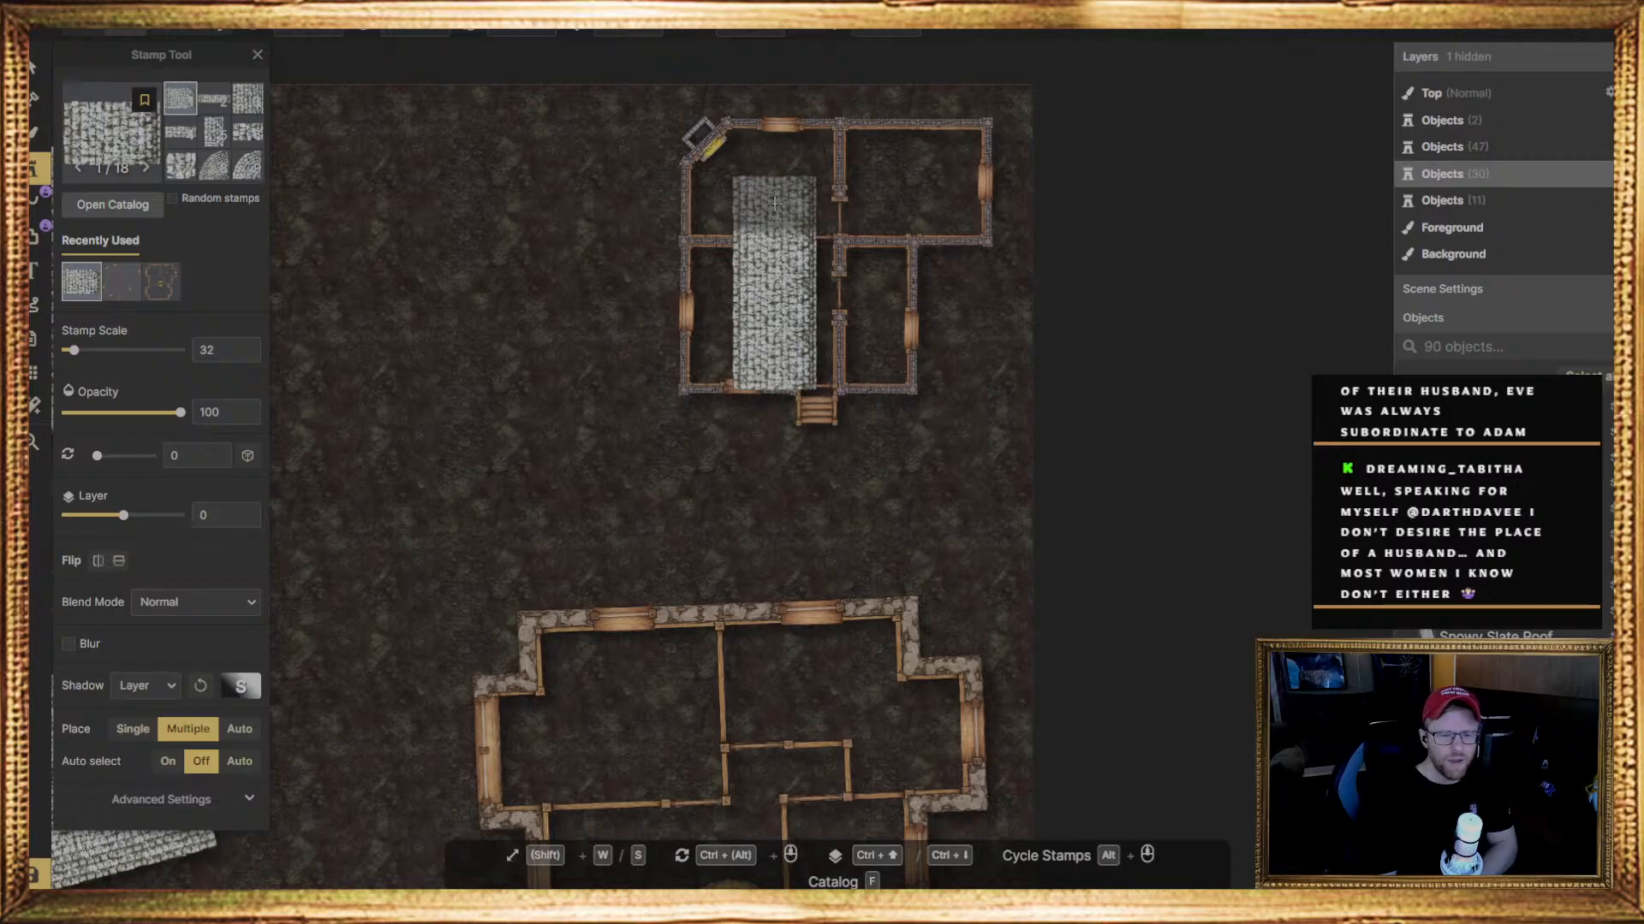
click(774, 152)
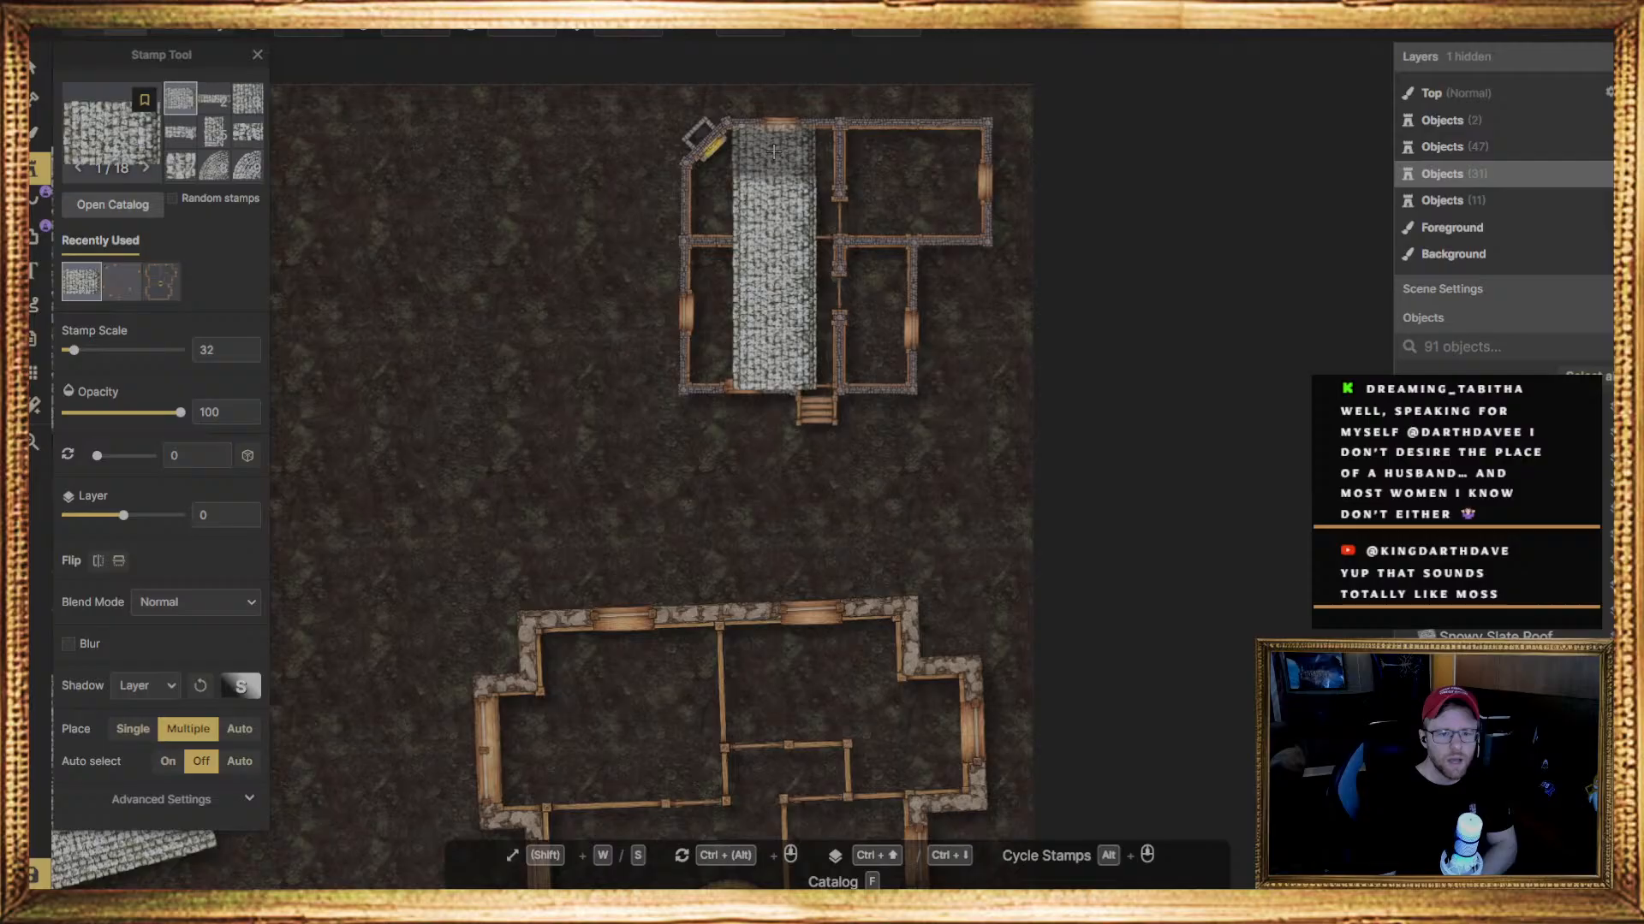
click(775, 148)
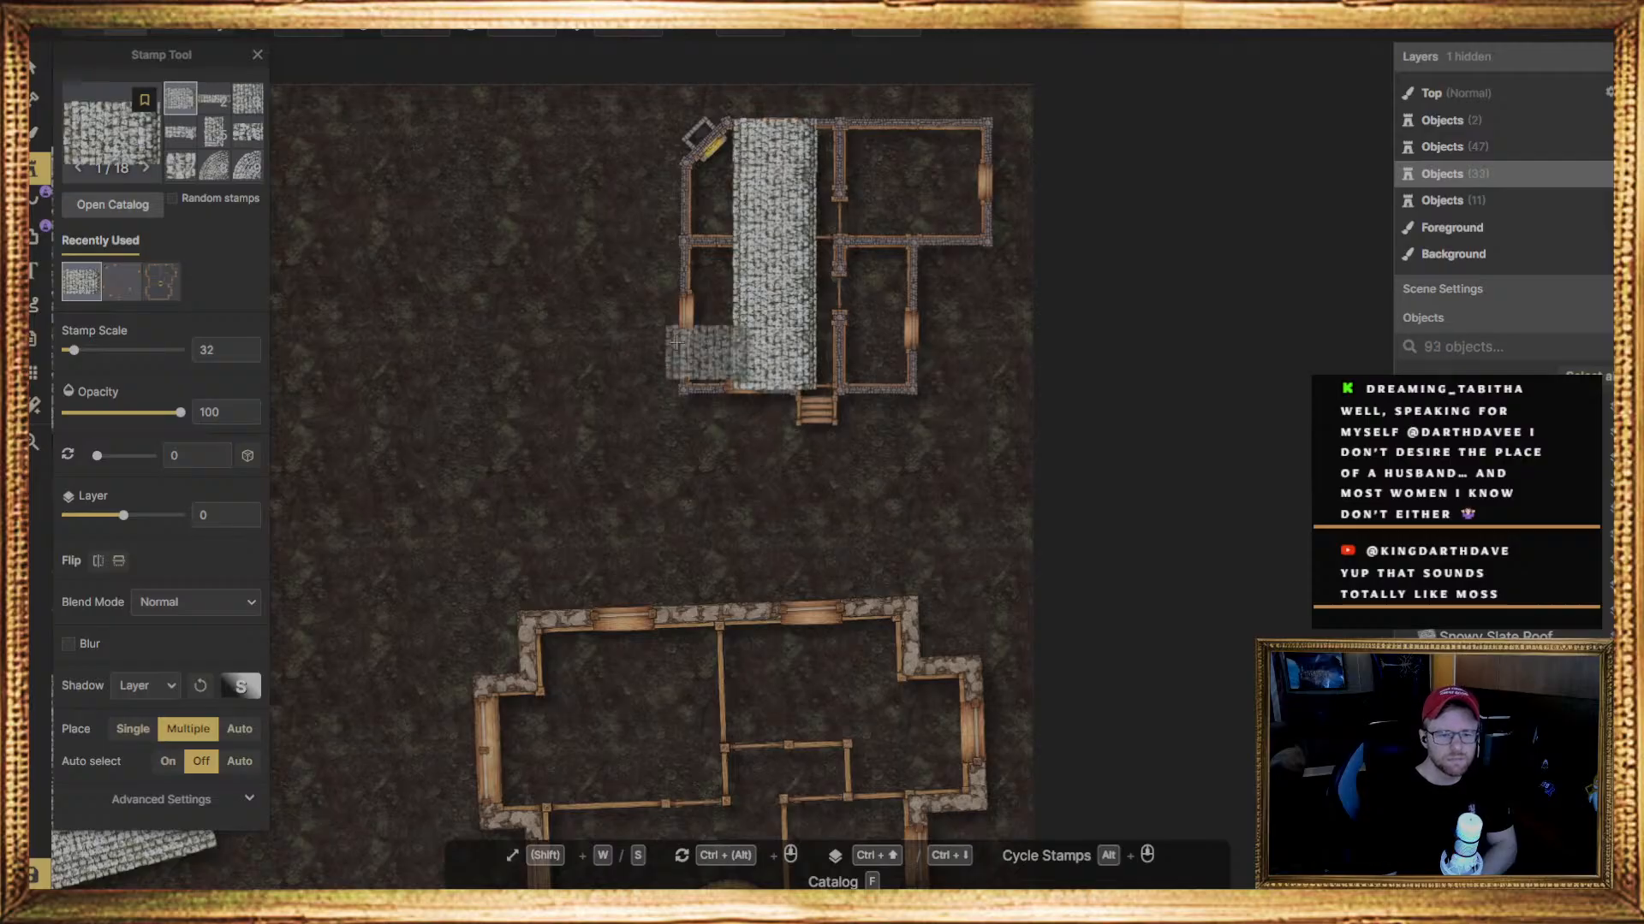
click(724, 384)
Nudge the topmost roof piece slightly upward to cover the house's upper wall, undoing the first placement and repositioning it
key(v)
click(775, 158)
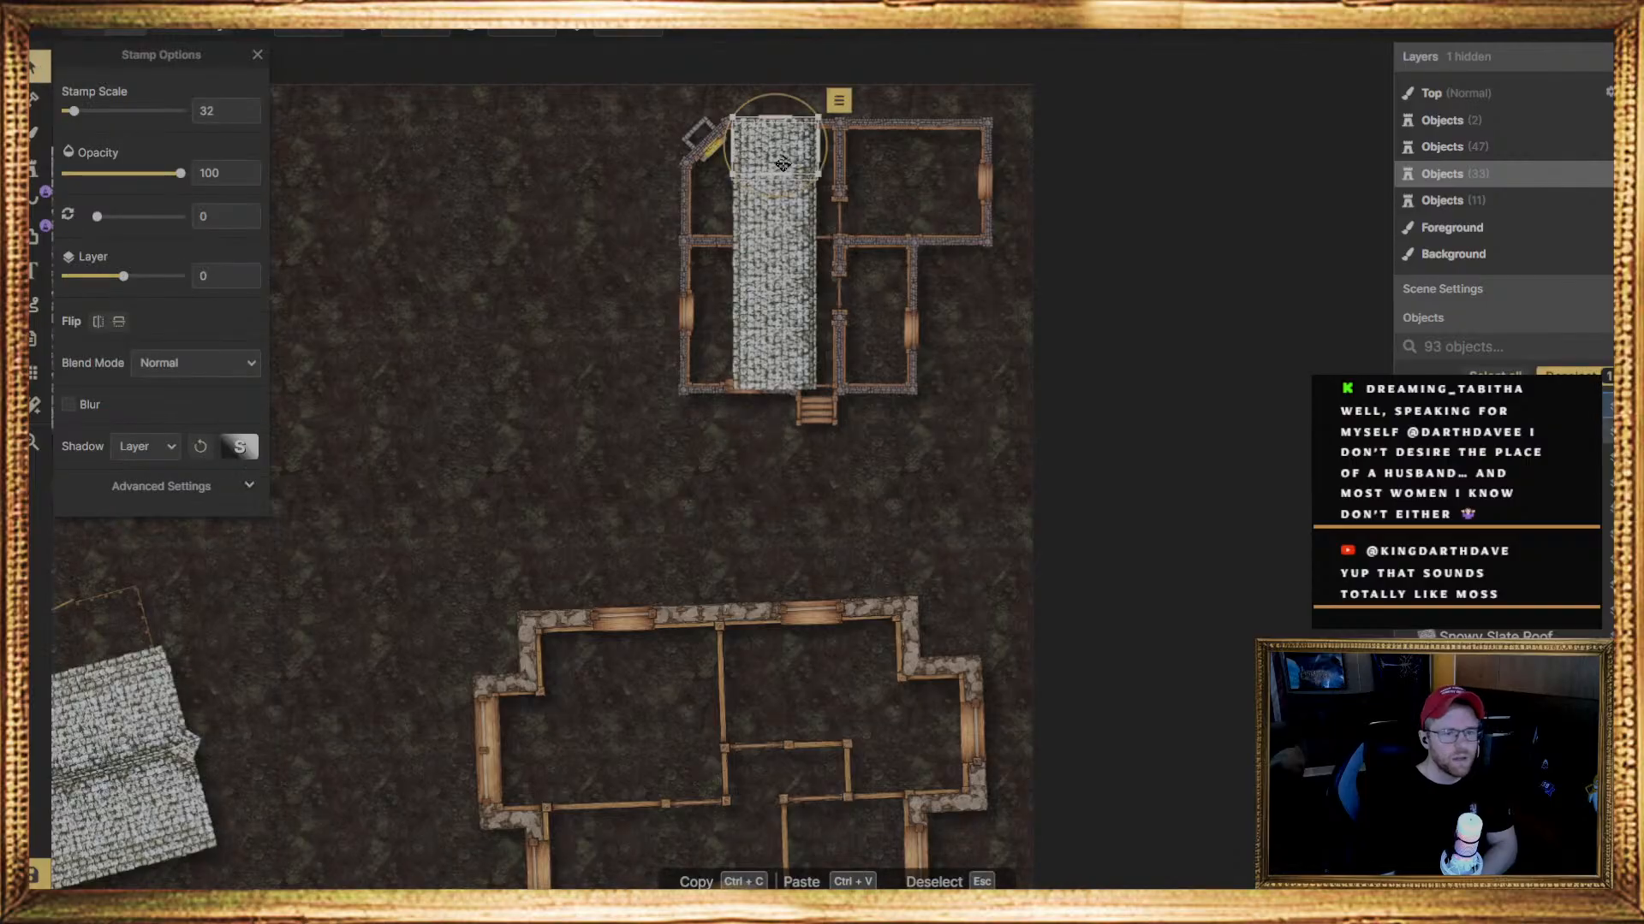
drag(777, 158, 776, 155)
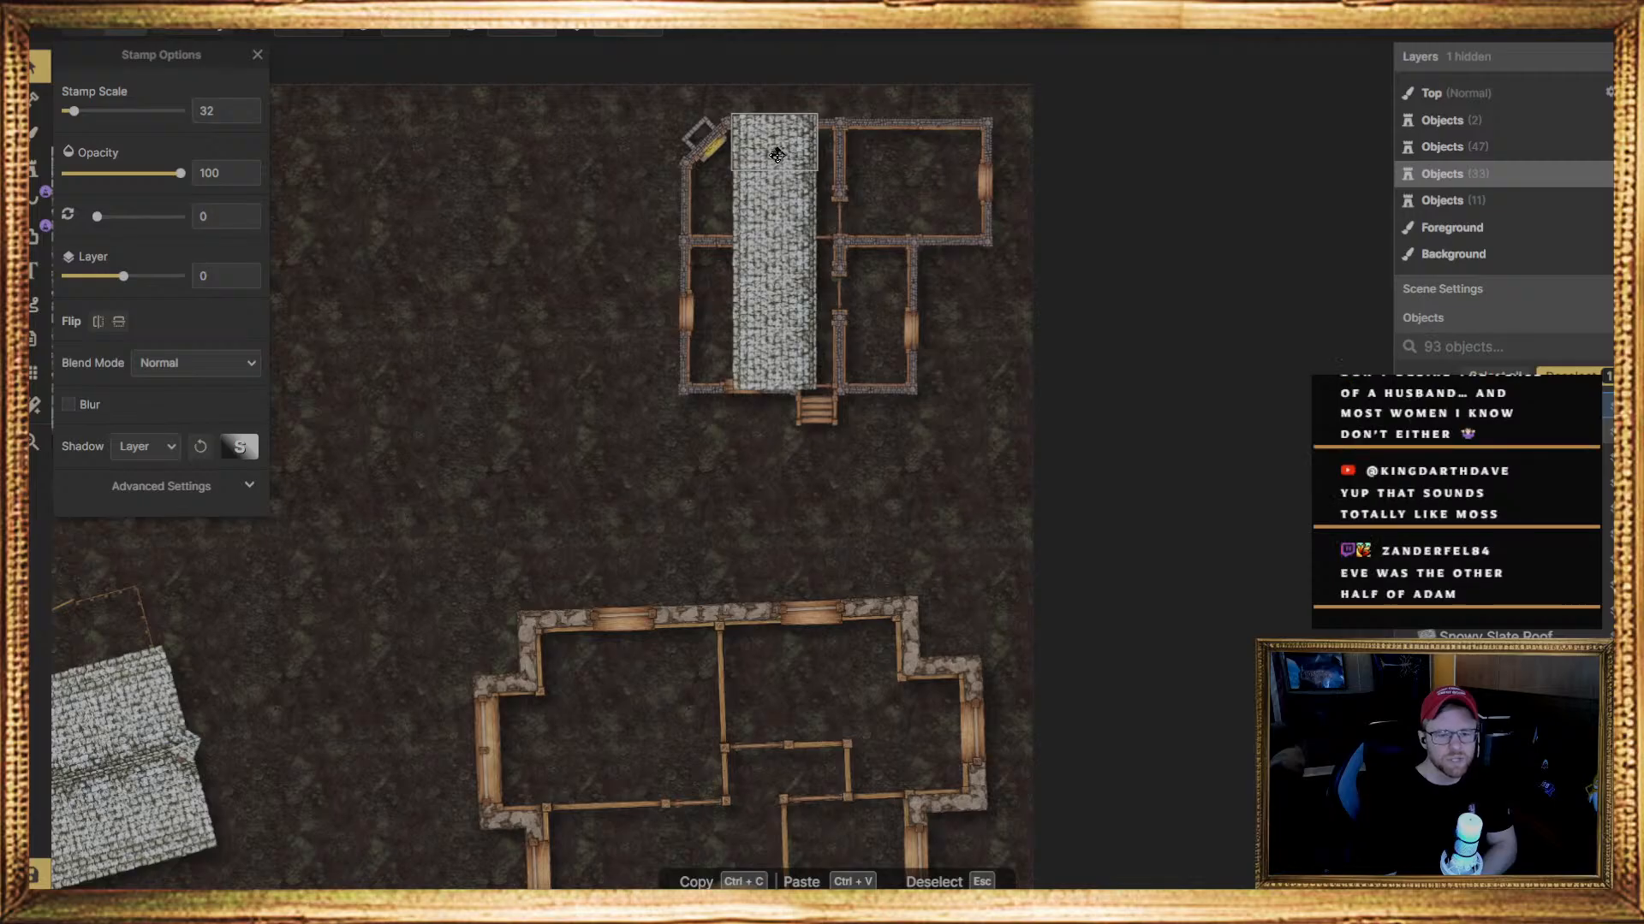
drag(777, 155, 777, 155)
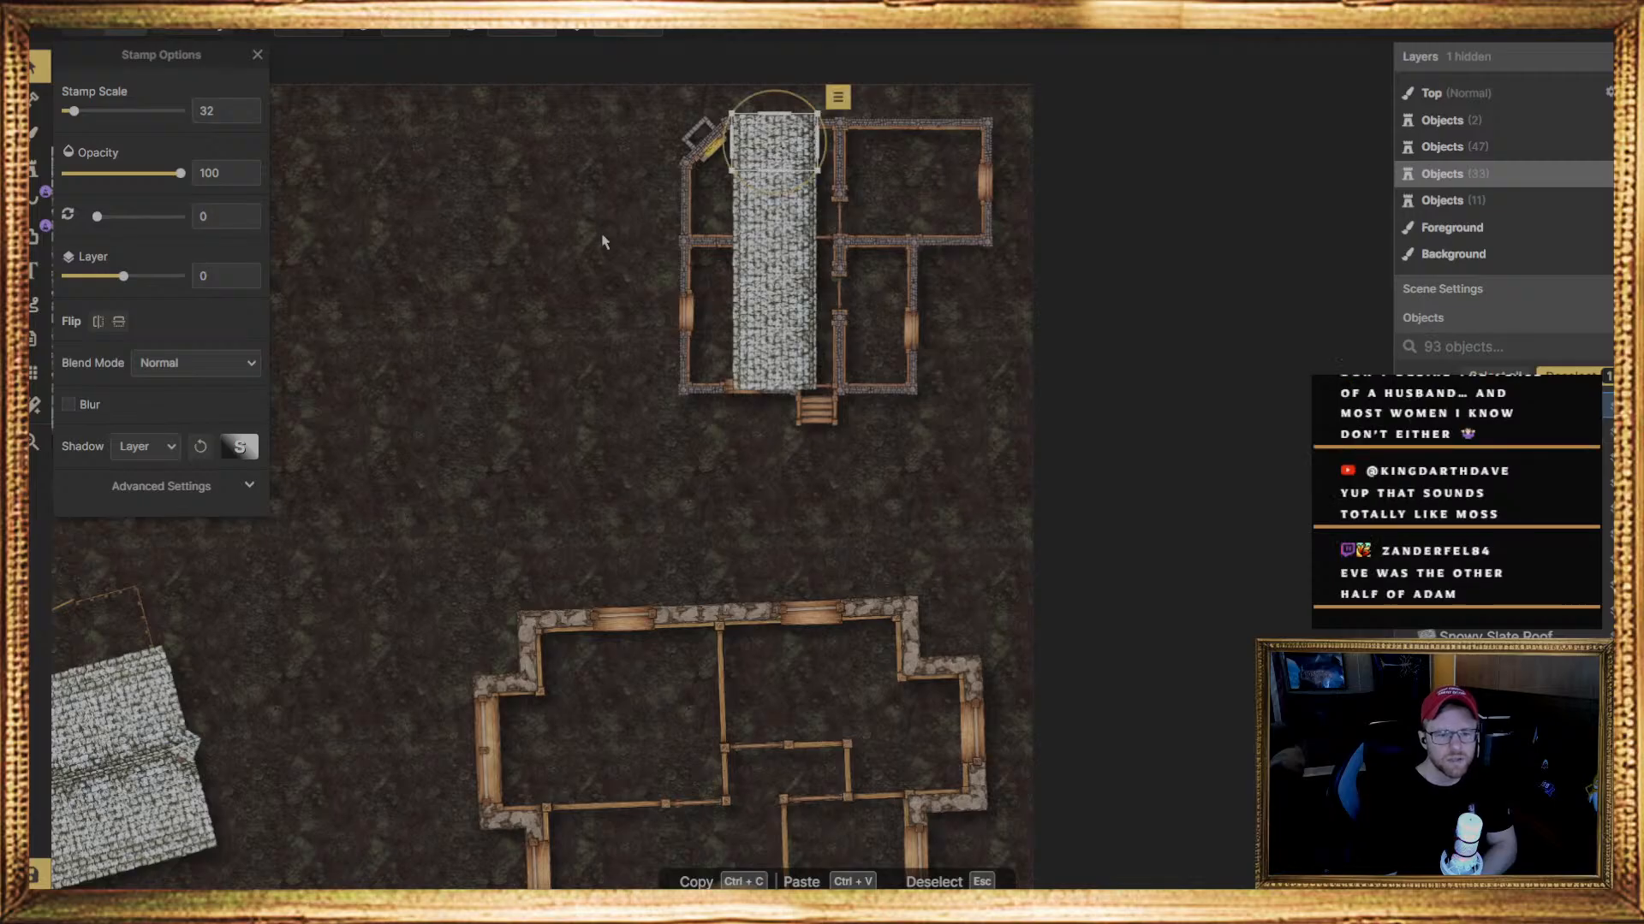
click(605, 242)
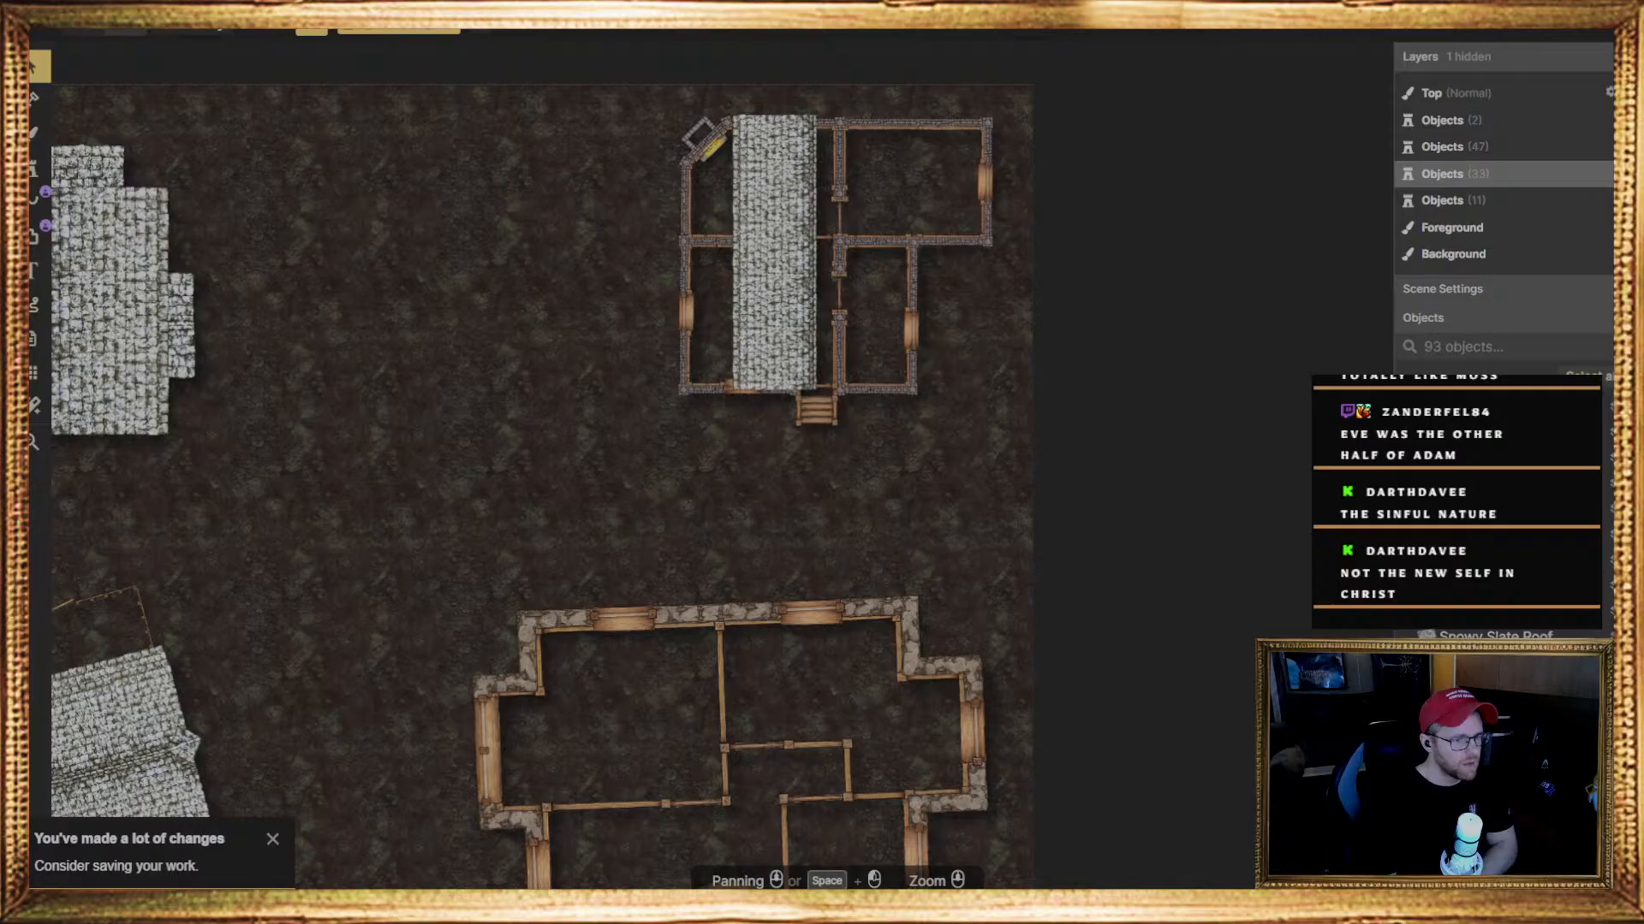
click(769, 377)
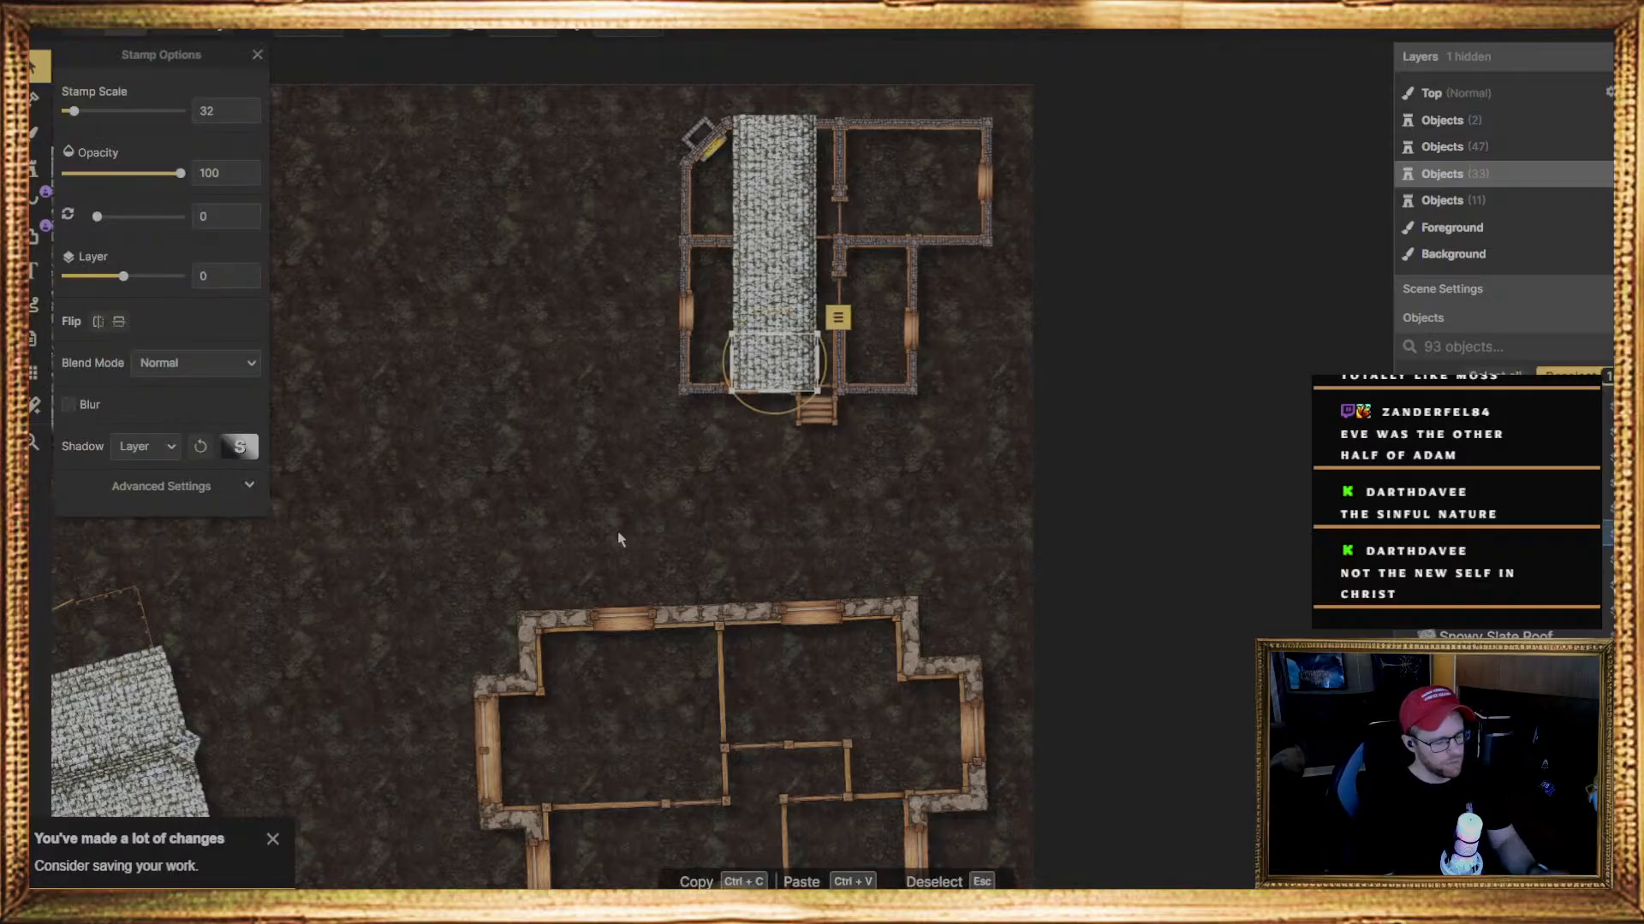
key(ctrl+z)
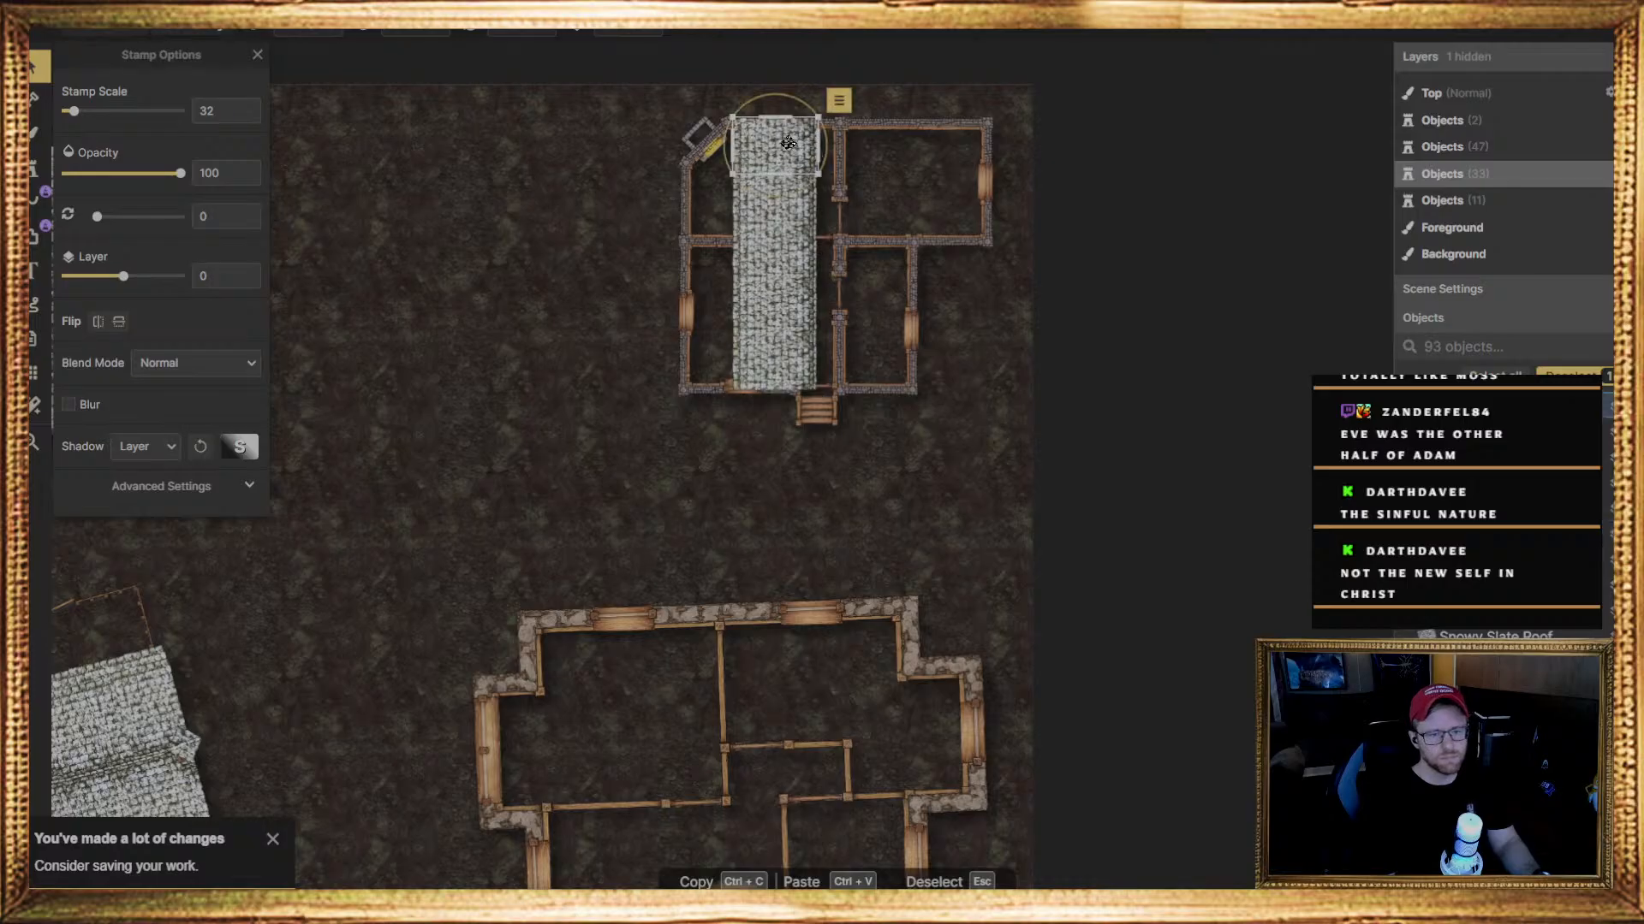
drag(781, 141, 780, 139)
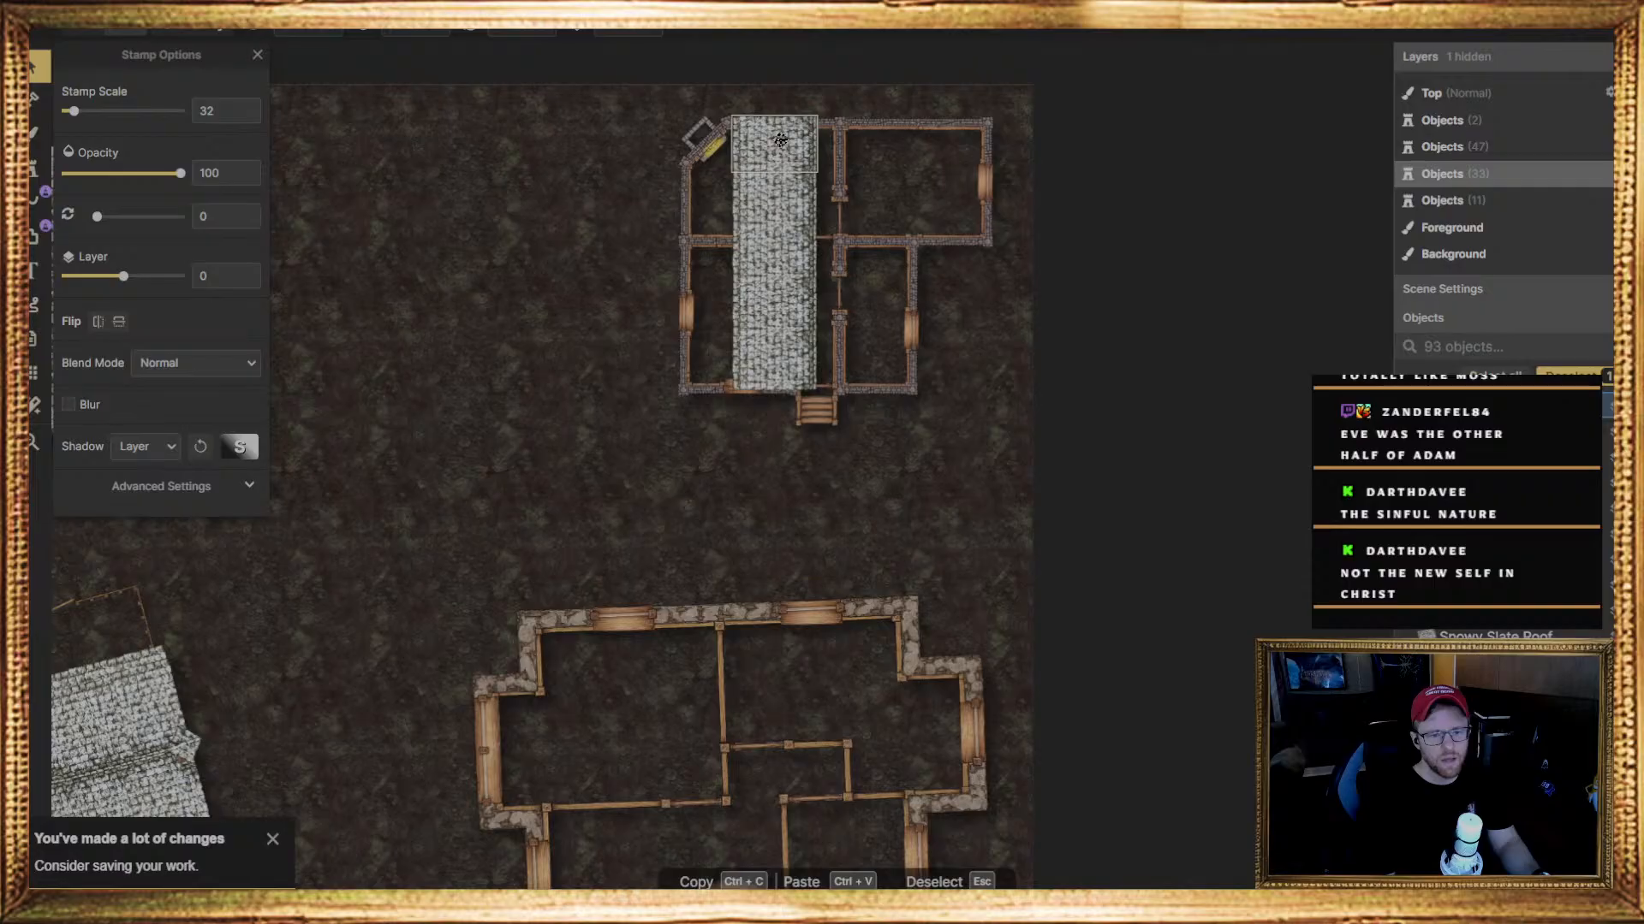
click(596, 325)
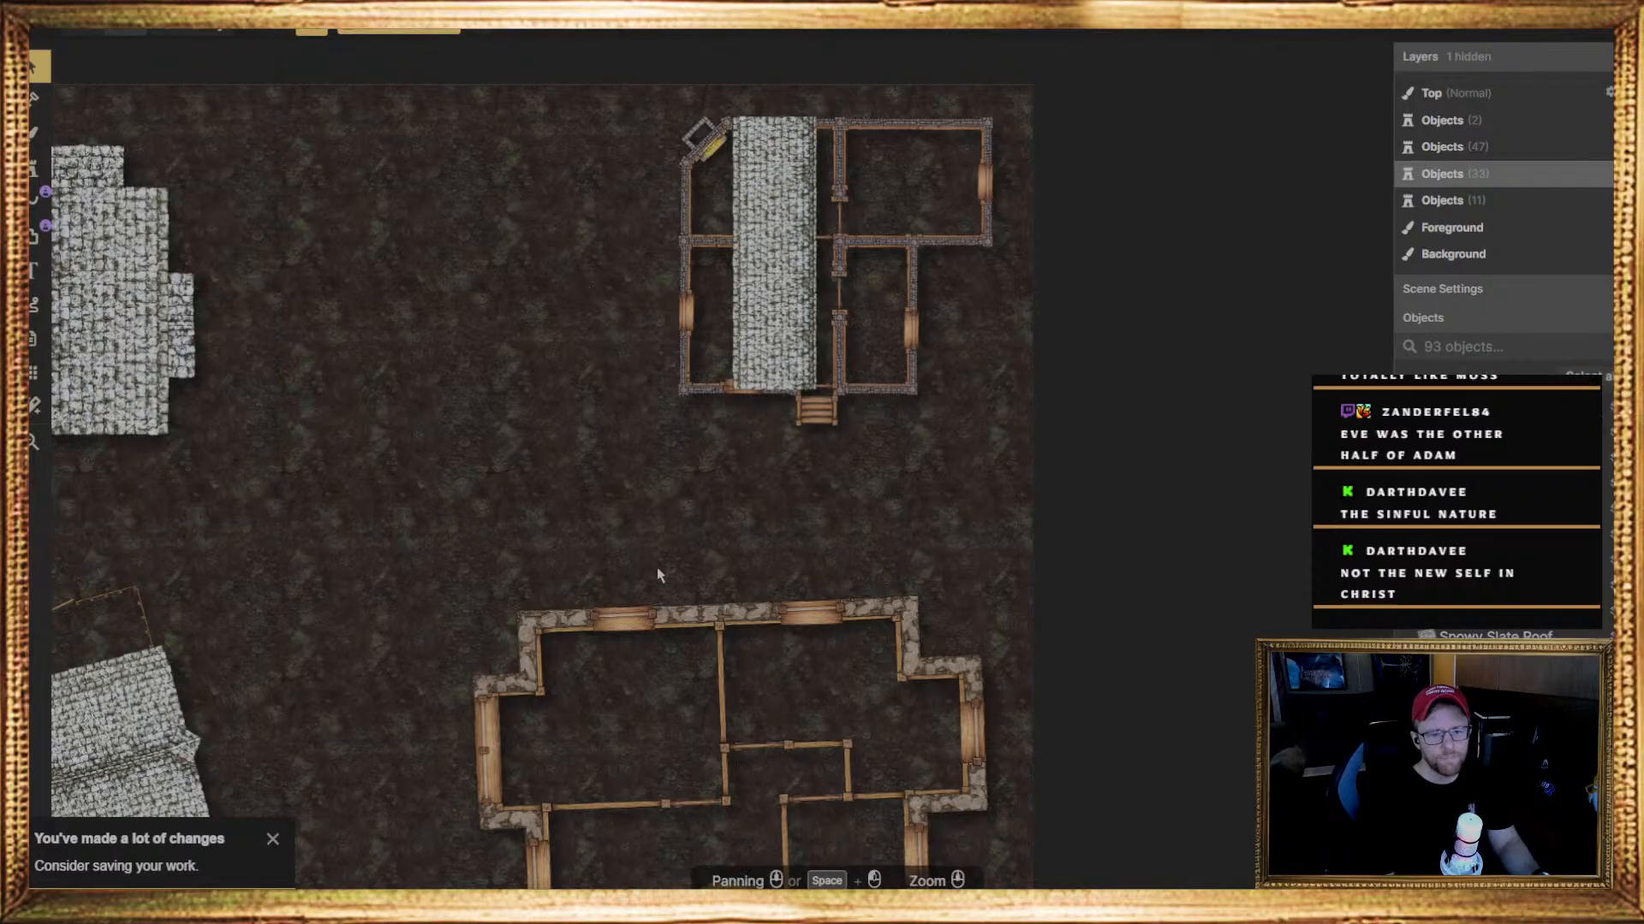
Nudge the two lowest pieces of the house's slate roof column sideways so their edges line up
click(769, 376)
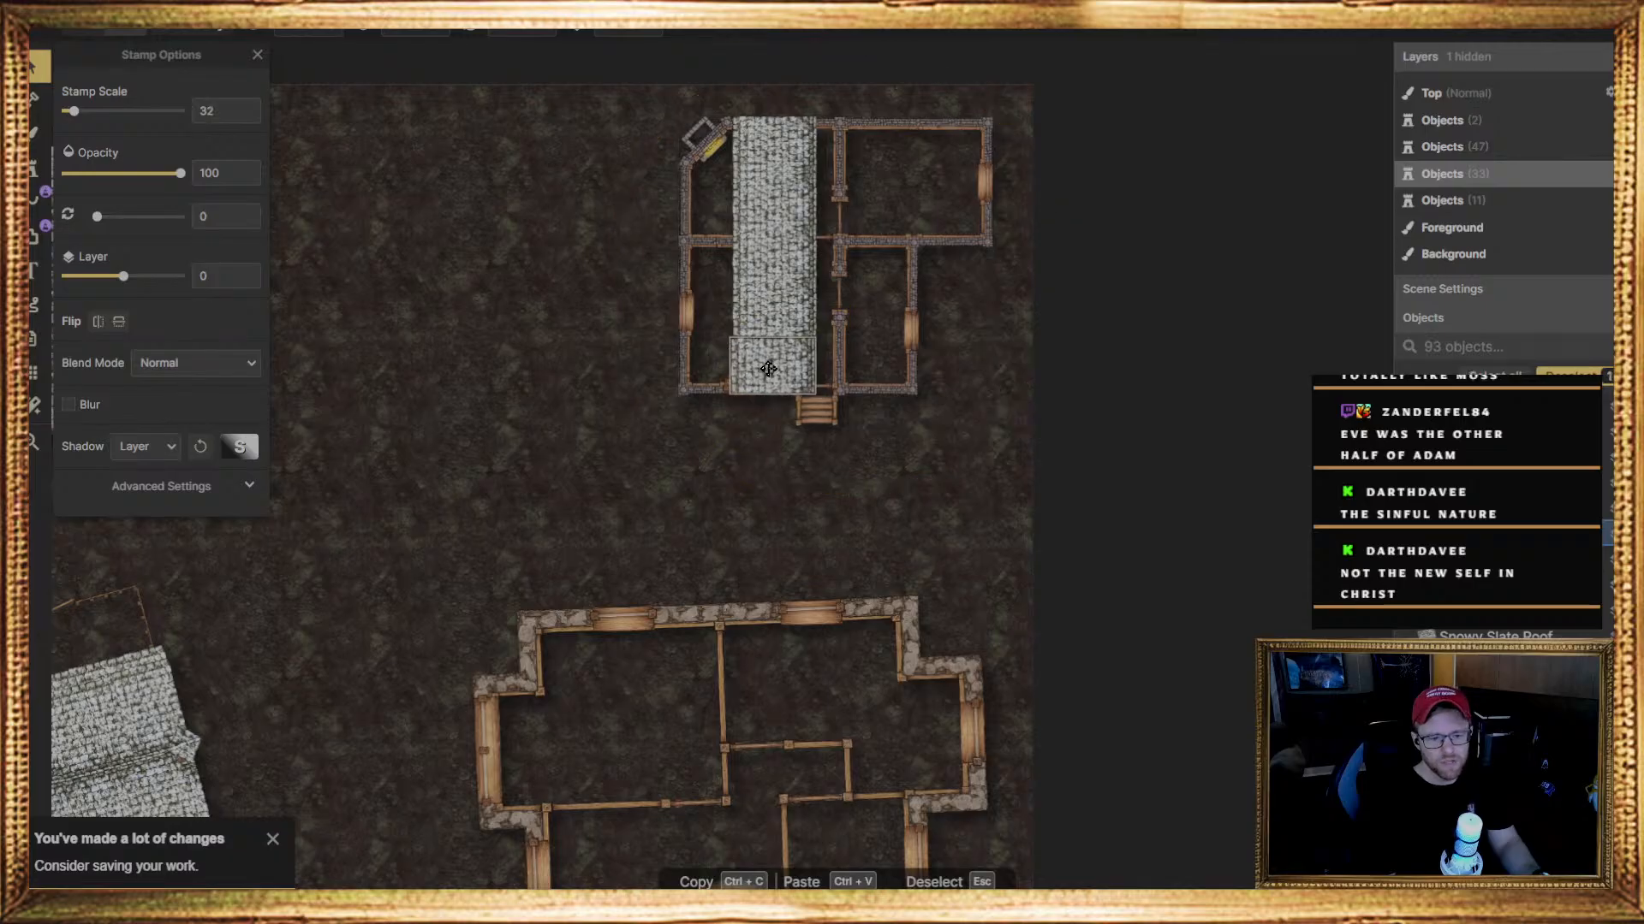
key(Right)
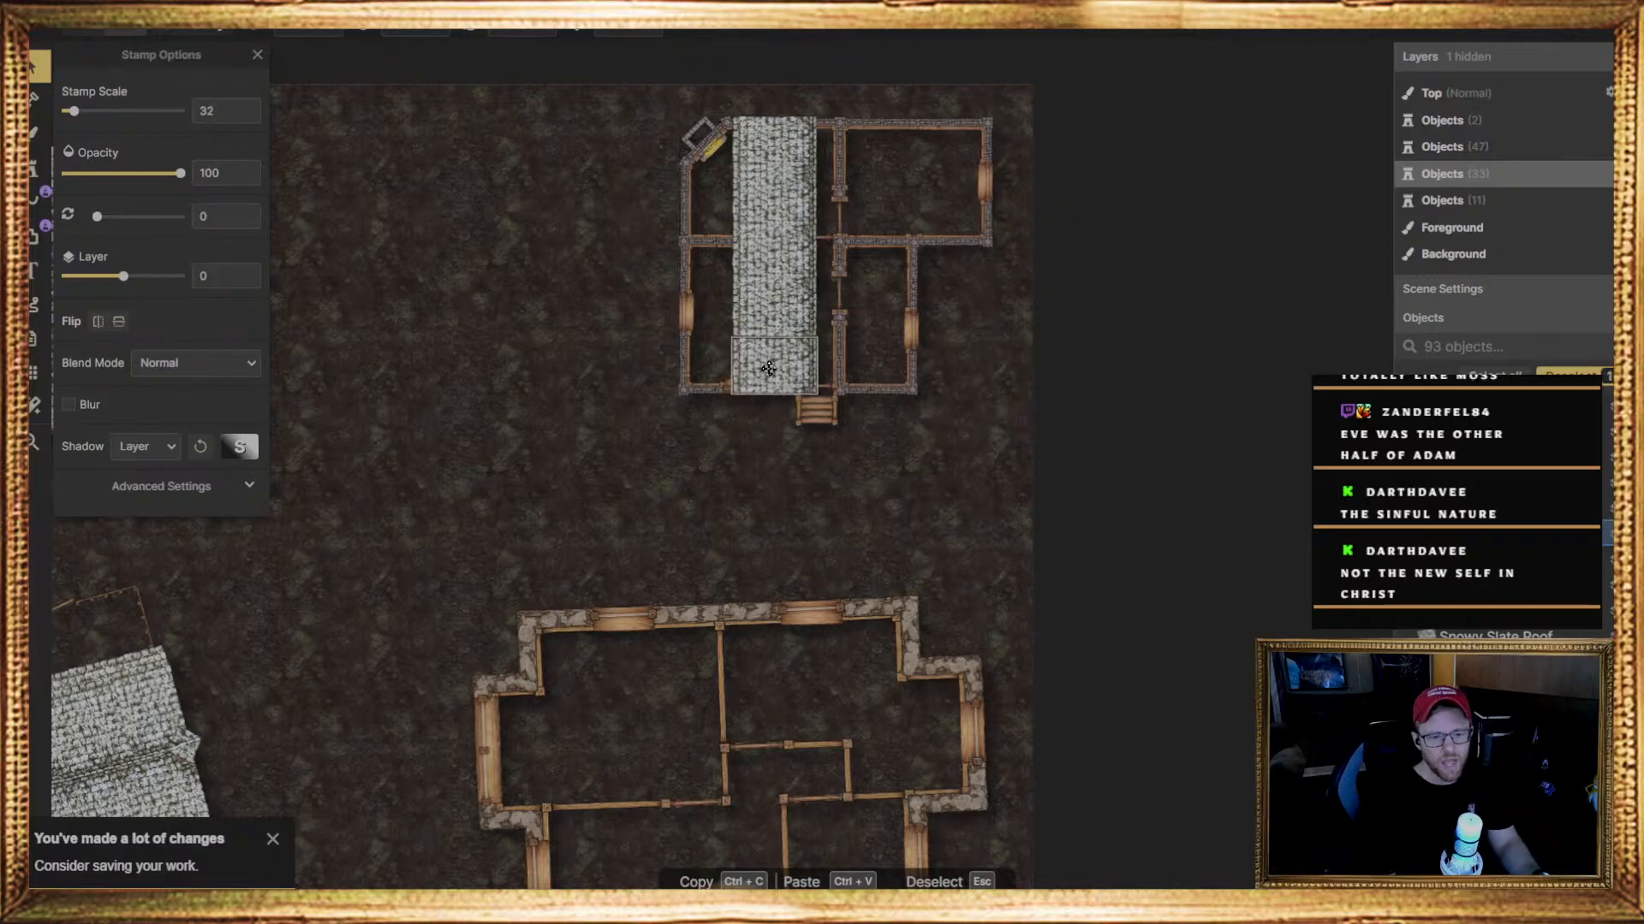
drag(768, 369, 769, 369)
click(759, 477)
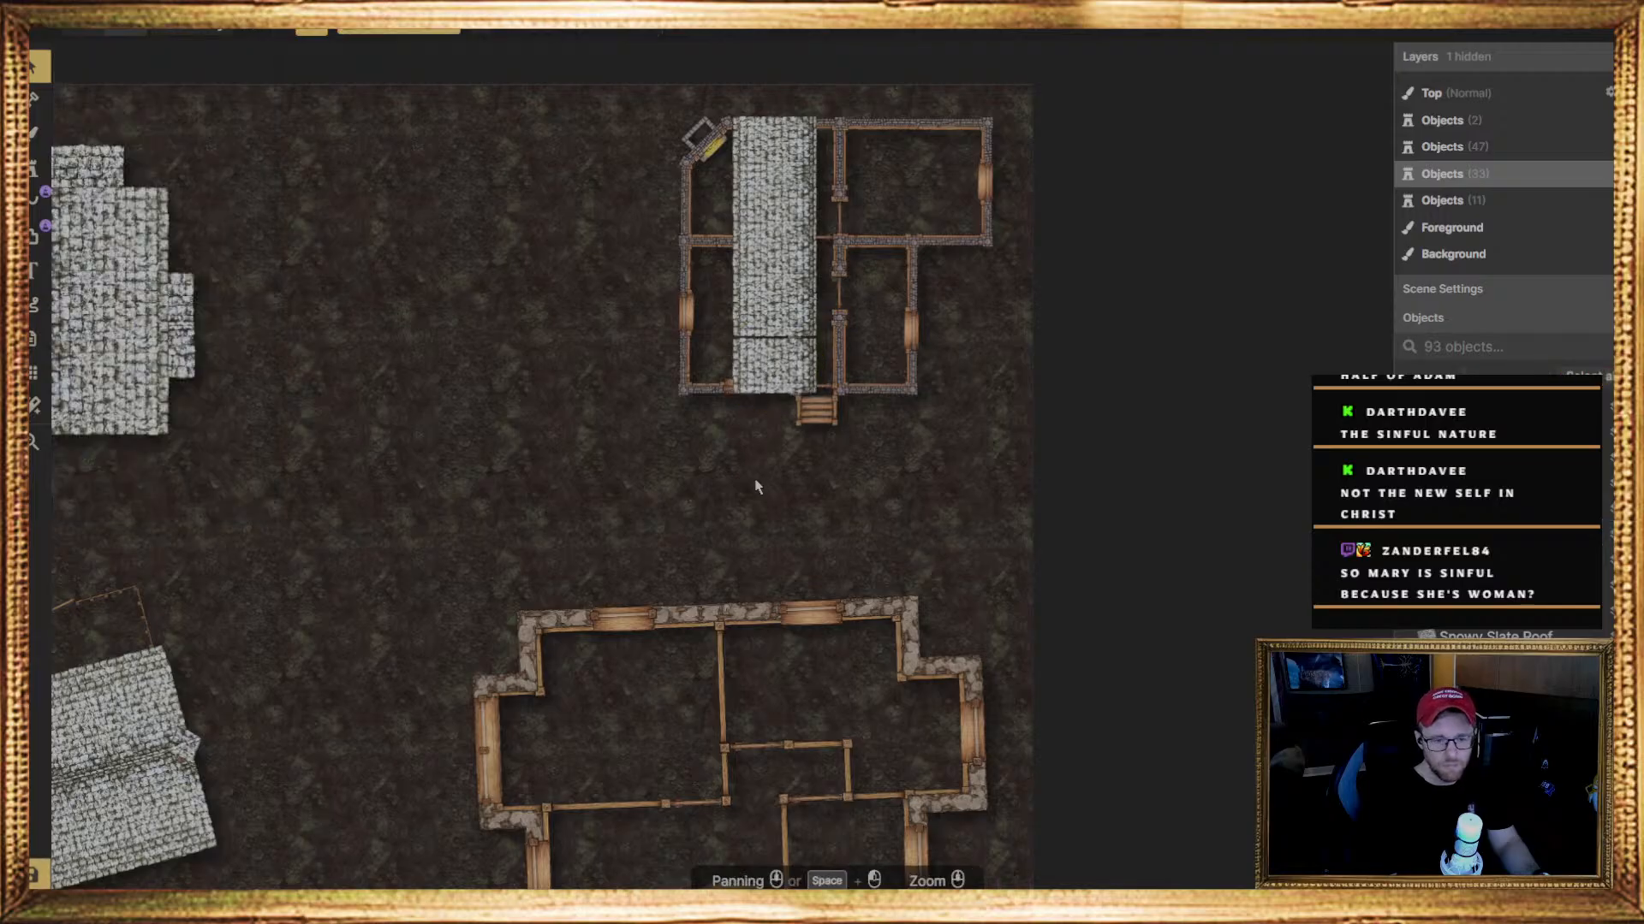
click(782, 318)
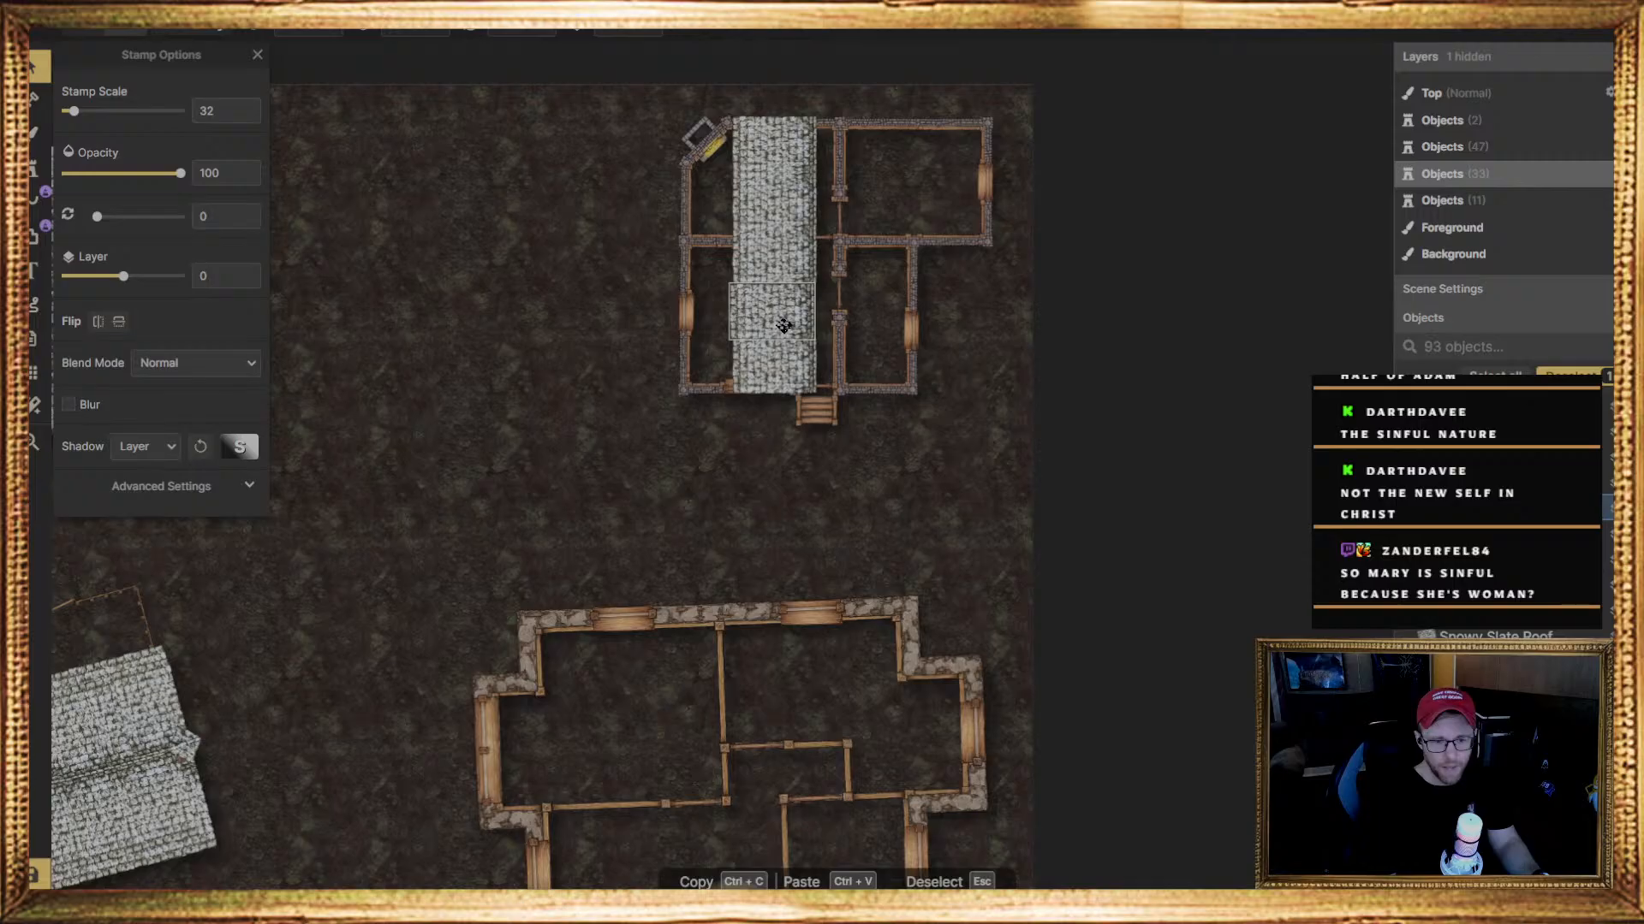
drag(785, 326, 786, 327)
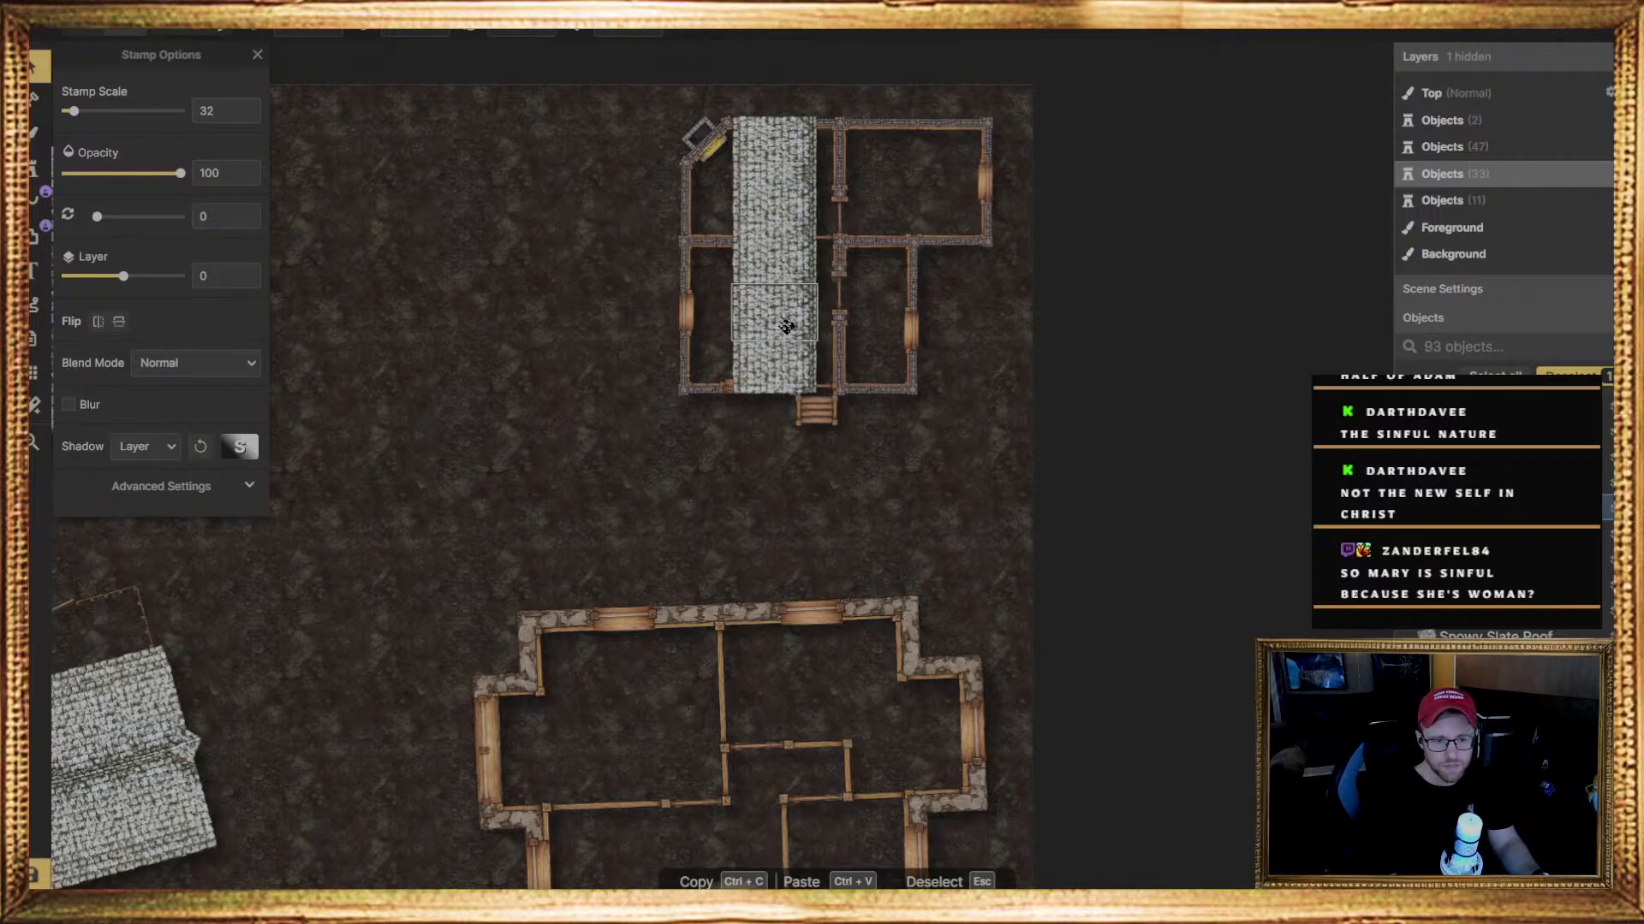
drag(785, 326, 785, 326)
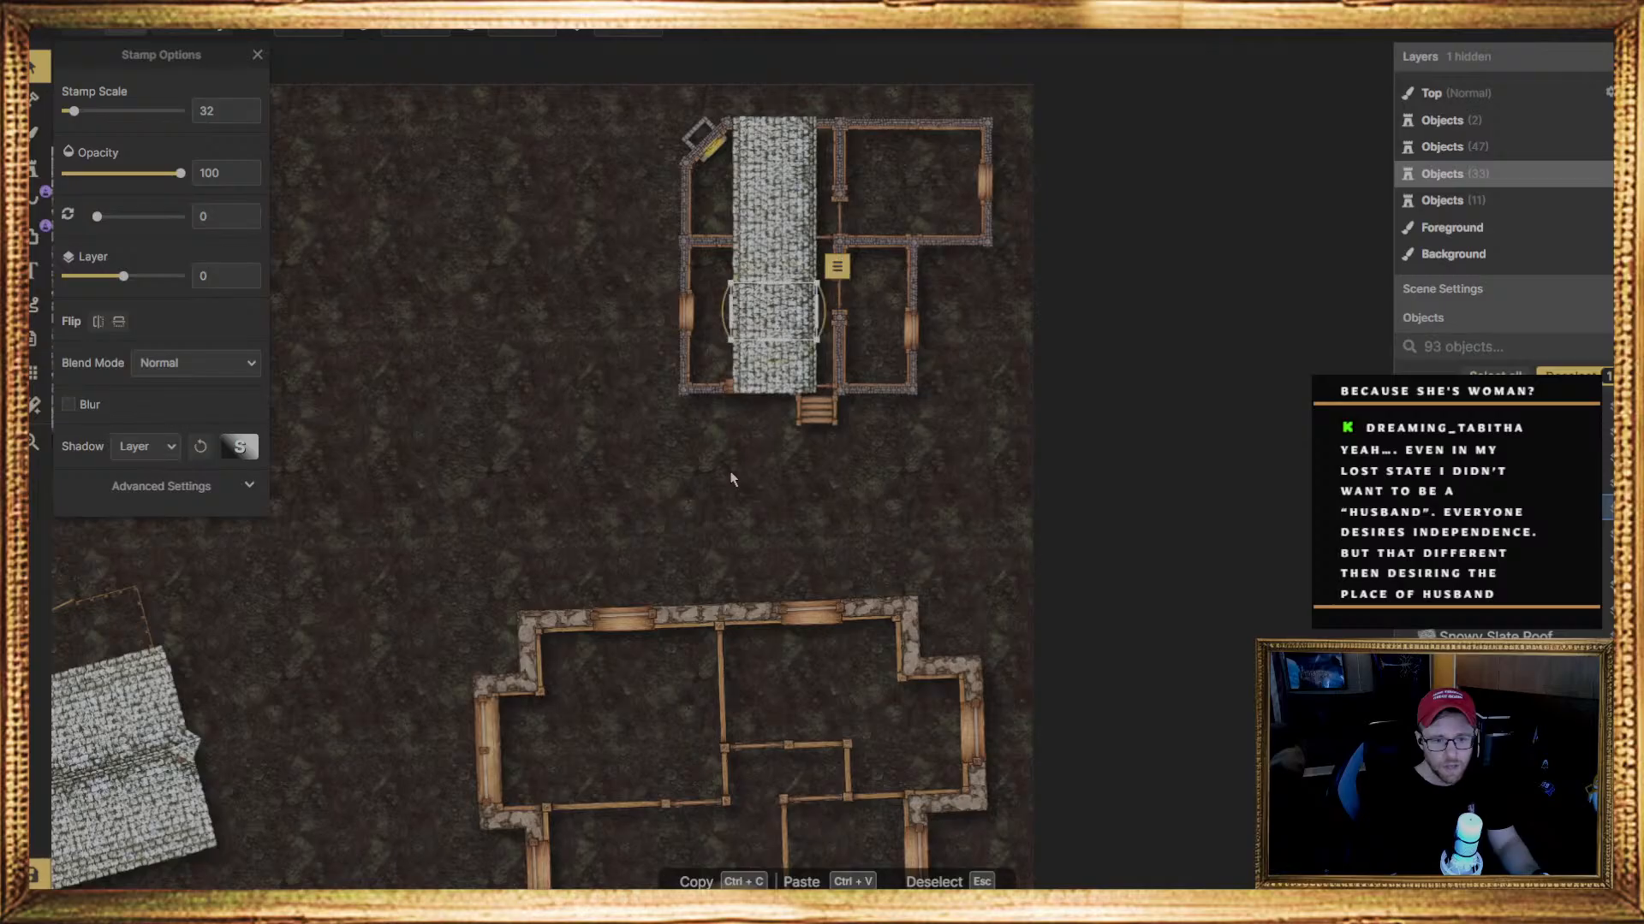
click(732, 476)
Shift the middle piece of the roof column slightly to align it with the pieces below
click(766, 257)
drag(766, 258, 763, 261)
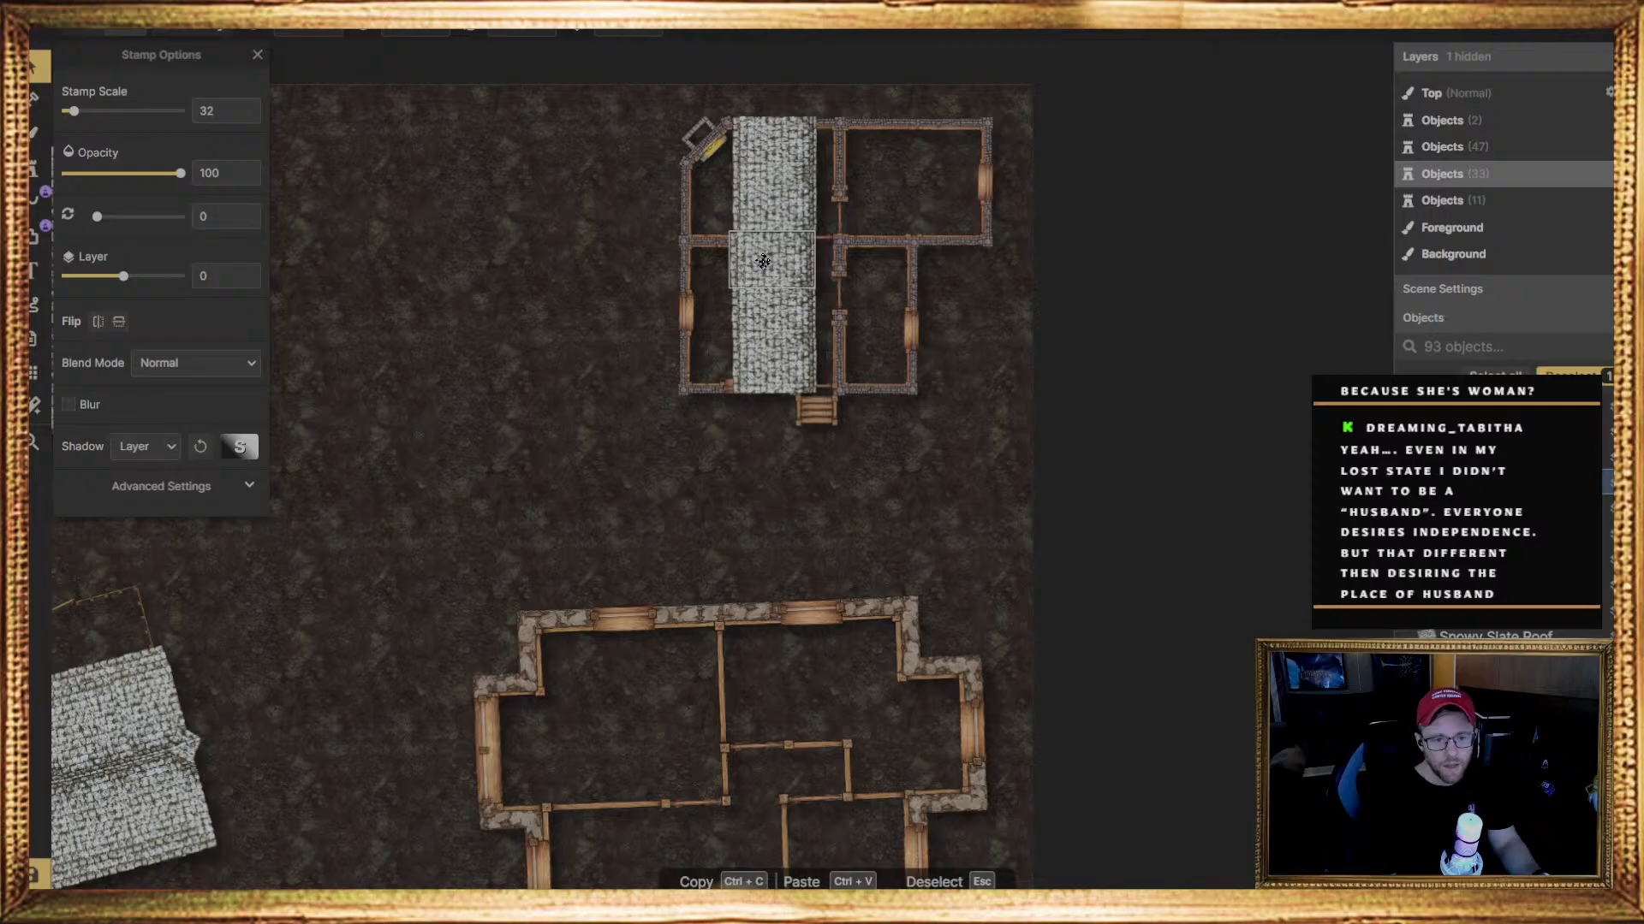
drag(763, 260, 765, 260)
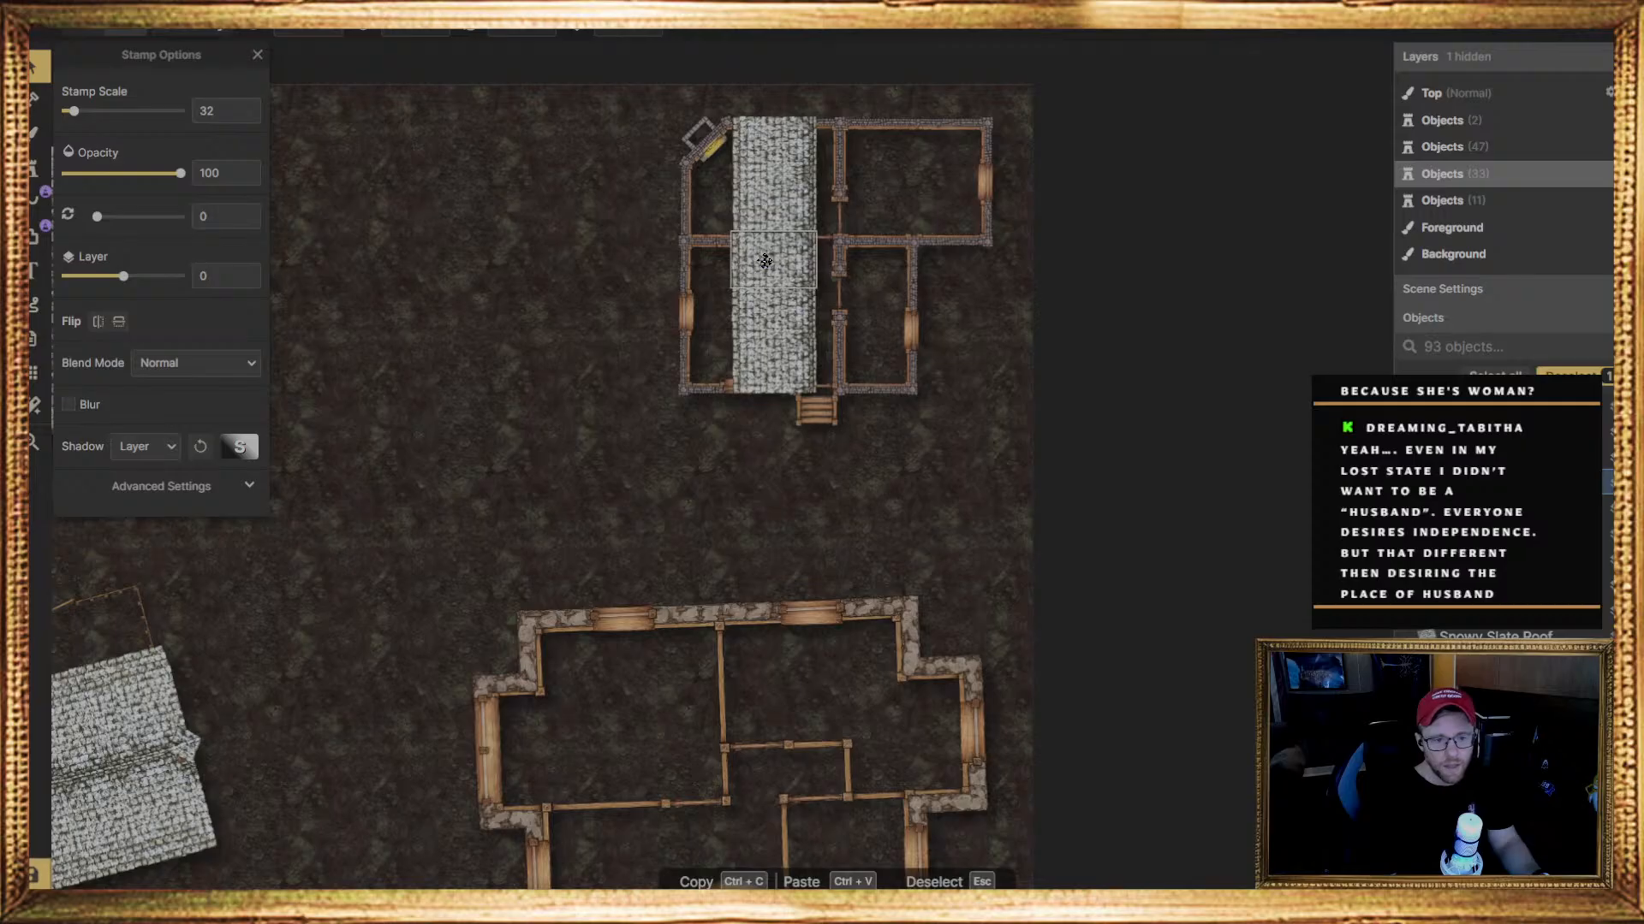
click(765, 261)
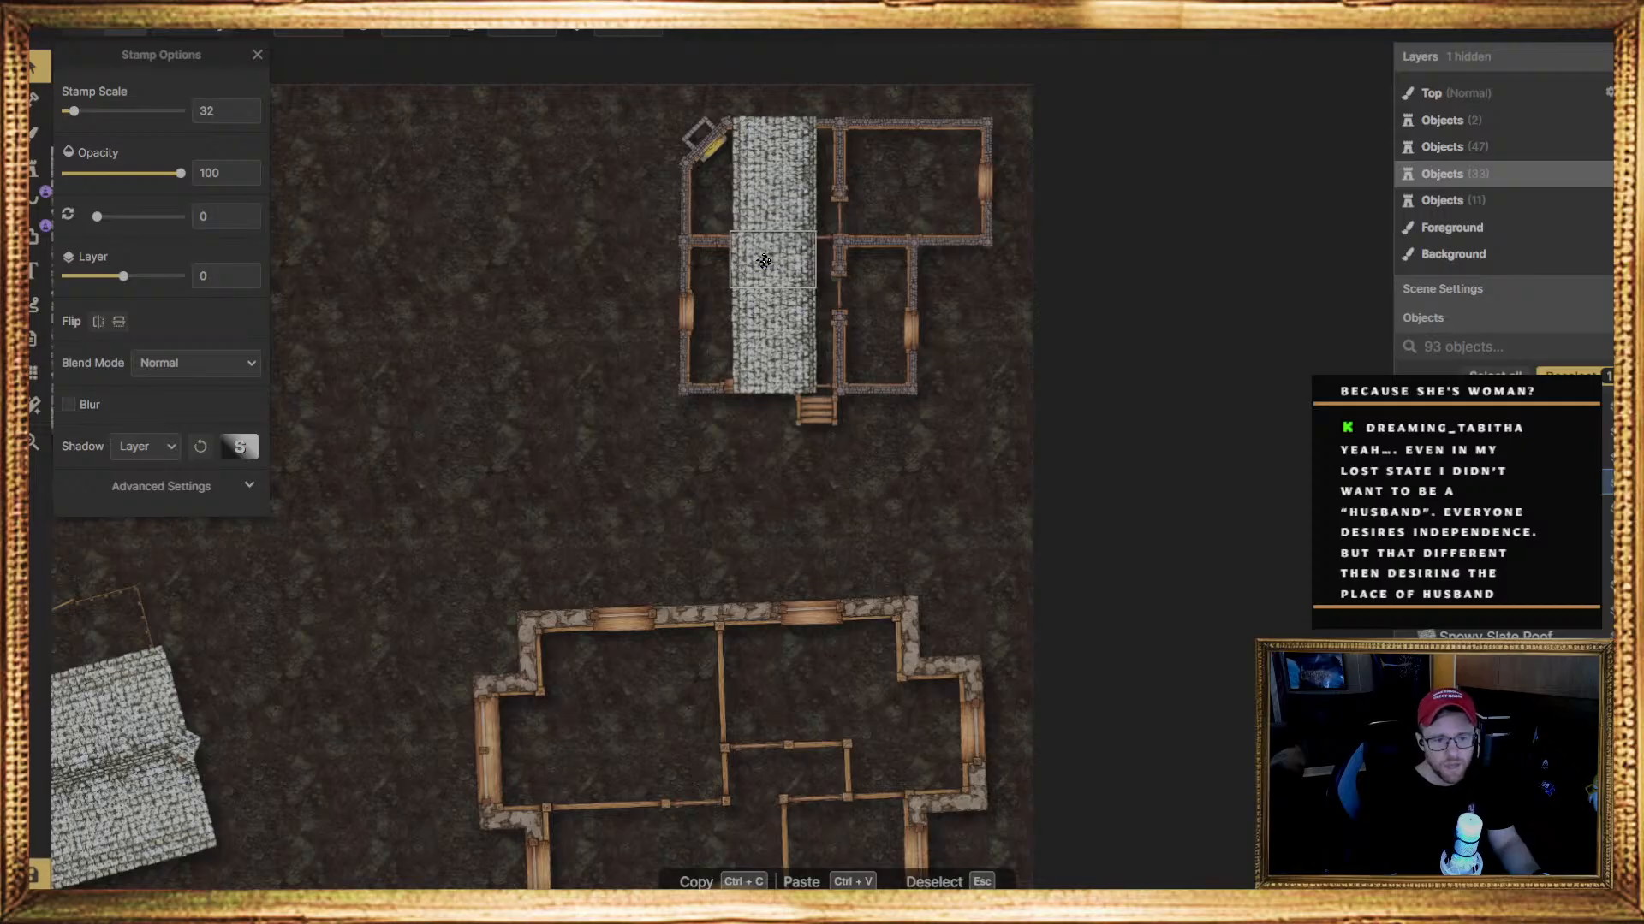
click(654, 336)
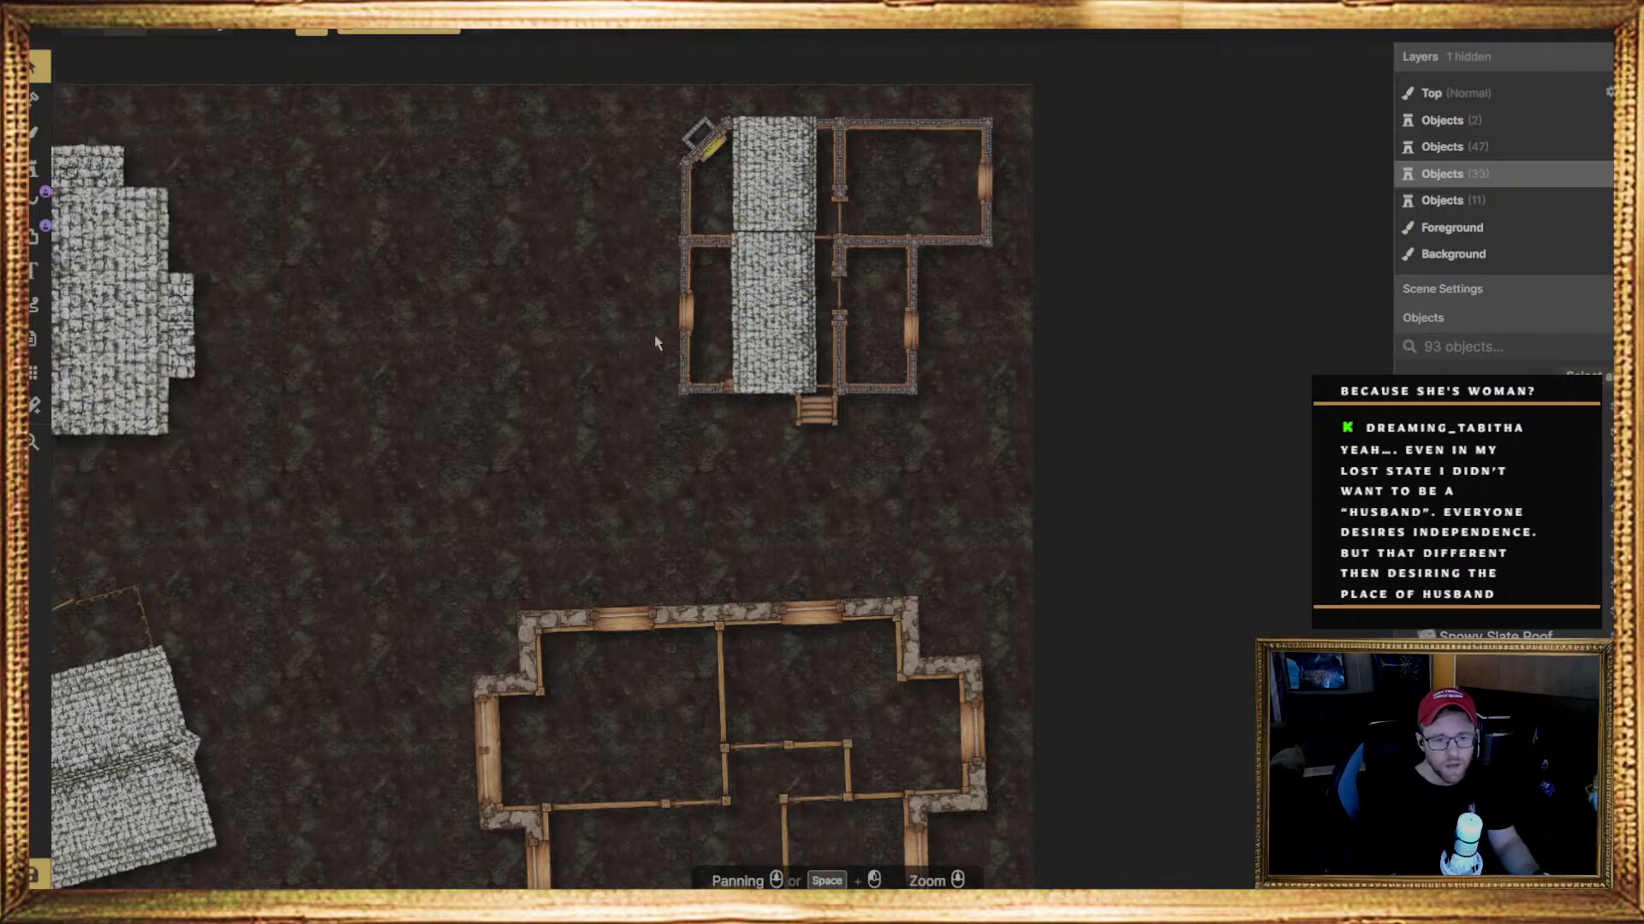
Reposition the upper pieces of the roof column to close the seams and line up with the house's upper wall
click(783, 201)
drag(783, 200, 783, 204)
key(Escape)
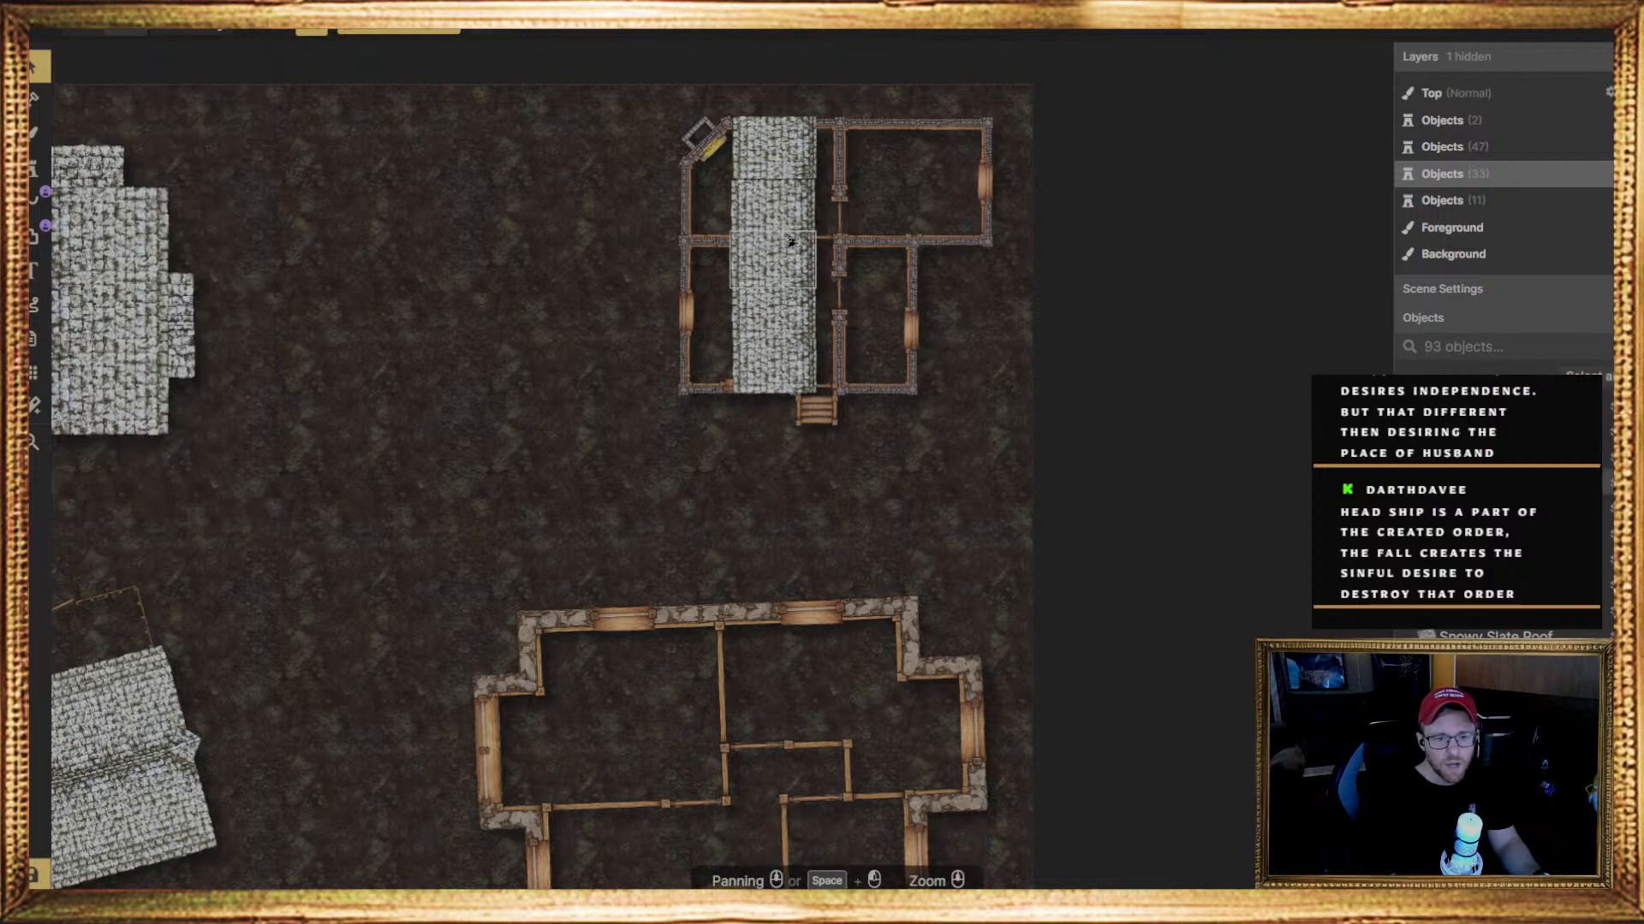
click(766, 164)
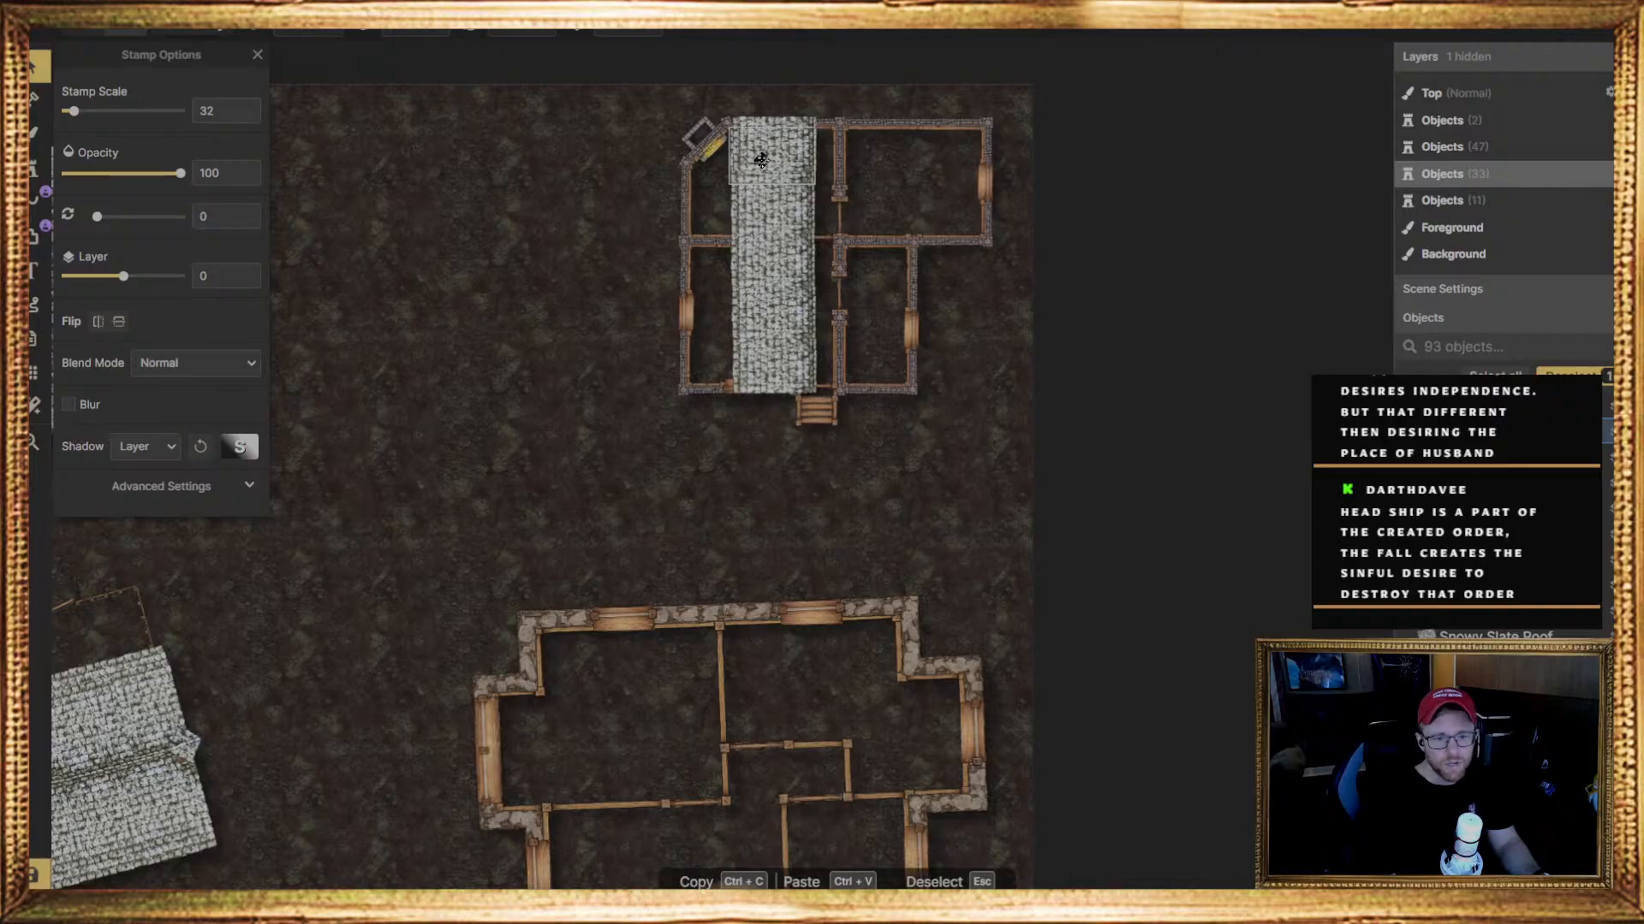
drag(765, 160, 780, 137)
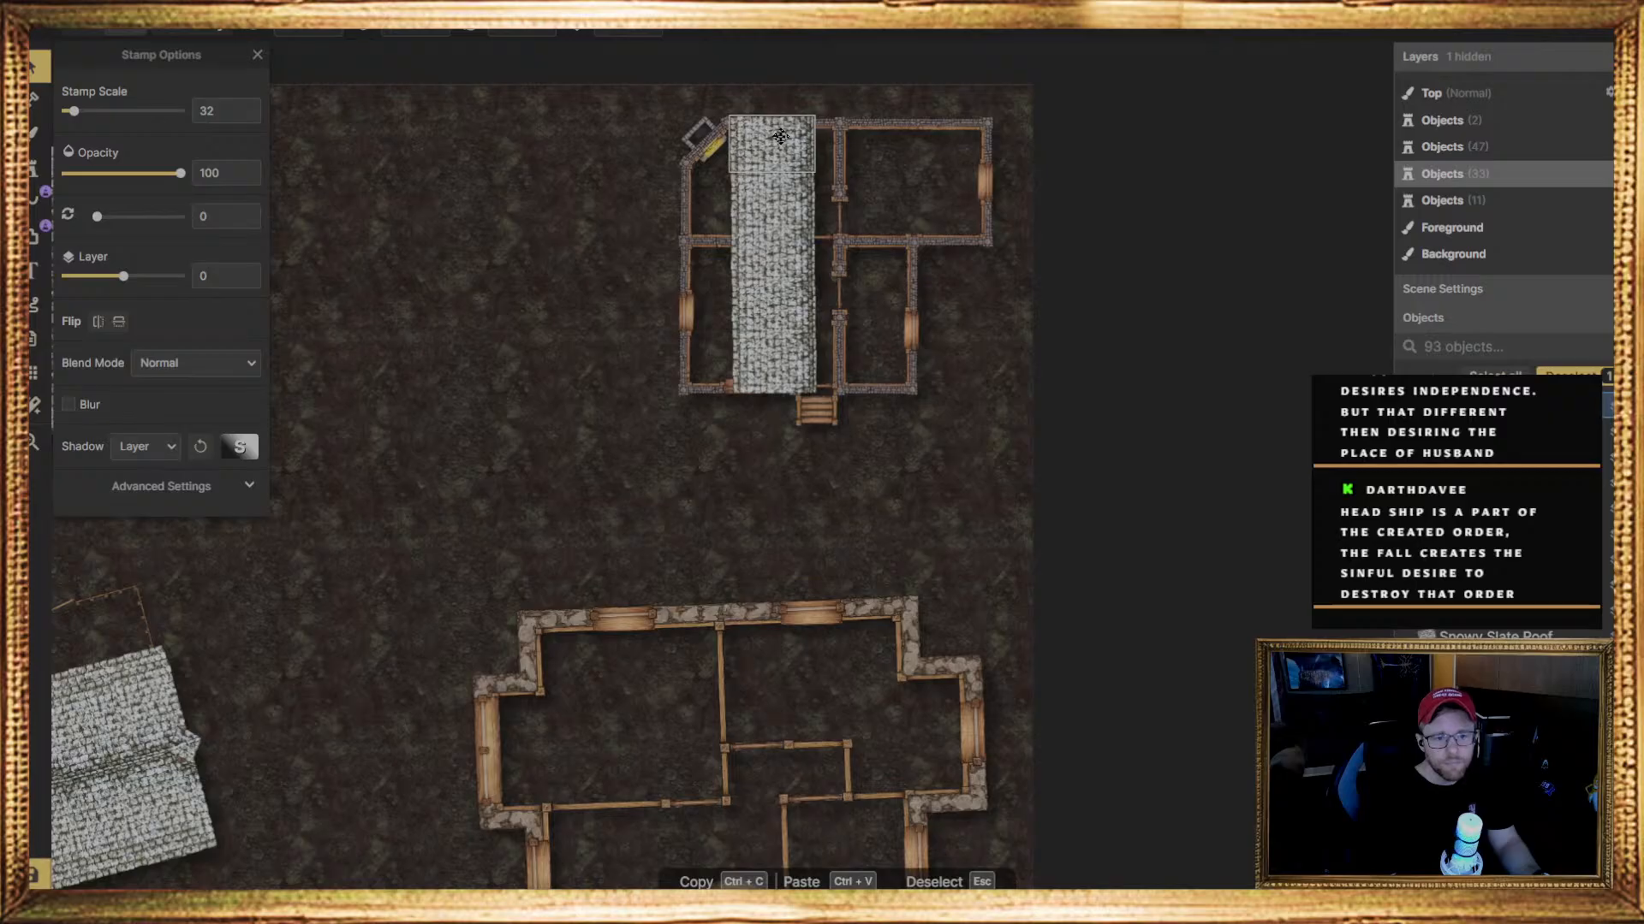
key(Escape)
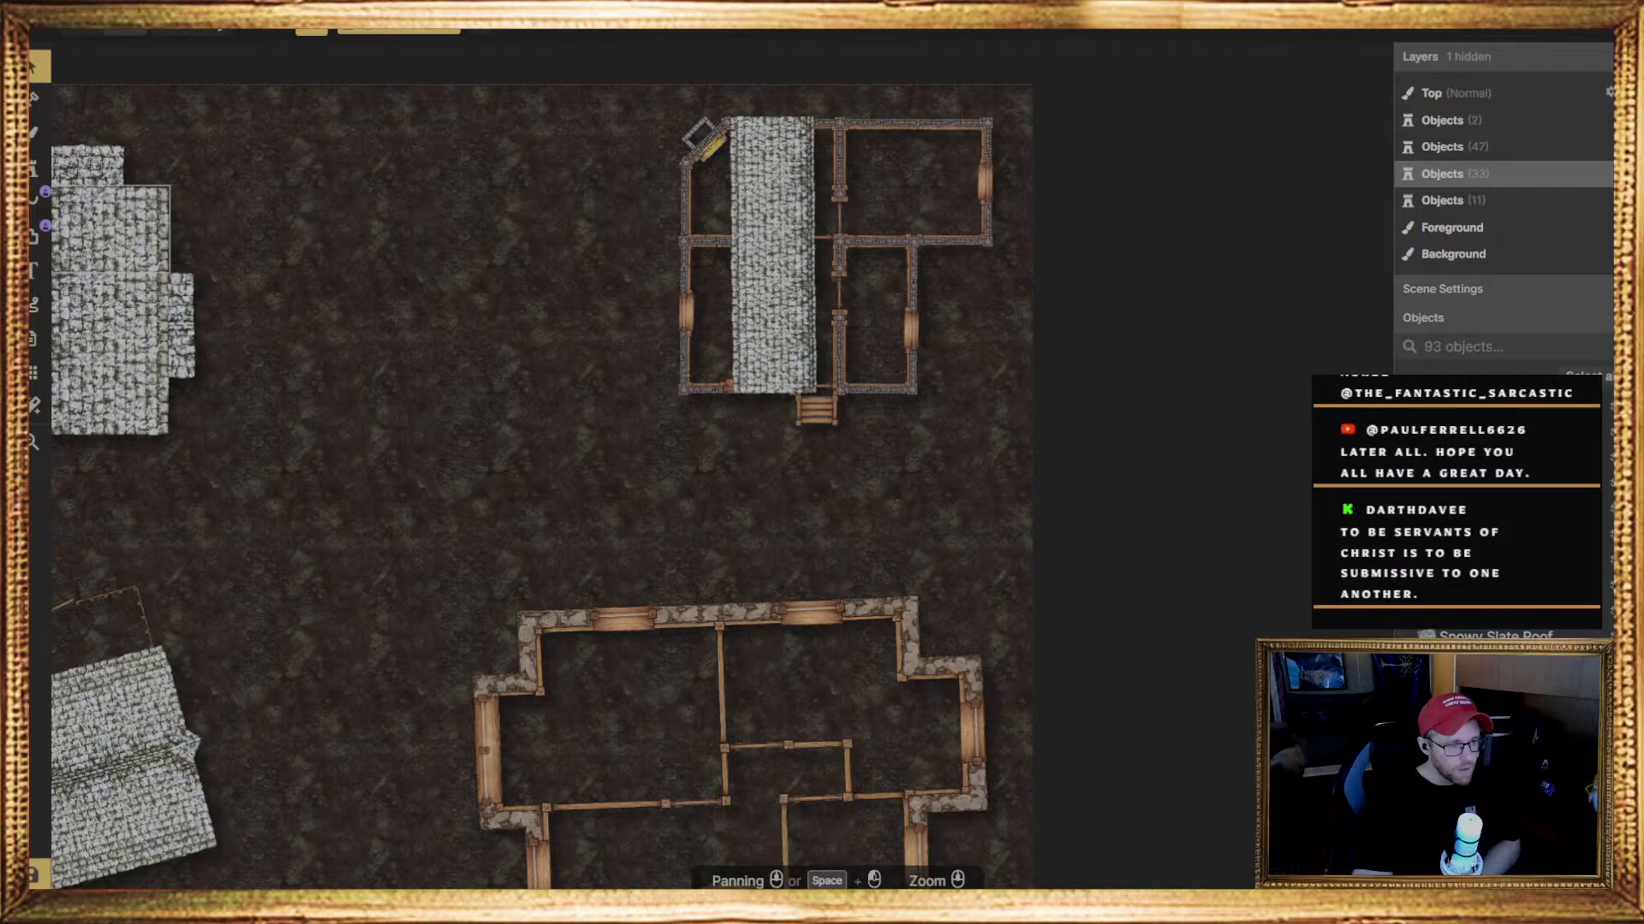
Stamp another slate roof piece at rotation 0 over the house's lower-left corner, beside the roof column, and keep it on layer 0
click(34, 167)
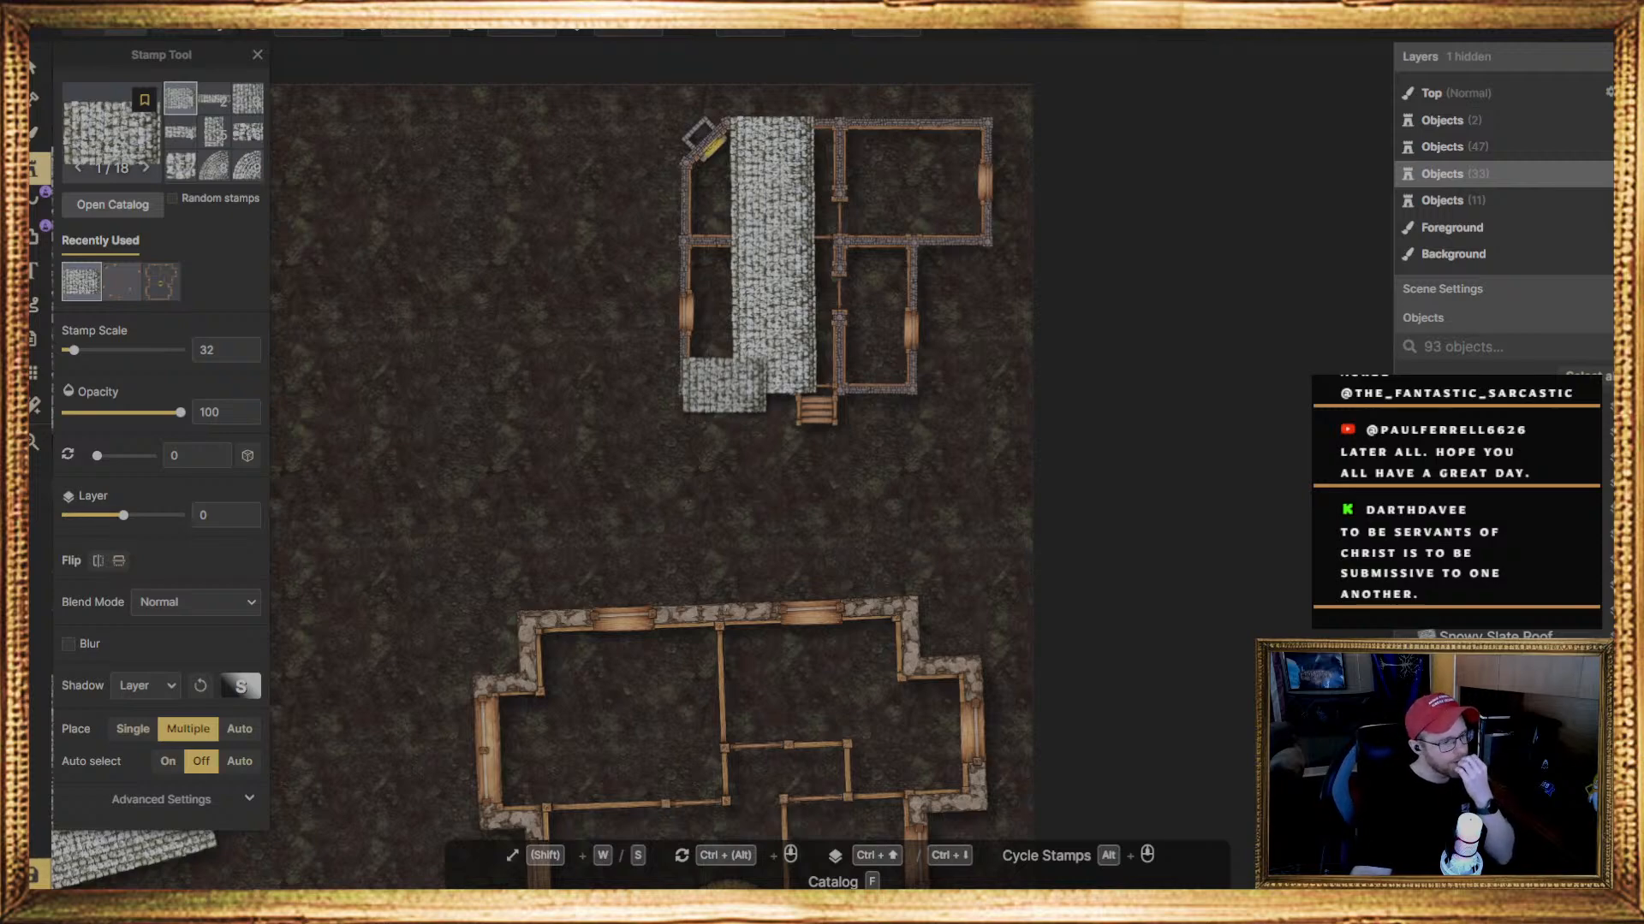
click(713, 366)
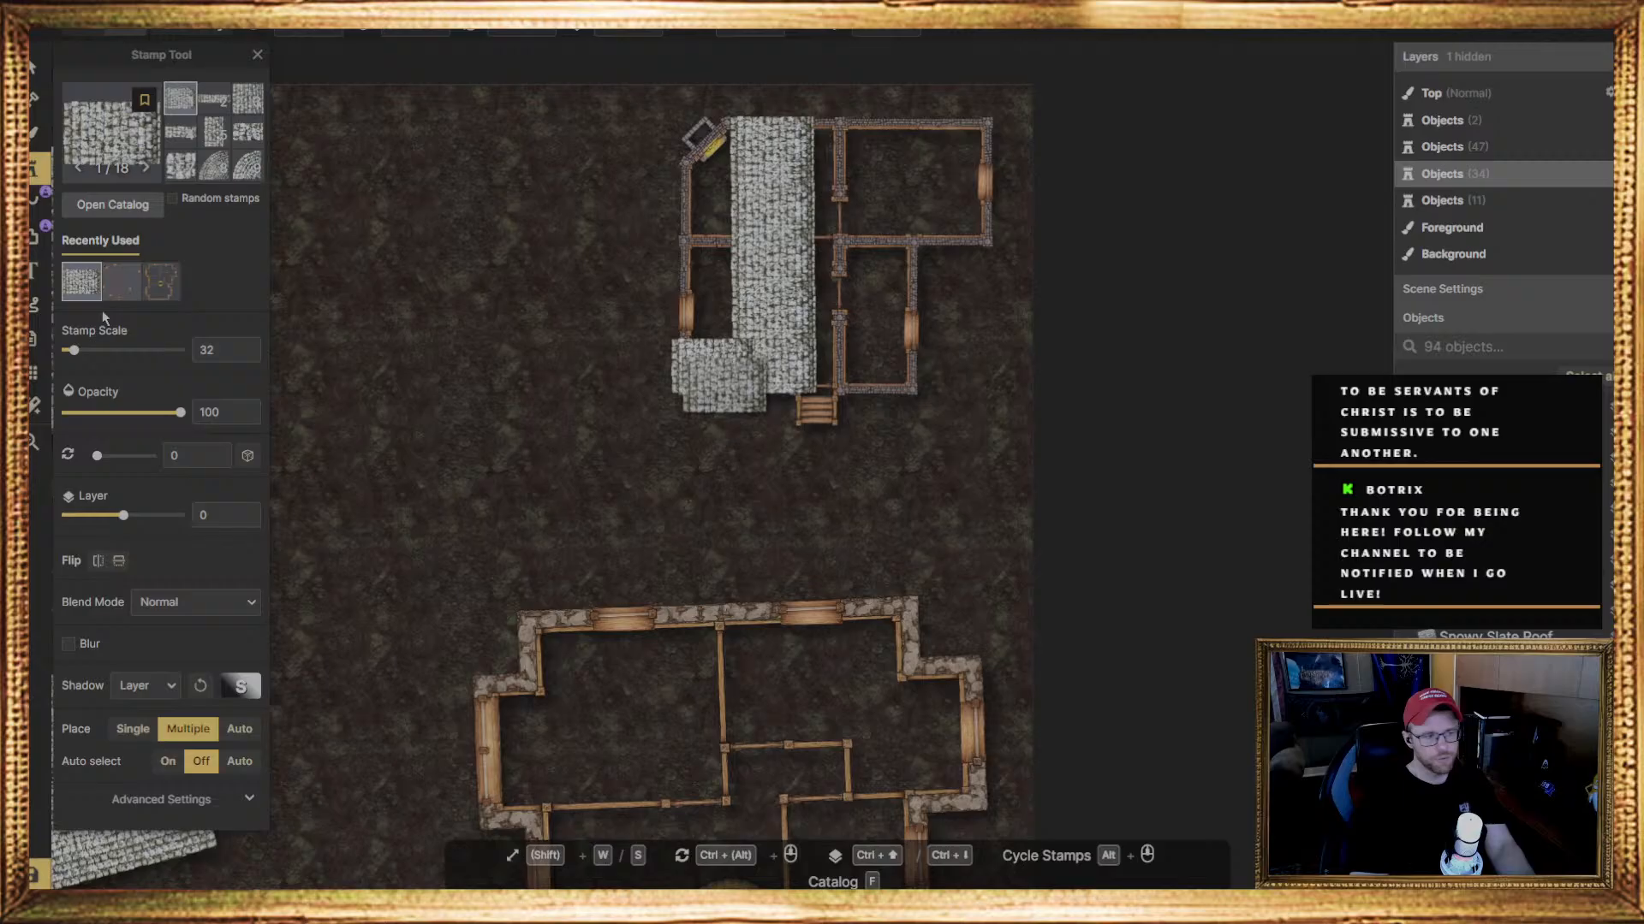
click(34, 65)
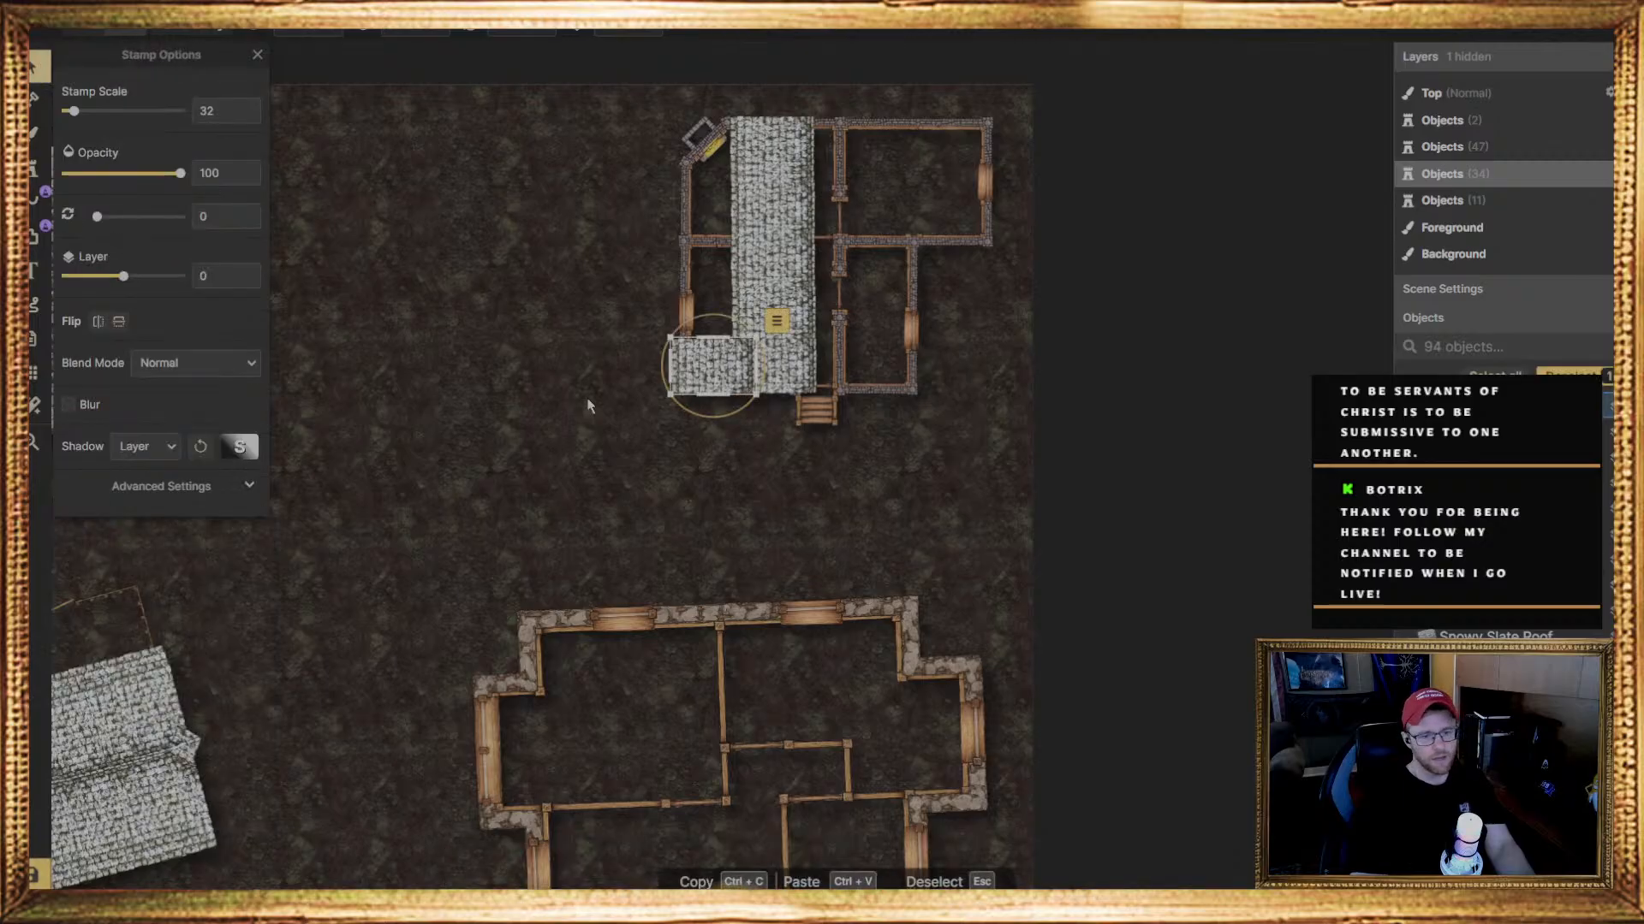
key(ctrl+Down)
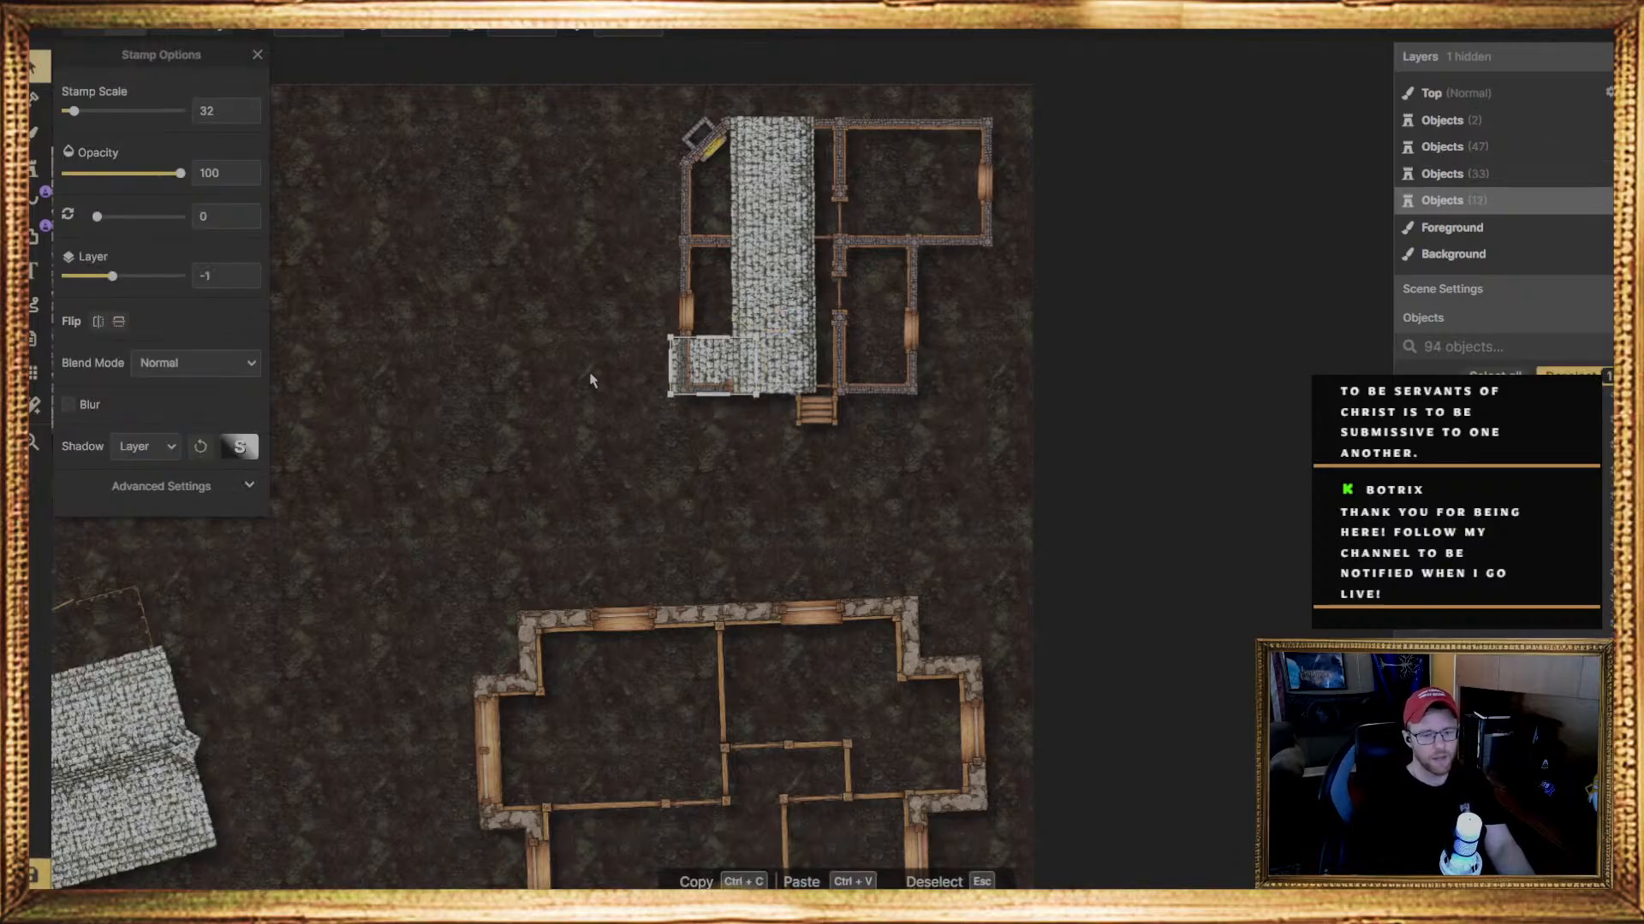
key(ctrl+Up)
Raise all six pieces of the original roof column to layer 1, one after another from the entrance to the upper wall
click(780, 352)
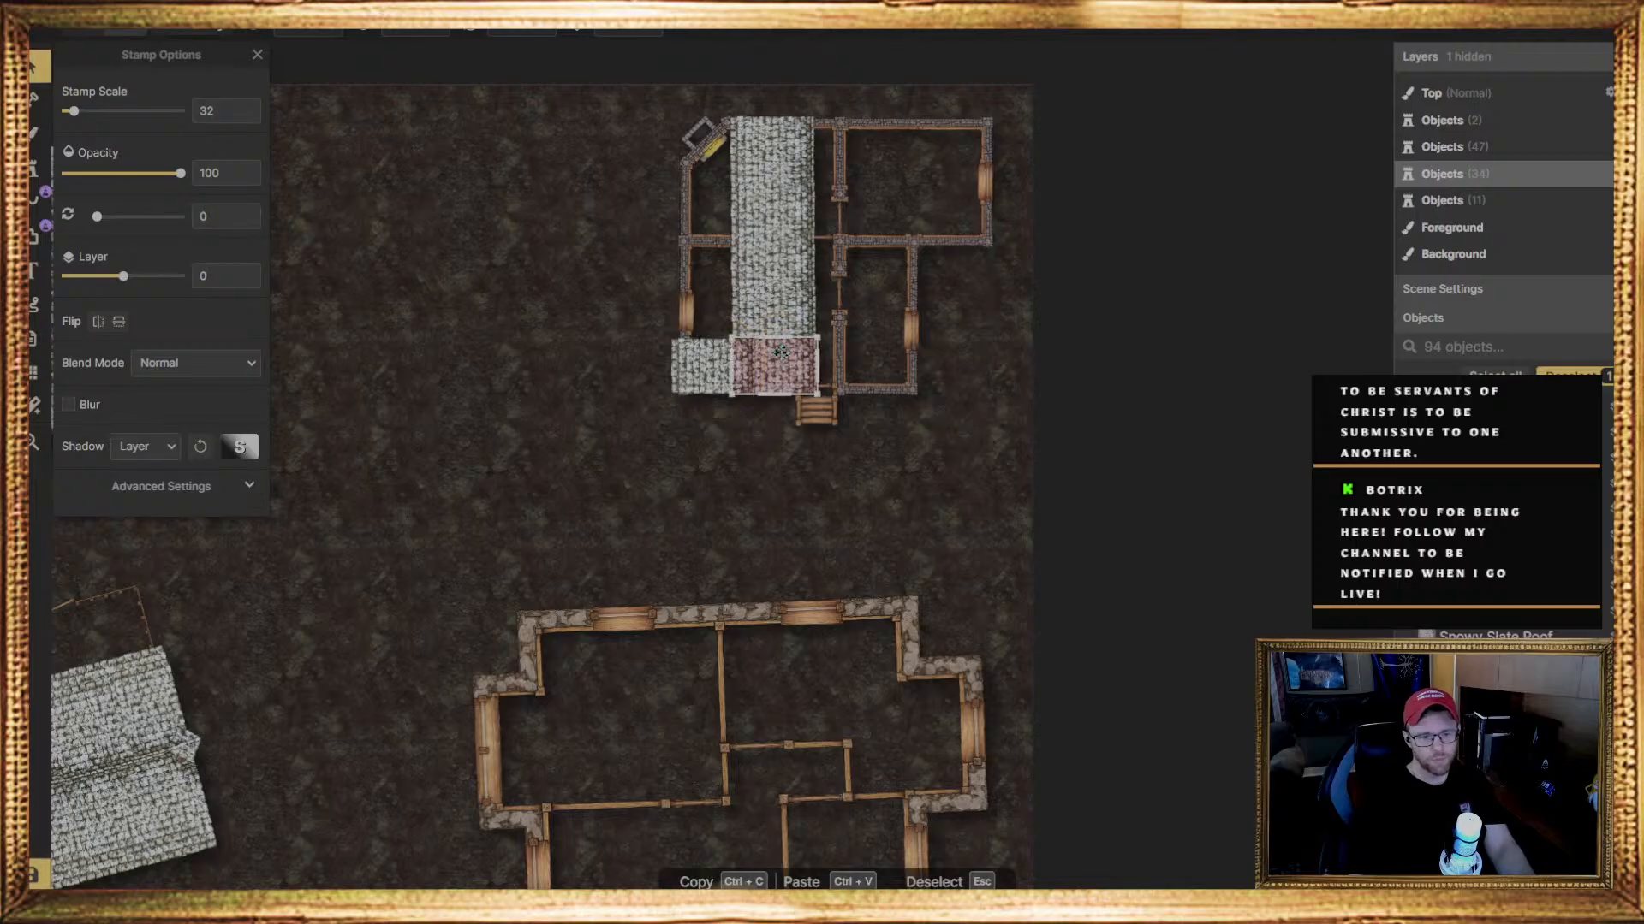
key(ctrl+Up)
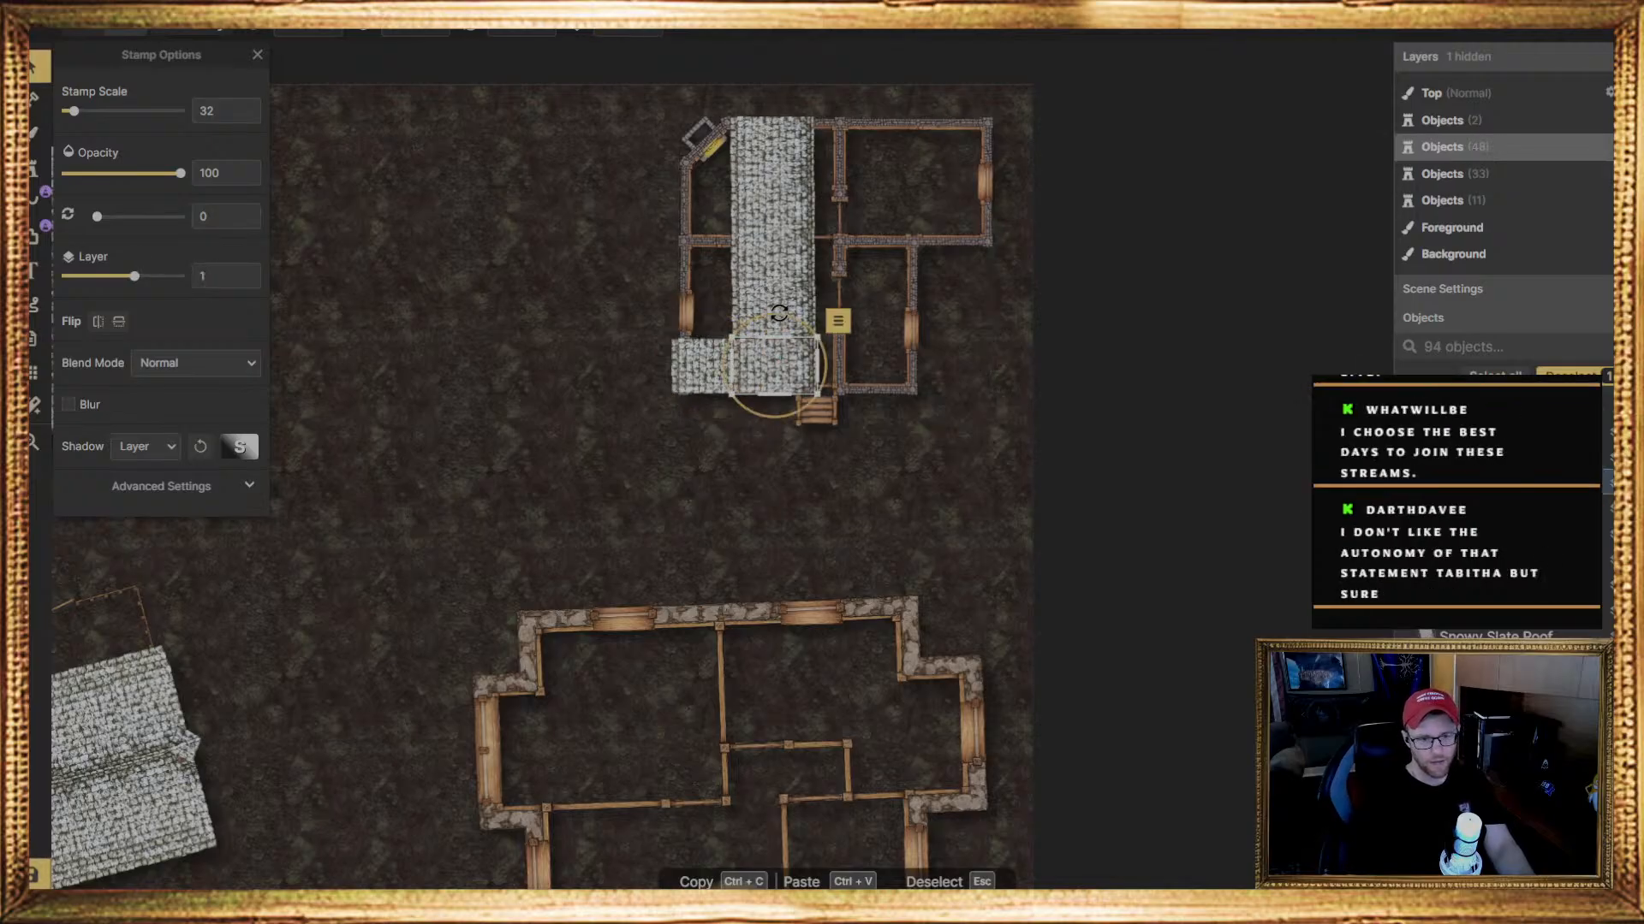
click(776, 306)
key(ctrl+Up)
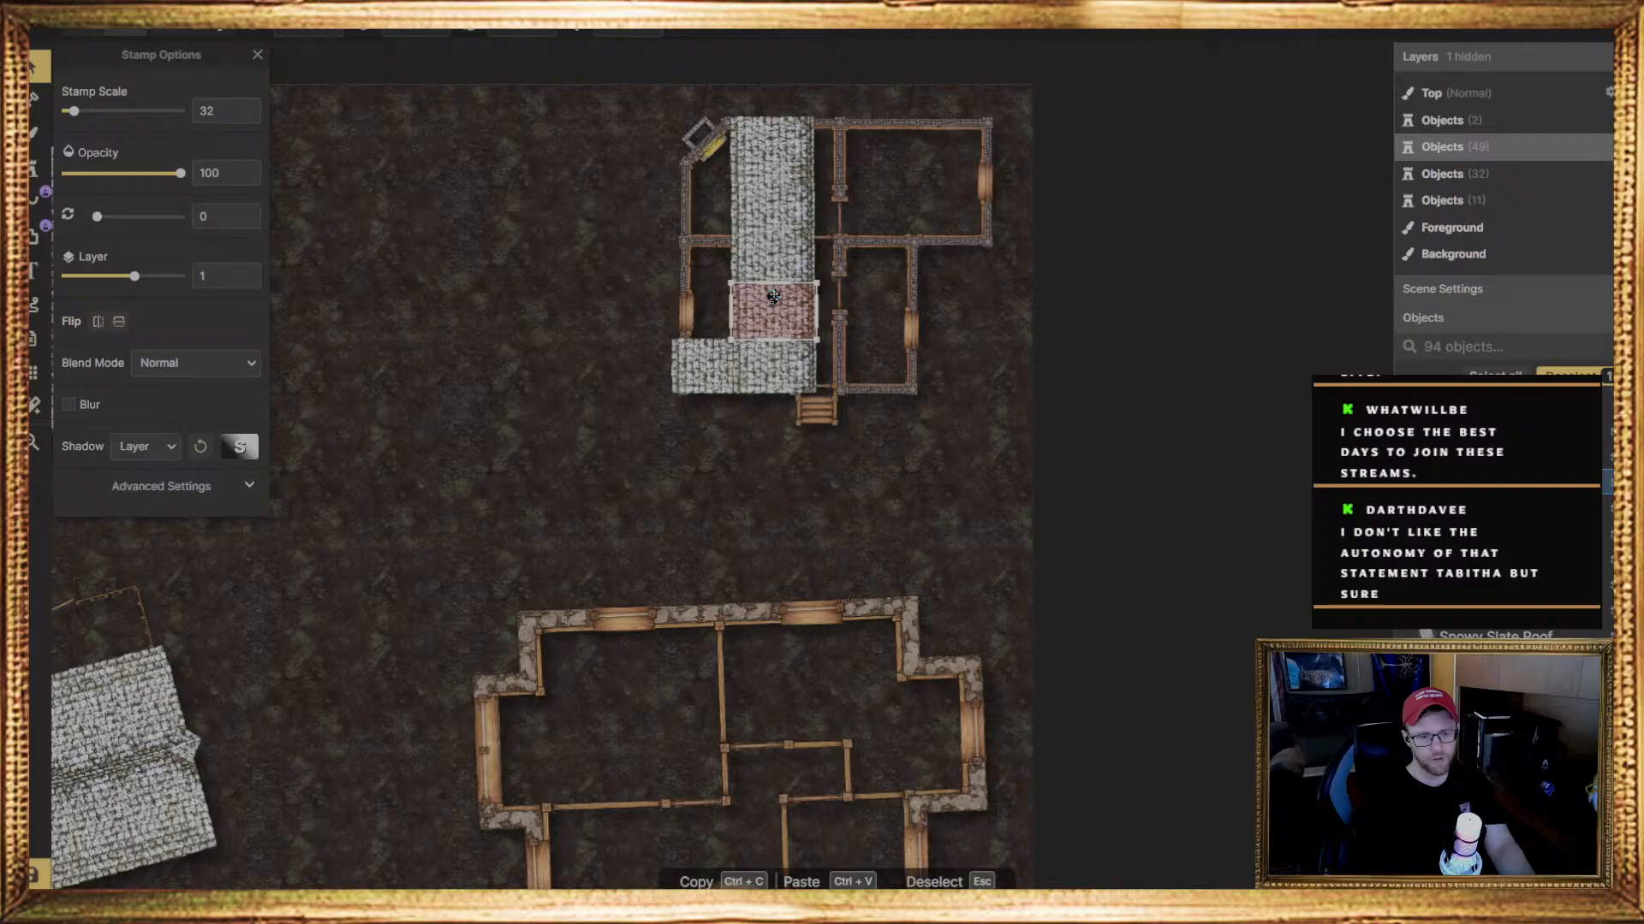
click(770, 246)
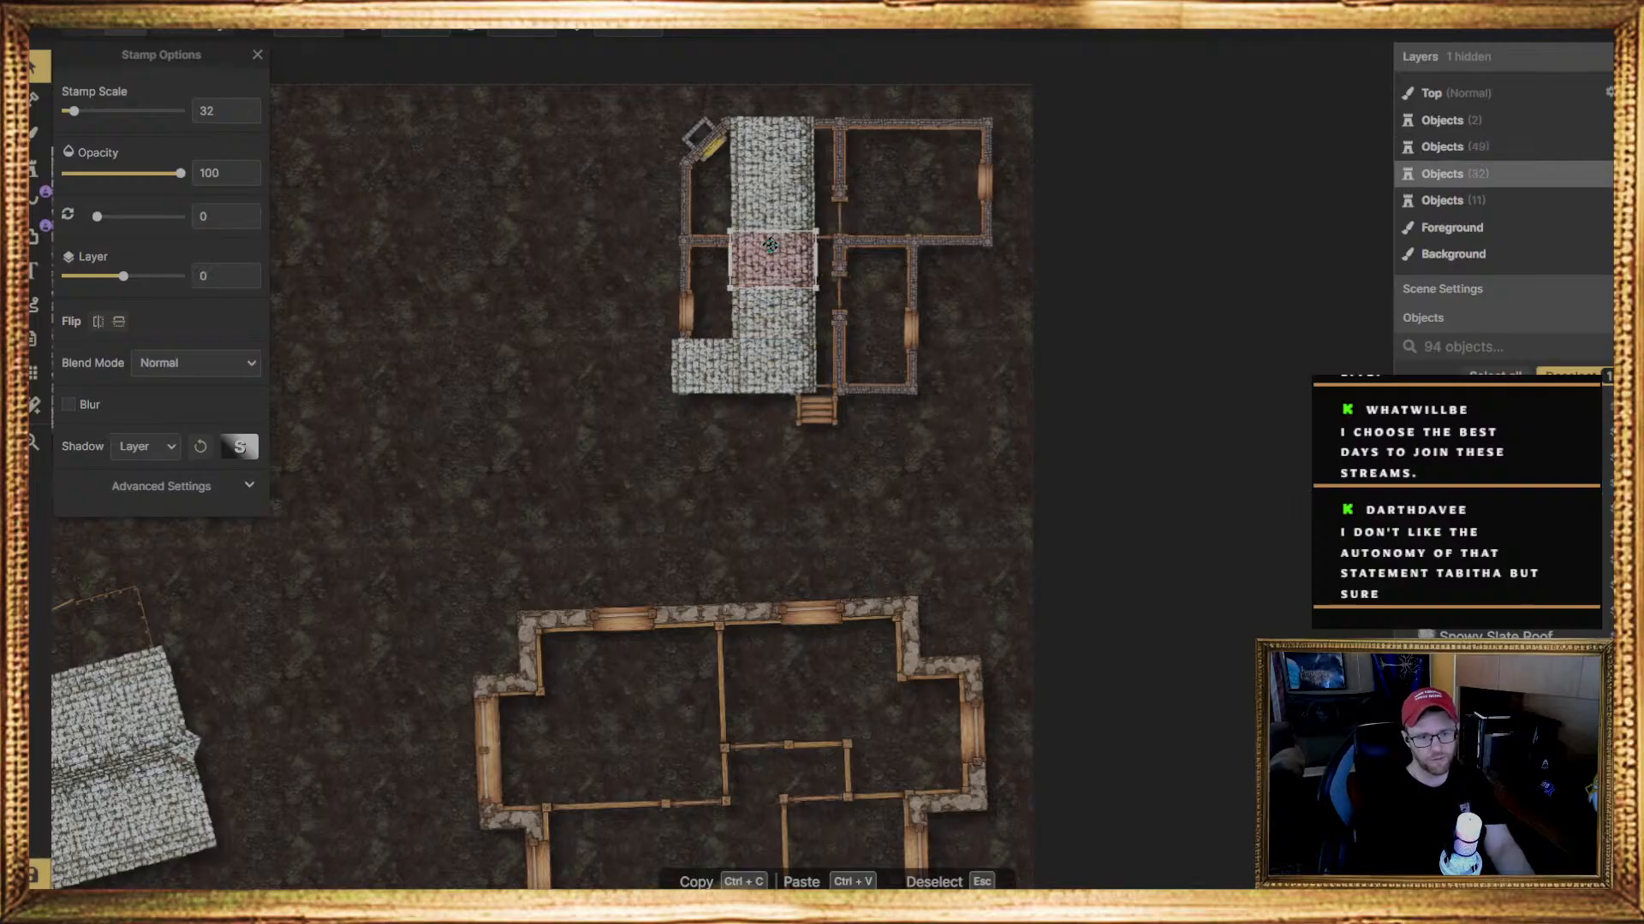
key(ctrl+Up)
click(776, 192)
key(ctrl+Up)
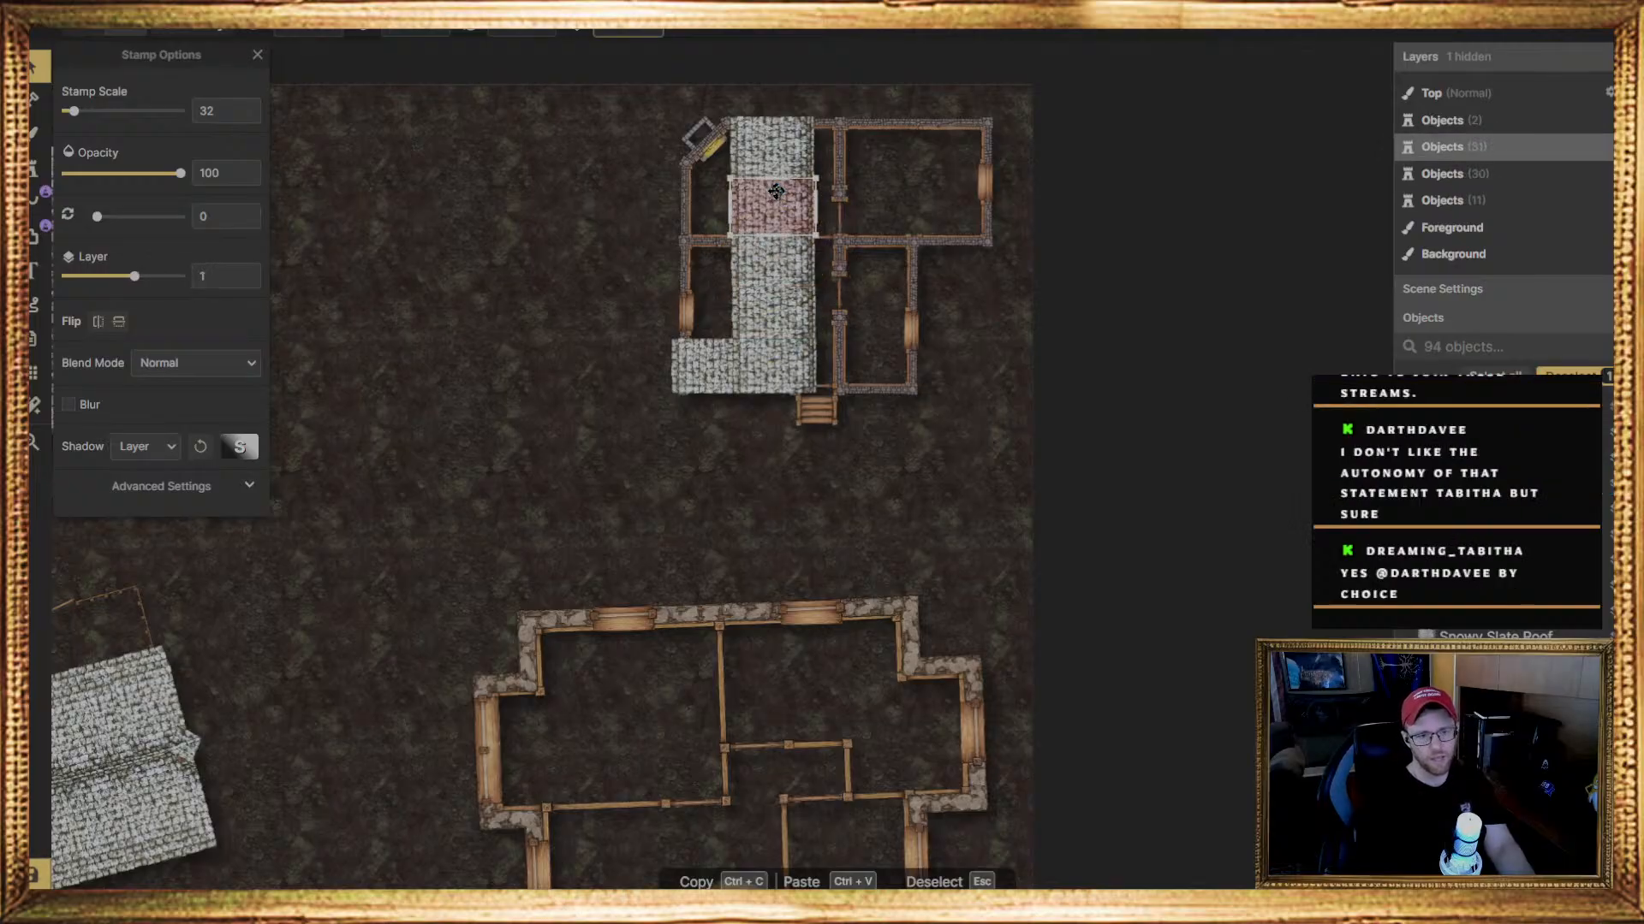
click(776, 141)
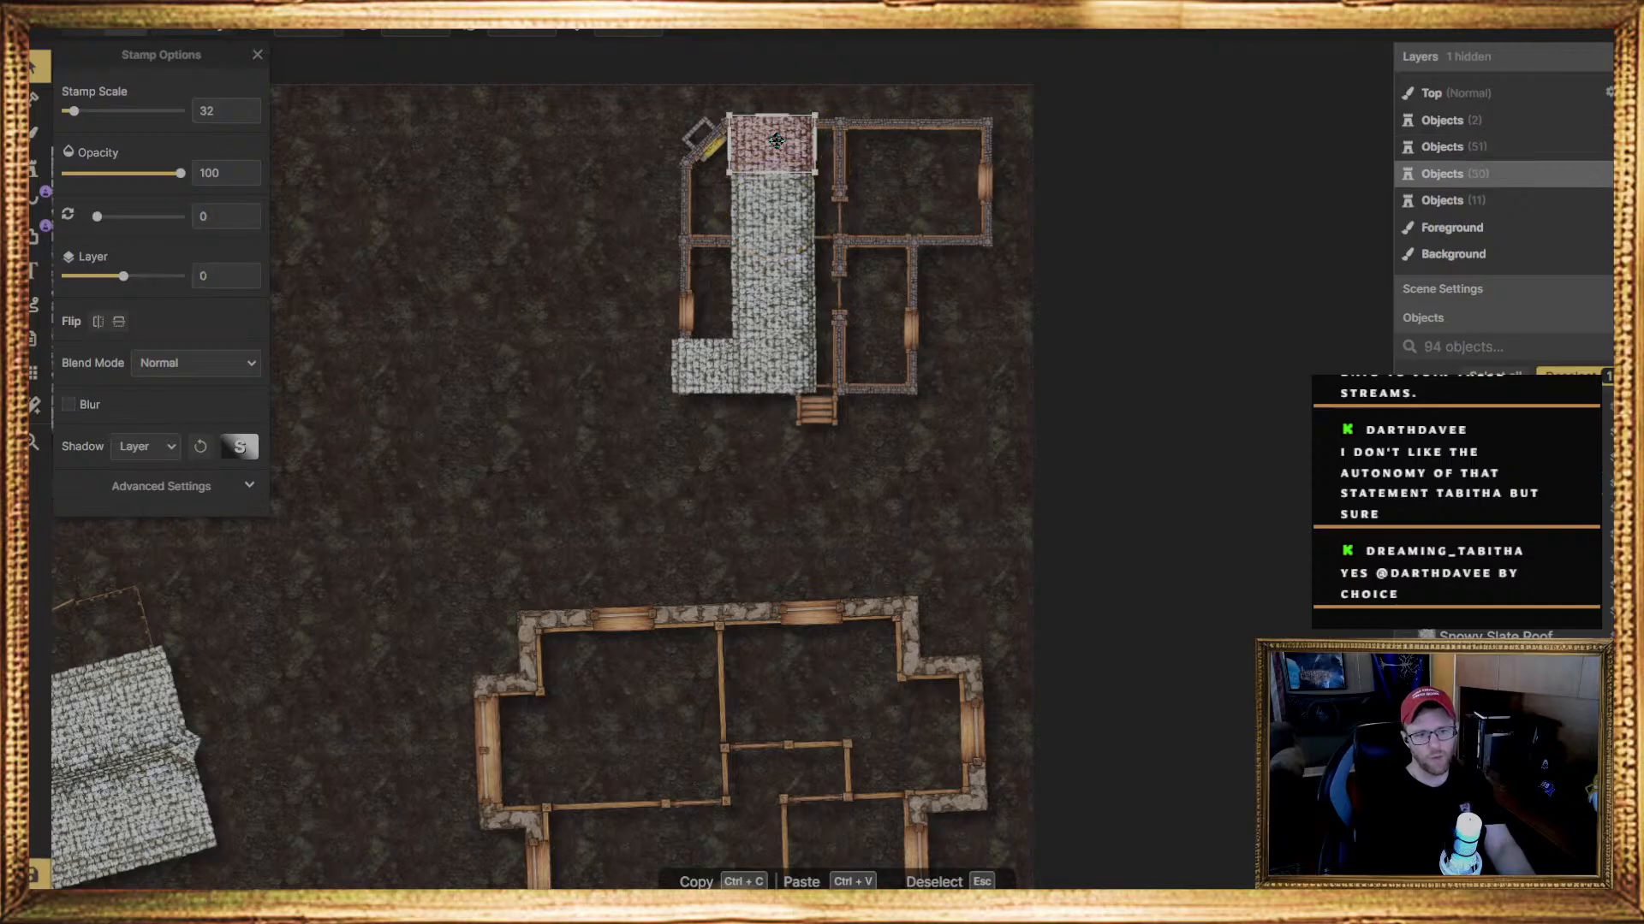
key(ctrl+Up)
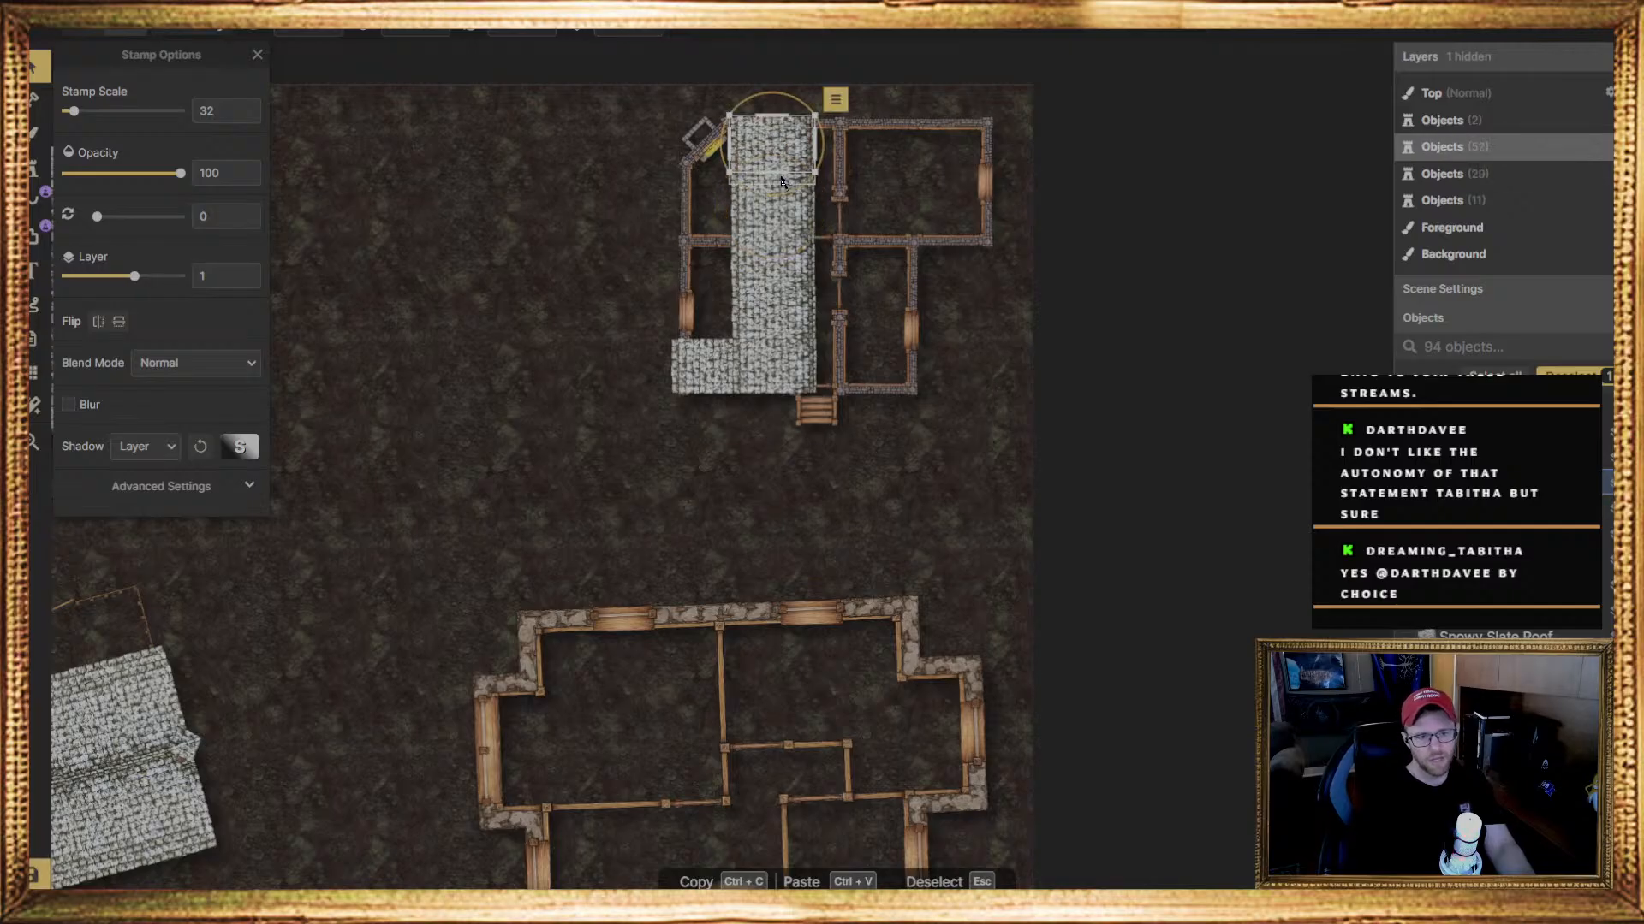
click(779, 175)
key(ctrl+Up)
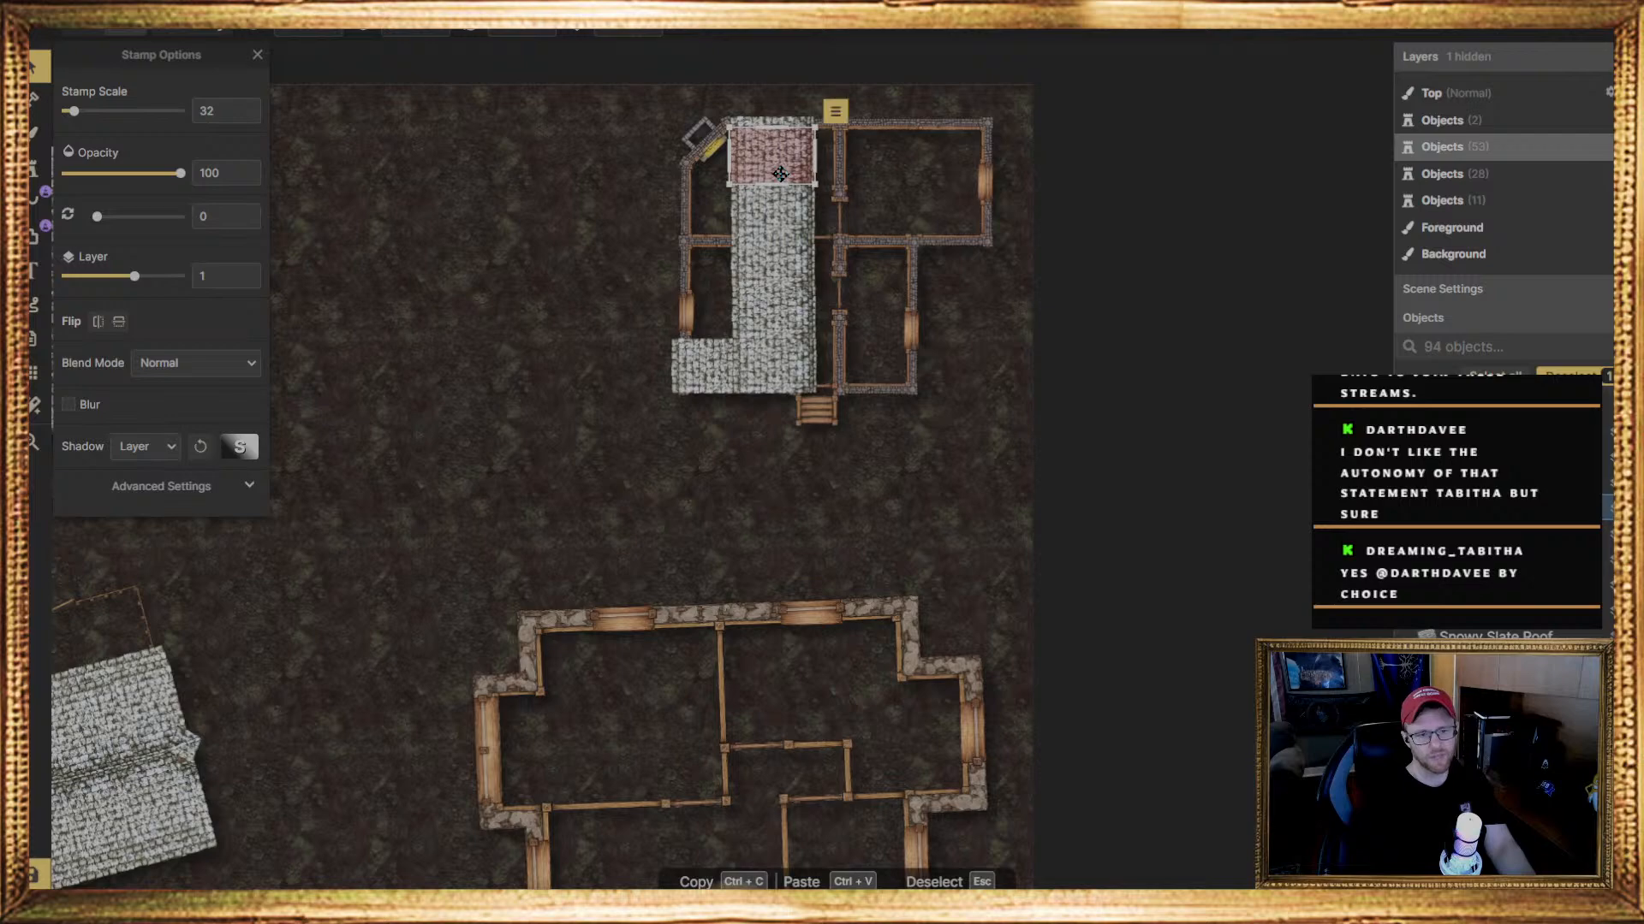
Stamp more slate roof pieces on layer 0 up the house's left side, from the lower-left piece to just below the chimney
click(683, 379)
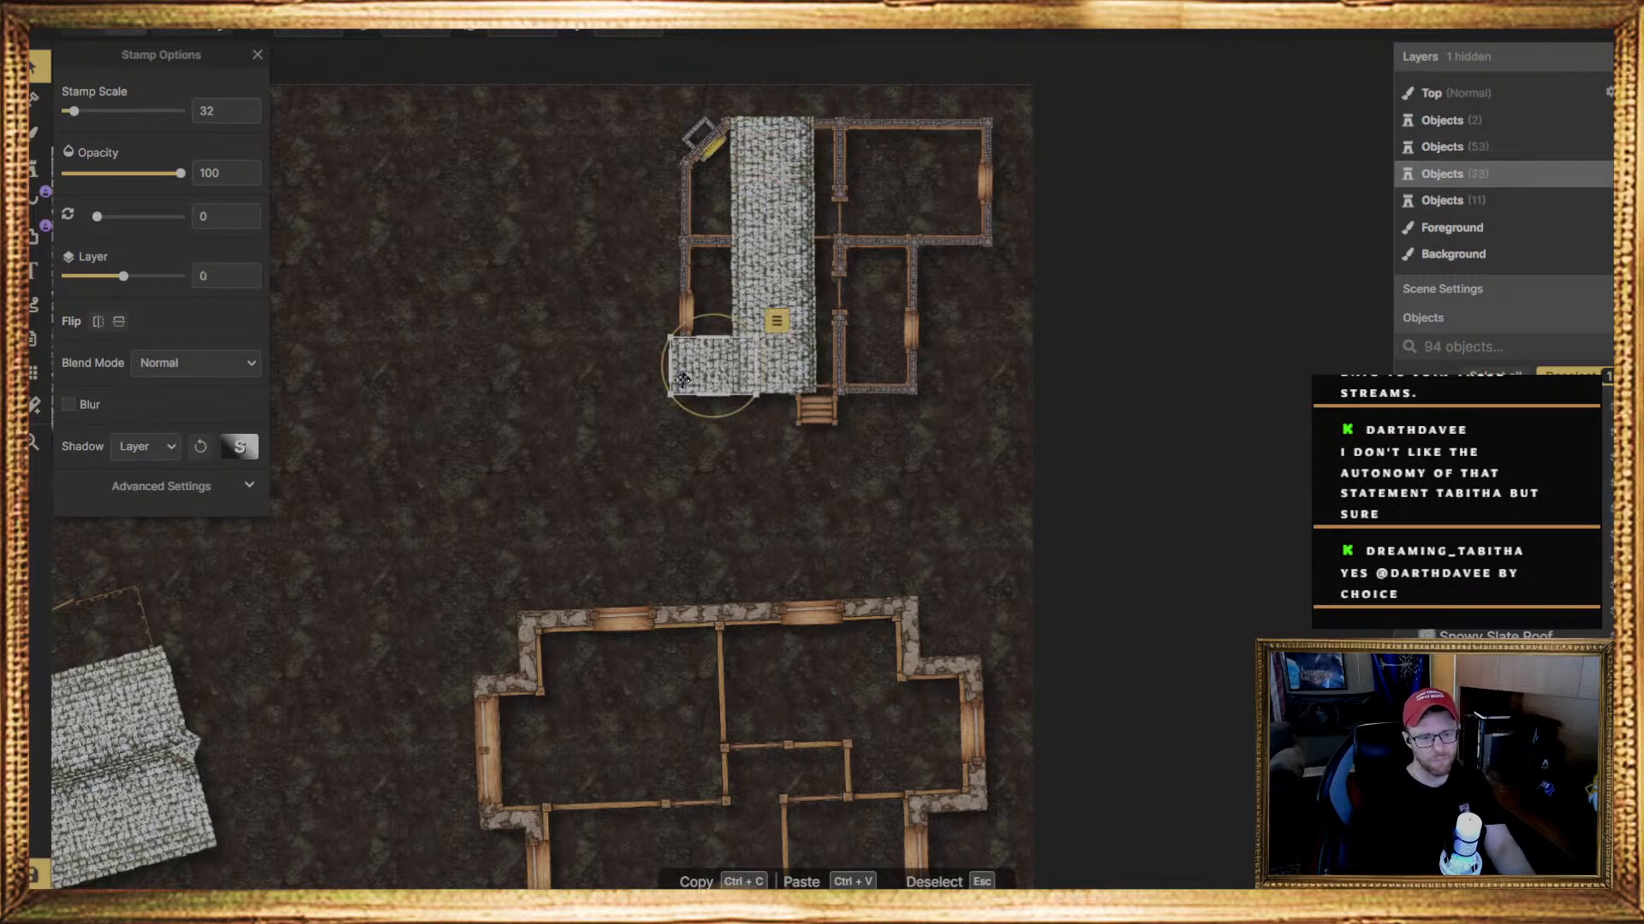
click(34, 168)
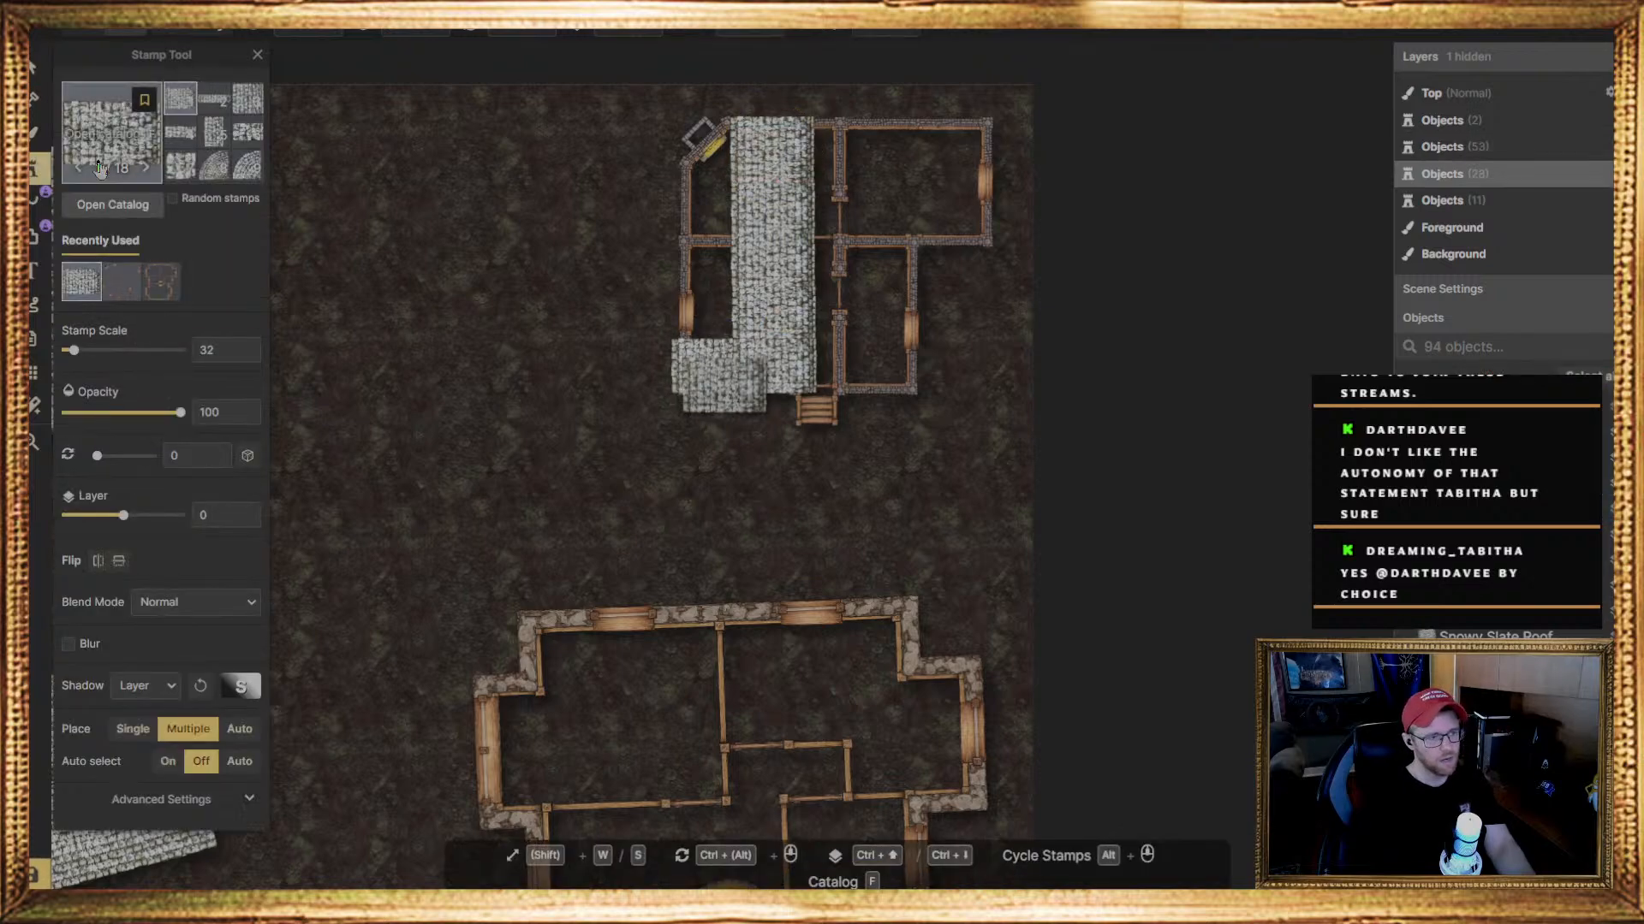
click(711, 317)
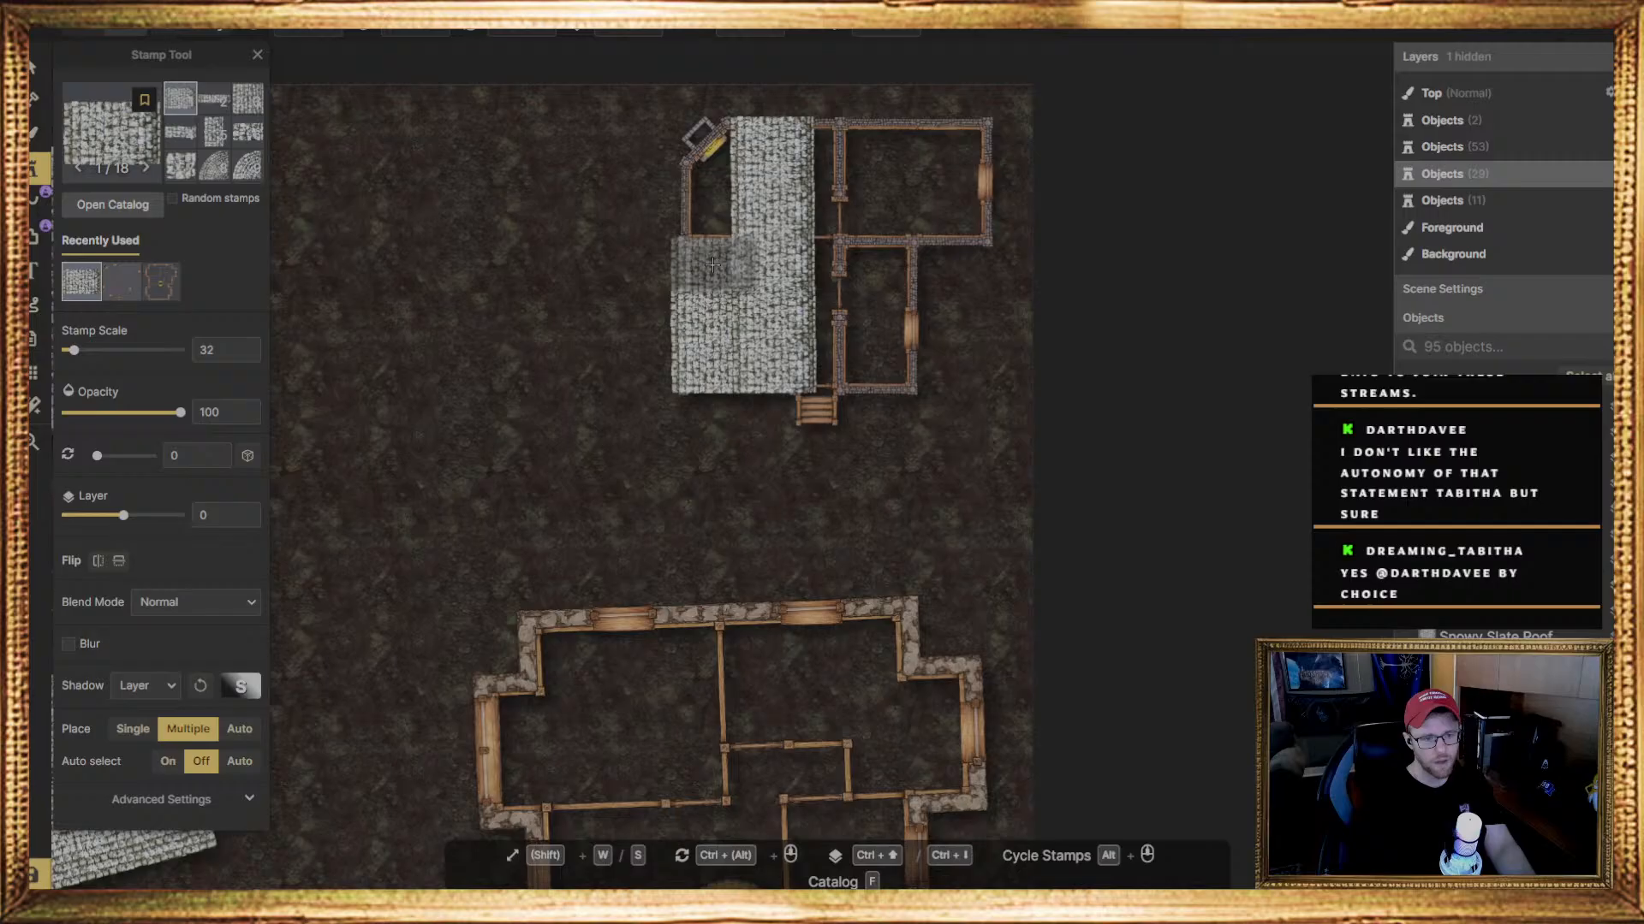
click(713, 267)
click(724, 222)
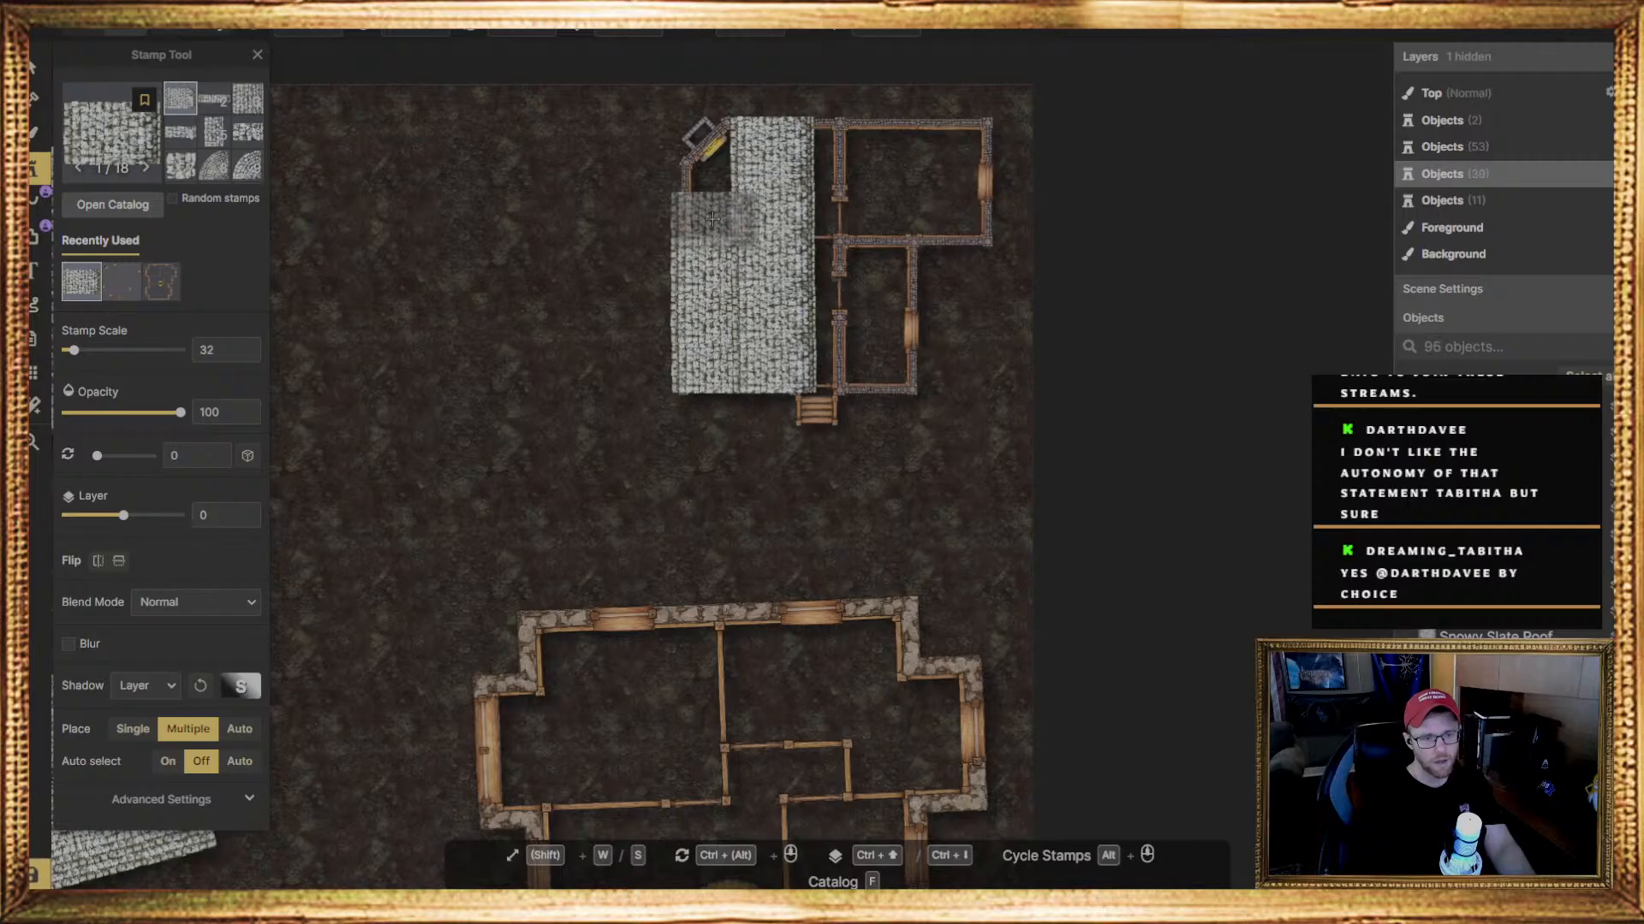
click(722, 220)
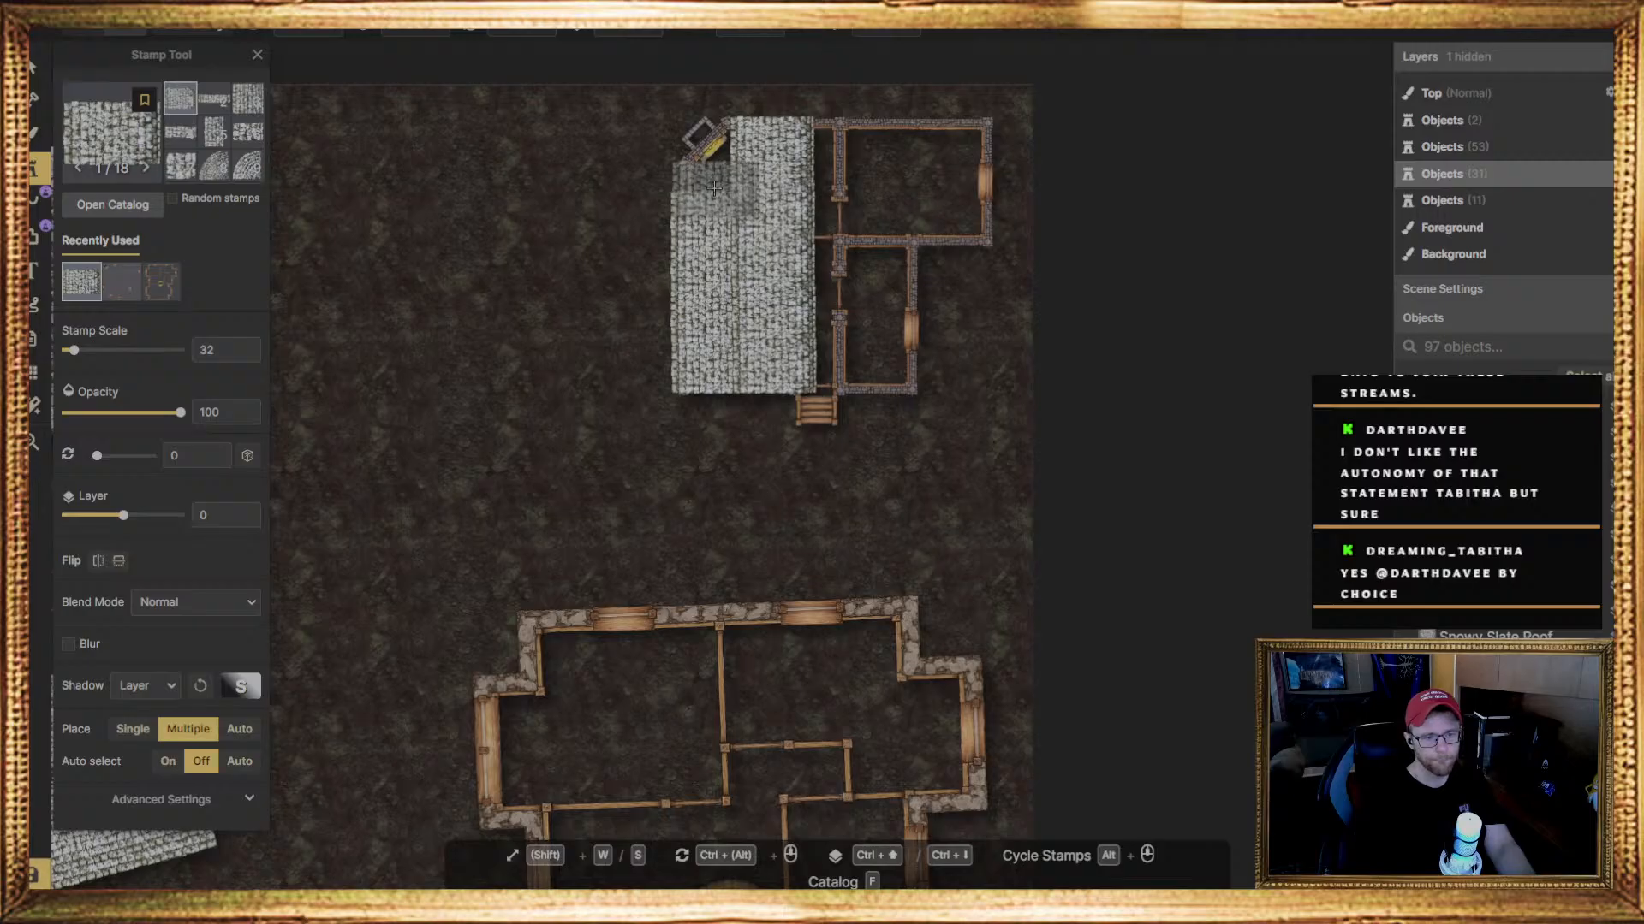
click(713, 187)
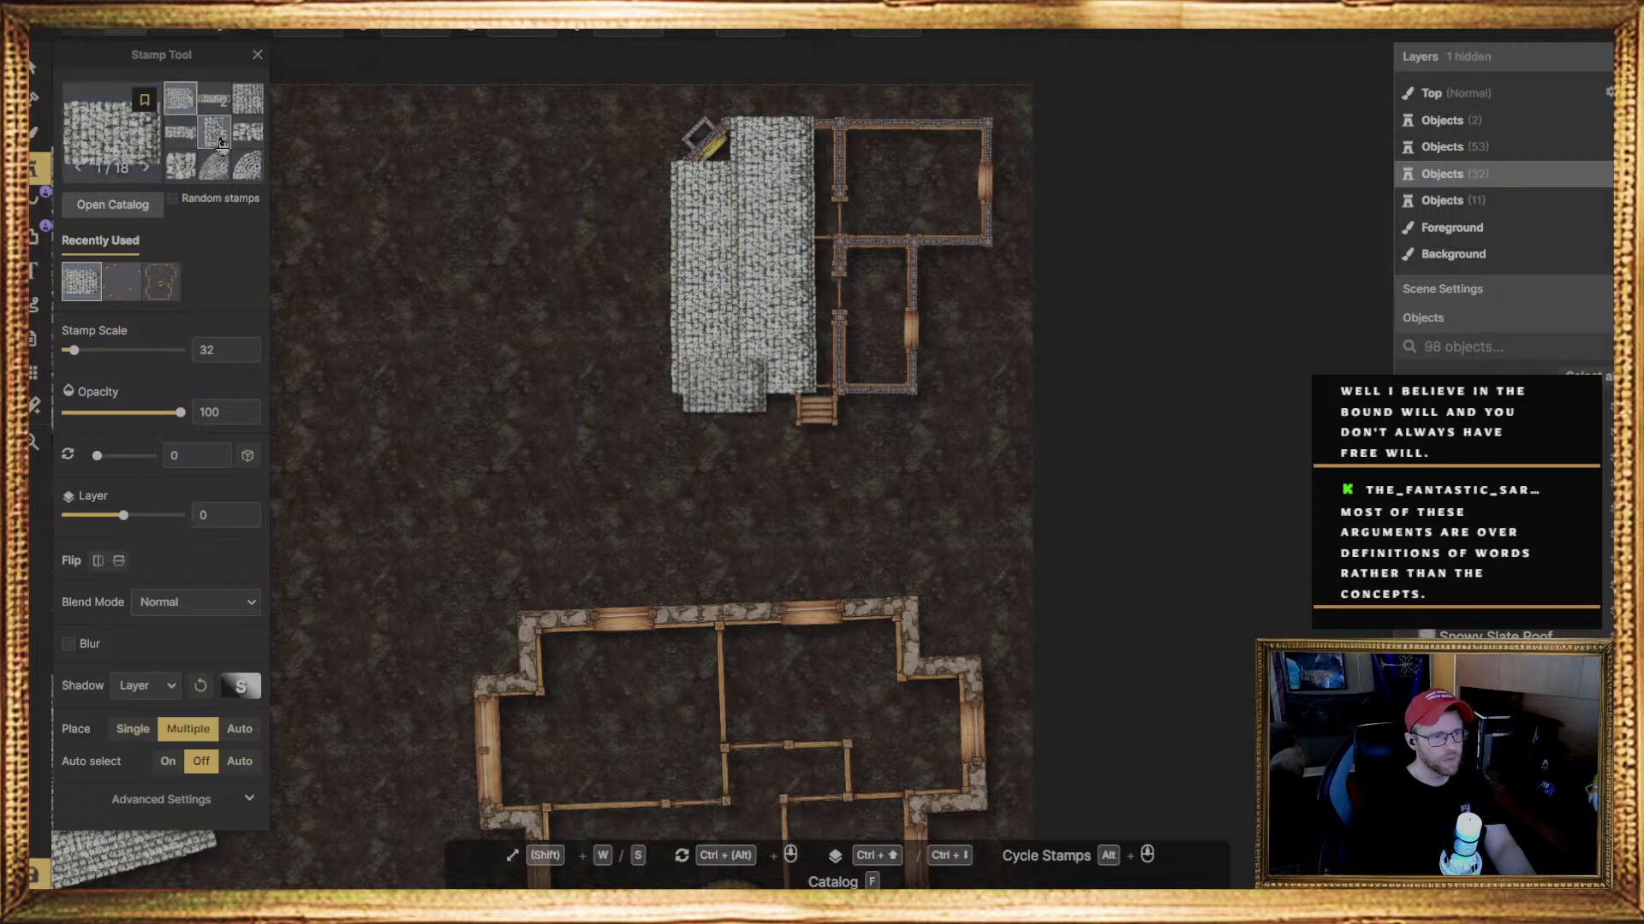
Stamp a right-triangle snowy slate roof piece on layer 0 over the house's upper-left corner, at the chimney
scroll(205, 154, down, 3)
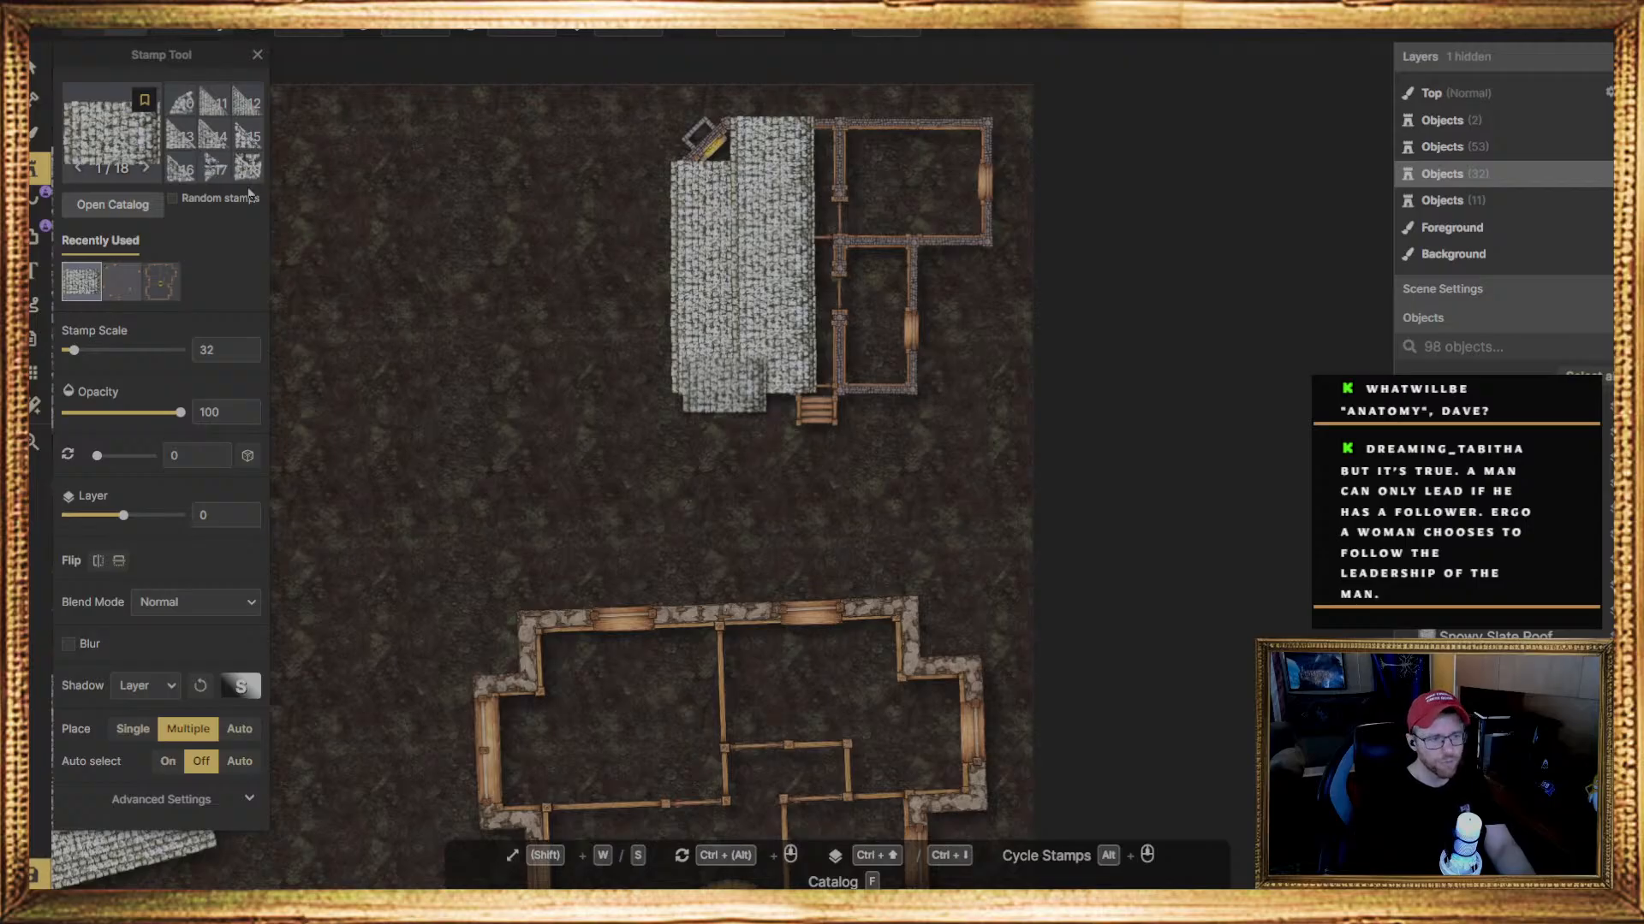
click(183, 173)
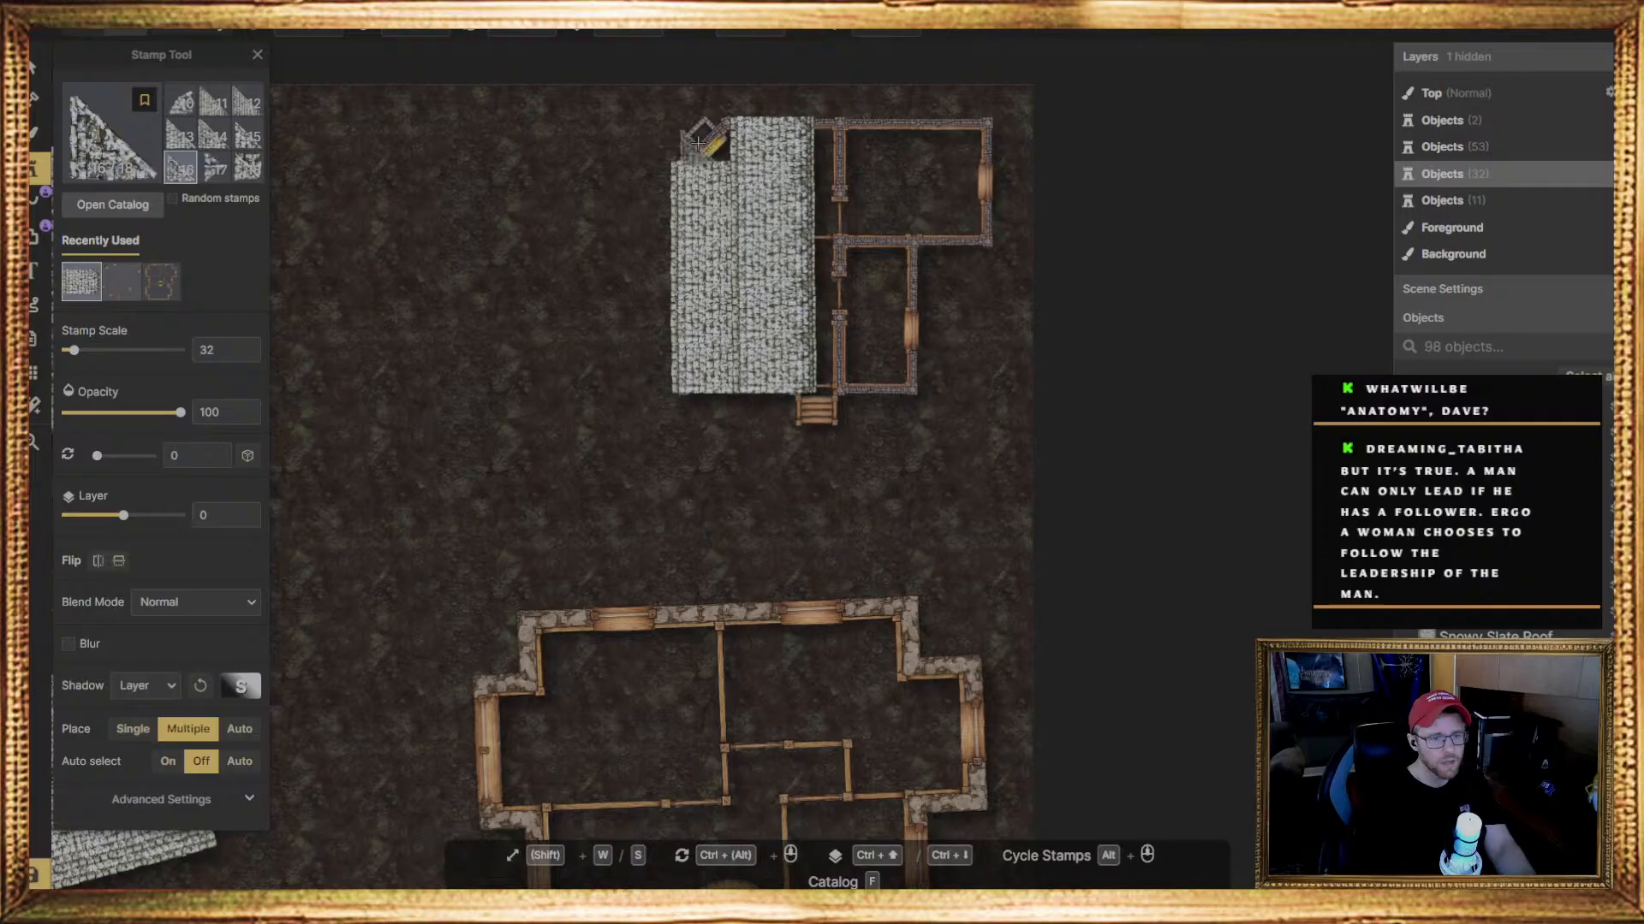
click(214, 135)
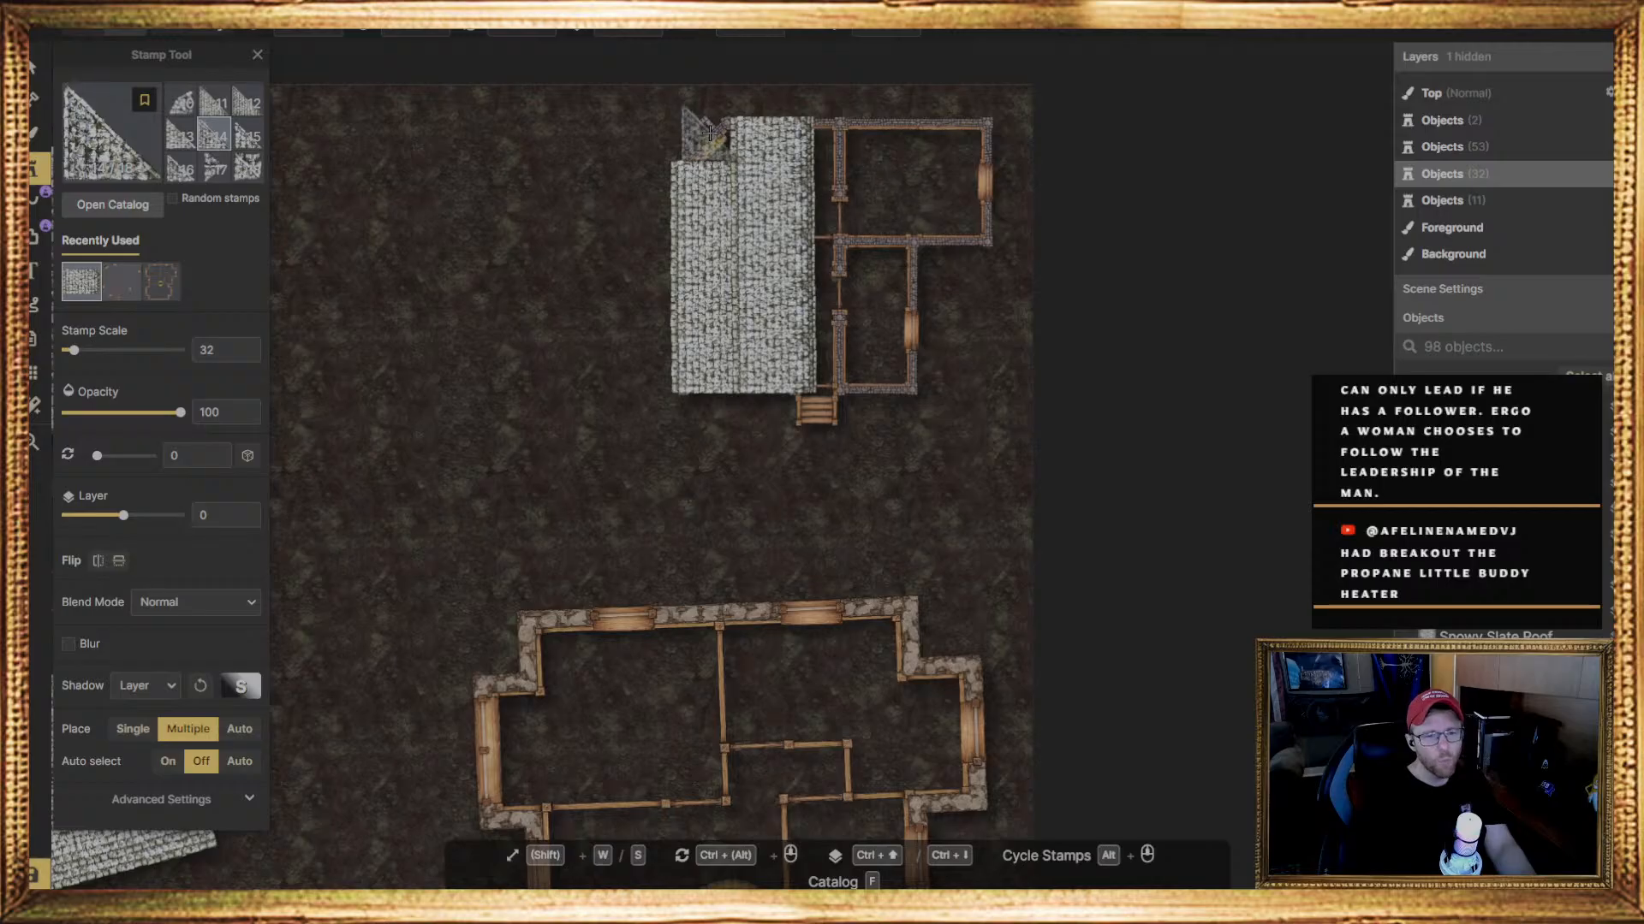
click(703, 134)
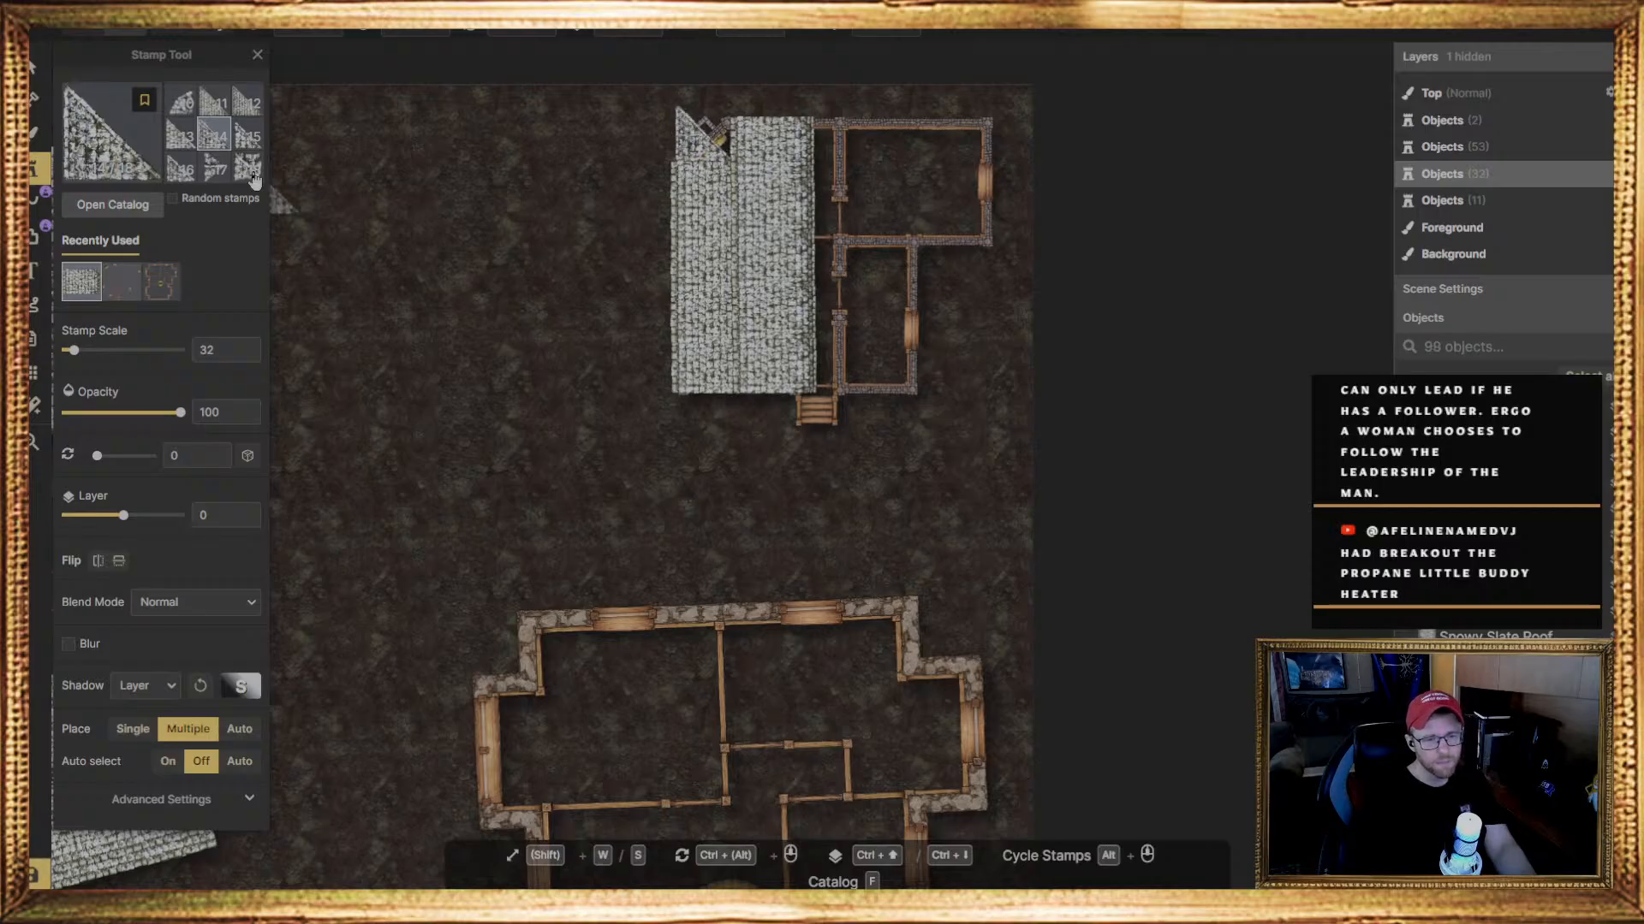
Rotate the triangular roof piece to 272 degrees and shift it so its slope follows the chimney's diagonal wall
click(36, 65)
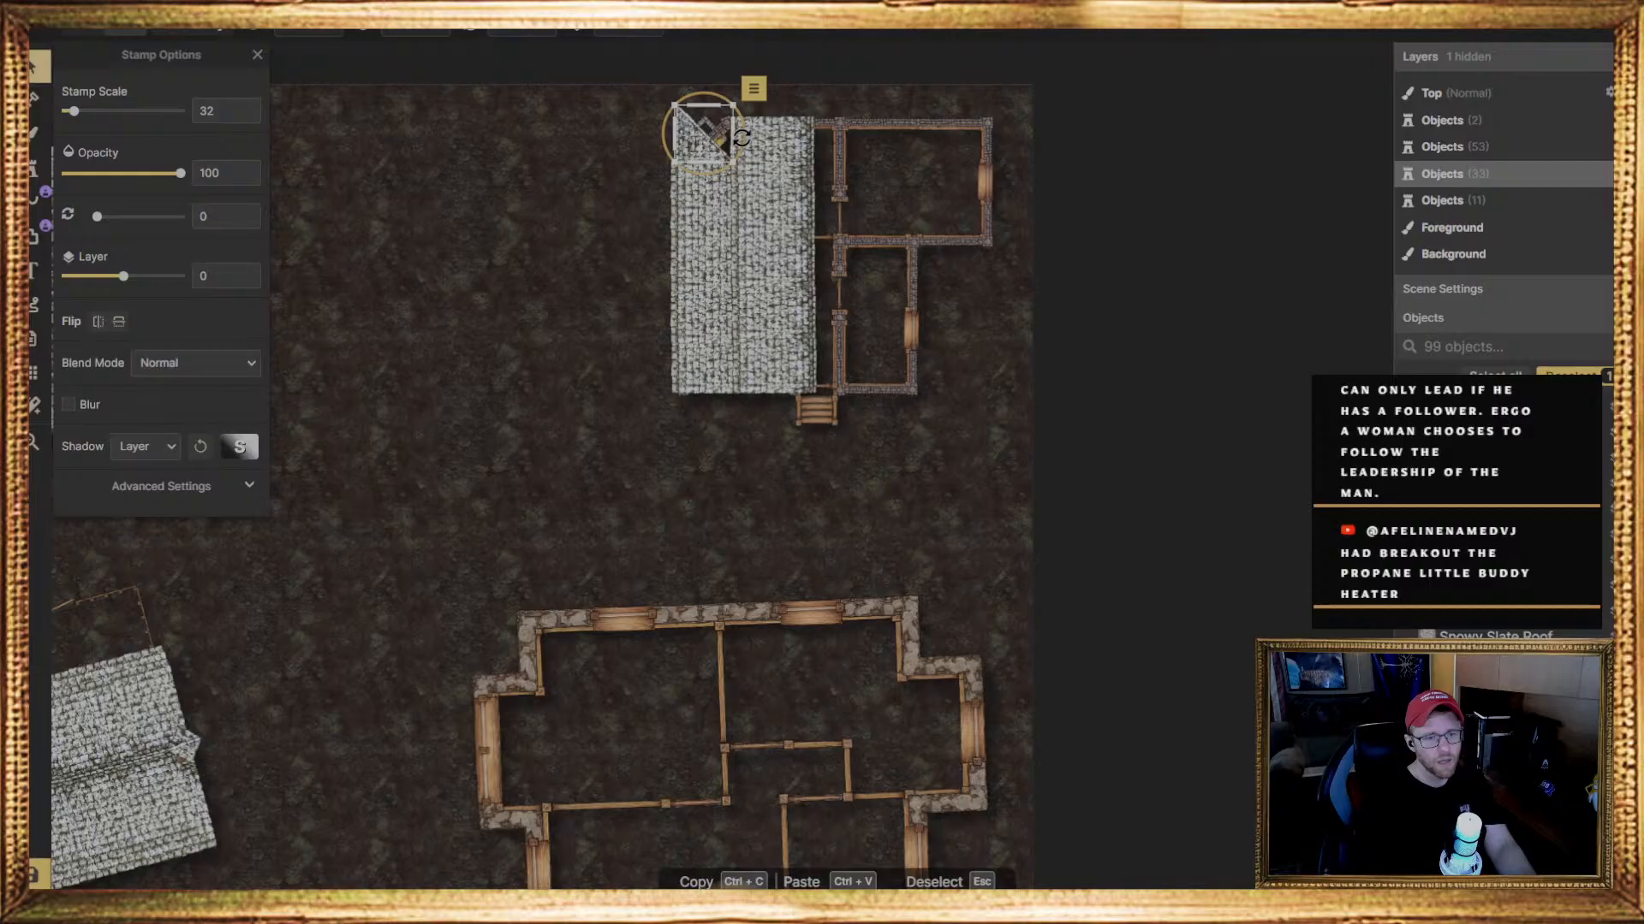
drag(728, 134, 710, 64)
drag(717, 134, 715, 146)
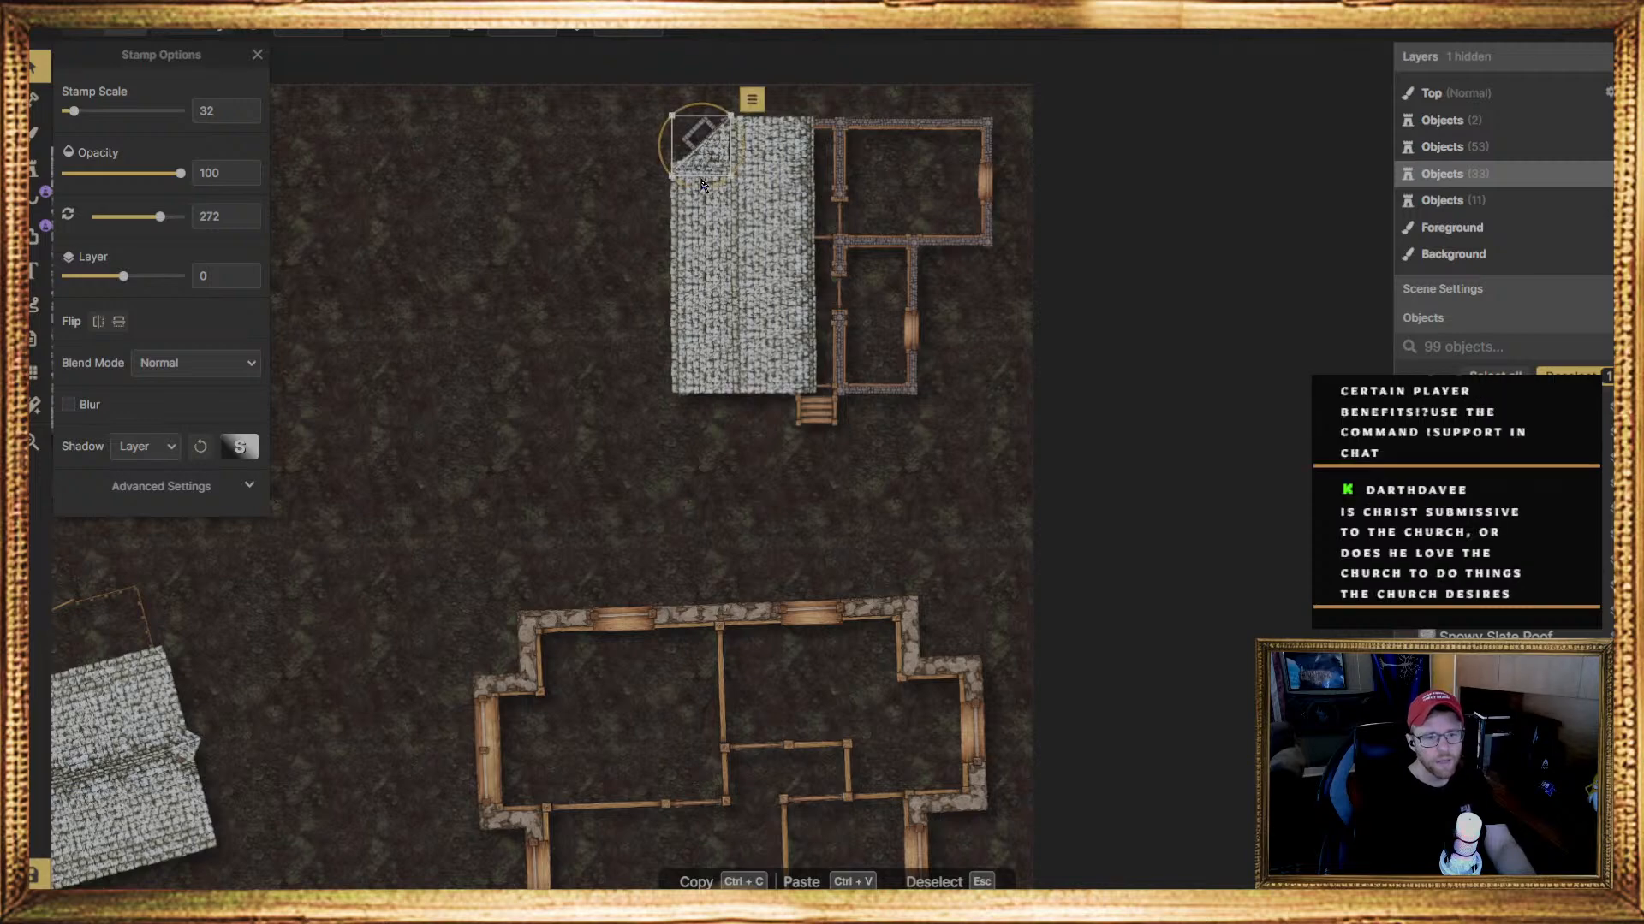
click(702, 184)
click(701, 165)
drag(701, 164, 700, 158)
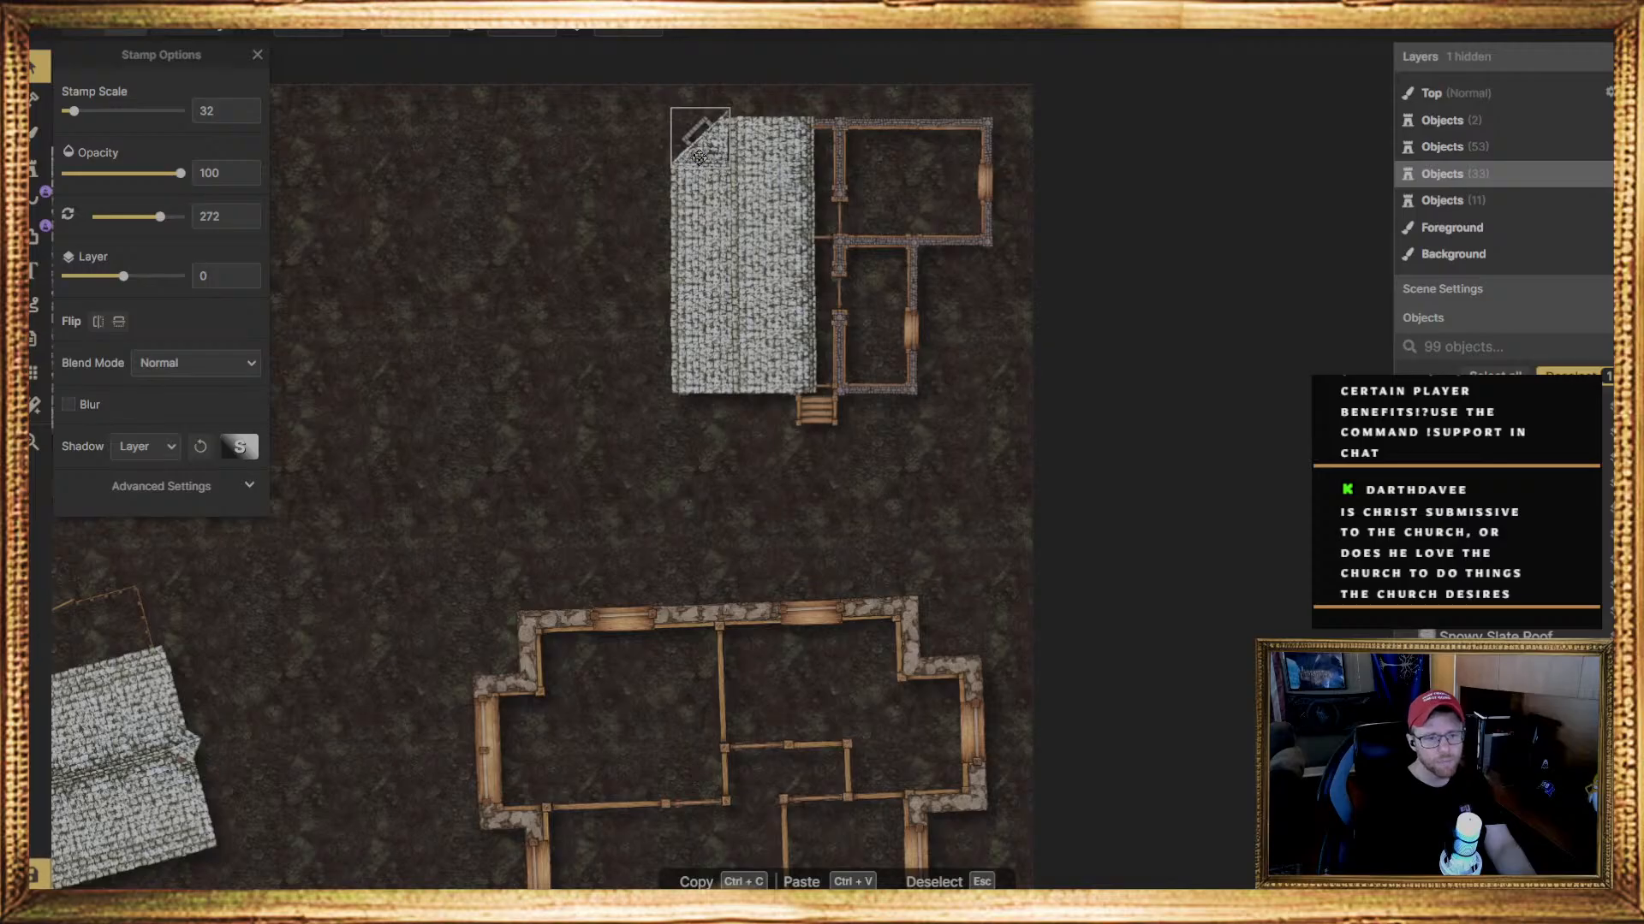
drag(699, 157, 699, 158)
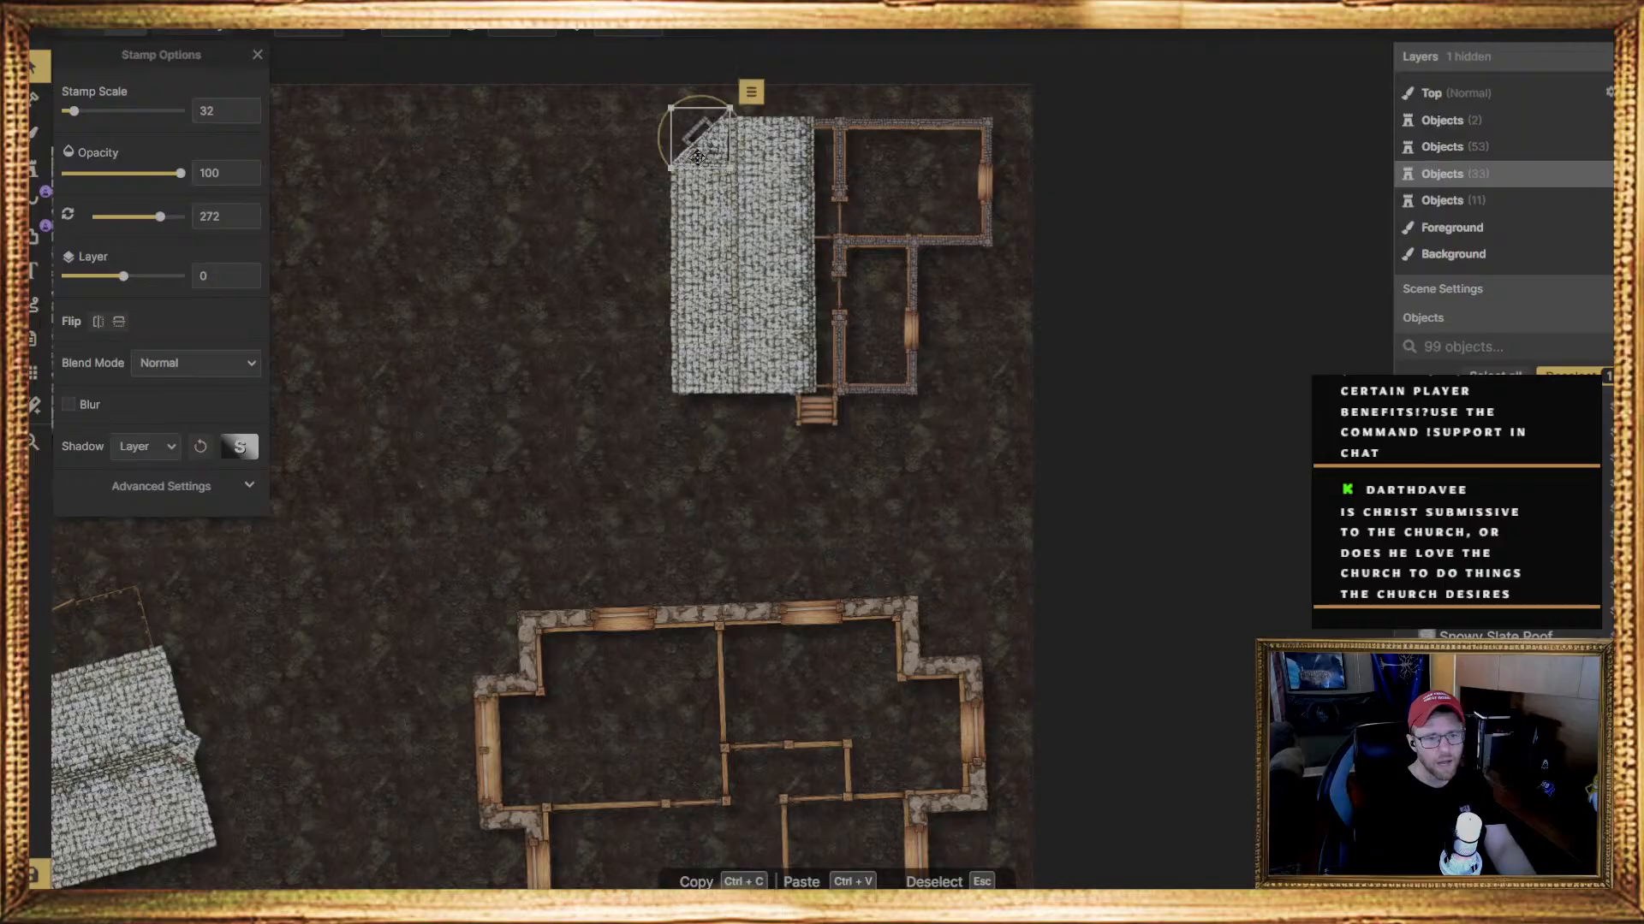
Set the triangular roof piece's rotation to exactly 270 degrees and align it with the neighbouring roof pieces
click(557, 248)
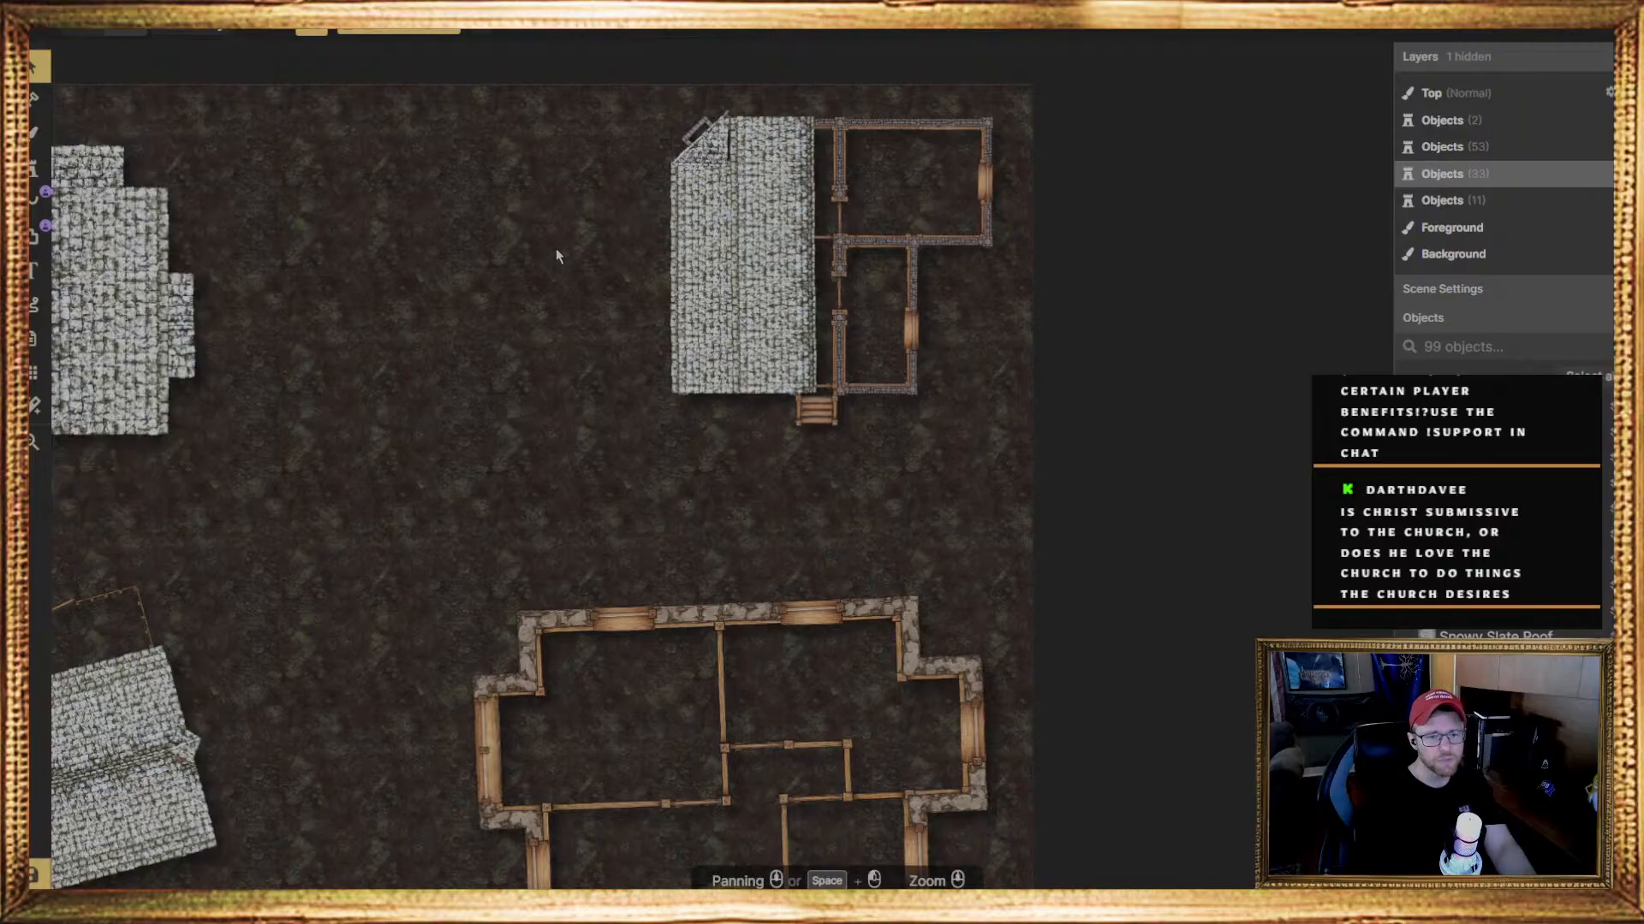
click(708, 152)
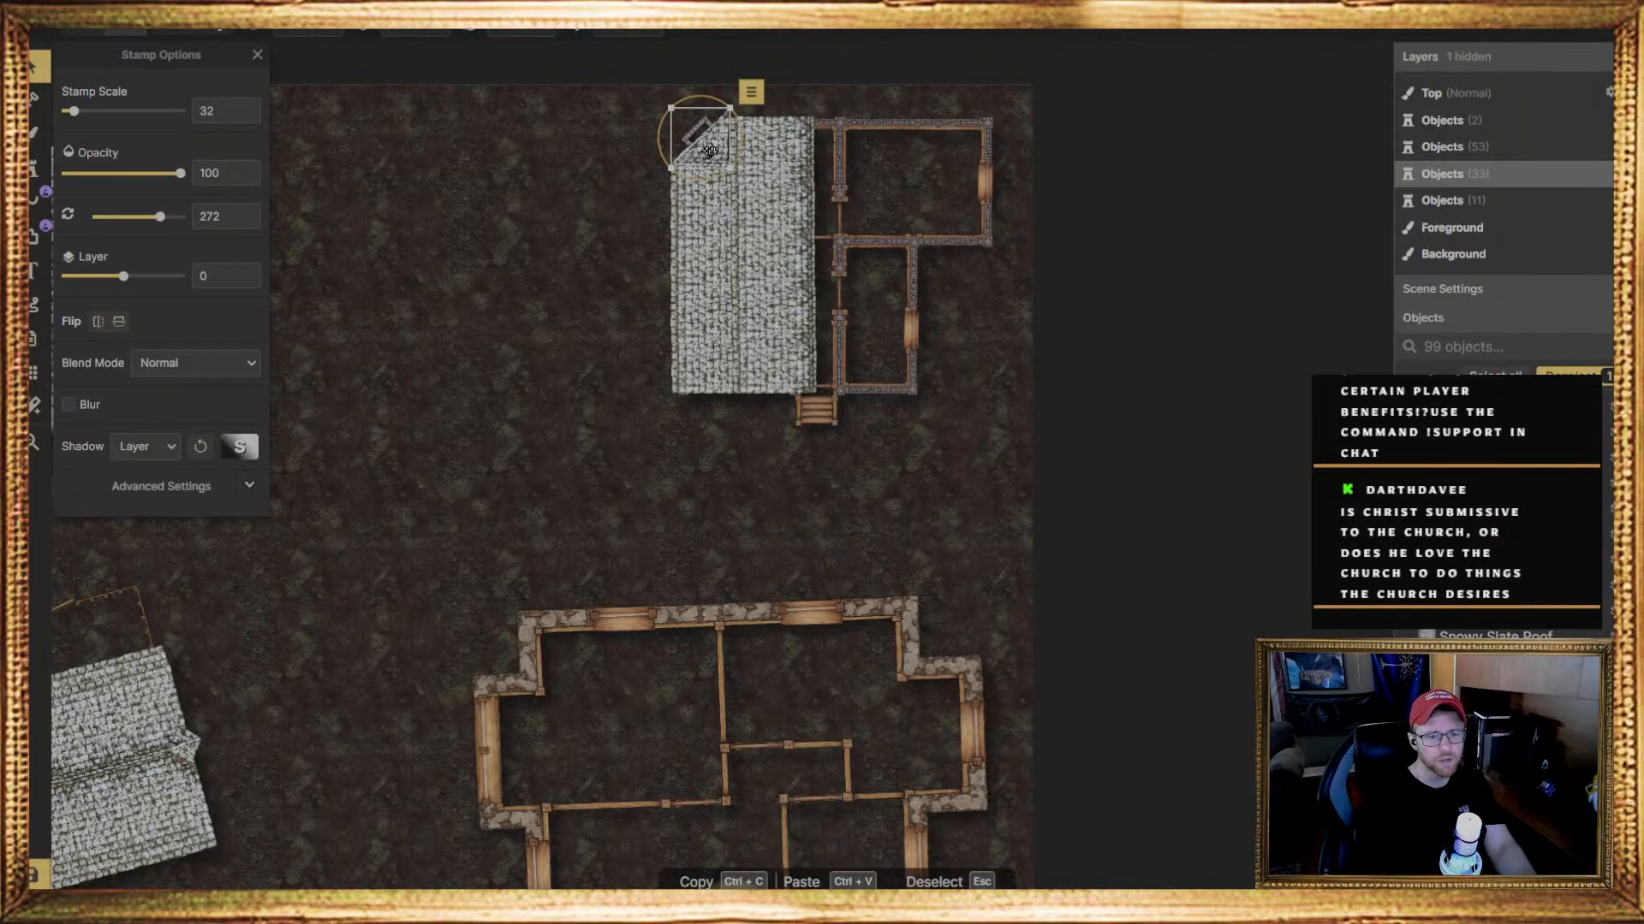
click(541, 36)
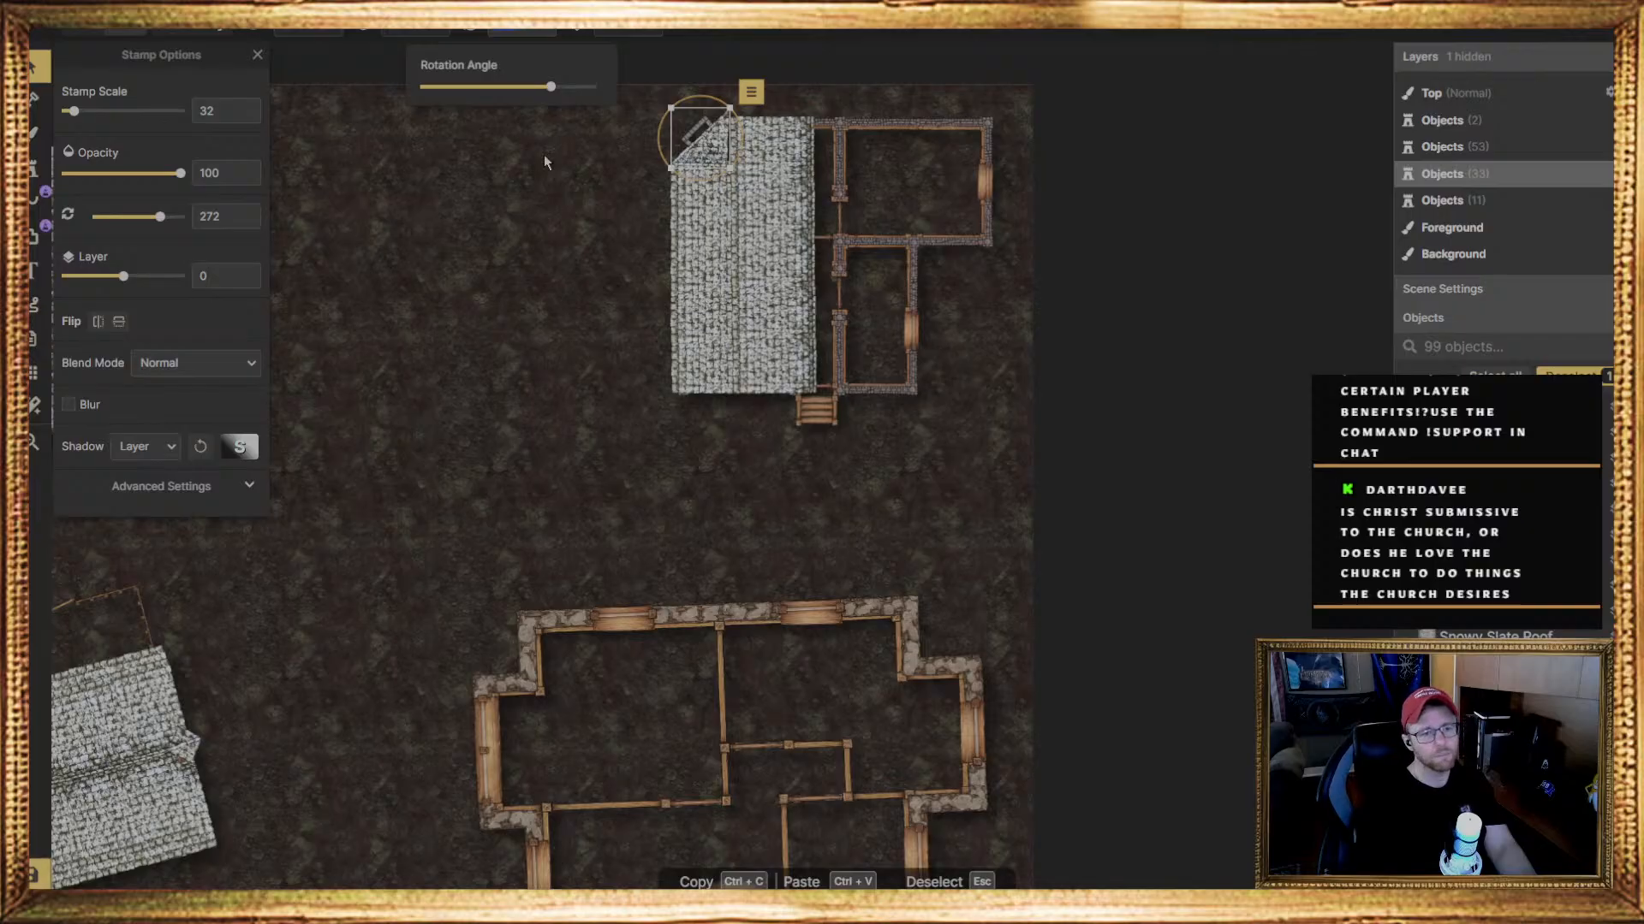
text(270)
click(548, 187)
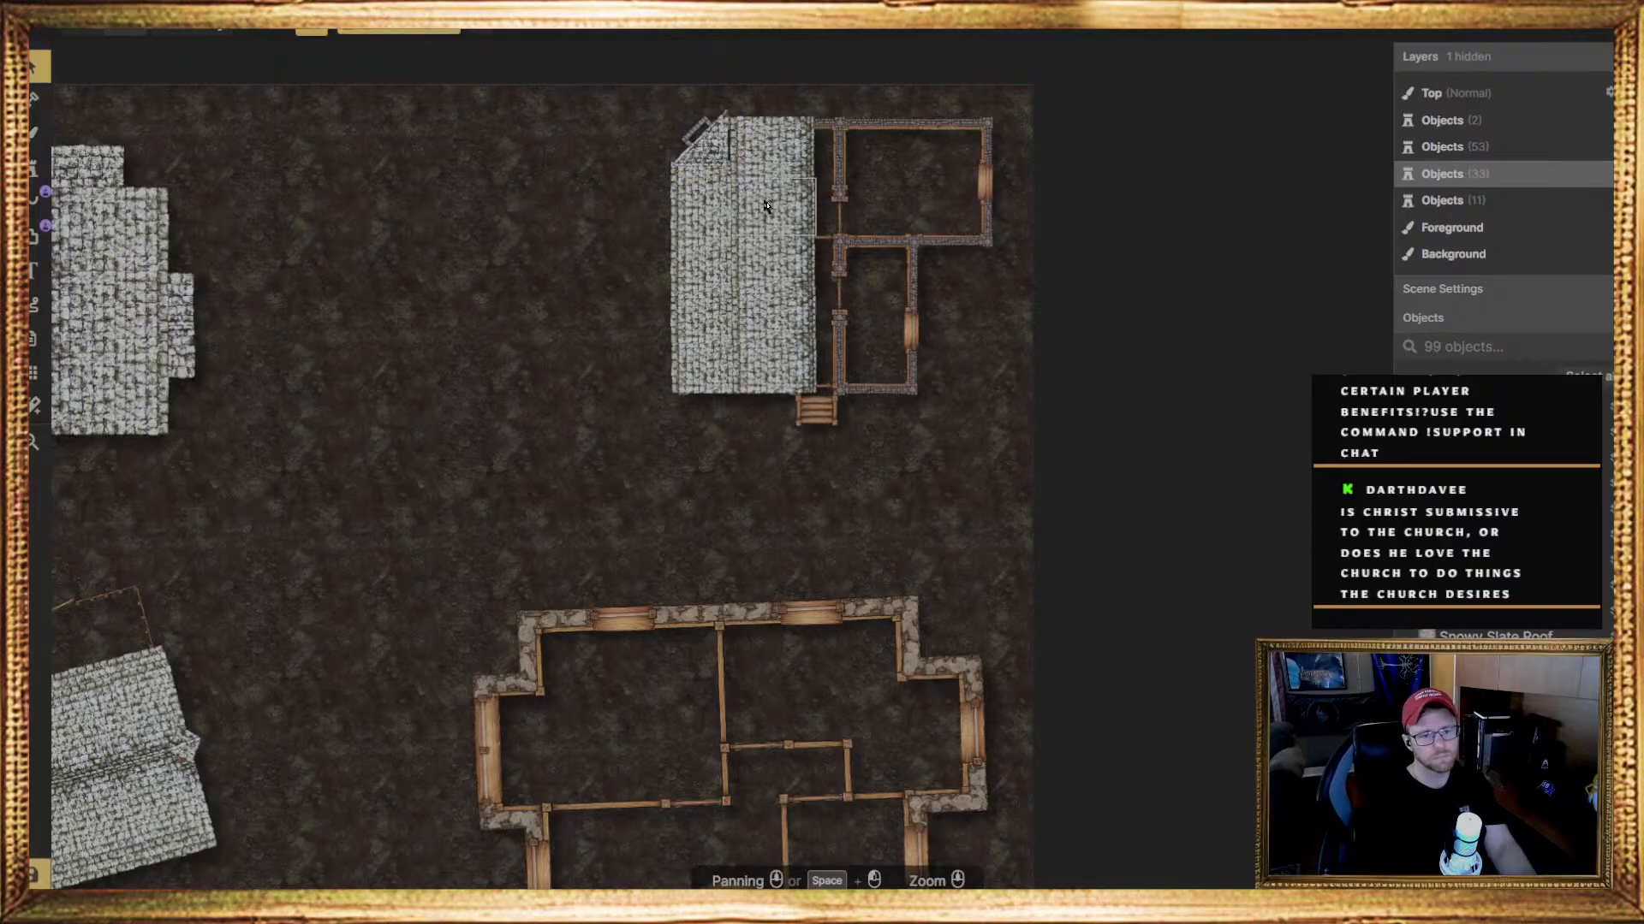
click(709, 144)
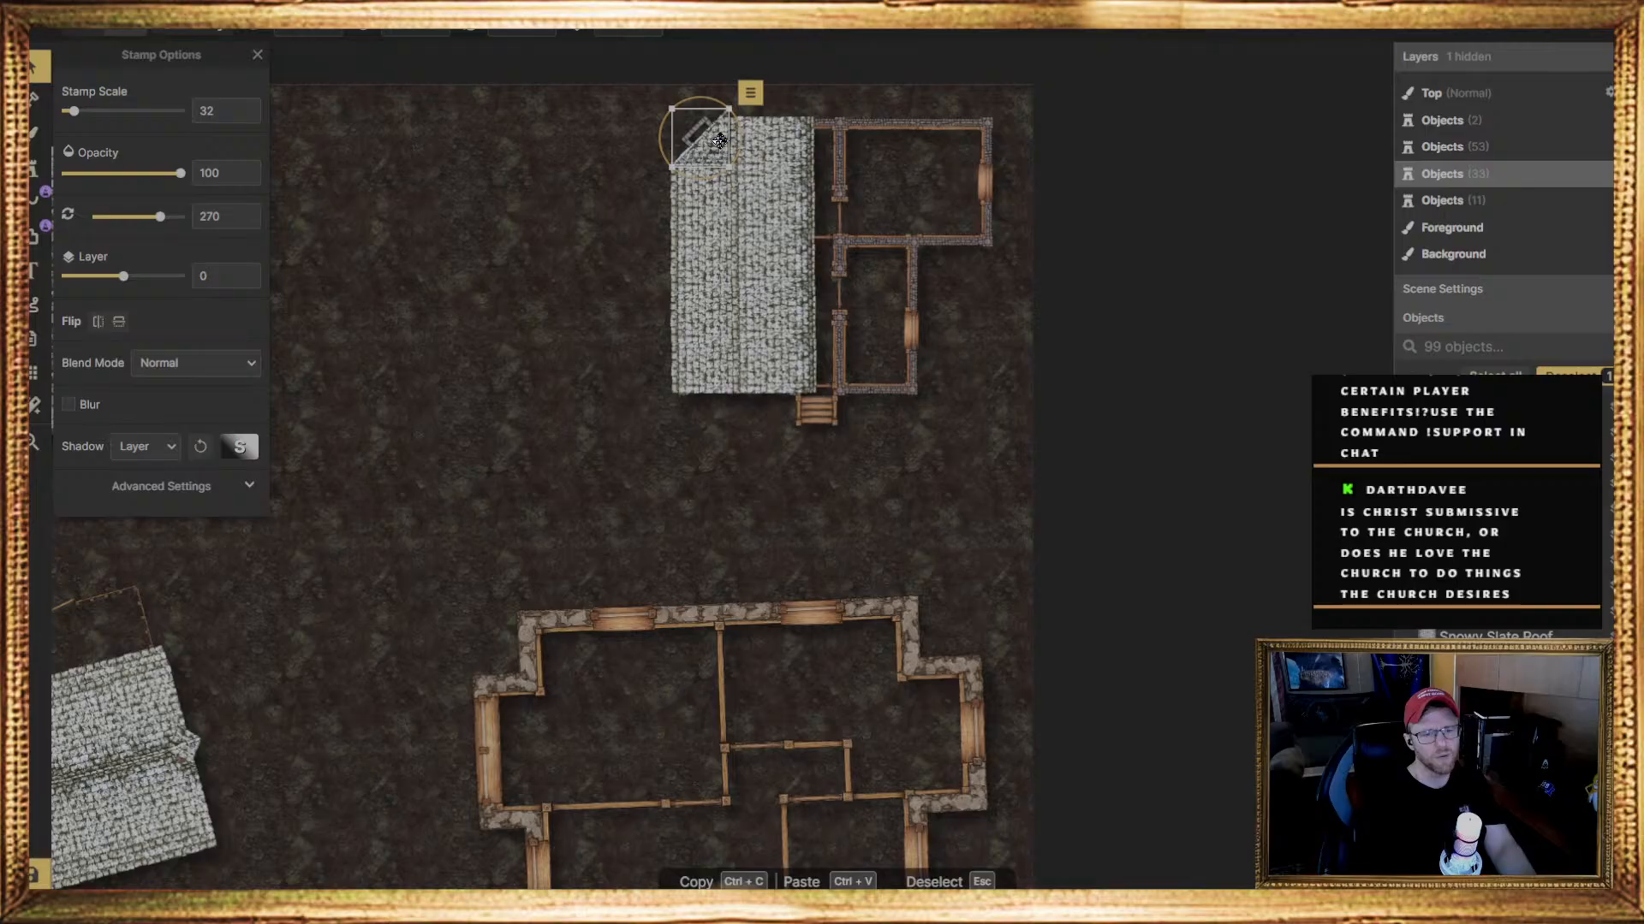
click(720, 142)
drag(720, 141, 735, 107)
Stamp a rectangular snowy slate roof piece at rotation 0 on layer 1 over the upper end of the original roof column
click(748, 139)
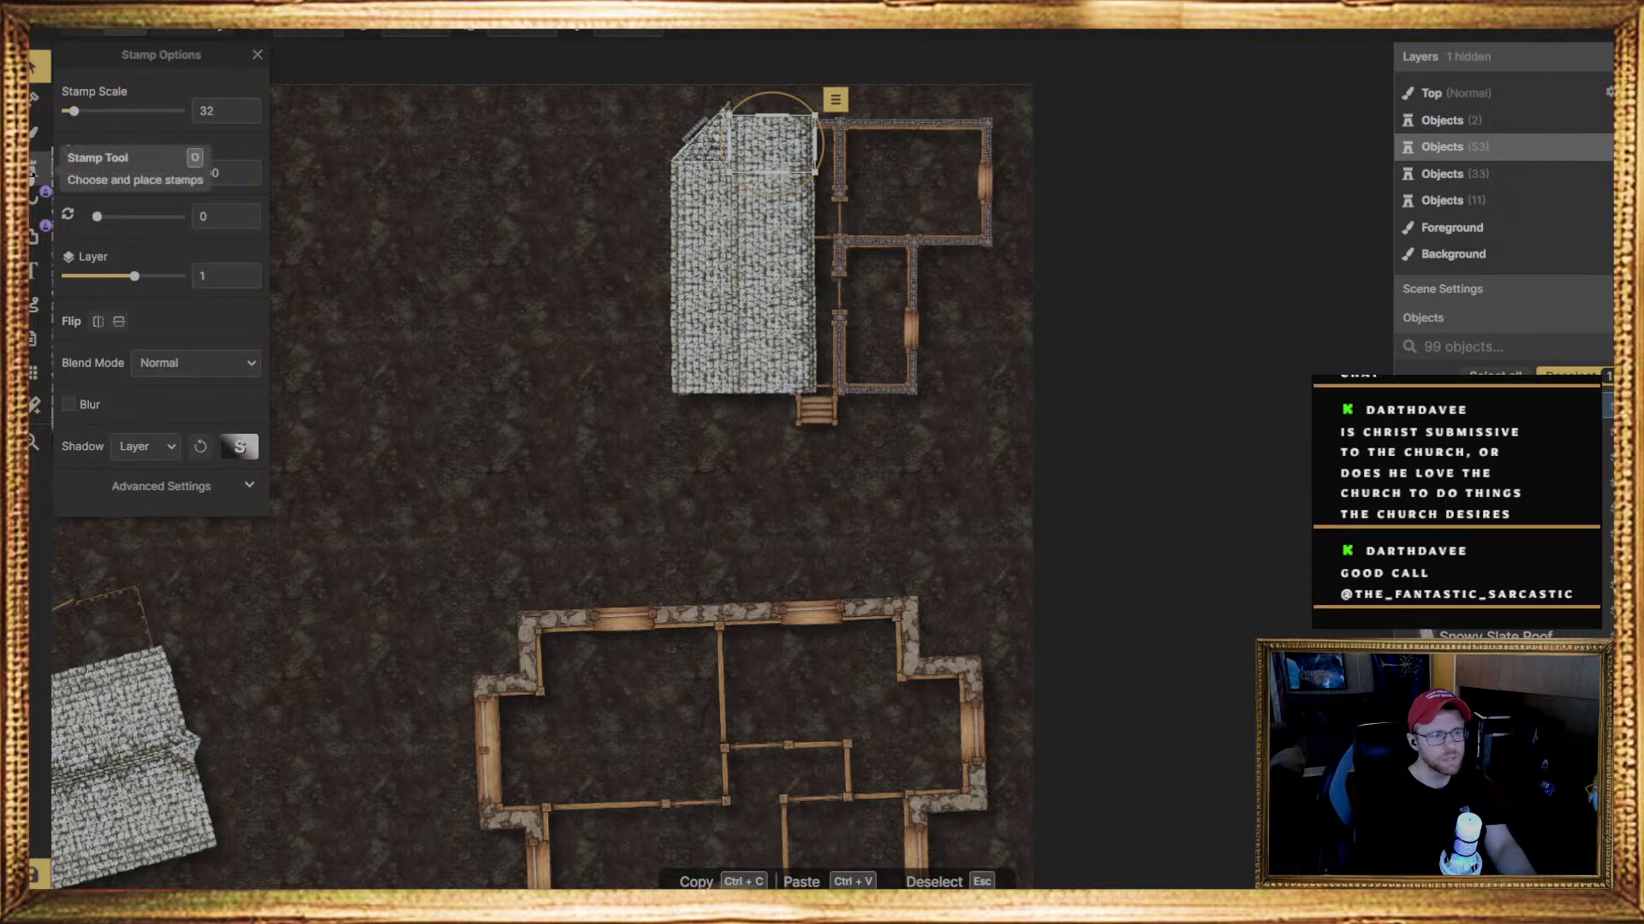
click(32, 175)
click(118, 155)
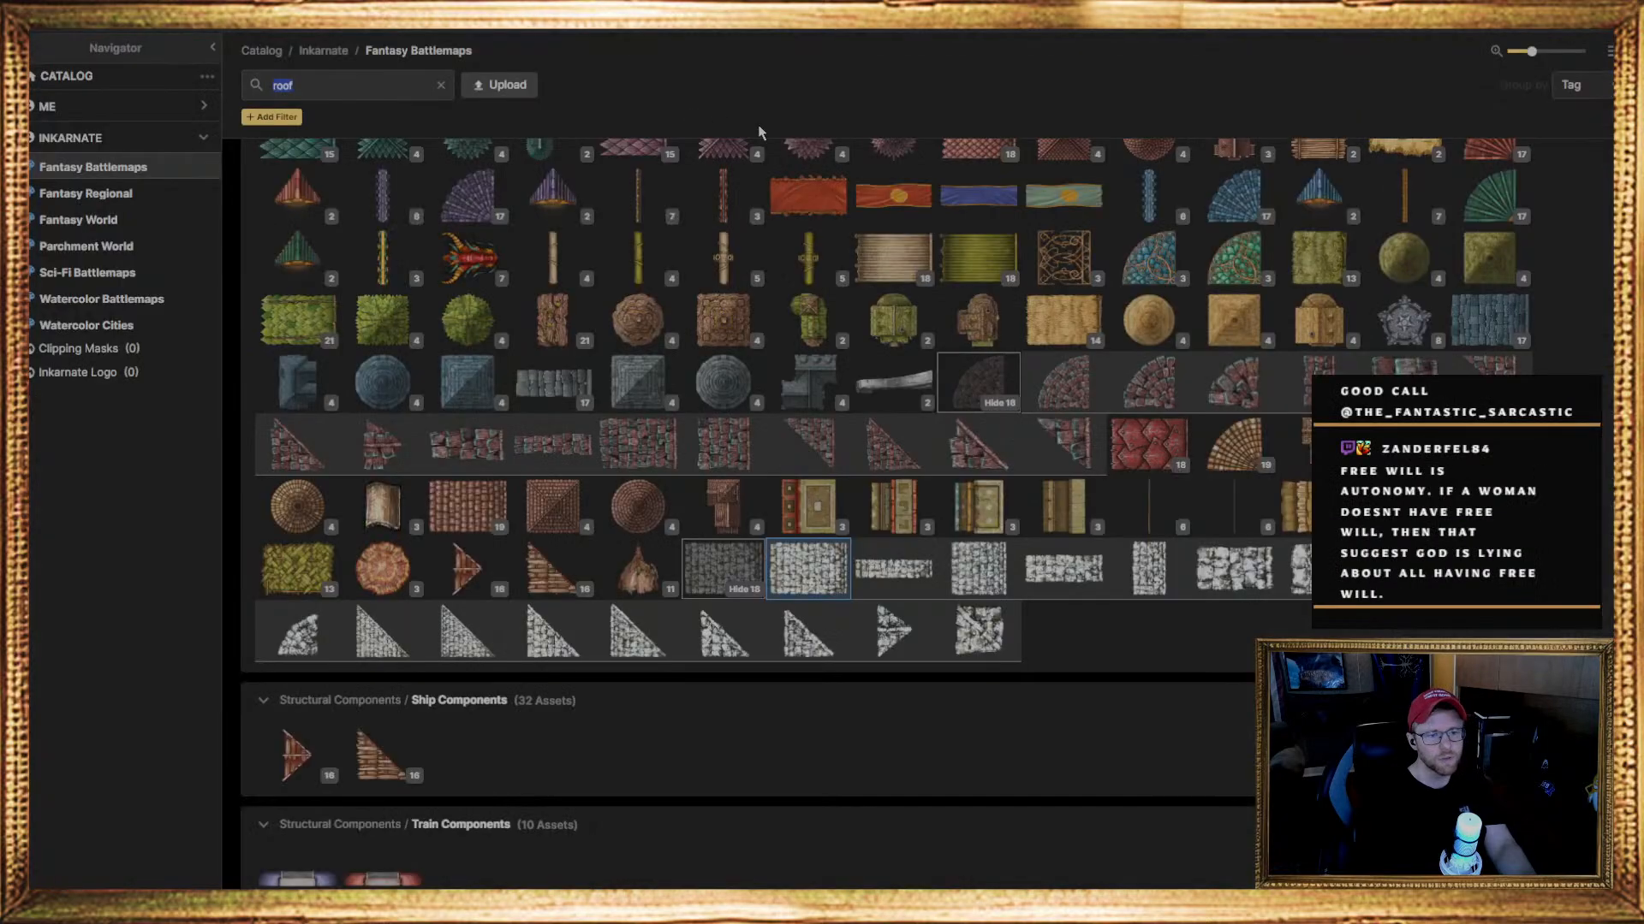
click(808, 567)
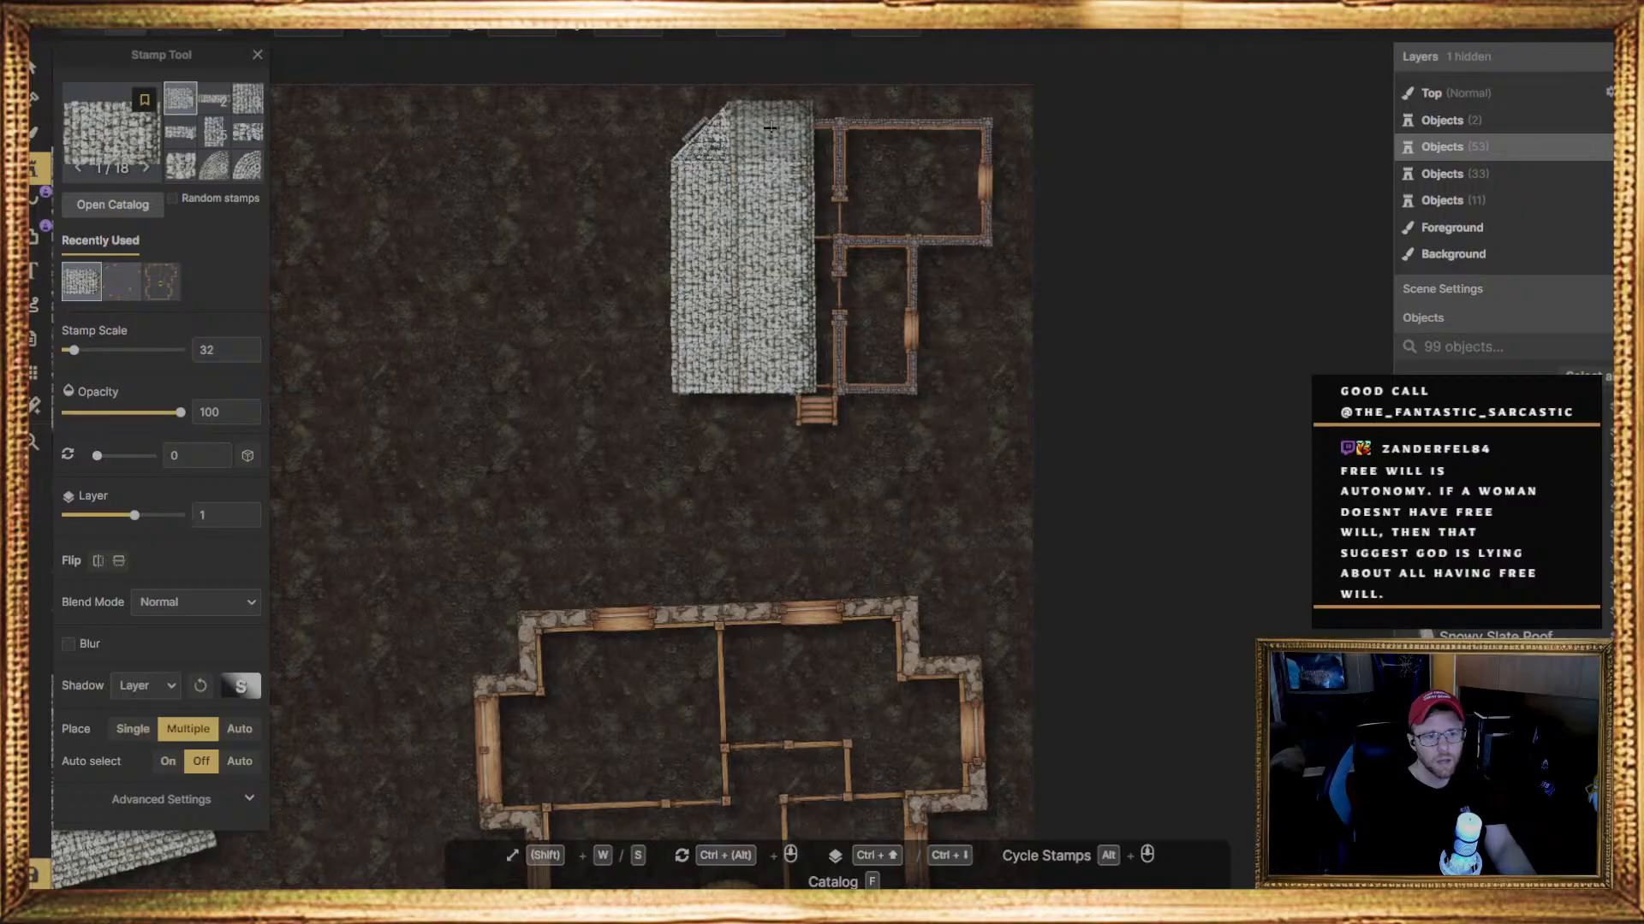
click(592, 430)
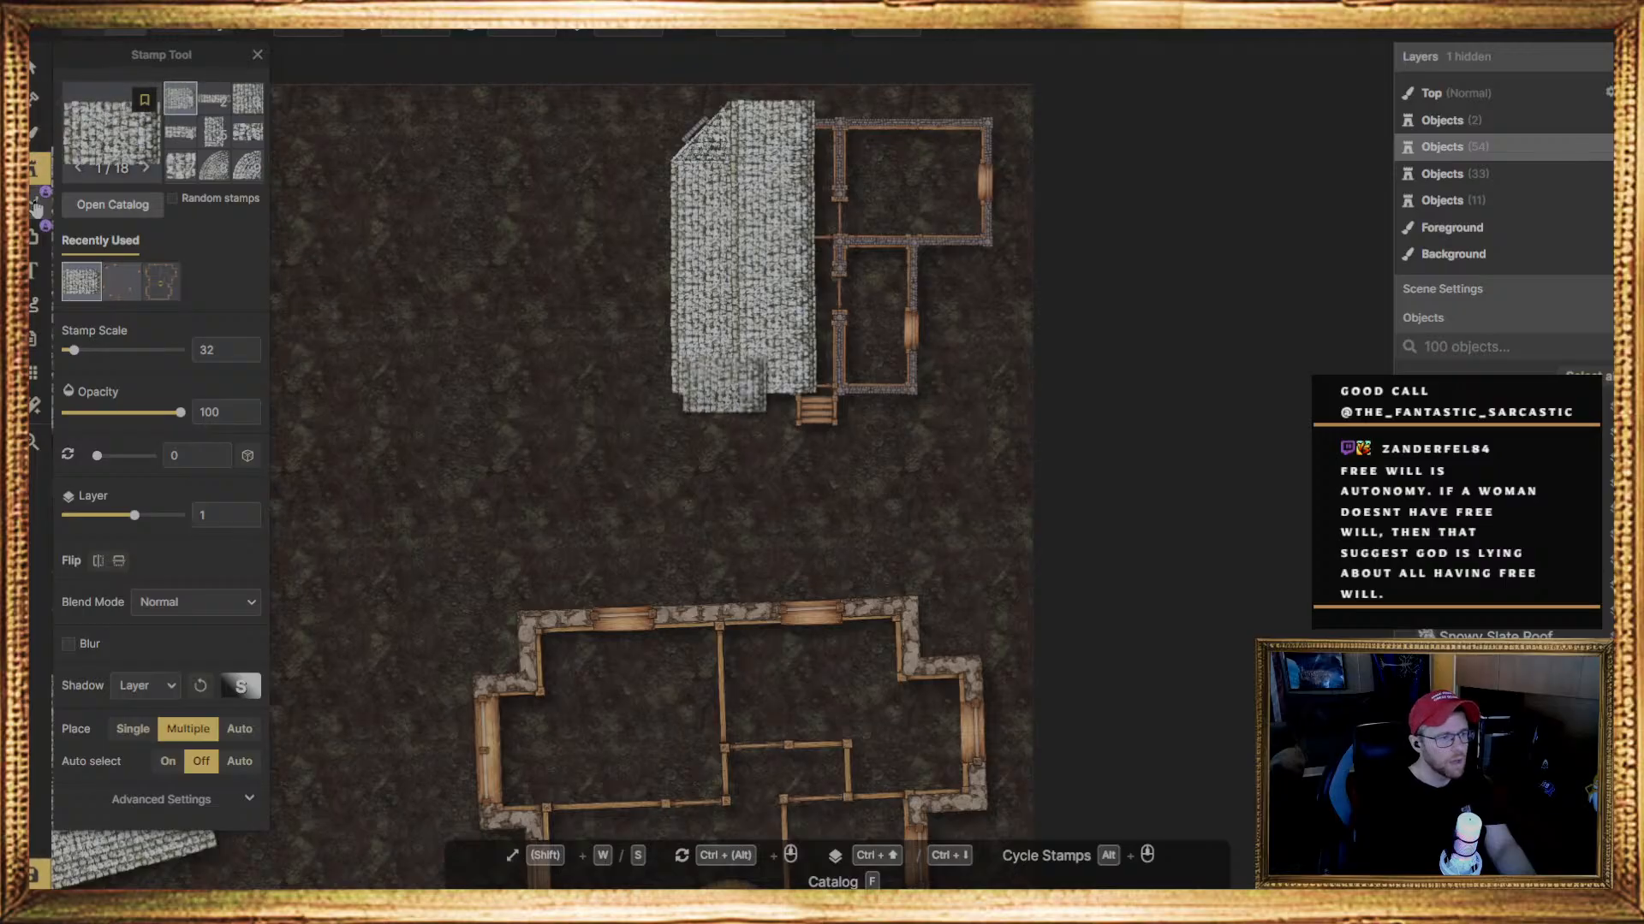
Stamp a slate roof piece rotated 180 degrees beside the roof column's lower-right end, above the entrance steps
scroll(660, 671, down, 2)
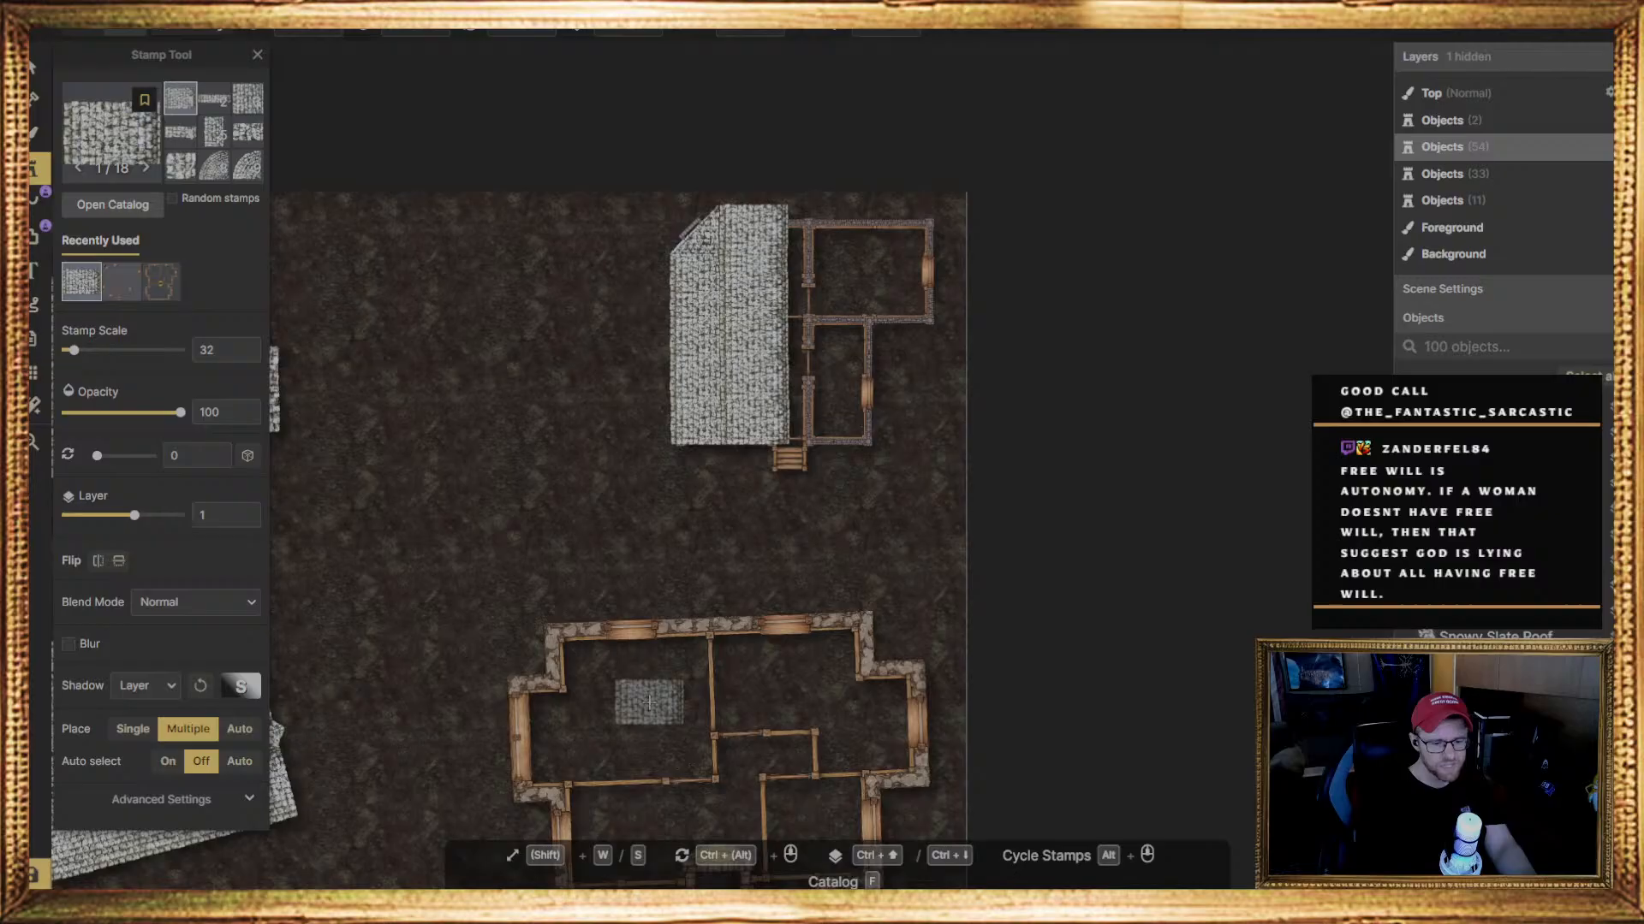
middle_drag(649, 699, 826, 413)
middle_drag(511, 479, 818, 503)
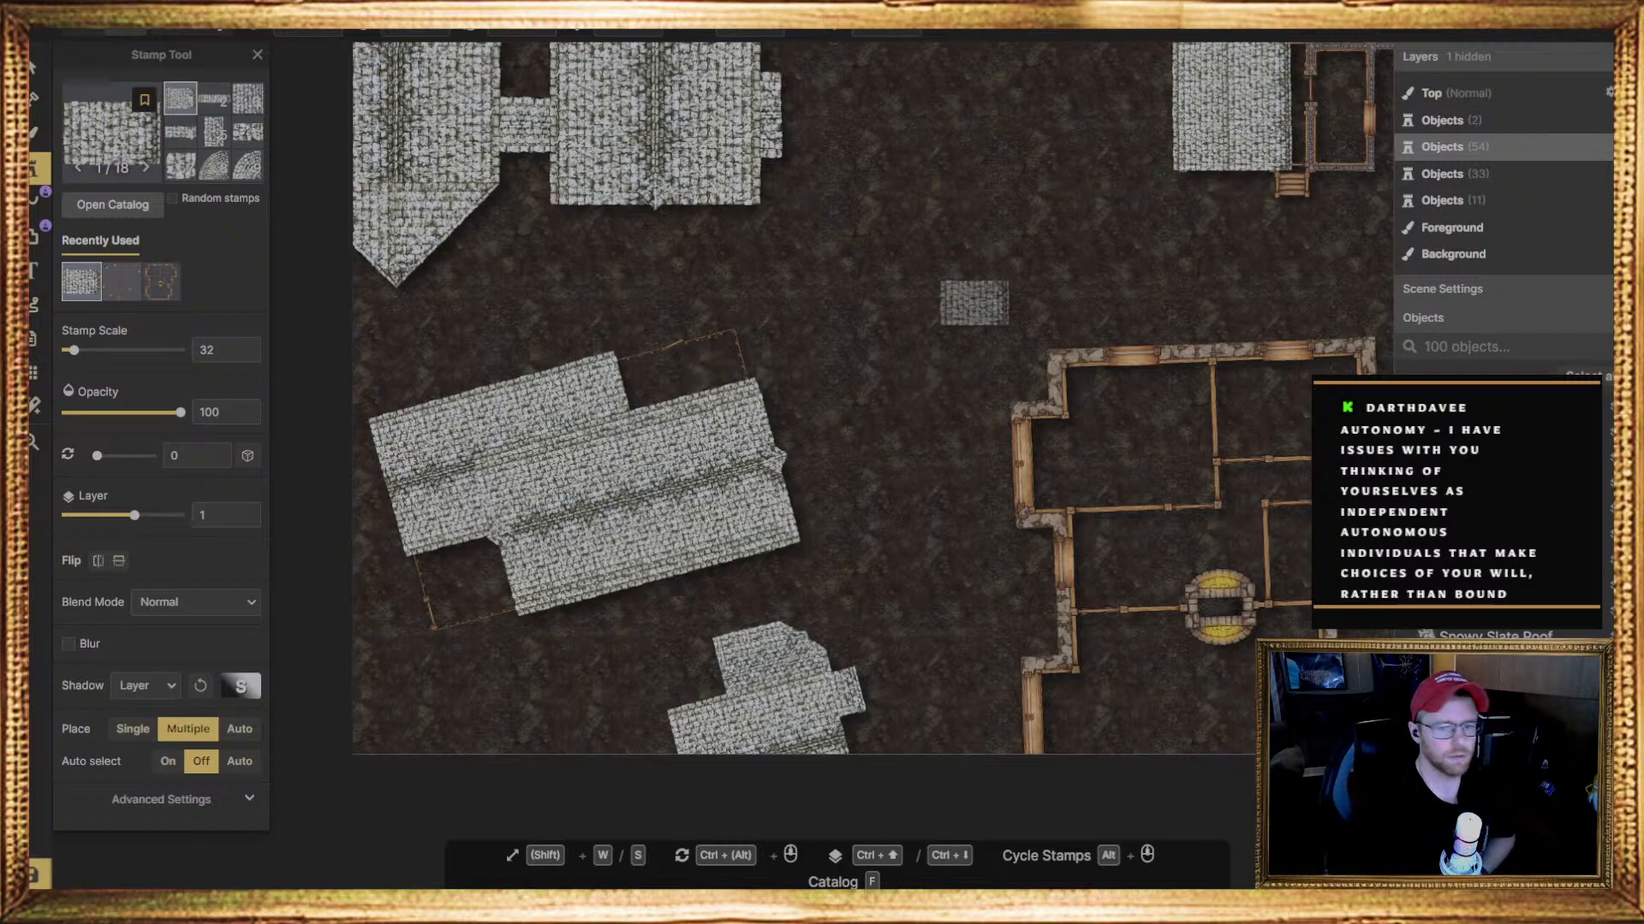
scroll(648, 526, down, 3)
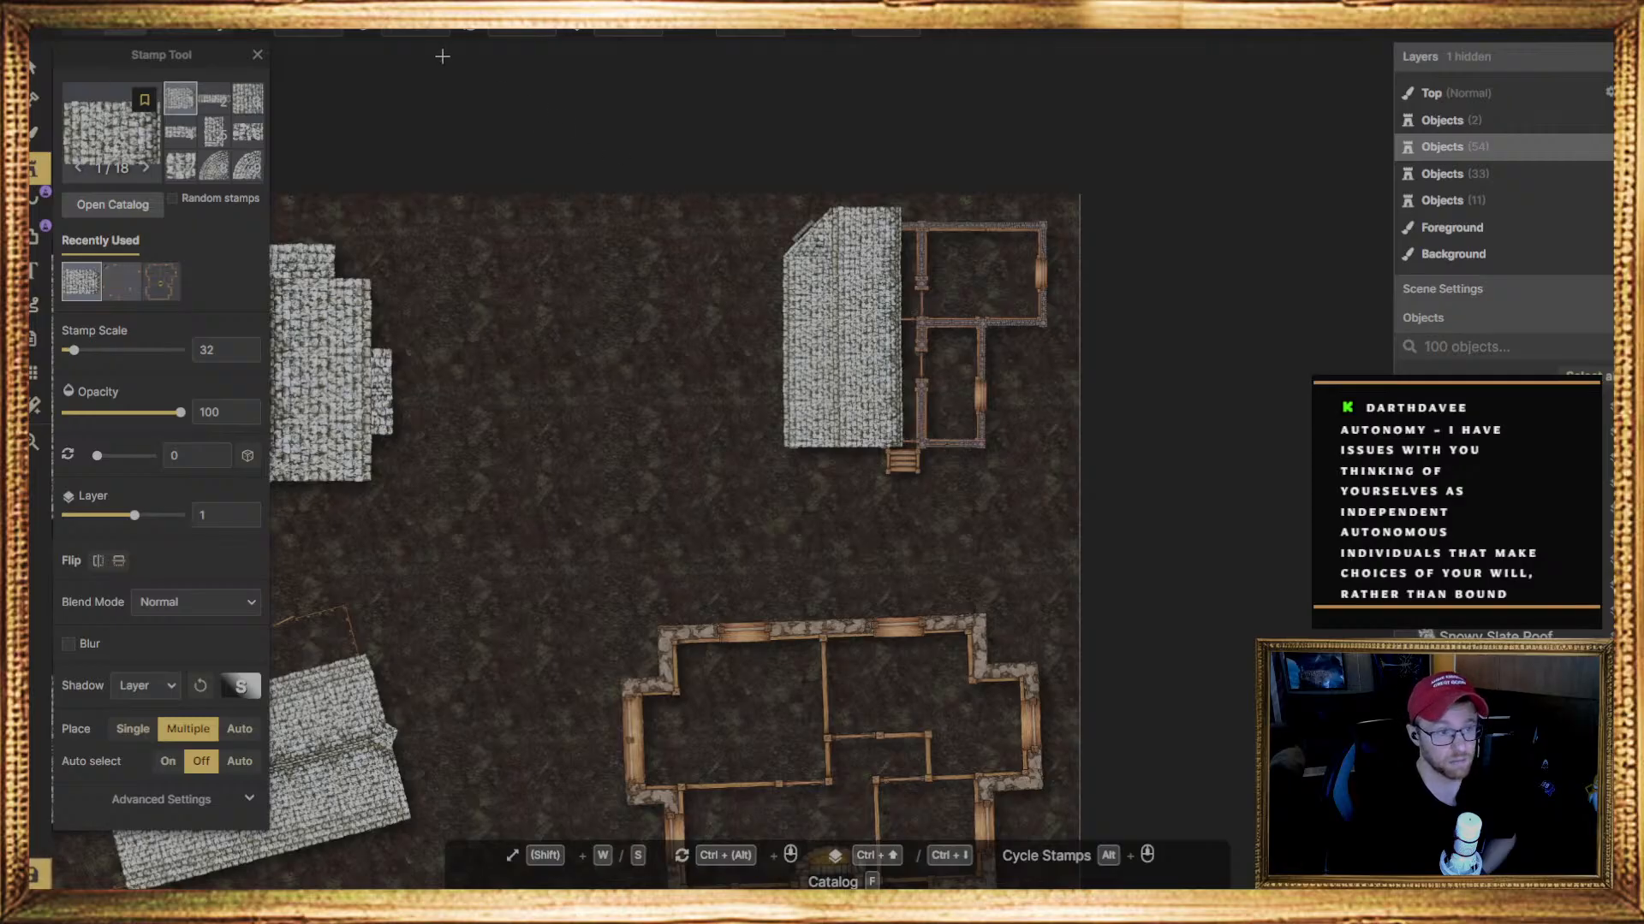
click(511, 34)
text(180)
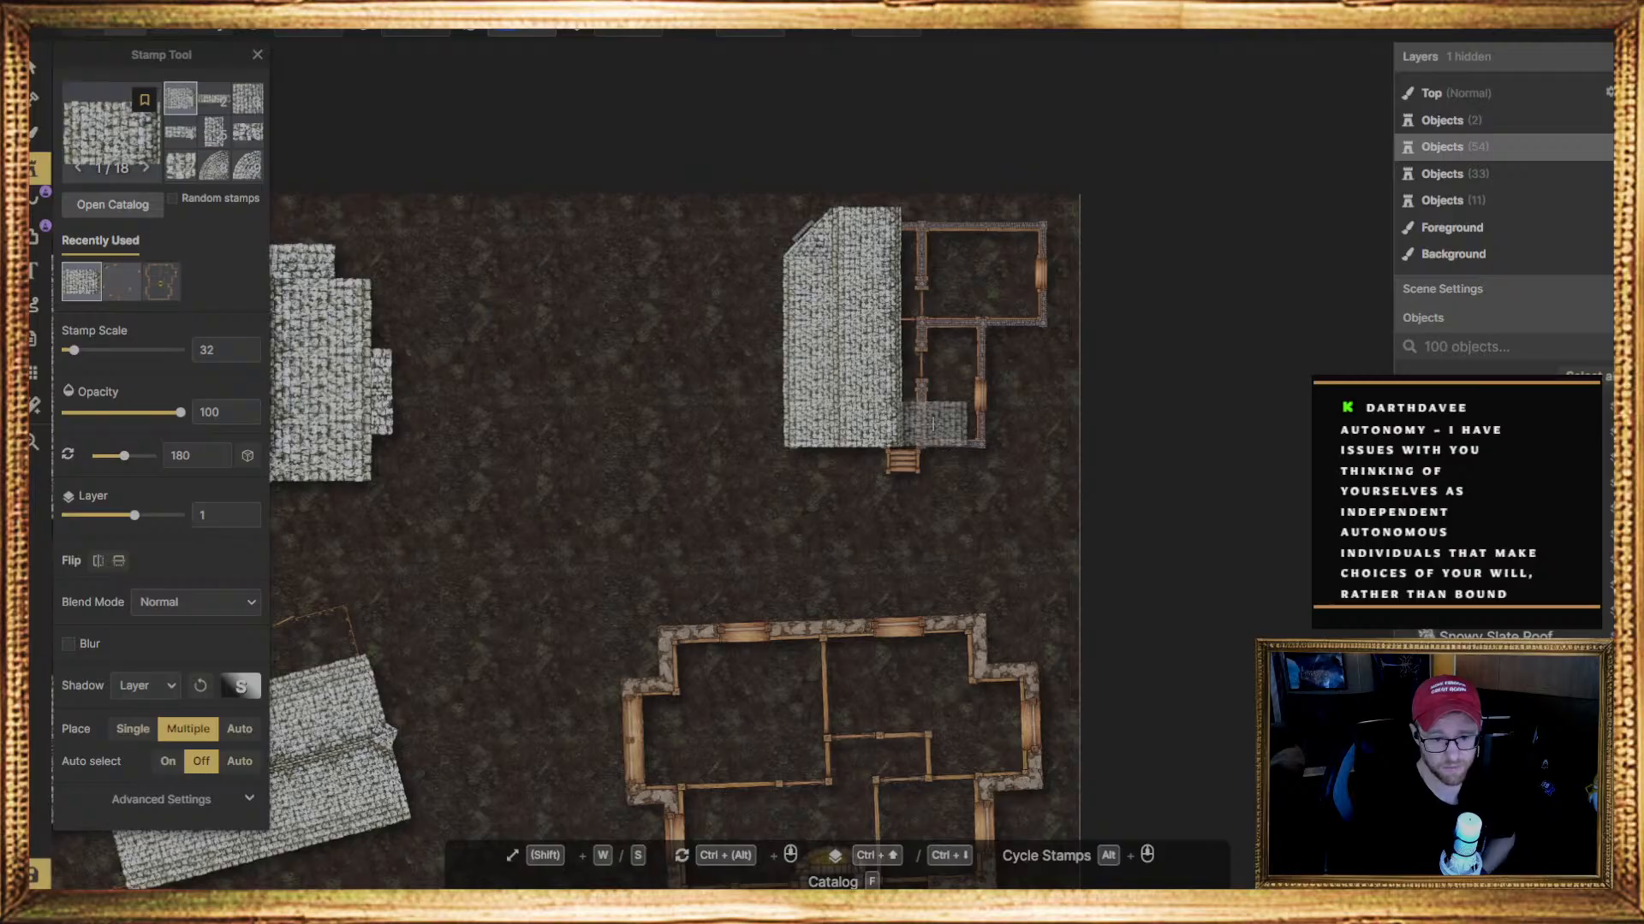
click(933, 424)
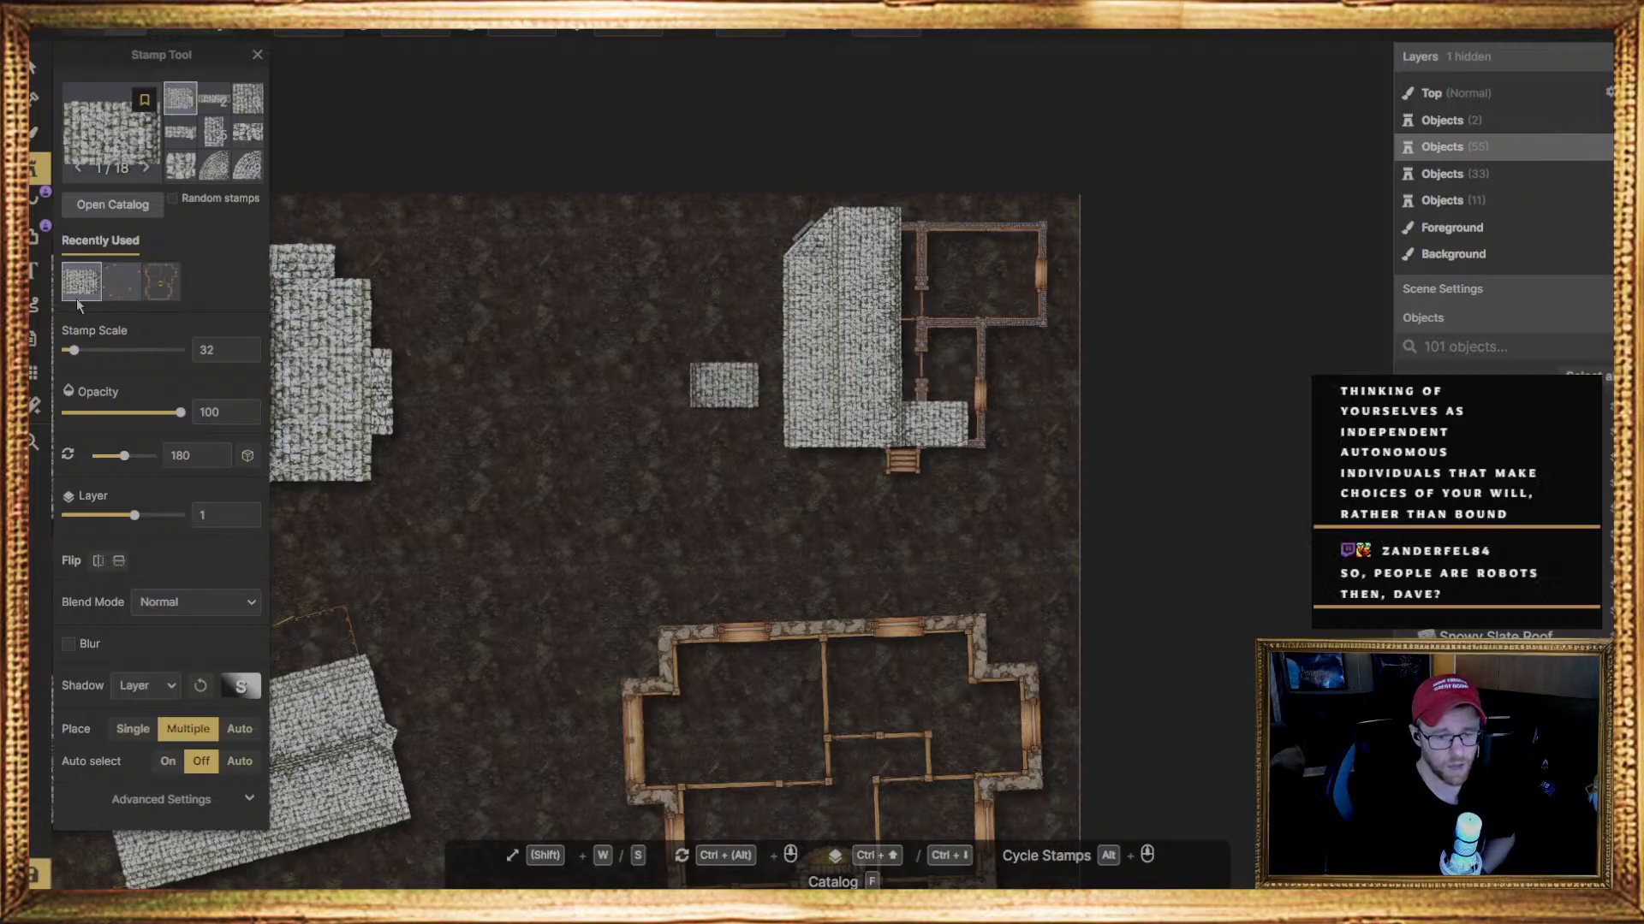
Raise the newly placed 180-degree roof piece to layer 2
click(39, 67)
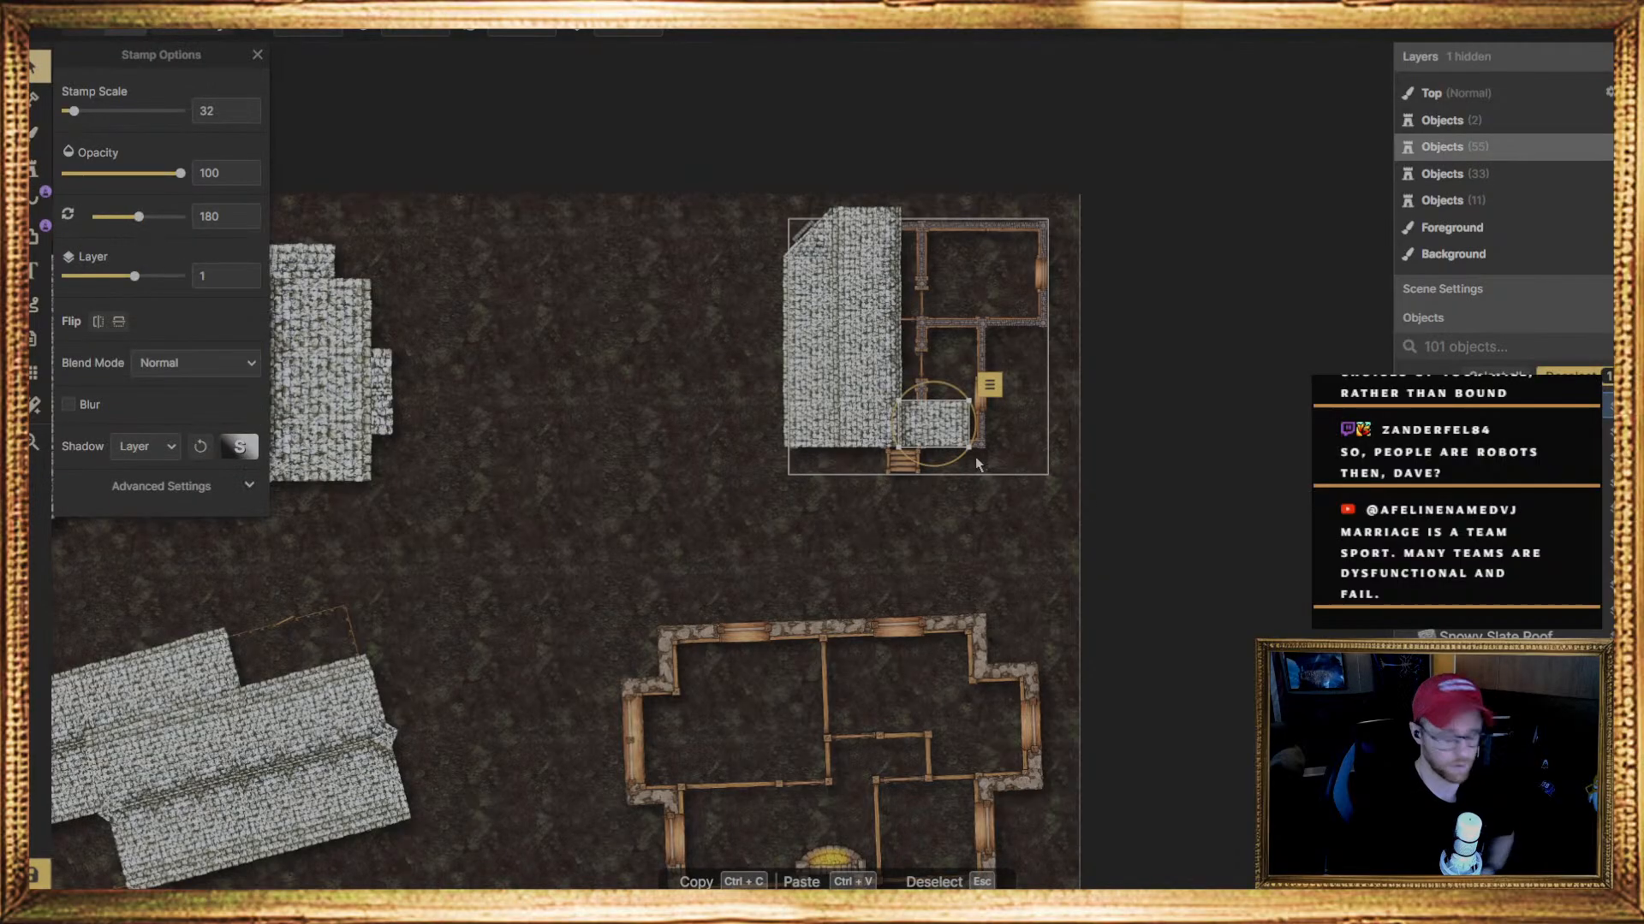
key(ctrl+Up)
key(Escape)
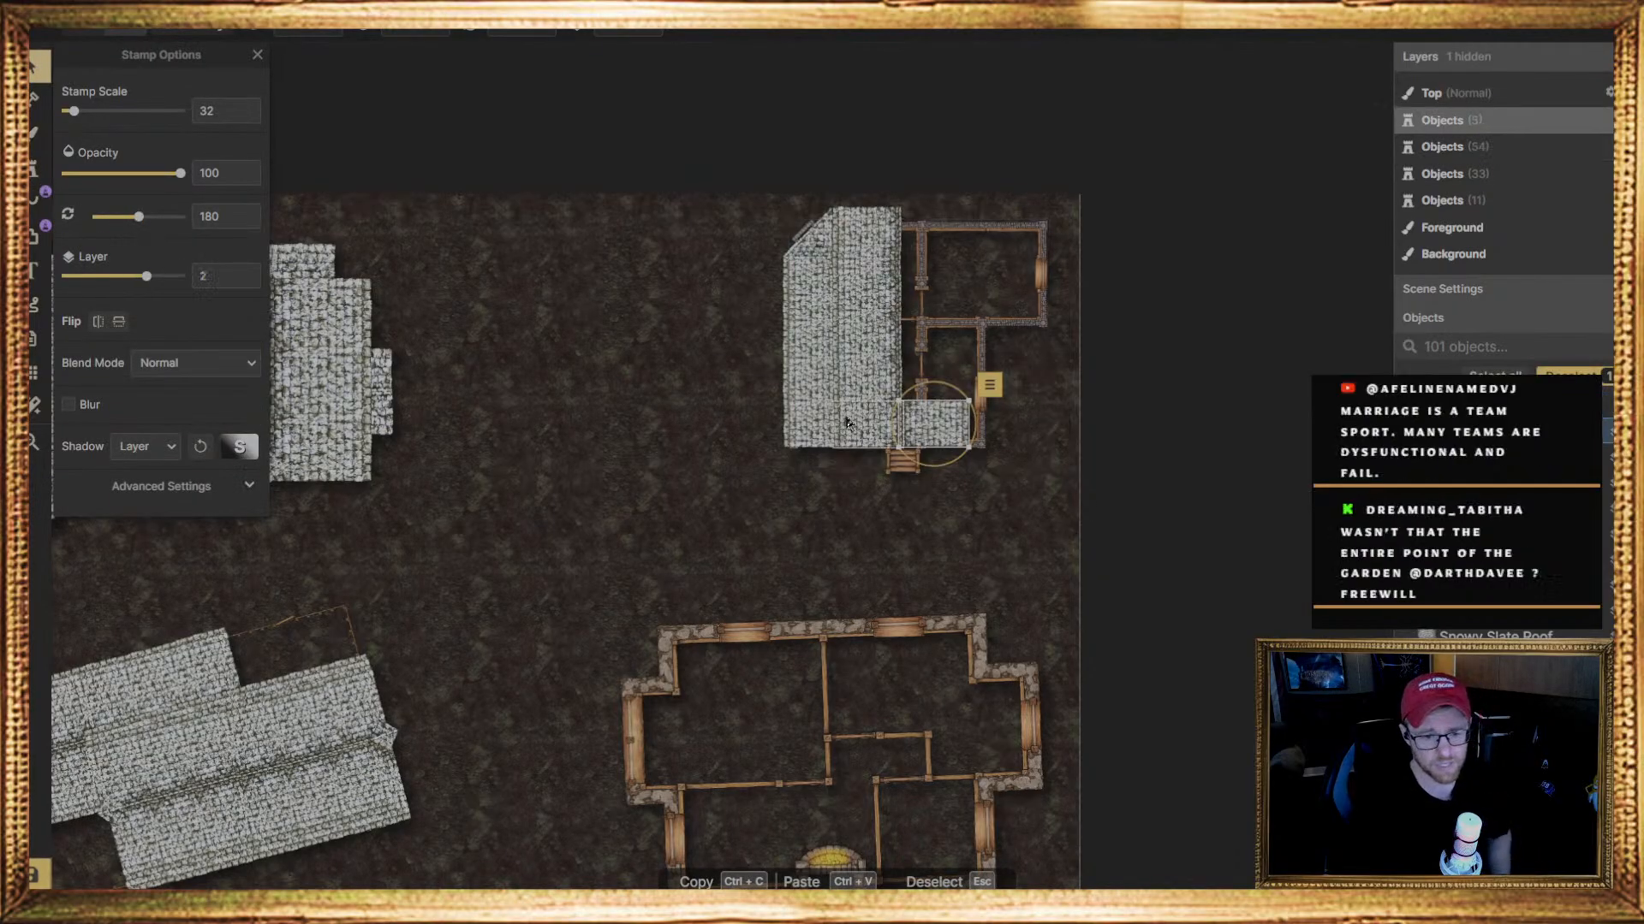
Stamp five more 180-degree slate roof pieces on layer 2, continuing up from the lower-right piece past the house's upper wall
click(41, 171)
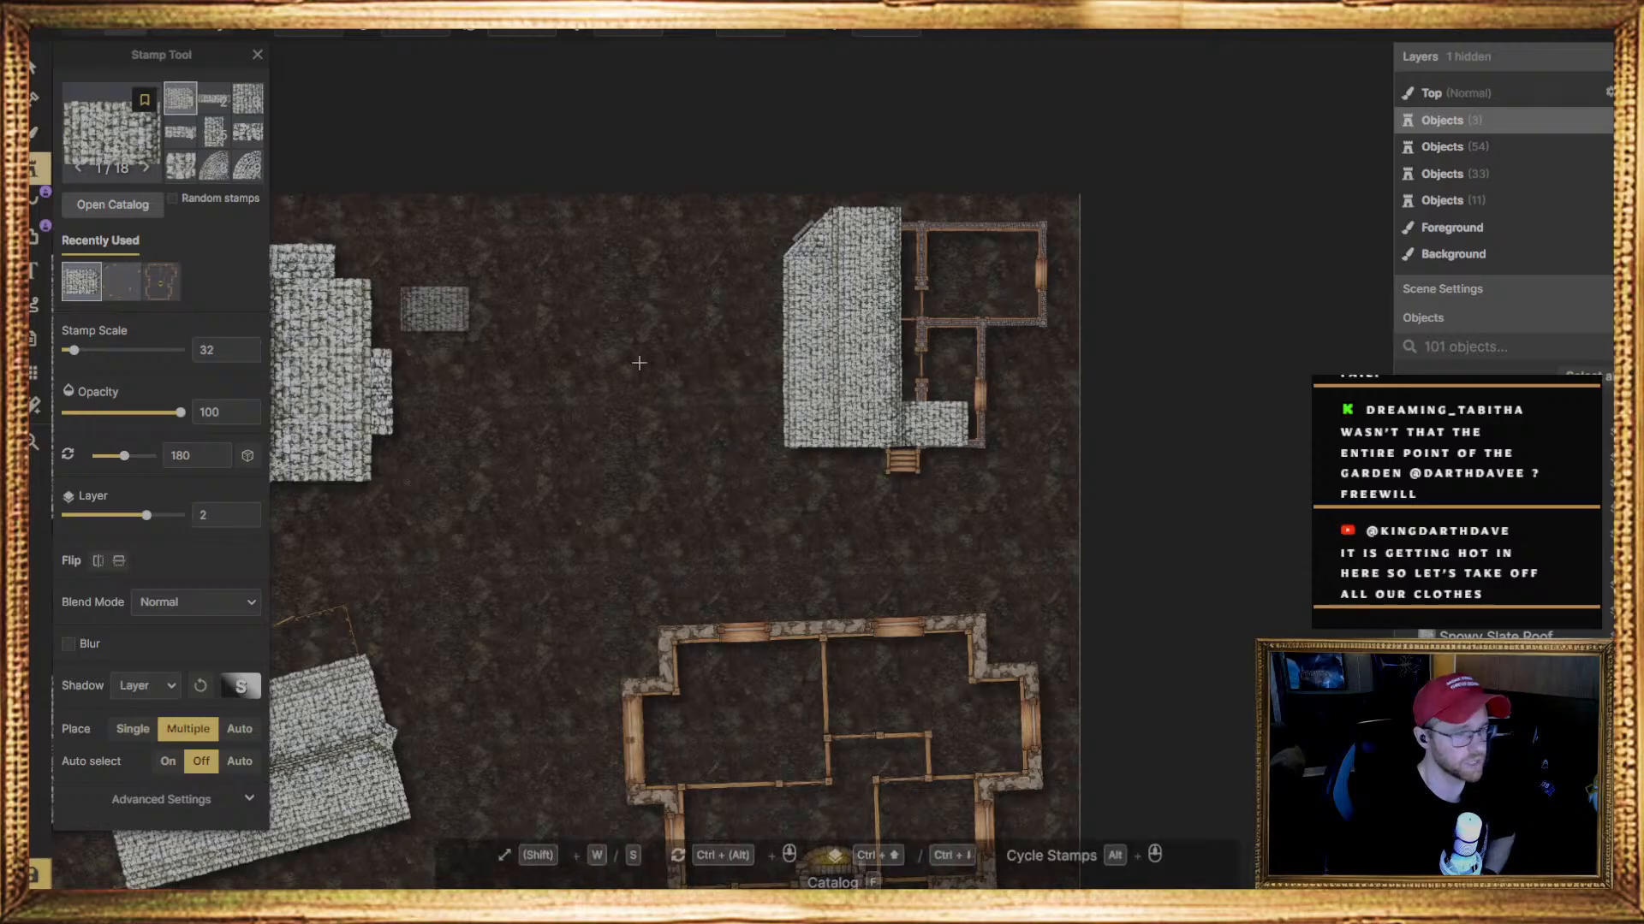
scroll(934, 383, up, 4)
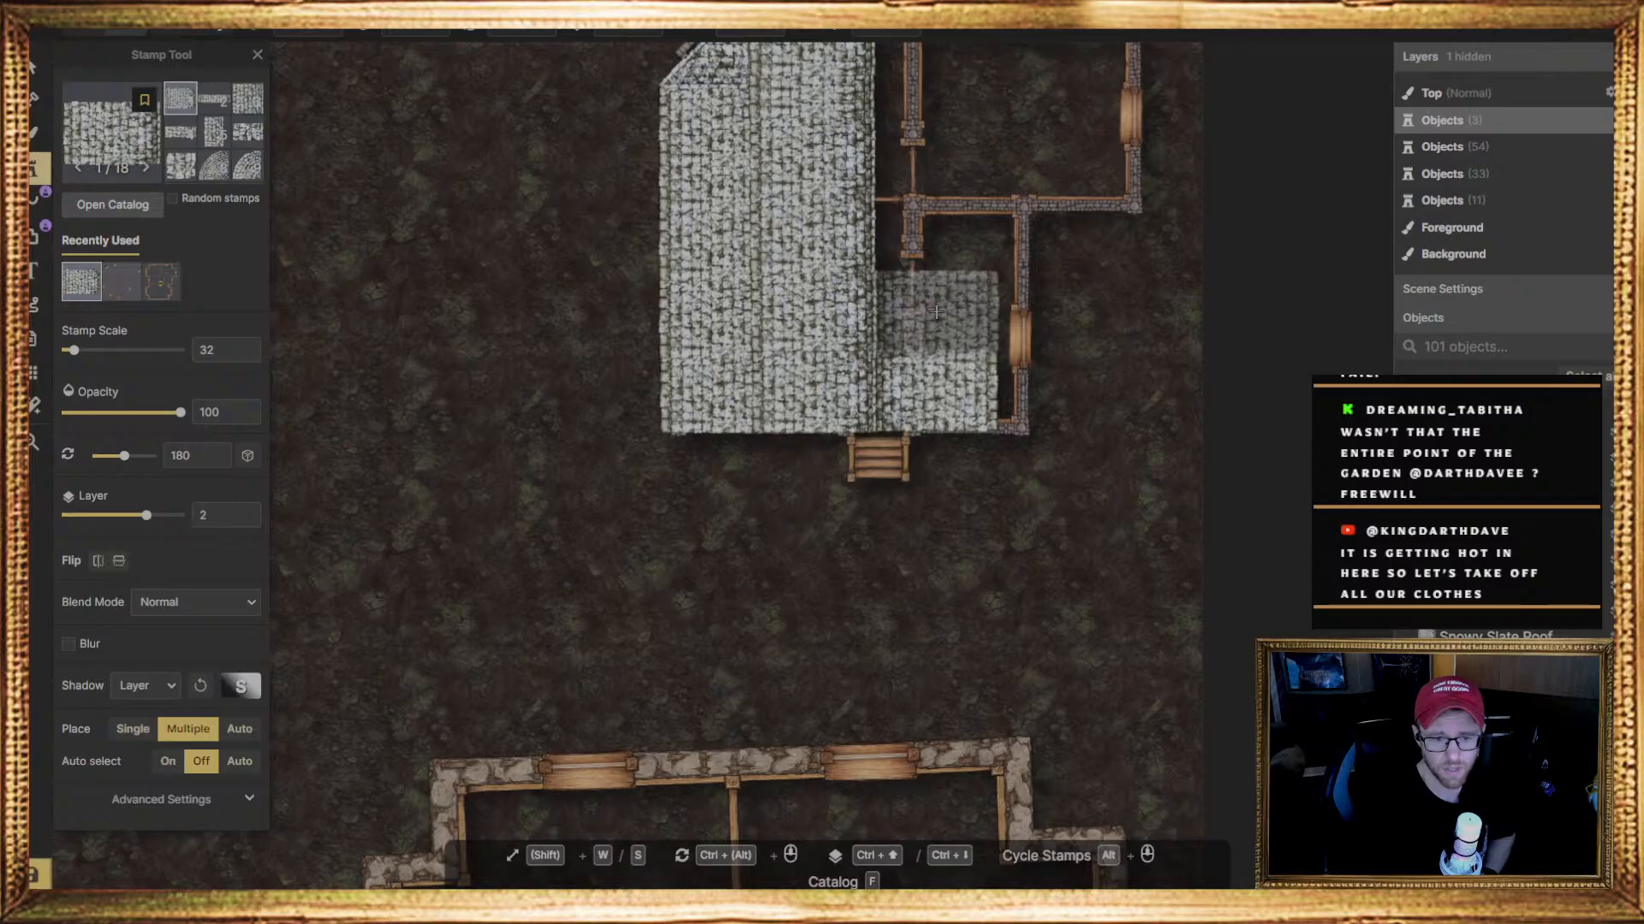
click(936, 313)
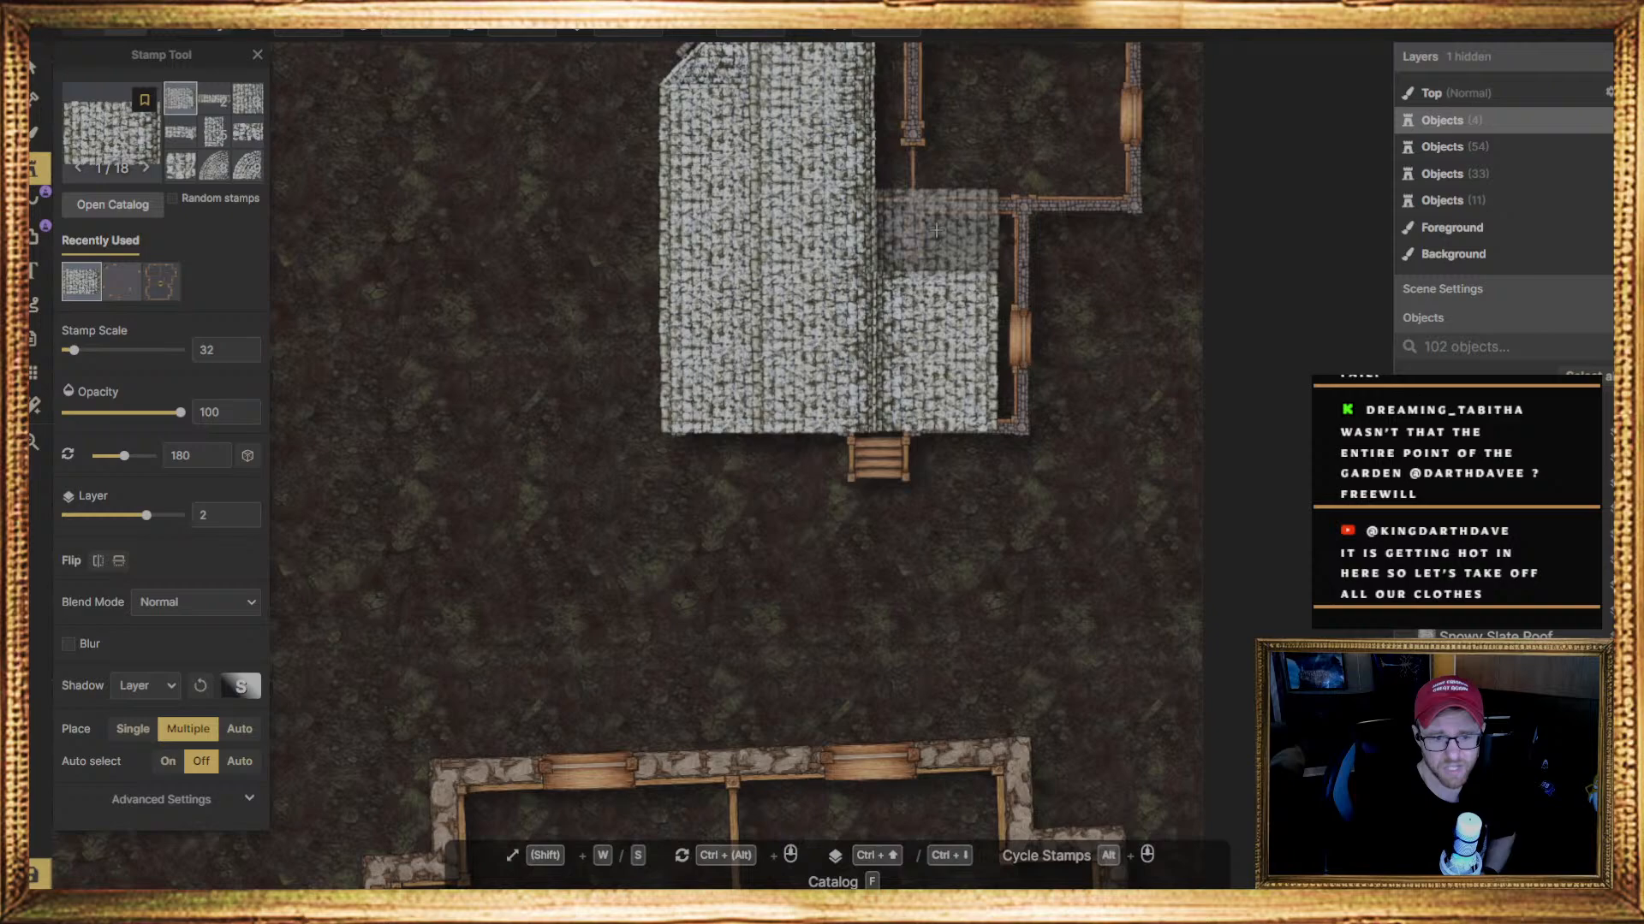
click(934, 231)
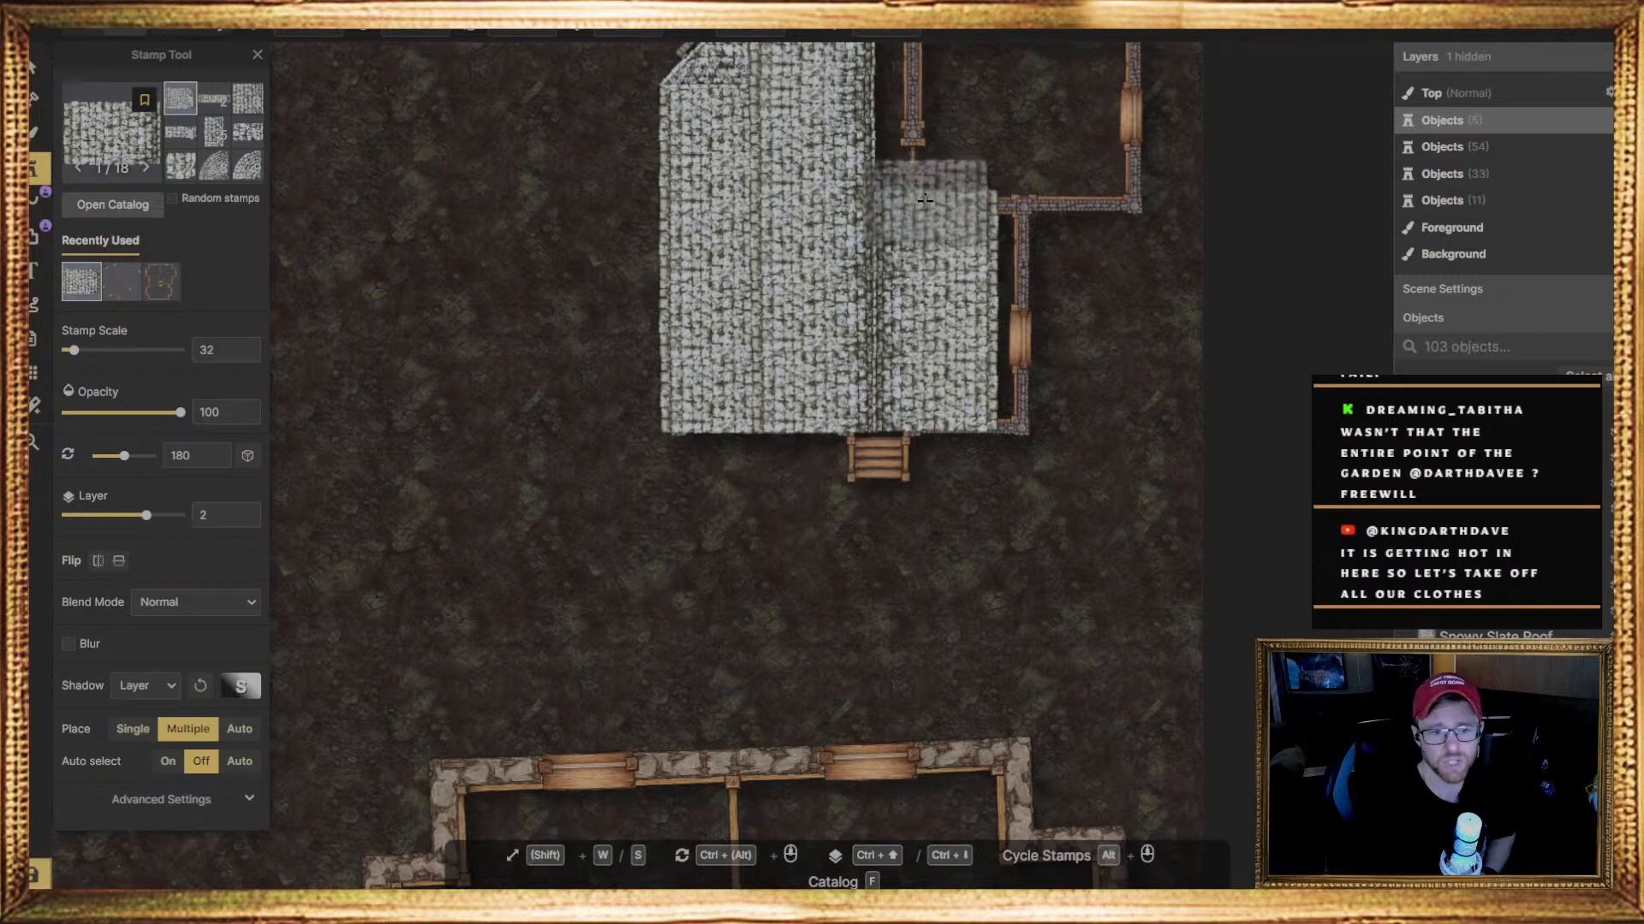
middle_drag(932, 159, 922, 561)
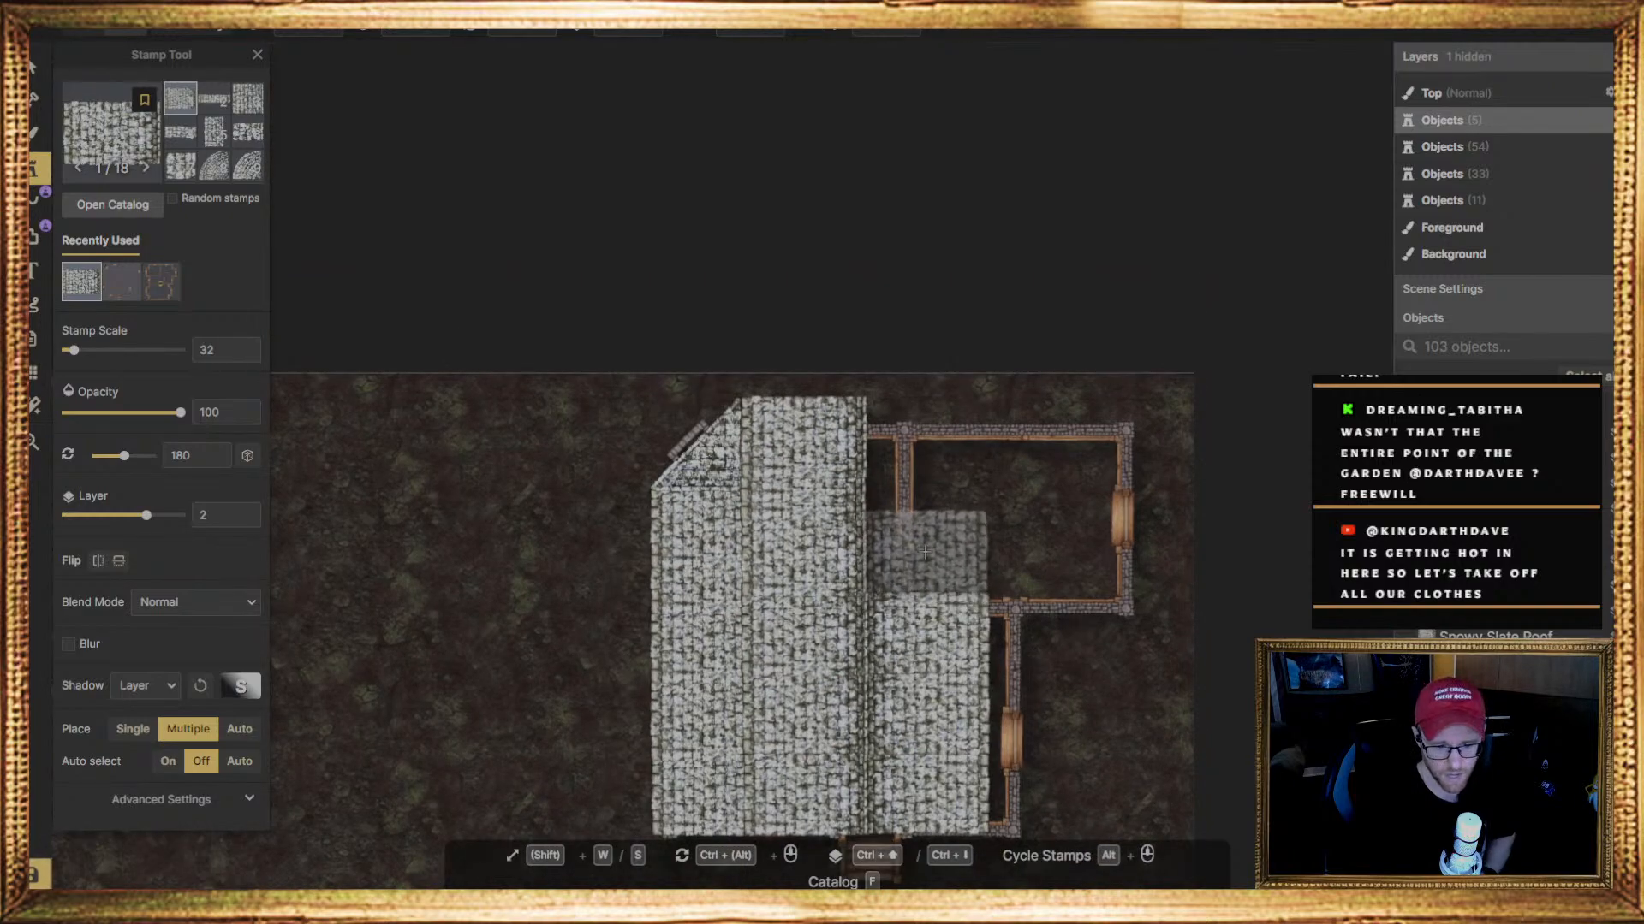
click(925, 552)
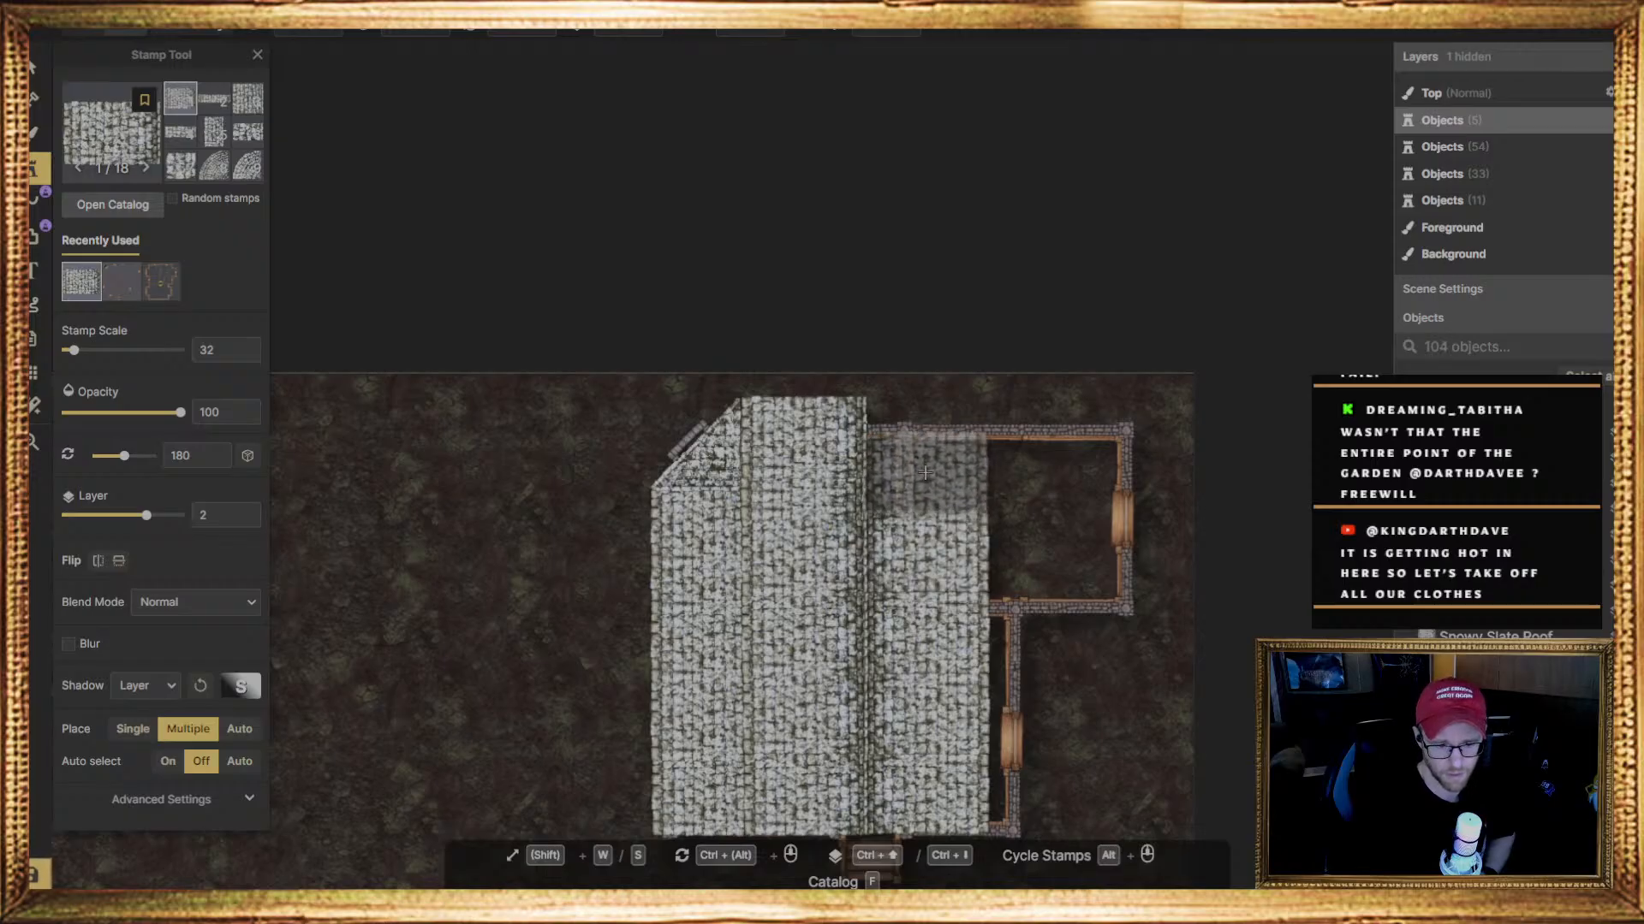
click(925, 472)
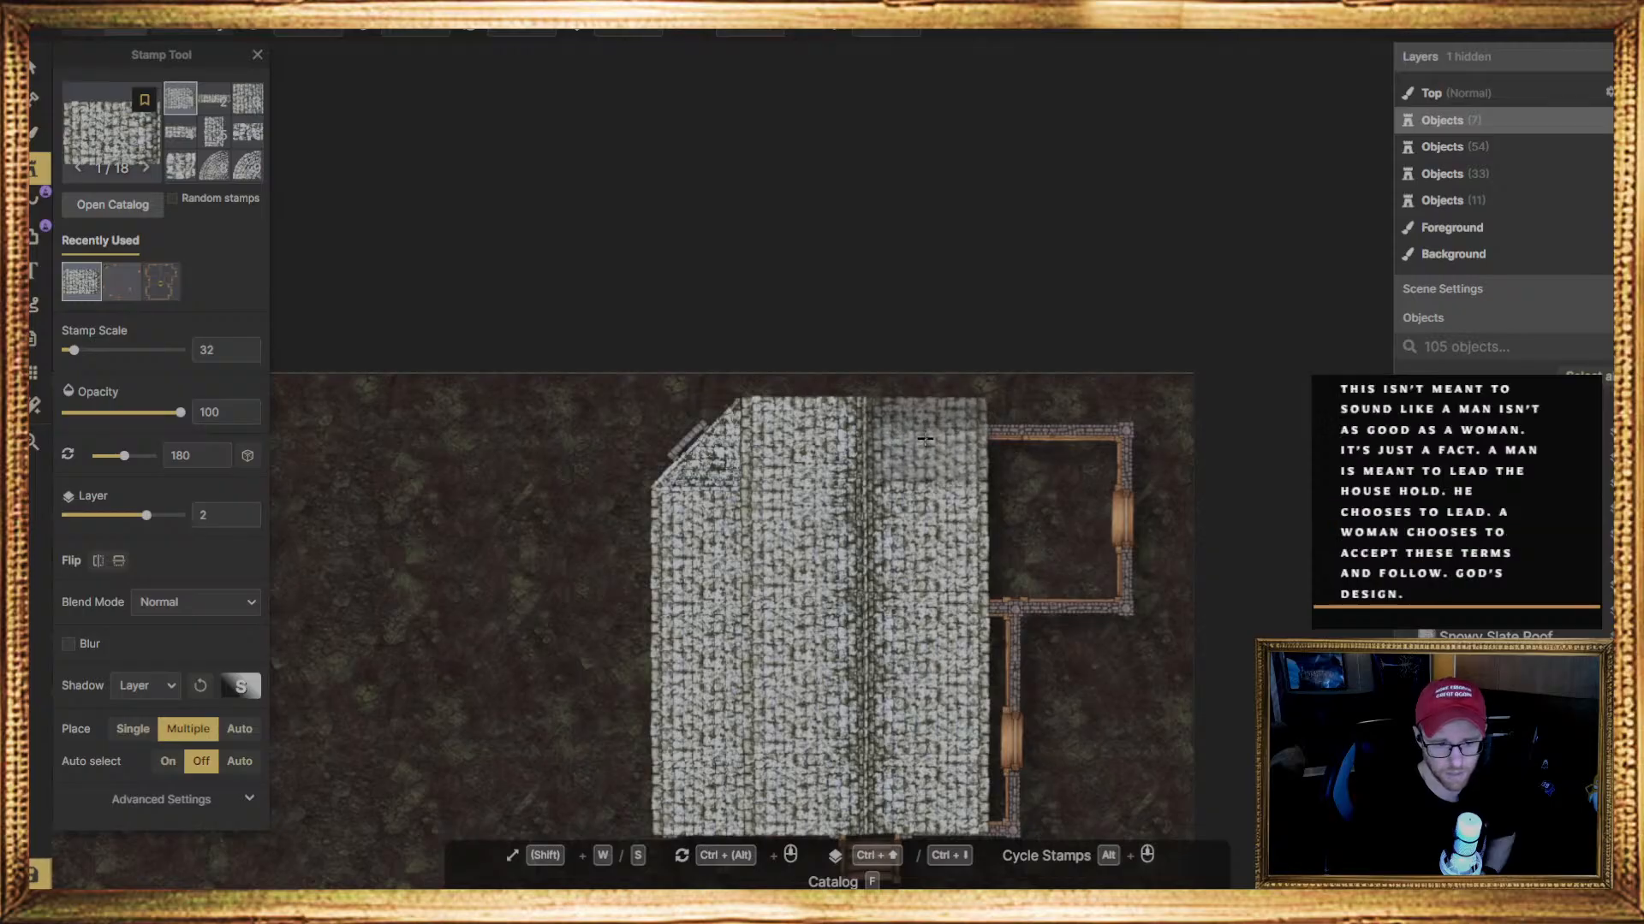
click(926, 437)
Stamp three 180-degree slate roof pieces on layer 1 along the house's lower right wall, up to the uncovered upper-right room
middle_drag(937, 693, 878, 478)
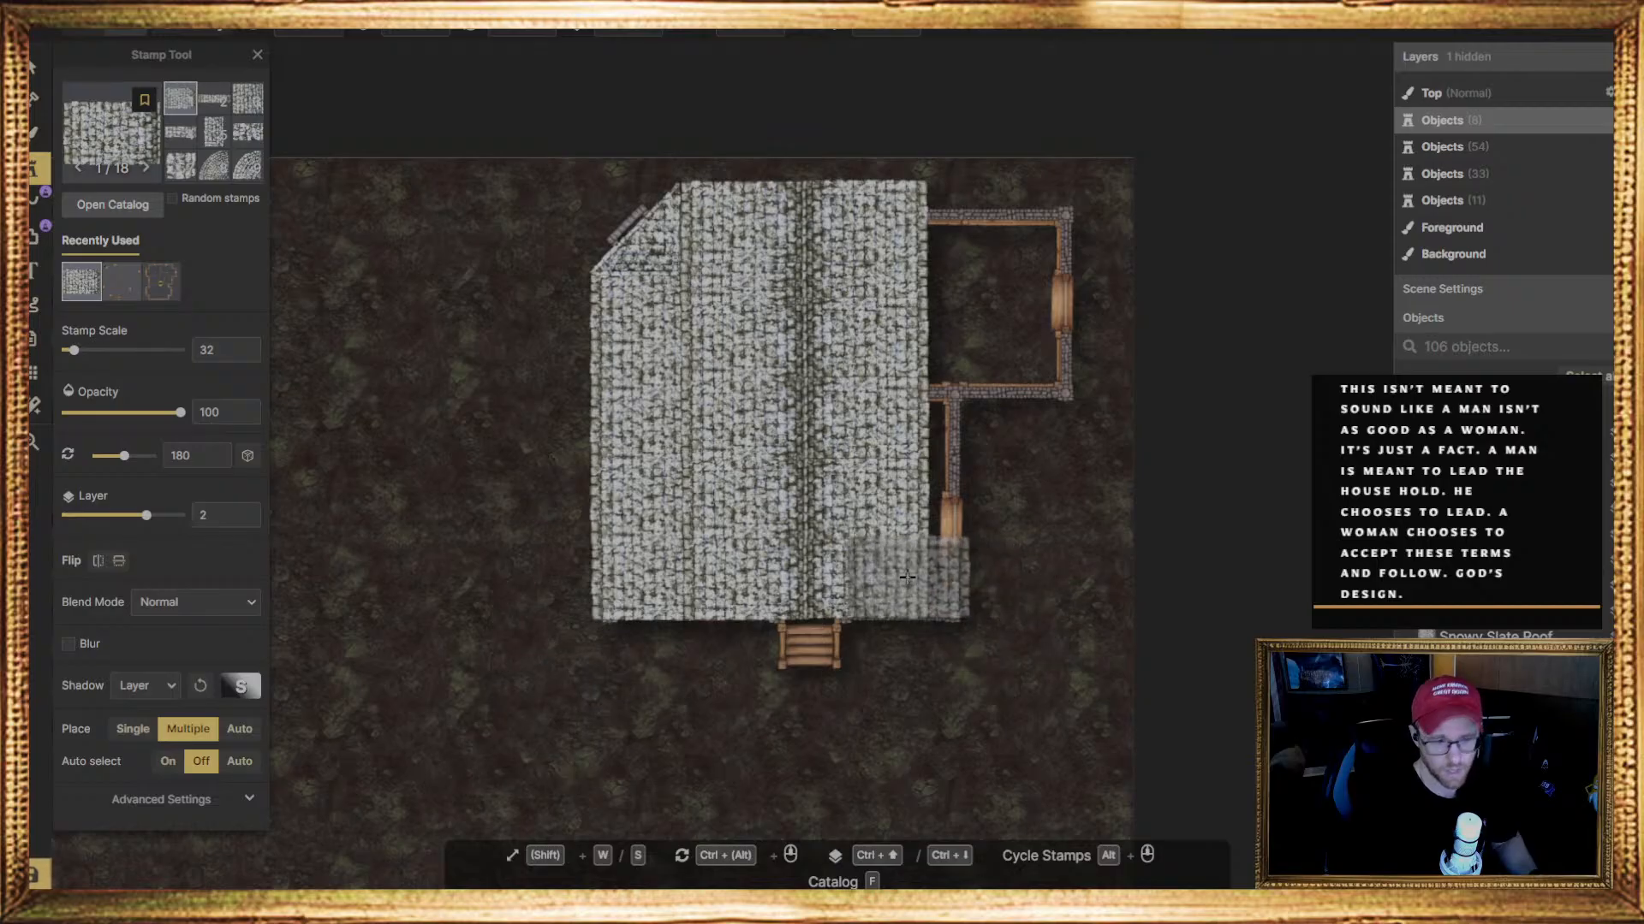
key(ctrl+Down)
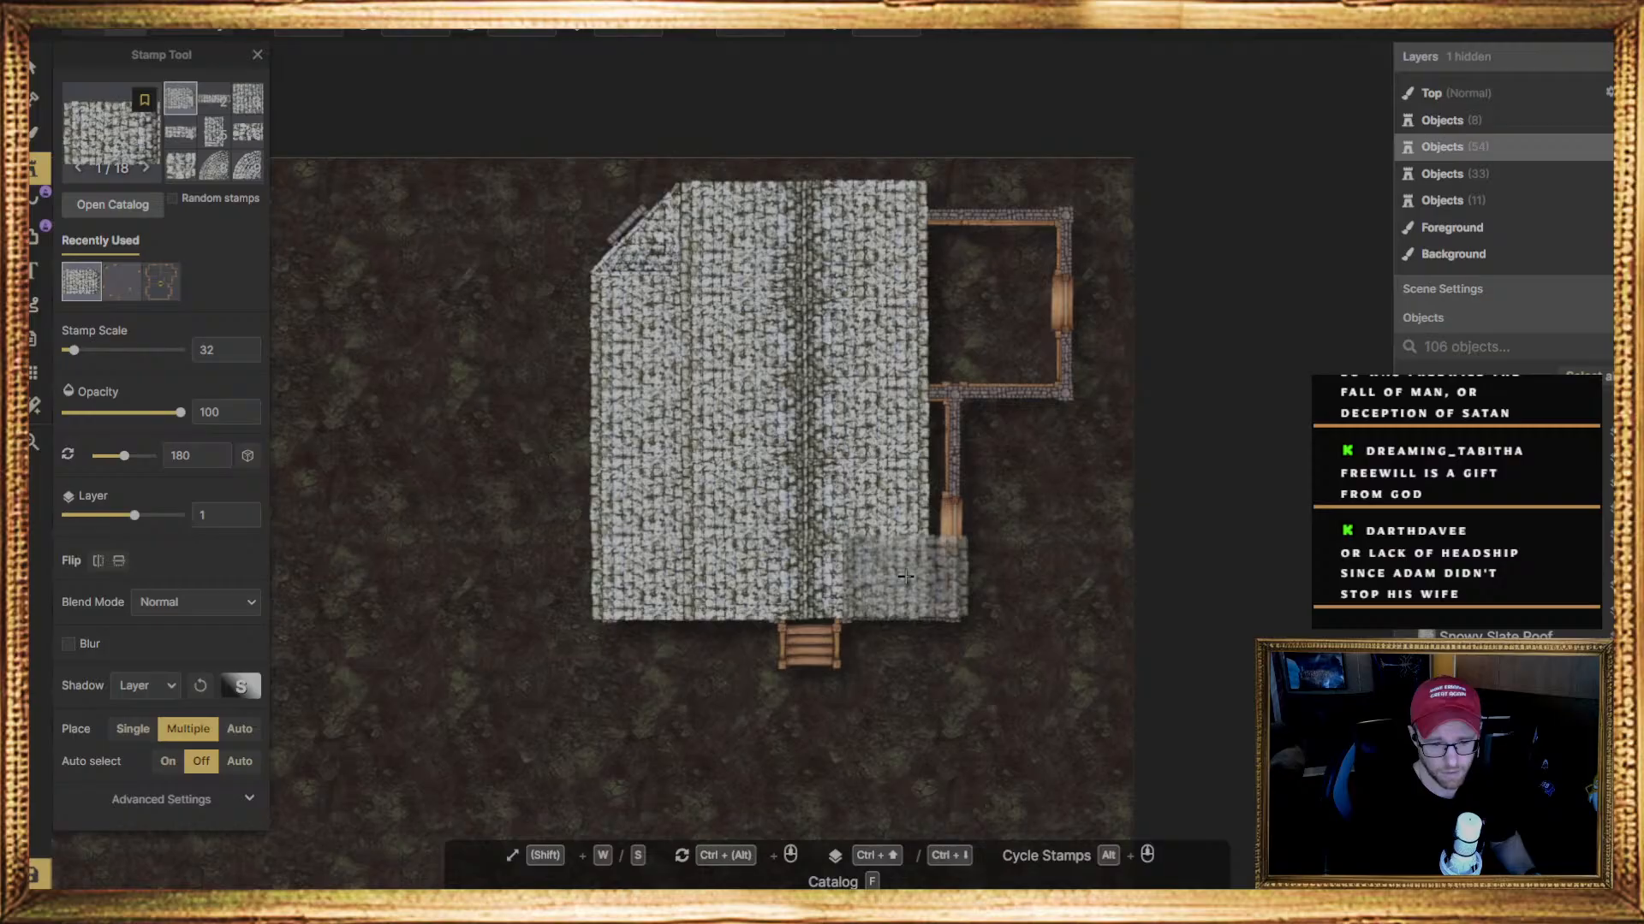
click(906, 576)
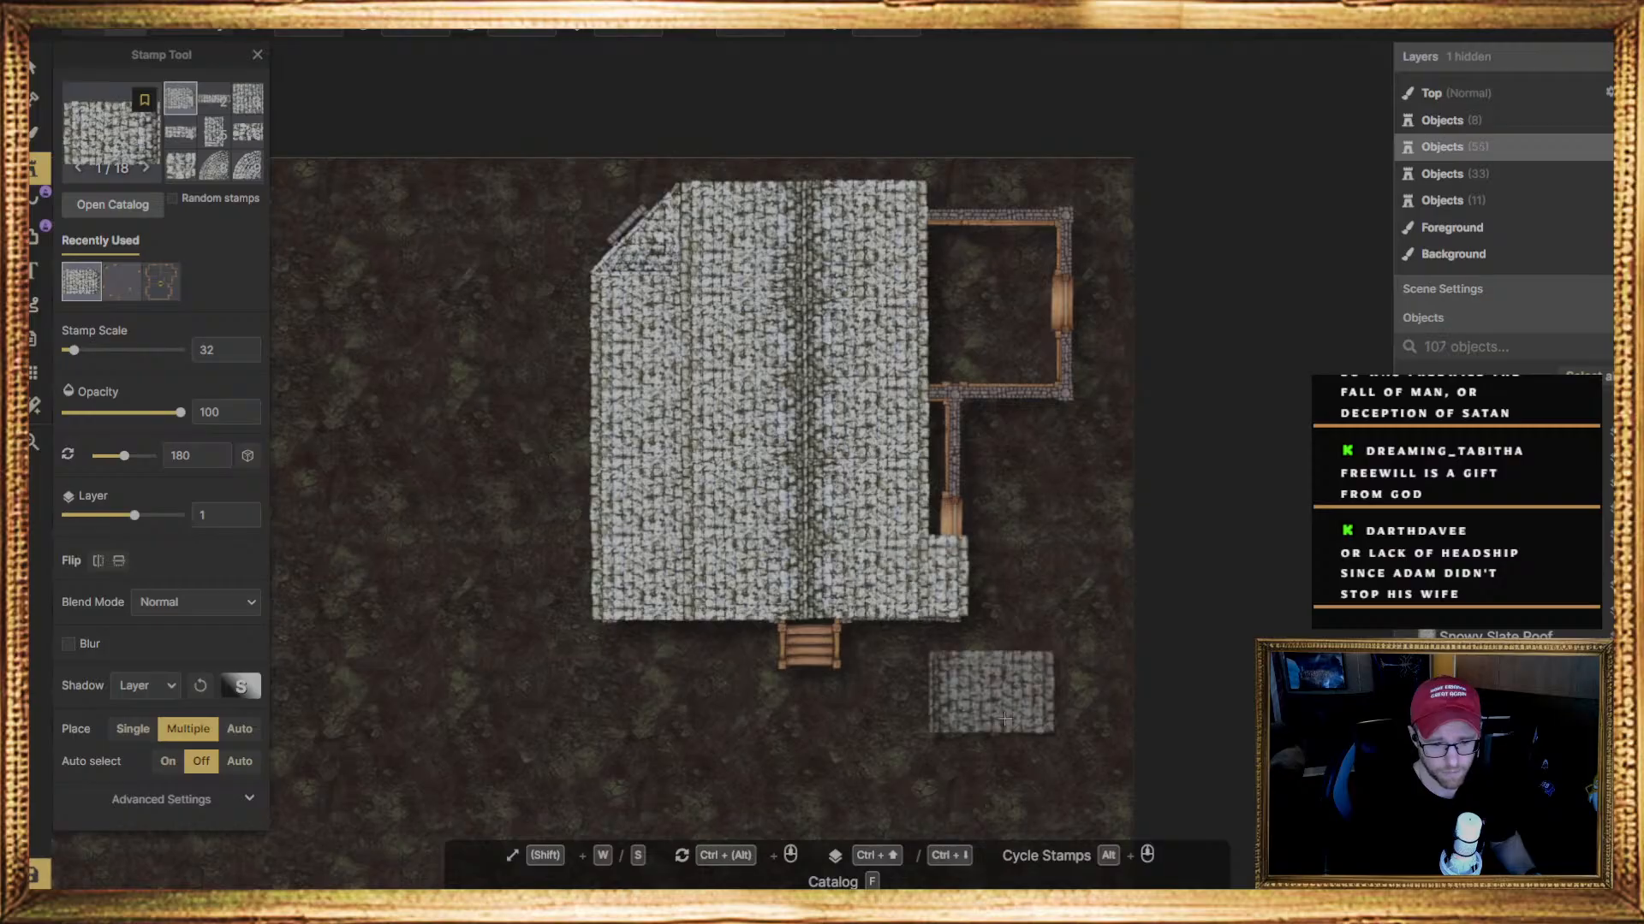
click(904, 500)
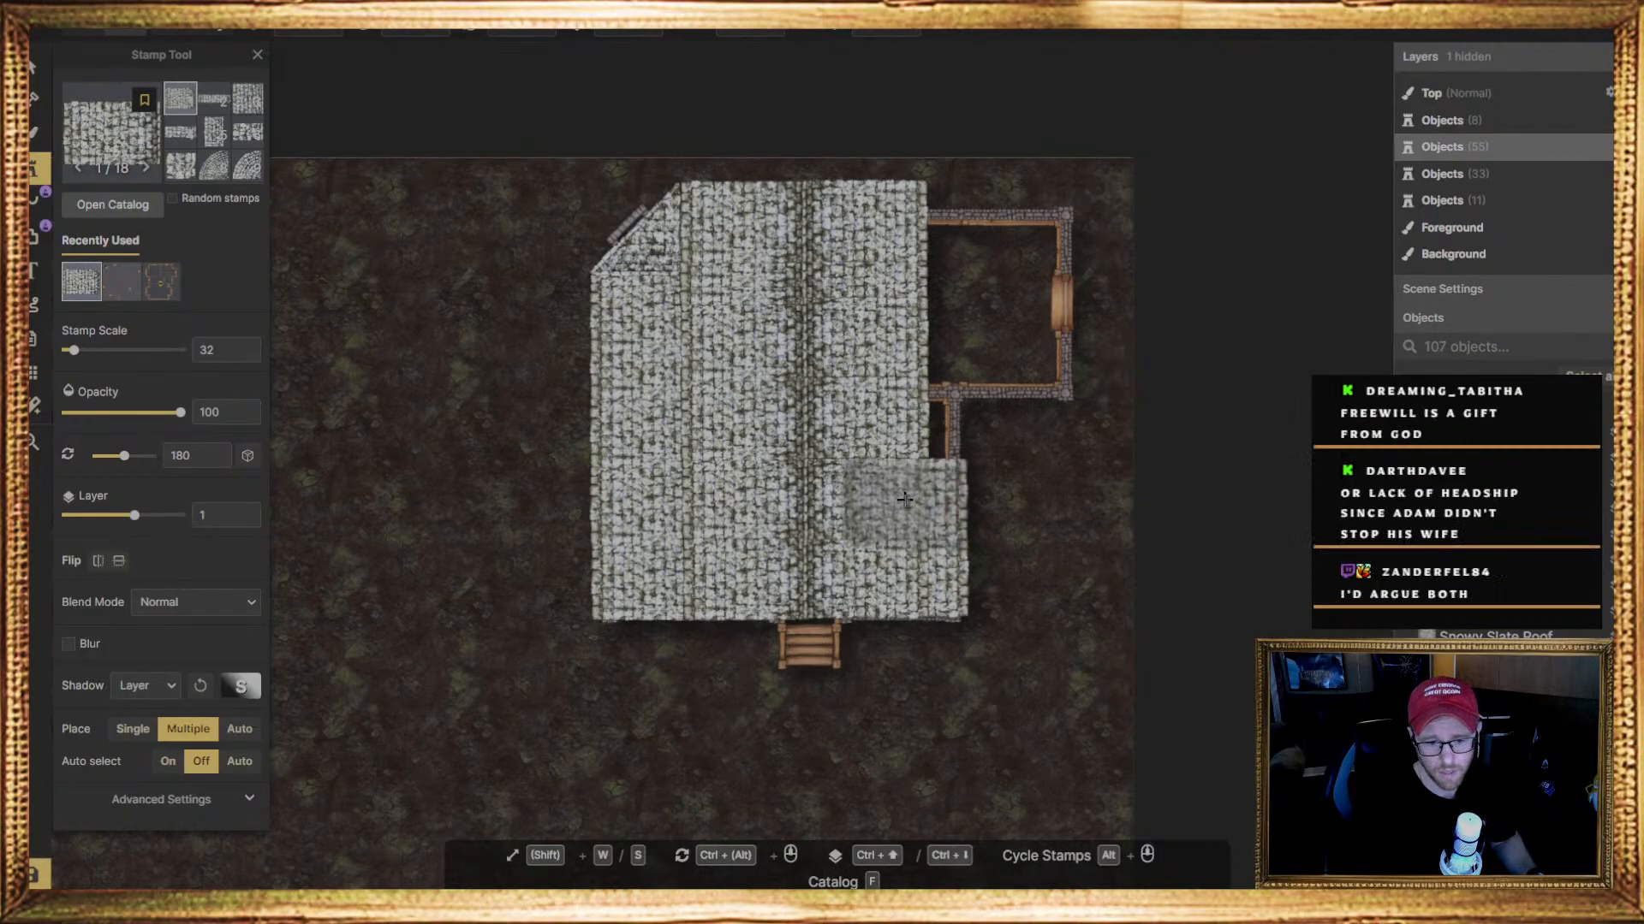
click(904, 424)
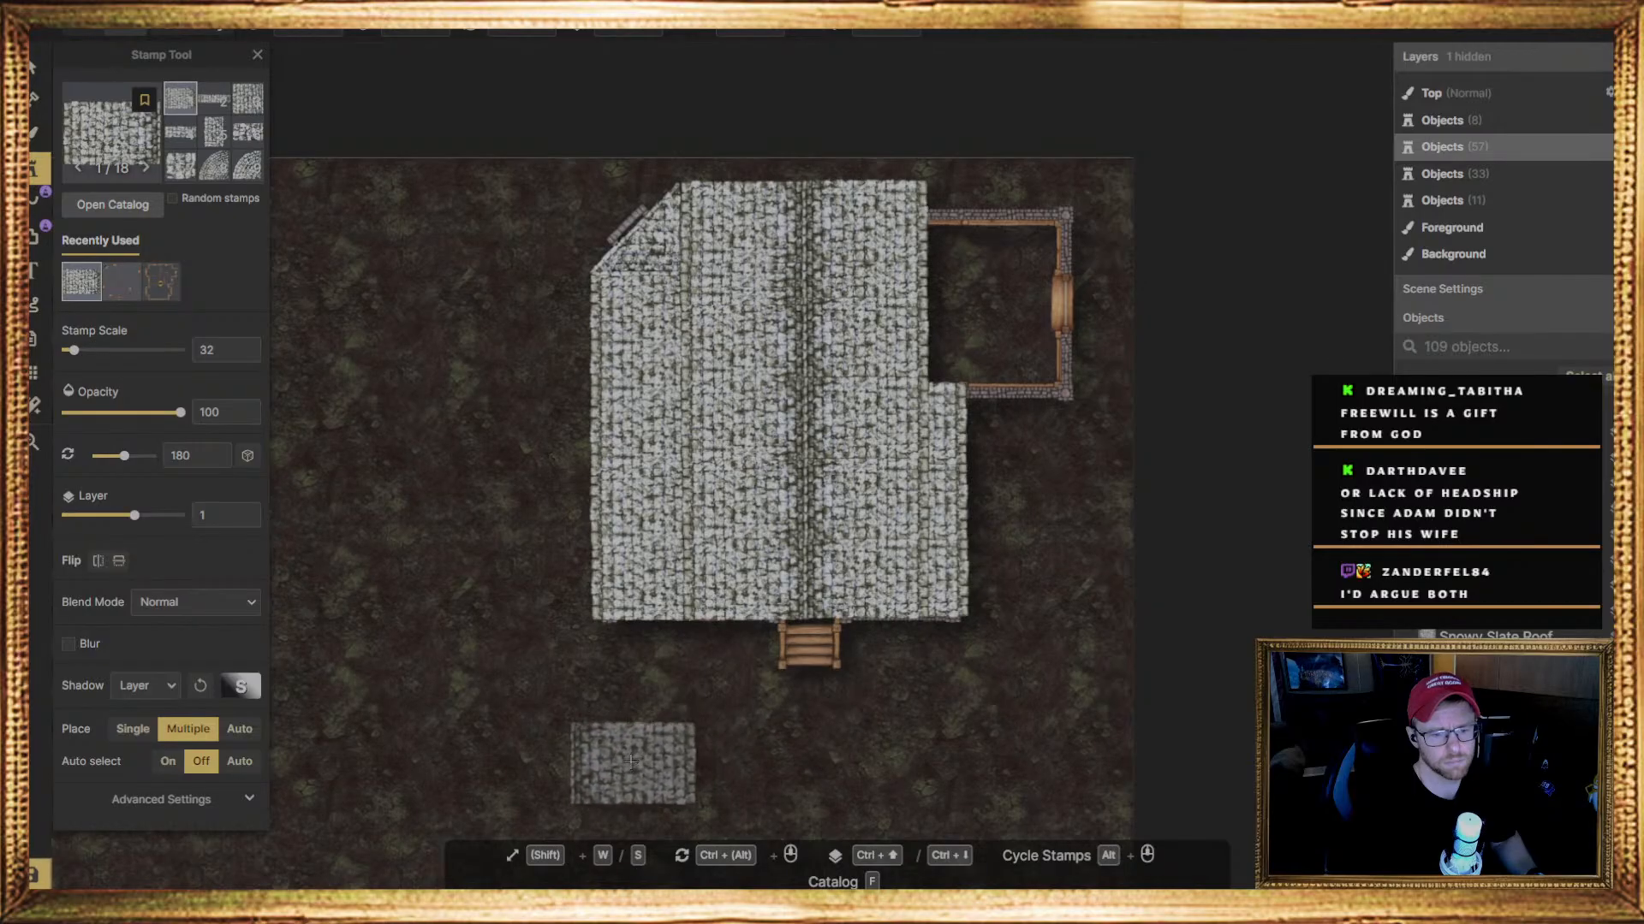
Examine the rest of the map and the uncovered upper-right room of the house
scroll(496, 722, down, 1)
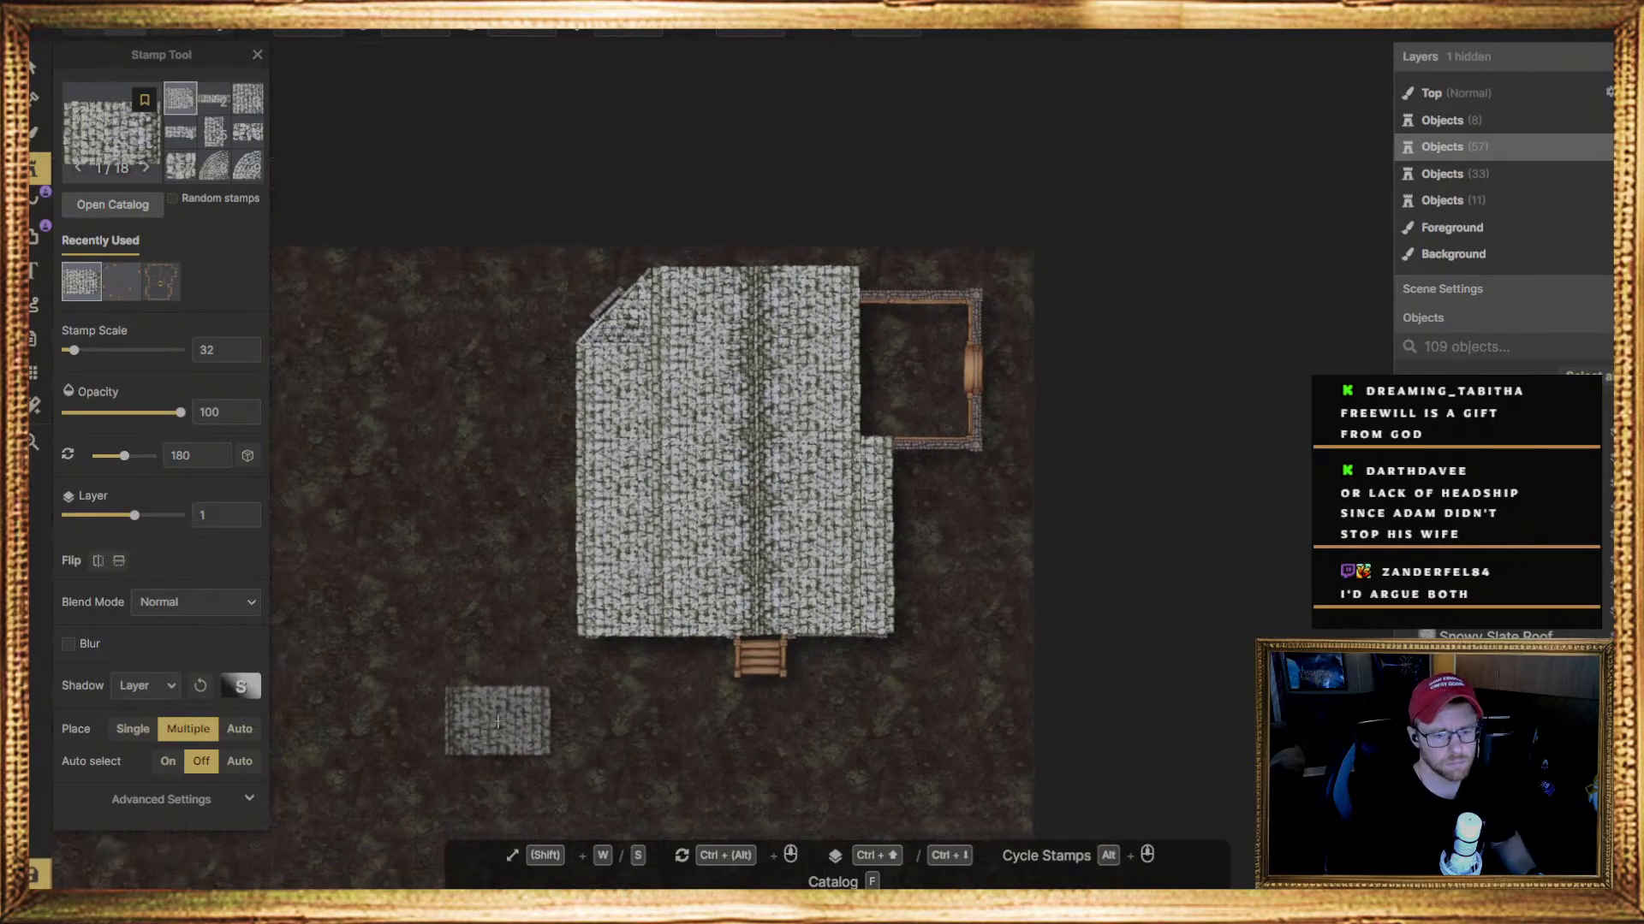
scroll(492, 741, down, 3)
middle_drag(415, 744, 826, 475)
middle_drag(521, 716, 685, 620)
scroll(669, 696, down, 1)
scroll(953, 444, down, 1)
middle_drag(759, 477, 579, 419)
middle_drag(756, 569, 476, 664)
scroll(758, 526, up, 1)
middle_drag(727, 490, 645, 558)
scroll(661, 577, up, 1)
scroll(640, 638, up, 1)
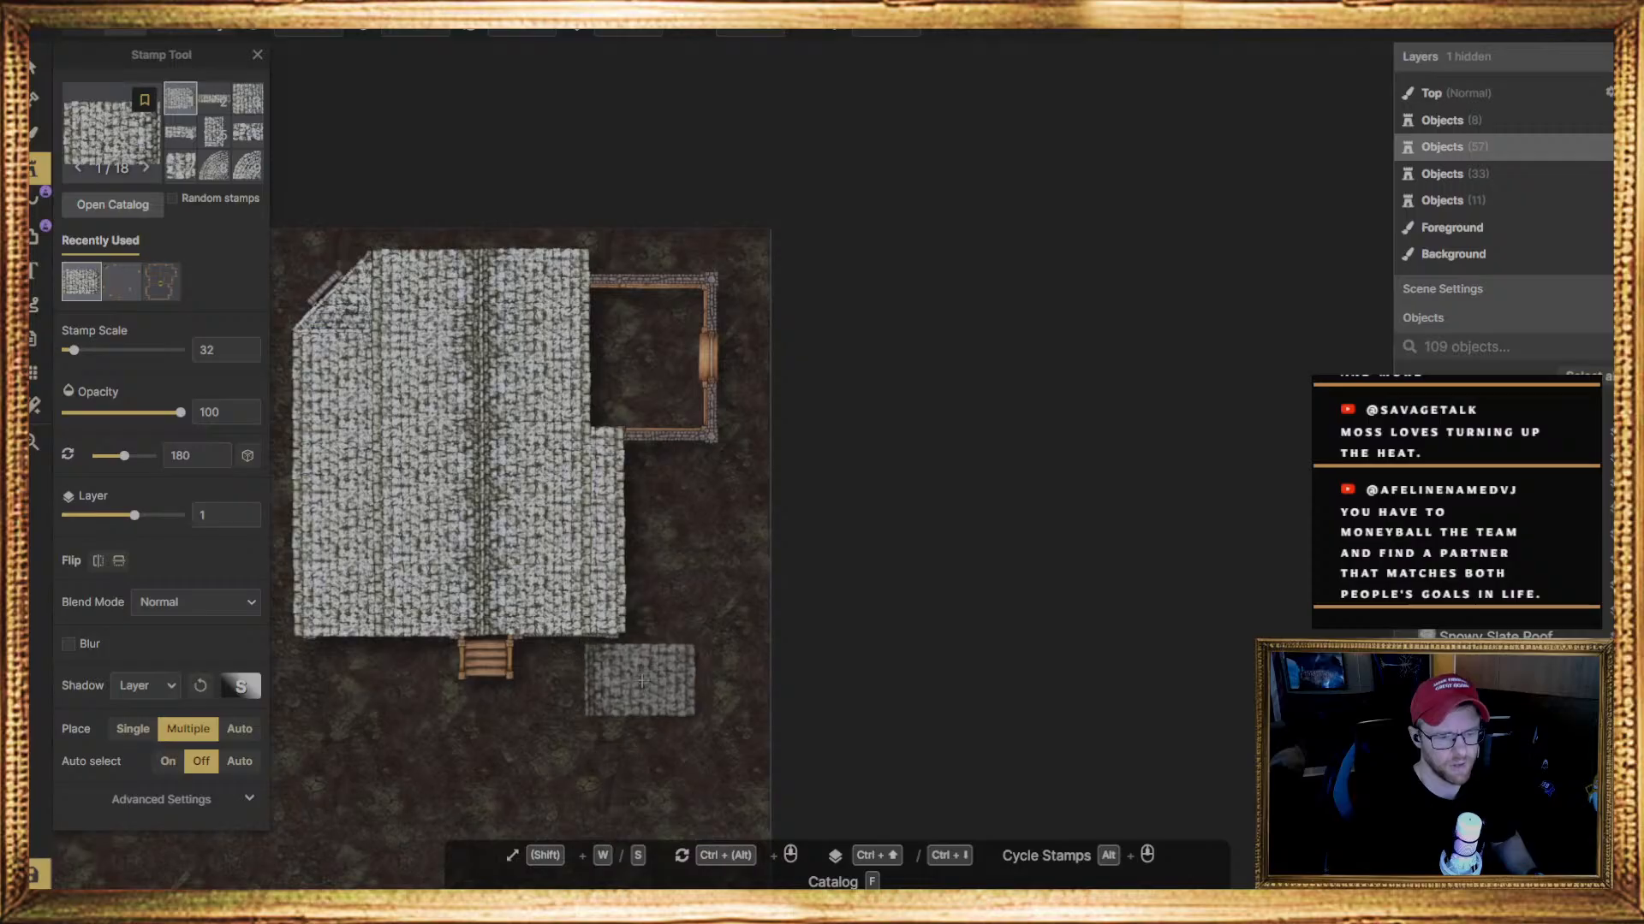
scroll(650, 633, up, 1)
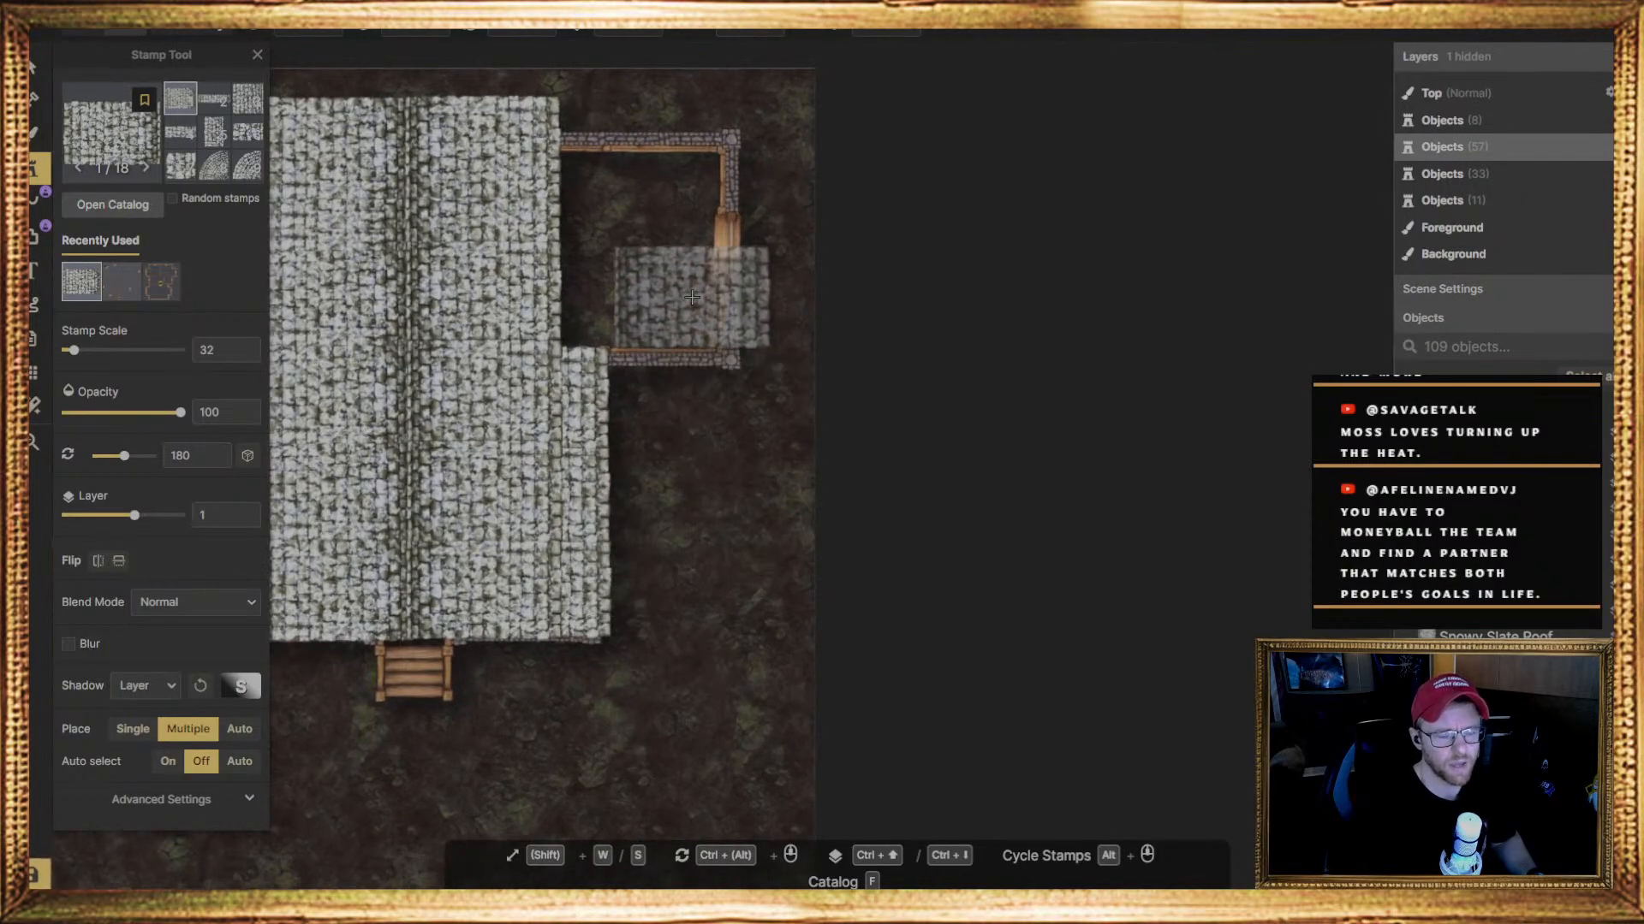
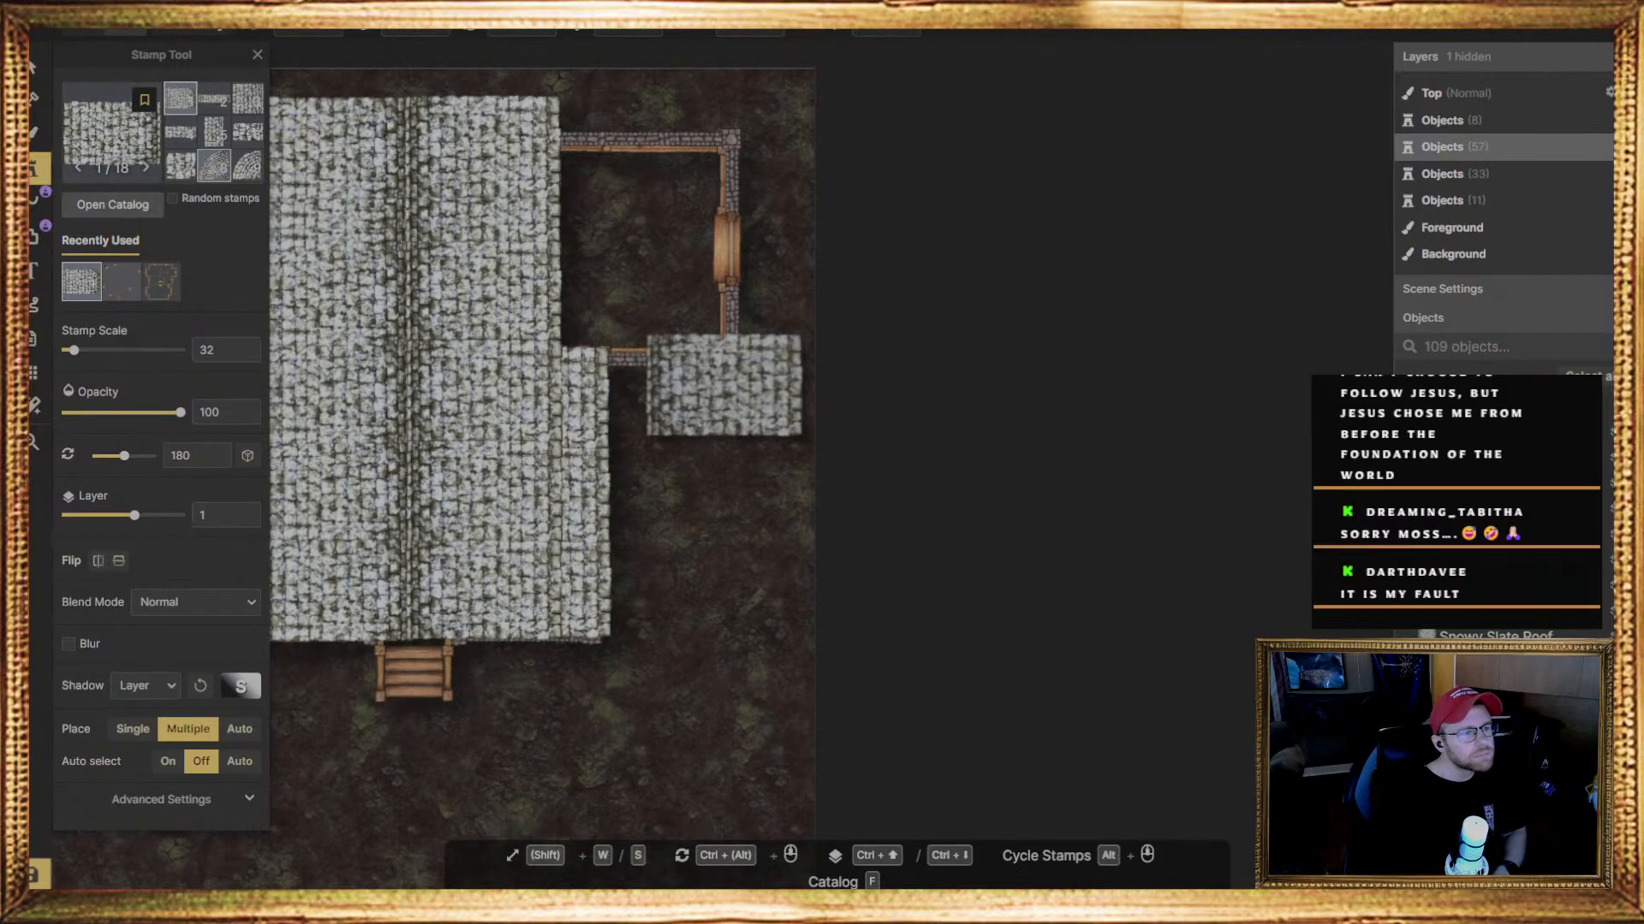
Stamp the small square slate roof variant 18 over the opening in the upper-right room's right wall
scroll(214, 150, down, 3)
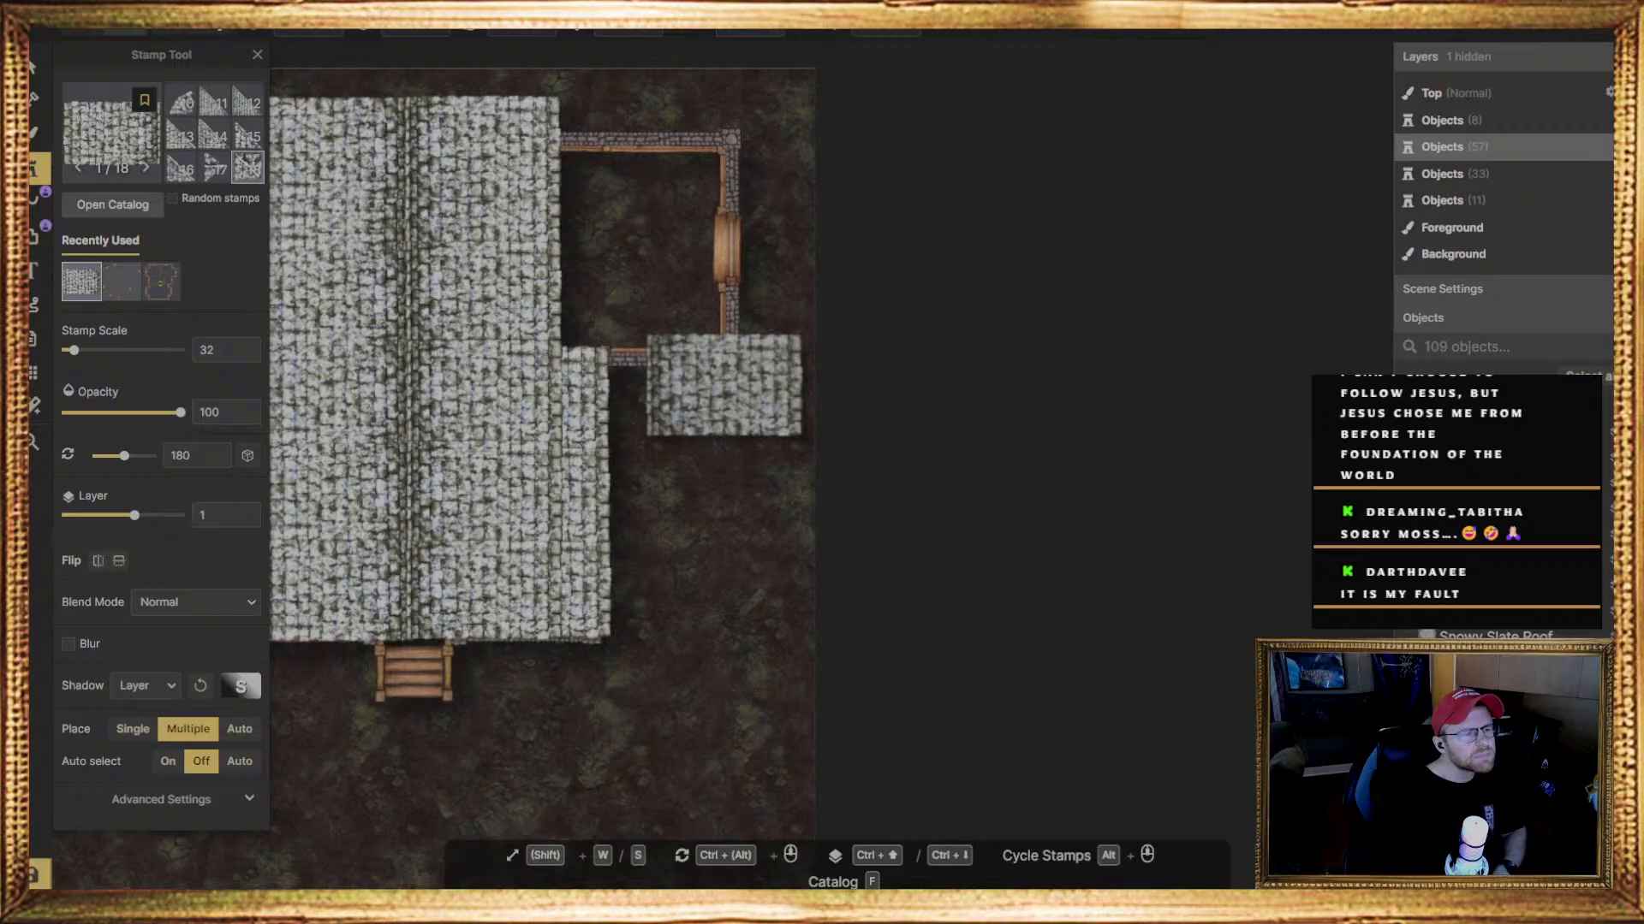
click(247, 168)
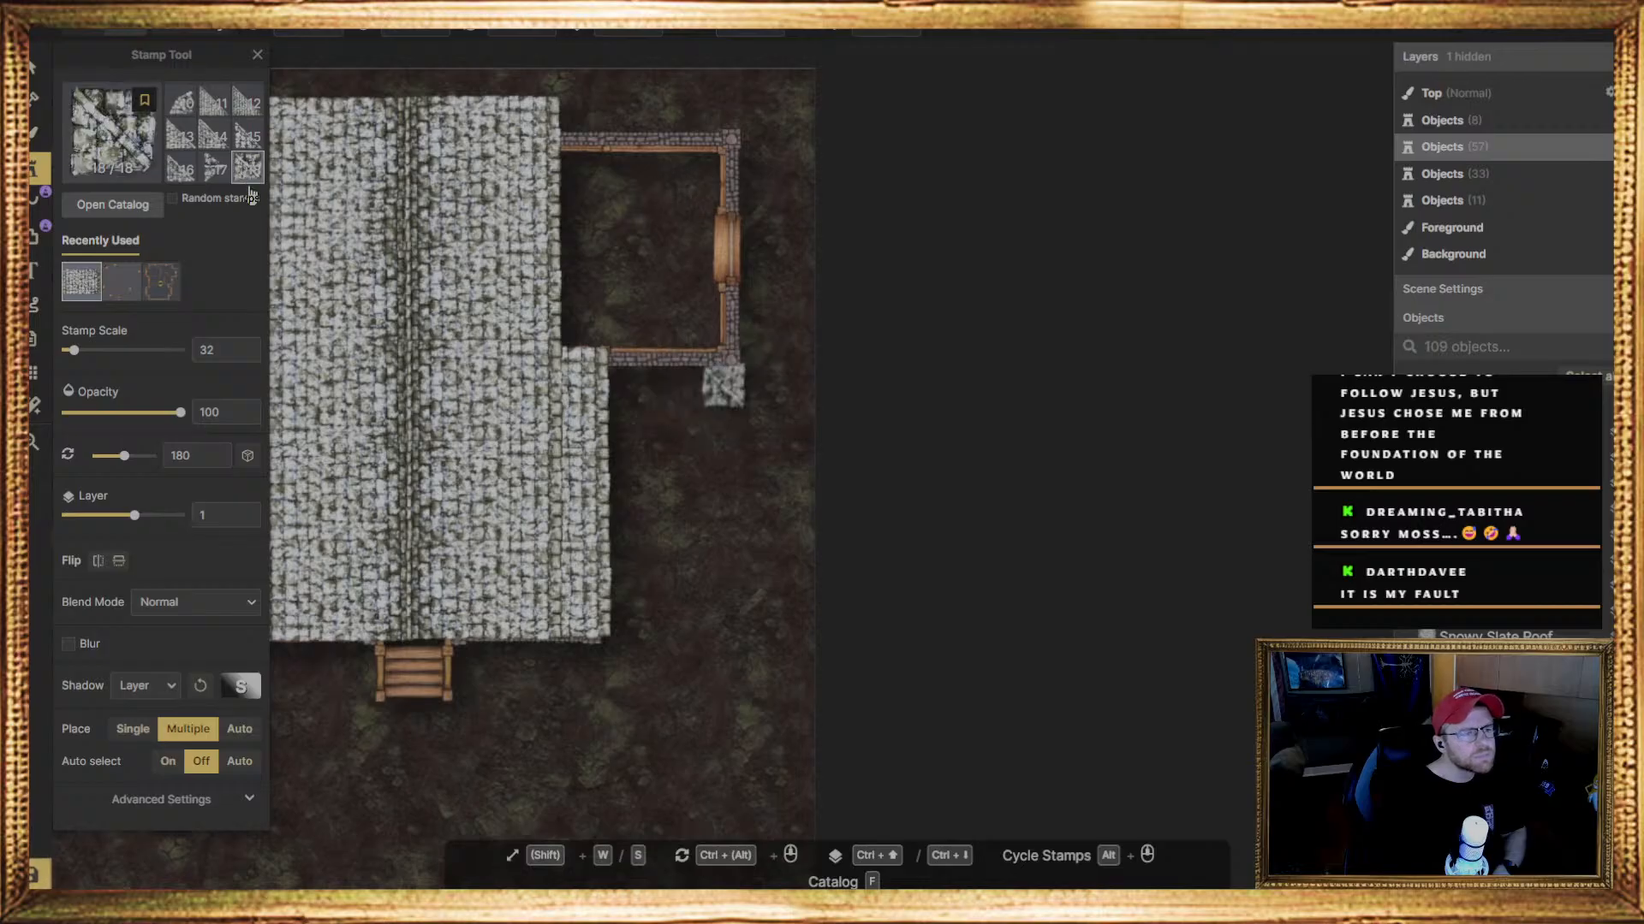
click(215, 170)
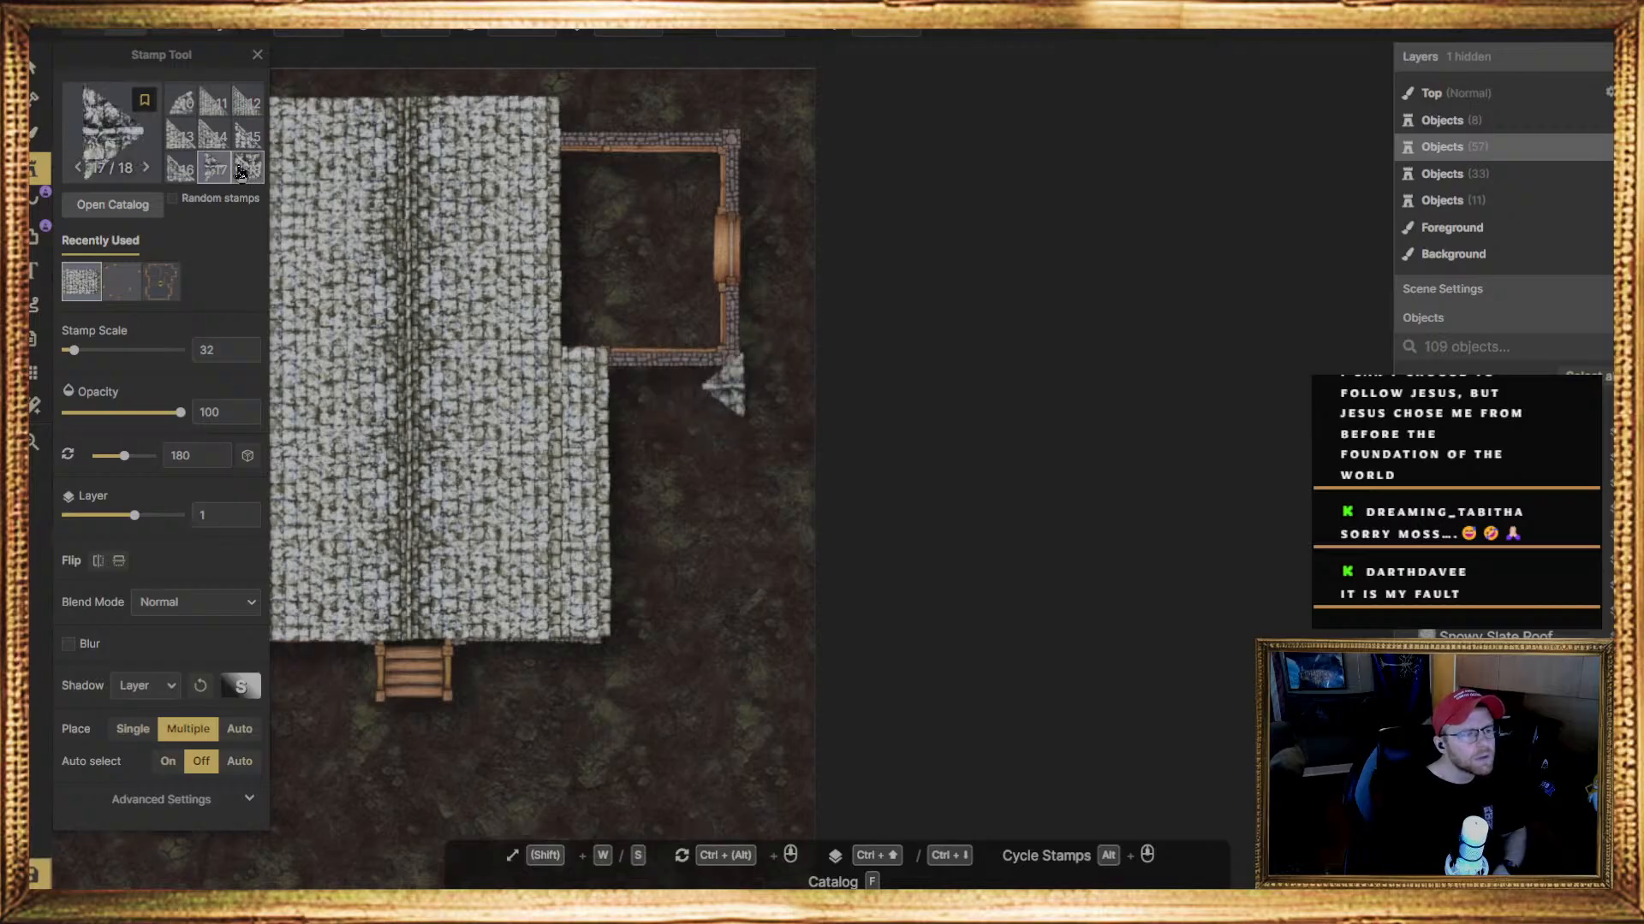
click(241, 172)
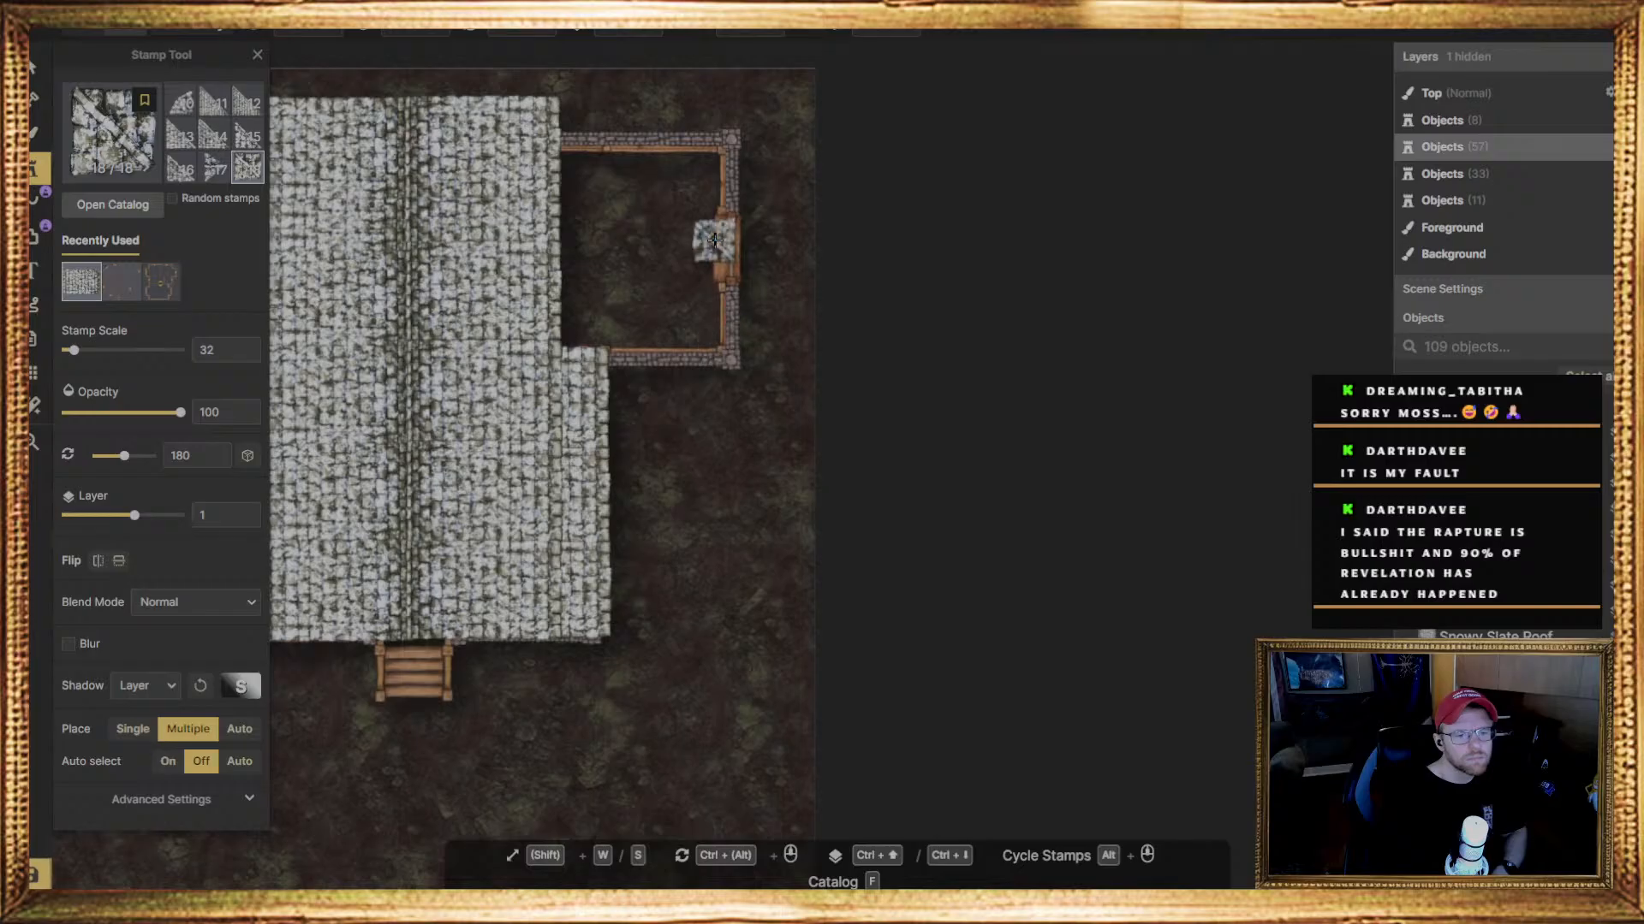
click(715, 240)
Rotate the small square roof piece on the right wall to 135 degrees
click(38, 66)
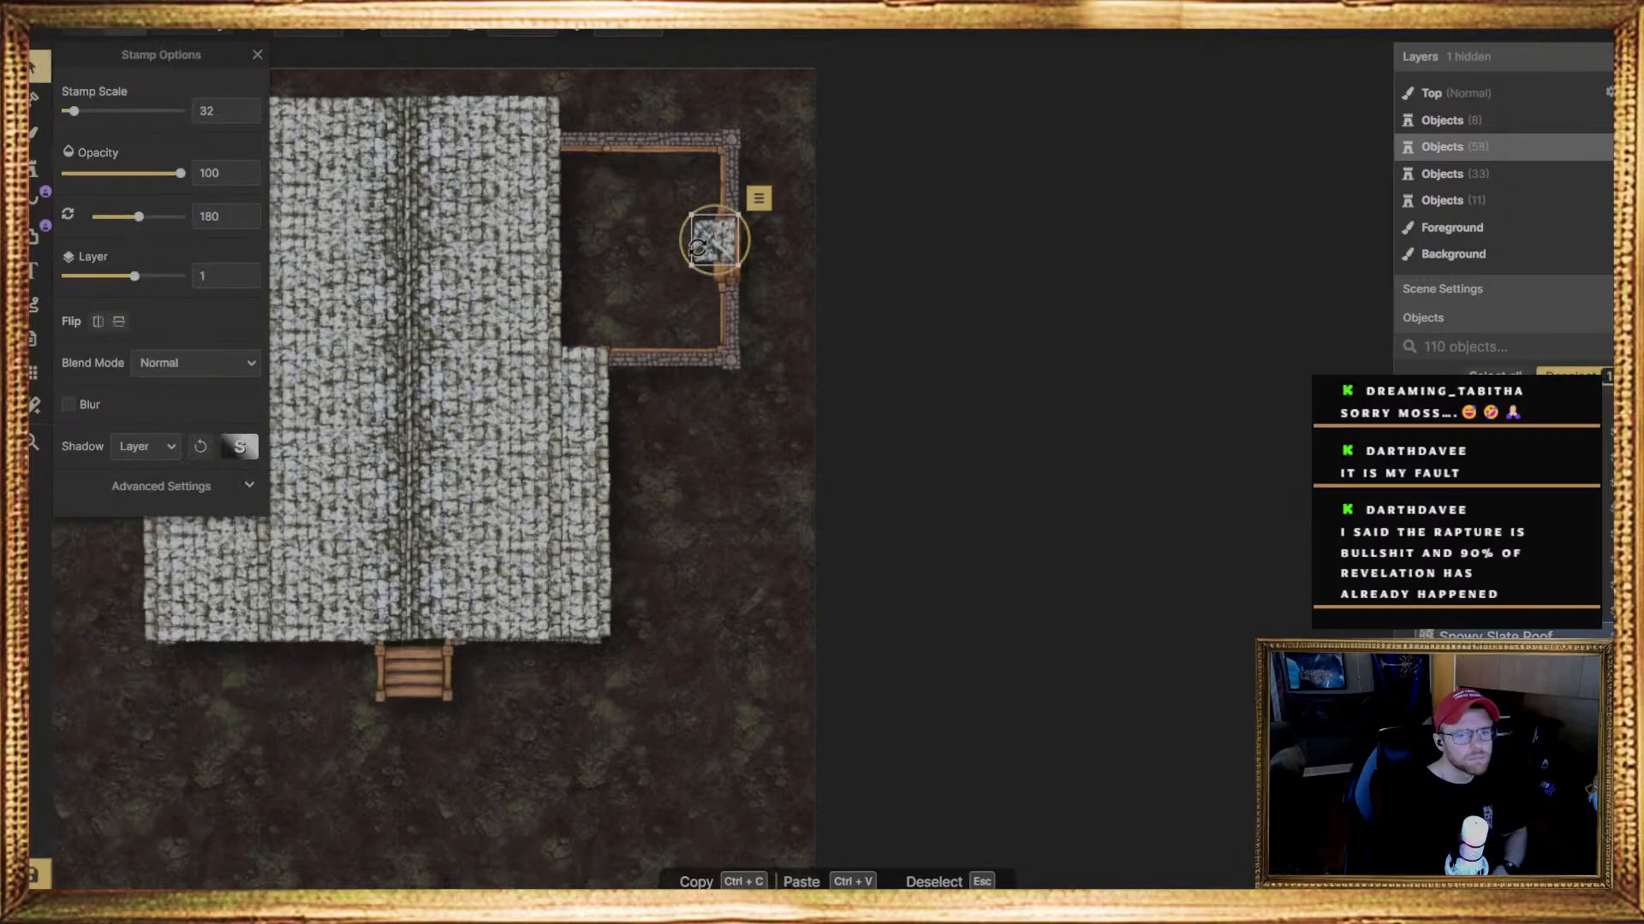
drag(759, 250, 750, 220)
click(505, 32)
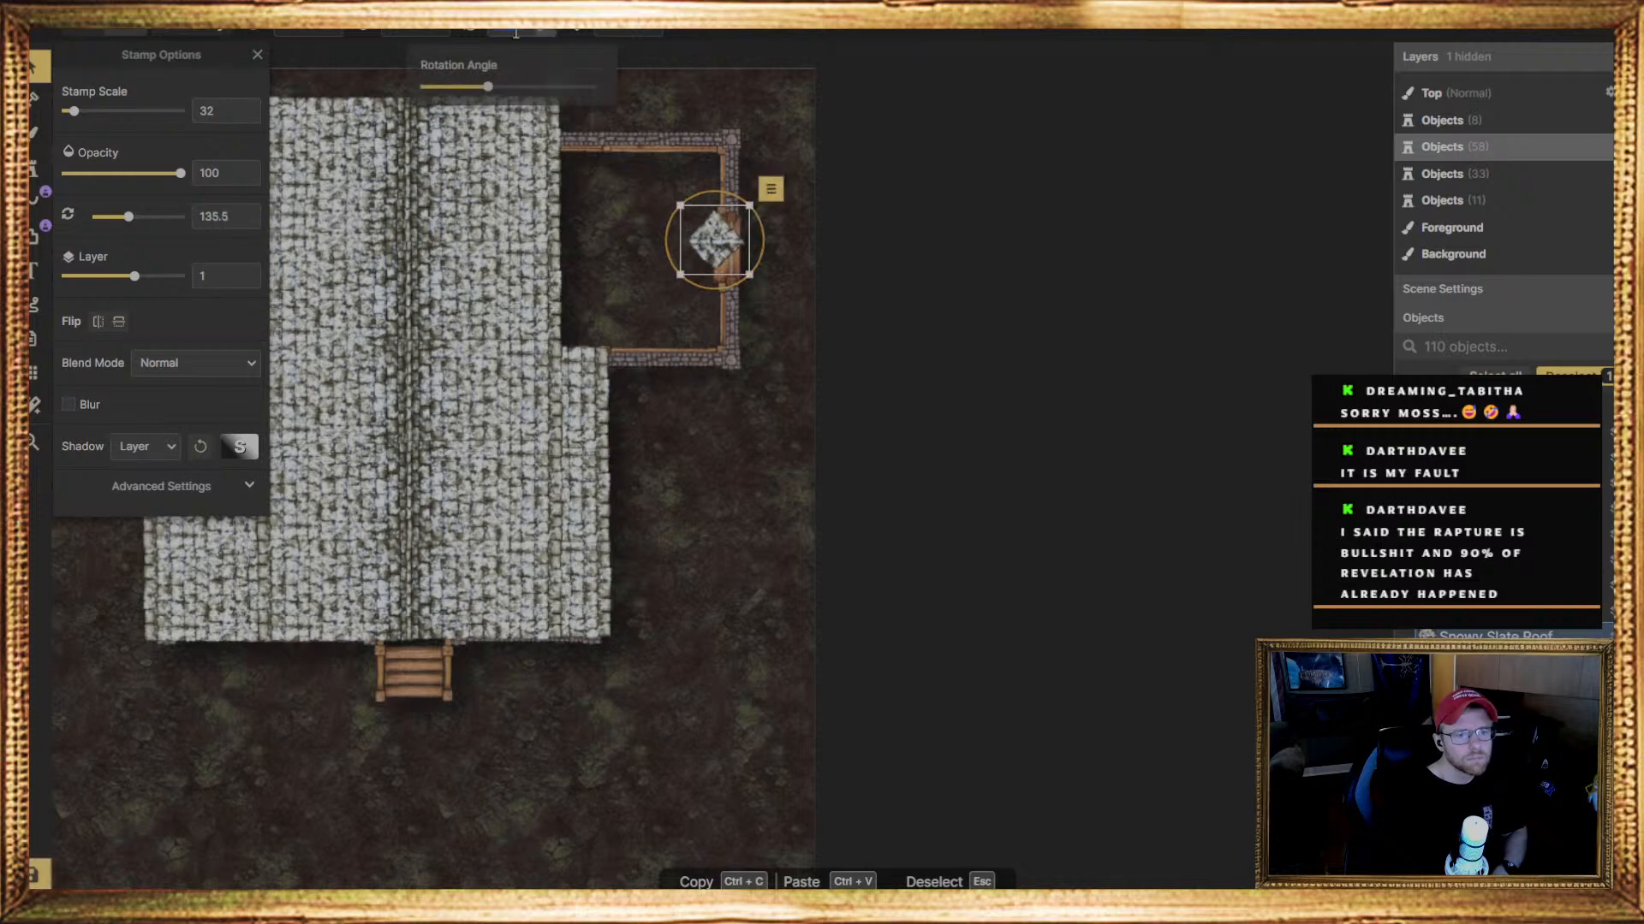
text(135)
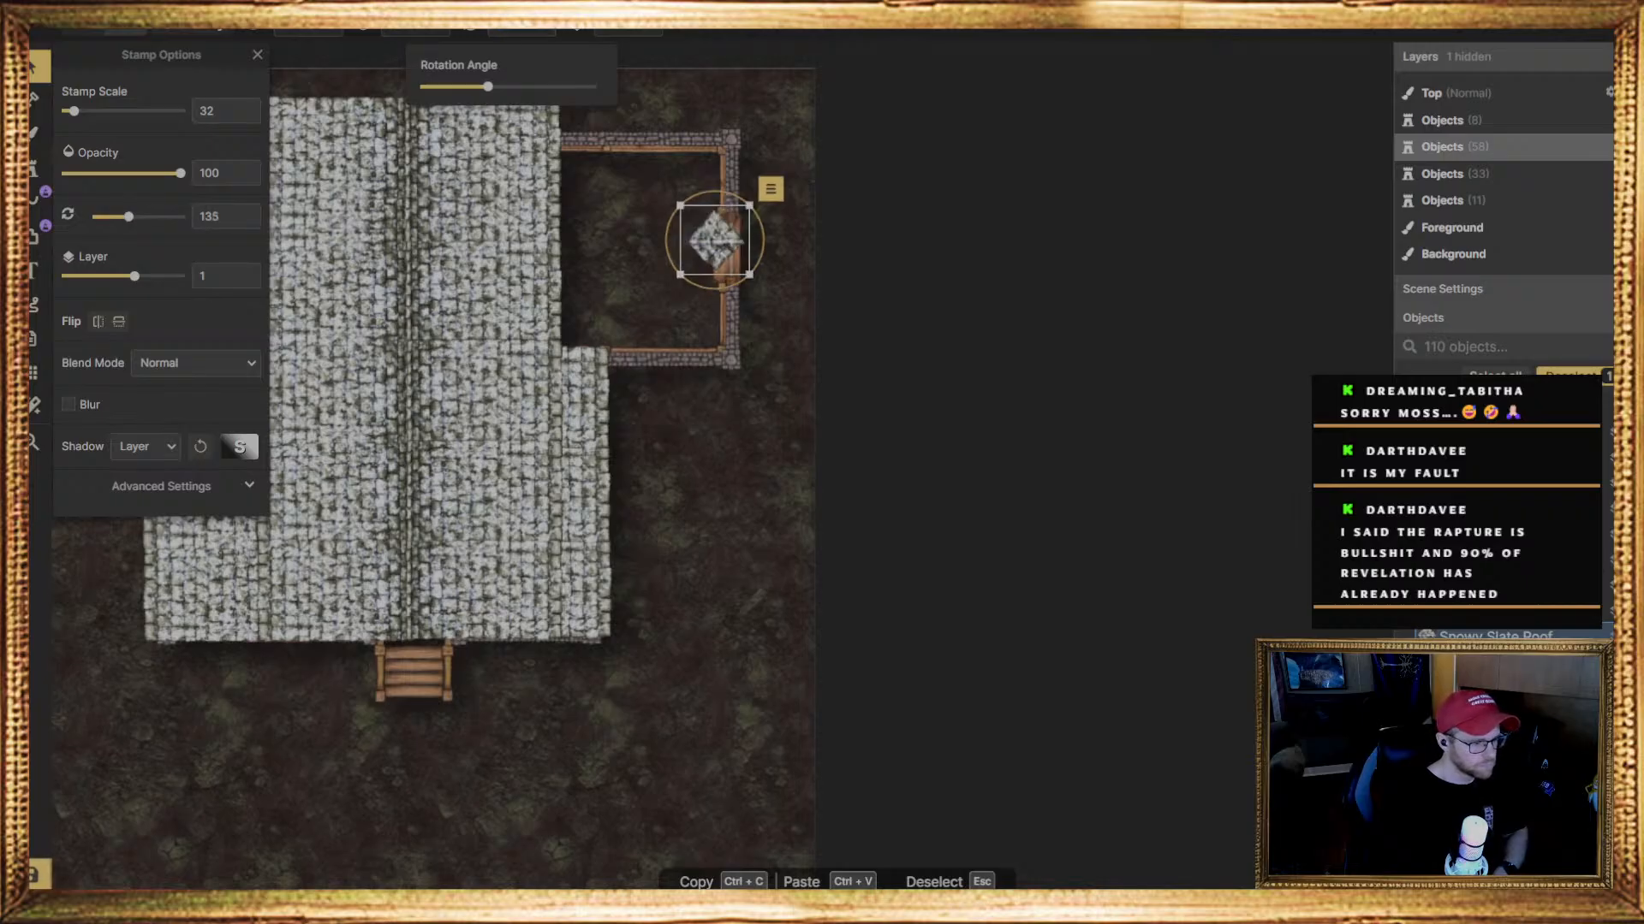
click(195, 749)
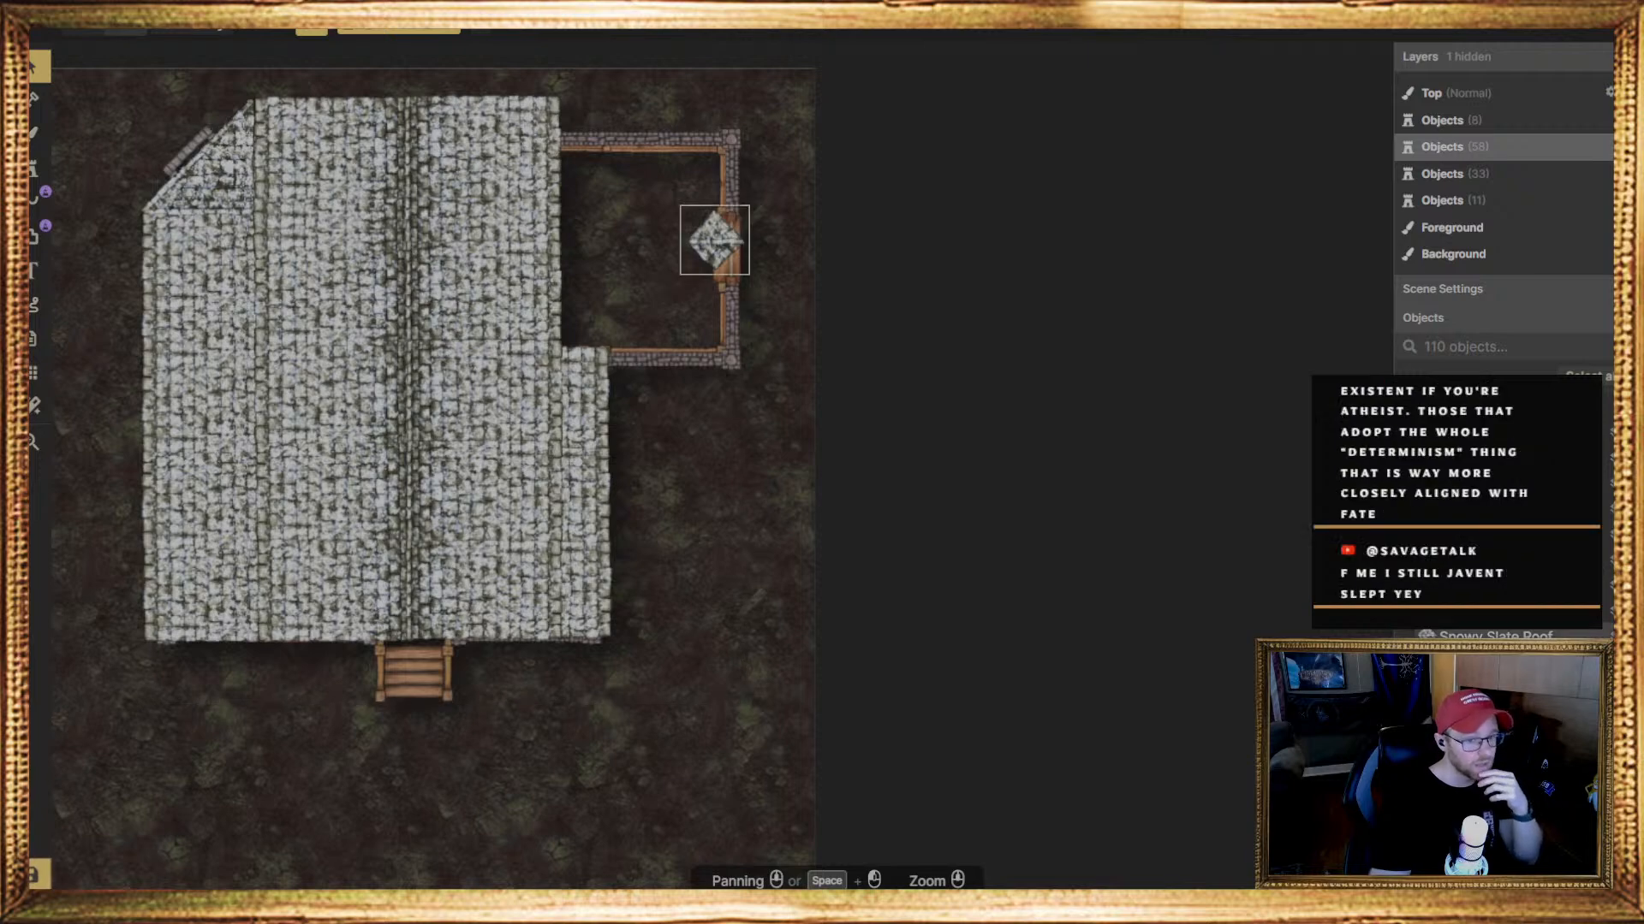
Nudge the small 135-degree roof piece right and slightly down, centring it on the right wall's opening
click(717, 243)
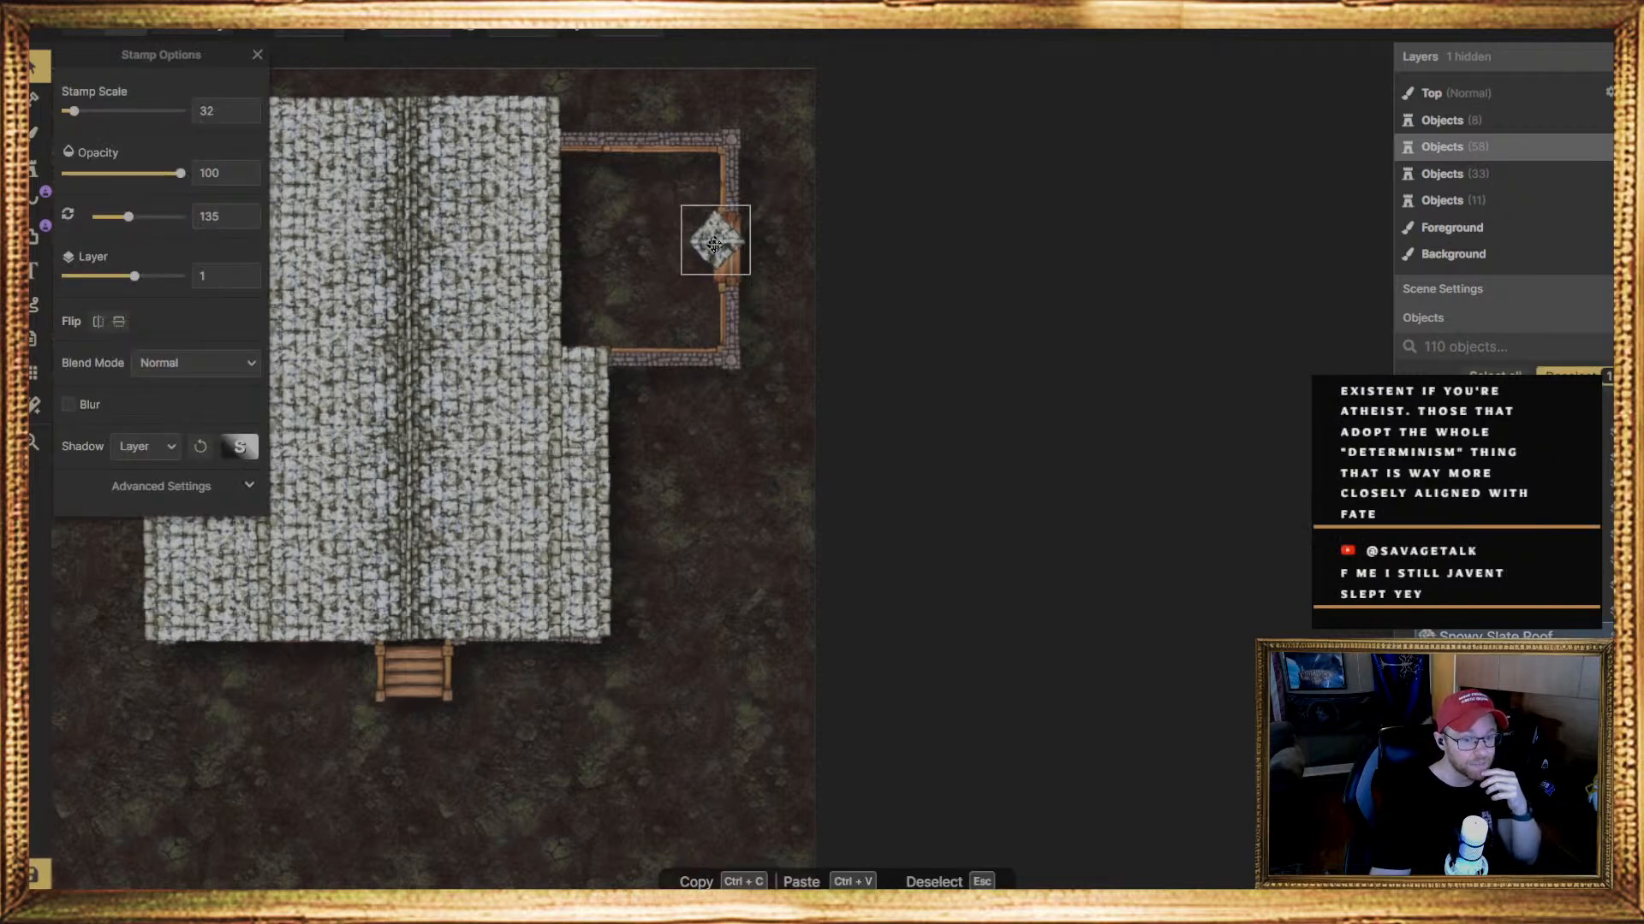
drag(718, 247, 722, 251)
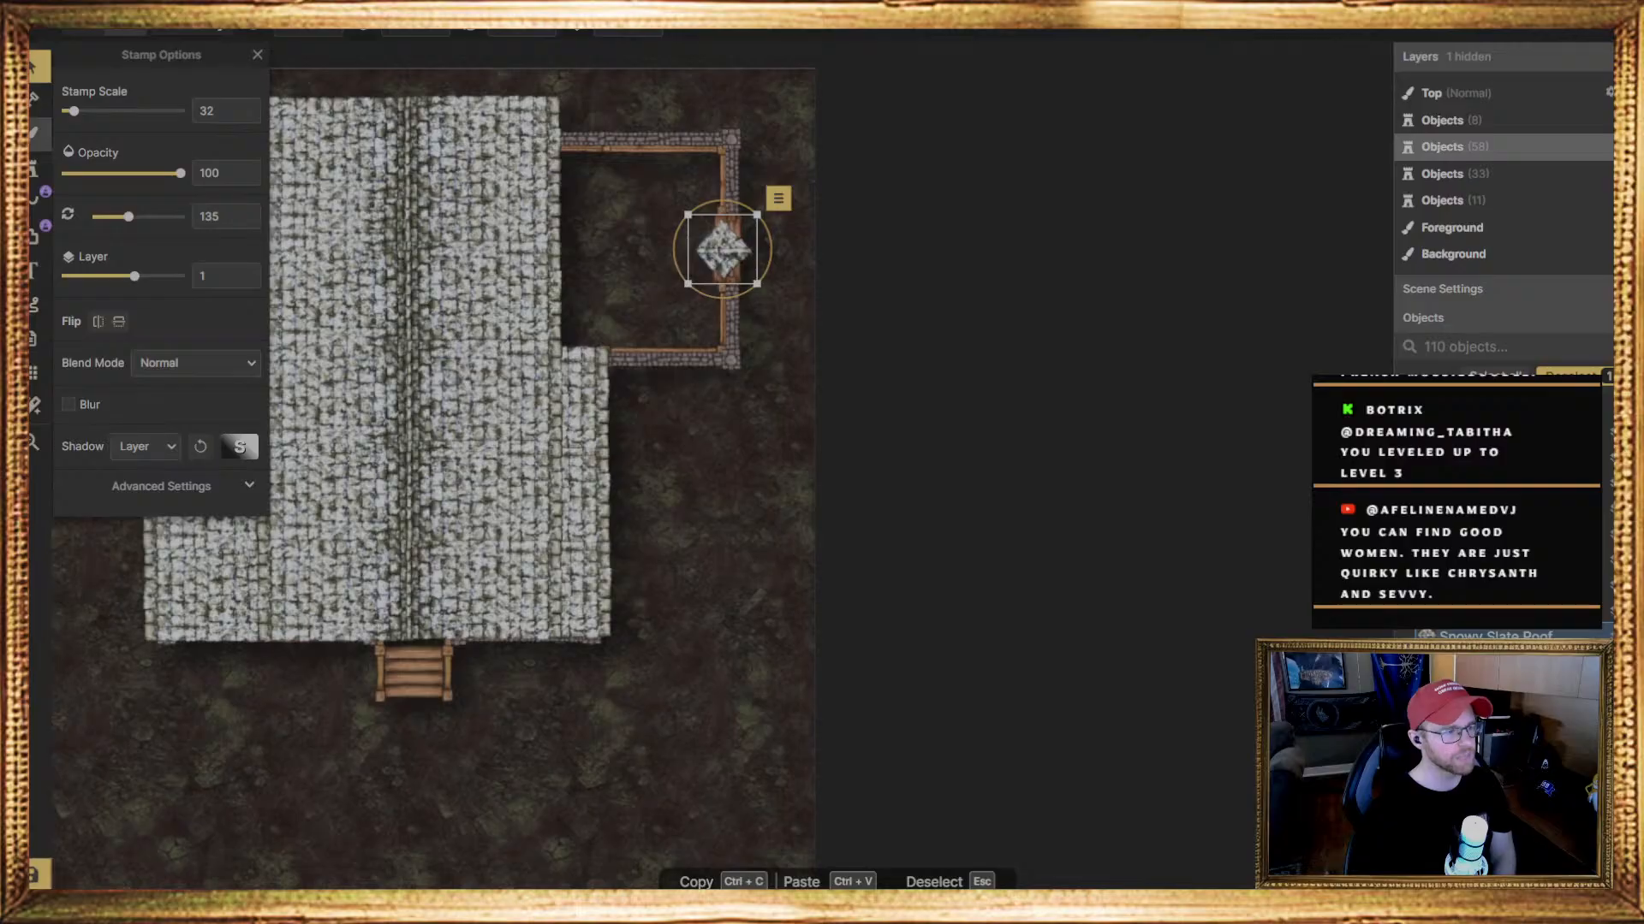
click(34, 168)
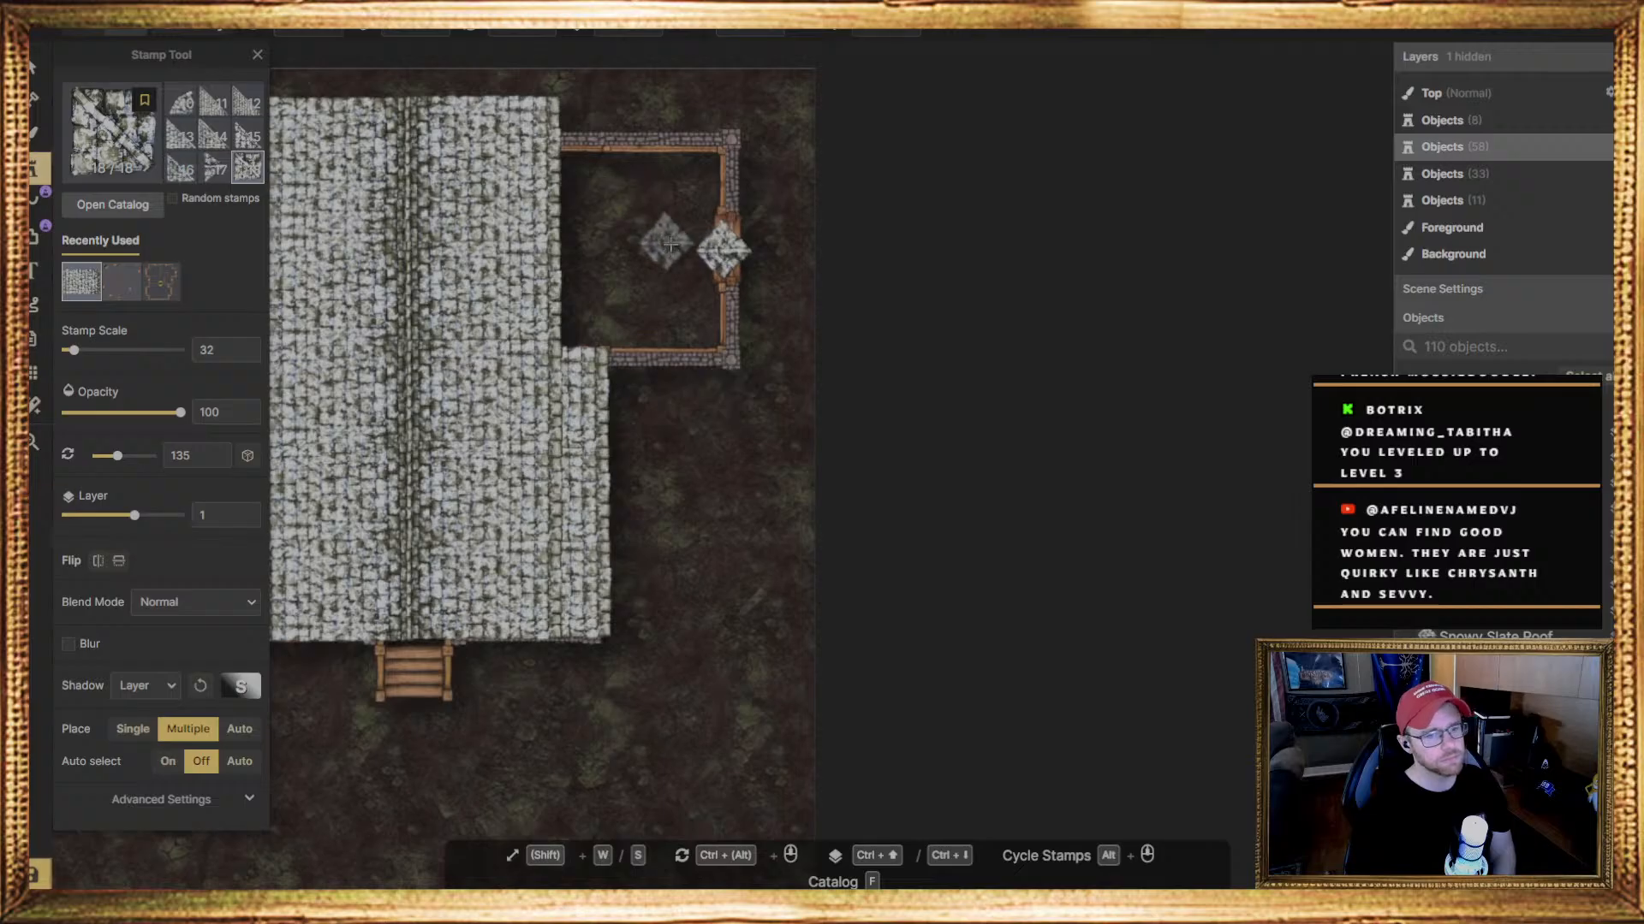
click(36, 69)
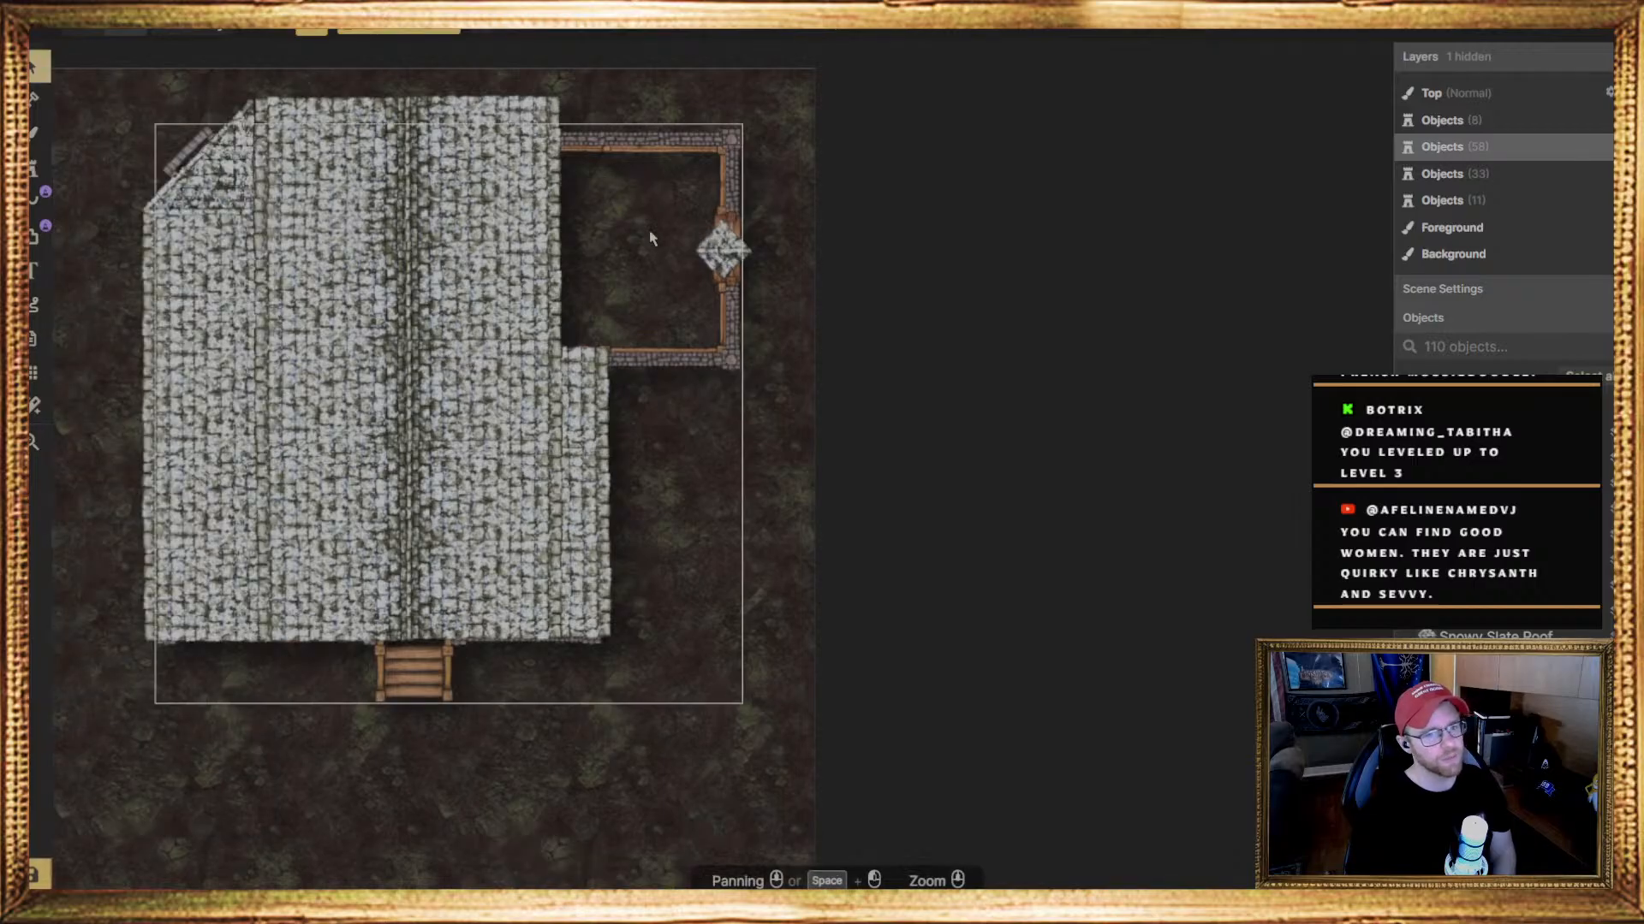
click(725, 247)
drag(729, 245, 730, 247)
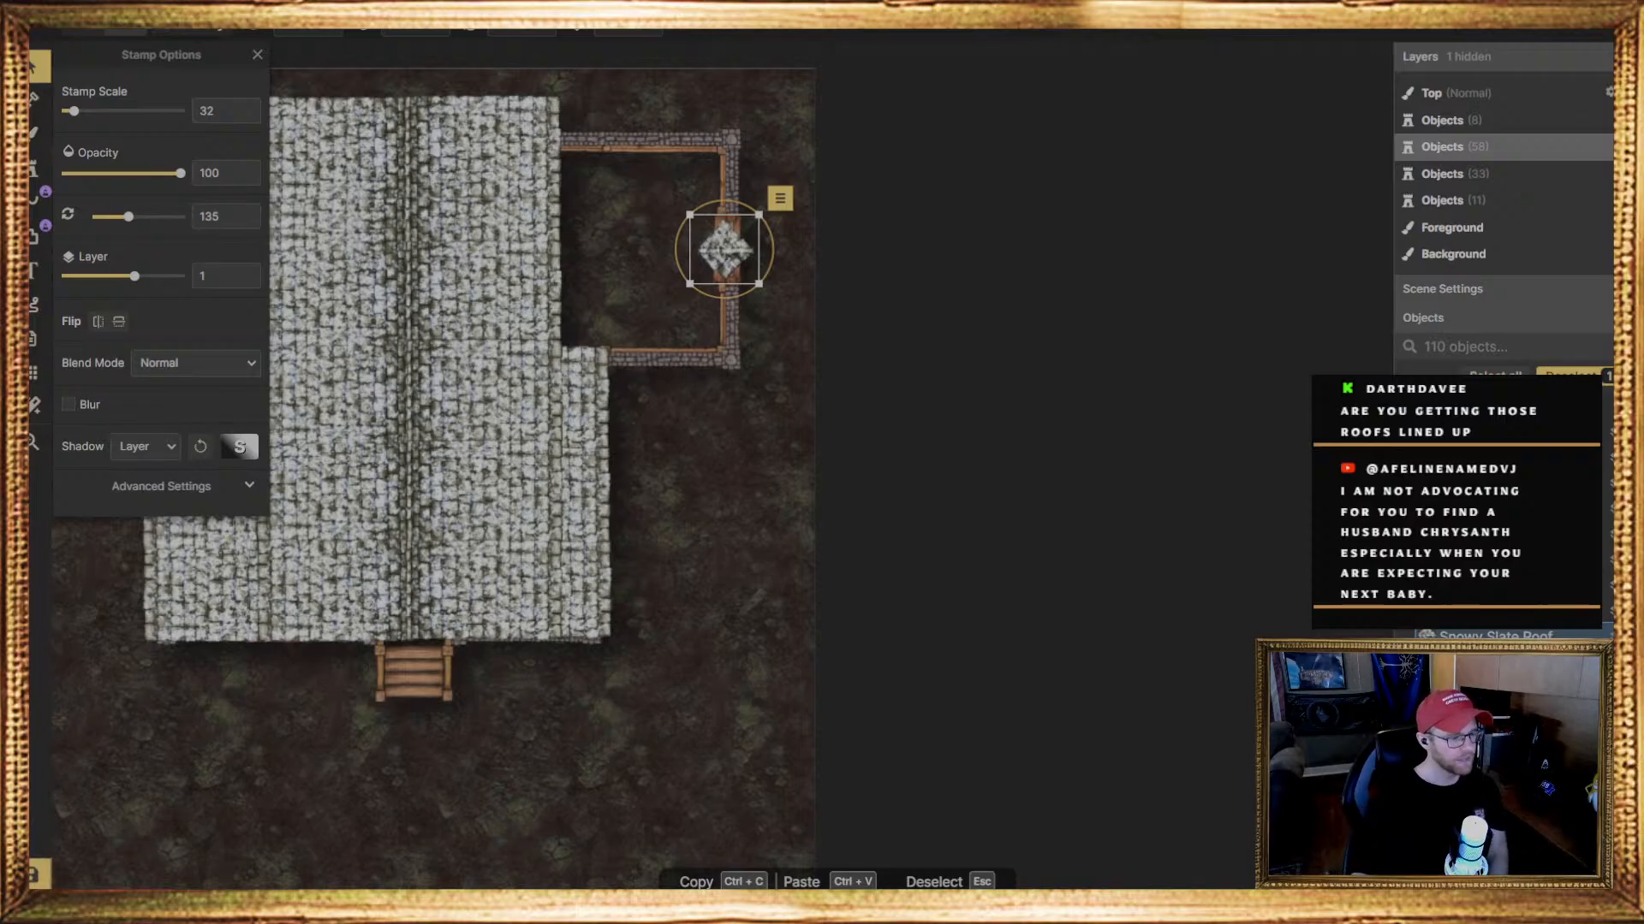
click(722, 254)
drag(722, 254, 726, 254)
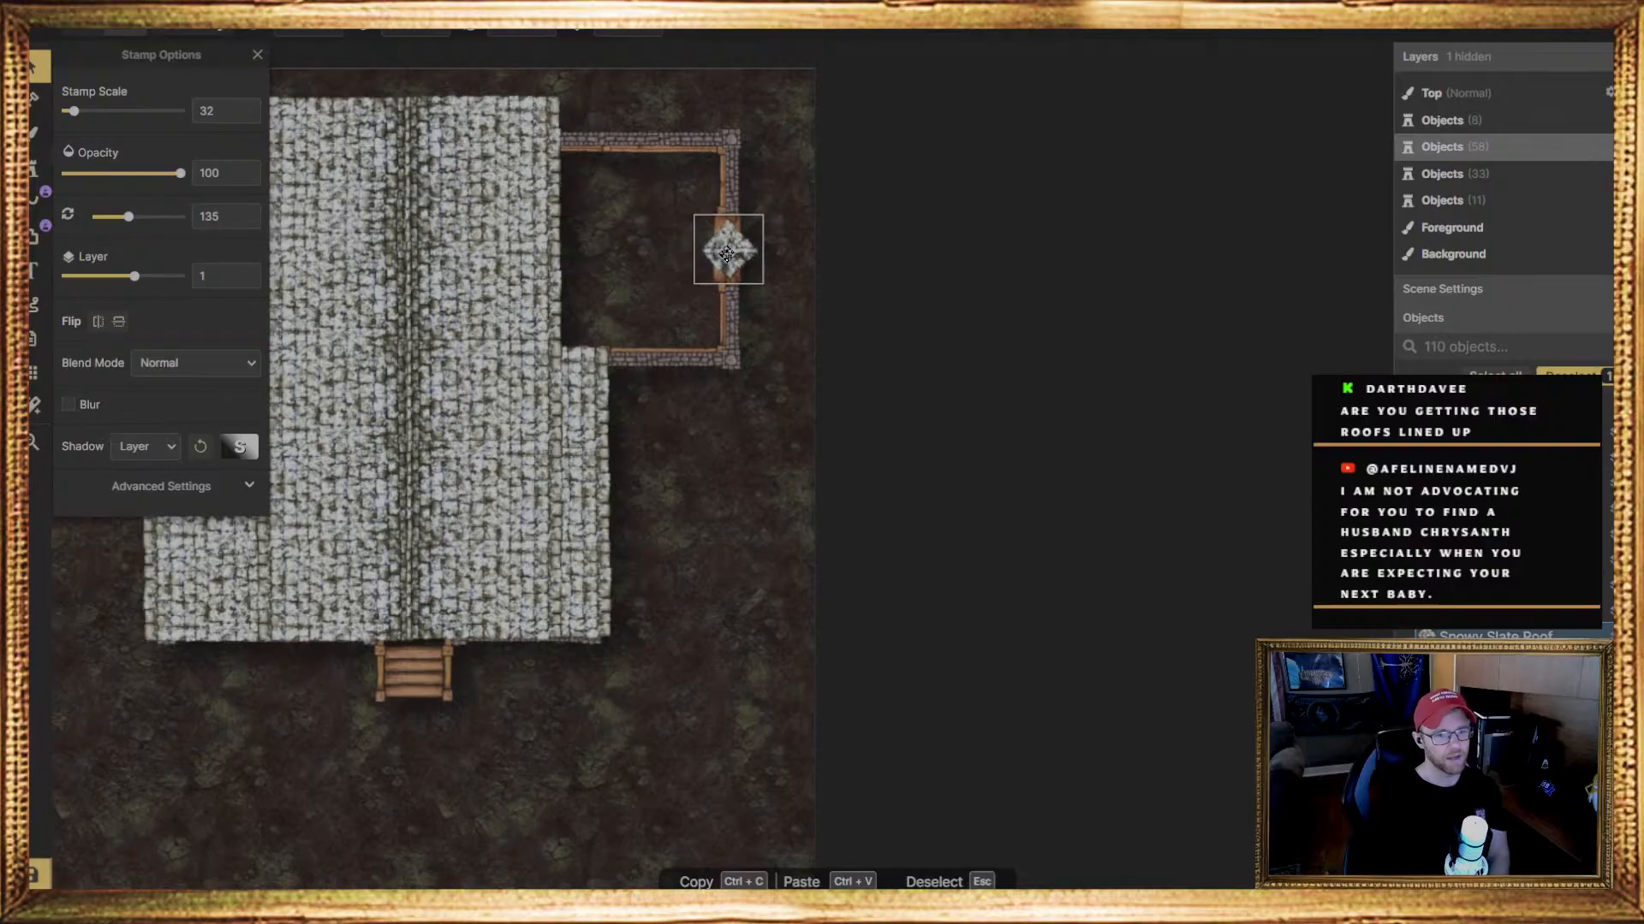
click(726, 253)
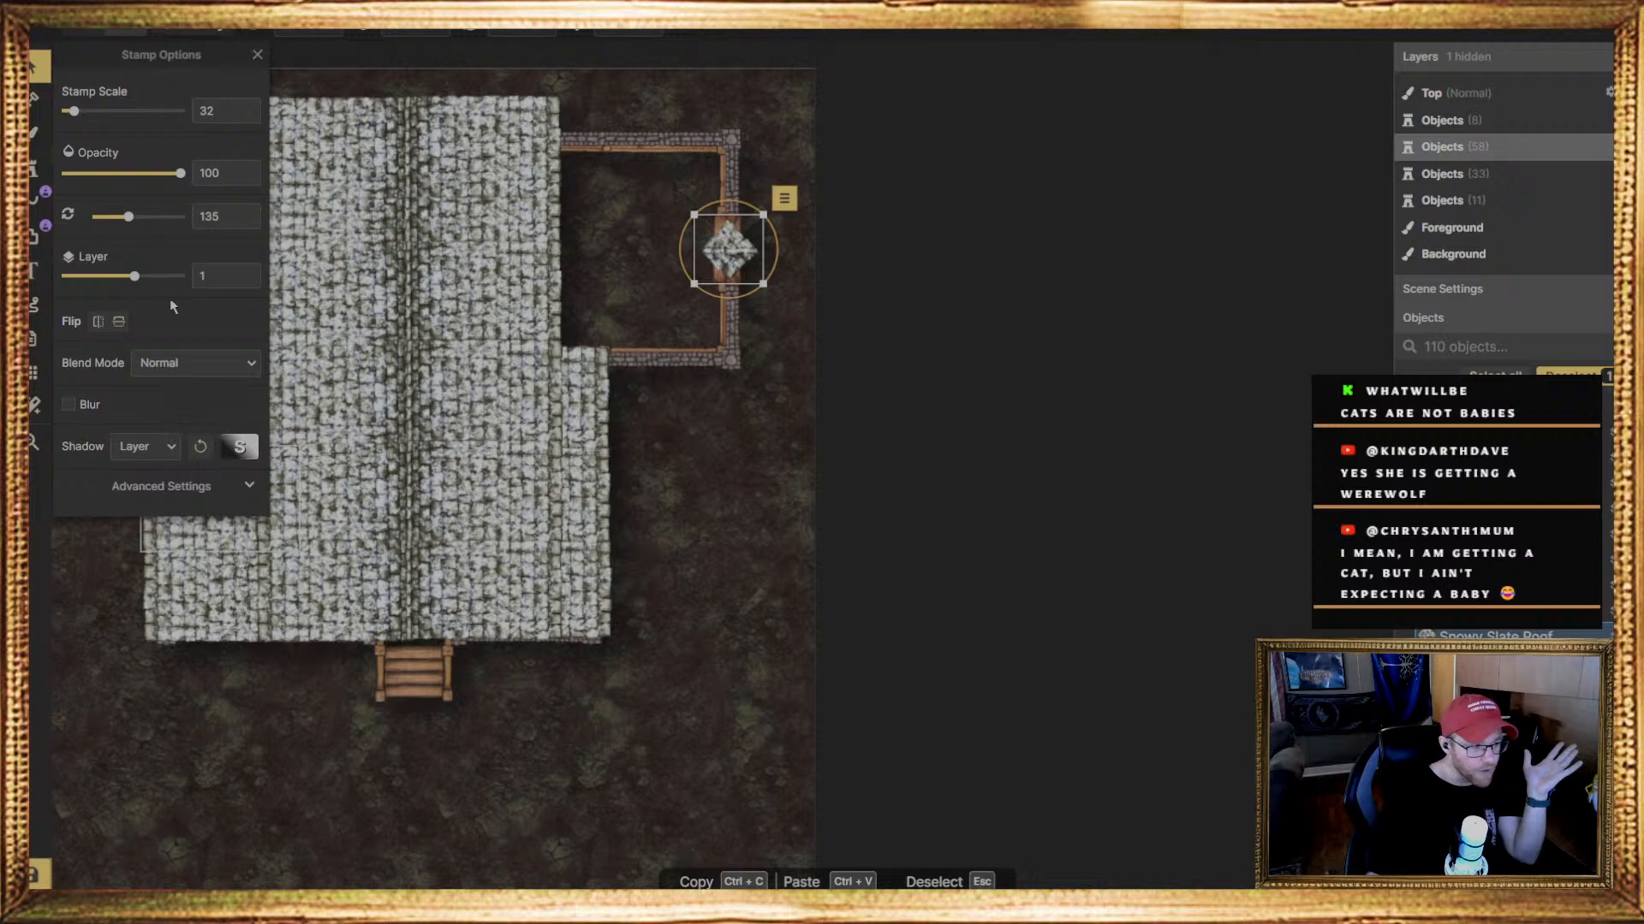
Stamp the rectangular slate roof variant 1 over the top of the upper-right room
click(33, 168)
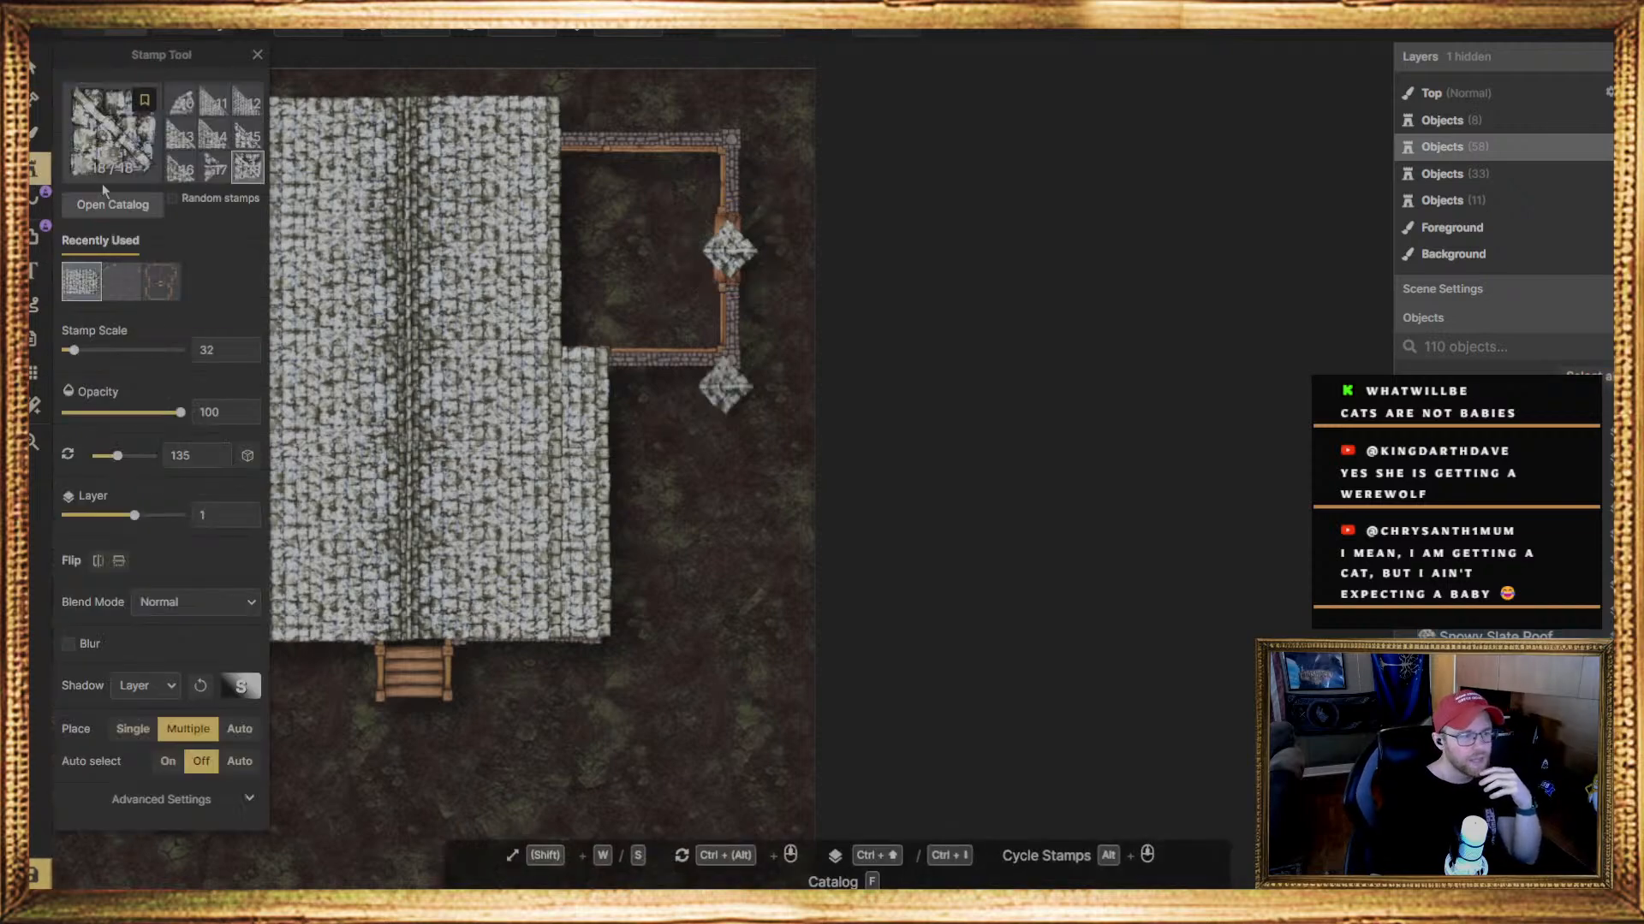
scroll(190, 178, up, 2)
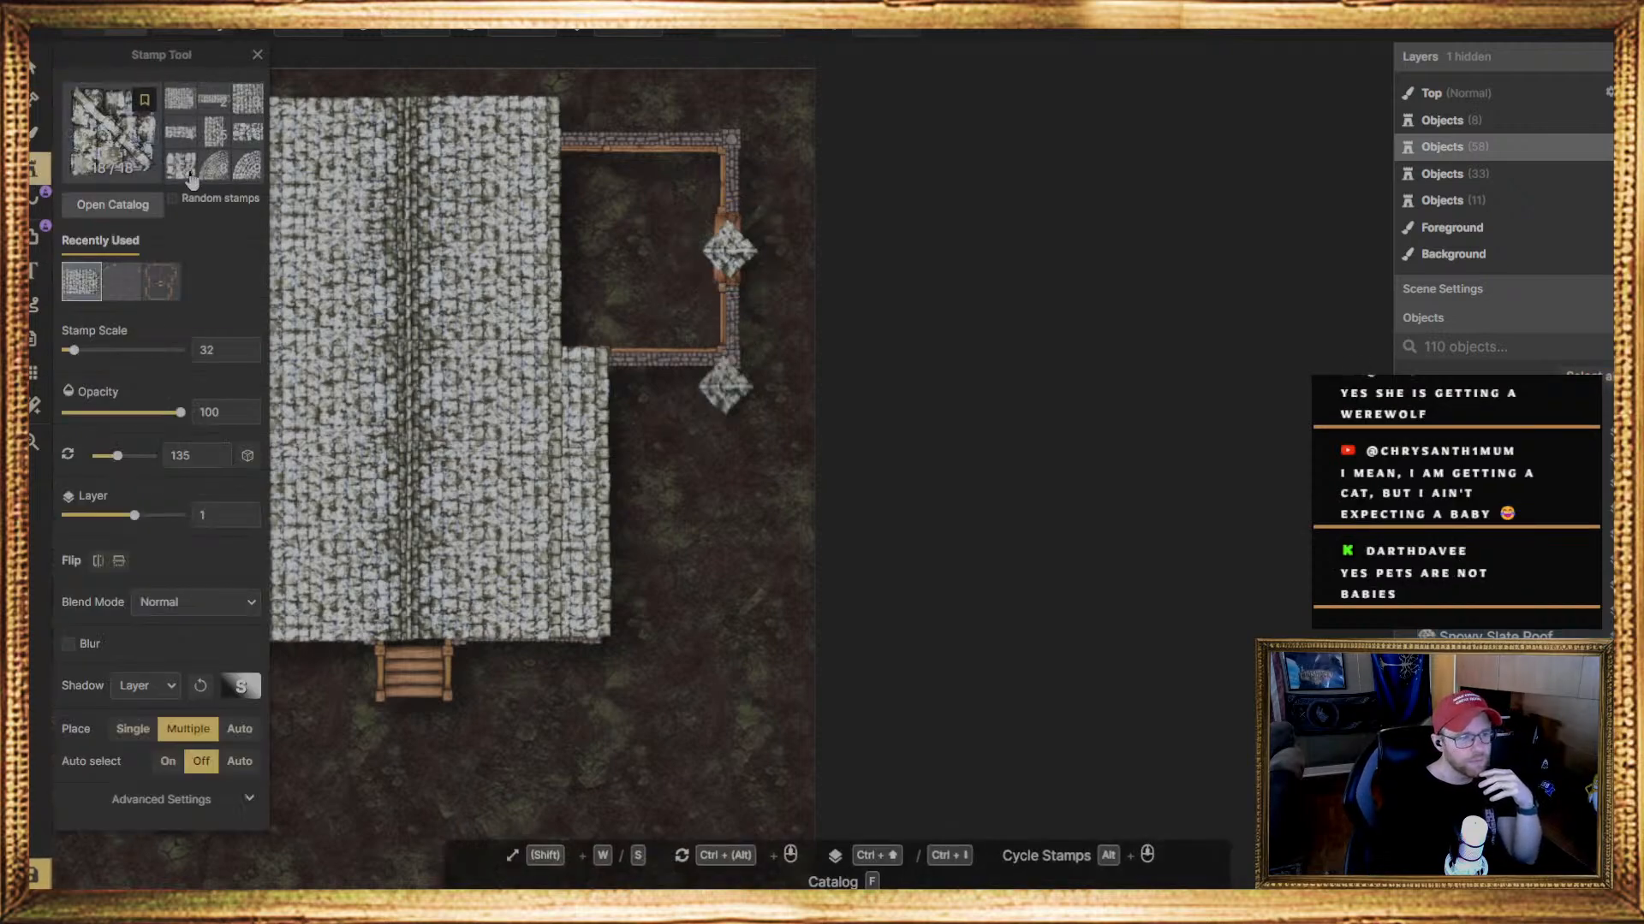
click(186, 102)
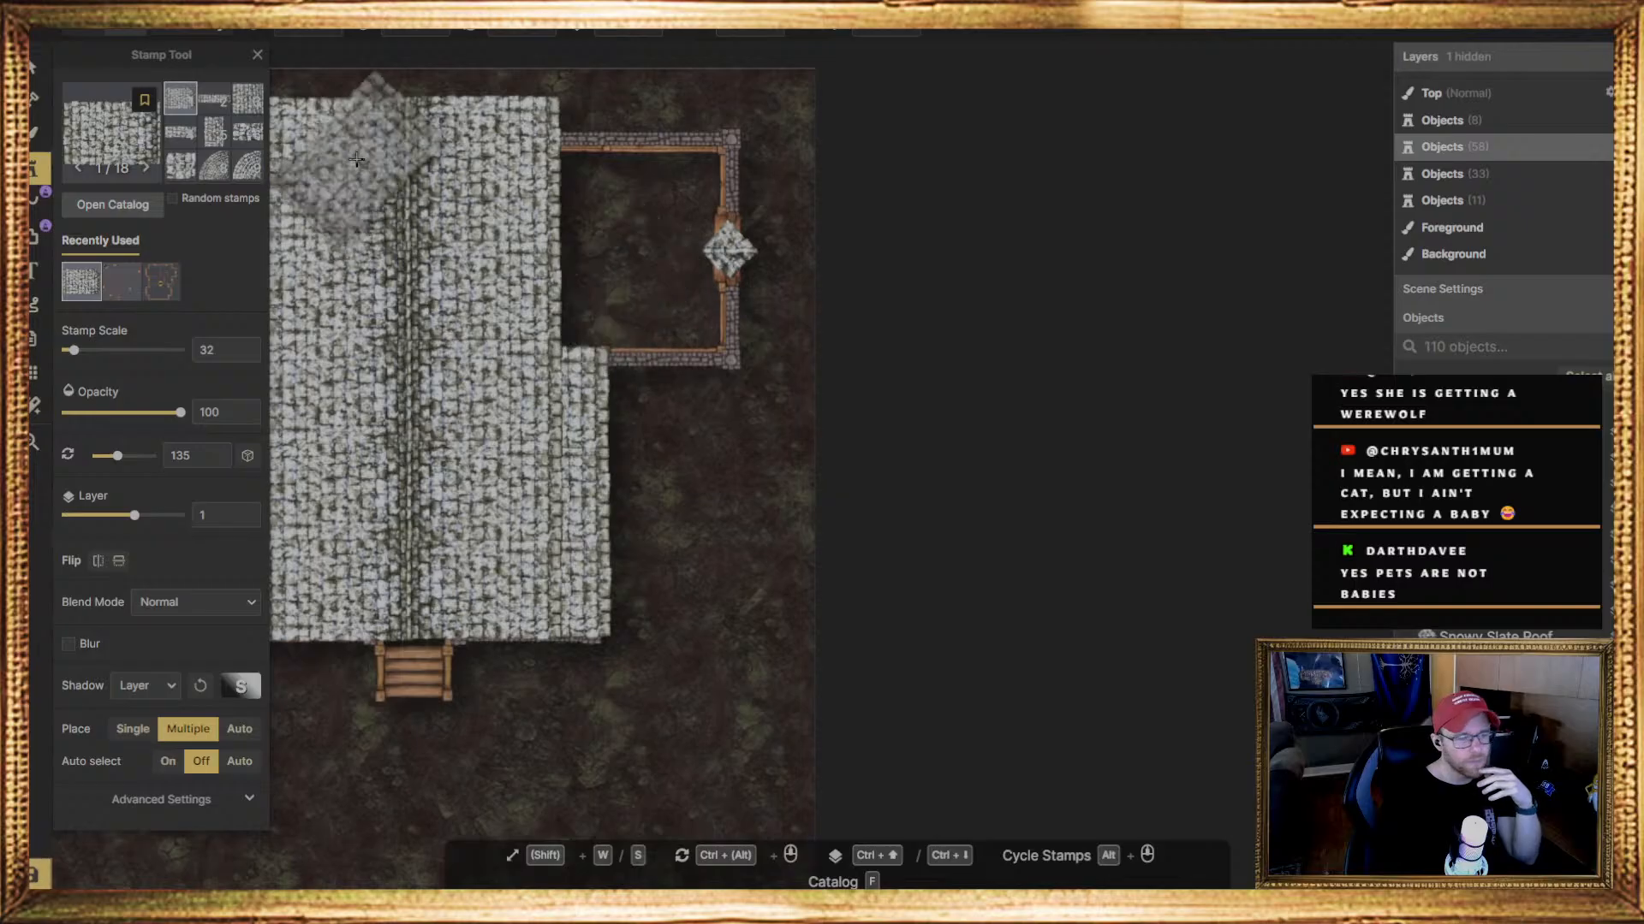
alt+scroll(715, 397, down, 2)
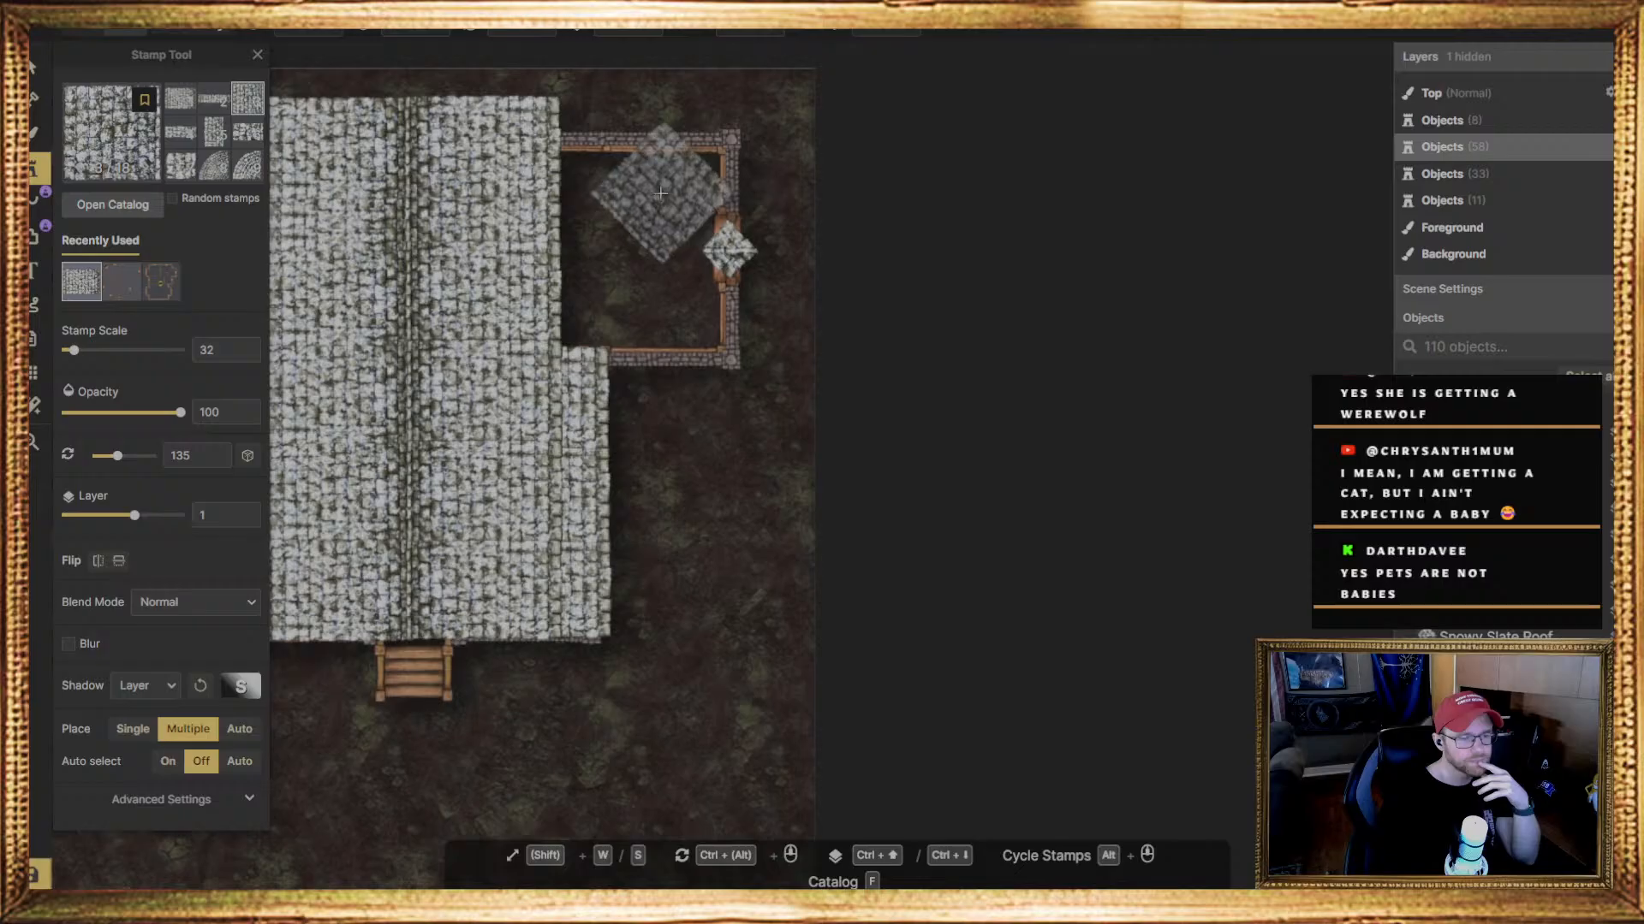
click(723, 386)
alt+scroll(723, 386, up, 2)
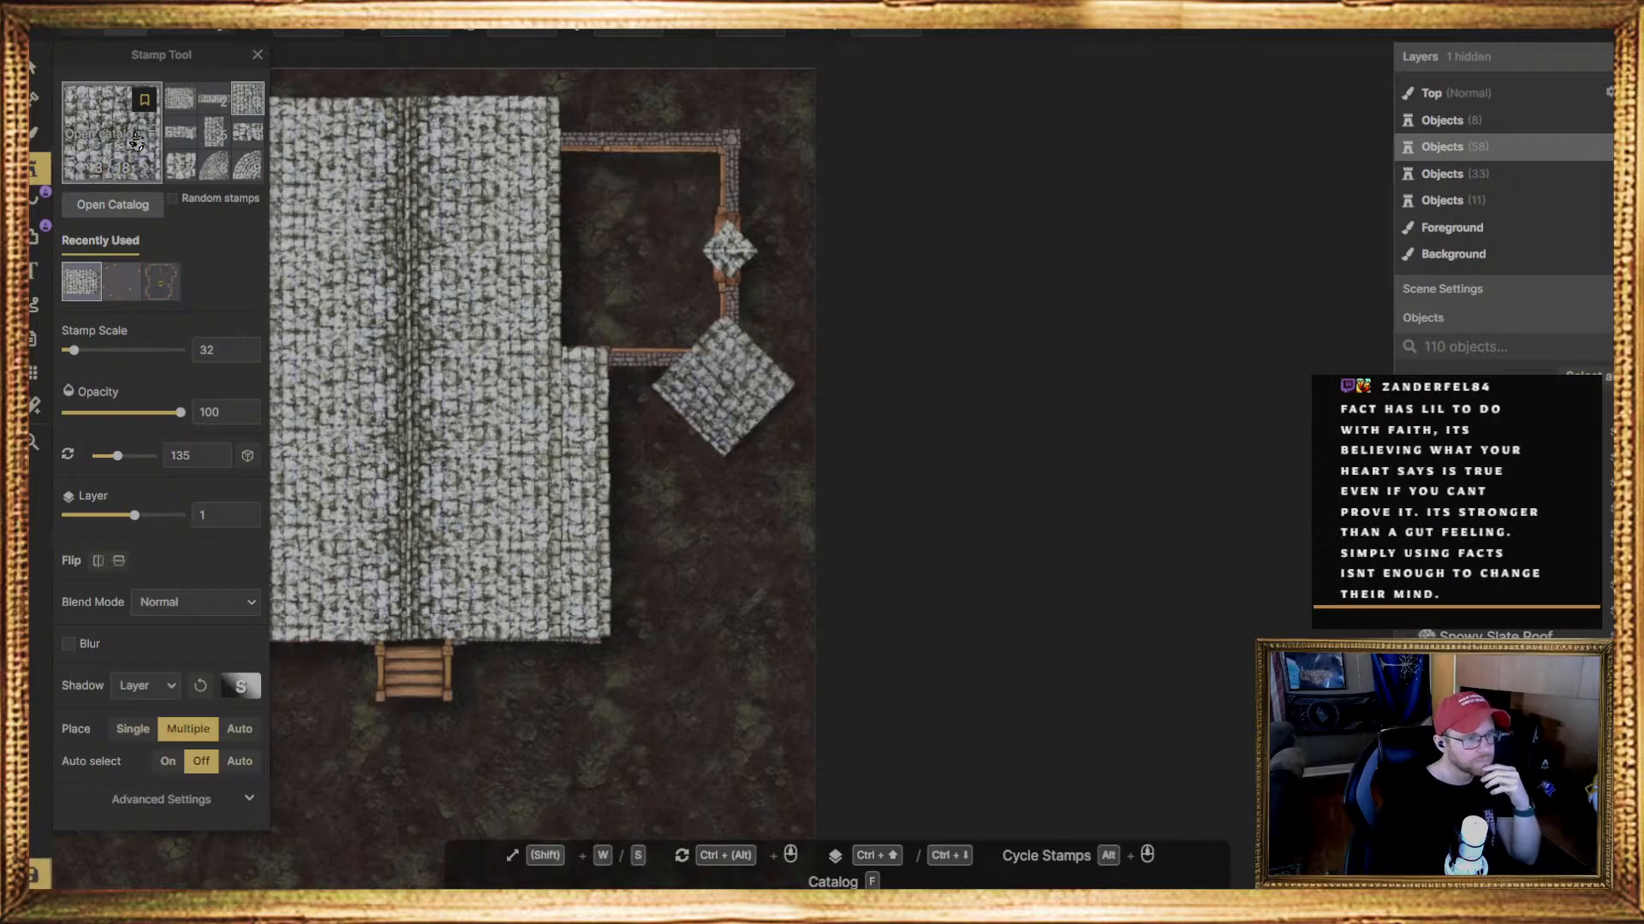
click(689, 183)
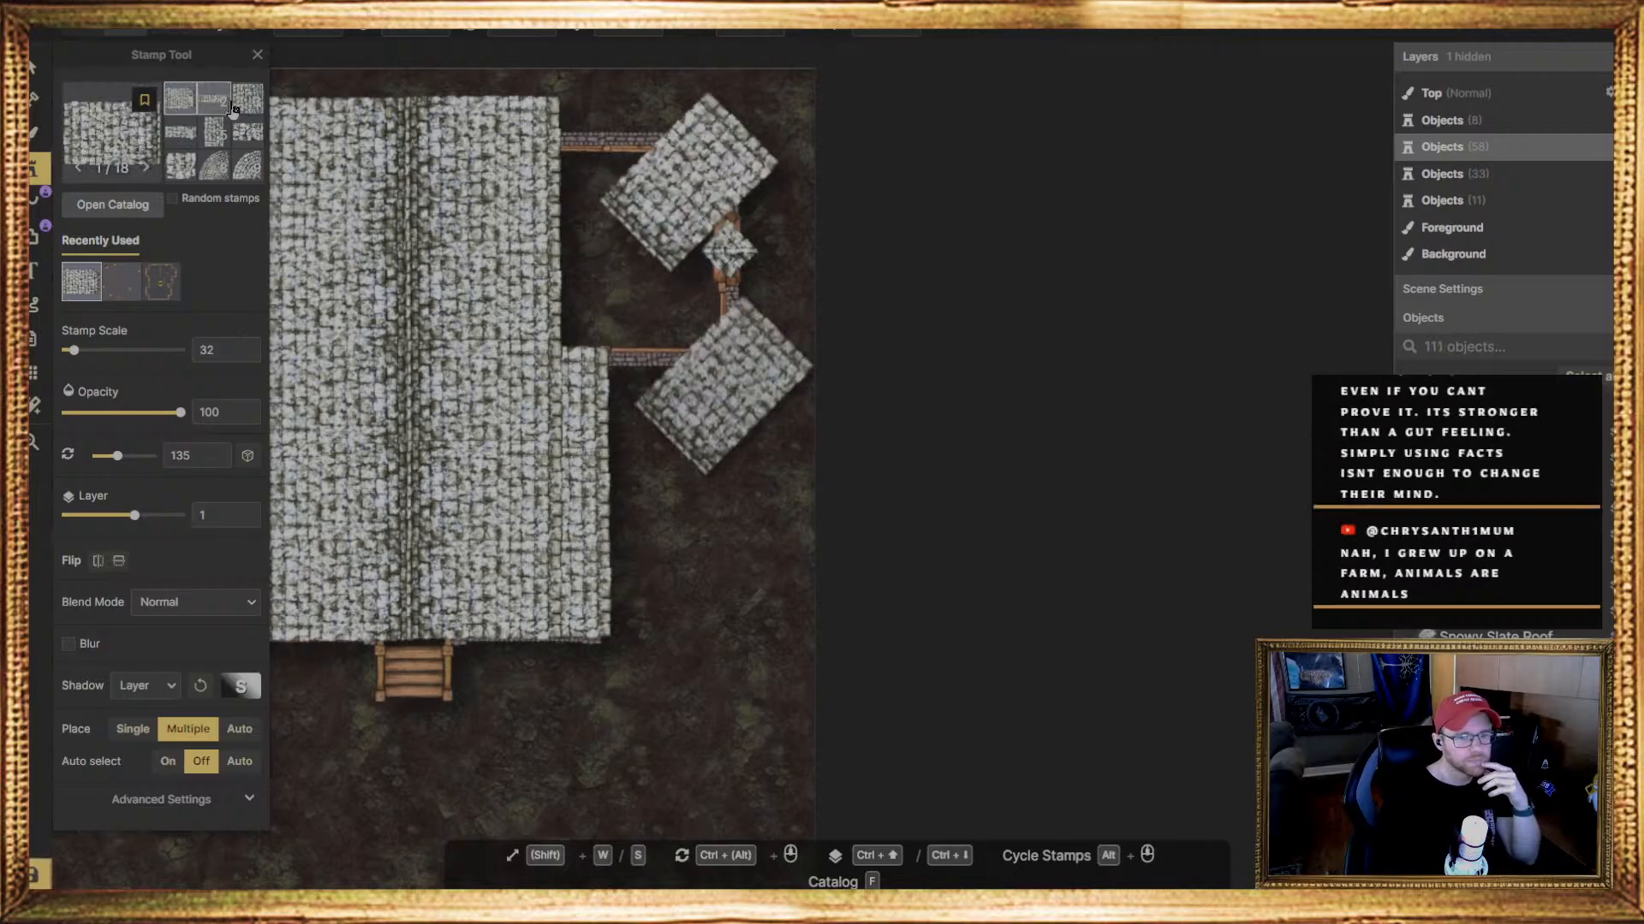
Rotate the new rectangular roof piece to 90 degrees and align it over the room's upper-right corner
click(39, 64)
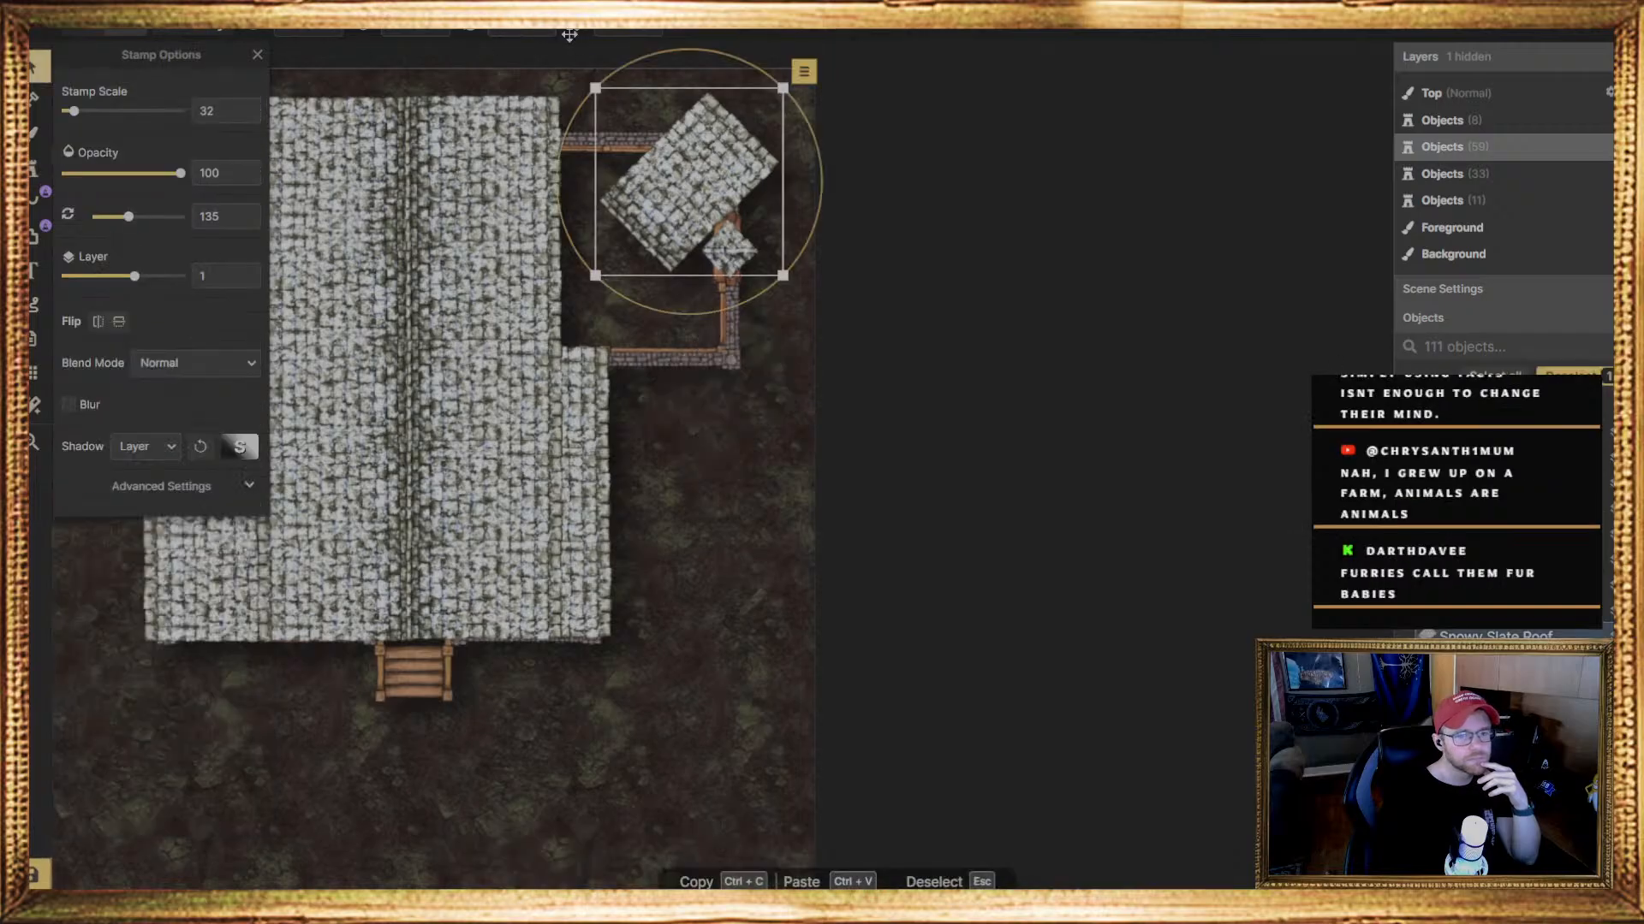
click(532, 30)
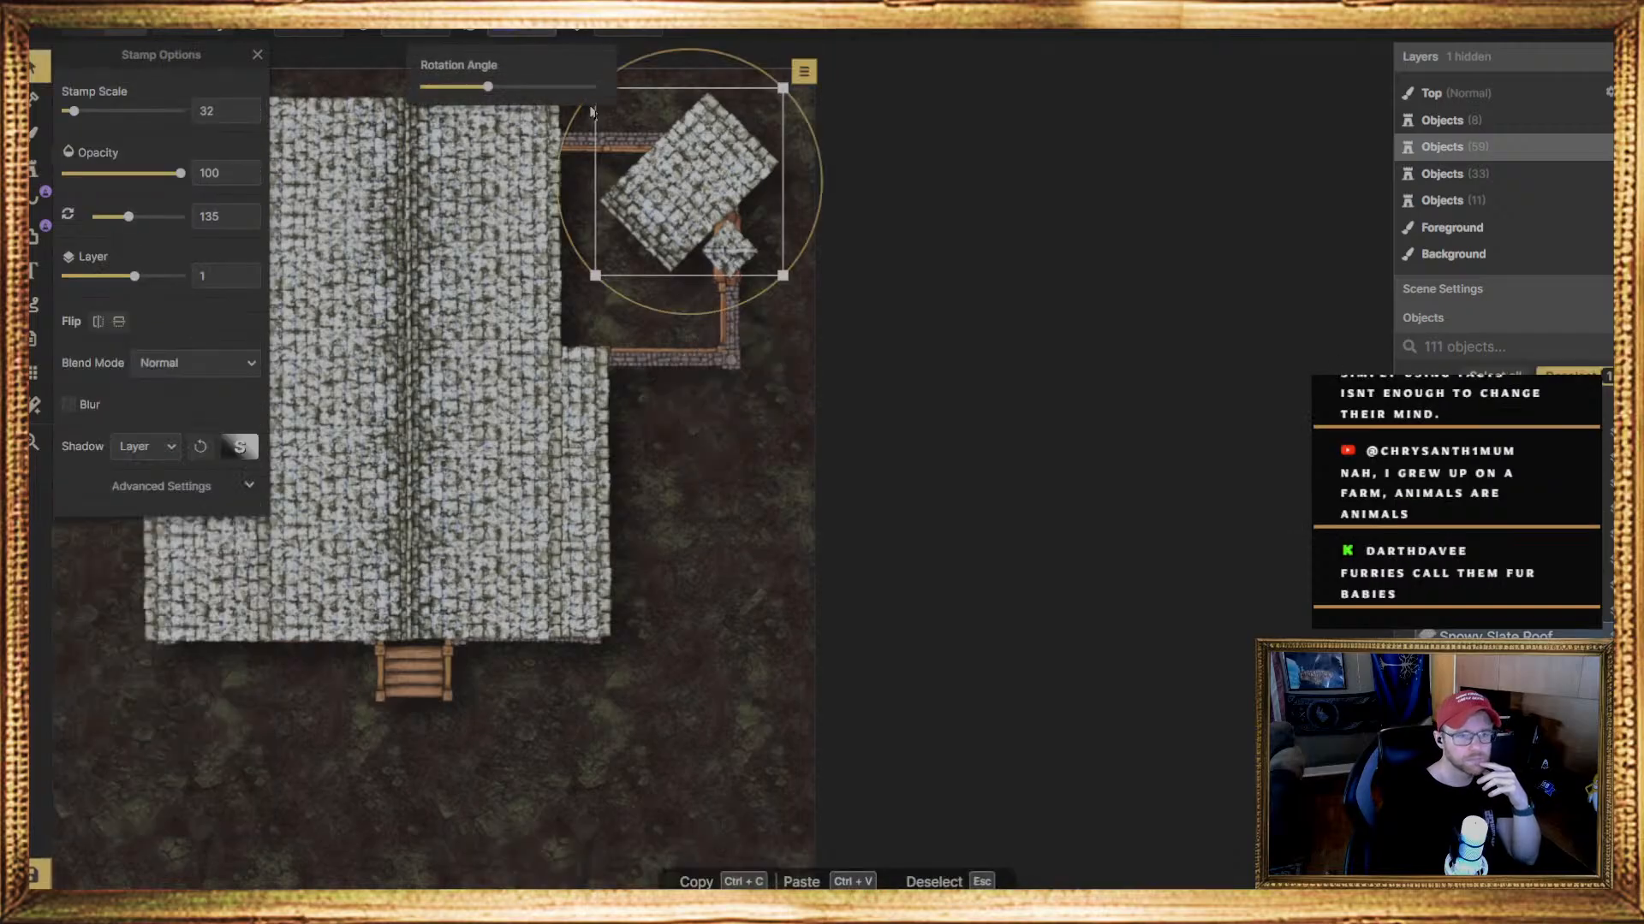
text(90)
click(695, 160)
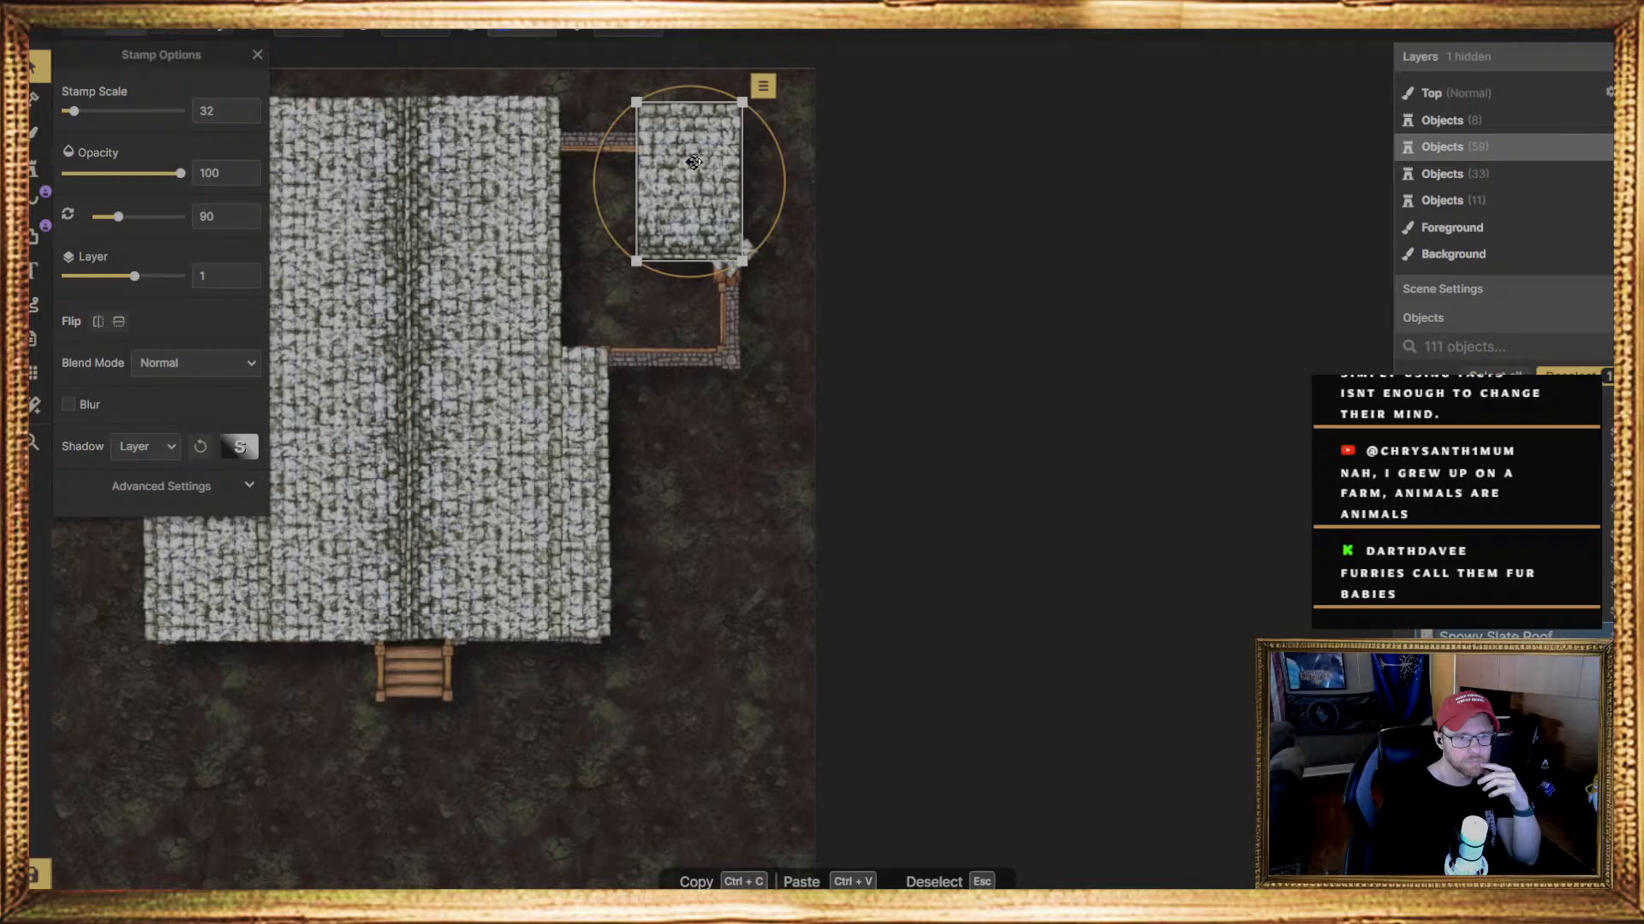
mouse_move(694, 162)
mouse_down()
mouse_move(661, 158)
mouse_move(681, 160)
mouse_up()
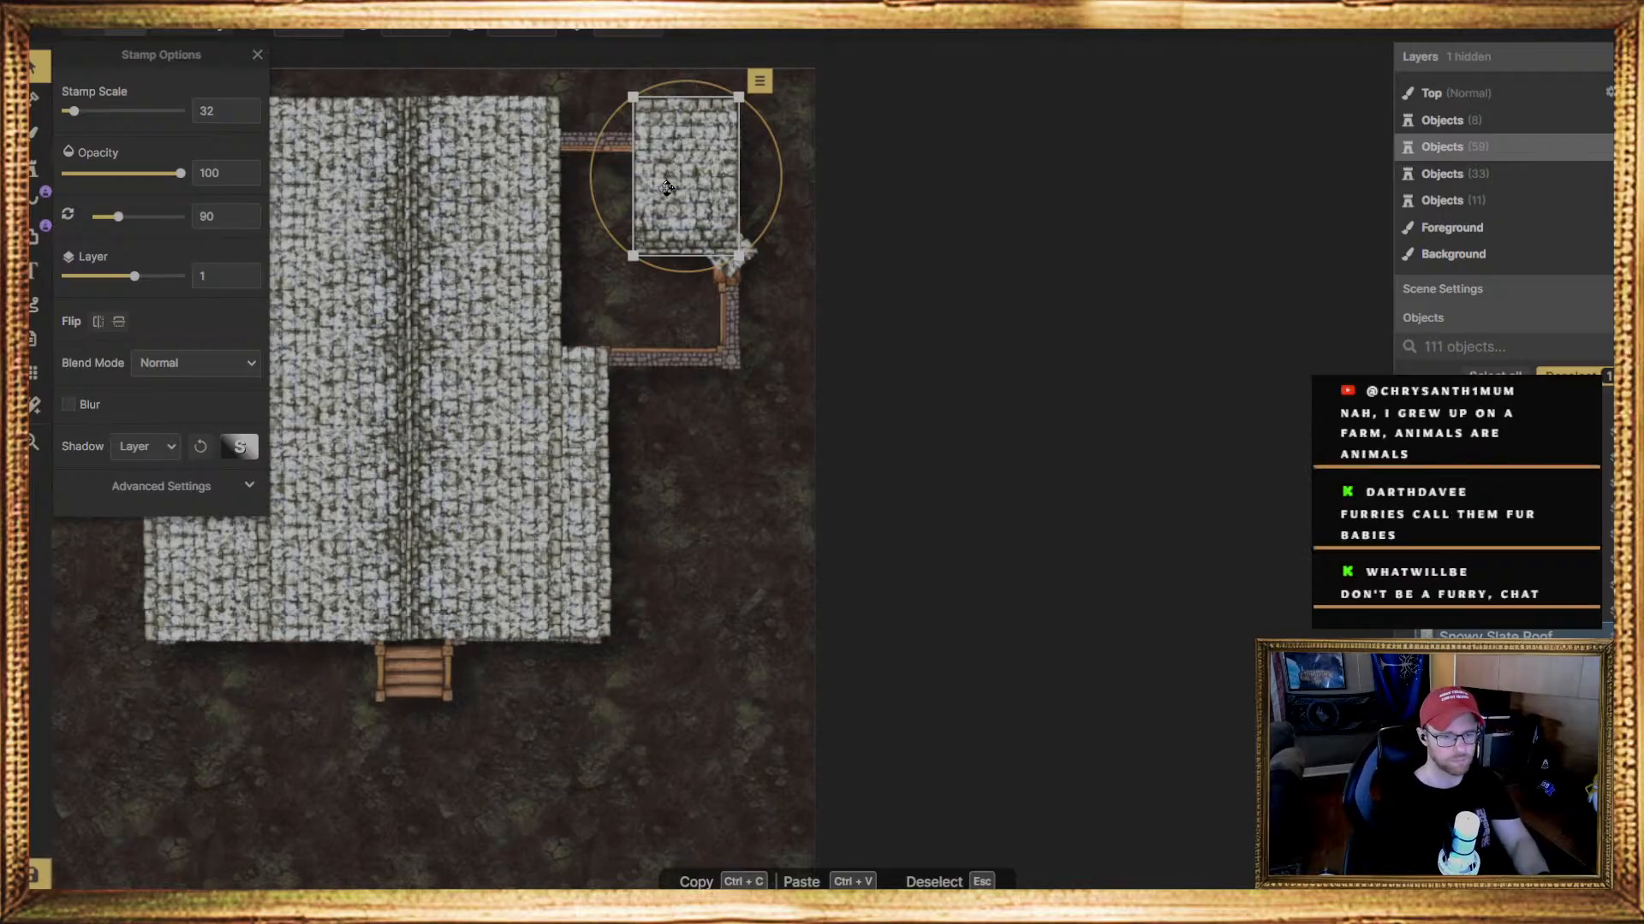
Lower the 90-degree roof piece to layer 0 and stamp a second one between it and the main roof
key(Page_Down)
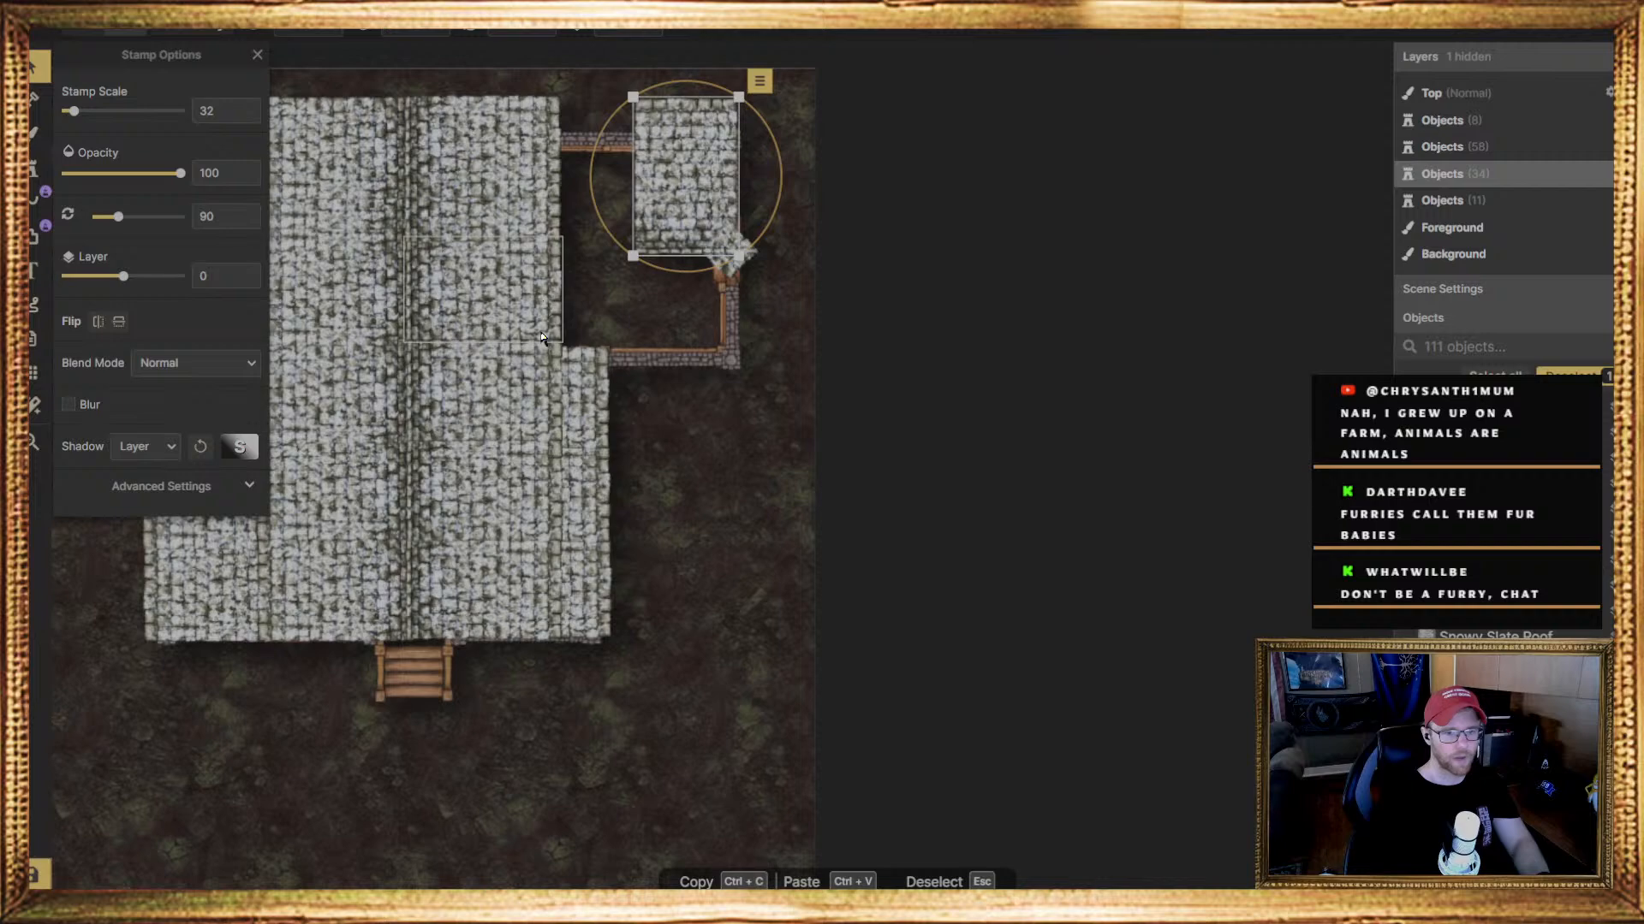
click(34, 166)
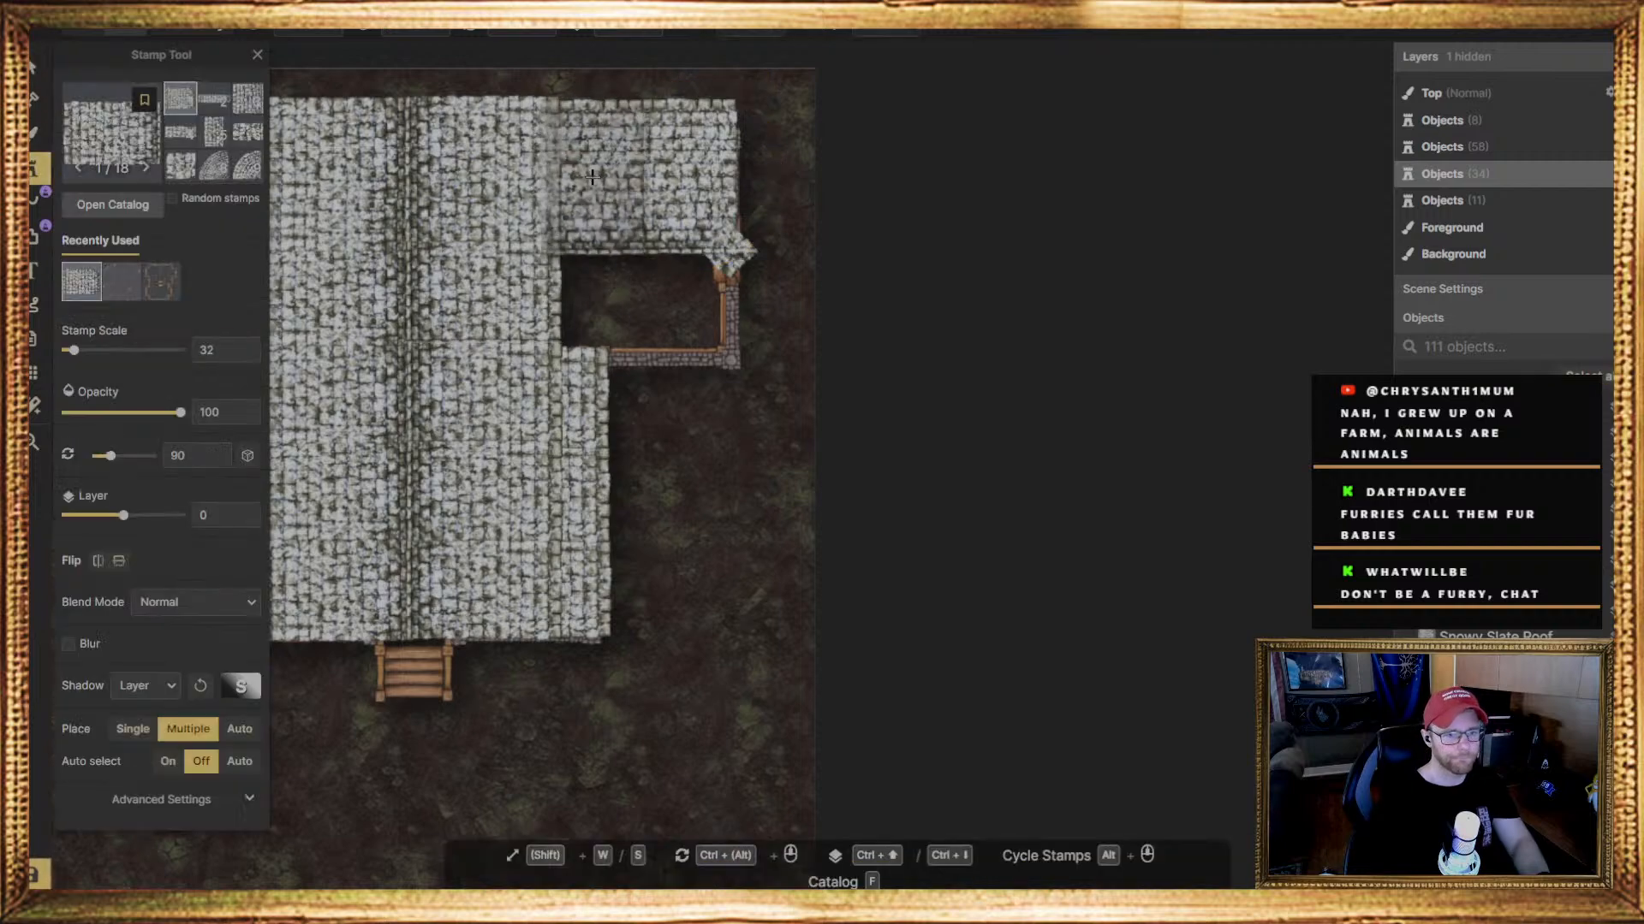
click(591, 176)
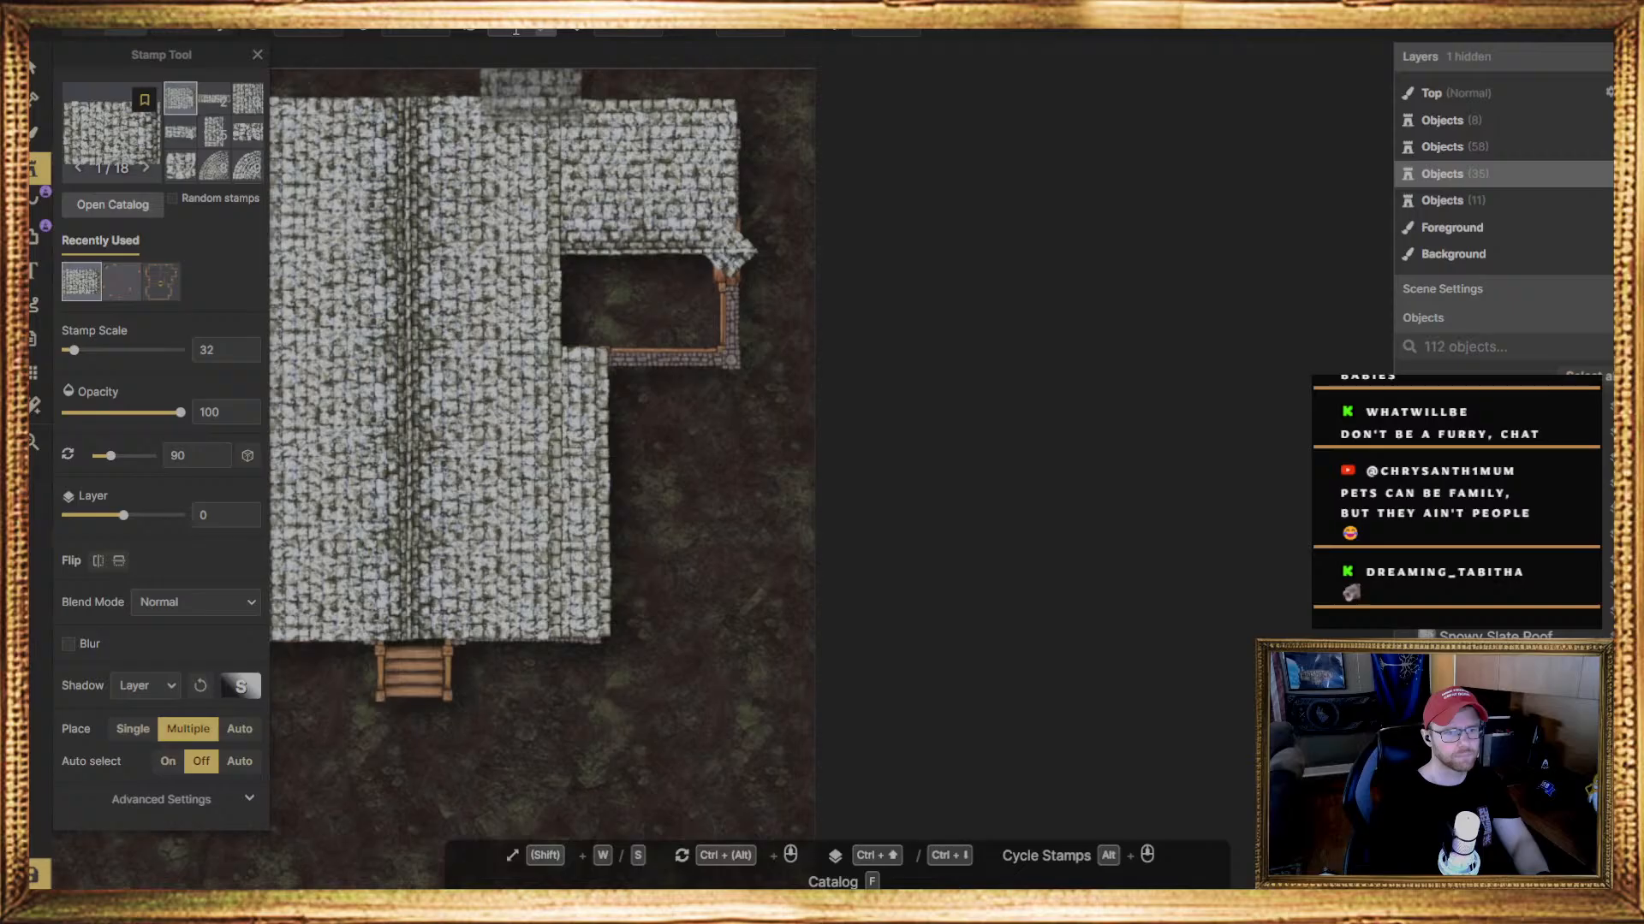
Stamp two 270-degree slate roof pieces on layer 0 side by side over the room's lower half
click(515, 34)
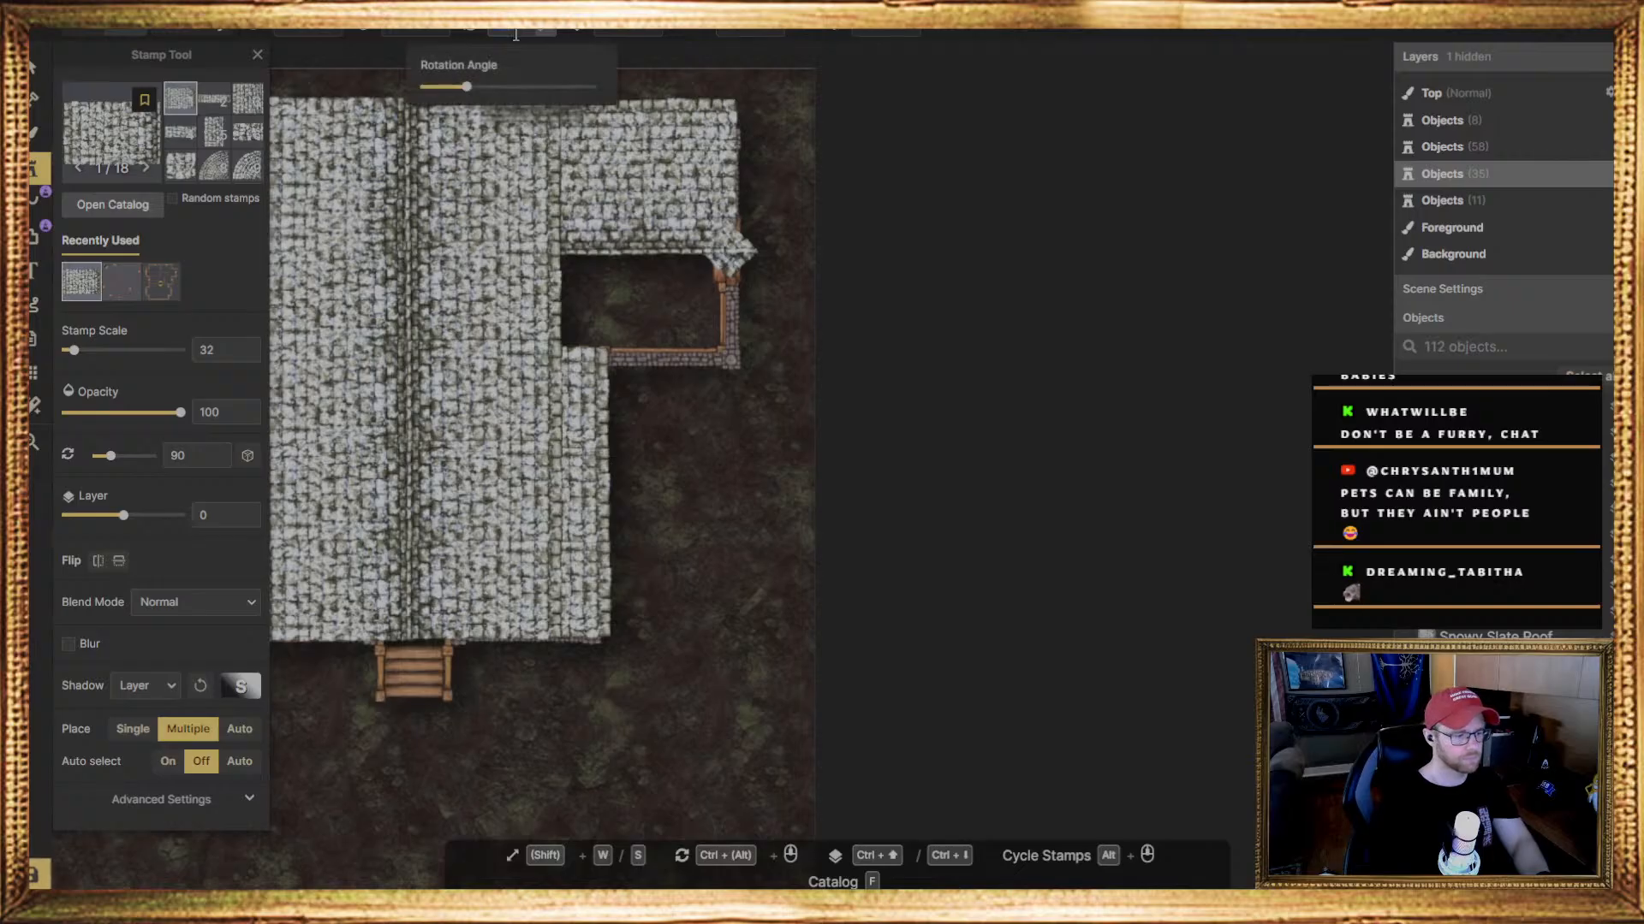
text(0)
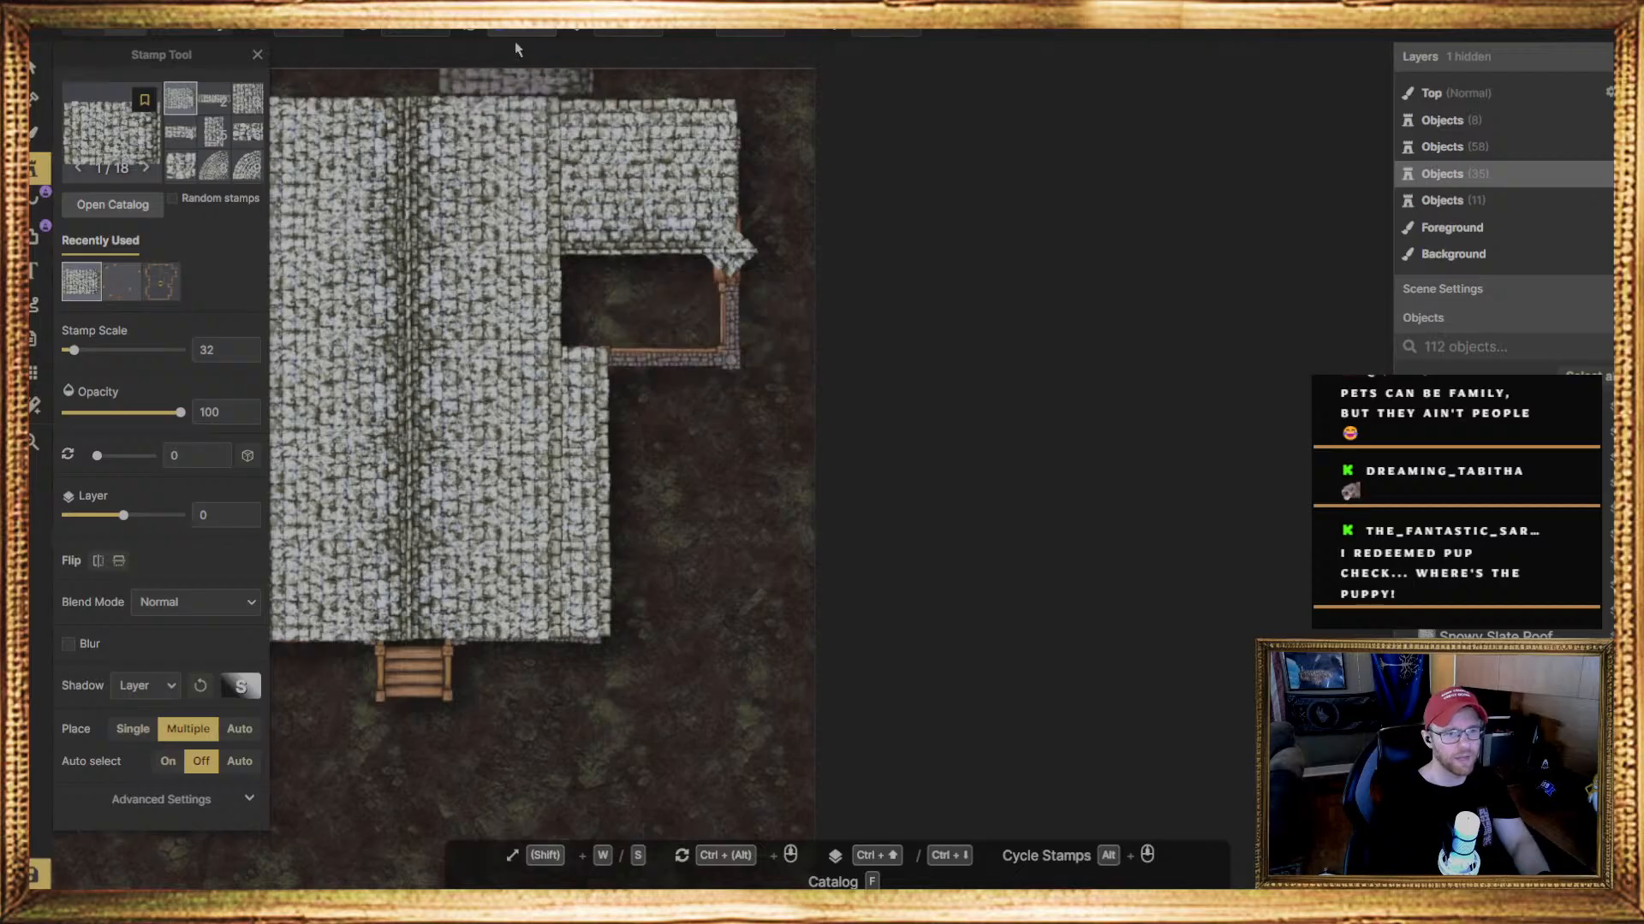
ctrl+scroll(516, 45, up, 6)
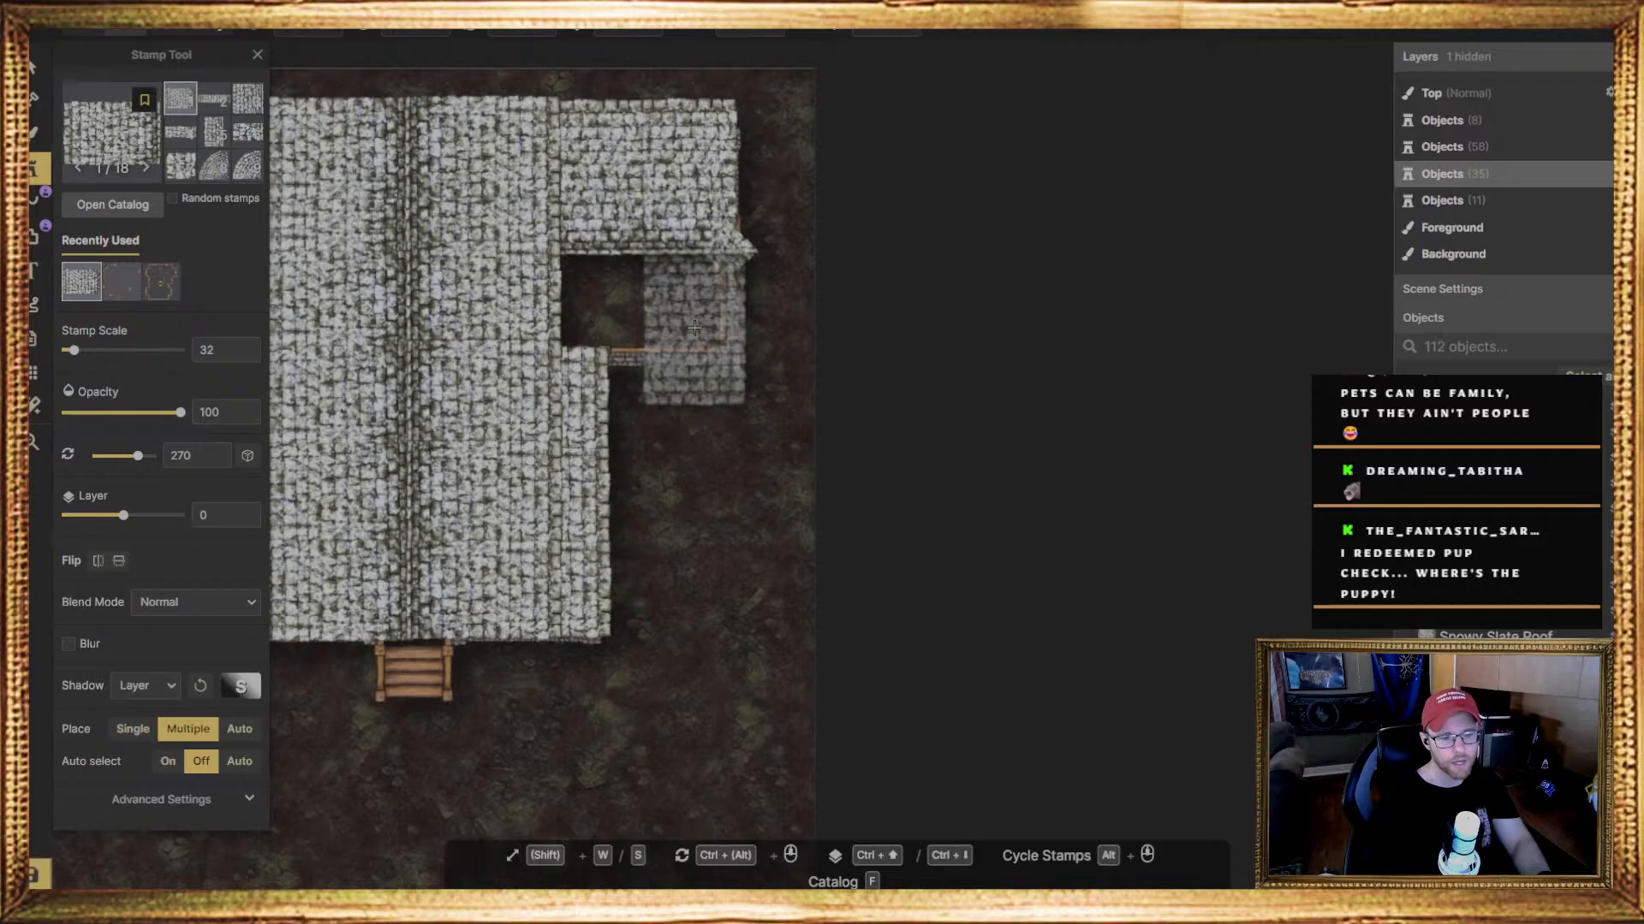
click(694, 328)
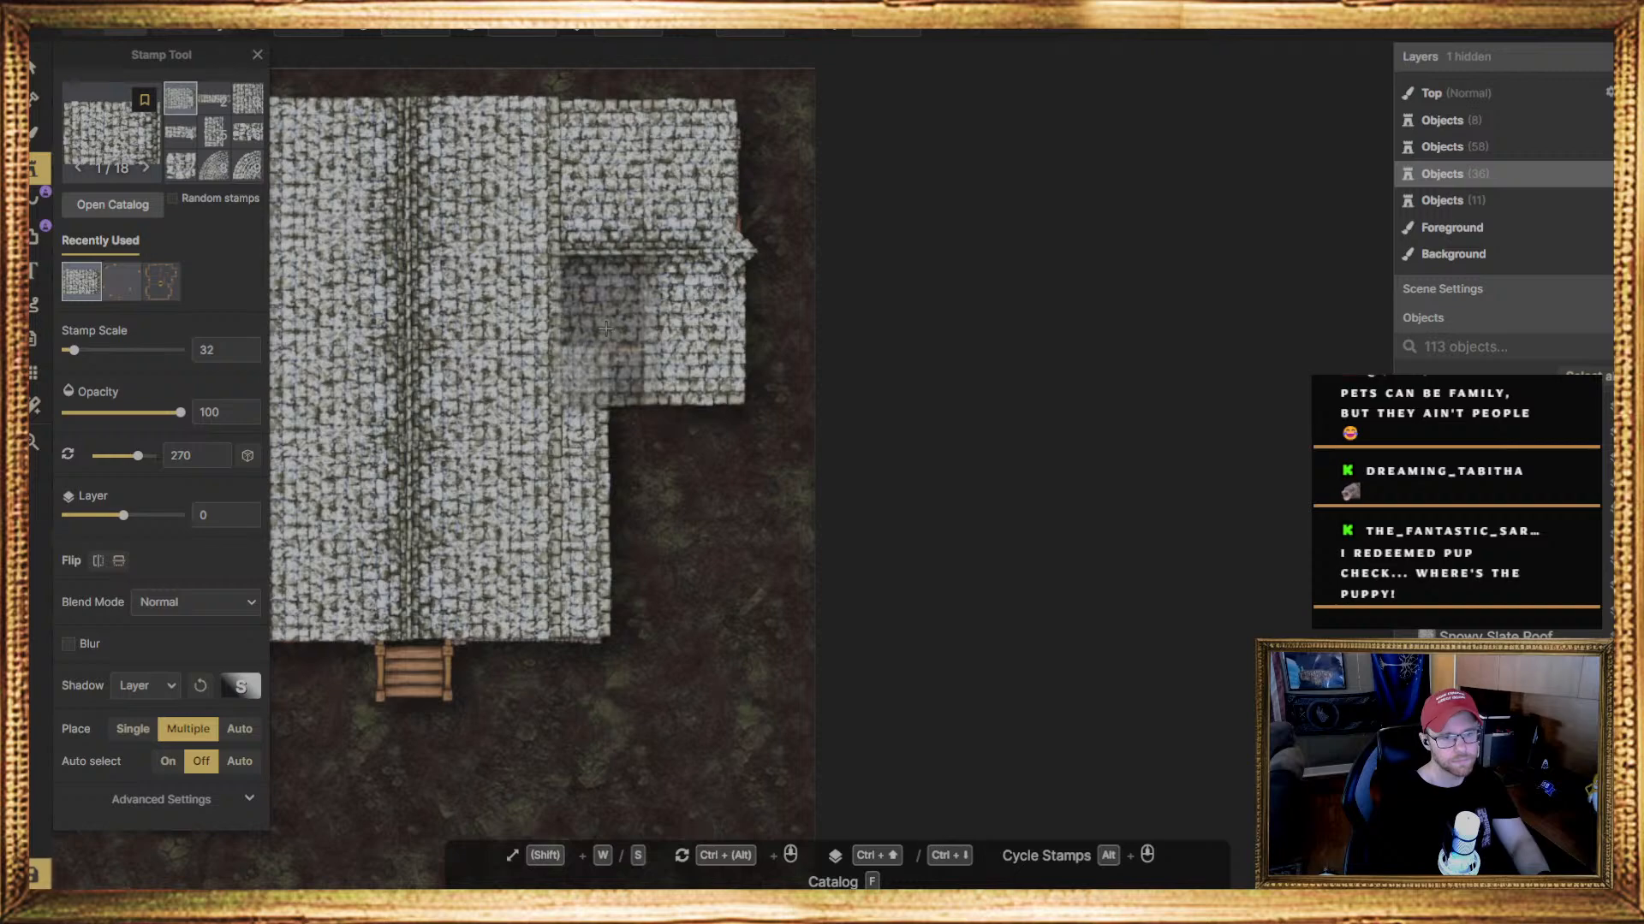
click(605, 327)
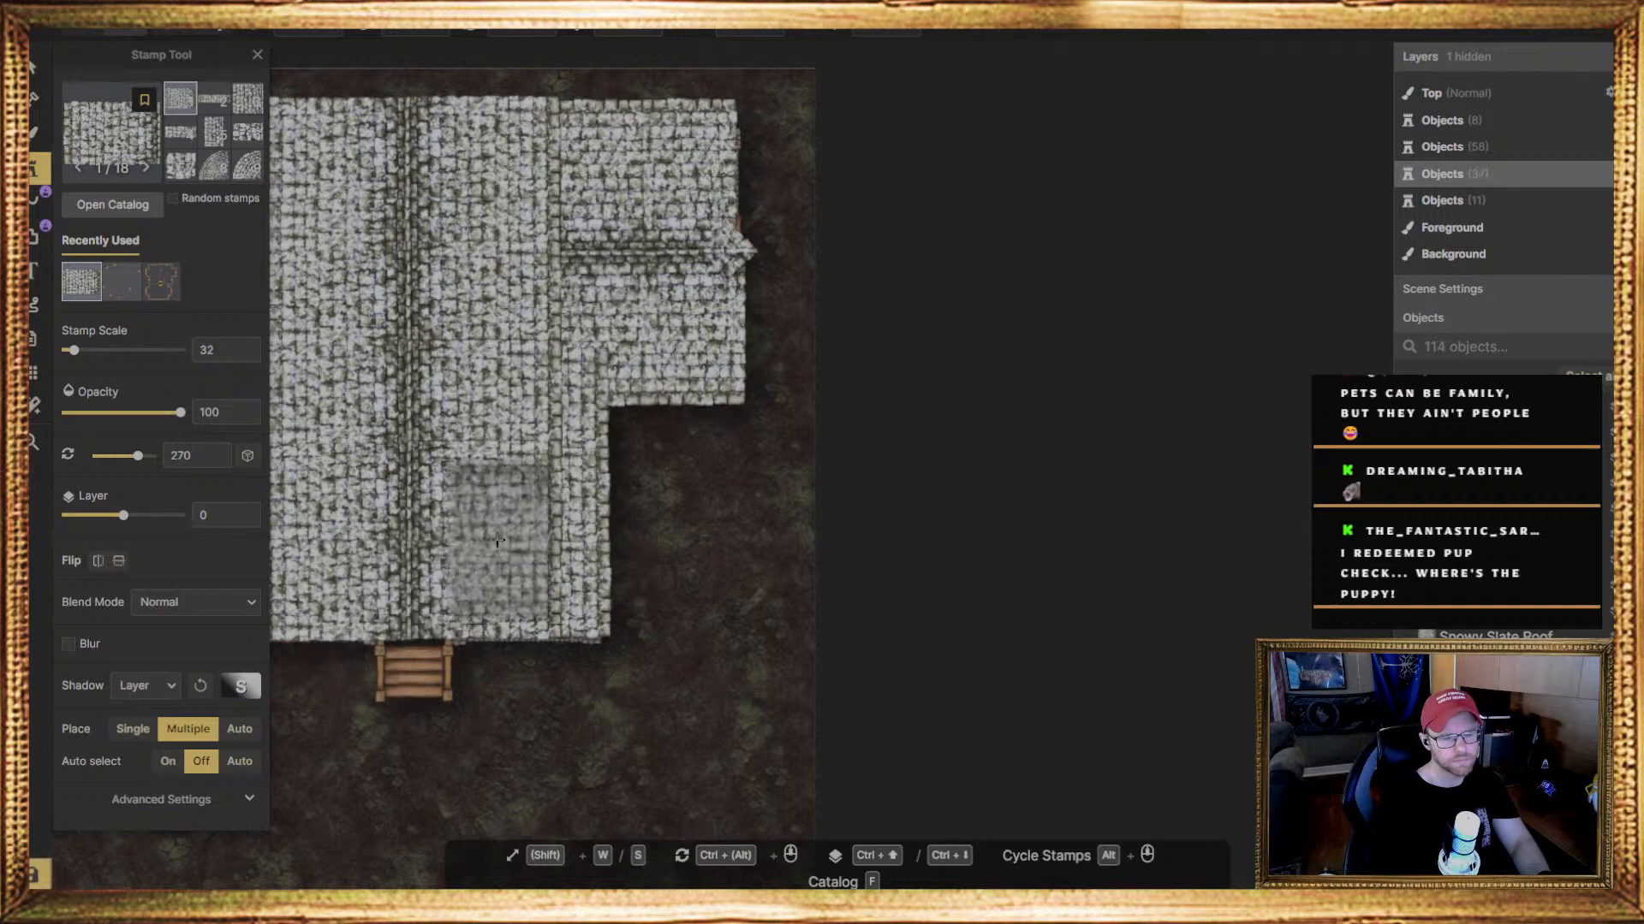
Give the 180-degree layer 1 slate roof piece at the side roof's inner corner a Default Object Shadow
key(1)
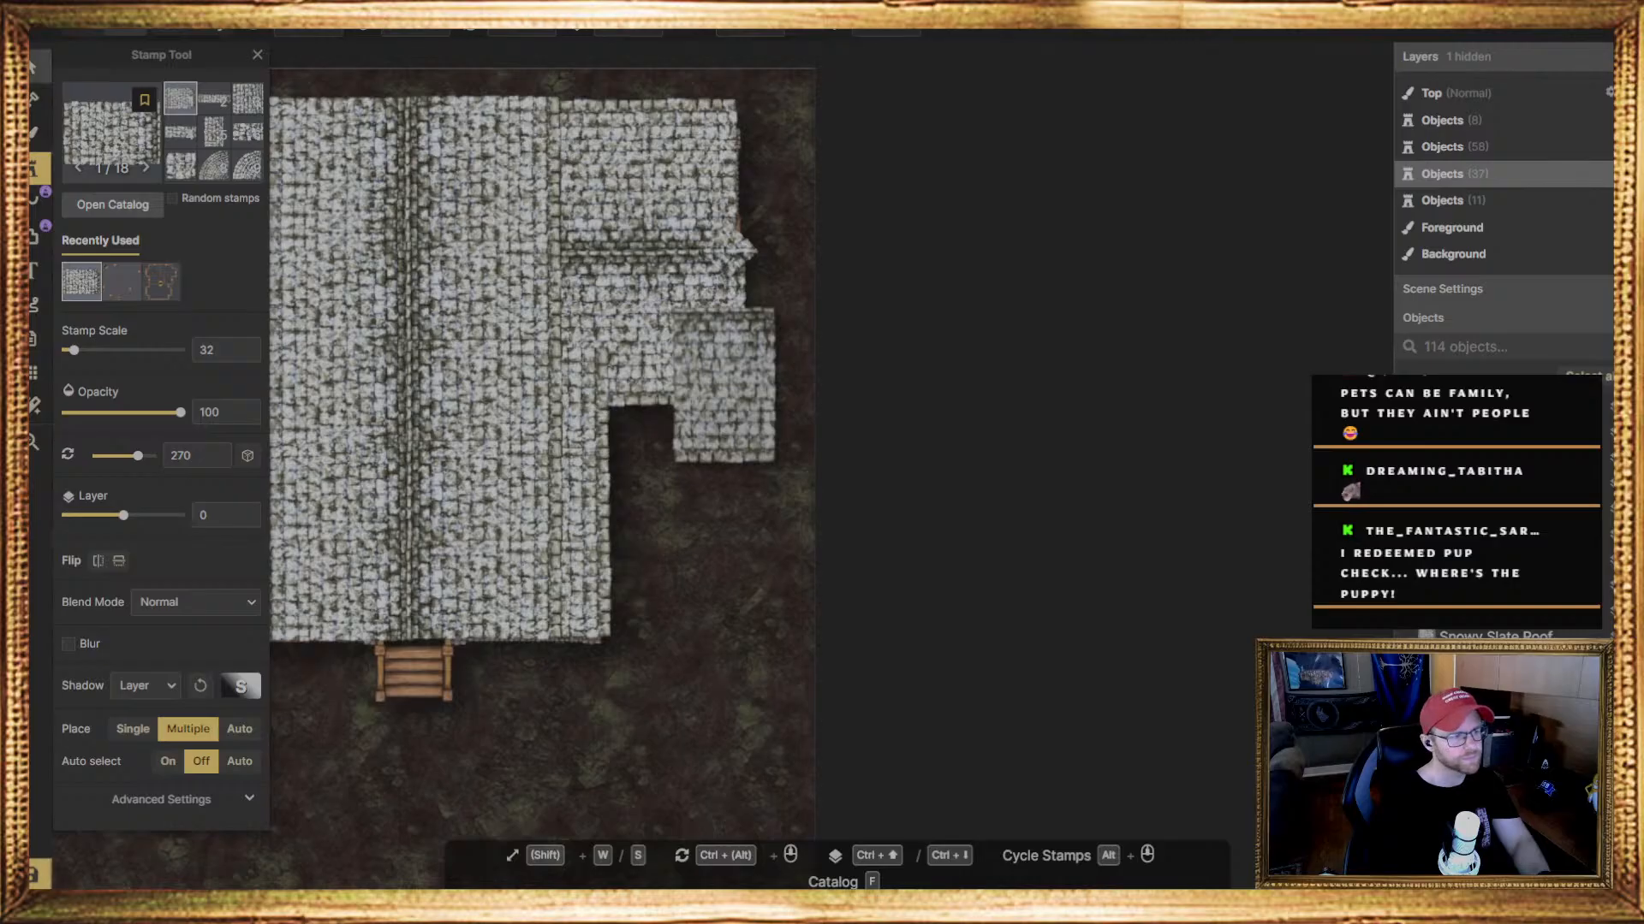
click(632, 381)
click(585, 383)
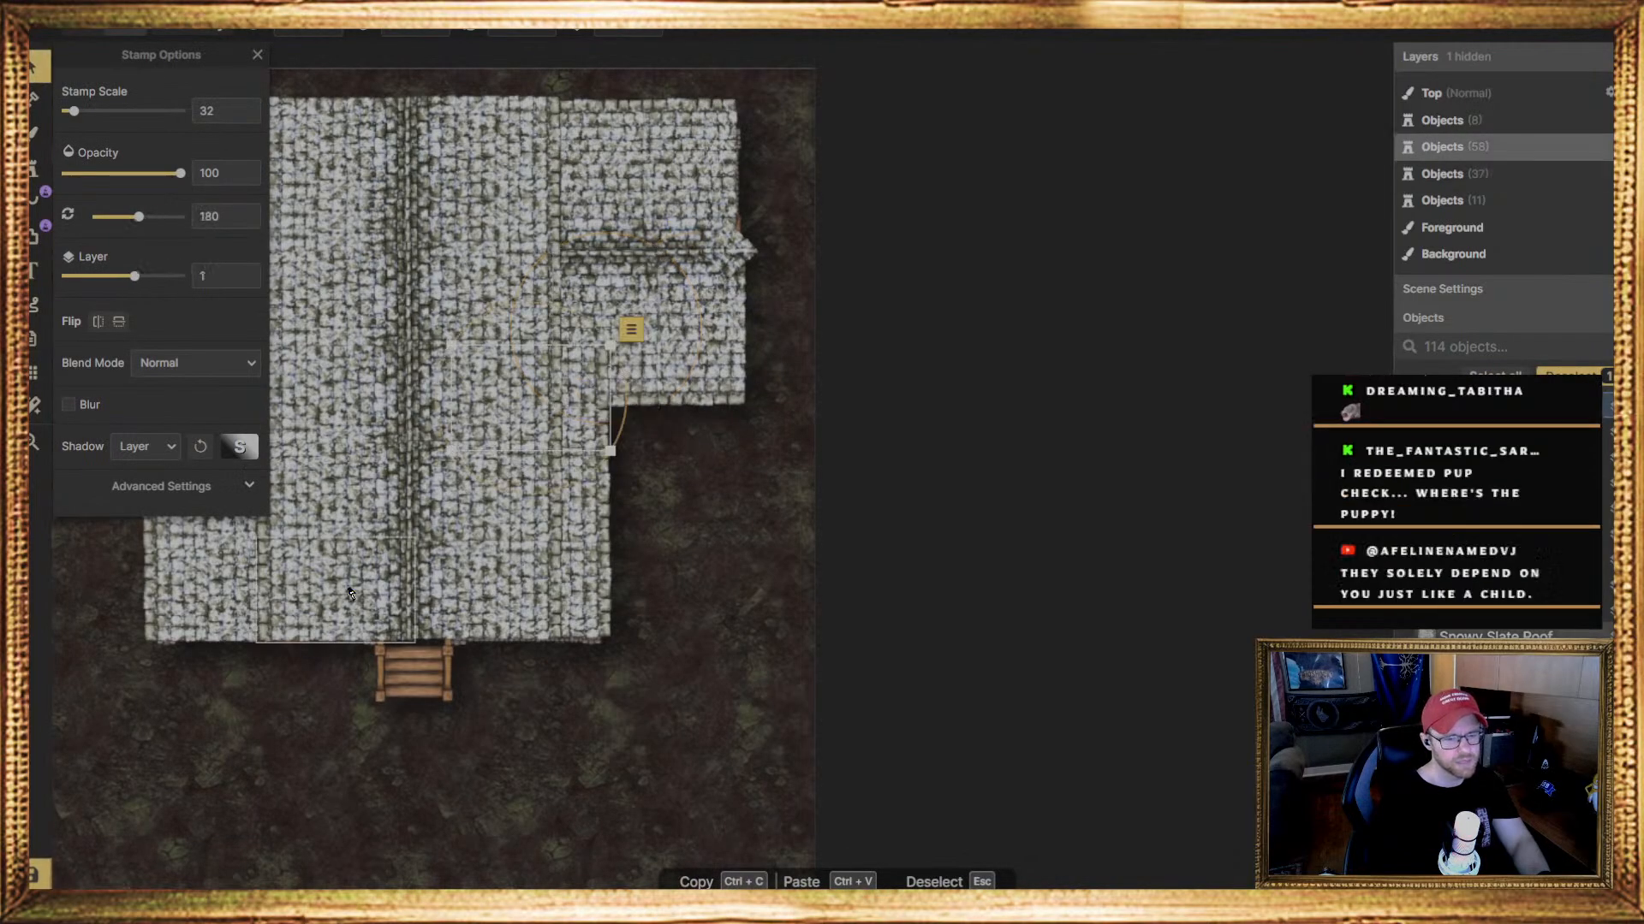
click(171, 449)
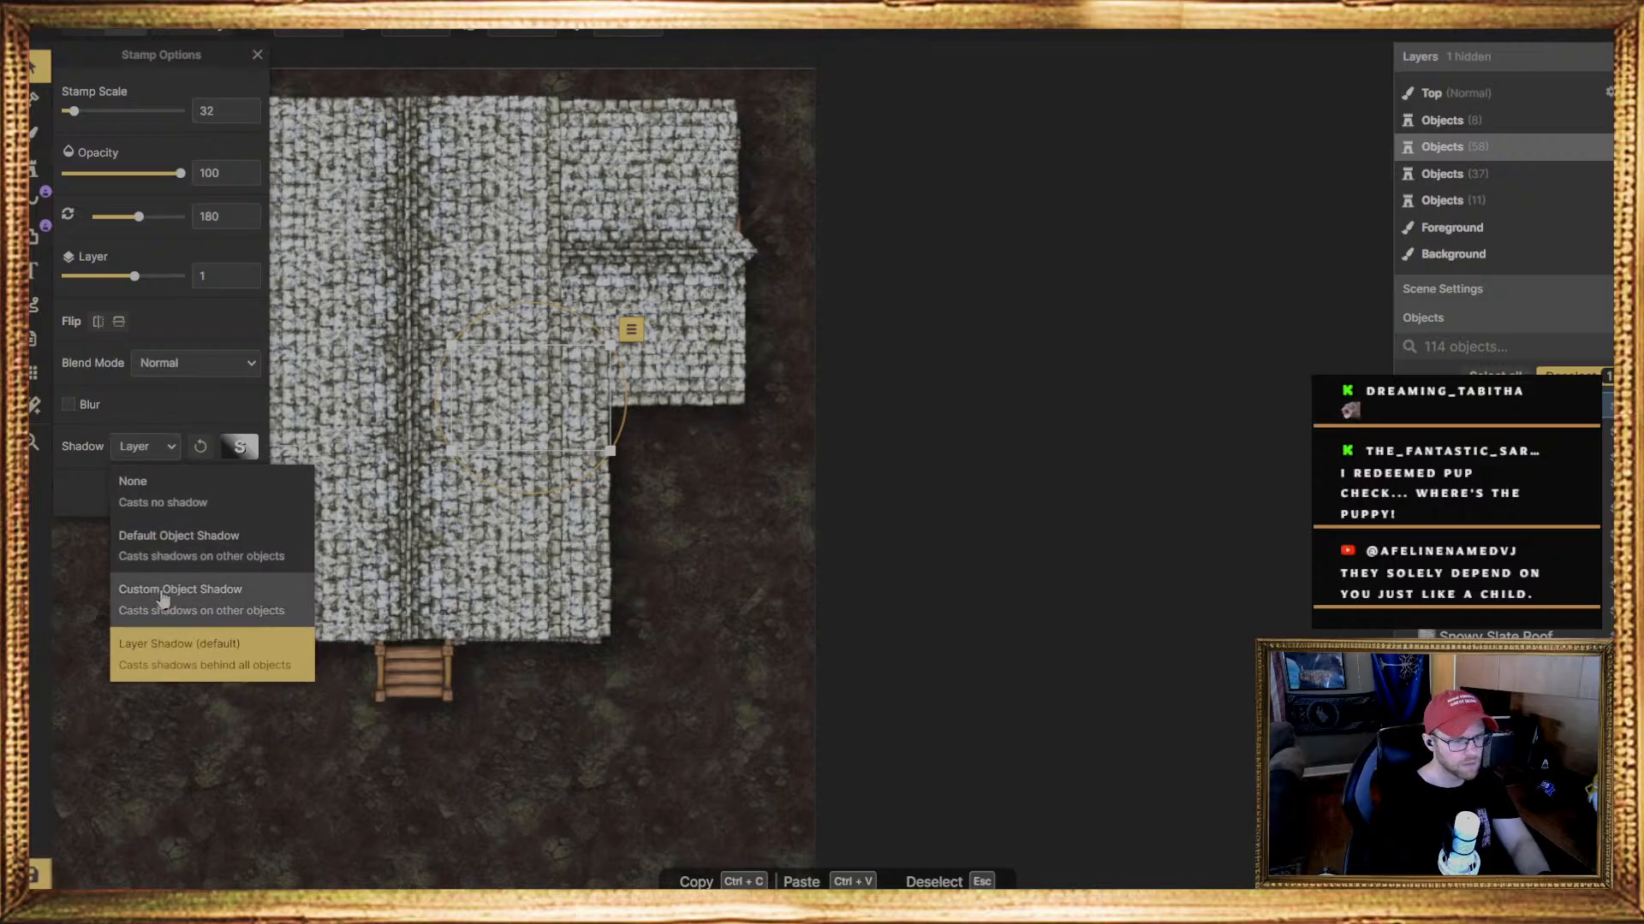
click(171, 554)
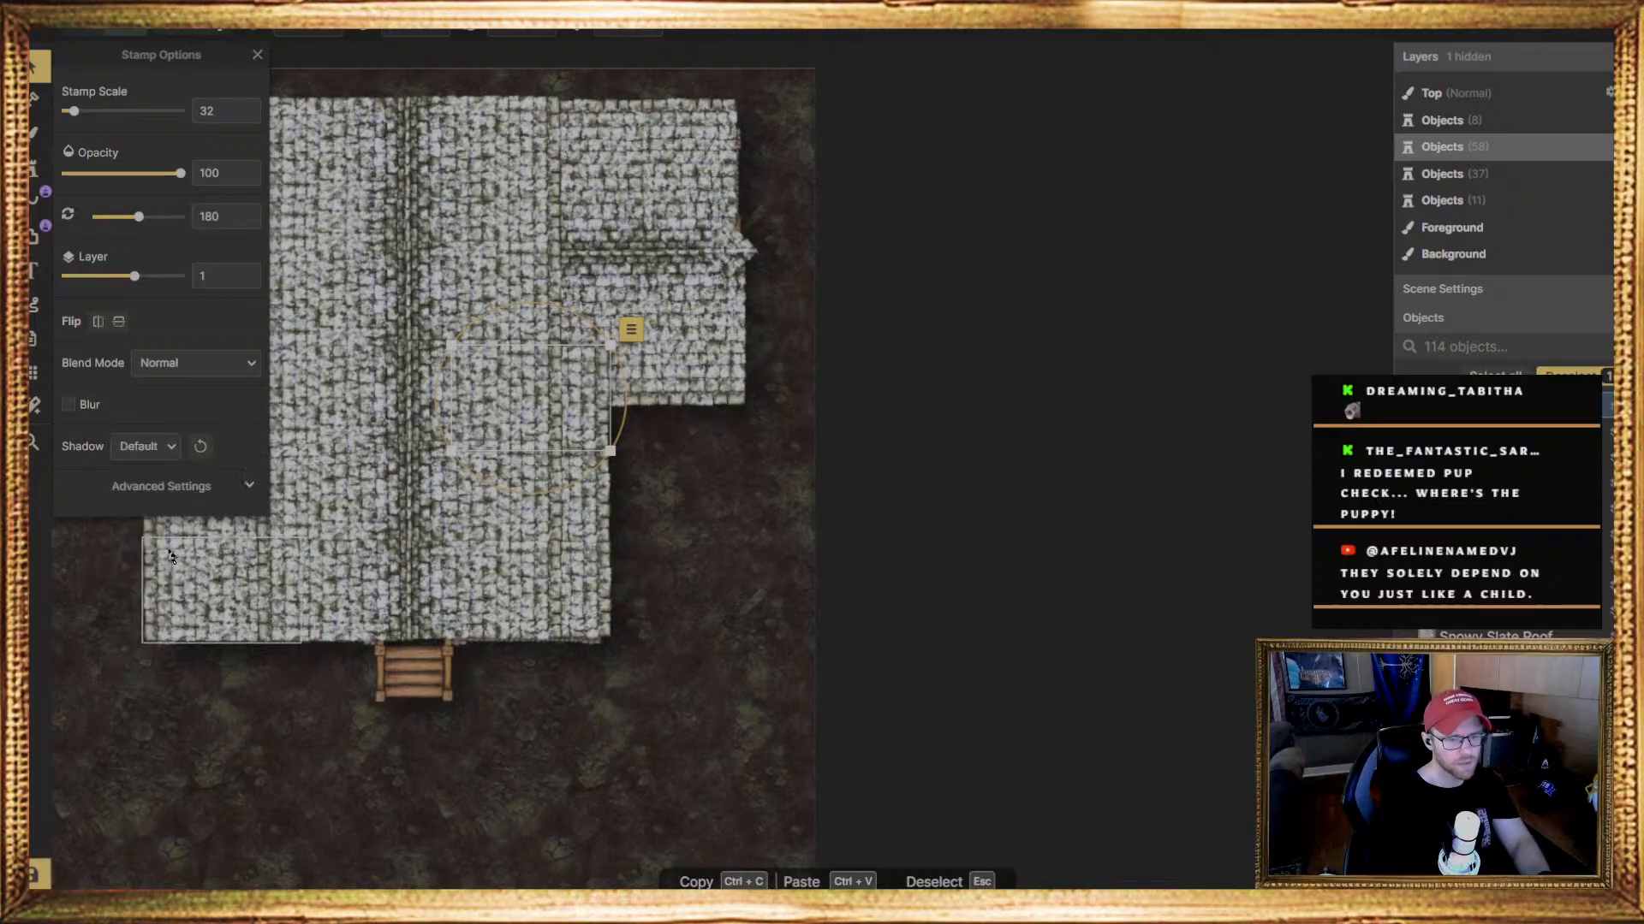
key(Escape)
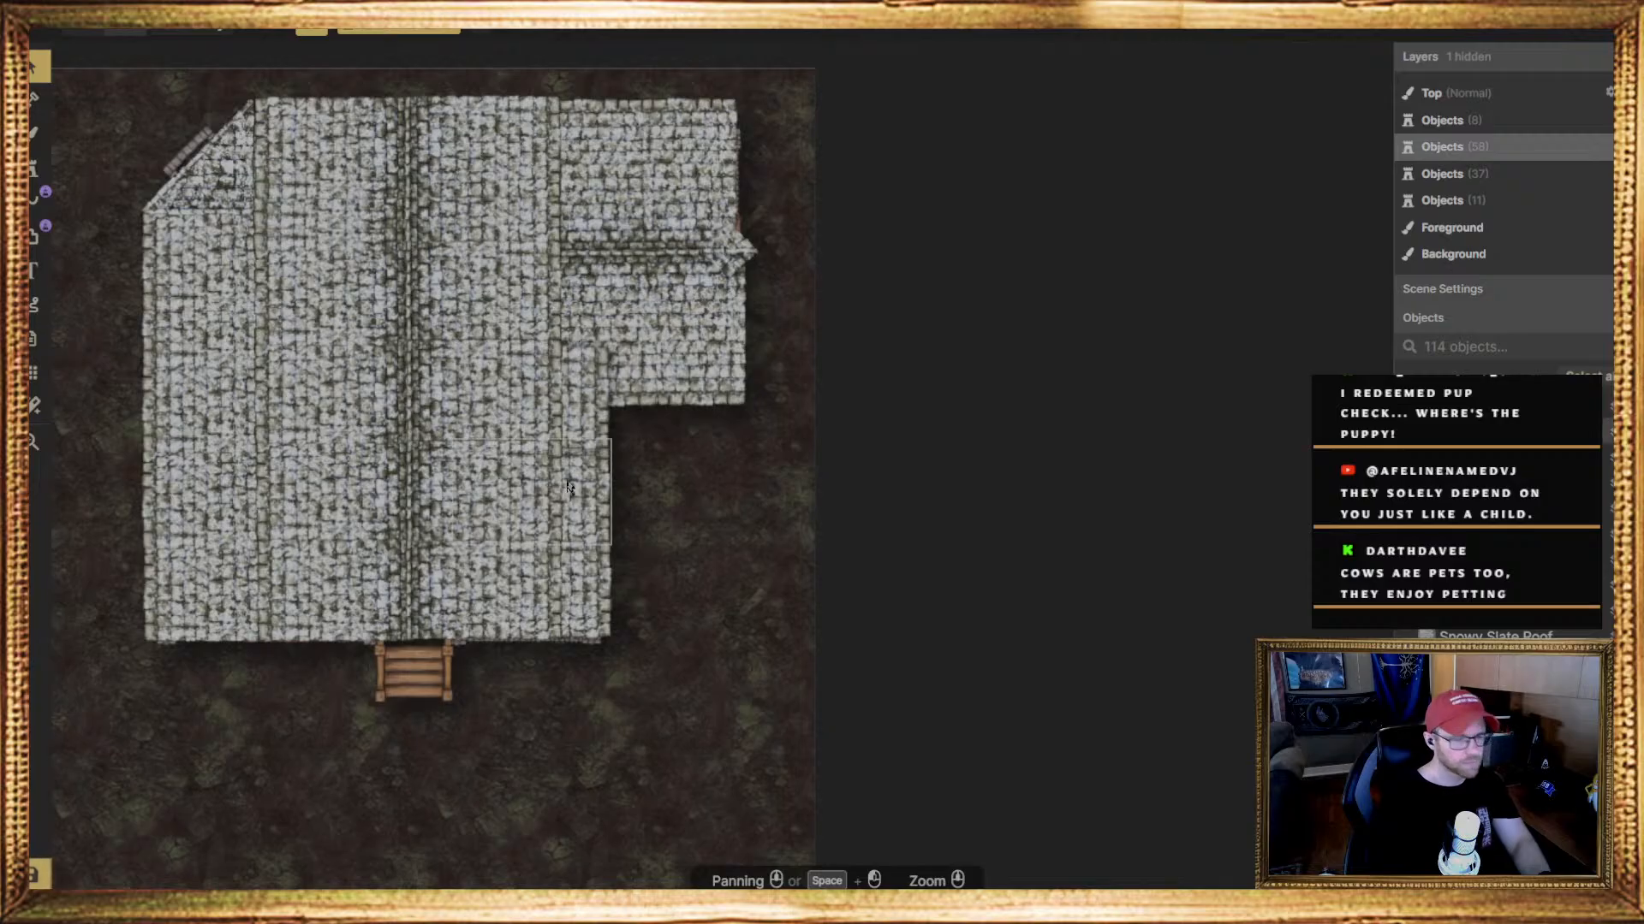
Move the 180-degree main roof piece down so its upper edge meets the lower edge of the side roof
middle_drag(96, 249, 220, 337)
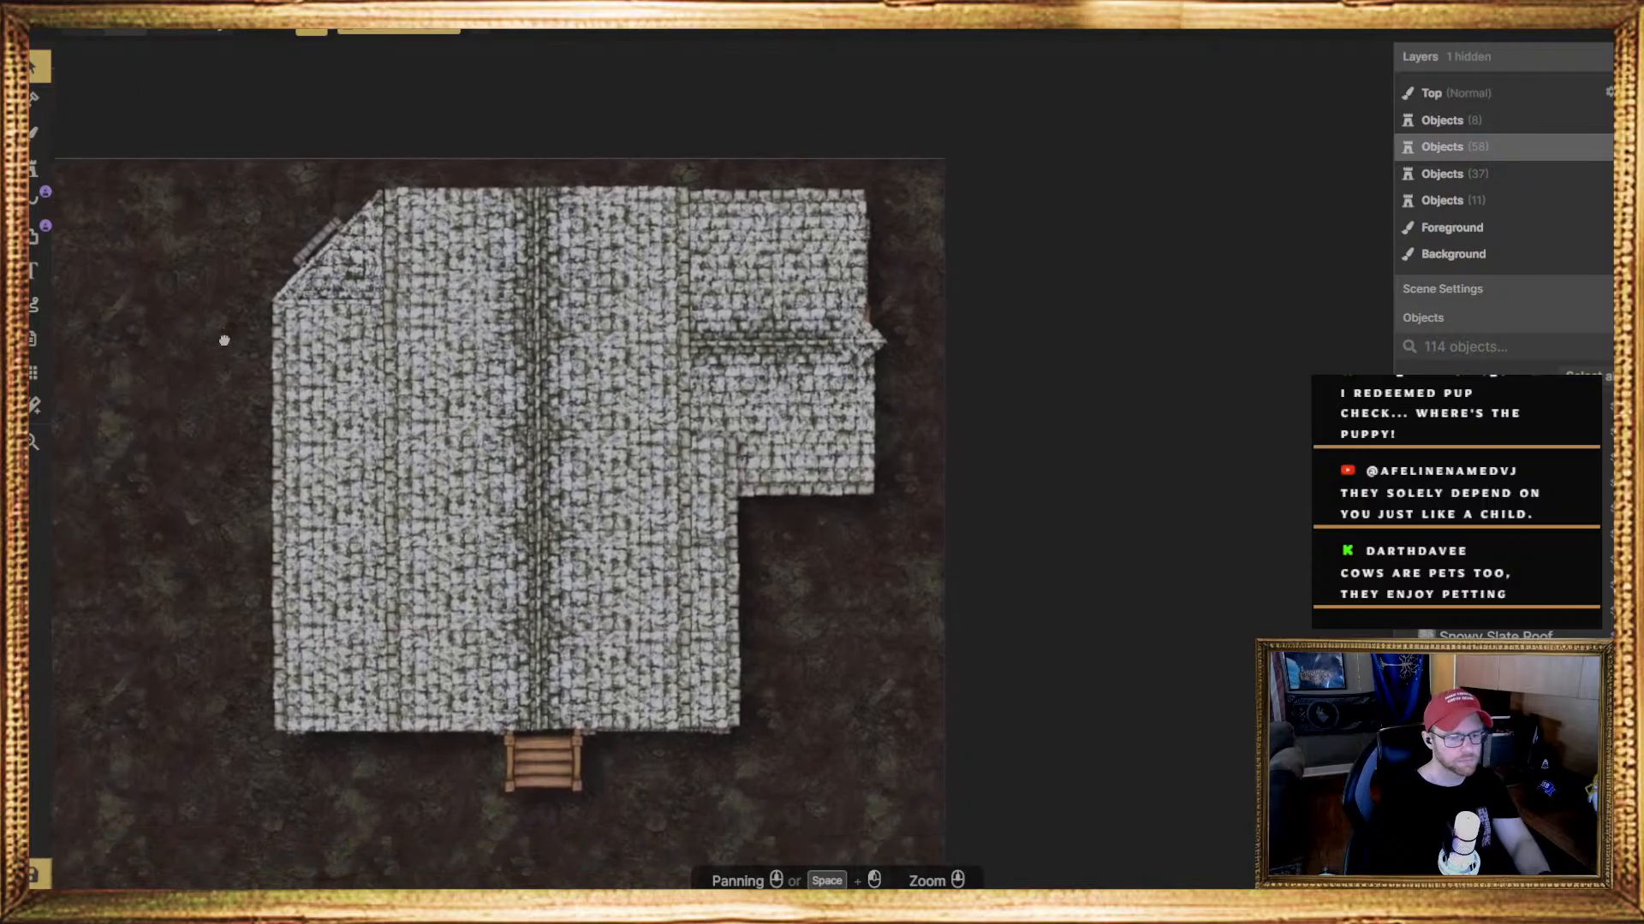
scroll(213, 367, down, 1)
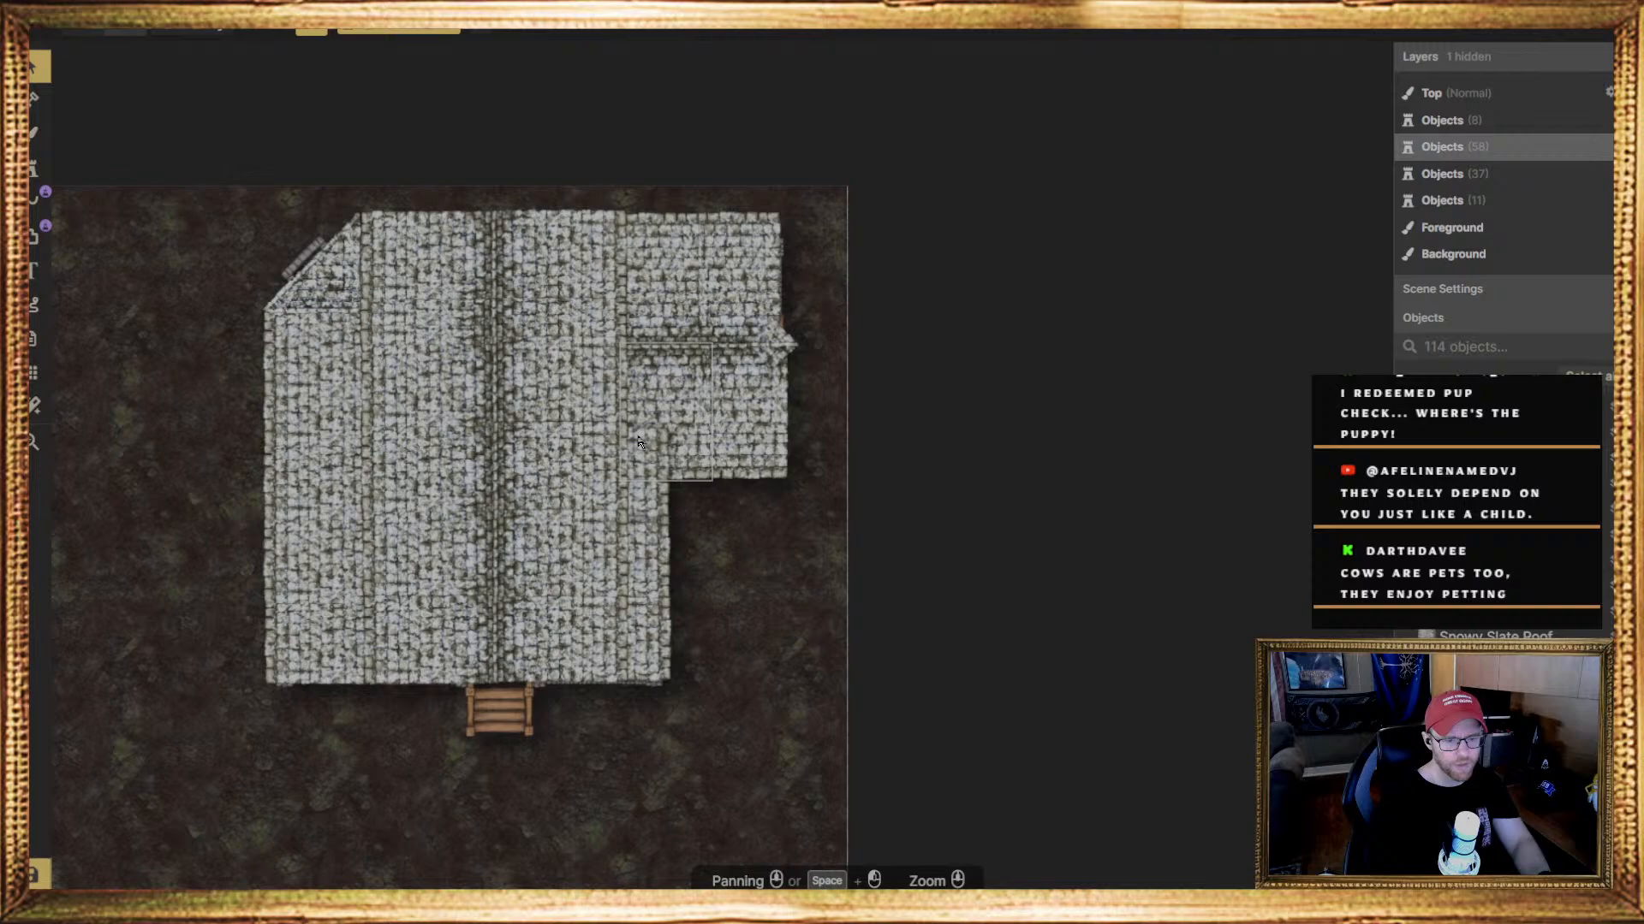
scroll(682, 460, up, 5)
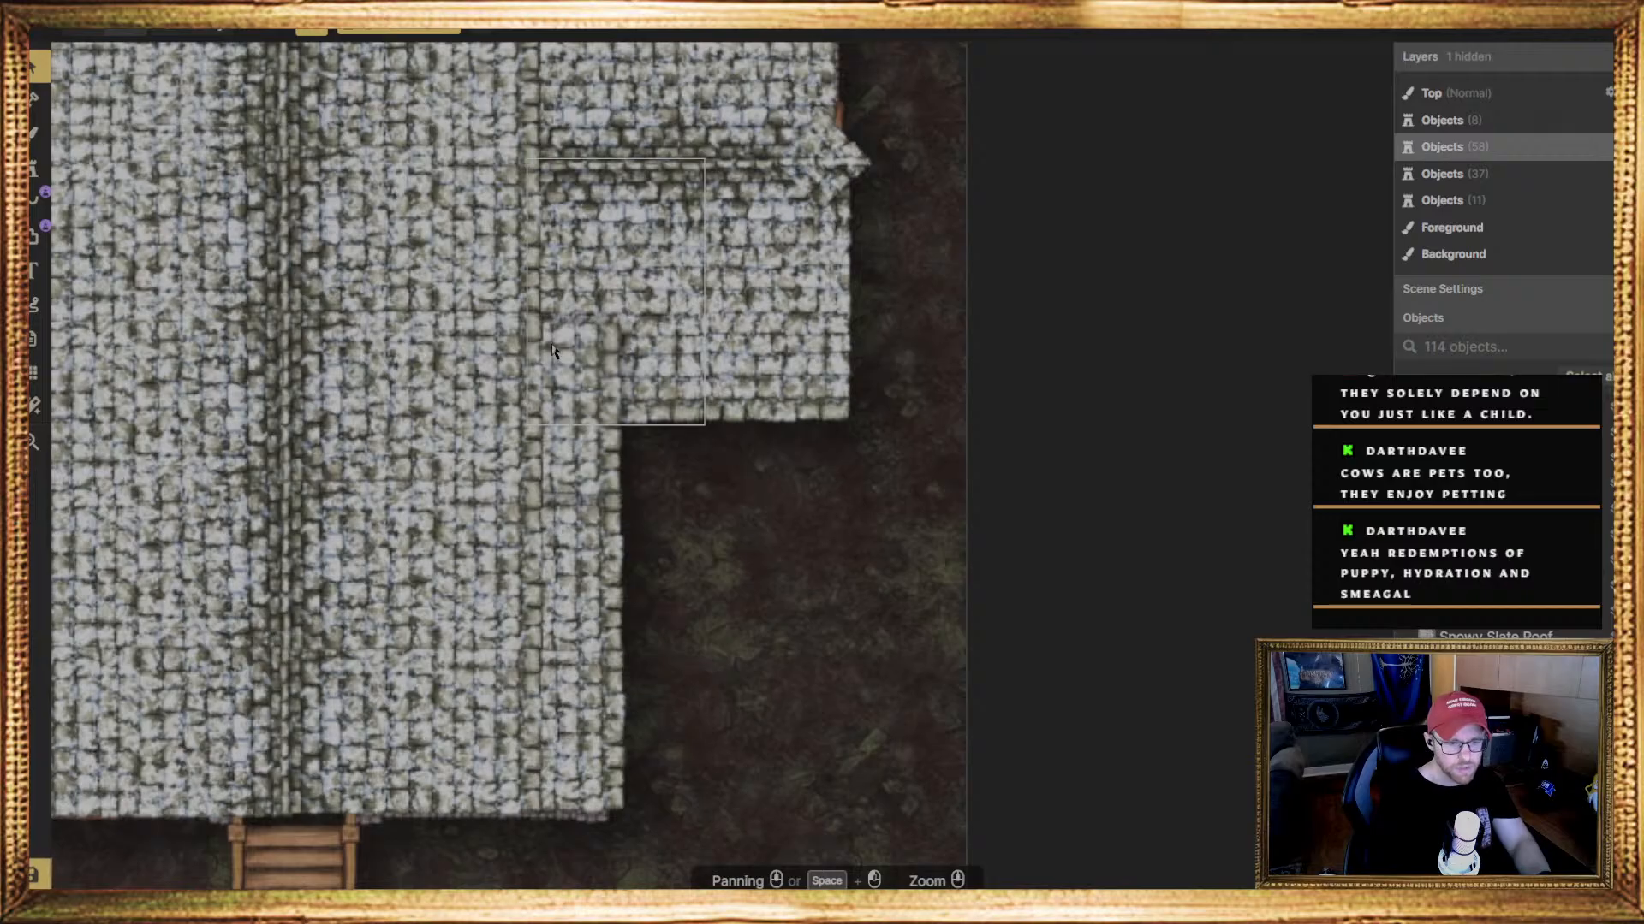
middle_drag(569, 342, 629, 411)
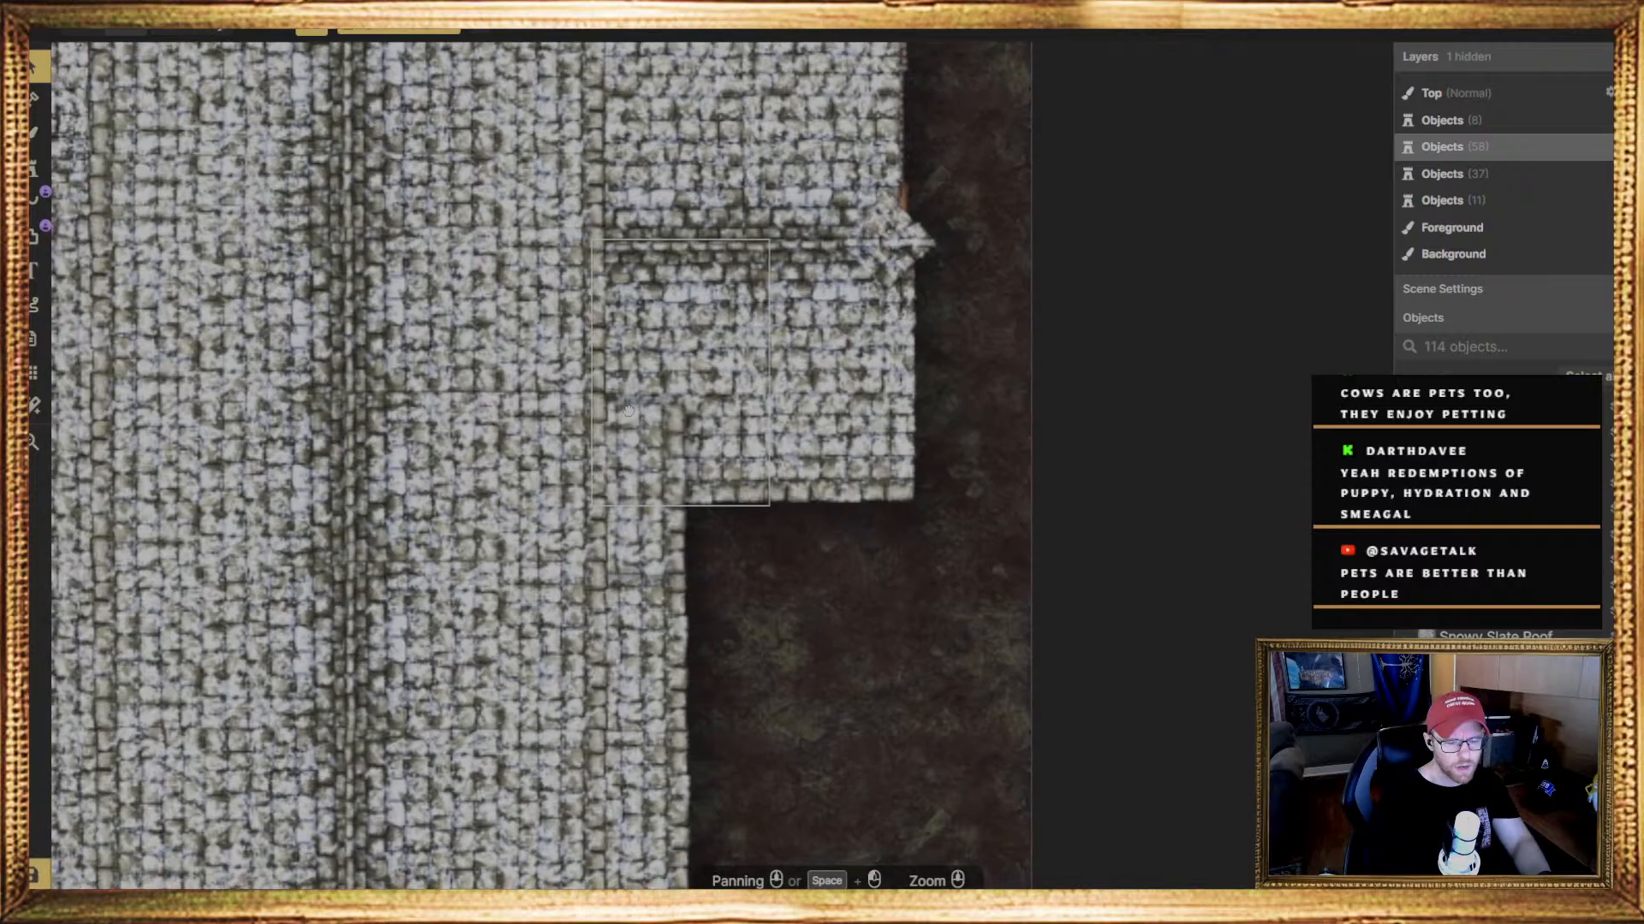
click(627, 436)
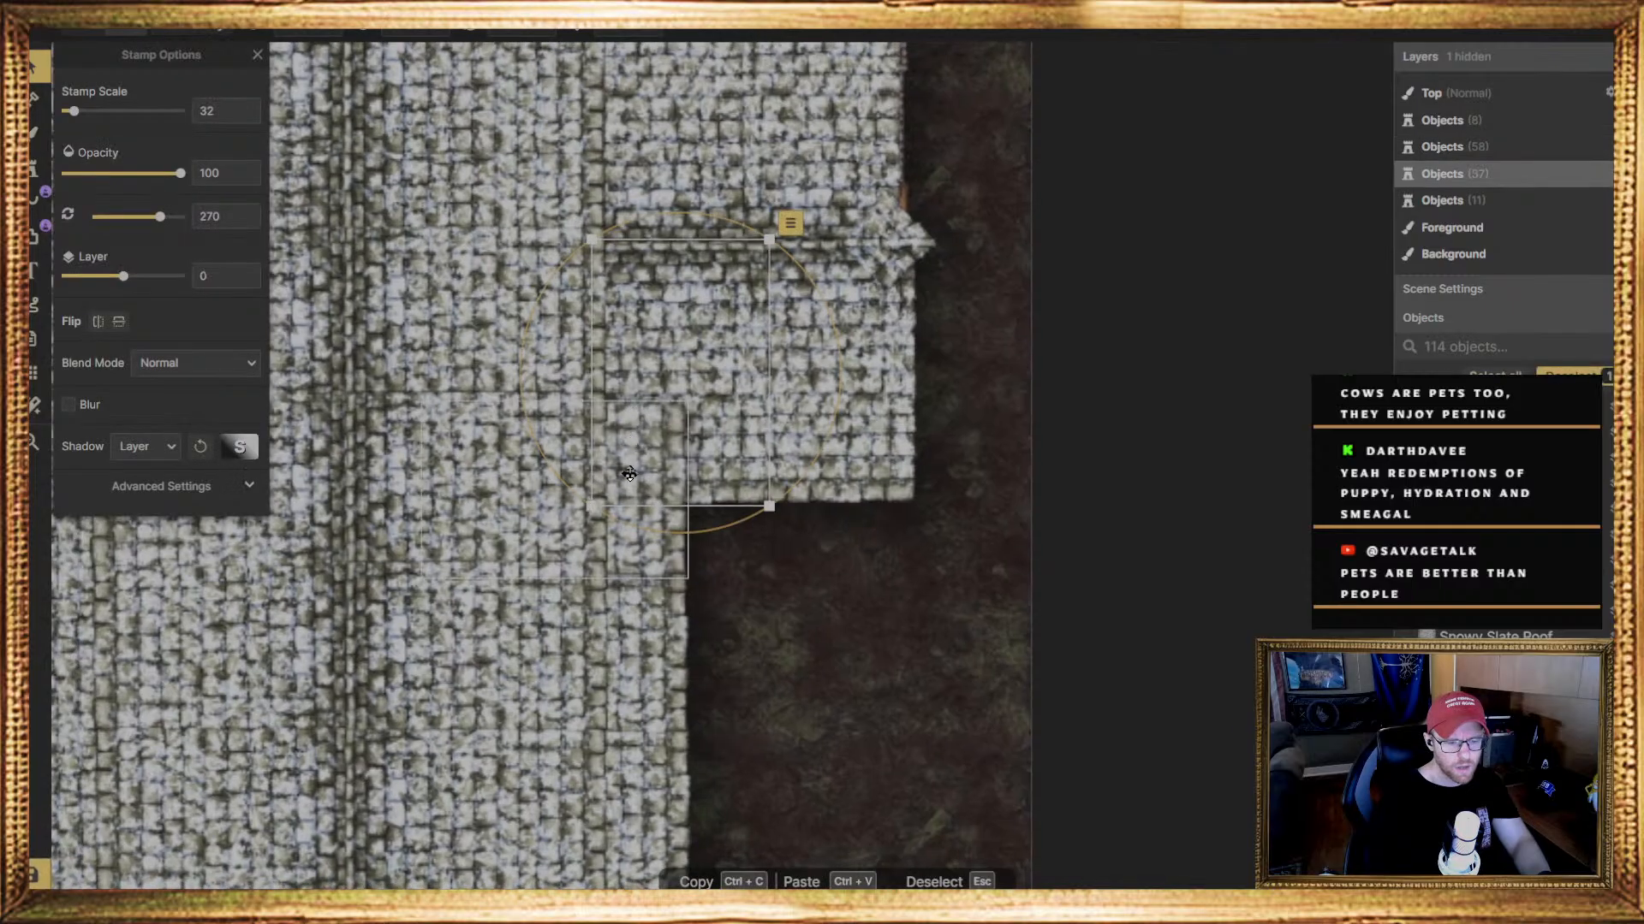
click(629, 473)
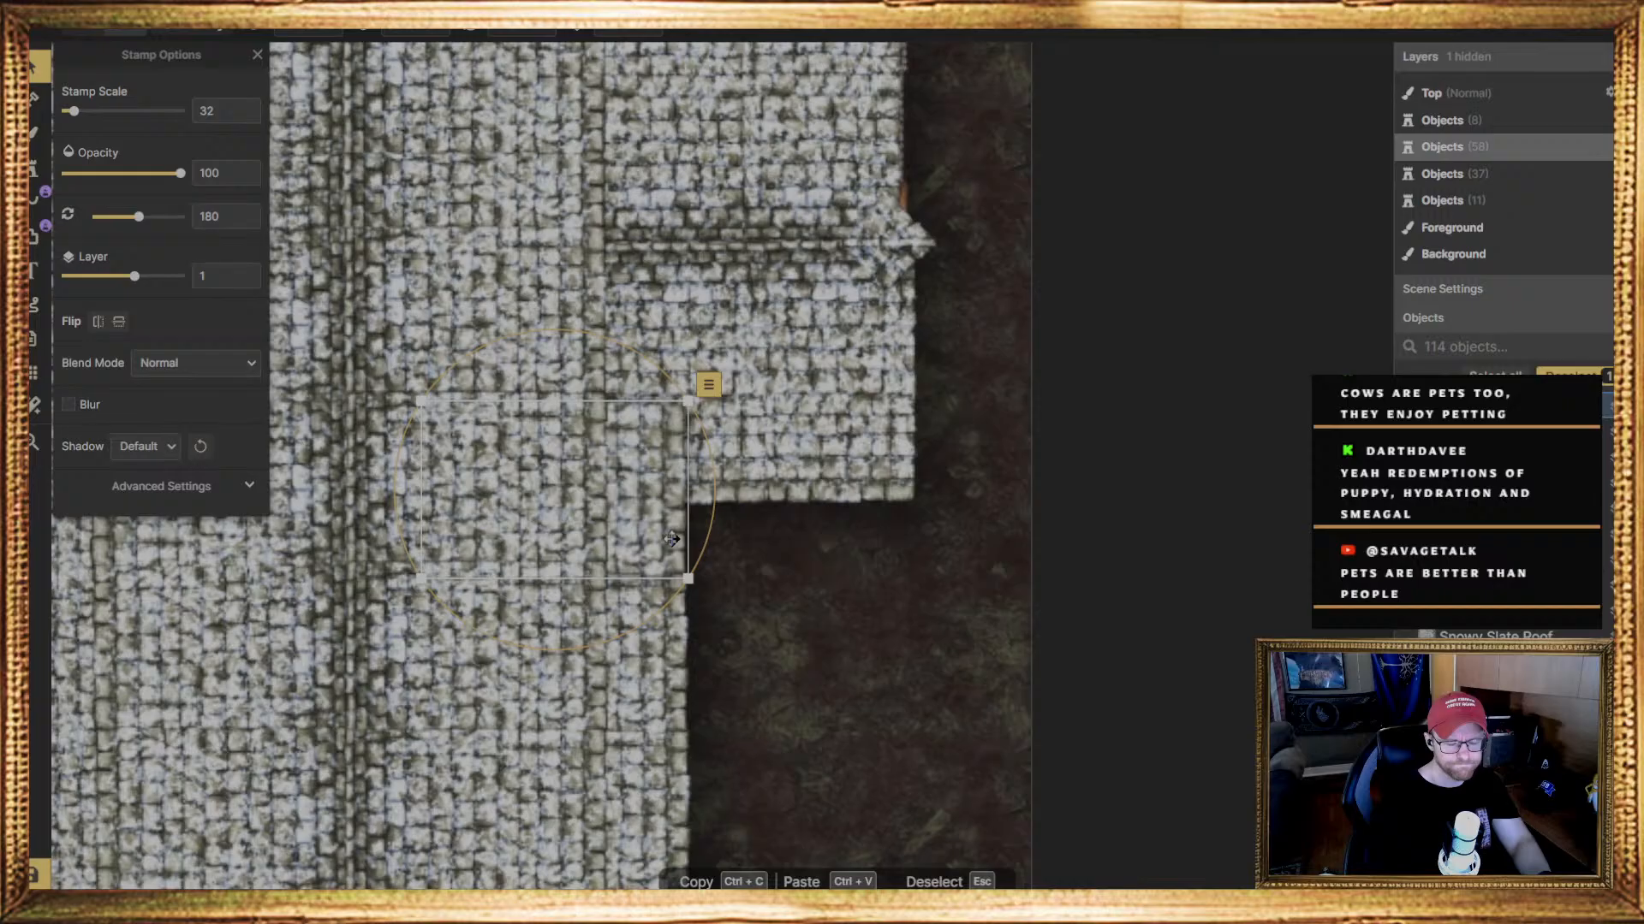
drag(655, 512, 653, 583)
click(803, 602)
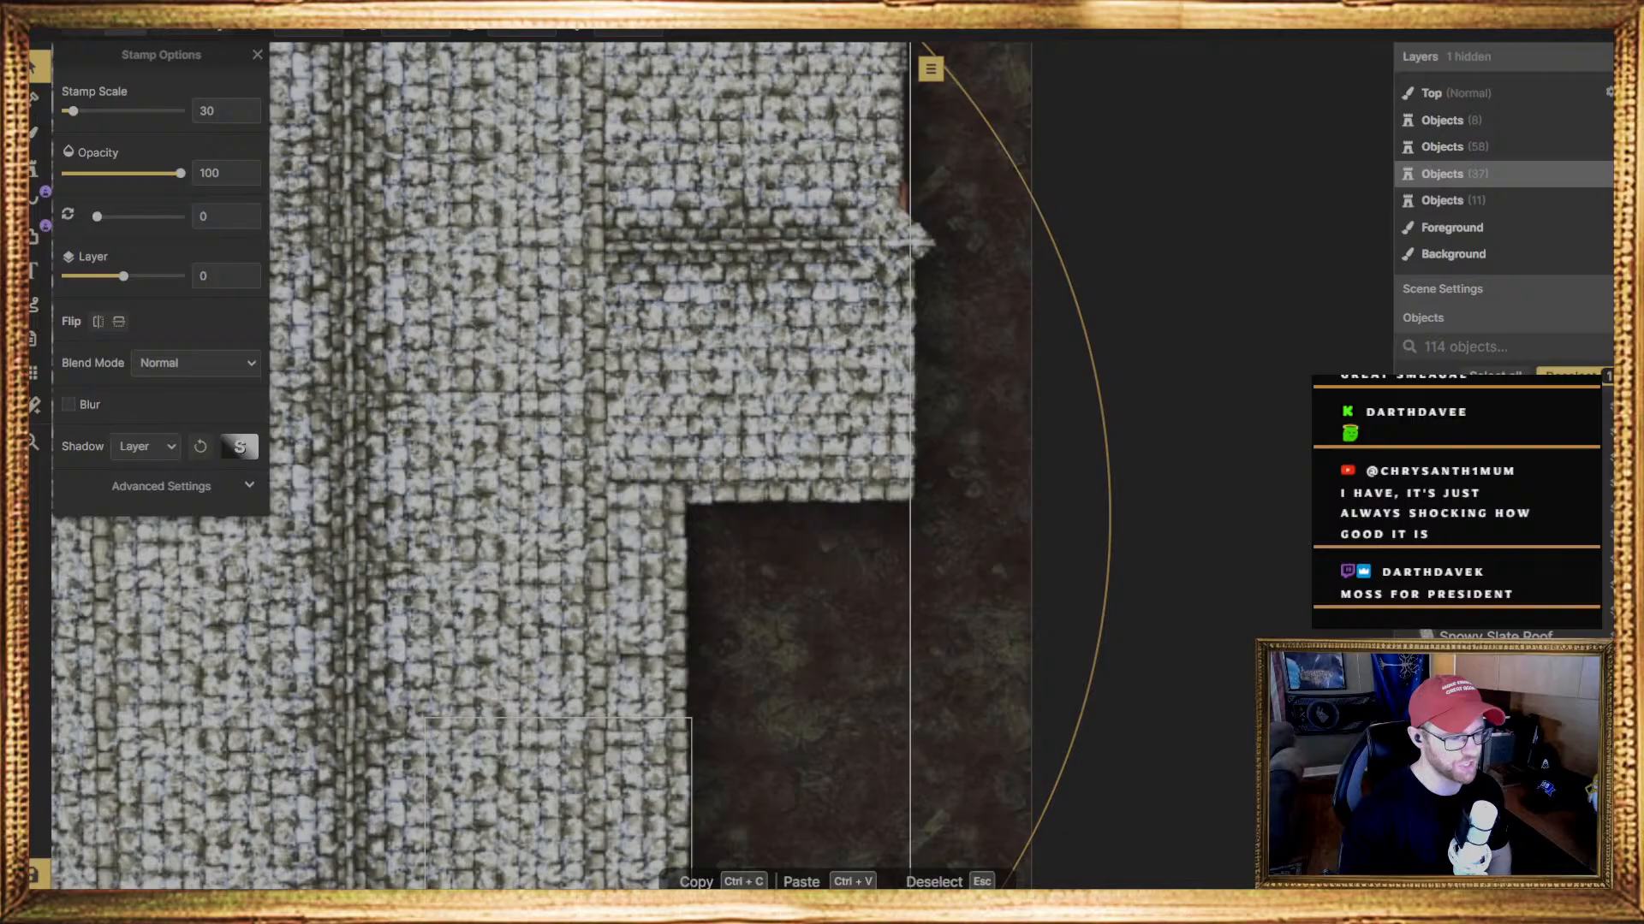
key(Escape)
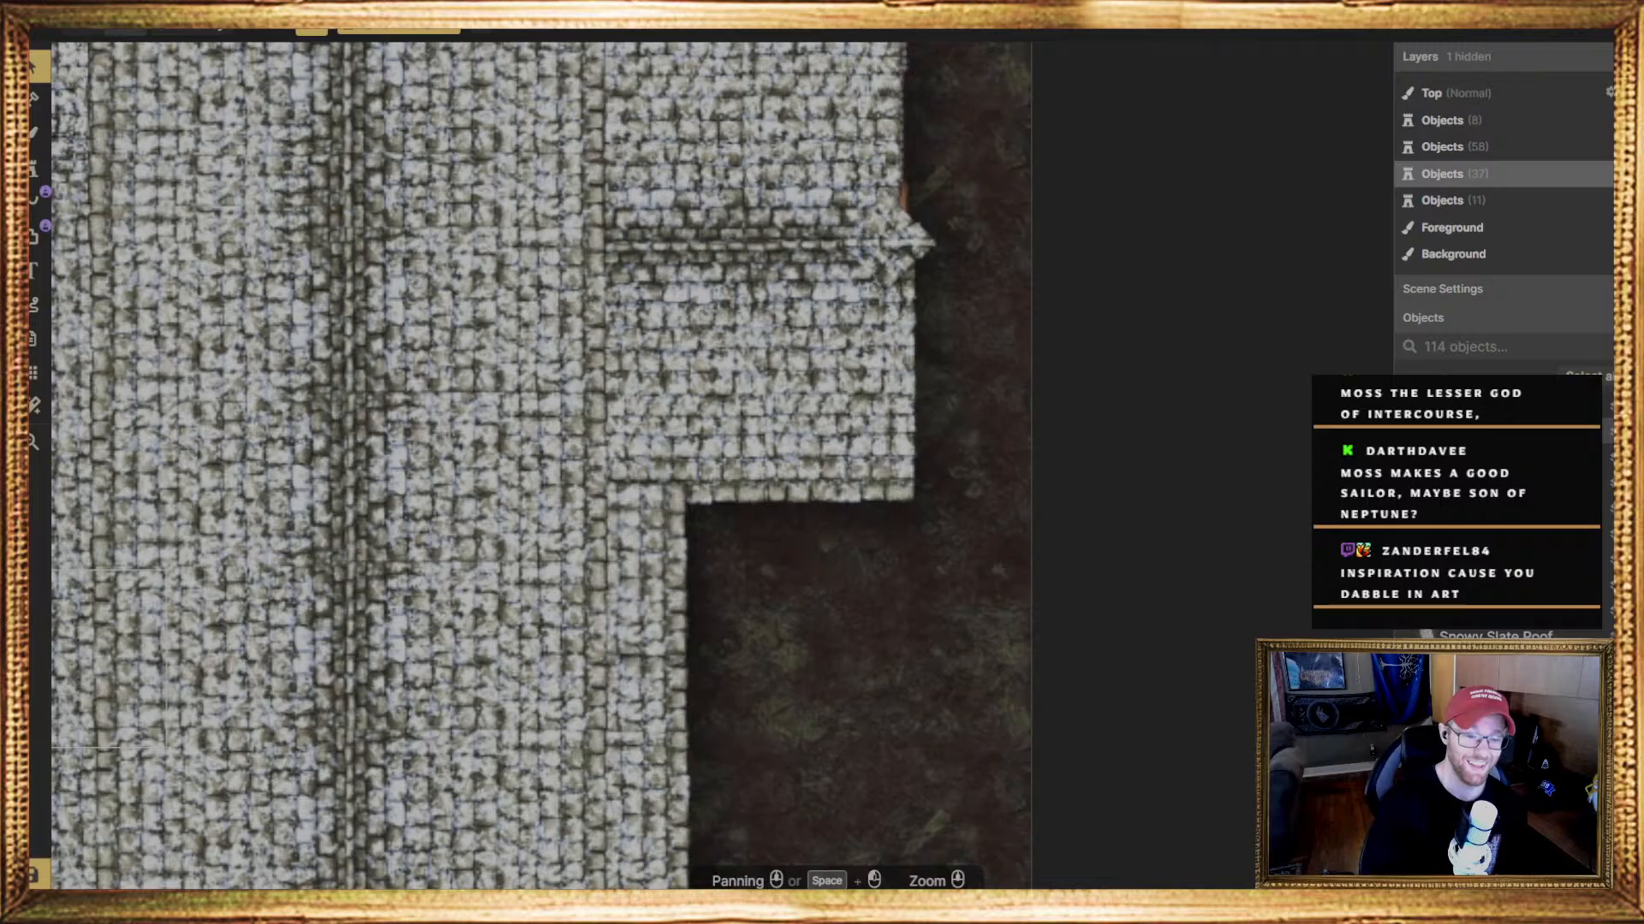
Stamp a narrow snowy slate roof piece over the entrance steps at scale 30, rotated 270 degrees on layer 0
scroll(689, 597, down, 3)
scroll(754, 624, down, 1)
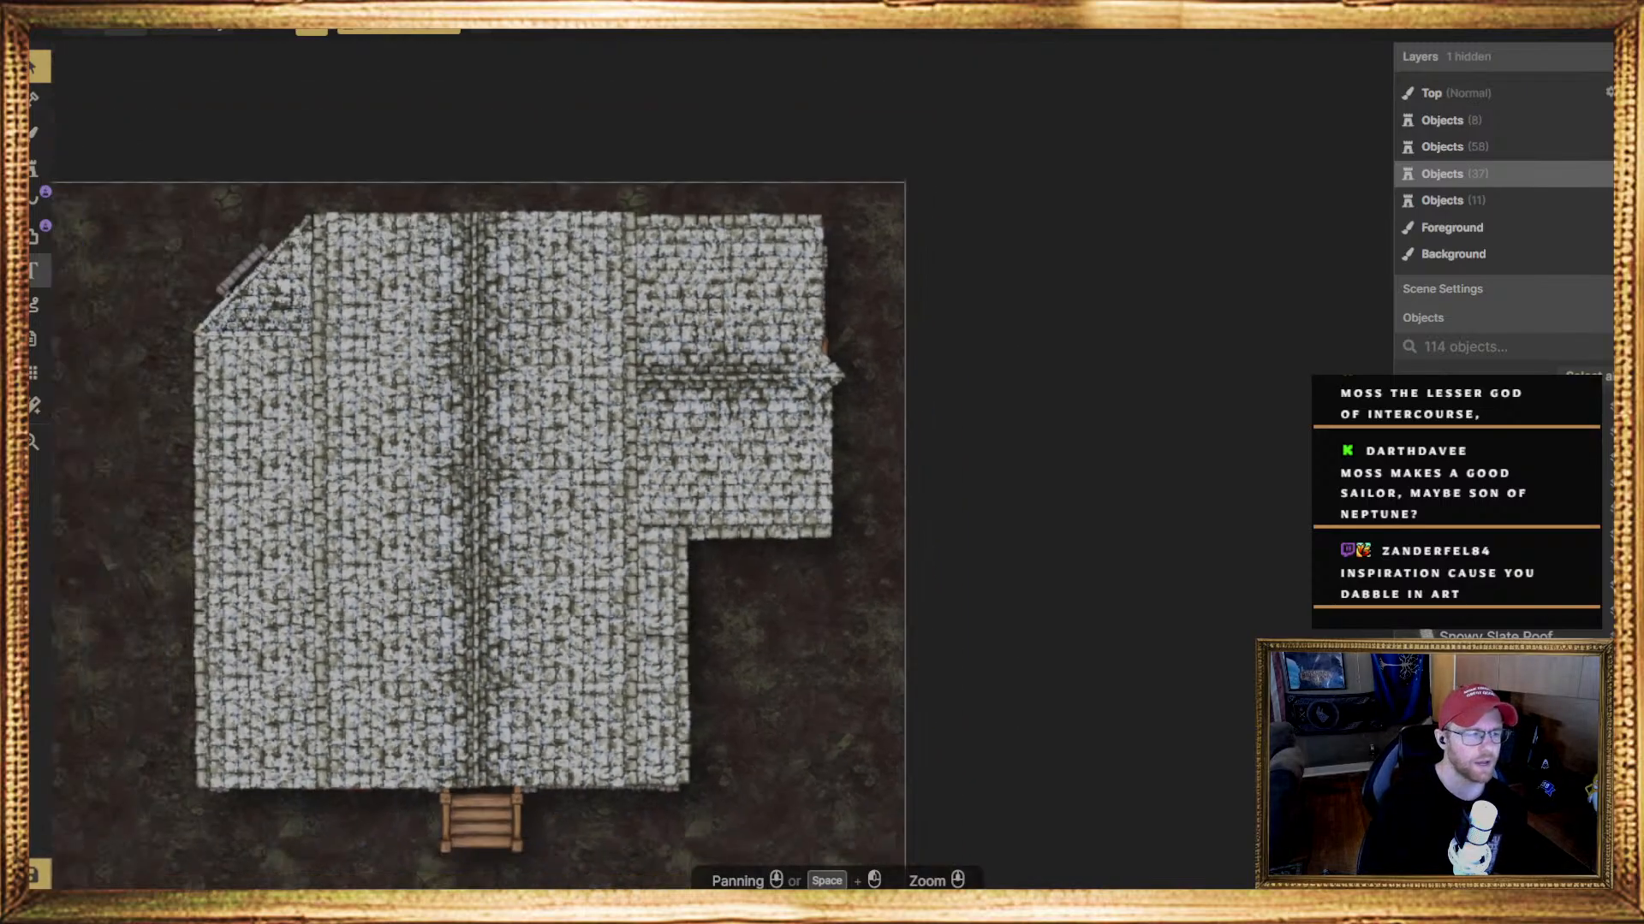
click(37, 171)
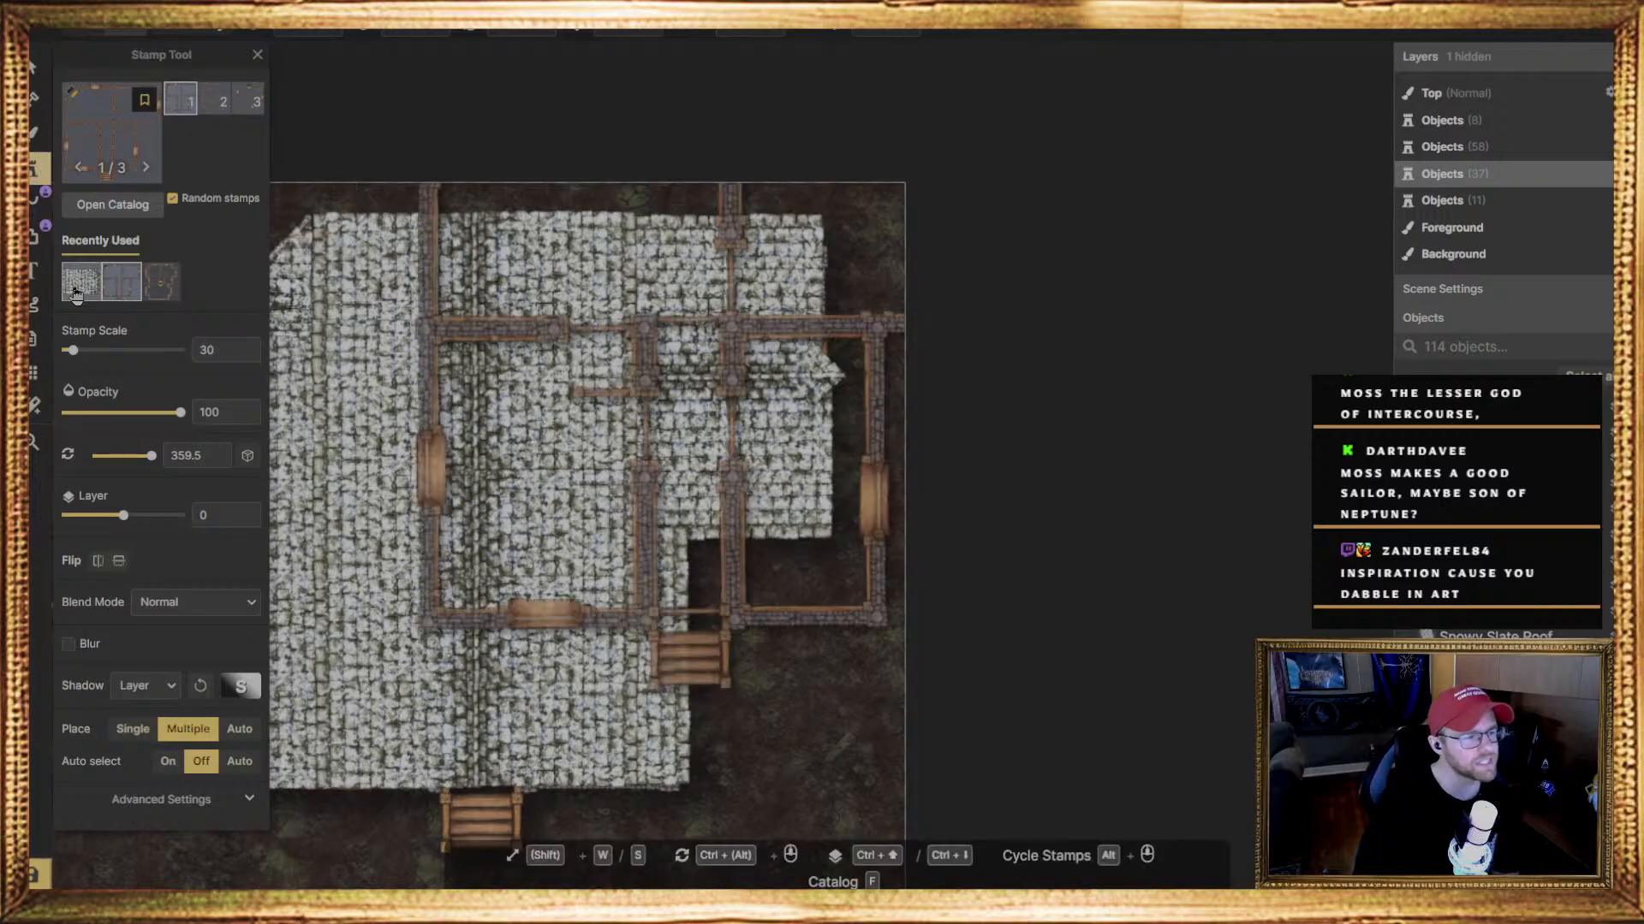
click(81, 281)
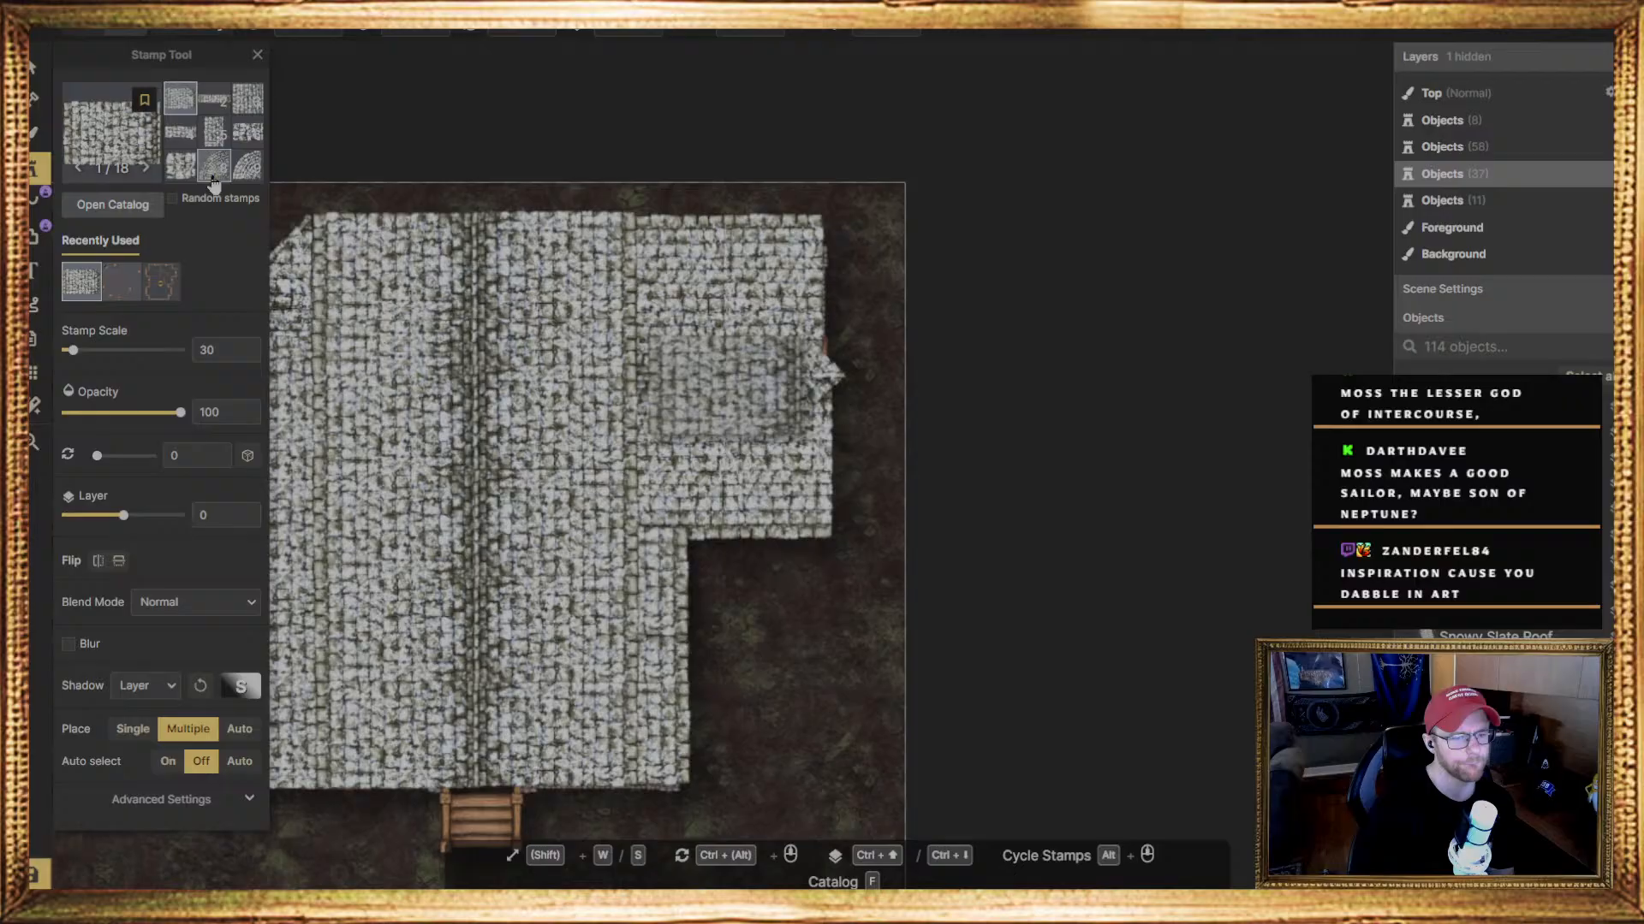
click(185, 171)
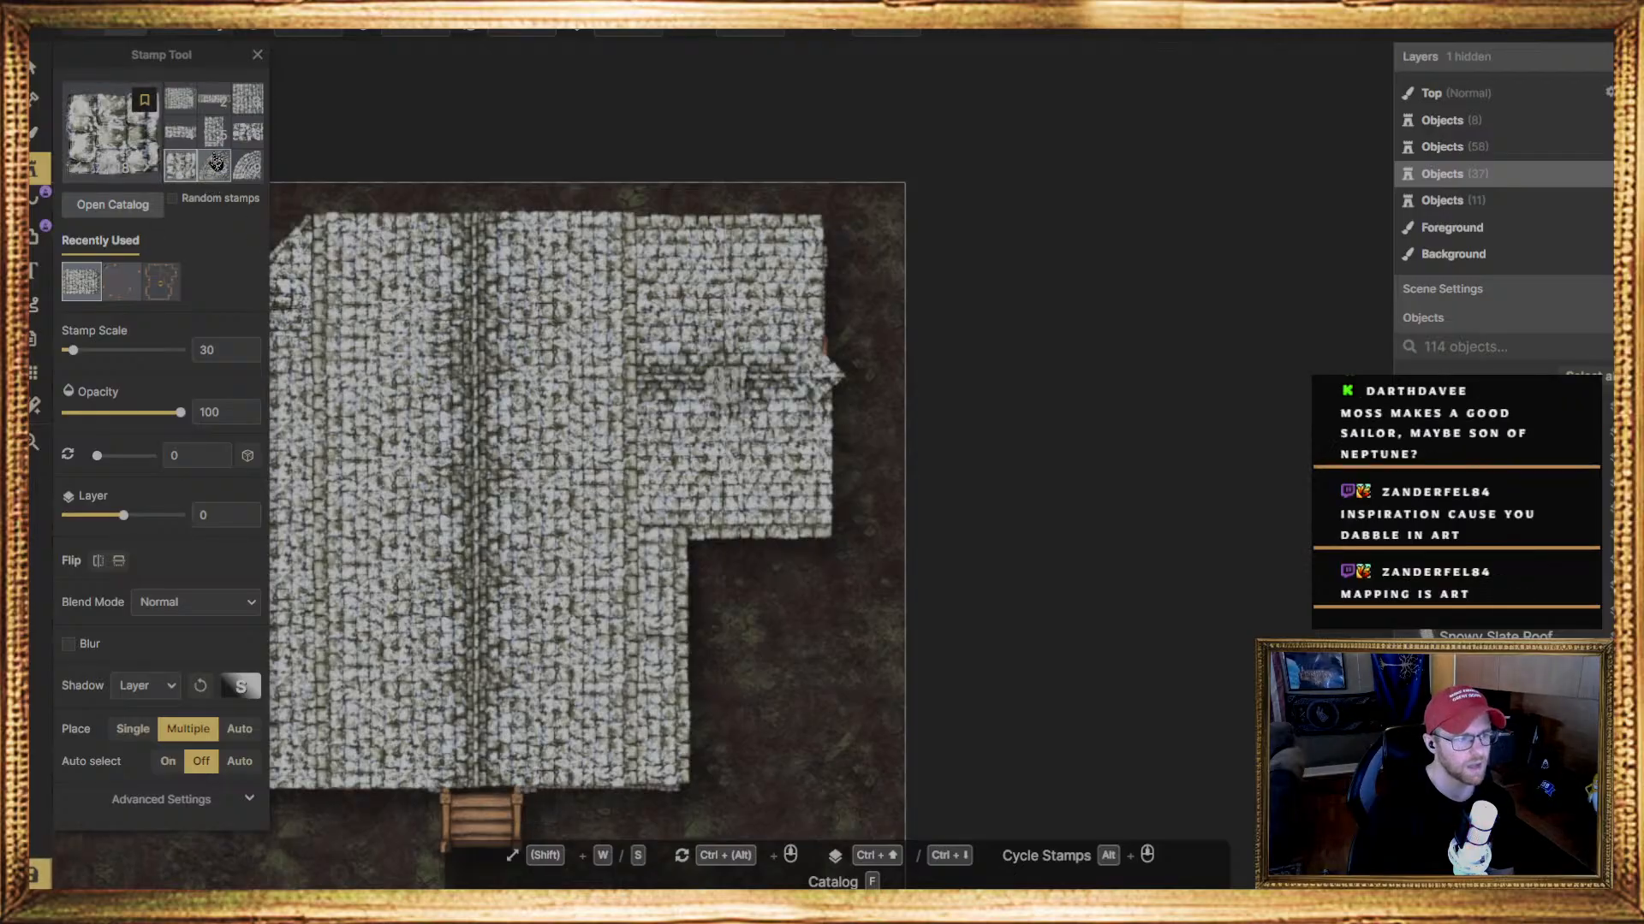
scroll(187, 153, down, 3)
scroll(188, 152, up, 3)
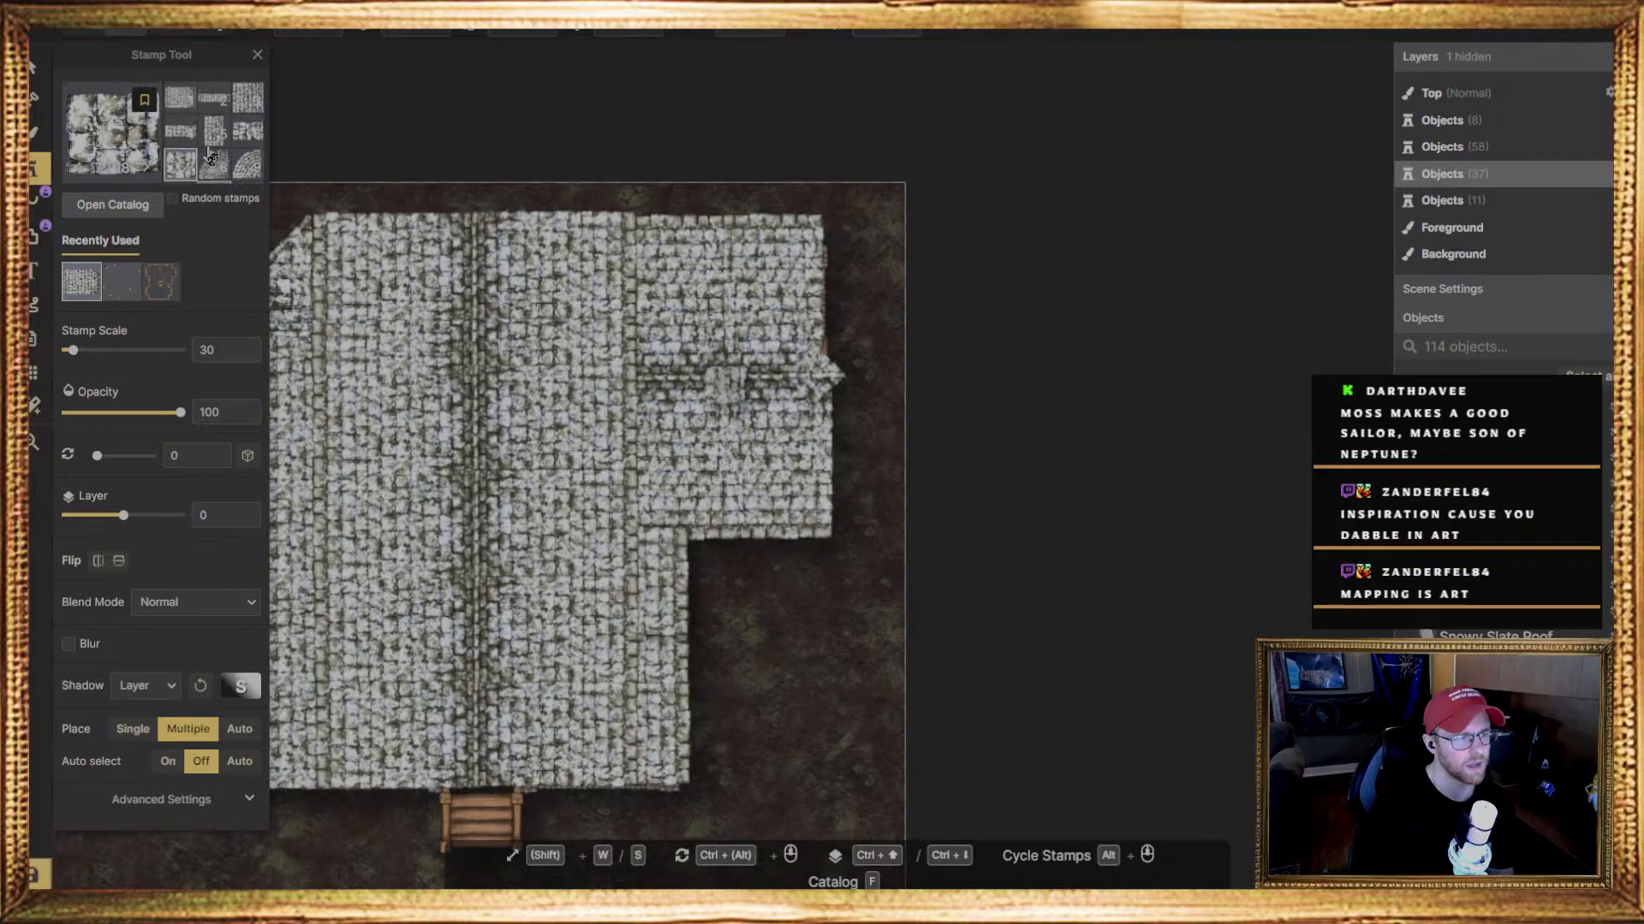
click(241, 109)
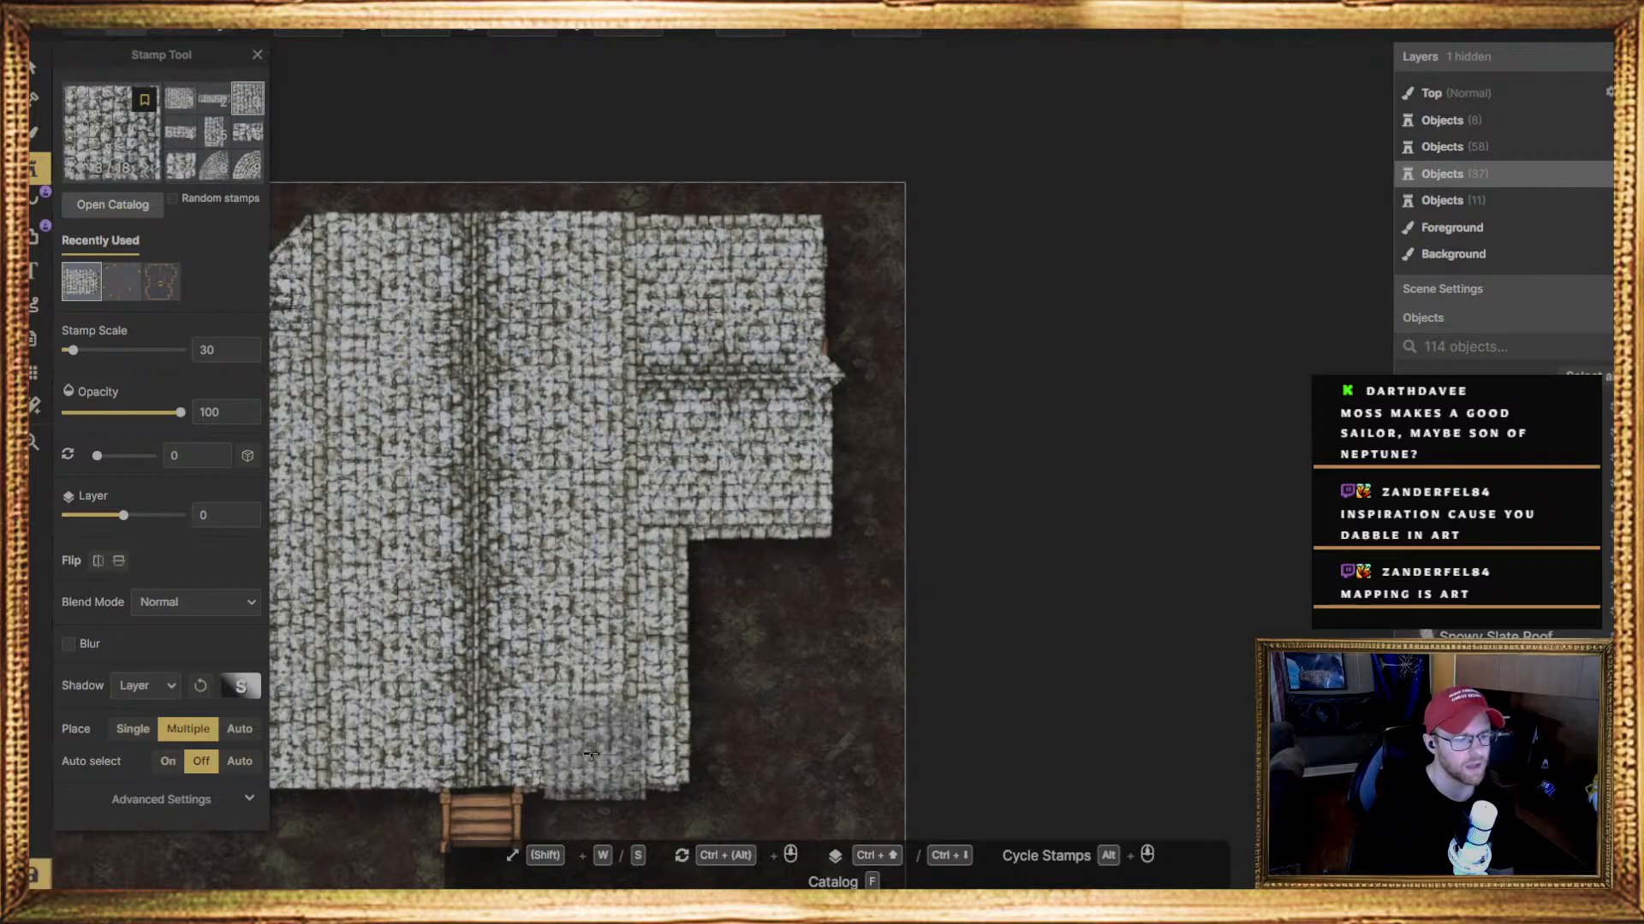
click(215, 137)
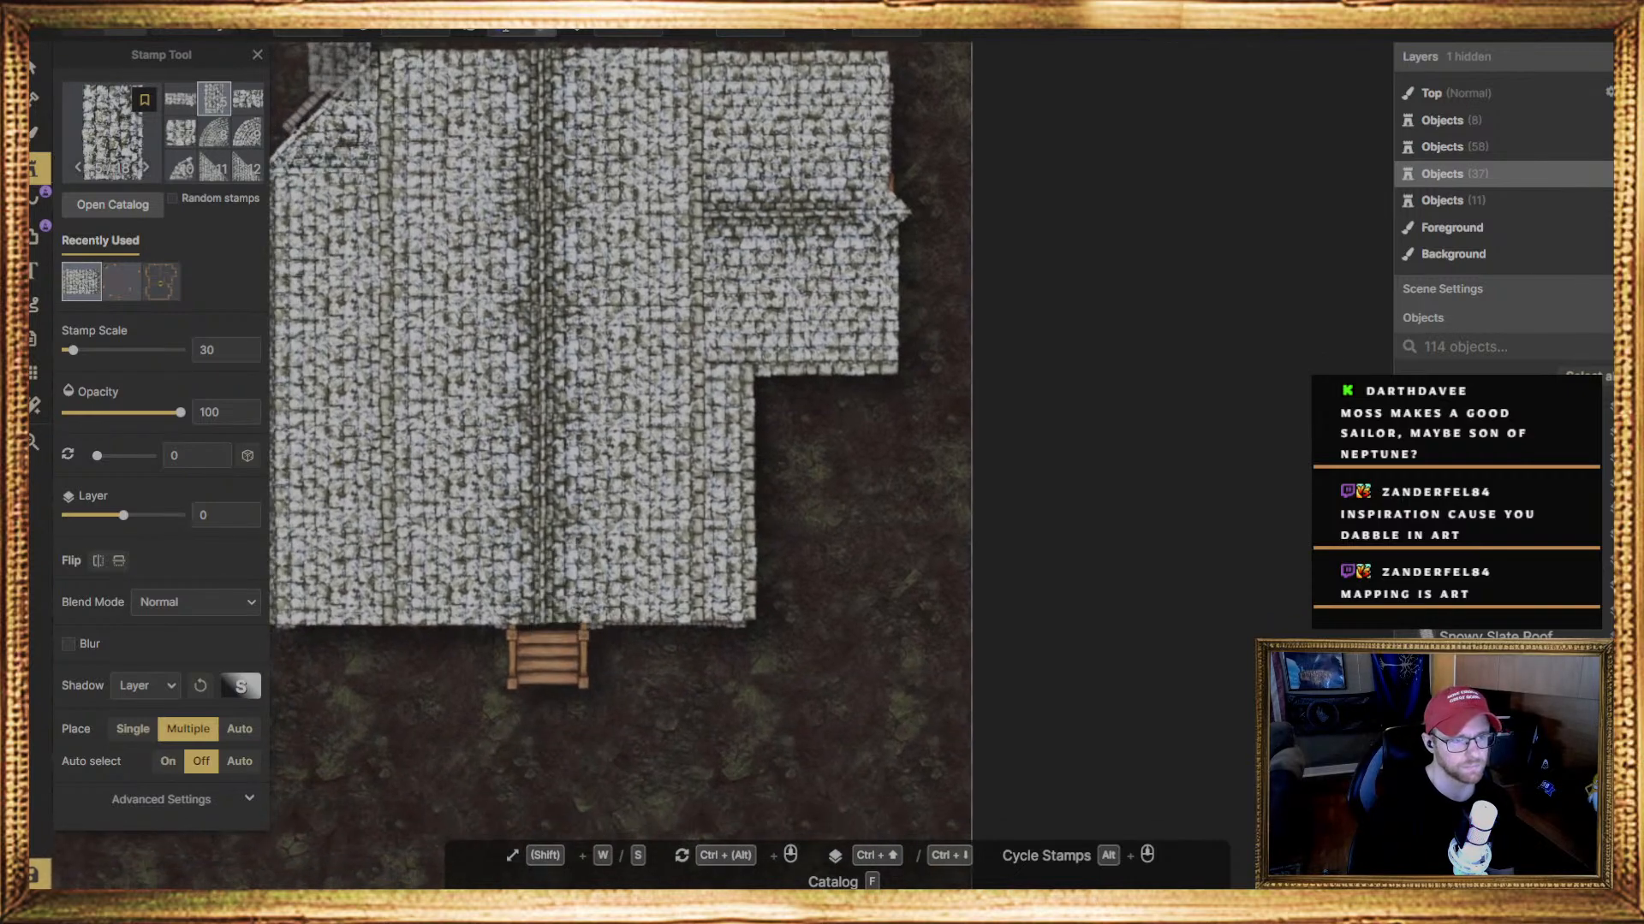
ctrl+scroll(341, 64, up, 6)
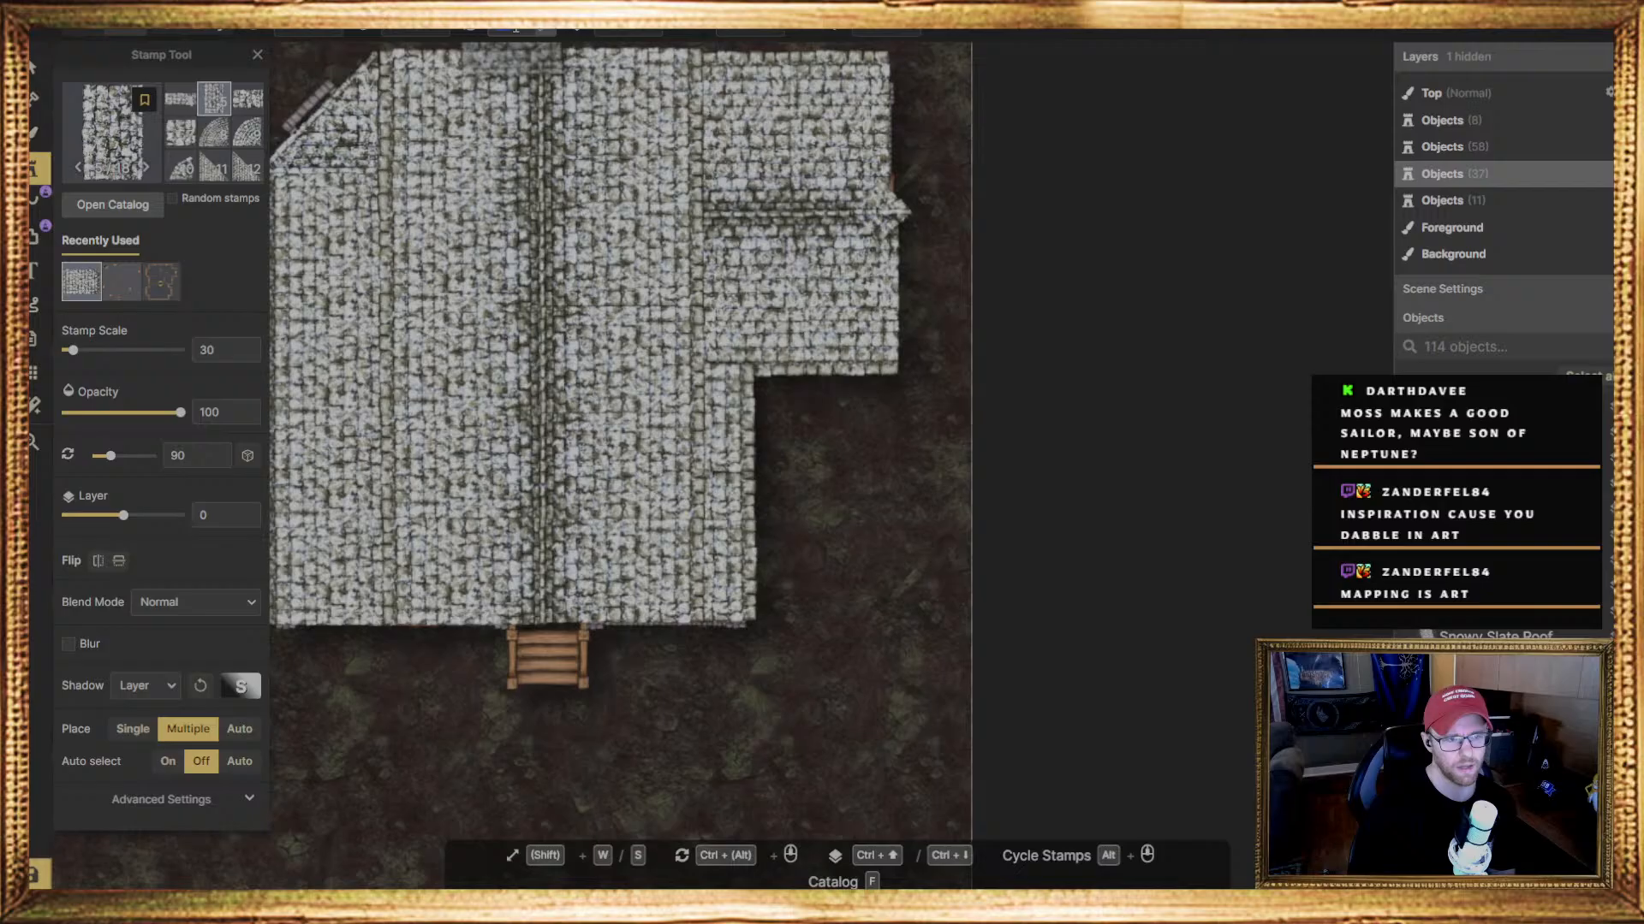
ctrl+scroll(515, 73, up, 2)
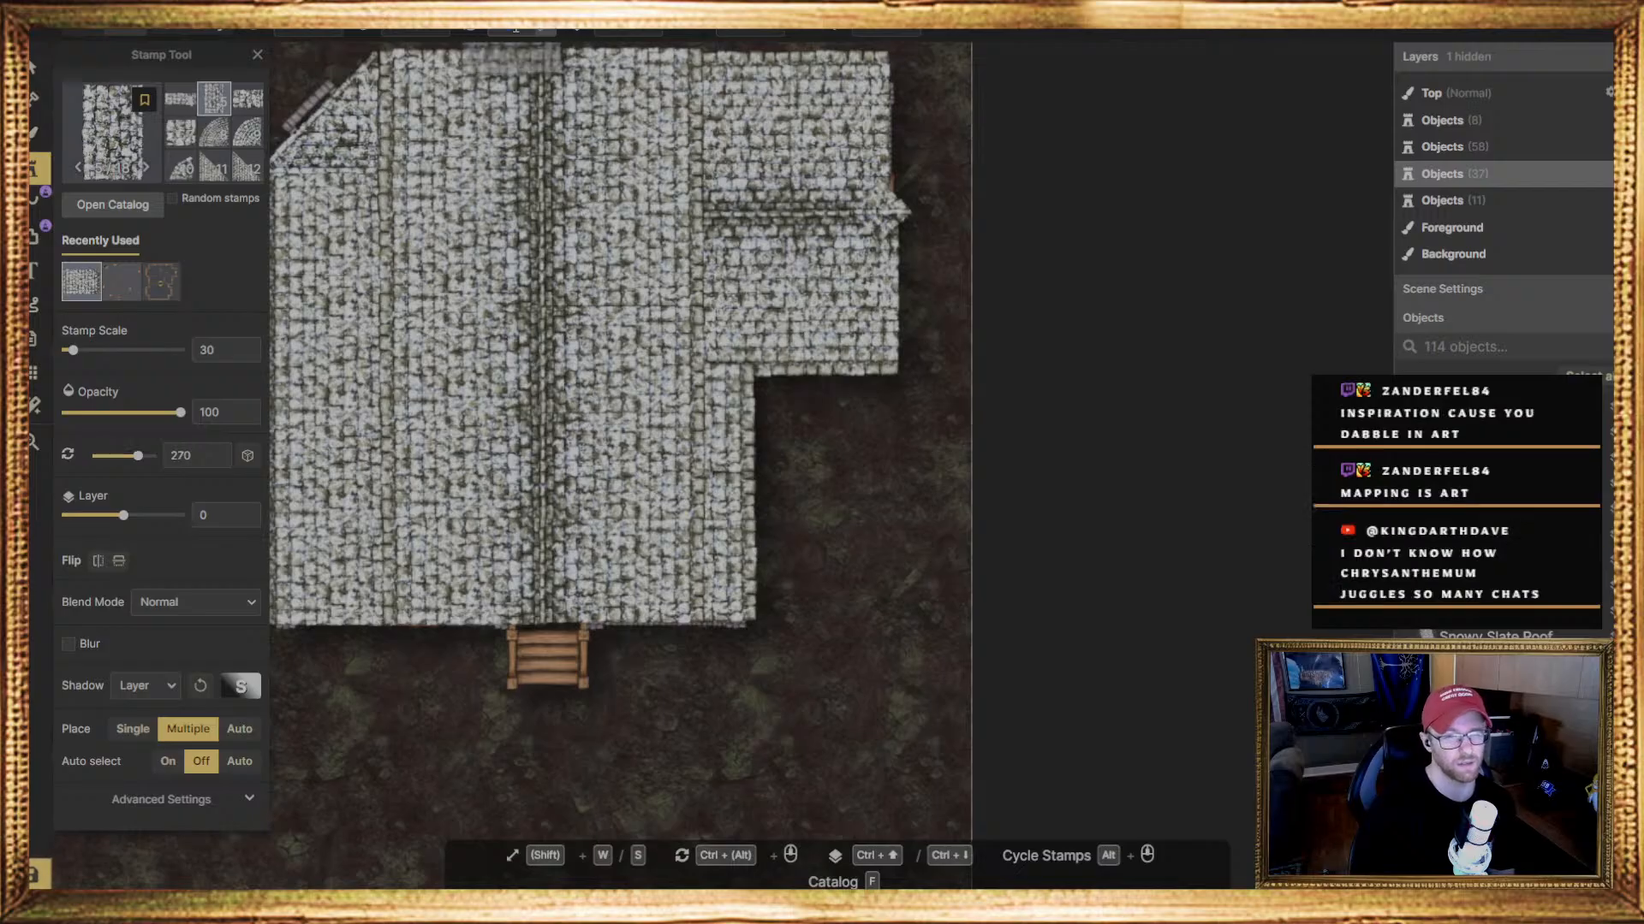
click(545, 620)
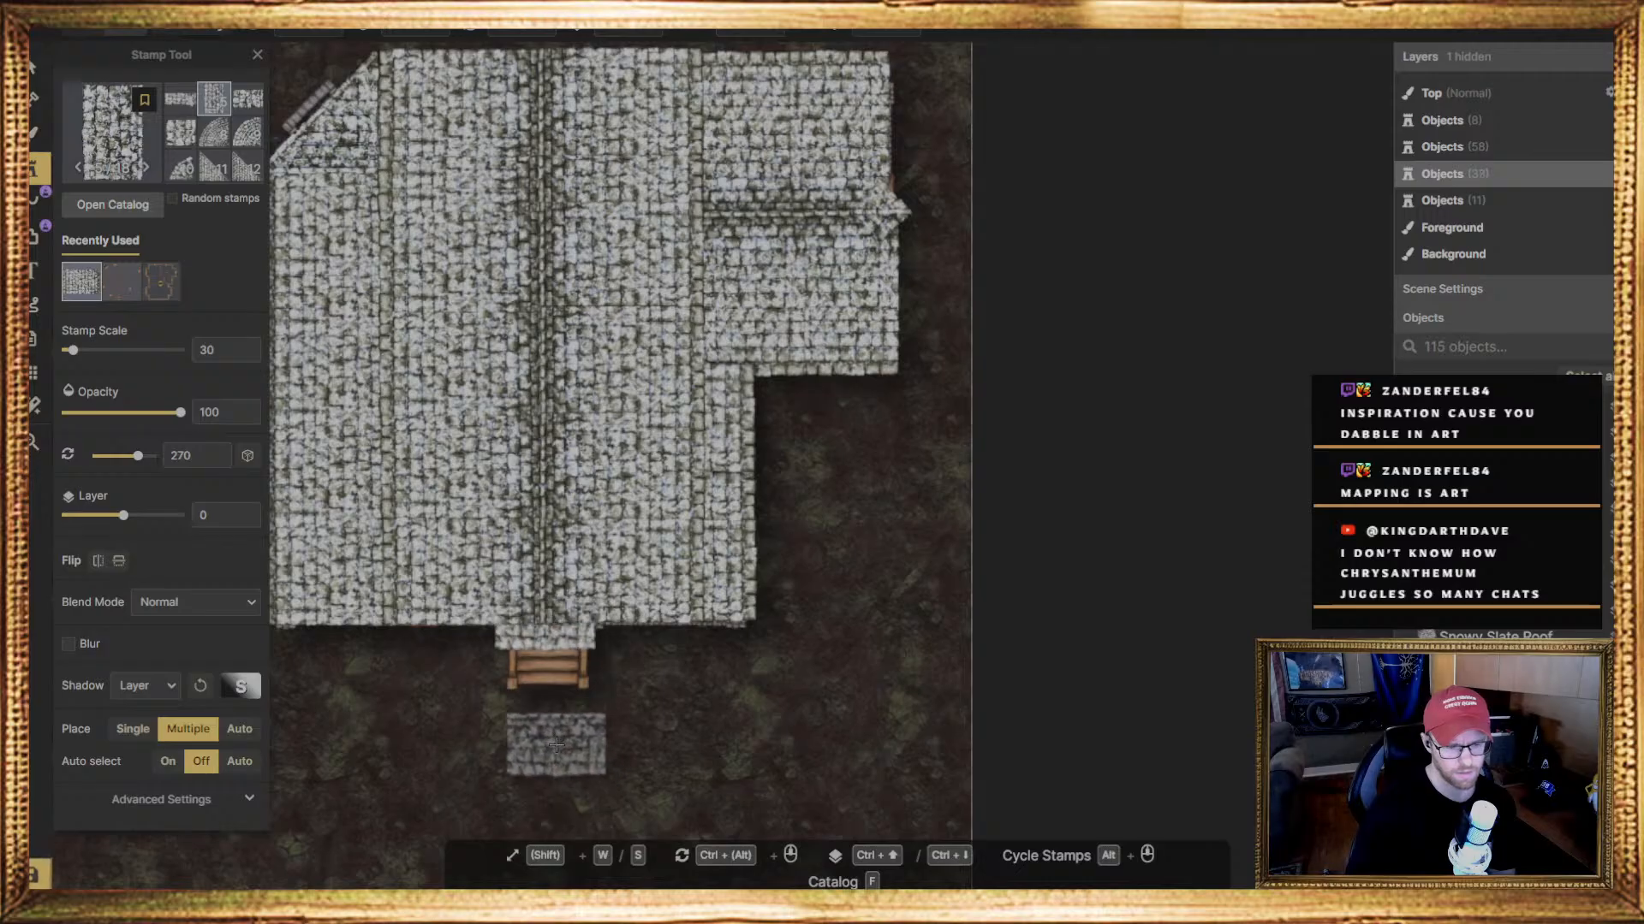
Try the narrow roof piece at the inner corner below the side roof, undo it, and save the map
click(727, 390)
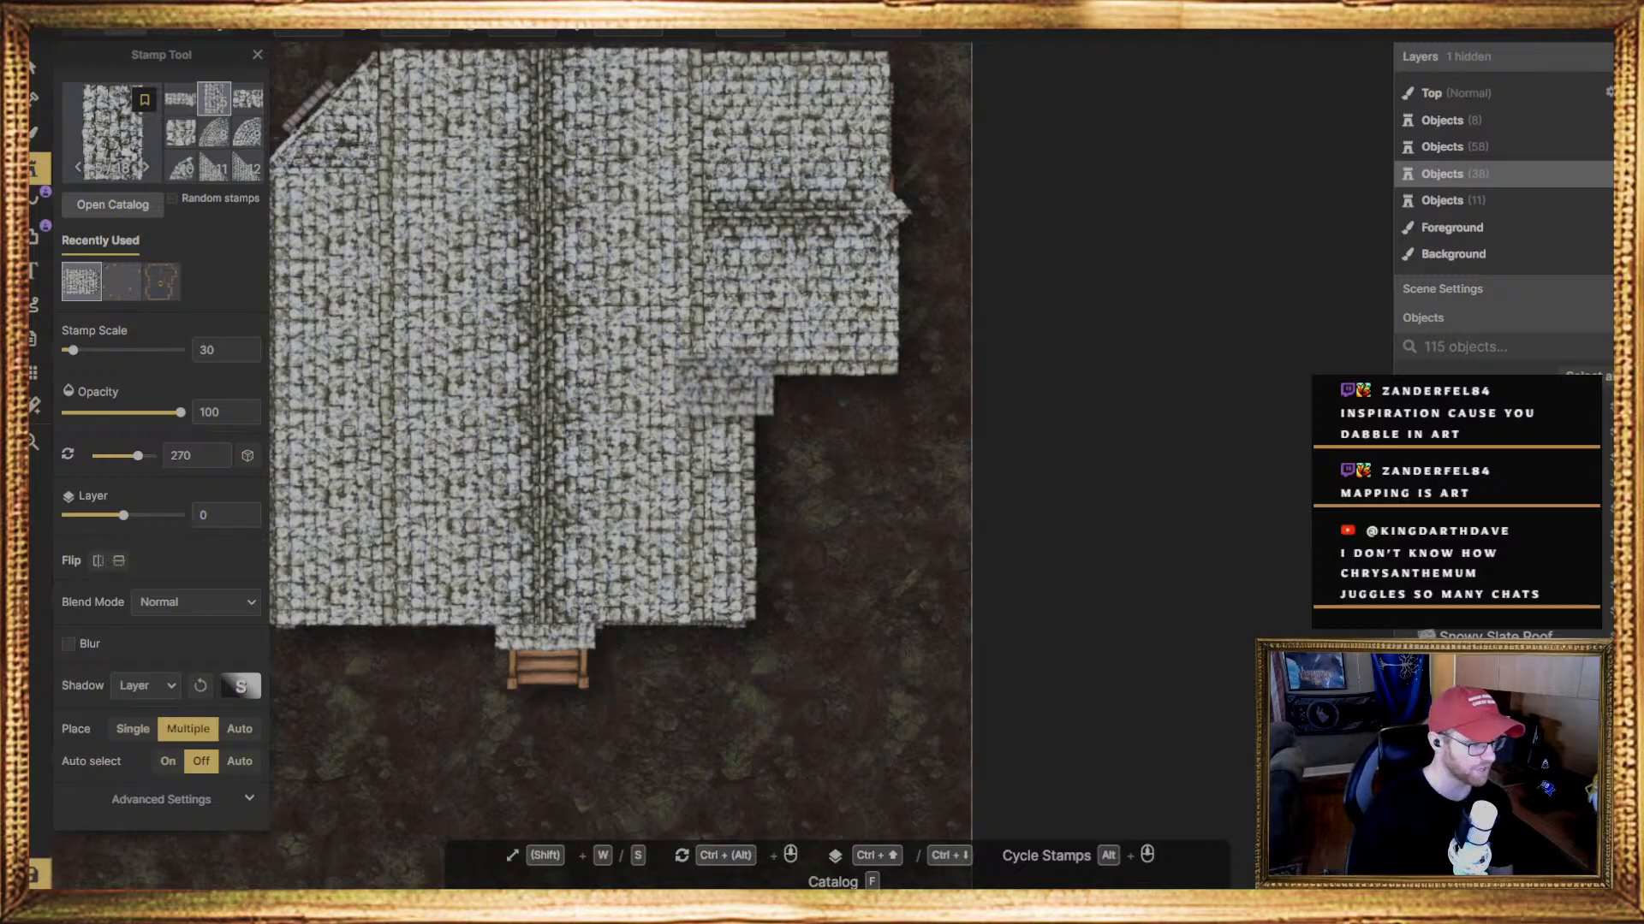
key(ctrl+z)
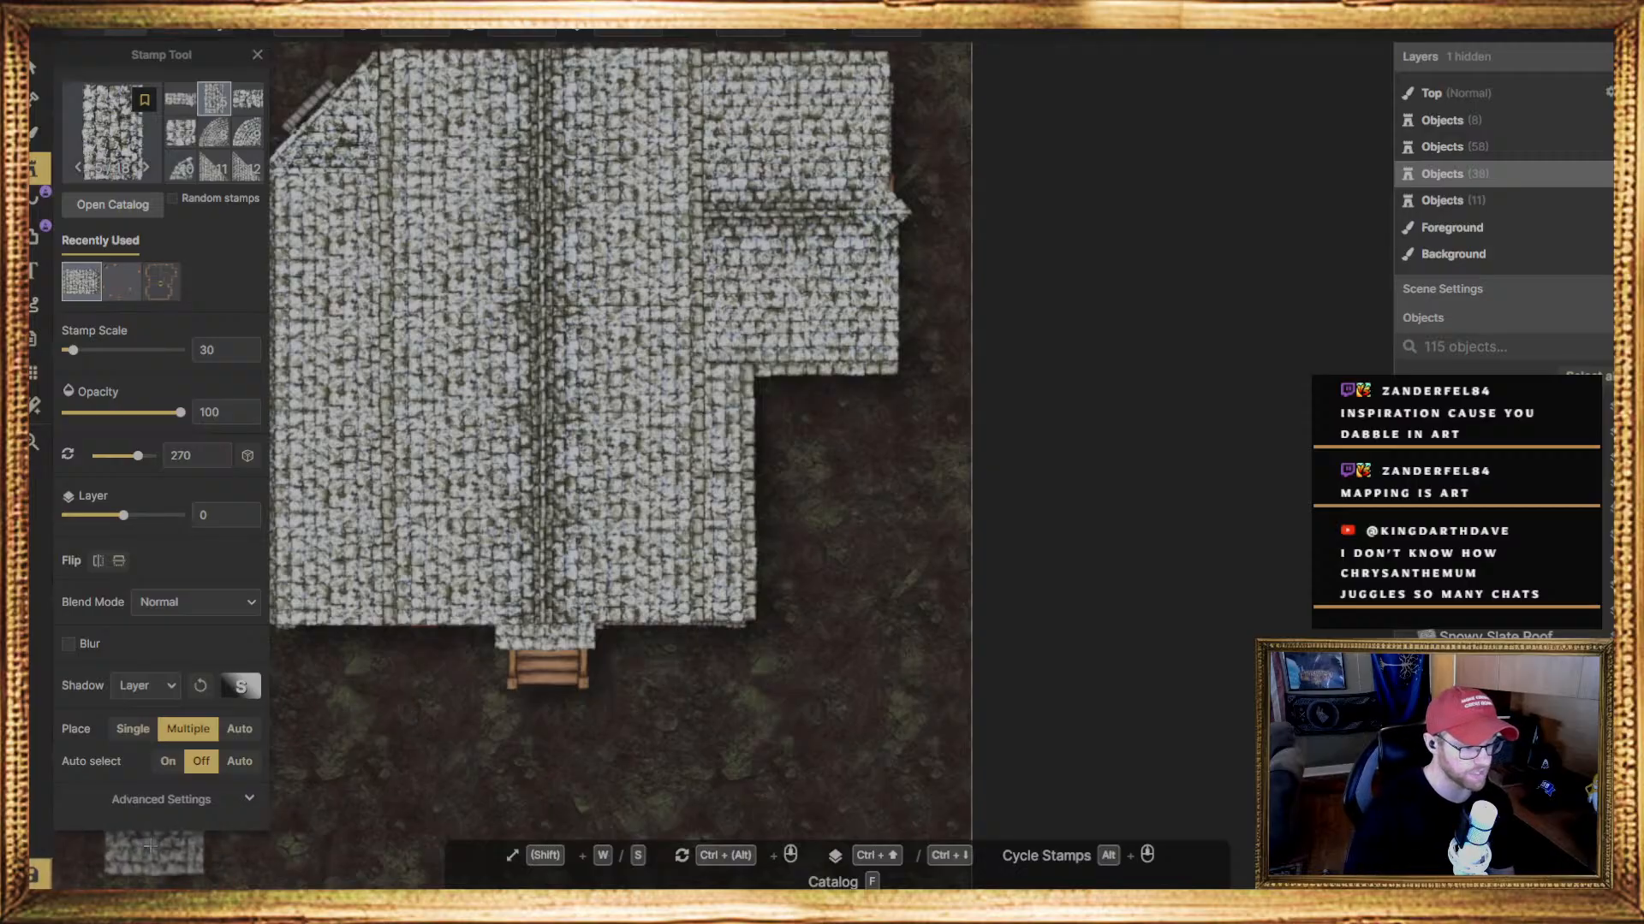
click(34, 877)
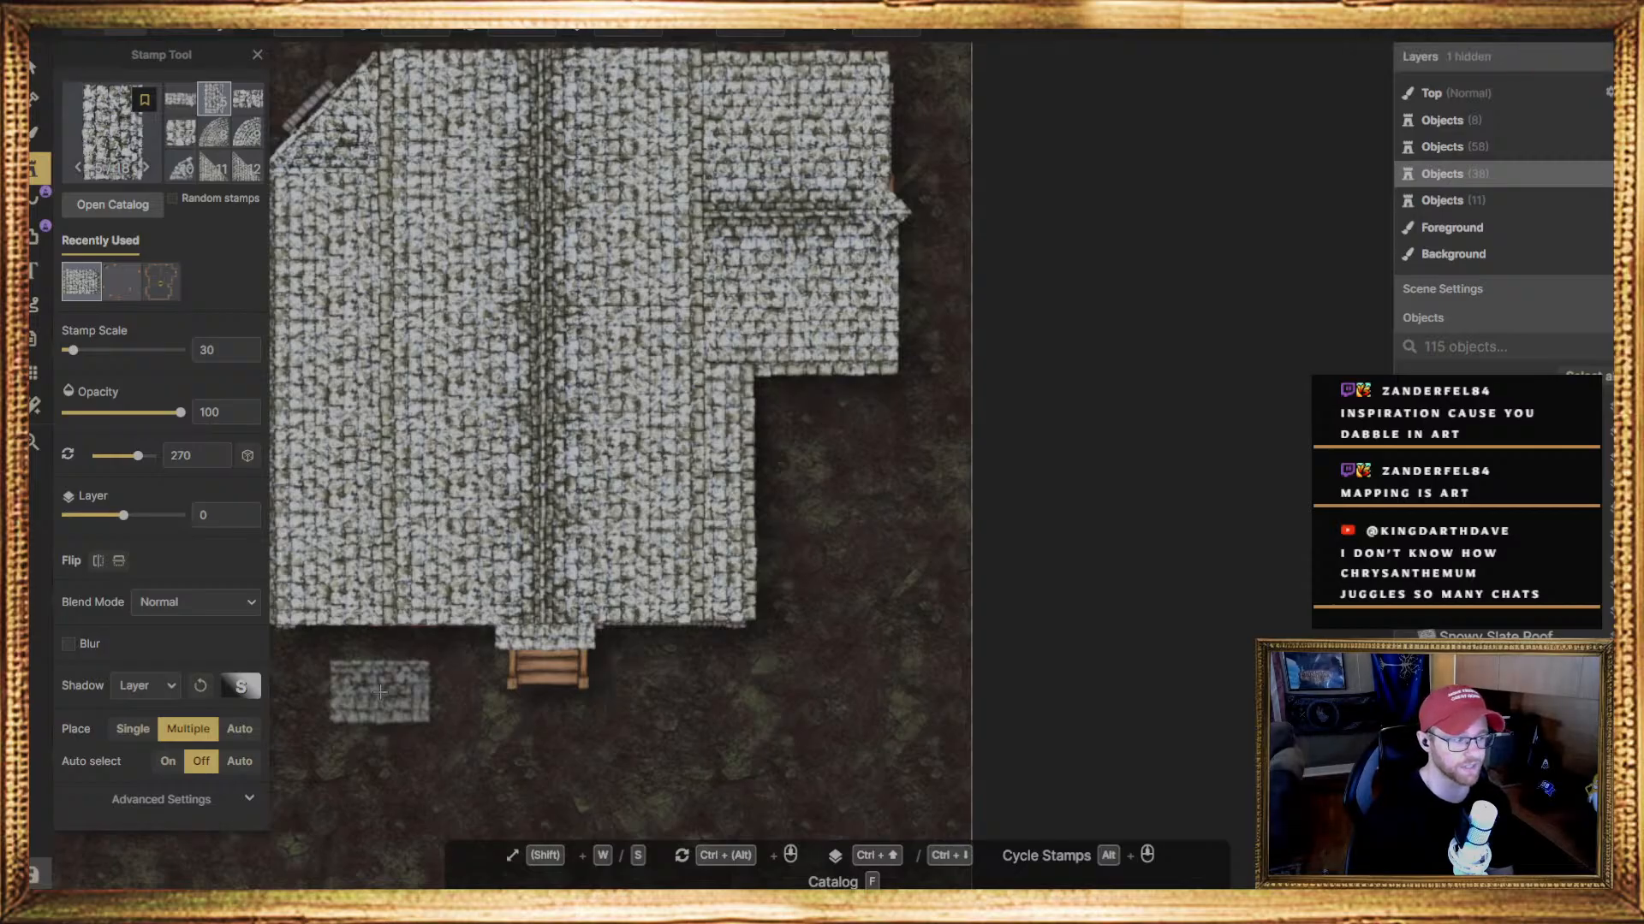
Look over the other roofed buildings and the still unroofed house on the rest of the map
scroll(638, 514, down, 3)
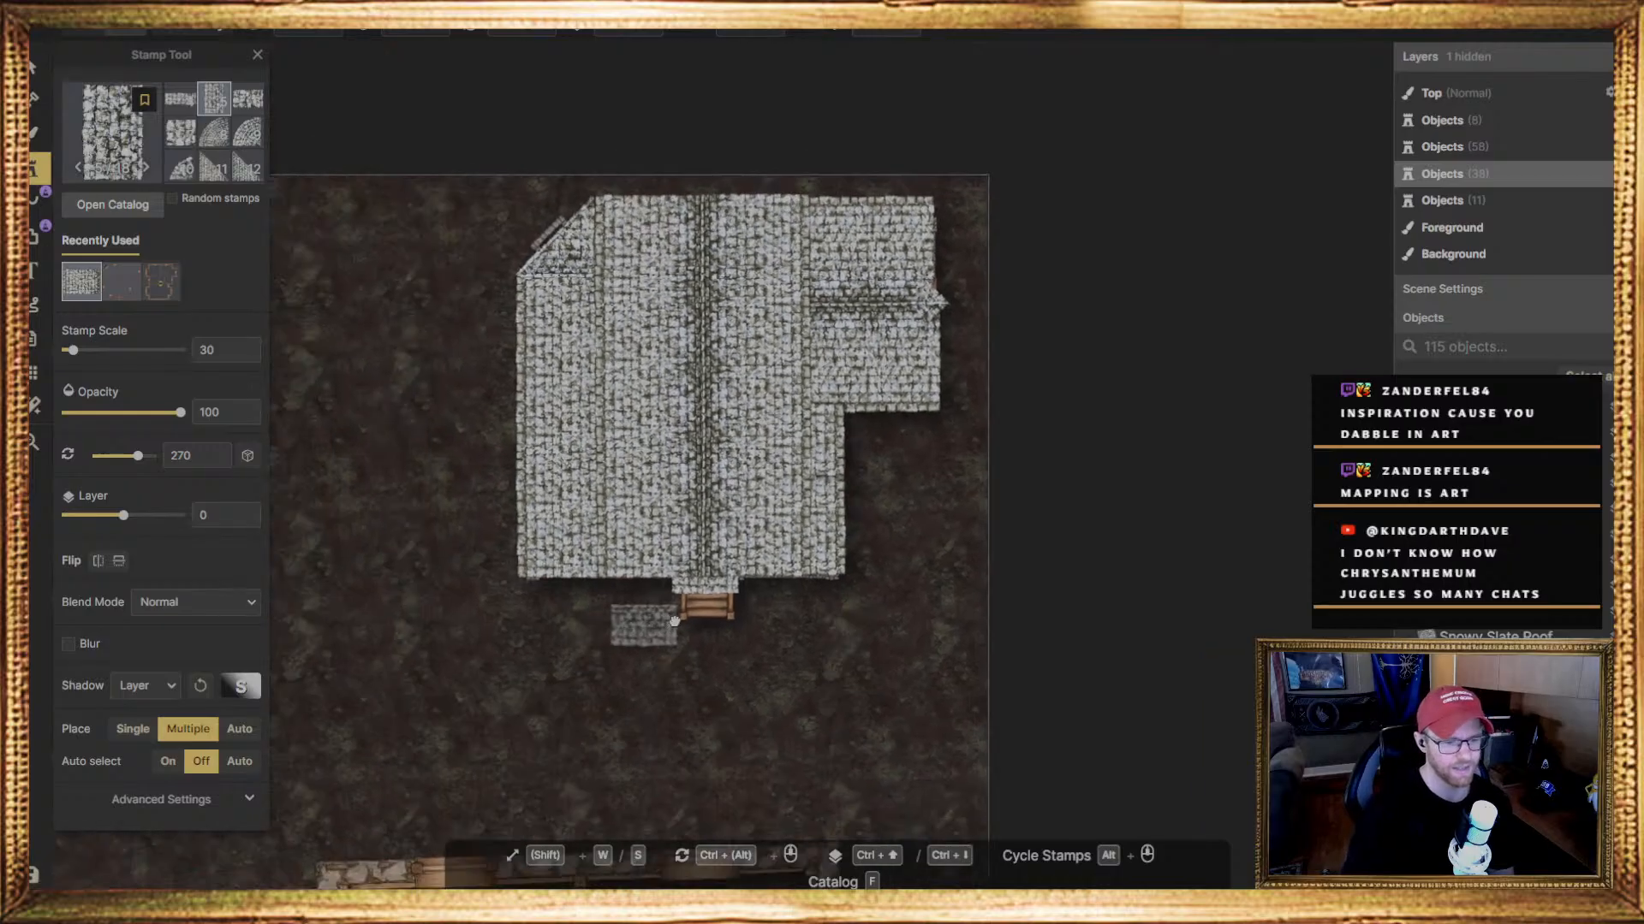
middle_drag(675, 622, 1047, 514)
middle_drag(809, 554, 1047, 394)
middle_drag(659, 521, 1021, 343)
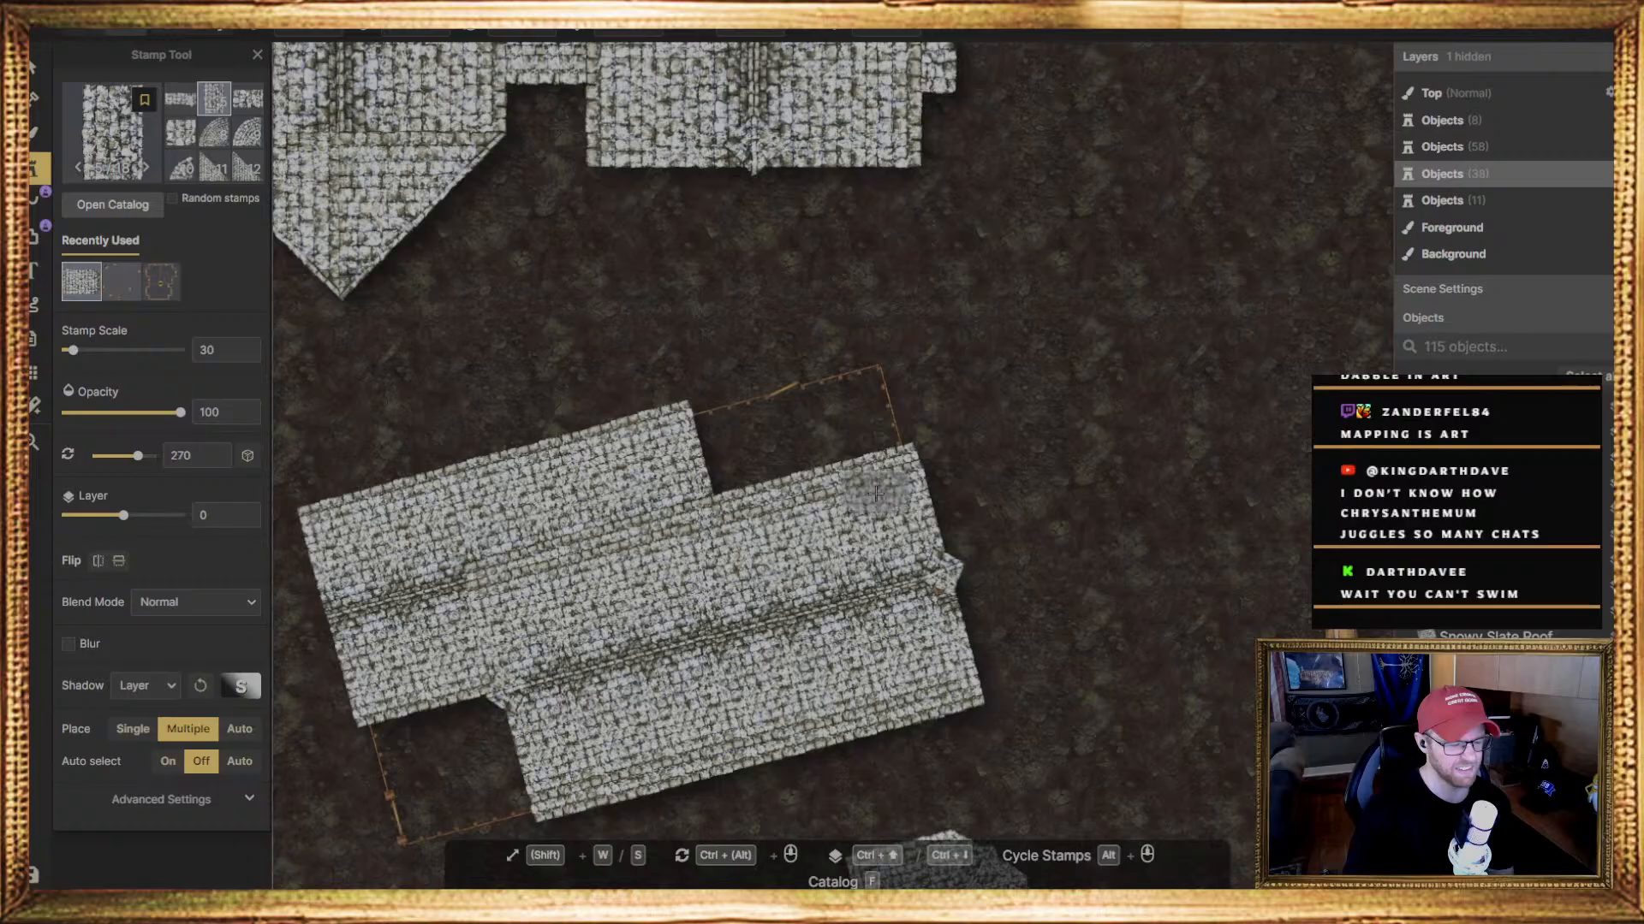
scroll(880, 495, down, 3)
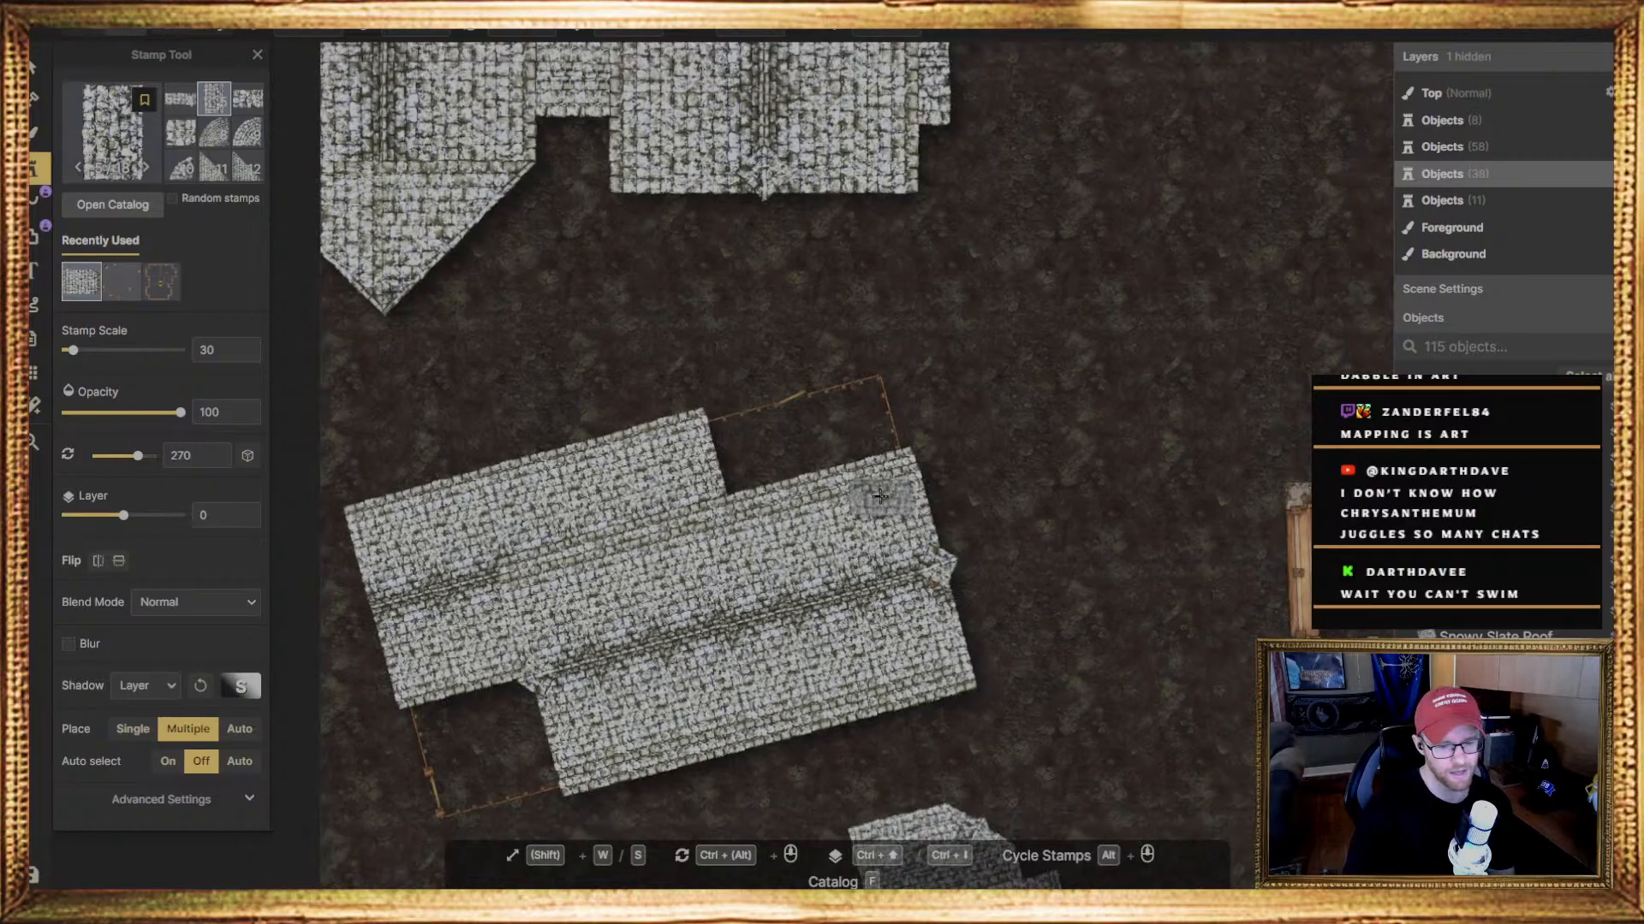
middle_drag(1088, 451, 805, 493)
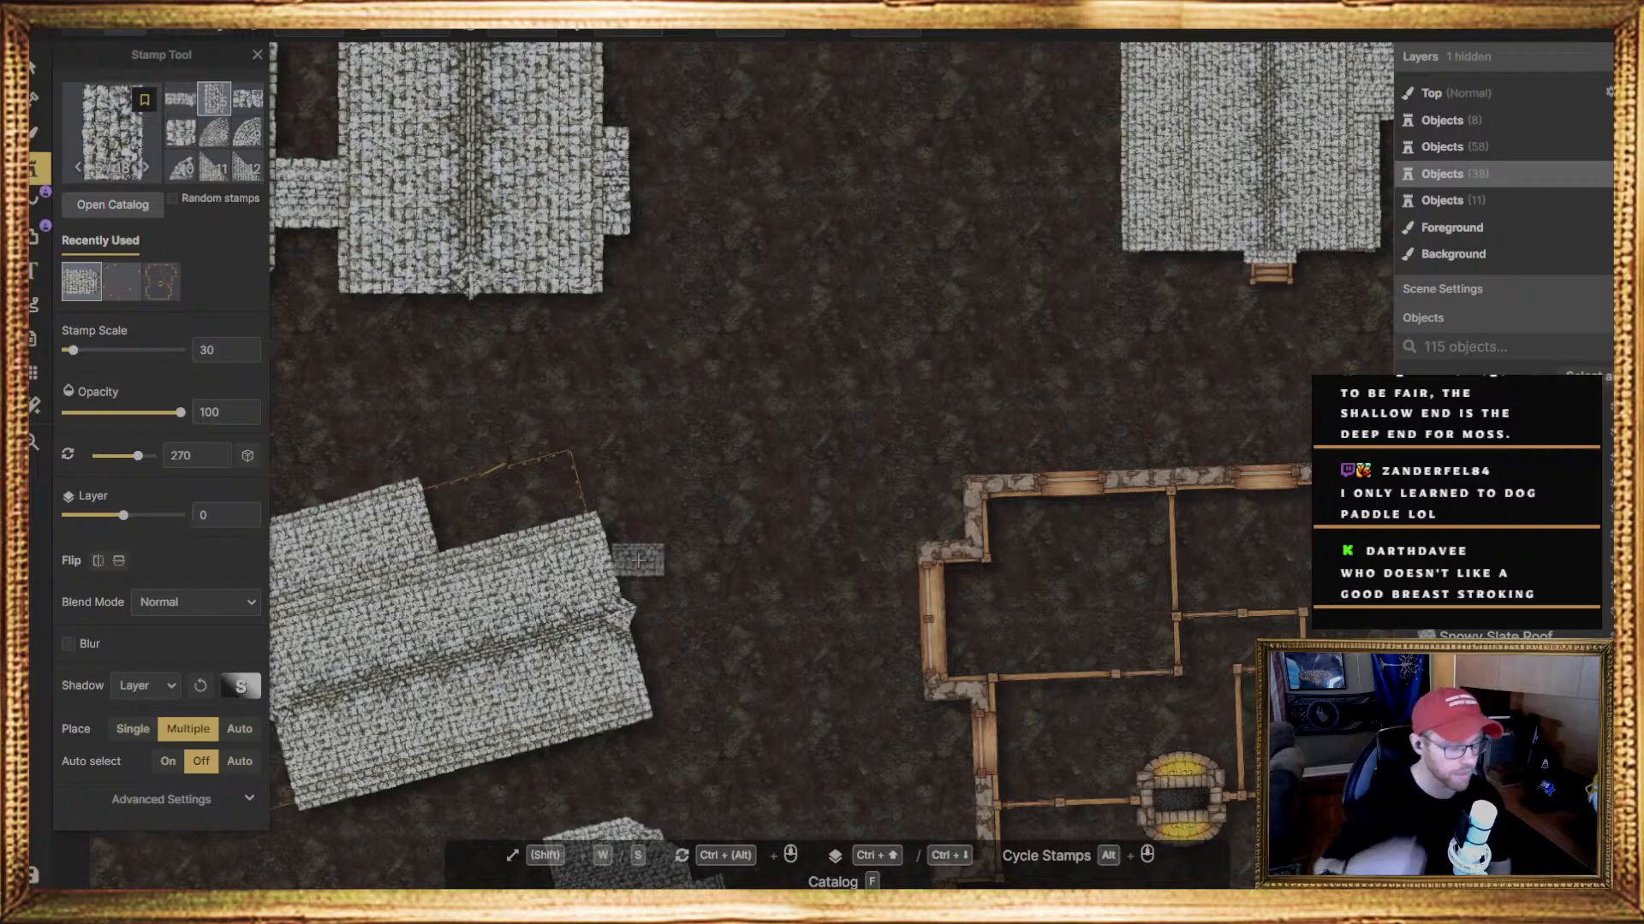
Return to the maps overview, browse the community maps, and open the forested market place map near an abandoned mine
click(38, 40)
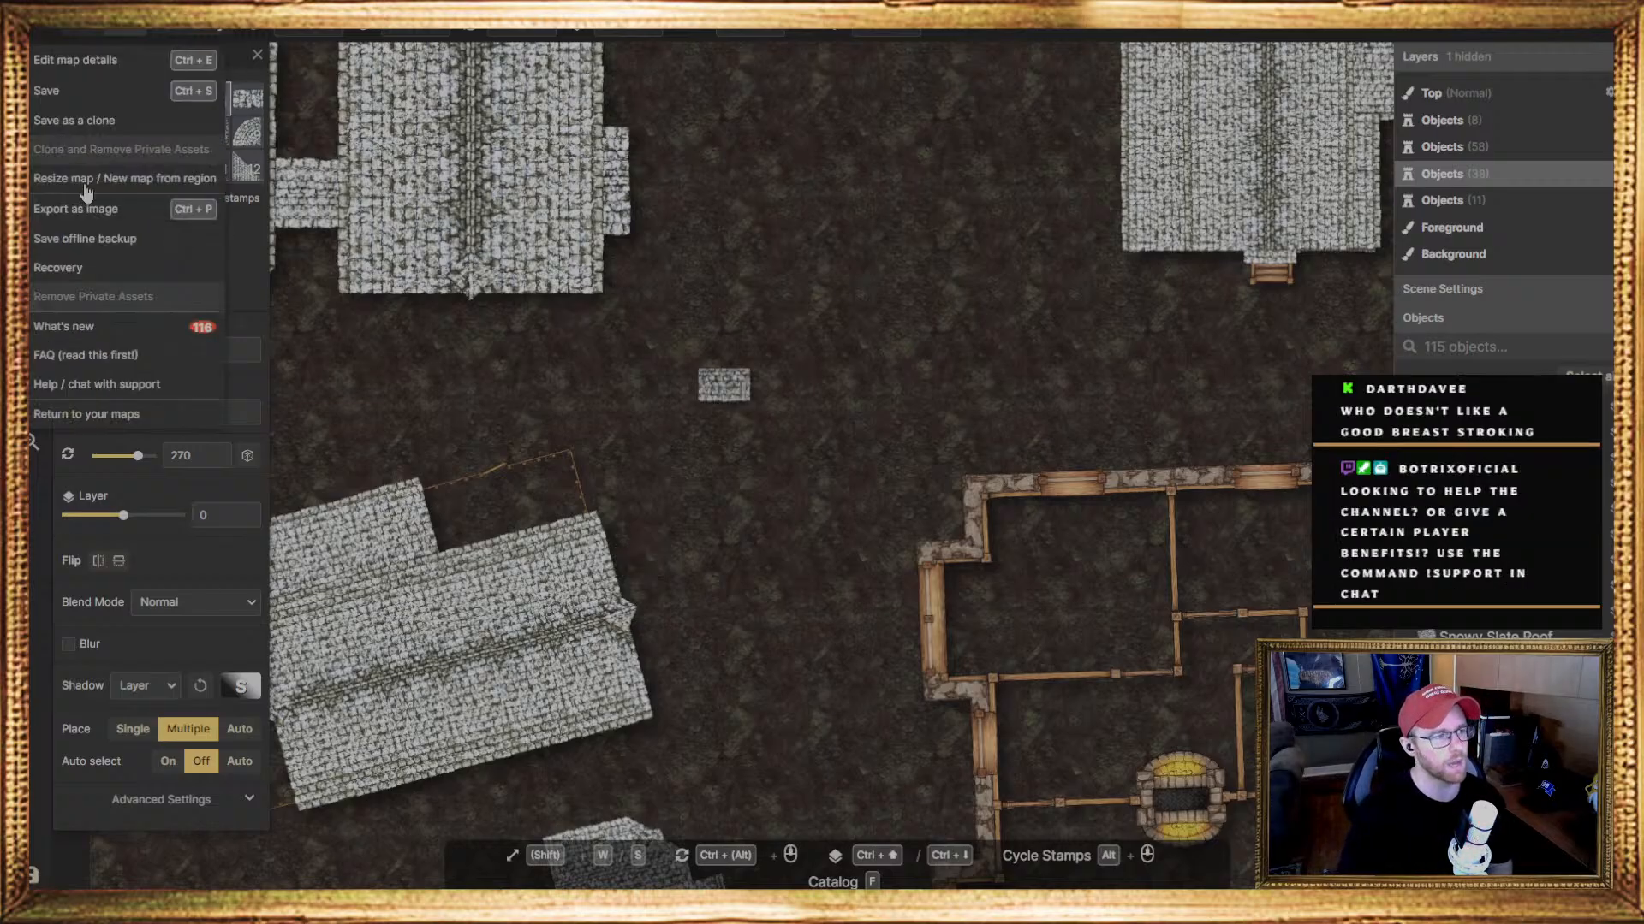
click(93, 416)
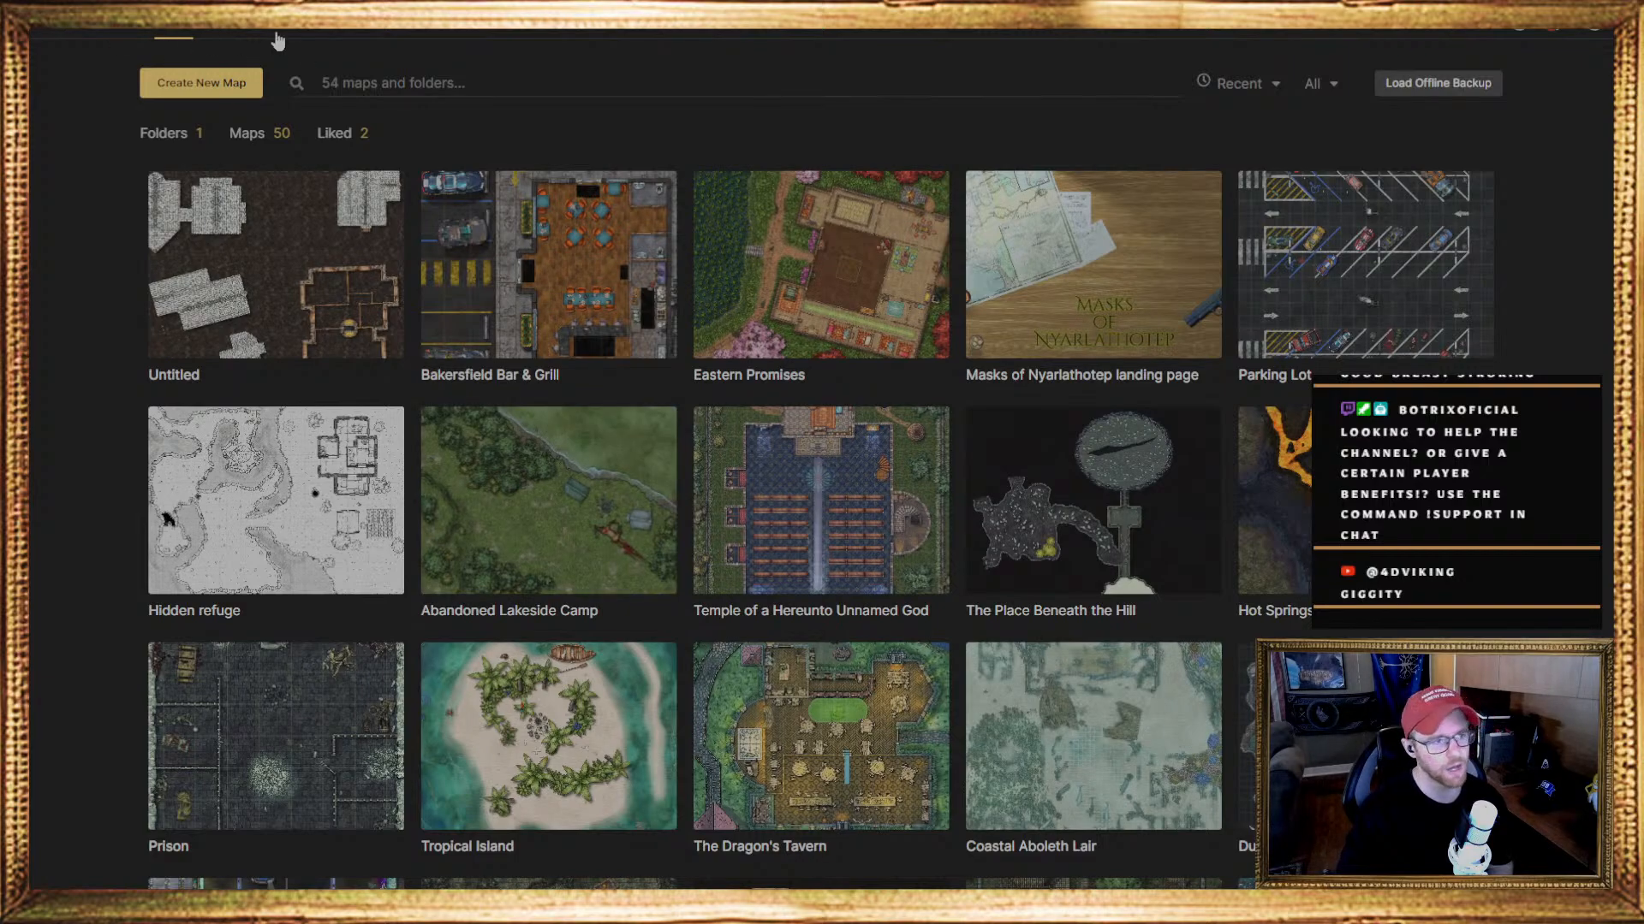
click(225, 33)
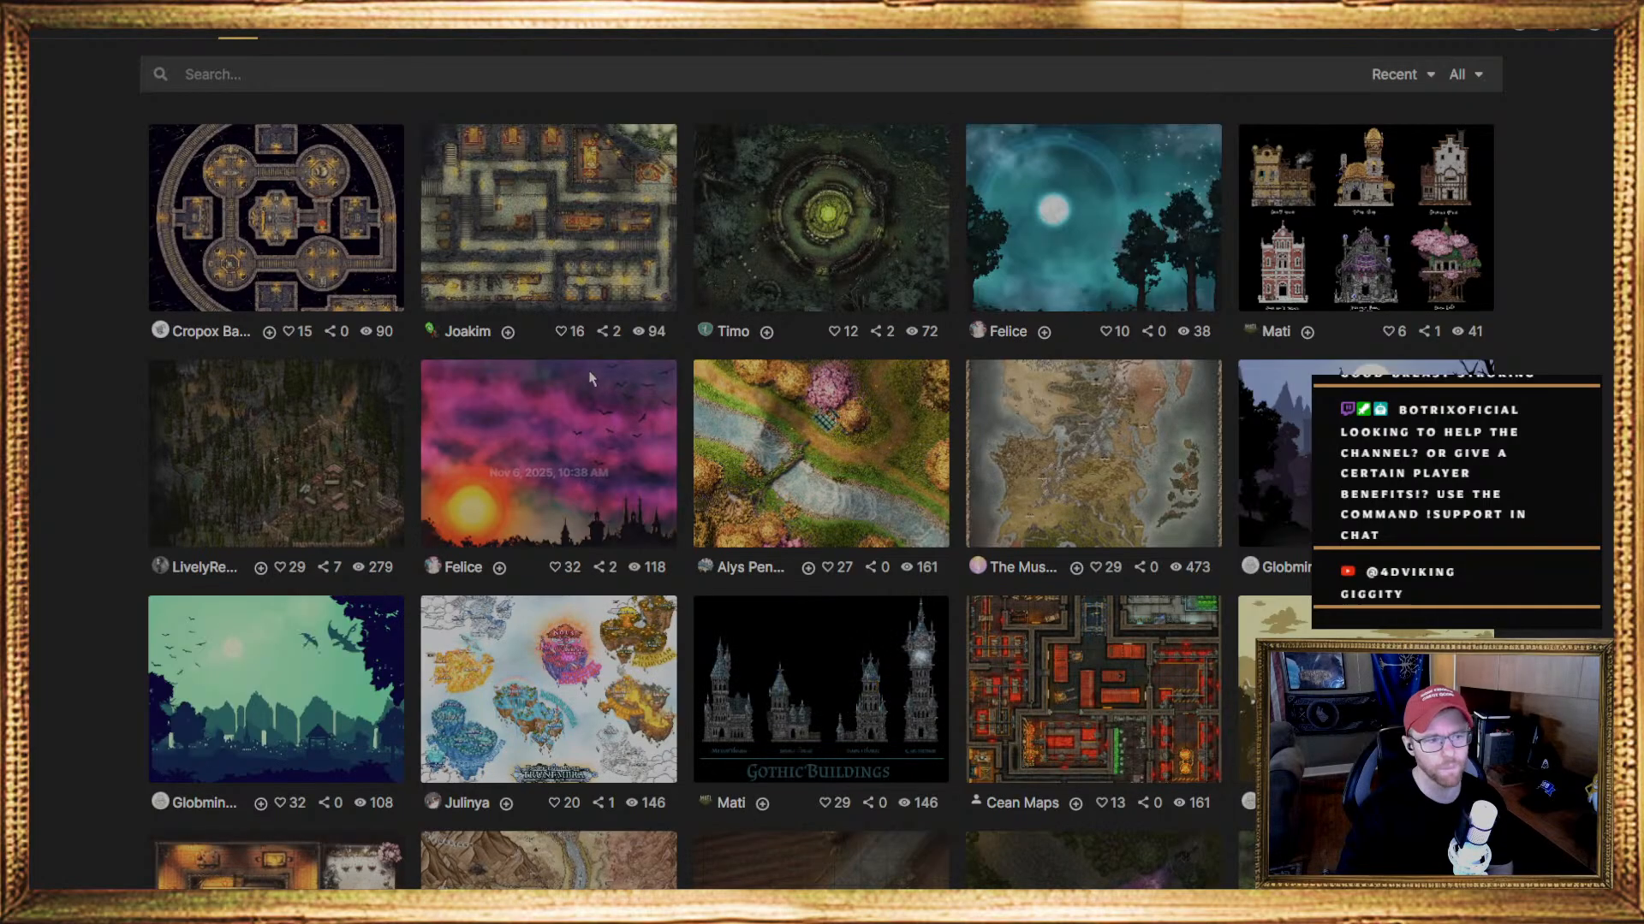
scroll(479, 428, down, 1)
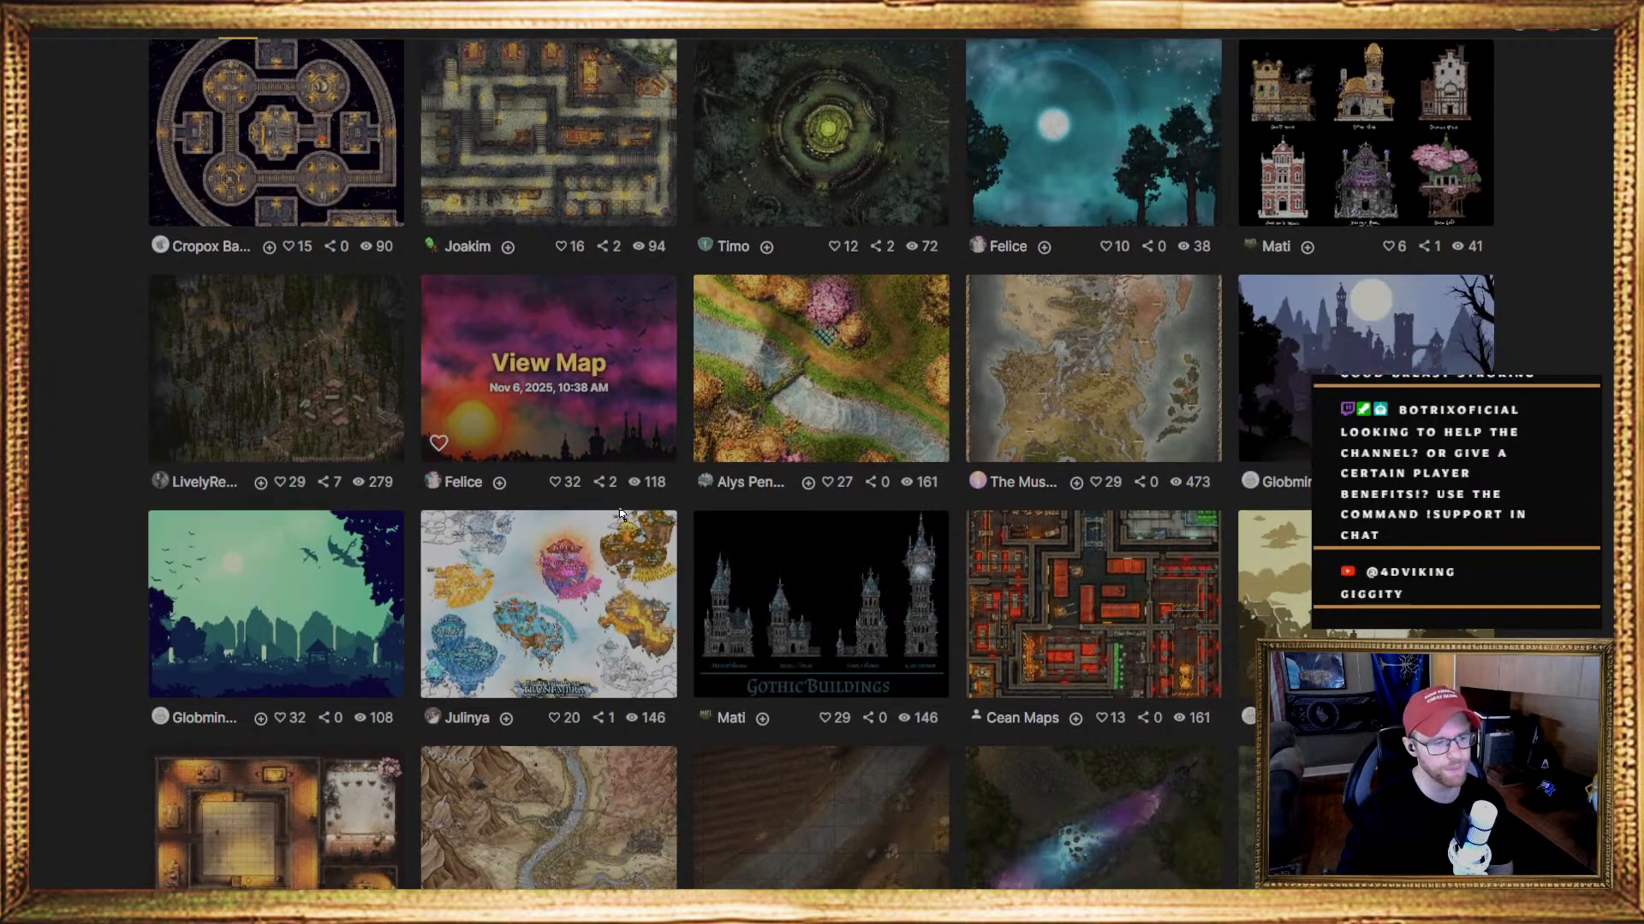
click(312, 409)
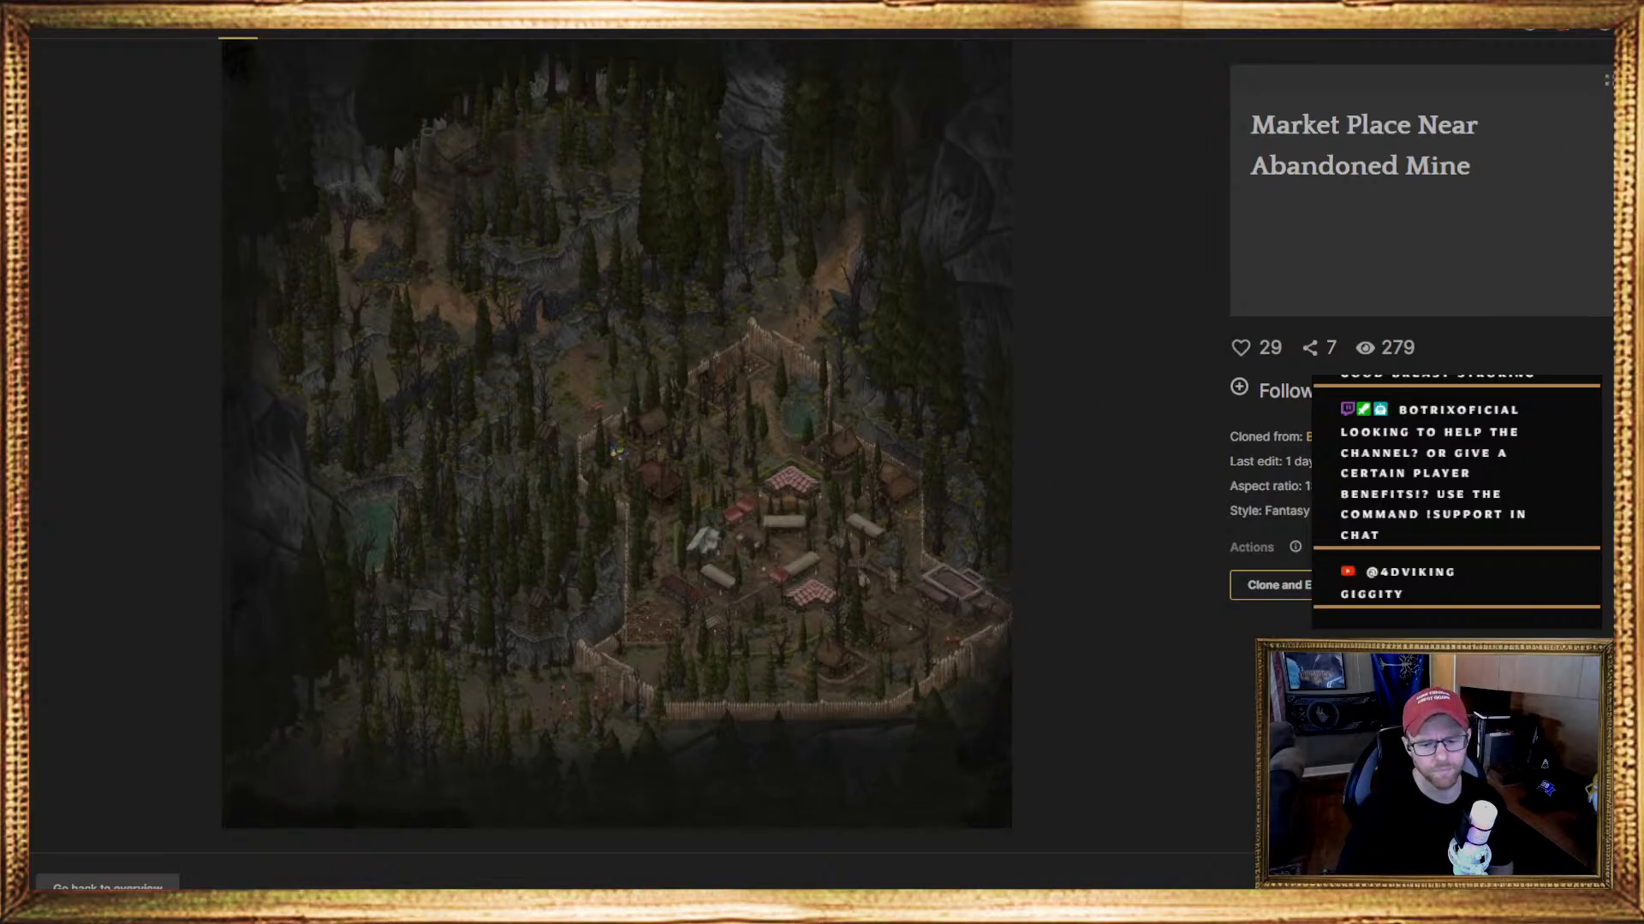
Return to the community gallery and open the Crassmere coastal city map
click(107, 885)
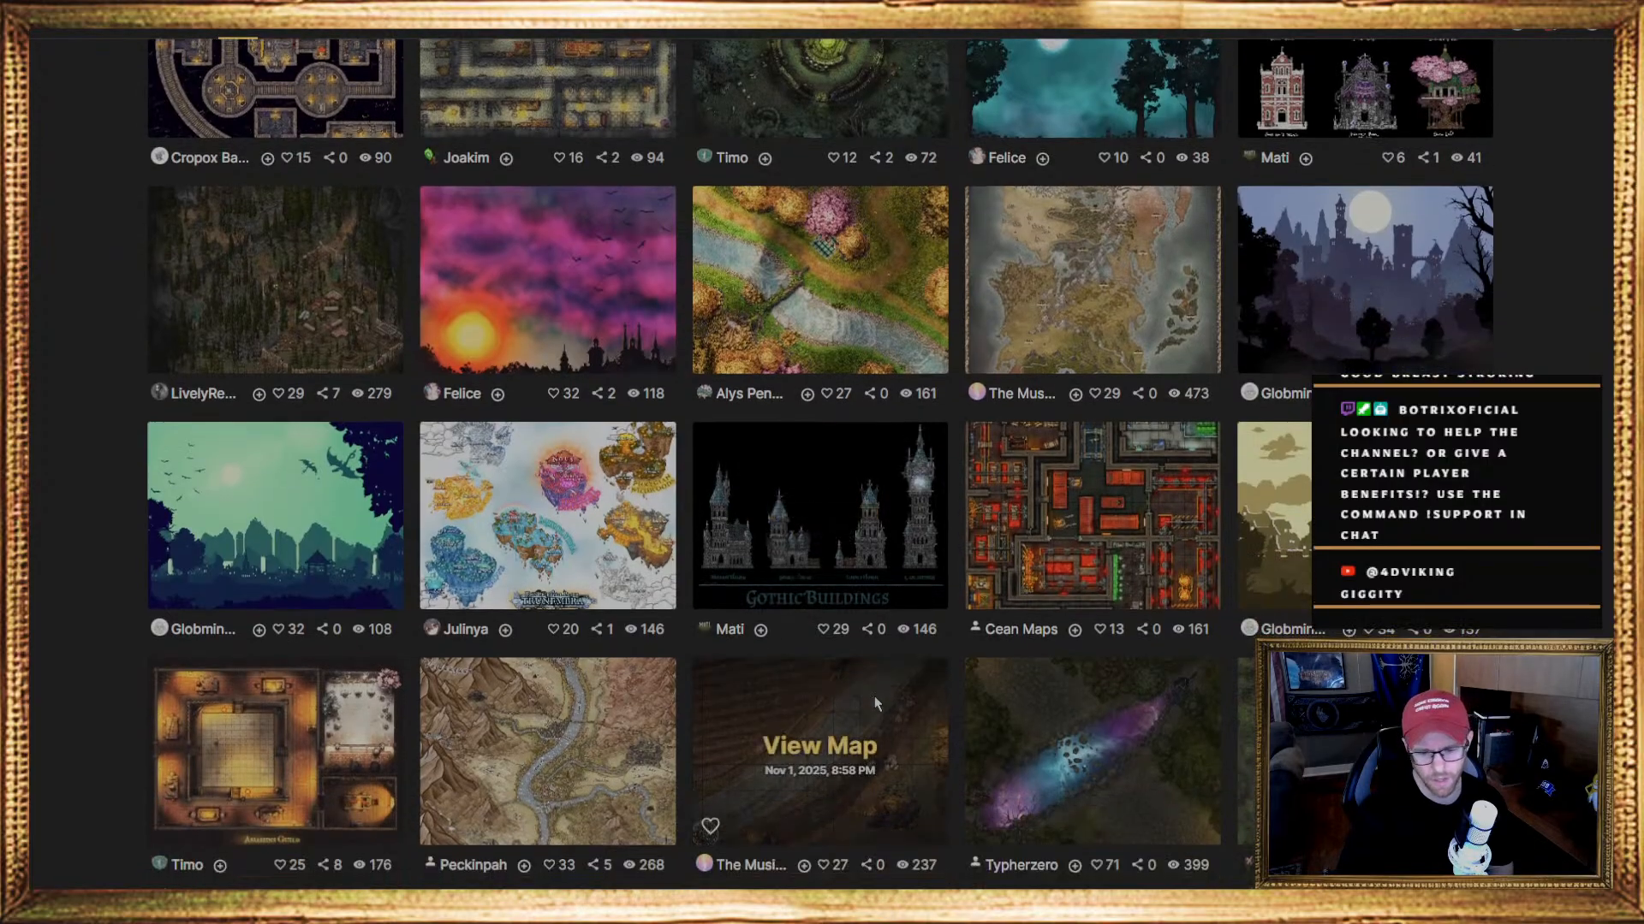
scroll(874, 704, down, 2)
scroll(999, 678, down, 2)
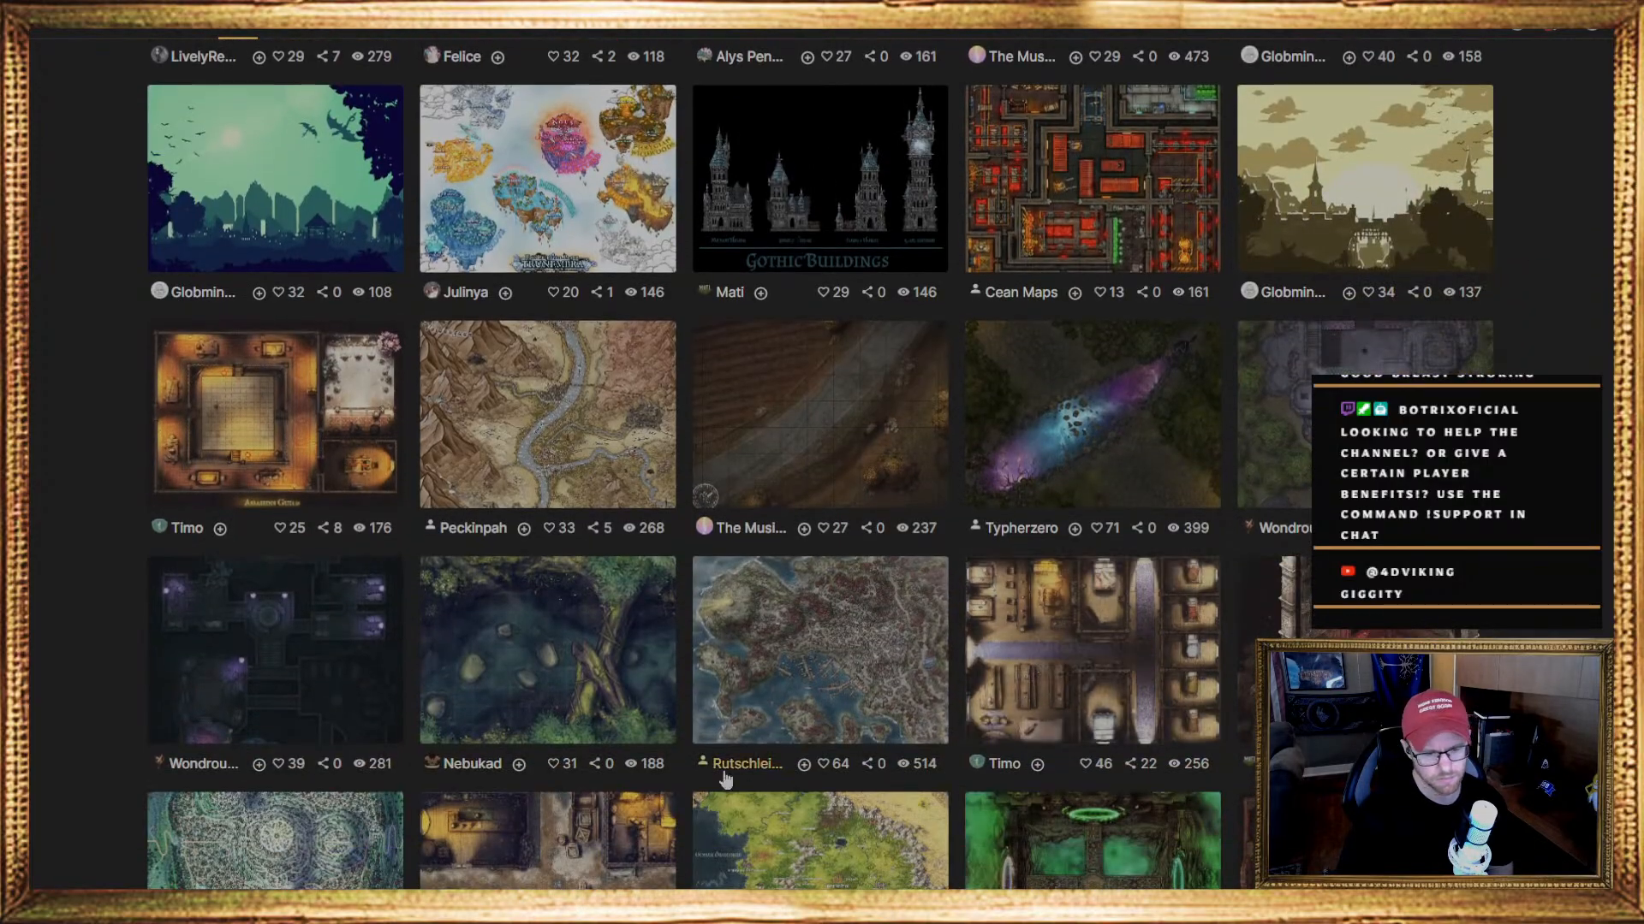
click(822, 666)
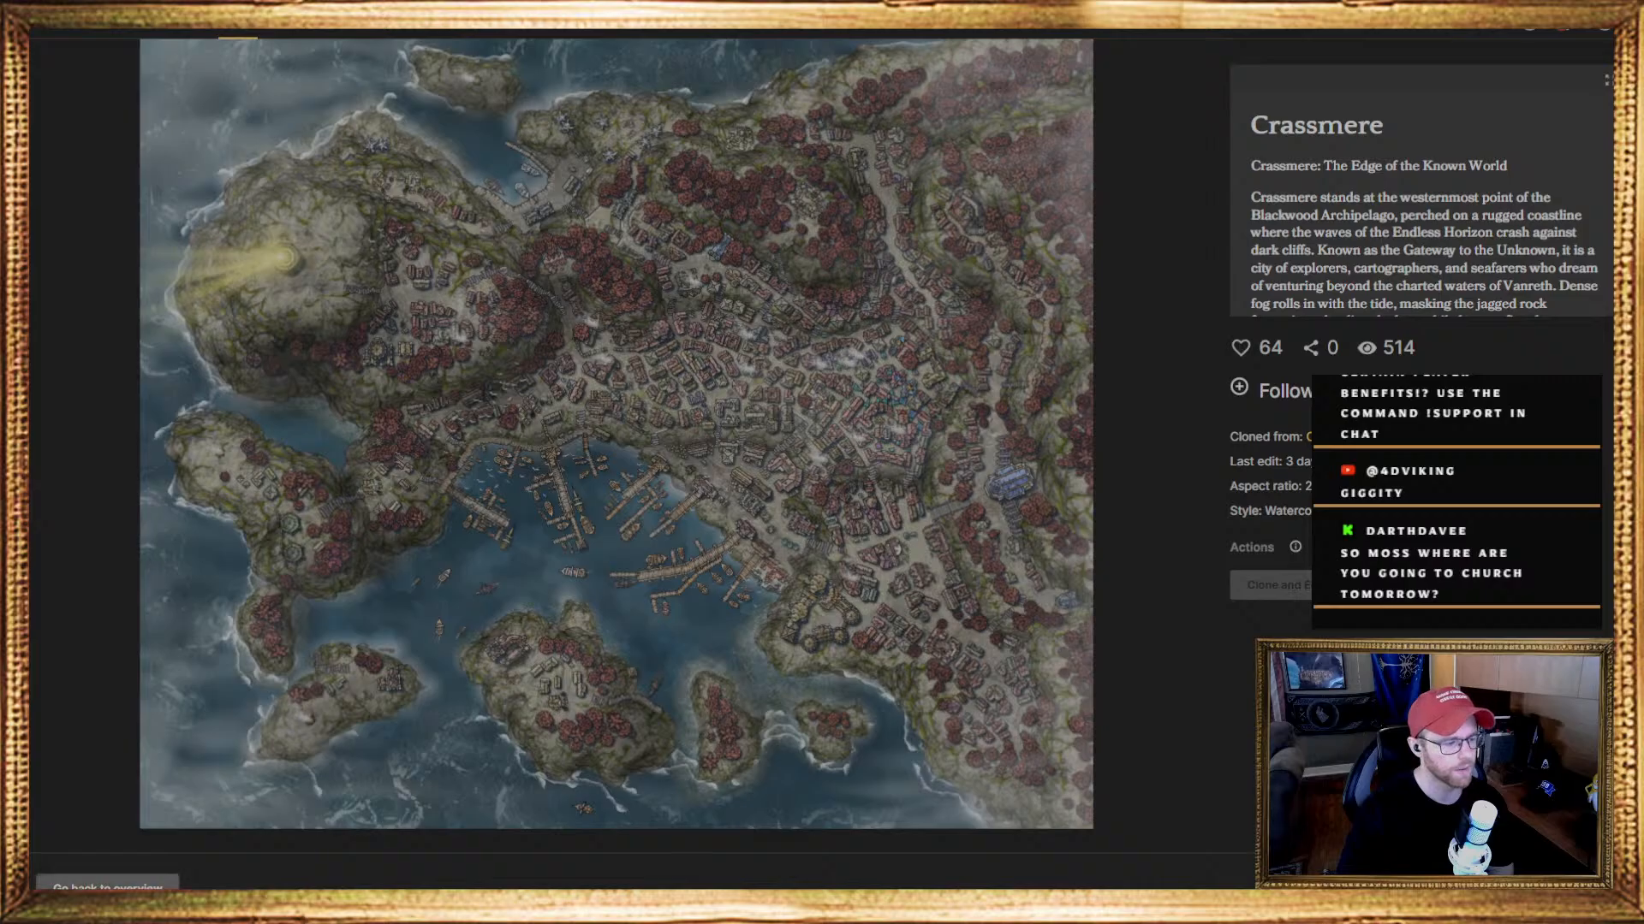
Go back from the Crassmere map to the gallery and browse more community maps
click(107, 887)
scroll(1020, 723, down, 3)
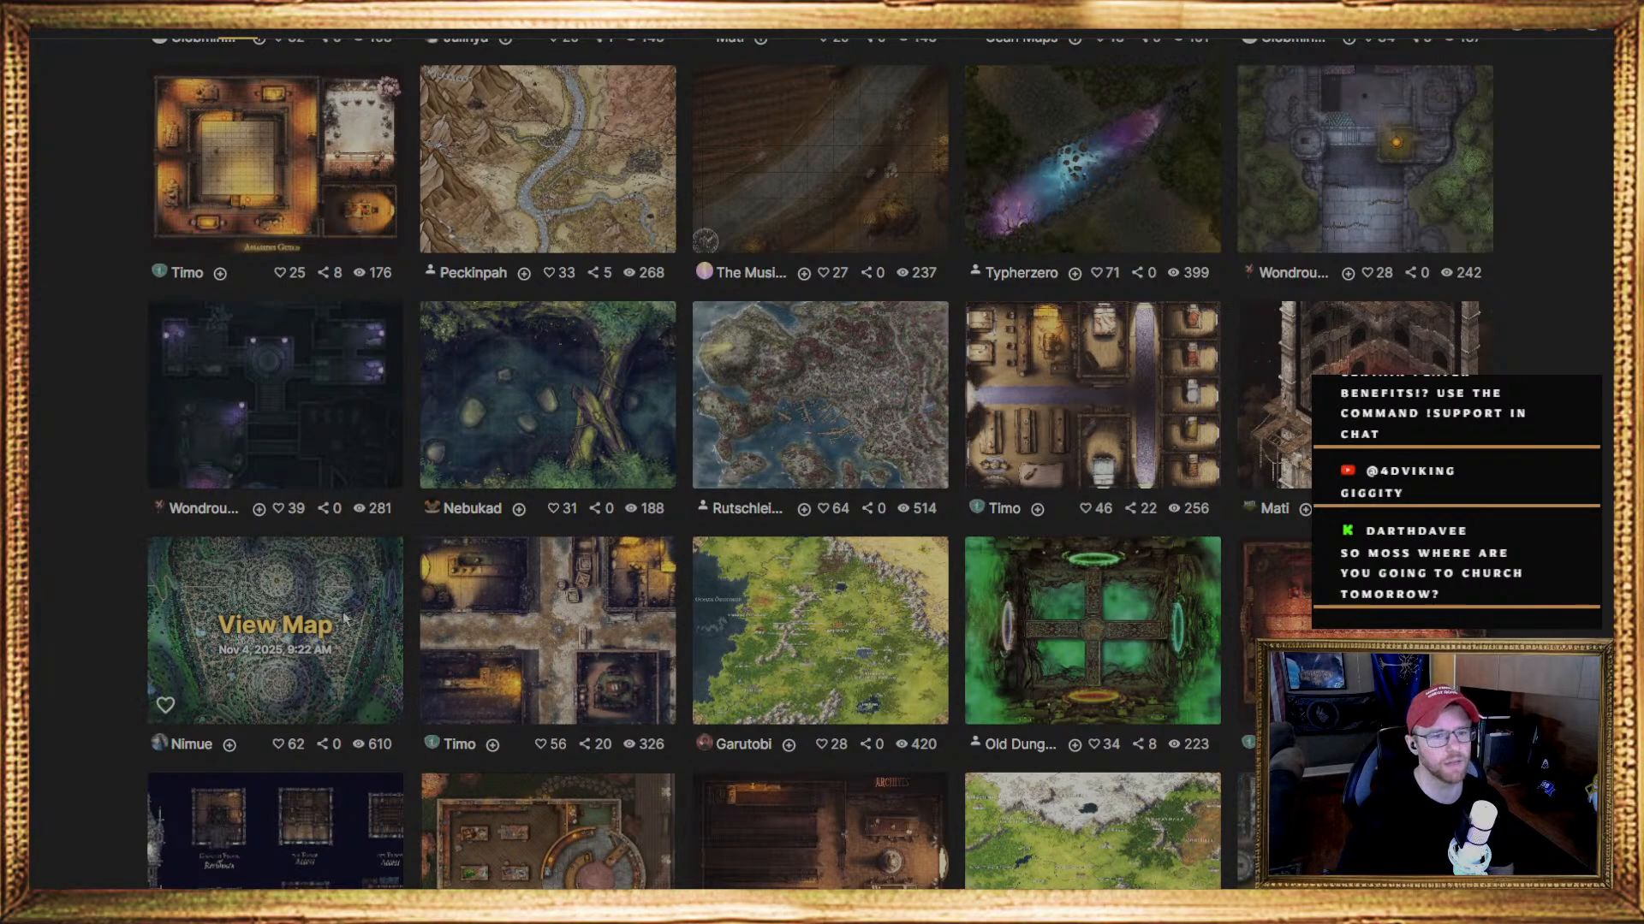
scroll(548, 633, up, 8)
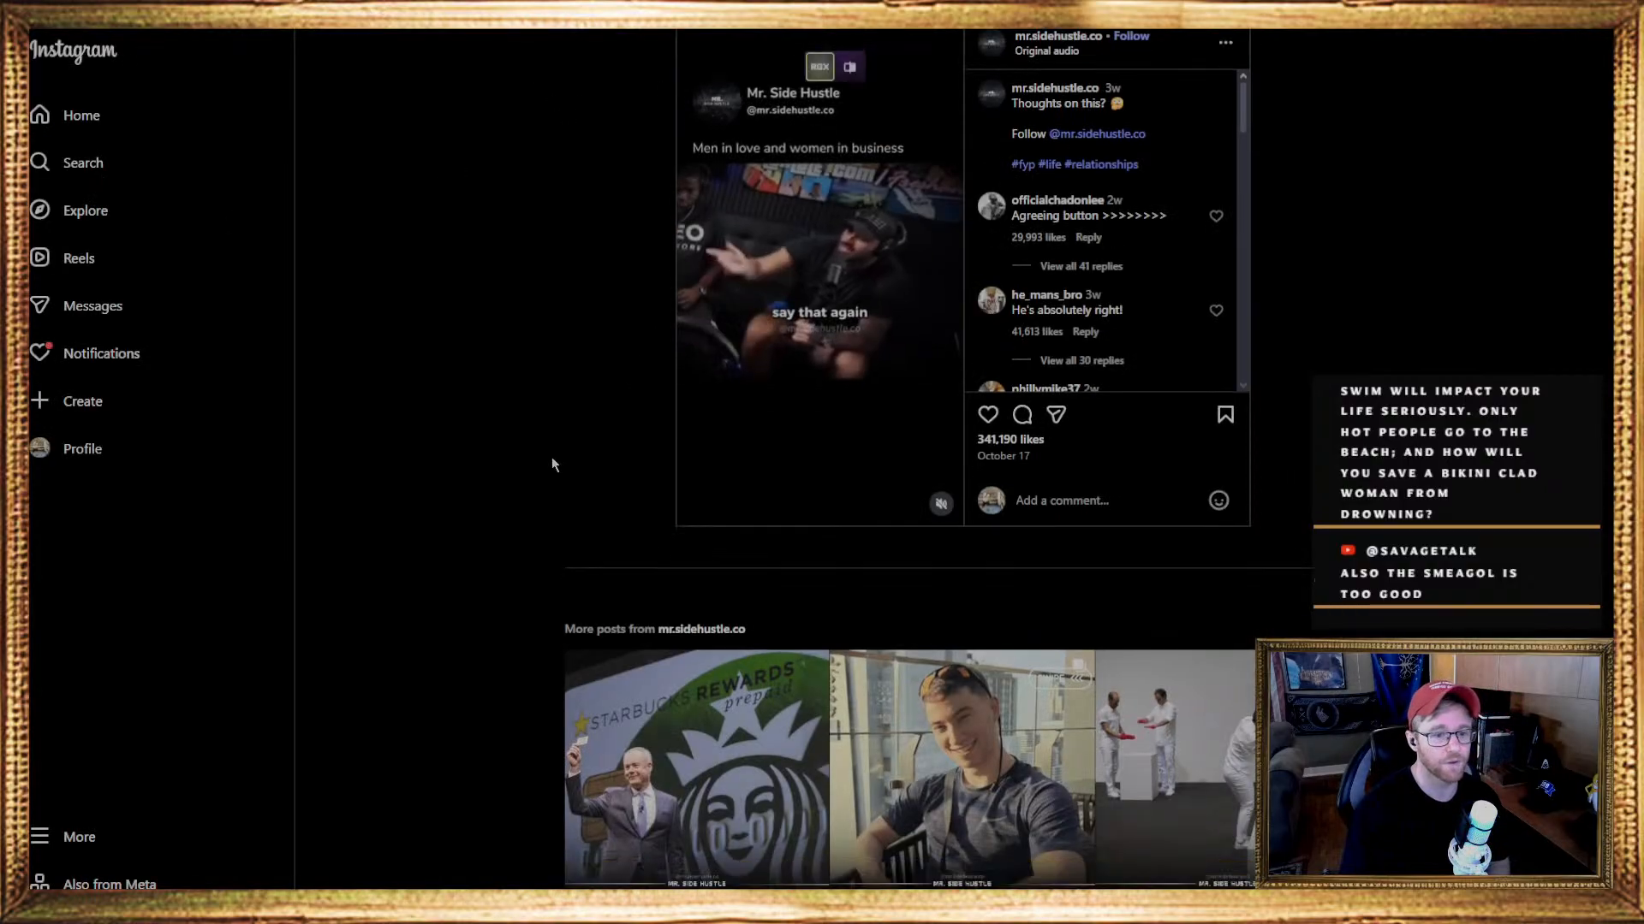
scroll(526, 515, down, 6)
scroll(469, 548, up, 3)
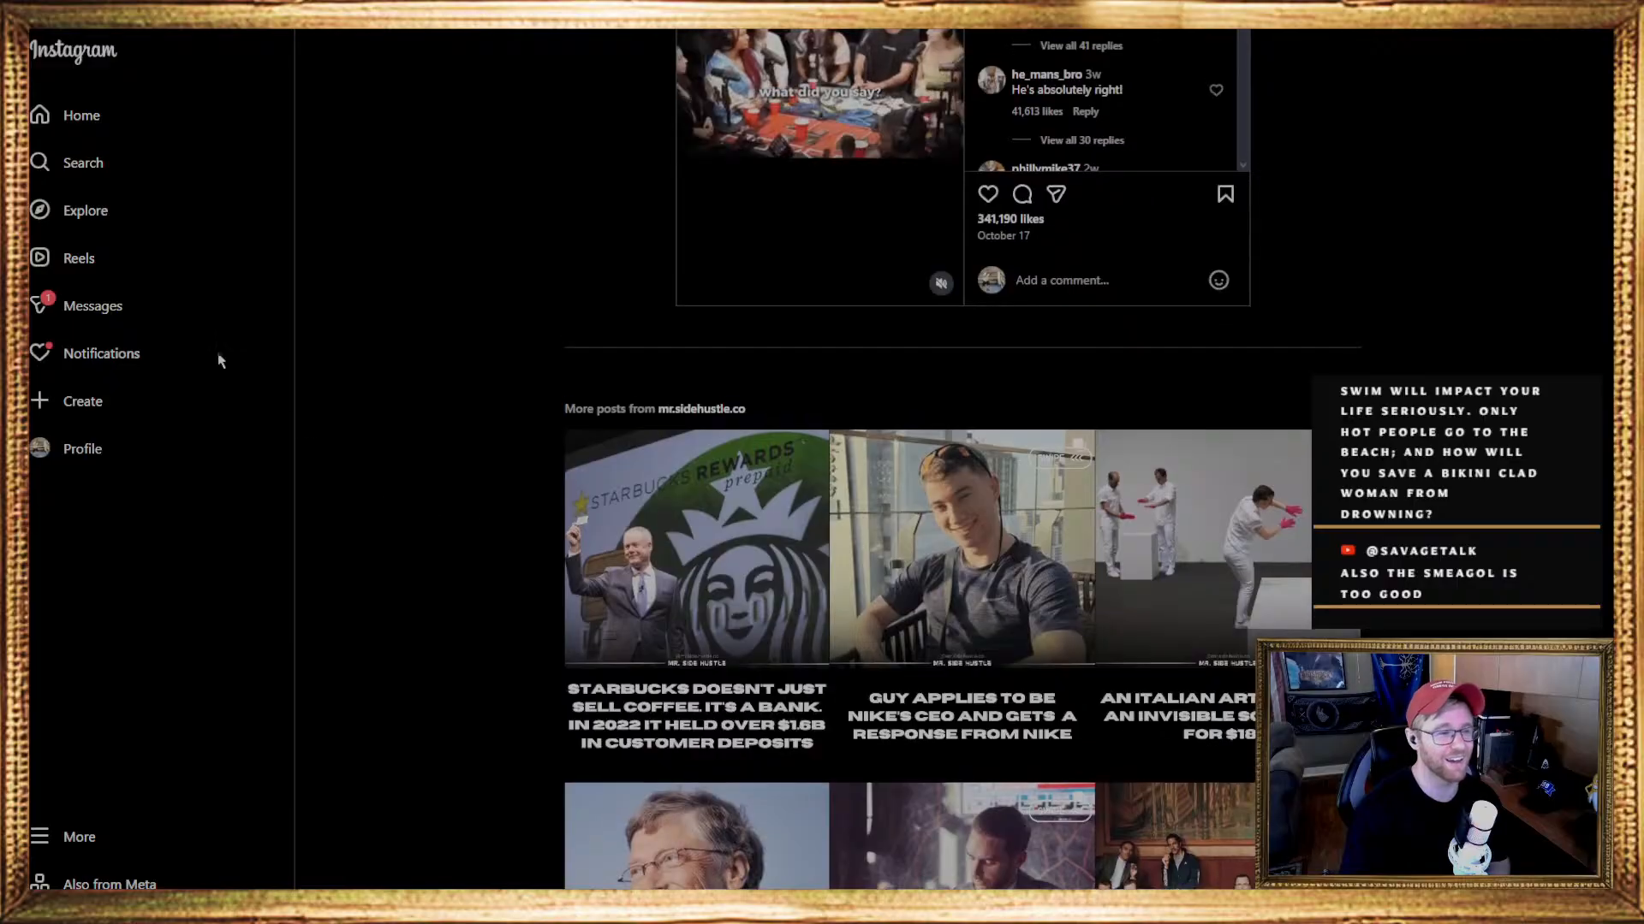
scroll(94, 249, down, 2)
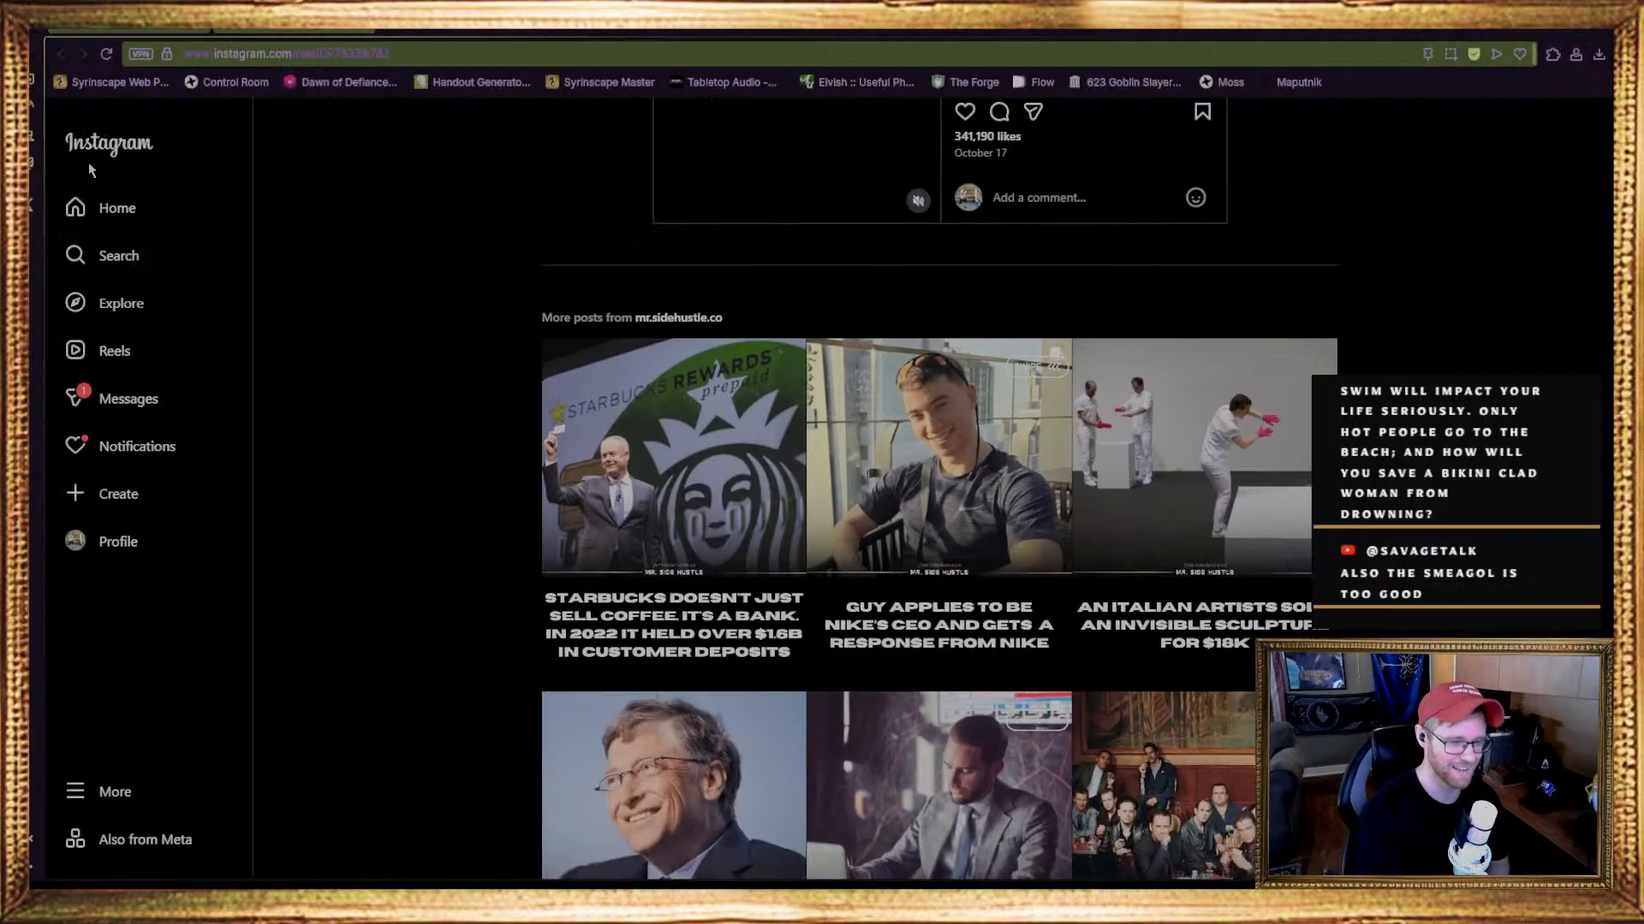
Switch back from Instagram to Inkarnate's community gallery and show it in full screen
click(370, 28)
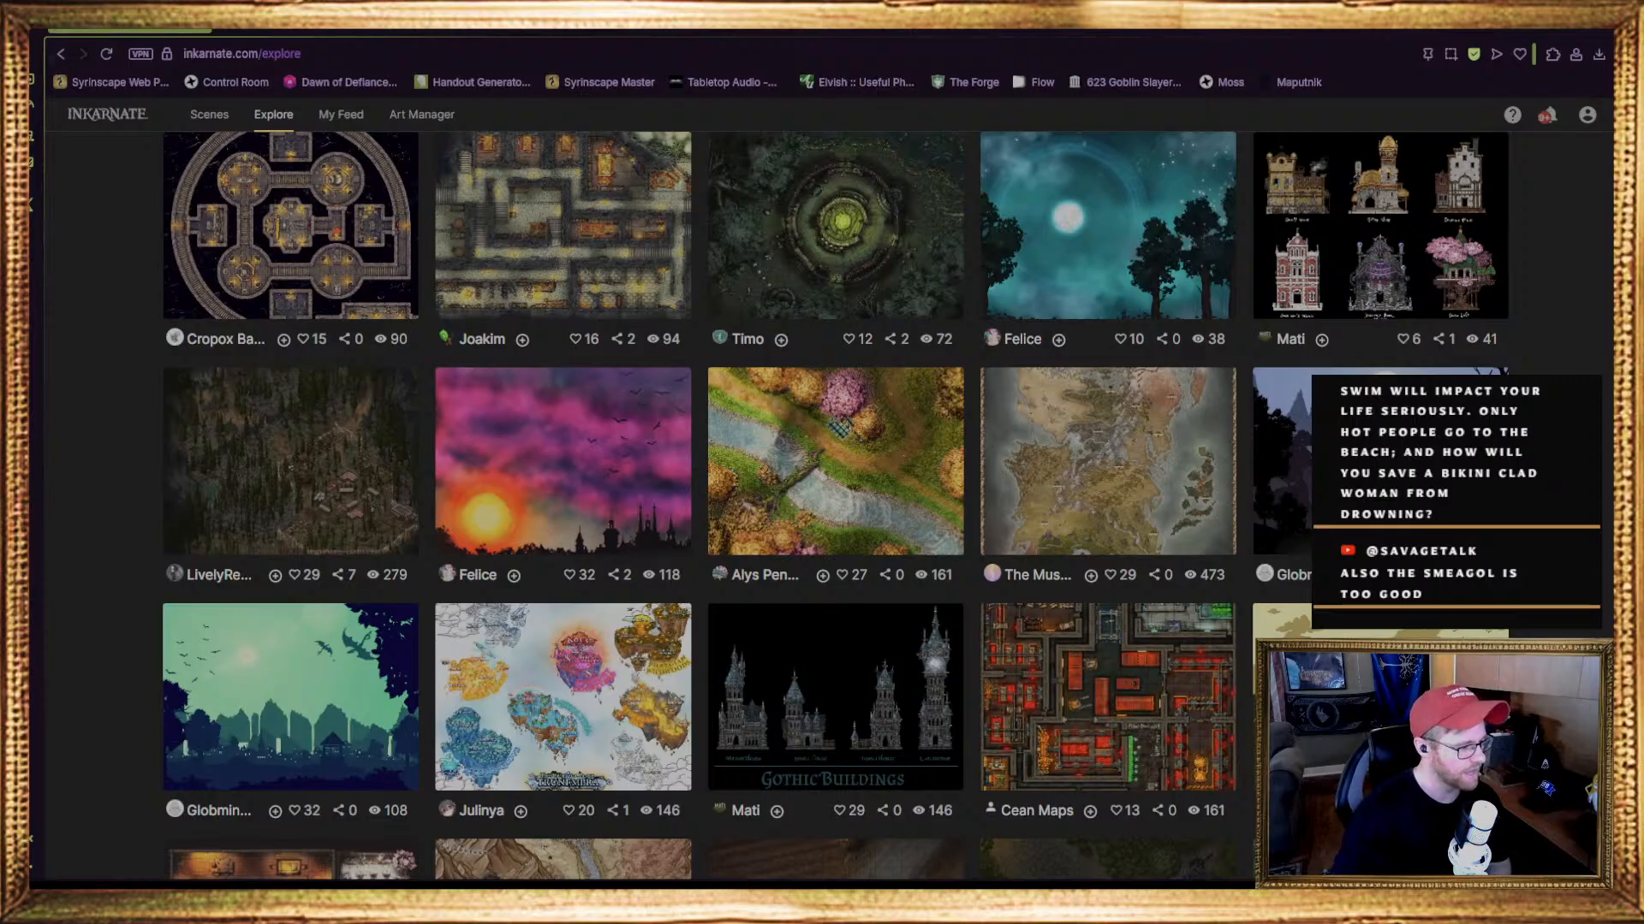
scroll(728, 342, up, 1)
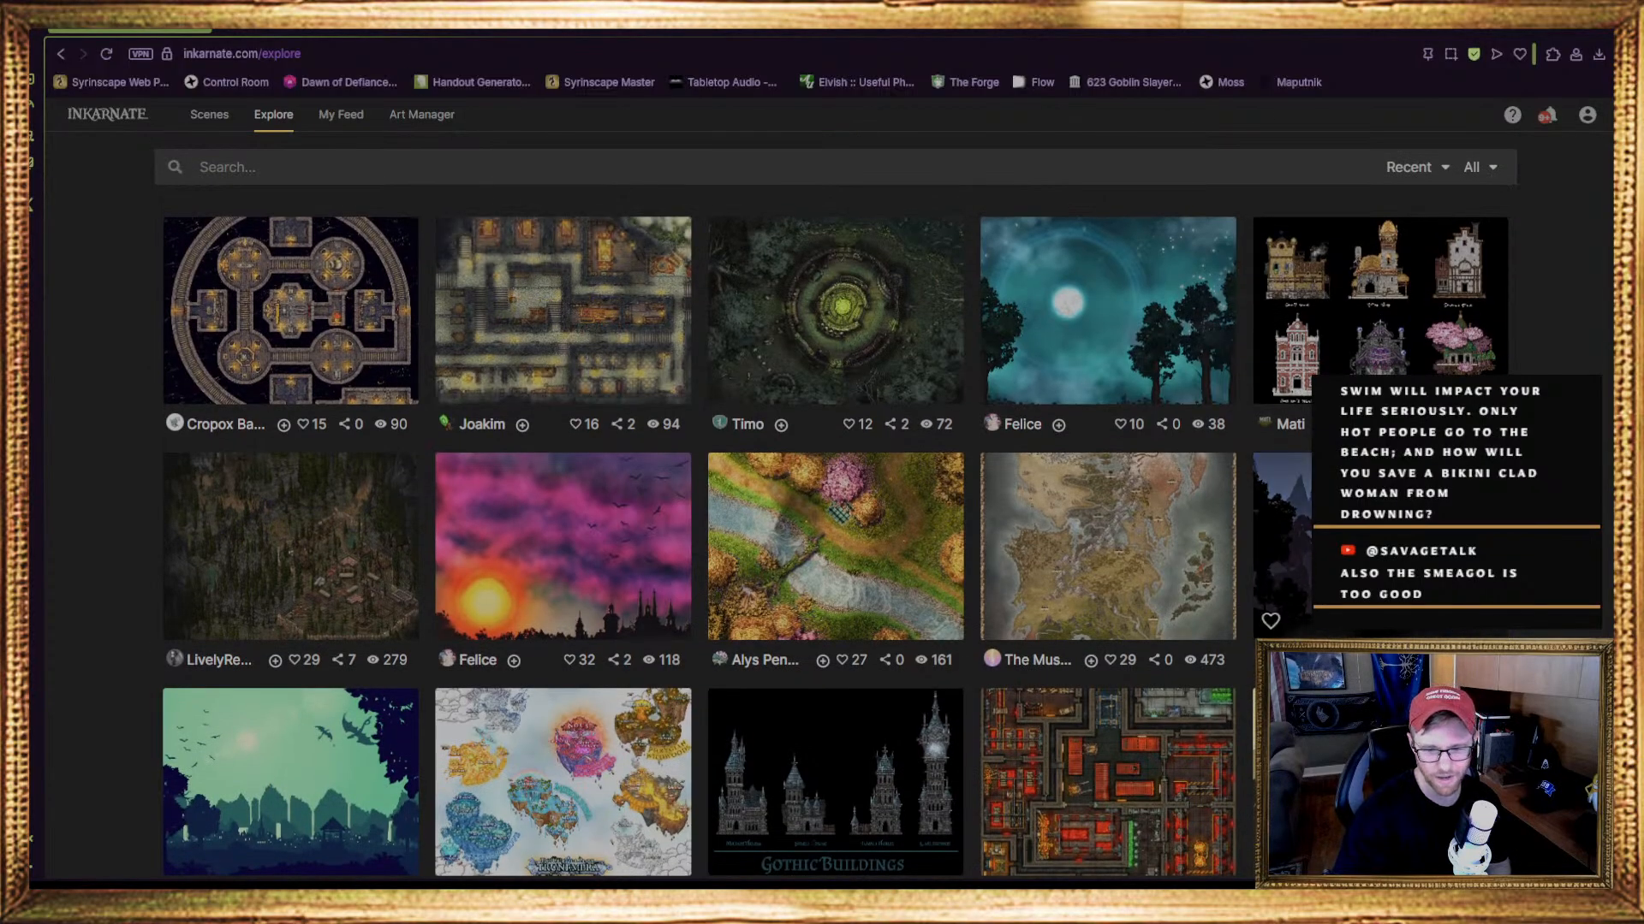
scroll(1104, 770, down, 3)
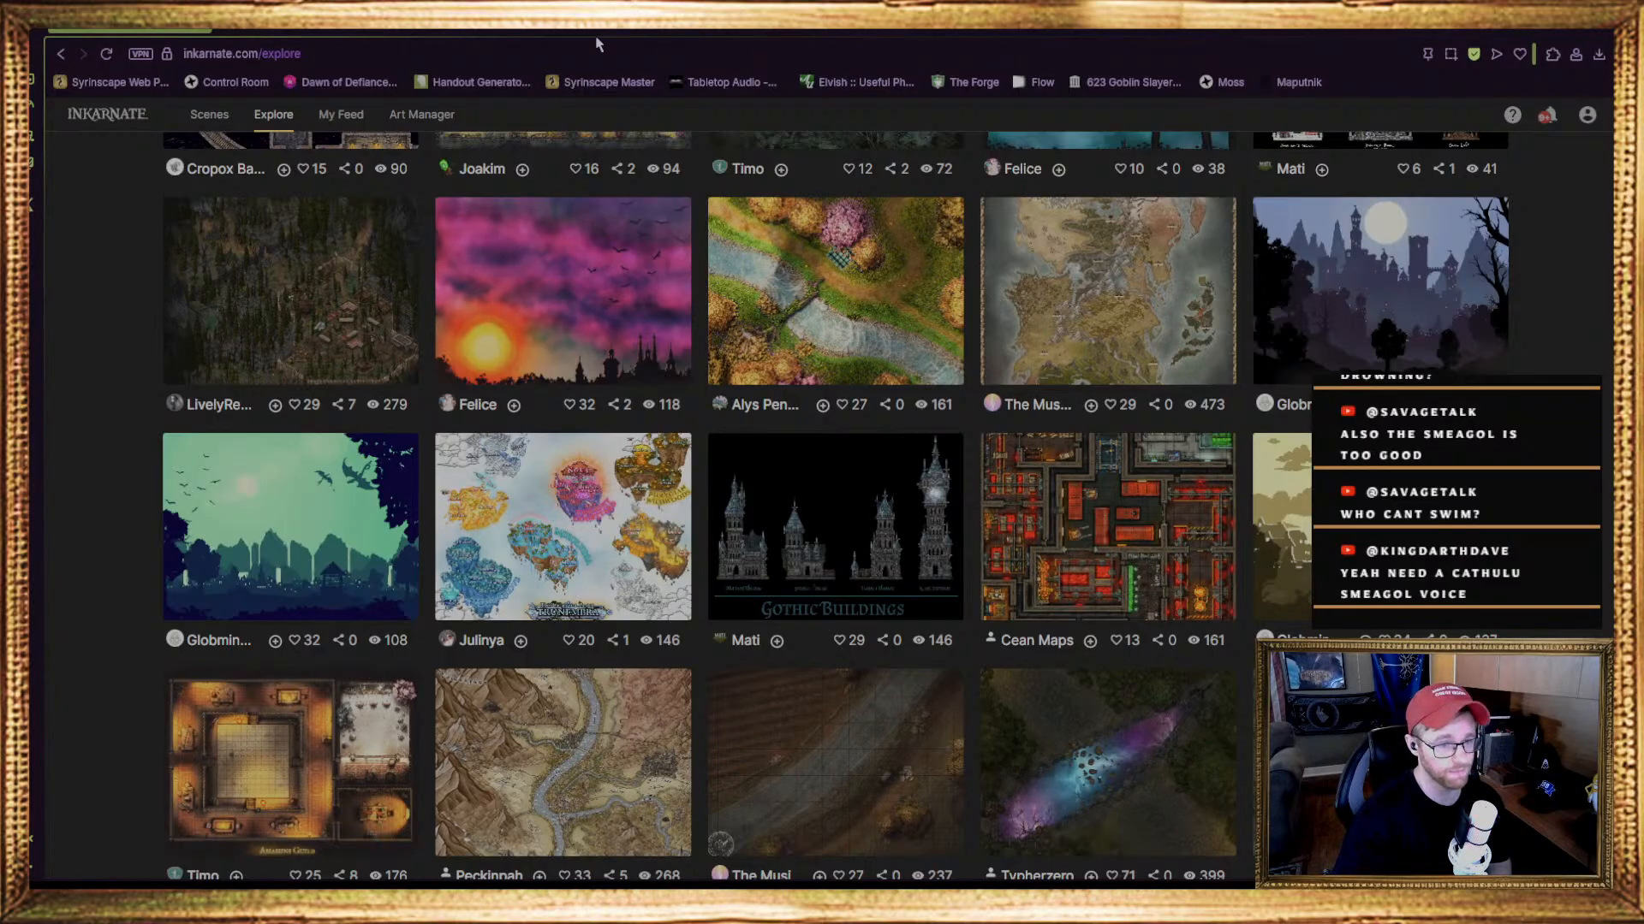
key(F11)
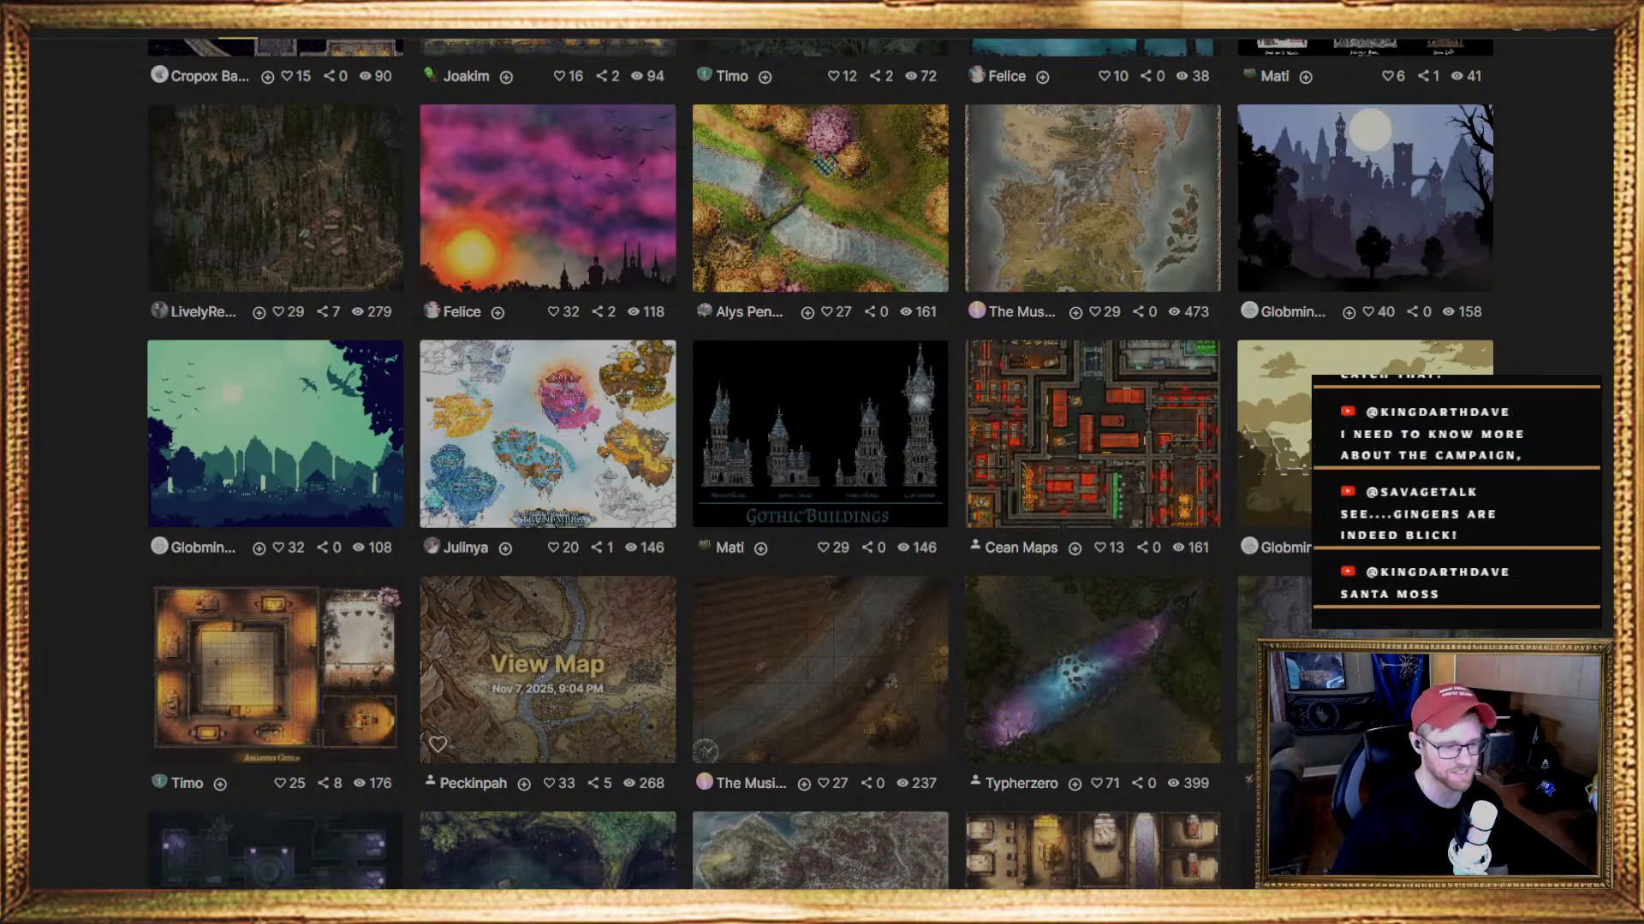
View the Throne Room - Royal map and the Archives - Library map from the community gallery
scroll(547, 668, down, 7)
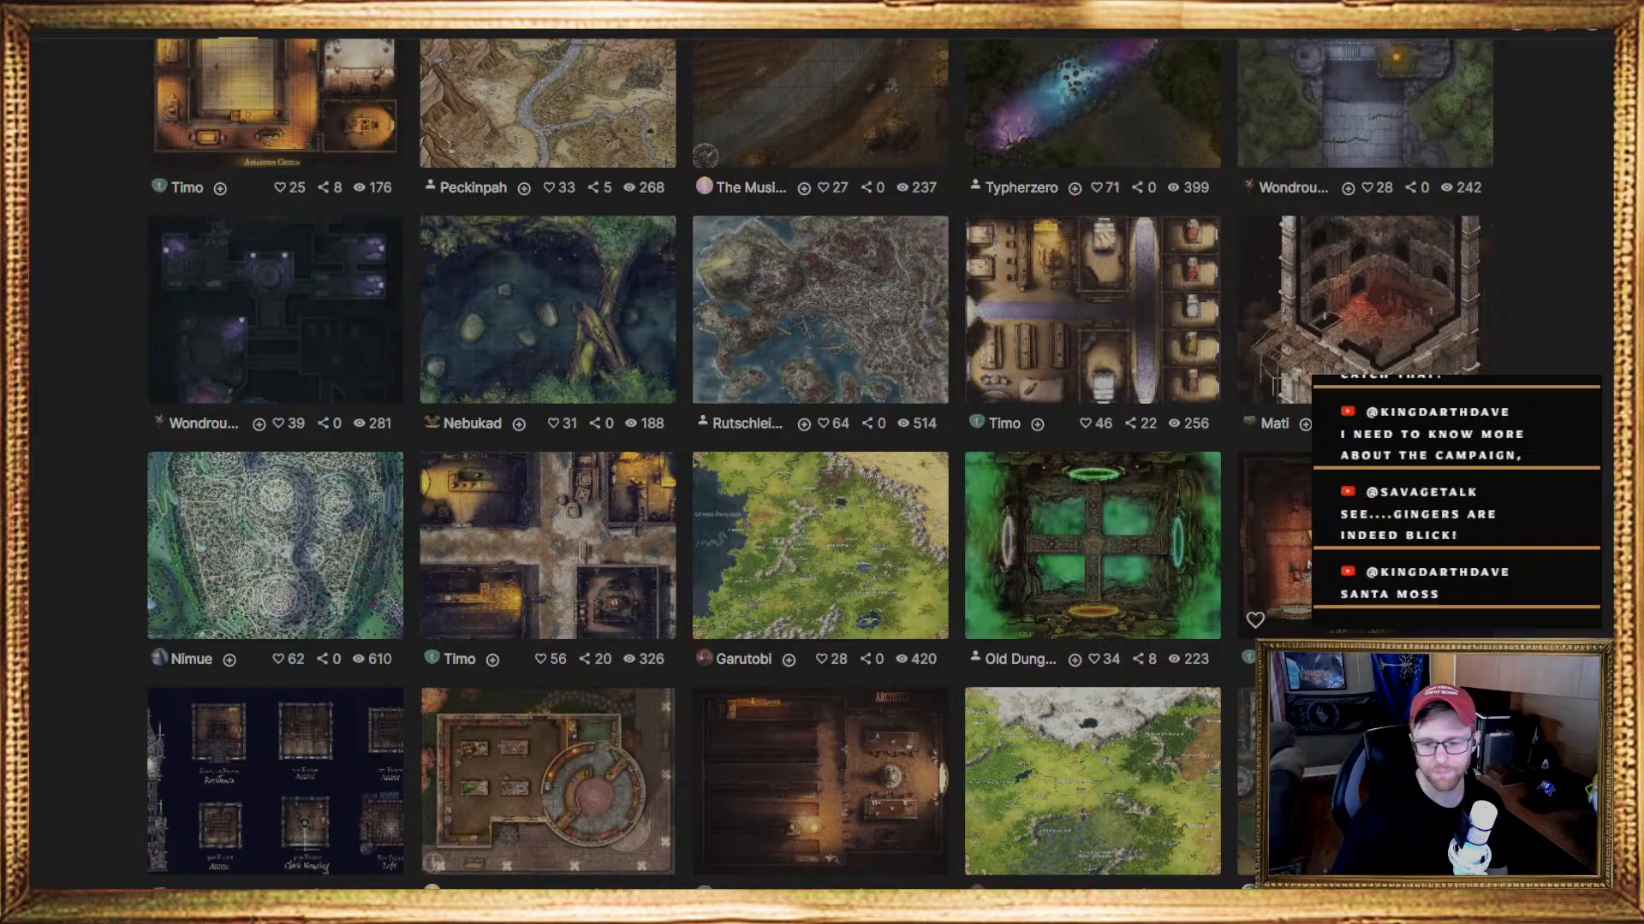
click(1308, 565)
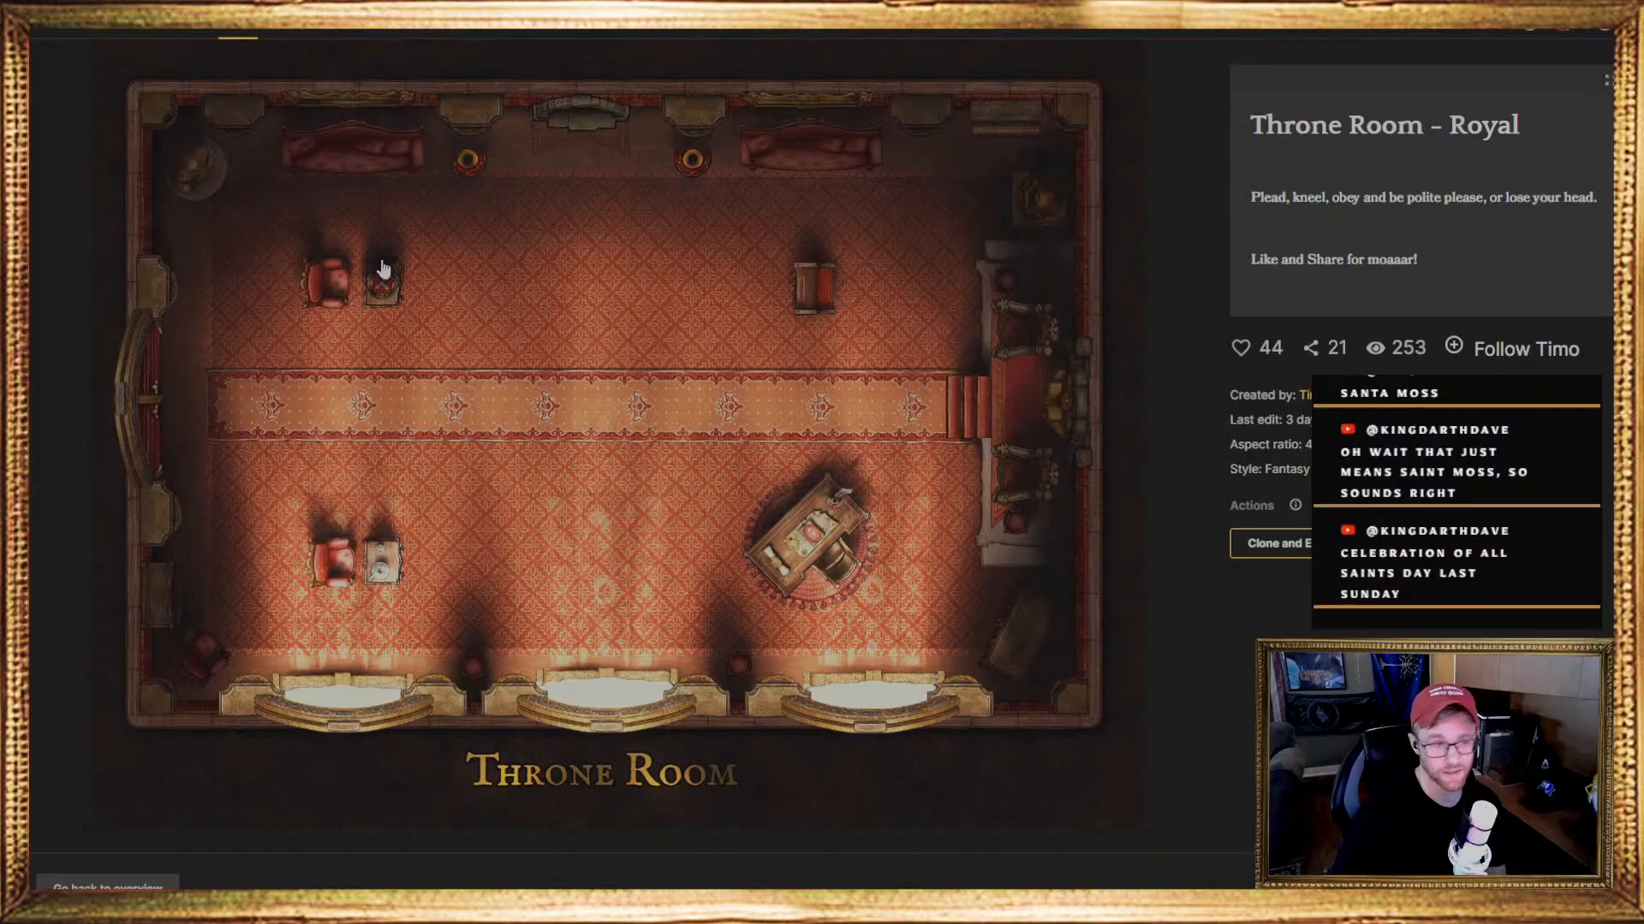
click(255, 34)
scroll(826, 531, down, 3)
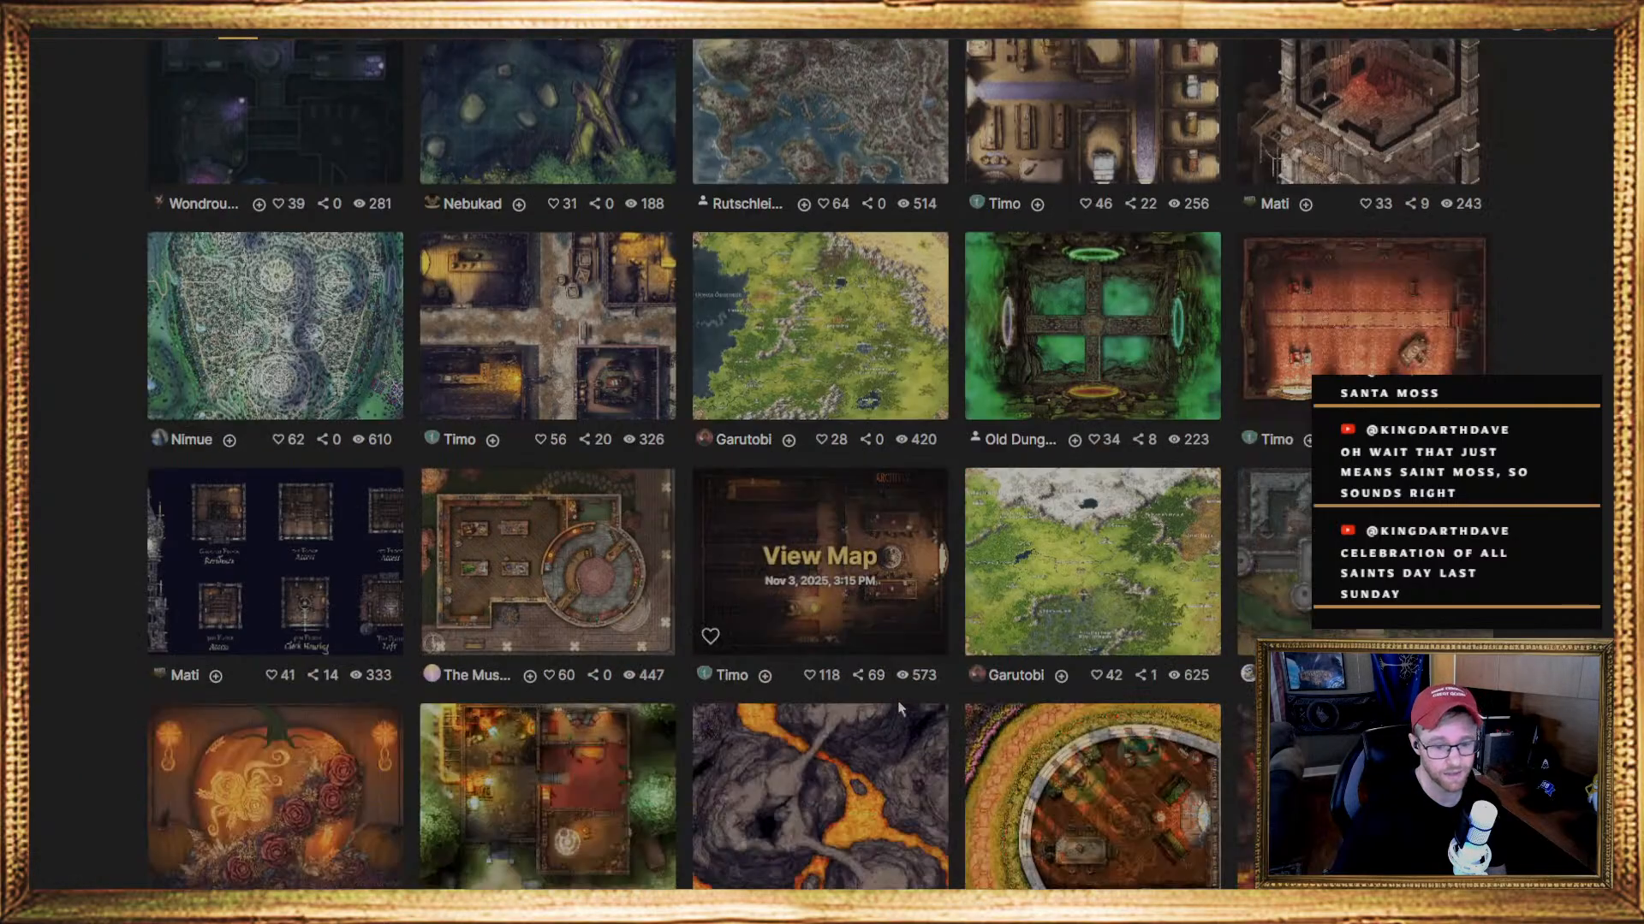
click(822, 545)
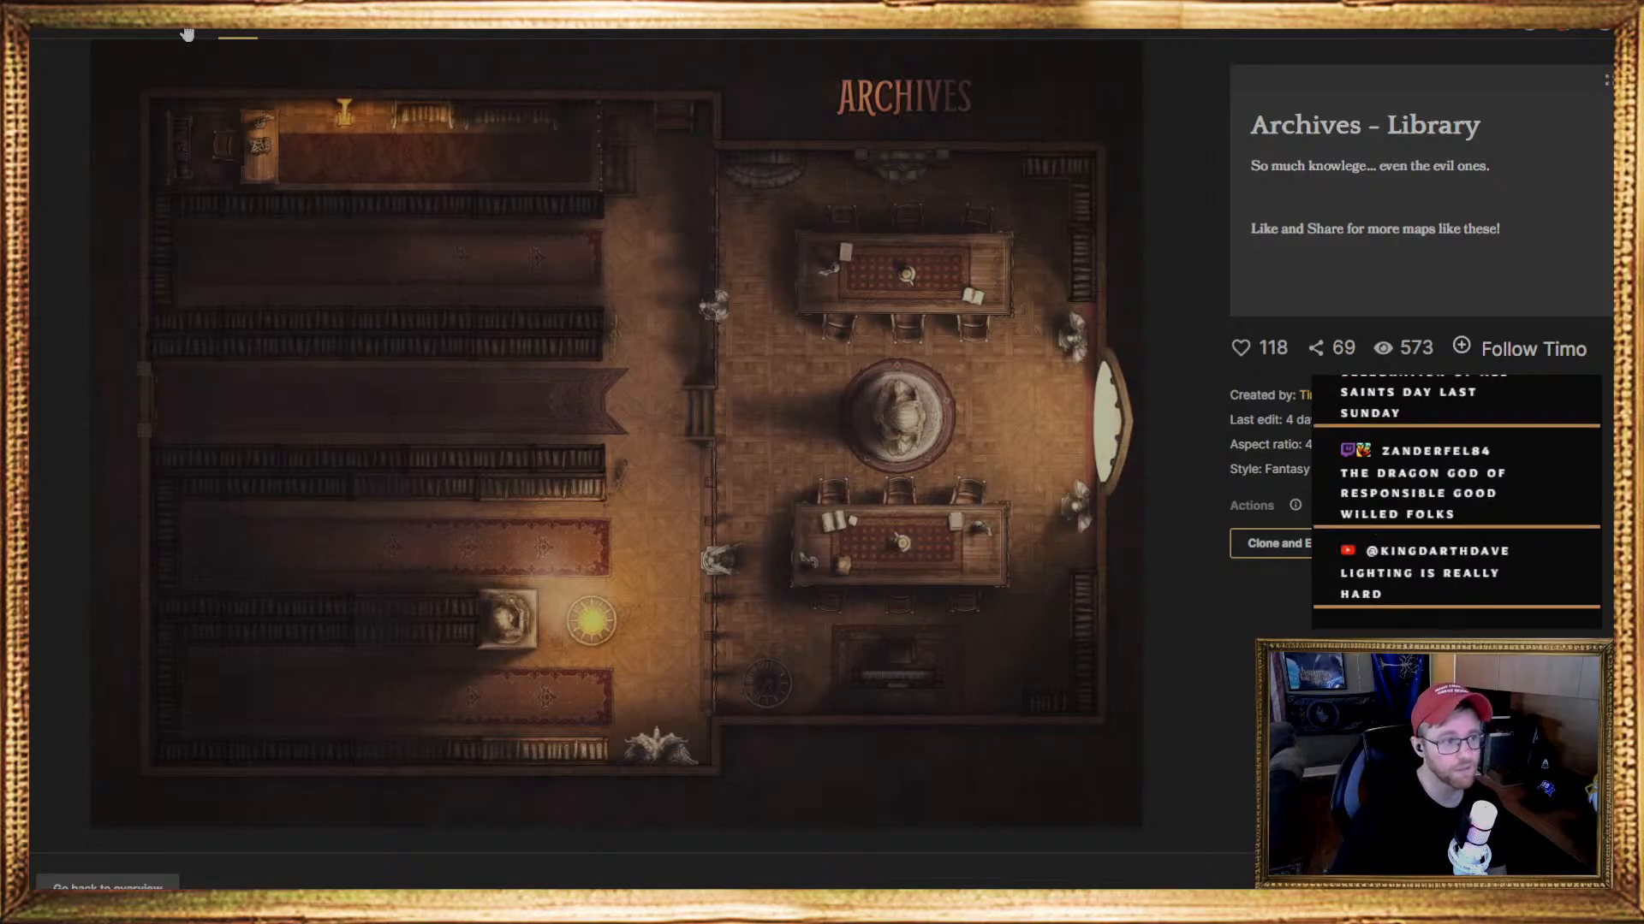
Return to the personal maps overview and look through the saved maps for an example to show
click(159, 34)
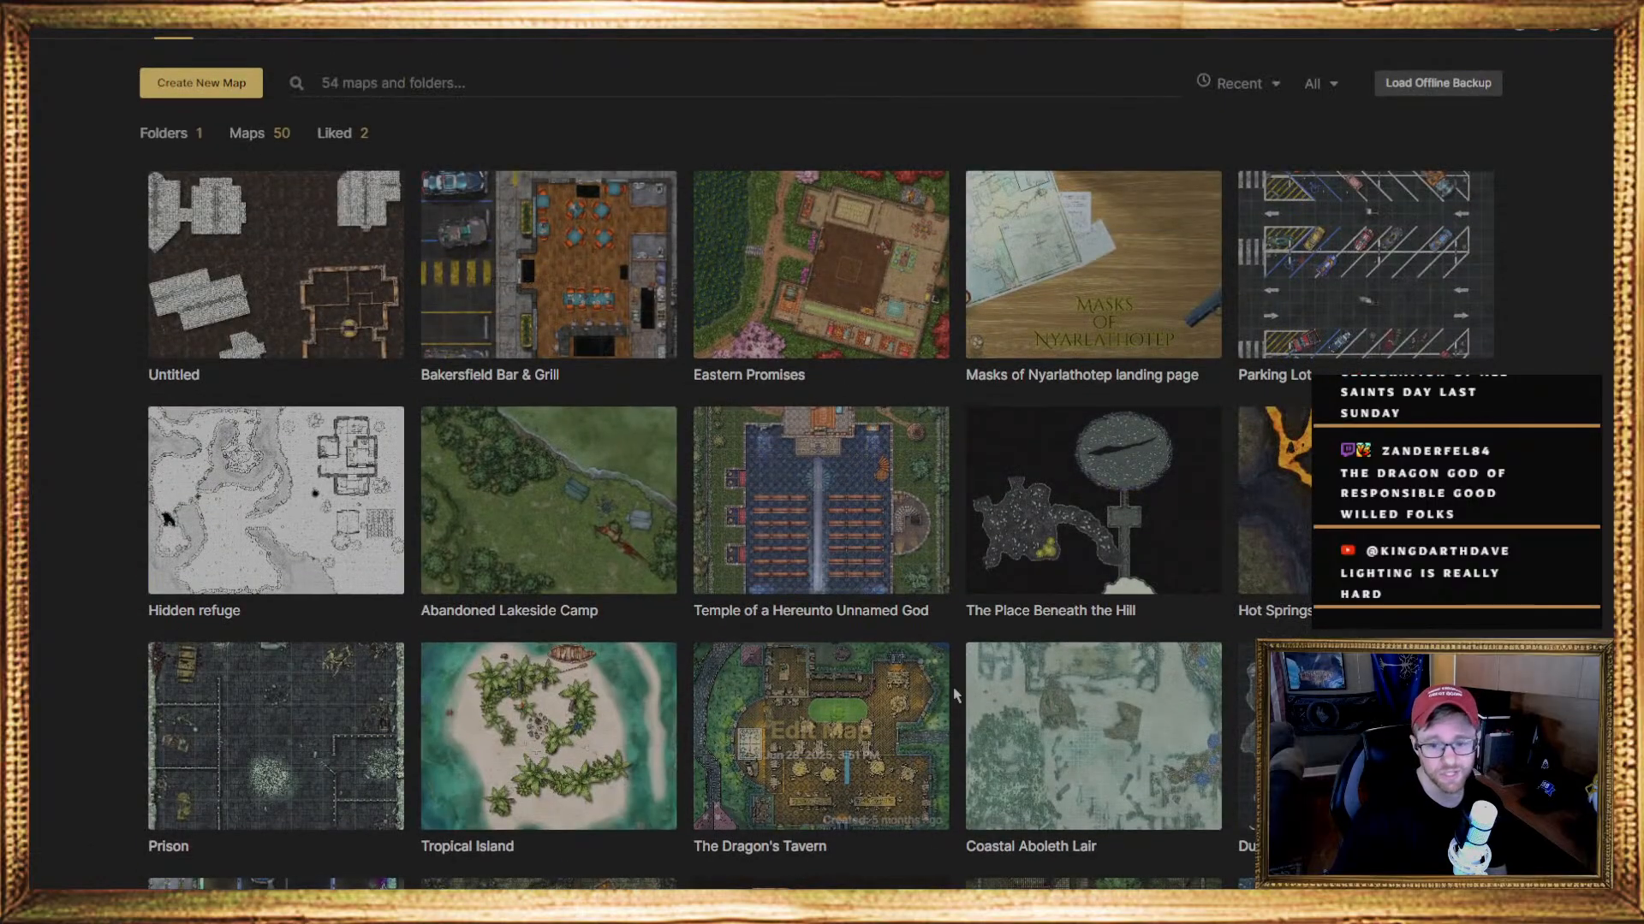
scroll(962, 702, down, 3)
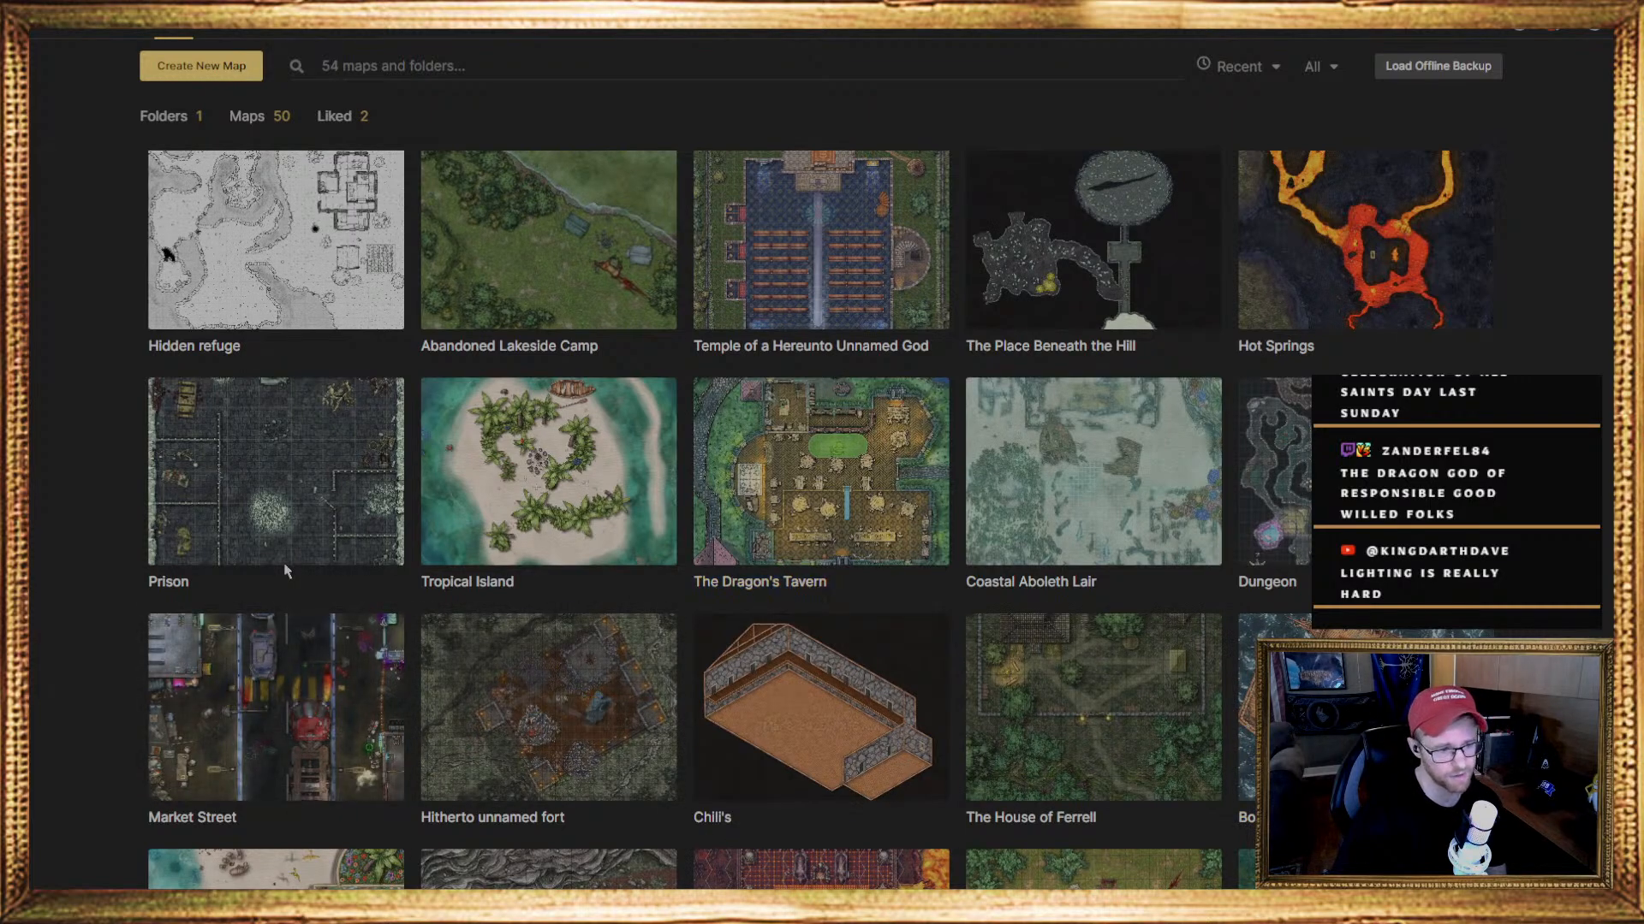
scroll(721, 826, down, 5)
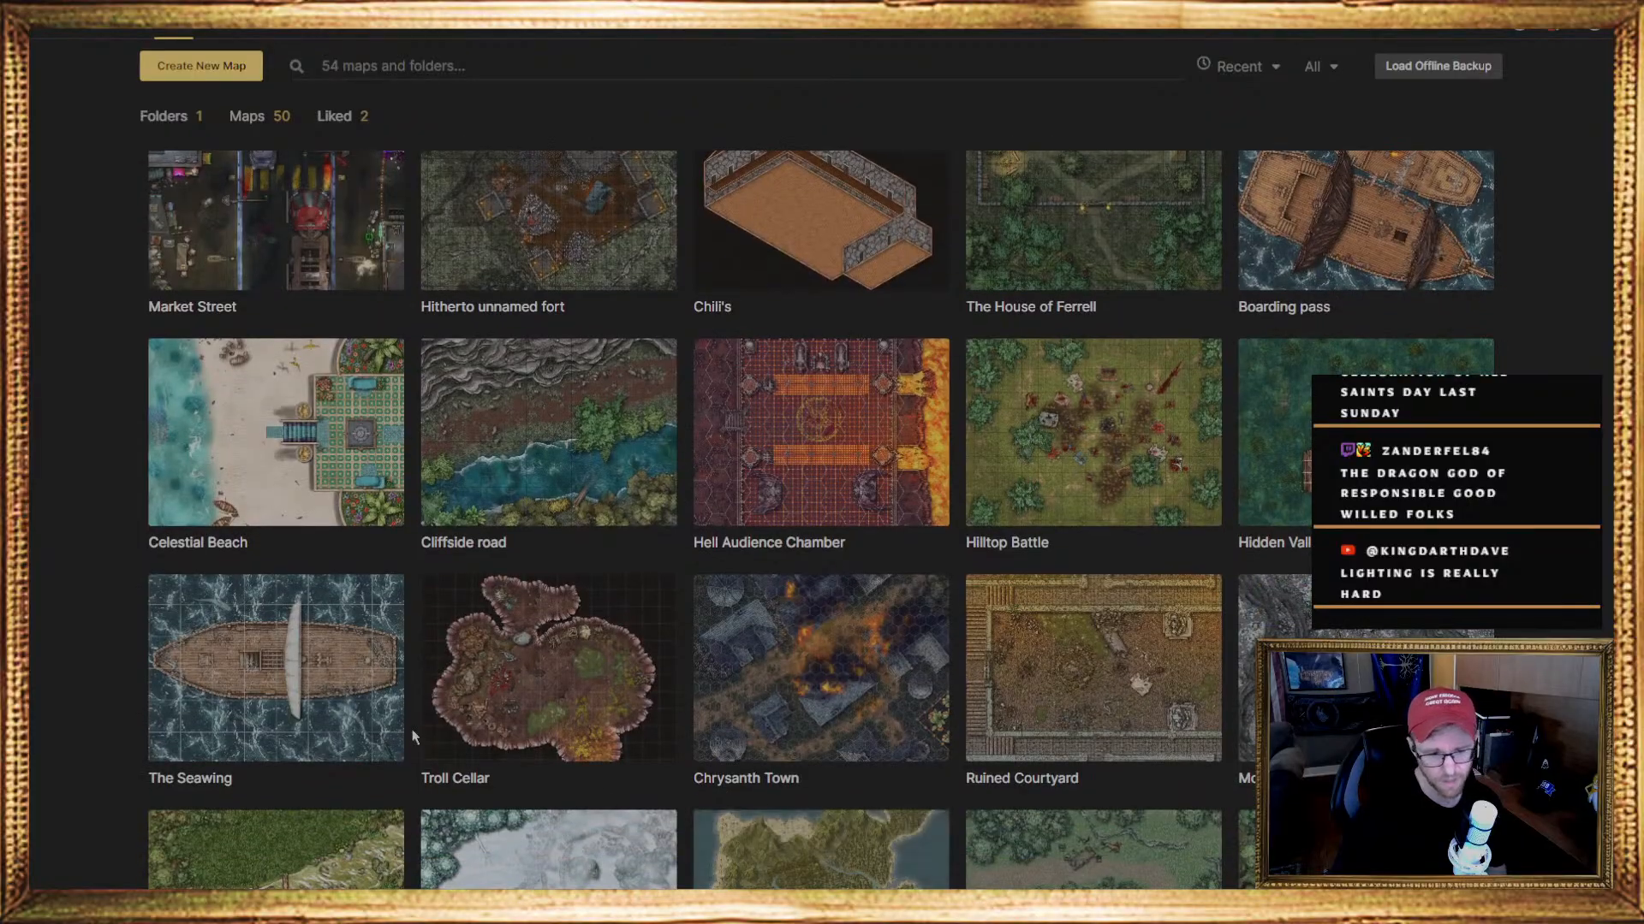
scroll(479, 754, down, 5)
scroll(952, 847, down, 1)
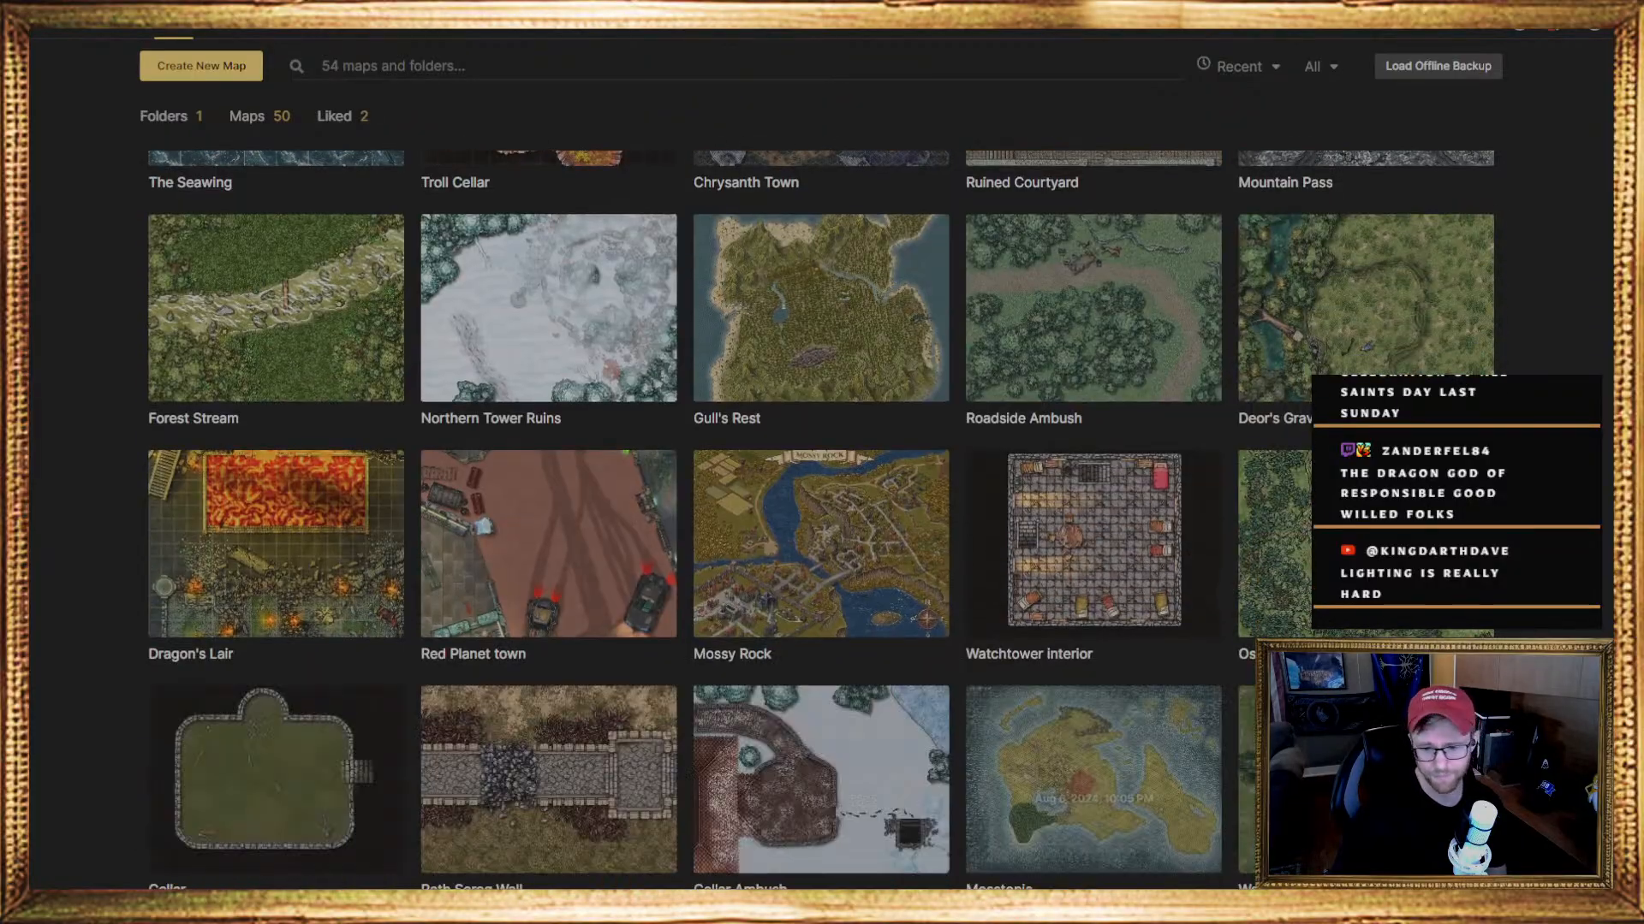
scroll(368, 753, up, 2)
scroll(368, 770, up, 10)
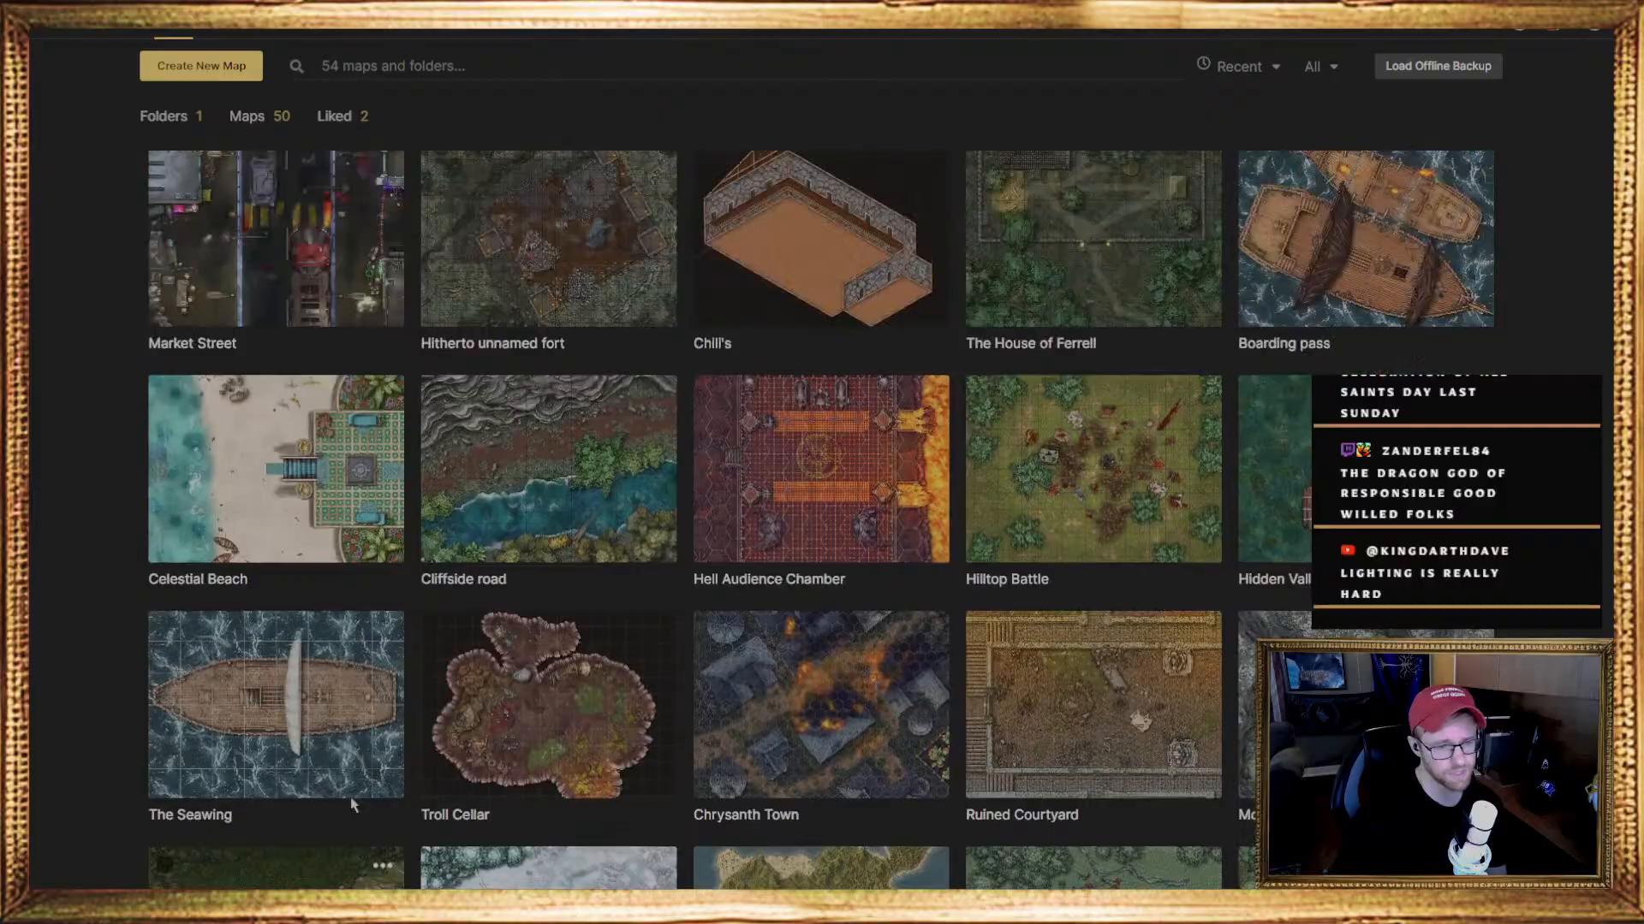
scroll(484, 874, up, 1)
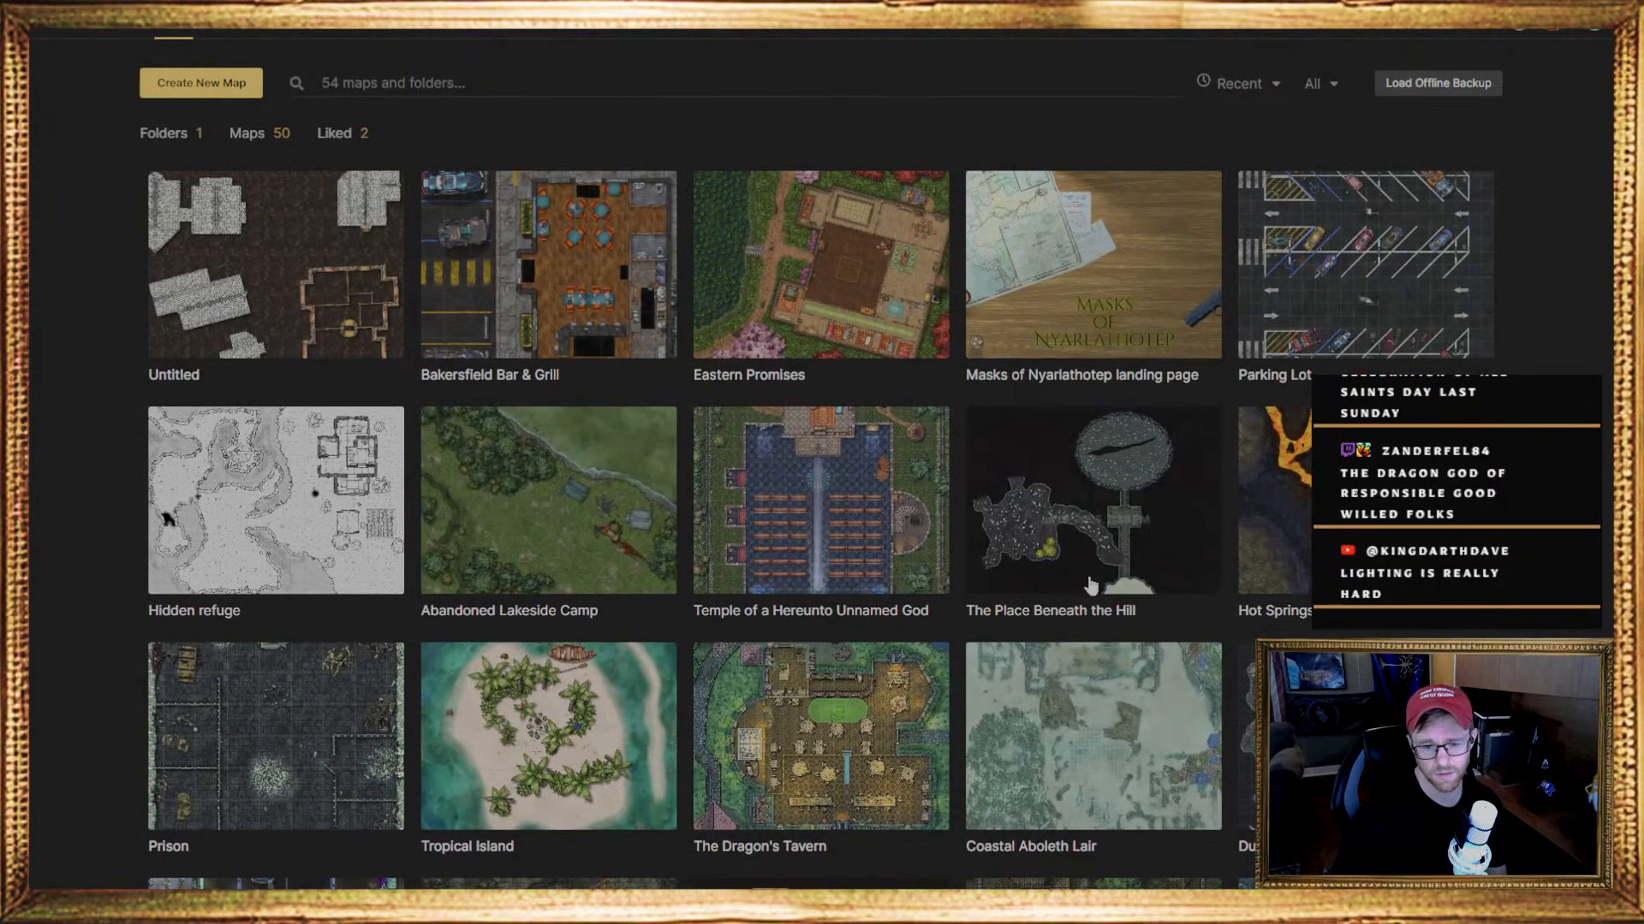
Open the Bakersfield Bar & Grill map for viewing, and return to the personal maps overview
click(551, 299)
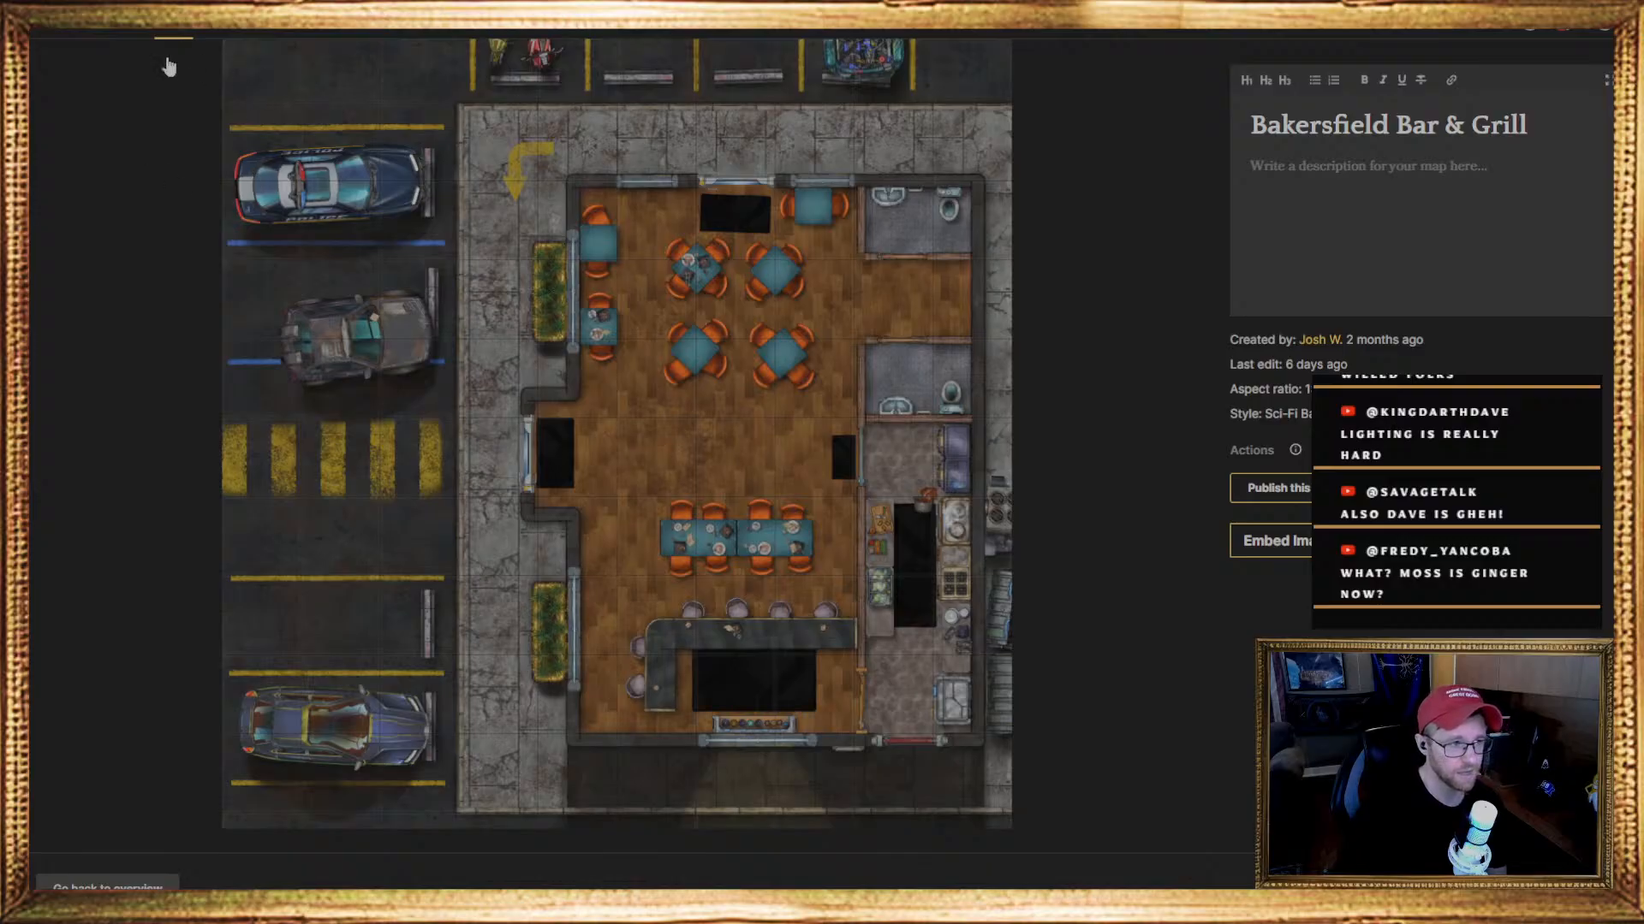
click(97, 31)
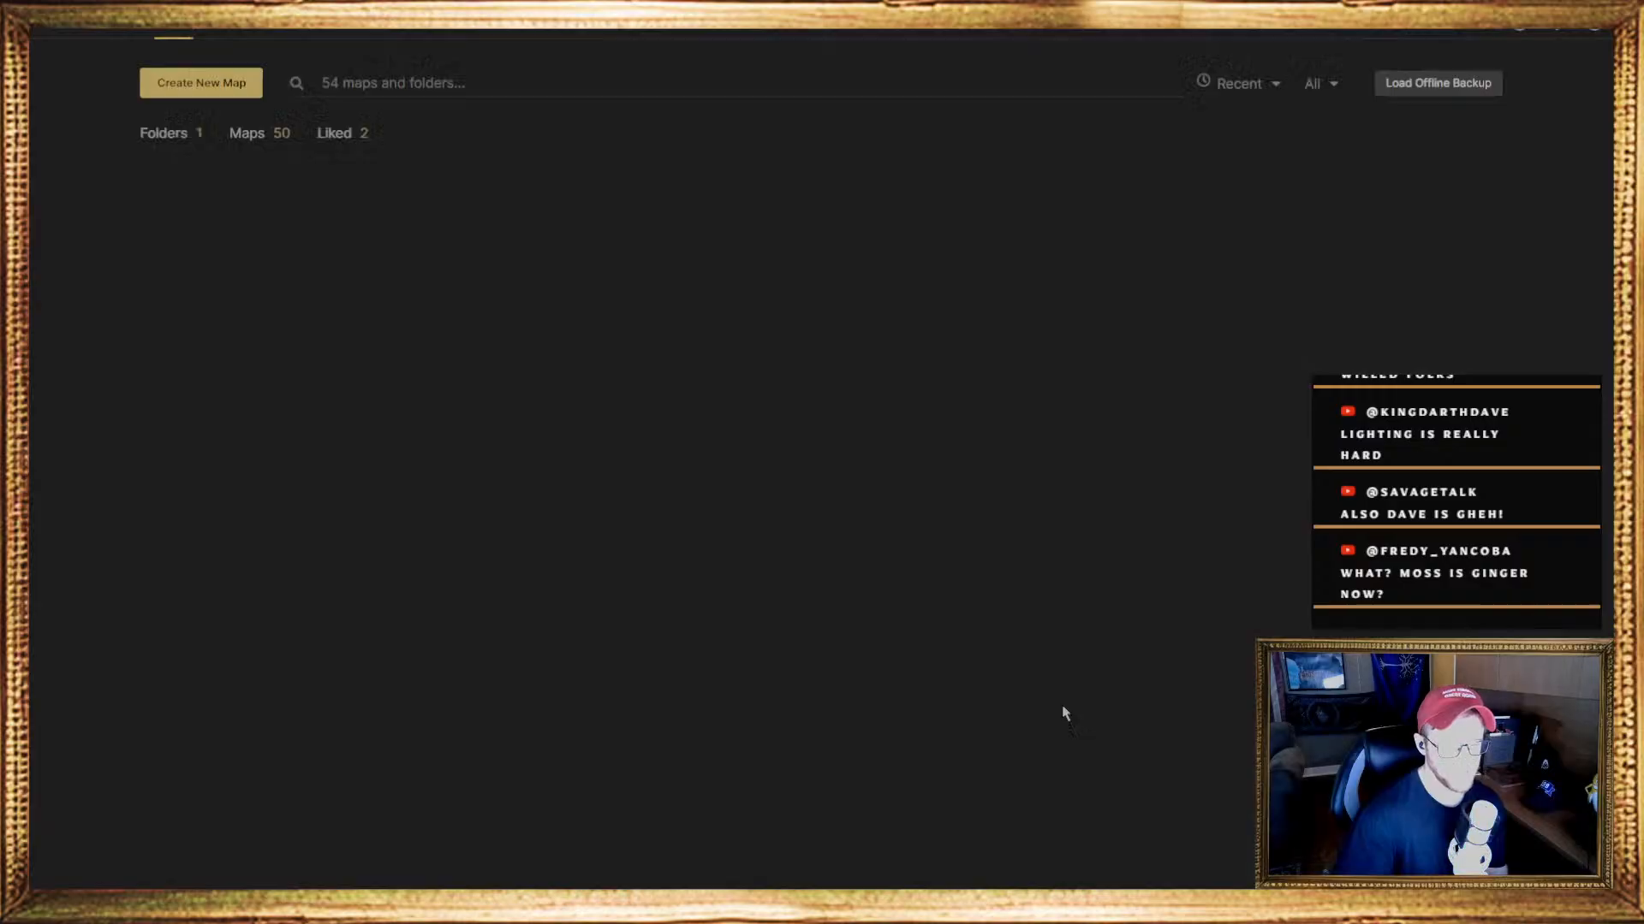
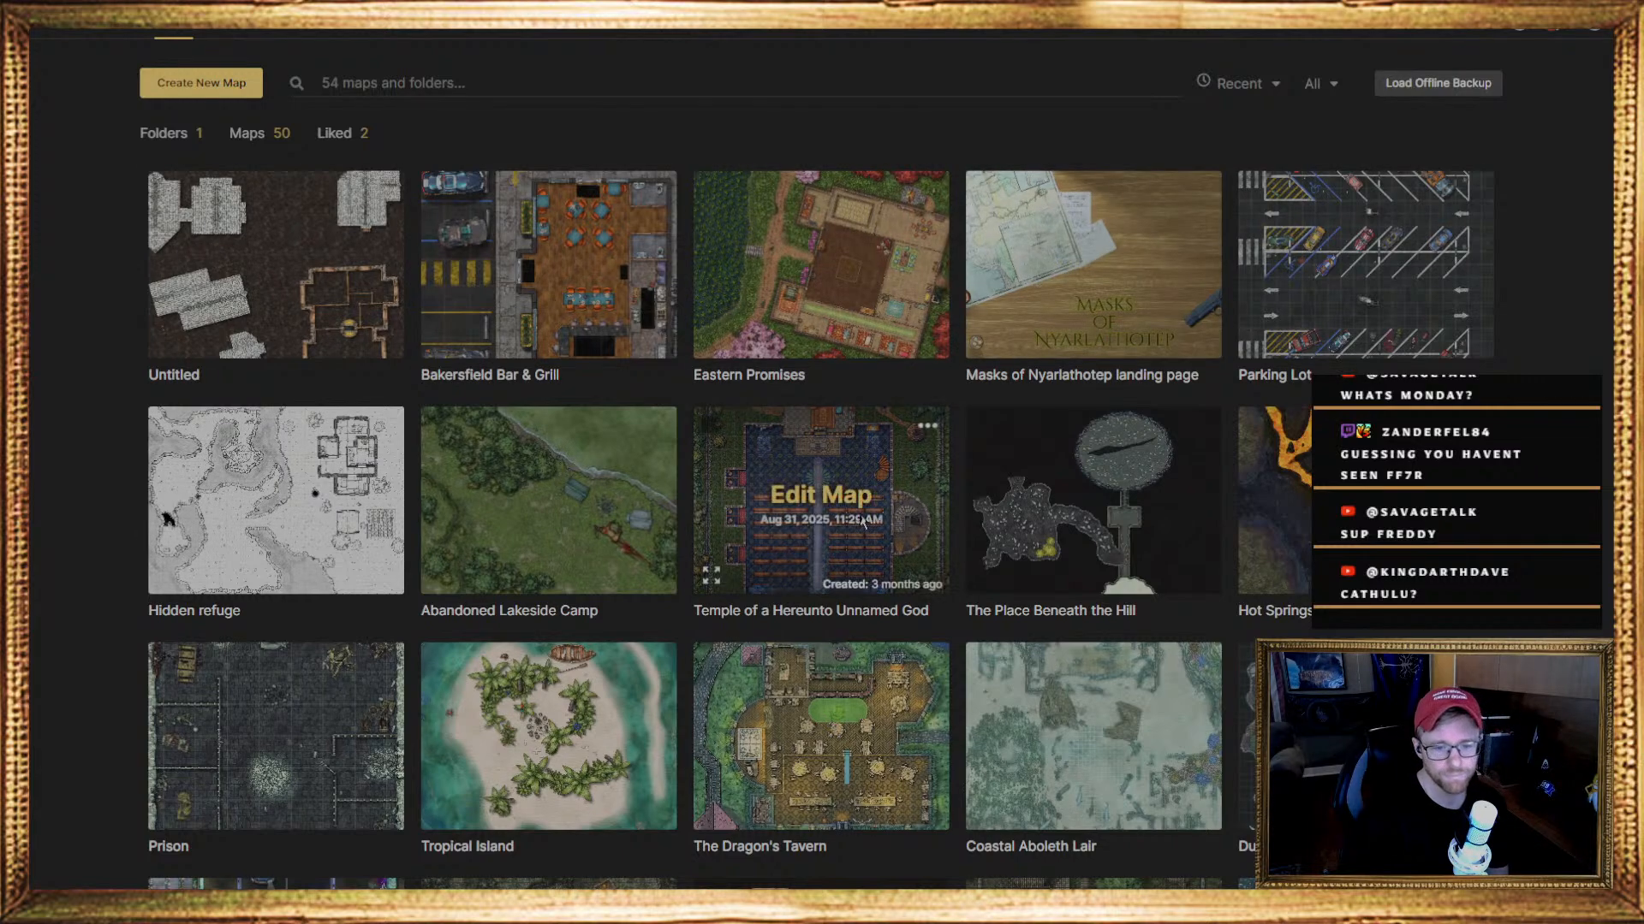
Open the Temple of a Hereunto Unnamed God map, examine its interior, and return to the personal maps overview
click(830, 511)
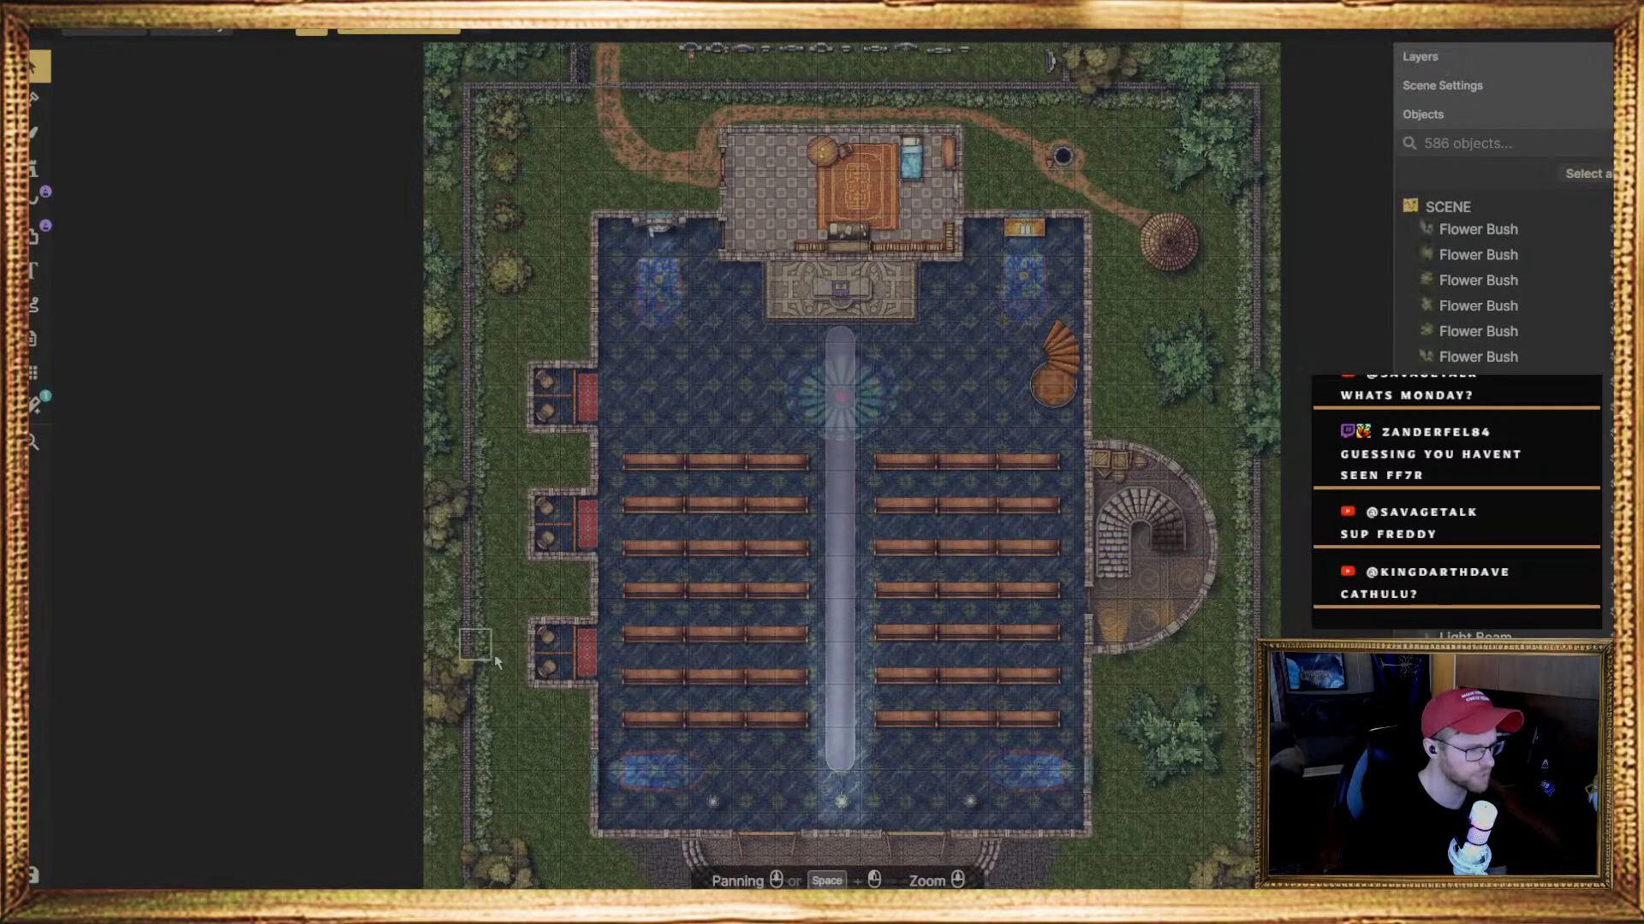
scroll(1280, 811, up, 3)
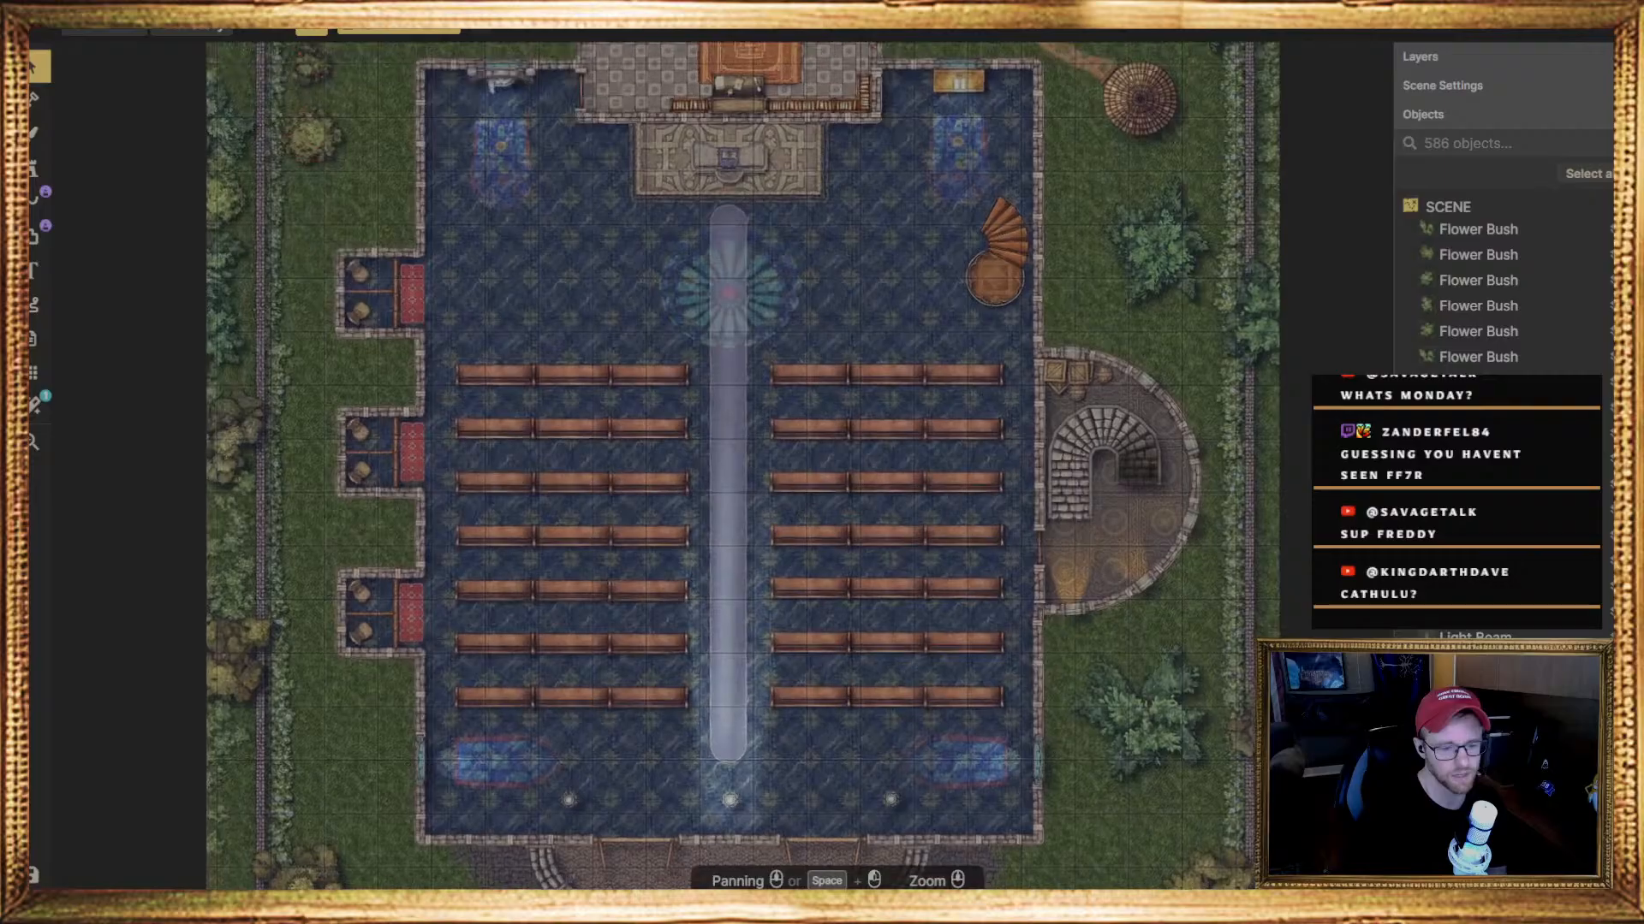
scroll(1241, 834, up, 1)
scroll(1282, 827, down, 1)
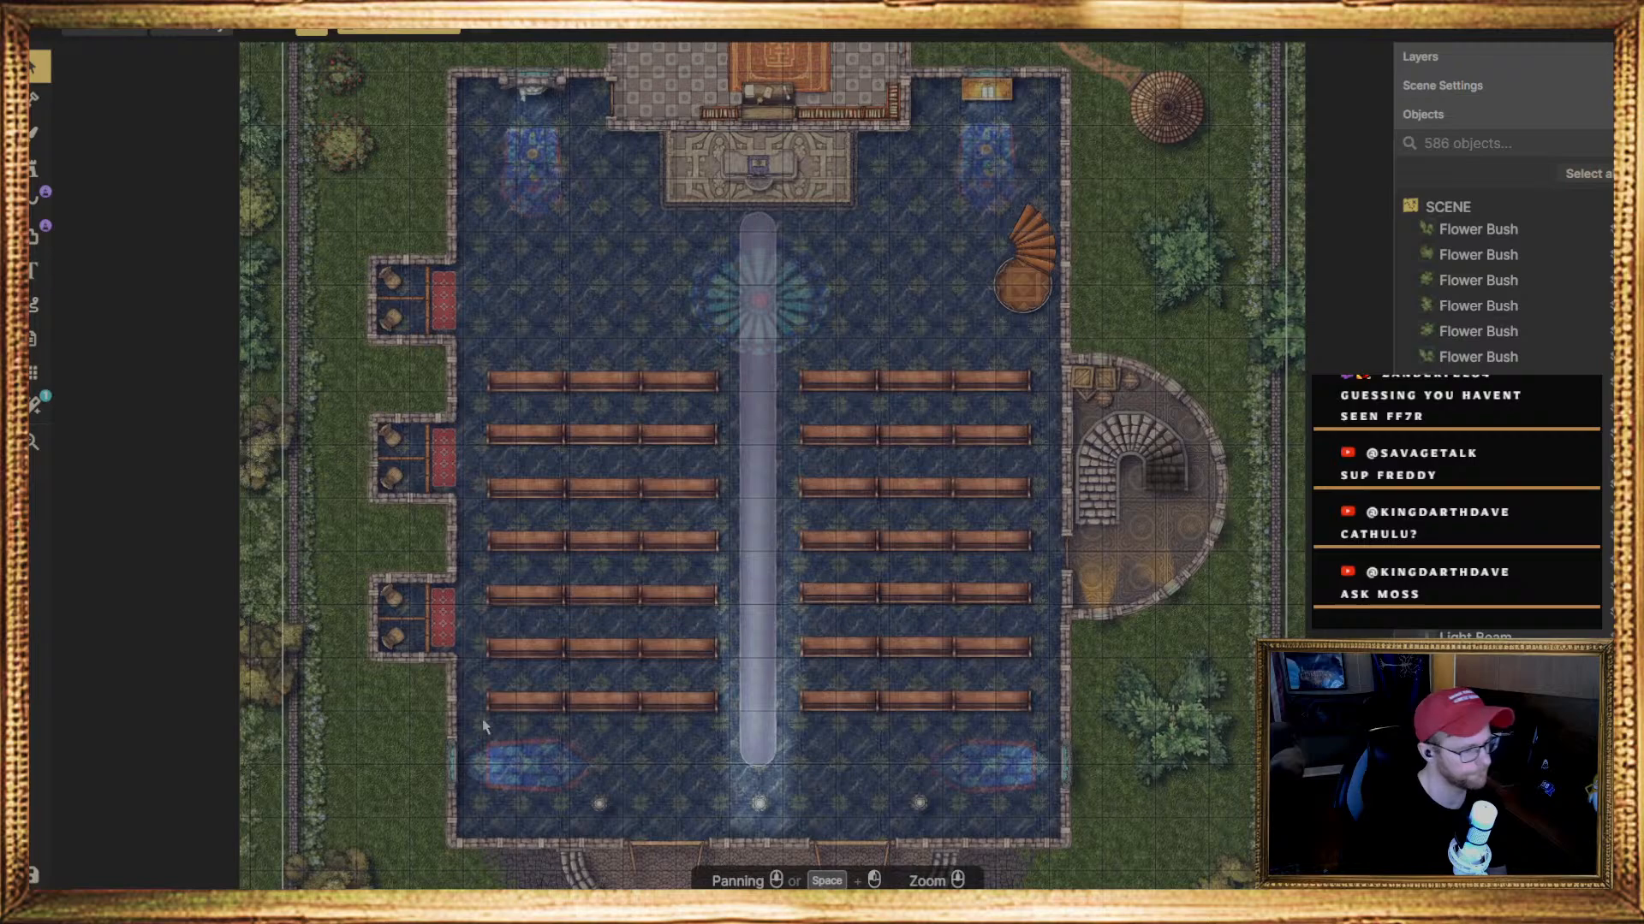
scroll(359, 758, down, 1)
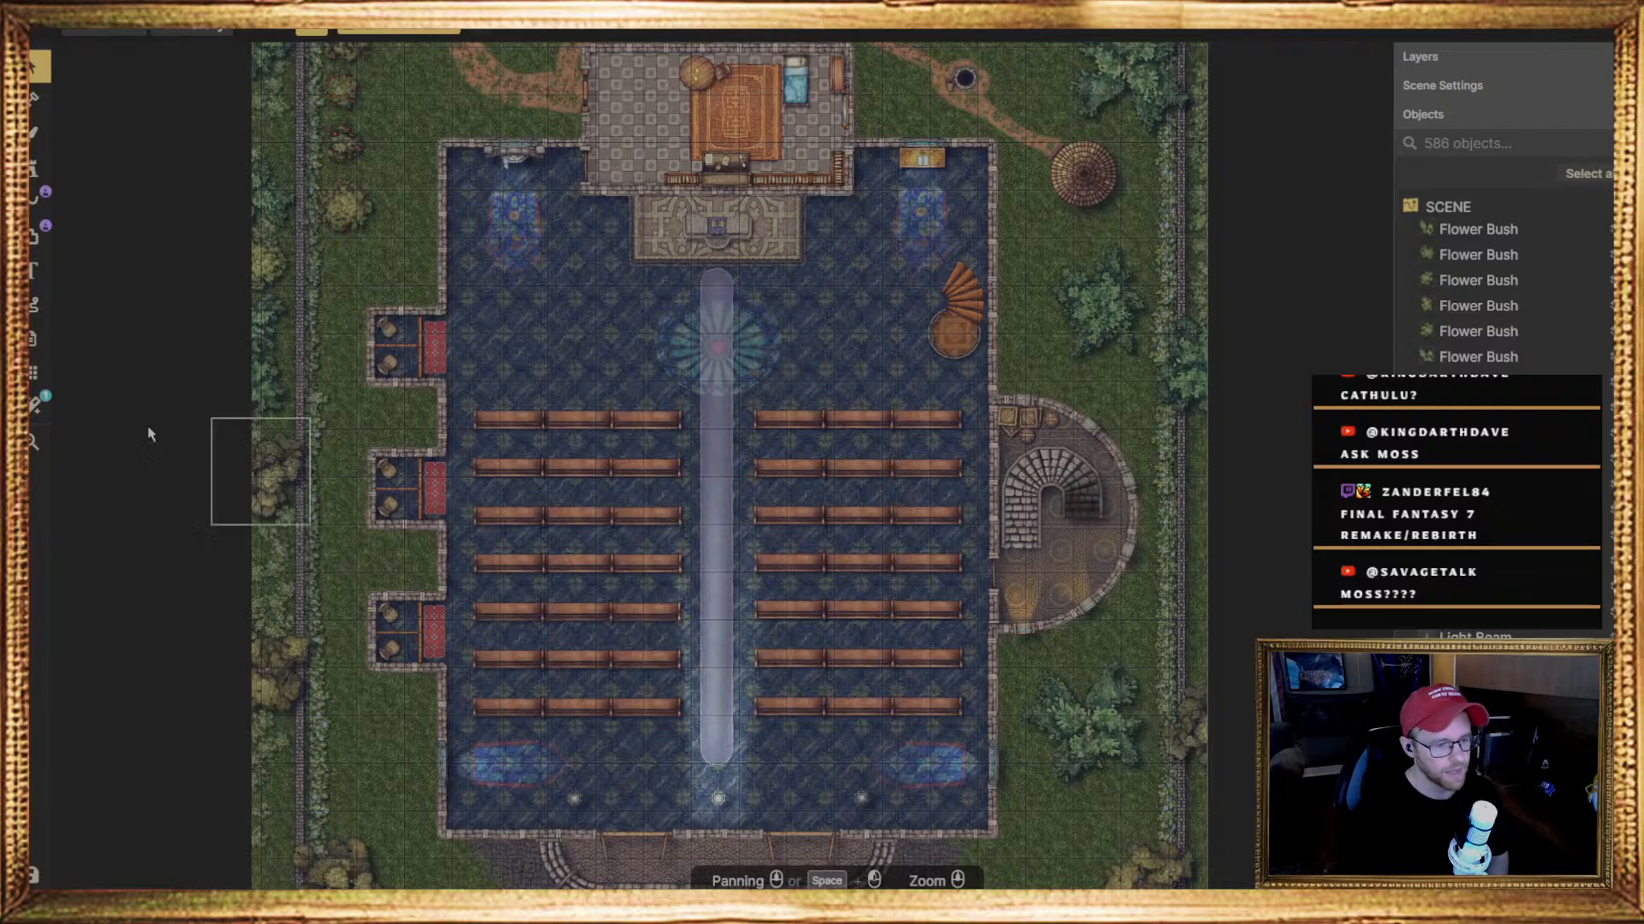
click(40, 36)
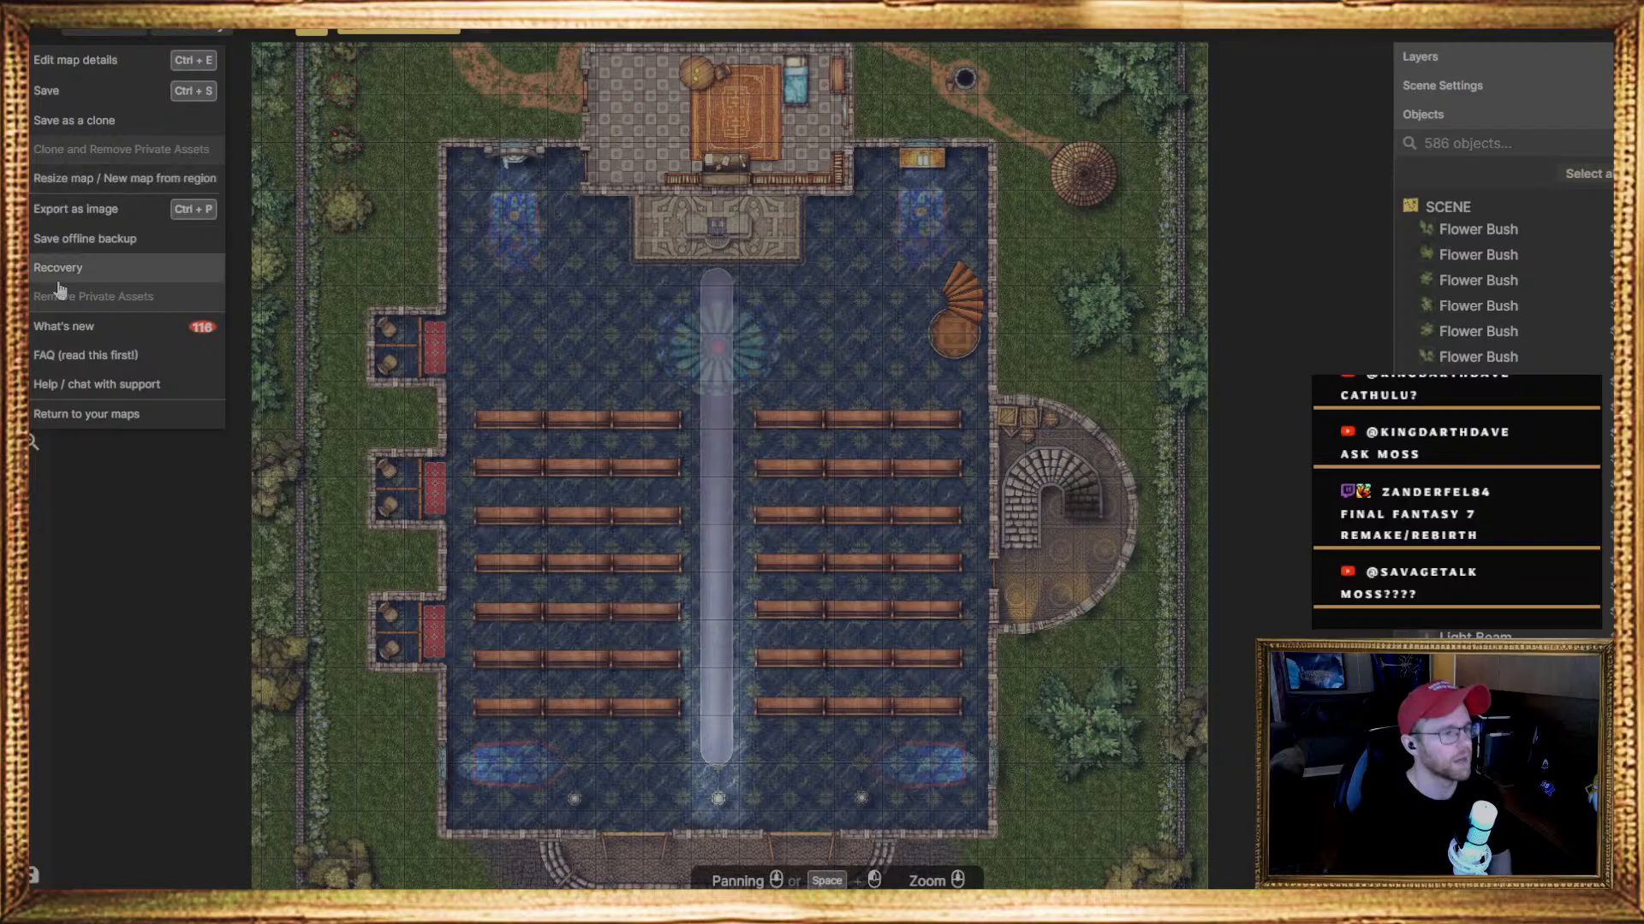
click(68, 412)
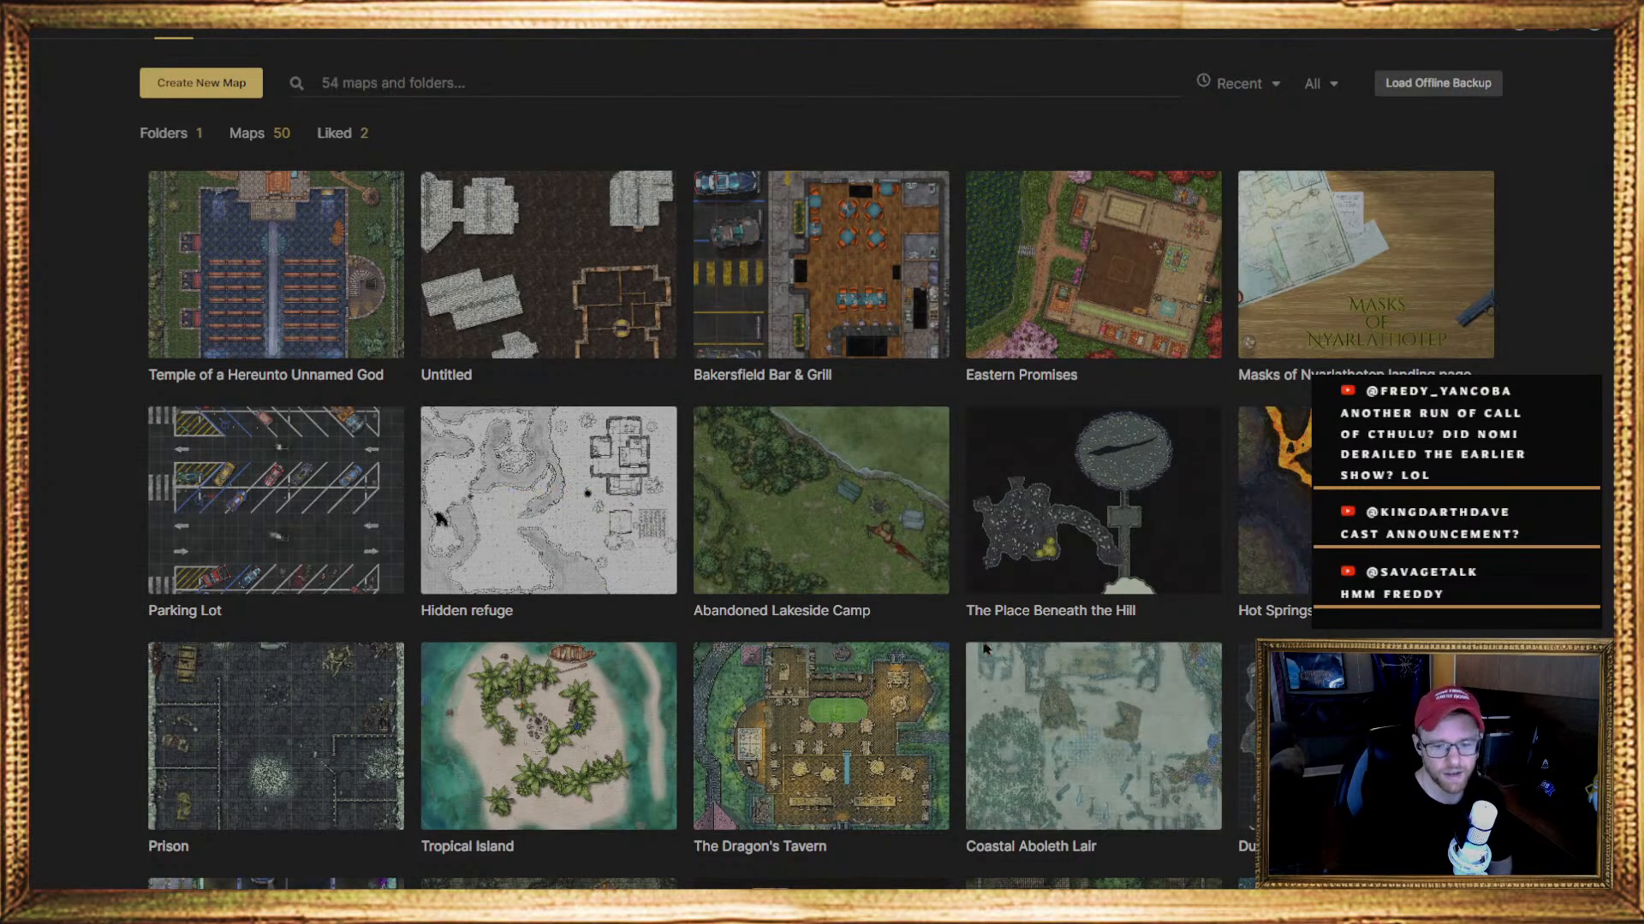
Browse the saved maps and reopen the Untitled battlemap with the snowy slate roofs for editing
scroll(856, 556, down, 7)
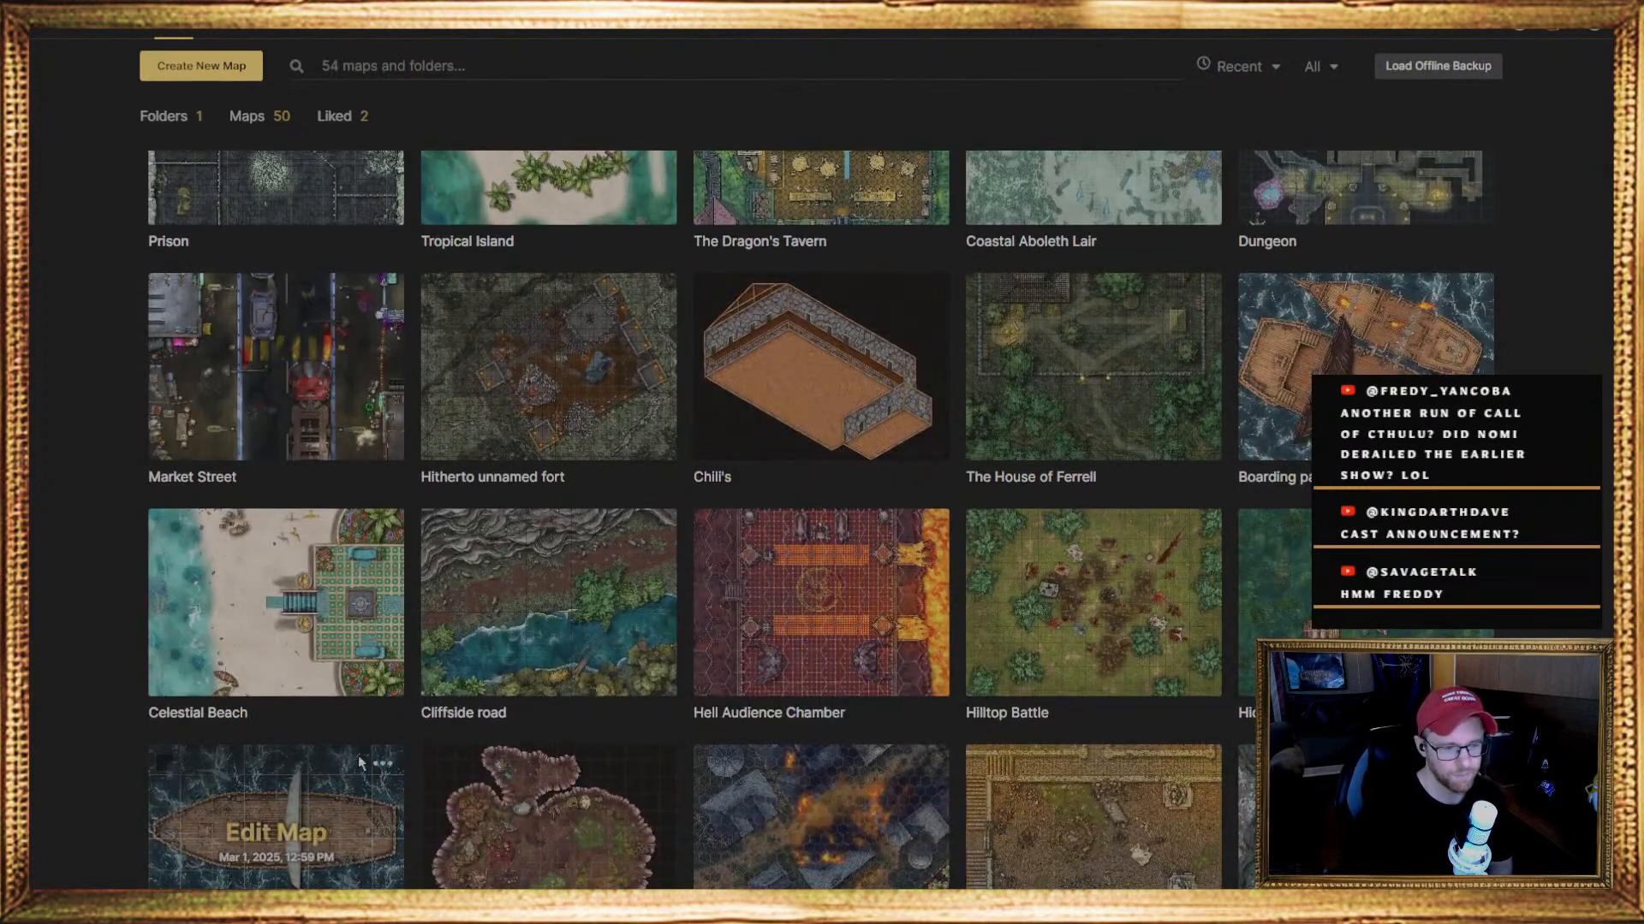
scroll(627, 496, up, 6)
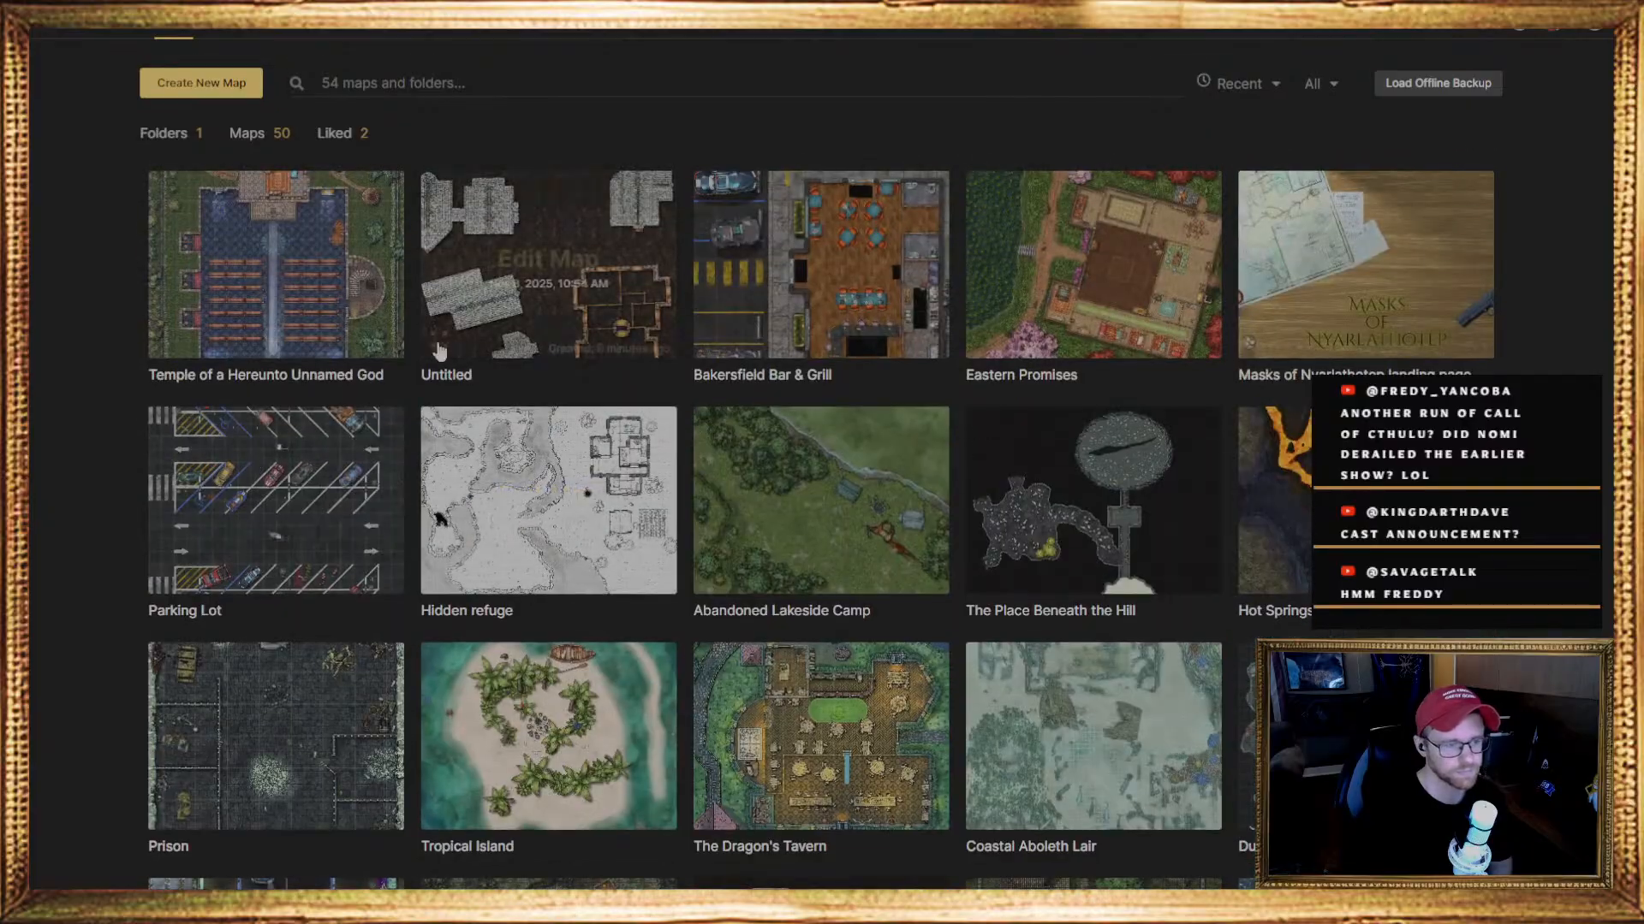
click(572, 279)
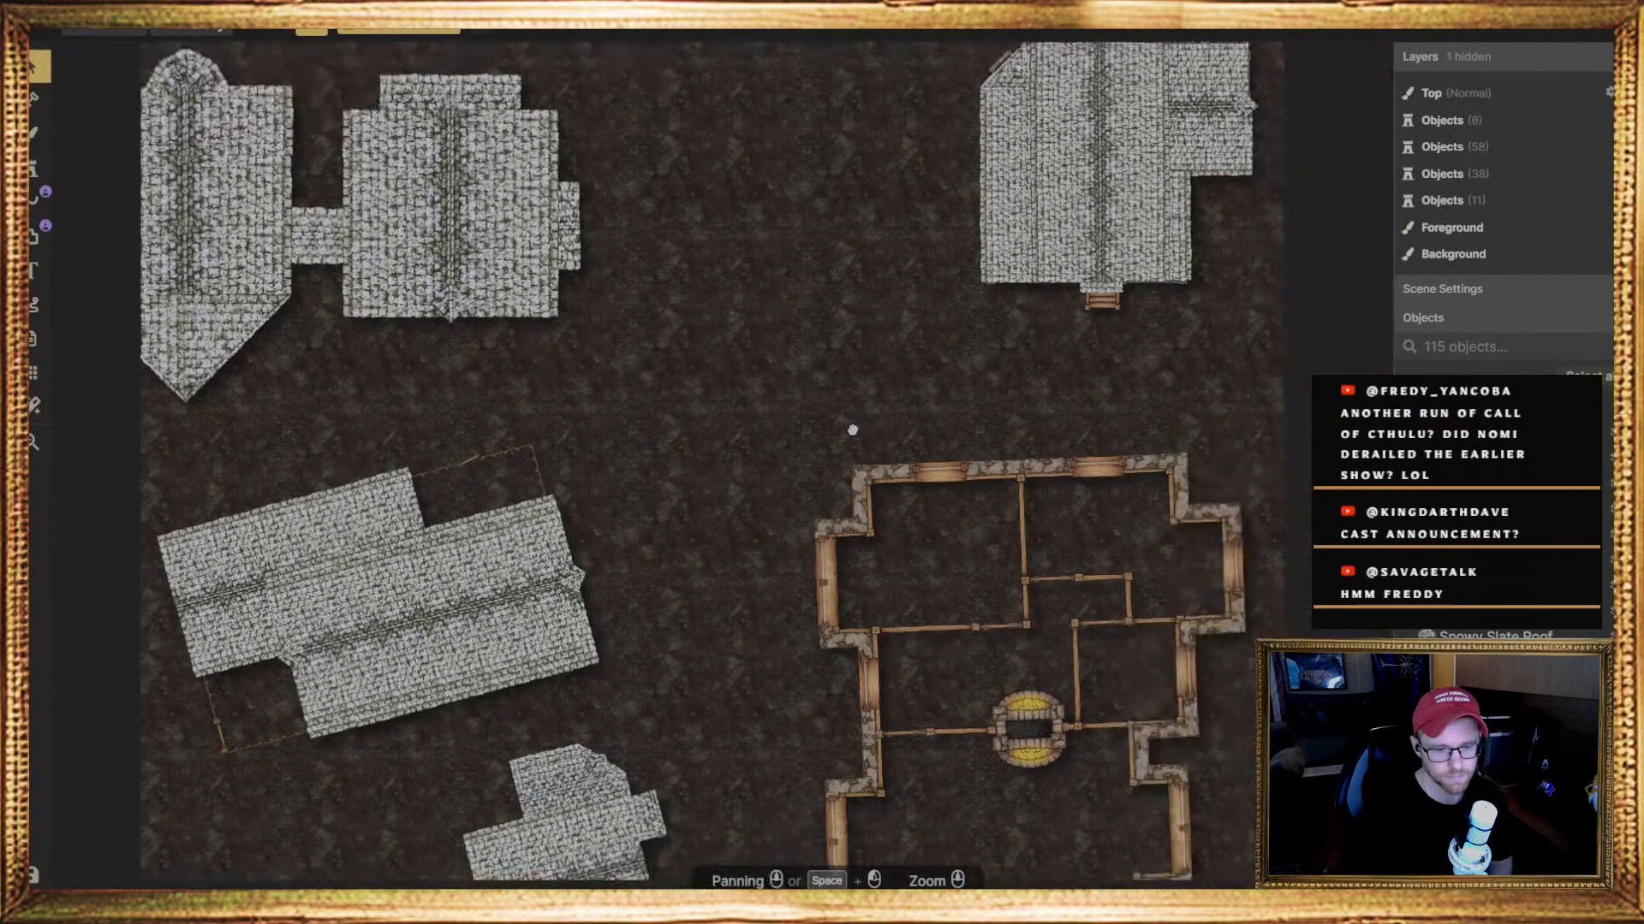
Look over the whole battlemap, examining the snow-roofed houses and the unroofed house's floor plan
middle_drag(853, 430, 839, 428)
middle_drag(1177, 443, 969, 394)
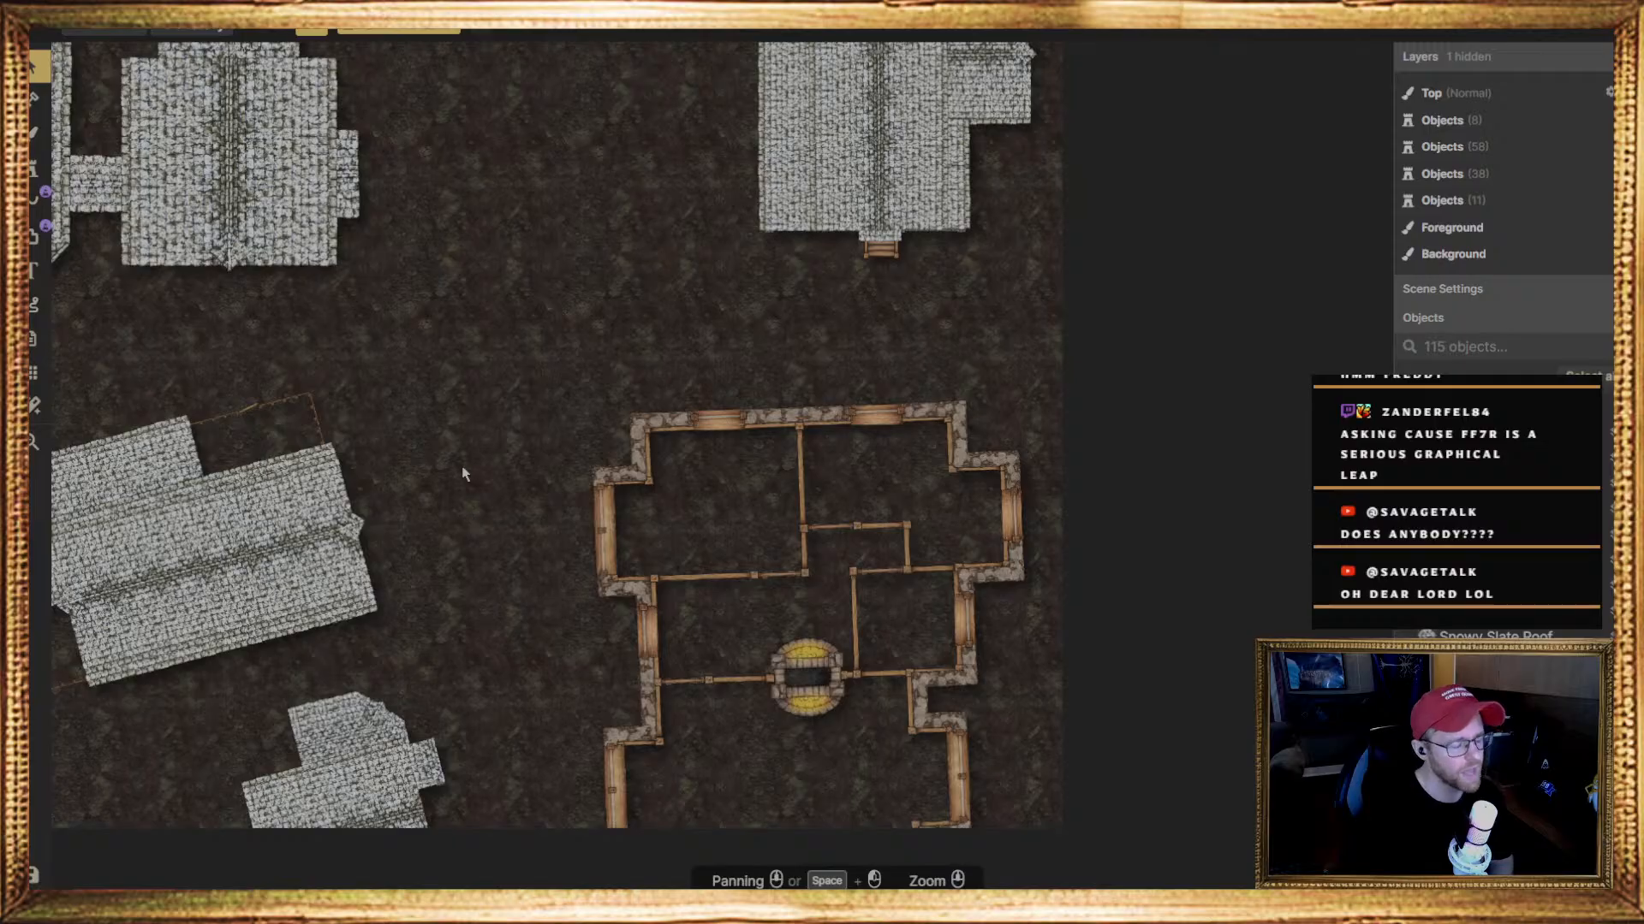
click(349, 424)
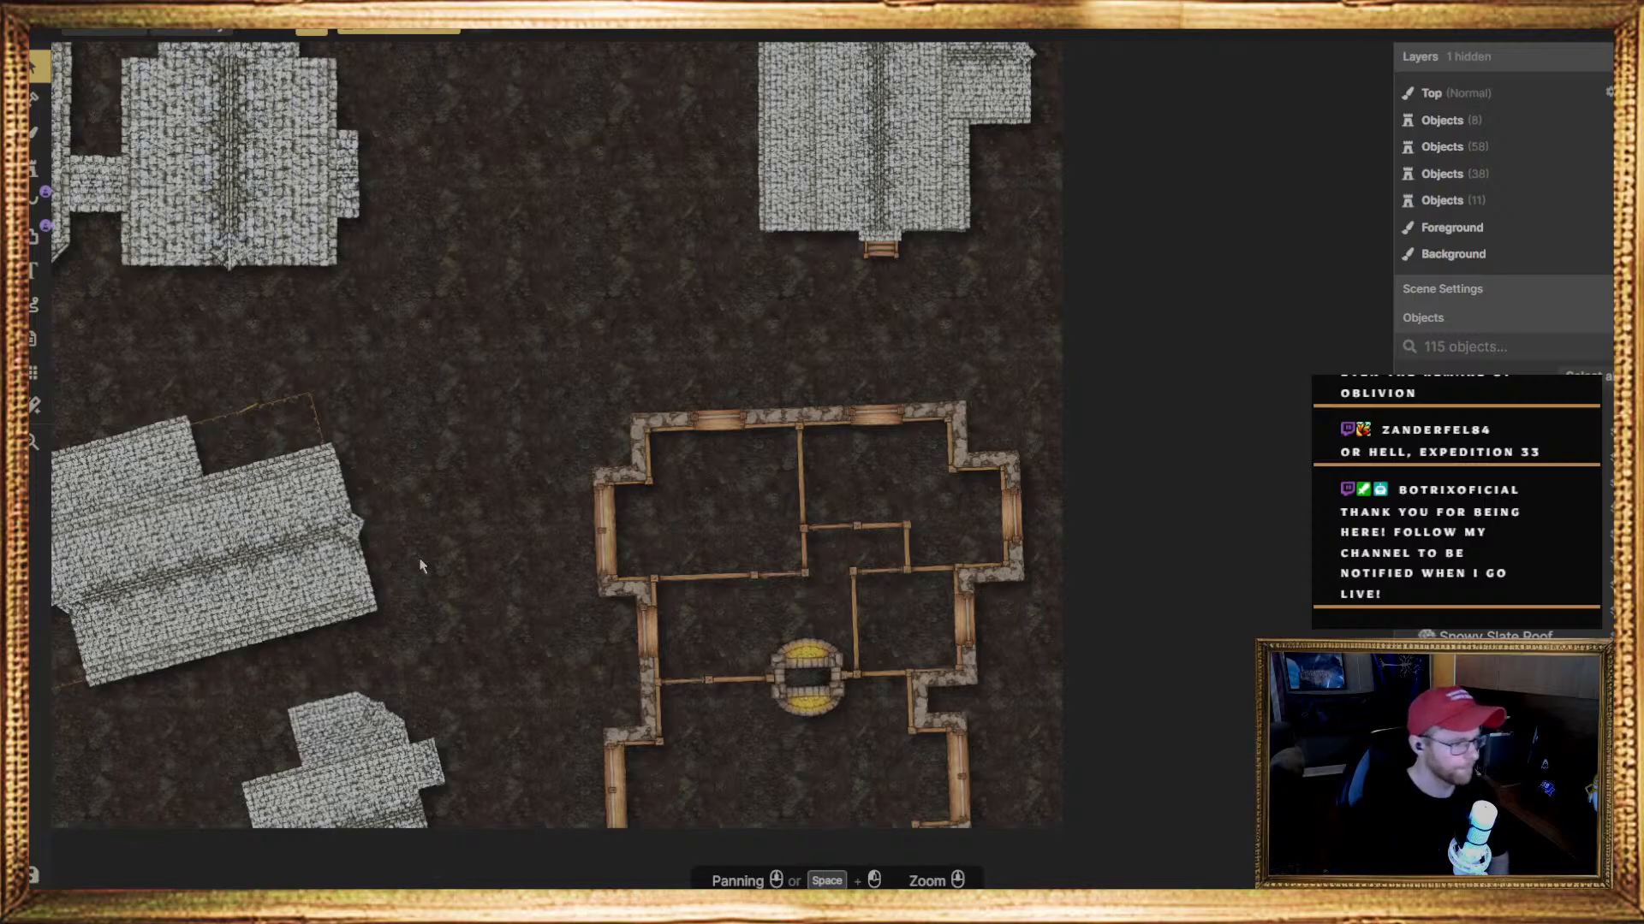
middle_drag(674, 285, 569, 394)
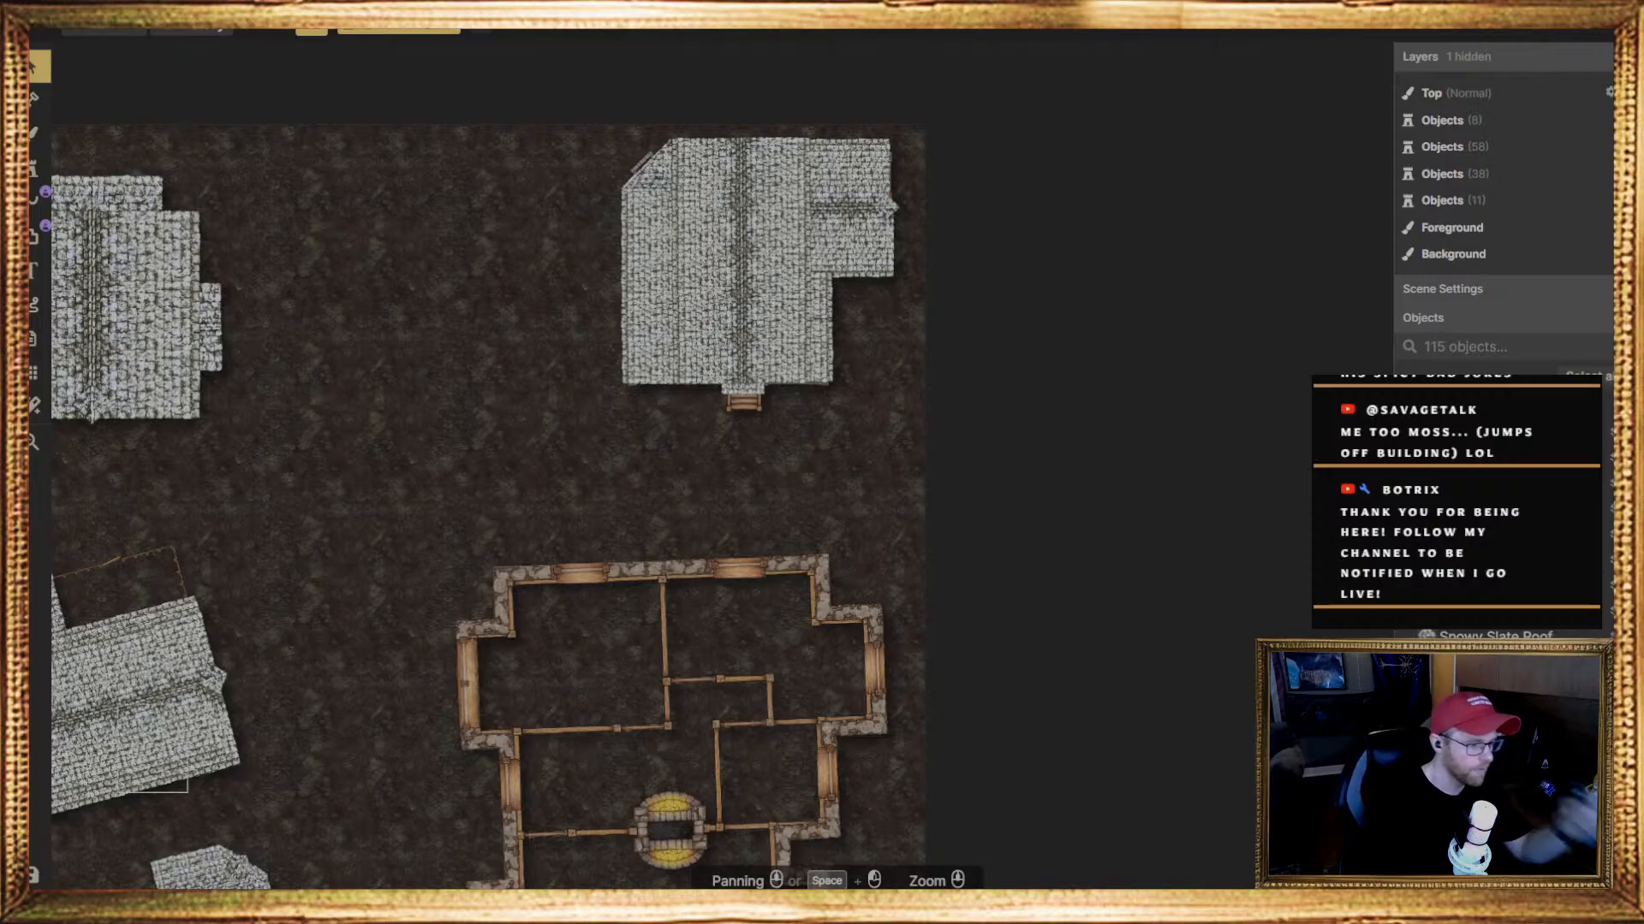
scroll(599, 663, down, 3)
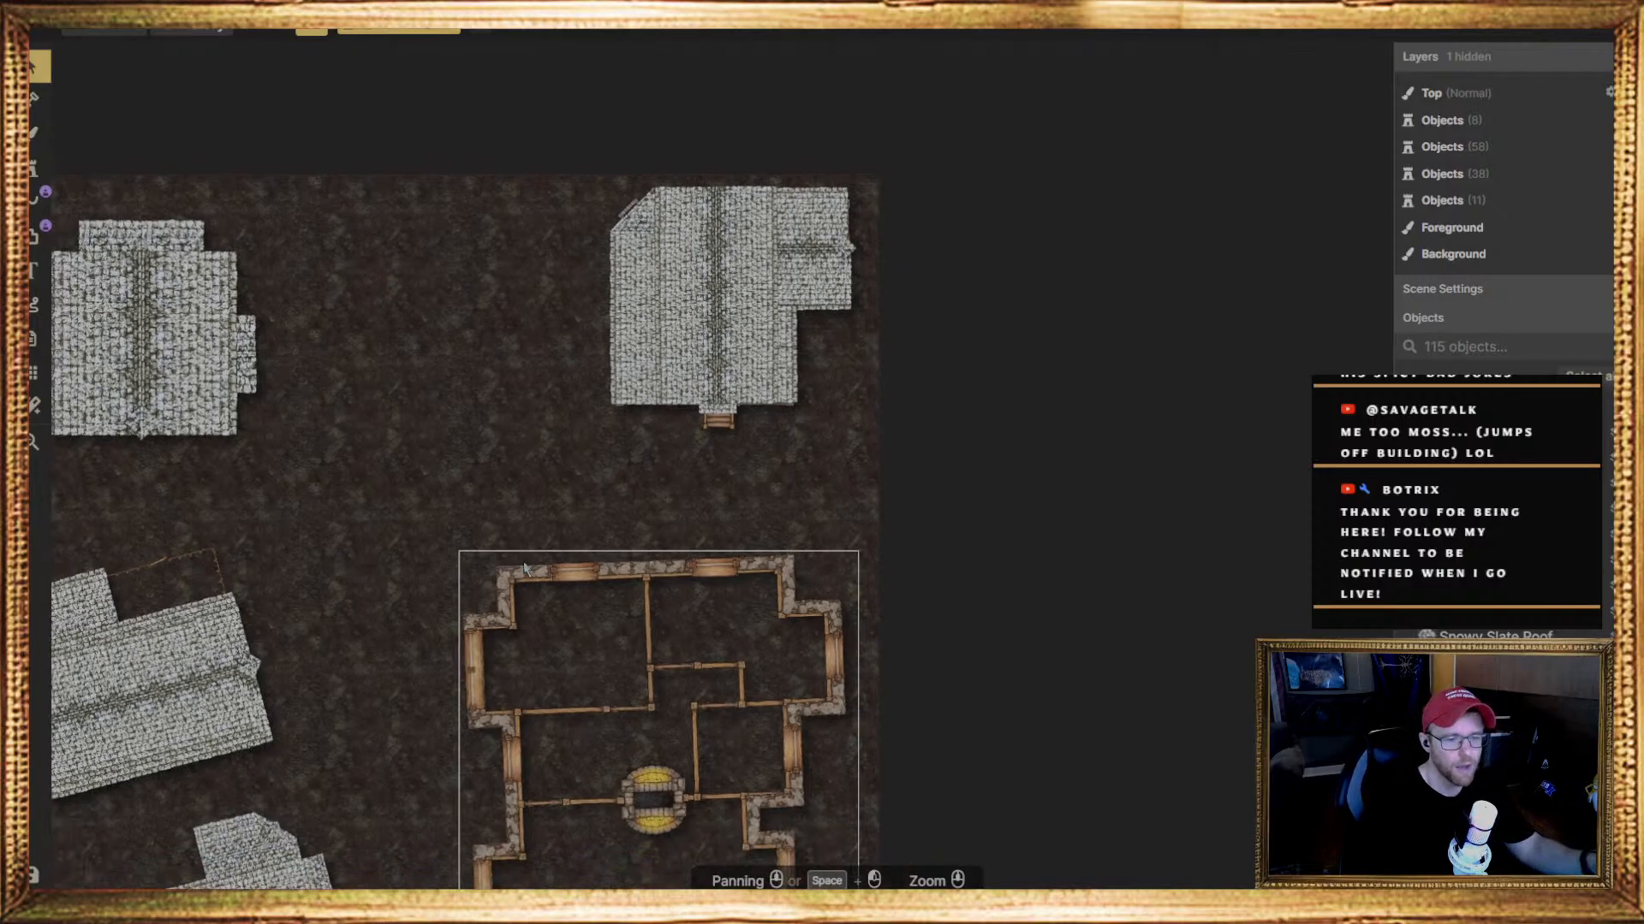
middle_drag(542, 631, 733, 470)
scroll(843, 257, up, 3)
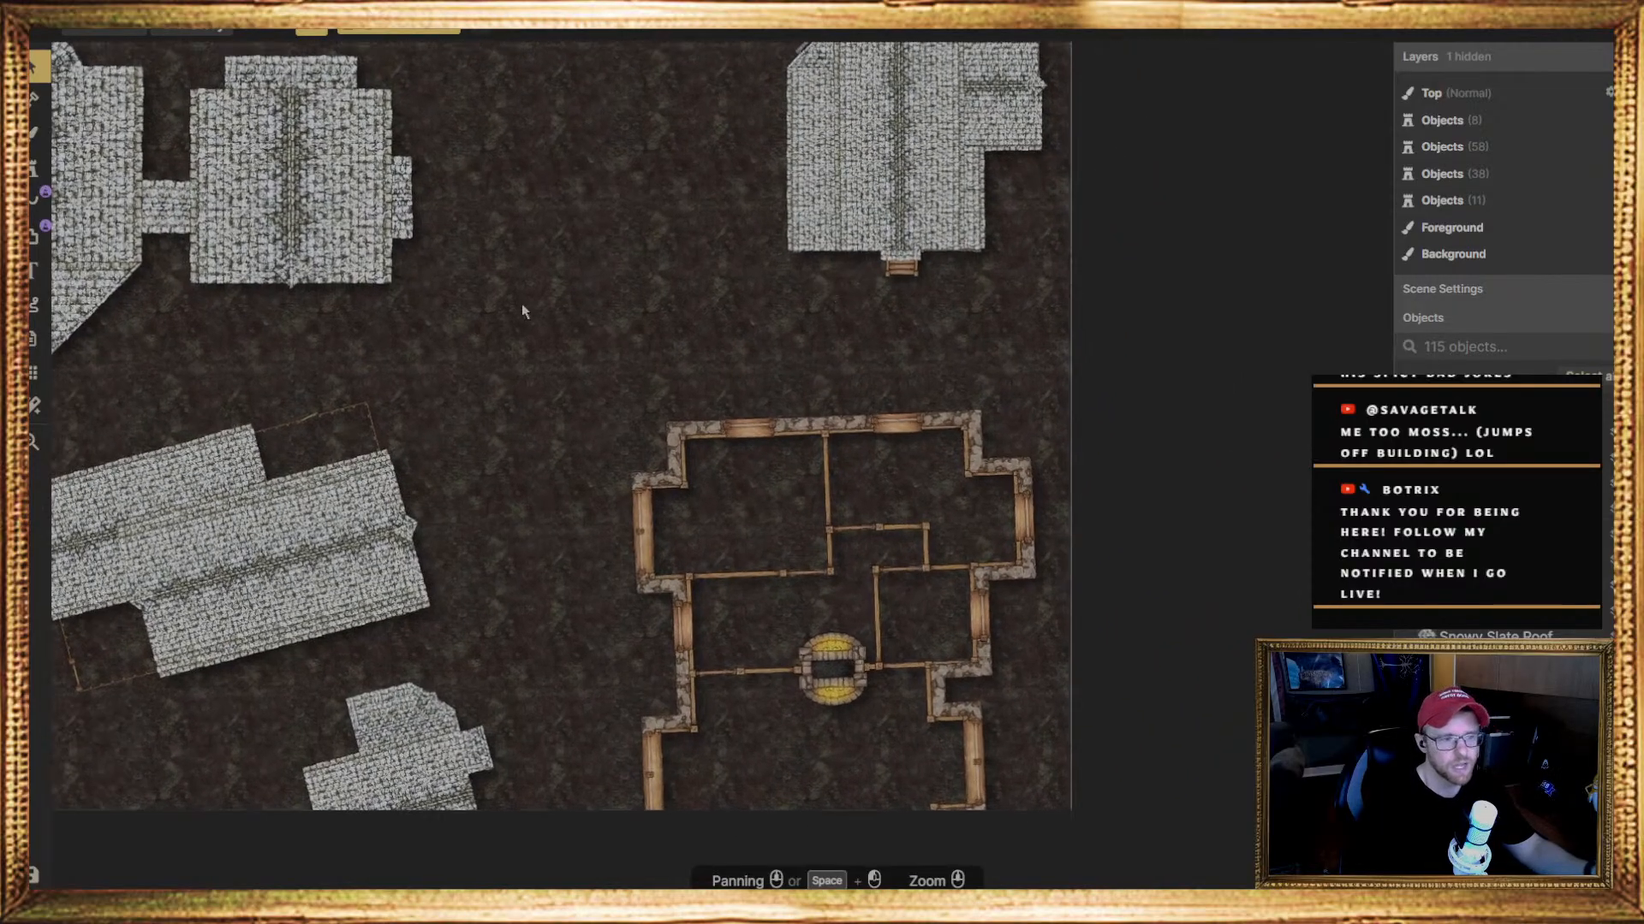
scroll(501, 306, down, 3)
middle_drag(476, 317, 631, 323)
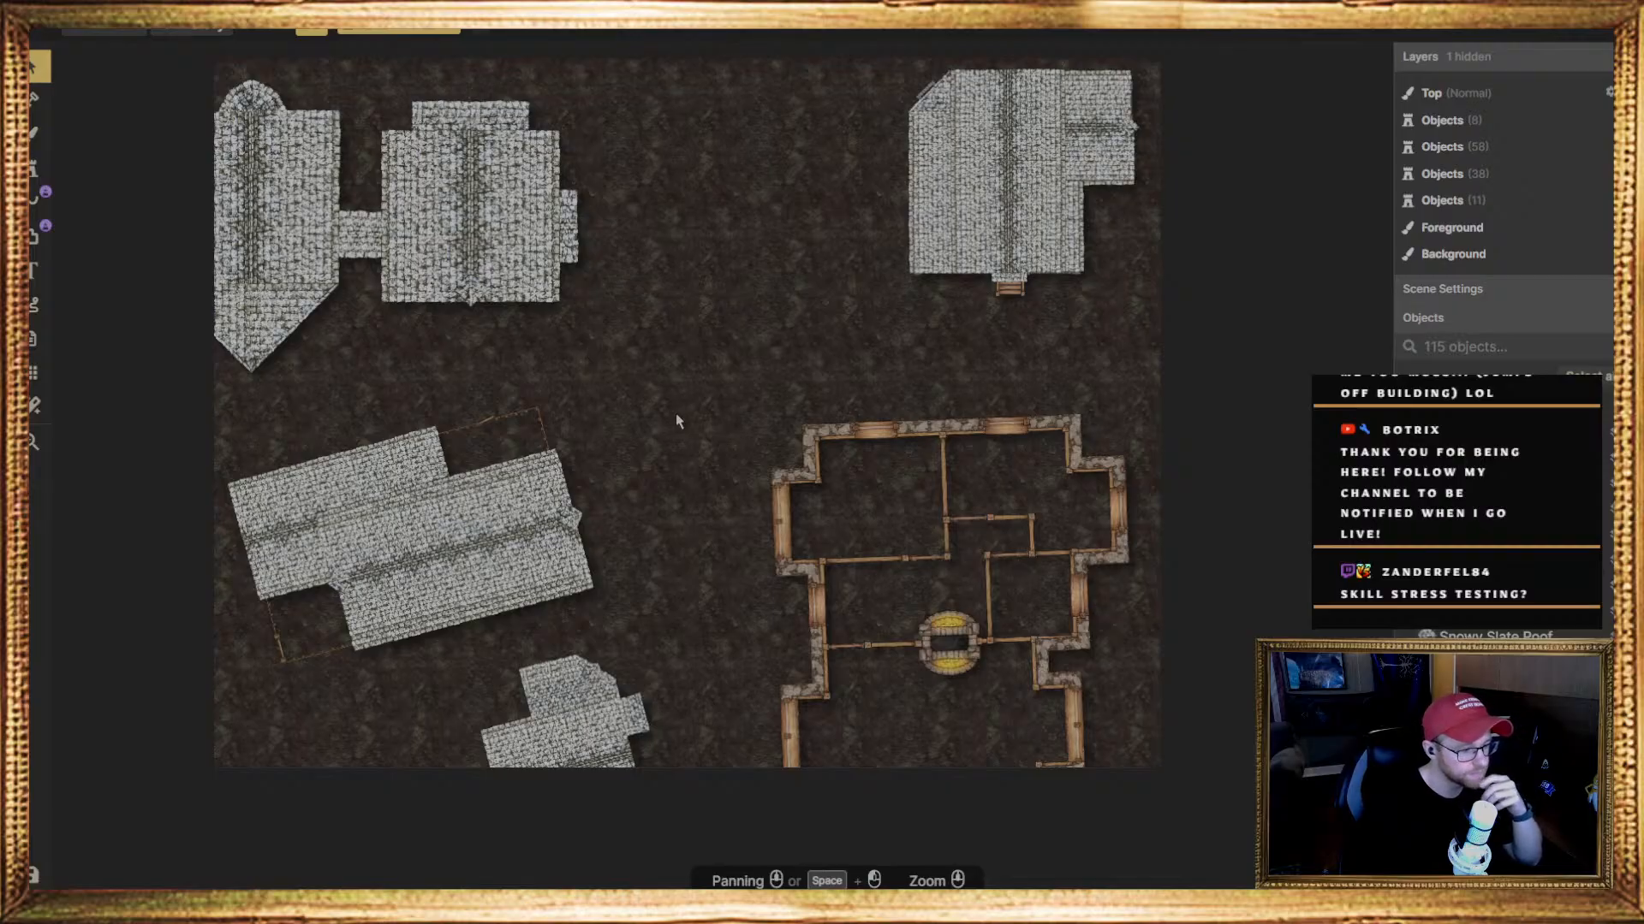
click(811, 590)
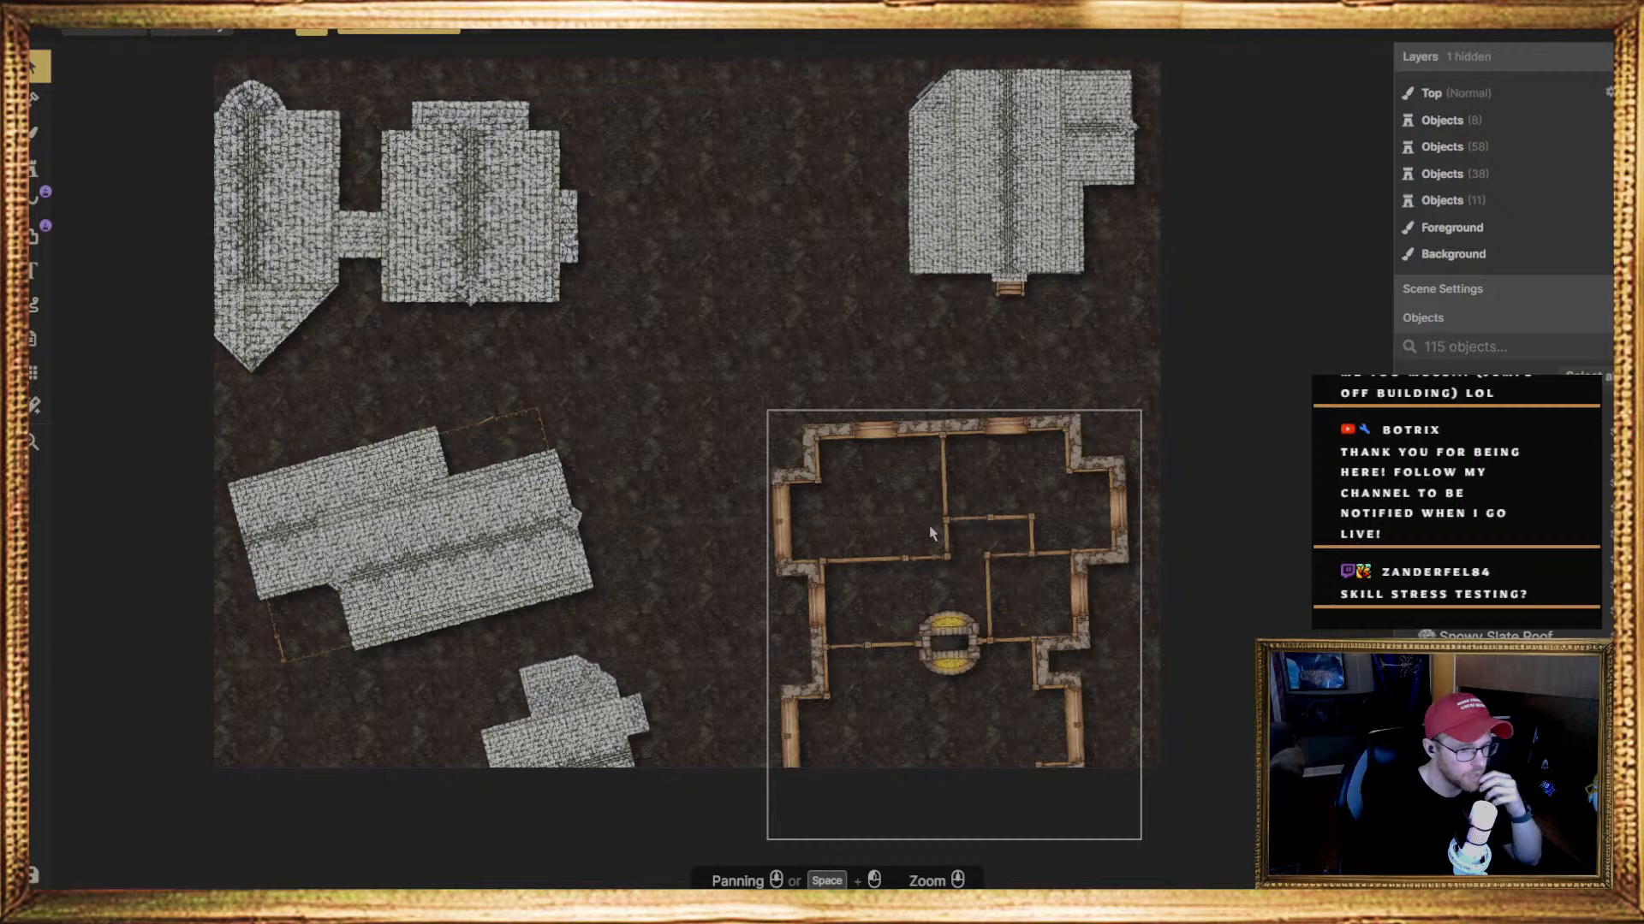
middle_drag(933, 534, 812, 557)
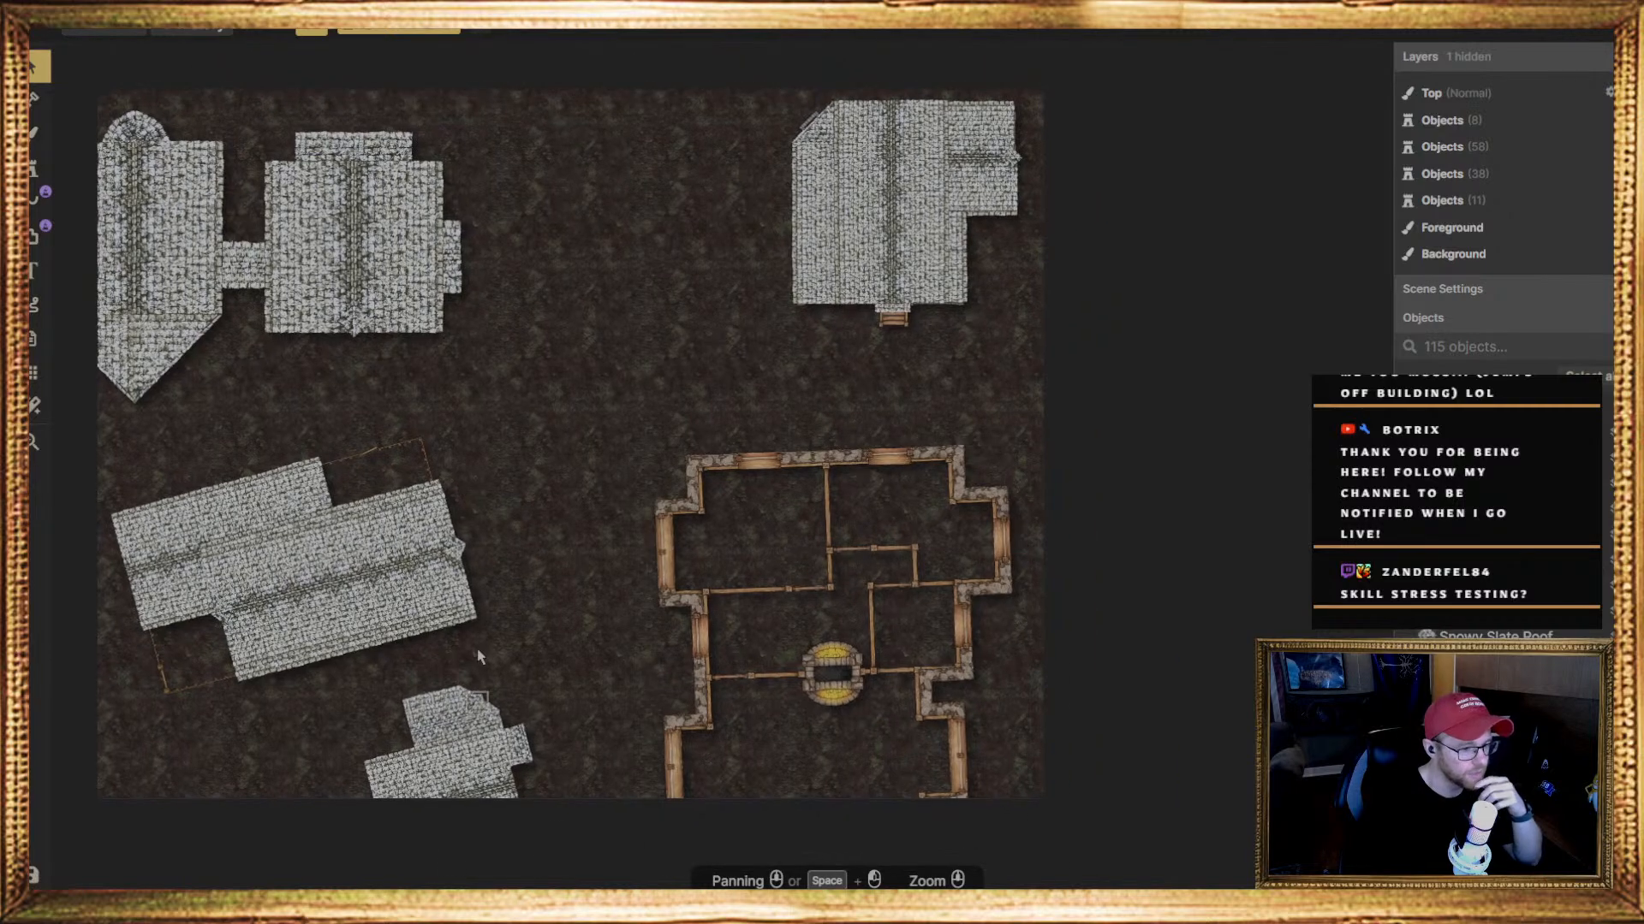